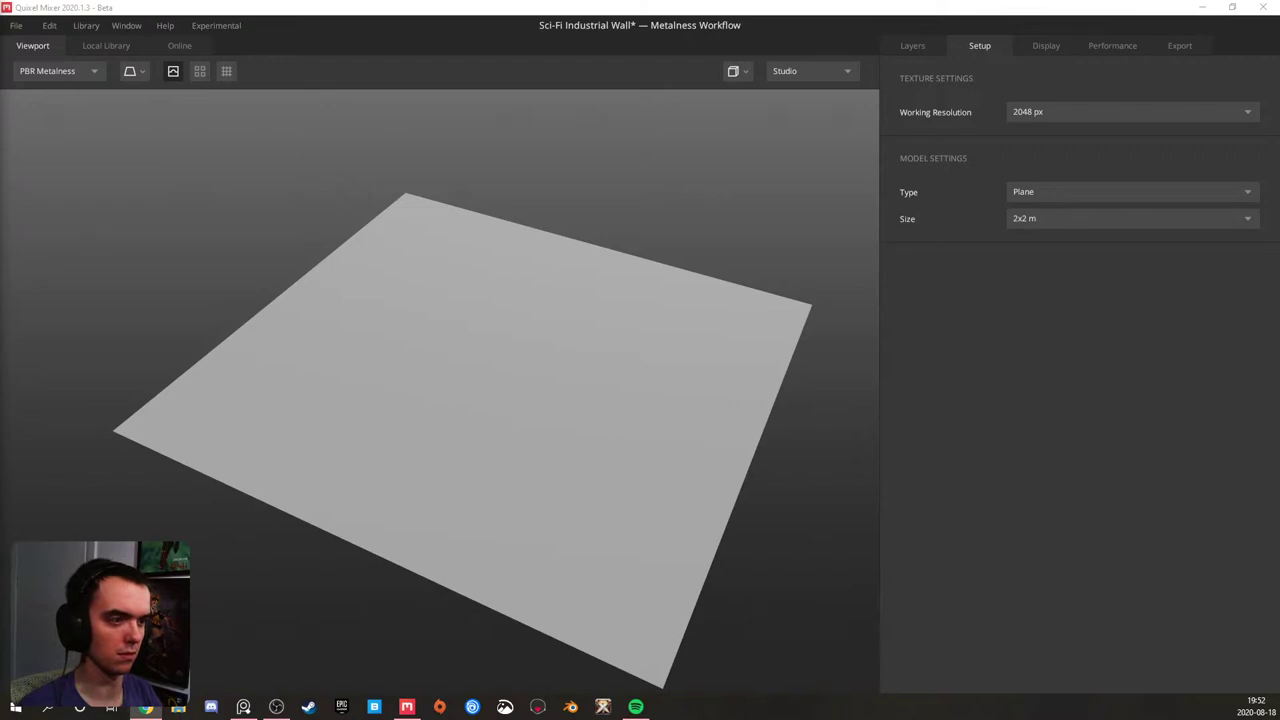
# - Examine the Prey header image in the browser at 150% zoom
pyautogui.moveTo(0, 165); pyautogui.dragTo(672, 0)
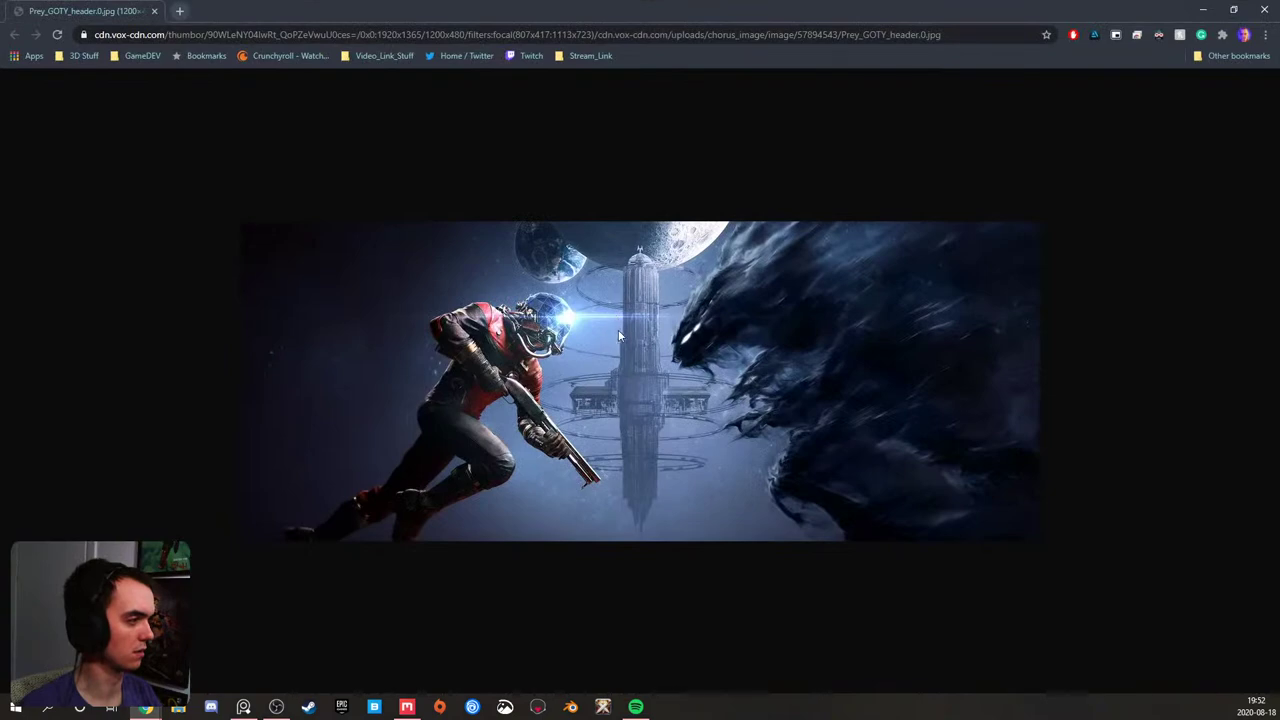
pyautogui.keyDown('ctrl'); pyautogui.scroll(3, 622, 332); pyautogui.keyUp('ctrl')
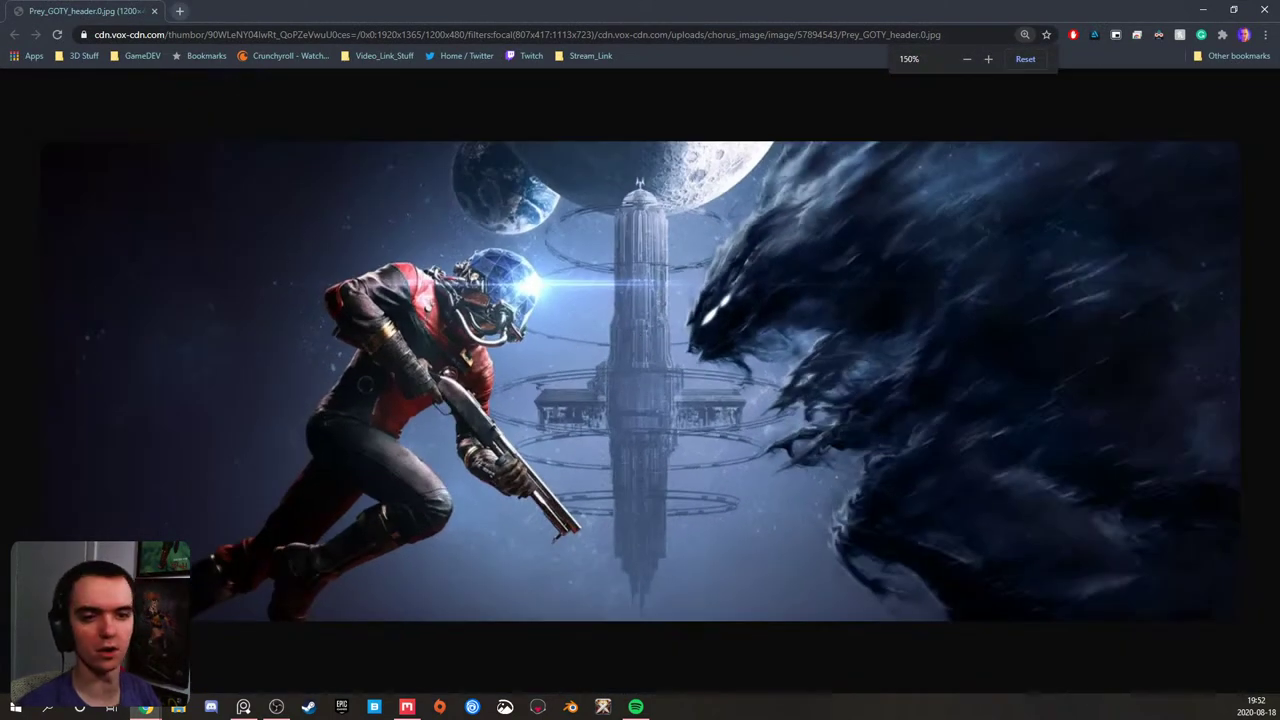
pyautogui.click(276, 706)
pyautogui.hotkey('alt', 'Tab')
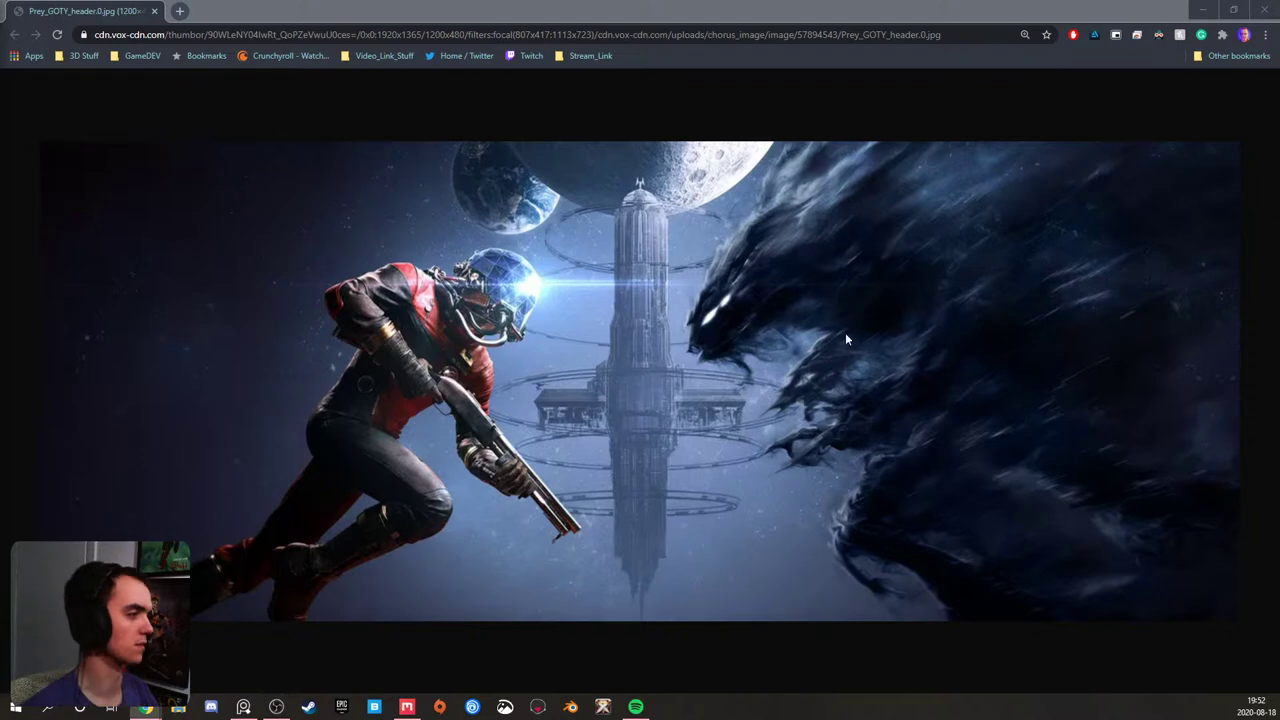
pyautogui.moveTo(733, 8); pyautogui.dragTo(0, 178)
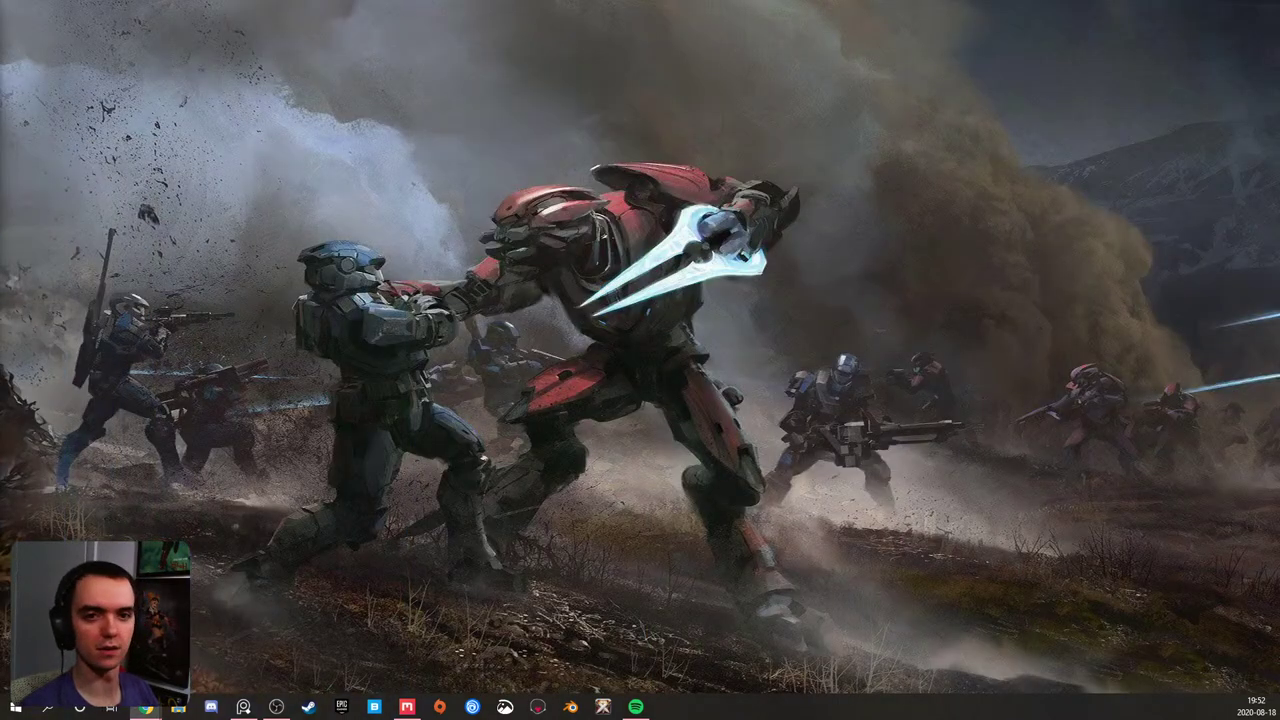
# - Examine the Prey floor trim concept reference image, including its wall panels and diagonal pipe
pyautogui.hotkey('alt', 'Tab')
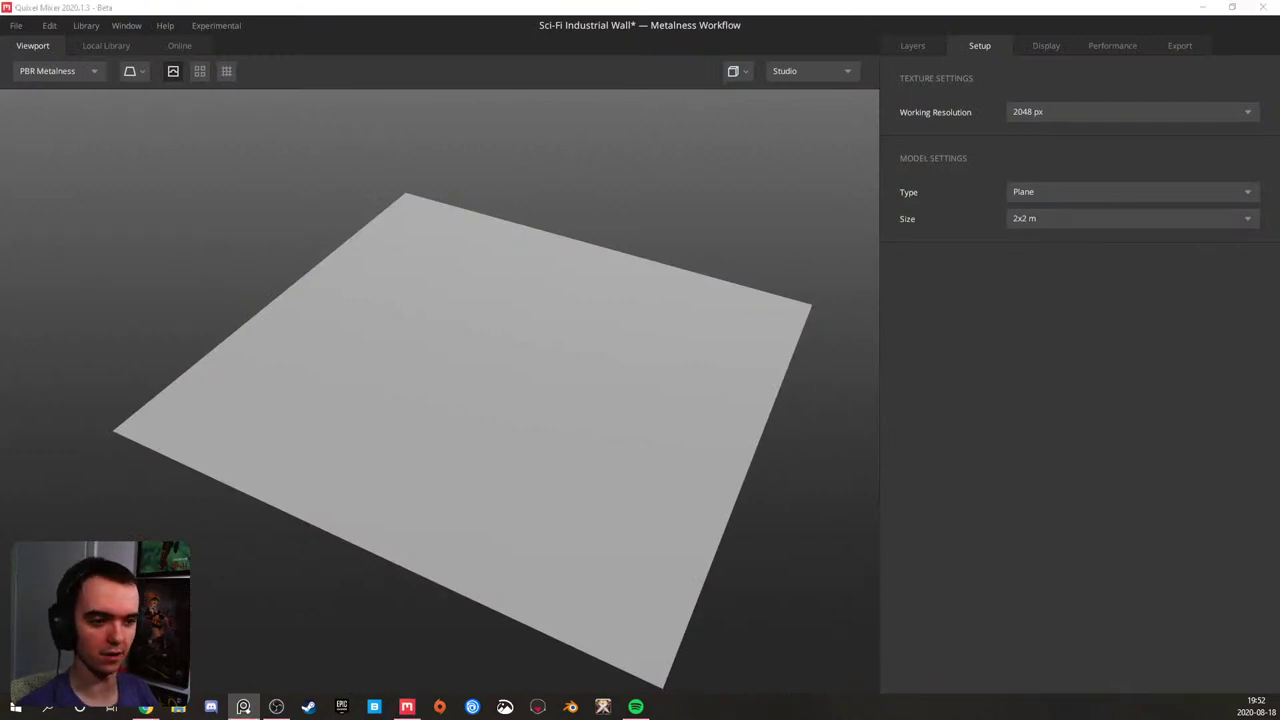
pyautogui.moveTo(1279, 440); pyautogui.dragTo(565, 271, button='right')
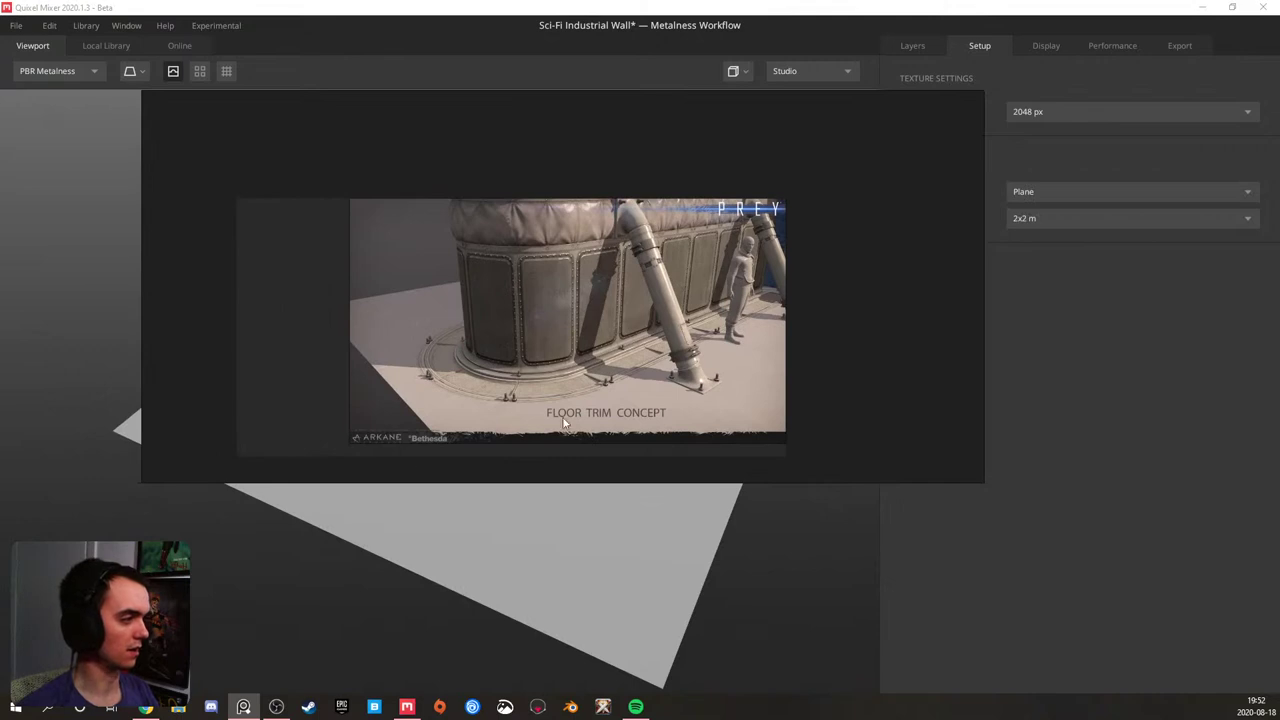
pyautogui.scroll(1, 567, 247)
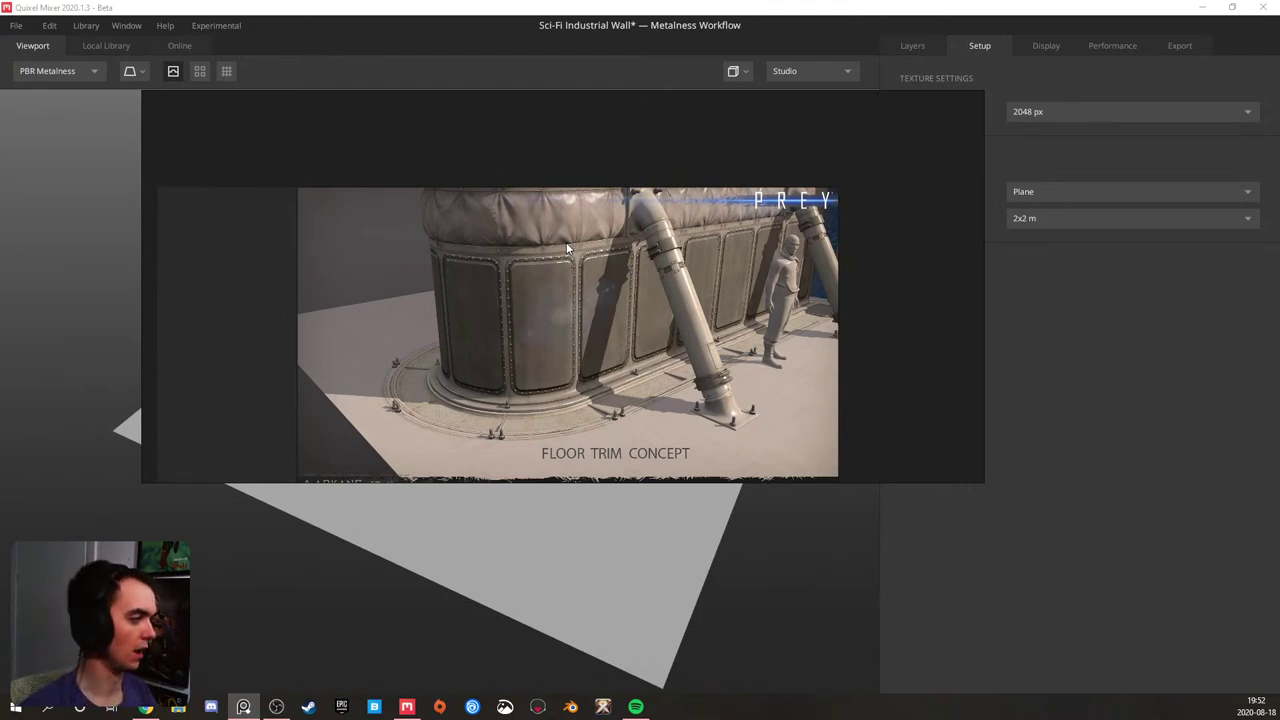
pyautogui.scroll(2, 590, 260)
pyautogui.scroll(1, 694, 277)
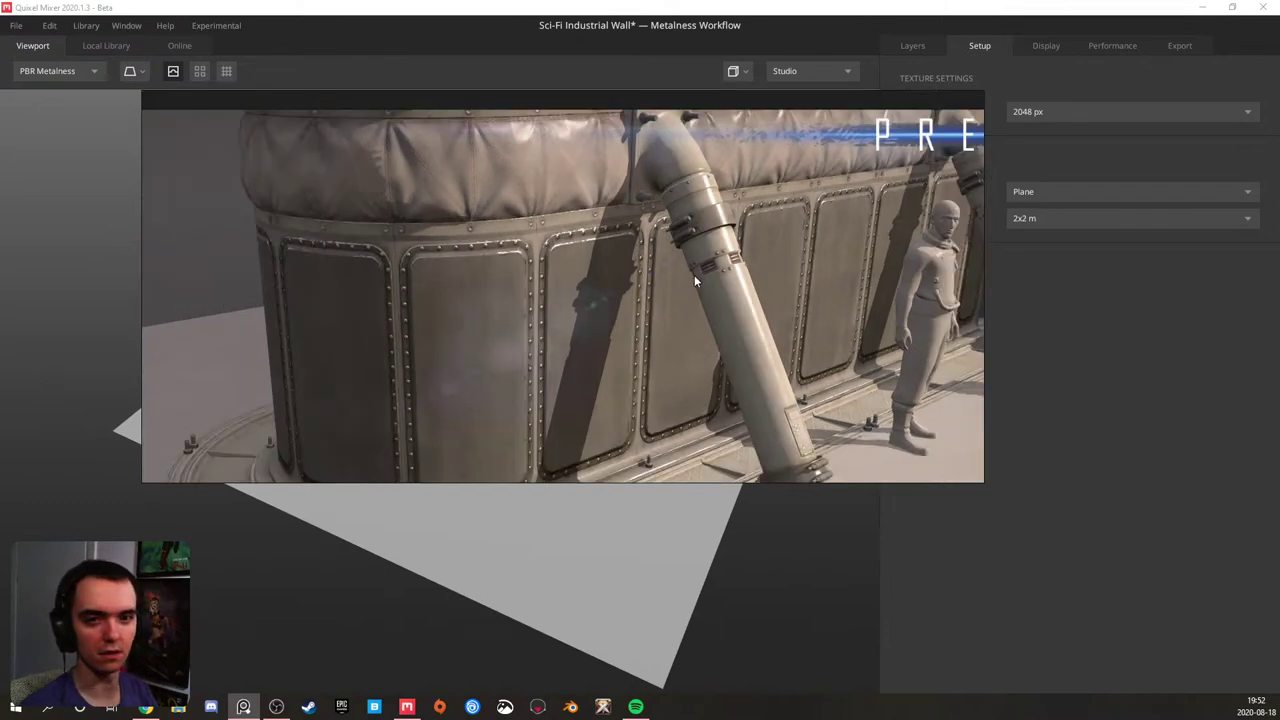
pyautogui.scroll(-3, 695, 285)
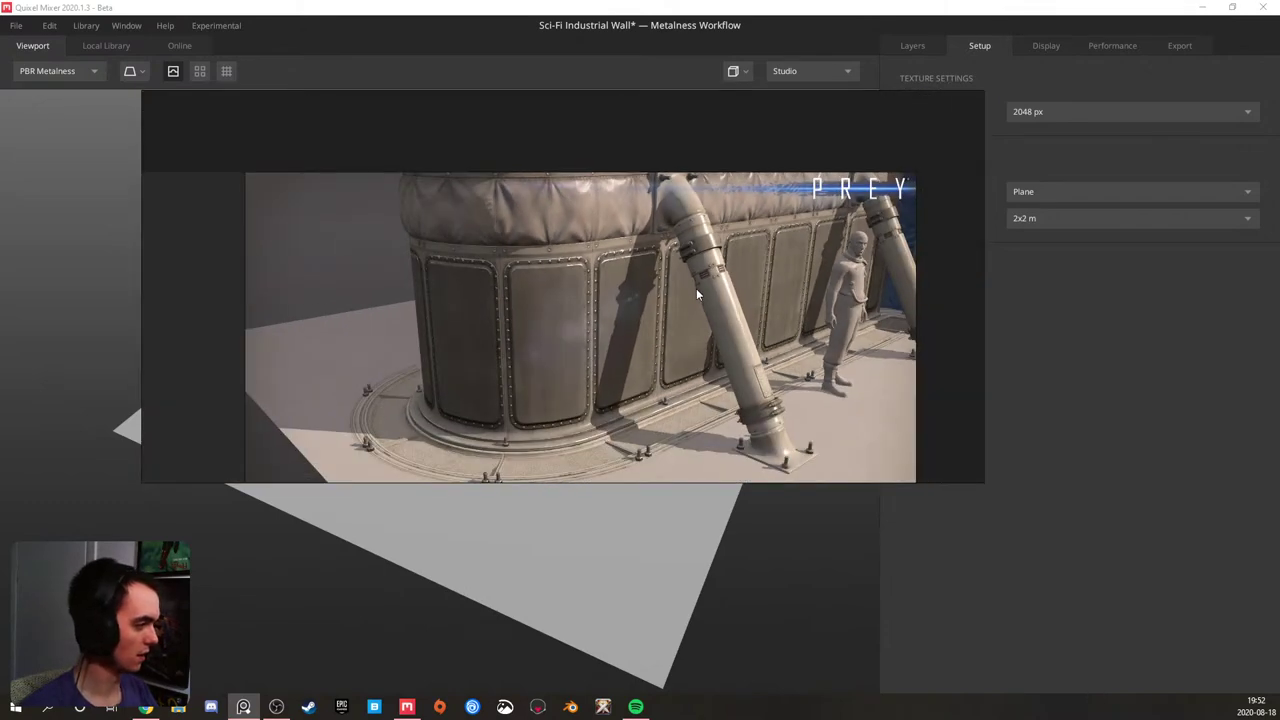
pyautogui.scroll(2, 697, 293)
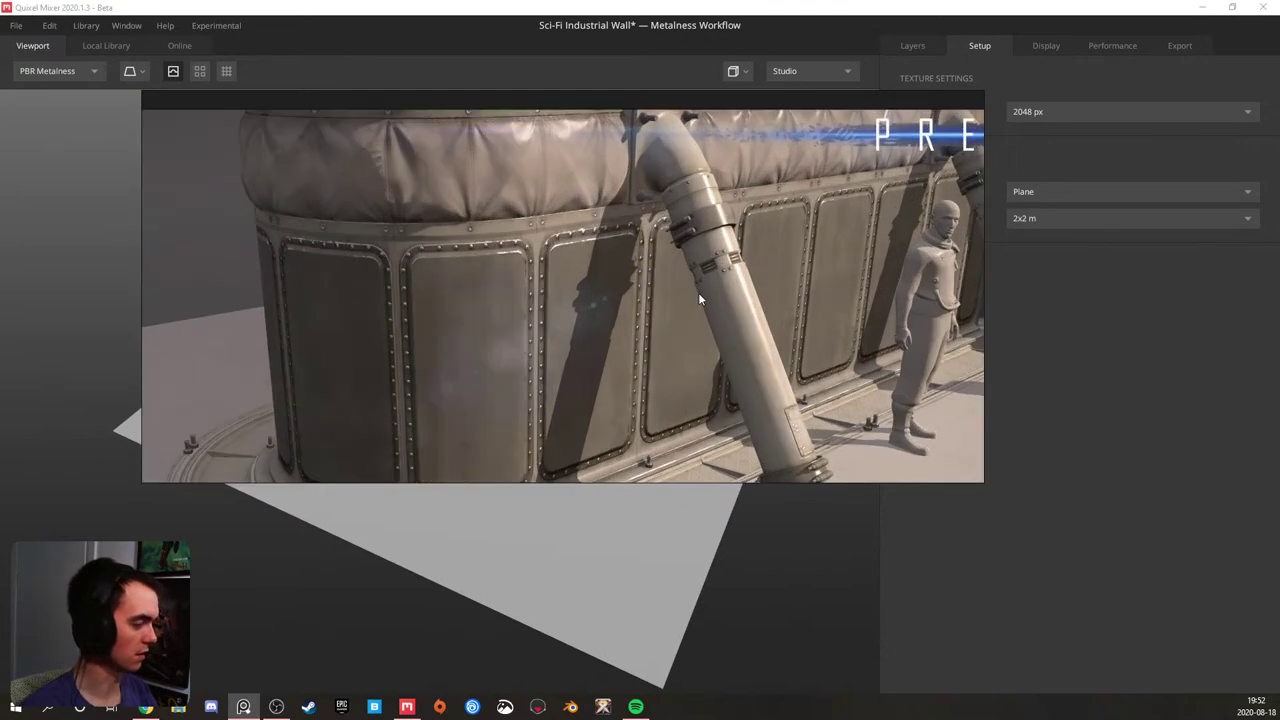
pyautogui.moveTo(703, 298); pyautogui.dragTo(0, 480)
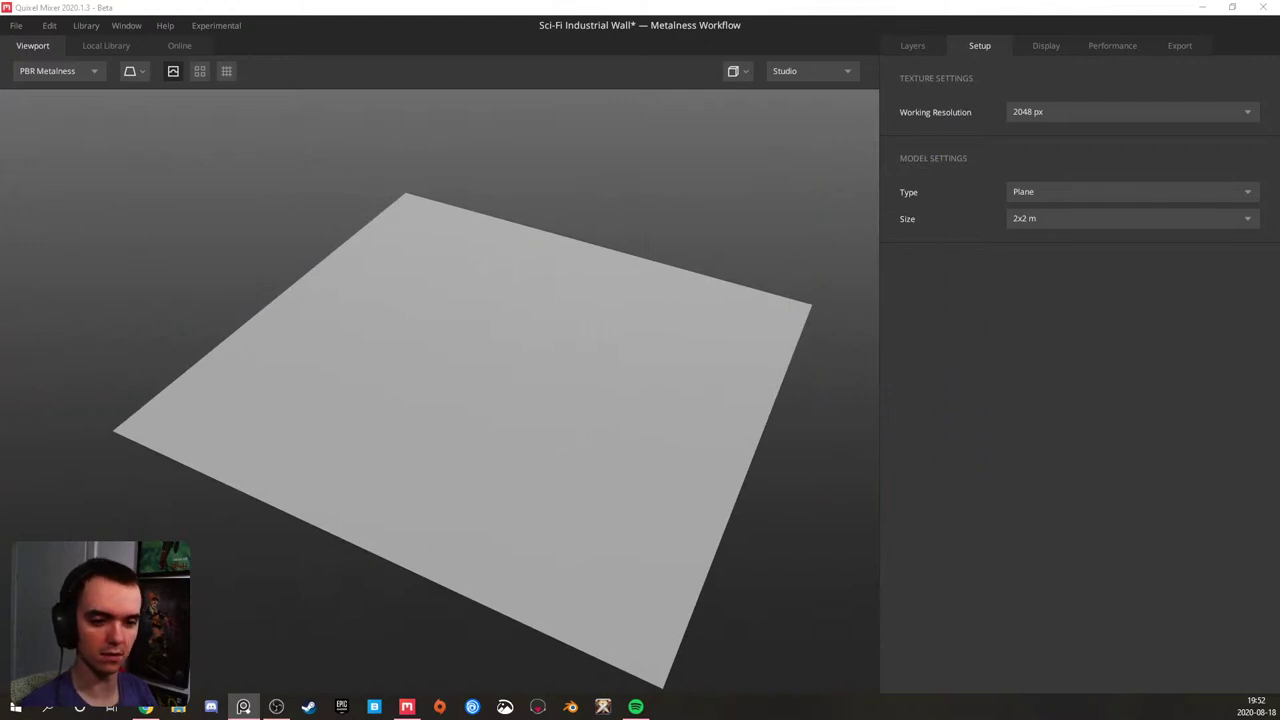
pyautogui.moveTo(0, 480); pyautogui.dragTo(648, 320)
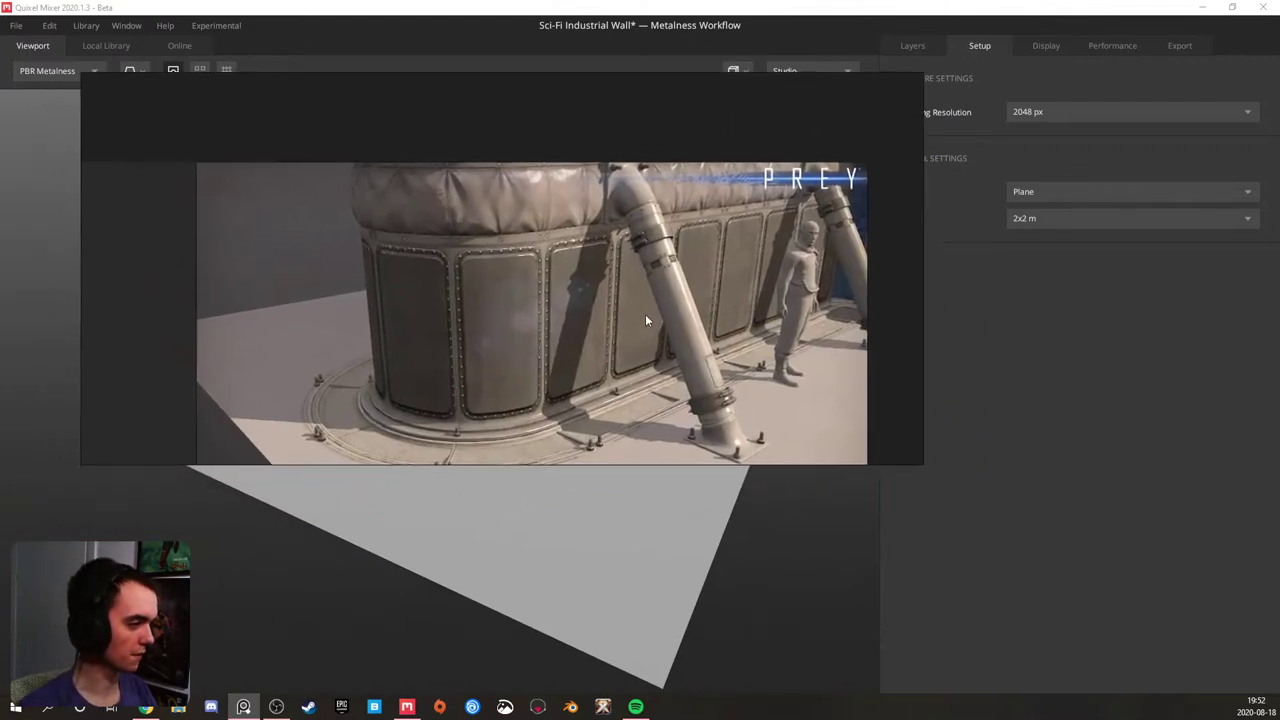
pyautogui.scroll(2, 457, 303)
pyautogui.scroll(-3, 464, 297)
pyautogui.scroll(3, 494, 289)
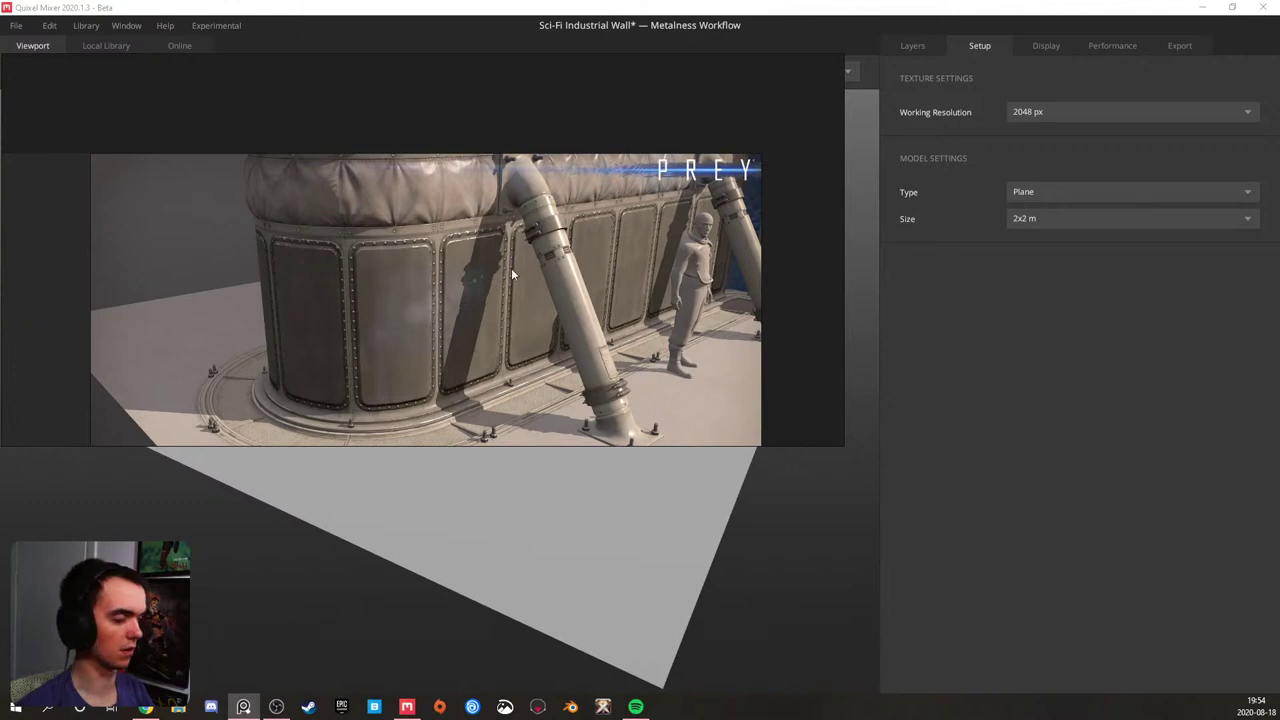
pyautogui.moveTo(511, 268); pyautogui.dragTo(0, 268, button='right')
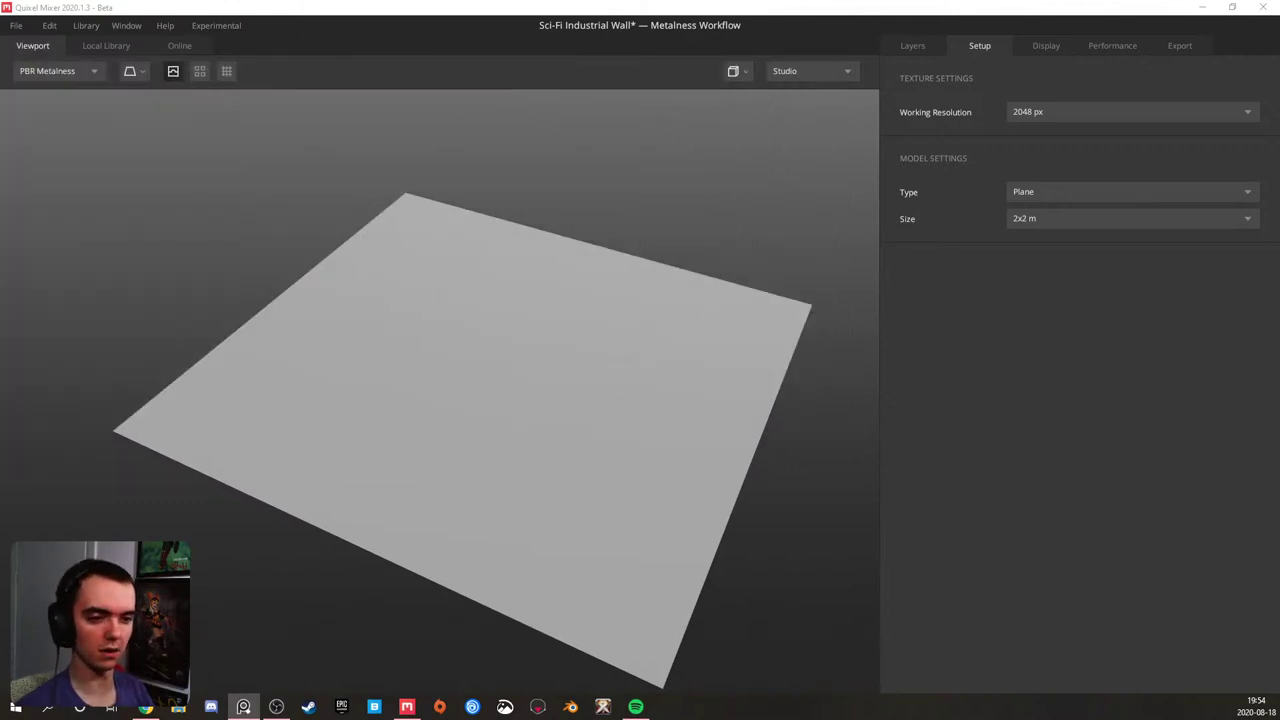
# - Add a Solid layer above the base layer and give it a mask stack
pyautogui.moveTo(671, 466); pyautogui.dragTo(616, 309)
pyautogui.click(913, 47)
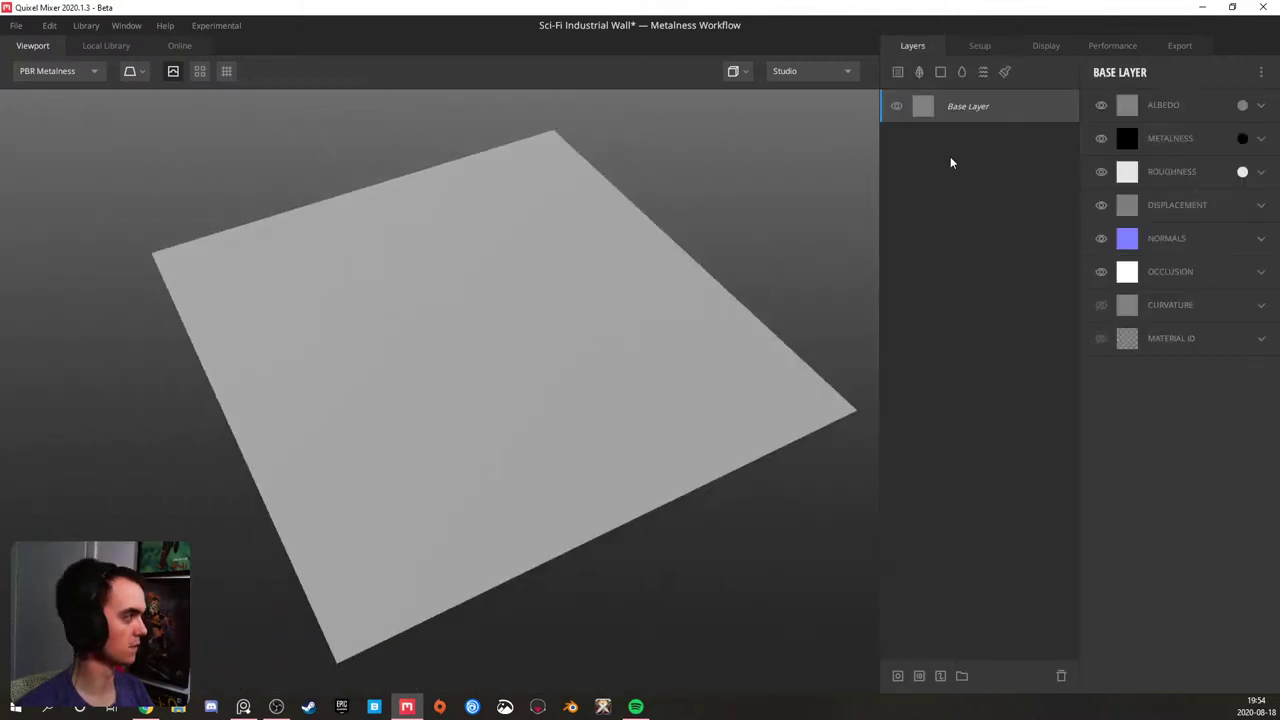
pyautogui.click(940, 72)
pyautogui.rightClick(960, 107)
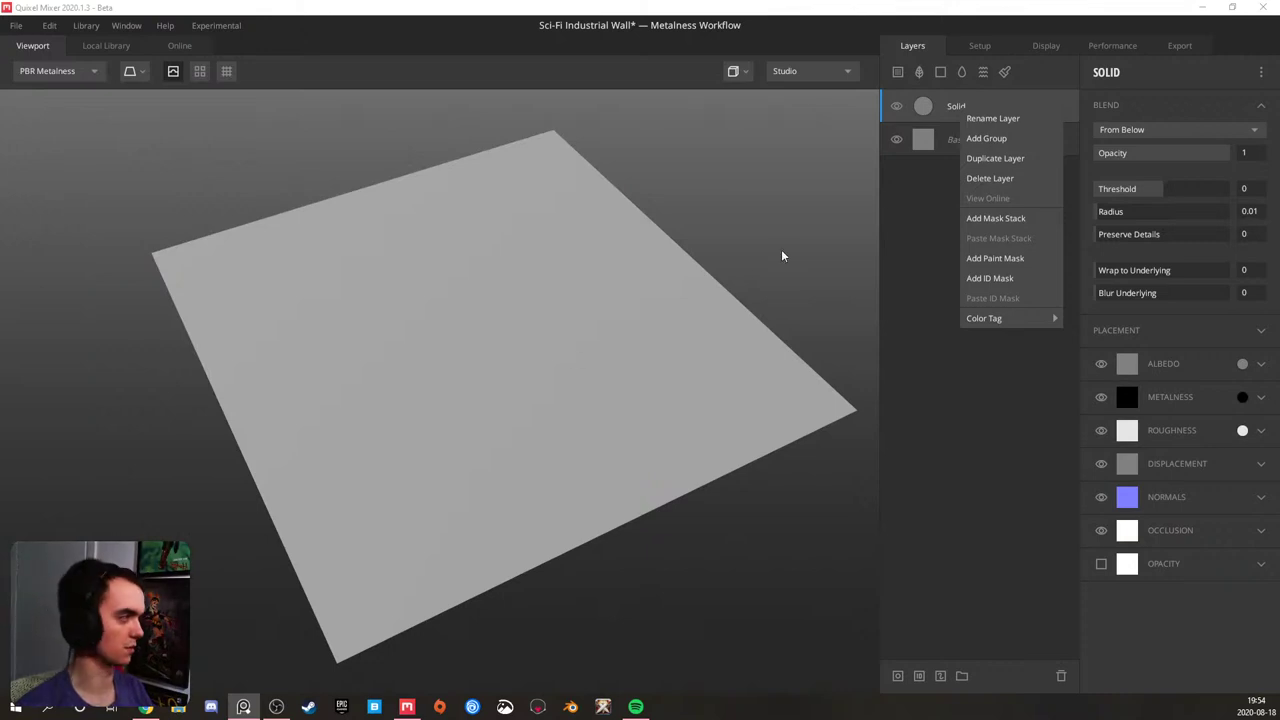
pyautogui.click(988, 218)
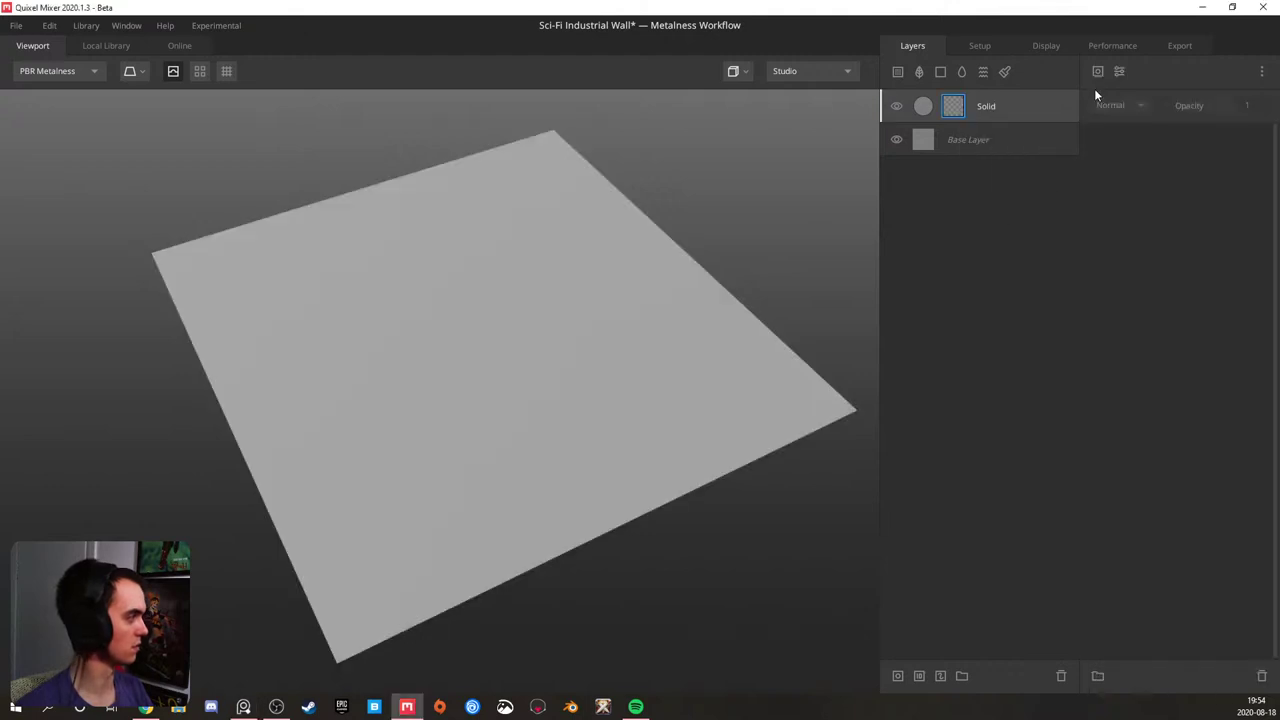
# - Add a Square pattern component to the Solid layer's mask stack
pyautogui.click(1095, 74)
pyautogui.moveTo(1127, 153)
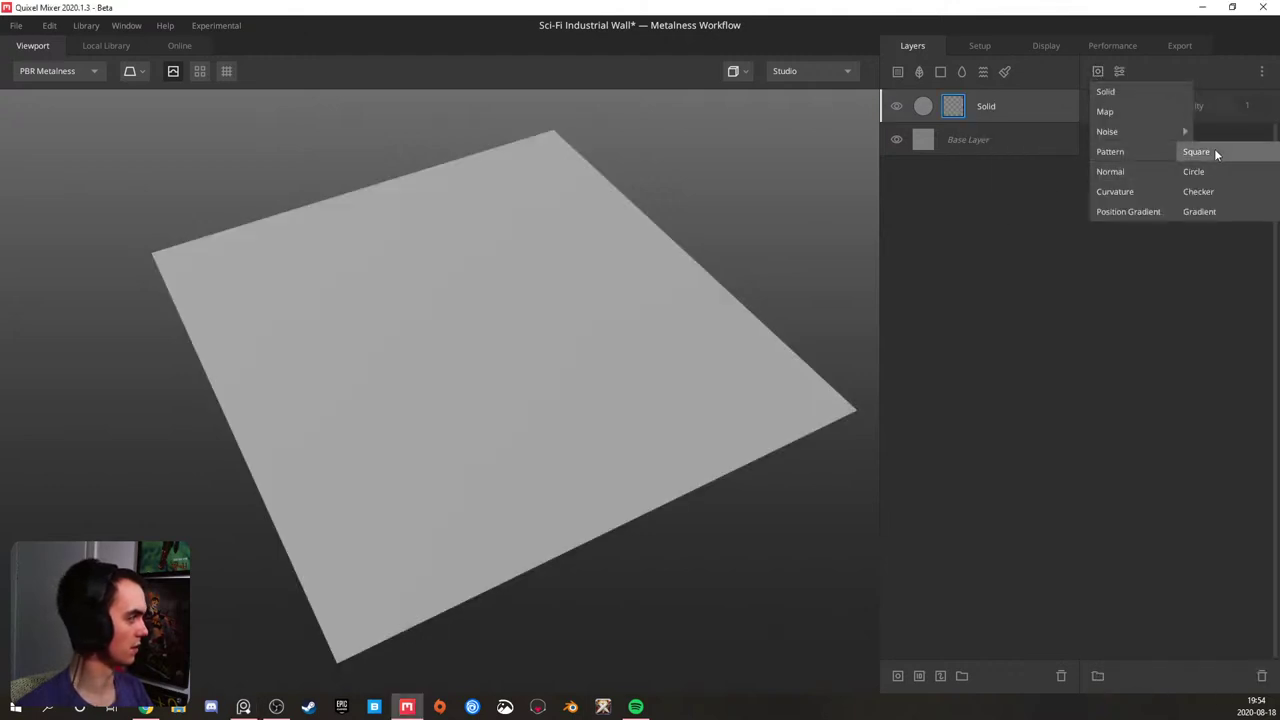
pyautogui.click(1214, 151)
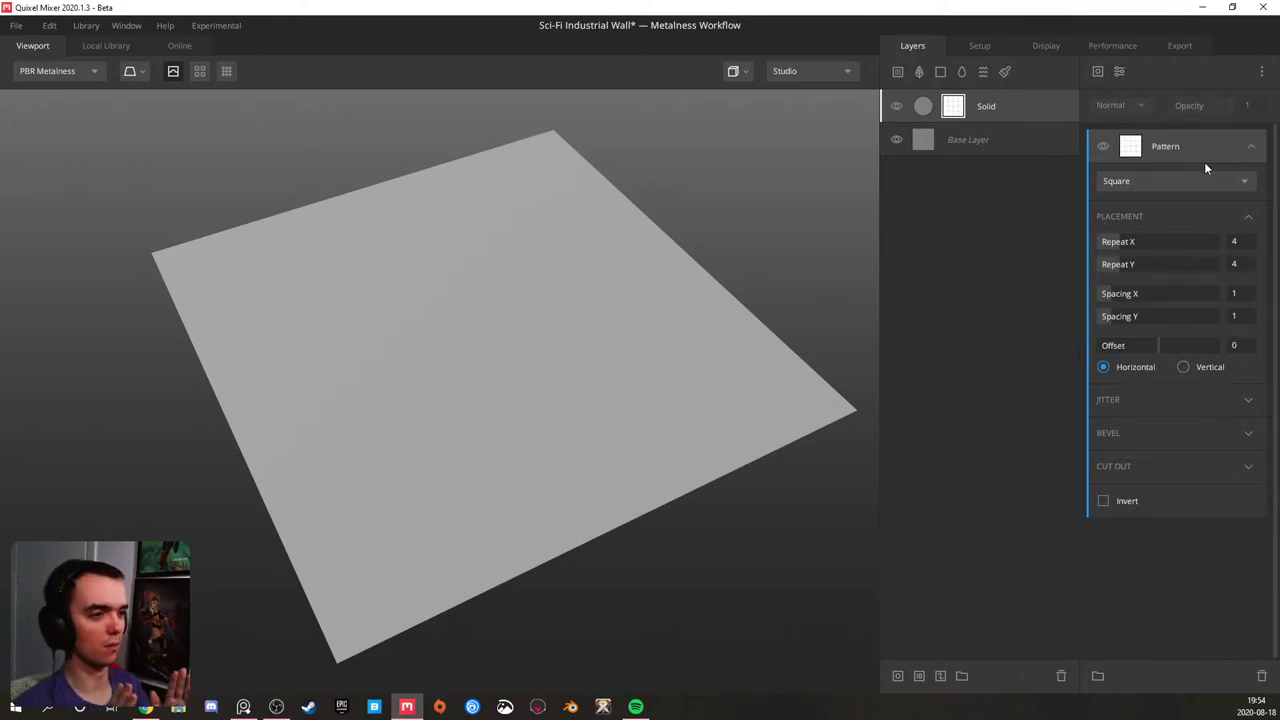
pyautogui.click(1099, 71)
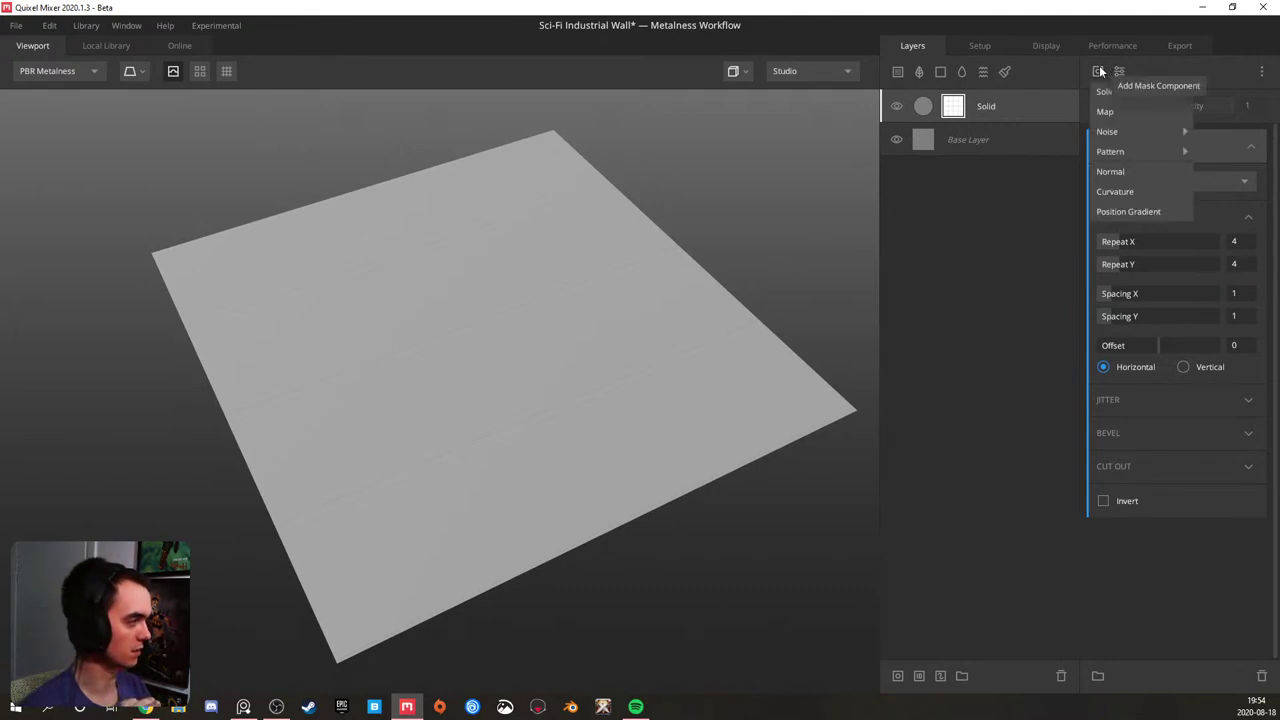
pyautogui.moveTo(1122, 152)
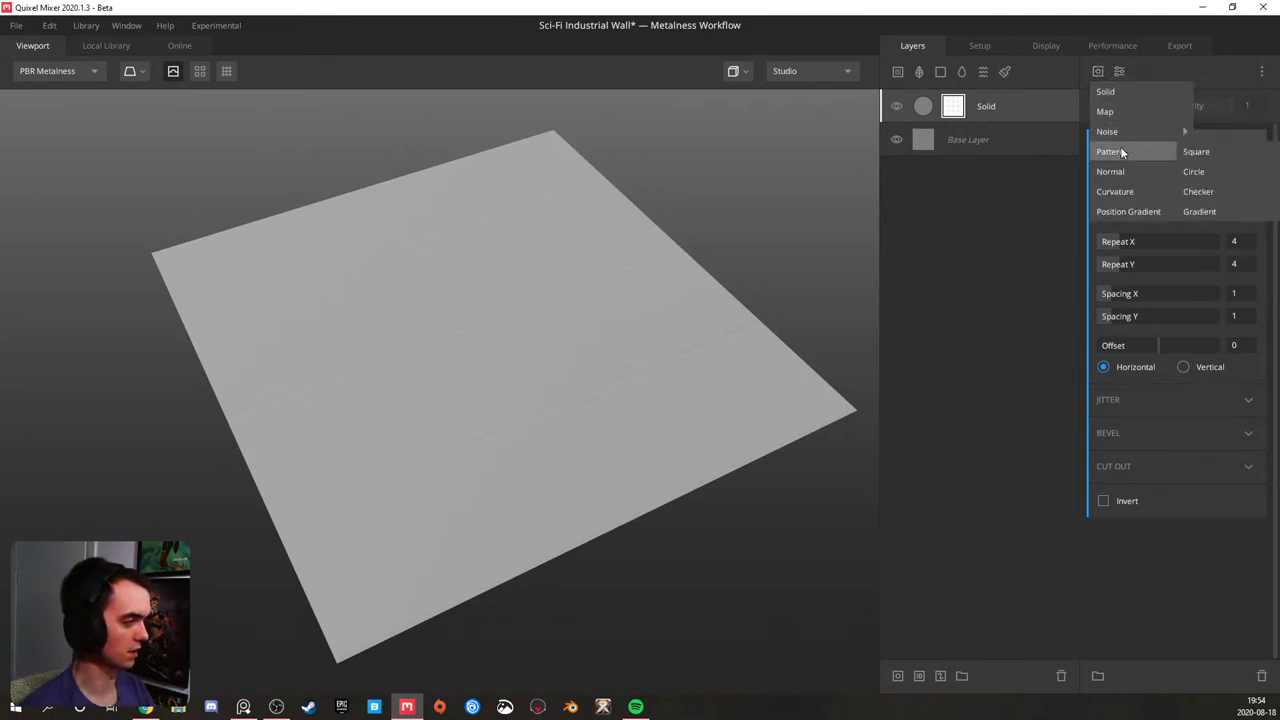
pyautogui.click(677, 293)
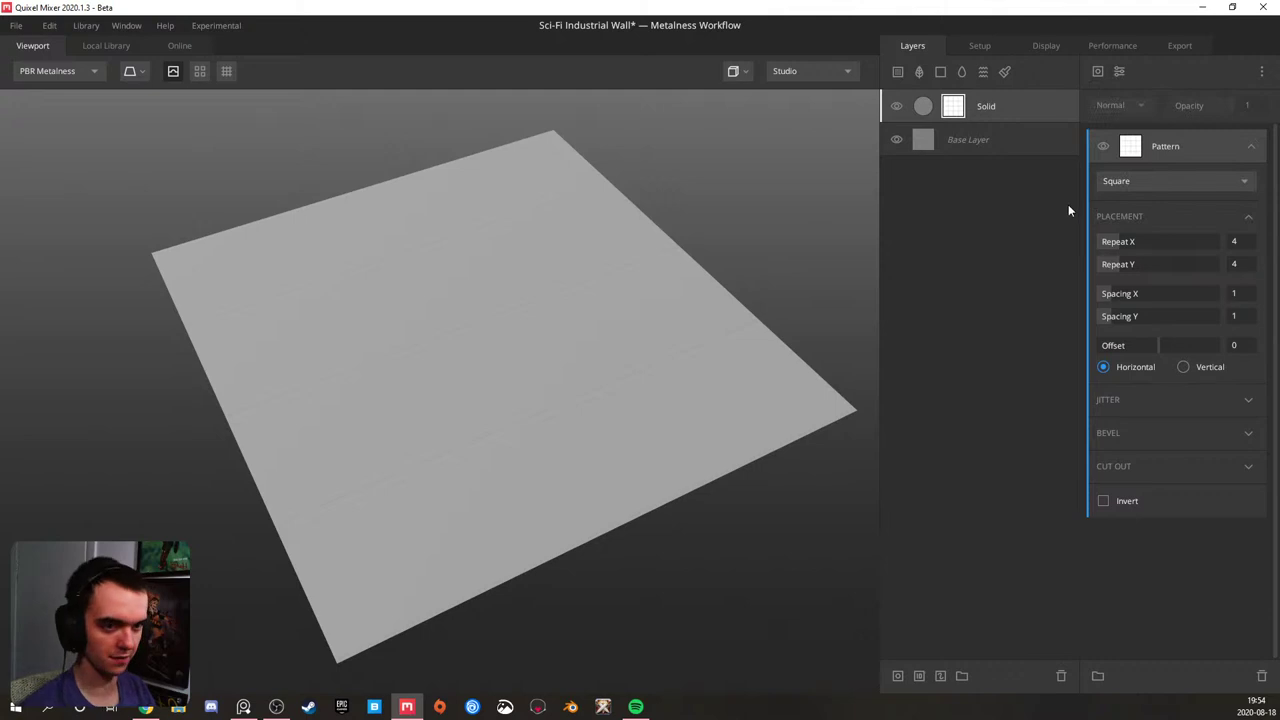
pyautogui.click(1099, 72)
pyautogui.moveTo(1146, 150)
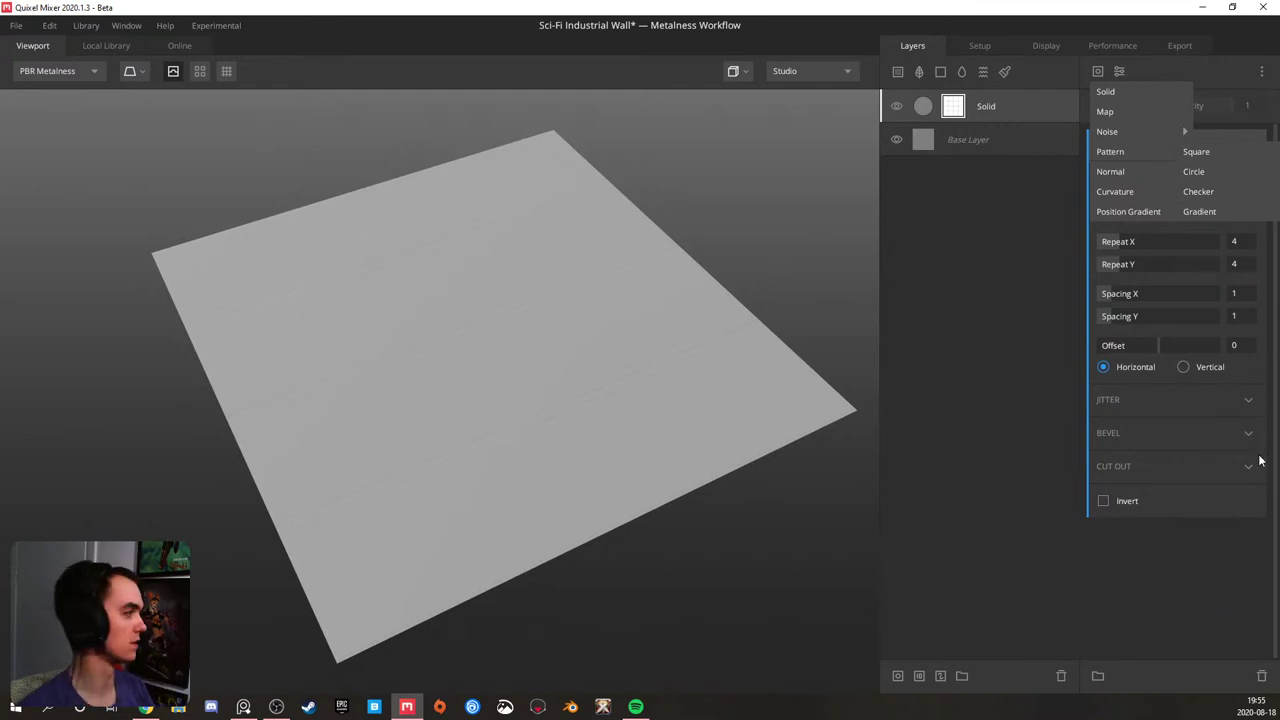
pyautogui.moveTo(1106, 144)
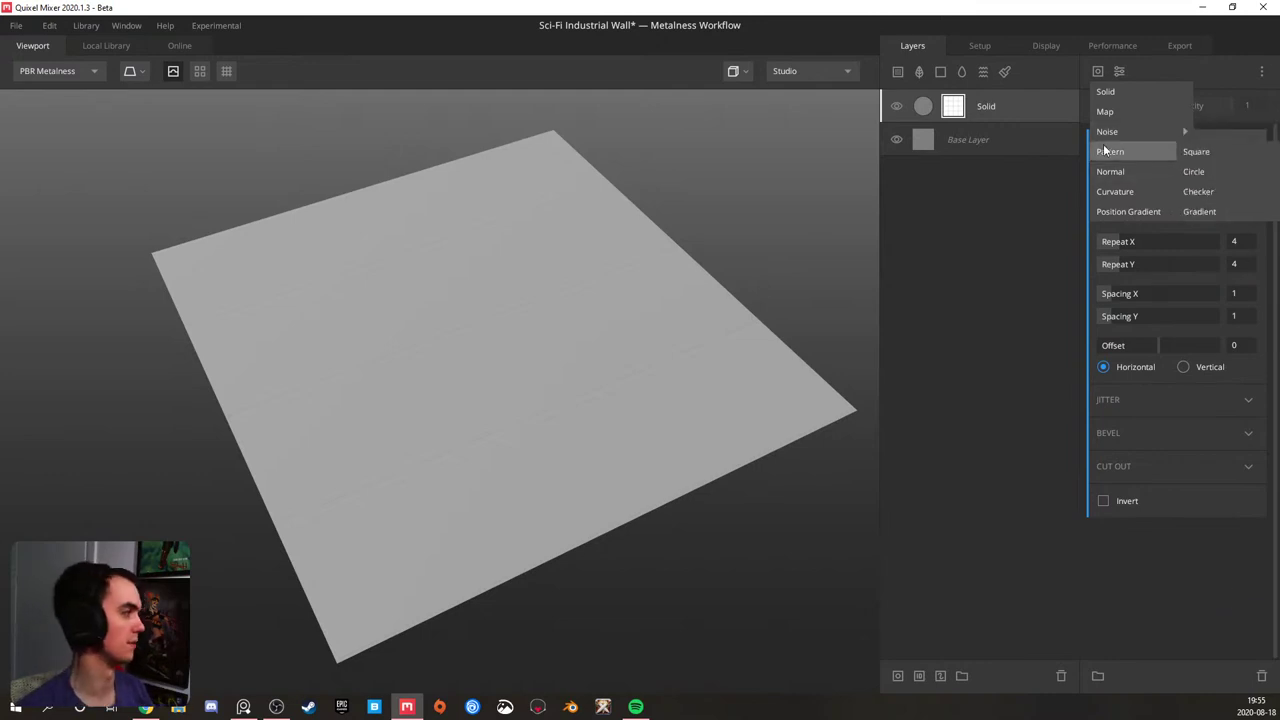
pyautogui.click(664, 262)
# - Set the Solid layer's blend threshold to 0.985 and its square mask pattern's Repeat Y to 1
pyautogui.click(1030, 125)
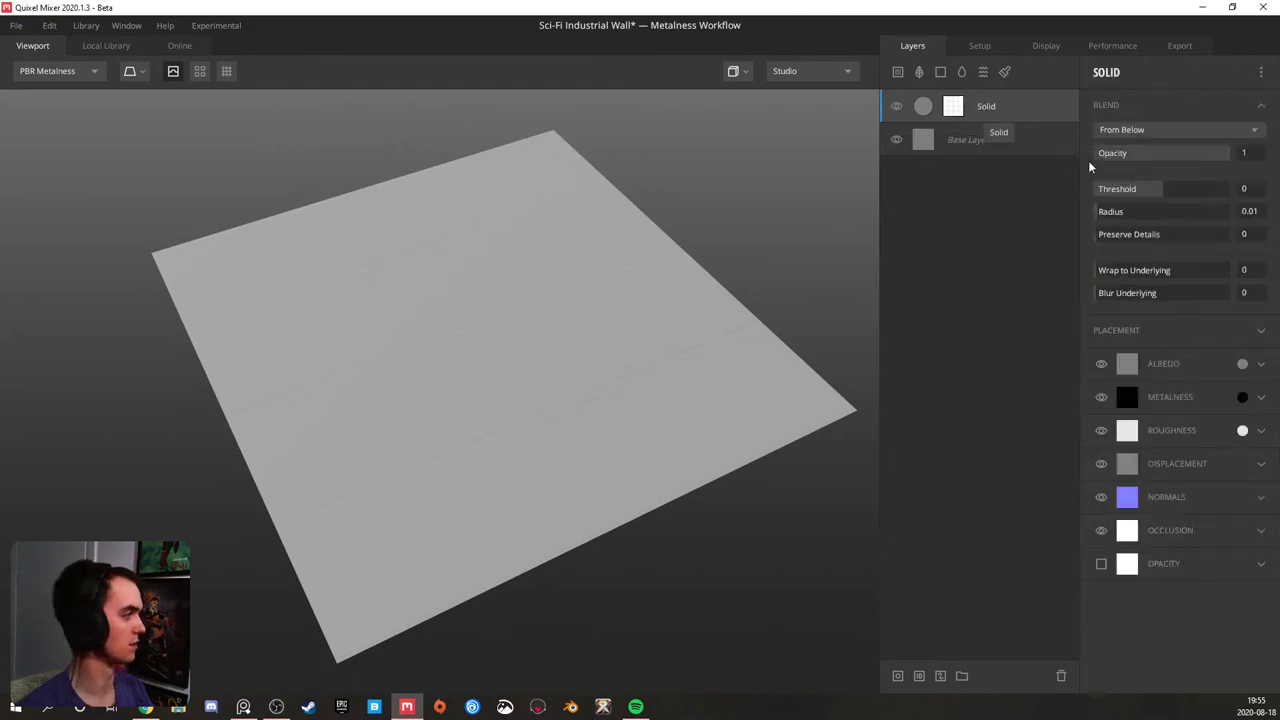
pyautogui.click(1197, 190)
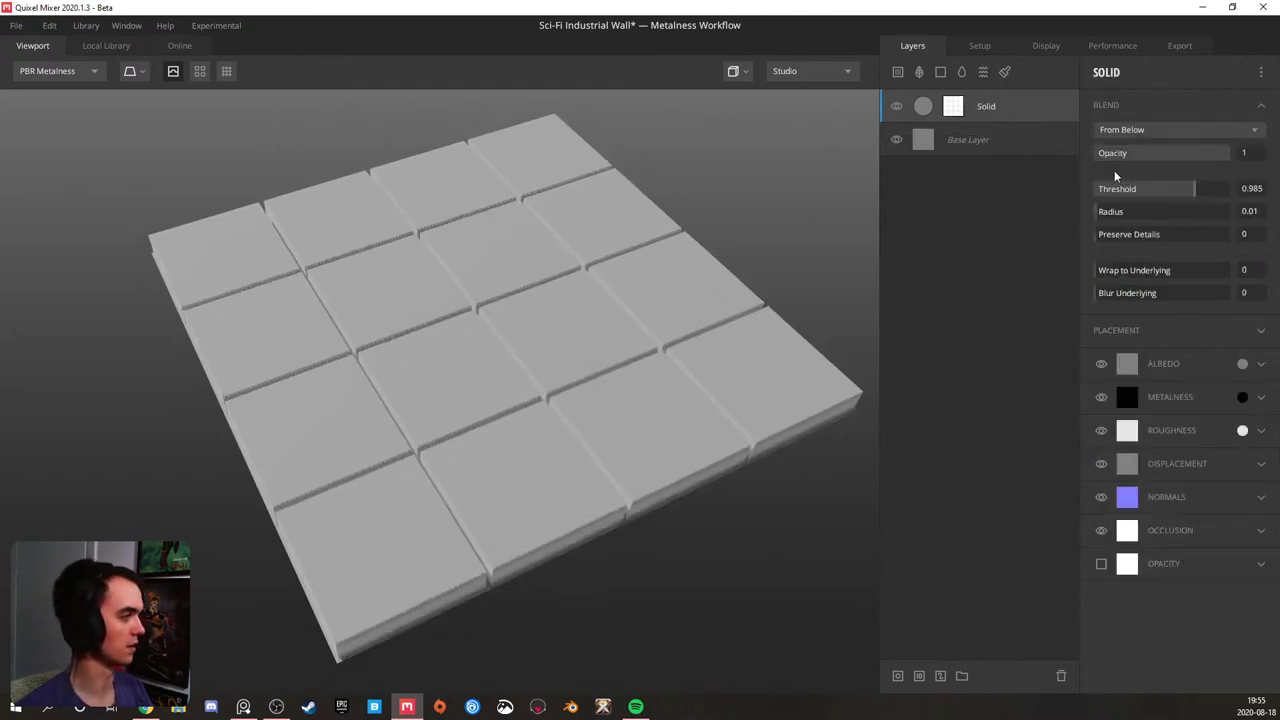
pyautogui.click(957, 105)
pyautogui.click(1104, 264)
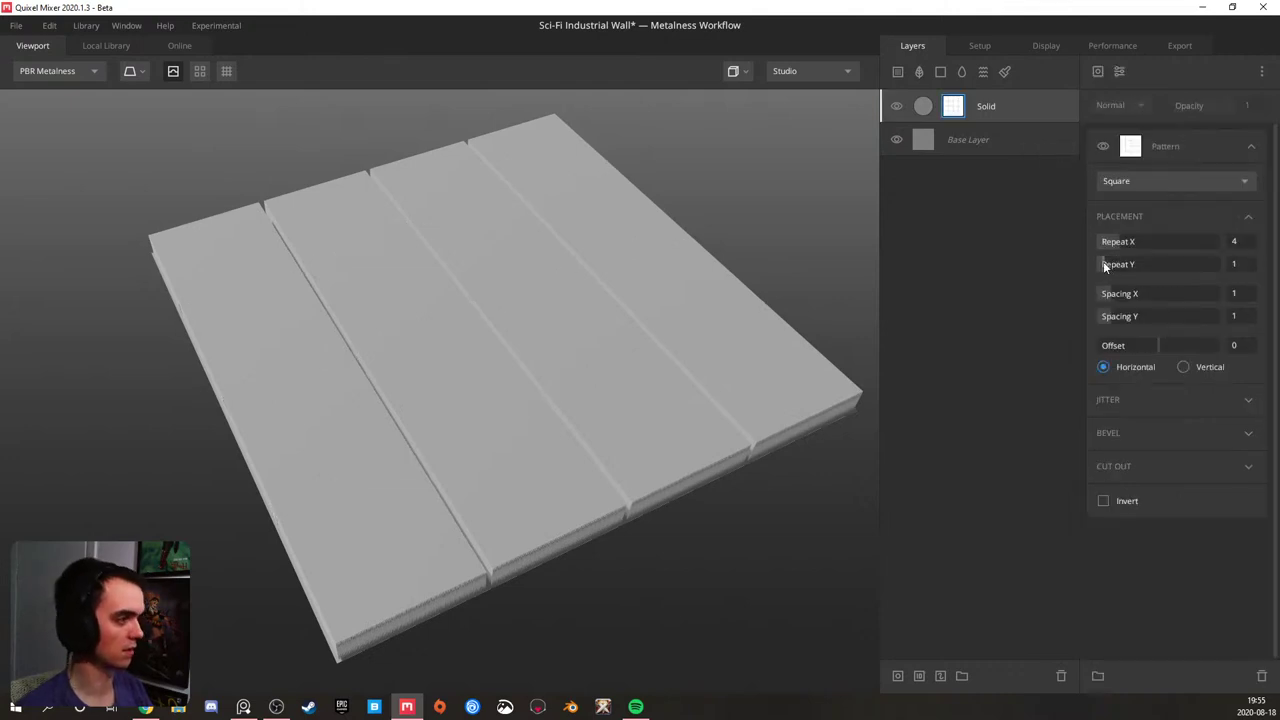
# - Set the square mask pattern's Spacing Y to 40 and Spacing X to 2.541
pyautogui.moveTo(131, 397); pyautogui.dragTo(496, 378)
pyautogui.moveTo(1110, 318); pyautogui.dragTo(1234, 318)
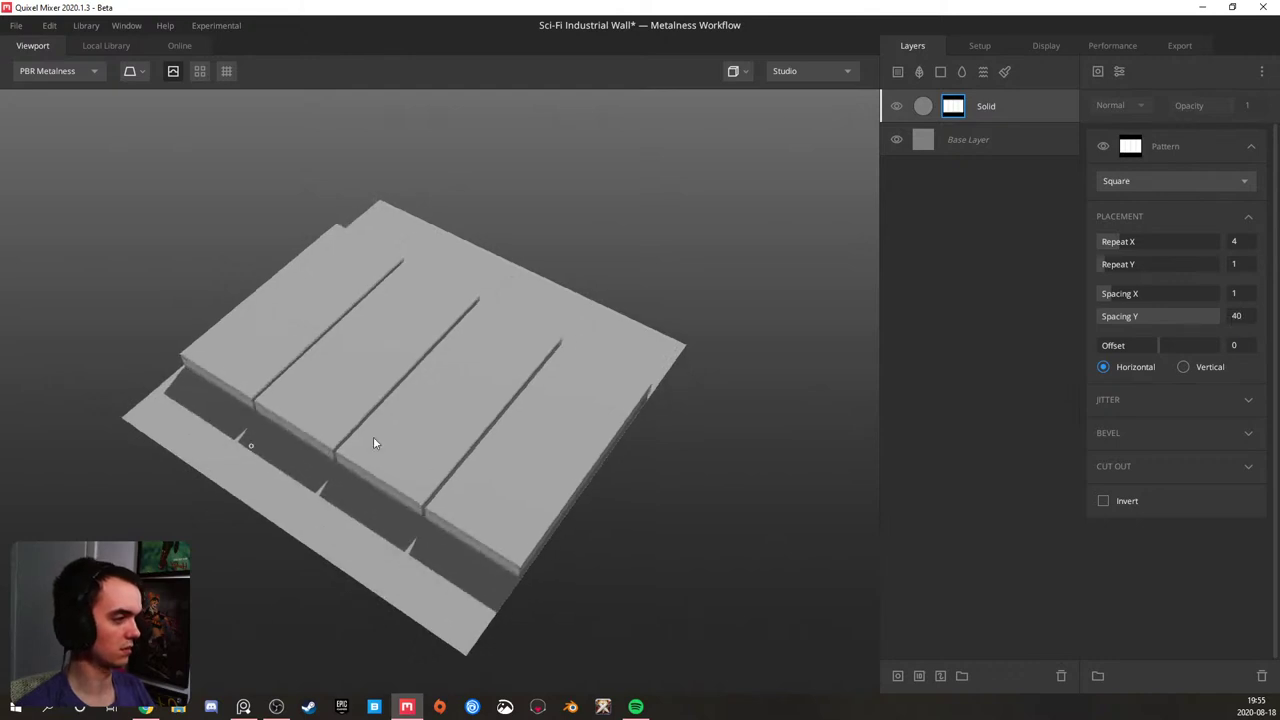
pyautogui.moveTo(373, 440); pyautogui.dragTo(282, 372)
pyautogui.moveTo(282, 372); pyautogui.dragTo(458, 382, button='middle')
pyautogui.scroll(3, 458, 382)
pyautogui.moveTo(458, 384); pyautogui.dragTo(650, 430)
pyautogui.moveTo(1111, 296)
pyautogui.mouseDown()
pyautogui.moveTo(1178, 300)
pyautogui.moveTo(1130, 305)
pyautogui.mouseUp()
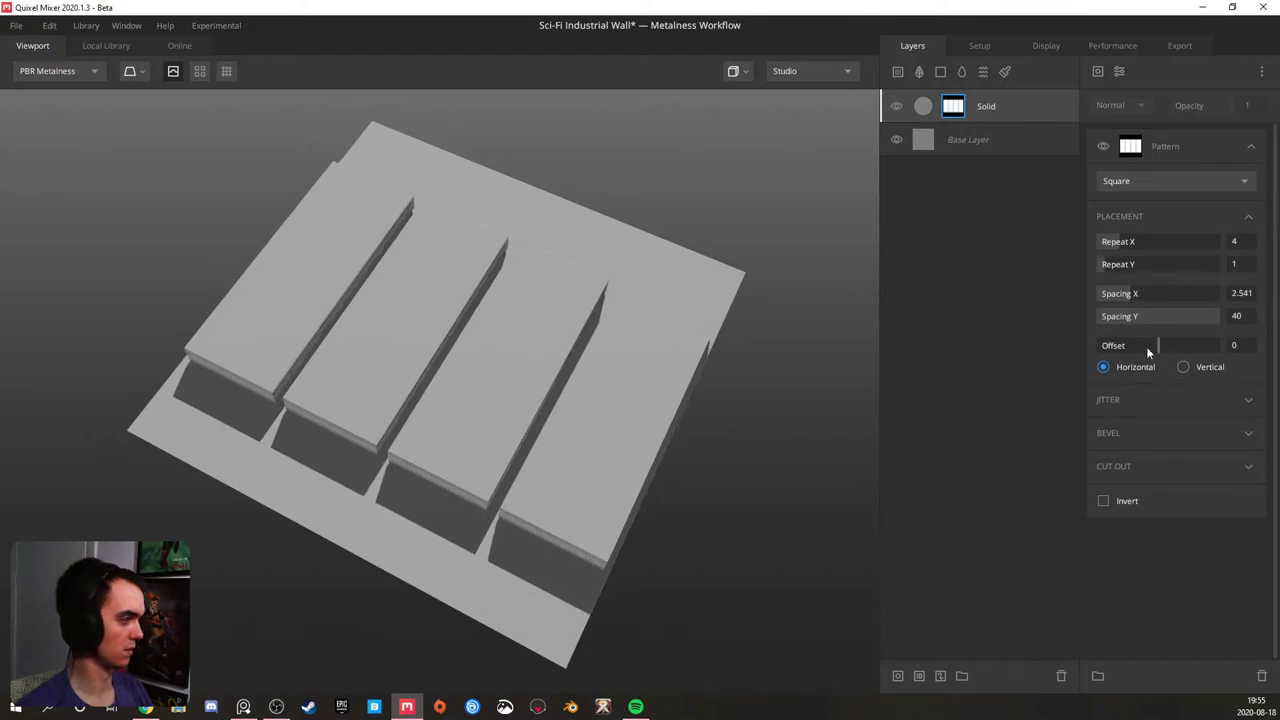
# - Set the square mask pattern's horizontal Offset to -0.425
pyautogui.moveTo(394, 432); pyautogui.dragTo(480, 381)
pyautogui.scroll(4, 491, 379)
pyautogui.moveTo(480, 381); pyautogui.dragTo(495, 371, button='middle')
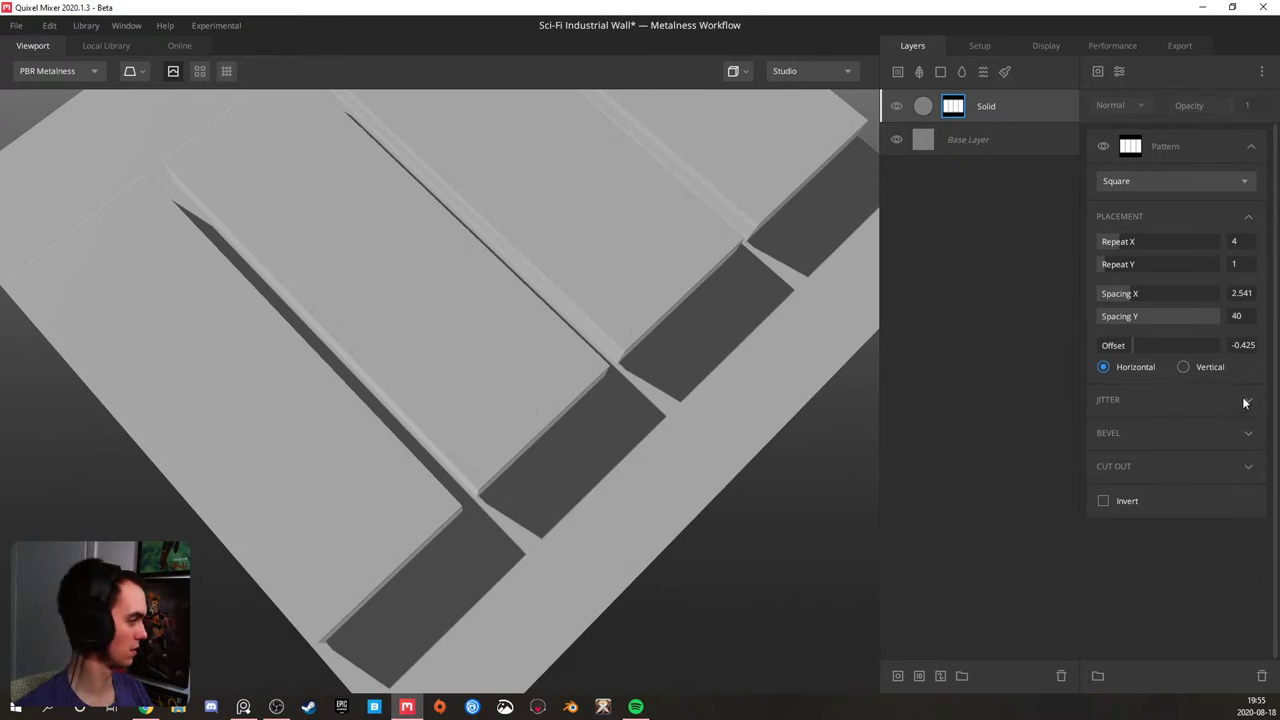
# - Try adjusting the square pattern's own bevel on the raised panel edges
pyautogui.click(1243, 434)
pyautogui.moveTo(1120, 455)
pyautogui.mouseDown()
pyautogui.moveTo(1092, 455)
pyautogui.moveTo(1105, 456)
pyautogui.mouseUp()
pyautogui.click(1250, 434)
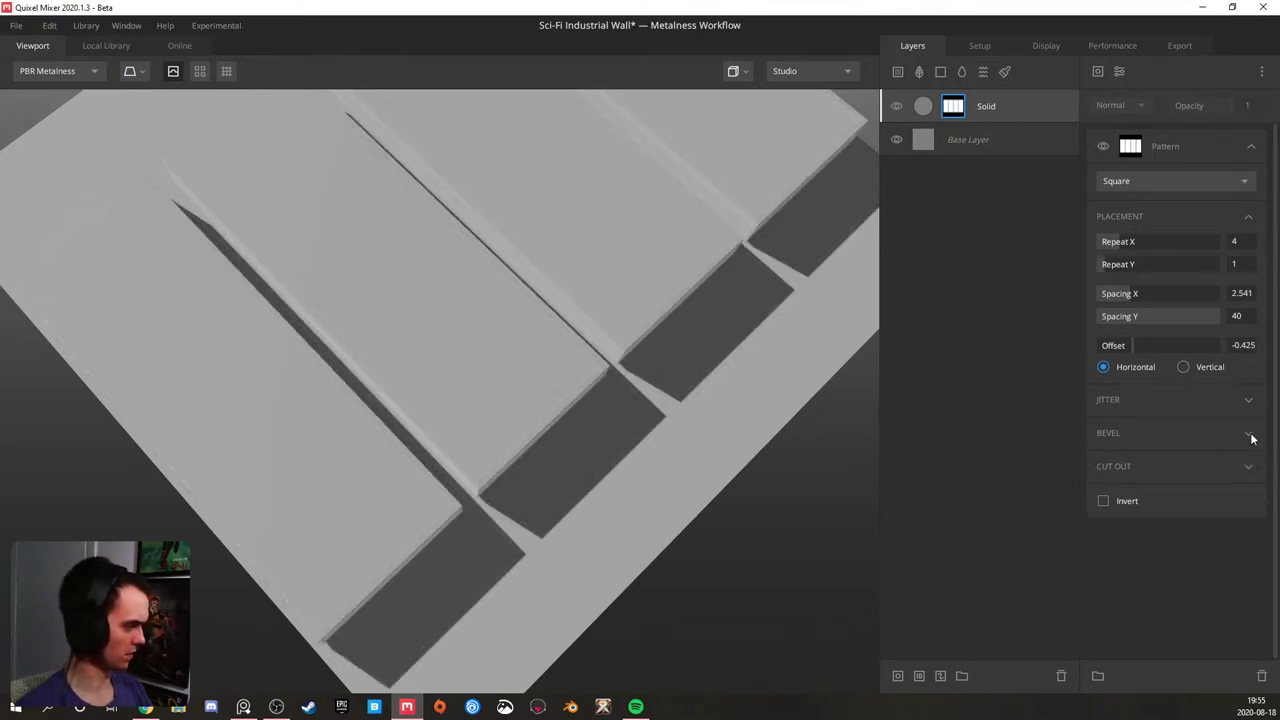
pyautogui.scroll(-5, 425, 292)
pyautogui.moveTo(425, 290); pyautogui.dragTo(545, 304)
pyautogui.scroll(4, 492, 292)
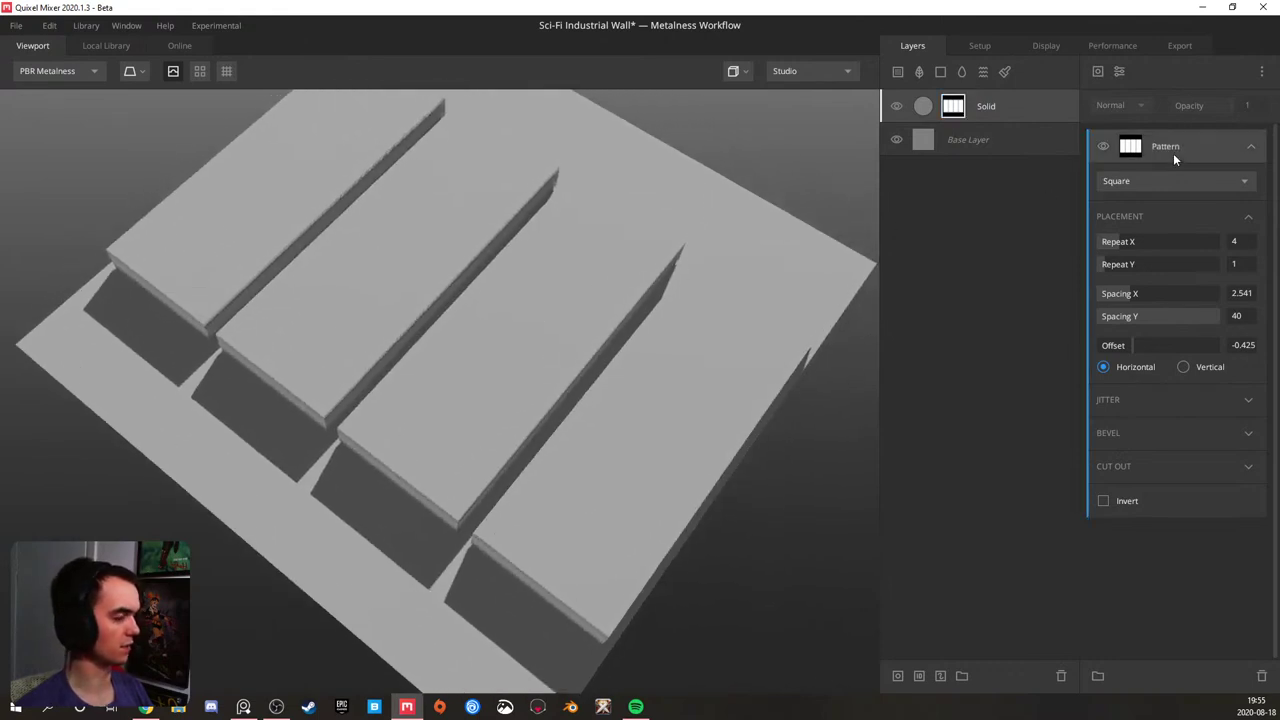
pyautogui.click(1240, 432)
pyautogui.click(1240, 432)
# - Add a Bevel modifier above the square pattern in the mask stack and set its width to 0.829
pyautogui.click(1119, 71)
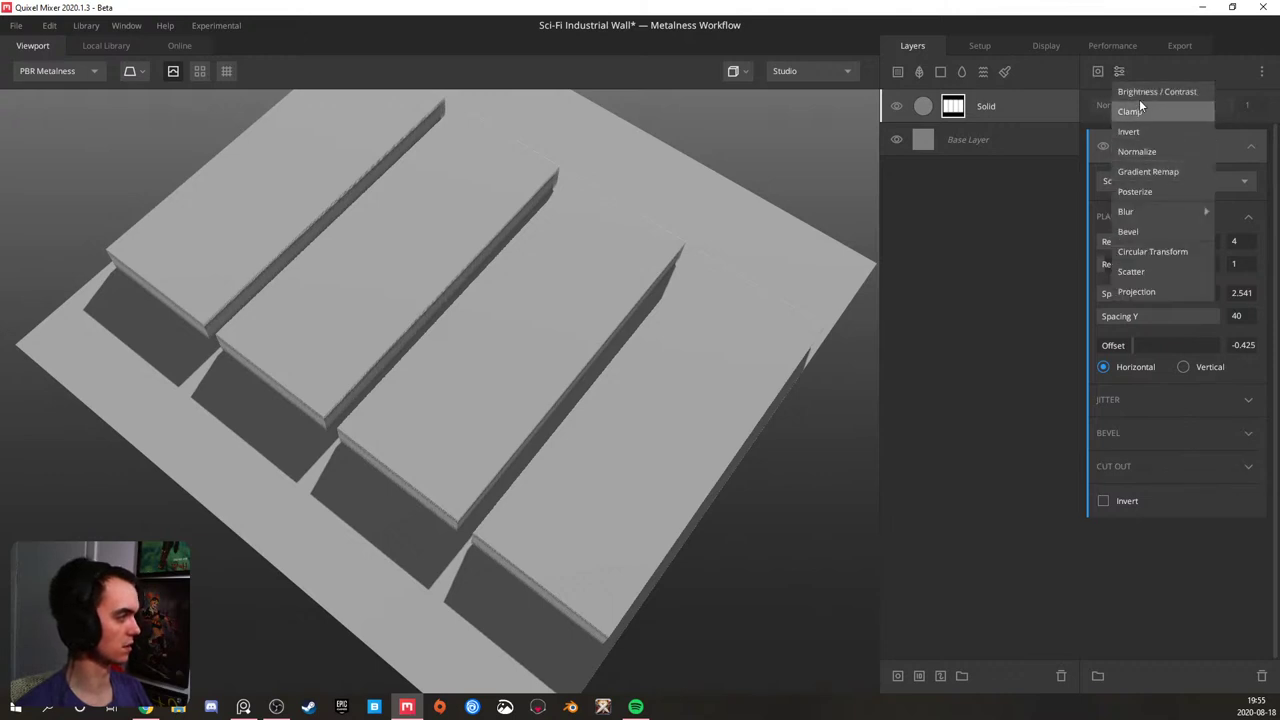
pyautogui.click(1144, 232)
pyautogui.moveTo(1112, 168); pyautogui.dragTo(1108, 173)
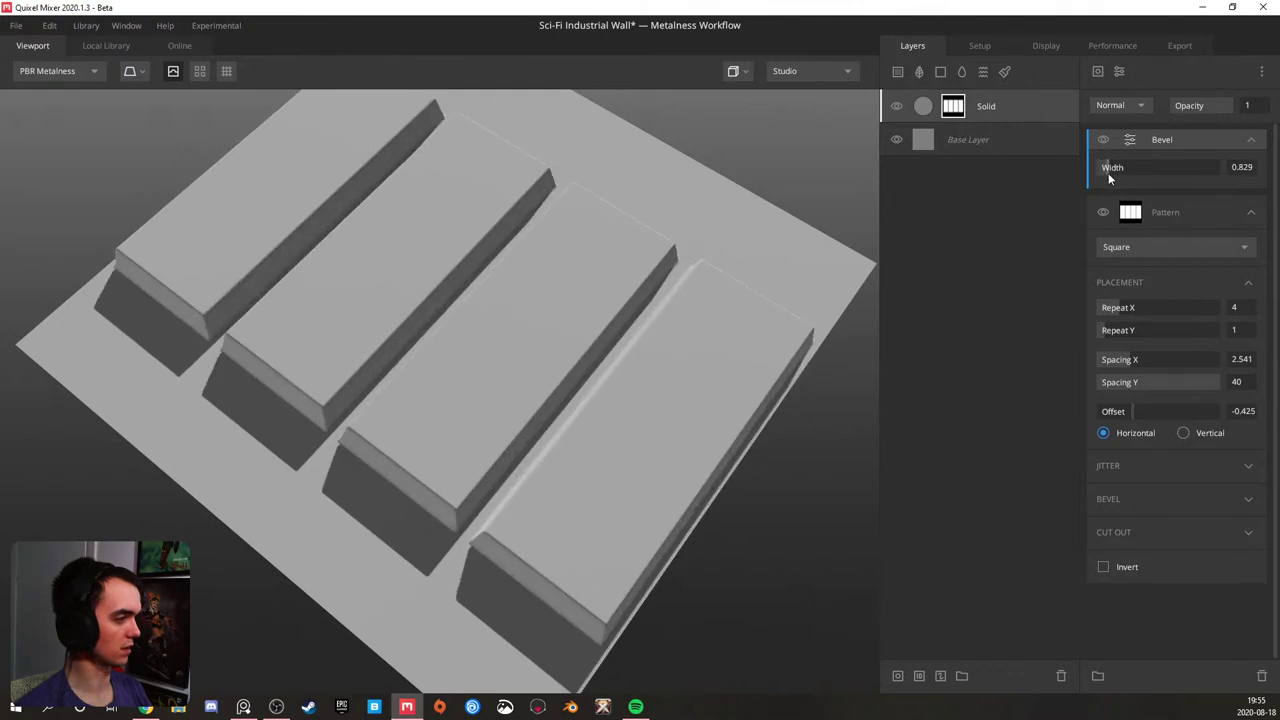
pyautogui.moveTo(340, 354); pyautogui.dragTo(576, 341)
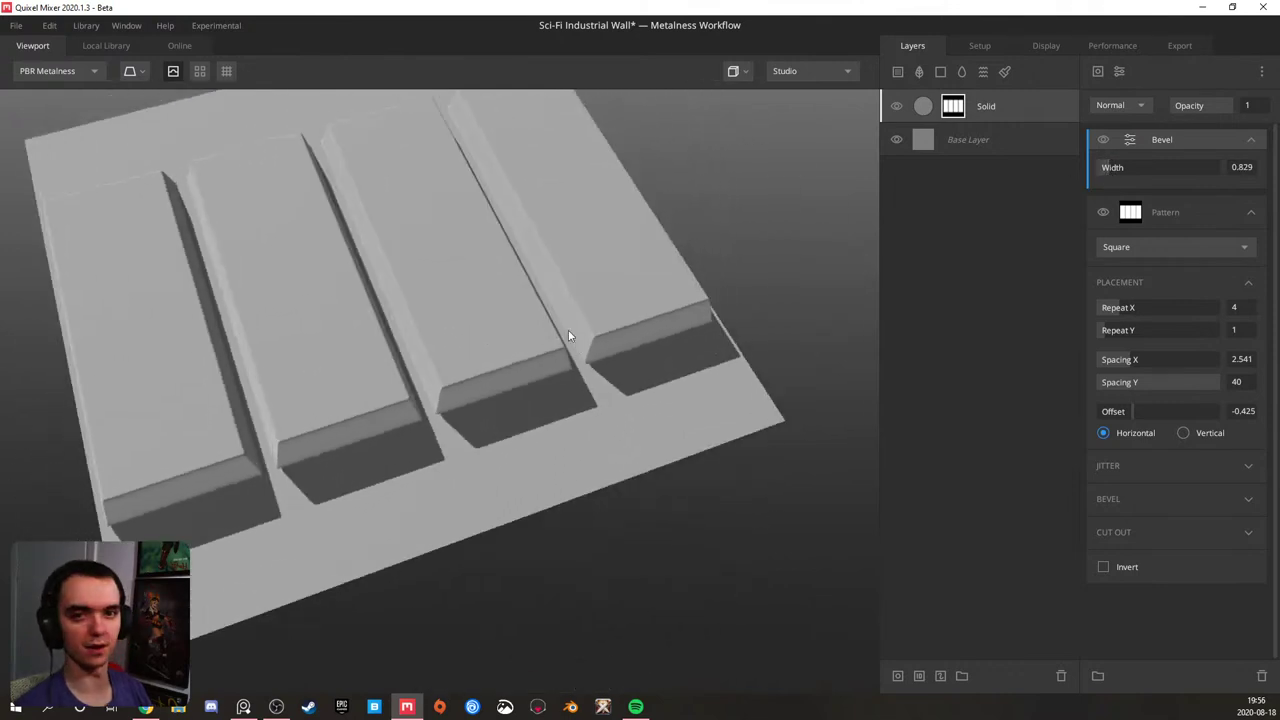
# - Try a narrower Bevel modifier width on the panel mask and undo the change
pyautogui.moveTo(435, 273); pyautogui.dragTo(356, 414)
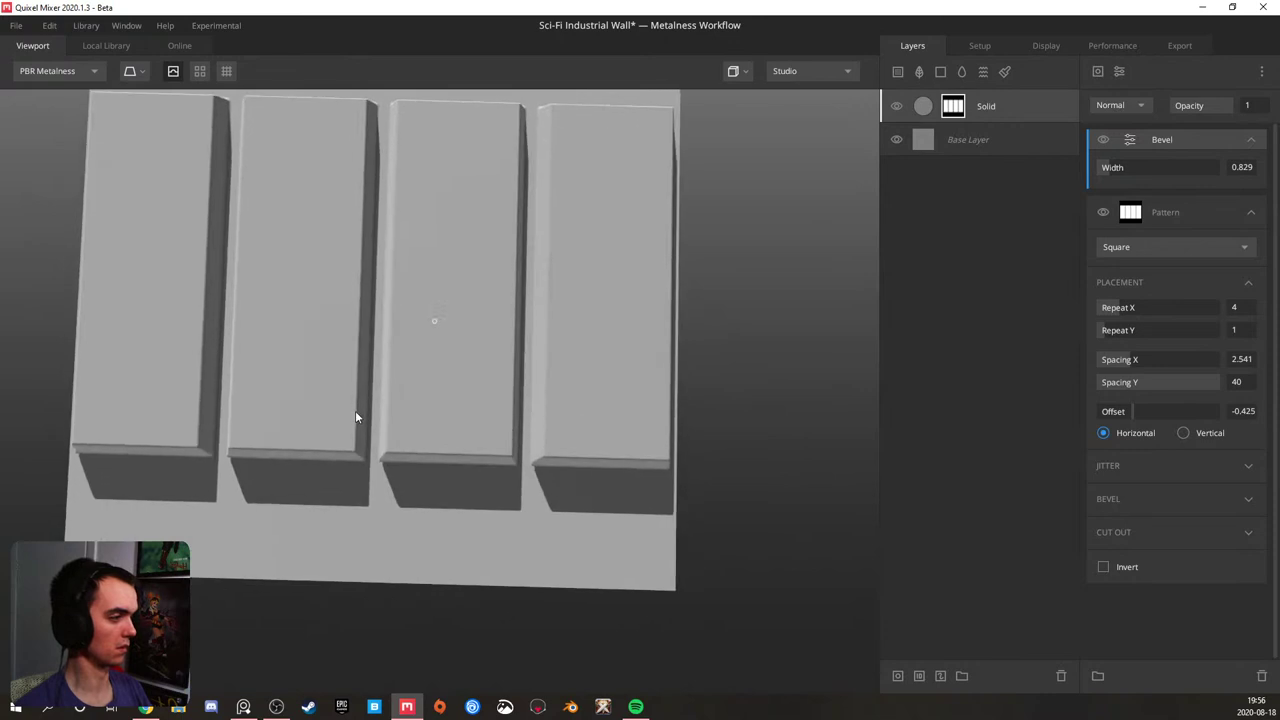
pyautogui.moveTo(1110, 172); pyautogui.dragTo(1113, 171)
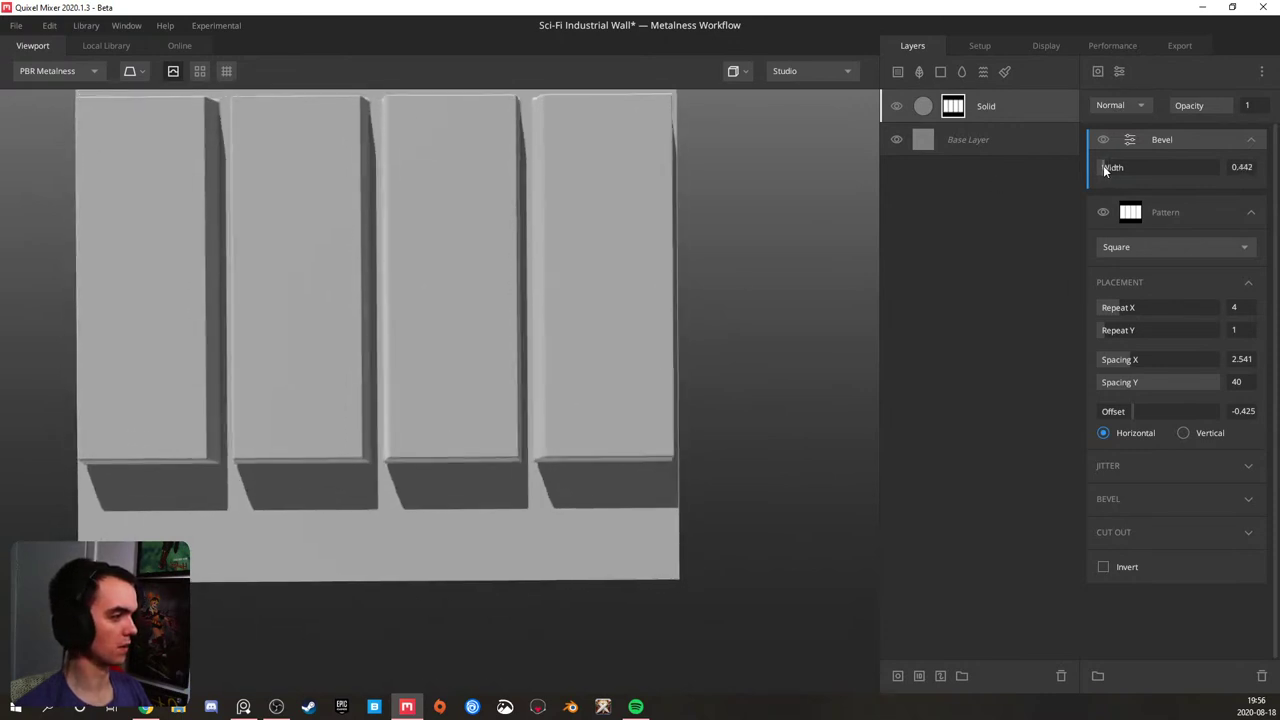
pyautogui.hotkey('ctrl', 'z')
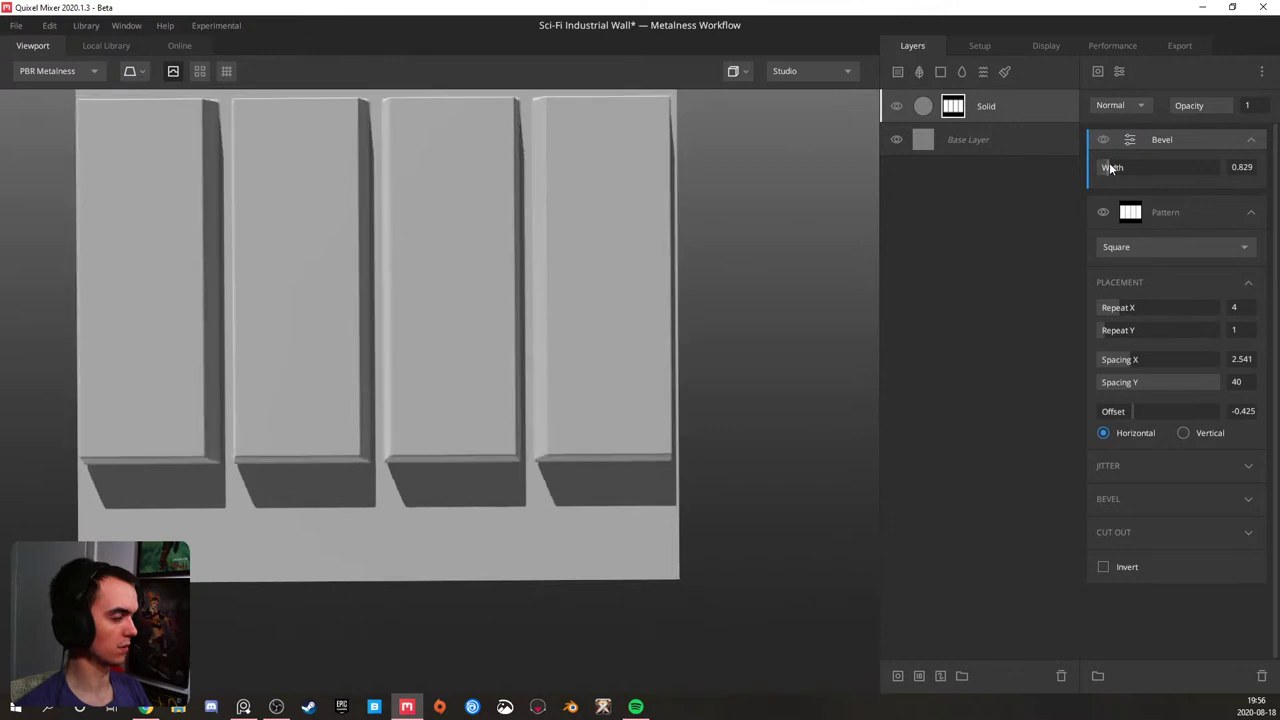
# - Try a Brightness/Contrast modifier above the Bevel with brightness 1 and contrast 10, widening the Bevel to 10
pyautogui.click(1120, 70)
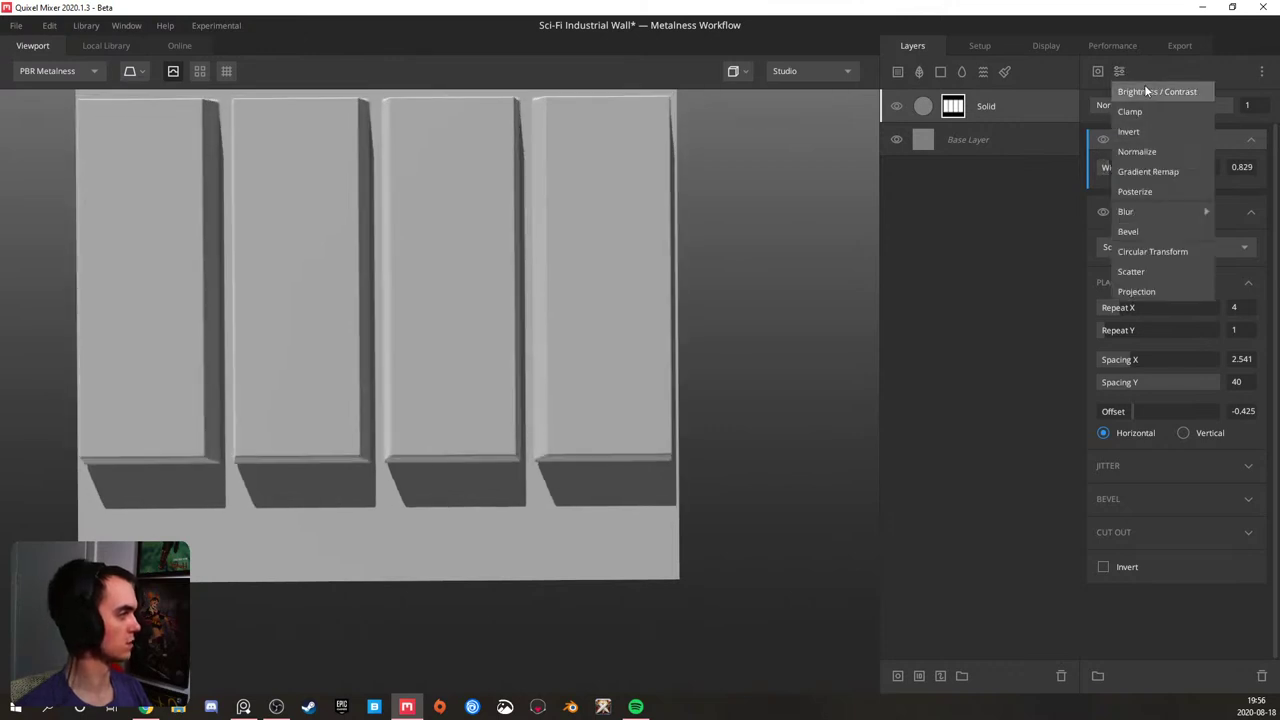
pyautogui.click(1155, 91)
pyautogui.moveTo(1115, 190)
pyautogui.mouseDown()
pyautogui.moveTo(1171, 188)
pyautogui.moveTo(1117, 189)
pyautogui.moveTo(1148, 185)
pyautogui.moveTo(1121, 170)
pyautogui.moveTo(1026, 171)
pyautogui.mouseUp()
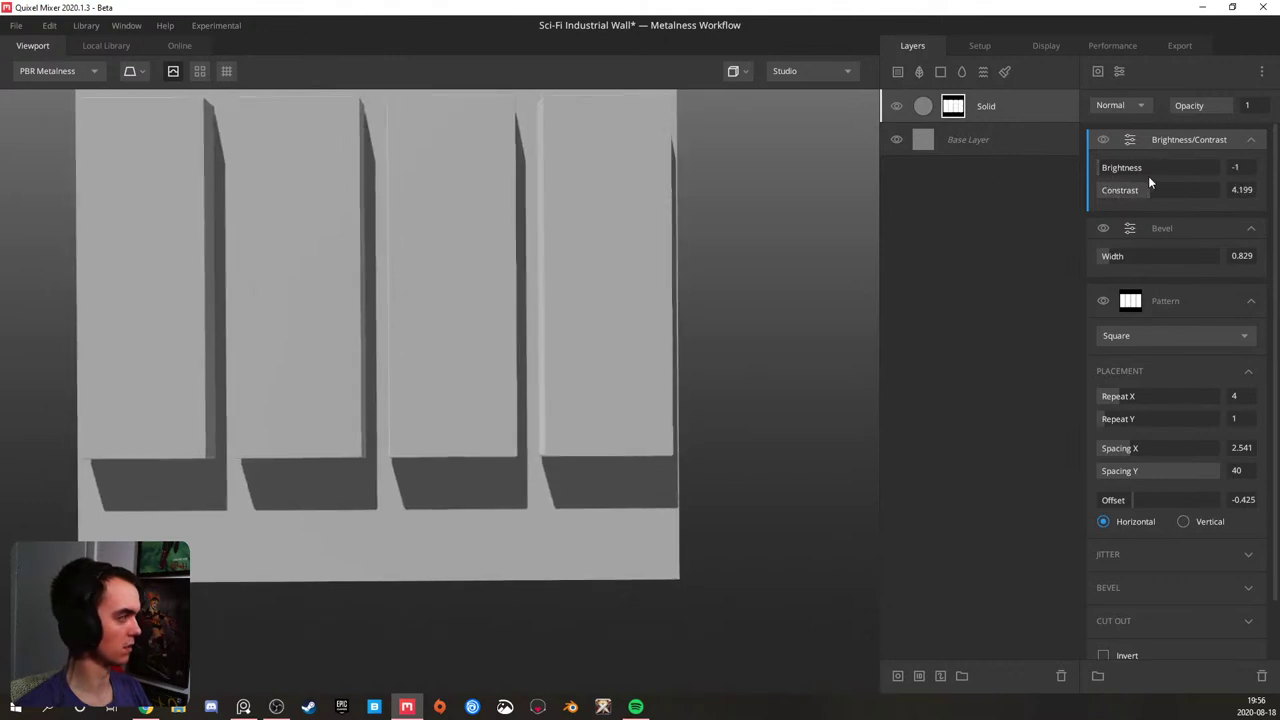
pyautogui.moveTo(1147, 190)
pyautogui.mouseDown()
pyautogui.moveTo(1178, 186)
pyautogui.moveTo(1130, 189)
pyautogui.mouseUp()
pyautogui.moveTo(1115, 254); pyautogui.dragTo(1138, 252)
pyautogui.moveTo(1133, 200); pyautogui.dragTo(1274, 190)
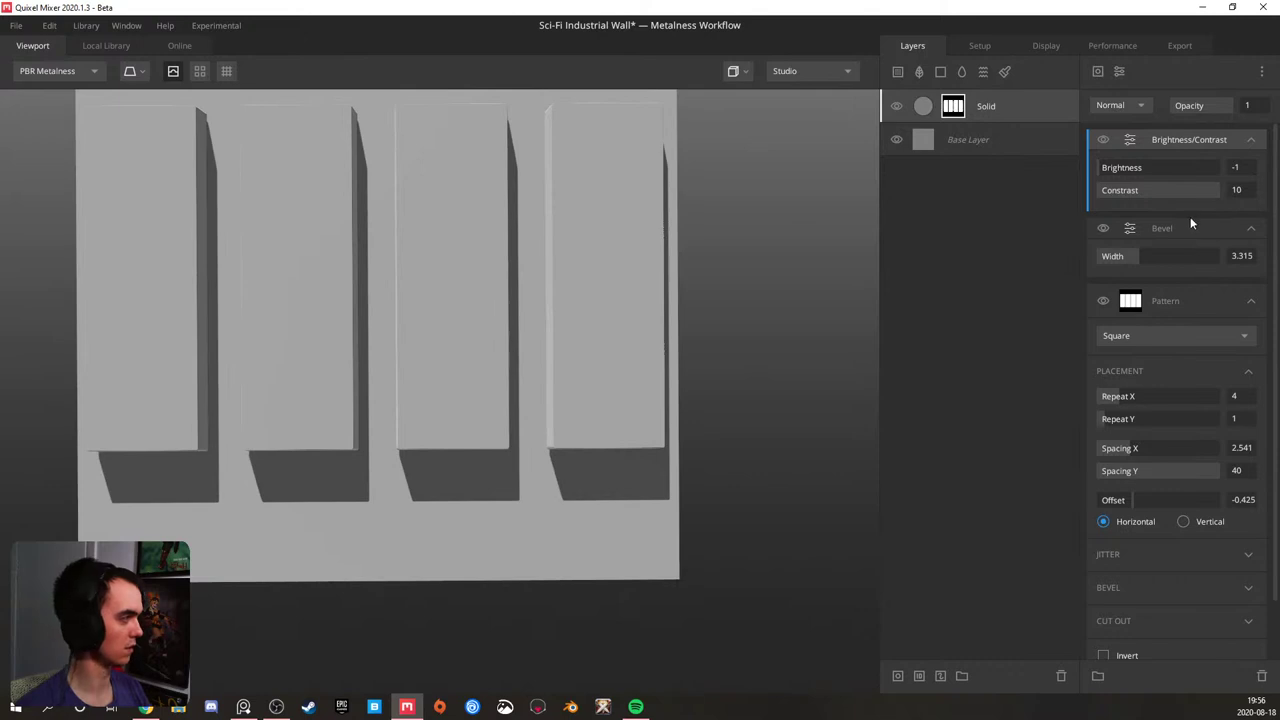
pyautogui.moveTo(1150, 253); pyautogui.dragTo(1229, 234)
pyautogui.moveTo(1124, 170); pyautogui.dragTo(1271, 193)
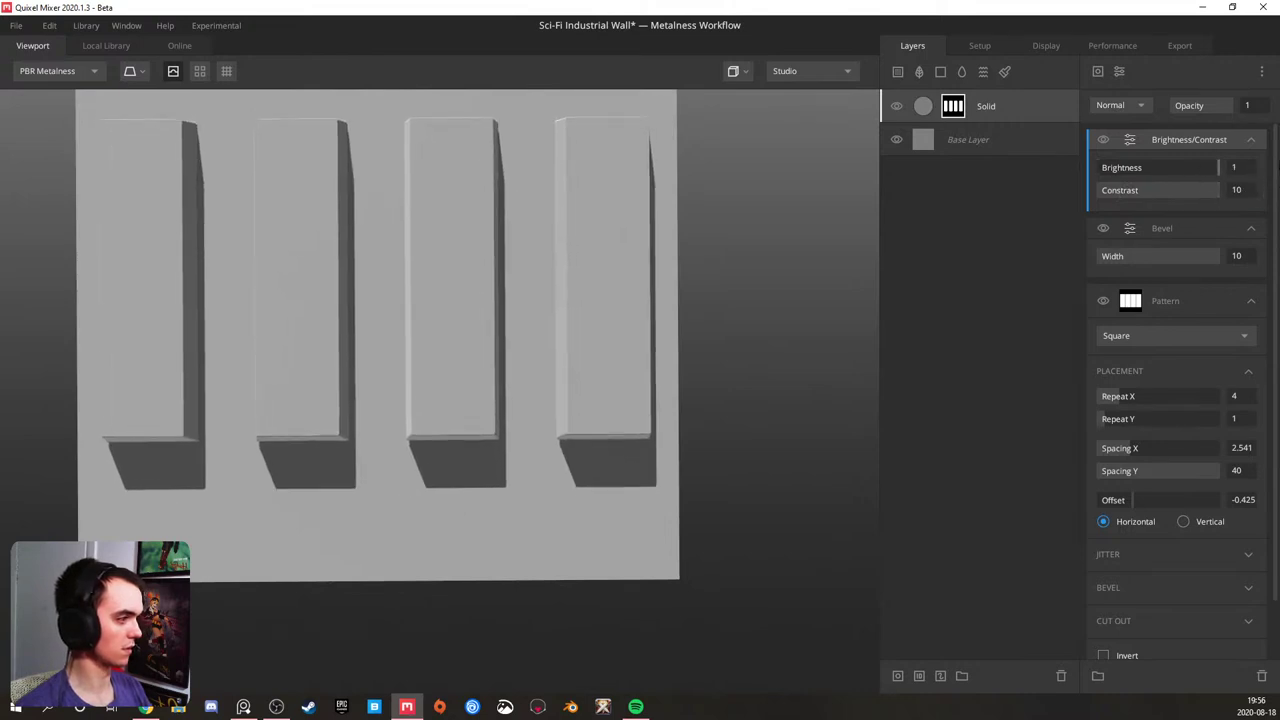
# - Try a Spacing X of 0.939 on the square pattern and remove the Brightness/Contrast modifier from the mask stack
pyautogui.moveTo(1188, 465); pyautogui.dragTo(1268, 443)
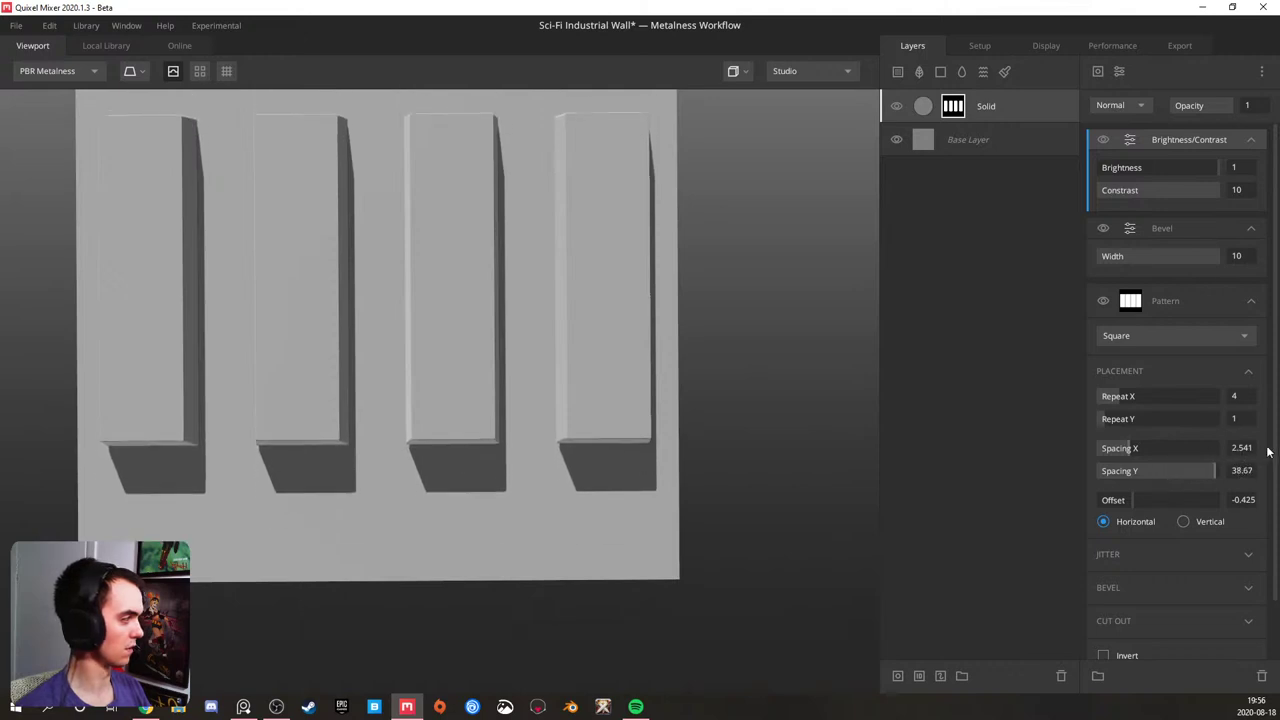
pyautogui.moveTo(1129, 449)
pyautogui.mouseDown()
pyautogui.moveTo(983, 458)
pyautogui.moveTo(1109, 449)
pyautogui.mouseUp()
pyautogui.moveTo(455, 378)
pyautogui.mouseDown()
pyautogui.moveTo(296, 288)
pyautogui.moveTo(441, 385)
pyautogui.moveTo(269, 414)
pyautogui.moveTo(420, 418)
pyautogui.moveTo(440, 466)
pyautogui.moveTo(426, 309)
pyautogui.moveTo(418, 410)
pyautogui.mouseUp()
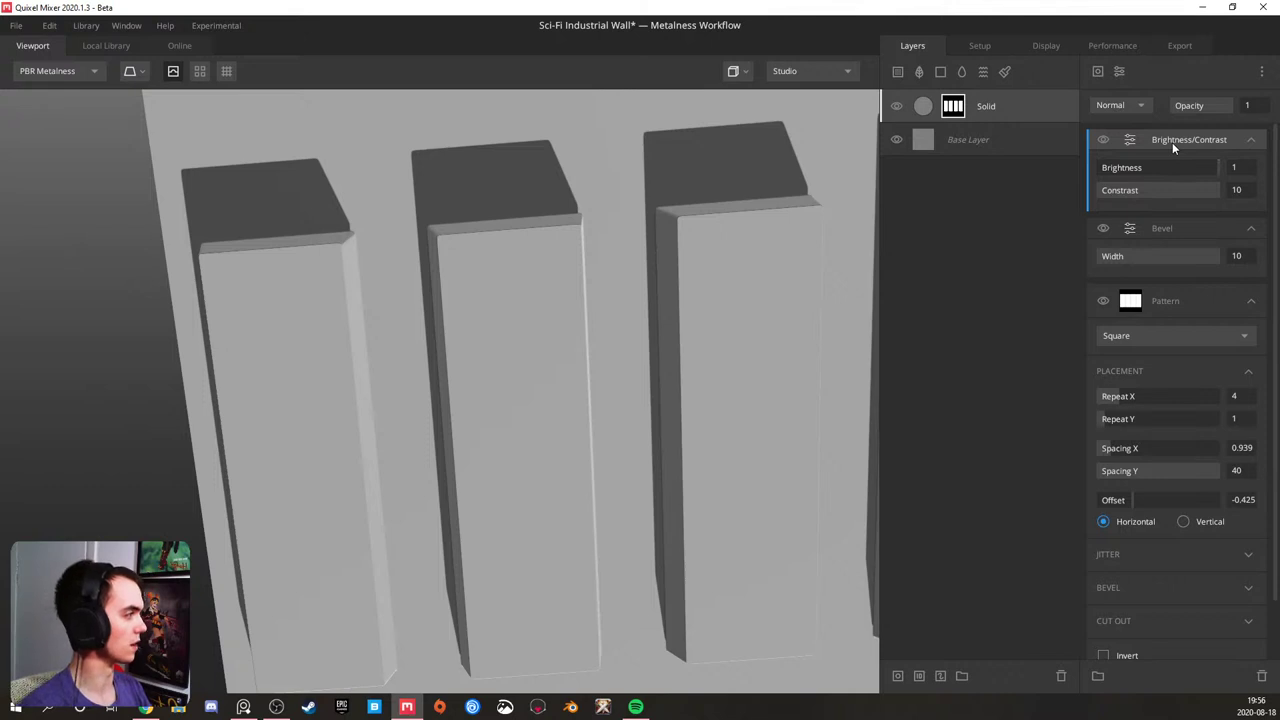
pyautogui.press('Delete')
# - Set the Bevel modifier's width to 2.928 and the square pattern's Spacing X to 4.309
pyautogui.moveTo(1168, 172); pyautogui.dragTo(1135, 184)
pyautogui.moveTo(1121, 361); pyautogui.dragTo(1150, 355)
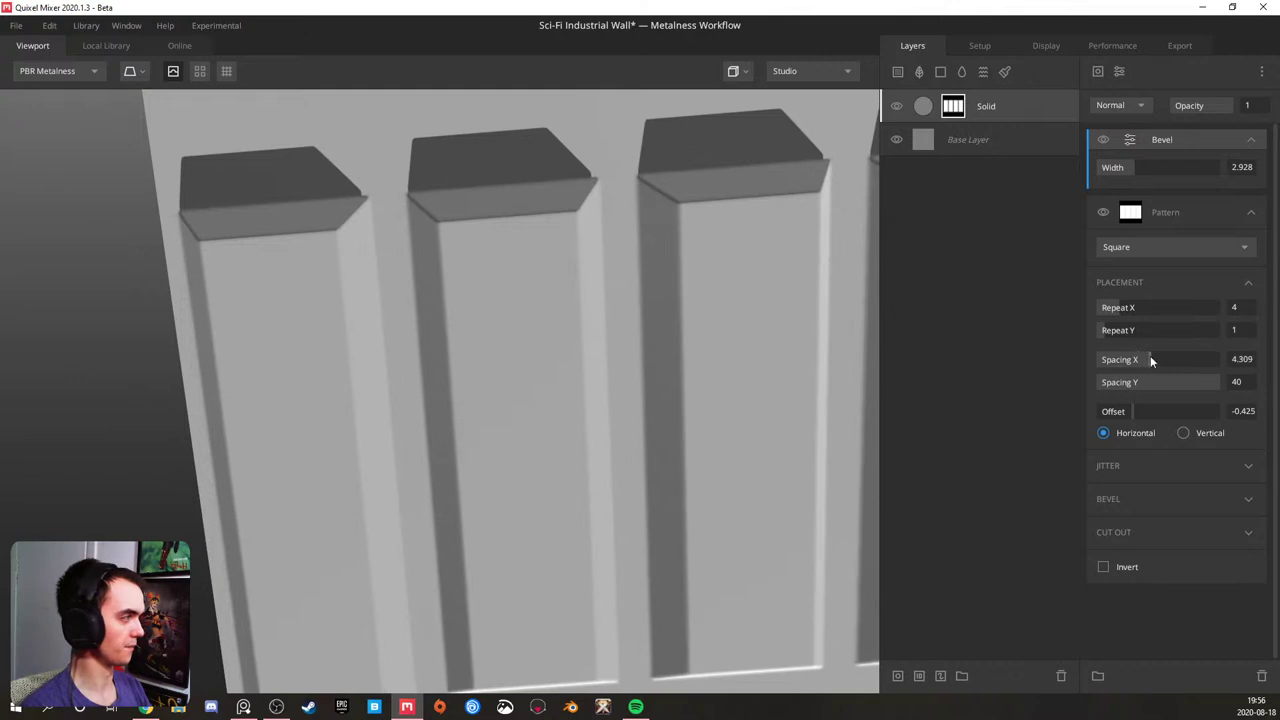
pyautogui.click(1098, 78)
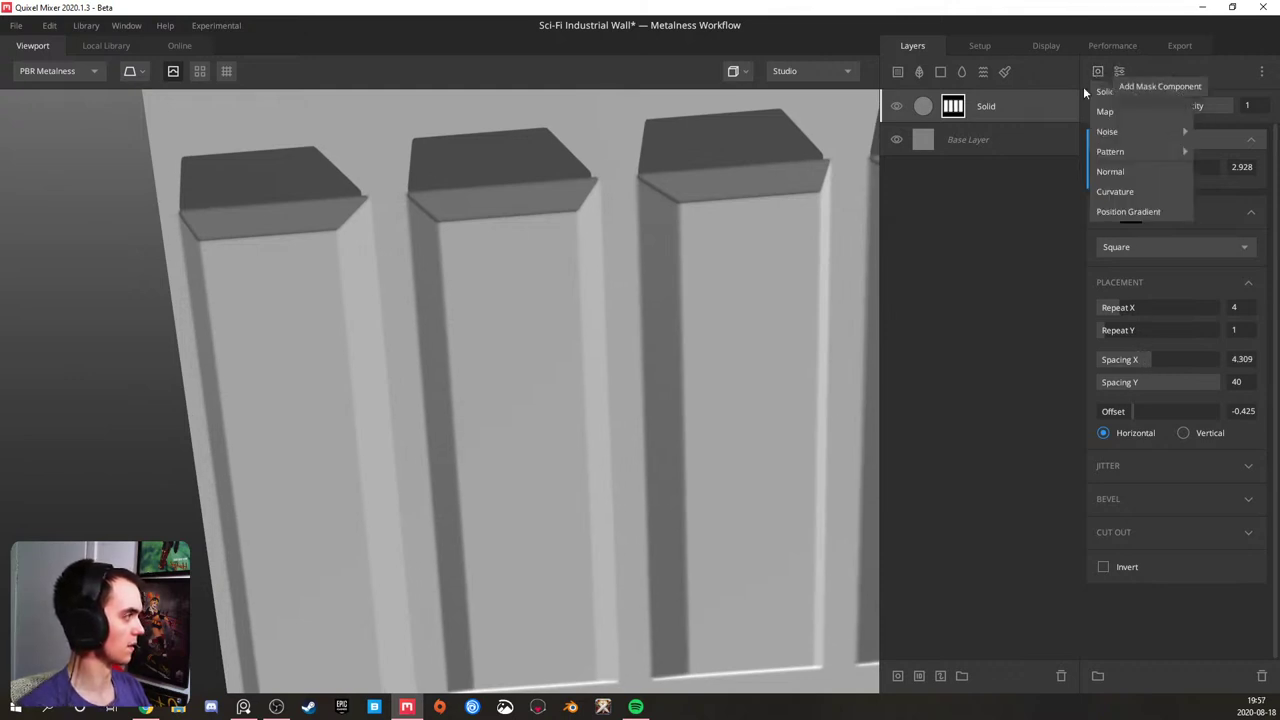
pyautogui.click(504, 322)
pyautogui.moveTo(504, 322); pyautogui.dragTo(521, 178)
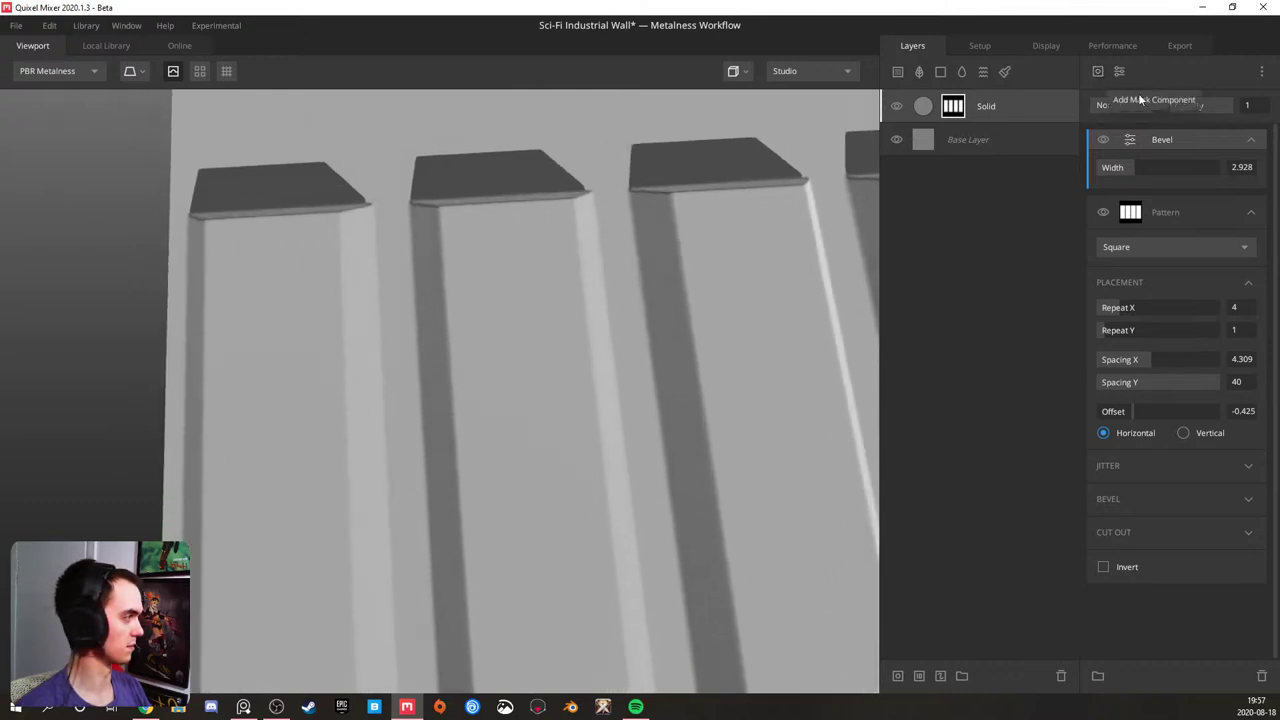
pyautogui.moveTo(552, 443); pyautogui.dragTo(556, 290)
pyautogui.scroll(-4, 558, 294)
pyautogui.moveTo(602, 345); pyautogui.dragTo(622, 363)
pyautogui.scroll(4, 622, 363)
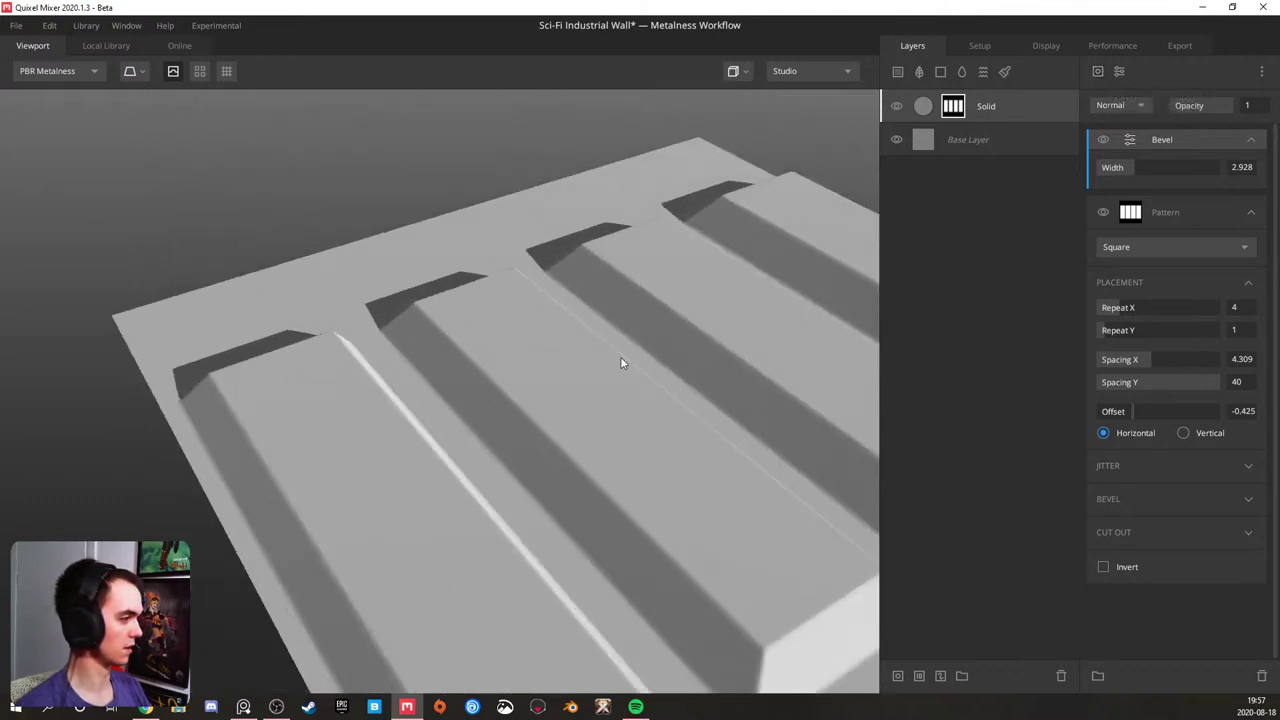
# - Add a Gaussian Blur modifier above the Bevel in the mask stack and set its strength to 0.227
pyautogui.click(1097, 73)
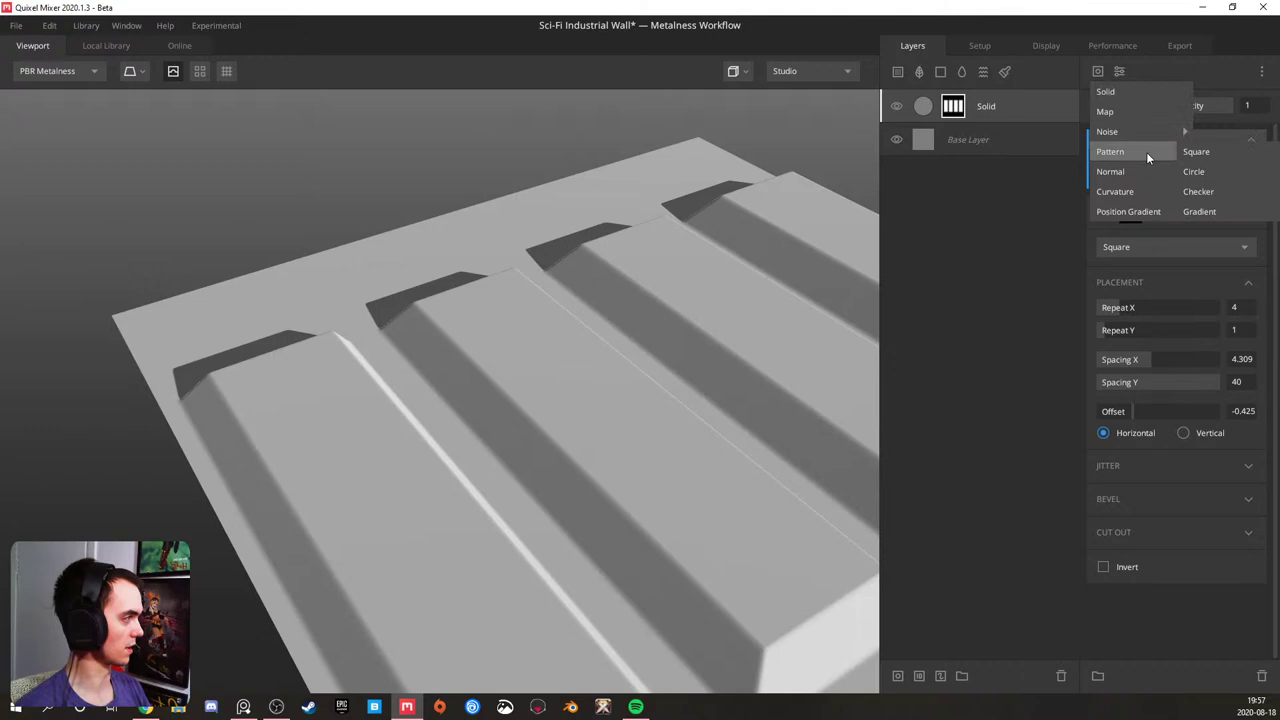
pyautogui.moveTo(1159, 135)
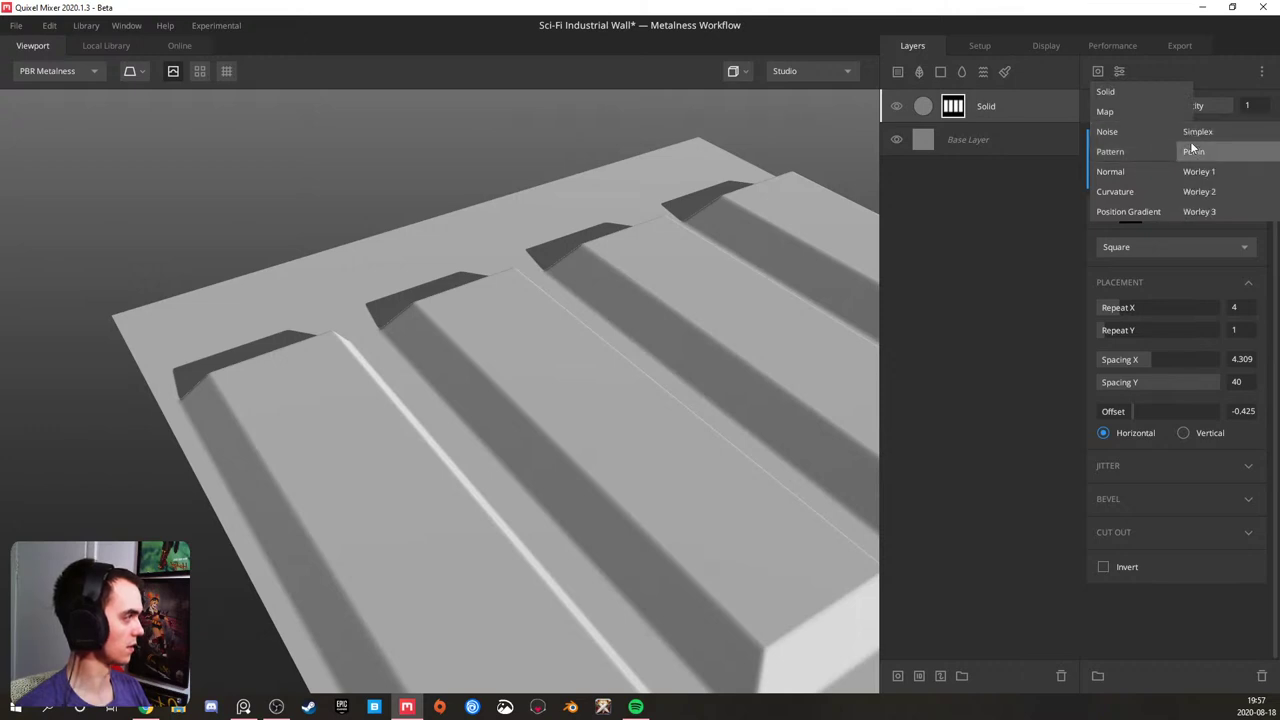
pyautogui.click(1133, 106)
pyautogui.click(1121, 70)
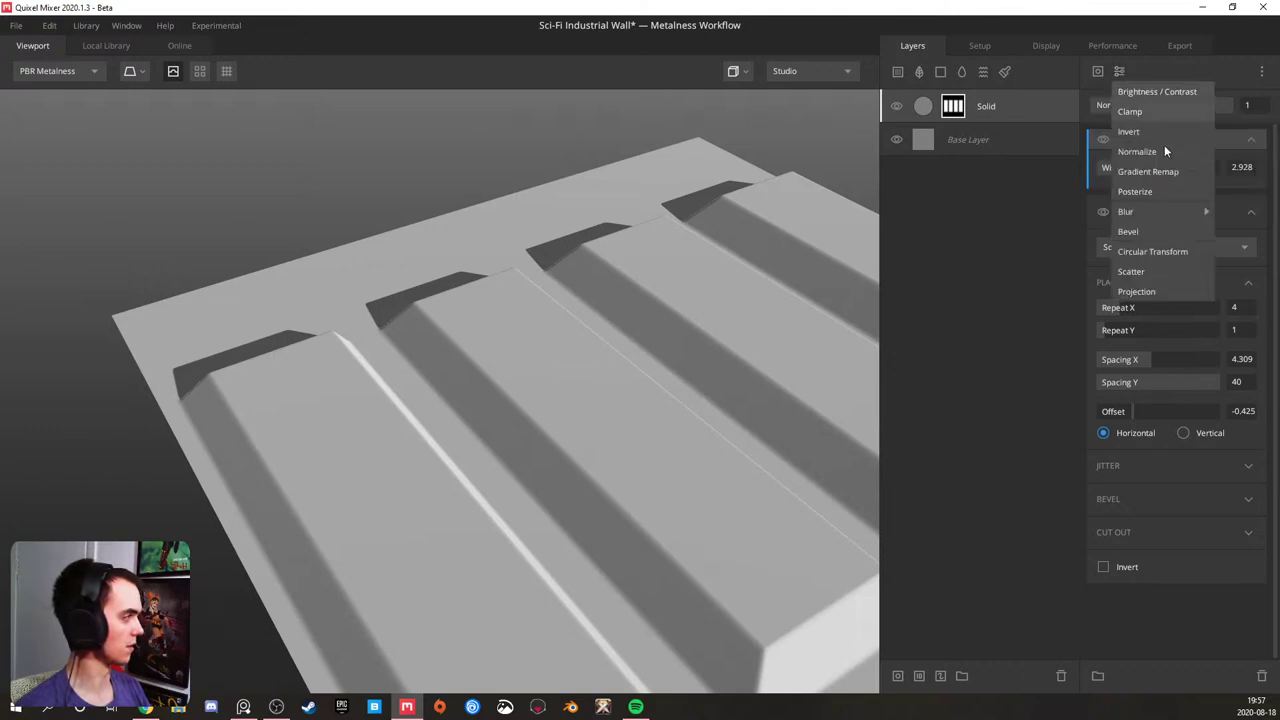
pyautogui.moveTo(1152, 211)
pyautogui.click(1200, 212)
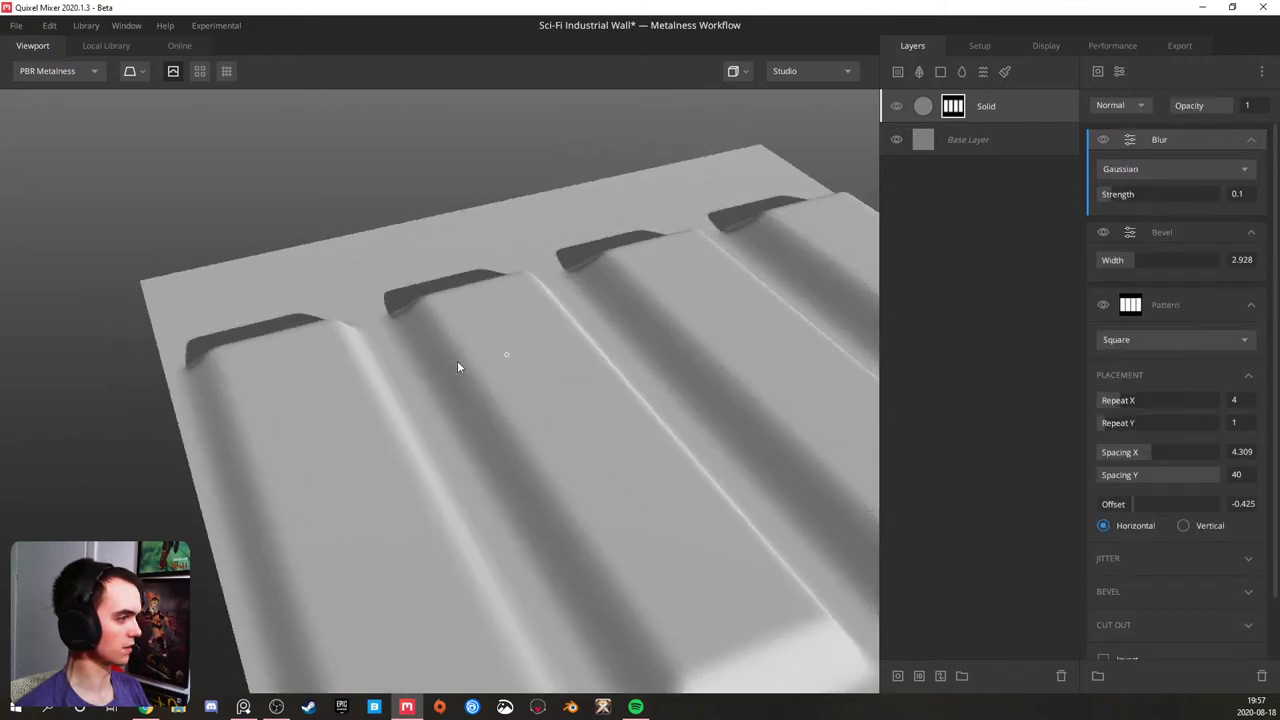
pyautogui.moveTo(457, 362); pyautogui.dragTo(491, 358)
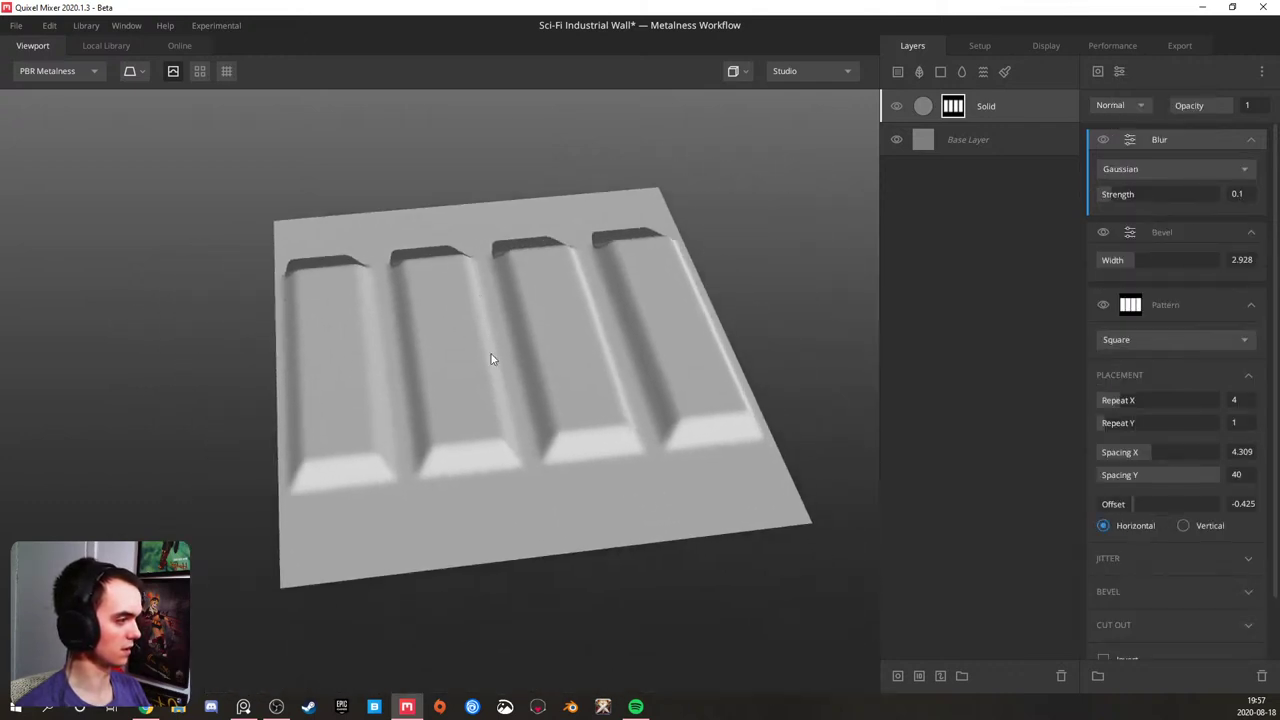
pyautogui.click(1126, 194)
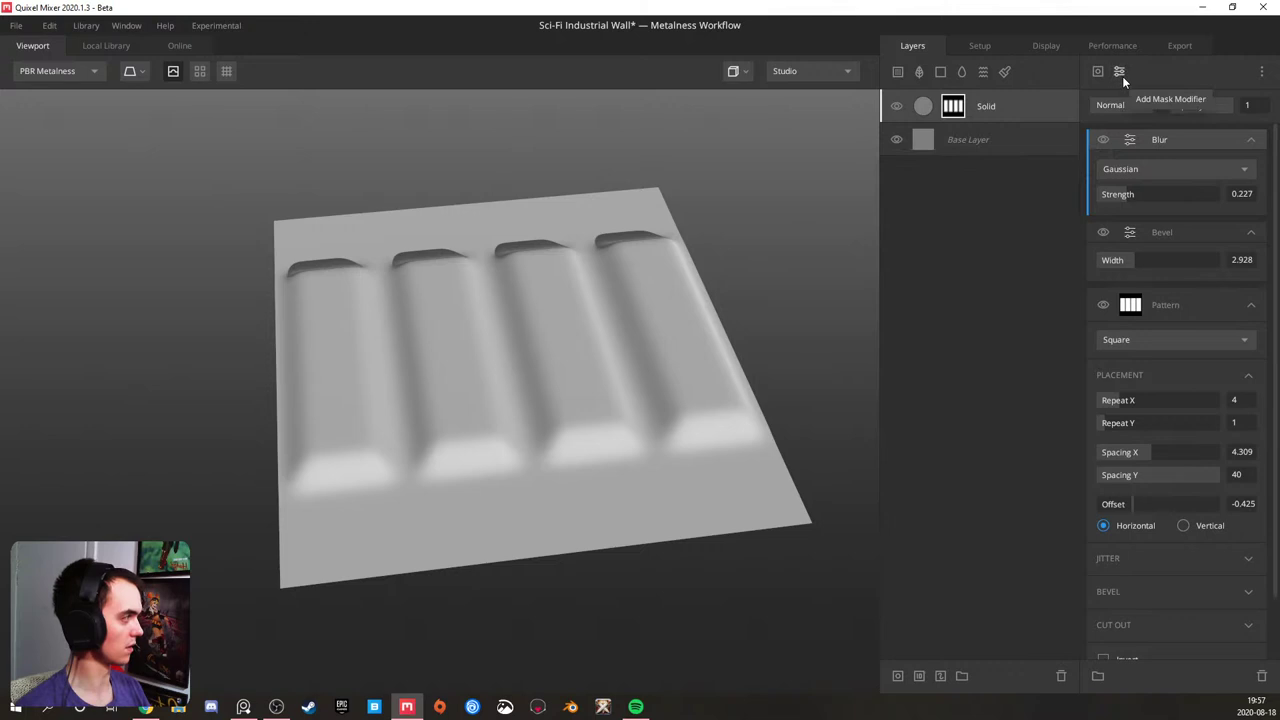
# - Add a Brightness/Contrast modifier above the Blur and set its contrast to 10 to sharpen the rounded panel corners
pyautogui.click(1120, 72)
pyautogui.click(1147, 108)
pyautogui.click(1156, 192)
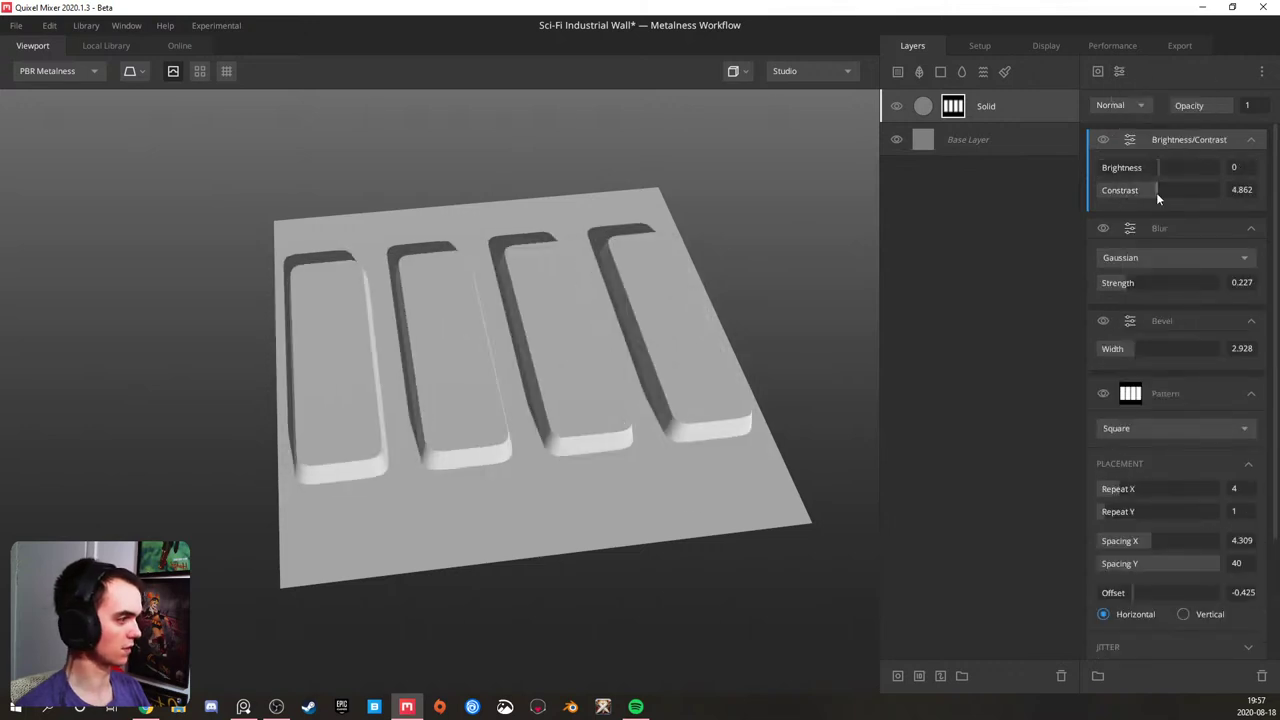
pyautogui.moveTo(1157, 198); pyautogui.dragTo(1264, 194)
pyautogui.moveTo(488, 304); pyautogui.dragTo(375, 301)
pyautogui.scroll(5, 498, 262)
pyautogui.moveTo(500, 254); pyautogui.dragTo(486, 357)
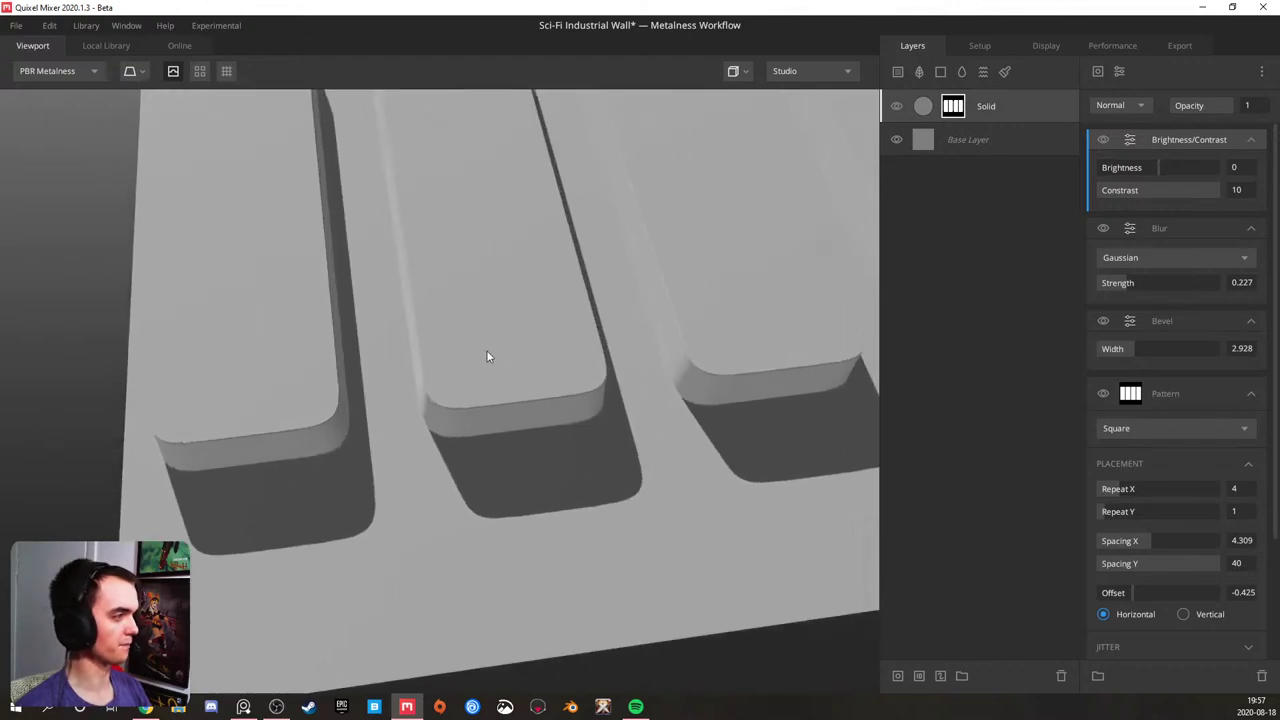
# - Set the Brightness/Contrast modifier's brightness to 1 and the square pattern's Spacing X to 1.381
pyautogui.moveTo(1135, 168); pyautogui.dragTo(1236, 172)
pyautogui.scroll(-5, 611, 284)
pyautogui.moveTo(1139, 541); pyautogui.dragTo(1117, 533)
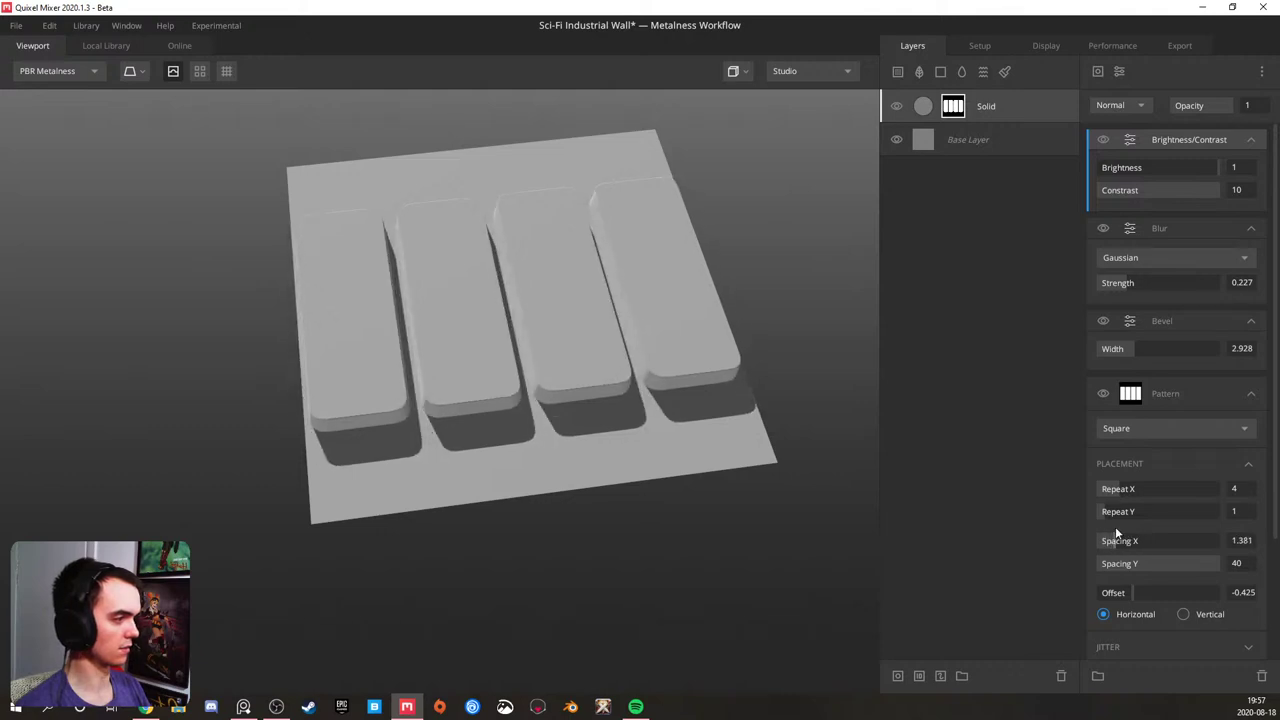
pyautogui.moveTo(612, 396); pyautogui.dragTo(563, 312)
# - Lower the Solid layer's blend Threshold to 0.169 to make the raised panels shallower
pyautogui.click(990, 106)
pyautogui.moveTo(1211, 188); pyautogui.dragTo(1167, 188)
pyautogui.moveTo(654, 274); pyautogui.dragTo(635, 300)
pyautogui.scroll(6, 514, 334)
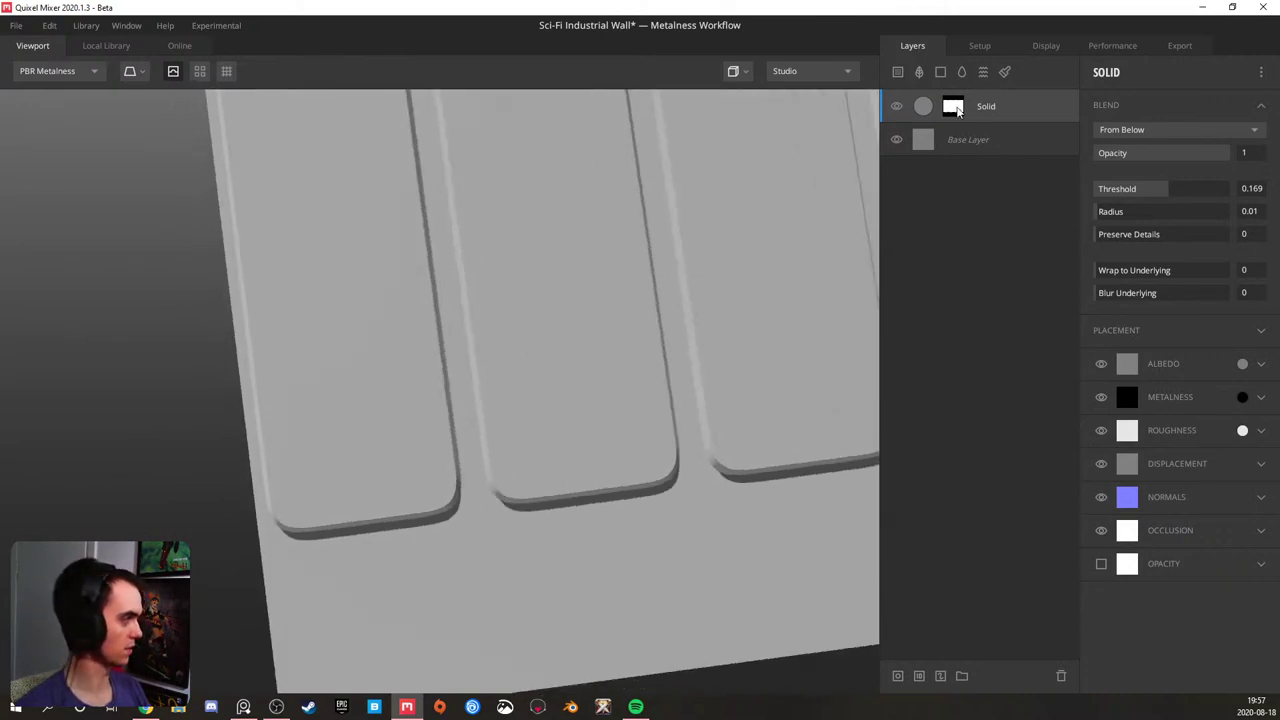
# - Set Spacing X of the Solid layer's square mask pattern to 0.718 to narrow the gaps between panels
pyautogui.click(955, 108)
pyautogui.moveTo(1124, 541); pyautogui.dragTo(1107, 538)
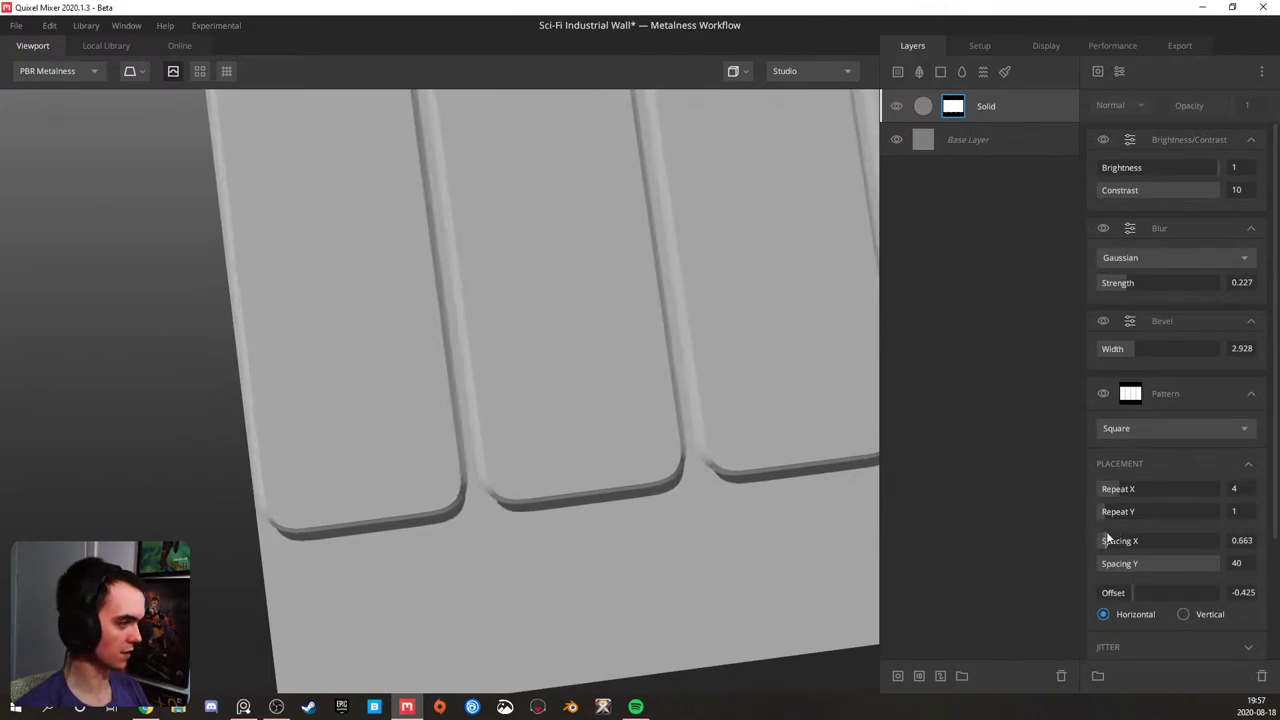
pyautogui.moveTo(1107, 540); pyautogui.dragTo(1106, 540)
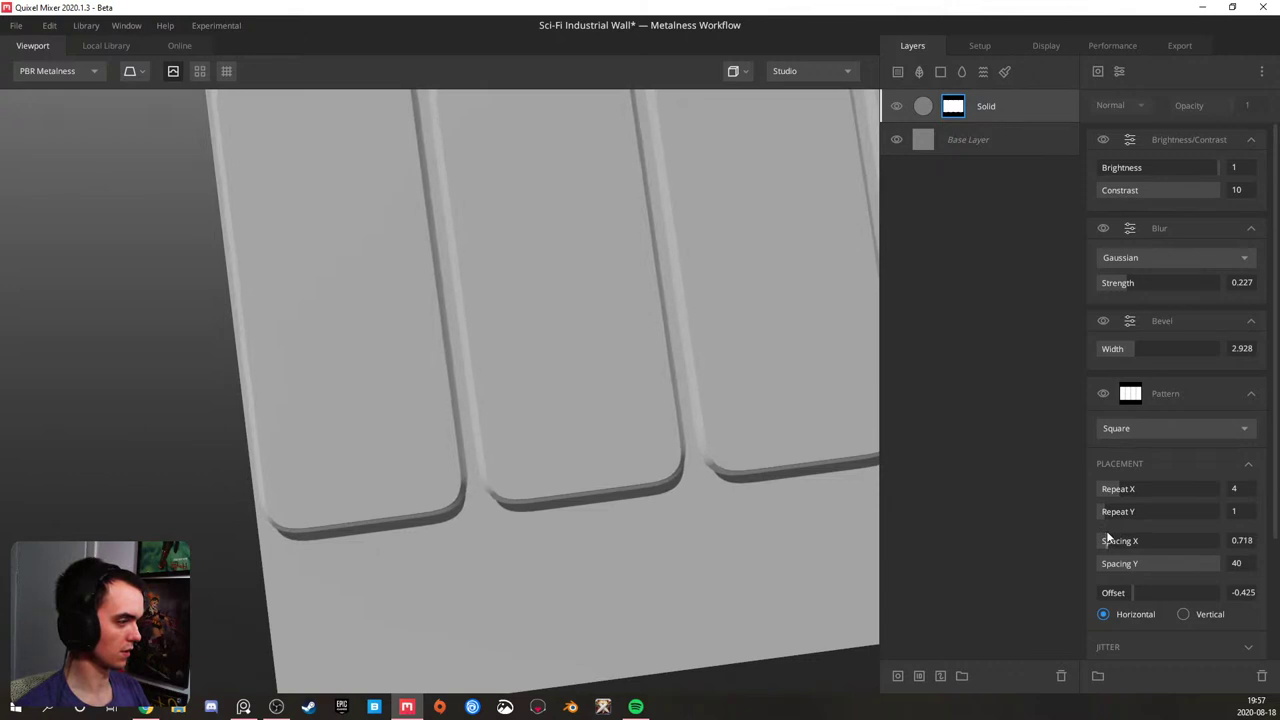
pyautogui.scroll(-5, 453, 407)
pyautogui.moveTo(450, 400); pyautogui.dragTo(528, 145)
pyautogui.scroll(4, 490, 280)
pyautogui.moveTo(530, 304); pyautogui.dragTo(414, 306)
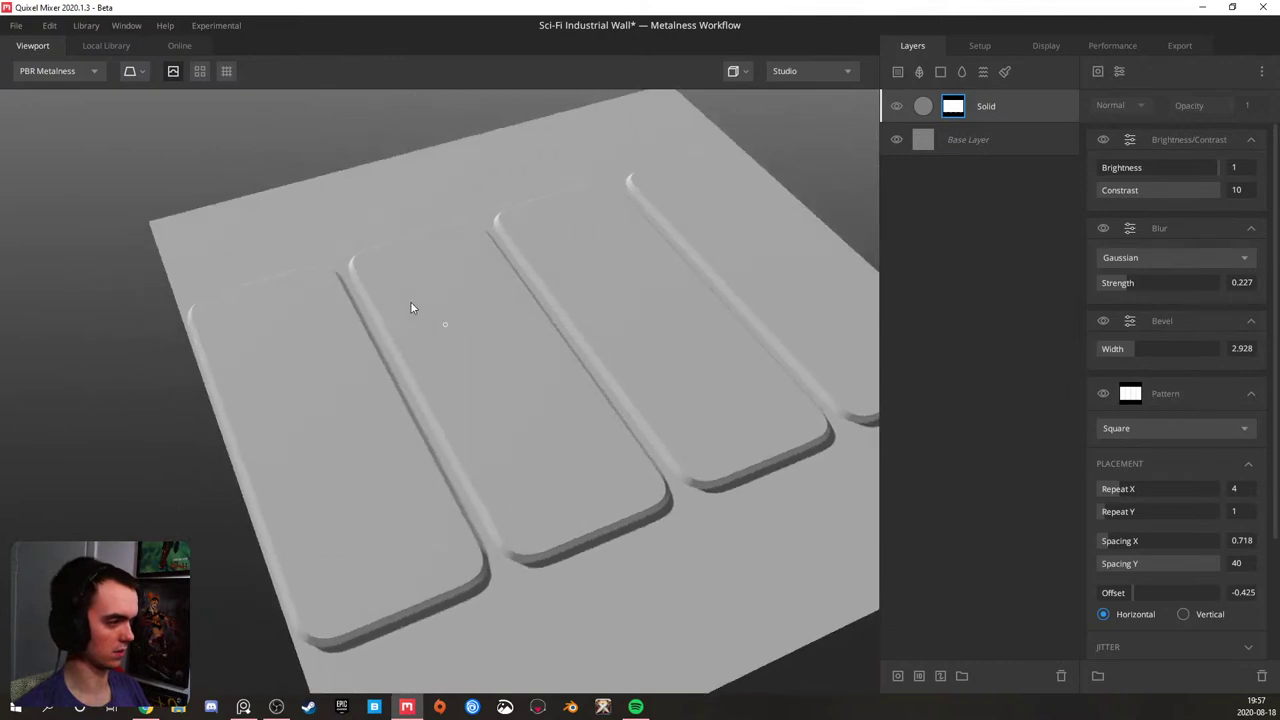
pyautogui.scroll(3, 353, 341)
pyautogui.moveTo(353, 341); pyautogui.dragTo(306, 214)
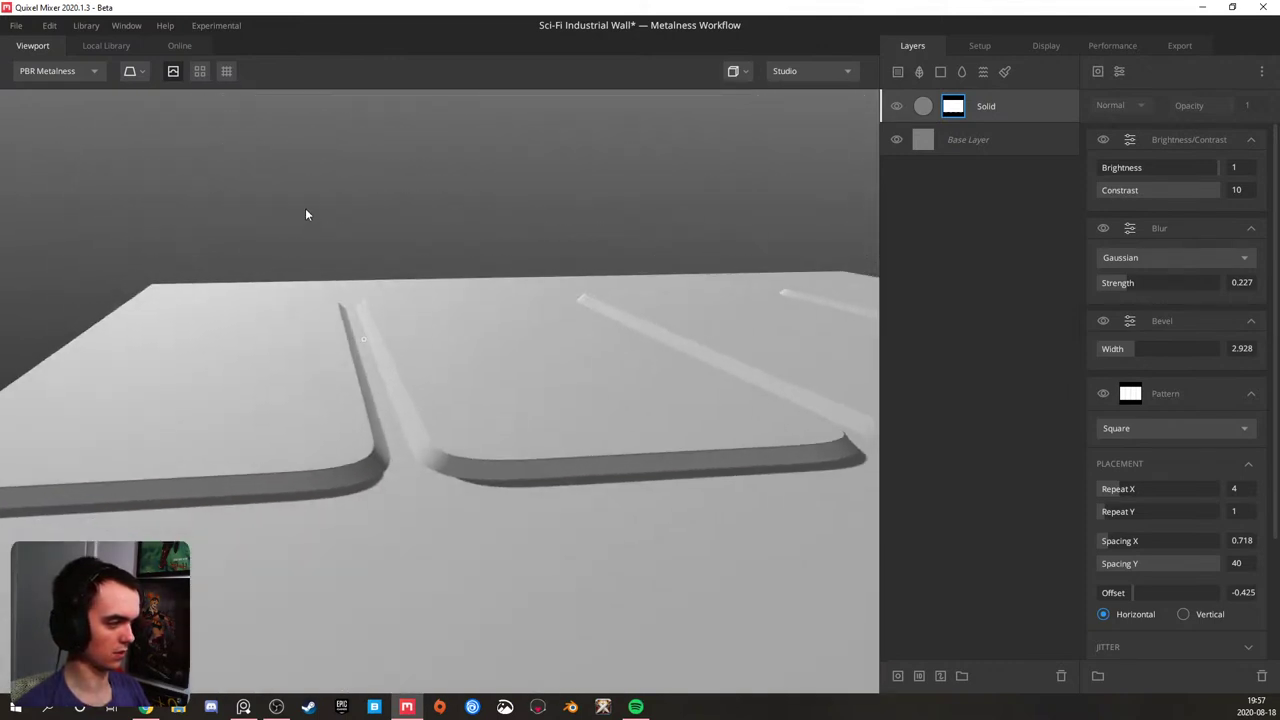
# - Add a second Bevel modifier above Brightness/Contrast in the mask stack, with a width of 1
pyautogui.click(1158, 140)
pyautogui.click(1119, 71)
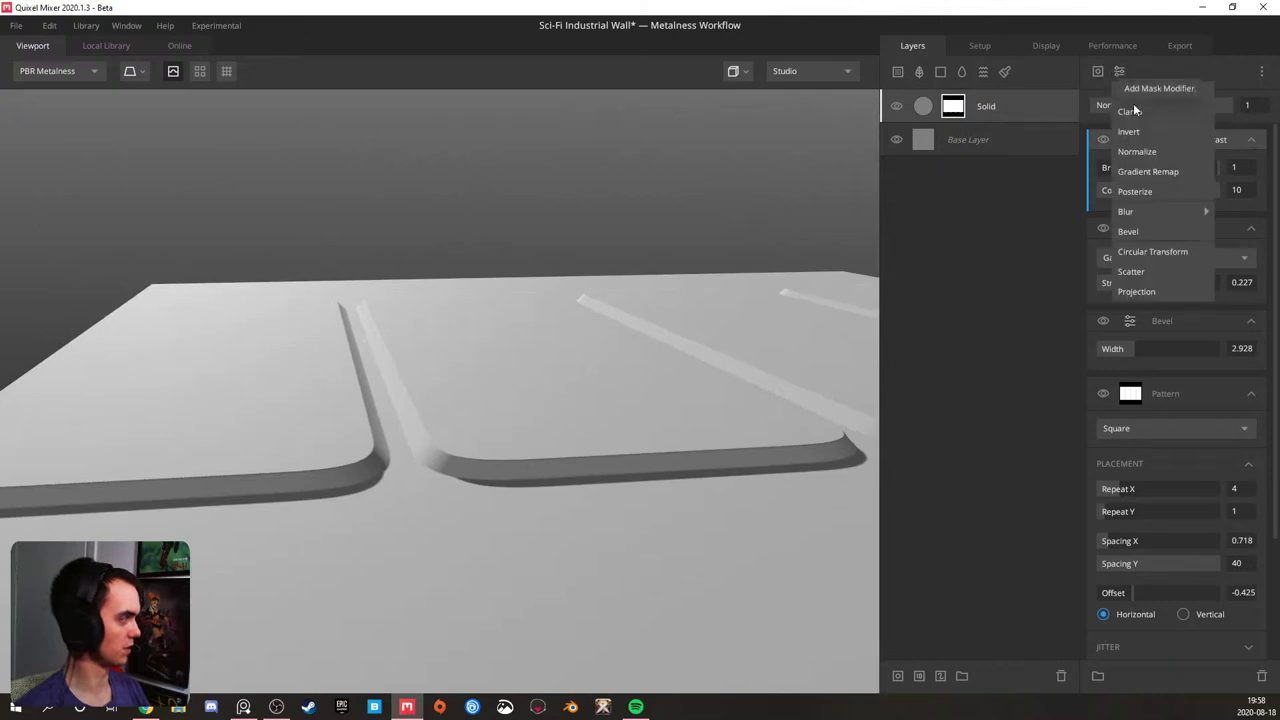
pyautogui.click(1142, 223)
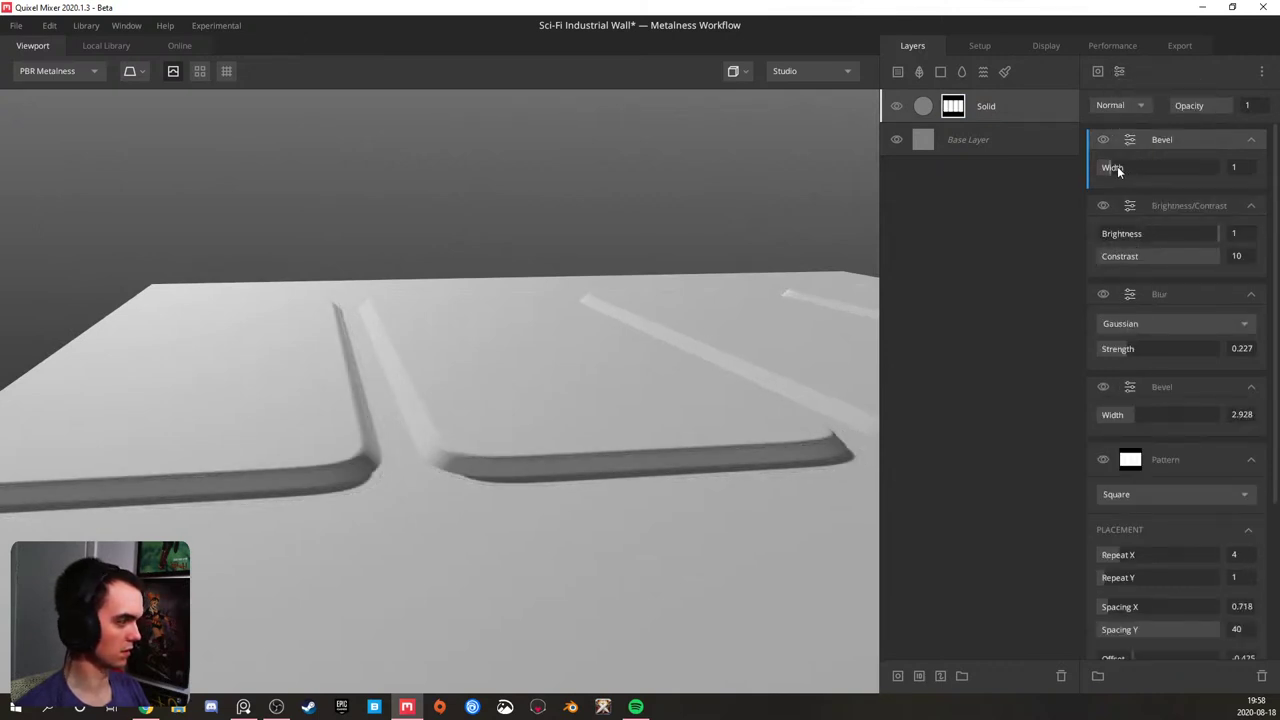
pyautogui.moveTo(539, 349); pyautogui.dragTo(525, 408)
pyautogui.scroll(-5, 504, 432)
pyautogui.scroll(5, 411, 488)
pyautogui.moveTo(421, 490); pyautogui.dragTo(423, 340)
pyautogui.scroll(4, 502, 360)
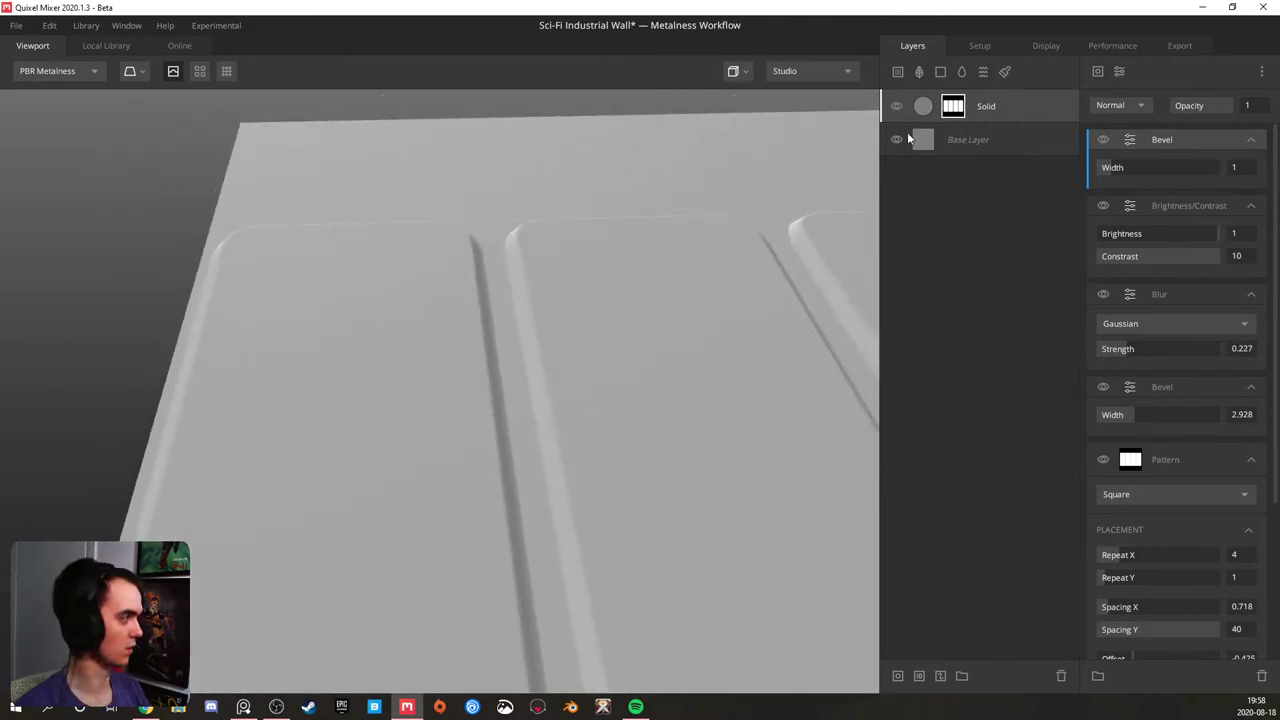
# - Duplicate the masked Solid layer and raise the blend Threshold of the upper copy
pyautogui.click(1006, 104)
pyautogui.hotkey('ctrl', 'd')
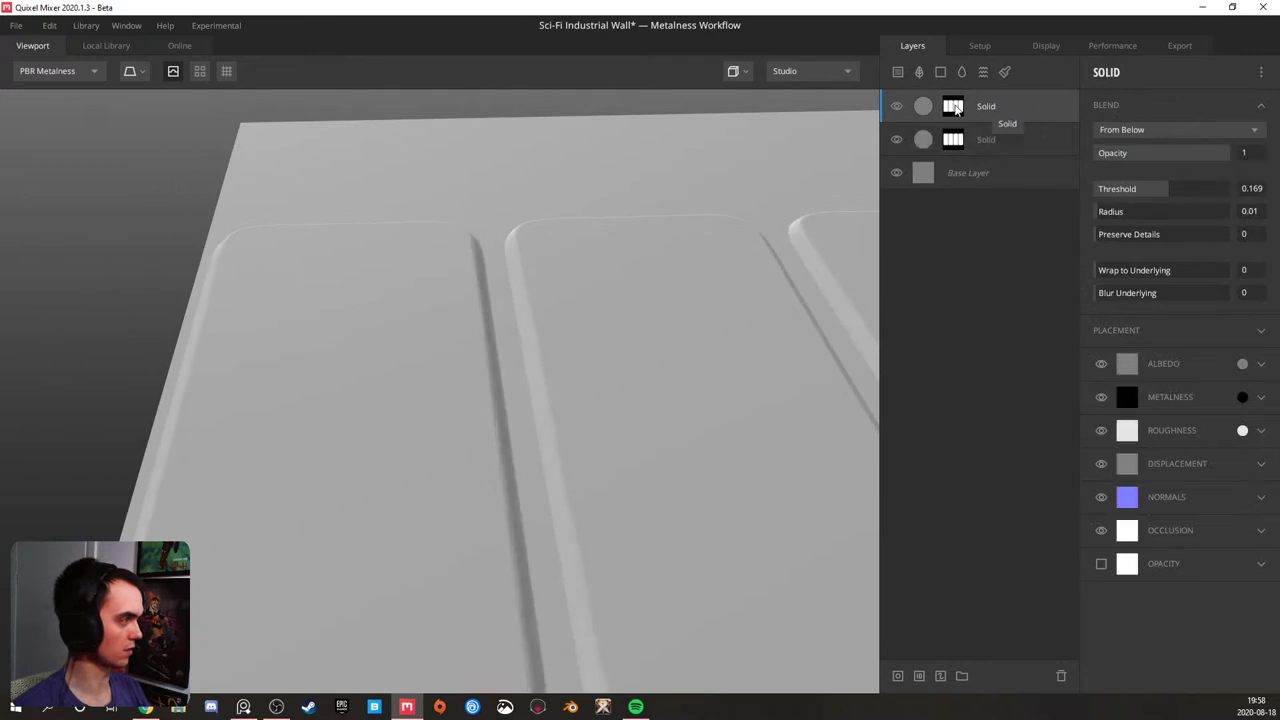
pyautogui.click(962, 112)
pyautogui.click(1247, 266)
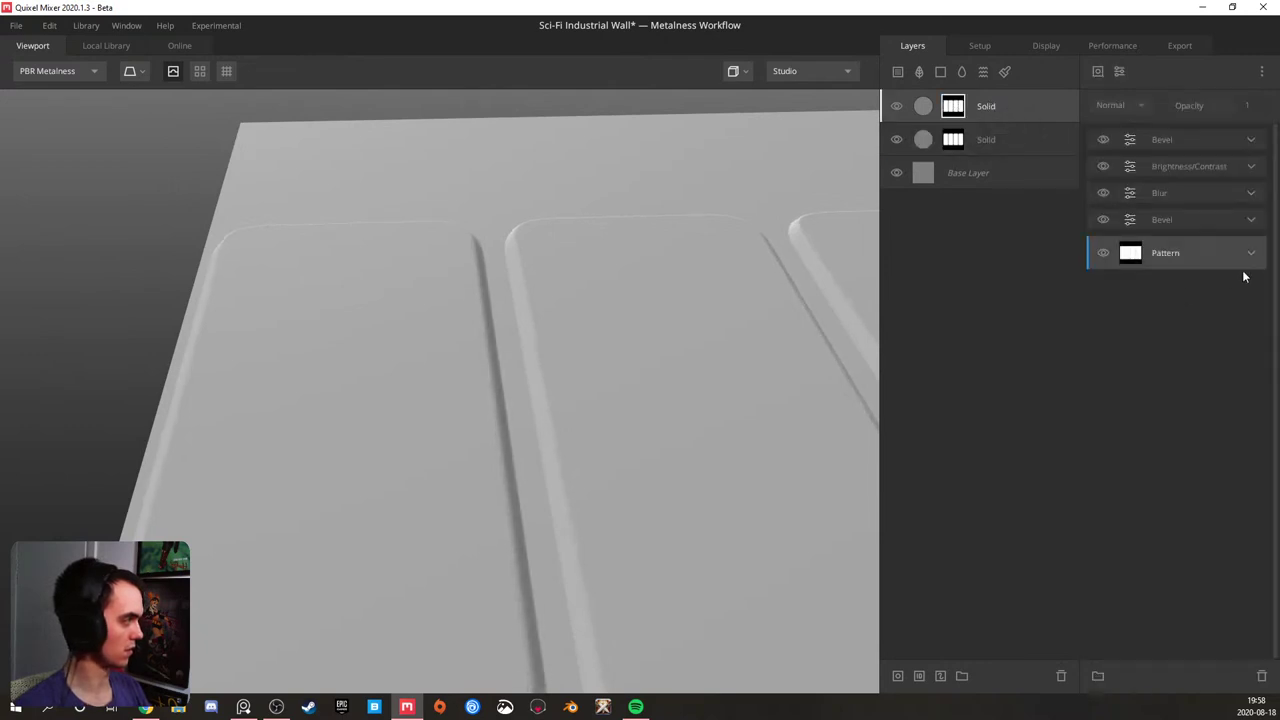
pyautogui.click(1023, 105)
pyautogui.moveTo(1183, 194); pyautogui.dragTo(1186, 197)
# - Set Spacing X of the upper Solid layer's square mask pattern to 4.696 to make a narrower second panel tier
pyautogui.click(953, 108)
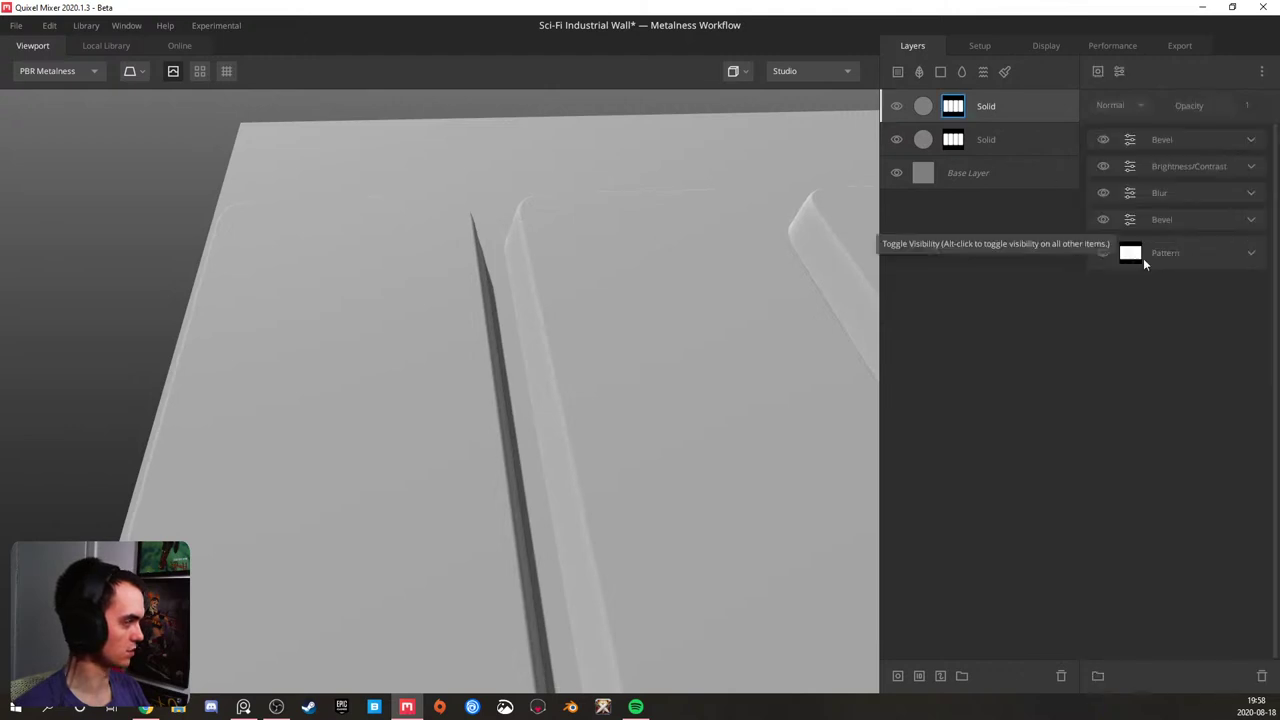
pyautogui.click(1250, 256)
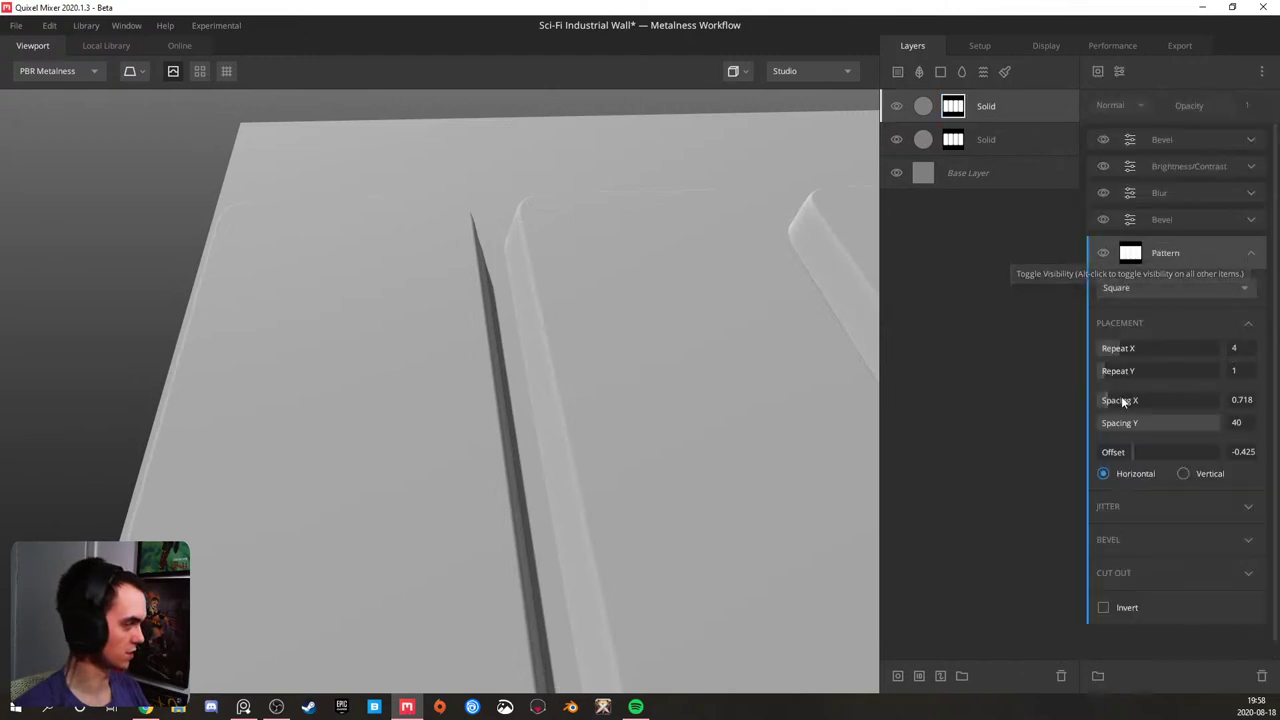
pyautogui.moveTo(1110, 402); pyautogui.dragTo(1154, 397)
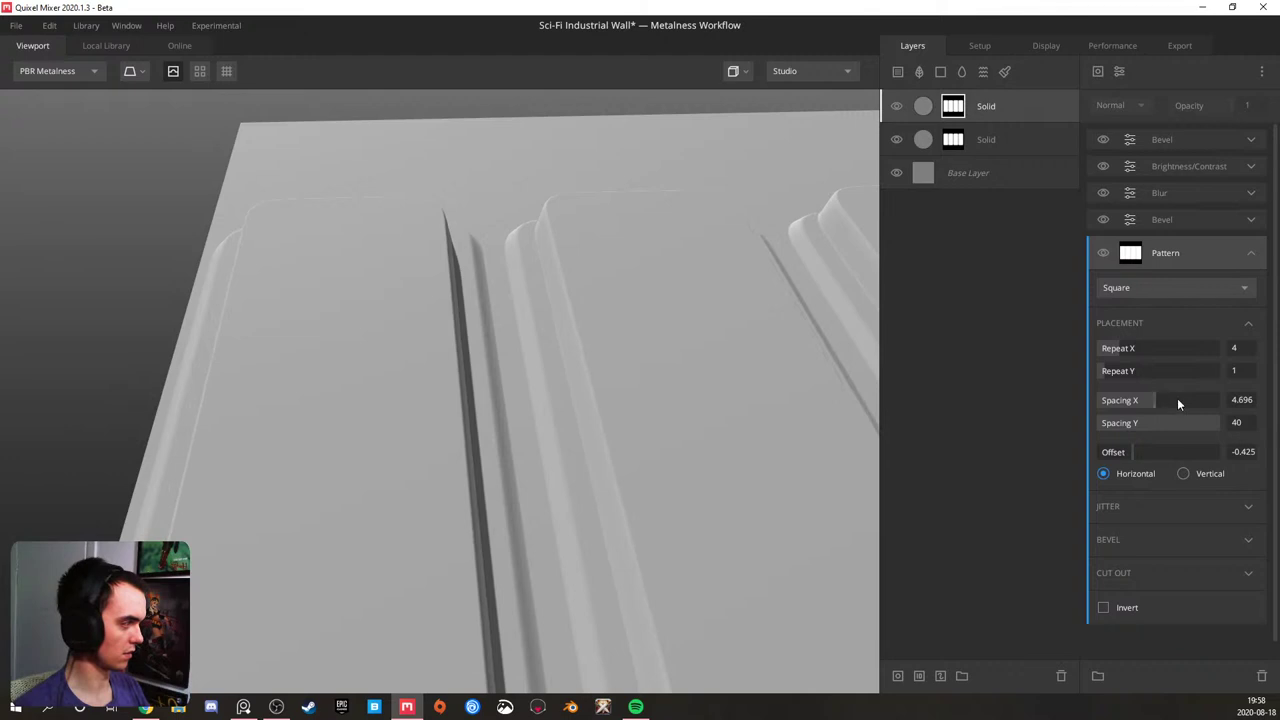
# - Set the upper Solid layer's square mask pattern to Spacing X 5.083 and Spacing Y 45
pyautogui.moveTo(1223, 423); pyautogui.dragTo(1272, 418)
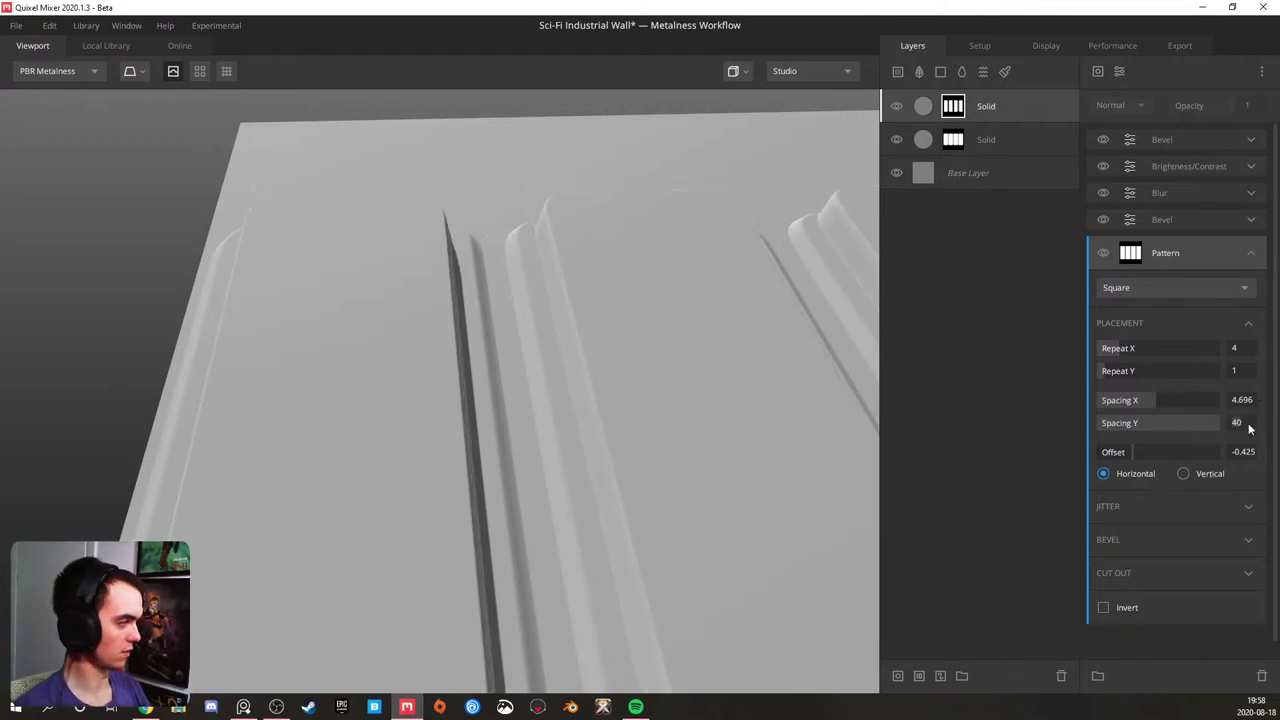
pyautogui.moveTo(418, 403); pyautogui.dragTo(622, 315)
pyautogui.scroll(-4, 620, 315)
pyautogui.moveTo(680, 375); pyautogui.dragTo(602, 398, button='middle')
pyautogui.moveTo(602, 398); pyautogui.dragTo(750, 400)
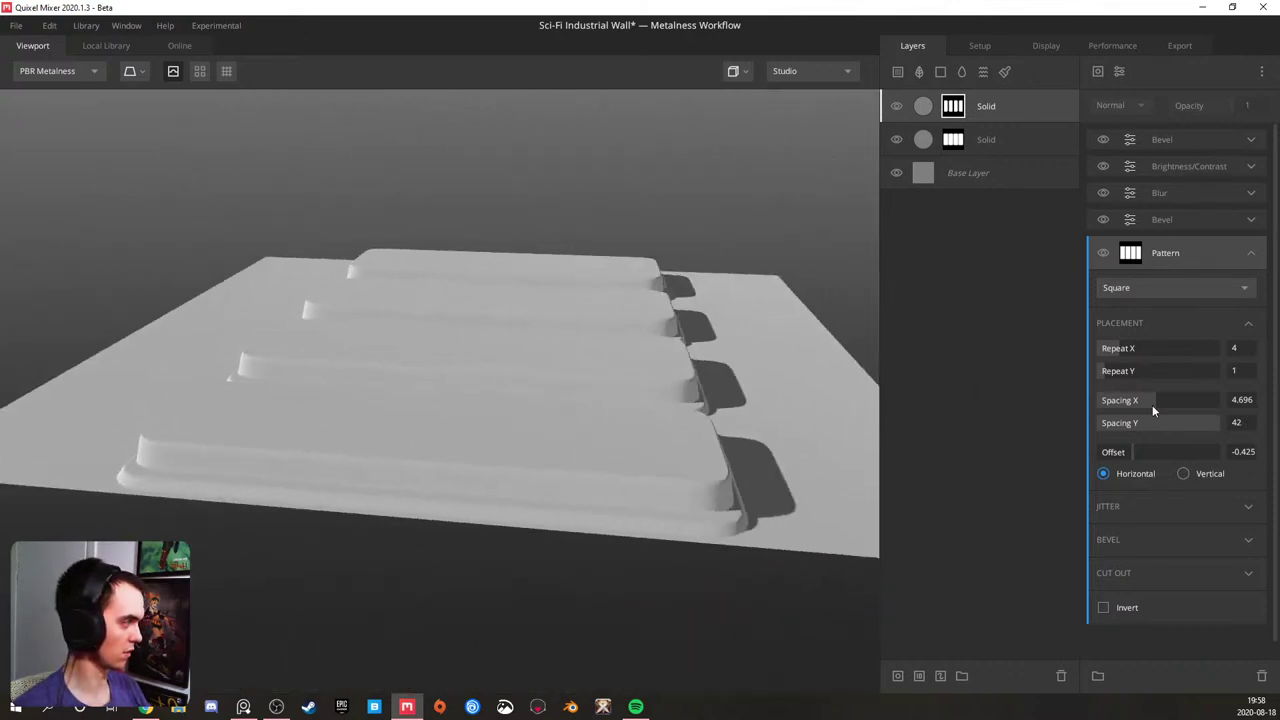
pyautogui.moveTo(1159, 401); pyautogui.dragTo(1168, 401)
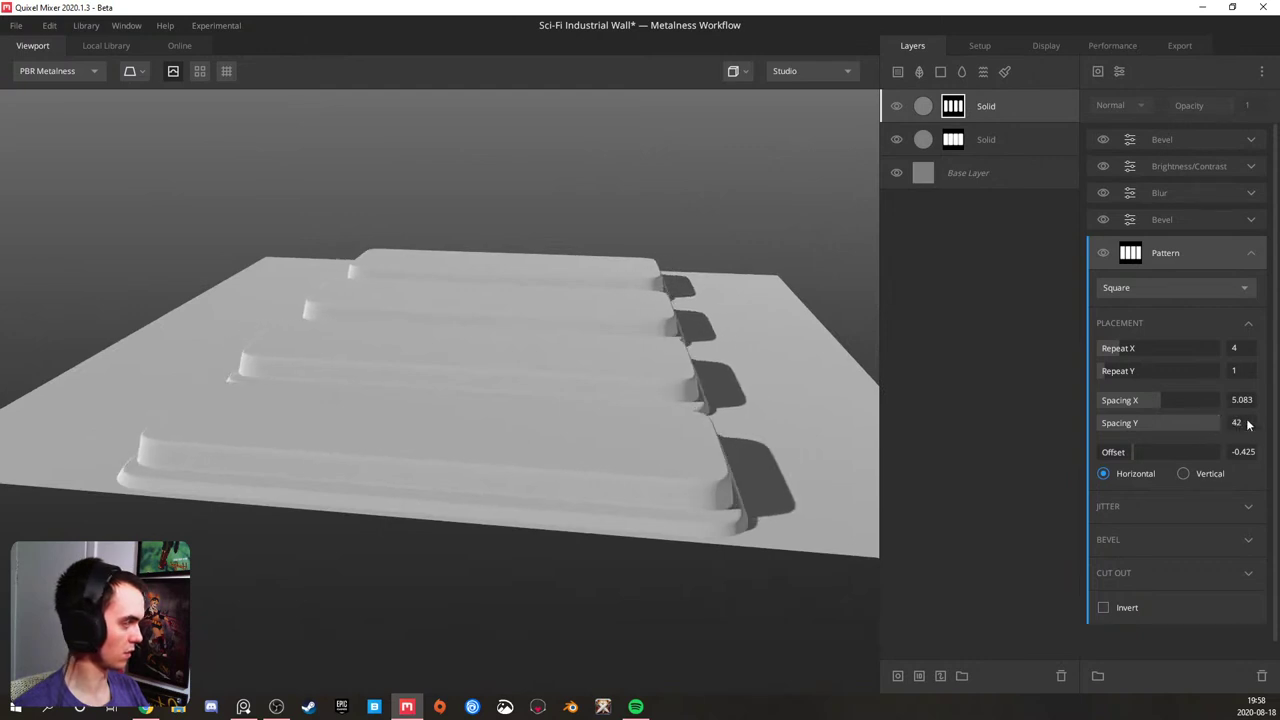
pyautogui.press('Return')
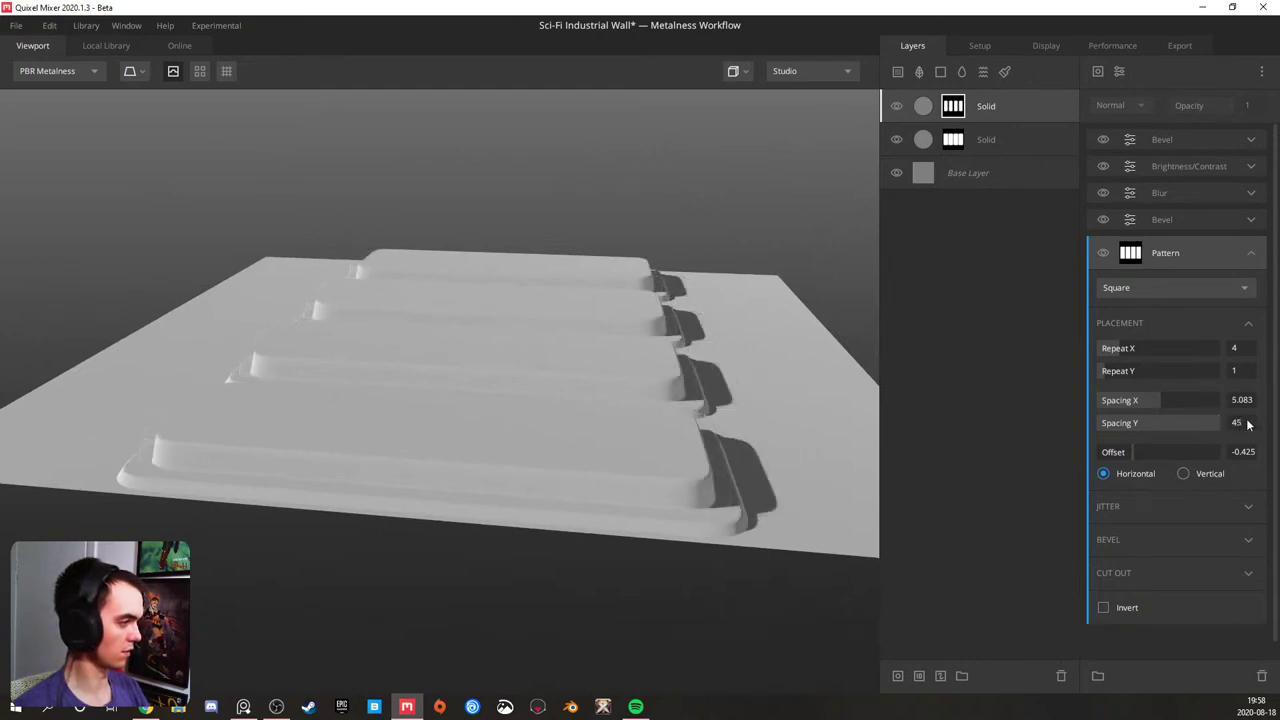
pyautogui.moveTo(781, 420); pyautogui.dragTo(552, 405)
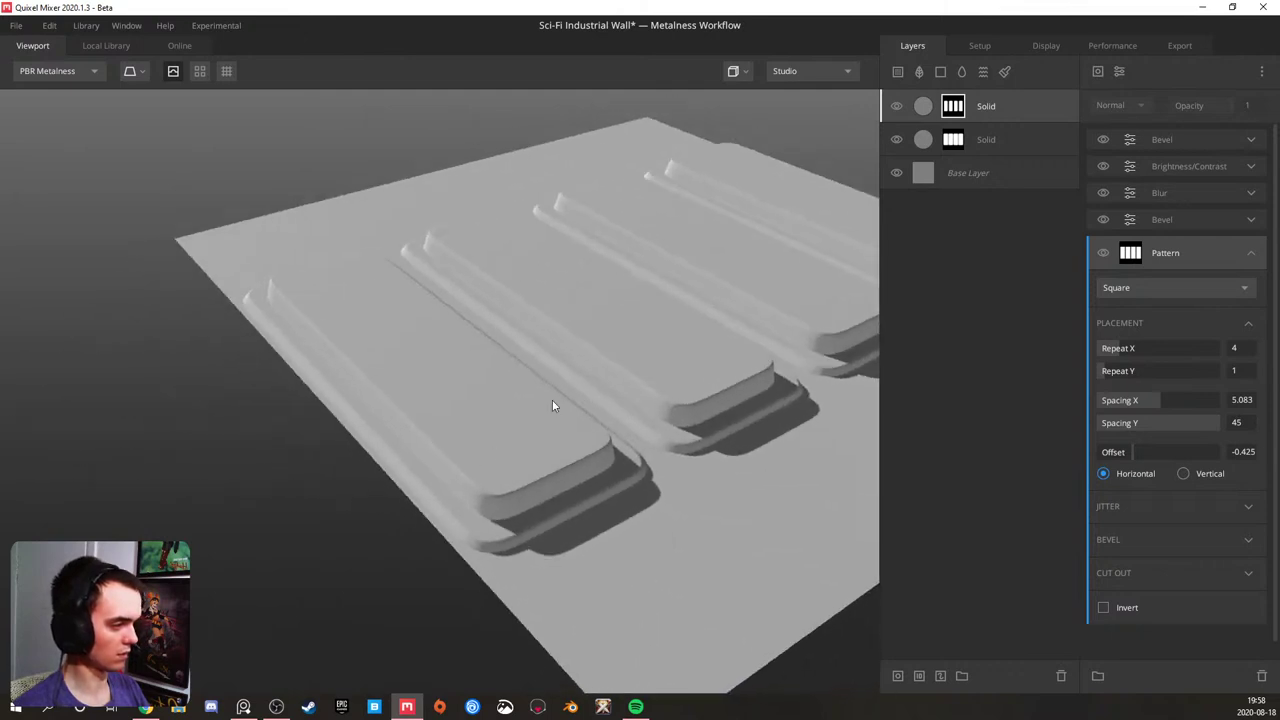
# - Lower the upper Solid layer's blend Threshold to 0.269 and check the panel height from above
pyautogui.click(1004, 105)
pyautogui.moveTo(1196, 180); pyautogui.dragTo(1171, 182)
pyautogui.moveTo(612, 296); pyautogui.dragTo(495, 452)
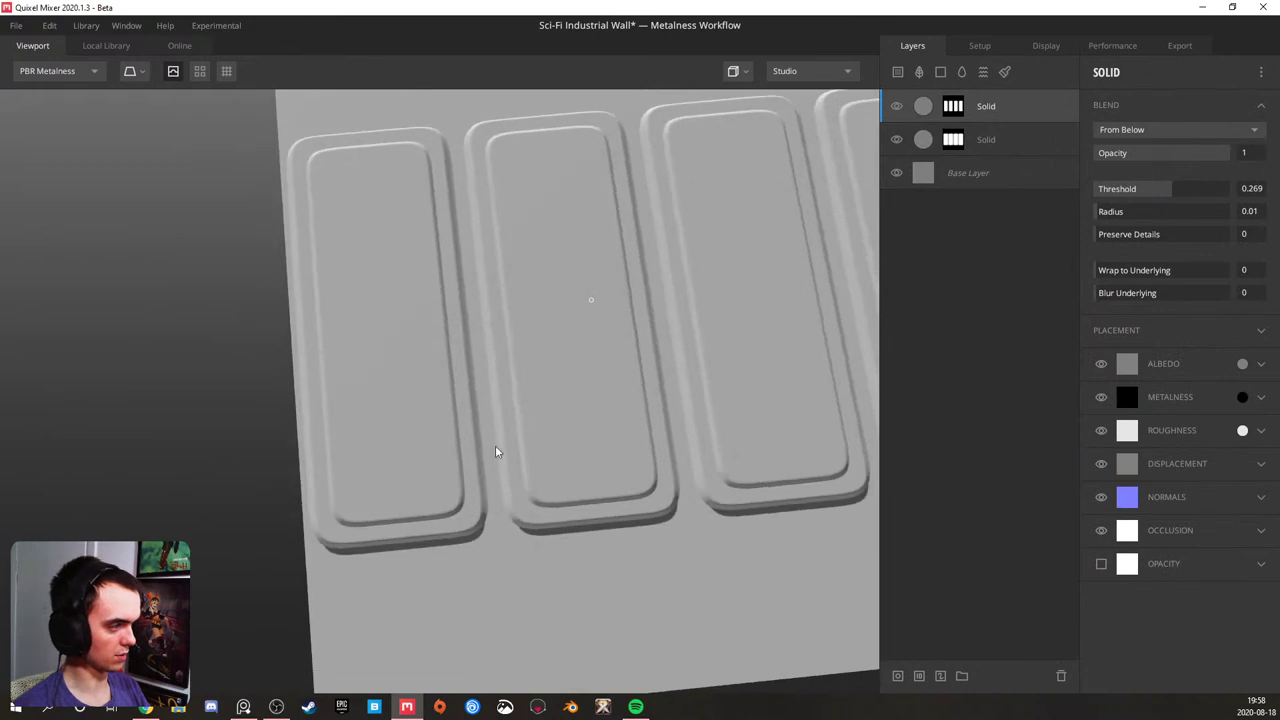
pyautogui.moveTo(487, 340); pyautogui.dragTo(541, 364, button='middle')
pyautogui.scroll(4, 439, 309)
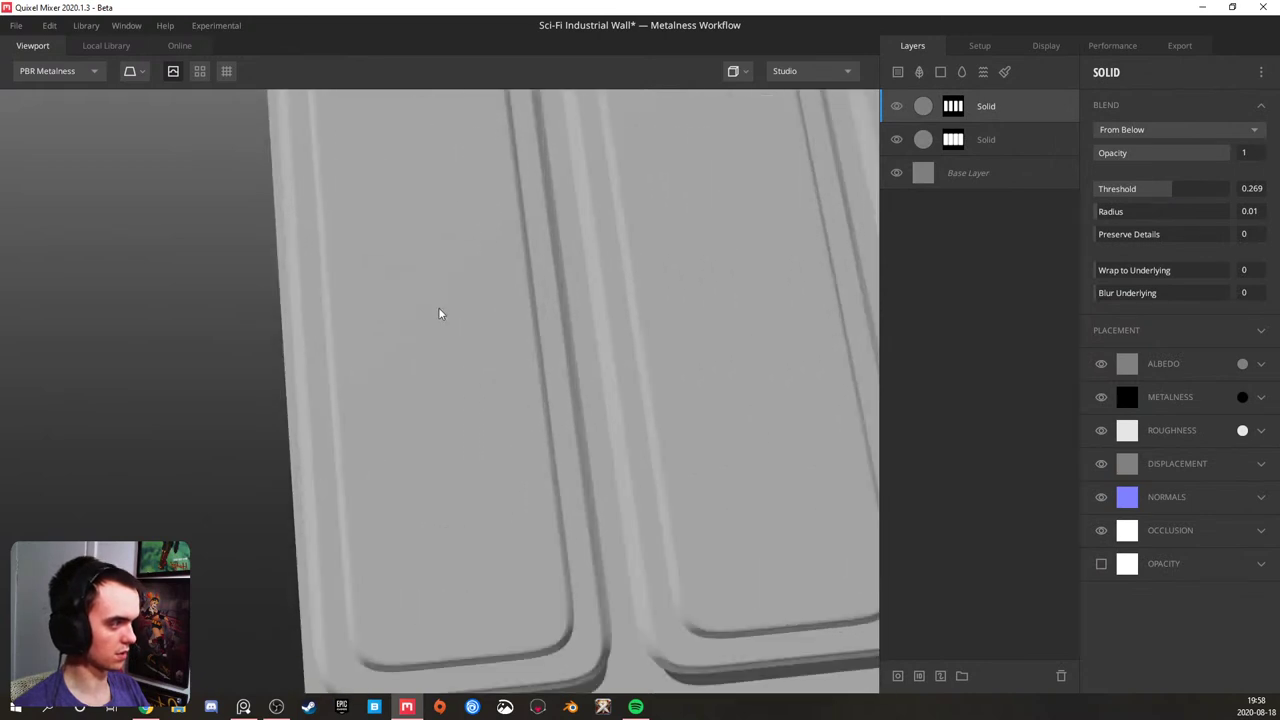
# - Reduce the upper Solid layer's square mask pattern to Spacing X 3.37 and Spacing Y 44.00 to widen the upper tier
pyautogui.click(953, 107)
pyautogui.moveTo(1215, 426); pyautogui.dragTo(1118, 399)
pyautogui.scroll(-5, 566, 404)
pyautogui.keyDown('alt'); pyautogui.moveTo(566, 404); pyautogui.dragTo(649, 366); pyautogui.keyUp('alt')
pyautogui.keyDown('alt'); pyautogui.moveTo(649, 366); pyautogui.dragTo(510, 349, button='middle'); pyautogui.keyUp('alt')
pyautogui.moveTo(509, 349); pyautogui.dragTo(547, 302)
pyautogui.scroll(3, 547, 301)
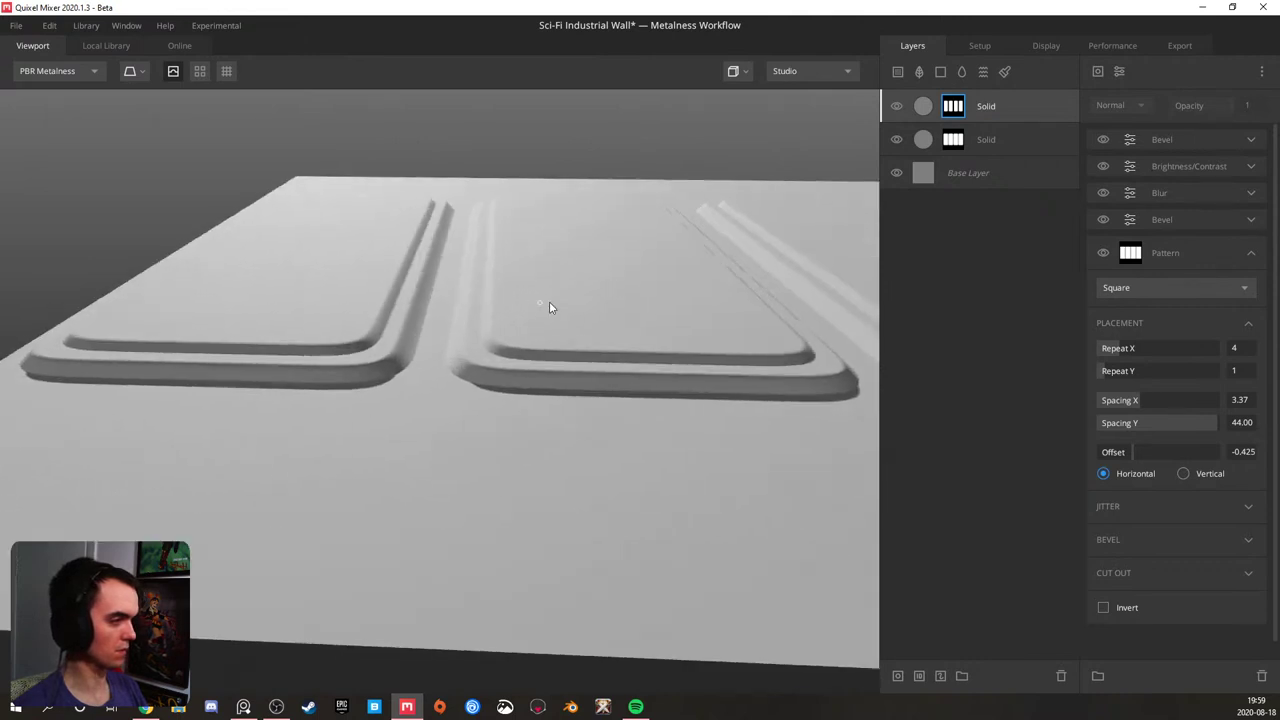
# - Raise the upper Solid layer's blend Threshold to 0.328 and inspect the stepped panel edges
pyautogui.click(984, 108)
pyautogui.click(1176, 191)
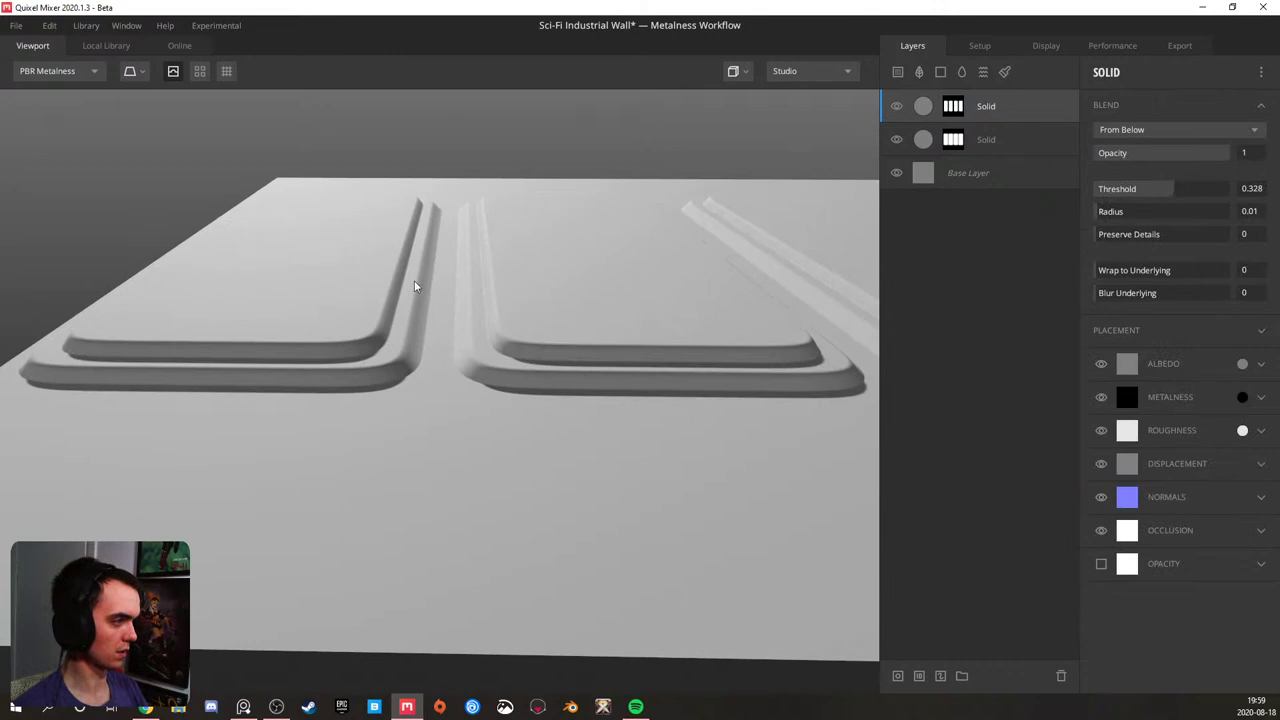
pyautogui.moveTo(414, 281); pyautogui.dragTo(471, 395)
pyautogui.scroll(-4, 492, 349)
pyautogui.moveTo(492, 349); pyautogui.dragTo(456, 403)
pyautogui.scroll(4, 456, 403)
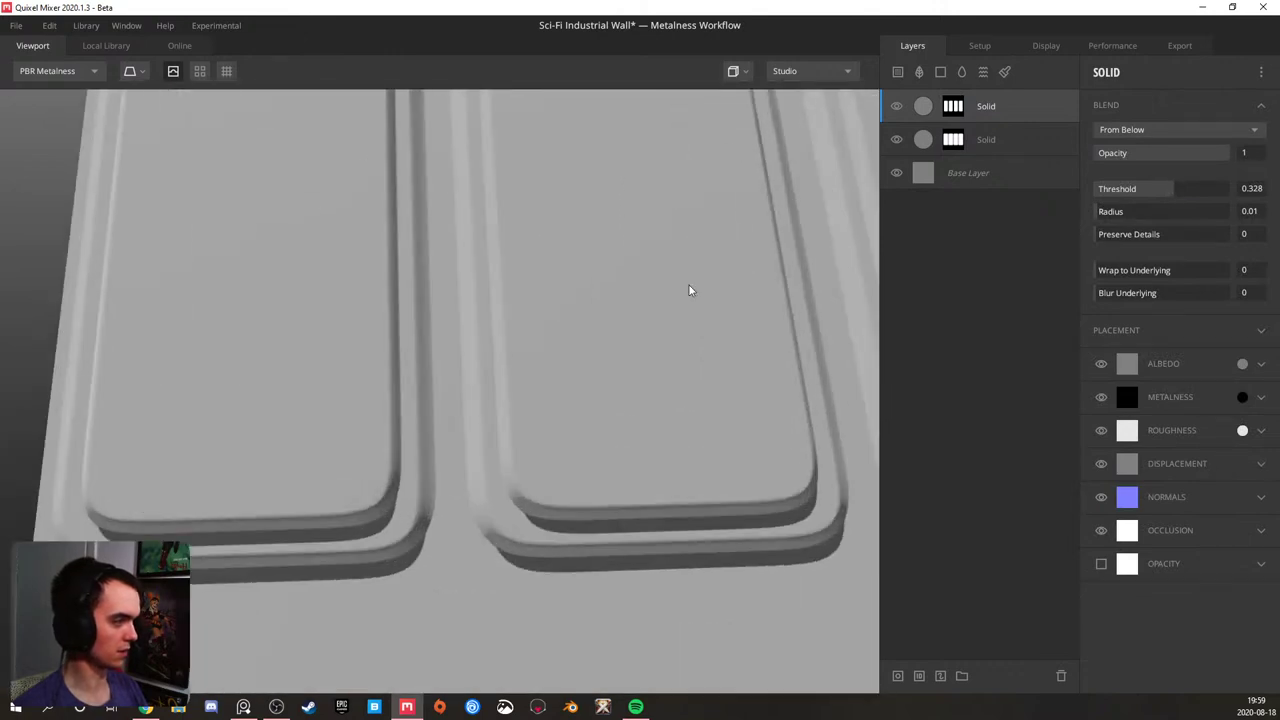
# - Set Brightness to 1 and Gaussian Blur strength to 0.171 in the lower Solid layer's mask stack
pyautogui.click(952, 112)
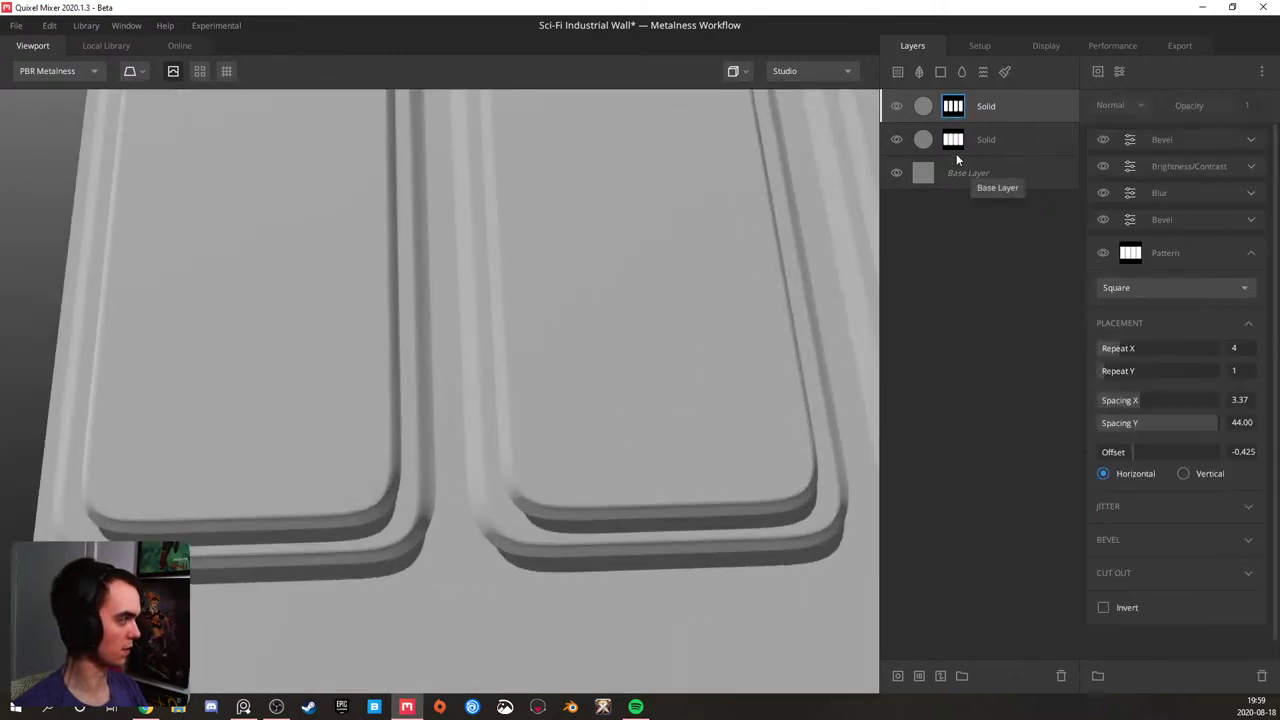
pyautogui.click(956, 142)
pyautogui.moveTo(1188, 235)
pyautogui.mouseDown()
pyautogui.moveTo(1141, 230)
pyautogui.moveTo(1197, 218)
pyautogui.moveTo(1220, 228)
pyautogui.moveTo(1150, 257)
pyautogui.moveTo(1277, 252)
pyautogui.mouseUp()
pyautogui.moveTo(1124, 352); pyautogui.dragTo(1118, 337)
pyautogui.scroll(-5, 540, 358)
pyautogui.keyDown('alt'); pyautogui.moveTo(538, 356); pyautogui.dragTo(385, 200); pyautogui.keyUp('alt')
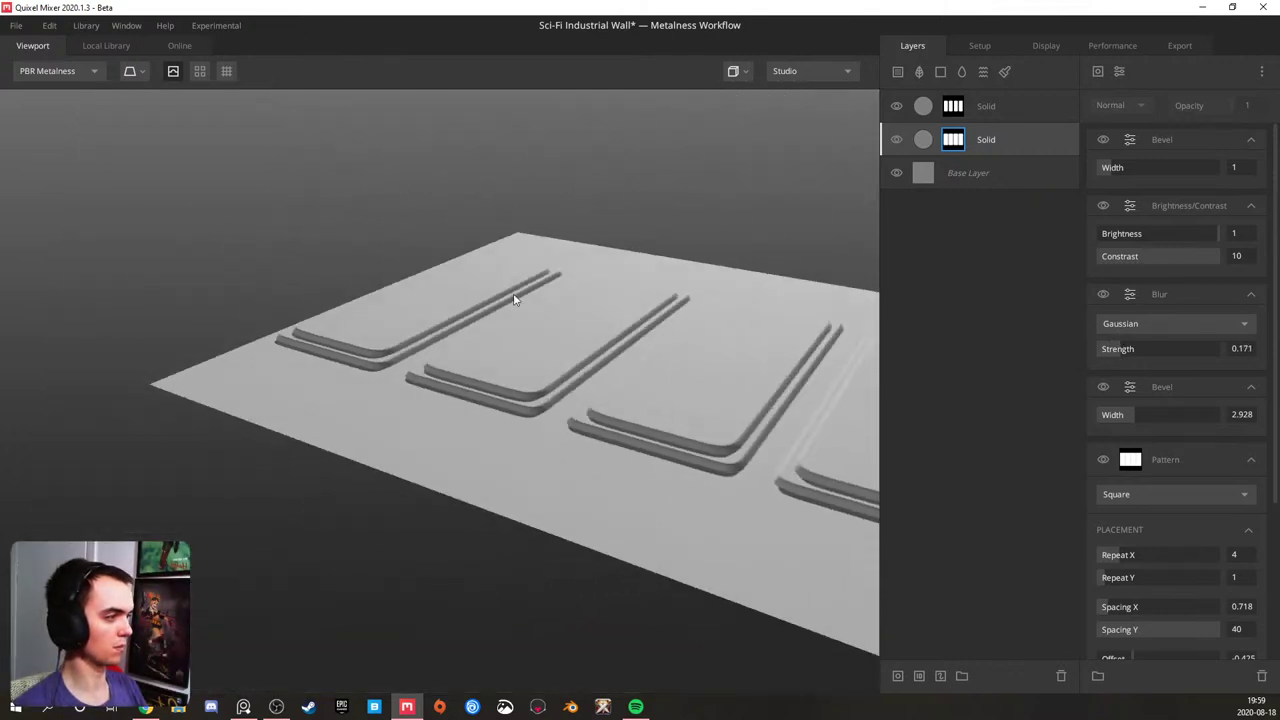
pyautogui.keyDown('alt'); pyautogui.moveTo(521, 274); pyautogui.dragTo(369, 418); pyautogui.keyUp('alt')
pyautogui.scroll(5, 284, 442)
pyautogui.keyDown('alt'); pyautogui.moveTo(284, 442); pyautogui.dragTo(455, 370); pyautogui.keyUp('alt')
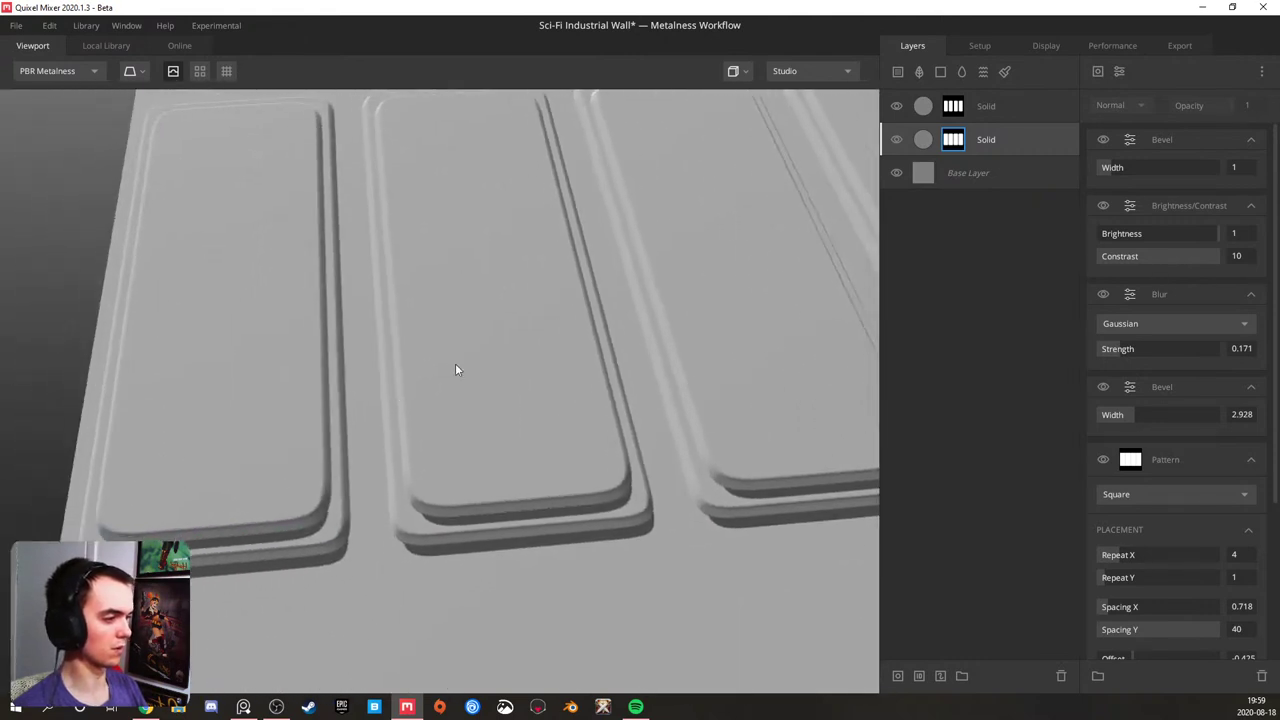
# - Set the Gaussian Blur strength in the upper Solid layer's mask stack to 0.166
pyautogui.click(945, 108)
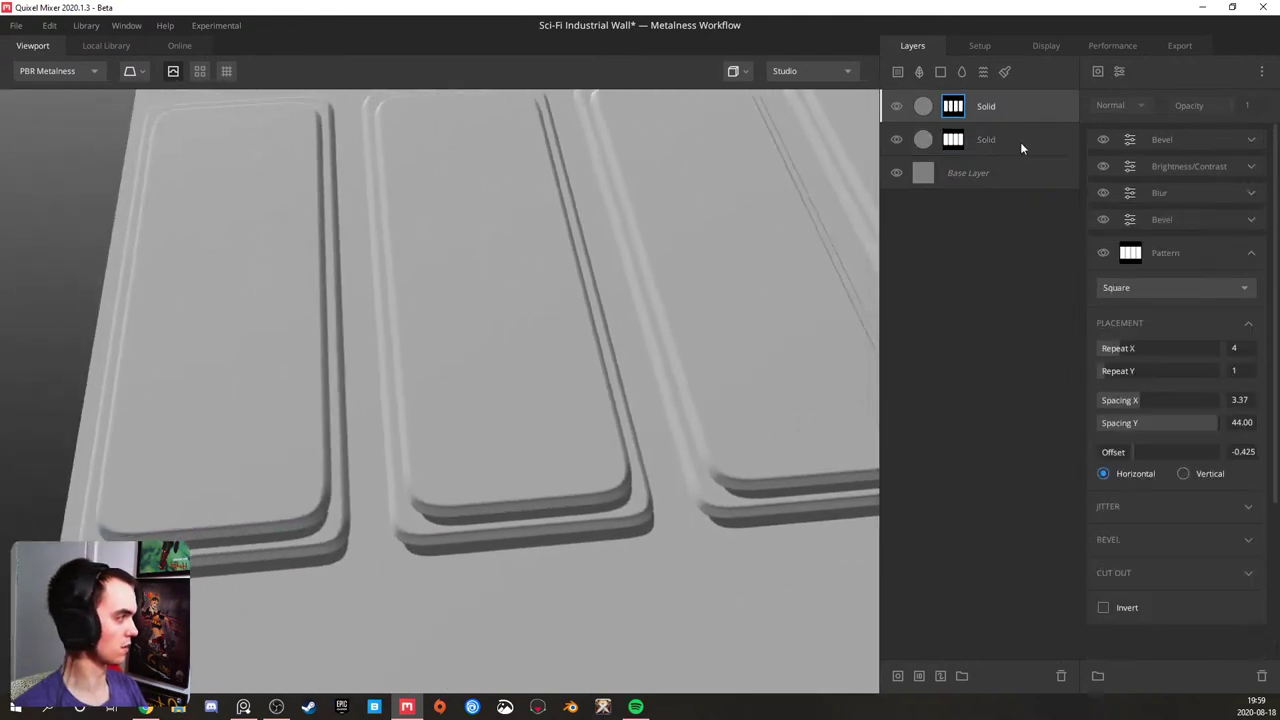
pyautogui.click(1252, 193)
pyautogui.moveTo(1132, 248); pyautogui.dragTo(1117, 248)
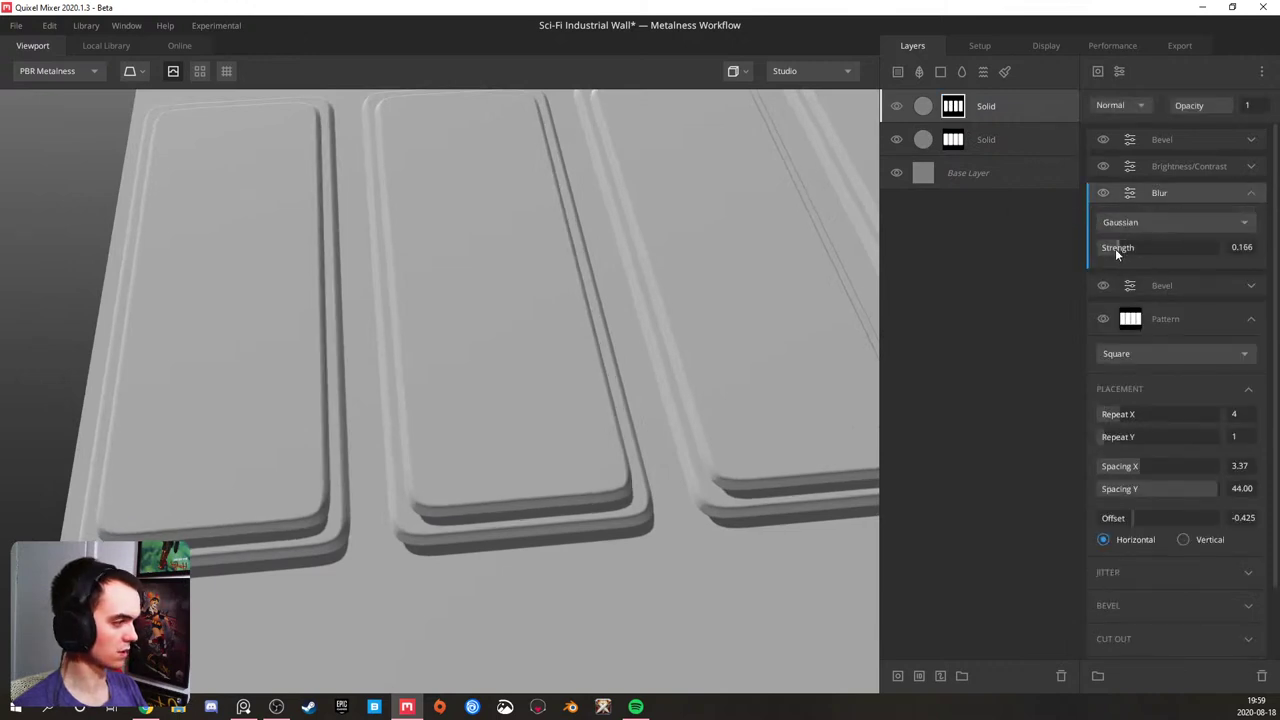
pyautogui.moveTo(1118, 248); pyautogui.dragTo(1119, 248)
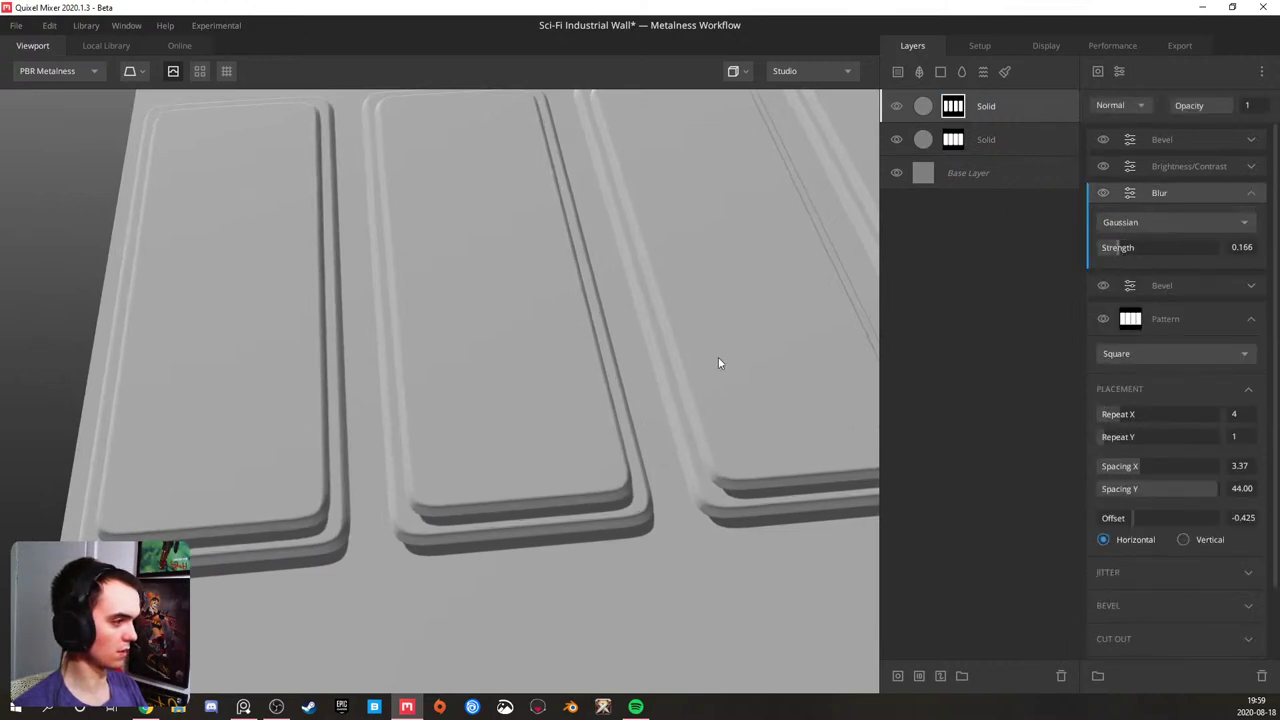
# - Set the upper Solid layer's blend Threshold to 0.269 to lower the upper panel tier
pyautogui.click(1010, 124)
pyautogui.moveTo(1167, 193); pyautogui.dragTo(1172, 188)
pyautogui.moveTo(634, 257); pyautogui.dragTo(605, 274)
pyautogui.scroll(5, 538, 311)
pyautogui.moveTo(526, 325); pyautogui.dragTo(414, 329)
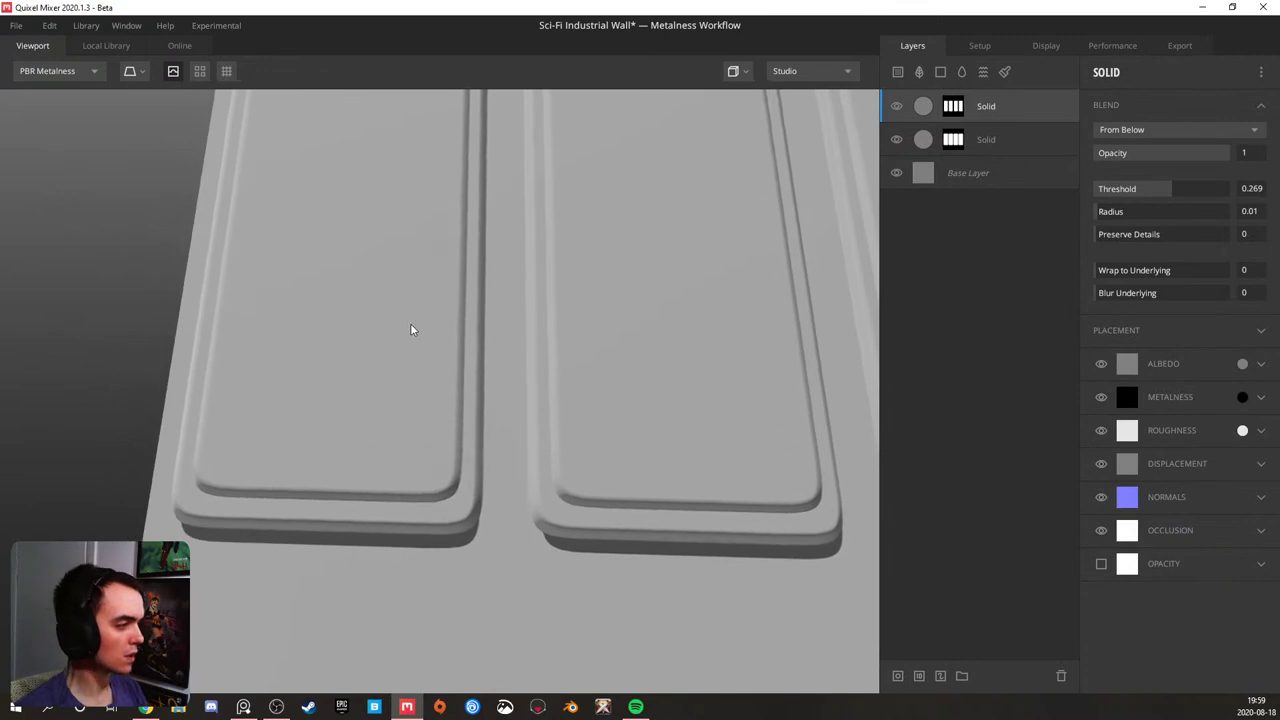
# - Add a new Solid layer between the two panel layers and give it a mask stack
pyautogui.click(1000, 150)
pyautogui.click(941, 73)
pyautogui.rightClick(965, 140)
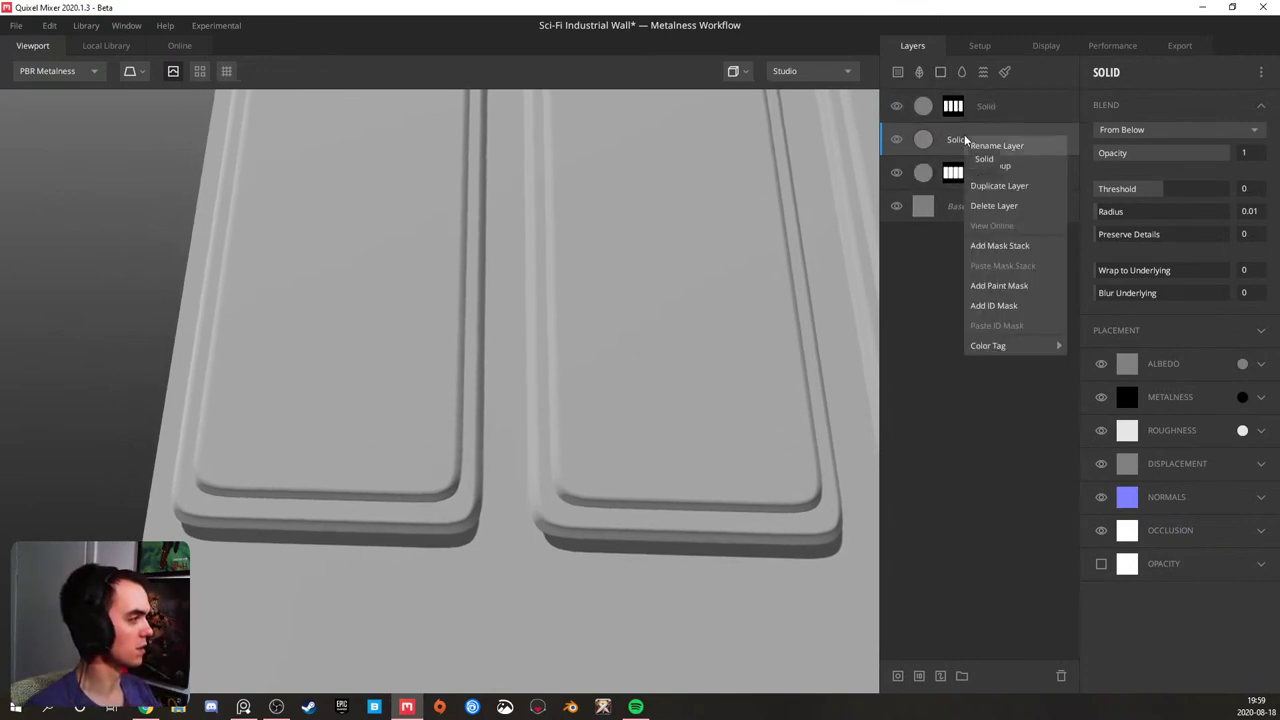
pyautogui.click(1000, 246)
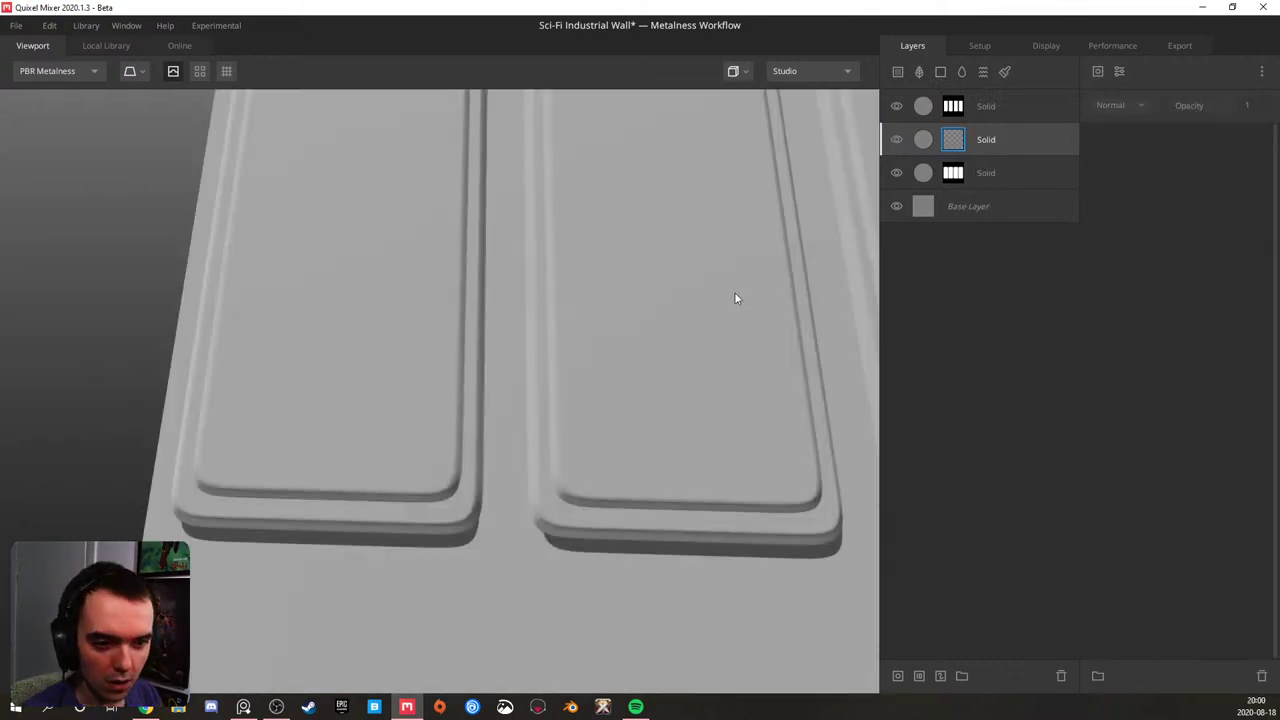
pyautogui.moveTo(434, 378); pyautogui.dragTo(488, 385)
pyautogui.moveTo(488, 385); pyautogui.dragTo(522, 535, button='middle')
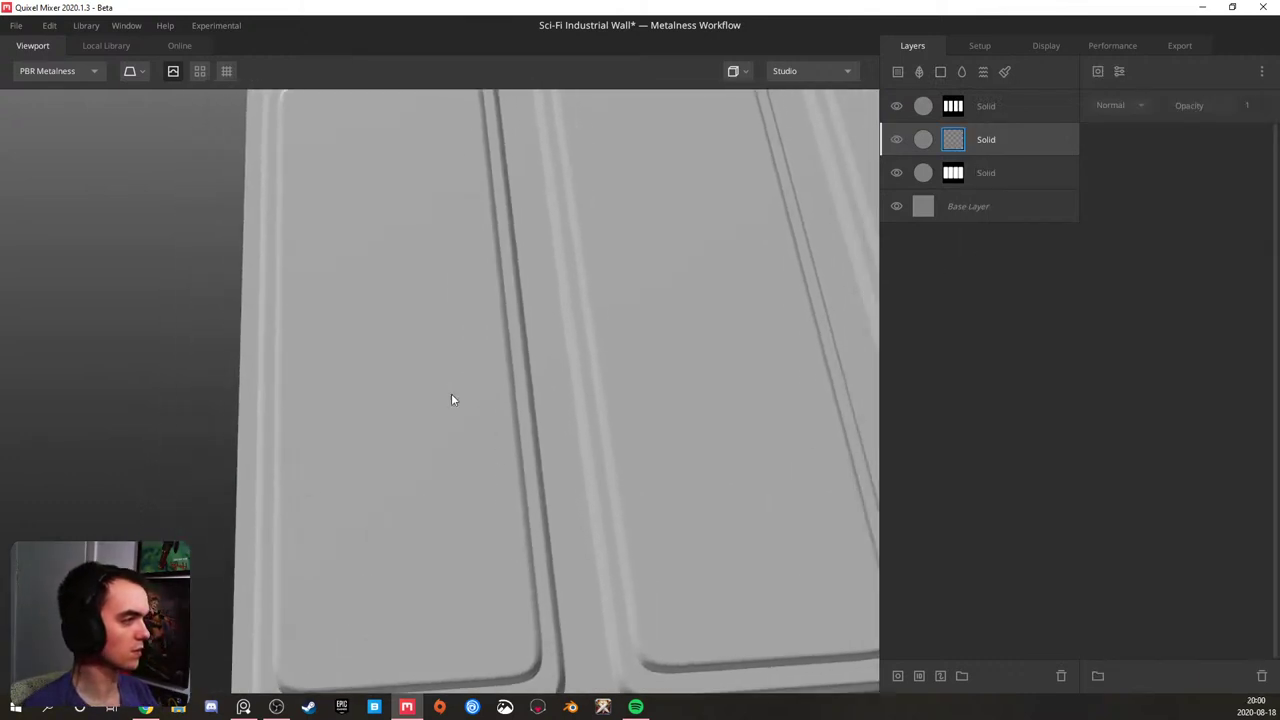
pyautogui.scroll(-5, 447, 345)
pyautogui.scroll(5, 367, 288)
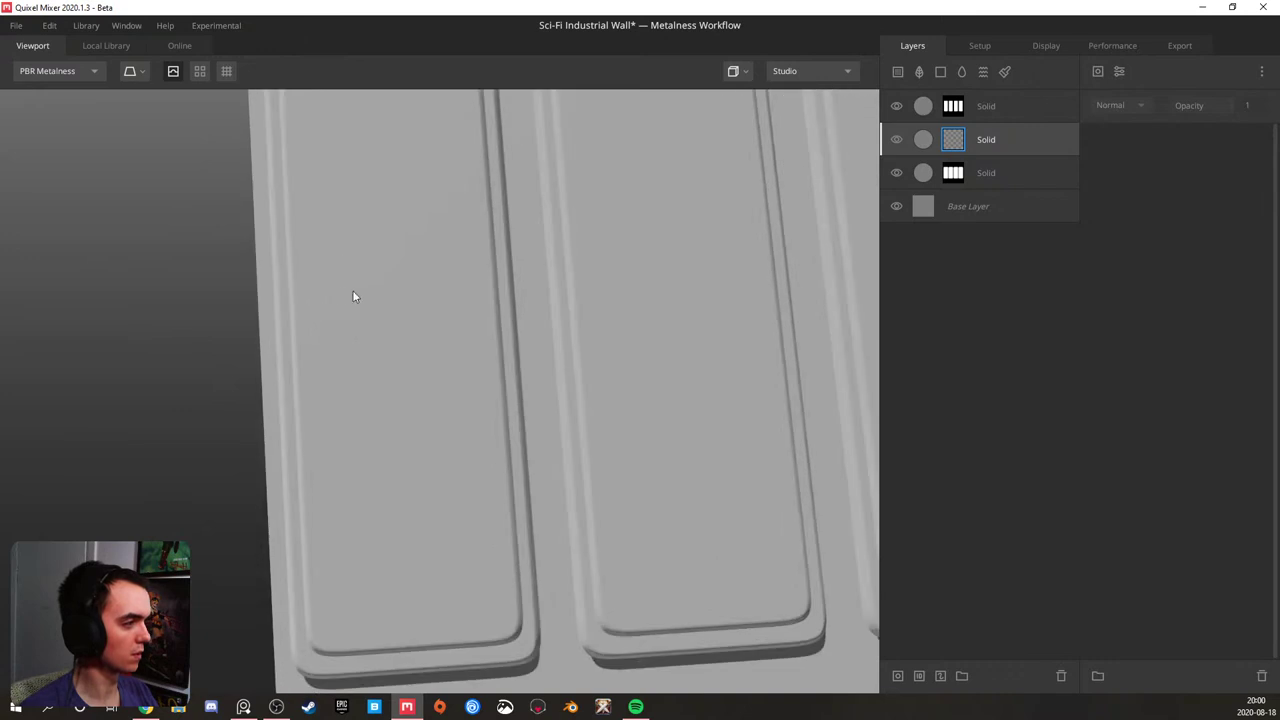
# - Set the top Solid layer's square mask pattern to Spacing X 3.757 and Spacing Y 43.50
pyautogui.click(958, 110)
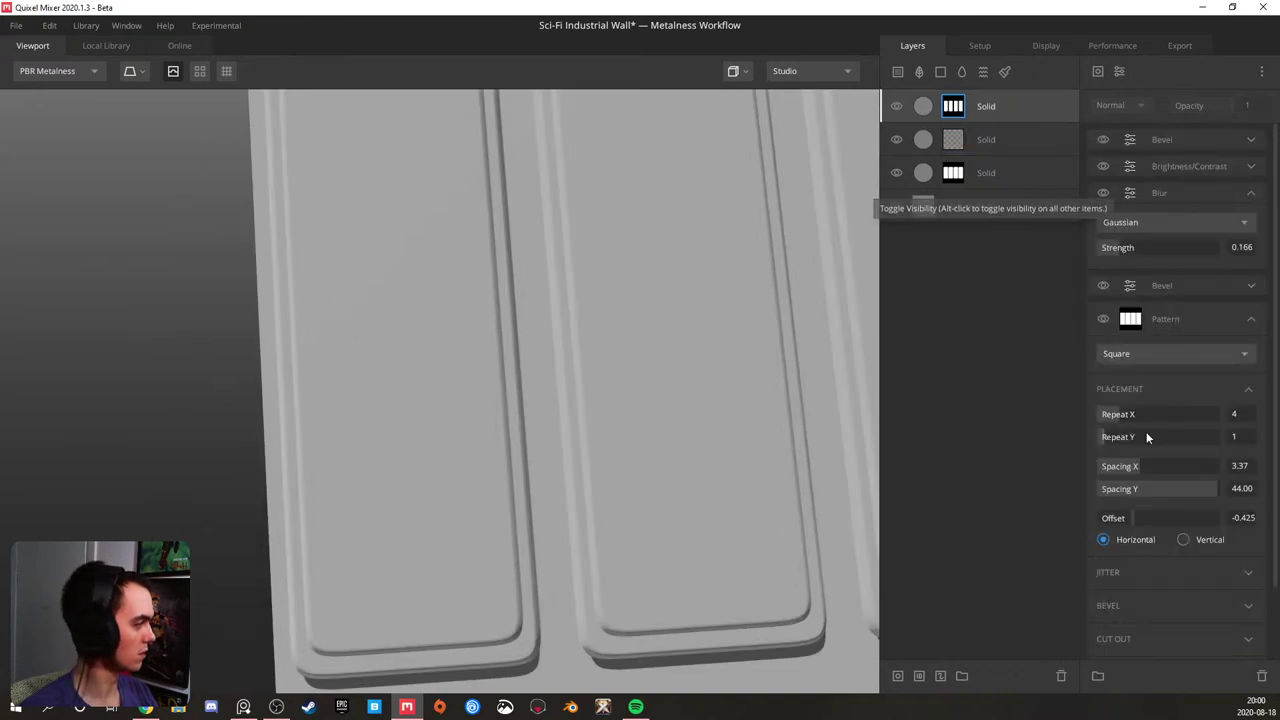
pyautogui.click(1141, 465)
pyautogui.moveTo(1141, 465); pyautogui.dragTo(1145, 464)
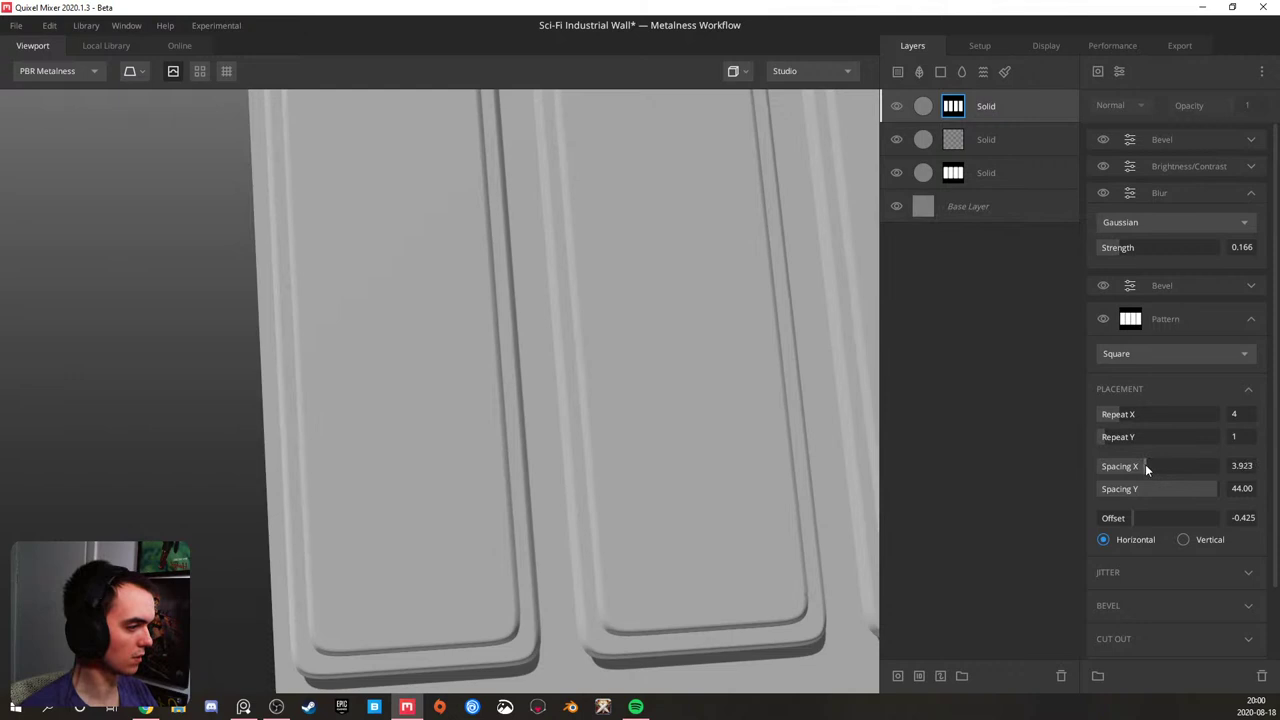
pyautogui.click(1144, 464)
pyautogui.moveTo(1215, 488)
pyautogui.mouseDown()
pyautogui.moveTo(1232, 489)
pyautogui.moveTo(1213, 486)
pyautogui.mouseUp()
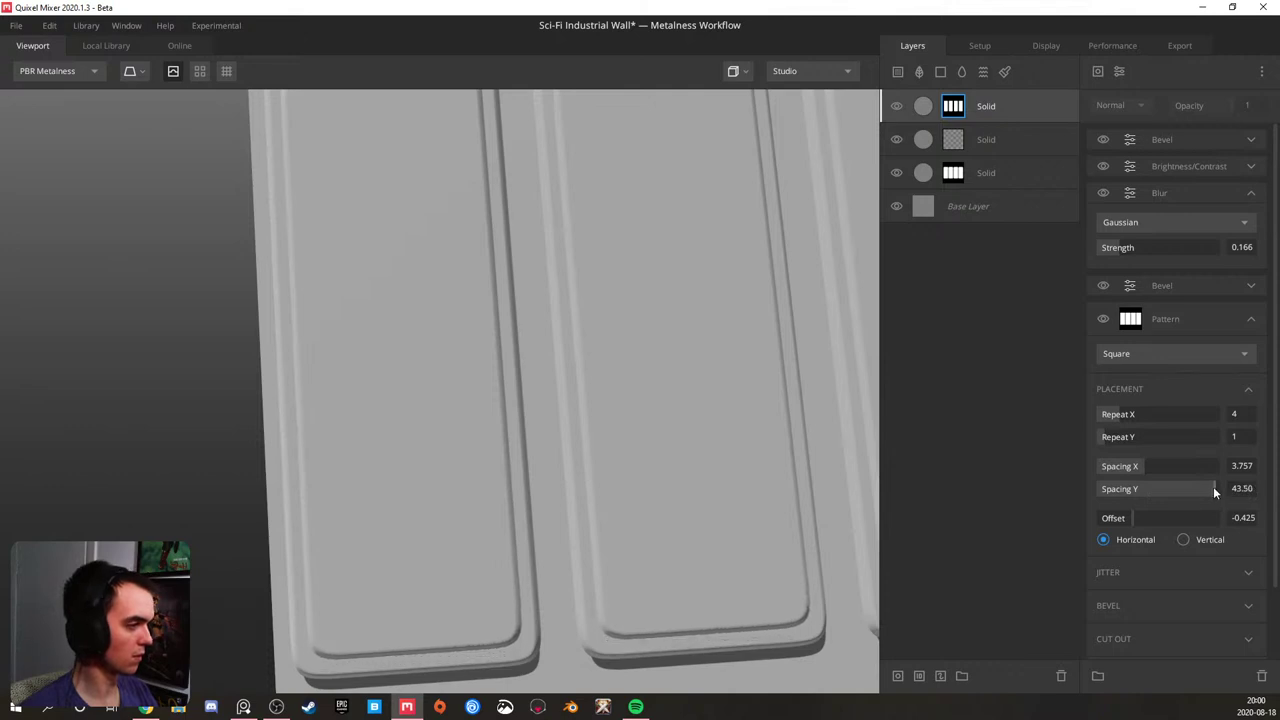
# - Add a Circle pattern to the middle Solid layer's mask with Repeat X and Repeat Y of 24
pyautogui.click(978, 141)
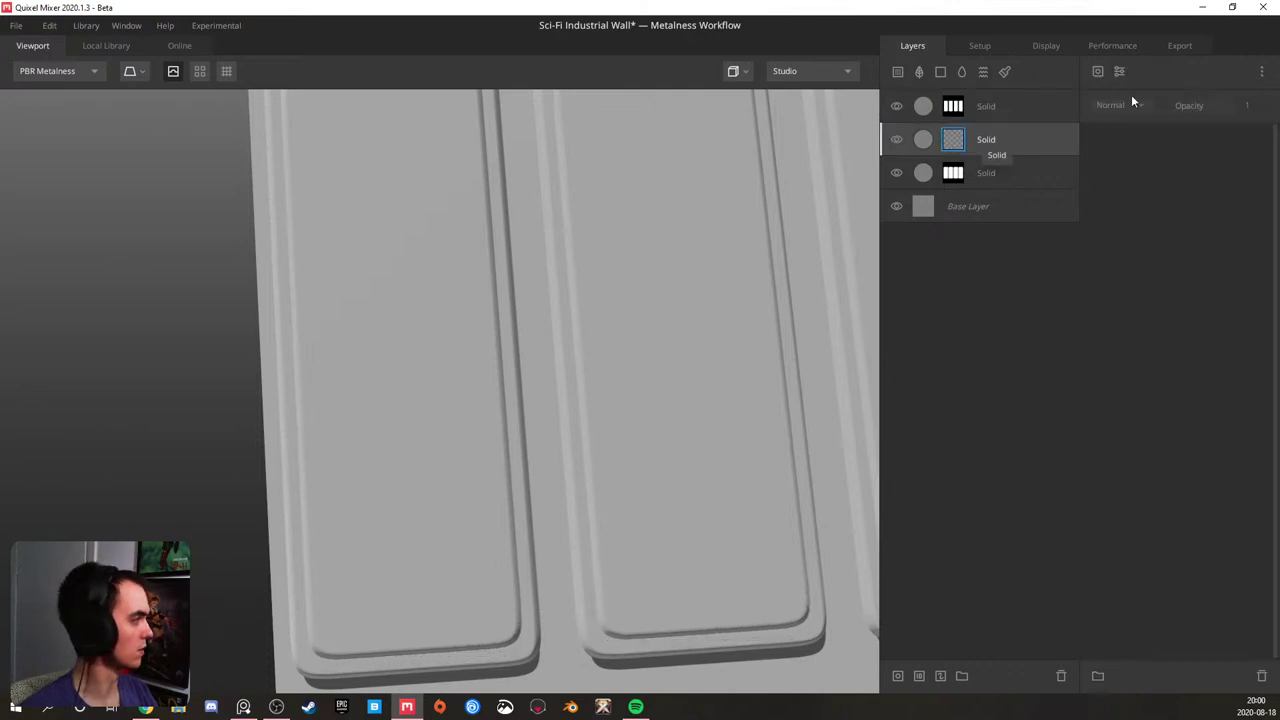
pyautogui.click(1097, 71)
pyautogui.moveTo(1124, 132)
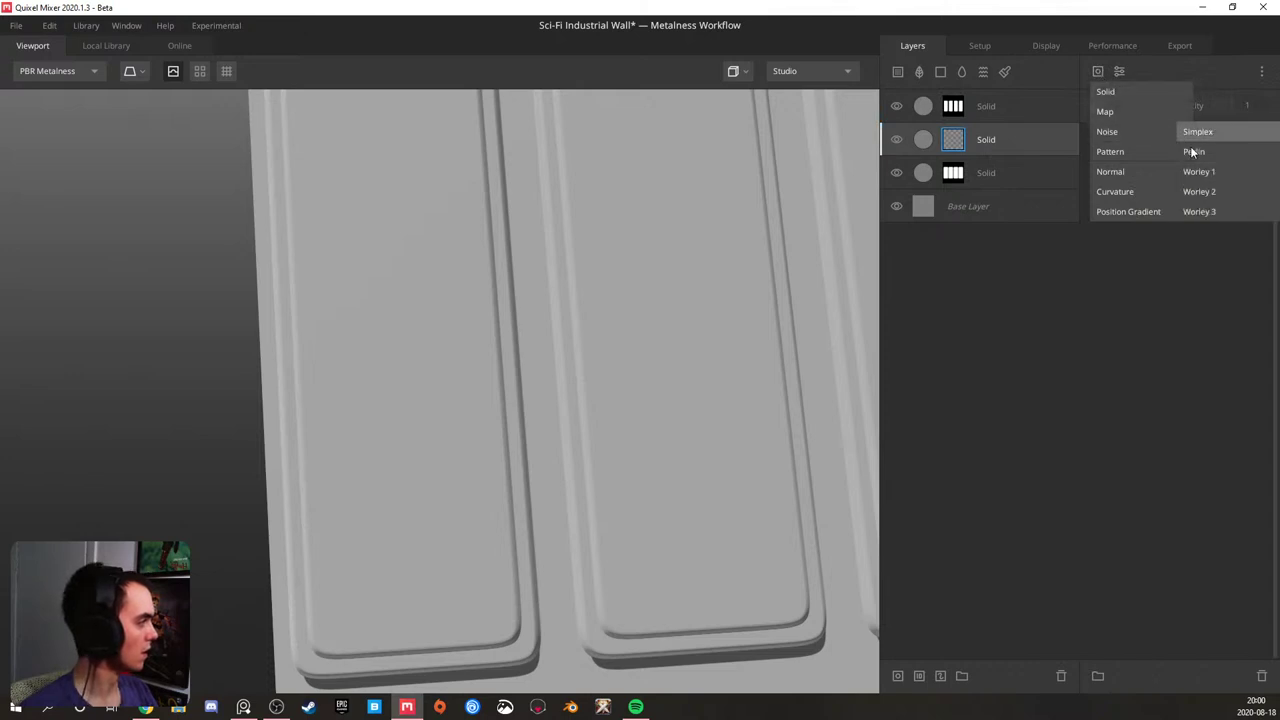
pyautogui.moveTo(1134, 153)
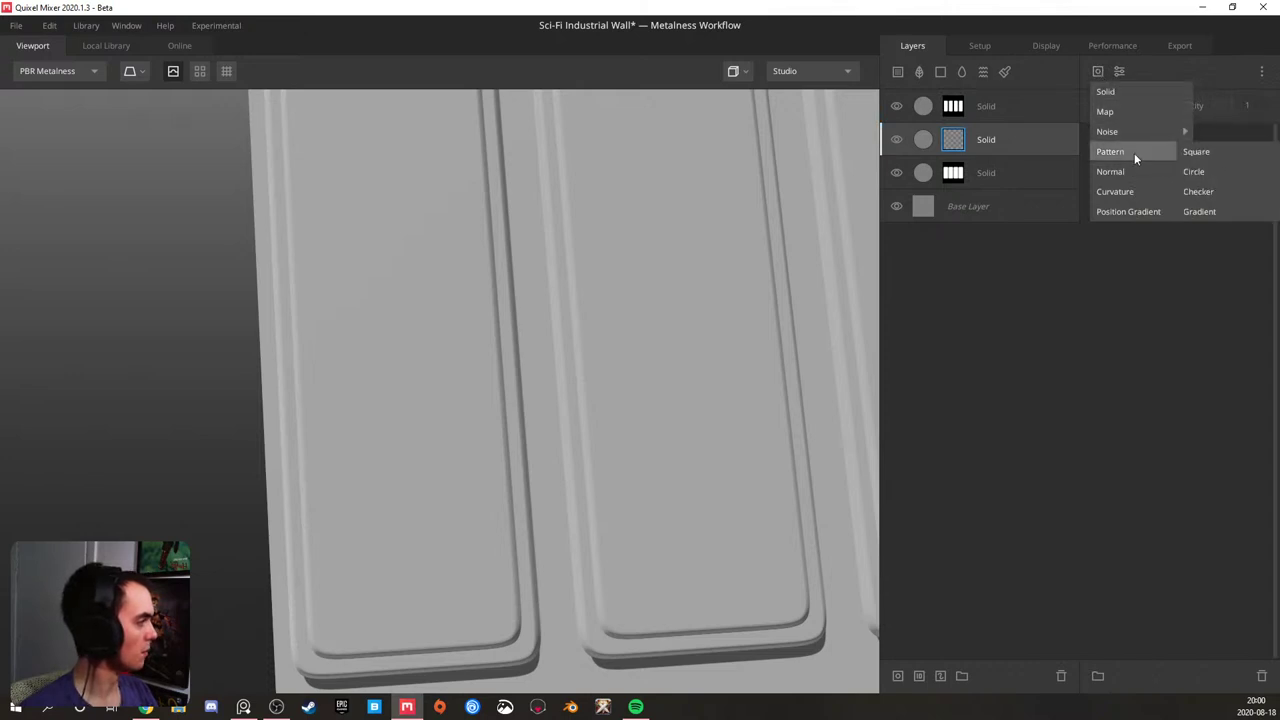
pyautogui.click(1197, 172)
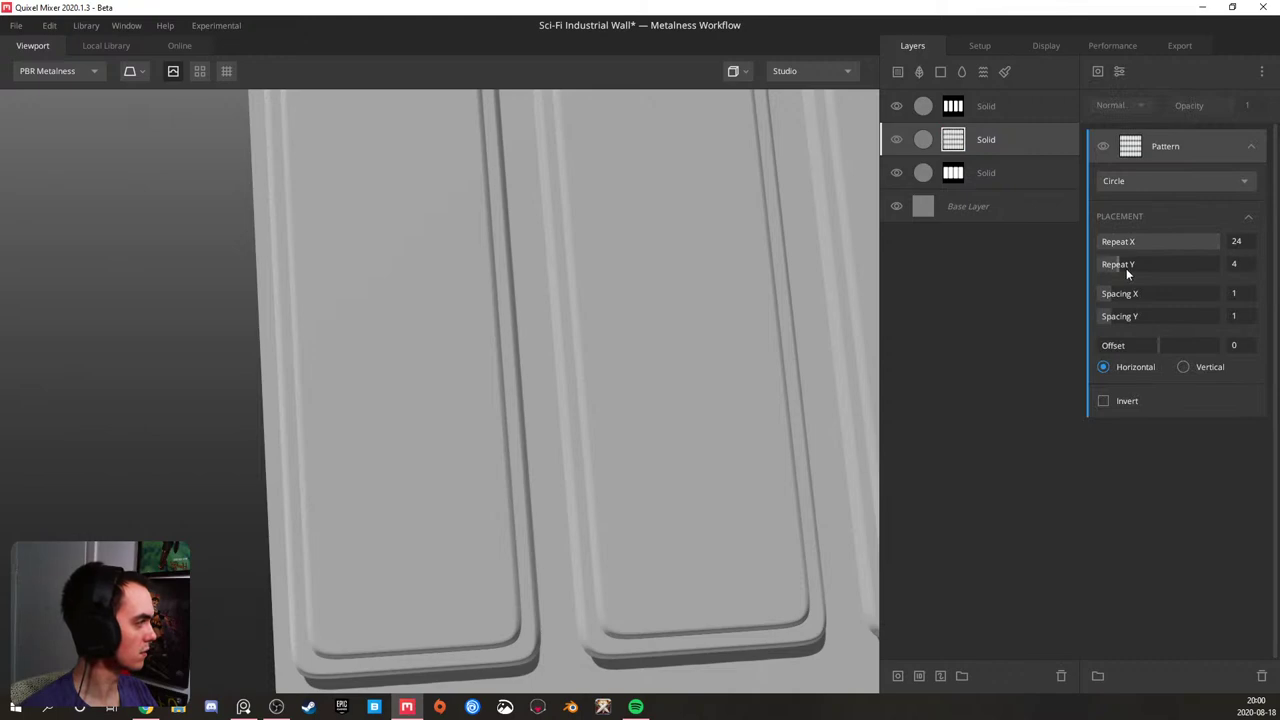
pyautogui.moveTo(1126, 268); pyautogui.dragTo(1243, 270)
# - Clip the middle Solid layer to the lower panel layer and set its blend Threshold to 0.01
pyautogui.click(1030, 141)
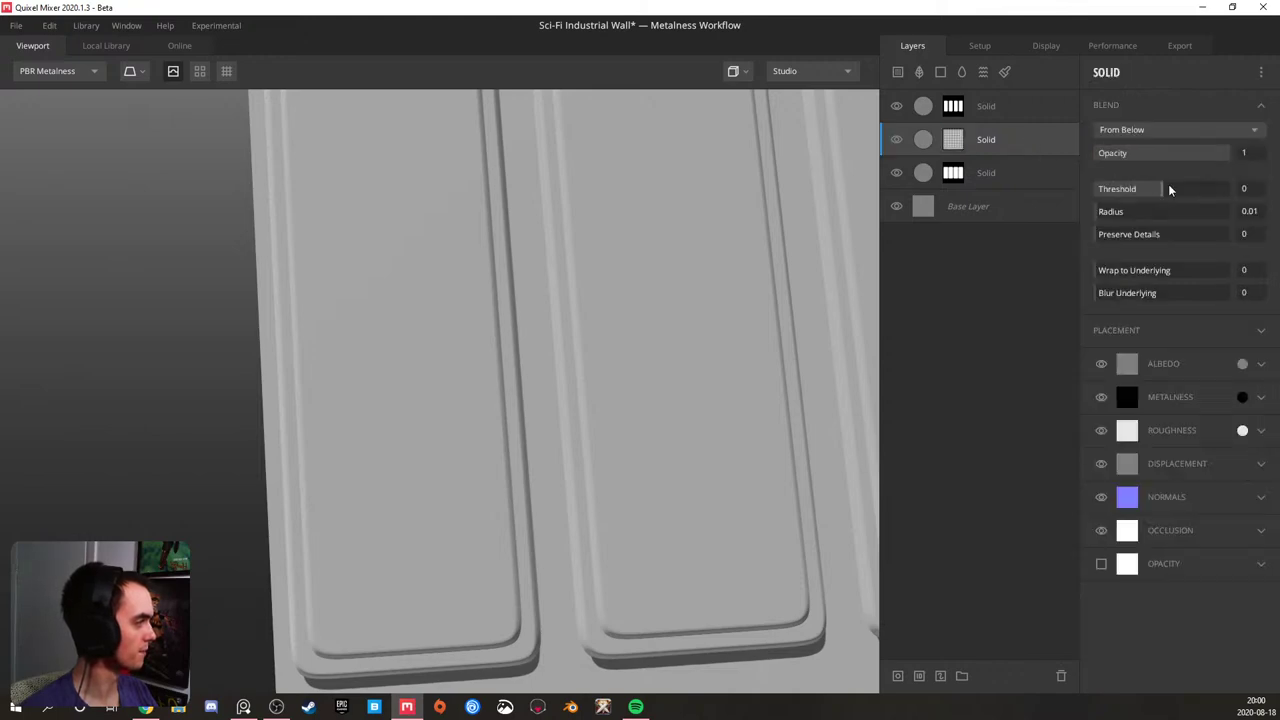
pyautogui.moveTo(1169, 189); pyautogui.dragTo(1175, 189)
pyautogui.moveTo(980, 187); pyautogui.dragTo(996, 143)
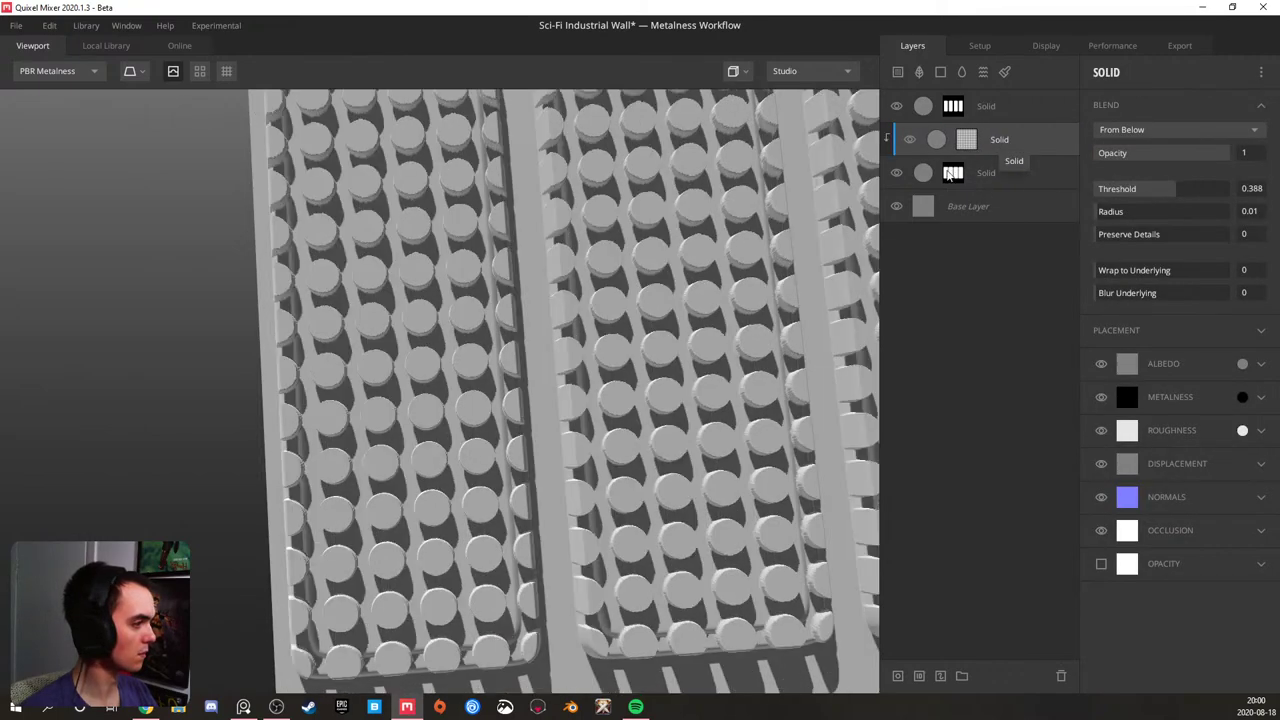
pyautogui.scroll(1, 504, 336)
pyautogui.moveTo(452, 381); pyautogui.dragTo(458, 344)
pyautogui.scroll(-2, 465, 346)
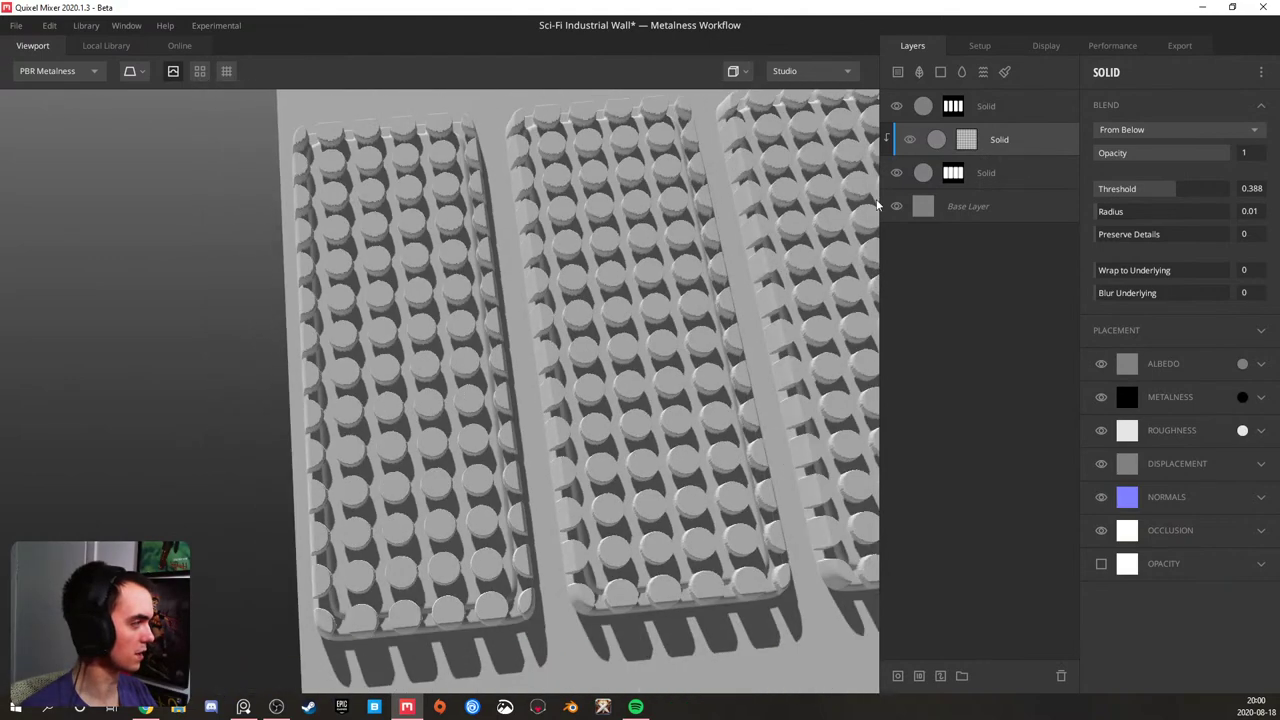
pyautogui.moveTo(1177, 193); pyautogui.dragTo(1164, 198)
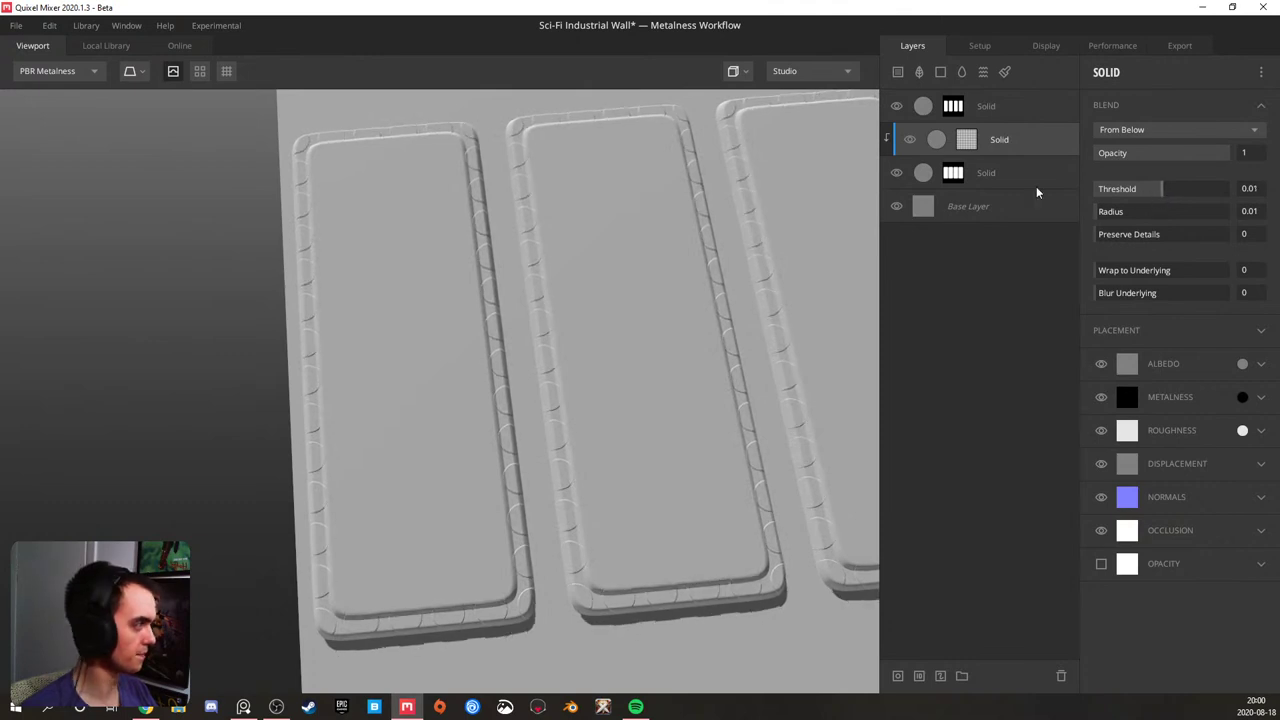
# - Increase Repeat X and Repeat Y of the middle Solid layer's circle mask pattern to 46
pyautogui.click(968, 146)
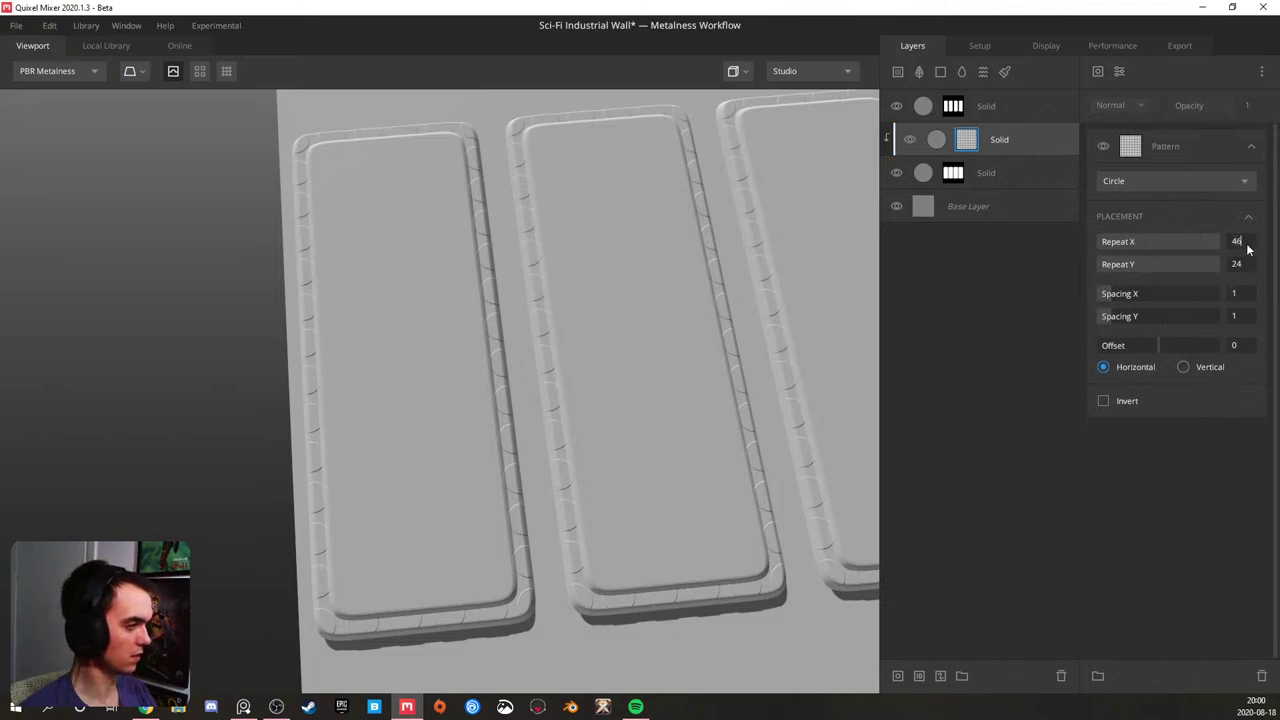
pyautogui.press('Return')
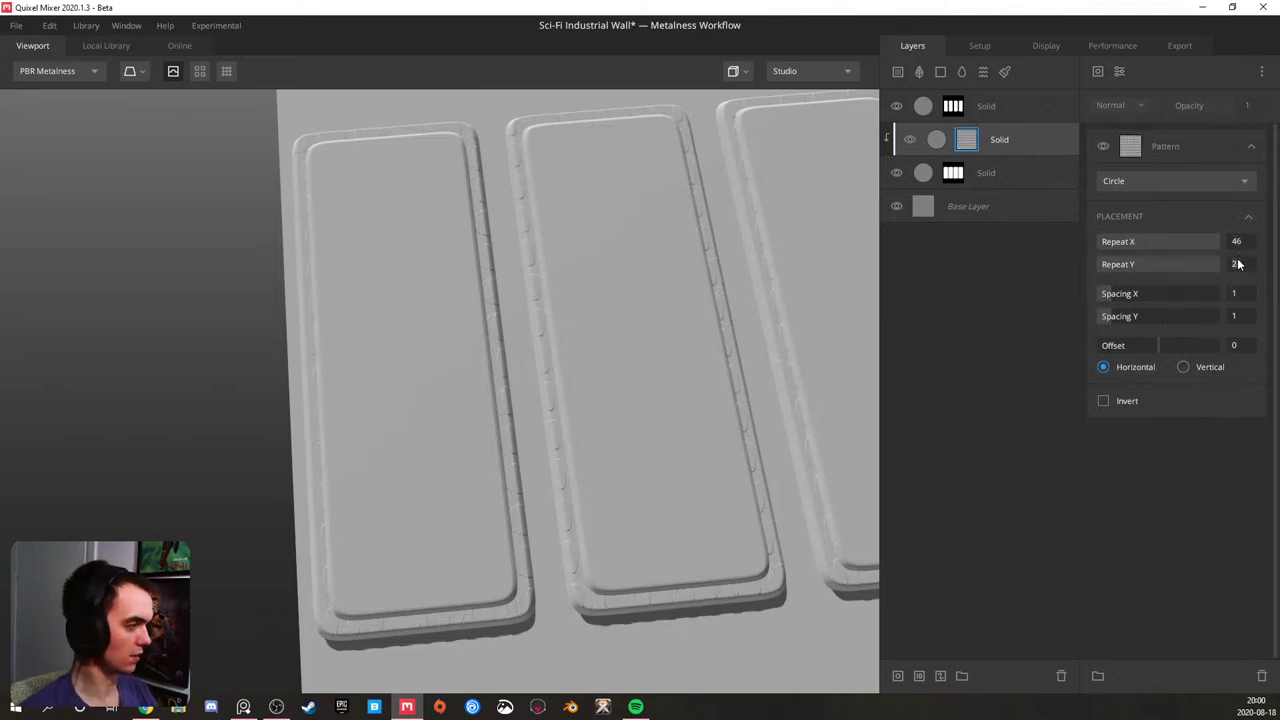
pyautogui.moveTo(538, 279)
pyautogui.mouseDown()
pyautogui.moveTo(520, 337)
pyautogui.moveTo(537, 294)
pyautogui.mouseUp()
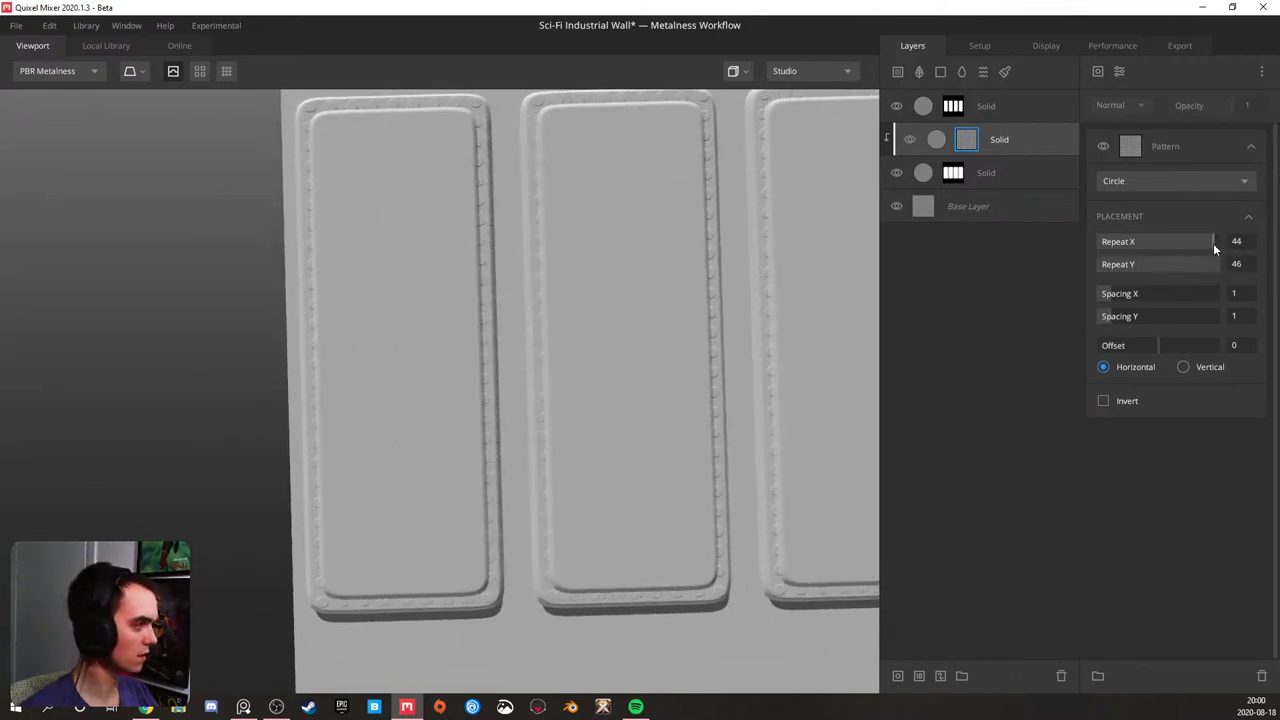
# - Try Repeat values of 43 and 44 on the middle Solid layer's circle pattern and settle both Repeat X and Repeat Y at 46
pyautogui.moveTo(1218, 266); pyautogui.dragTo(1215, 266)
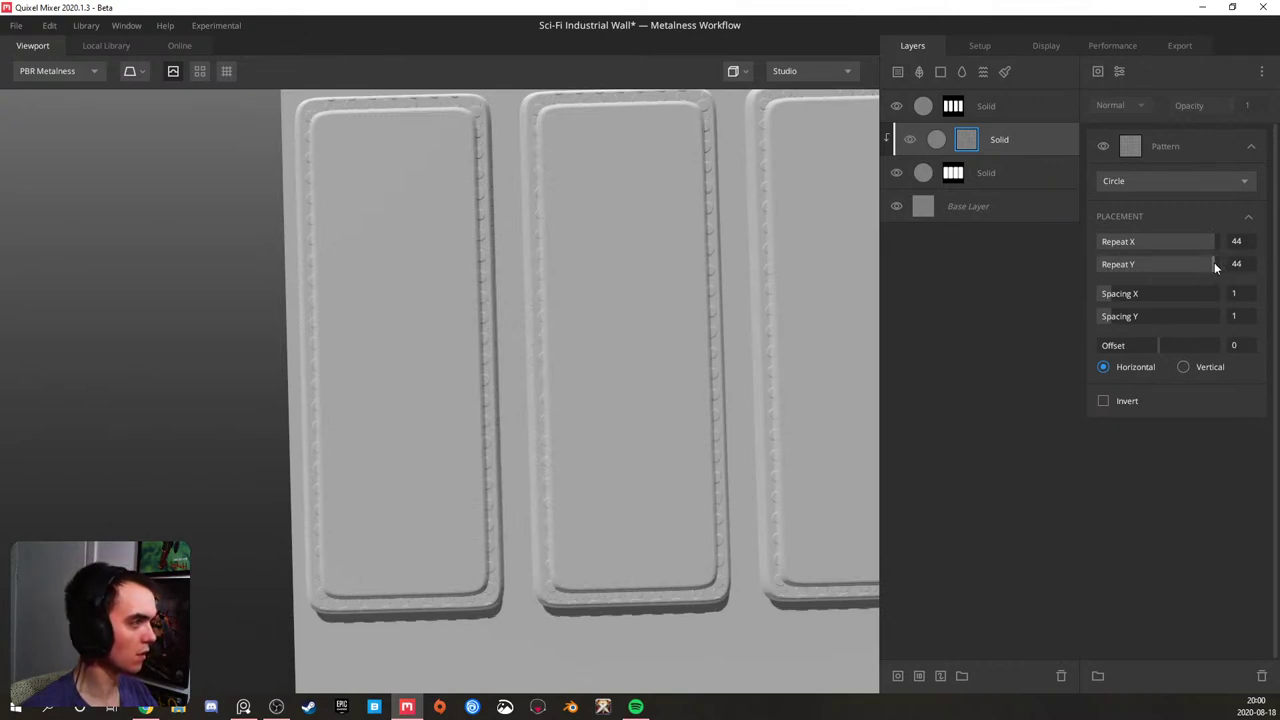
pyautogui.moveTo(1214, 266)
pyautogui.mouseDown()
pyautogui.moveTo(1243, 265)
pyautogui.moveTo(1235, 246)
pyautogui.moveTo(1211, 251)
pyautogui.mouseUp()
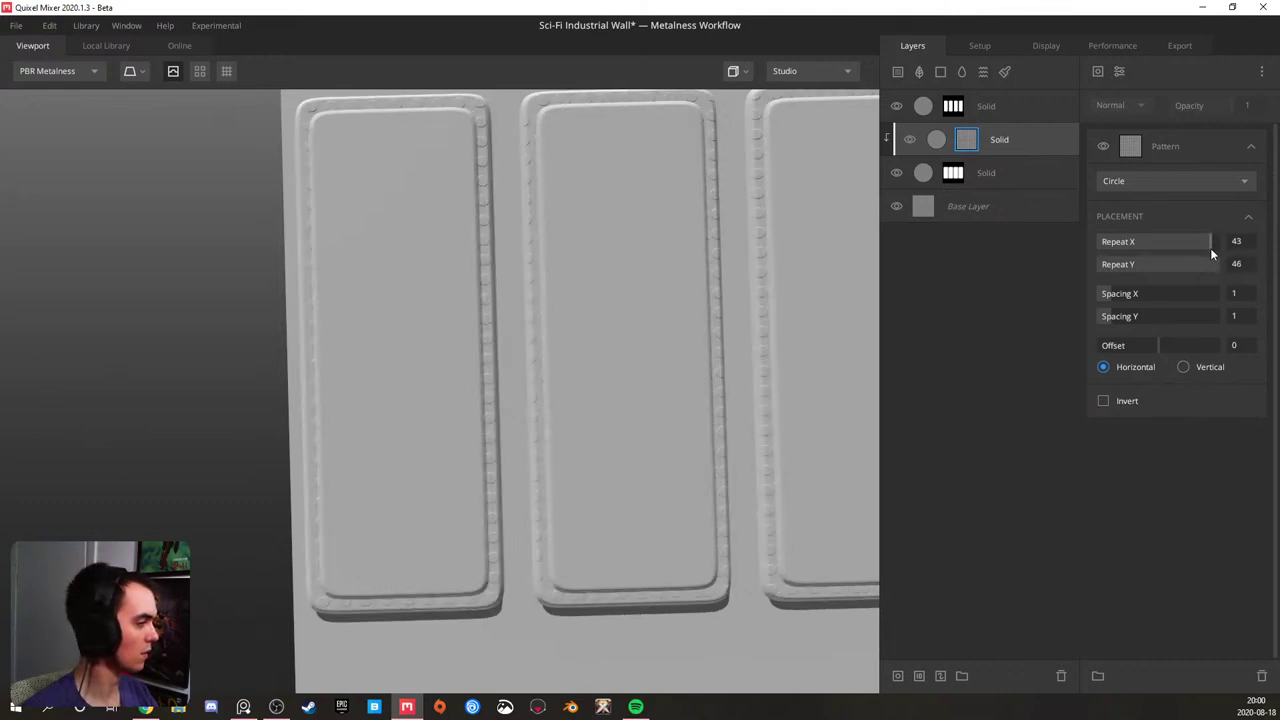
pyautogui.moveTo(1218, 245); pyautogui.dragTo(1233, 248)
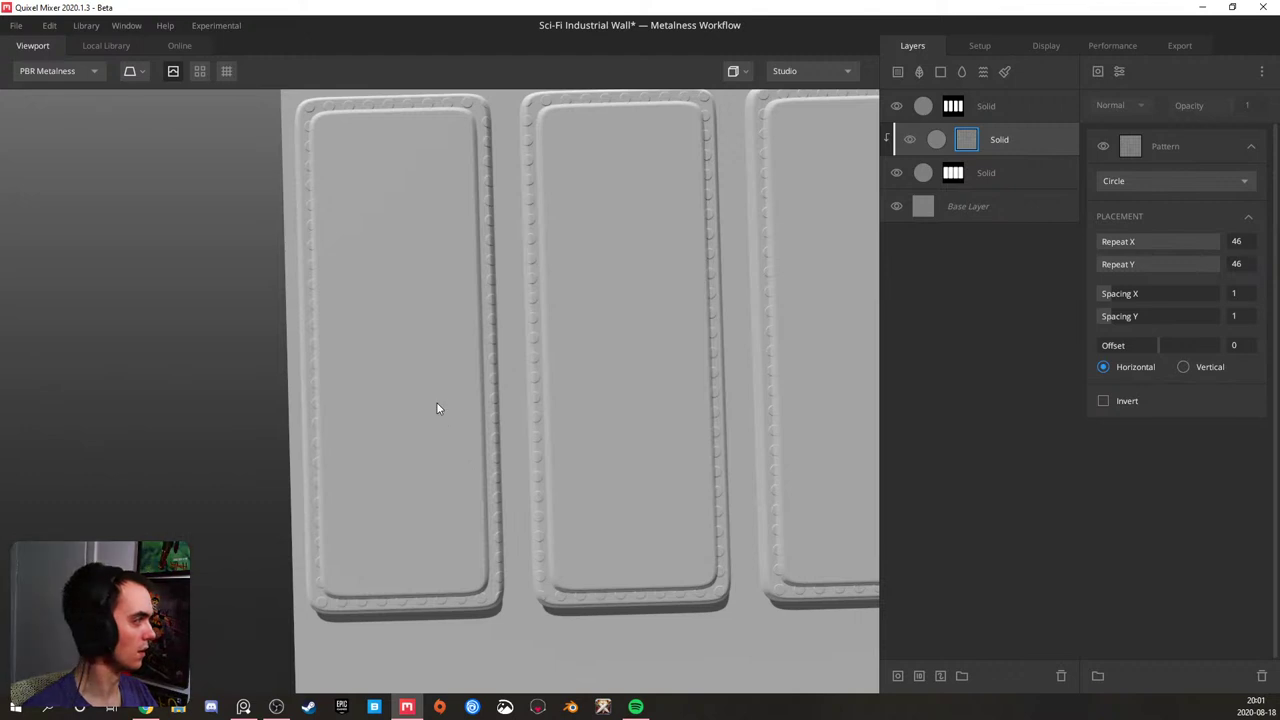
# - Add a Projection modifier above the circle pattern in the middle Solid layer's mask, and briefly hide the top Solid layer to inspect the circles
pyautogui.click(1119, 71)
pyautogui.click(1148, 286)
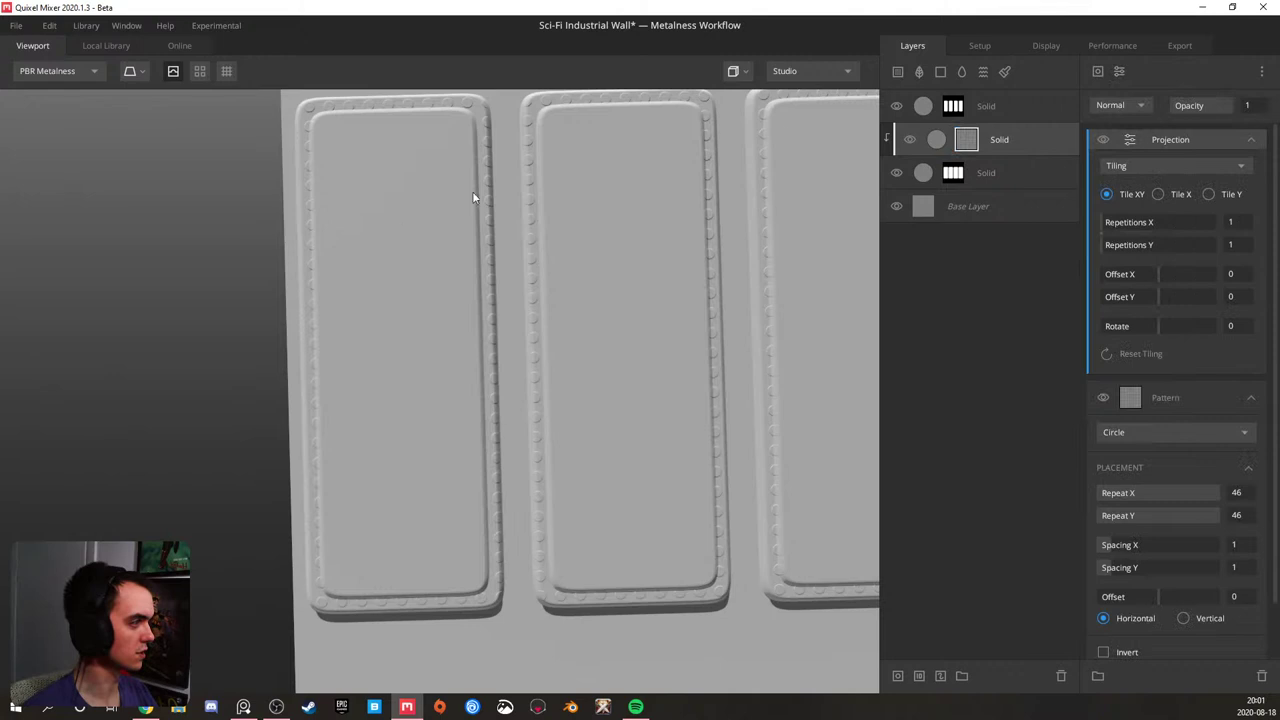
pyautogui.click(897, 105)
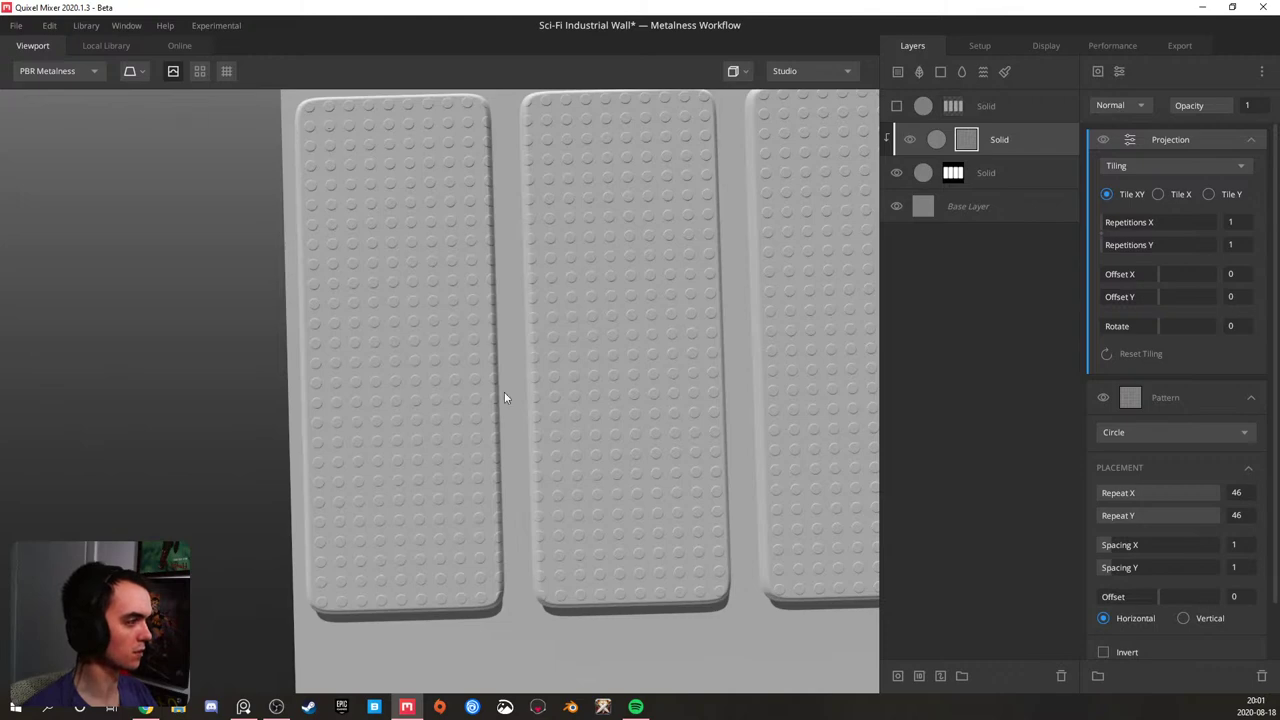
pyautogui.click(952, 174)
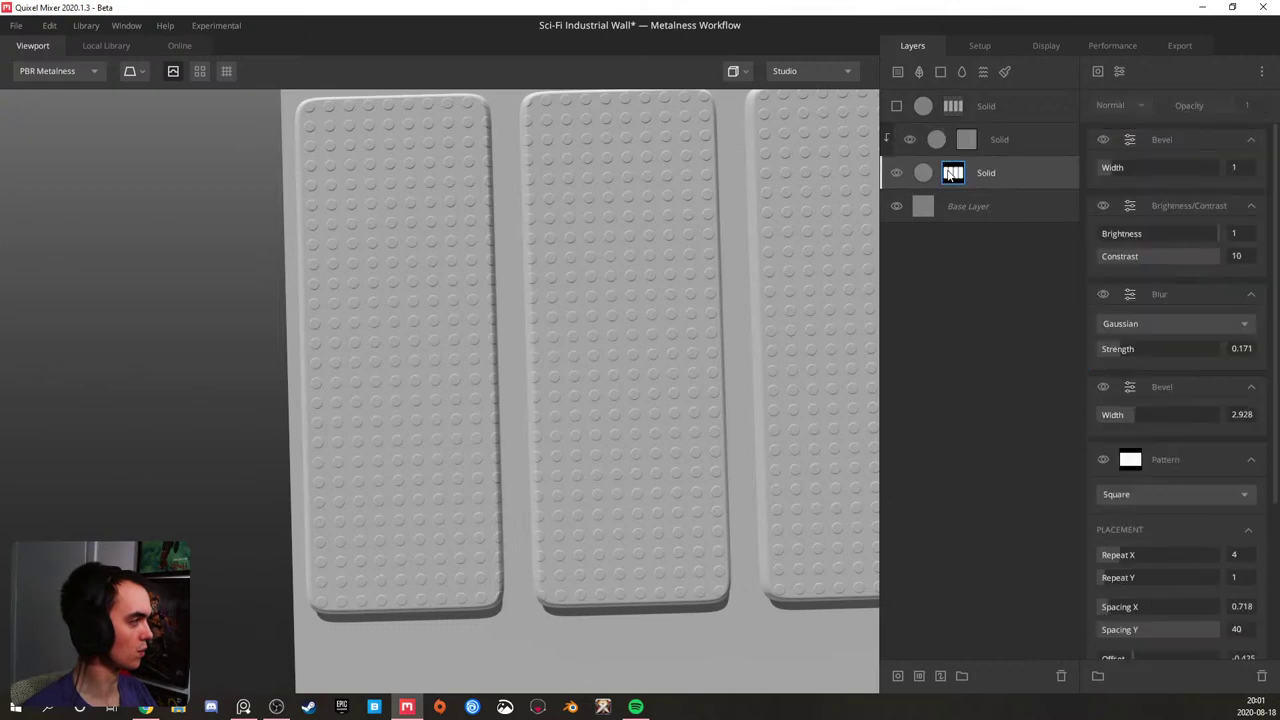
pyautogui.click(894, 105)
# - Copy the Square pattern component from the top Solid layer's mask
pyautogui.click(952, 105)
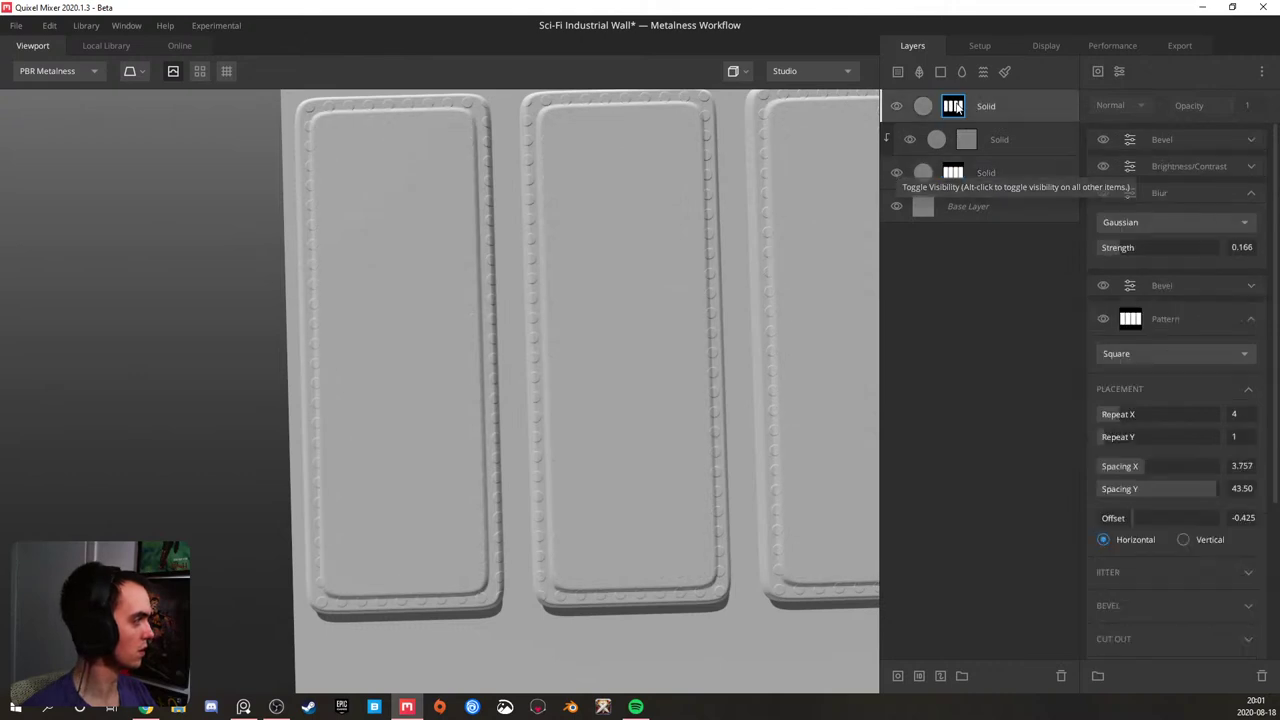
pyautogui.rightClick(954, 106)
pyautogui.click(1229, 318)
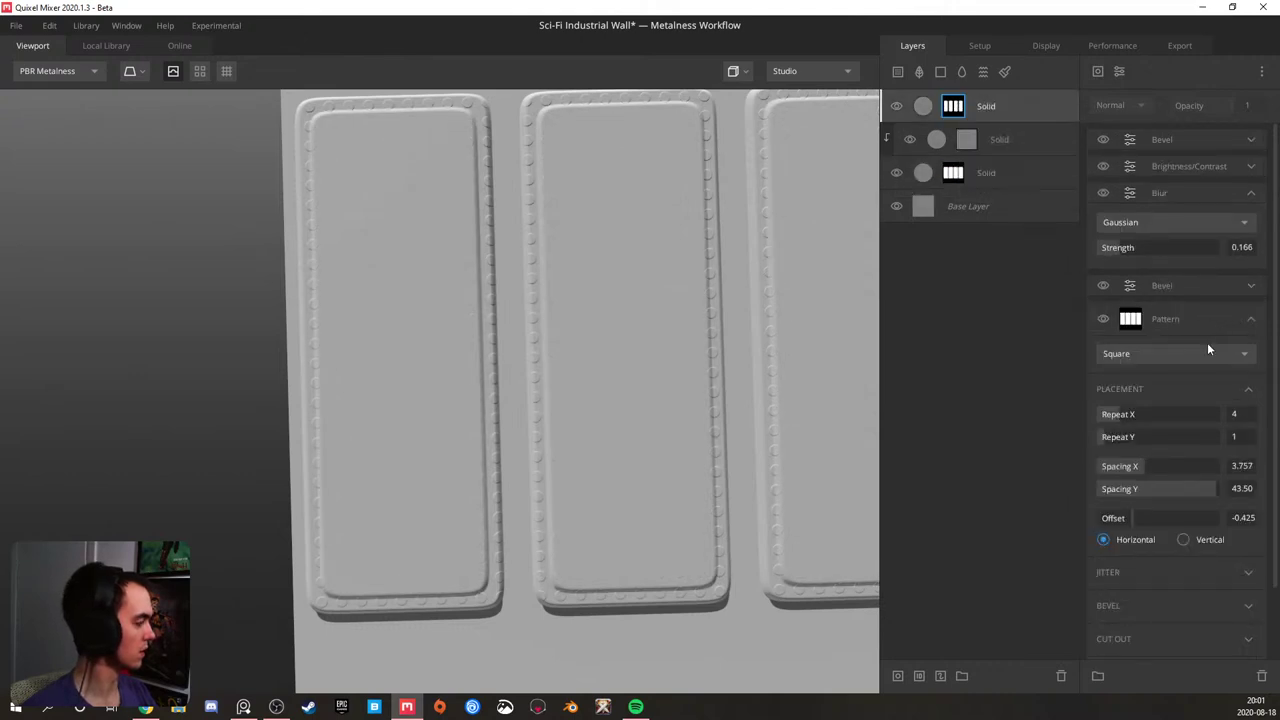
pyautogui.scroll(-2, 1204, 338)
pyautogui.click(1182, 249)
pyautogui.rightClick(1181, 247)
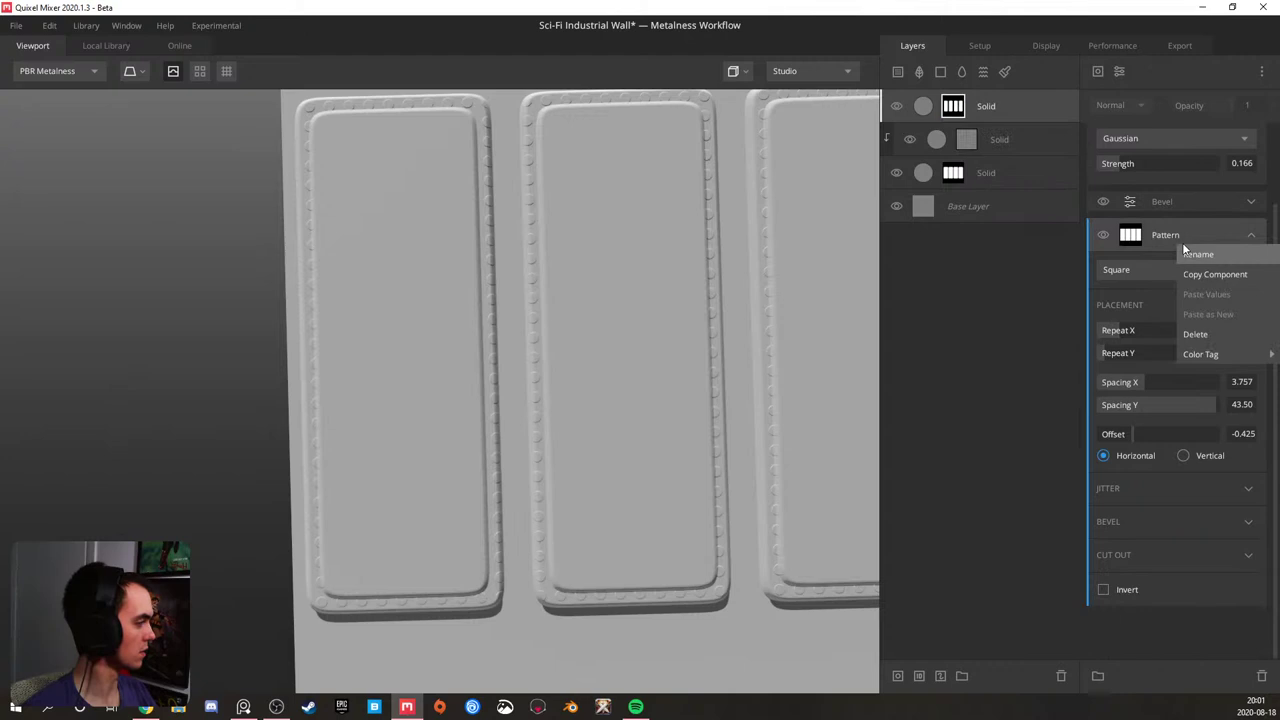
pyautogui.click(1209, 273)
# - Paste the copied Square pattern as a new component in the lower Solid layer's mask and set its blend mode to Subtract
pyautogui.click(982, 168)
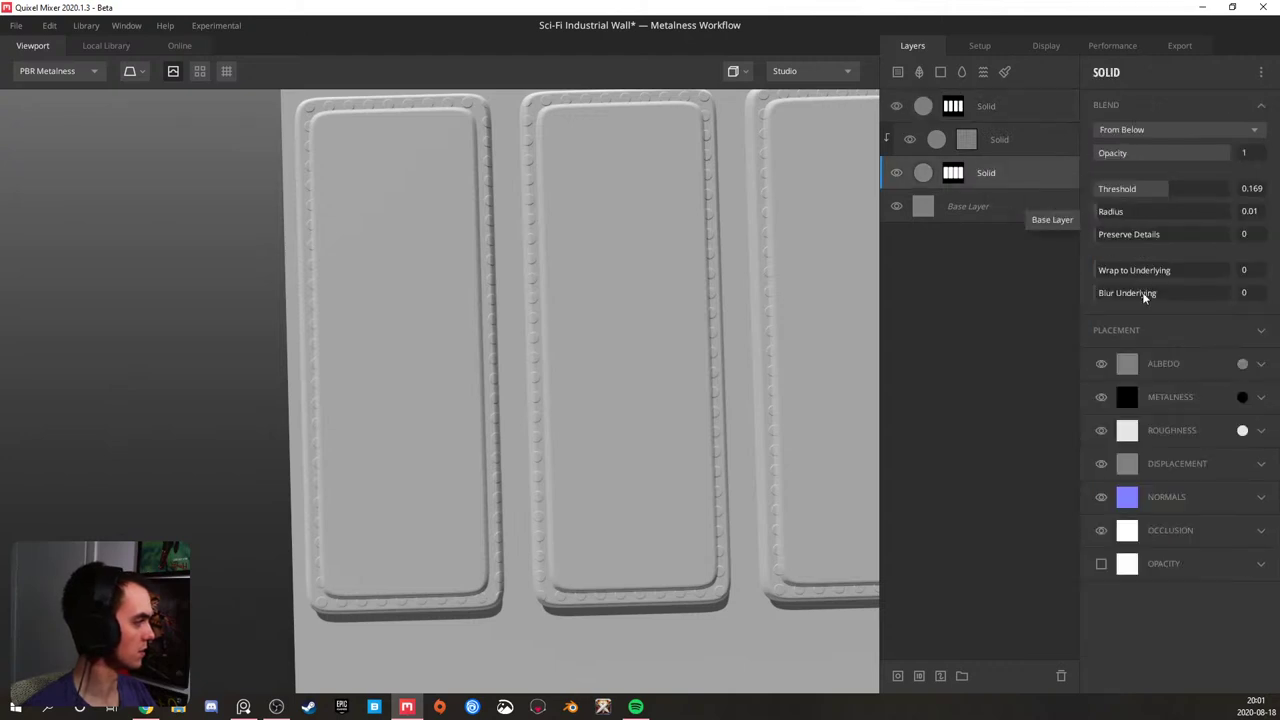
pyautogui.click(952, 175)
pyautogui.scroll(-3, 1130, 321)
pyautogui.rightClick(1172, 216)
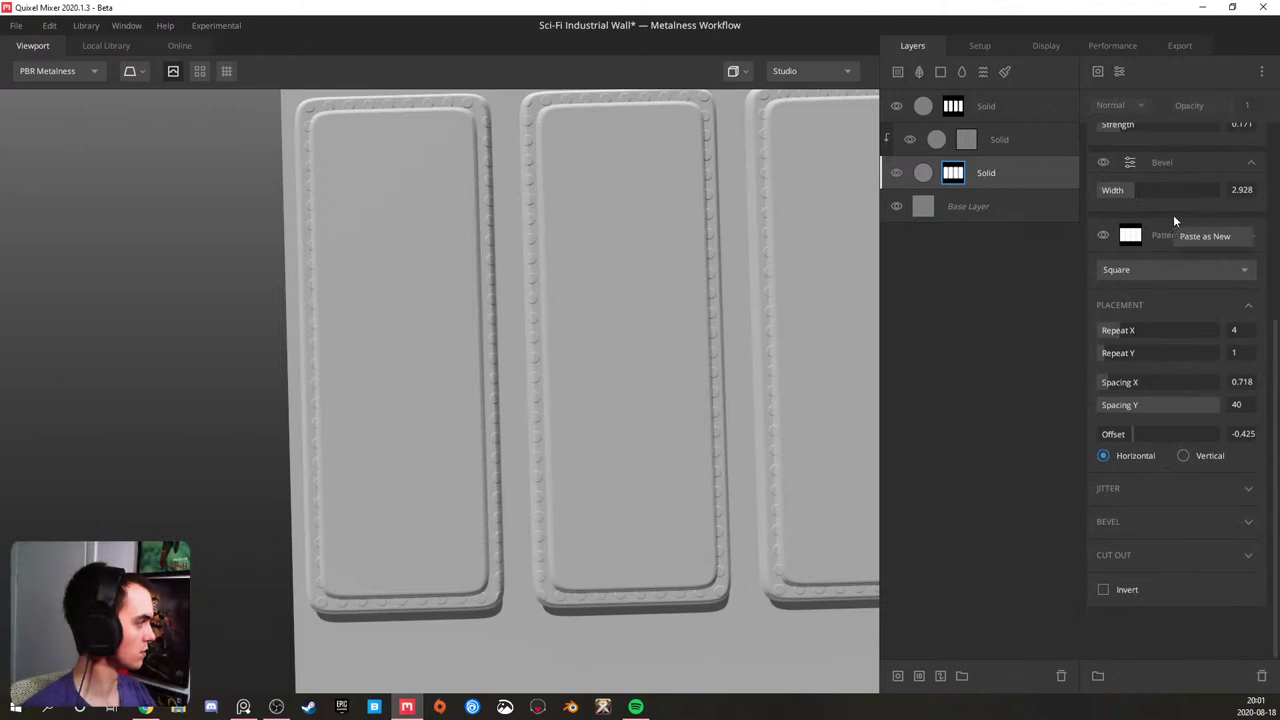
pyautogui.click(1186, 235)
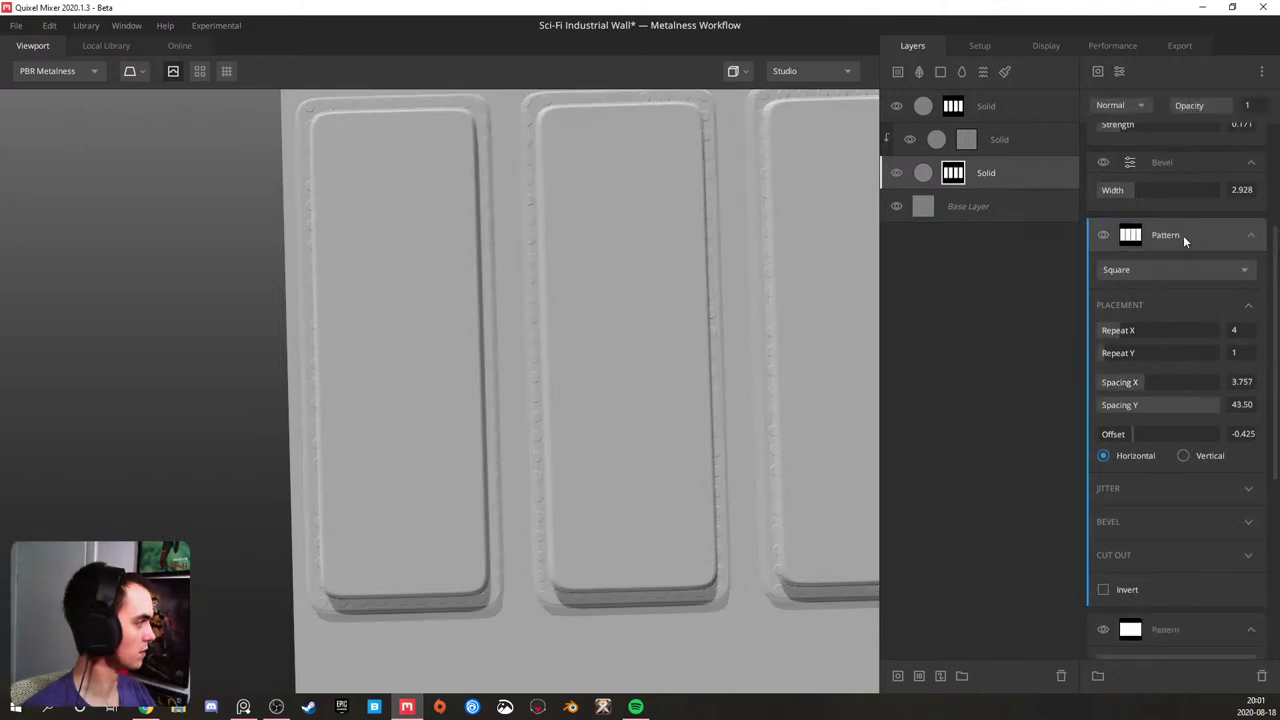
pyautogui.click(1118, 104)
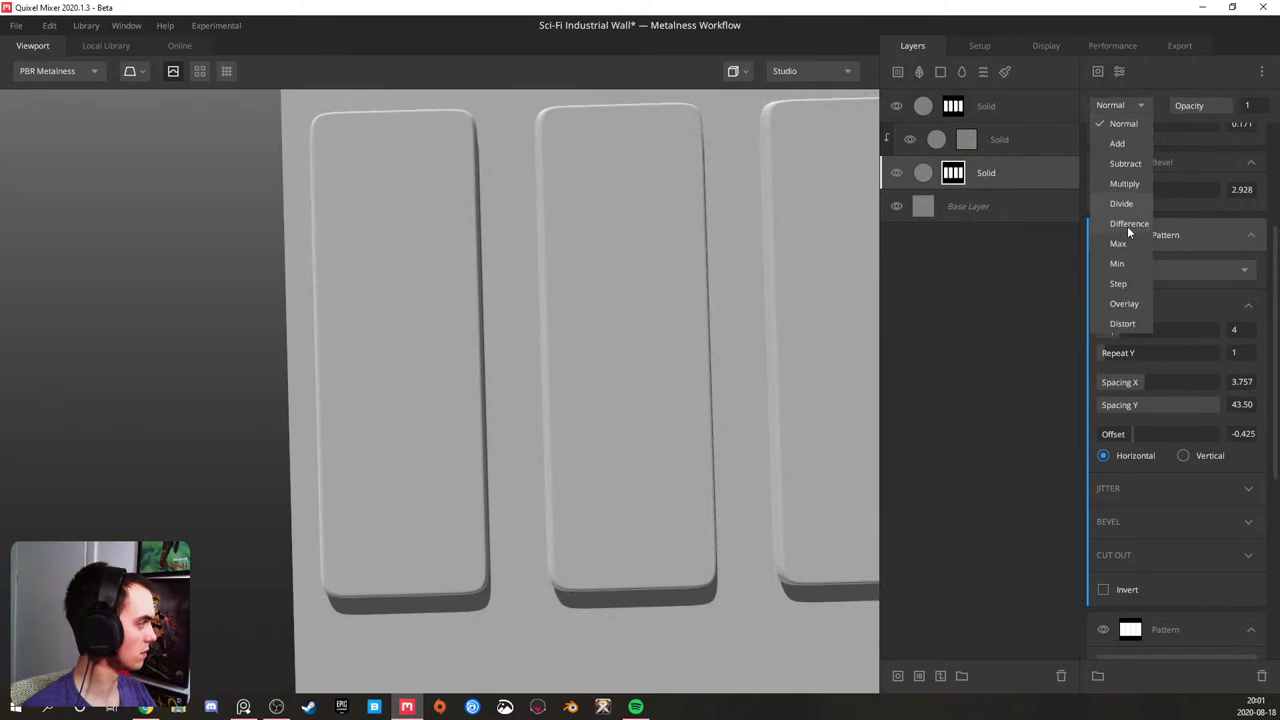
pyautogui.click(1128, 166)
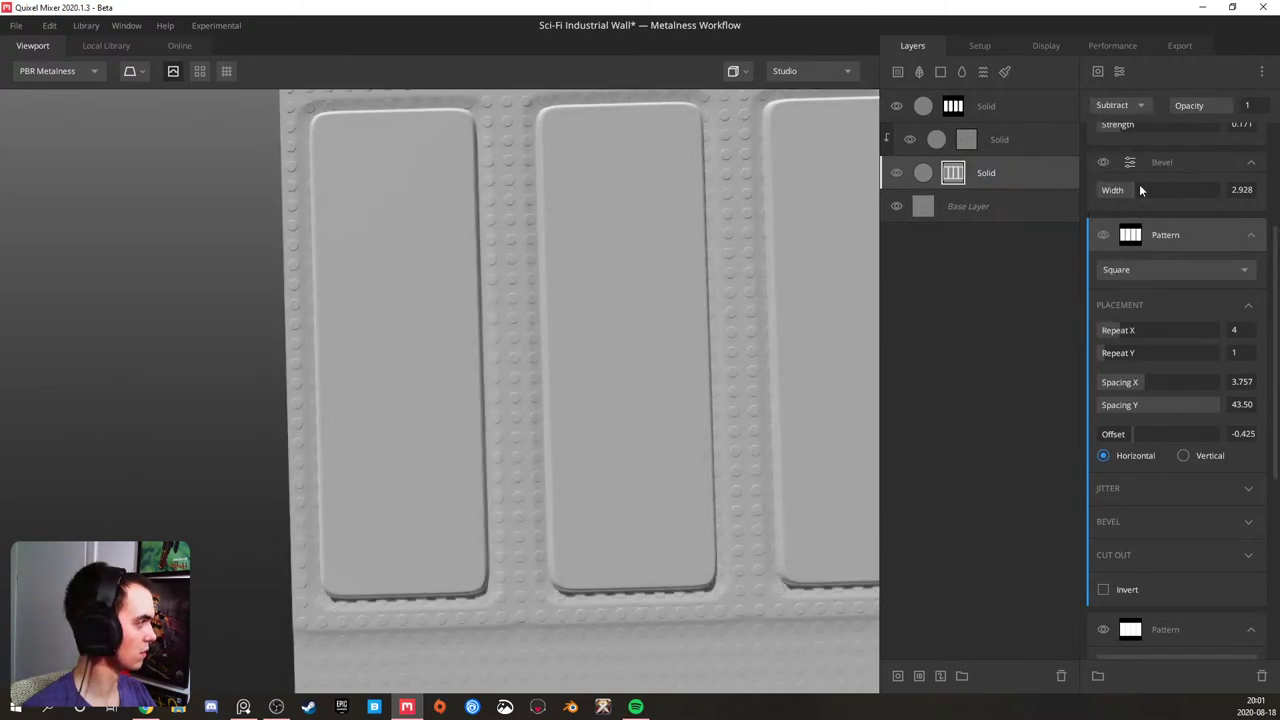
# - Display the lower Solid layer's mask in the viewport and examine the combined mask of the two Square patterns
pyautogui.scroll(-3, 1164, 239)
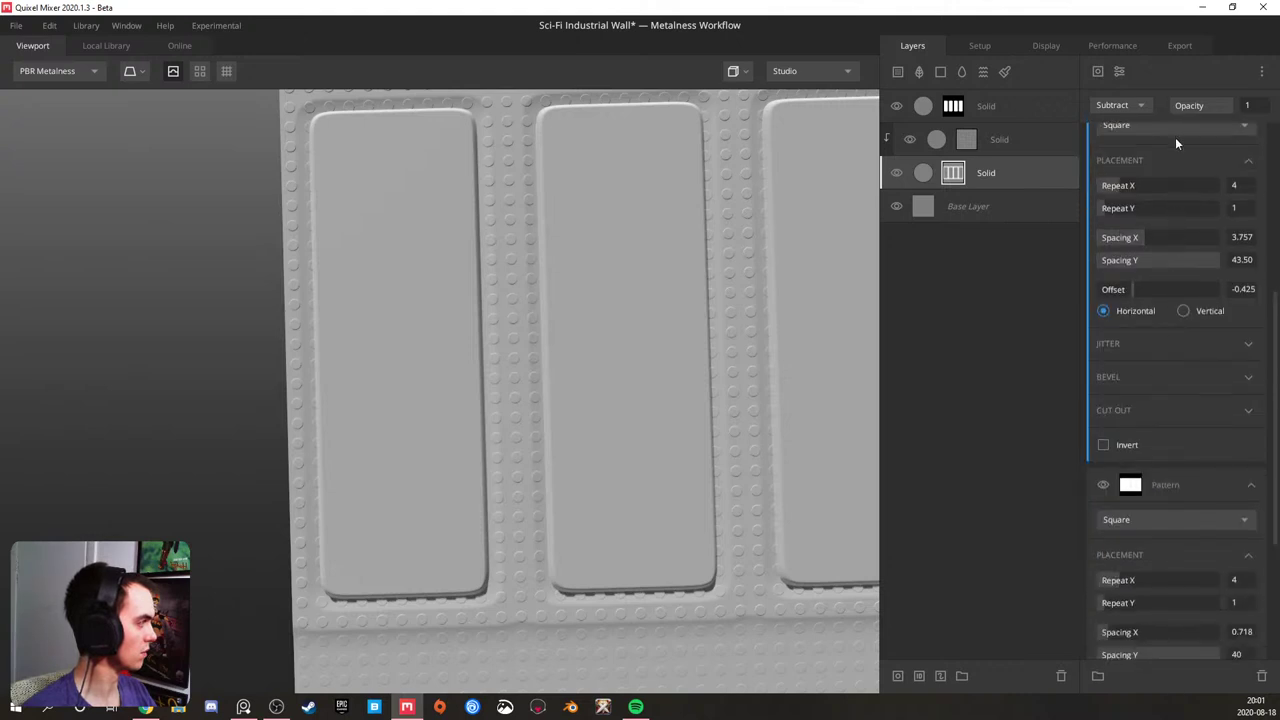
pyautogui.scroll(1, 1176, 150)
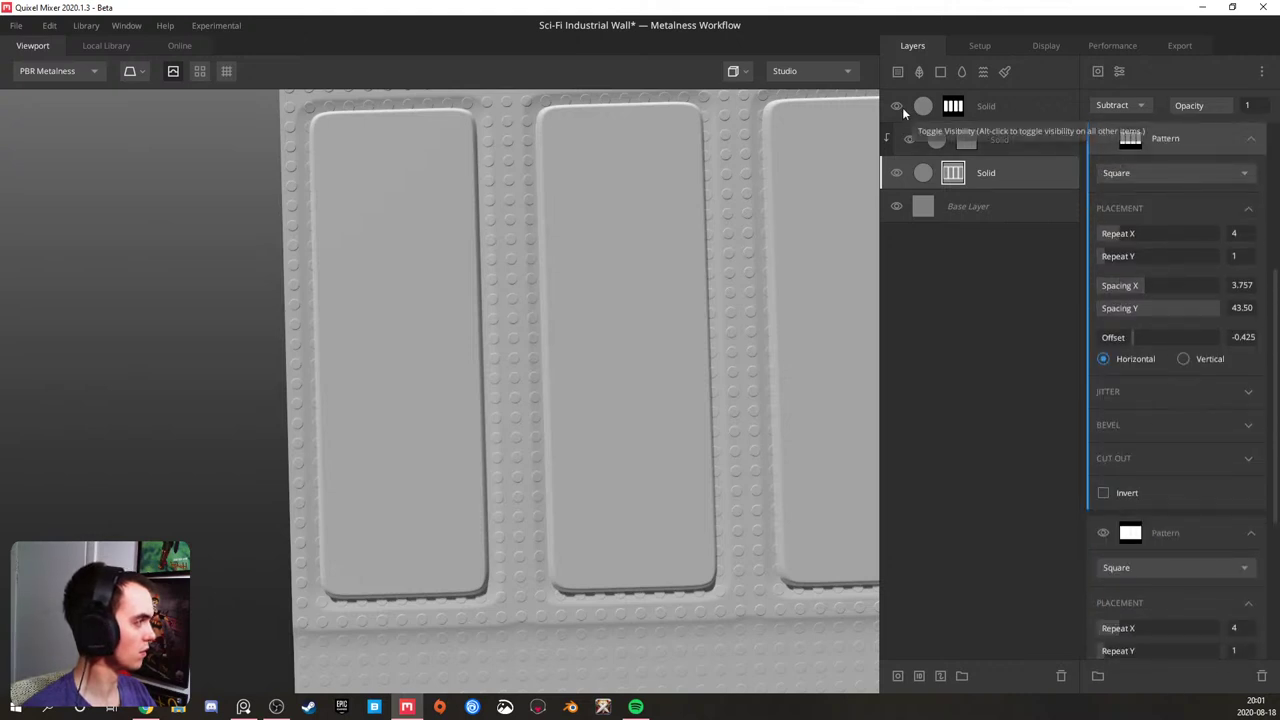
pyautogui.click(953, 174)
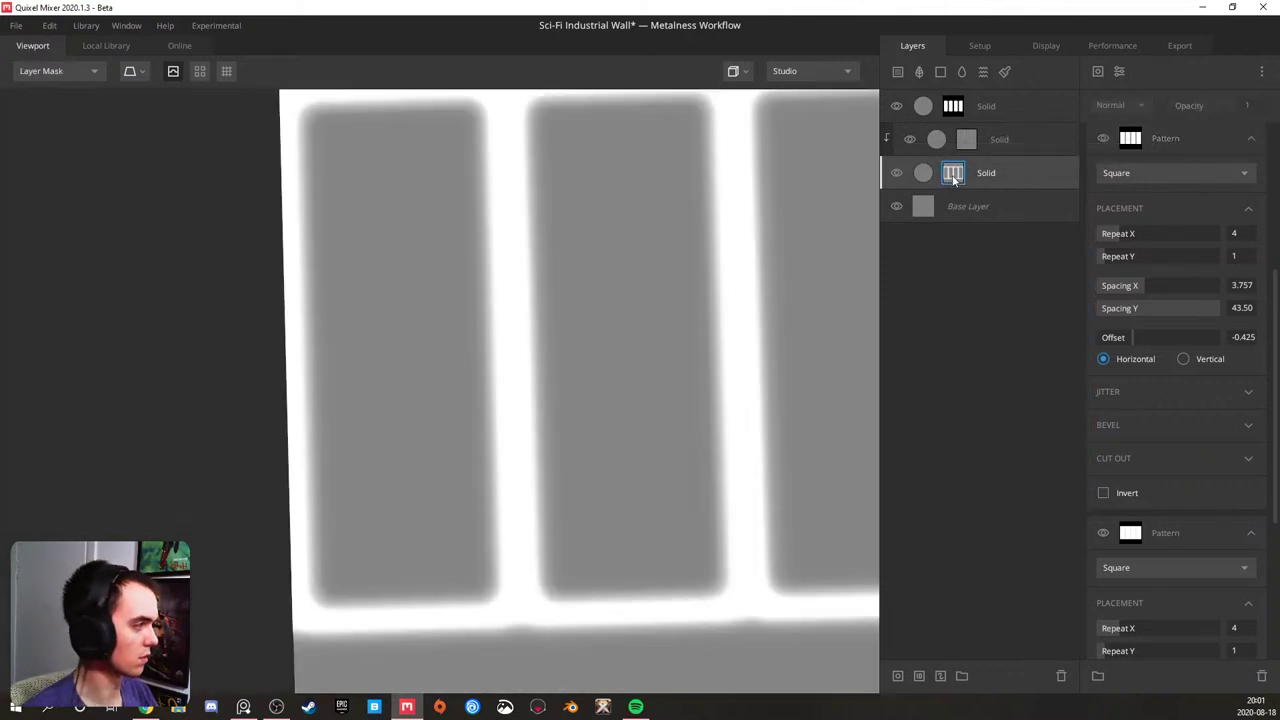
pyautogui.scroll(-2, 506, 238)
pyautogui.scroll(1, 507, 240)
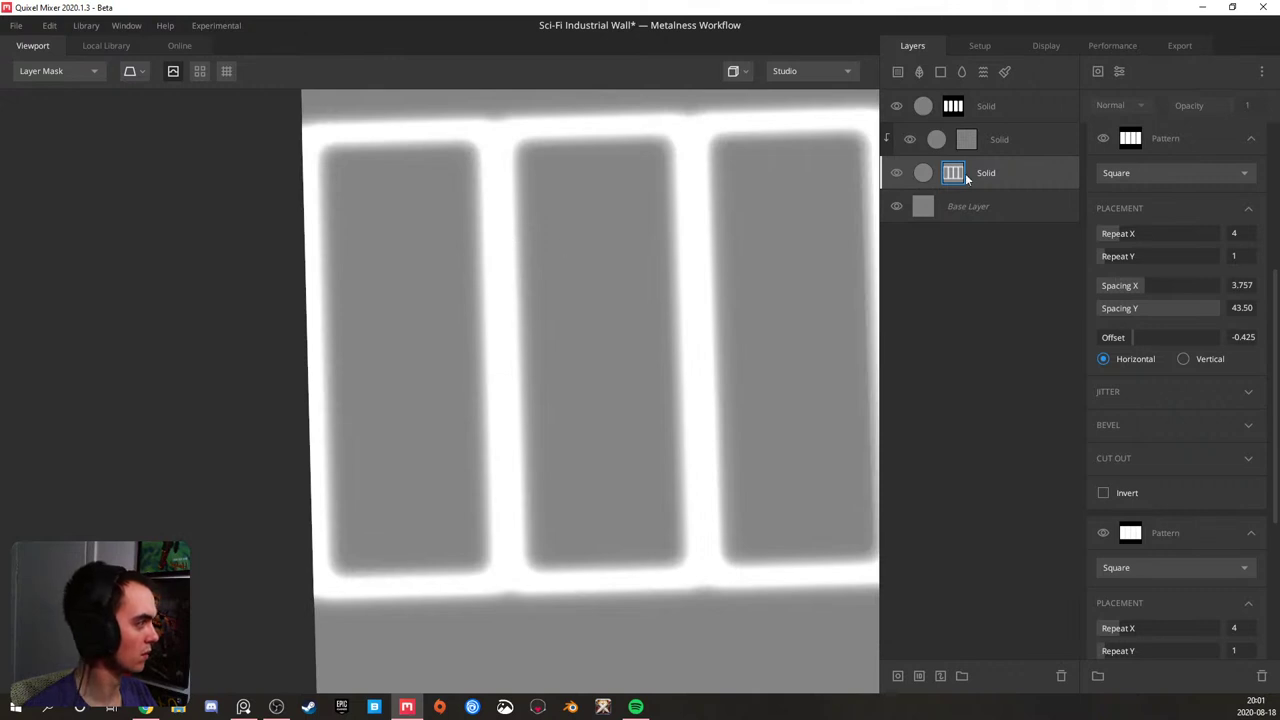
pyautogui.press('m')
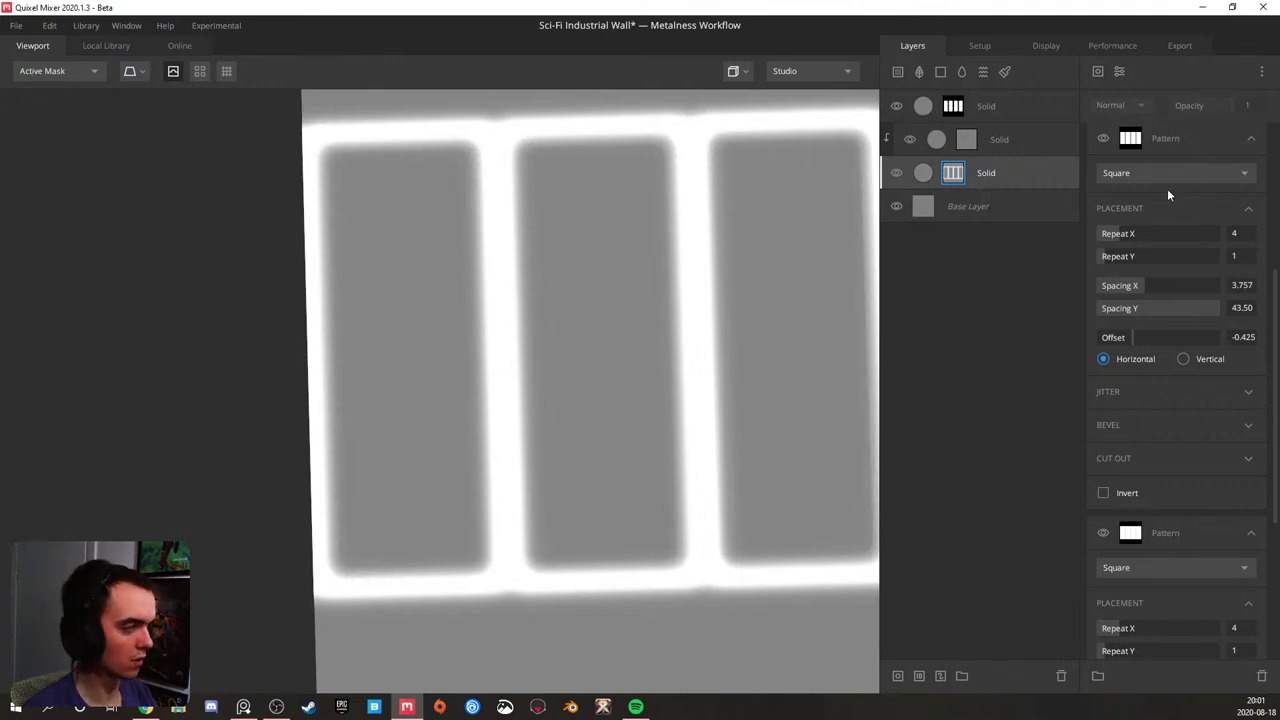
# - Compare the pasted and original Square patterns of the lower Solid layer's mask one at a time in the Active Mask view
pyautogui.click(1165, 532)
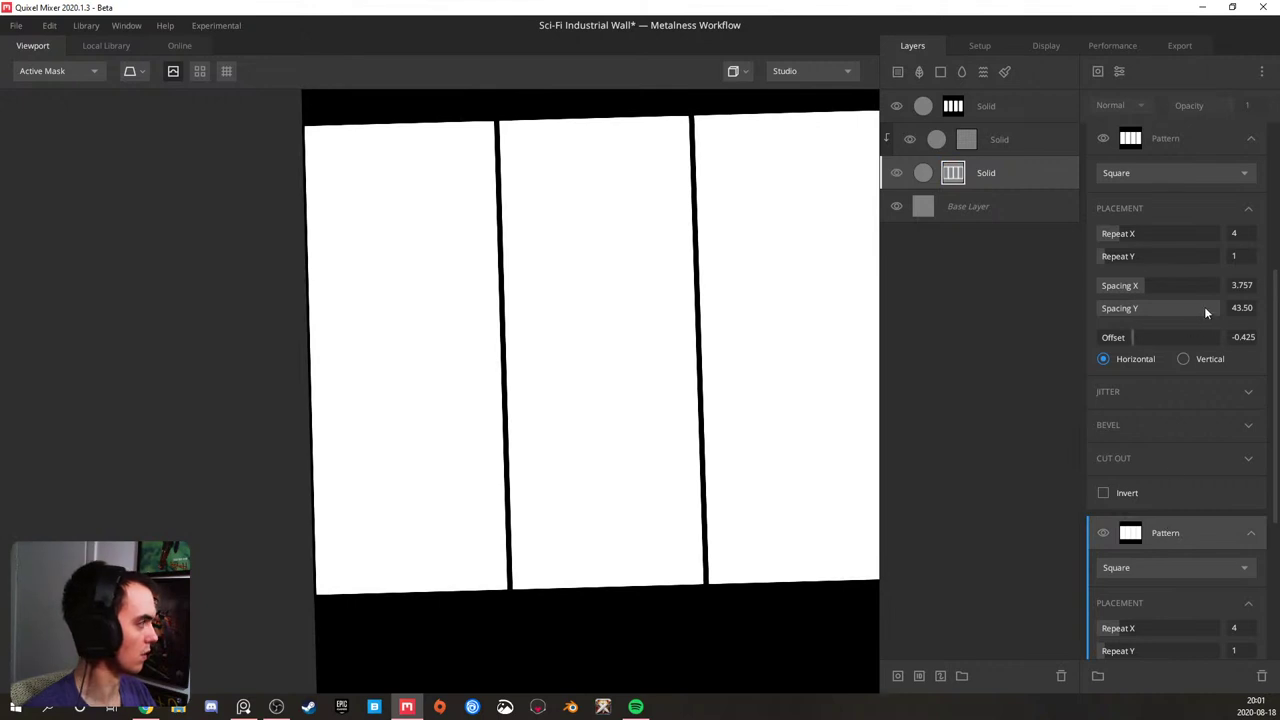
pyautogui.scroll(-3, 1190, 290)
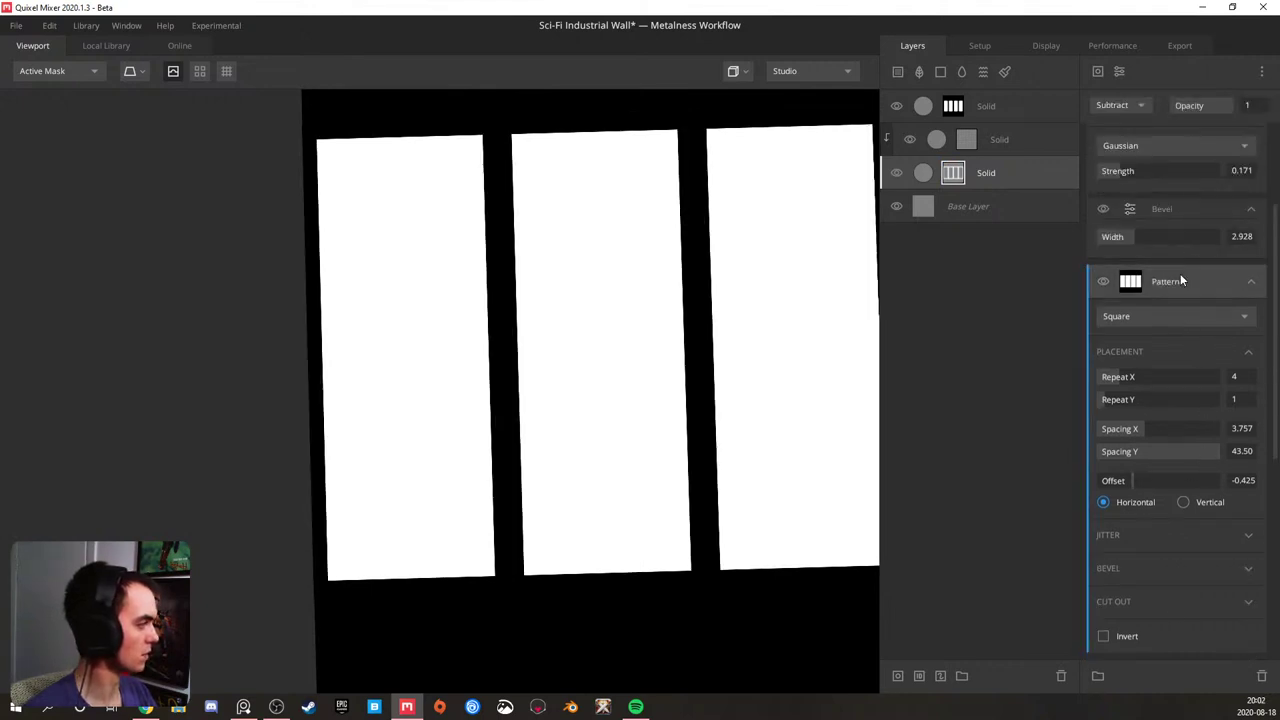
pyautogui.scroll(-4, 1181, 280)
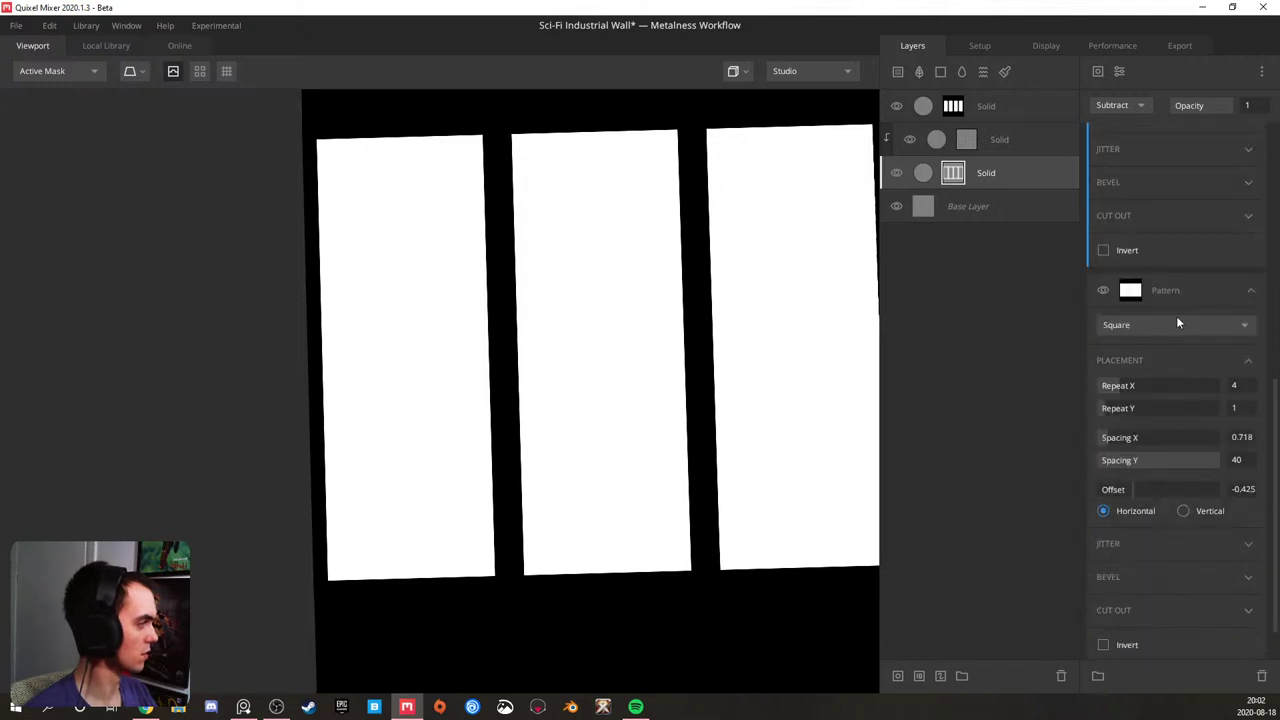
pyautogui.click(1184, 292)
pyautogui.scroll(4, 1179, 289)
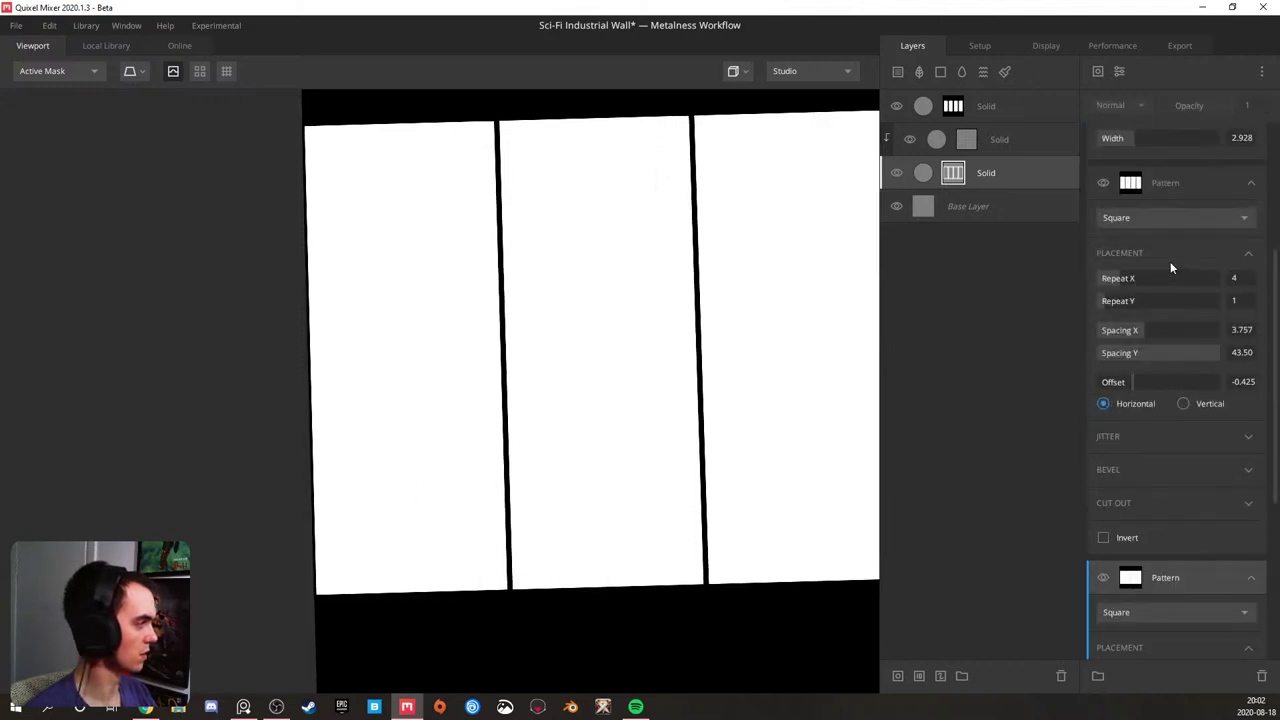
pyautogui.click(1172, 277)
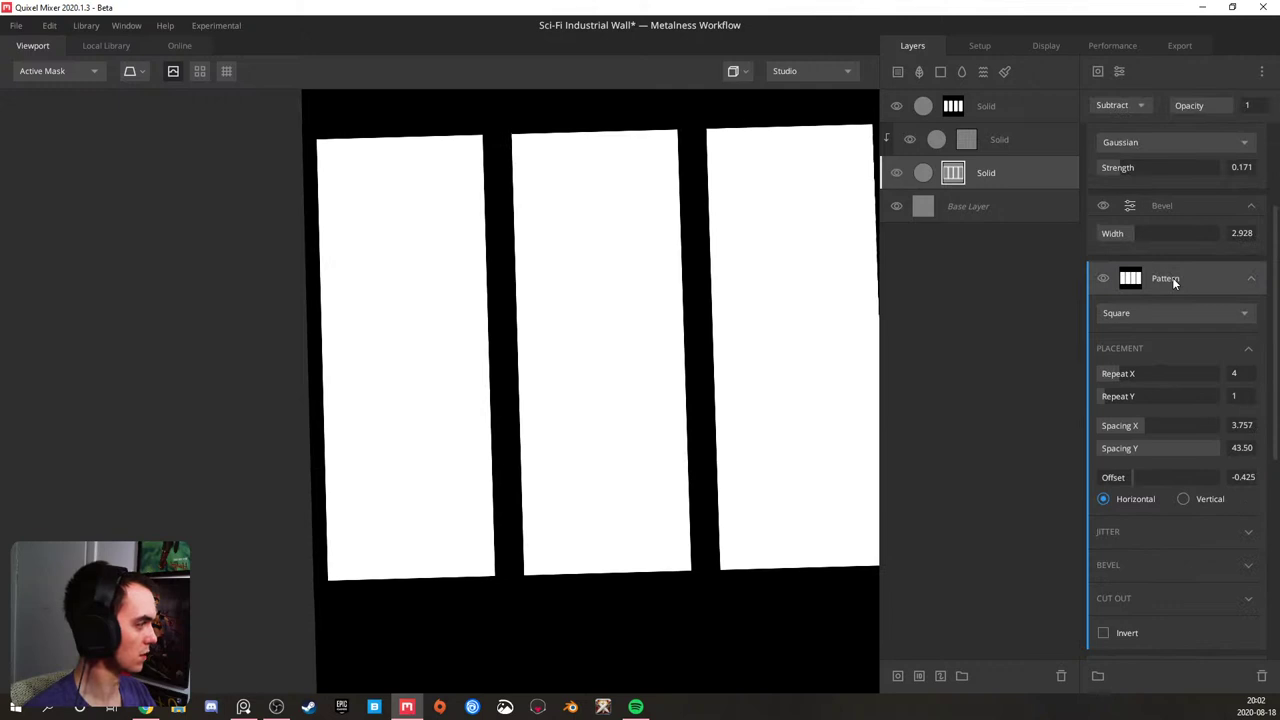
pyautogui.scroll(-2, 1172, 277)
pyautogui.scroll(1, 1172, 277)
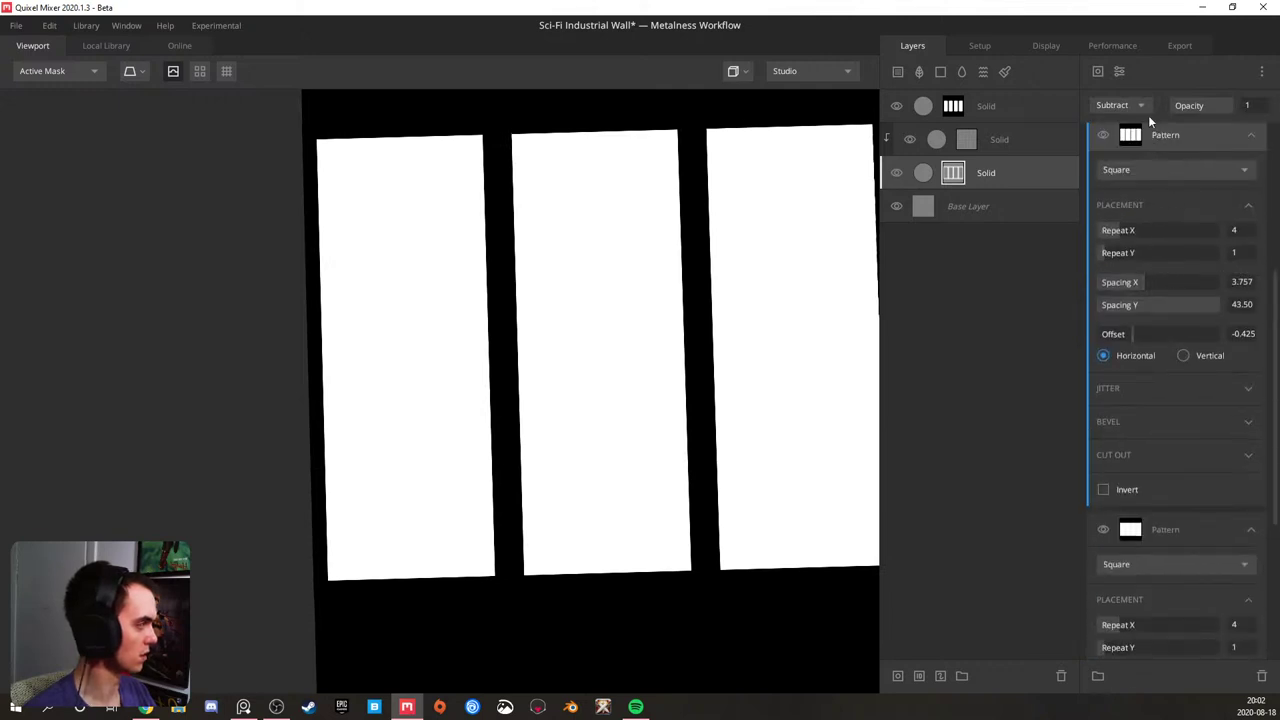
# - Try the Add and Multiply blend modes on the pasted Square pattern and return it to Subtract
pyautogui.click(1124, 111)
pyautogui.click(1121, 143)
pyautogui.click(1124, 110)
pyautogui.click(1124, 183)
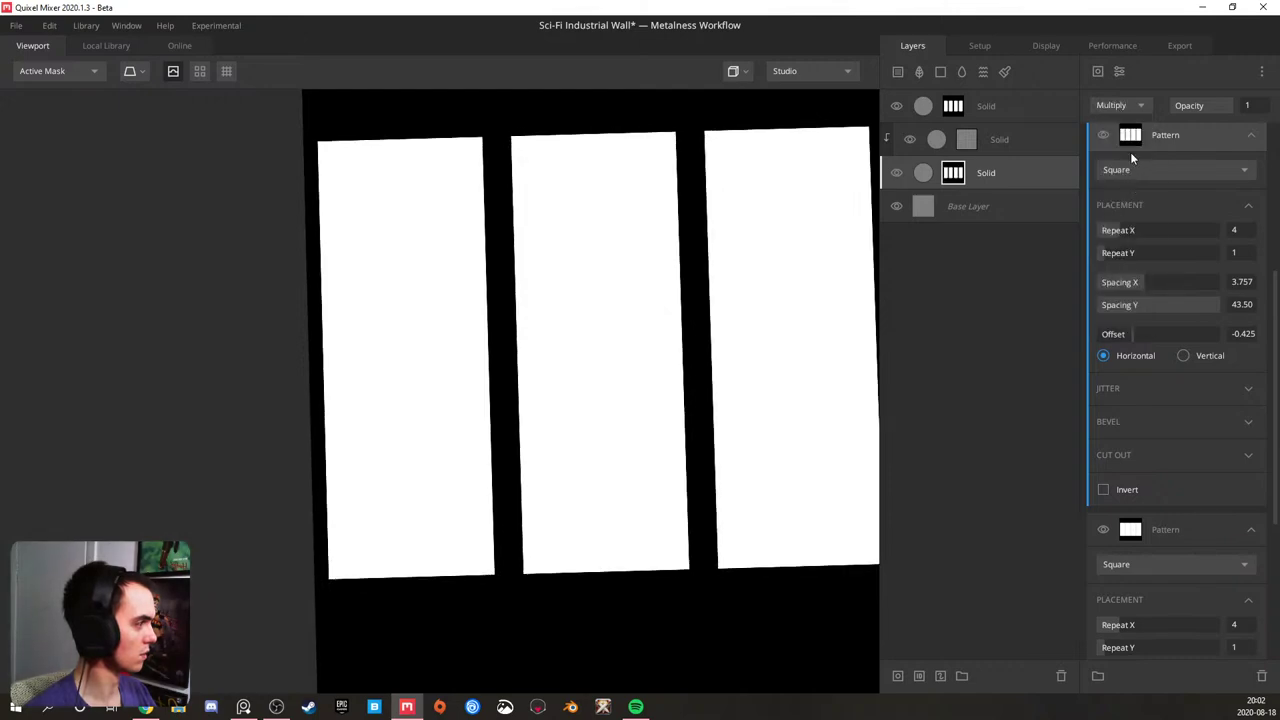
pyautogui.click(1104, 135)
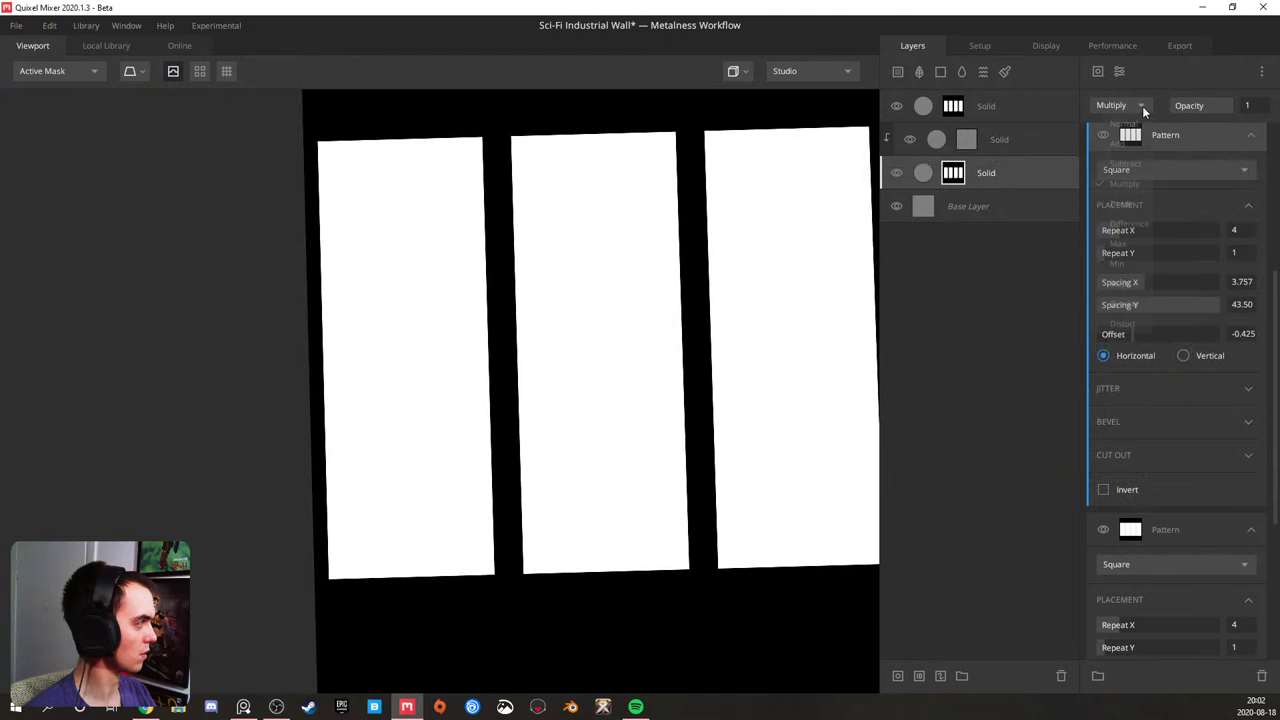
pyautogui.click(1140, 107)
pyautogui.click(1128, 164)
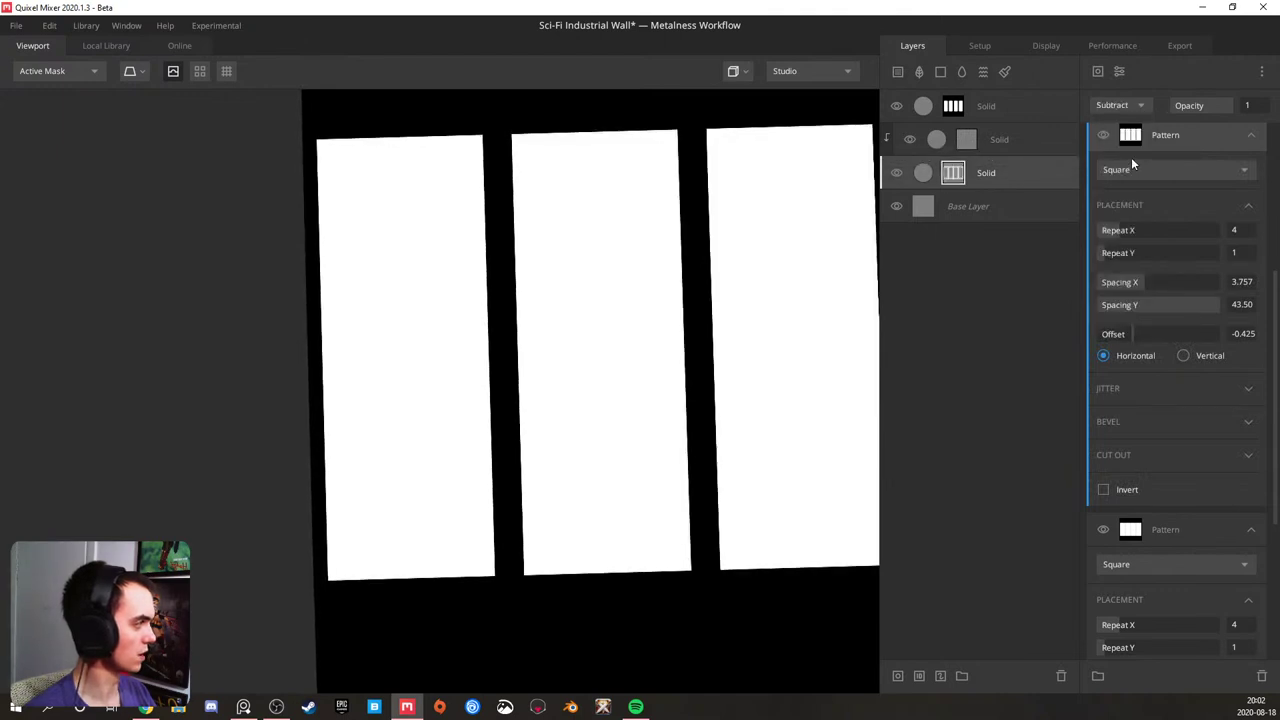
# - Try the Max, Divide, Difference and Step blend modes on the pasted Square pattern
pyautogui.click(1140, 105)
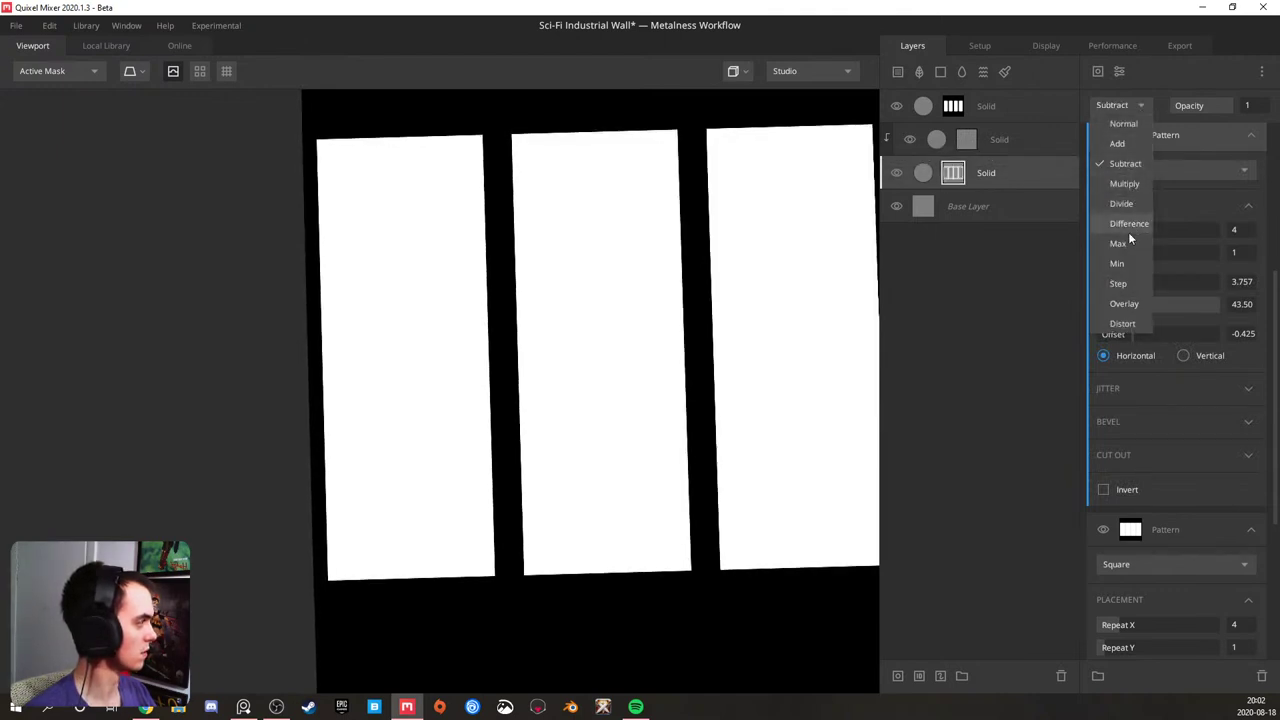
pyautogui.click(1118, 244)
pyautogui.click(1136, 106)
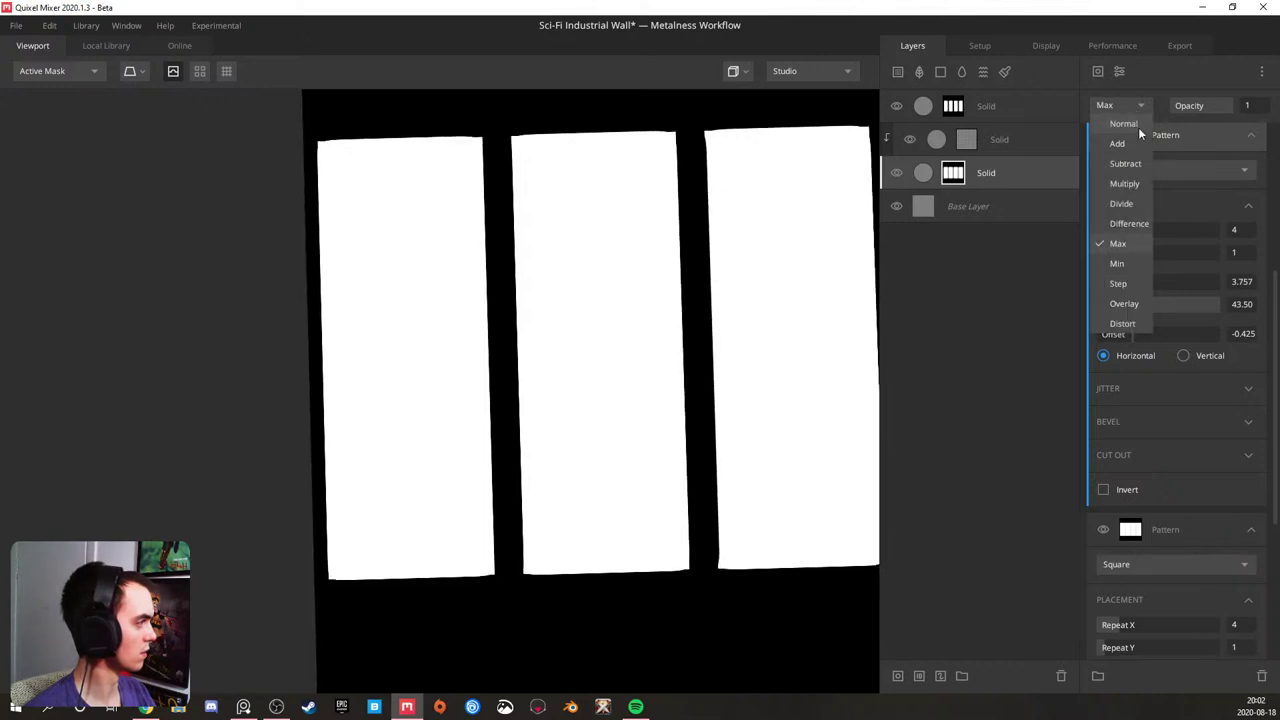
pyautogui.click(1138, 204)
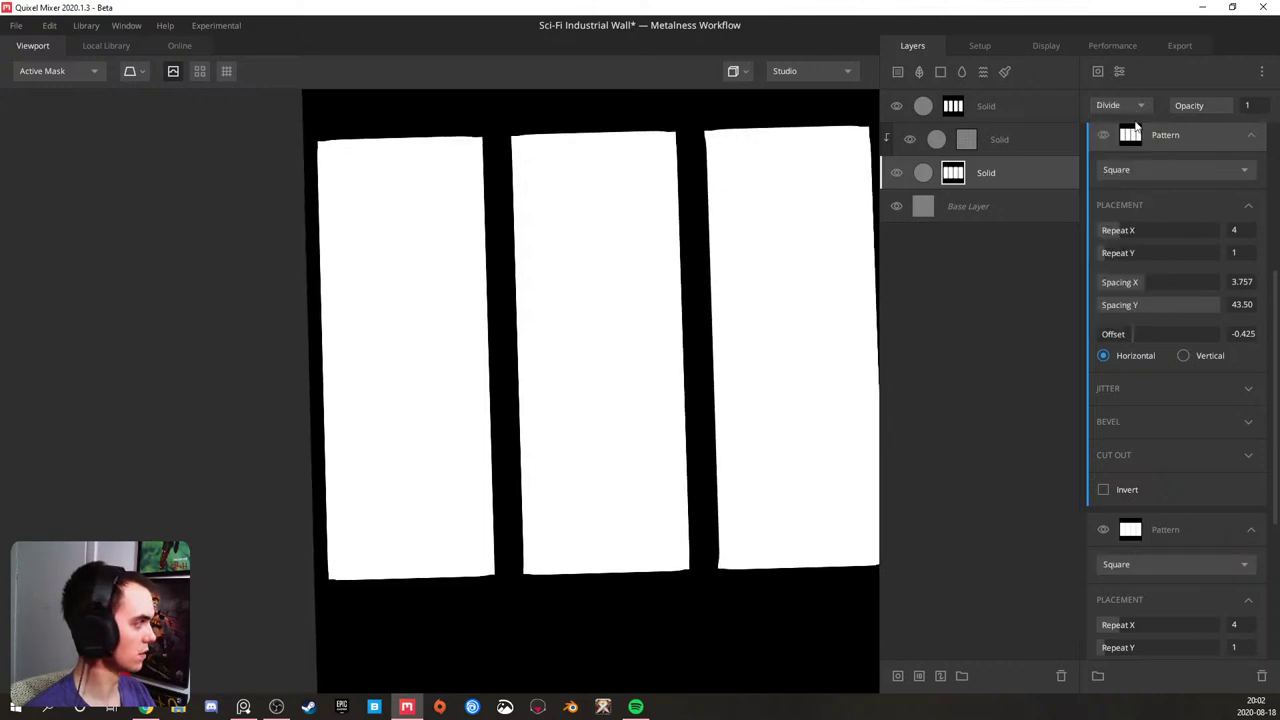
pyautogui.click(1138, 106)
pyautogui.click(1139, 221)
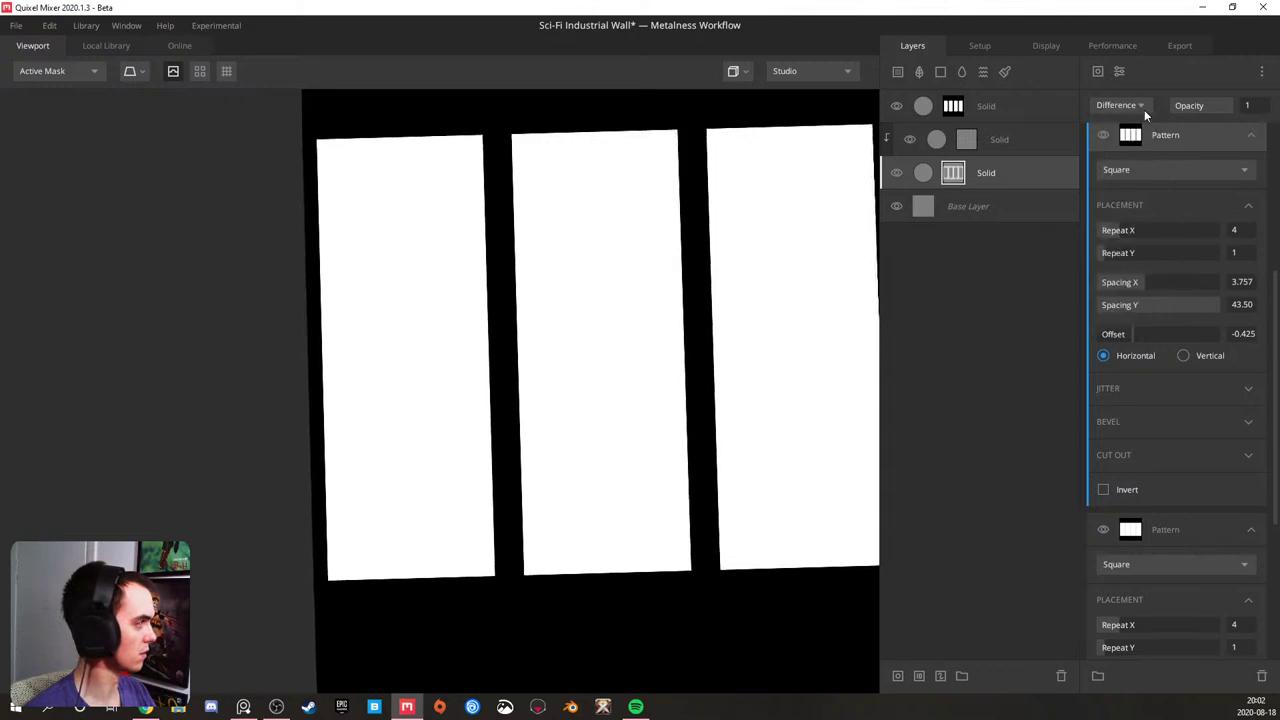
pyautogui.click(1140, 106)
pyautogui.click(1127, 288)
# - Set the pasted Square pattern's blend mode to Normal and test an opacity of 0.176 in the Layer Mask view before restoring it to 1
pyautogui.click(1137, 106)
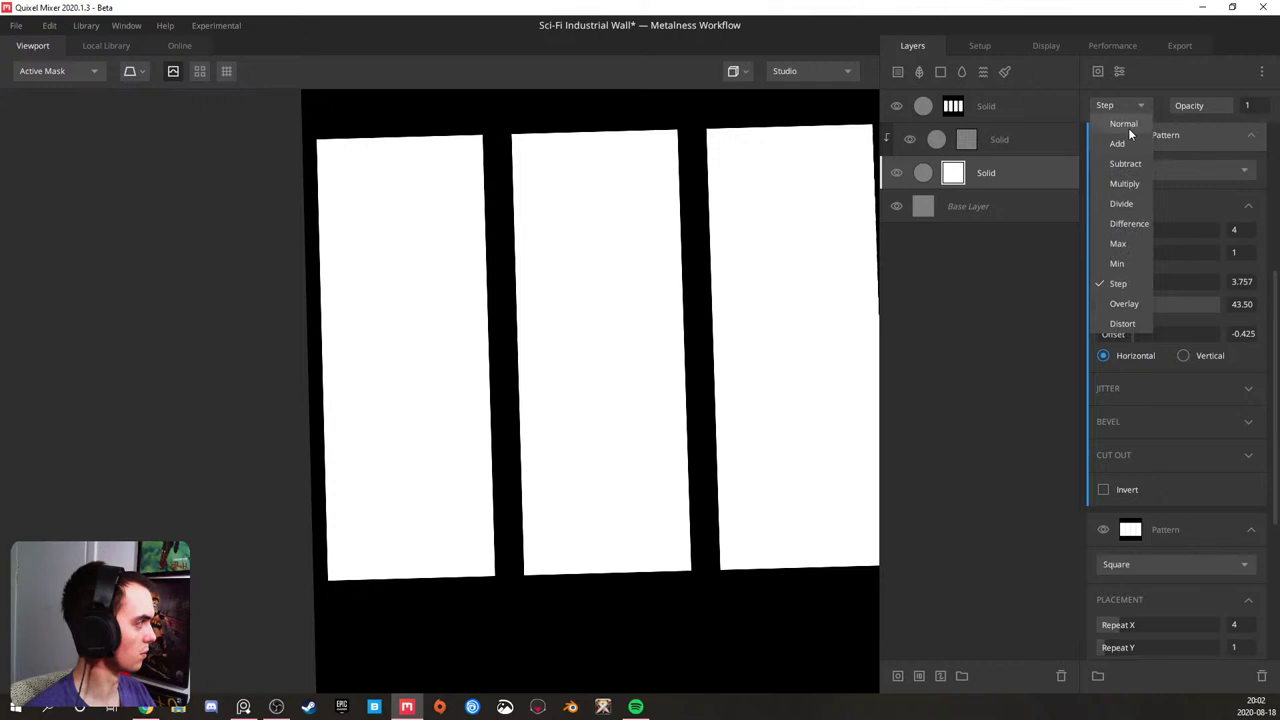
pyautogui.click(1129, 126)
pyautogui.moveTo(1215, 106); pyautogui.dragTo(1183, 111)
pyautogui.press('c')
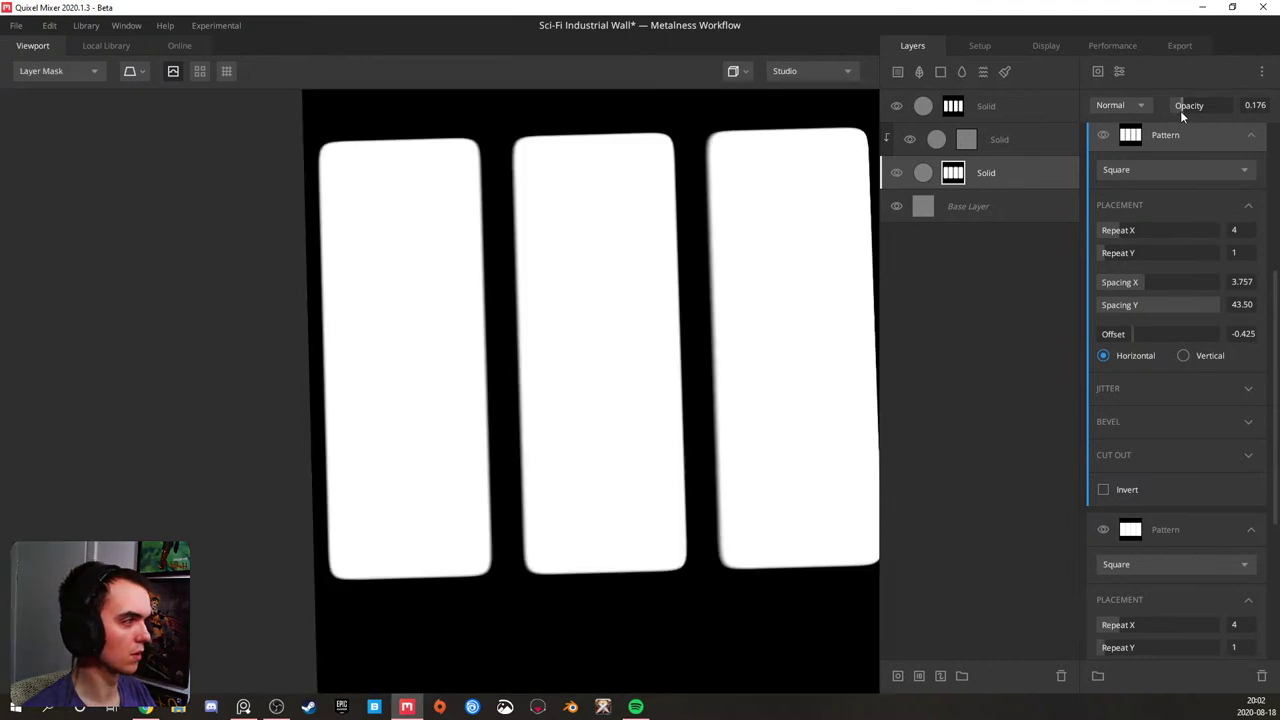
pyautogui.moveTo(1179, 111); pyautogui.dragTo(1240, 110)
# - Try the Subtract, Multiply, Step, Divide and Normal blend modes on the pasted Square pattern and return it to Subtract
pyautogui.click(1138, 105)
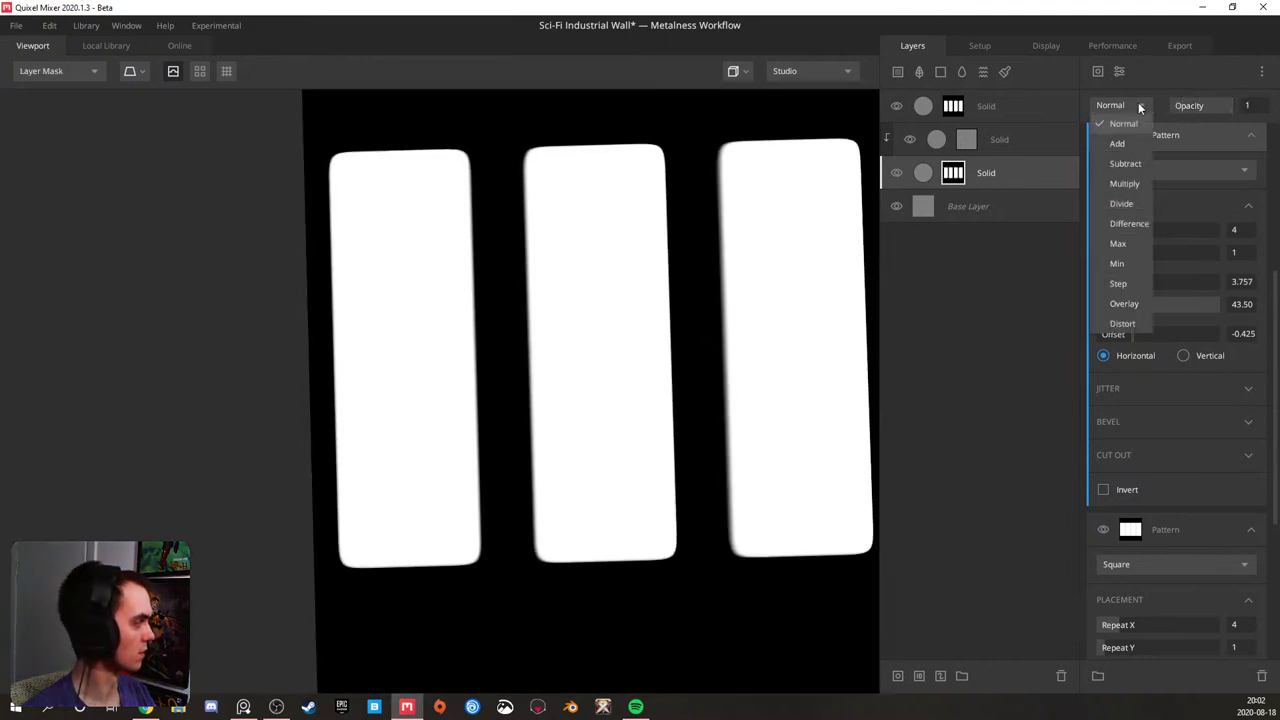
pyautogui.click(1123, 163)
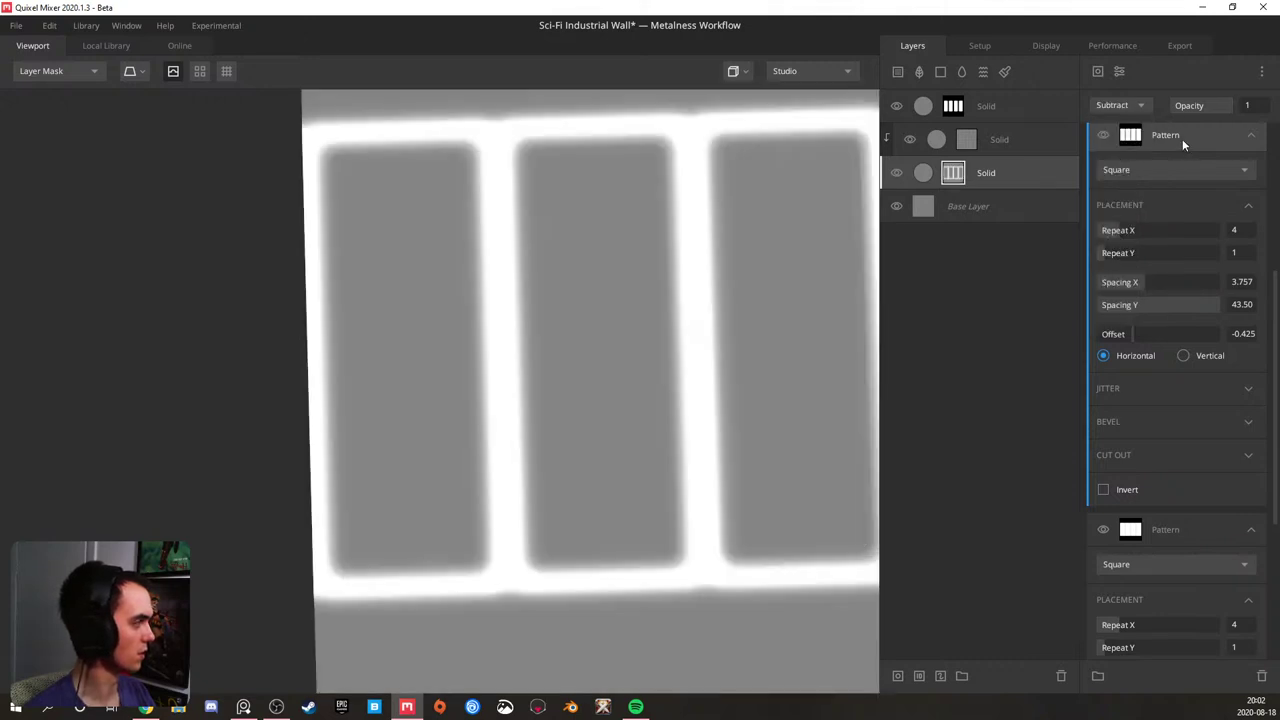
pyautogui.click(1140, 107)
pyautogui.click(1136, 182)
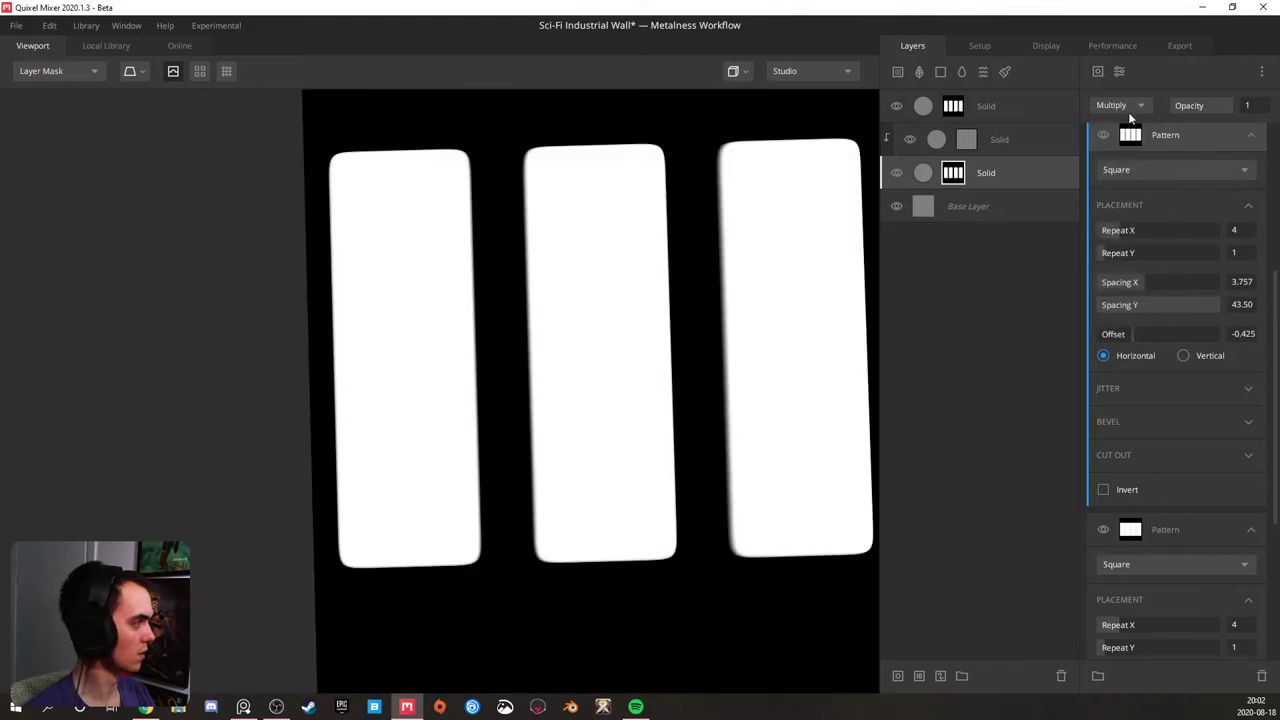
pyautogui.click(1128, 106)
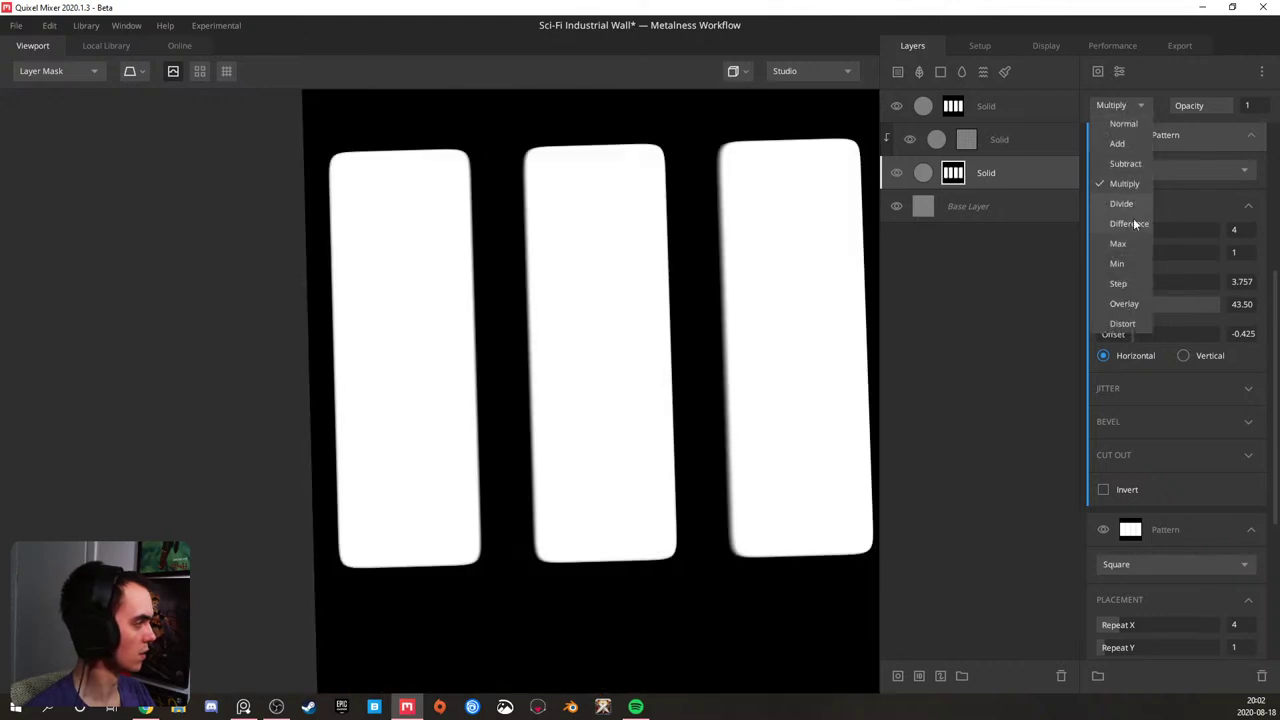
pyautogui.click(1117, 283)
pyautogui.click(1124, 110)
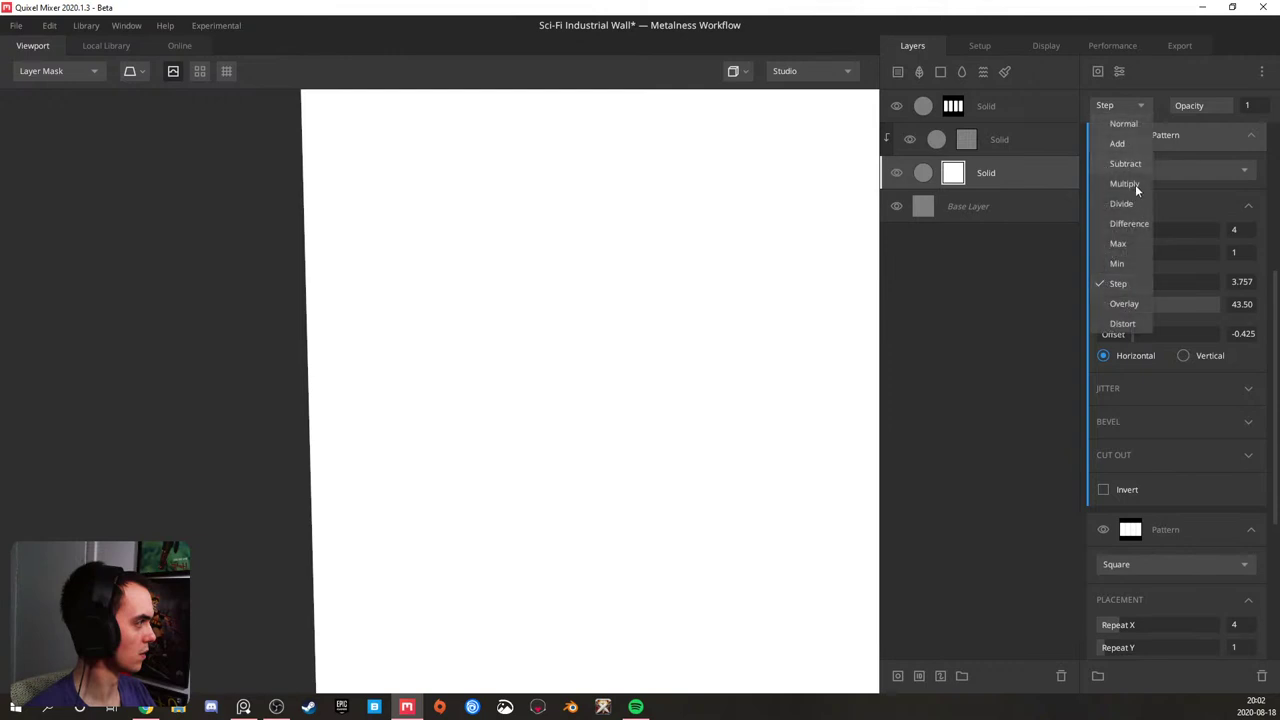
pyautogui.click(1132, 202)
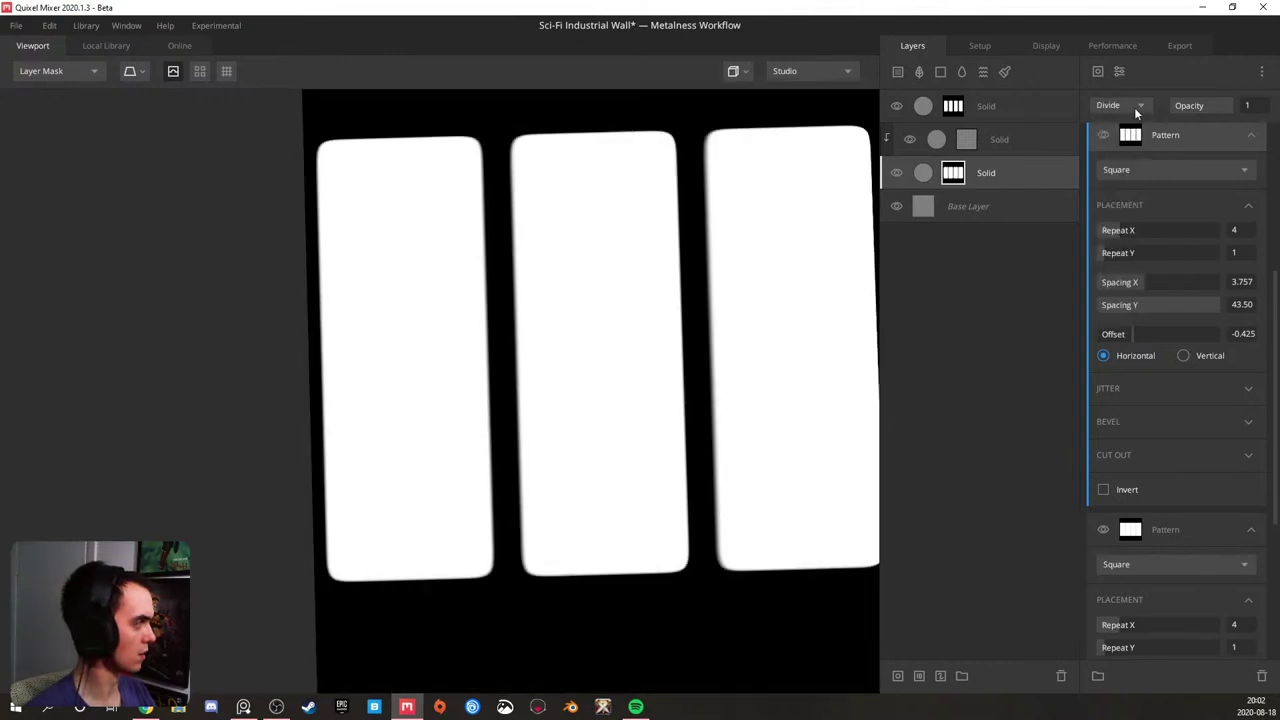
pyautogui.click(1135, 105)
pyautogui.click(1134, 123)
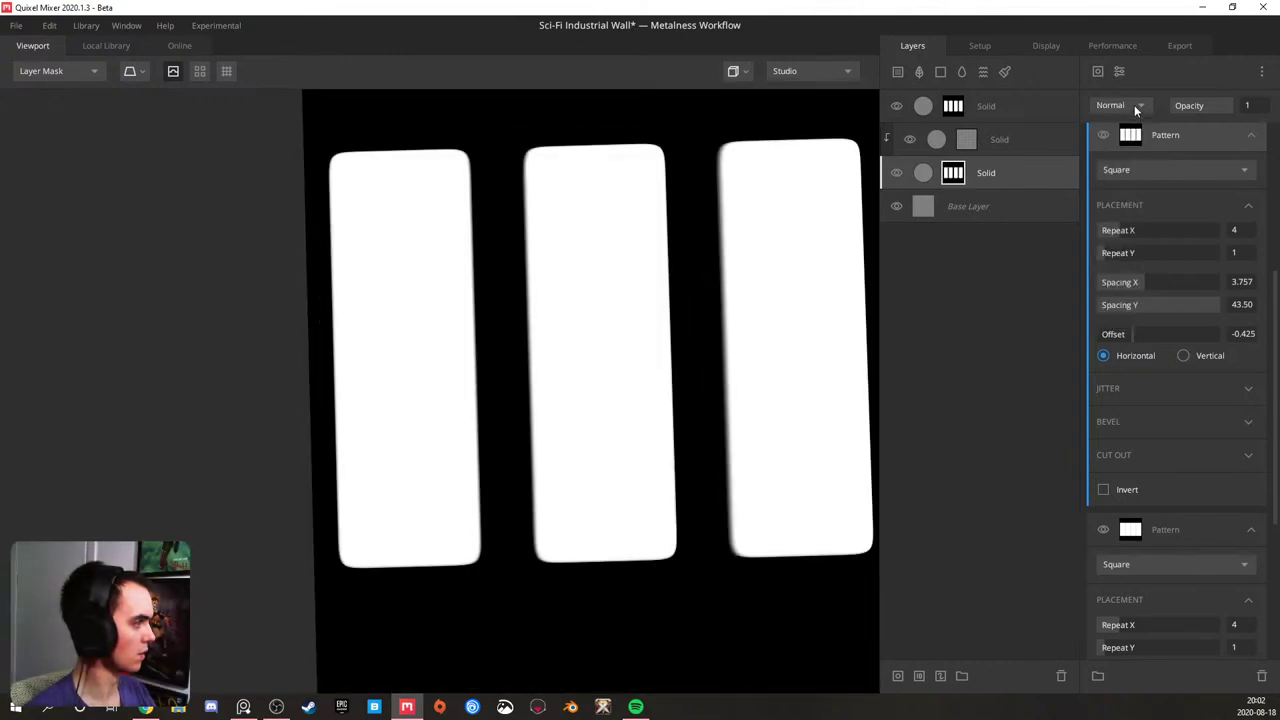
pyautogui.click(1134, 105)
pyautogui.click(1128, 170)
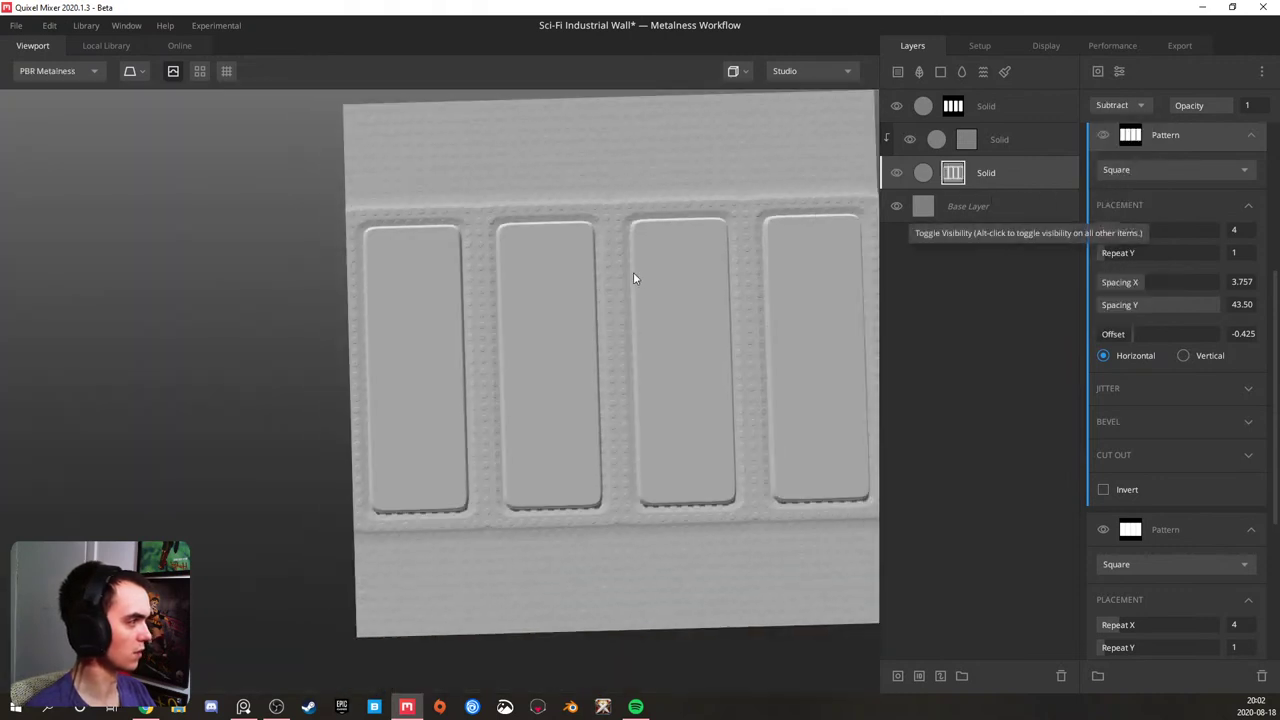
# - Return to the PBR Metalness view and delete the pasted Square pattern from the lower Solid layer's mask
pyautogui.moveTo(634, 278); pyautogui.dragTo(641, 141)
pyautogui.scroll(4, 531, 280)
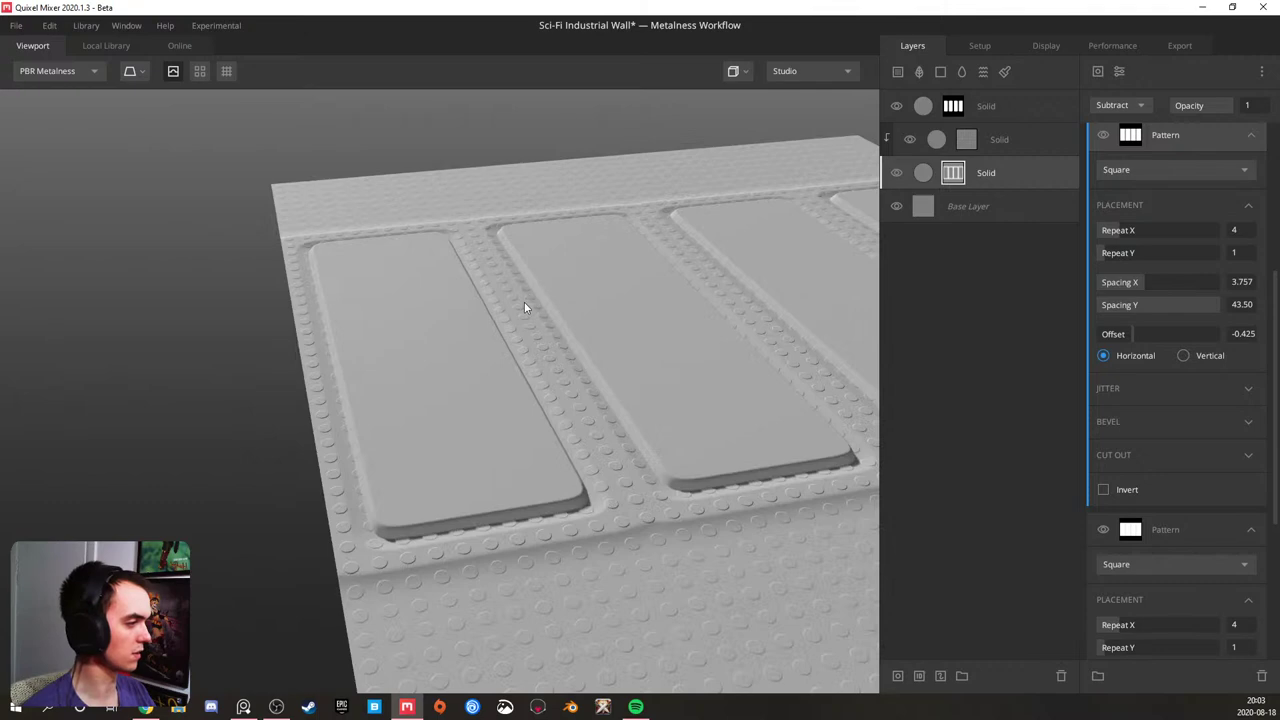
pyautogui.moveTo(524, 301); pyautogui.dragTo(469, 334)
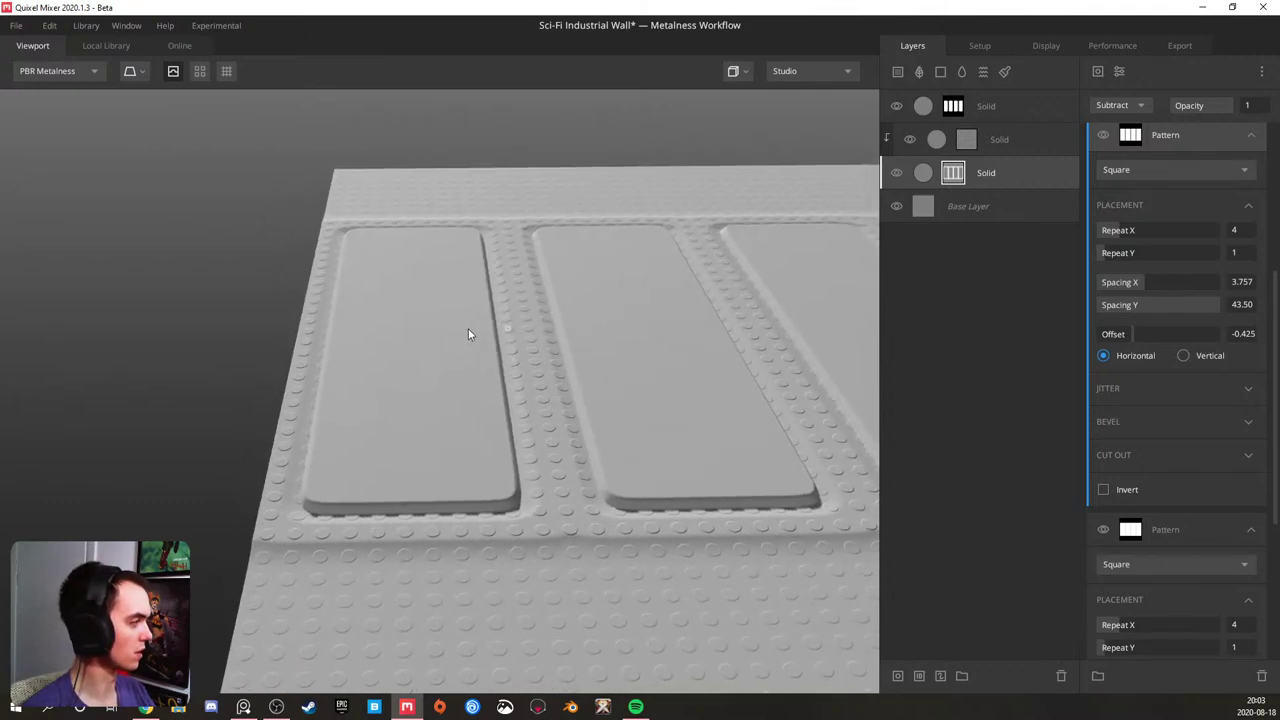
pyautogui.scroll(-4, 1216, 405)
pyautogui.scroll(4, 1216, 408)
pyautogui.scroll(3, 1214, 406)
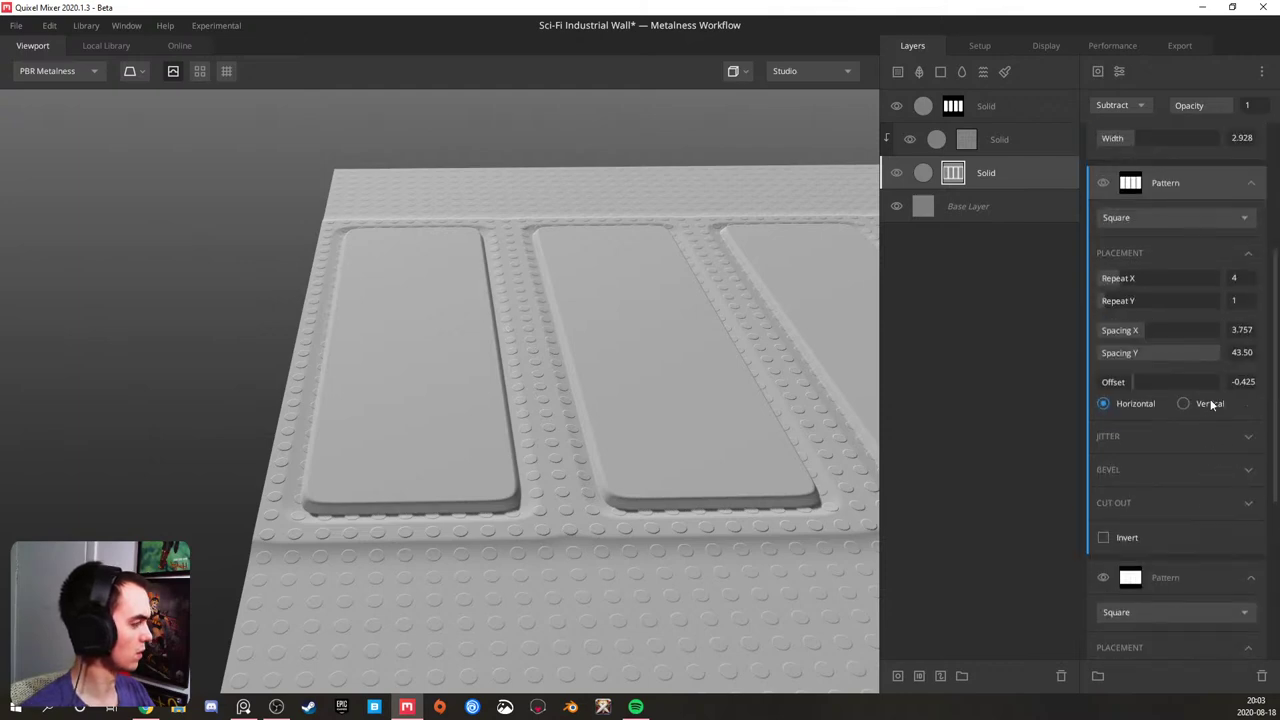
pyautogui.press('Delete')
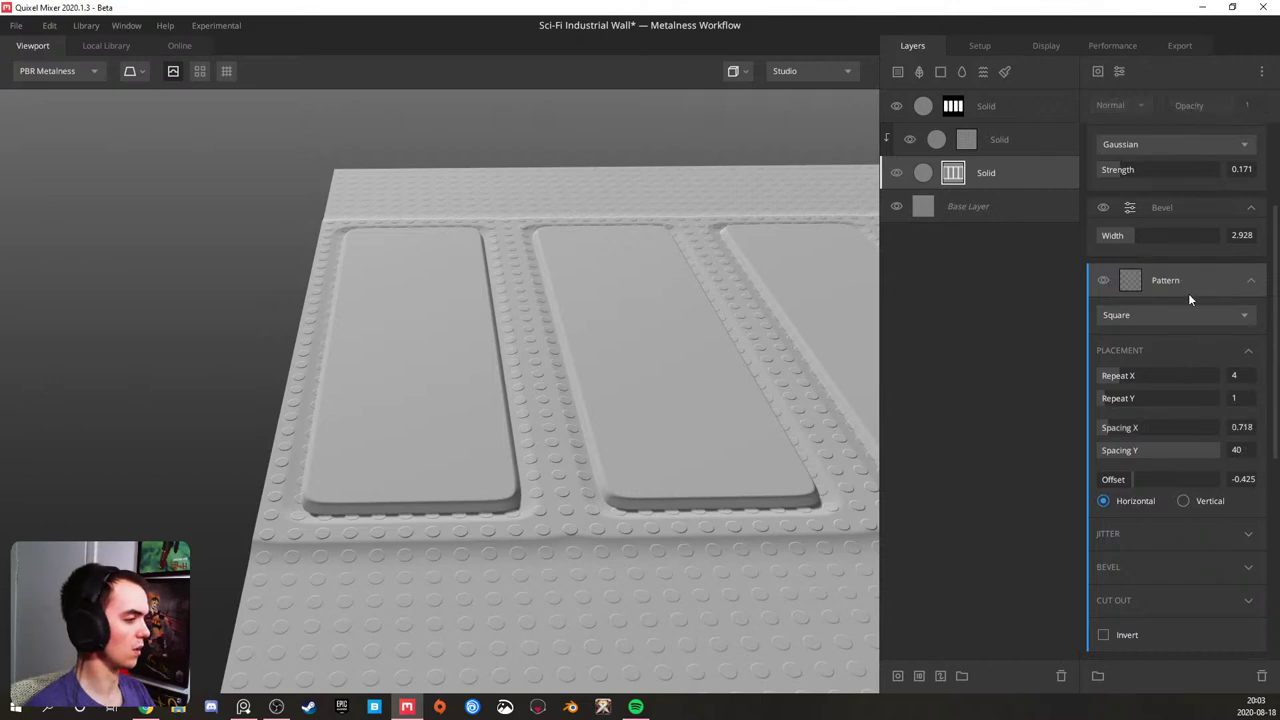
pyautogui.moveTo(573, 370); pyautogui.dragTo(343, 394)
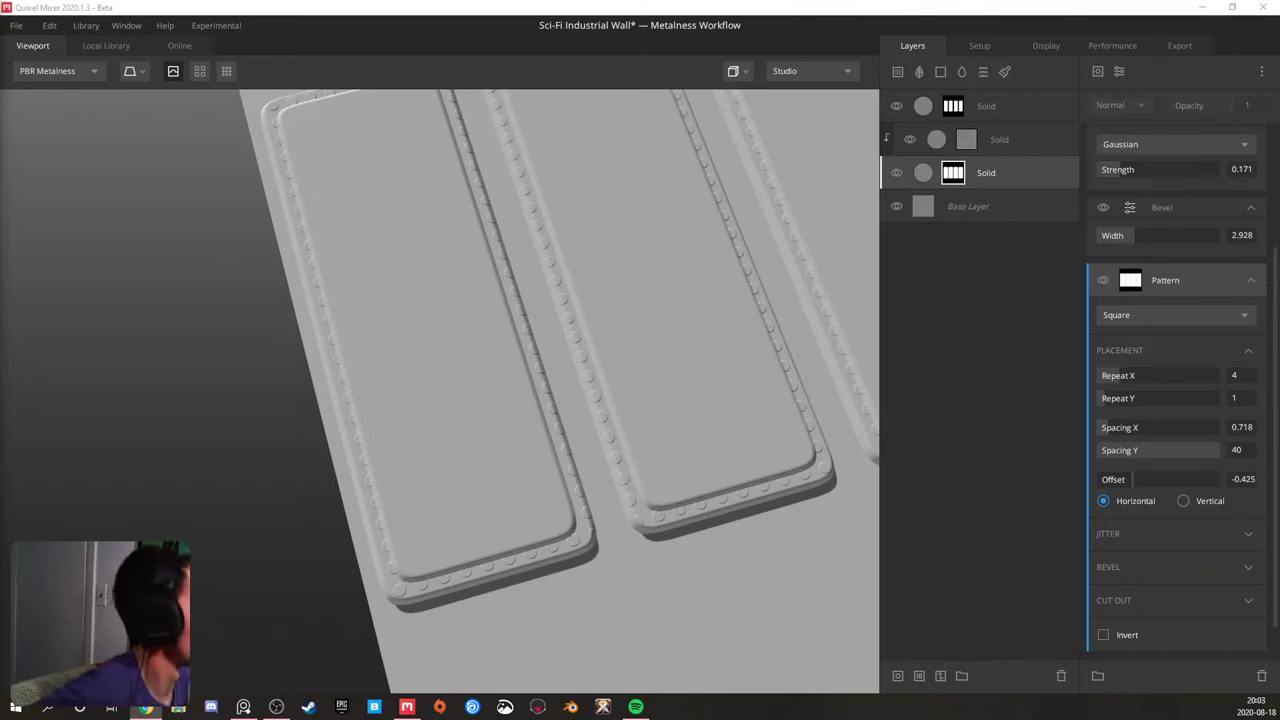
# - Switch to the reference board and study the riveted panels in the Prey floor trim concept image
pyautogui.click(243, 707)
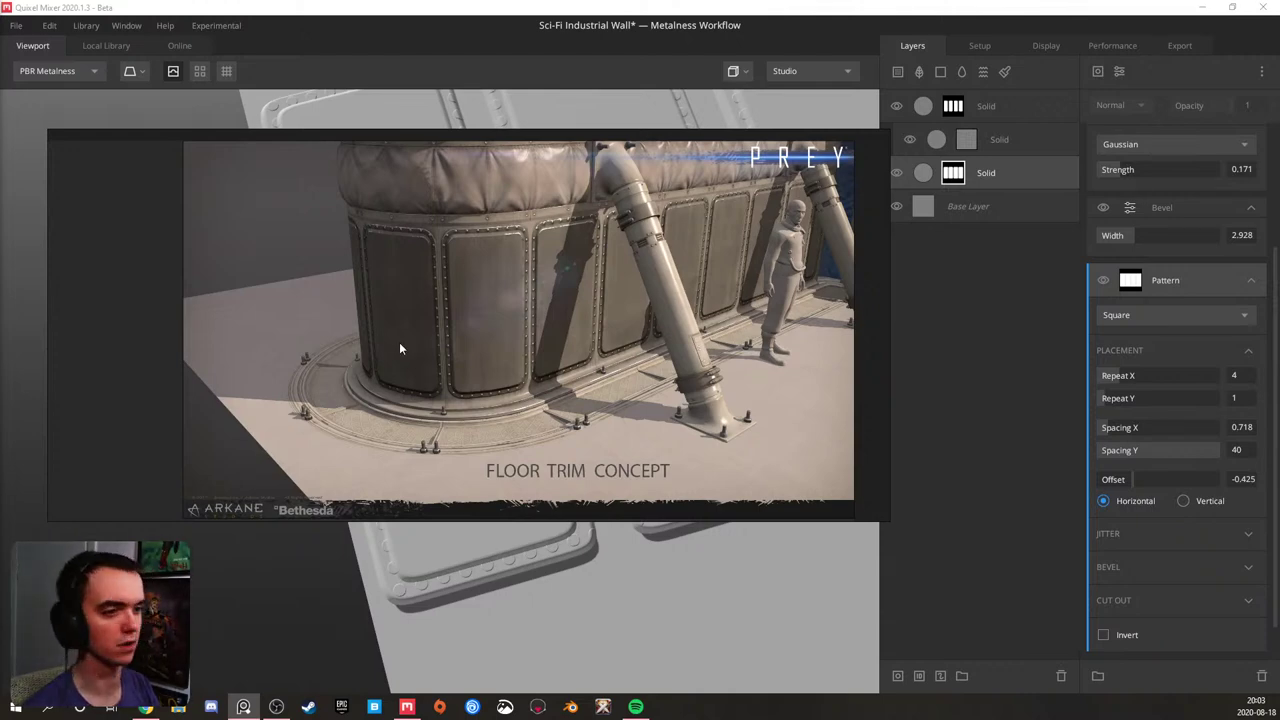
pyautogui.moveTo(719, 353); pyautogui.dragTo(0, 368, button='right')
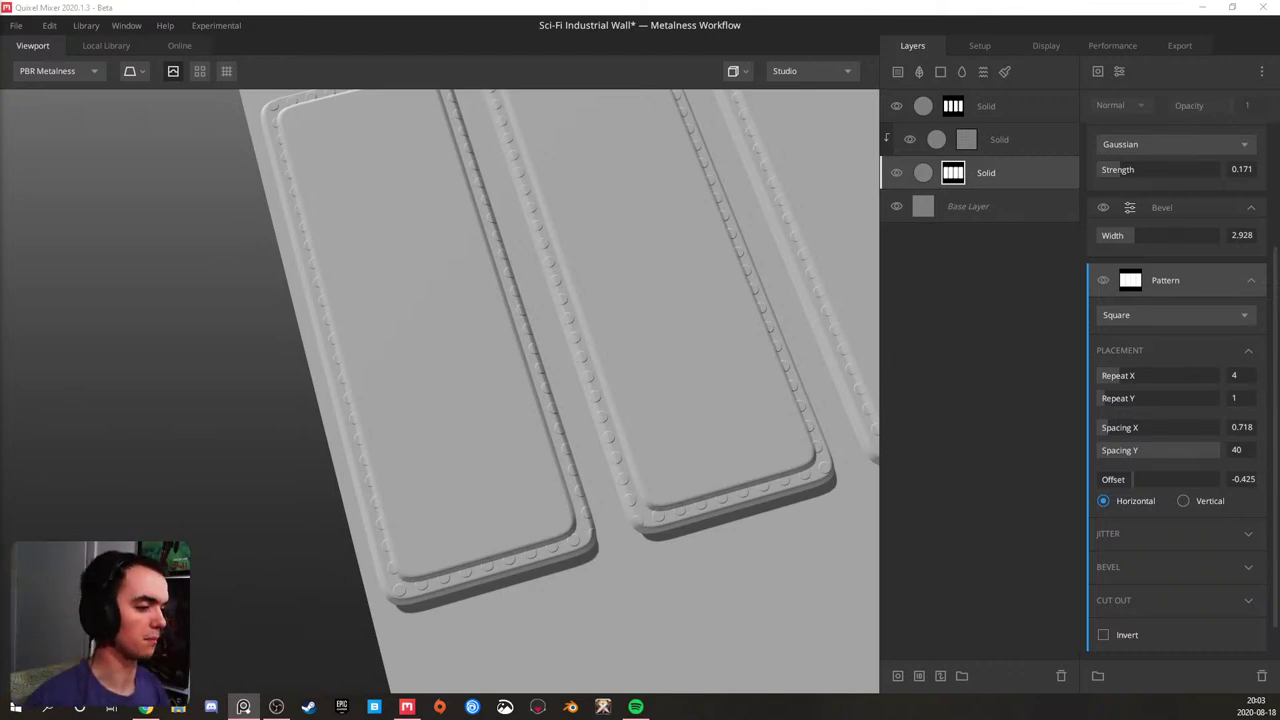
pyautogui.click(486, 435)
# - In the rivet layer's mask, set the tiling Repetitions X to 2 and the Circle pattern's Spacing Y to 1.326
pyautogui.moveTo(510, 395); pyautogui.dragTo(225, 408, button='middle')
pyautogui.moveTo(416, 370); pyautogui.dragTo(366, 360)
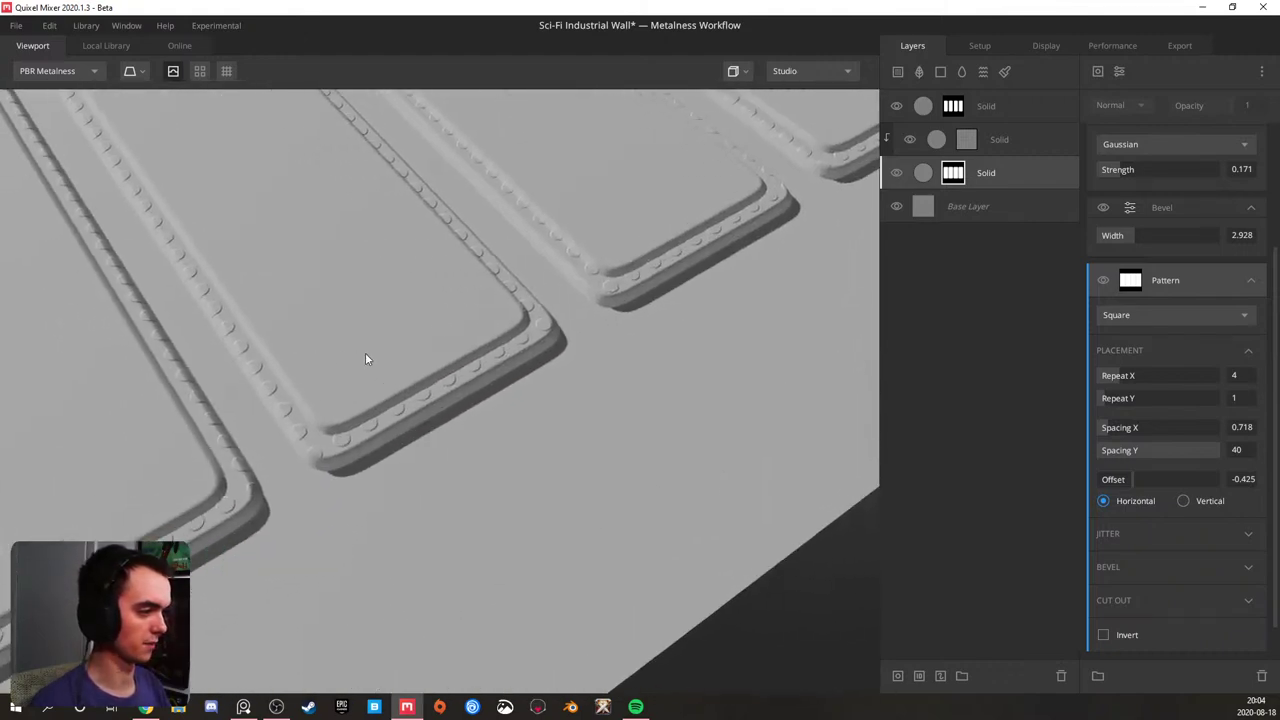
pyautogui.click(976, 142)
pyautogui.moveTo(622, 322); pyautogui.dragTo(397, 314)
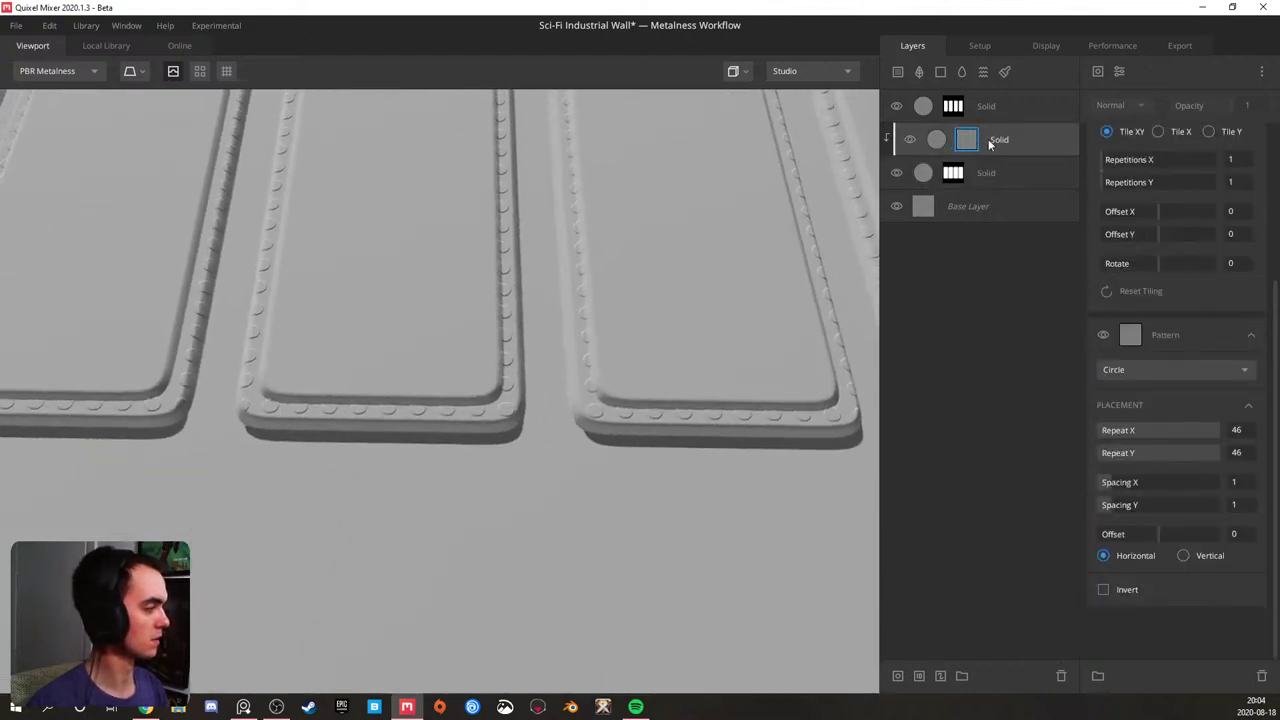
pyautogui.scroll(2, 1165, 212)
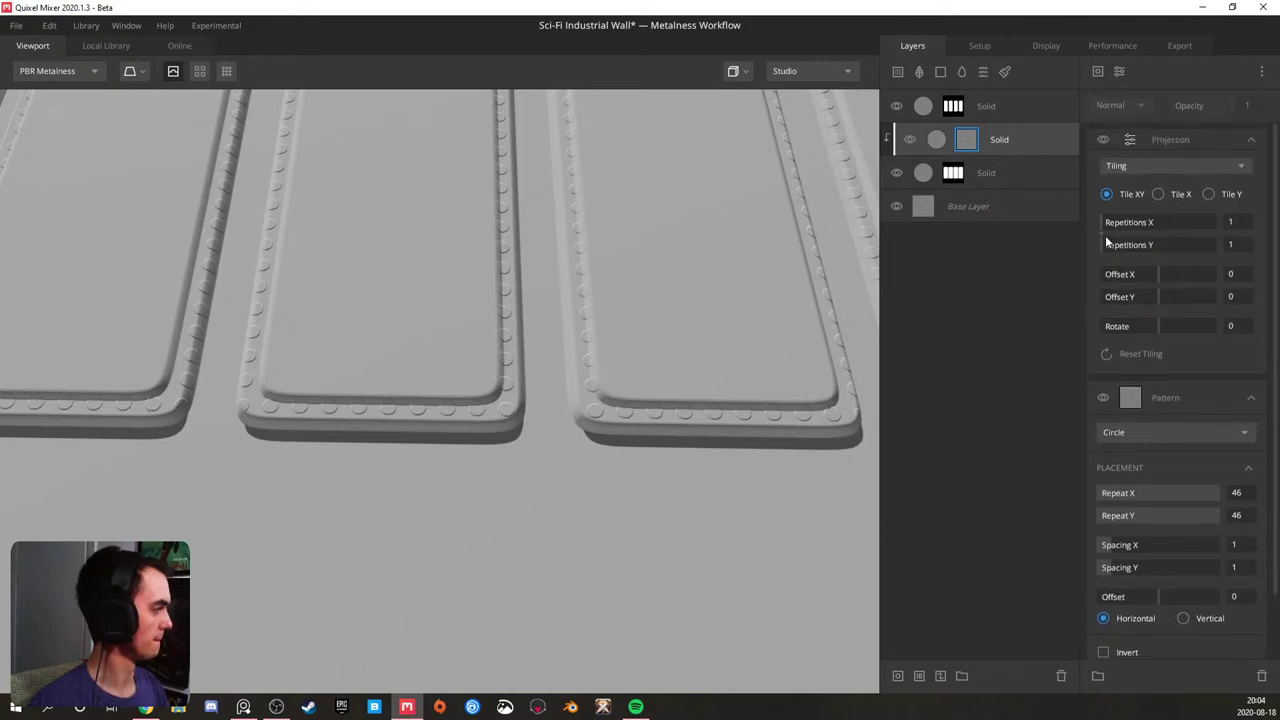
pyautogui.click(1107, 227)
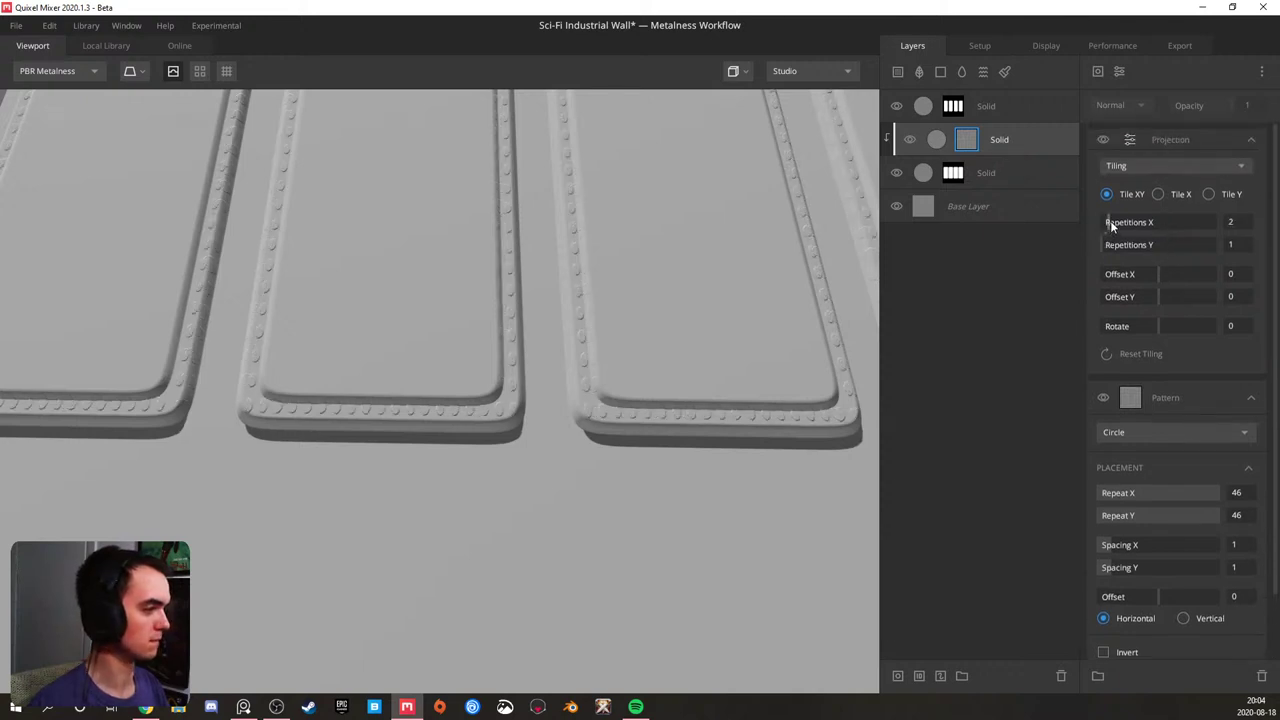
pyautogui.moveTo(793, 281); pyautogui.dragTo(587, 325)
pyautogui.moveTo(1112, 567)
pyautogui.mouseDown()
pyautogui.moveTo(1133, 562)
pyautogui.moveTo(1113, 568)
pyautogui.mouseUp()
# - Set the rivet layer's From Below blend Threshold to 0.05
pyautogui.moveTo(356, 388); pyautogui.dragTo(495, 296)
pyautogui.moveTo(373, 300); pyautogui.dragTo(411, 329, button='middle')
pyautogui.scroll(4, 411, 329)
pyautogui.moveTo(420, 337); pyautogui.dragTo(373, 345)
pyautogui.moveTo(543, 343); pyautogui.dragTo(472, 312)
pyautogui.click(1016, 140)
pyautogui.moveTo(1168, 187); pyautogui.dragTo(1163, 183)
# - Examine the rivets along the panel rims and corners from several angles and distances
pyautogui.moveTo(484, 231); pyautogui.dragTo(383, 265)
pyautogui.scroll(4, 383, 260)
pyautogui.moveTo(371, 256); pyautogui.dragTo(399, 371, button='middle')
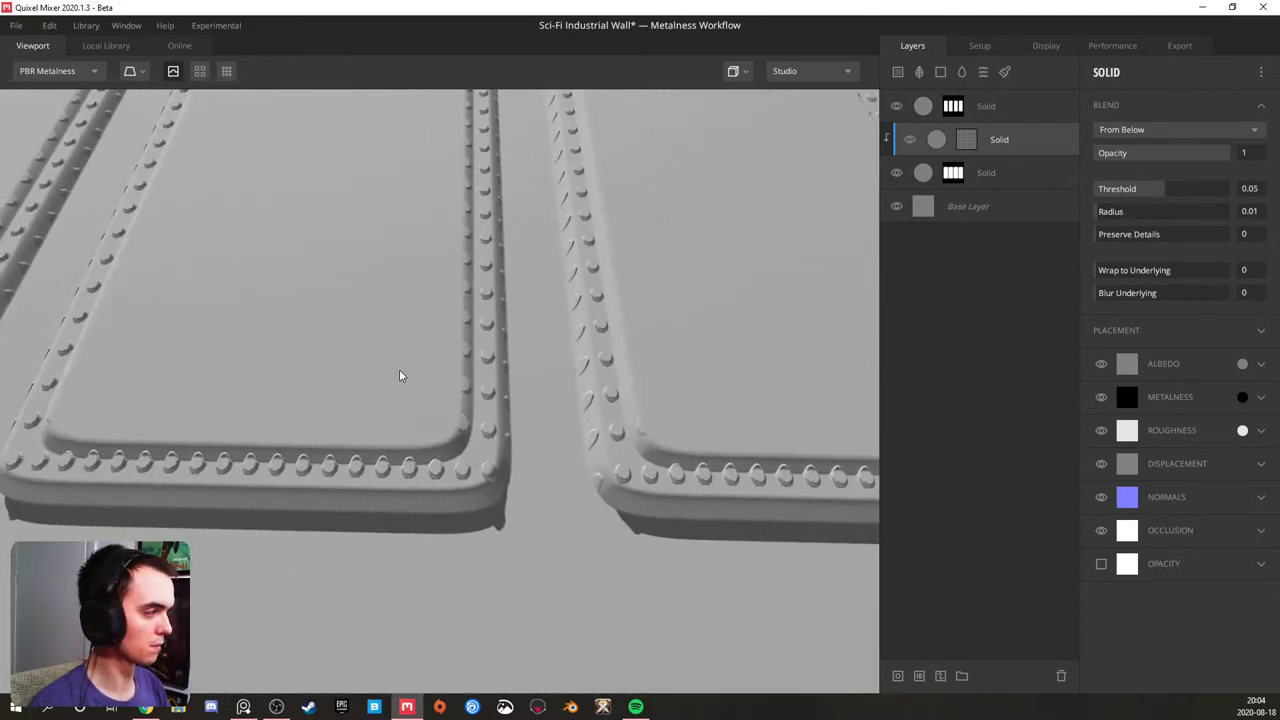
pyautogui.moveTo(401, 374); pyautogui.dragTo(475, 258)
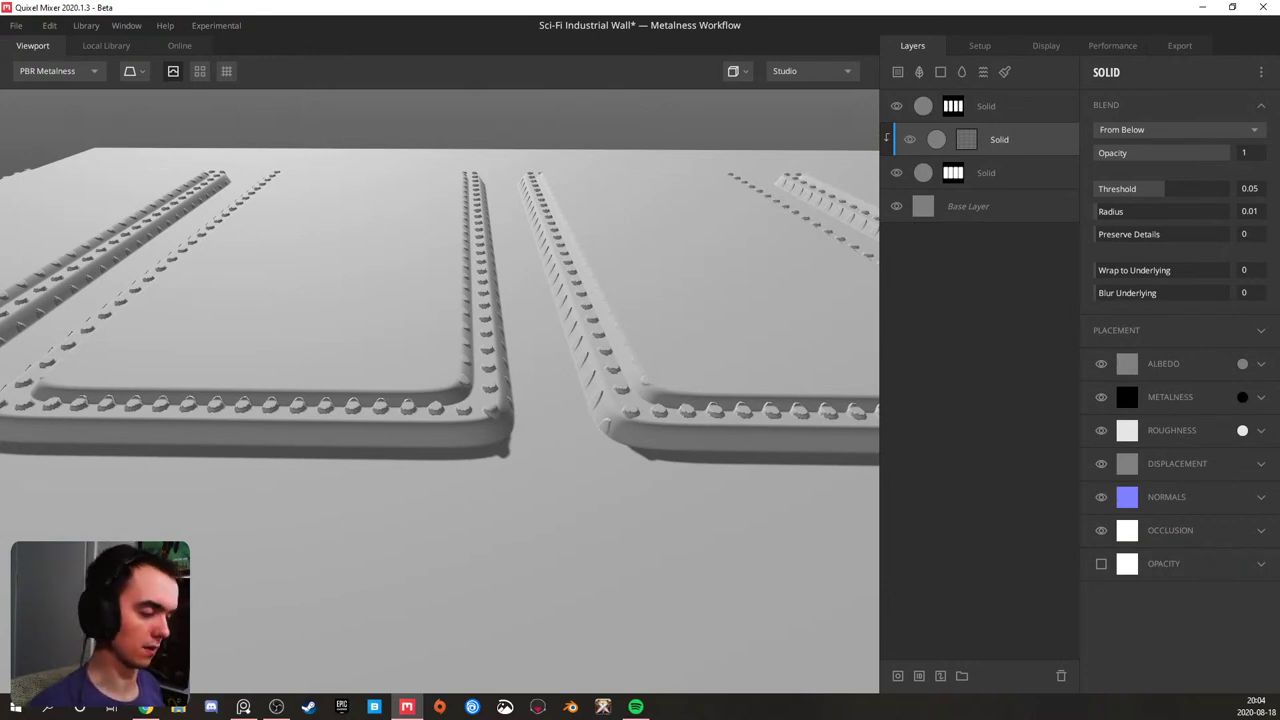
pyautogui.moveTo(377, 376); pyautogui.dragTo(271, 434)
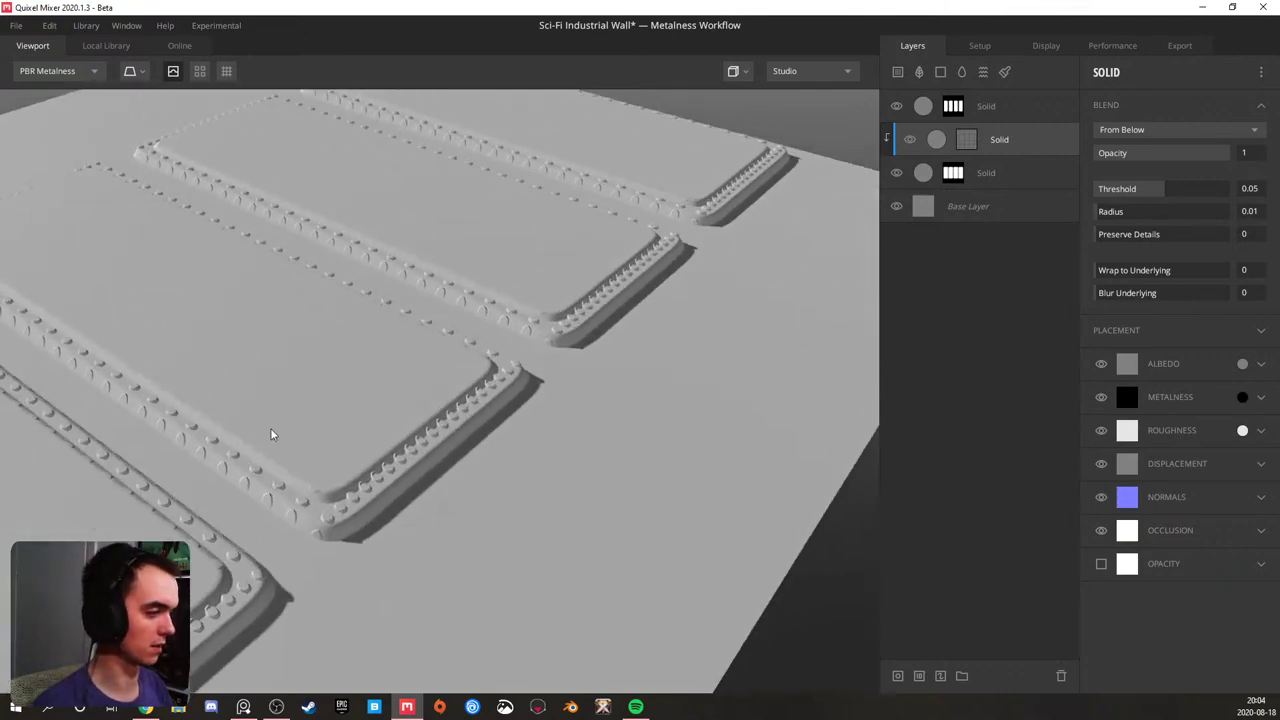
pyautogui.moveTo(271, 434); pyautogui.dragTo(503, 323, button='middle')
pyautogui.scroll(-5, 475, 345)
pyautogui.moveTo(441, 366); pyautogui.dragTo(360, 400)
pyautogui.scroll(5, 380, 400)
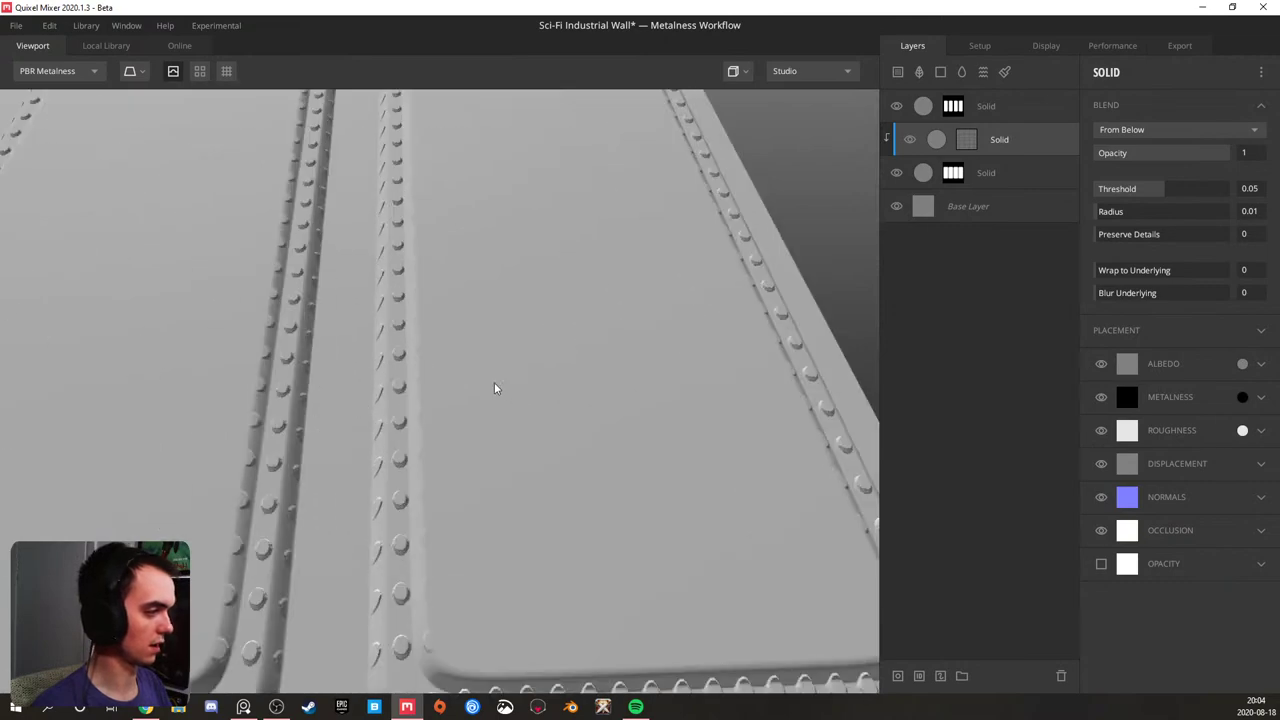
pyautogui.scroll(-4, 494, 388)
pyautogui.moveTo(469, 358); pyautogui.dragTo(403, 329)
pyautogui.scroll(-3, 557, 325)
pyautogui.scroll(6, 389, 366)
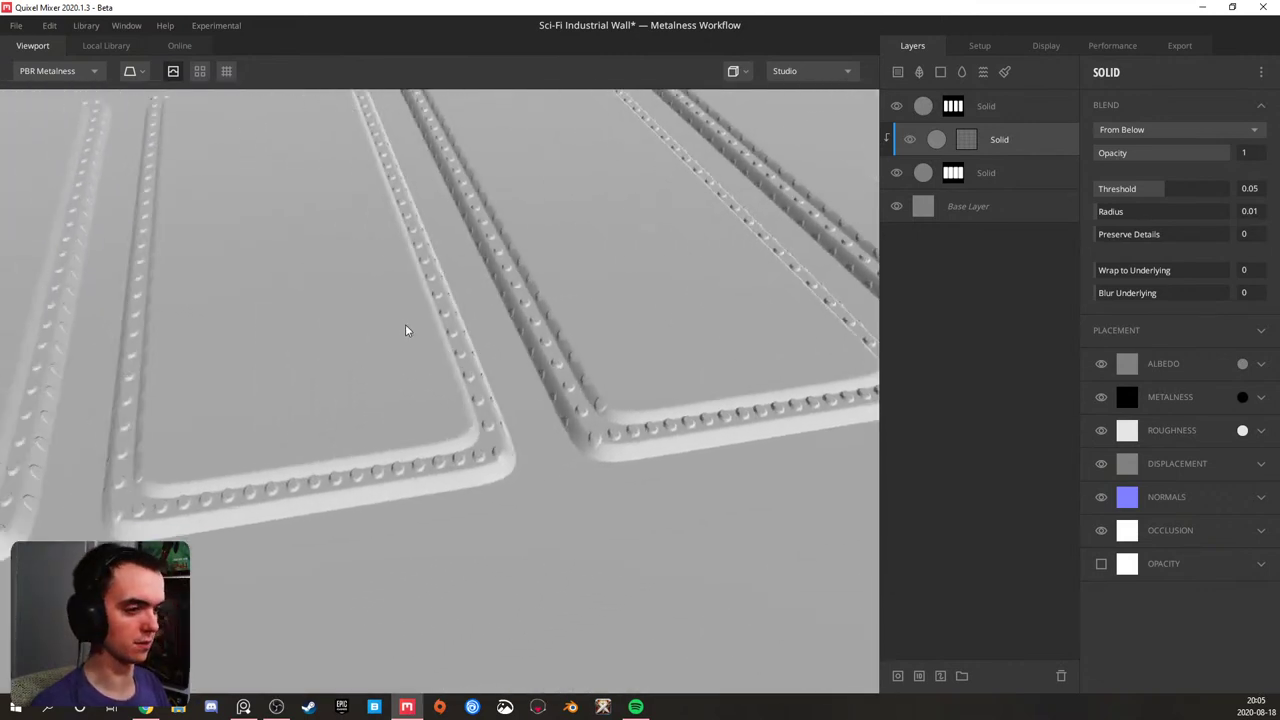
pyautogui.moveTo(408, 329); pyautogui.dragTo(456, 343)
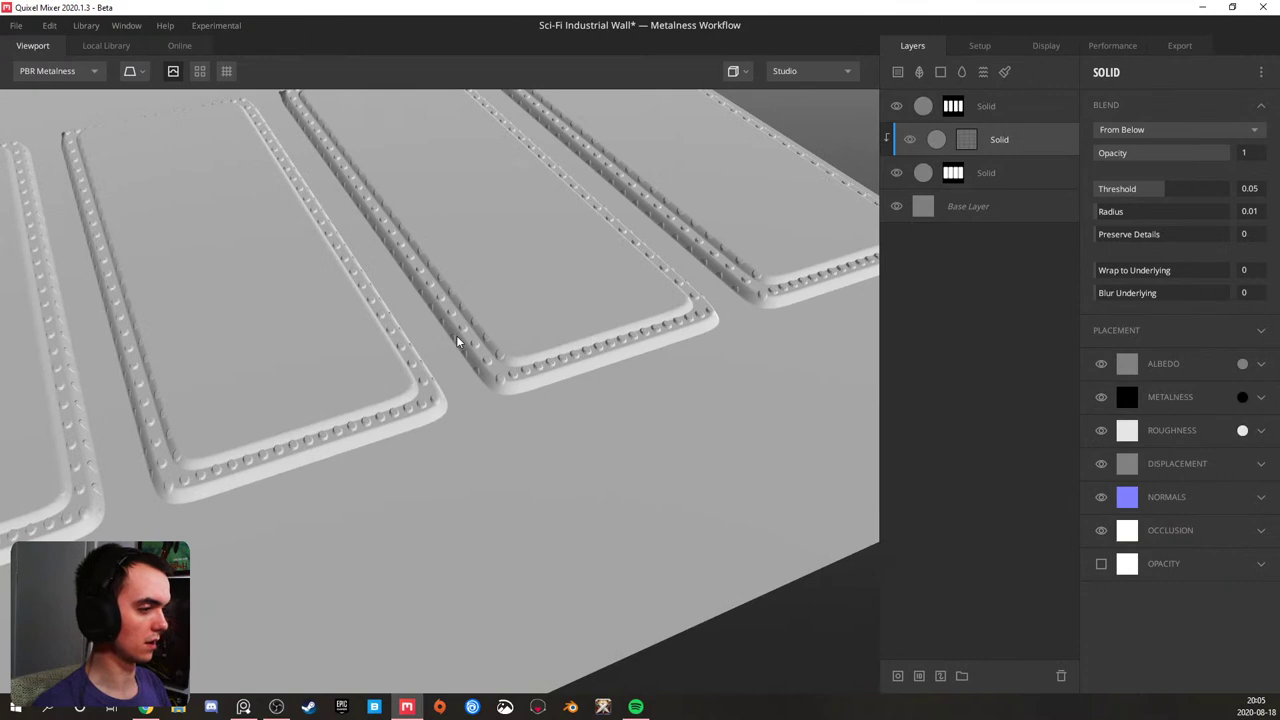
pyautogui.moveTo(362, 378); pyautogui.dragTo(485, 390)
pyautogui.moveTo(485, 386); pyautogui.dragTo(404, 388, button='middle')
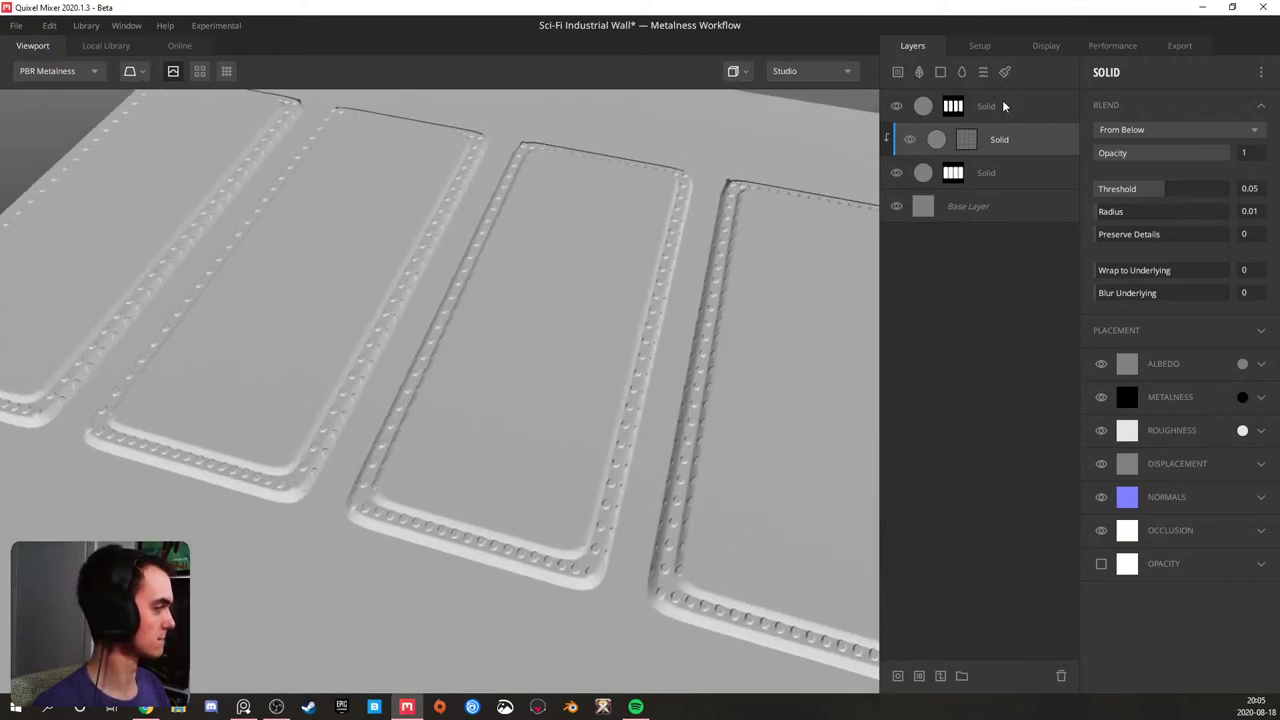
# - Copy the Square pattern component from the top Solid layer's mask
pyautogui.click(962, 140)
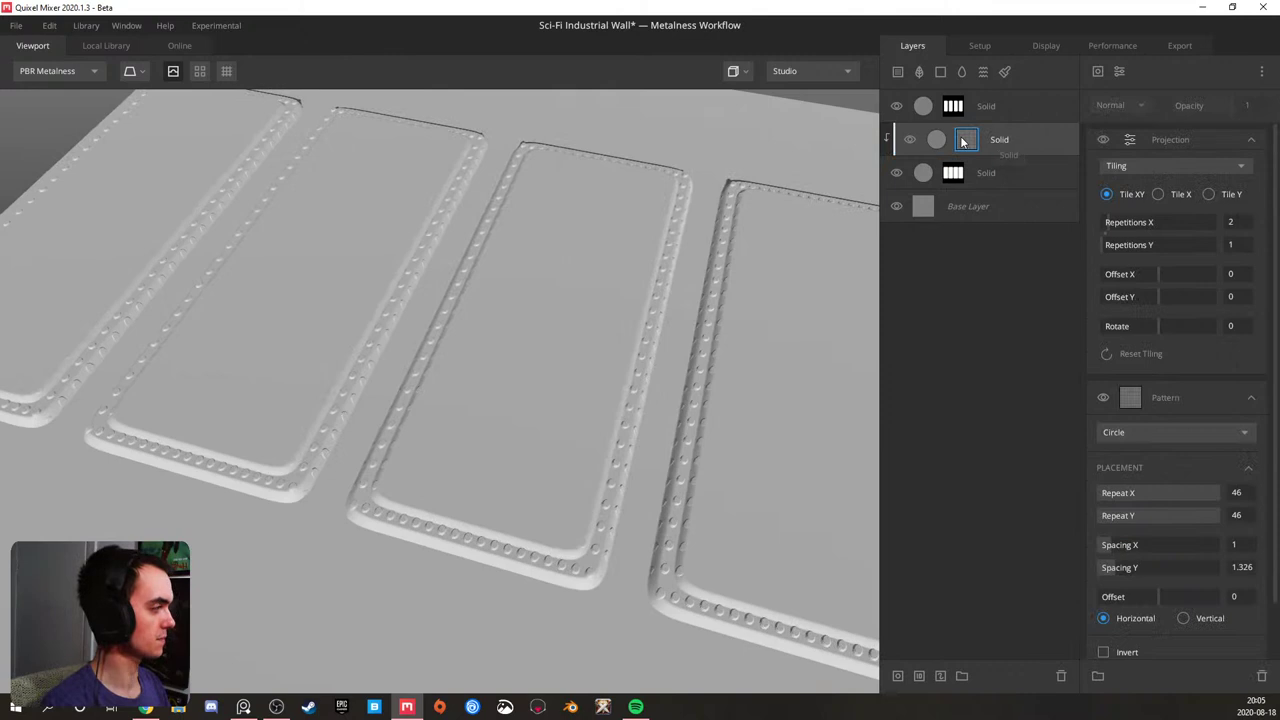
pyautogui.click(960, 108)
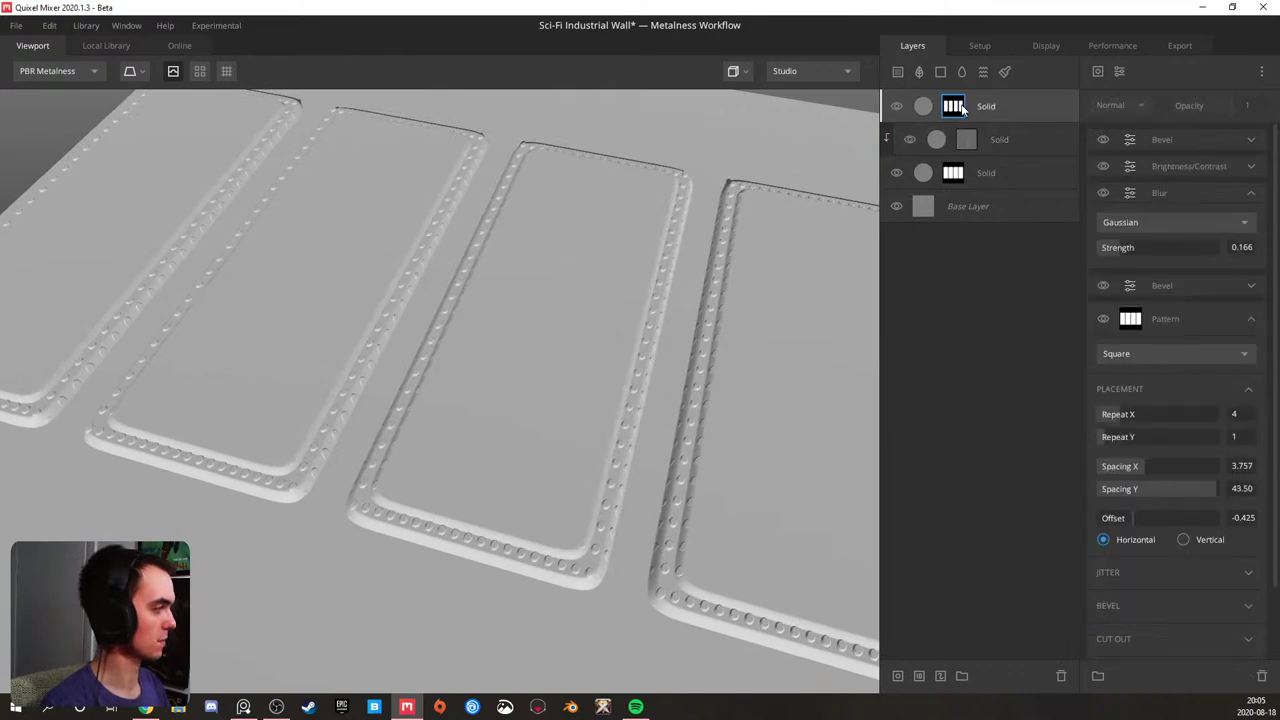
pyautogui.rightClick(1182, 316)
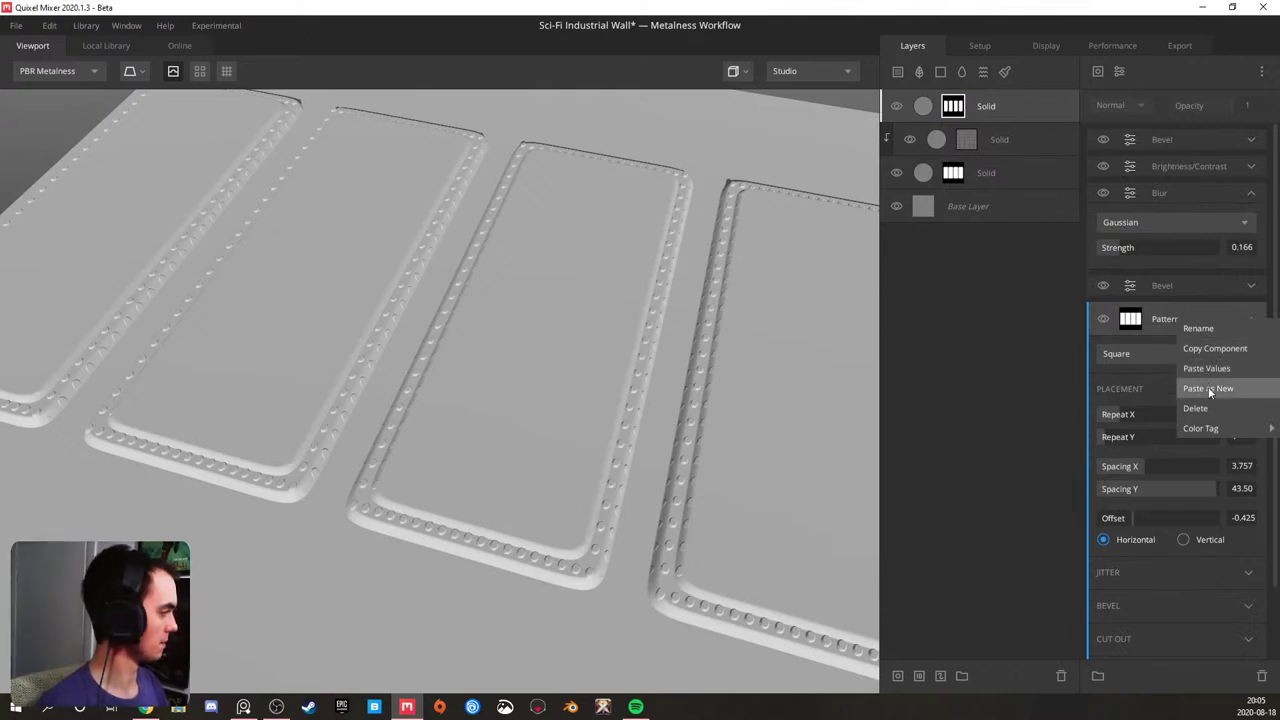
# - Paste the copied Square pattern as a new component above the Projection in the indented rivet layer's mask
pyautogui.click(962, 141)
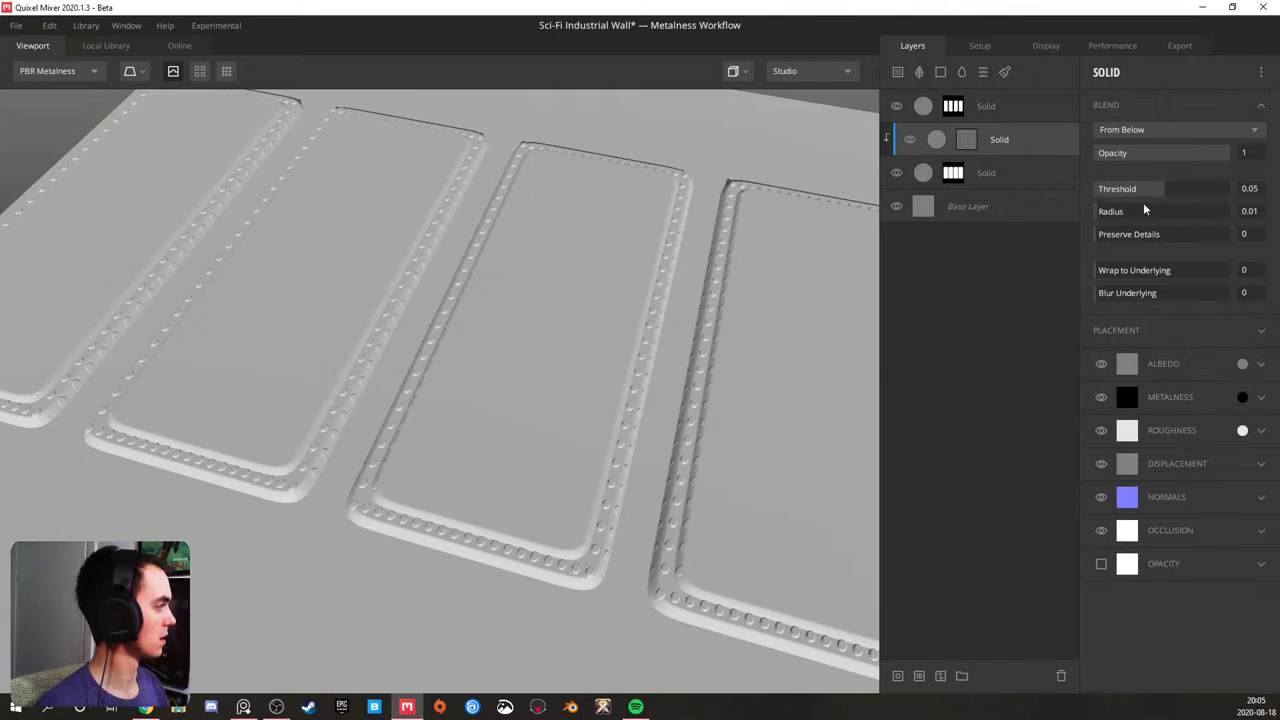
pyautogui.click(970, 141)
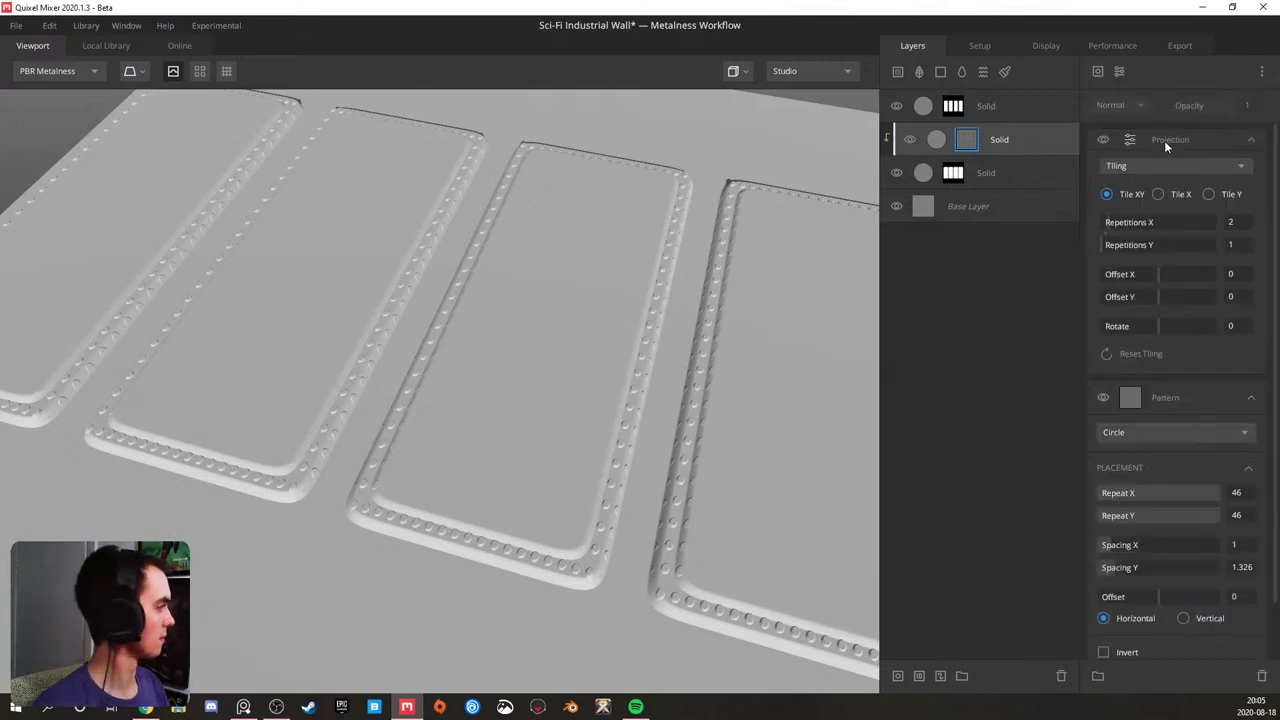
pyautogui.click(980, 136)
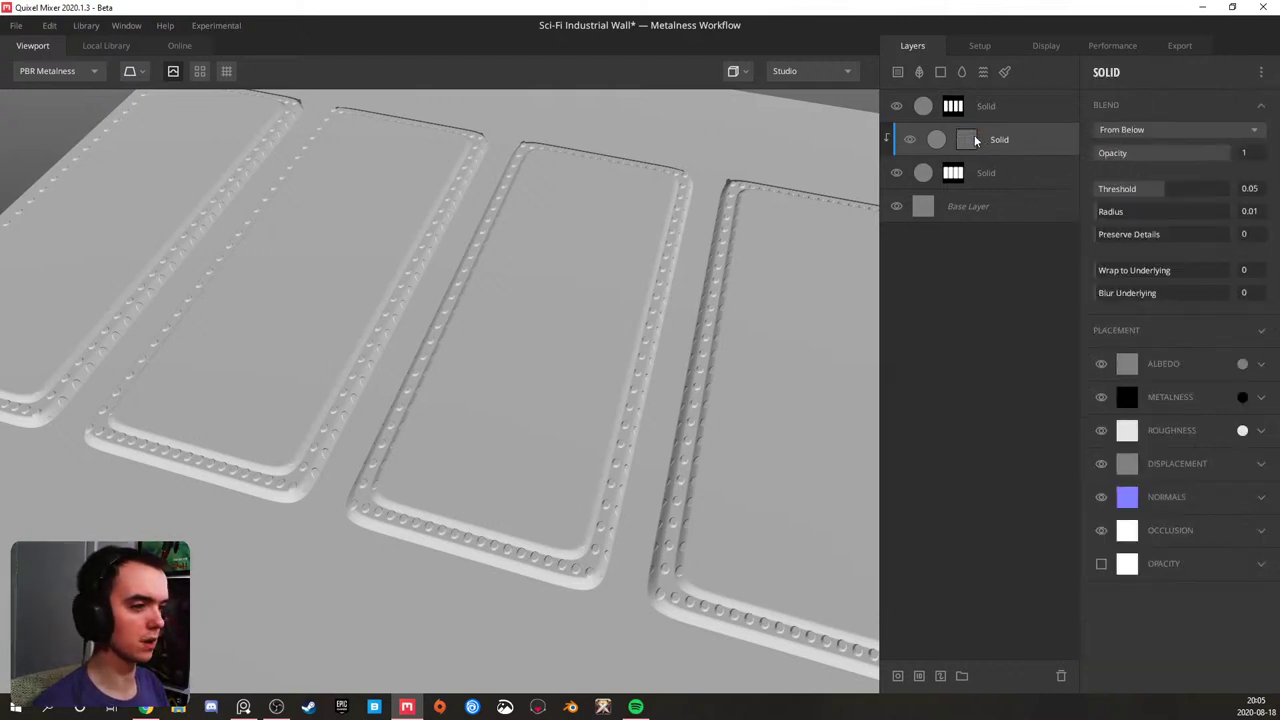
pyautogui.click(965, 142)
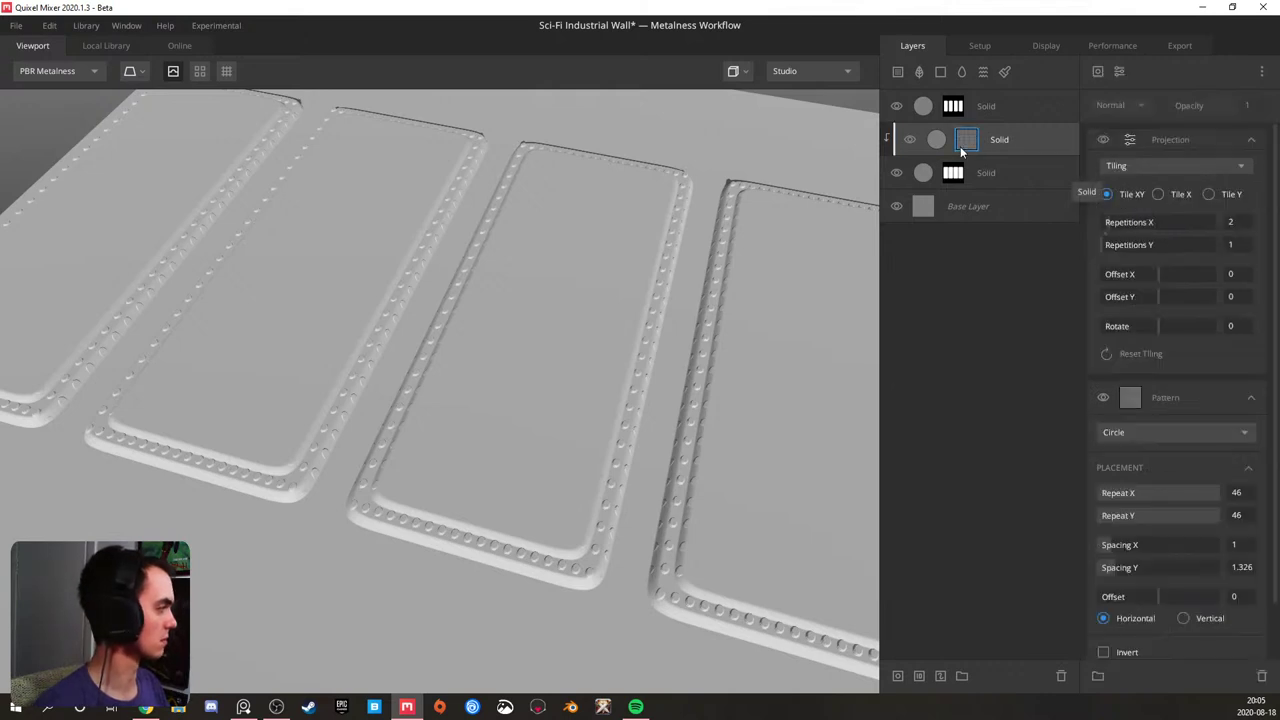
pyautogui.click(1147, 133)
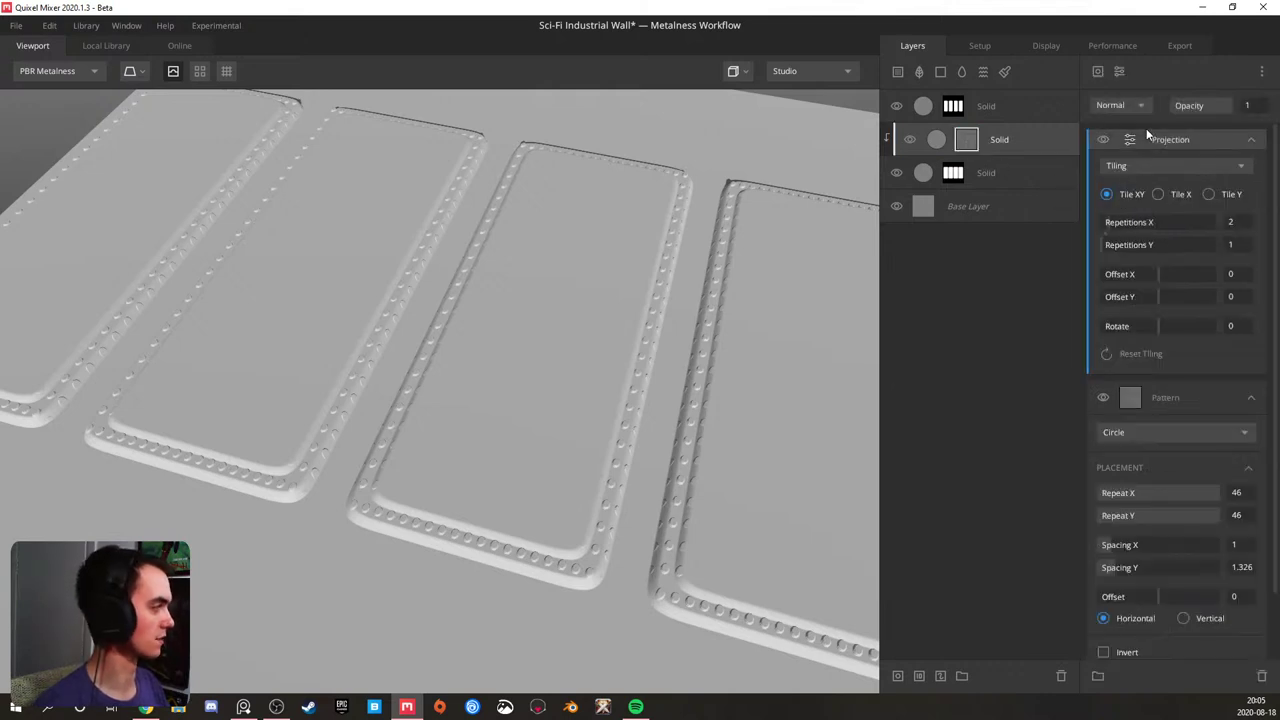
pyautogui.rightClick(1148, 125)
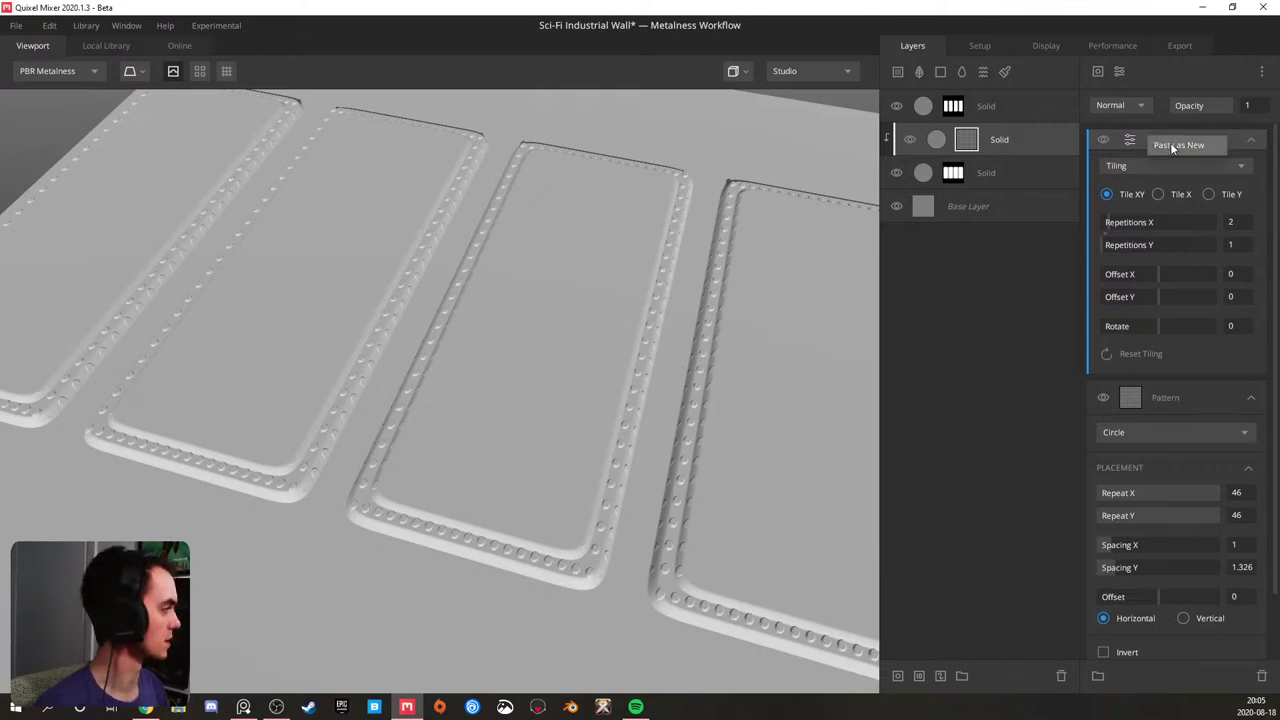
pyautogui.click(1172, 145)
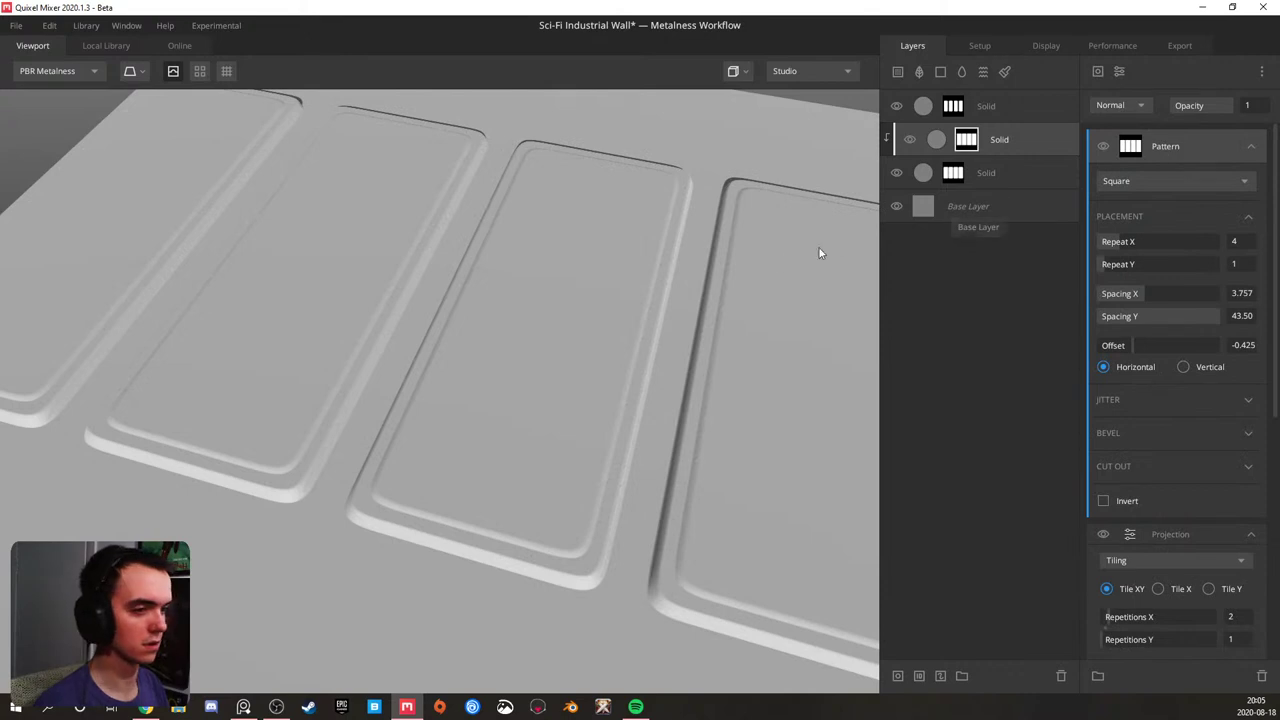
pyautogui.moveTo(600, 279); pyautogui.dragTo(406, 250)
pyautogui.scroll(-5, 406, 250)
pyautogui.scroll(4, 412, 250)
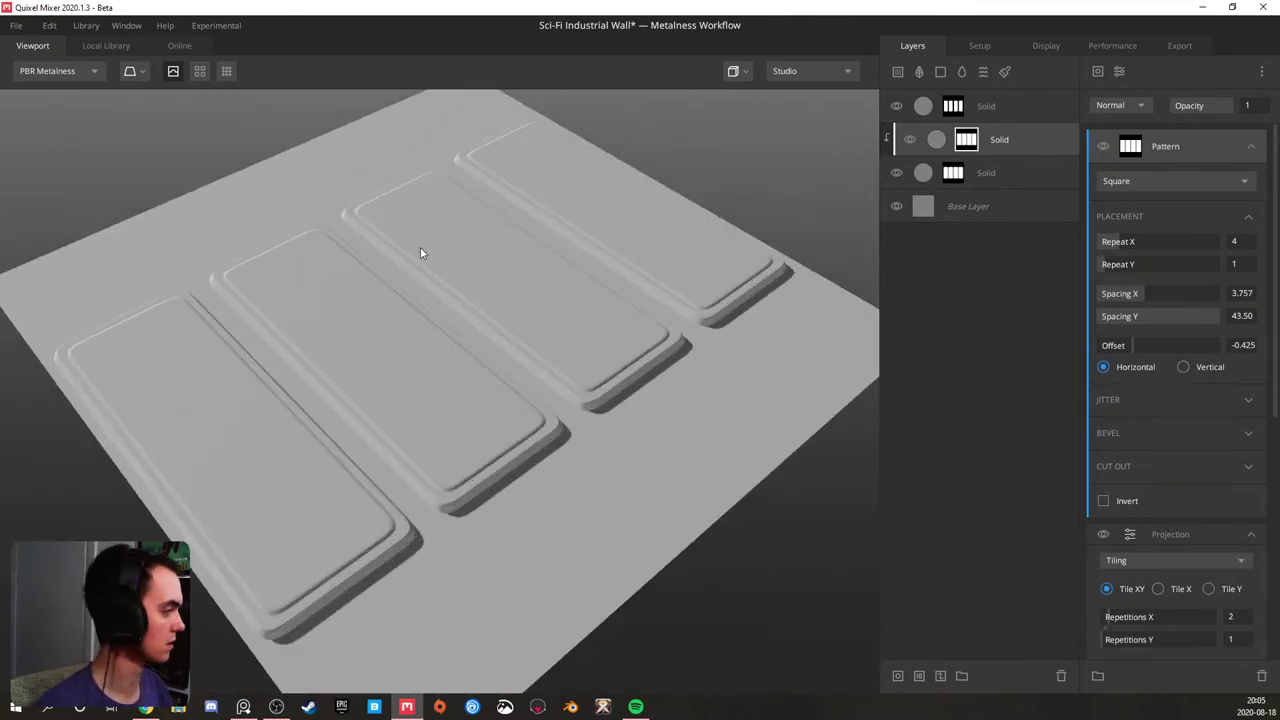
pyautogui.scroll(-4, 593, 260)
pyautogui.moveTo(367, 274)
pyautogui.mouseDown()
pyautogui.moveTo(414, 273)
pyautogui.moveTo(365, 271)
pyautogui.mouseUp()
pyautogui.scroll(5, 400, 270)
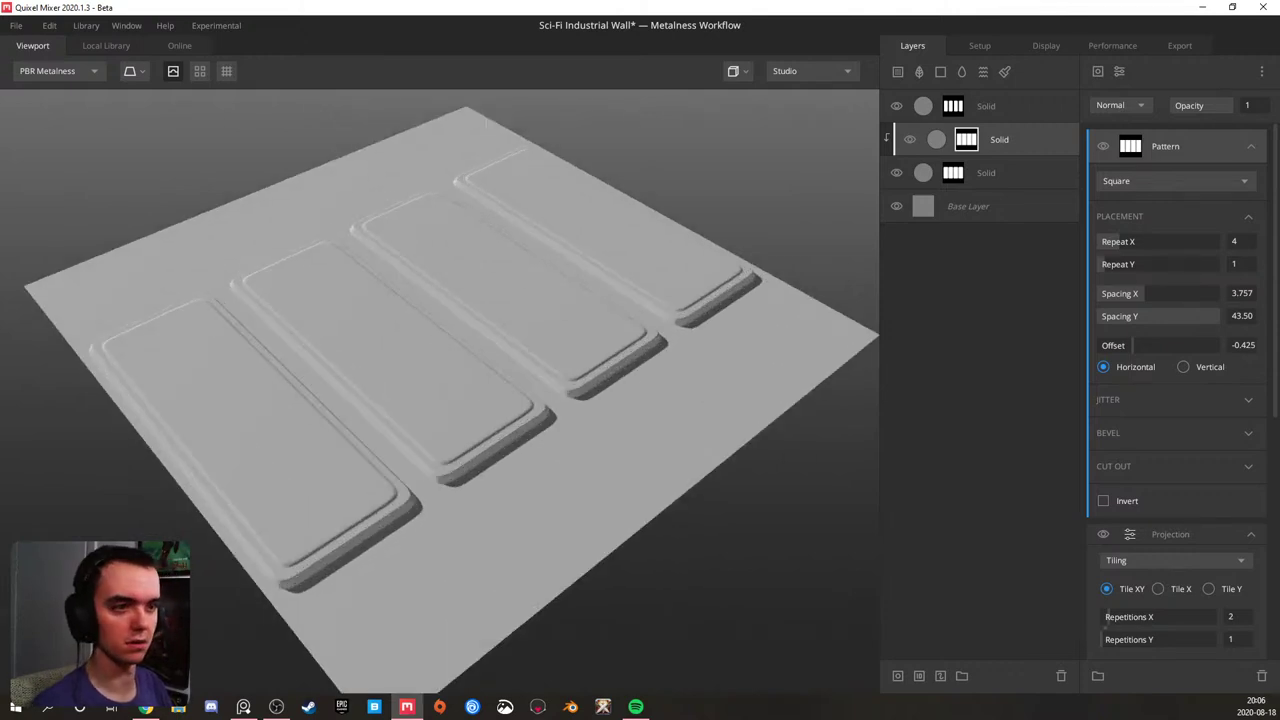
# - Switch to the Chrome browser to view the Road_in_Norway.jpg reference photo, and return to Quixel Mixer
pyautogui.press('super')
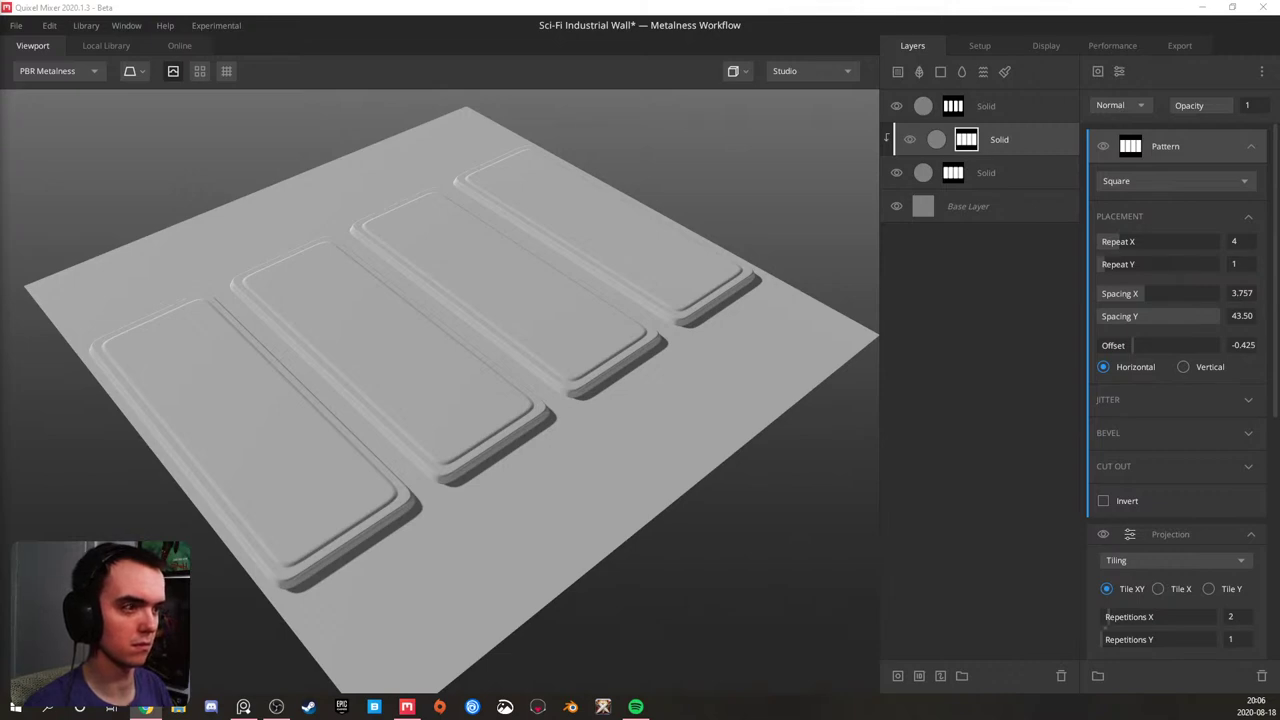
pyautogui.moveTo(480, 719); pyautogui.dragTo(629, 5)
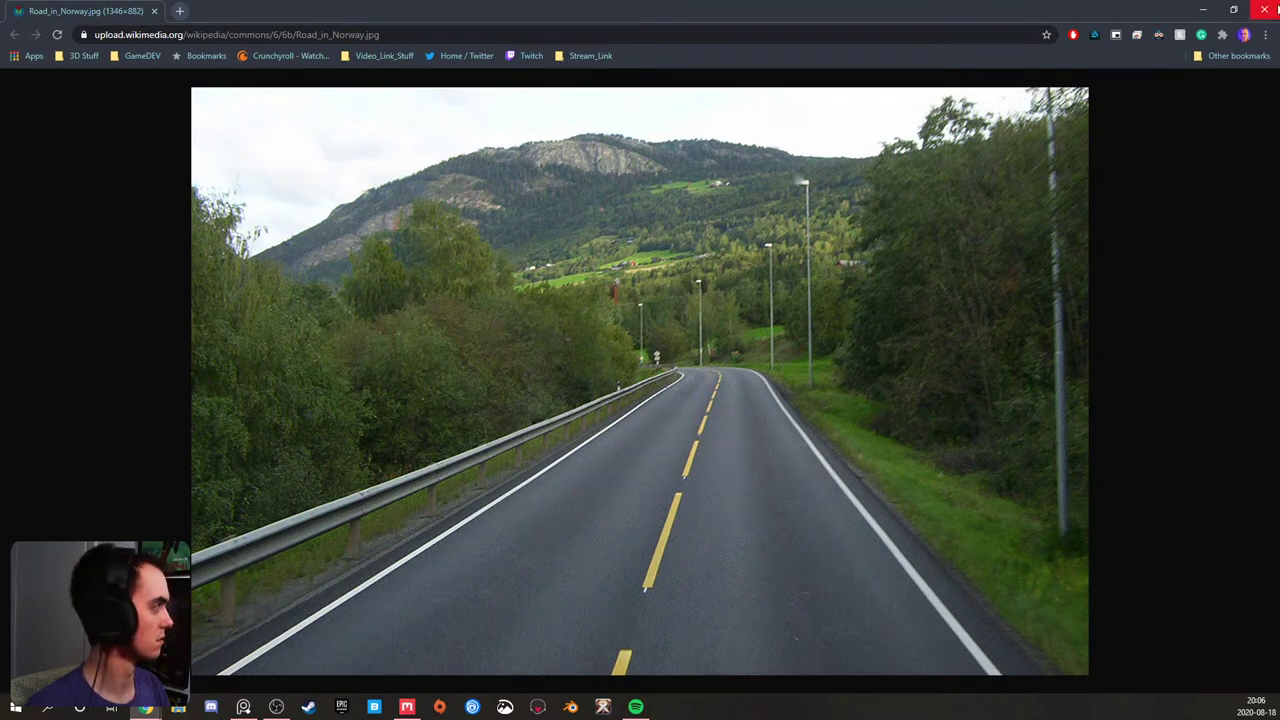
pyautogui.moveTo(1022, 8); pyautogui.dragTo(952, 30)
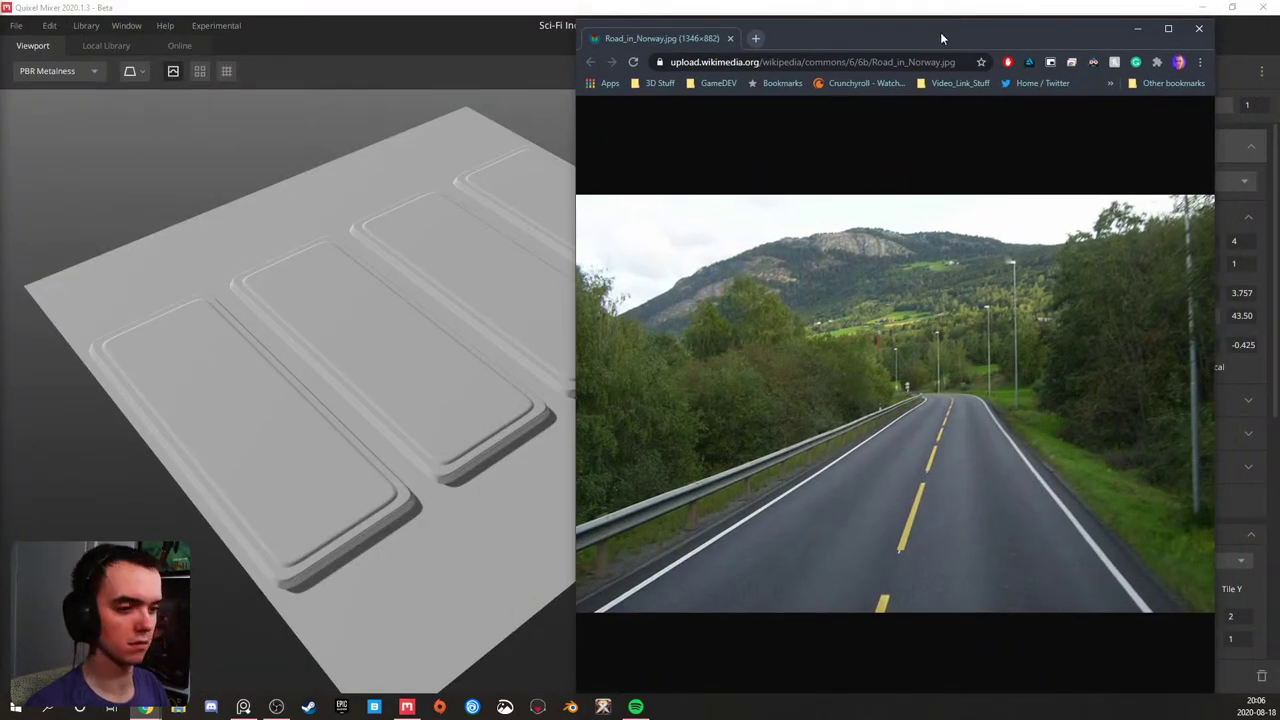
pyautogui.click(280, 262)
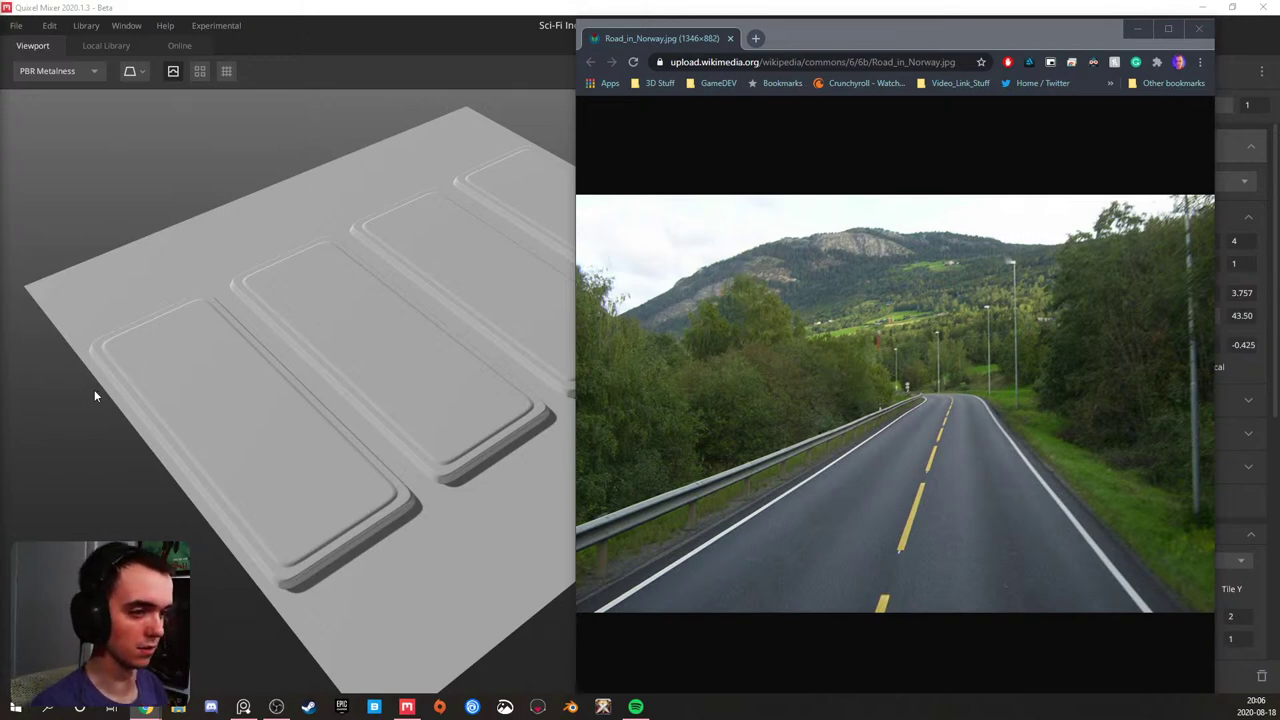
pyautogui.click(199, 373)
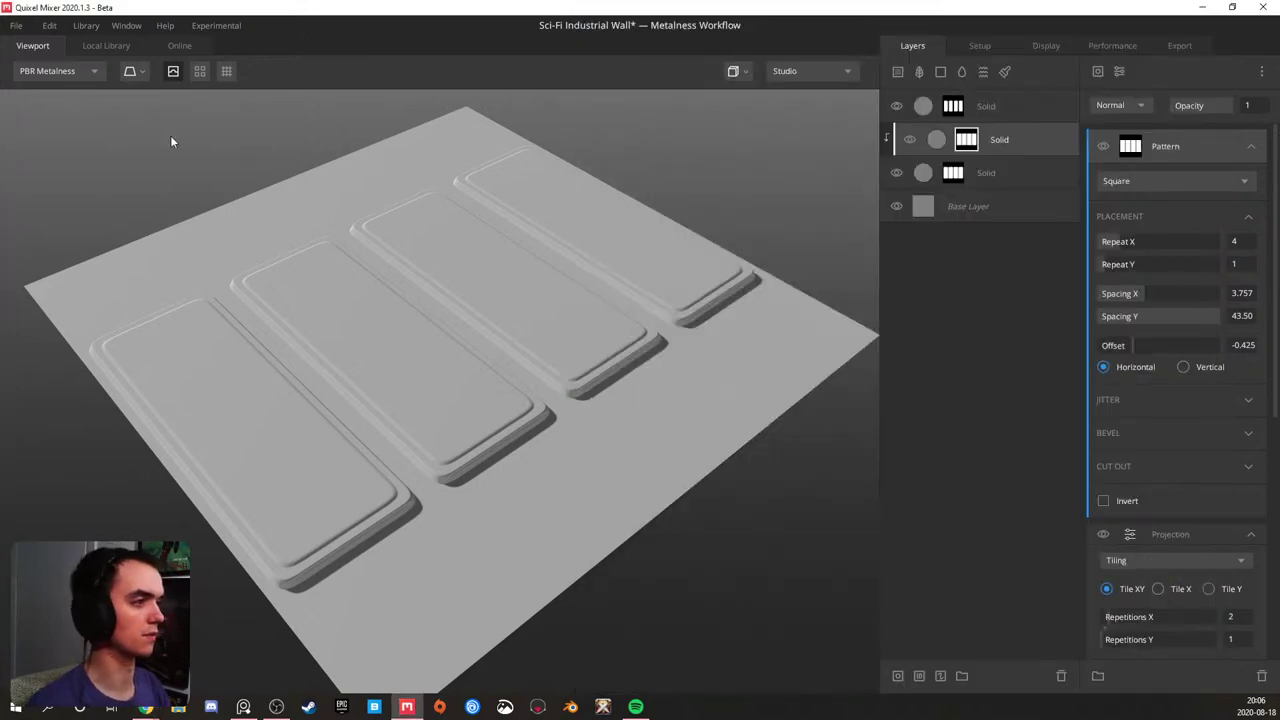
# - Create a new mix named Road at 2048 px working resolution, saving the changes to the current wall mix
pyautogui.click(85, 78)
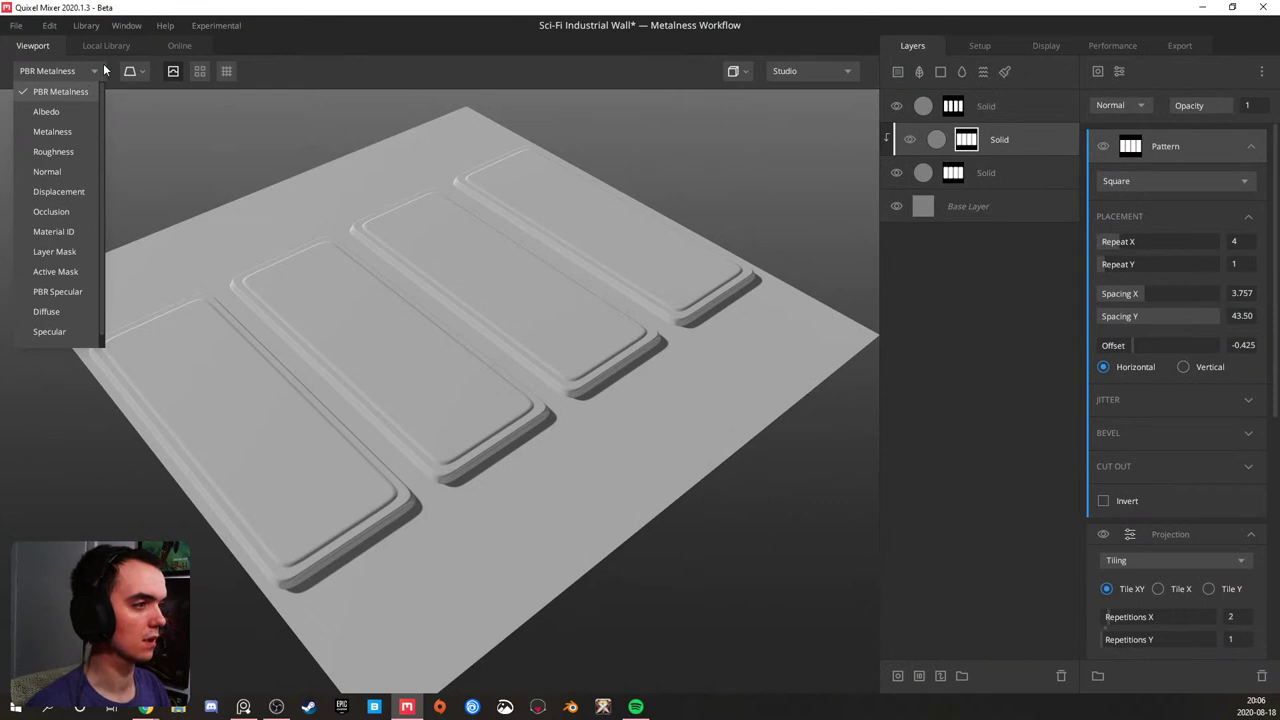
pyautogui.click(98, 66)
pyautogui.click(16, 25)
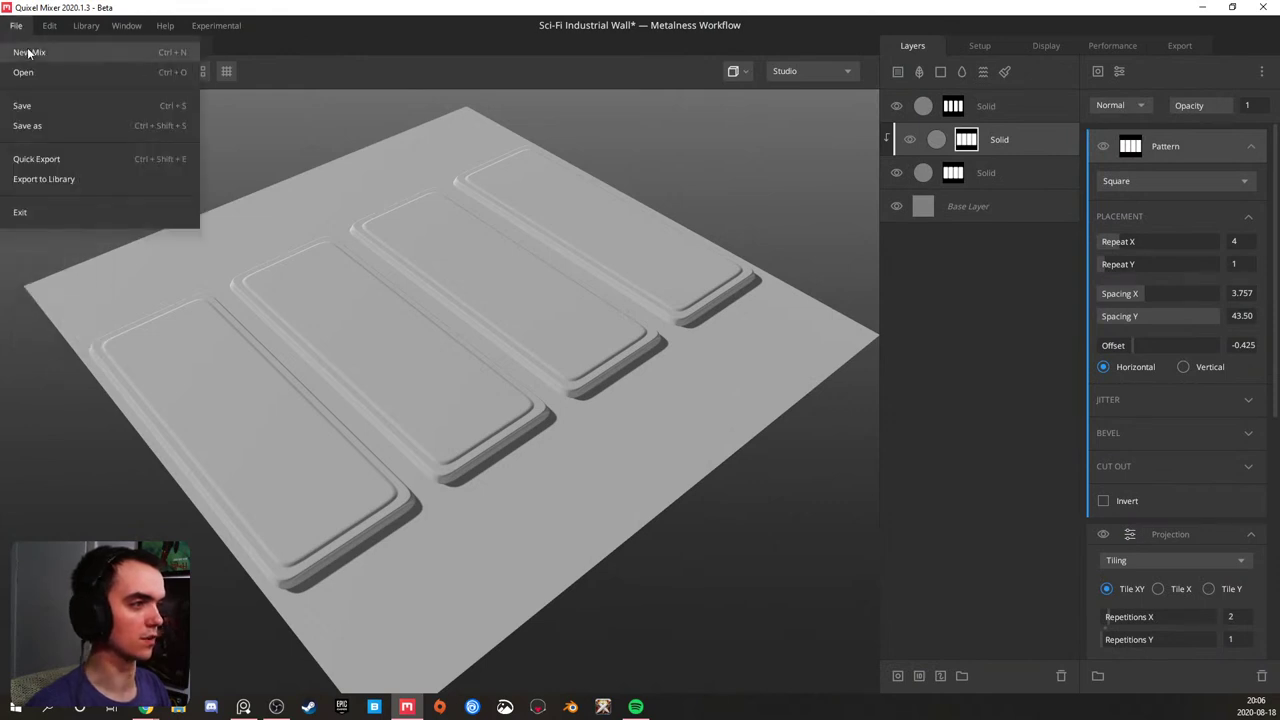
pyautogui.click(29, 53)
pyautogui.write('Road')
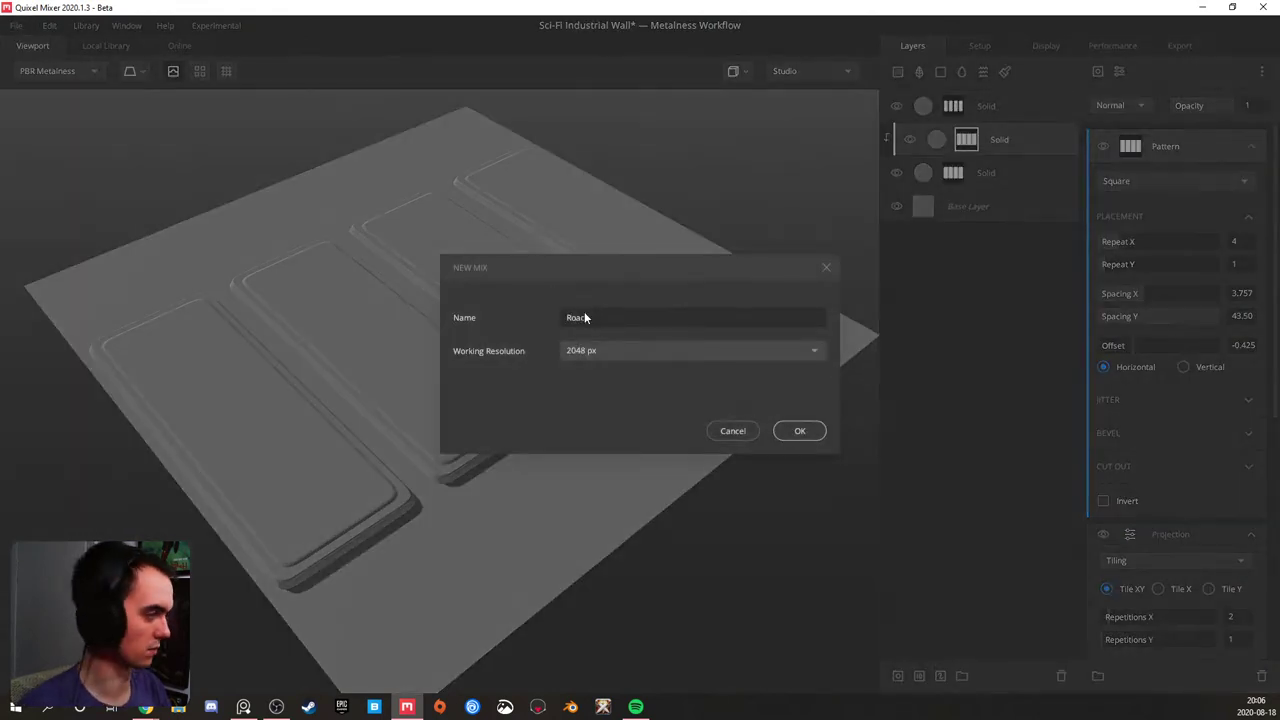
pyautogui.press('Return')
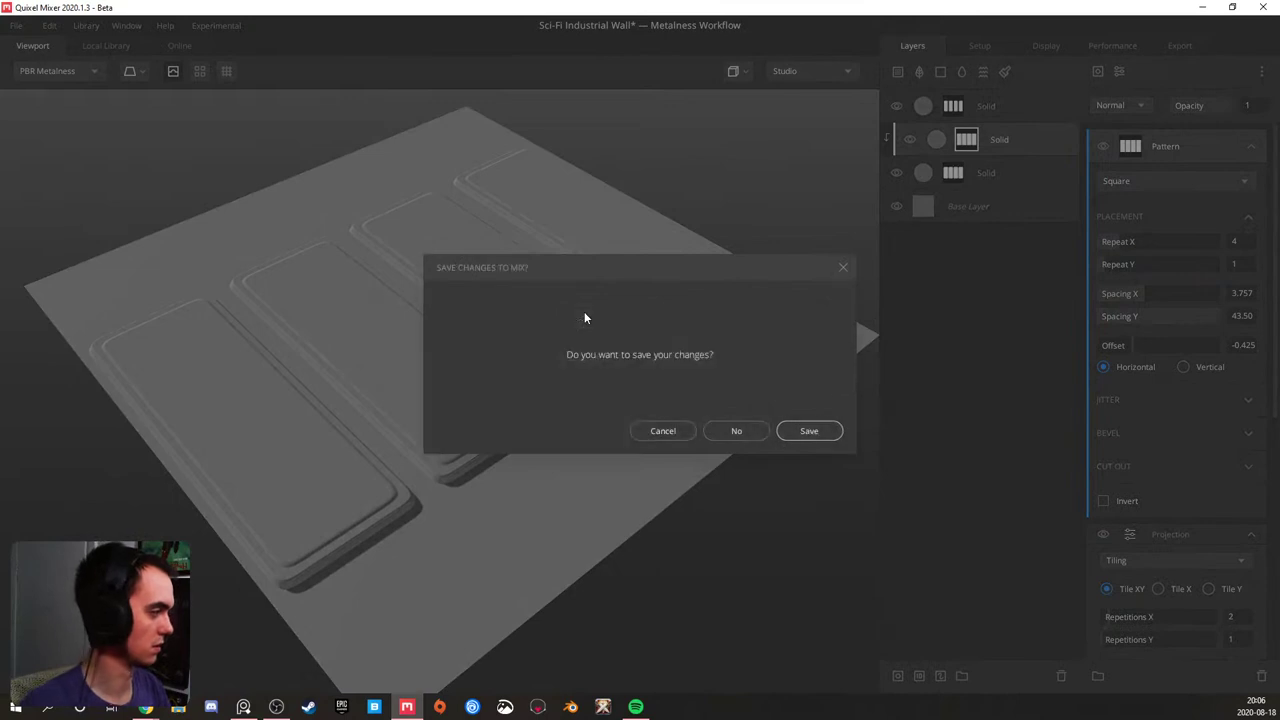
pyautogui.click(806, 433)
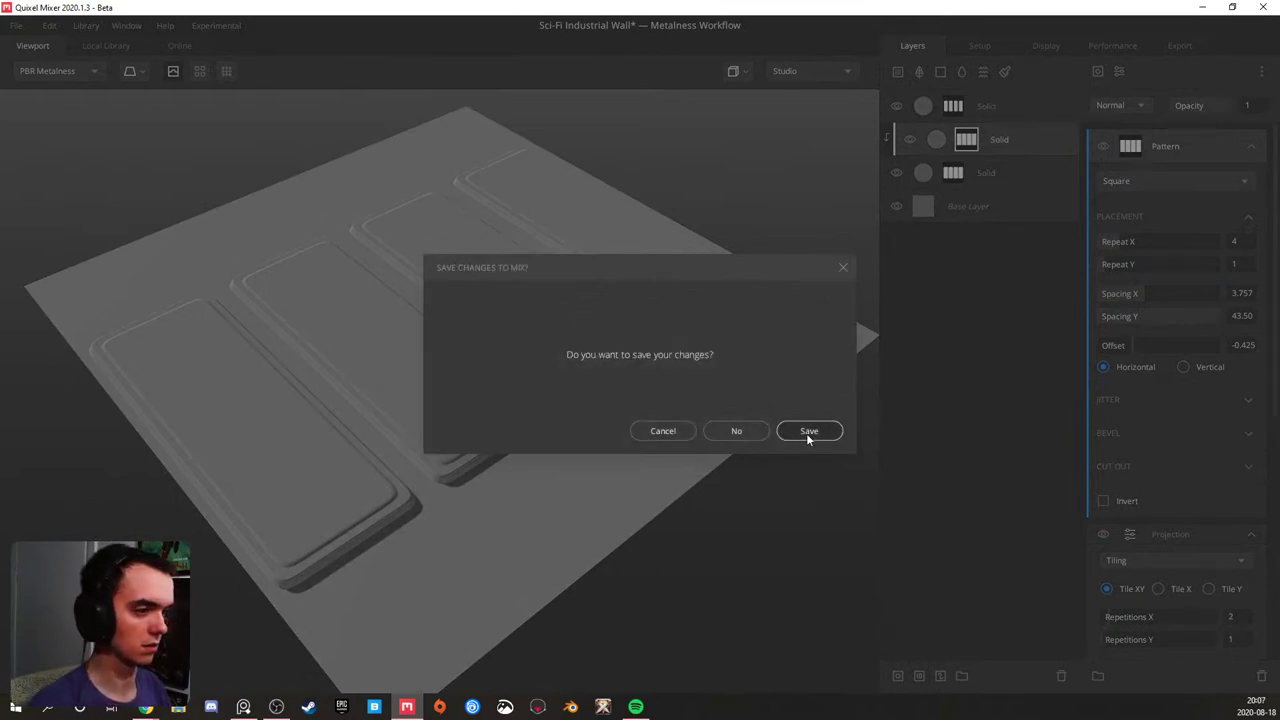
# - Add a Solid layer above the base layer and give it a mask stack
pyautogui.moveTo(551, 349); pyautogui.dragTo(355, 361)
pyautogui.scroll(4, 400, 350)
pyautogui.scroll(-4, 435, 314)
pyautogui.keyDown('alt'); pyautogui.moveTo(436, 317); pyautogui.dragTo(420, 210); pyautogui.keyUp('alt')
pyautogui.click(910, 46)
pyautogui.click(940, 71)
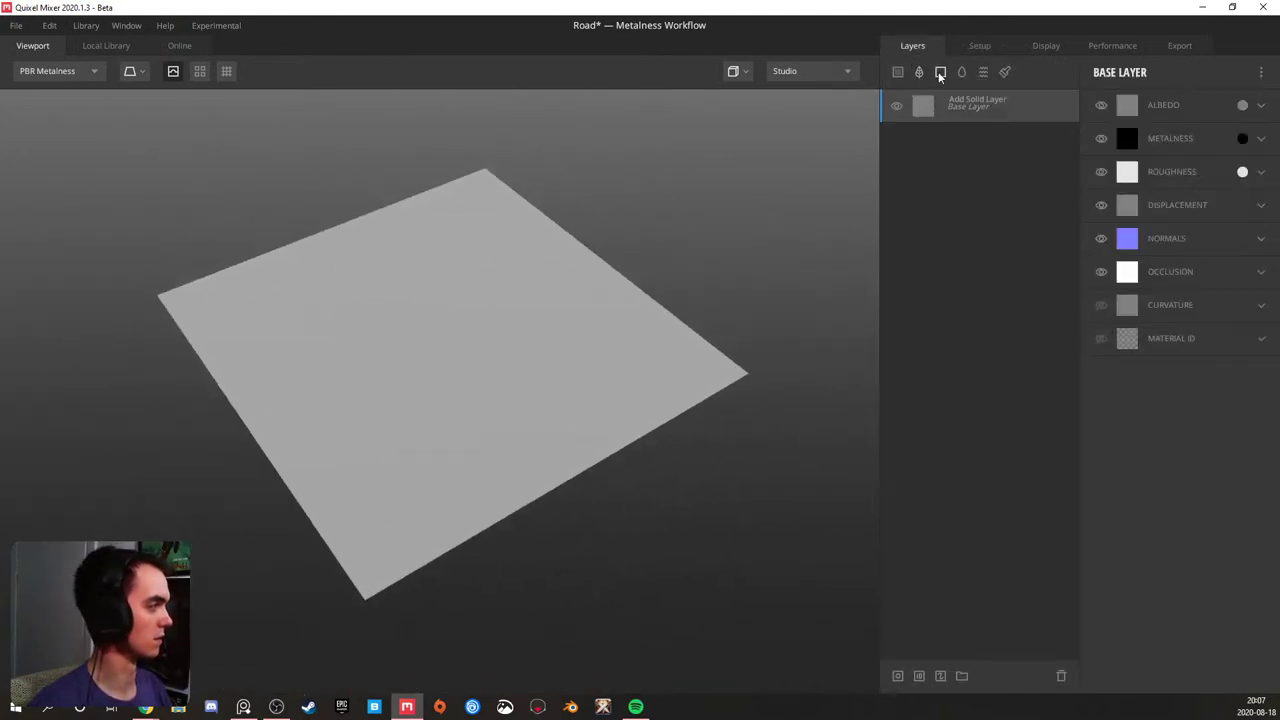
pyautogui.rightClick(987, 104)
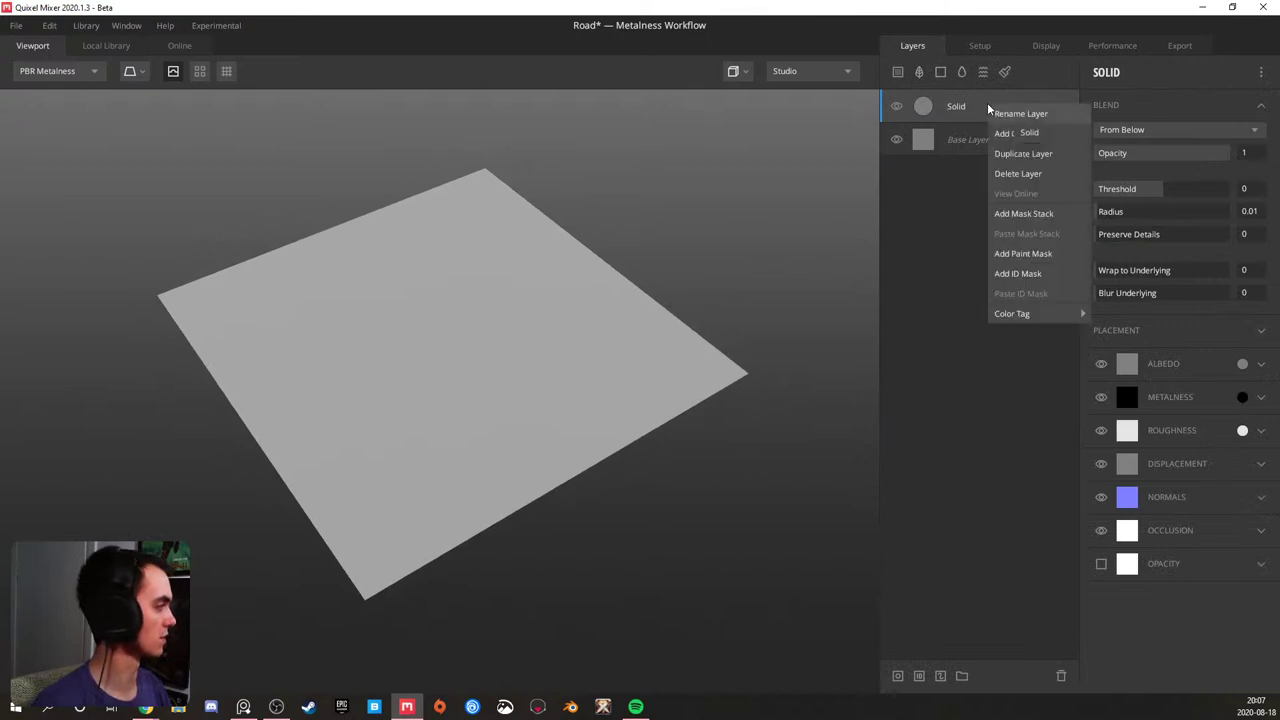
pyautogui.click(1031, 213)
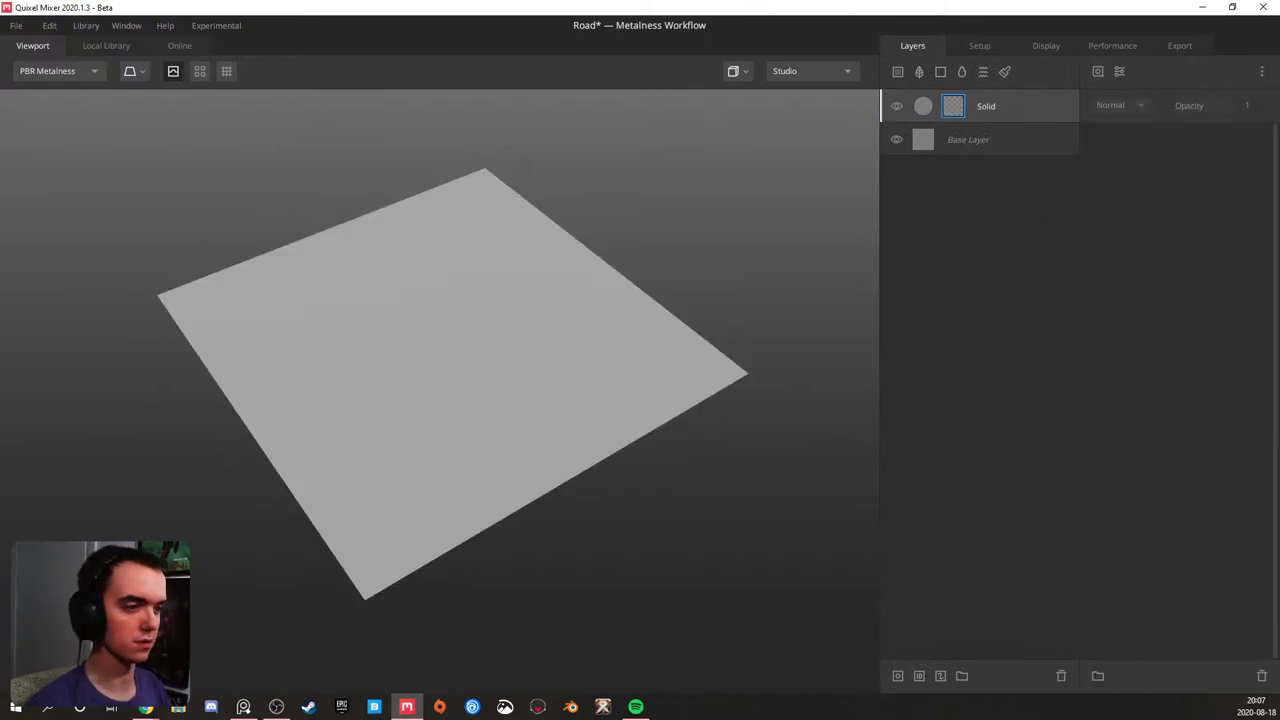
# - Add a Square pattern to the Solid layer's mask with Repeat X and Repeat Y set to 1
pyautogui.click(1118, 74)
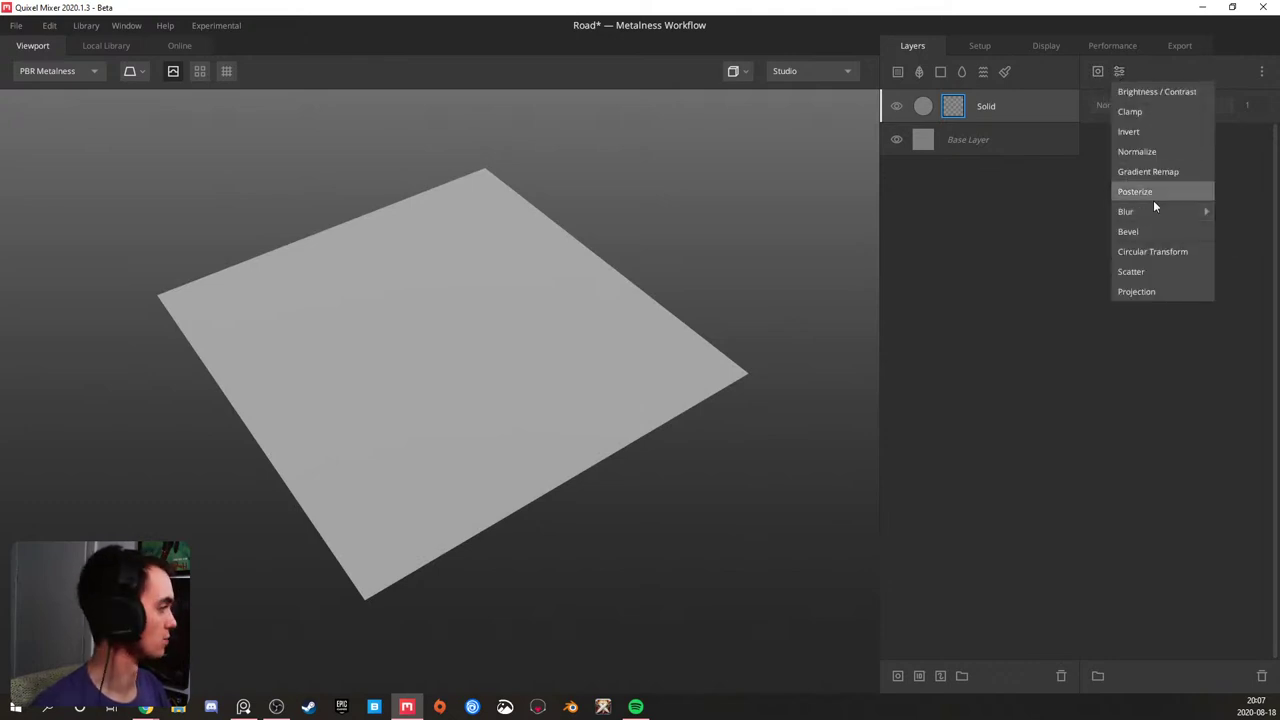
pyautogui.click(1095, 72)
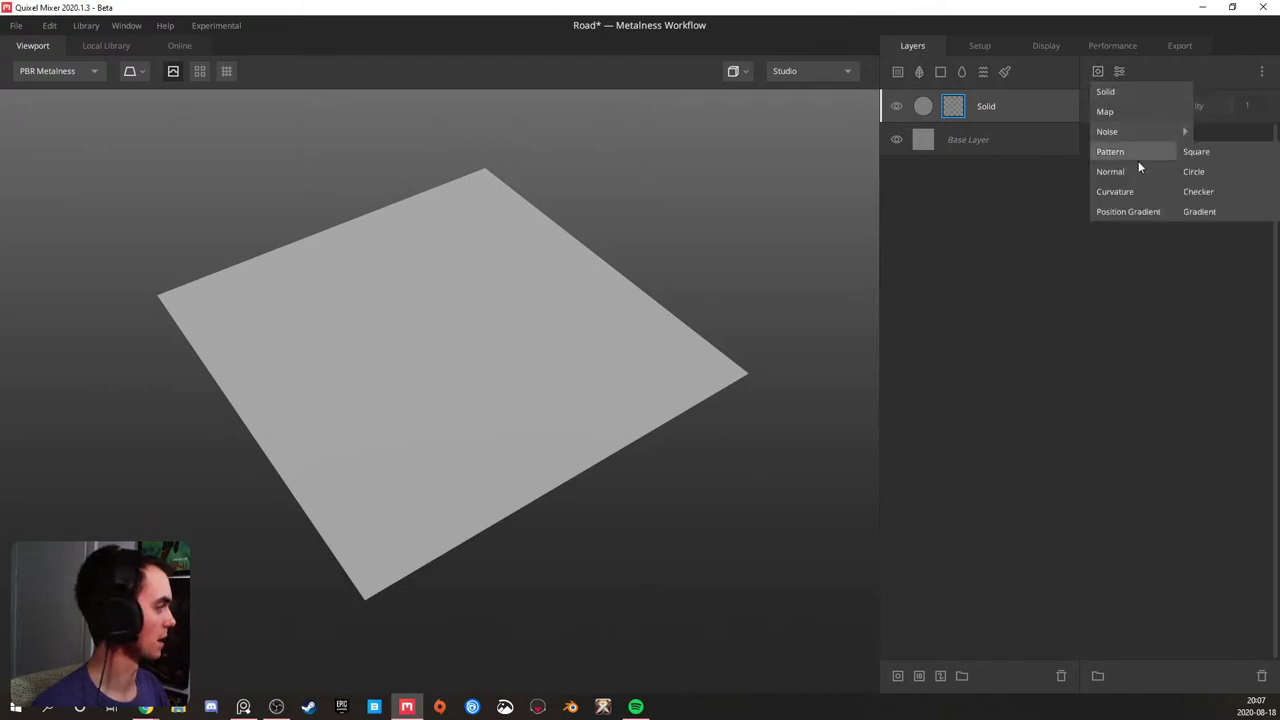
pyautogui.moveTo(1169, 155)
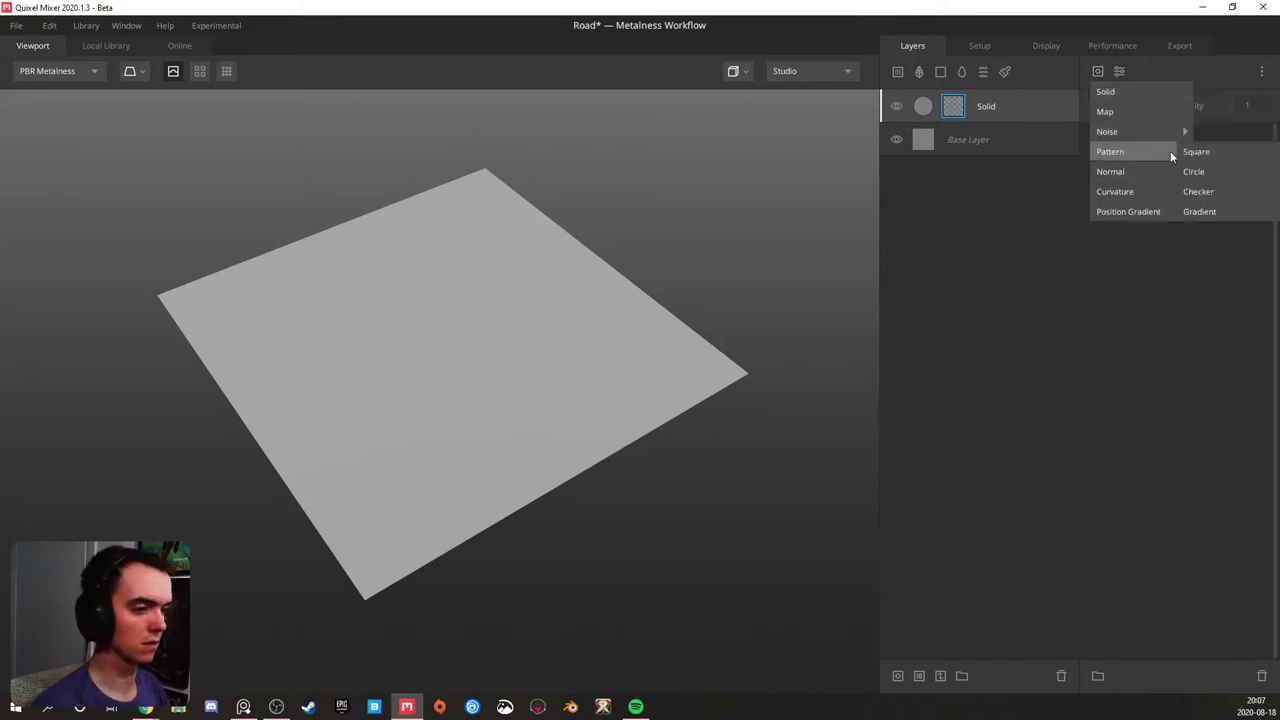
pyautogui.click(1220, 154)
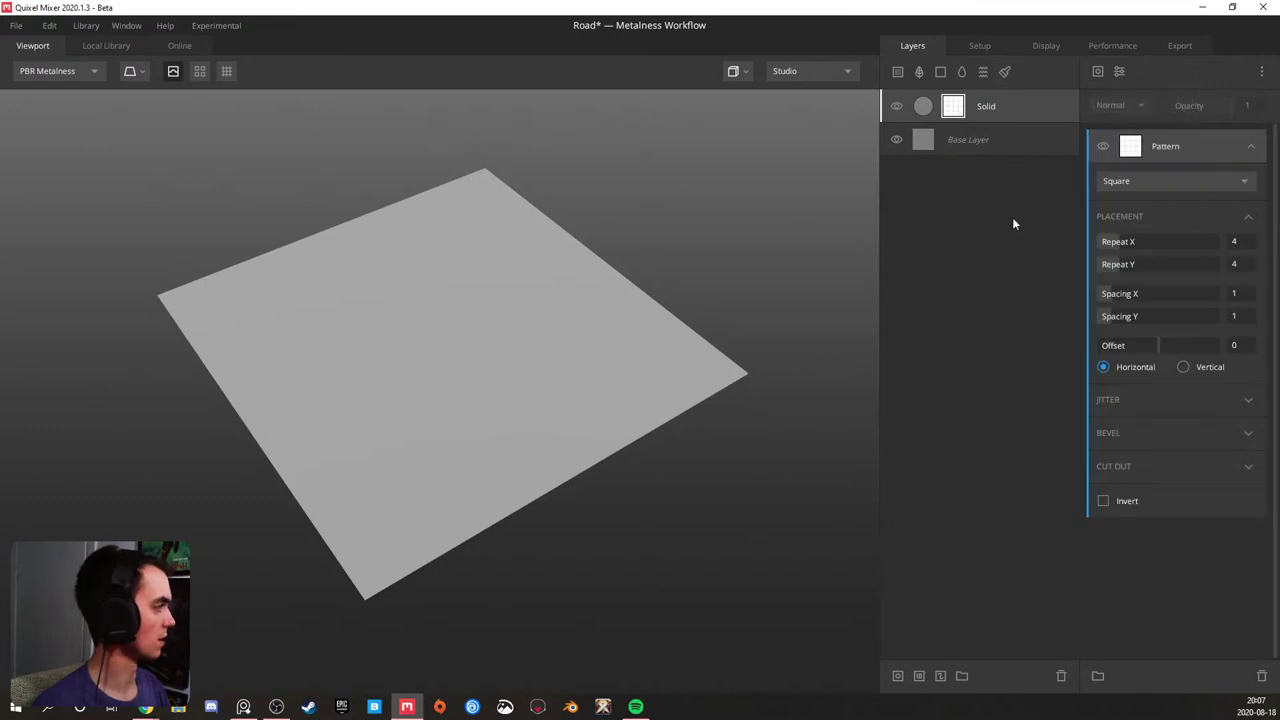
pyautogui.click(1102, 244)
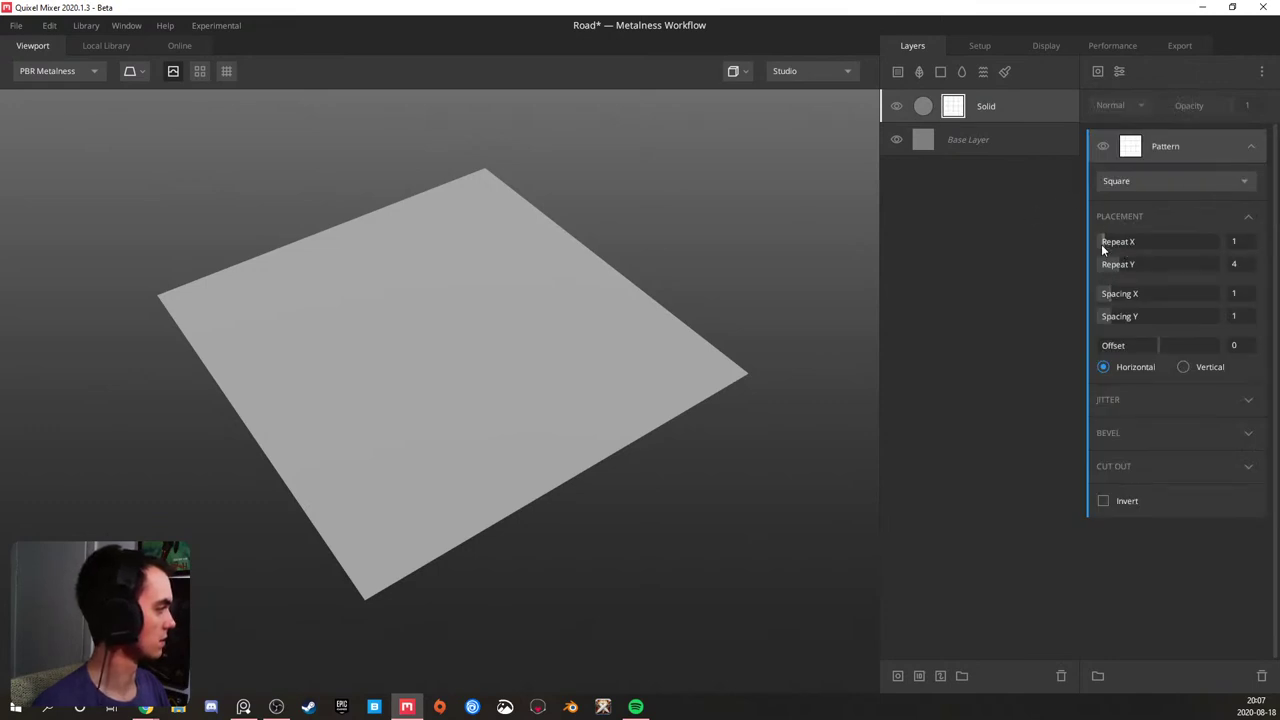
pyautogui.click(1103, 264)
# - Raise the Solid layer's From Below blend Threshold to lift the masked area well above the base
pyautogui.click(970, 105)
pyautogui.moveTo(1168, 189); pyautogui.dragTo(1195, 186)
pyautogui.click(971, 124)
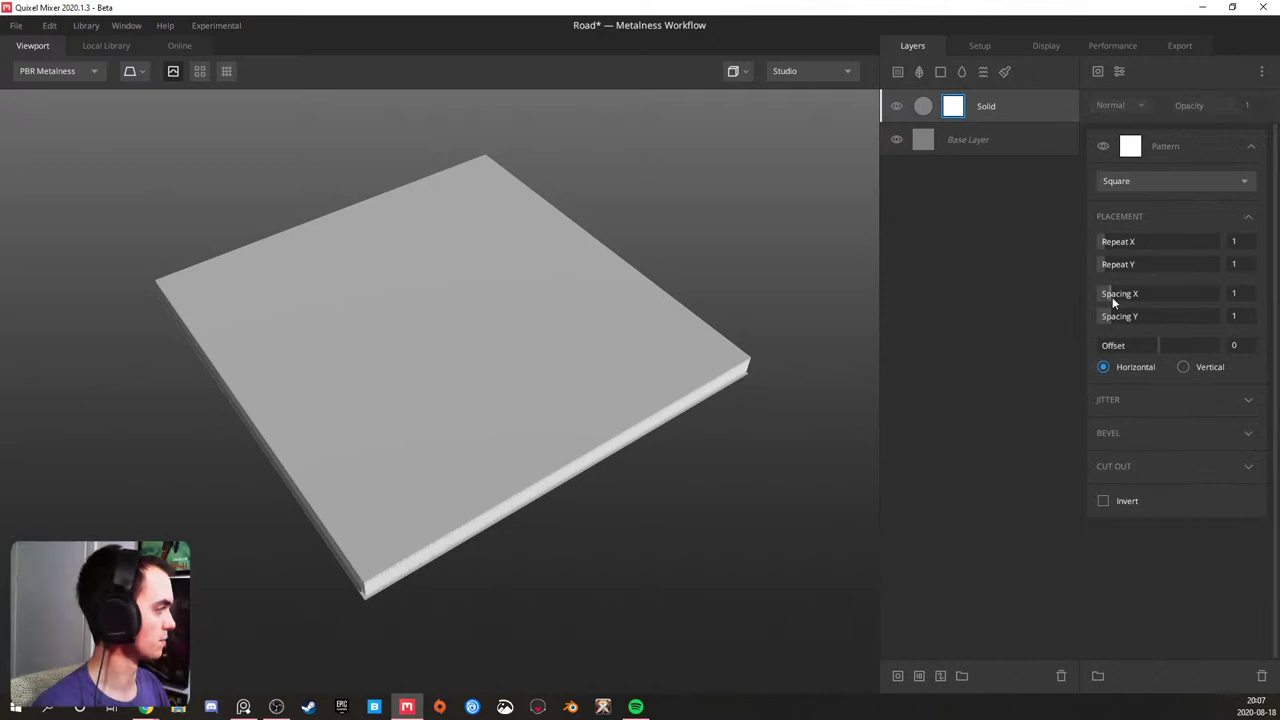
# - Set the Square pattern's Spacing Y to 0 and Spacing X to 15 to leave a strip along two opposite edges
pyautogui.moveTo(1113, 318); pyautogui.dragTo(966, 318)
pyautogui.moveTo(565, 358); pyautogui.dragTo(660, 343)
pyautogui.moveTo(1131, 294); pyautogui.dragTo(1257, 295)
pyautogui.click(1233, 297)
pyautogui.write('15')
pyautogui.press('Return')
pyautogui.scroll(-4, 436, 336)
pyautogui.moveTo(436, 336); pyautogui.dragTo(594, 478)
pyautogui.scroll(3, 514, 348)
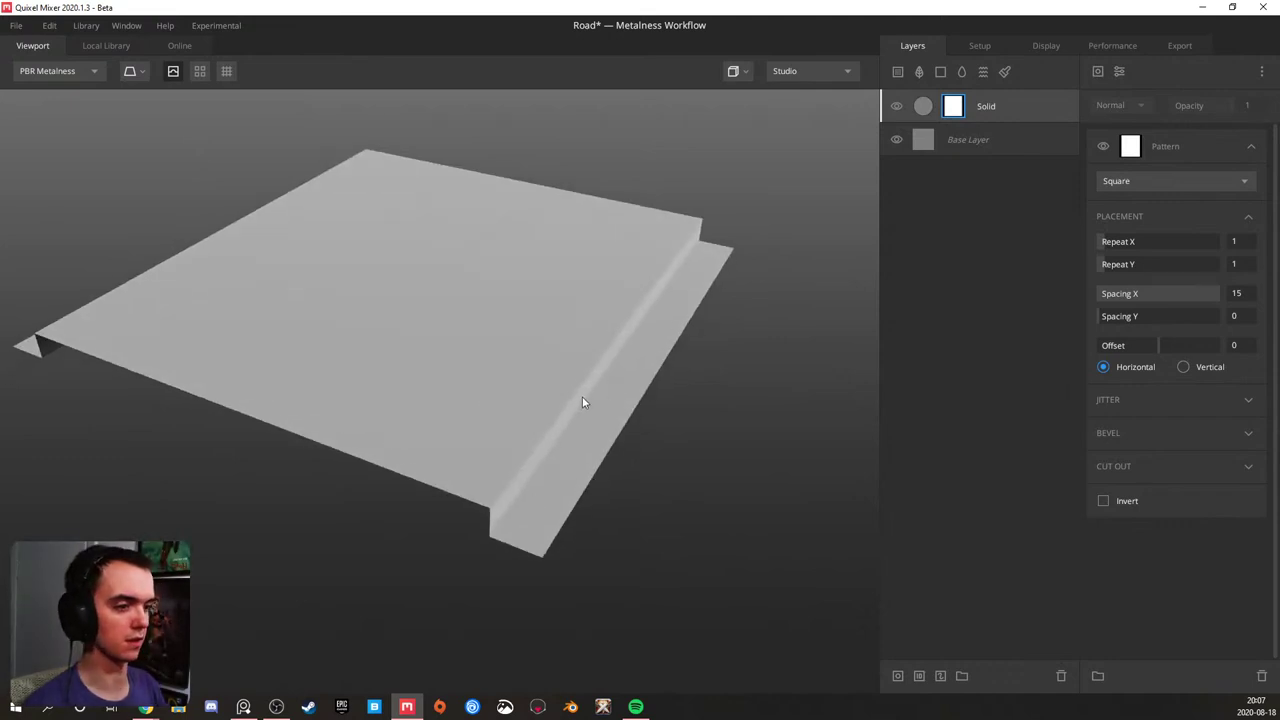
pyautogui.moveTo(408, 366)
pyautogui.mouseDown()
pyautogui.moveTo(316, 359)
pyautogui.moveTo(430, 361)
pyautogui.mouseUp()
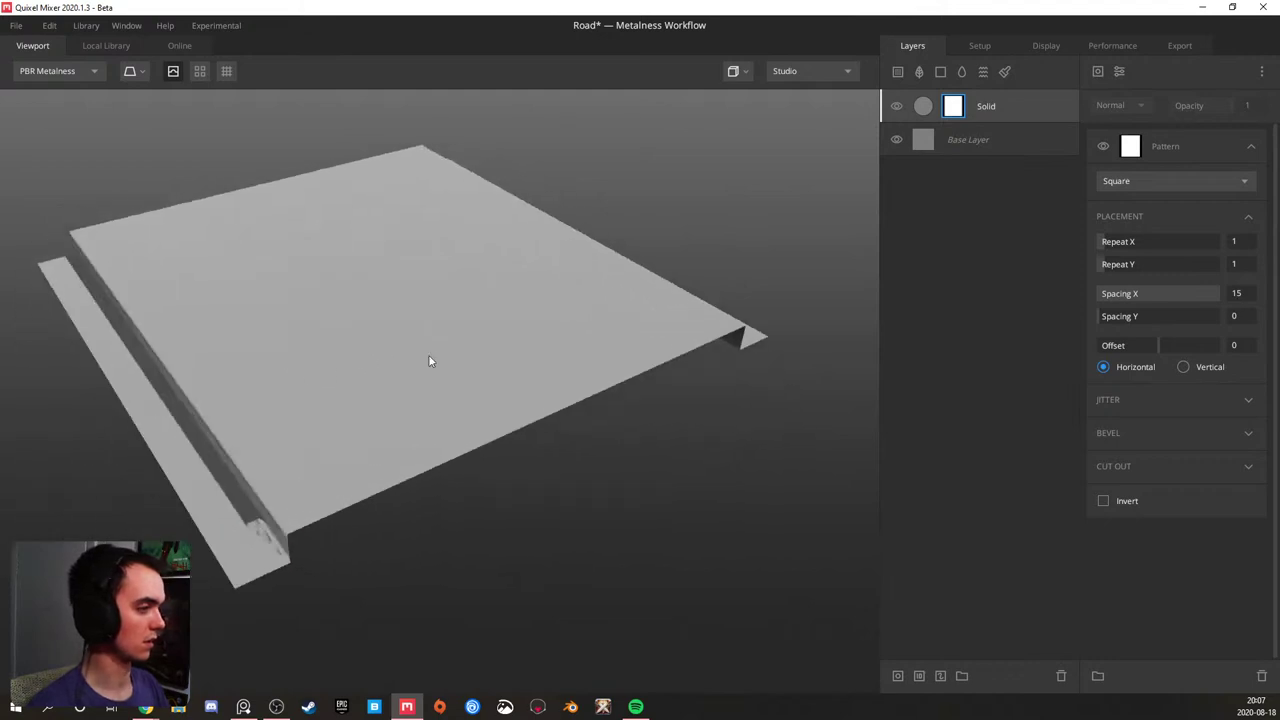
# - Lower the Solid layer's From Below blend Threshold to reduce the height of the raised road surface
pyautogui.click(995, 108)
pyautogui.click(953, 109)
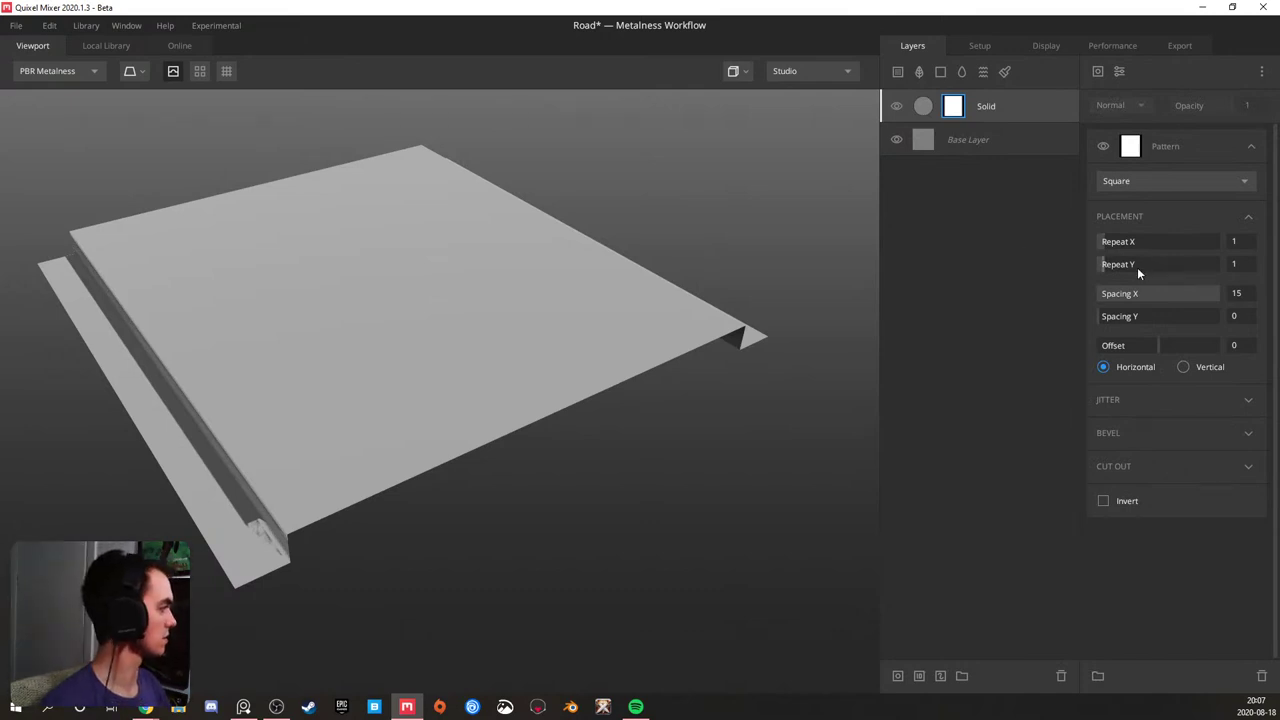
pyautogui.click(1040, 113)
pyautogui.moveTo(1194, 187); pyautogui.dragTo(1174, 191)
# - Add a Directional Blur modifier to the Solid layer's mask and set its Strength to 0.608 to slope the road edges
pyautogui.click(950, 107)
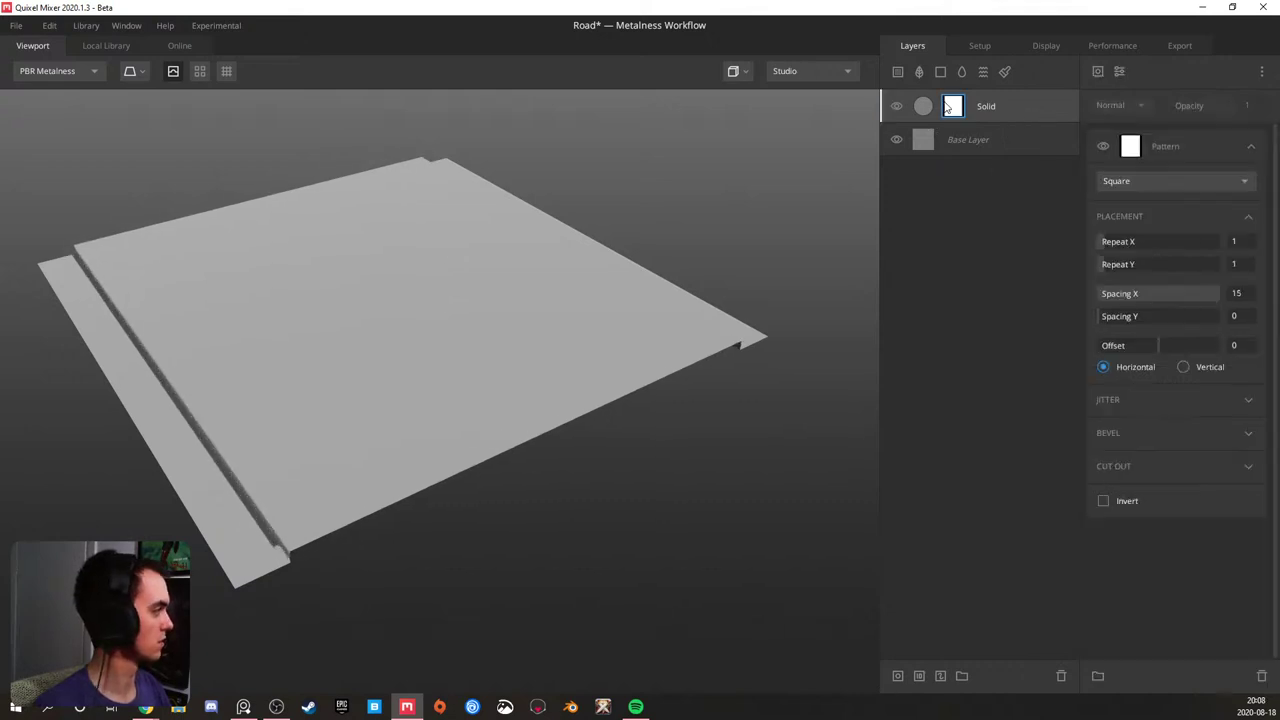
pyautogui.click(1117, 73)
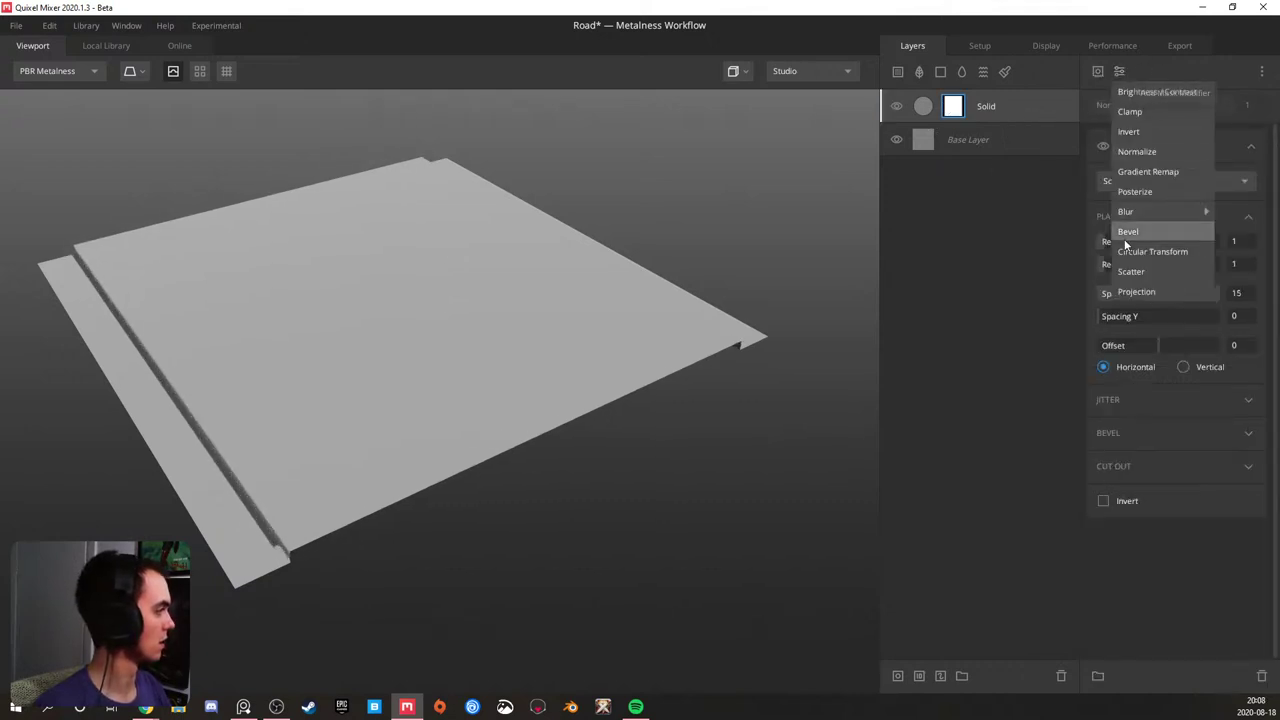
pyautogui.moveTo(1138, 213)
pyautogui.click(1218, 212)
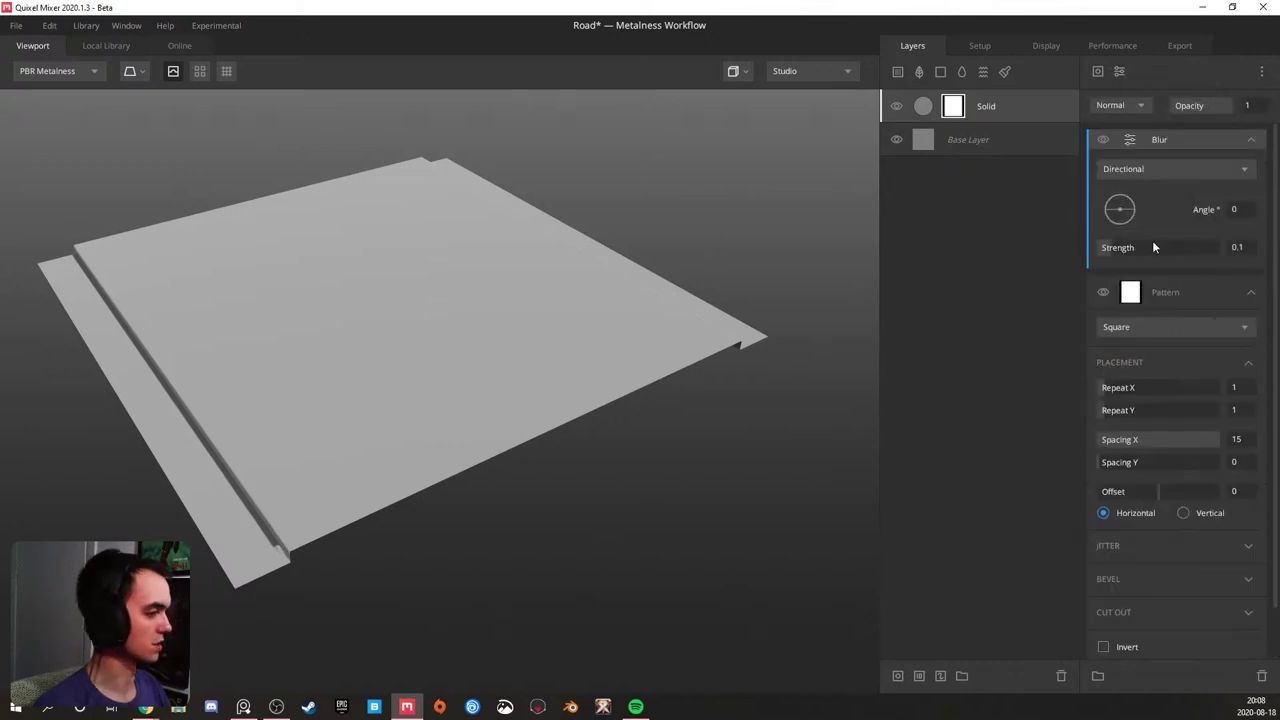
pyautogui.moveTo(372, 298); pyautogui.dragTo(346, 286)
pyautogui.moveTo(1116, 254); pyautogui.dragTo(1173, 250)
pyautogui.moveTo(376, 293); pyautogui.dragTo(311, 263)
pyautogui.scroll(4, 330, 306)
pyautogui.scroll(-5, 330, 306)
pyautogui.moveTo(442, 300); pyautogui.dragTo(367, 316)
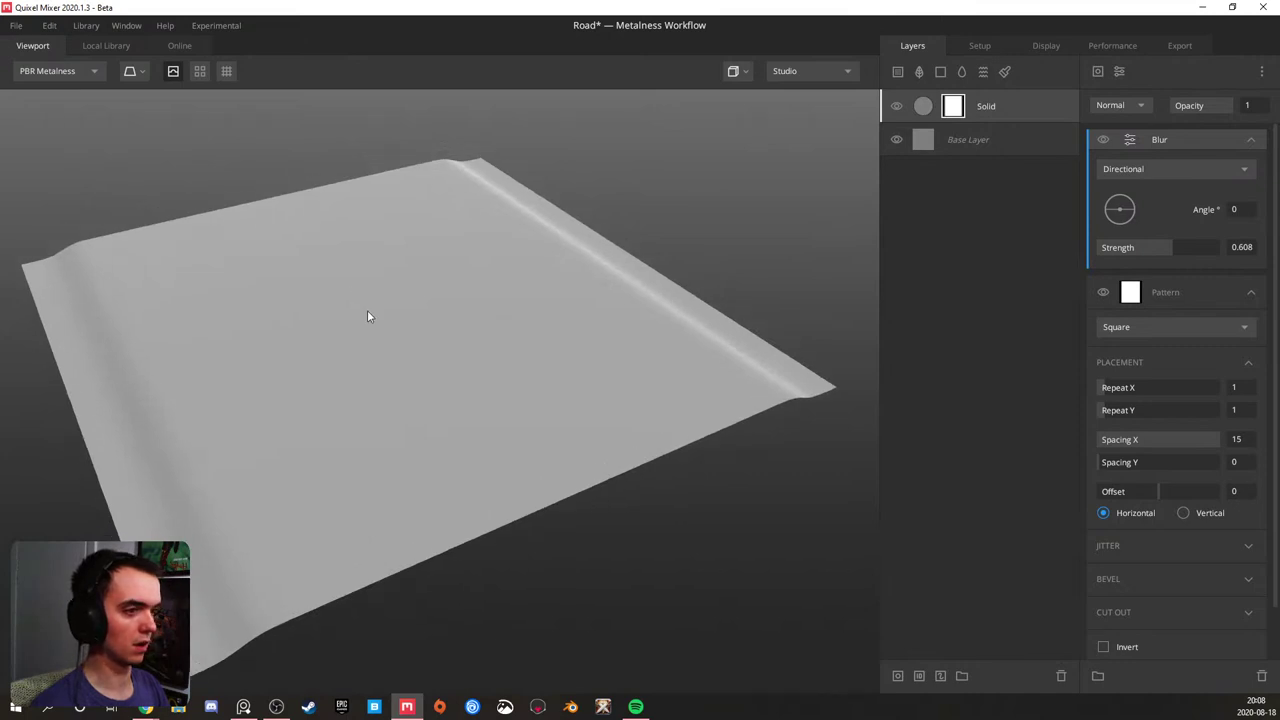
# - Add a second Solid layer above the road layer and give it a mask stack with a Worley 2 noise
pyautogui.moveTo(617, 314); pyautogui.dragTo(360, 357)
pyautogui.scroll(2, 433, 351)
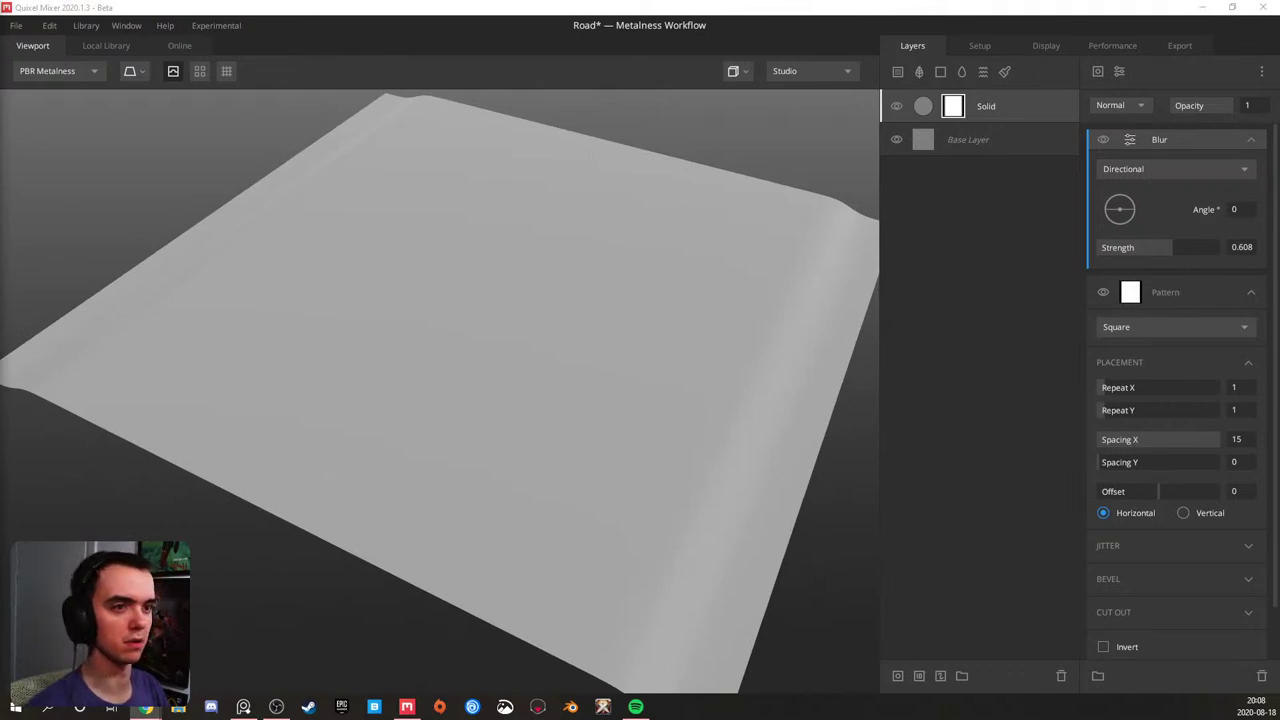
pyautogui.moveTo(380, 314); pyautogui.dragTo(487, 280)
pyautogui.scroll(3, 487, 280)
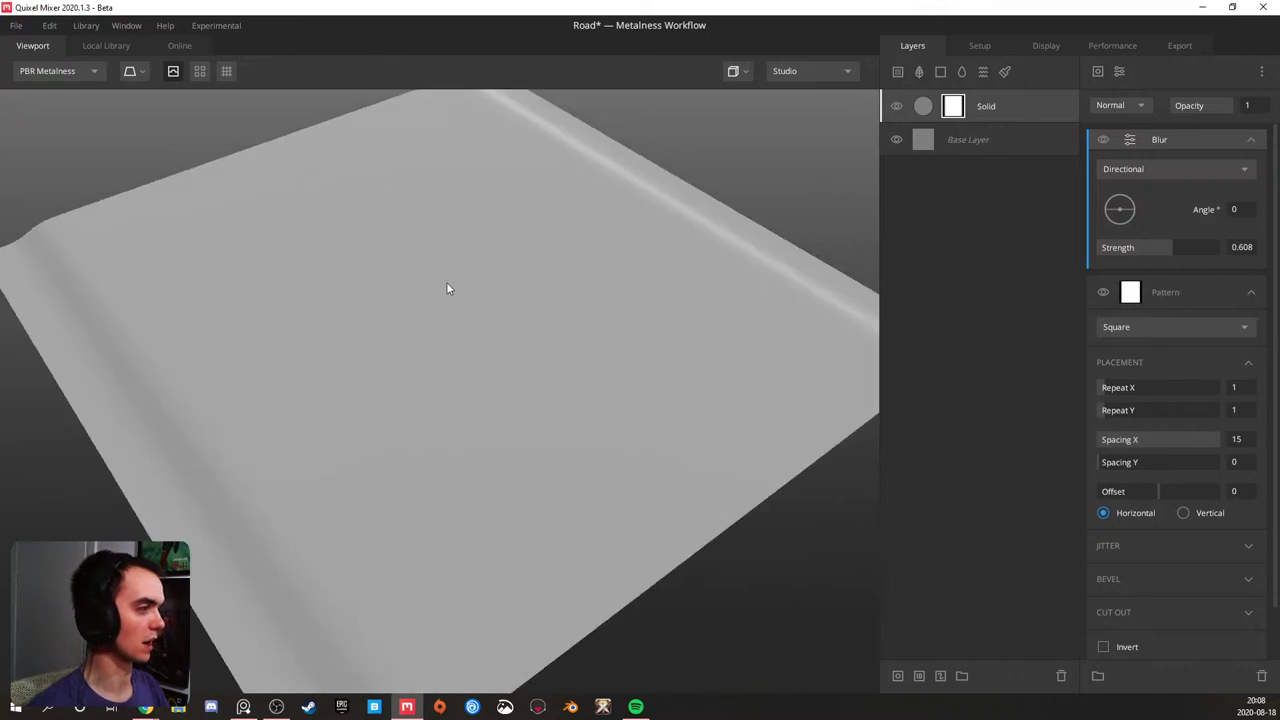
pyautogui.click(940, 71)
pyautogui.rightClick(988, 104)
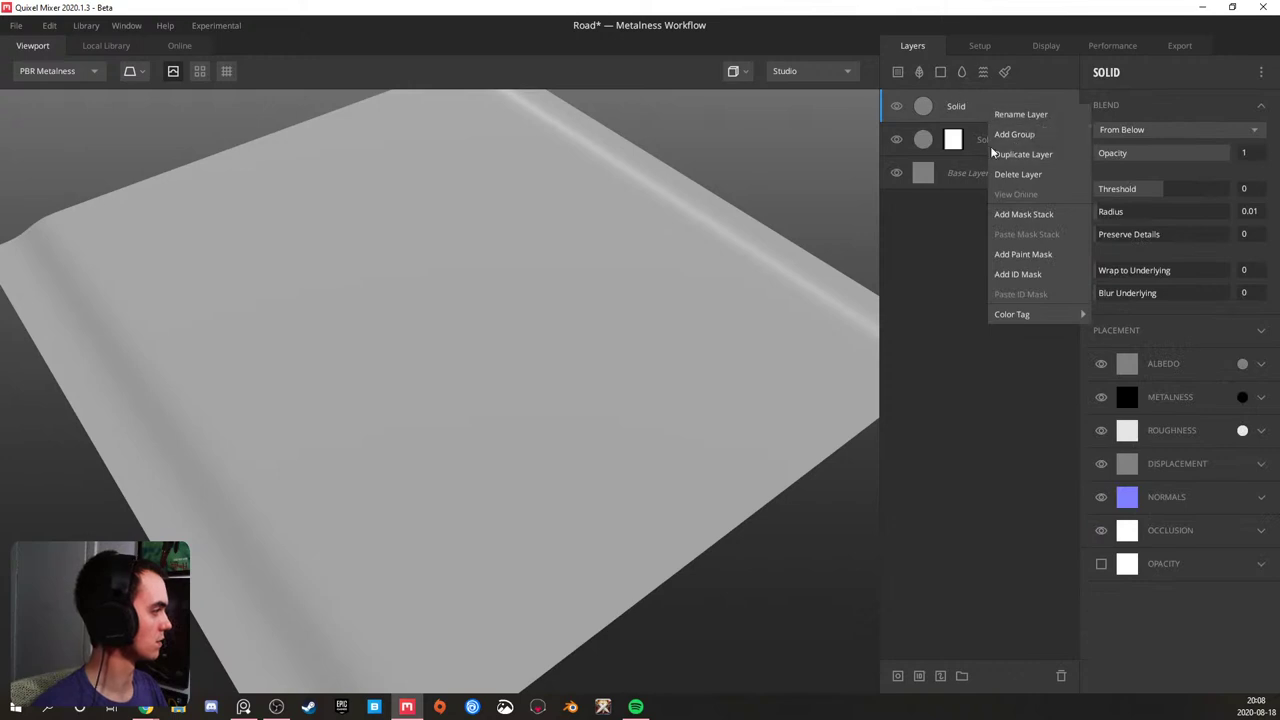
pyautogui.click(1010, 213)
pyautogui.click(1097, 72)
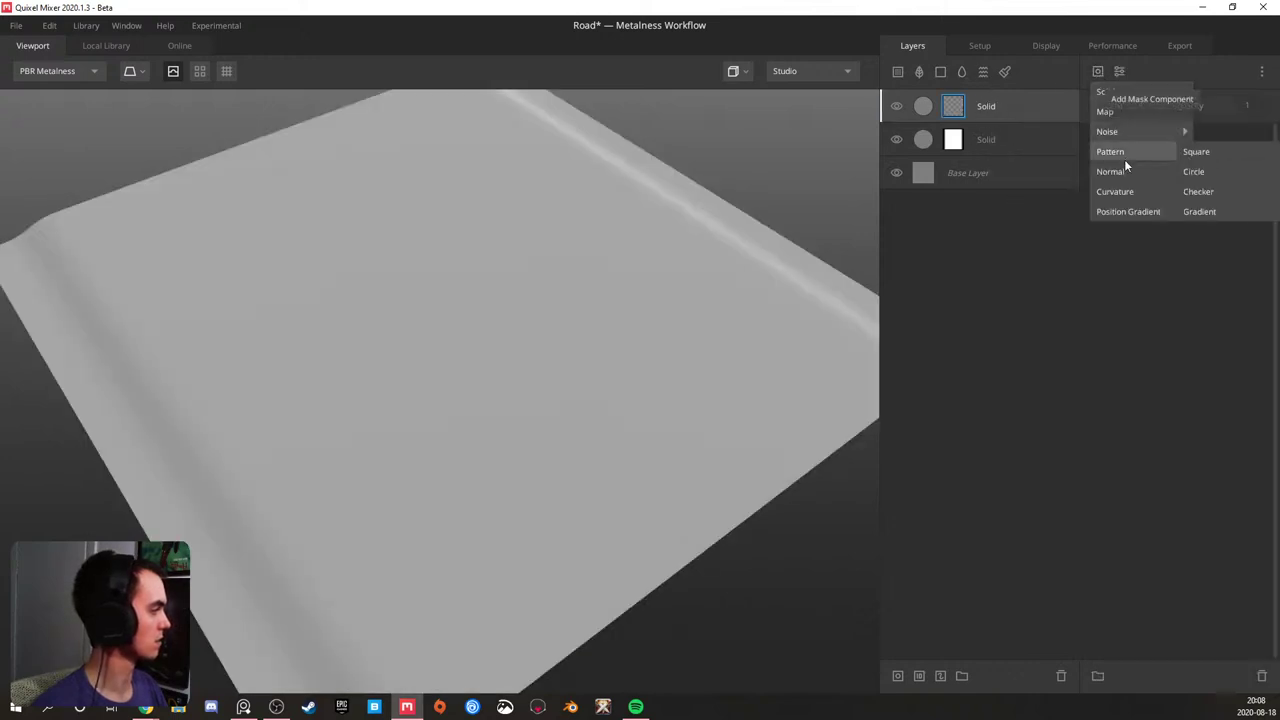
pyautogui.moveTo(1157, 129)
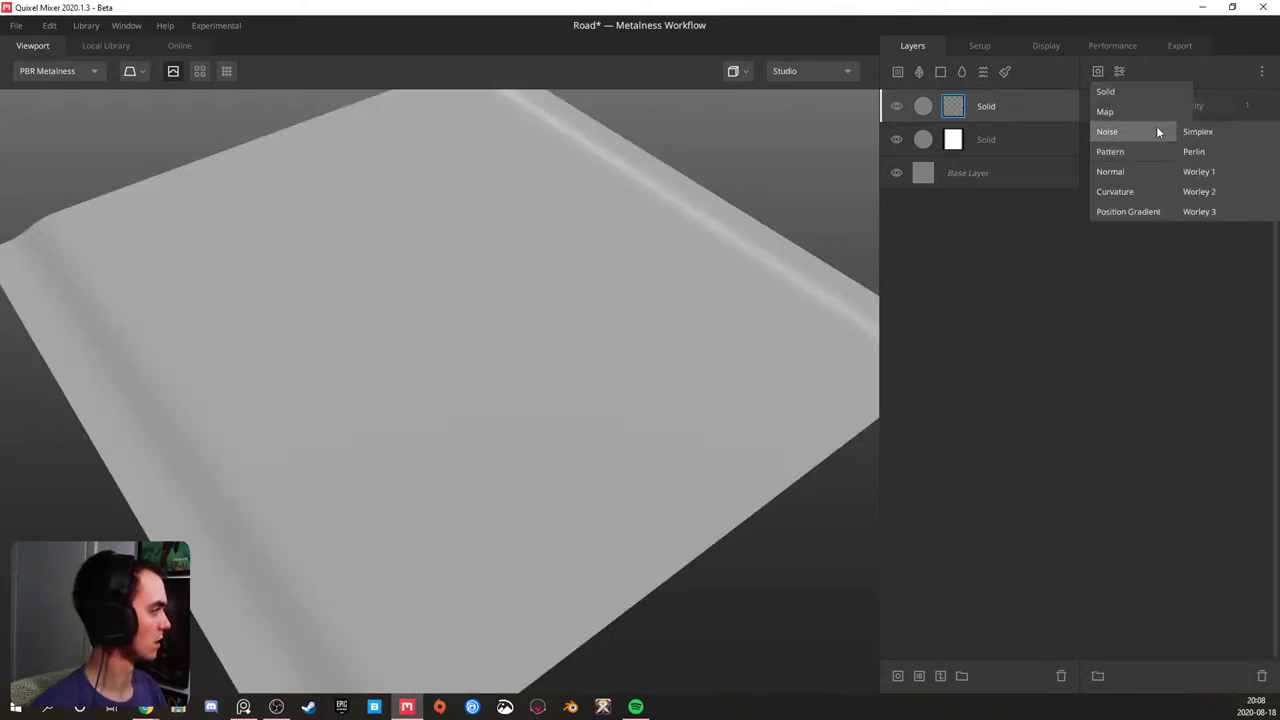
pyautogui.click(1210, 191)
# - Set the new Solid layer's blend to From Above with a Threshold of 0.448
pyautogui.click(1007, 107)
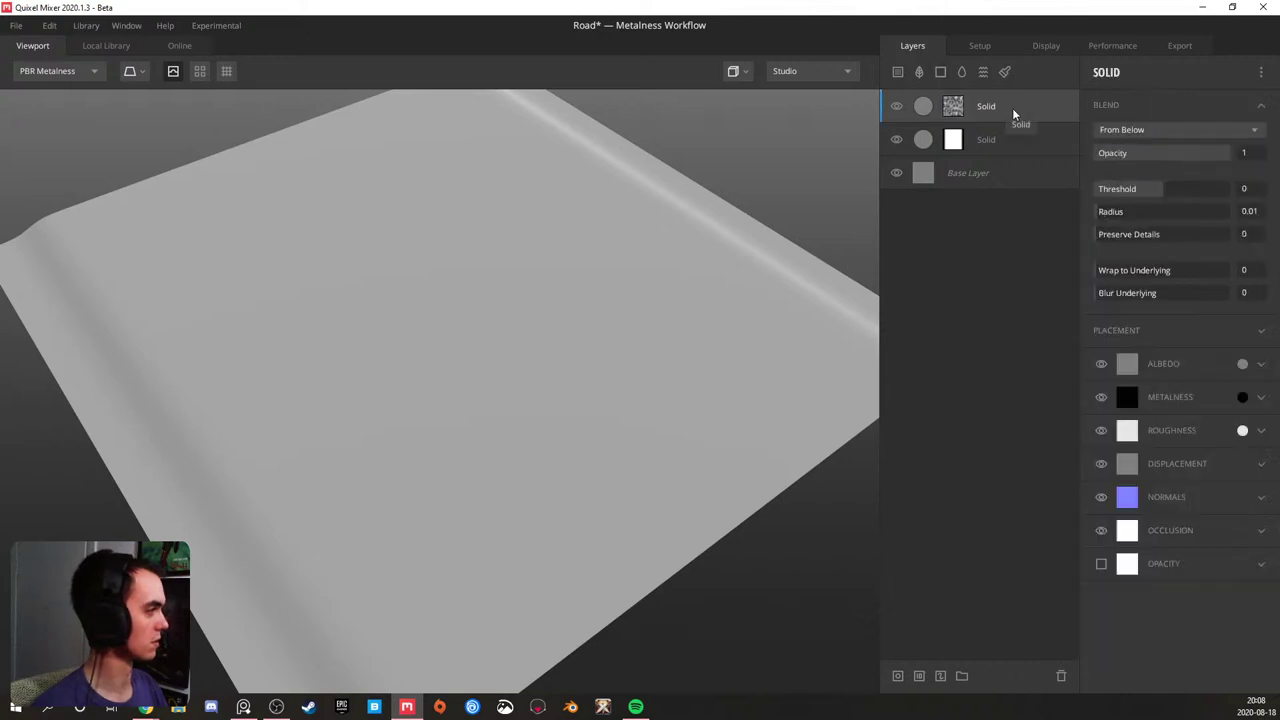
pyautogui.click(1151, 131)
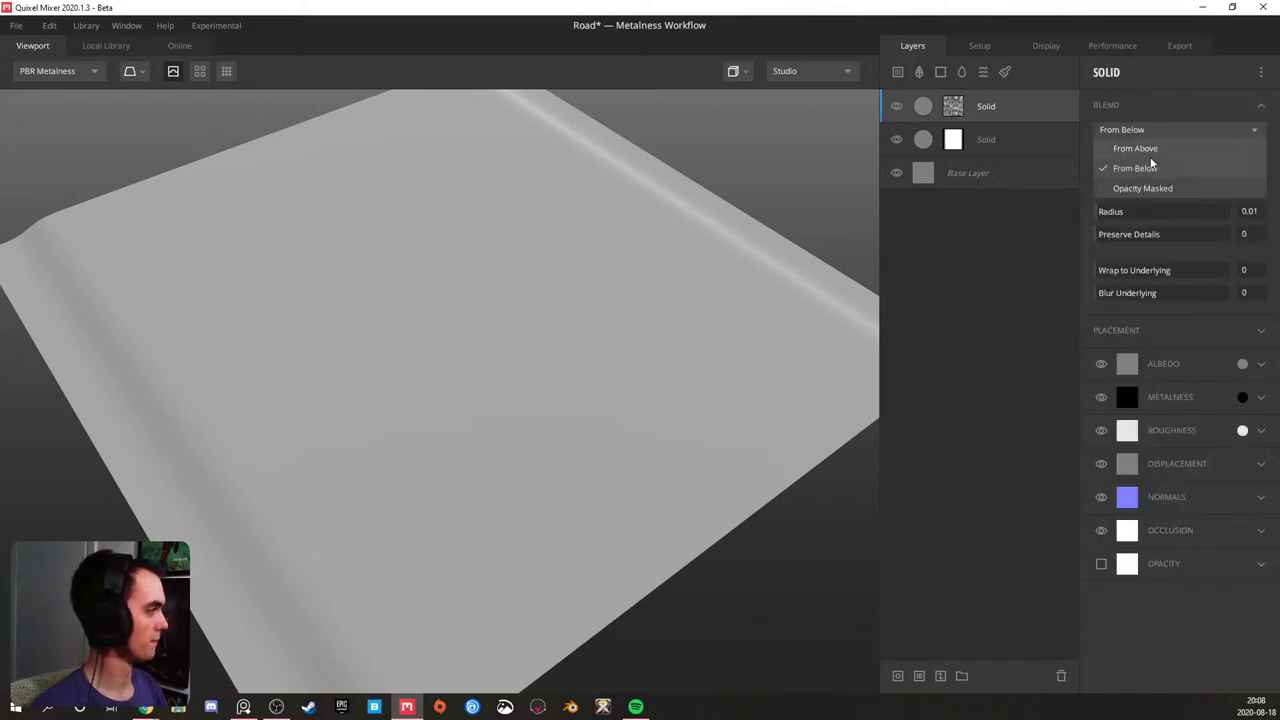
pyautogui.click(1150, 148)
pyautogui.moveTo(1137, 186); pyautogui.dragTo(1176, 176)
pyautogui.moveTo(606, 349); pyautogui.dragTo(451, 329)
pyautogui.scroll(5, 455, 318)
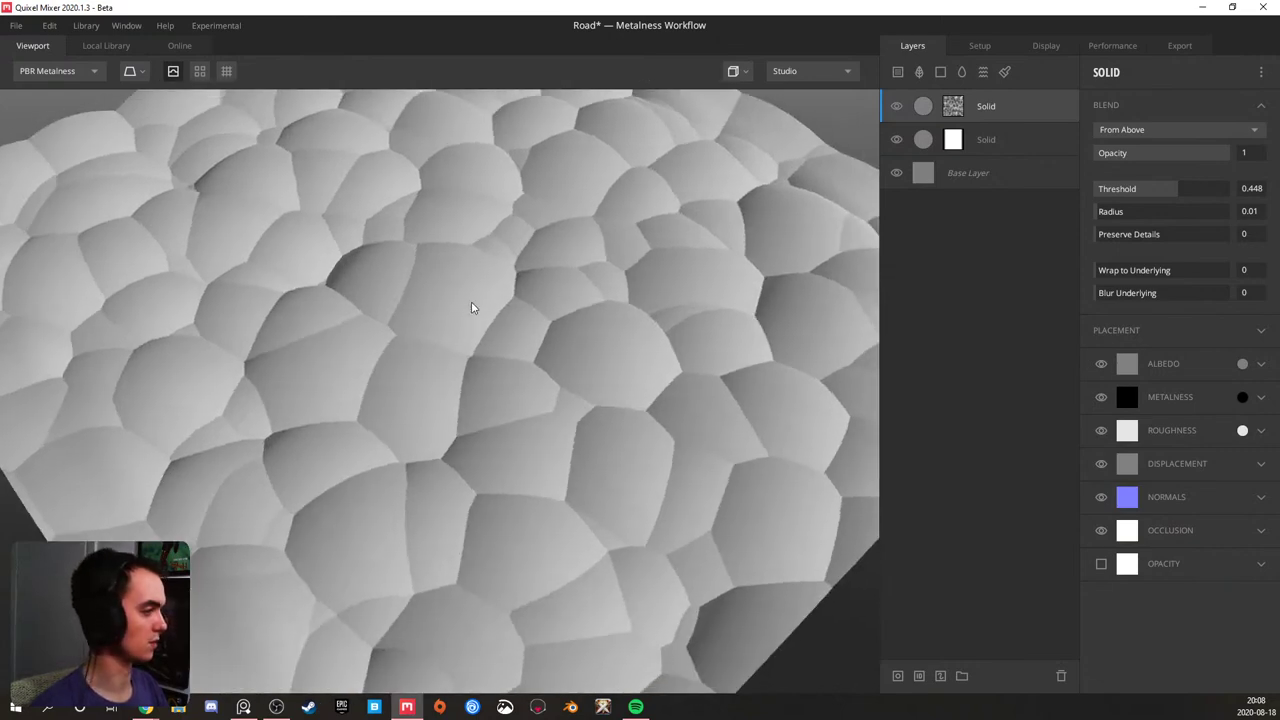
pyautogui.scroll(-5, 471, 308)
# - Set the Worley 2 noise mask's Octaves to 4, Lacunarity to 1.942 and Persistance to 0.569
pyautogui.click(952, 106)
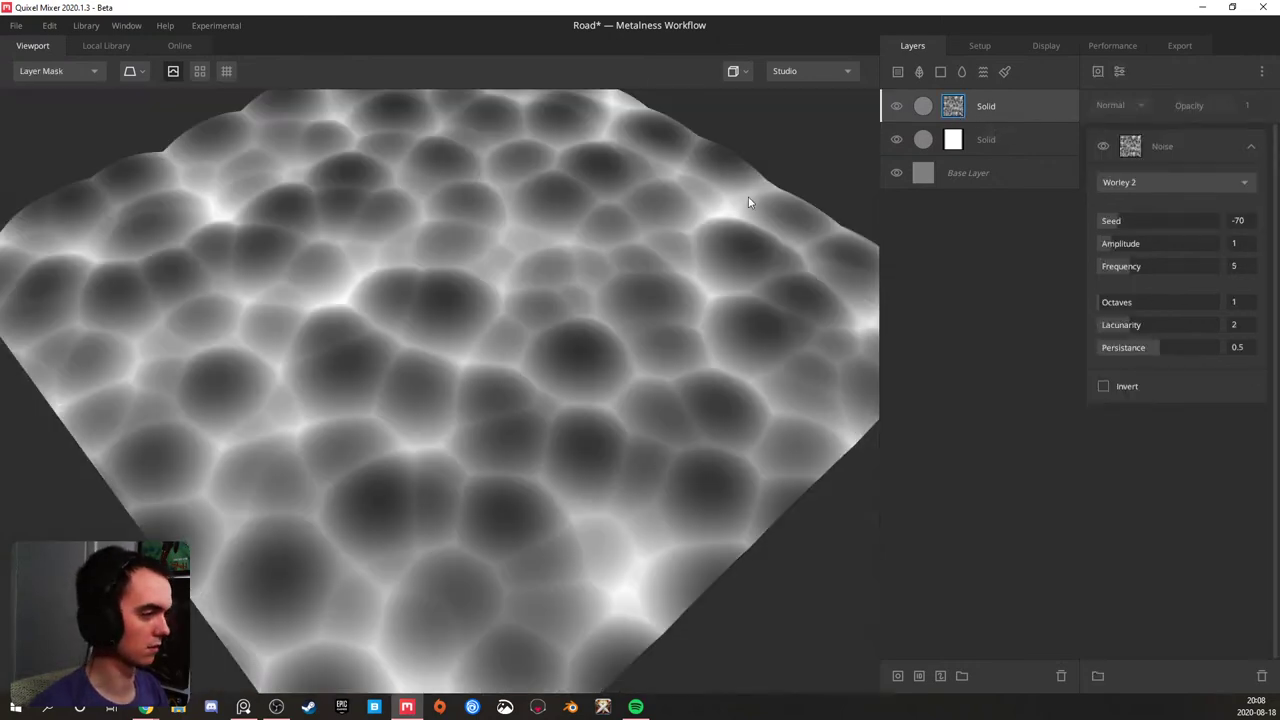
pyautogui.moveTo(509, 301); pyautogui.dragTo(440, 308)
pyautogui.moveTo(728, 335); pyautogui.dragTo(620, 320)
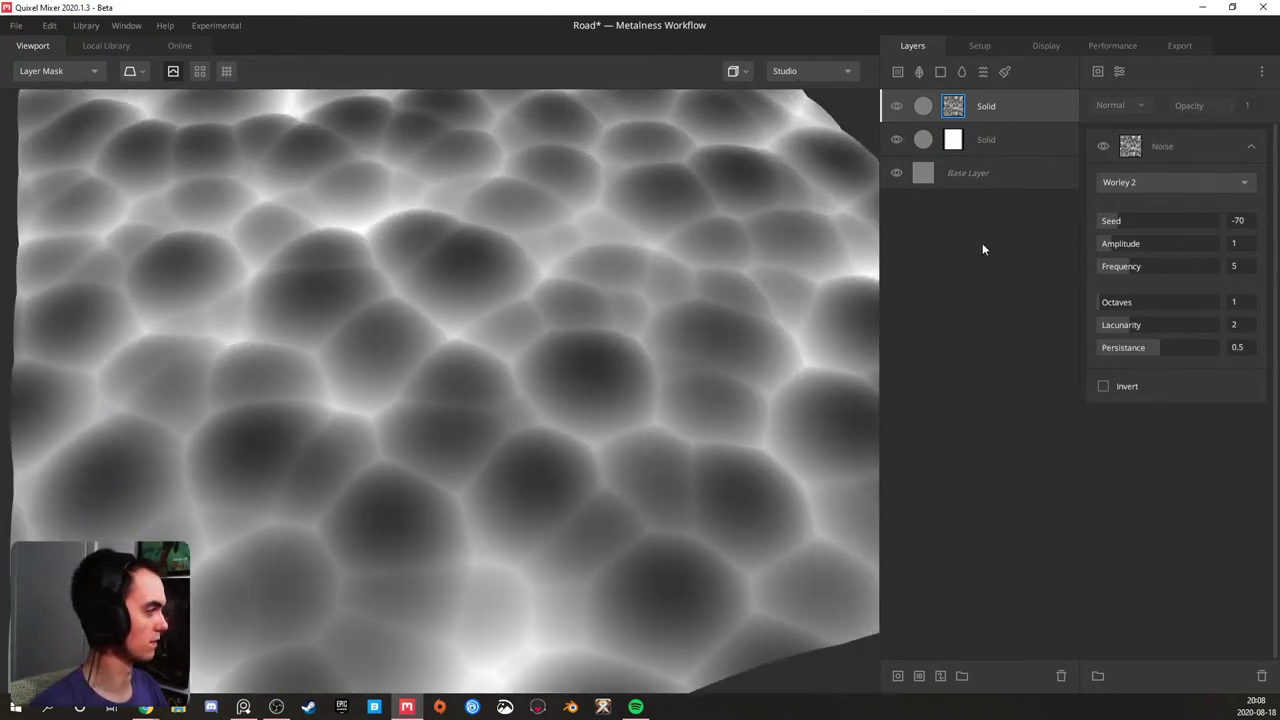
pyautogui.click(1142, 301)
pyautogui.click(1144, 324)
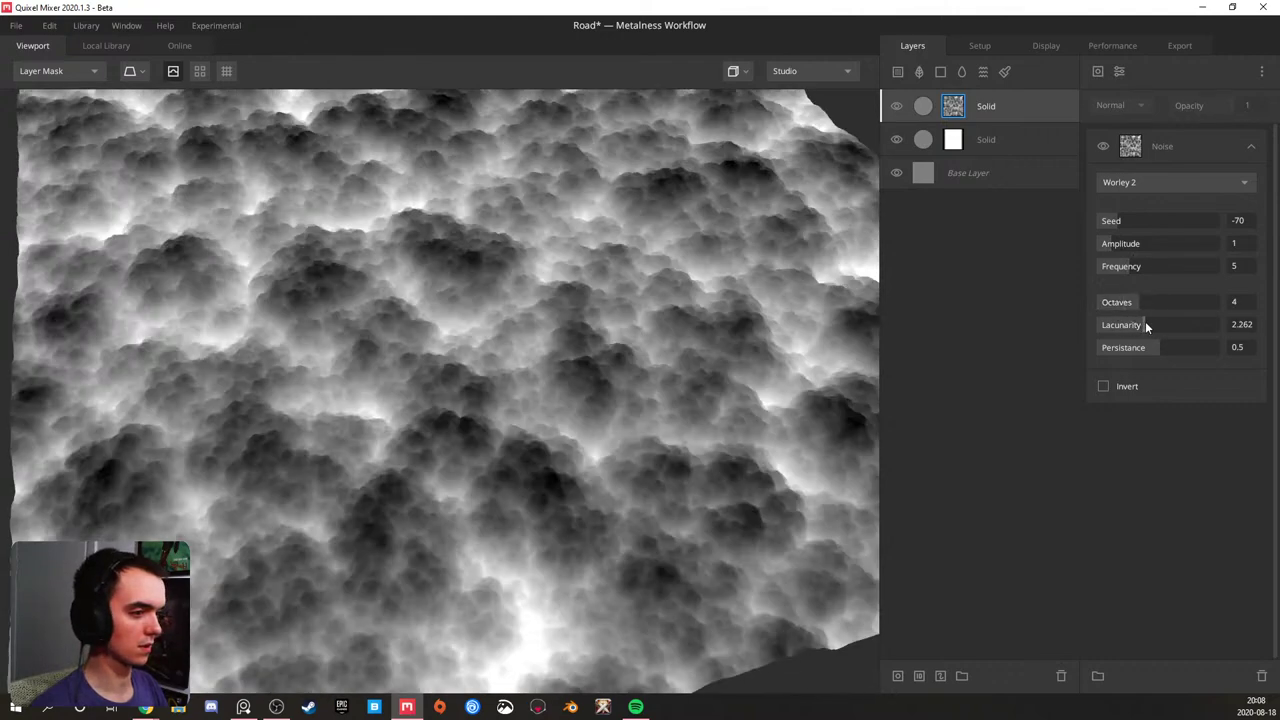
pyautogui.click(1124, 322)
pyautogui.moveTo(1142, 348); pyautogui.dragTo(1166, 348)
# - Add a Brightness/Contrast modifier above the noise in the new Solid layer's mask
pyautogui.click(1119, 72)
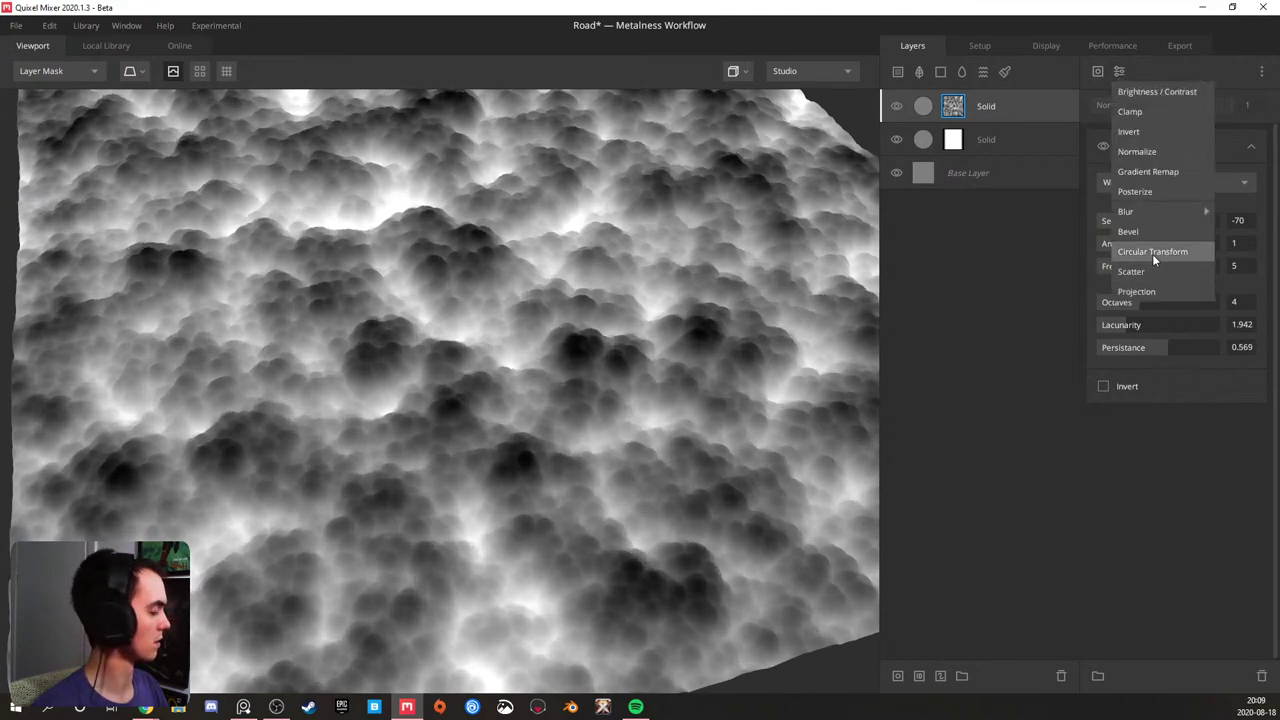
pyautogui.click(480, 285)
pyautogui.moveTo(397, 318); pyautogui.dragTo(454, 300)
pyautogui.scroll(3, 428, 316)
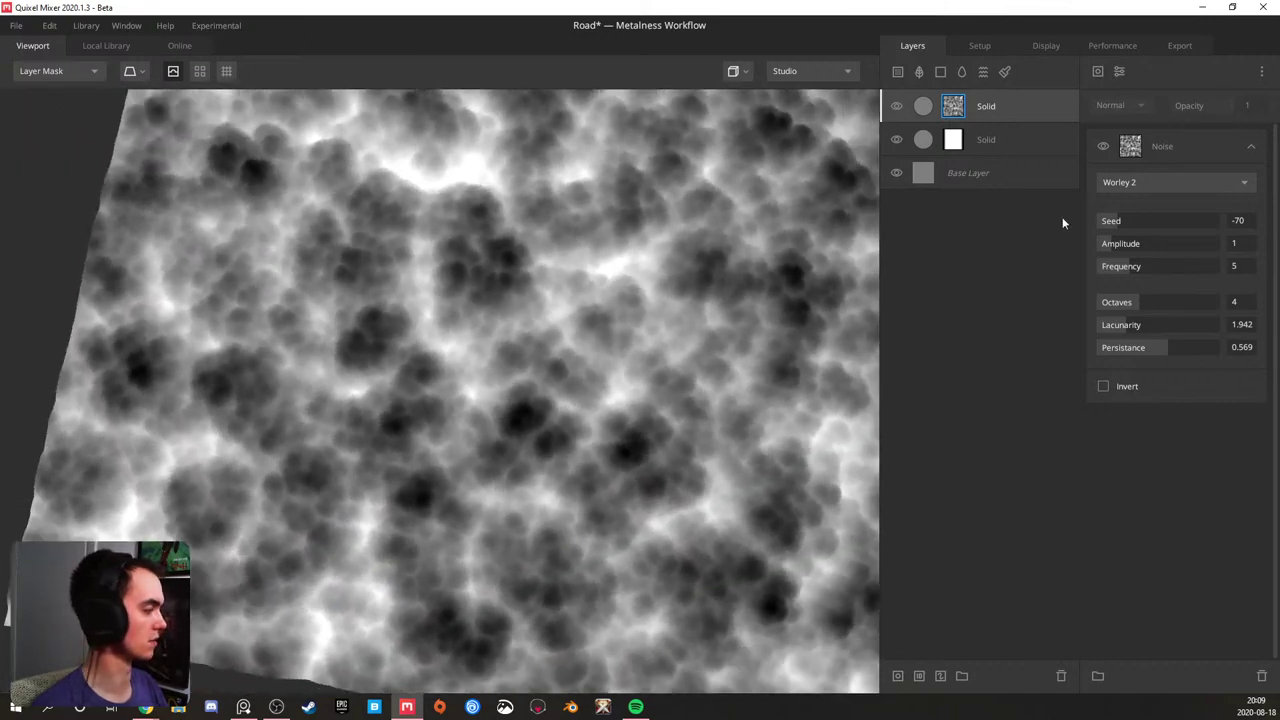
pyautogui.click(1119, 72)
pyautogui.click(1149, 94)
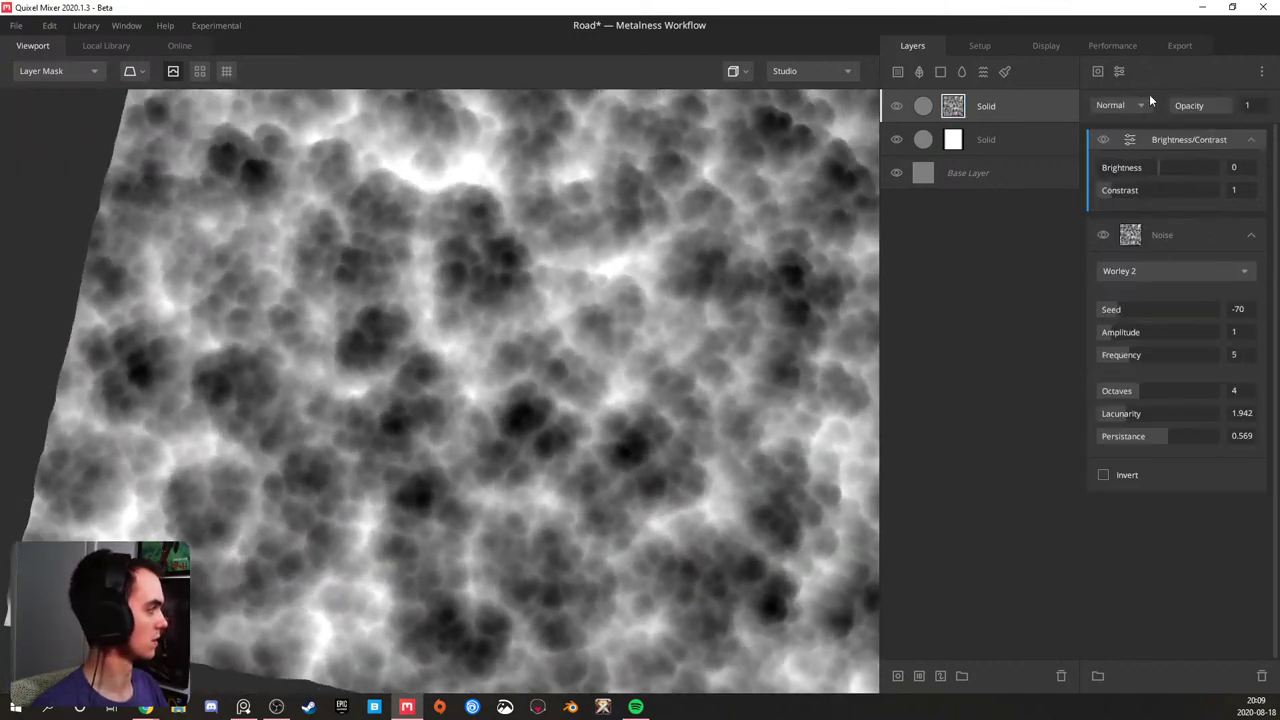
# - Set the mask modifier's Brightness to 0.182 and Contrast to 8.619, and the noise Amplitude to 1.215
pyautogui.moveTo(1126, 190); pyautogui.dragTo(1168, 167)
pyautogui.moveTo(1118, 340); pyautogui.dragTo(1112, 332)
pyautogui.moveTo(368, 330); pyautogui.dragTo(404, 255)
pyautogui.scroll(2, 497, 264)
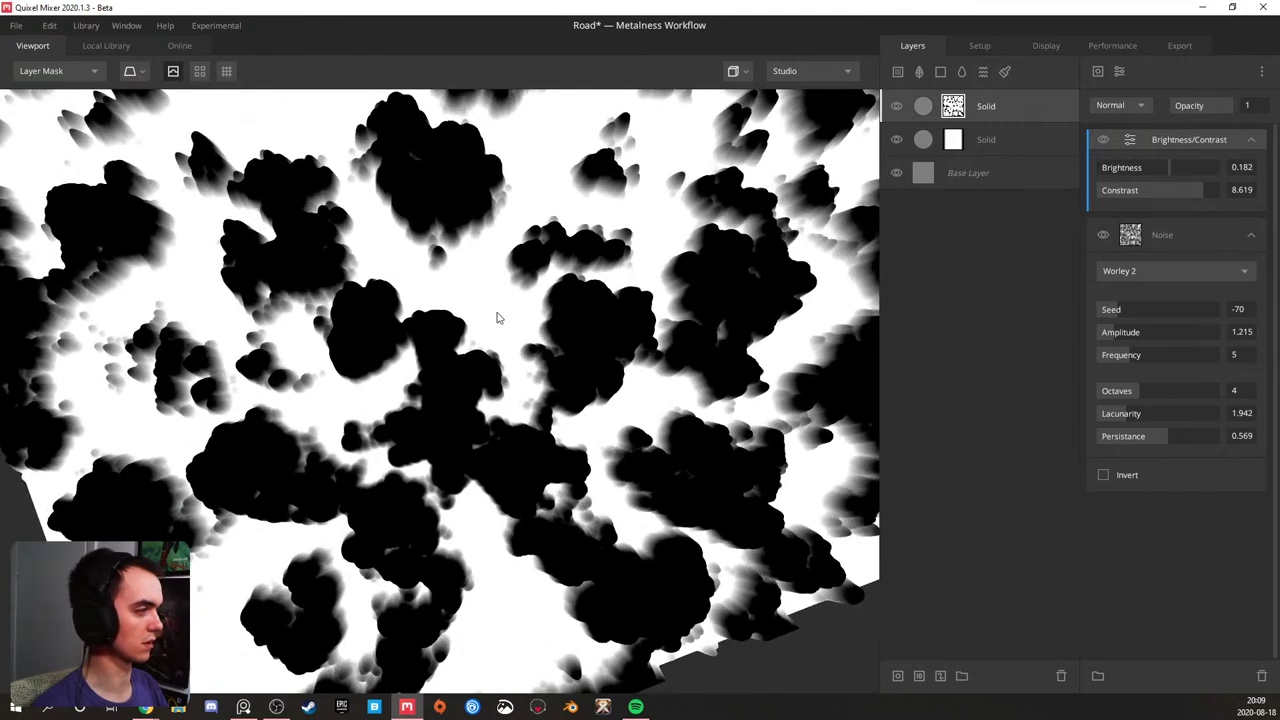
pyautogui.moveTo(561, 153); pyautogui.dragTo(660, 262)
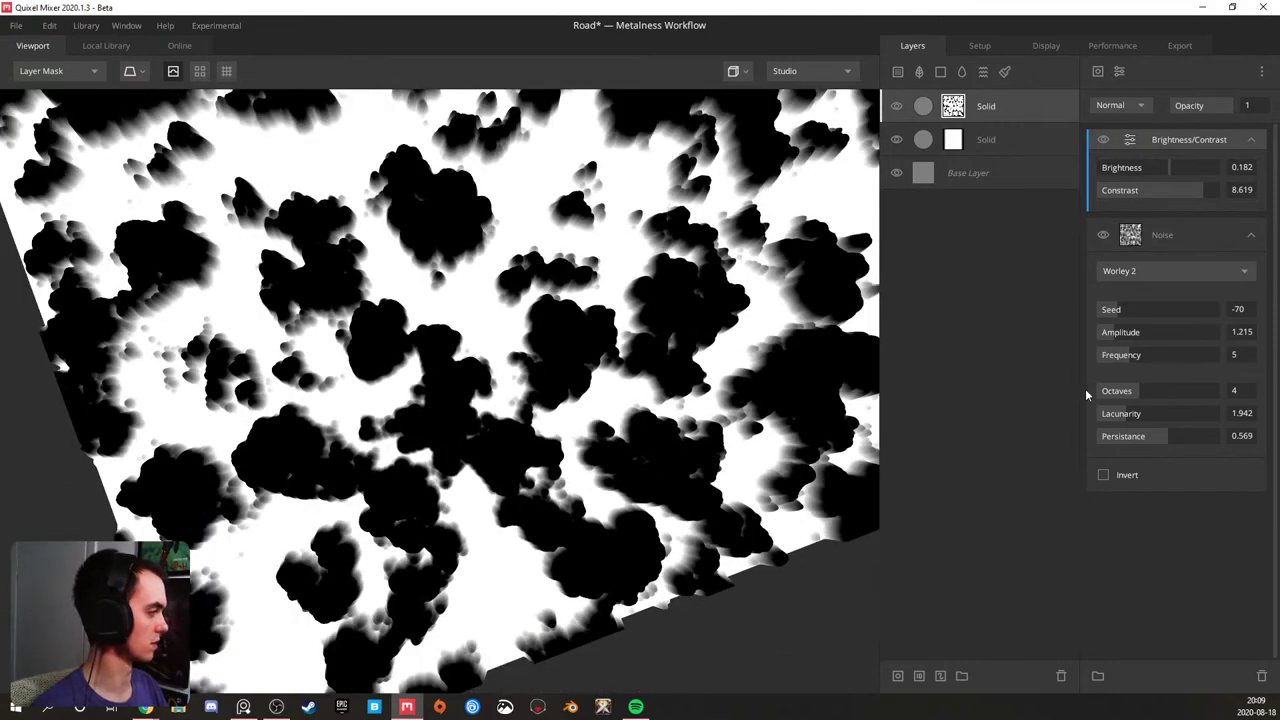
pyautogui.scroll(-3, 507, 295)
pyautogui.moveTo(495, 340); pyautogui.dragTo(415, 288)
pyautogui.scroll(3, 413, 287)
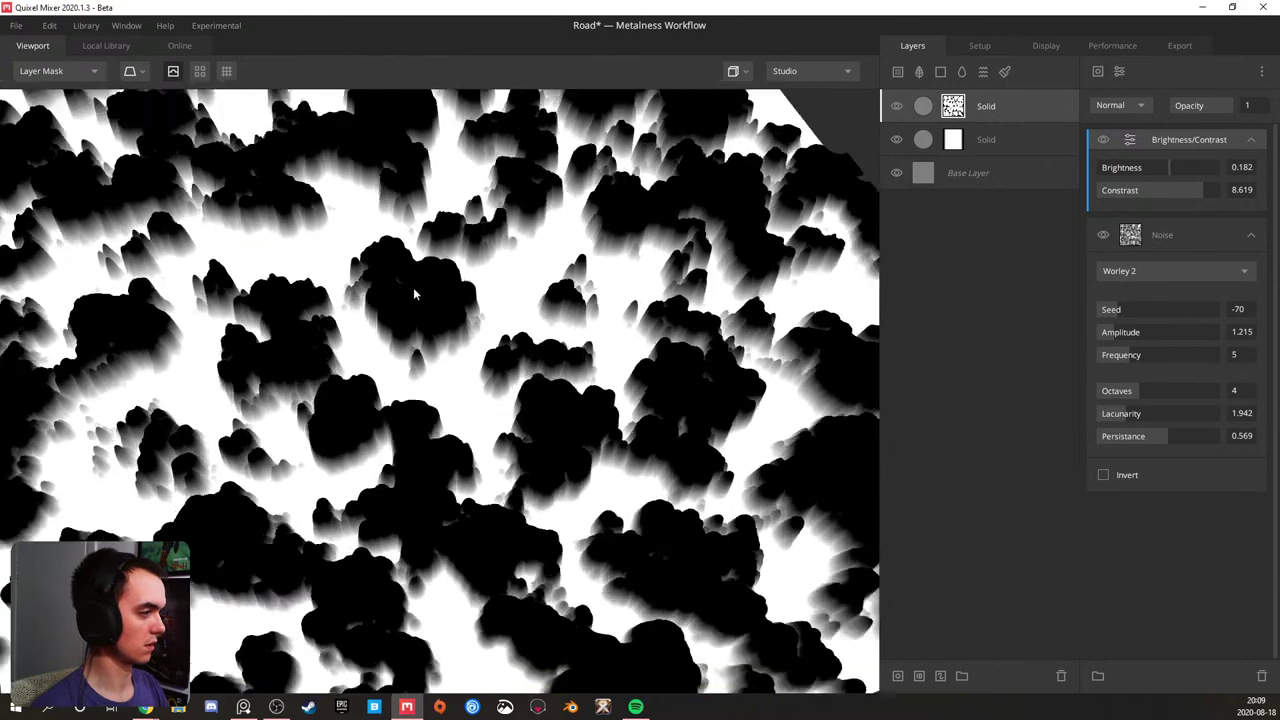
# - Lower the mask's Contrast to 0.276, then switch the noise type to Worley 1 and invert it
pyautogui.moveTo(1180, 191); pyautogui.dragTo(1104, 190)
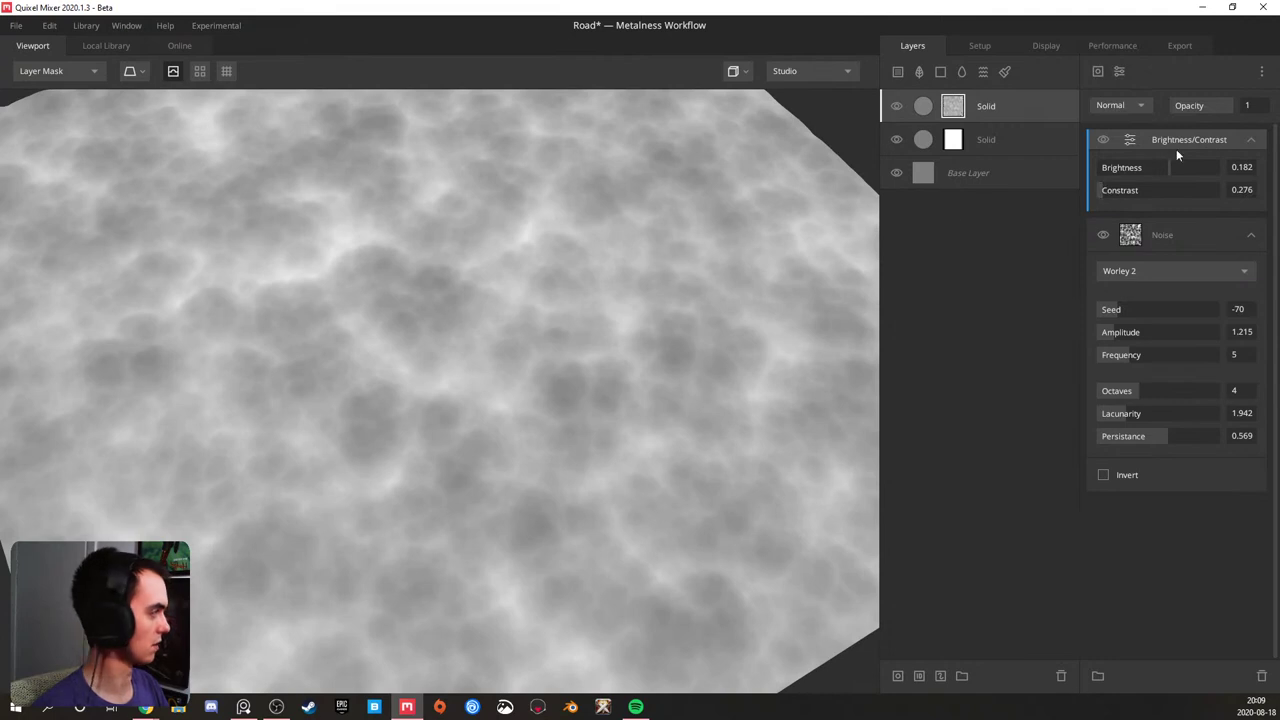
pyautogui.click(1168, 268)
pyautogui.click(1138, 331)
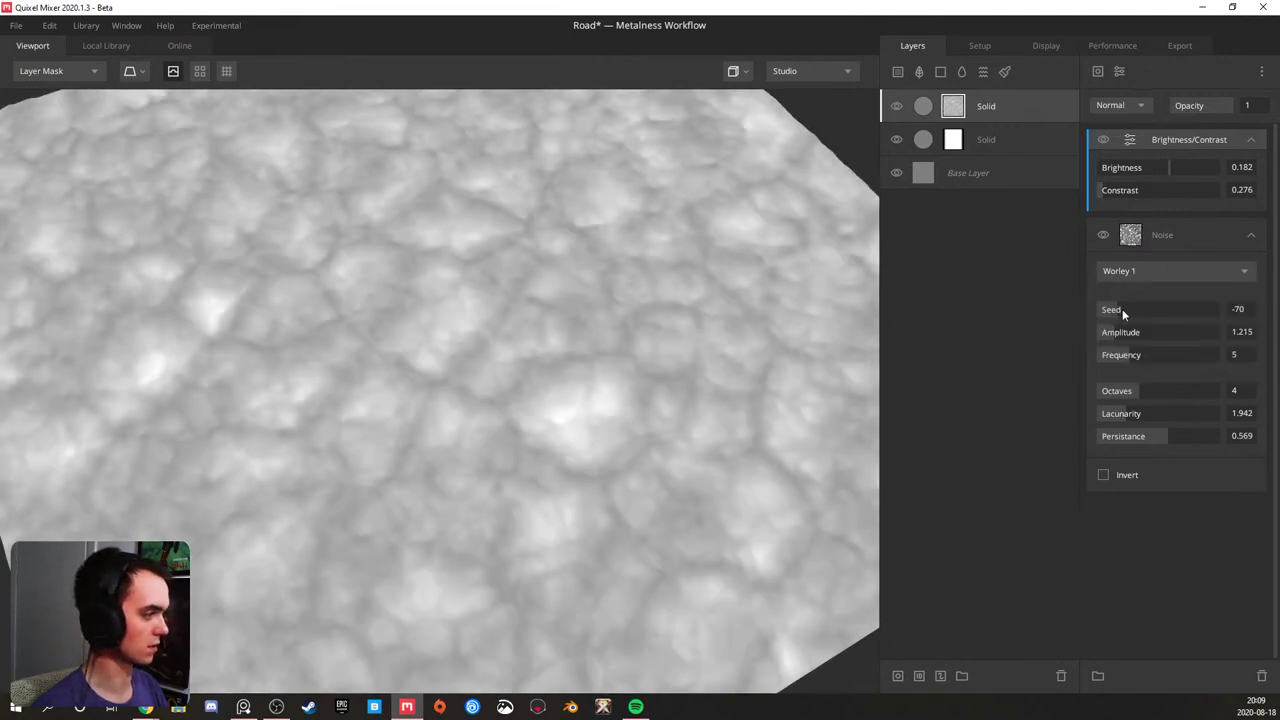
pyautogui.click(1104, 475)
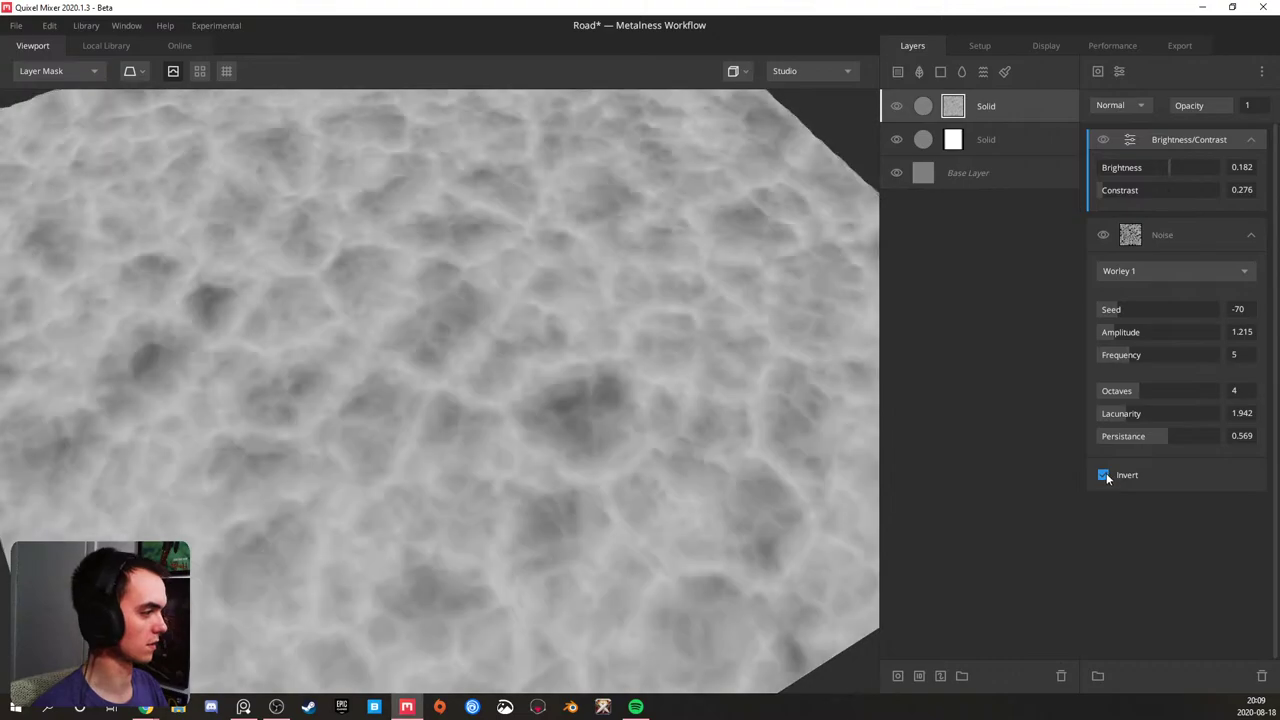
# - Set the Brightness/Contrast modifier to Brightness -0.779 and Contrast 1.934 to isolate the thin crack lines
pyautogui.moveTo(453, 372); pyautogui.dragTo(257, 329)
pyautogui.moveTo(1116, 190)
pyautogui.mouseDown()
pyautogui.moveTo(1237, 189)
pyautogui.moveTo(1123, 195)
pyautogui.moveTo(1125, 168)
pyautogui.moveTo(1113, 168)
pyautogui.mouseUp()
pyautogui.scroll(-3, 443, 291)
pyautogui.moveTo(443, 291); pyautogui.dragTo(339, 318)
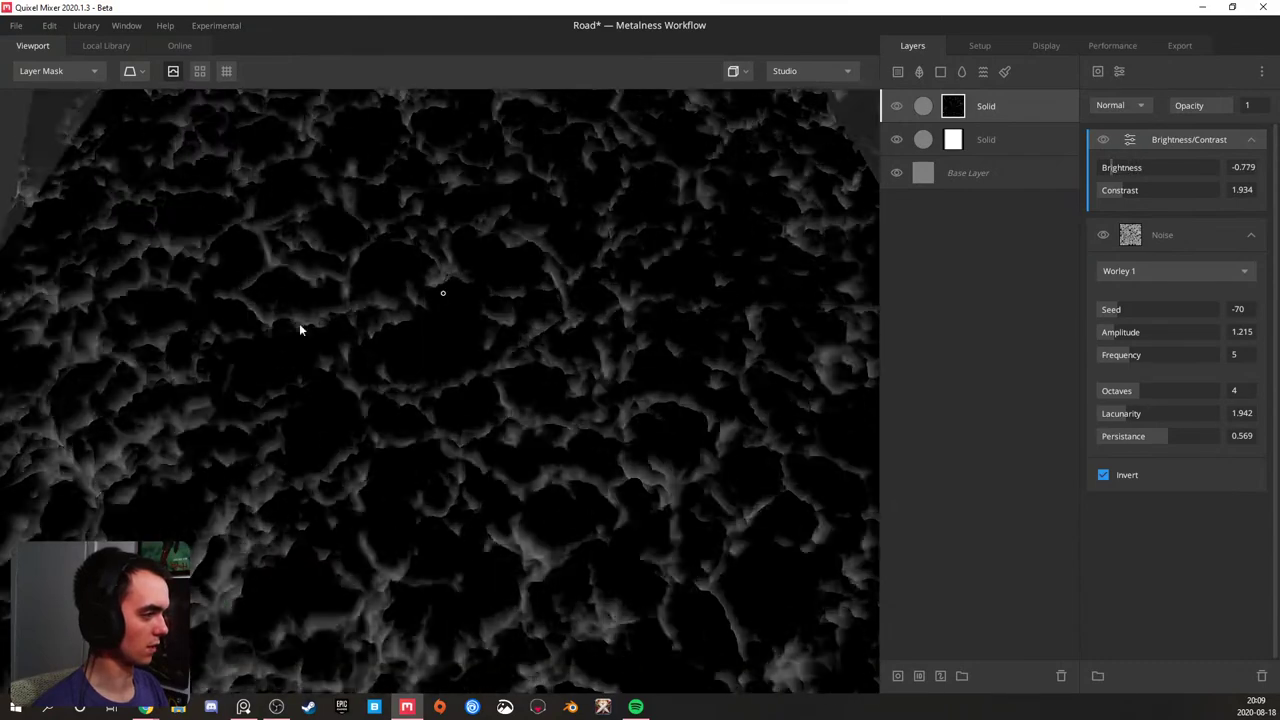
pyautogui.scroll(5, 388, 320)
pyautogui.moveTo(491, 334); pyautogui.dragTo(257, 289)
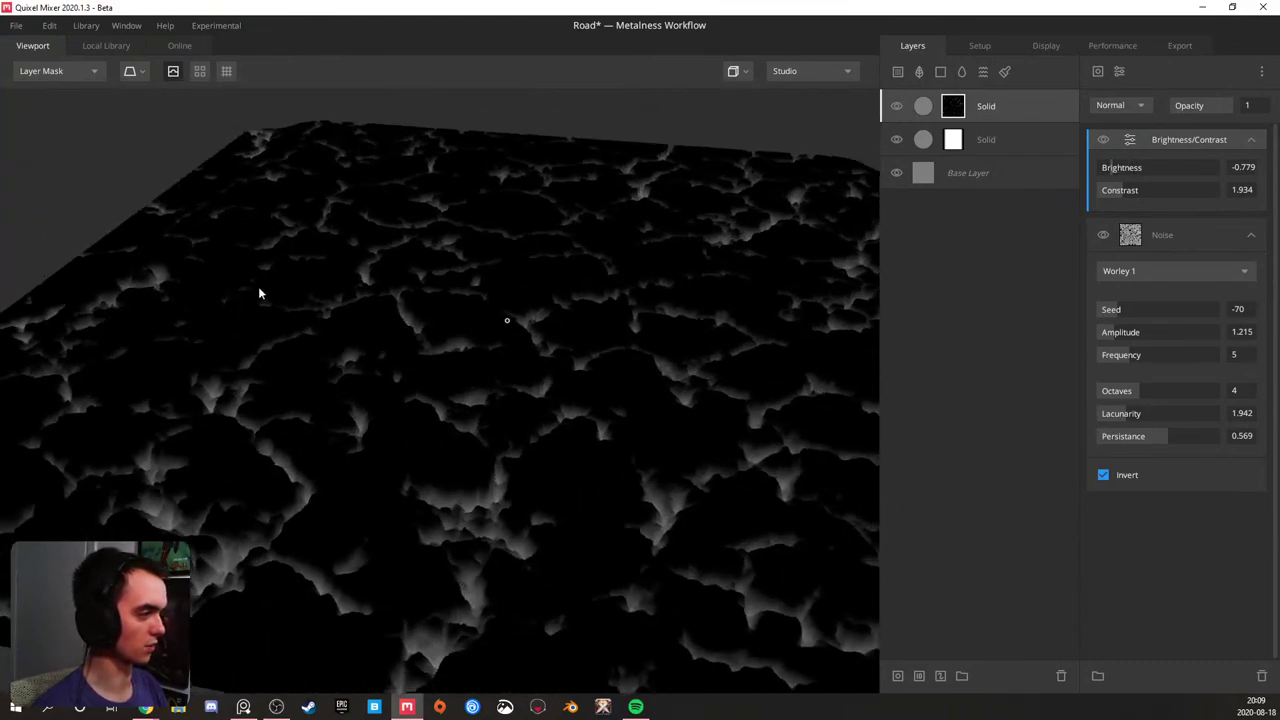
# - Set the mask modifier's Contrast to 4.696 and Brightness to -1 to sharpen the crack lines
pyautogui.moveTo(1133, 190); pyautogui.dragTo(1076, 173)
pyautogui.moveTo(461, 312); pyautogui.dragTo(355, 327)
pyautogui.scroll(-5, 356, 382)
pyautogui.scroll(5, 500, 335)
pyautogui.moveTo(542, 337); pyautogui.dragTo(465, 338)
pyautogui.scroll(-3, 519, 224)
pyautogui.press('c')
pyautogui.press('c')
pyautogui.moveTo(494, 232); pyautogui.dragTo(349, 260)
pyautogui.scroll(5, 531, 291)
# - Set the crack layer's Wrap to Underlying to 0.801 so the cracks follow the road surface
pyautogui.click(1008, 112)
pyautogui.scroll(-5, 590, 255)
pyautogui.moveTo(396, 296); pyautogui.dragTo(336, 396)
pyautogui.scroll(5, 361, 286)
pyautogui.scroll(-2, 341, 306)
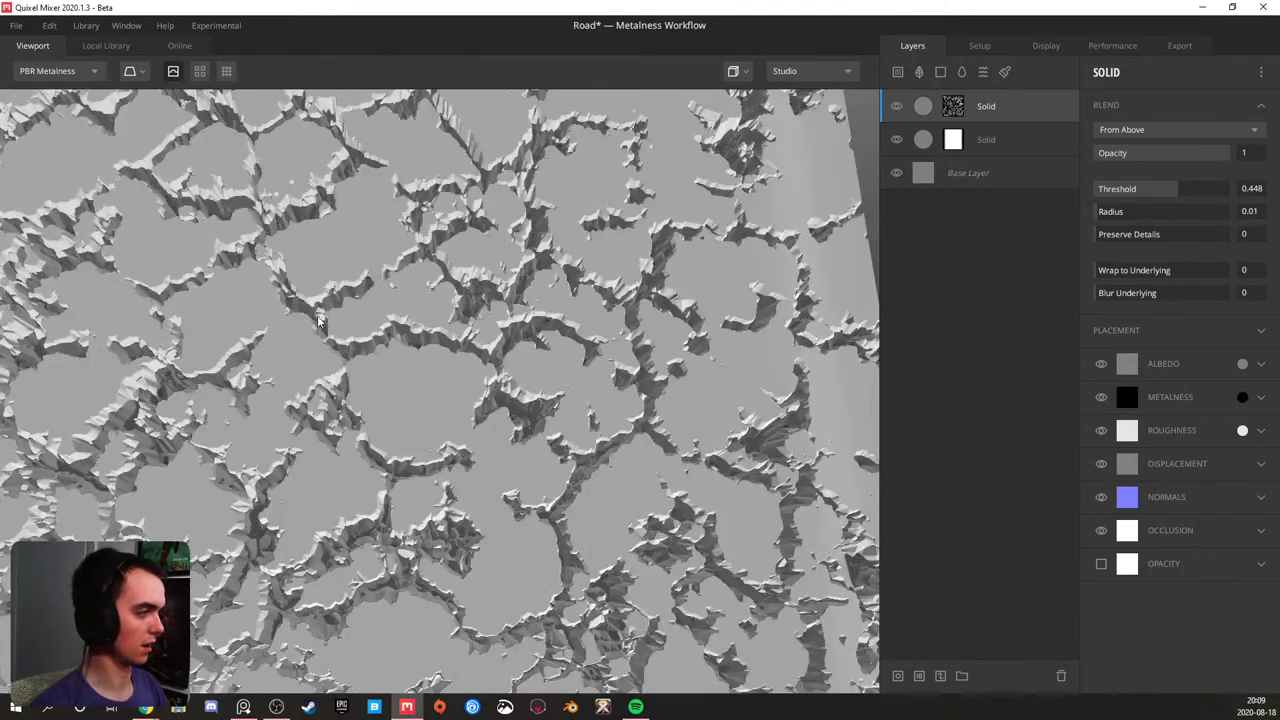
pyautogui.moveTo(341, 306); pyautogui.dragTo(720, 110)
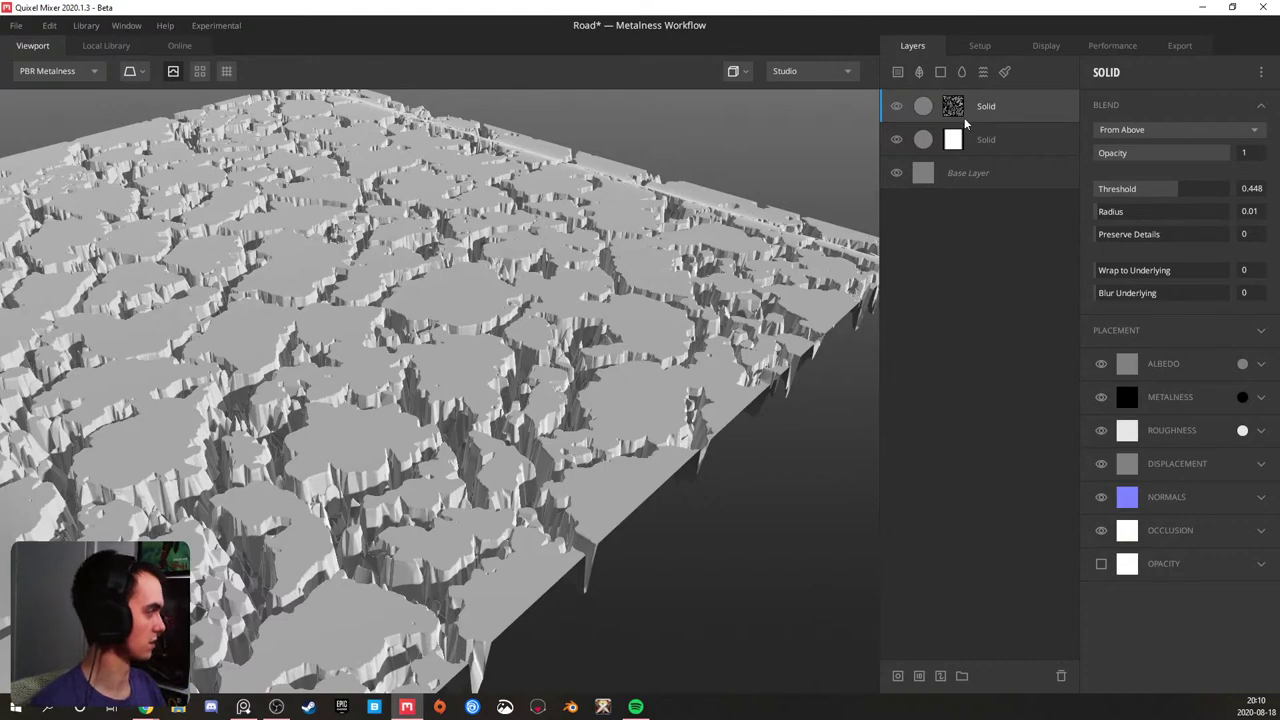
pyautogui.moveTo(1108, 270); pyautogui.dragTo(1201, 266)
pyautogui.moveTo(640, 310); pyautogui.dragTo(458, 274)
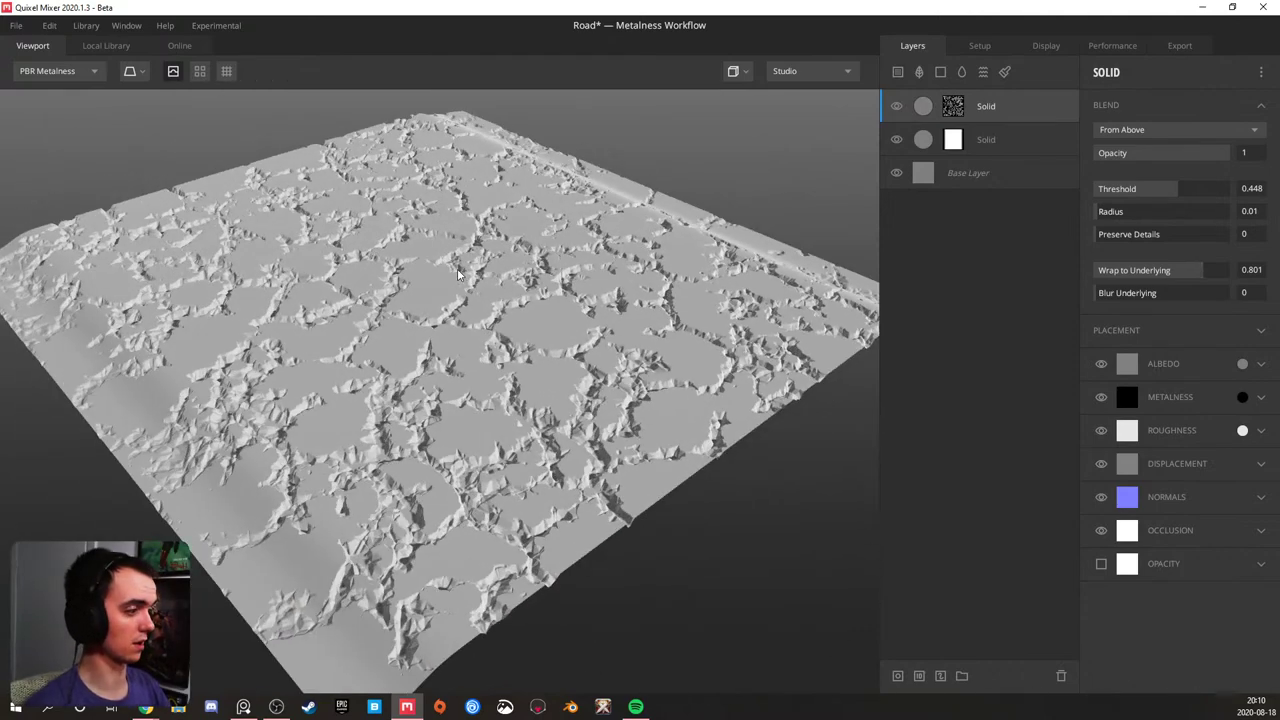
# - Clip the crack layer to the Solid road layer below to keep the cracks within the raised road
pyautogui.keyDown('alt'); pyautogui.click(988, 102); pyautogui.keyUp('alt')
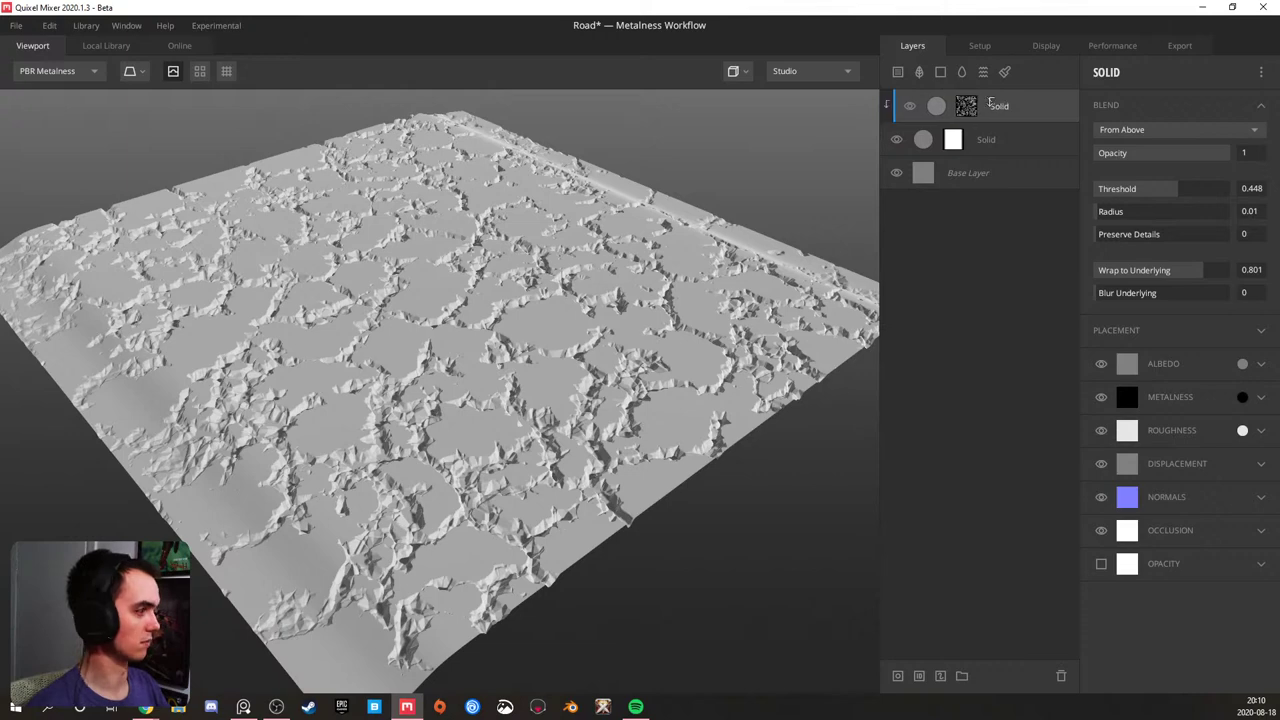
pyautogui.moveTo(385, 373); pyautogui.dragTo(492, 340)
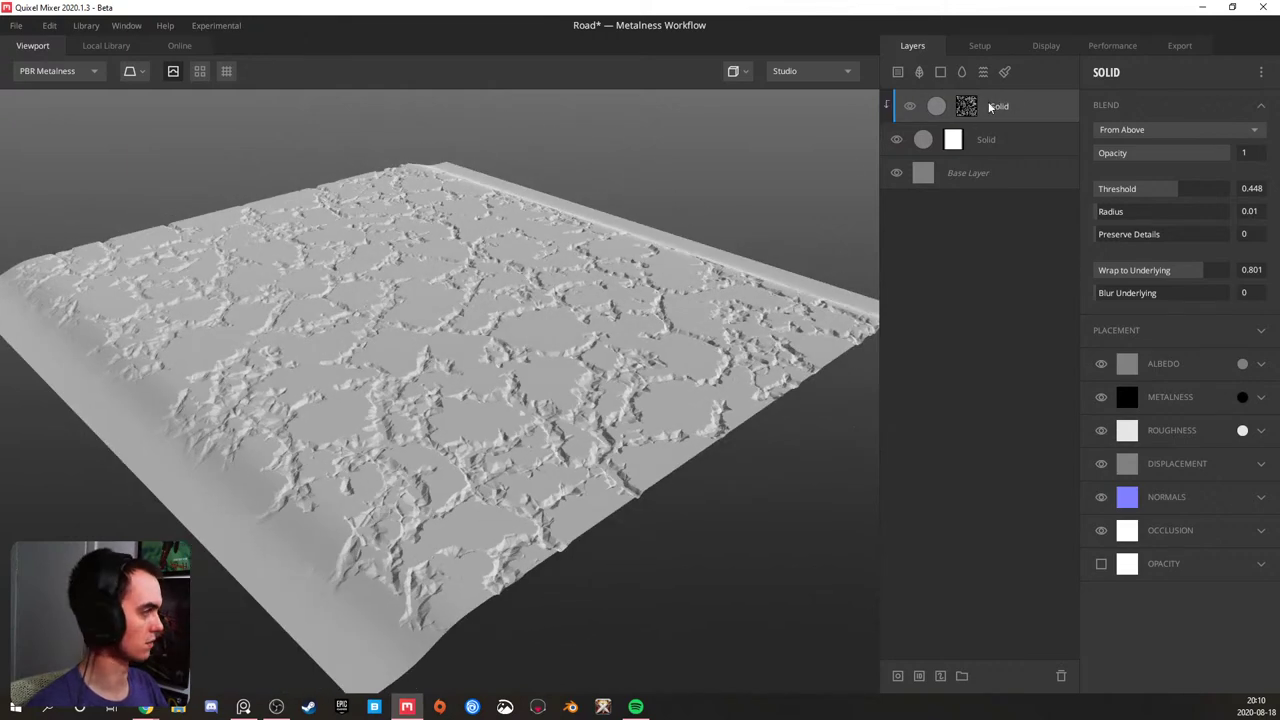
pyautogui.moveTo(423, 379); pyautogui.dragTo(365, 189)
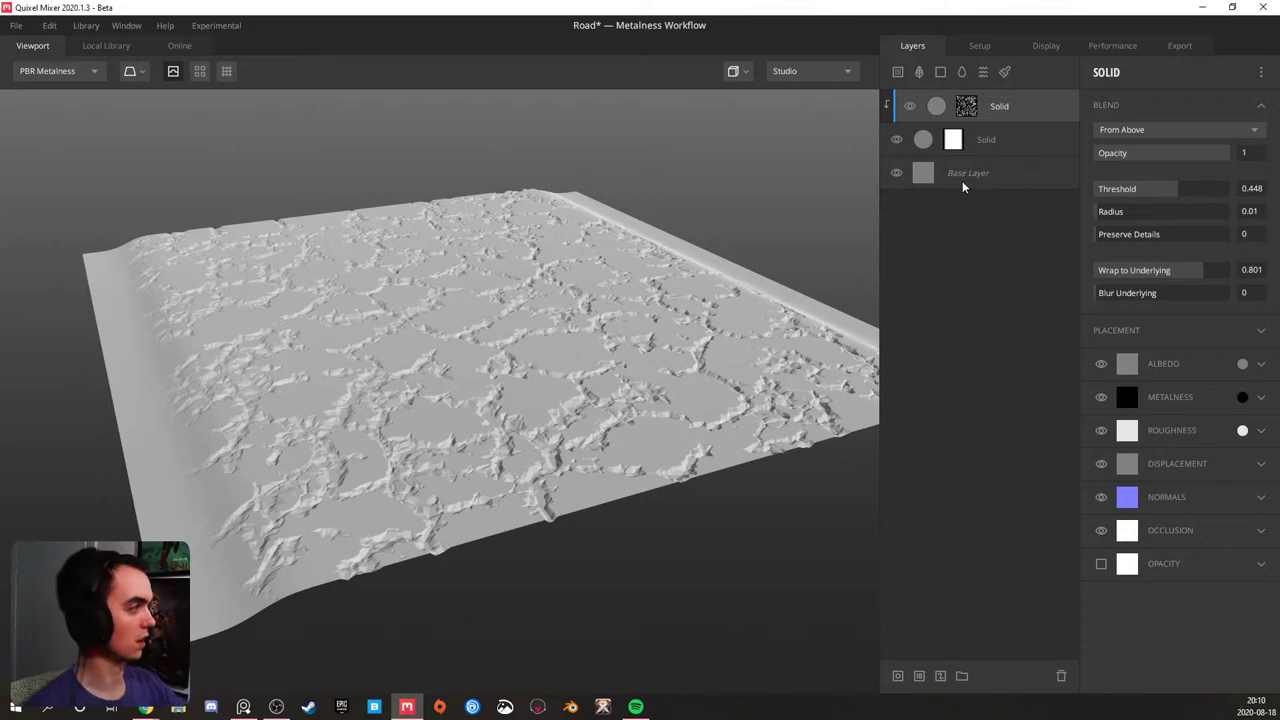
pyautogui.moveTo(394, 319); pyautogui.dragTo(464, 325)
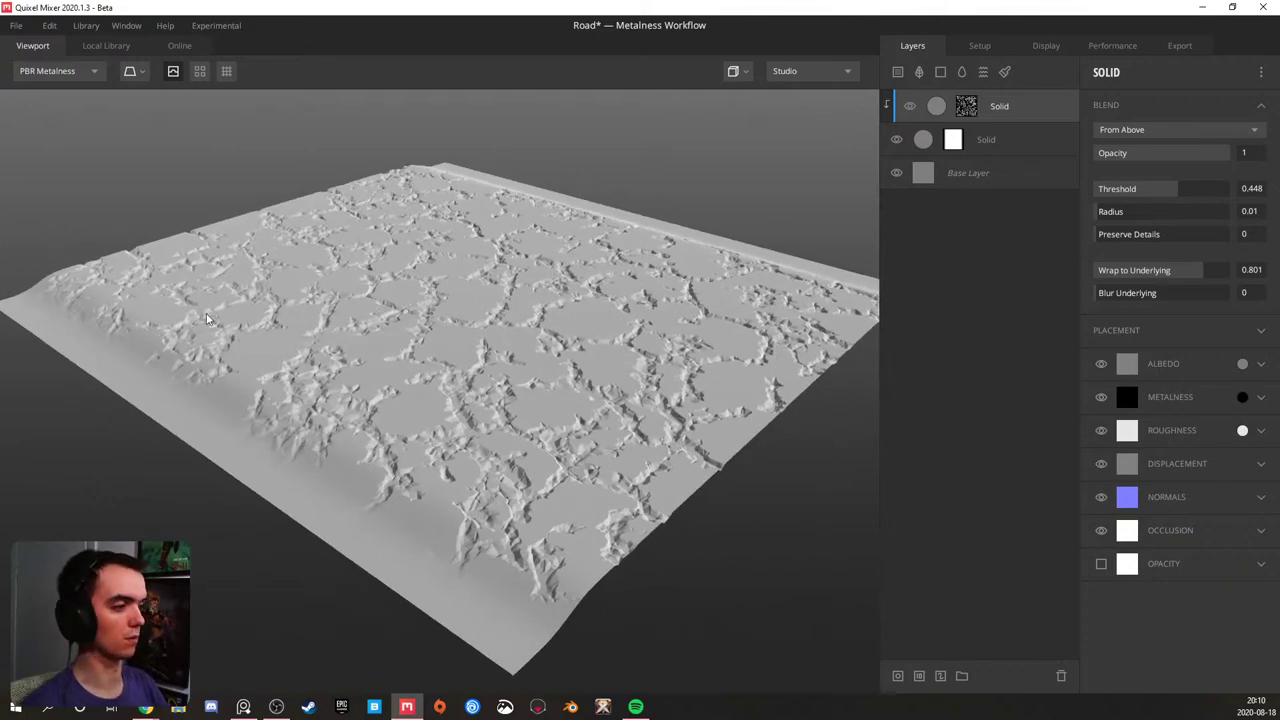
# - Refine the crack mask's Worley 1 noise with Octaves 7, Lacunarity 2.086 and Persistance 0.497
pyautogui.moveTo(404, 359); pyautogui.dragTo(249, 415)
pyautogui.scroll(3, 508, 371)
pyautogui.moveTo(508, 371); pyautogui.dragTo(447, 481)
pyautogui.scroll(3, 448, 482)
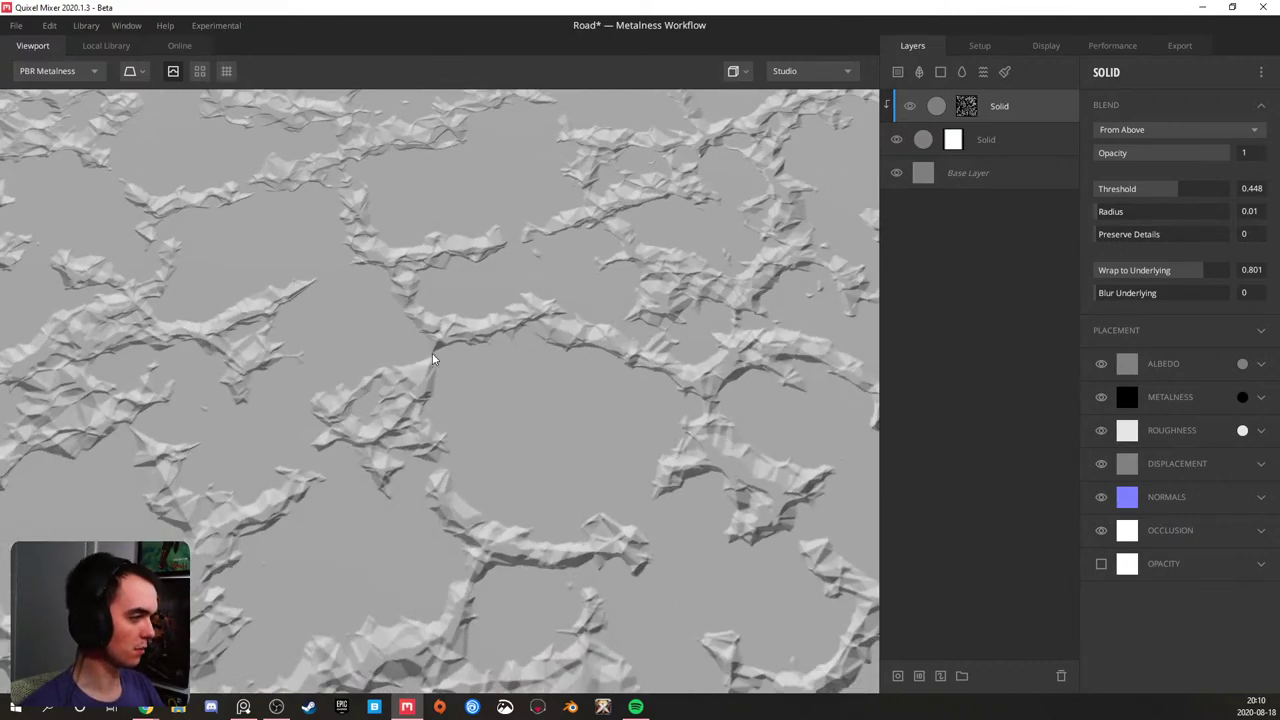
pyautogui.click(965, 106)
pyautogui.moveTo(253, 400); pyautogui.dragTo(380, 422)
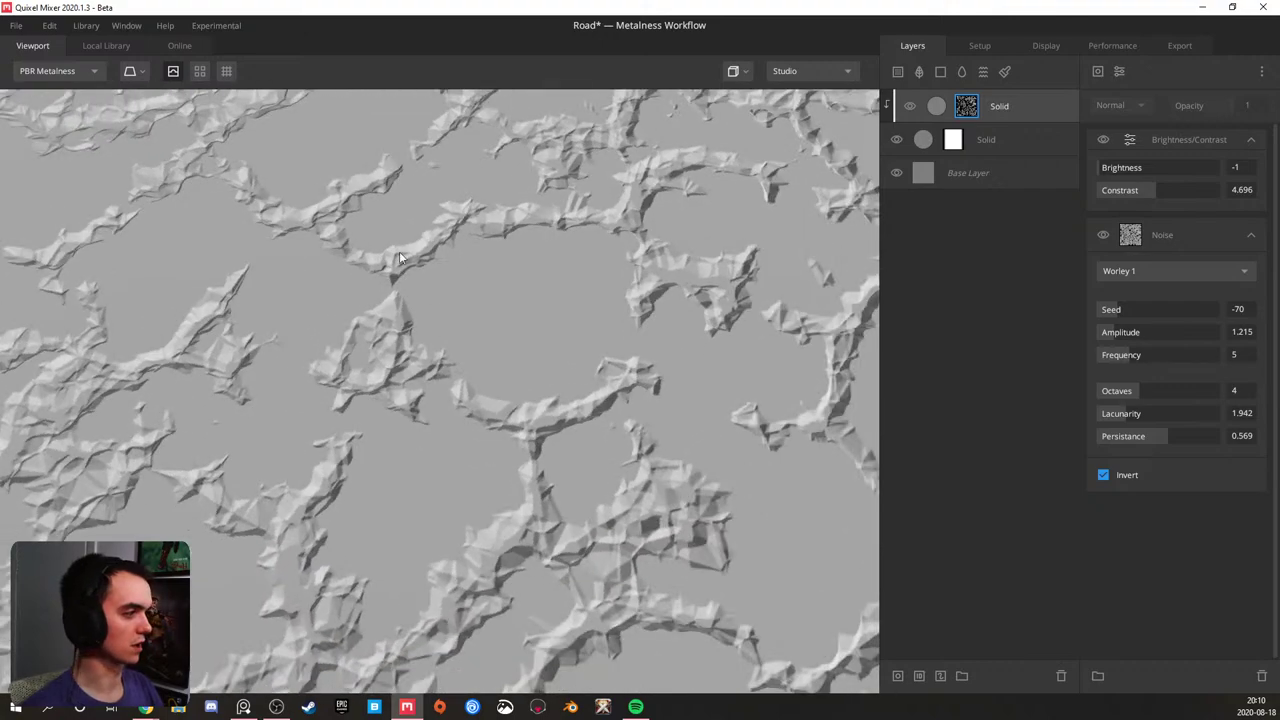
pyautogui.moveTo(1139, 412); pyautogui.dragTo(1157, 441)
pyautogui.moveTo(1157, 392); pyautogui.dragTo(1175, 397)
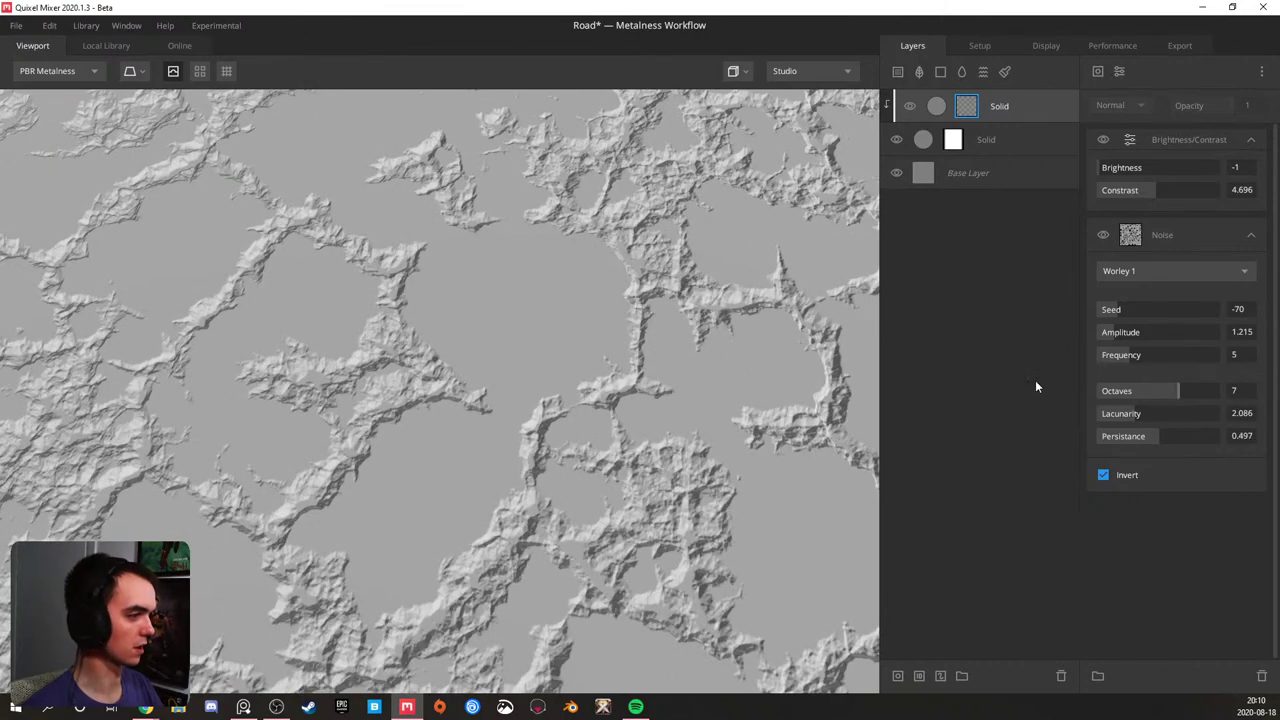
# - Lower the crack mask's Contrast to 3.536 while keeping Brightness at -1
pyautogui.scroll(-8, 423, 434)
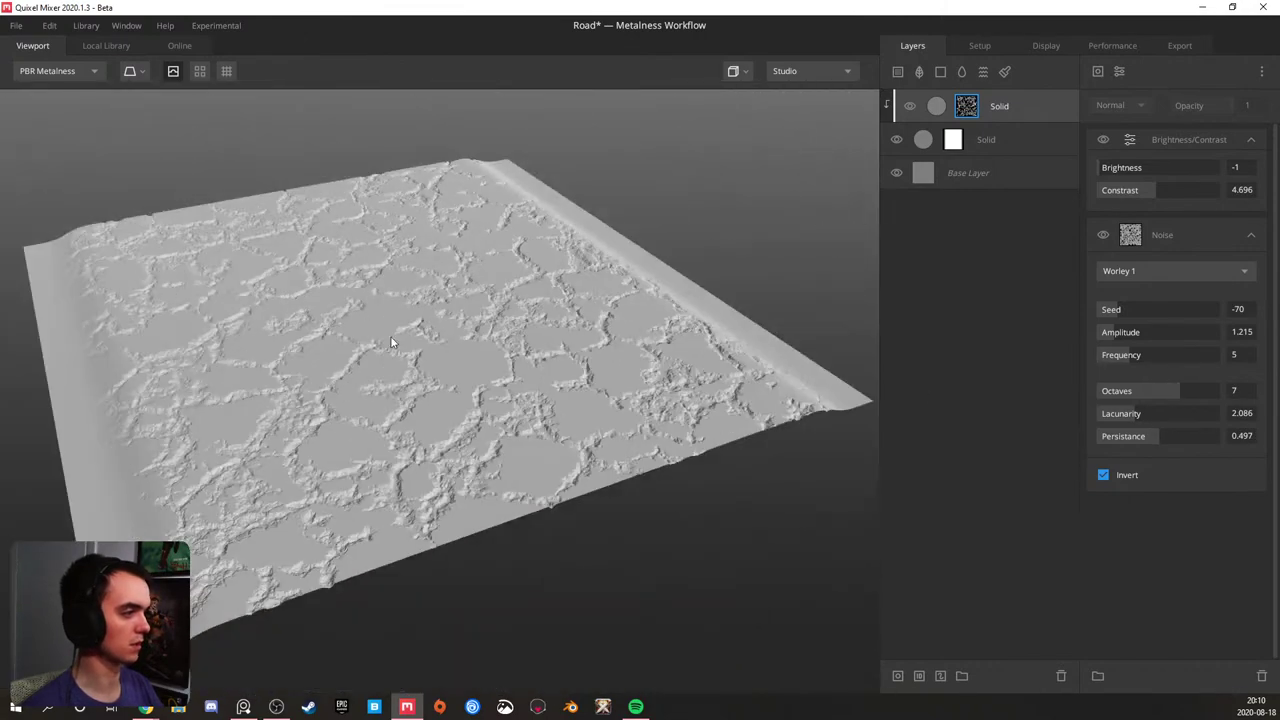
pyautogui.moveTo(389, 338); pyautogui.dragTo(388, 357, button='middle')
pyautogui.moveTo(377, 355); pyautogui.dragTo(190, 350)
pyautogui.scroll(5, 434, 393)
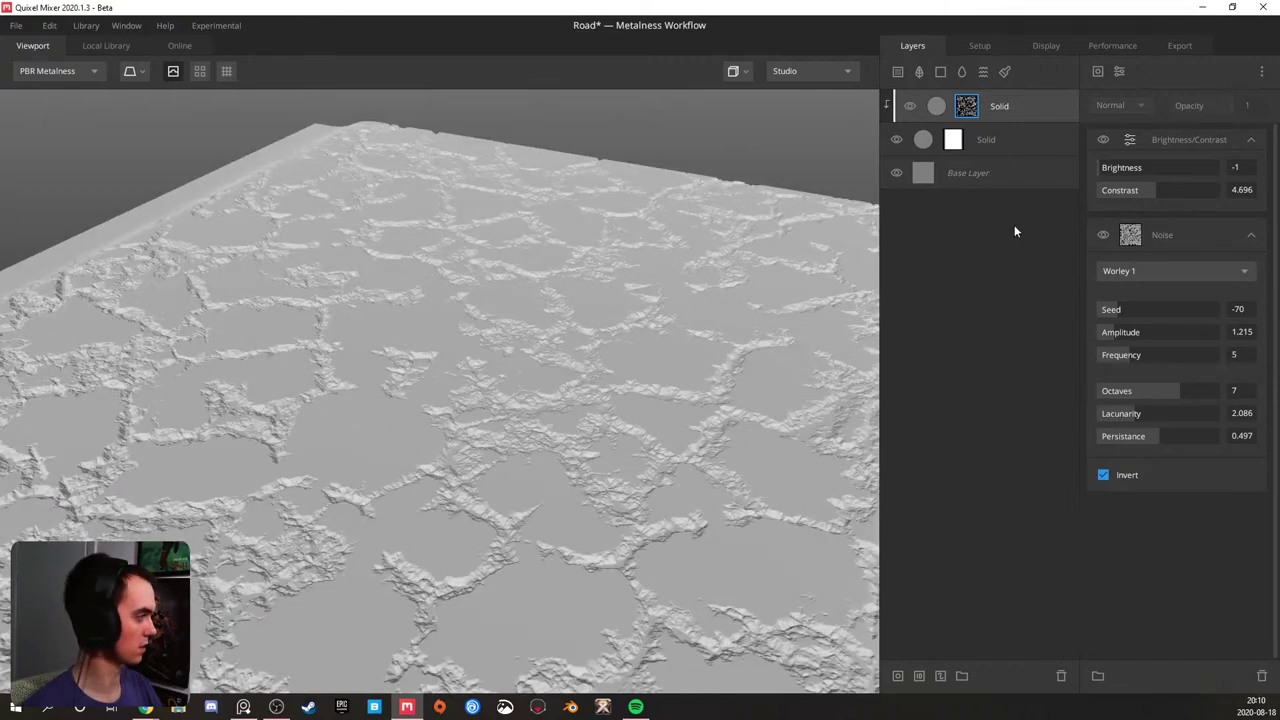
pyautogui.moveTo(1151, 192); pyautogui.dragTo(1084, 170)
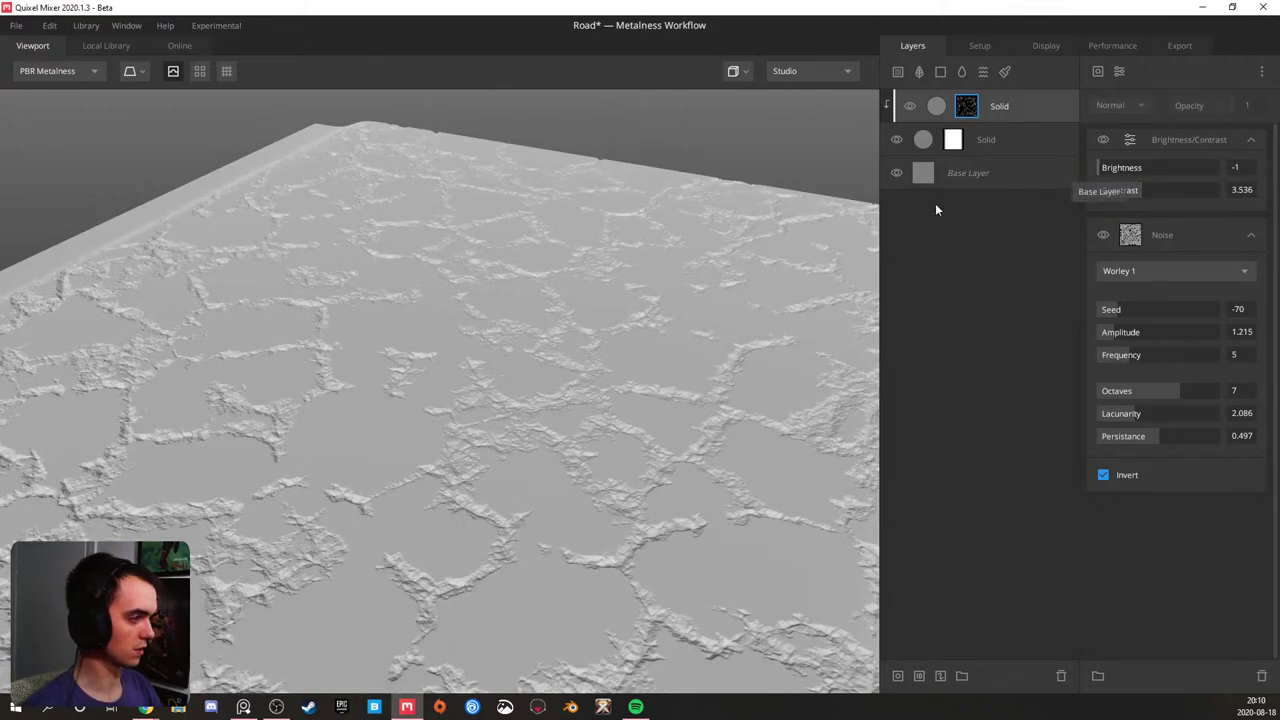
# - Add a Perlin noise to the top of the crack mask and blend it with Subtract to break up the cracks
pyautogui.scroll(-4, 276, 433)
pyautogui.moveTo(280, 433); pyautogui.dragTo(440, 373)
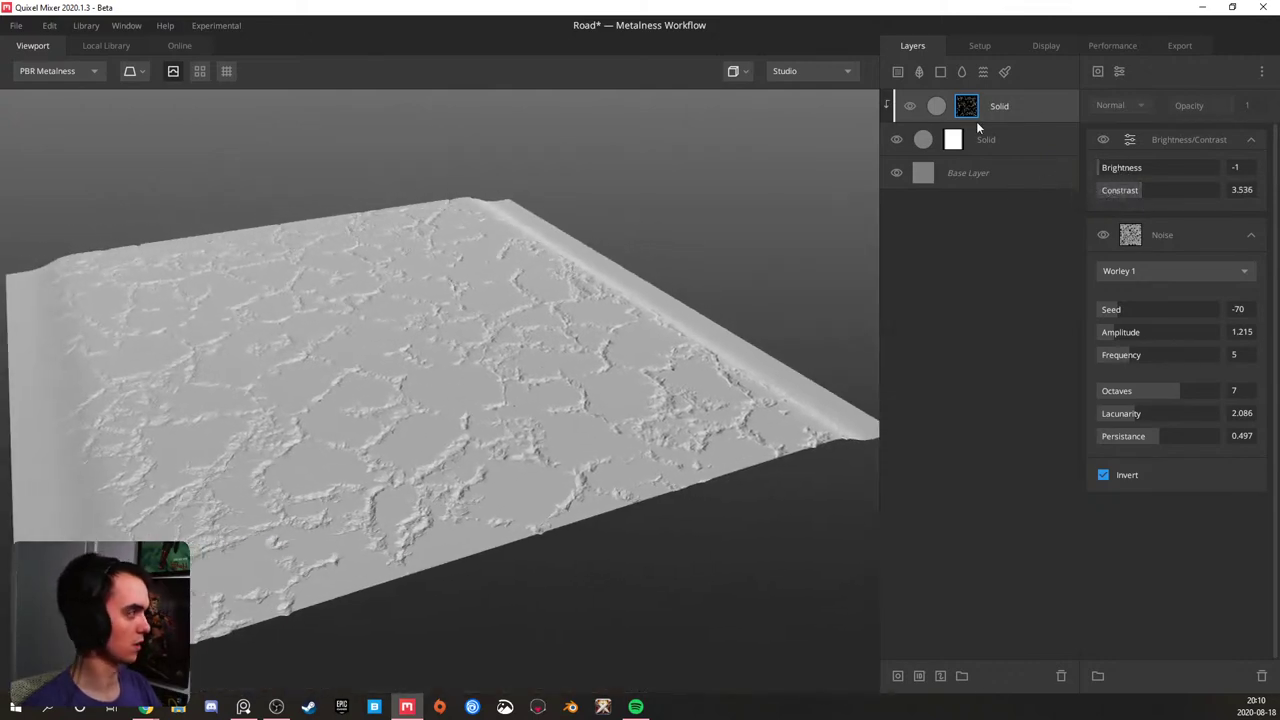
pyautogui.click(1098, 71)
pyautogui.moveTo(1143, 130)
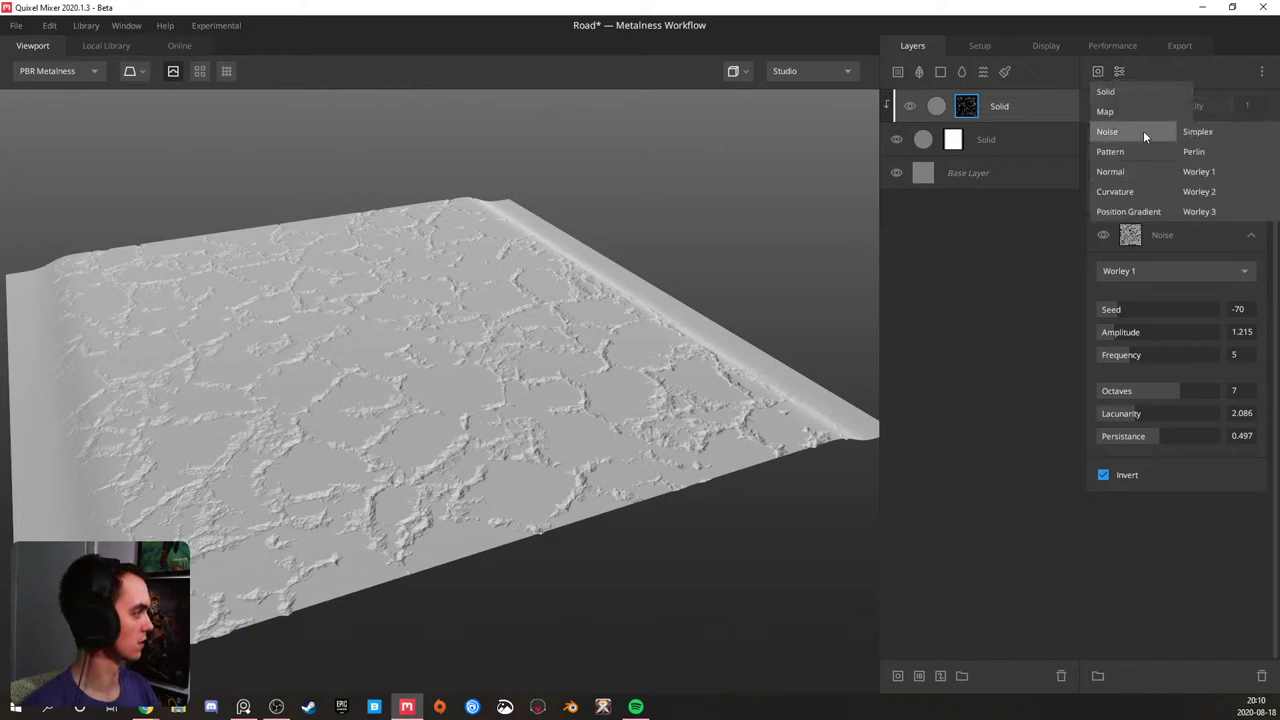
pyautogui.click(1195, 151)
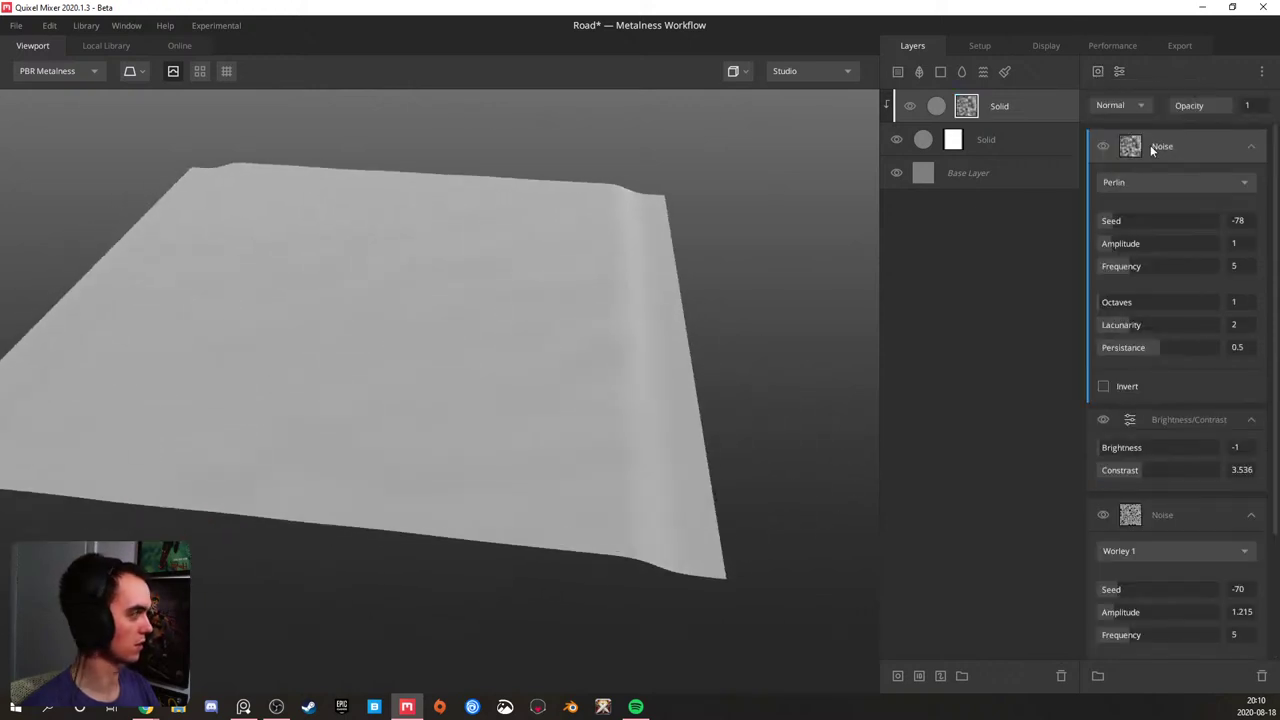
pyautogui.click(1126, 104)
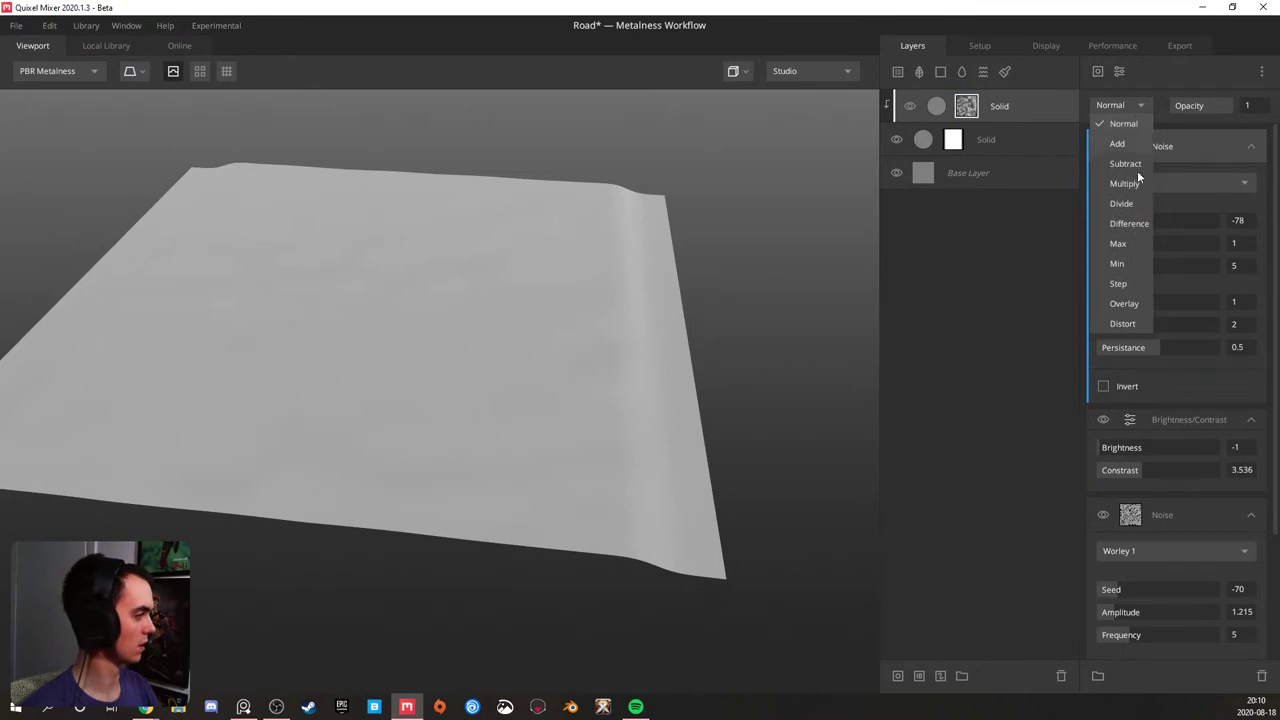
pyautogui.click(1127, 164)
pyautogui.moveTo(286, 383); pyautogui.dragTo(320, 349)
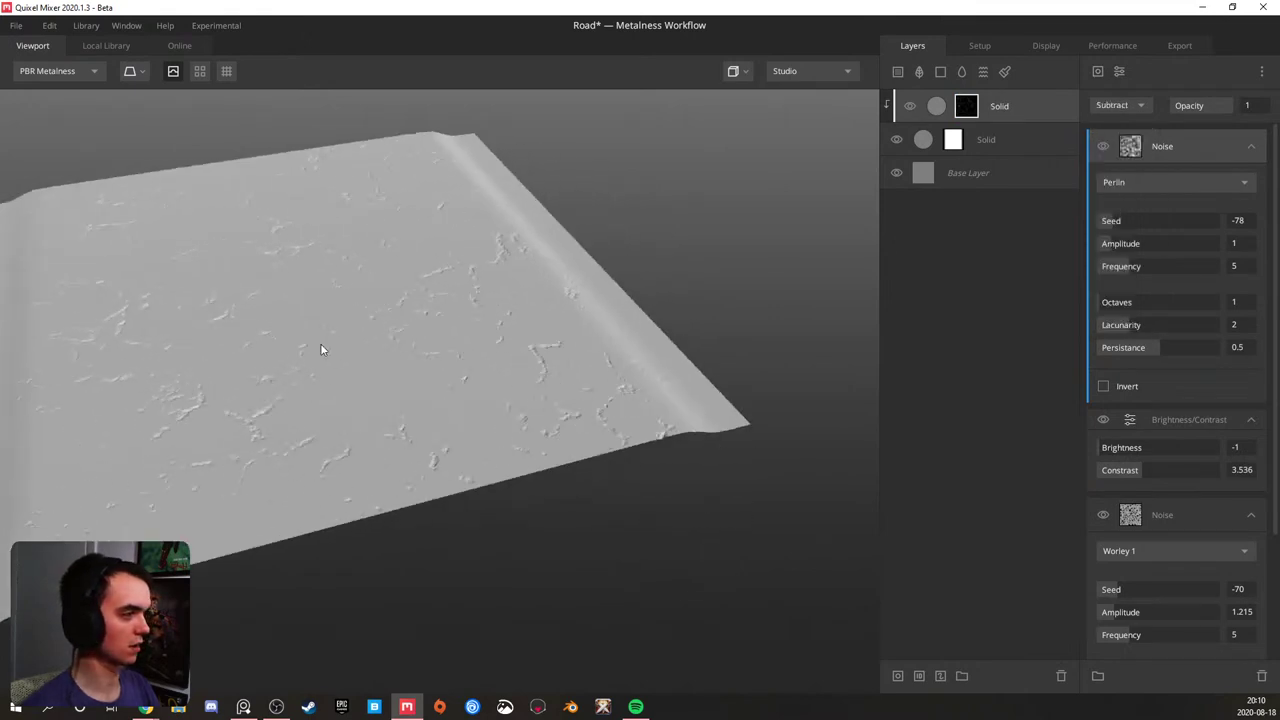
# - Set the Perlin noise's Amplitude to 1.271 and Frequency to 3.094, comparing the layer mask with and without it
pyautogui.moveTo(1143, 245)
pyautogui.mouseDown()
pyautogui.moveTo(1113, 243)
pyautogui.moveTo(1119, 259)
pyautogui.moveTo(1166, 266)
pyautogui.moveTo(1140, 265)
pyautogui.mouseUp()
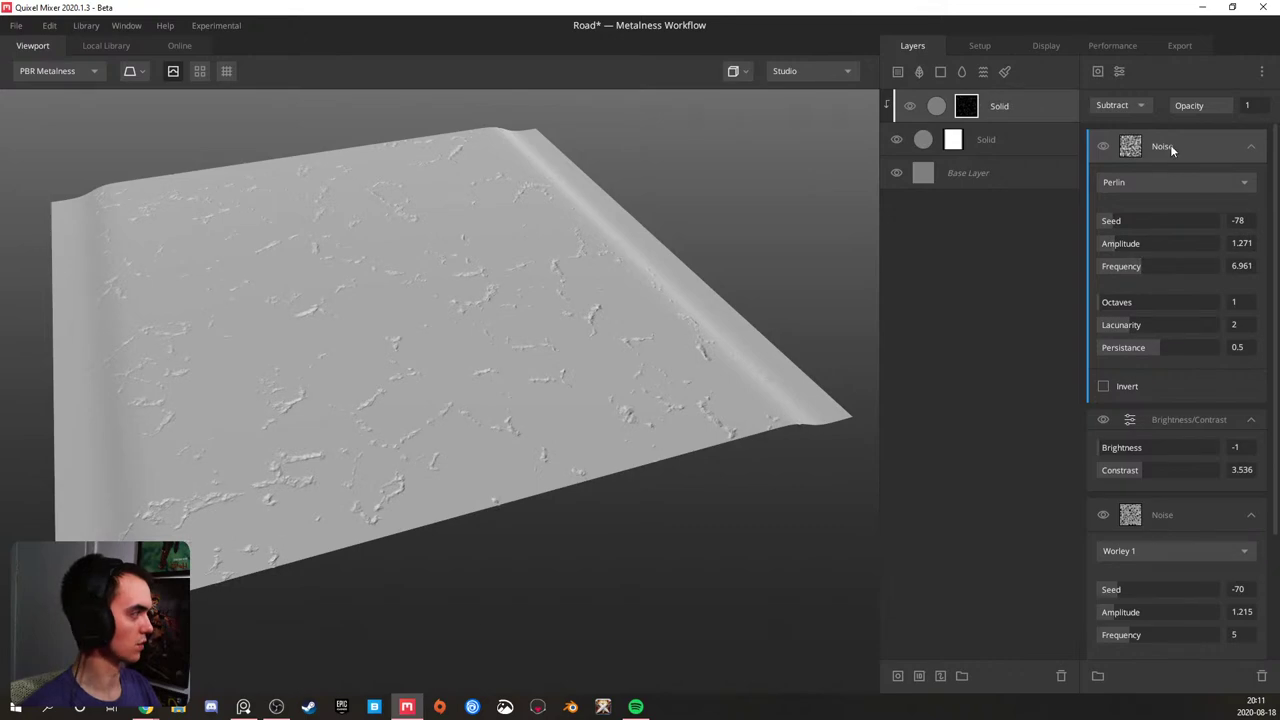
pyautogui.moveTo(1132, 264); pyautogui.dragTo(1115, 272)
pyautogui.press('m')
pyautogui.keyDown('alt'); pyautogui.moveTo(467, 323); pyautogui.dragTo(590, 325); pyautogui.keyUp('alt')
pyautogui.click(1103, 146)
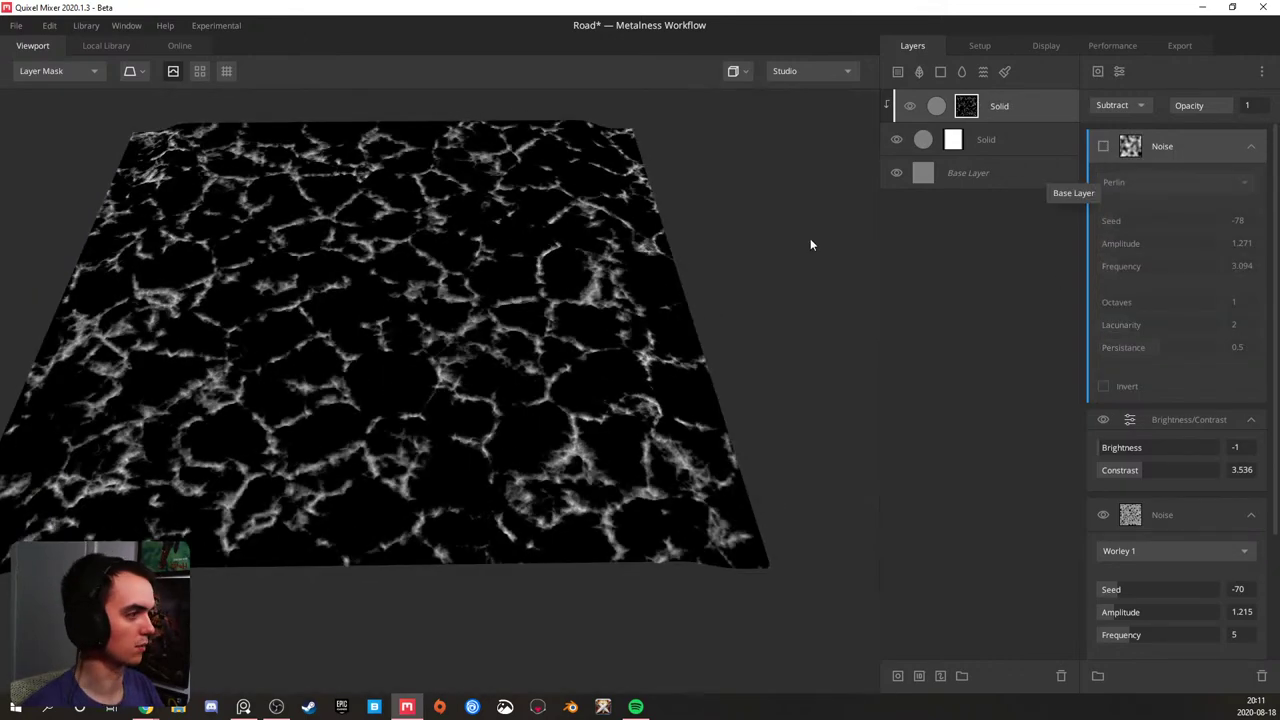
pyautogui.moveTo(450, 300); pyautogui.dragTo(270, 340)
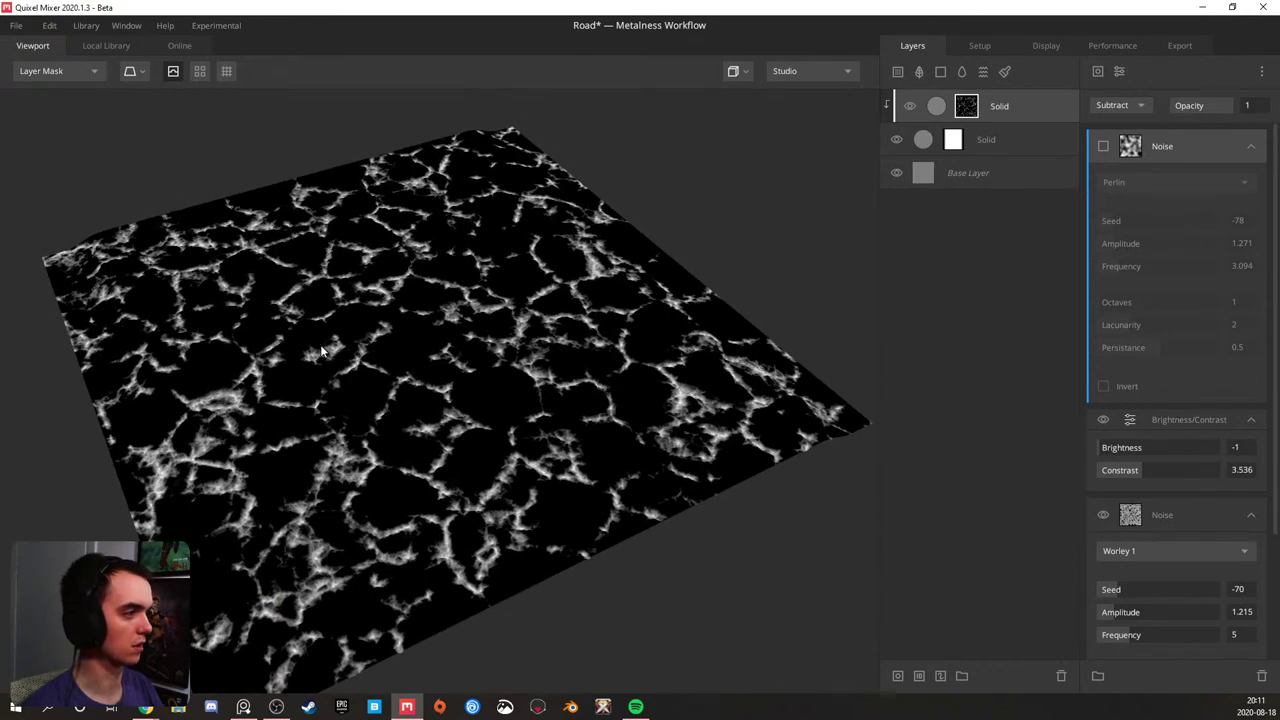
pyautogui.click(1100, 147)
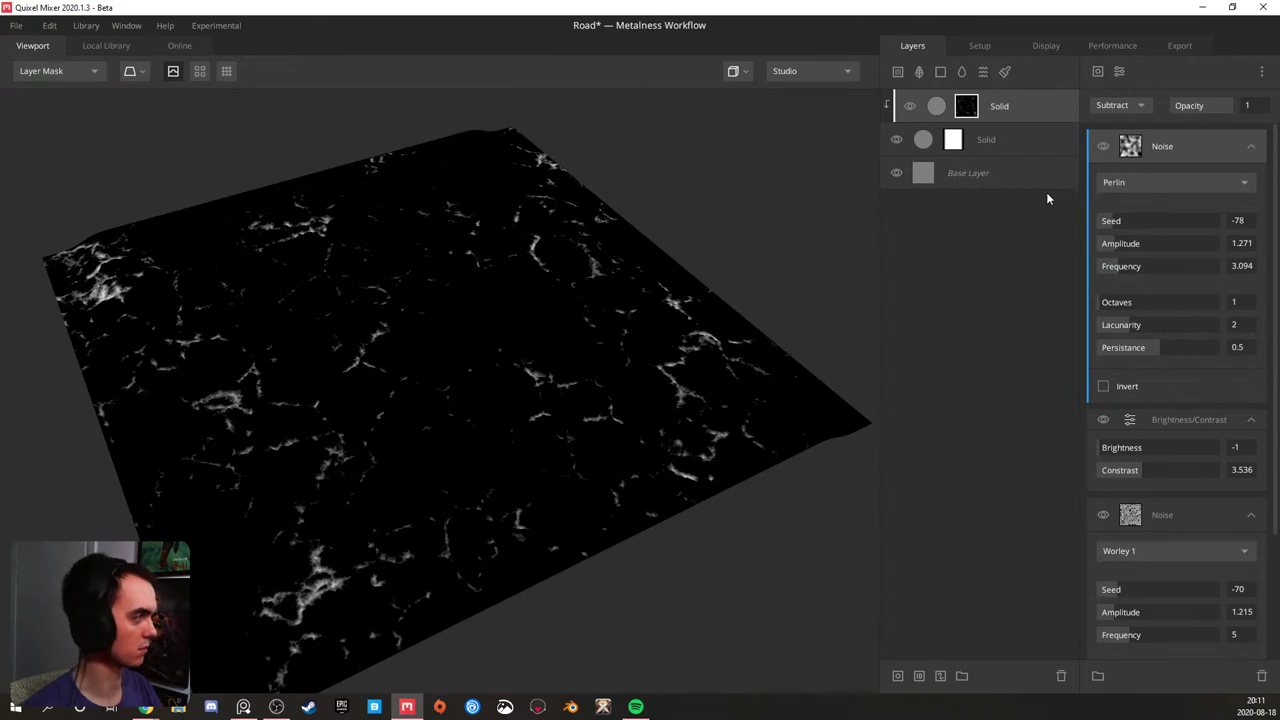
pyautogui.moveTo(516, 324); pyautogui.dragTo(408, 318)
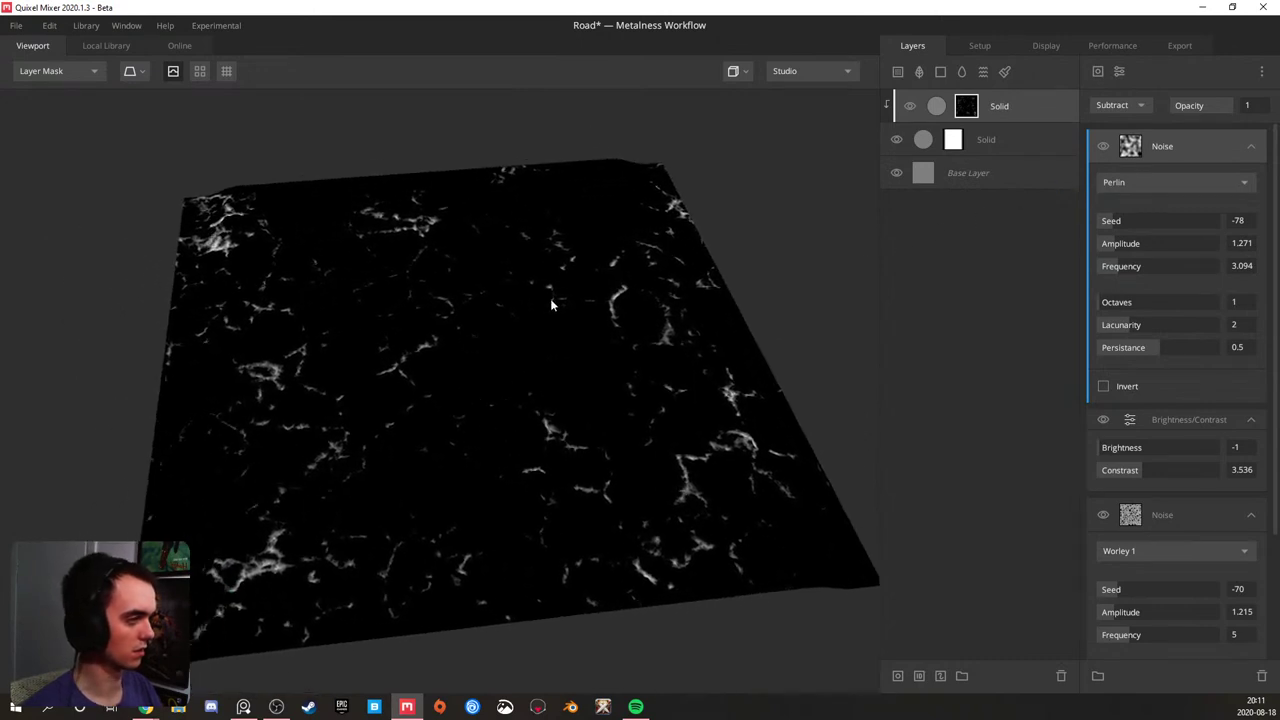
# - Raise the Perlin noise's Amplitude to 2.983 and inspect the resulting cracks in the full material view
pyautogui.moveTo(1130, 244)
pyautogui.mouseDown()
pyautogui.moveTo(1146, 243)
pyautogui.moveTo(1086, 240)
pyautogui.moveTo(1152, 230)
pyautogui.moveTo(1135, 238)
pyautogui.mouseUp()
pyautogui.keyDown('alt'); pyautogui.moveTo(650, 300); pyautogui.dragTo(694, 254); pyautogui.keyUp('alt')
pyautogui.press('m')
pyautogui.keyDown('alt'); pyautogui.moveTo(630, 404); pyautogui.dragTo(528, 484); pyautogui.keyUp('alt')
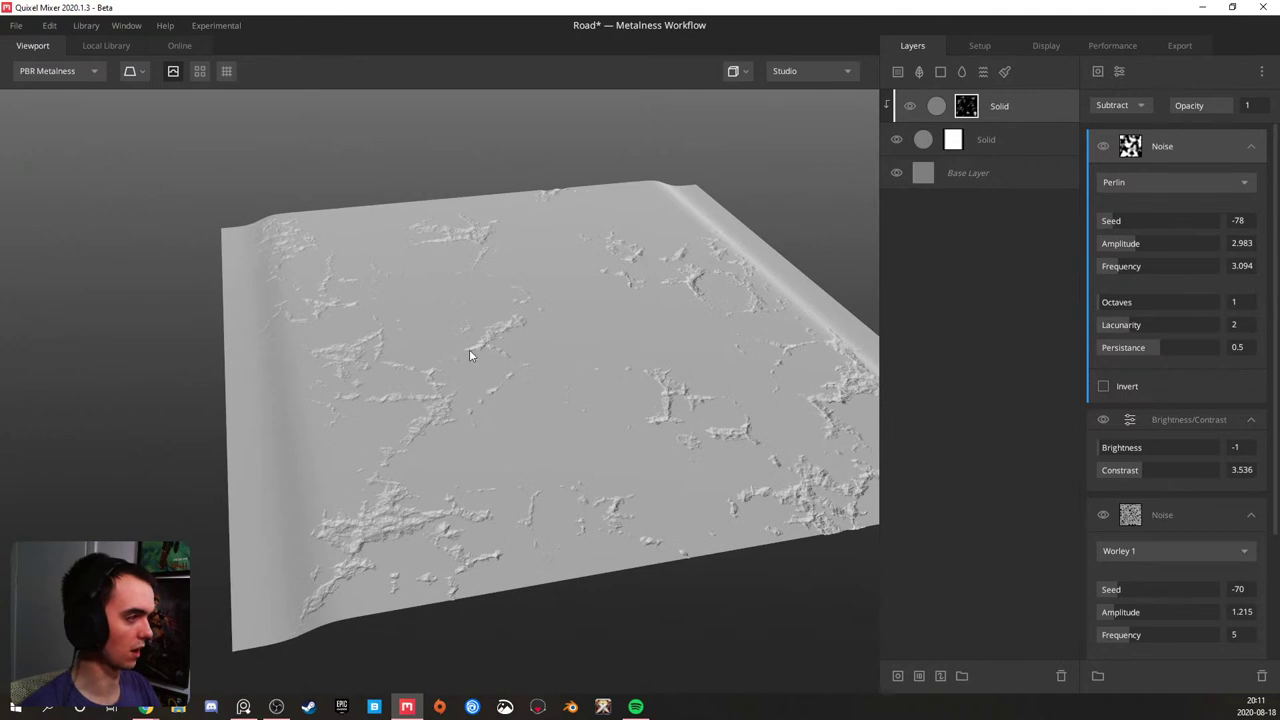
pyautogui.moveTo(549, 348); pyautogui.dragTo(618, 357)
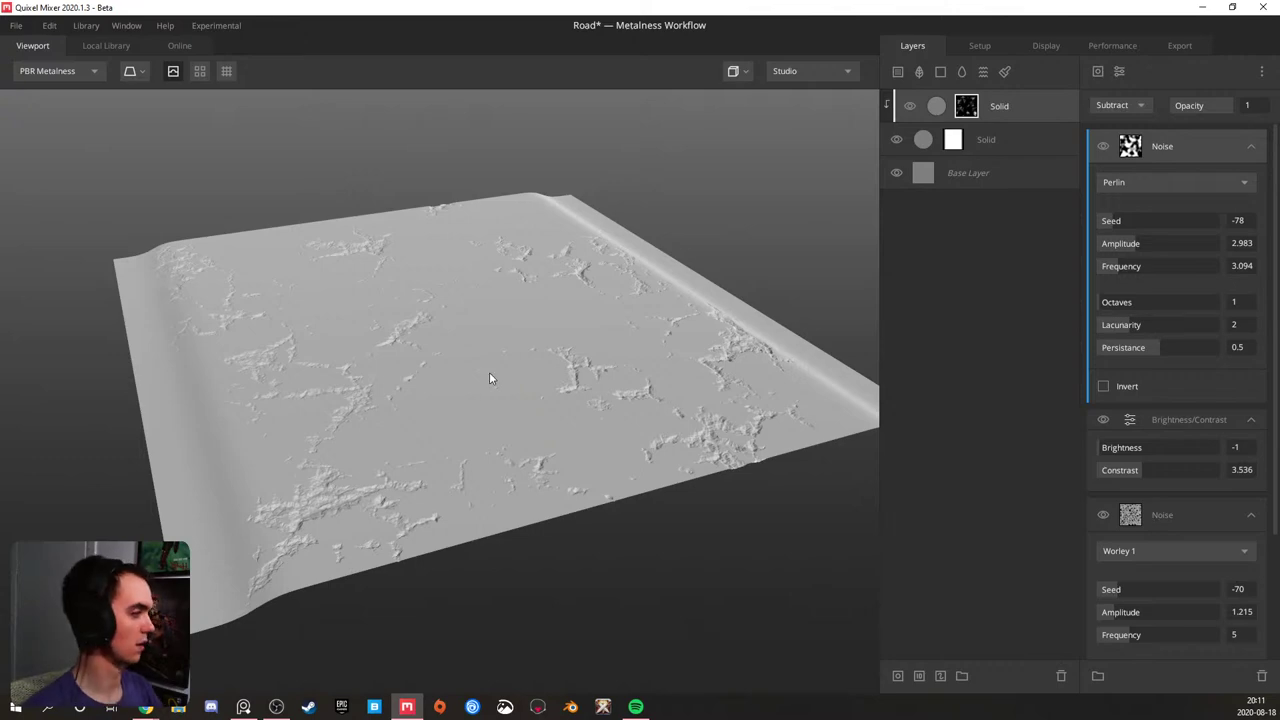
pyautogui.moveTo(530, 329); pyautogui.dragTo(408, 323)
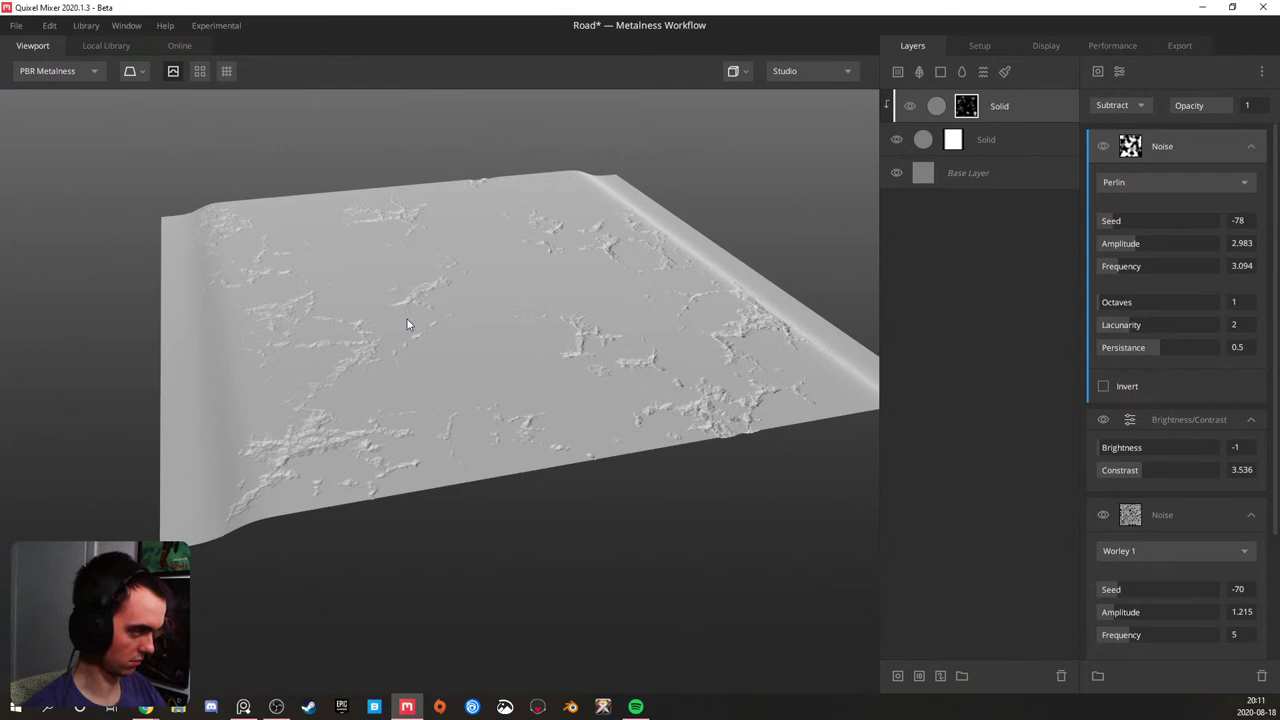
pyautogui.moveTo(414, 229); pyautogui.dragTo(595, 361)
pyautogui.scroll(4, 358, 282)
pyautogui.scroll(-3, 434, 274)
pyautogui.moveTo(470, 357)
pyautogui.mouseDown()
pyautogui.moveTo(557, 360)
pyautogui.moveTo(483, 344)
pyautogui.mouseUp()
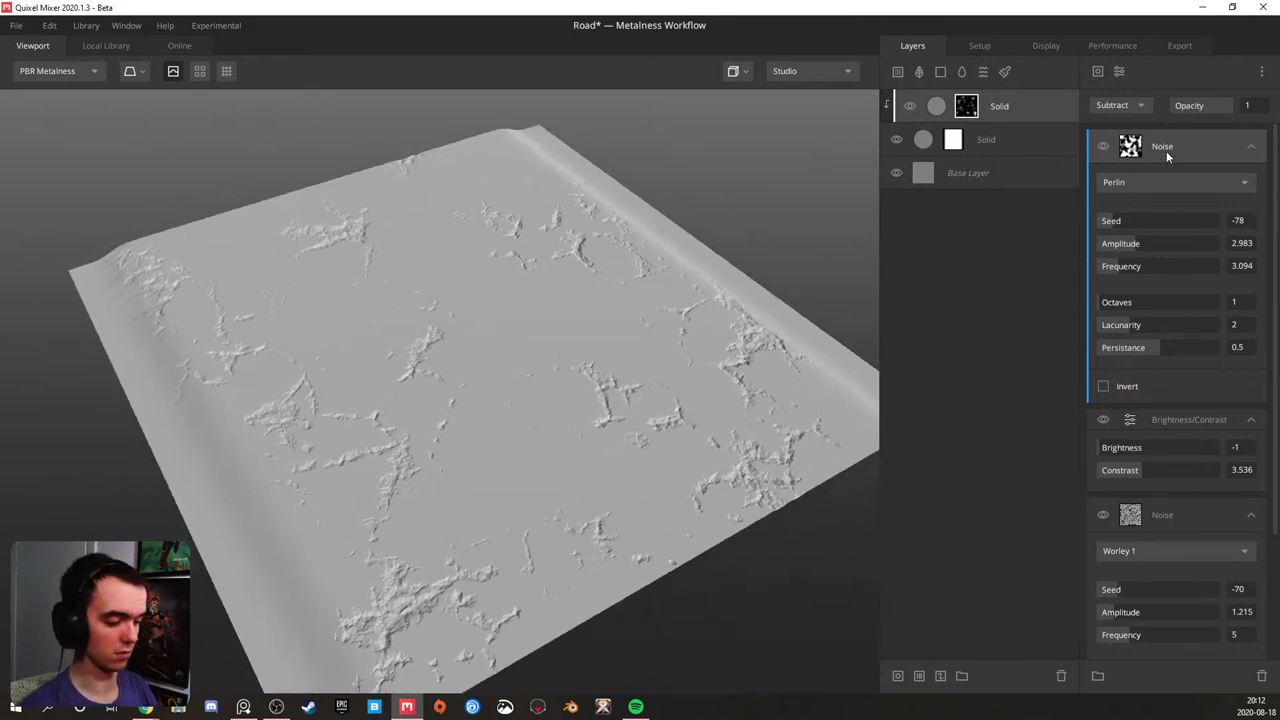
# - Duplicate the subtracting Perlin noise in the crack mask and set the copy's Seed to -24
pyautogui.hotkey('ctrl', 'd')
pyautogui.moveTo(1163, 220); pyautogui.dragTo(1140, 222)
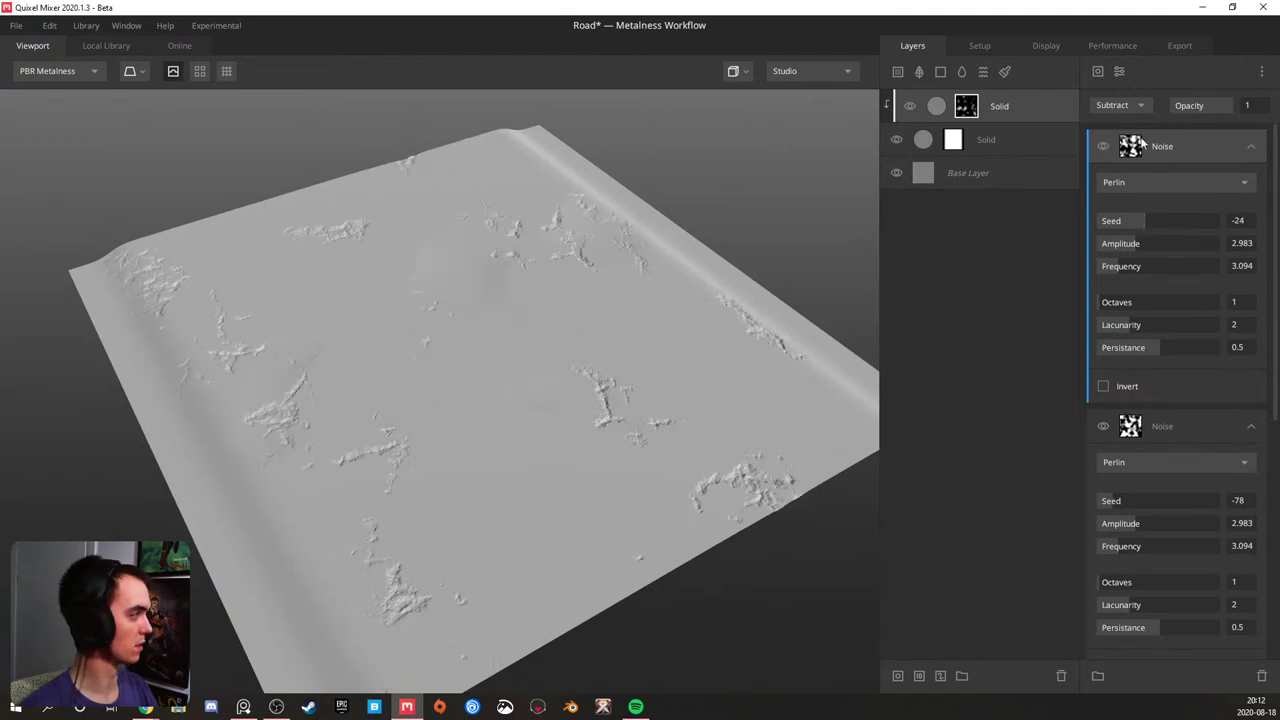
pyautogui.moveTo(665, 329); pyautogui.dragTo(520, 320)
# - Try lower Amplitudes of 0.829 for the upper Perlin noise and 1.05 for the lower one
pyautogui.moveTo(1132, 249); pyautogui.dragTo(1109, 246)
pyautogui.moveTo(1136, 518); pyautogui.dragTo(1110, 519)
pyautogui.moveTo(800, 450); pyautogui.dragTo(471, 296)
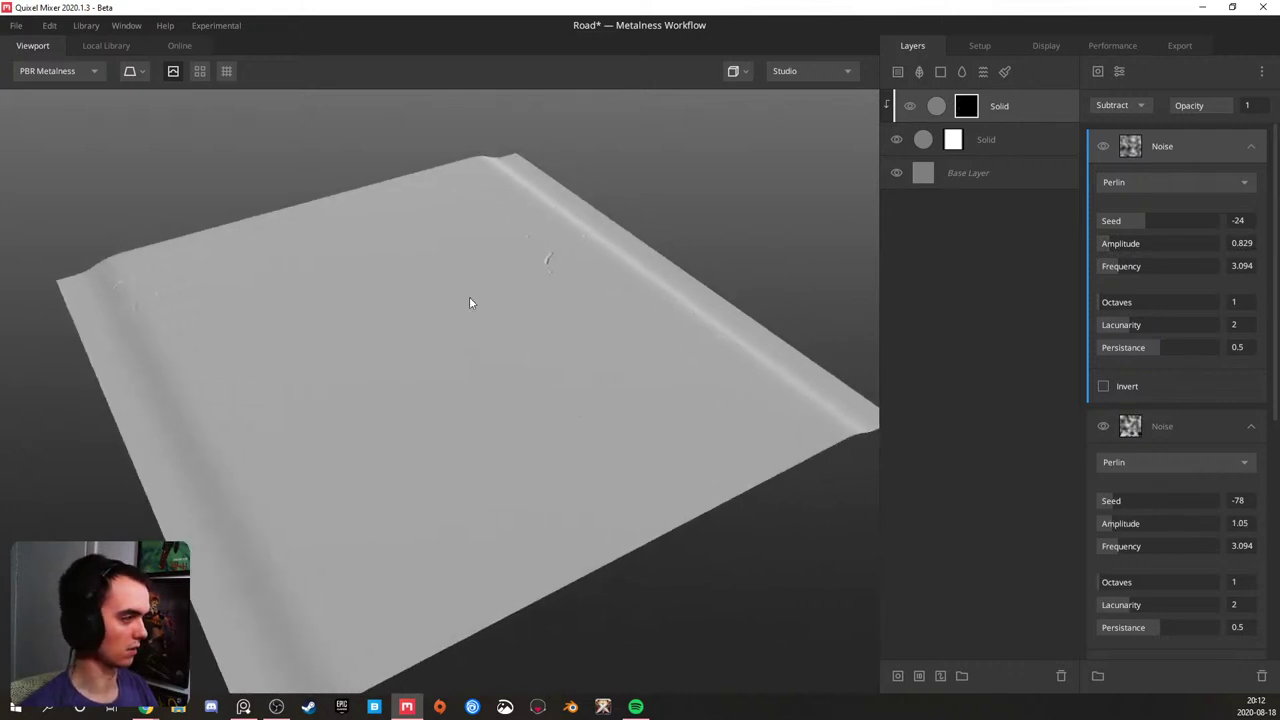
pyautogui.scroll(2, 470, 298)
# - Set the lower Perlin noise to Seed -31 and Amplitude 2.762, and the upper Perlin noise's Amplitude to 2.376
pyautogui.moveTo(1111, 519); pyautogui.dragTo(1139, 501)
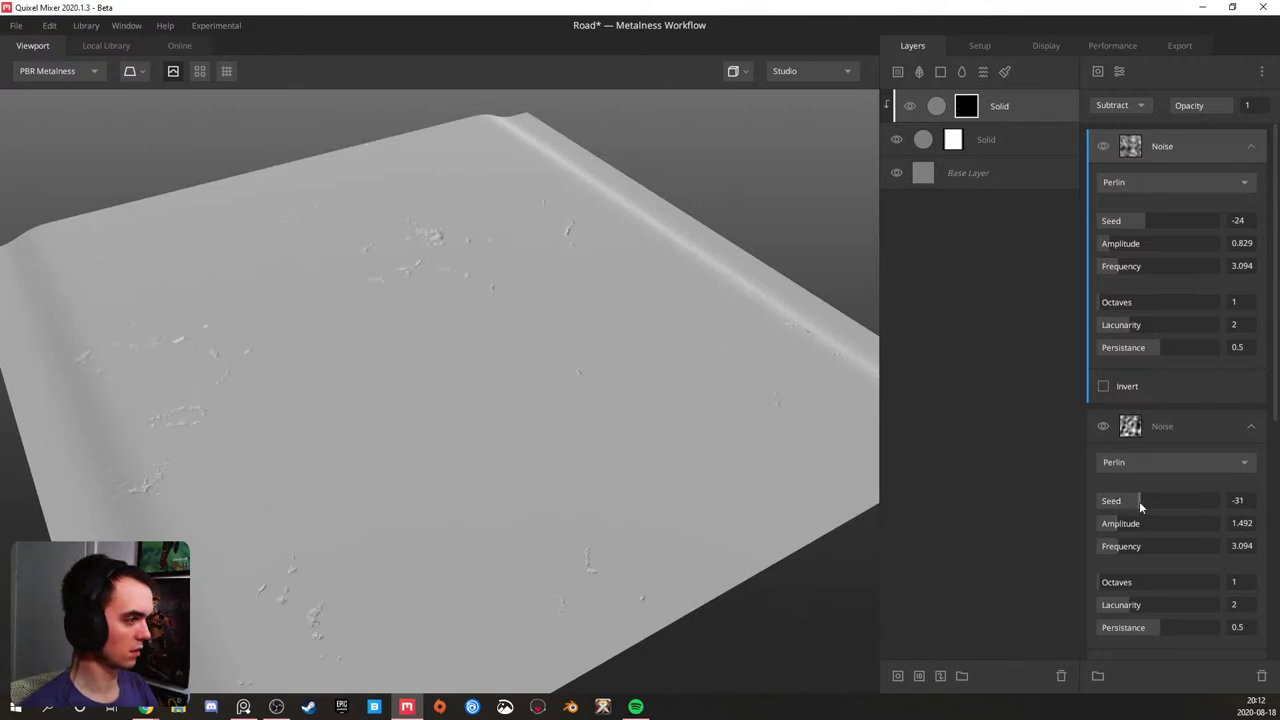
pyautogui.moveTo(484, 369); pyautogui.dragTo(238, 415)
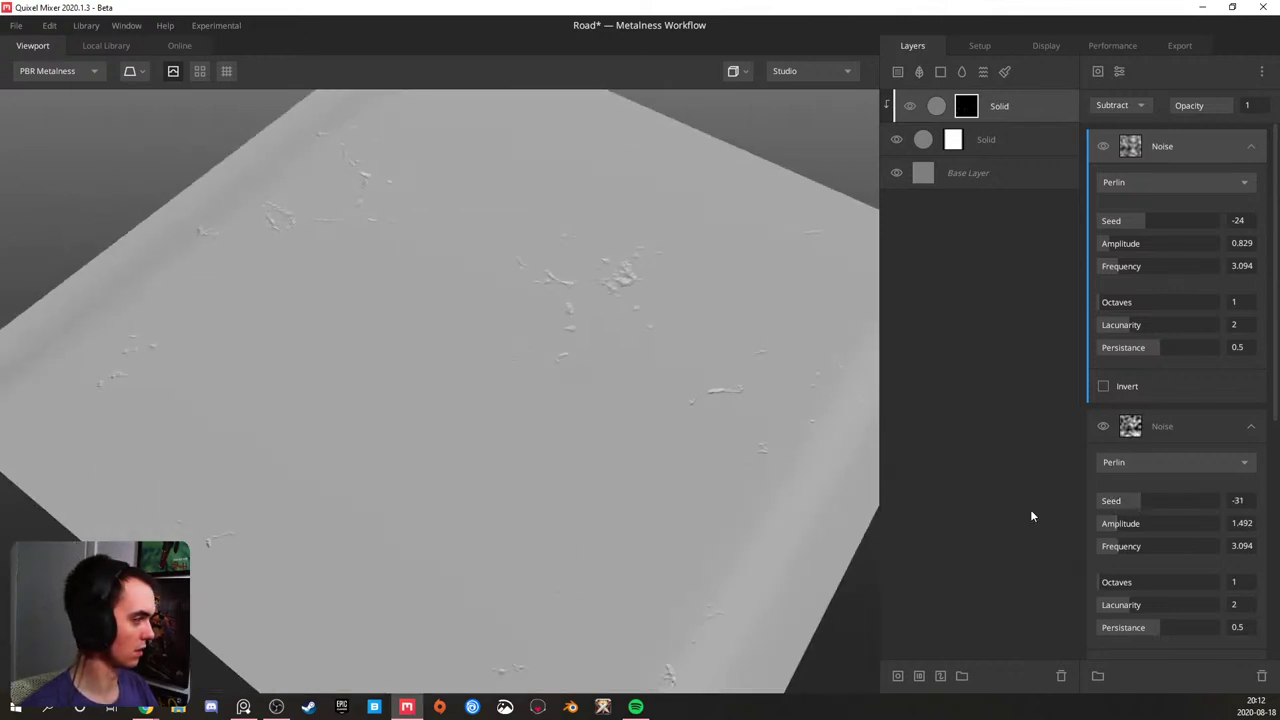
pyautogui.moveTo(1121, 530); pyautogui.dragTo(1131, 529)
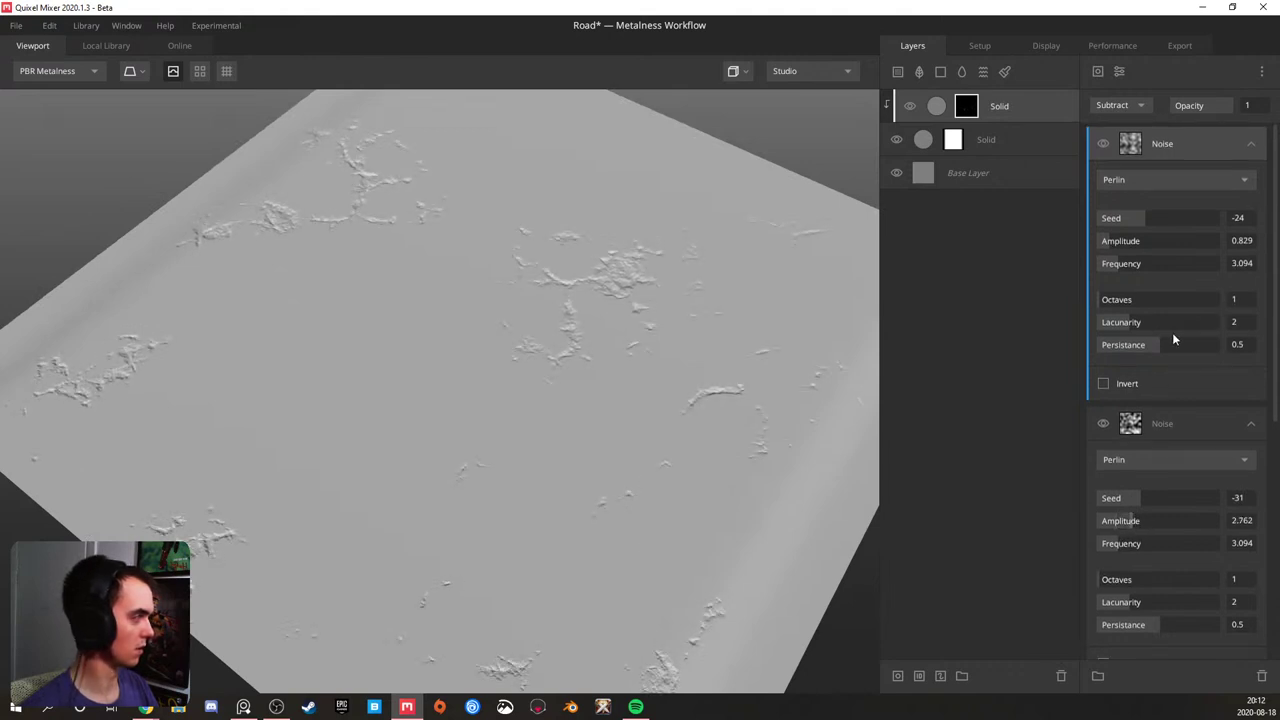
pyautogui.moveTo(1124, 250); pyautogui.dragTo(1124, 245)
pyautogui.moveTo(415, 357); pyautogui.dragTo(350, 340)
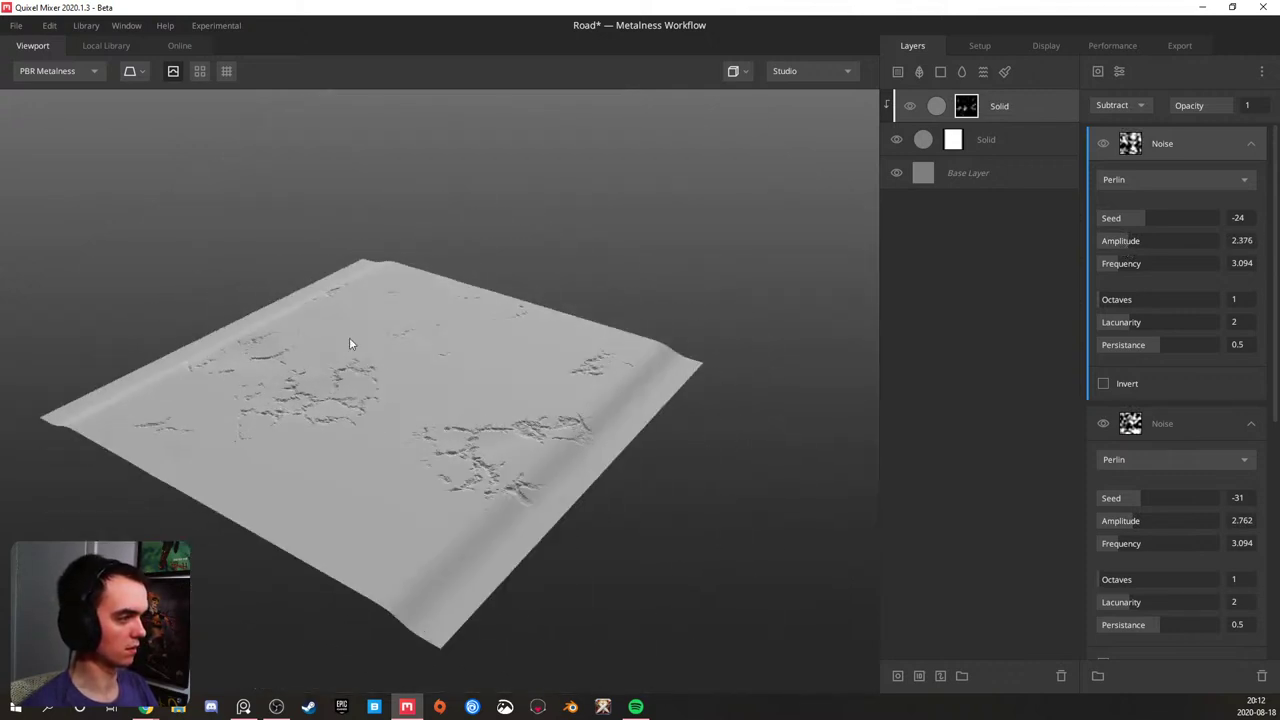
# - Reseed the crack mask's noises with -25 for the upper Perlin, 18 for the lower Perlin and -30 for Worley 1
pyautogui.moveTo(1169, 220); pyautogui.dragTo(1143, 220)
pyautogui.moveTo(1157, 497); pyautogui.dragTo(1169, 494)
pyautogui.scroll(-3, 1150, 501)
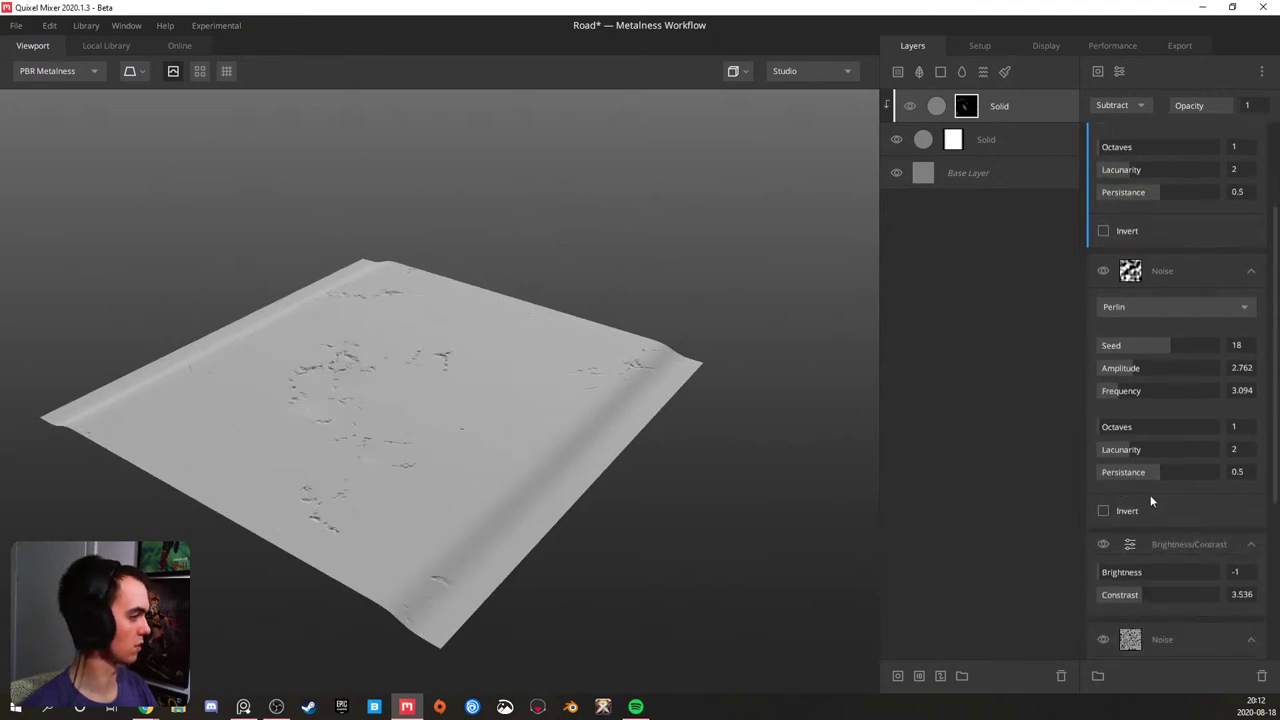
pyautogui.scroll(-2, 1150, 501)
pyautogui.moveTo(1128, 612); pyautogui.dragTo(1139, 608)
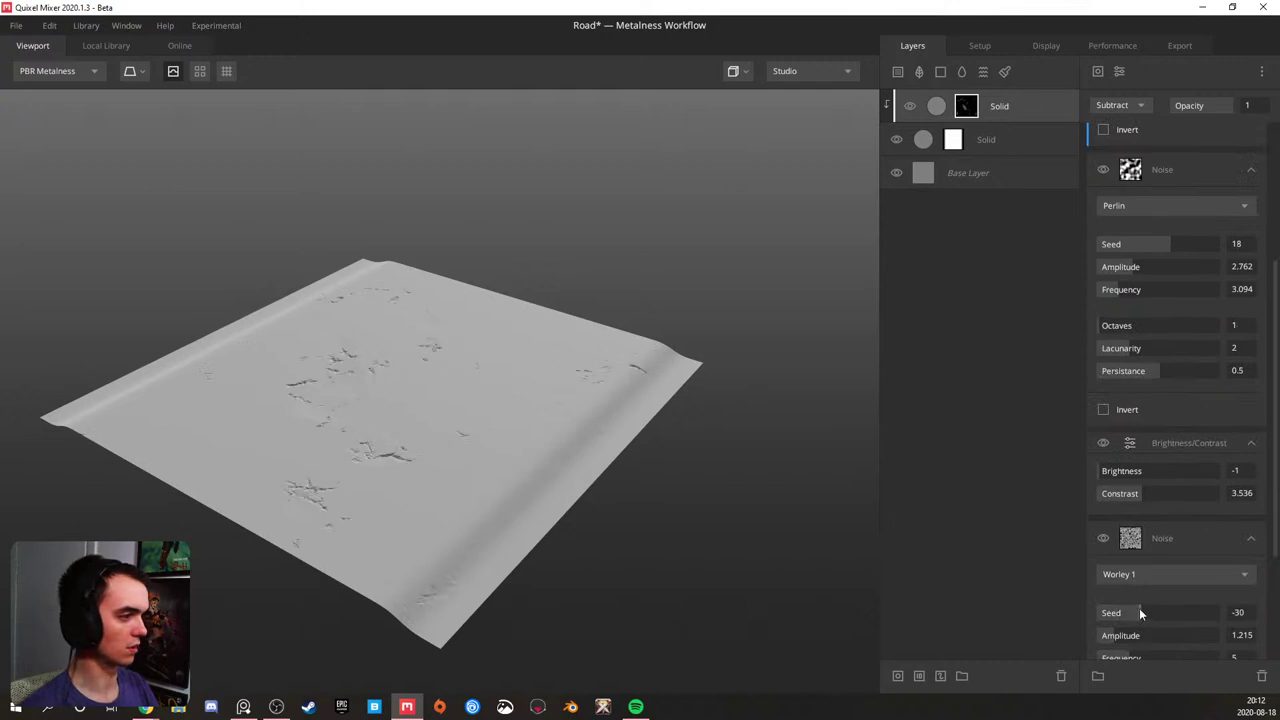
pyautogui.moveTo(461, 380); pyautogui.dragTo(658, 265)
# - Set the lower Perlin noise's Seed to -13 and the upper Perlin noise's Seed to -73 to redistribute the crack patches
pyautogui.moveTo(1165, 243); pyautogui.dragTo(1150, 244)
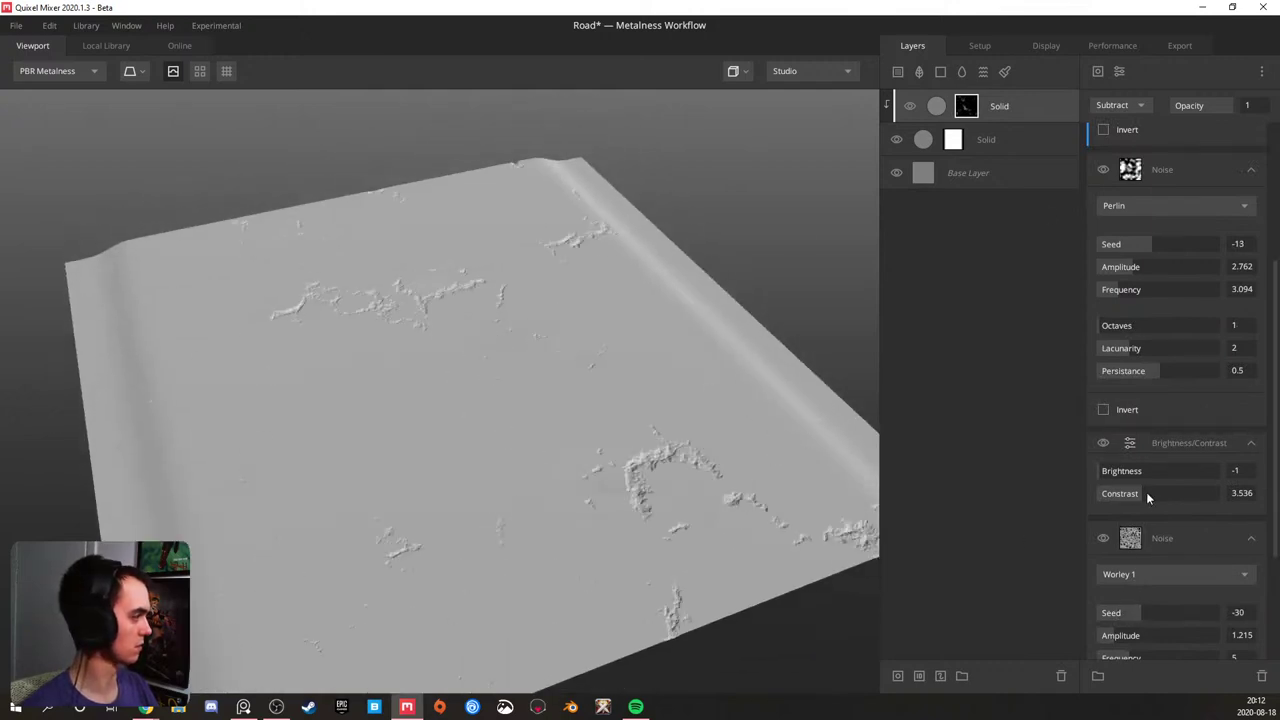
pyautogui.scroll(5, 1140, 330)
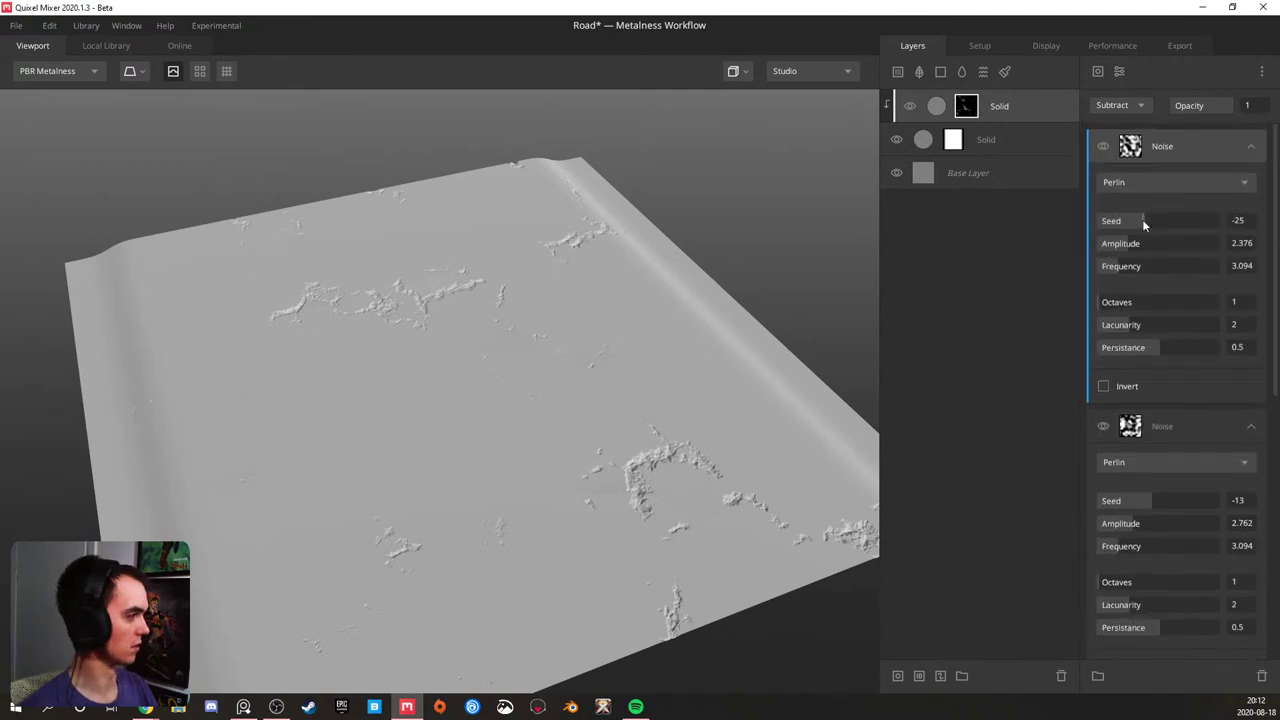
pyautogui.moveTo(1143, 221); pyautogui.dragTo(1110, 222)
pyautogui.click(1107, 224)
pyautogui.moveTo(235, 450); pyautogui.dragTo(170, 389)
pyautogui.moveTo(524, 386); pyautogui.dragTo(418, 302, button='middle')
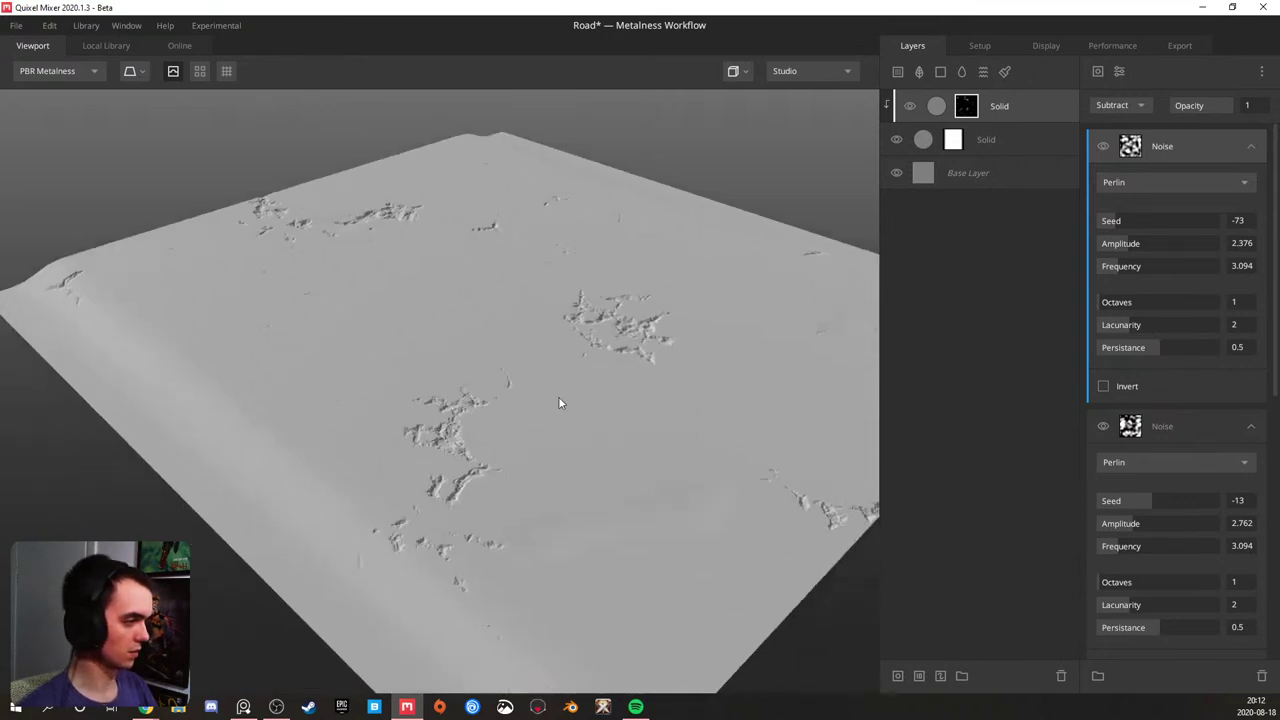
pyautogui.scroll(5, 420, 411)
pyautogui.scroll(2, 420, 411)
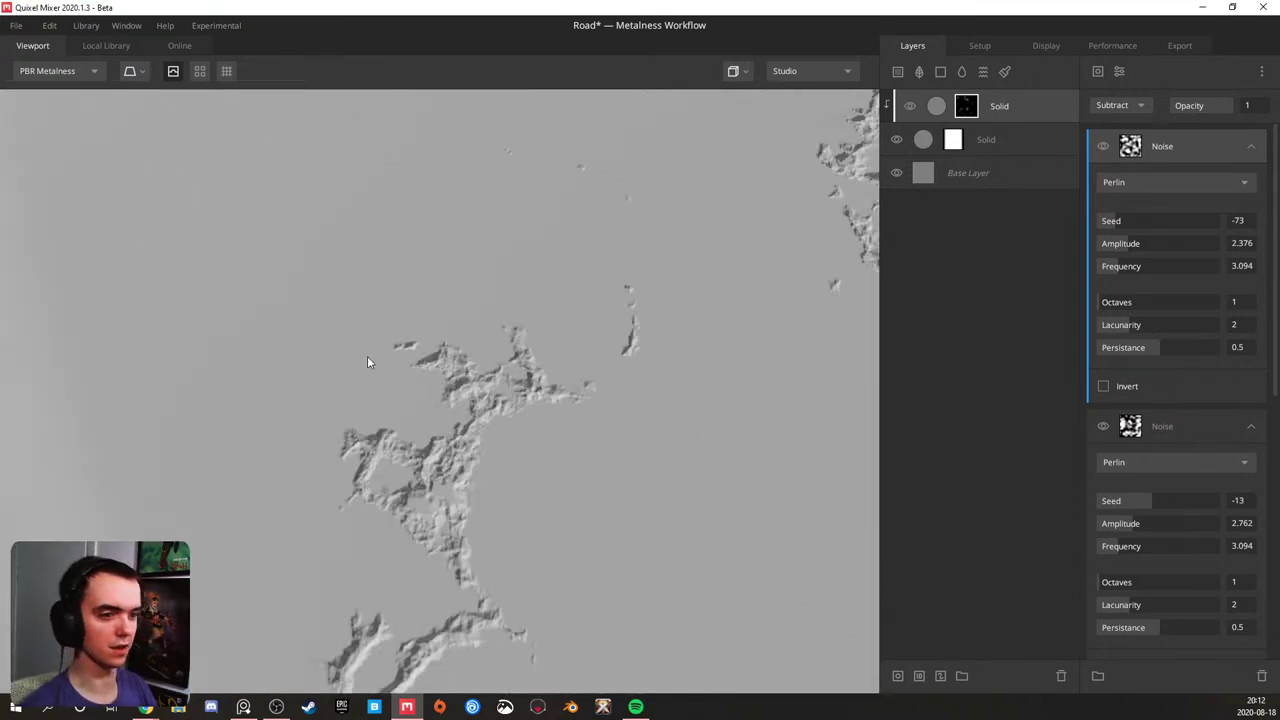
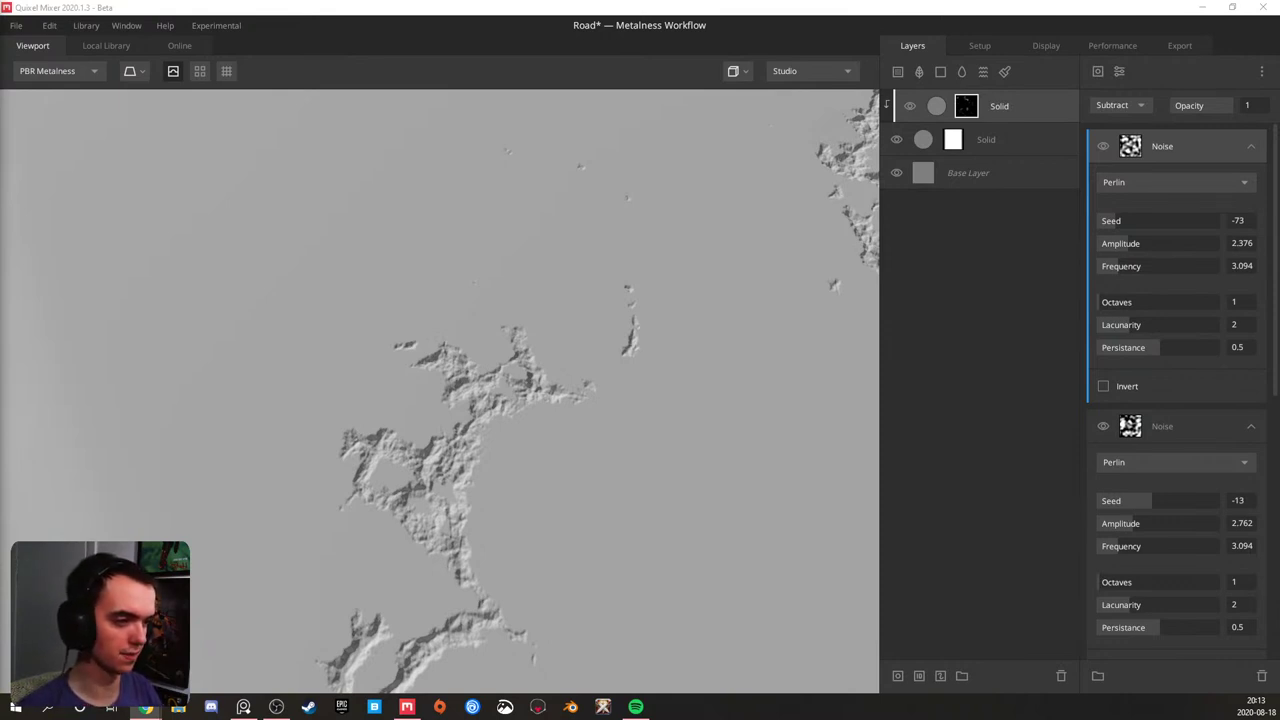
# - Add a new Solid layer directly above the raised road layer, beneath the crack layer
pyautogui.moveTo(368, 290); pyautogui.dragTo(278, 200, button='middle')
pyautogui.scroll(-5, 326, 222)
pyautogui.moveTo(608, 234); pyautogui.dragTo(486, 306, button='middle')
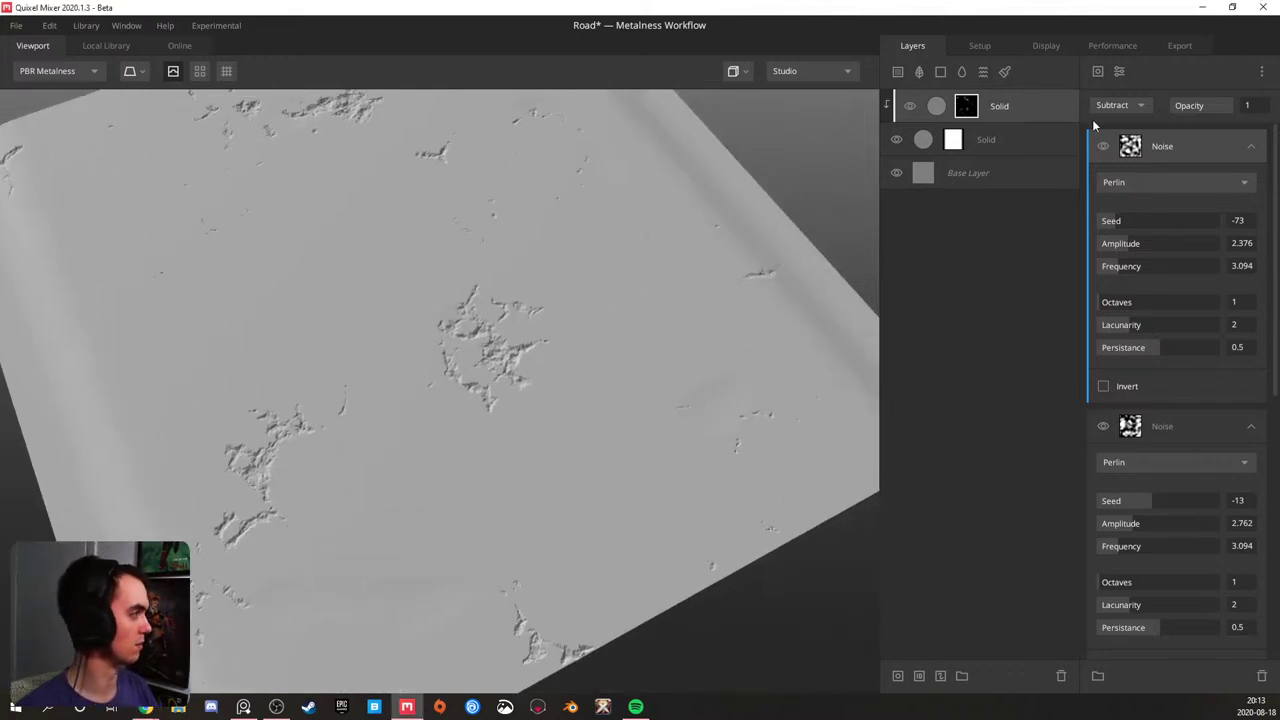
pyautogui.click(1005, 104)
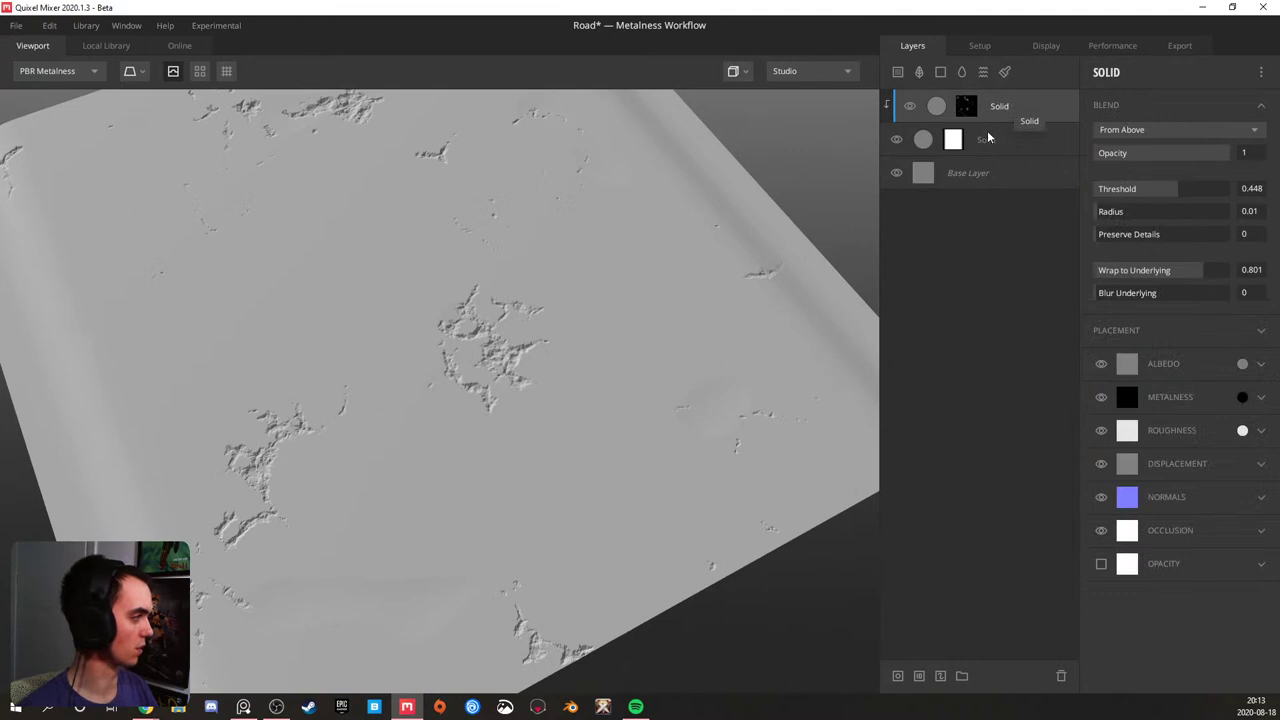
pyautogui.click(987, 138)
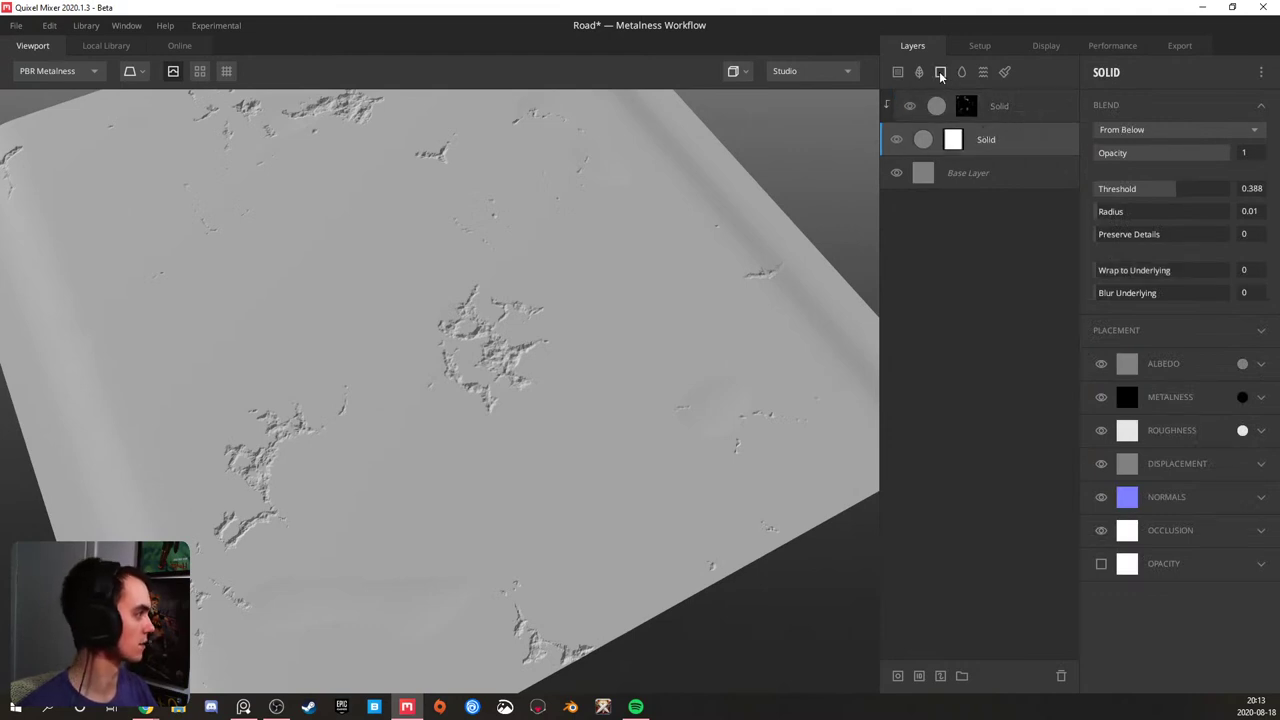
pyautogui.click(940, 71)
# - Give the new Solid layer a mask stack containing a Worley 1 noise
pyautogui.rightClick(976, 140)
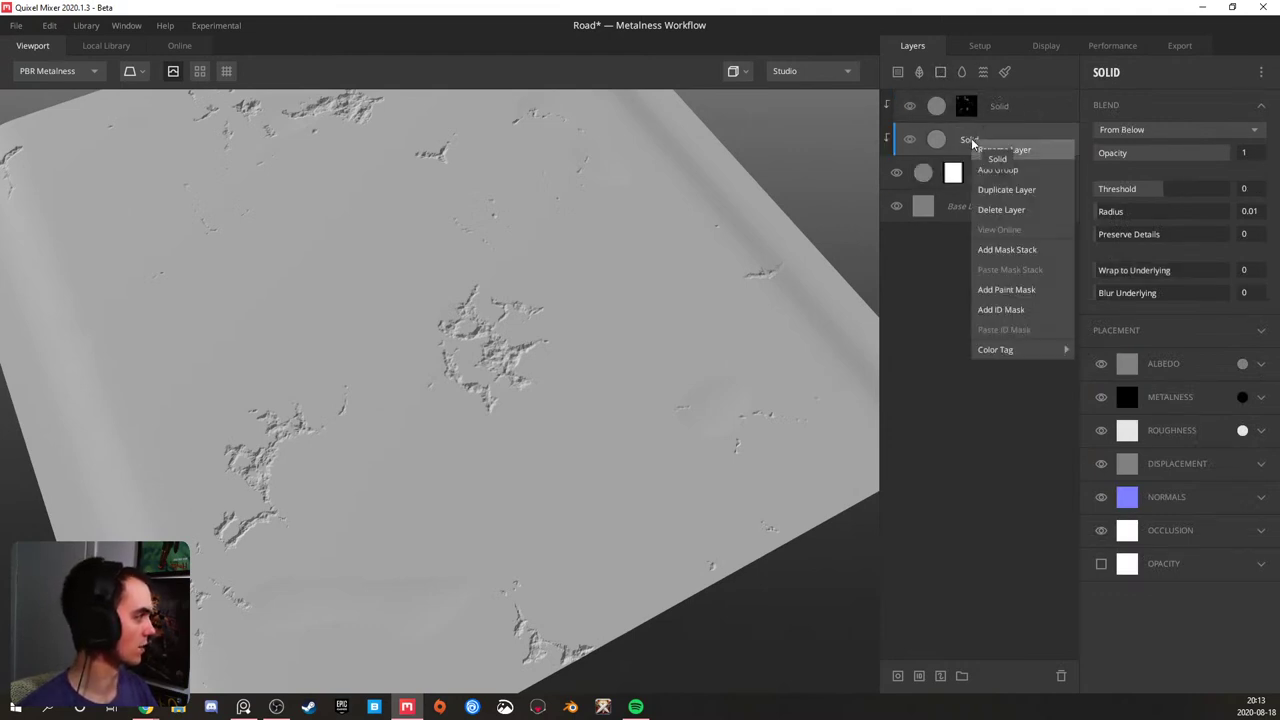
pyautogui.click(1019, 249)
pyautogui.click(1098, 71)
pyautogui.moveTo(1132, 148)
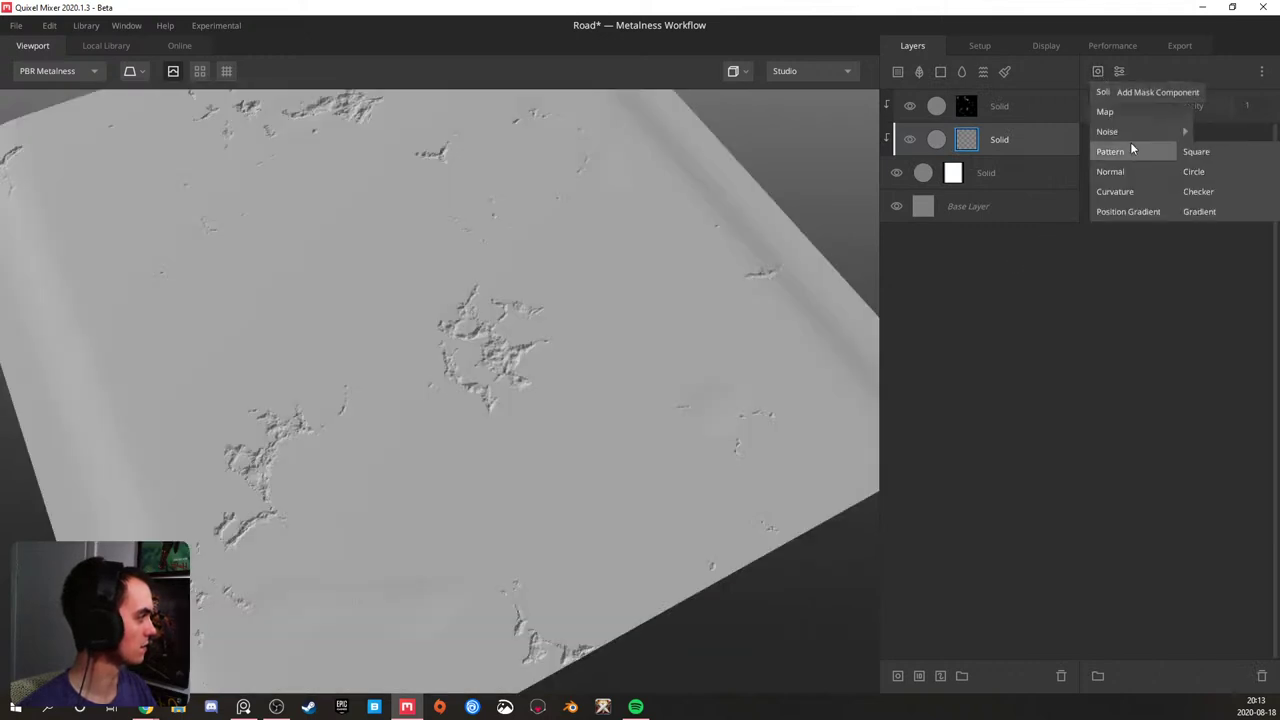
pyautogui.moveTo(1172, 131)
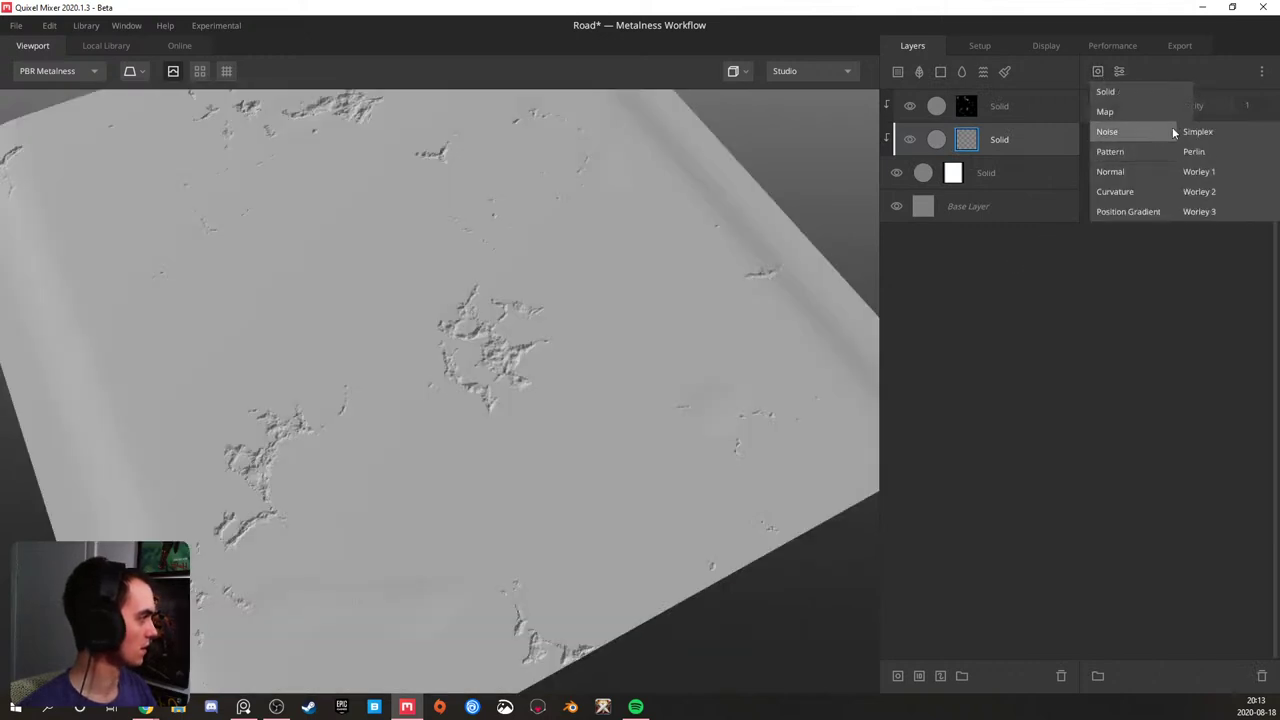
pyautogui.click(1208, 173)
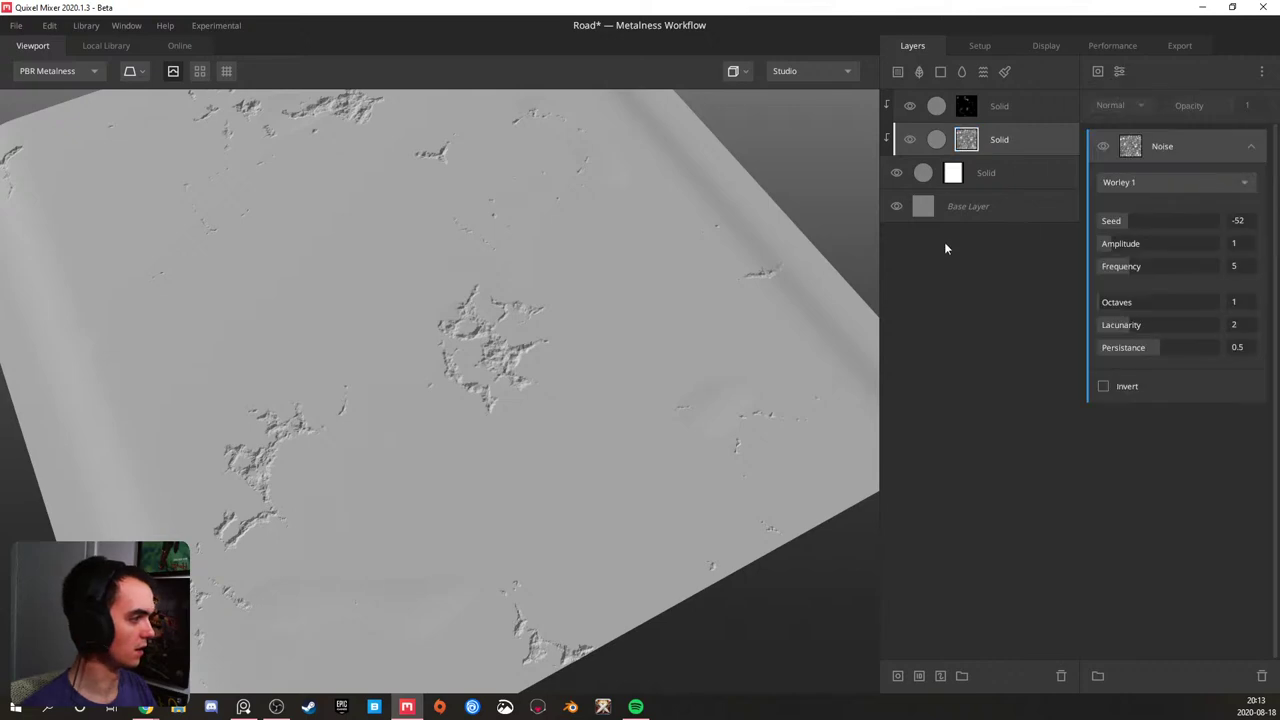
# - Set the new Solid layer's blend Threshold to 0.786 so its noise shapes the road surface
pyautogui.click(1018, 139)
pyautogui.moveTo(1152, 186); pyautogui.dragTo(1190, 182)
pyautogui.scroll(3, 386, 366)
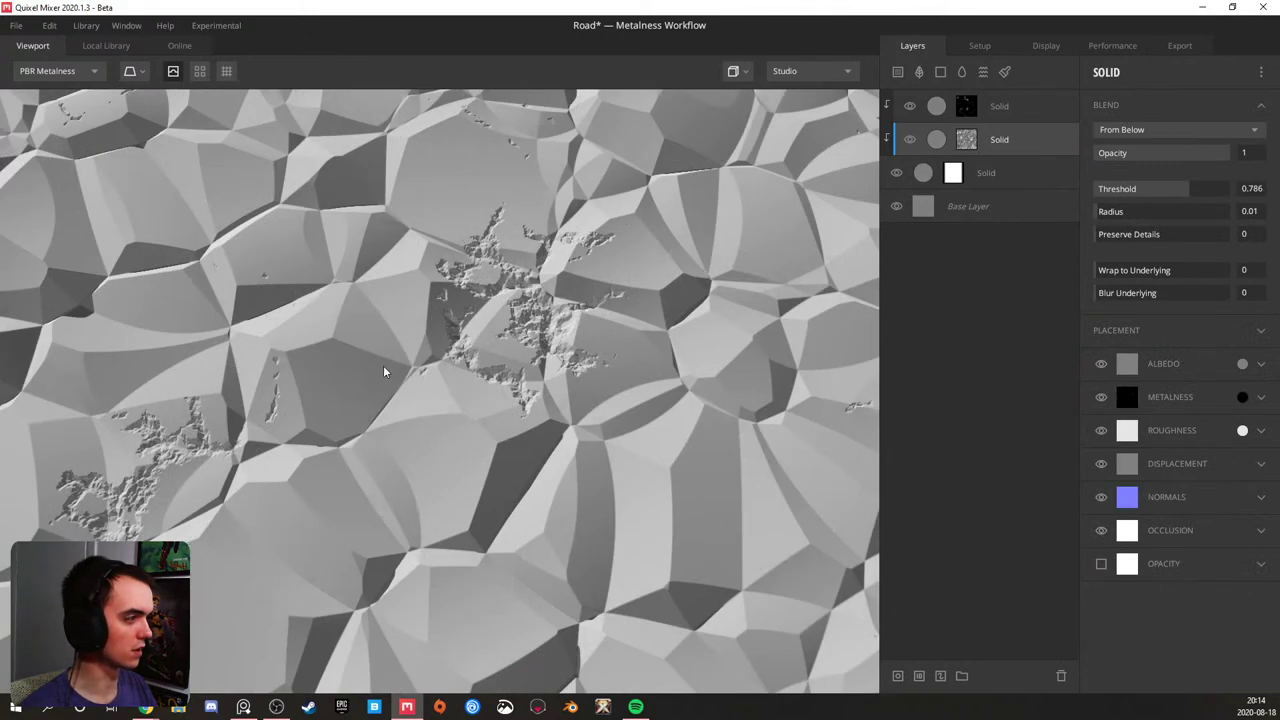
# - Set the Frequency of the Worley 1 noise in the road surface layer's mask to 40
pyautogui.scroll(-5, 336, 361)
pyautogui.moveTo(297, 317); pyautogui.dragTo(394, 283)
pyautogui.moveTo(253, 331); pyautogui.dragTo(350, 353, button='middle')
pyautogui.scroll(-2, 350, 360)
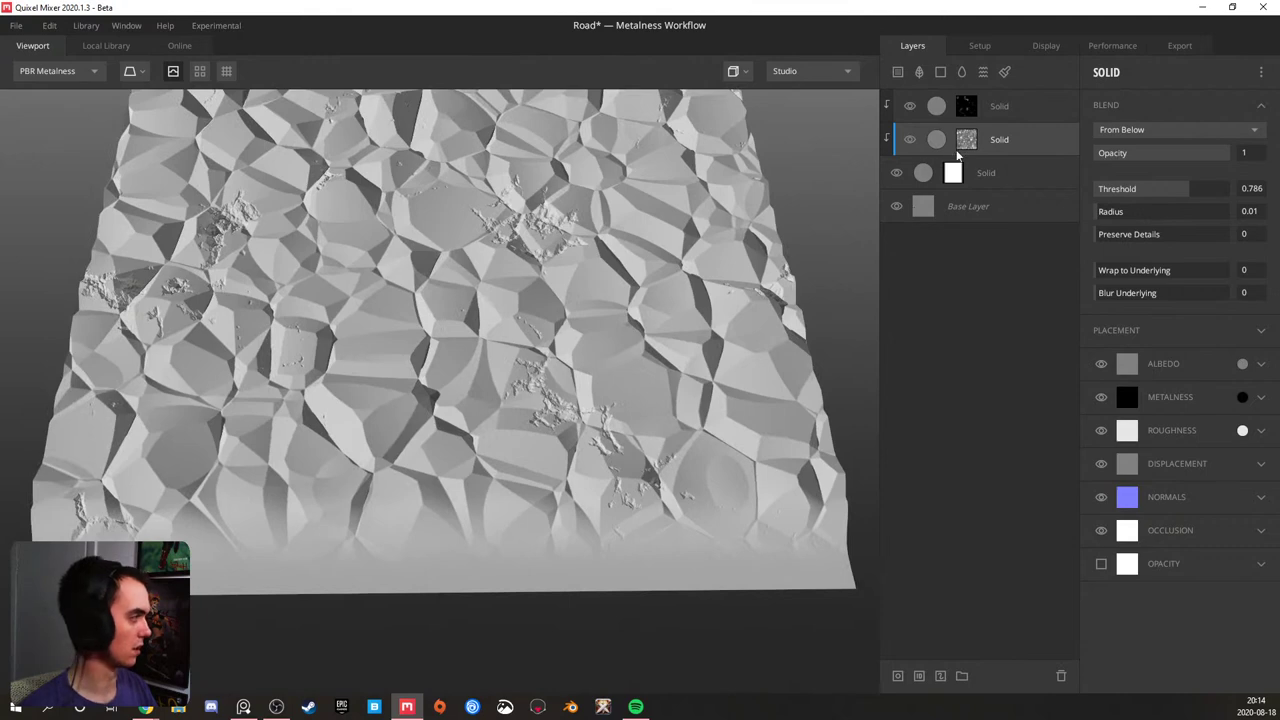
pyautogui.click(966, 139)
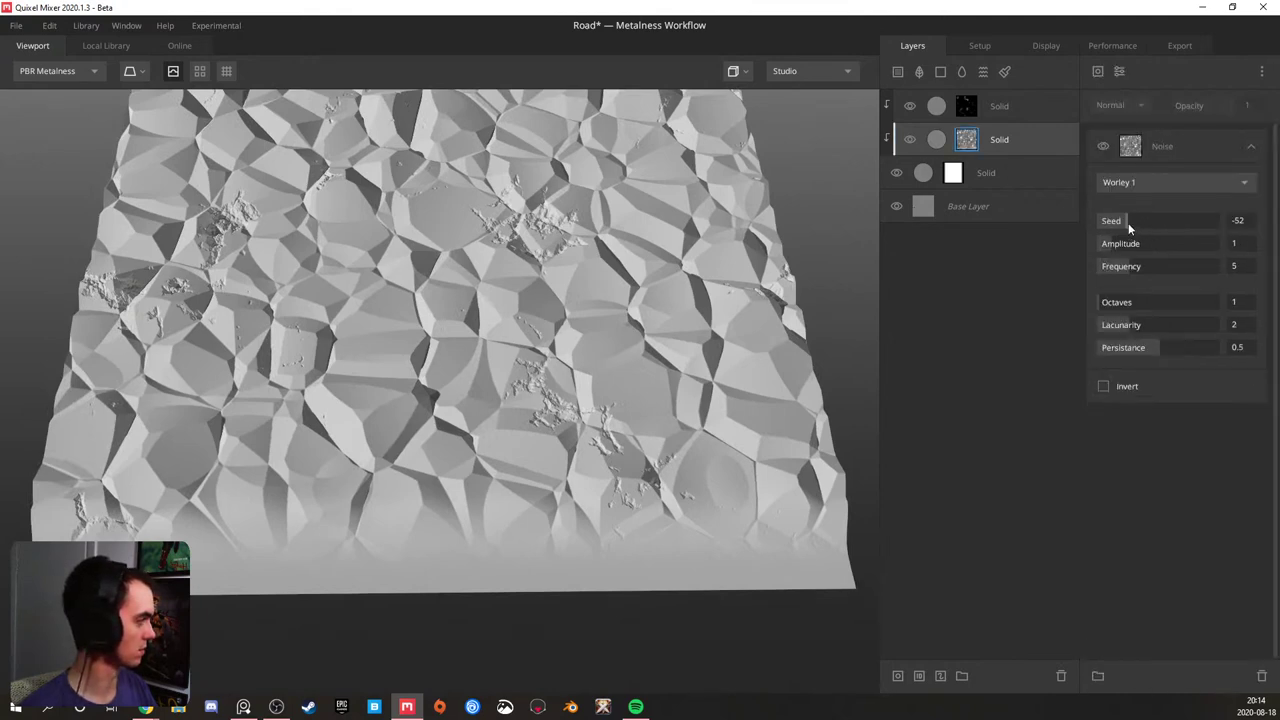
pyautogui.click(1241, 271)
pyautogui.write('40')
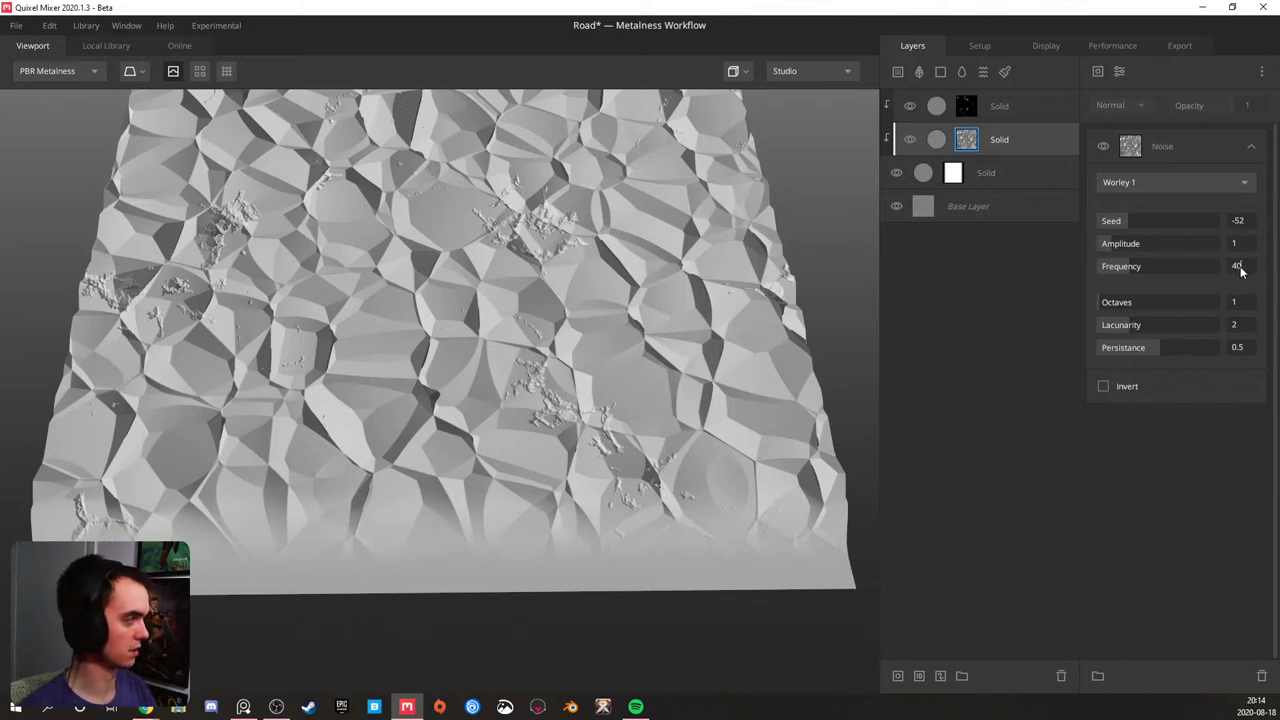
pyautogui.press('Return')
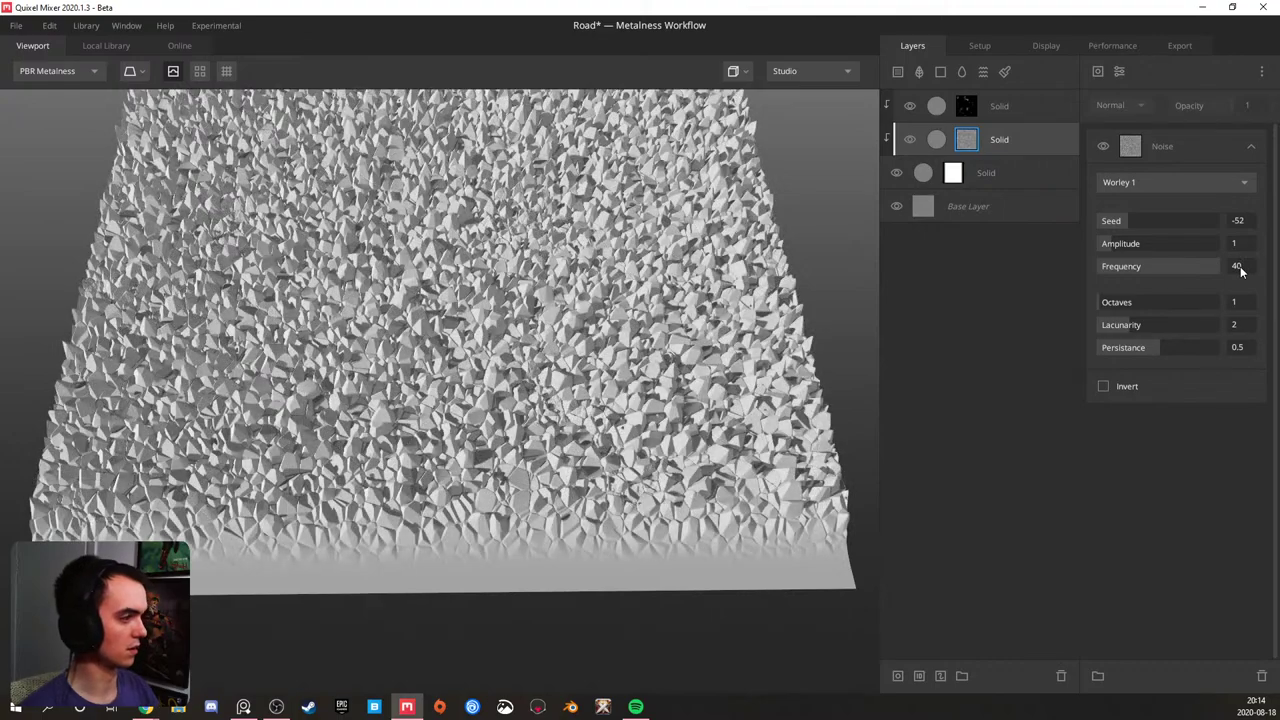
# - Raise the Worley 1 noise's Frequency to 60, and further to 80, for smaller surface cells
pyautogui.moveTo(590, 320); pyautogui.dragTo(435, 332)
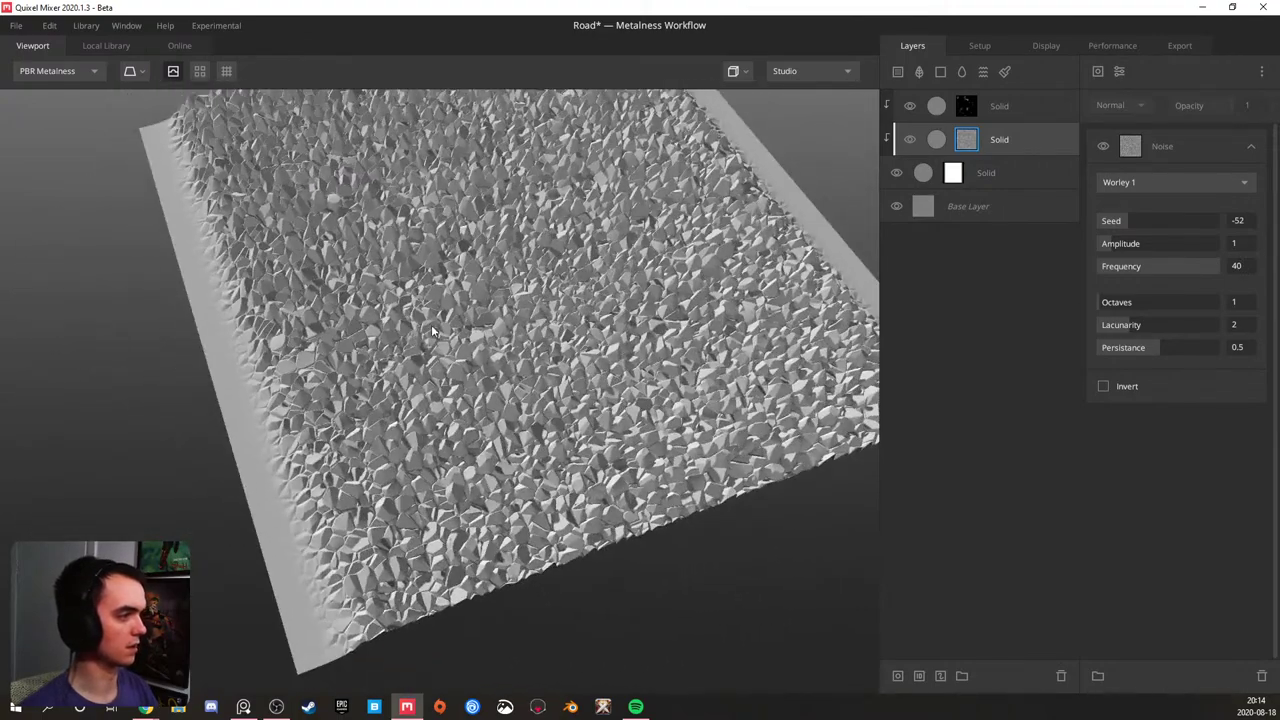
pyautogui.click(1236, 267)
pyautogui.write('60')
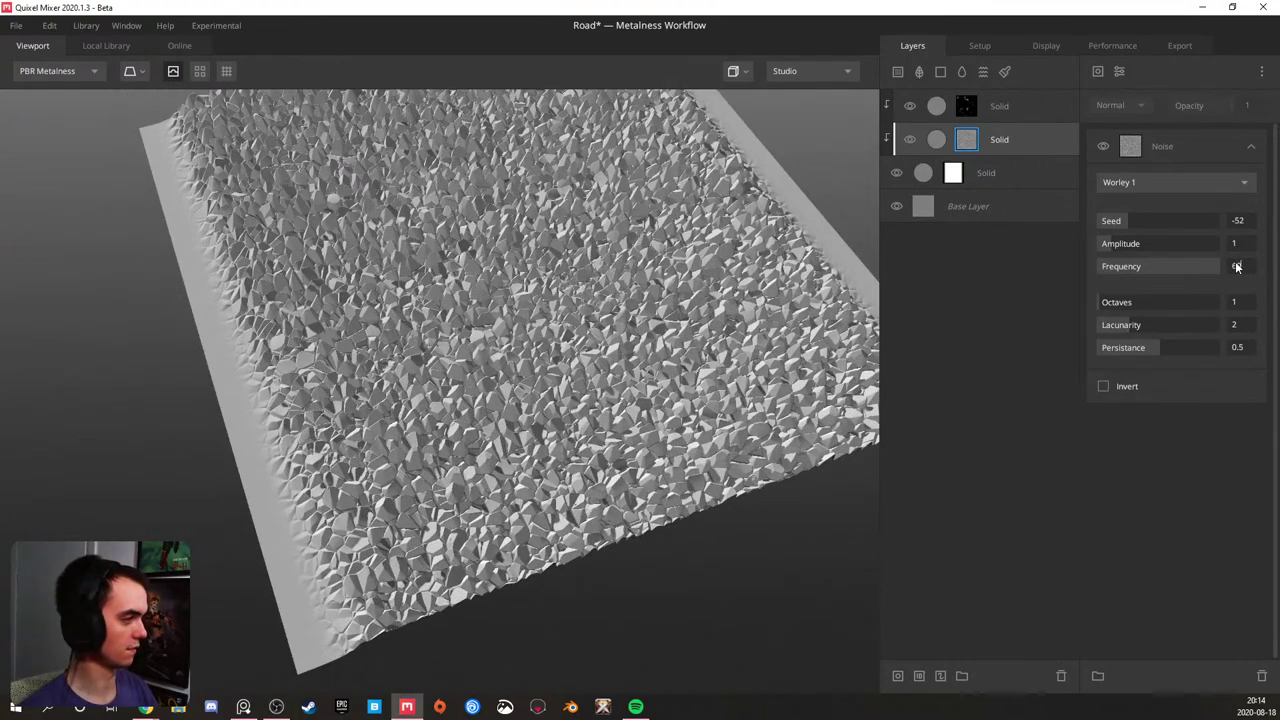
pyautogui.press('Return')
pyautogui.click(1250, 267)
pyautogui.write('80')
pyautogui.press('Return')
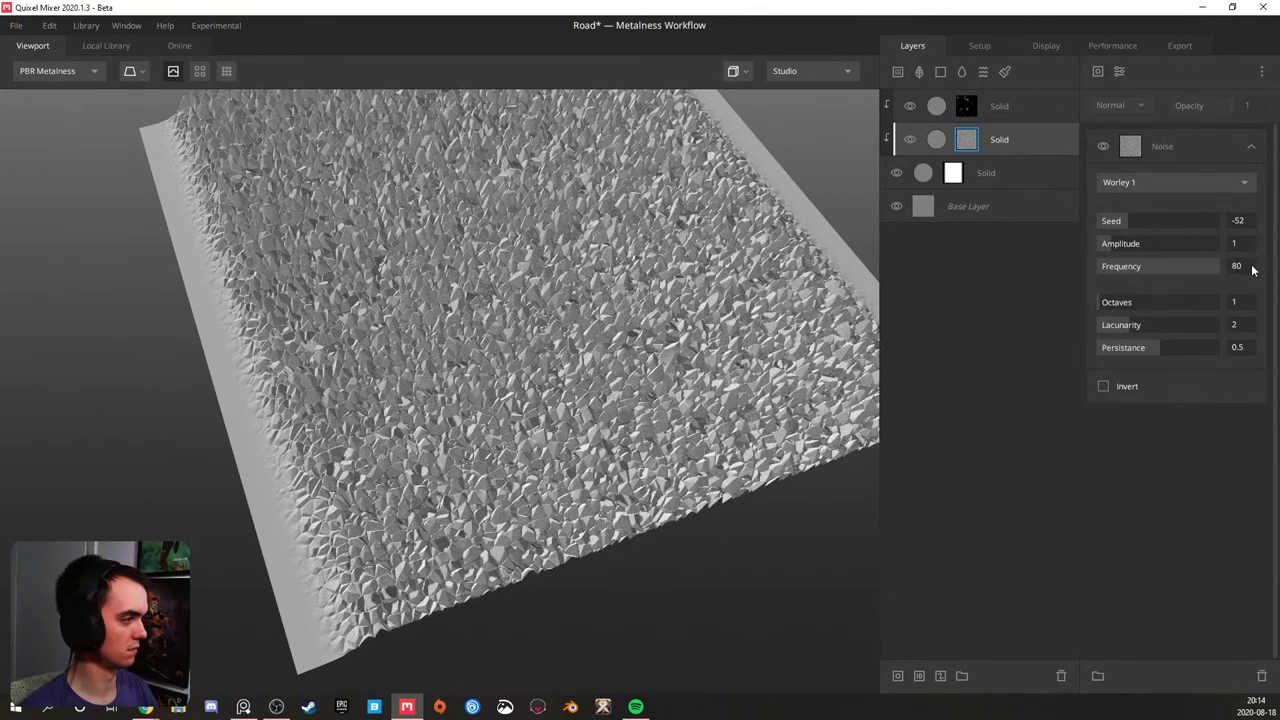
# - Lower the noise-masked Solid layer's blend Threshold to 0.109 and check the relief around the crack patches
pyautogui.click(998, 146)
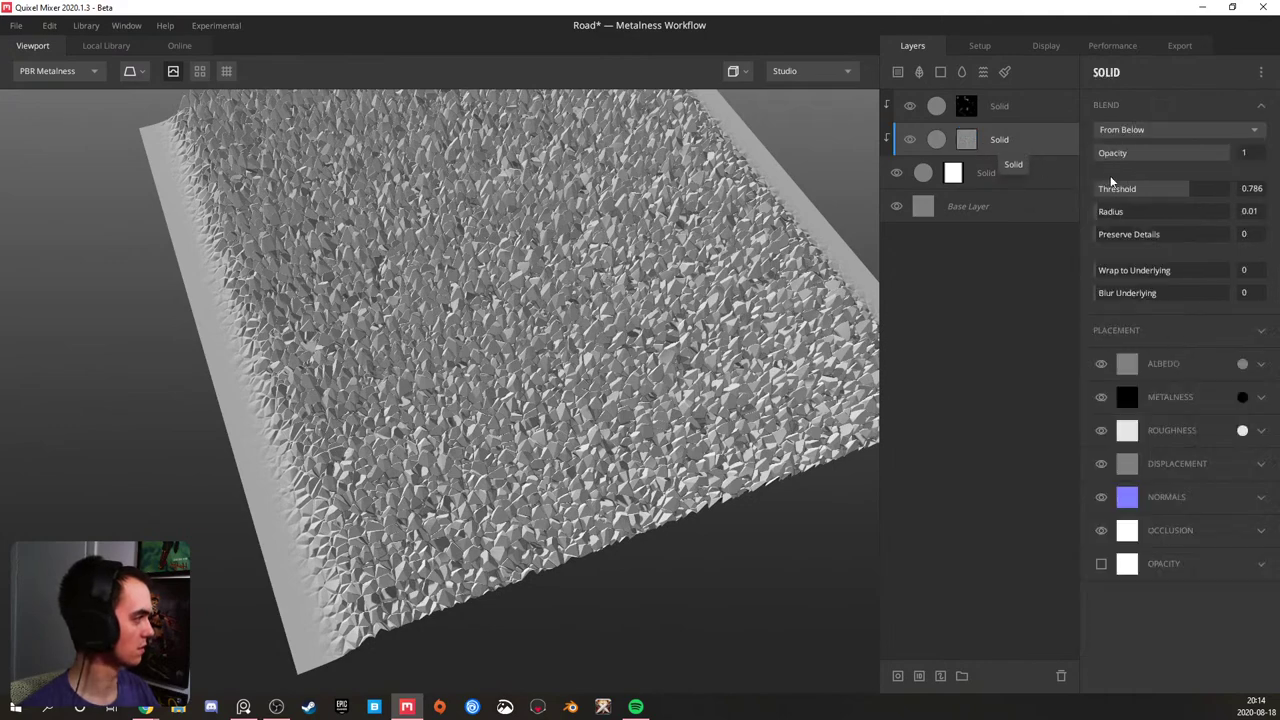
pyautogui.moveTo(1176, 192); pyautogui.dragTo(1165, 190)
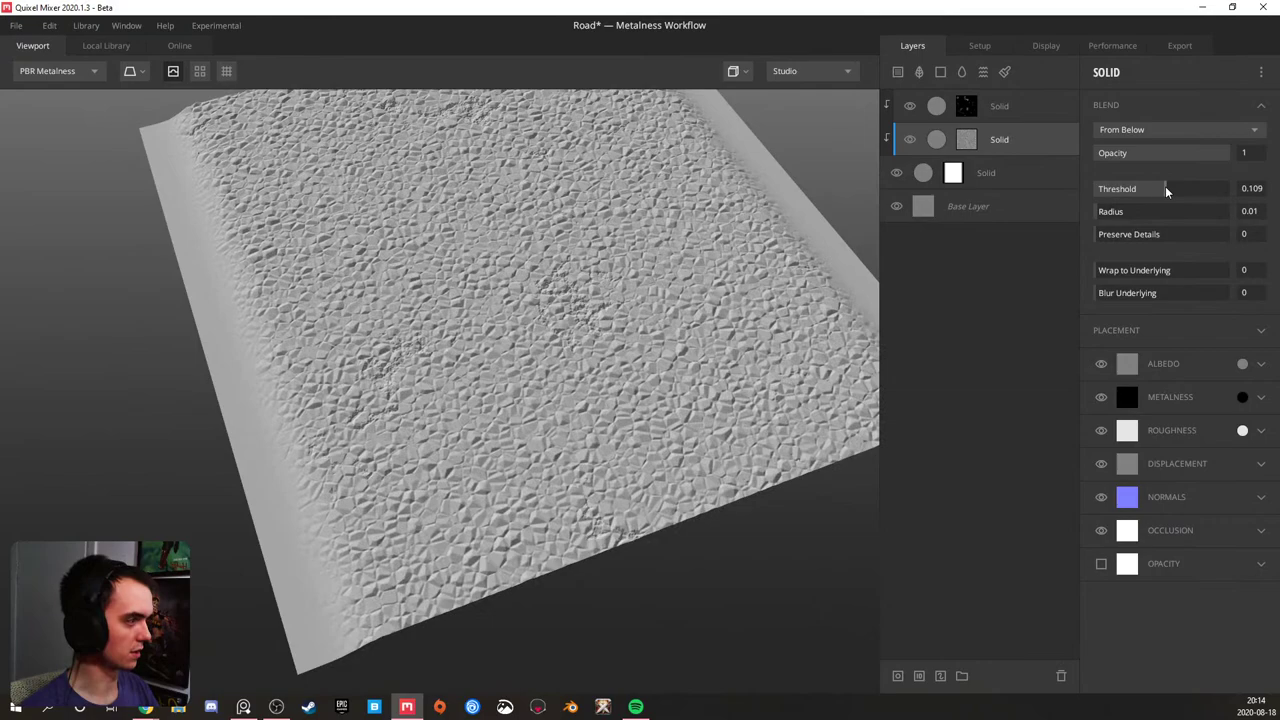
pyautogui.keyDown('alt'); pyautogui.moveTo(627, 299); pyautogui.dragTo(594, 257); pyautogui.keyUp('alt')
pyautogui.keyDown('alt'); pyautogui.moveTo(594, 257); pyautogui.dragTo(480, 360, button='middle'); pyautogui.keyUp('alt')
pyautogui.scroll(5, 461, 418)
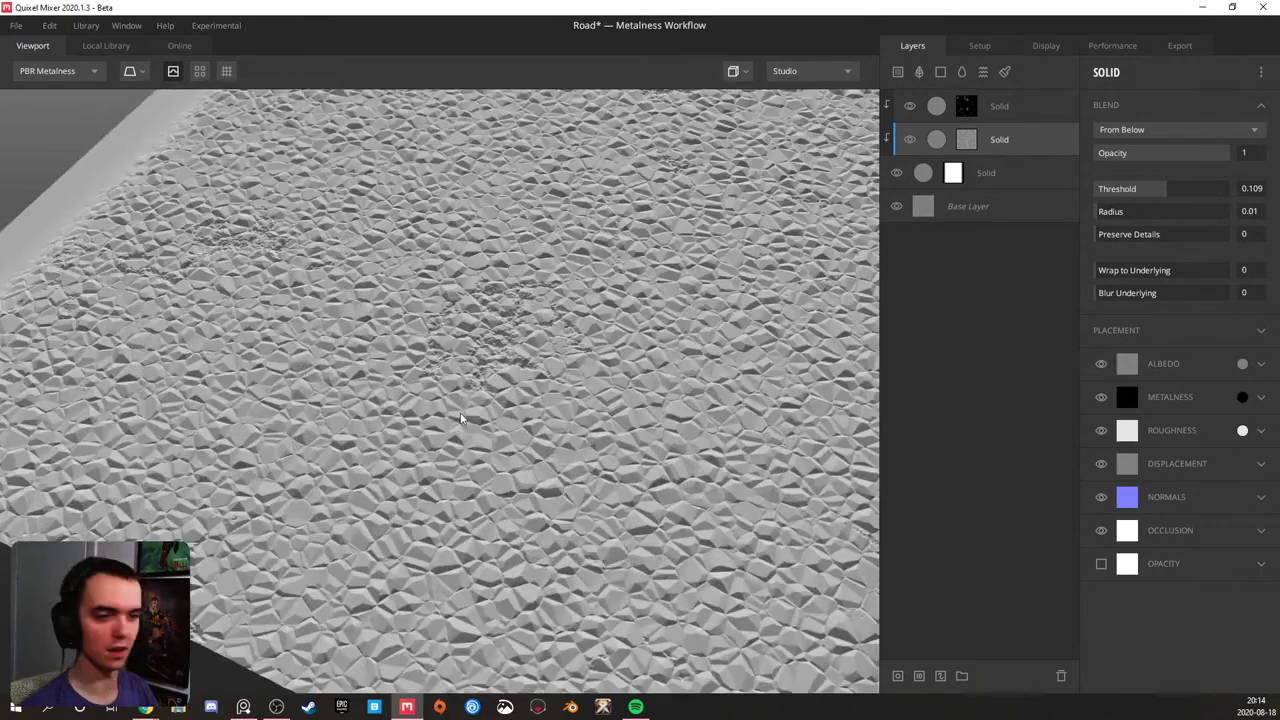
pyautogui.keyDown('alt'); pyautogui.moveTo(527, 330); pyautogui.dragTo(503, 392, button='middle'); pyautogui.keyUp('alt')
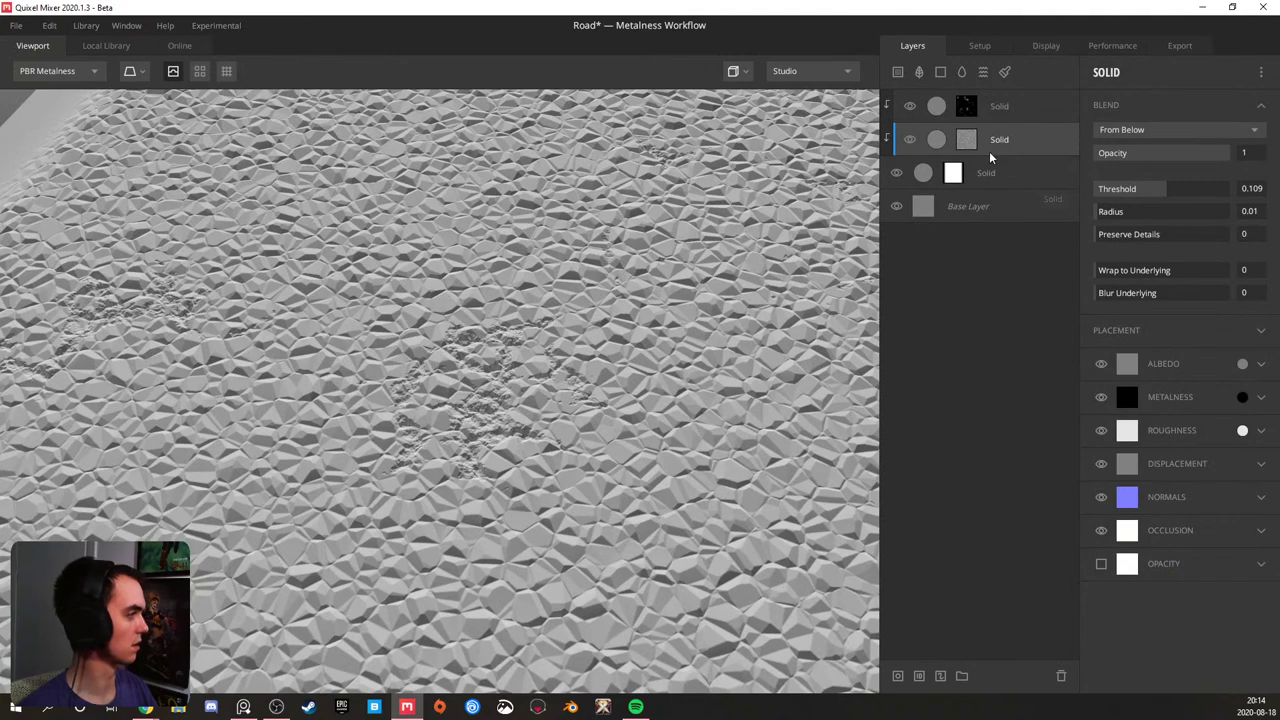
# - Change the noise-masked Solid layer's blend mode to From Above and invert its Worley 1 noise
pyautogui.click(966, 139)
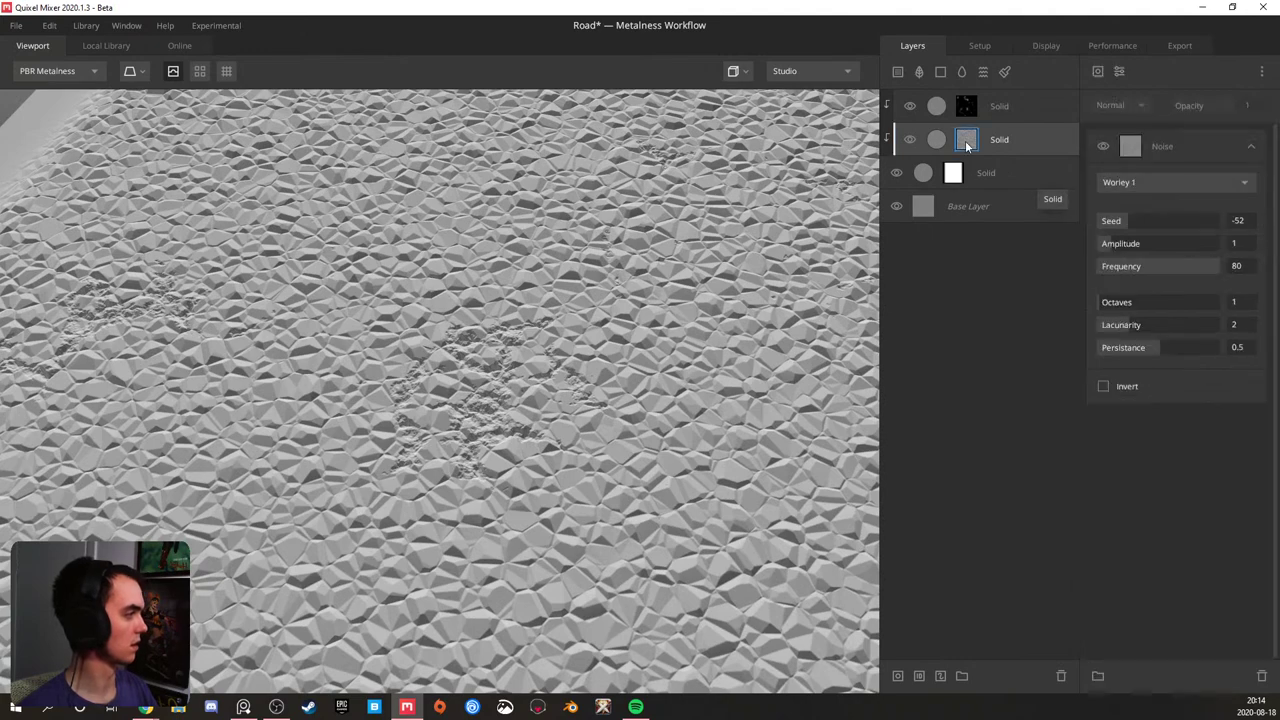
pyautogui.click(1043, 148)
pyautogui.click(1162, 131)
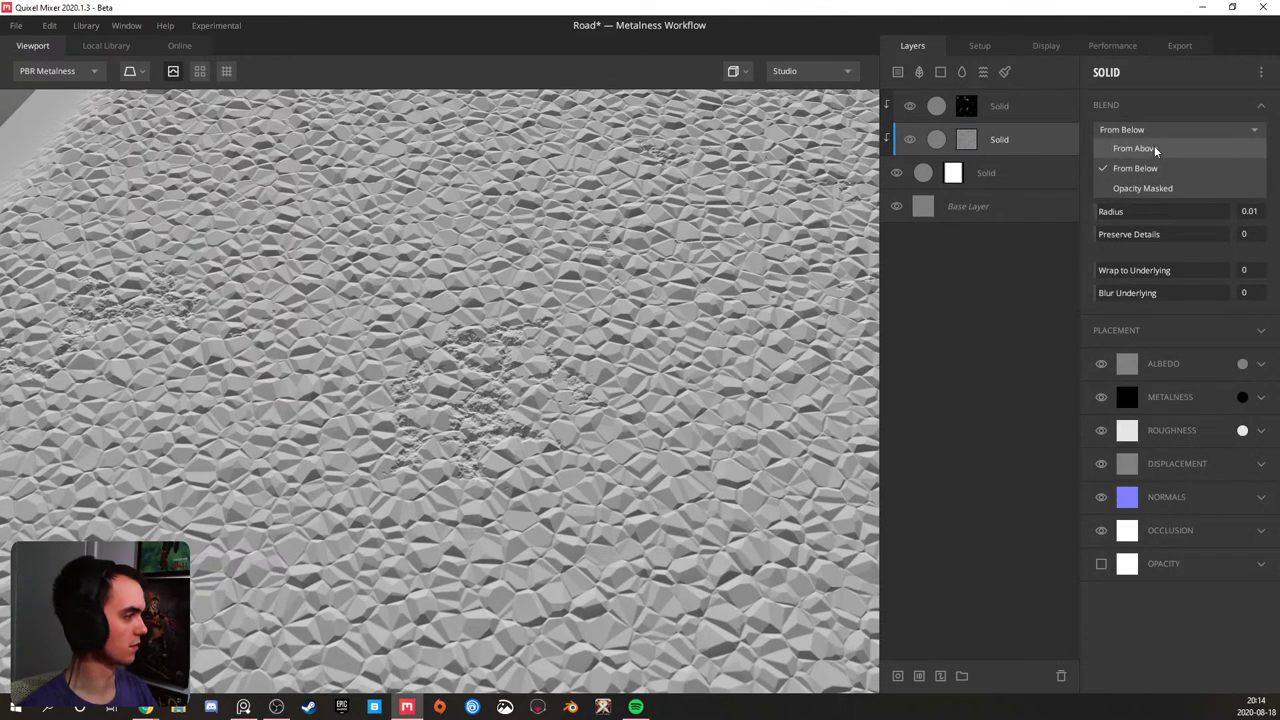
pyautogui.click(1154, 148)
pyautogui.scroll(-3, 868, 204)
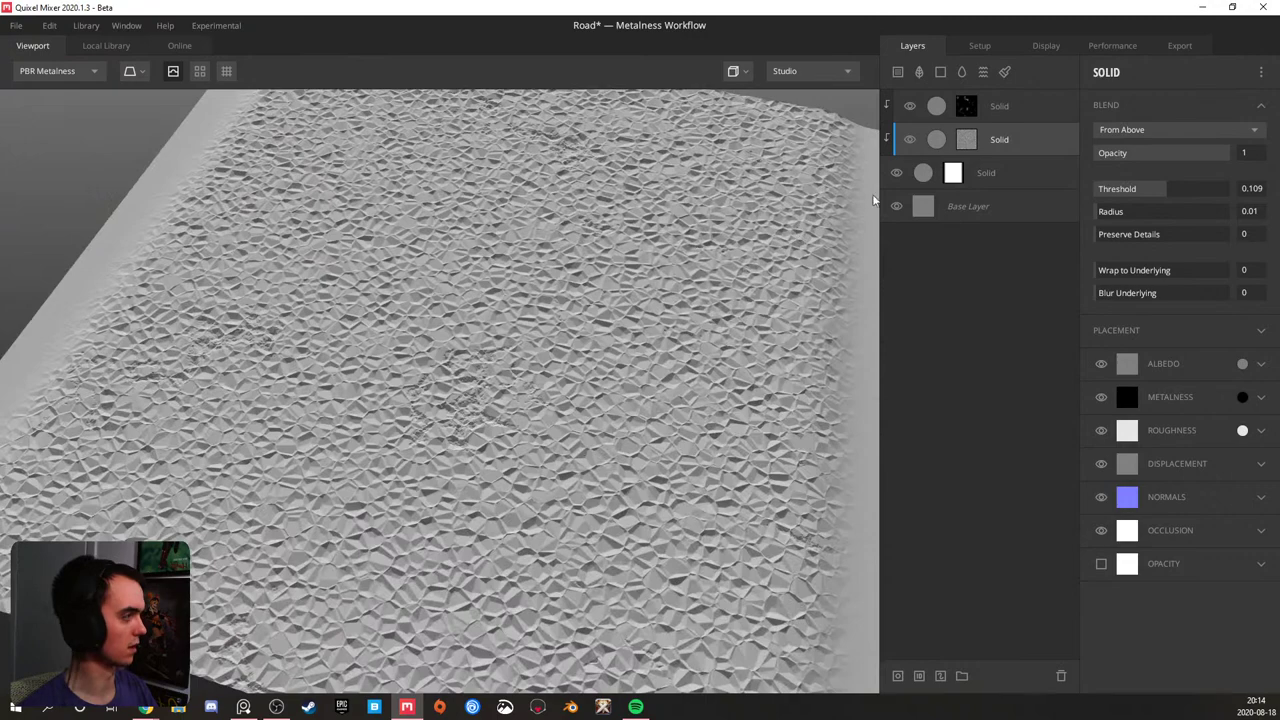
pyautogui.click(962, 142)
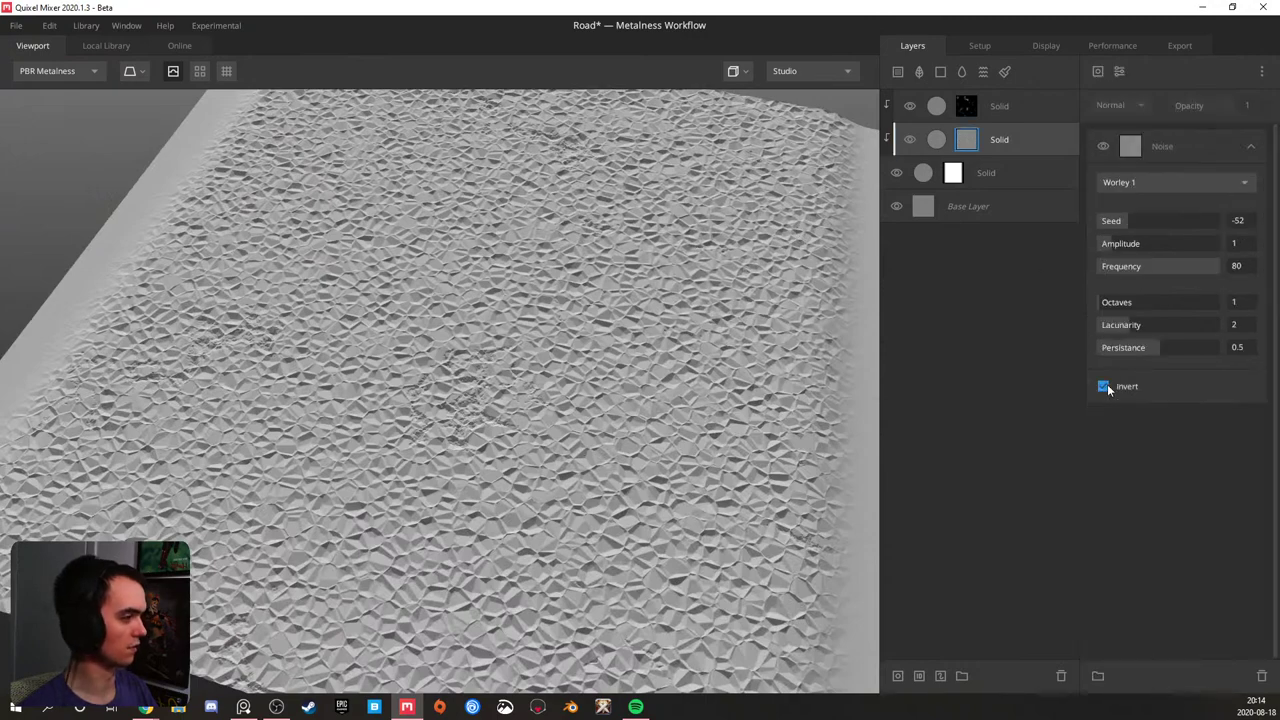
pyautogui.click(1104, 385)
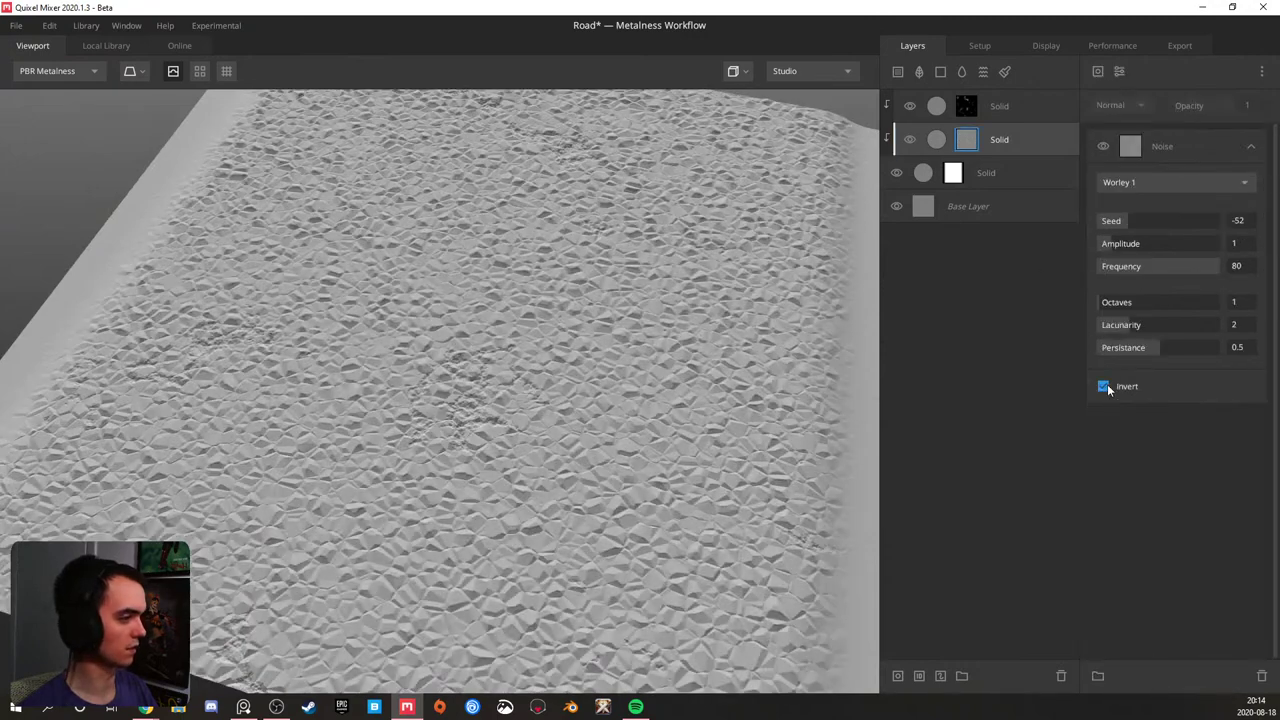
# - Set the noise-masked Solid layer's blend Threshold to 0.03 to soften the surface relief
pyautogui.click(1017, 139)
pyautogui.click(1175, 188)
pyautogui.moveTo(1175, 188); pyautogui.dragTo(1163, 188)
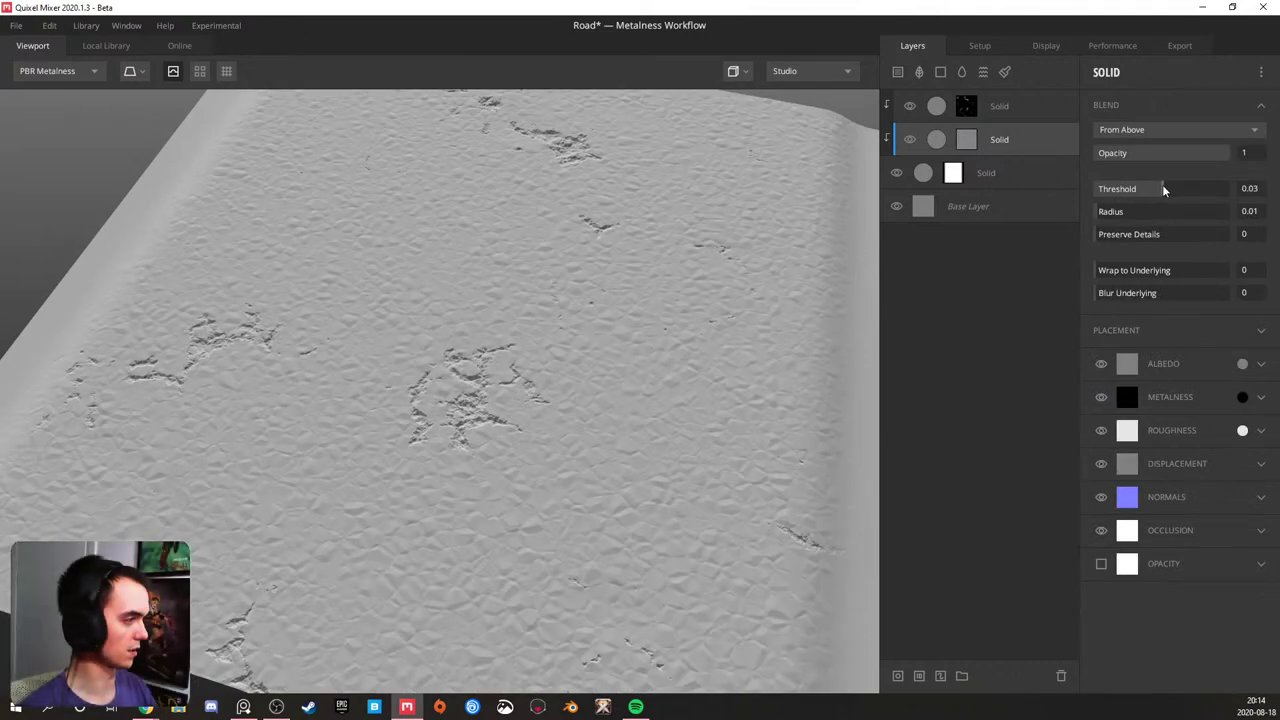
# - Preview the Worley 1 noise as a layer mask in the viewport and raise its Amplitude to 1.271
pyautogui.click(966, 140)
pyautogui.moveTo(229, 373); pyautogui.dragTo(391, 321)
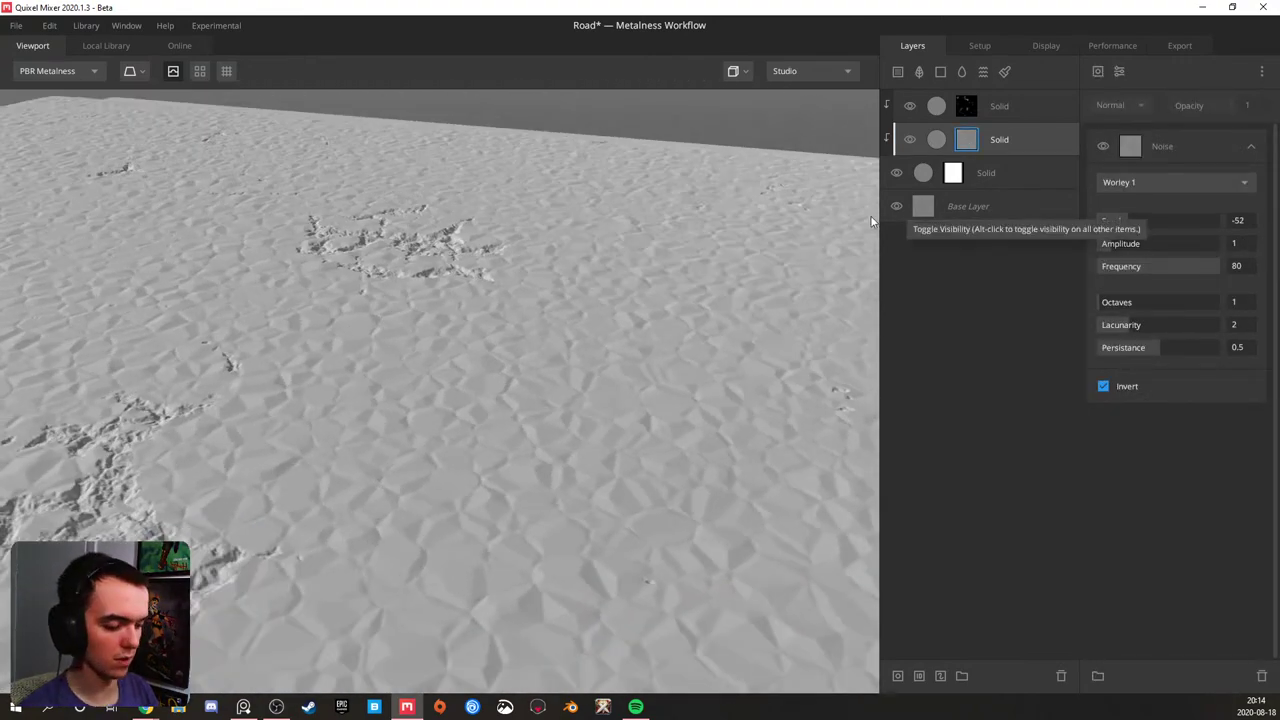
pyautogui.press('m')
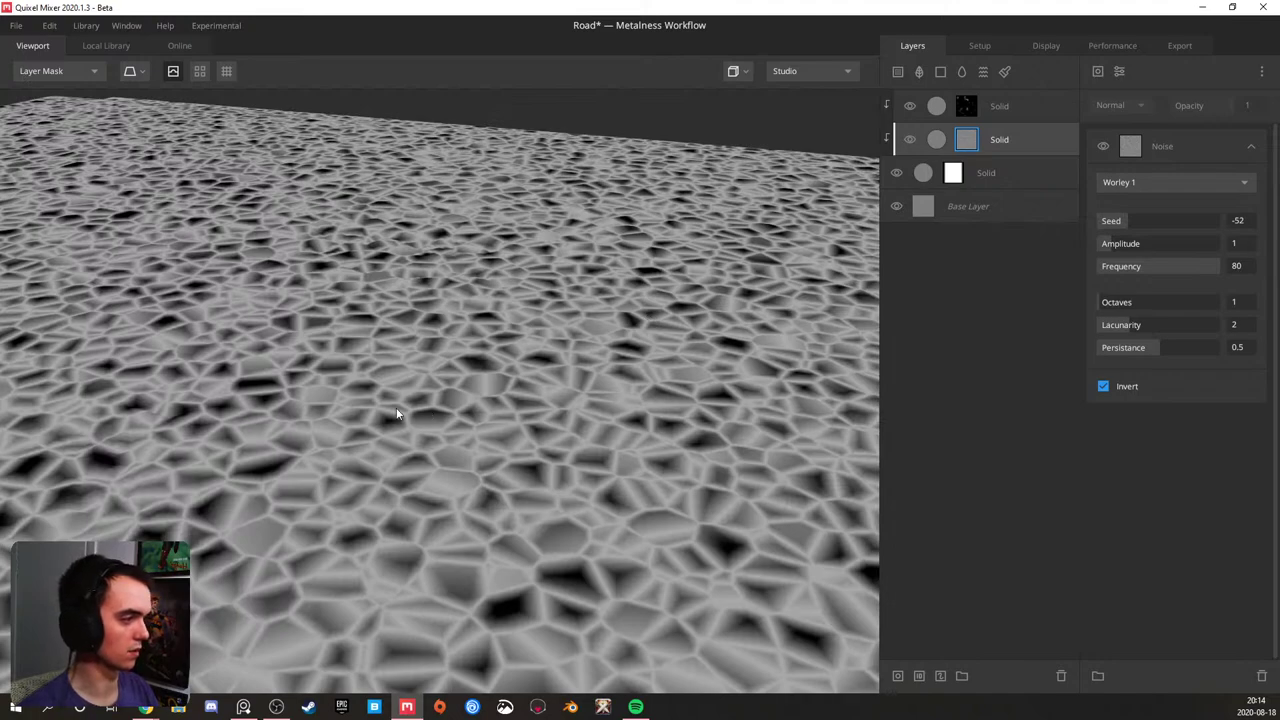
pyautogui.moveTo(401, 398); pyautogui.dragTo(867, 314)
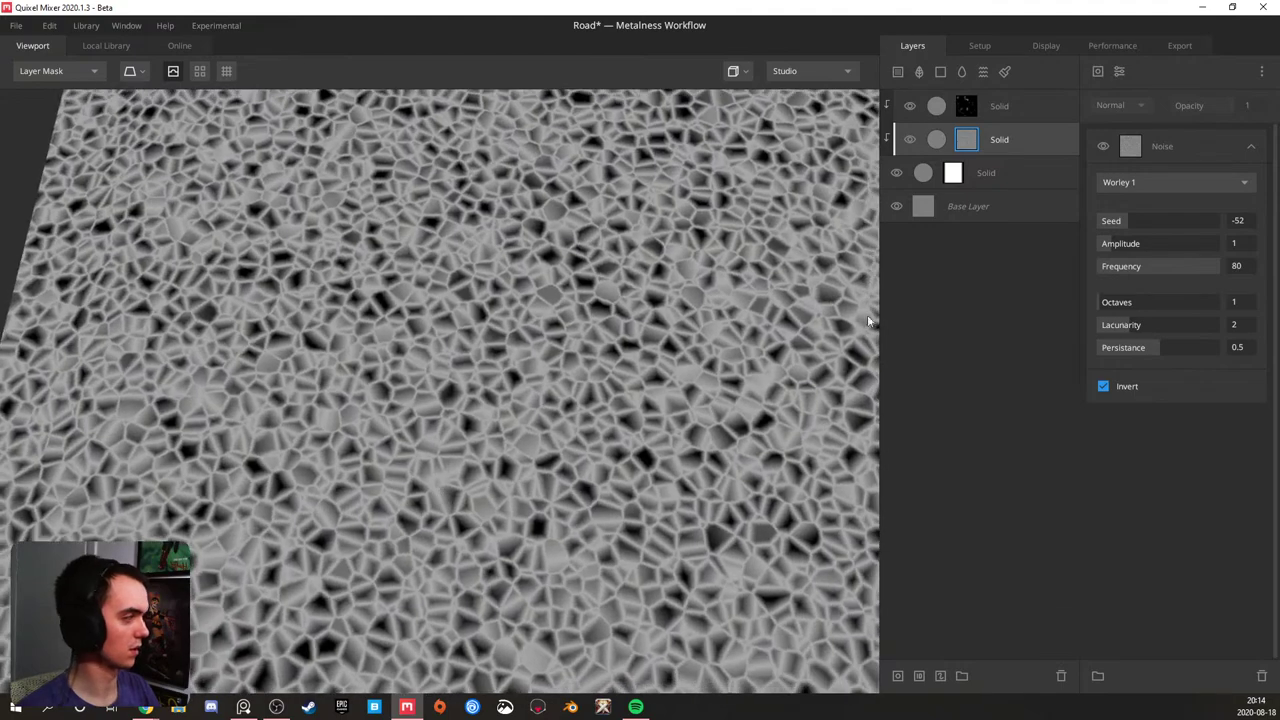
pyautogui.moveTo(1120, 247)
pyautogui.mouseDown()
pyautogui.moveTo(1228, 240)
pyautogui.moveTo(1111, 243)
pyautogui.moveTo(1117, 232)
pyautogui.moveTo(1123, 300)
pyautogui.moveTo(1089, 299)
pyautogui.mouseUp()
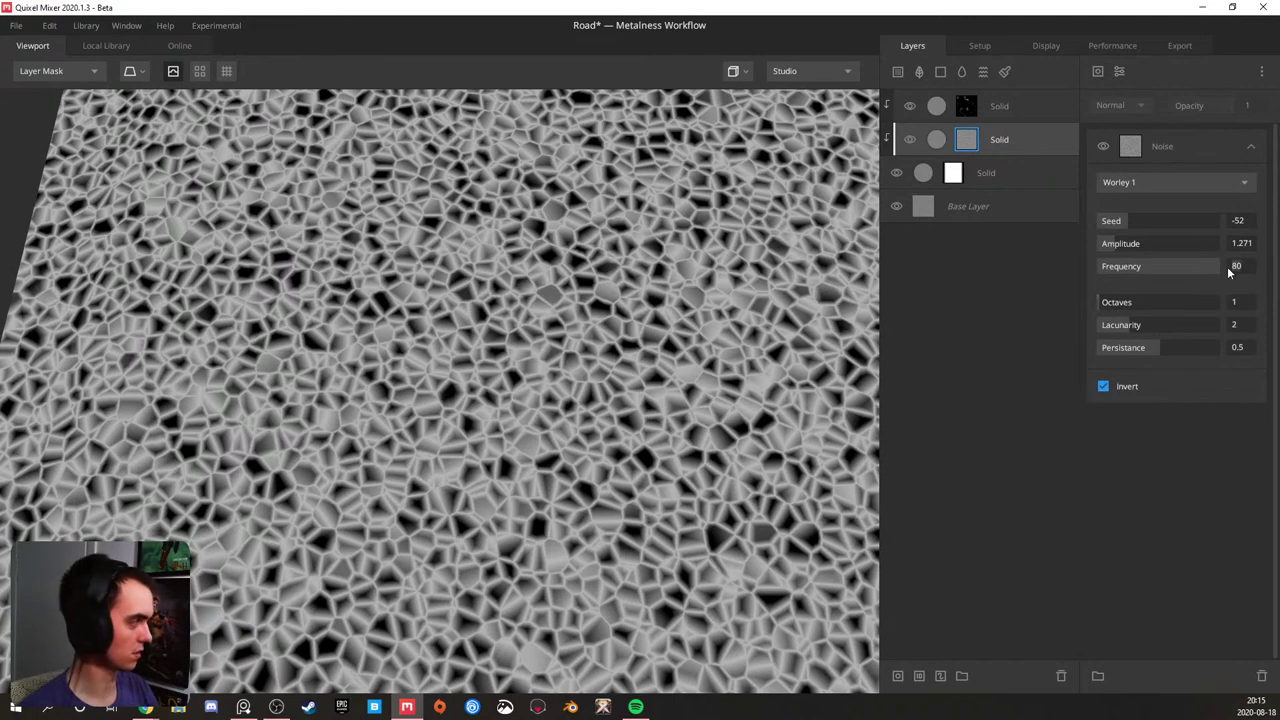
# - Set the Worley 1 noise's Frequency to 200
pyautogui.write('200')
pyautogui.press('Return')
pyautogui.scroll(-3, 470, 342)
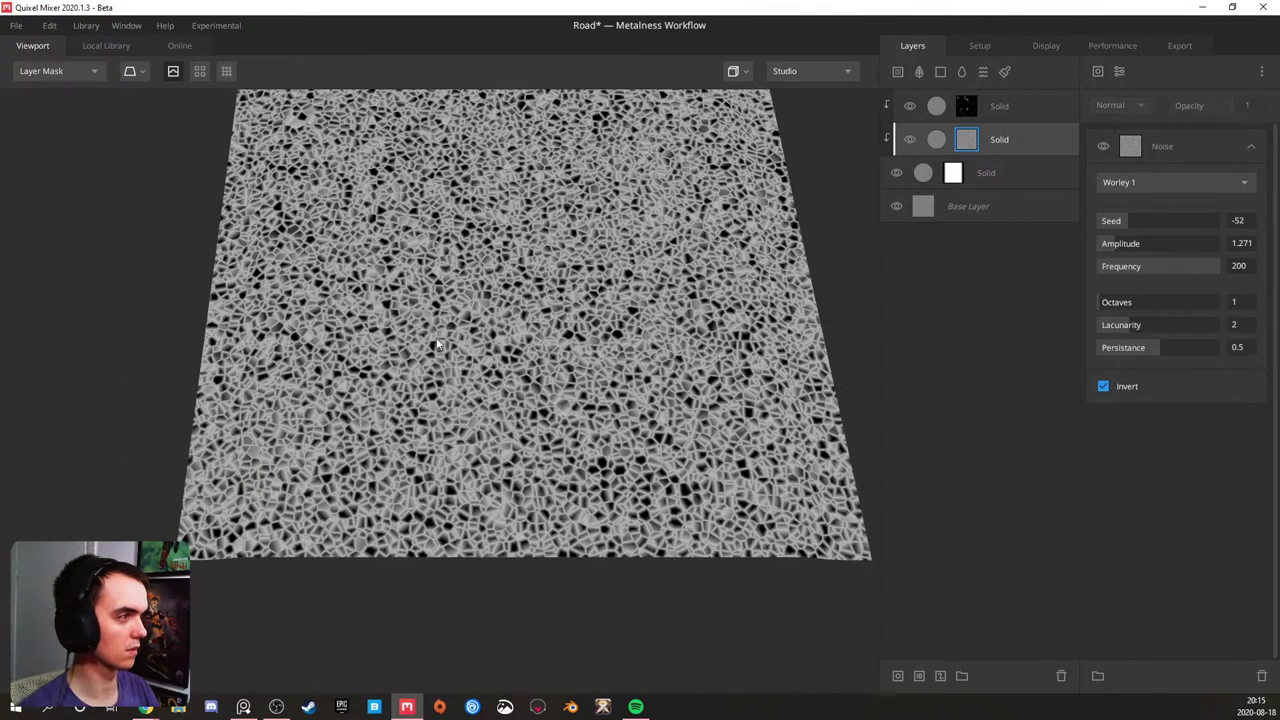
# - Return the viewport to the PBR Metalness display and set the Worley 1 noise's Frequency to 100
pyautogui.press('m')
pyautogui.keyDown('alt'); pyautogui.moveTo(310, 318); pyautogui.dragTo(499, 262); pyautogui.keyUp('alt')
pyautogui.keyDown('alt'); pyautogui.moveTo(499, 262); pyautogui.dragTo(522, 370, button='middle'); pyautogui.keyUp('alt')
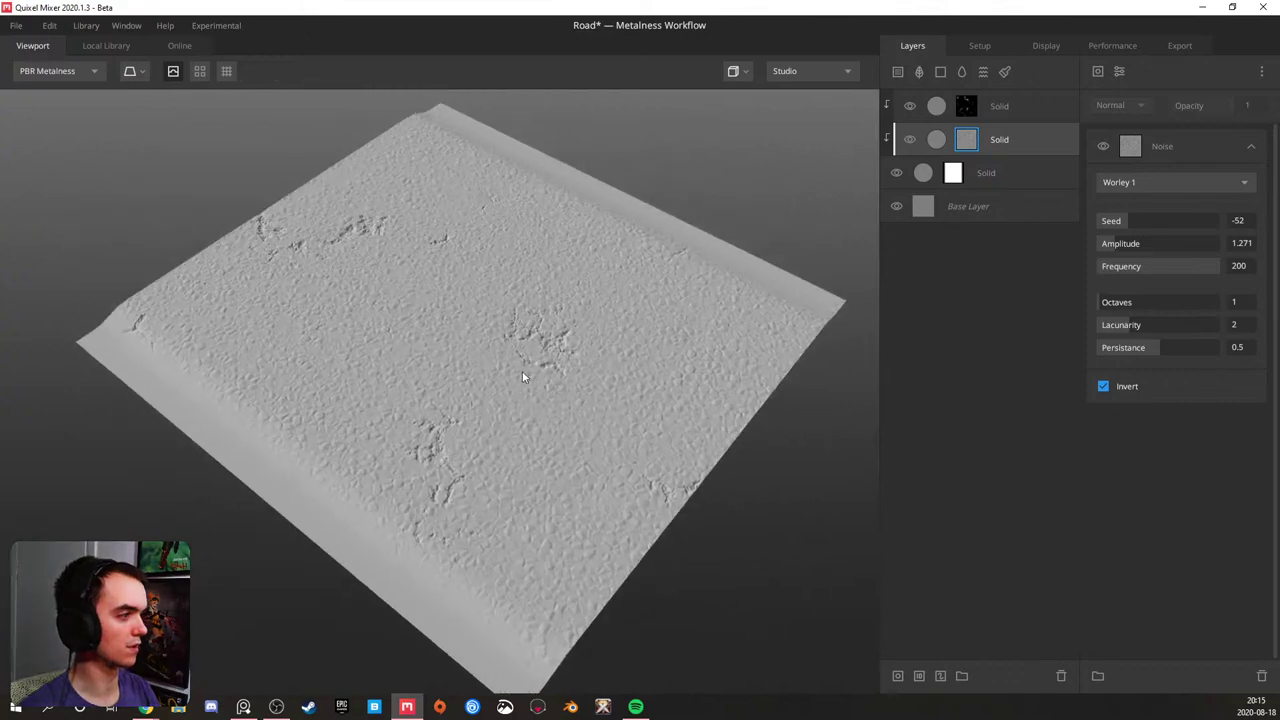
pyautogui.scroll(3, 522, 370)
pyautogui.keyDown('alt'); pyautogui.moveTo(428, 323); pyautogui.dragTo(488, 320); pyautogui.keyUp('alt')
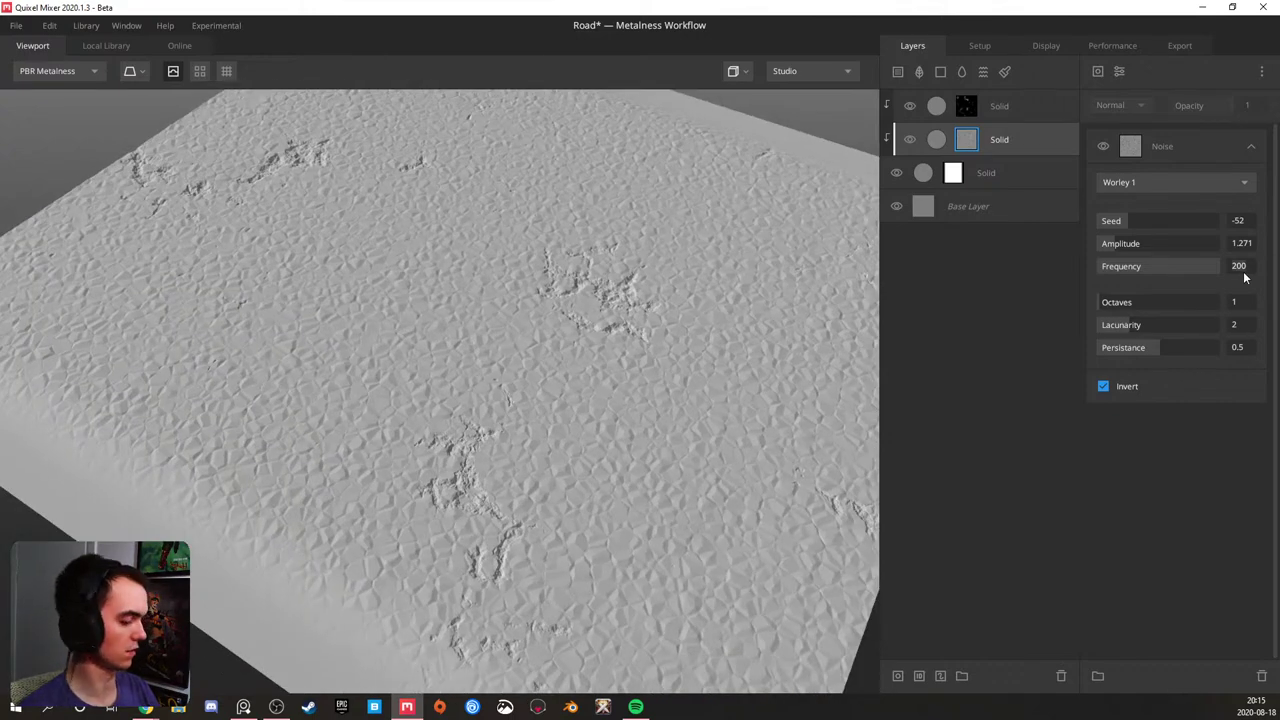
pyautogui.press('Return')
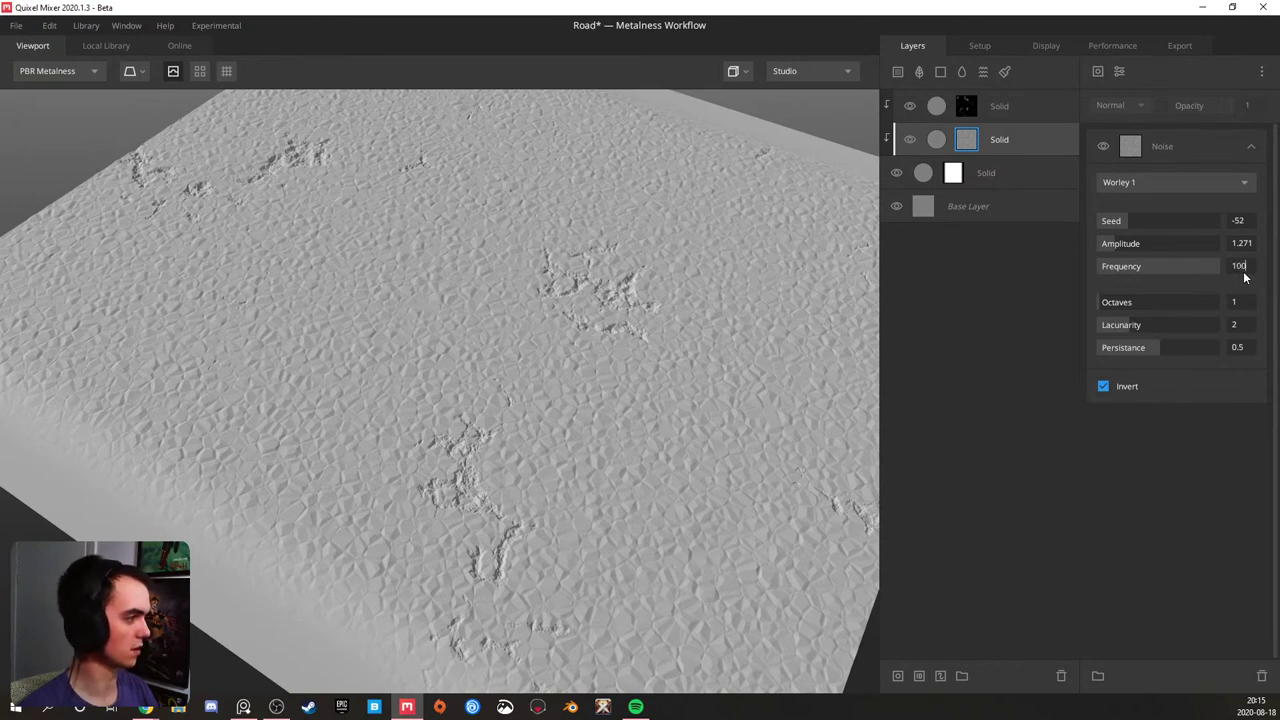
pyautogui.press('Return')
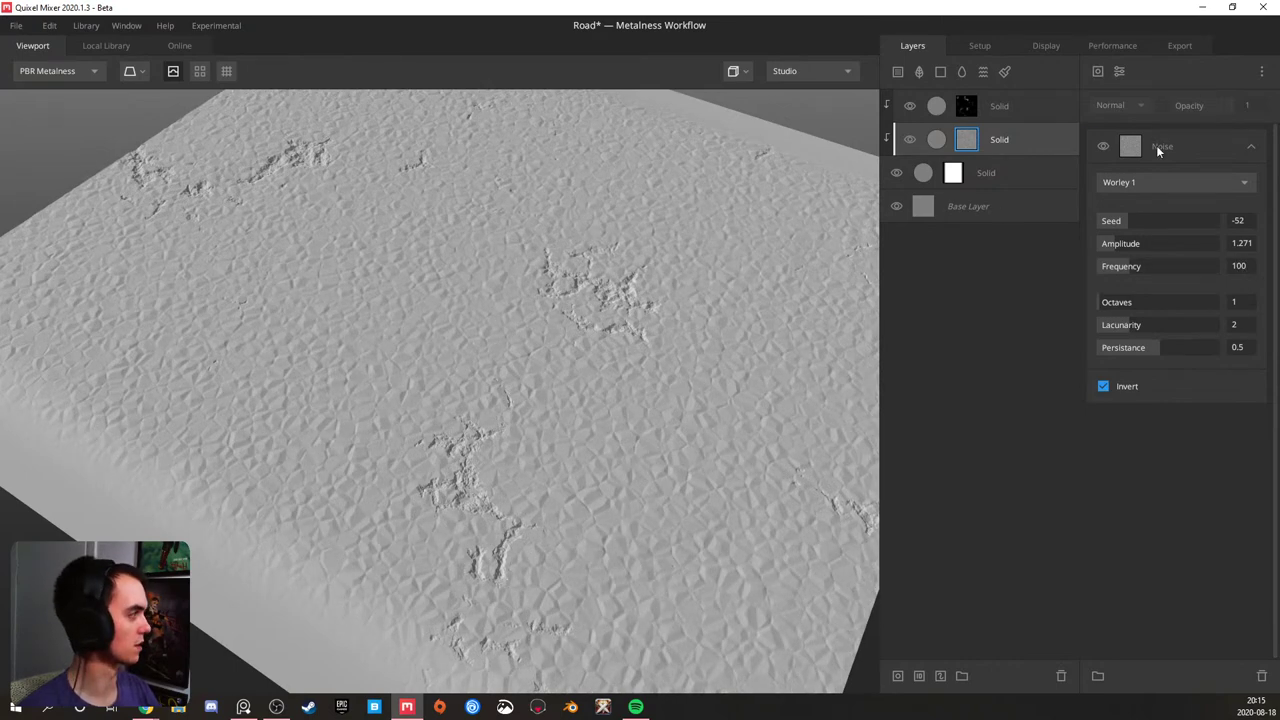
# - Add a Projection modifier with Tile XY tiling above the Worley 1 noise and set Repetitions X and Y to 4
pyautogui.click(1100, 71)
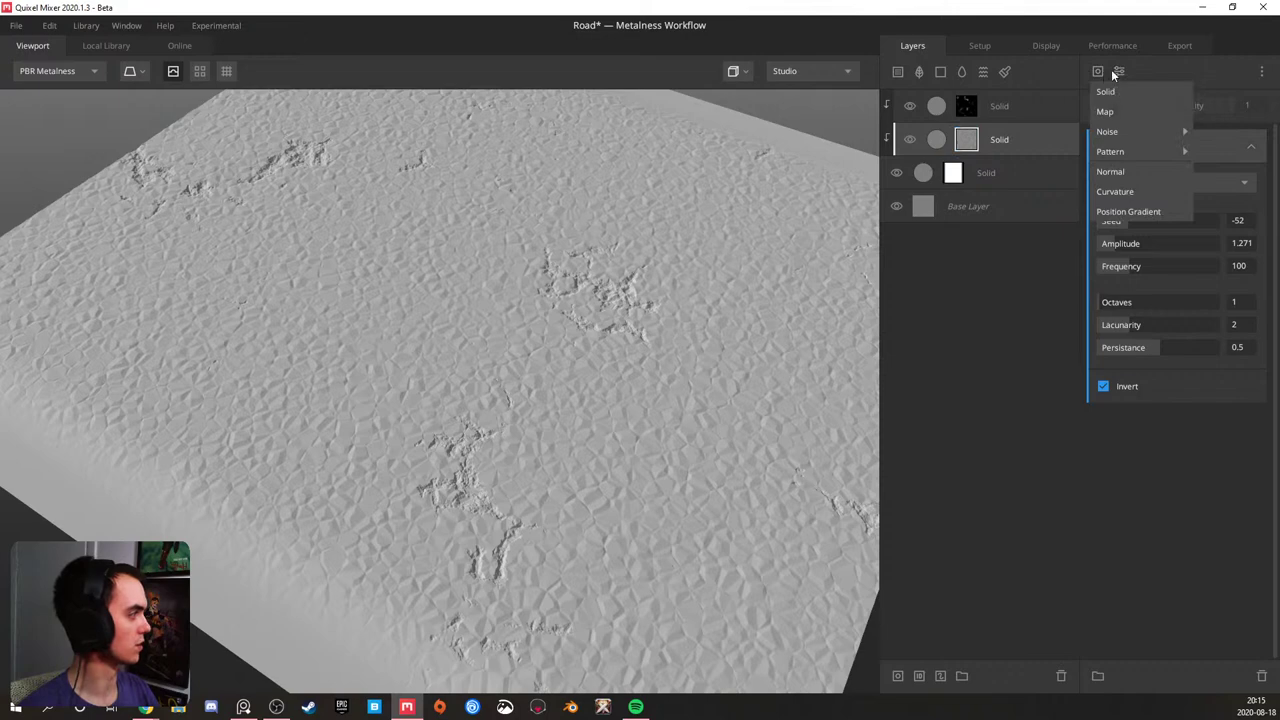
pyautogui.click(1117, 72)
pyautogui.click(1119, 71)
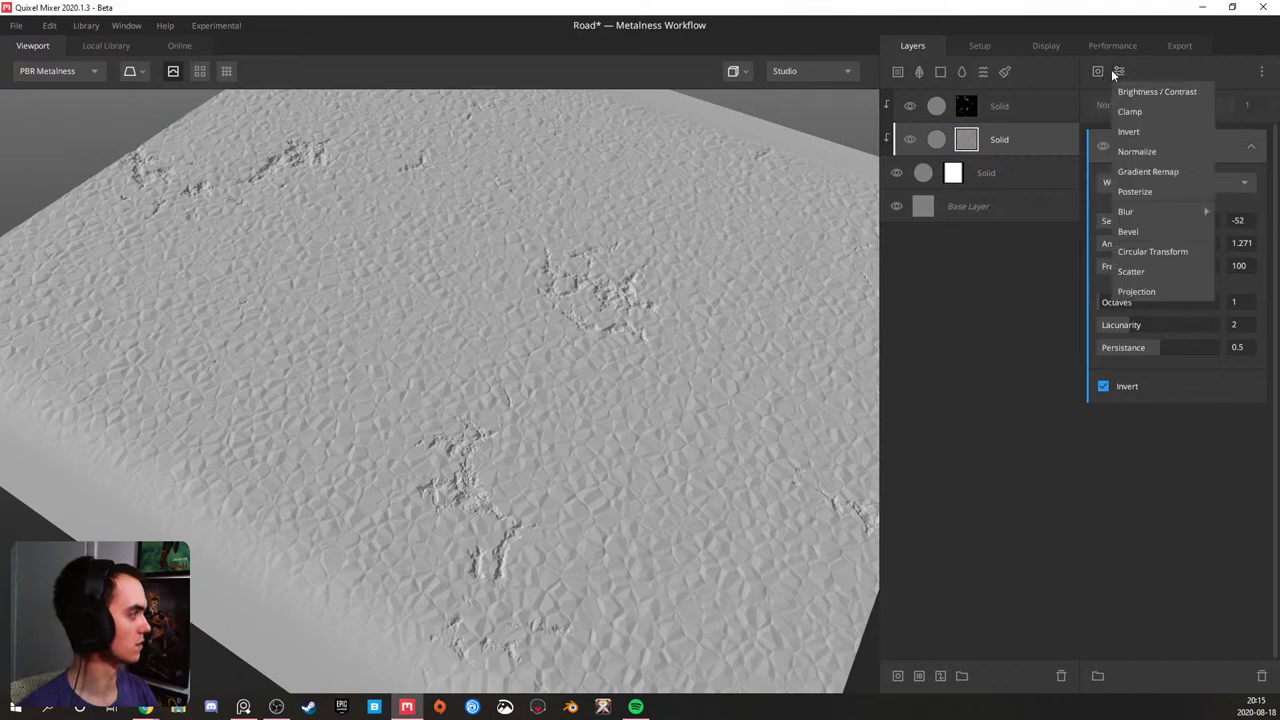
pyautogui.click(1143, 291)
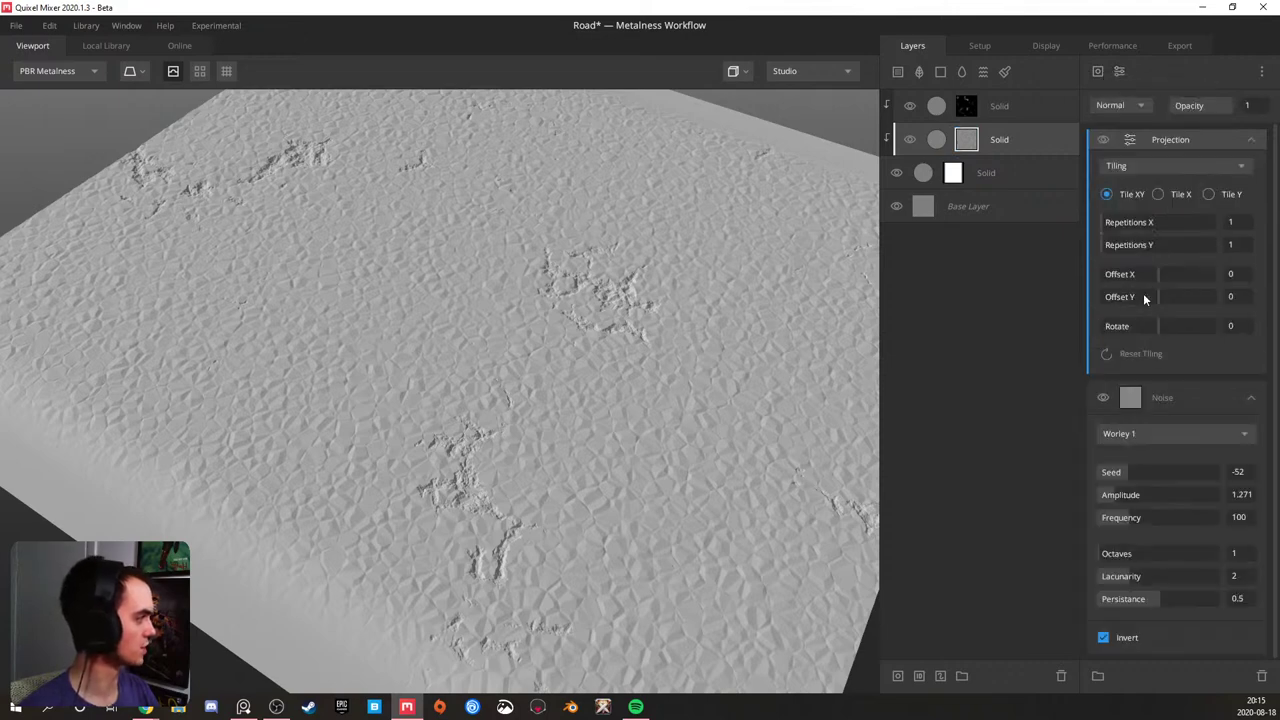
pyautogui.click(1109, 235)
pyautogui.moveTo(1110, 237); pyautogui.dragTo(1131, 238)
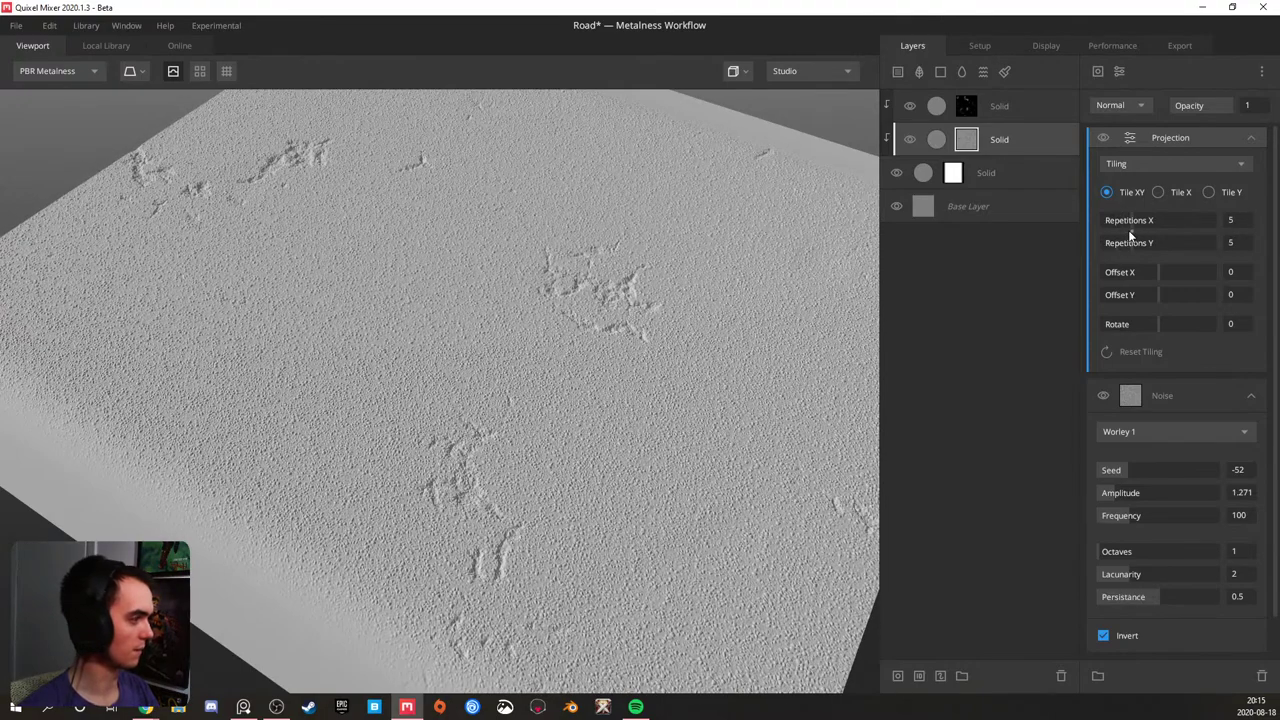
pyautogui.moveTo(1128, 231); pyautogui.dragTo(1125, 232)
# - Examine the road's tiled fine grain and crack patches from several angles and up close
pyautogui.moveTo(749, 325); pyautogui.dragTo(275, 378)
pyautogui.scroll(4, 510, 345)
pyautogui.scroll(-3, 479, 335)
pyautogui.moveTo(302, 362); pyautogui.dragTo(298, 284, button='middle')
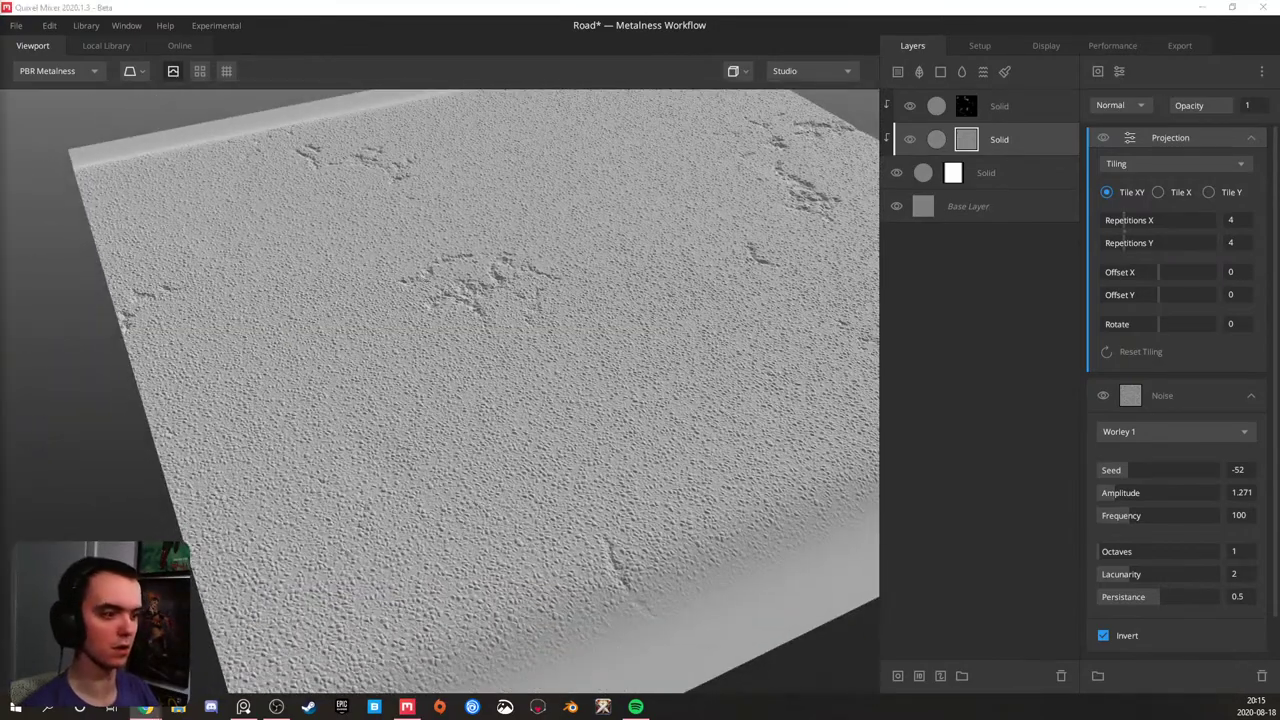
pyautogui.moveTo(351, 436); pyautogui.dragTo(407, 381)
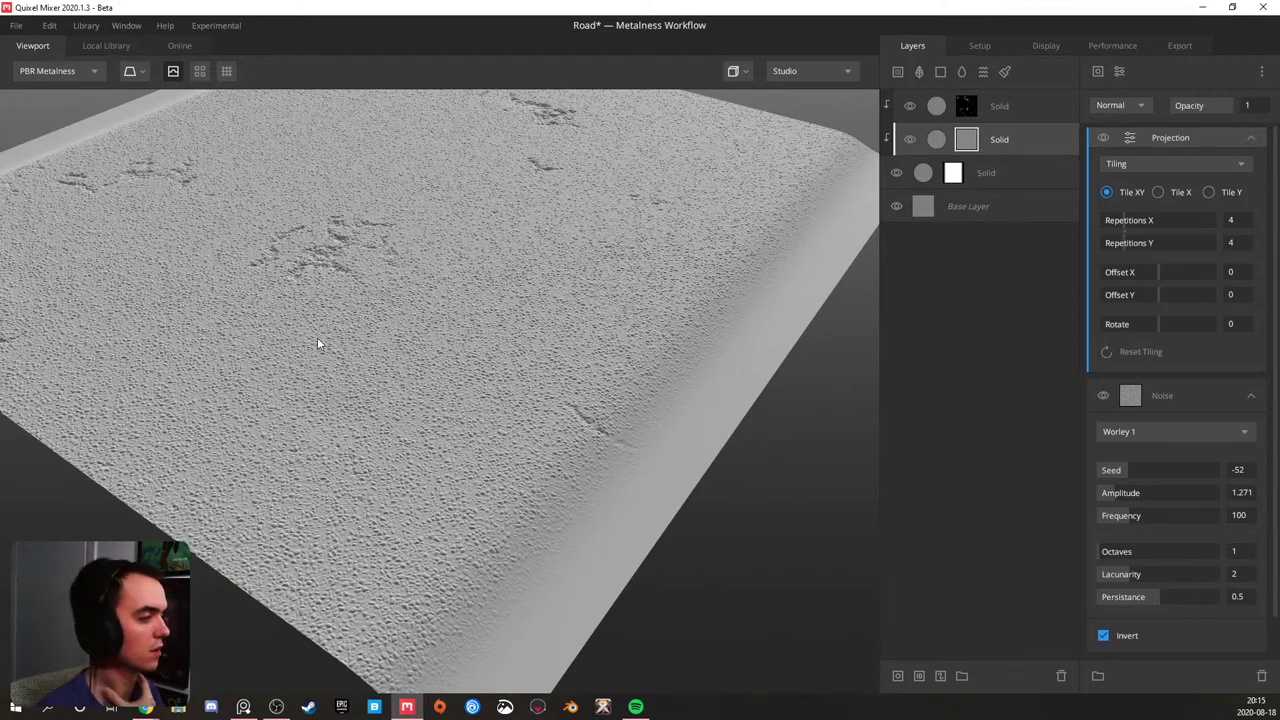
pyautogui.moveTo(277, 300); pyautogui.dragTo(346, 372, button='middle')
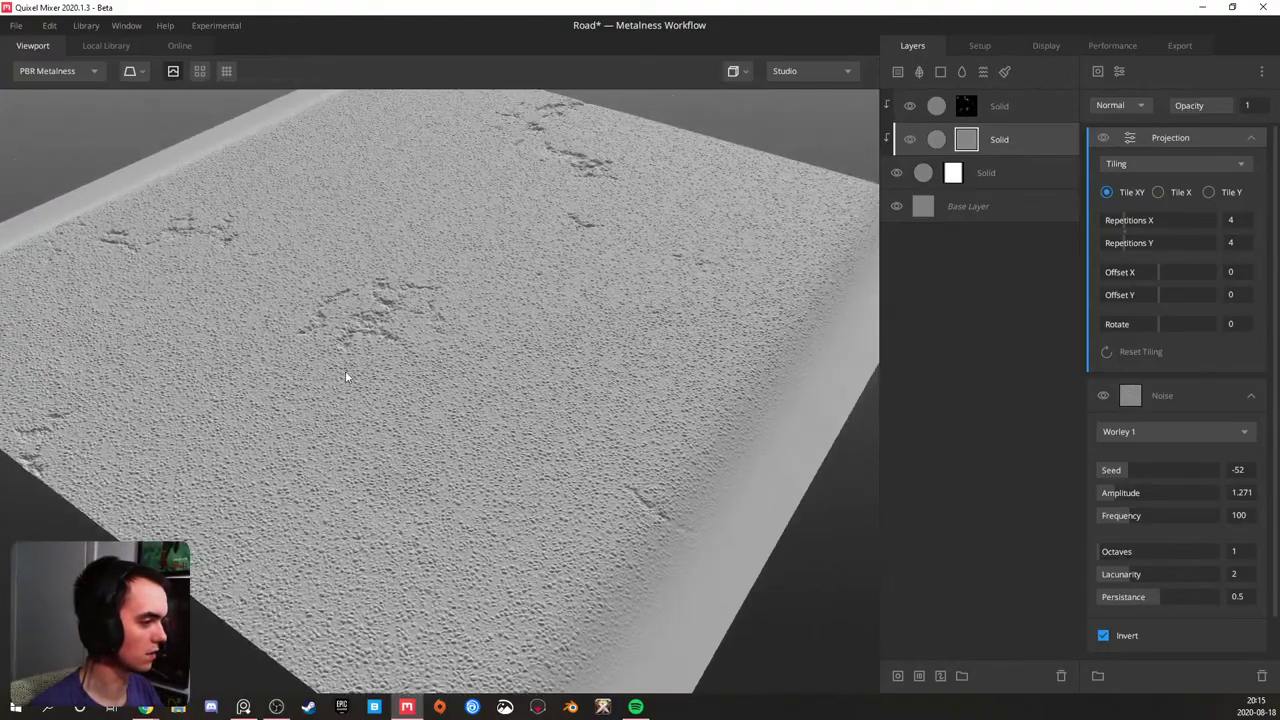
pyautogui.scroll(5, 346, 372)
pyautogui.moveTo(346, 372); pyautogui.dragTo(456, 362)
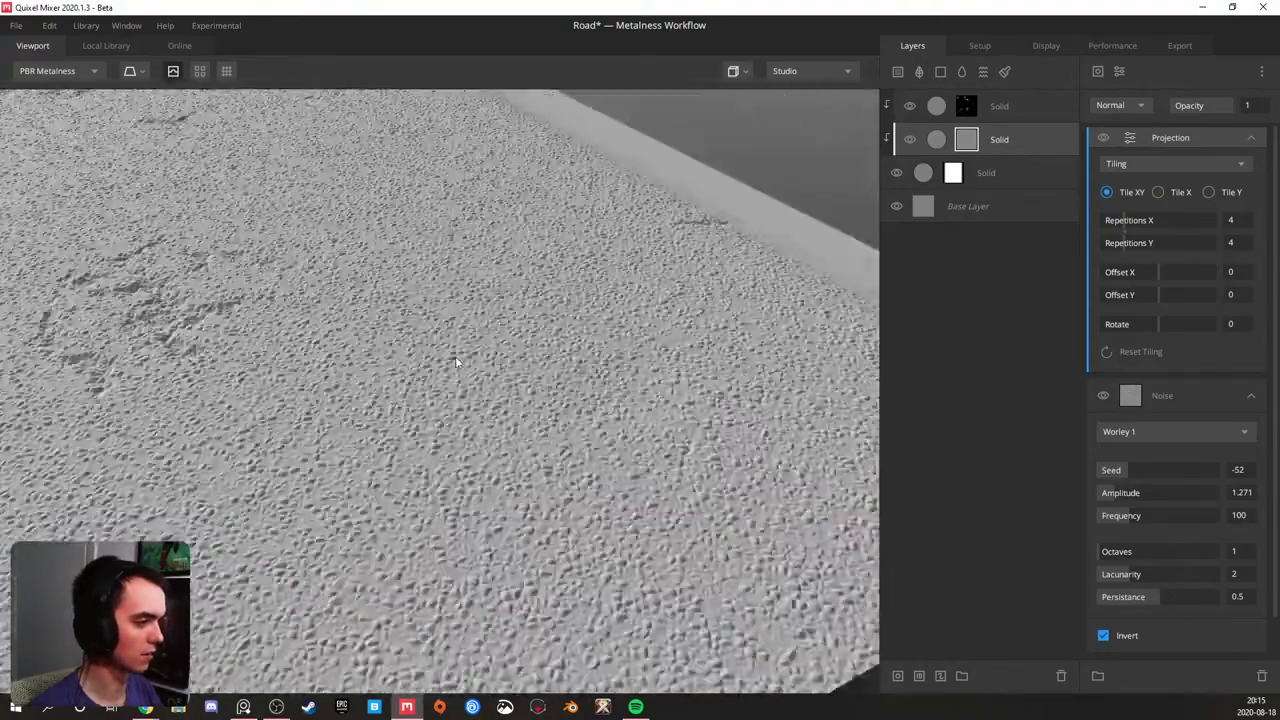
pyautogui.scroll(8, 455, 362)
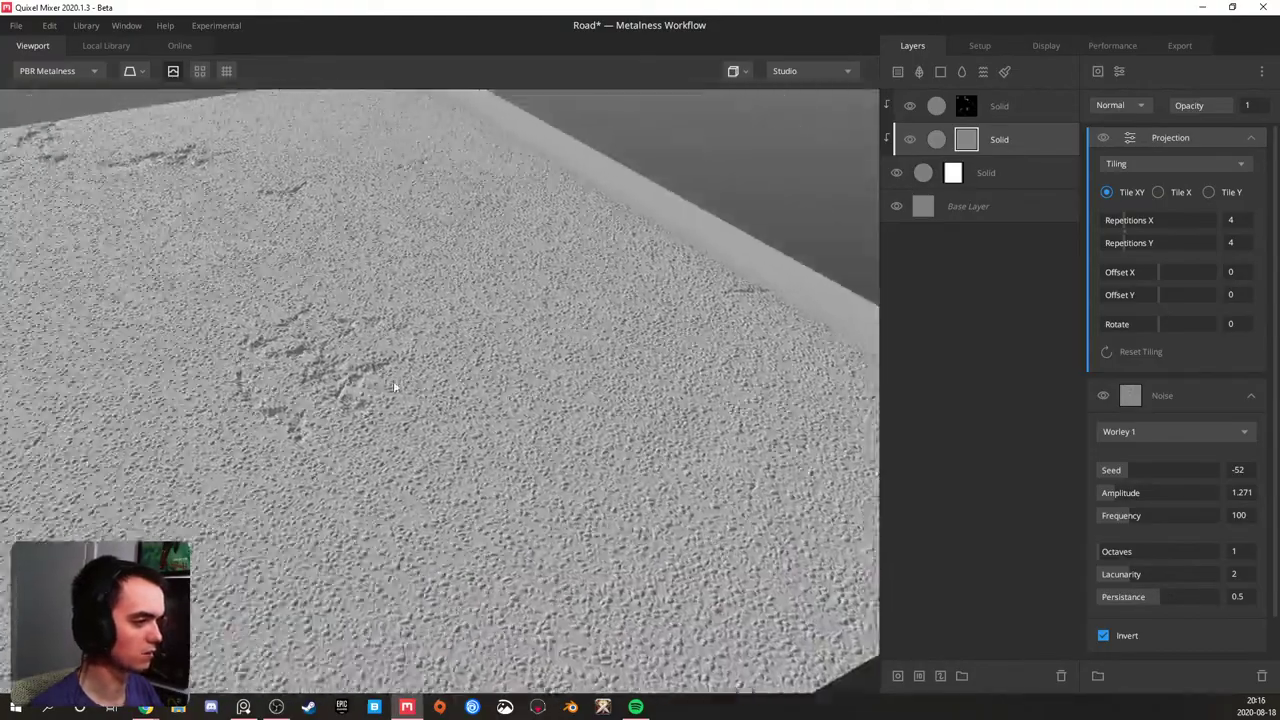
# - Release the topmost crack layer from its clipping to the grain layer and check the exposed cracks
pyautogui.scroll(-2, 355, 447)
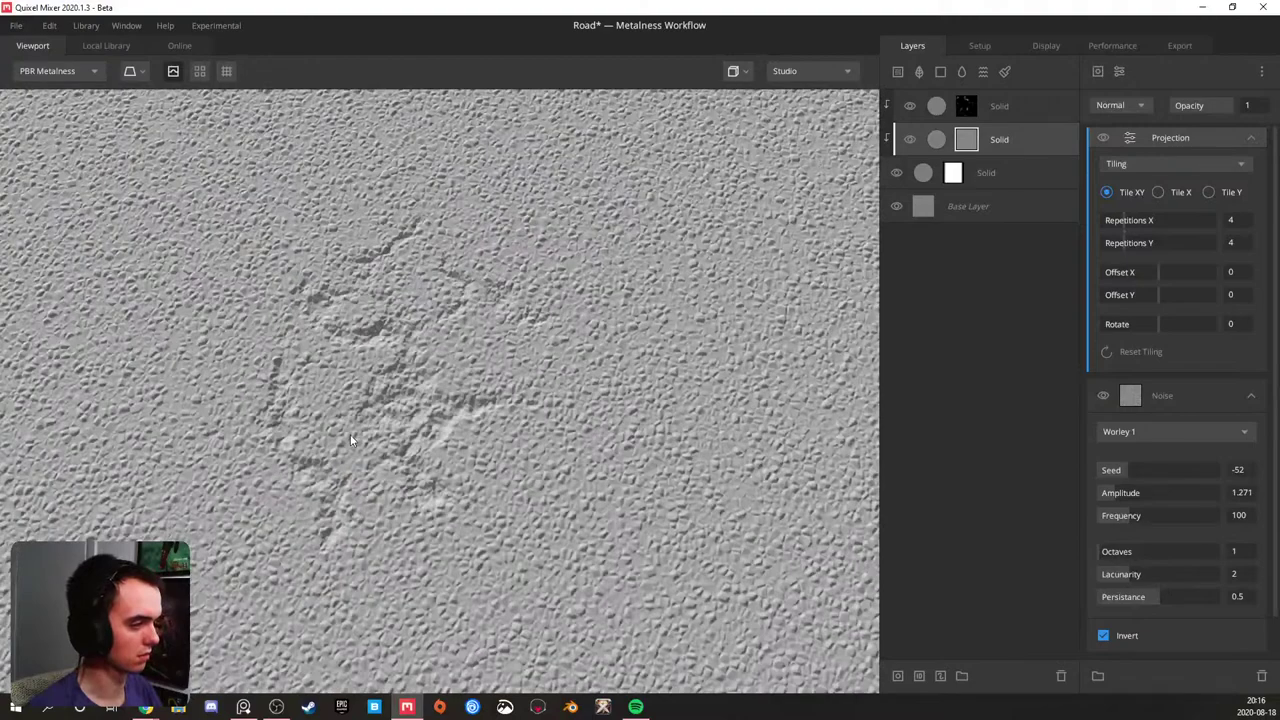
pyautogui.keyDown('alt'); pyautogui.click(999, 102); pyautogui.keyUp('alt')
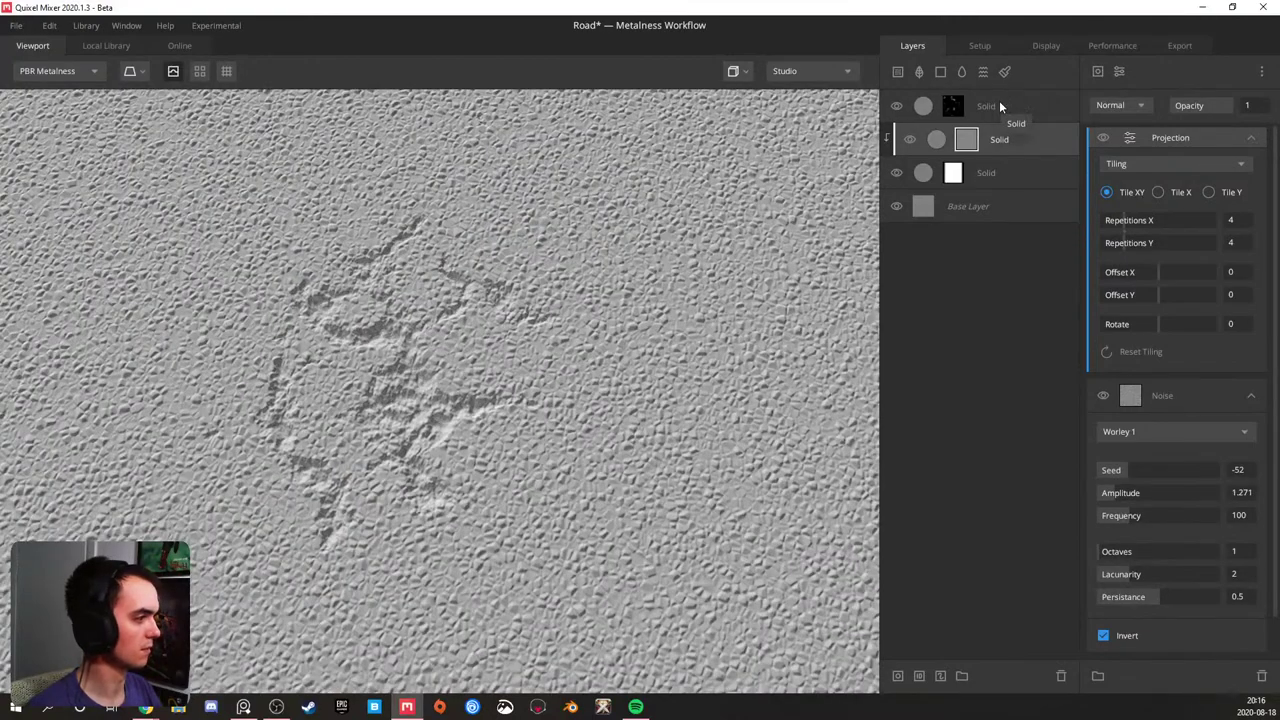
pyautogui.scroll(-12, 318, 488)
pyautogui.moveTo(318, 488); pyautogui.dragTo(451, 393)
pyautogui.scroll(7, 460, 440)
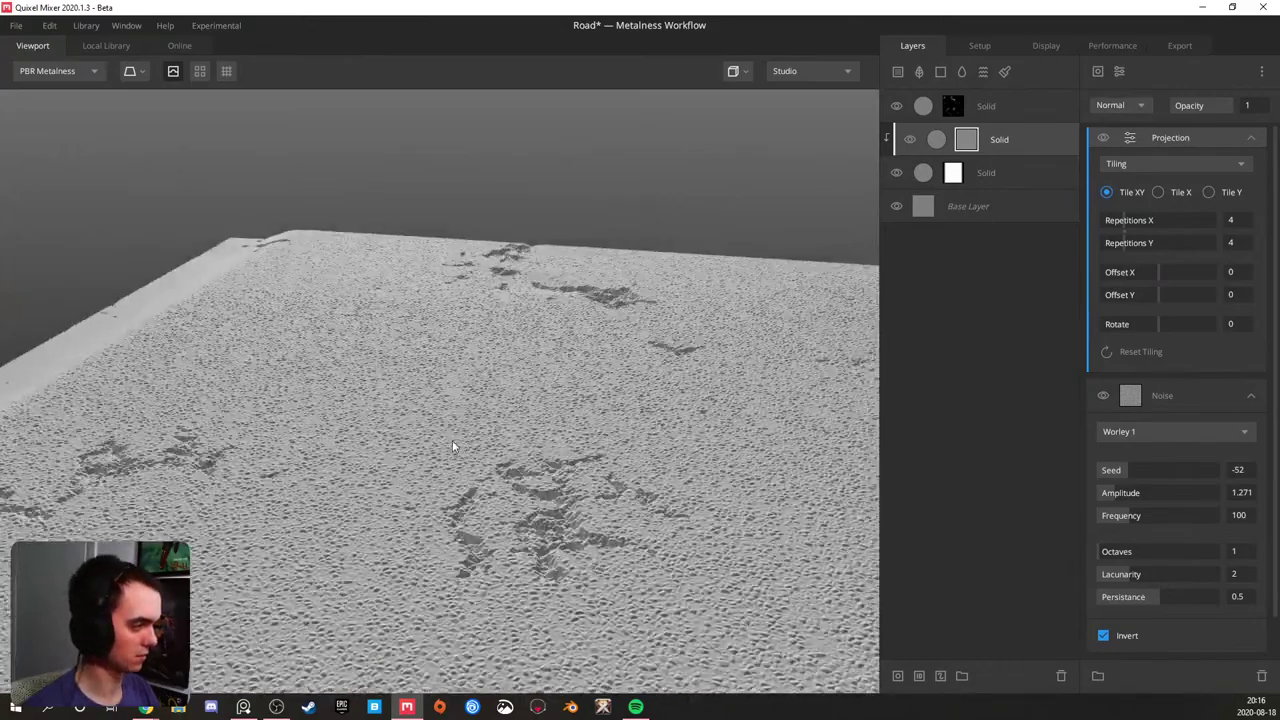
pyautogui.moveTo(389, 450); pyautogui.dragTo(373, 473)
pyautogui.scroll(3, 376, 472)
pyautogui.moveTo(490, 443); pyautogui.dragTo(315, 403)
pyautogui.moveTo(537, 392); pyautogui.dragTo(434, 390)
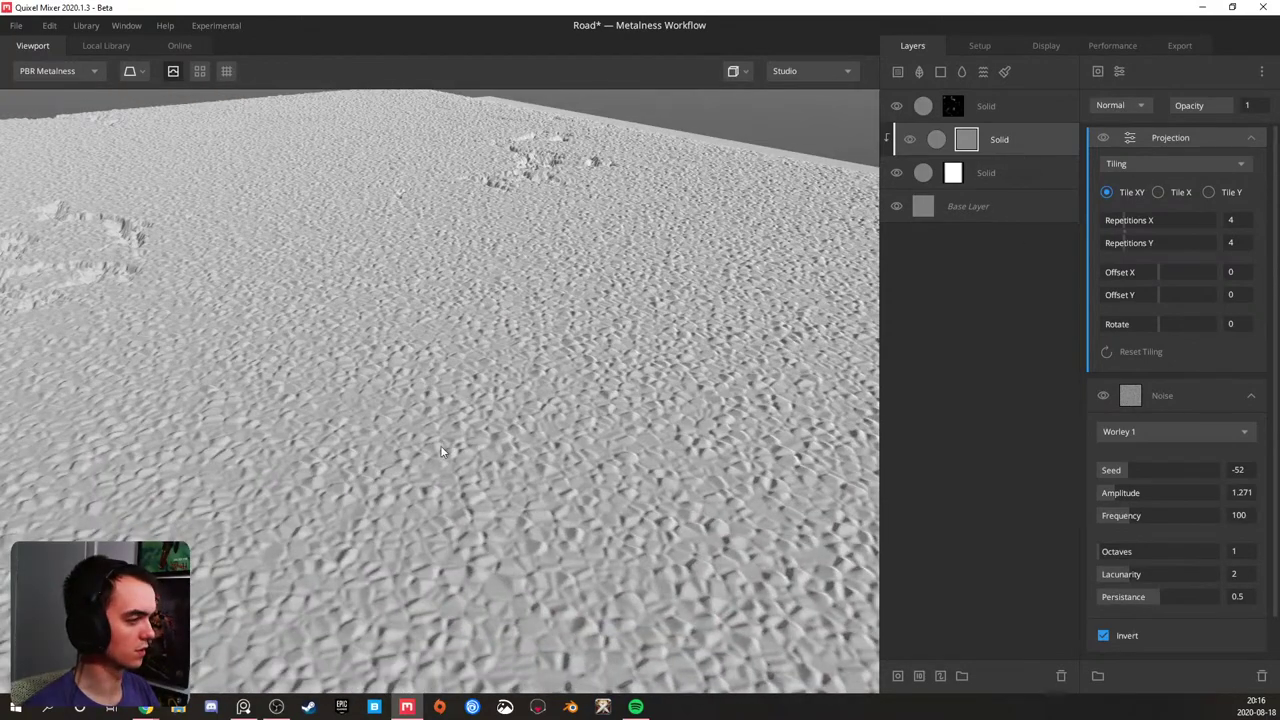
# - Add a Brightness/Contrast modifier above the grain mask's Projection, with Brightness -0.735 and Contrast 1.381
pyautogui.click(1118, 71)
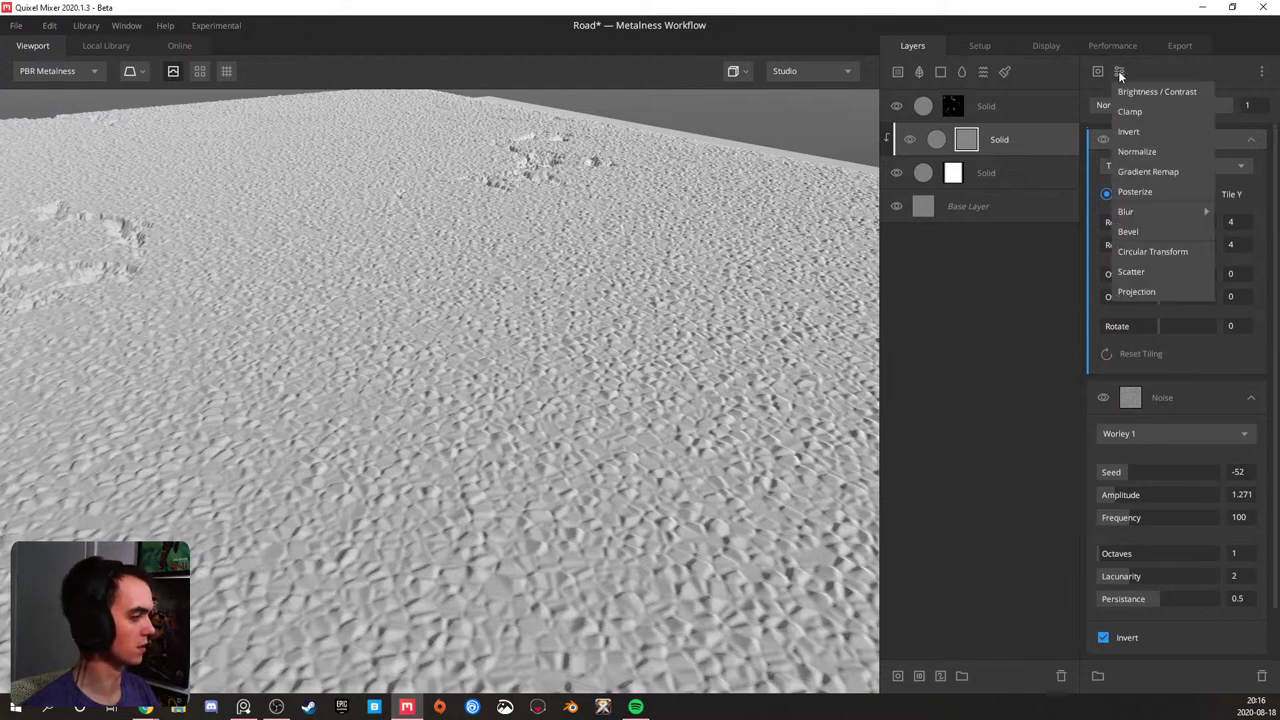
pyautogui.moveTo(1161, 202)
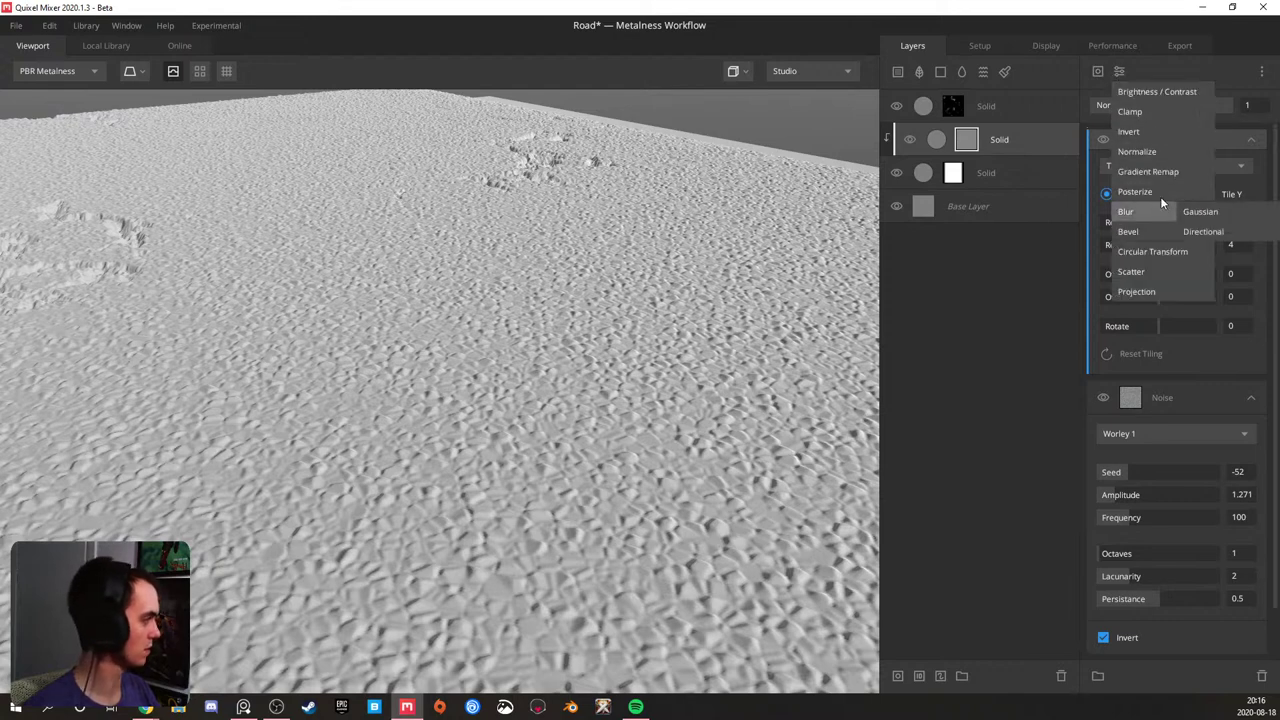
pyautogui.click(1148, 94)
pyautogui.moveTo(1123, 188); pyautogui.dragTo(1117, 162)
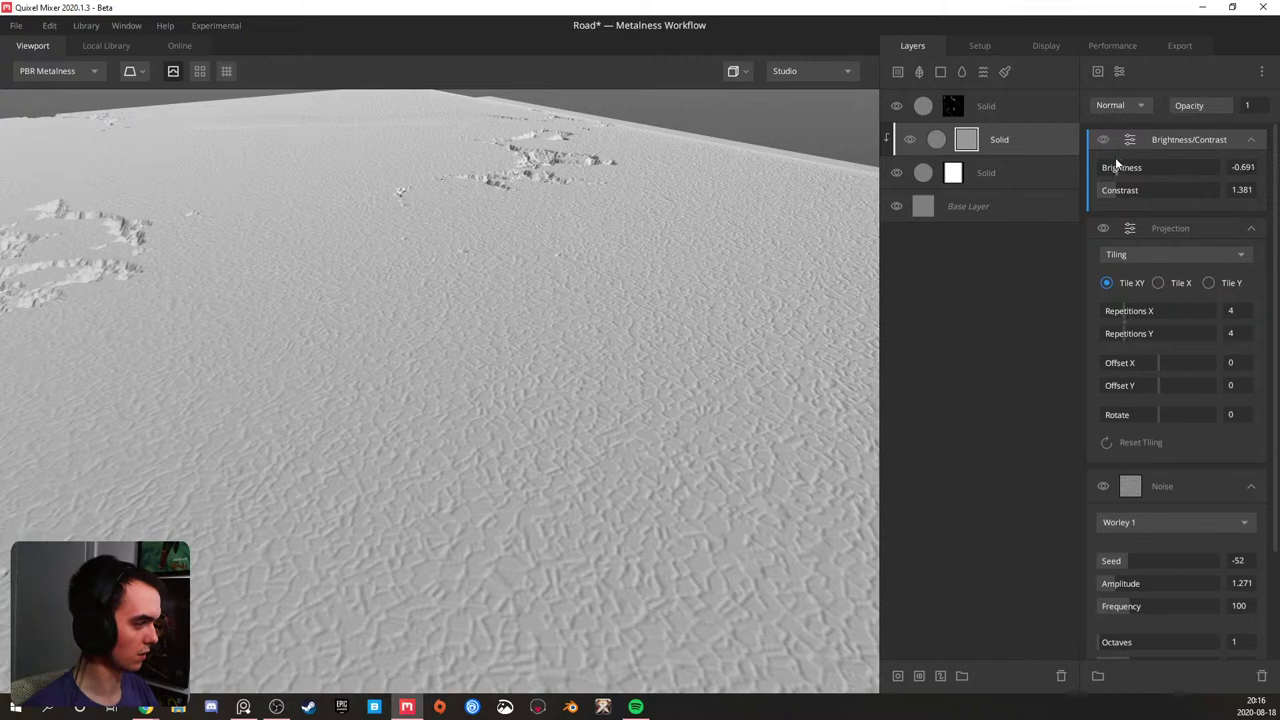
pyautogui.moveTo(606, 363); pyautogui.dragTo(478, 342)
pyautogui.moveTo(1116, 193)
pyautogui.mouseDown()
pyautogui.moveTo(1131, 194)
pyautogui.moveTo(1117, 198)
pyautogui.mouseUp()
# - Examine the softened grain and the crack patches across the whole road and up close
pyautogui.scroll(-3, 522, 381)
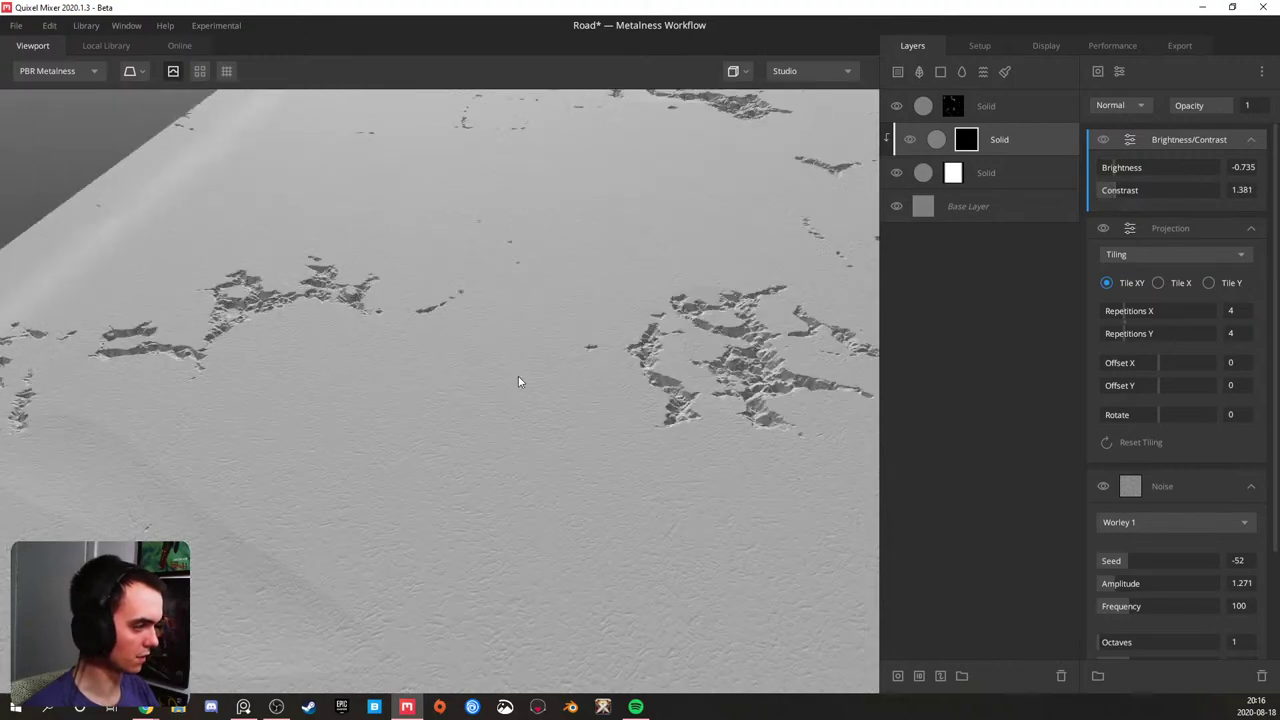
pyautogui.moveTo(518, 376); pyautogui.dragTo(496, 368, button='middle')
pyautogui.moveTo(496, 368); pyautogui.dragTo(584, 343)
pyautogui.scroll(-5, 587, 348)
pyautogui.moveTo(481, 385); pyautogui.dragTo(521, 405)
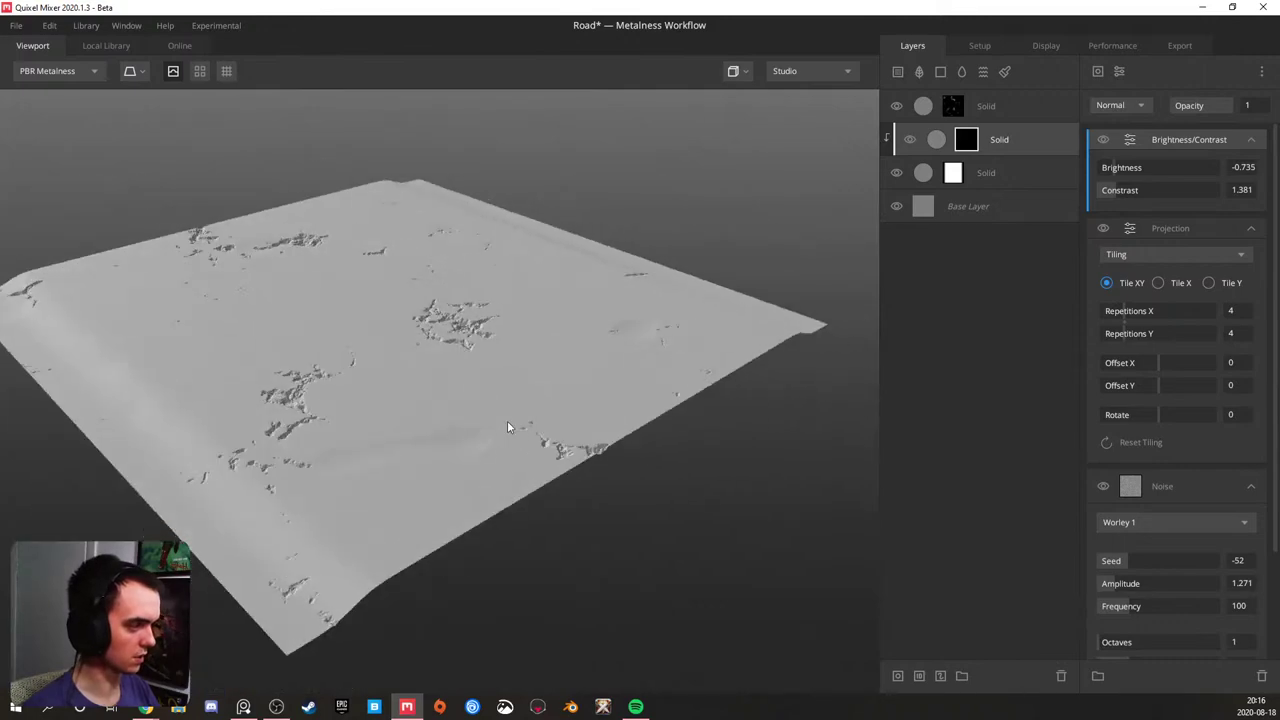
pyautogui.scroll(6, 515, 420)
pyautogui.moveTo(486, 477); pyautogui.dragTo(483, 355, button='middle')
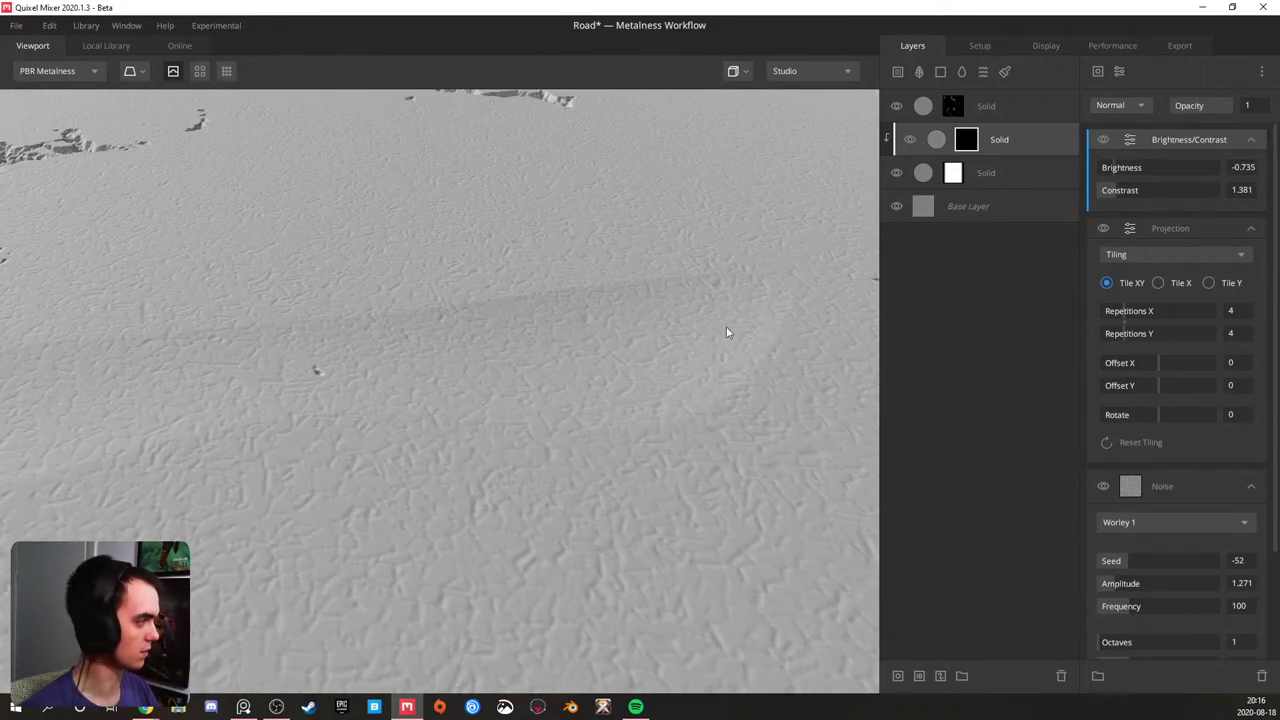
pyautogui.scroll(-6, 654, 280)
pyautogui.moveTo(486, 262); pyautogui.dragTo(462, 352, button='middle')
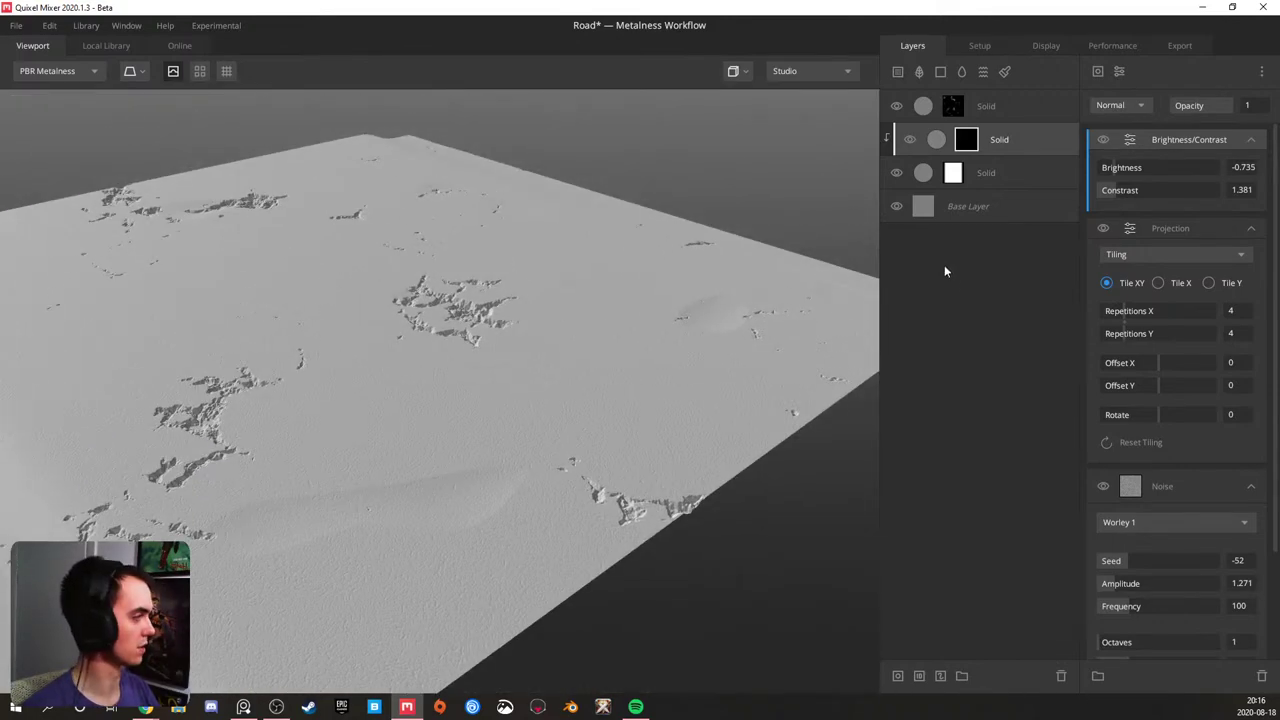
# - Set the Amplitude of the uppermost Perlin noise in the crack layer's mask to 1.271 and return the viewport to PBR Metalness
pyautogui.click(955, 106)
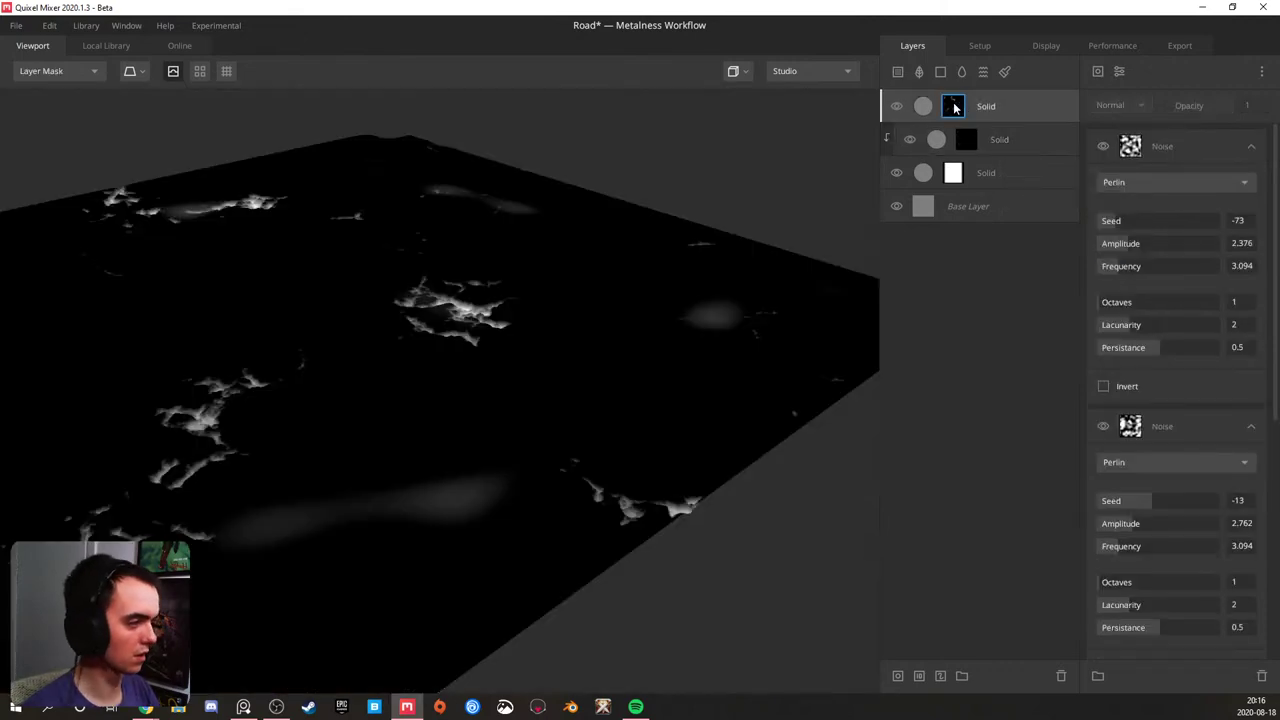
pyautogui.keyDown('alt'); pyautogui.moveTo(592, 296); pyautogui.dragTo(671, 349); pyautogui.keyUp('alt')
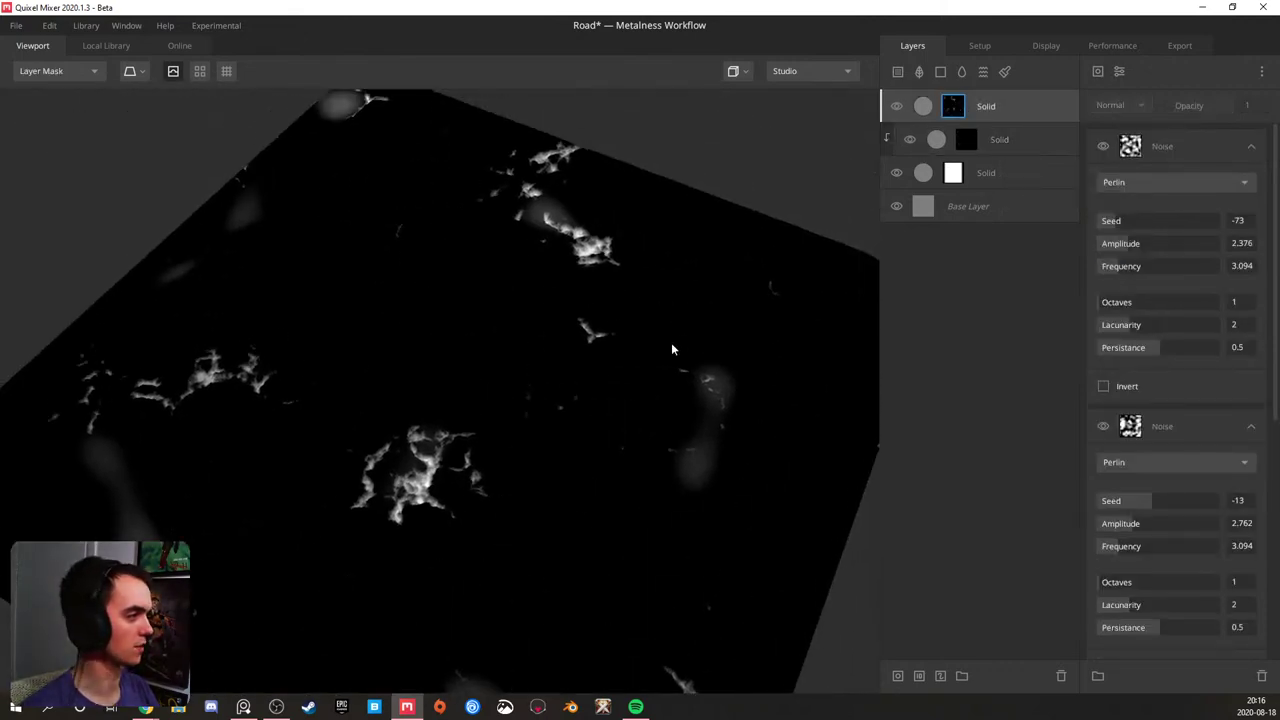
pyautogui.click(1186, 147)
pyautogui.moveTo(1123, 247)
pyautogui.mouseDown()
pyautogui.moveTo(1108, 249)
pyautogui.moveTo(1130, 247)
pyautogui.mouseUp()
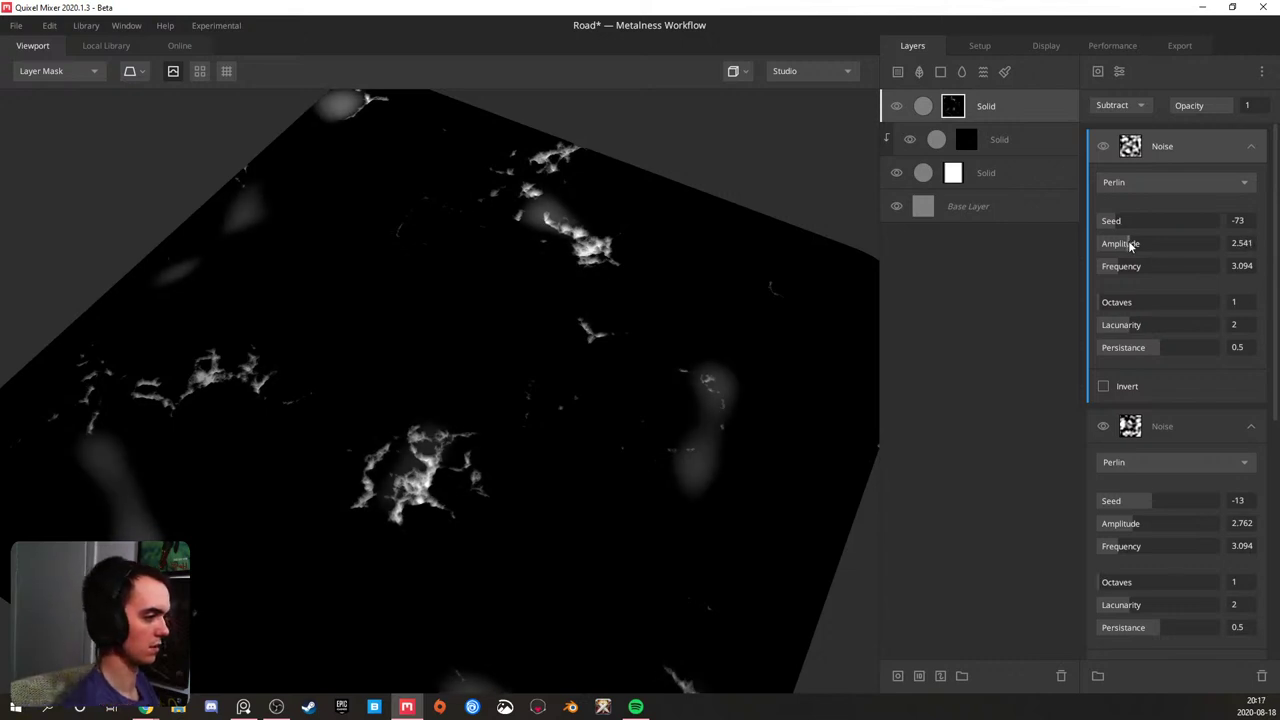
pyautogui.scroll(-3, 773, 359)
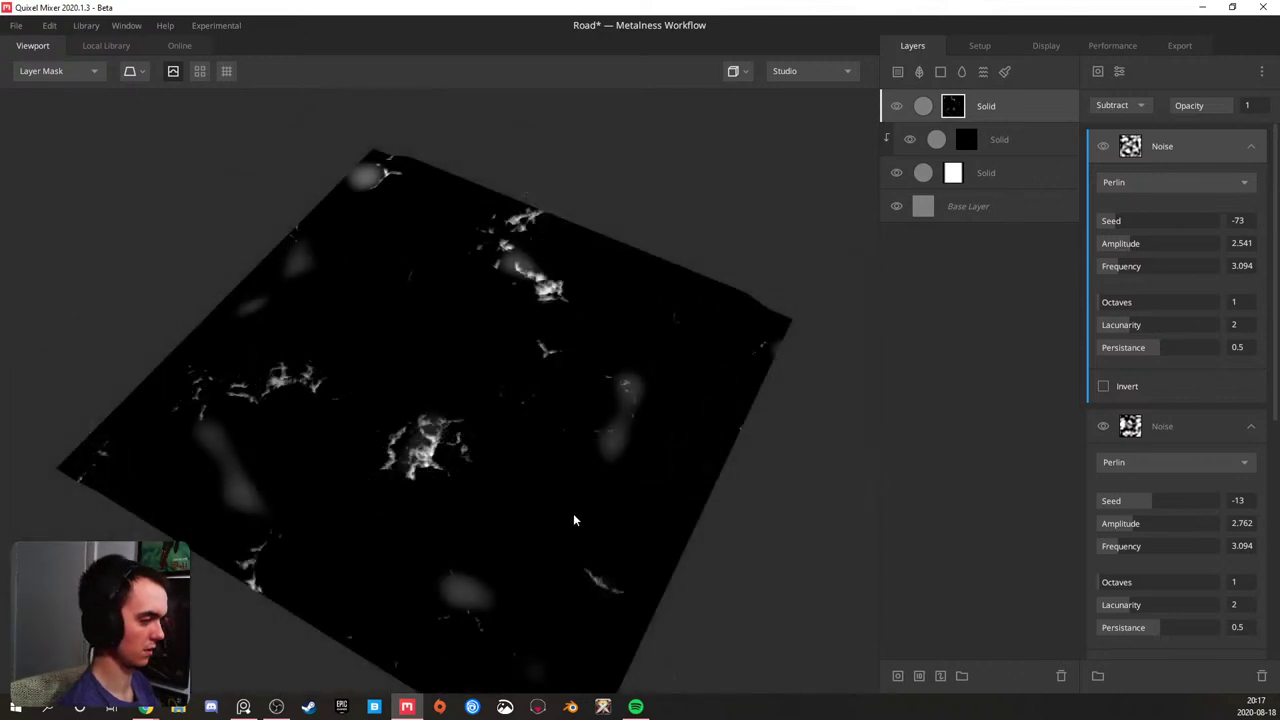
pyautogui.moveTo(1126, 256); pyautogui.dragTo(1116, 257)
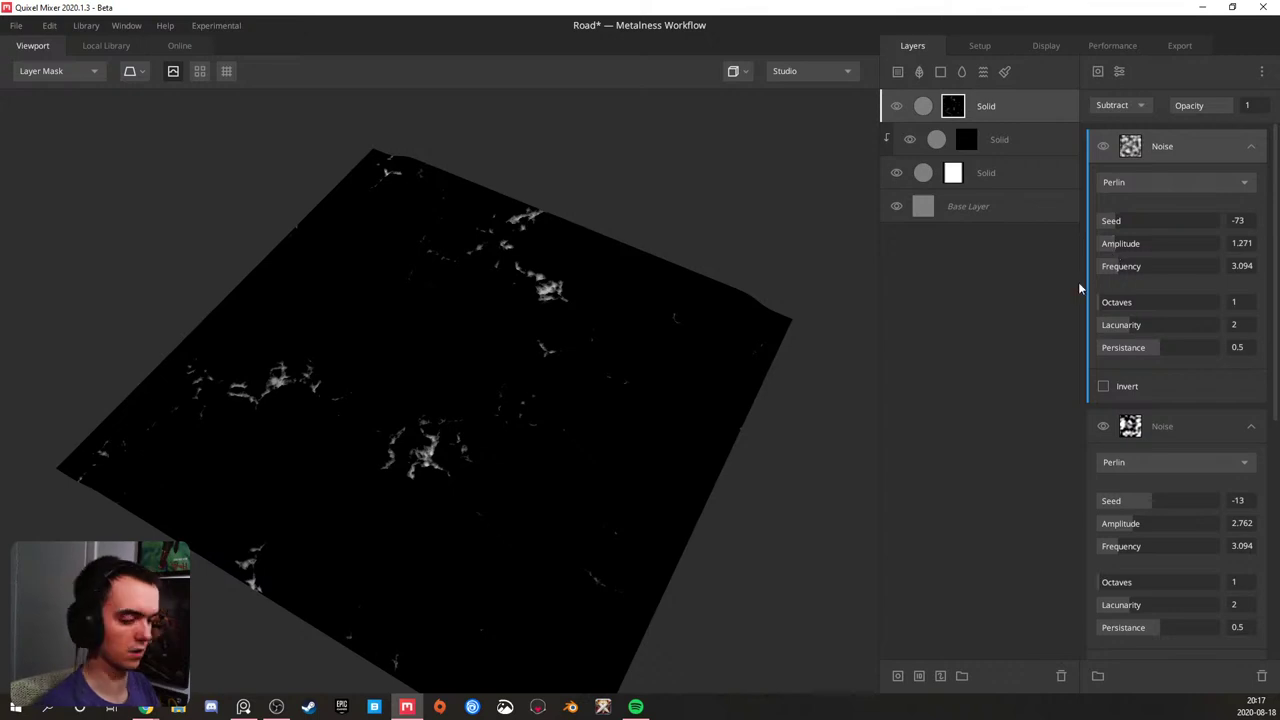
pyautogui.press('1')
pyautogui.scroll(10, 466, 418)
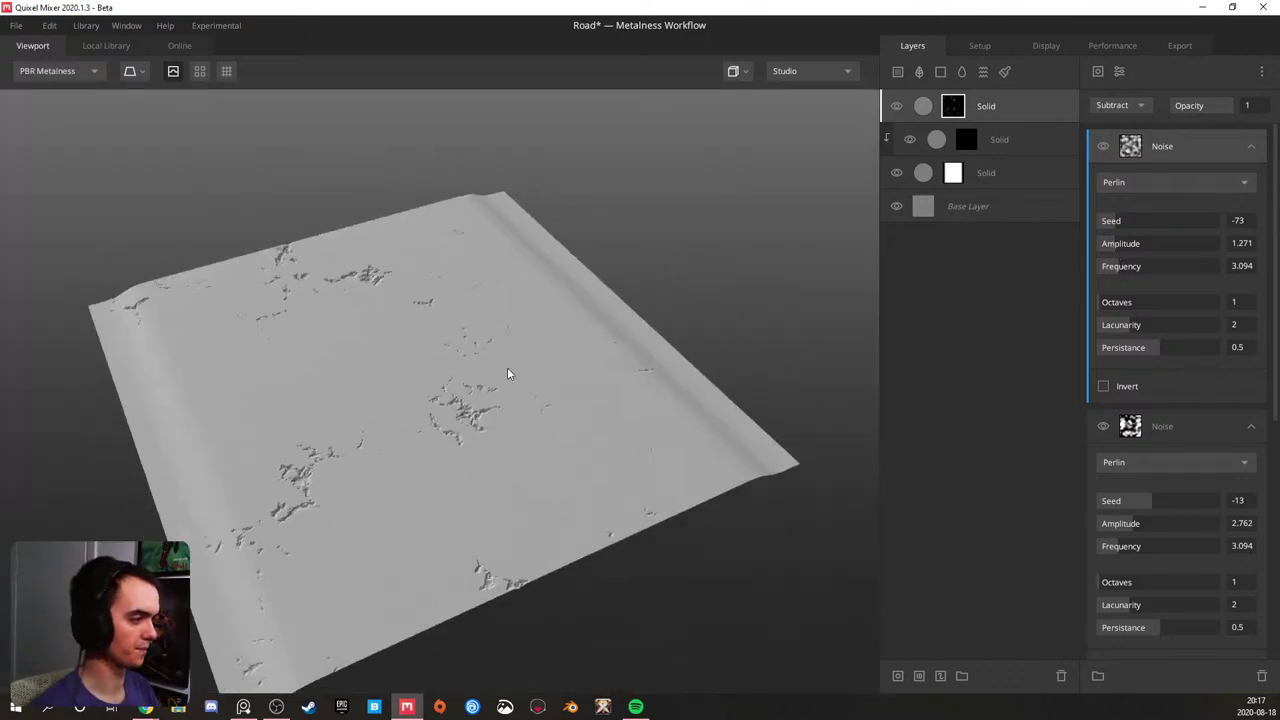
# - Set the grain mask's Projection Repetitions X and Y to 5
pyautogui.scroll(4, 425, 359)
pyautogui.moveTo(425, 359); pyautogui.dragTo(531, 430)
pyautogui.scroll(-5, 454, 394)
pyautogui.moveTo(454, 394); pyautogui.dragTo(561, 391)
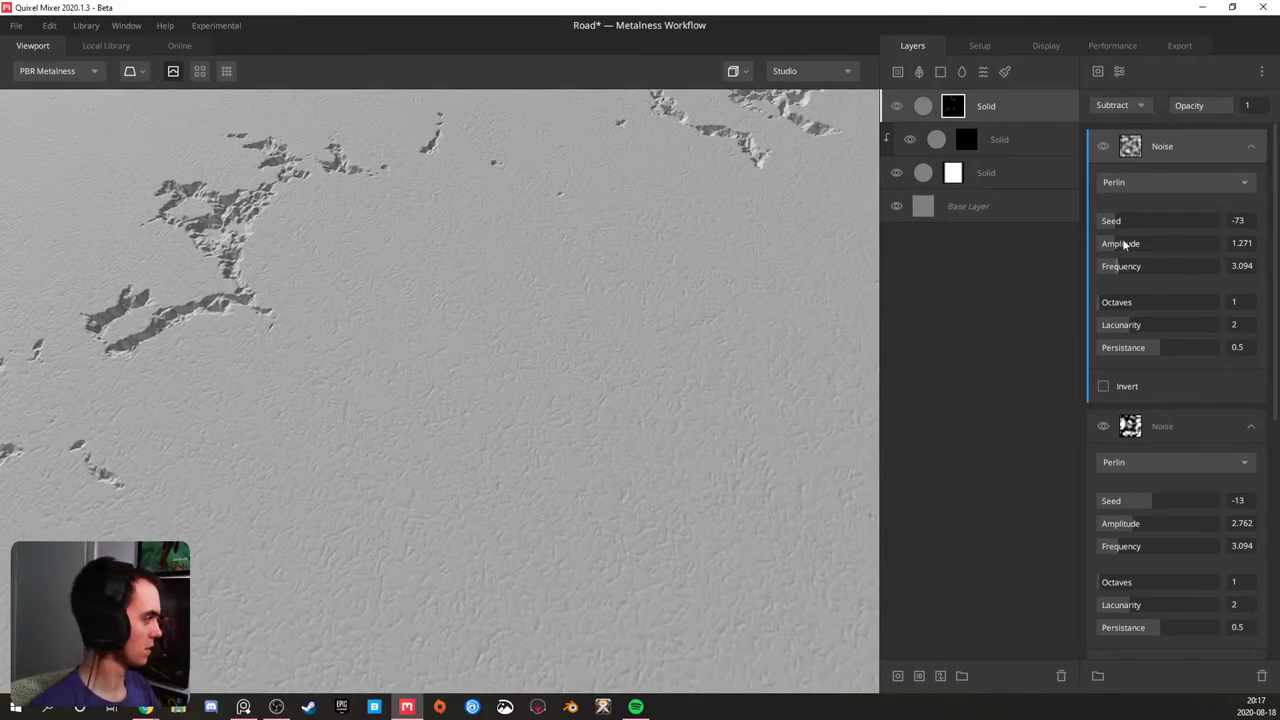
pyautogui.click(990, 139)
pyautogui.click(966, 140)
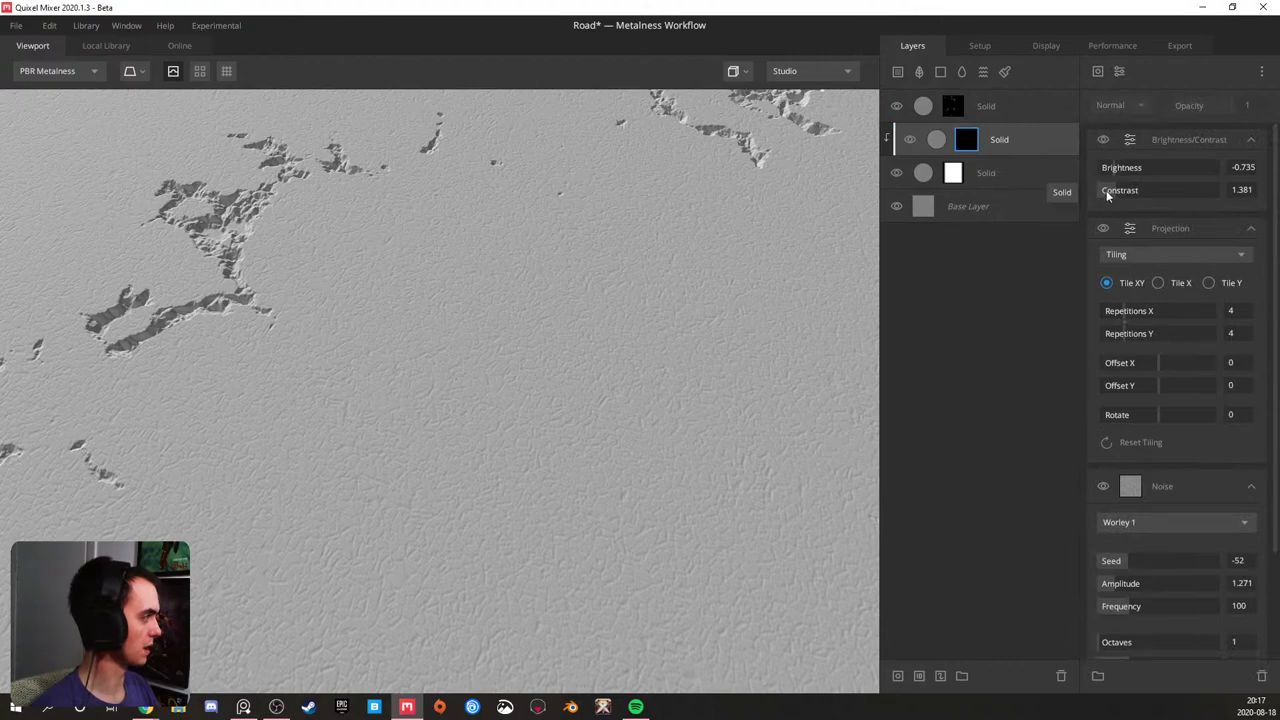
pyautogui.moveTo(1125, 327); pyautogui.dragTo(1133, 327)
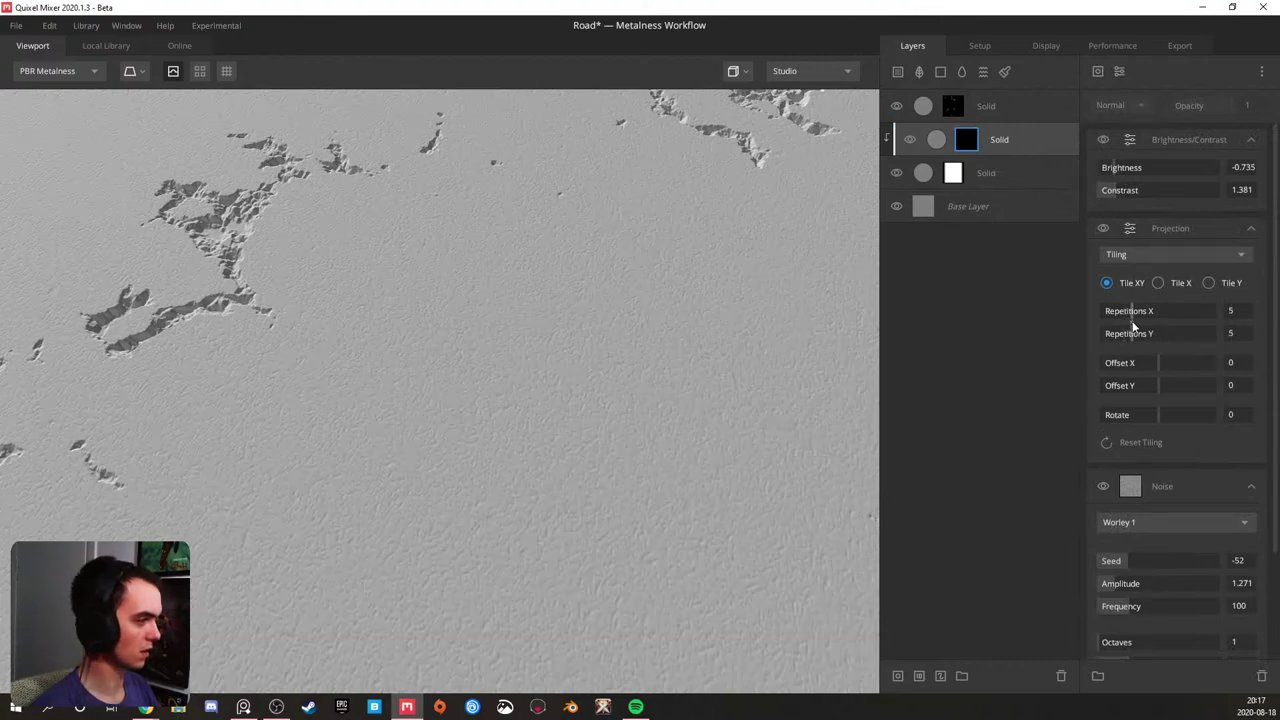
# - Set the grain layer's blend Threshold to 0.07
pyautogui.scroll(-6, 568, 336)
pyautogui.moveTo(528, 329); pyautogui.dragTo(556, 310)
pyautogui.moveTo(556, 310); pyautogui.dragTo(480, 364, button='middle')
pyautogui.scroll(4, 480, 364)
pyautogui.moveTo(479, 366); pyautogui.dragTo(491, 414)
pyautogui.scroll(3, 492, 415)
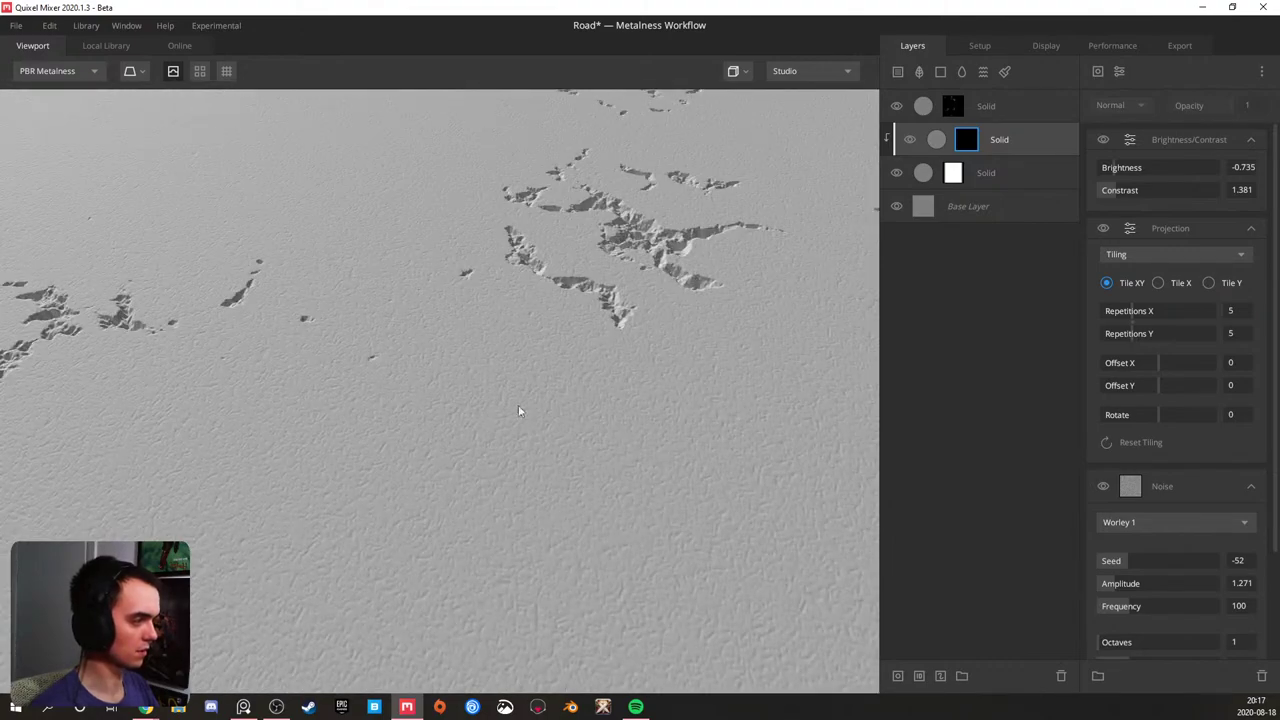
pyautogui.click(1007, 142)
pyautogui.moveTo(1162, 187); pyautogui.dragTo(1164, 185)
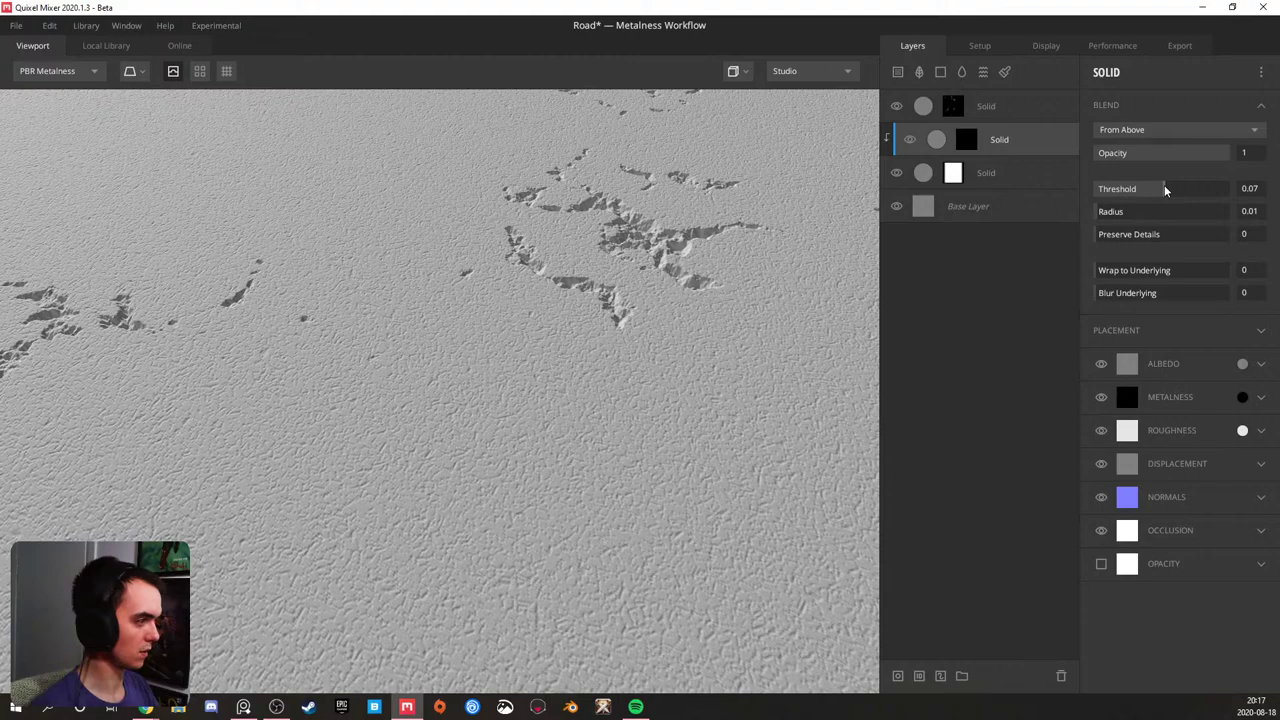
# - Examine the strengthened asphalt grain and the cracks from several angles and distances
pyautogui.scroll(-5, 545, 303)
pyautogui.moveTo(509, 300); pyautogui.dragTo(300, 284)
pyautogui.scroll(4, 406, 306)
pyautogui.moveTo(406, 306); pyautogui.dragTo(286, 291)
pyautogui.scroll(-5, 286, 291)
pyautogui.moveTo(648, 304); pyautogui.dragTo(362, 283)
pyautogui.moveTo(552, 299); pyautogui.dragTo(435, 372)
pyautogui.scroll(4, 450, 366)
pyautogui.moveTo(515, 346); pyautogui.dragTo(370, 306)
pyautogui.moveTo(602, 312); pyautogui.dragTo(510, 312, button='middle')
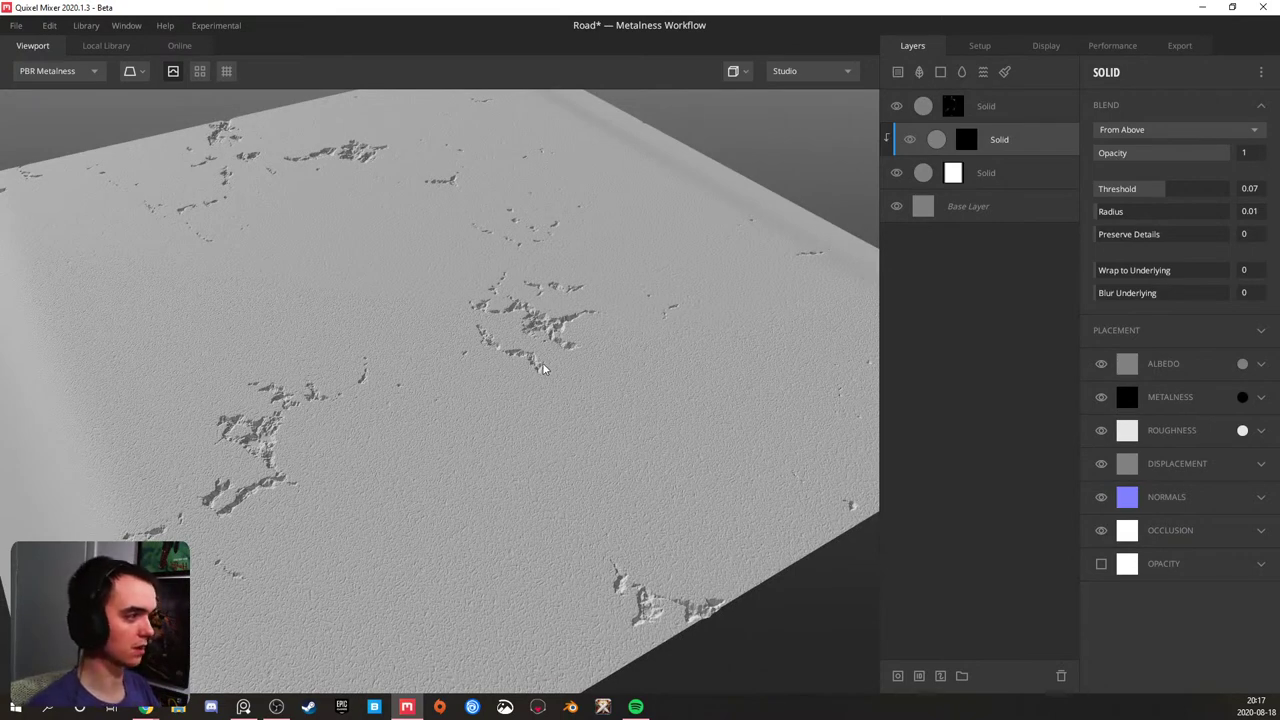
pyautogui.scroll(-5, 320, 347)
pyautogui.scroll(4, 428, 300)
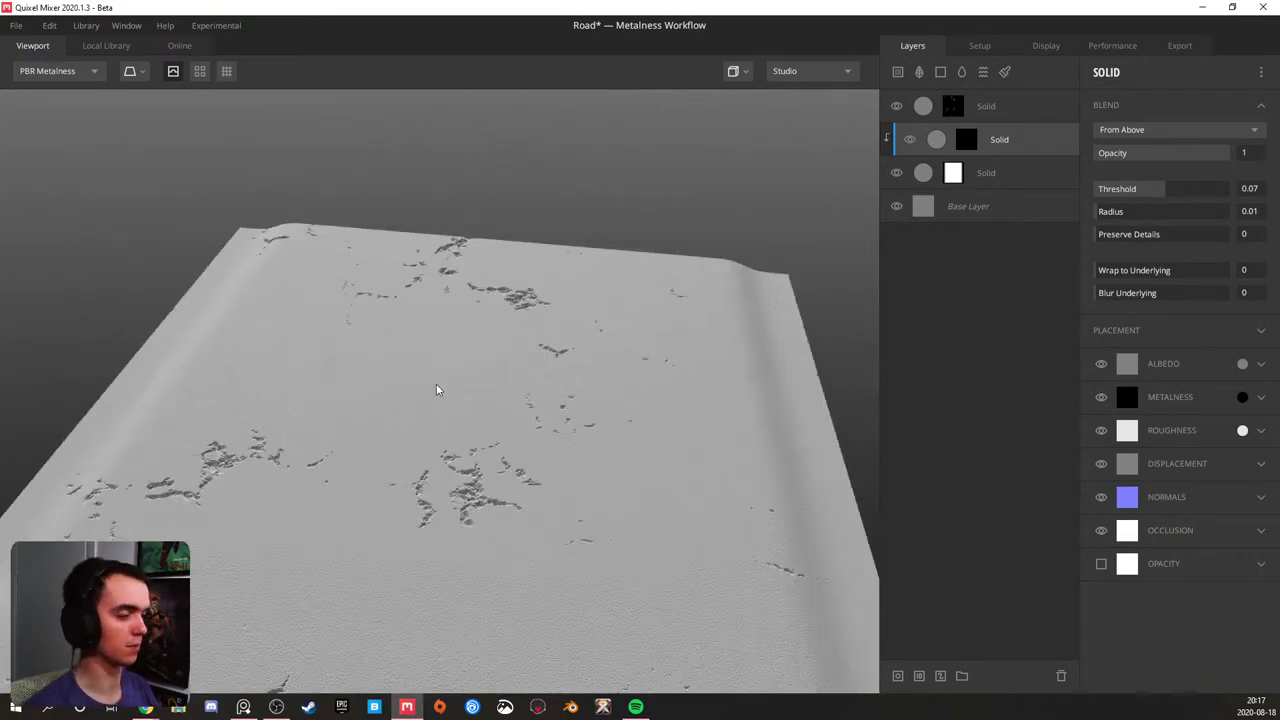
pyautogui.moveTo(429, 412); pyautogui.dragTo(451, 337)
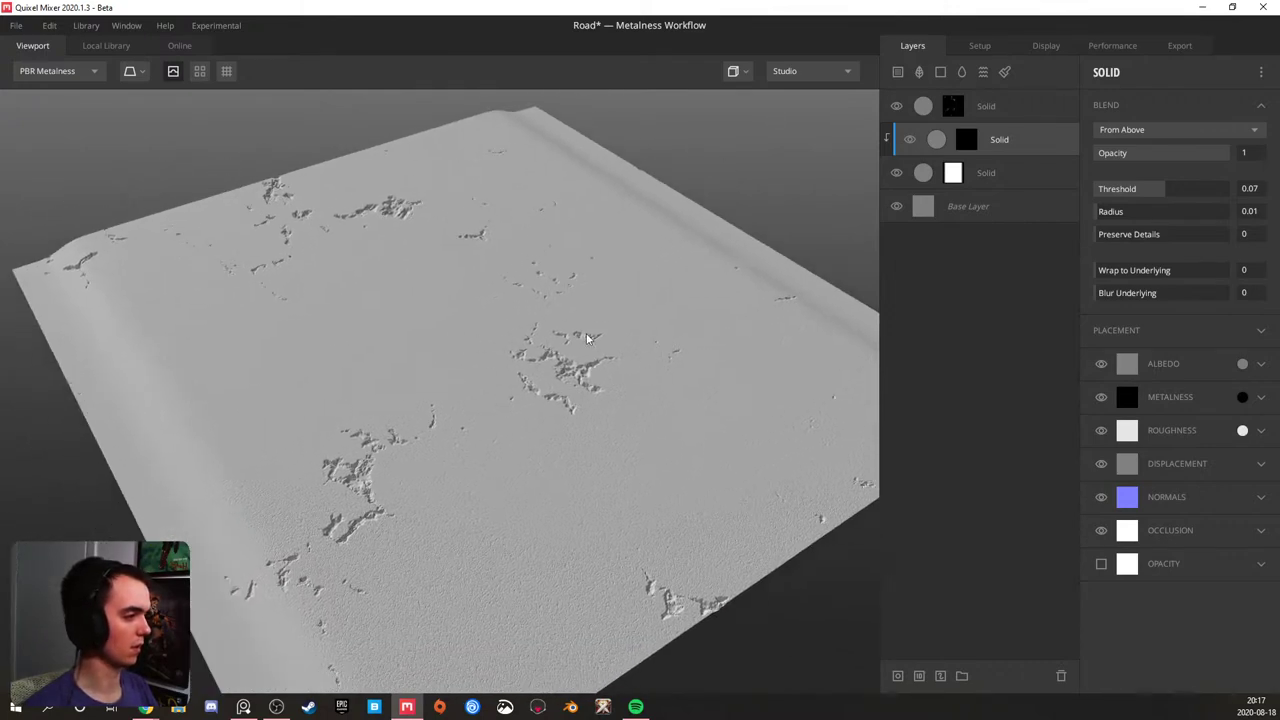
# - Add a new solid layer at the very top of the layer stack and open its layer options
pyautogui.click(941, 72)
pyautogui.rightClick(967, 140)
pyautogui.click(947, 134)
pyautogui.moveTo(968, 136); pyautogui.dragTo(975, 96)
pyautogui.rightClick(953, 113)
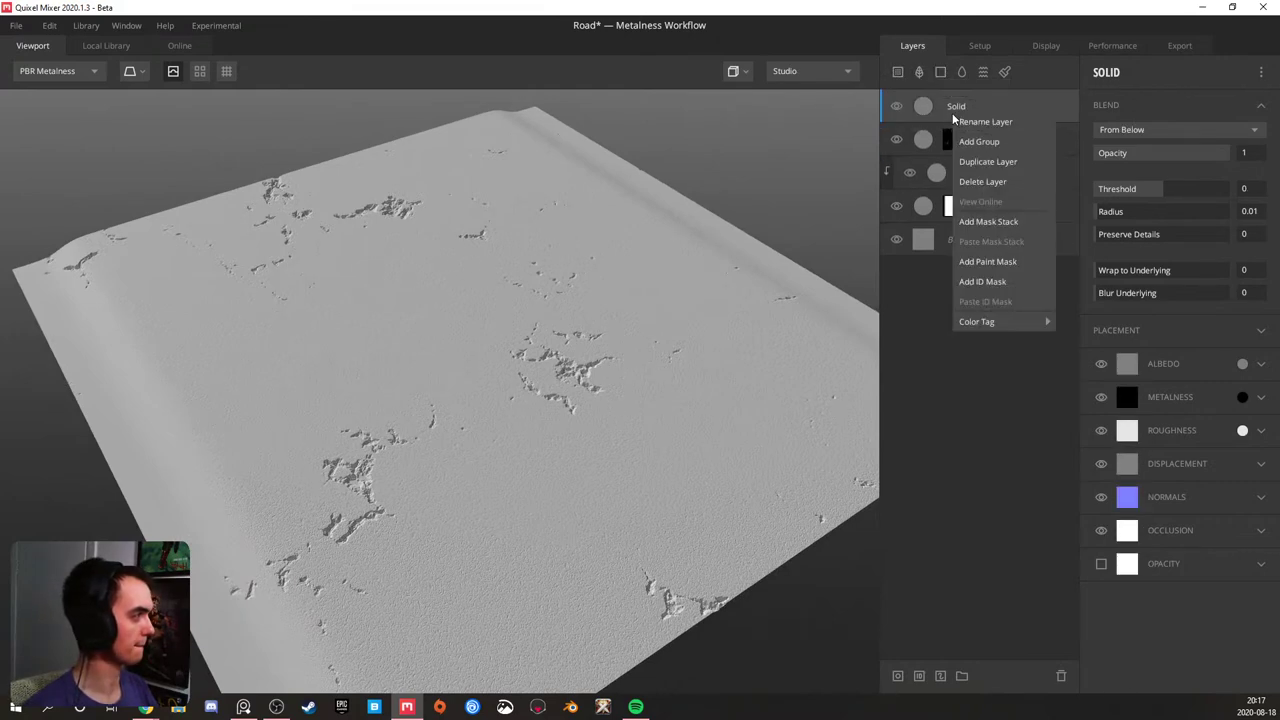
# - Try nesting the second Solid layer onto the layer below it and releasing it, comparing the cracks in the viewport
pyautogui.click(948, 110)
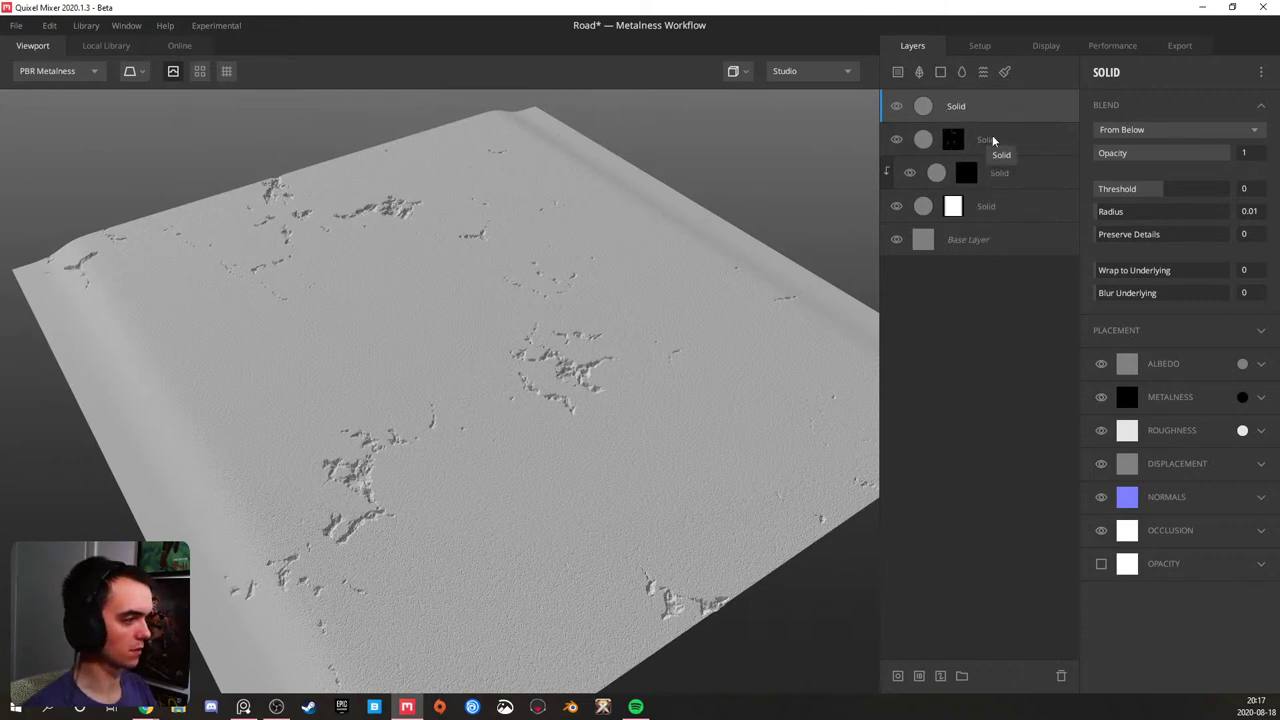
pyautogui.keyDown('alt'); pyautogui.click(995, 141); pyautogui.keyUp('alt')
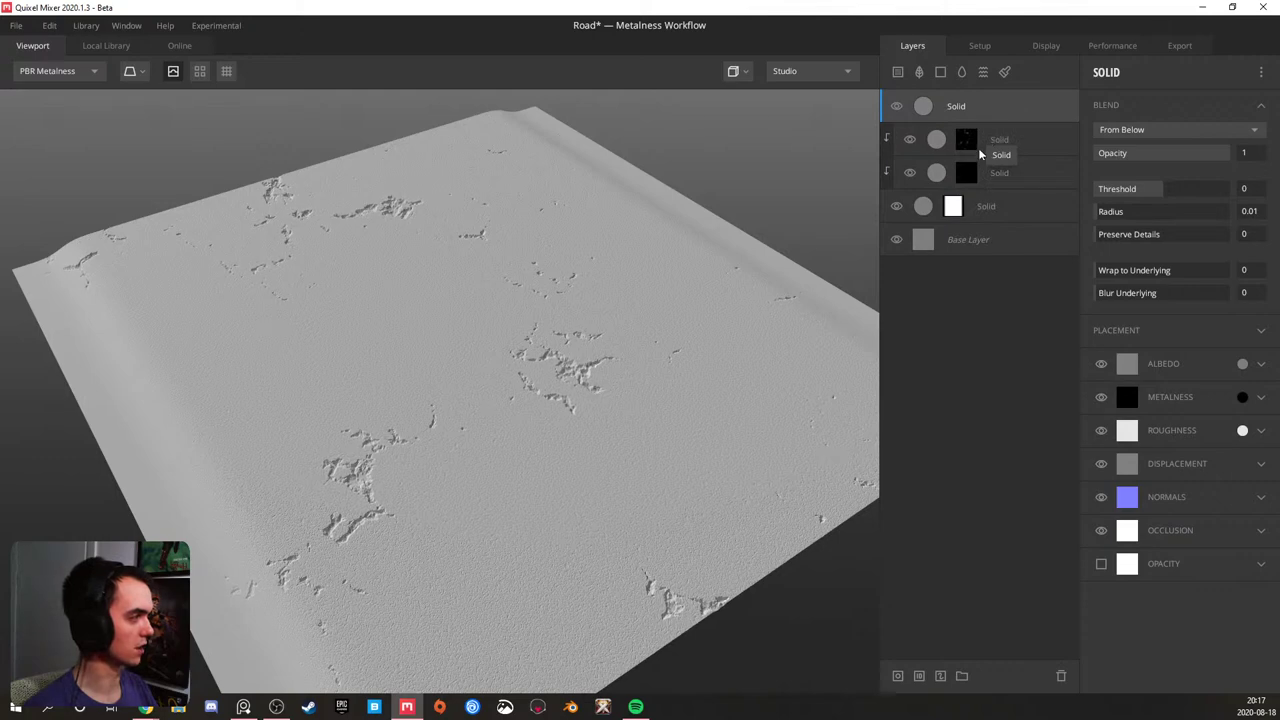
pyautogui.keyDown('alt'); pyautogui.click(984, 142); pyautogui.keyUp('alt')
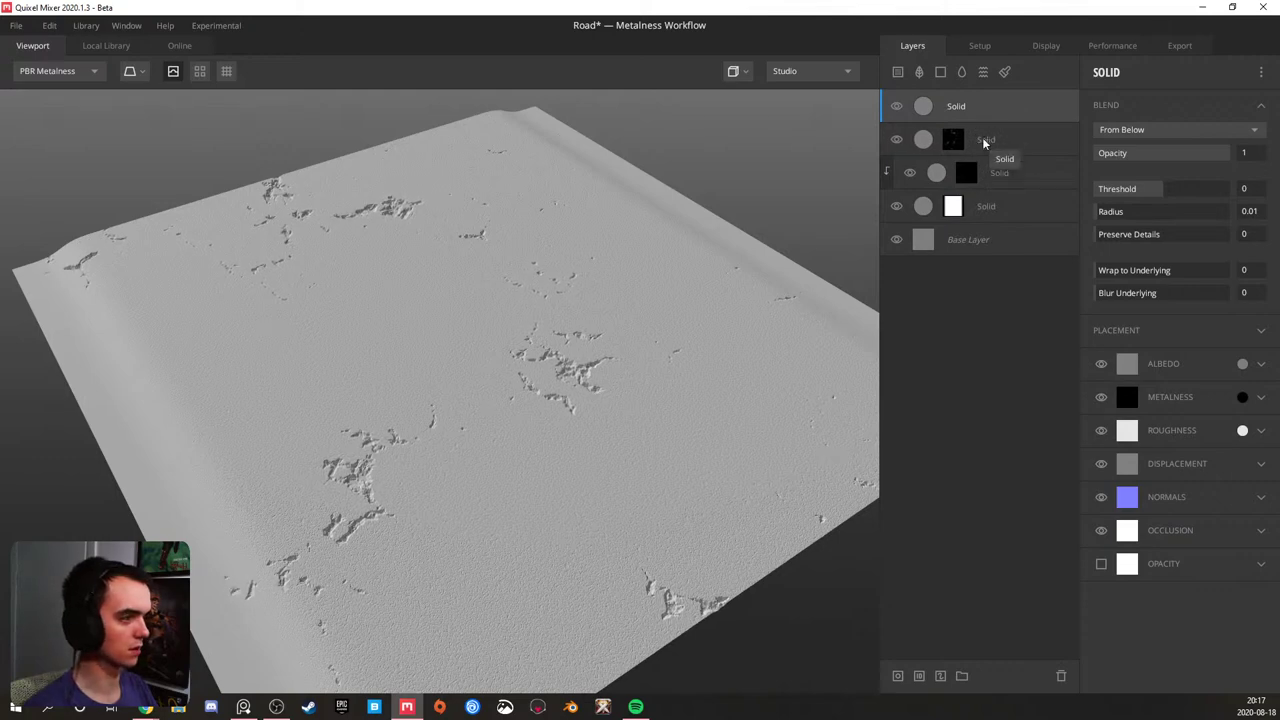
pyautogui.keyDown('alt'); pyautogui.click(988, 143); pyautogui.keyUp('alt')
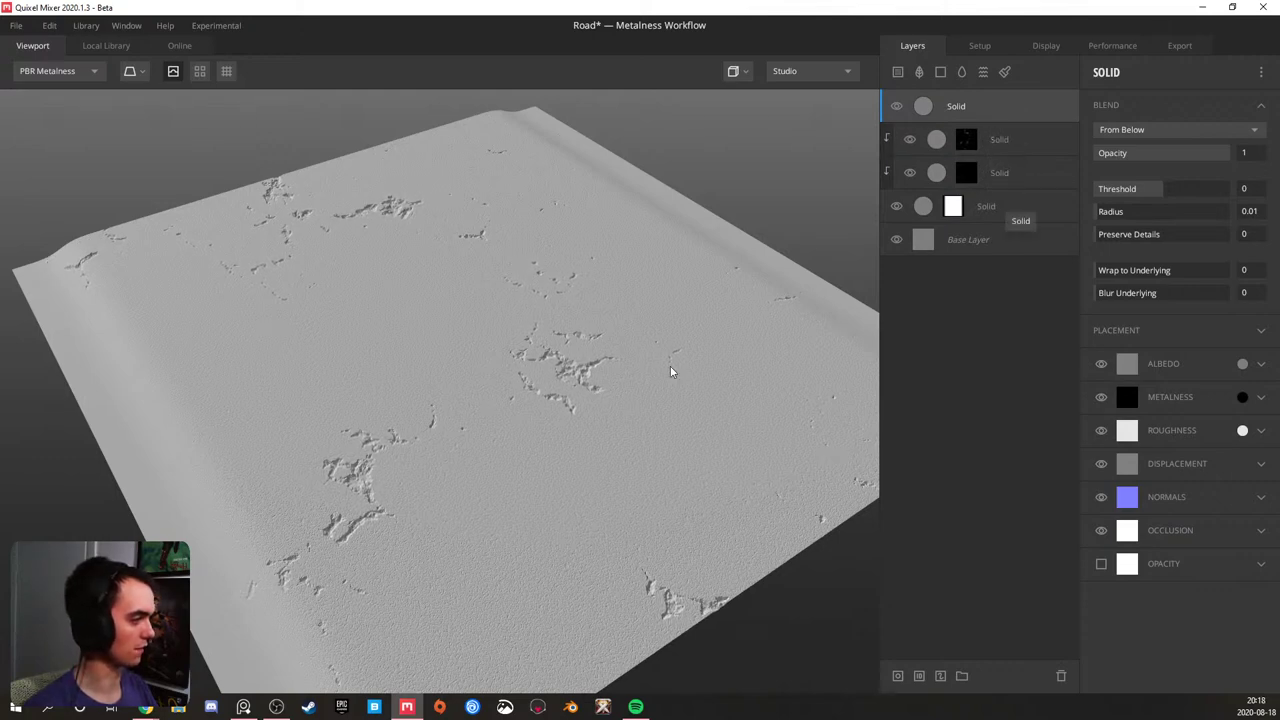
pyautogui.scroll(5, 310, 470)
pyautogui.scroll(5, 358, 447)
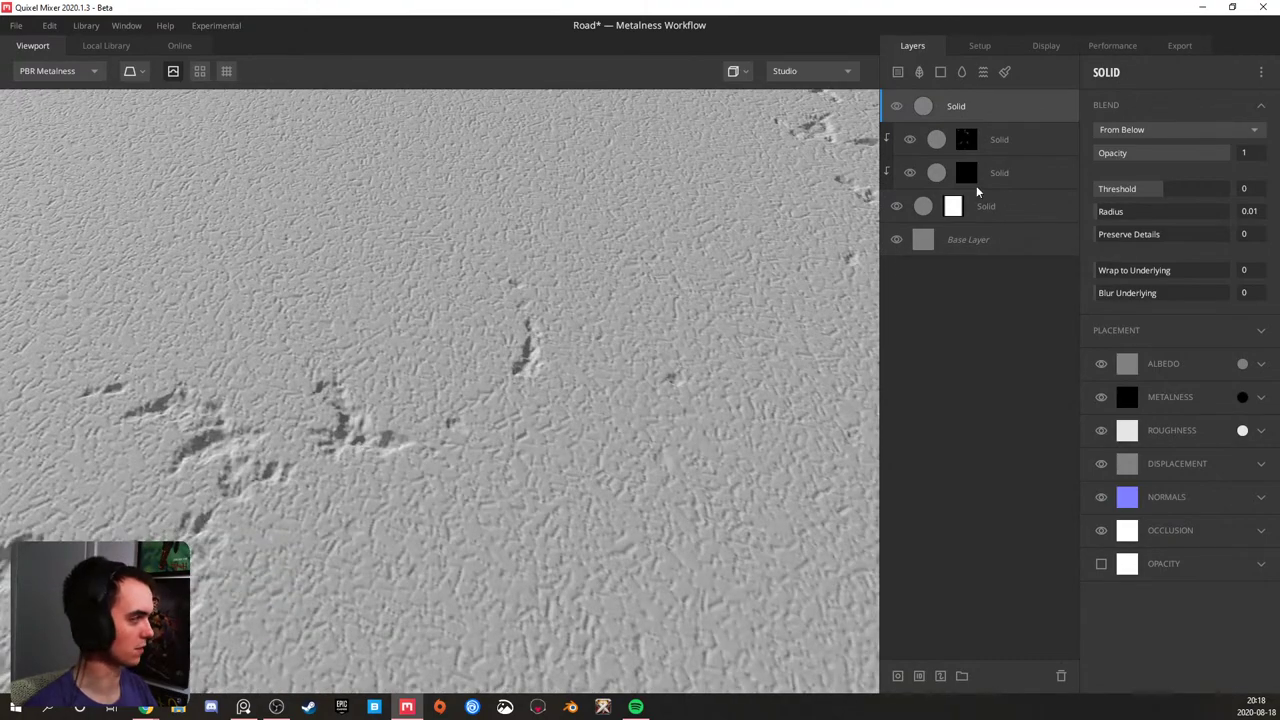
pyautogui.keyDown('alt'); pyautogui.click(1005, 140); pyautogui.keyUp('alt')
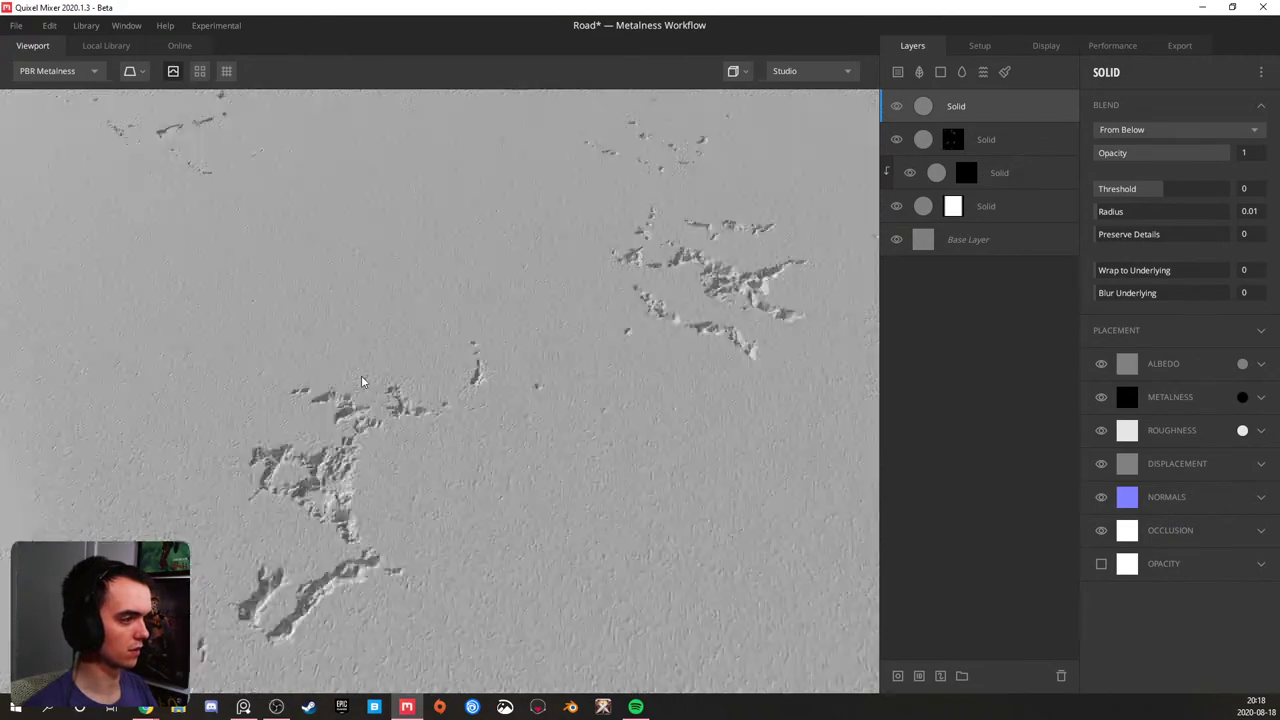
pyautogui.moveTo(365, 388); pyautogui.dragTo(440, 320, button='middle')
pyautogui.scroll(3, 402, 378)
pyautogui.moveTo(408, 388); pyautogui.dragTo(471, 388)
pyautogui.scroll(-4, 251, 349)
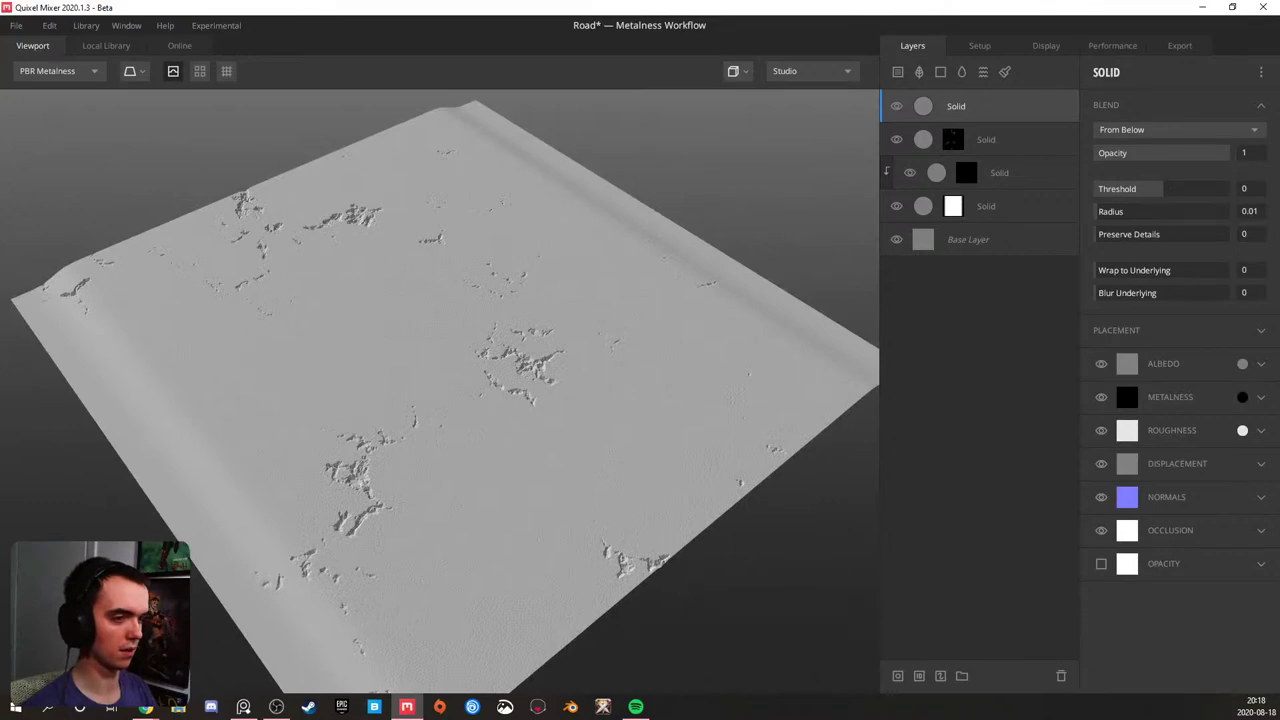
pyautogui.moveTo(450, 395); pyautogui.dragTo(360, 320)
pyautogui.rightClick(938, 109)
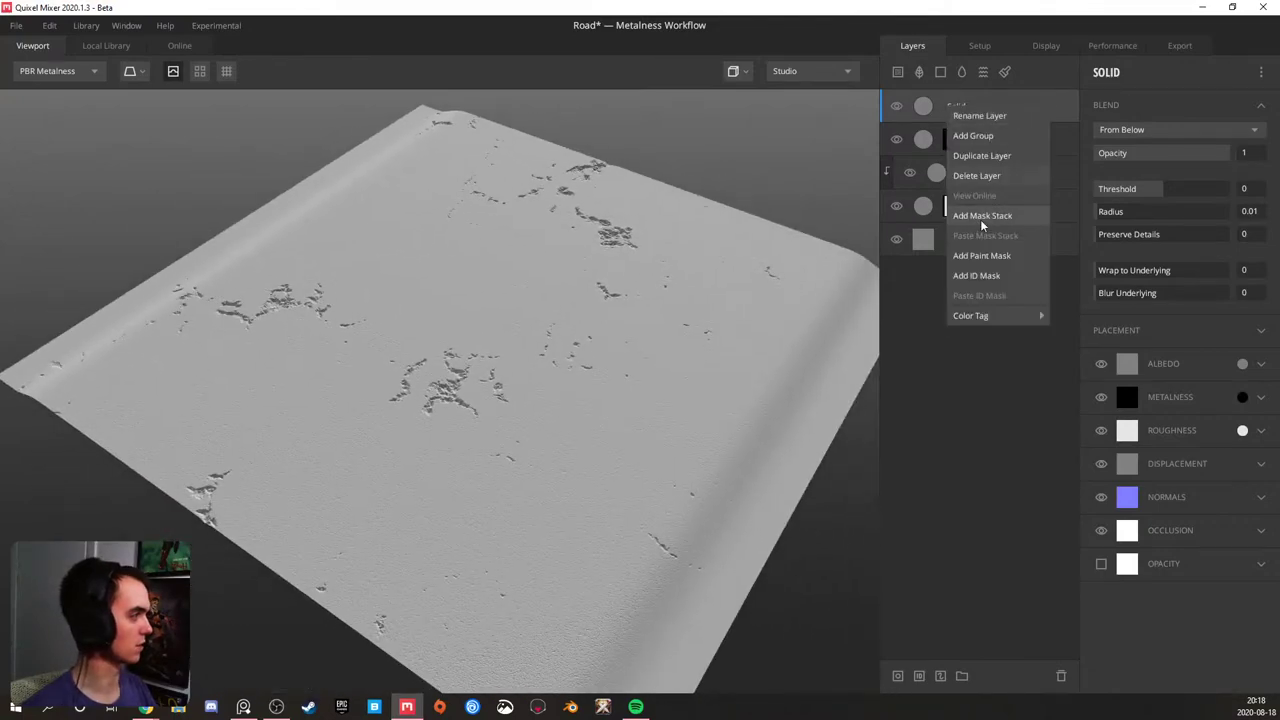
pyautogui.click(978, 258)
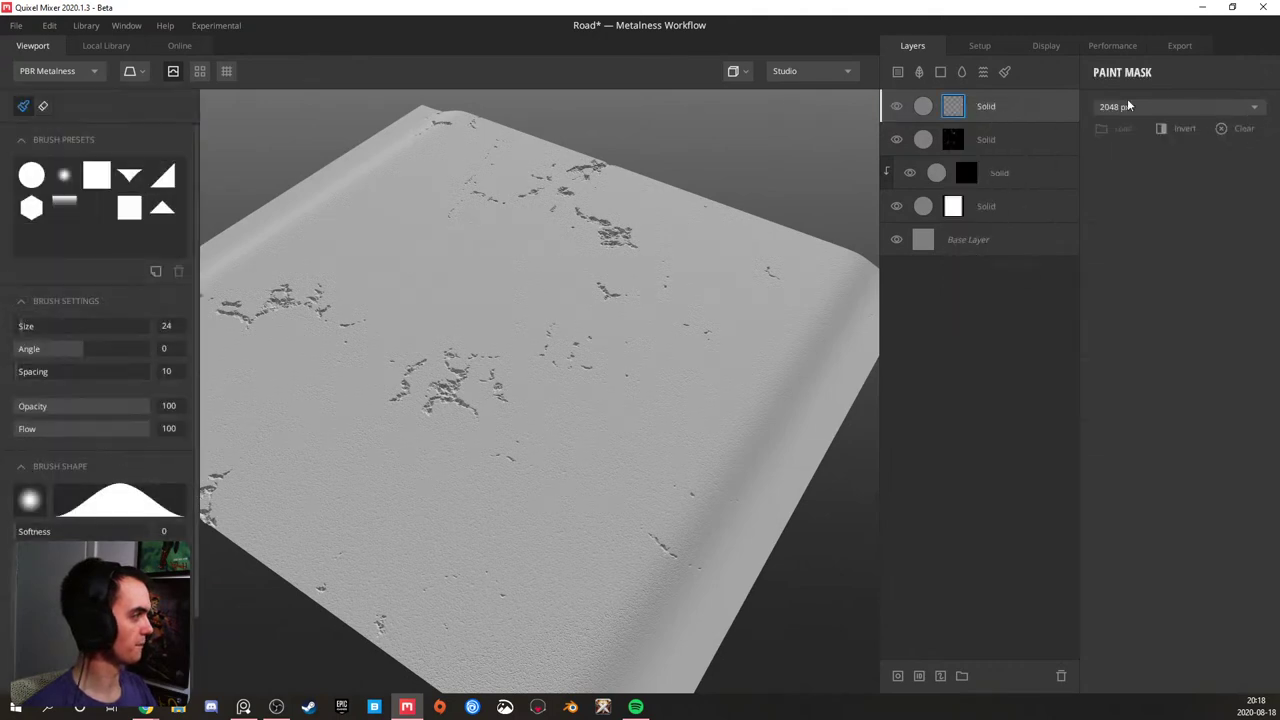
pyautogui.hotkey('ctrl', 'z')
# - Add a mask stack with a Worley 1 noise component to the uppermost Solid layer and set the layer's threshold to about 1.522
pyautogui.rightClick(958, 106)
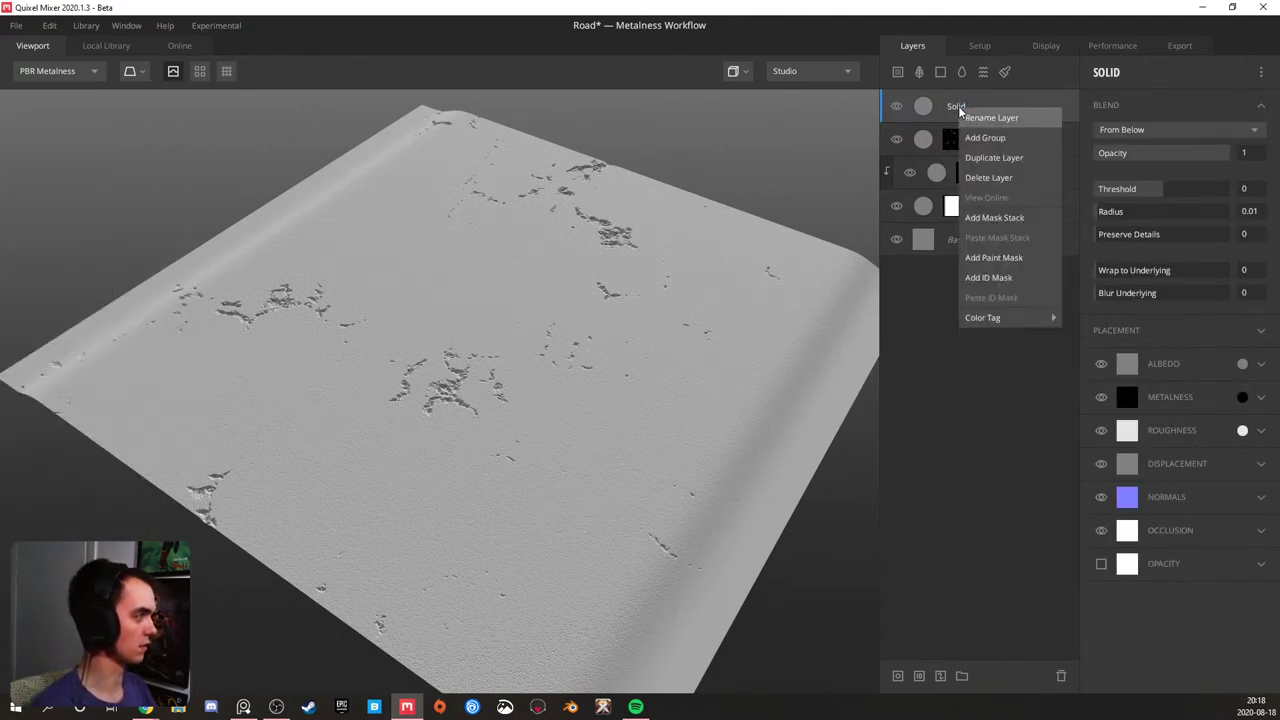
pyautogui.click(983, 218)
pyautogui.click(1098, 72)
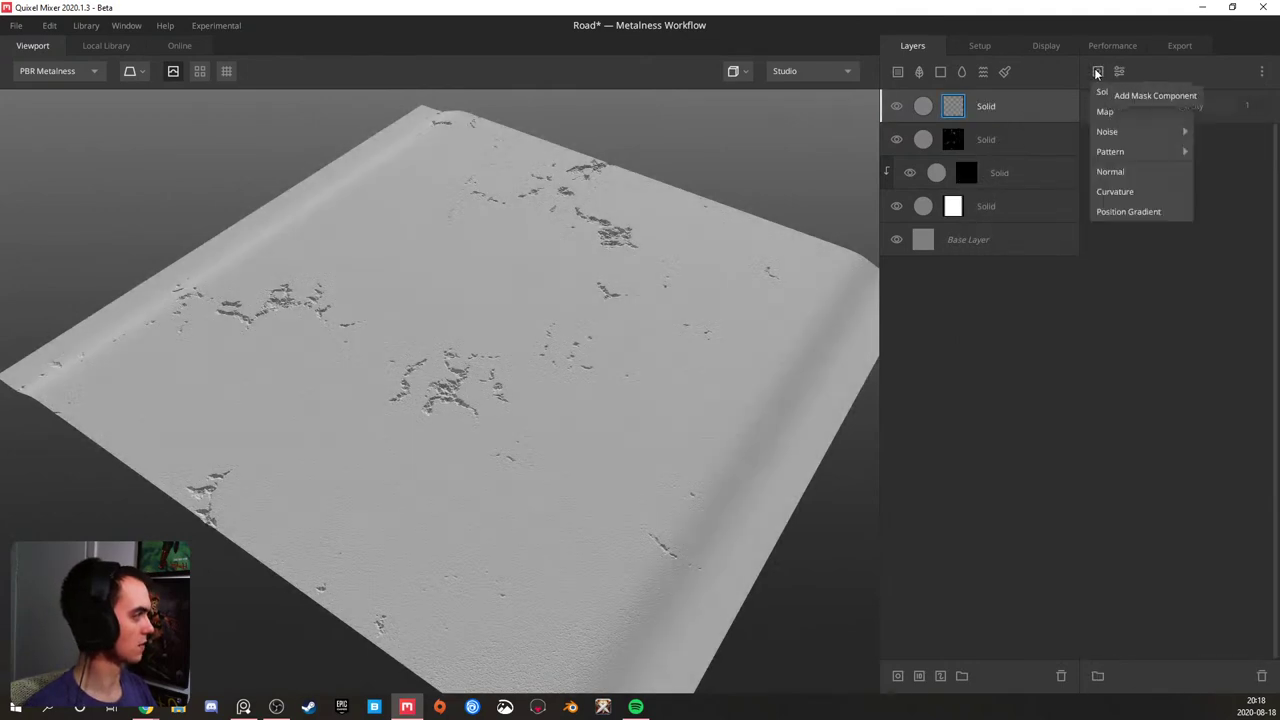
pyautogui.moveTo(1125, 136)
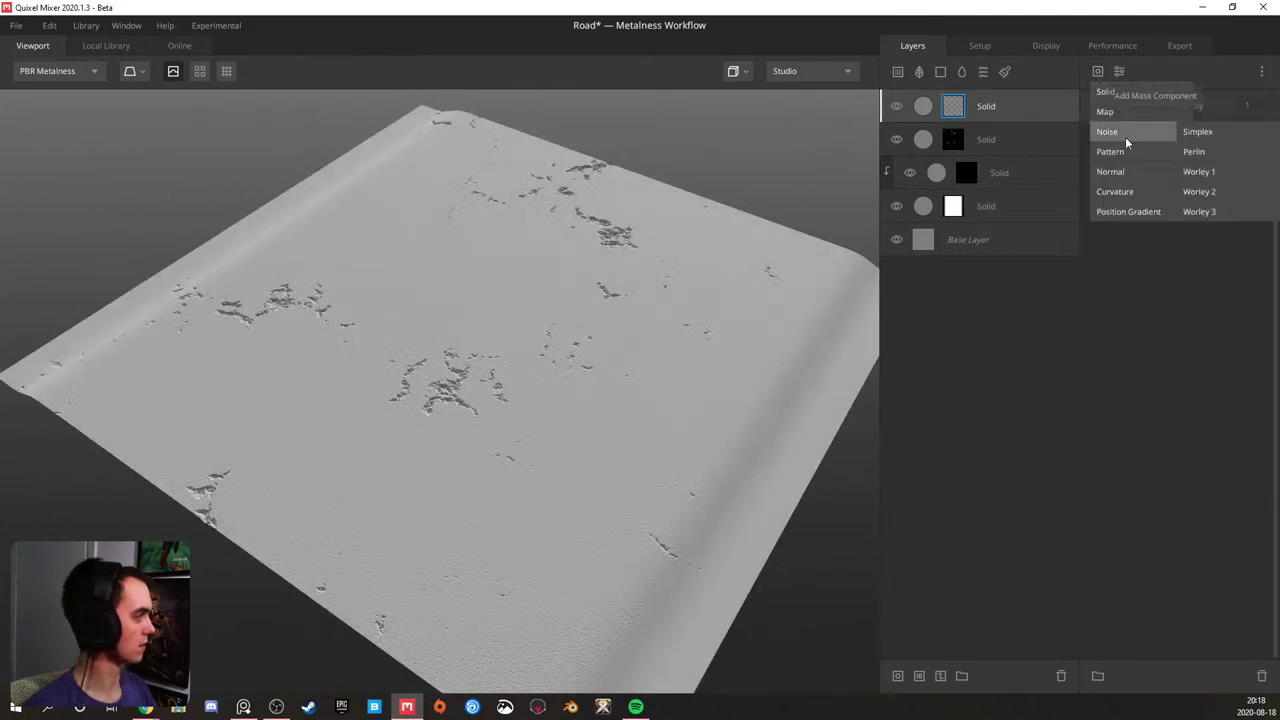
pyautogui.click(1199, 173)
pyautogui.moveTo(549, 254); pyautogui.dragTo(640, 253)
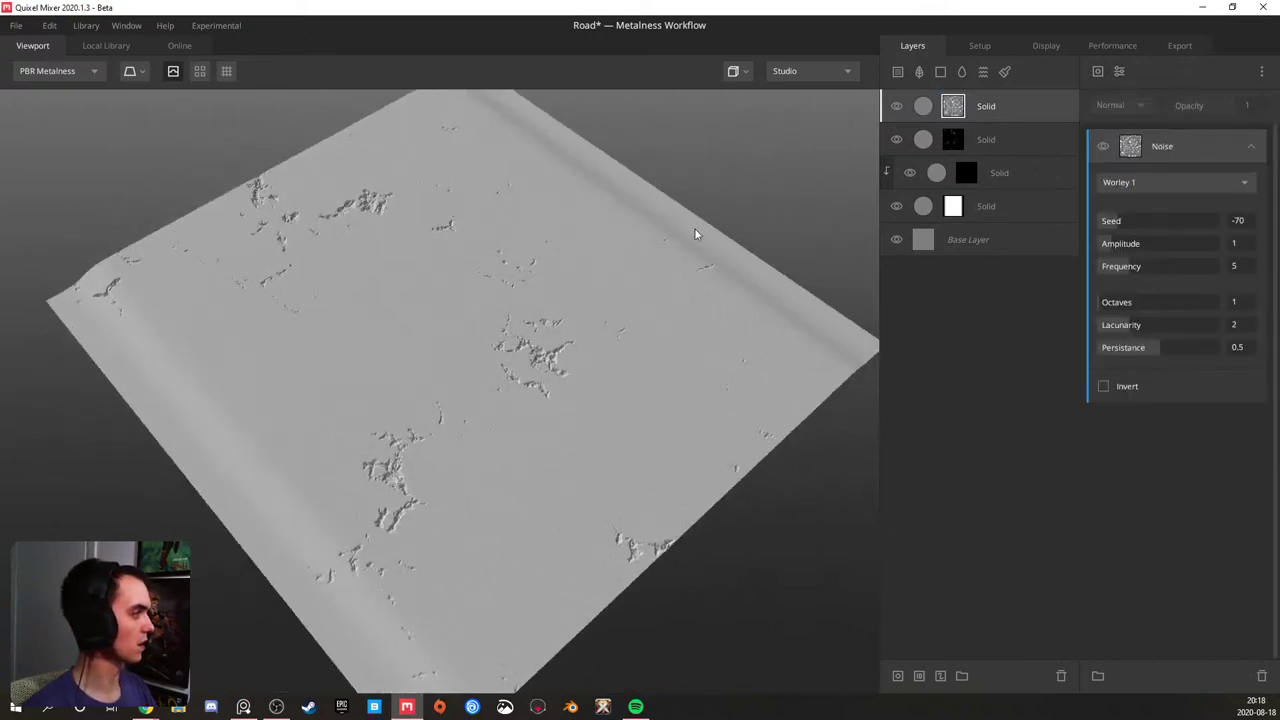
pyautogui.click(982, 113)
pyautogui.moveTo(1171, 189); pyautogui.dragTo(1214, 180)
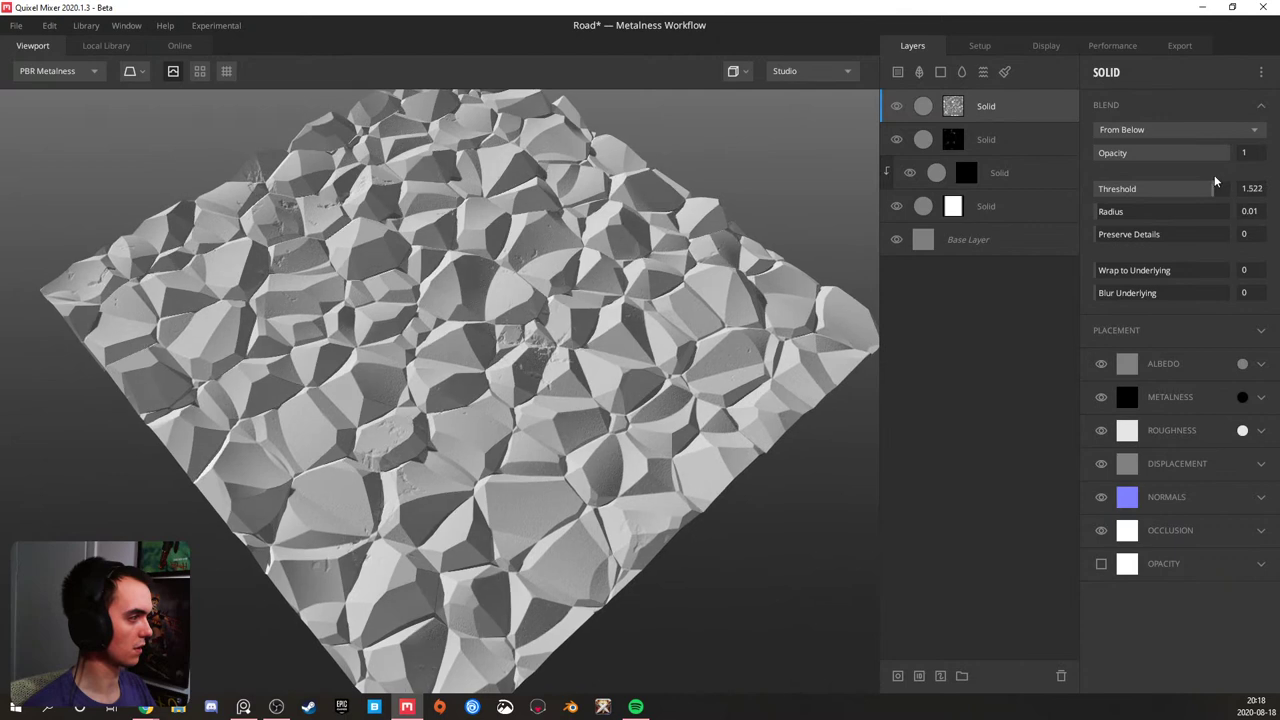
# - Add a Brightness/Contrast modifier to the mask stack with brightness -1 and contrast about 3.54 to isolate scattered rocks
pyautogui.click(951, 107)
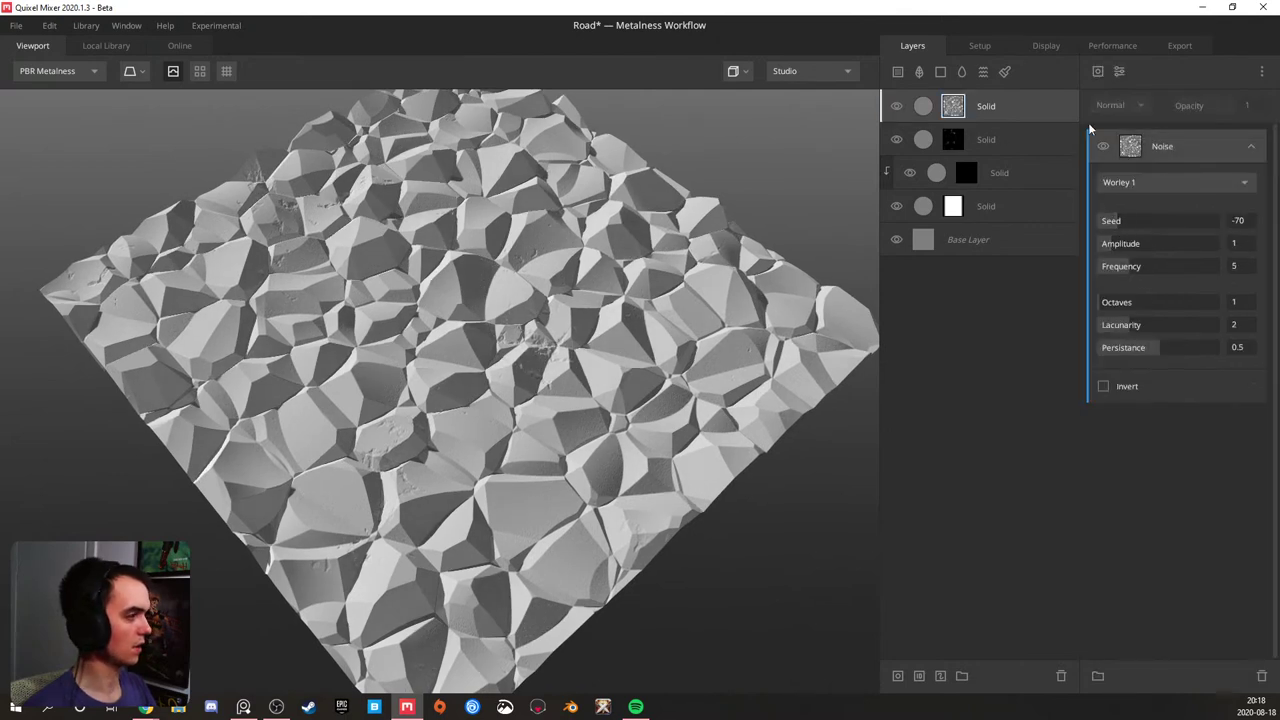
pyautogui.click(1118, 72)
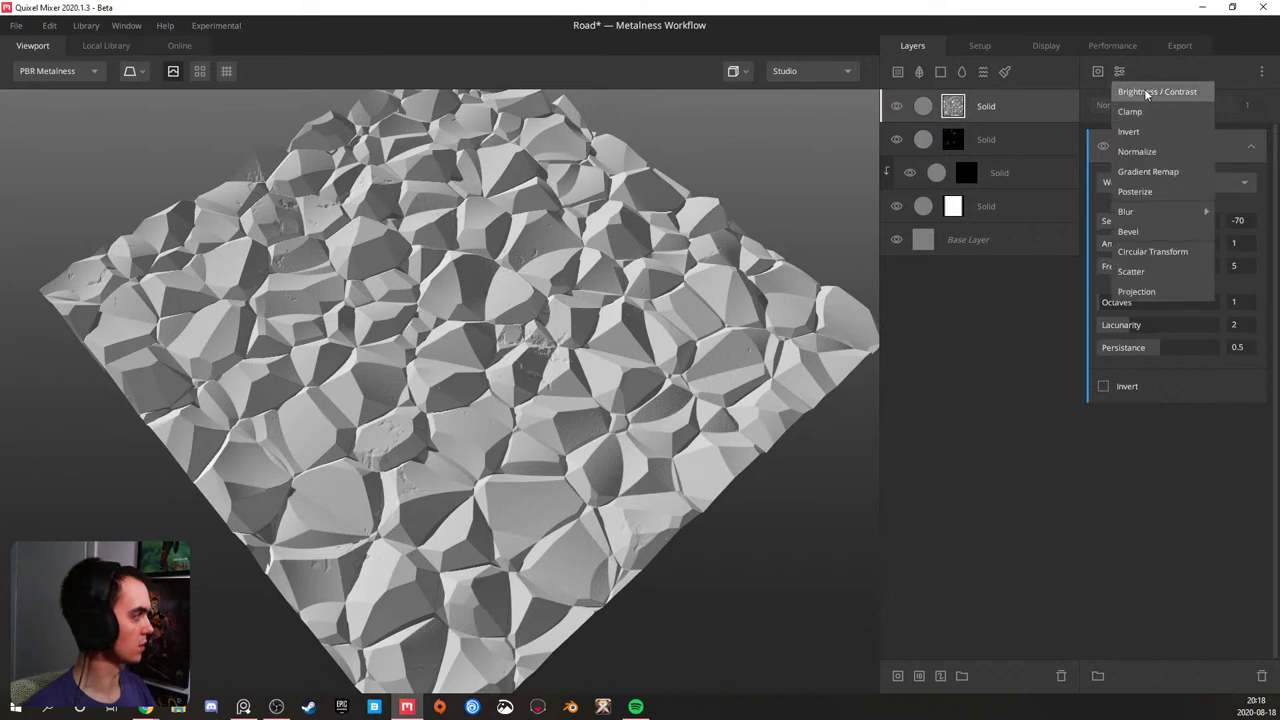
pyautogui.click(1150, 92)
pyautogui.moveTo(1120, 193)
pyautogui.mouseDown()
pyautogui.moveTo(1251, 187)
pyautogui.moveTo(1126, 190)
pyautogui.moveTo(1146, 168)
pyautogui.moveTo(1096, 170)
pyautogui.moveTo(1126, 190)
pyautogui.moveTo(1112, 190)
pyautogui.moveTo(1142, 188)
pyautogui.mouseUp()
pyautogui.moveTo(542, 328); pyautogui.dragTo(460, 292)
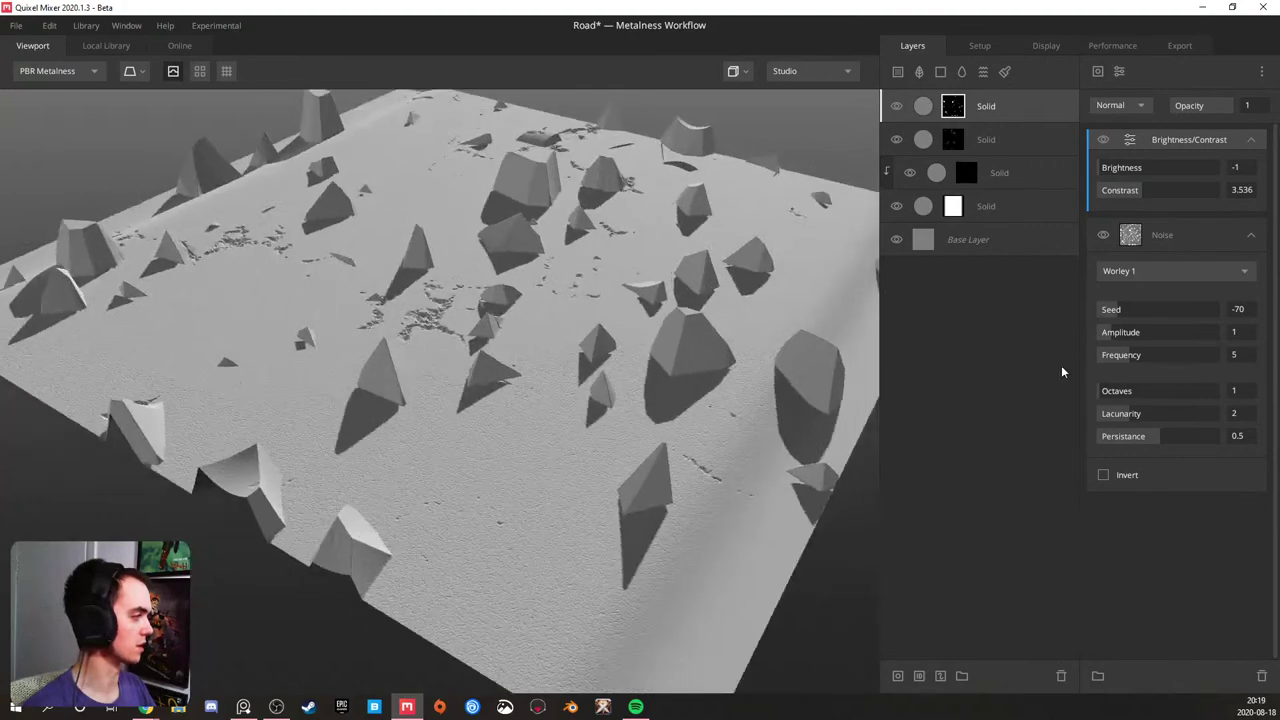
# - Set the noise's octaves to 3 and lower the mask contrast to 1.271 for smaller, more detailed rocks
pyautogui.moveTo(1112, 391)
pyautogui.mouseDown()
pyautogui.moveTo(1143, 392)
pyautogui.moveTo(1108, 394)
pyautogui.moveTo(1119, 394)
pyautogui.mouseUp()
pyautogui.moveTo(365, 322); pyautogui.dragTo(610, 298)
pyautogui.scroll(-4, 556, 312)
pyautogui.moveTo(1134, 199); pyautogui.dragTo(1114, 198)
pyautogui.moveTo(262, 298); pyautogui.dragTo(367, 250)
pyautogui.scroll(4, 418, 302)
pyautogui.moveTo(418, 302); pyautogui.dragTo(416, 243)
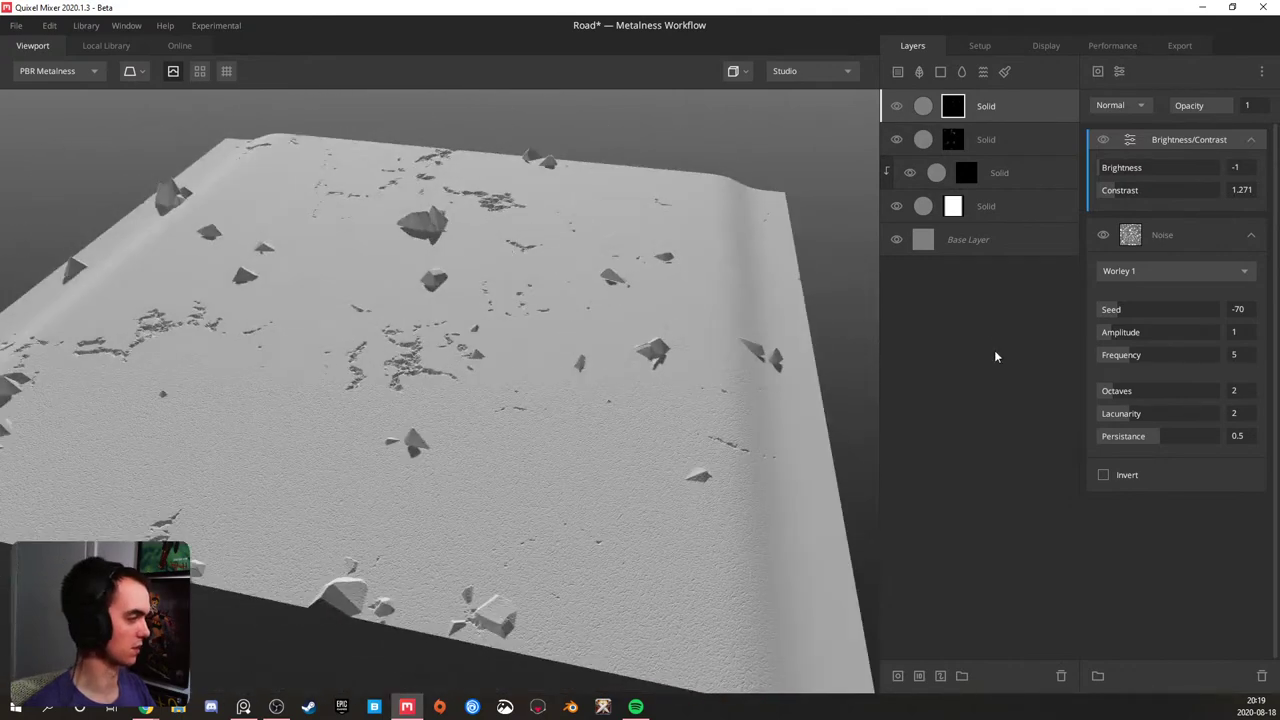
pyautogui.moveTo(1122, 391); pyautogui.dragTo(1127, 390)
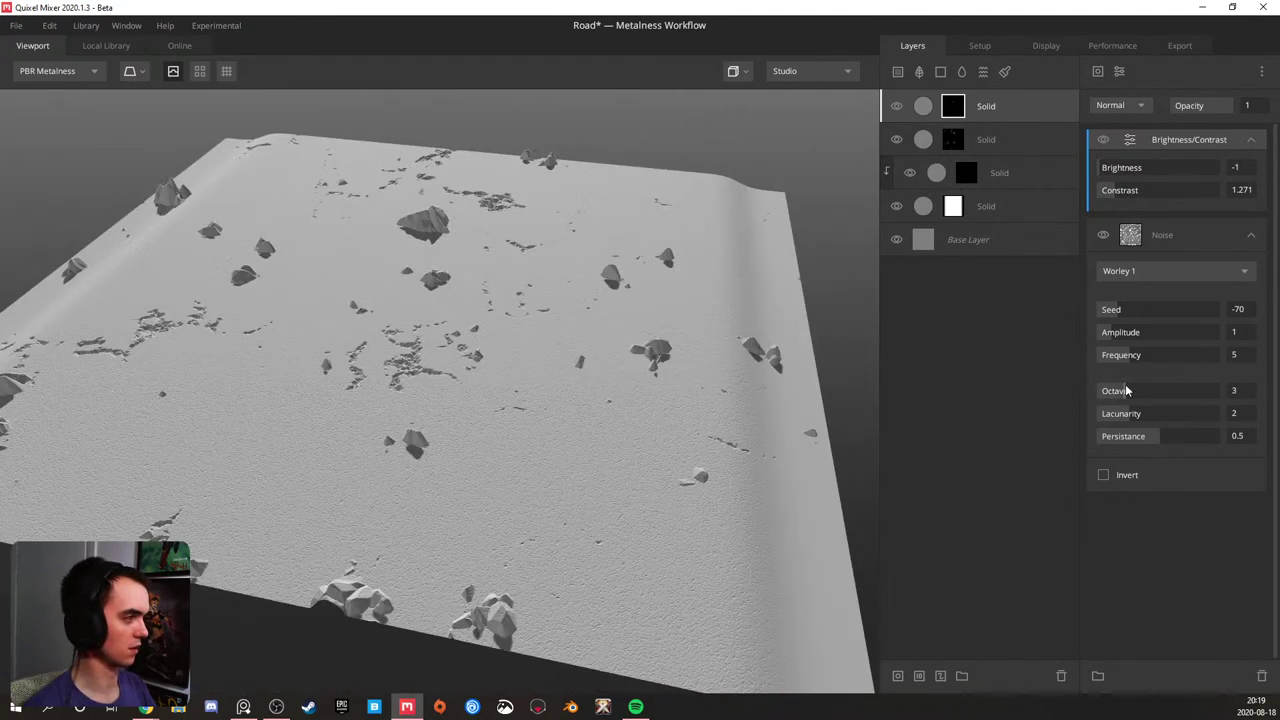
pyautogui.moveTo(432, 323); pyautogui.dragTo(445, 360)
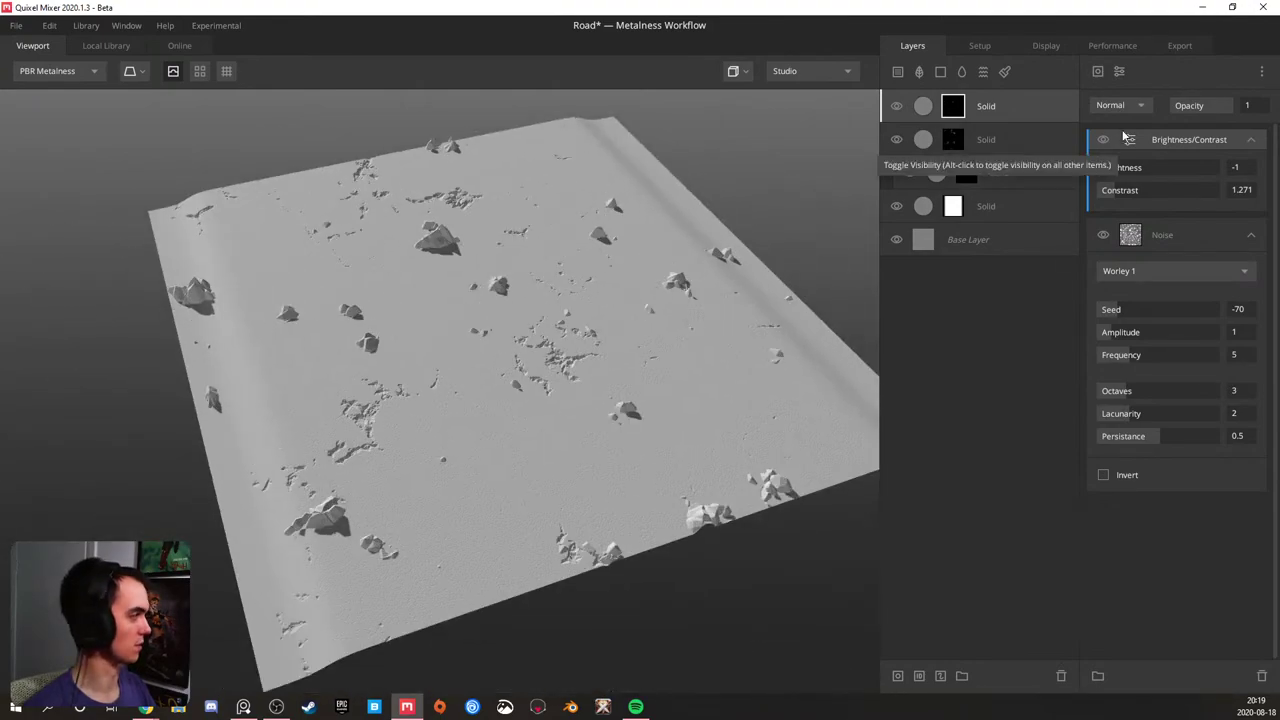
# - Add a Projection modifier to the mask stack and set its tiling repetitions to 2 in X and Y
pyautogui.click(1118, 72)
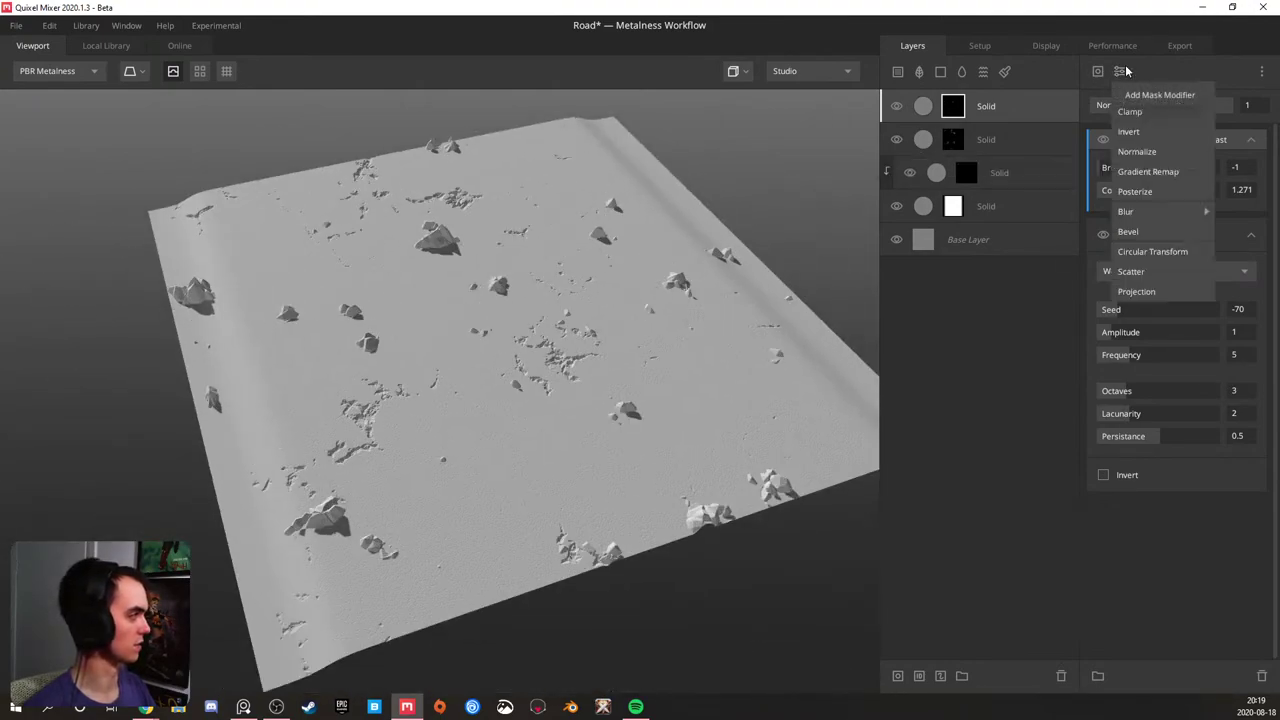
pyautogui.click(1175, 282)
pyautogui.moveTo(1104, 233); pyautogui.dragTo(1108, 236)
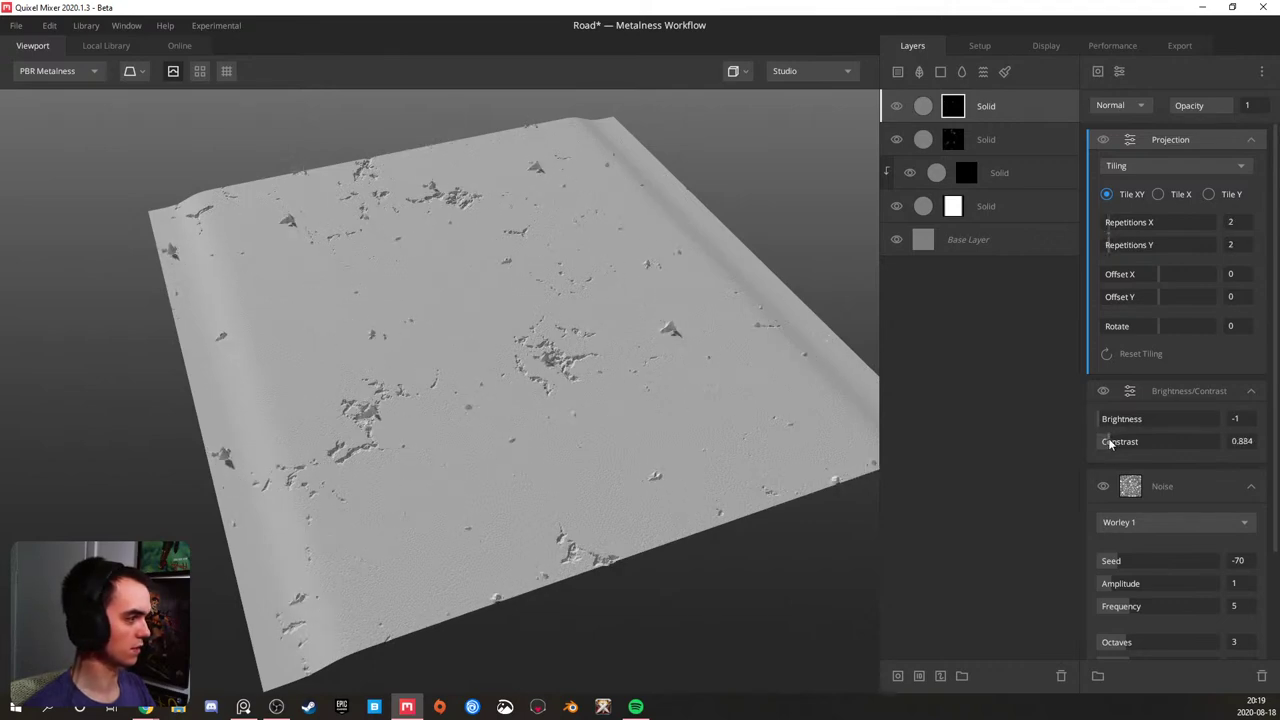
# - Raise the mask contrast to about 1.602 and set the noise's octaves to 2
pyautogui.moveTo(1109, 438); pyautogui.dragTo(1112, 441)
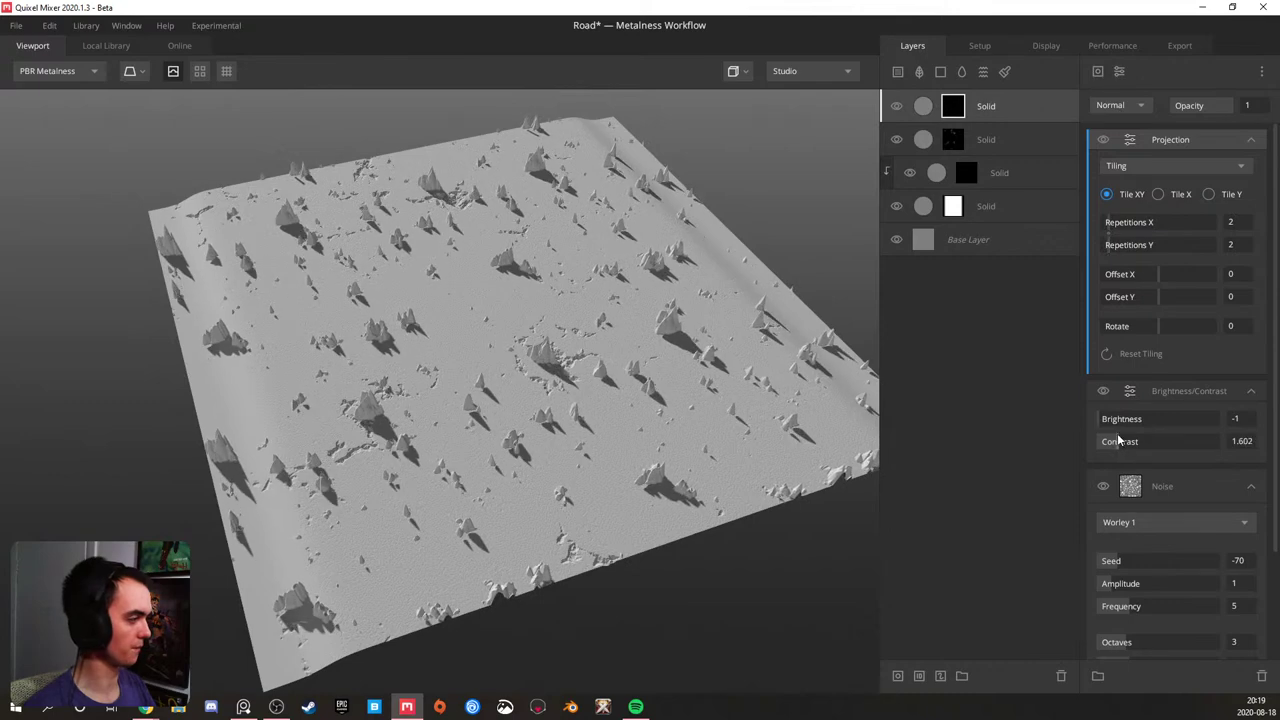
pyautogui.scroll(-1, 1163, 586)
pyautogui.moveTo(1121, 562); pyautogui.dragTo(1116, 562)
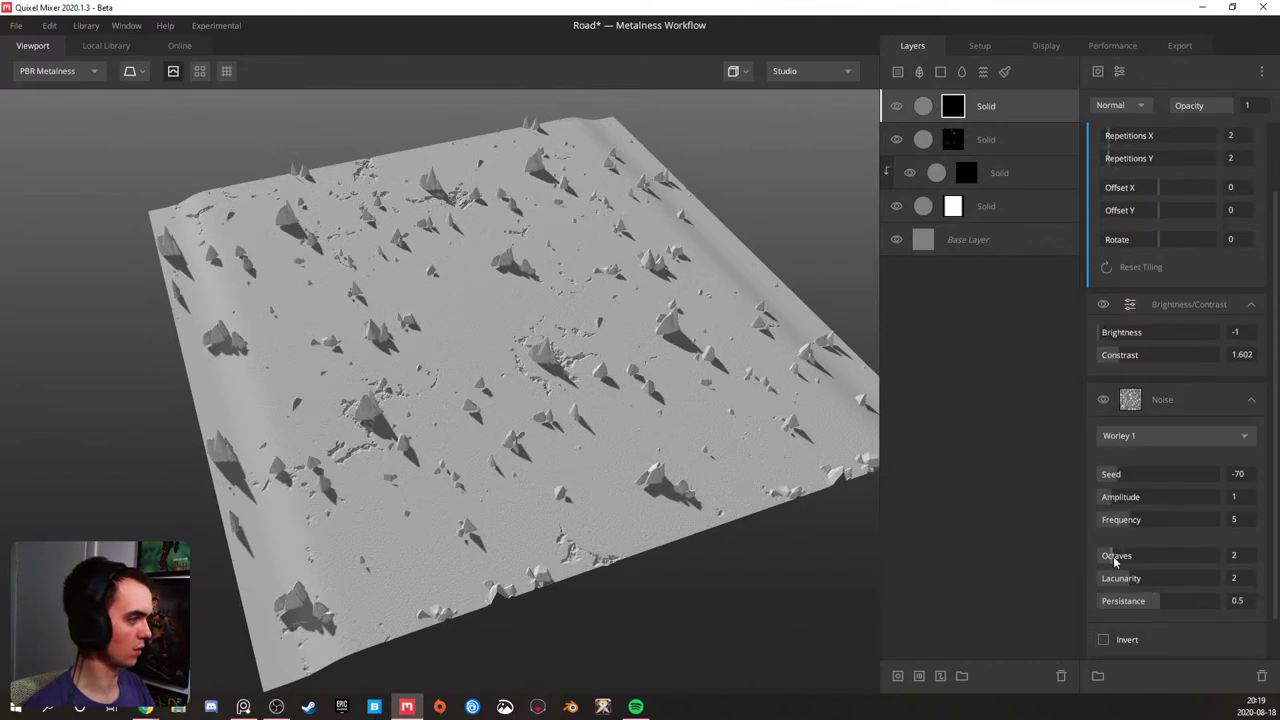
pyautogui.keyDown('alt'); pyautogui.moveTo(546, 364); pyautogui.dragTo(554, 365); pyautogui.keyUp('alt')
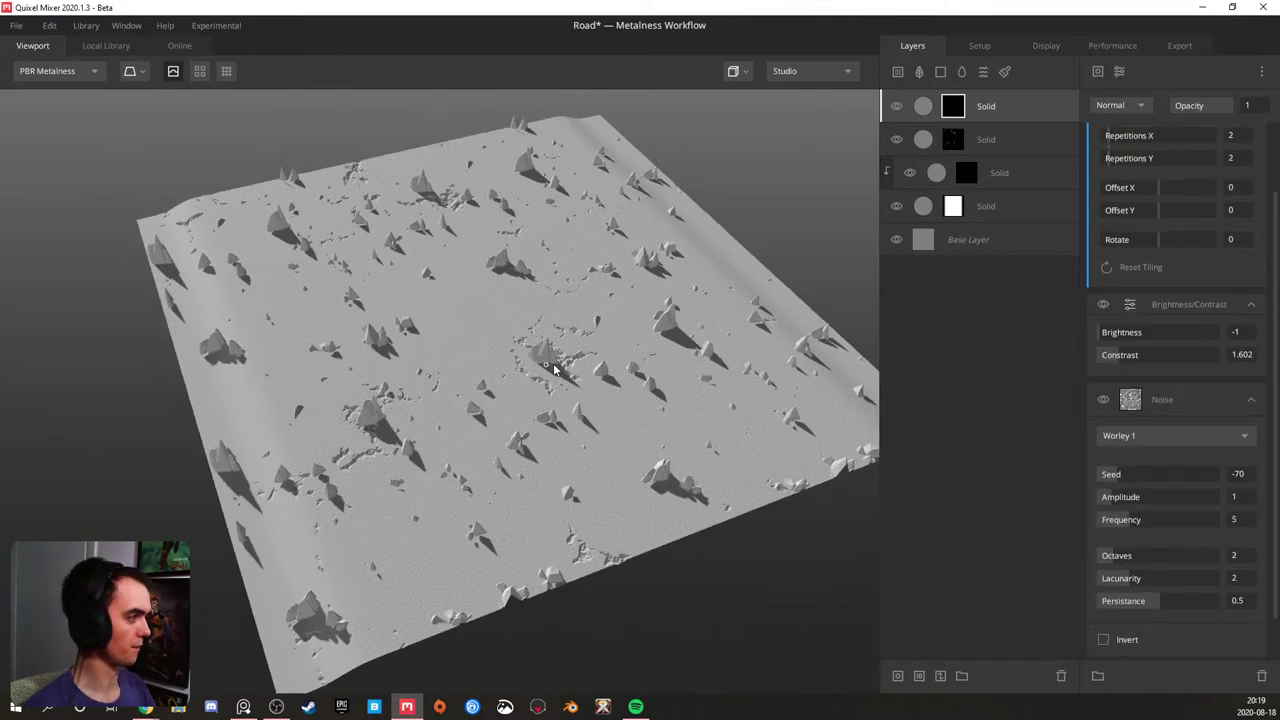
# - Try the Tile X and Tile Y projection modes on the rock mask and set Offset X to 0.018
pyautogui.scroll(1, 1146, 218)
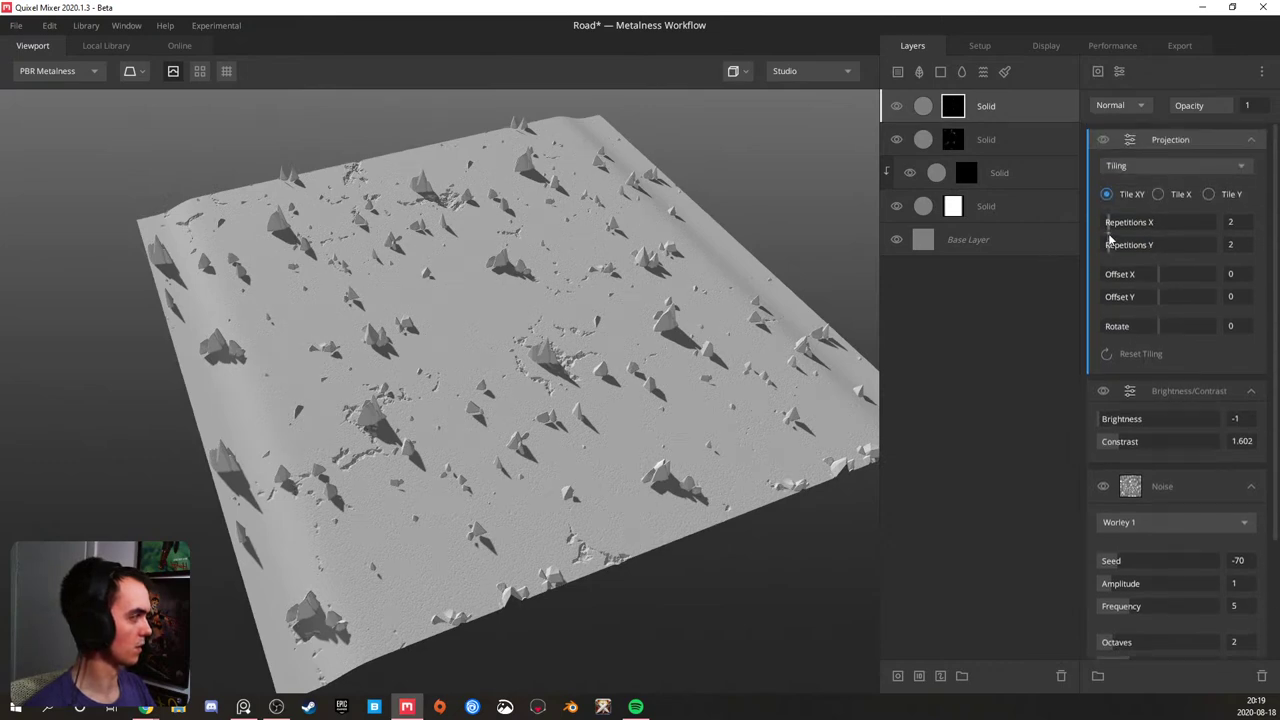
pyautogui.click(1158, 196)
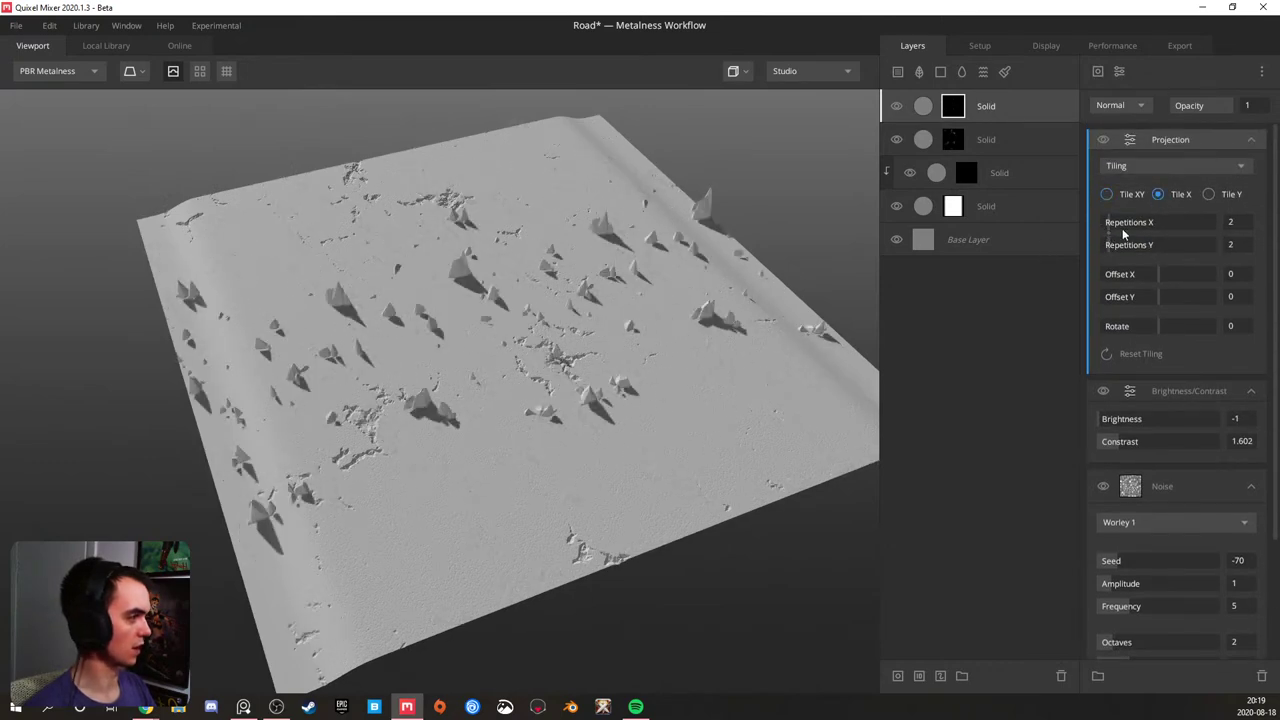
pyautogui.click(1207, 195)
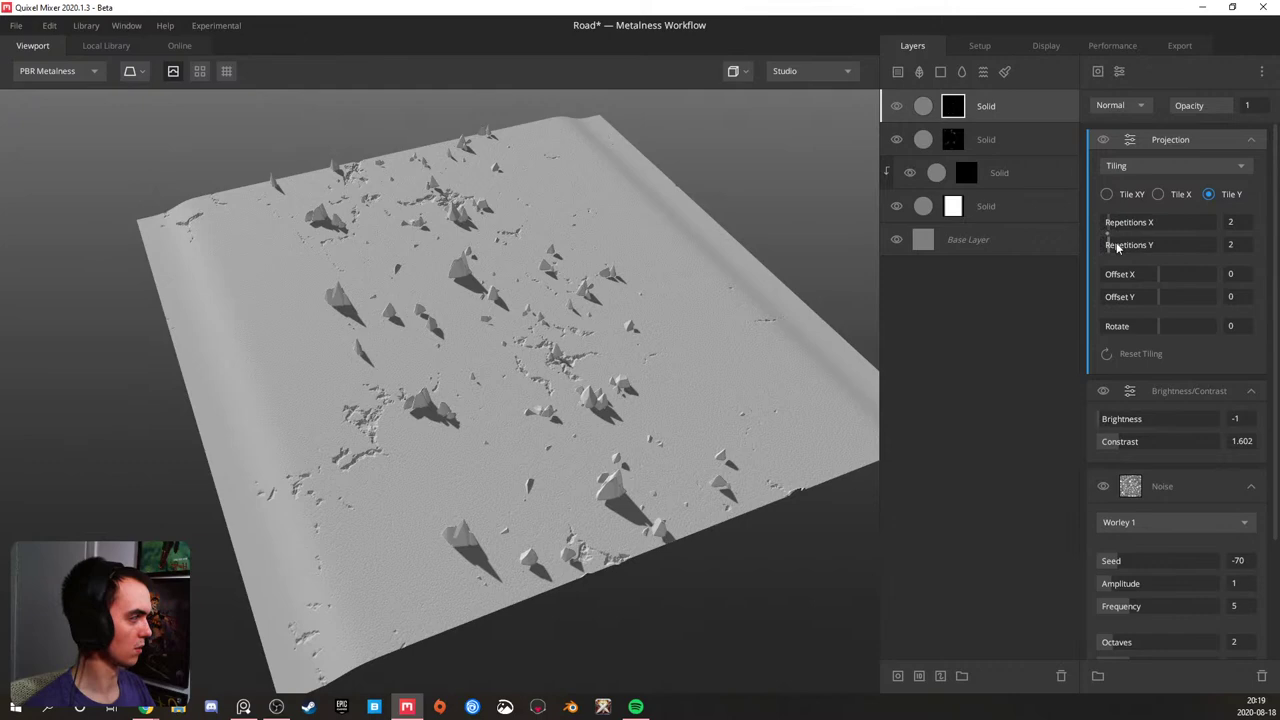
pyautogui.moveTo(1148, 272); pyautogui.dragTo(1156, 271)
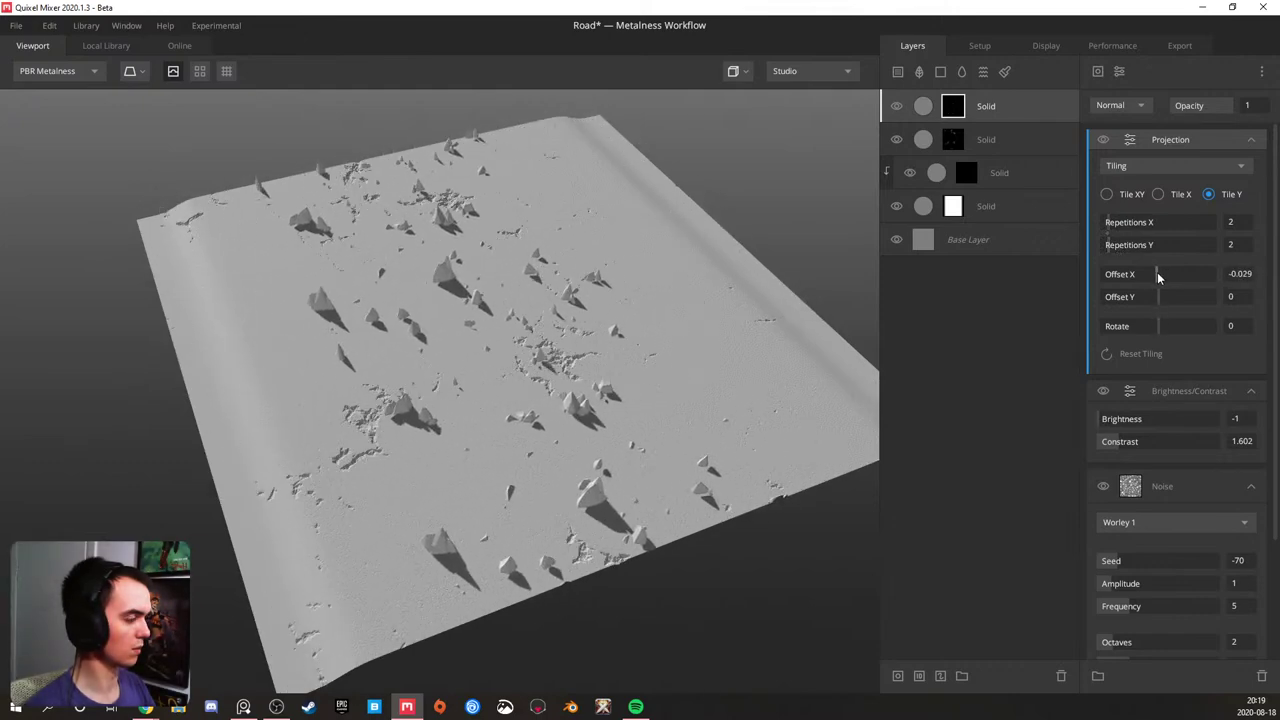
# - Set the rock layer's threshold to 0.607 and switch its mask projection to Tile XY
pyautogui.click(1016, 118)
pyautogui.moveTo(1202, 191); pyautogui.dragTo(1184, 202)
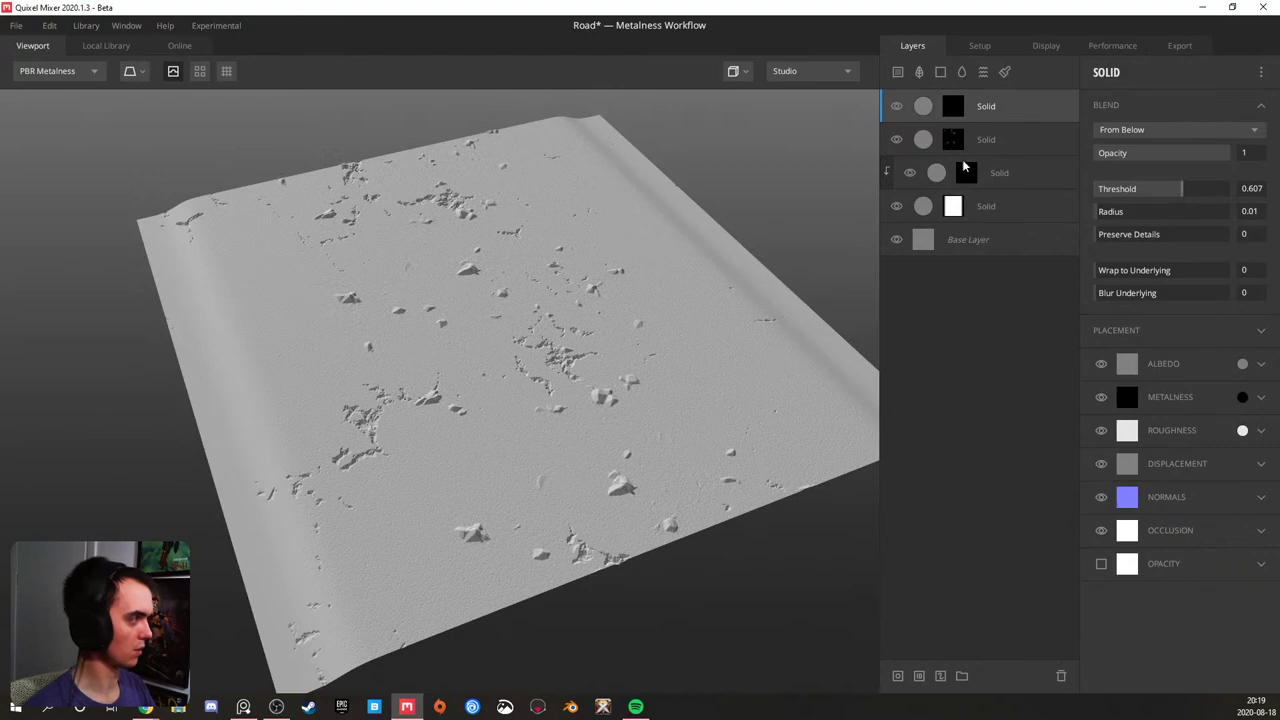
pyautogui.click(952, 106)
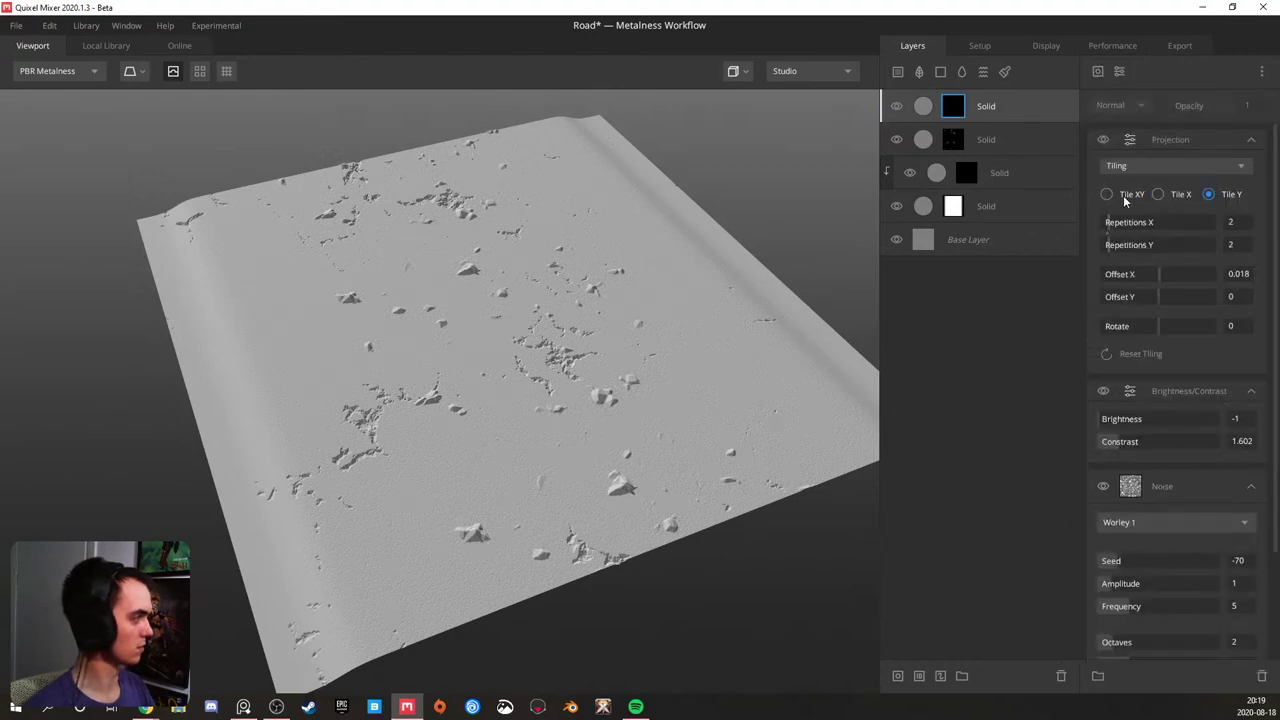
pyautogui.click(1106, 195)
pyautogui.moveTo(558, 303); pyautogui.dragTo(450, 226)
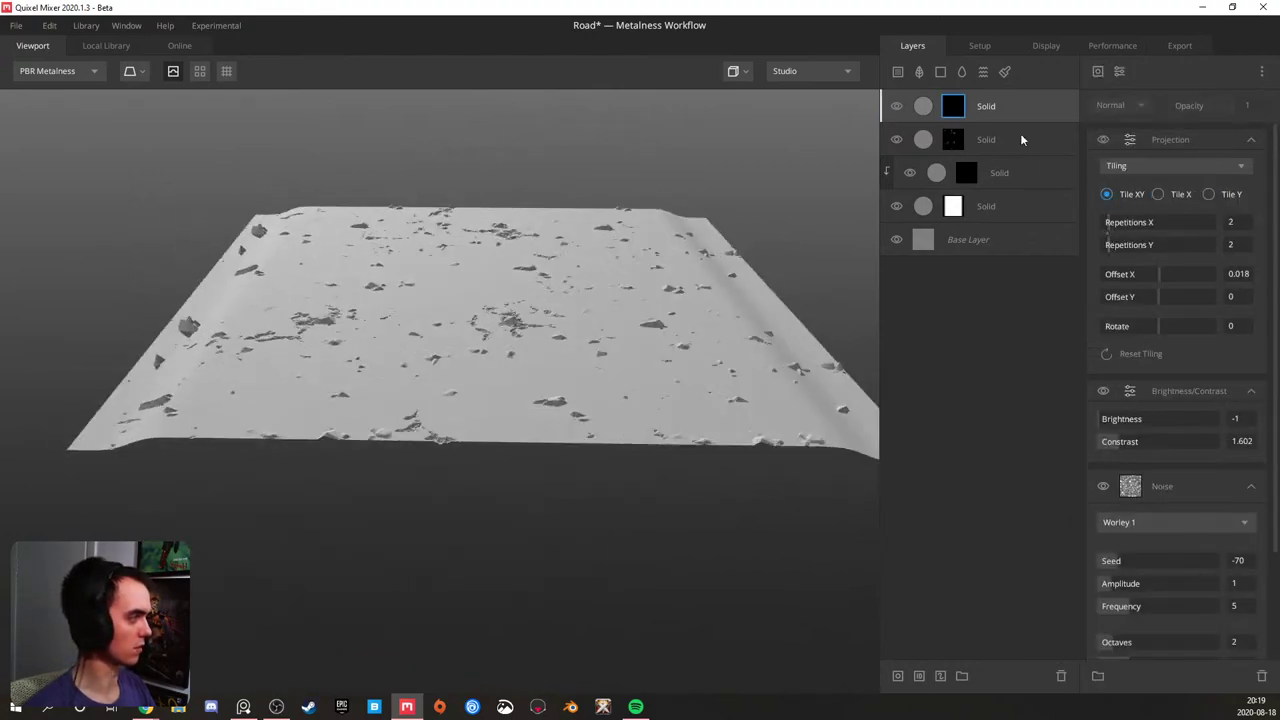
# - Move the rock layer beneath the crack layer and nest it onto the layer below
pyautogui.moveTo(980, 113)
pyautogui.mouseDown()
pyautogui.moveTo(977, 158)
pyautogui.moveTo(981, 125)
pyautogui.mouseUp()
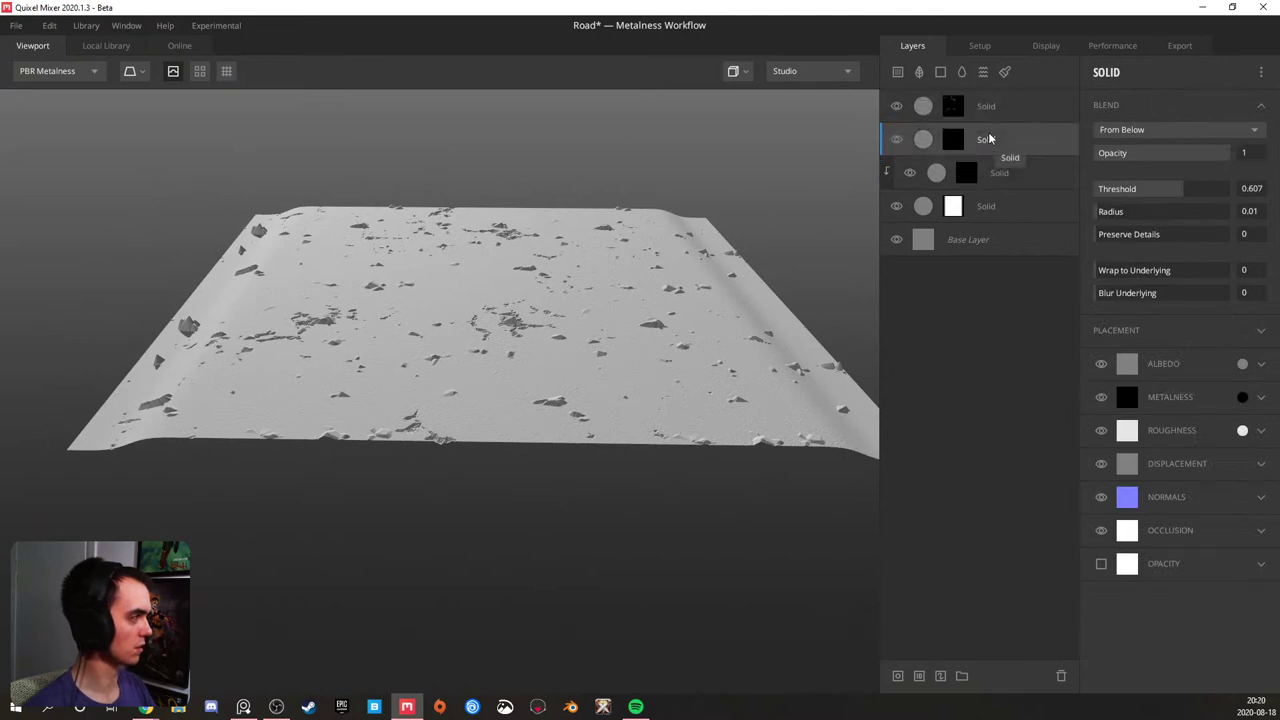
pyautogui.keyDown('alt'); pyautogui.click(991, 136); pyautogui.keyUp('alt')
pyautogui.moveTo(571, 323); pyautogui.dragTo(769, 178)
pyautogui.scroll(5, 348, 288)
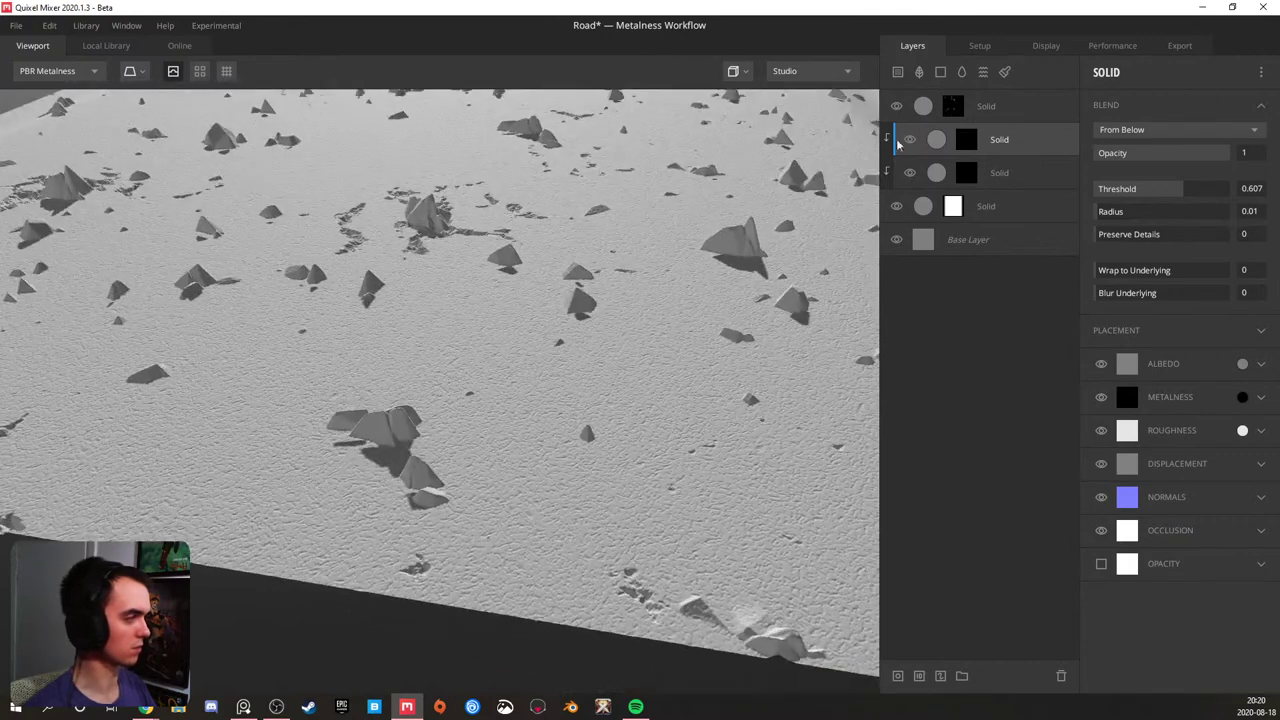
# - Set the nested rock layer's threshold to about 0.289 to flatten the rocks
pyautogui.moveTo(1170, 188); pyautogui.dragTo(1171, 192)
pyautogui.scroll(-5, 449, 251)
pyautogui.moveTo(449, 251); pyautogui.dragTo(448, 297)
pyautogui.scroll(3, 448, 297)
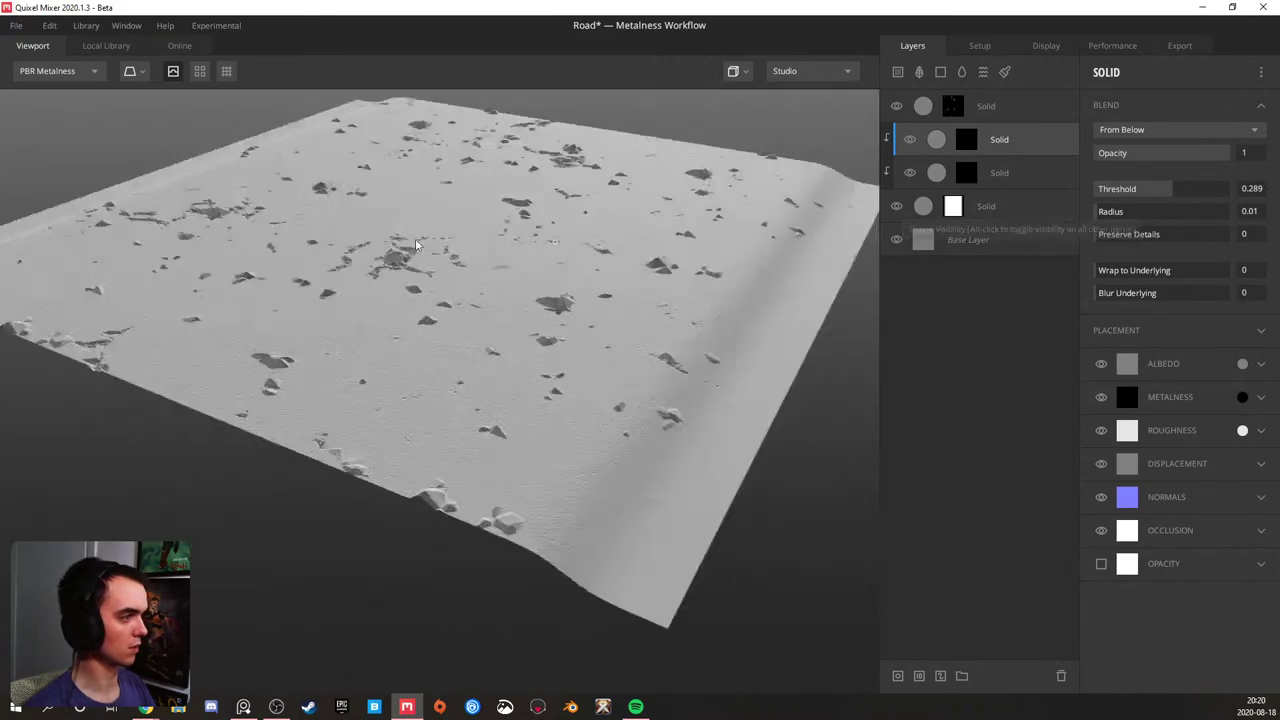
# - Raise the Worley 1 noise frequency in the upper nested rock layer's mask to 12.37 for smaller, denser rocks
pyautogui.scroll(4, 448, 297)
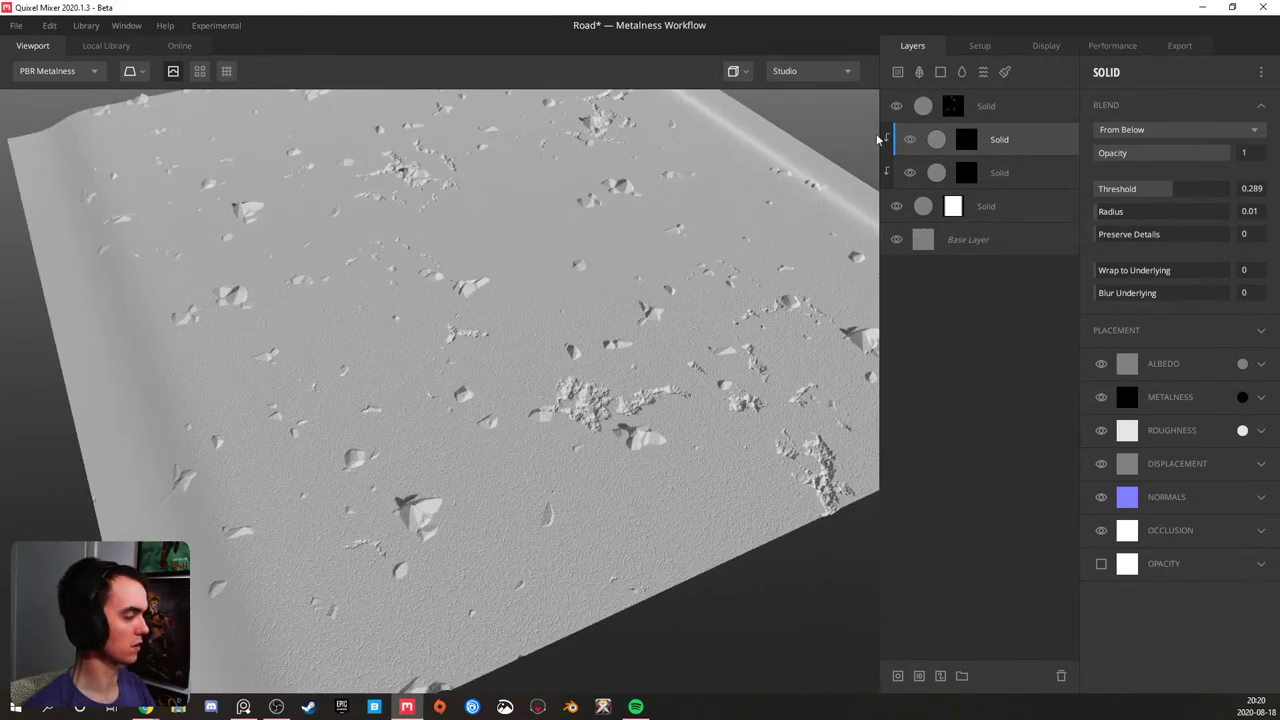
pyautogui.click(966, 140)
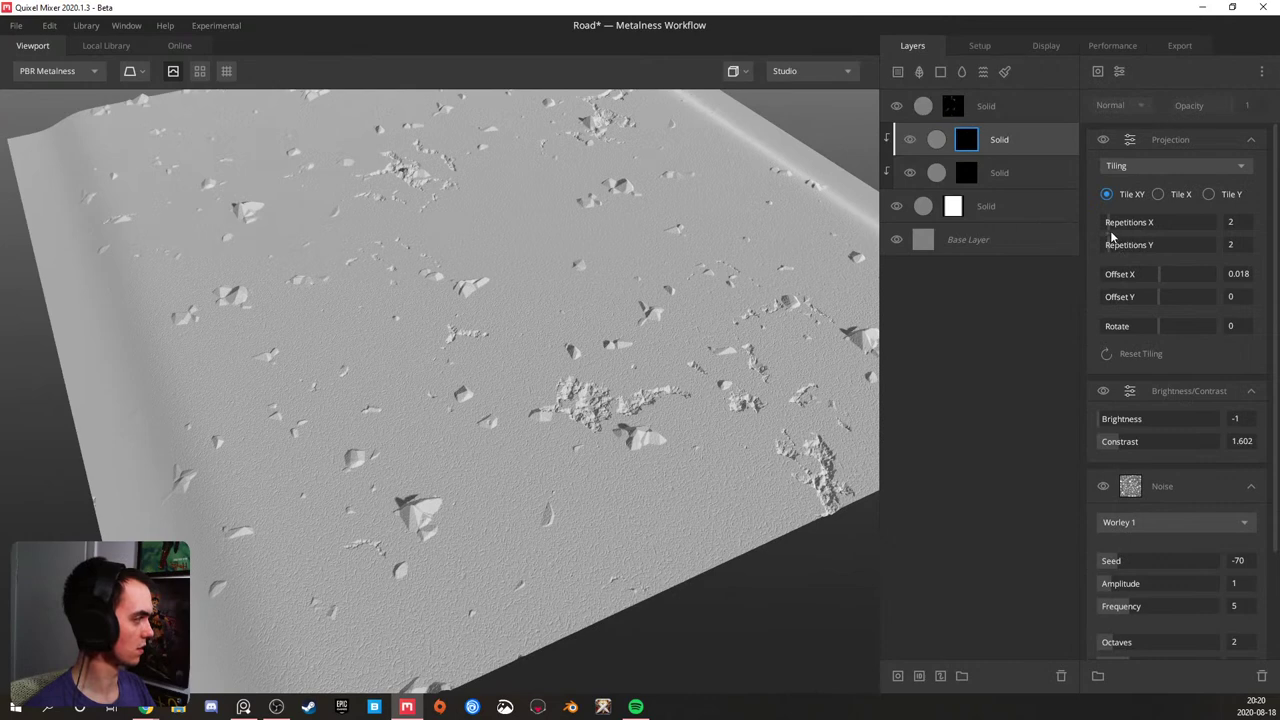
pyautogui.moveTo(1107, 238)
pyautogui.mouseDown()
pyautogui.moveTo(1136, 235)
pyautogui.moveTo(1111, 244)
pyautogui.mouseUp()
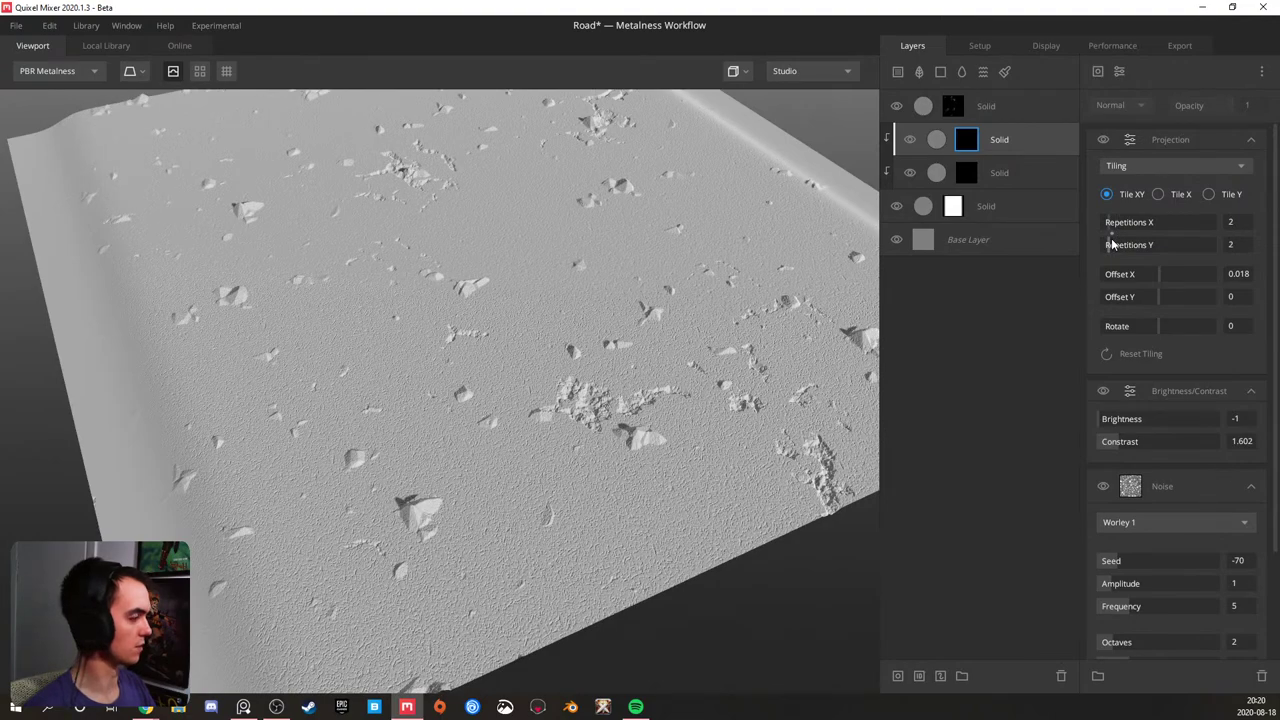
pyautogui.scroll(-2, 600, 273)
pyautogui.moveTo(598, 272); pyautogui.dragTo(430, 269)
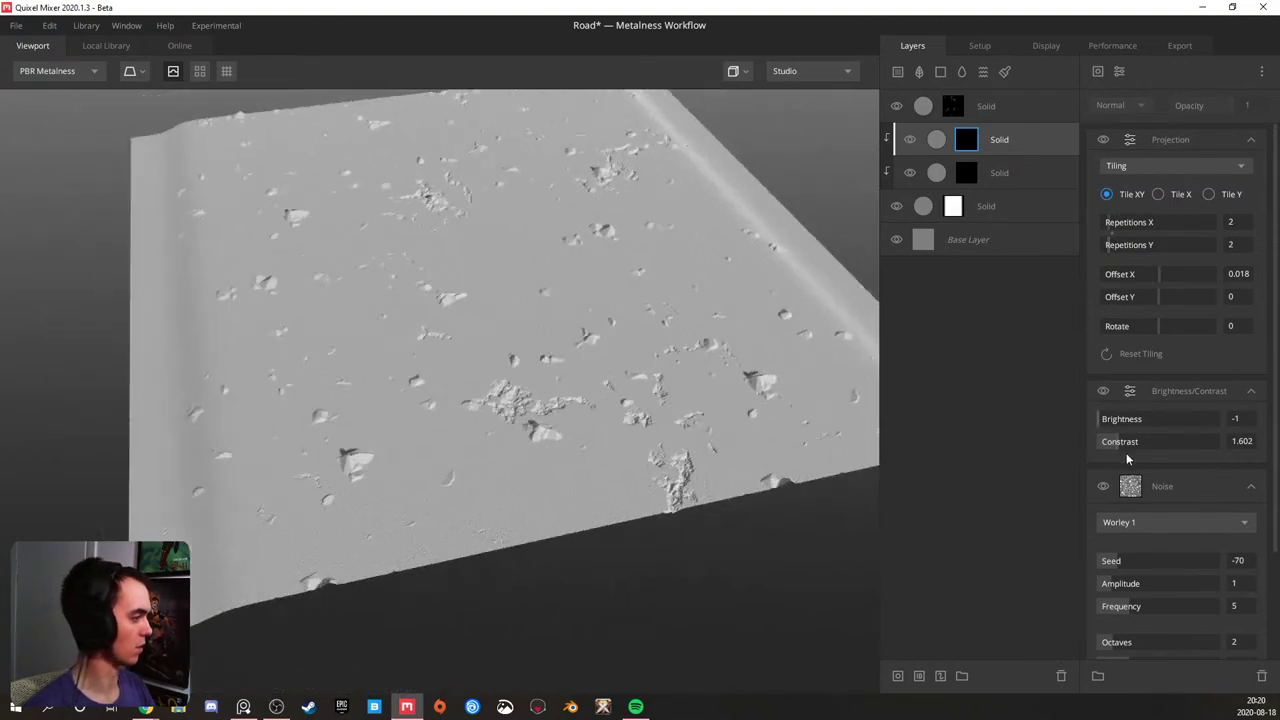
pyautogui.scroll(-3, 1126, 458)
pyautogui.moveTo(1128, 492); pyautogui.dragTo(1141, 491)
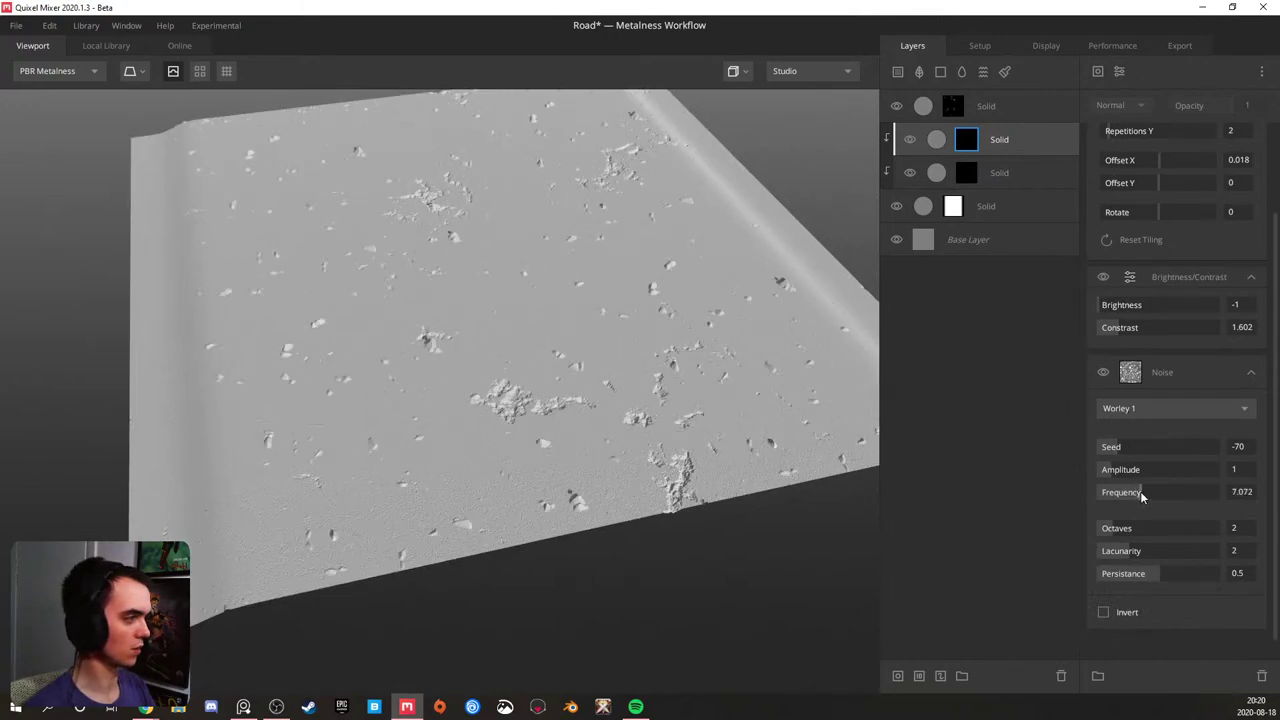
pyautogui.scroll(-3, 541, 325)
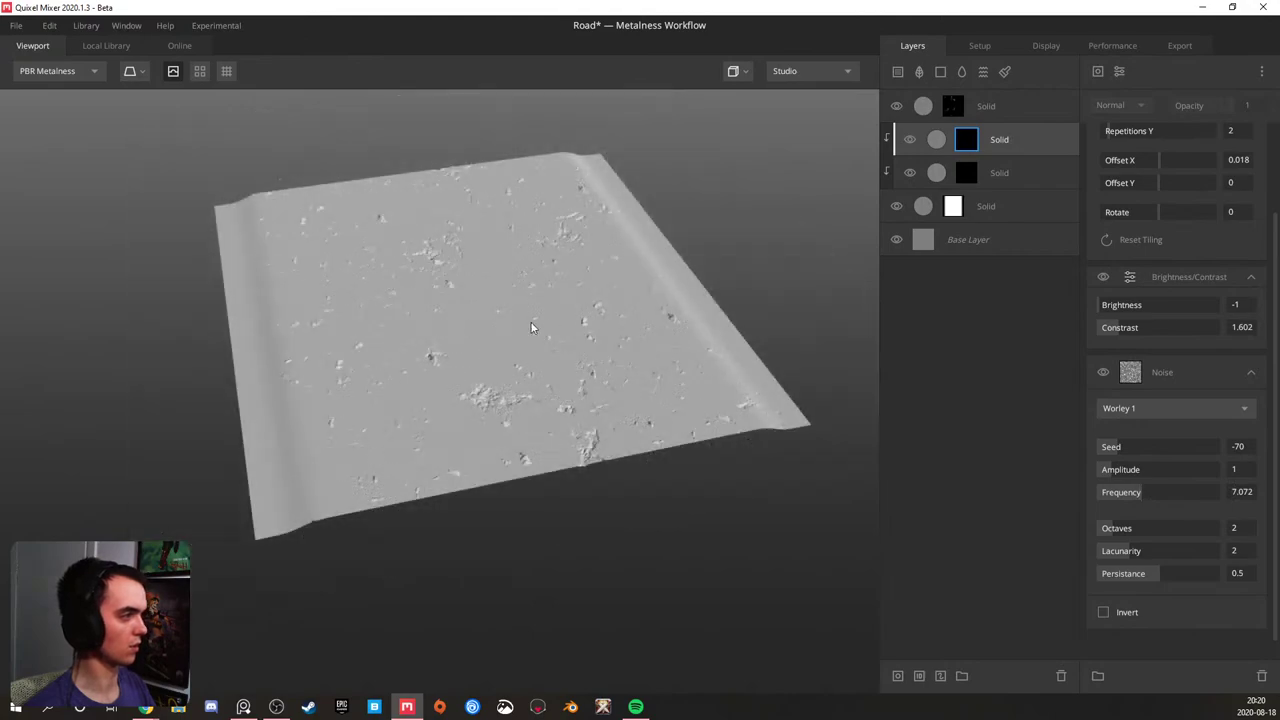
pyautogui.moveTo(533, 327); pyautogui.dragTo(676, 351)
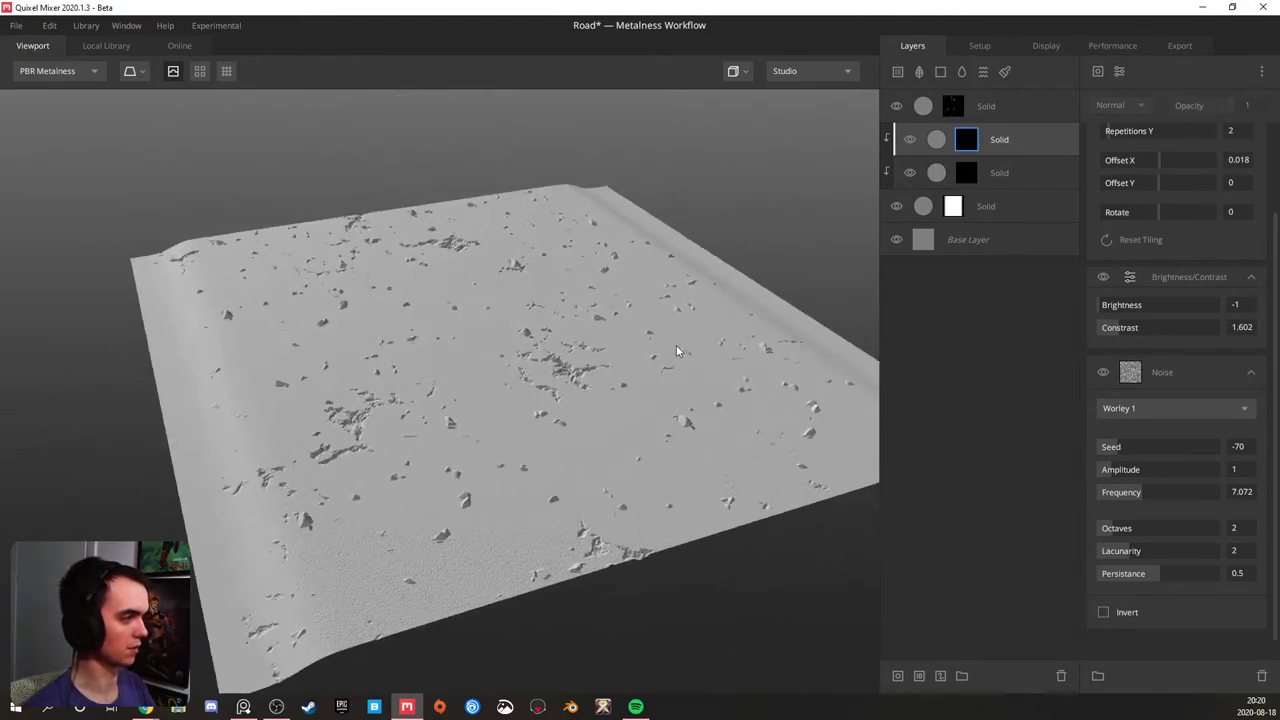
pyautogui.moveTo(1139, 492); pyautogui.dragTo(1145, 492)
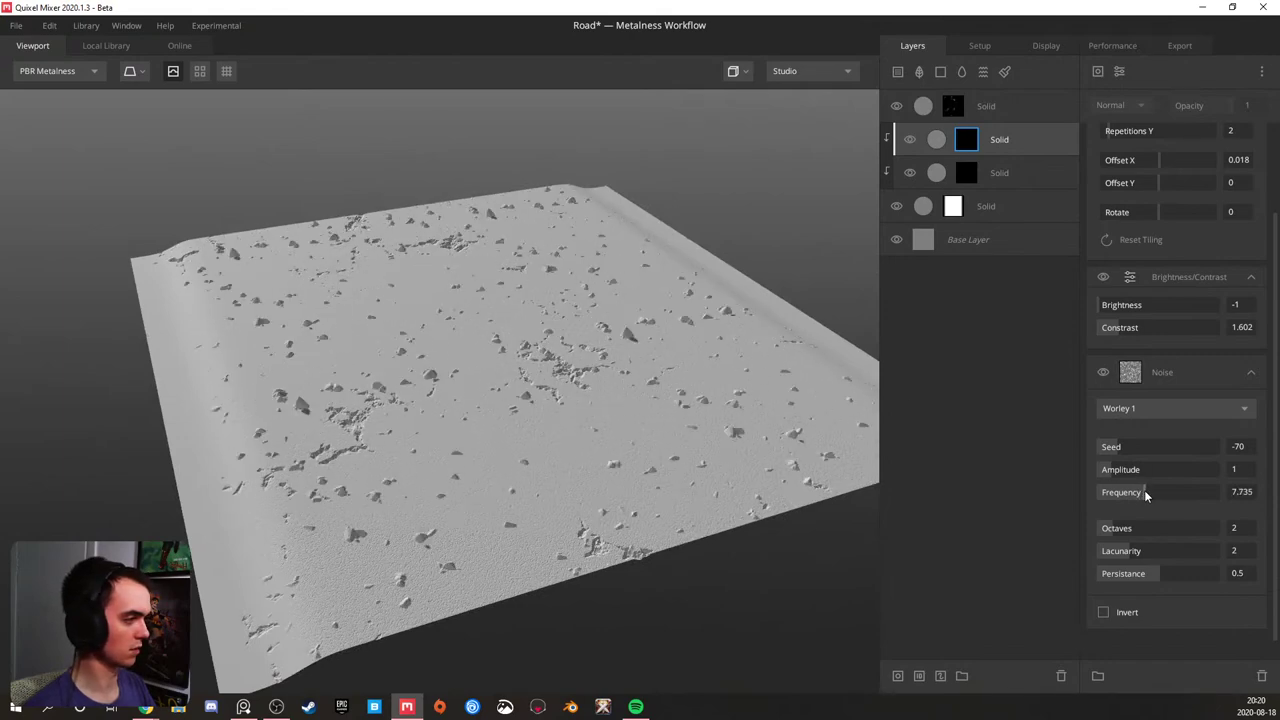
pyautogui.moveTo(586, 347); pyautogui.dragTo(387, 329)
pyautogui.moveTo(1160, 488); pyautogui.dragTo(1172, 491)
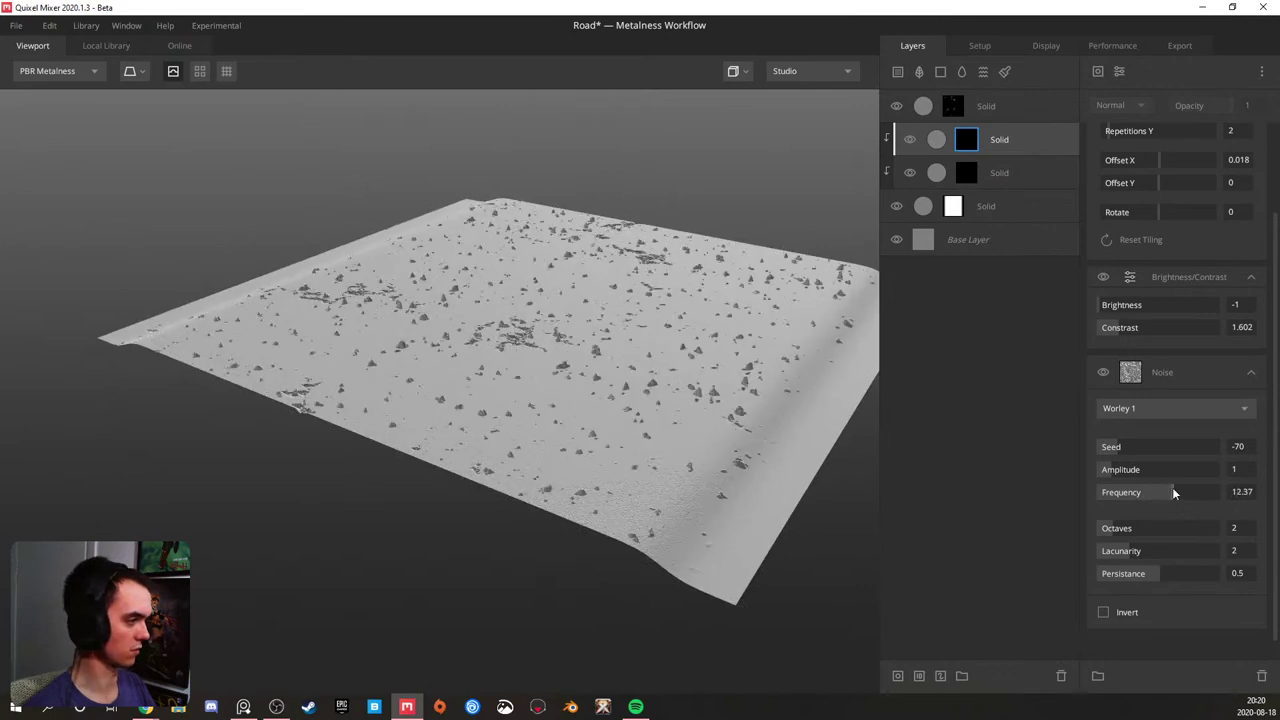
pyautogui.moveTo(510, 412); pyautogui.dragTo(740, 325)
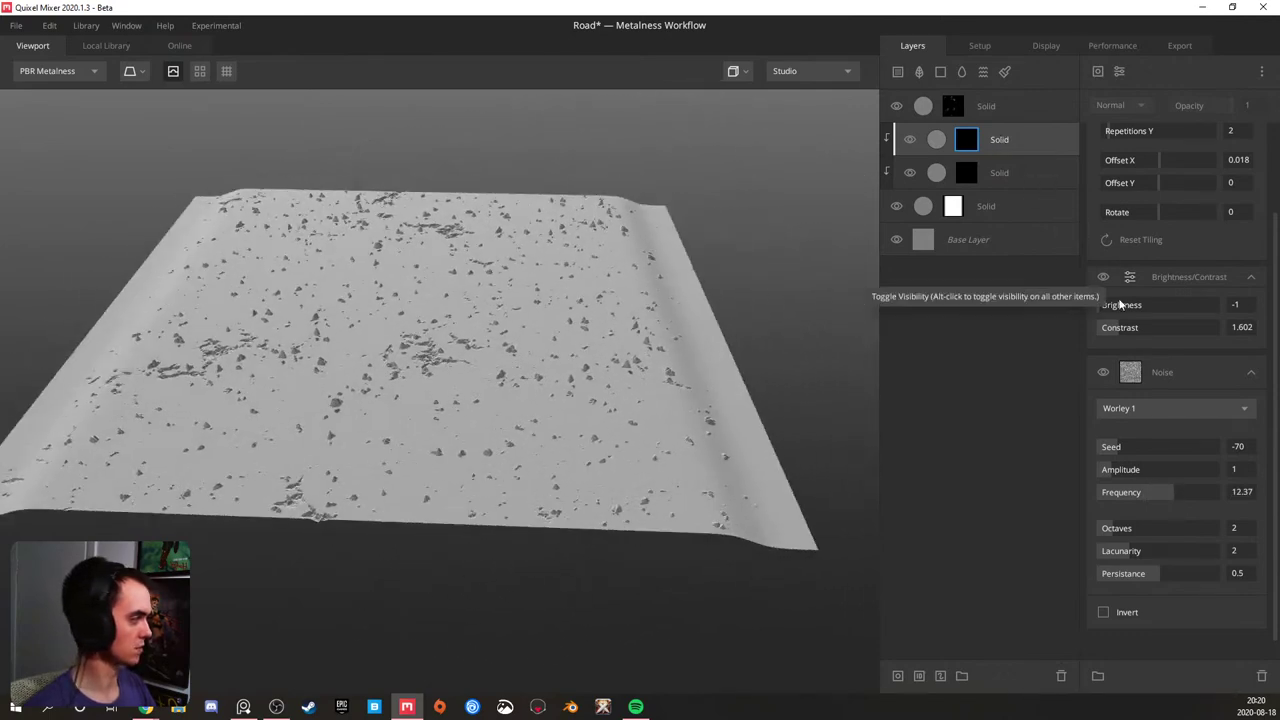
# - Set the contrast of the rock mask's Brightness/Contrast modifier to 1.271
pyautogui.moveTo(1109, 328); pyautogui.dragTo(1112, 329)
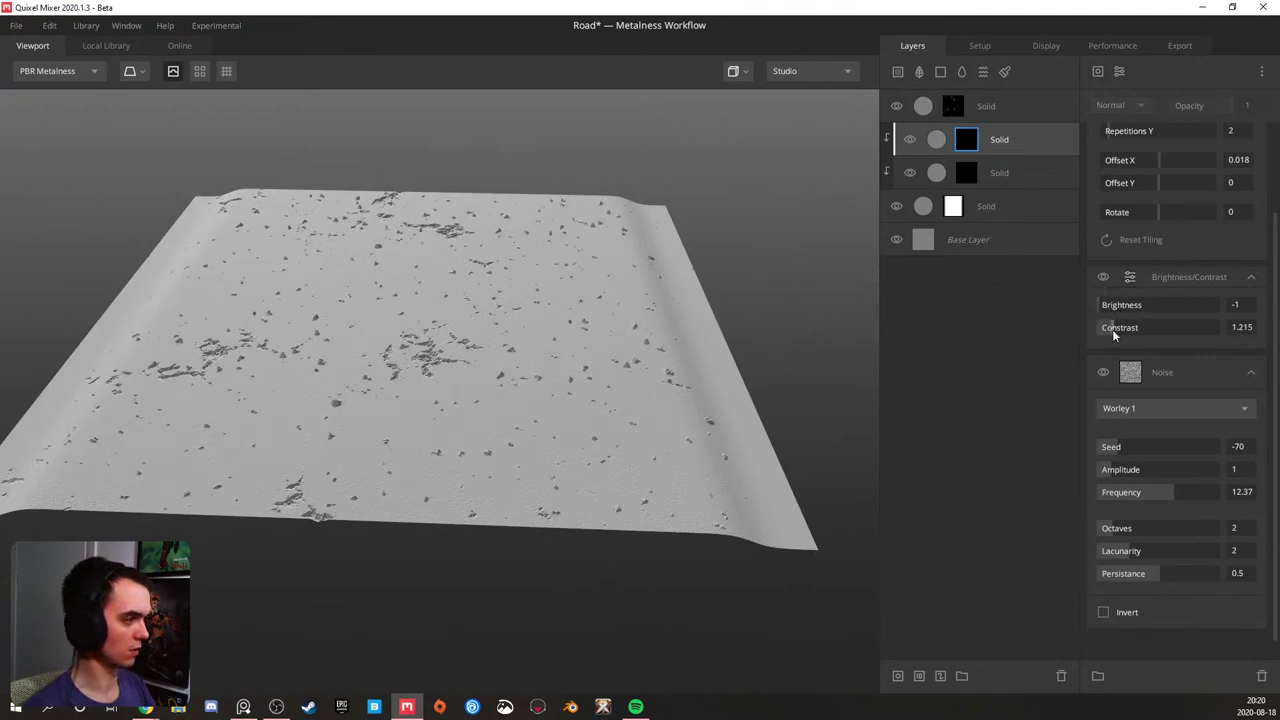
pyautogui.moveTo(565, 316); pyautogui.dragTo(323, 300)
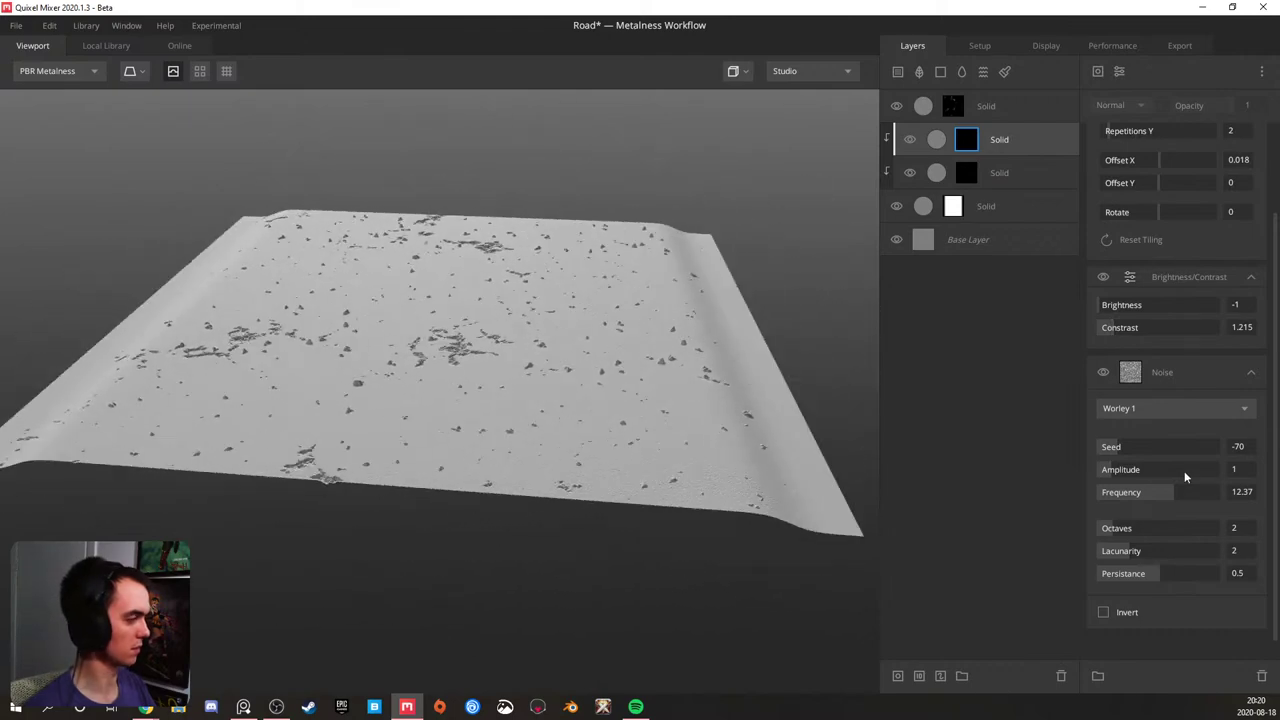
pyautogui.moveTo(1112, 303)
pyautogui.mouseDown()
pyautogui.moveTo(1123, 303)
pyautogui.moveTo(1094, 305)
pyautogui.moveTo(1112, 327)
pyautogui.mouseUp()
# - View the rock layer's mask on its own, add a Clamp modifier with a maximum of 0.27, and return to the PBR Metalness view
pyautogui.press('m')
pyautogui.scroll(5, 588, 342)
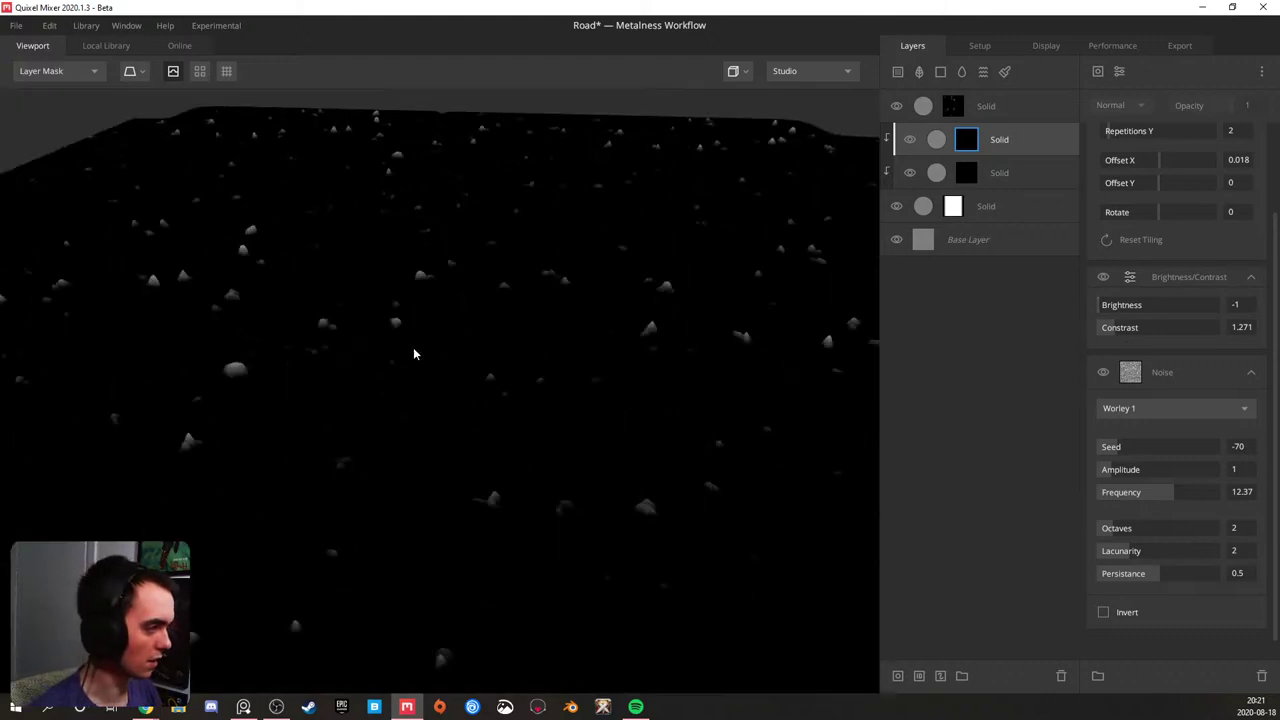
pyautogui.scroll(2, 526, 369)
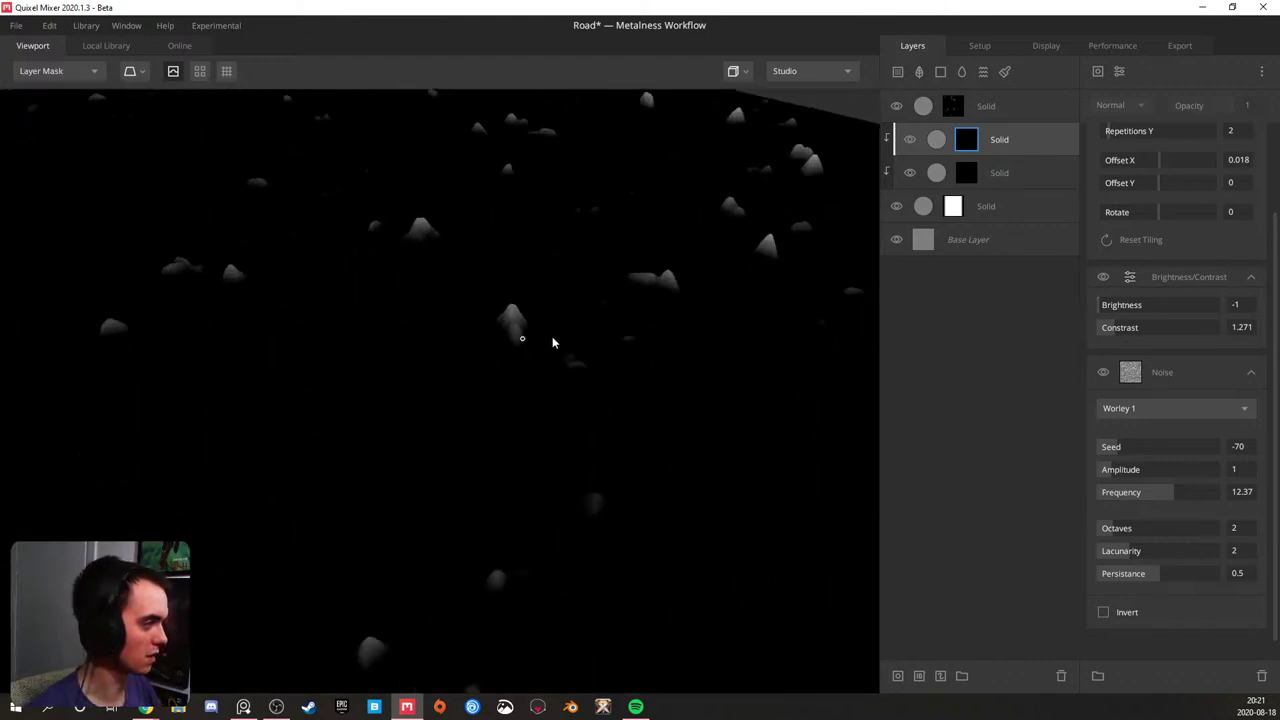
pyautogui.scroll(2, 1125, 150)
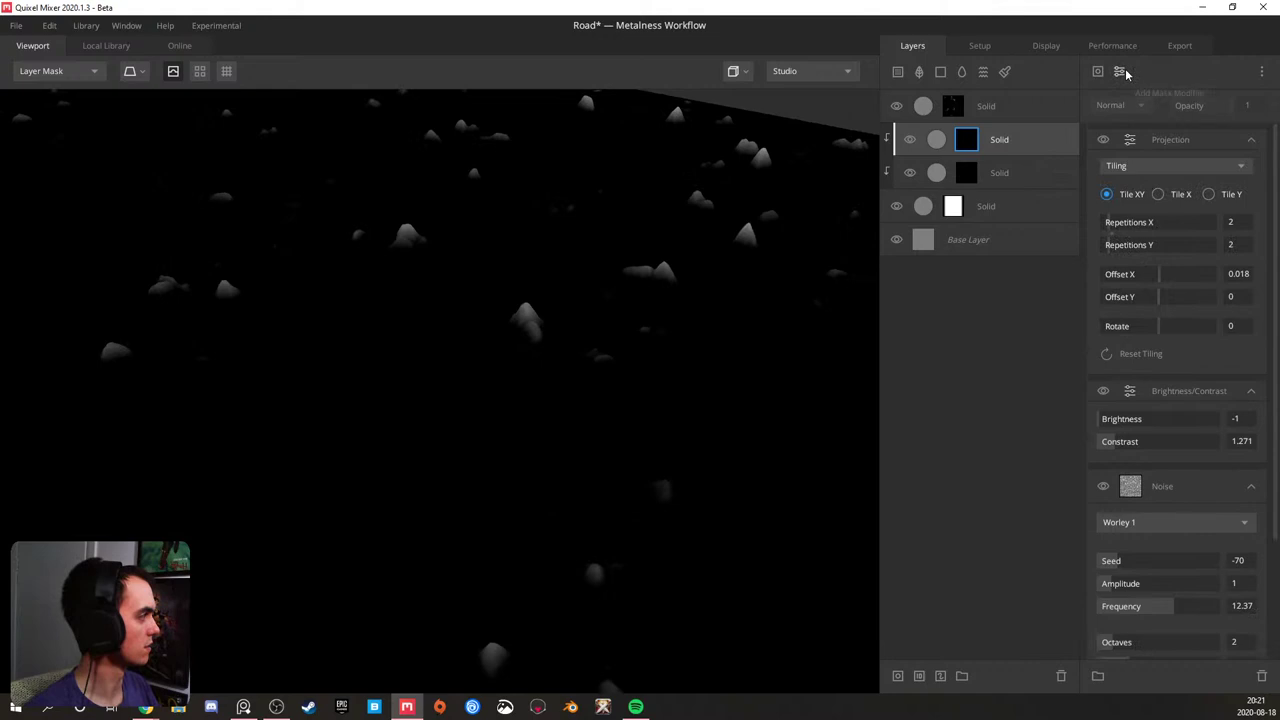
pyautogui.click(1119, 71)
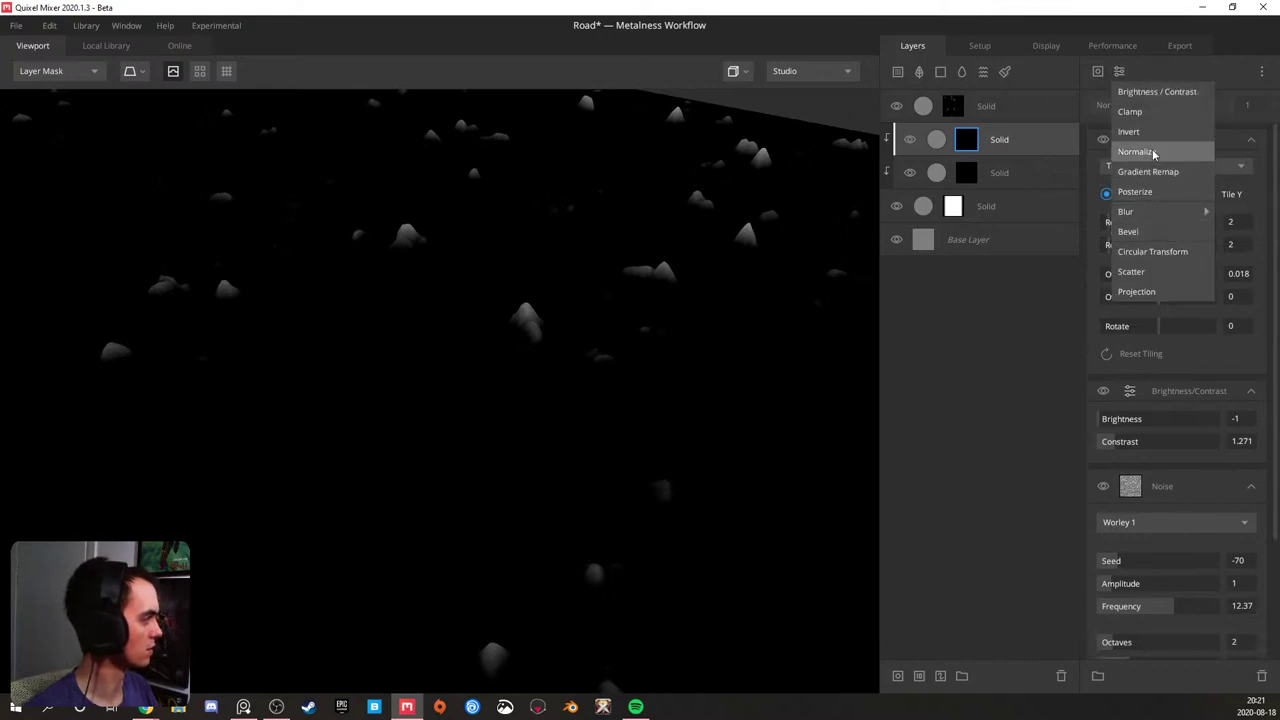
pyautogui.click(1150, 111)
pyautogui.moveTo(1174, 172); pyautogui.dragTo(1121, 175)
pyautogui.moveTo(645, 243); pyautogui.dragTo(345, 277)
pyautogui.scroll(-3, 535, 241)
pyautogui.press('m')
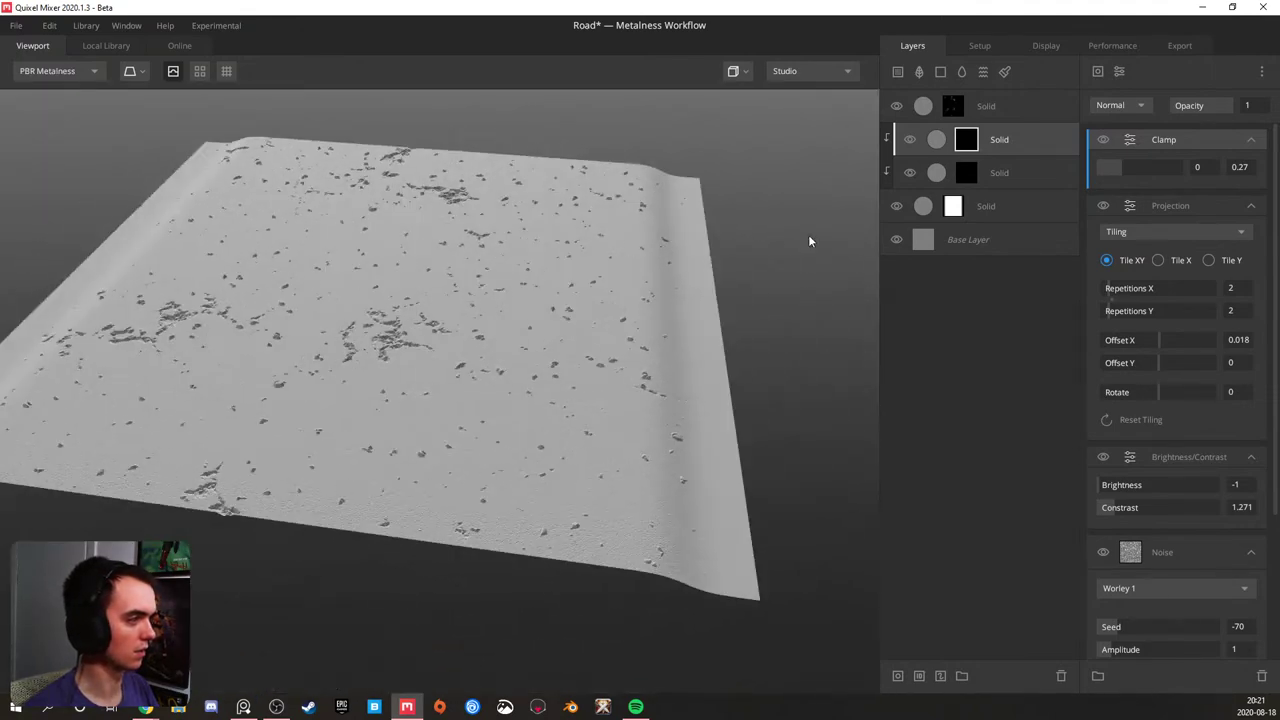
# - Lower the rock mask's contrast to 1.105 to thin out the scattered rocks
pyautogui.moveTo(1115, 507); pyautogui.dragTo(1112, 507)
pyautogui.moveTo(646, 326); pyautogui.dragTo(297, 260)
pyautogui.scroll(2, 495, 307)
pyautogui.scroll(-1, 409, 290)
# - Examine the scattered rocks, cracks and sloping road edges from several angles and up close
pyautogui.hotkey('alt', 'Tab')
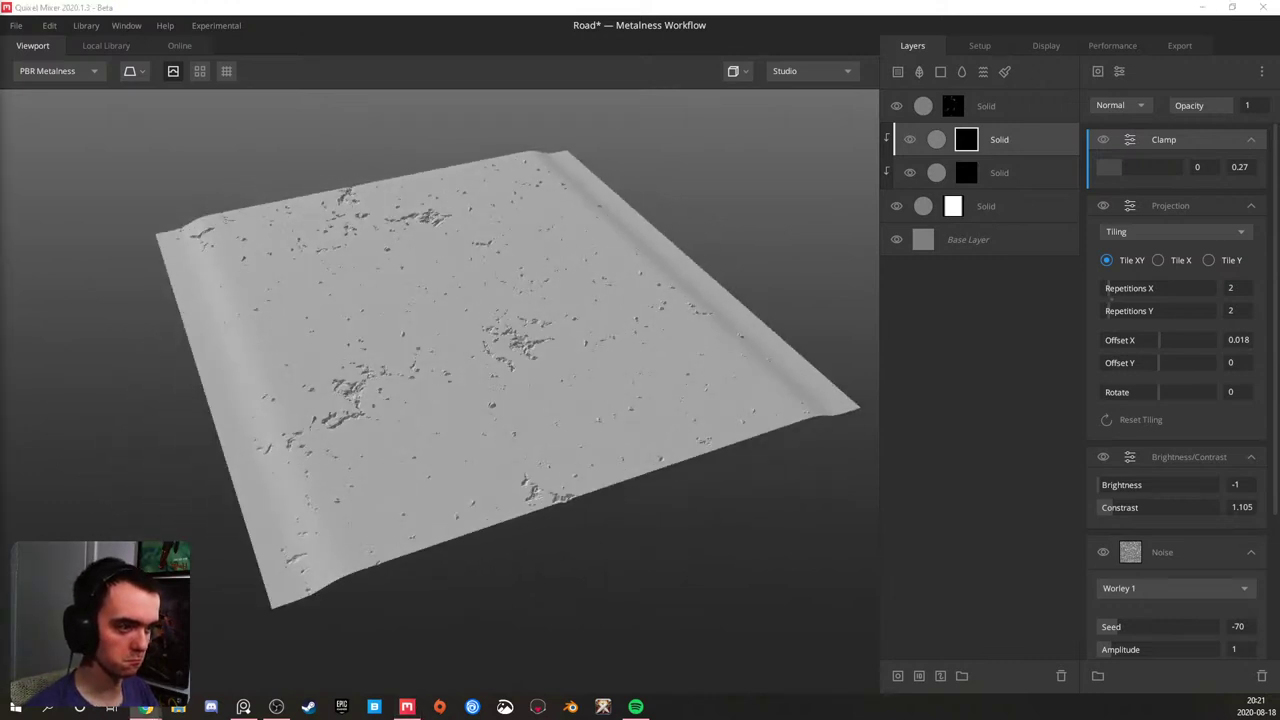
pyautogui.moveTo(400, 214); pyautogui.dragTo(405, 306)
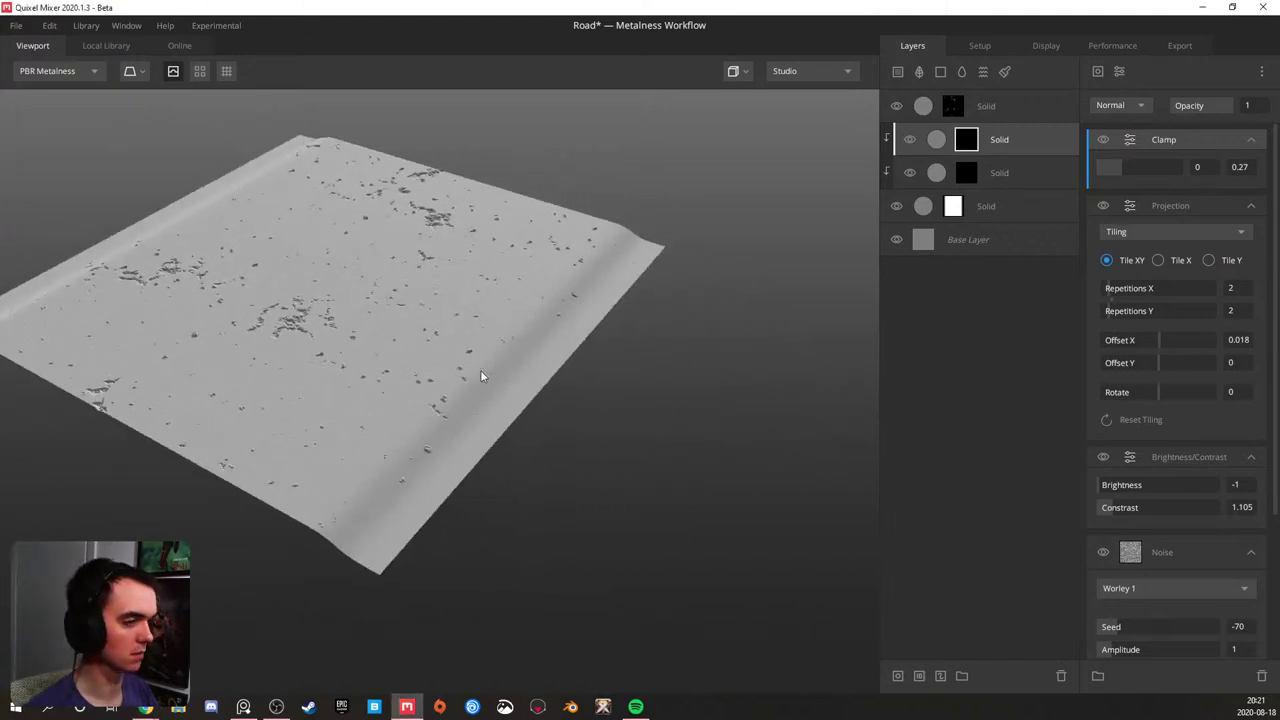
pyautogui.hotkey('alt', 'Tab')
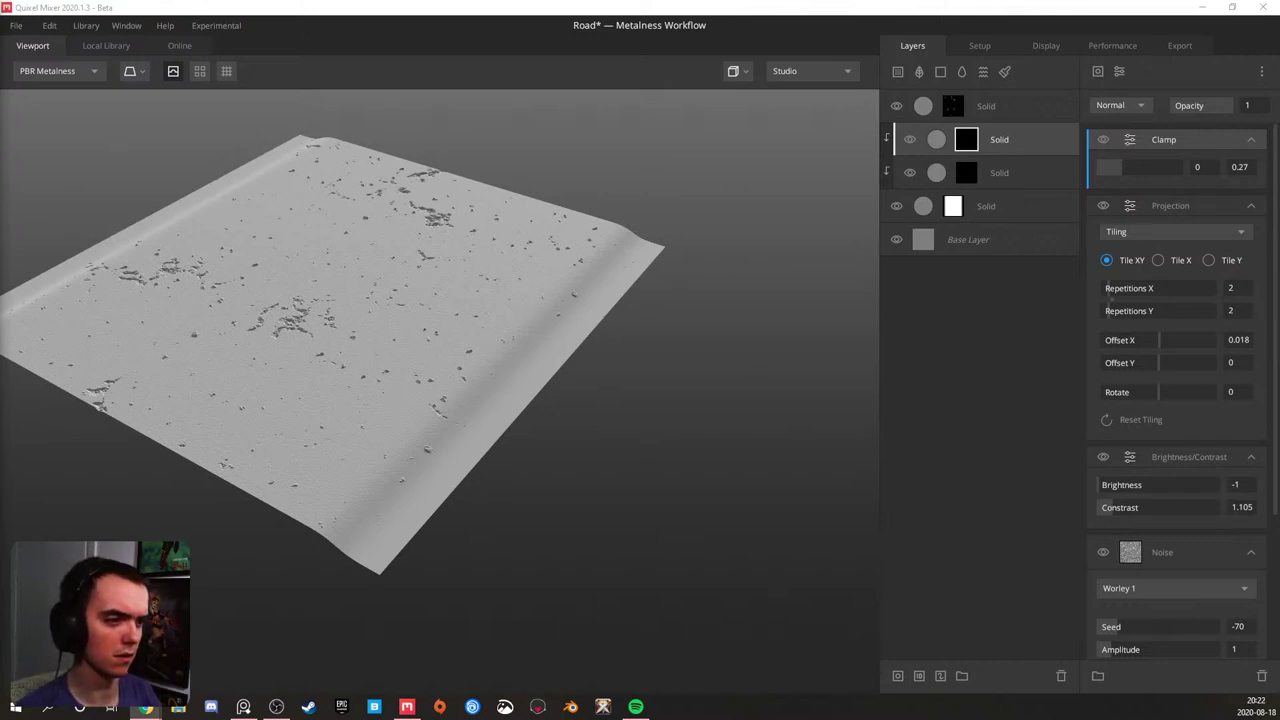
pyautogui.moveTo(360, 286); pyautogui.dragTo(337, 253)
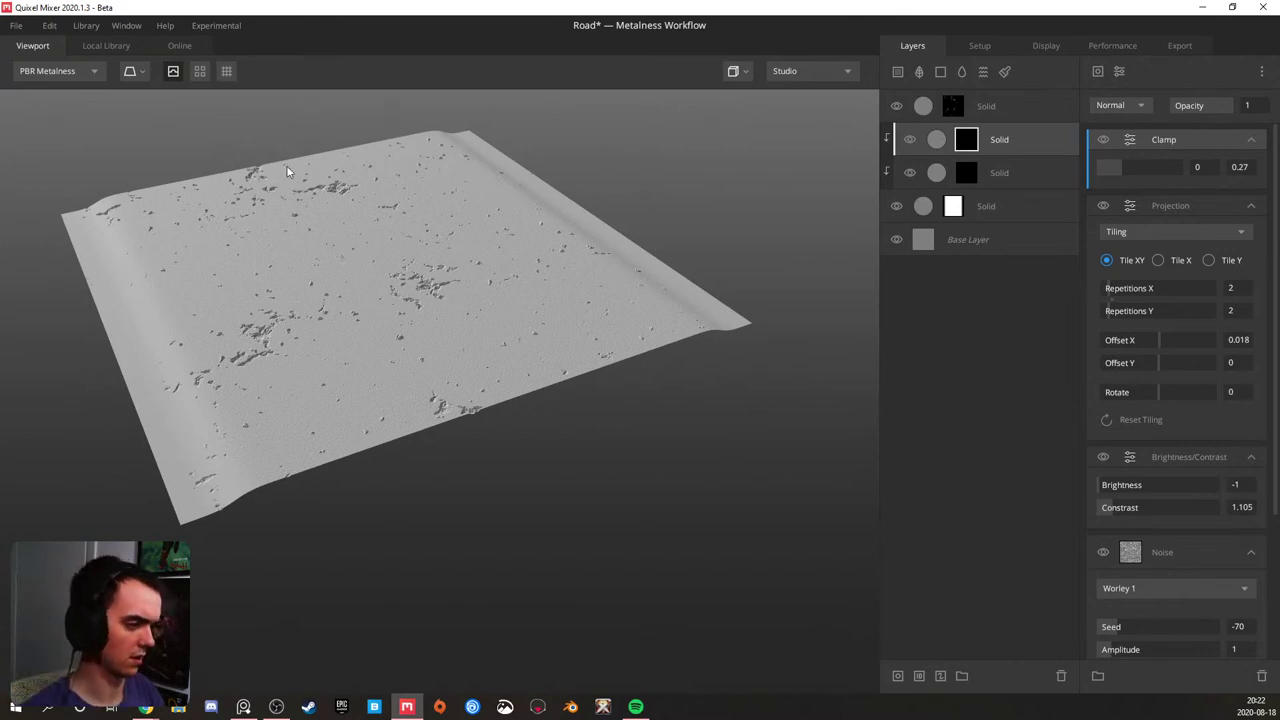
pyautogui.moveTo(263, 210); pyautogui.dragTo(341, 285)
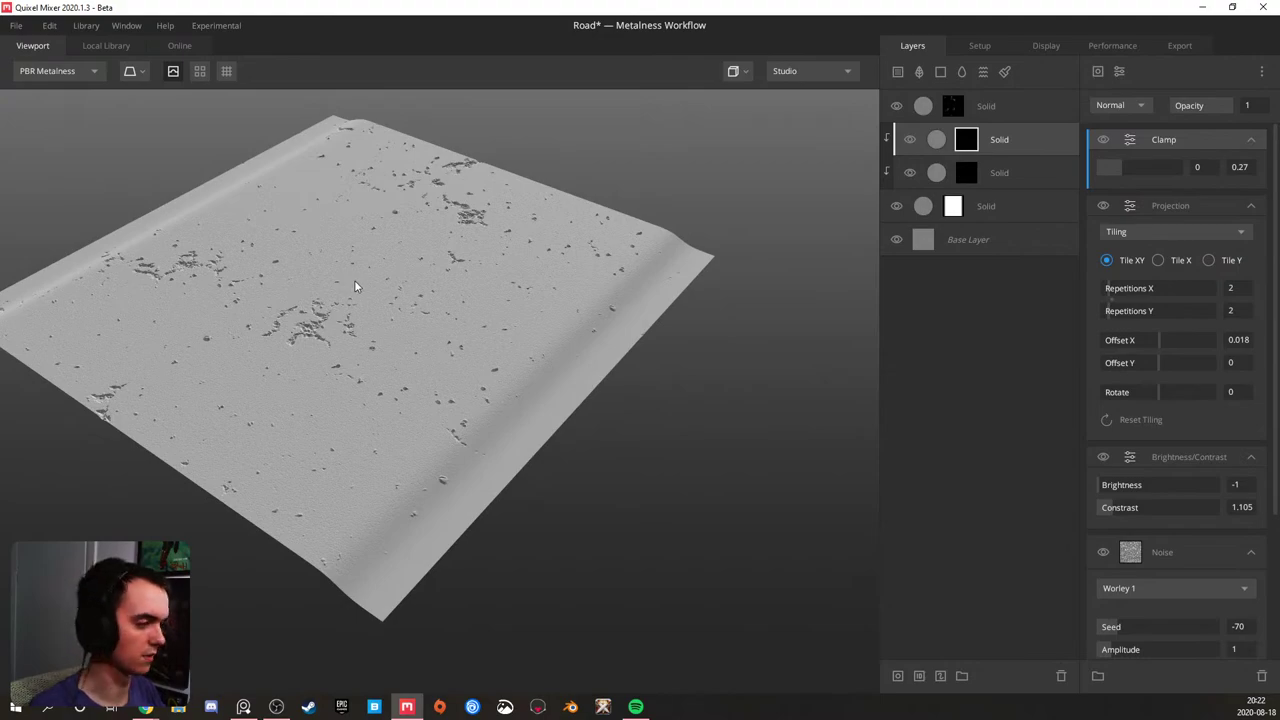
pyautogui.scroll(3, 398, 321)
pyautogui.moveTo(398, 321); pyautogui.dragTo(296, 363)
pyautogui.moveTo(296, 363); pyautogui.dragTo(367, 345, button='middle')
pyautogui.moveTo(367, 345); pyautogui.dragTo(434, 317)
pyautogui.scroll(-4, 263, 364)
pyautogui.moveTo(263, 364); pyautogui.dragTo(326, 420)
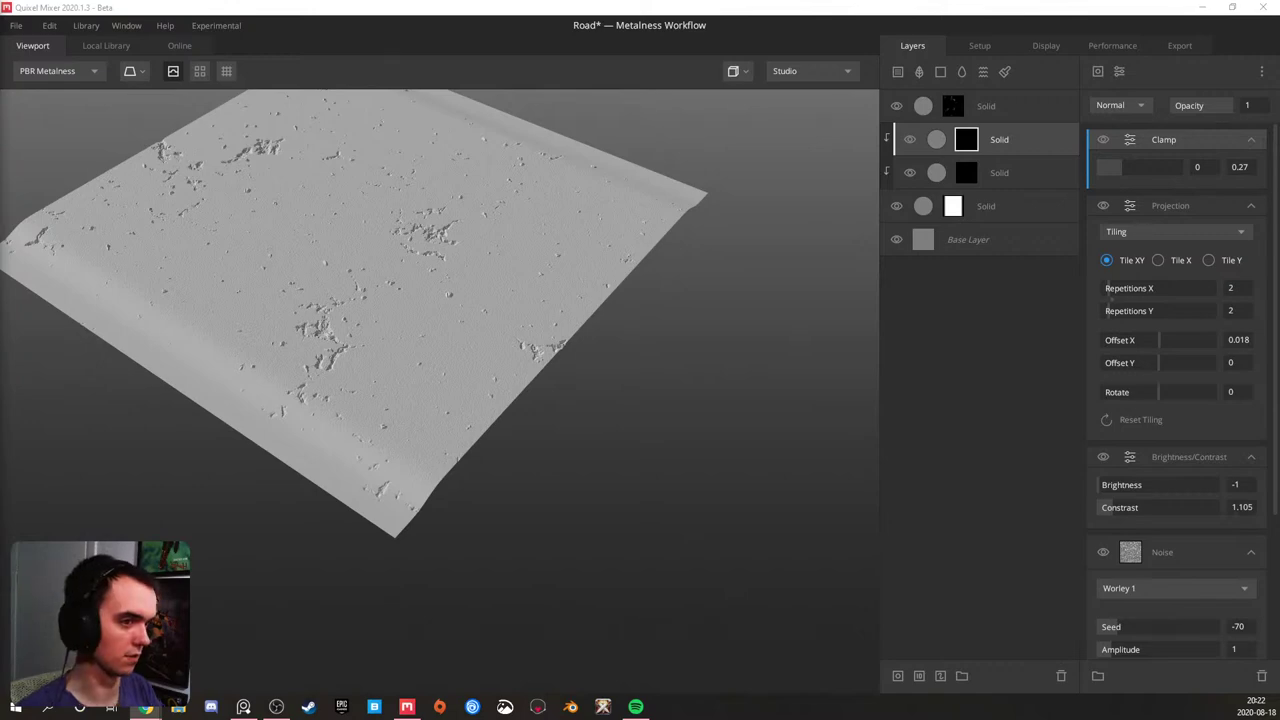
pyautogui.moveTo(339, 213); pyautogui.dragTo(384, 307)
pyautogui.scroll(5, 402, 340)
pyautogui.moveTo(414, 363); pyautogui.dragTo(404, 293, button='middle')
pyautogui.moveTo(362, 418); pyautogui.dragTo(348, 353, button='middle')
pyautogui.moveTo(328, 386); pyautogui.dragTo(412, 314)
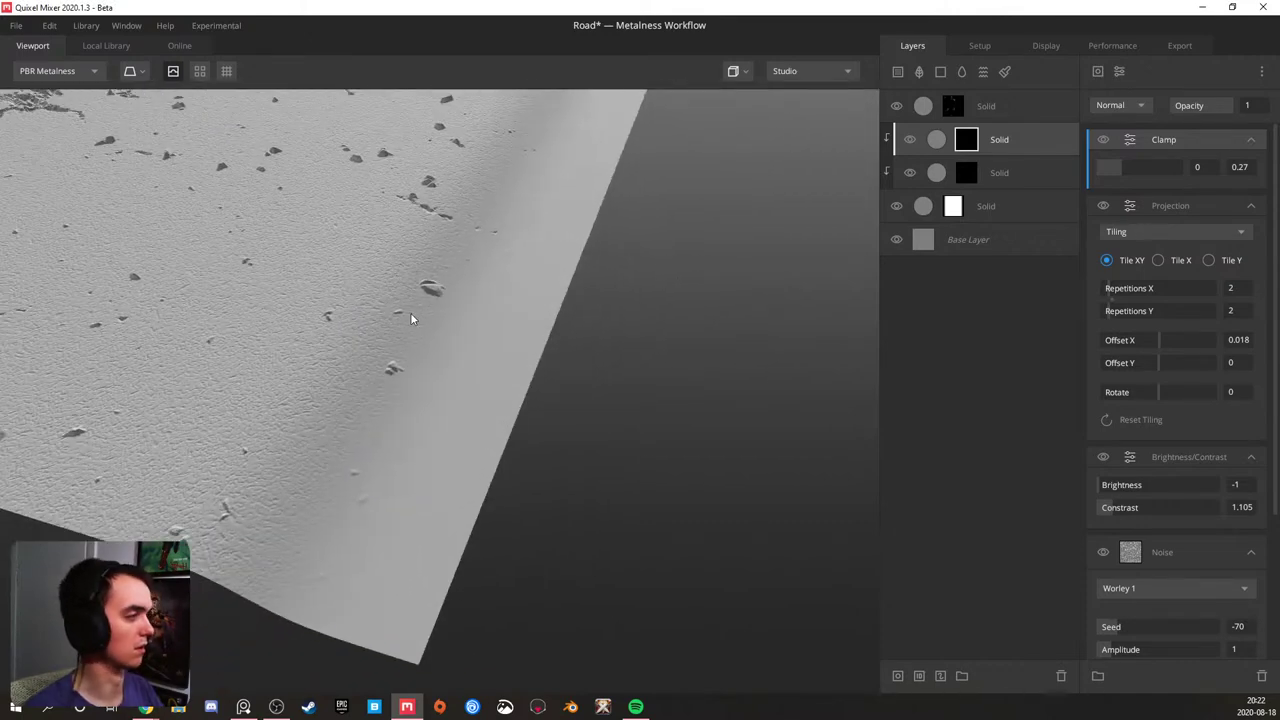
# - Add a new solid layer directly above the base layer and give it a mask stack
pyautogui.click(986, 207)
pyautogui.click(967, 236)
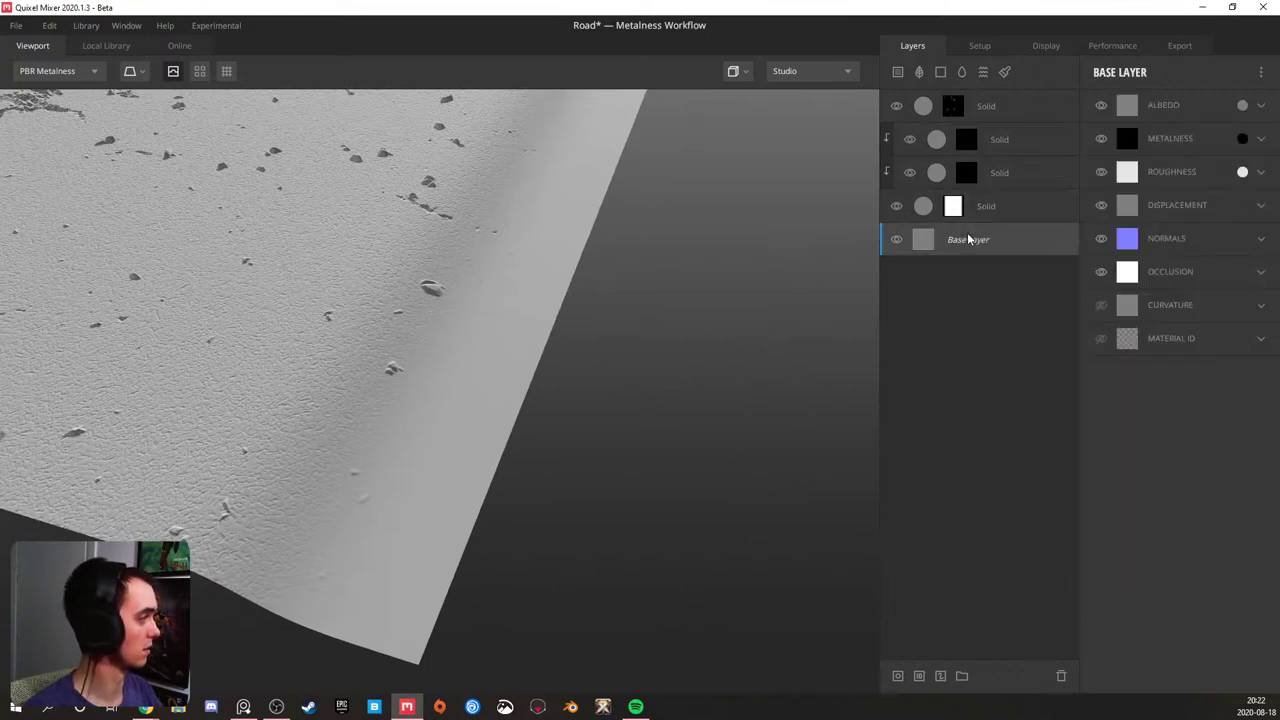
pyautogui.click(940, 71)
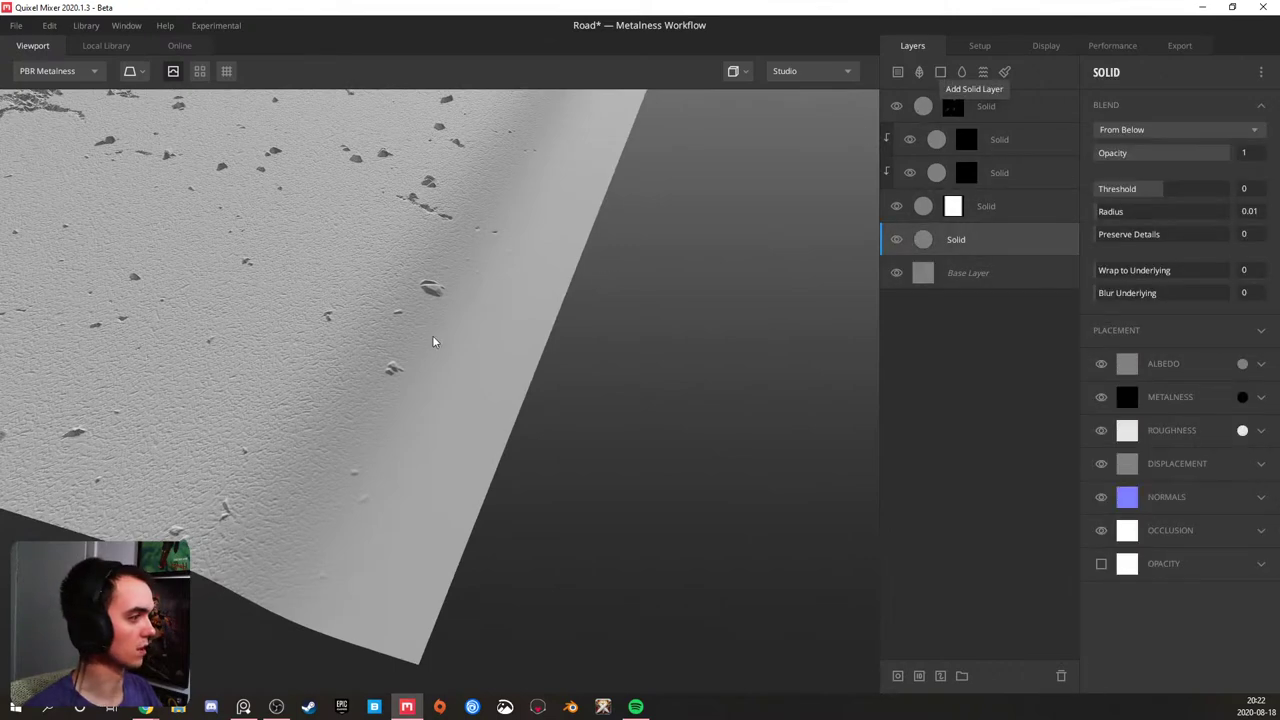
pyautogui.moveTo(368, 372); pyautogui.dragTo(629, 309)
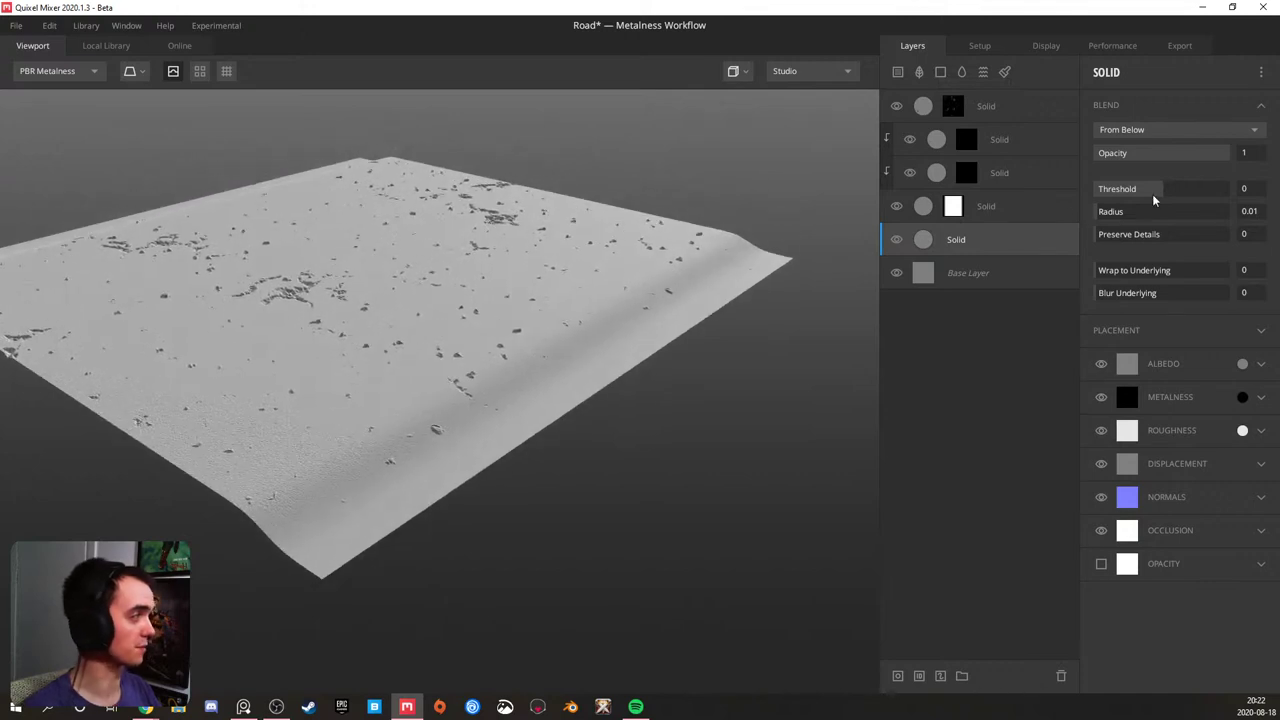
pyautogui.rightClick(972, 246)
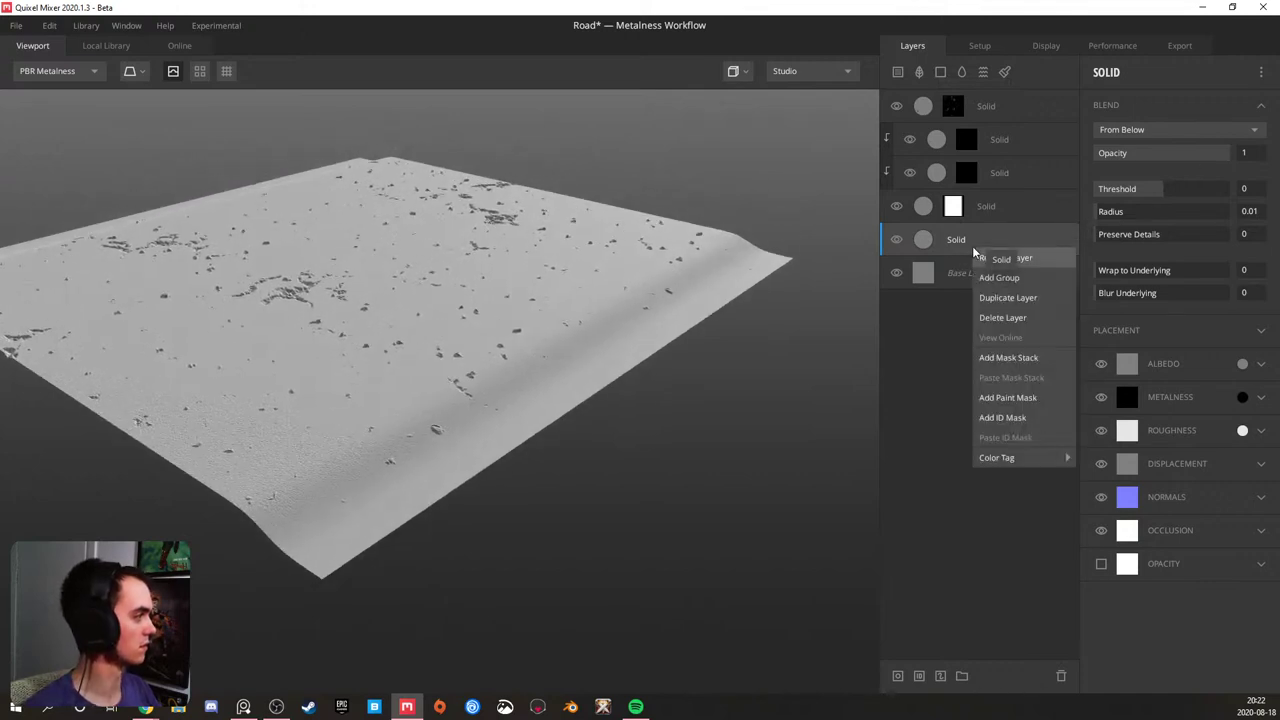
pyautogui.click(1013, 357)
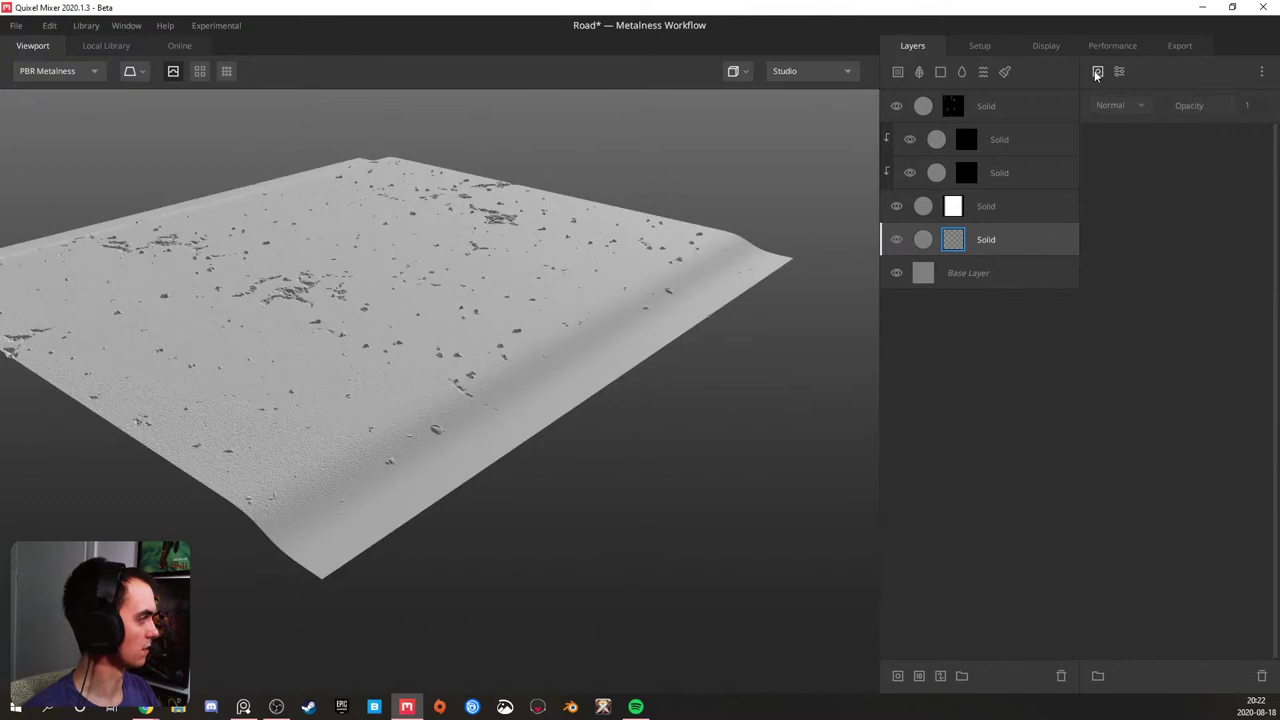
# - Add Worley 1 noise to the new layer's mask stack and set its frequency to 20
pyautogui.click(1097, 71)
pyautogui.moveTo(1160, 126)
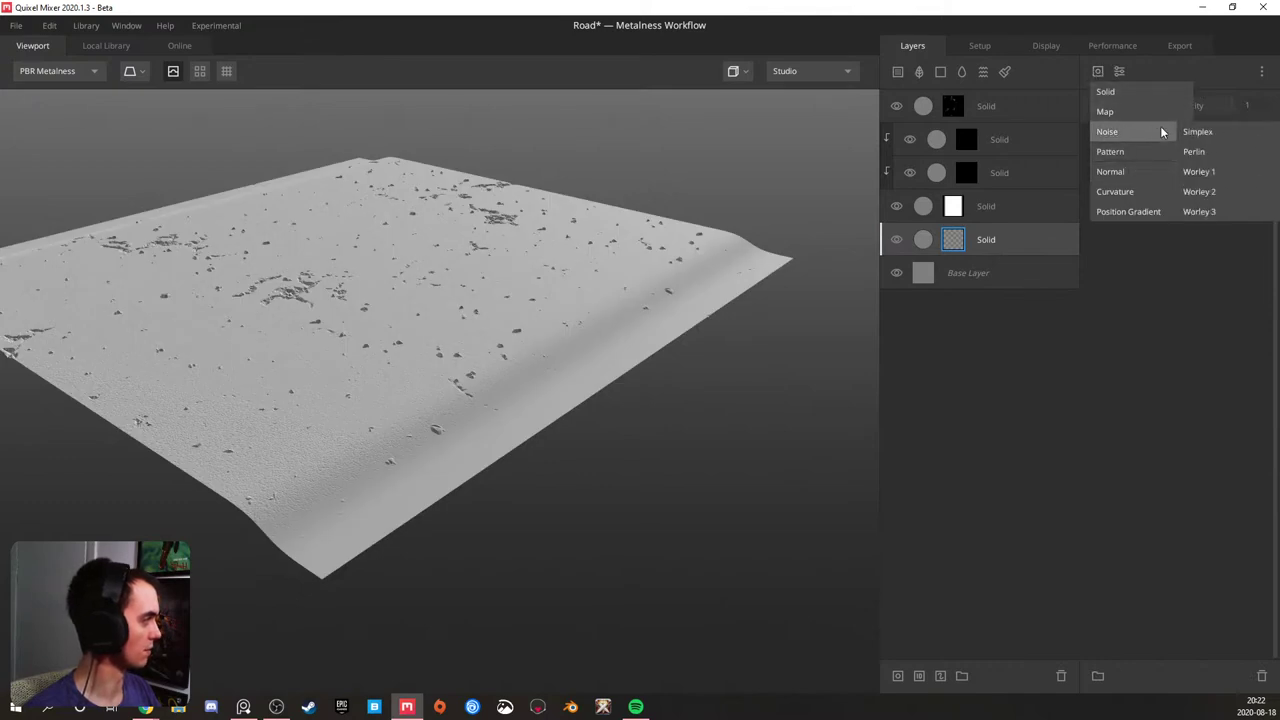
pyautogui.click(1198, 172)
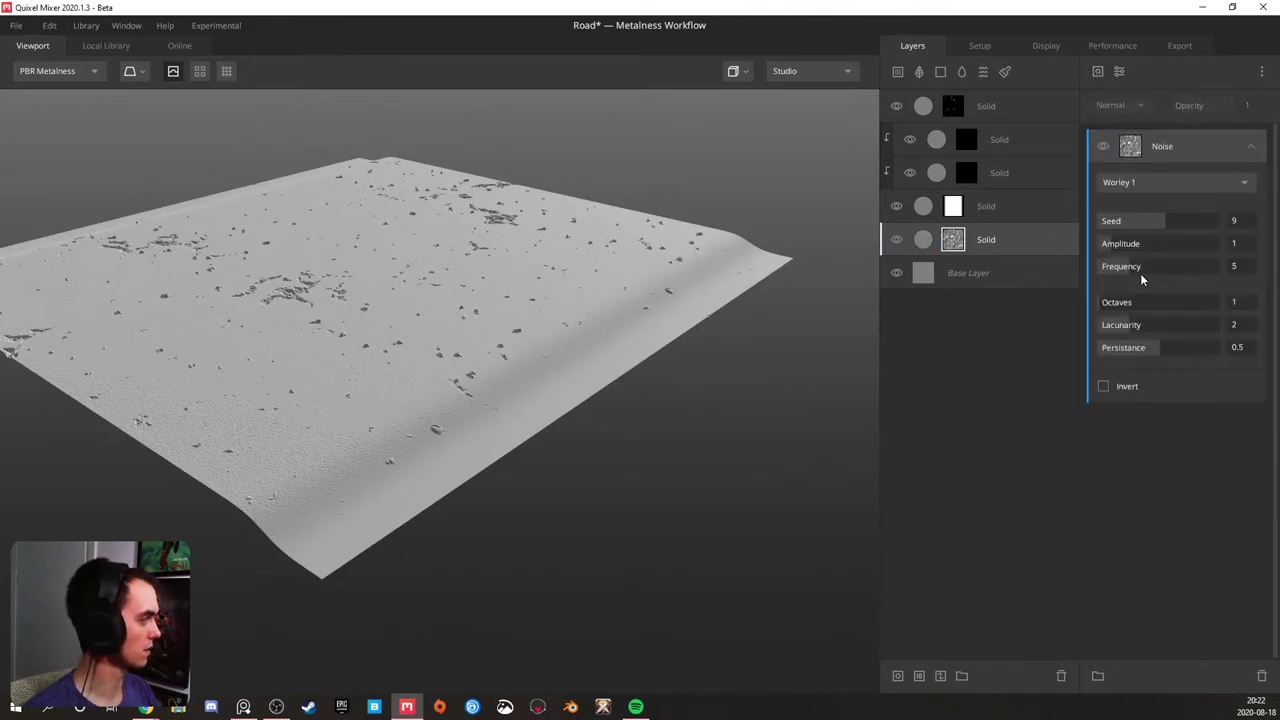
pyautogui.moveTo(1153, 266); pyautogui.dragTo(1182, 260)
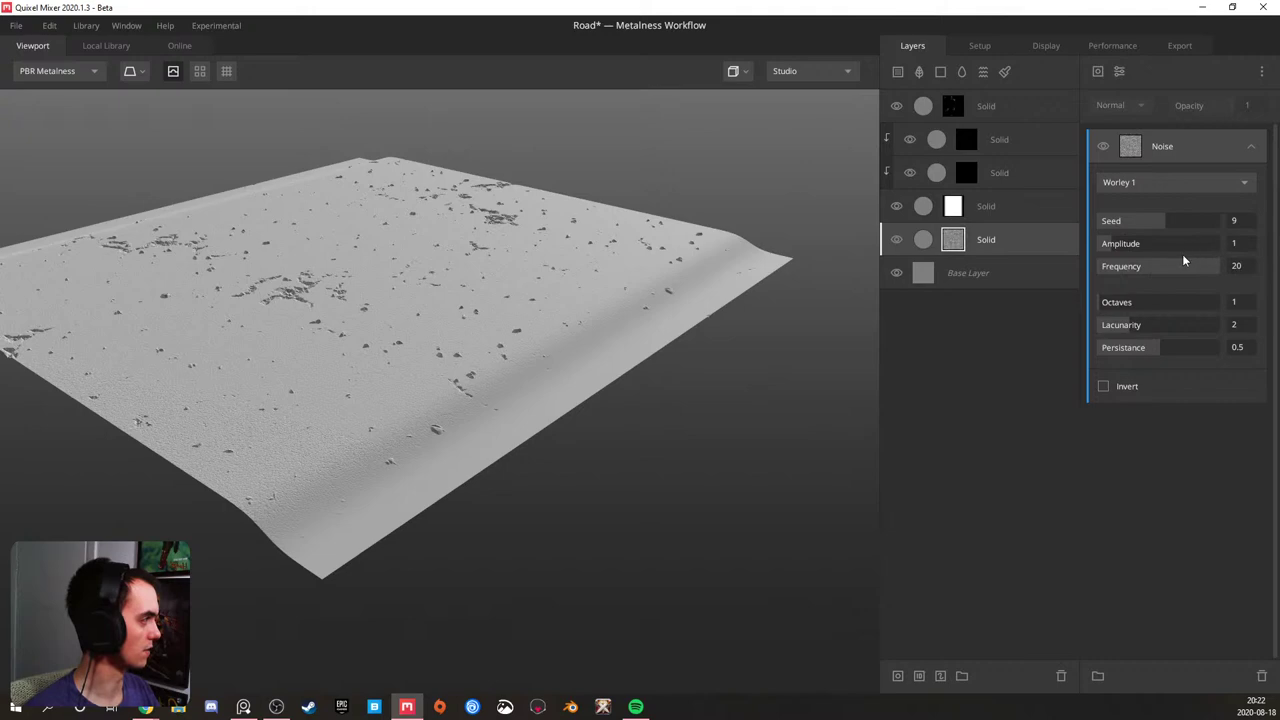
# - Set the new solid layer's threshold to 0.1 so its noise shows along the road edges
pyautogui.click(987, 237)
pyautogui.moveTo(1150, 190); pyautogui.dragTo(1166, 187)
pyautogui.moveTo(373, 390); pyautogui.dragTo(531, 380)
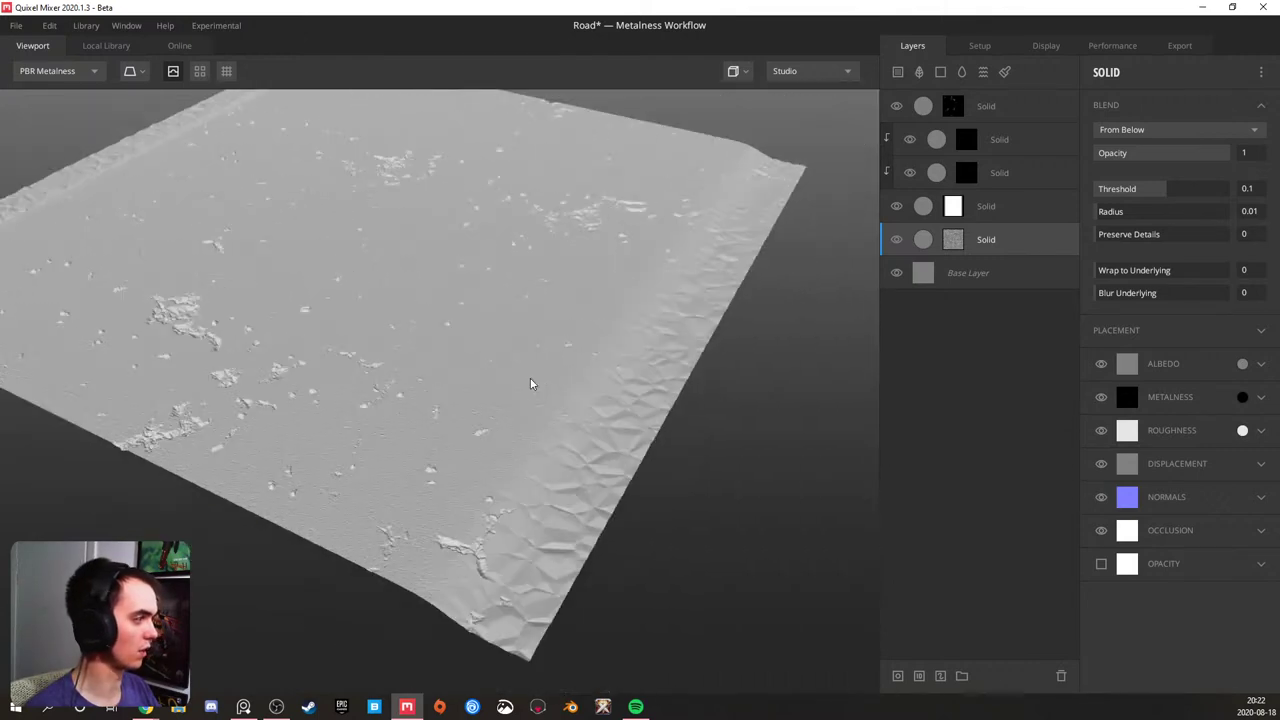
# - Add a Projection modifier to the road-edge layer's mask and set its tiling repetitions to 5 in X and Y
pyautogui.click(956, 245)
pyautogui.click(1121, 74)
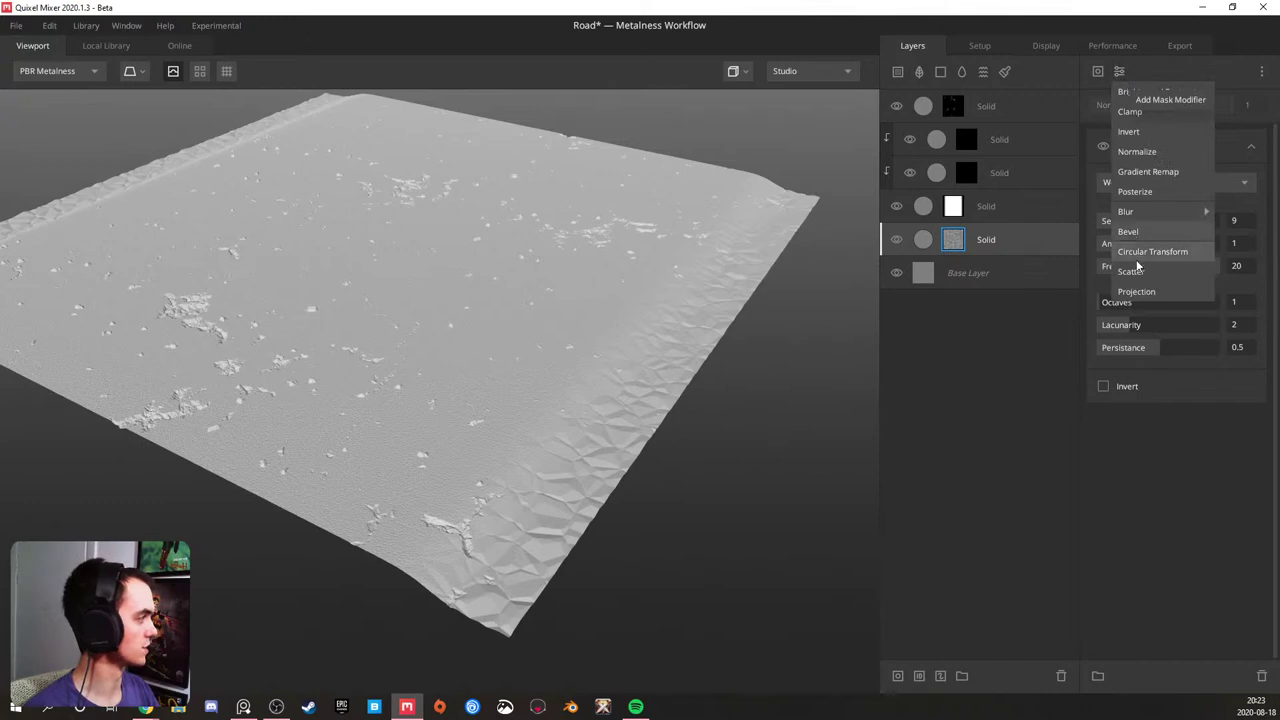
pyautogui.click(1136, 291)
pyautogui.moveTo(1100, 234); pyautogui.dragTo(1194, 229)
pyautogui.moveTo(486, 335); pyautogui.dragTo(705, 355)
pyautogui.moveTo(705, 355); pyautogui.dragTo(651, 320, button='middle')
pyautogui.moveTo(1189, 241); pyautogui.dragTo(1131, 229)
pyautogui.scroll(-1, 1110, 252)
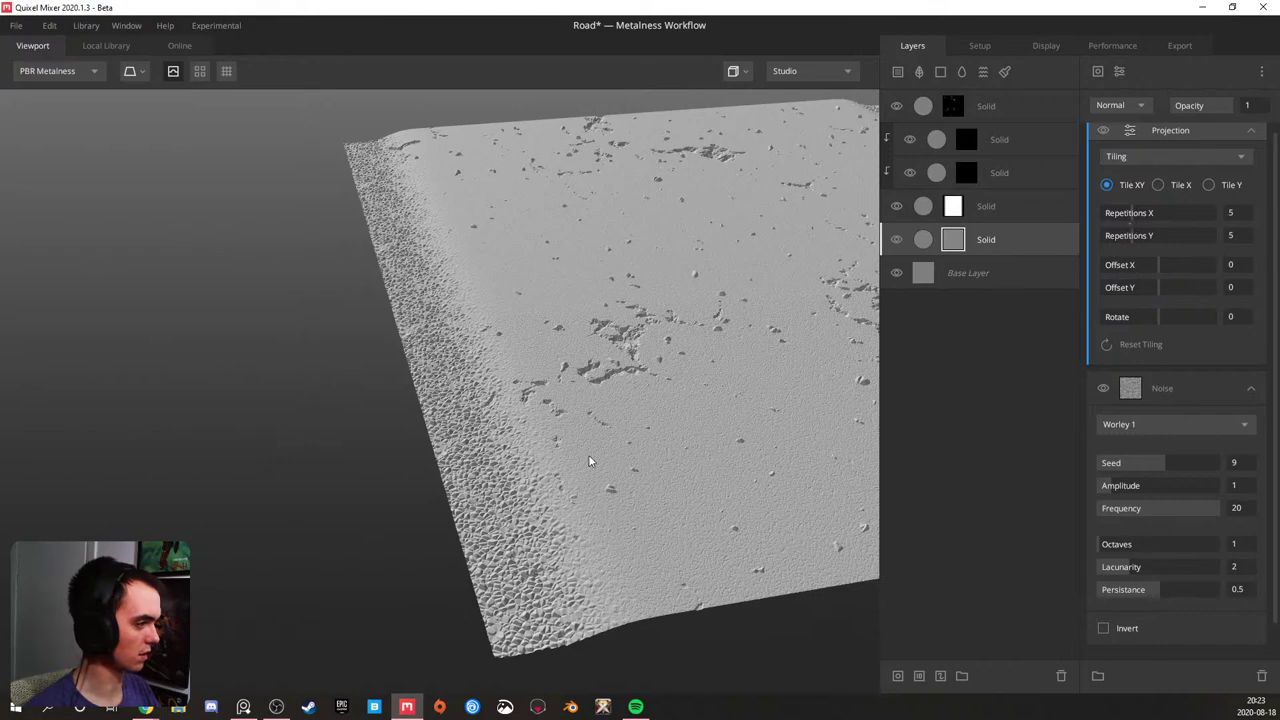
# - Set the road-edge layer's Worley noise to amplitude 0.608, octaves 4, lacunarity 2.296 and persistence 0.381
pyautogui.moveTo(588, 456); pyautogui.dragTo(510, 440)
pyautogui.scroll(-1, 1129, 501)
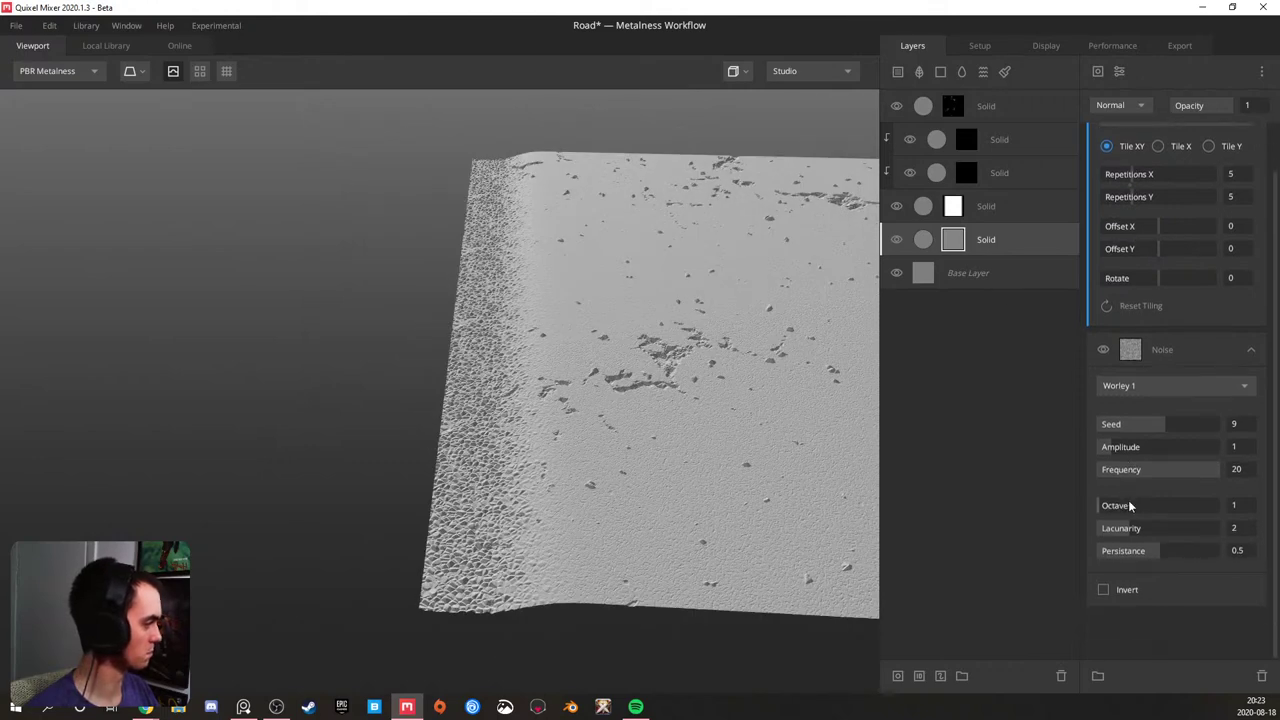
pyautogui.moveTo(1117, 514); pyautogui.dragTo(1145, 520)
pyautogui.moveTo(1120, 446); pyautogui.dragTo(1104, 446)
# - Examine the road surface and its gravelly edges from several angles and distances
pyautogui.moveTo(575, 465)
pyautogui.mouseDown()
pyautogui.moveTo(614, 463)
pyautogui.moveTo(629, 437)
pyautogui.moveTo(371, 406)
pyautogui.moveTo(473, 442)
pyautogui.mouseUp()
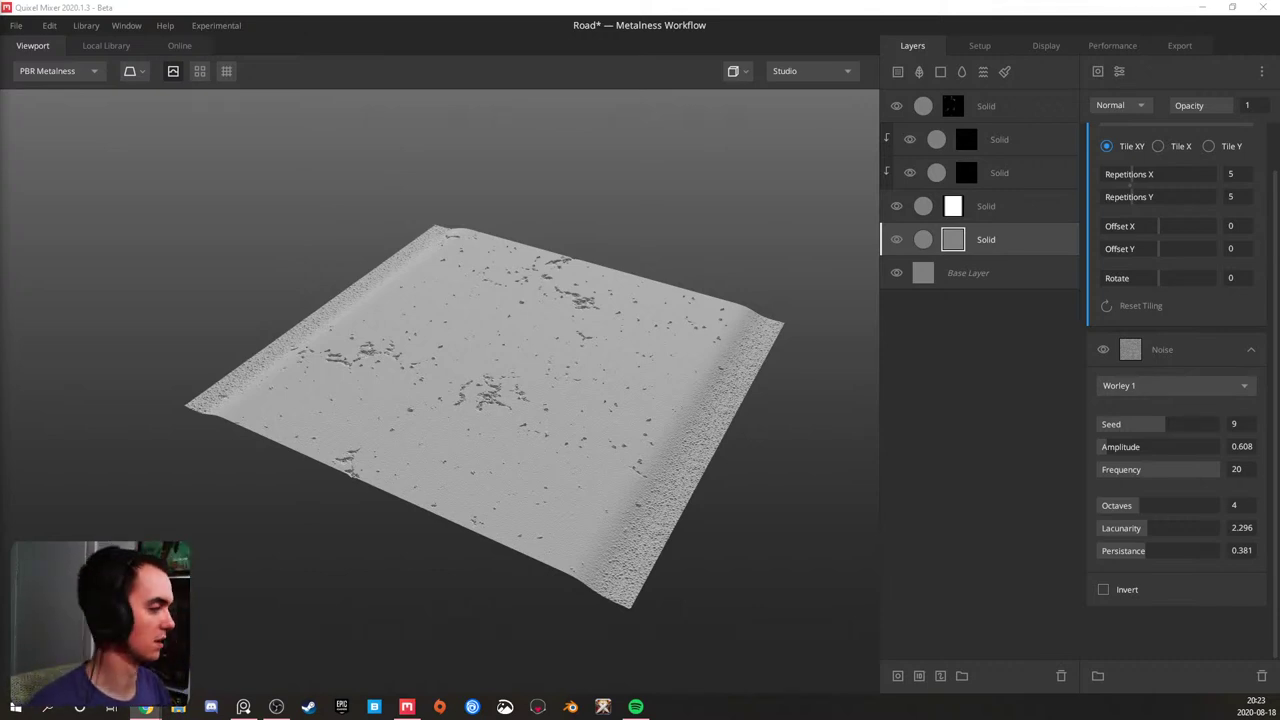
pyautogui.moveTo(520, 368); pyautogui.dragTo(361, 380, button='middle')
pyautogui.scroll(3, 361, 380)
pyautogui.moveTo(426, 398)
pyautogui.mouseDown()
pyautogui.moveTo(183, 395)
pyautogui.moveTo(330, 440)
pyautogui.moveTo(454, 435)
pyautogui.moveTo(435, 411)
pyautogui.mouseUp()
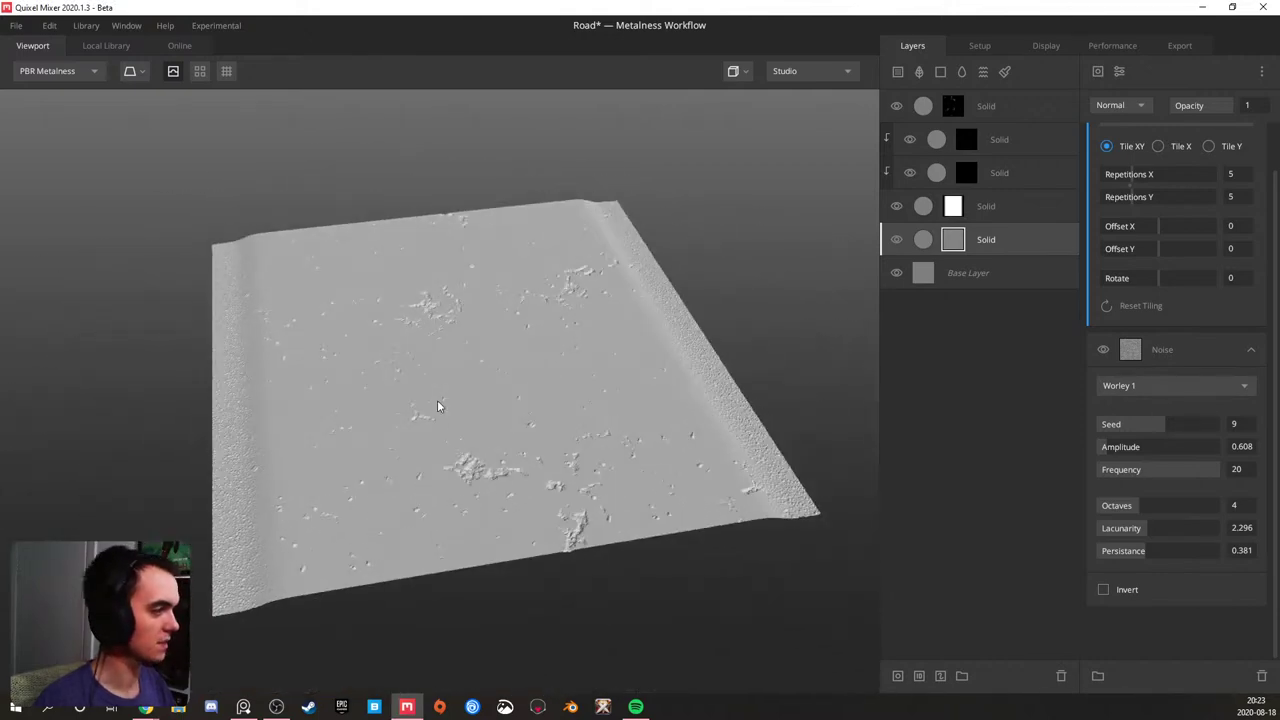
pyautogui.moveTo(517, 394)
pyautogui.mouseDown()
pyautogui.moveTo(454, 380)
pyautogui.moveTo(477, 400)
pyautogui.moveTo(449, 402)
pyautogui.moveTo(538, 405)
pyautogui.moveTo(530, 396)
pyautogui.mouseUp()
pyautogui.scroll(2, 449, 402)
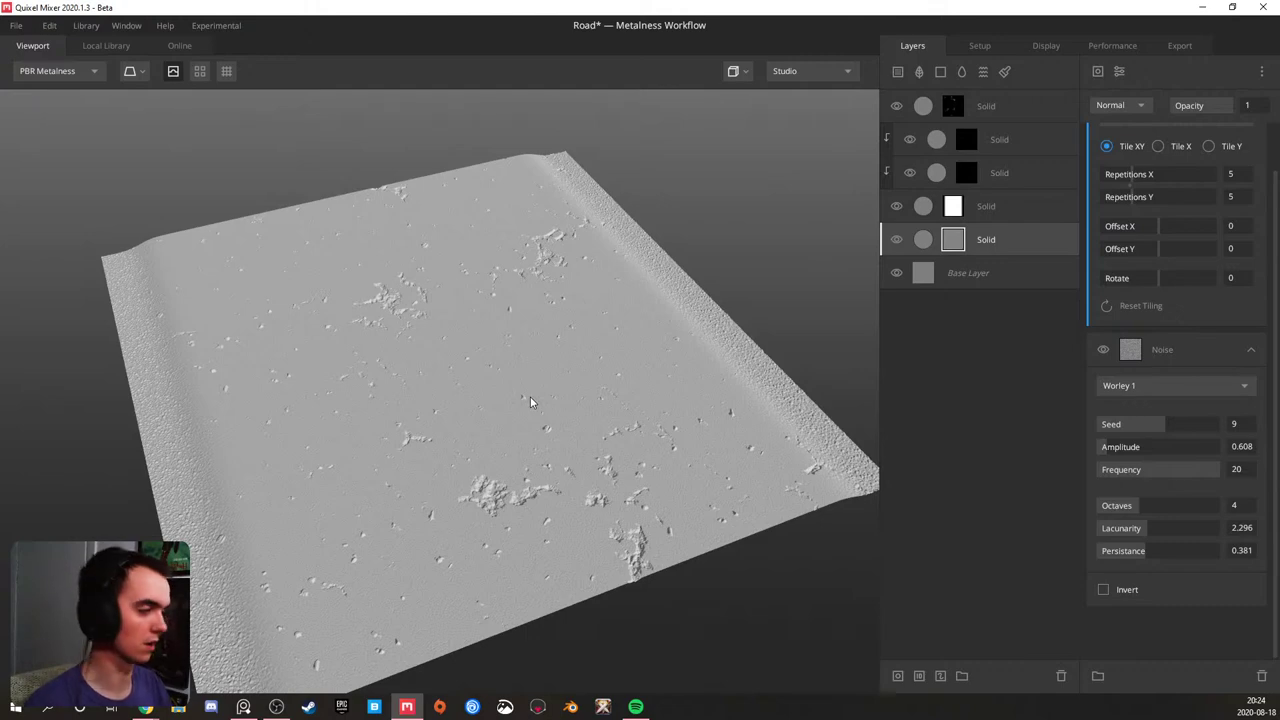
pyautogui.moveTo(728, 356); pyautogui.dragTo(817, 281)
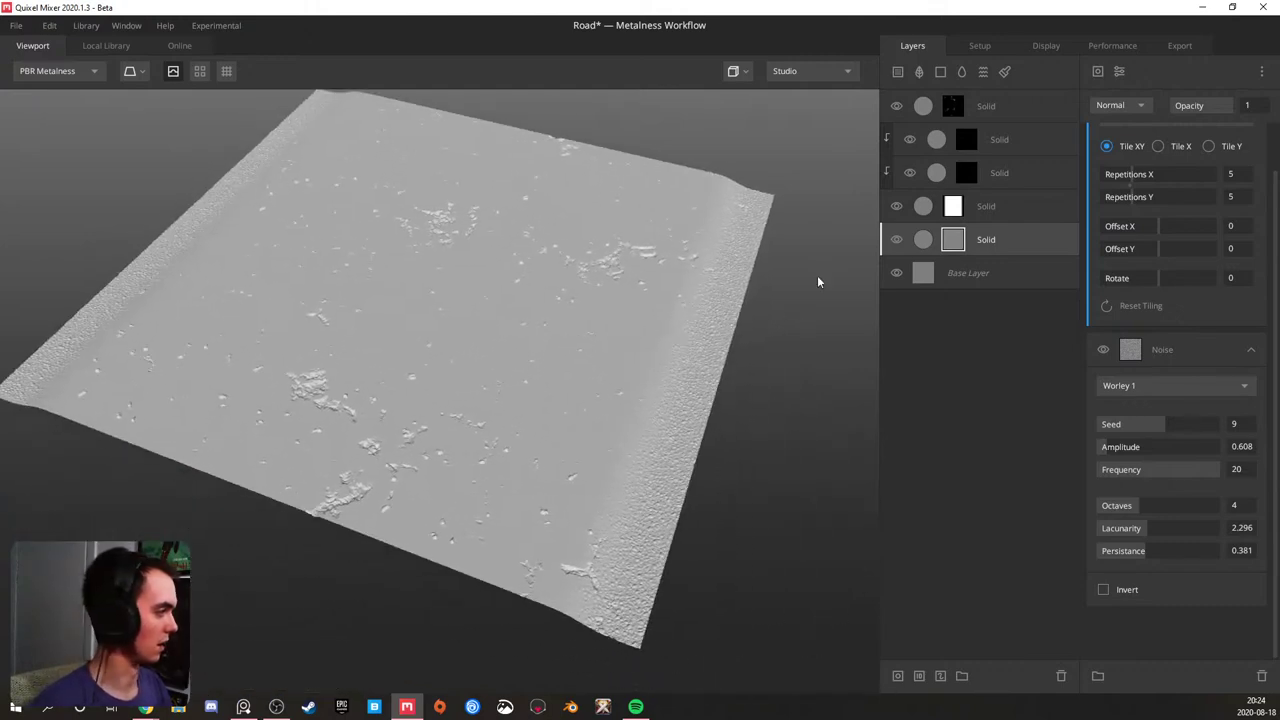
# - Set the albedo colour of the solid layer directly above the base layer to dark grey 333232
pyautogui.click(998, 105)
pyautogui.click(979, 241)
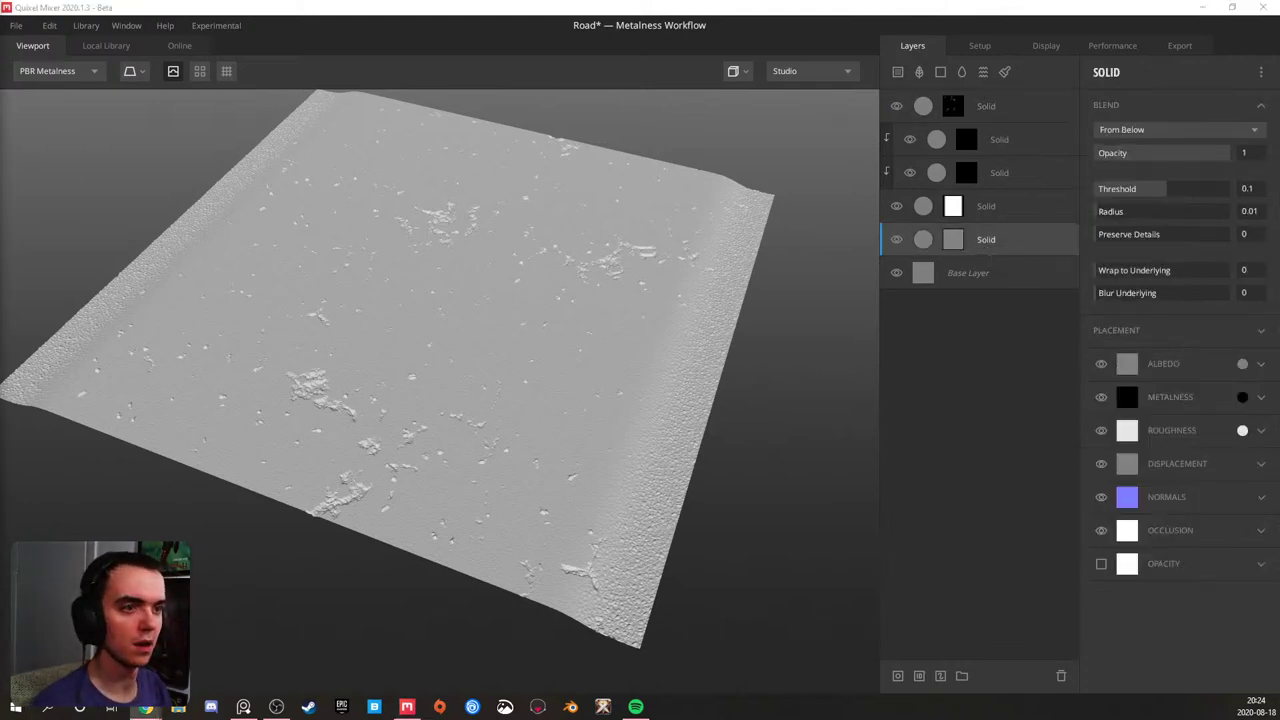
pyautogui.moveTo(333, 327); pyautogui.dragTo(400, 329)
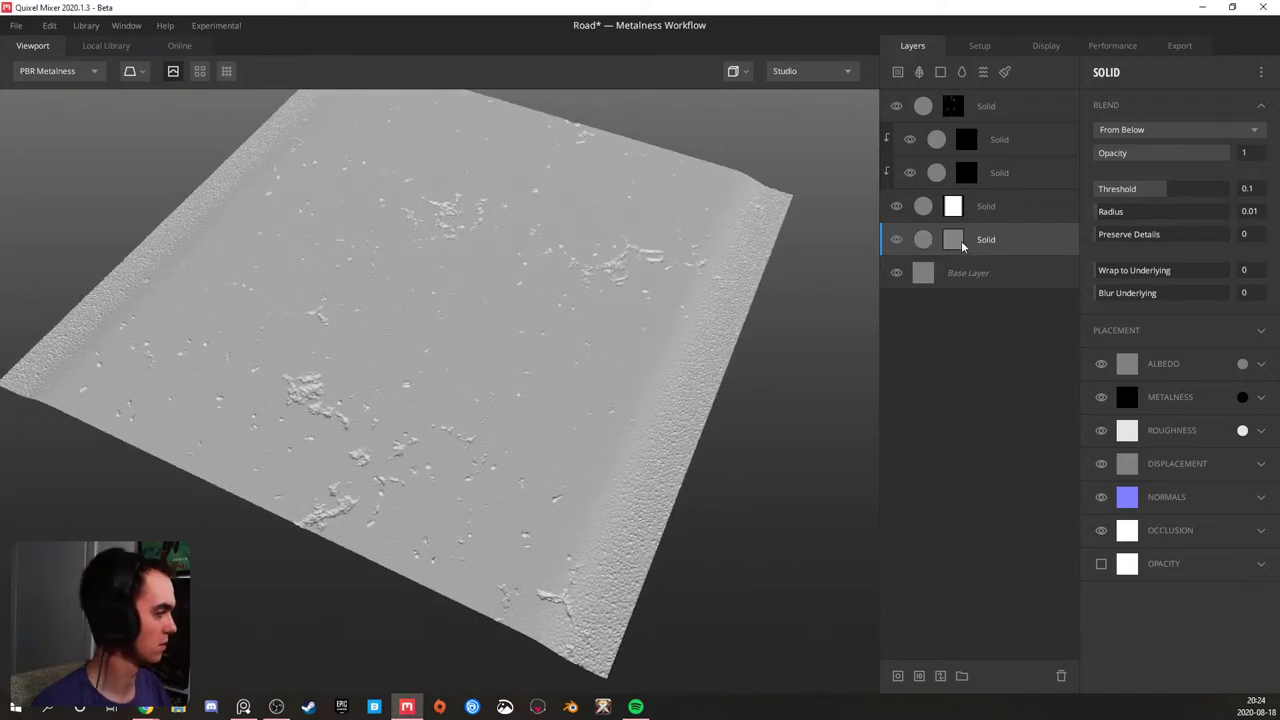
pyautogui.click(1242, 363)
pyautogui.moveTo(454, 420)
pyautogui.mouseDown()
pyautogui.moveTo(456, 433)
pyautogui.moveTo(457, 420)
pyautogui.mouseUp()
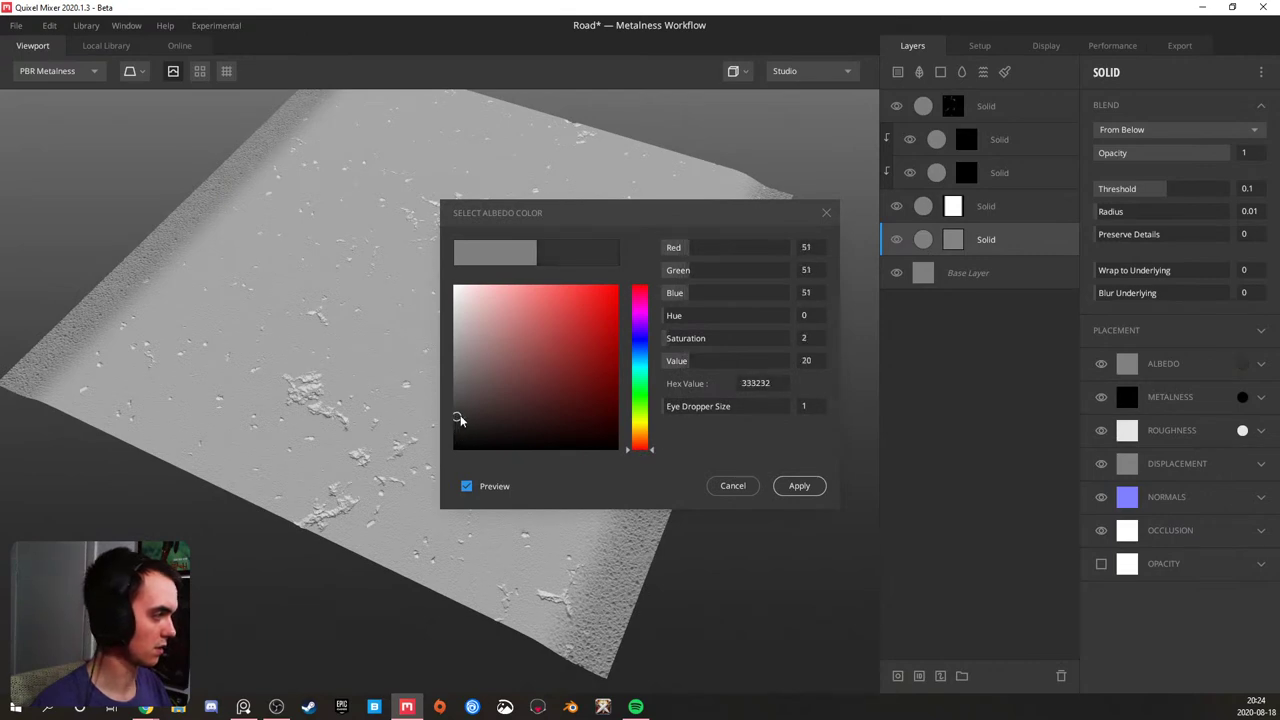
pyautogui.click(799, 485)
# - Set the base layer's albedo colour to near-black grey 1D1D1D
pyautogui.click(930, 285)
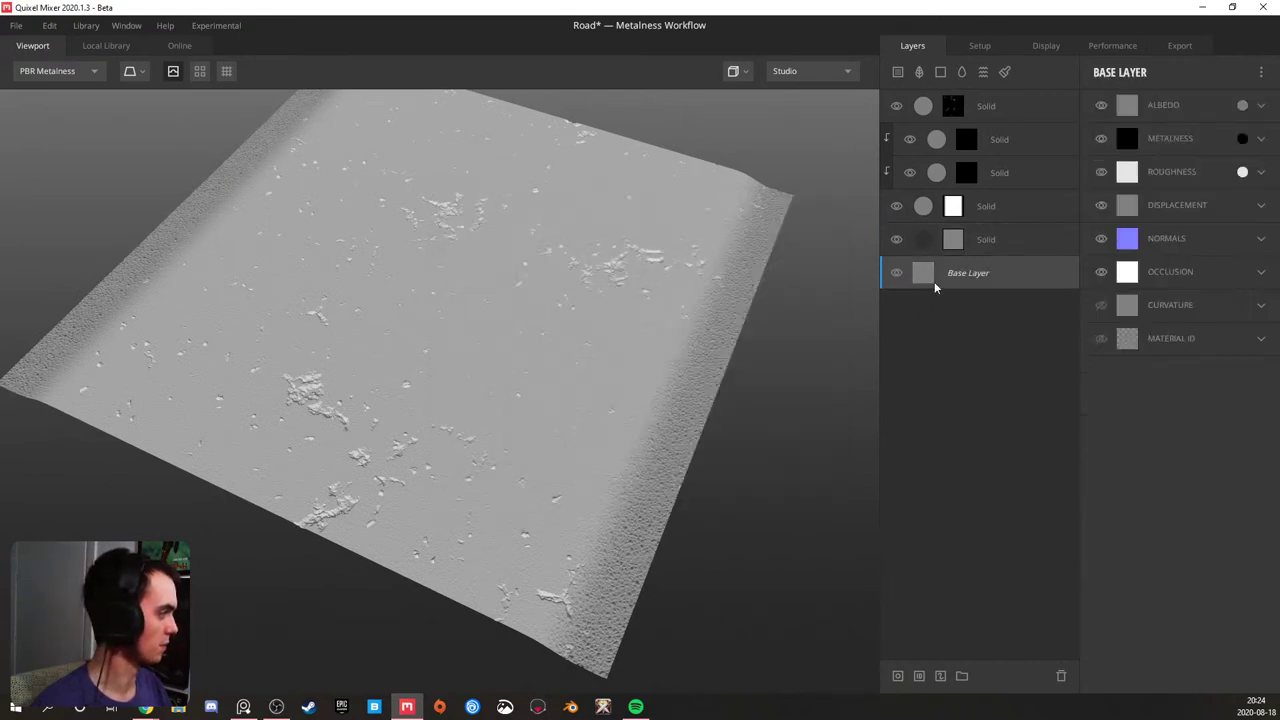
pyautogui.moveTo(454, 411); pyautogui.dragTo(420, 440)
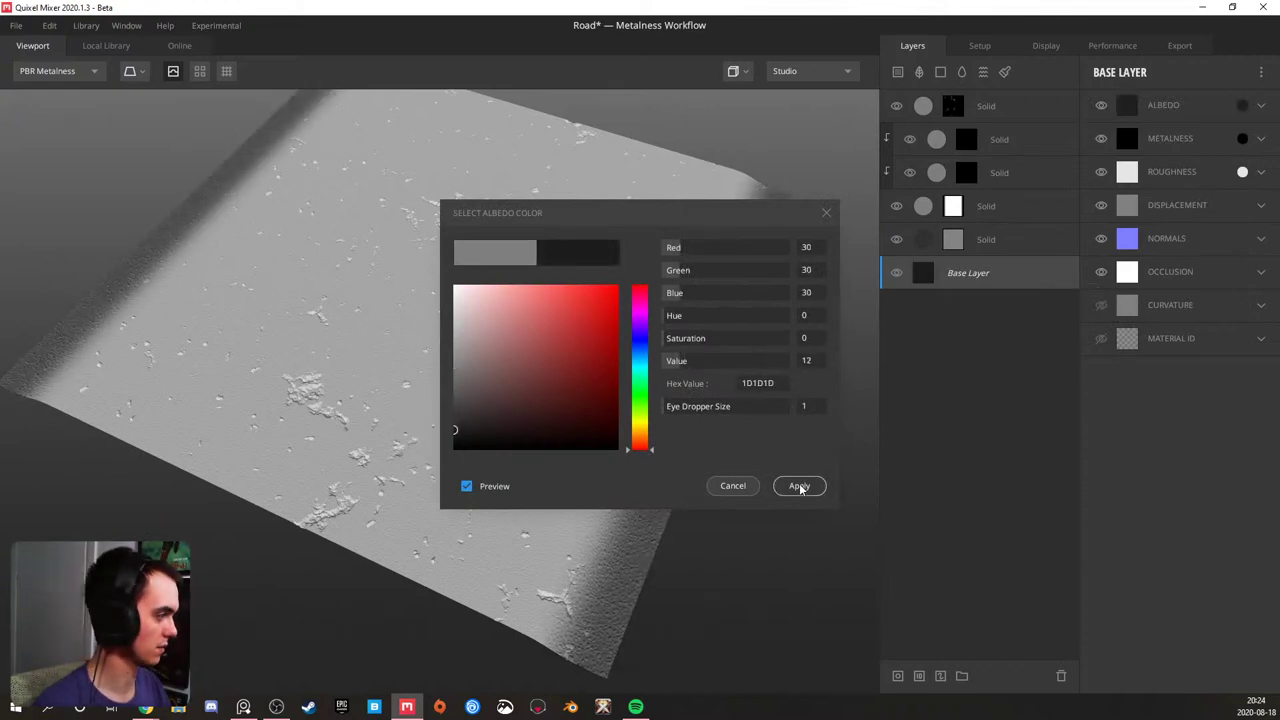
pyautogui.click(796, 487)
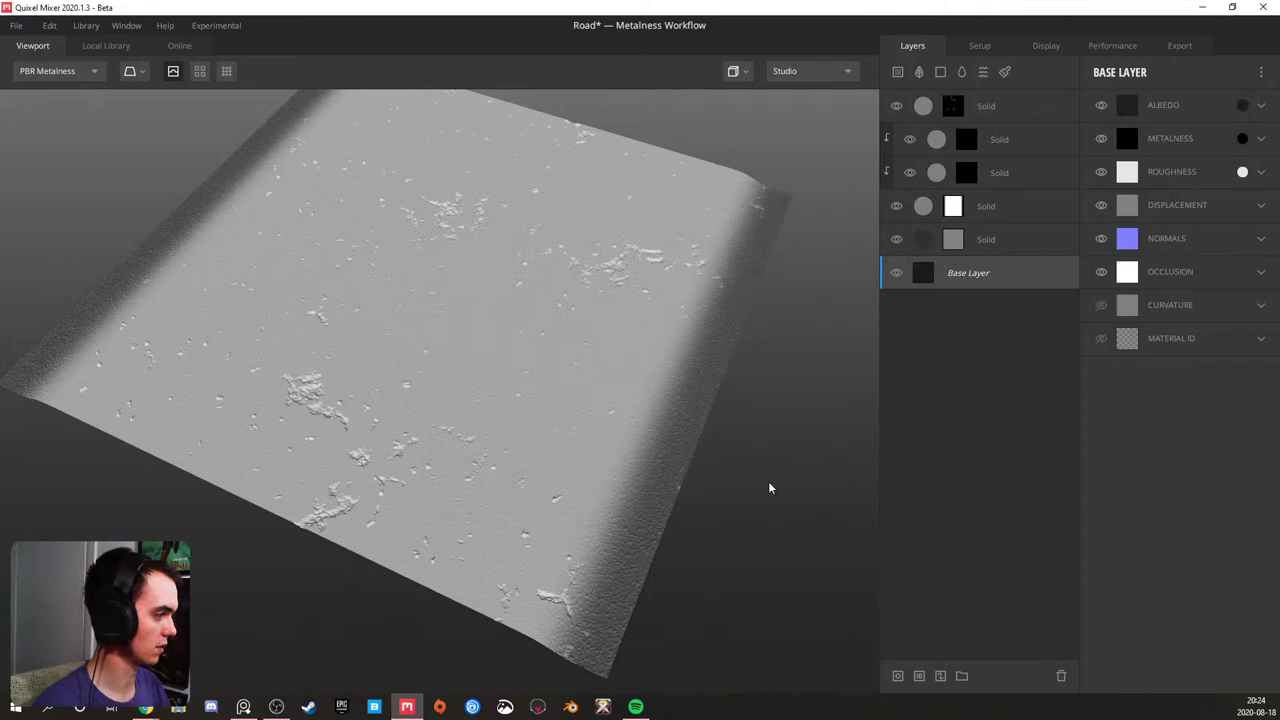
# - Set the albedo colour of the solid layer with the white mask to near-black 121212
pyautogui.click(918, 245)
pyautogui.click(908, 213)
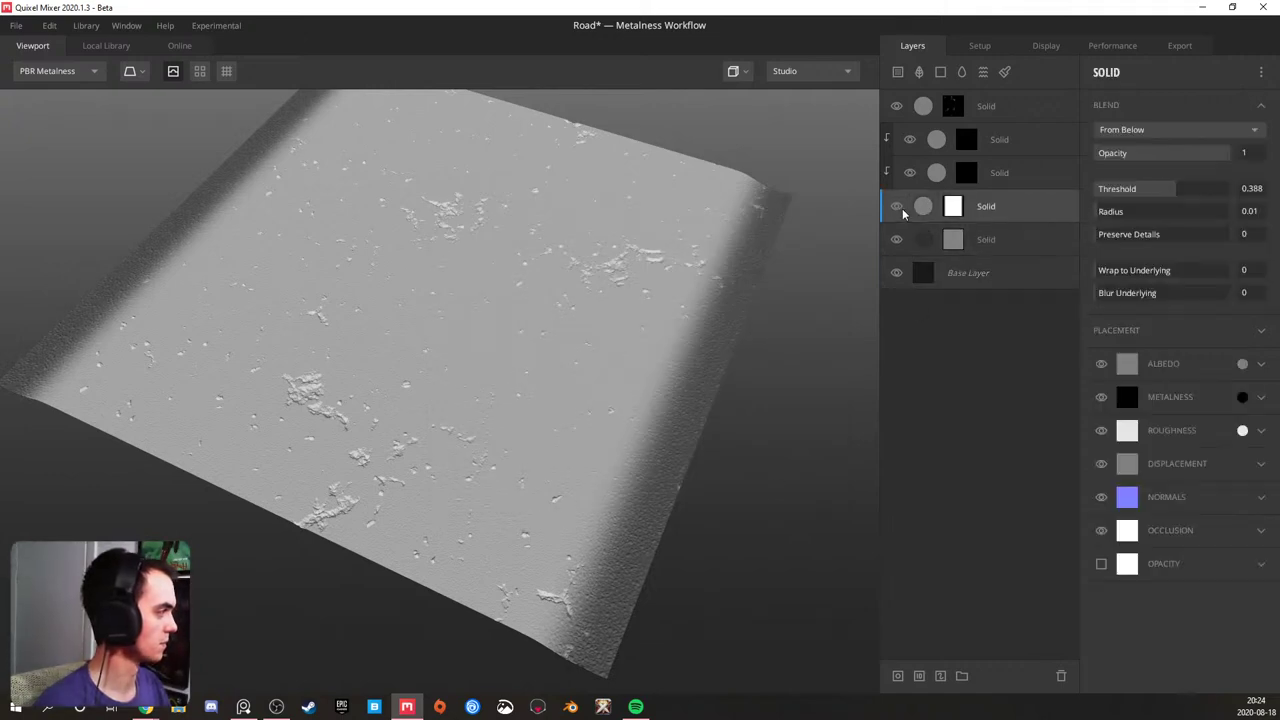
pyautogui.click(1241, 364)
pyautogui.moveTo(451, 400); pyautogui.dragTo(436, 444)
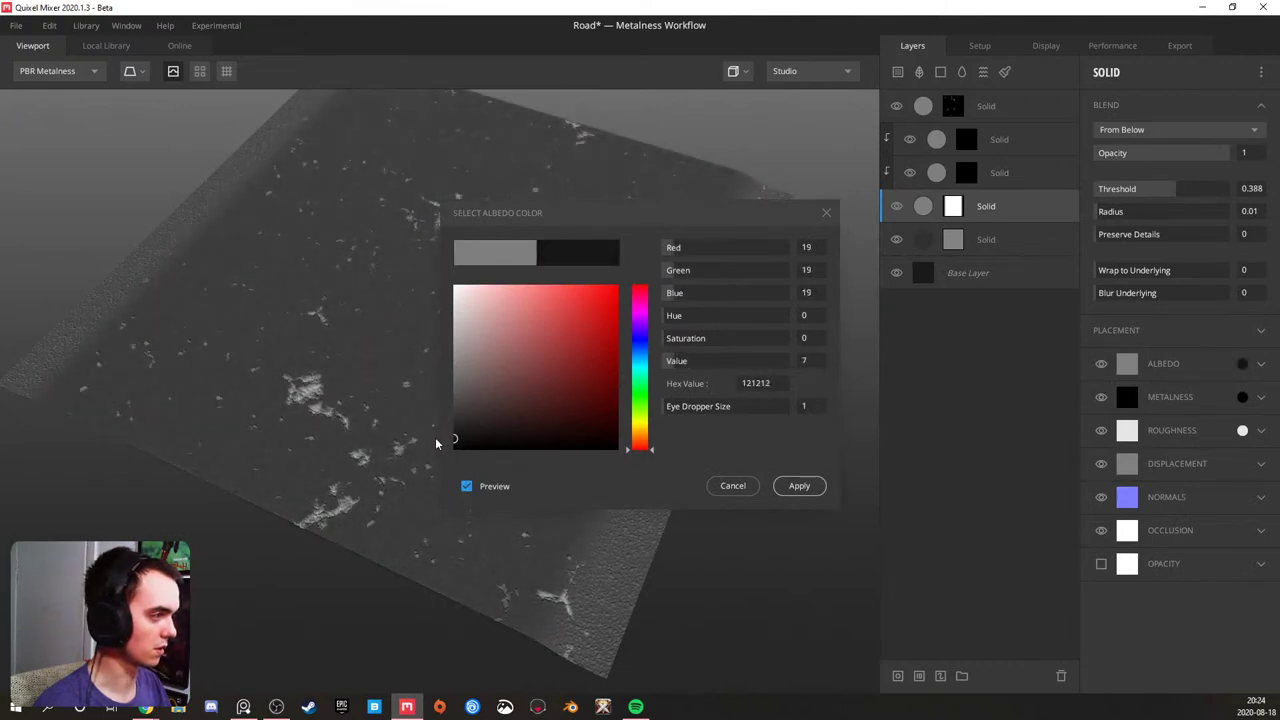
pyautogui.click(802, 487)
# - Set the albedo Match to Underlying of the lower nested solid layer to 0.483
pyautogui.moveTo(430, 371)
pyautogui.mouseDown()
pyautogui.moveTo(500, 320)
pyautogui.moveTo(403, 329)
pyautogui.moveTo(429, 349)
pyautogui.mouseUp()
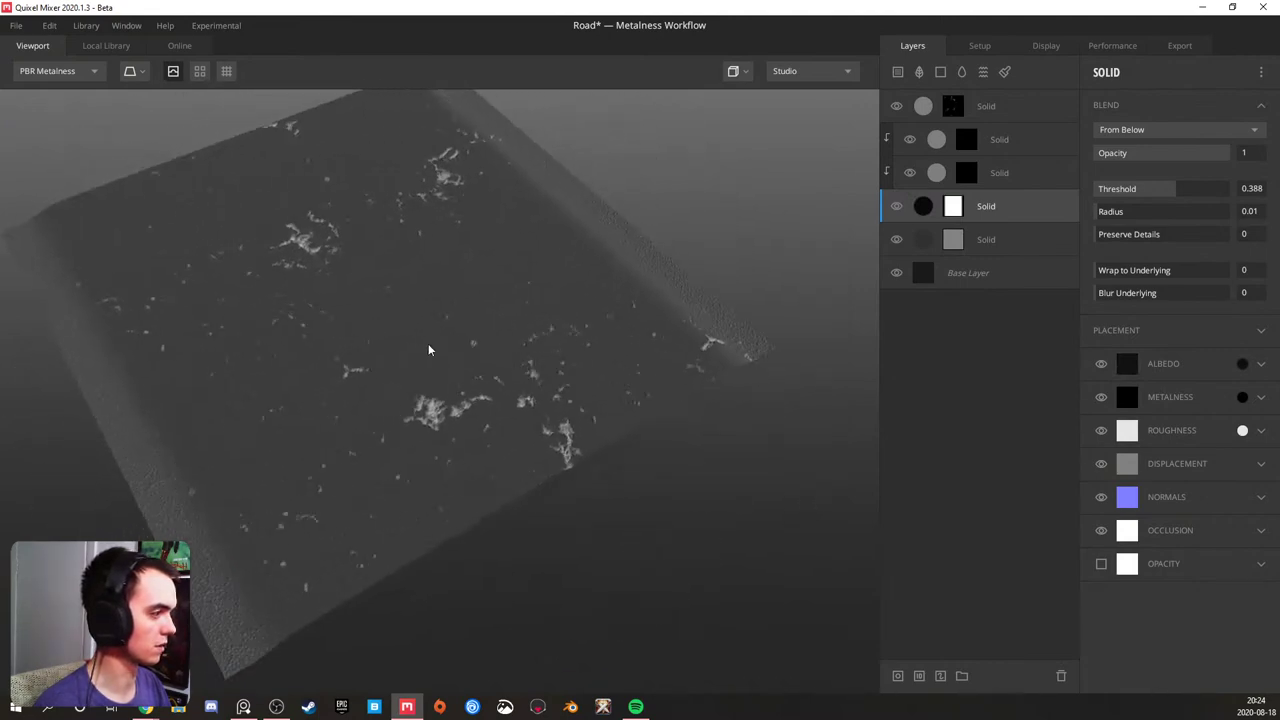
pyautogui.click(930, 174)
pyautogui.click(910, 173)
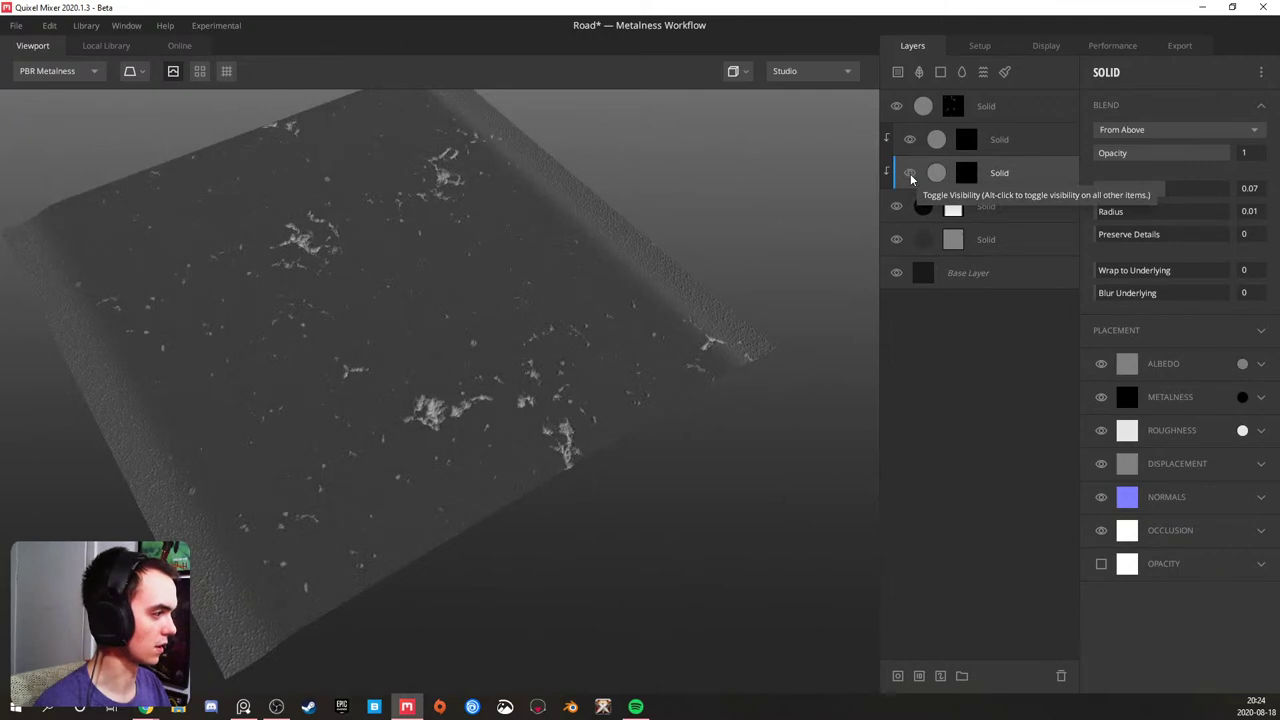
pyautogui.scroll(5, 491, 371)
pyautogui.moveTo(452, 374); pyautogui.dragTo(369, 366)
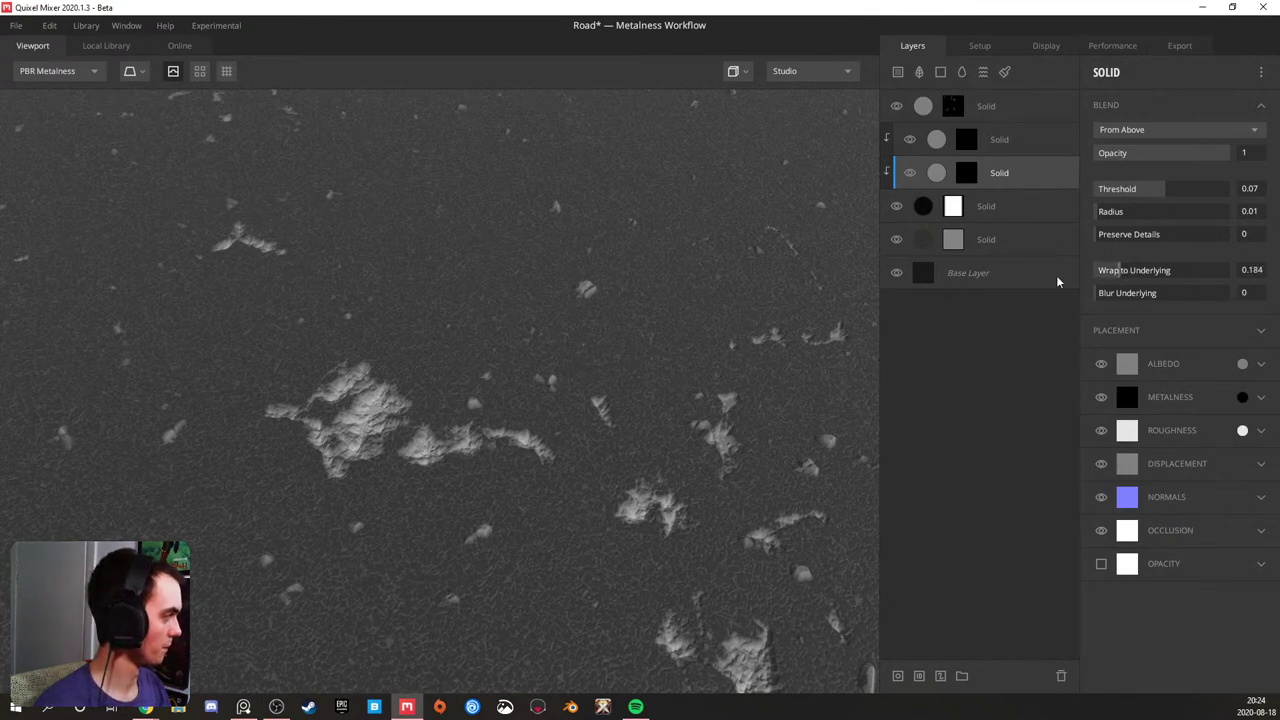
pyautogui.click(1261, 365)
pyautogui.moveTo(1122, 484); pyautogui.dragTo(1160, 483)
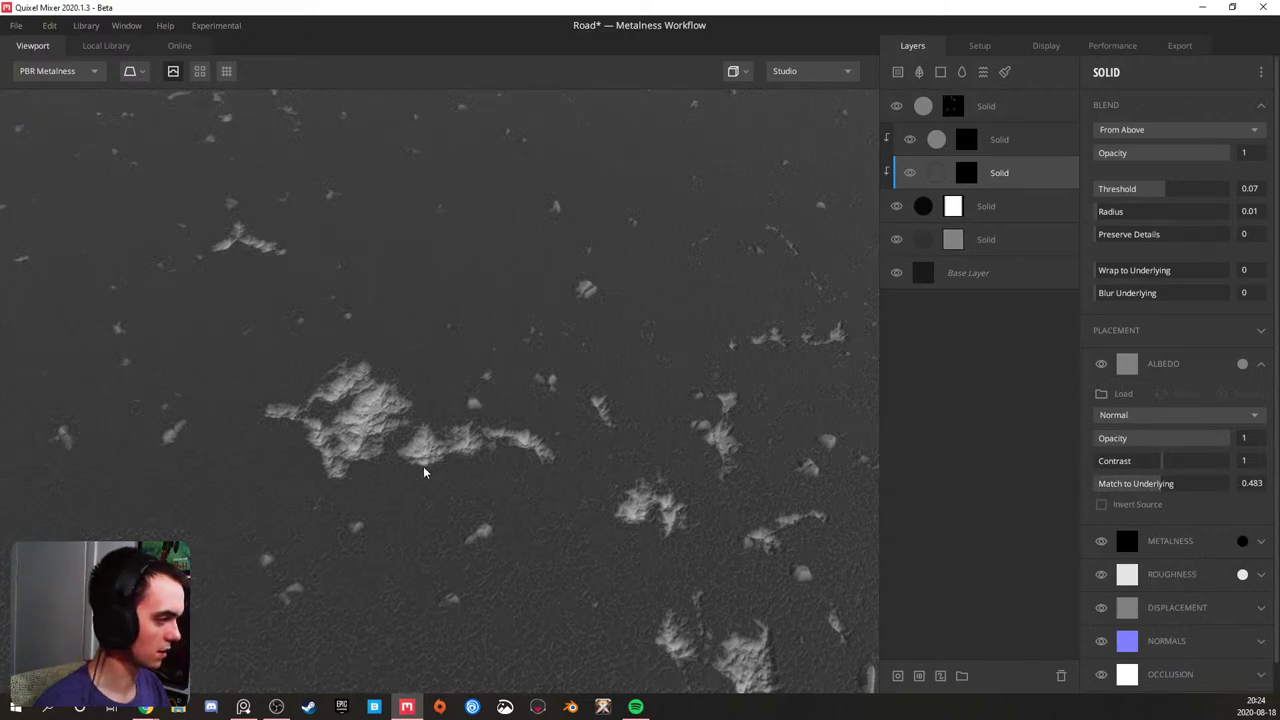
# - Inspect the rocks up close and refine the lower nested layer's albedo Match to Underlying to 0.522
pyautogui.scroll(5, 423, 466)
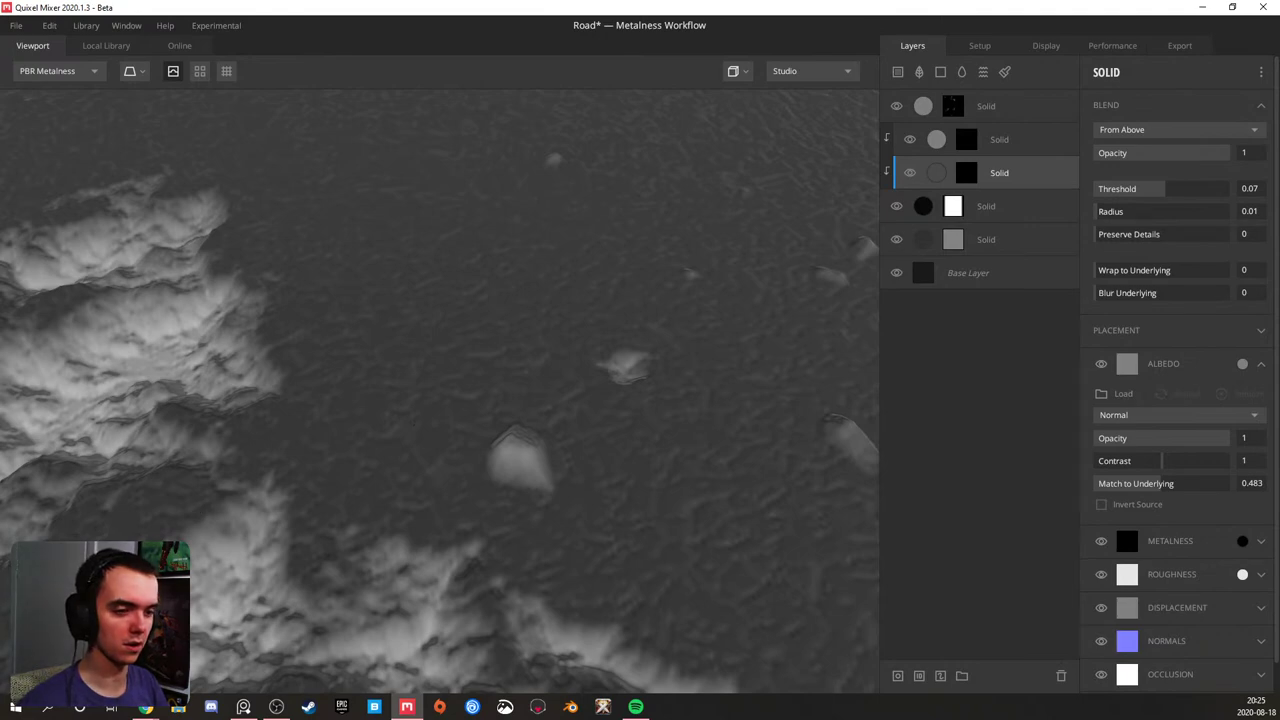
pyautogui.scroll(-8, 594, 410)
pyautogui.keyDown('alt'); pyautogui.moveTo(496, 388); pyautogui.dragTo(485, 362); pyautogui.keyUp('alt')
pyautogui.scroll(3, 485, 362)
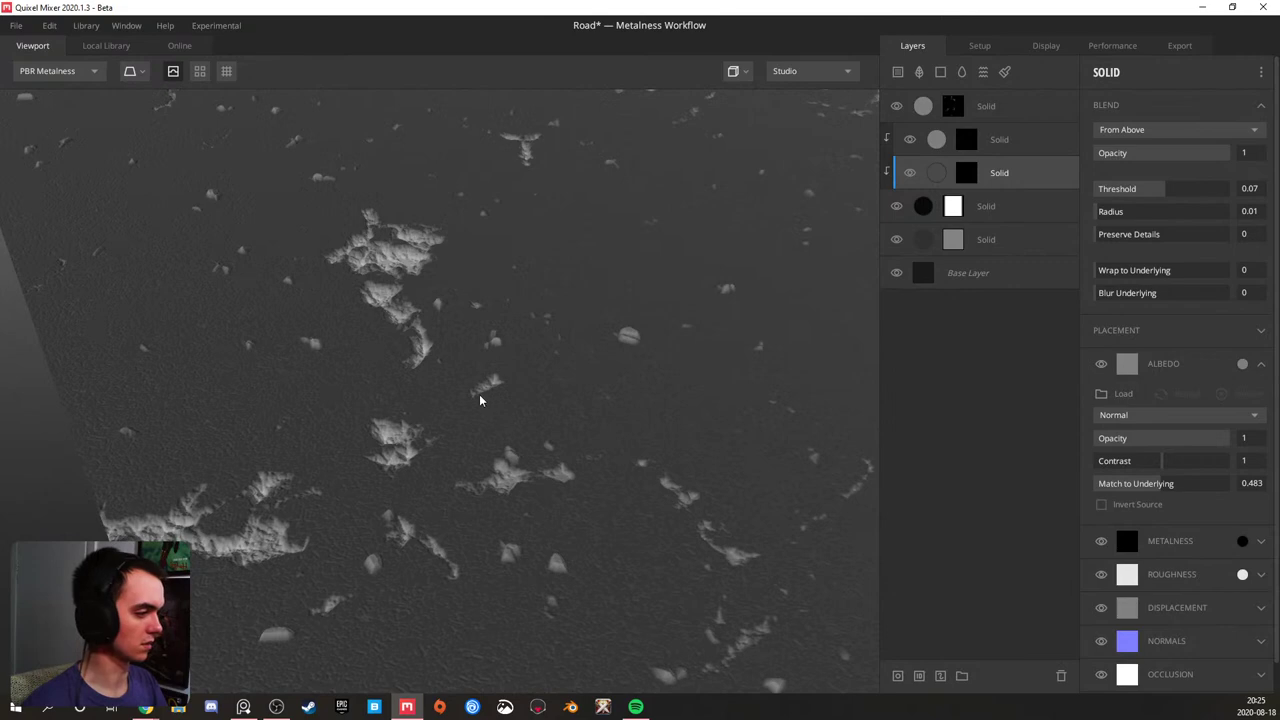
pyautogui.scroll(3, 470, 402)
pyautogui.moveTo(1150, 486)
pyautogui.mouseDown()
pyautogui.moveTo(1122, 490)
pyautogui.moveTo(1165, 490)
pyautogui.mouseUp()
pyautogui.scroll(-5, 445, 455)
pyautogui.moveTo(446, 455); pyautogui.dragTo(660, 355)
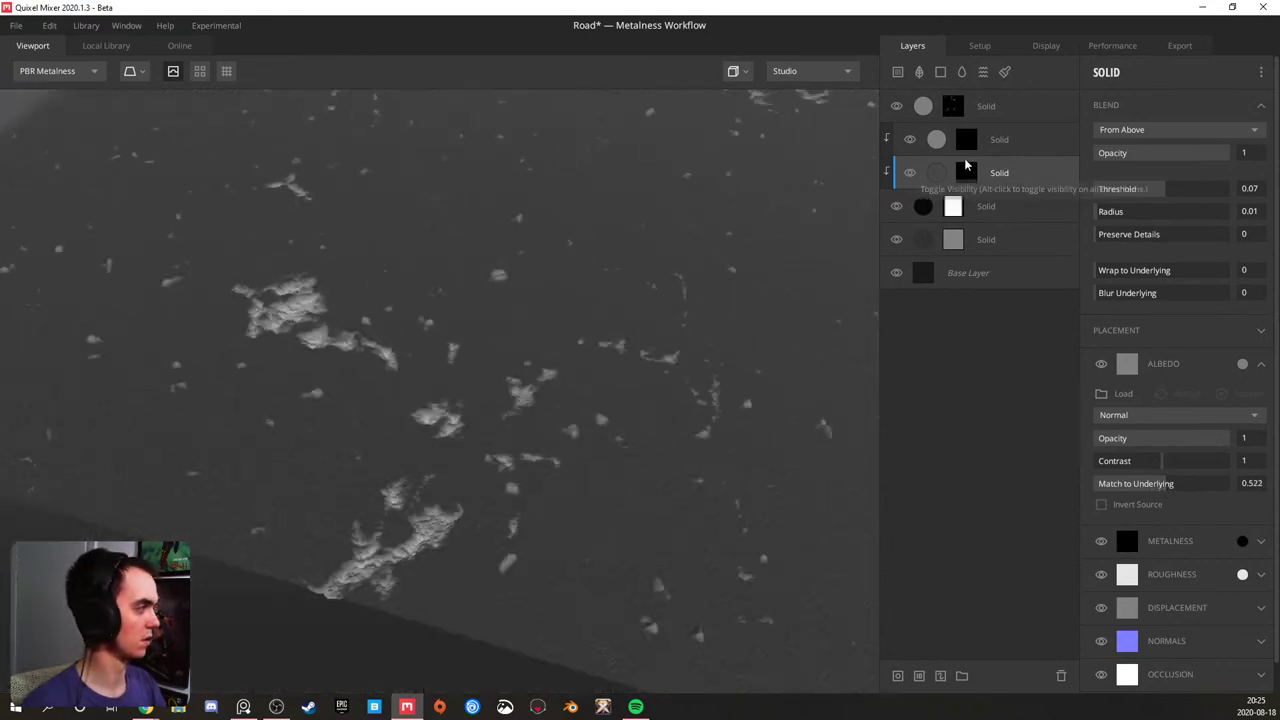
# - Rename the lower nested solid layer "Base pattern Road"
pyautogui.doubleClick(1005, 175)
pyautogui.write('Base pattern')
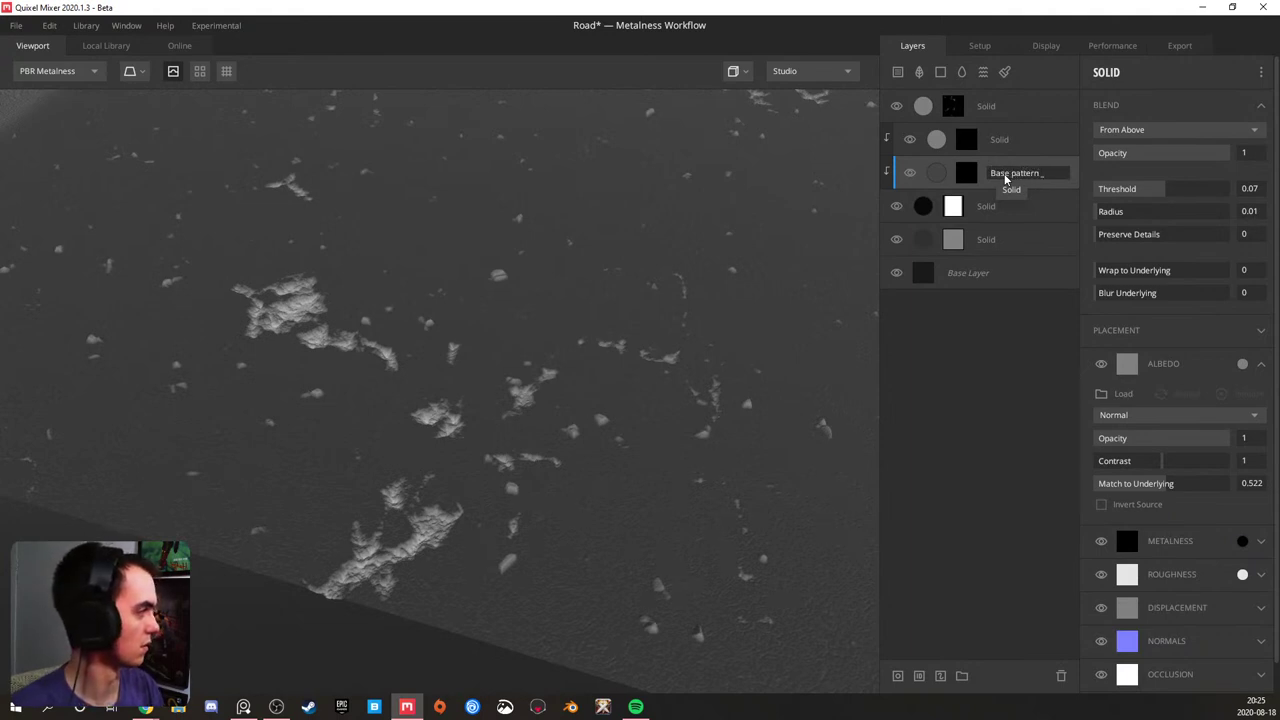
pyautogui.write(' Road')
pyautogui.press('Return')
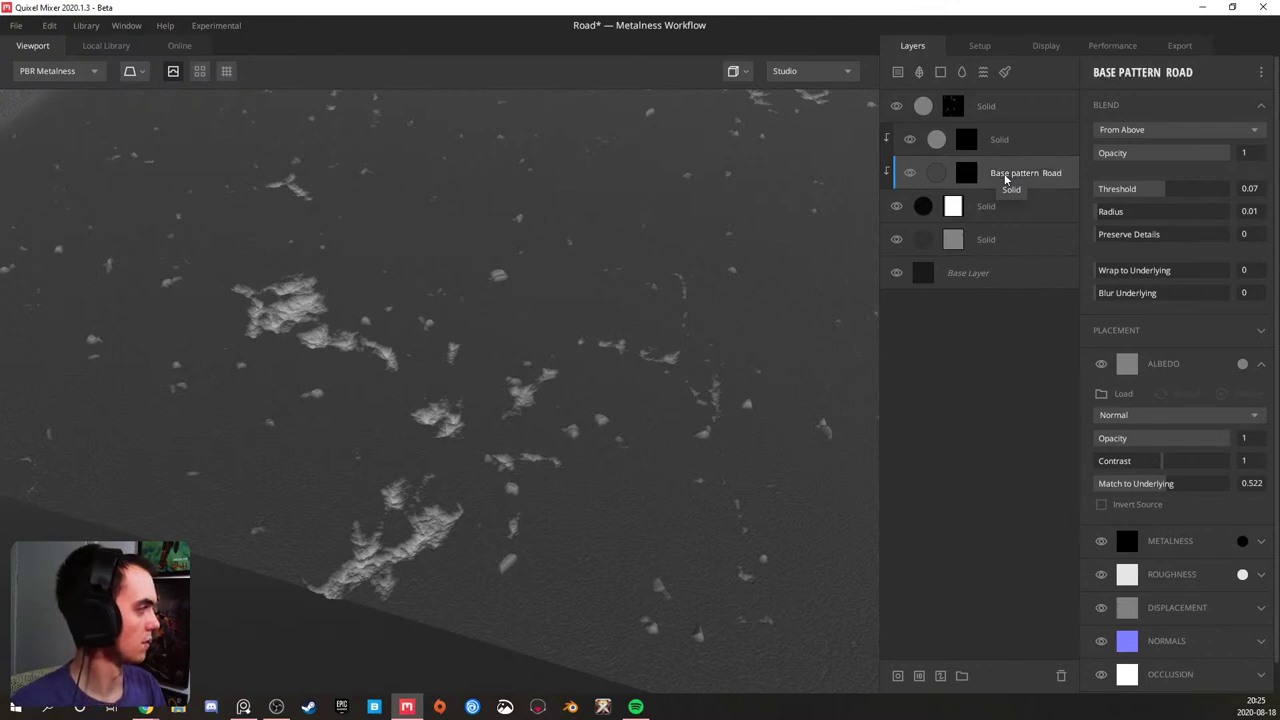
# - Rename the solid layer with the white mask "Road Pattern"
pyautogui.doubleClick(992, 205)
pyautogui.write('Roa')
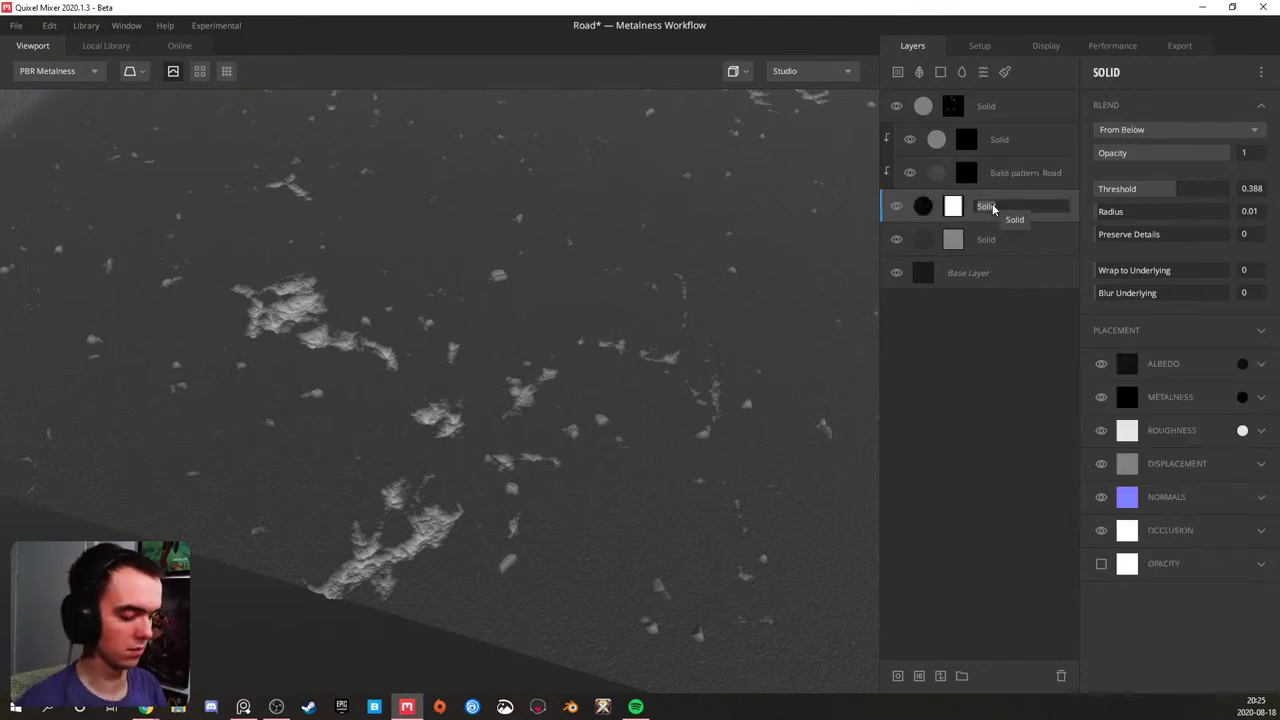
pyautogui.write('d Patter')
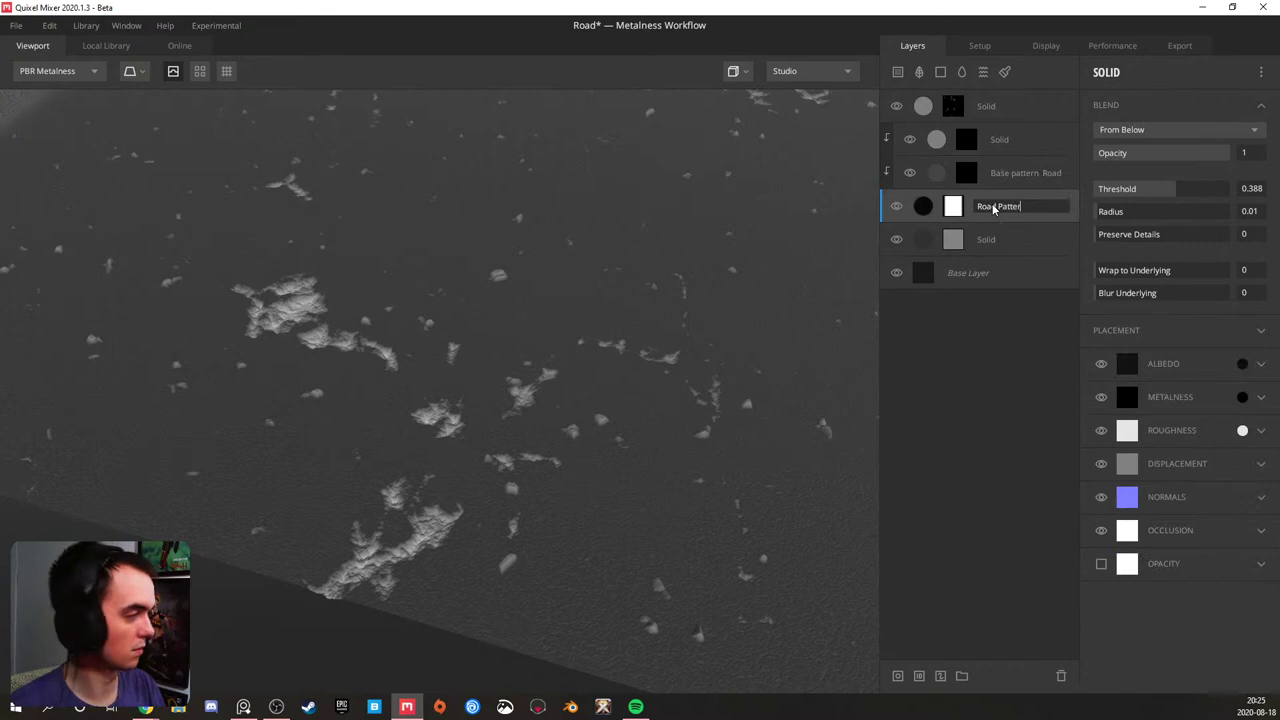
pyautogui.write('n')
pyautogui.press('Return')
# - Rename the solid layer directly above the base layer "Gravel"
pyautogui.doubleClick(991, 244)
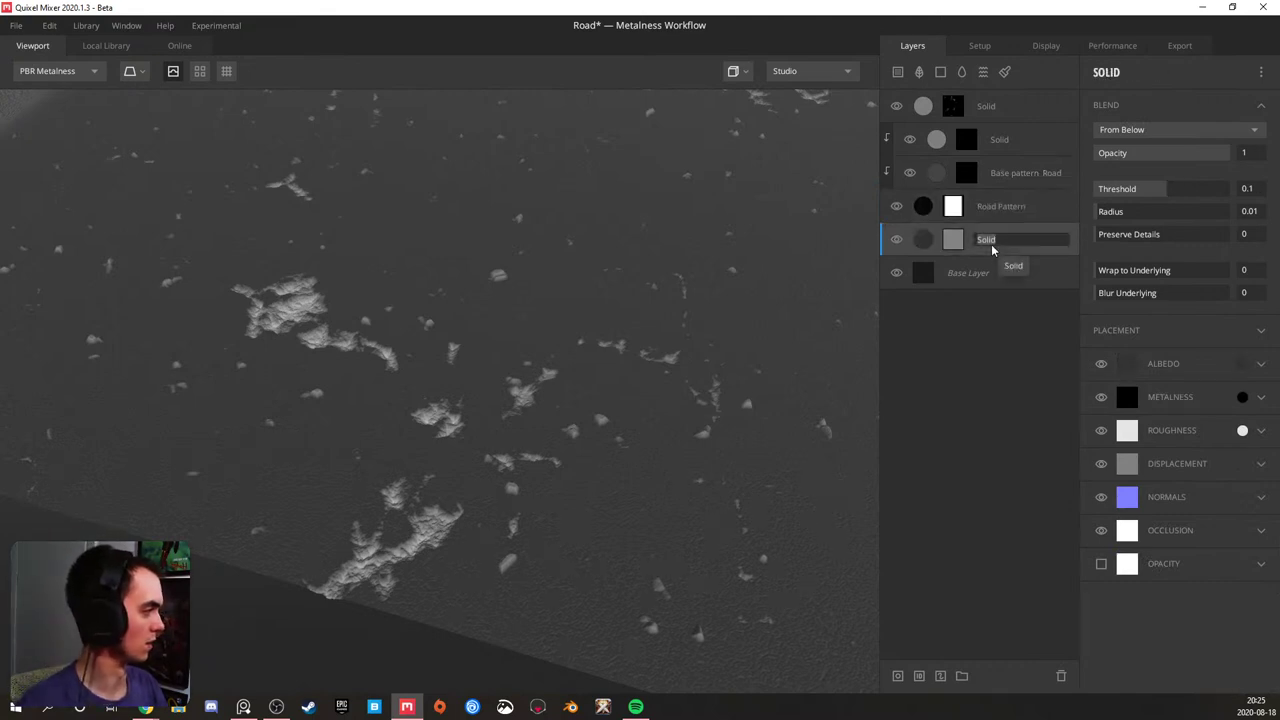
pyautogui.write('Gravel')
pyautogui.press('Return')
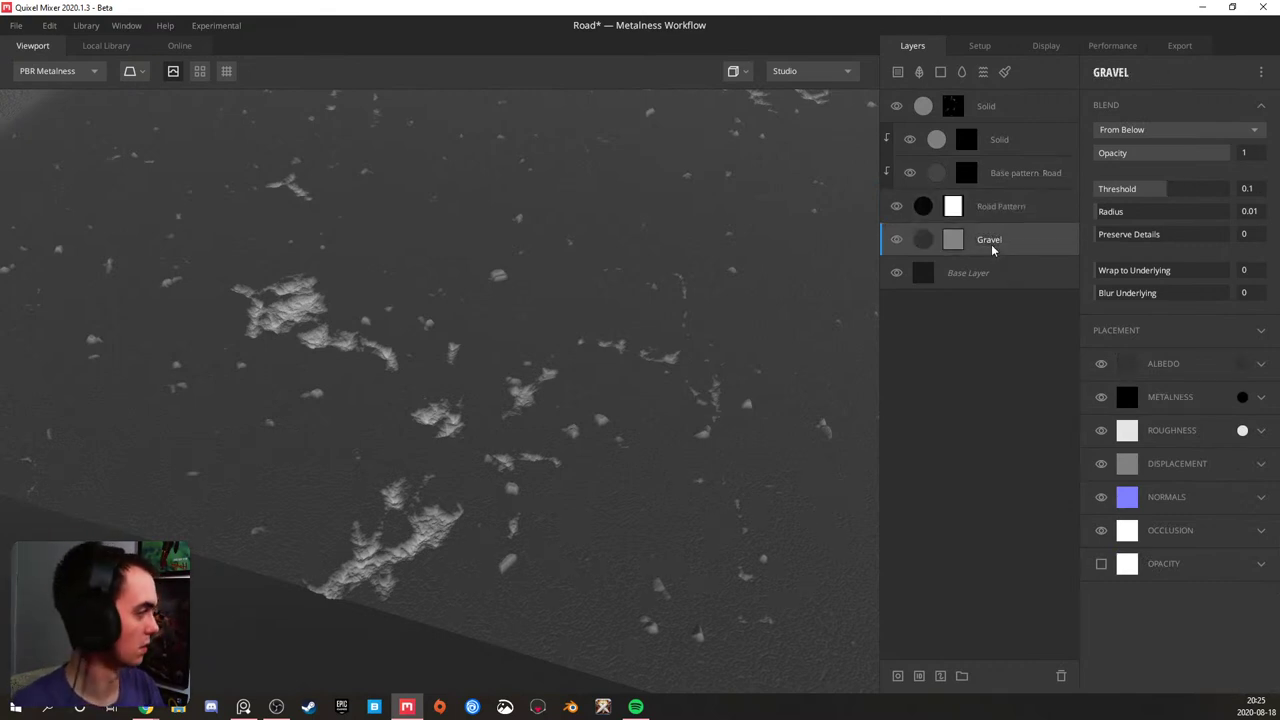
# - Rename the upper nested solid layer "Crack"
pyautogui.doubleClick(998, 140)
pyautogui.write('Crac')
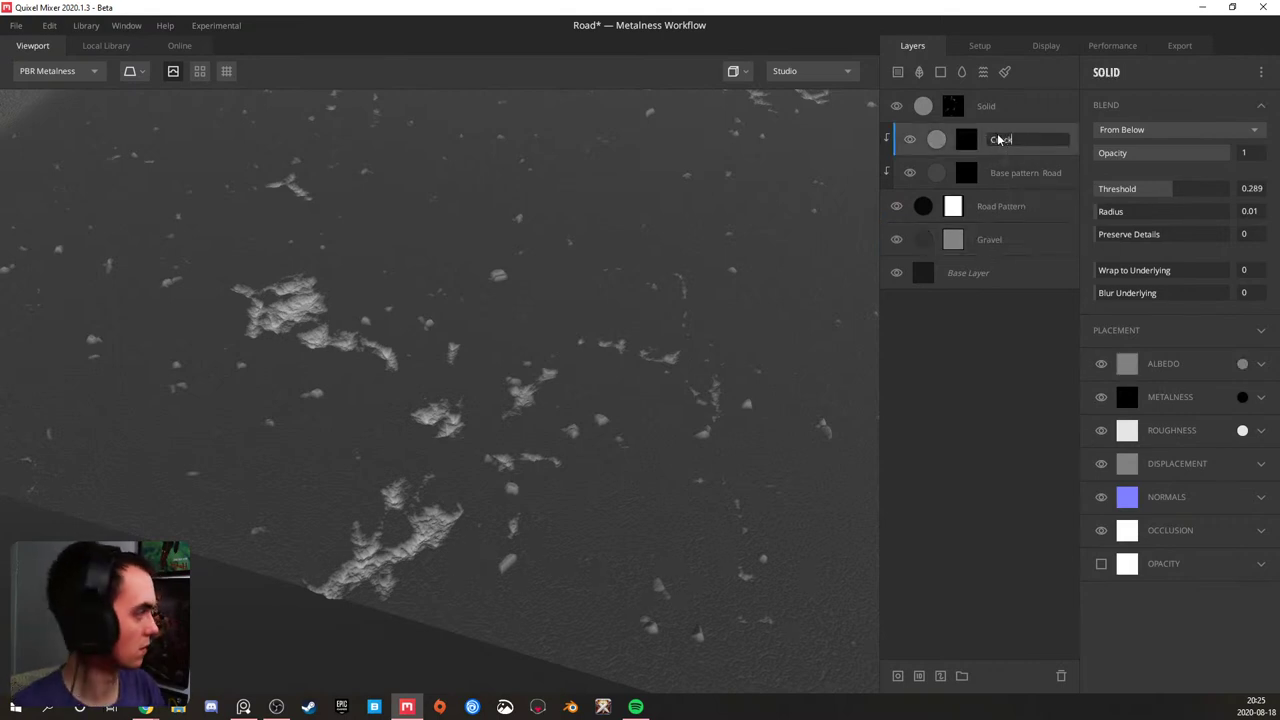
pyautogui.press('Return')
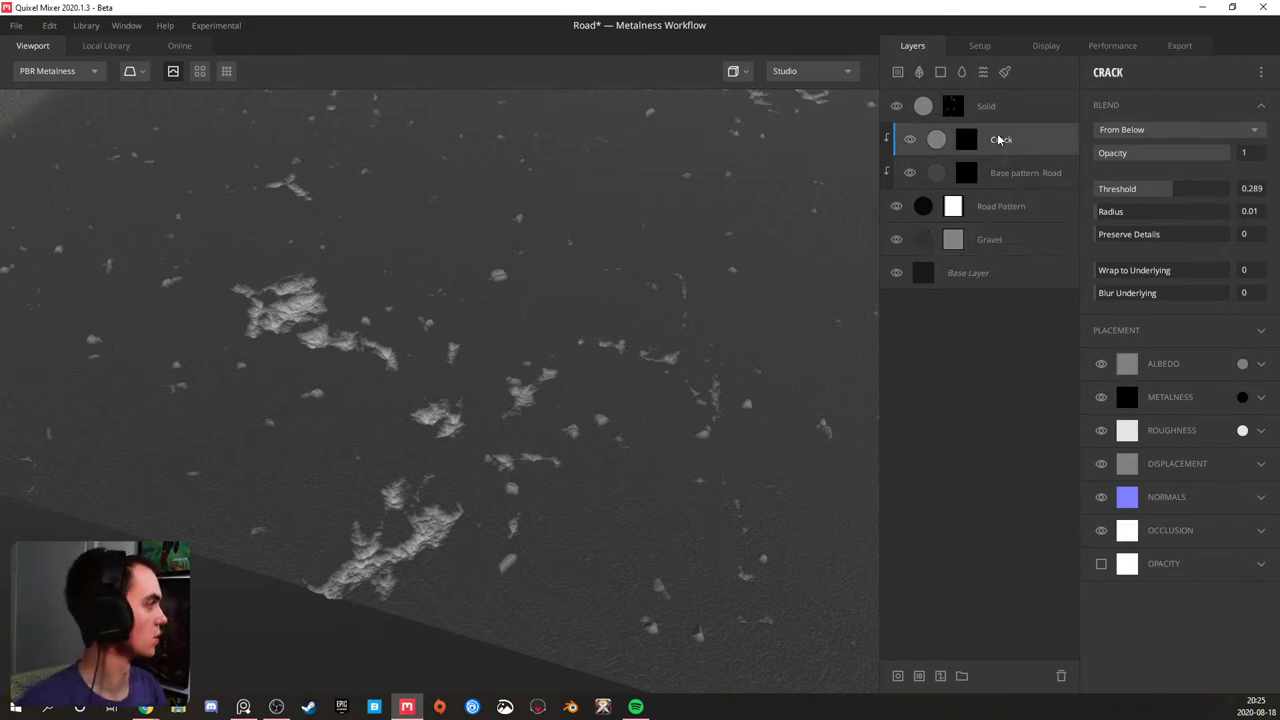
# - Toggle the Crack layer's visibility to identify its effect and rename the layer "Little rock"
pyautogui.click(911, 141)
pyautogui.click(911, 141)
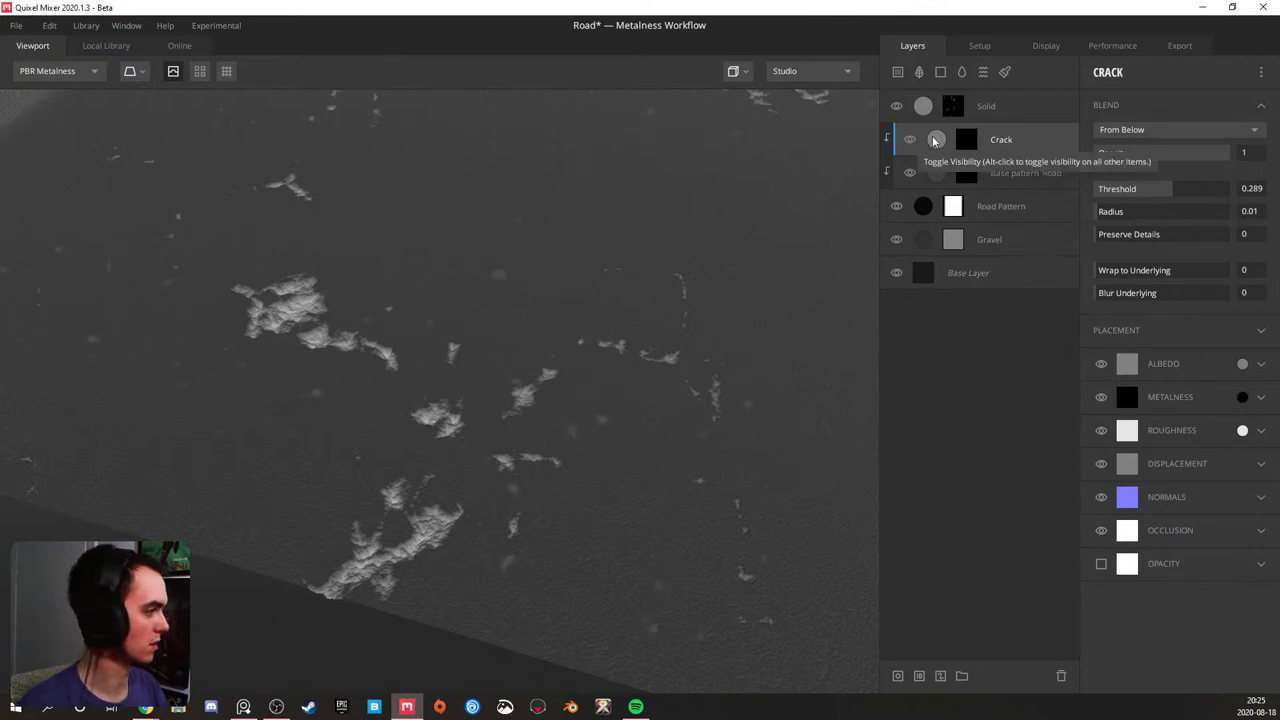
pyautogui.doubleClick(1009, 141)
pyautogui.write('Little rock')
pyautogui.press('Return')
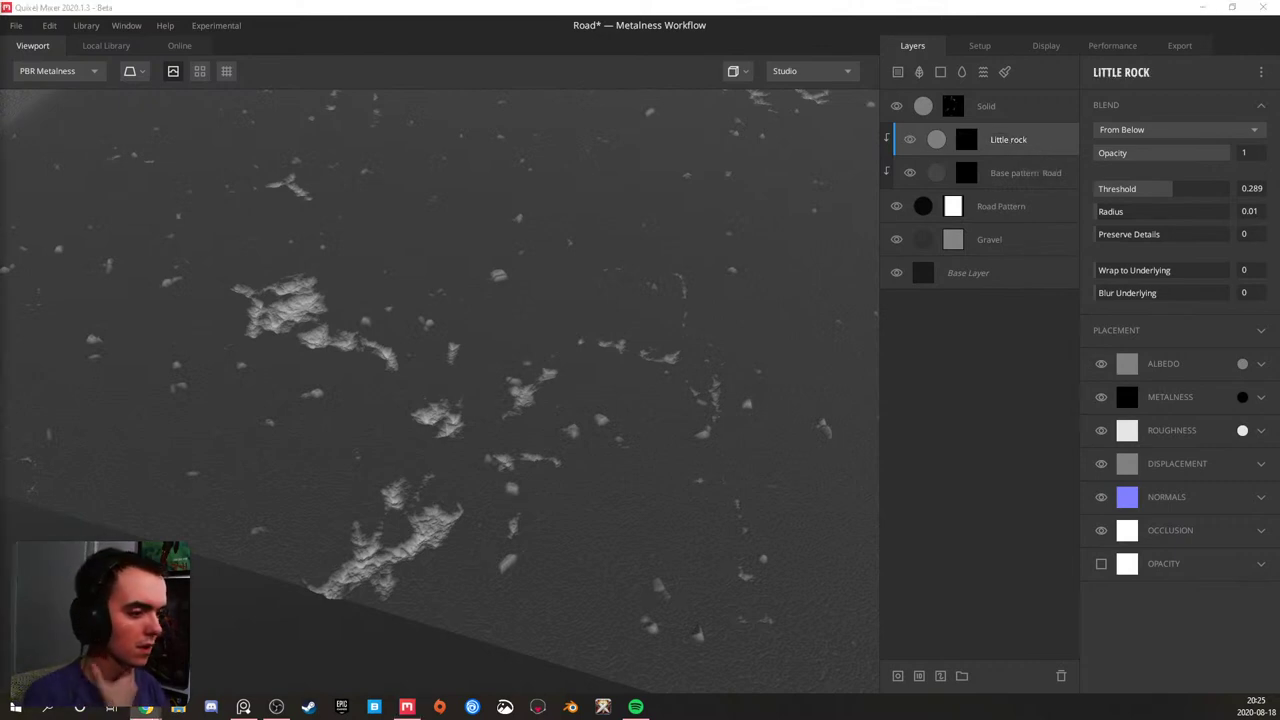
# - Rename the topmost solid layer "Cracks"
pyautogui.doubleClick(983, 107)
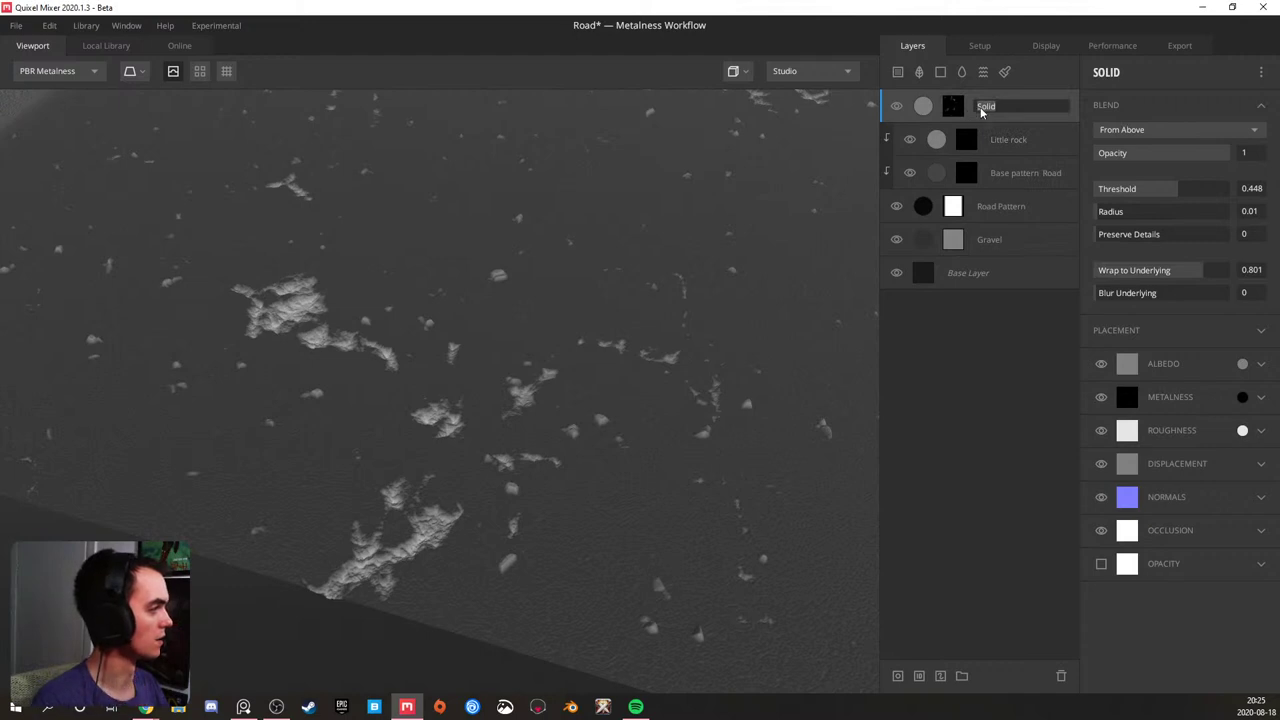
pyautogui.write('Cracks')
pyautogui.press('Return')
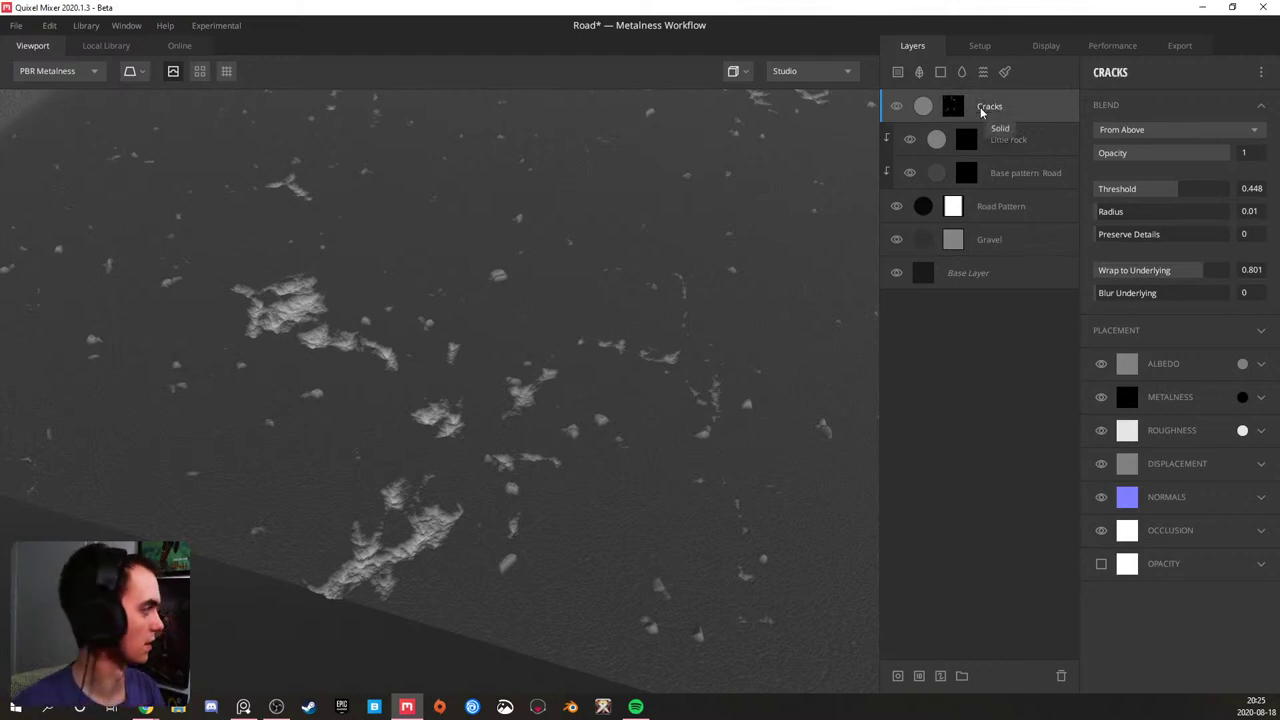
# - Change the Little rock layer's albedo colour to a dark grey
pyautogui.click(937, 141)
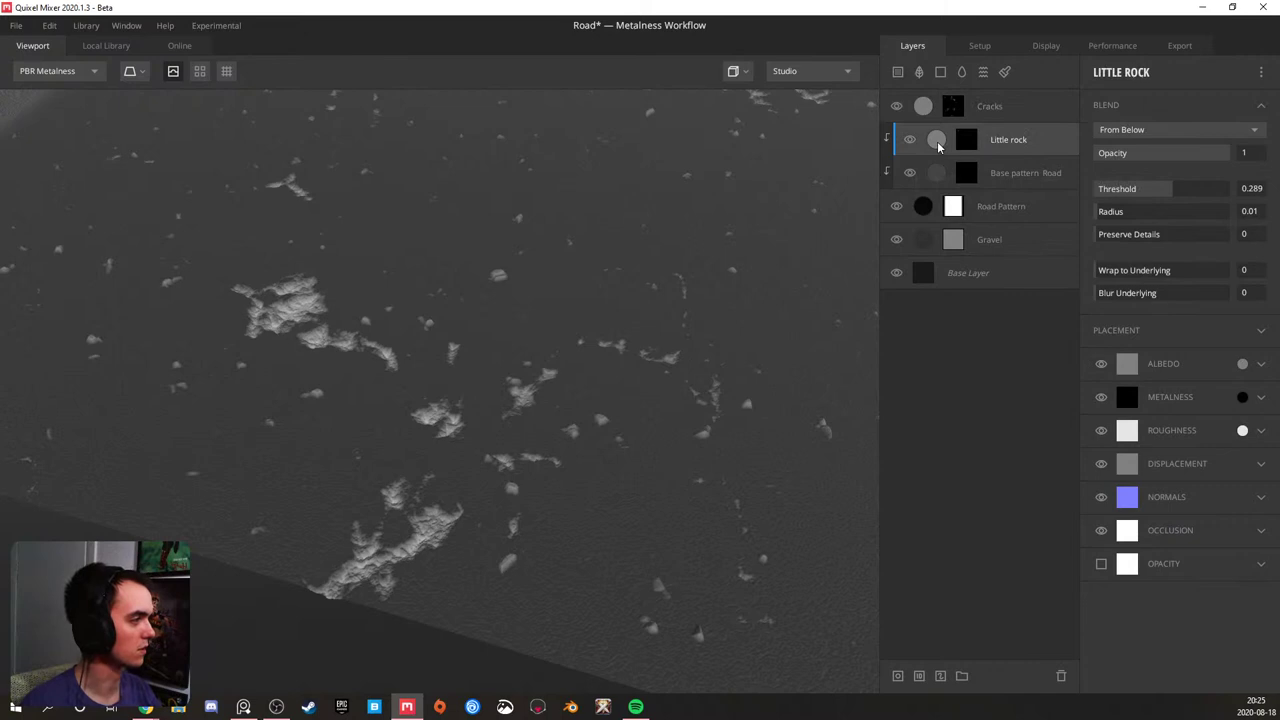
pyautogui.click(1245, 372)
pyautogui.click(1242, 364)
pyautogui.moveTo(466, 378)
pyautogui.mouseDown()
pyautogui.moveTo(456, 428)
pyautogui.moveTo(444, 409)
pyautogui.mouseUp()
pyautogui.scroll(-5, 232, 320)
pyautogui.moveTo(283, 250); pyautogui.dragTo(345, 312)
pyautogui.click(799, 485)
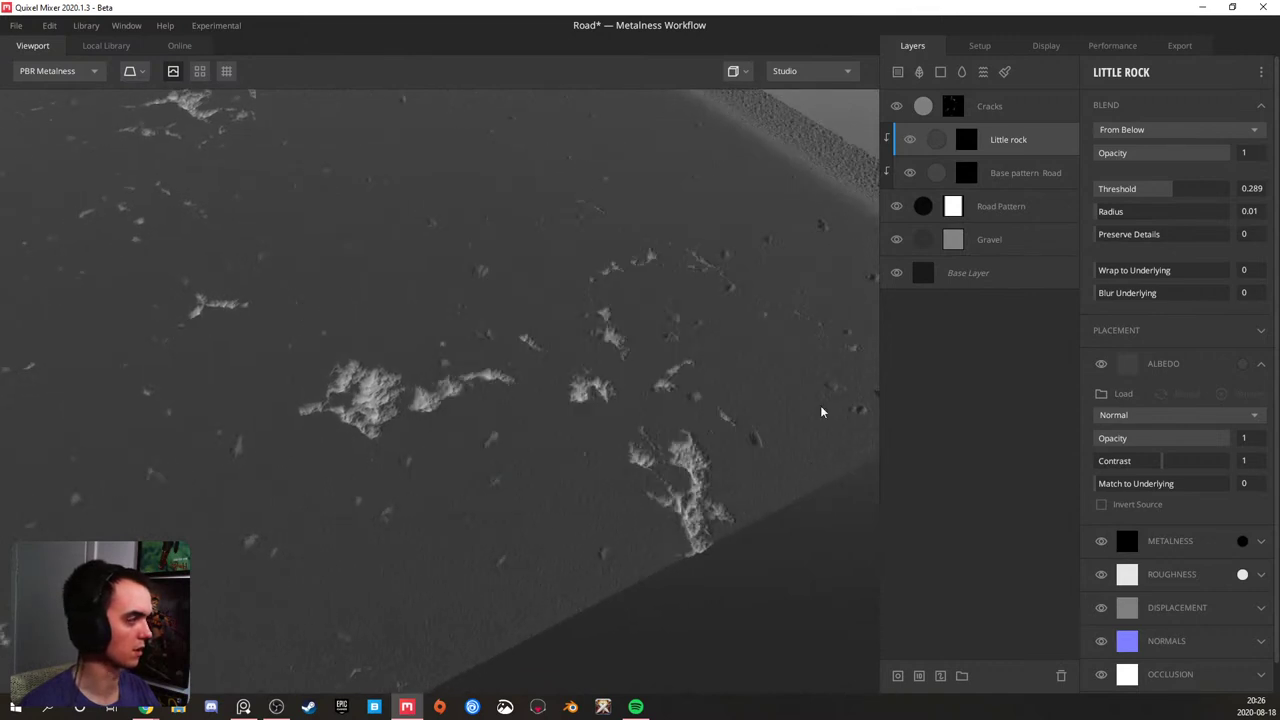
# - Change the viewport's lighting environment to Desert Road
pyautogui.click(798, 78)
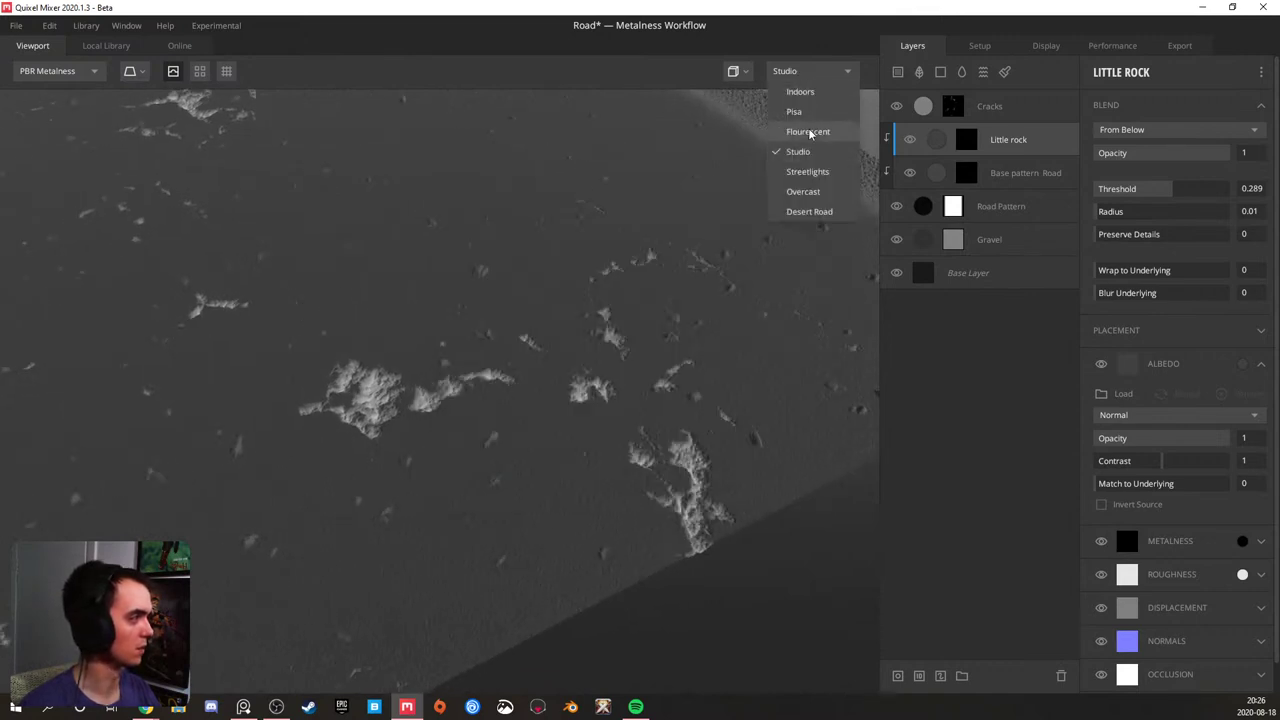
pyautogui.click(816, 208)
pyautogui.moveTo(702, 234); pyautogui.dragTo(336, 397)
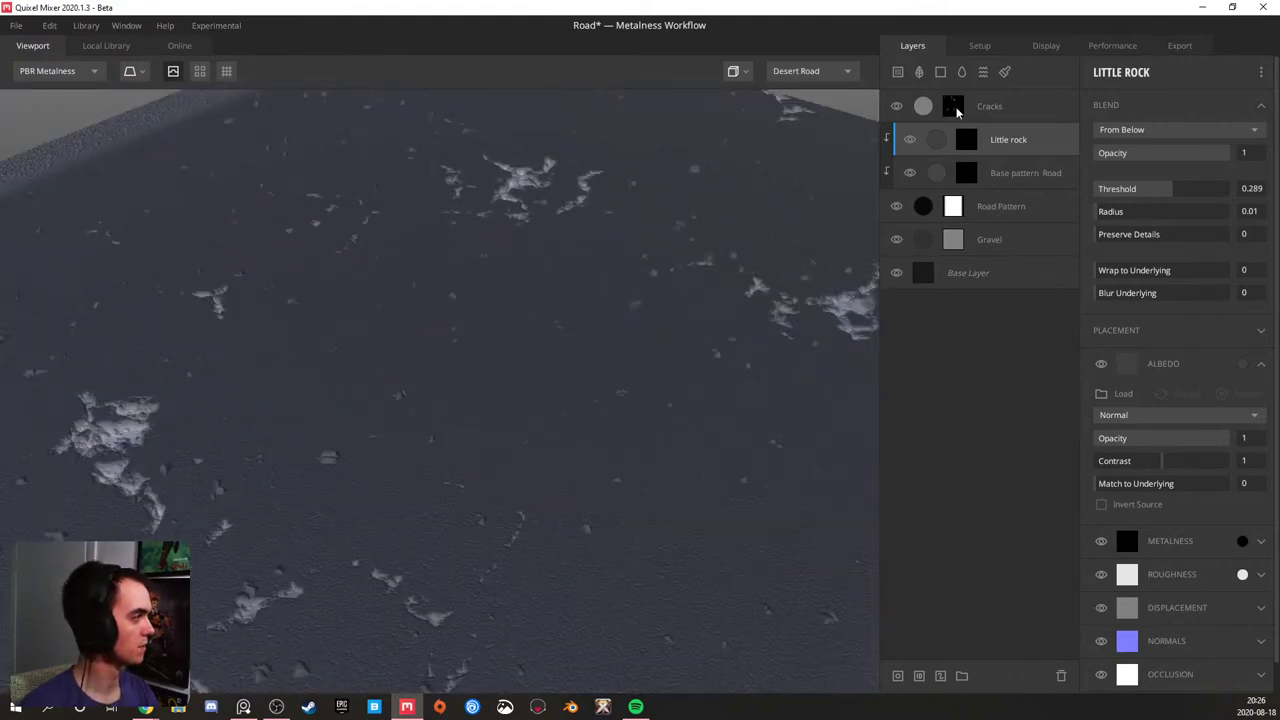
# - Set the Cracks layer's albedo colour to dark grey 2E2E2E and its albedo Match to Underlying to 0.358
pyautogui.click(921, 109)
pyautogui.click(1241, 363)
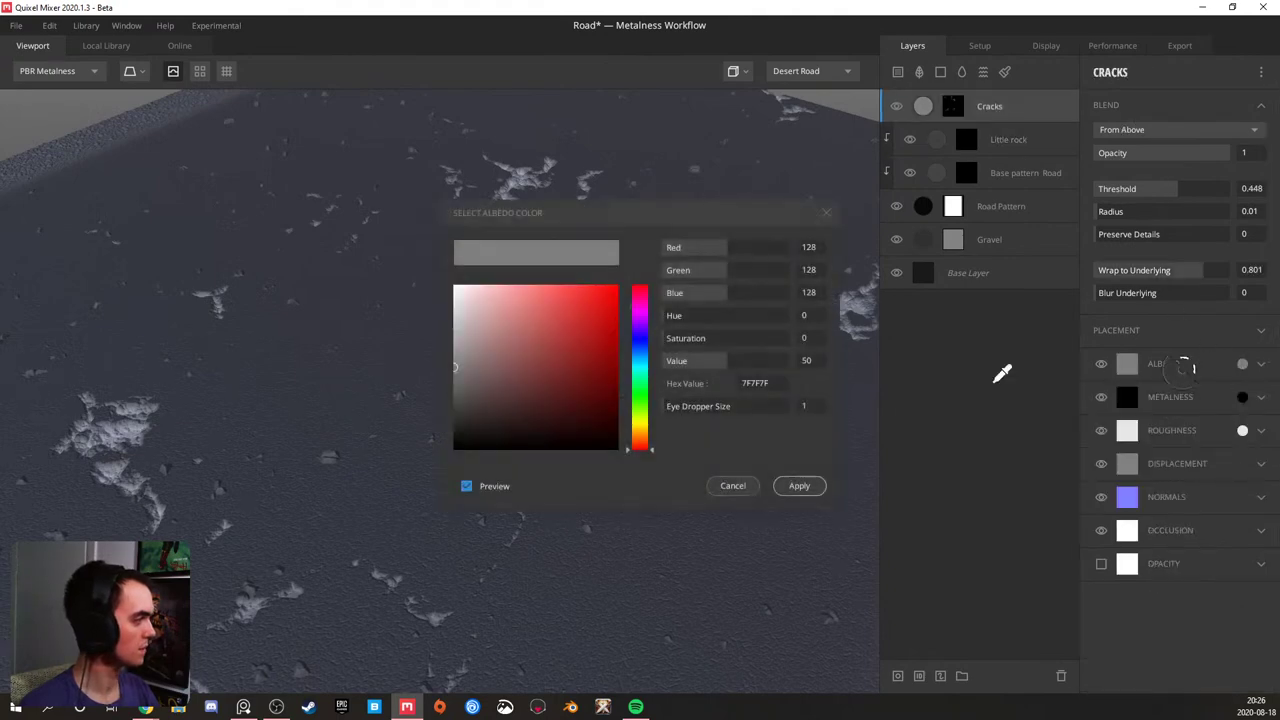
pyautogui.moveTo(452, 390); pyautogui.dragTo(443, 422)
pyautogui.click(799, 484)
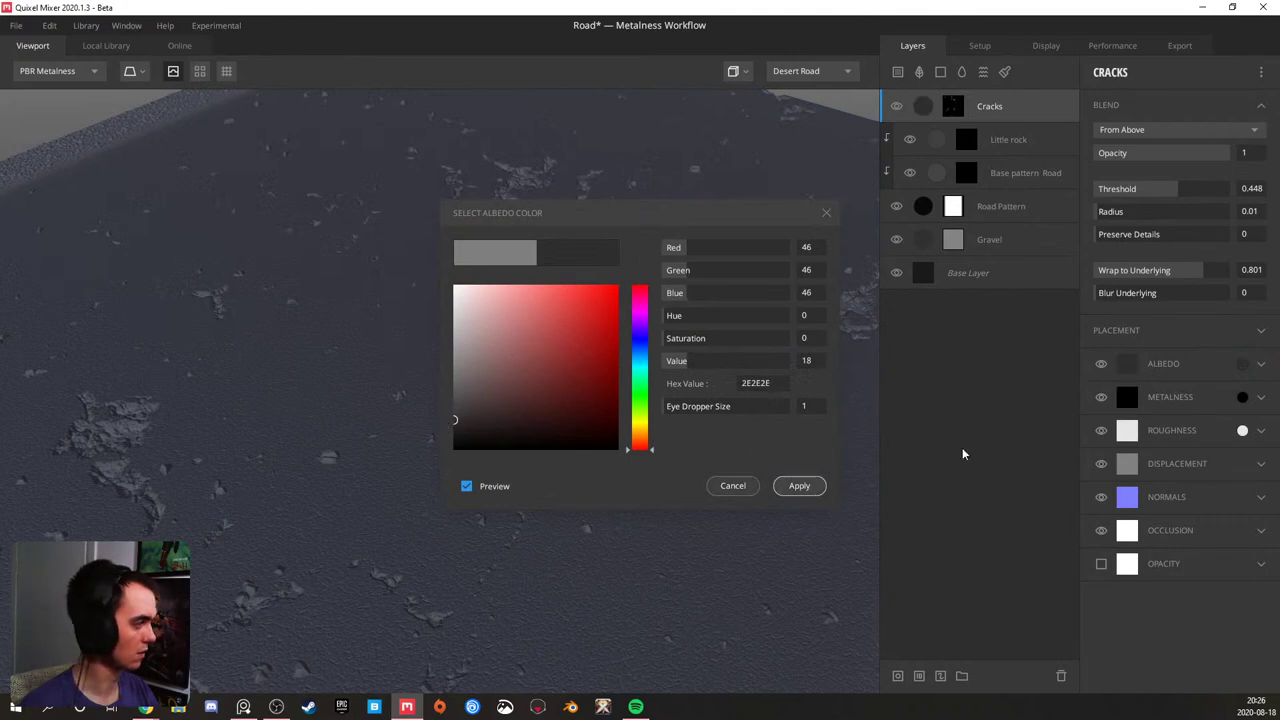
pyautogui.click(1261, 365)
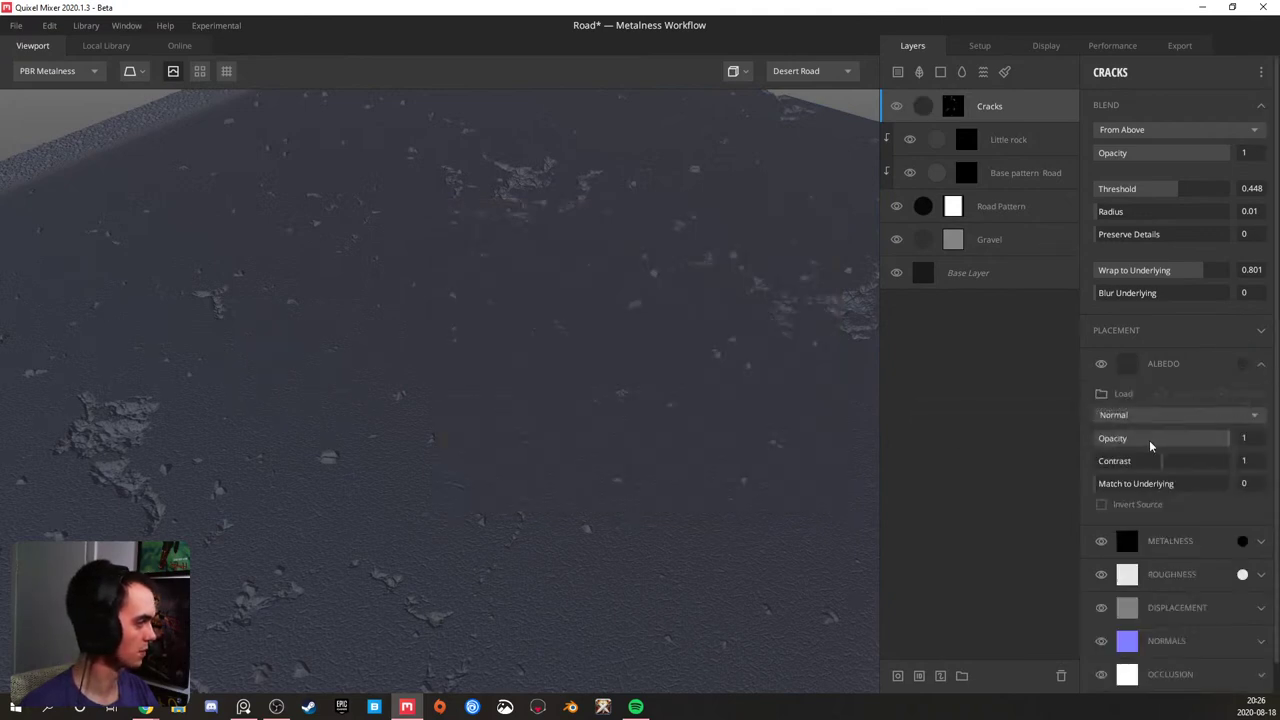
pyautogui.moveTo(1113, 484); pyautogui.dragTo(1153, 486)
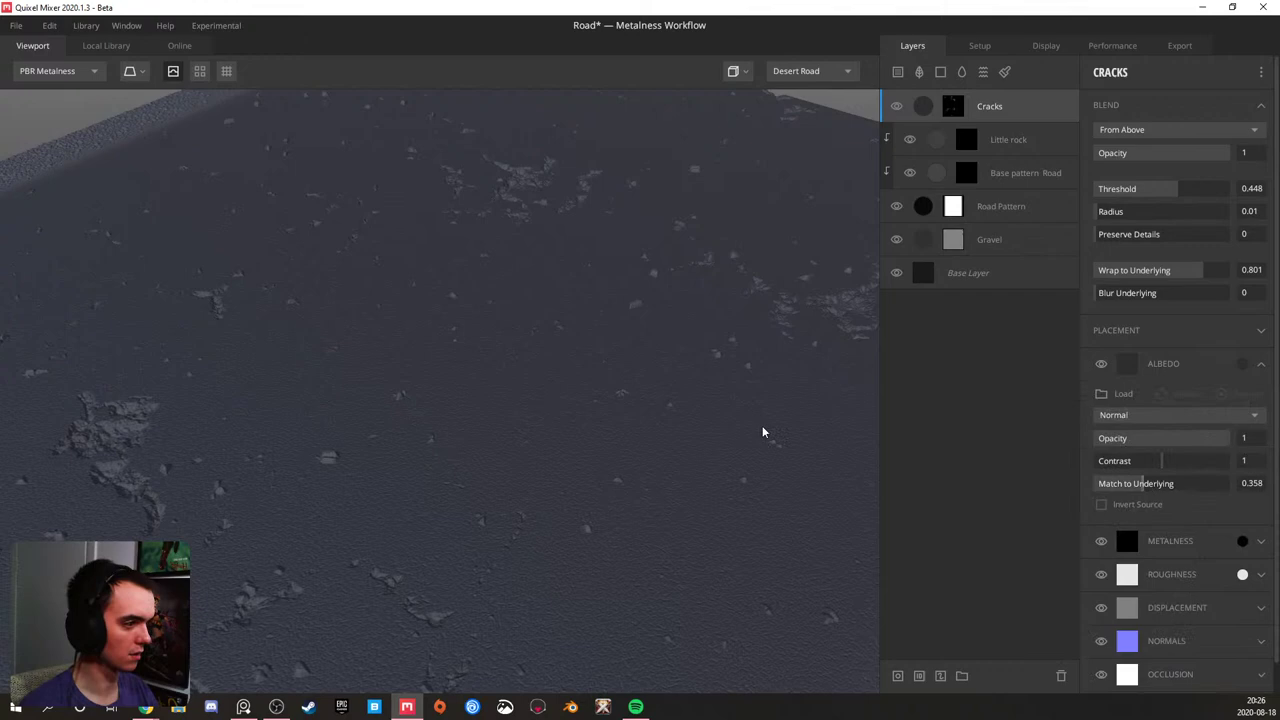
# - Examine the cracks, small rocks and gravel edges of the road surface from several angles and distances
pyautogui.scroll(-5, 444, 405)
pyautogui.moveTo(444, 405); pyautogui.dragTo(407, 379)
pyautogui.scroll(3, 578, 386)
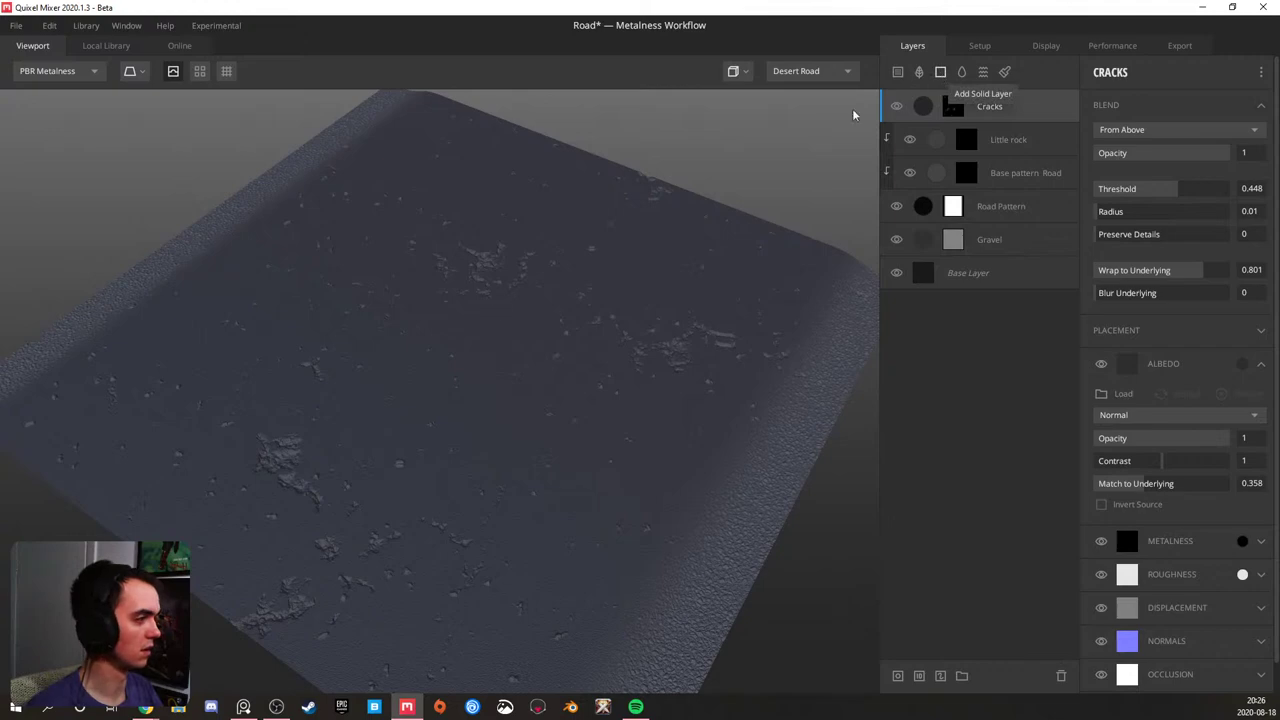
pyautogui.moveTo(531, 351)
pyautogui.mouseDown()
pyautogui.moveTo(431, 340)
pyautogui.moveTo(566, 323)
pyautogui.moveTo(489, 303)
pyautogui.moveTo(342, 346)
pyautogui.moveTo(323, 337)
pyautogui.moveTo(377, 314)
pyautogui.moveTo(357, 234)
pyautogui.moveTo(423, 217)
pyautogui.moveTo(360, 211)
pyautogui.moveTo(297, 303)
pyautogui.moveTo(278, 290)
pyautogui.moveTo(483, 326)
pyautogui.moveTo(411, 449)
pyautogui.moveTo(423, 417)
pyautogui.moveTo(431, 446)
pyautogui.moveTo(537, 414)
pyautogui.moveTo(484, 408)
pyautogui.mouseUp()
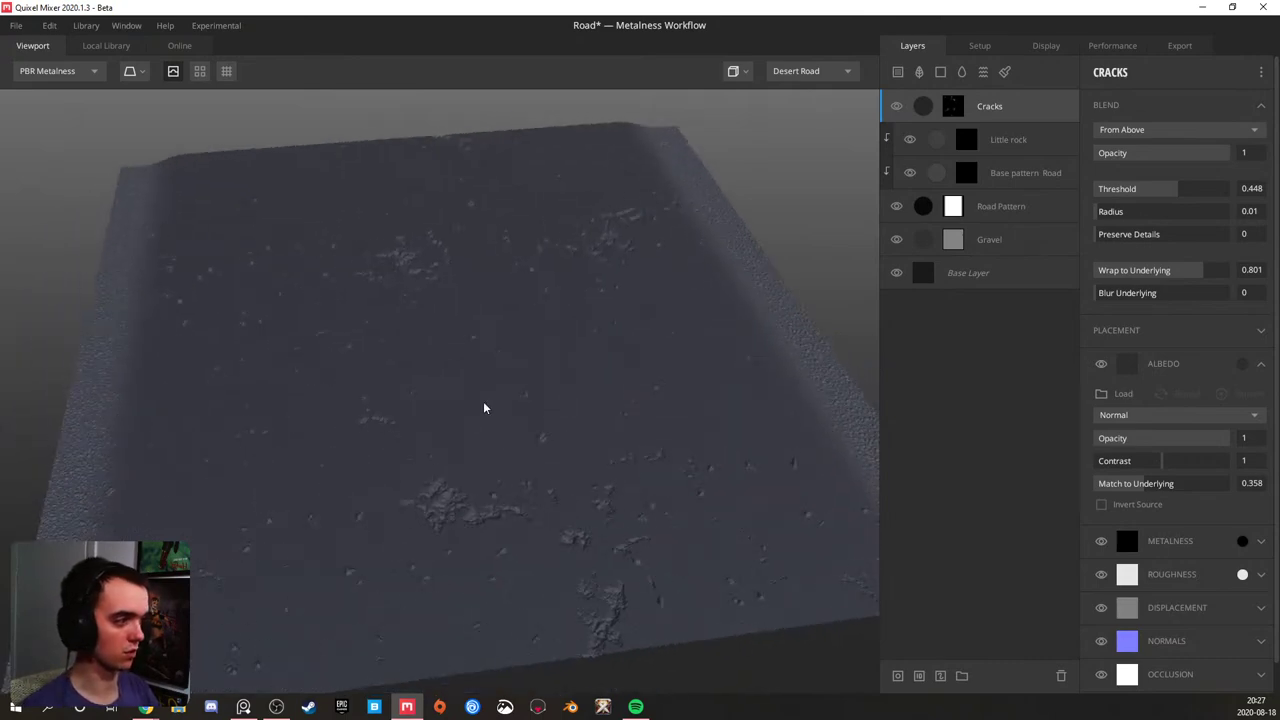
pyautogui.moveTo(586, 391); pyautogui.dragTo(441, 368)
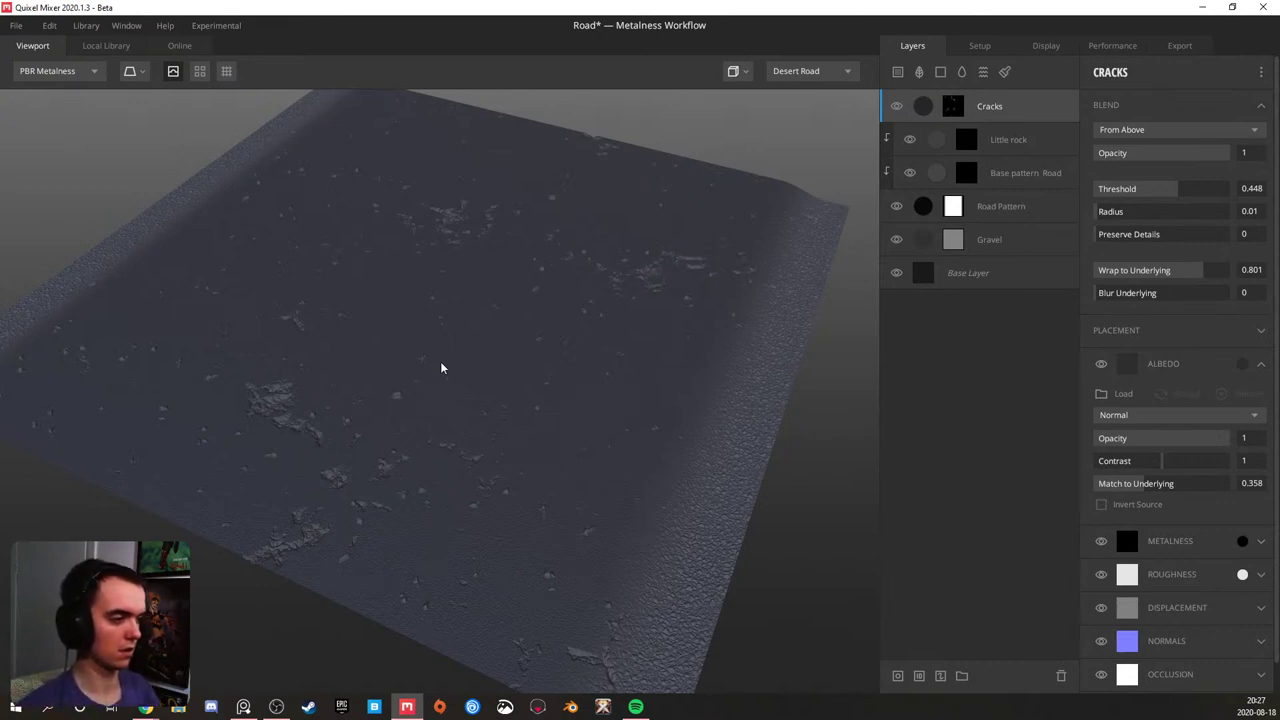
pyautogui.moveTo(457, 345); pyautogui.dragTo(604, 354)
pyautogui.scroll(5, 406, 401)
pyautogui.moveTo(429, 420)
pyautogui.mouseDown()
pyautogui.moveTo(437, 406)
pyautogui.moveTo(337, 374)
pyautogui.moveTo(266, 386)
pyautogui.moveTo(387, 391)
pyautogui.moveTo(329, 409)
pyautogui.moveTo(386, 329)
pyautogui.moveTo(440, 374)
pyautogui.moveTo(288, 392)
pyautogui.moveTo(343, 345)
pyautogui.moveTo(390, 330)
pyautogui.mouseUp()
pyautogui.scroll(-5, 437, 412)
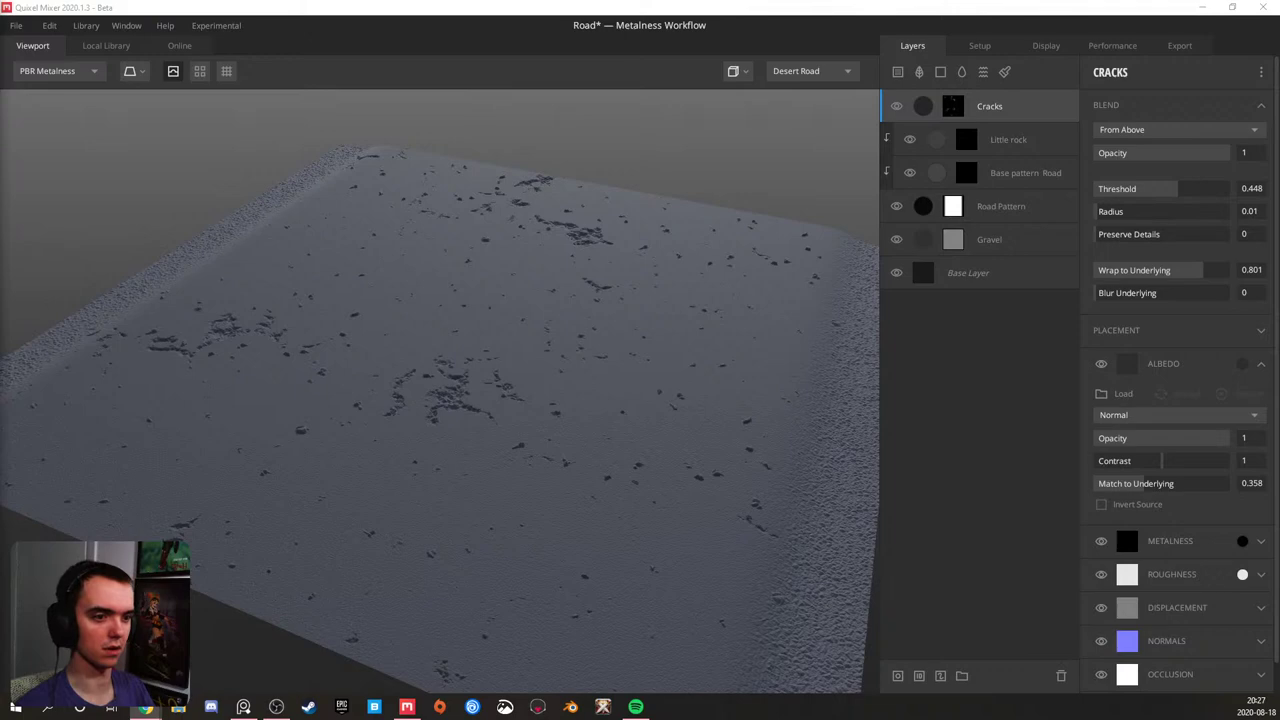
pyautogui.click(403, 349)
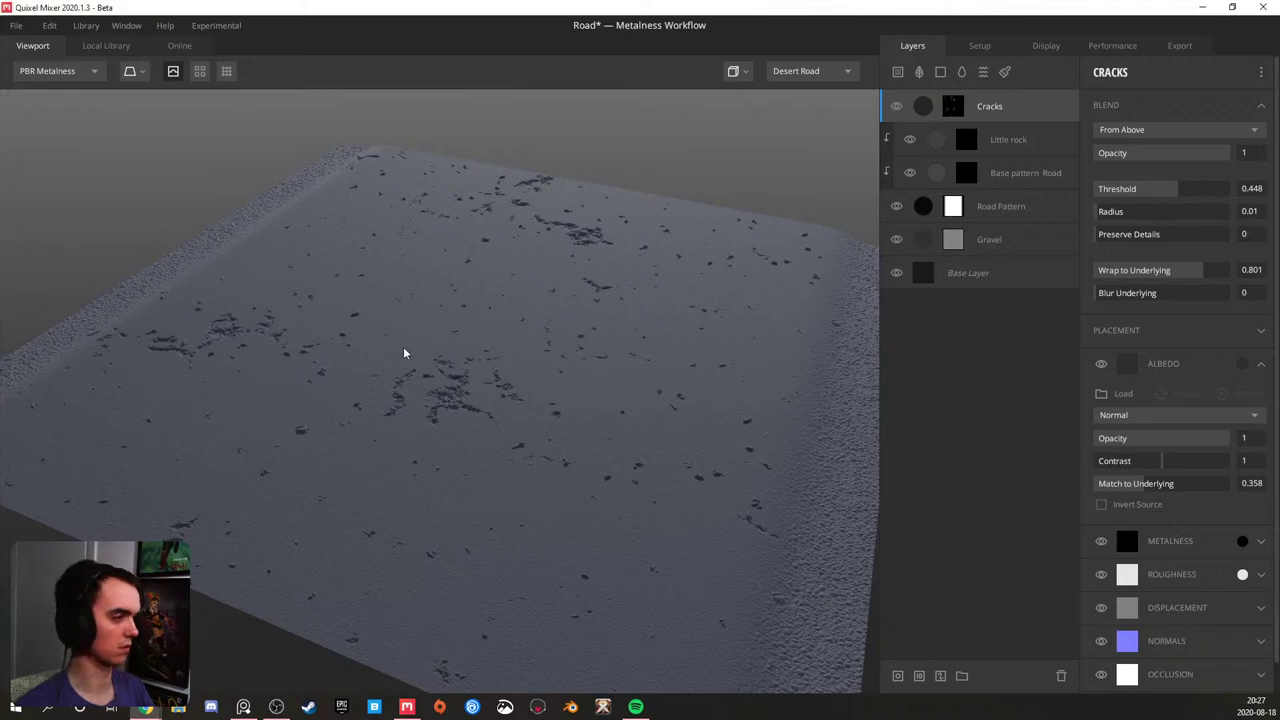
pyautogui.moveTo(391, 377); pyautogui.dragTo(384, 408)
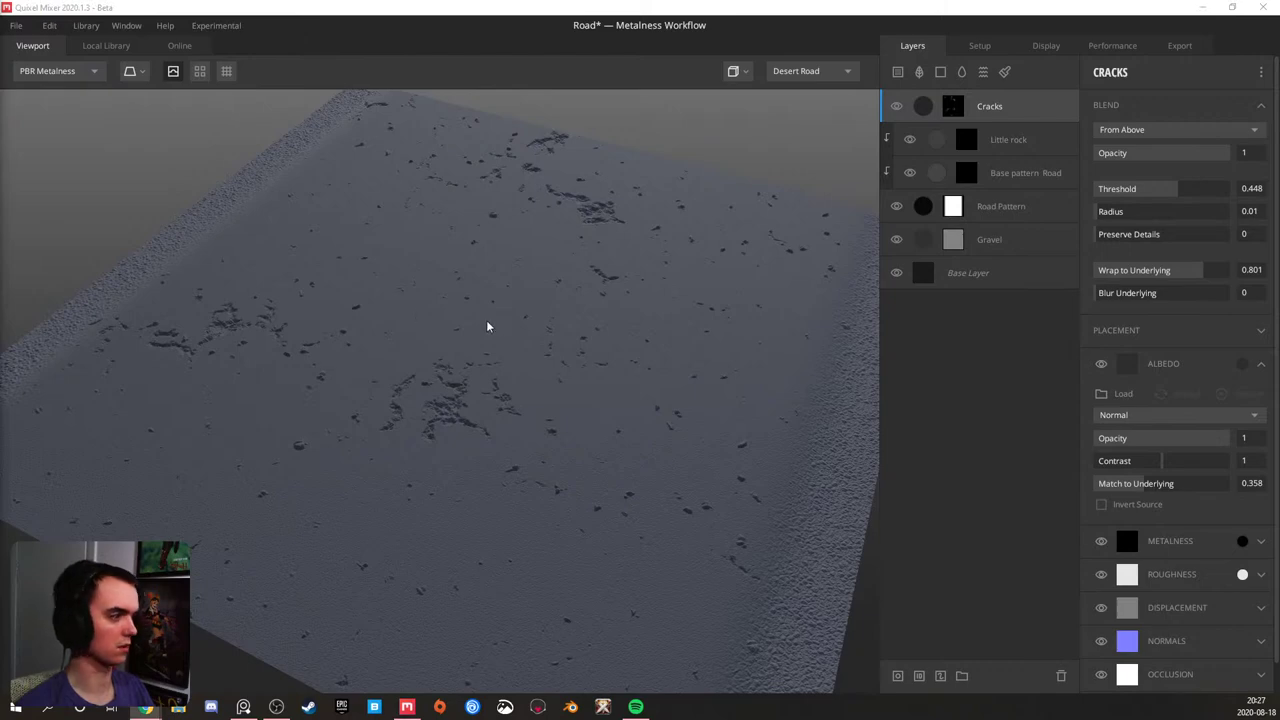
pyautogui.moveTo(501, 360); pyautogui.dragTo(496, 383)
pyautogui.scroll(-3, 496, 383)
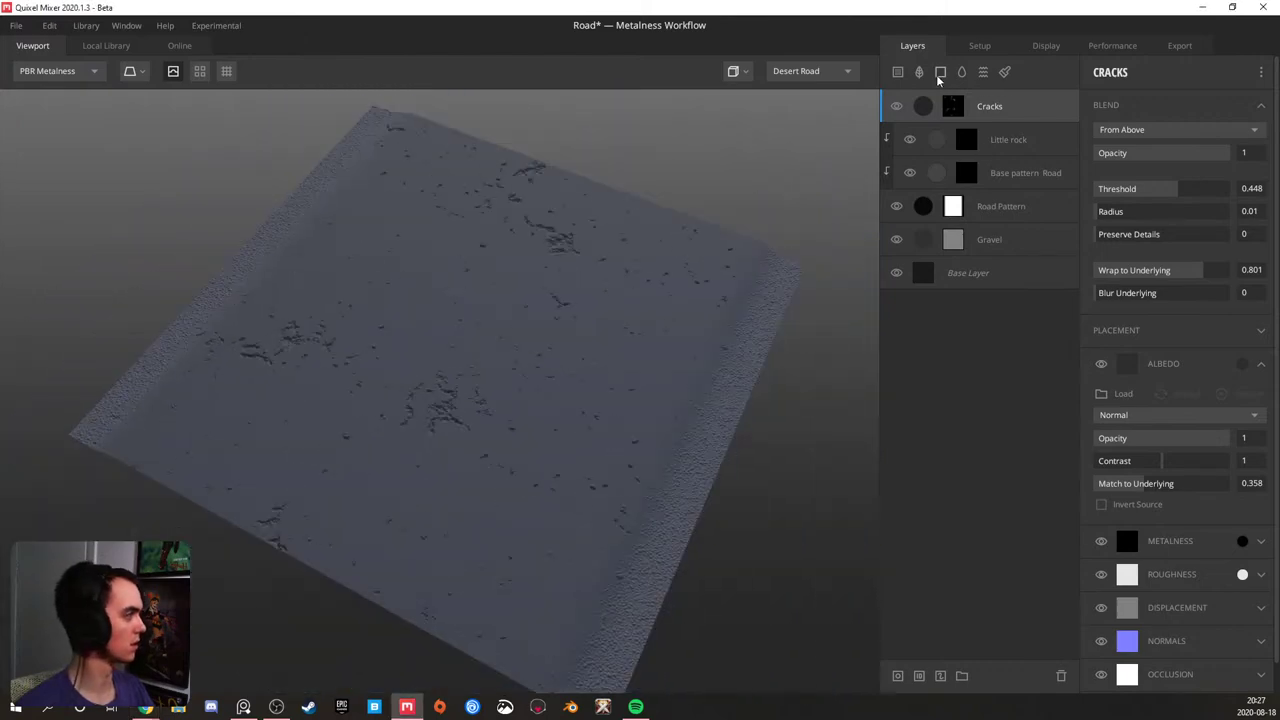
# - Add a solid layer above Cracks and give it a mask stack containing a Checker pattern
pyautogui.click(940, 72)
pyautogui.rightClick(986, 115)
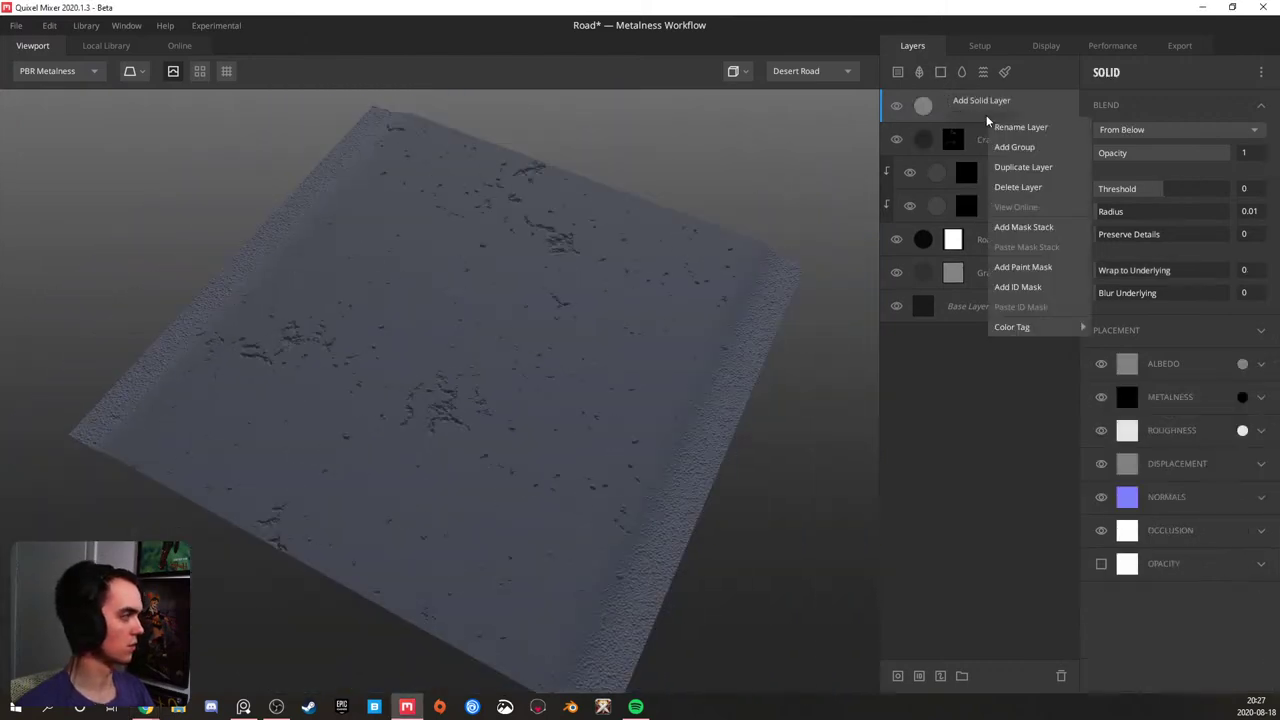
pyautogui.click(1026, 228)
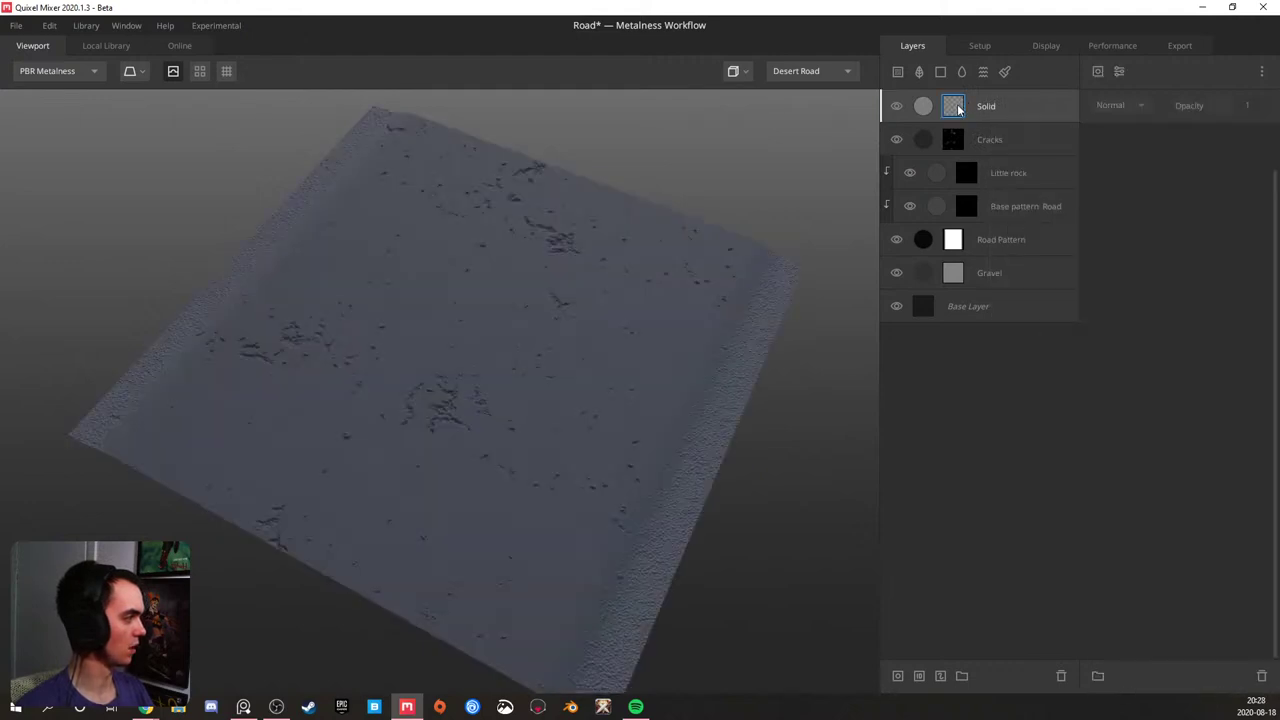
pyautogui.click(1096, 72)
pyautogui.moveTo(1137, 137)
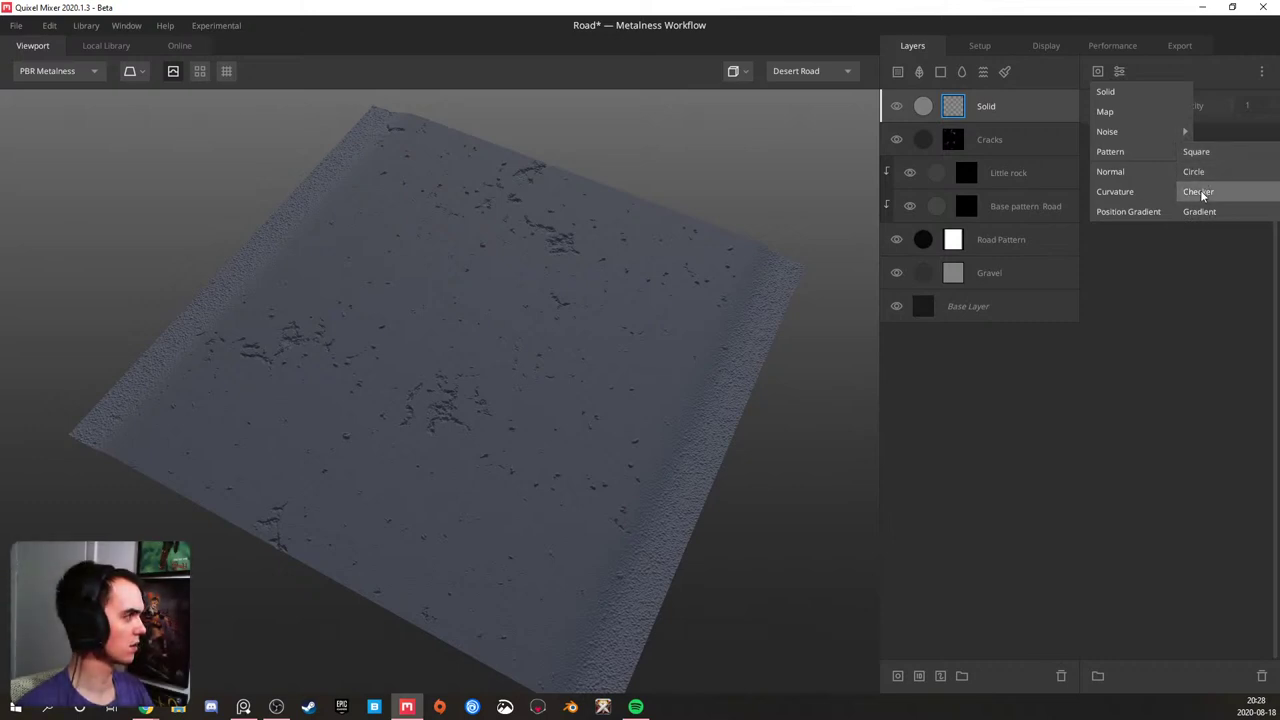
pyautogui.click(1200, 191)
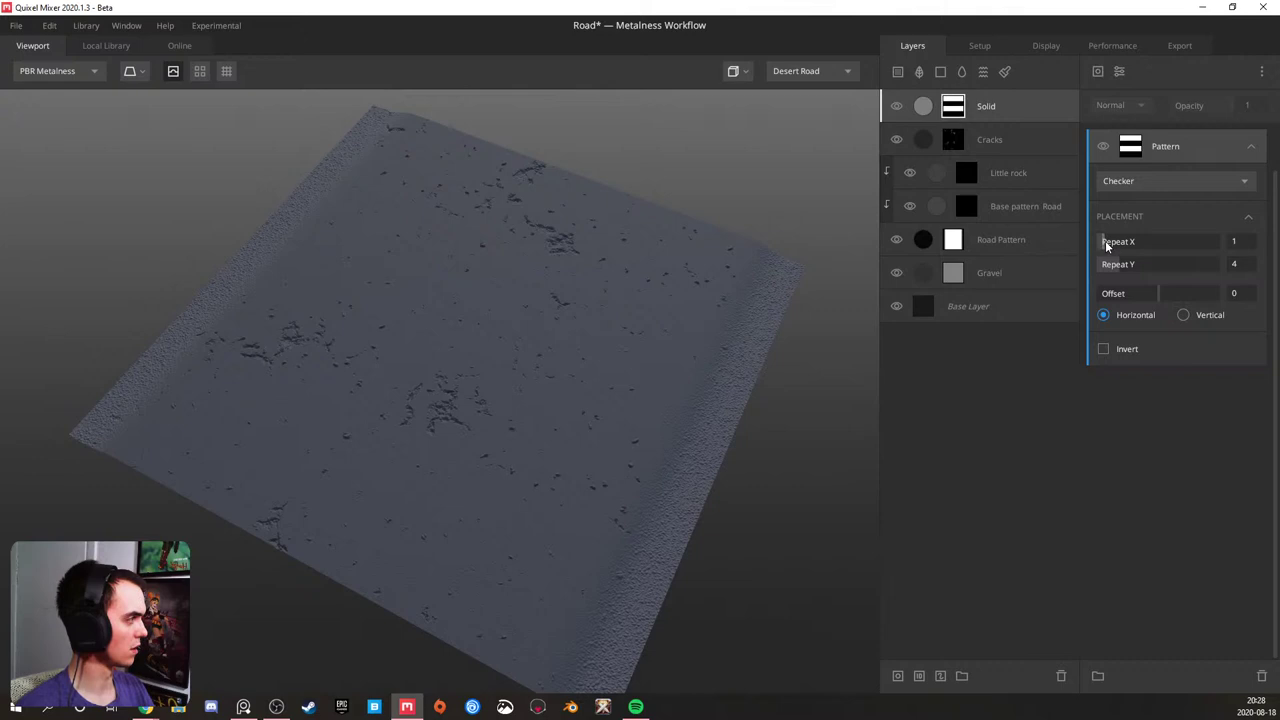
# - Set the checker pattern to 3 repeats in X and 1 in Y and invert it
pyautogui.moveTo(1105, 241); pyautogui.dragTo(1110, 242)
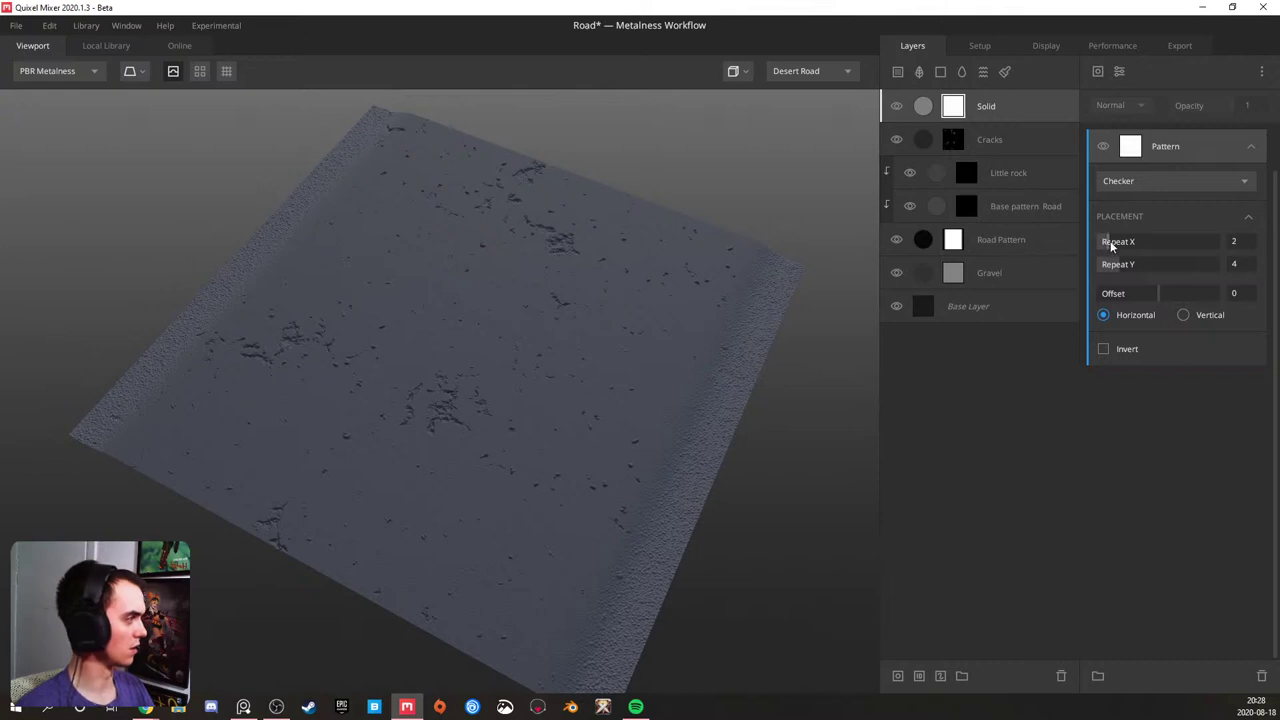
pyautogui.click(1104, 241)
pyautogui.click(1101, 258)
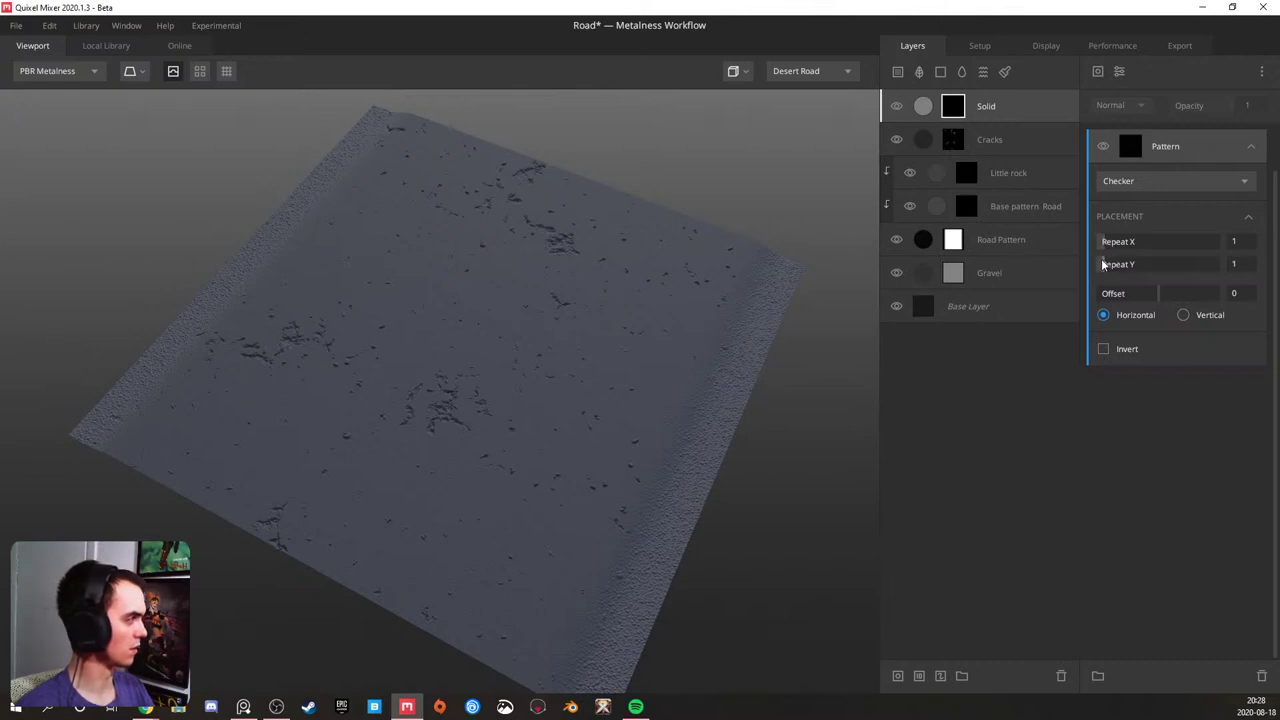
pyautogui.click(1106, 242)
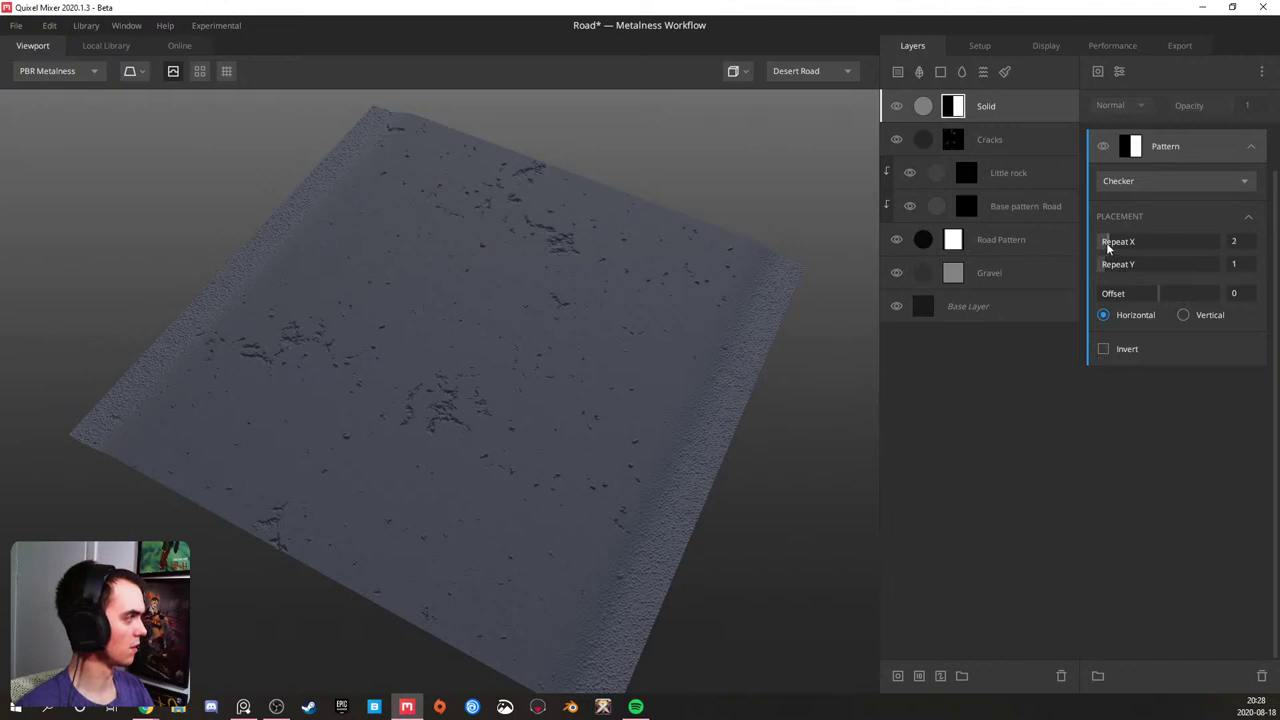
pyautogui.click(1111, 239)
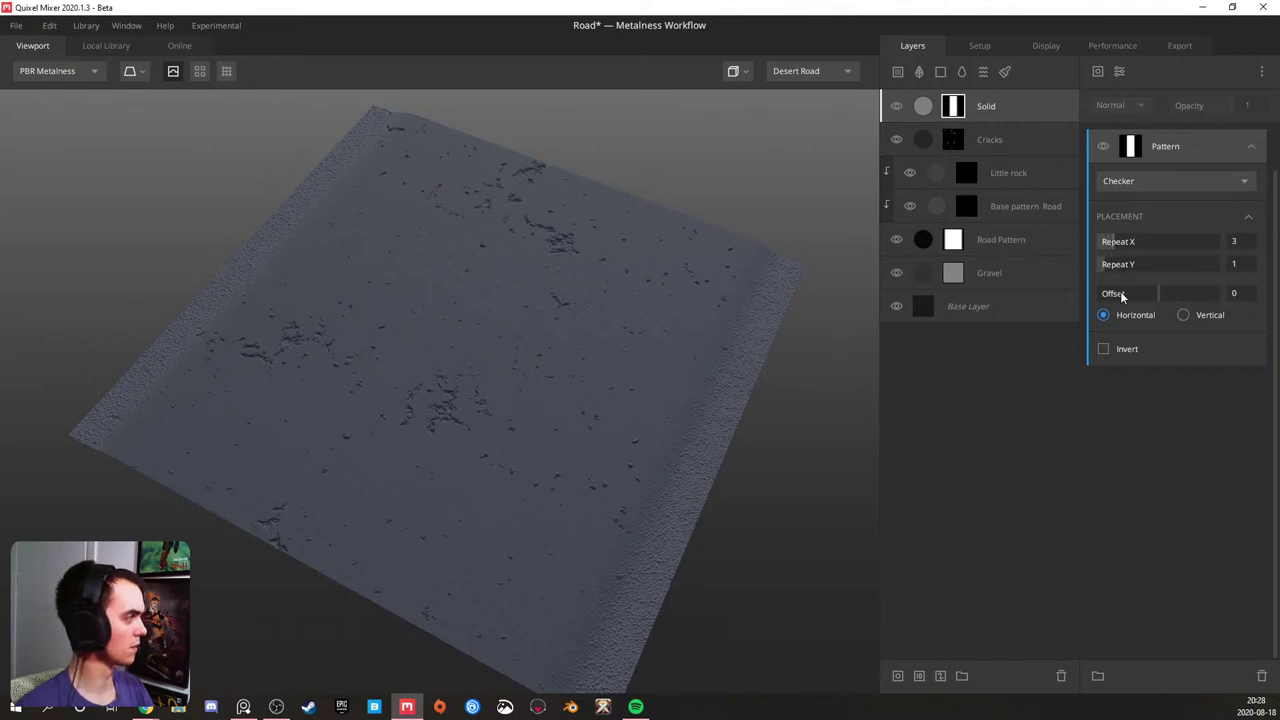
pyautogui.click(1102, 349)
pyautogui.click(1101, 350)
pyautogui.click(1101, 350)
# - Raise the new solid layer's blend threshold to 0.746 so its masked stripes rise above the road
pyautogui.click(990, 106)
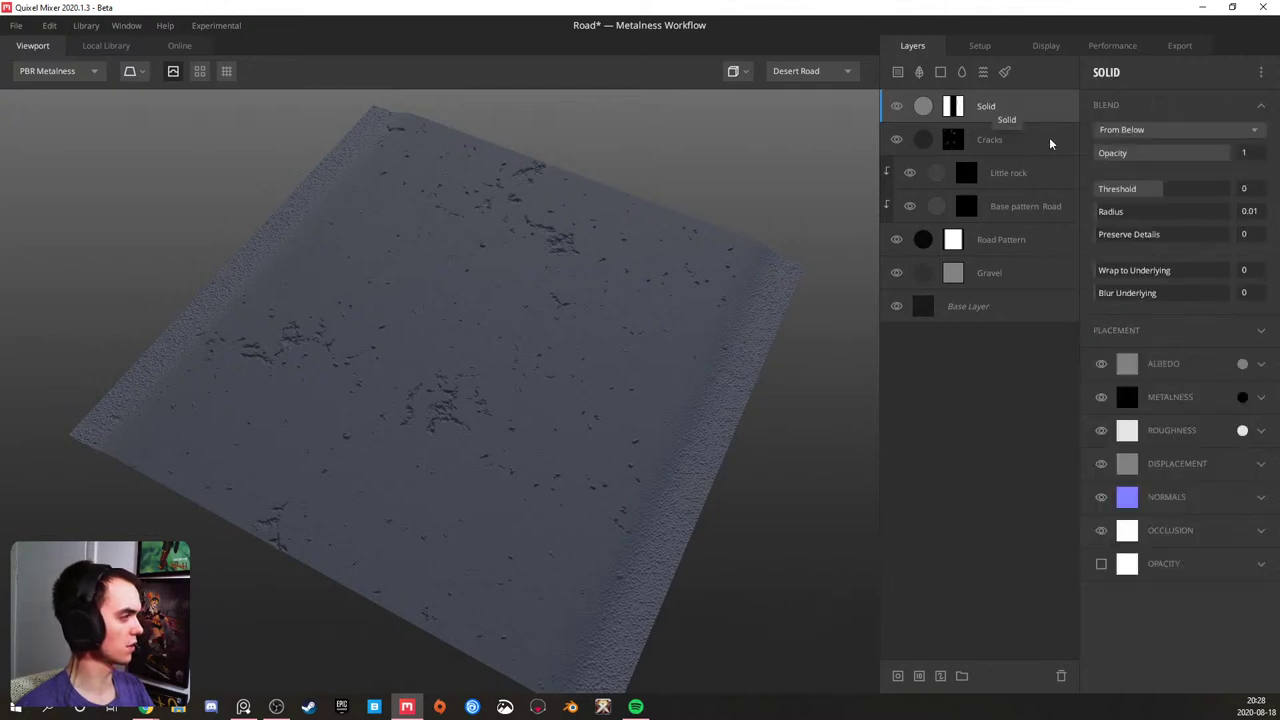
pyautogui.moveTo(1168, 187); pyautogui.dragTo(1187, 185)
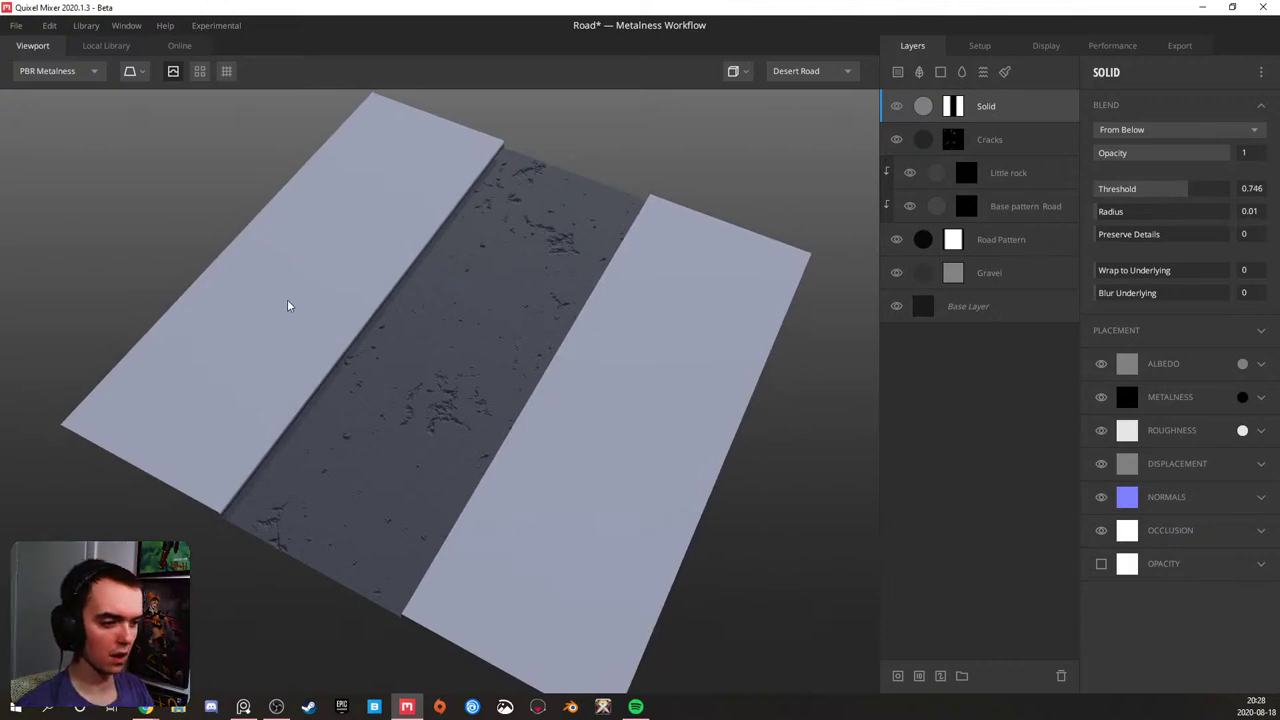
pyautogui.moveTo(405, 364); pyautogui.dragTo(586, 351)
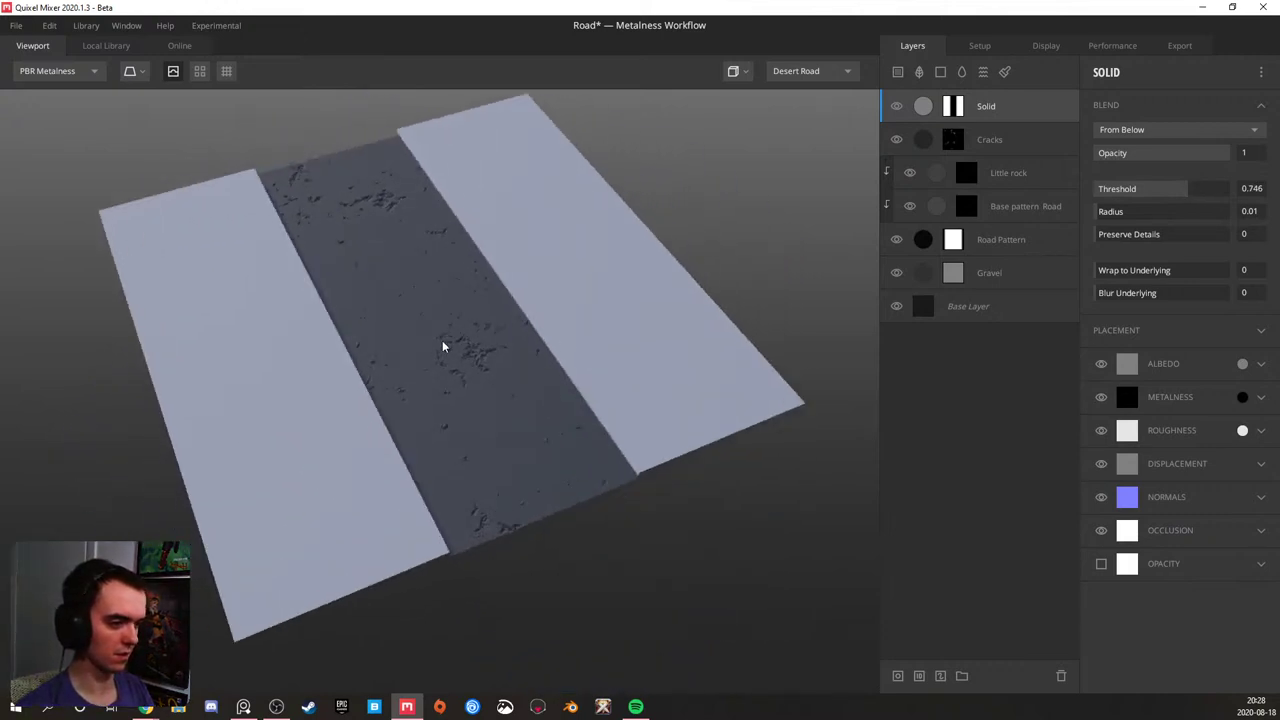
pyautogui.scroll(3, 436, 347)
pyautogui.moveTo(417, 349); pyautogui.dragTo(491, 303)
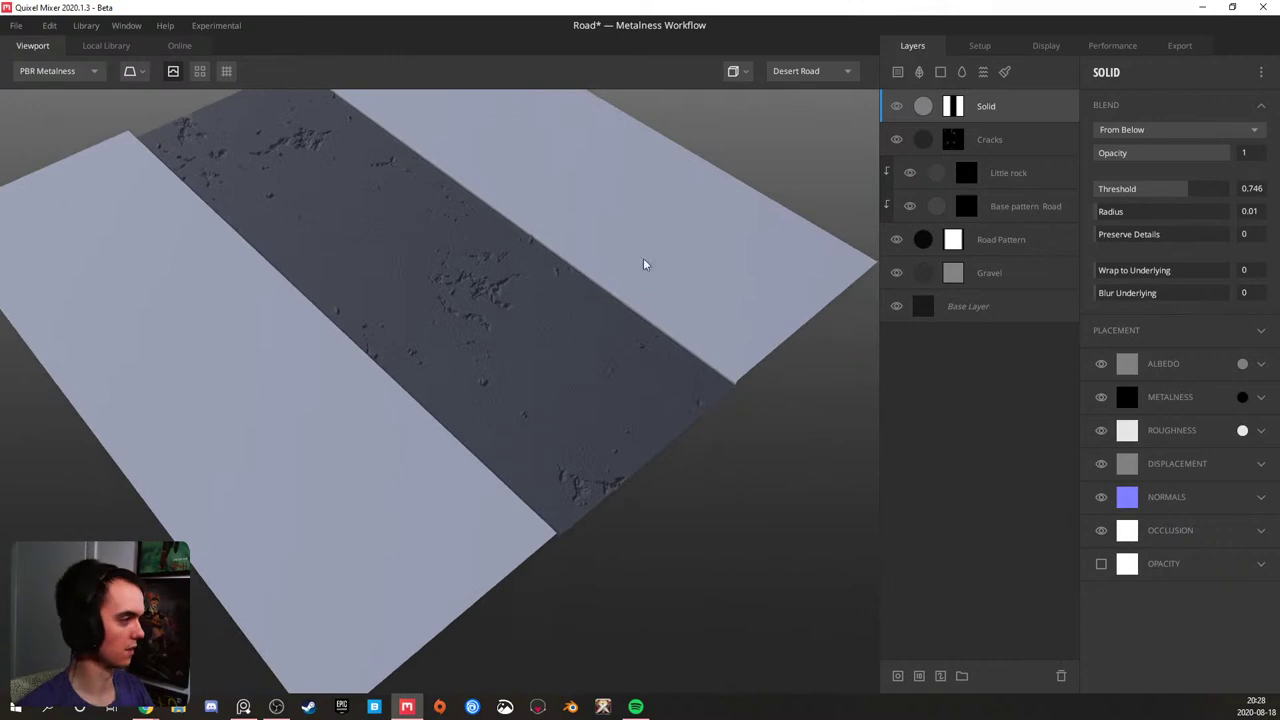
# - Add a Projection modifier to the solid layer's mask, tiled along Y only with 16 repetitions in X and Y
pyautogui.click(953, 106)
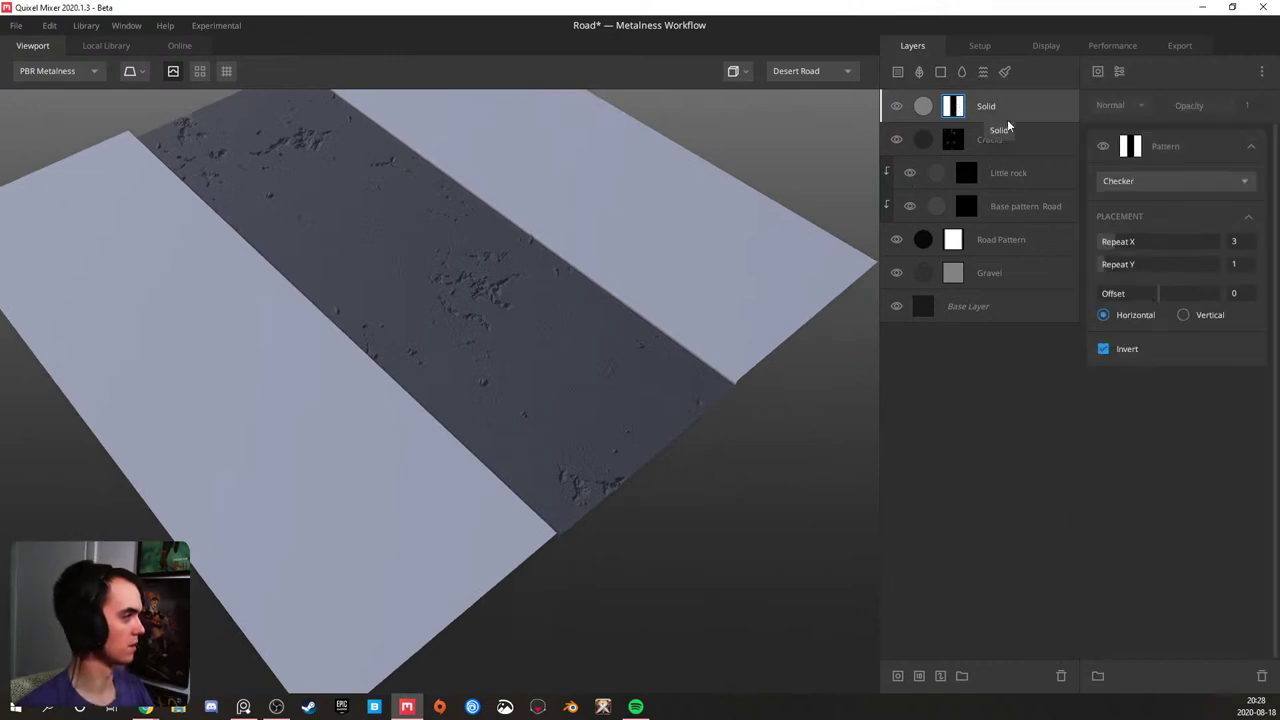
pyautogui.moveTo(516, 280); pyautogui.dragTo(475, 369)
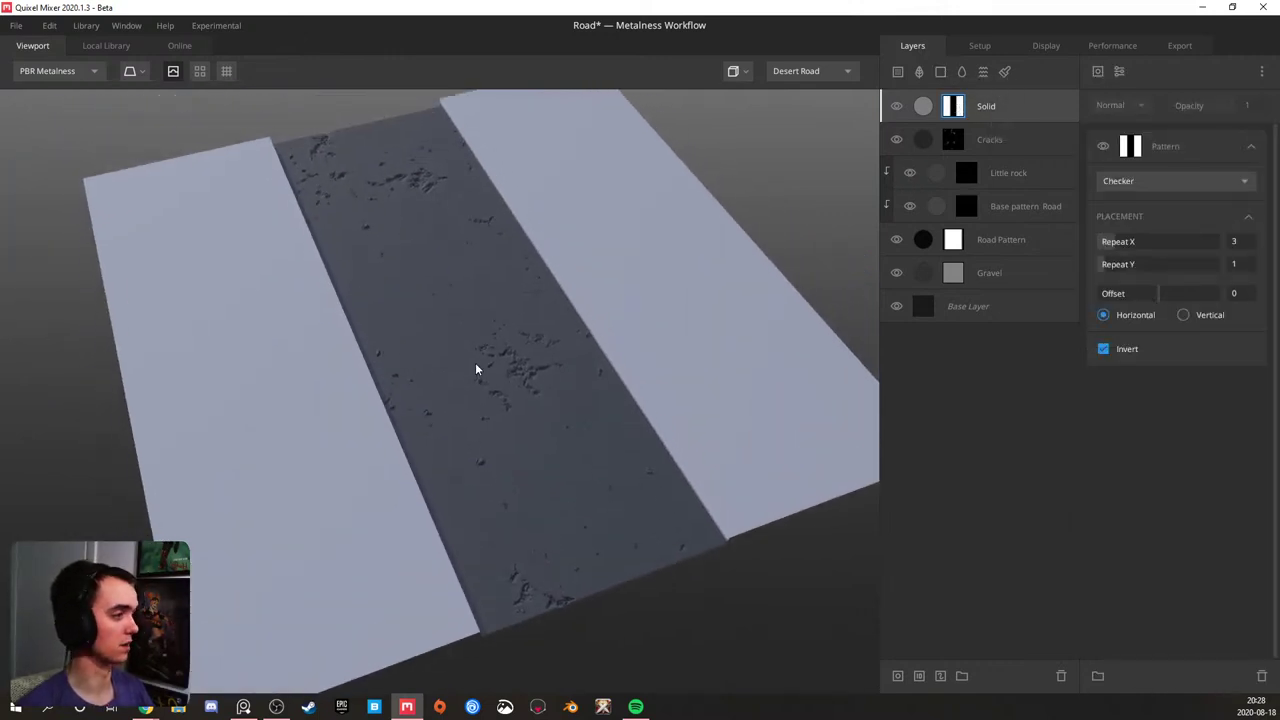
pyautogui.click(1119, 71)
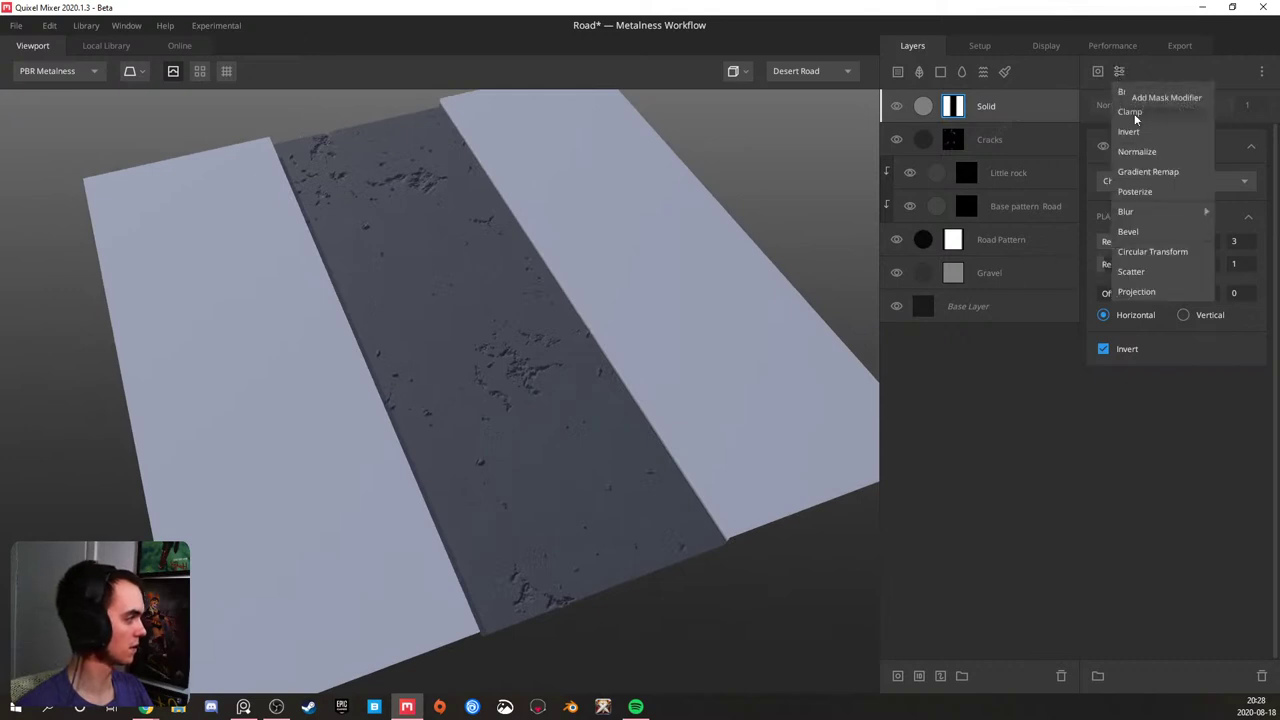
pyautogui.click(1138, 291)
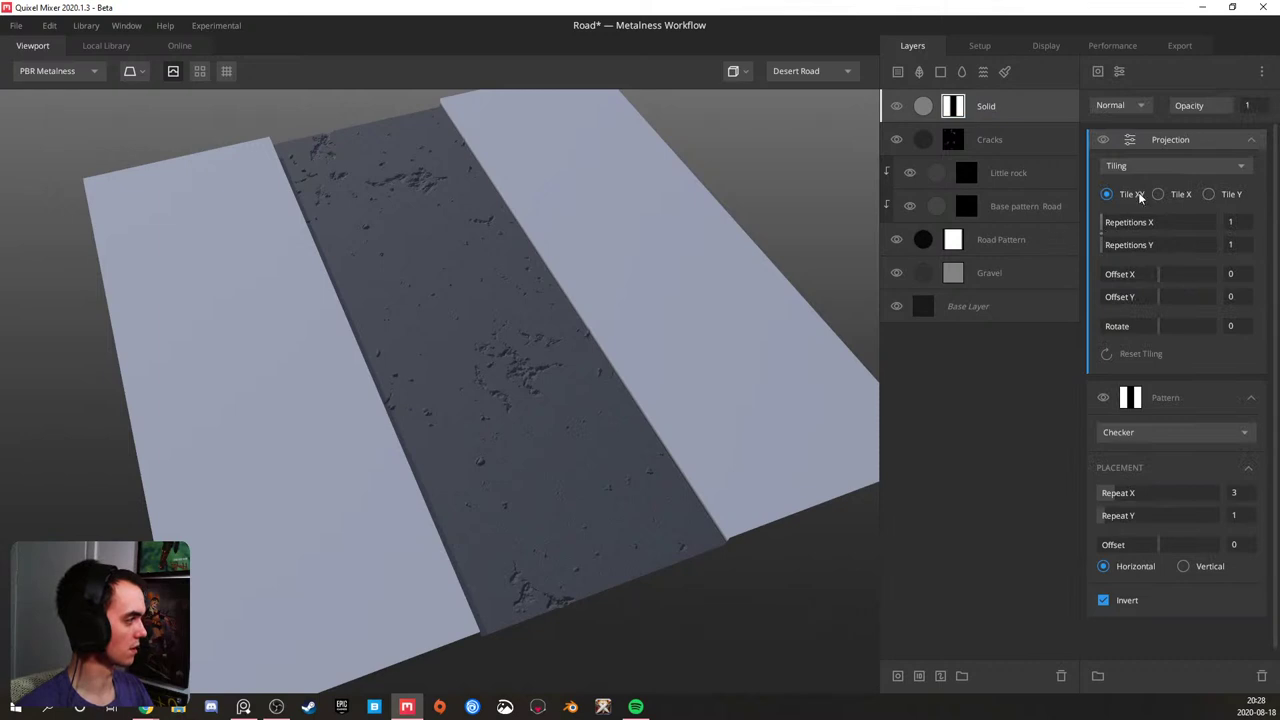
pyautogui.moveTo(1104, 237); pyautogui.dragTo(1220, 240)
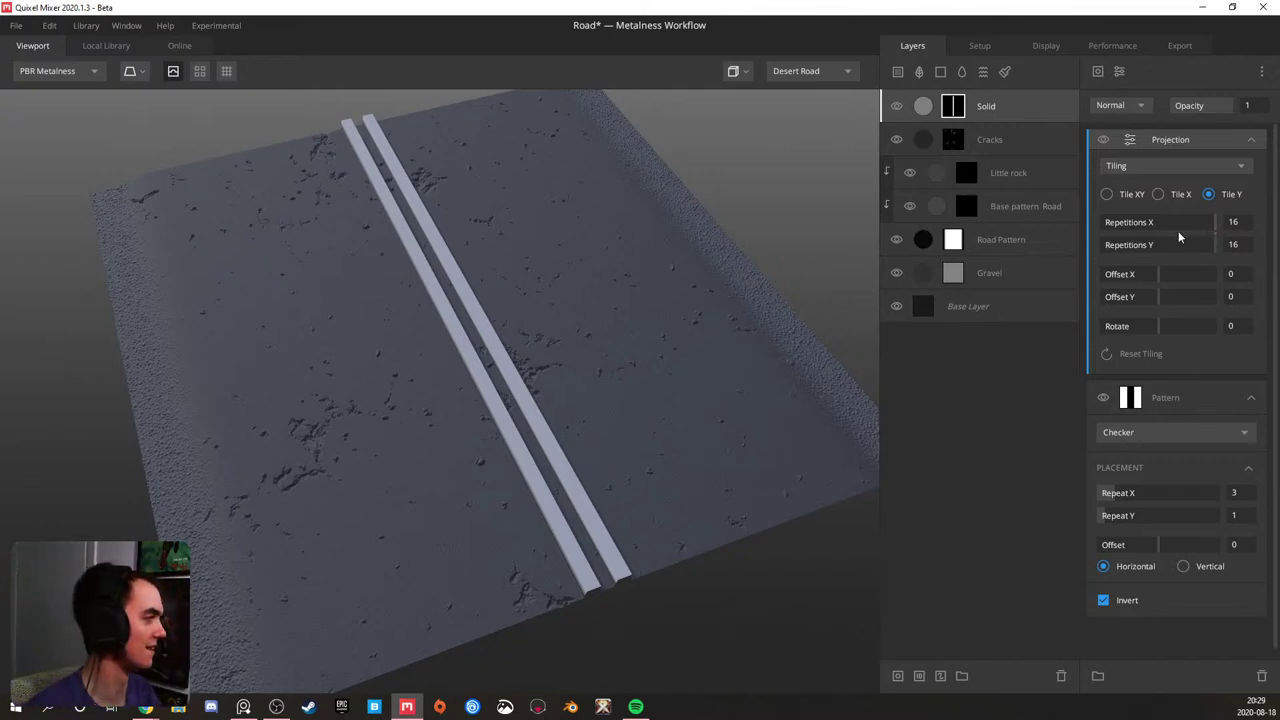
# - Set the solid layer's Wrap to Underlying to 1 so the two stripes follow the road surface
pyautogui.moveTo(570, 360); pyautogui.dragTo(634, 334)
pyautogui.moveTo(468, 350); pyautogui.dragTo(308, 337)
pyautogui.moveTo(474, 319); pyautogui.dragTo(471, 334, button='middle')
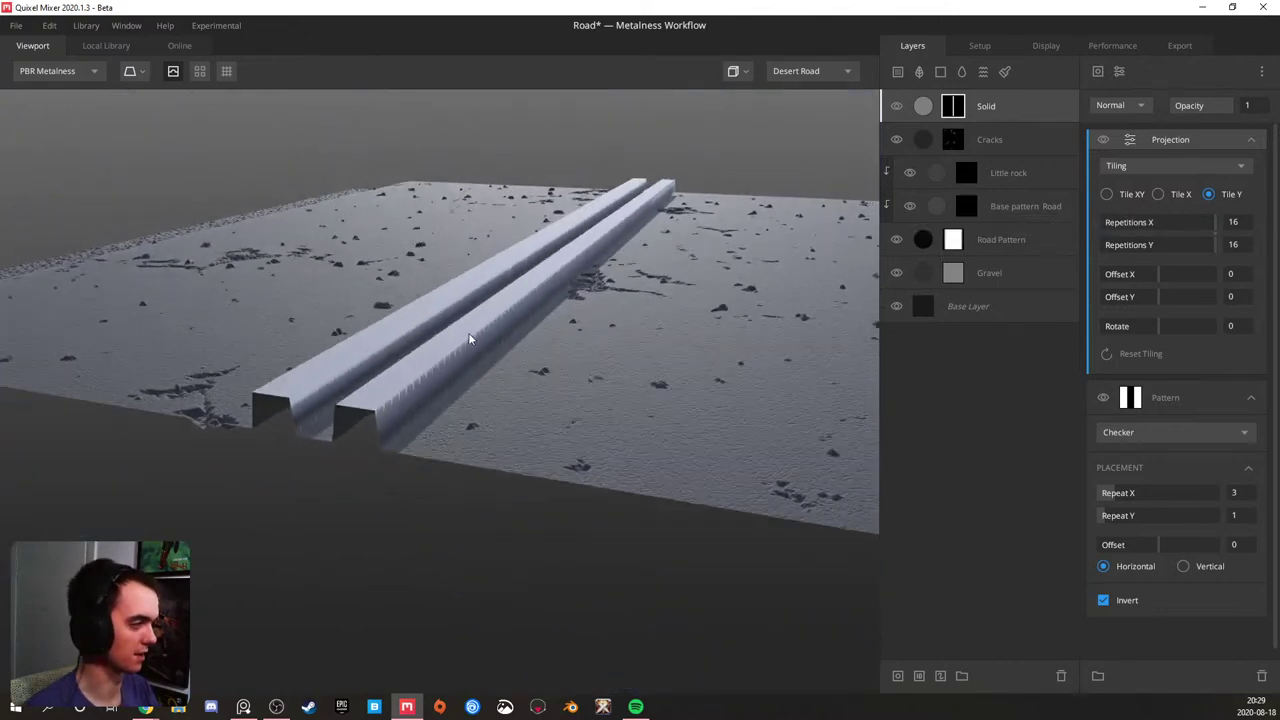
pyautogui.scroll(4, 463, 362)
pyautogui.moveTo(503, 350); pyautogui.dragTo(481, 352)
pyautogui.click(972, 107)
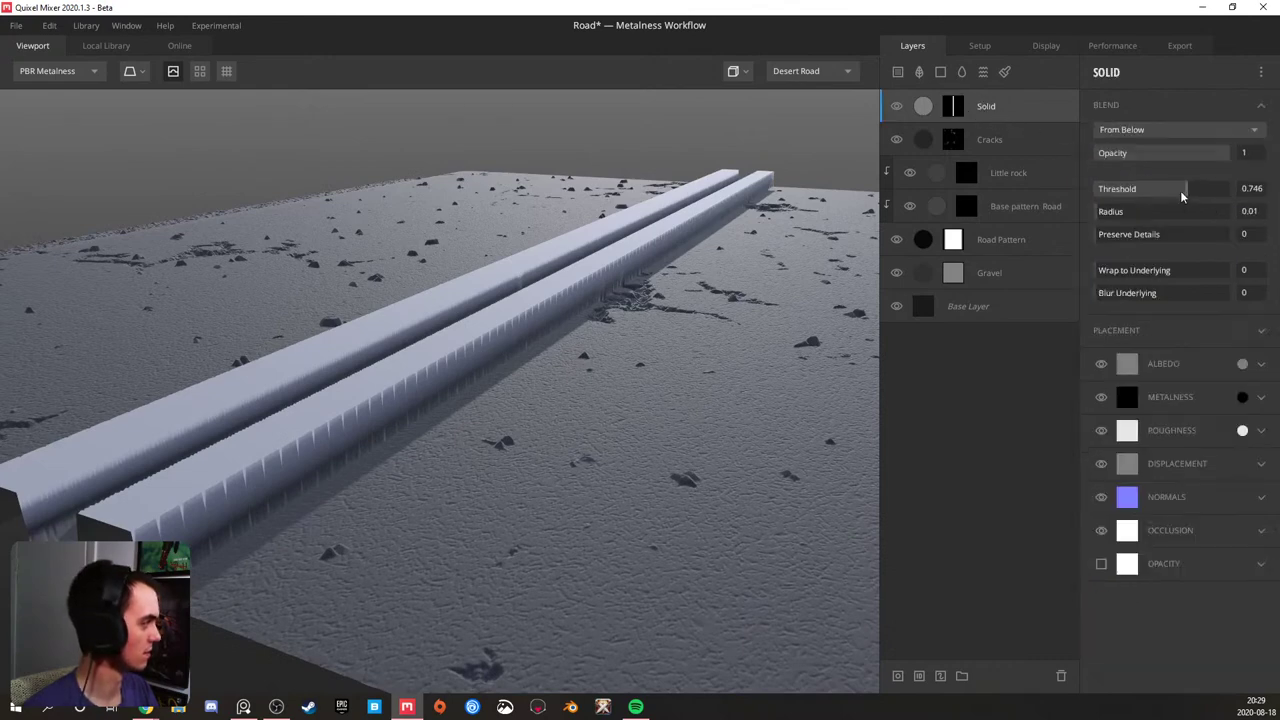
pyautogui.moveTo(1113, 264); pyautogui.dragTo(1256, 250)
# - Set the striped Solid layer's albedo color to yellow, hex 999523
pyautogui.moveTo(497, 270); pyautogui.dragTo(583, 332)
pyautogui.click(1242, 363)
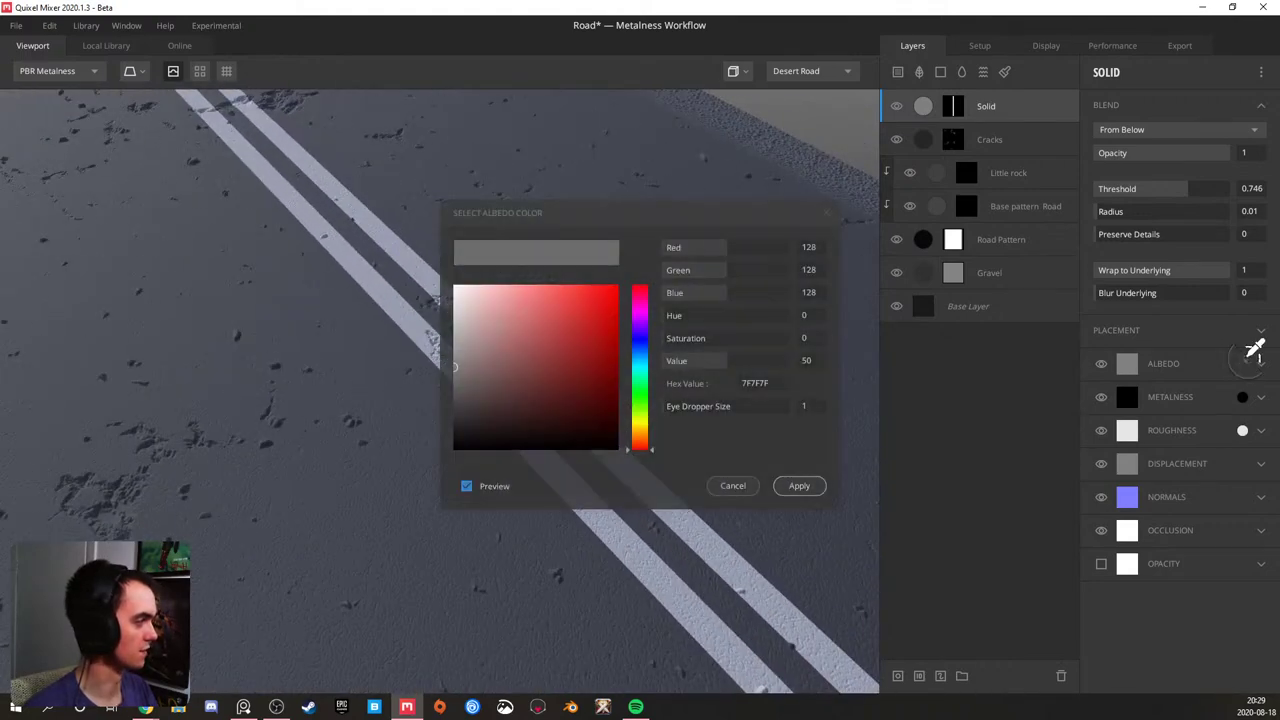
pyautogui.click(641, 421)
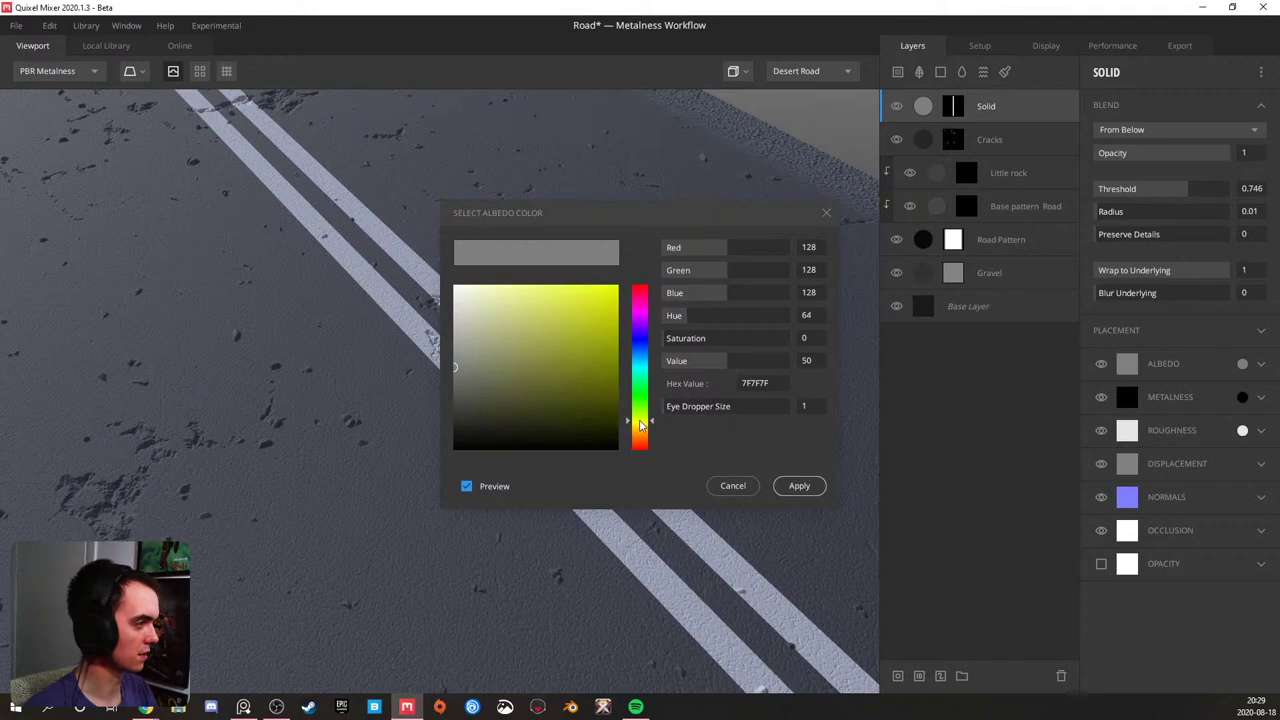
pyautogui.moveTo(640, 424); pyautogui.dragTo(642, 426)
pyautogui.moveTo(608, 330)
pyautogui.mouseDown()
pyautogui.moveTo(636, 265)
pyautogui.moveTo(617, 340)
pyautogui.moveTo(574, 335)
pyautogui.moveTo(580, 350)
pyautogui.mouseUp()
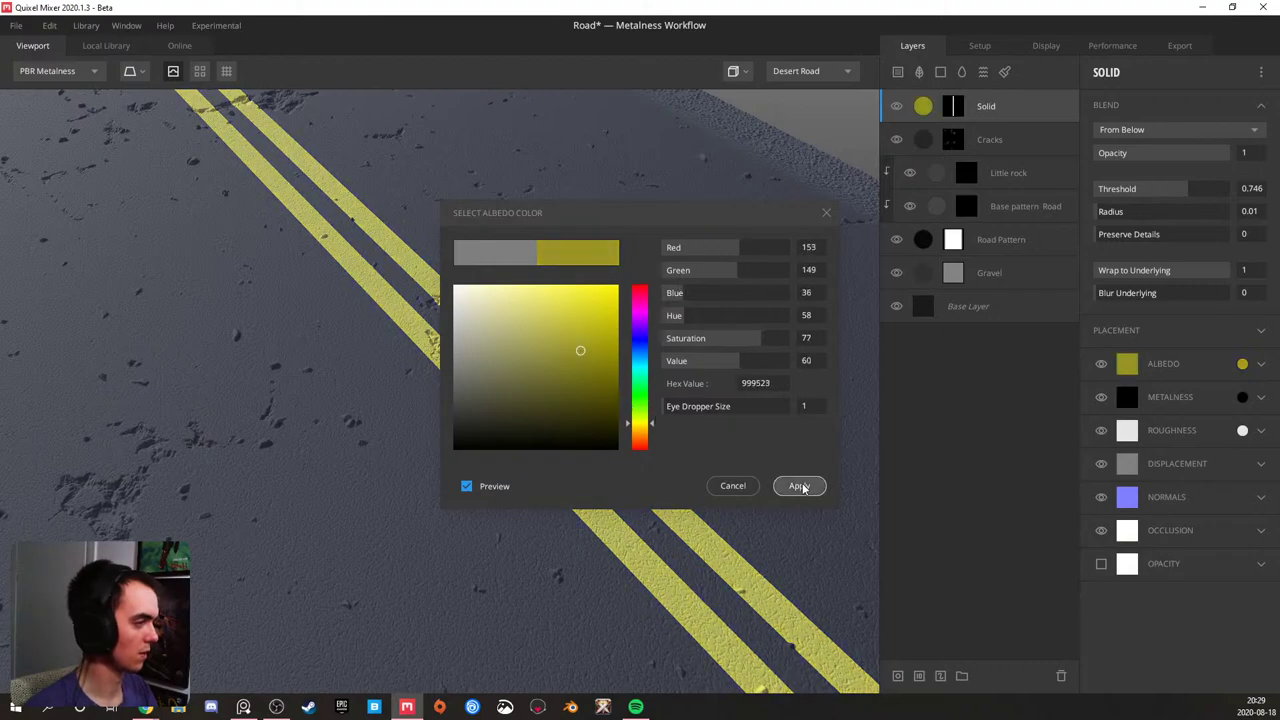
pyautogui.click(801, 486)
# - Examine the yellow center lines on the road from several angles, including where they cross the cracks and rocks
pyautogui.scroll(-5, 624, 451)
pyautogui.moveTo(594, 443); pyautogui.dragTo(295, 400)
pyautogui.moveTo(525, 371); pyautogui.dragTo(352, 442, button='middle')
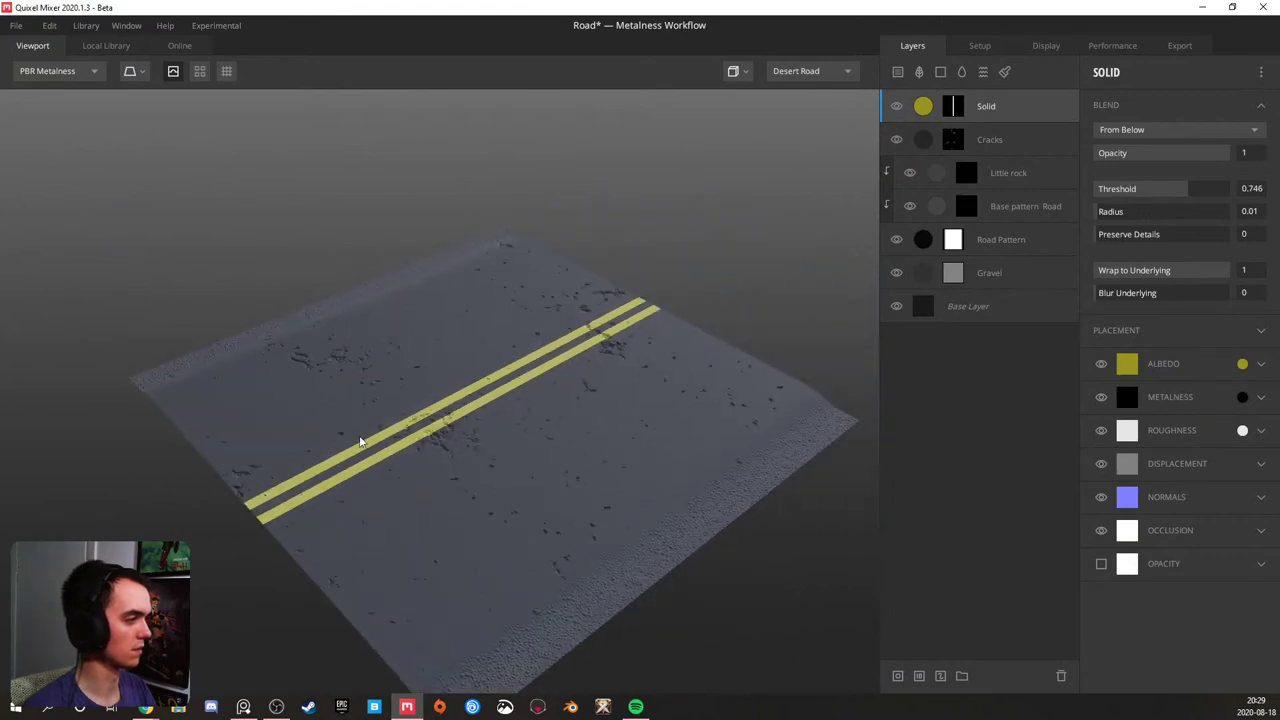
pyautogui.scroll(3, 455, 432)
pyautogui.scroll(8, 500, 440)
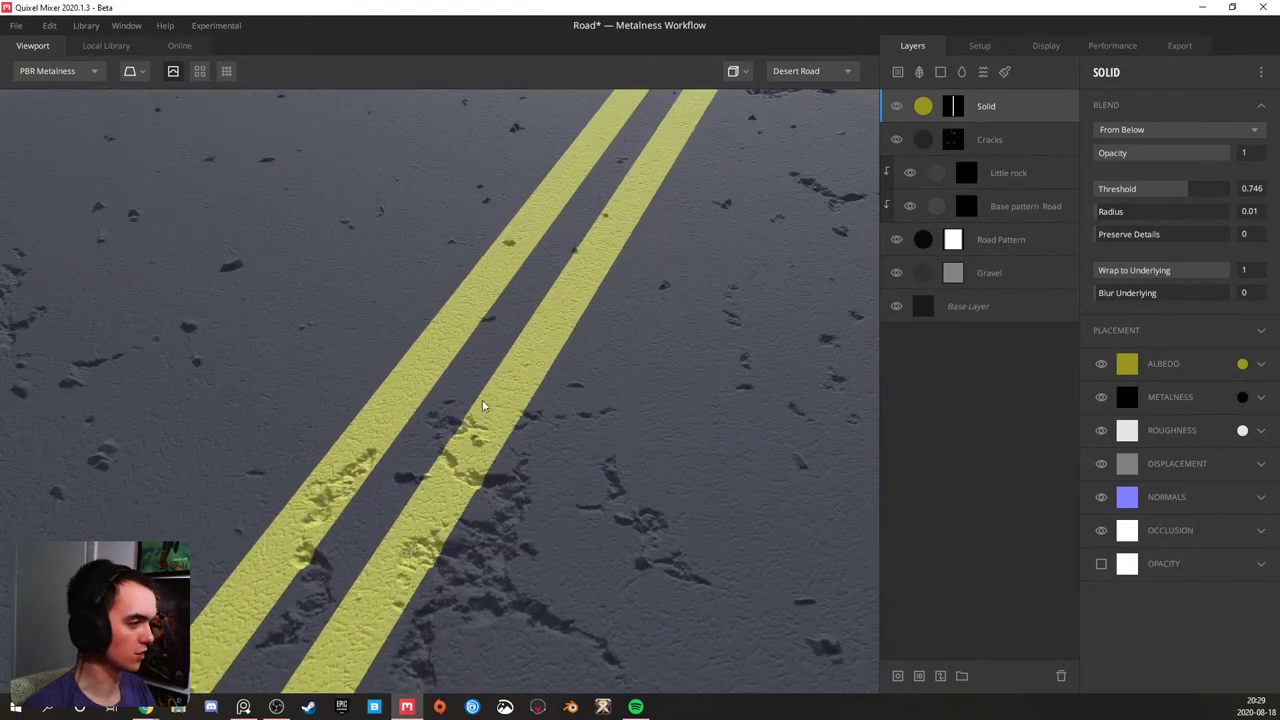
pyautogui.moveTo(616, 424); pyautogui.dragTo(529, 398, button='middle')
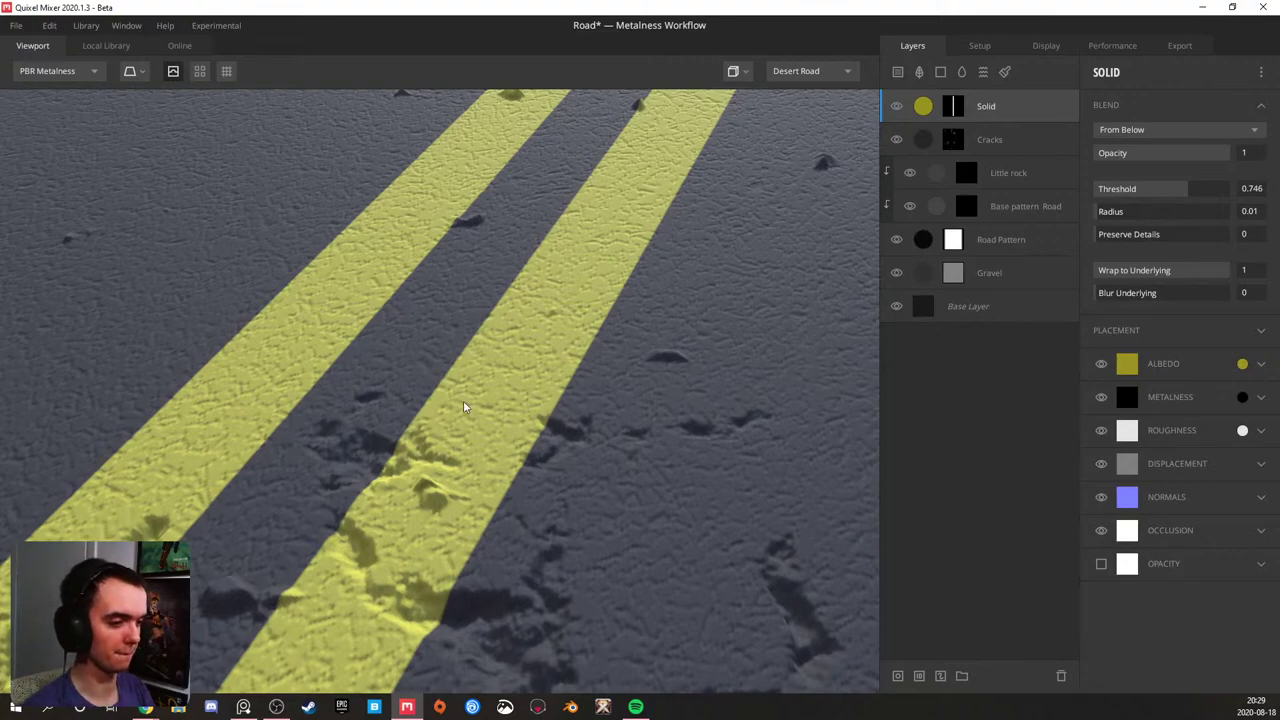
pyautogui.scroll(-6, 468, 399)
pyautogui.scroll(-5, 473, 398)
pyautogui.moveTo(458, 391); pyautogui.dragTo(447, 325)
pyautogui.scroll(9, 477, 411)
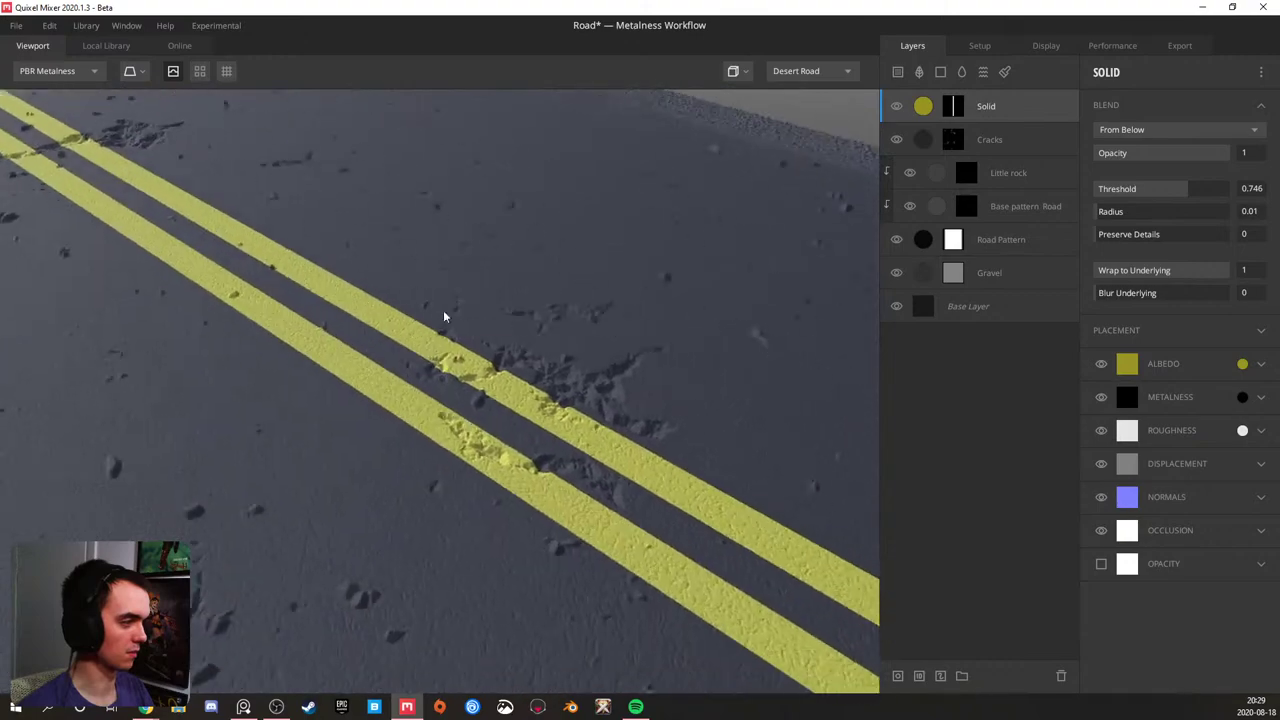
pyautogui.scroll(-6, 505, 343)
pyautogui.moveTo(513, 351); pyautogui.dragTo(336, 368)
pyautogui.scroll(3, 338, 365)
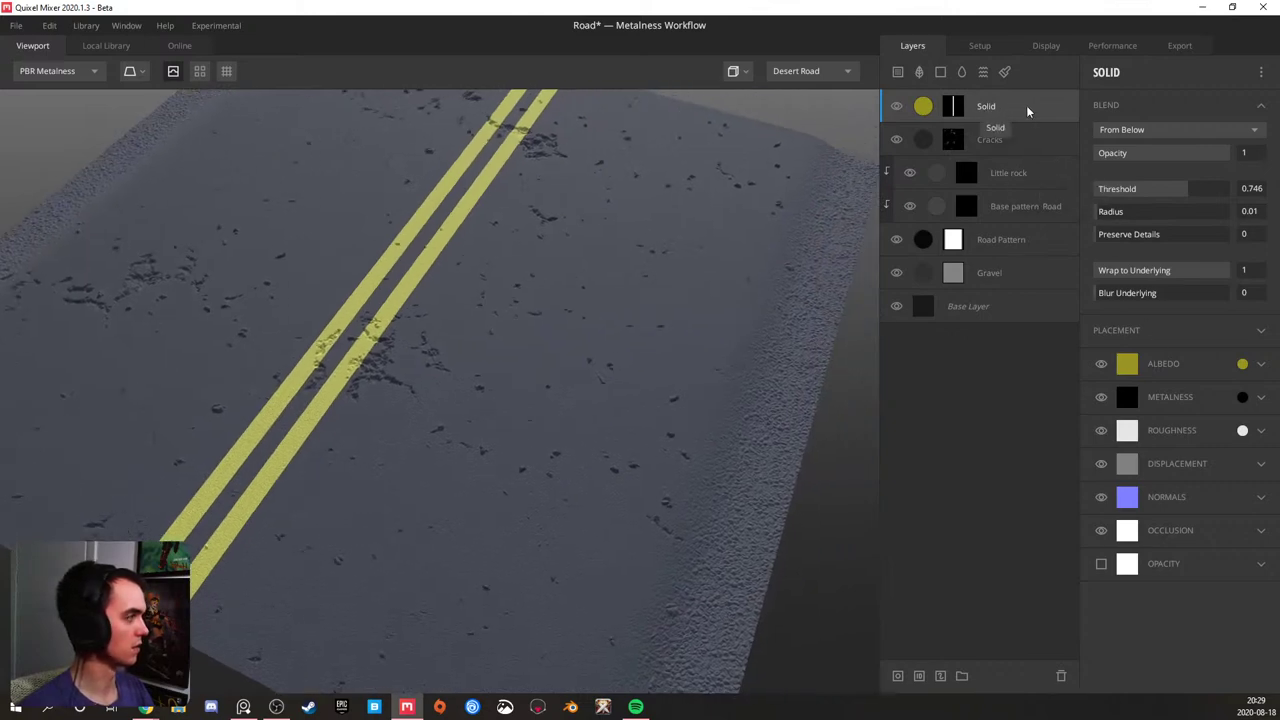
# - Add a new solid layer above the yellow line layer and give it a mask stack
pyautogui.click(955, 106)
pyautogui.click(1012, 106)
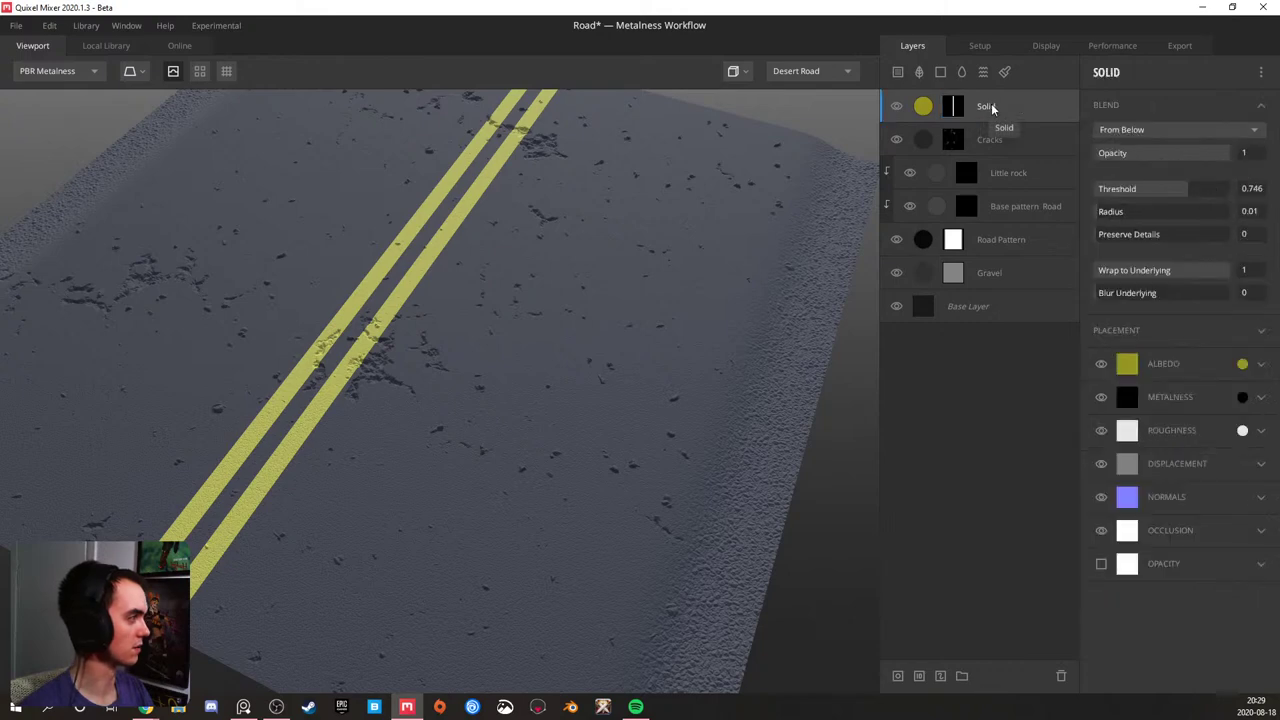
pyautogui.click(940, 72)
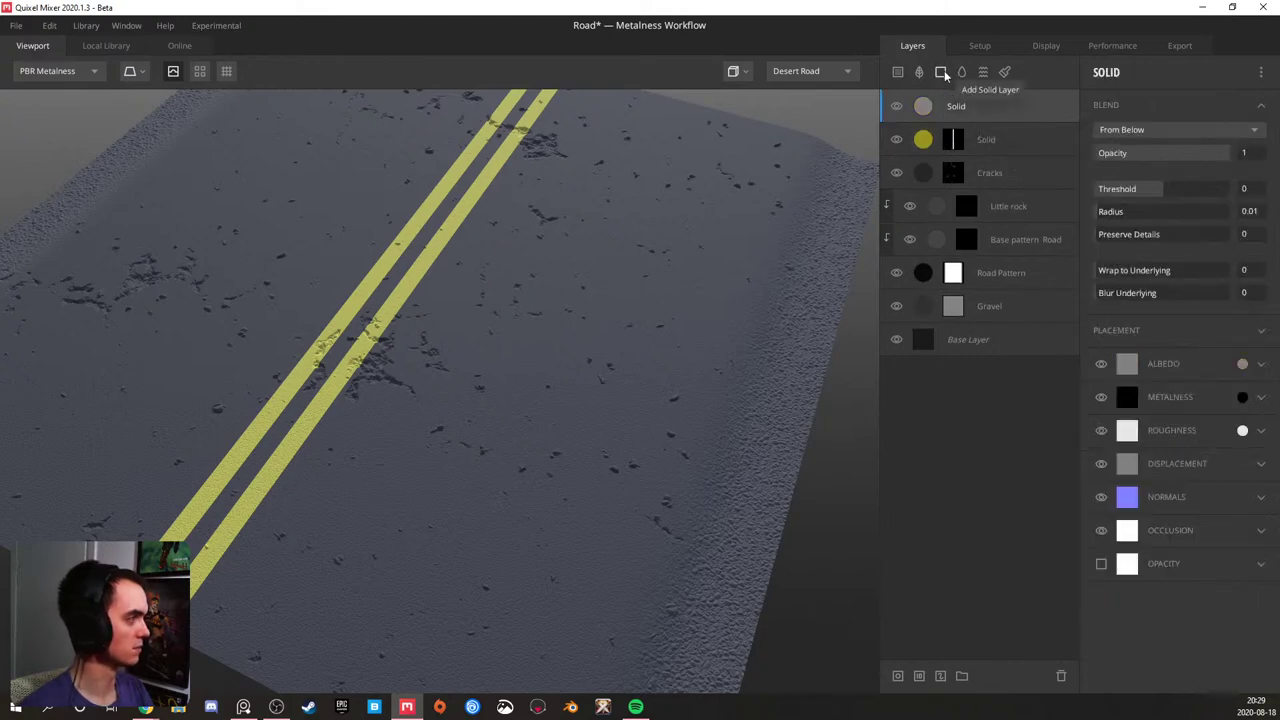
pyautogui.click(955, 142)
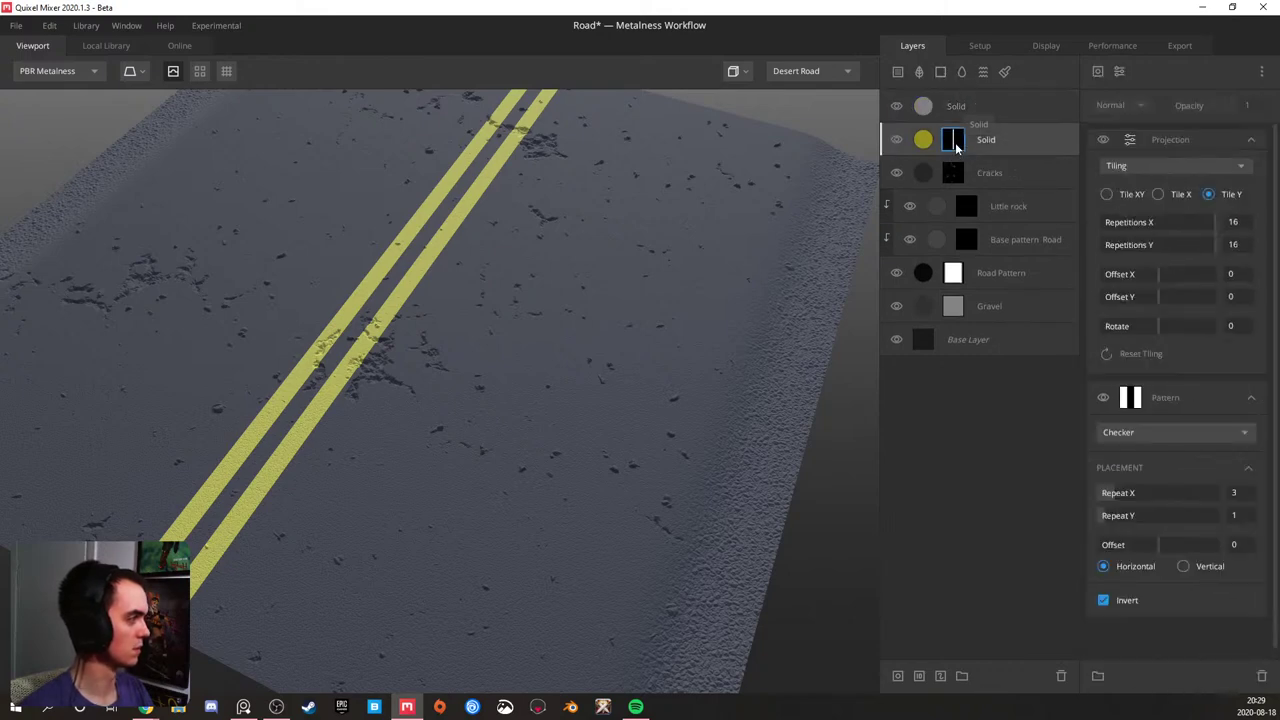
pyautogui.click(996, 104)
pyautogui.rightClick(990, 105)
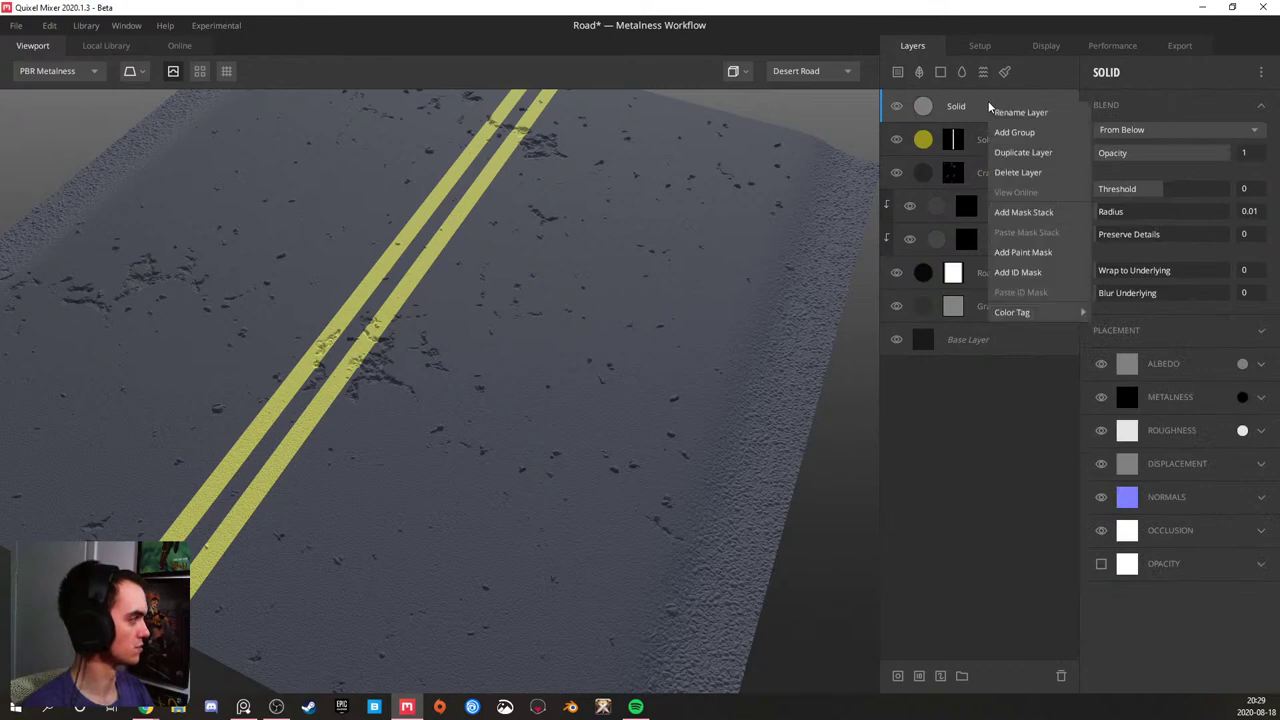
pyautogui.click(1032, 212)
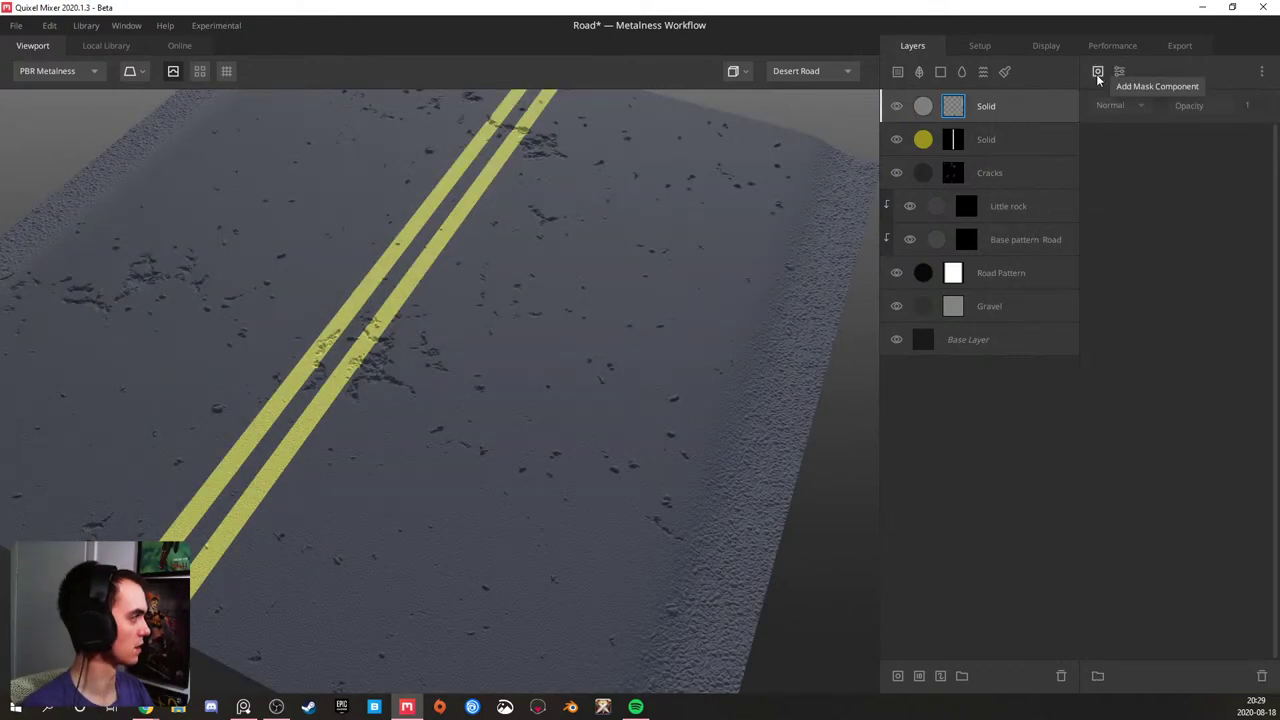
# - Add a Square pattern with 1 repeat in X and Y and Spacing Y 0 to the mask, plus a Projection modifier tiled along Y
pyautogui.click(1097, 72)
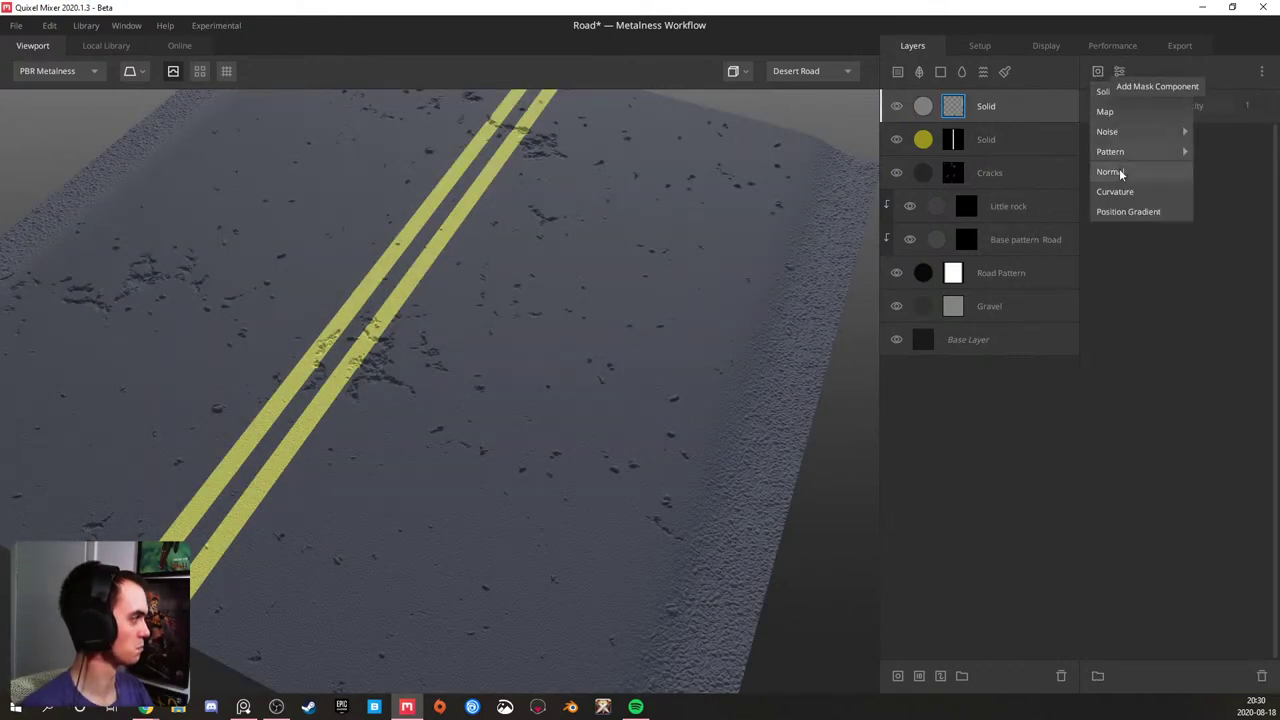
pyautogui.moveTo(1133, 153)
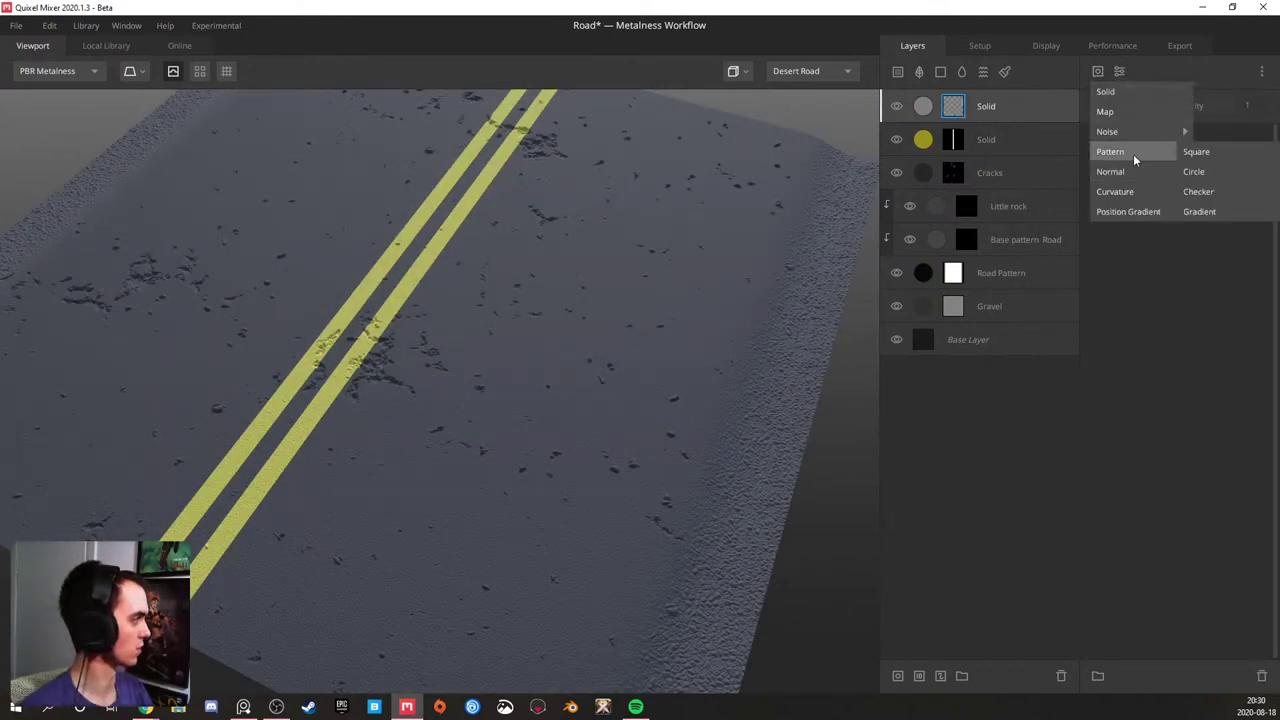
pyautogui.click(1203, 157)
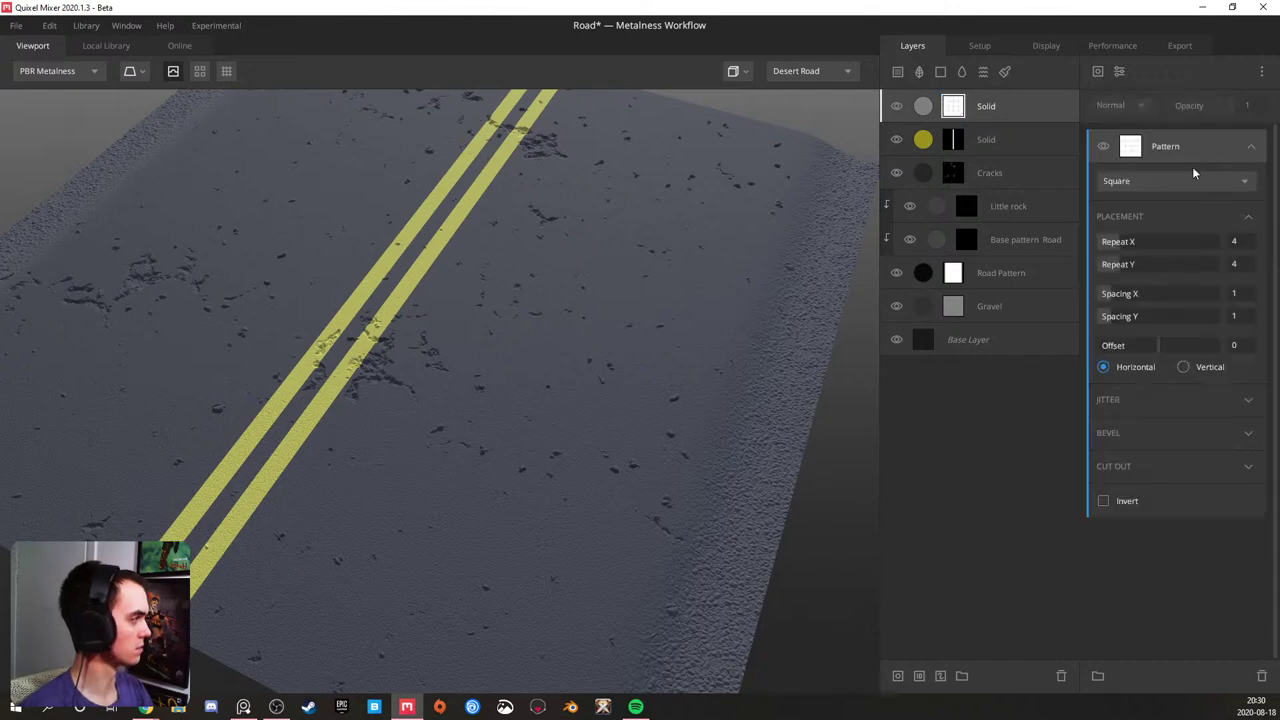
pyautogui.moveTo(1100, 241); pyautogui.dragTo(1106, 264)
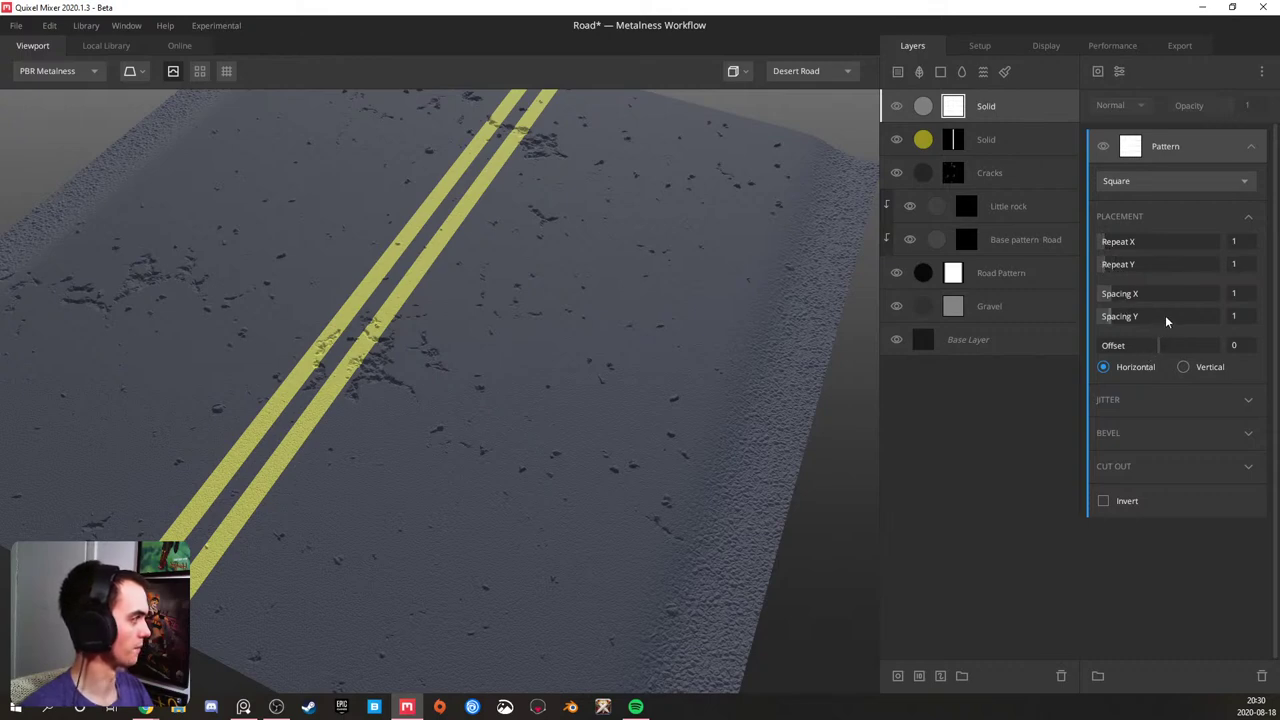
pyautogui.click(1118, 71)
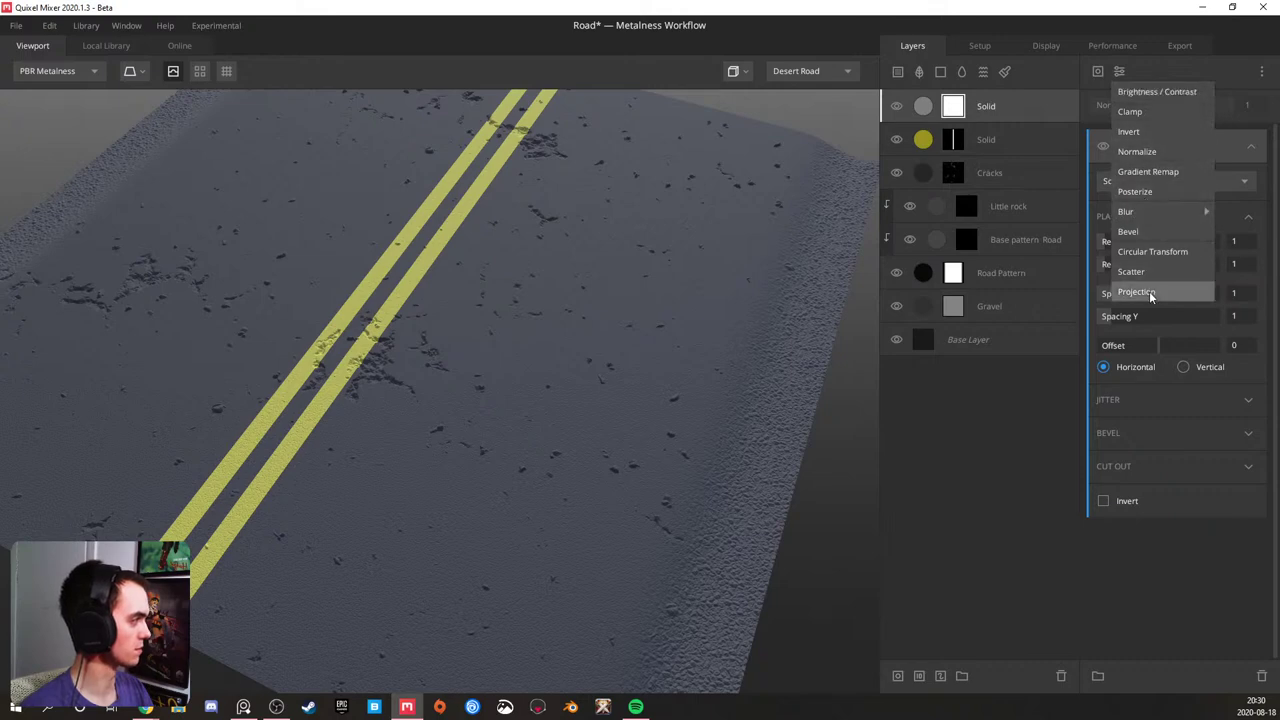
pyautogui.click(1136, 291)
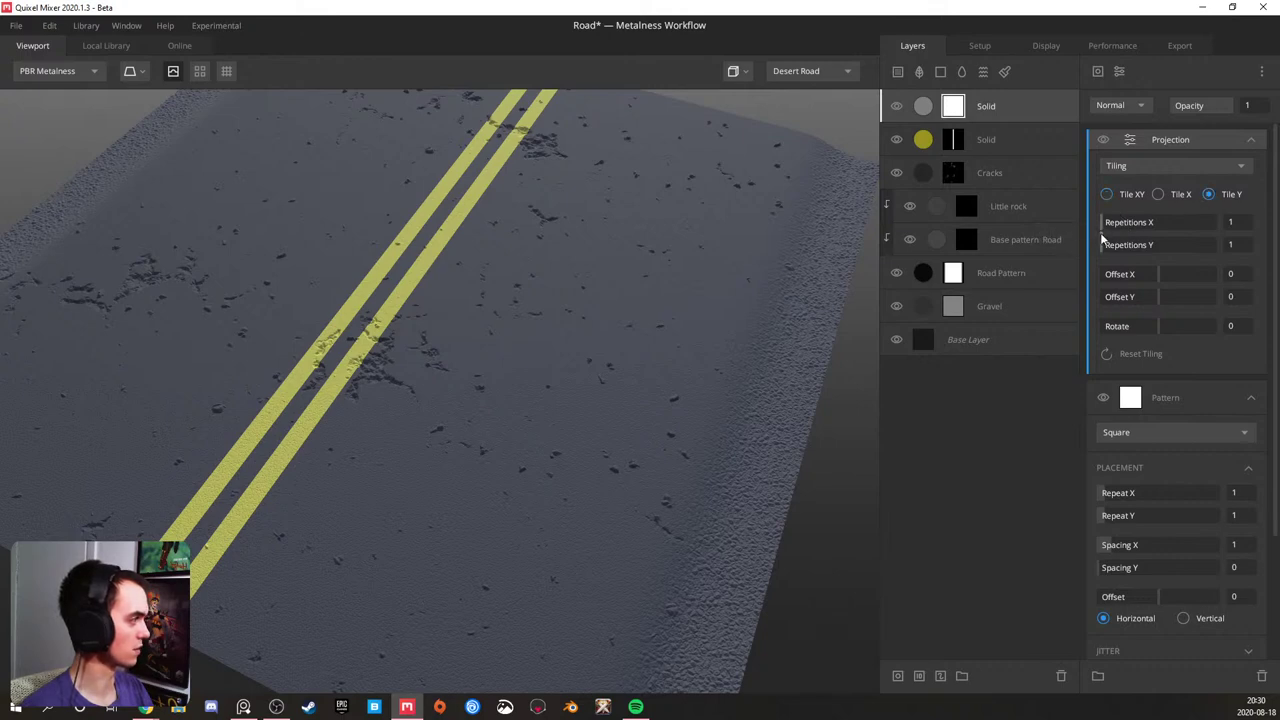
# - Raise the new solid layer's blend threshold to 0.796 and set its mask projection to 16 repetitions in X and Y
pyautogui.click(1006, 107)
pyautogui.moveTo(1155, 197); pyautogui.dragTo(1188, 193)
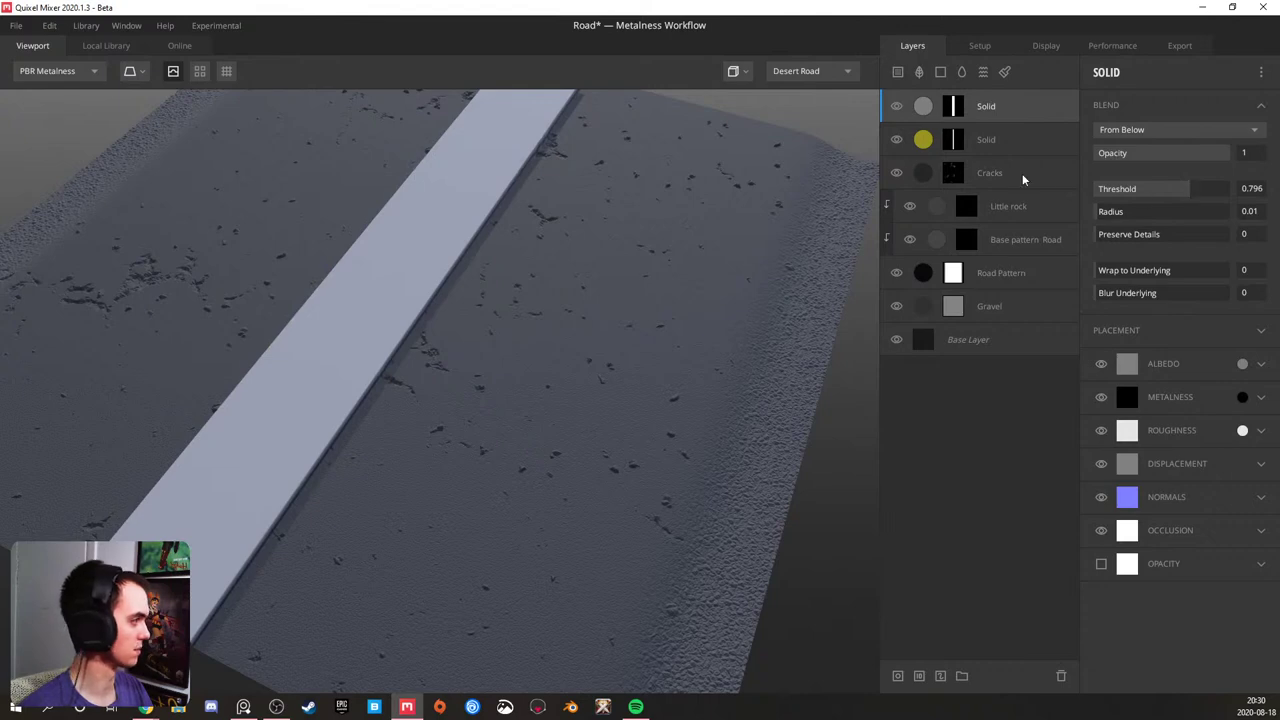
pyautogui.click(958, 110)
pyautogui.moveTo(1159, 230); pyautogui.dragTo(1215, 232)
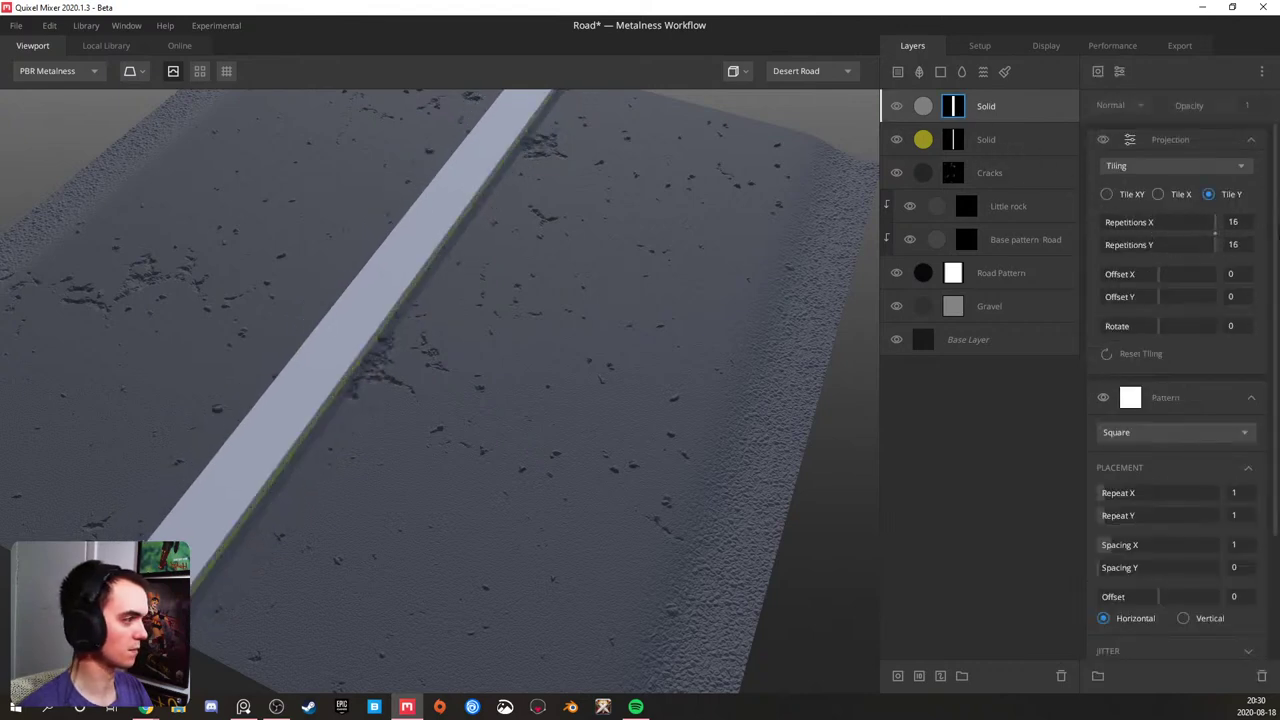
# - Narrow the new stripe by raising its projection repetitions in stages from 22 up to 42 in X and Y
pyautogui.doubleClick(1233, 222)
pyautogui.write('22')
pyautogui.press('Return')
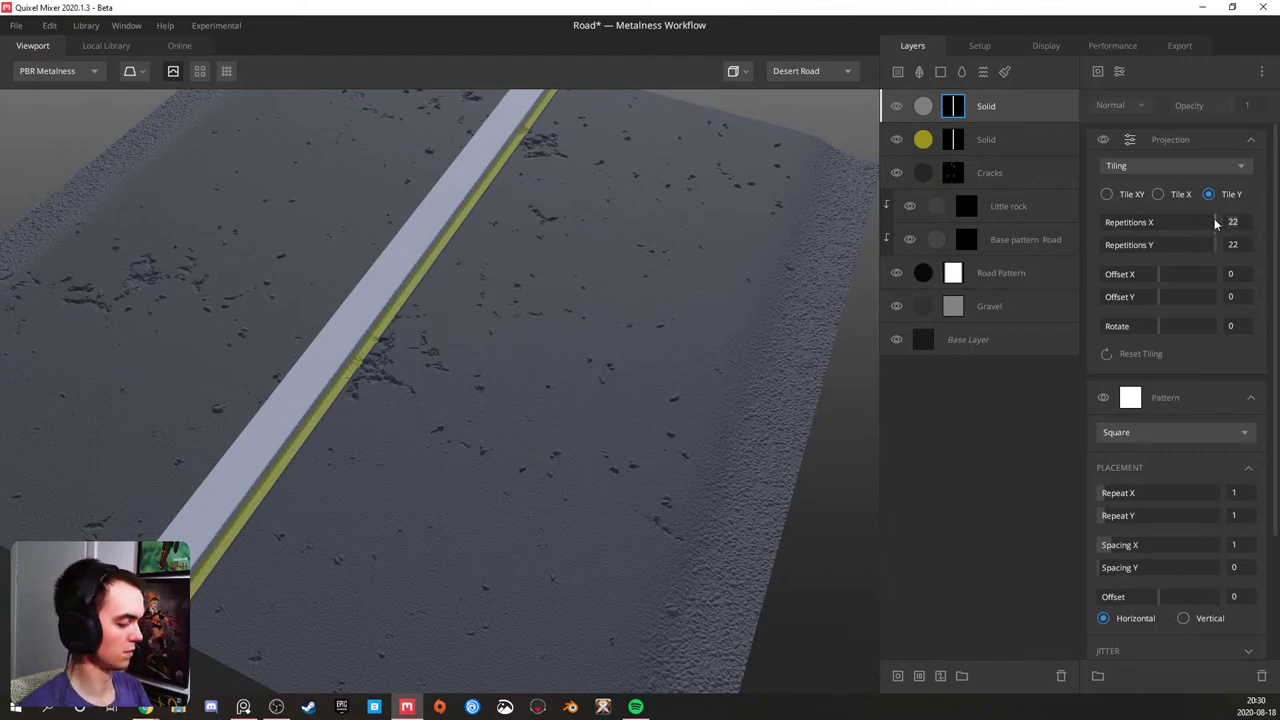
pyautogui.write('26')
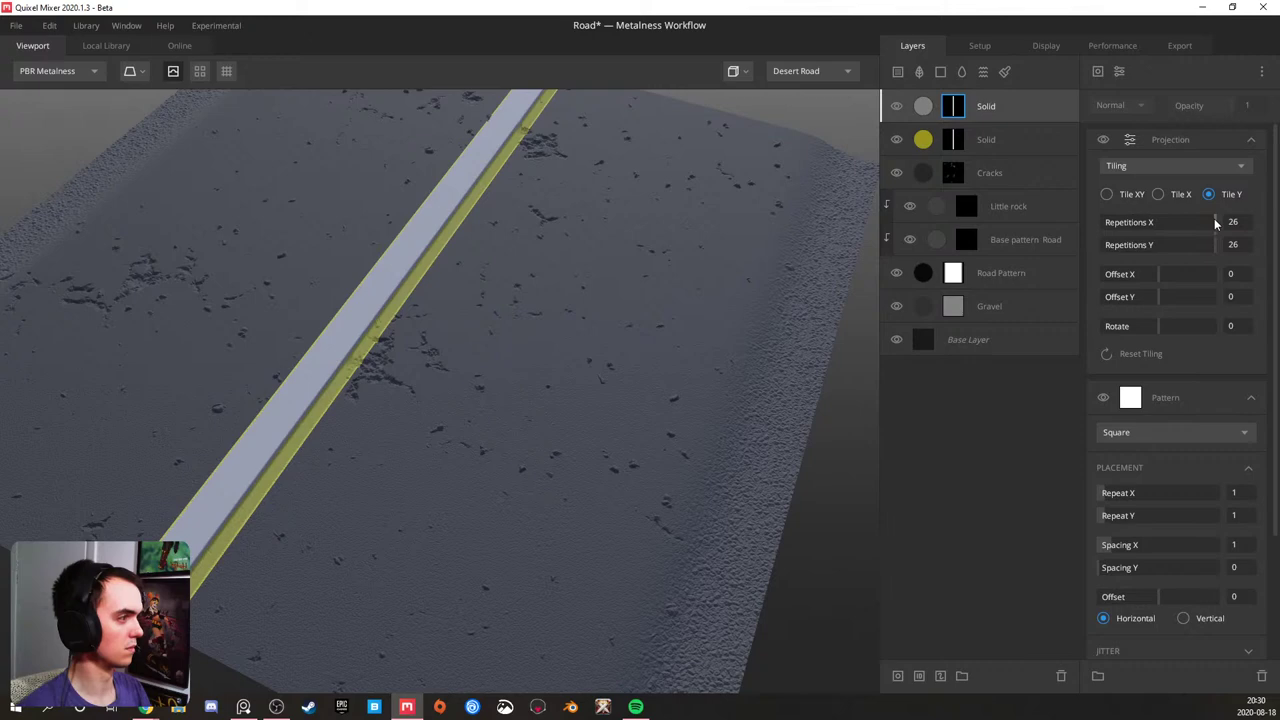
pyautogui.press('Return')
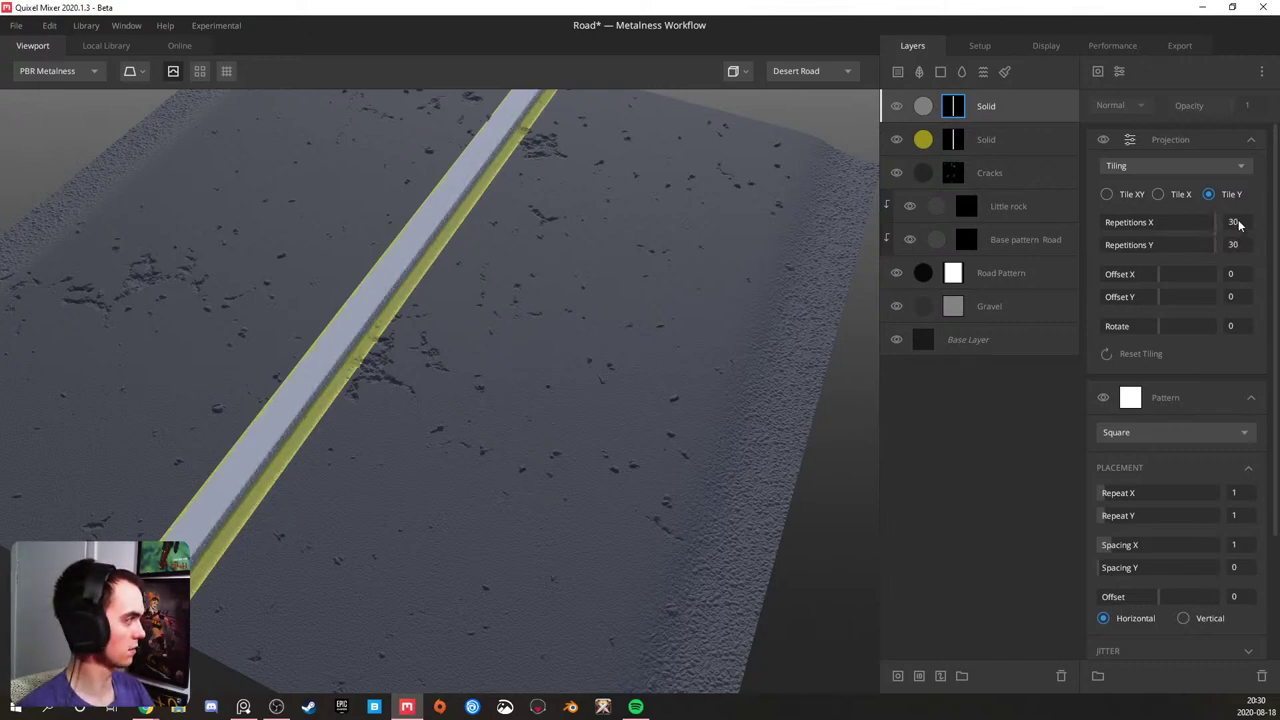
pyautogui.write('35')
pyautogui.press('Return')
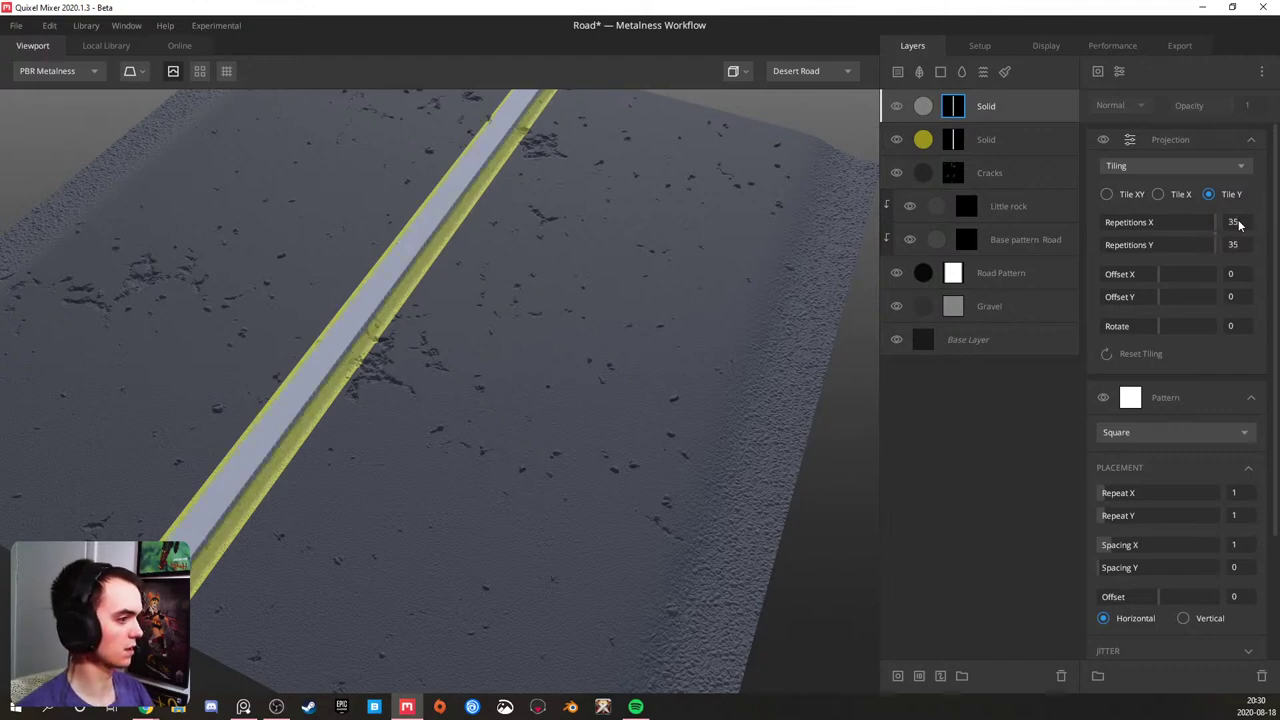
pyautogui.click(1239, 224)
pyautogui.write('38')
pyautogui.press('Tab')
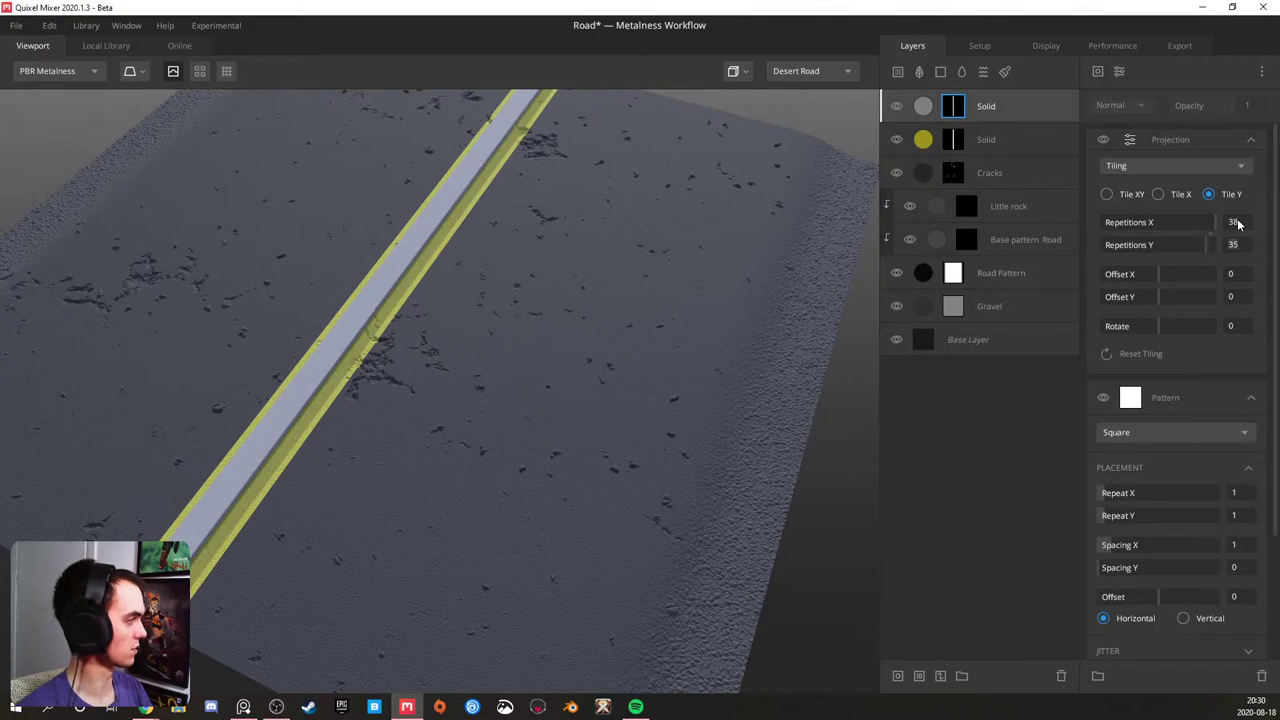
pyautogui.moveTo(572, 371); pyautogui.dragTo(445, 354)
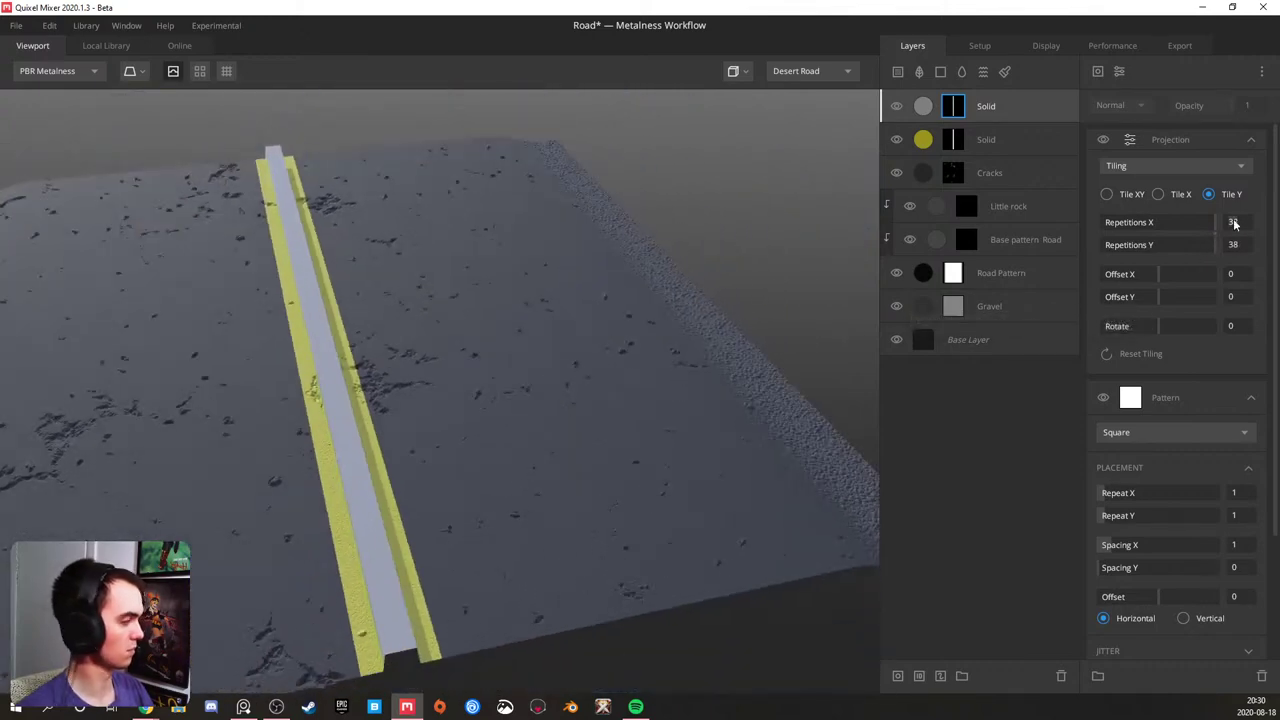
pyautogui.write('42')
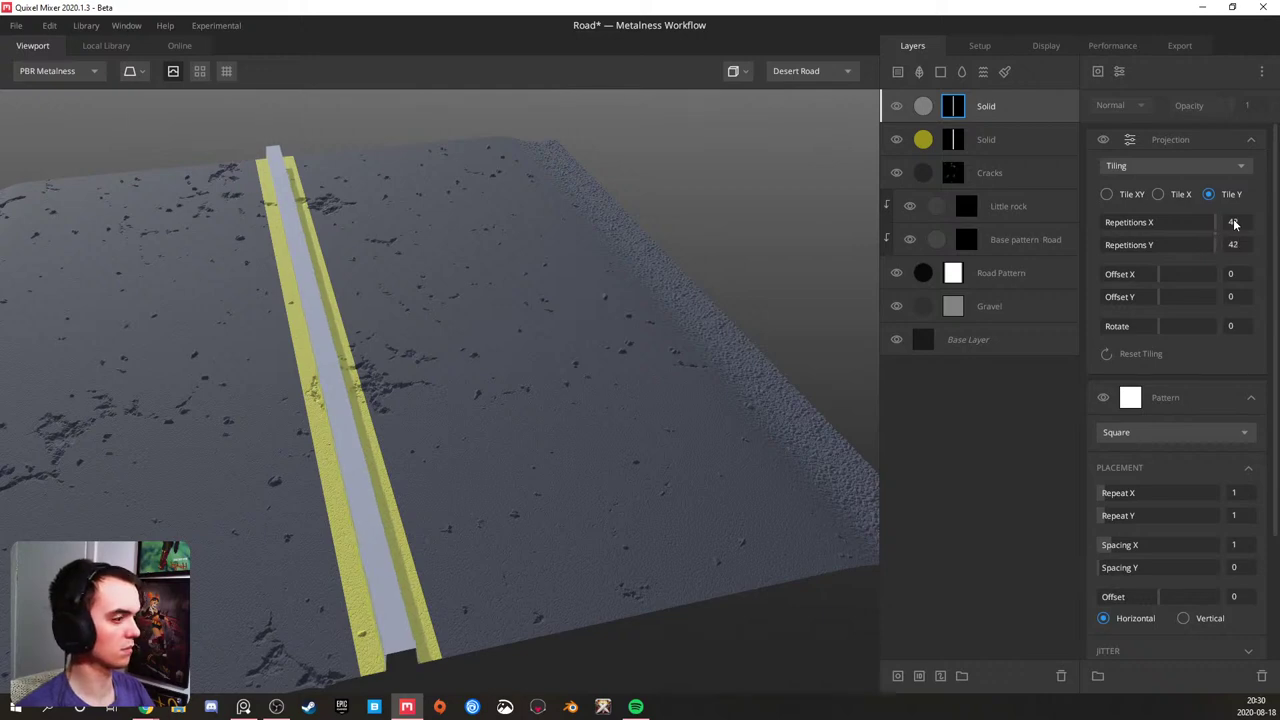
# - Set the yellow line mask's projection repetitions to 35 in X and Y
pyautogui.moveTo(577, 285); pyautogui.dragTo(491, 318)
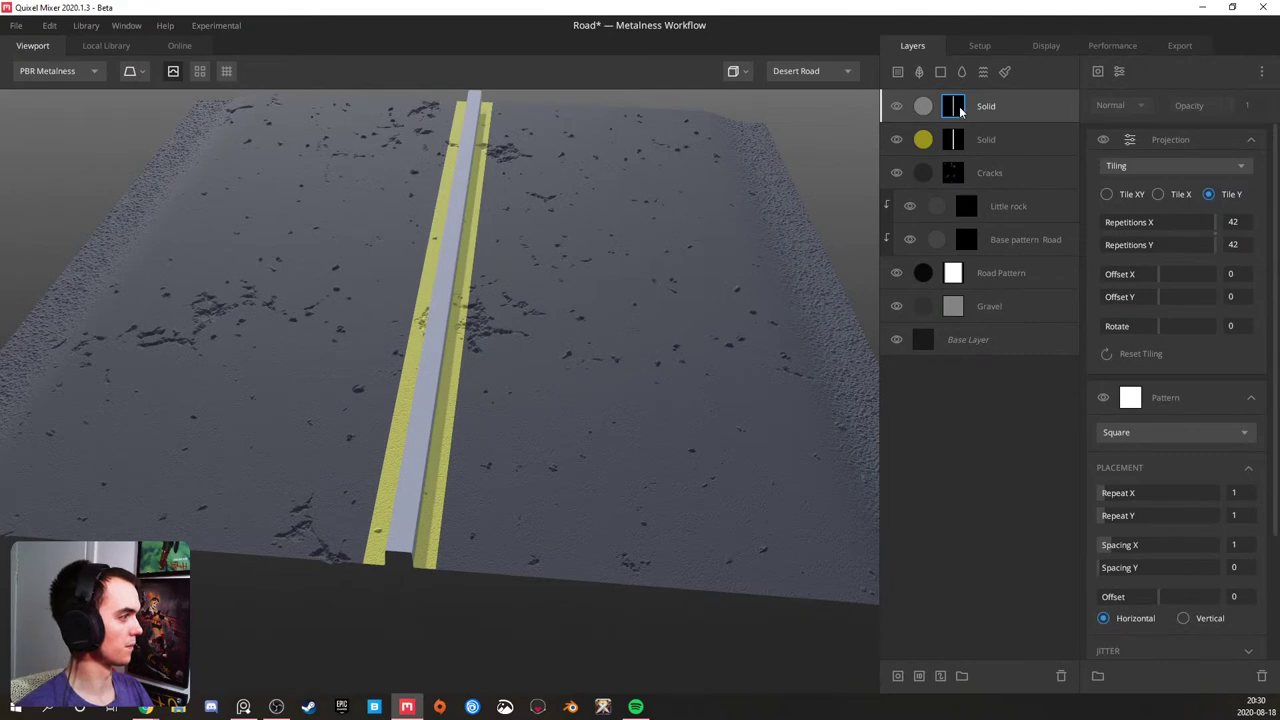
pyautogui.click(952, 145)
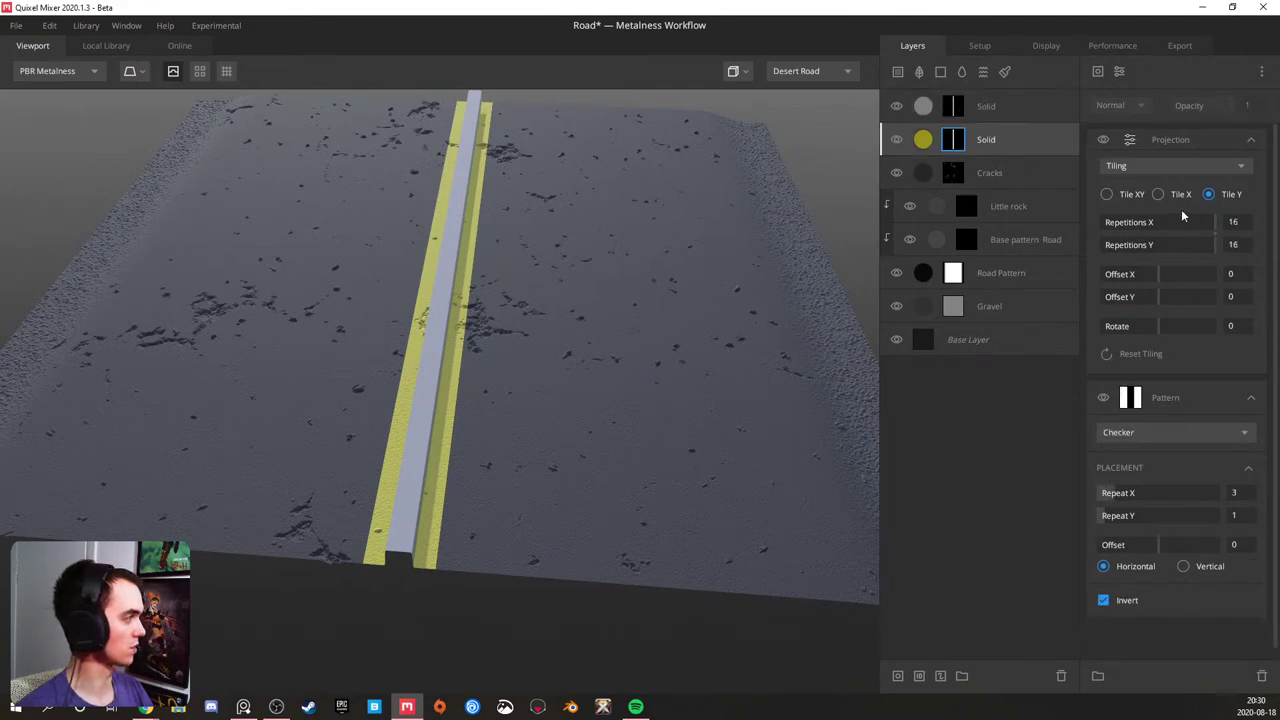
pyautogui.click(1246, 226)
pyautogui.write('35')
pyautogui.press('Return')
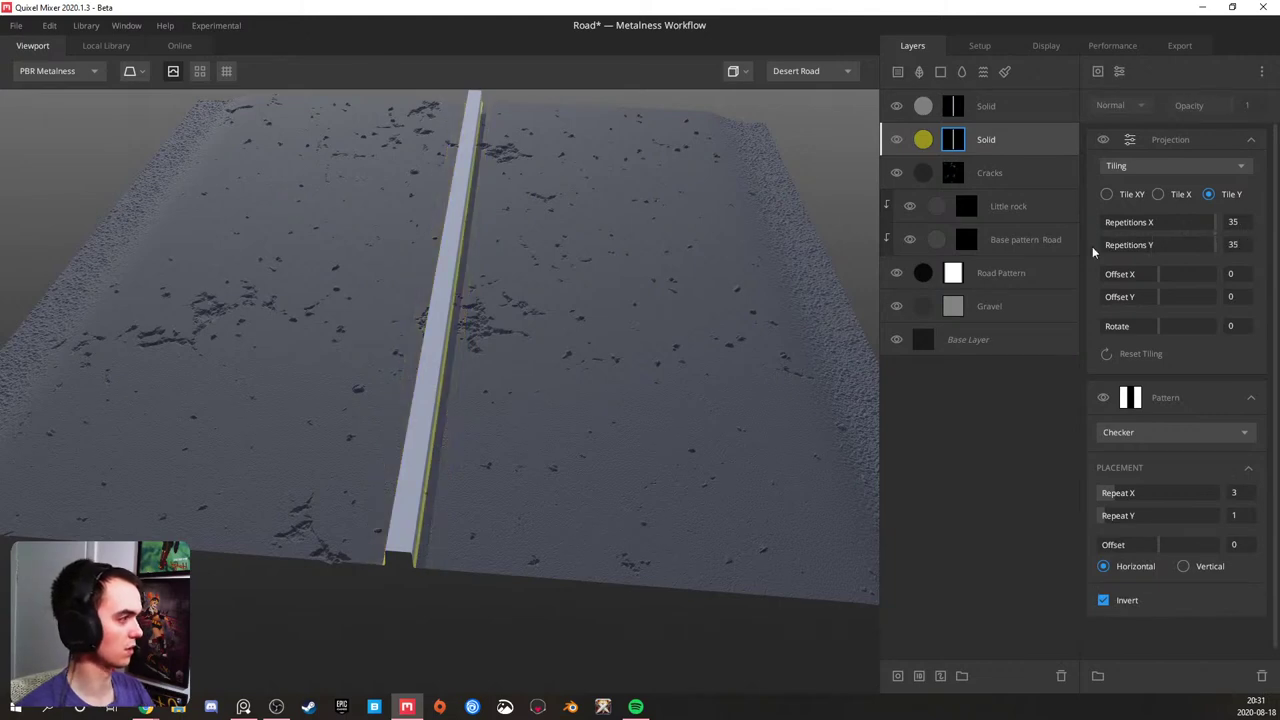
# - Move the new grey stripe to the road's edge by setting its mask projection's Offset X to 0.368
pyautogui.click(965, 113)
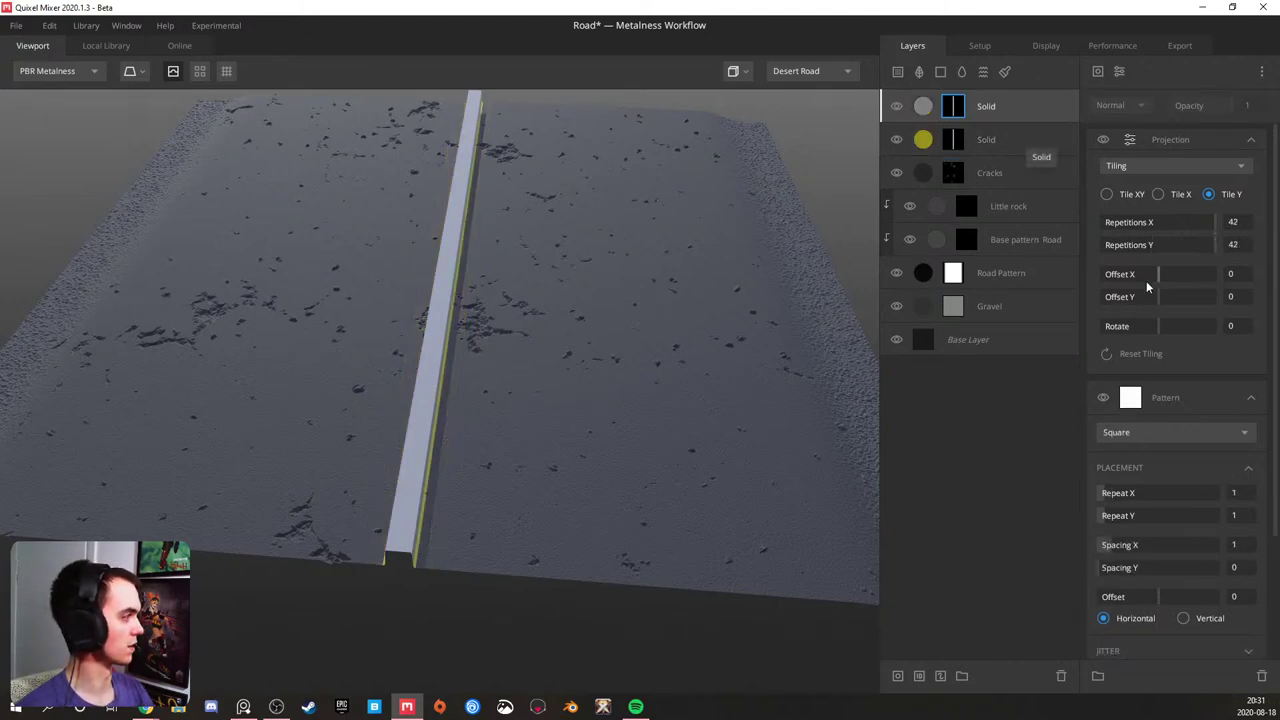
pyautogui.moveTo(1156, 275); pyautogui.dragTo(1179, 270)
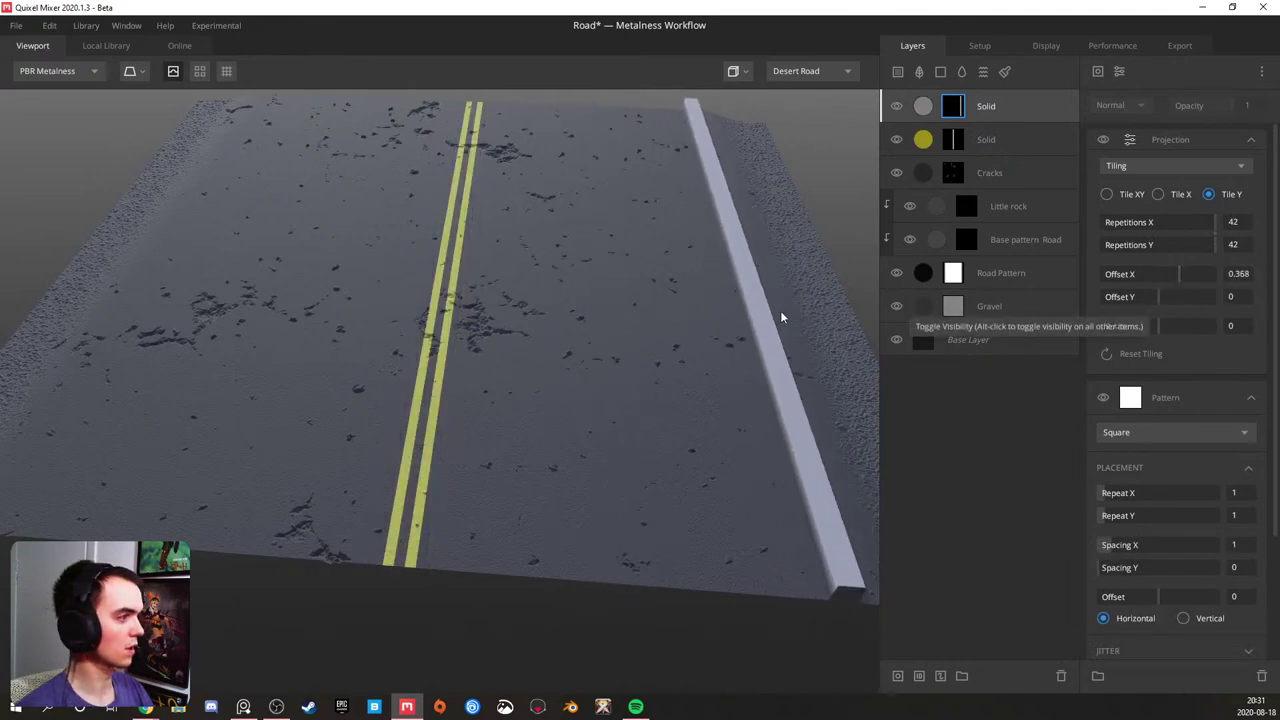
# - Set the yellow line mask's projection repetitions to 32 in X and Y to widen the center lines slightly
pyautogui.click(985, 142)
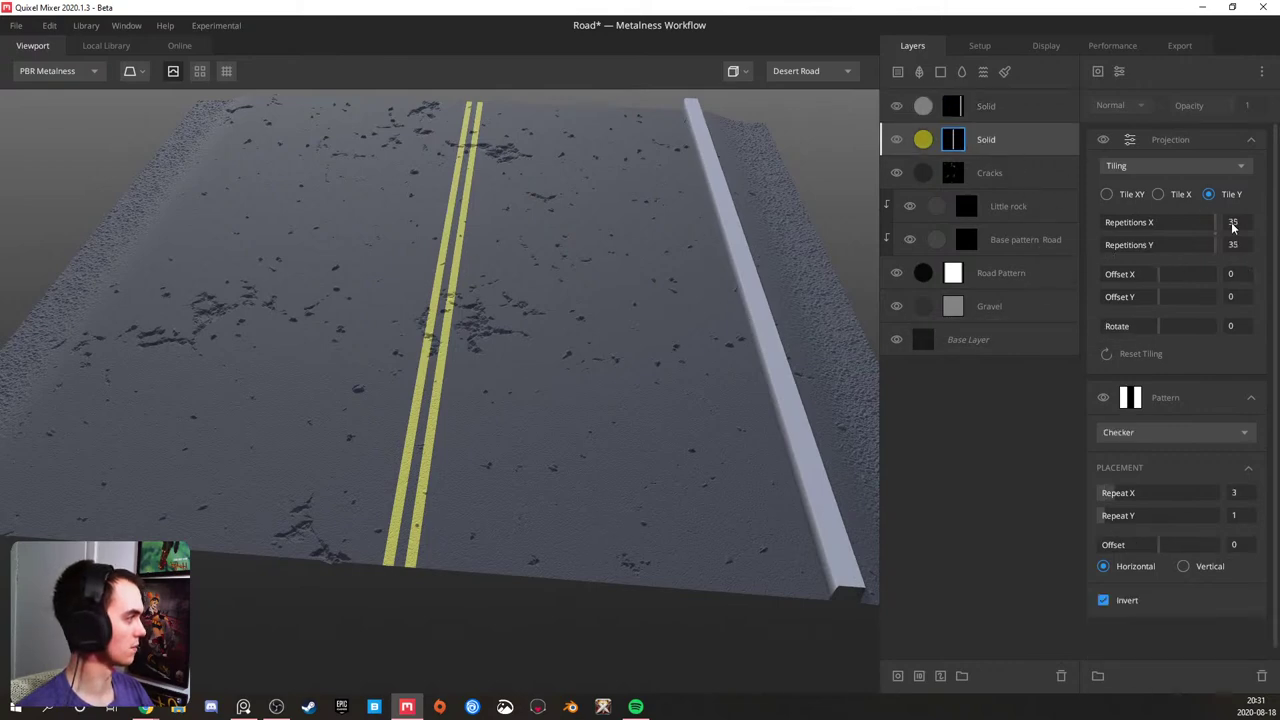
pyautogui.write('32')
pyautogui.press('Return')
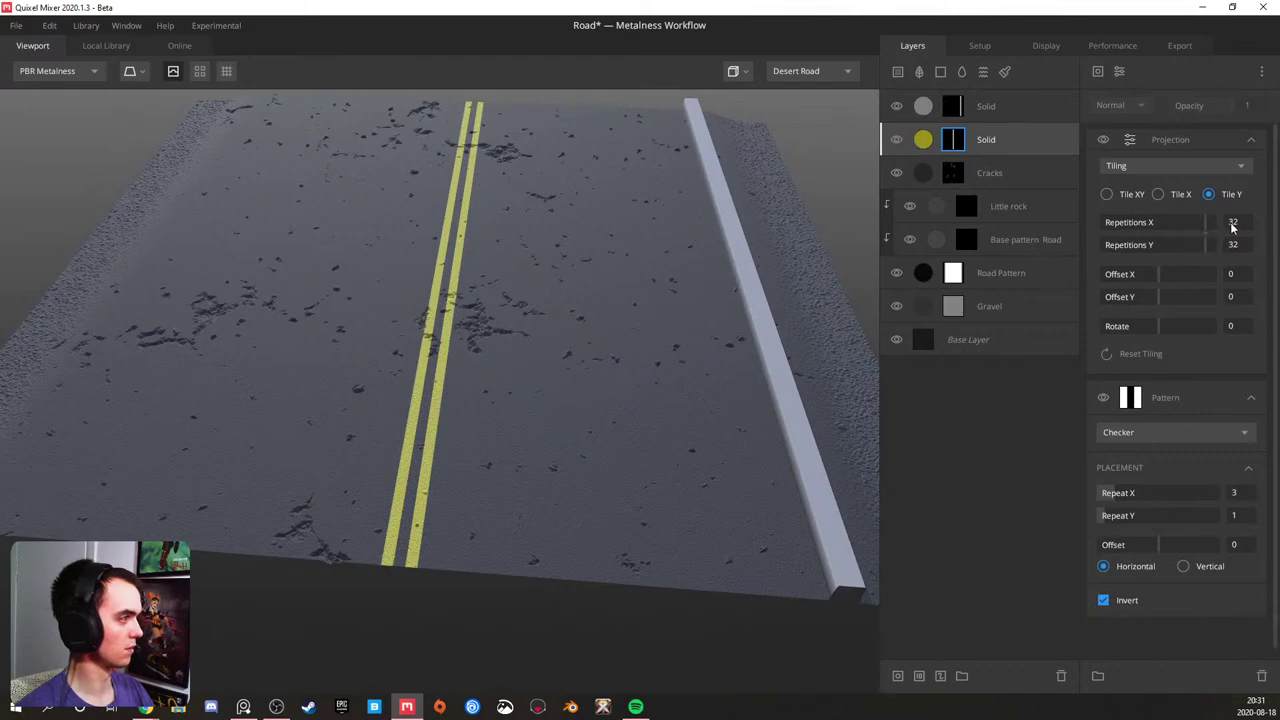
# - Set the yellow line mask's projection repetitions to 26 in X and Y
pyautogui.scroll(-2, 1236, 226)
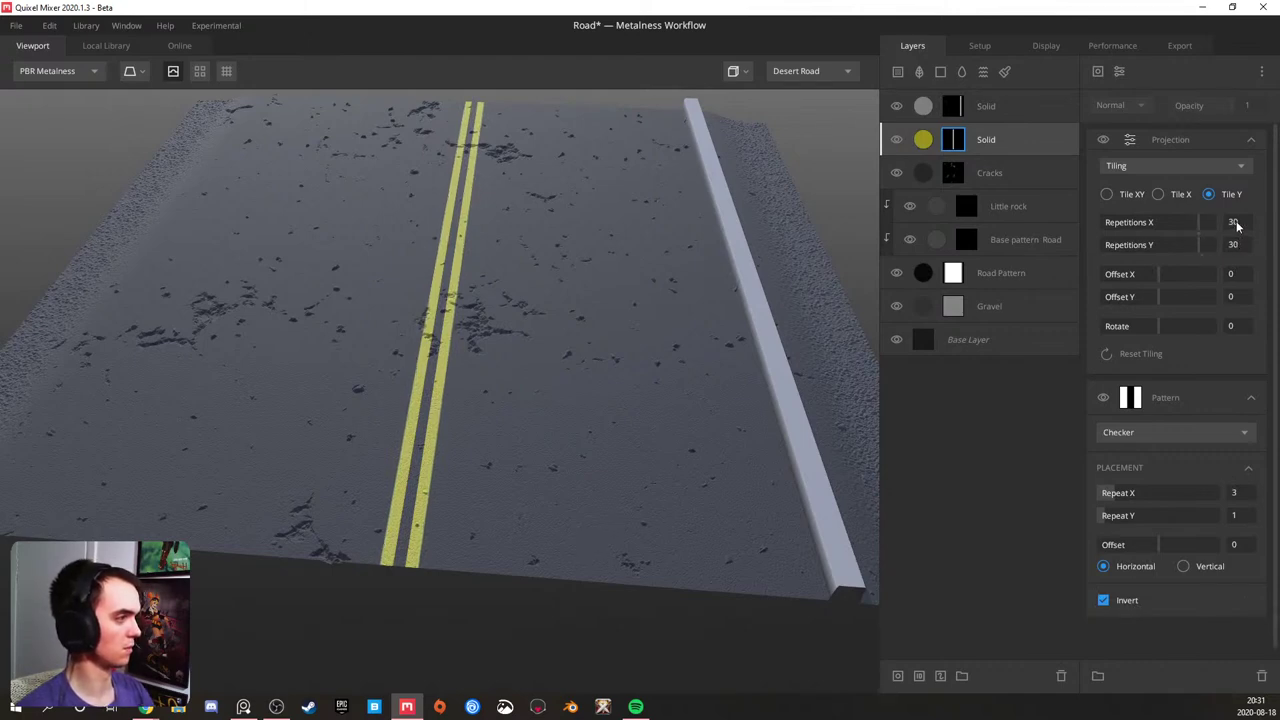
pyautogui.scroll(8, 1236, 226)
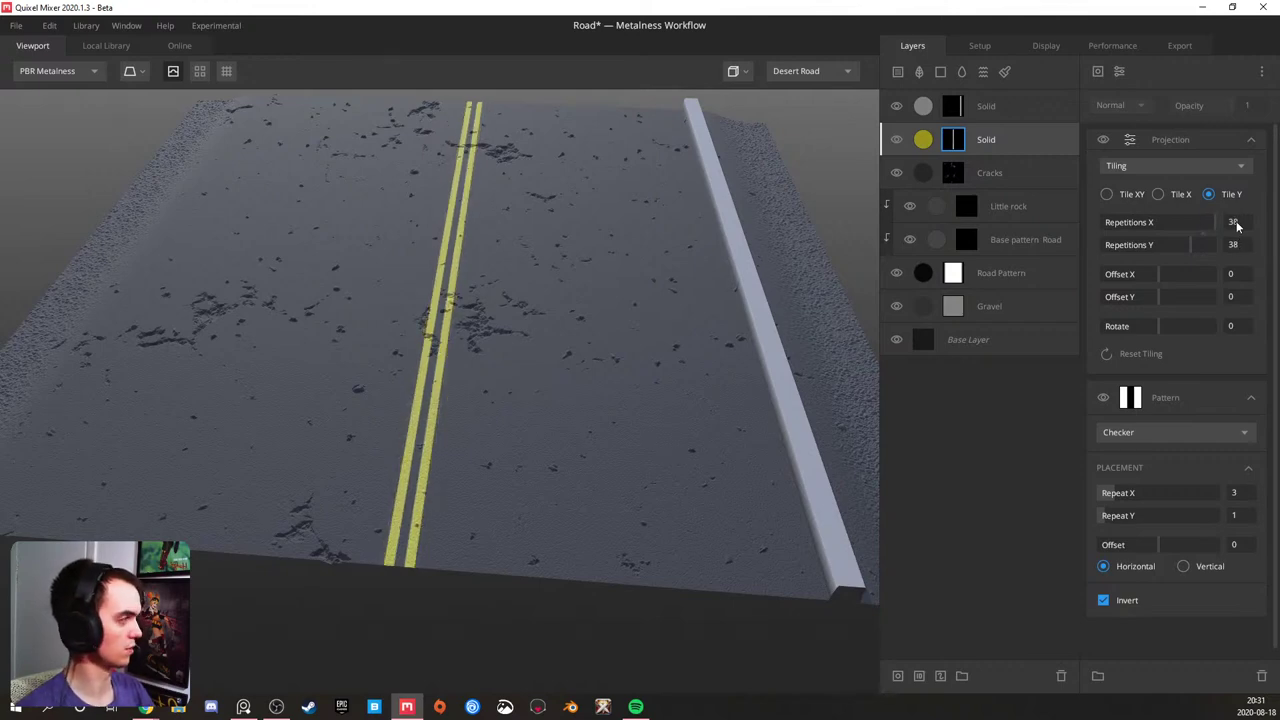
pyautogui.scroll(-10, 1236, 226)
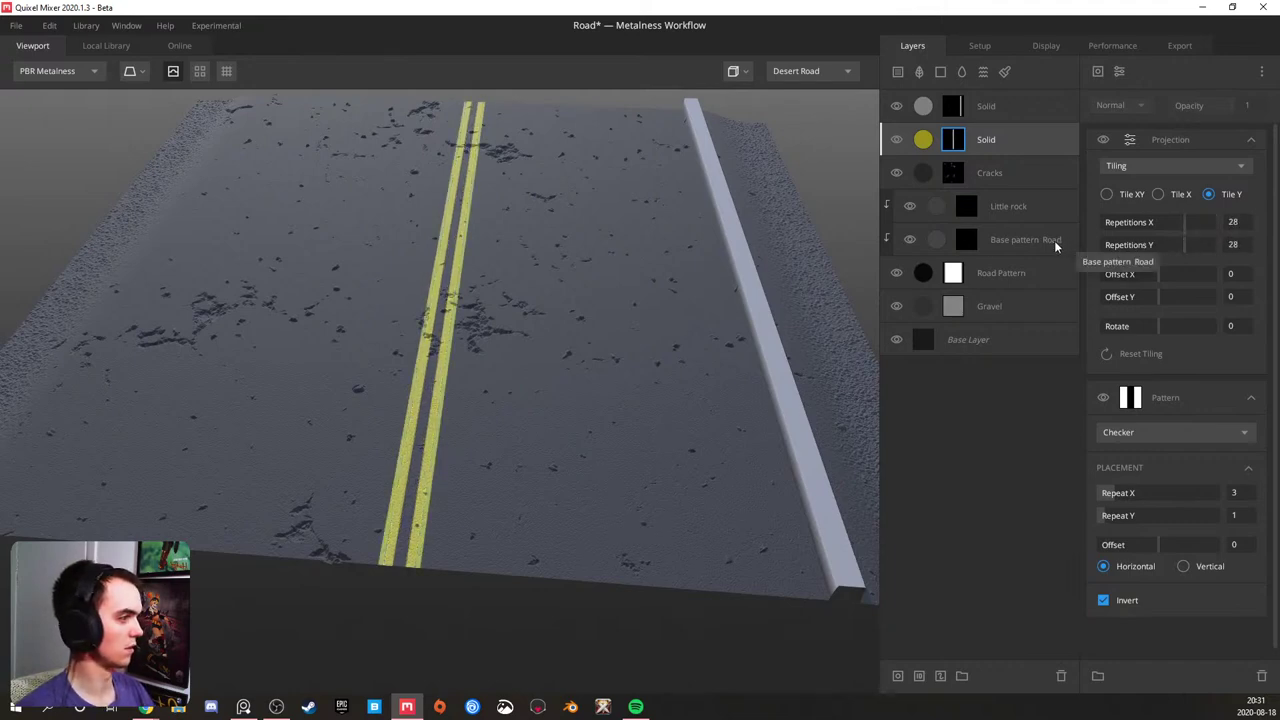
pyautogui.click(1238, 228)
pyautogui.write('6')
pyautogui.press('Return')
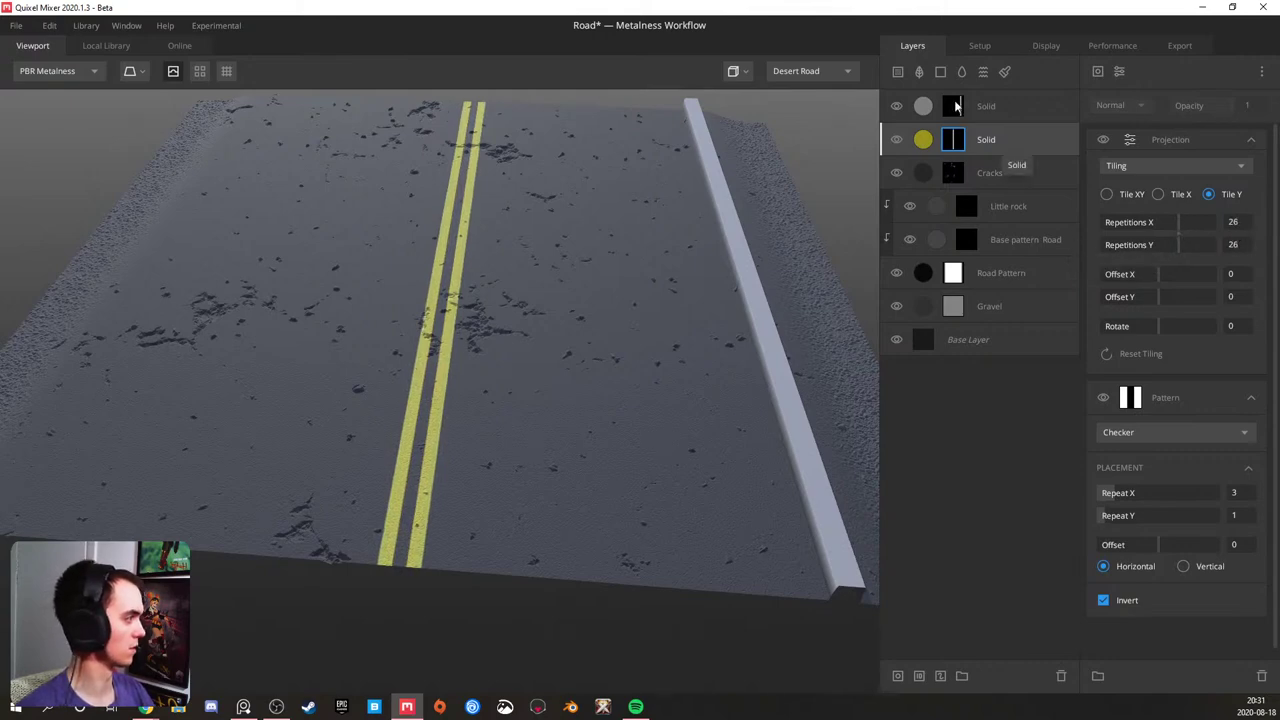
# - Narrow the grey edge line by raising its square mask pattern's Spacing X to 37.45
pyautogui.click(1000, 106)
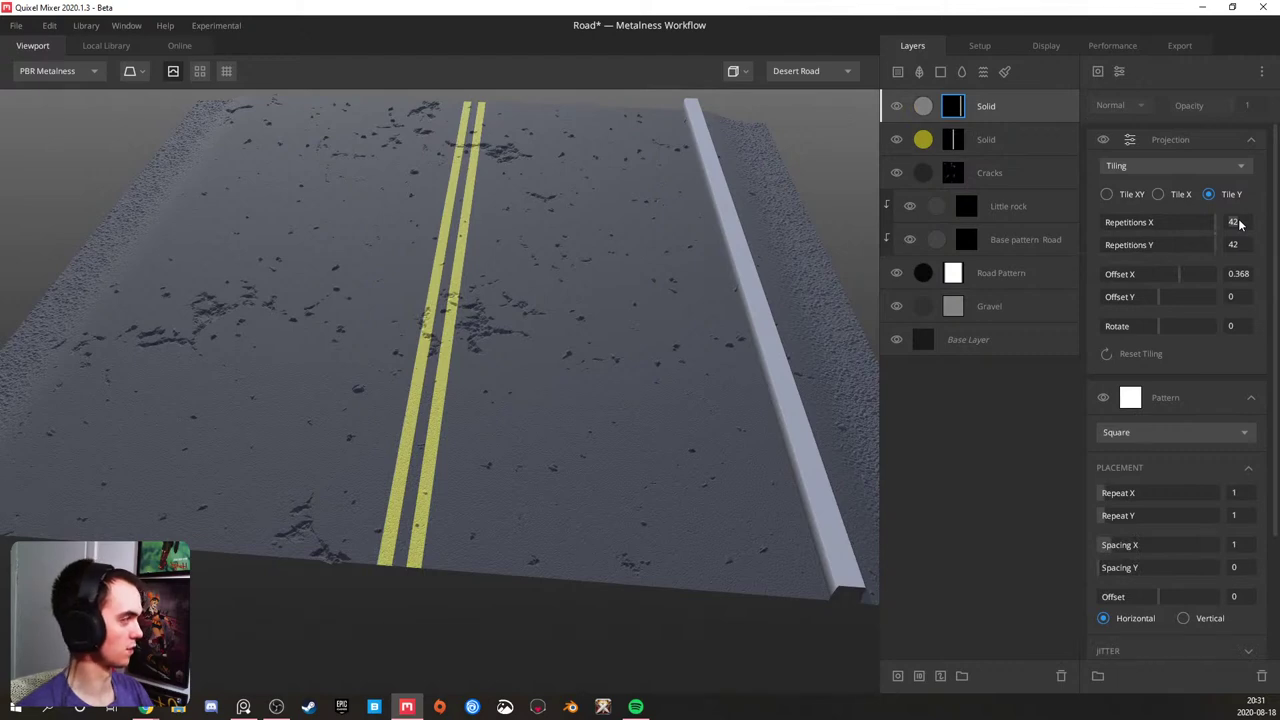
pyautogui.moveTo(1106, 548); pyautogui.dragTo(1264, 557)
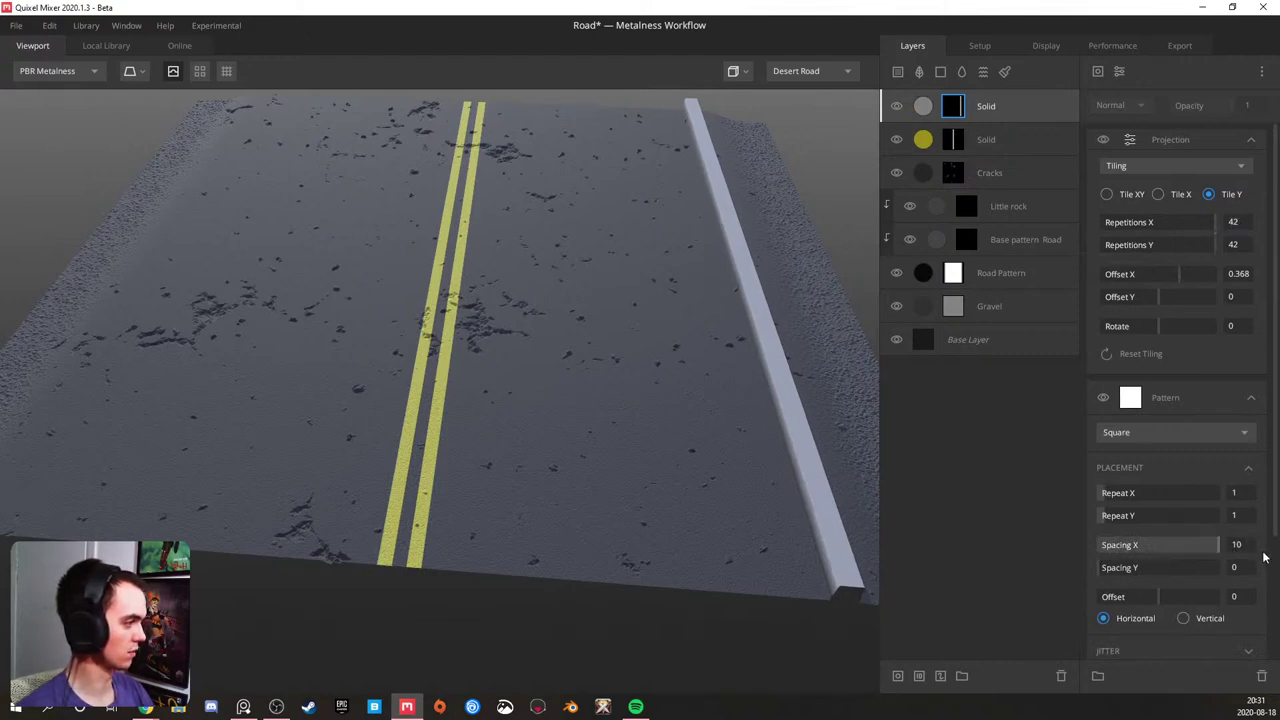
pyautogui.click(1242, 552)
pyautogui.write('60')
pyautogui.press('Return')
pyautogui.moveTo(1236, 548); pyautogui.dragTo(1173, 549)
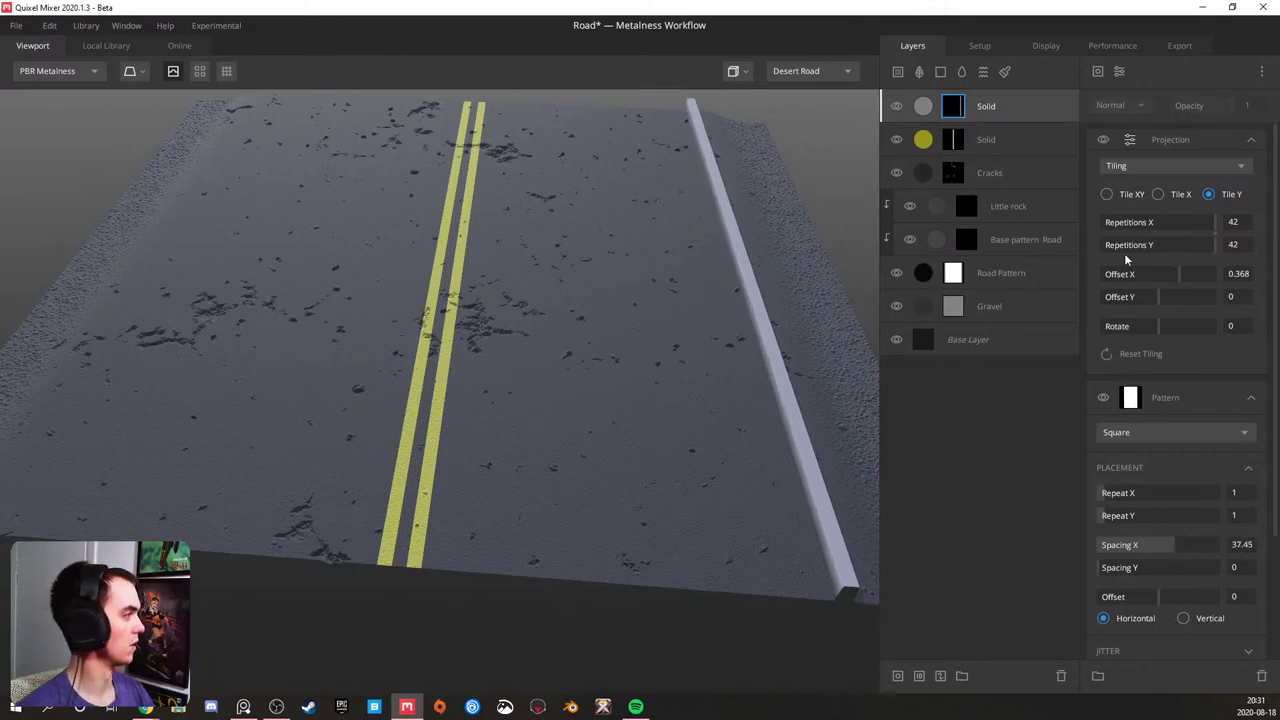
# - Flatten the grey edge line onto the road by setting its layer's Wrap to Underlying to 1
pyautogui.click(1030, 100)
pyautogui.moveTo(1169, 272); pyautogui.dragTo(1226, 272)
pyautogui.click(958, 110)
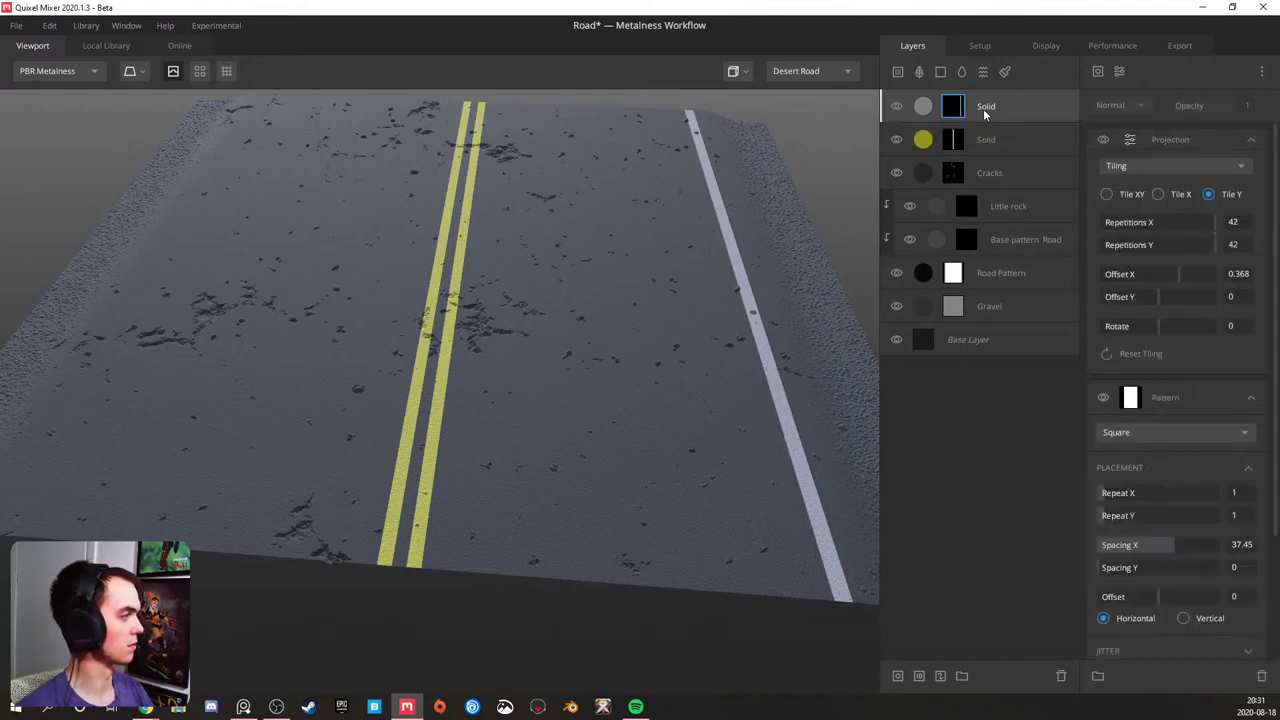
# - Duplicate the grey edge line layer and delete the copy
pyautogui.click(988, 116)
pyautogui.hotkey('ctrl', 'd')
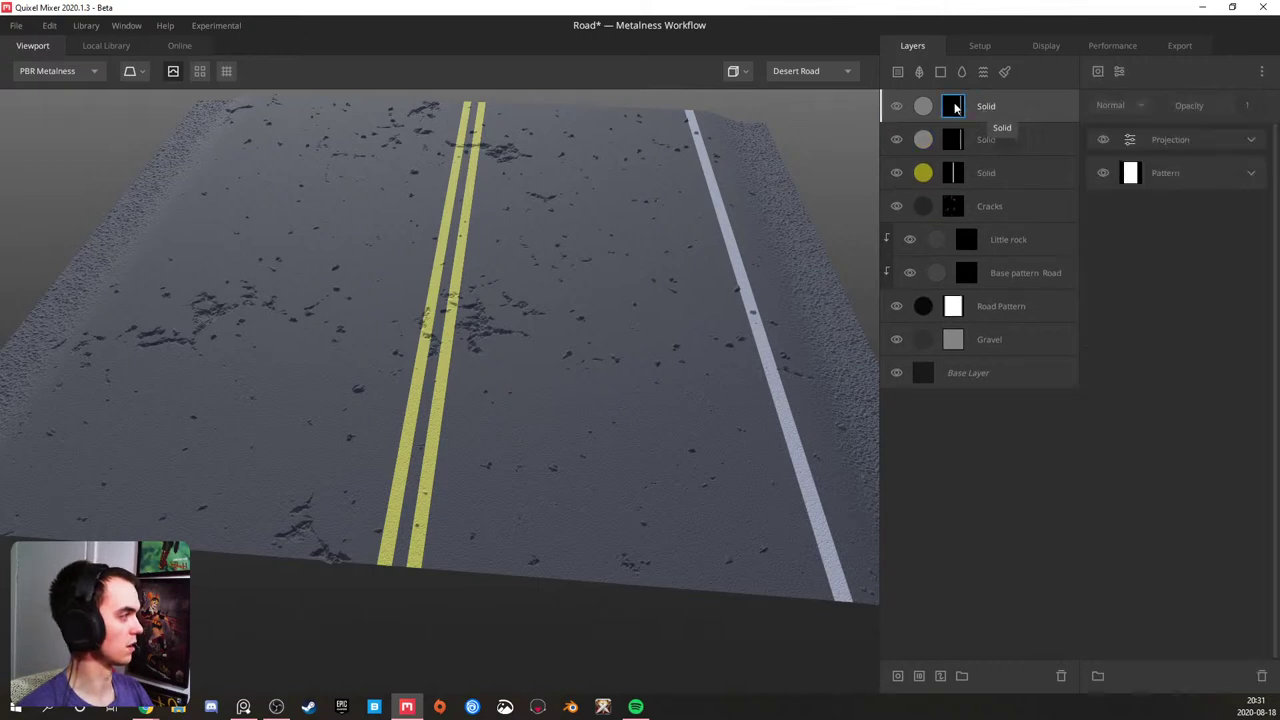
pyautogui.click(978, 108)
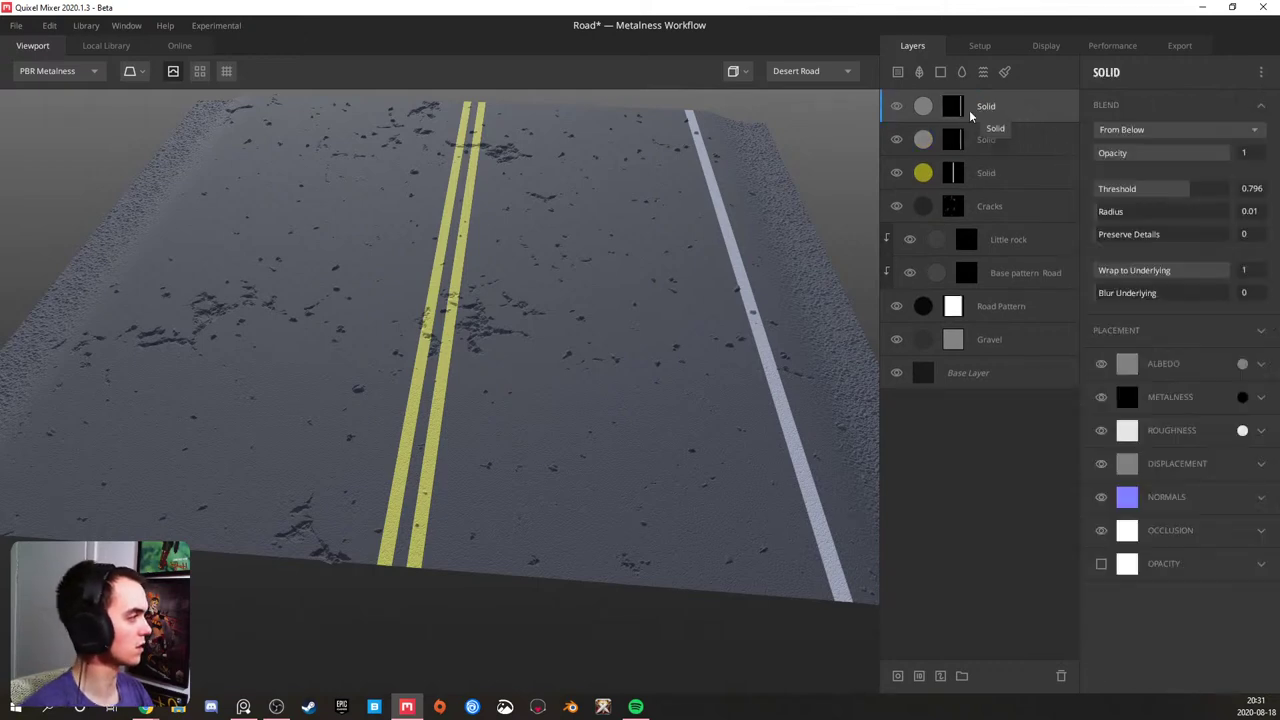
pyautogui.press('Delete')
# - Add a Perlin noise component to the yellow line layer's mask
pyautogui.scroll(5, 460, 390)
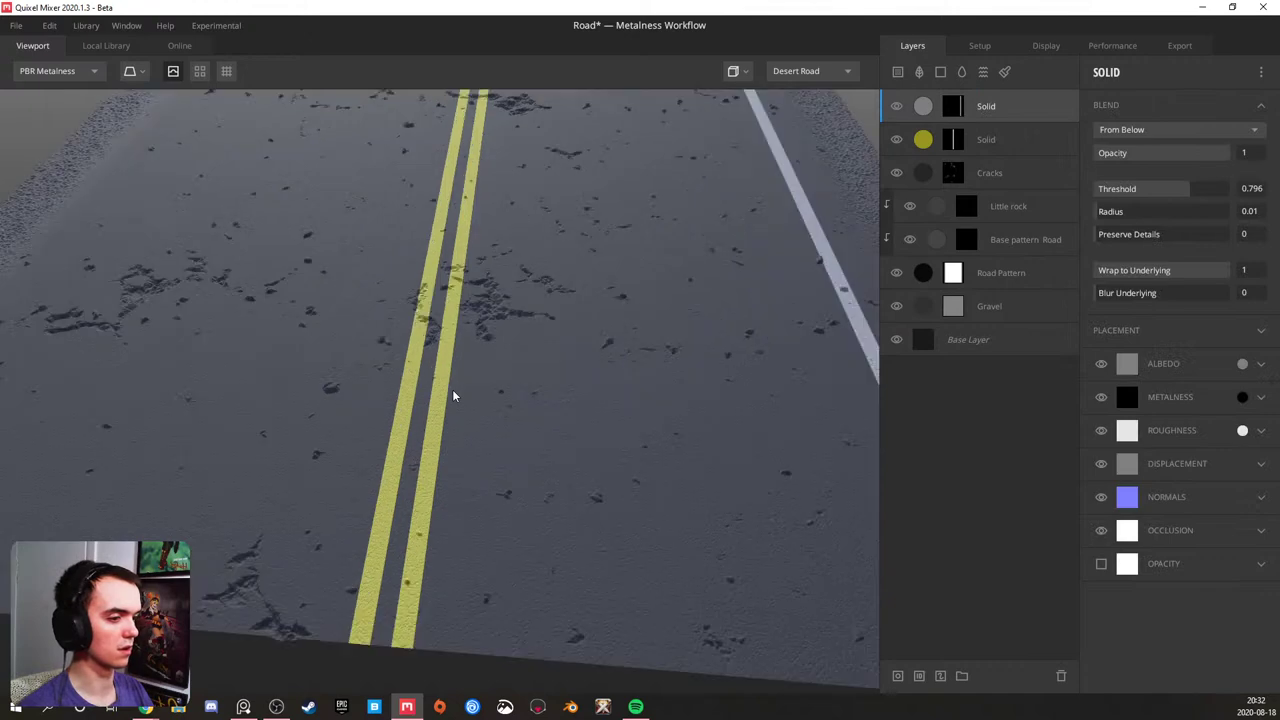
pyautogui.moveTo(471, 399); pyautogui.dragTo(851, 234)
pyautogui.click(949, 148)
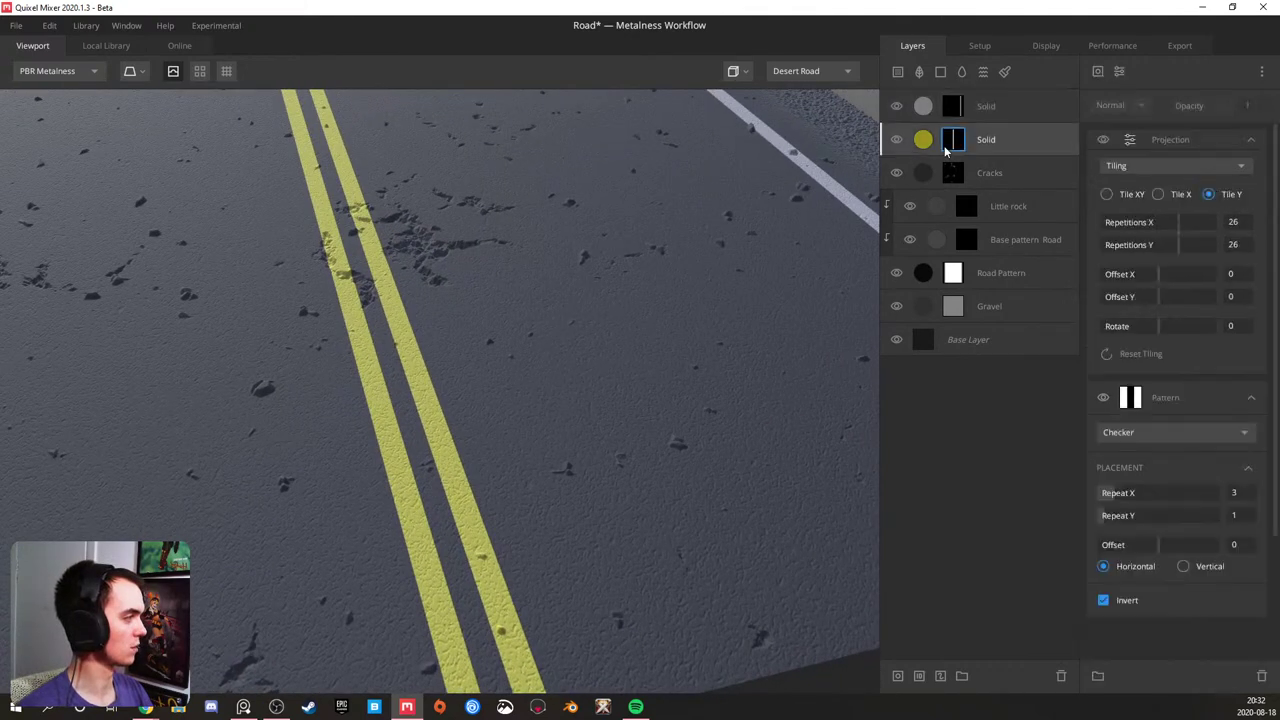
pyautogui.click(1120, 72)
pyautogui.click(1097, 71)
pyautogui.click(1097, 71)
pyautogui.moveTo(1144, 128)
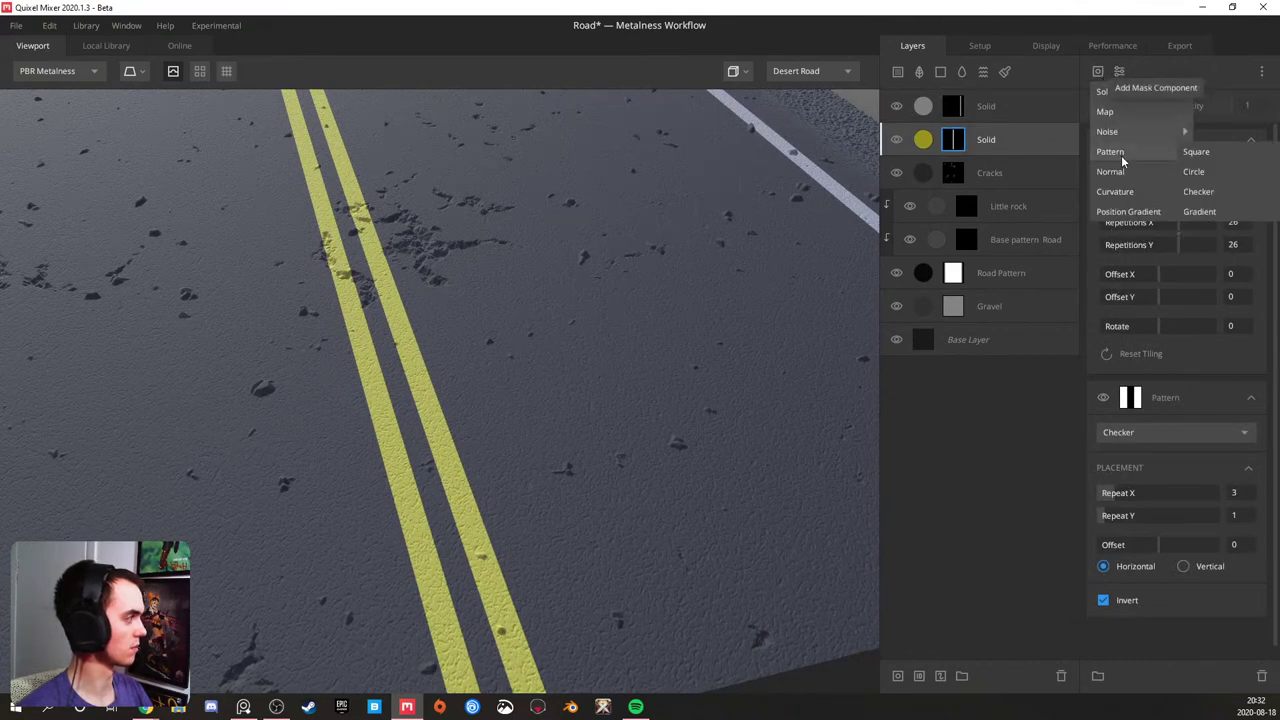
pyautogui.click(1200, 150)
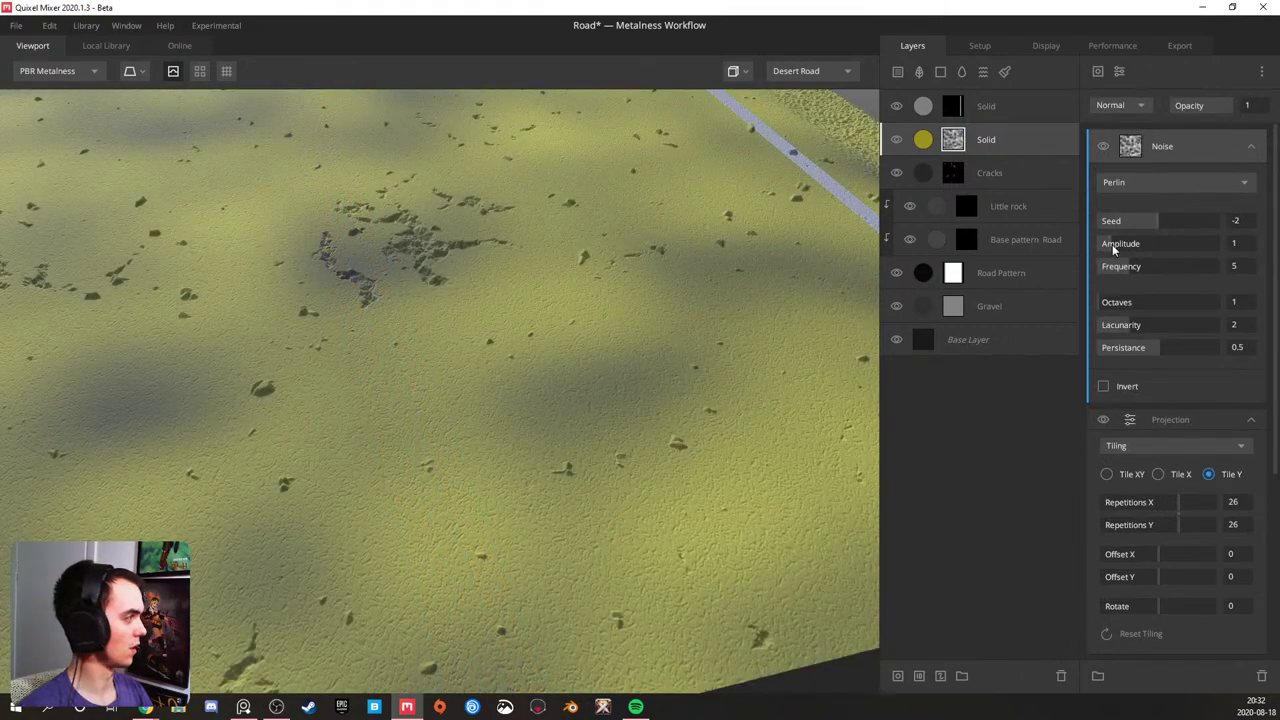
# - Set the Perlin noise to 6 octaves, lacunarity 2.45 and persistence 1, and blend it with Multiply
pyautogui.moveTo(1118, 302); pyautogui.dragTo(1220, 347)
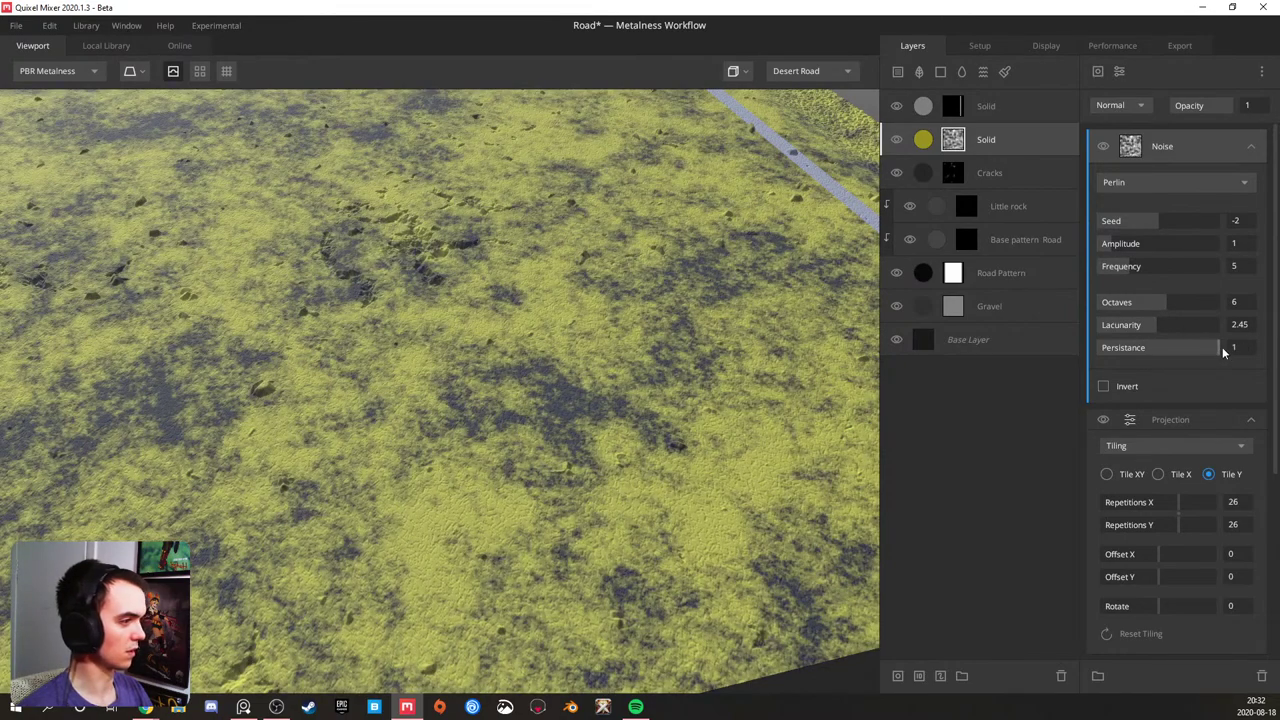
pyautogui.scroll(-5, 434, 458)
pyautogui.moveTo(434, 458); pyautogui.dragTo(570, 390)
pyautogui.click(1124, 103)
pyautogui.click(1136, 180)
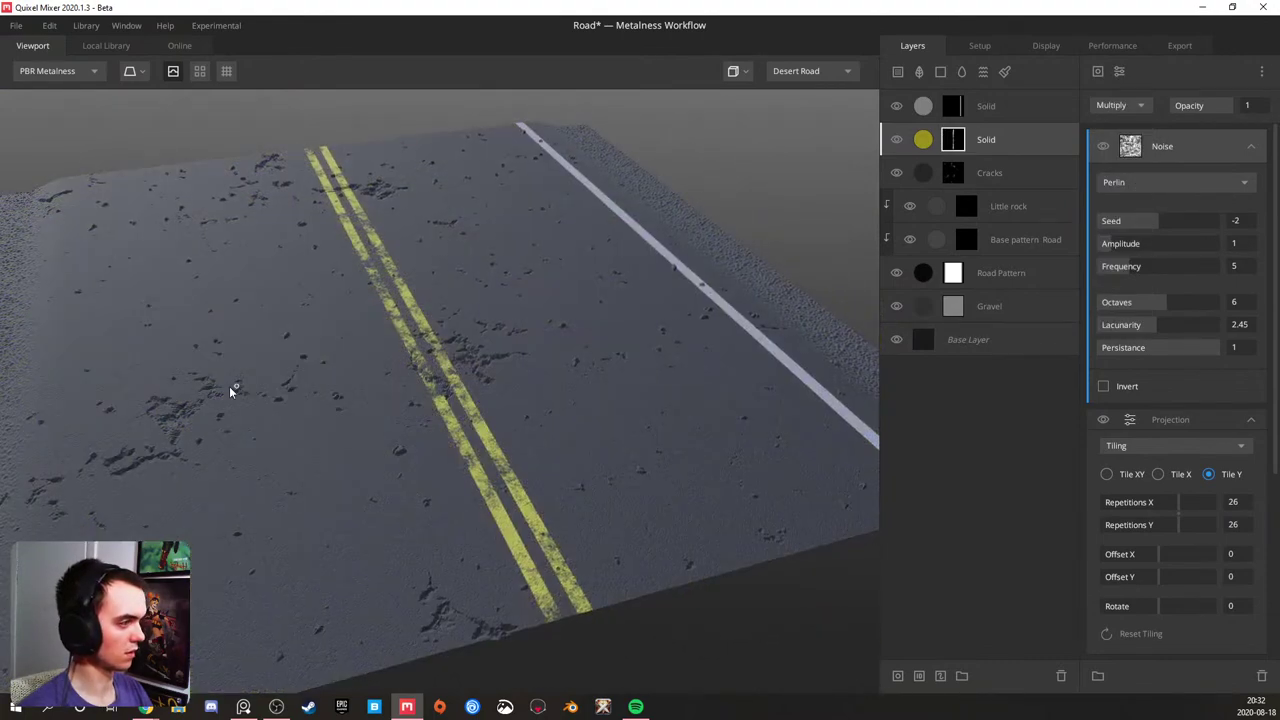
# - Refine the yellow line's wear by setting the Perlin noise's lacunarity to 2.682 and amplitude to 1.326
pyautogui.moveTo(229, 386); pyautogui.dragTo(116, 412)
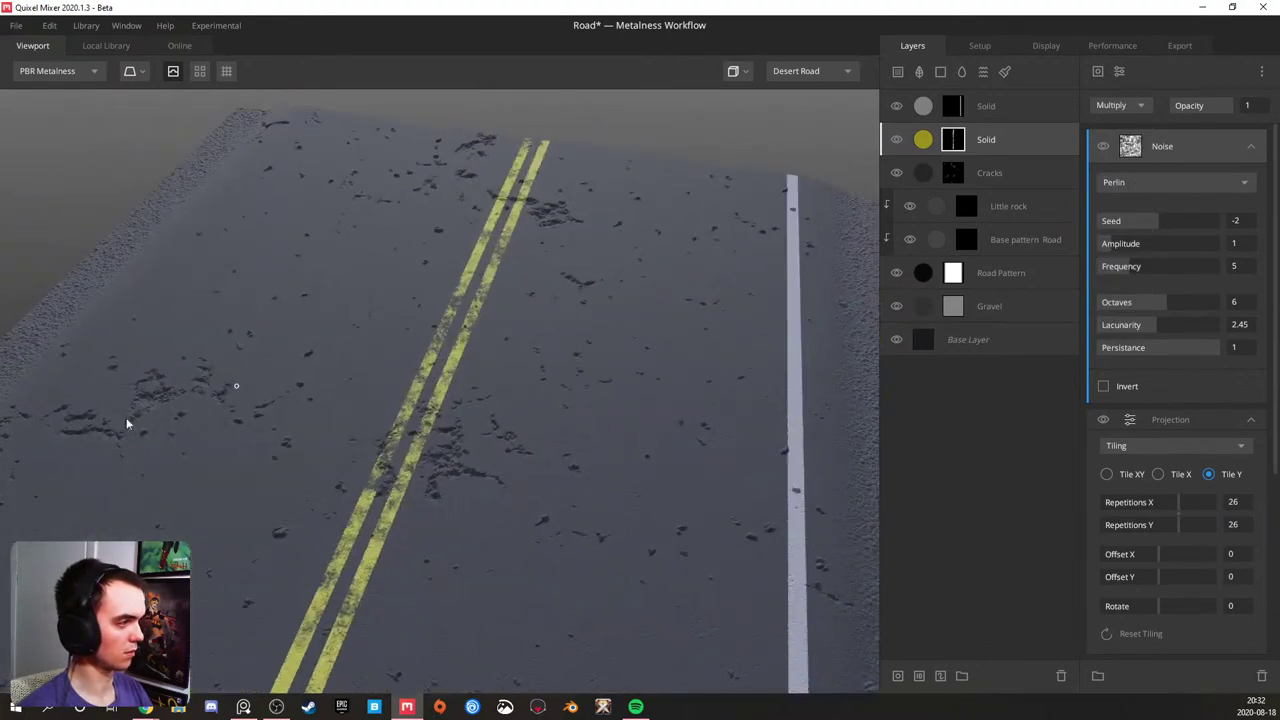
pyautogui.scroll(3, 420, 285)
pyautogui.moveTo(420, 285); pyautogui.dragTo(406, 326)
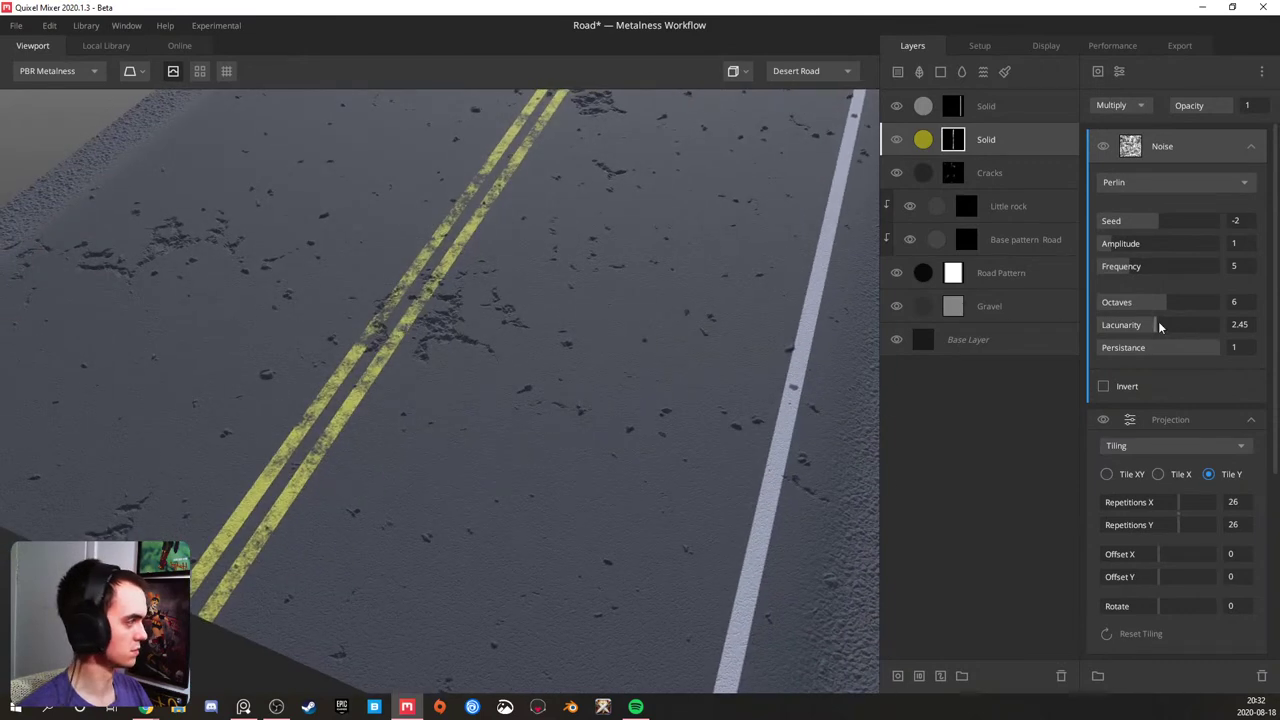
pyautogui.moveTo(1140, 326); pyautogui.dragTo(1169, 324)
pyautogui.moveTo(1128, 243)
pyautogui.mouseDown()
pyautogui.moveTo(1152, 242)
pyautogui.moveTo(1110, 246)
pyautogui.mouseUp()
pyautogui.moveTo(480, 365); pyautogui.dragTo(473, 340)
pyautogui.scroll(8, 476, 341)
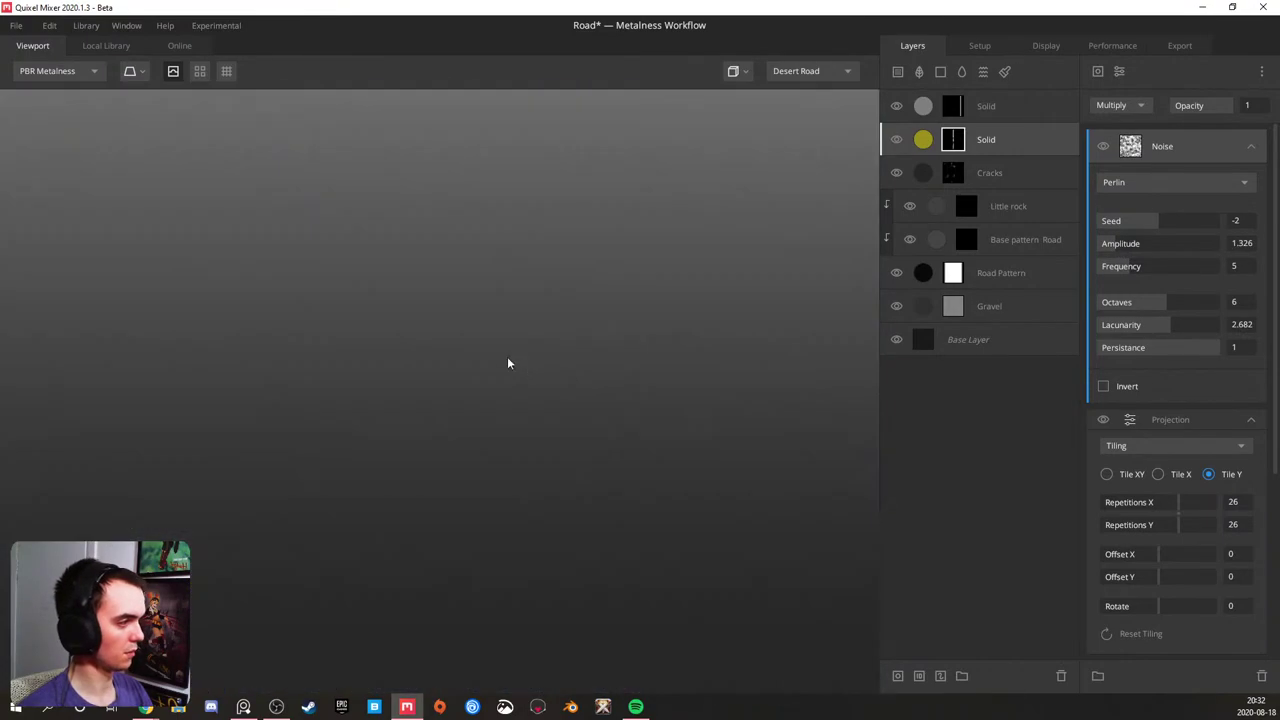
pyautogui.scroll(-2, 546, 369)
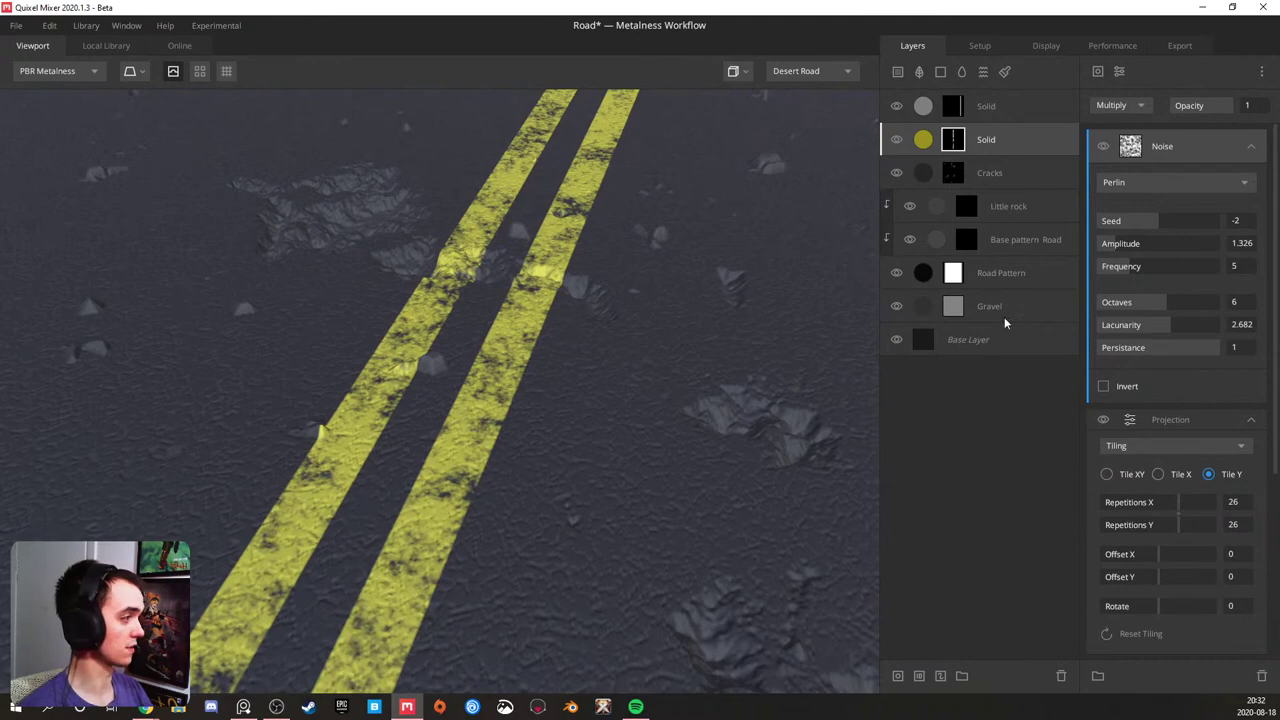
# - Add a Simplex noise to the yellow line mask between the projection and the Perlin noise, and blend it with Distort
pyautogui.click(1145, 418)
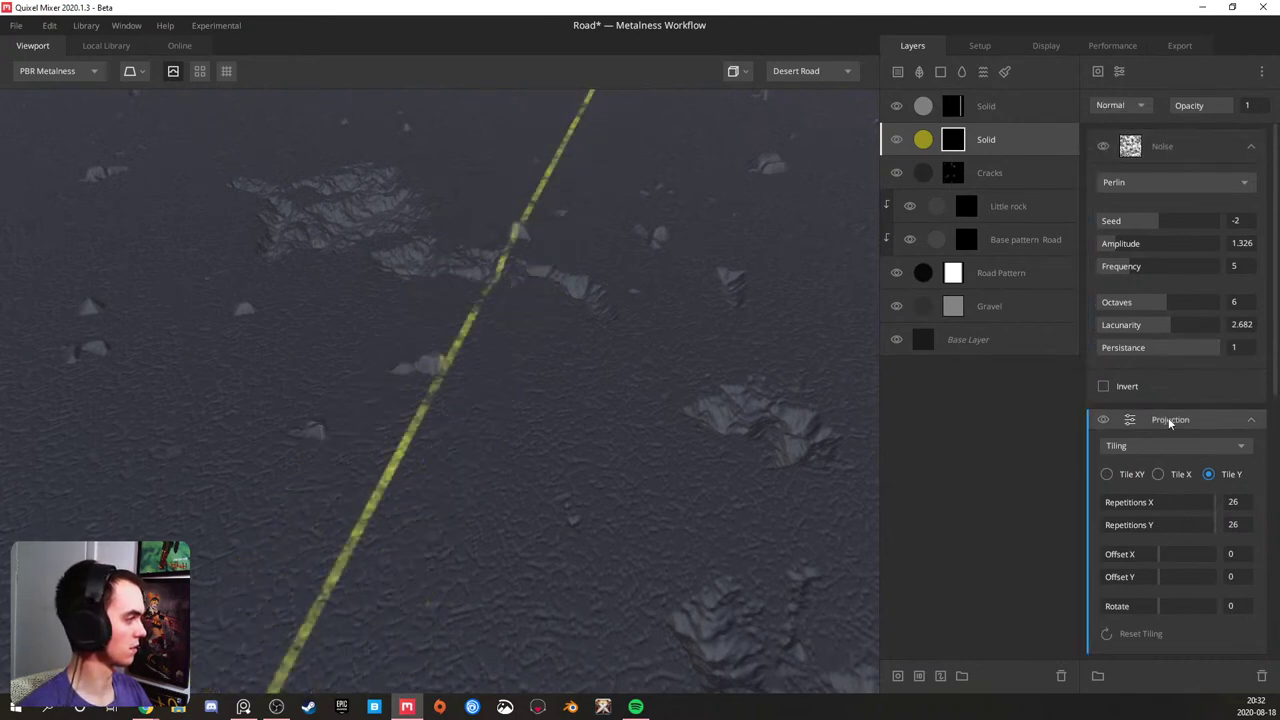
pyautogui.click(1097, 72)
pyautogui.moveTo(1123, 146)
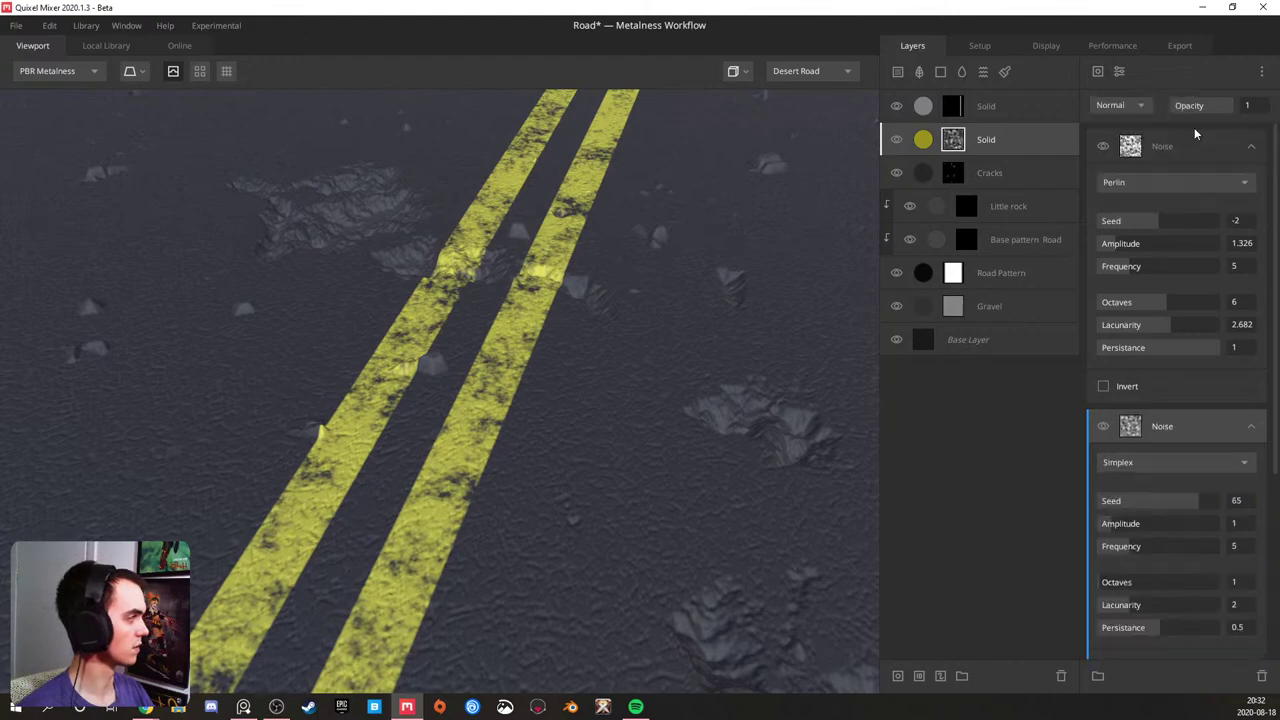
pyautogui.click(1196, 133)
pyautogui.click(1140, 102)
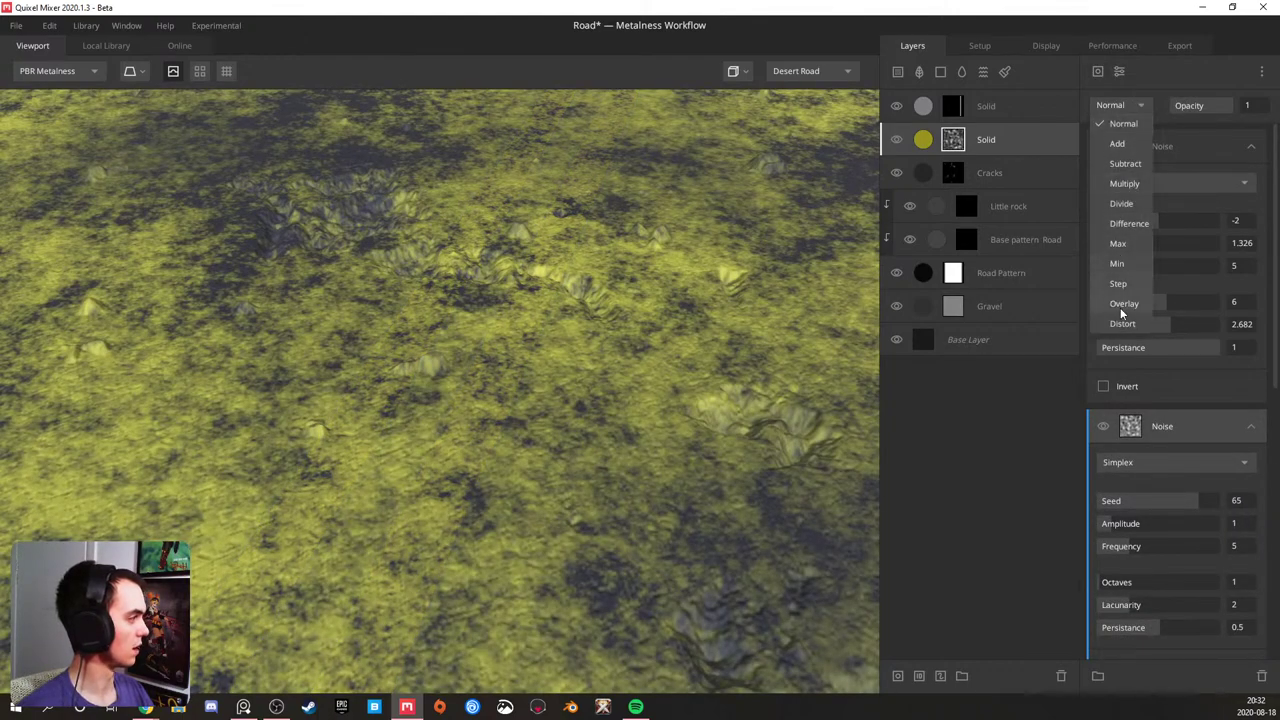
pyautogui.click(1123, 323)
pyautogui.keyDown('alt'); pyautogui.moveTo(501, 364); pyautogui.dragTo(517, 419); pyautogui.keyUp('alt')
pyautogui.scroll(-4, 516, 420)
pyautogui.scroll(4, 518, 414)
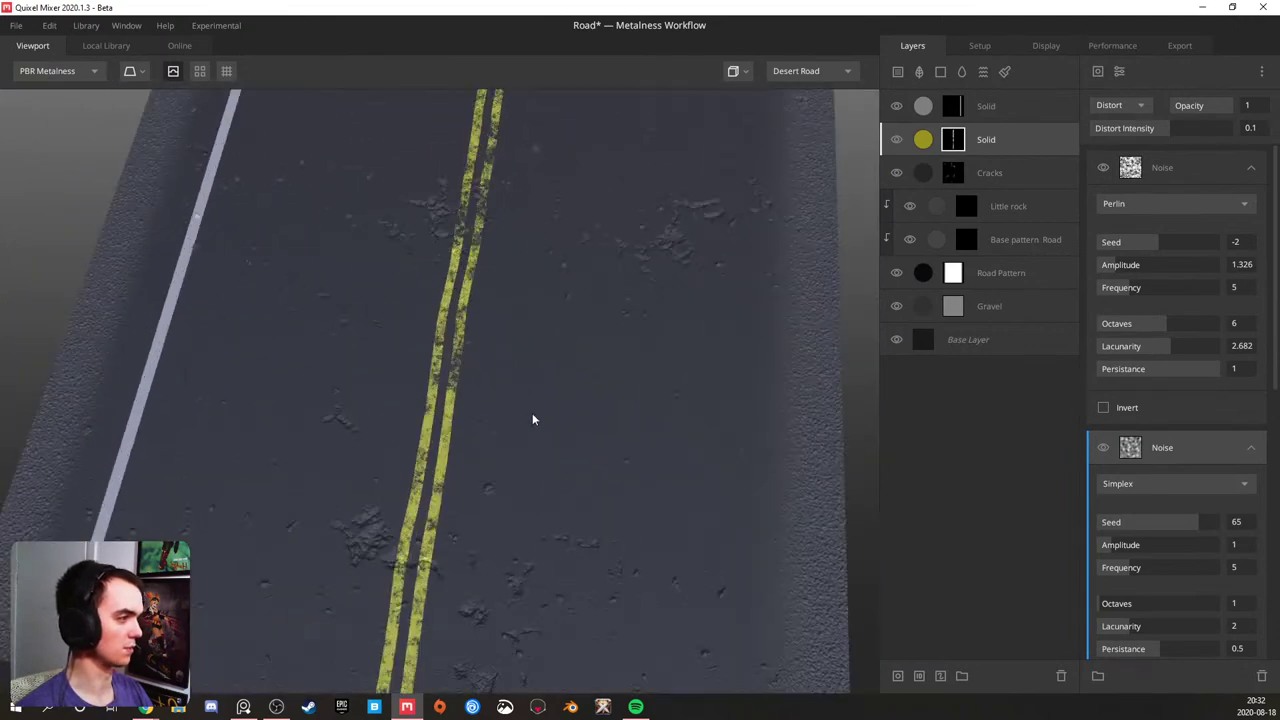
# - Set the Simplex noise to 10 octaves, lacunarity 2.285 and persistence 0.514, with a distort intensity of 0.033
pyautogui.scroll(-2, 1124, 498)
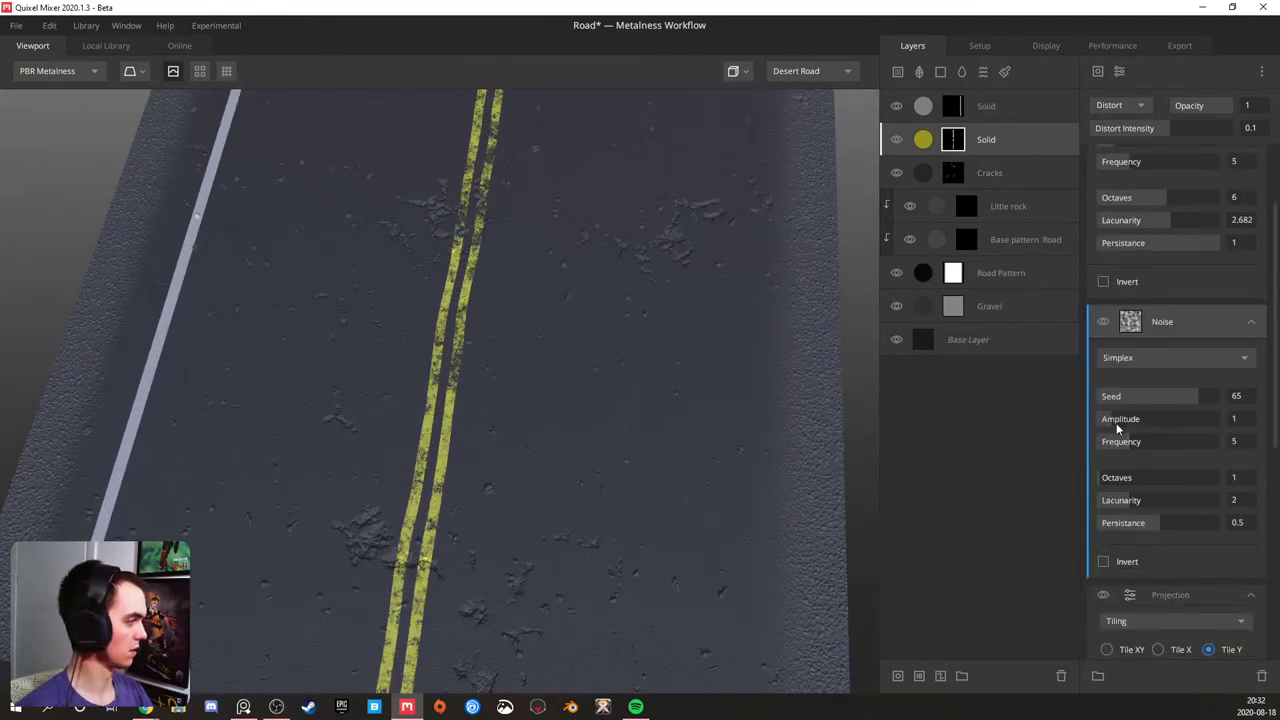
pyautogui.moveTo(1126, 477); pyautogui.dragTo(1129, 479)
pyautogui.moveTo(1173, 127); pyautogui.dragTo(1164, 127)
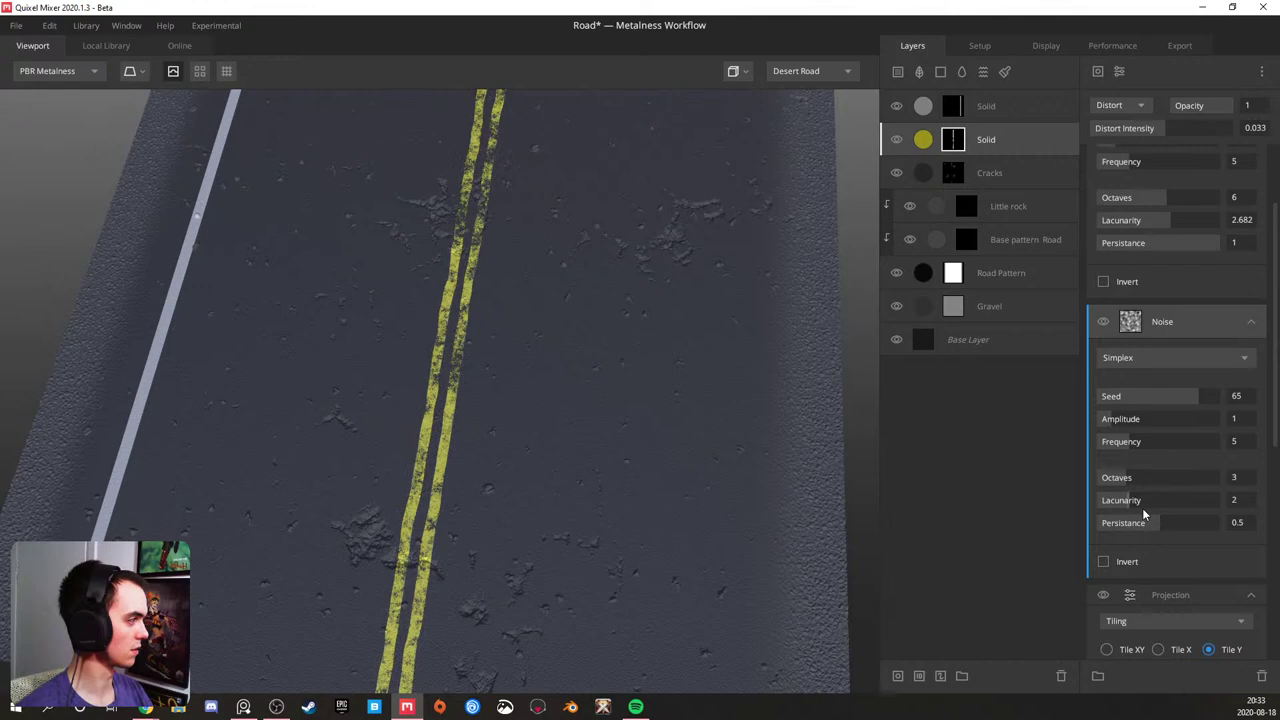
pyautogui.moveTo(1132, 479); pyautogui.dragTo(1216, 477)
pyautogui.moveTo(1141, 507)
pyautogui.mouseDown()
pyautogui.moveTo(1167, 497)
pyautogui.moveTo(1161, 507)
pyautogui.moveTo(1184, 522)
pyautogui.moveTo(1134, 502)
pyautogui.mouseUp()
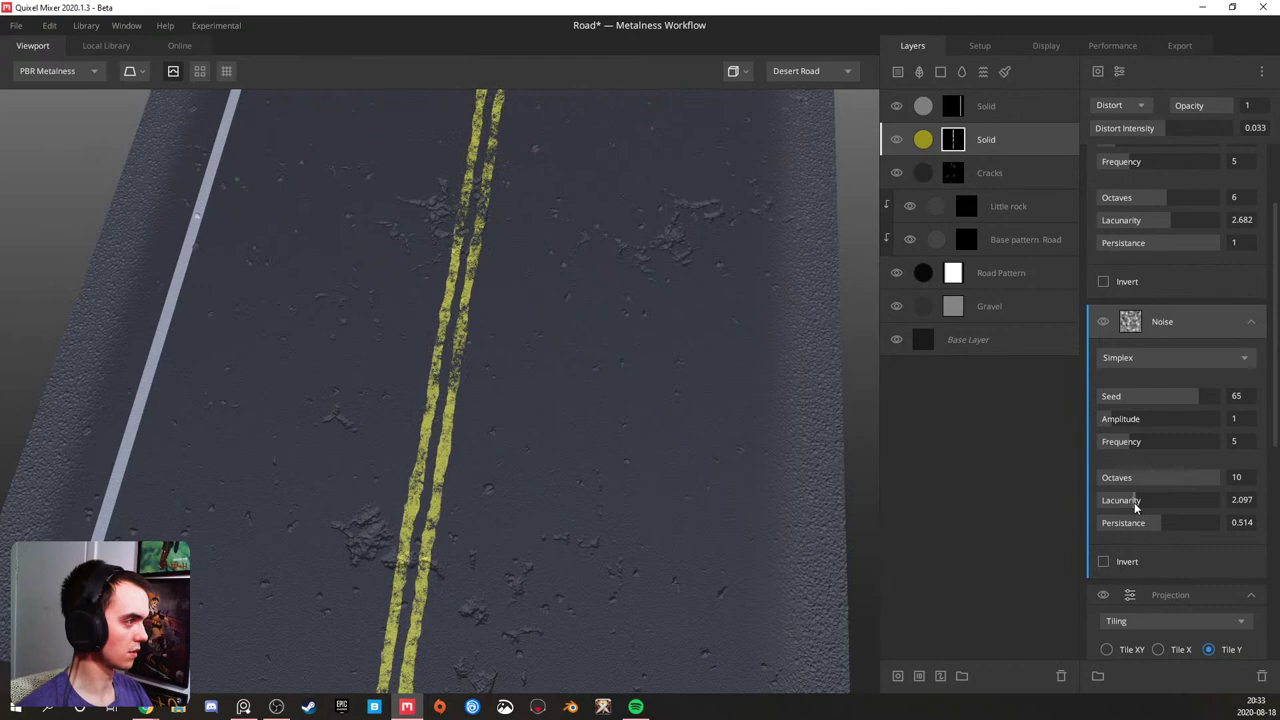
pyautogui.click(1145, 498)
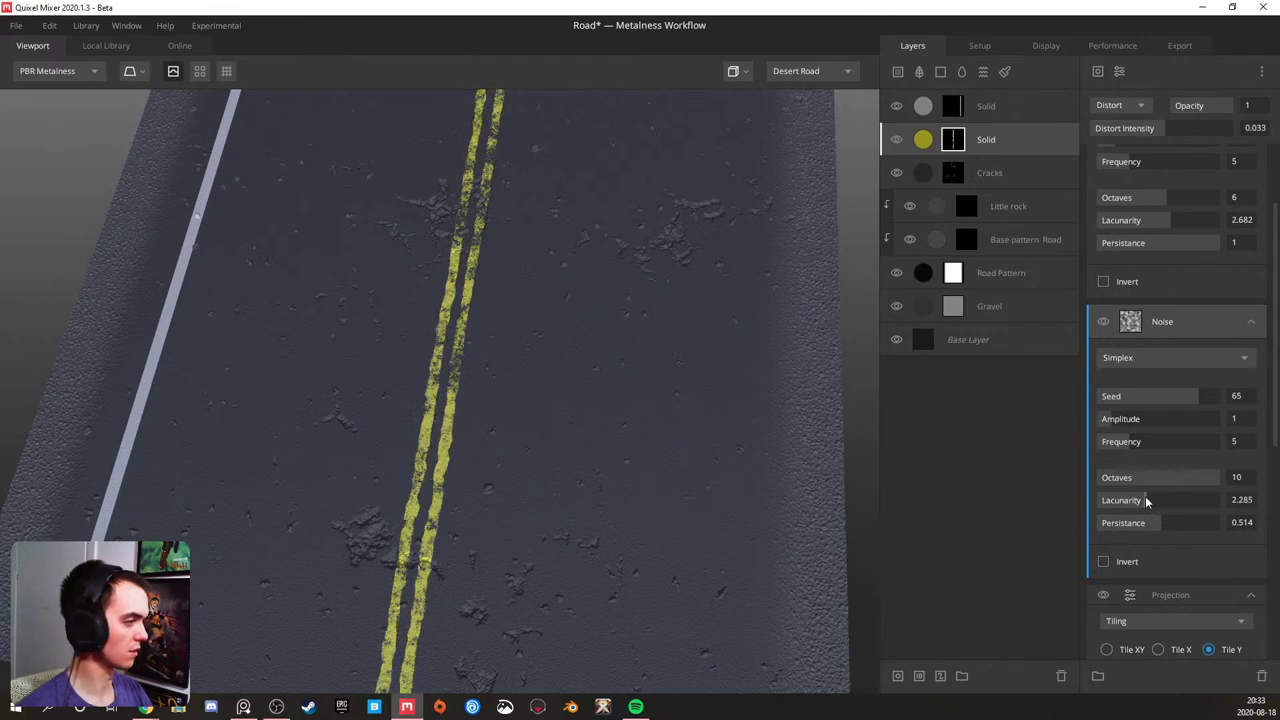
# - Reduce the Simplex noise's distort intensity to 0.005 for subtly uneven yellow line edges
pyautogui.moveTo(1161, 127); pyautogui.dragTo(1164, 128)
pyautogui.click(1163, 128)
pyautogui.click(1163, 128)
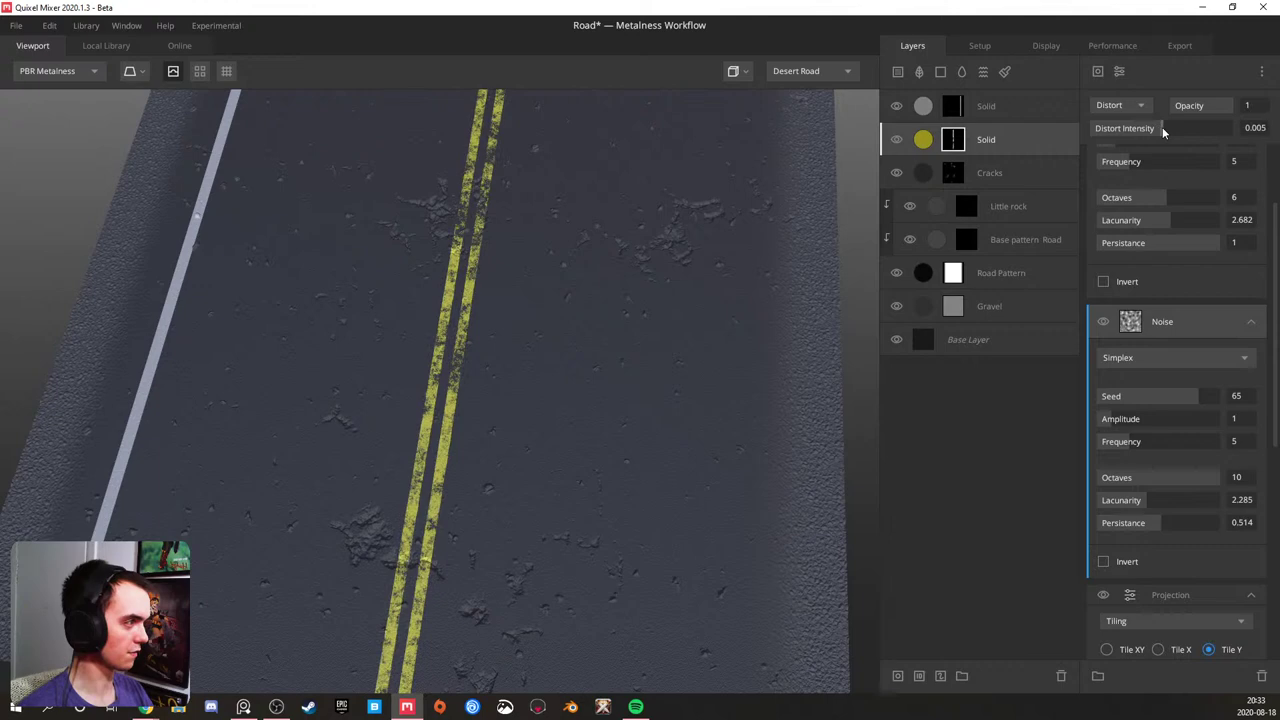
pyautogui.moveTo(460, 409); pyautogui.dragTo(489, 292)
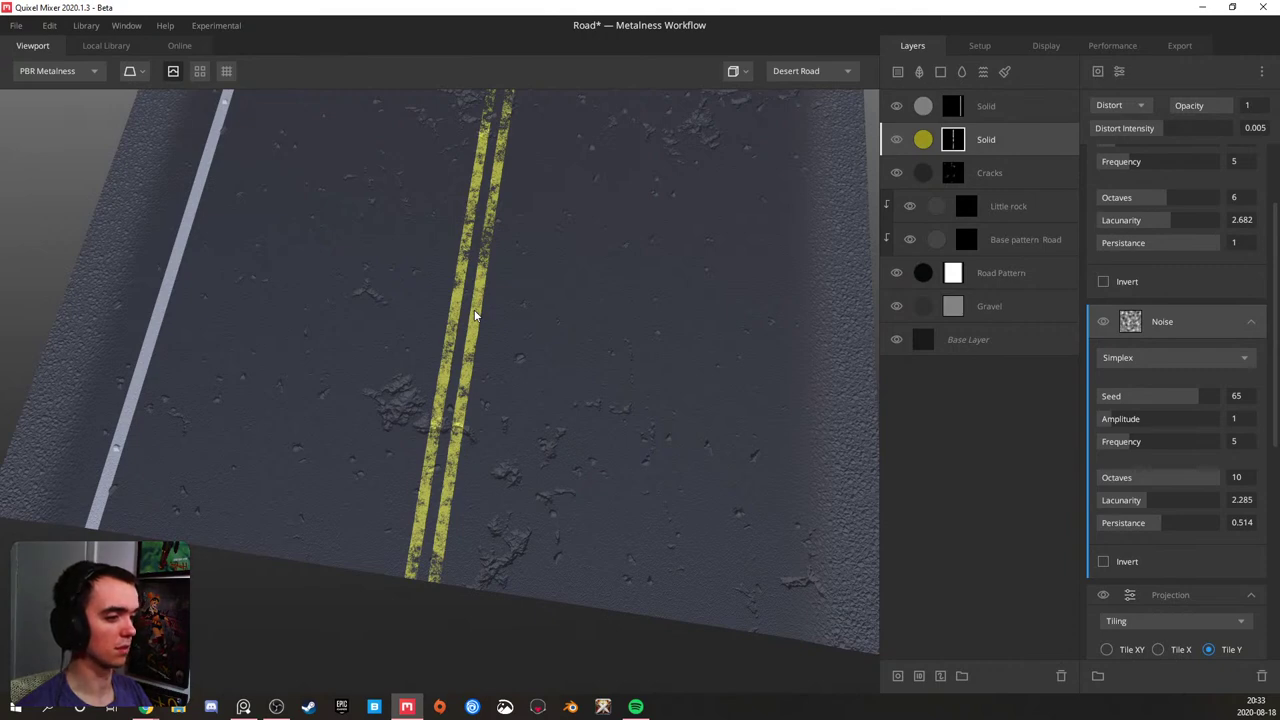
pyautogui.moveTo(502, 275); pyautogui.dragTo(462, 378, button='middle')
pyautogui.scroll(-4, 462, 378)
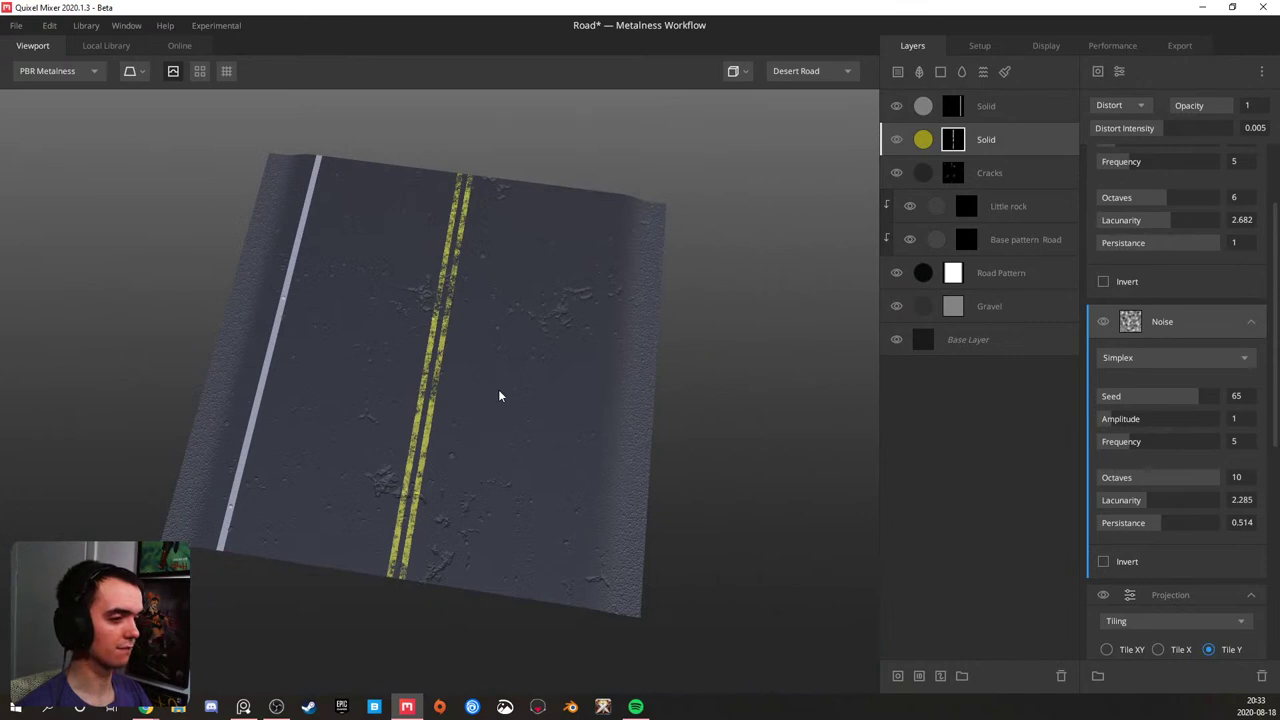
pyautogui.moveTo(472, 418)
pyautogui.mouseDown()
pyautogui.moveTo(414, 380)
pyautogui.moveTo(266, 337)
pyautogui.moveTo(251, 314)
pyautogui.moveTo(298, 284)
pyautogui.mouseUp()
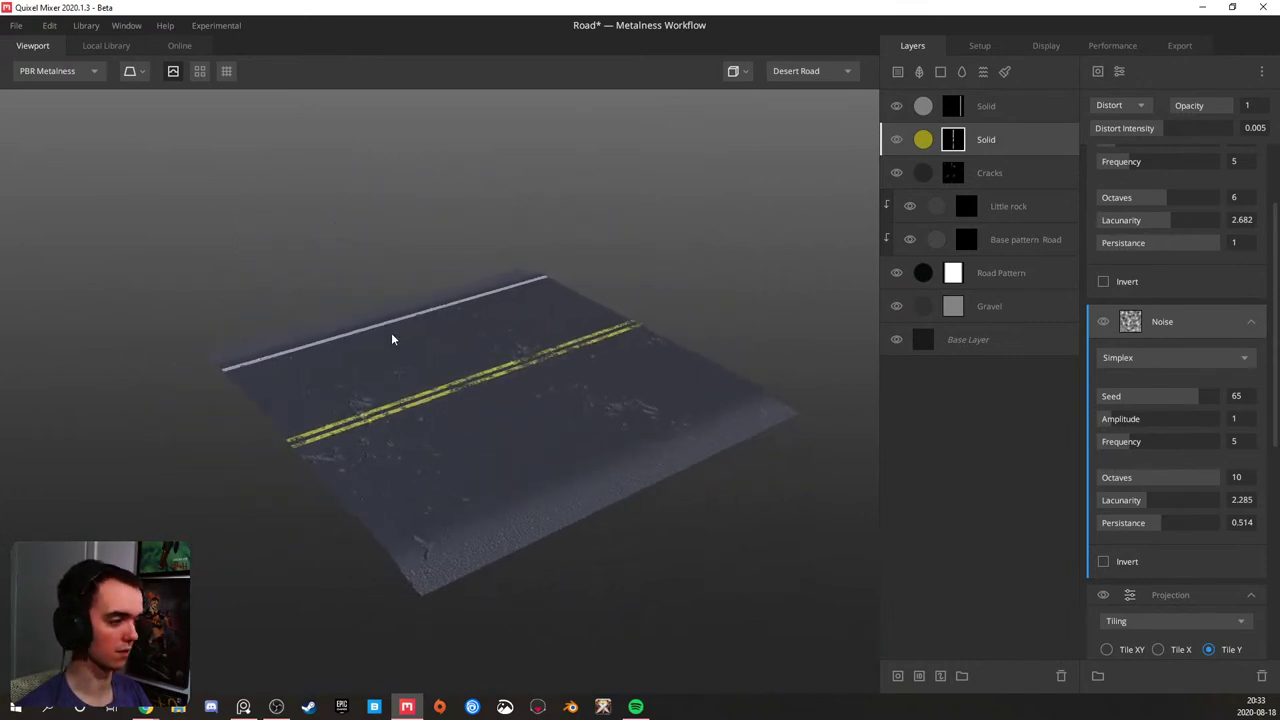
pyautogui.scroll(3, 400, 363)
pyautogui.moveTo(400, 366)
pyautogui.mouseDown()
pyautogui.moveTo(506, 391)
pyautogui.moveTo(469, 420)
pyautogui.moveTo(260, 391)
pyautogui.moveTo(240, 400)
pyautogui.moveTo(420, 365)
pyautogui.mouseUp()
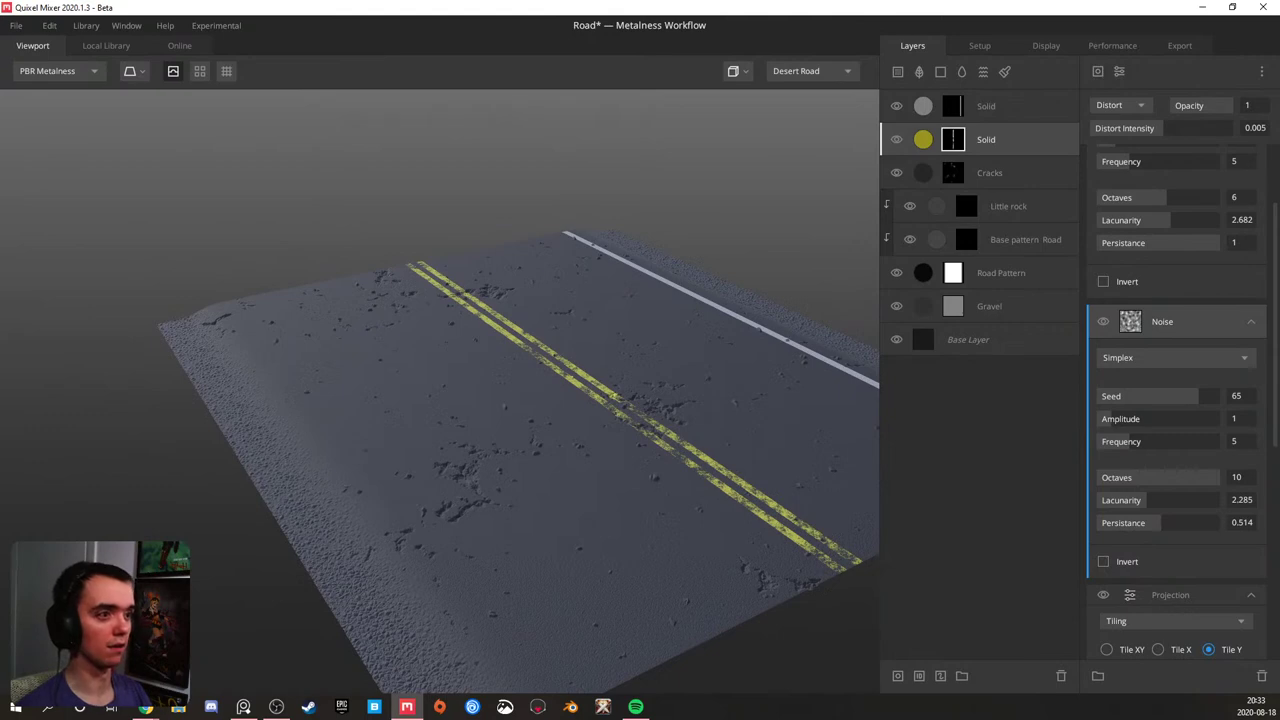
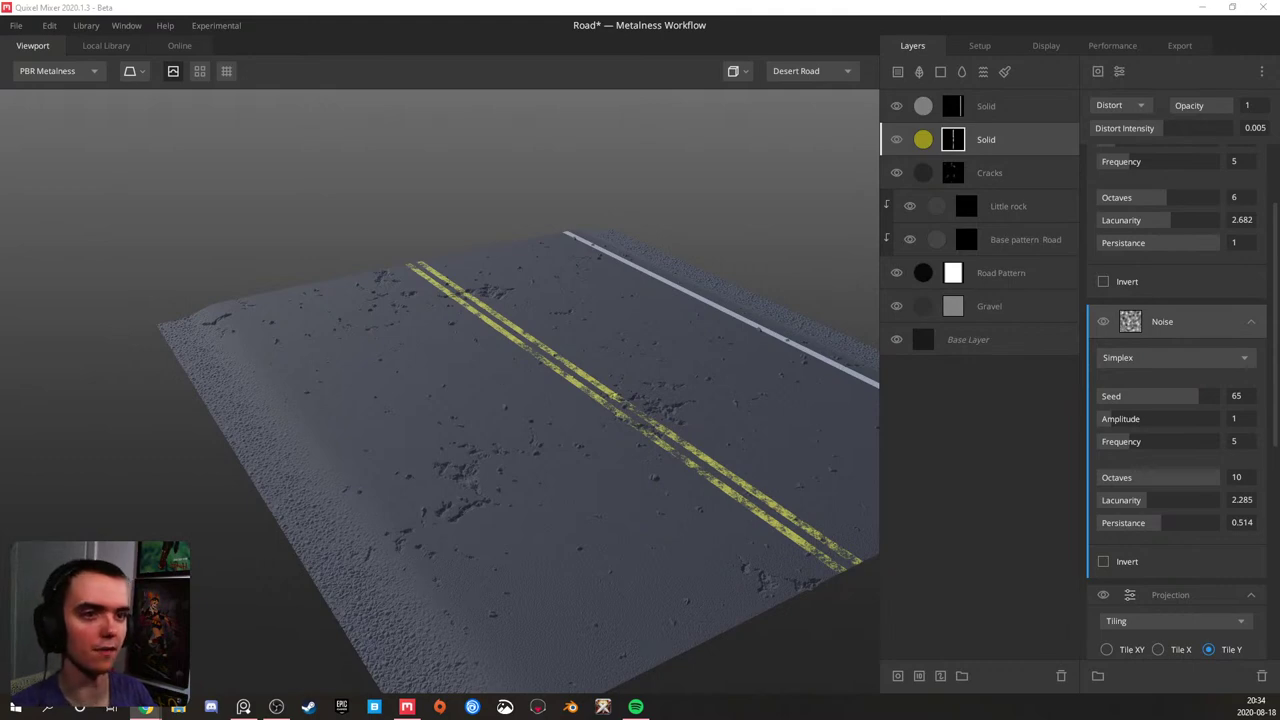
pyautogui.moveTo(0, 27); pyautogui.dragTo(0, 52)
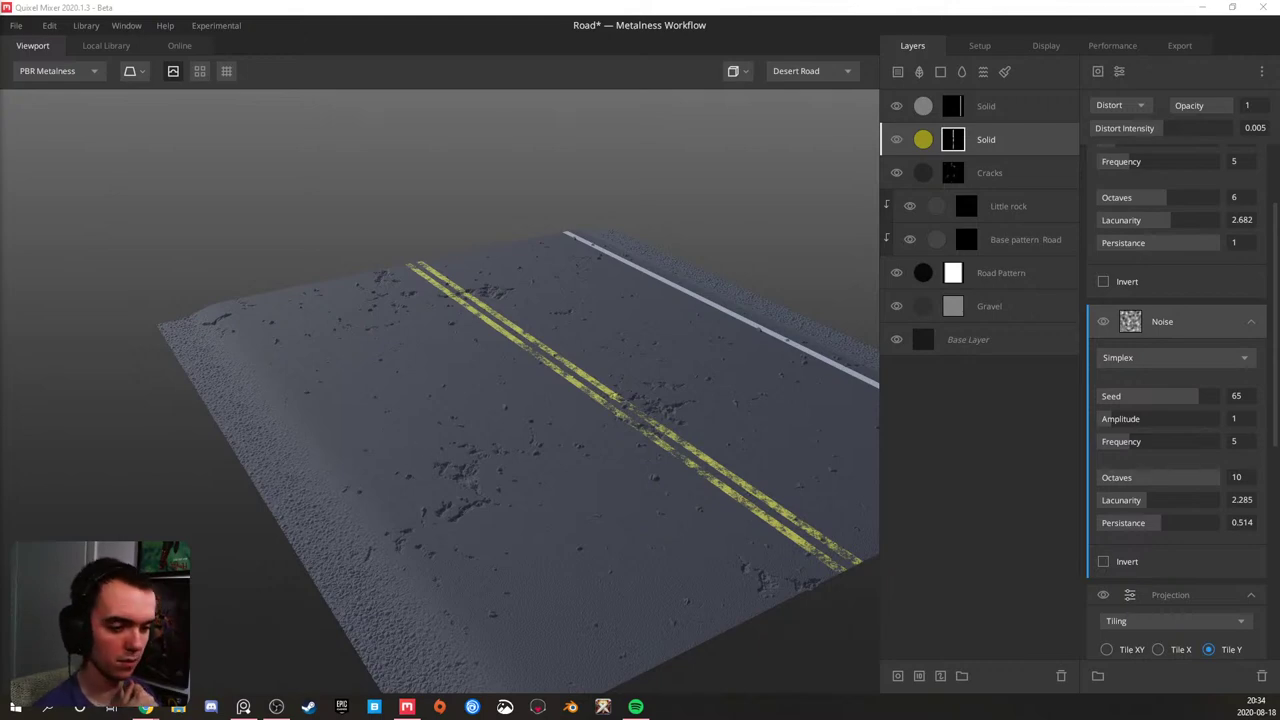
pyautogui.click(636, 706)
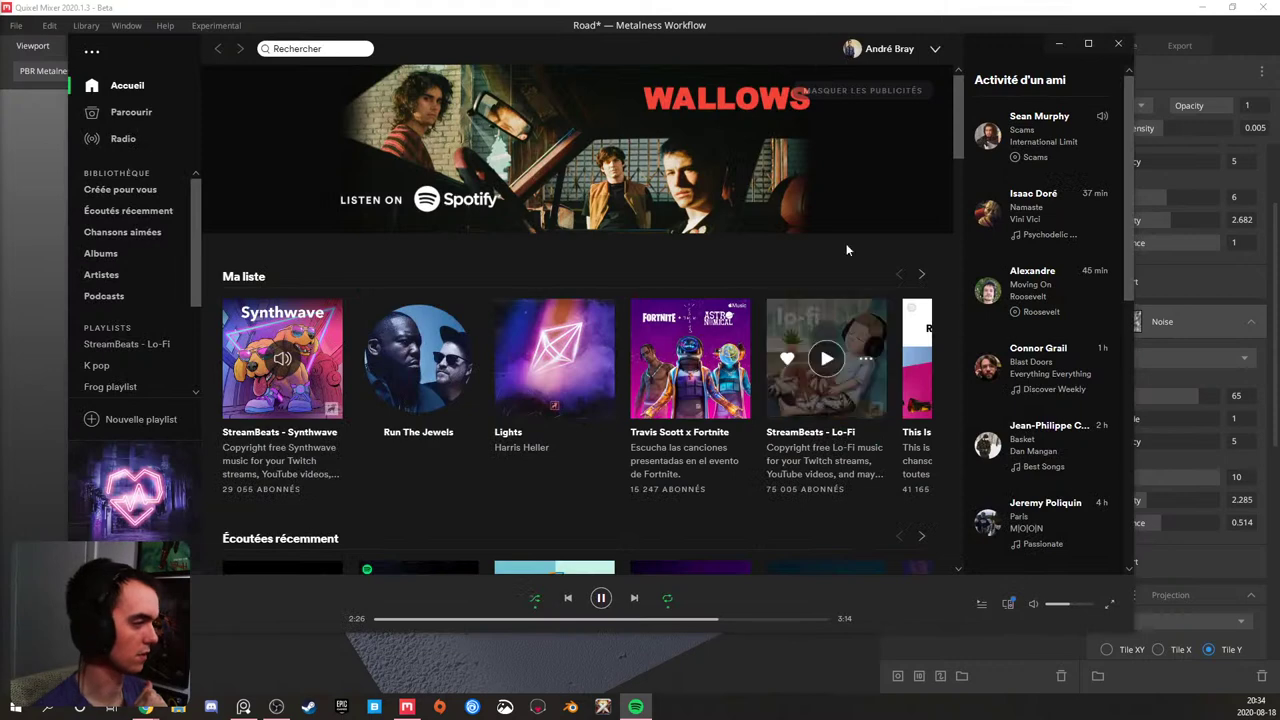
pyautogui.moveTo(803, 42); pyautogui.dragTo(0, 125)
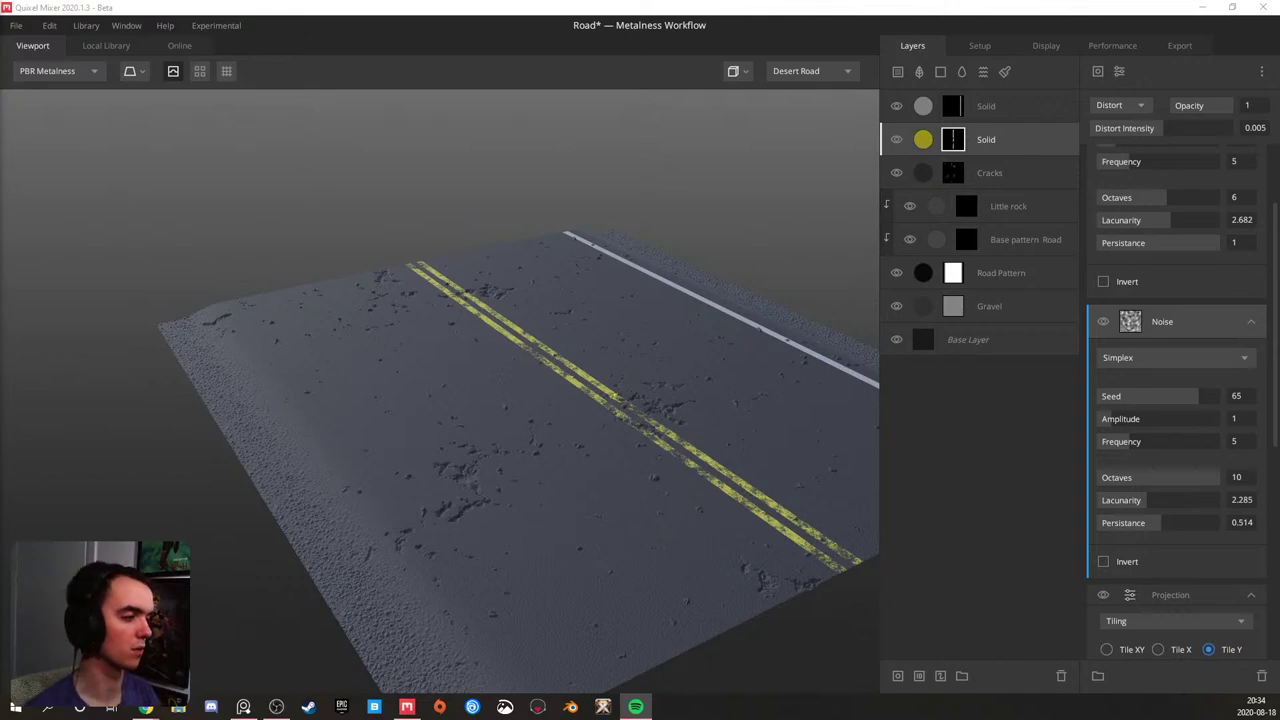
# - Examine the worn yellow centre lines, cracks and edge line across the whole road surface from several angles
pyautogui.moveTo(443, 360); pyautogui.dragTo(336, 263, button='middle')
pyautogui.scroll(1, 365, 303)
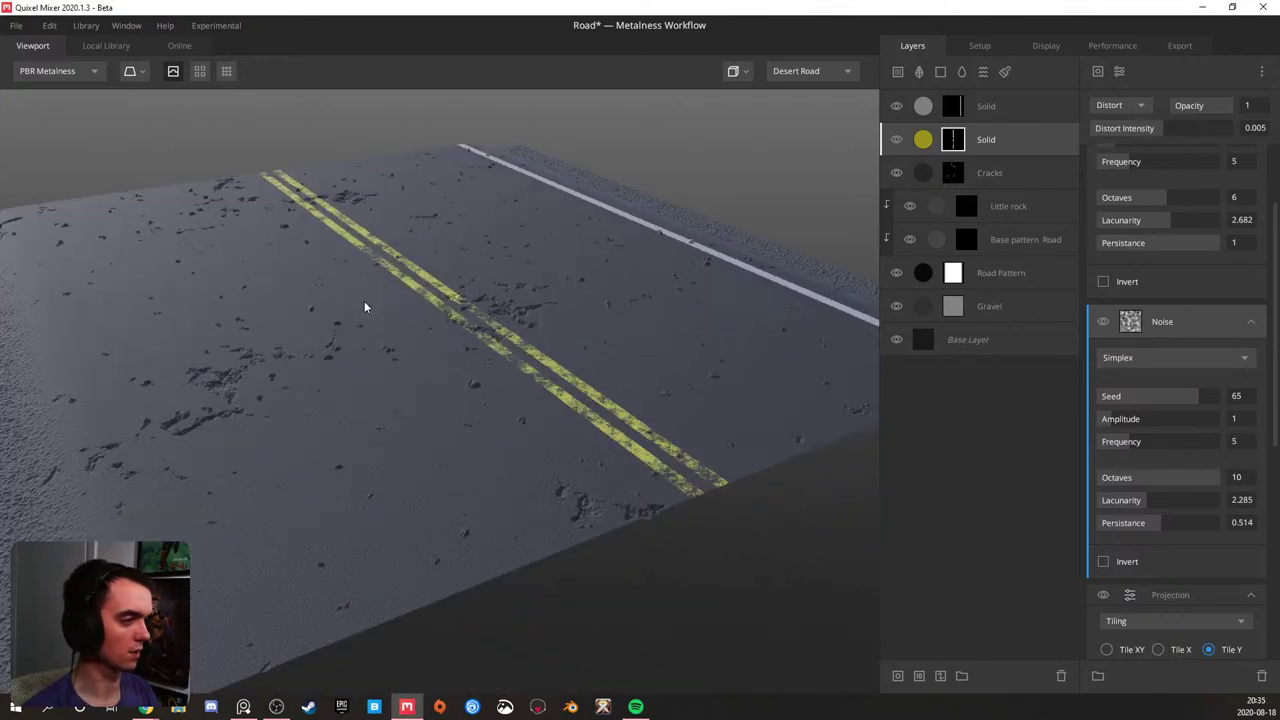
pyautogui.scroll(-2, 365, 303)
pyautogui.moveTo(336, 323); pyautogui.dragTo(384, 343)
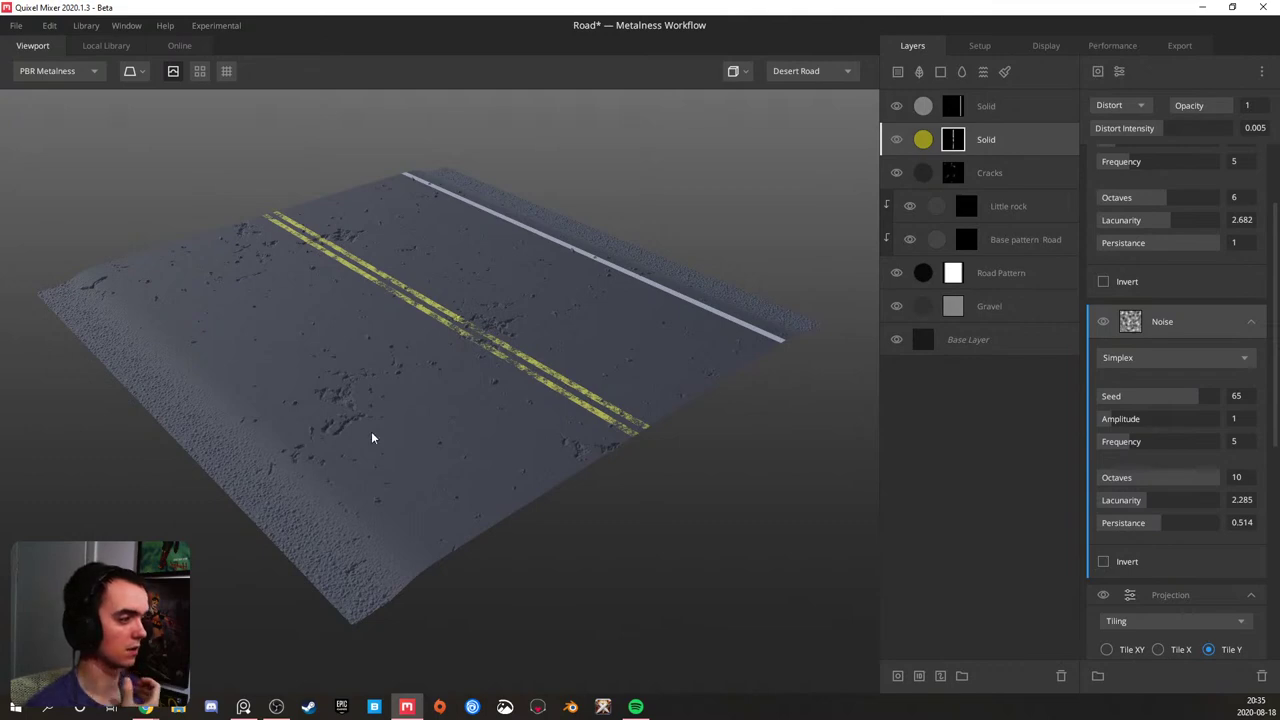
pyautogui.scroll(3, 398, 418)
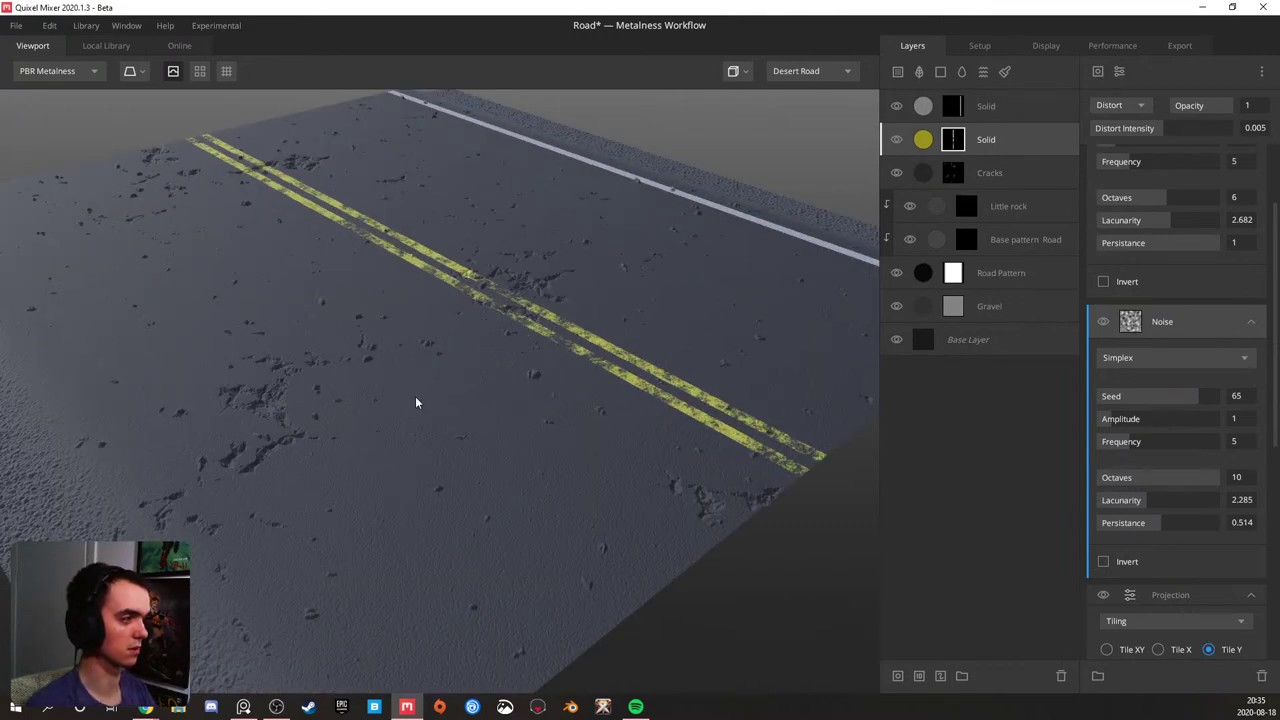
pyautogui.scroll(3, 412, 405)
pyautogui.moveTo(422, 399); pyautogui.dragTo(364, 386)
pyautogui.scroll(-3, 366, 386)
pyautogui.scroll(-3, 369, 386)
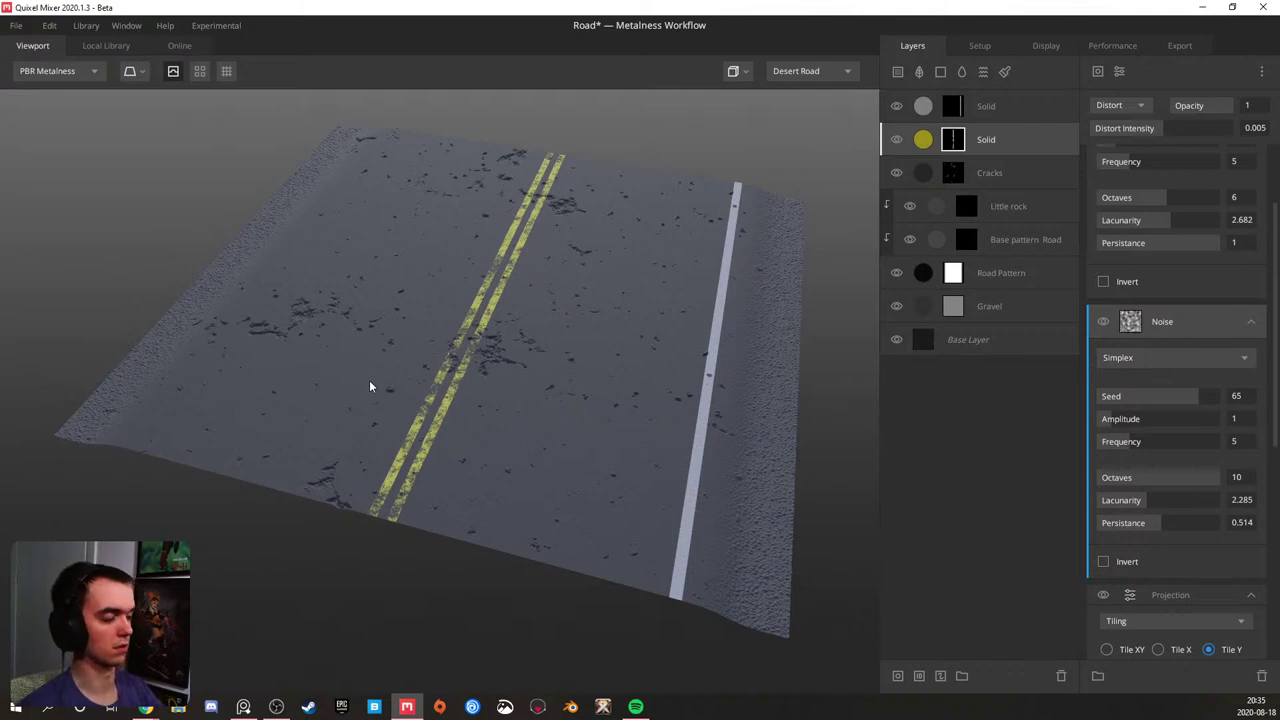
pyautogui.hotkey('alt', 'Tab')
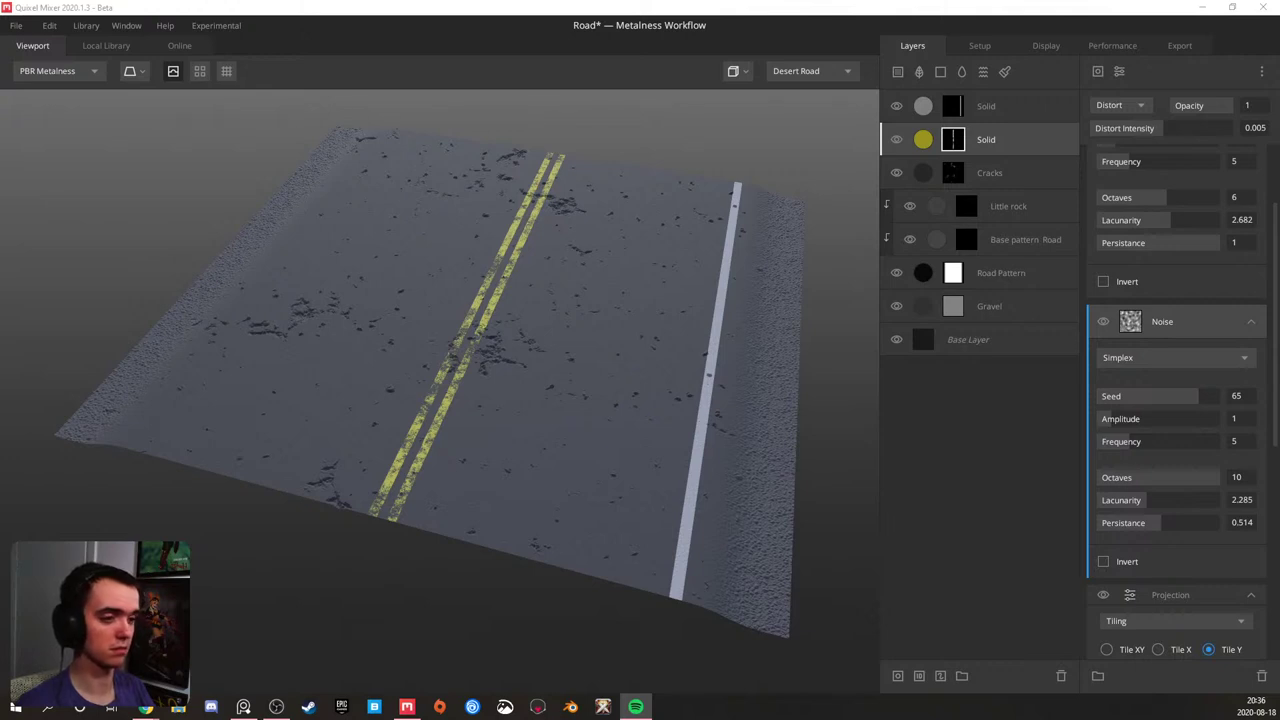
pyautogui.hotkey('alt', 'Tab')
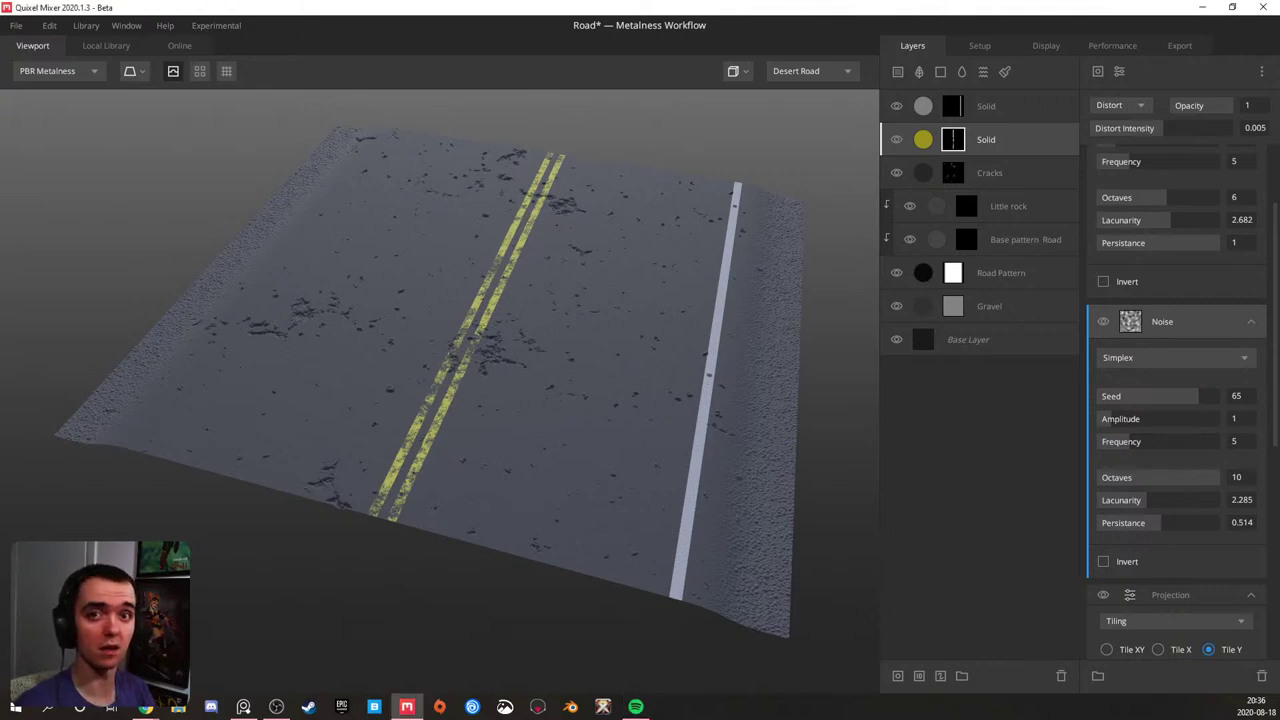
# - Inspect the yellow lines close up and compare them with the Simplex noise switched off and on
pyautogui.scroll(5, 436, 301)
pyautogui.moveTo(436, 301); pyautogui.dragTo(525, 303)
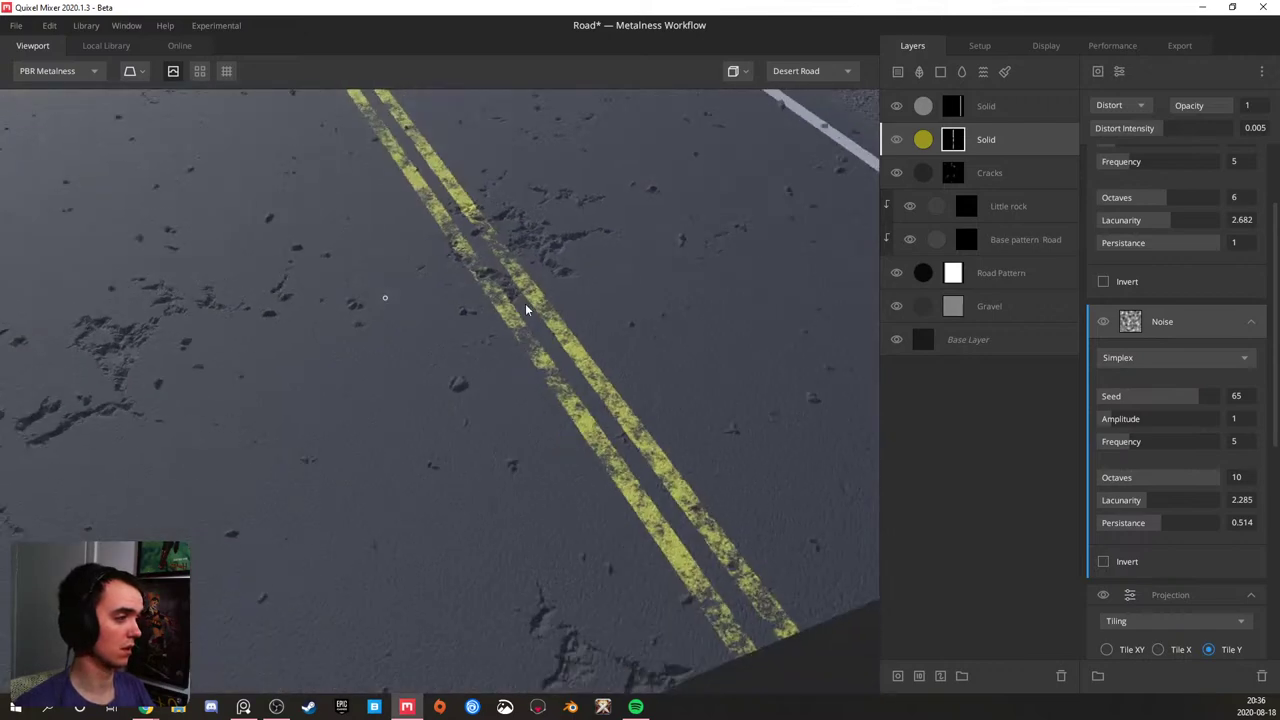
pyautogui.scroll(-5, 500, 300)
pyautogui.moveTo(350, 285); pyautogui.dragTo(412, 272)
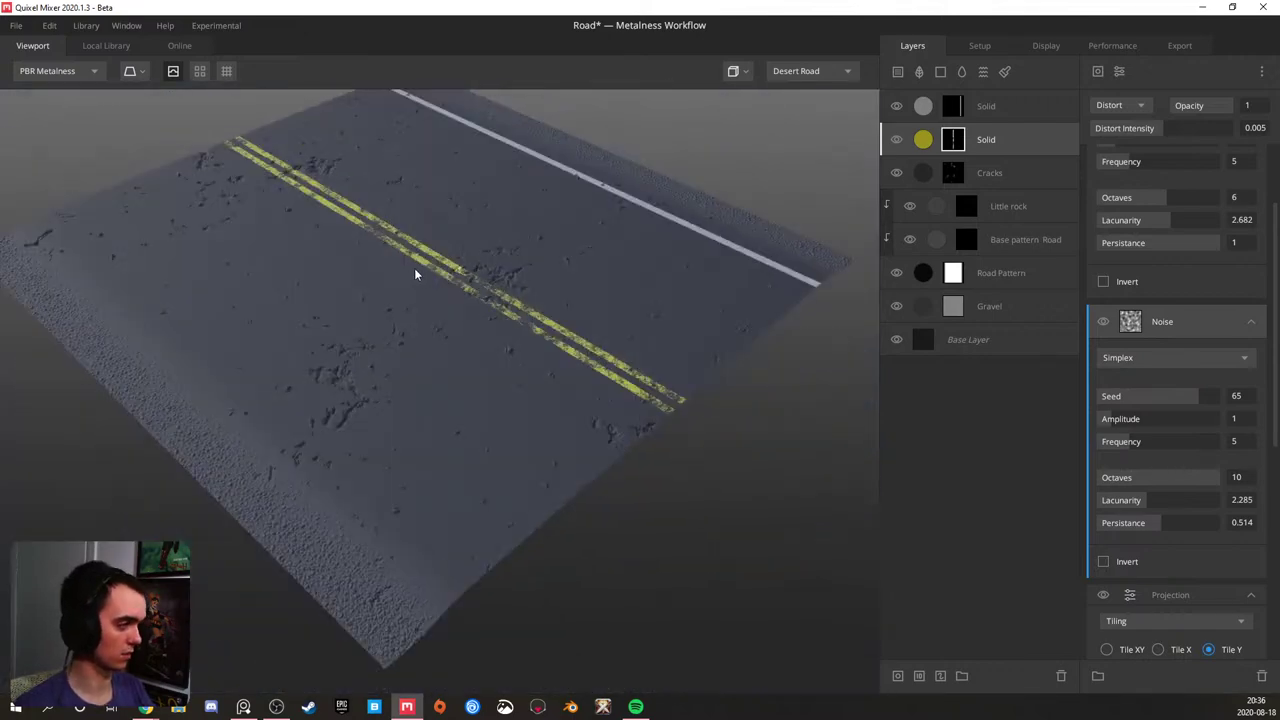
pyautogui.moveTo(415, 268); pyautogui.dragTo(320, 459, button='middle')
pyautogui.scroll(5, 364, 408)
pyautogui.moveTo(320, 459); pyautogui.dragTo(425, 347)
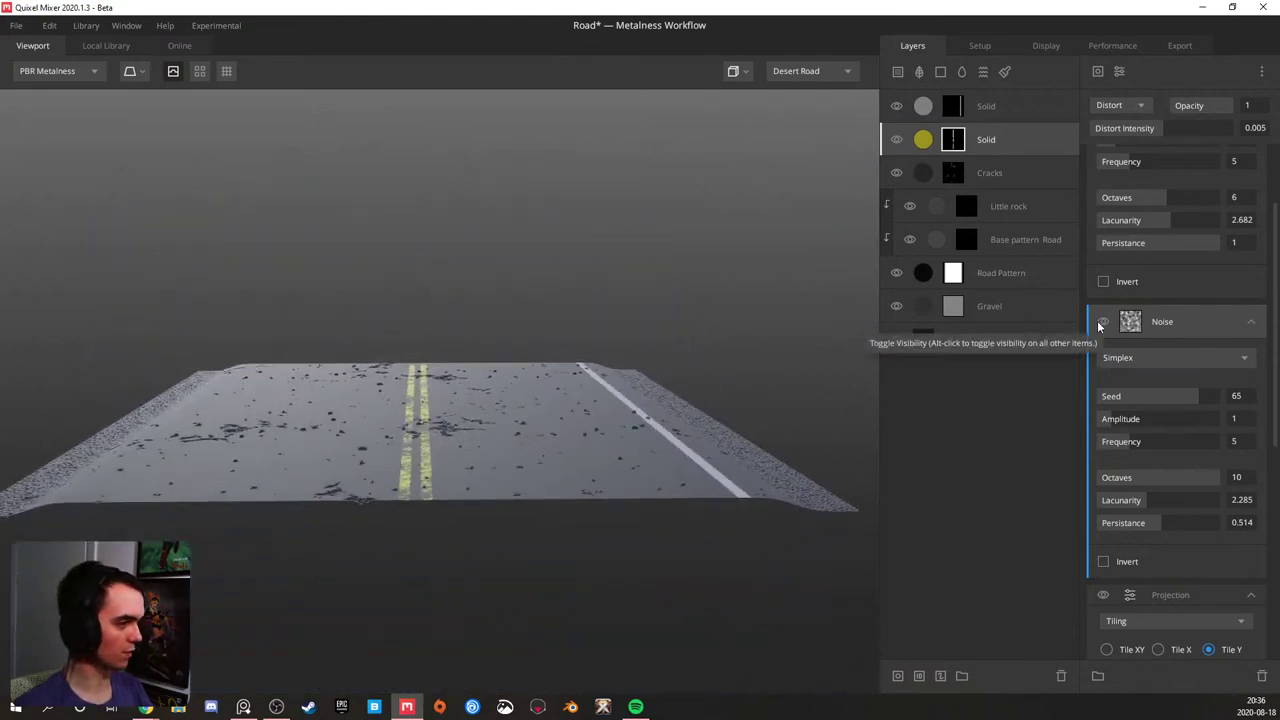
pyautogui.click(1101, 323)
pyautogui.click(1099, 325)
pyautogui.moveTo(516, 420); pyautogui.dragTo(488, 498)
pyautogui.scroll(6, 488, 498)
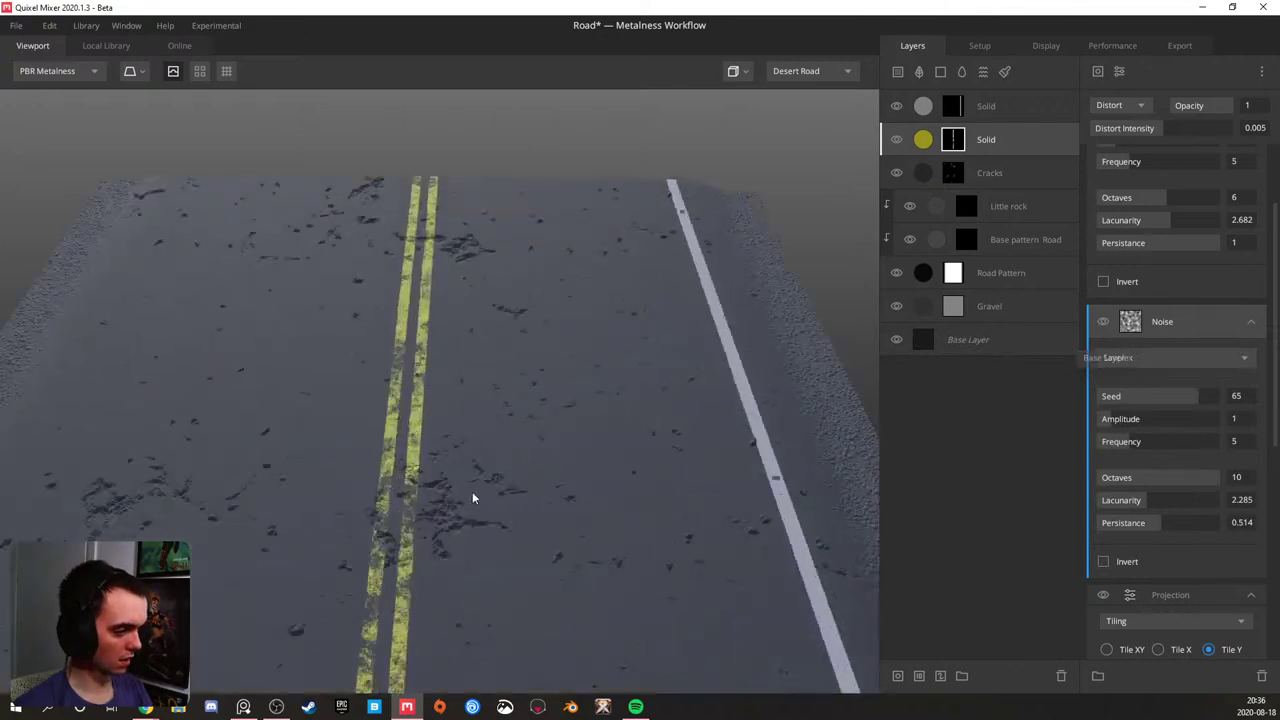
# - Set the Simplex noise's distort intensity to 0.01 on the yellow line mask
pyautogui.moveTo(1152, 130); pyautogui.dragTo(1162, 126)
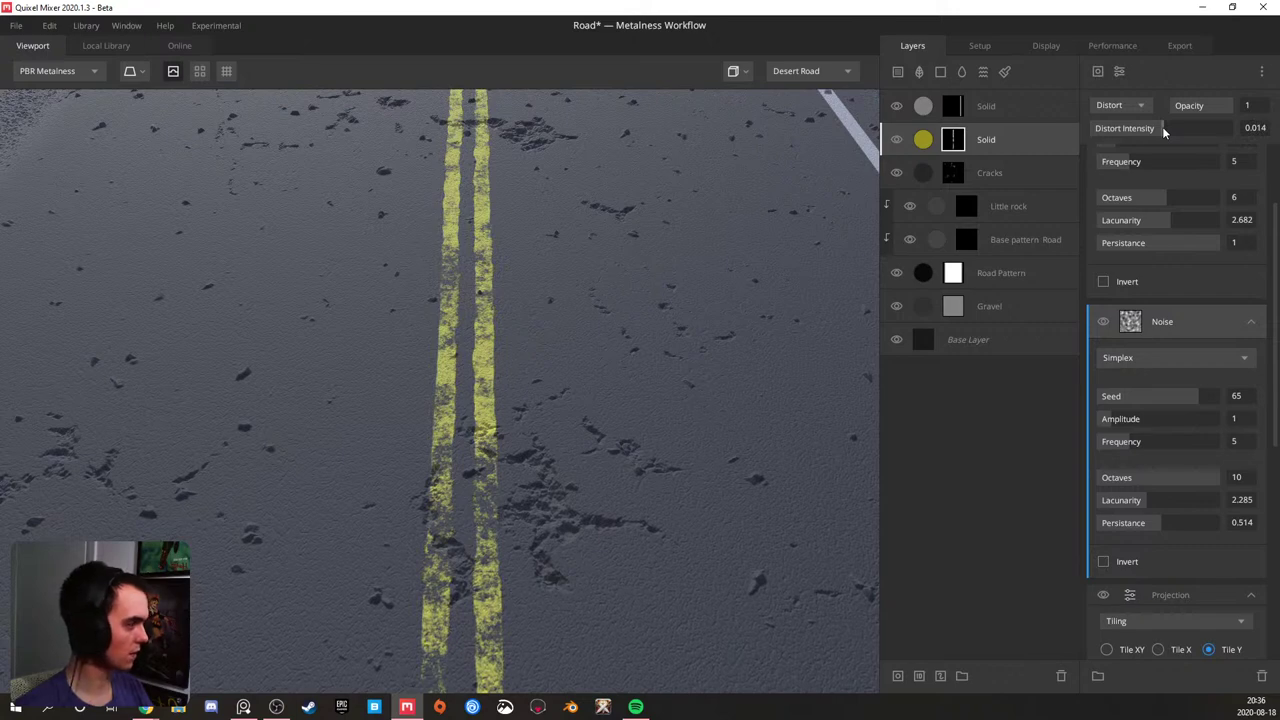
pyautogui.moveTo(1162, 126); pyautogui.dragTo(1162, 127)
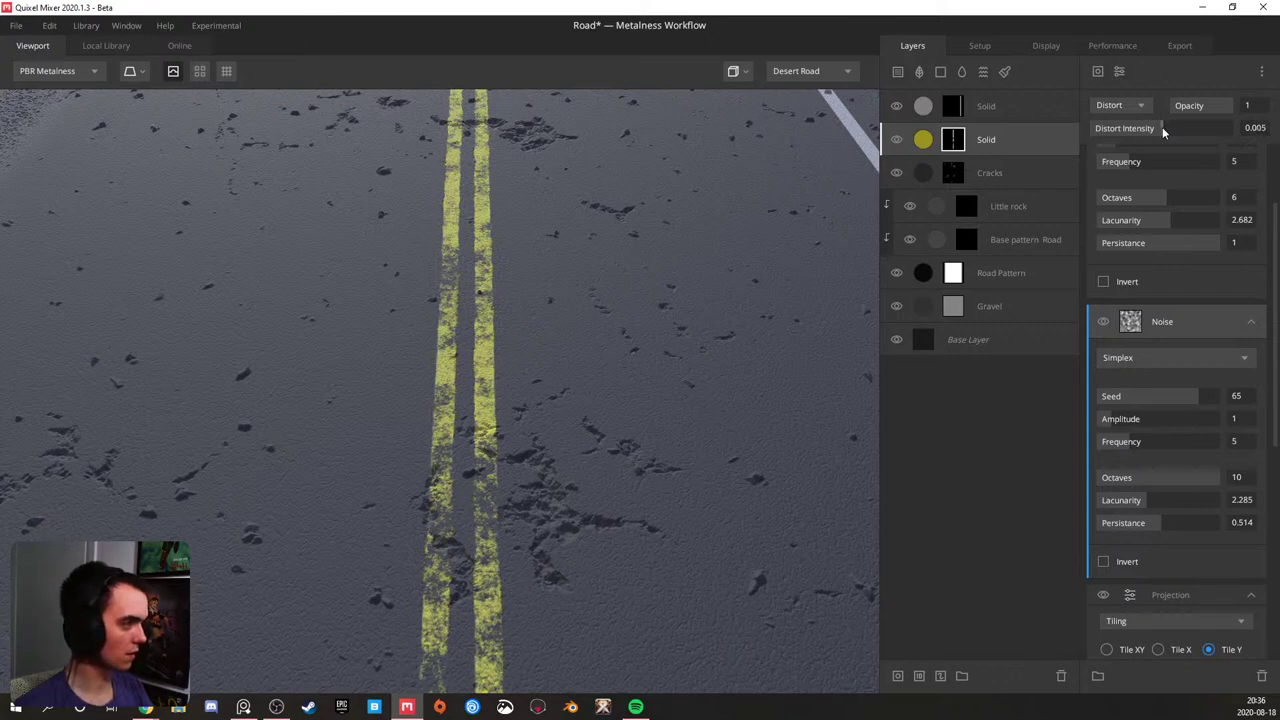
pyautogui.click(1268, 131)
pyautogui.press('BackSpace')
pyautogui.press('BackSpace')
pyautogui.write('1')
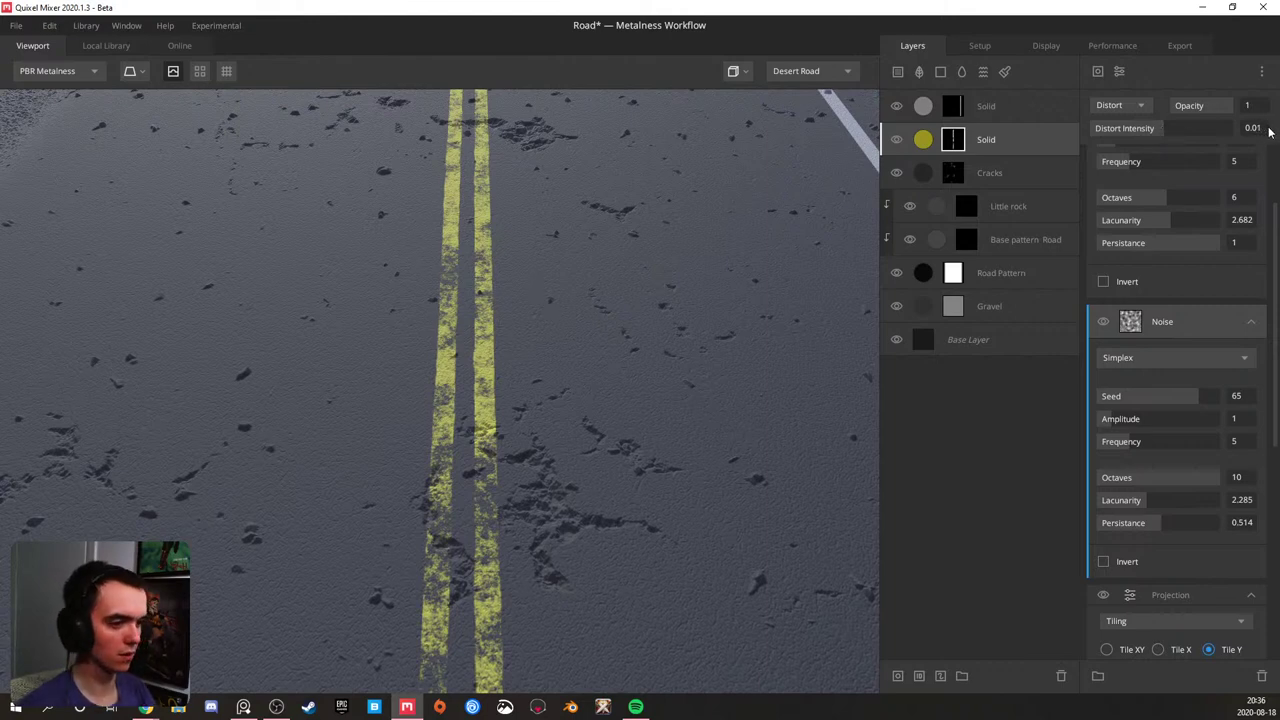
pyautogui.moveTo(694, 366); pyautogui.dragTo(504, 412)
pyautogui.scroll(-1, 615, 399)
pyautogui.scroll(-3, 613, 399)
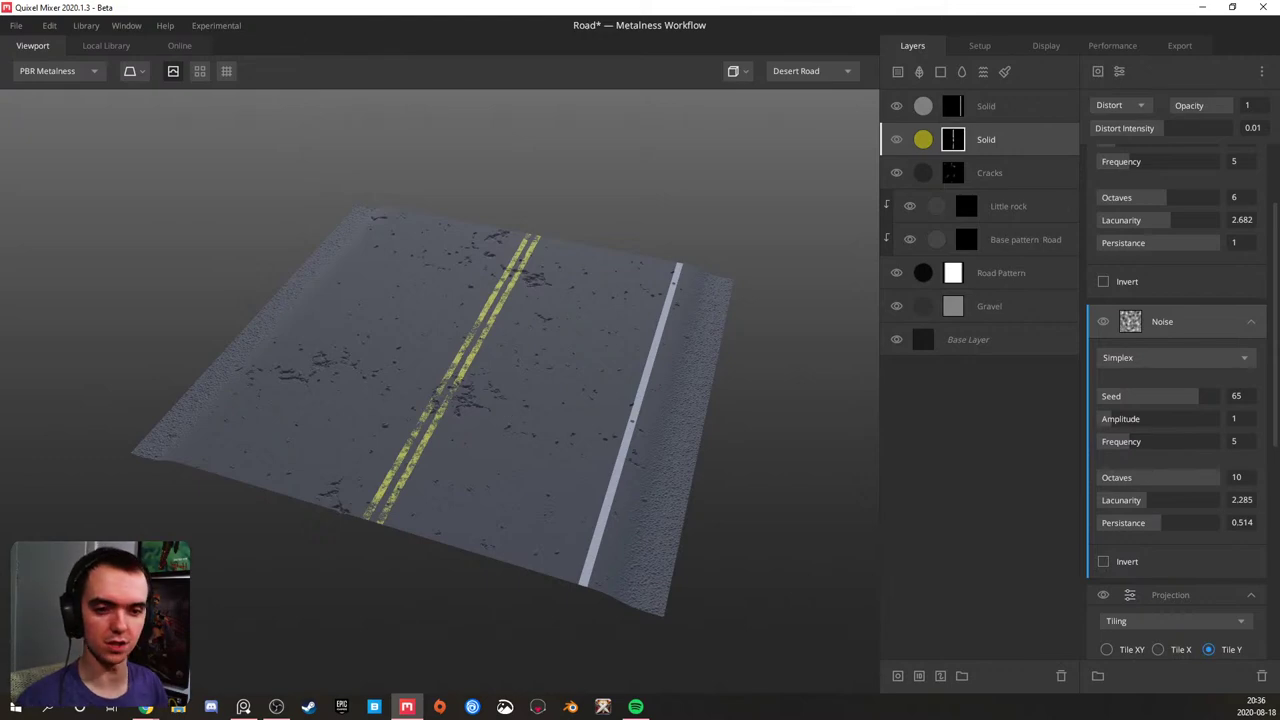
# - Switch to the reference image board and study the riveted panels and base trim in the floor trim concept
pyautogui.moveTo(0, 190); pyautogui.dragTo(479, 239, button='right')
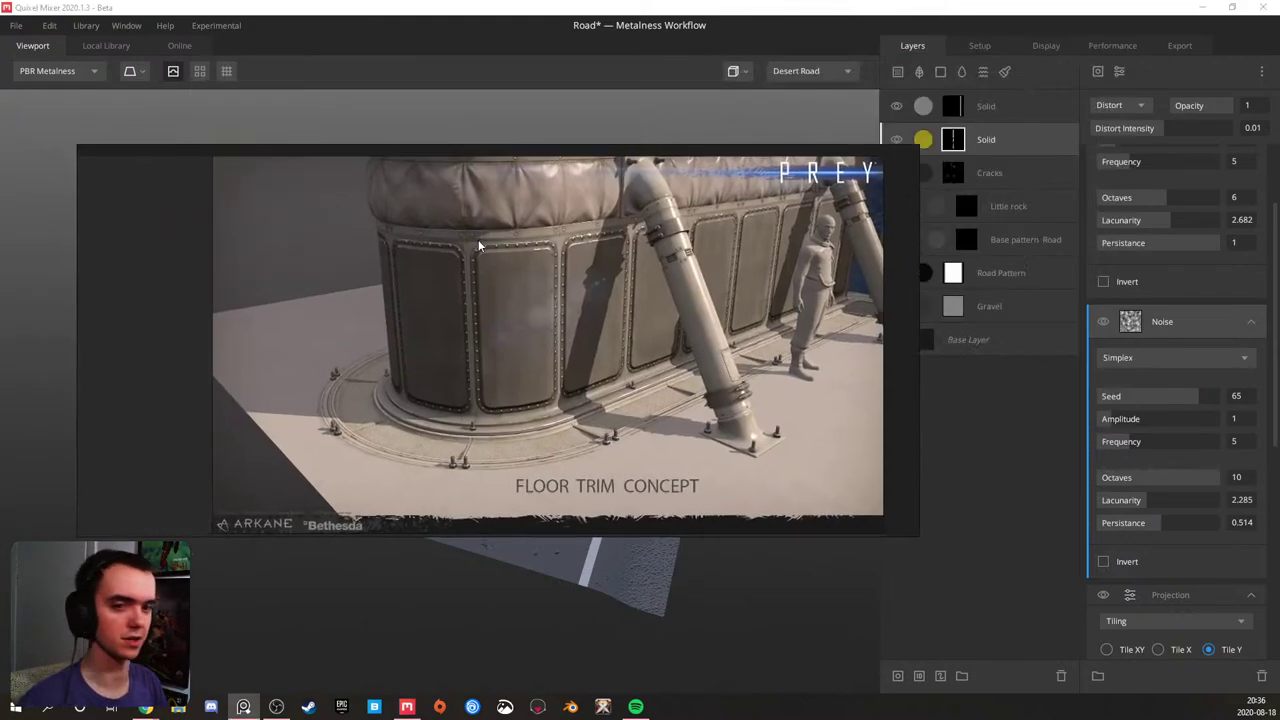
pyautogui.scroll(5, 439, 271)
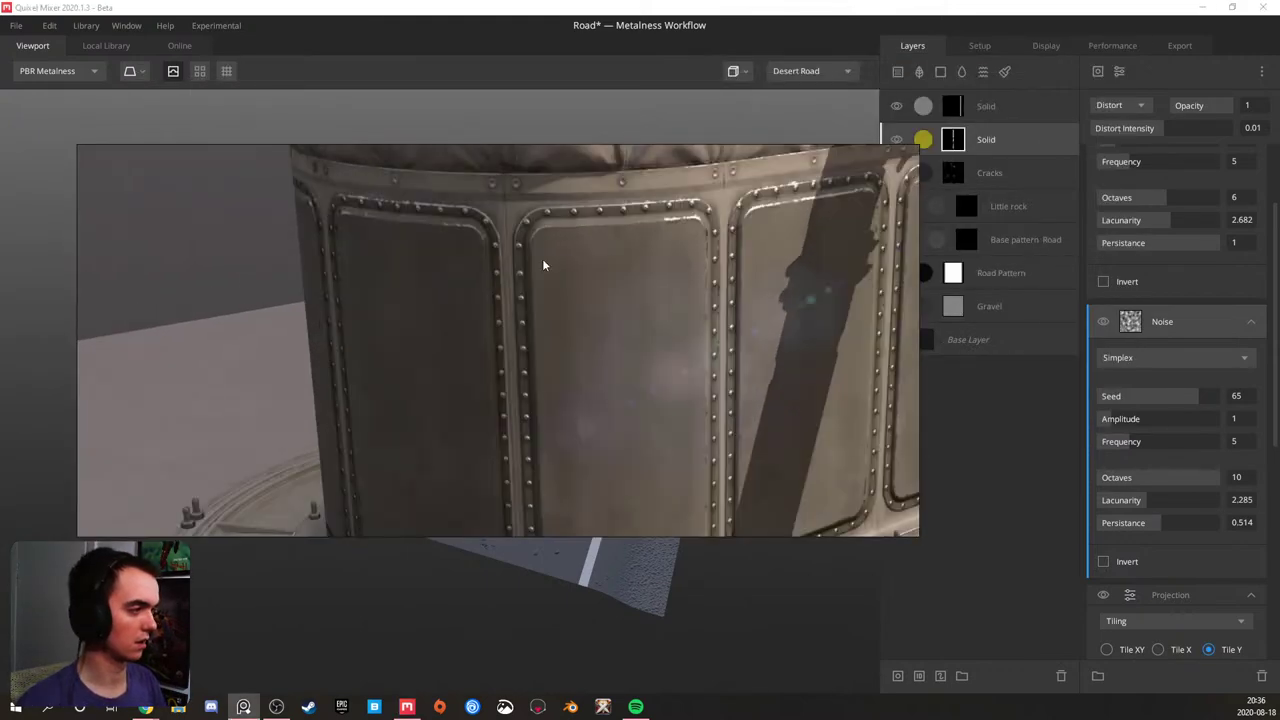
pyautogui.moveTo(539, 244); pyautogui.dragTo(480, 160, button='middle')
pyautogui.moveTo(507, 284); pyautogui.dragTo(499, 184, button='middle')
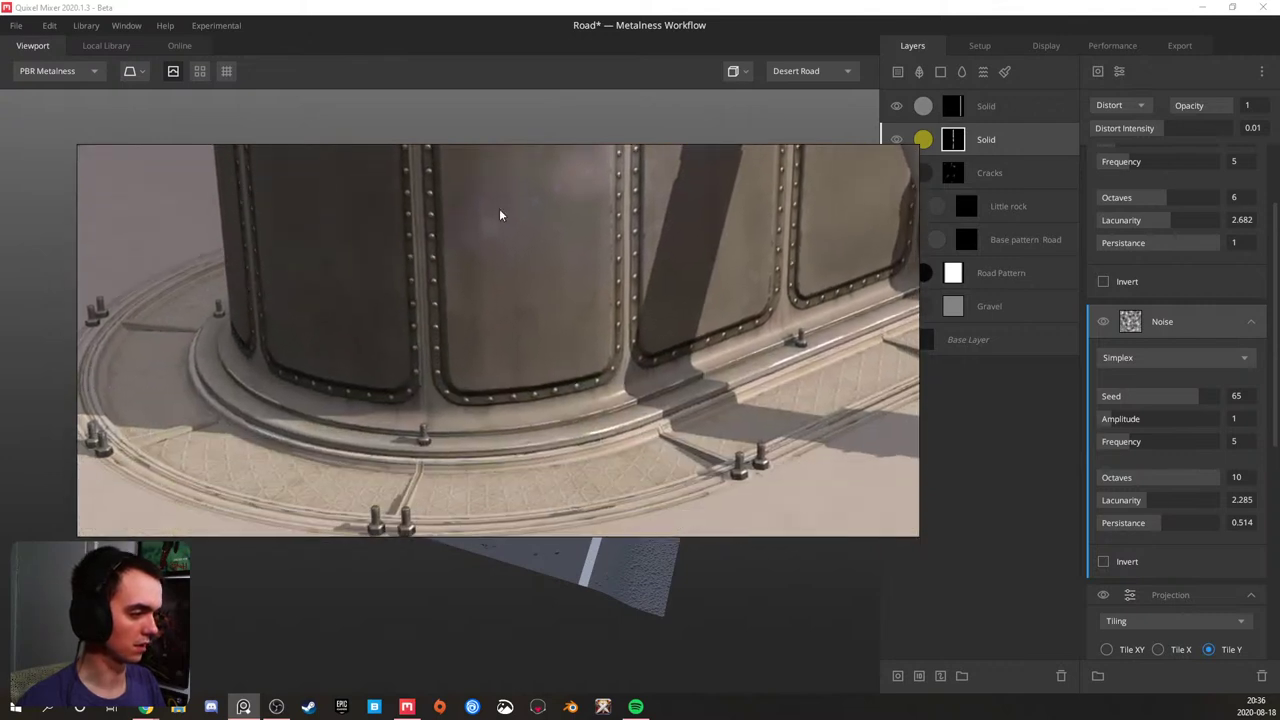
pyautogui.moveTo(448, 380); pyautogui.dragTo(467, 438)
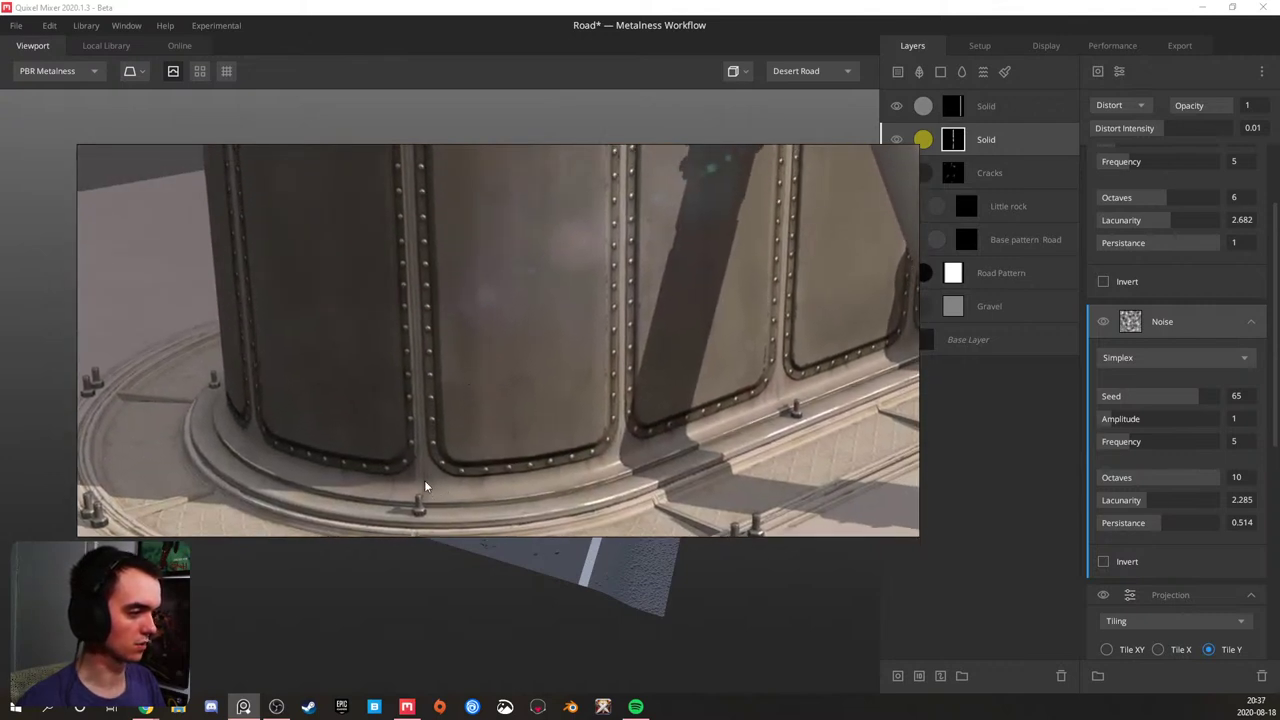
pyautogui.moveTo(637, 320); pyautogui.dragTo(620, 395, button='middle')
pyautogui.moveTo(608, 303); pyautogui.dragTo(592, 377, button='middle')
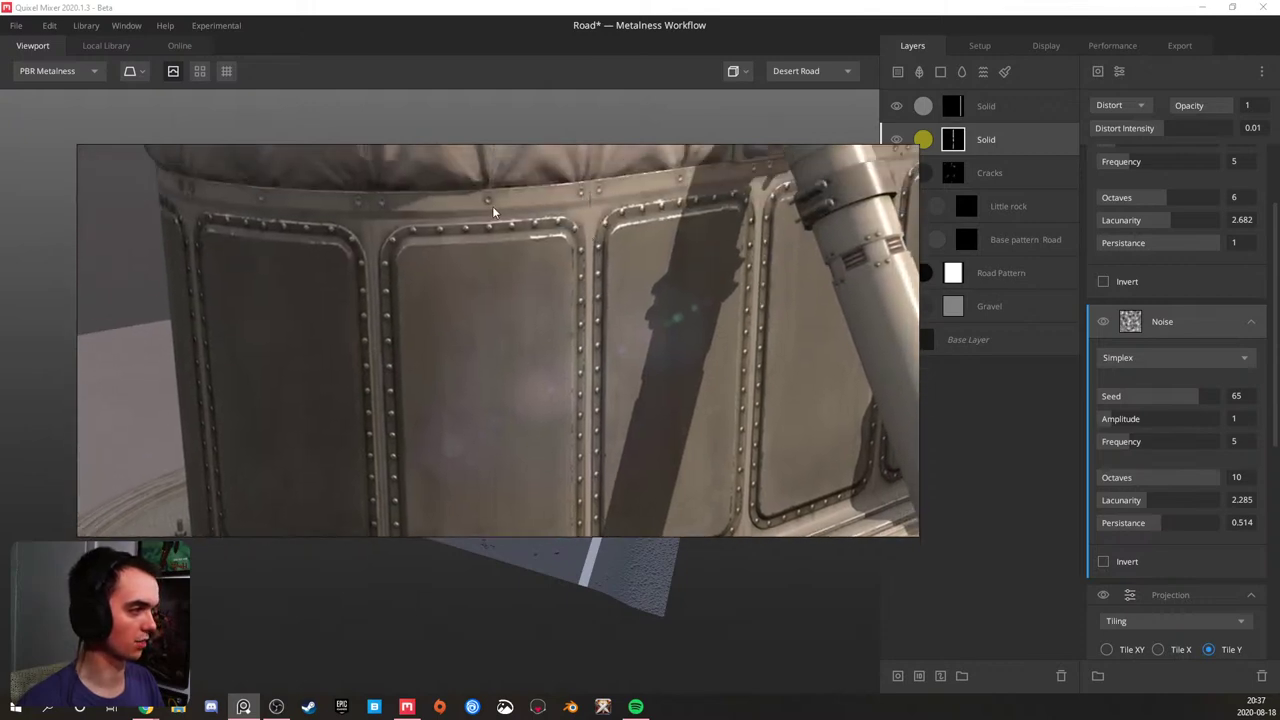
pyautogui.moveTo(537, 398); pyautogui.dragTo(507, 273, button='middle')
pyautogui.moveTo(525, 346); pyautogui.dragTo(395, 428, button='middle')
pyautogui.moveTo(436, 250); pyautogui.dragTo(385, 289)
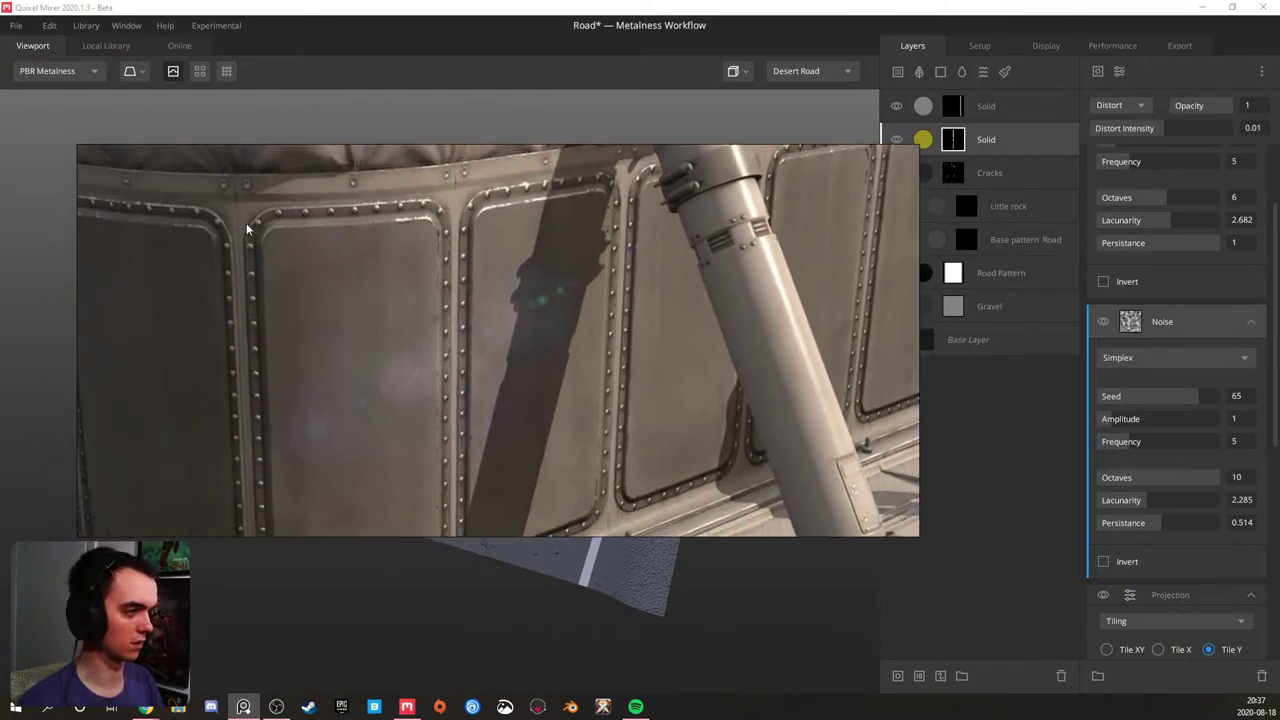
pyautogui.moveTo(247, 246); pyautogui.dragTo(338, 196)
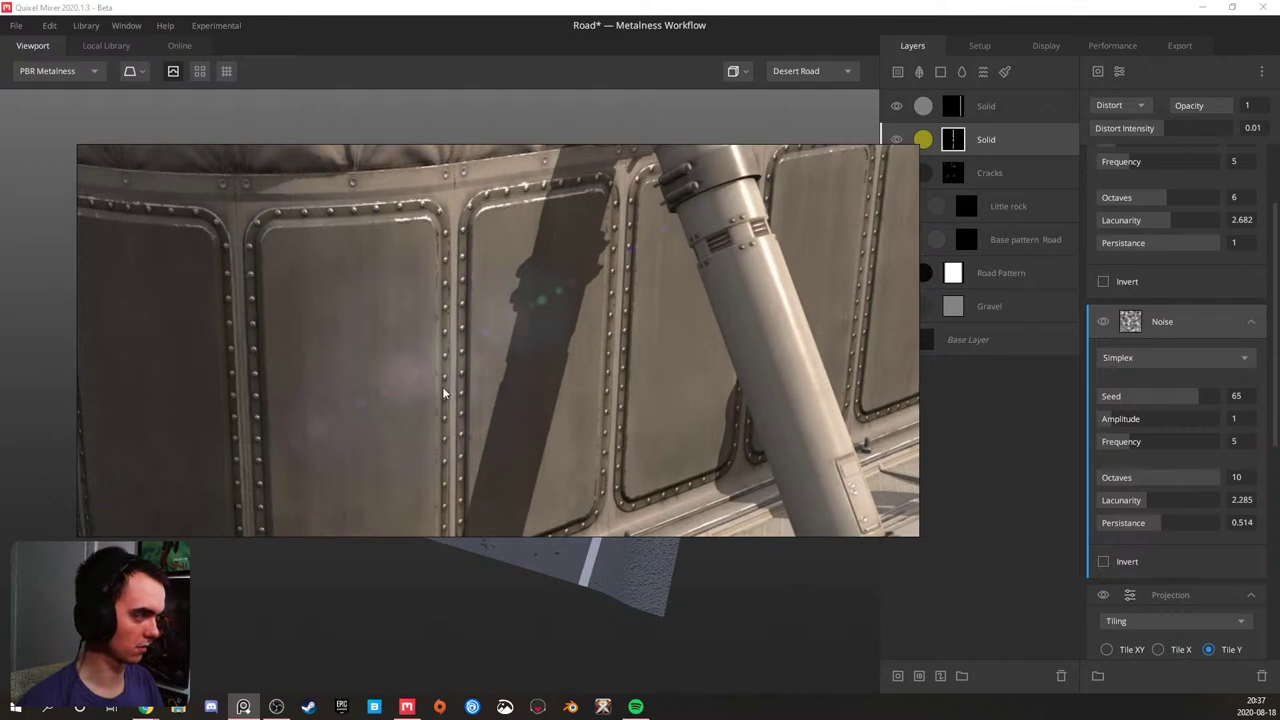
pyautogui.moveTo(442, 386); pyautogui.dragTo(460, 330)
pyautogui.moveTo(285, 315); pyautogui.dragTo(286, 429)
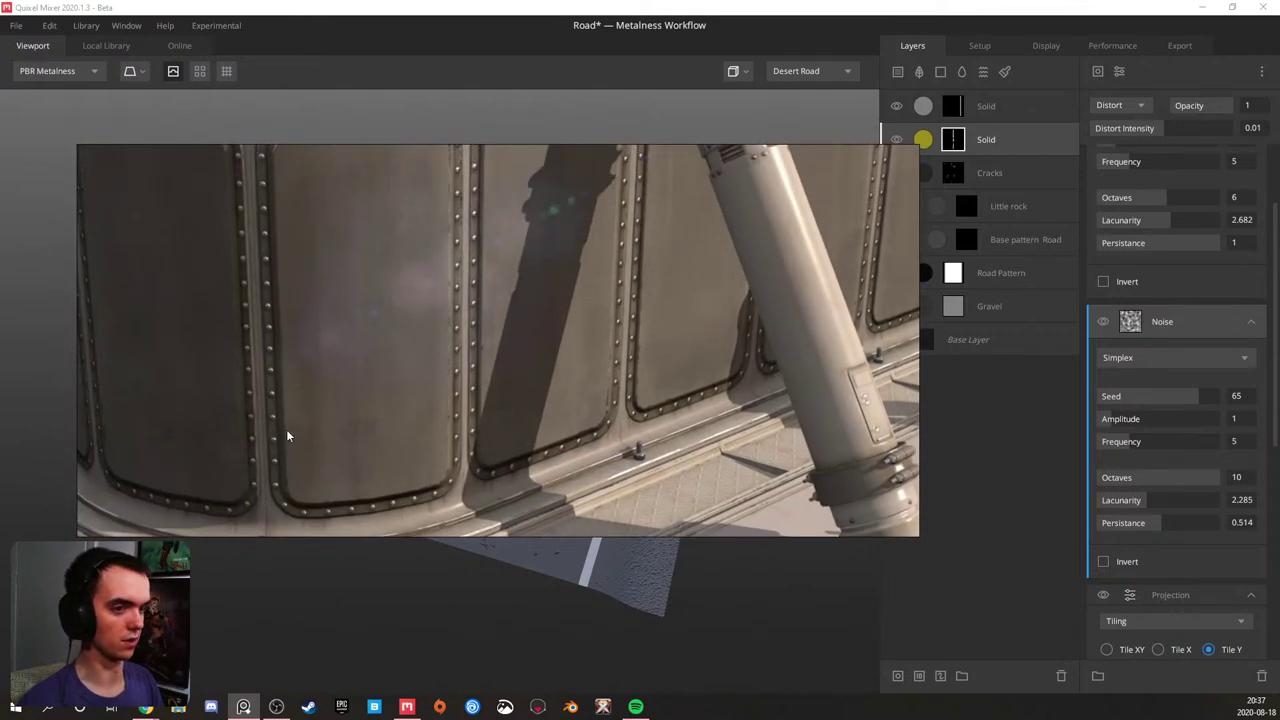
pyautogui.scroll(-1, 314, 386)
pyautogui.moveTo(319, 332); pyautogui.dragTo(335, 392, button='middle')
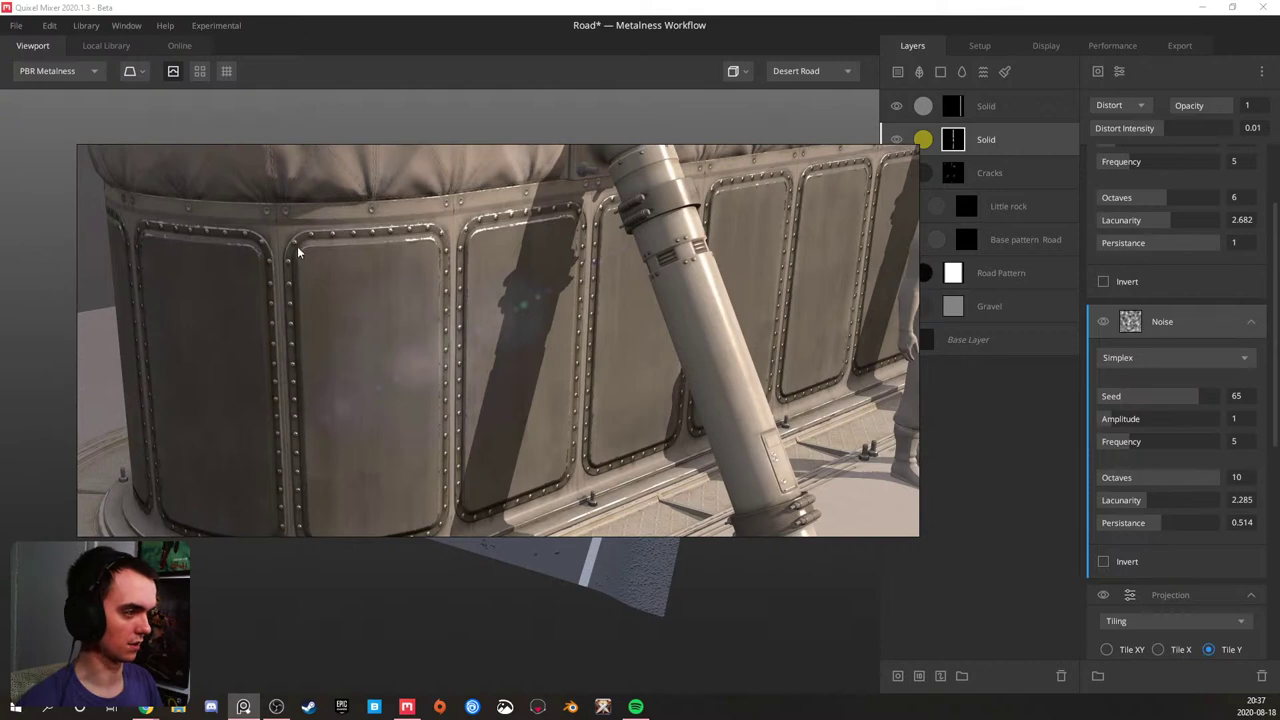
pyautogui.click(244, 708)
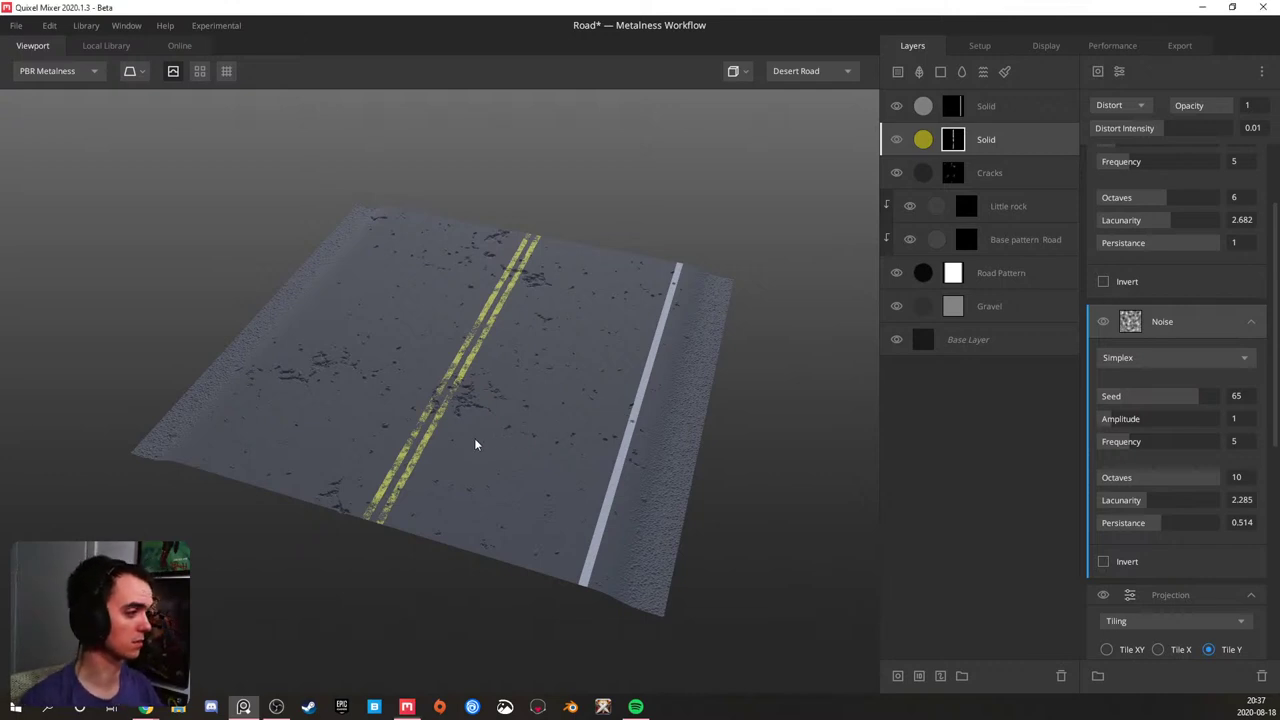
pyautogui.scroll(3, 462, 450)
pyautogui.moveTo(459, 452); pyautogui.dragTo(505, 406)
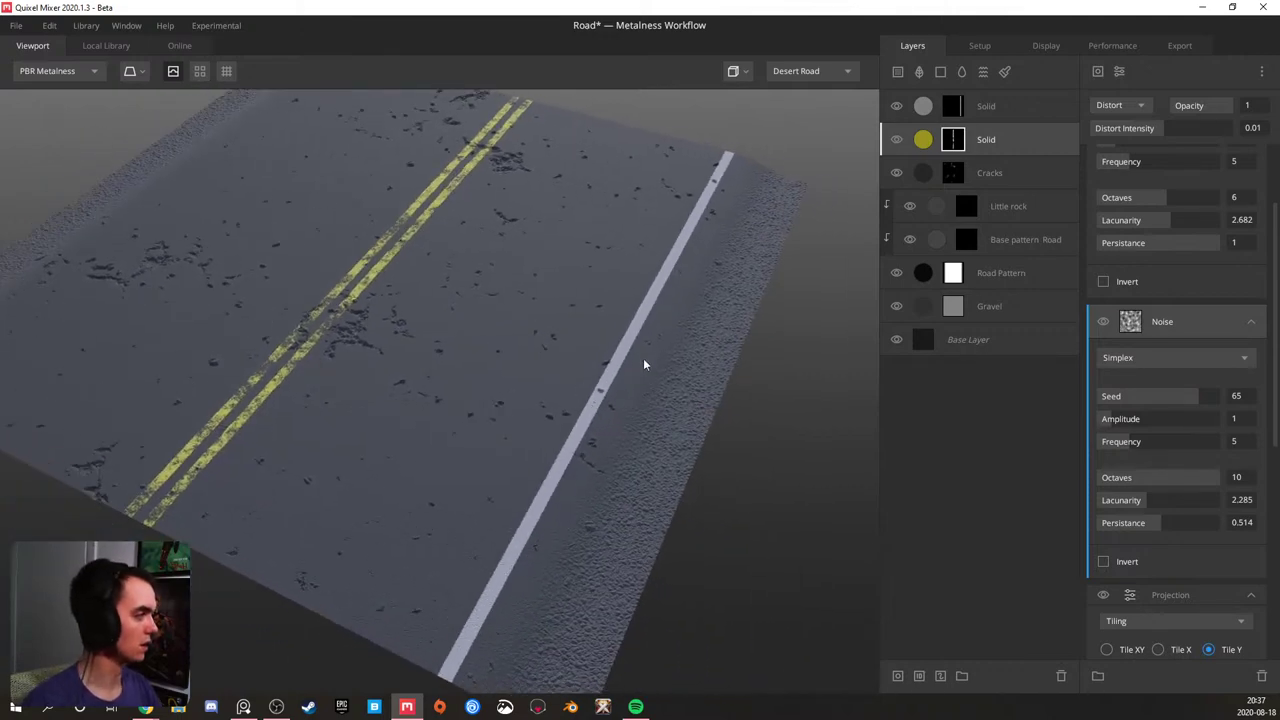
pyautogui.scroll(3, 482, 382)
pyautogui.moveTo(631, 418); pyautogui.dragTo(567, 411, button='middle')
pyautogui.moveTo(503, 446); pyautogui.dragTo(450, 440)
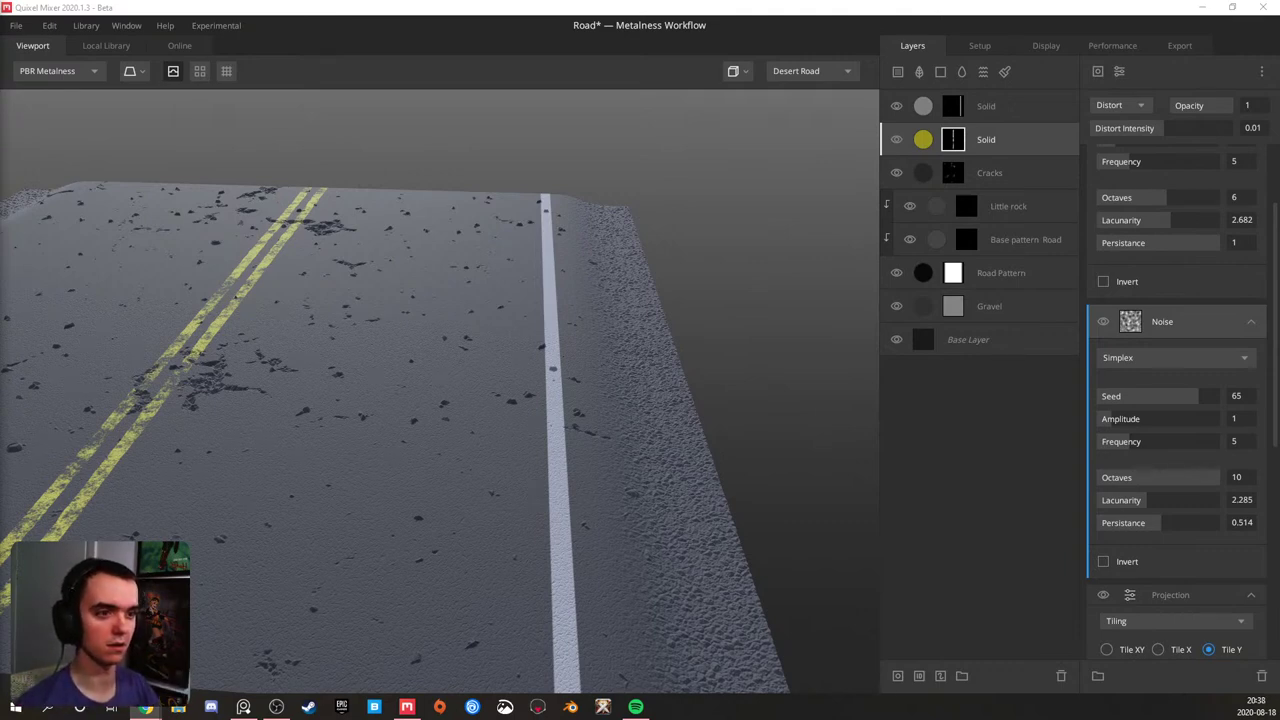
# - Switch to the browser's Google Images results for "road" and study photos of centre and edge line markings as reference for the material
pyautogui.moveTo(2, 208); pyautogui.dragTo(723, 79)
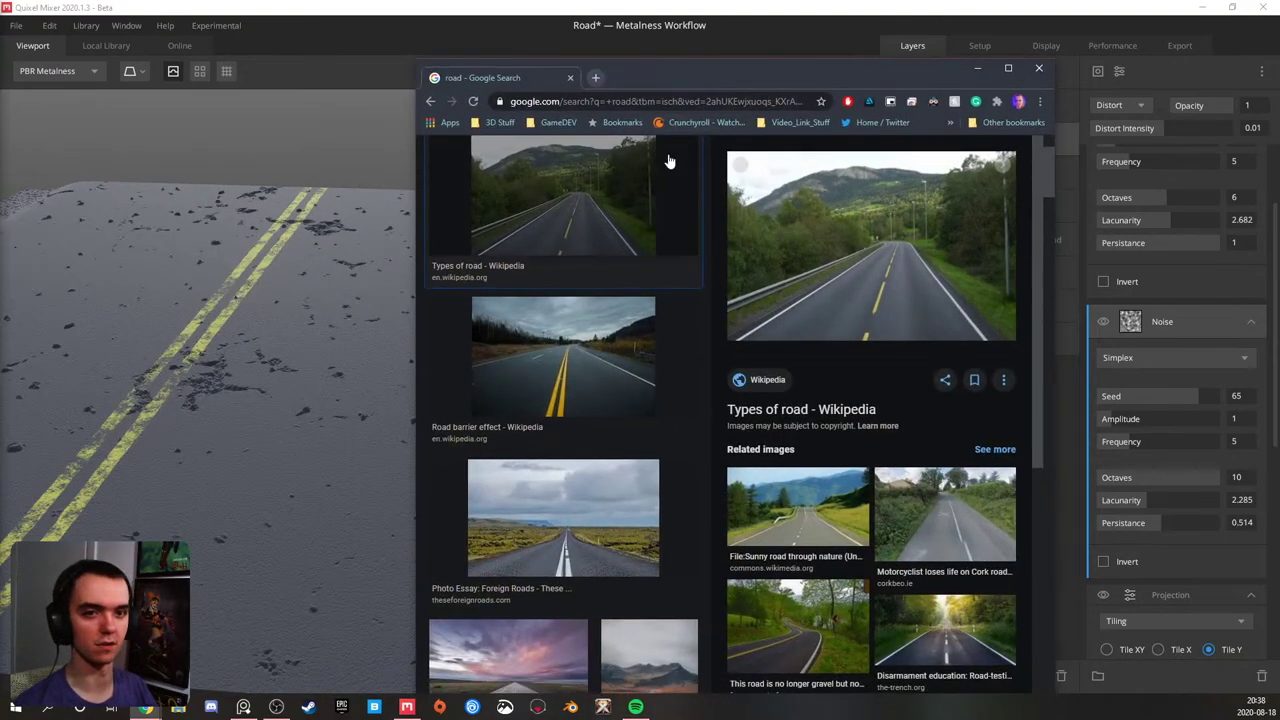
pyautogui.click(578, 390)
pyautogui.click(563, 515)
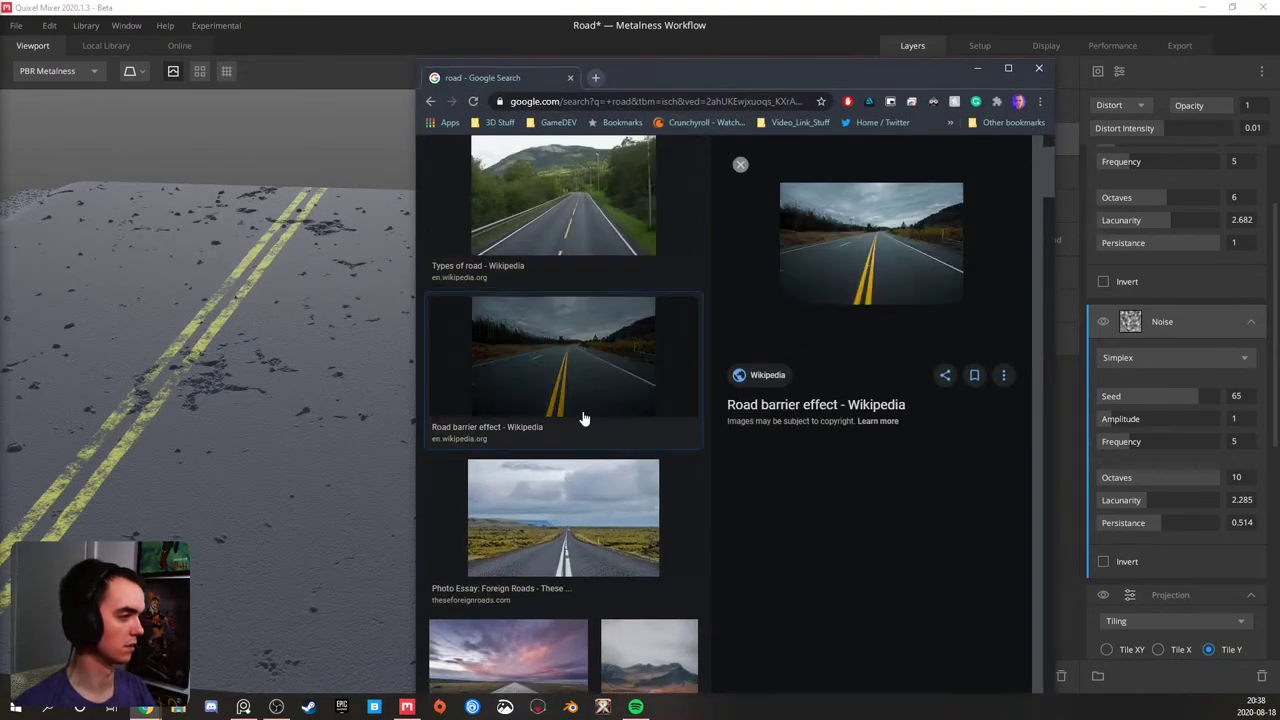
pyautogui.click(884, 531)
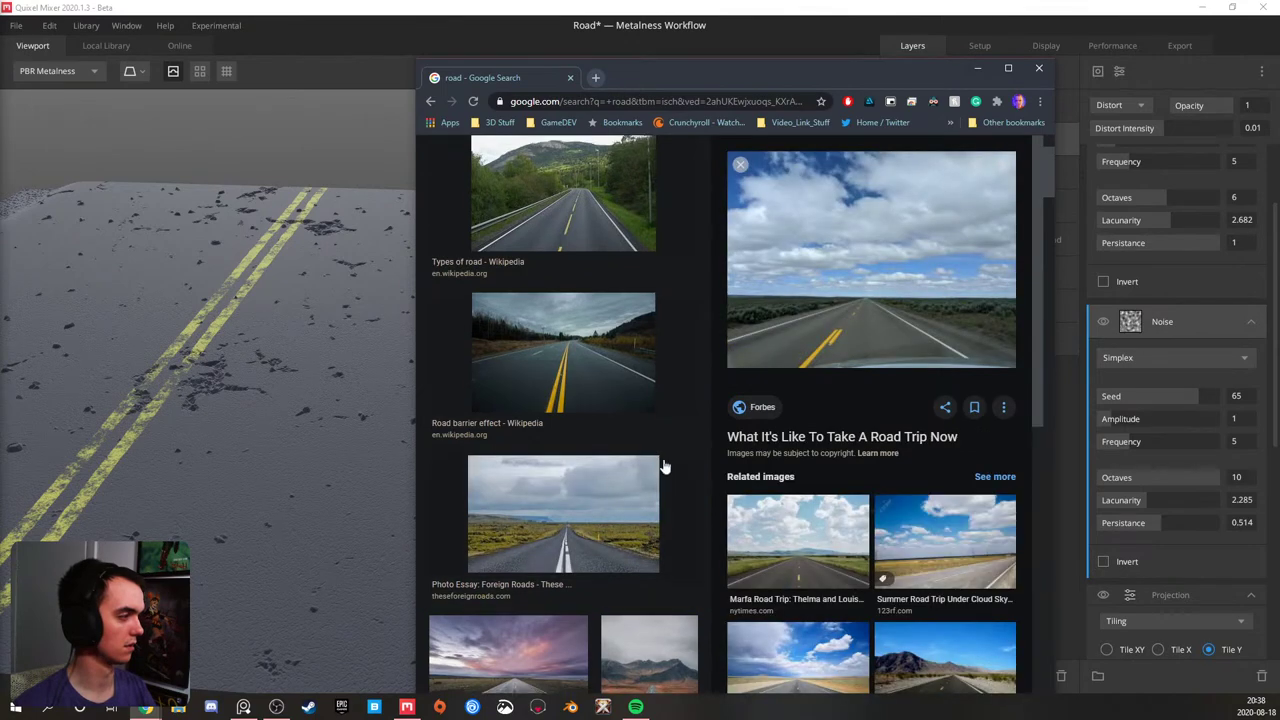
pyautogui.scroll(-5, 660, 460)
pyautogui.click(578, 240)
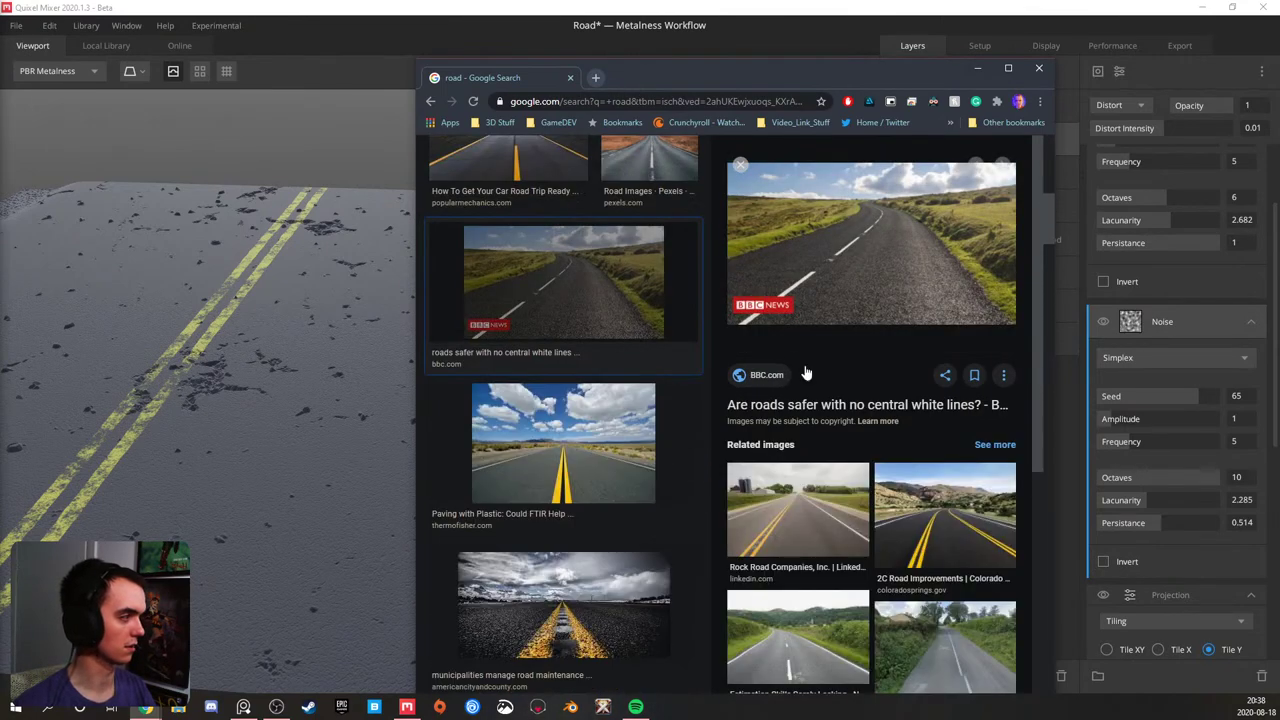
pyautogui.scroll(6, 661, 365)
pyautogui.click(596, 338)
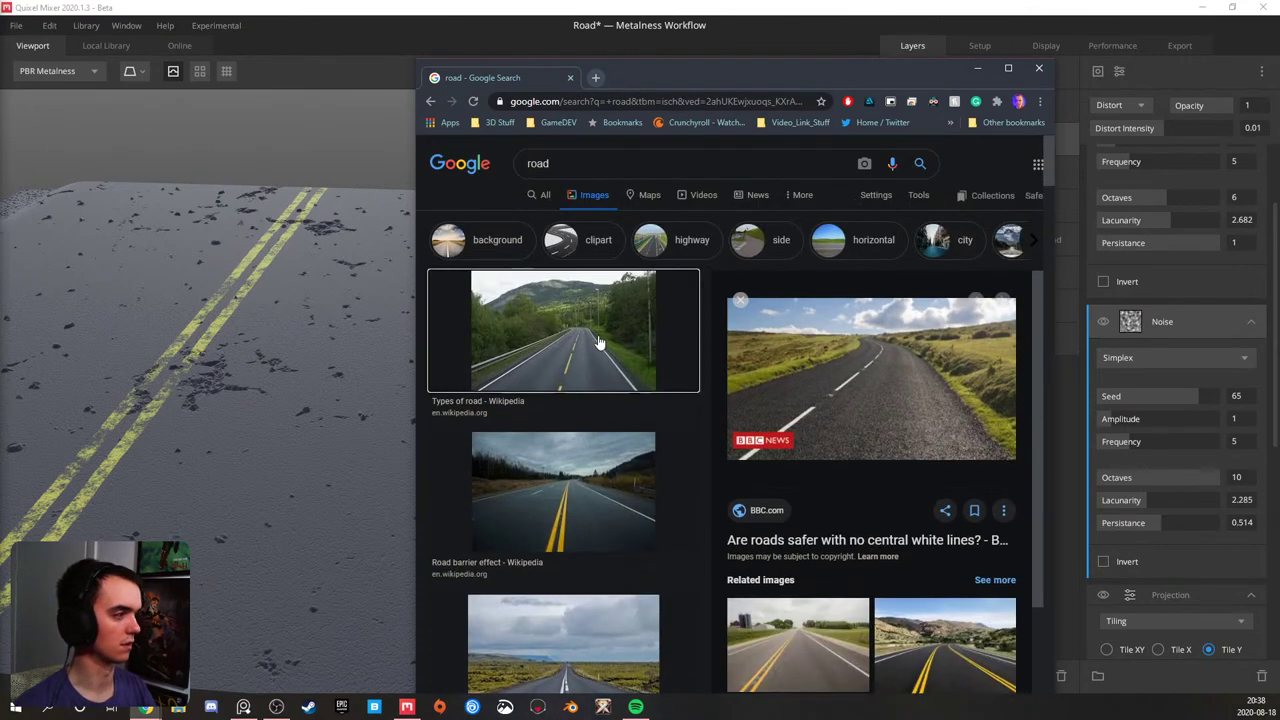
pyautogui.moveTo(481, 81); pyautogui.dragTo(0, 84)
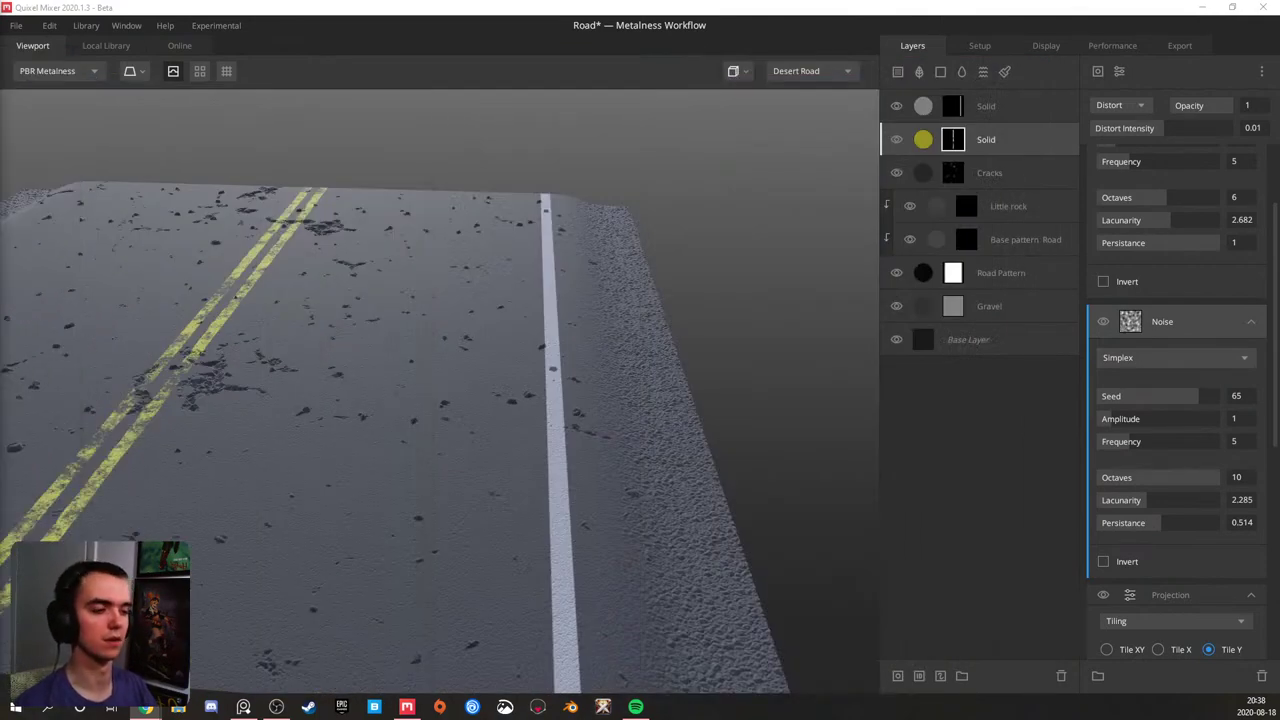
pyautogui.moveTo(303, 430); pyautogui.dragTo(279, 379)
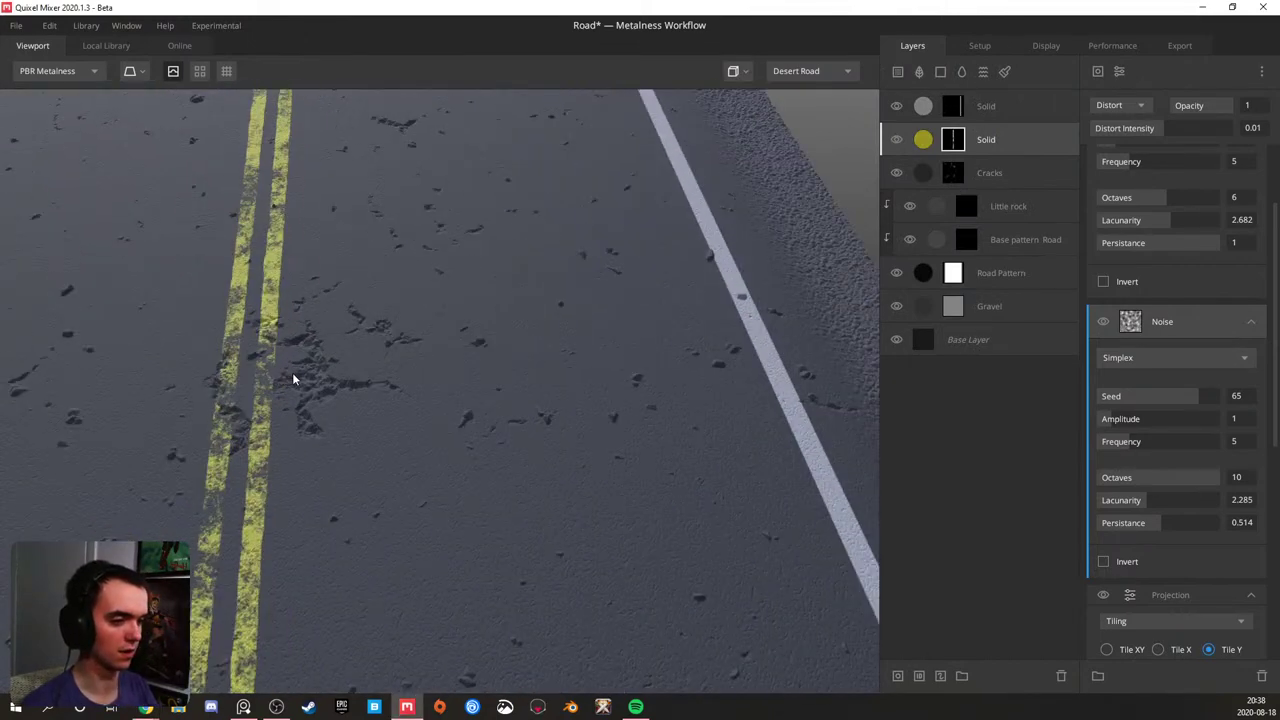
# - Save the mix as Road in My project
pyautogui.moveTo(303, 371); pyautogui.dragTo(342, 339)
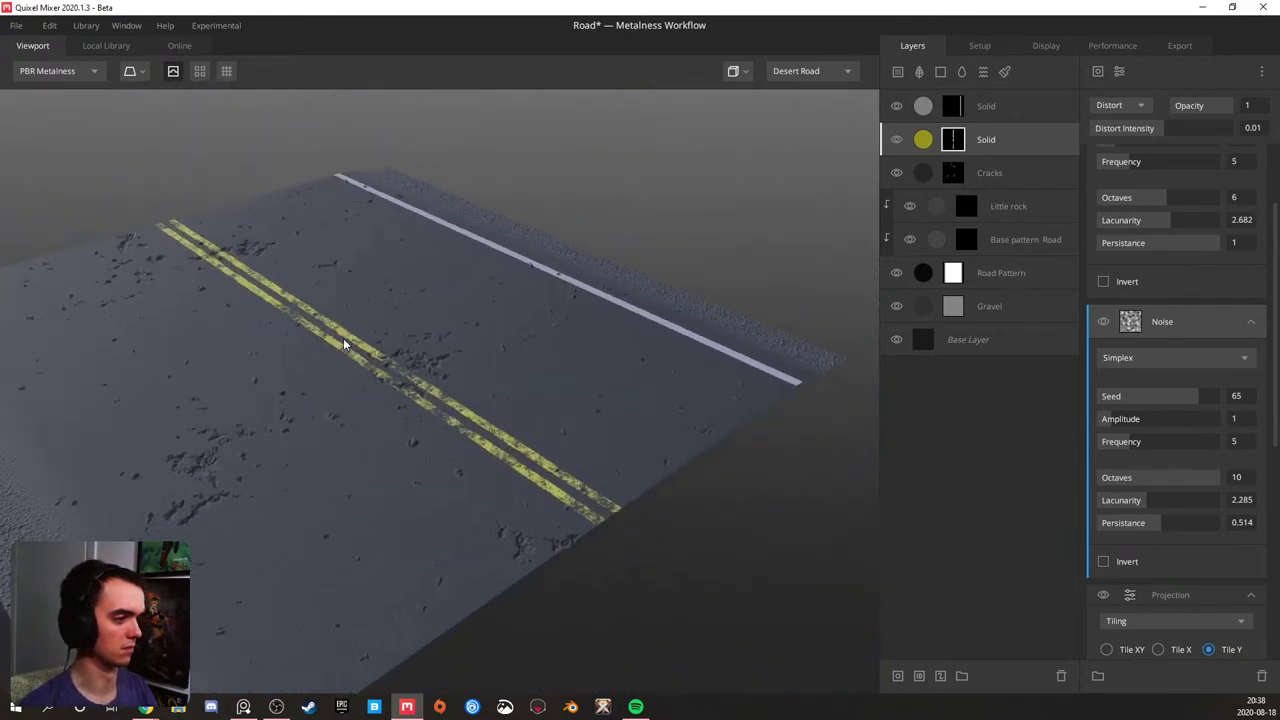
pyautogui.scroll(-2, 325, 347)
pyautogui.moveTo(310, 352); pyautogui.dragTo(324, 346, button='middle')
pyautogui.scroll(1, 330, 350)
pyautogui.moveTo(335, 357)
pyautogui.mouseDown()
pyautogui.moveTo(322, 390)
pyautogui.moveTo(344, 378)
pyautogui.mouseUp()
pyautogui.scroll(3, 344, 378)
pyautogui.scroll(-2, 350, 395)
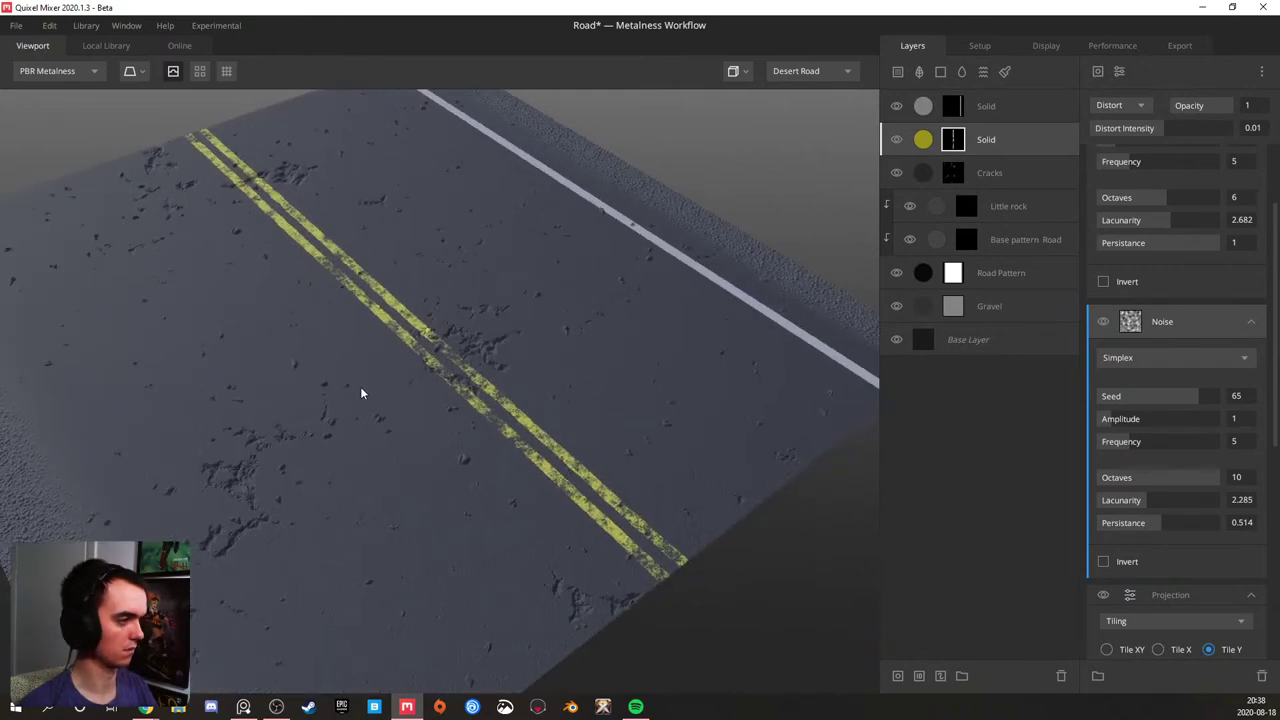
pyautogui.hotkey('ctrl', 'shift', 's')
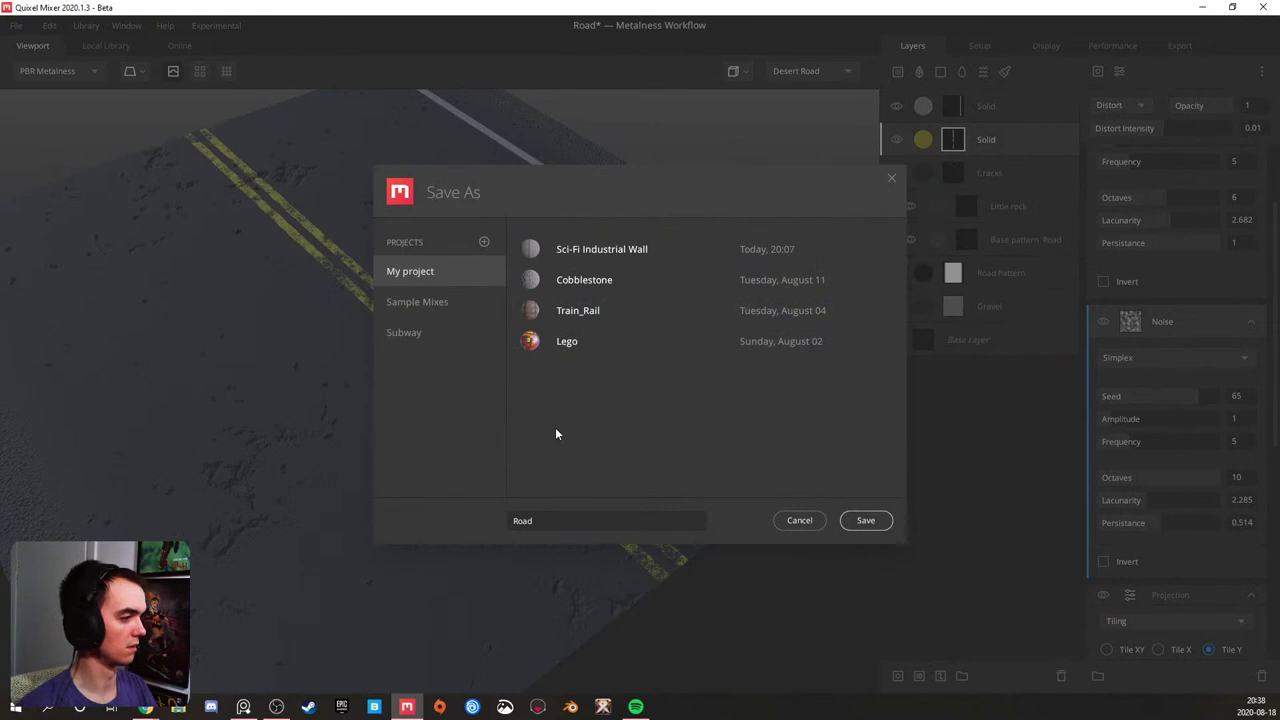
pyautogui.click(866, 528)
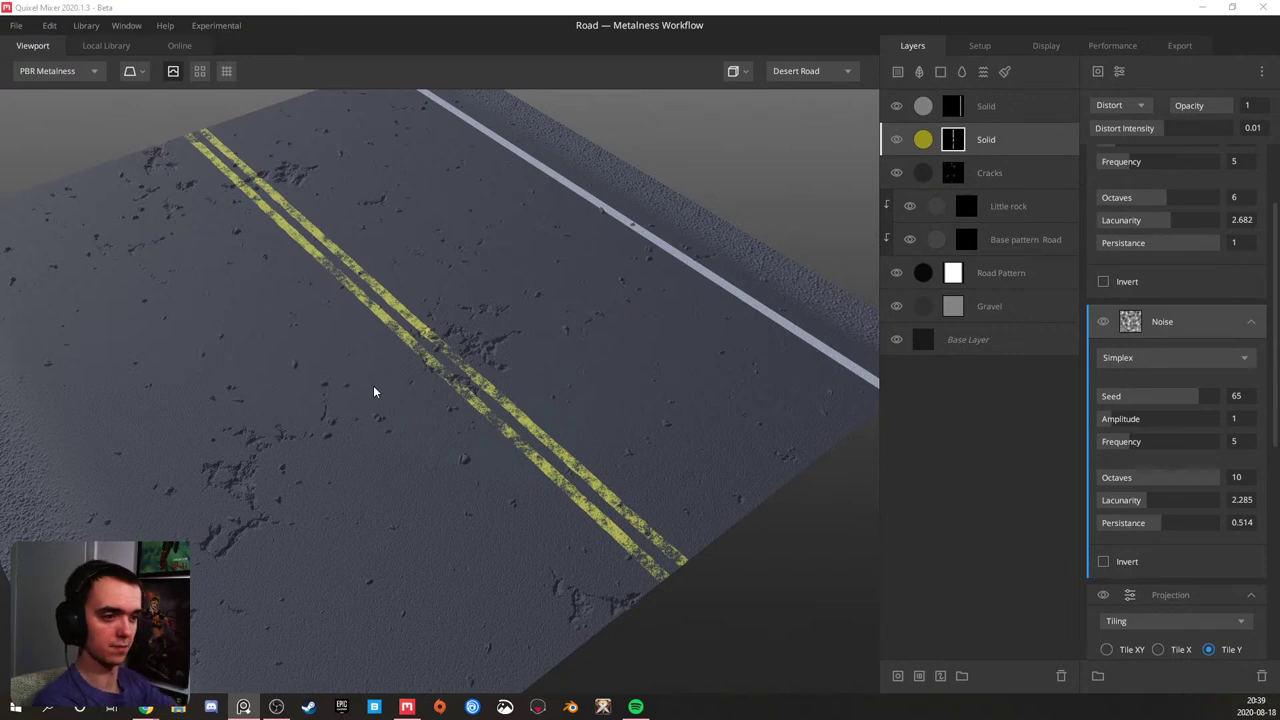
# - Open the Sci-Fi Industrial Wall mix from My project
pyautogui.moveTo(314, 329); pyautogui.dragTo(399, 348)
pyautogui.scroll(-4, 399, 348)
pyautogui.scroll(3, 398, 348)
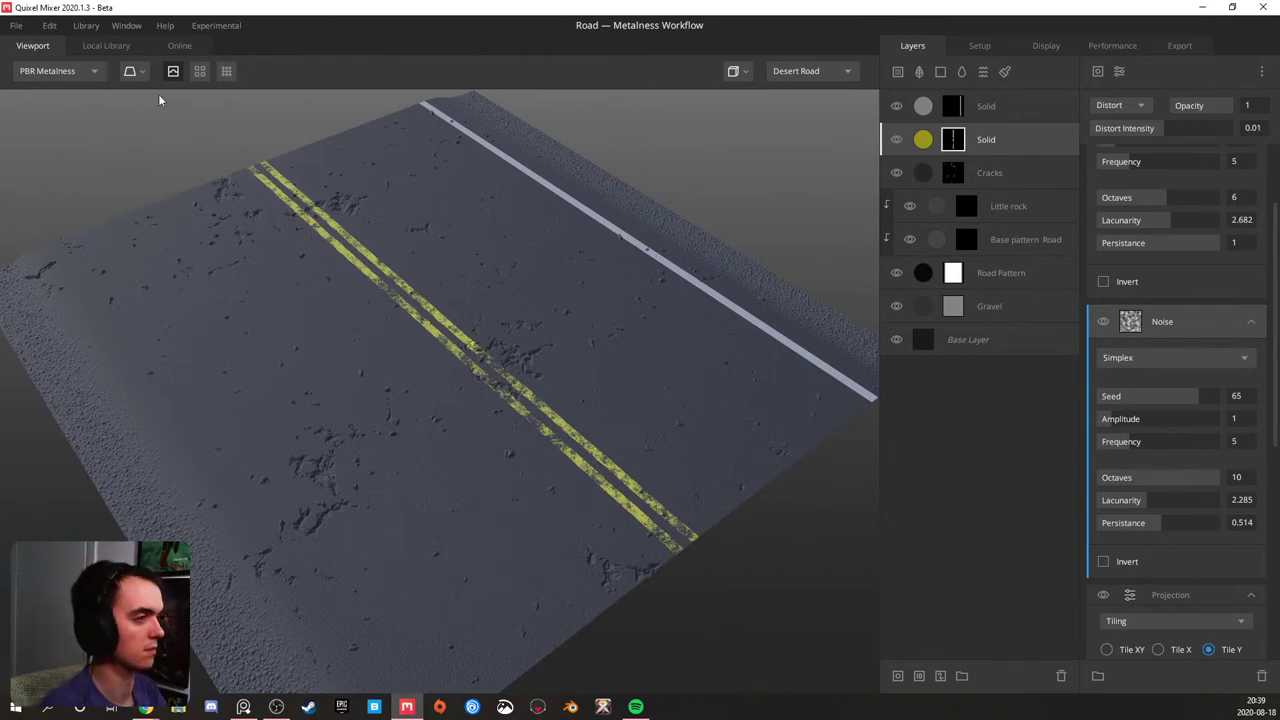
pyautogui.click(15, 26)
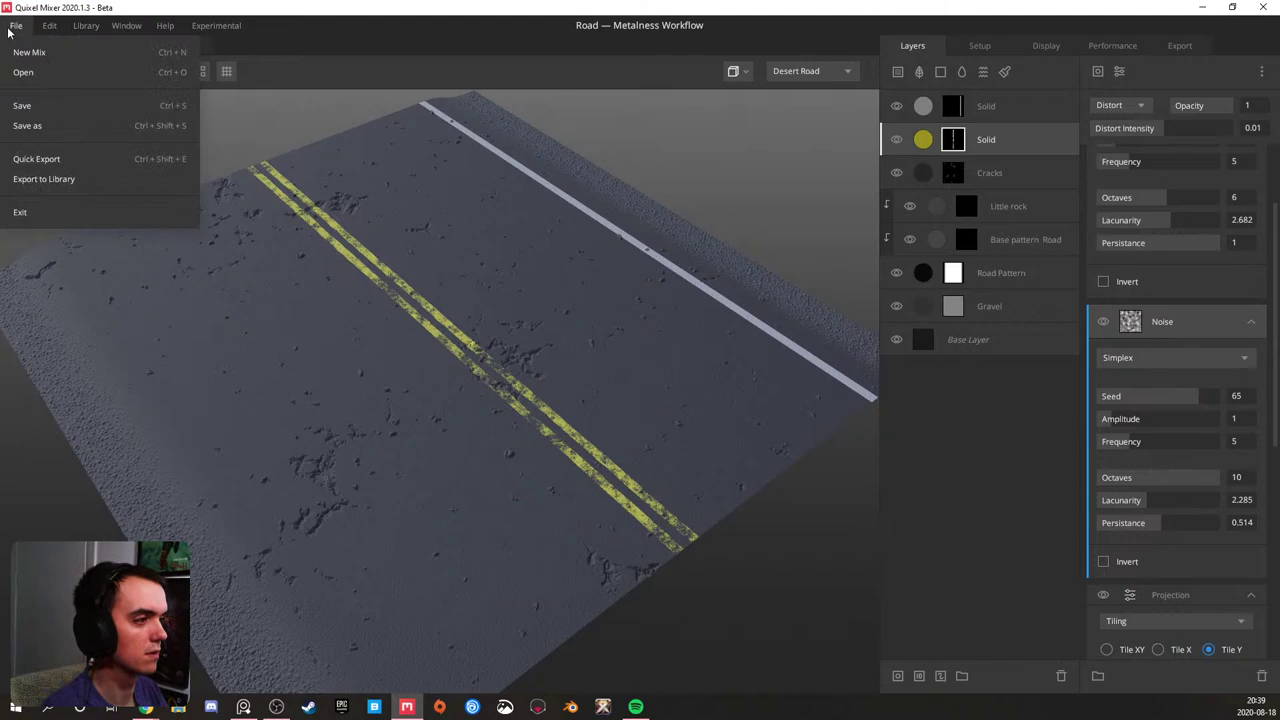
pyautogui.click(35, 72)
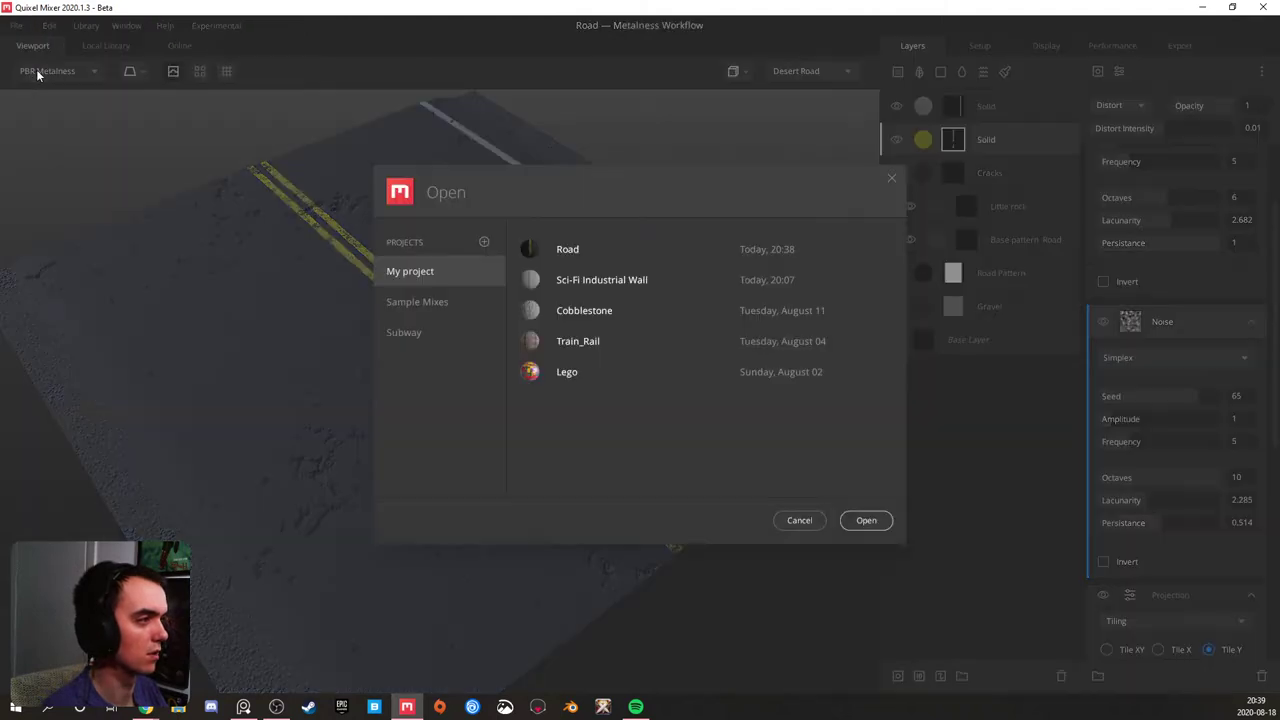
pyautogui.doubleClick(606, 280)
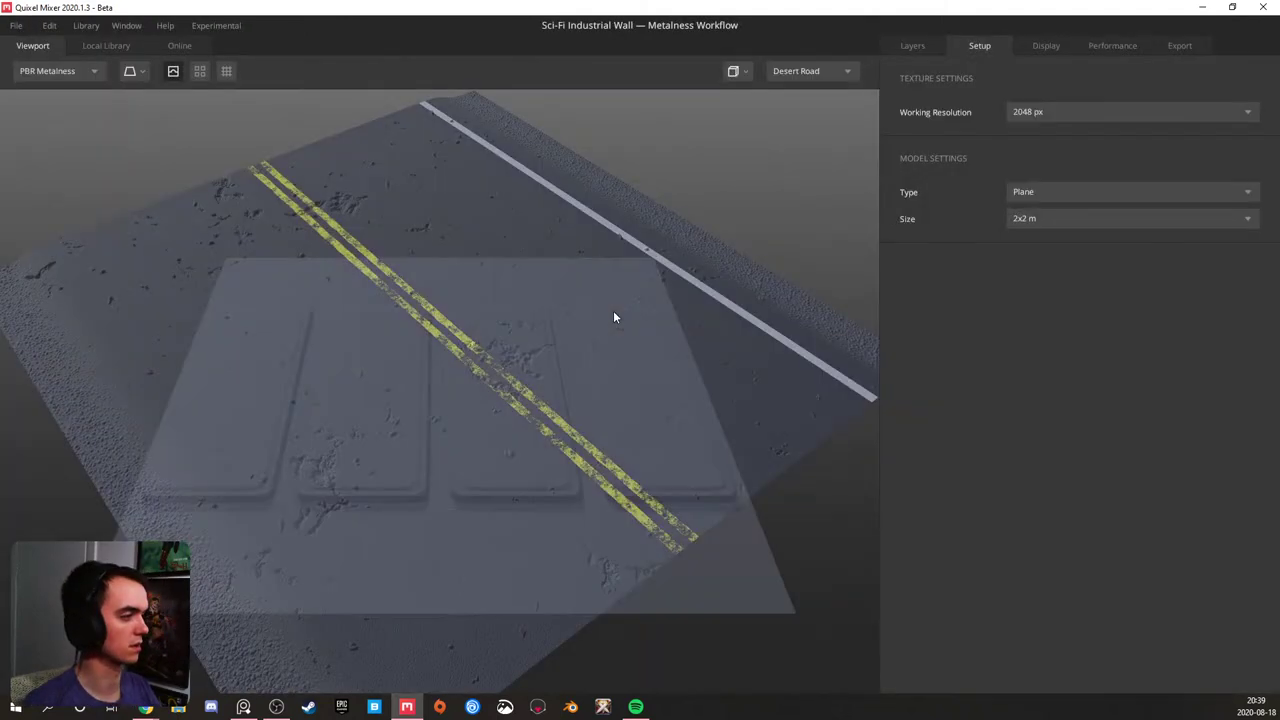
# - Examine the raised rounded panels of the industrial wall and their stepped edges from several angles
pyautogui.moveTo(418, 438); pyautogui.dragTo(511, 356)
pyautogui.scroll(3, 414, 454)
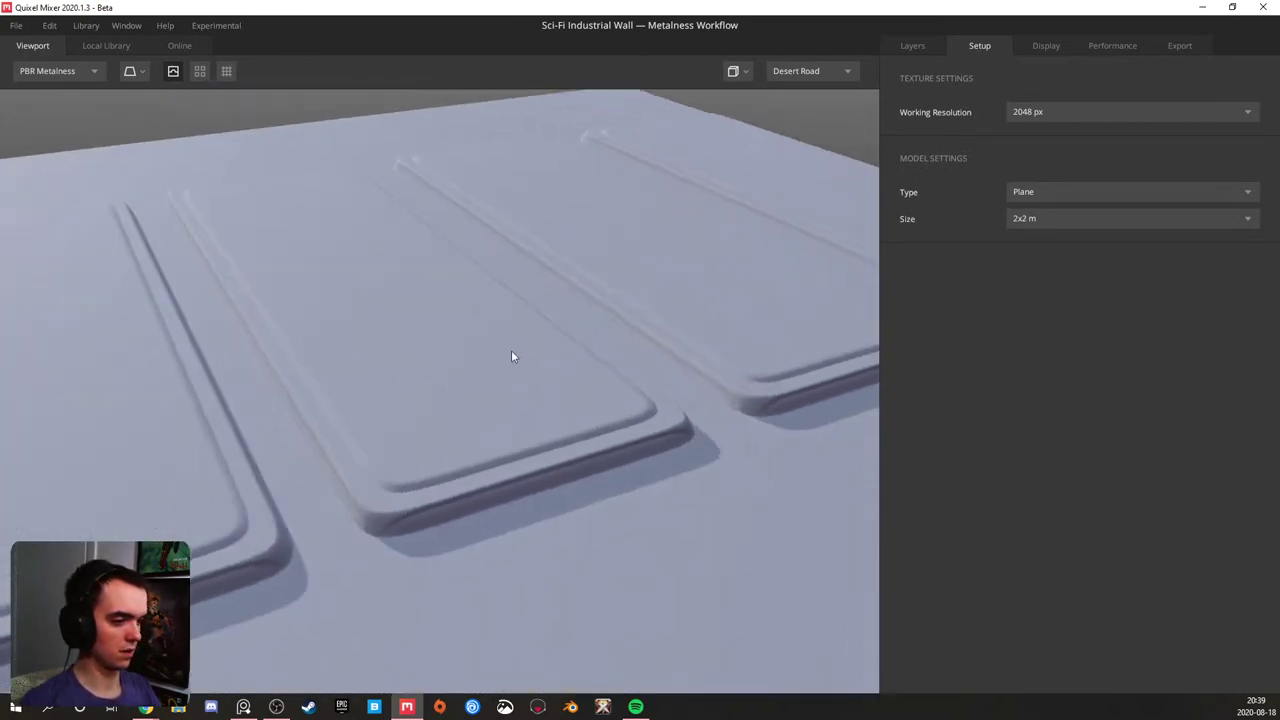
pyautogui.scroll(-2, 502, 358)
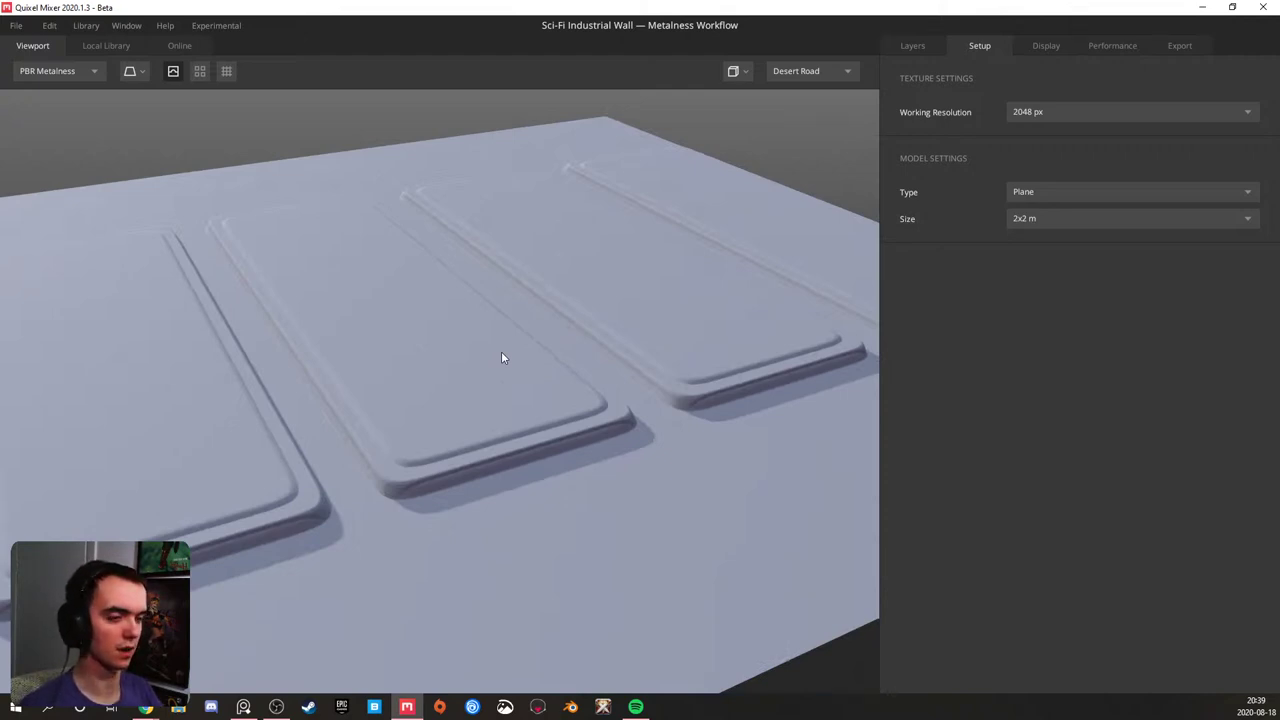
pyautogui.moveTo(502, 358); pyautogui.dragTo(469, 418)
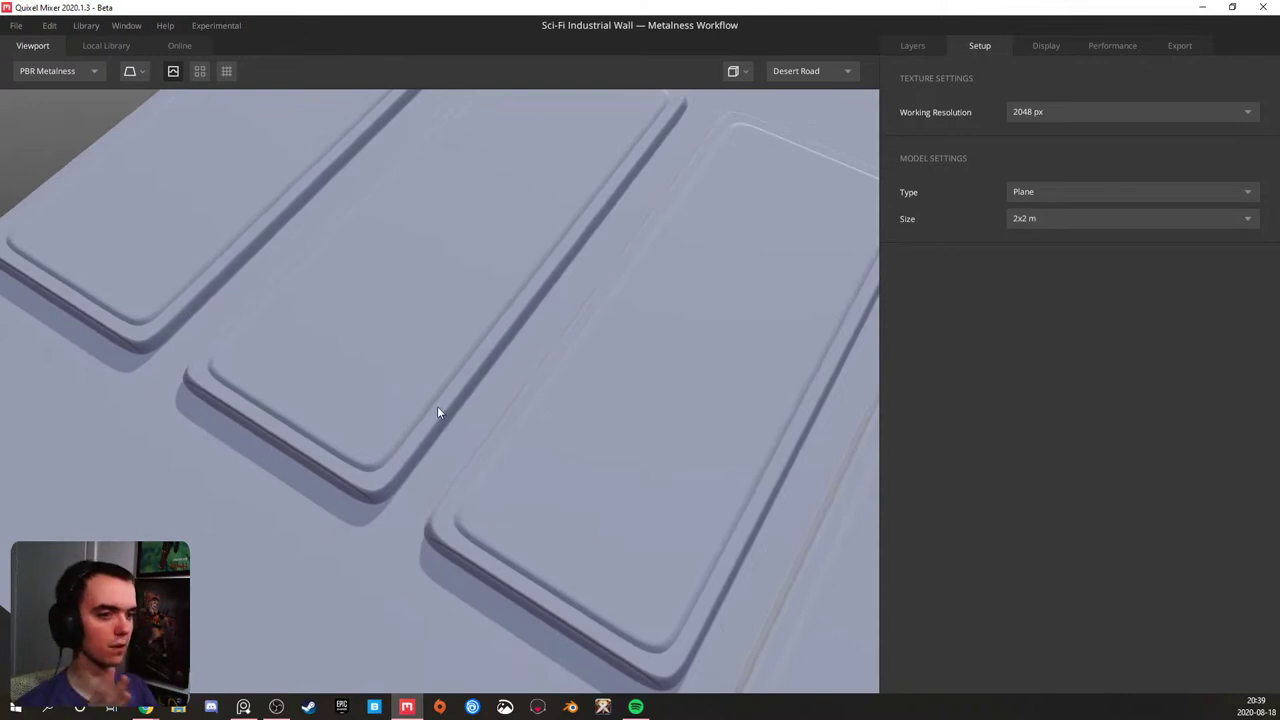
pyautogui.moveTo(443, 405); pyautogui.dragTo(438, 471)
pyautogui.scroll(-4, 435, 409)
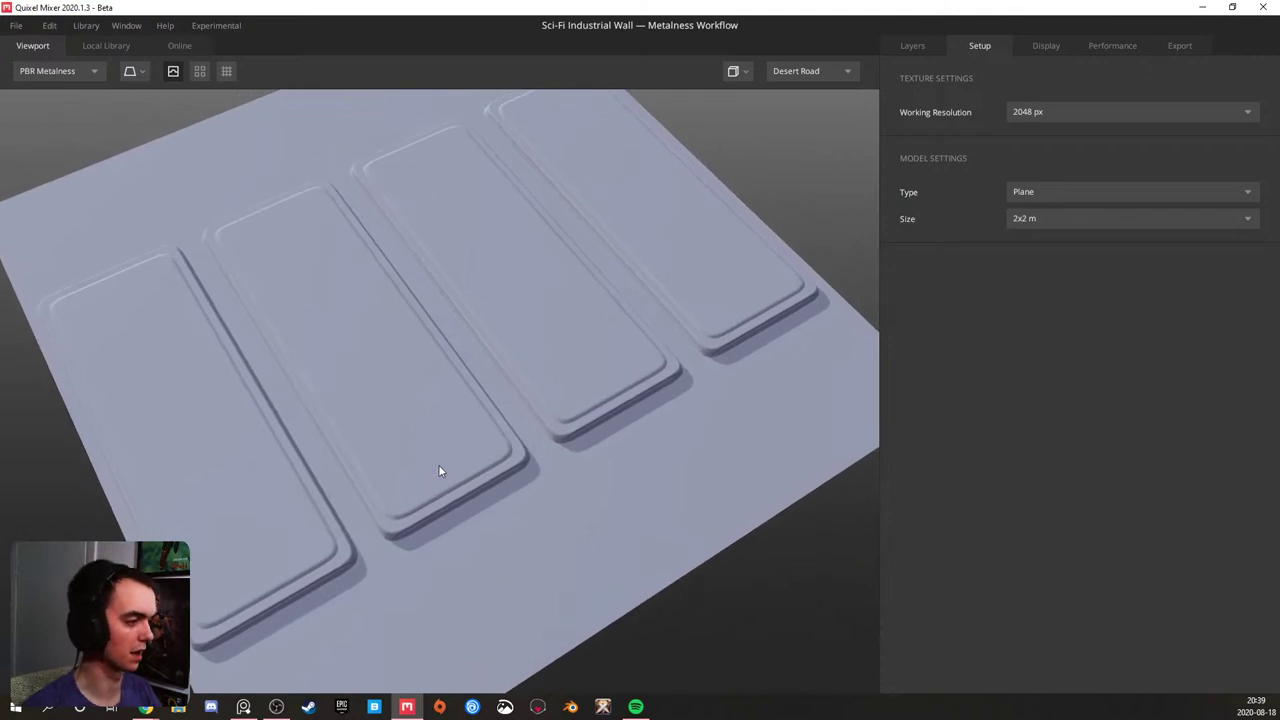
pyautogui.moveTo(438, 471); pyautogui.dragTo(439, 427)
pyautogui.moveTo(451, 380); pyautogui.dragTo(426, 476)
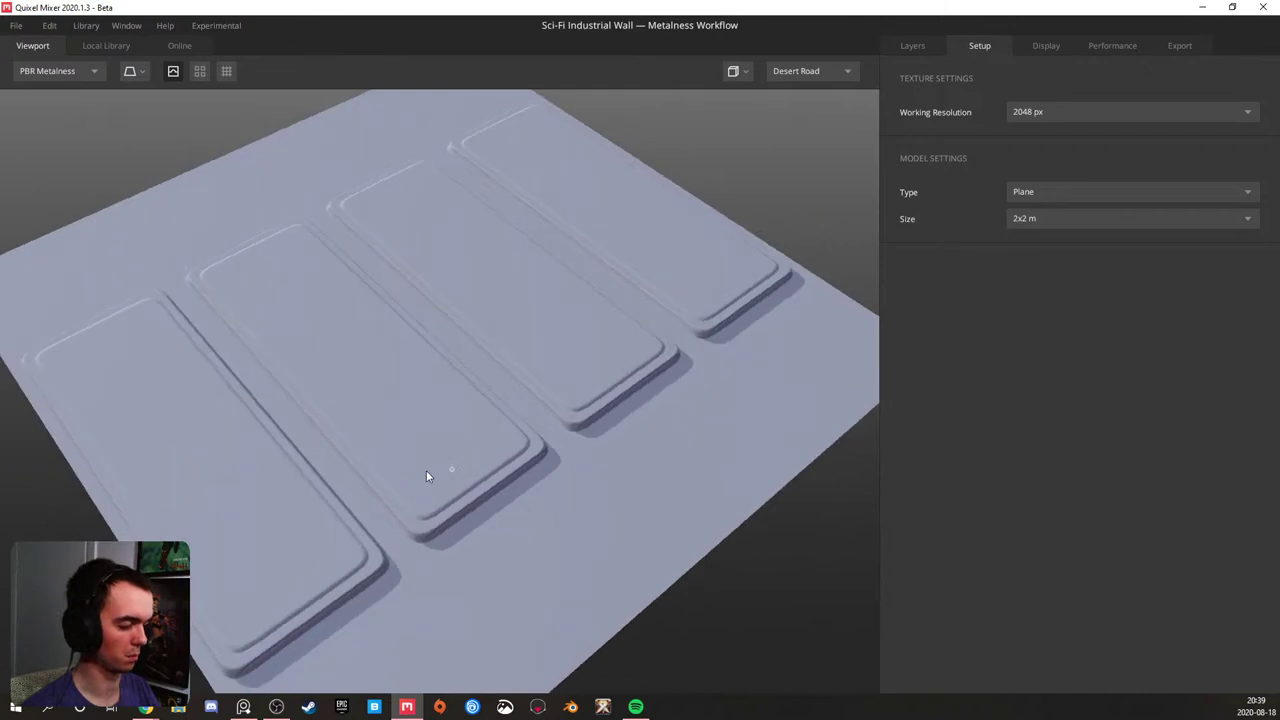
pyautogui.moveTo(426, 470); pyautogui.dragTo(422, 454)
pyautogui.scroll(2, 422, 454)
pyautogui.moveTo(422, 454); pyautogui.dragTo(431, 409, button='middle')
pyautogui.moveTo(431, 414); pyautogui.dragTo(528, 418)
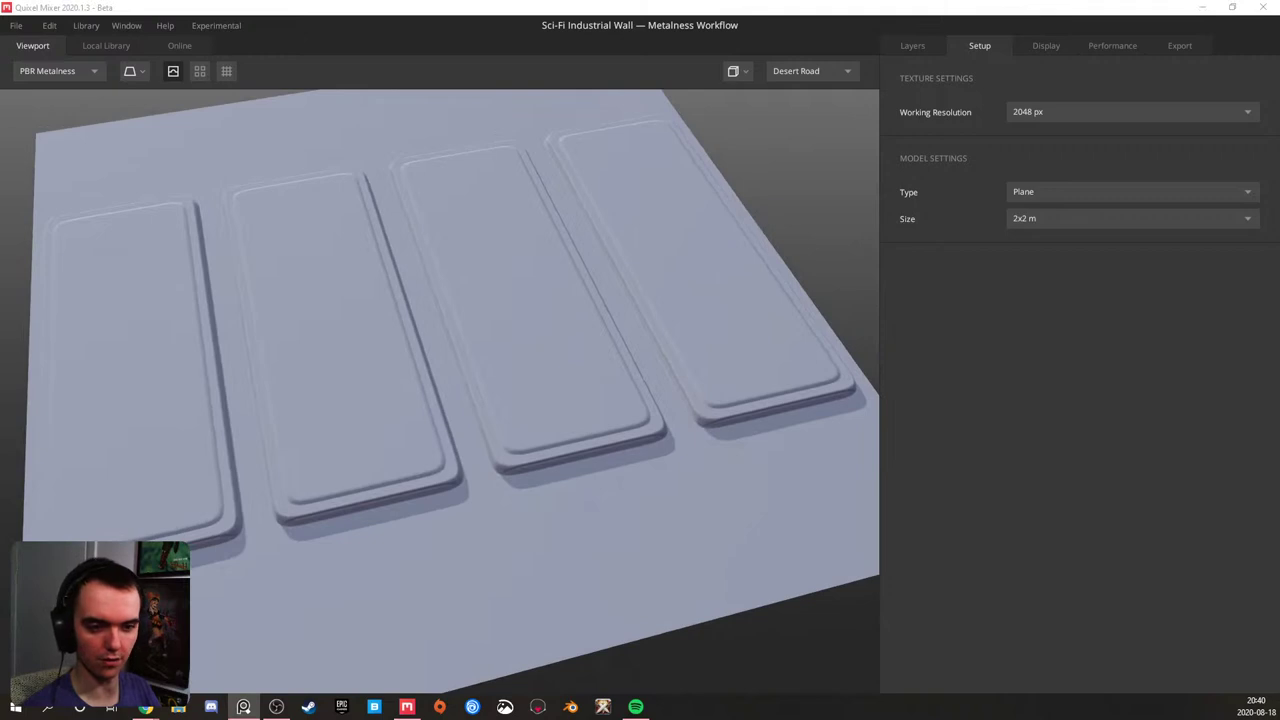
# - Delete the three masked solid layers so that only the base layer is kept
pyautogui.click(917, 42)
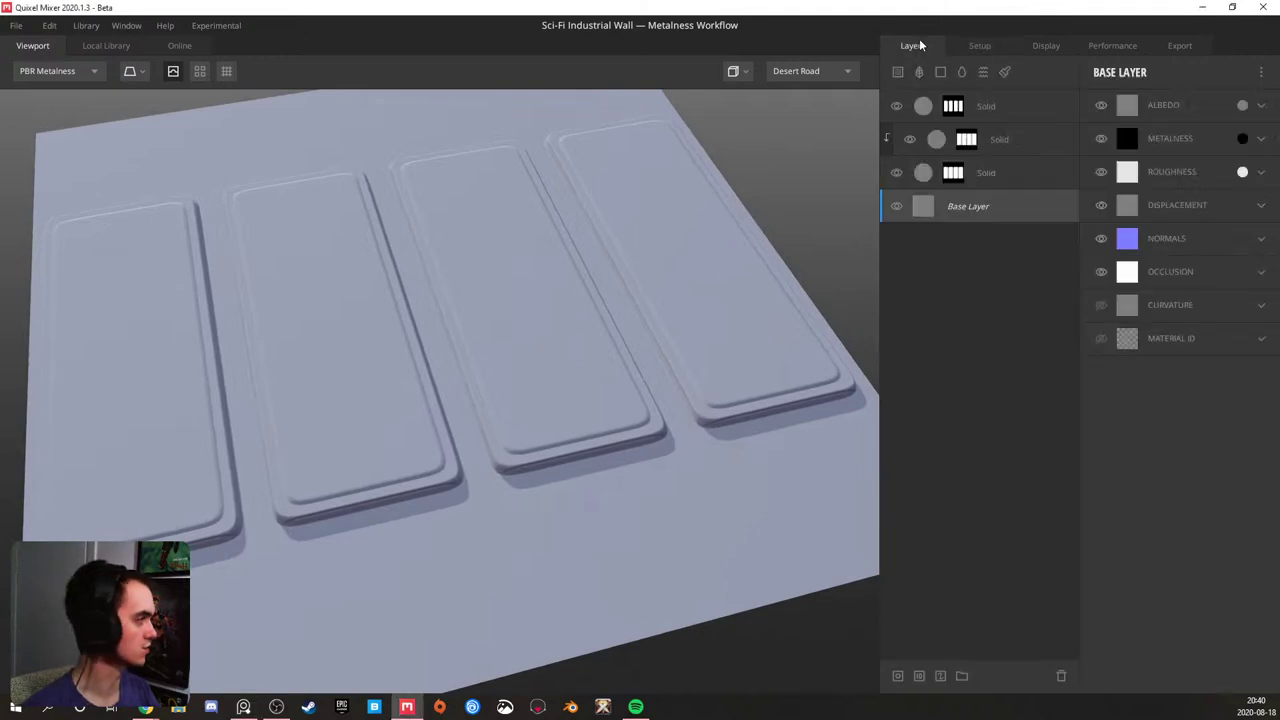
pyautogui.click(1007, 113)
pyautogui.press('Delete')
pyautogui.press('Delete')
pyautogui.press('Delete')
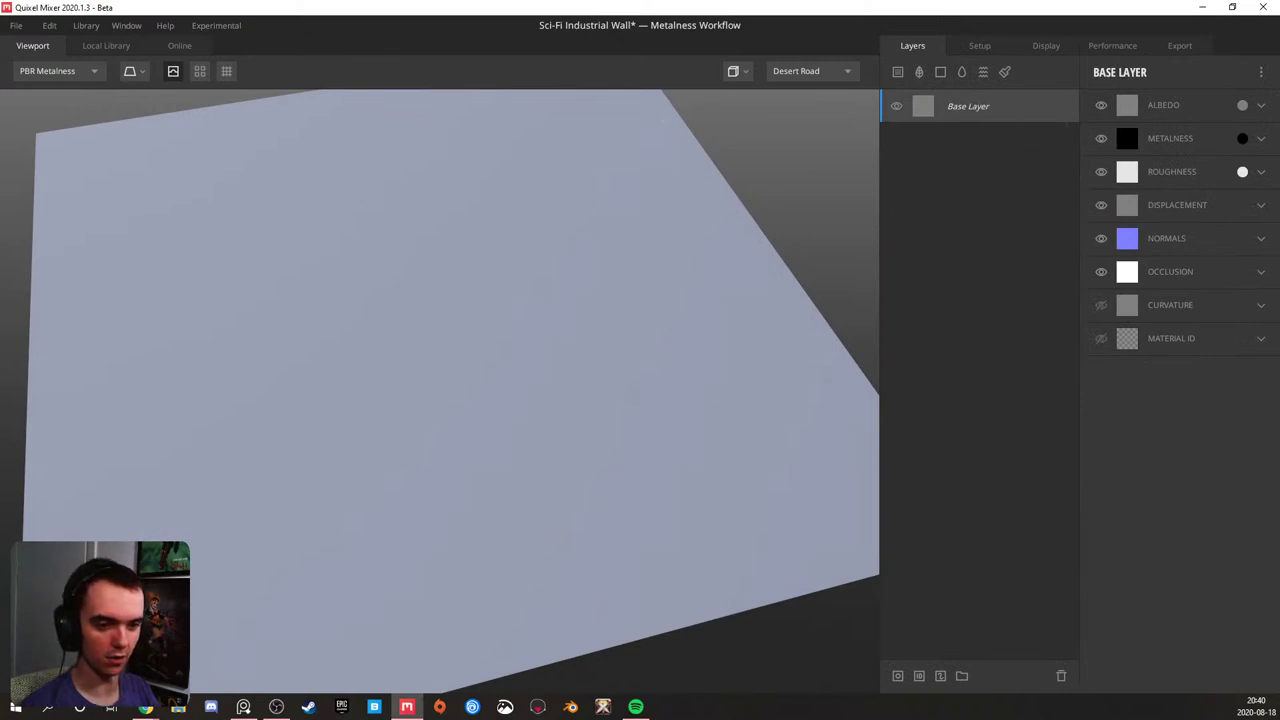
# - Add a solid layer above the base layer and give it a mask stack
pyautogui.moveTo(262, 362); pyautogui.dragTo(291, 410, button='middle')
pyautogui.scroll(-3, 291, 410)
pyautogui.moveTo(291, 416); pyautogui.dragTo(330, 400)
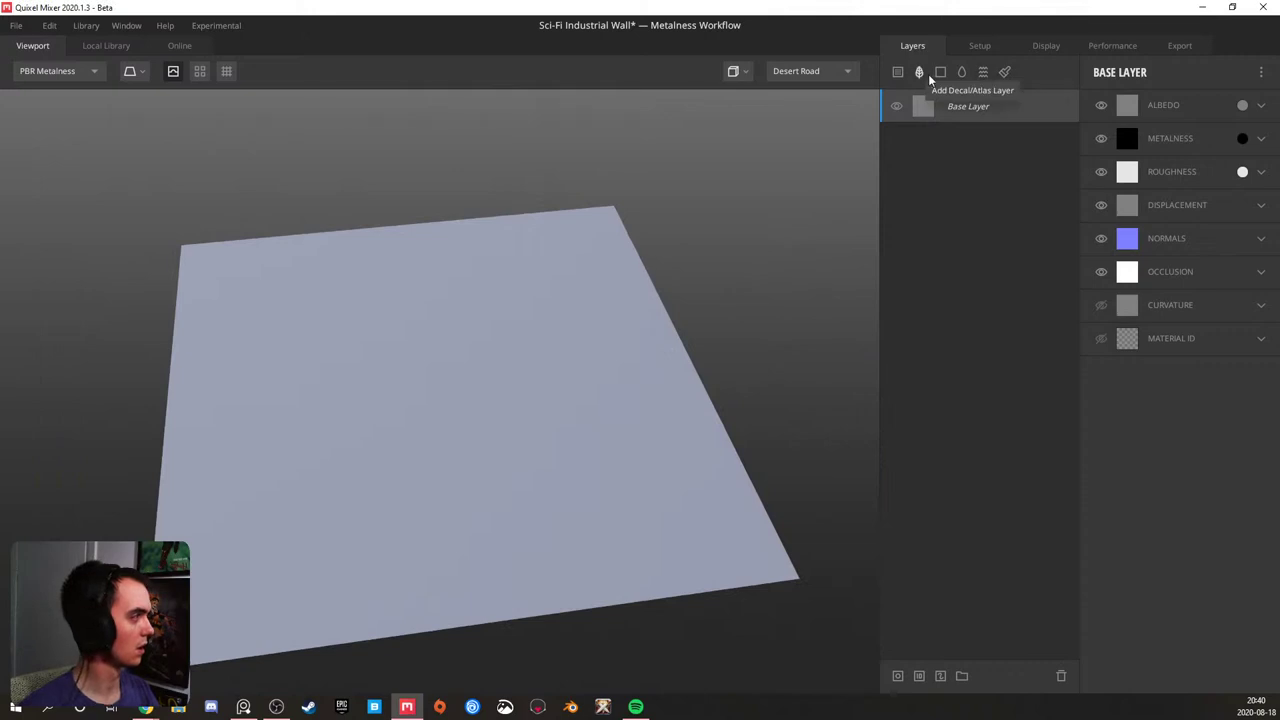
pyautogui.click(944, 72)
pyautogui.rightClick(972, 115)
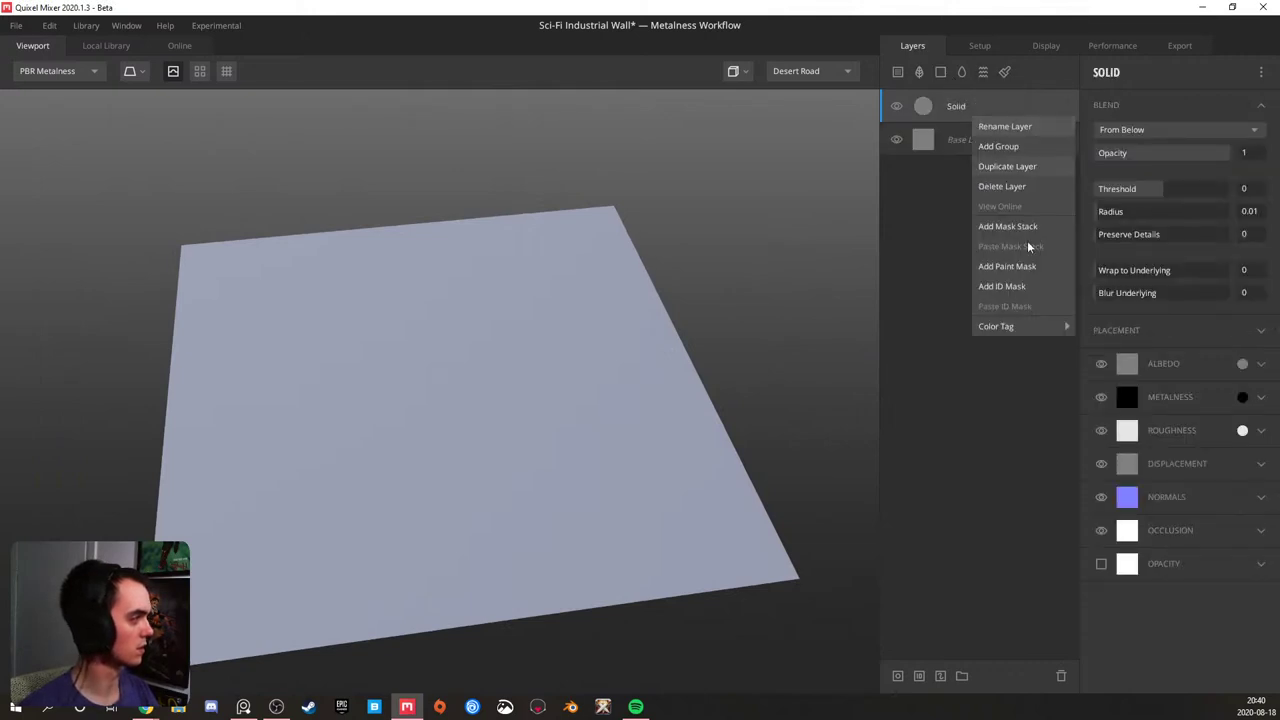
pyautogui.click(1028, 227)
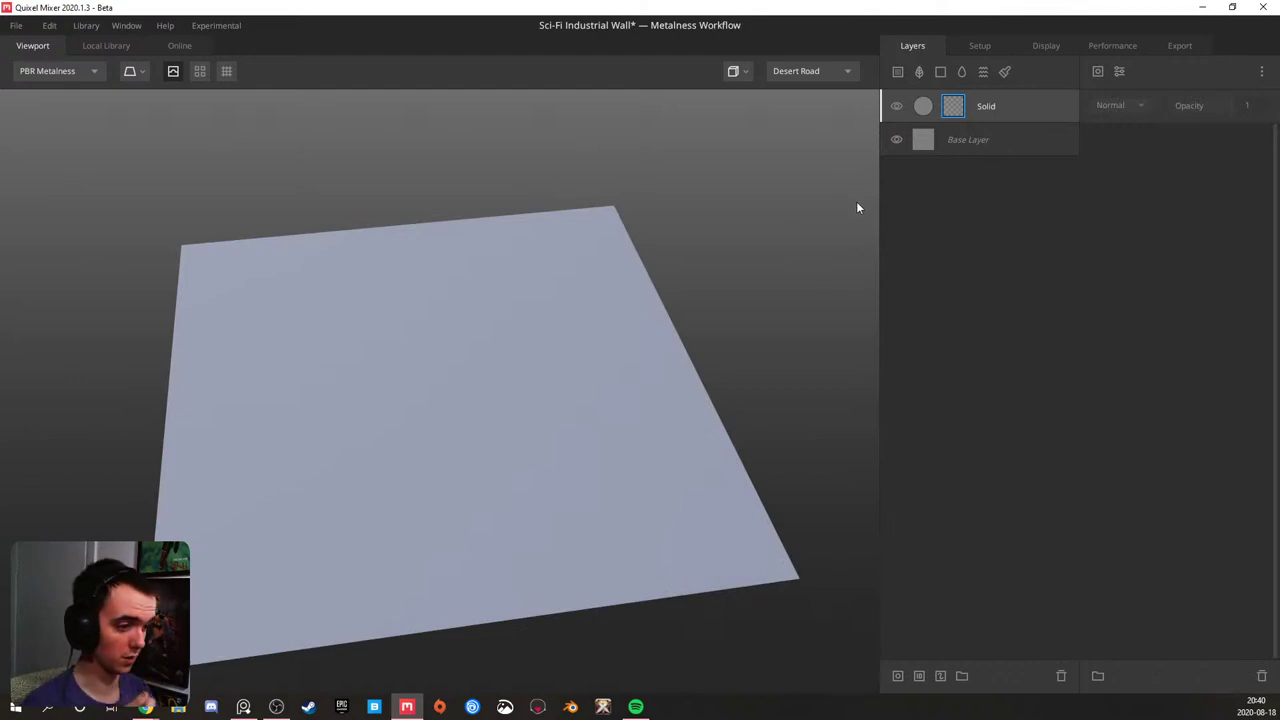
# - Add a Square pattern to the solid layer's mask with Repeat X 5 and Repeat Y 1
pyautogui.click(1098, 72)
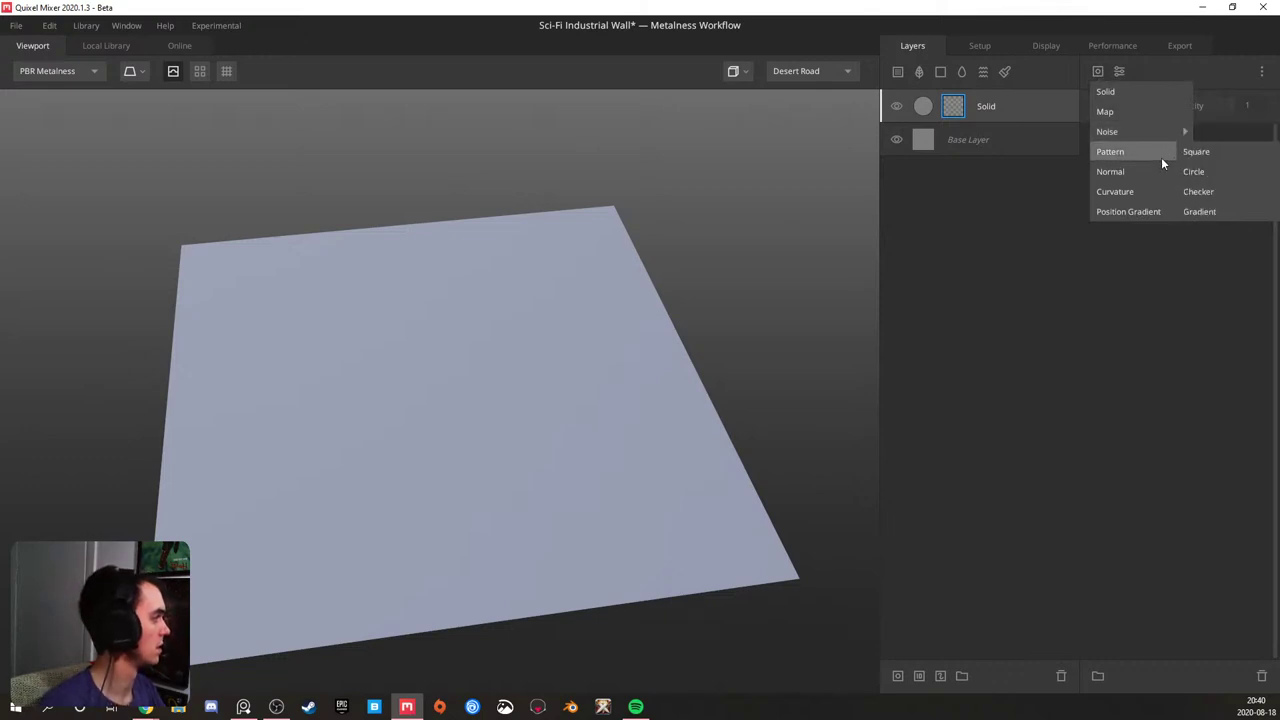
pyautogui.click(1196, 152)
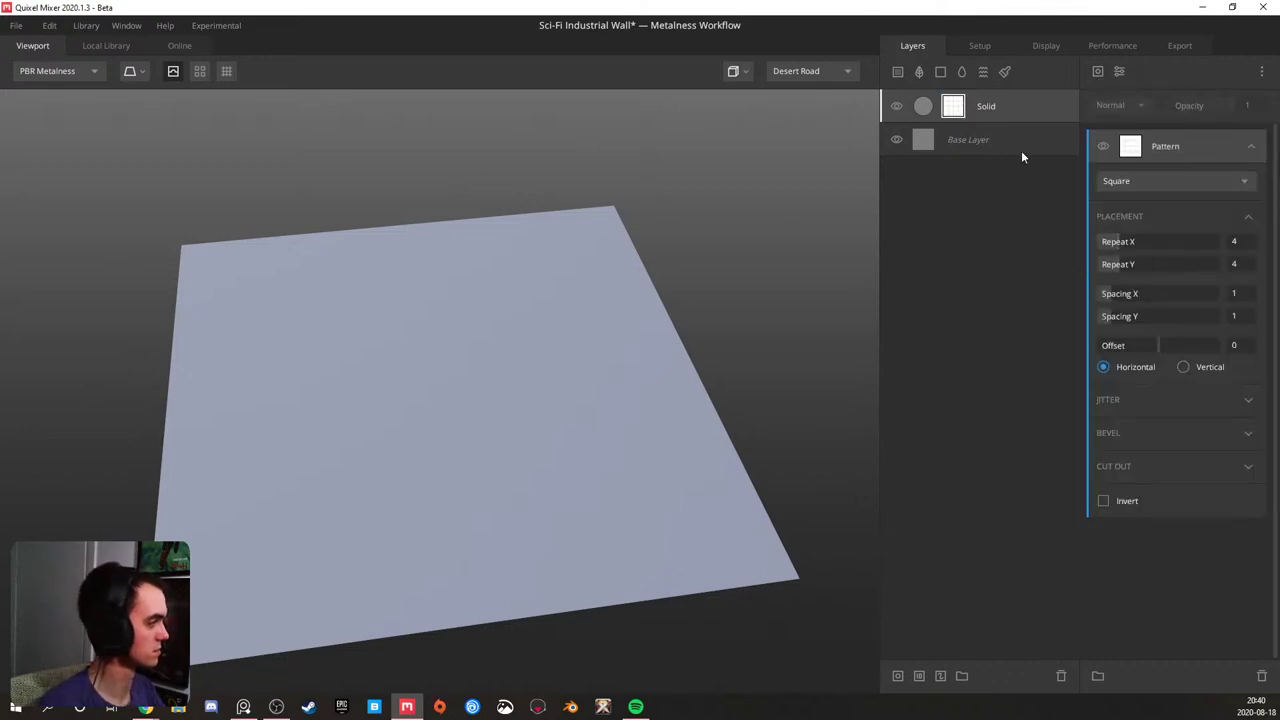
pyautogui.click(1054, 121)
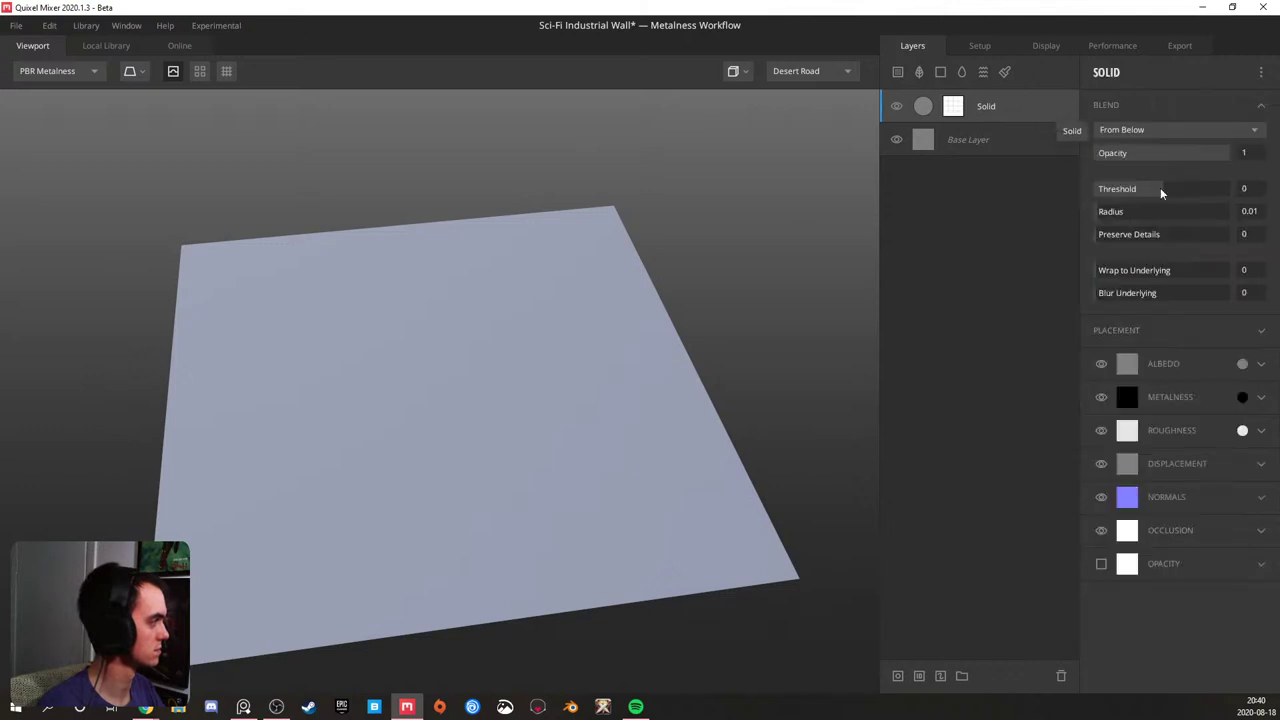
pyautogui.click(954, 107)
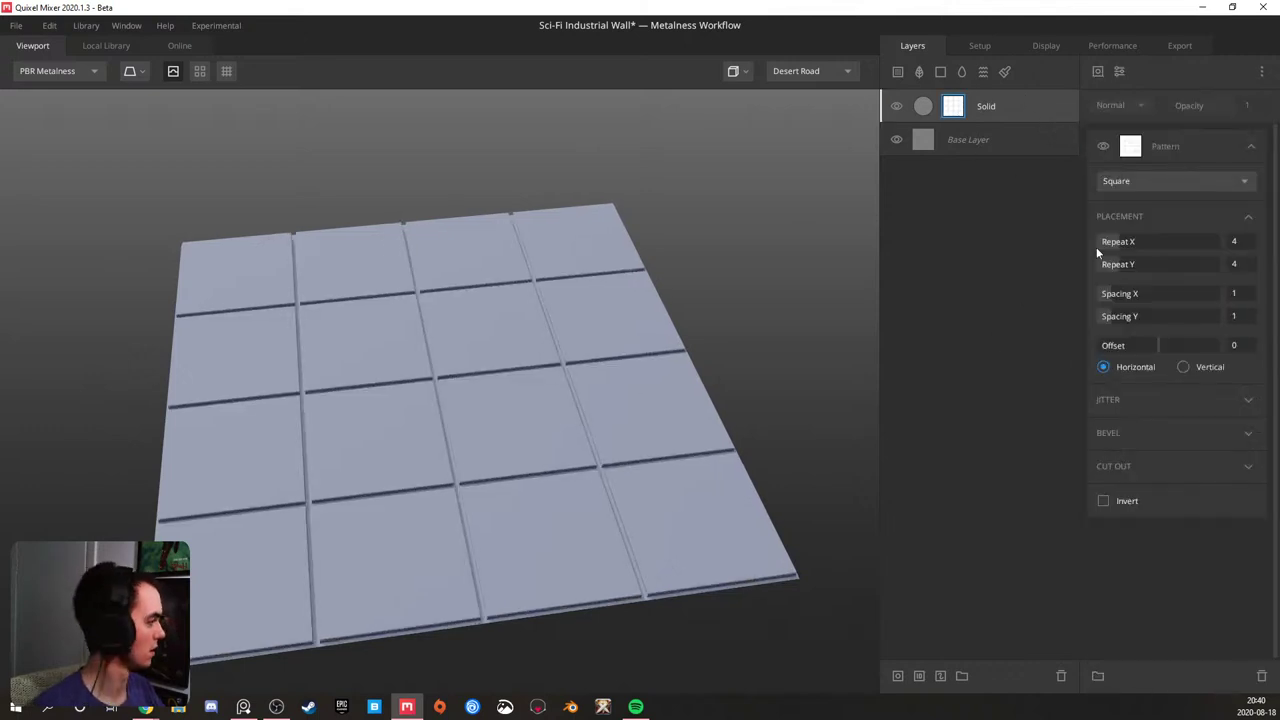
pyautogui.moveTo(1126, 243); pyautogui.dragTo(1102, 265)
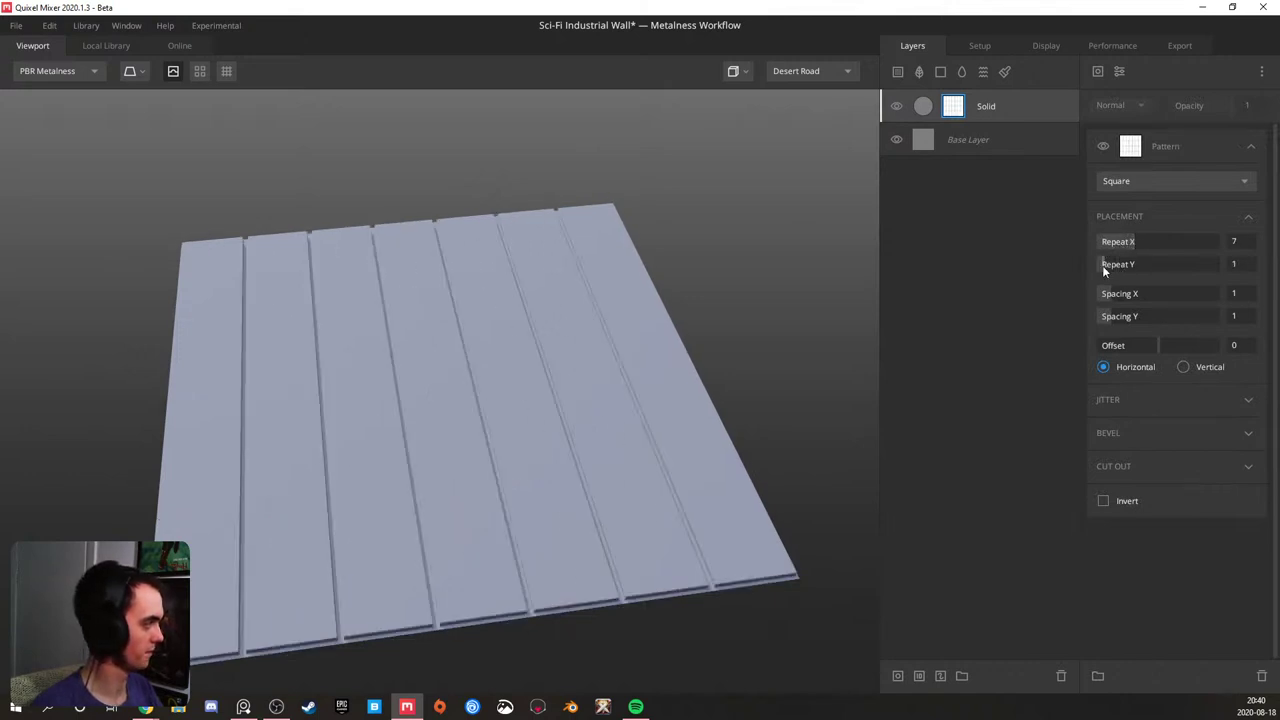
pyautogui.click(1123, 245)
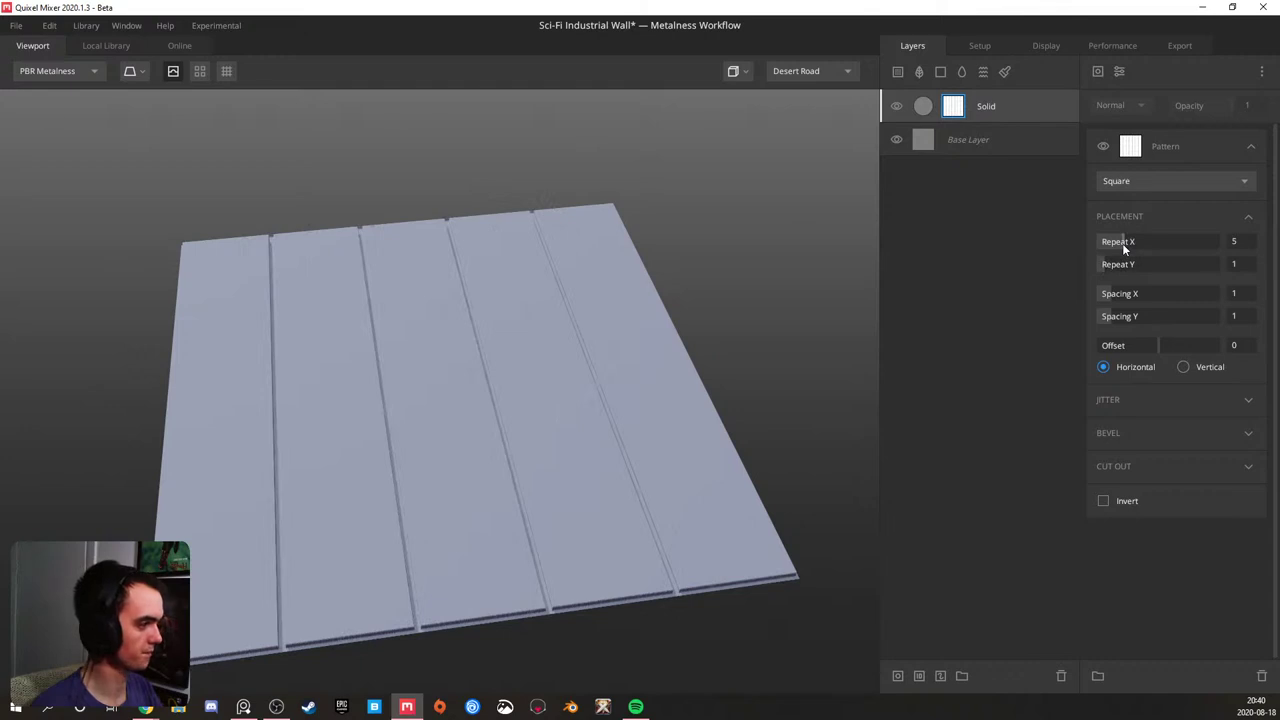
# - Set the square pattern's Spacing Y to 50, trying 10 and 30 first
pyautogui.moveTo(1113, 320); pyautogui.dragTo(1257, 314)
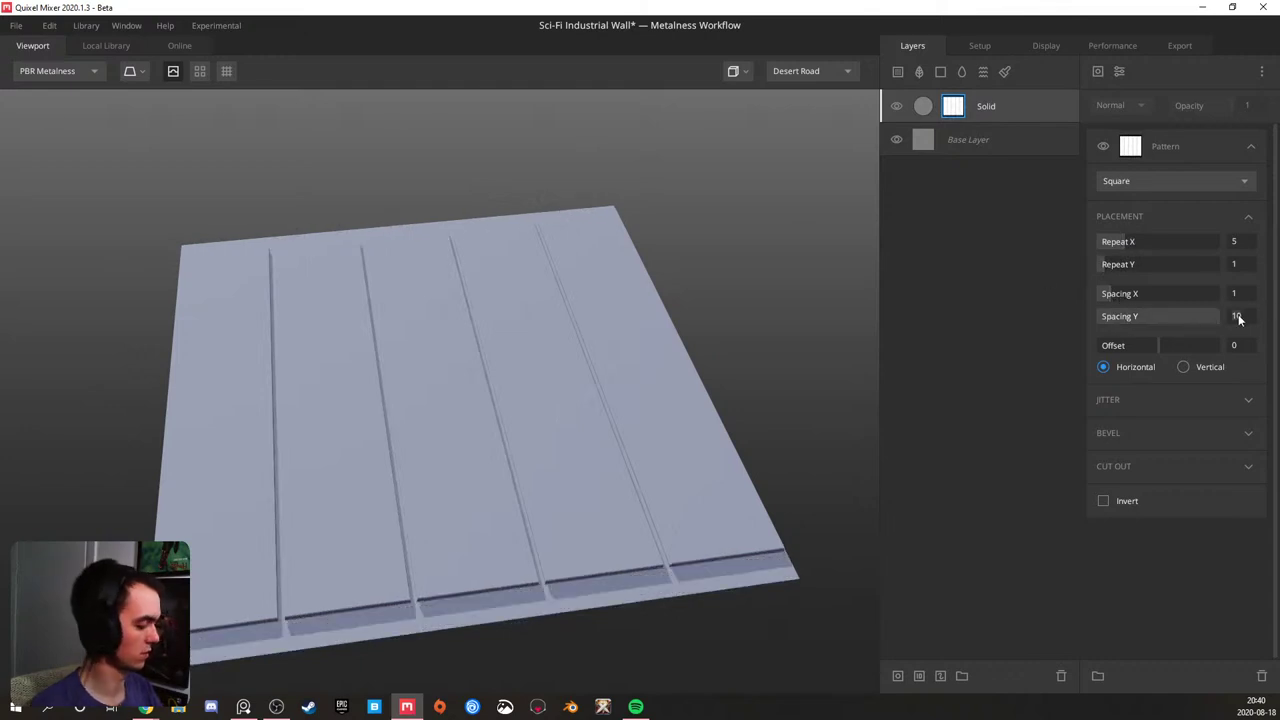
pyautogui.write('302')
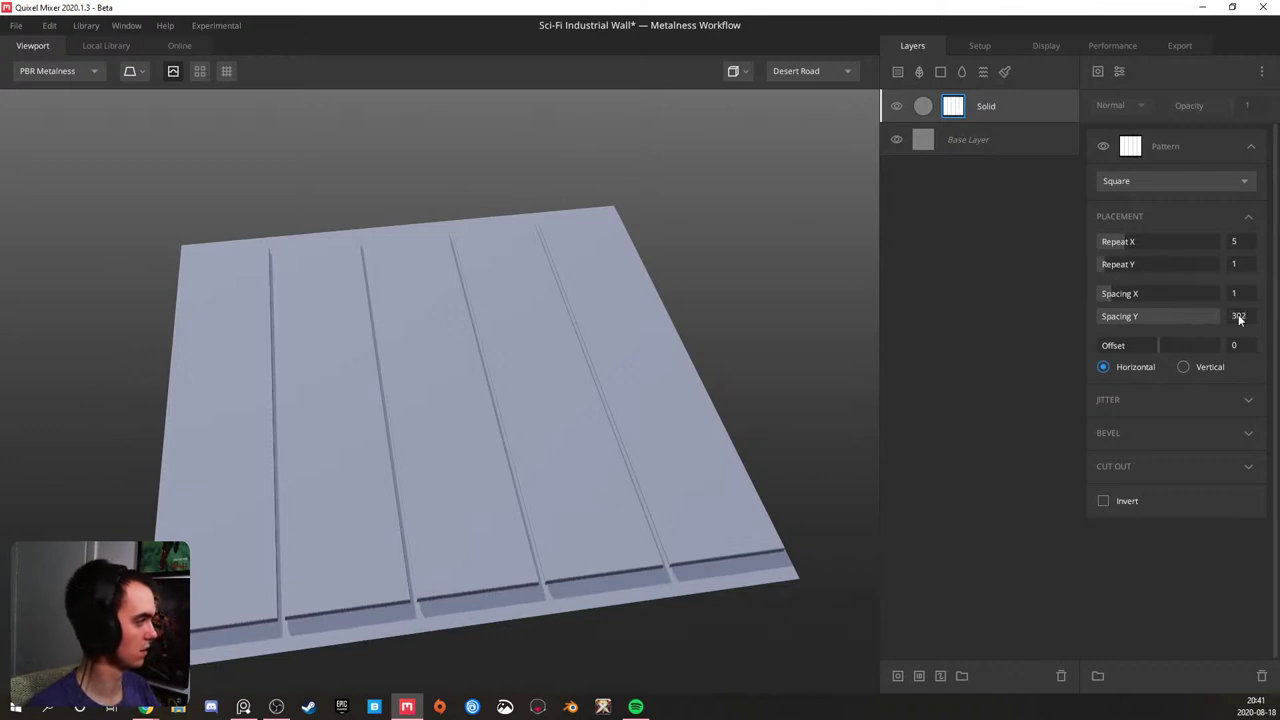
pyautogui.press('Return')
pyautogui.moveTo(591, 441); pyautogui.dragTo(700, 440)
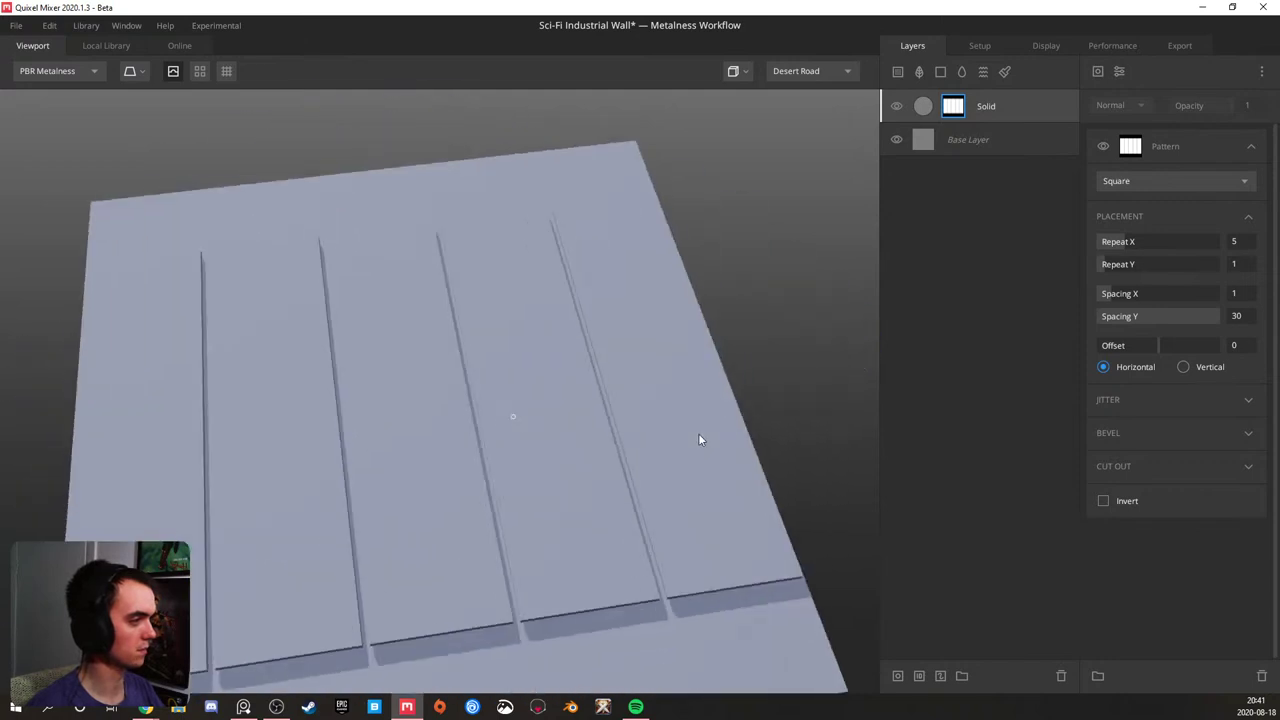
pyautogui.write('50')
pyautogui.press('Return')
pyautogui.moveTo(754, 322); pyautogui.dragTo(400, 431)
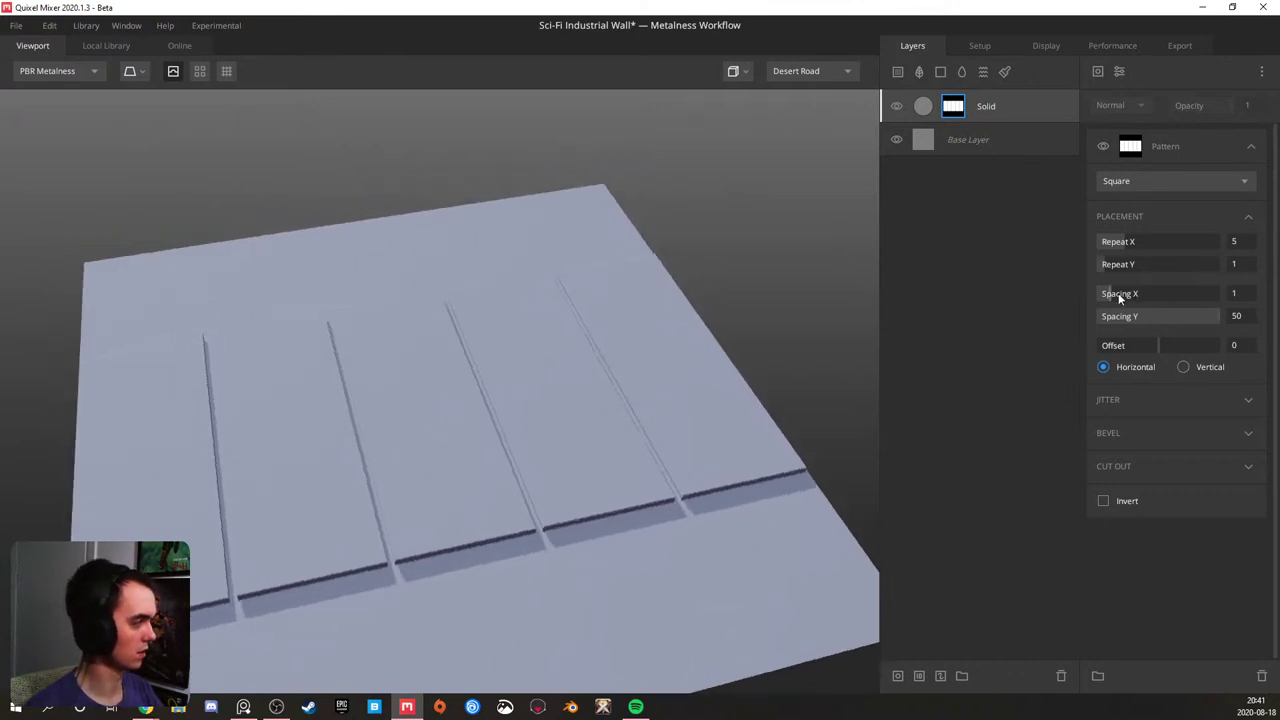
# - Set the square pattern's Spacing X to 1.5 after trying 1.2 and 1.3, and check the gaps between the panels
pyautogui.write('1.2')
pyautogui.press('Return')
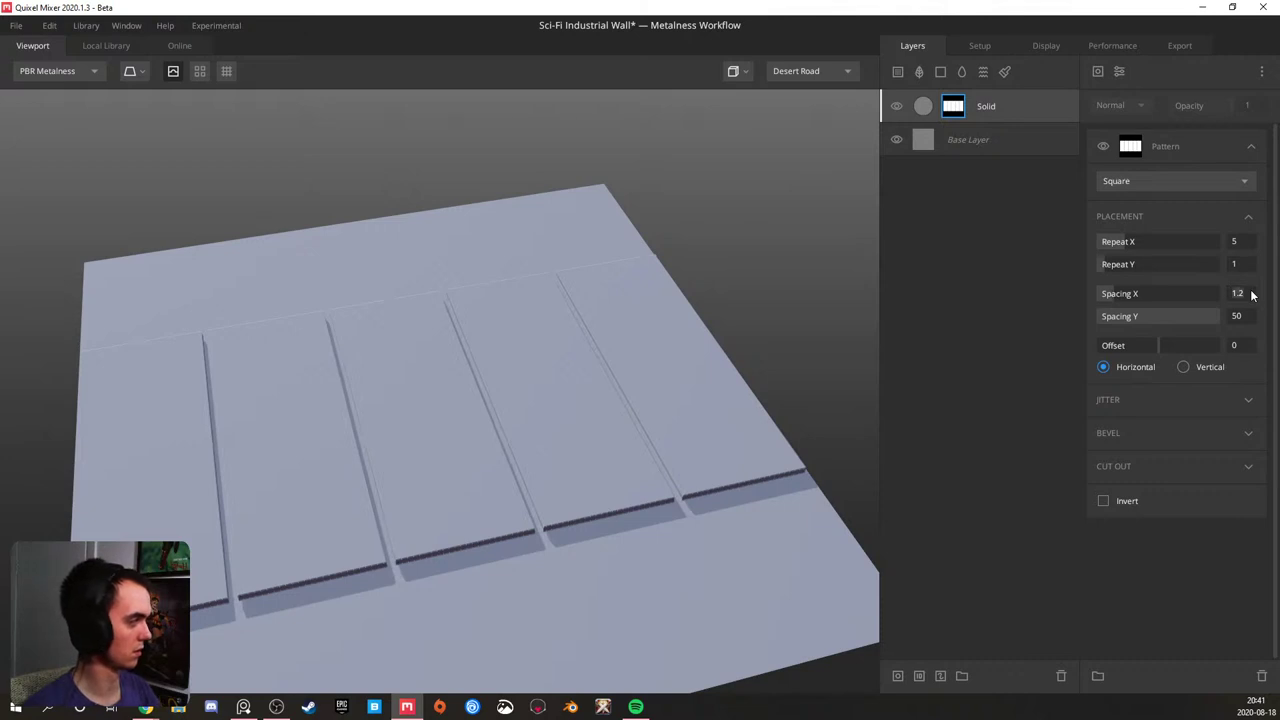
pyautogui.write('1.3')
pyautogui.press('Return')
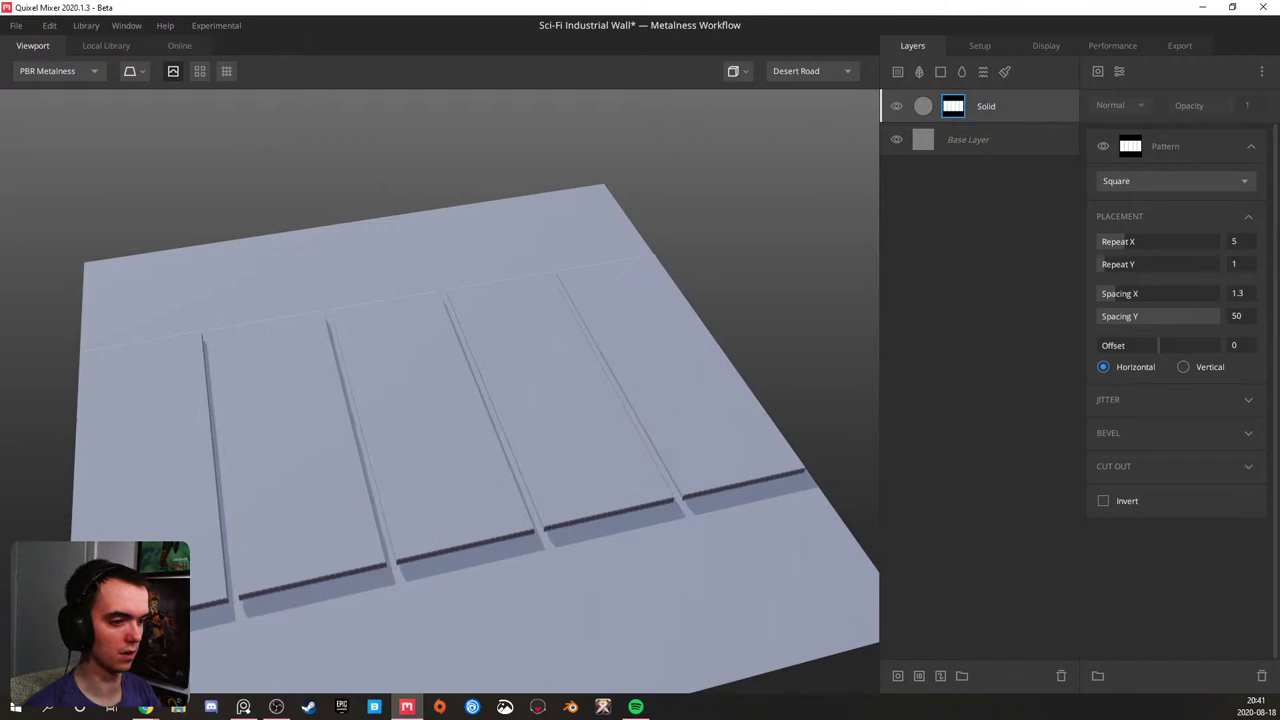
pyautogui.click(243, 707)
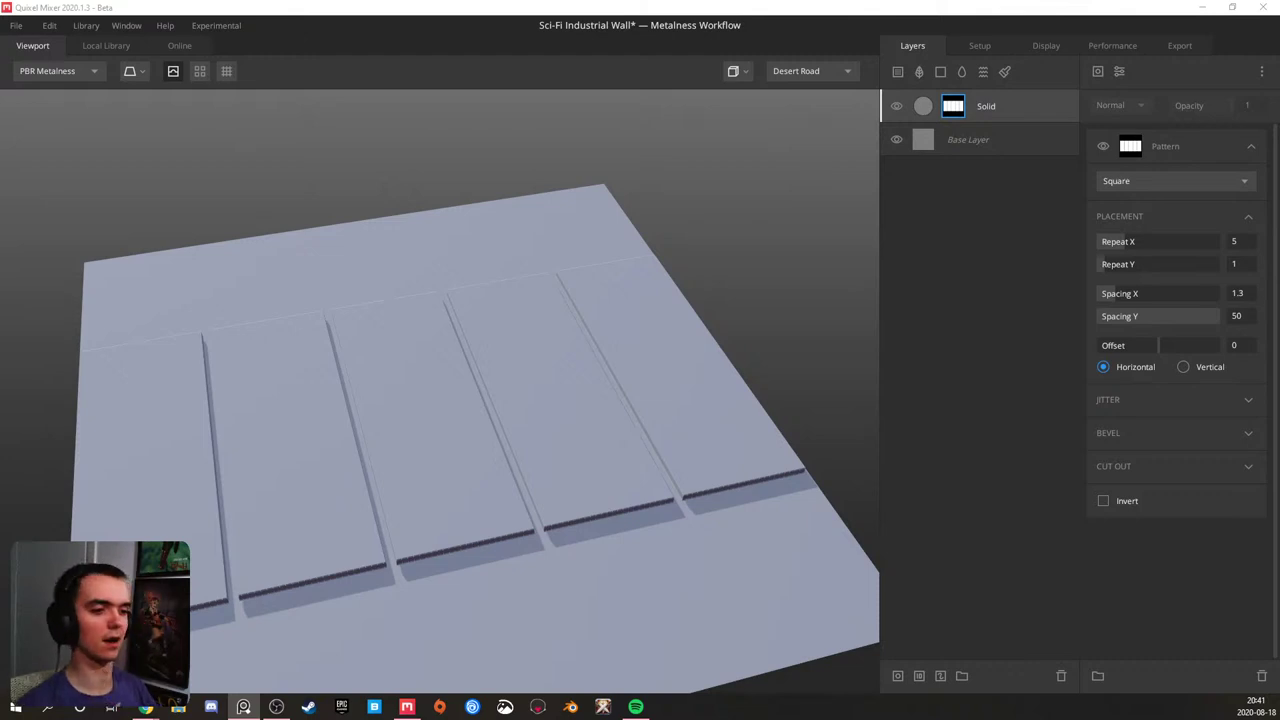
pyautogui.click(1246, 294)
pyautogui.write('1.5')
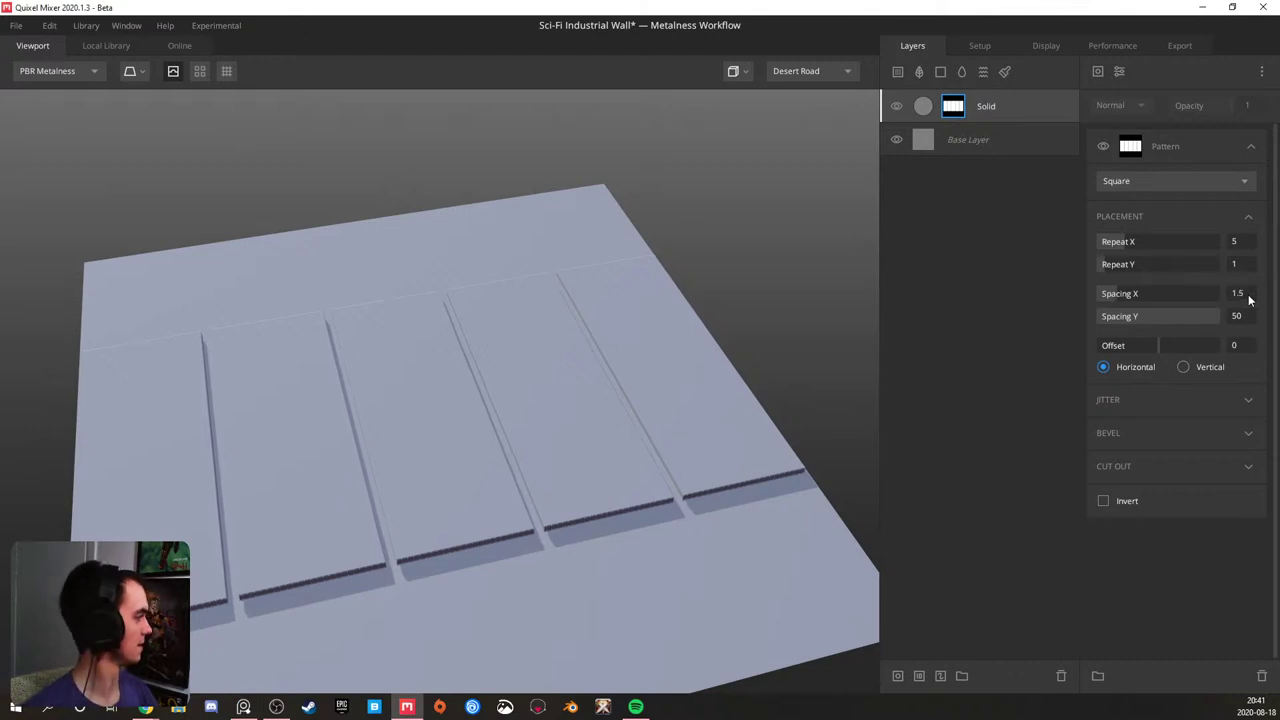
pyautogui.moveTo(551, 405); pyautogui.dragTo(424, 372)
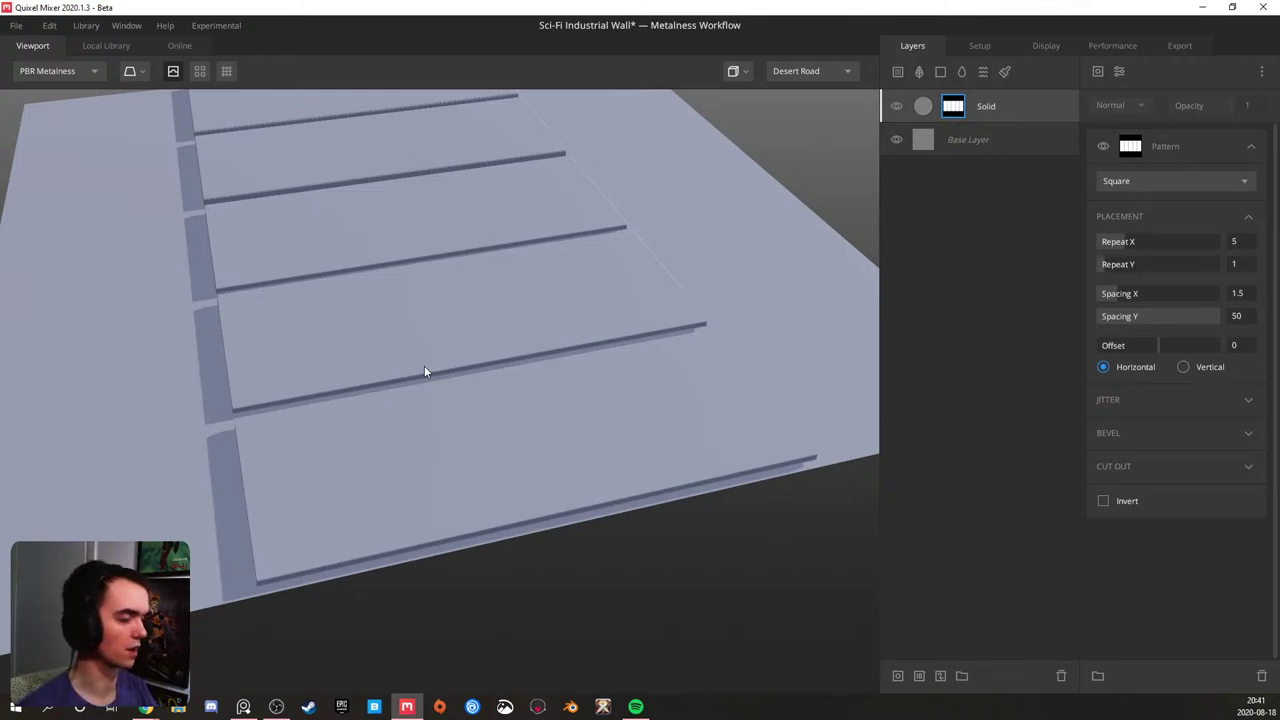
pyautogui.scroll(-5, 422, 361)
pyautogui.moveTo(363, 357); pyautogui.dragTo(460, 351)
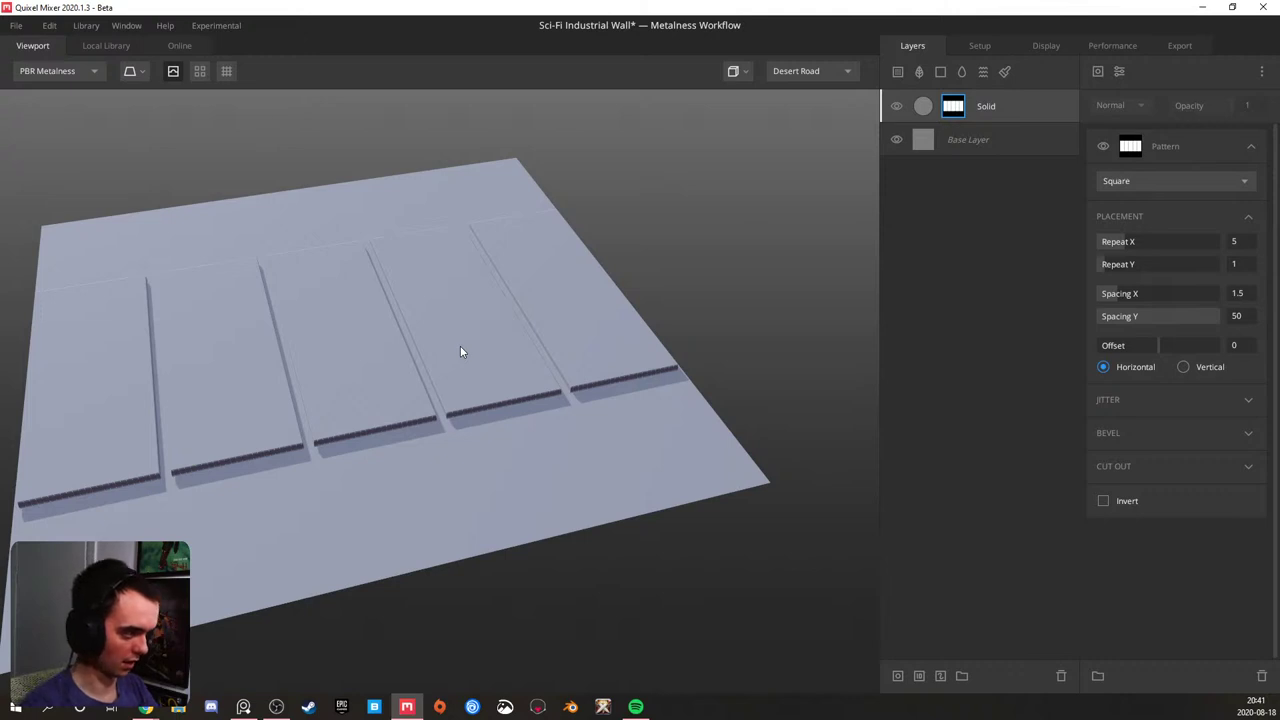
# - Try a Bevel of 0.039 on the square pattern and check the panel edges
pyautogui.moveTo(298, 353); pyautogui.dragTo(352, 430, button='middle')
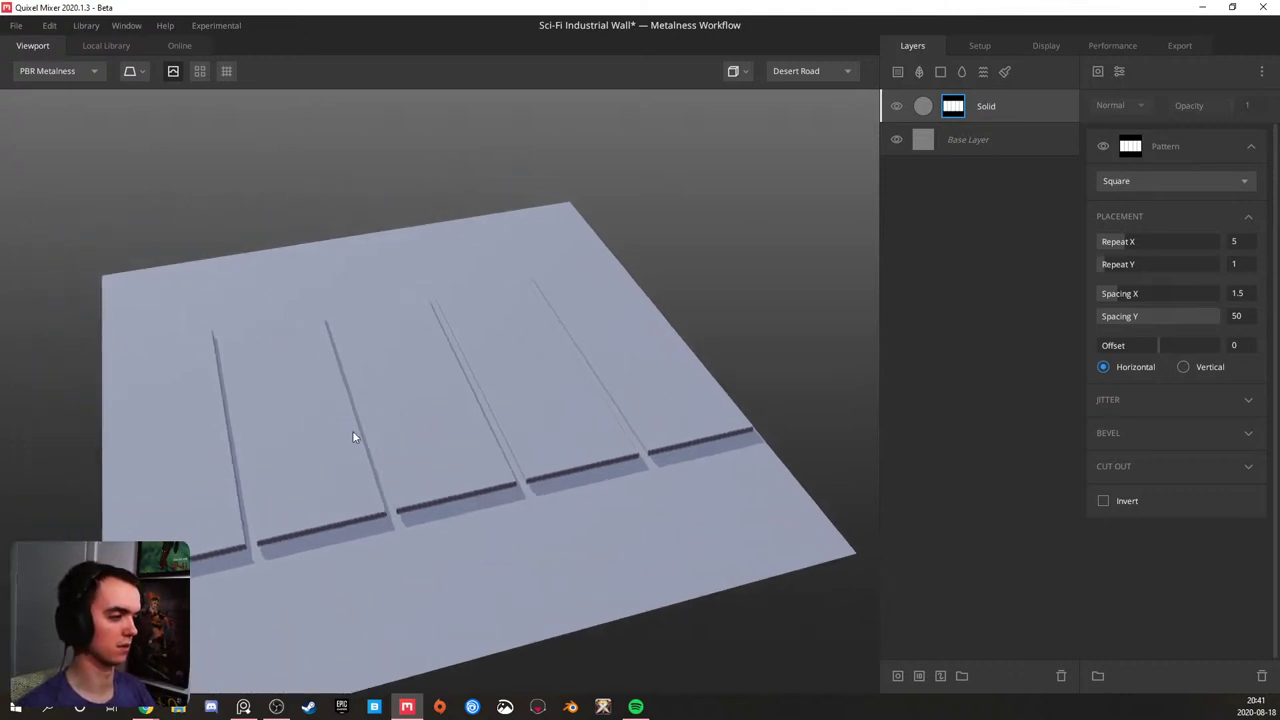
pyautogui.scroll(4, 352, 431)
pyautogui.moveTo(344, 441); pyautogui.dragTo(384, 453)
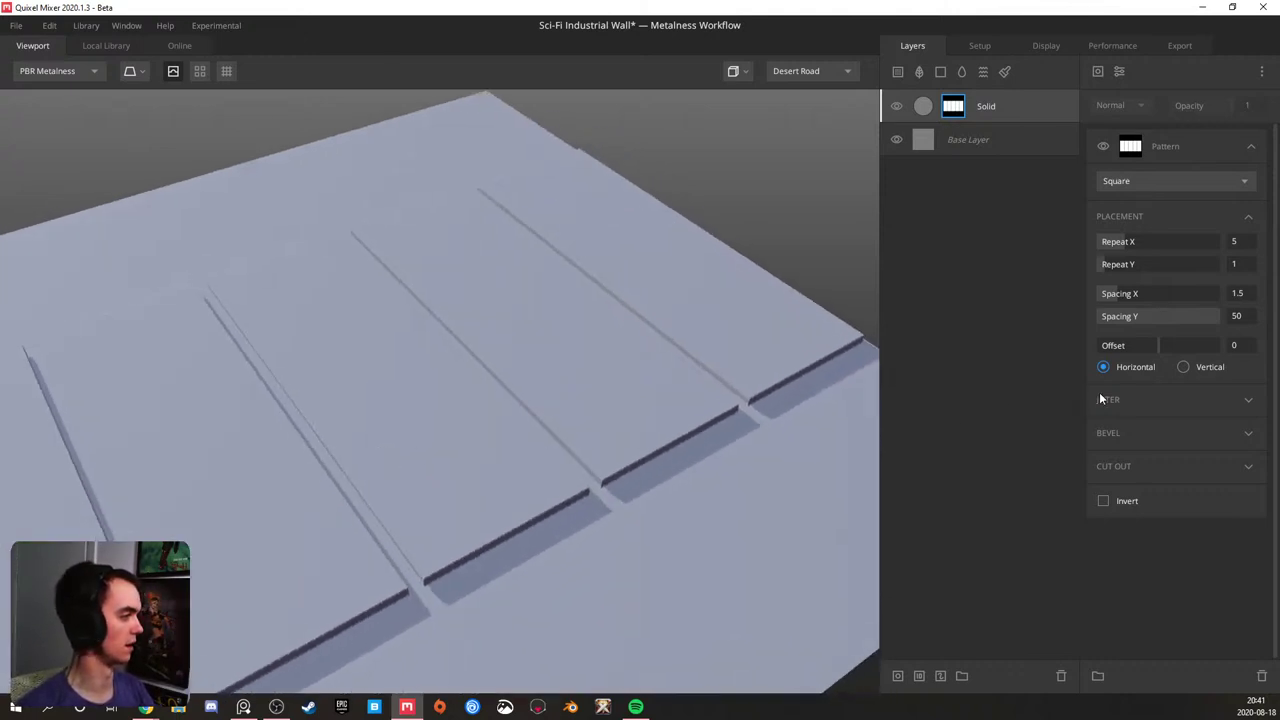
pyautogui.click(1231, 400)
pyautogui.click(1231, 400)
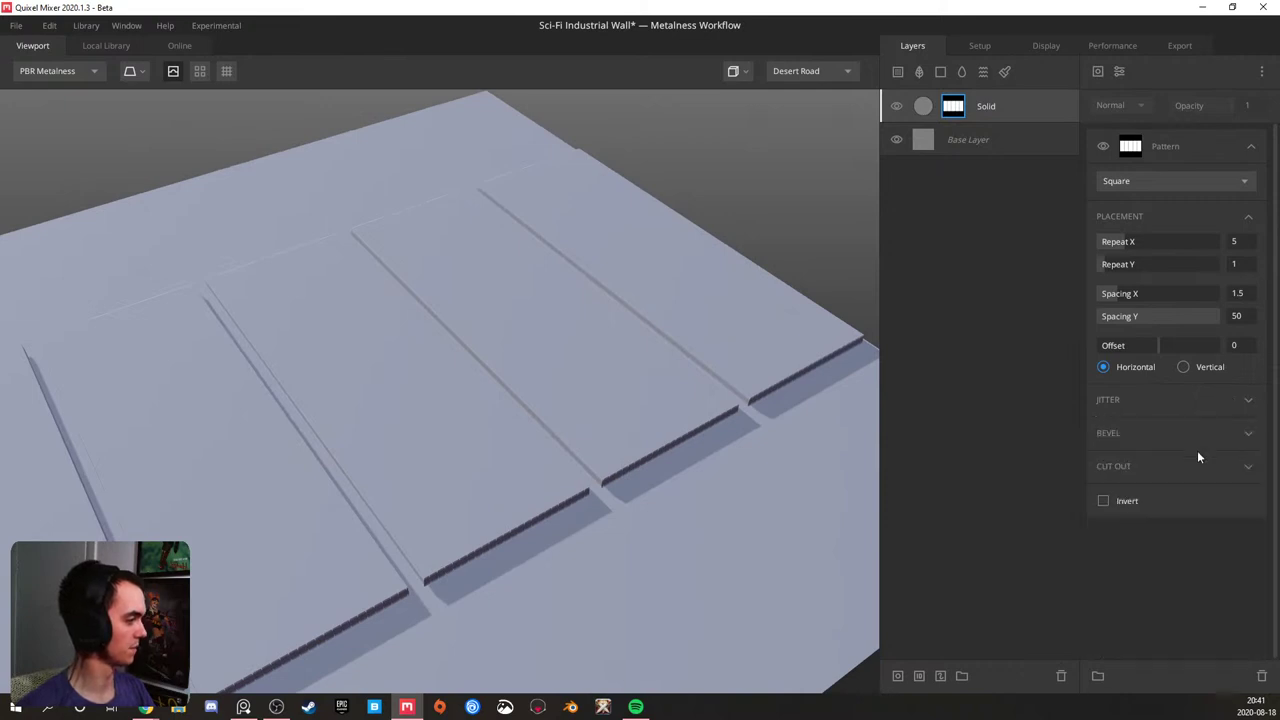
pyautogui.click(1246, 435)
pyautogui.moveTo(1126, 461); pyautogui.dragTo(1220, 484)
pyautogui.moveTo(522, 388); pyautogui.dragTo(505, 462)
# - Try a Brightness/Contrast mask modifier with Brightness 0.26 and Contrast 2.652 to sharpen the beveled panels
pyautogui.click(1119, 71)
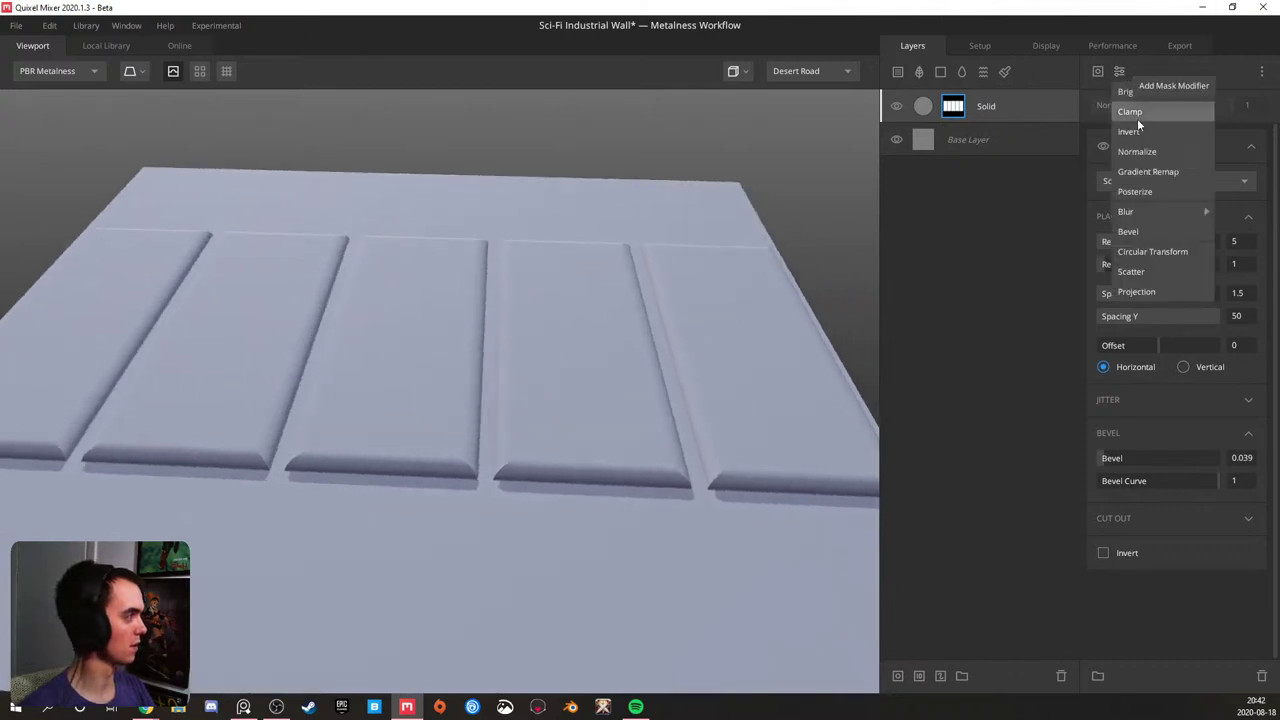
pyautogui.click(1150, 92)
pyautogui.moveTo(1121, 194)
pyautogui.mouseDown()
pyautogui.moveTo(1110, 167)
pyautogui.moveTo(1214, 166)
pyautogui.moveTo(1122, 167)
pyautogui.moveTo(1174, 165)
pyautogui.mouseUp()
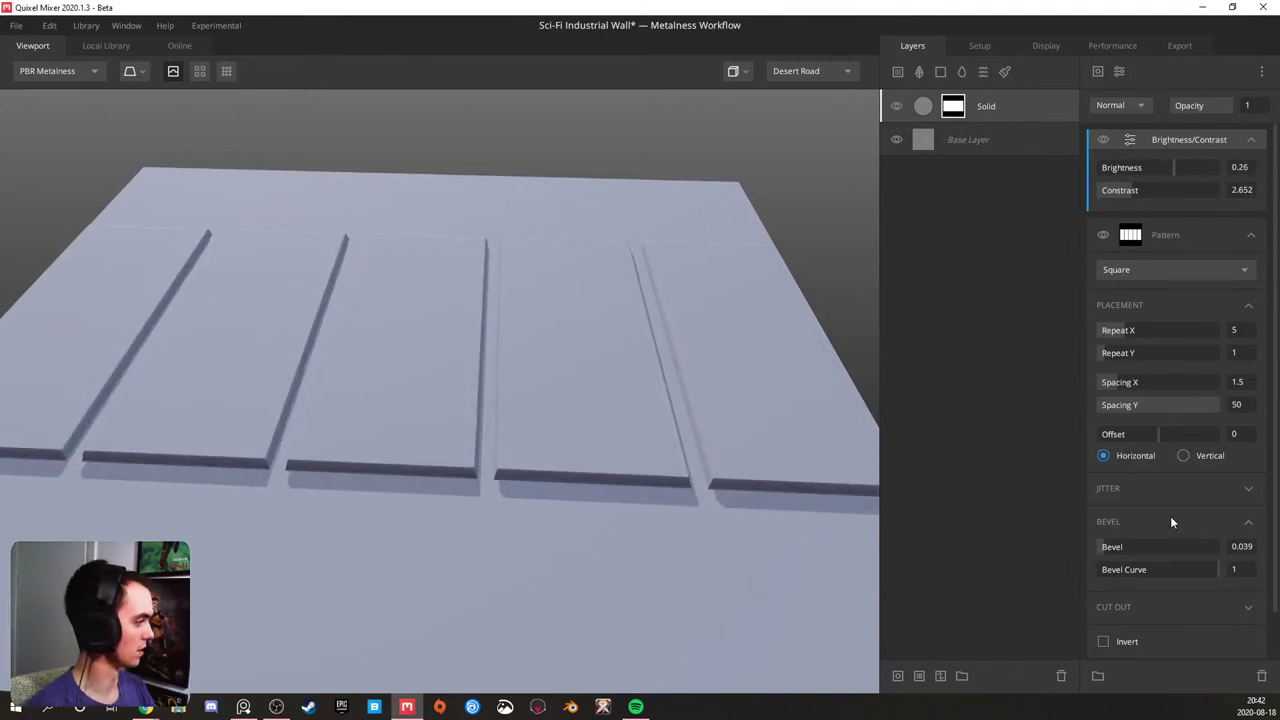
# - Reset the square pattern's Bevel to 0 and remove the Brightness/Contrast modifier from the mask
pyautogui.click(1258, 556)
pyautogui.write('0')
pyautogui.press('Return')
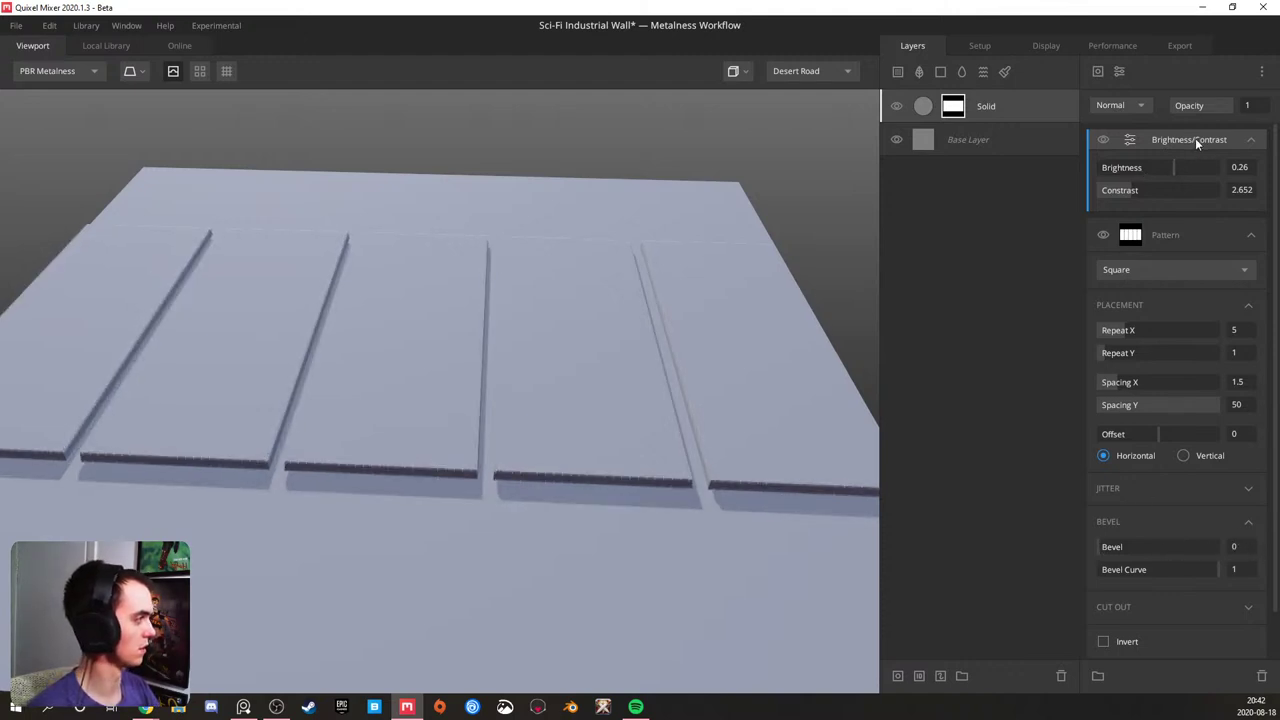
pyautogui.press('Delete')
# - Add a Gaussian Blur modifier to the mask with Strength 0.067
pyautogui.click(1097, 71)
pyautogui.moveTo(1122, 130)
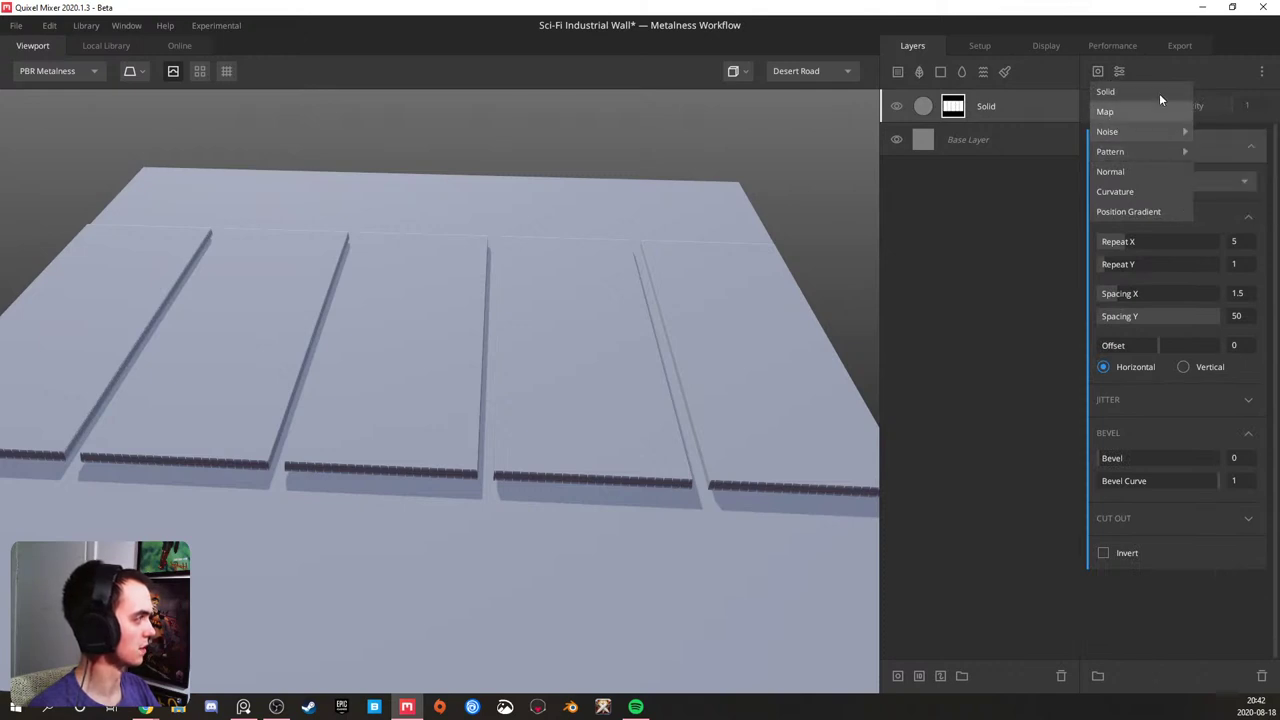
pyautogui.click(1119, 72)
pyautogui.moveTo(1146, 213)
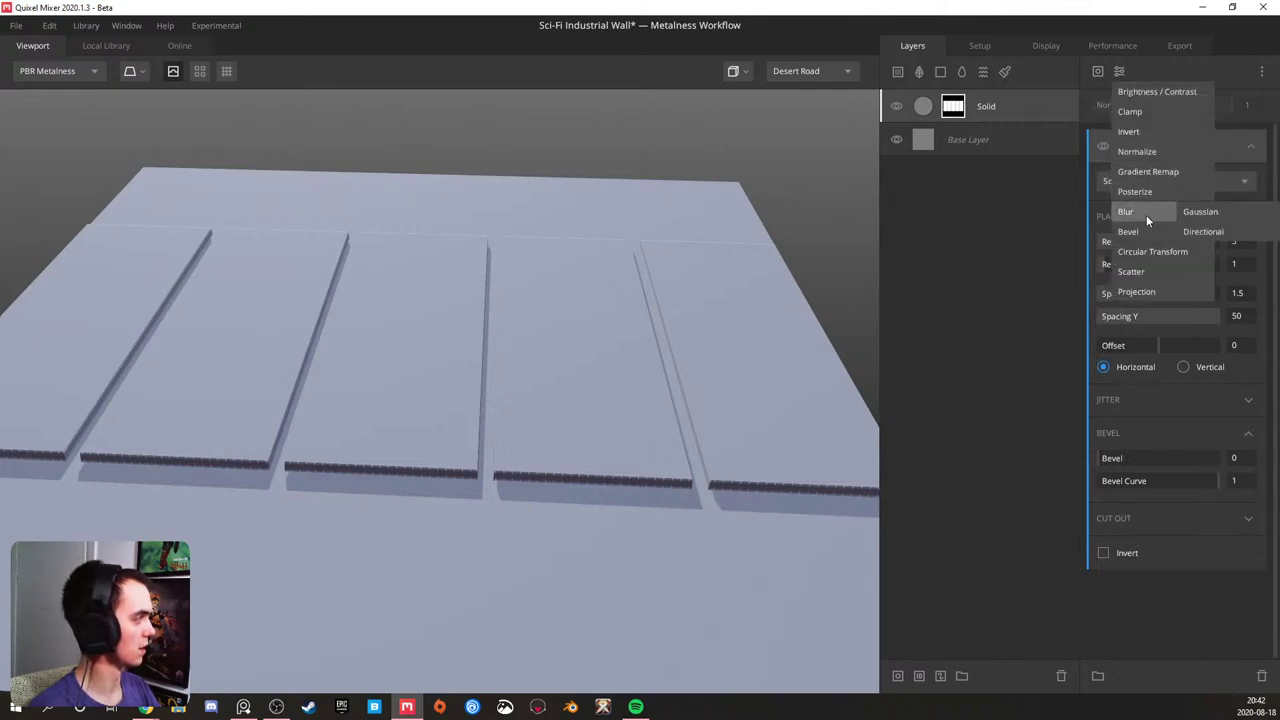
pyautogui.click(1212, 212)
pyautogui.moveTo(1107, 196); pyautogui.dragTo(1106, 196)
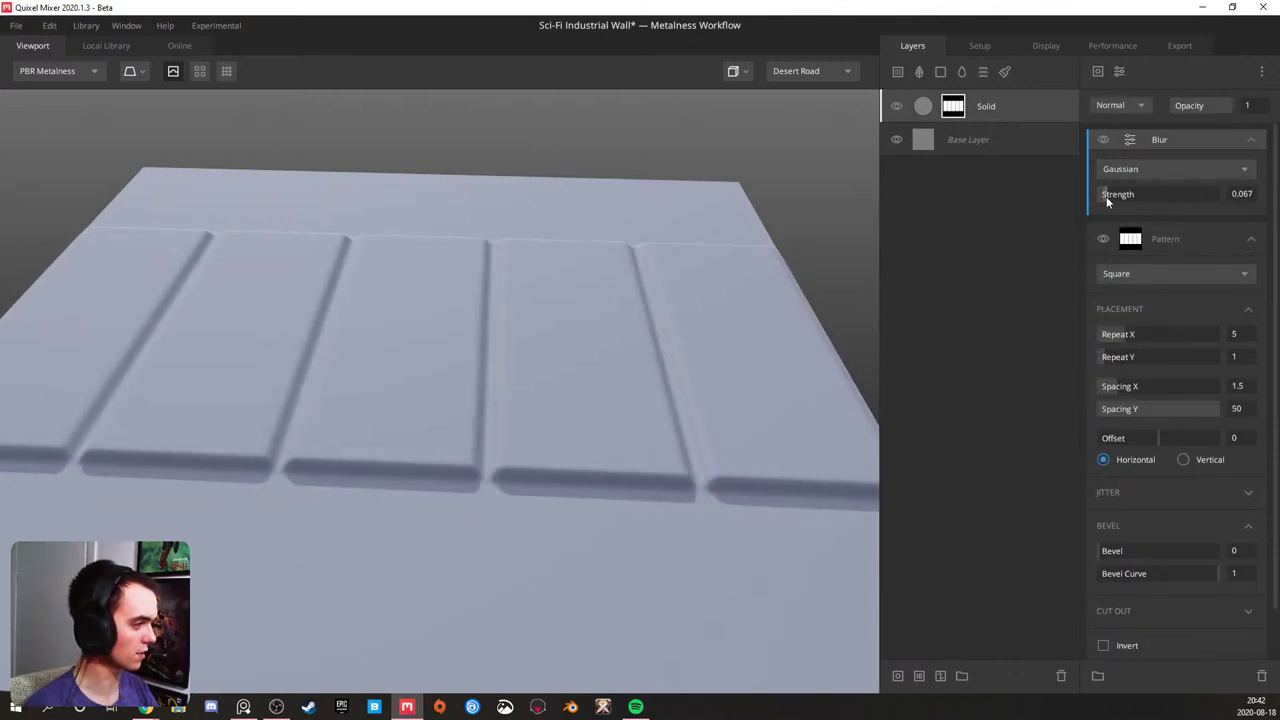
# - Add a Brightness/Contrast modifier with Contrast 10 above the blur and compare the panel corners with the reference image
pyautogui.click(1119, 71)
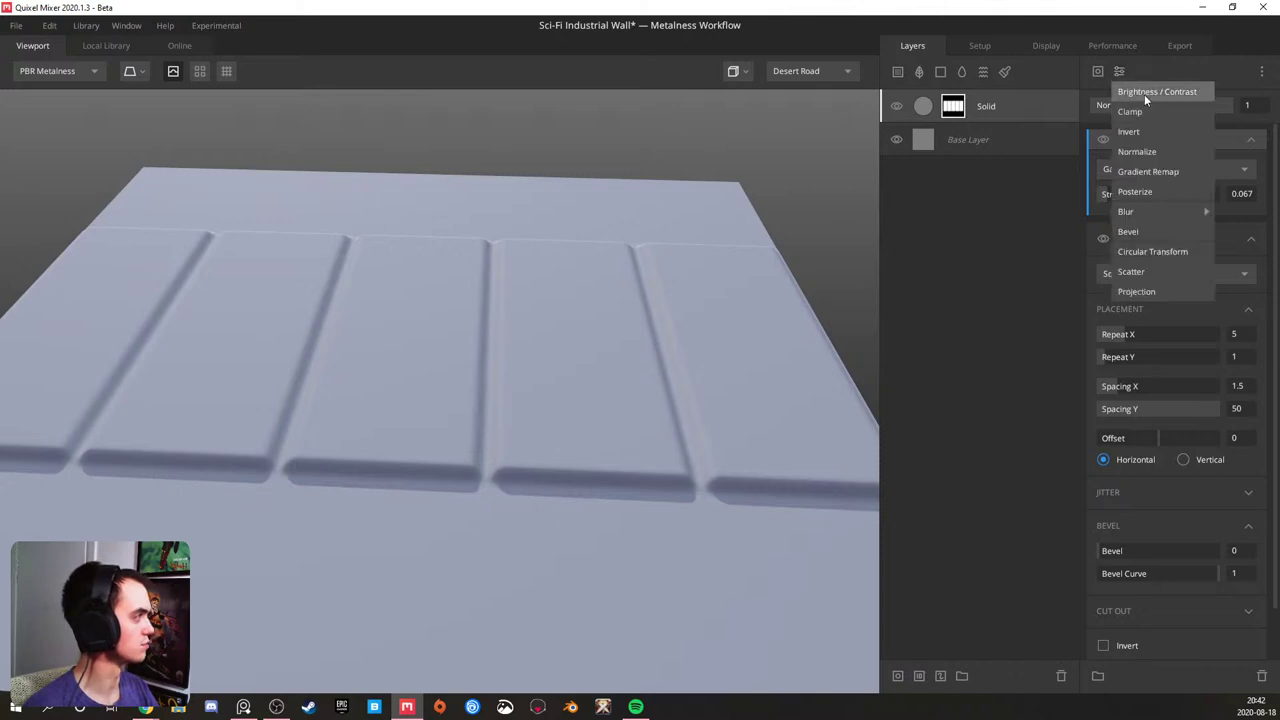
pyautogui.click(1144, 92)
pyautogui.moveTo(1117, 188); pyautogui.dragTo(1219, 189)
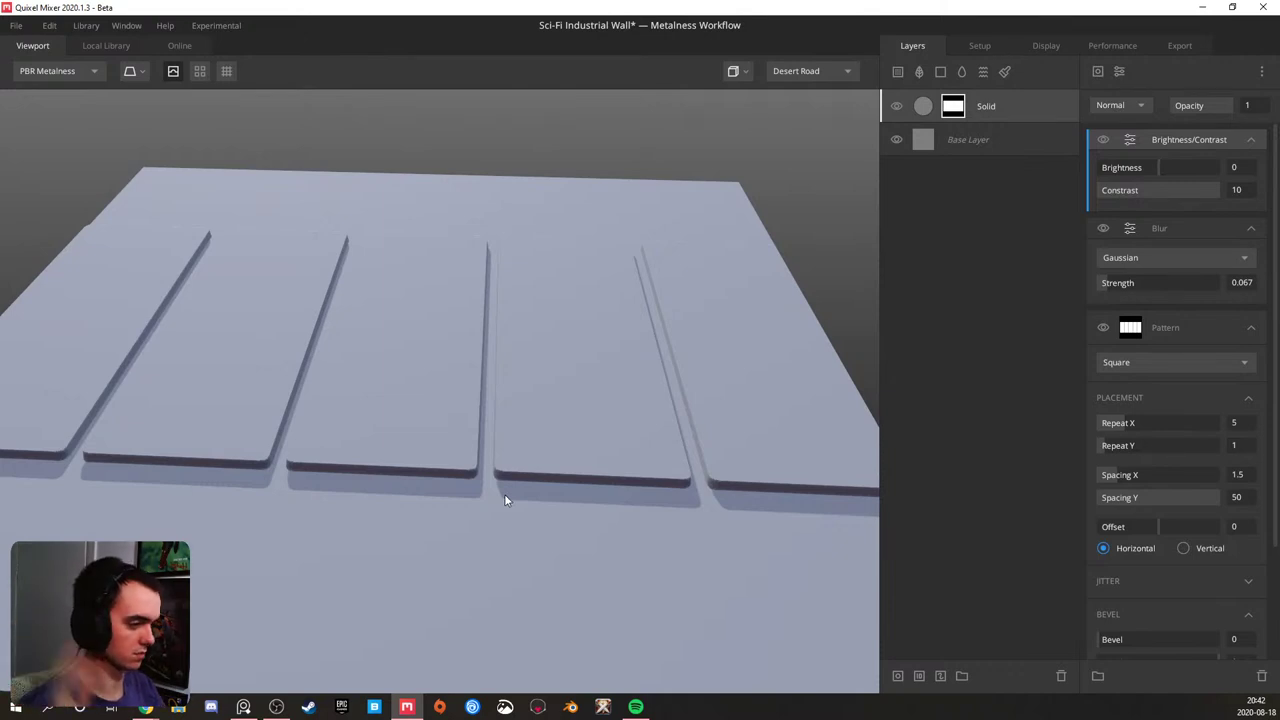
pyautogui.scroll(3, 480, 429)
pyautogui.keyDown('alt'); pyautogui.moveTo(479, 429); pyautogui.dragTo(350, 545); pyautogui.keyUp('alt')
pyautogui.click(243, 707)
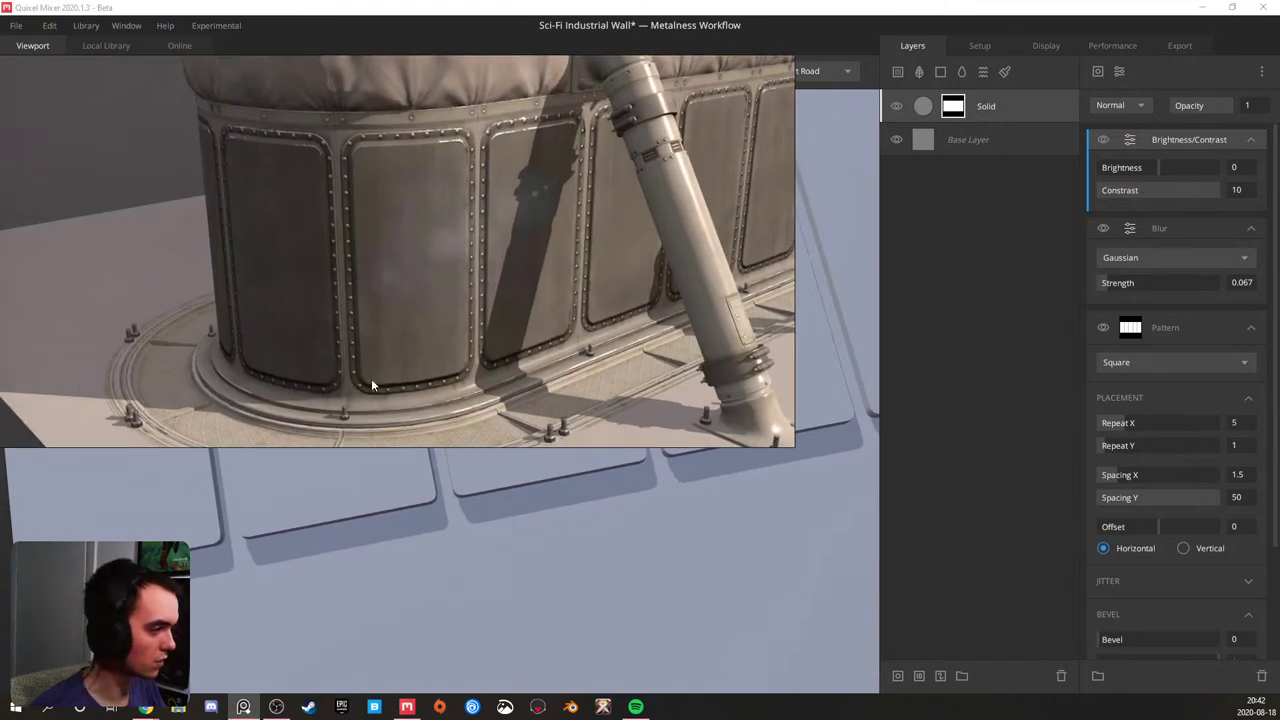
pyautogui.hotkey('alt', 'Tab')
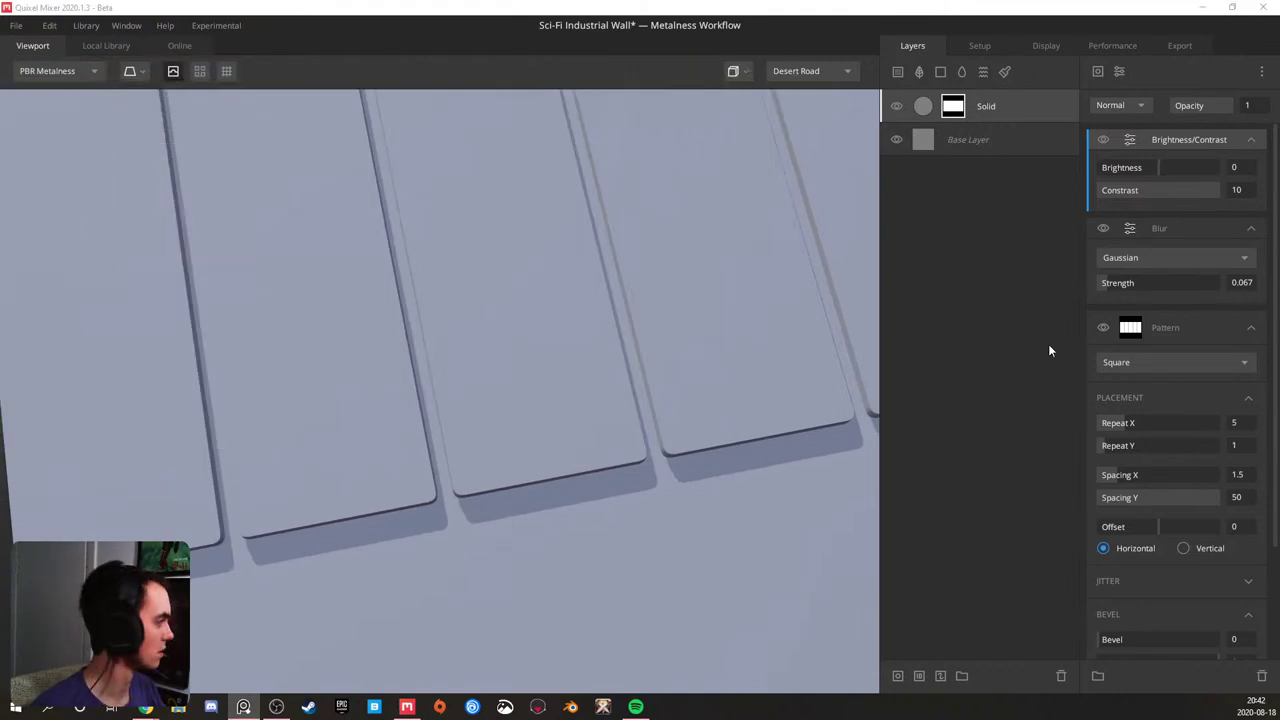
# - Raise the blur Strength to 0.326 and the pattern's Spacing X to 3.702 for rounder, more widely separated panels
pyautogui.moveTo(1106, 283)
pyautogui.mouseDown()
pyautogui.moveTo(1128, 283)
pyautogui.moveTo(1113, 277)
pyautogui.mouseUp()
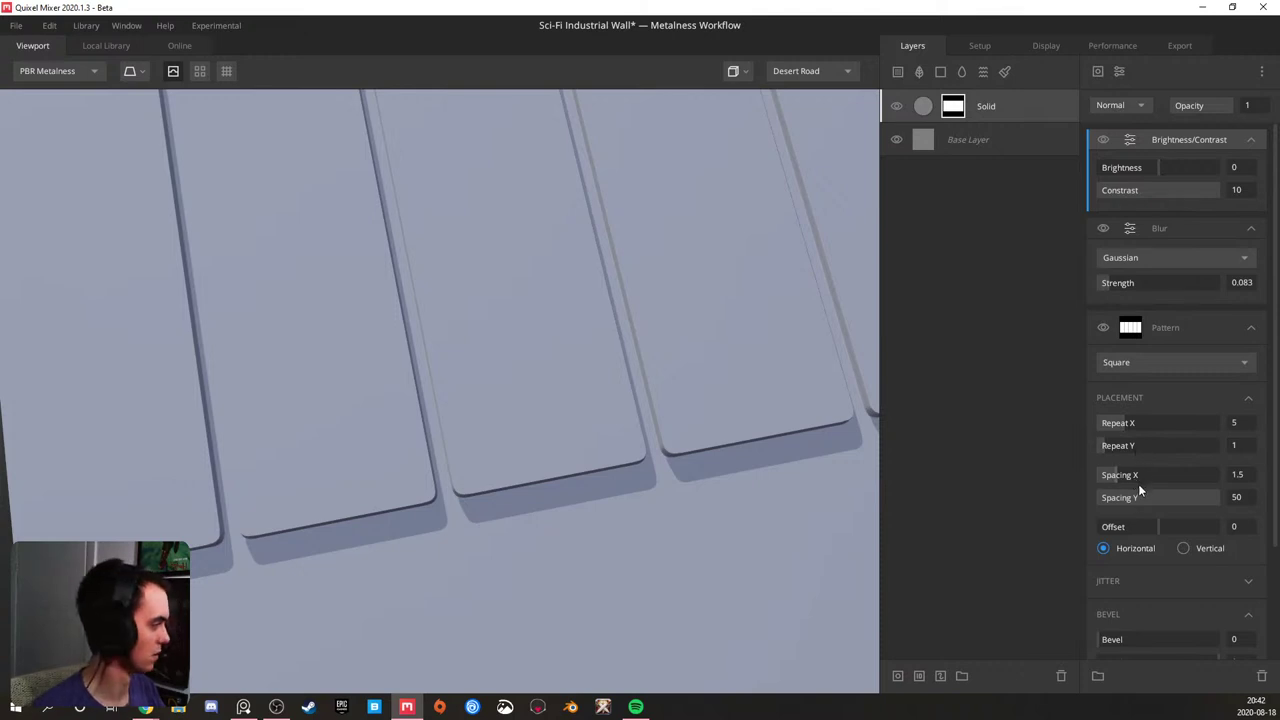
pyautogui.moveTo(1128, 475); pyautogui.dragTo(1149, 474)
pyautogui.moveTo(1117, 285); pyautogui.dragTo(1136, 280)
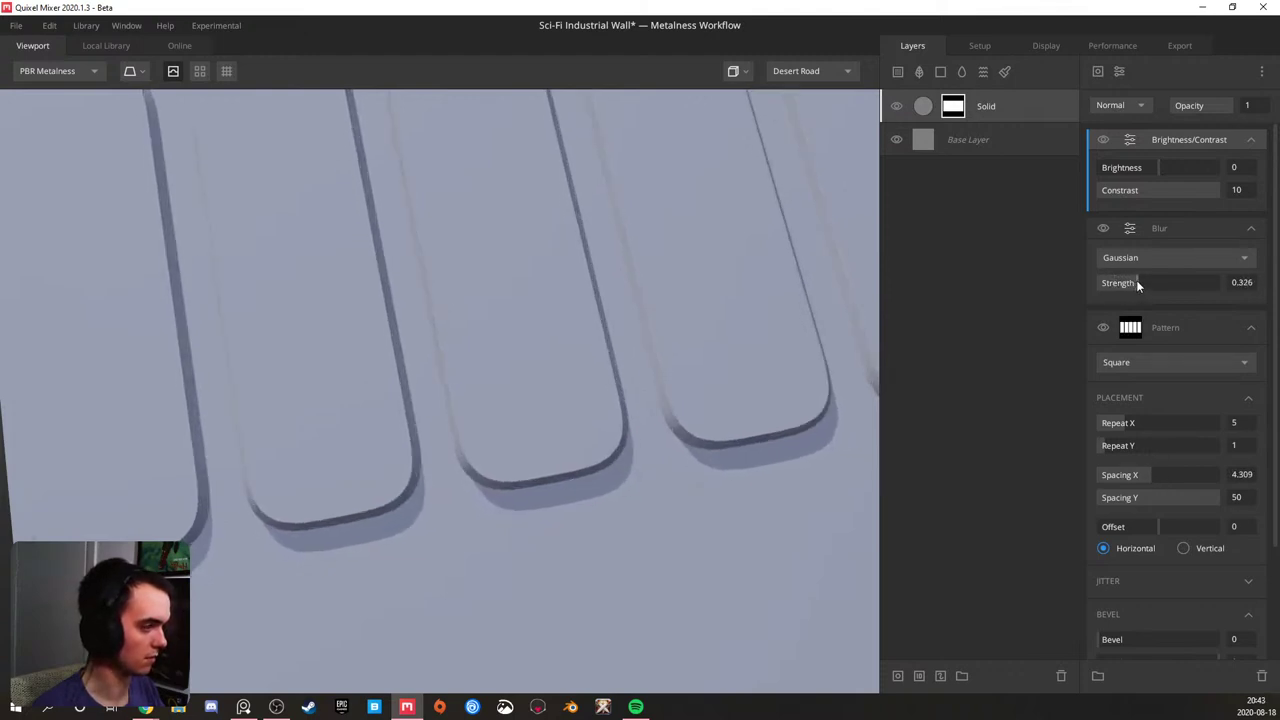
pyautogui.click(1142, 474)
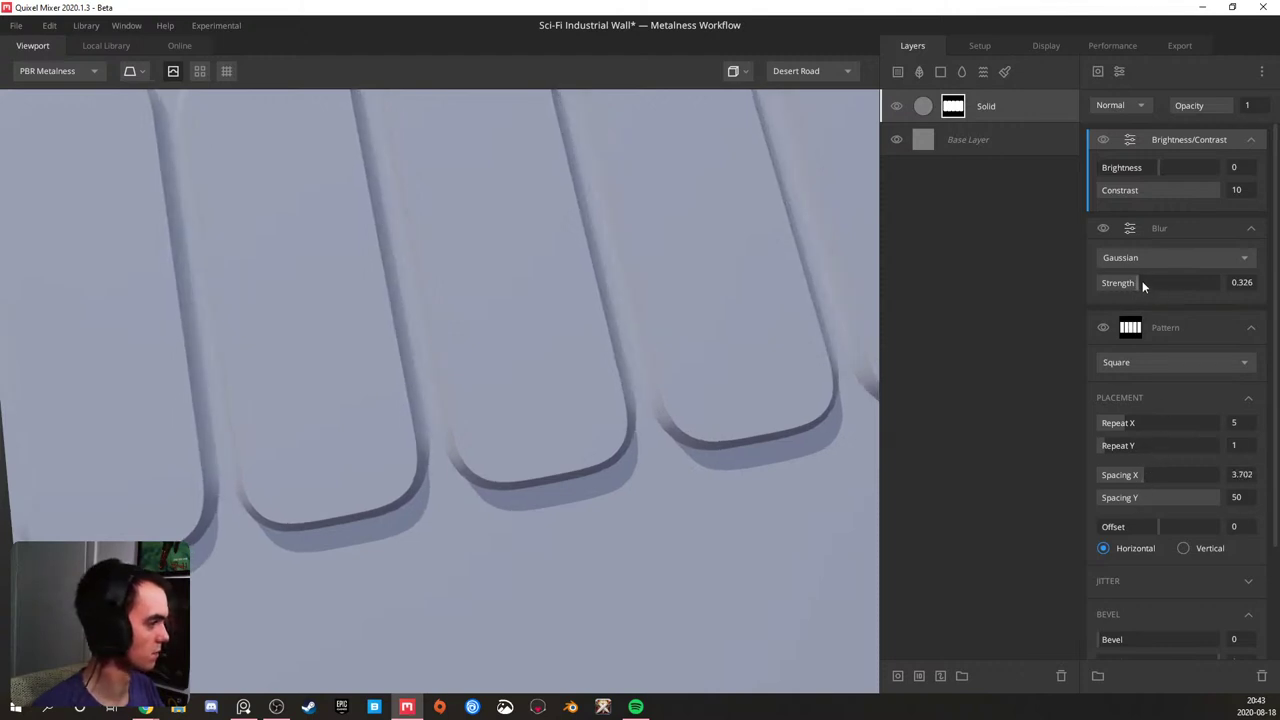
pyautogui.moveTo(1209, 502); pyautogui.dragTo(1257, 493)
pyautogui.scroll(-3, 512, 388)
pyautogui.scroll(-3, 512, 388)
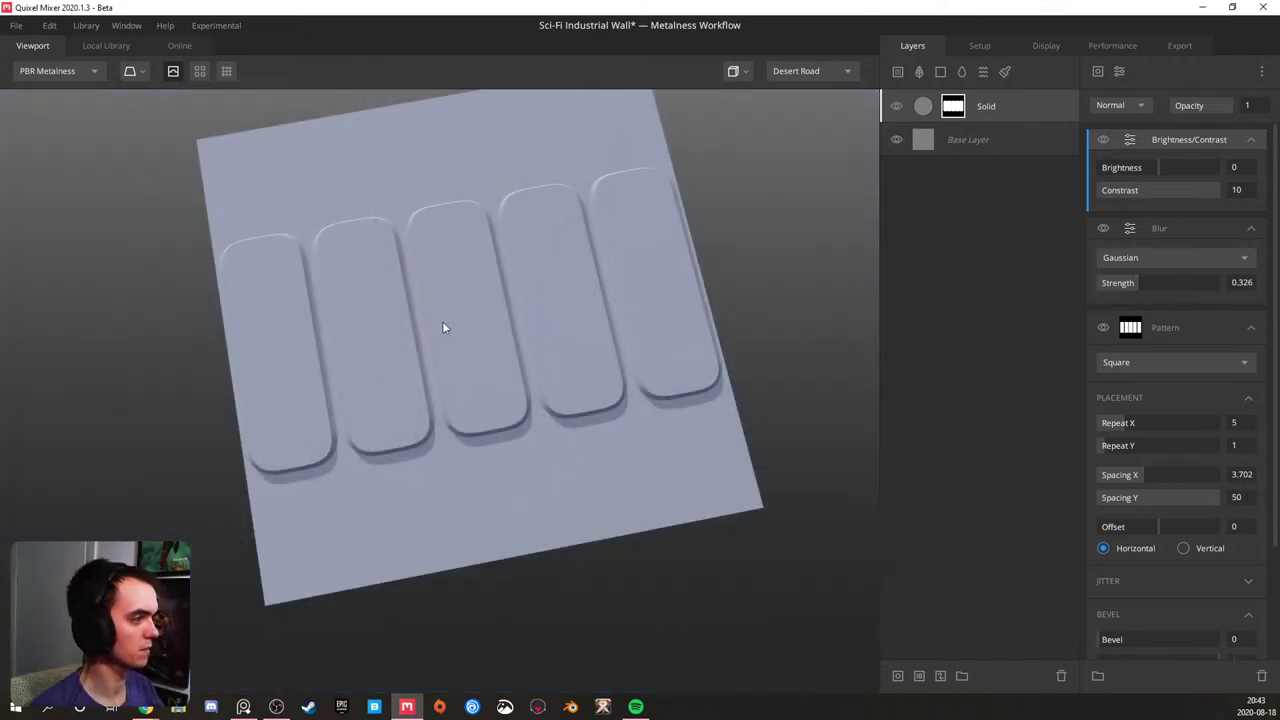
pyautogui.scroll(2, 416, 331)
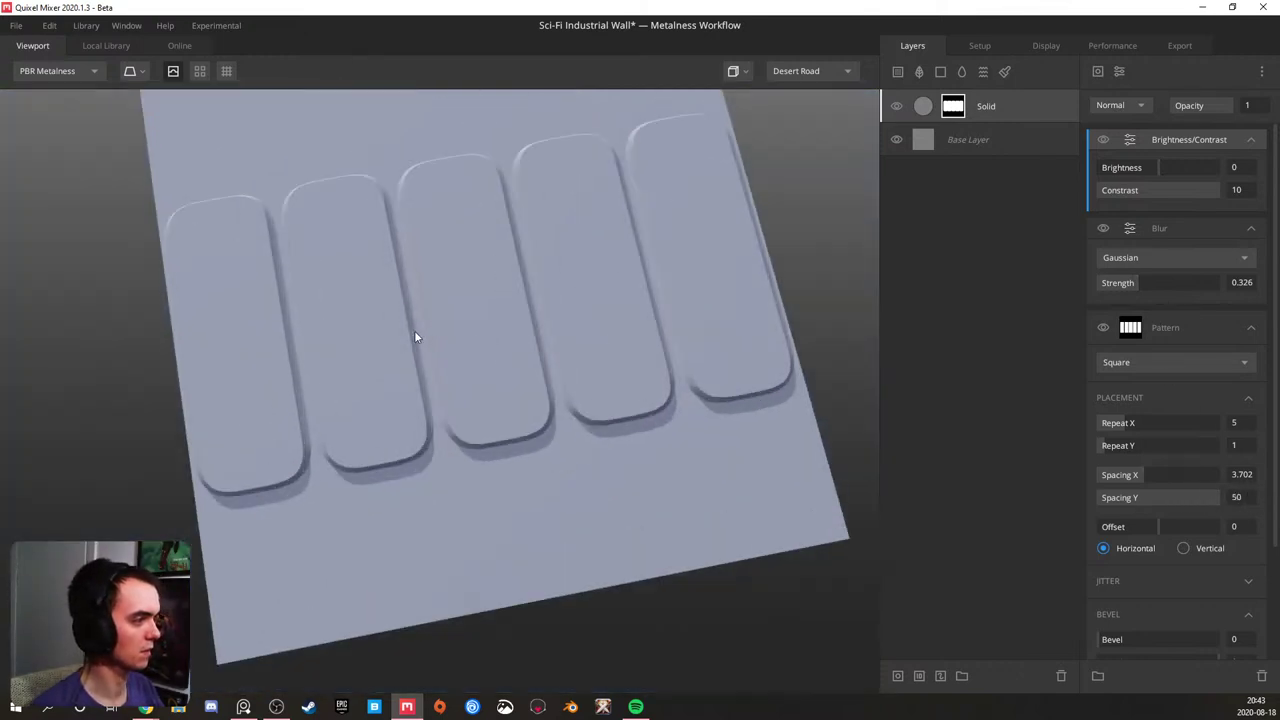
# - Set the pattern's Spacing Y to 60 and the blur Strength to 0.293, and inspect the panels up close
pyautogui.click(1248, 496)
pyautogui.write('60')
pyautogui.press('Return')
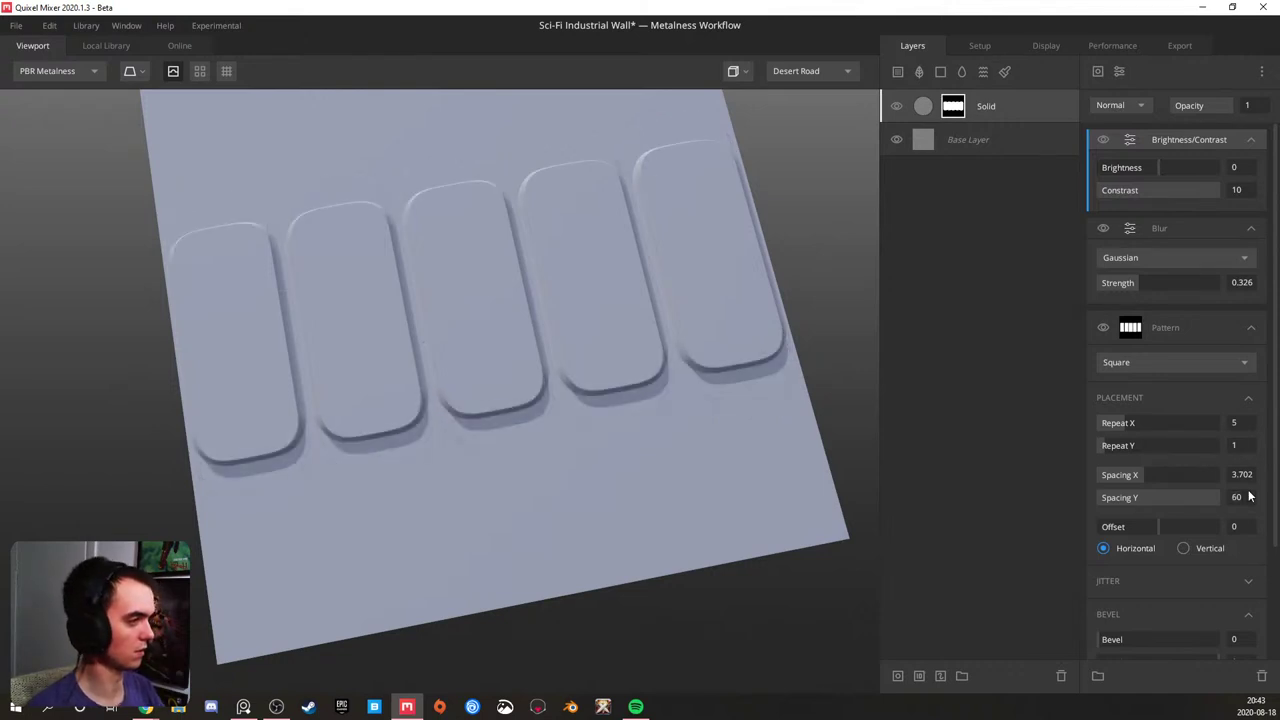
pyautogui.moveTo(1141, 282); pyautogui.dragTo(1133, 284)
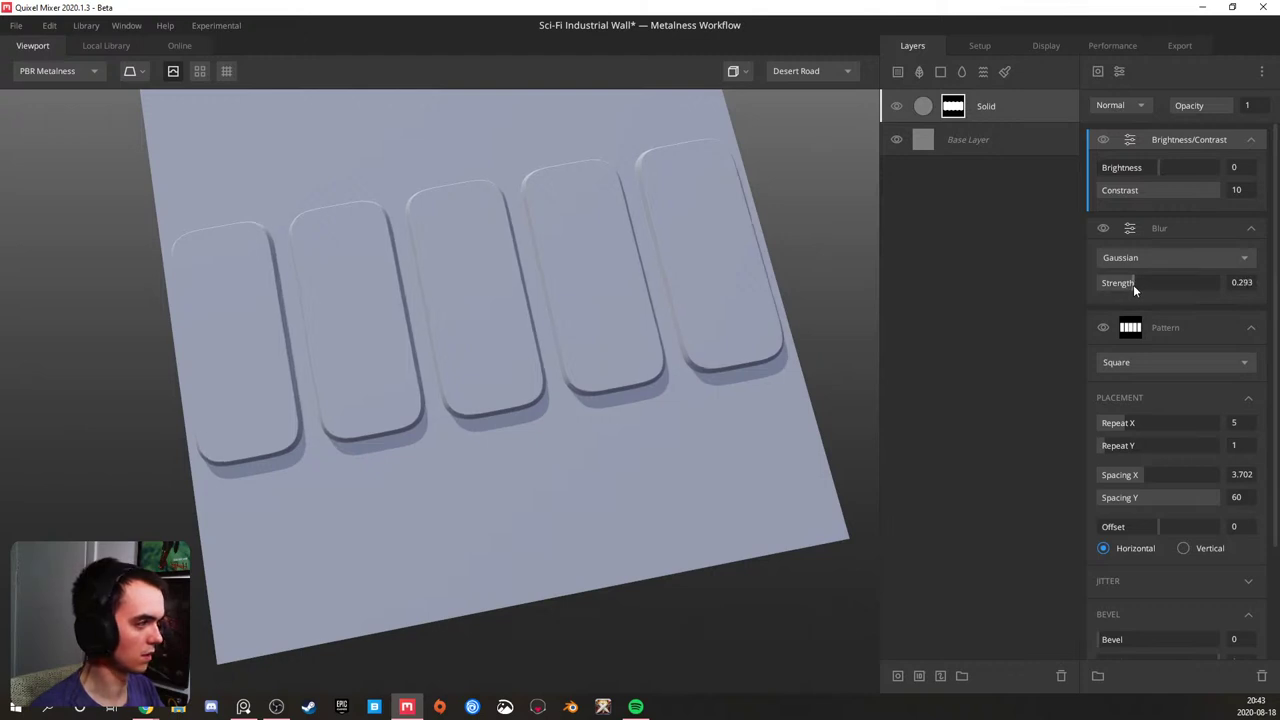
pyautogui.moveTo(305, 380); pyautogui.dragTo(326, 189)
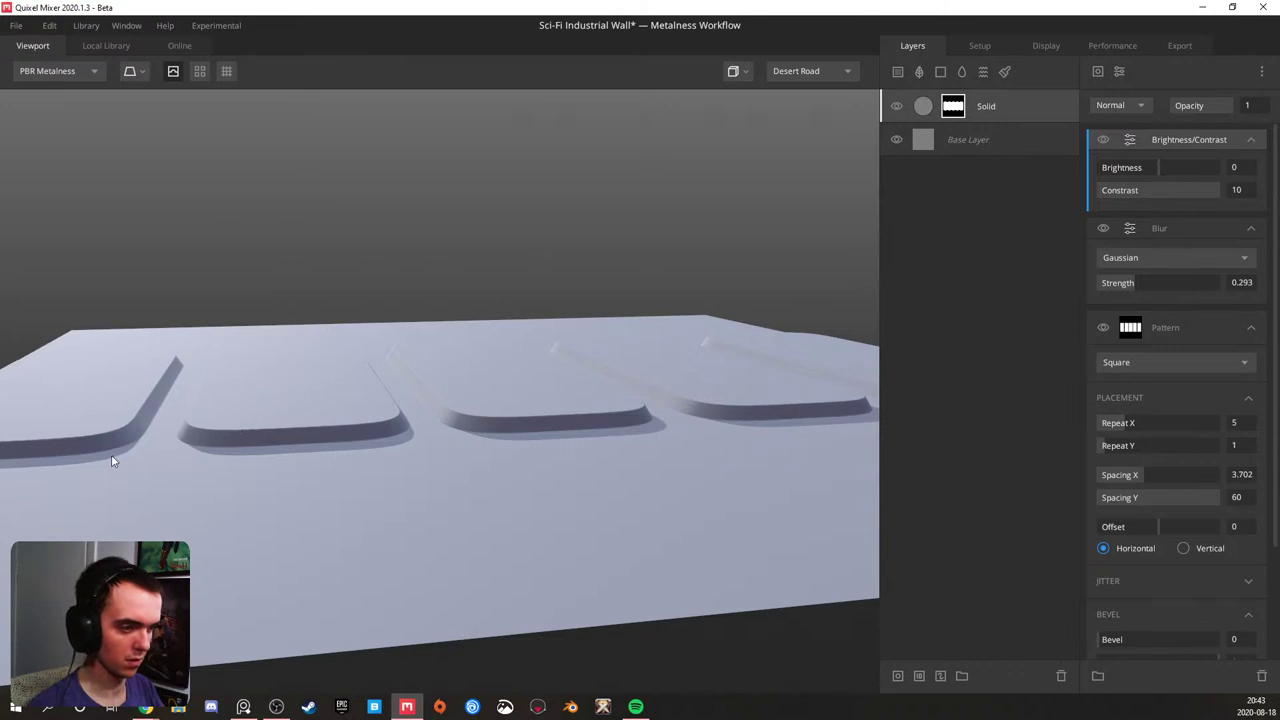
pyautogui.moveTo(263, 415); pyautogui.dragTo(335, 463, button='middle')
pyautogui.scroll(3, 350, 482)
pyautogui.moveTo(350, 487); pyautogui.dragTo(428, 494)
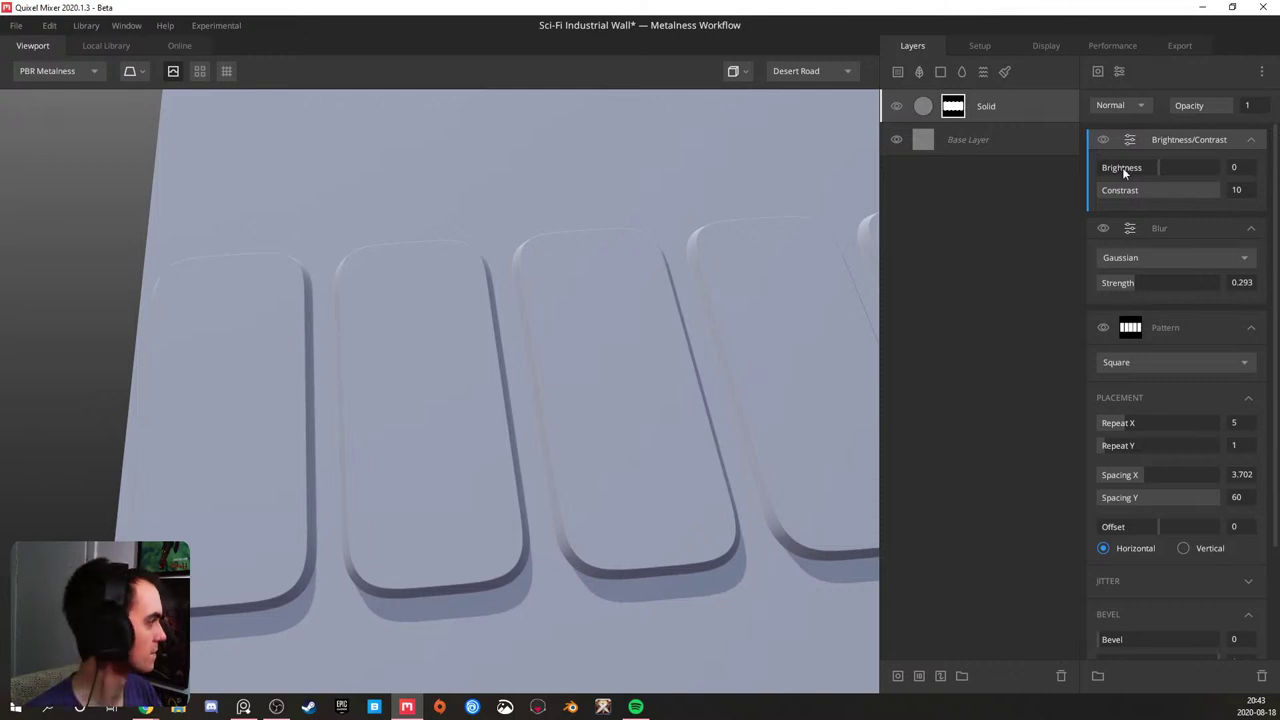
# - Add a Bevel modifier to the mask and place it directly above the pattern, beneath Blur and Brightness/Contrast
pyautogui.click(1149, 237)
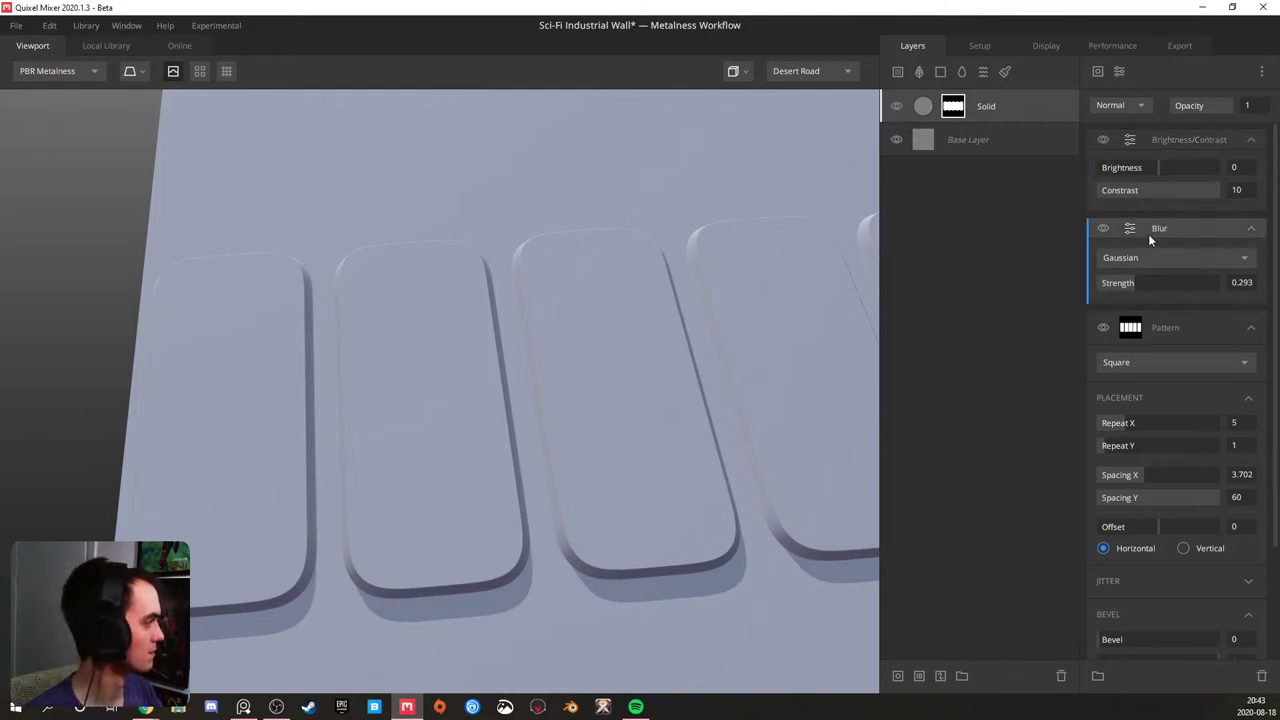
pyautogui.click(1158, 135)
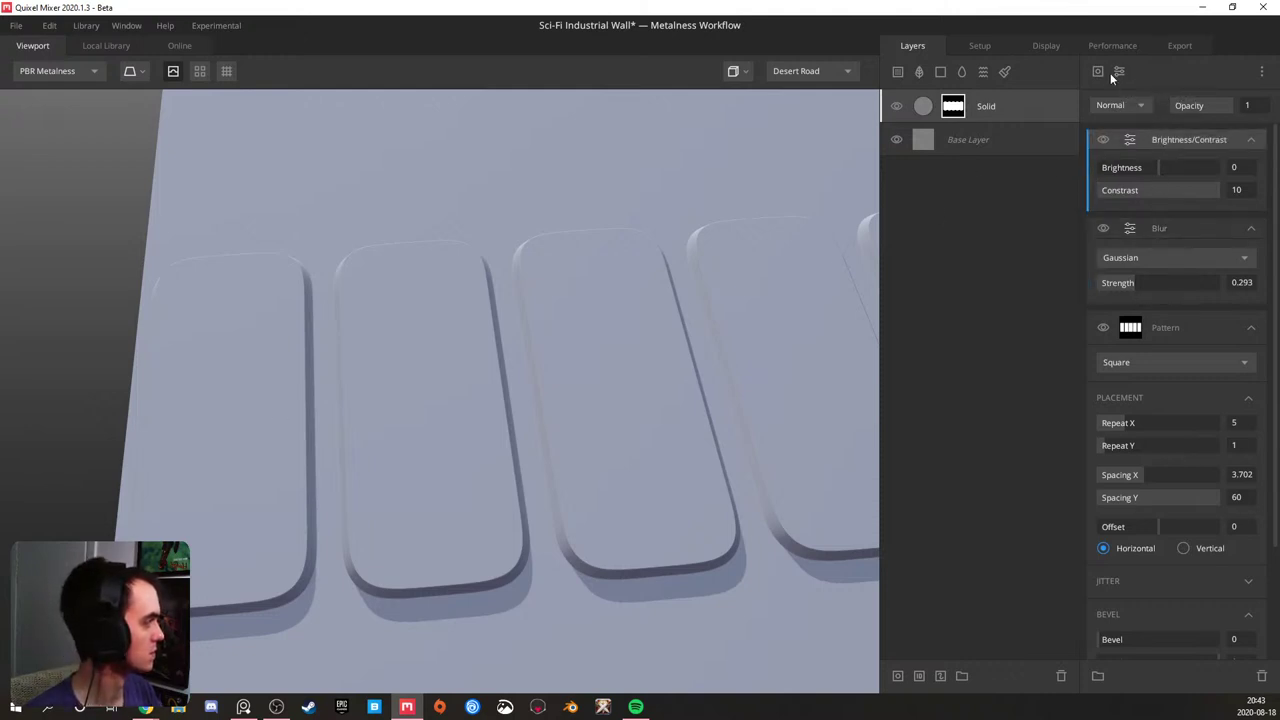
pyautogui.click(1118, 71)
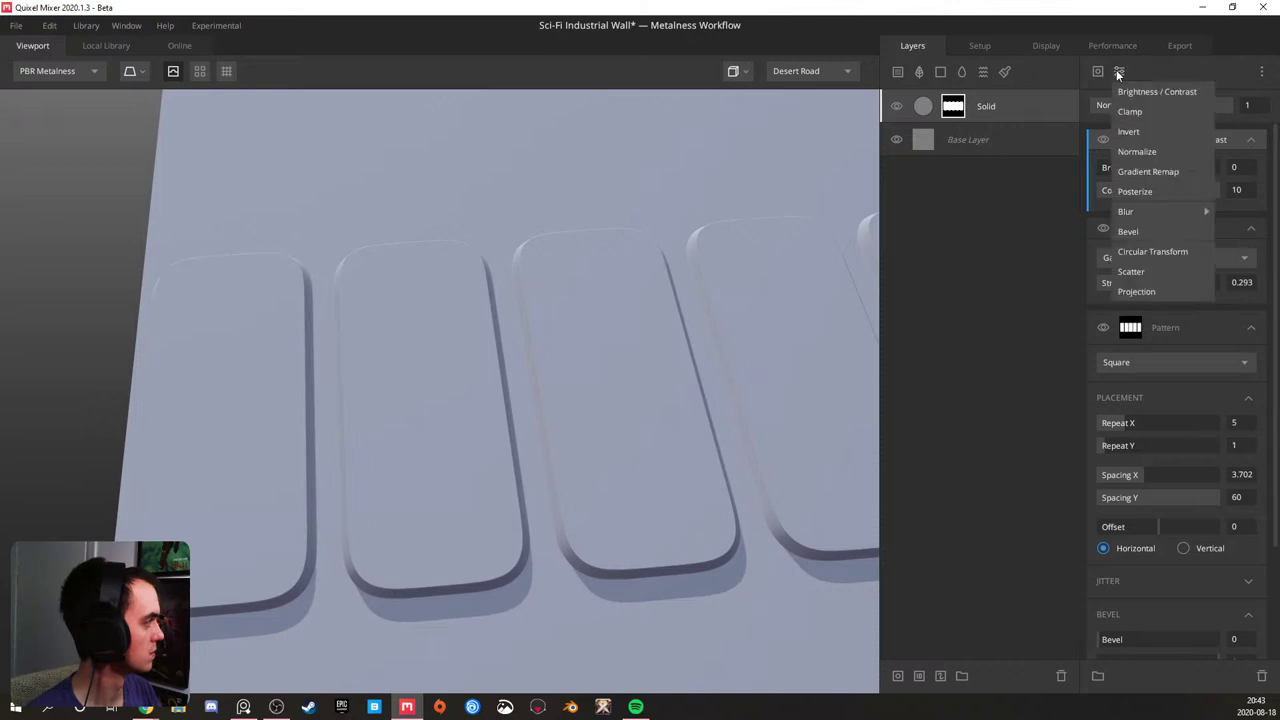
pyautogui.click(1152, 234)
pyautogui.moveTo(1168, 206); pyautogui.dragTo(1151, 331)
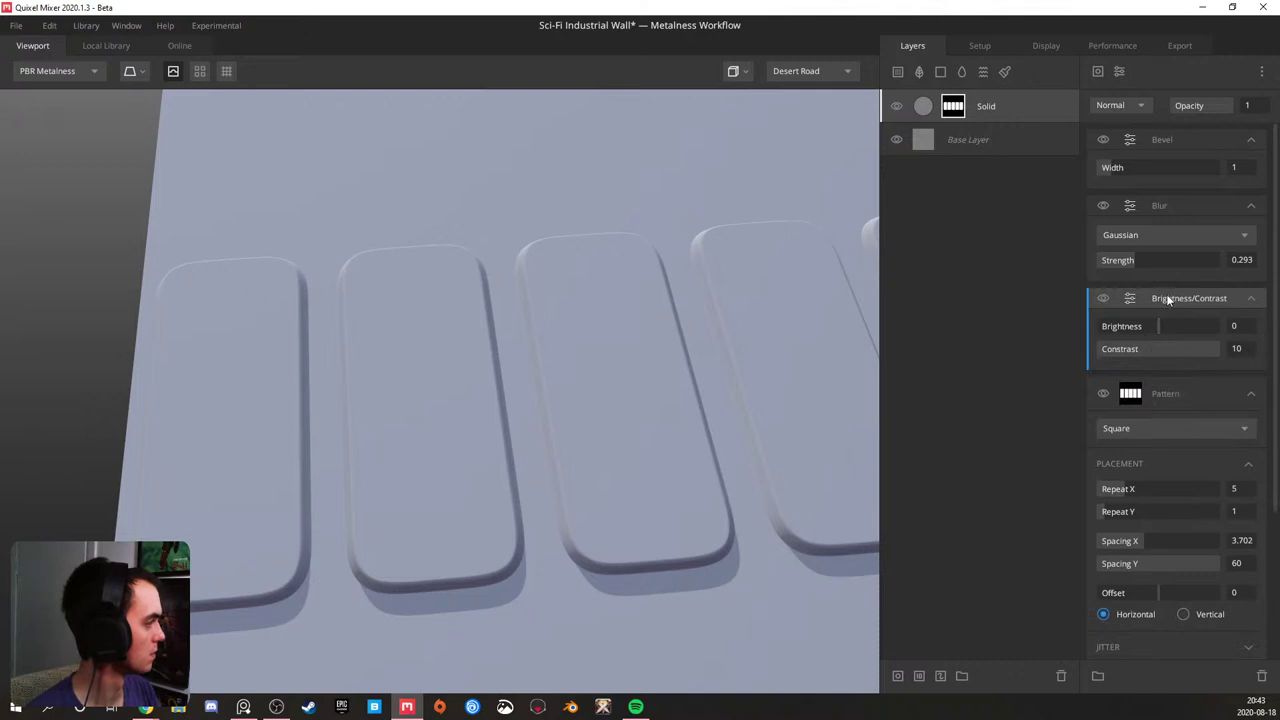
pyautogui.moveTo(1181, 297); pyautogui.dragTo(1180, 122)
pyautogui.moveTo(1170, 210); pyautogui.dragTo(1169, 312)
# - Tune the mask modifiers to Bevel Width 5.193, blur Strength 0.122, Brightness 0.017 and Contrast 10
pyautogui.moveTo(1118, 352)
pyautogui.mouseDown()
pyautogui.moveTo(1167, 349)
pyautogui.moveTo(1110, 348)
pyautogui.mouseUp()
pyautogui.moveTo(1126, 283); pyautogui.dragTo(1120, 290)
pyautogui.moveTo(1110, 349); pyautogui.dragTo(1160, 346)
pyautogui.moveTo(1122, 285)
pyautogui.mouseDown()
pyautogui.moveTo(1106, 284)
pyautogui.moveTo(1121, 288)
pyautogui.mouseUp()
pyautogui.moveTo(1155, 172); pyautogui.dragTo(1220, 198)
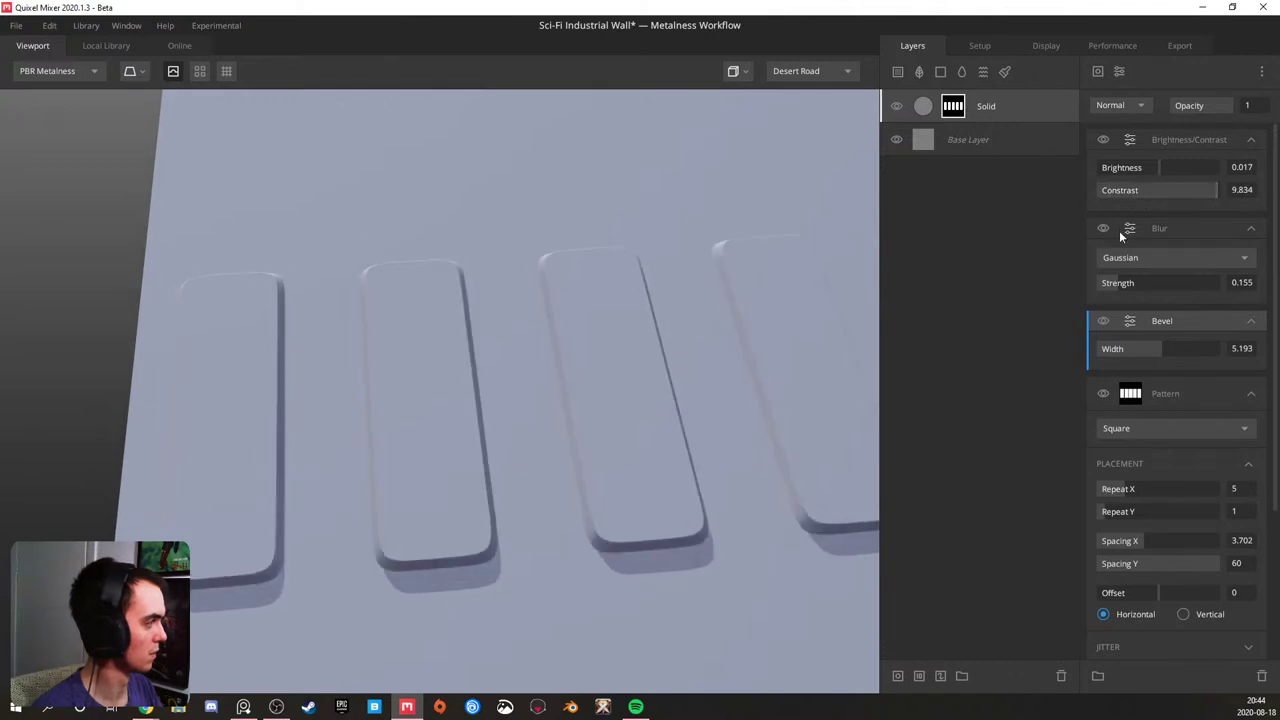
pyautogui.moveTo(1119, 285); pyautogui.dragTo(1114, 288)
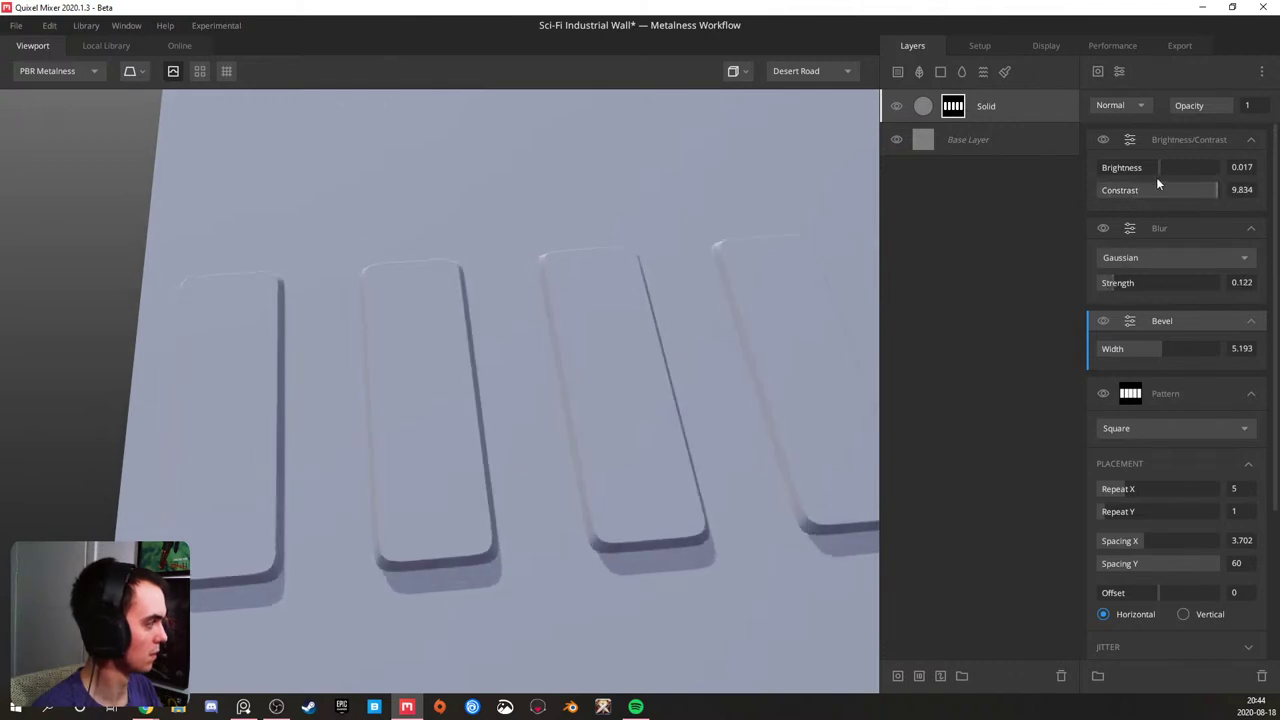
pyautogui.moveTo(1156, 188); pyautogui.dragTo(1220, 191)
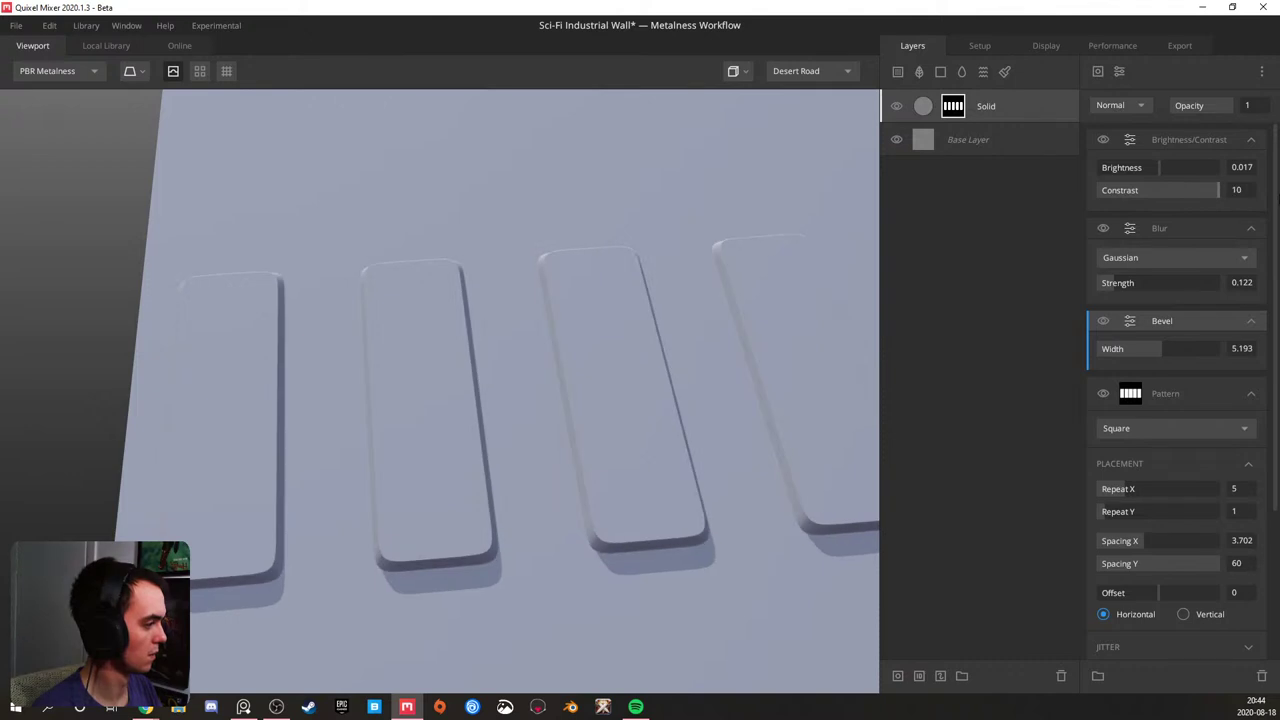
# - Reduce the pattern's Spacing X to 0.331, and set the blur Strength to 0.227 and Bevel Width to 5.525
pyautogui.moveTo(1141, 539); pyautogui.dragTo(1103, 538)
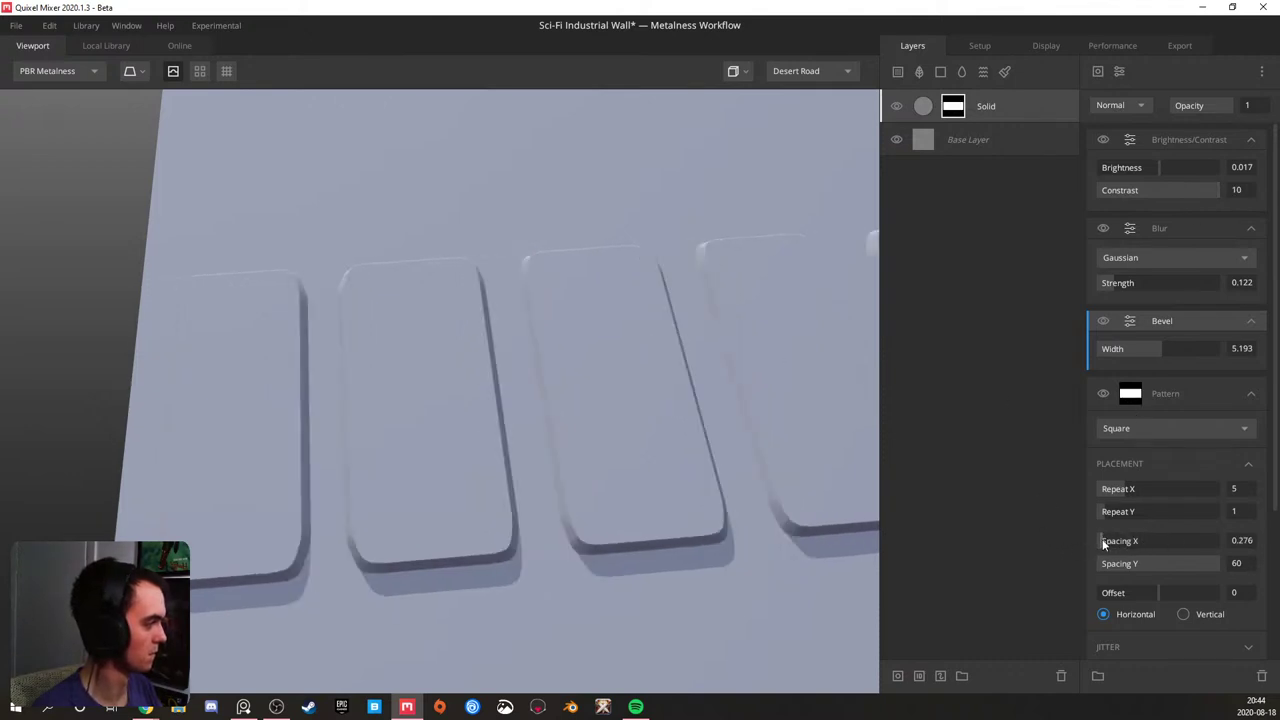
pyautogui.moveTo(1156, 354); pyautogui.dragTo(1114, 354)
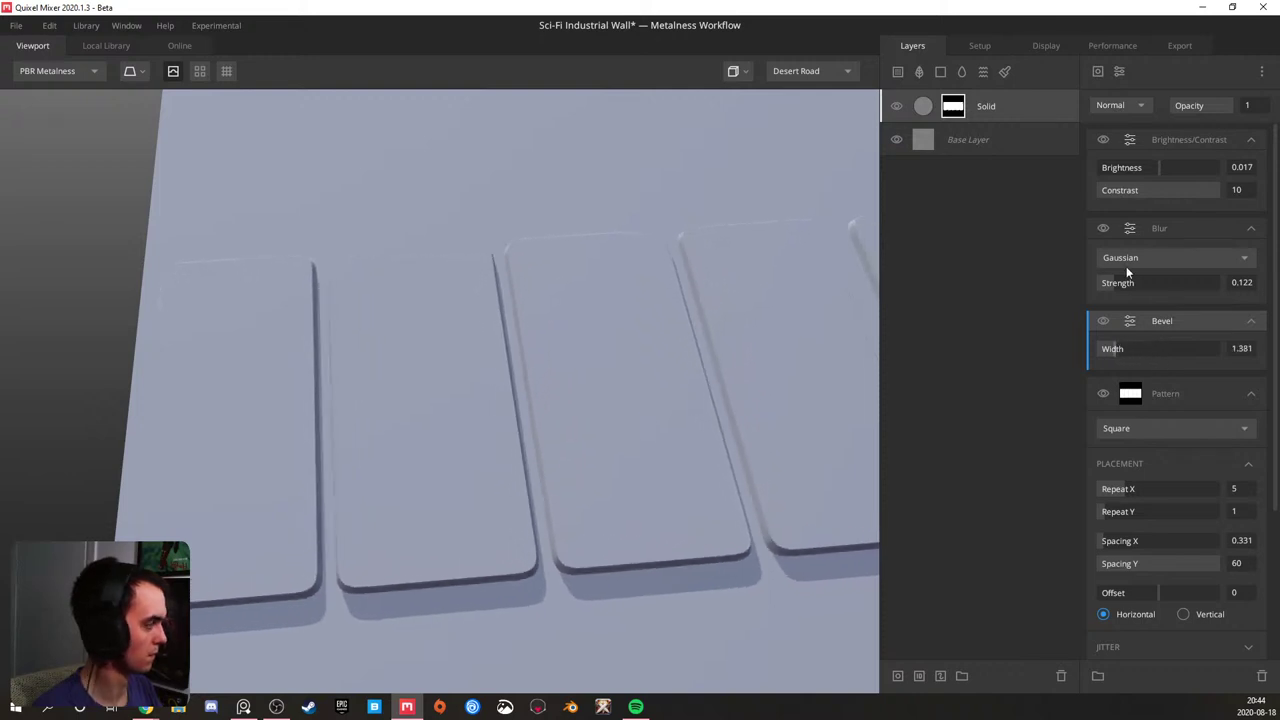
pyautogui.moveTo(1118, 282); pyautogui.dragTo(1125, 286)
pyautogui.moveTo(1121, 349); pyautogui.dragTo(1161, 322)
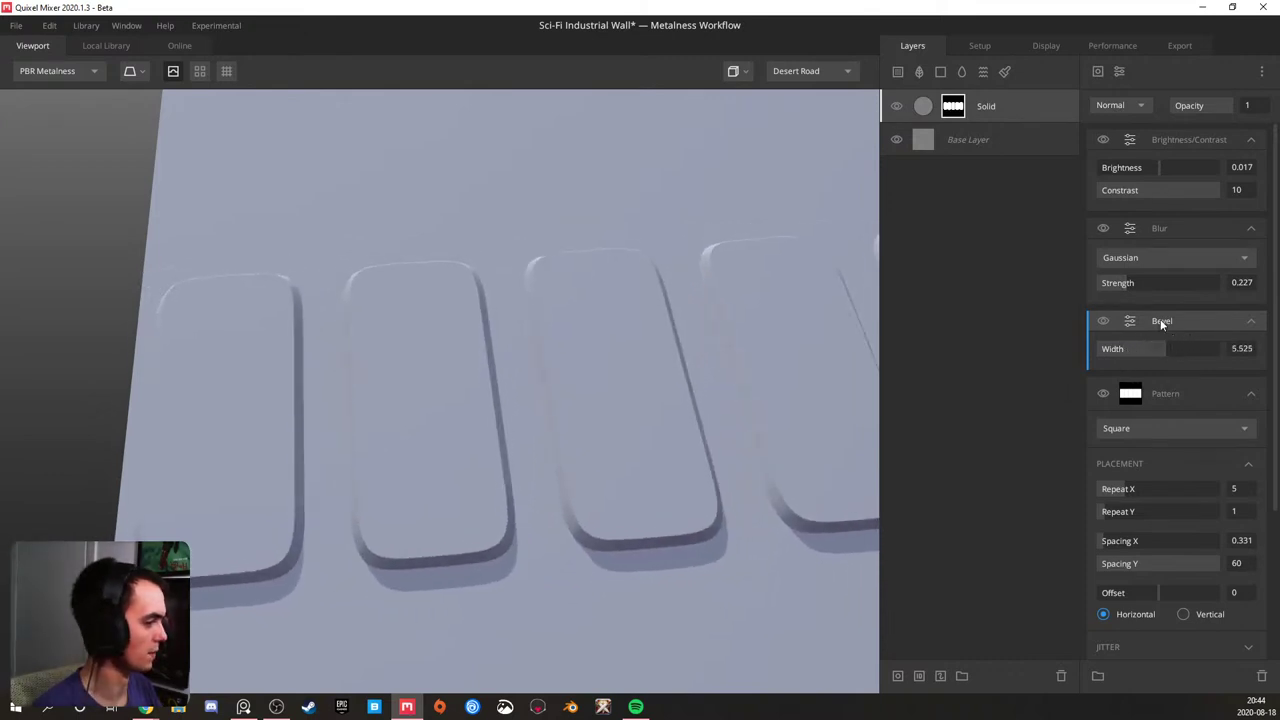
# - Delete the Bevel modifier from the mask and set the pattern's Spacing X to 2.762
pyautogui.press('Delete')
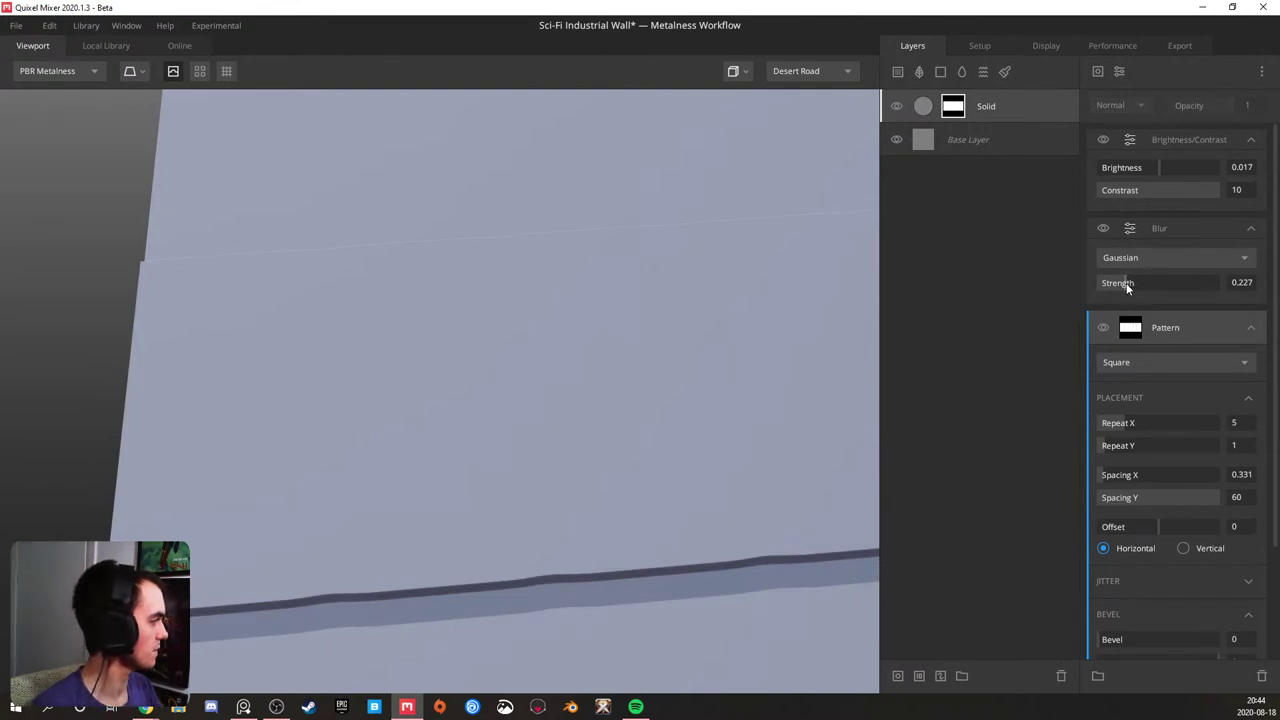
pyautogui.moveTo(1117, 473); pyautogui.dragTo(1131, 472)
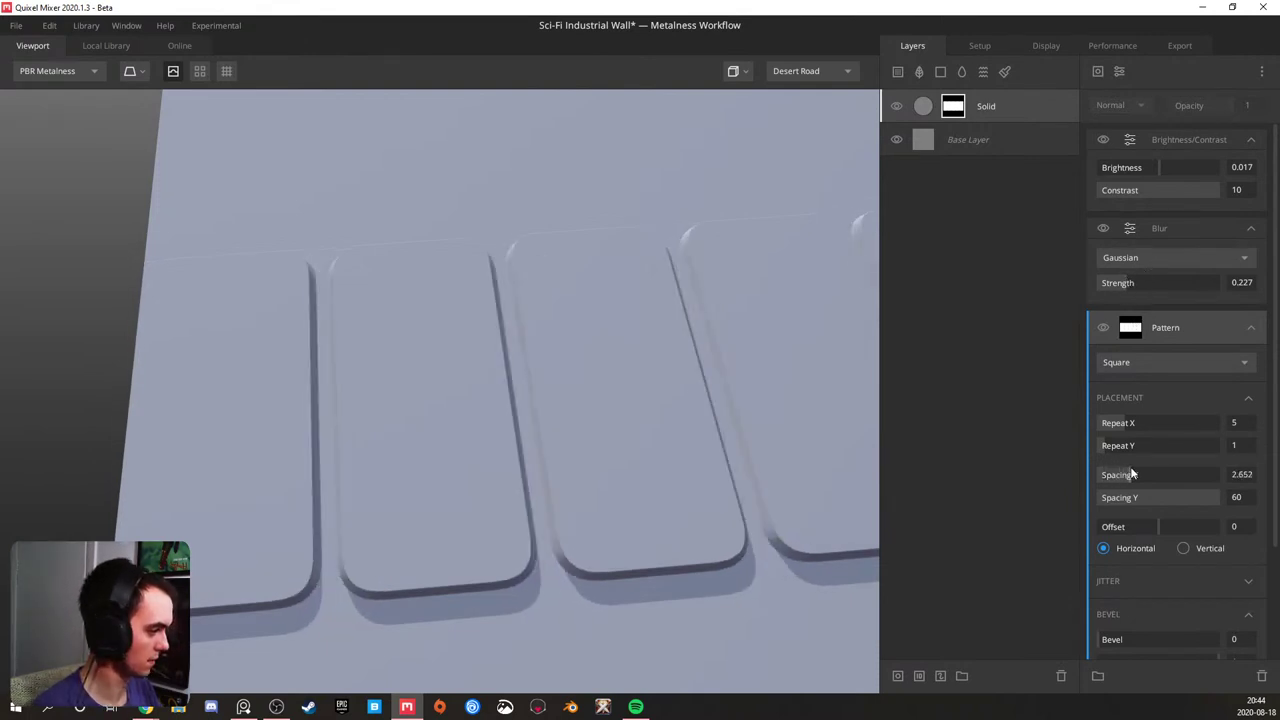
pyautogui.scroll(-2, 487, 420)
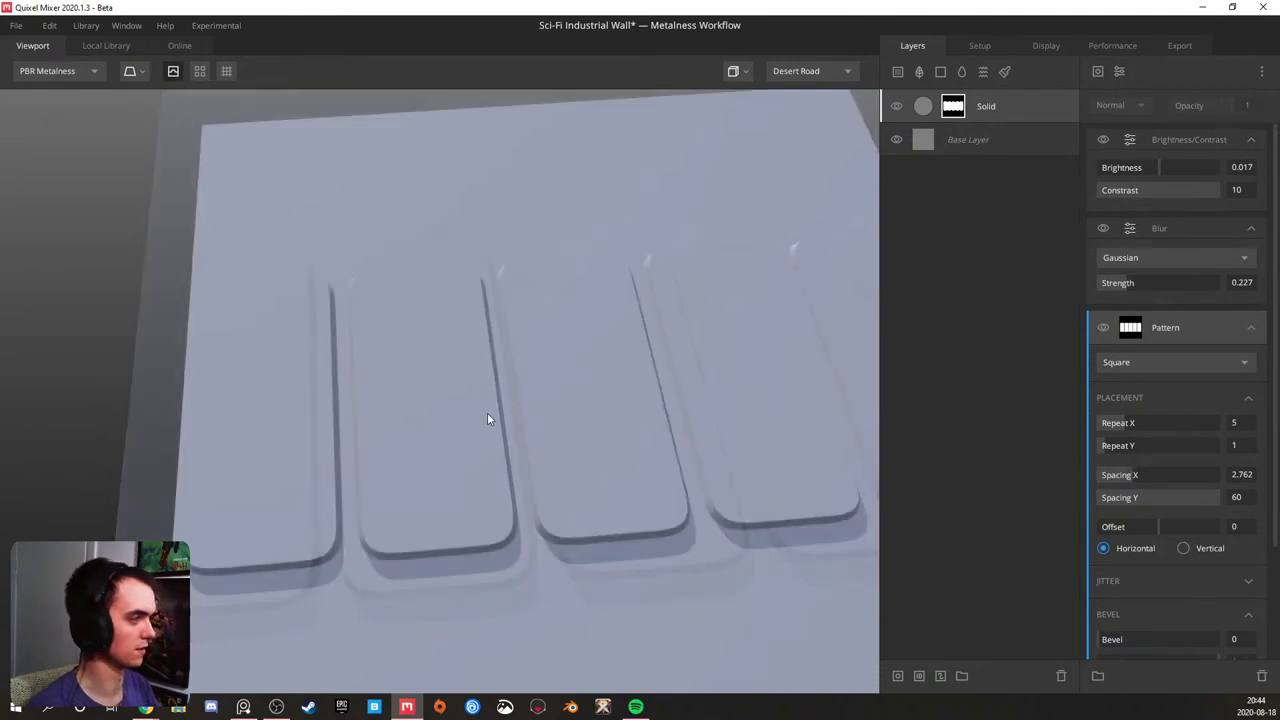
# - Duplicate the masked Solid layer and set the lower copy's blend Threshold to -0.229
pyautogui.scroll(1, 478, 420)
pyautogui.moveTo(492, 420)
pyautogui.keyDown('alt'); pyautogui.mouseDown()
pyautogui.moveTo(452, 365)
pyautogui.moveTo(476, 343)
pyautogui.moveTo(460, 360)
pyautogui.moveTo(429, 344)
pyautogui.moveTo(443, 339)
pyautogui.moveTo(441, 381)
pyautogui.mouseUp(); pyautogui.keyUp('alt')
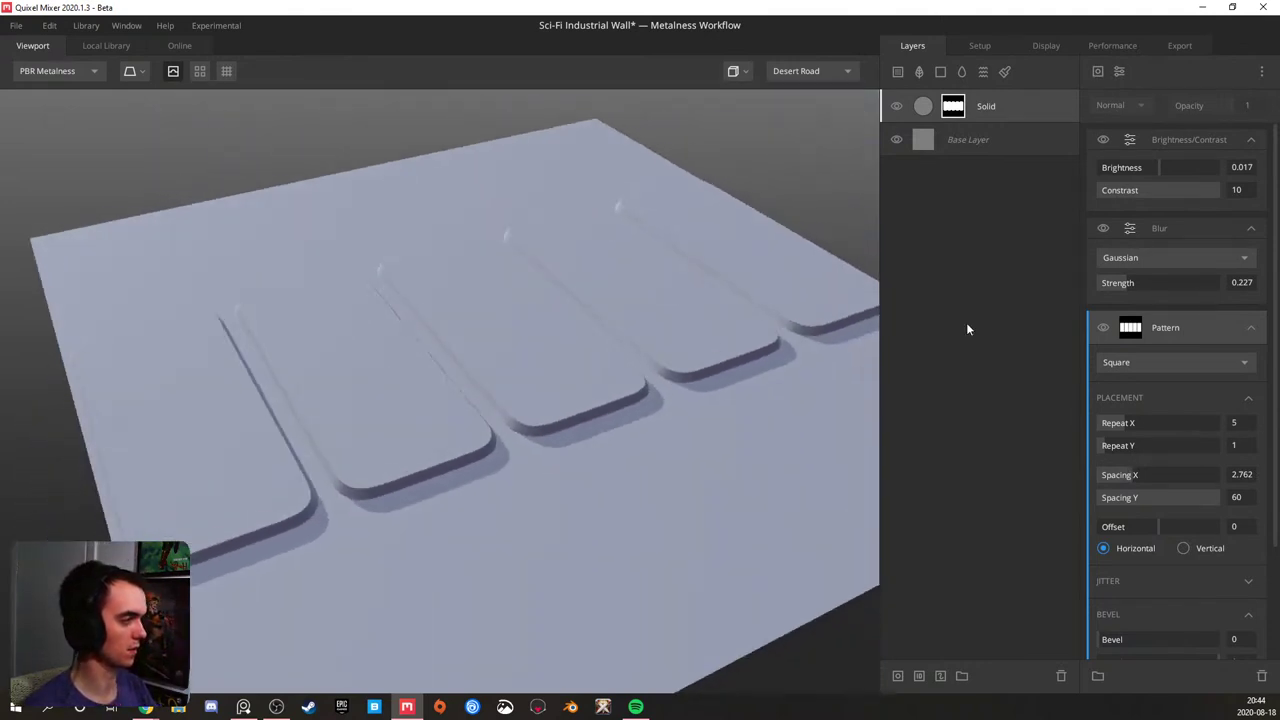
pyautogui.click(982, 112)
pyautogui.hotkey('ctrl', 'd')
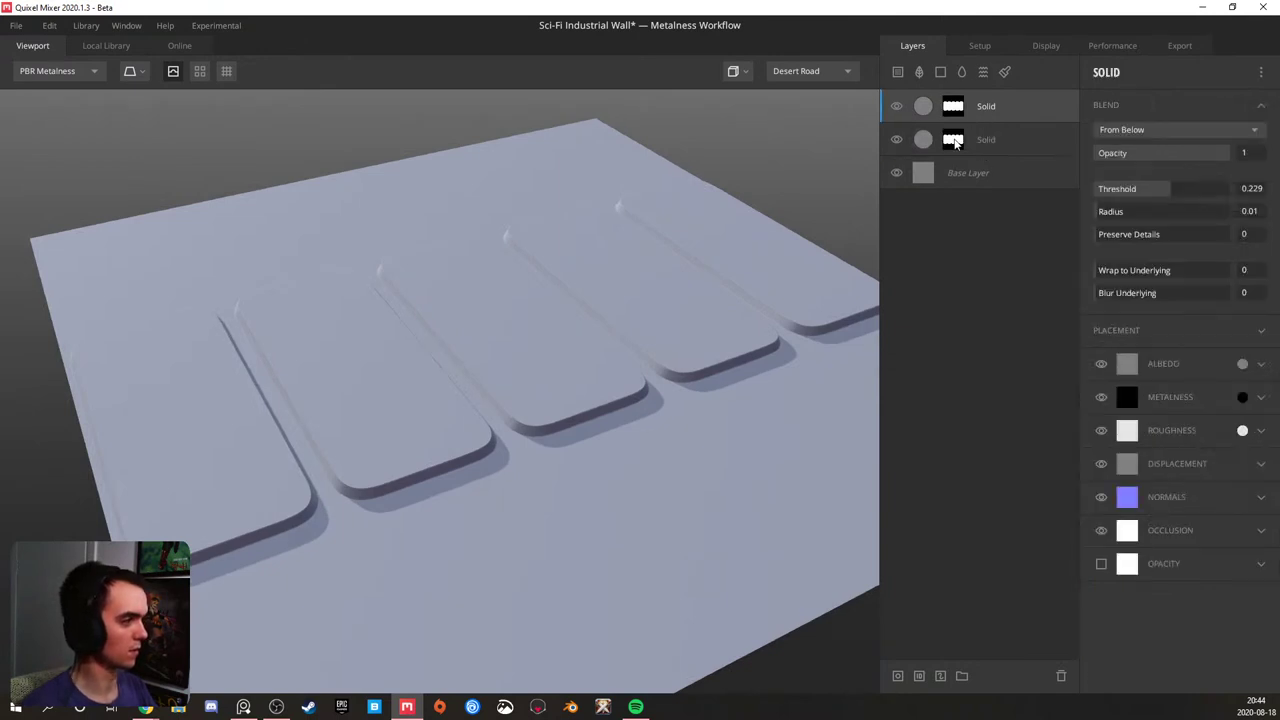
pyautogui.click(1000, 145)
pyautogui.moveTo(1160, 188); pyautogui.dragTo(1162, 191)
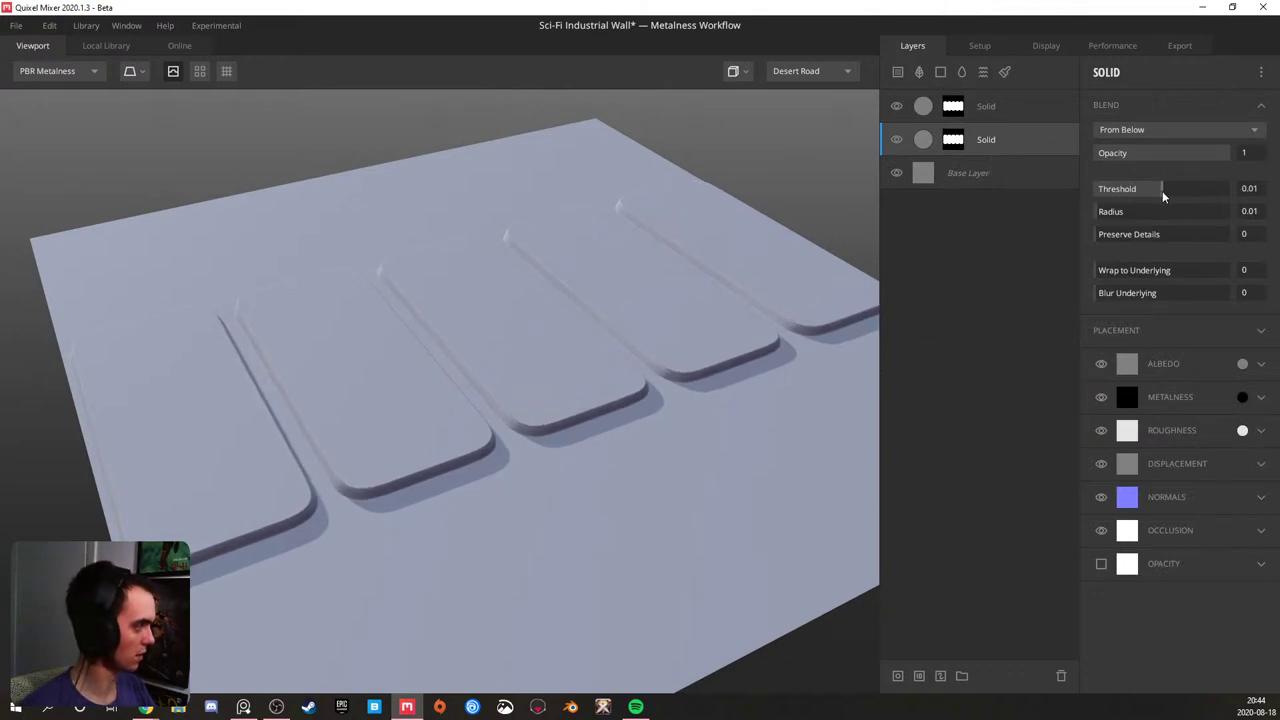
# - Increase the upper Solid mask's pattern Spacing X to about 4.75 and set the lower Solid layer's Threshold to 0.109
pyautogui.click(1009, 117)
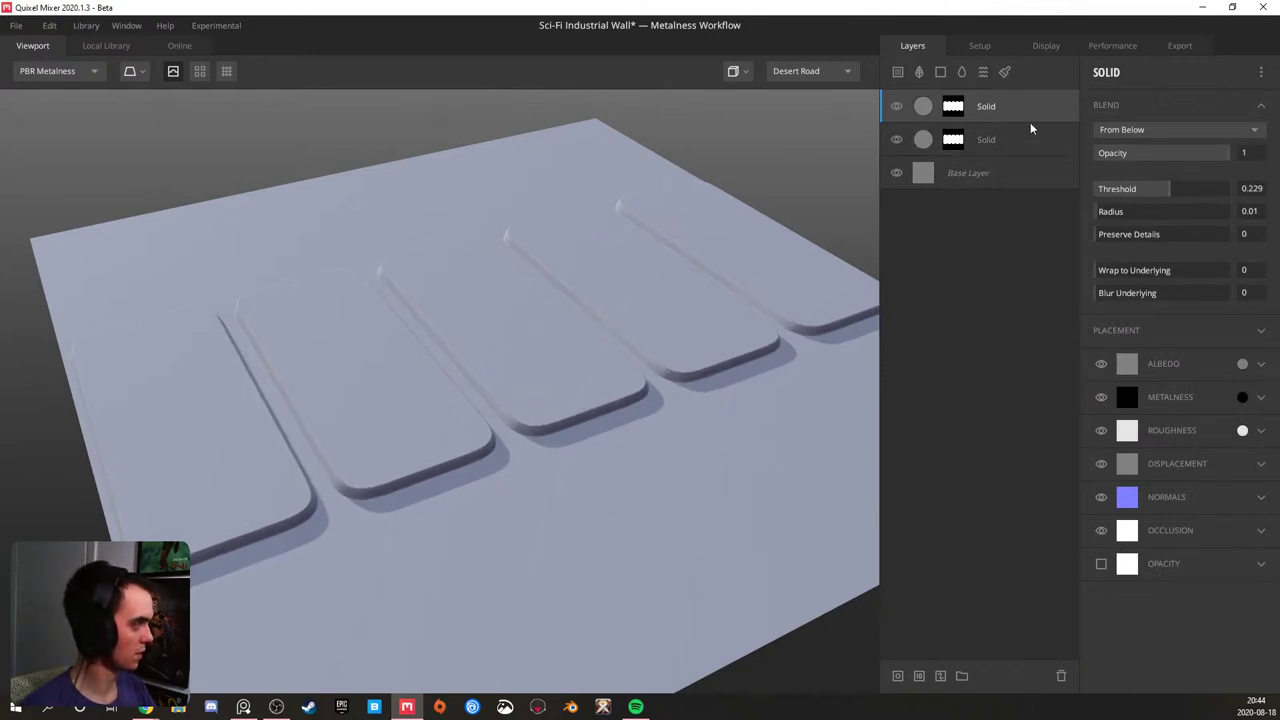
pyautogui.click(953, 106)
pyautogui.click(1240, 200)
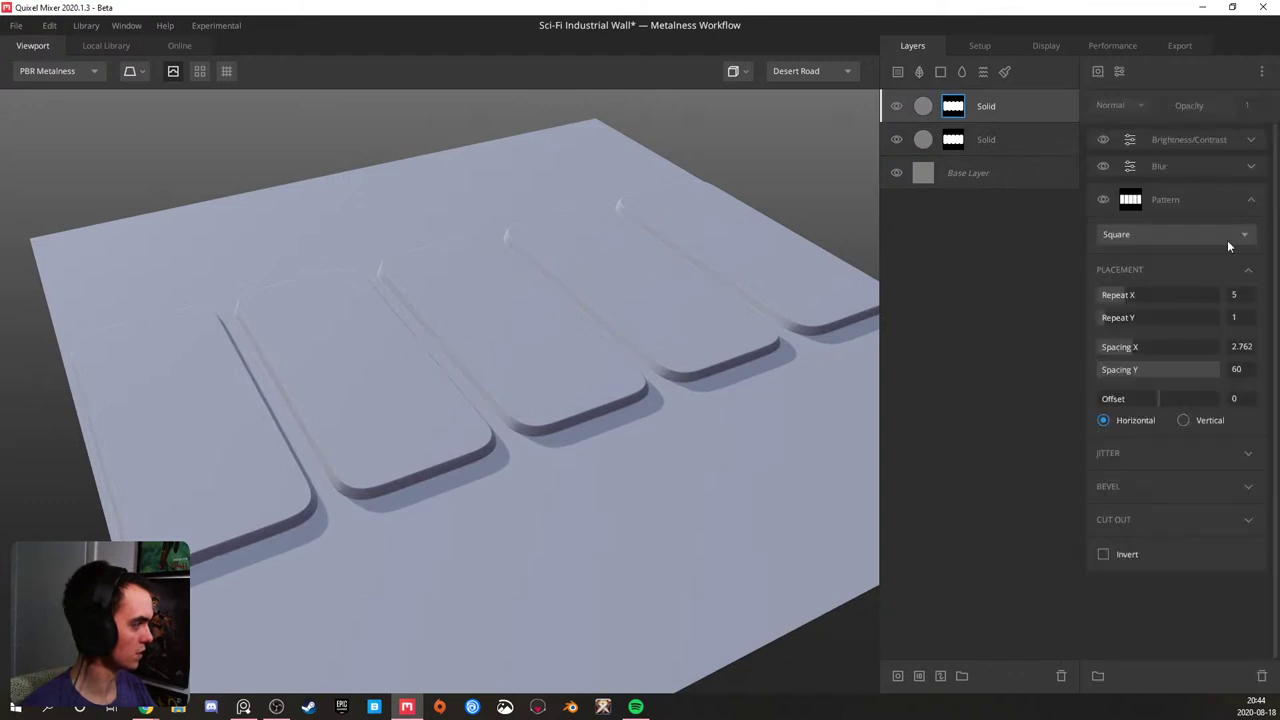
pyautogui.moveTo(1134, 344); pyautogui.dragTo(1154, 340)
pyautogui.click(986, 143)
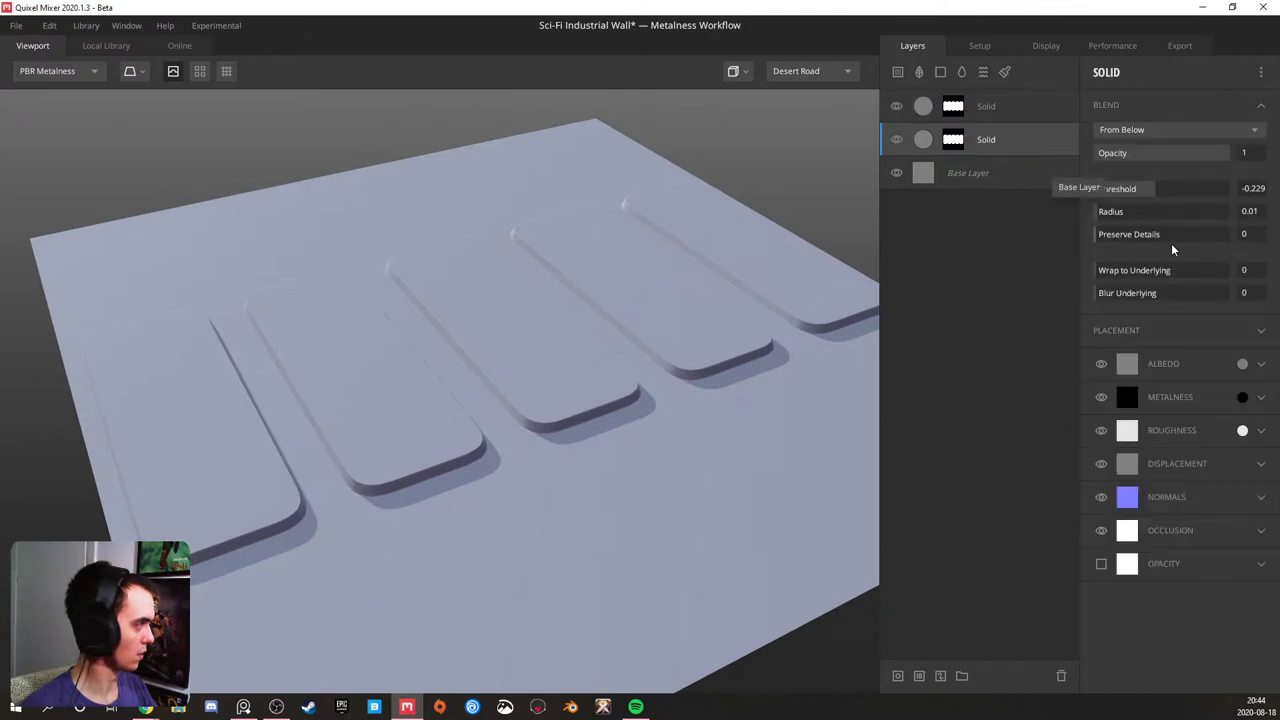
pyautogui.moveTo(1157, 195); pyautogui.dragTo(1167, 194)
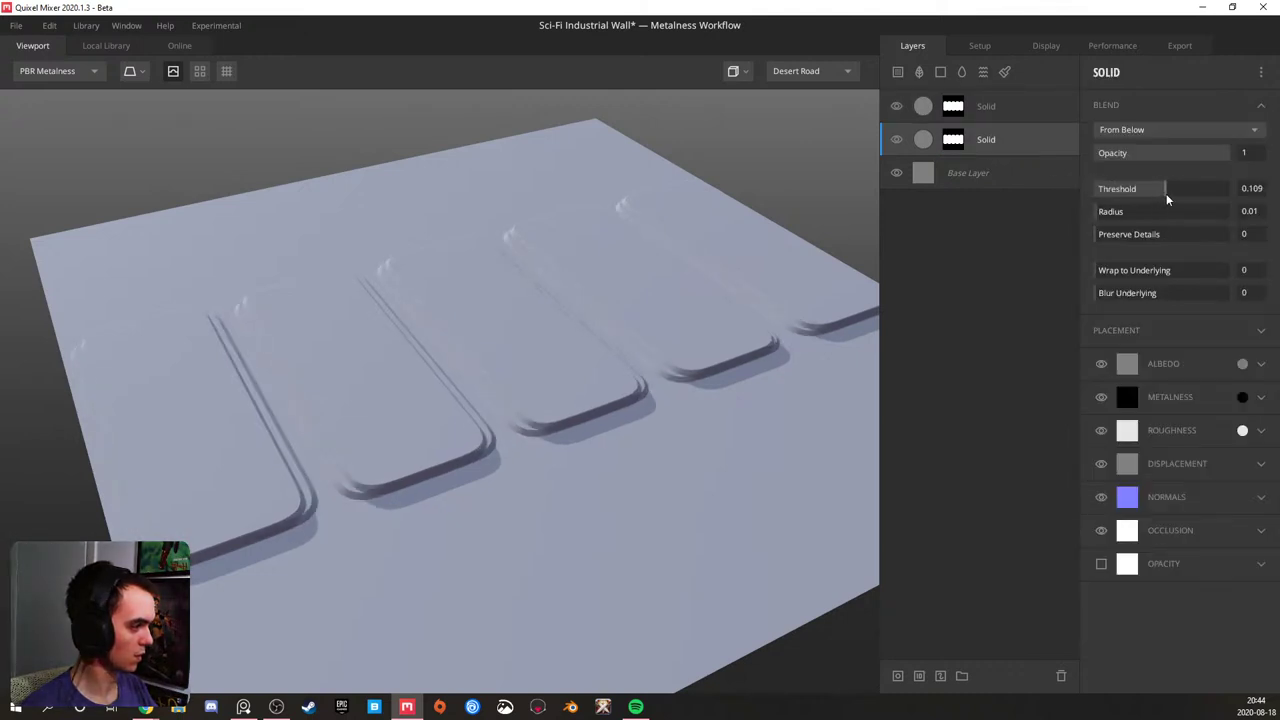
# - Set the pattern Spacing X to 5 in the upper Solid layer's mask
pyautogui.moveTo(497, 366); pyautogui.dragTo(410, 350)
pyautogui.scroll(4, 352, 358)
pyautogui.click(953, 137)
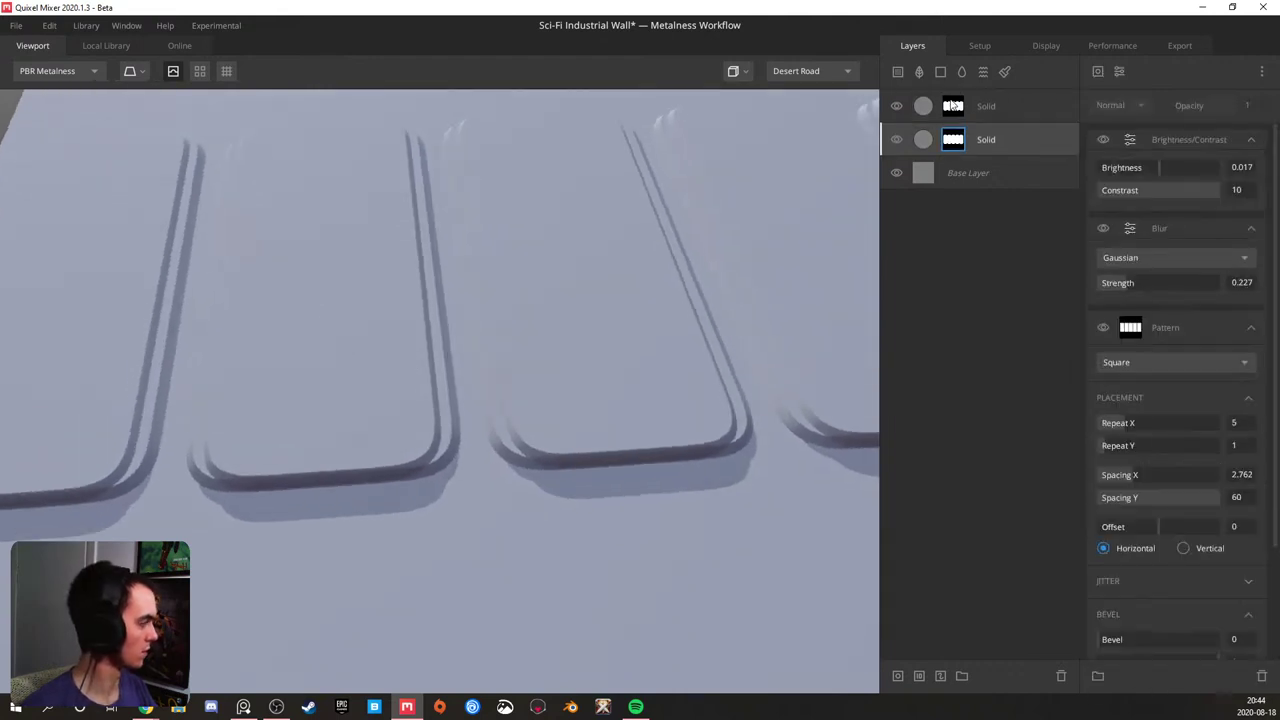
pyautogui.click(953, 105)
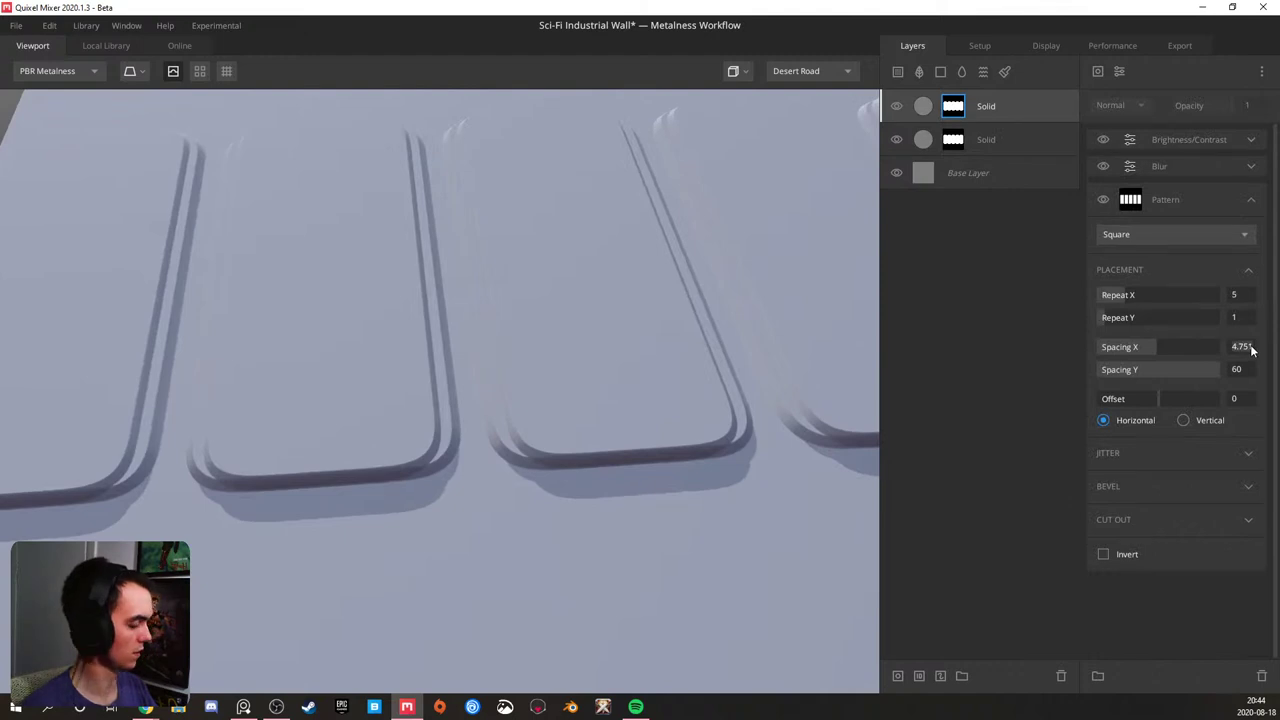
pyautogui.write('5')
pyautogui.press('Return')
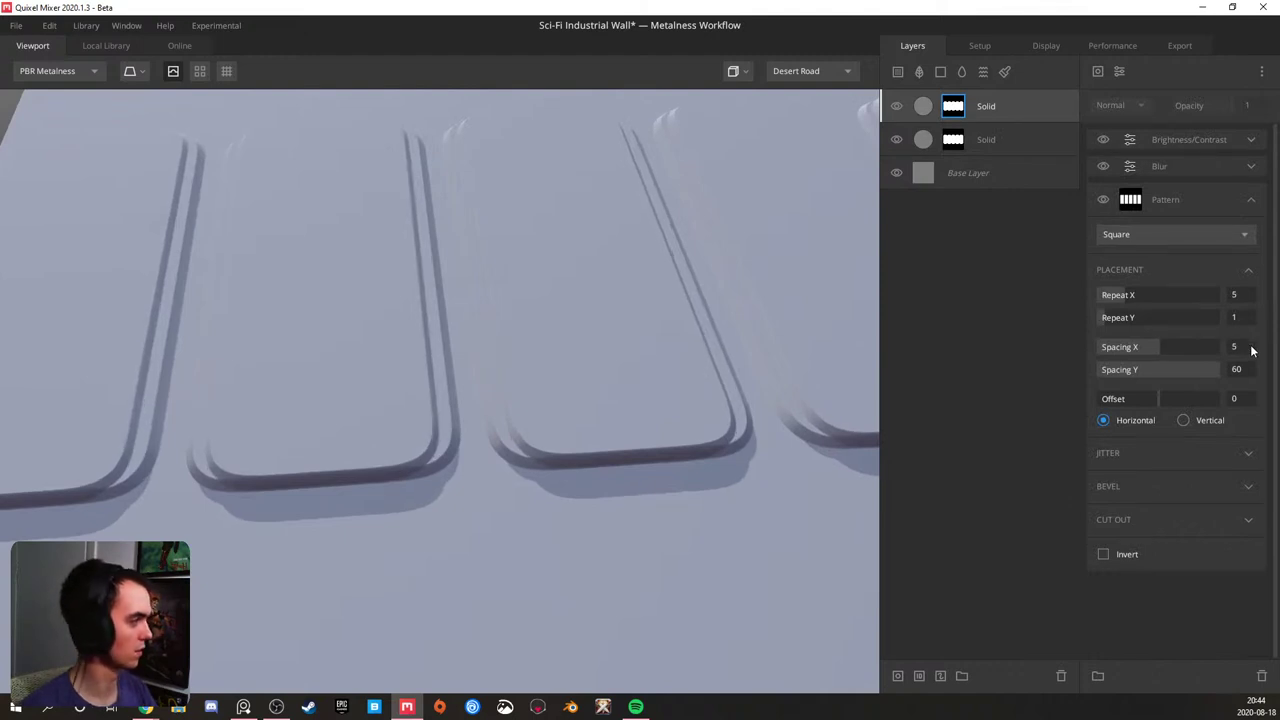
# - Set the pattern Spacing X to 2.5 in the lower Solid layer's mask
pyautogui.click(955, 141)
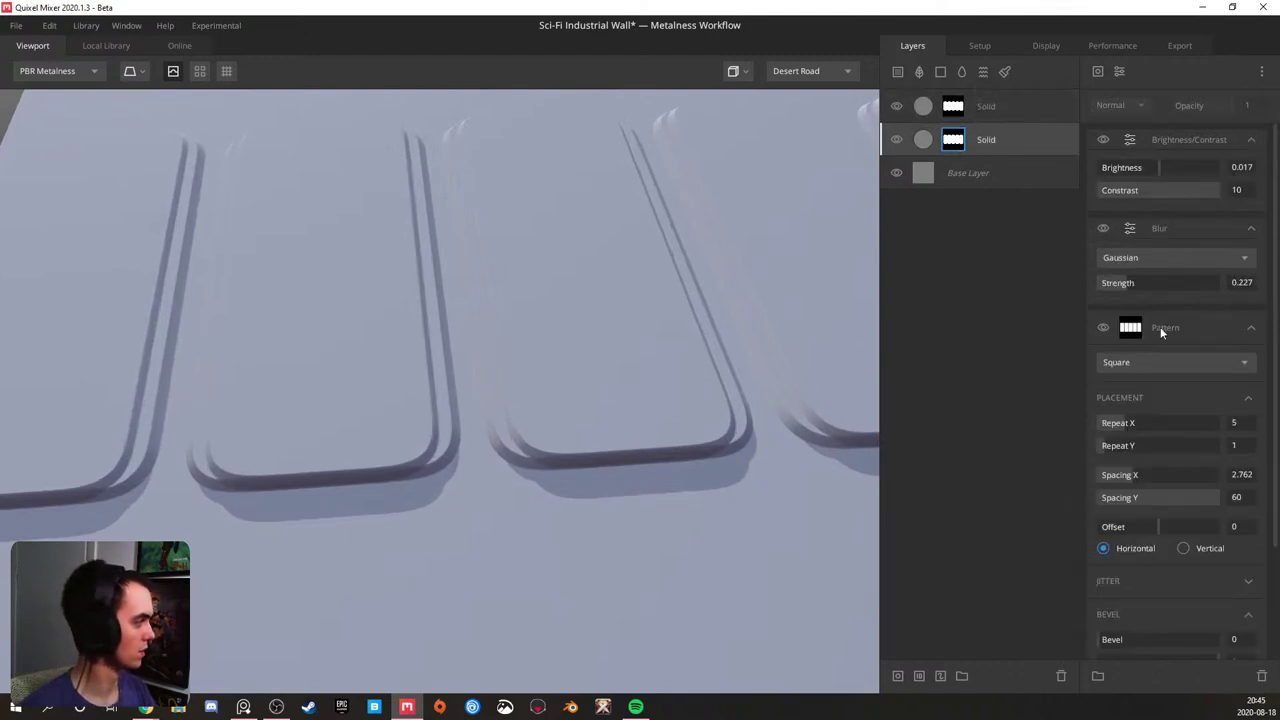
pyautogui.click(1240, 478)
pyautogui.write('2.5')
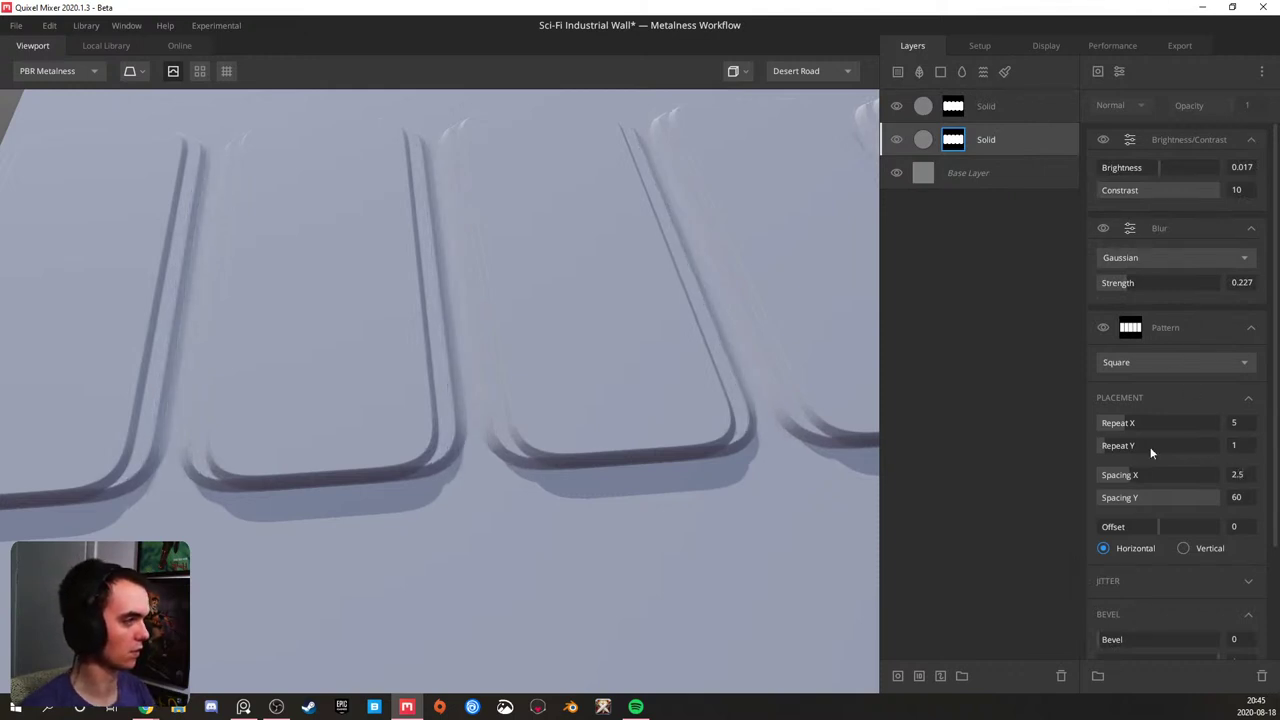
pyautogui.moveTo(443, 347); pyautogui.dragTo(514, 369)
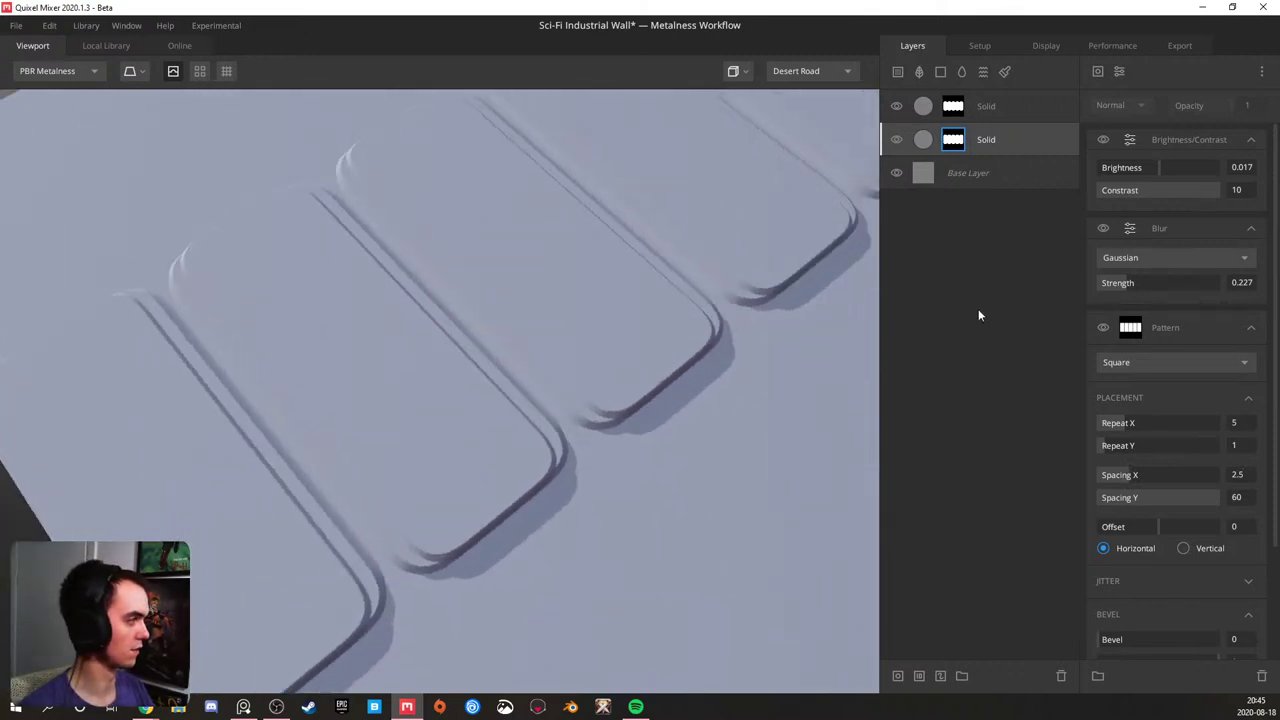
# - Compare the two Solid masks' pattern settings and set the lower mask's Spacing Y to 57.5
pyautogui.click(951, 116)
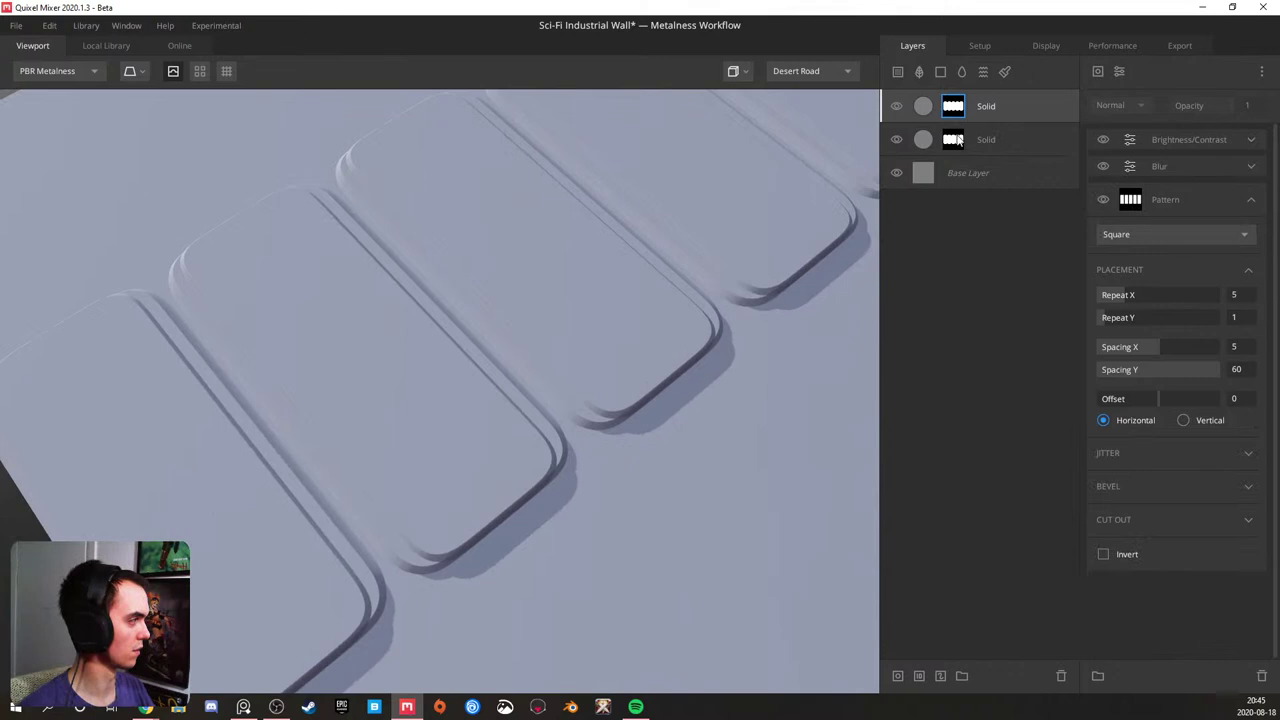
pyautogui.click(957, 141)
pyautogui.click(958, 108)
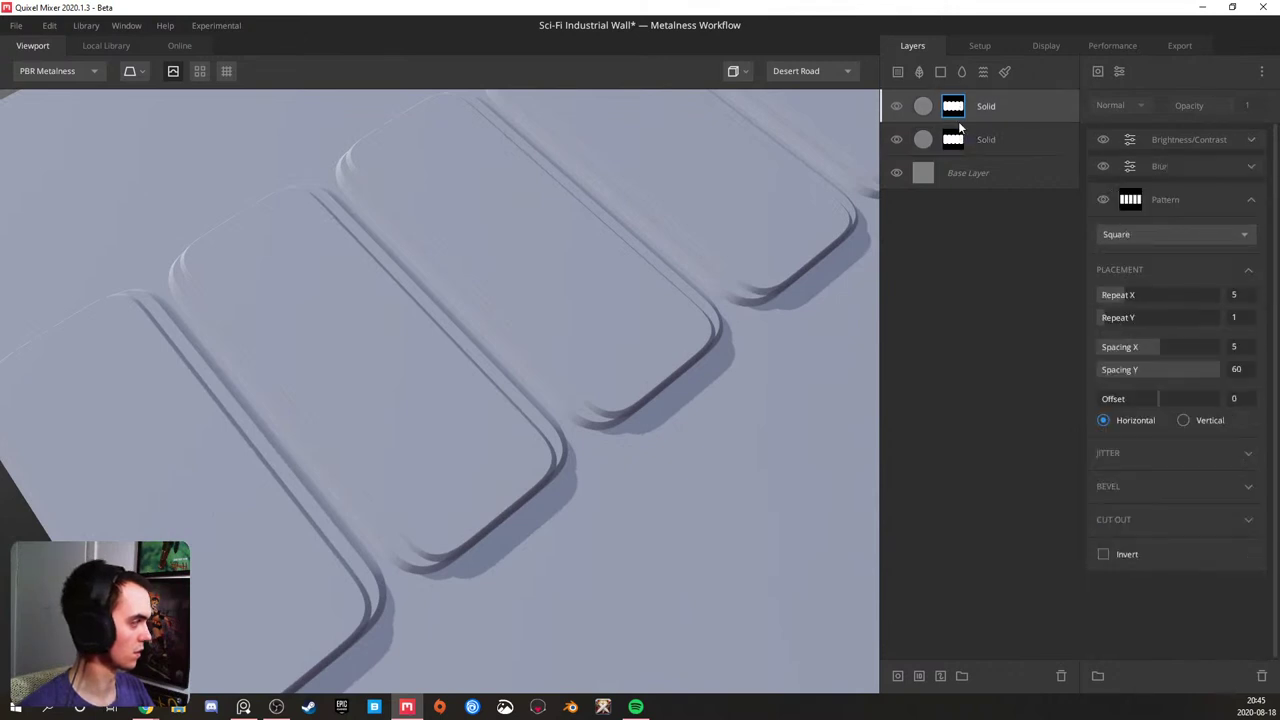
pyautogui.click(965, 140)
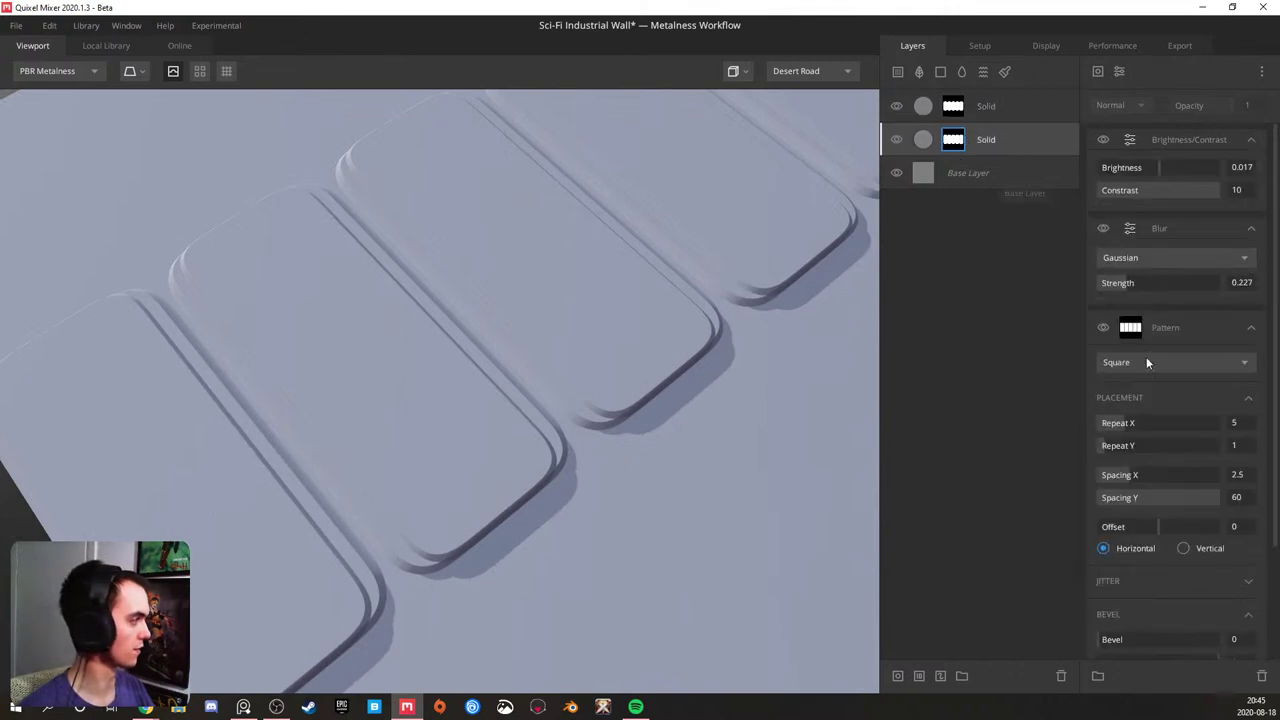
pyautogui.click(1246, 507)
pyautogui.write('57.5')
pyautogui.press('Return')
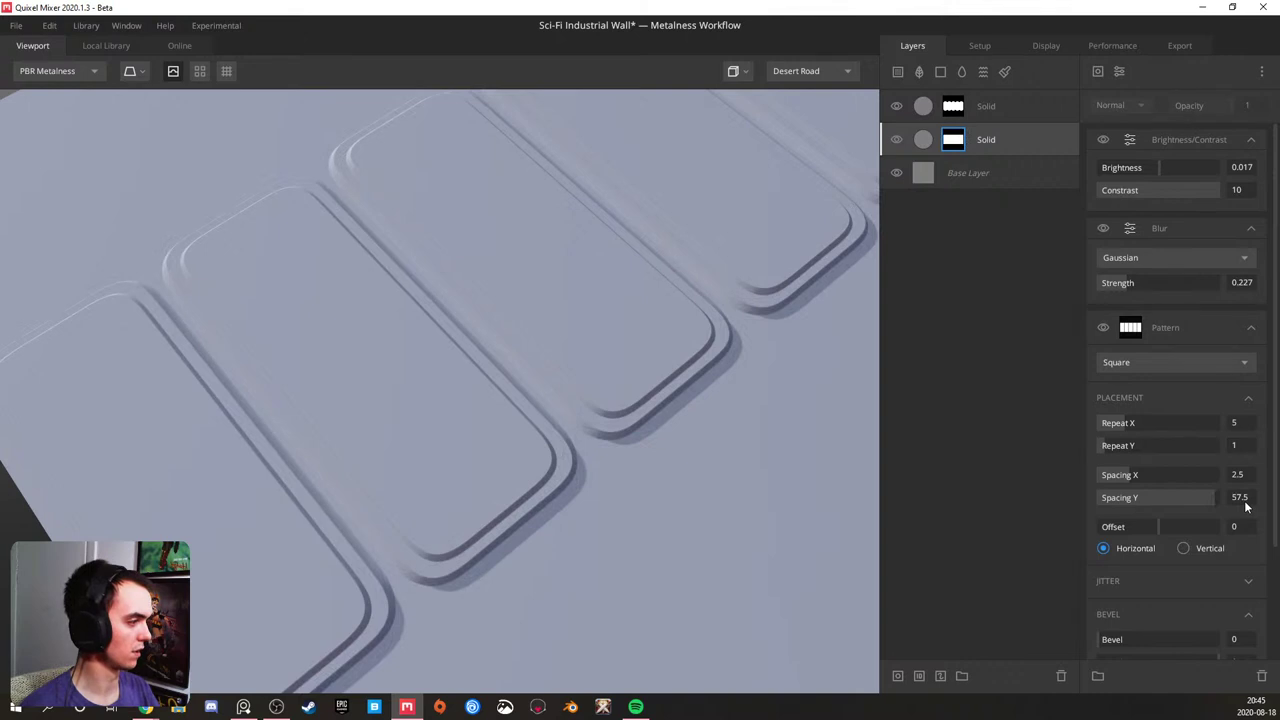
# - Refine the lower Solid mask's pattern Spacing Y, trying 56.5 and settling on 57
pyautogui.moveTo(407, 432); pyautogui.dragTo(378, 269)
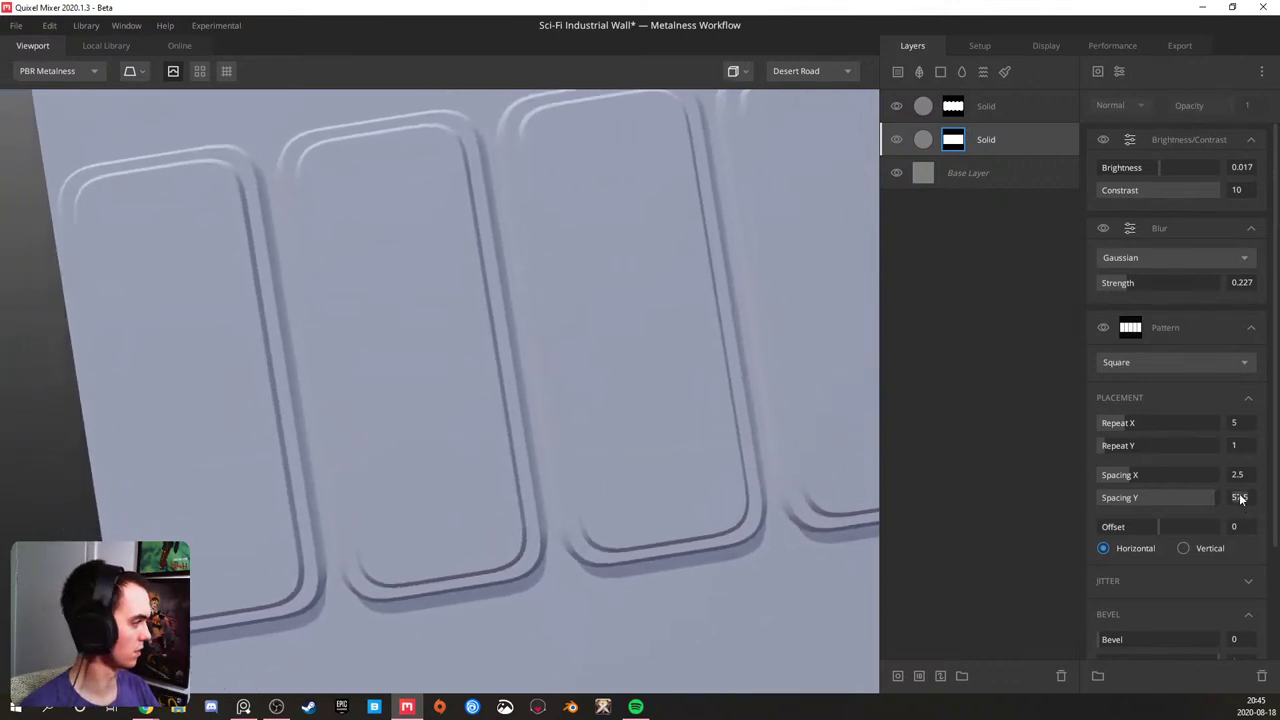
pyautogui.write('56')
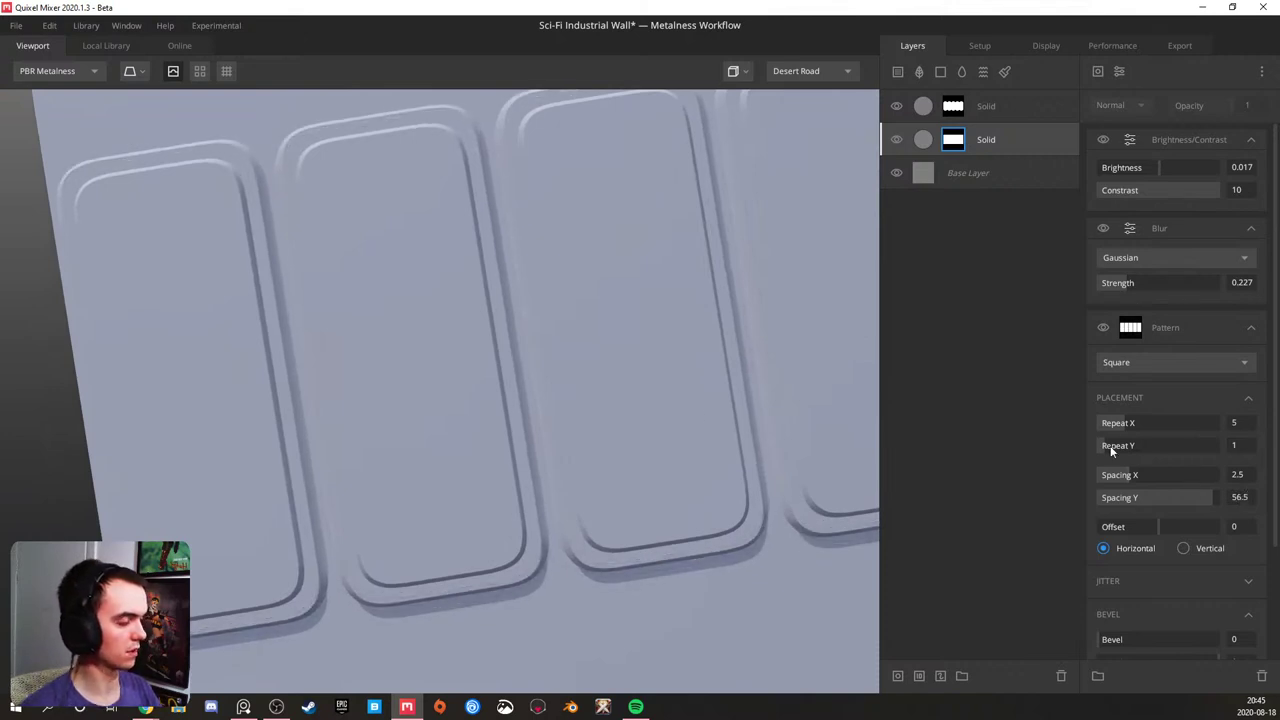
pyautogui.scroll(1, 412, 355)
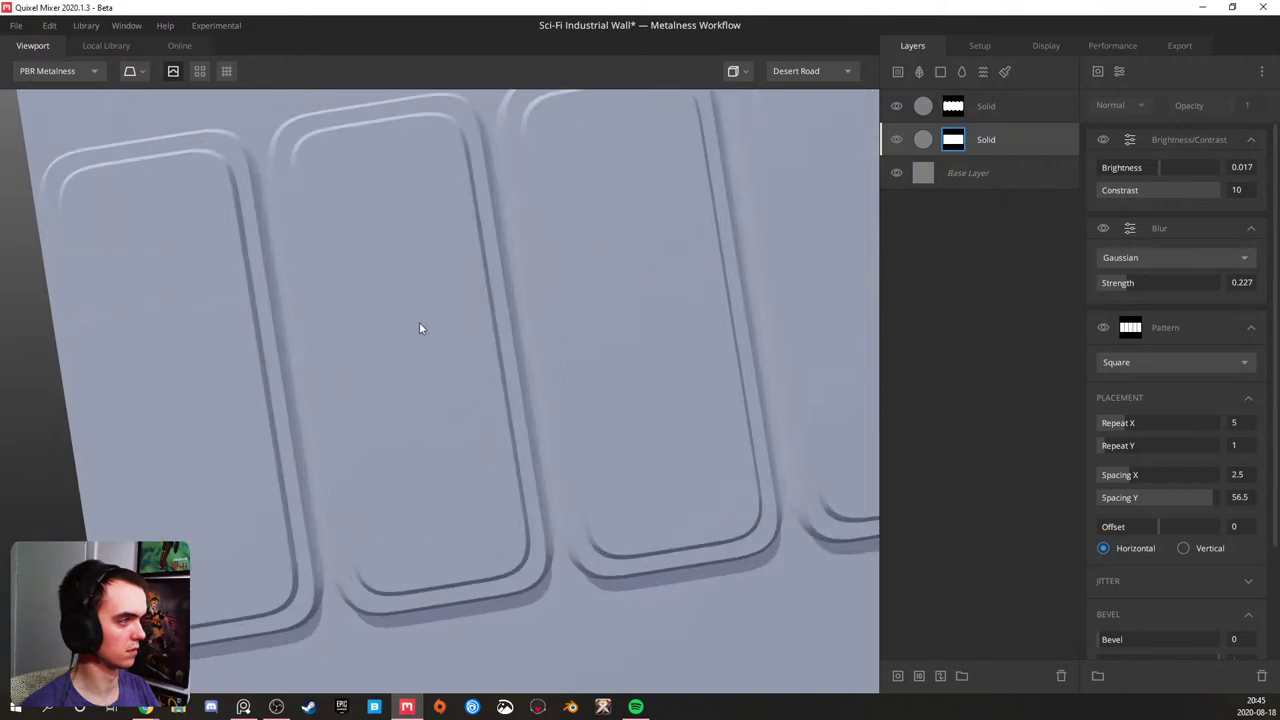
pyautogui.scroll(3, 522, 318)
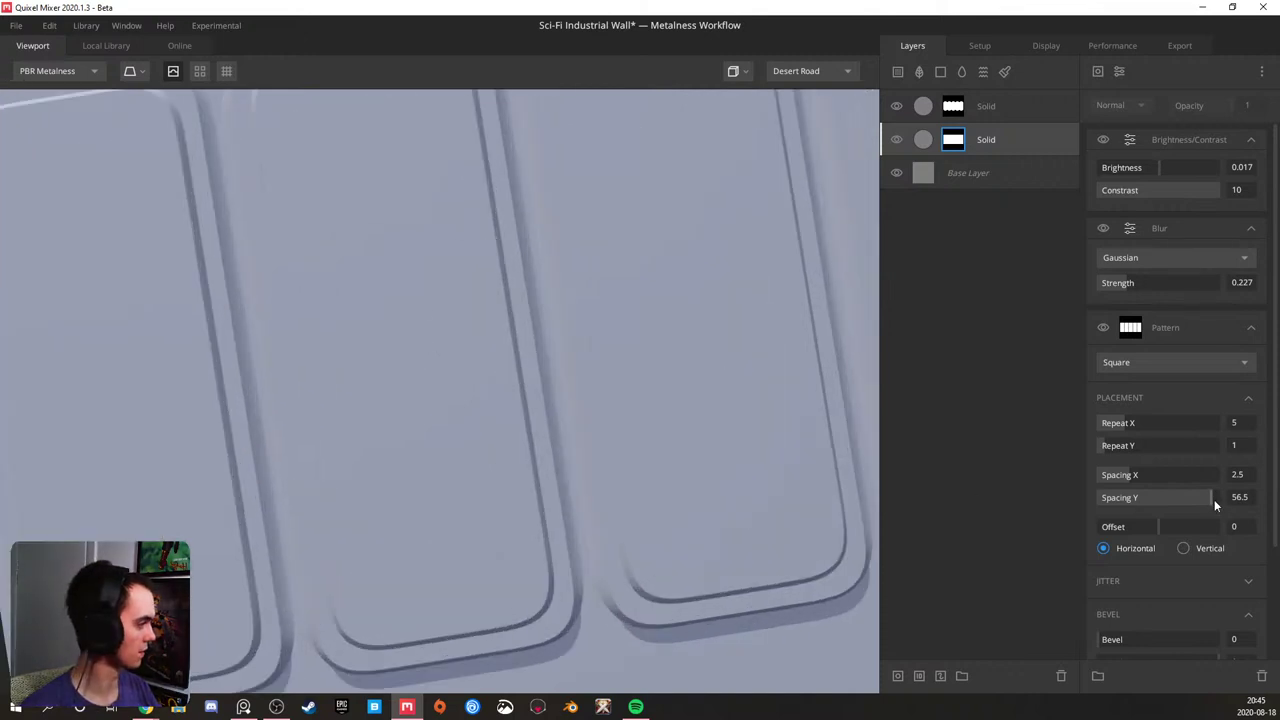
pyautogui.click(1250, 499)
pyautogui.write('57')
pyautogui.press('Return')
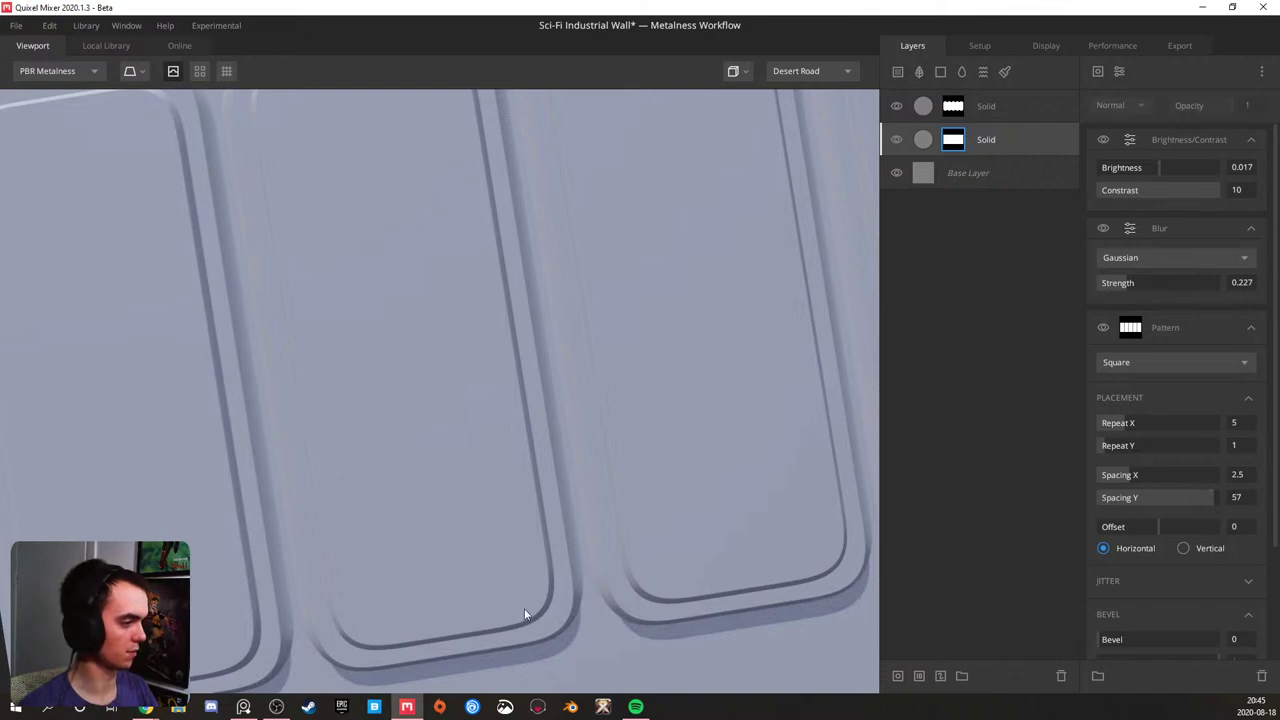
# - Examine the stepped panel edges from a low angle and inspect the lower layer's mask edges up close in the Layer Mask view
pyautogui.scroll(-10, 399, 597)
pyautogui.moveTo(441, 390); pyautogui.dragTo(292, 204)
pyautogui.scroll(2, 517, 399)
pyautogui.moveTo(517, 399); pyautogui.dragTo(551, 388)
pyautogui.scroll(3, 526, 402)
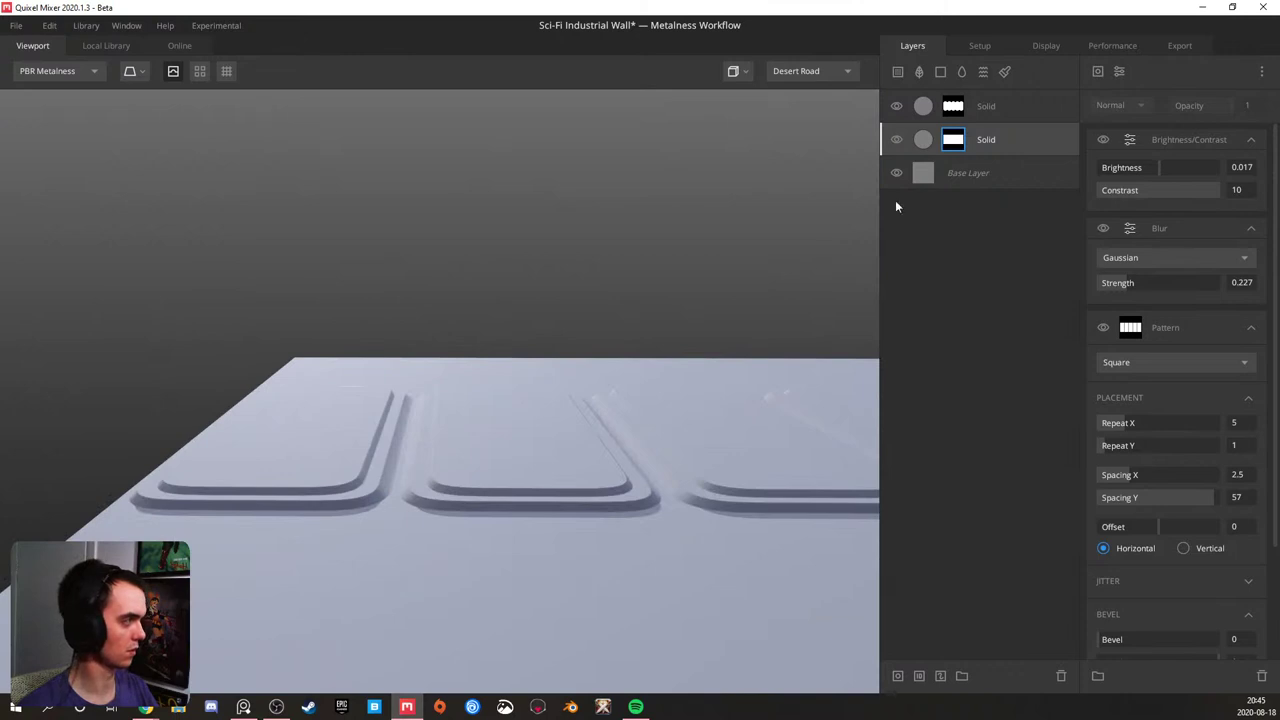
pyautogui.press('q')
pyautogui.moveTo(446, 461); pyautogui.dragTo(456, 562)
pyautogui.moveTo(451, 478); pyautogui.dragTo(442, 438, button='middle')
pyautogui.moveTo(444, 444); pyautogui.dragTo(443, 529)
pyautogui.scroll(5, 410, 515)
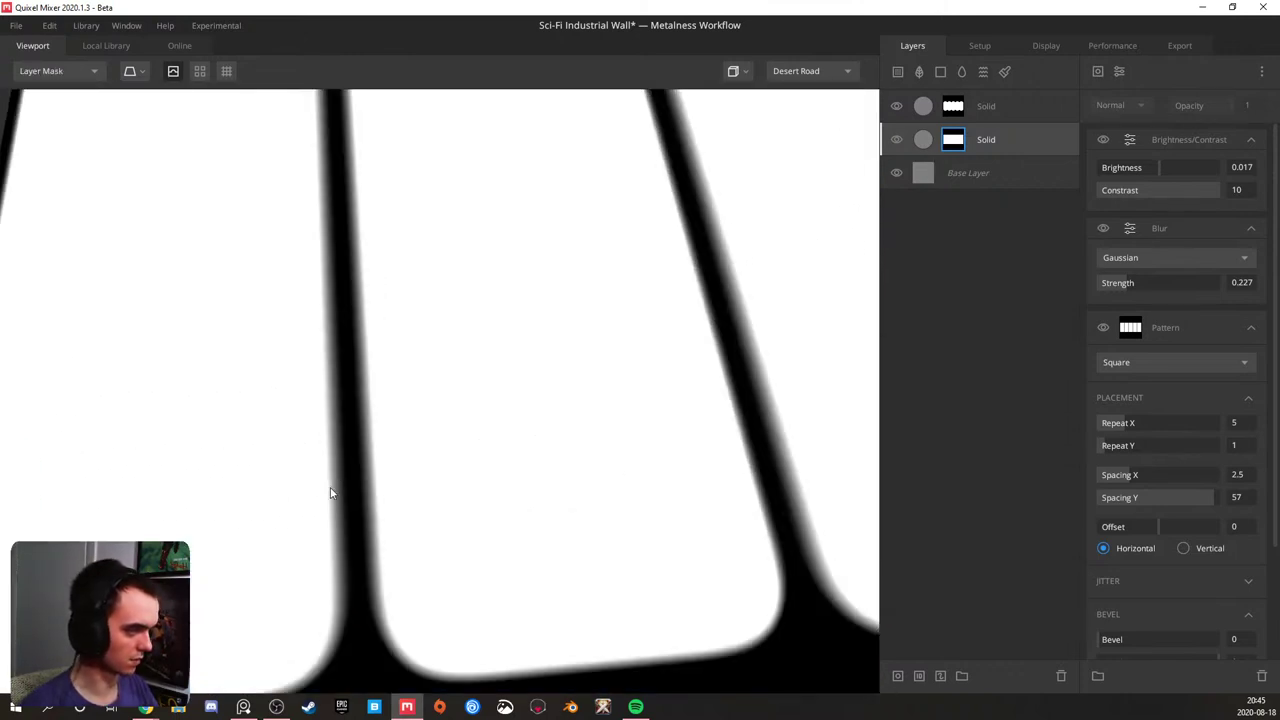
# - Try a Normalize modifier below Brightness/Contrast in the lower Solid layer's mask stack, and remove it
pyautogui.click(1099, 72)
pyautogui.click(1205, 235)
pyautogui.click(1205, 235)
pyautogui.click(1182, 152)
pyautogui.click(1119, 72)
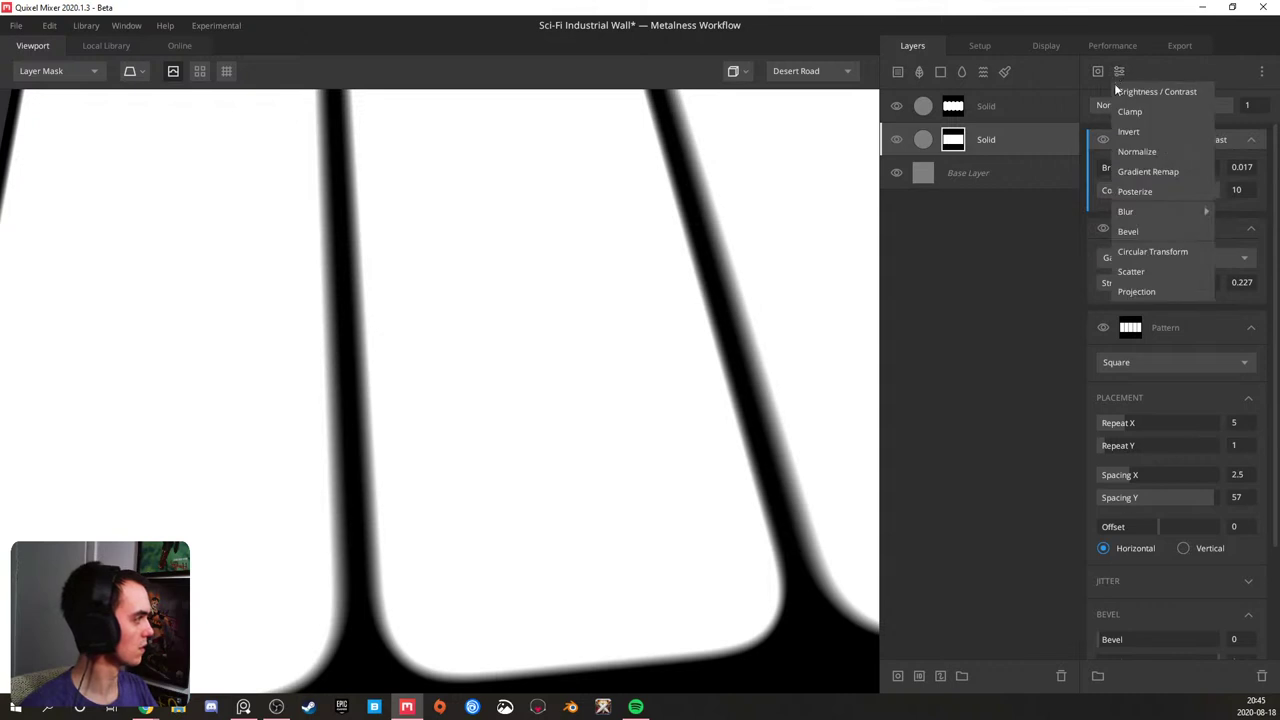
pyautogui.click(1134, 151)
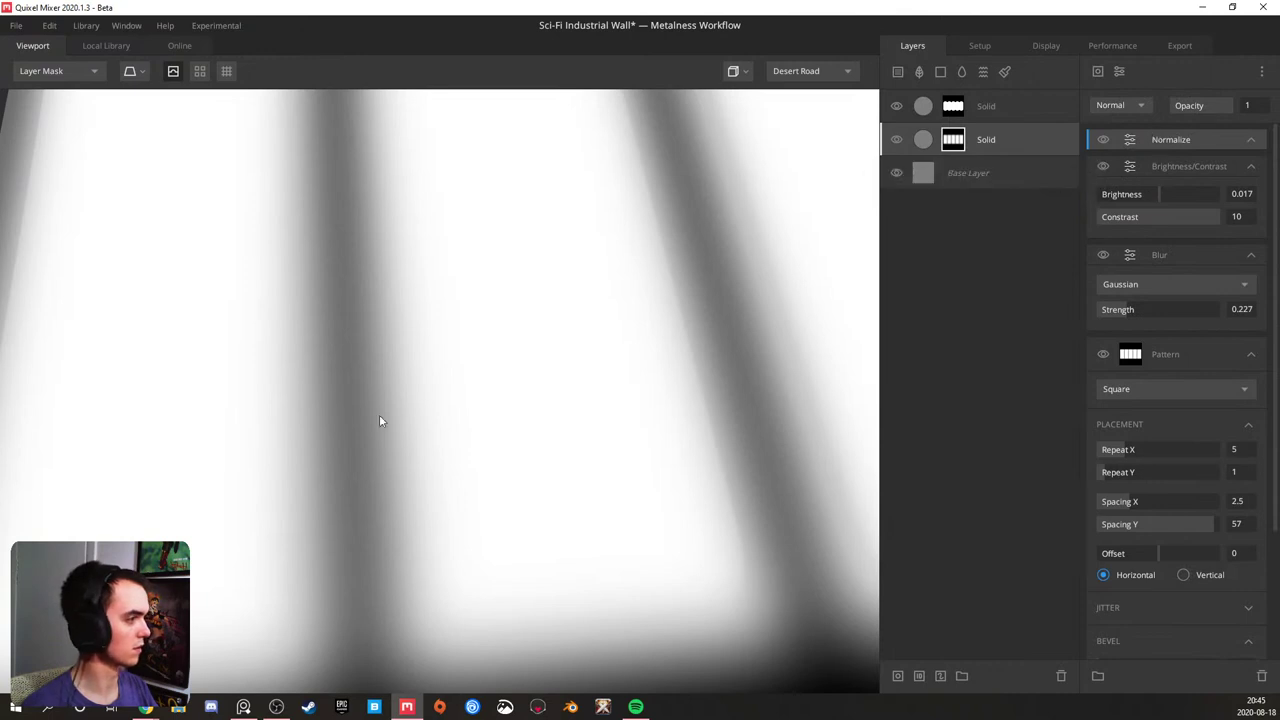
pyautogui.scroll(-3, 380, 409)
pyautogui.moveTo(1155, 159); pyautogui.dragTo(1153, 229)
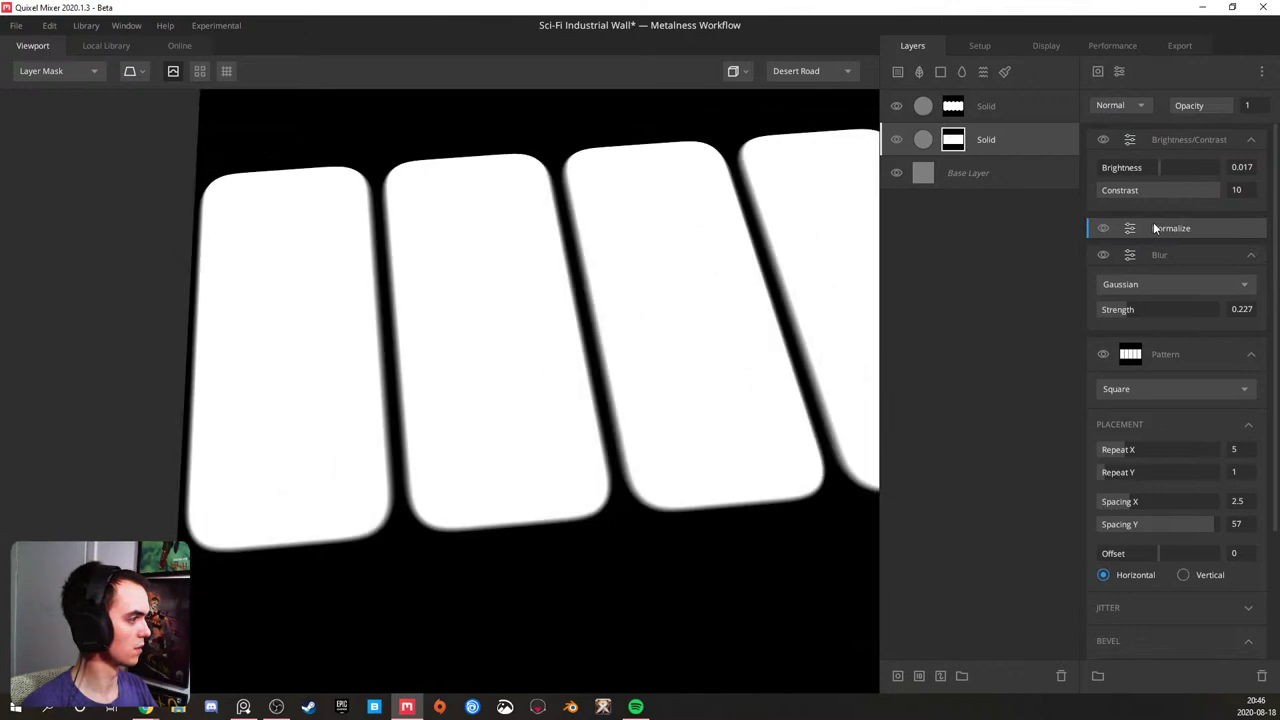
pyautogui.click(1164, 145)
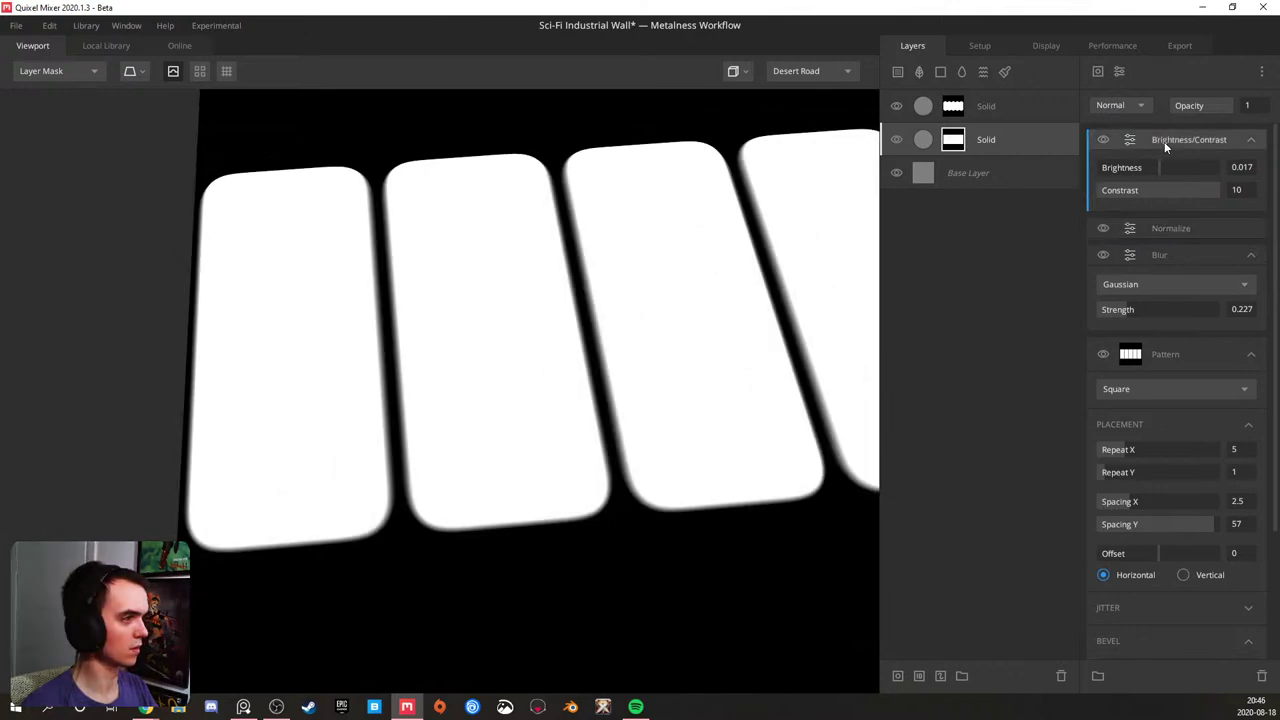
pyautogui.click(1178, 238)
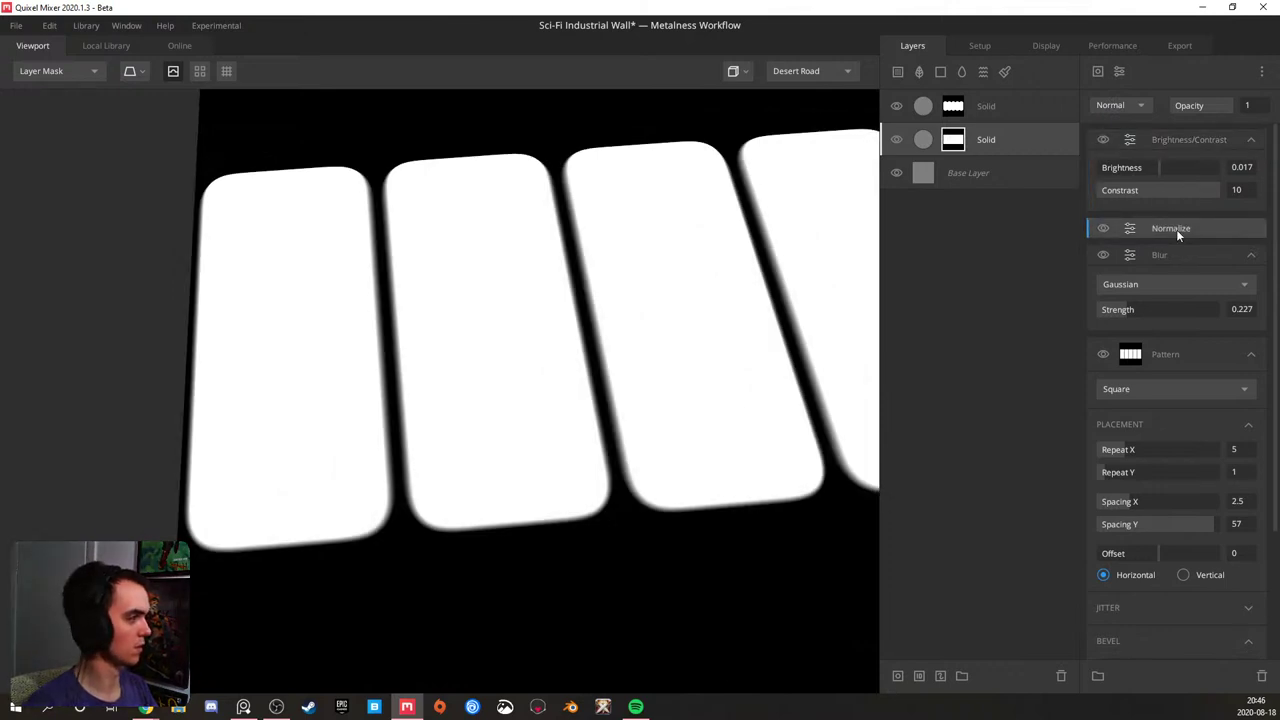
pyautogui.press('Delete')
# - Add a Gradient Remap modifier above Brightness/Contrast in the mask stack, with range 0 to 0.016 and Repeat 0
pyautogui.click(1118, 72)
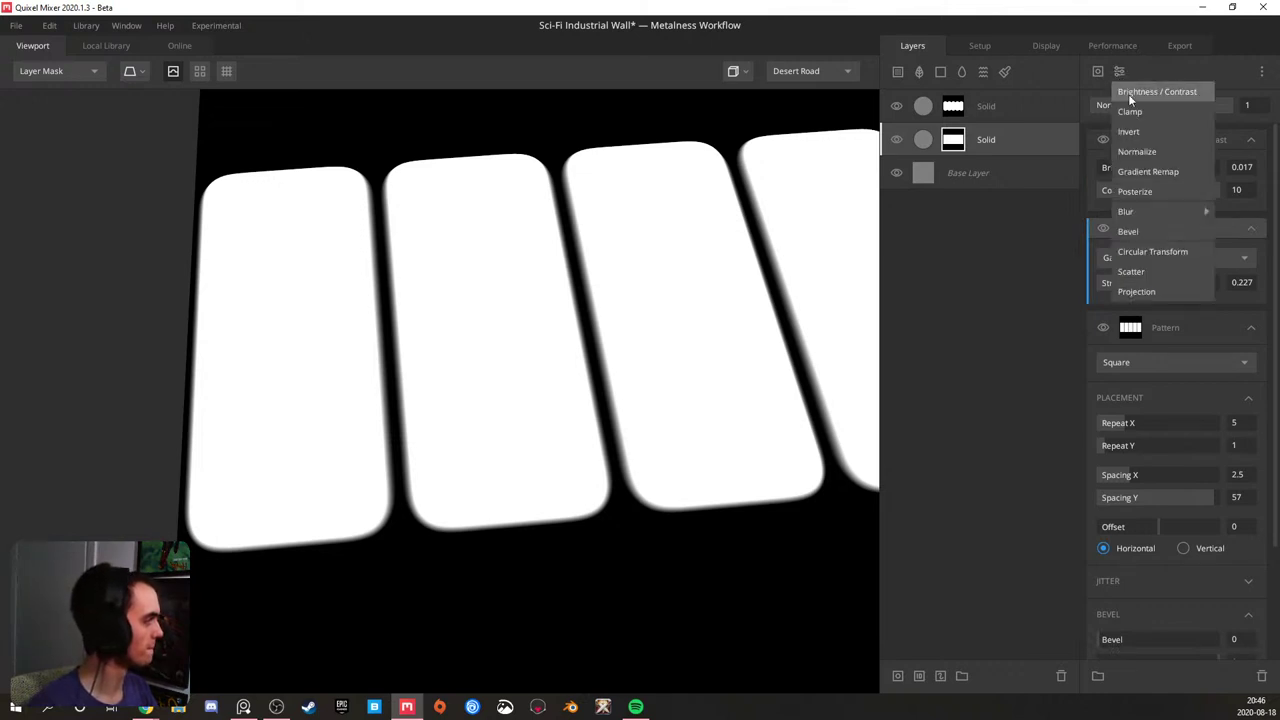
pyautogui.click(1145, 173)
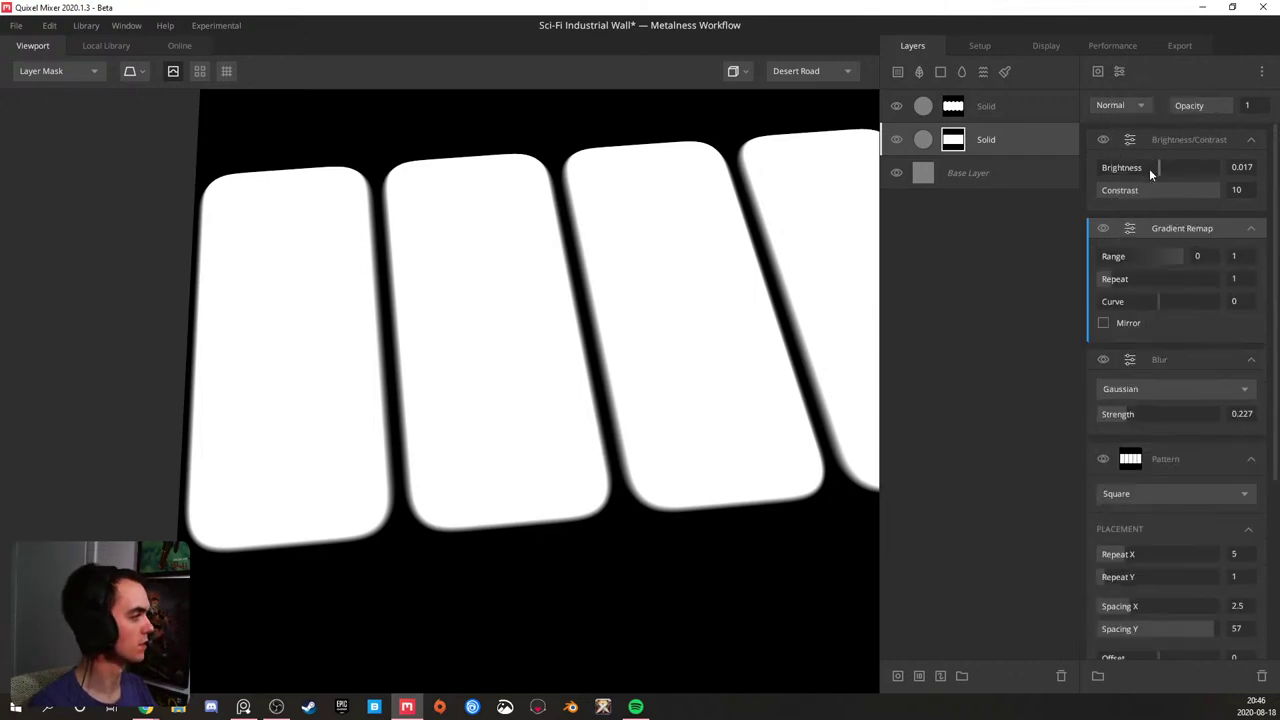
pyautogui.moveTo(1136, 226); pyautogui.dragTo(1086, 168)
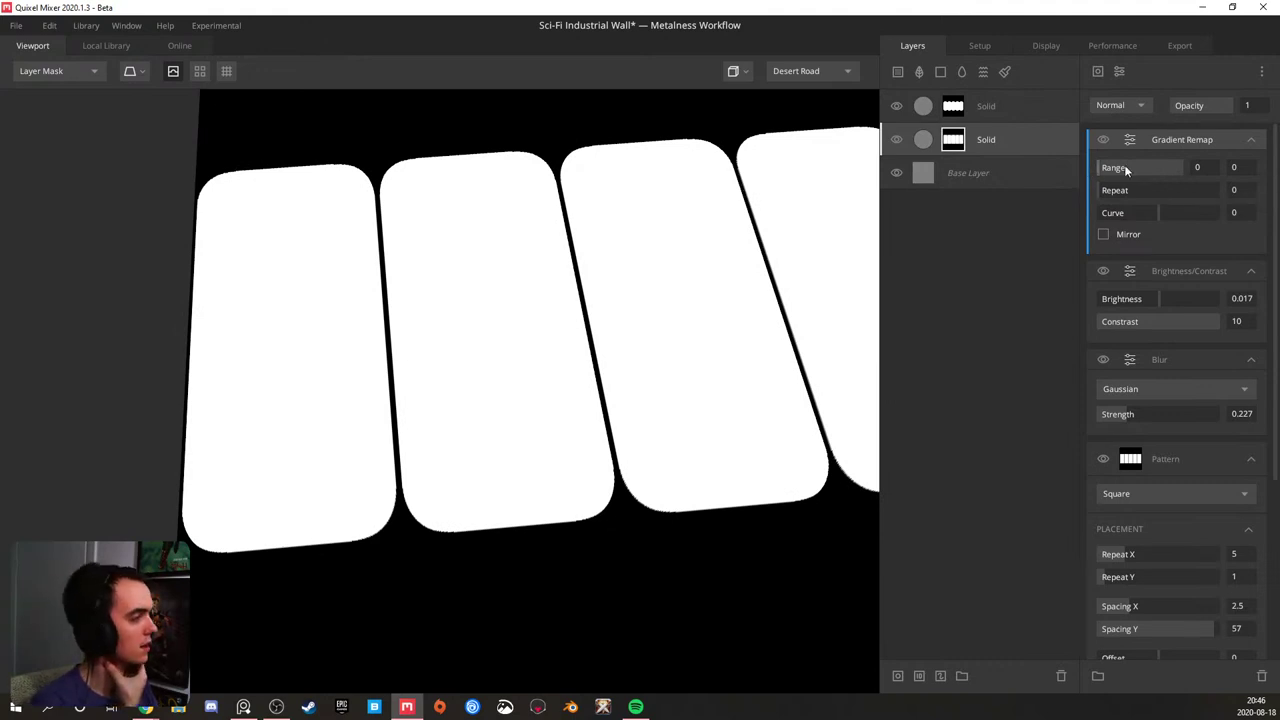
pyautogui.moveTo(1108, 167); pyautogui.dragTo(1101, 168)
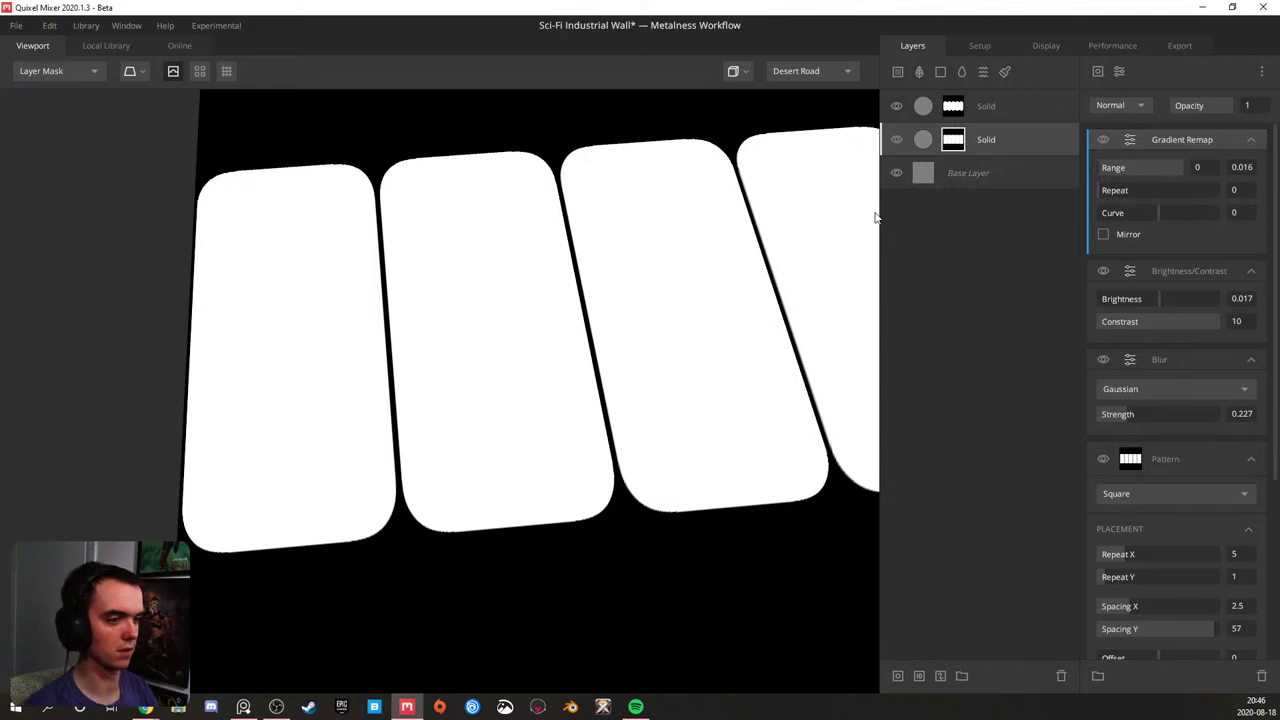
# - Return to the PBR Metalness view and set the mask pattern's Spacing X to 2.597
pyautogui.press('m')
pyautogui.moveTo(602, 438); pyautogui.dragTo(969, 409)
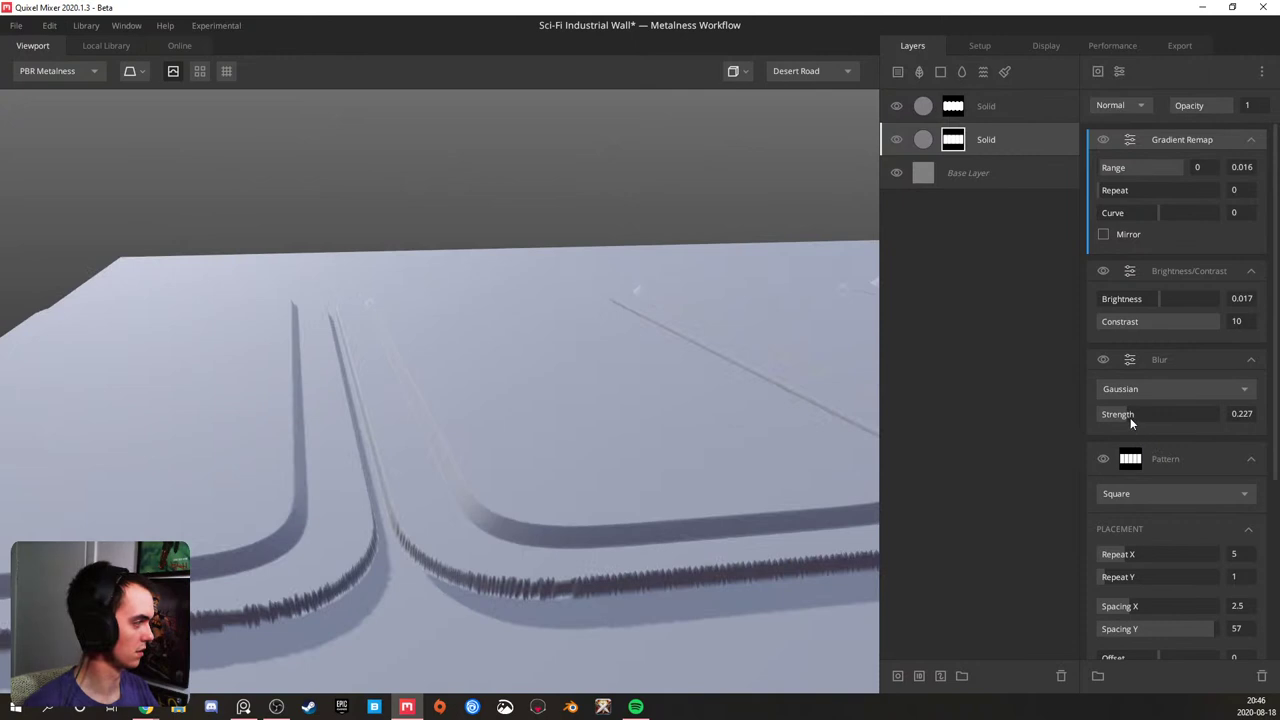
pyautogui.moveTo(1131, 416)
pyautogui.mouseDown()
pyautogui.moveTo(1114, 412)
pyautogui.moveTo(1125, 408)
pyautogui.mouseUp()
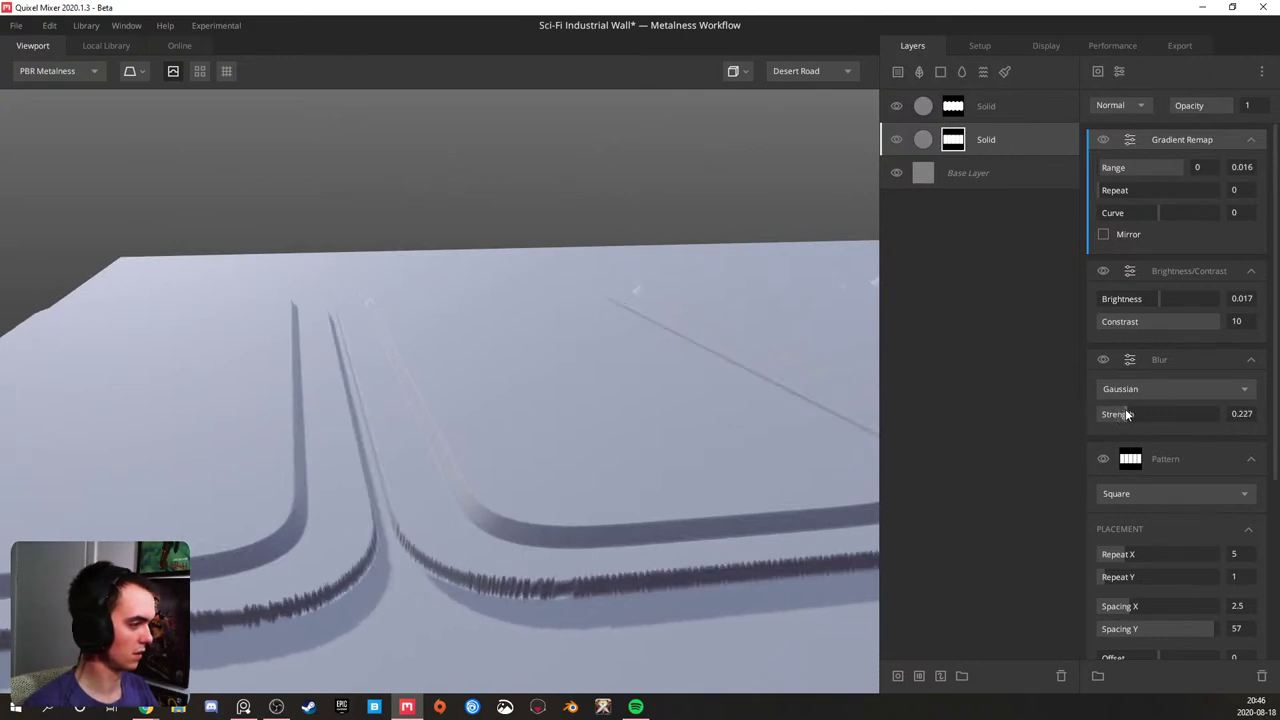
pyautogui.moveTo(1150, 607)
pyautogui.mouseDown()
pyautogui.moveTo(1168, 604)
pyautogui.moveTo(1115, 604)
pyautogui.moveTo(1130, 600)
pyautogui.mouseUp()
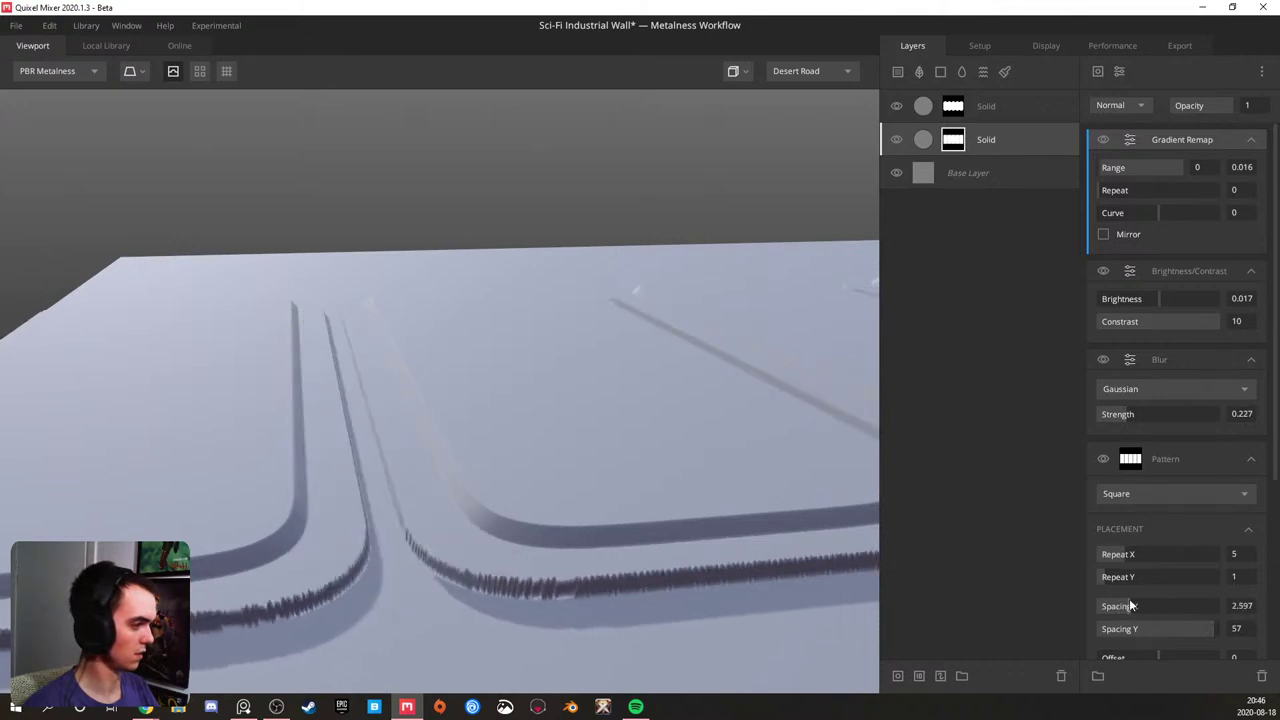
pyautogui.scroll(-3, 527, 548)
pyautogui.moveTo(477, 471); pyautogui.dragTo(479, 518)
pyautogui.moveTo(560, 440); pyautogui.dragTo(488, 493, button='middle')
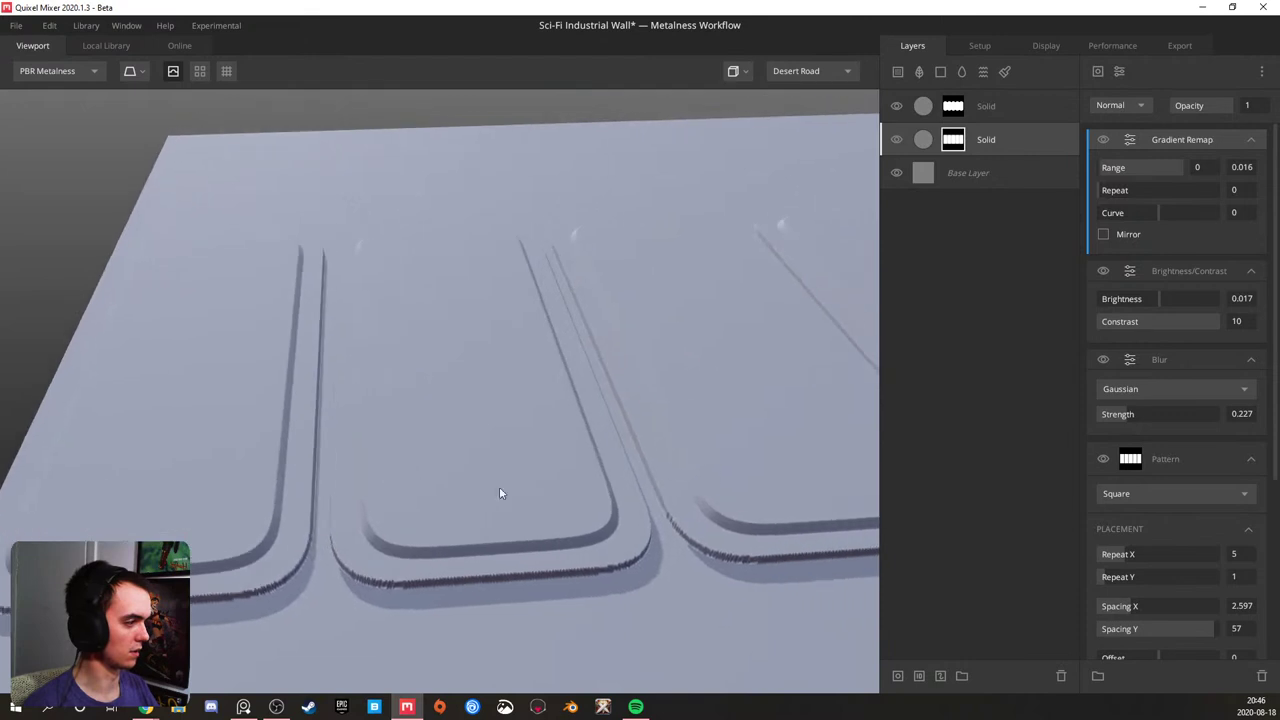
# - Delete the top Solid layer and duplicate the remaining masked Solid layer
pyautogui.click(977, 112)
pyautogui.press('Delete')
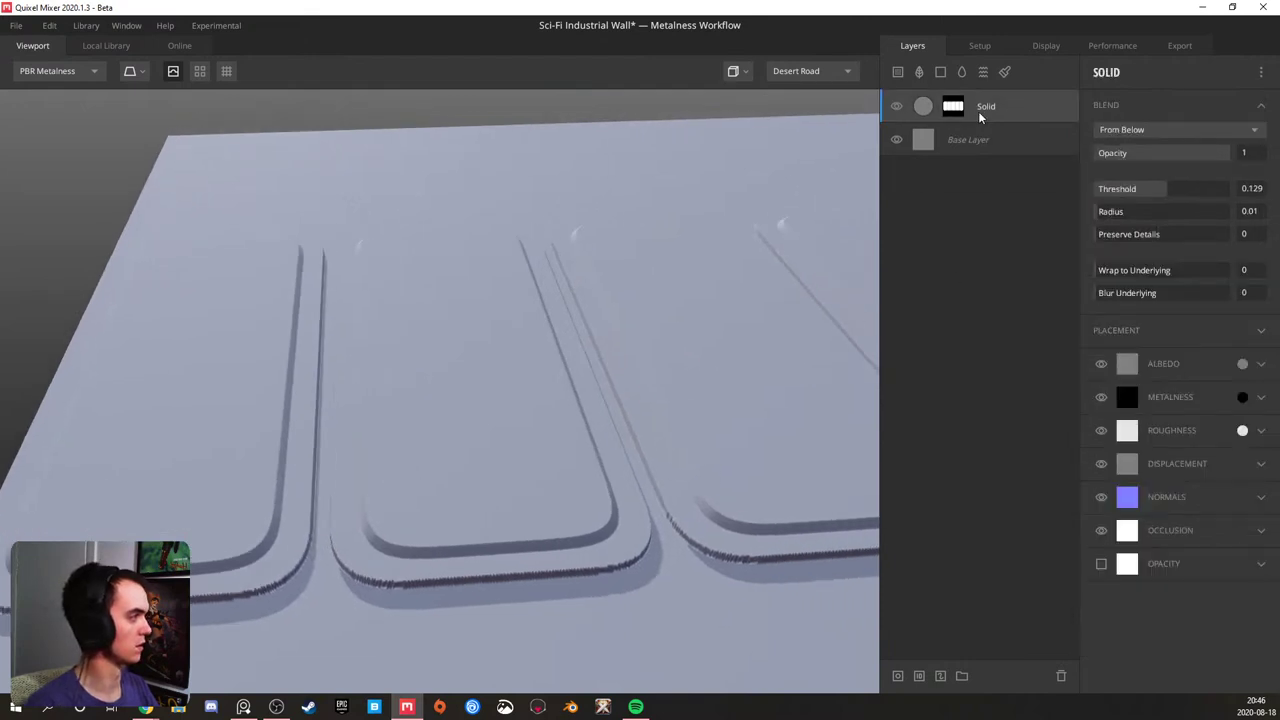
pyautogui.click(954, 112)
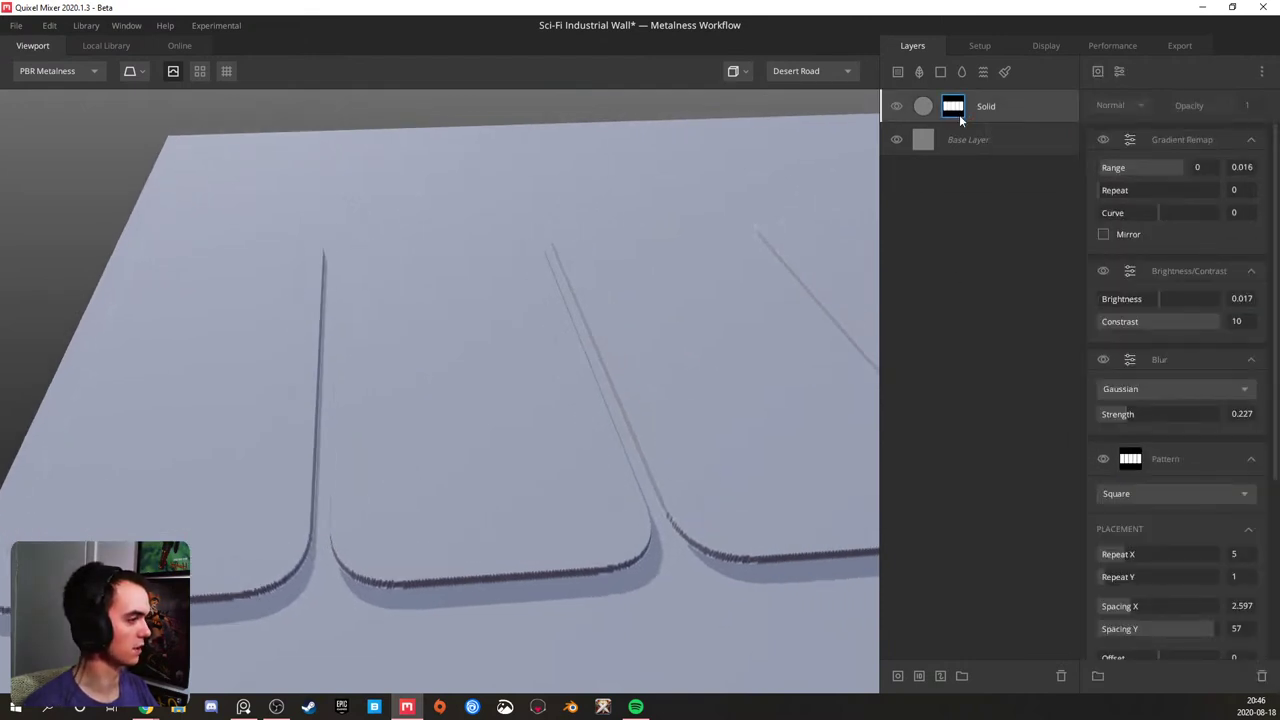
pyautogui.click(992, 110)
pyautogui.hotkey('ctrl', 'd')
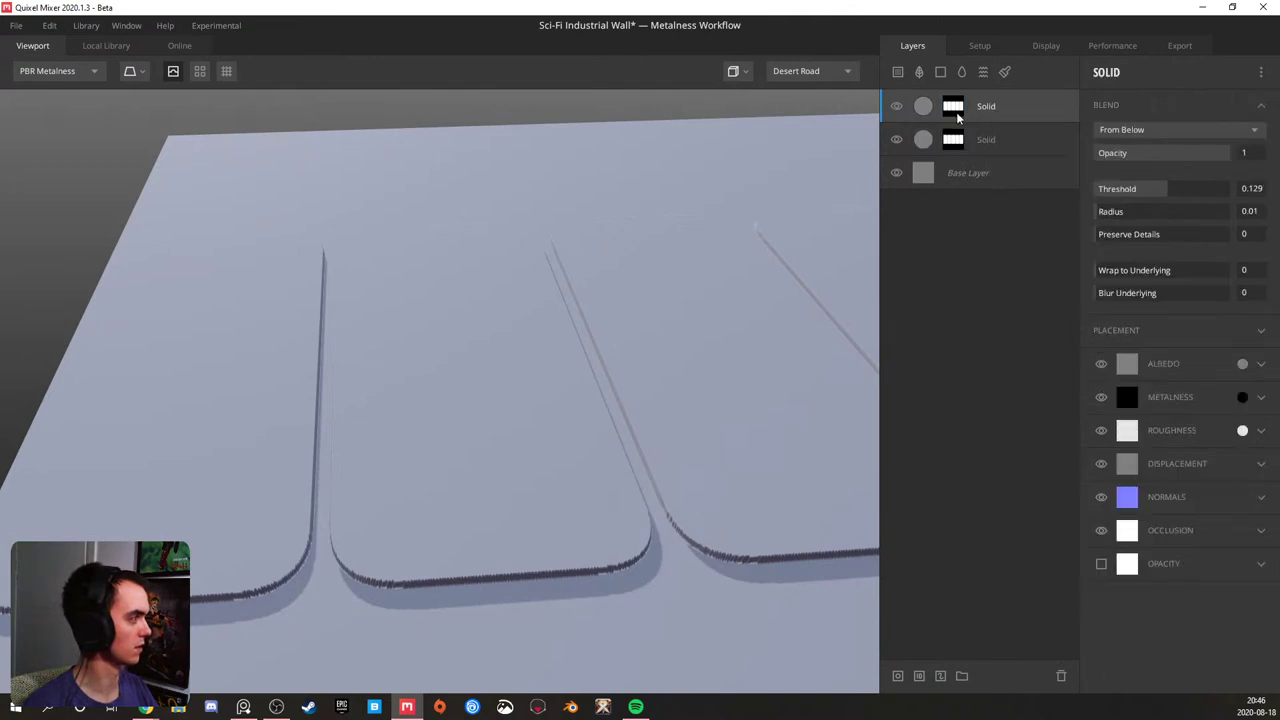
# - Set Spacing X of the duplicate's mask pattern to 4.309 and the layer's Threshold to 0.308
pyautogui.click(958, 114)
pyautogui.click(1250, 228)
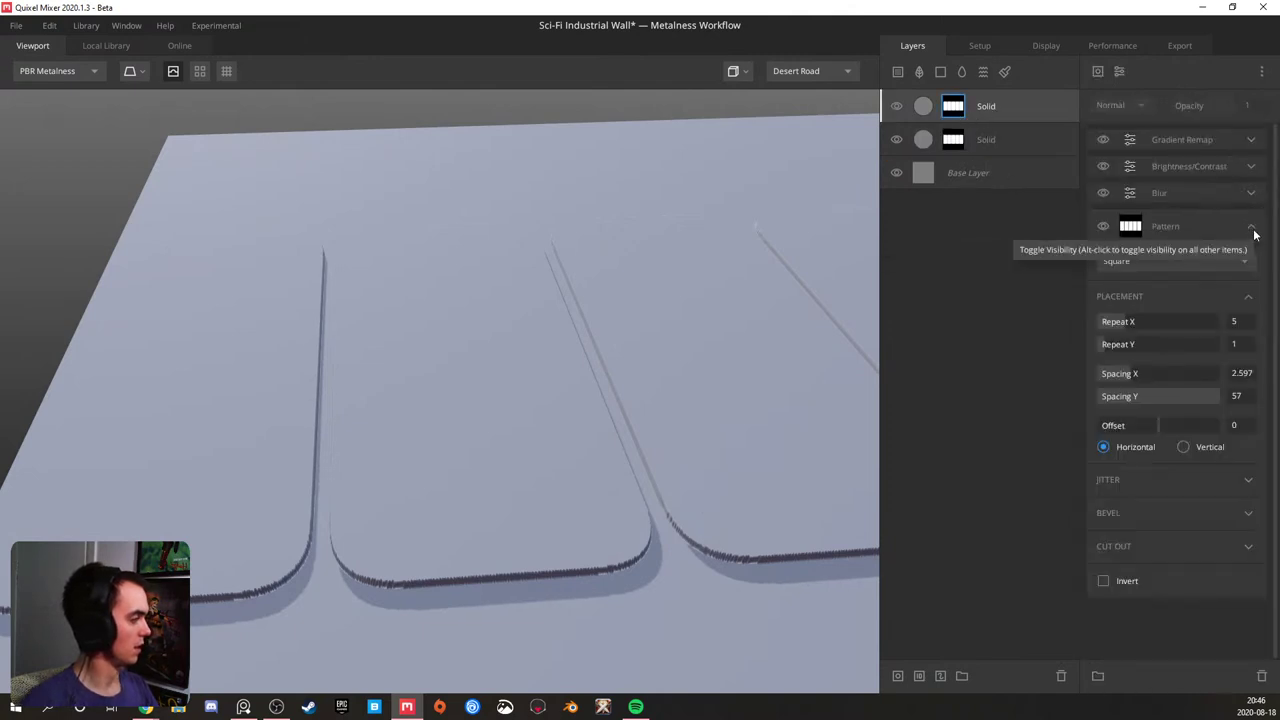
pyautogui.moveTo(1136, 377); pyautogui.dragTo(1152, 372)
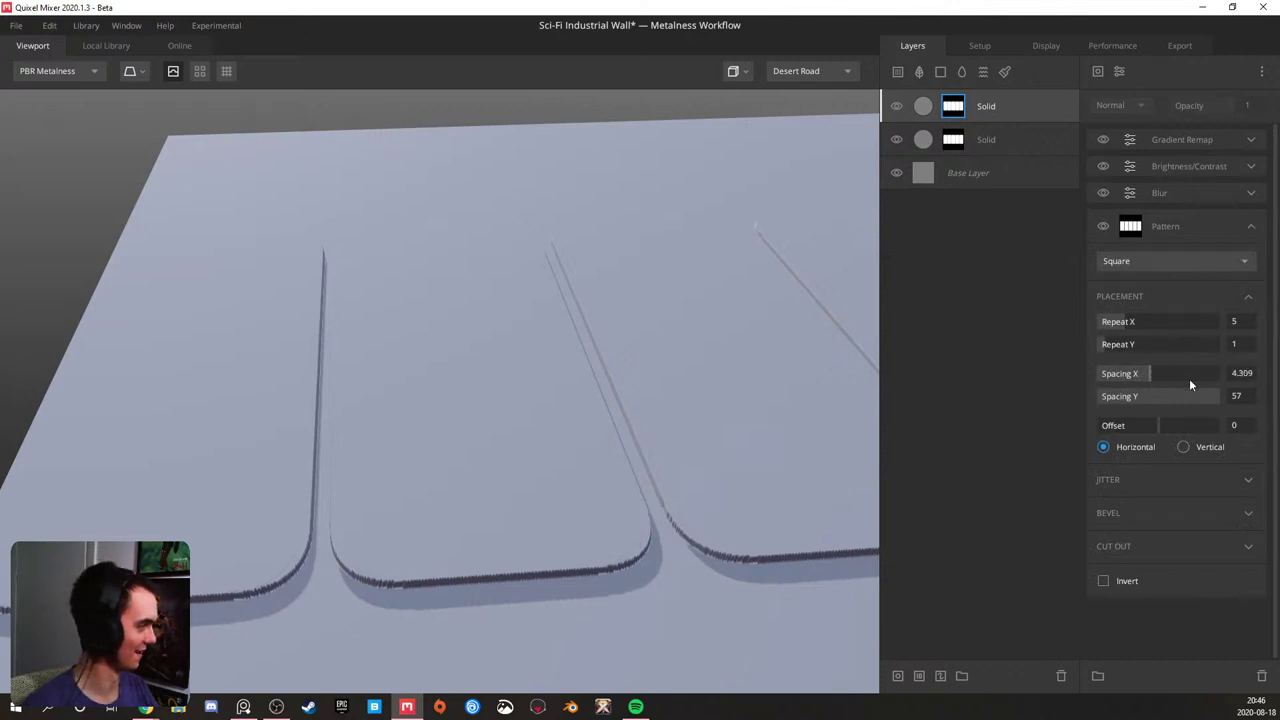
pyautogui.click(994, 112)
pyautogui.click(1172, 188)
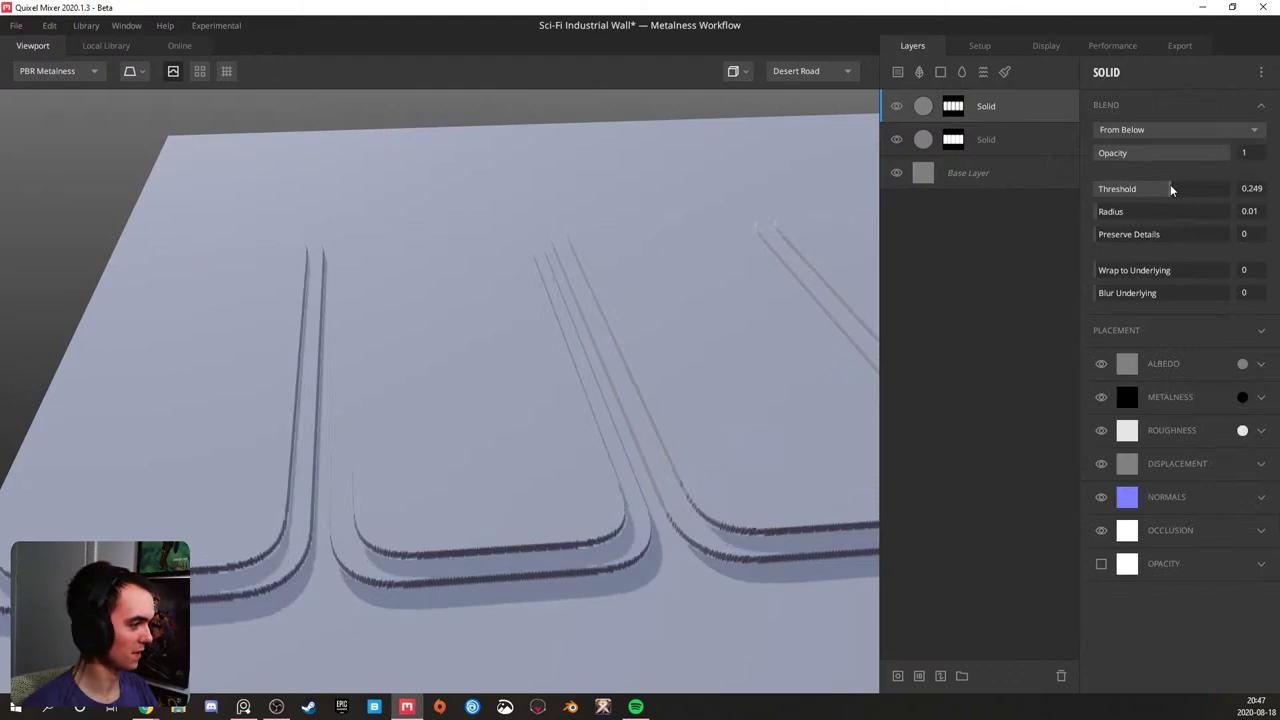
# - Switch the lighting environment to Pisa and inspect the stepped panel edges from several angles
pyautogui.moveTo(685, 262); pyautogui.dragTo(159, 350)
pyautogui.moveTo(306, 394); pyautogui.dragTo(342, 331)
pyautogui.moveTo(497, 423); pyautogui.dragTo(416, 444)
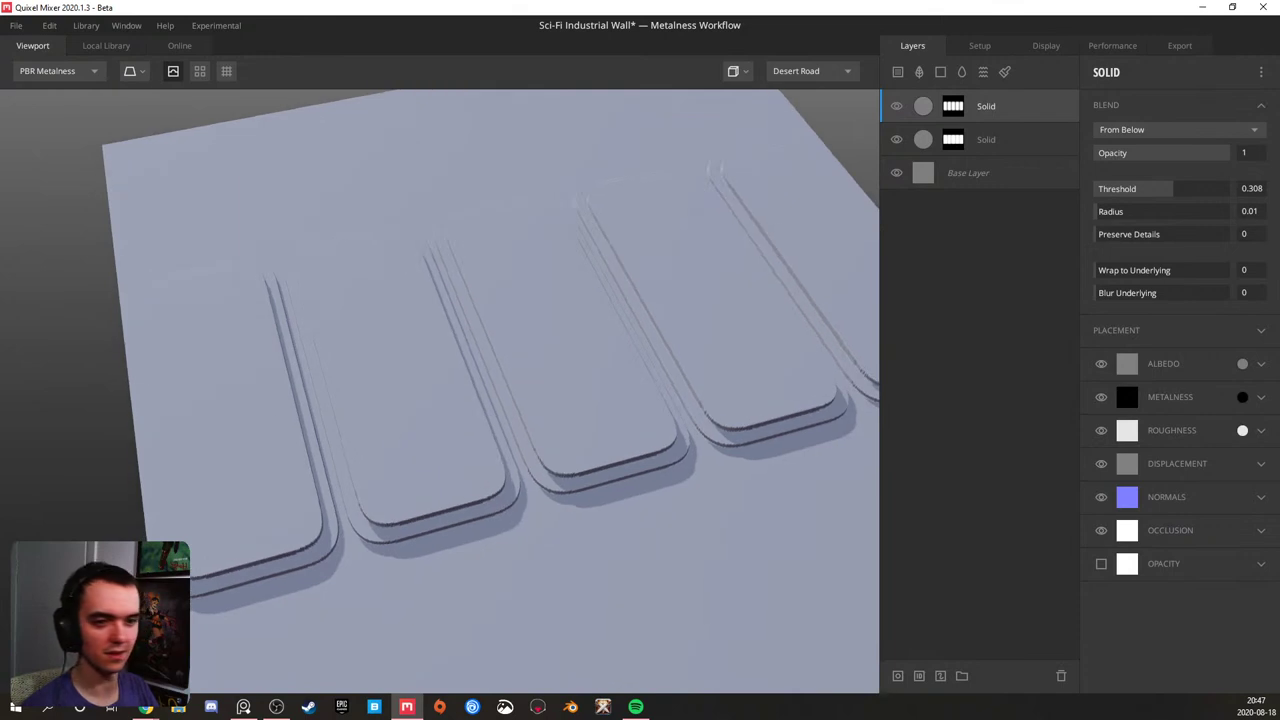
pyautogui.moveTo(380, 386); pyautogui.dragTo(486, 420)
pyautogui.moveTo(543, 383); pyautogui.dragTo(731, 183)
pyautogui.click(833, 71)
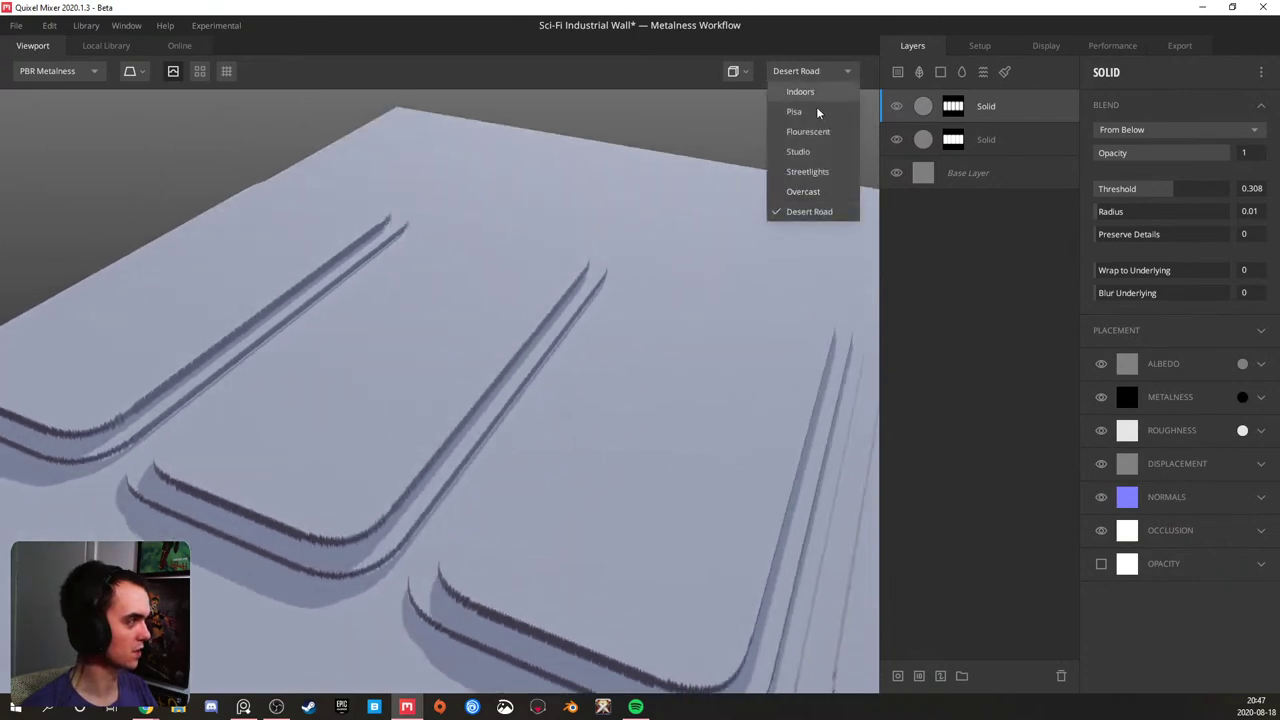
pyautogui.click(800, 111)
pyautogui.moveTo(546, 305); pyautogui.dragTo(455, 341)
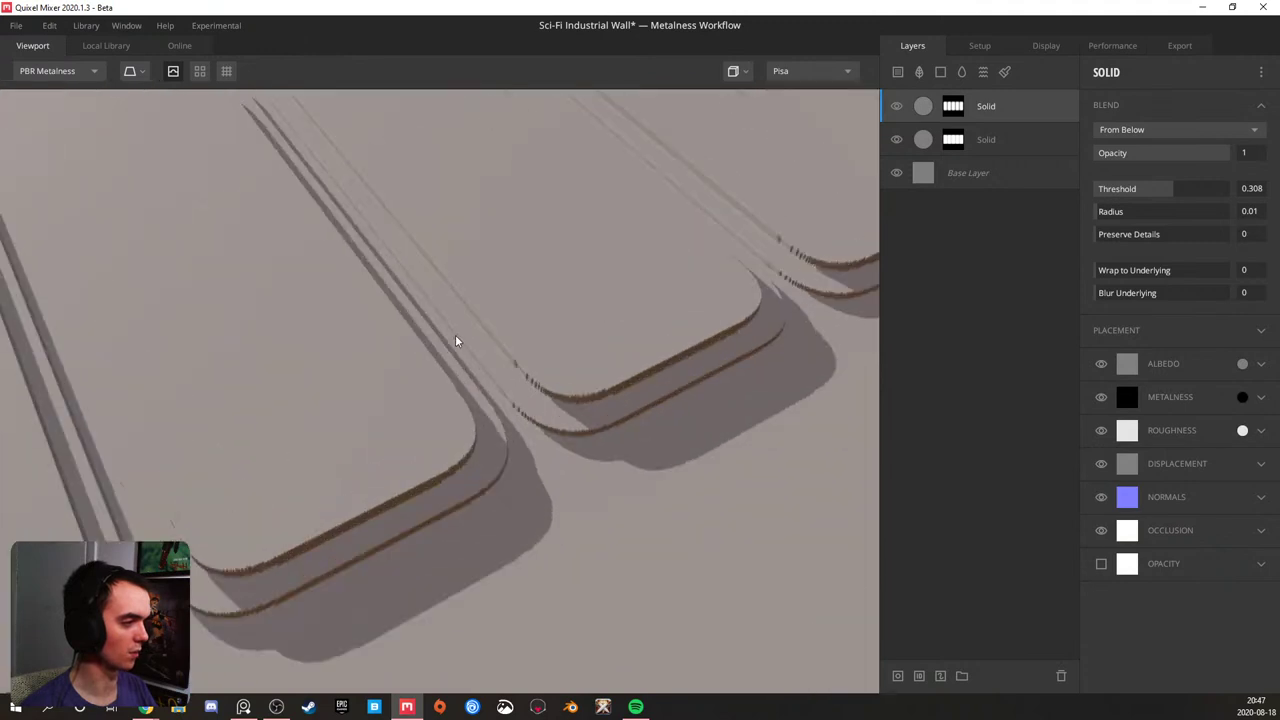
pyautogui.moveTo(541, 320); pyautogui.dragTo(484, 349)
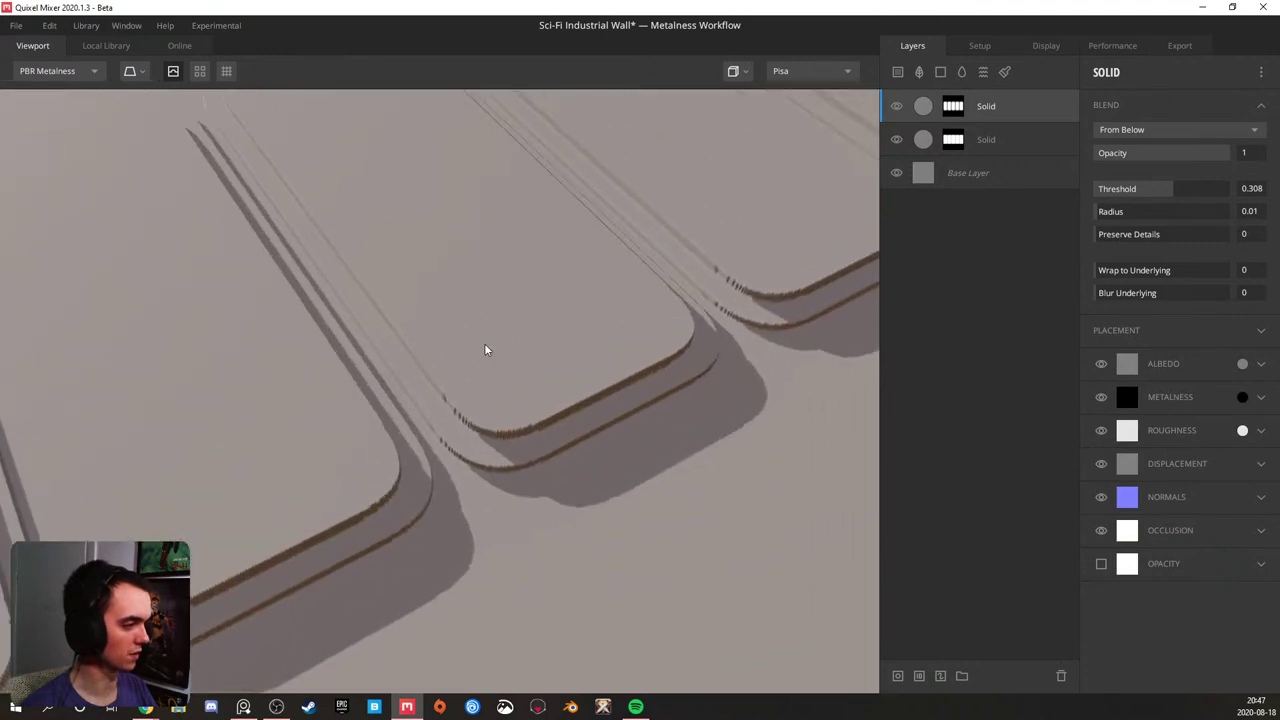
# - Set the top layer's mask pattern to Spacing Y 59.66 and Spacing X 3.757
pyautogui.click(952, 107)
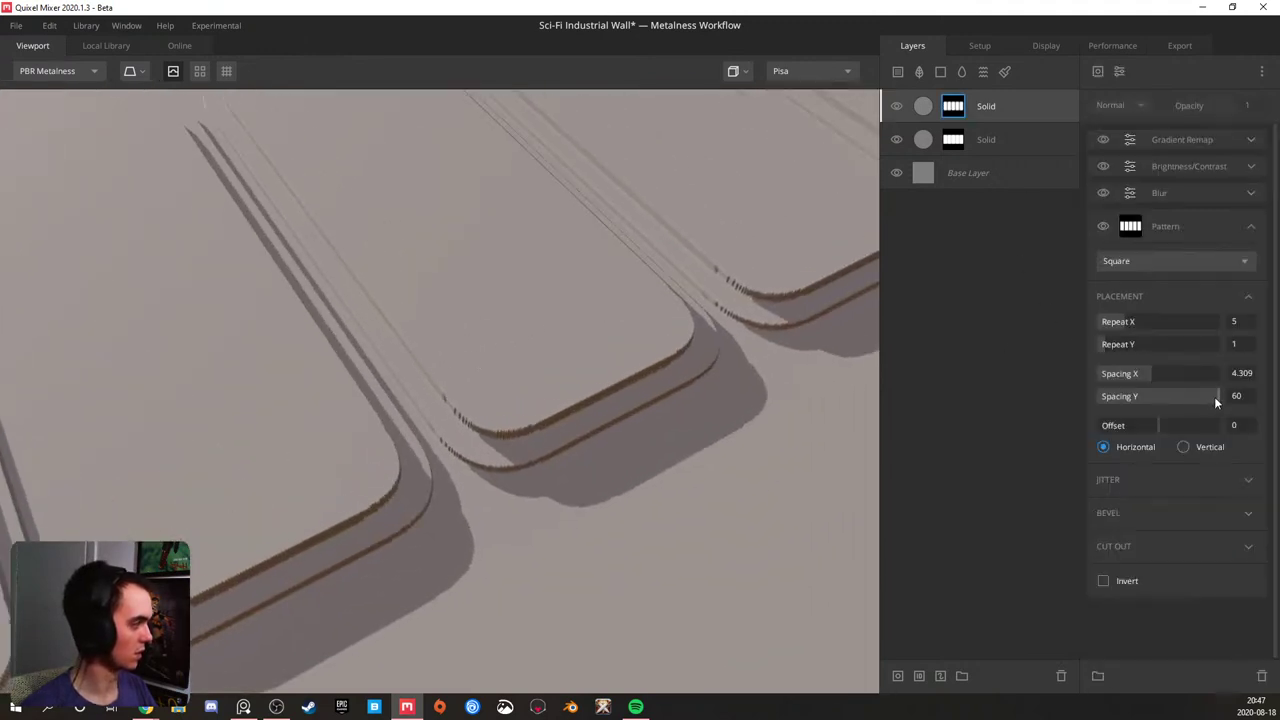
pyautogui.moveTo(1213, 394); pyautogui.dragTo(1218, 393)
pyautogui.moveTo(470, 395); pyautogui.dragTo(763, 397)
pyautogui.moveTo(1151, 373); pyautogui.dragTo(1147, 373)
pyautogui.moveTo(697, 334); pyautogui.dragTo(706, 189)
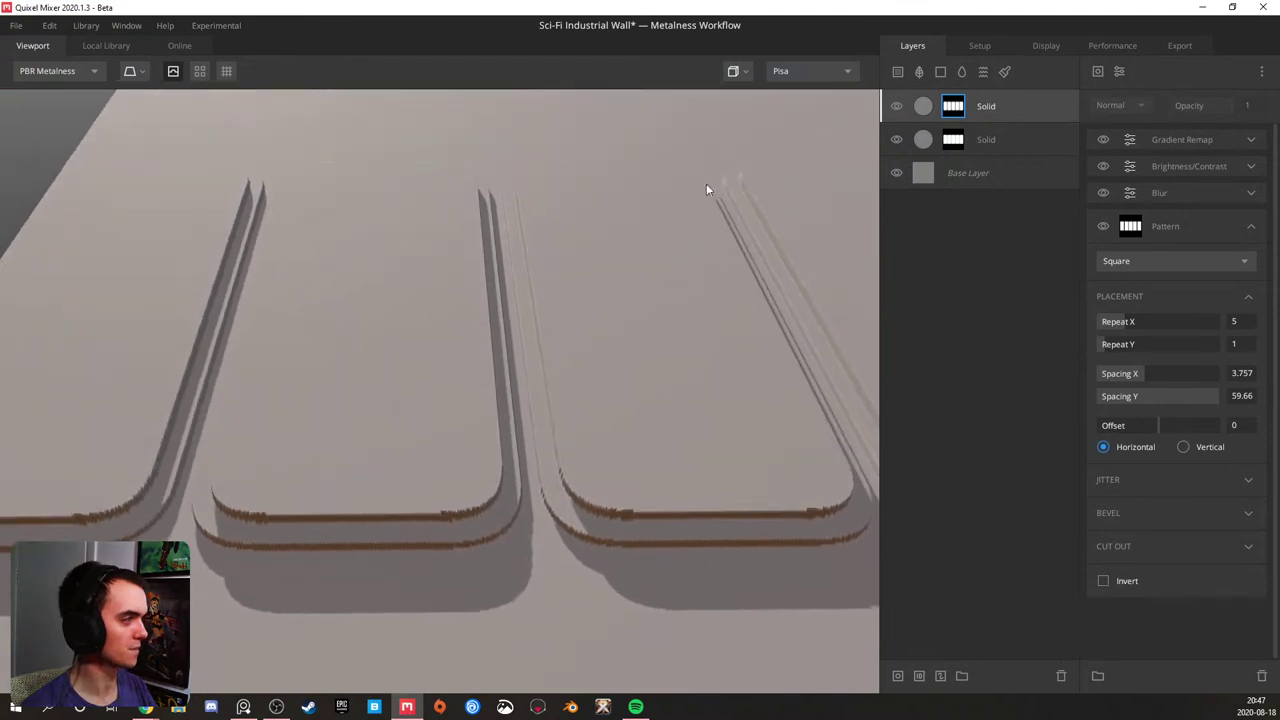
# - Add a new Solid layer on top of the stack and give it a mask stack
pyautogui.click(941, 74)
pyautogui.rightClick(953, 107)
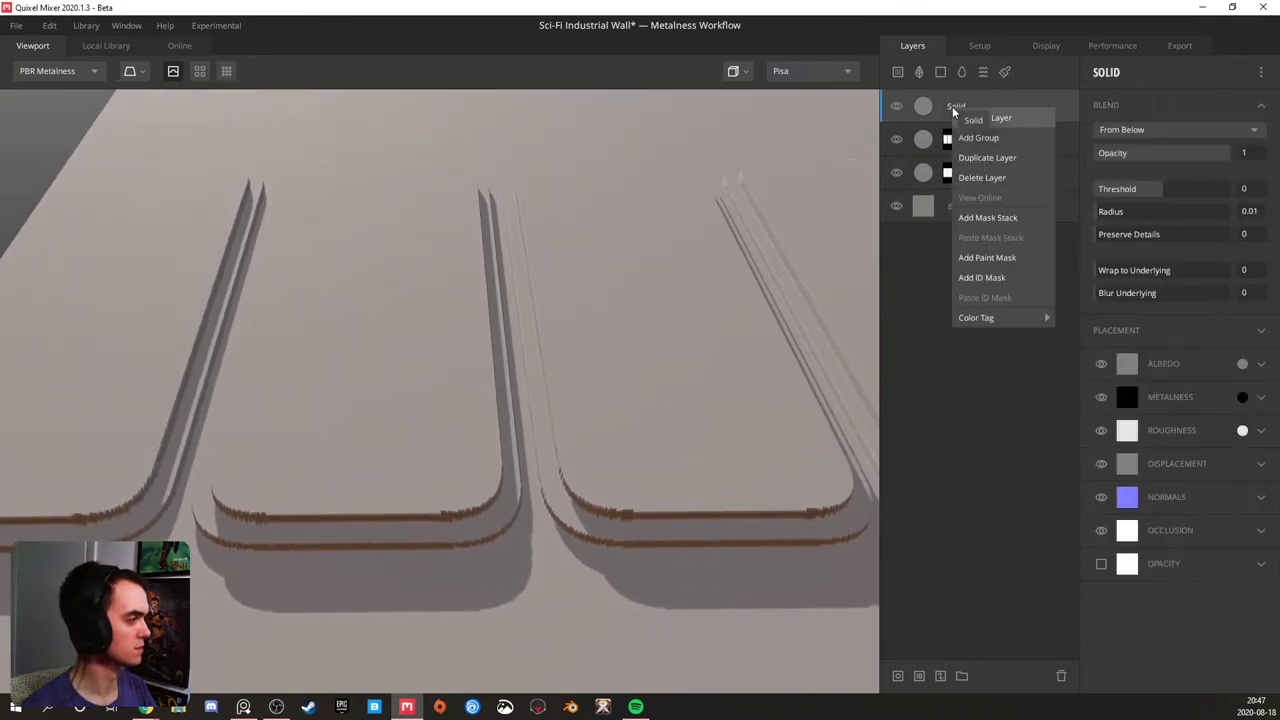
pyautogui.click(990, 218)
pyautogui.rightClick(953, 105)
pyautogui.press('Escape')
# - Try a Curvature component in the new layer's mask stack, and remove it
pyautogui.click(1119, 71)
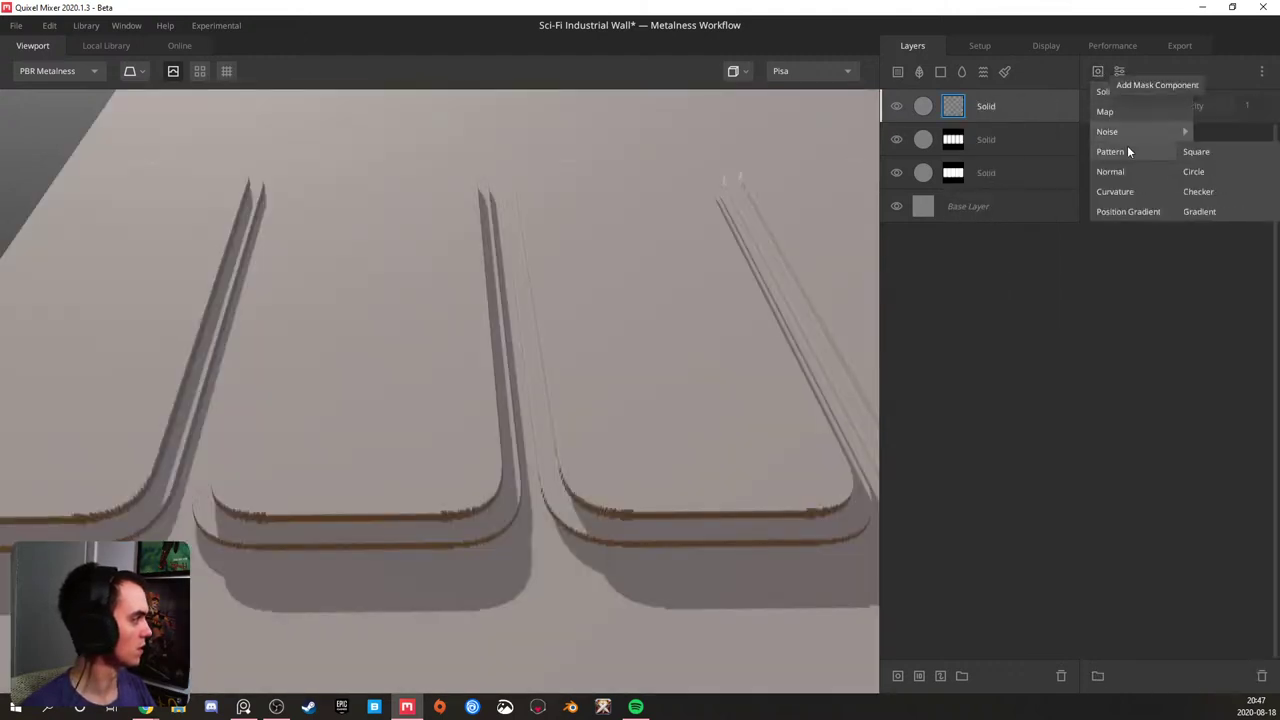
pyautogui.click(1123, 192)
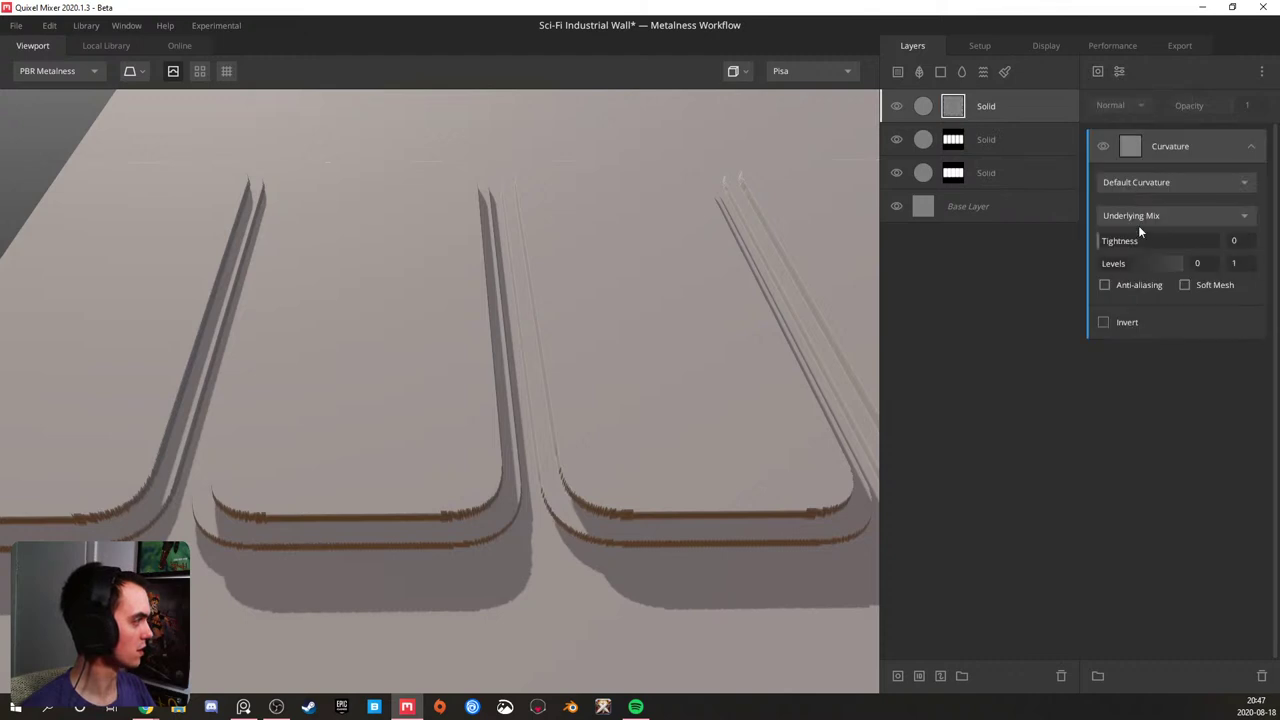
pyautogui.click(1141, 215)
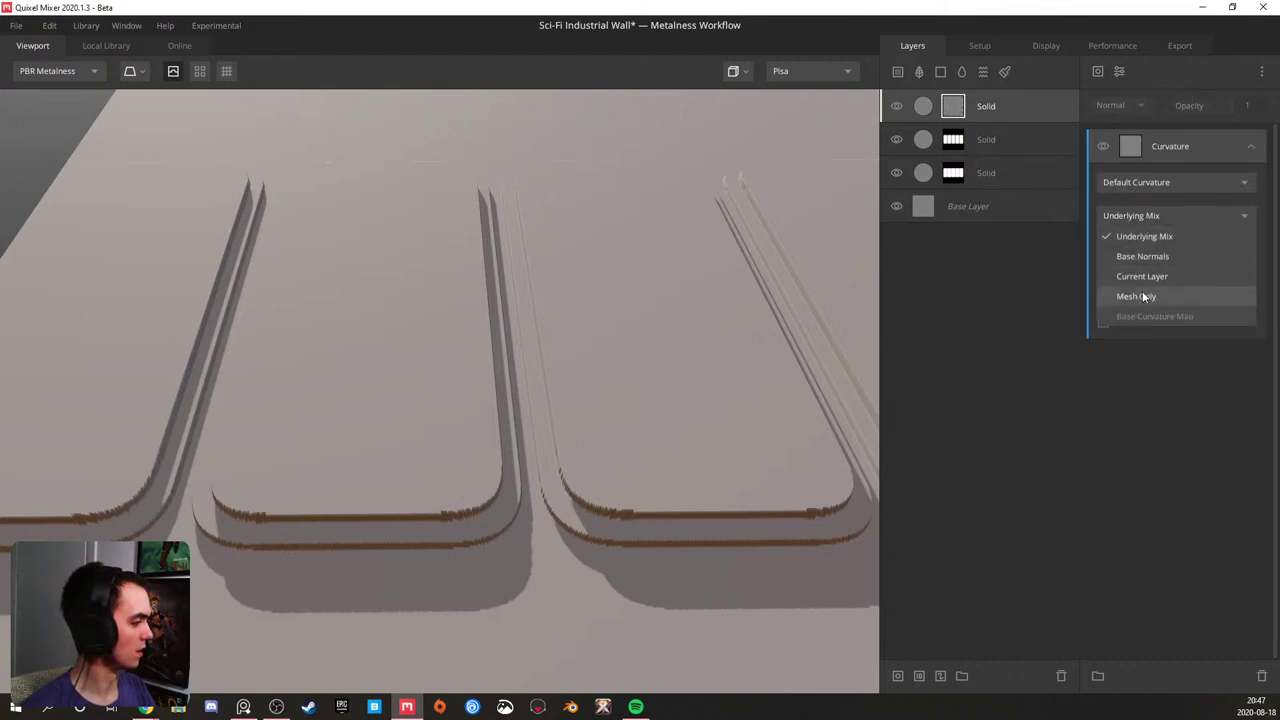
pyautogui.click(1148, 150)
pyautogui.press('Delete')
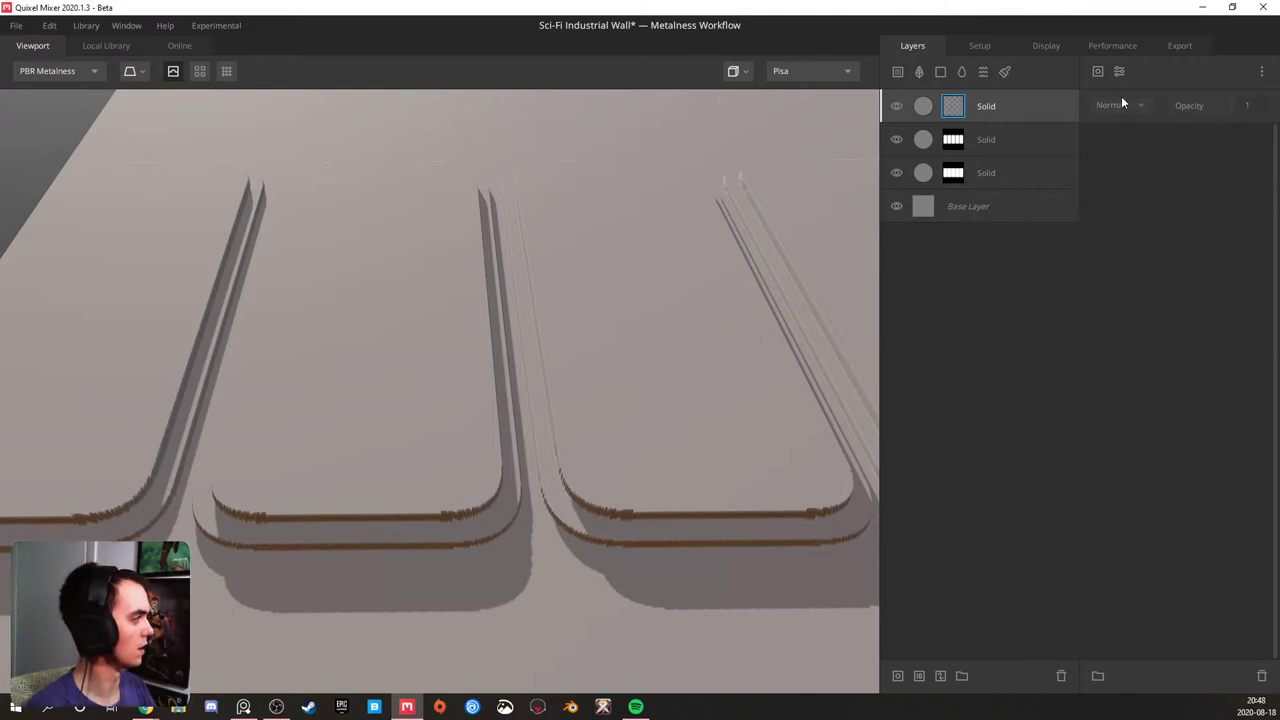
# - Add a Position Gradient component to the new layer's mask stack and display the active mask
pyautogui.click(1097, 71)
pyautogui.click(1124, 214)
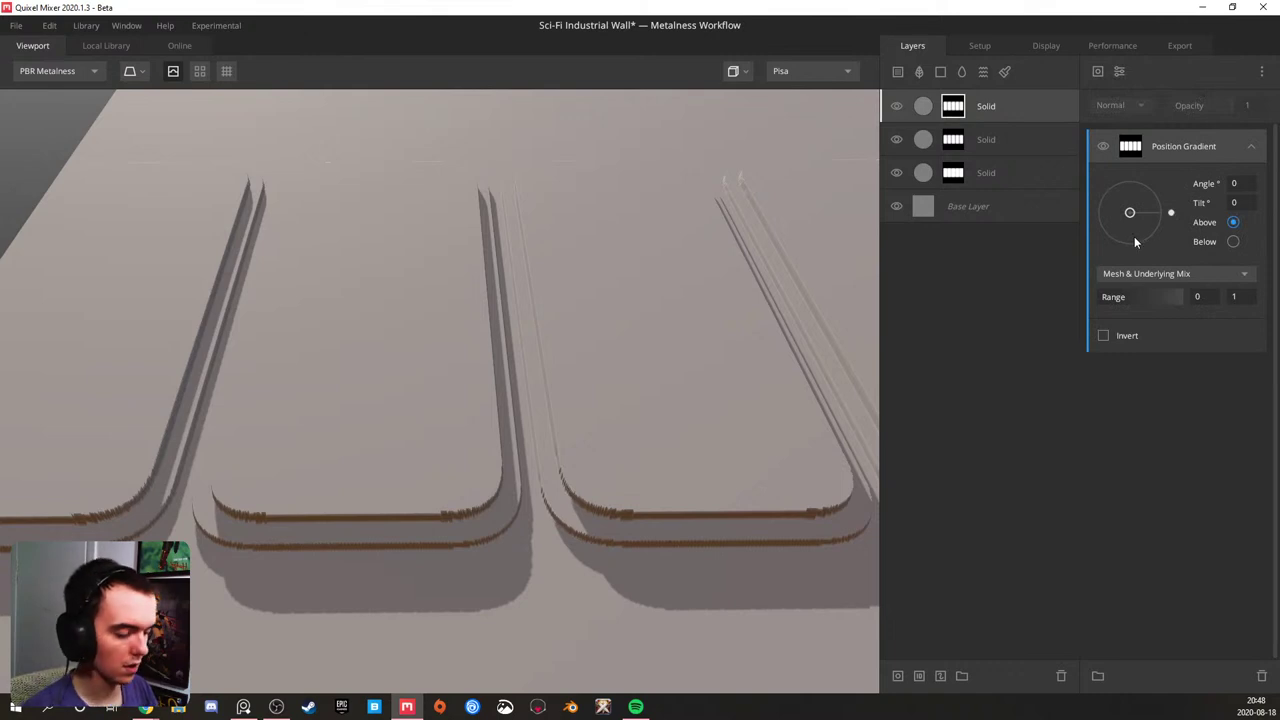
pyautogui.press('q')
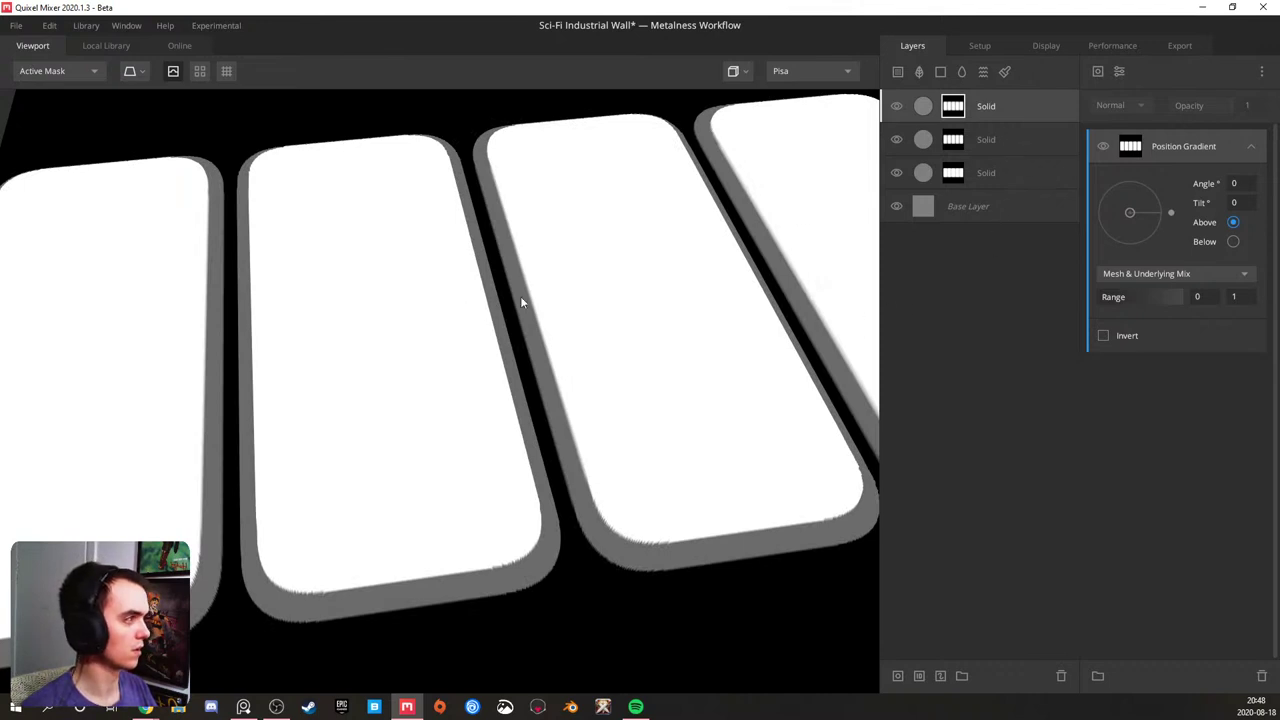
# - Set the new Solid layer's Threshold to 0.915 and Wrap to Underlying to 1
pyautogui.click(986, 112)
pyautogui.moveTo(1161, 188); pyautogui.dragTo(1192, 188)
pyautogui.moveTo(1118, 270); pyautogui.dragTo(1228, 270)
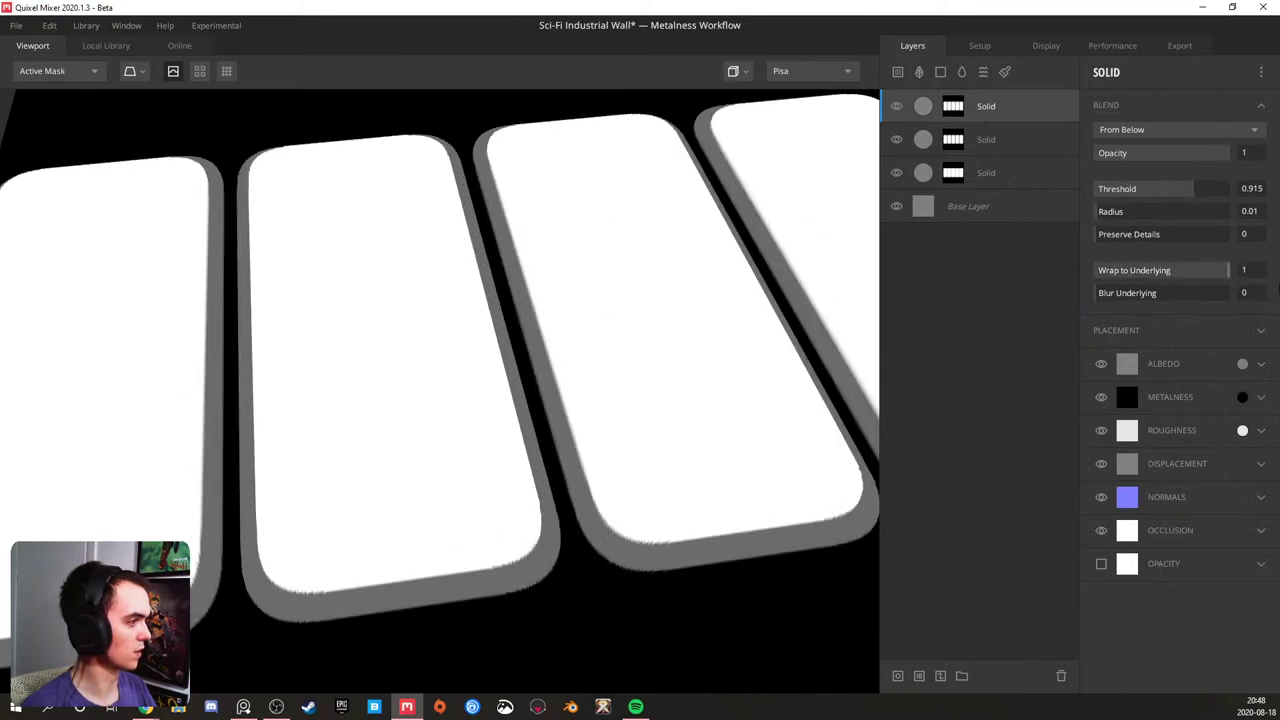
pyautogui.click(966, 114)
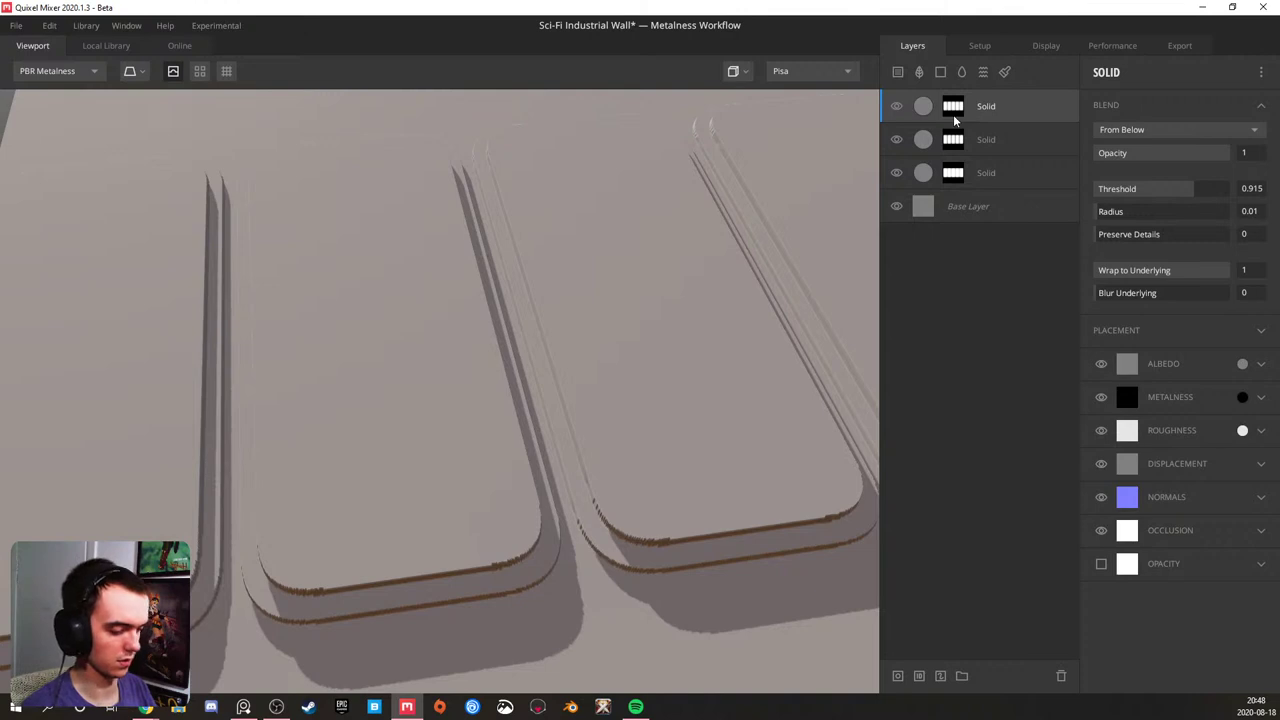
# - Raise the Position Gradient's lower range limit to 0.77 and invert the mask
pyautogui.click(954, 120)
pyautogui.moveTo(1108, 296); pyautogui.dragTo(1165, 300)
pyautogui.click(1104, 336)
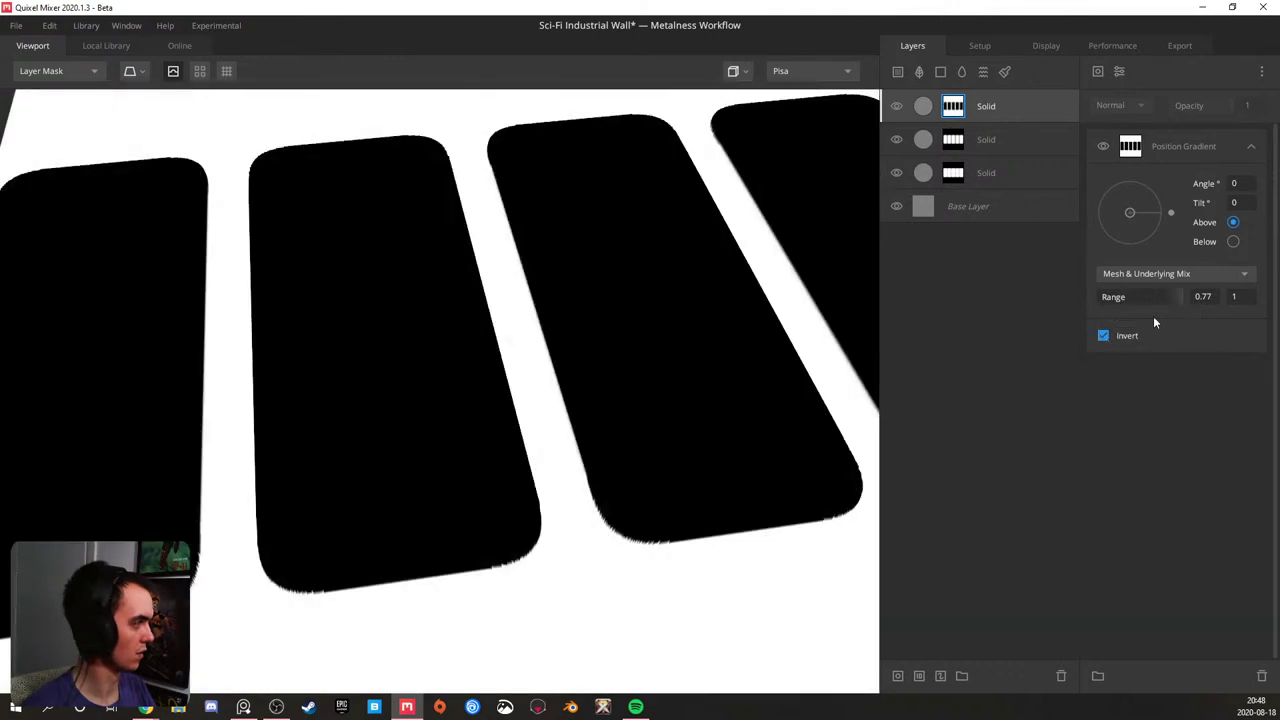
# - Try a Position Gradient range of 0.508 to 0.643, and delete the gradient together with the top Solid layer
pyautogui.moveTo(1173, 296)
pyautogui.mouseDown()
pyautogui.moveTo(1092, 300)
pyautogui.moveTo(1174, 293)
pyautogui.moveTo(1092, 300)
pyautogui.moveTo(1170, 300)
pyautogui.moveTo(1112, 301)
pyautogui.moveTo(1151, 301)
pyautogui.mouseUp()
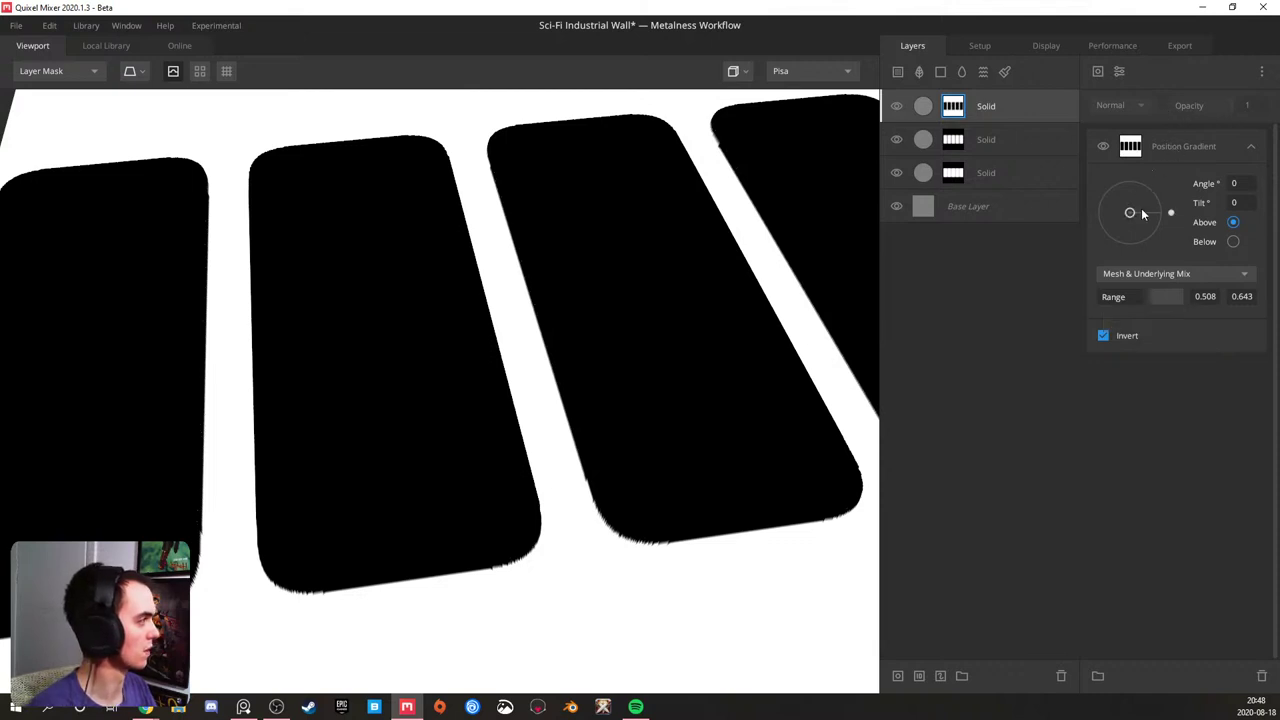
pyautogui.click(1160, 144)
pyautogui.press('Delete')
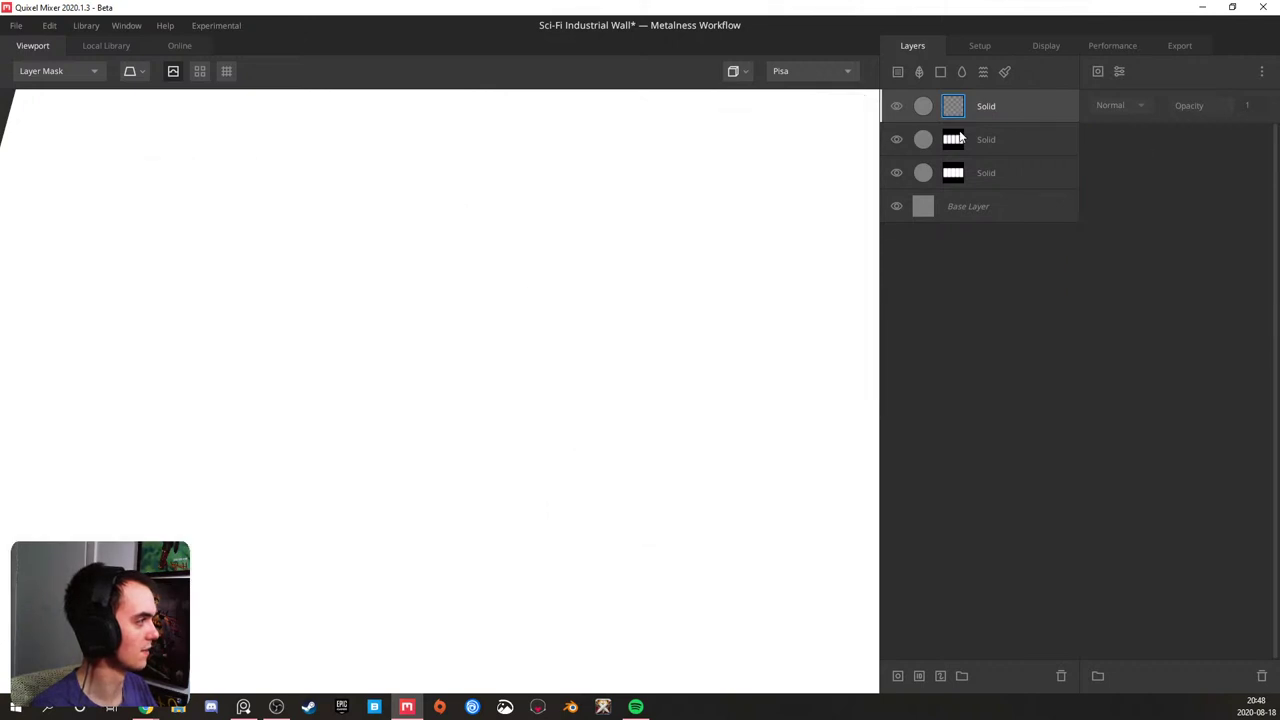
pyautogui.press('Delete')
# - Add a new Solid layer directly above the lower panel layer and give it a mask stack
pyautogui.click(984, 140)
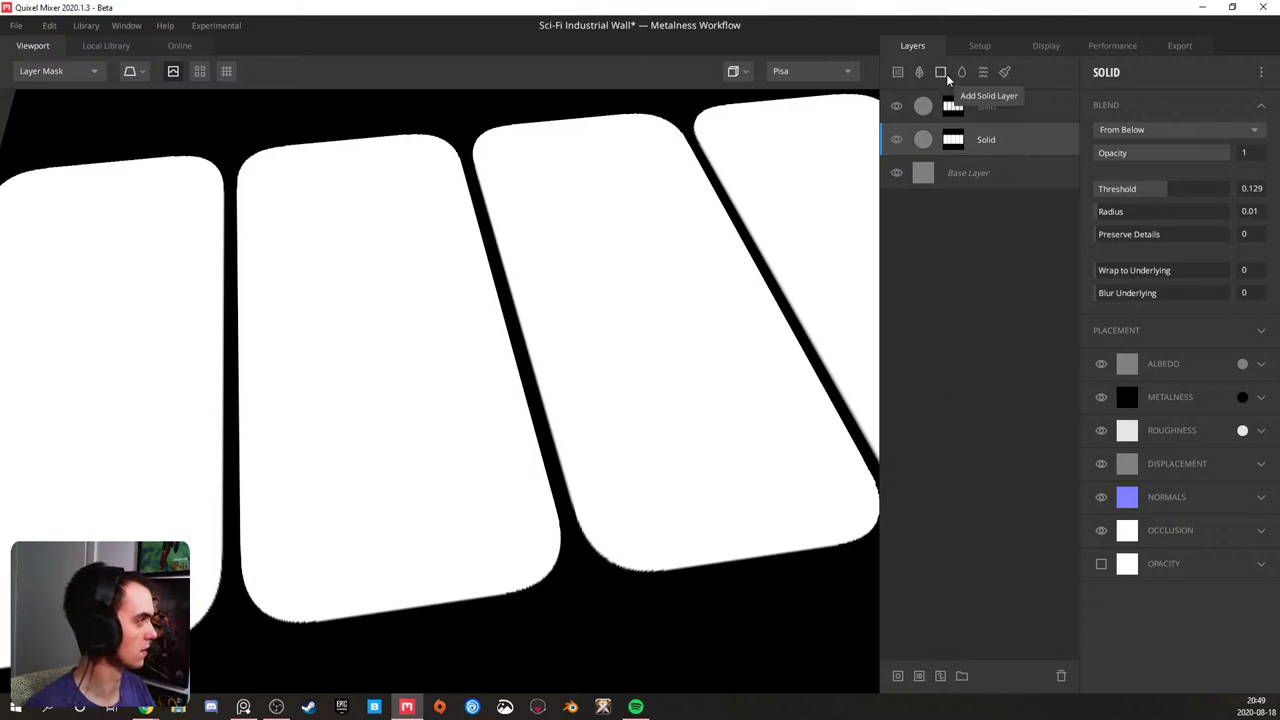
pyautogui.click(947, 75)
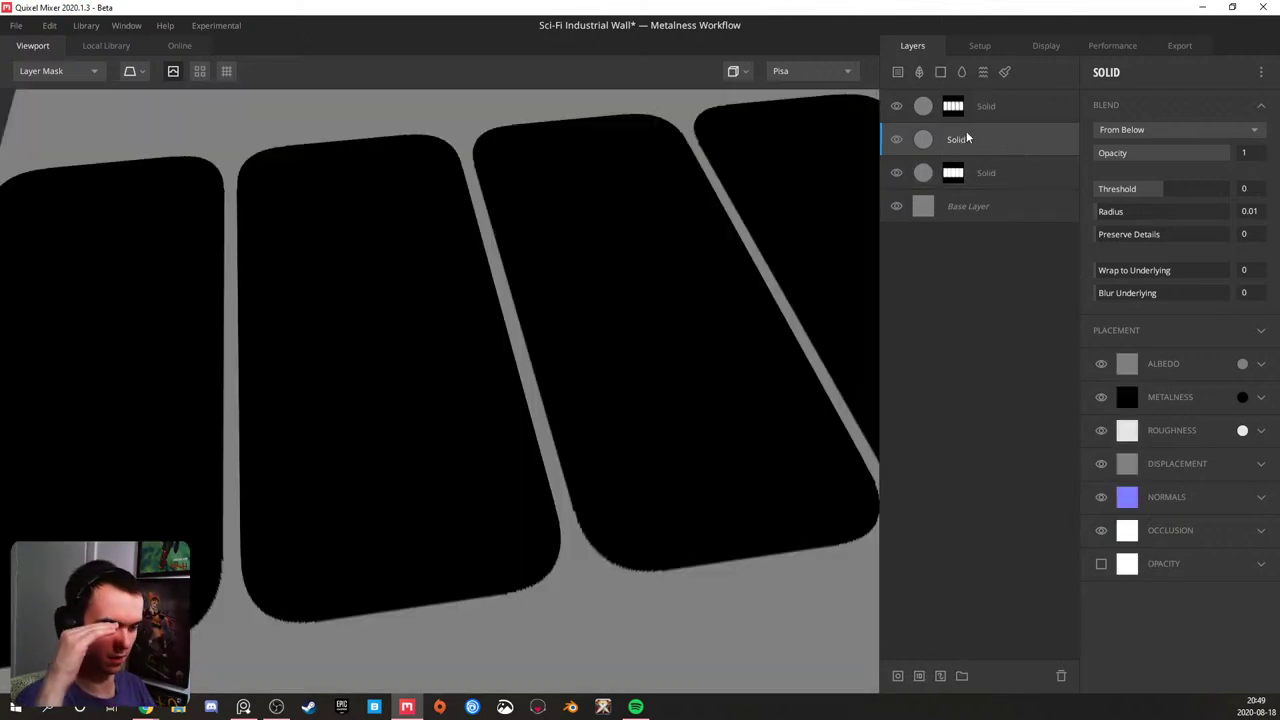
pyautogui.rightClick(966, 148)
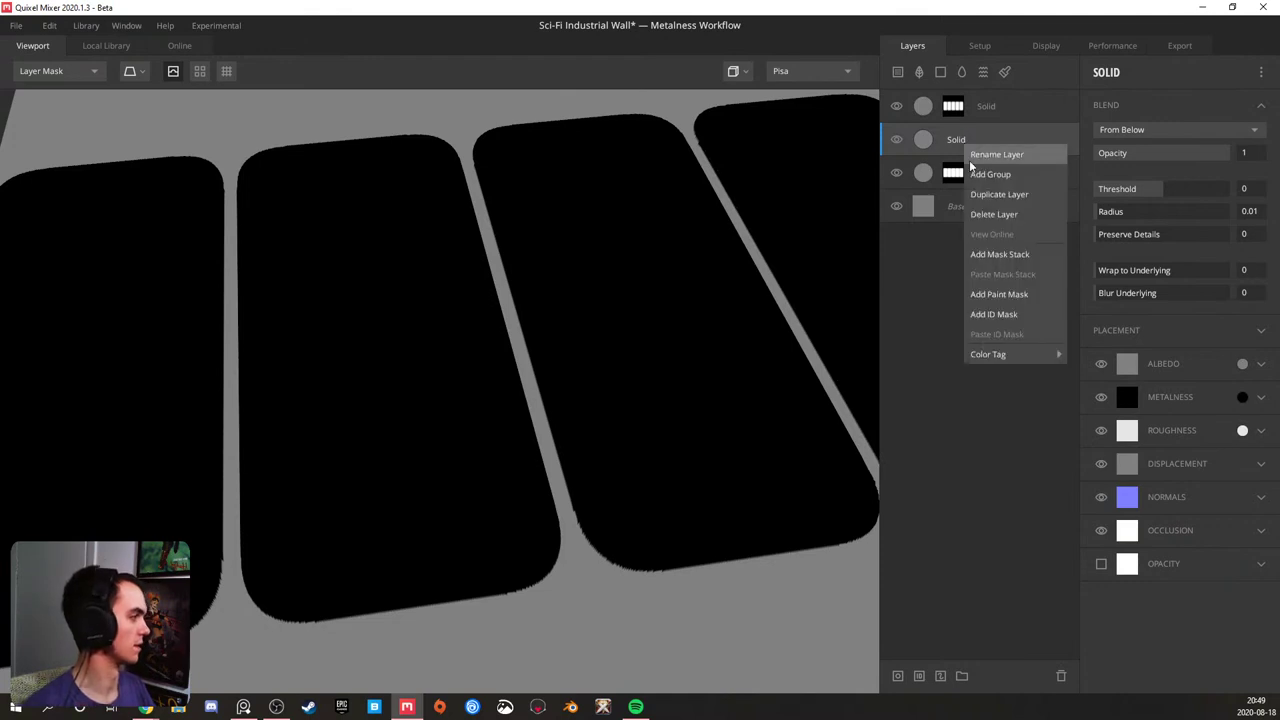
pyautogui.click(1002, 255)
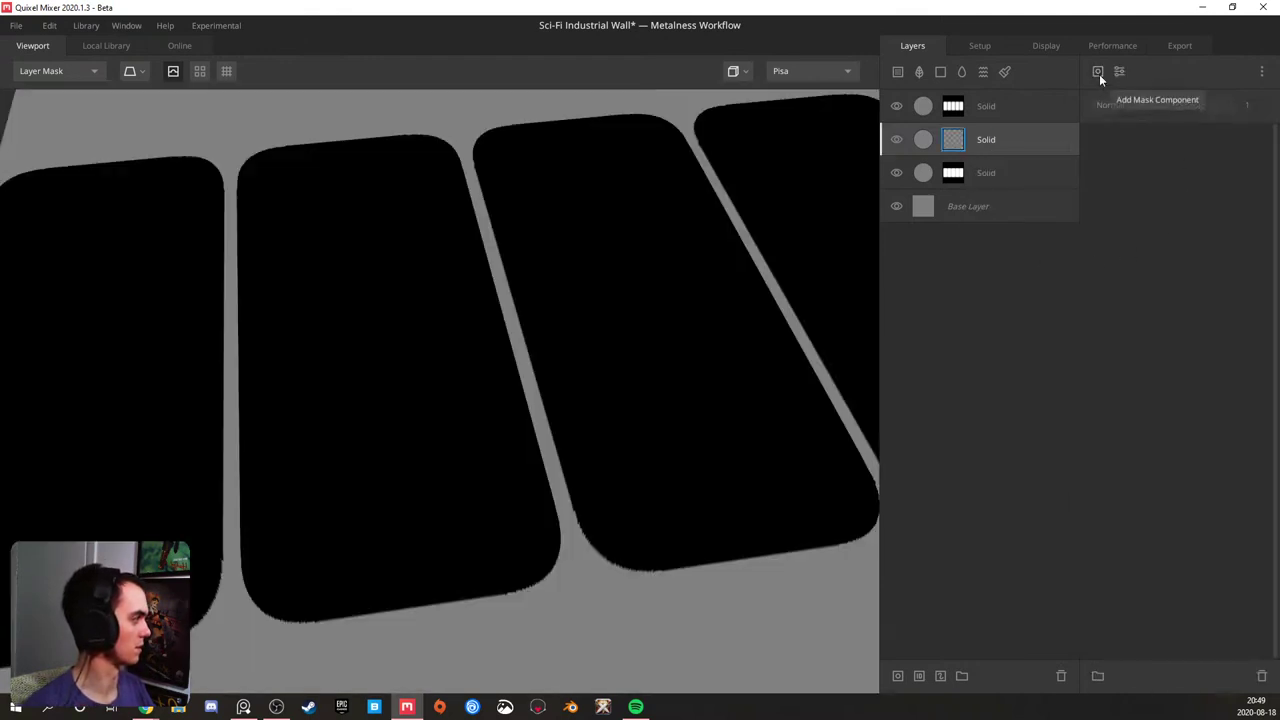
# - Add a Position Gradient and a Circle pattern to the new layer's mask stack, with the pattern clipped to the gradient
pyautogui.click(1097, 71)
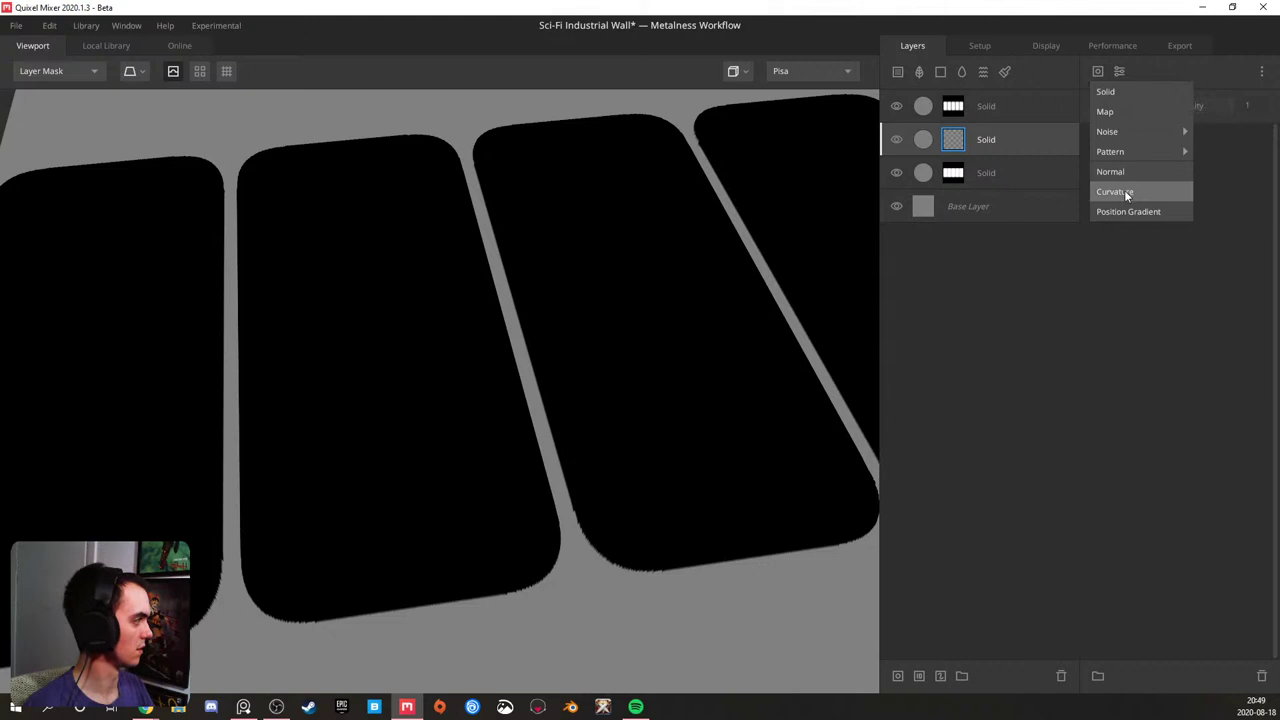
pyautogui.click(1128, 212)
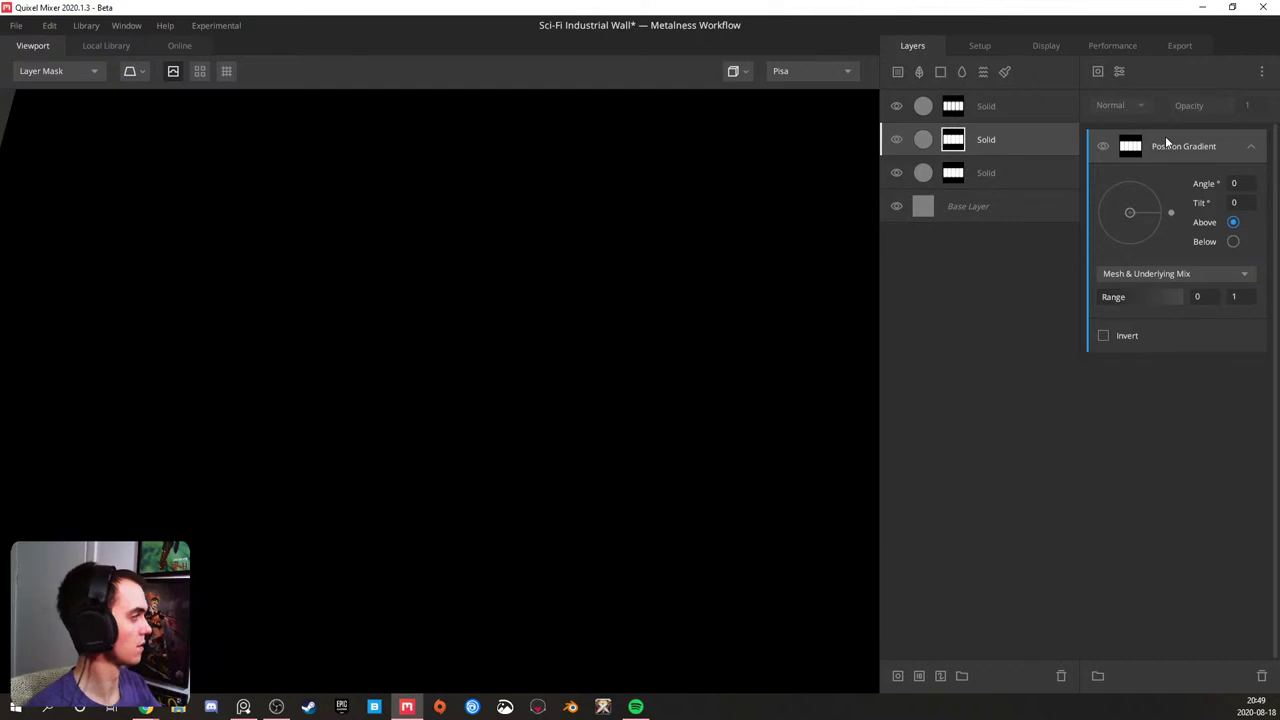
pyautogui.click(1097, 72)
pyautogui.moveTo(1120, 151)
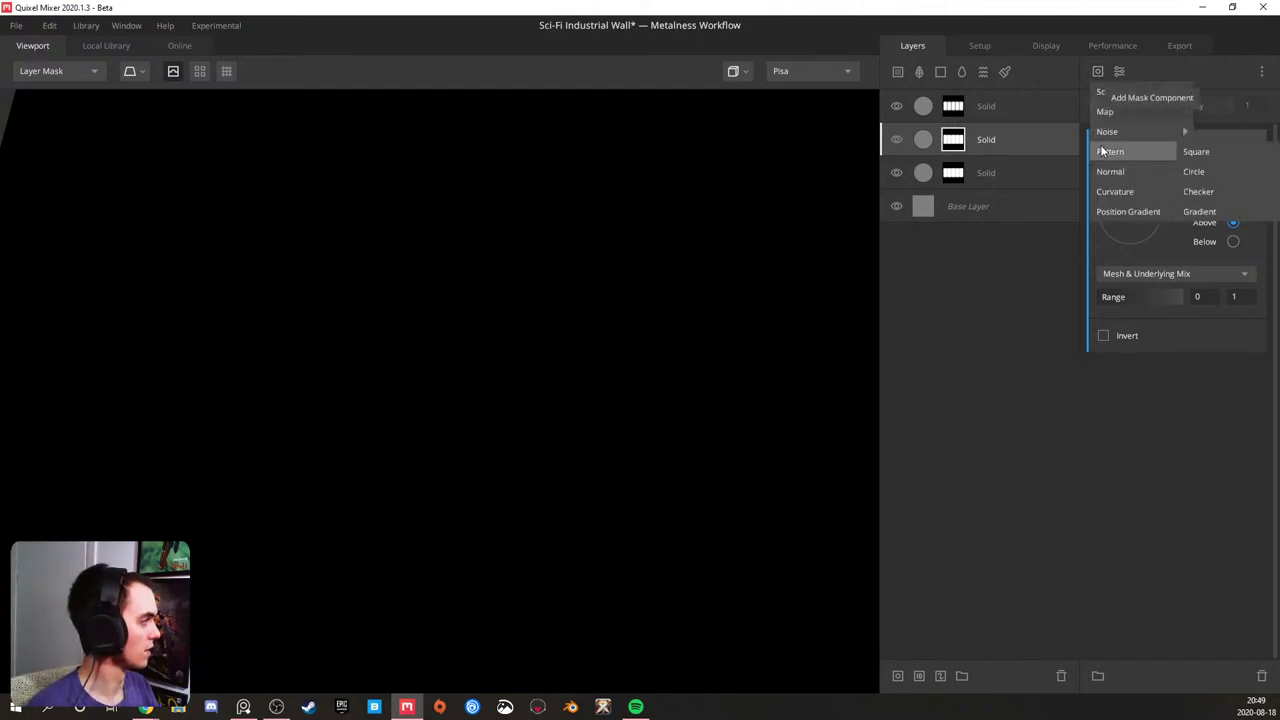
pyautogui.click(1197, 170)
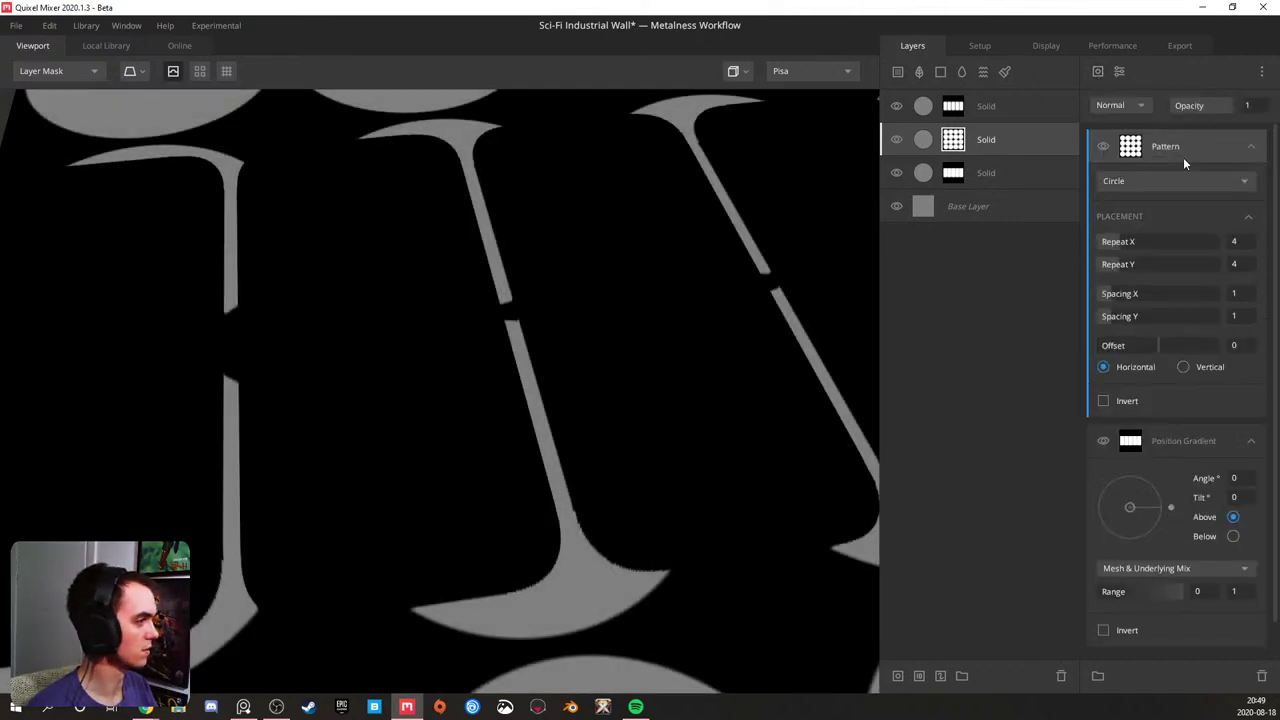
pyautogui.keyDown('alt'); pyautogui.click(1187, 151); pyautogui.keyUp('alt')
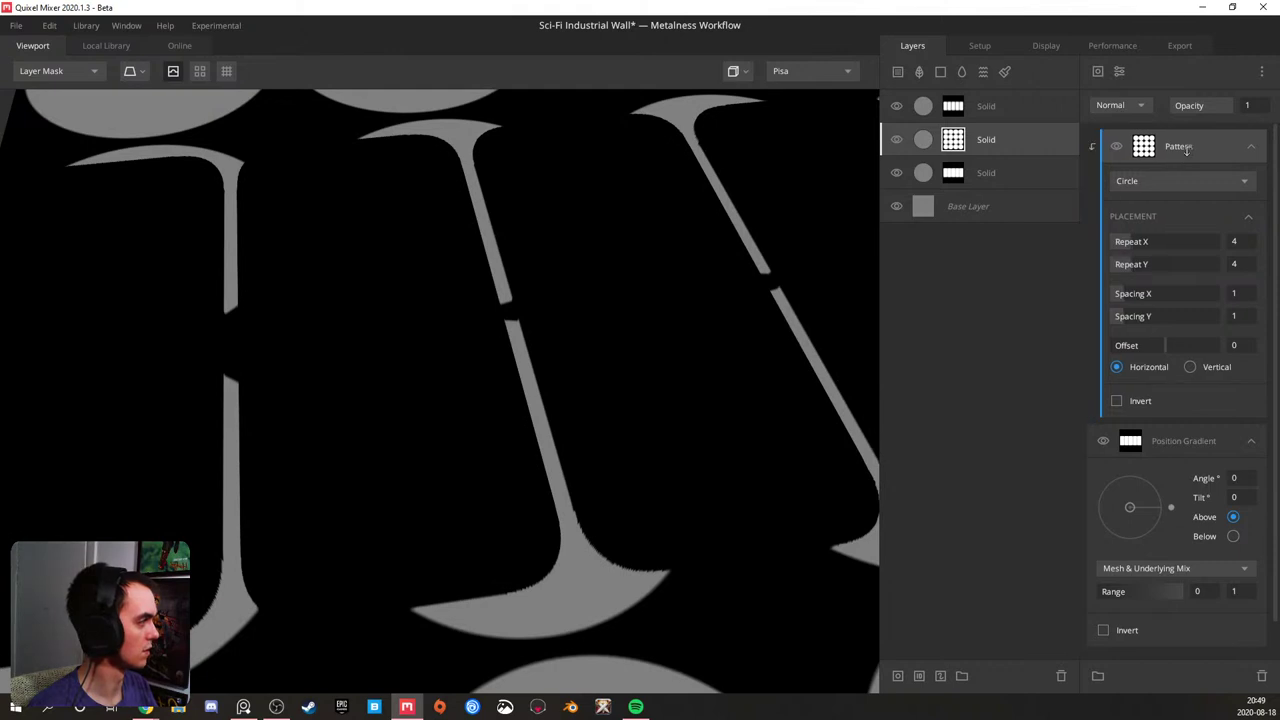
# - Set the middle Solid layer's Threshold to 0.547
pyautogui.click(1004, 140)
pyautogui.moveTo(1160, 196); pyautogui.dragTo(1178, 194)
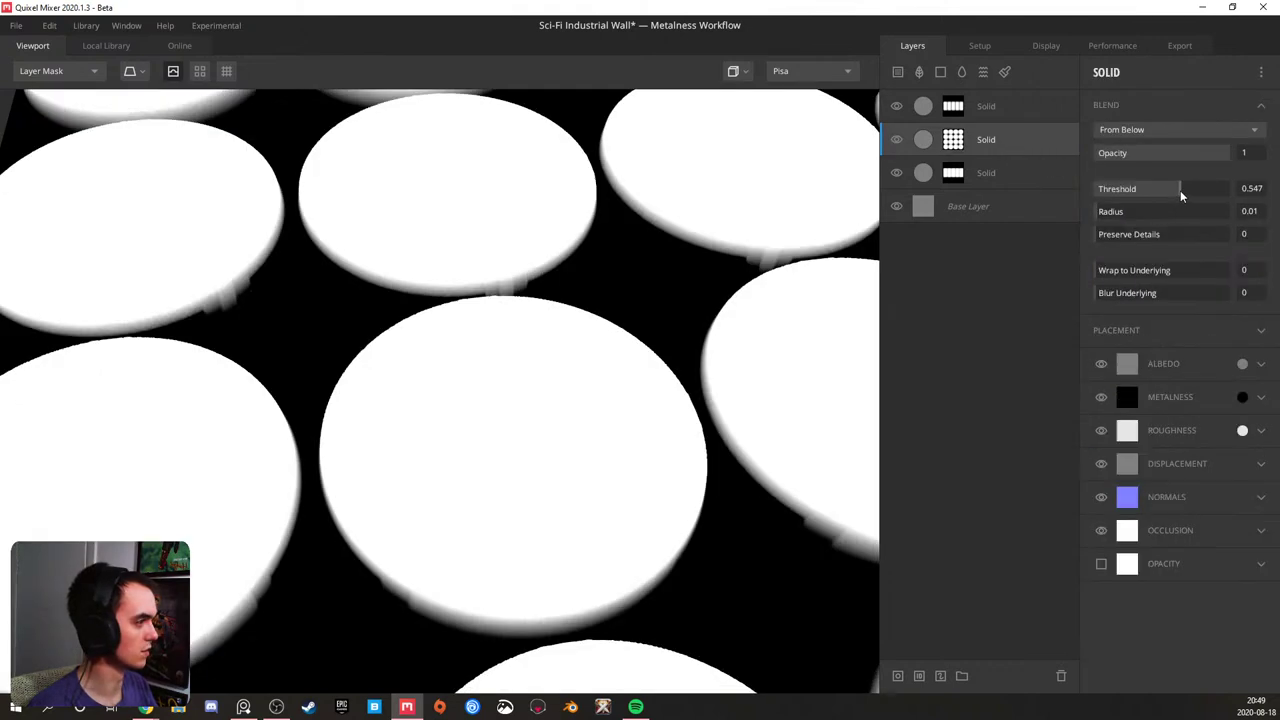
# - Try the Position Gradient above the Circle pattern and clipped to it, and remove the gradient from the mask stack
pyautogui.click(955, 145)
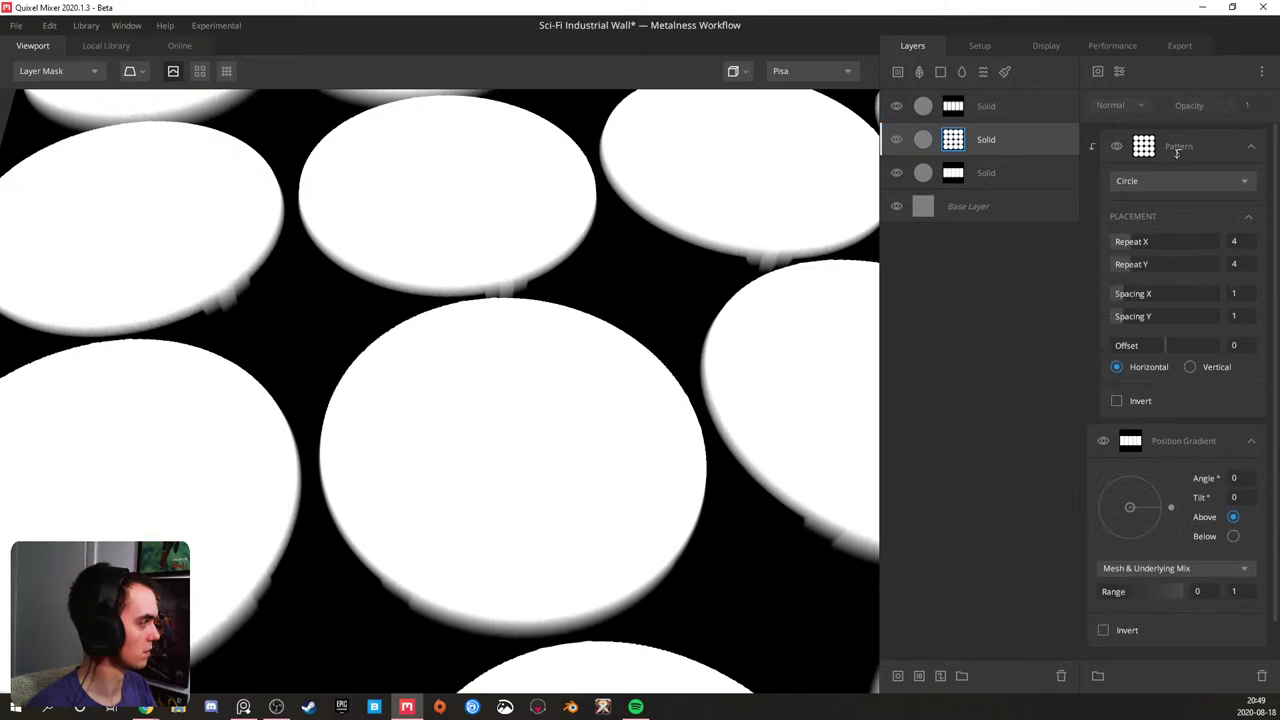
pyautogui.moveTo(1177, 150); pyautogui.dragTo(1176, 167)
pyautogui.moveTo(1190, 440); pyautogui.dragTo(1172, 168)
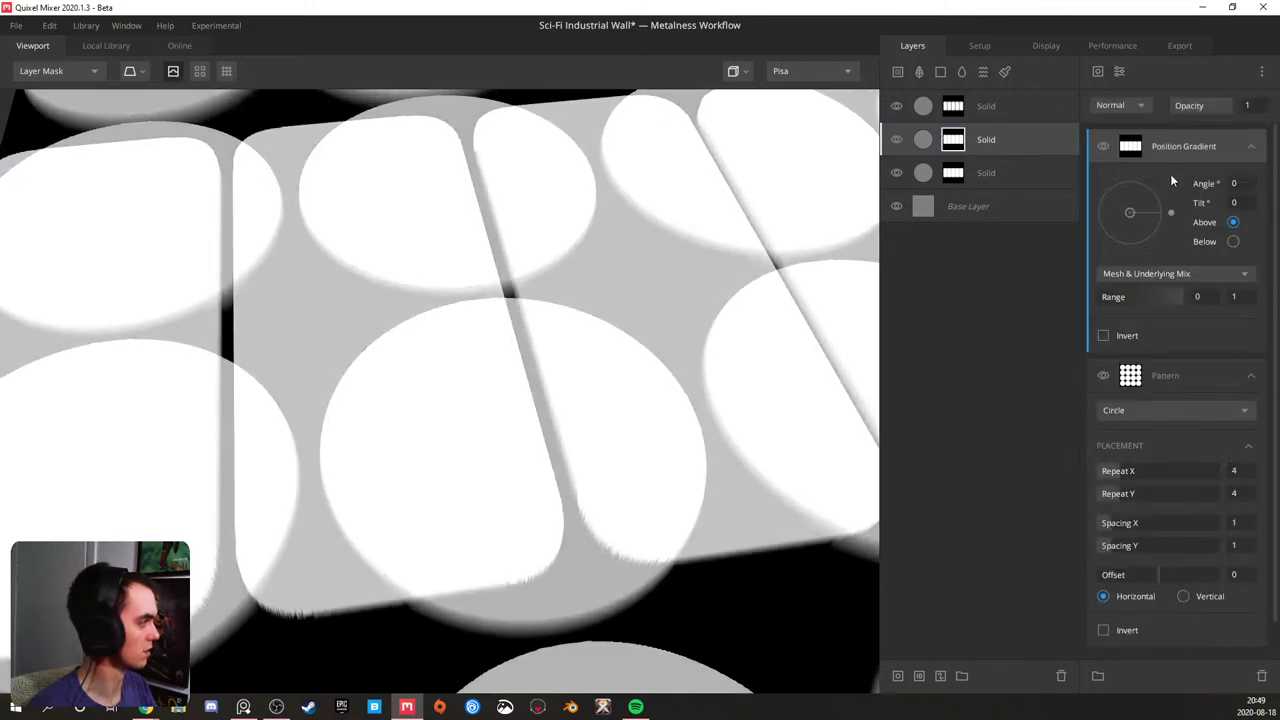
pyautogui.click(1171, 375)
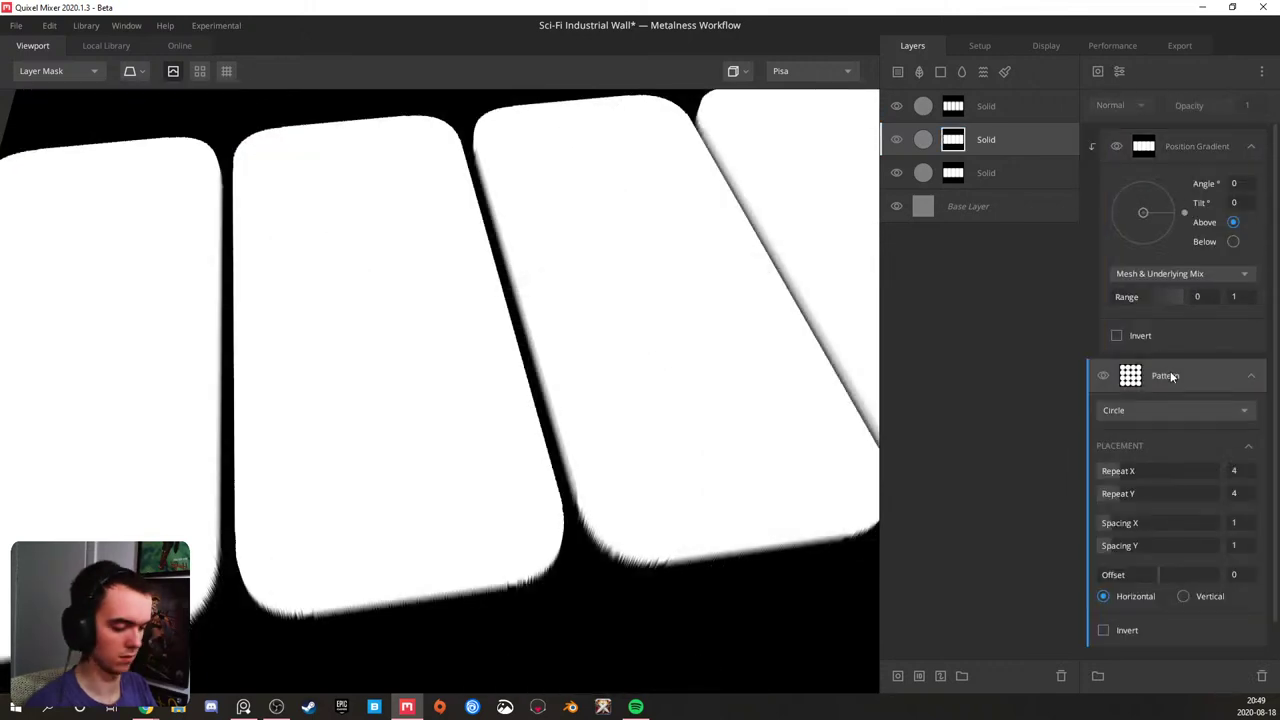
pyautogui.click(1172, 151)
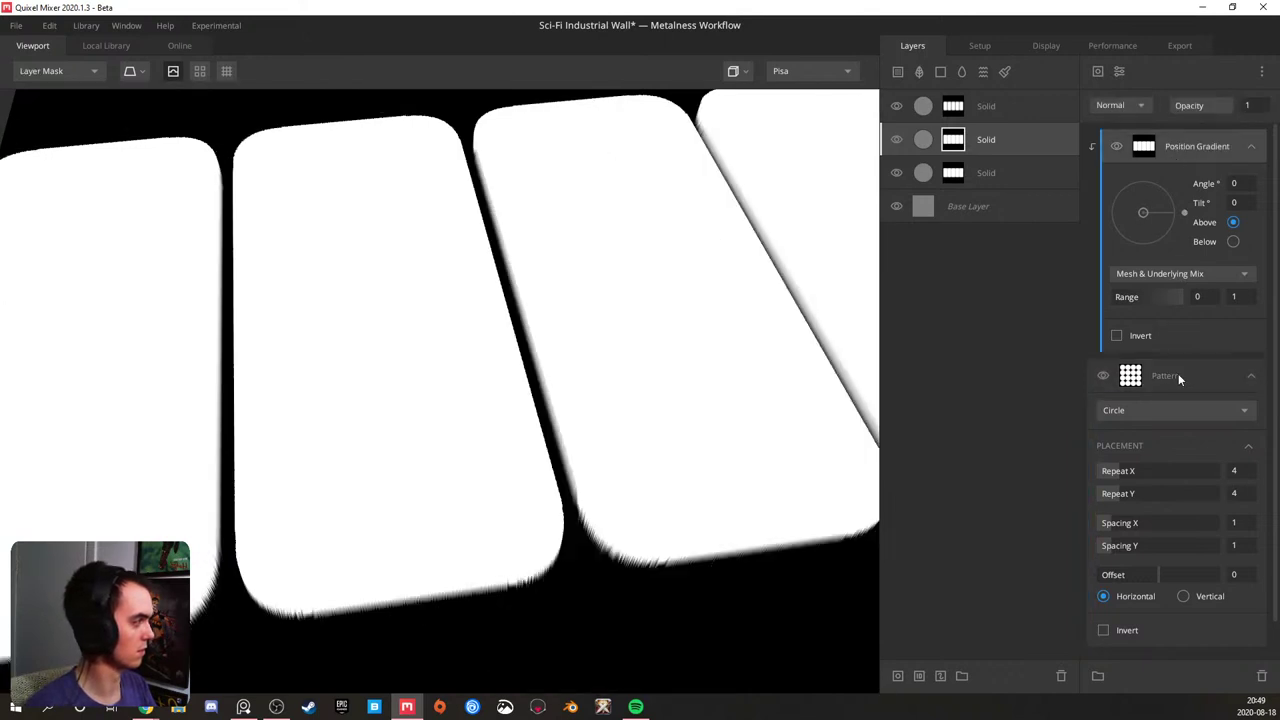
pyautogui.click(1178, 373)
pyautogui.click(1170, 147)
pyautogui.press('Delete')
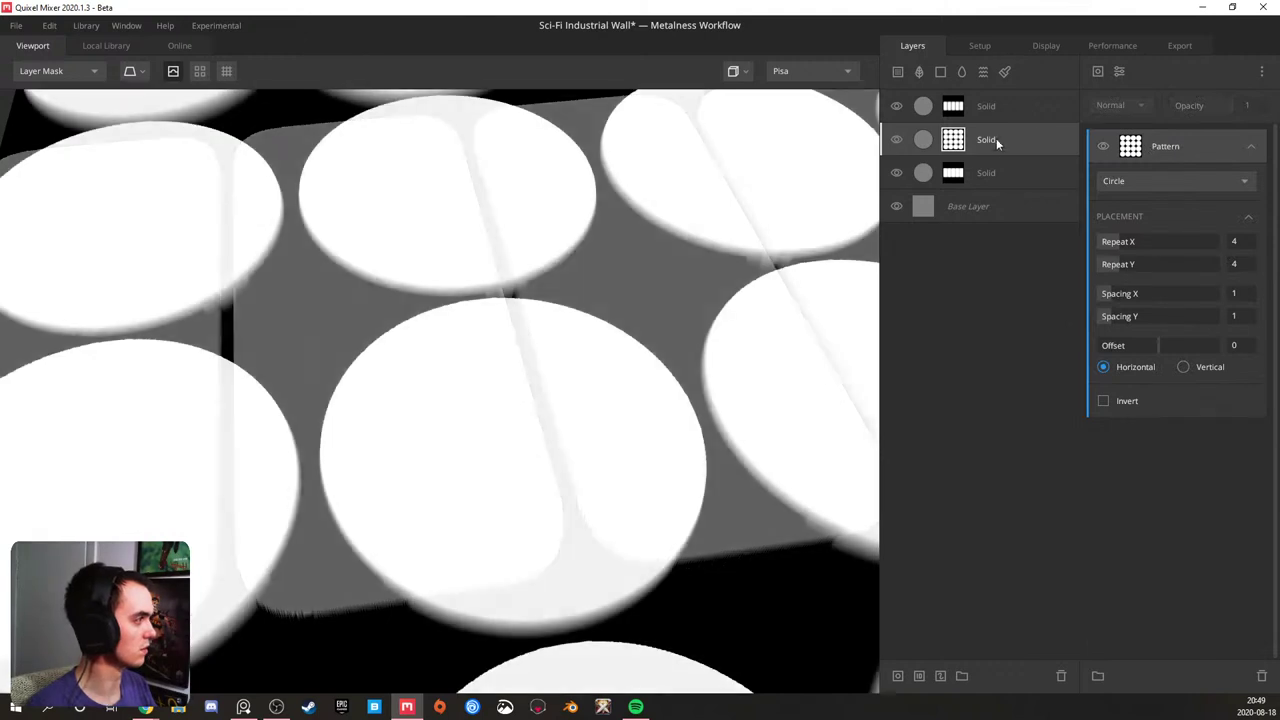
# - Clip the middle Solid layer to the layer below and display the PBR Metalness view
pyautogui.keyDown('alt'); pyautogui.click(995, 149); pyautogui.keyUp('alt')
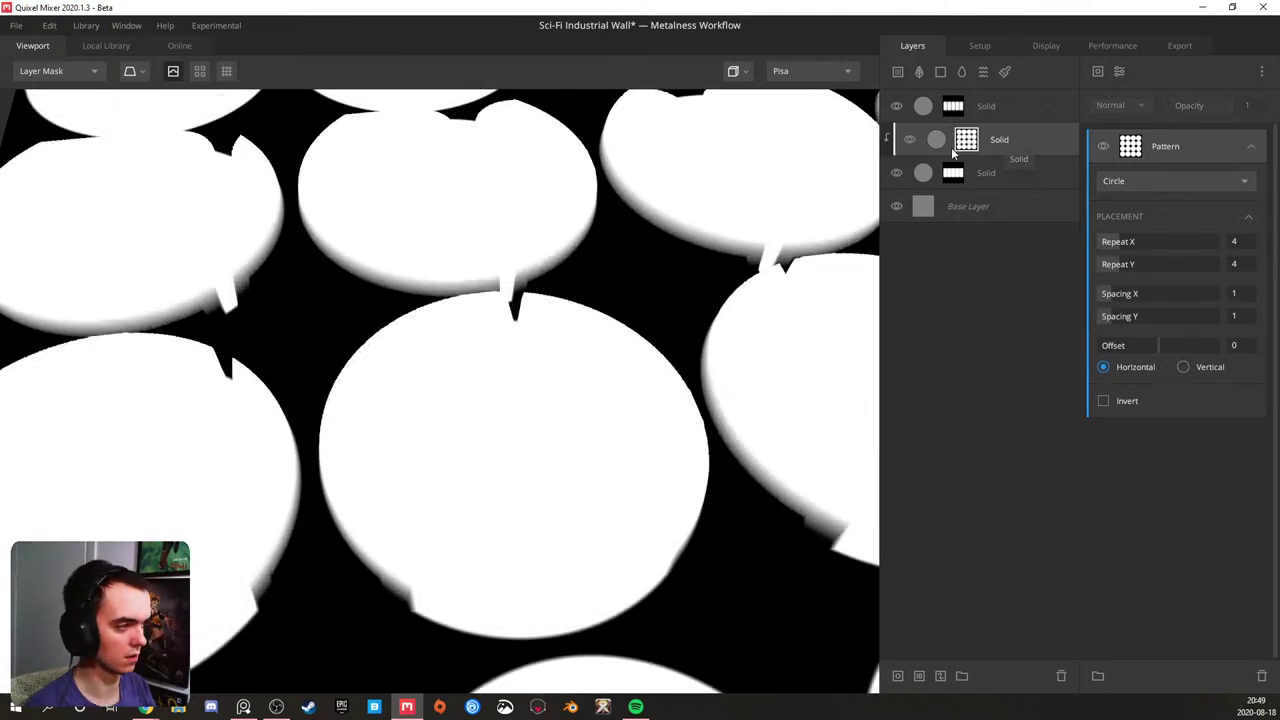
pyautogui.keyDown('alt'); pyautogui.click(956, 148); pyautogui.keyUp('alt')
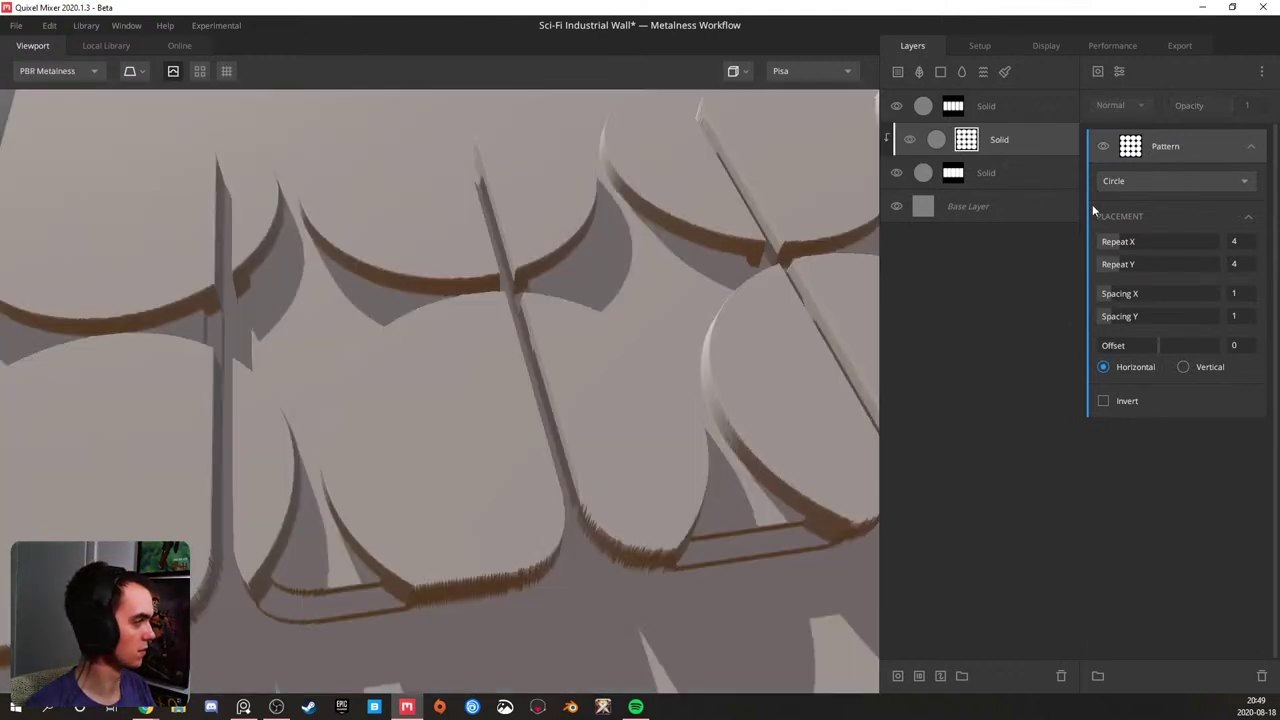
# - Add a Projection modifier to the clipped layer's mask stack and set the Circle pattern's Repeat X and Y to 1
pyautogui.click(968, 145)
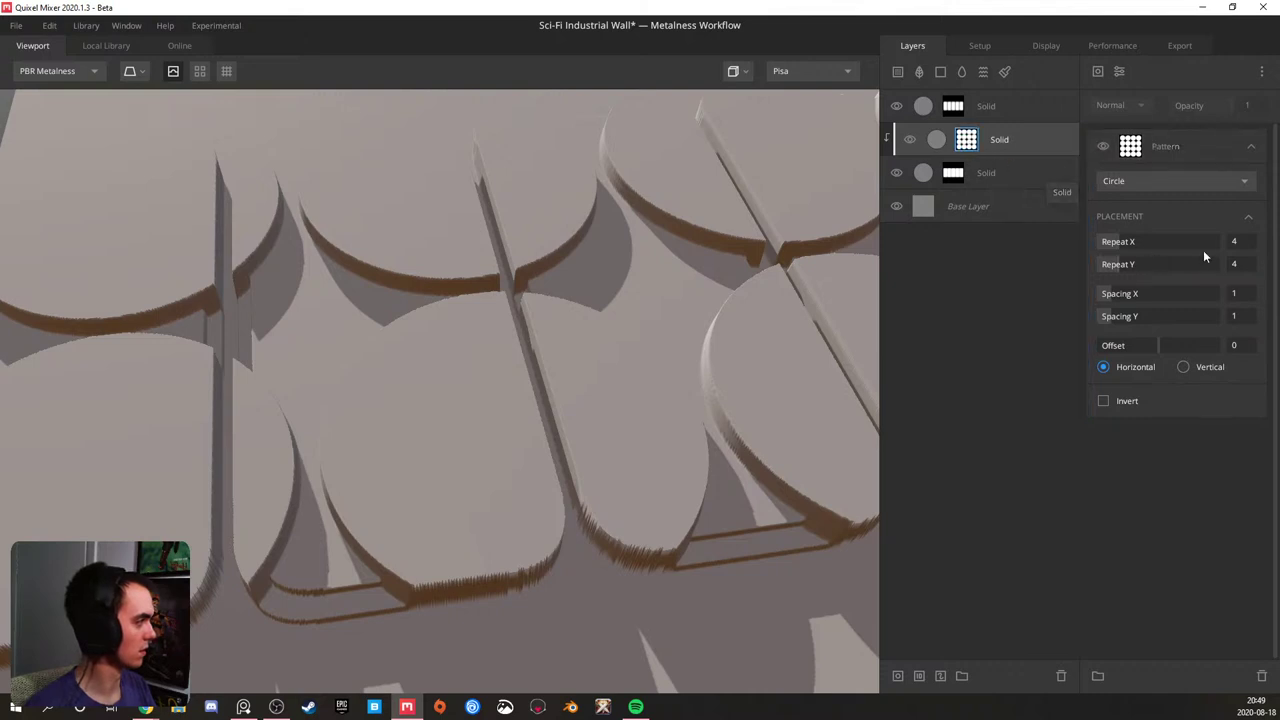
pyautogui.click(1118, 71)
pyautogui.click(1150, 286)
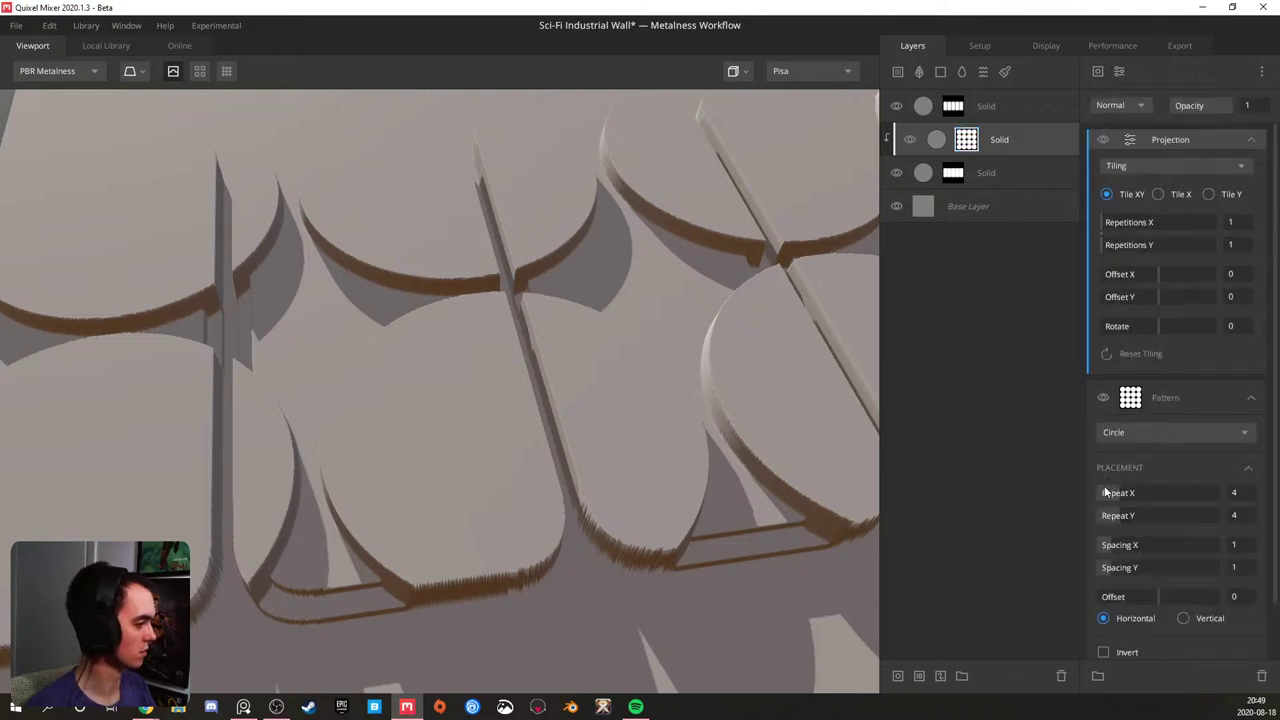
pyautogui.moveTo(1116, 495)
pyautogui.mouseDown()
pyautogui.moveTo(1103, 494)
pyautogui.moveTo(1100, 514)
pyautogui.mouseUp()
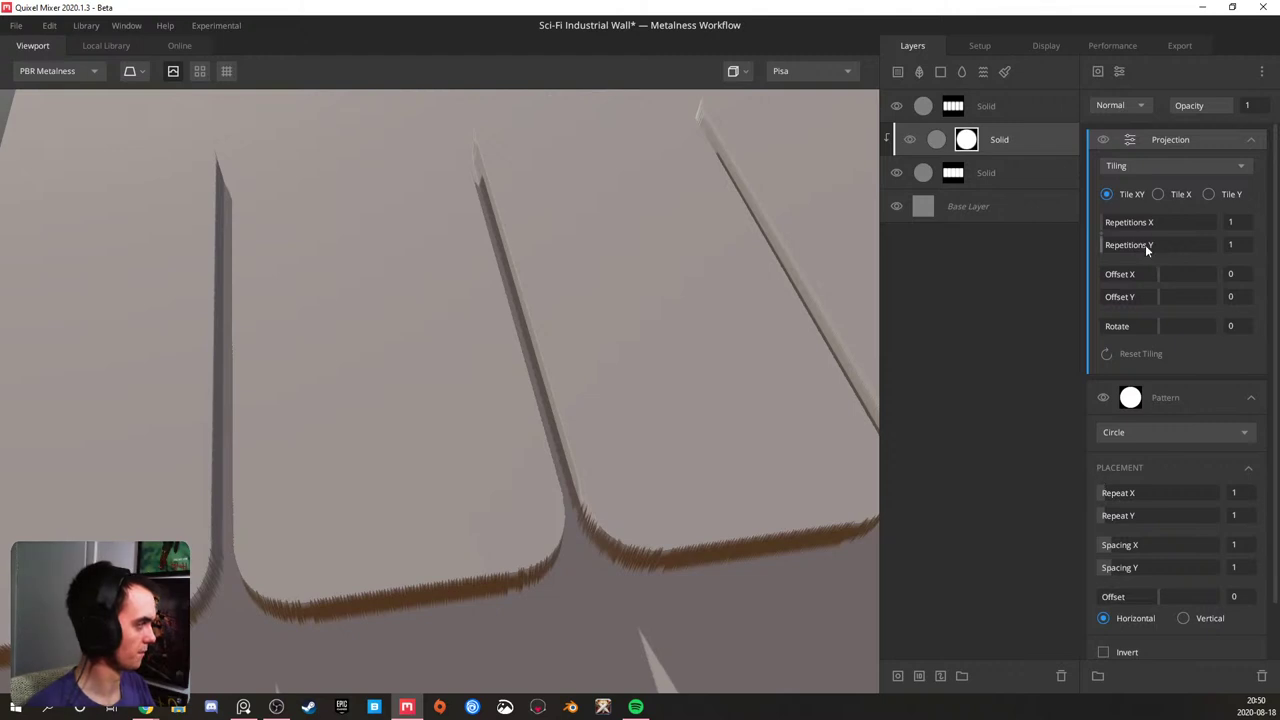
# - Switch the projection's tiling to Tile Y and set its repetitions to 16 in X and Y
pyautogui.click(1208, 195)
pyautogui.moveTo(1103, 240); pyautogui.dragTo(1214, 246)
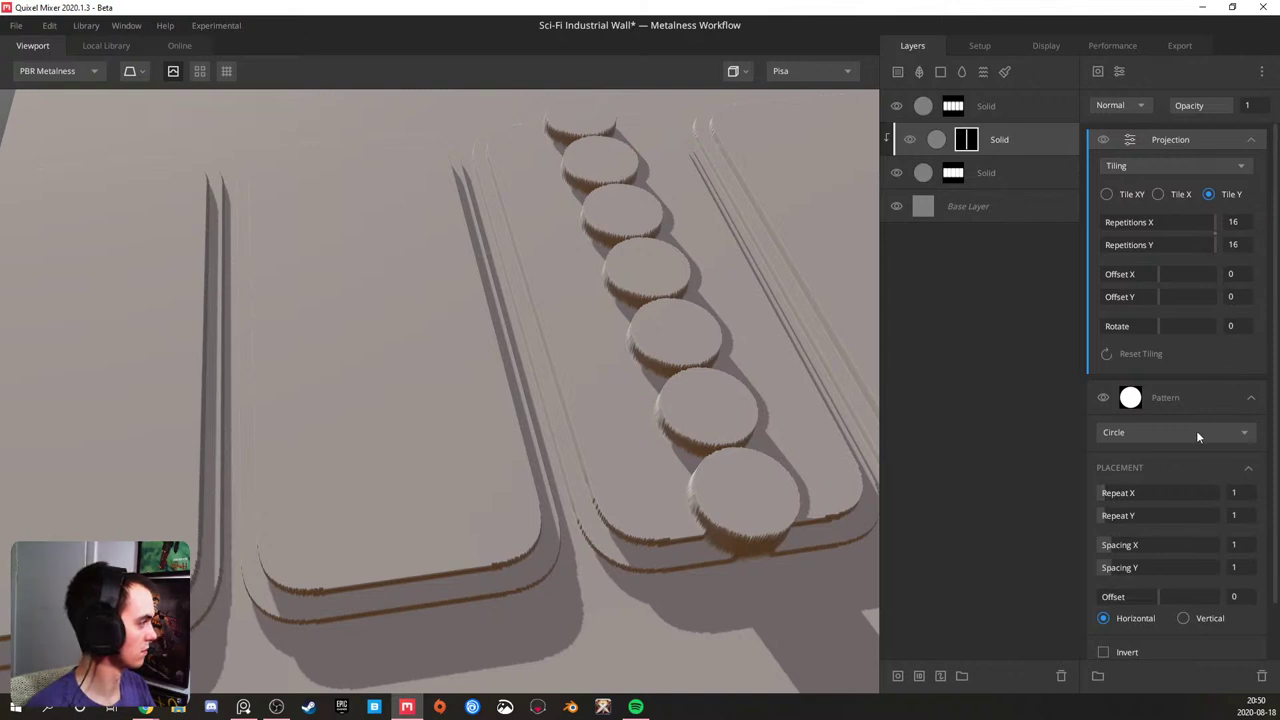
# - Raise the projection's X and Y repetitions to 32, 50 and finally 100 to shrink the circles
pyautogui.click(1234, 222)
pyautogui.write('32')
pyautogui.press('Return')
pyautogui.moveTo(625, 300); pyautogui.dragTo(687, 323)
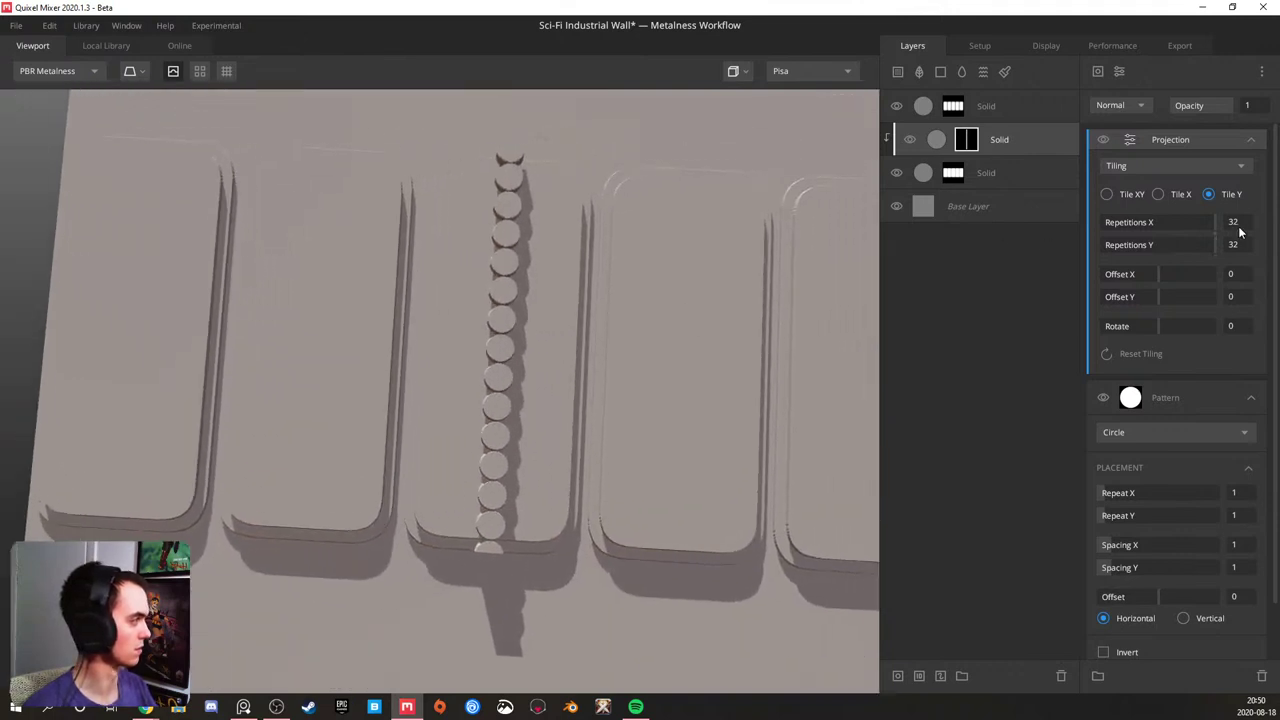
pyautogui.press('Tab')
pyautogui.write('50')
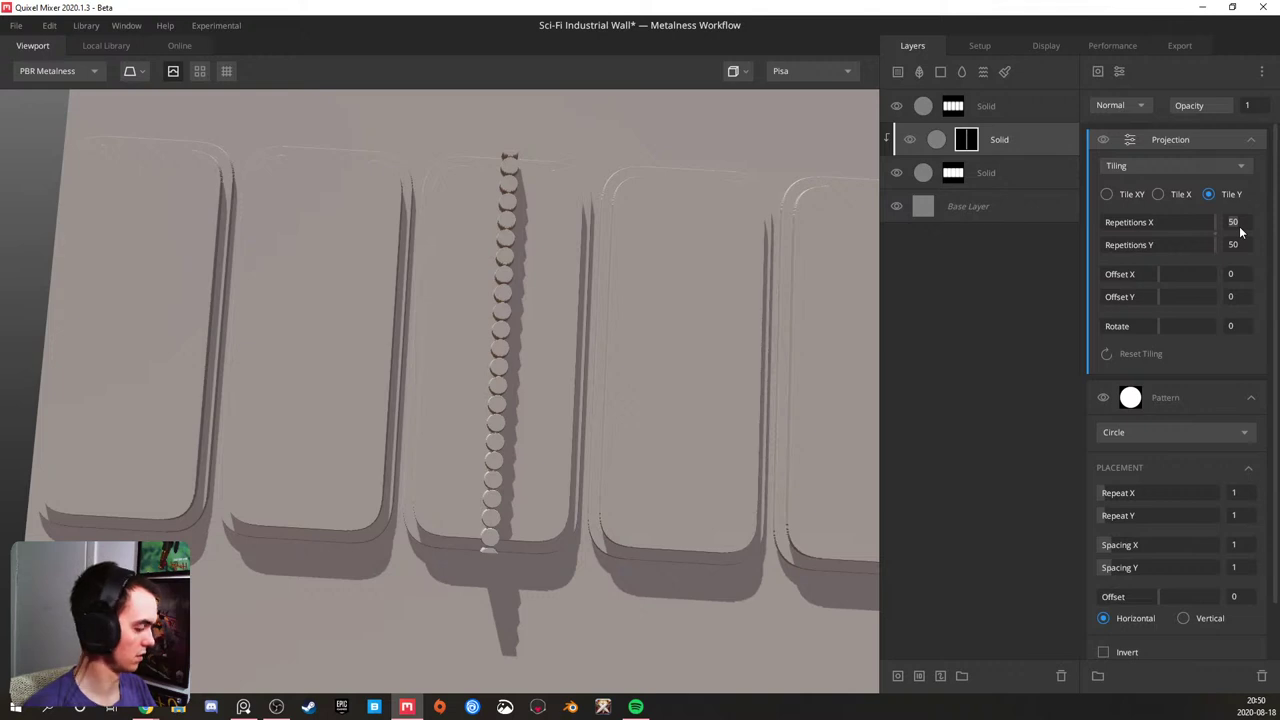
pyautogui.press('Return')
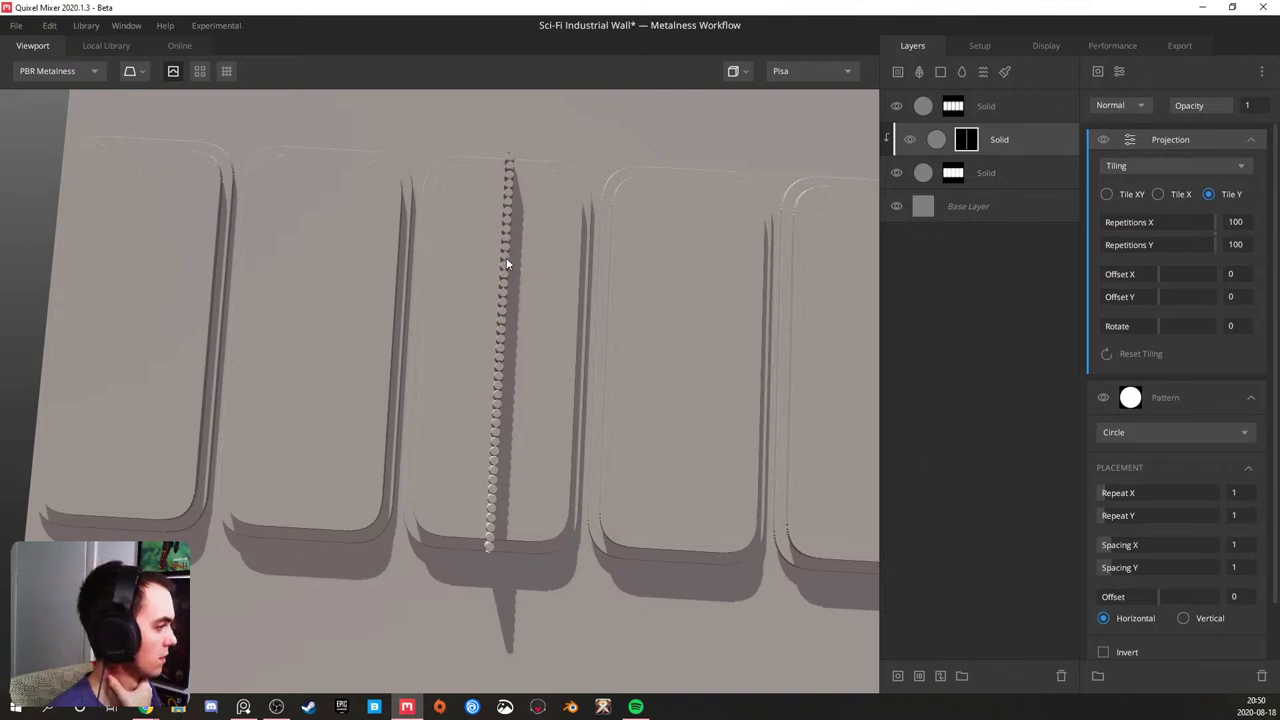
# - Set the Circle pattern's Repeat Y to 2 and its Spacing X to 50
pyautogui.scroll(5, 470, 265)
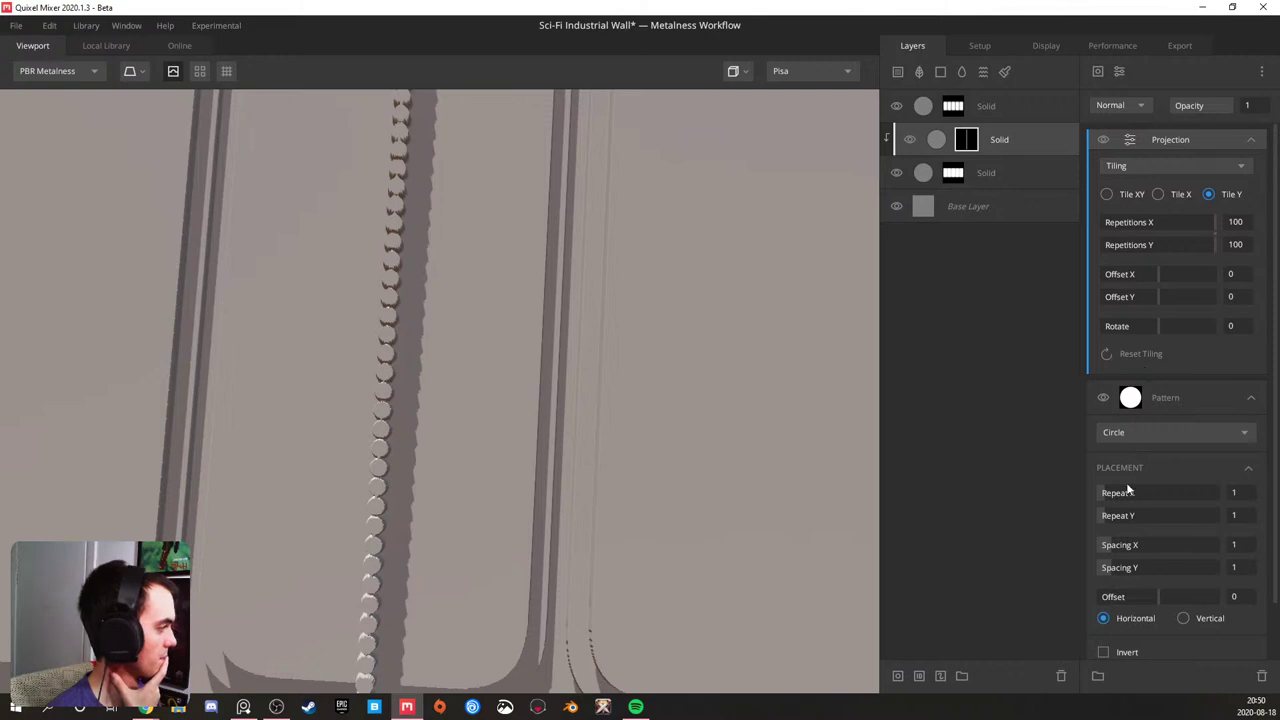
pyautogui.click(1107, 516)
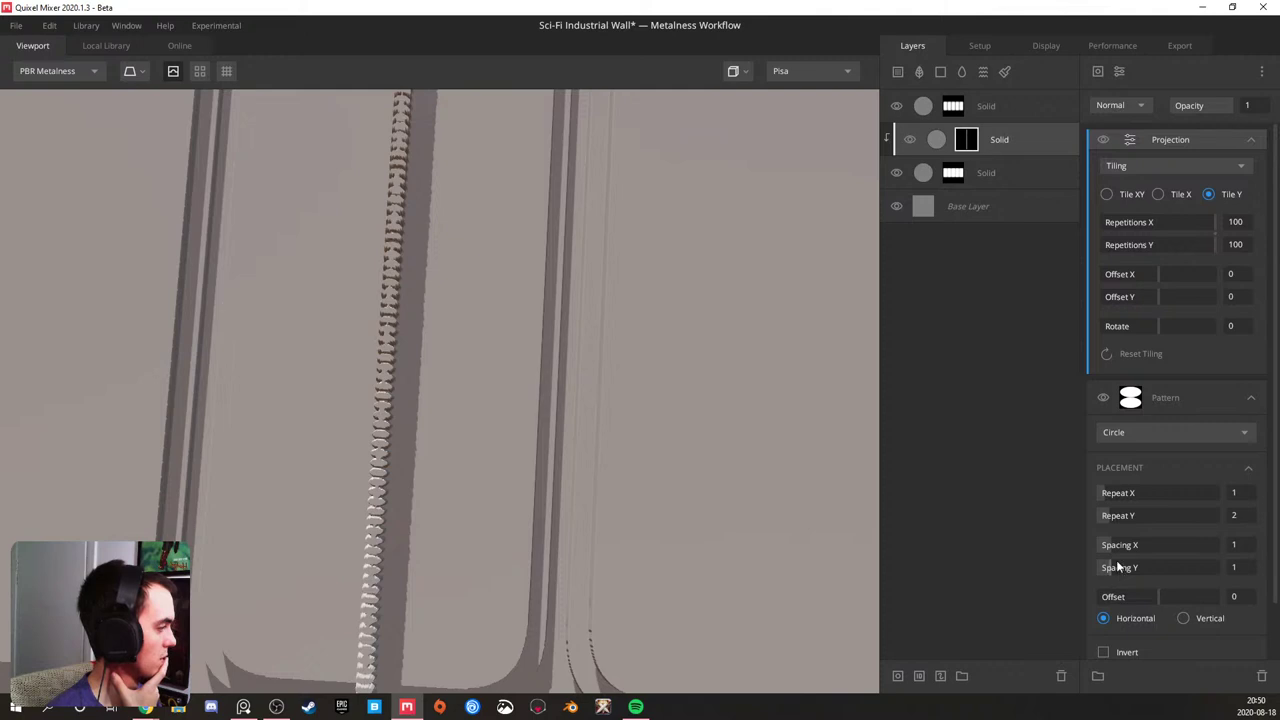
pyautogui.moveTo(1113, 550); pyautogui.dragTo(1270, 549)
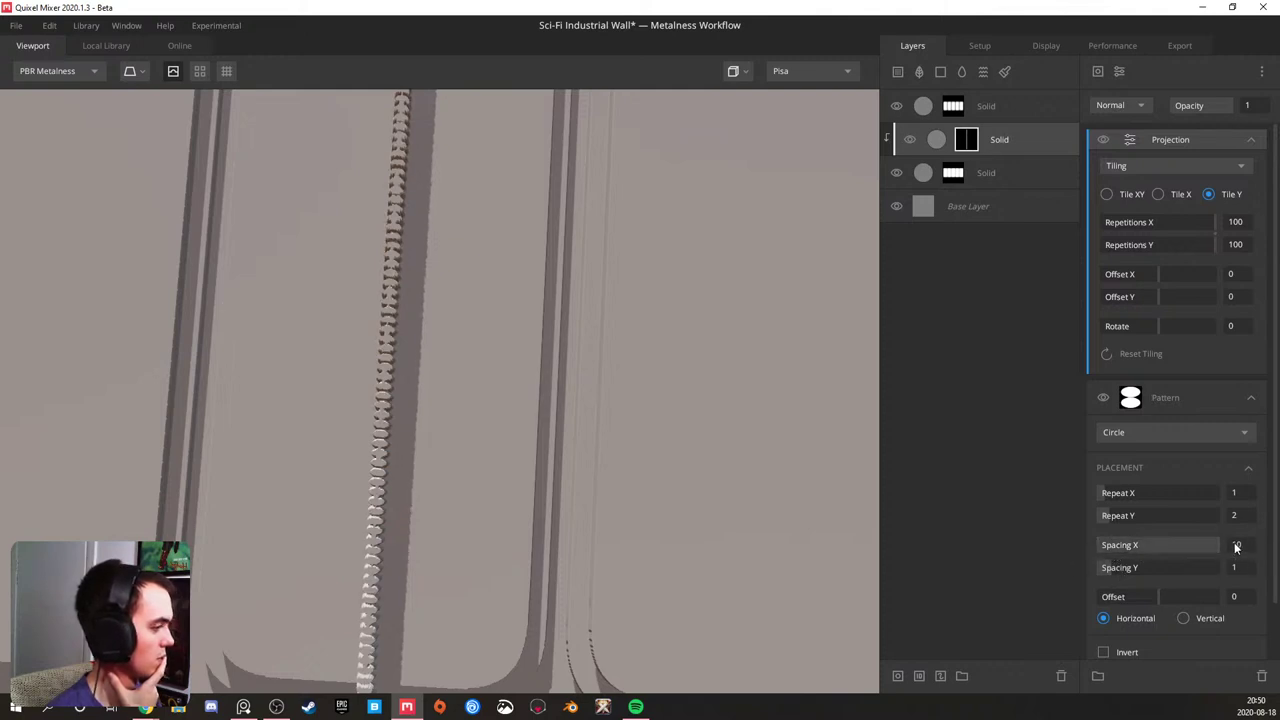
pyautogui.scroll(3, 541, 529)
pyautogui.moveTo(346, 451); pyautogui.dragTo(485, 448, button='middle')
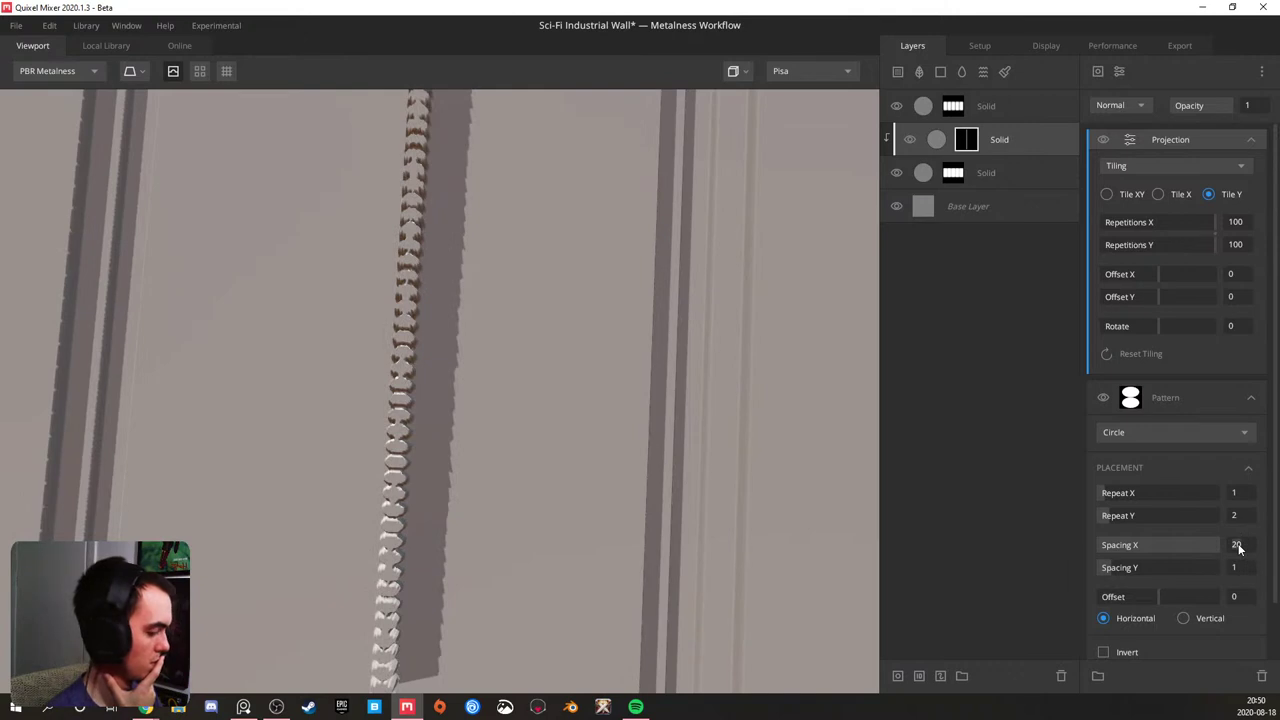
pyautogui.write('0')
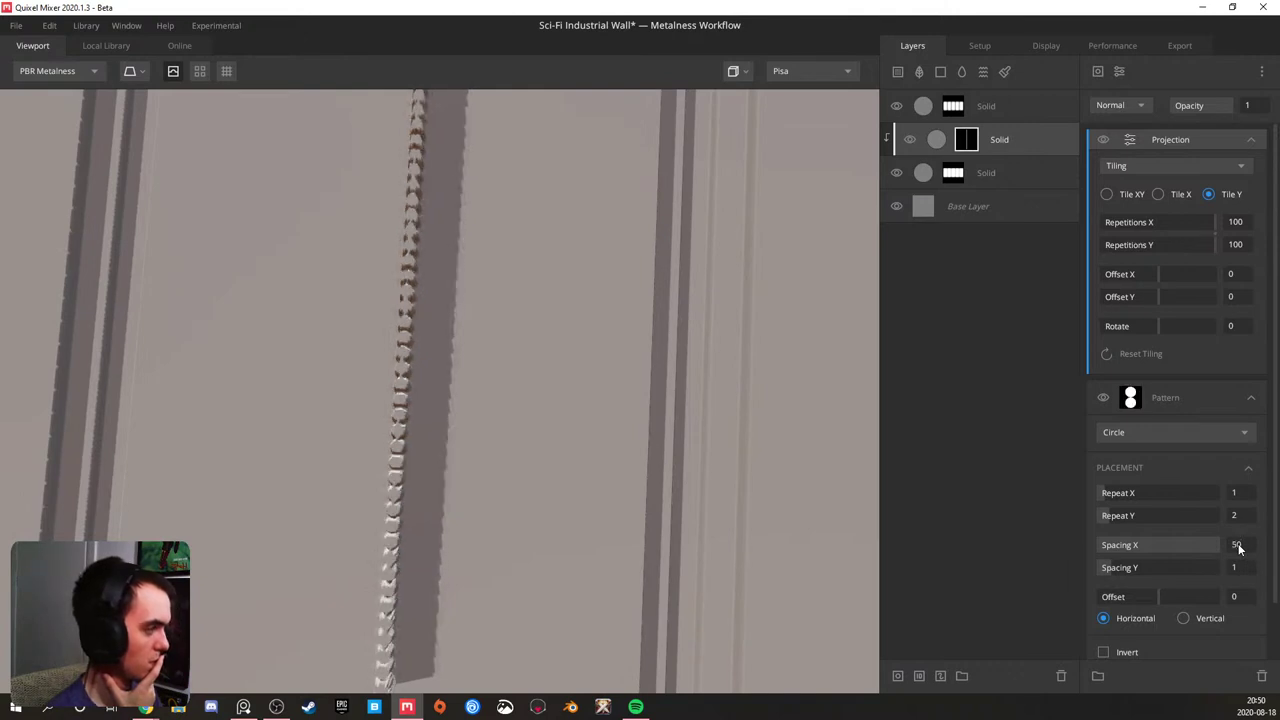
# - Display the Circle pattern as the active mask with the whole plane in view
pyautogui.scroll(-5, 421, 379)
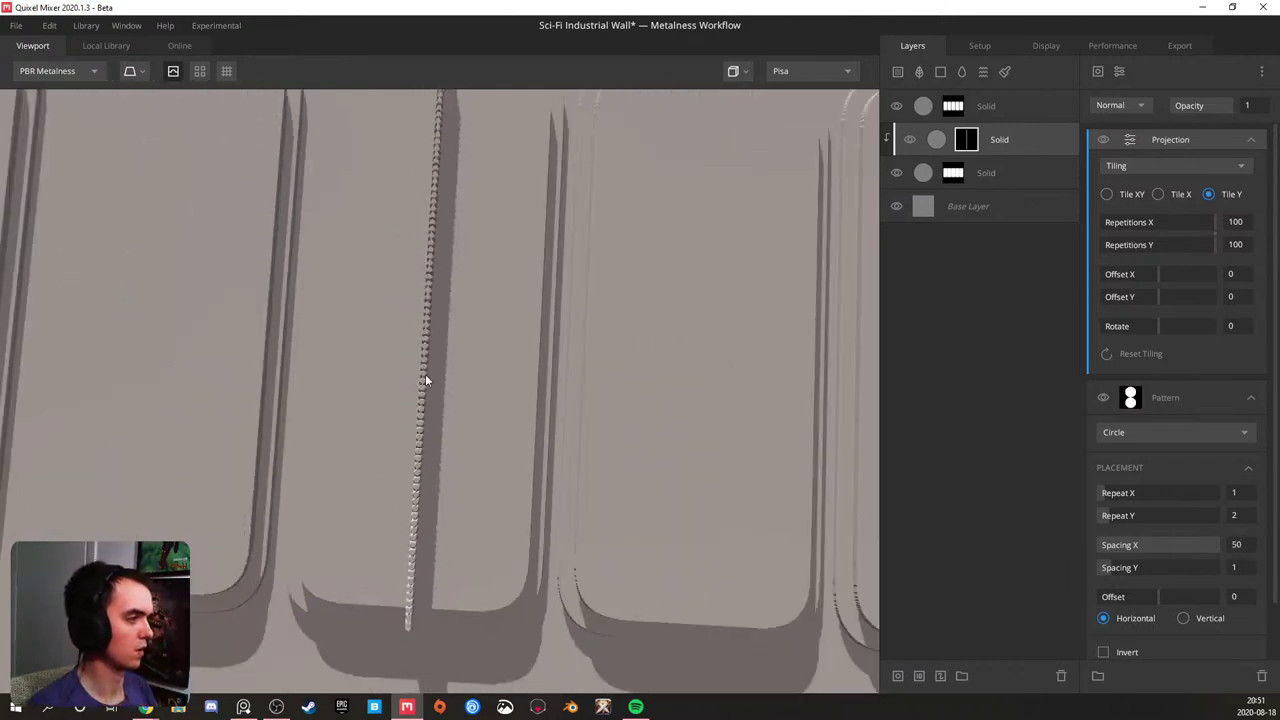
pyautogui.scroll(3, 425, 380)
pyautogui.click(1176, 390)
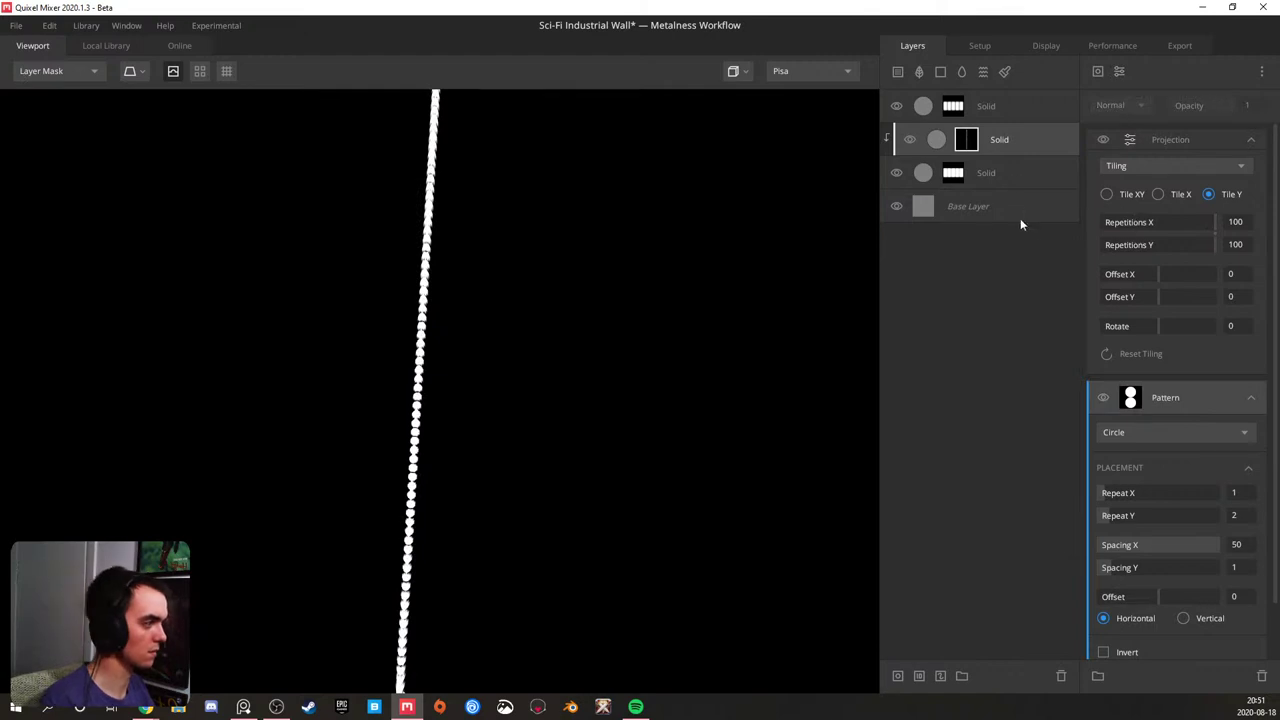
pyautogui.press('q')
pyautogui.scroll(-5, 562, 330)
pyautogui.scroll(-2, 566, 332)
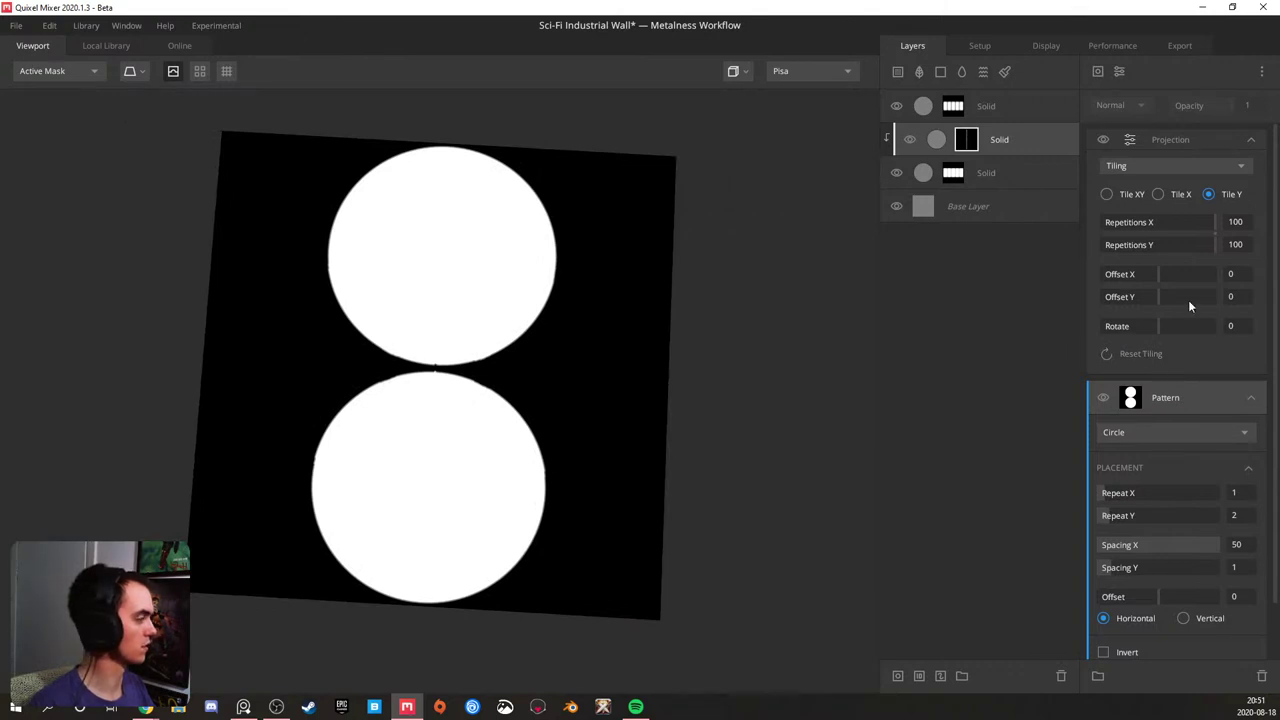
# - Add a Checker pattern to the clipped layer's mask with Repeat X 1 and Repeat Y 2, blended as Subtract
pyautogui.click(1100, 71)
pyautogui.moveTo(1130, 151)
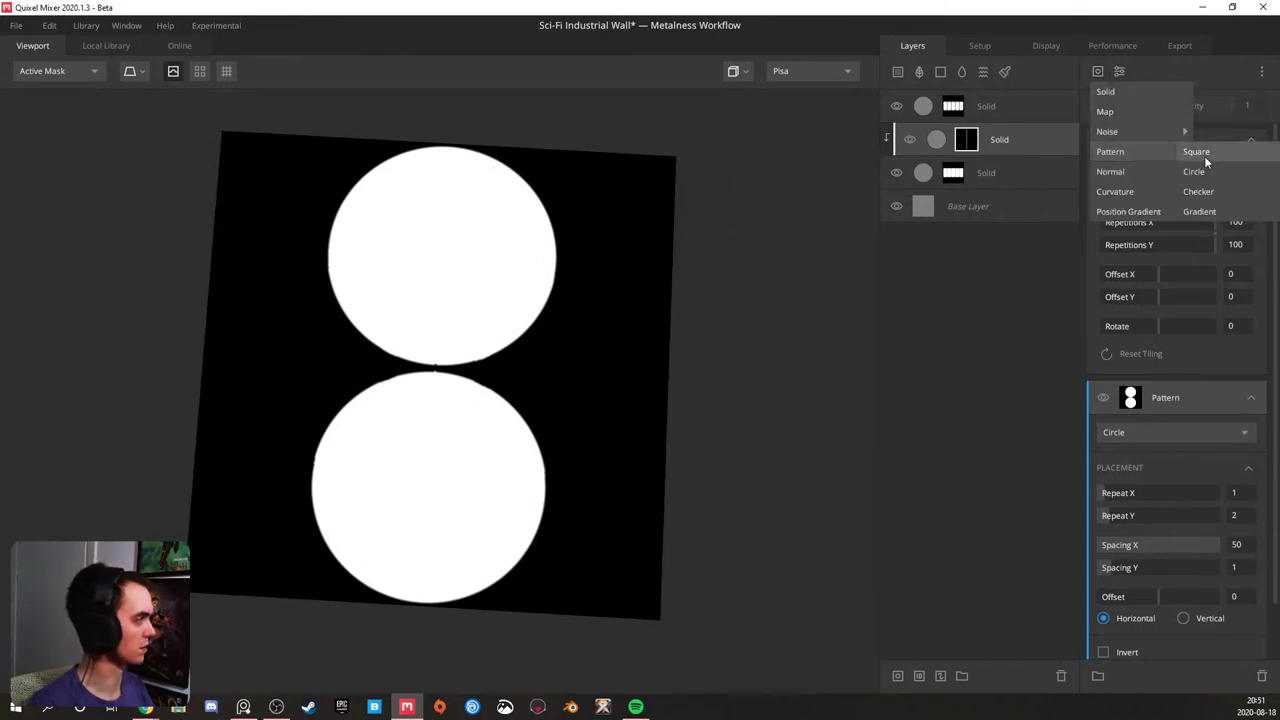
pyautogui.click(1200, 192)
pyautogui.moveTo(1110, 500); pyautogui.dragTo(1109, 521)
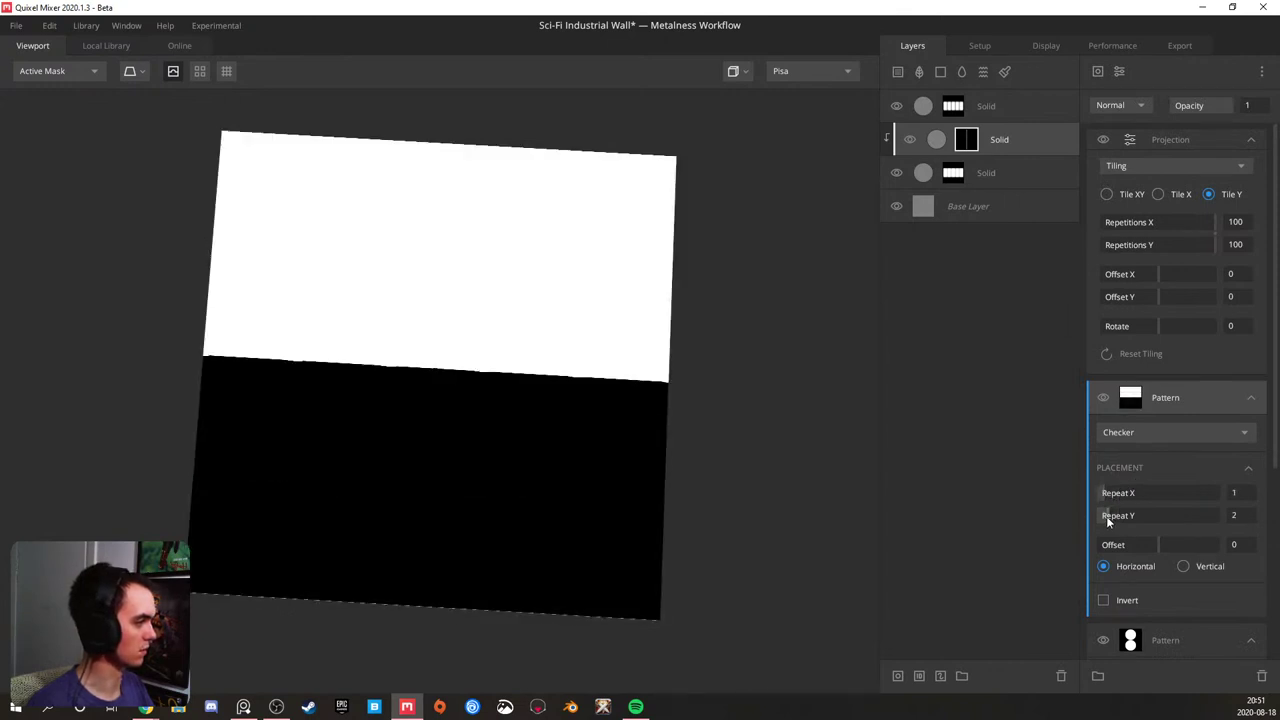
pyautogui.click(1115, 106)
pyautogui.click(1122, 164)
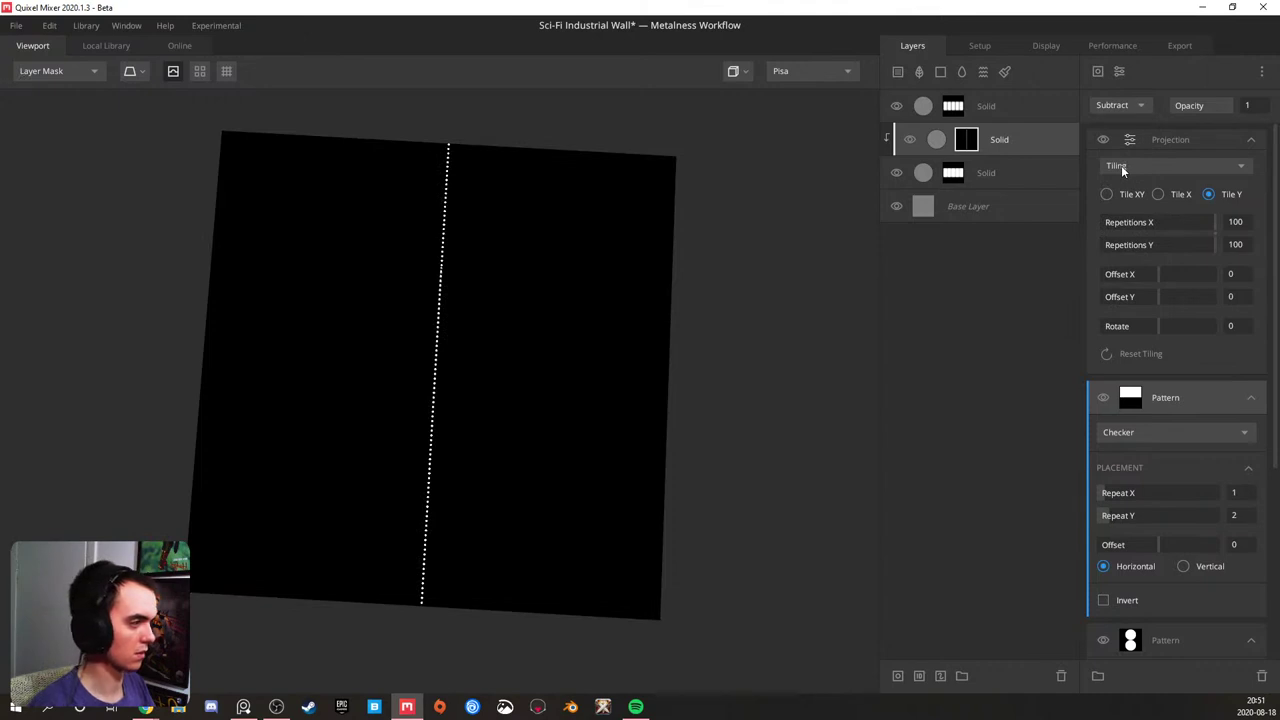
pyautogui.scroll(5, 433, 360)
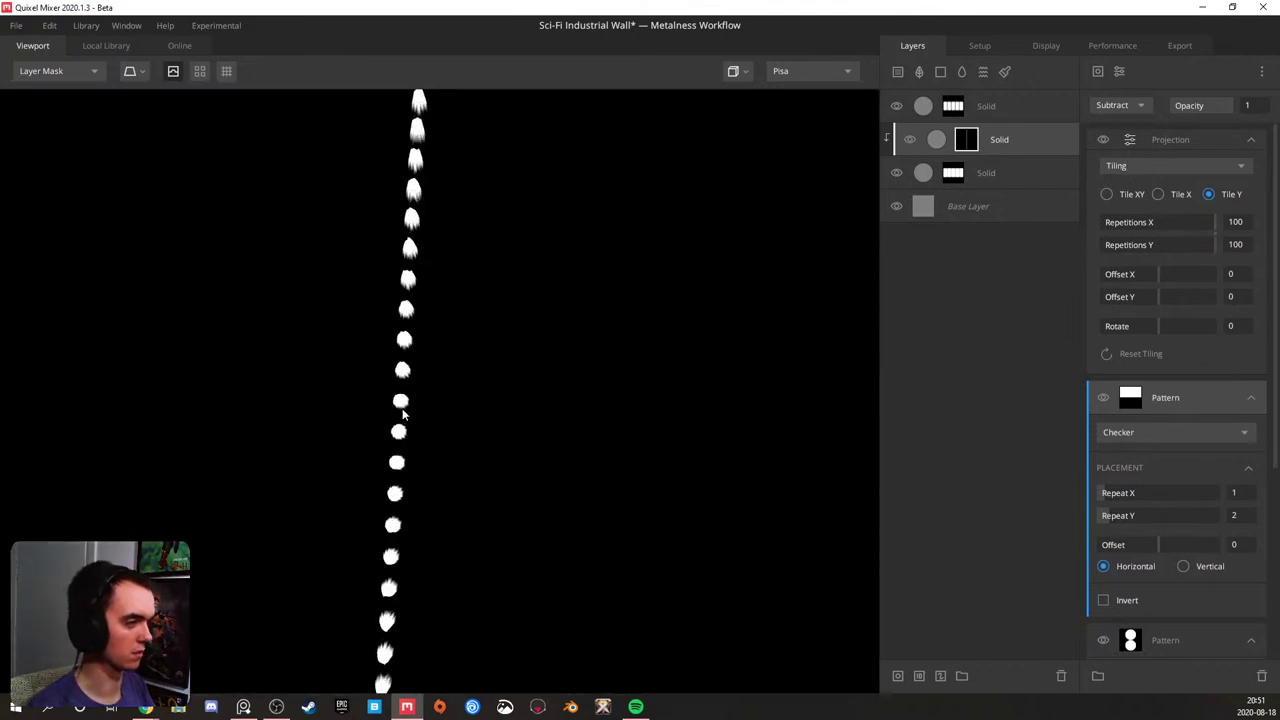
# - Display the PBR Metalness material and reduce the mask projection's X and Y repetitions to about 54
pyautogui.press('m')
pyautogui.scroll(-5, 413, 407)
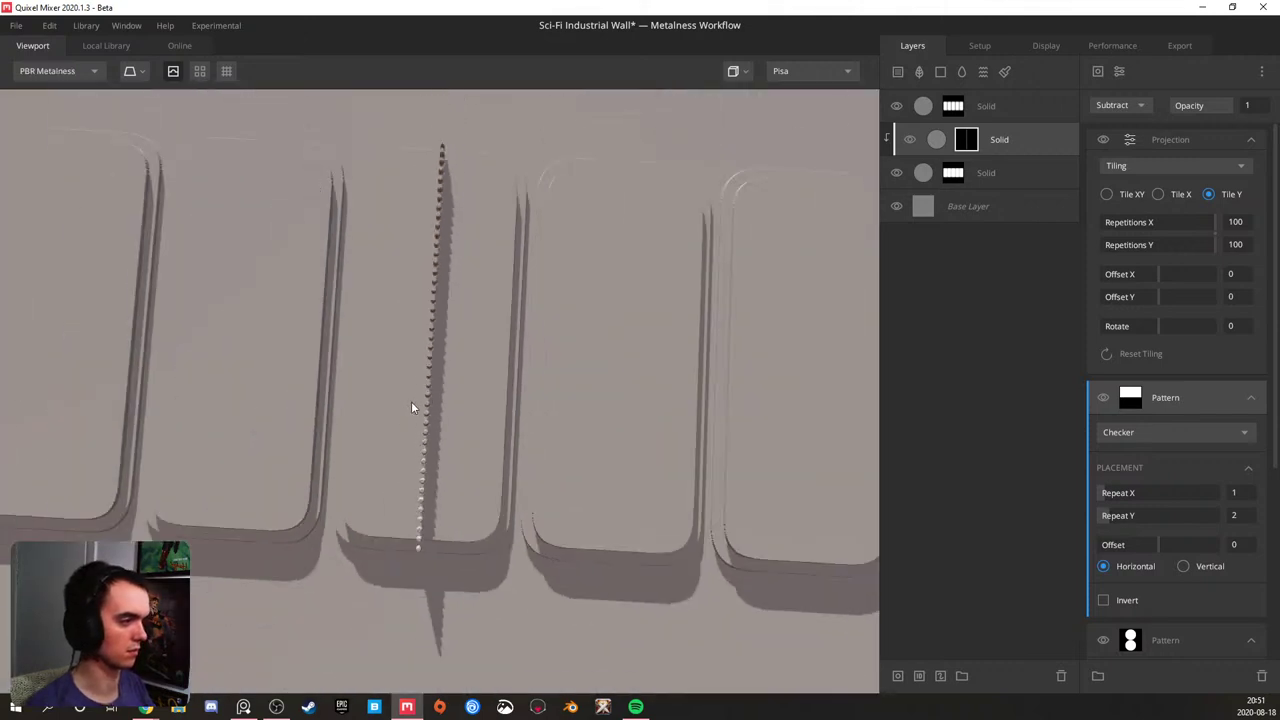
pyautogui.scroll(1, 430, 392)
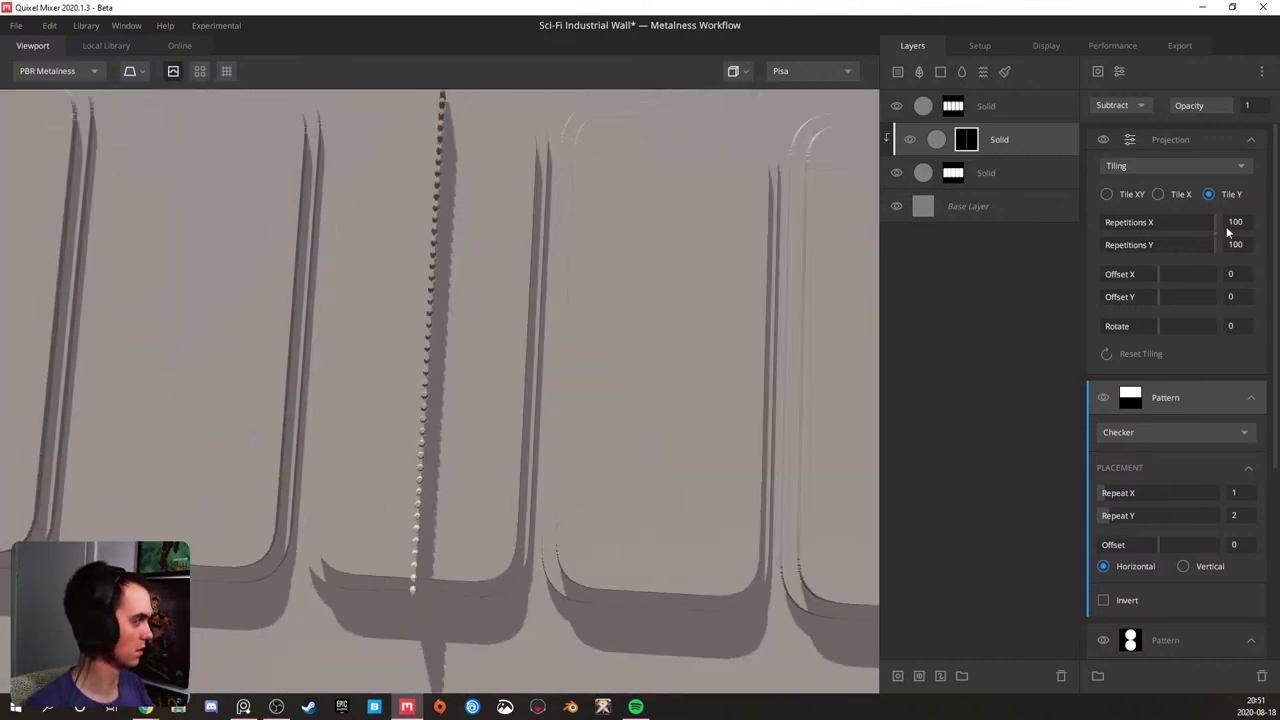
pyautogui.moveTo(1216, 236); pyautogui.dragTo(1163, 237)
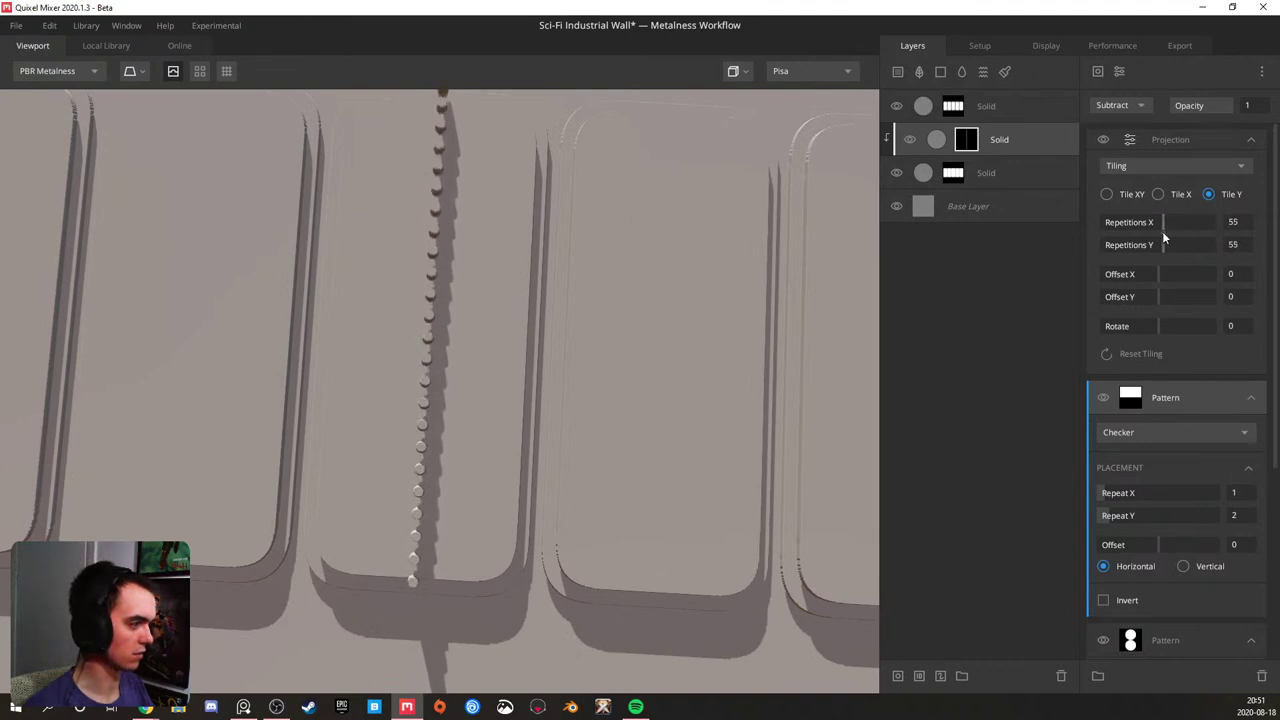
# - Set the mask projection's Offset Y to 0.088 to shift the row of circles along the panel
pyautogui.moveTo(760, 211); pyautogui.dragTo(842, 267)
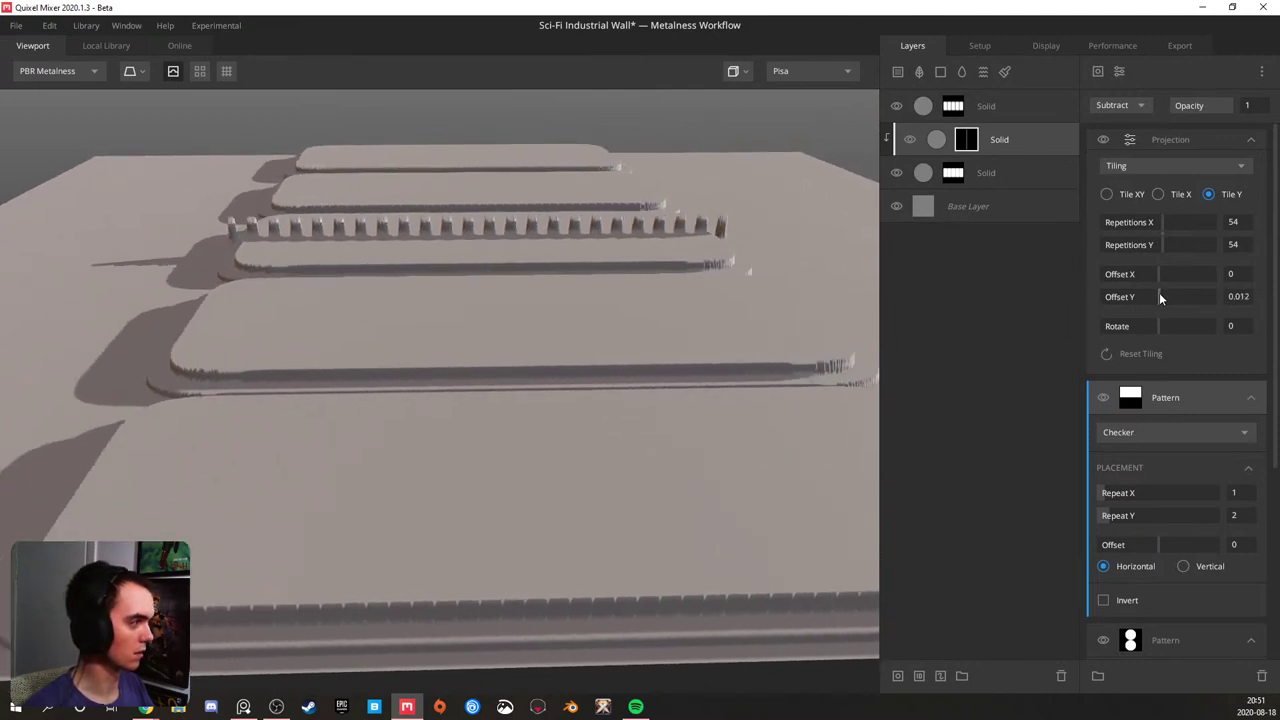
pyautogui.moveTo(755, 283); pyautogui.dragTo(523, 298)
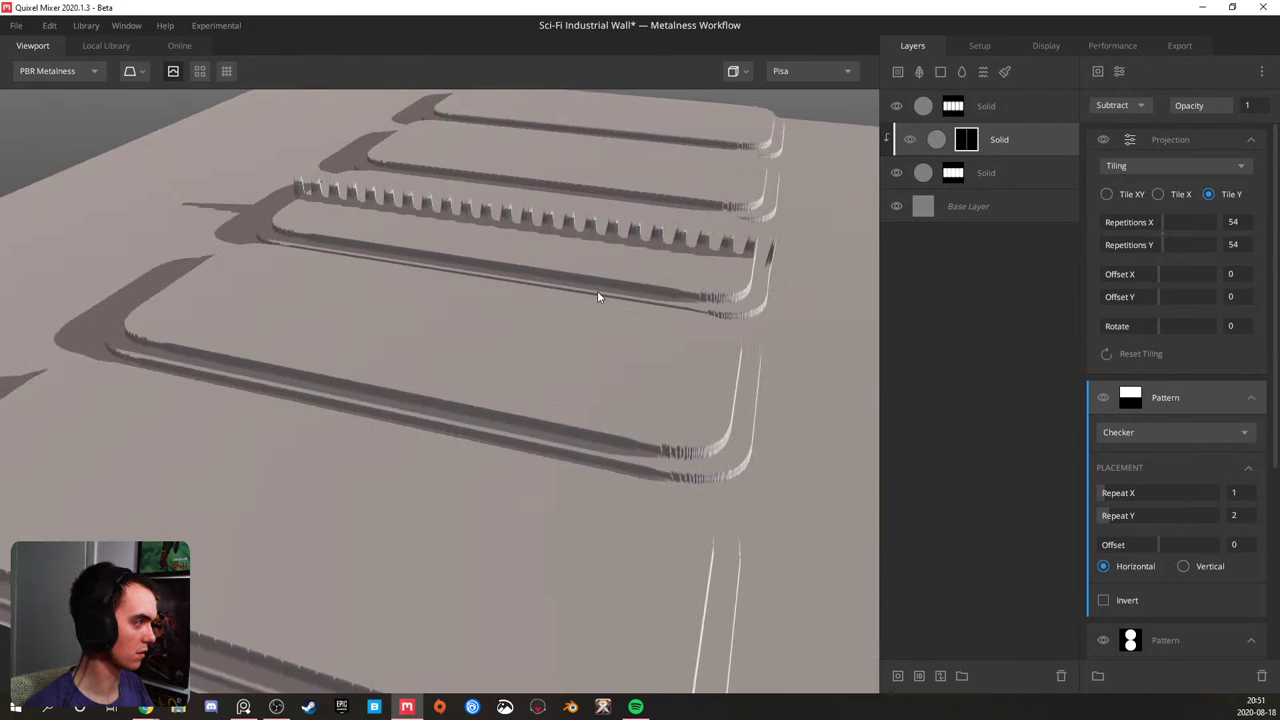
pyautogui.moveTo(1173, 296); pyautogui.dragTo(1164, 300)
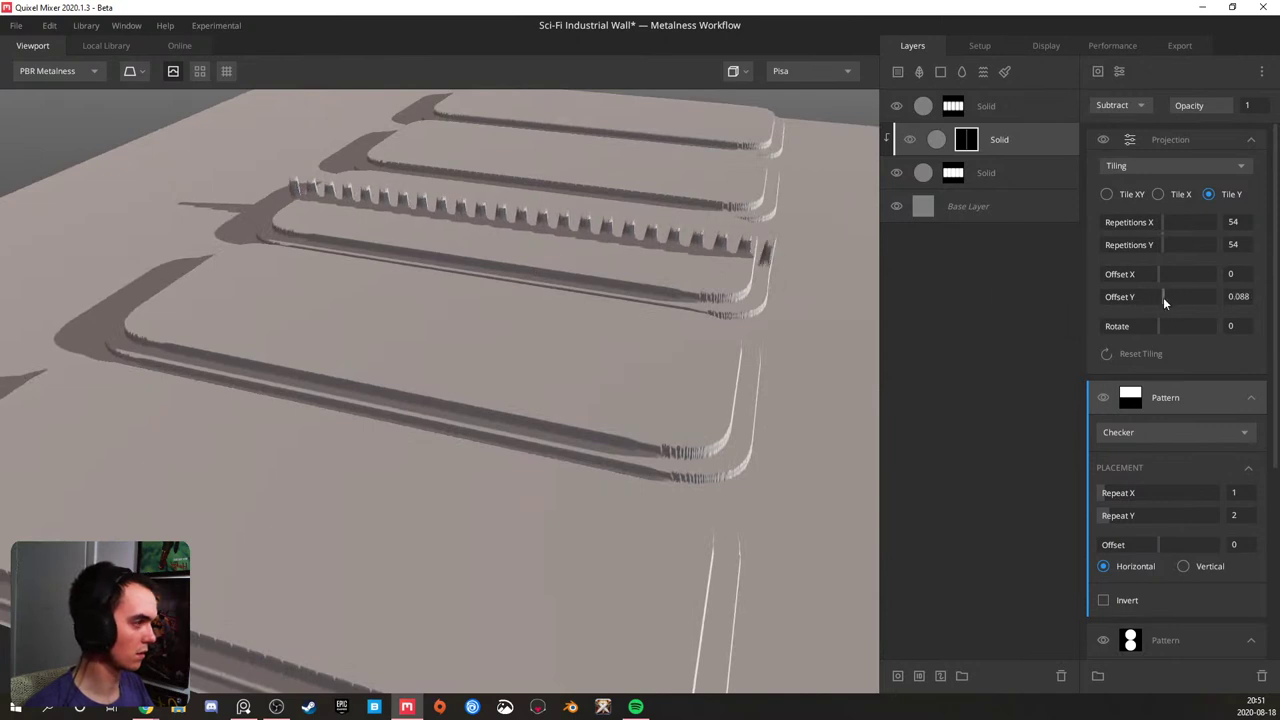
pyautogui.moveTo(512, 258); pyautogui.dragTo(780, 118)
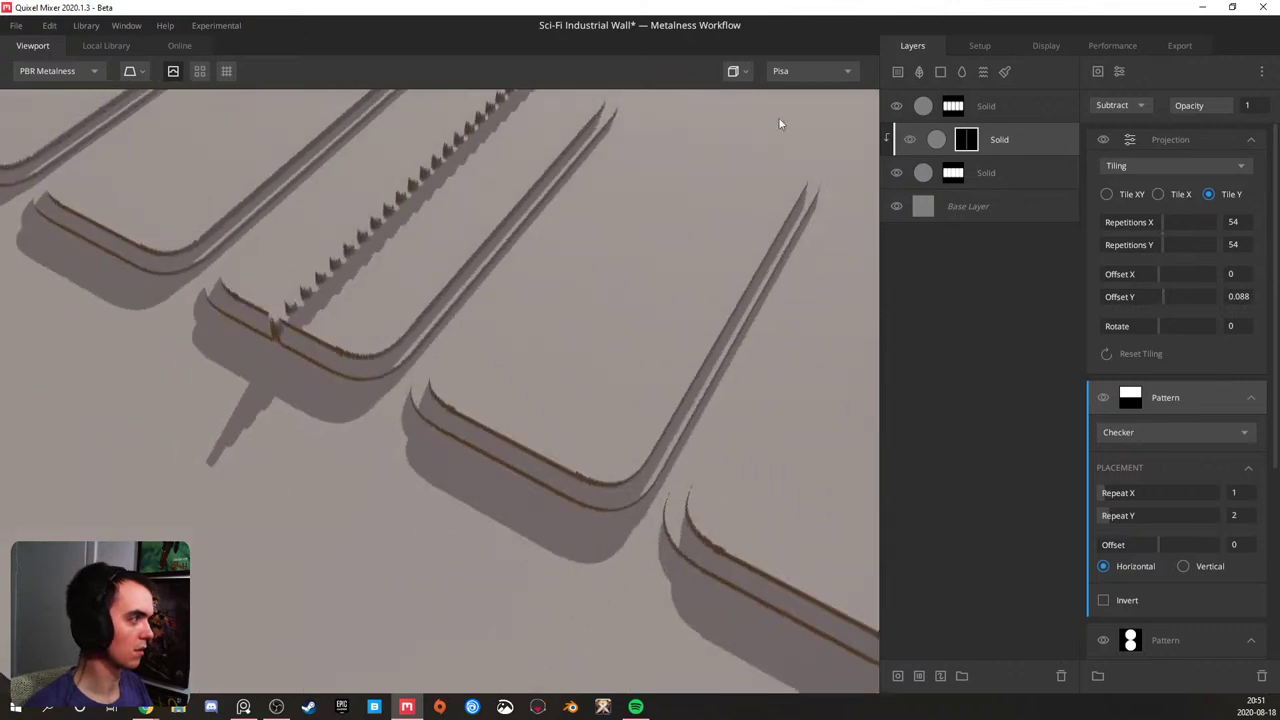
# - Set the clipped Solid layer's blend Threshold to 0.169 to lower the raised circles
pyautogui.click(1008, 148)
pyautogui.click(1166, 191)
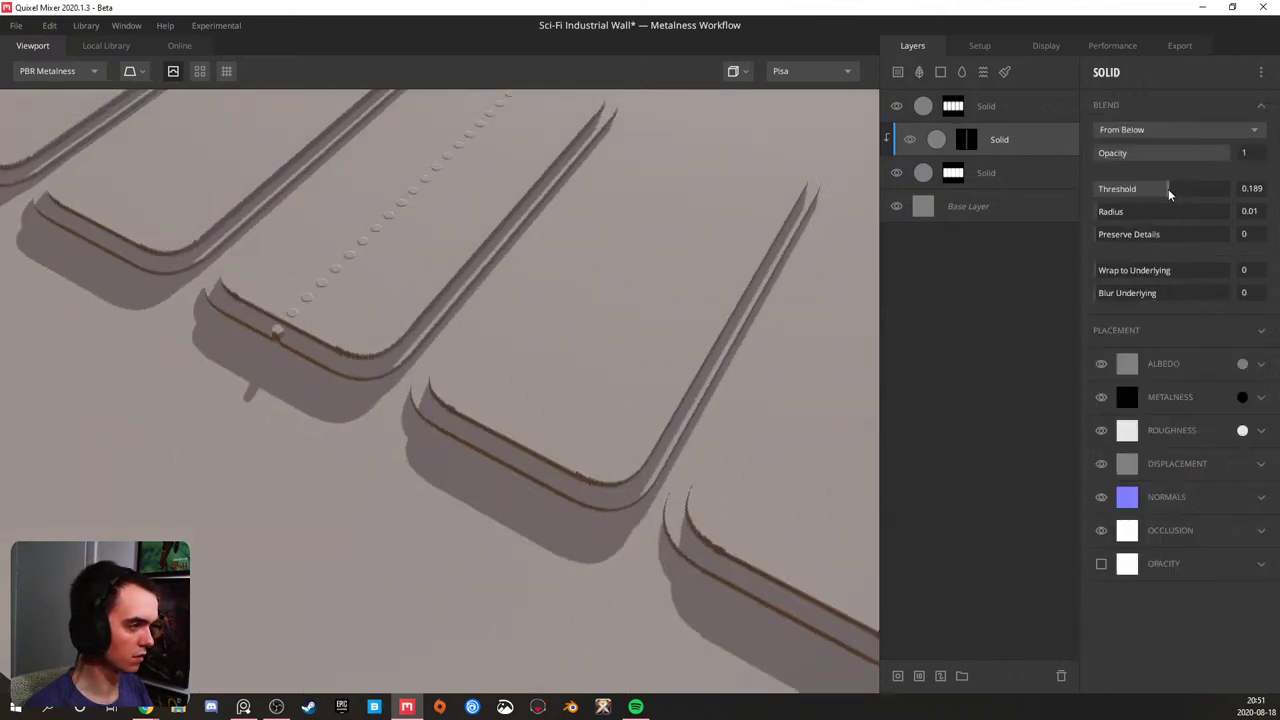
pyautogui.click(1166, 191)
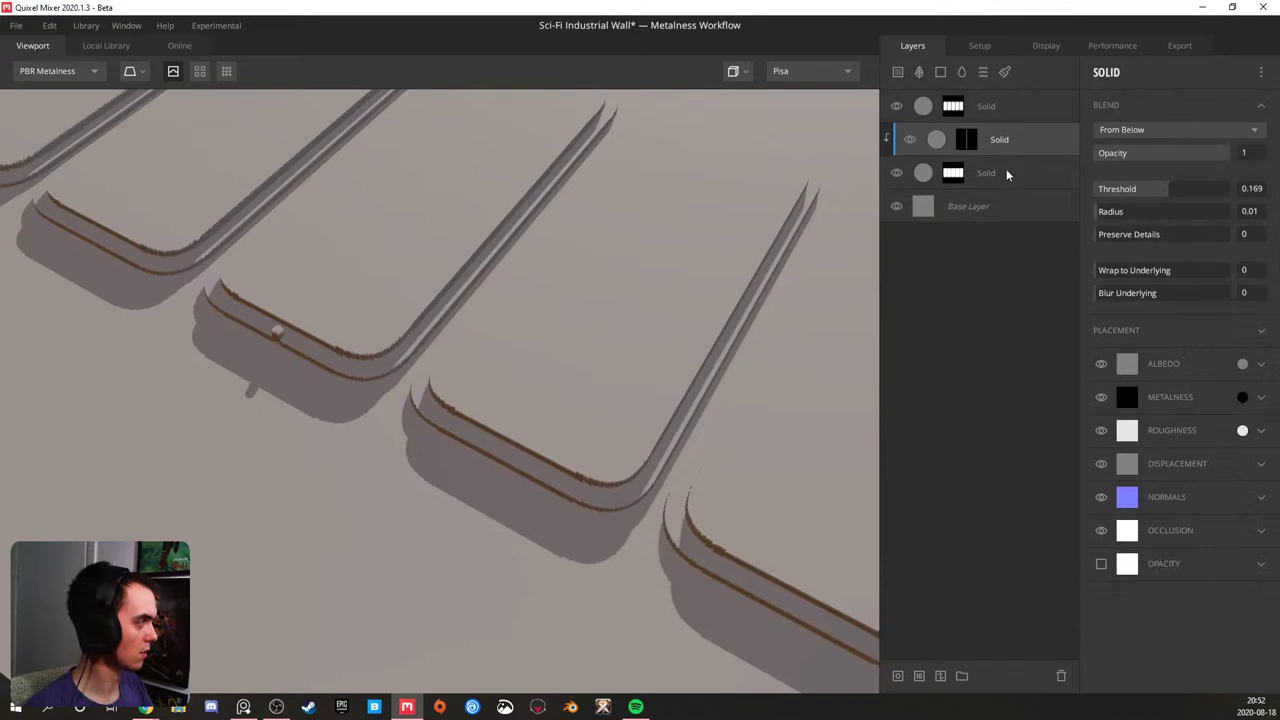
# - Set the mask projection's Offset X to 0.088 to move the row of circles onto the panel's stepped edge
pyautogui.click(973, 146)
pyautogui.moveTo(1160, 273); pyautogui.dragTo(1163, 264)
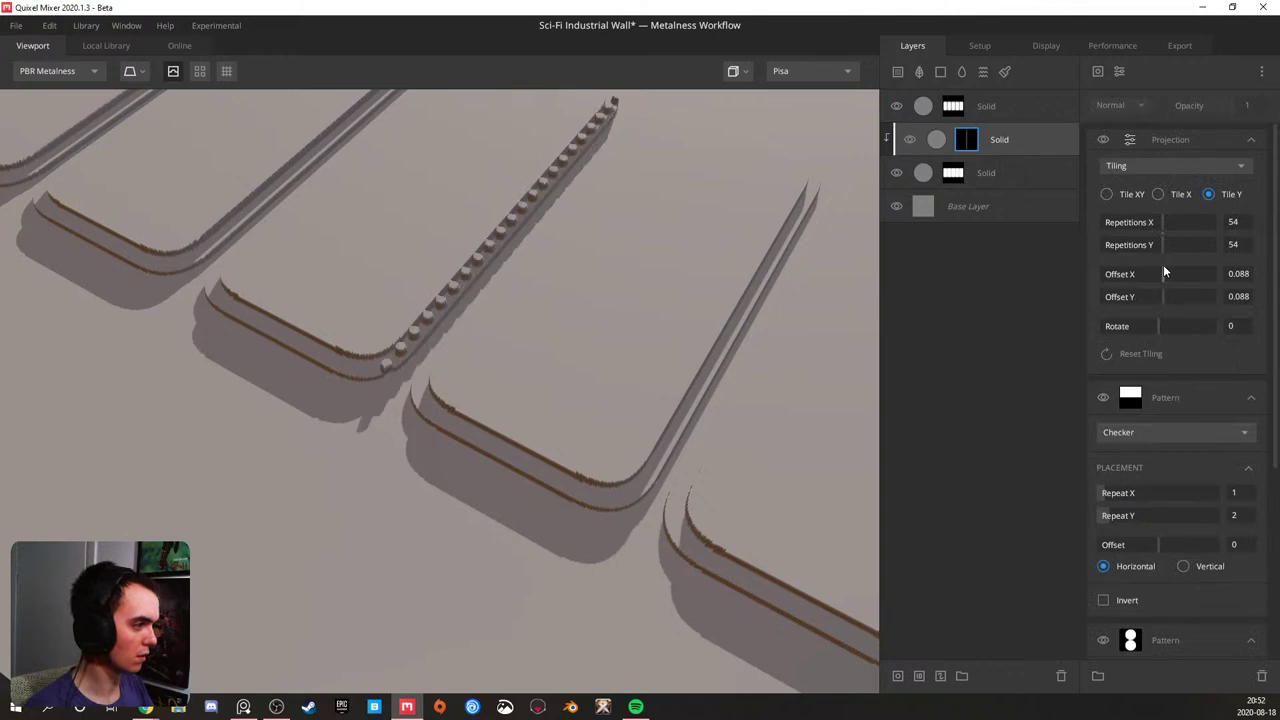
pyautogui.moveTo(389, 358); pyautogui.dragTo(446, 341)
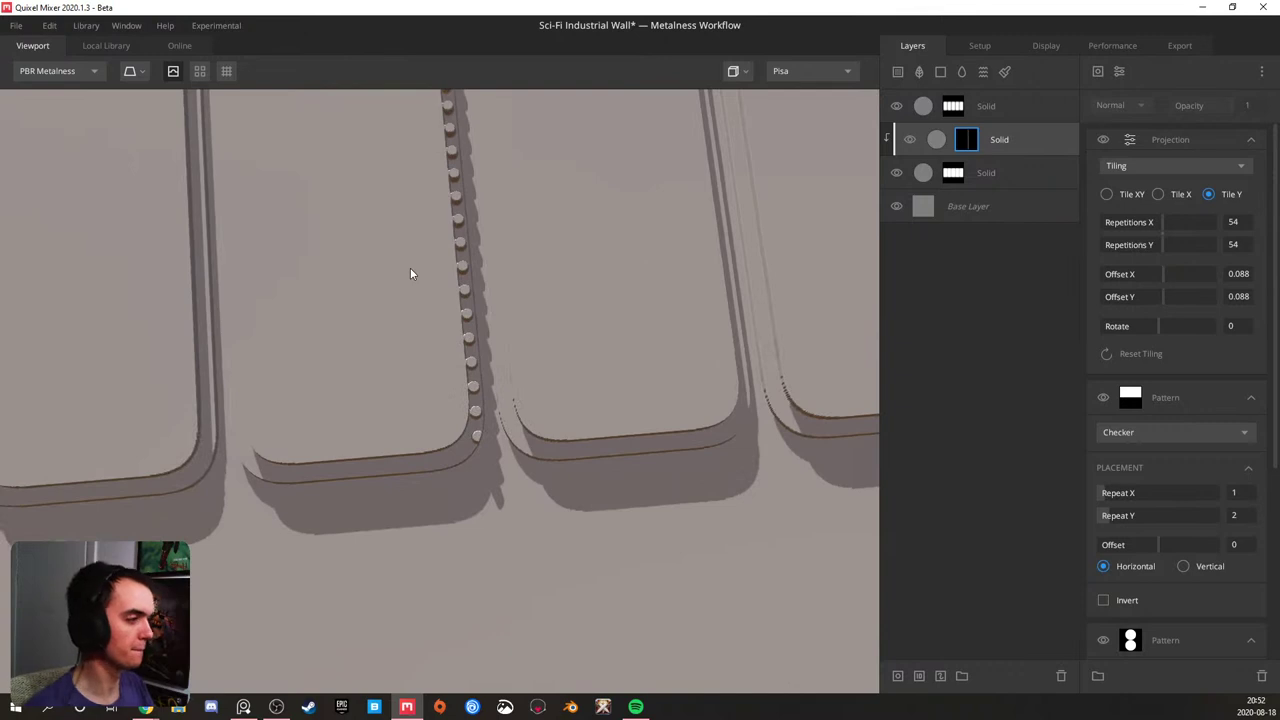
pyautogui.scroll(2, 452, 320)
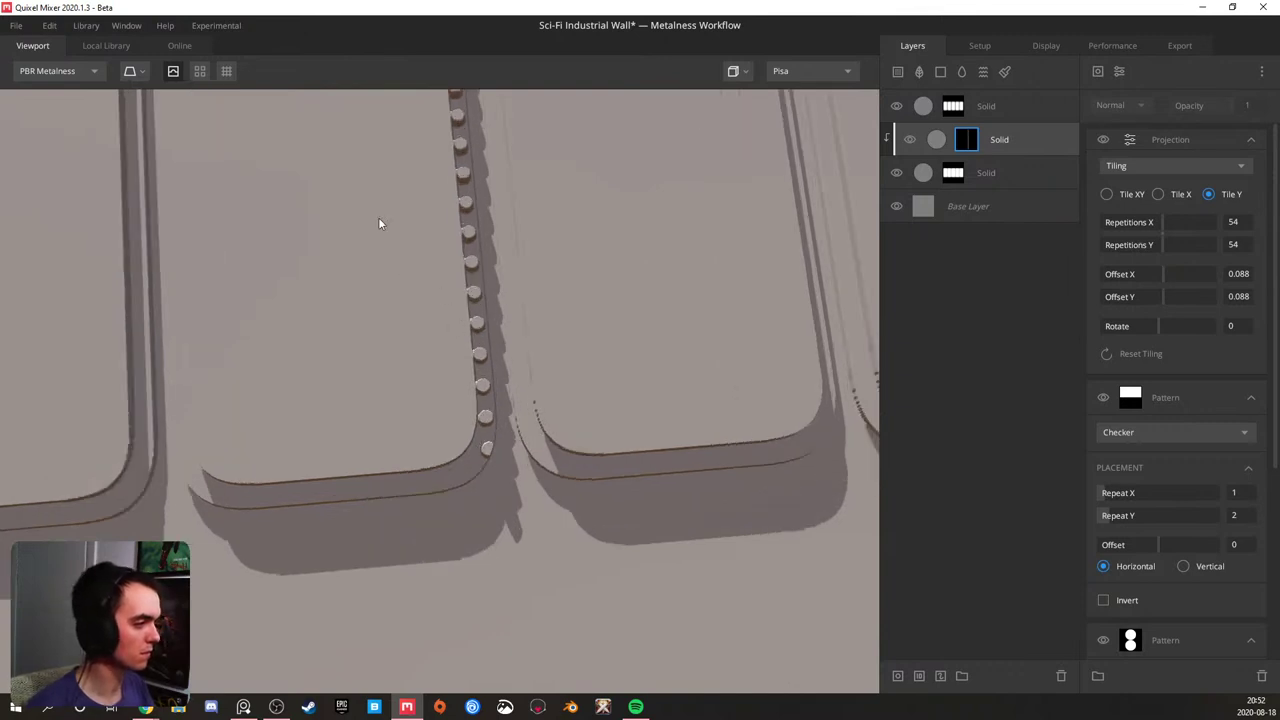
pyautogui.moveTo(379, 223); pyautogui.dragTo(397, 371)
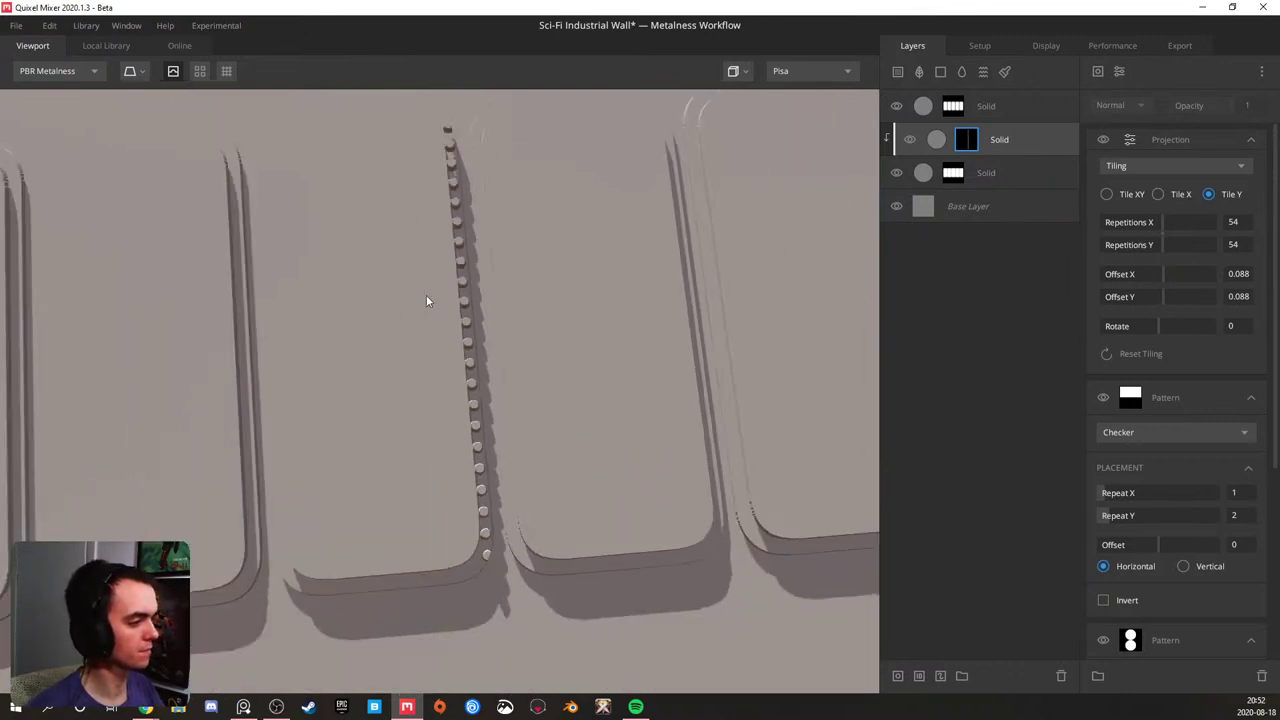
pyautogui.moveTo(377, 313)
pyautogui.mouseDown()
pyautogui.moveTo(354, 240)
pyautogui.moveTo(386, 291)
pyautogui.mouseUp()
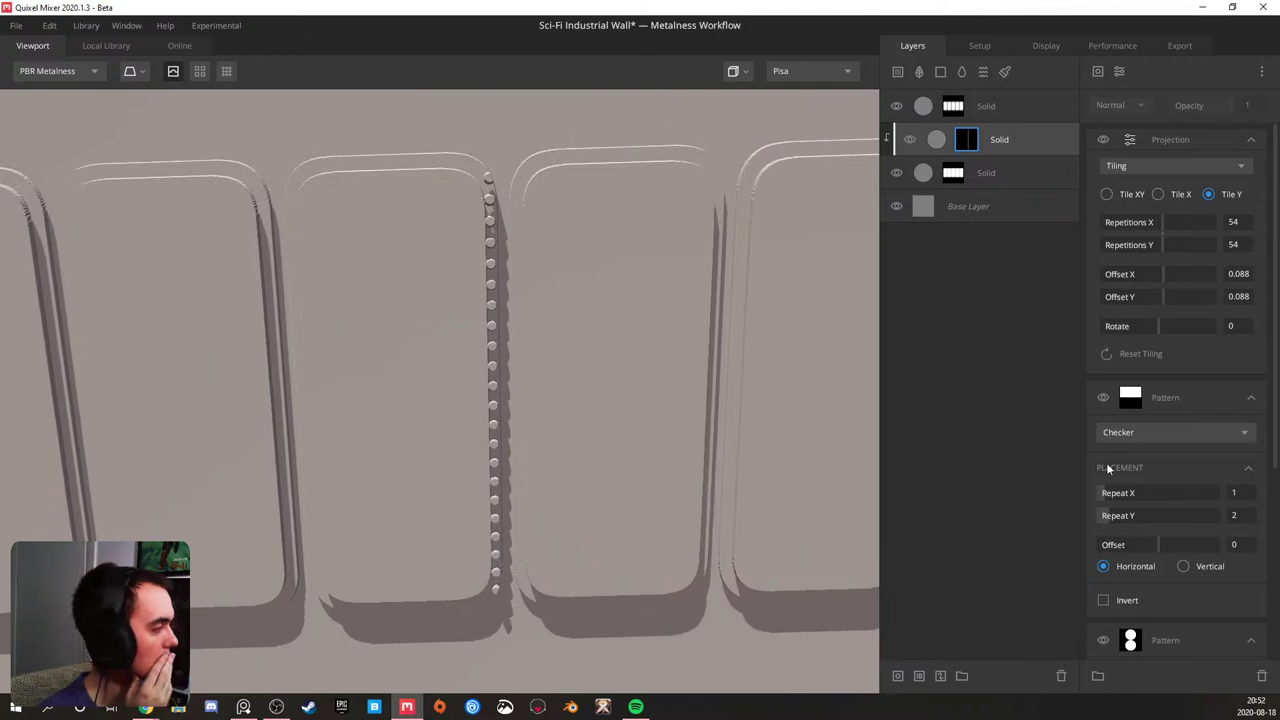
# - Delete the Checker pattern, Circle pattern and Projection modifier from the clipped layer's mask
pyautogui.click(1178, 399)
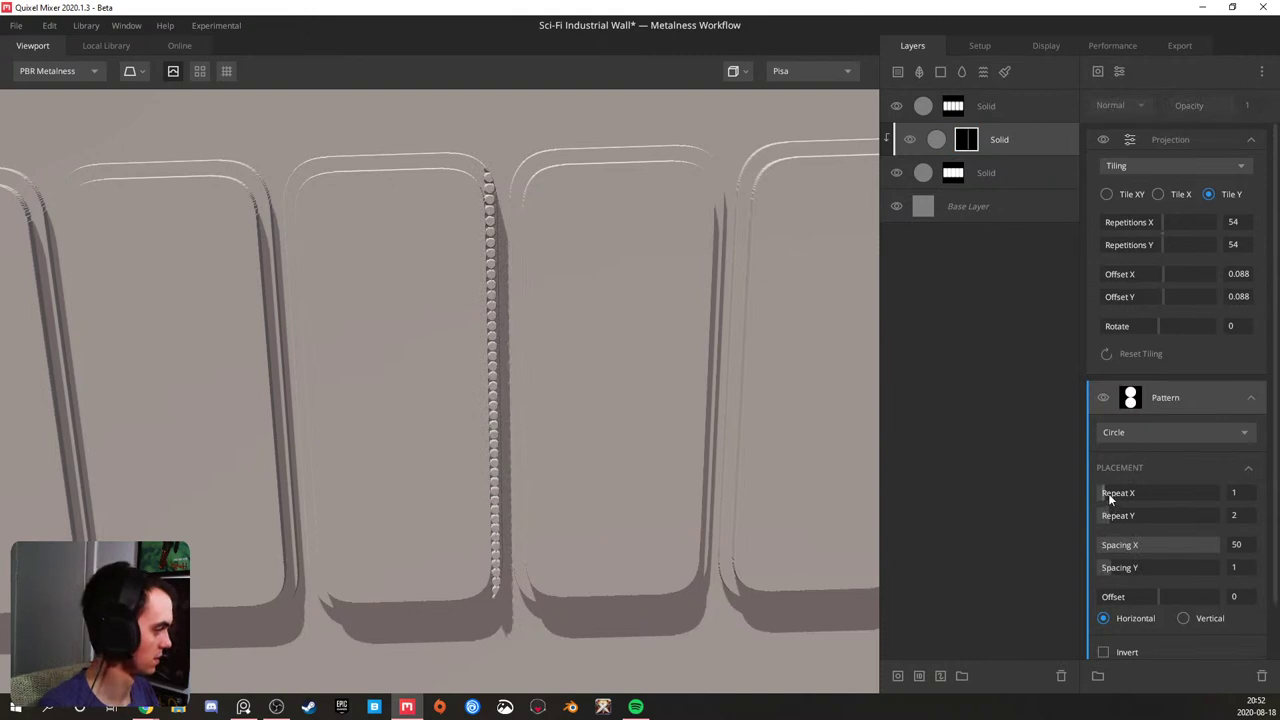
pyautogui.click(1110, 548)
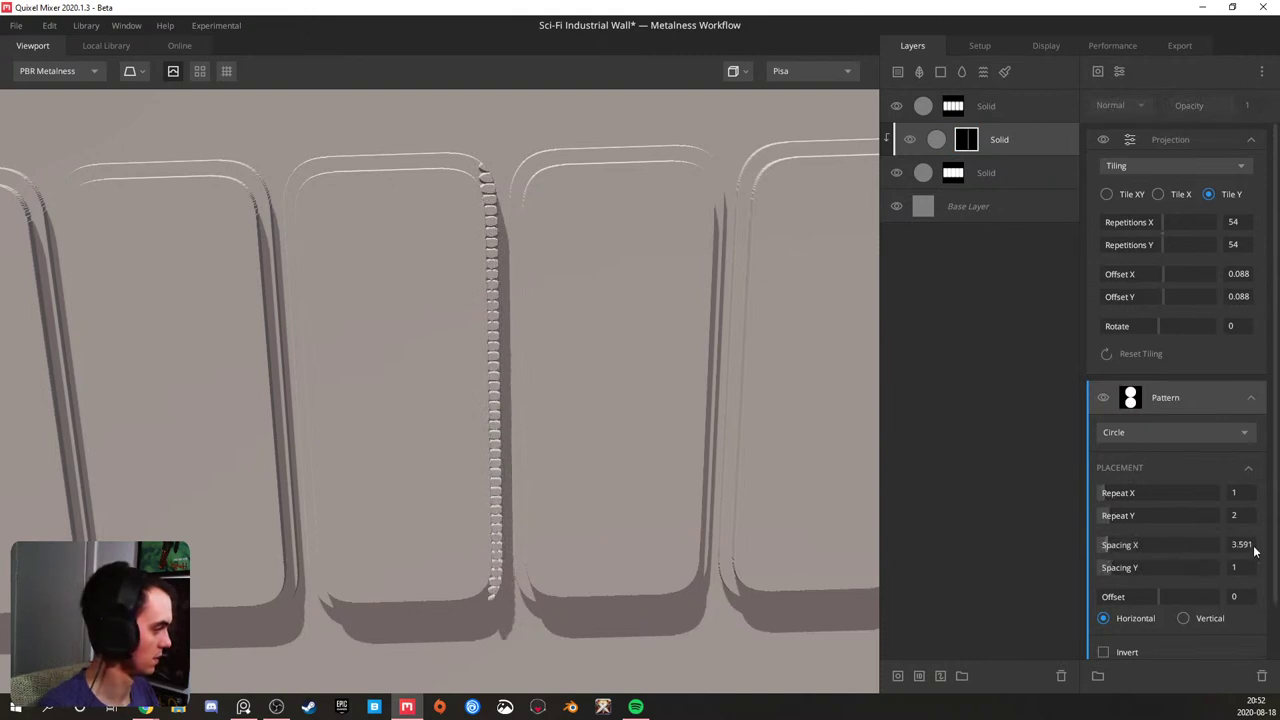
pyautogui.press('Delete')
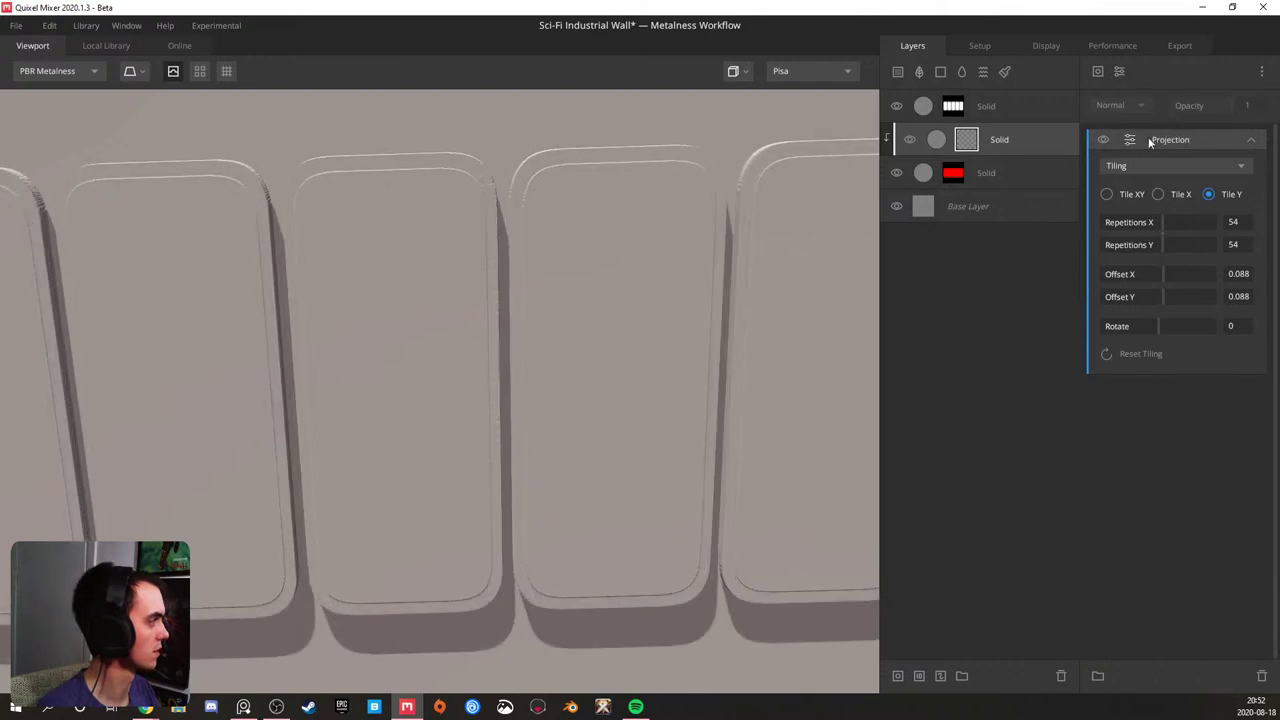
pyautogui.press('Delete')
# - Add a new Circle pattern to the clipped layer's mask with Repeat X and Repeat Y set to 24
pyautogui.click(1098, 71)
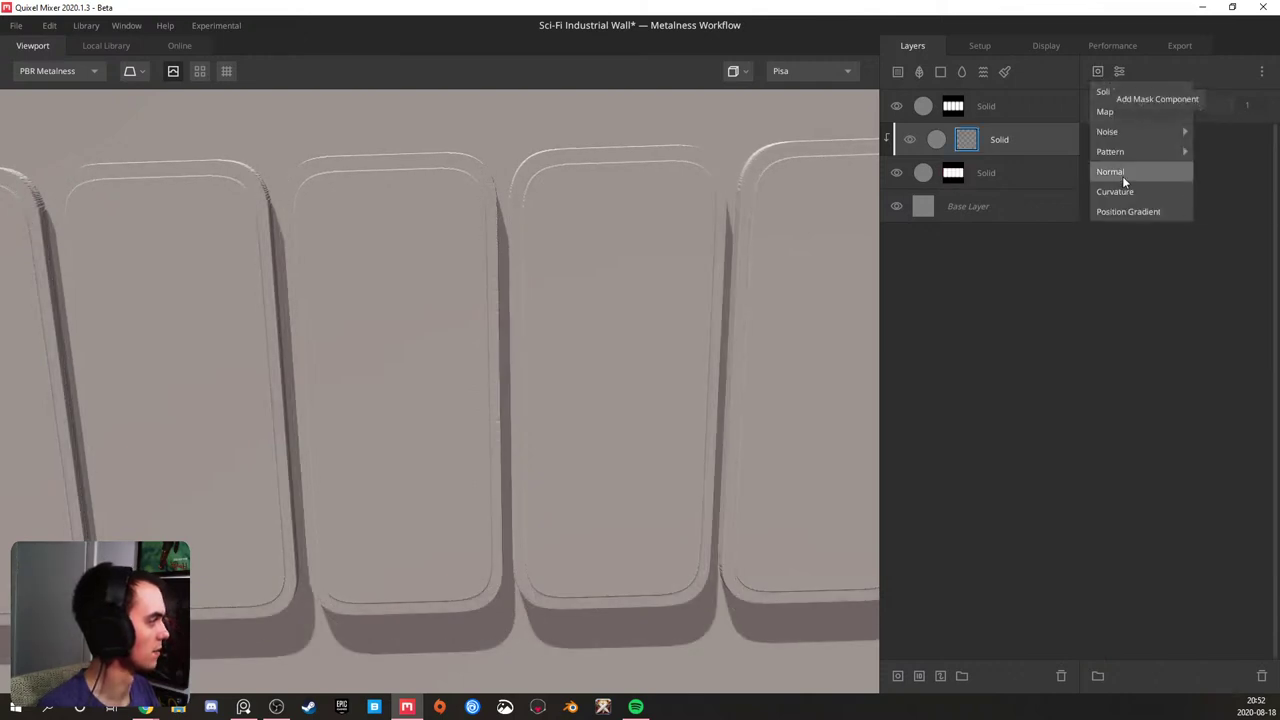
pyautogui.moveTo(1138, 151)
pyautogui.click(1196, 172)
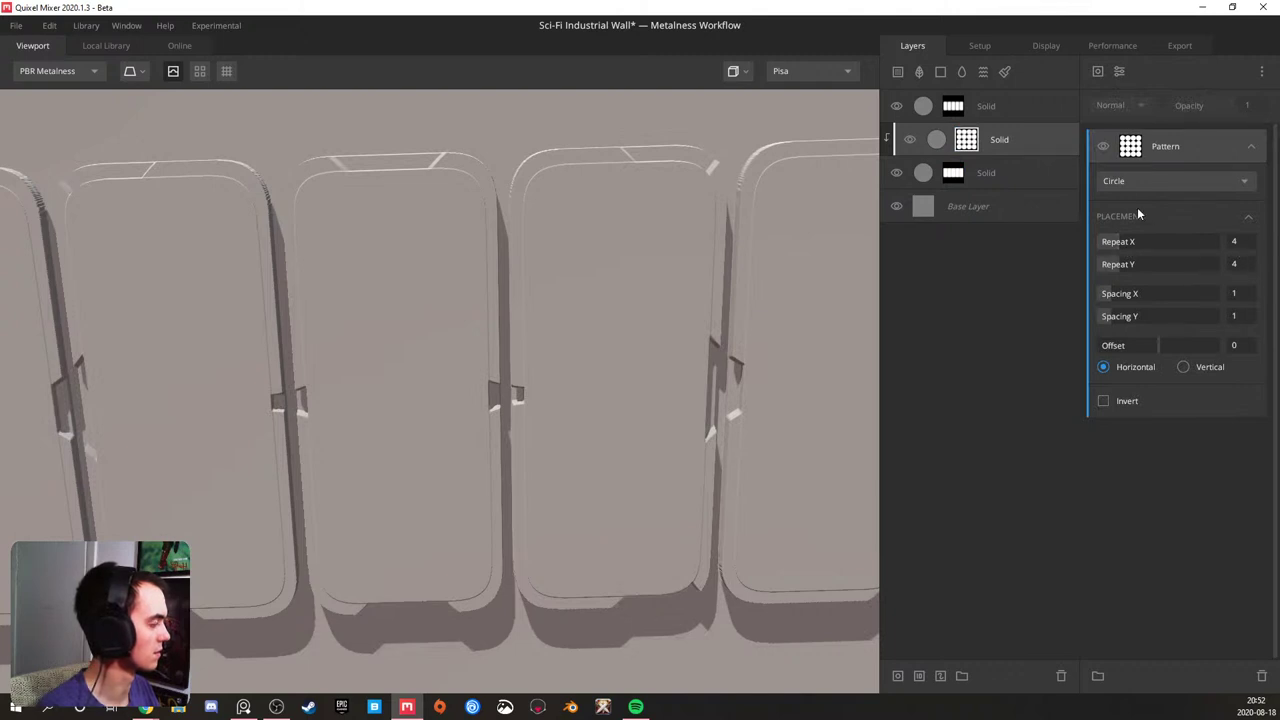
pyautogui.click(1030, 145)
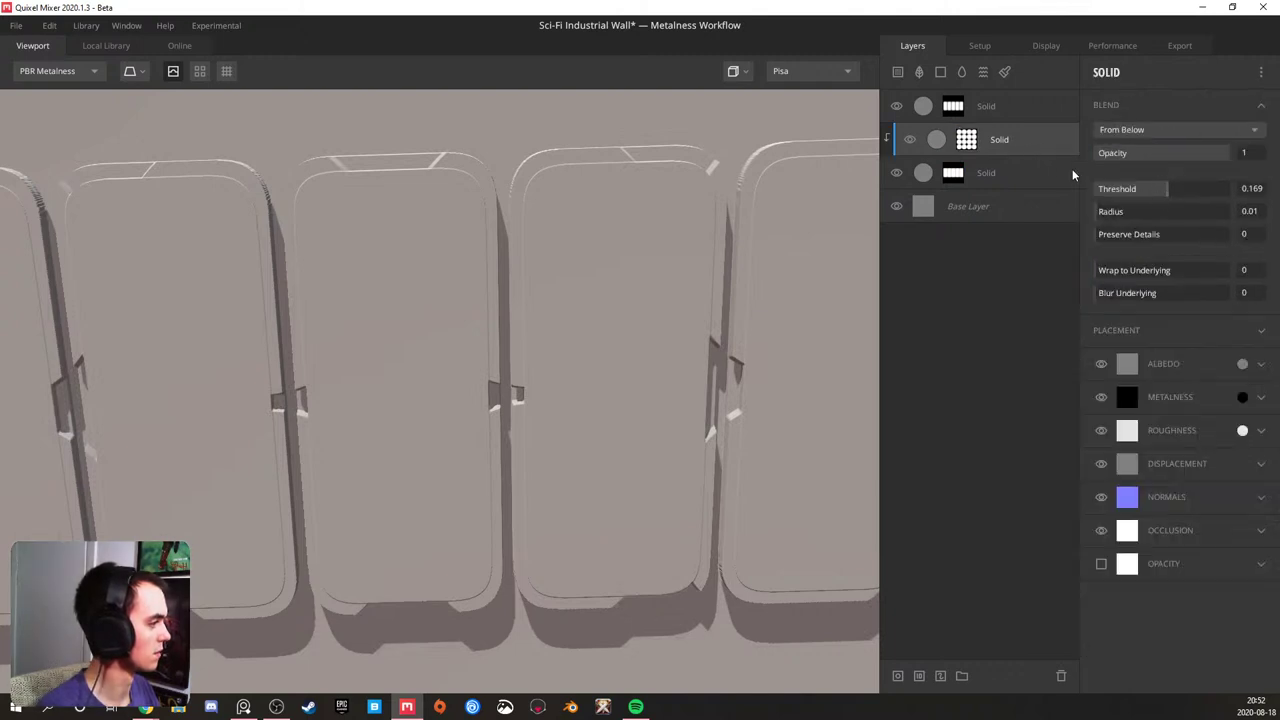
pyautogui.click(964, 140)
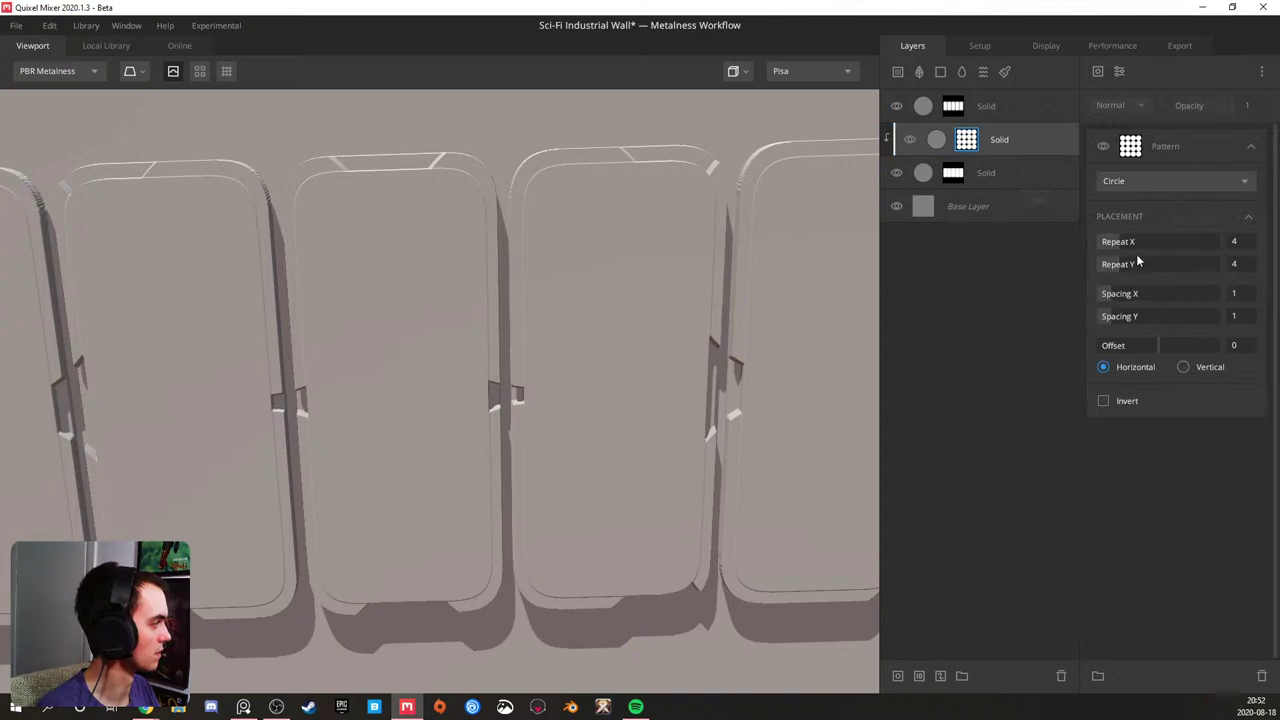
pyautogui.moveTo(1124, 247); pyautogui.dragTo(1252, 275)
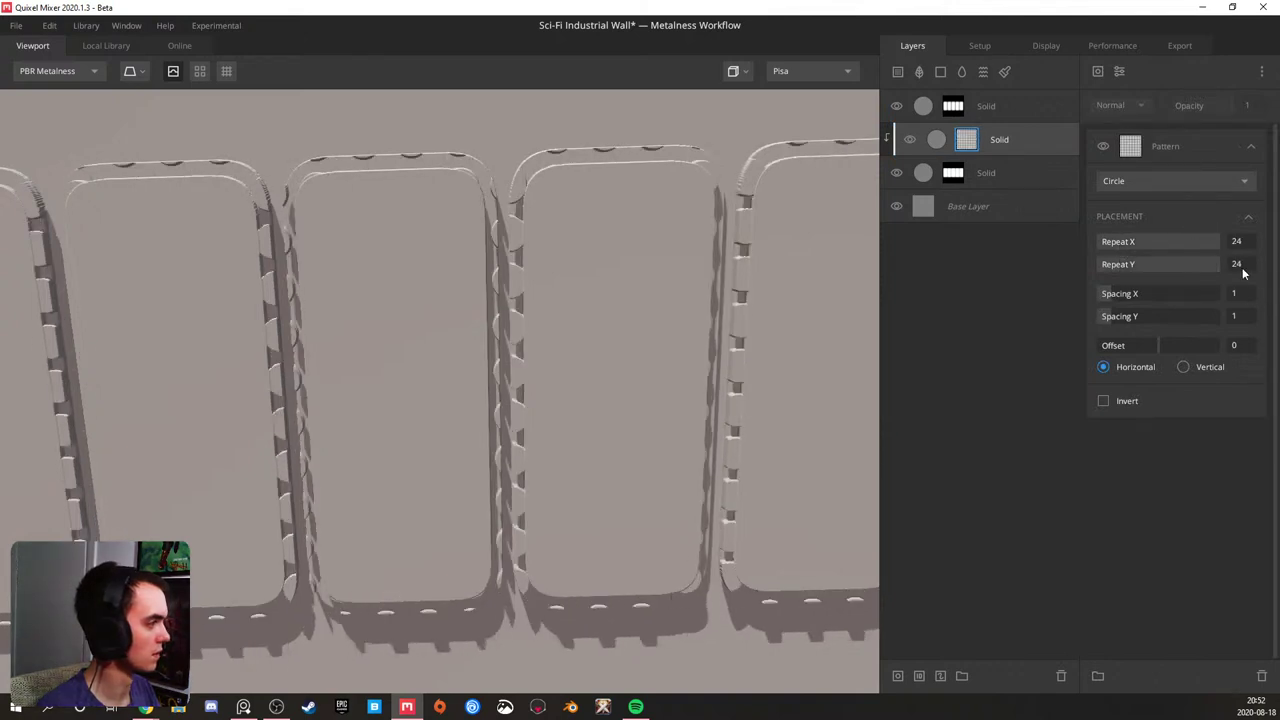
# - Add a Projection modifier above the Circle pattern and set its tiling repetitions to 4 in X and Y
pyautogui.click(1119, 72)
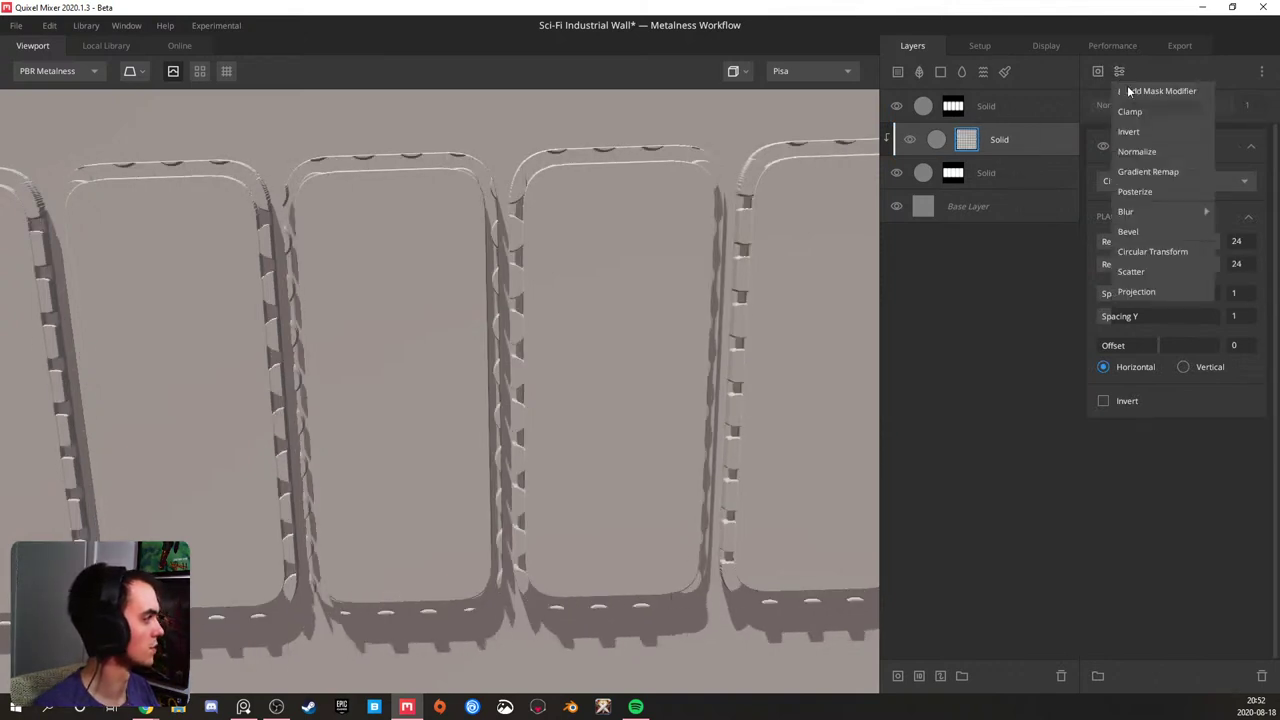
pyautogui.click(1166, 288)
pyautogui.moveTo(1102, 233); pyautogui.dragTo(1124, 235)
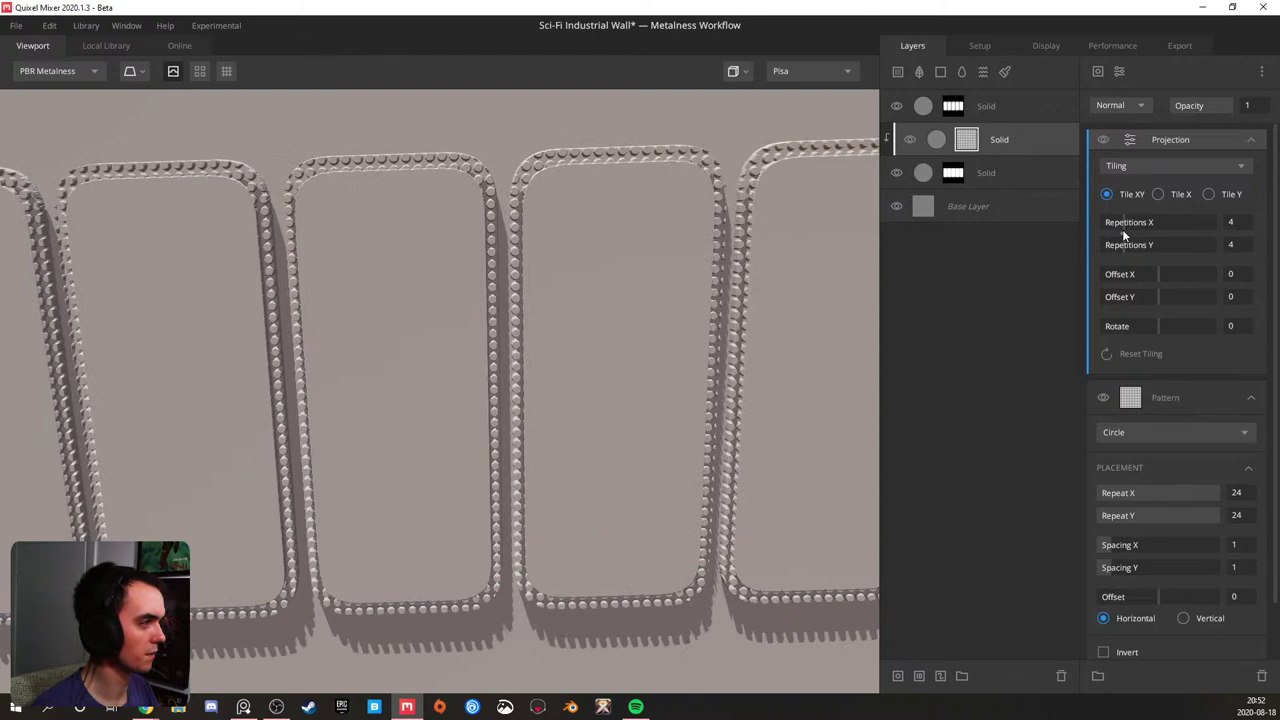
pyautogui.moveTo(1127, 232); pyautogui.dragTo(1134, 223)
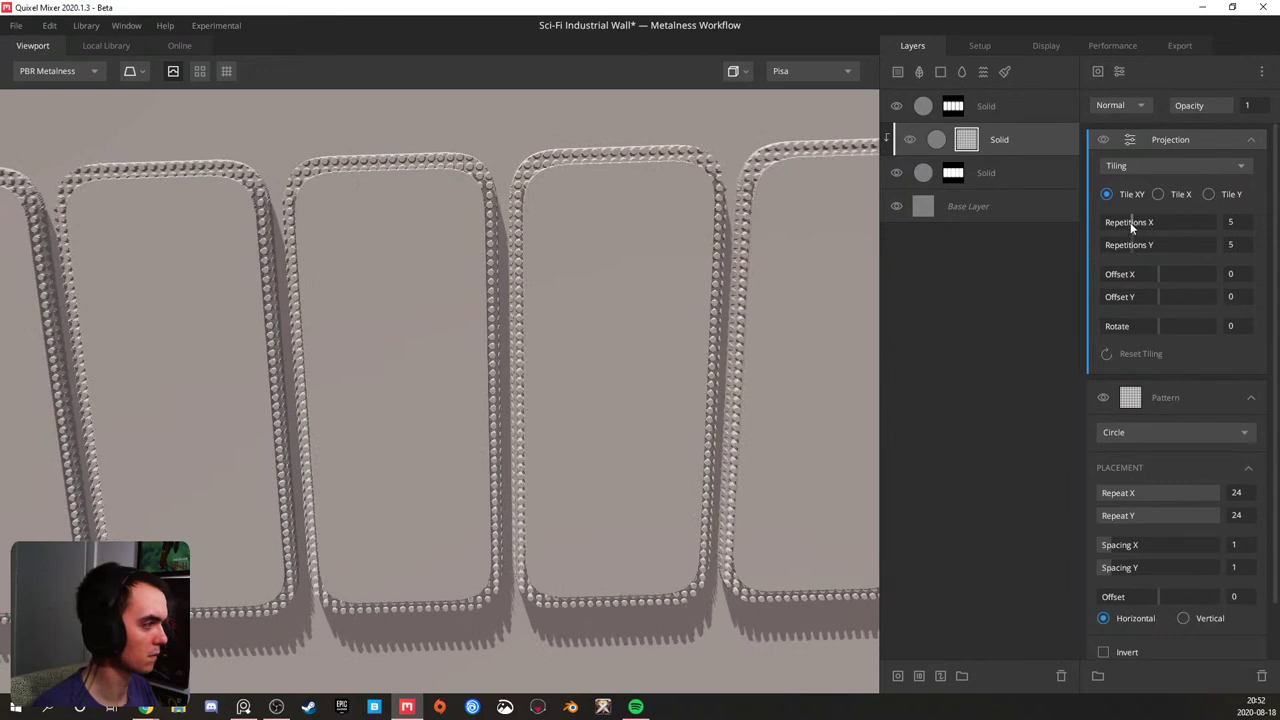
pyautogui.moveTo(1127, 223); pyautogui.dragTo(1126, 223)
pyautogui.keyDown('alt'); pyautogui.moveTo(481, 302); pyautogui.dragTo(349, 414); pyautogui.keyUp('alt')
pyautogui.scroll(4, 321, 468)
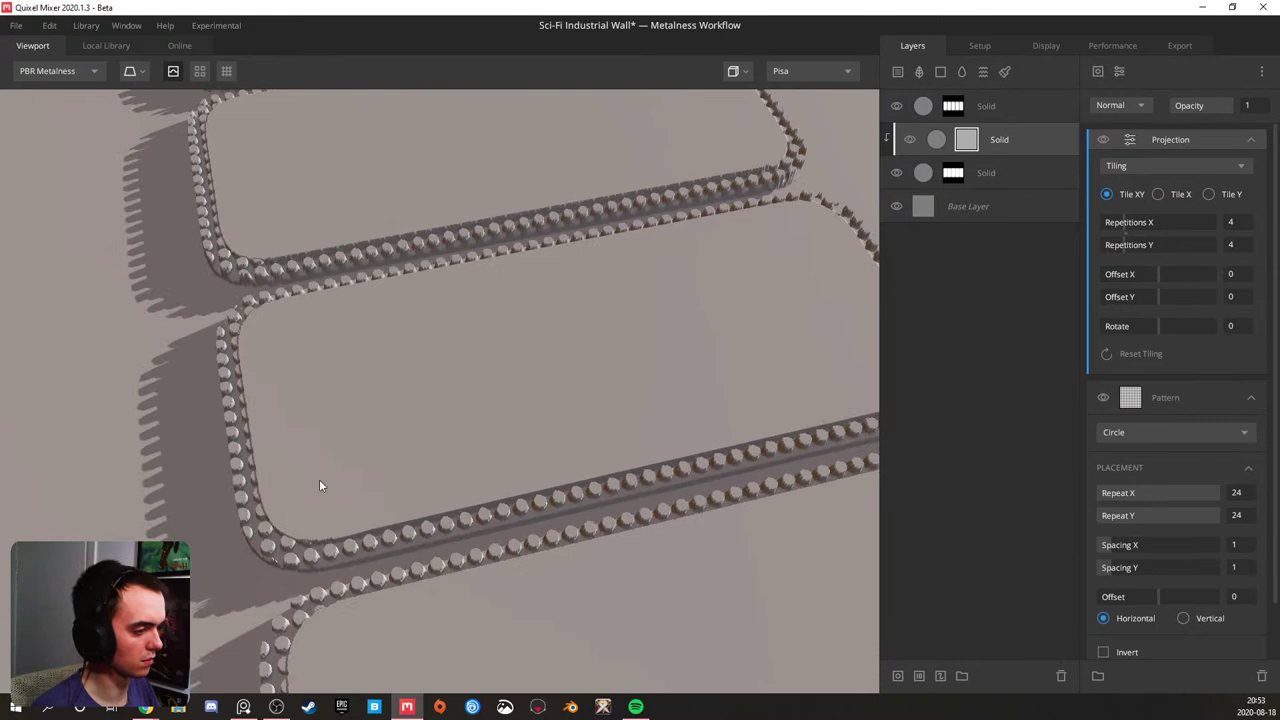
pyautogui.scroll(2, 310, 535)
pyautogui.scroll(-3, 310, 531)
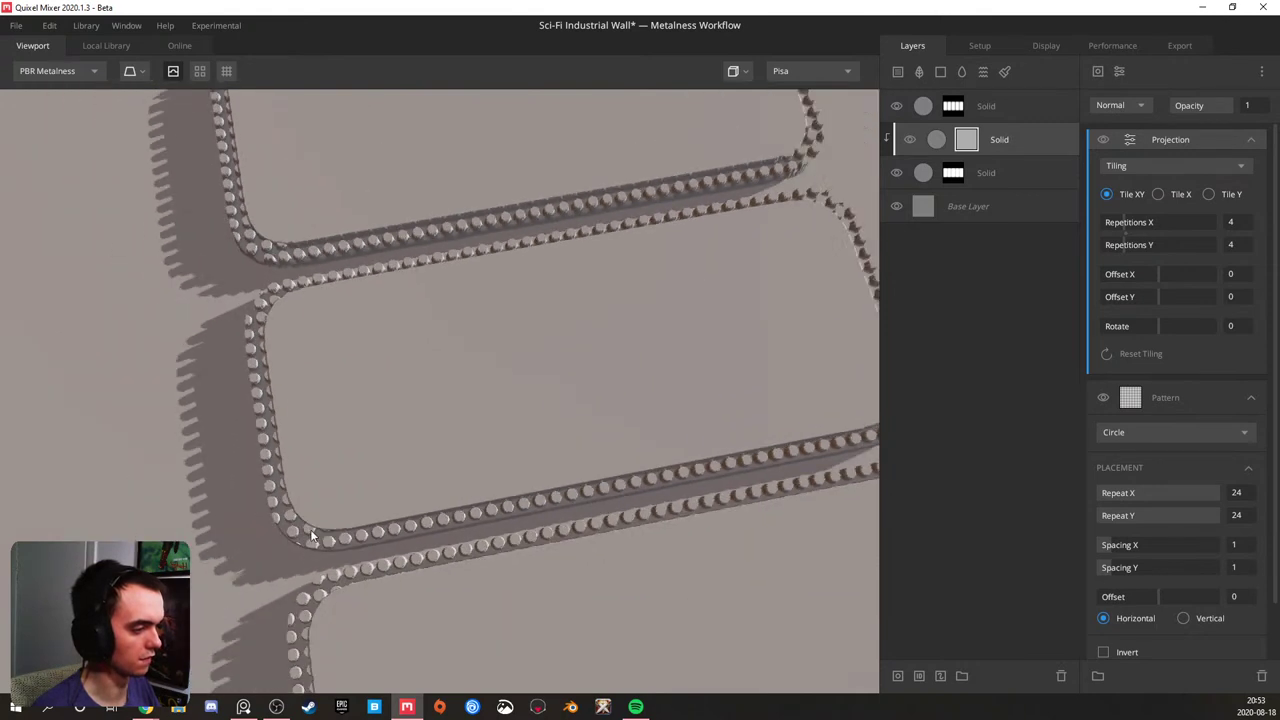
# - Adjust the Square pattern's Spacing Y to about 56.35 in the mask of the Solid layer beneath the circles
pyautogui.click(950, 175)
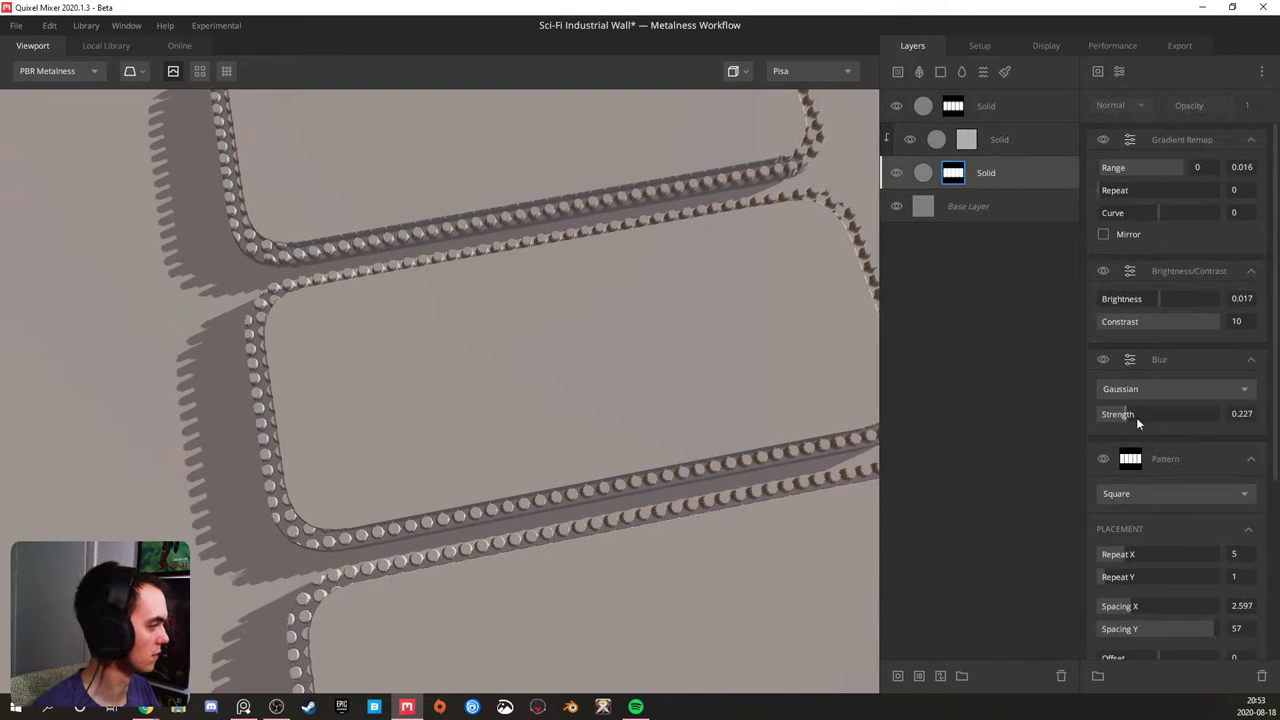
pyautogui.scroll(-2, 1136, 417)
pyautogui.click(1201, 556)
pyautogui.moveTo(1201, 555); pyautogui.dragTo(1212, 542)
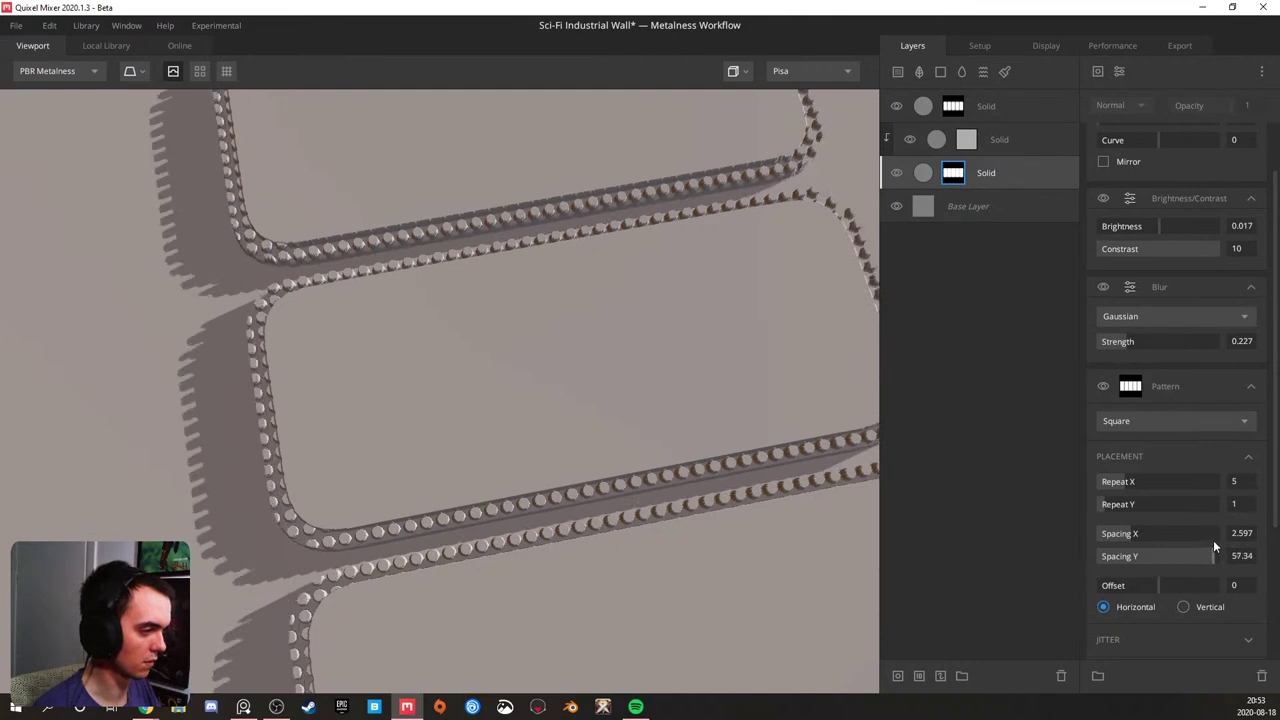
pyautogui.moveTo(1213, 545); pyautogui.dragTo(1211, 542)
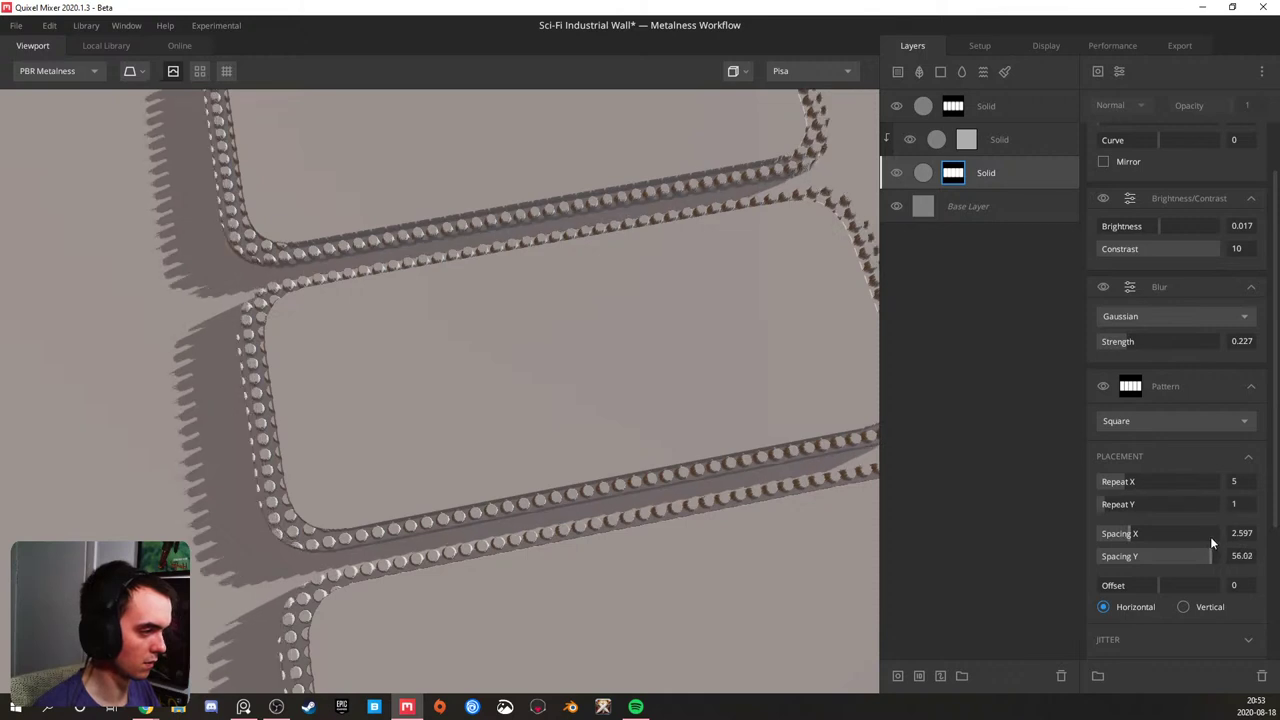
pyautogui.moveTo(1211, 542); pyautogui.dragTo(1212, 542)
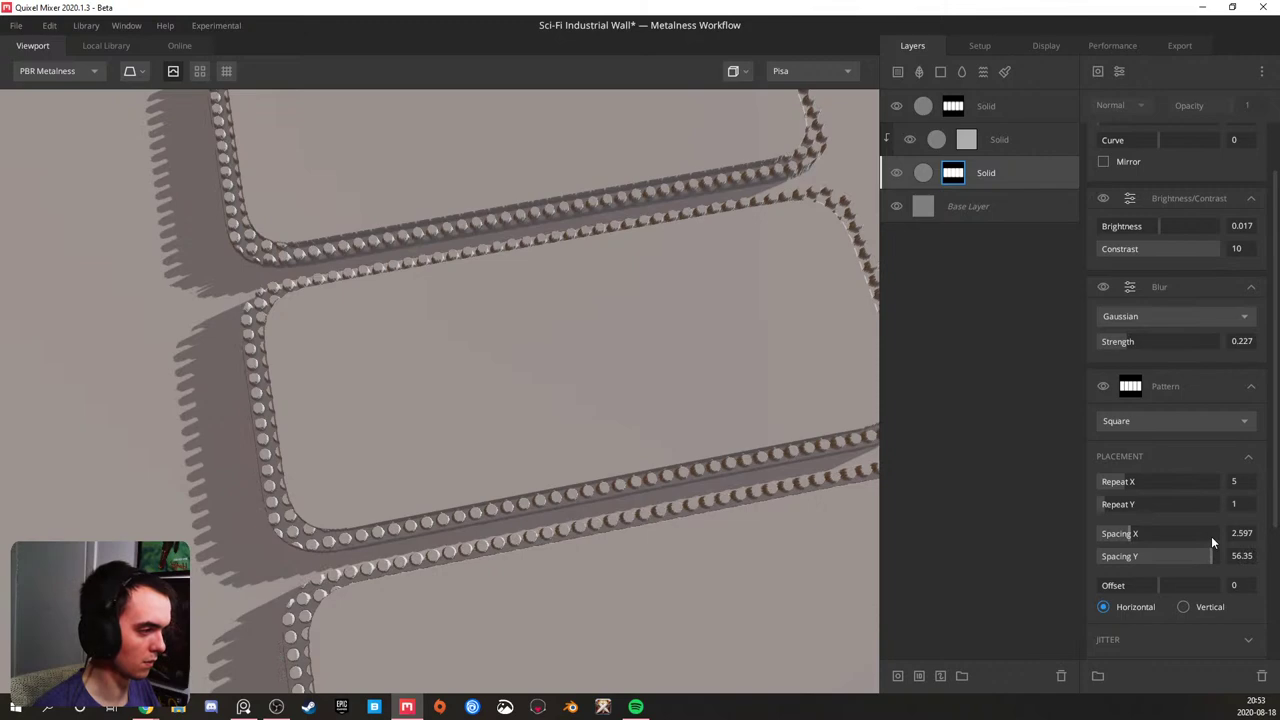
# - Set the Square pattern's Spacing Y to about 58.67 in the topmost Solid layer's mask
pyautogui.moveTo(680, 518); pyautogui.dragTo(290, 304)
pyautogui.click(952, 110)
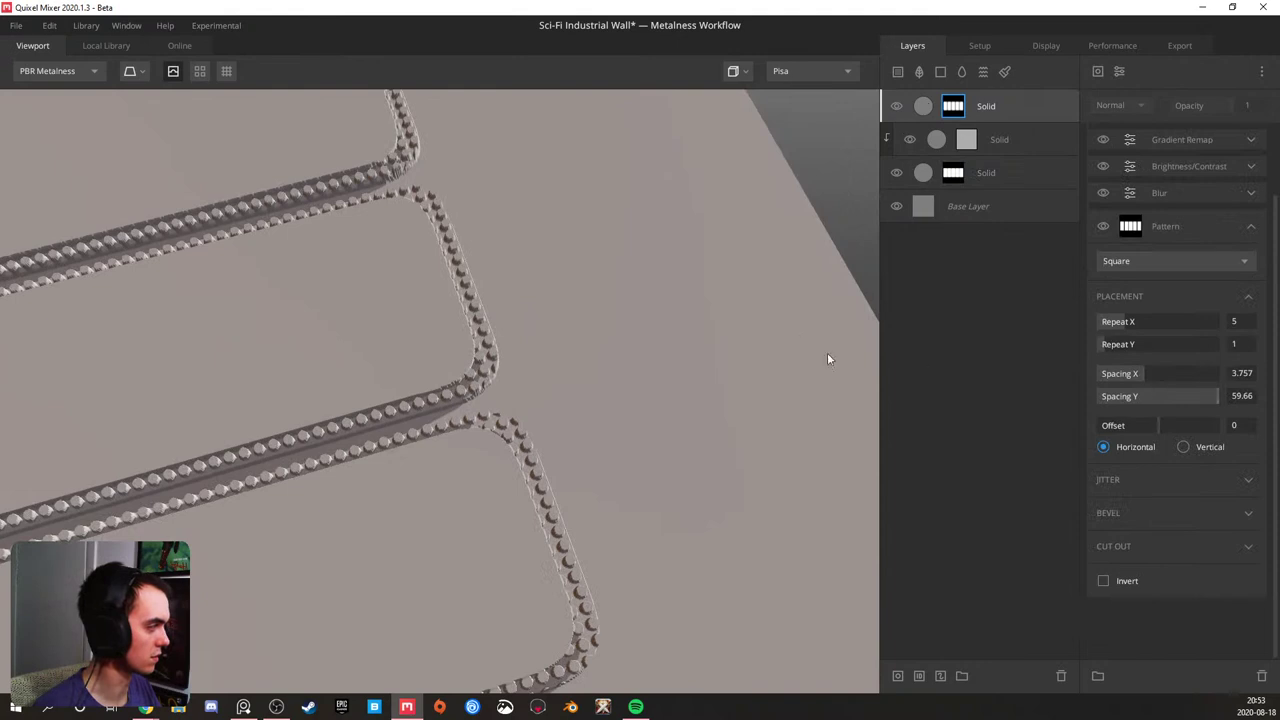
pyautogui.moveTo(313, 388); pyautogui.dragTo(380, 385)
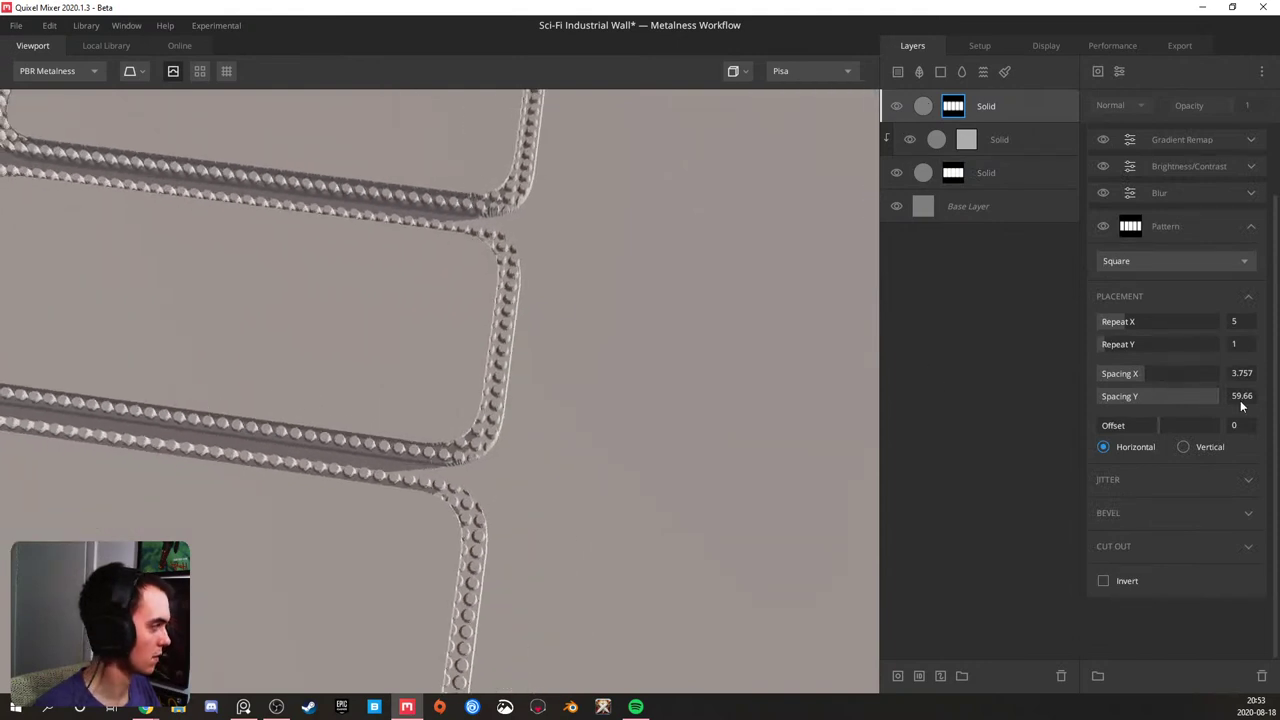
pyautogui.moveTo(1212, 397)
pyautogui.mouseDown()
pyautogui.moveTo(1231, 398)
pyautogui.moveTo(1217, 395)
pyautogui.mouseUp()
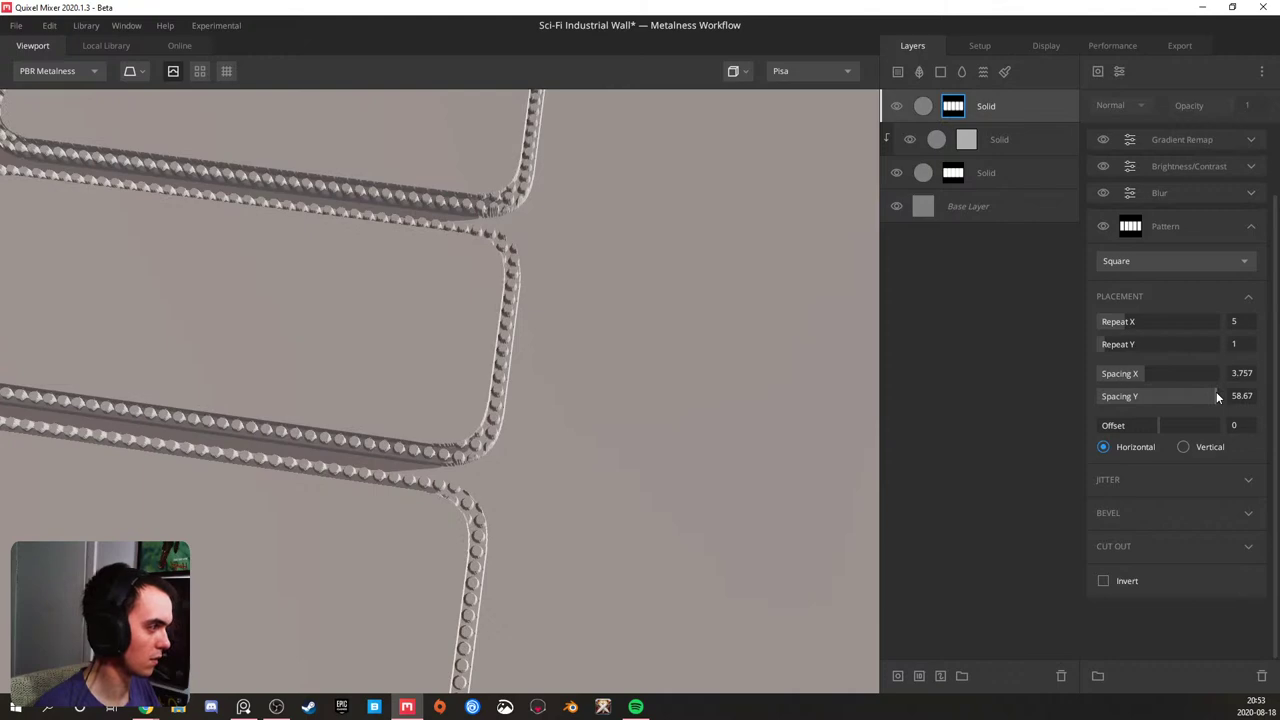
# - Examine the stud rows along the panel edges and around the rounded corners from several angles
pyautogui.moveTo(570, 343); pyautogui.dragTo(458, 233)
pyautogui.moveTo(440, 260); pyautogui.dragTo(420, 300, button='middle')
pyautogui.scroll(3, 420, 308)
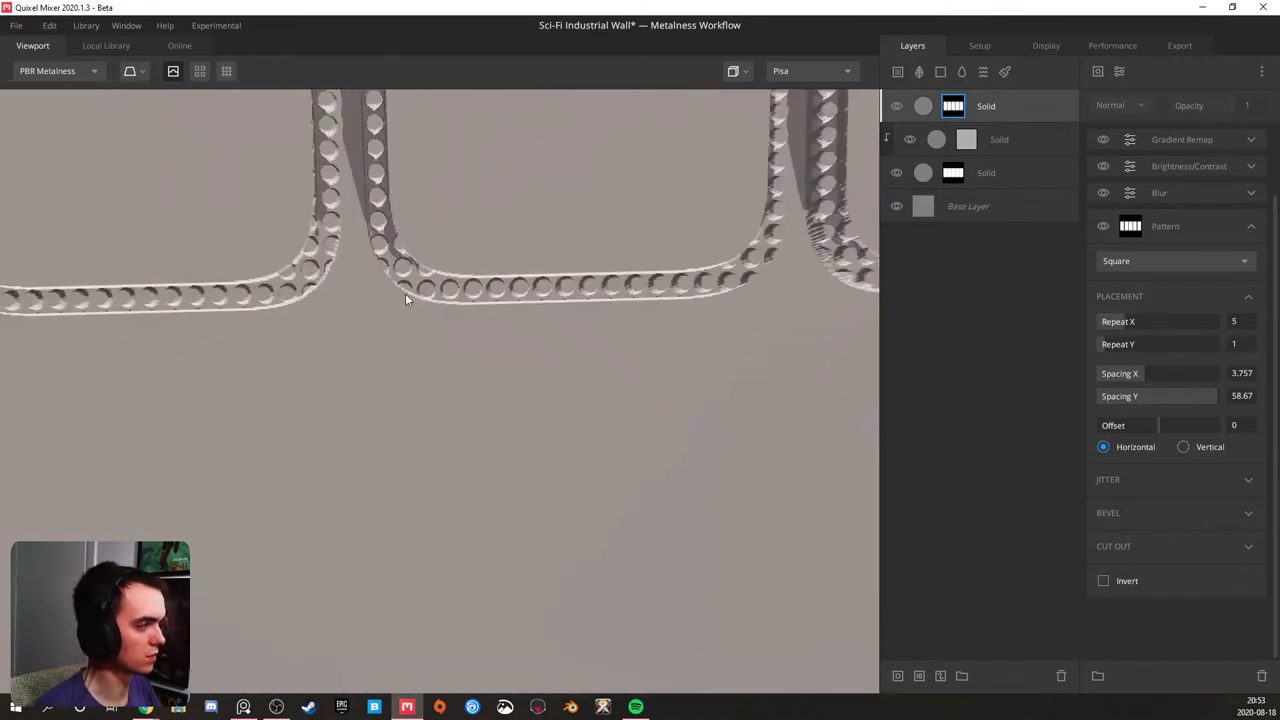
pyautogui.scroll(2, 272, 248)
pyautogui.moveTo(262, 247); pyautogui.dragTo(353, 329, button='middle')
pyautogui.scroll(-3, 353, 328)
pyautogui.moveTo(309, 357); pyautogui.dragTo(737, 361)
pyautogui.scroll(5, 490, 381)
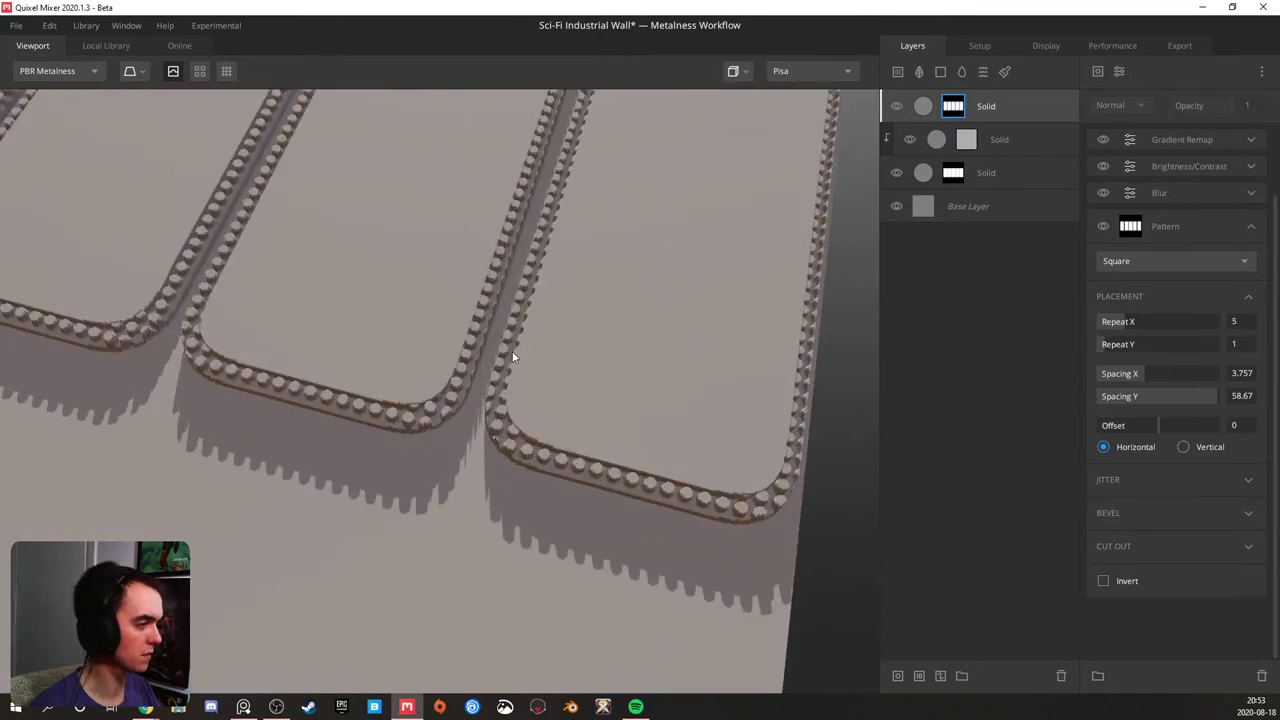
pyautogui.moveTo(489, 383); pyautogui.dragTo(510, 449)
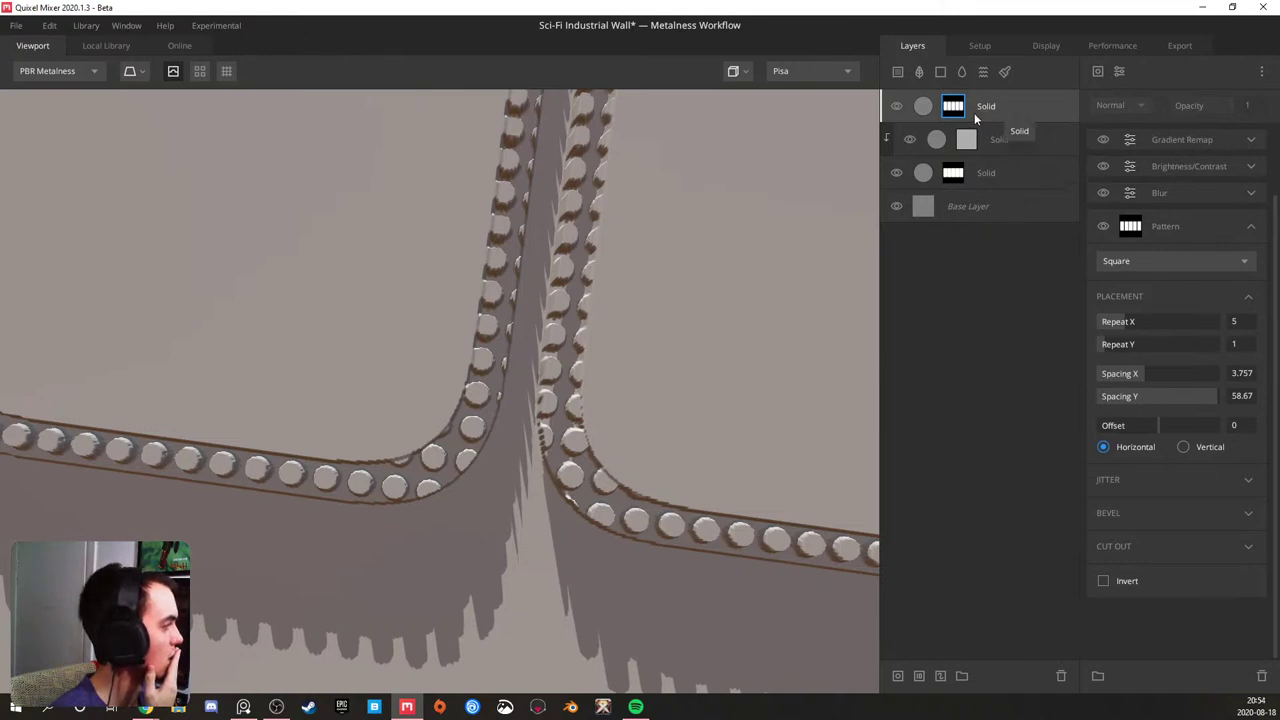
# - Set the Circle pattern's Repeat X and Repeat Y to 4 in the clipped Solid layer's mask
pyautogui.click(985, 140)
pyautogui.scroll(-2, 1168, 404)
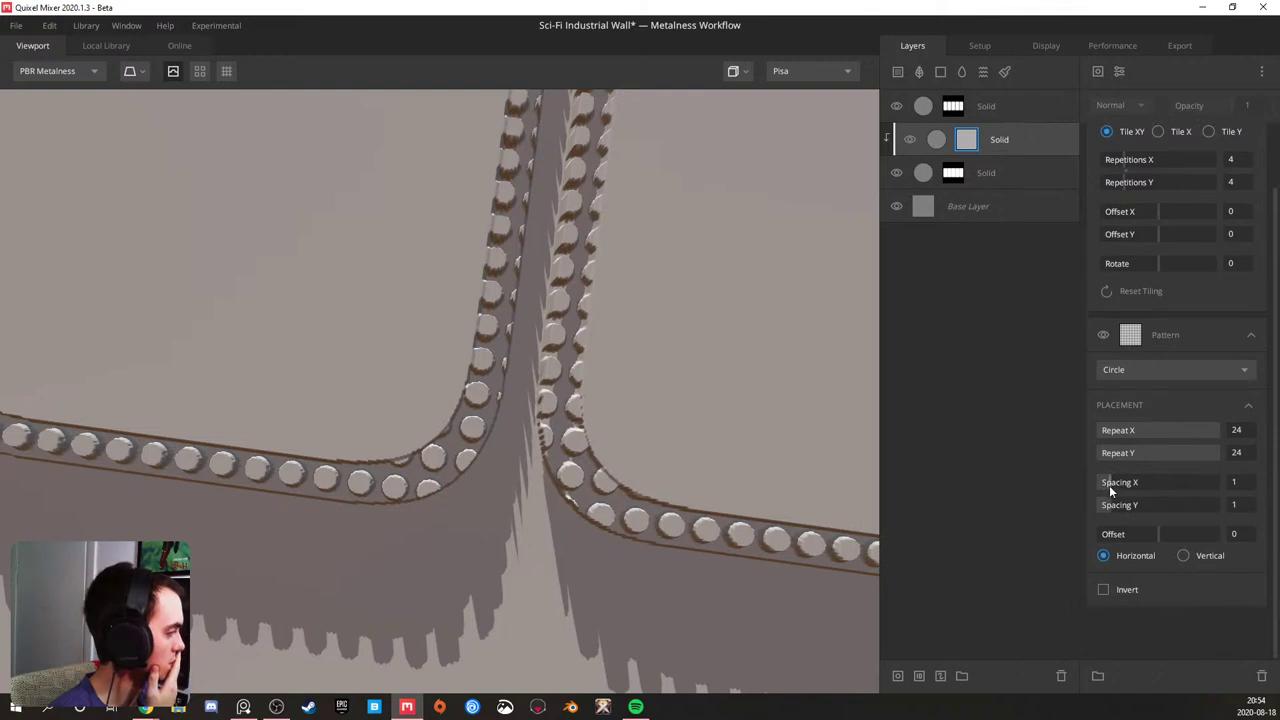
pyautogui.click(1113, 430)
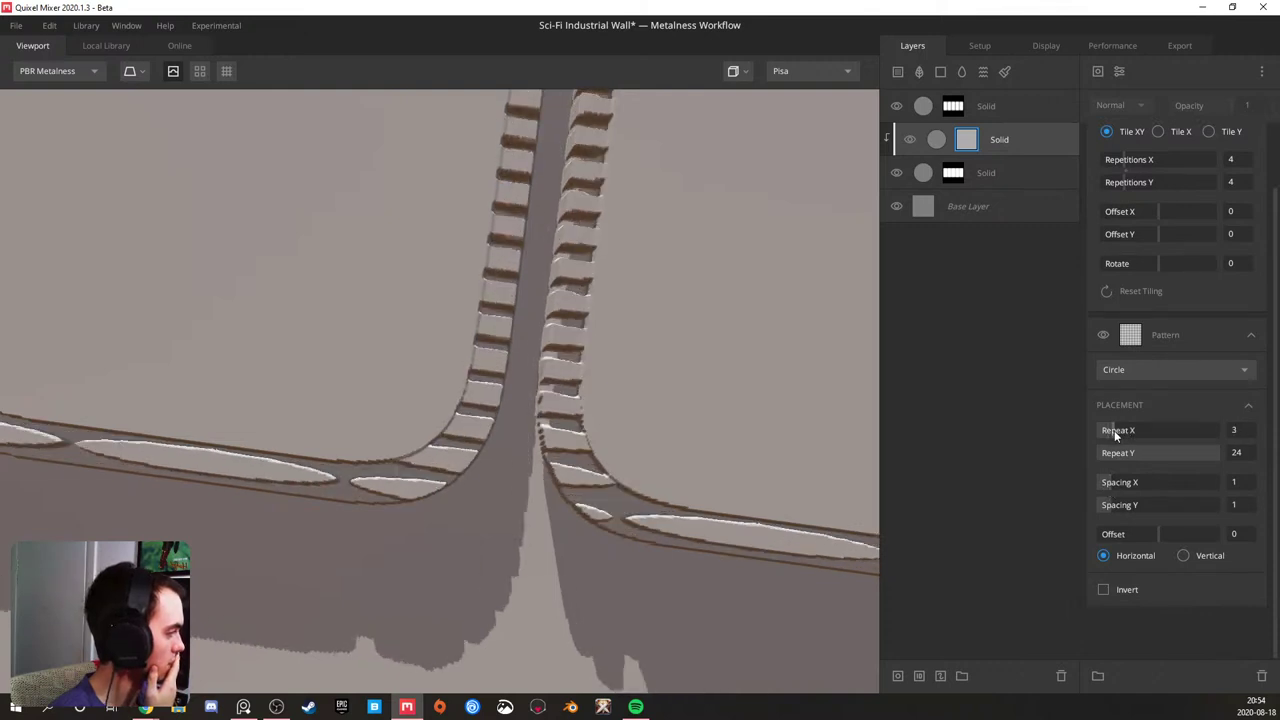
pyautogui.click(1116, 430)
pyautogui.moveTo(1137, 452); pyautogui.dragTo(1118, 454)
pyautogui.scroll(-5, 430, 372)
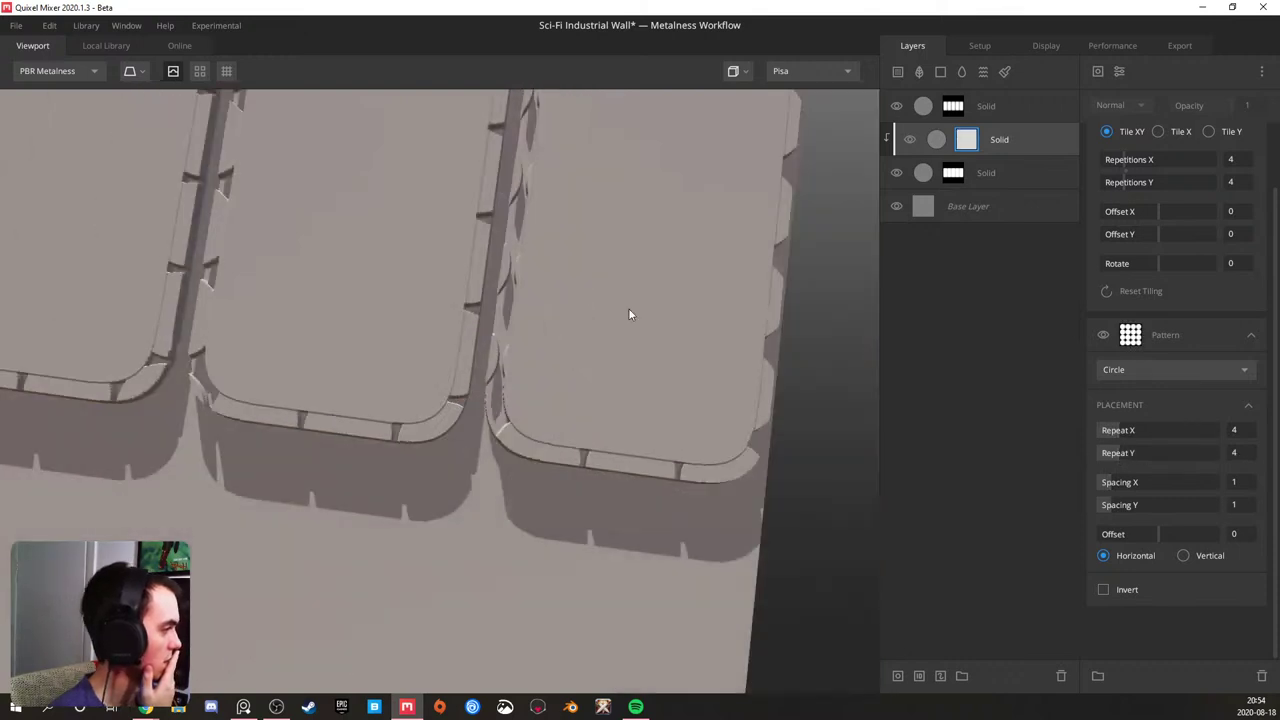
pyautogui.moveTo(632, 305); pyautogui.dragTo(530, 388, button='middle')
# - Duplicate the Circle pattern, change the upper copy to Checker and set its blend mode to Subtract
pyautogui.click(1156, 336)
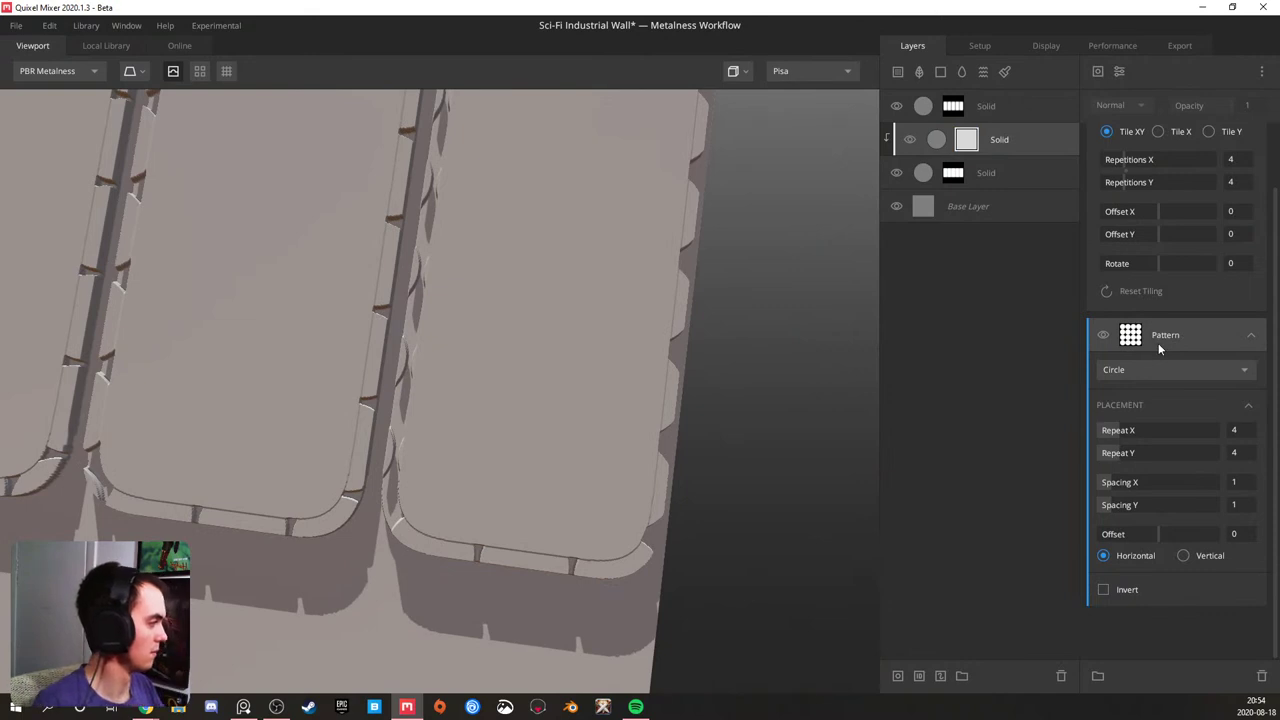
pyautogui.hotkey('ctrl', 'd')
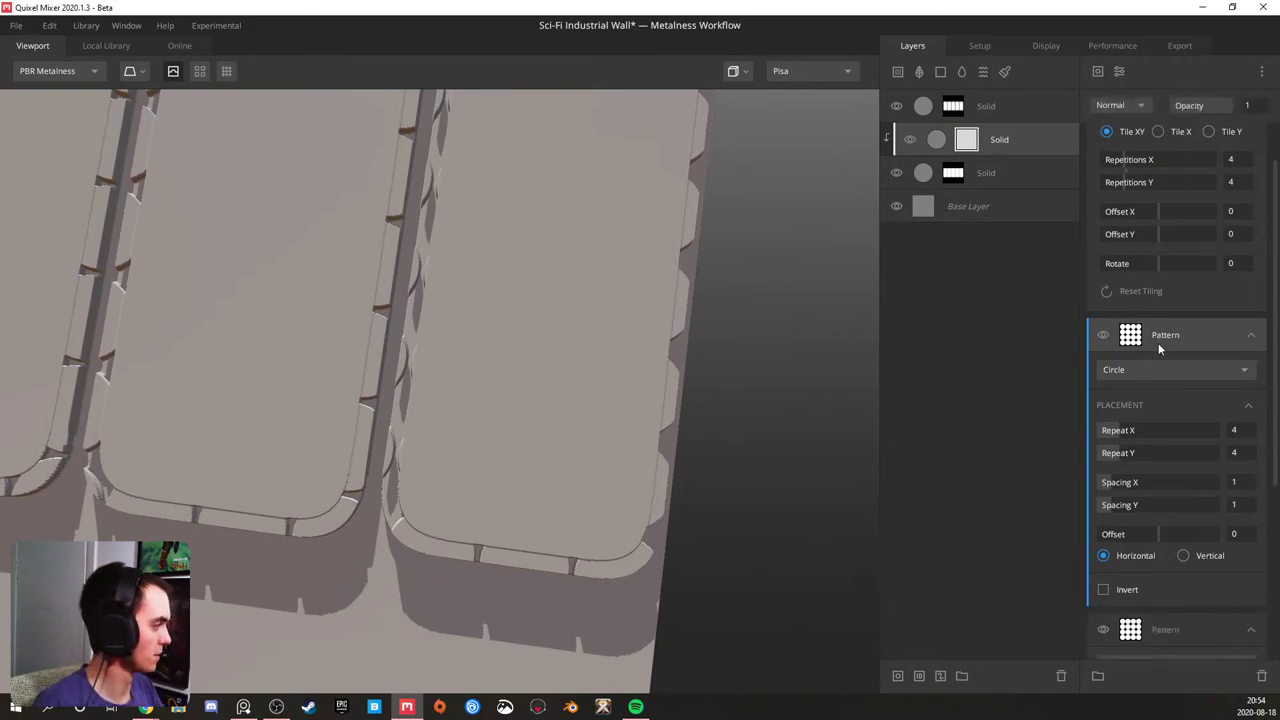
pyautogui.click(1146, 371)
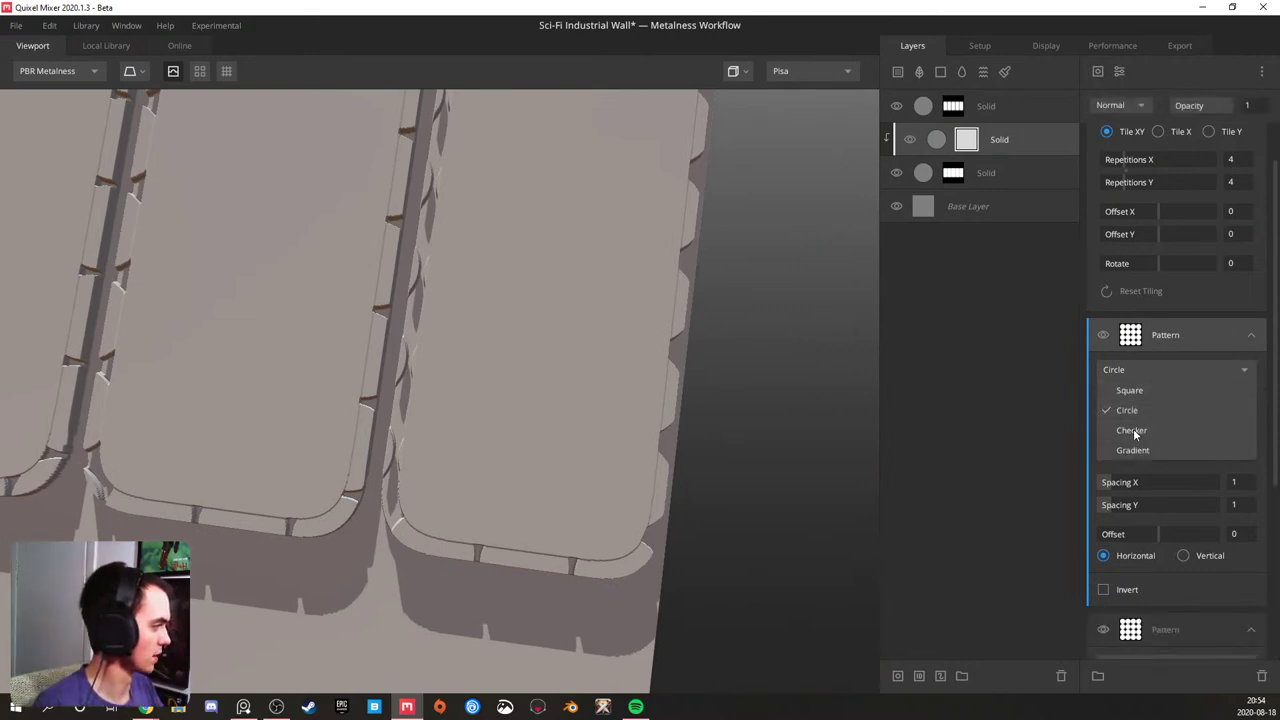
pyautogui.click(1132, 430)
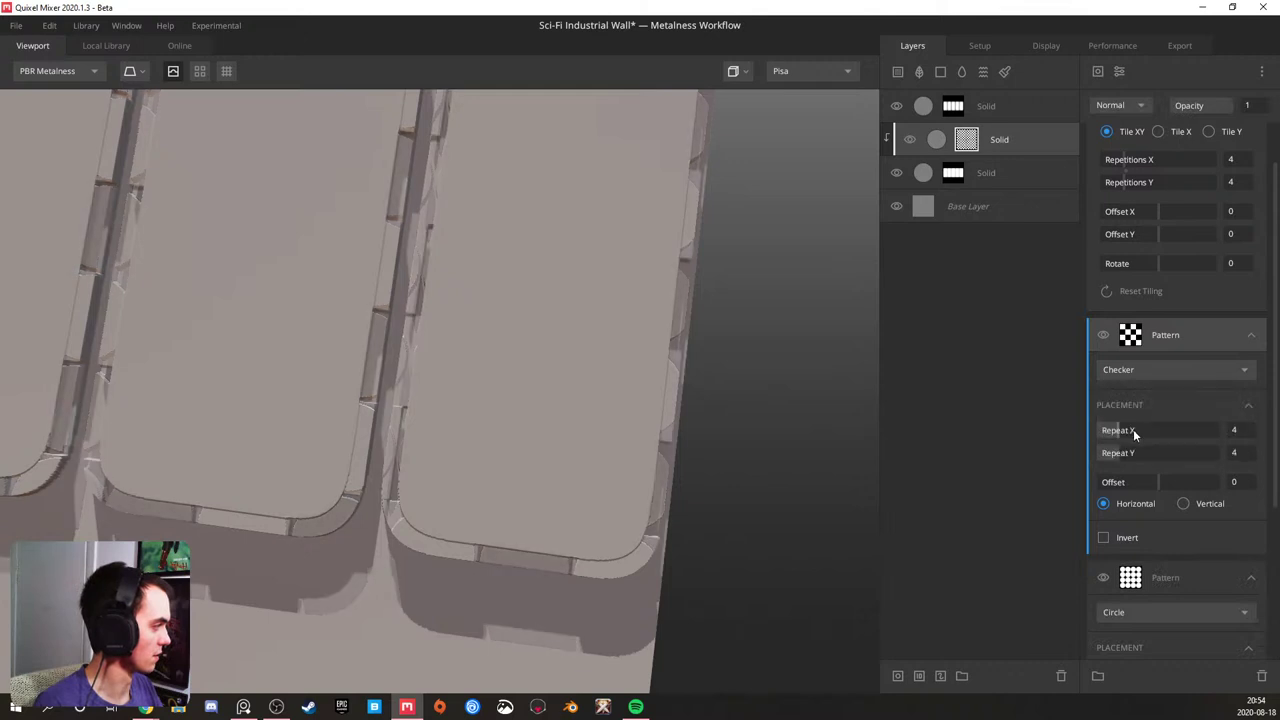
pyautogui.click(1114, 101)
pyautogui.click(1123, 166)
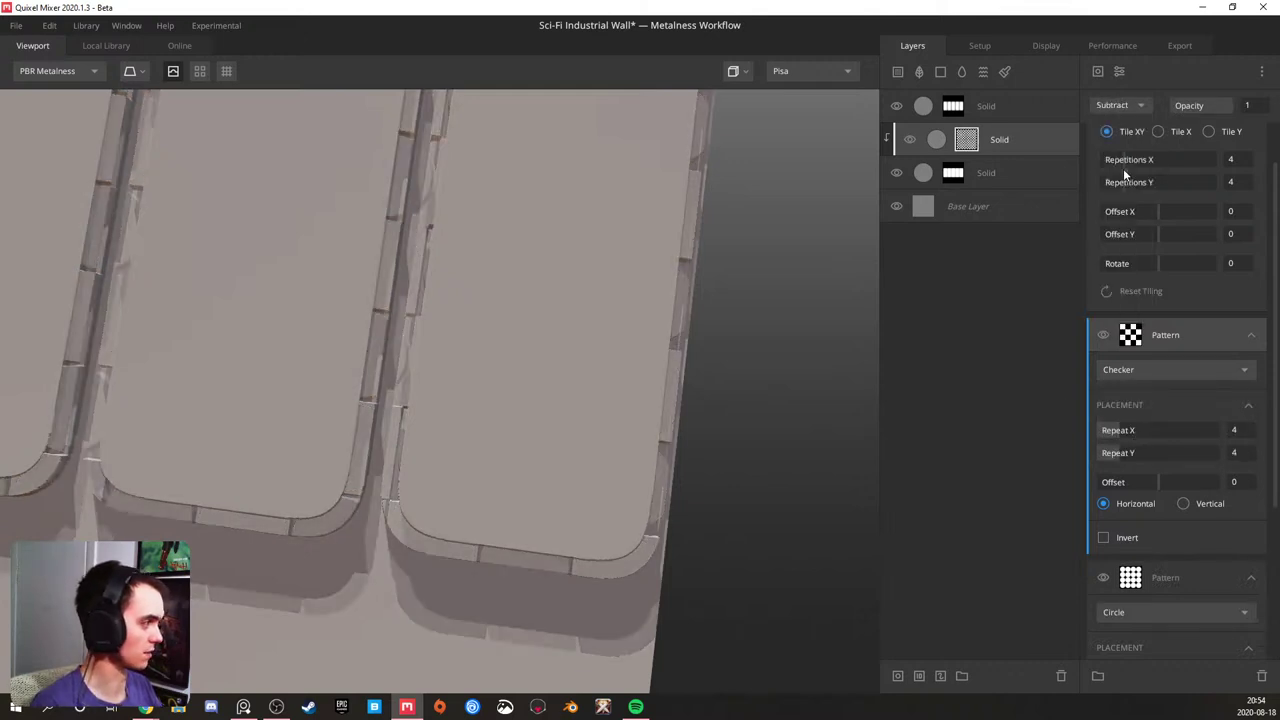
# - Raise the Projection modifier's tiling repetitions to 32 in X and Y and check the stud spacing
pyautogui.scroll(-3, 288, 378)
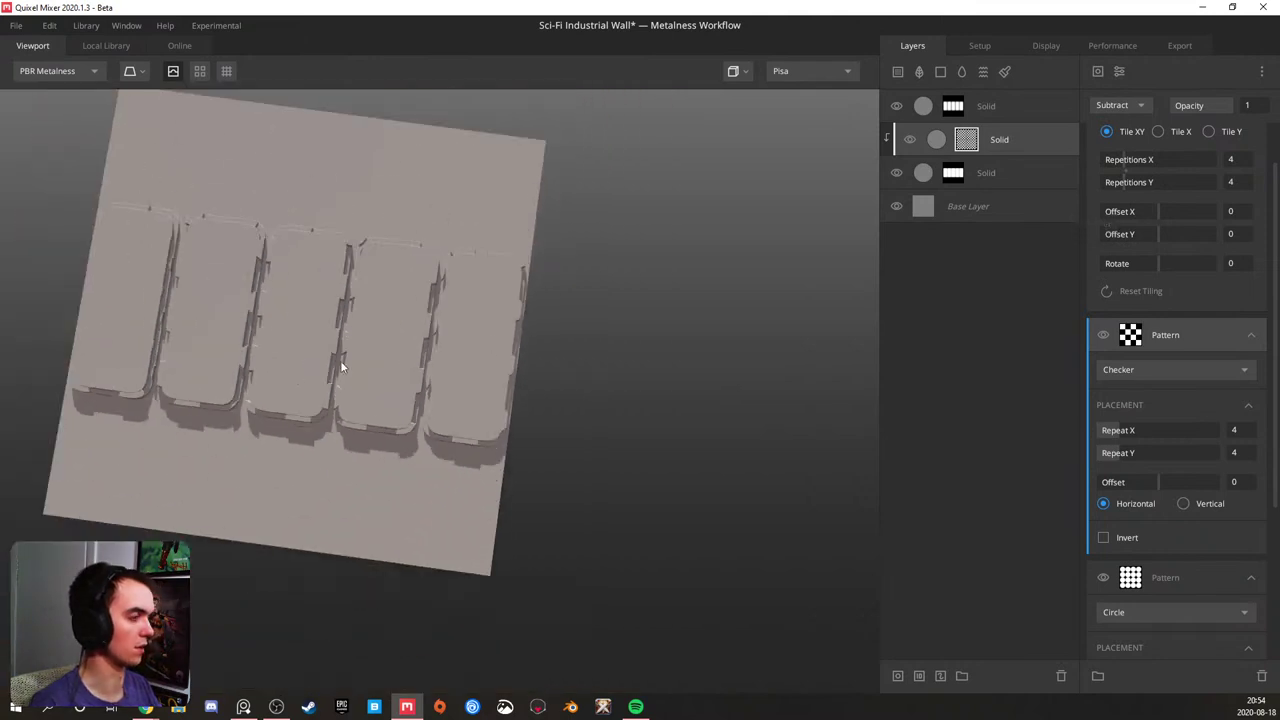
pyautogui.scroll(2, 1166, 254)
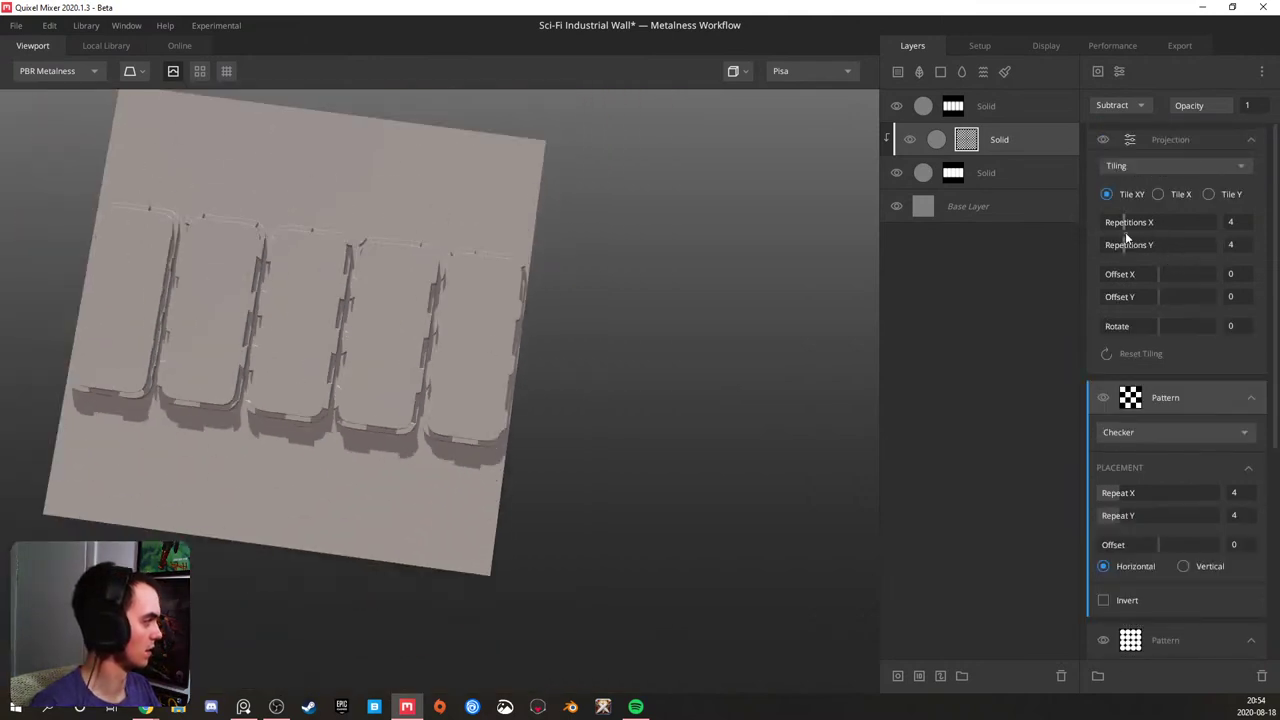
pyautogui.moveTo(1126, 237); pyautogui.dragTo(1256, 252)
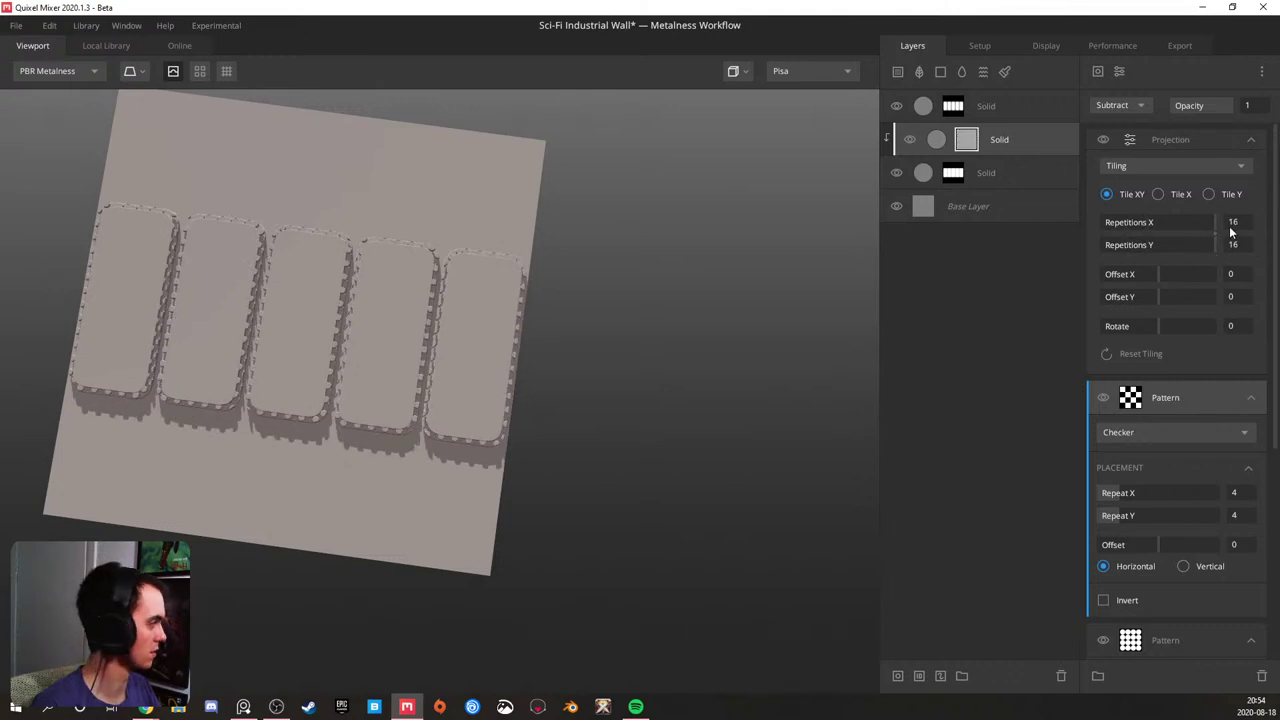
pyautogui.click(1230, 222)
pyautogui.write('32')
pyautogui.press('Return')
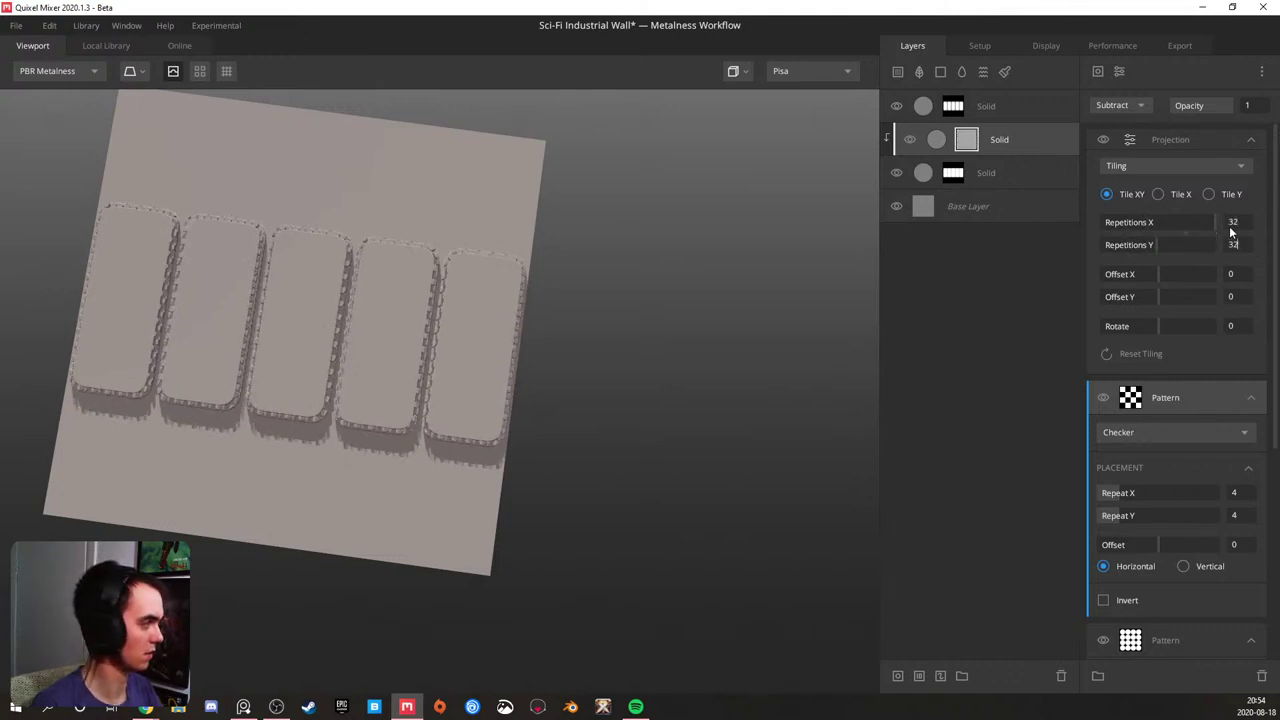
pyautogui.scroll(5, 323, 327)
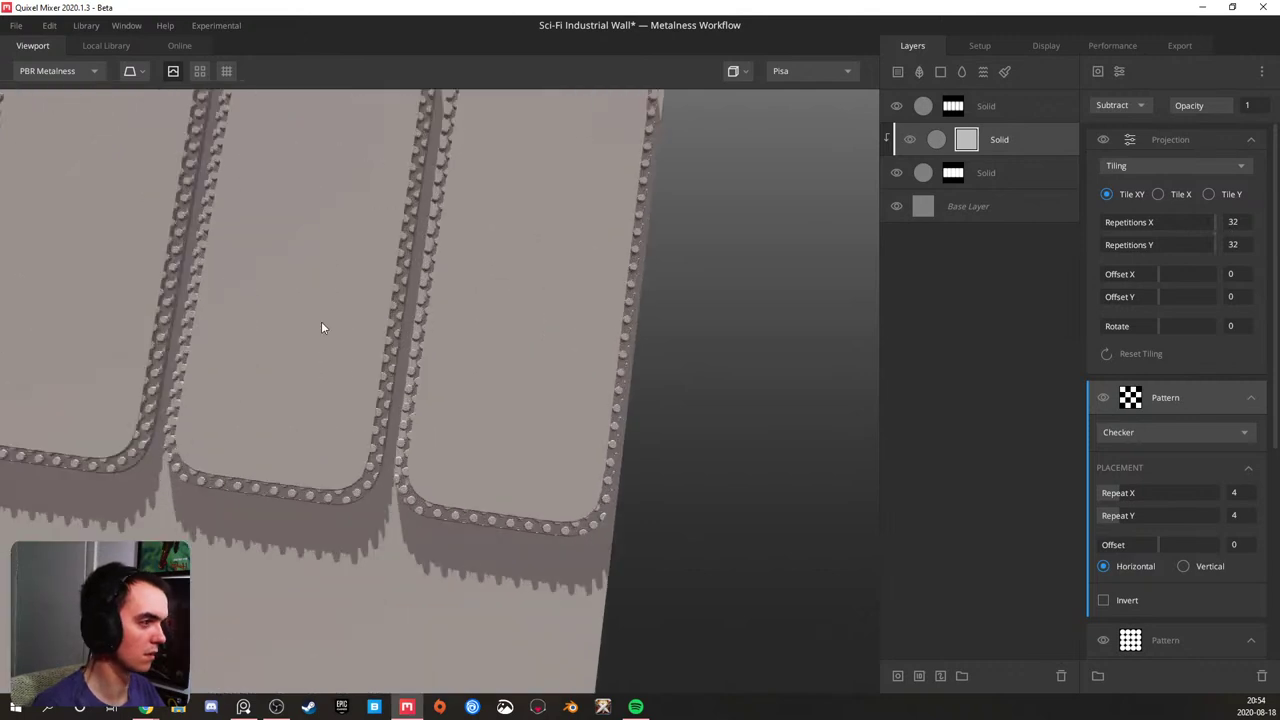
pyautogui.scroll(2, 390, 328)
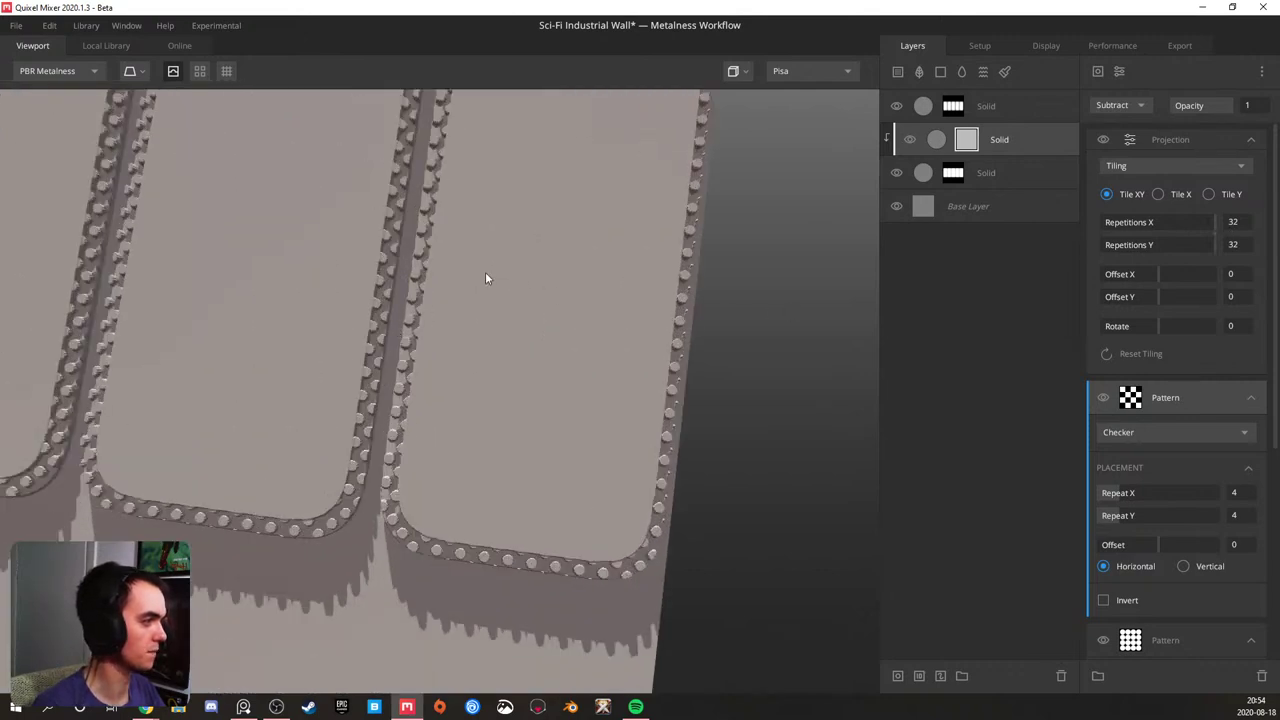
# - Try 30 tiling repetitions on the Projection modifier and settle on 29 in X and Y
pyautogui.click(1232, 222)
pyautogui.write('30')
pyautogui.press('Return')
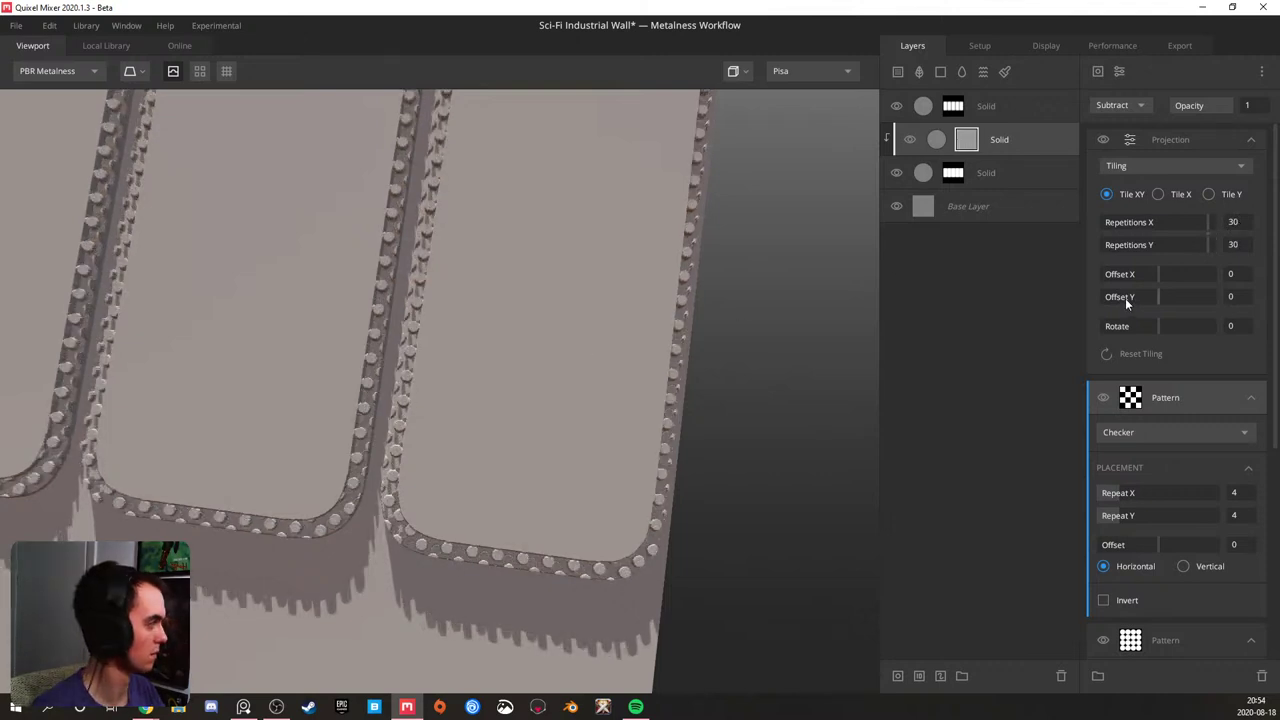
pyautogui.moveTo(1209, 235); pyautogui.dragTo(1205, 224)
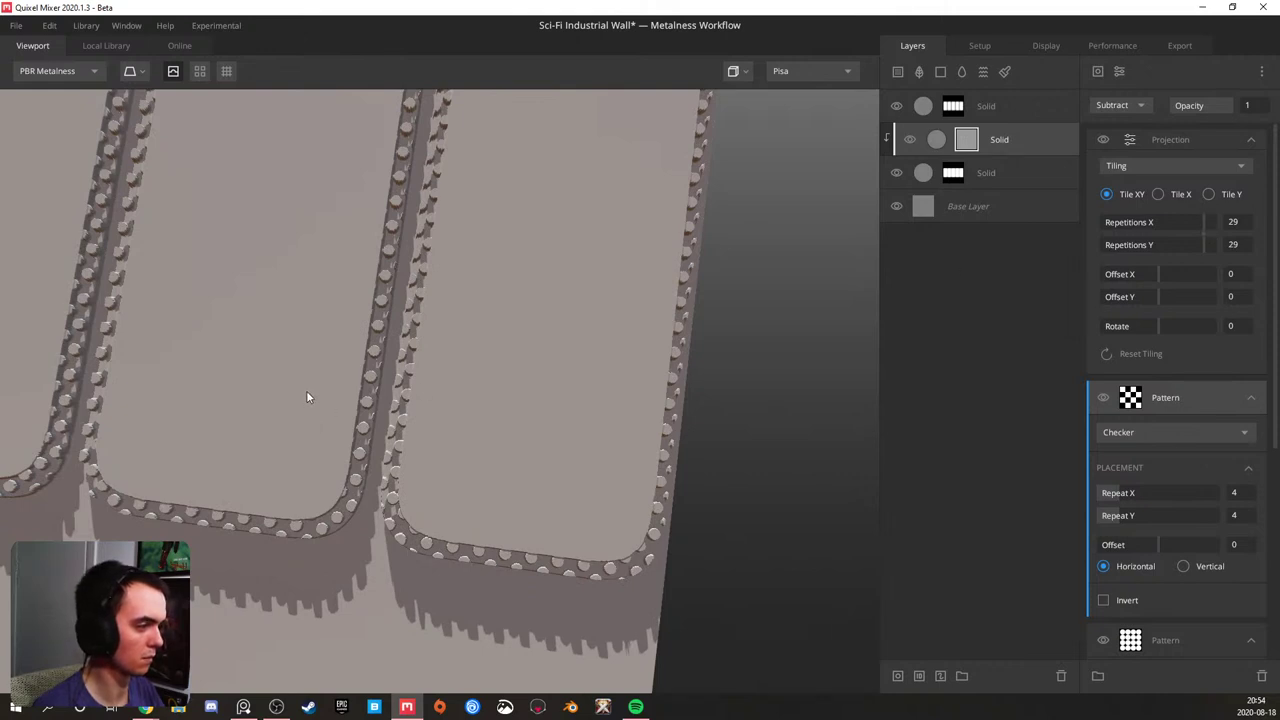
pyautogui.scroll(-3, 306, 392)
pyautogui.moveTo(317, 379); pyautogui.dragTo(400, 412)
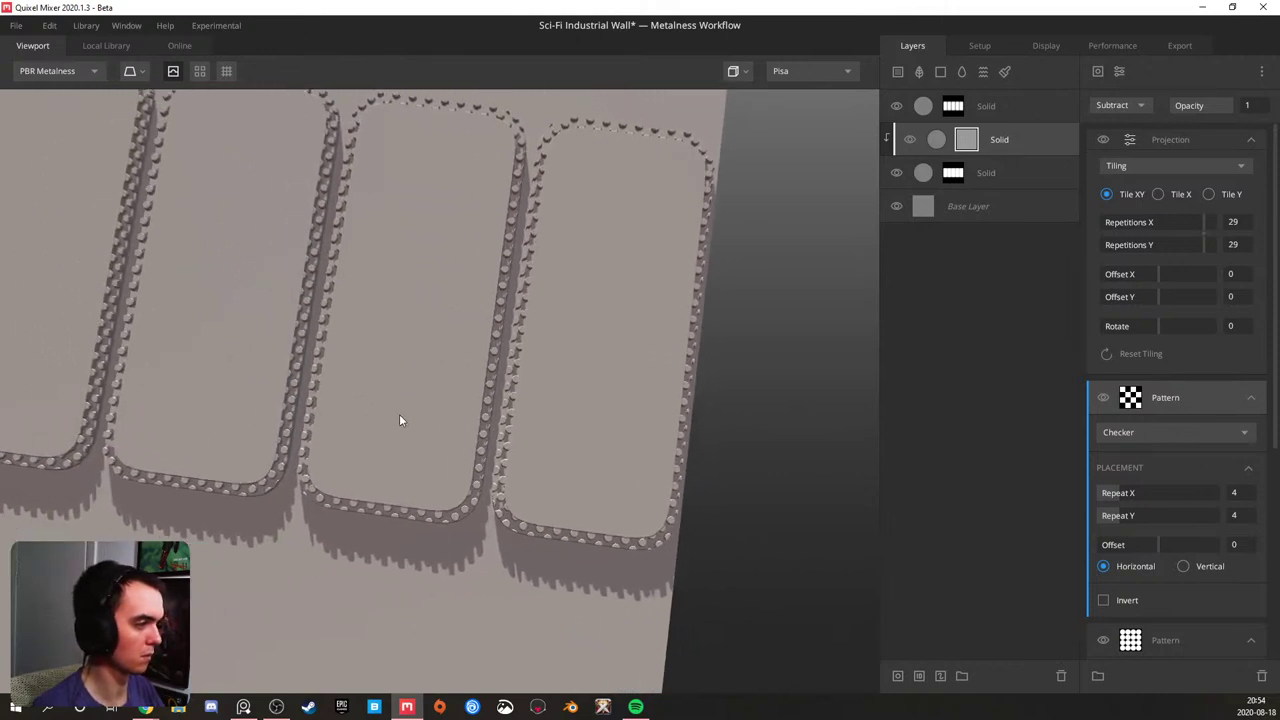
pyautogui.scroll(2, 399, 420)
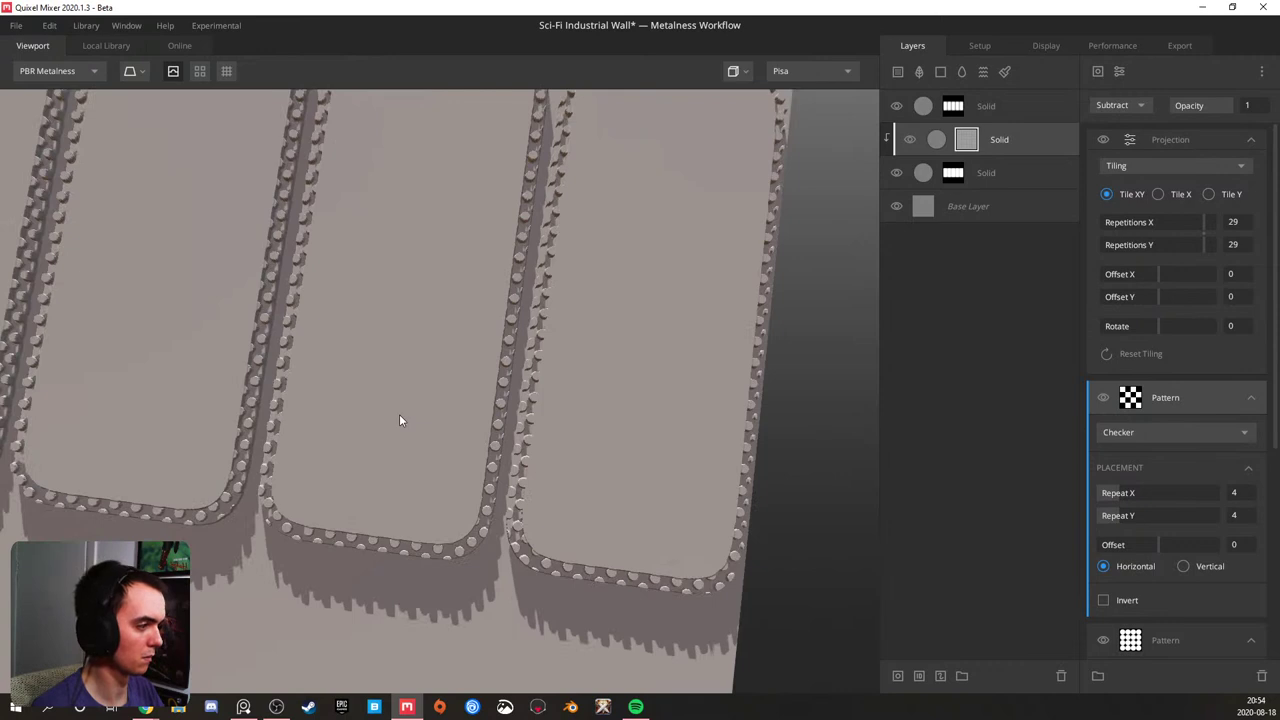
# - Fine-tune the Square pattern's Spacing Y to about 59.33 in the topmost Solid layer's mask
pyautogui.click(955, 112)
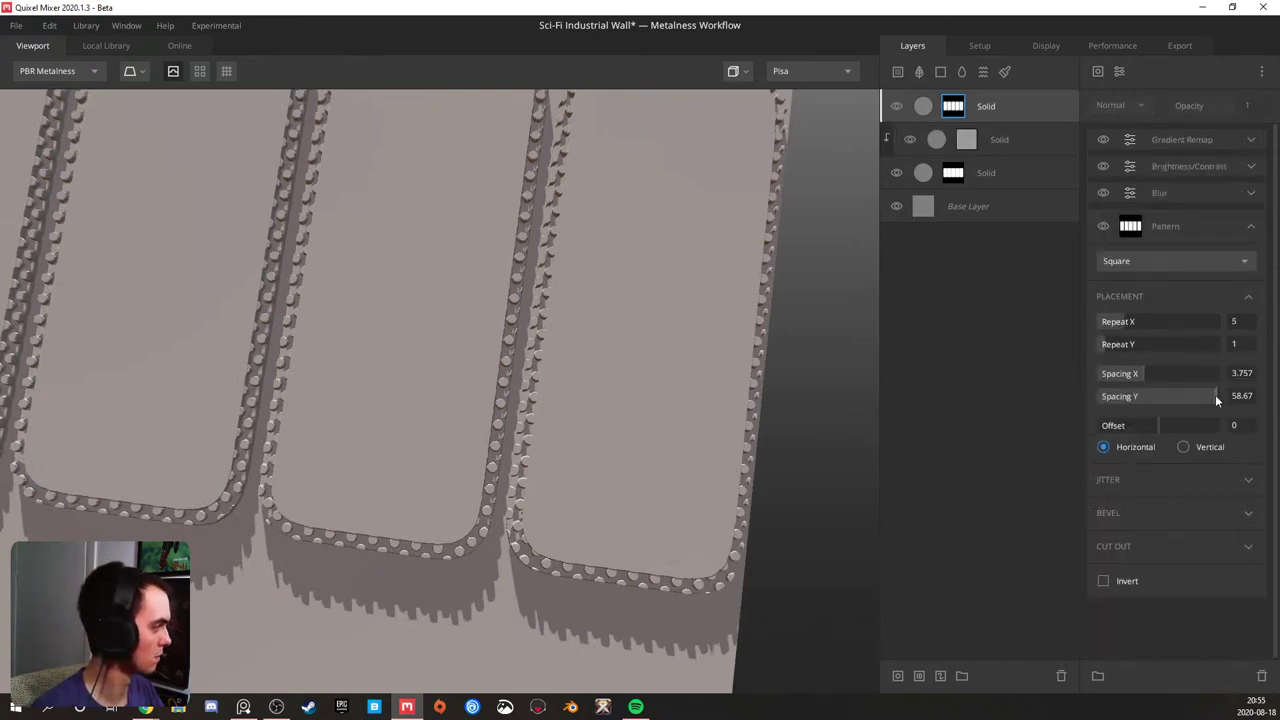
pyautogui.moveTo(1214, 396); pyautogui.dragTo(1216, 394)
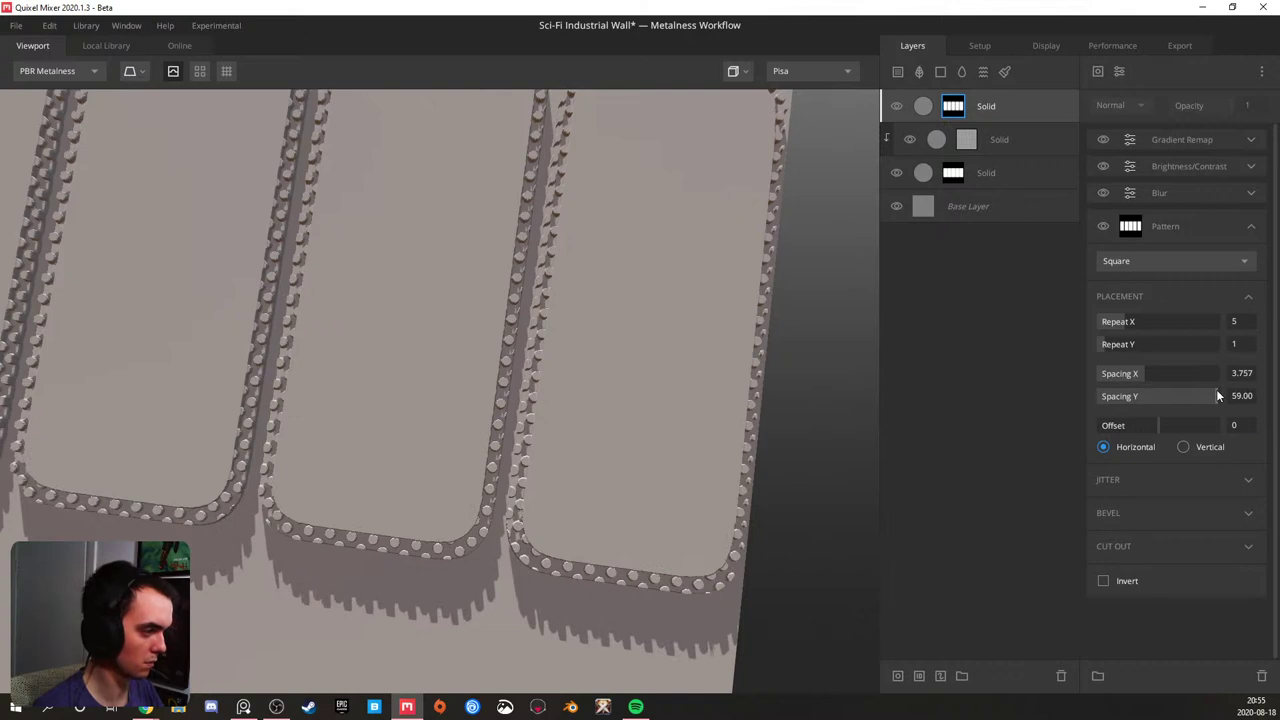
pyautogui.moveTo(328, 405); pyautogui.dragTo(512, 411)
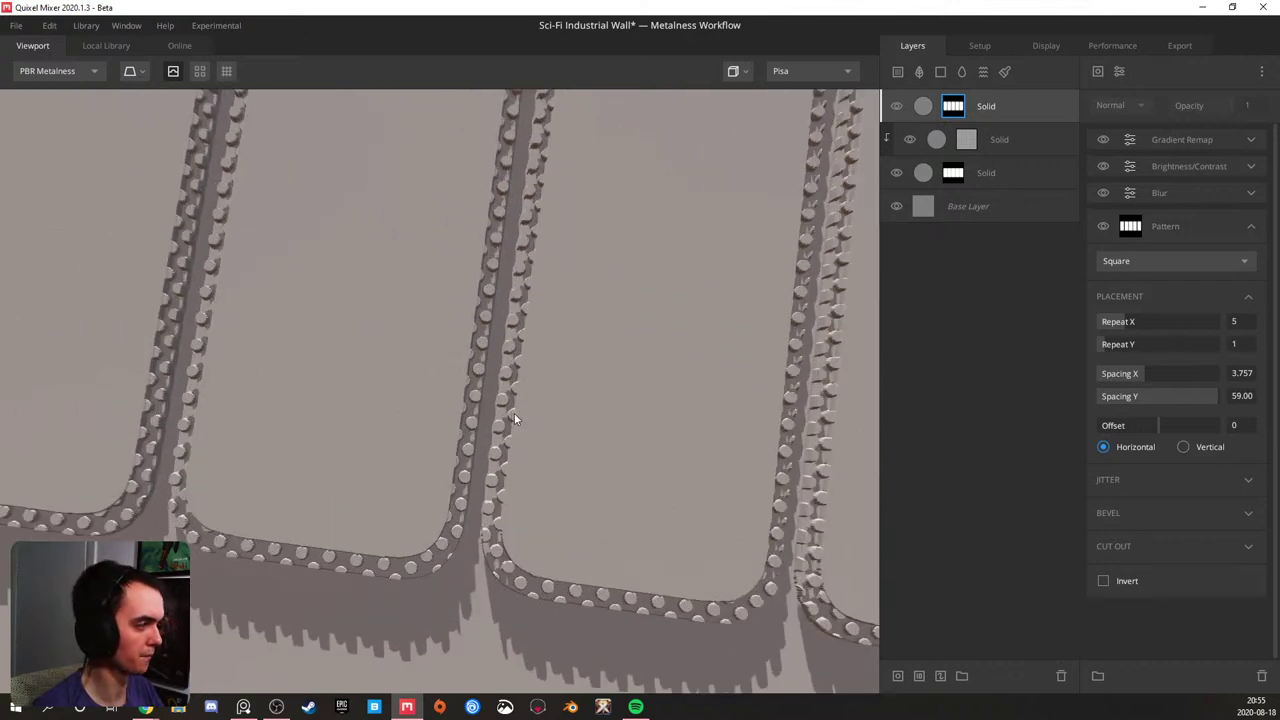
pyautogui.moveTo(1208, 397); pyautogui.dragTo(1218, 395)
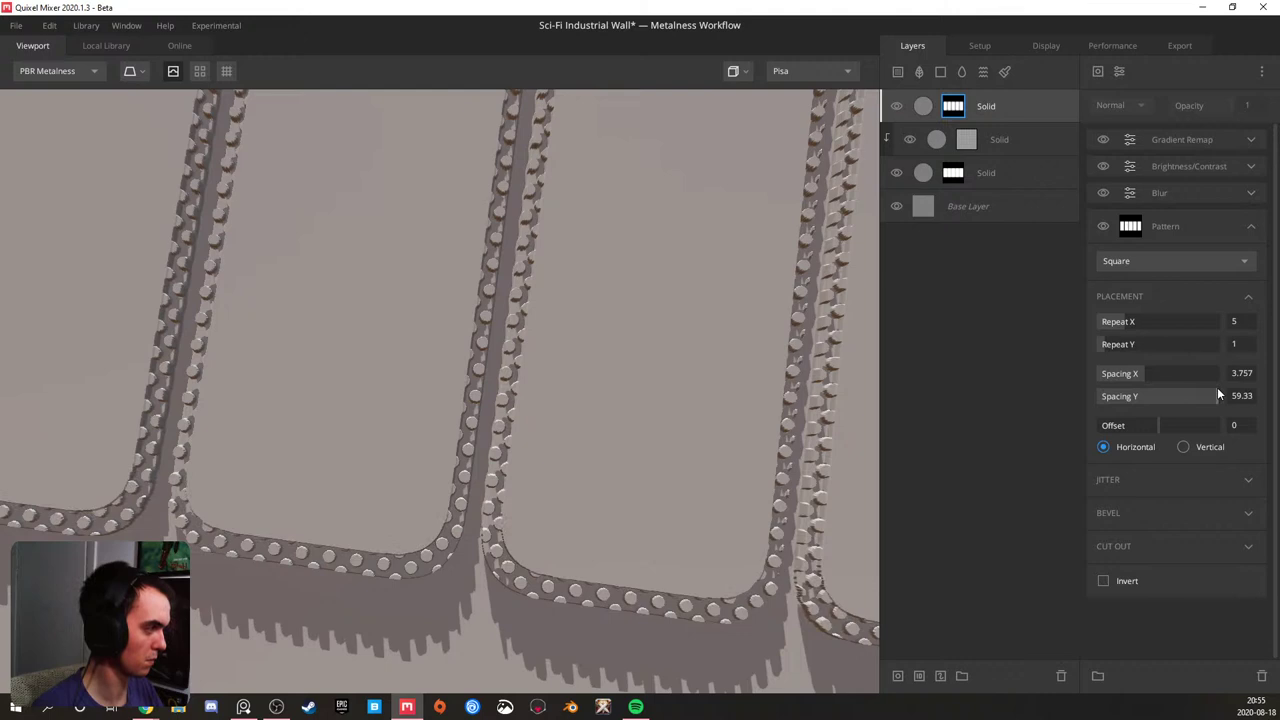
pyautogui.moveTo(608, 375); pyautogui.dragTo(555, 339)
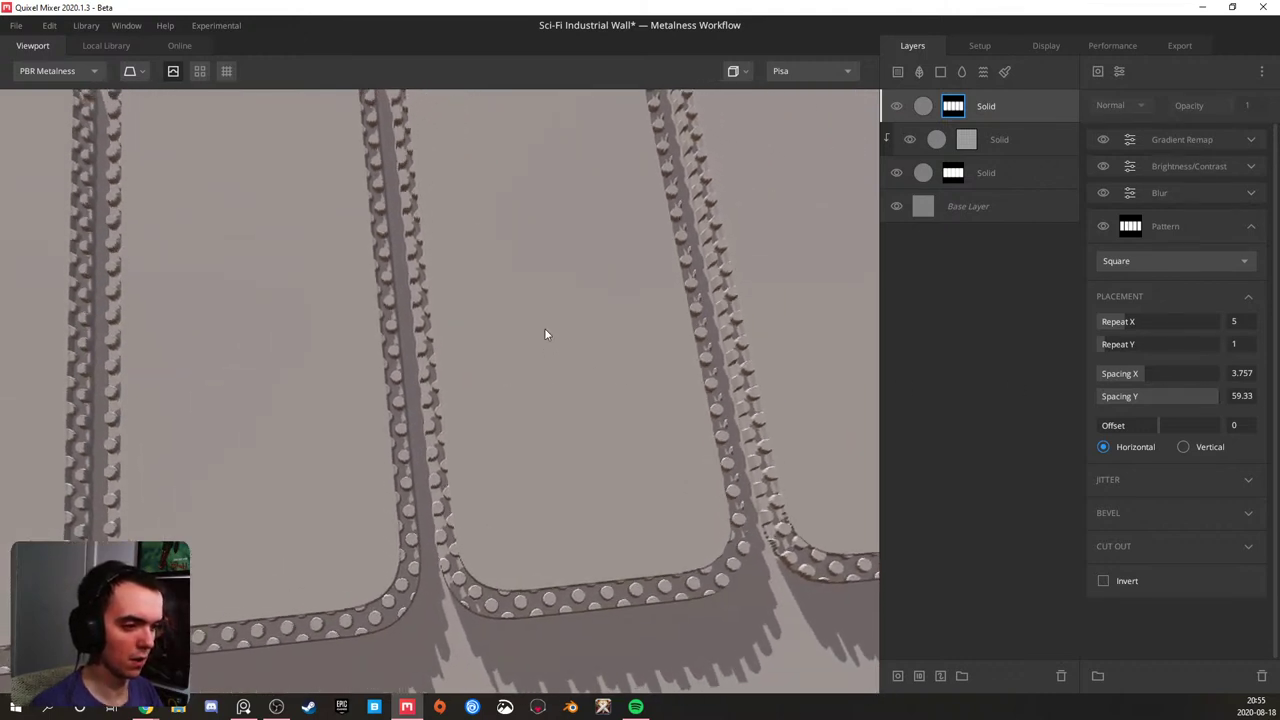
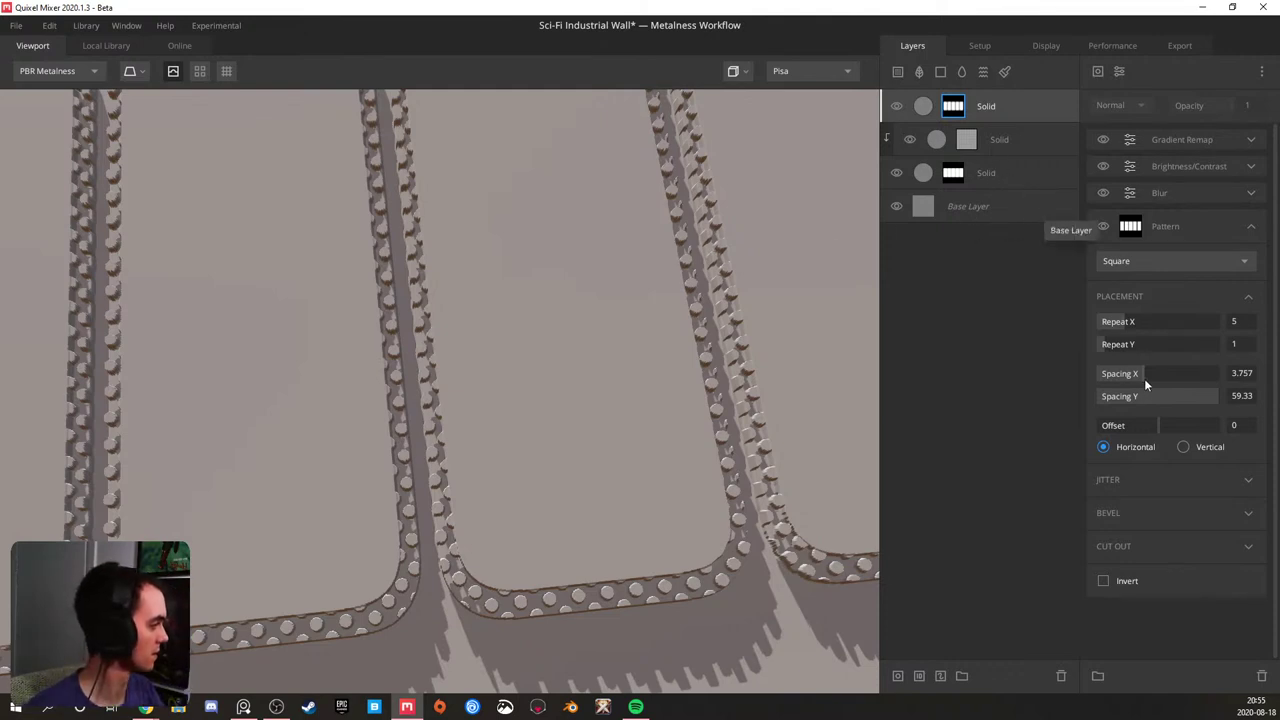
# - Reduce the Square pattern's Spacing X to about 3.149 in the topmost Solid layer's mask and check the side edges
pyautogui.moveTo(1144, 378); pyautogui.dragTo(1135, 375)
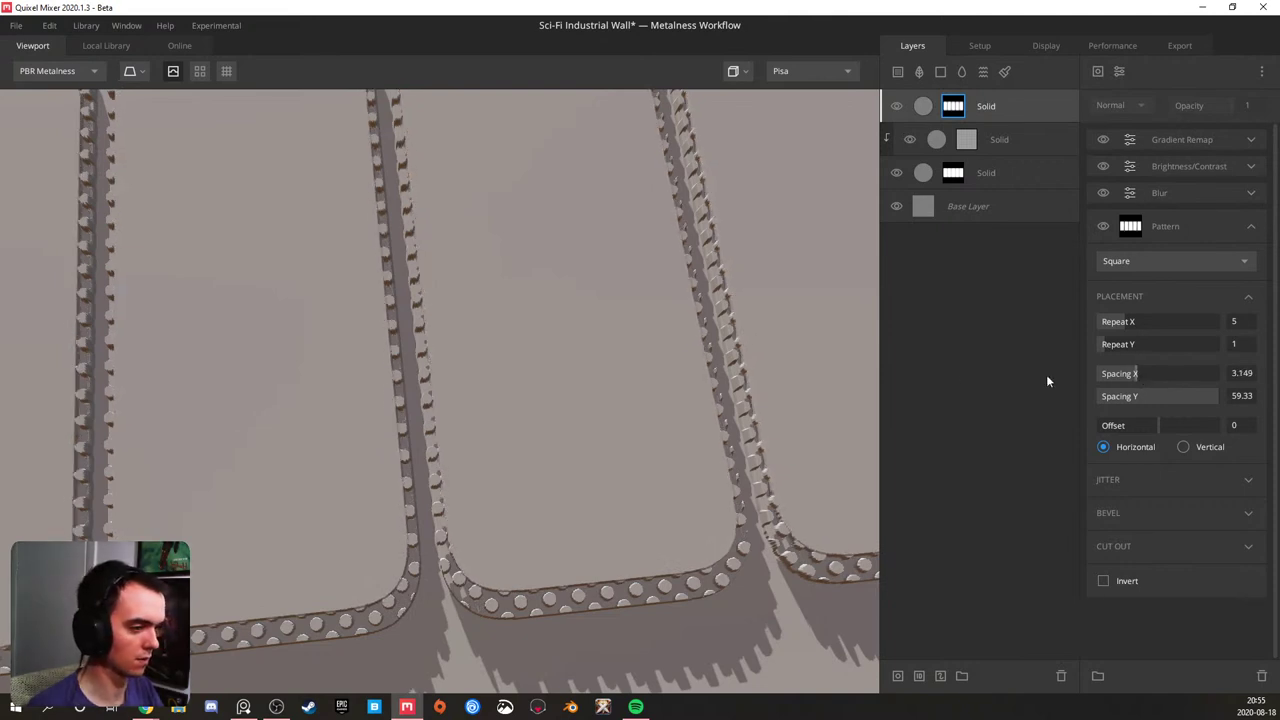
pyautogui.moveTo(484, 420)
pyautogui.mouseDown()
pyautogui.moveTo(514, 408)
pyautogui.moveTo(314, 343)
pyautogui.moveTo(271, 349)
pyautogui.moveTo(263, 394)
pyautogui.moveTo(386, 437)
pyautogui.mouseUp()
pyautogui.moveTo(554, 443); pyautogui.dragTo(371, 422)
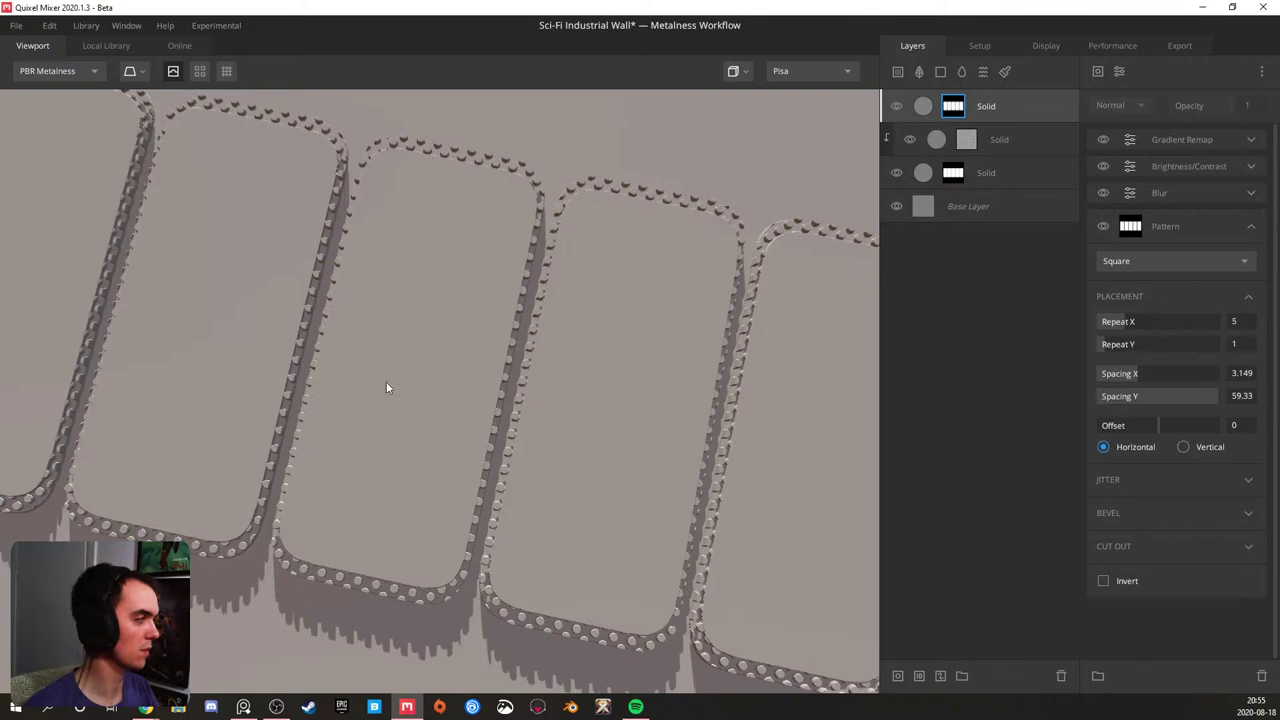
# - Compare the mask pattern settings of the topmost and lower Solid layers and inspect the clipped layer between them
pyautogui.click(987, 146)
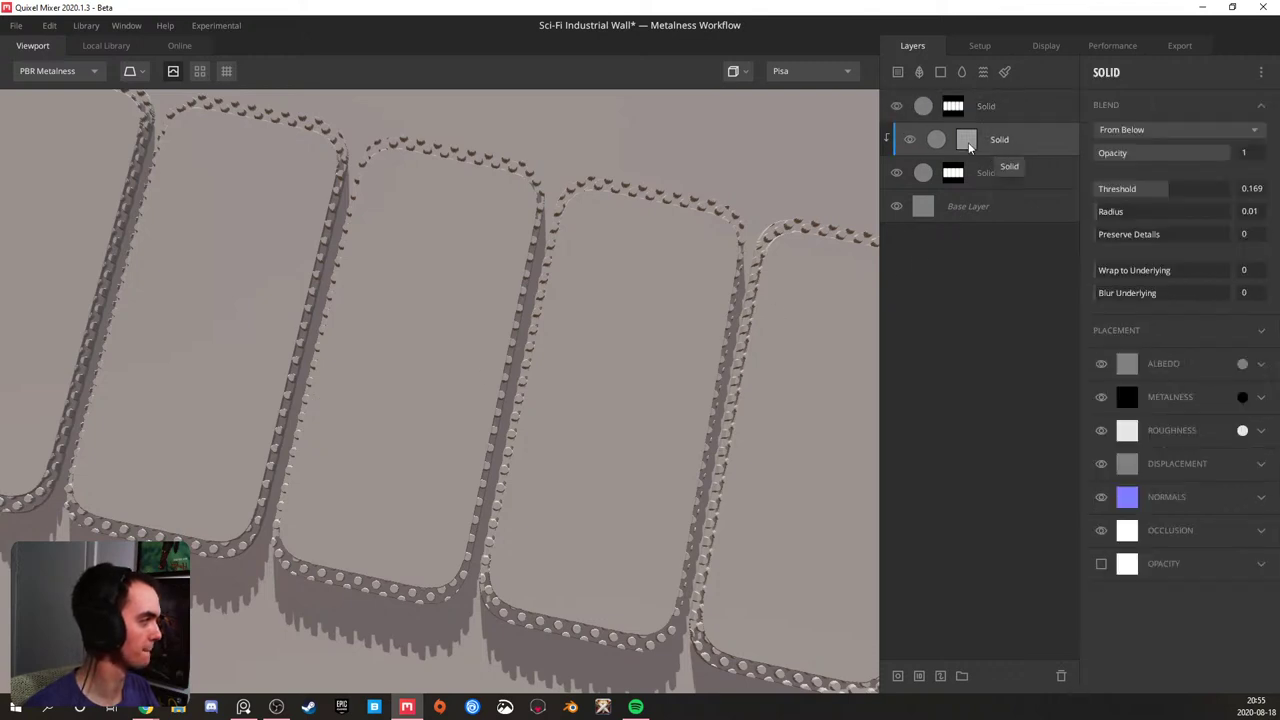
pyautogui.click(968, 142)
pyautogui.click(958, 175)
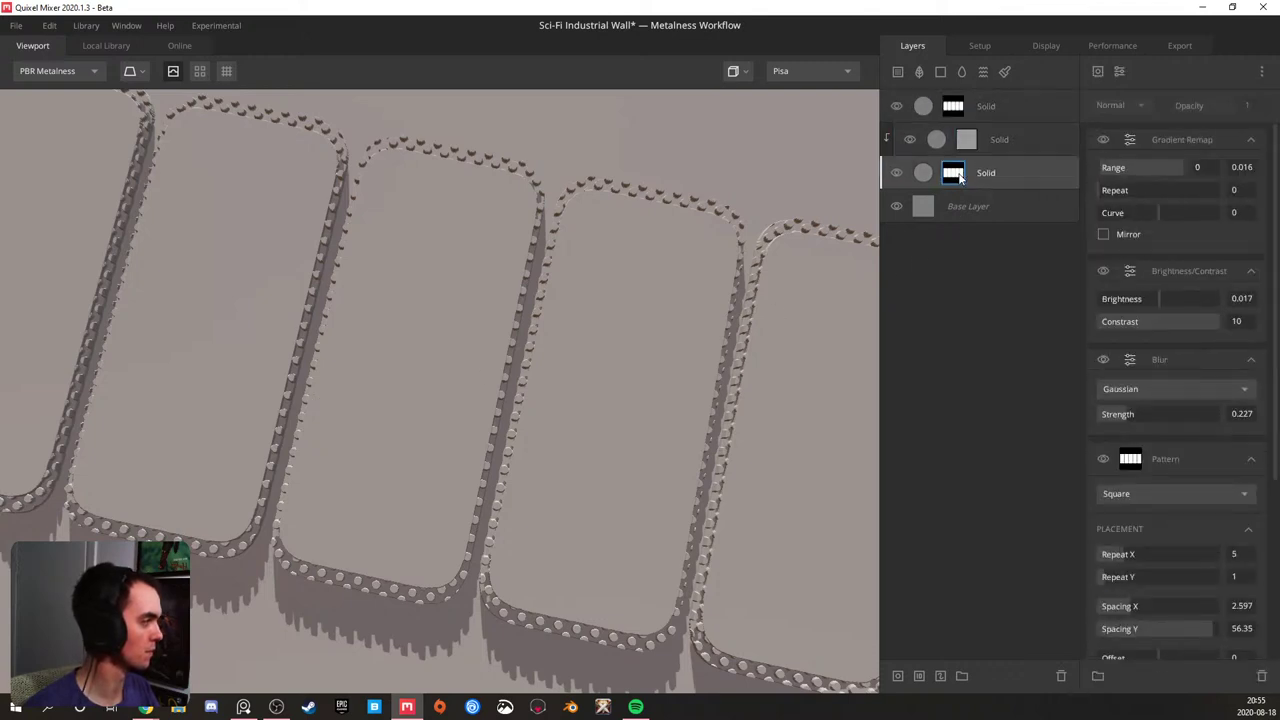
pyautogui.click(984, 173)
pyautogui.click(953, 175)
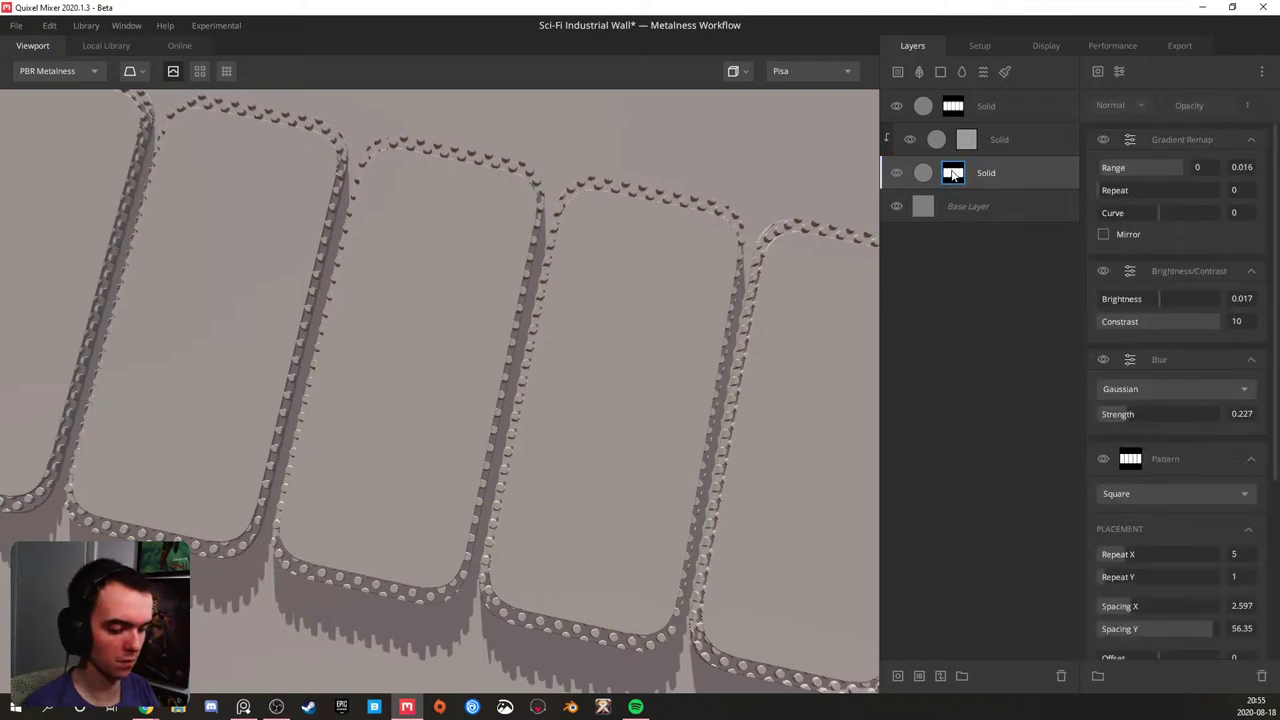
pyautogui.click(1175, 461)
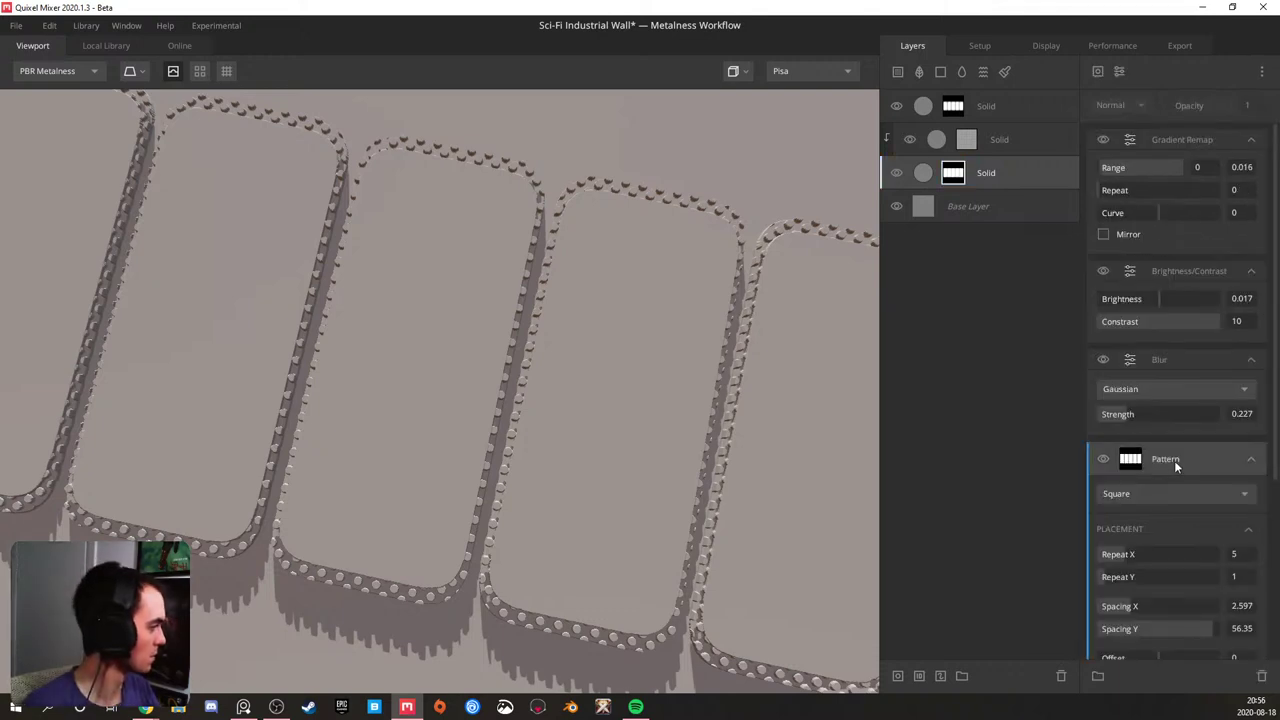
pyautogui.click(955, 107)
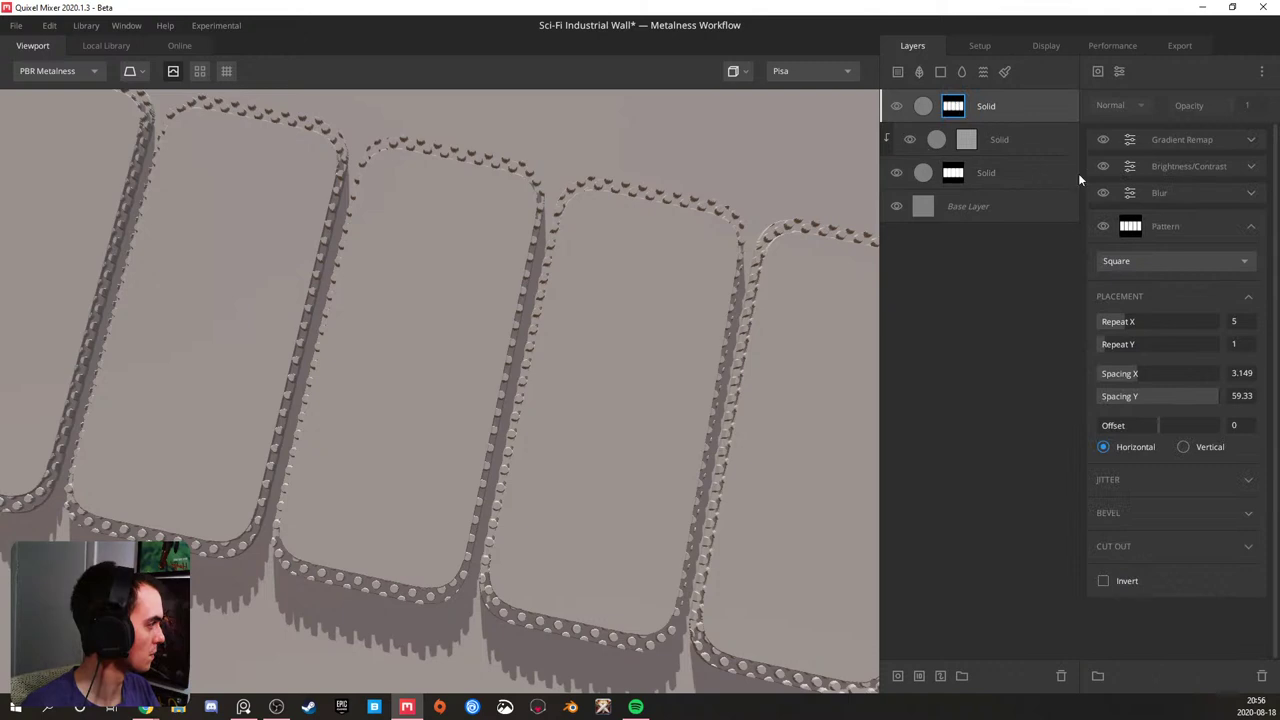
pyautogui.click(1177, 223)
# - Delete the clipped Solid layer and copy the Pattern component from the topmost Solid layer's mask
pyautogui.click(1005, 140)
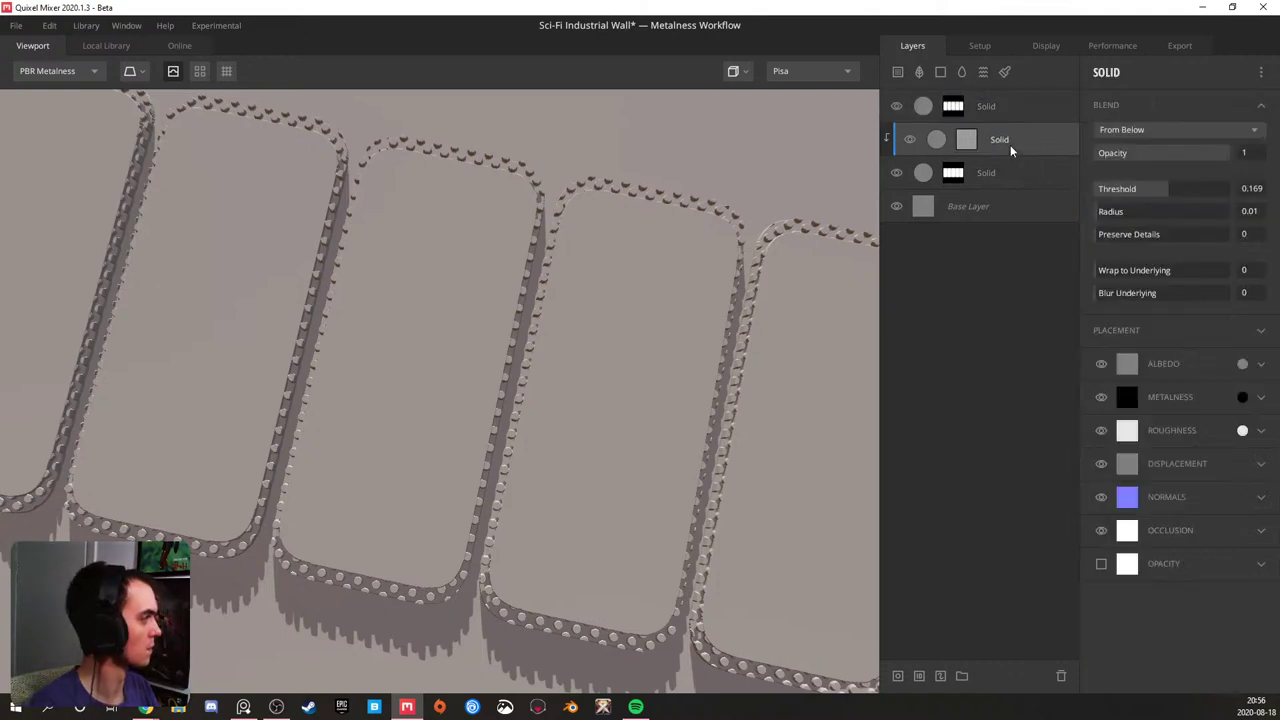
pyautogui.press('Delete')
pyautogui.click(955, 110)
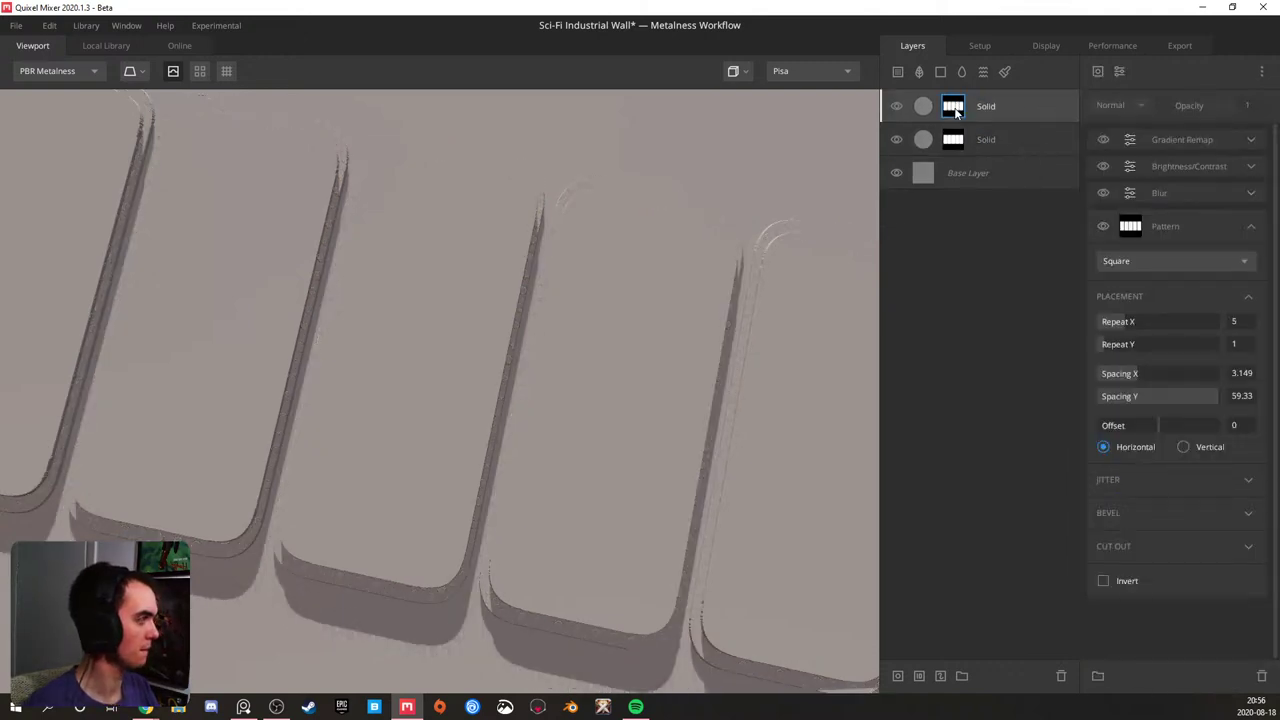
pyautogui.rightClick(956, 112)
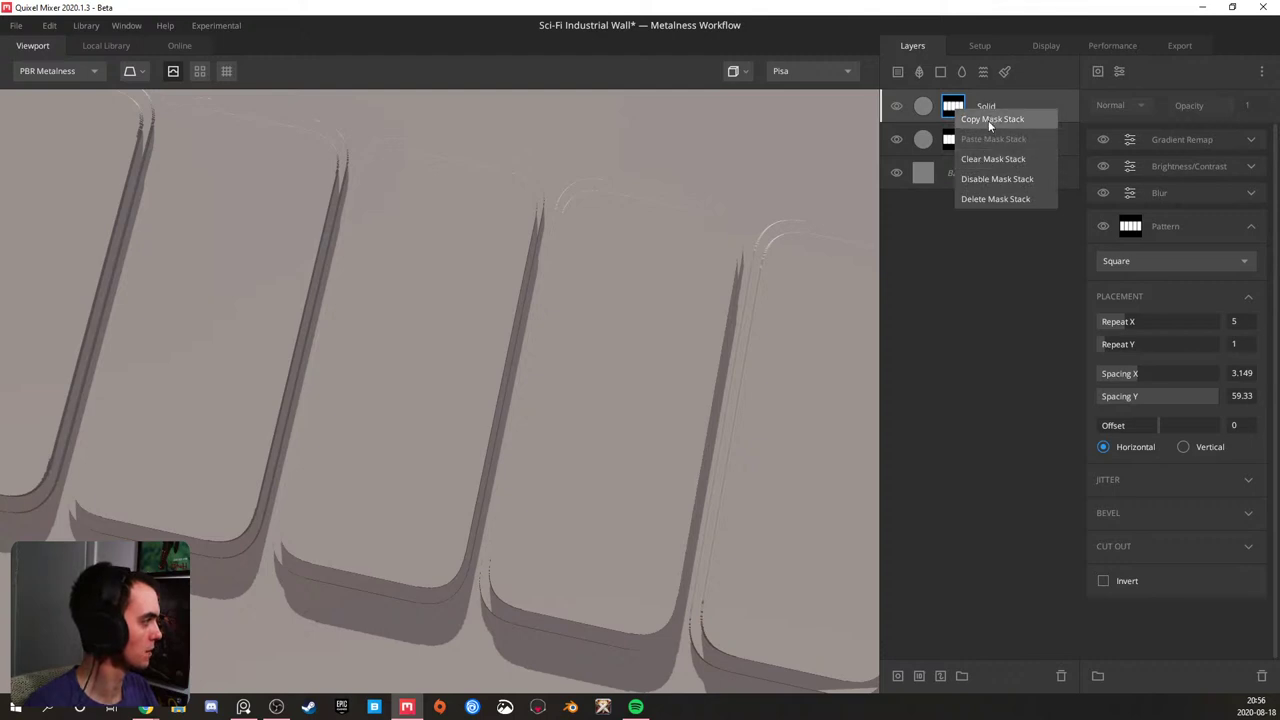
pyautogui.click(1135, 210)
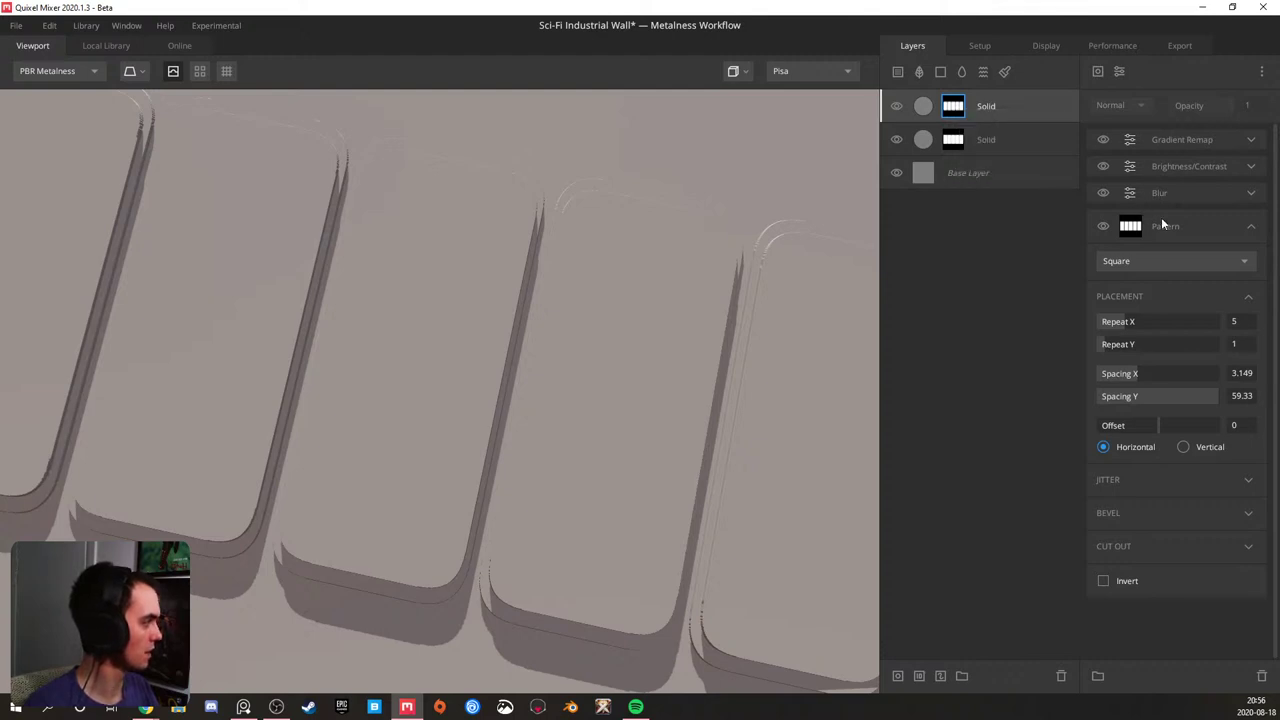
pyautogui.click(1160, 217)
pyautogui.rightClick(1161, 217)
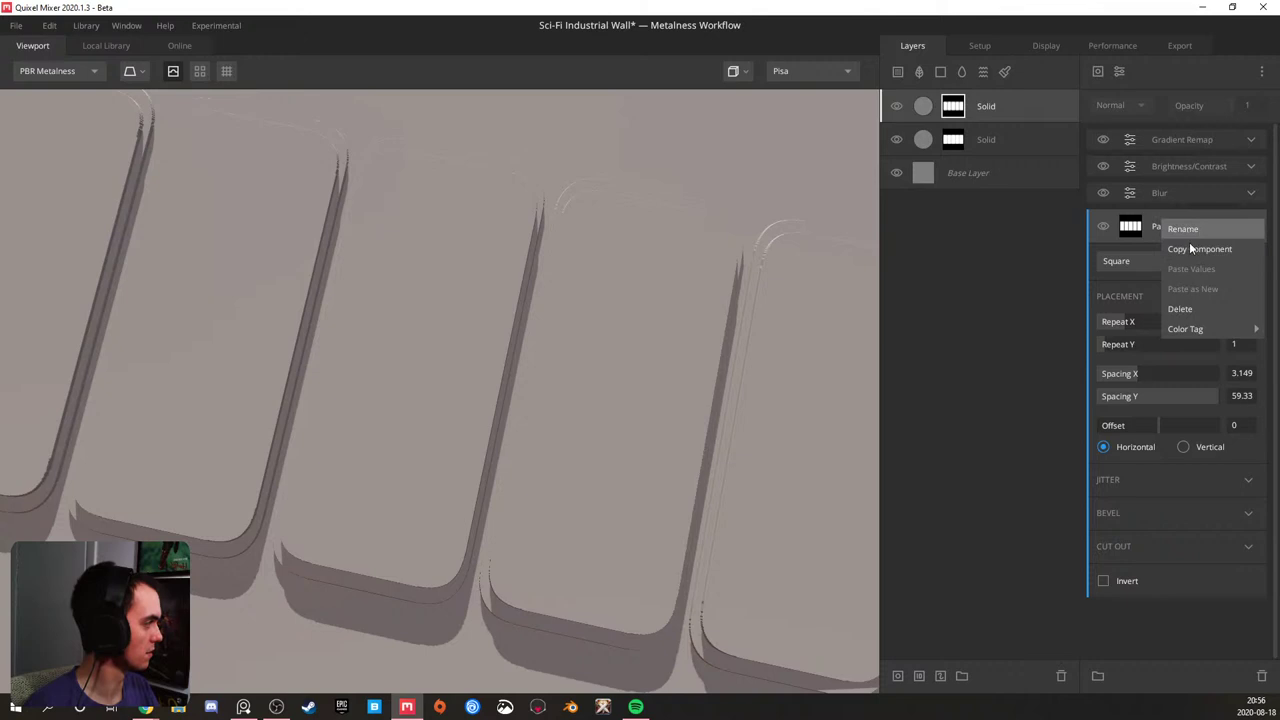
pyautogui.click(1199, 248)
# - Paste the copied pattern as a new component in the lower Solid layer's mask and set its blend mode to Subtract
pyautogui.click(953, 139)
pyautogui.scroll(-3, 1170, 375)
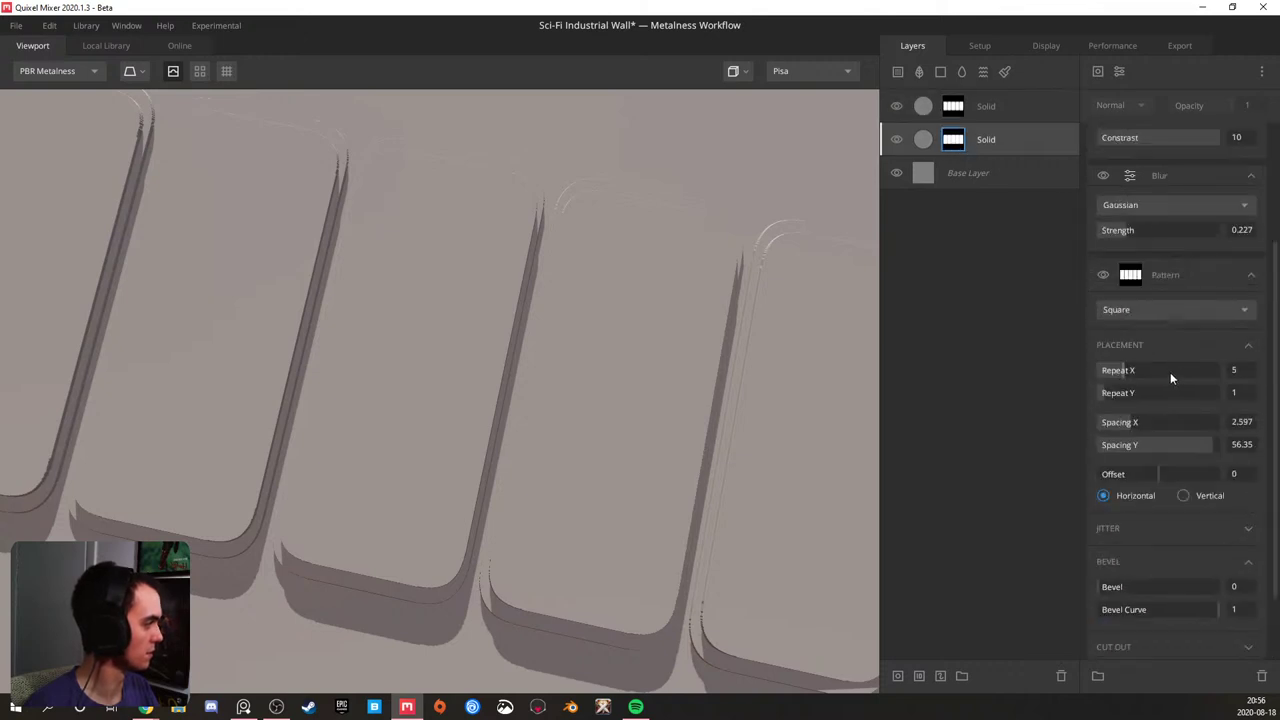
pyautogui.rightClick(1158, 162)
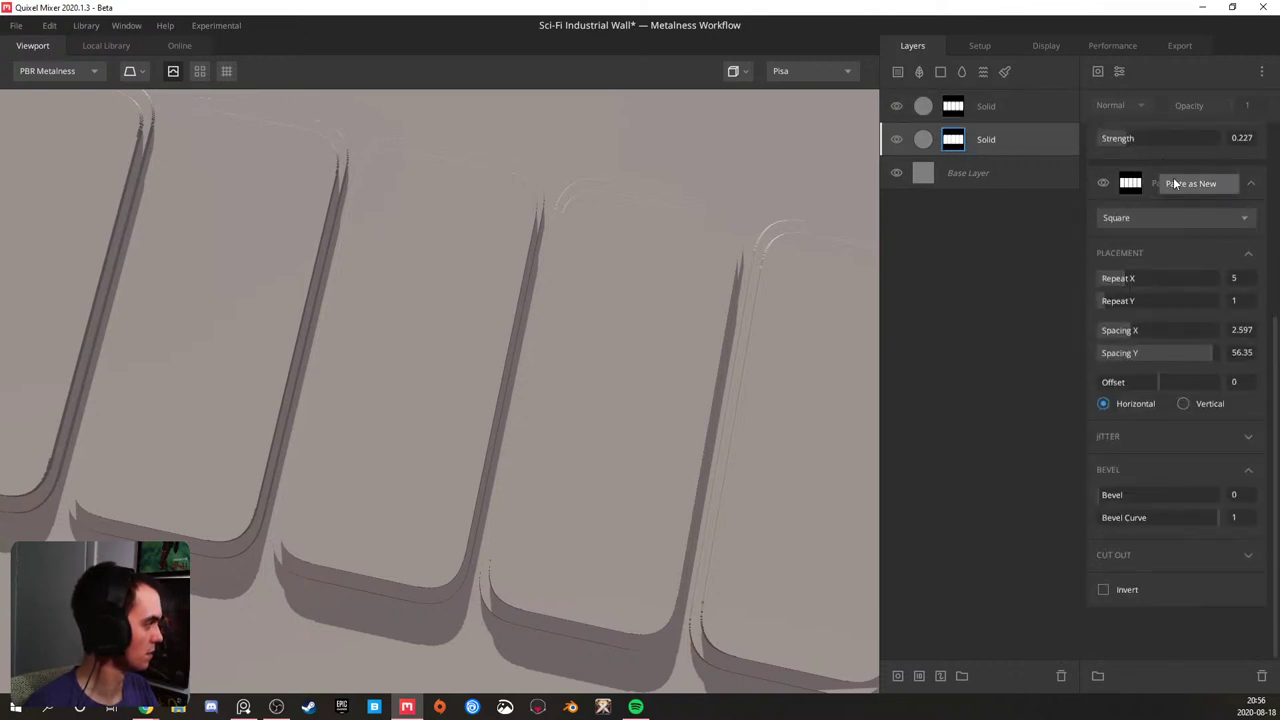
pyautogui.click(1173, 178)
pyautogui.click(1139, 106)
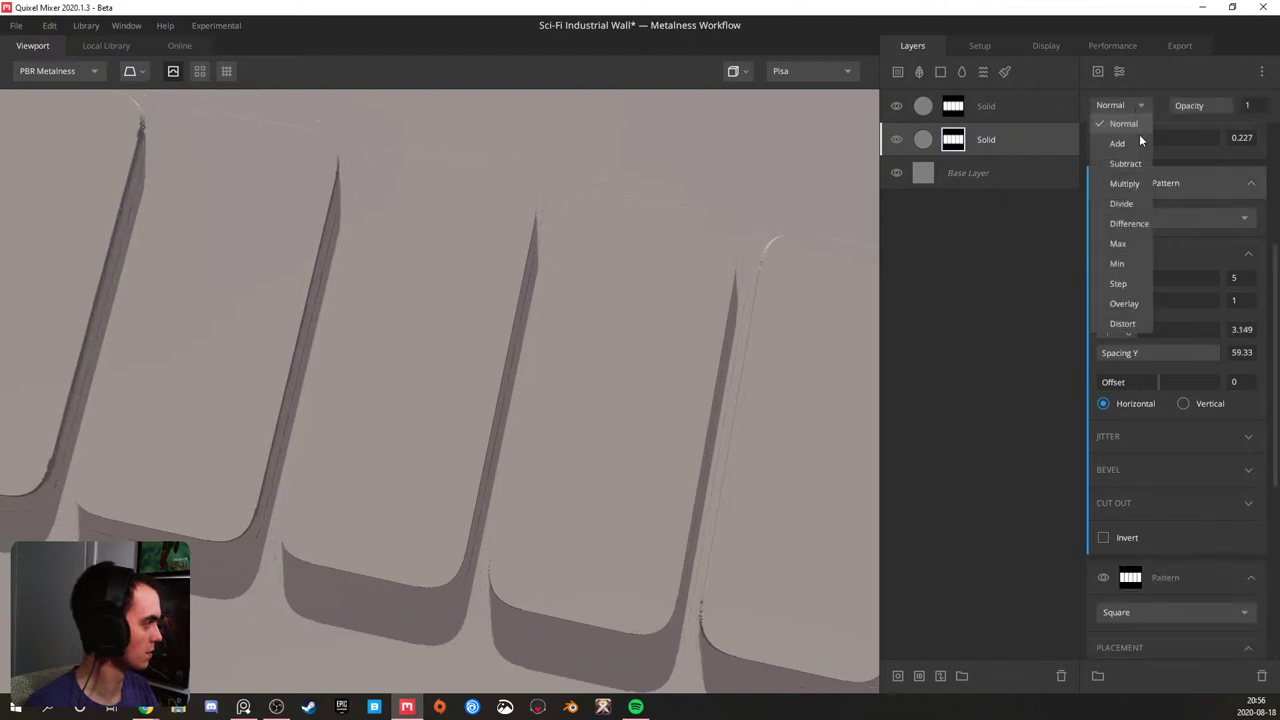
pyautogui.click(1127, 163)
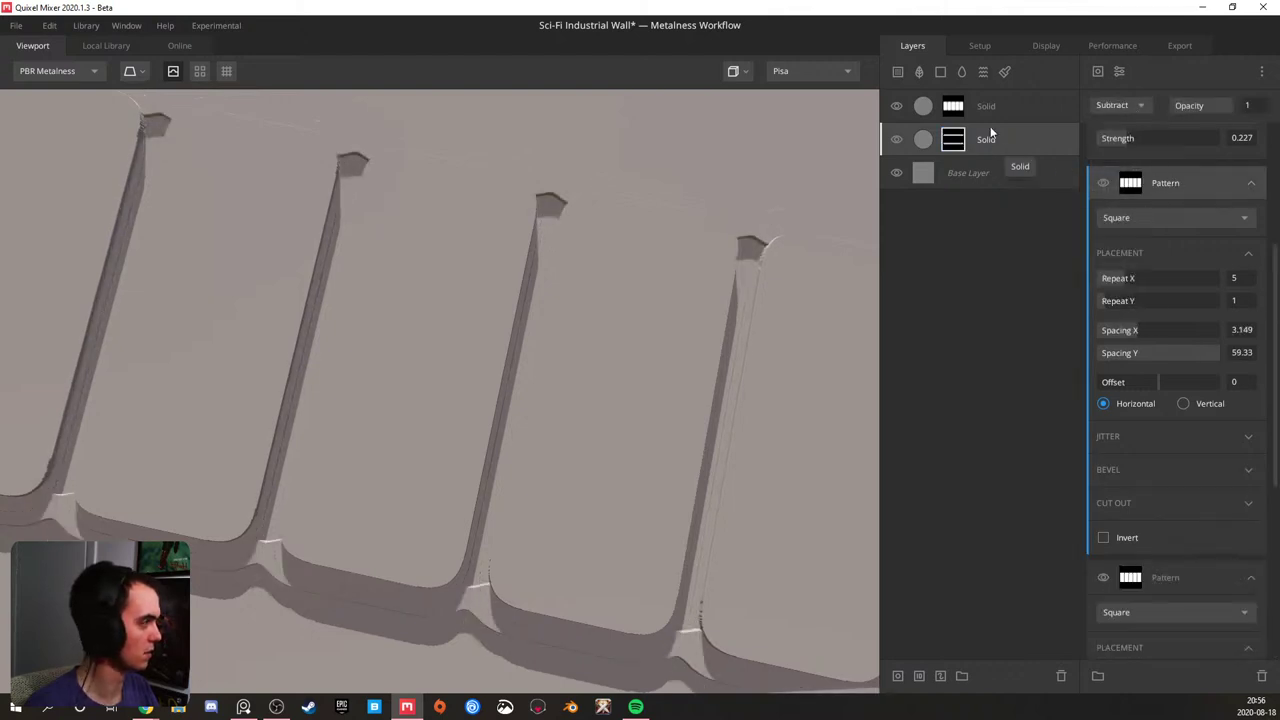
# - Hide the topmost Solid layer and, using the layer mask view, raise the subtracted pattern's Spacing X to about 3.701
pyautogui.click(897, 106)
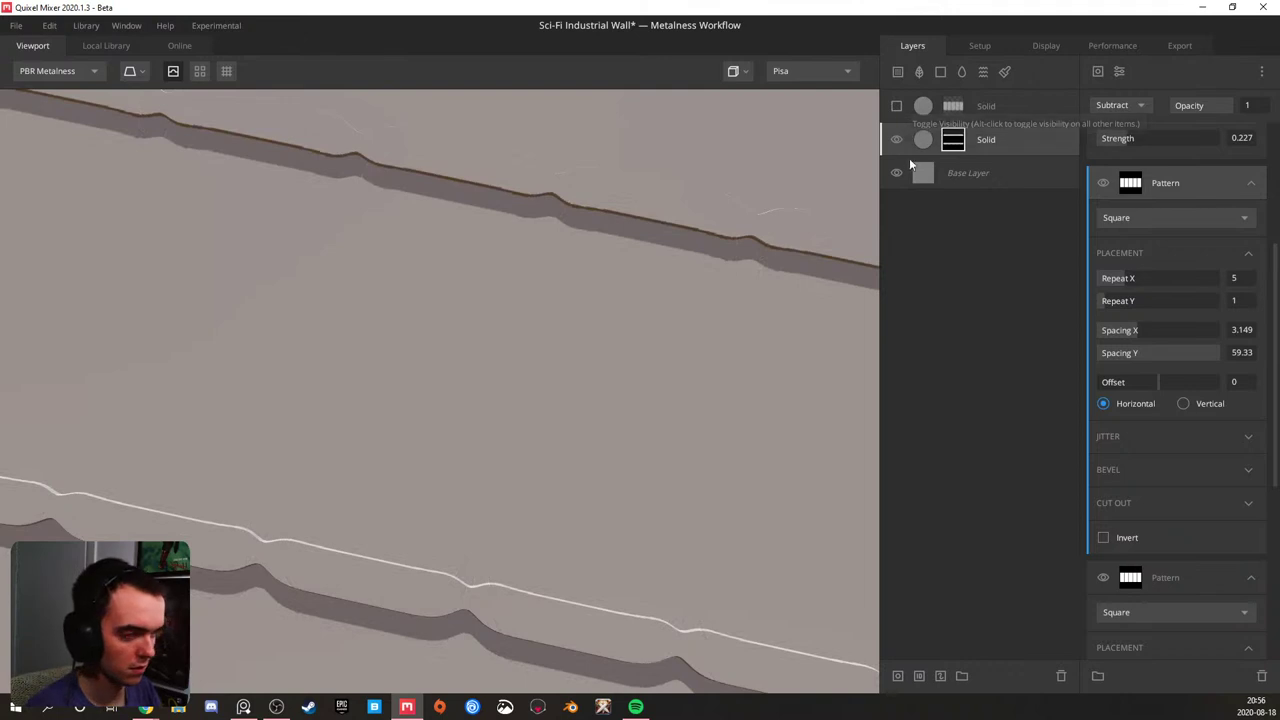
pyautogui.press('m')
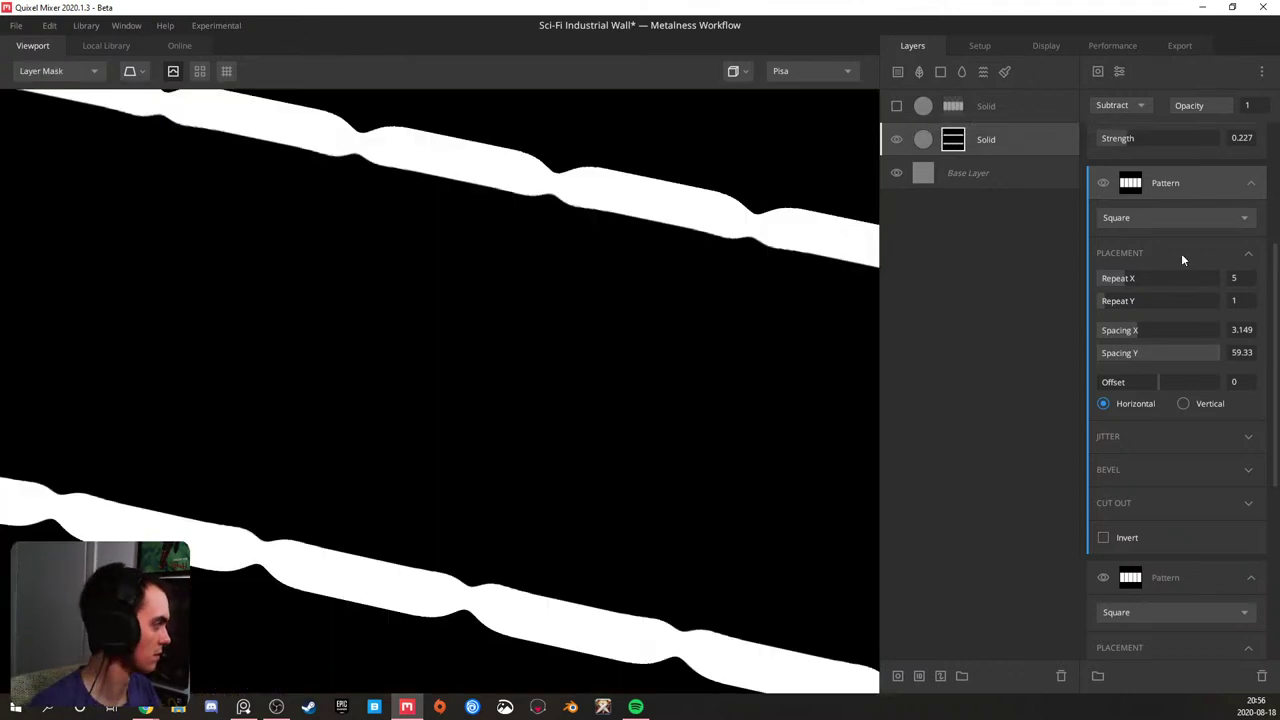
pyautogui.moveTo(1136, 331); pyautogui.dragTo(1144, 326)
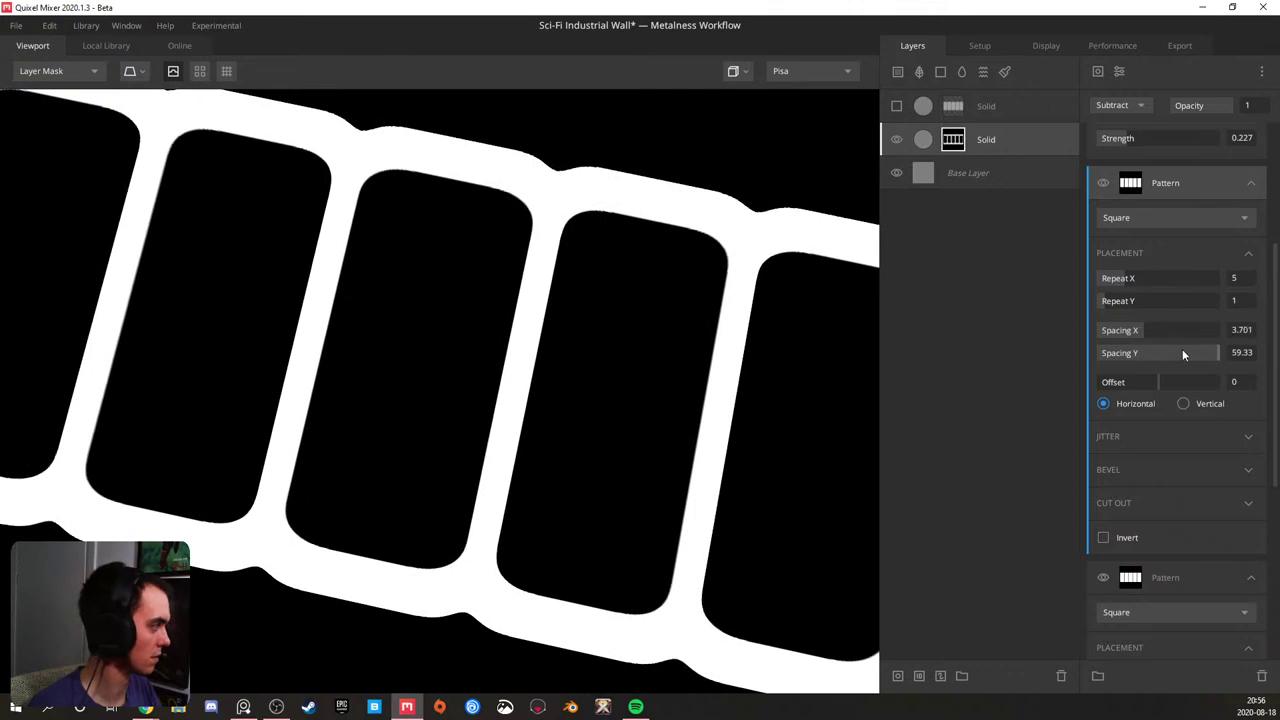
pyautogui.click(1181, 351)
pyautogui.click(1212, 352)
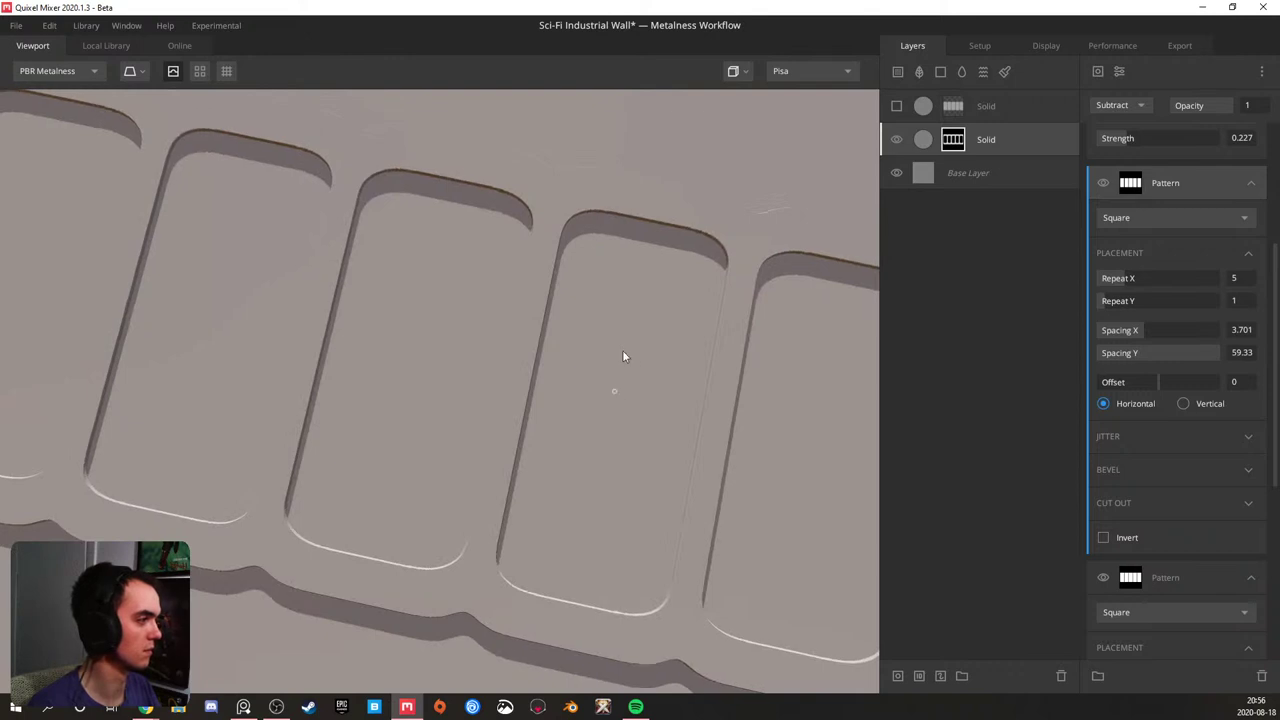
pyautogui.moveTo(622, 350); pyautogui.dragTo(642, 179)
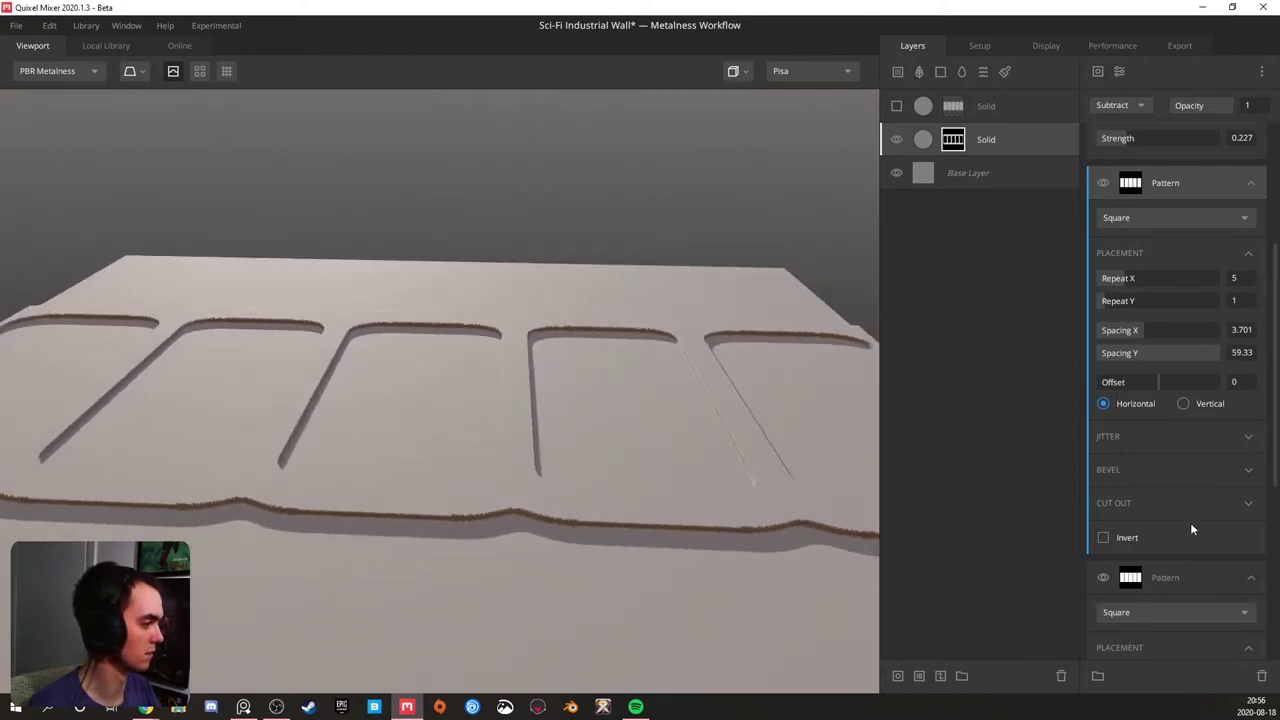
# - Try the Multiply, Divide, Difference and Max blend modes on the pasted pattern in the lower Solid layer's mask
pyautogui.click(1166, 578)
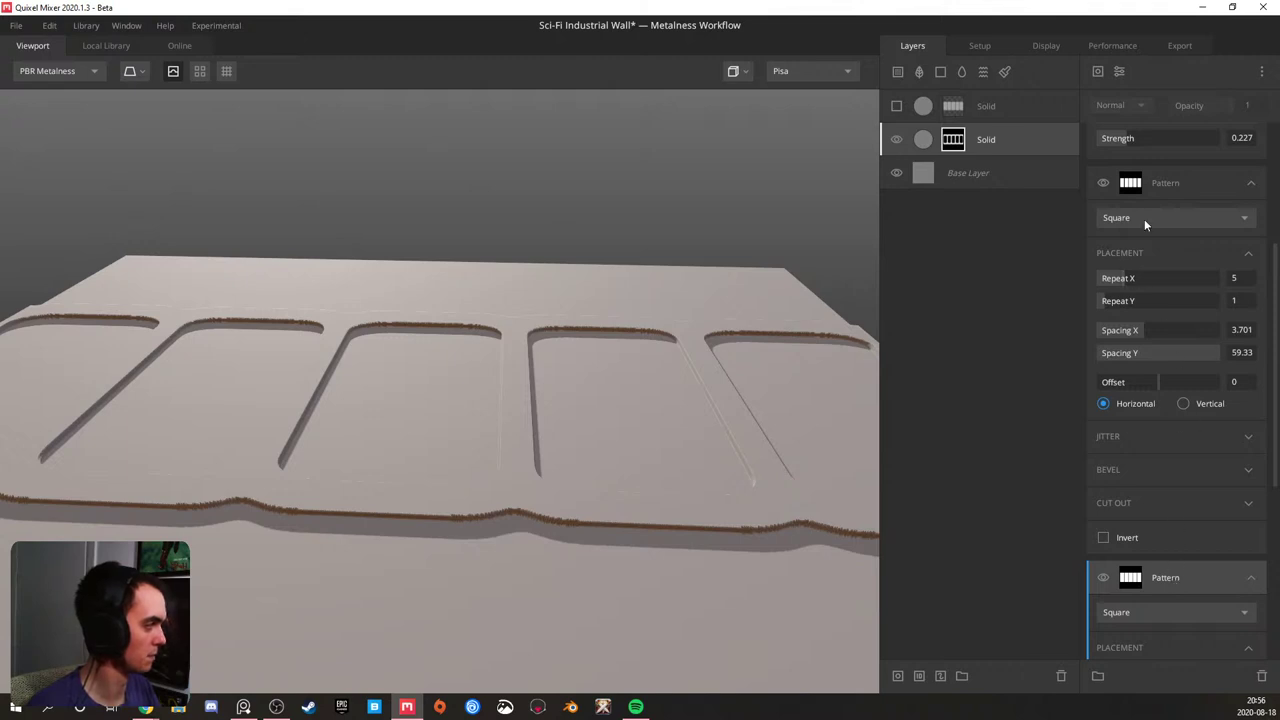
pyautogui.click(1161, 185)
pyautogui.click(1125, 105)
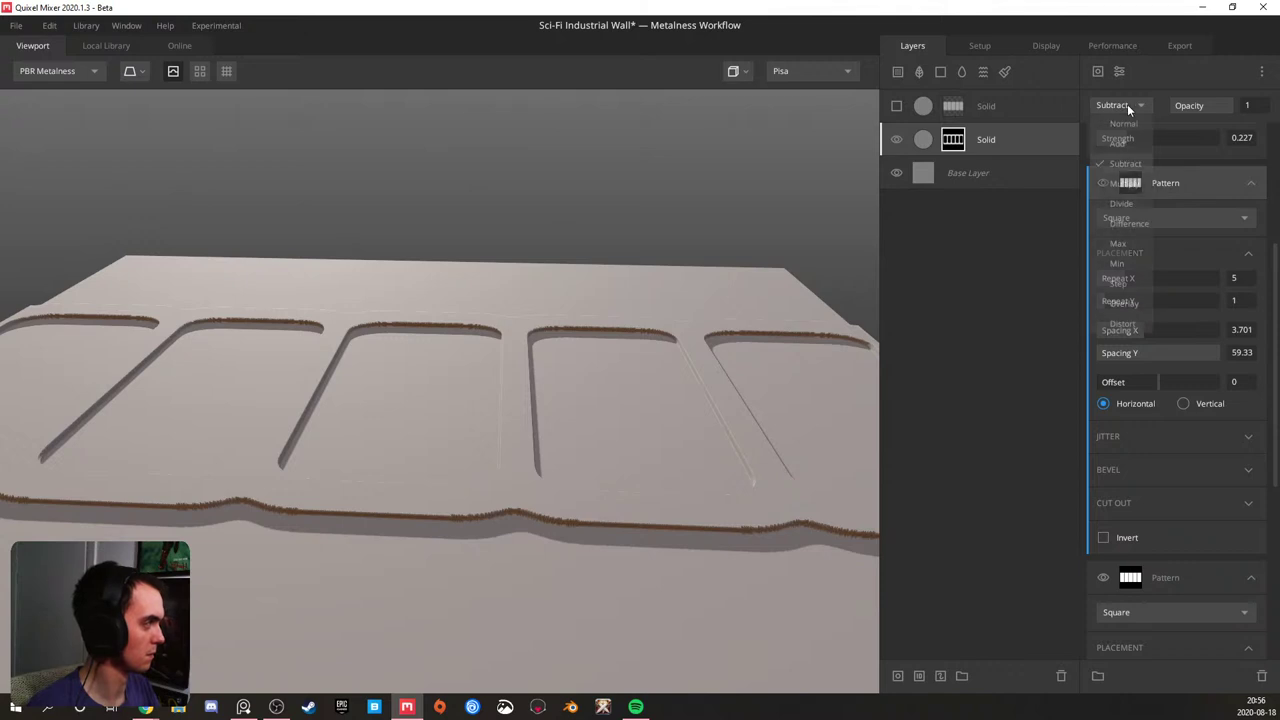
pyautogui.click(1121, 183)
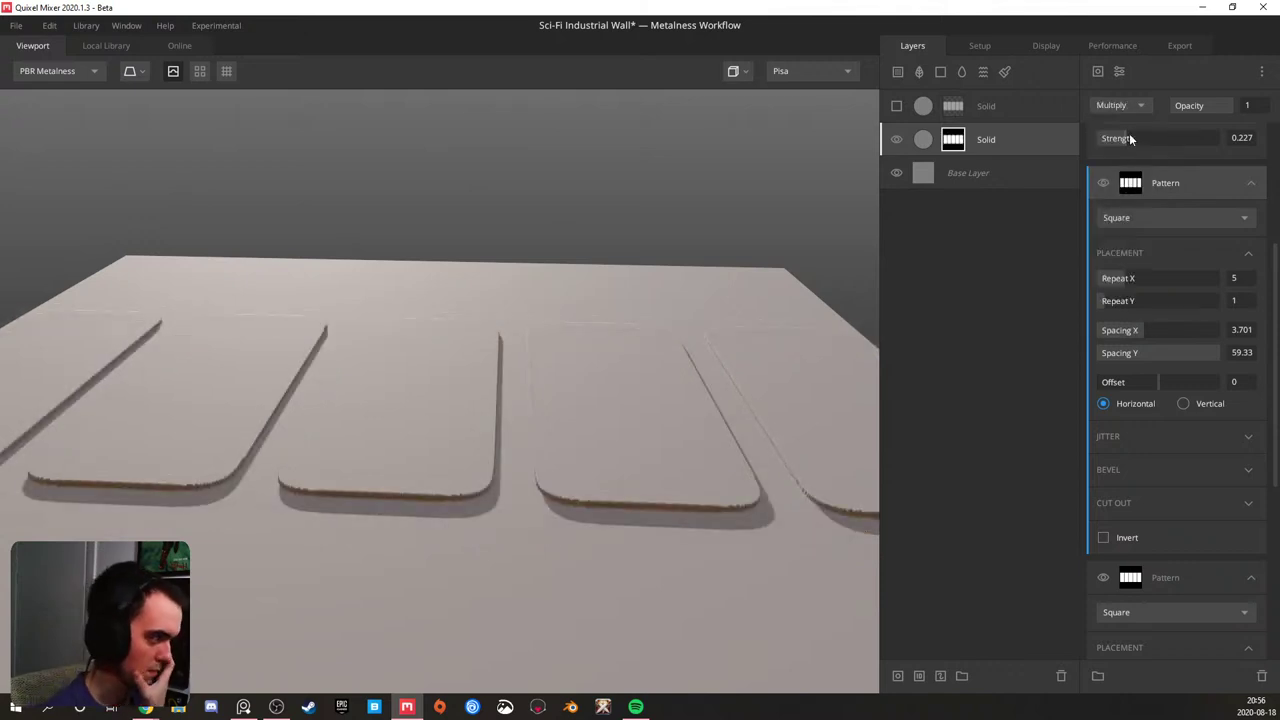
pyautogui.click(1129, 104)
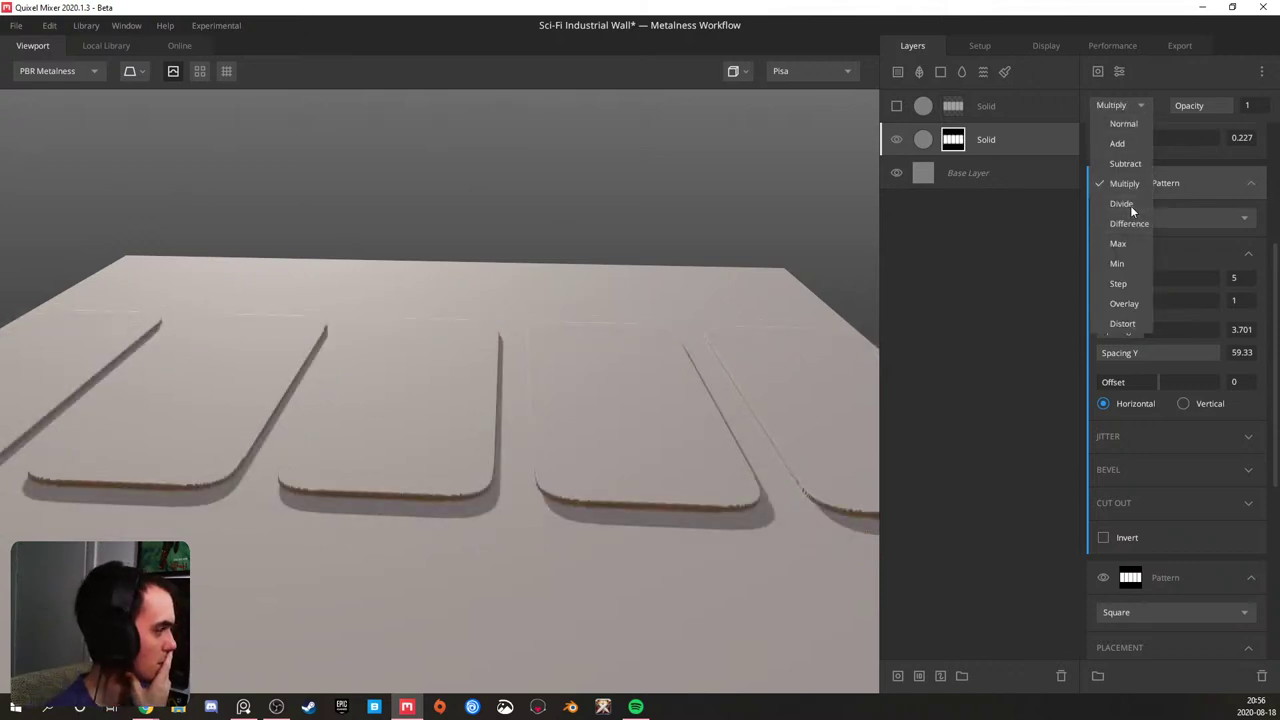
pyautogui.click(1130, 205)
pyautogui.click(1130, 103)
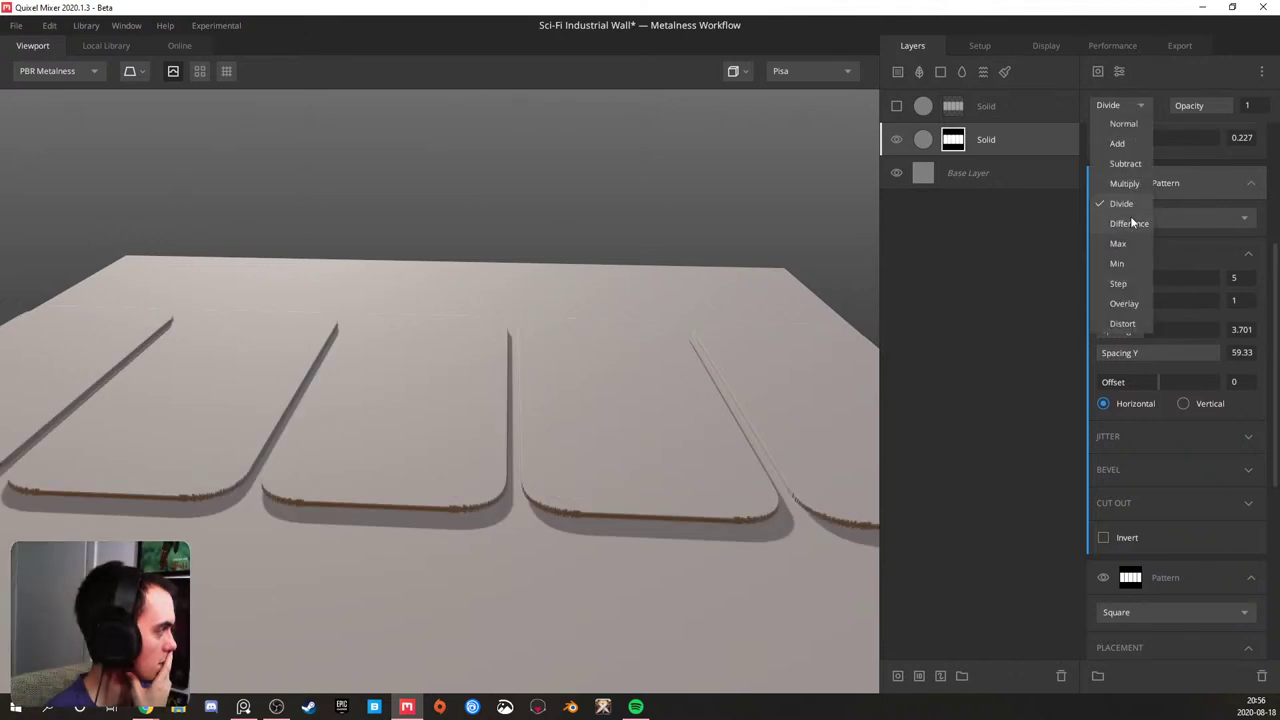
pyautogui.click(1131, 210)
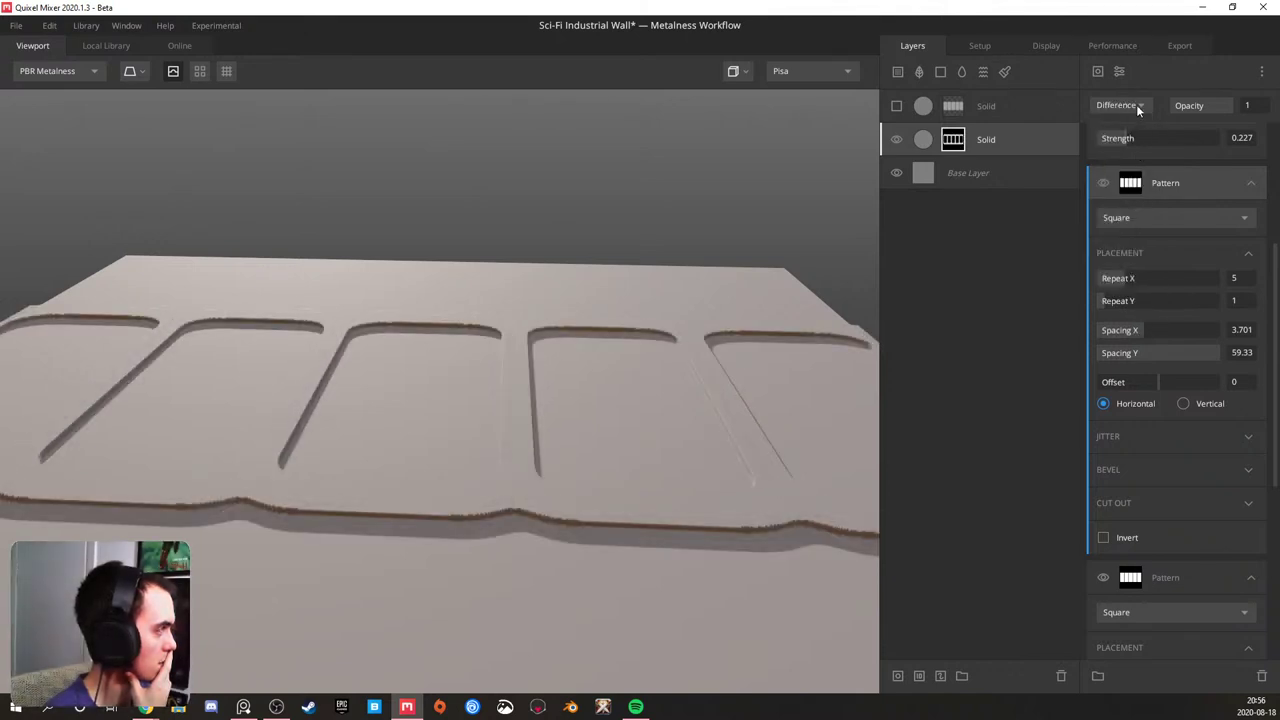
pyautogui.click(1137, 106)
pyautogui.click(1124, 237)
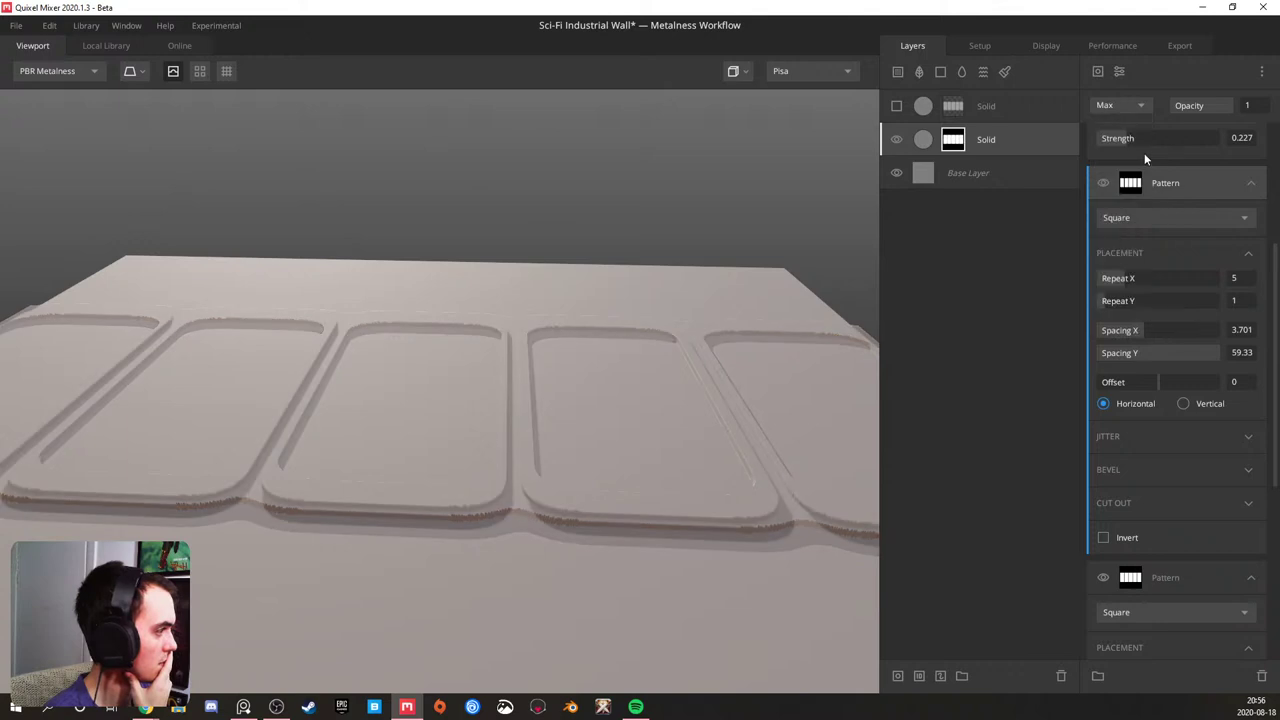
# - Try the Min, Step and Overlay blend modes on the pasted pattern and return it to Subtract
pyautogui.click(1146, 101)
pyautogui.click(1125, 225)
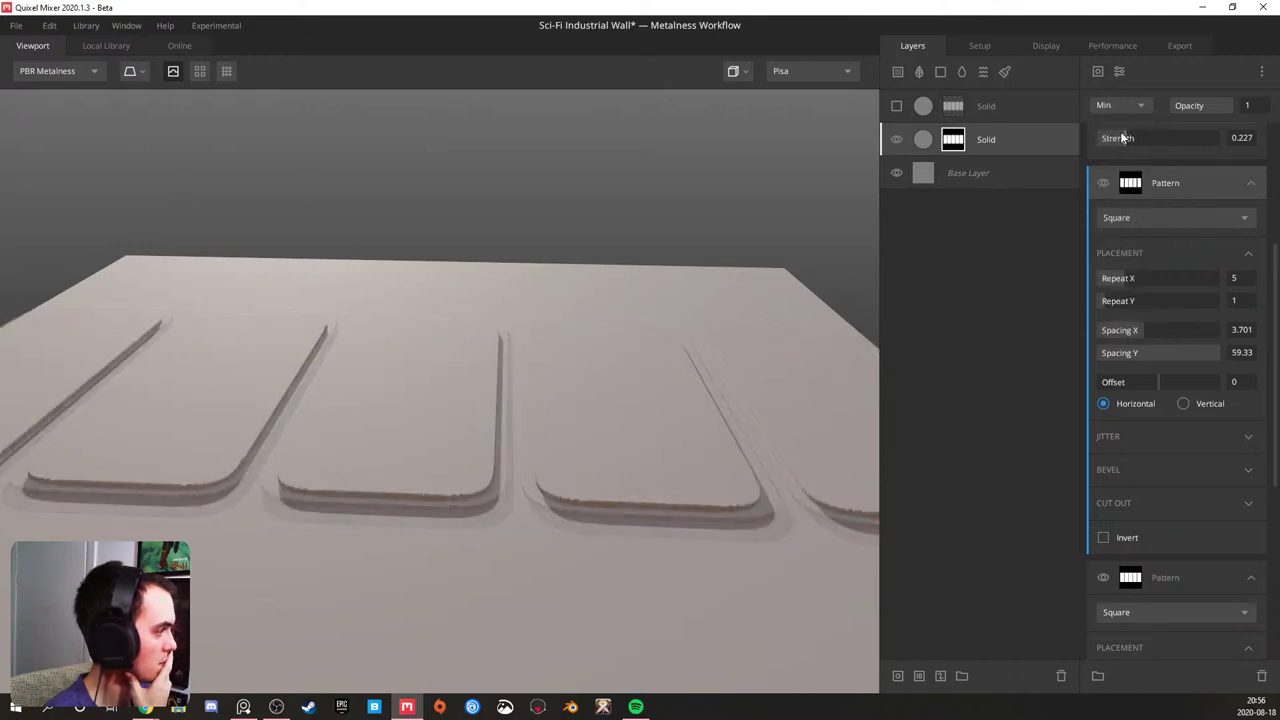
pyautogui.click(1129, 105)
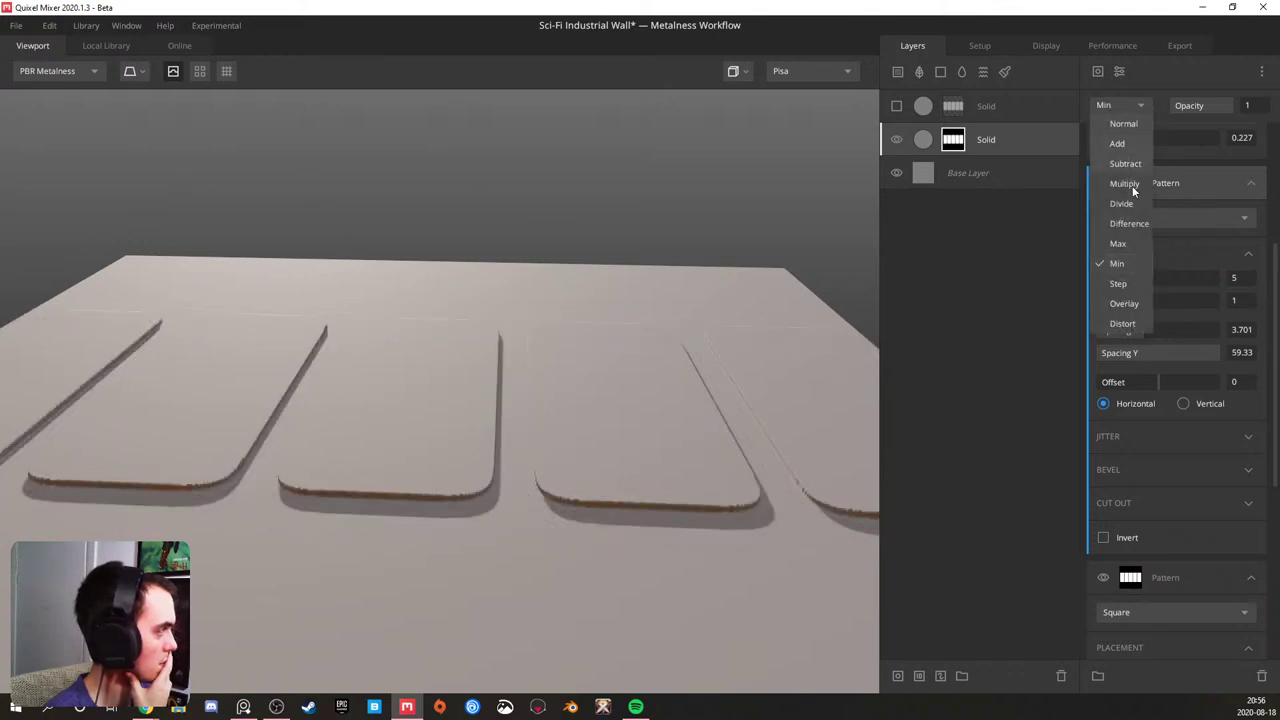
pyautogui.click(1128, 285)
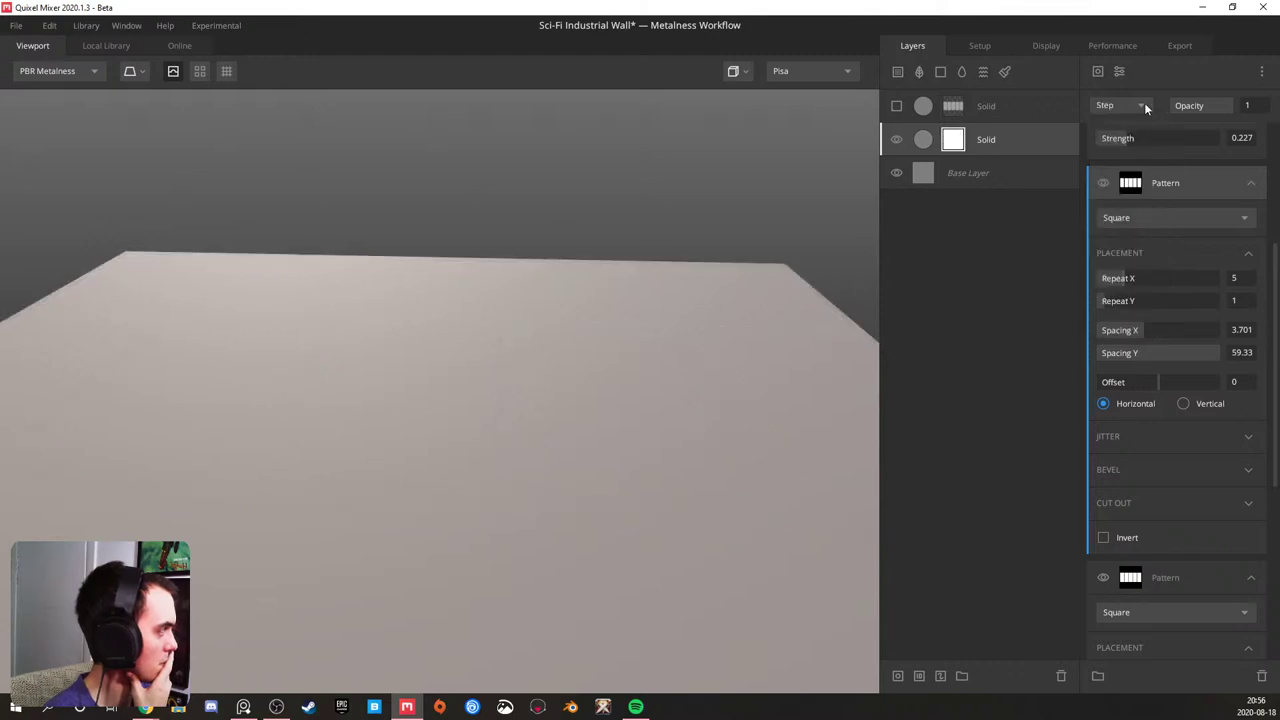
pyautogui.click(1146, 105)
pyautogui.click(1121, 305)
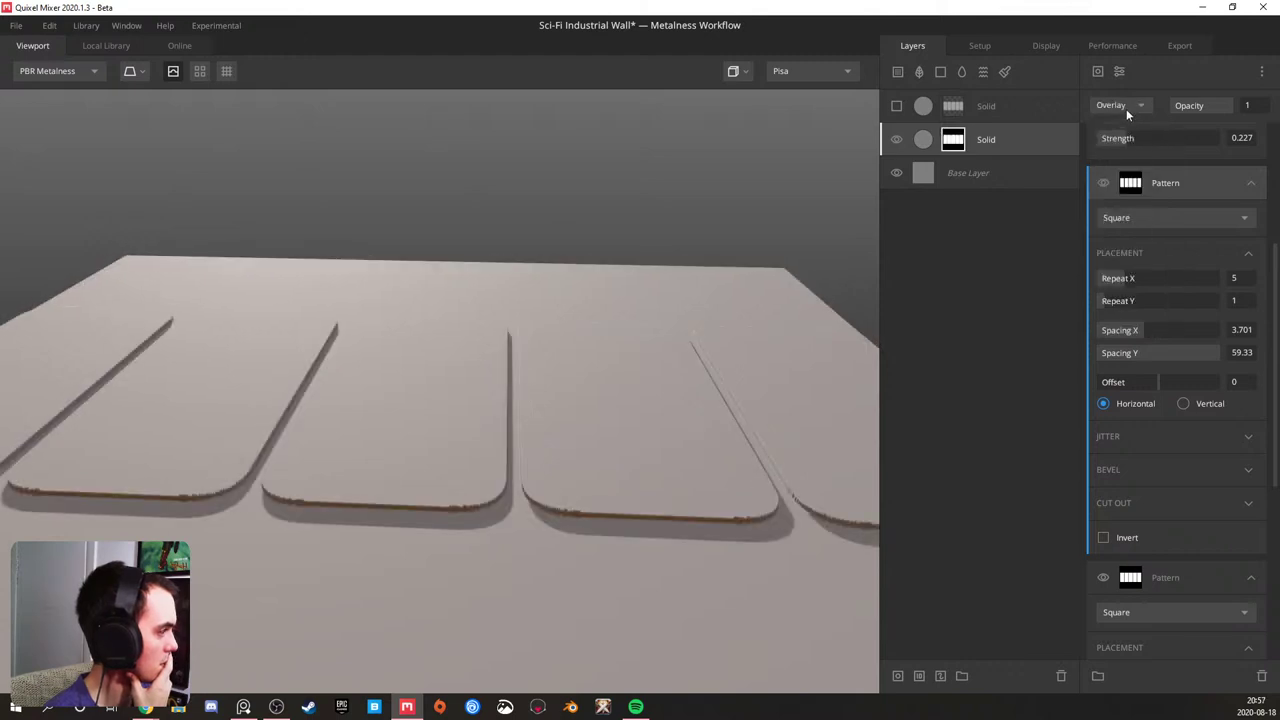
pyautogui.click(1126, 108)
pyautogui.click(1117, 330)
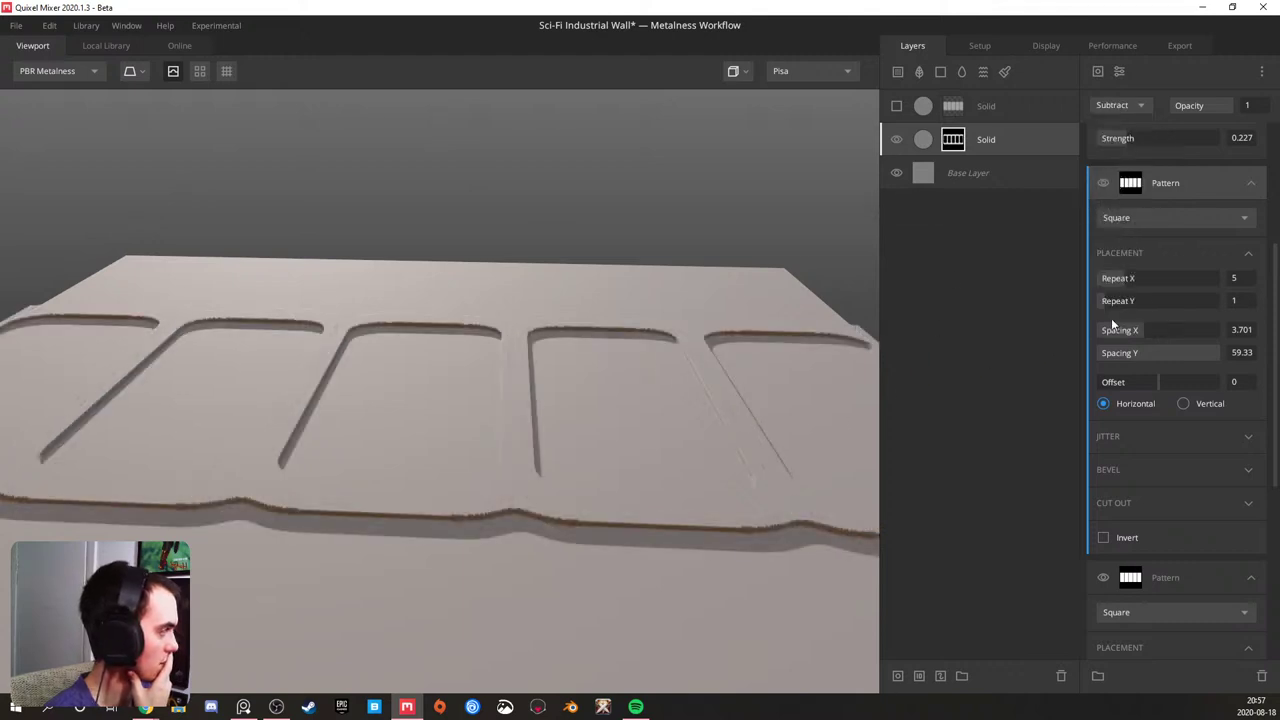
# - Raise the subtracted pattern's Spacing X to about 3.923 and test its Invert option, leaving it off
pyautogui.moveTo(1133, 337)
pyautogui.mouseDown()
pyautogui.moveTo(1154, 327)
pyautogui.moveTo(1145, 318)
pyautogui.mouseUp()
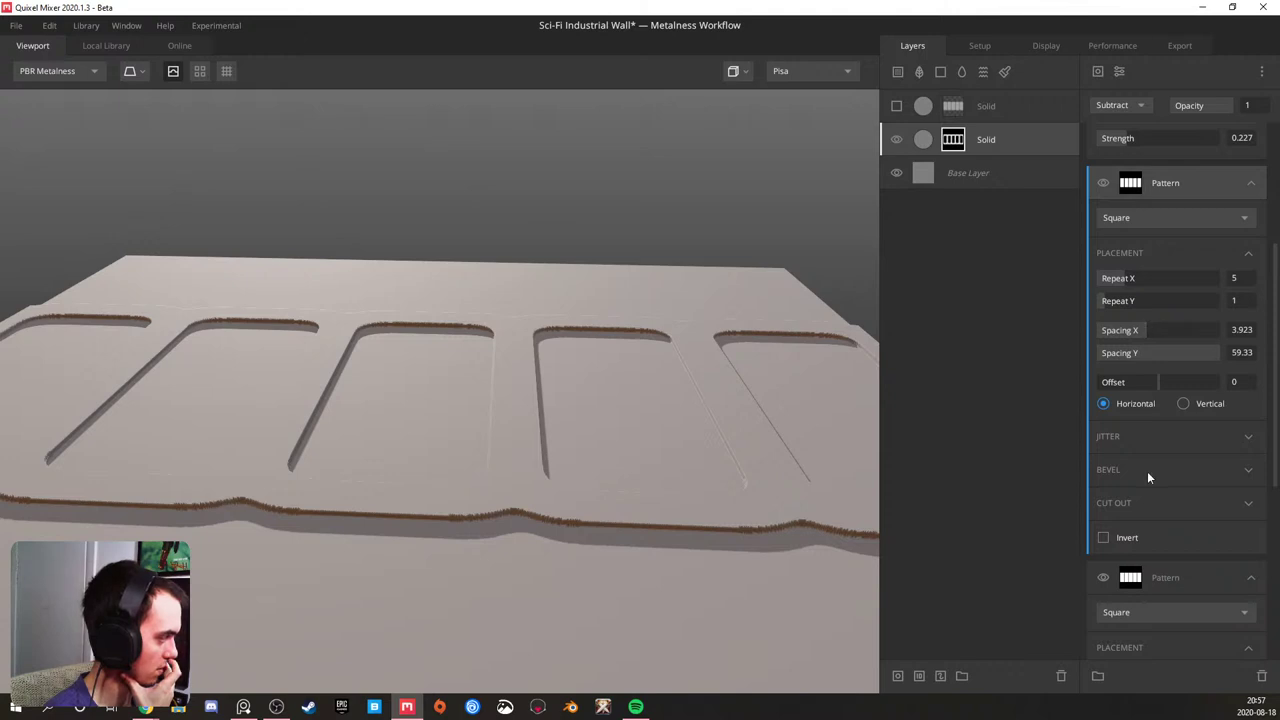
pyautogui.scroll(-2, 1147, 471)
pyautogui.click(1103, 421)
pyautogui.click(1103, 420)
pyautogui.click(1103, 421)
pyautogui.click(1103, 420)
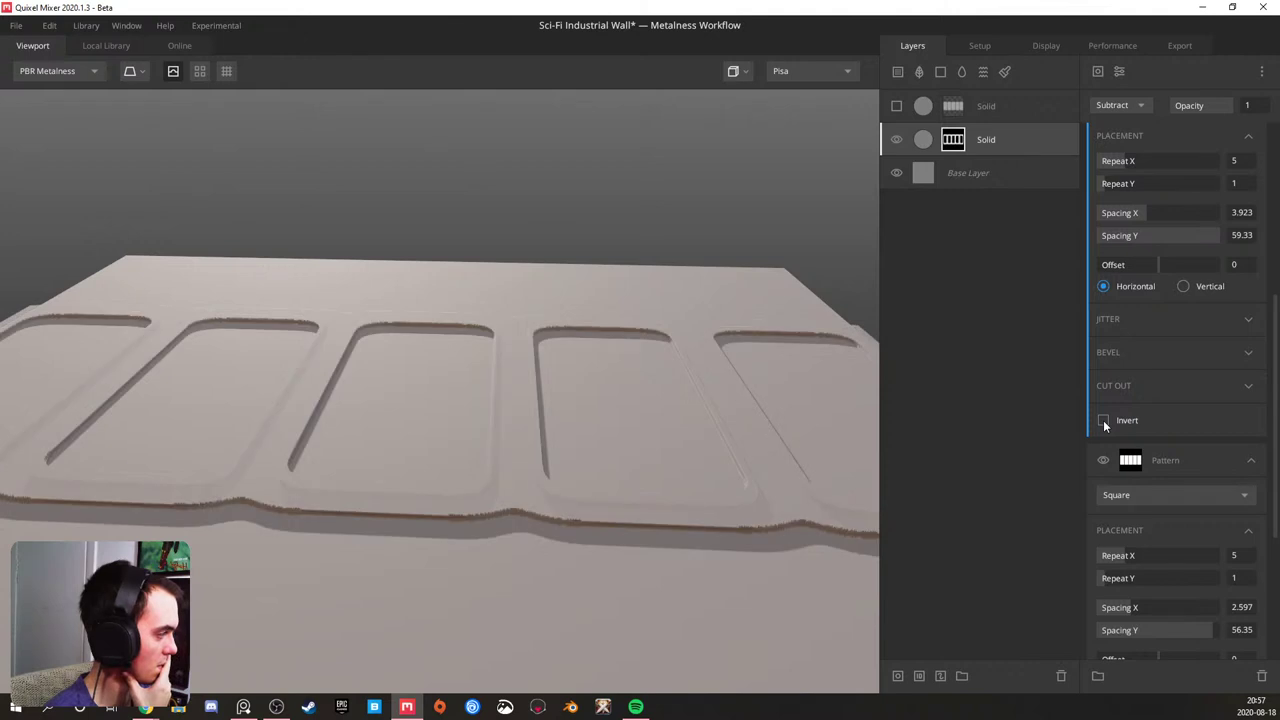
# - Test inverting the original Square pattern beneath the subtracted one, then turn Invert back off
pyautogui.scroll(-4, 1106, 470)
pyautogui.click(1111, 514)
pyautogui.click(1104, 630)
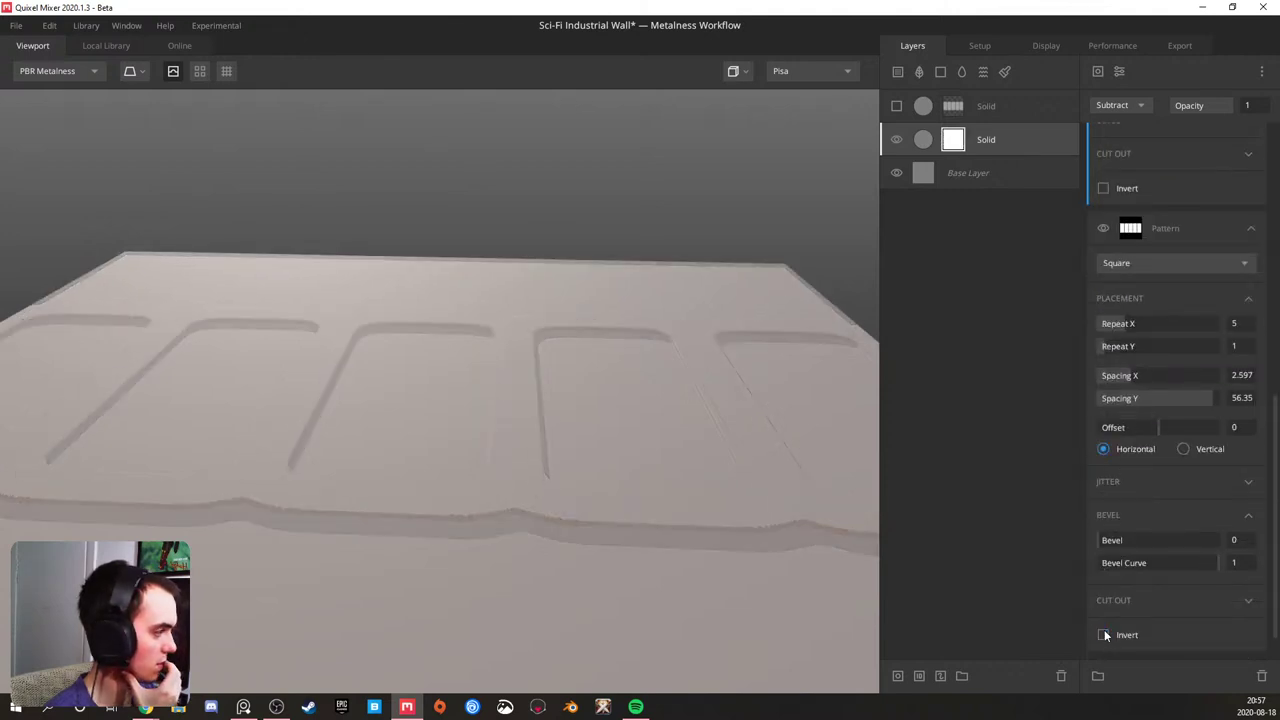
pyautogui.click(1104, 632)
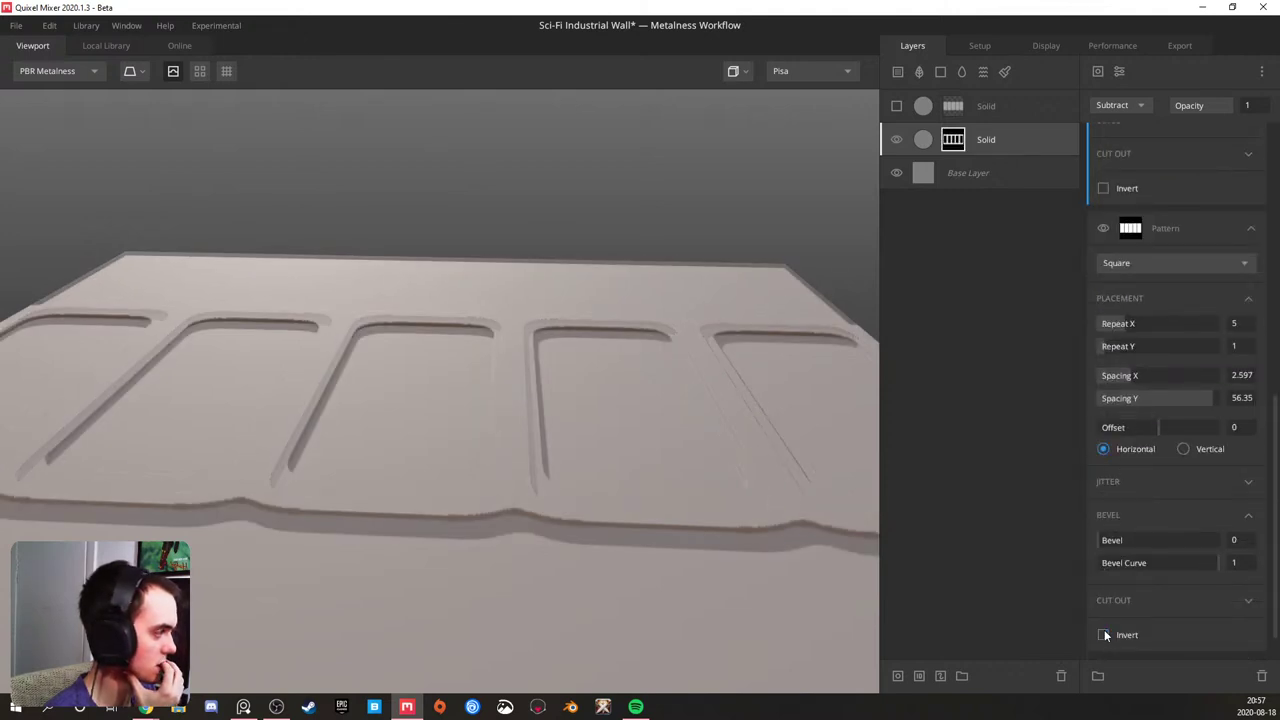
# - Delete both existing Solid layers above the Base Layer
pyautogui.moveTo(509, 372); pyautogui.dragTo(928, 348)
pyautogui.scroll(3, 1171, 286)
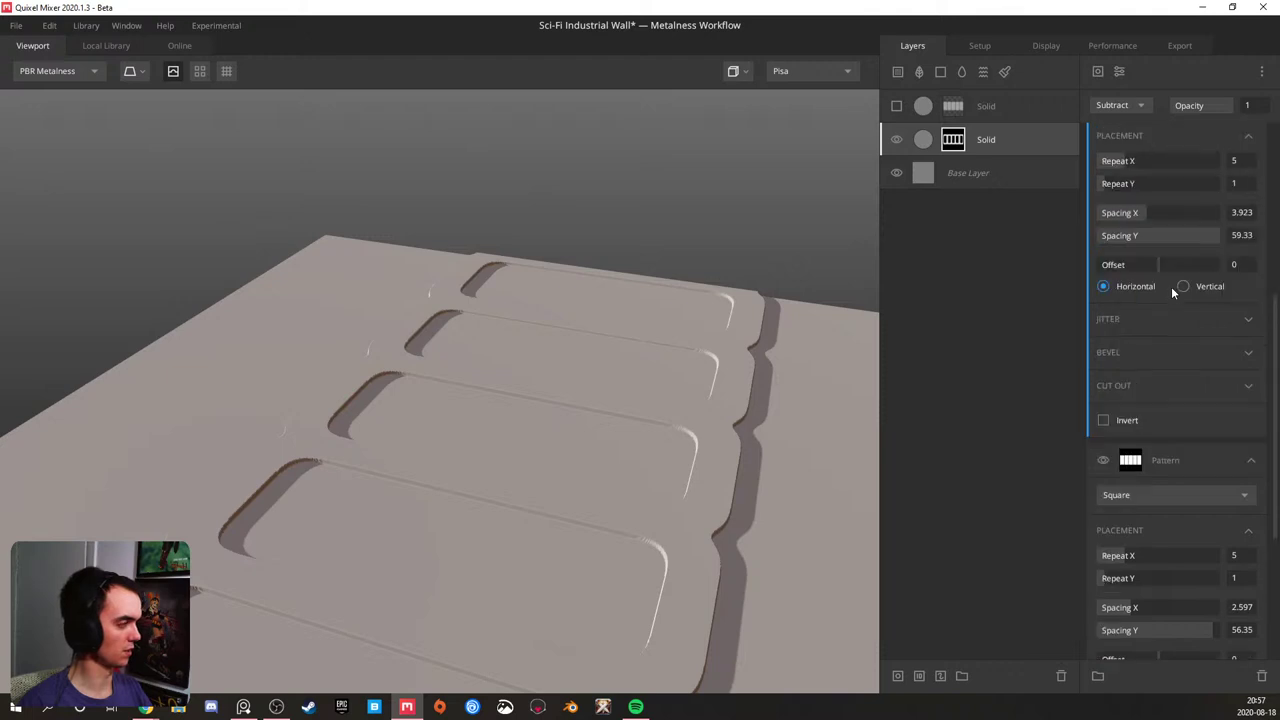
pyautogui.moveTo(752, 372); pyautogui.dragTo(452, 378)
pyautogui.scroll(5, 1190, 311)
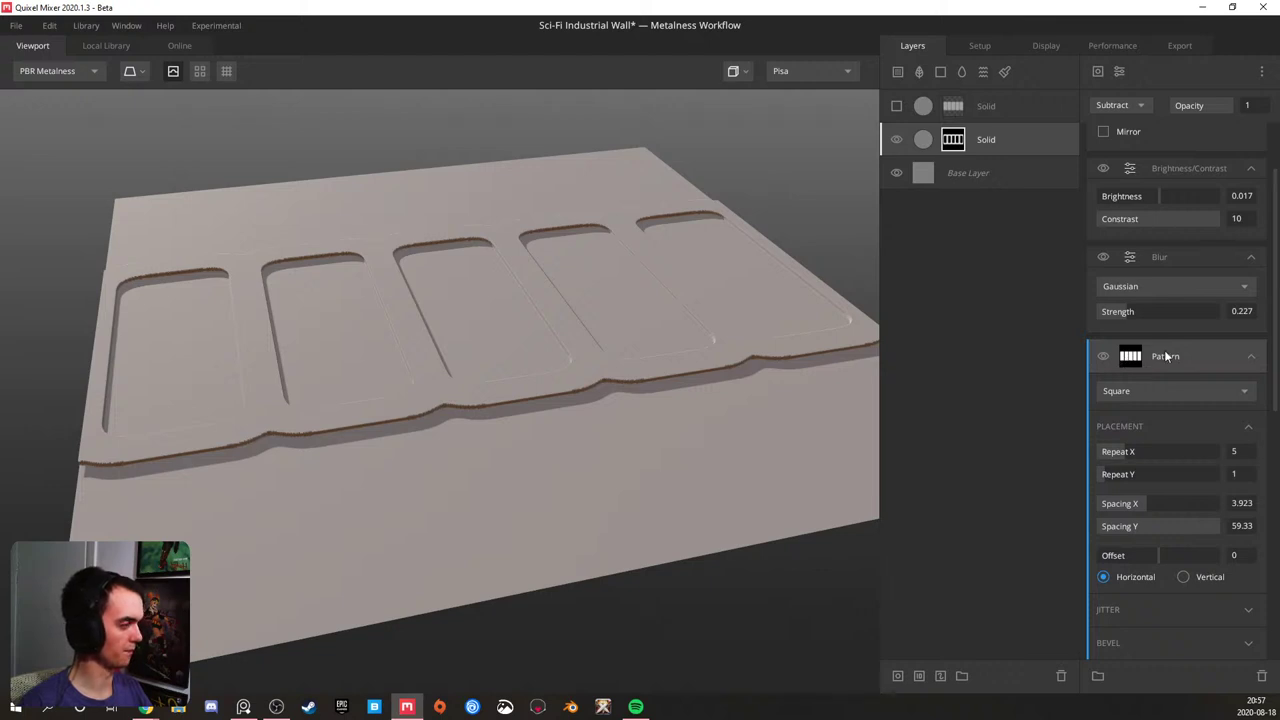
pyautogui.click(986, 139)
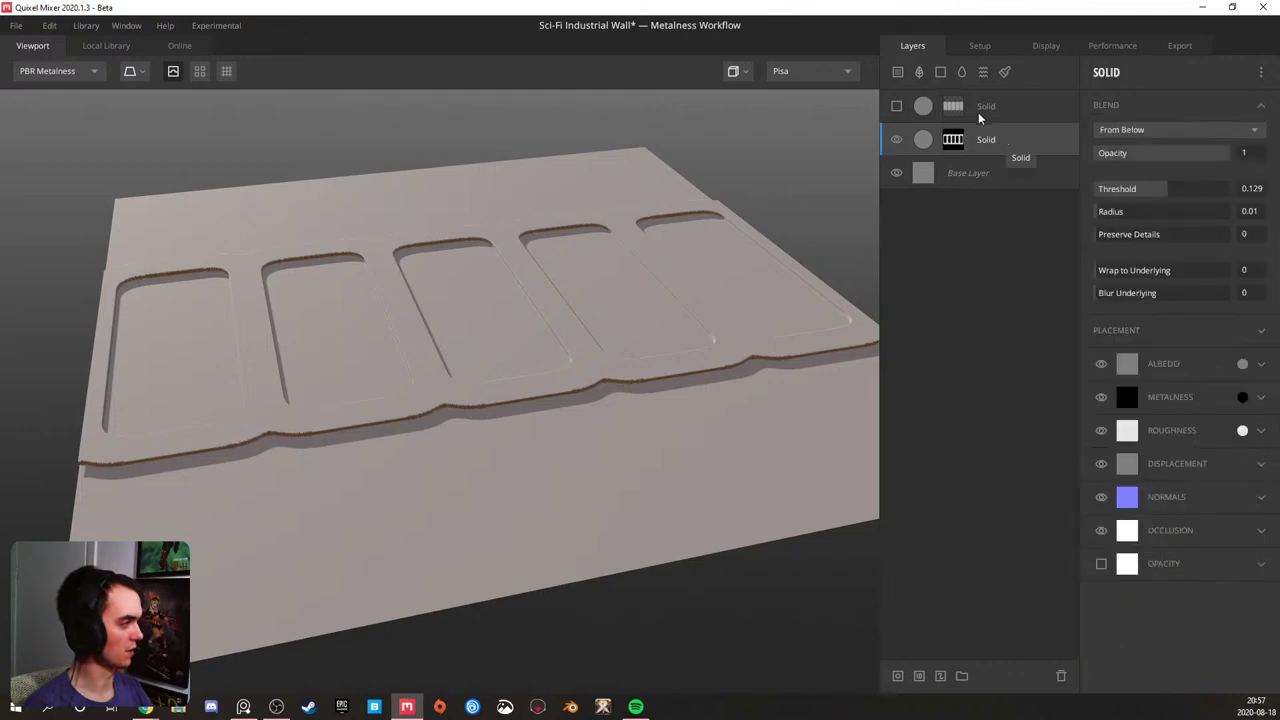
pyautogui.press('Delete')
pyautogui.click(977, 108)
pyautogui.press('Delete')
# - Add a new Solid layer above the Base Layer and give it a mask with a Square pattern
pyautogui.click(936, 70)
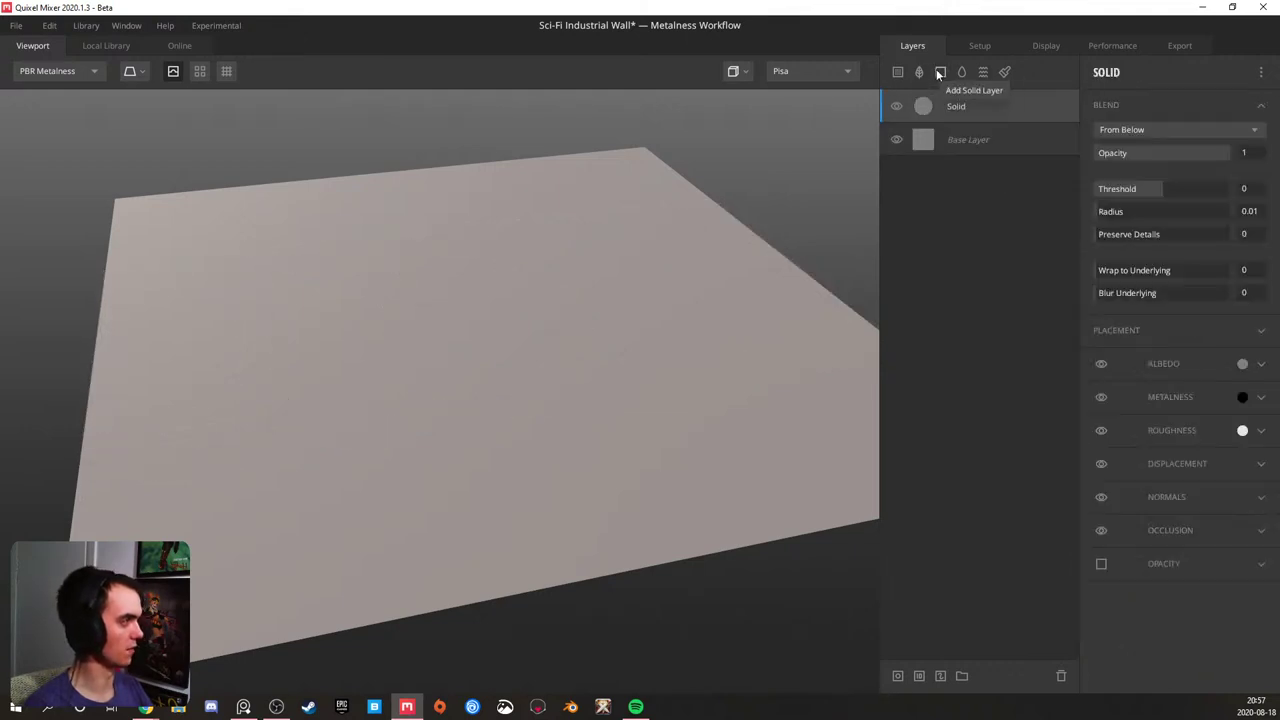
pyautogui.rightClick(981, 98)
pyautogui.click(1014, 209)
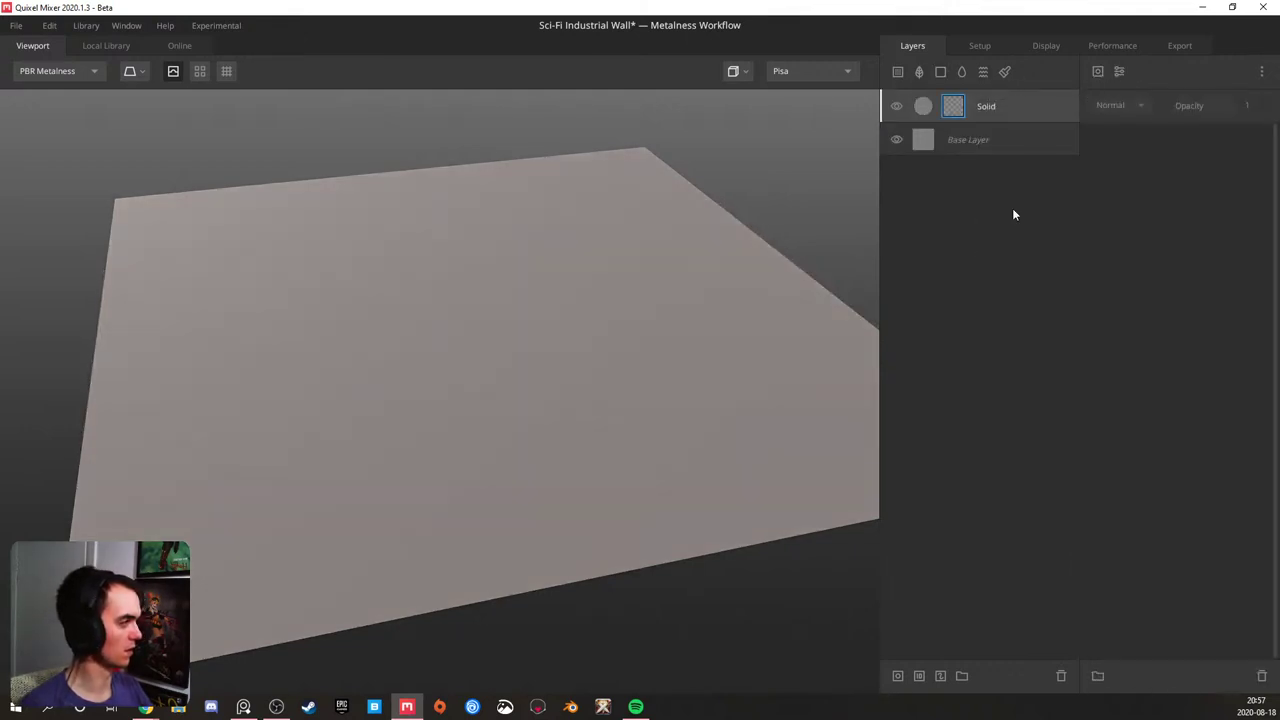
pyautogui.click(1098, 72)
pyautogui.moveTo(1137, 148)
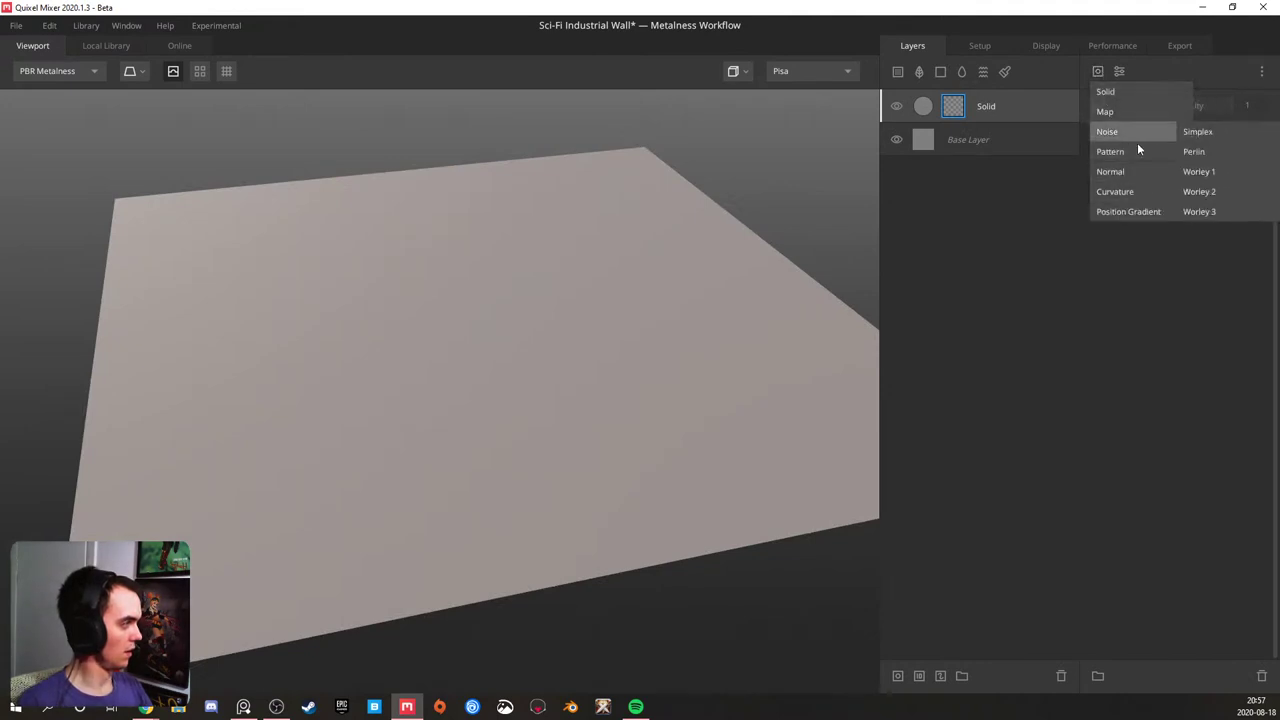
pyautogui.click(1196, 150)
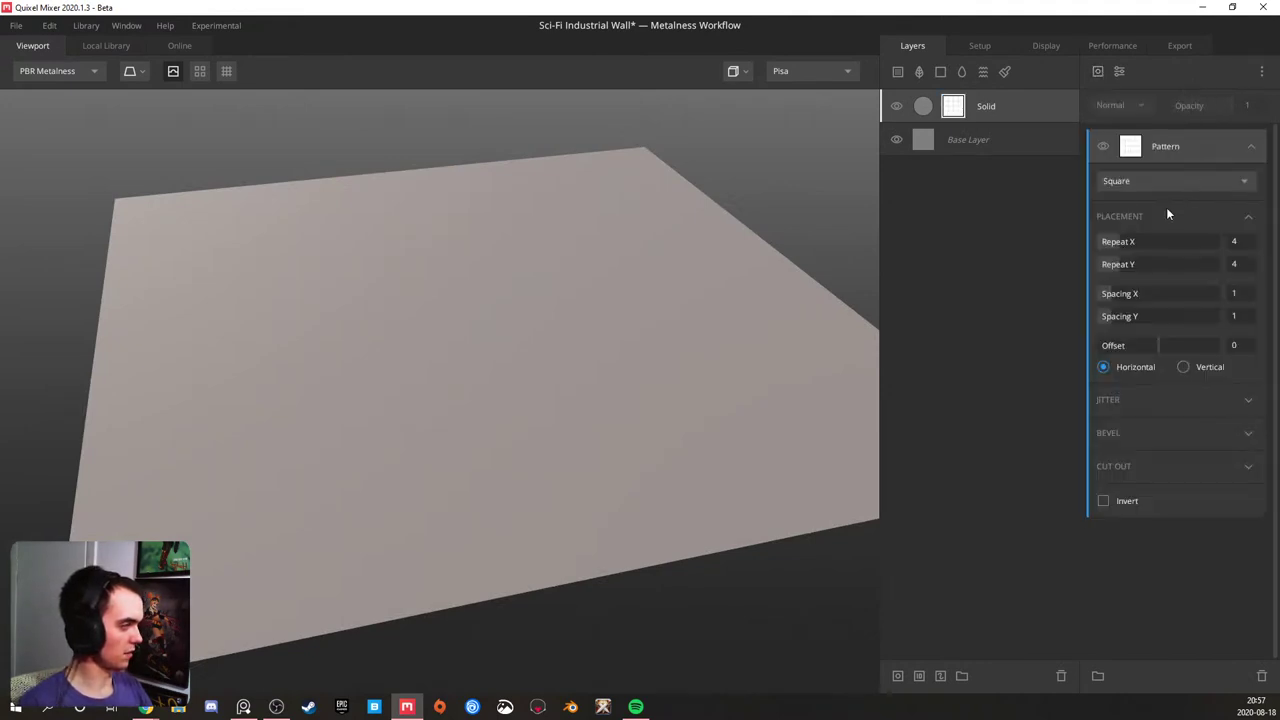
# - Set the mask pattern's Repeat X and Repeat Y to 1
pyautogui.click(1129, 264)
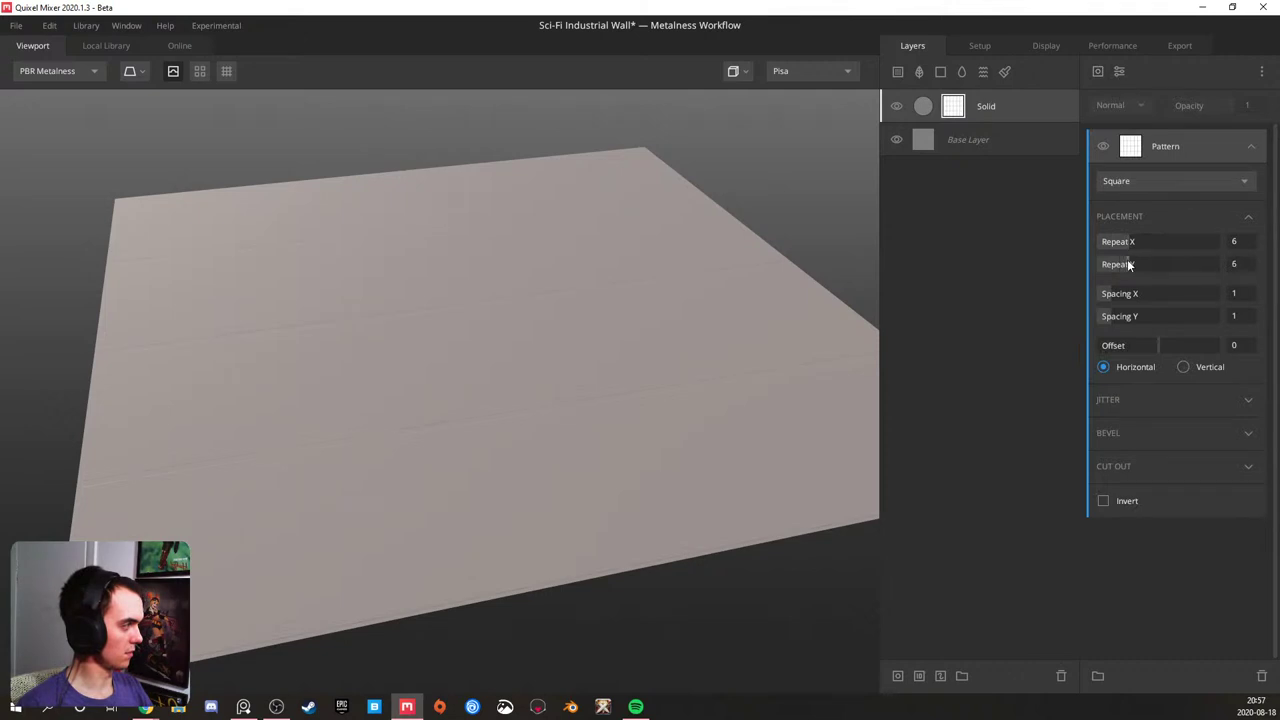
pyautogui.moveTo(1129, 264); pyautogui.dragTo(1108, 263)
pyautogui.click(1107, 243)
pyautogui.click(1106, 266)
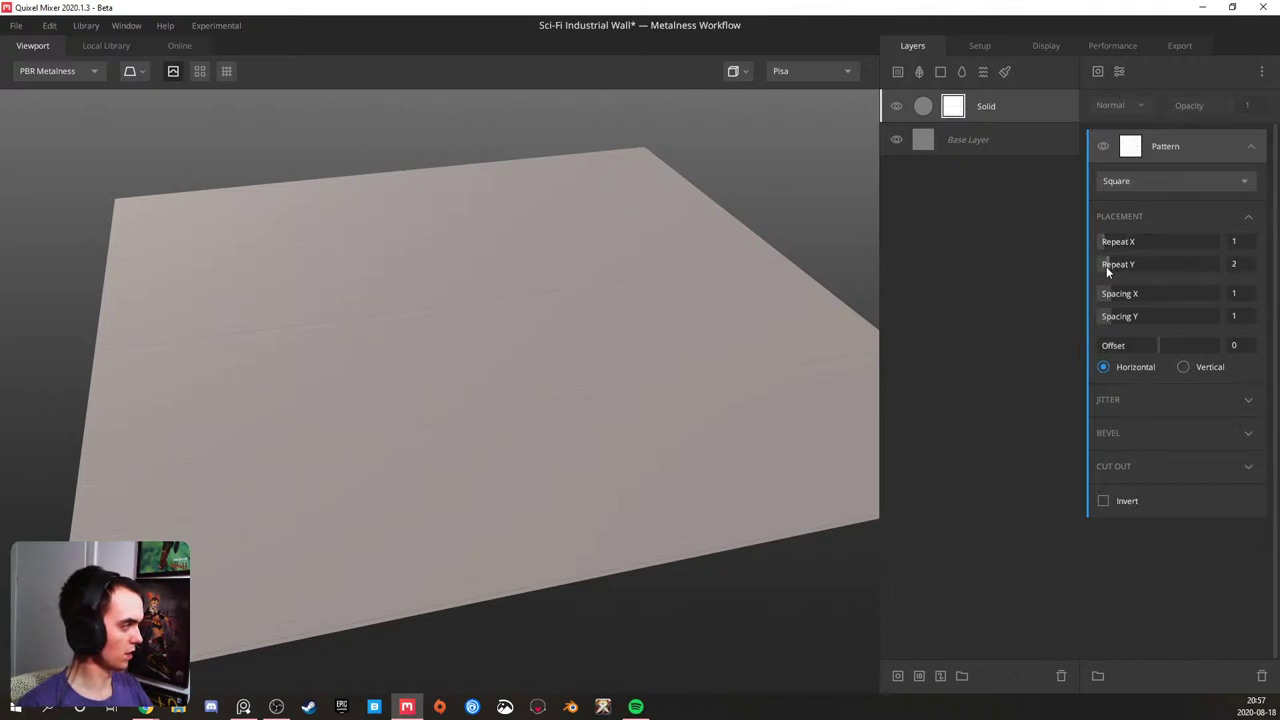
# - Raise the new Solid layer's blend Threshold to about 1.423
pyautogui.click(986, 106)
pyautogui.moveTo(1158, 188); pyautogui.dragTo(1210, 185)
pyautogui.scroll(-5, 410, 348)
pyautogui.moveTo(407, 349); pyautogui.dragTo(485, 346)
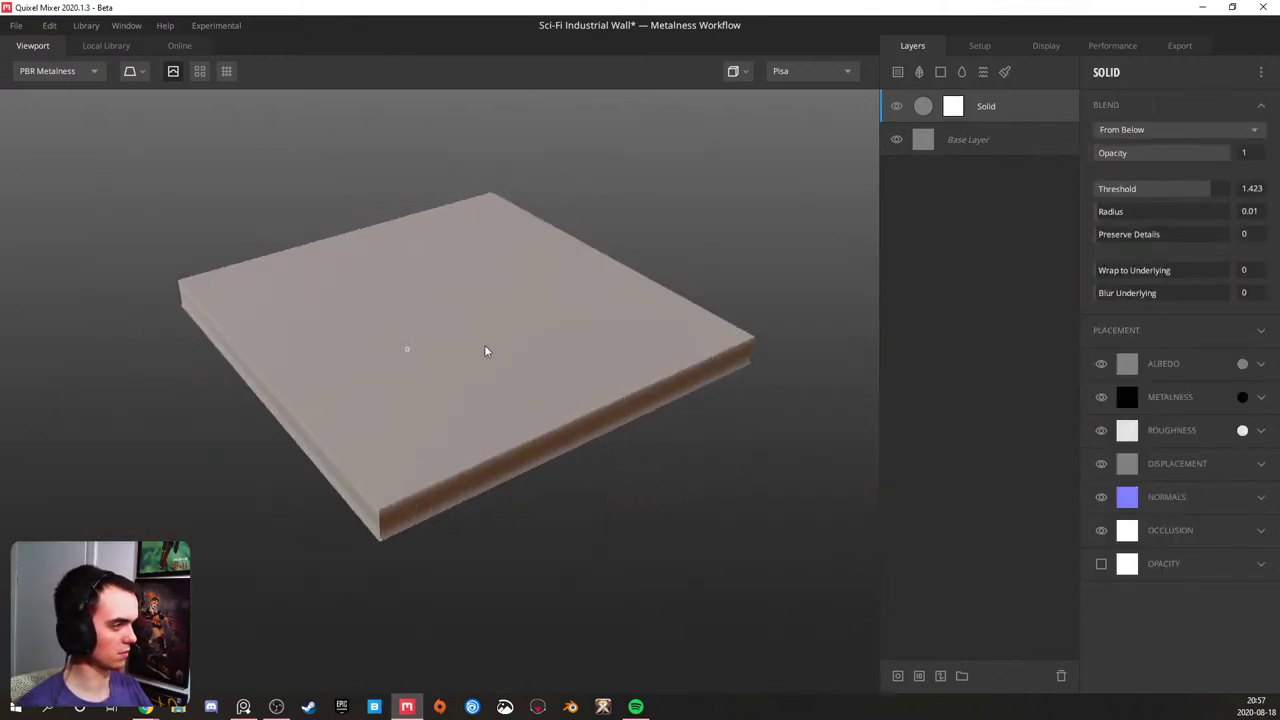
# - Duplicate the Square pattern in the Solid layer's mask and set the copy's Spacing X and Spacing Y to 10
pyautogui.click(960, 108)
pyautogui.click(1163, 144)
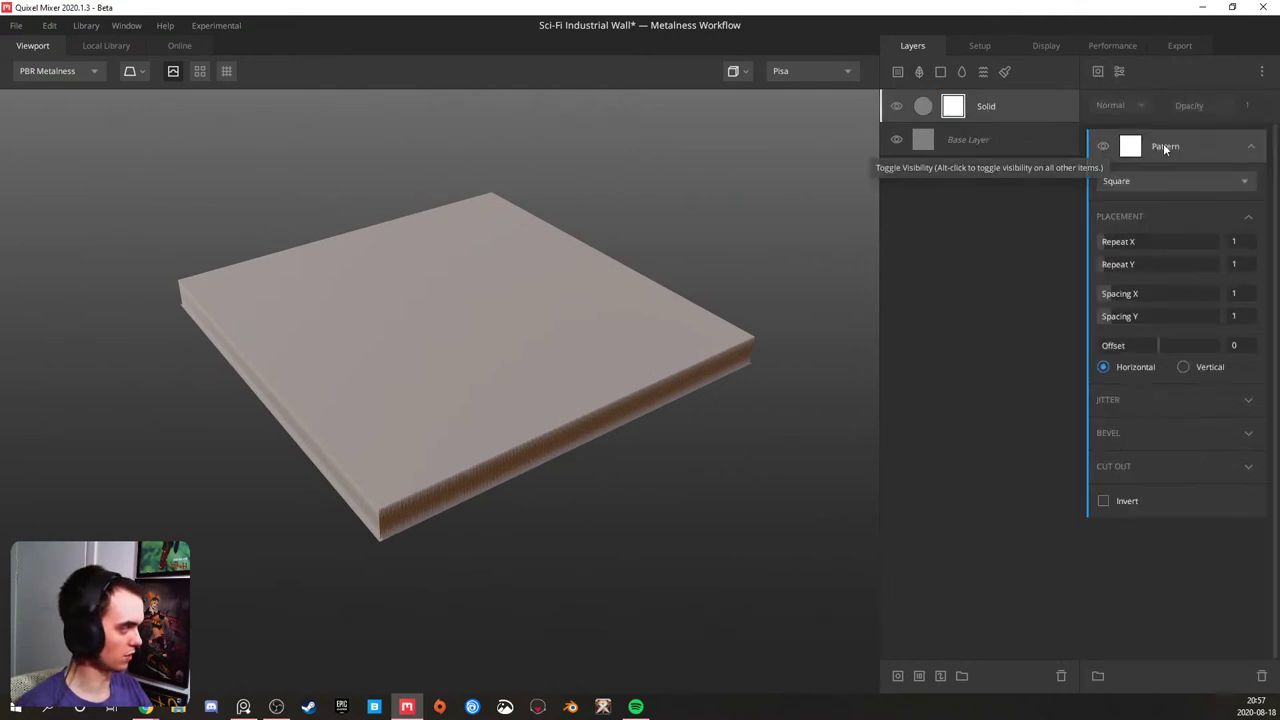
pyautogui.hotkey('ctrl', 'd')
pyautogui.click(1237, 299)
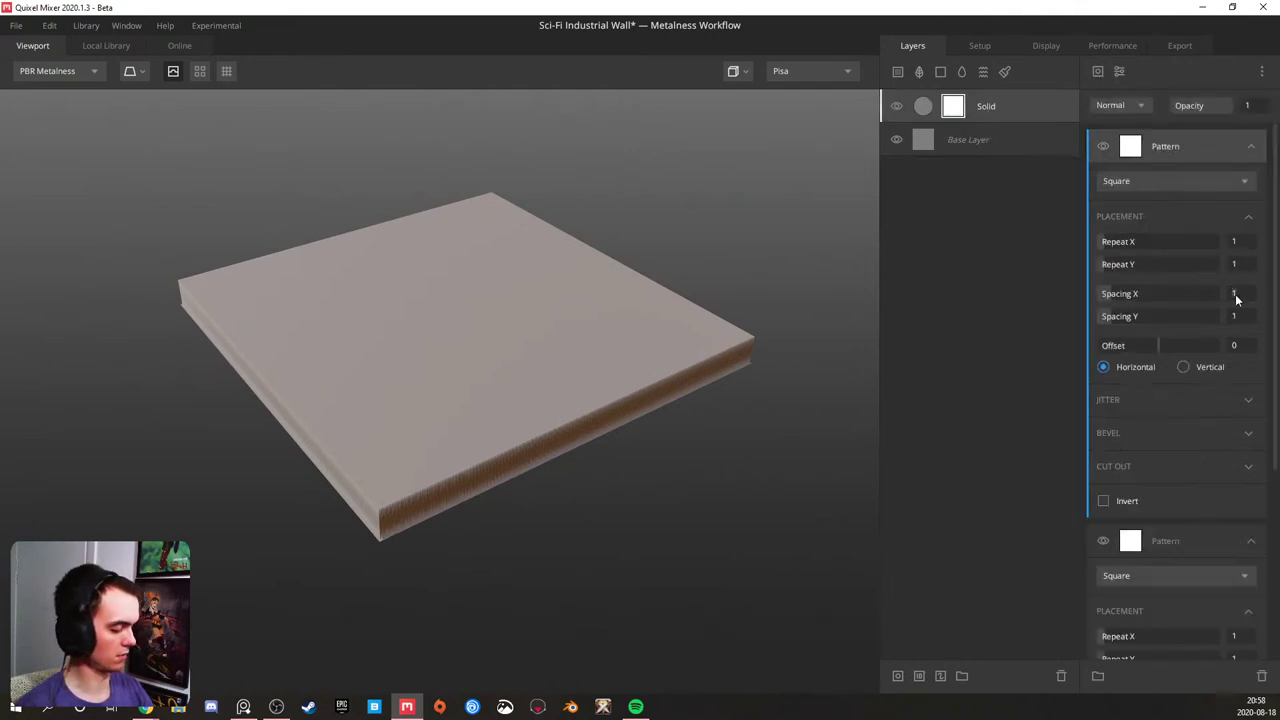
pyautogui.write('10')
pyautogui.press('Tab')
pyautogui.write('1010')
pyautogui.press('Return')
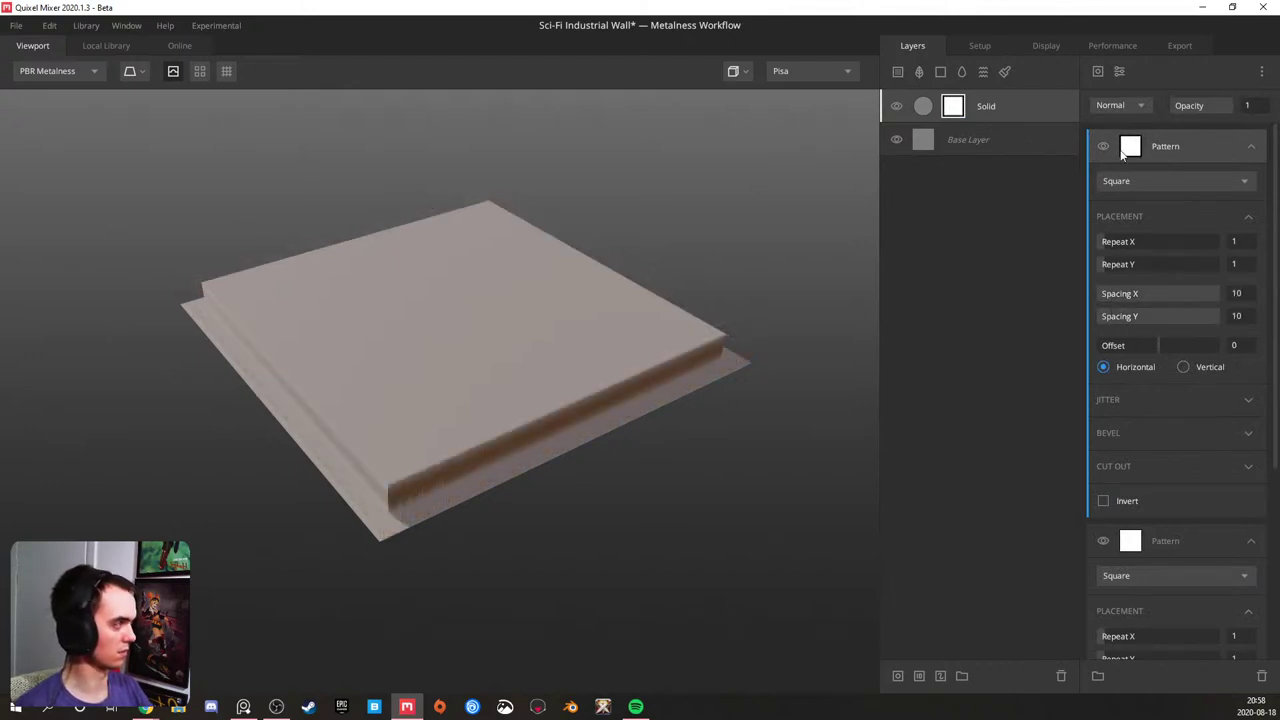
# - Set the copied pattern's blend mode to Subtract and raise the original pattern's Spacing X to about 1.436
pyautogui.click(1120, 106)
pyautogui.click(1121, 165)
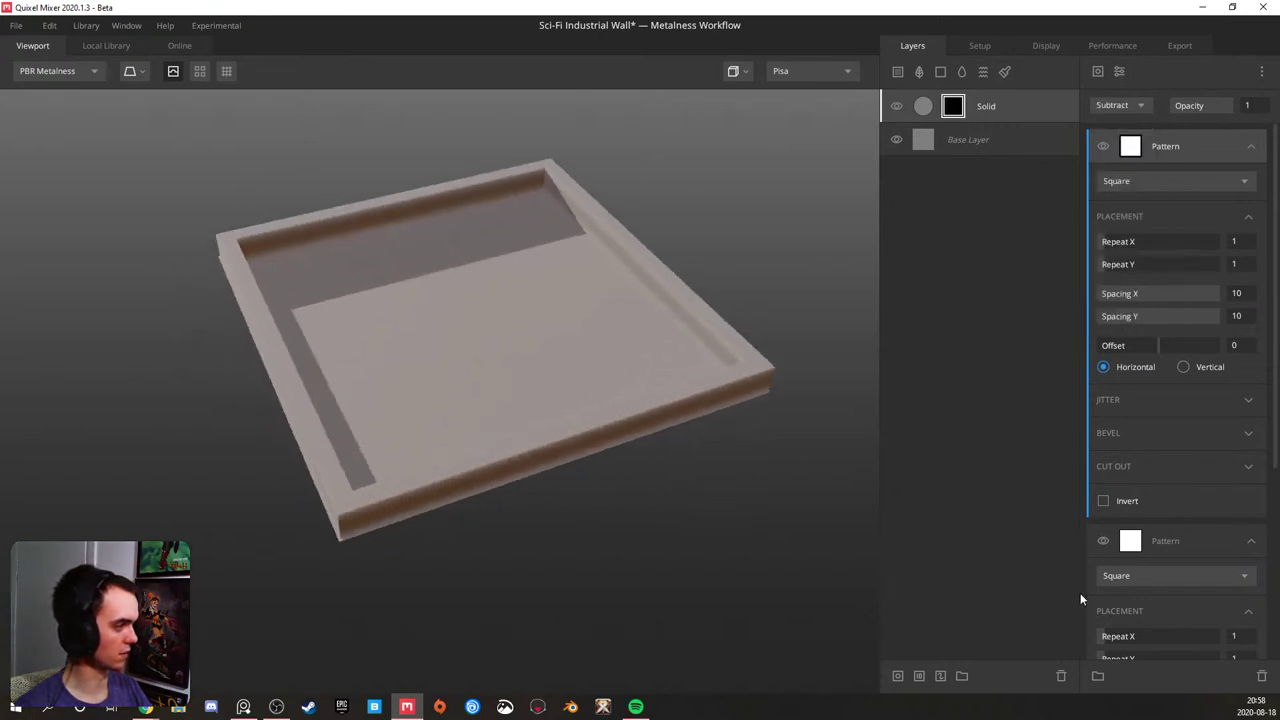
pyautogui.scroll(-3, 1120, 615)
pyautogui.moveTo(1113, 444)
pyautogui.mouseDown()
pyautogui.moveTo(1124, 432)
pyautogui.moveTo(1240, 429)
pyautogui.moveTo(1124, 434)
pyautogui.mouseUp()
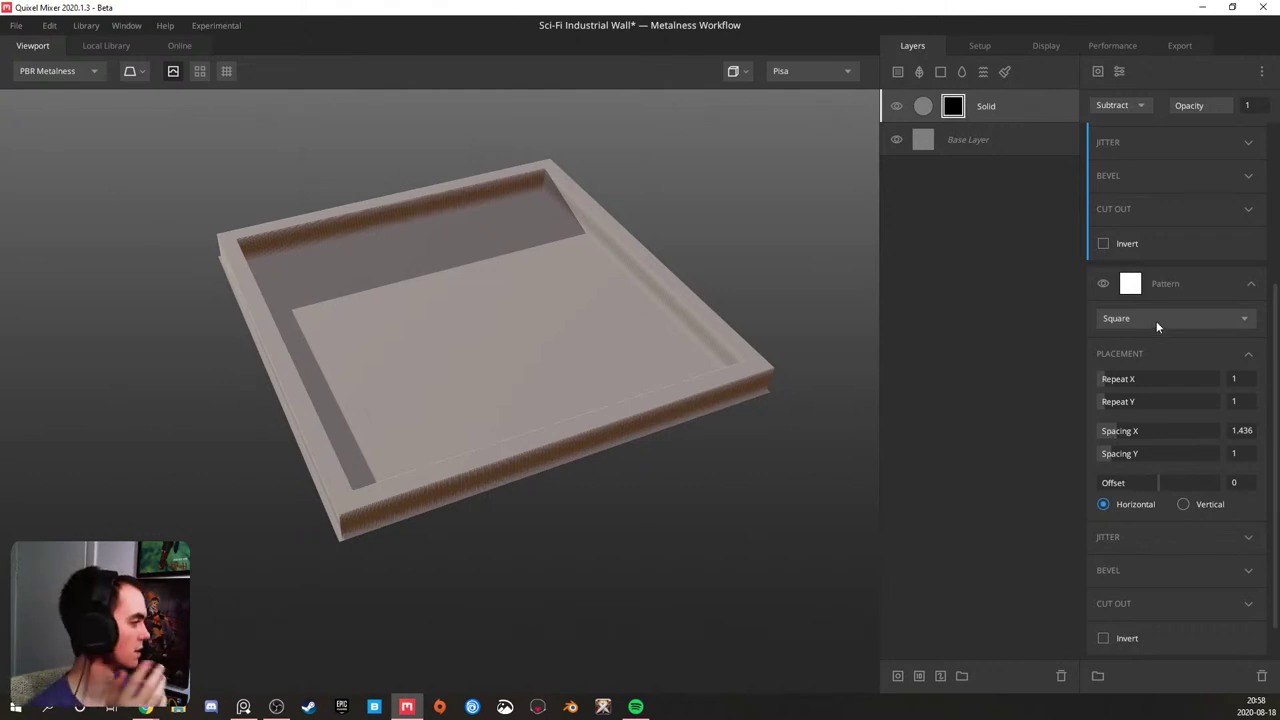
# - Delete the subtracted pattern copy from the mask, keeping only the original Square pattern
pyautogui.click(1153, 285)
pyautogui.scroll(3, 1153, 285)
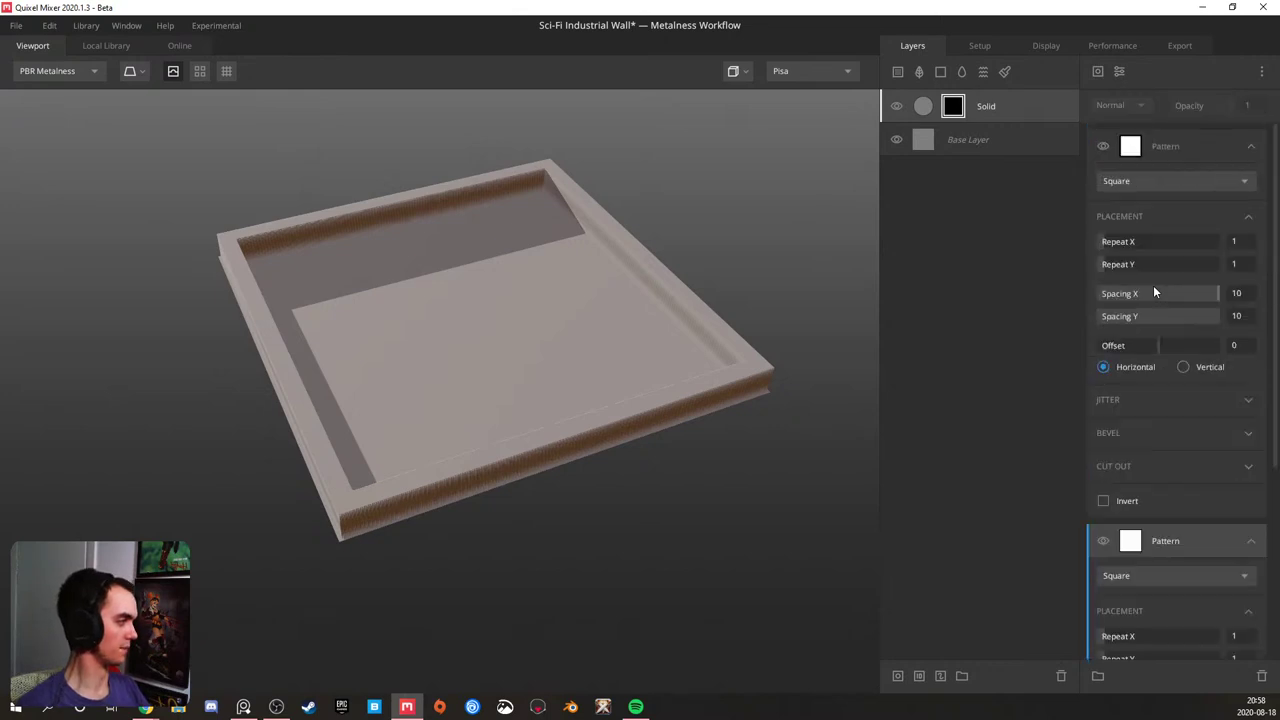
pyautogui.click(1160, 157)
pyautogui.press('Delete')
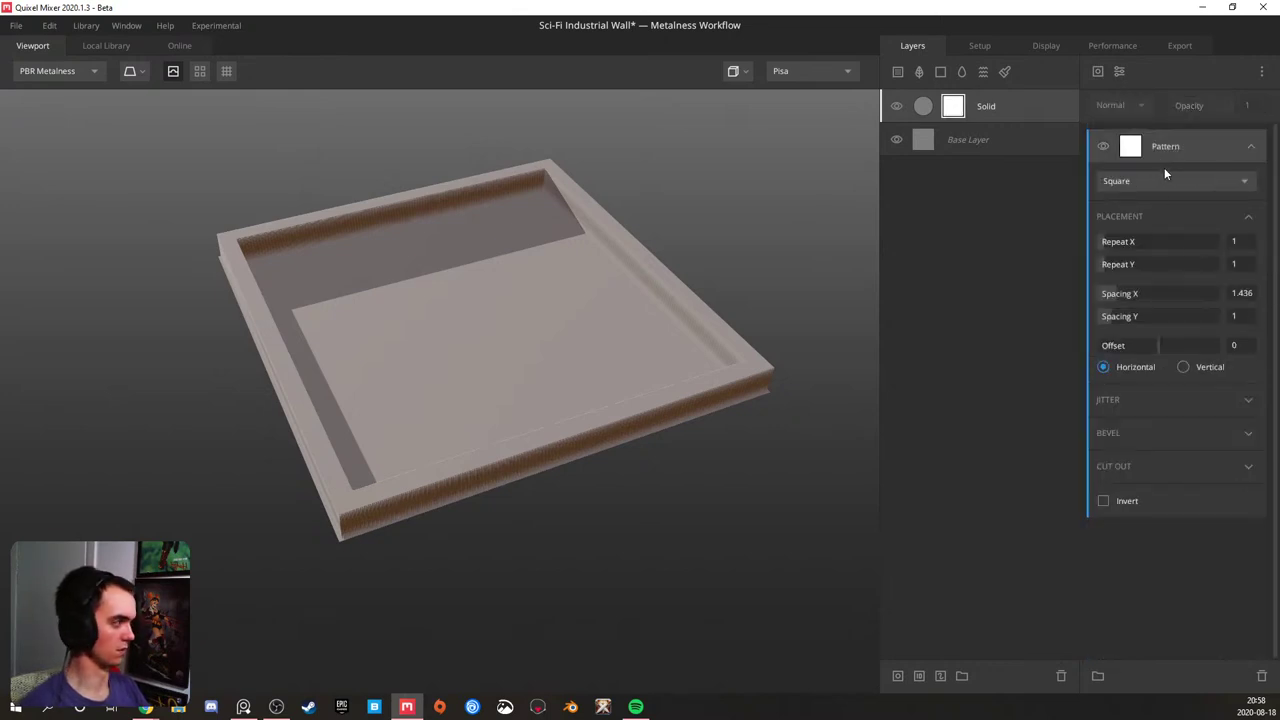
# - Increase the remaining Square pattern's Spacing X through 10, 30 and 40 to 50
pyautogui.moveTo(1126, 294); pyautogui.dragTo(1249, 294)
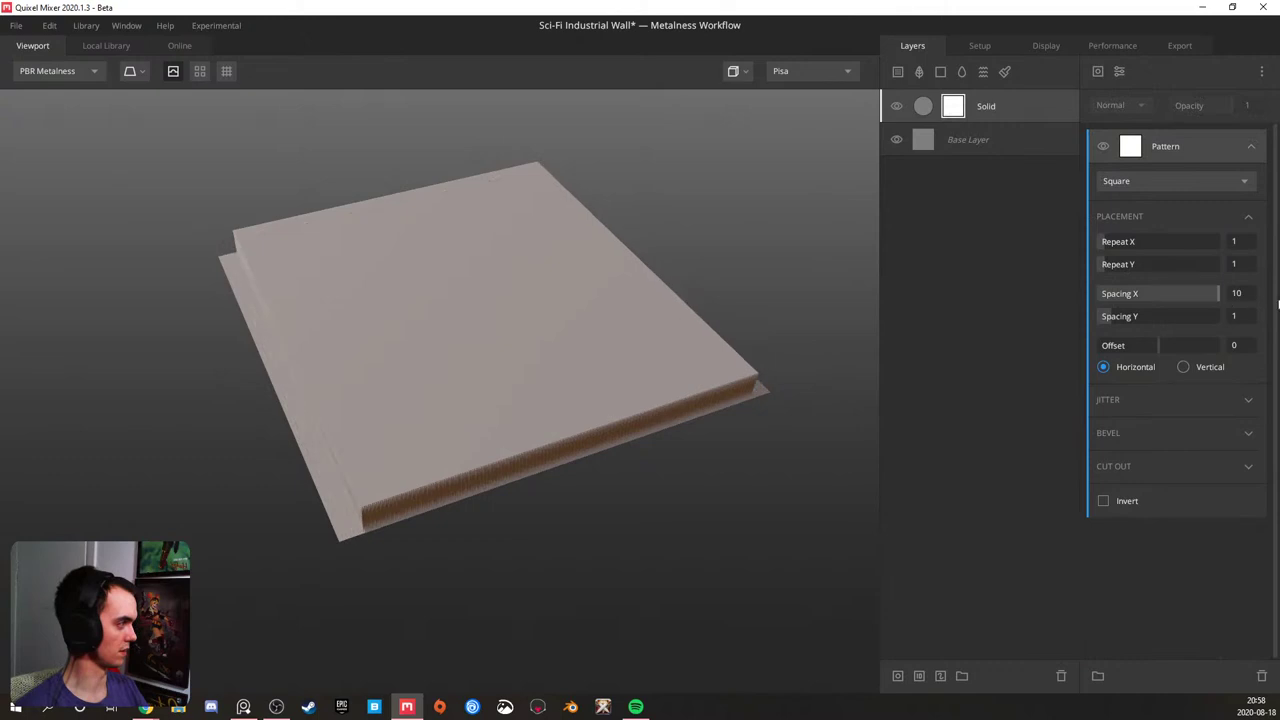
pyautogui.click(1247, 296)
pyautogui.write('30')
pyautogui.press('Return')
pyautogui.click(1247, 296)
pyautogui.write('40')
pyautogui.press('Return')
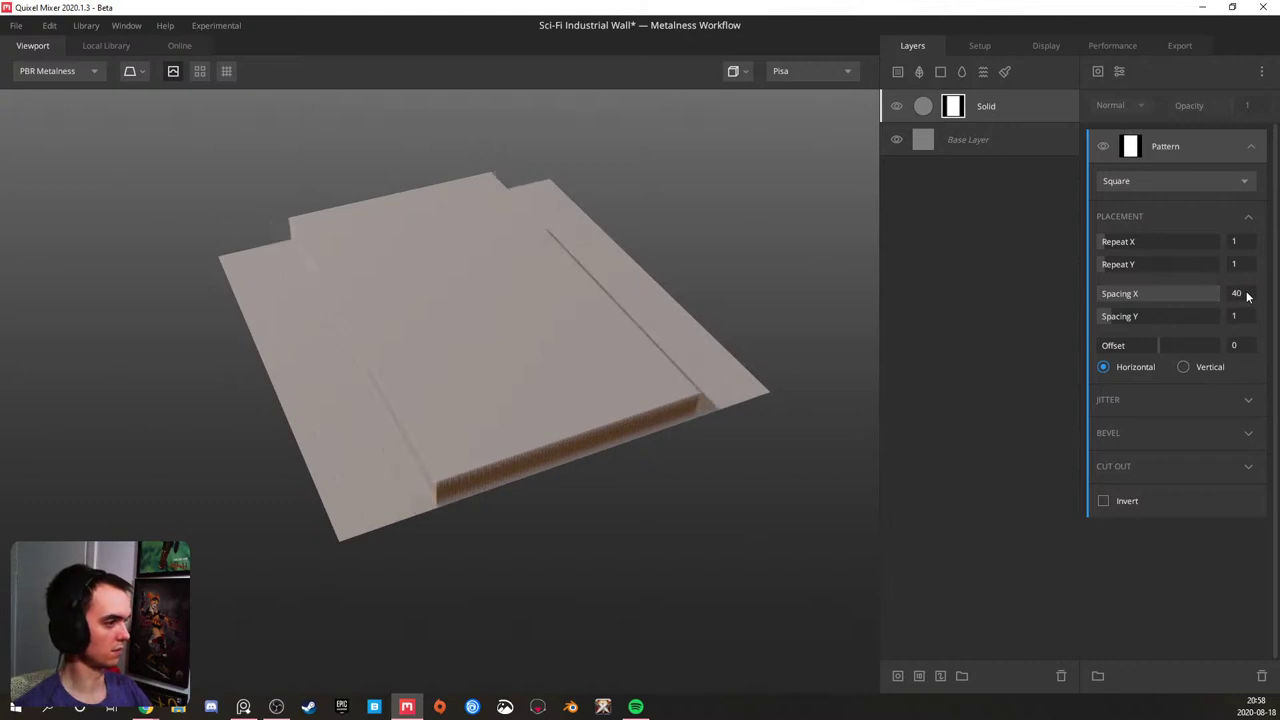
pyautogui.click(1247, 296)
pyautogui.write('50')
pyautogui.press('Return')
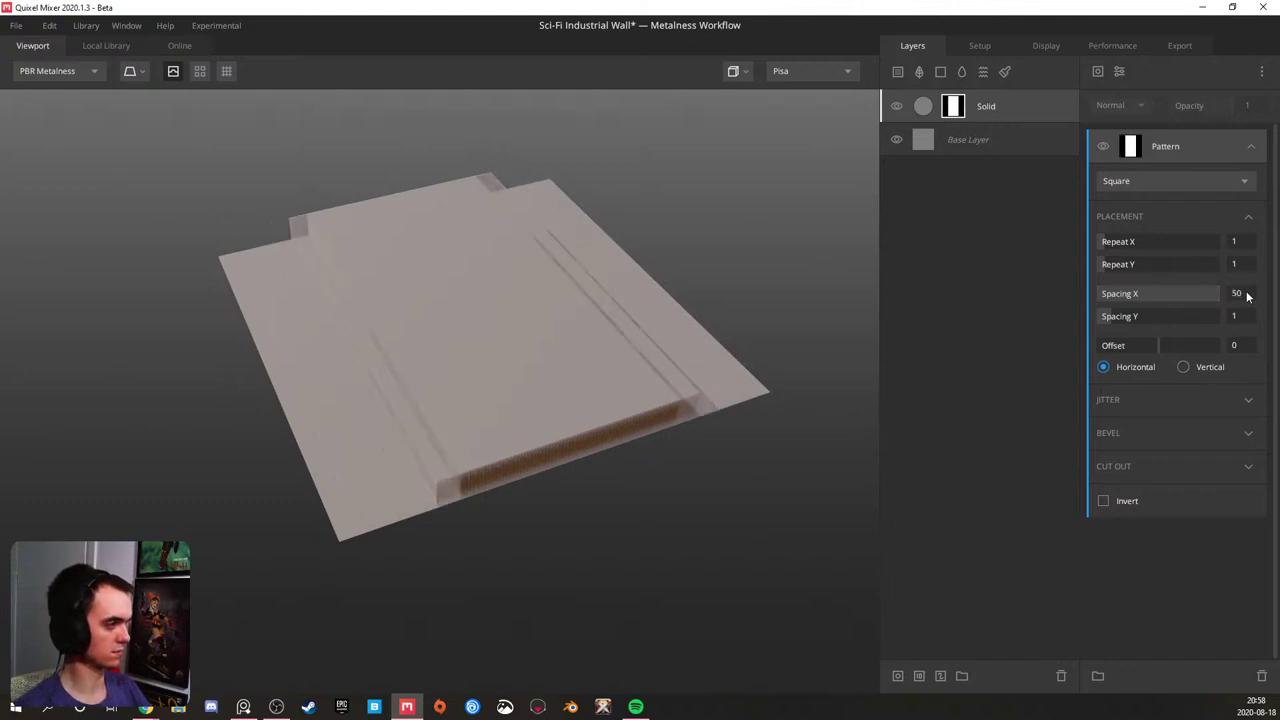
pyautogui.moveTo(480, 322); pyautogui.dragTo(535, 366)
pyautogui.scroll(3, 535, 366)
pyautogui.scroll(-5, 517, 331)
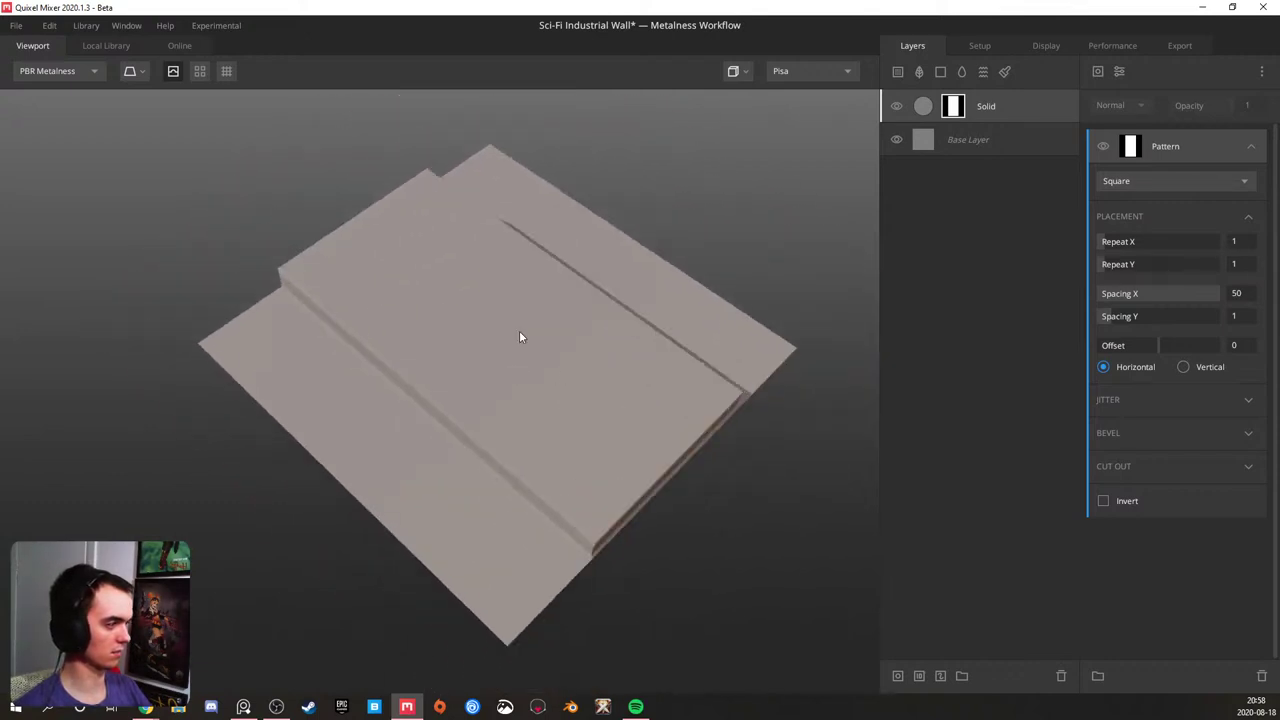
pyautogui.scroll(5, 557, 336)
pyautogui.scroll(-5, 589, 331)
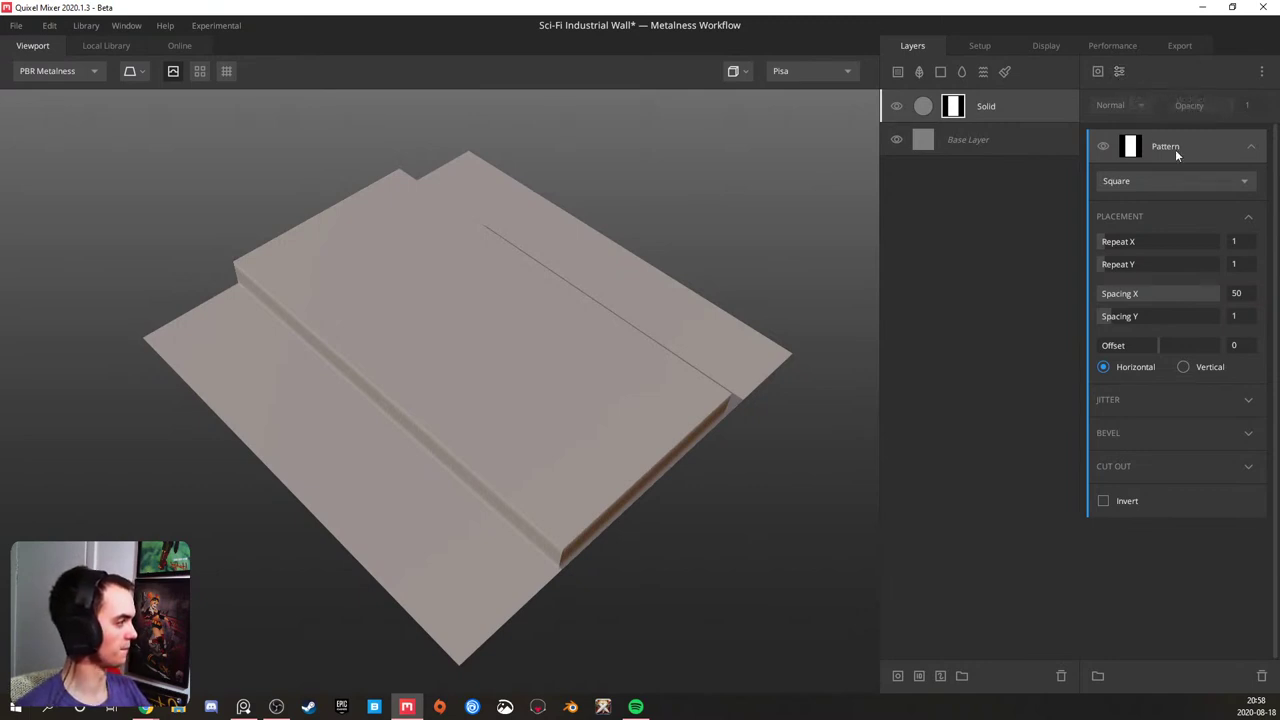
pyautogui.click(1251, 147)
pyautogui.click(1251, 147)
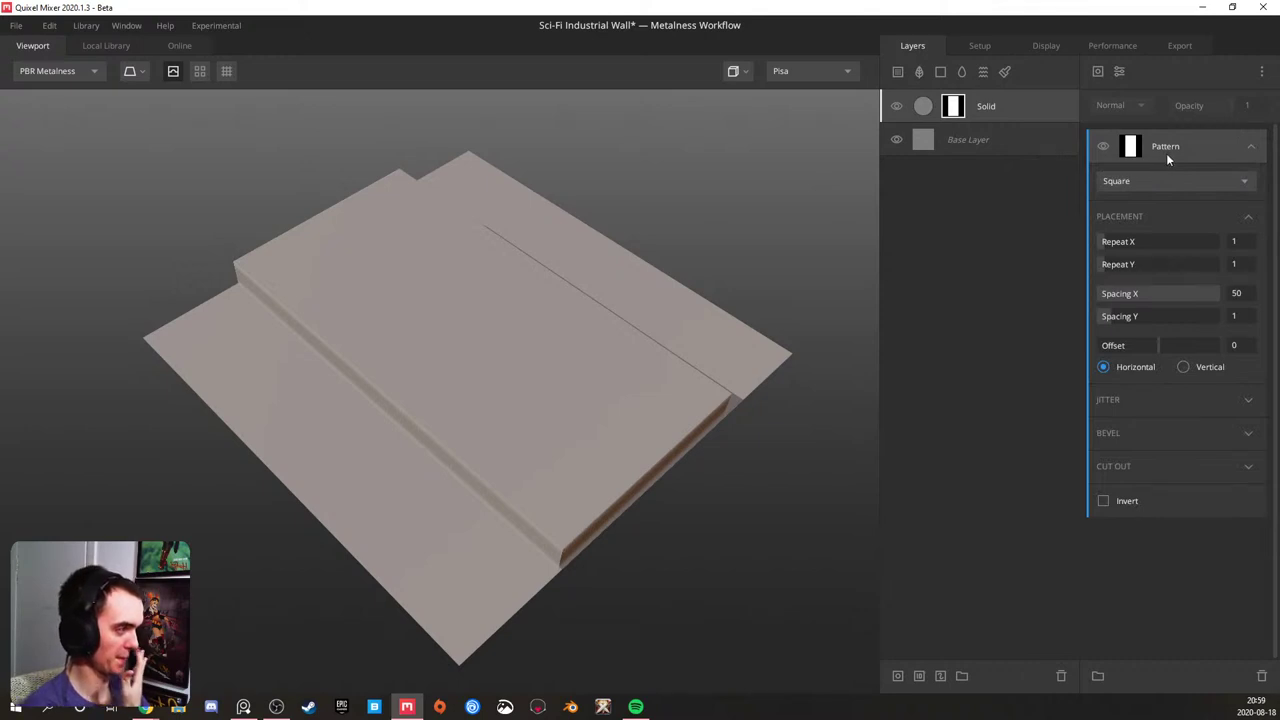
# - Try a bevel of about 0.249 on the Square pattern with a Bevel Curve of 1
pyautogui.click(1218, 438)
pyautogui.moveTo(1195, 459); pyautogui.dragTo(1219, 481)
pyautogui.click(1105, 481)
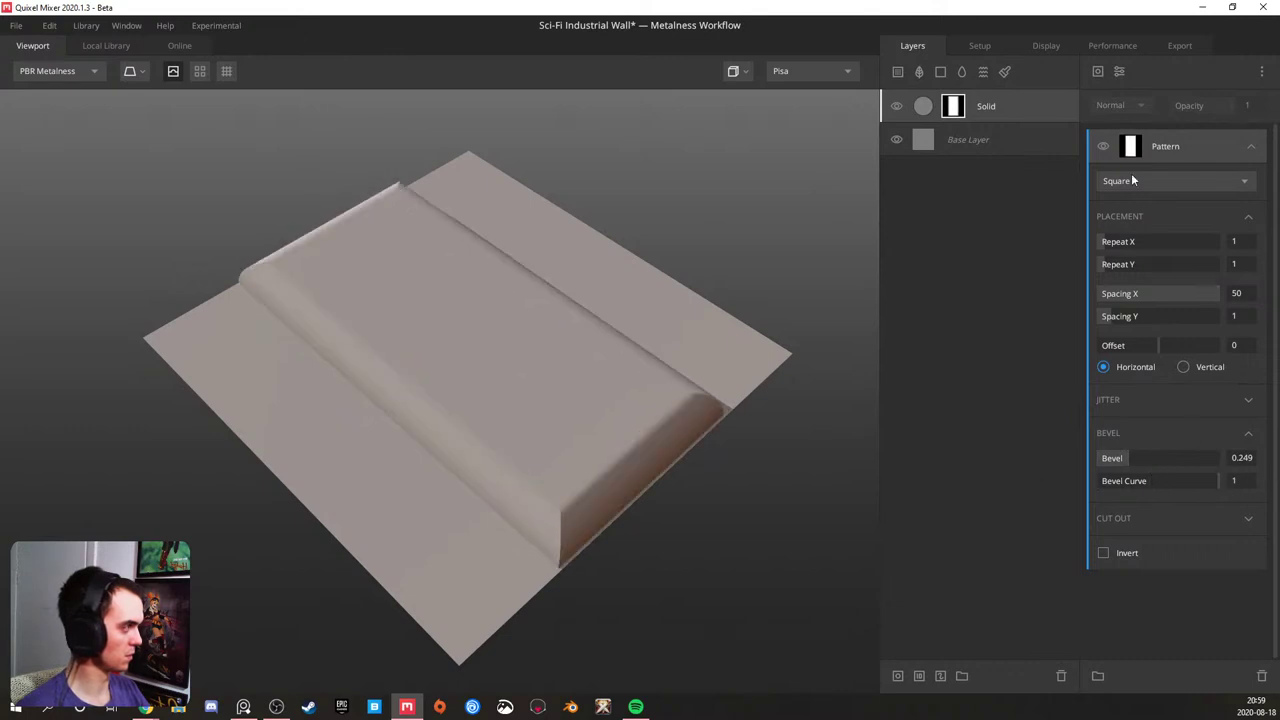
# - Try a Gradient Remap modifier on the mask with its upper Range limit at about 0.603, and delete it
pyautogui.click(1121, 72)
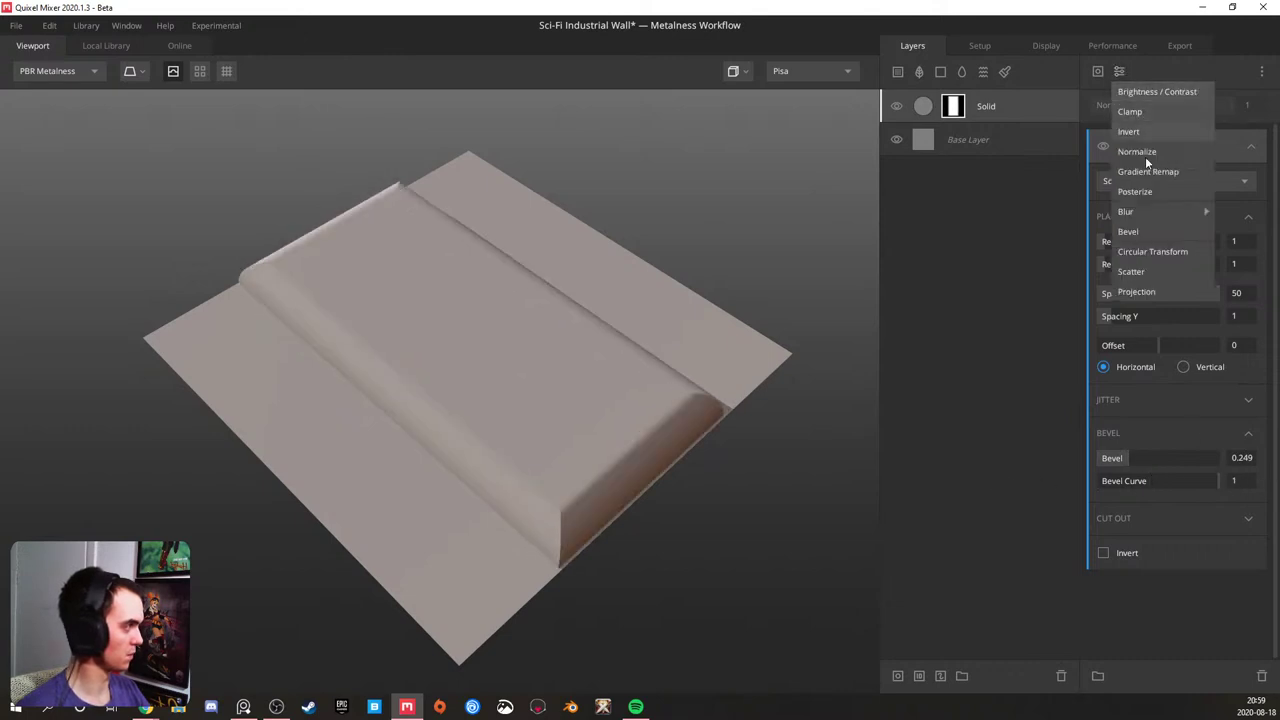
pyautogui.click(1122, 72)
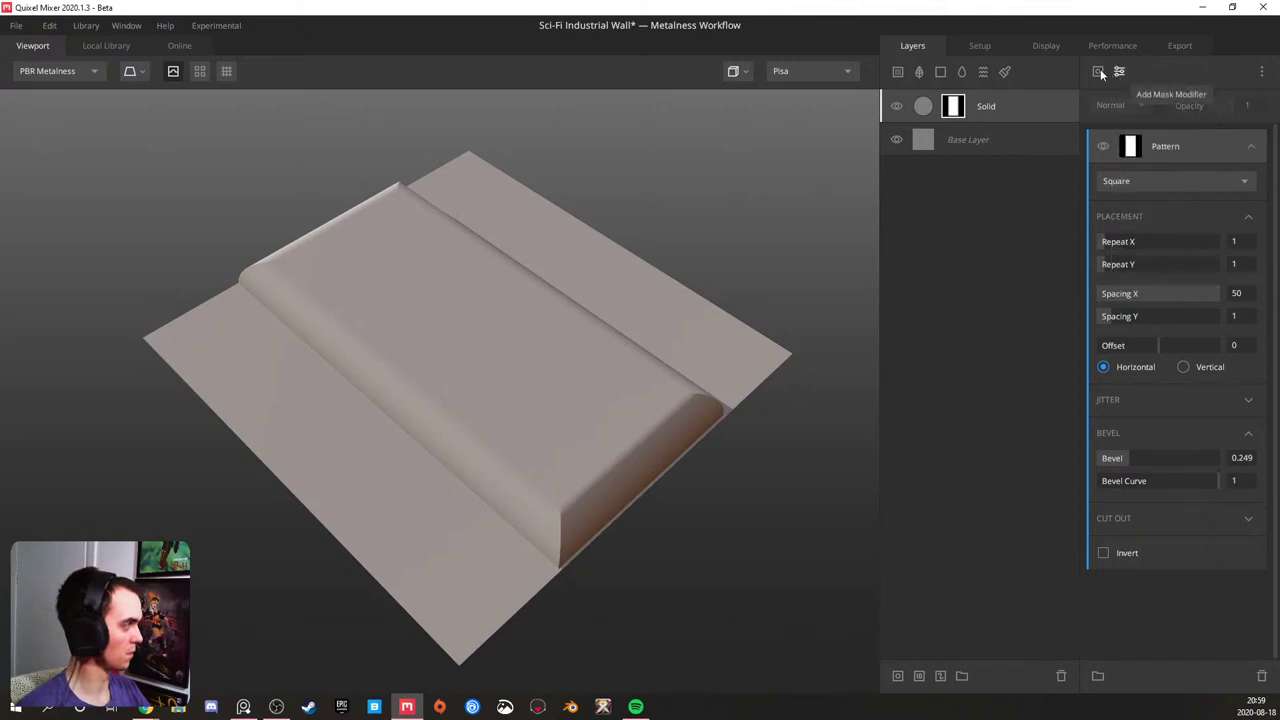
pyautogui.click(1119, 71)
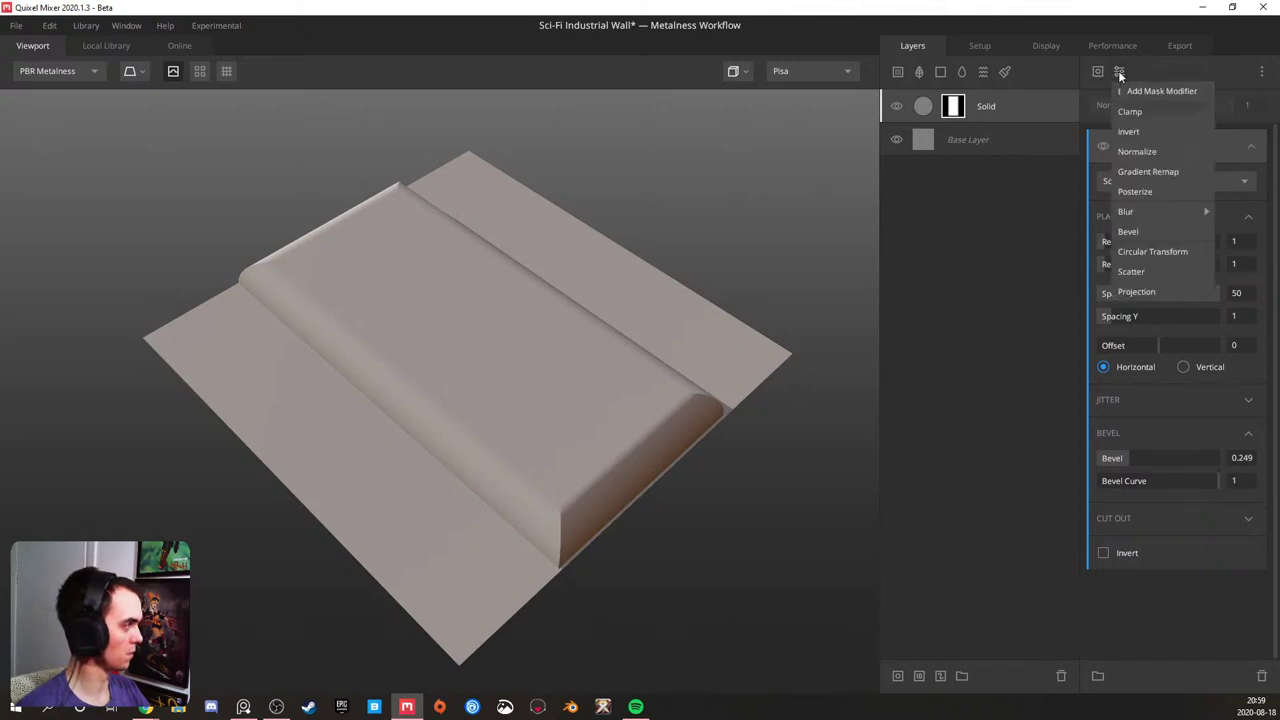
pyautogui.click(1132, 182)
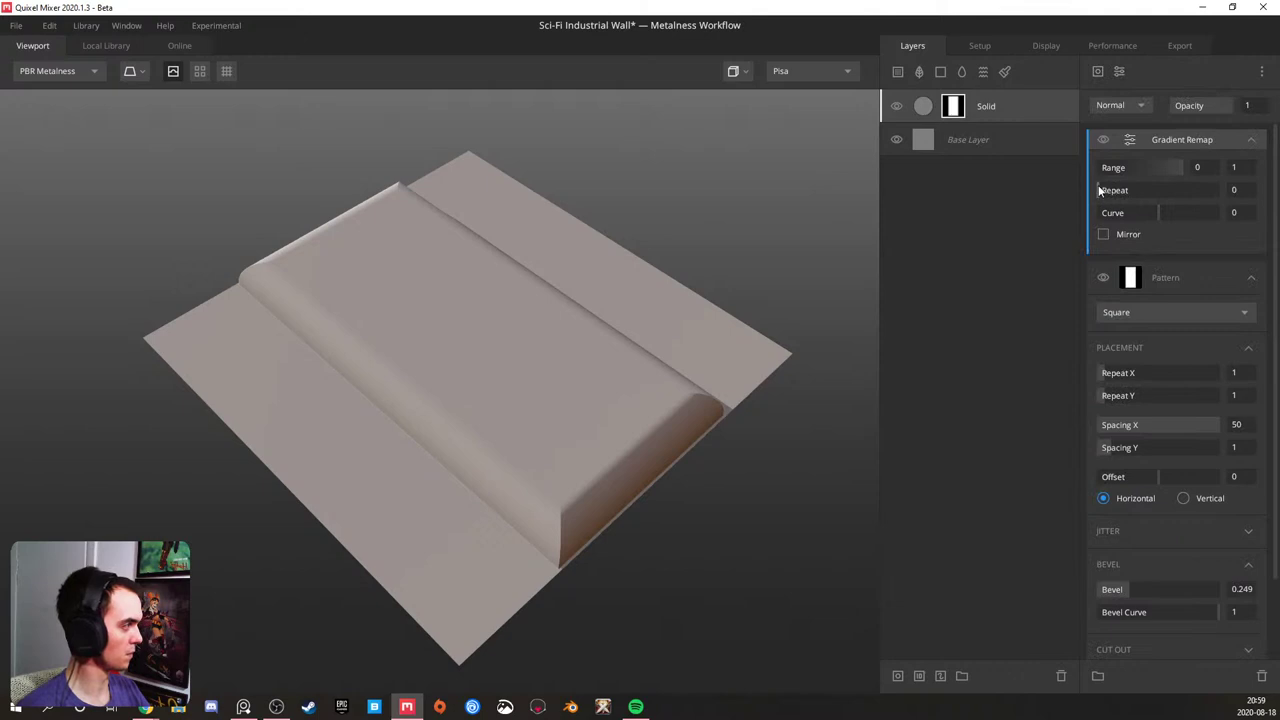
pyautogui.moveTo(1160, 164); pyautogui.dragTo(1060, 164)
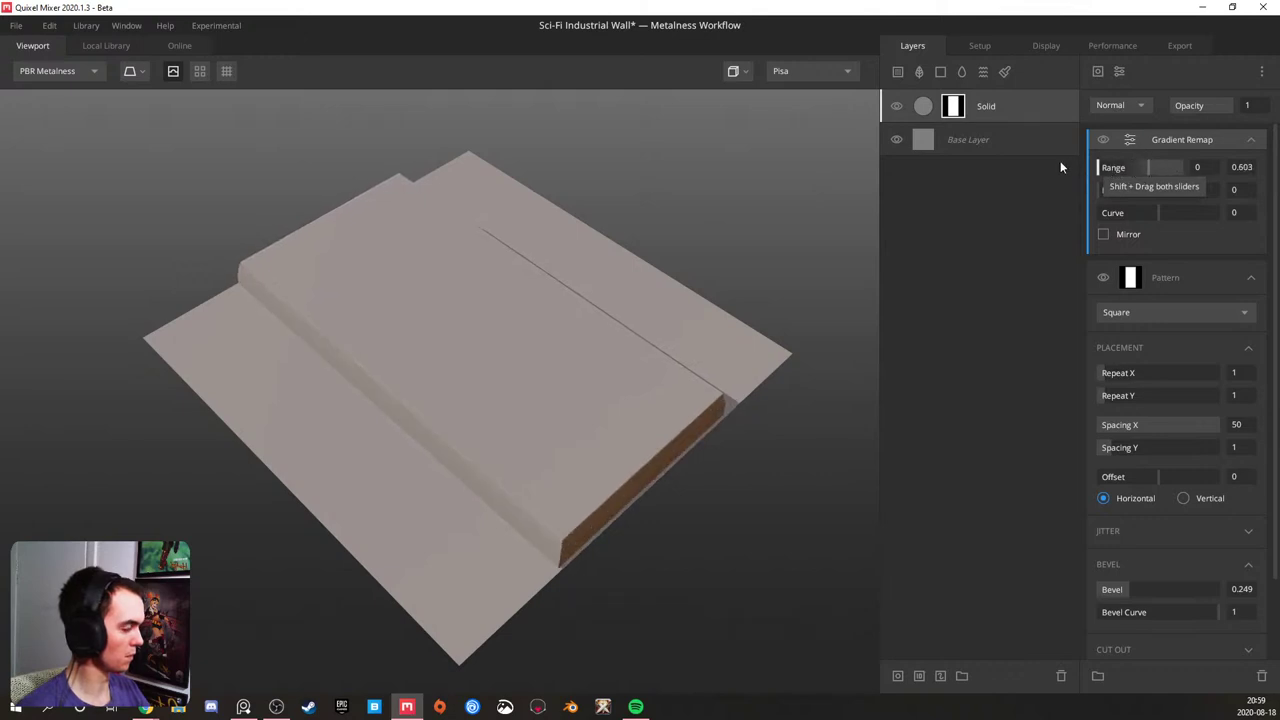
pyautogui.press('Delete')
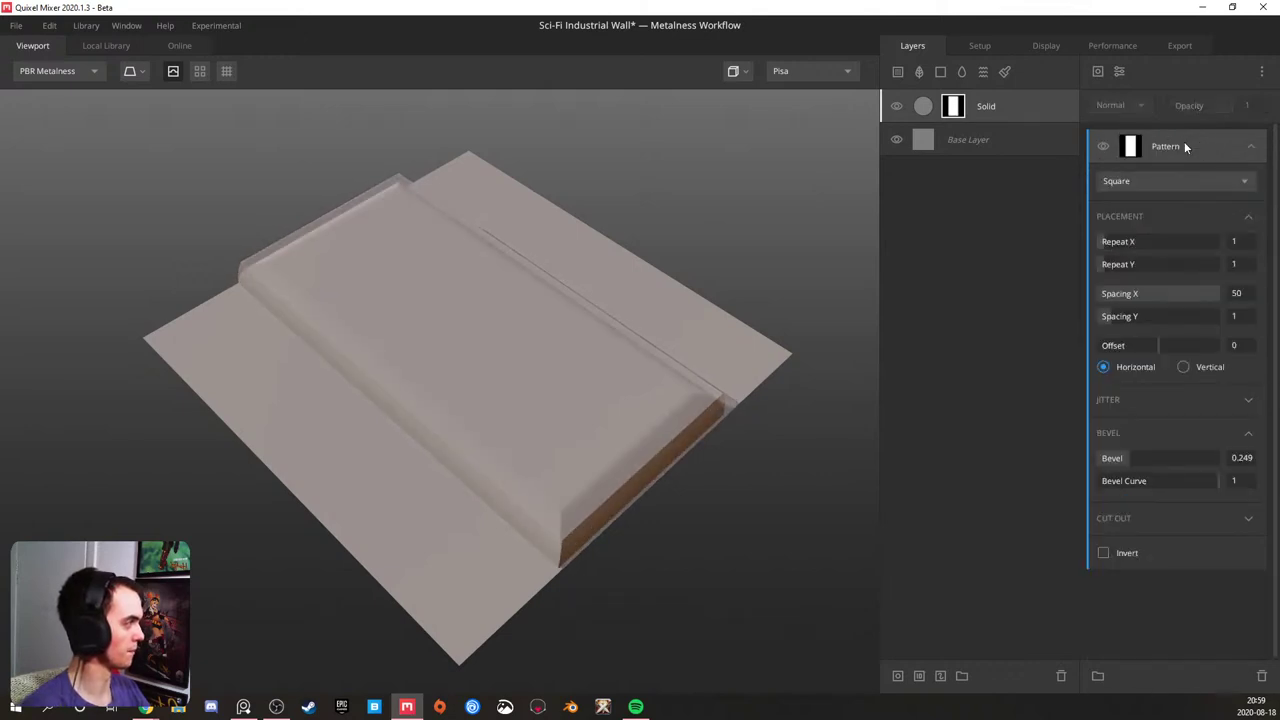
# - Reset the Square pattern's Bevel and Bevel Curve to 0
pyautogui.click(1242, 457)
pyautogui.write('0')
pyautogui.press('Tab')
pyautogui.write('0')
pyautogui.press('Return')
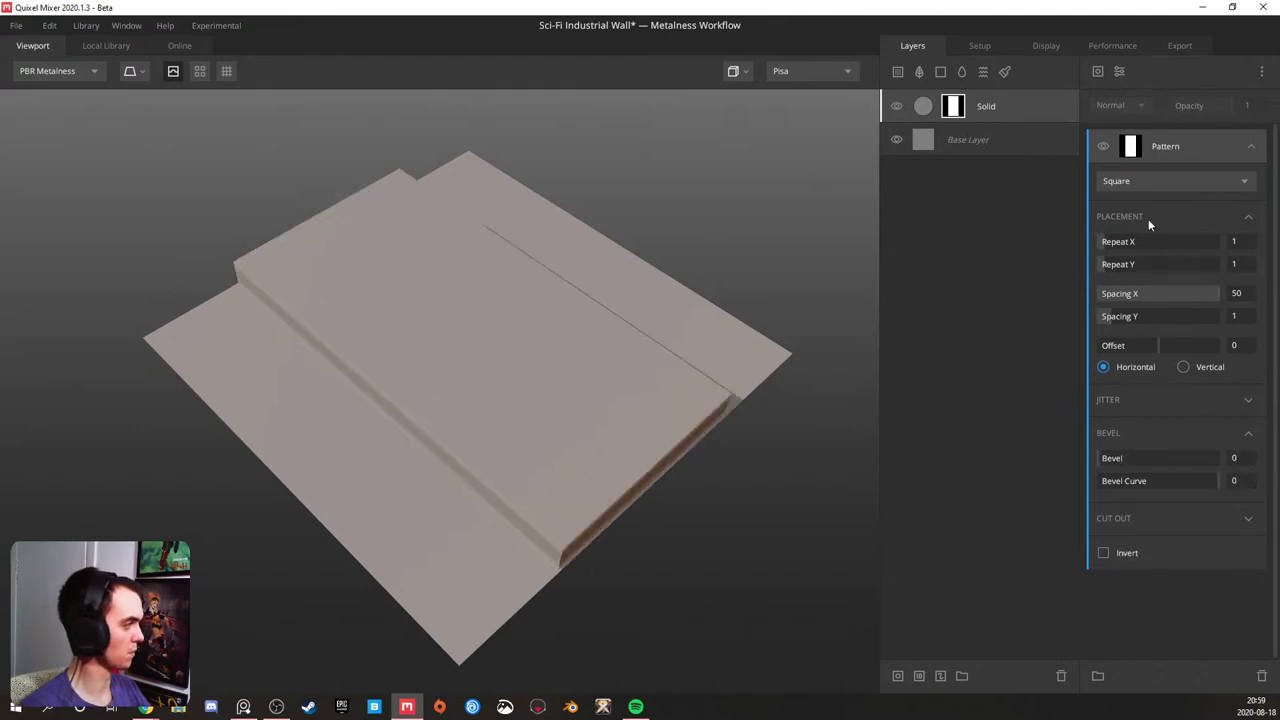
# - Add a Gaussian Blur modifier above the mask's pattern with a Strength of about 0.304
pyautogui.click(1119, 72)
pyautogui.moveTo(1156, 216)
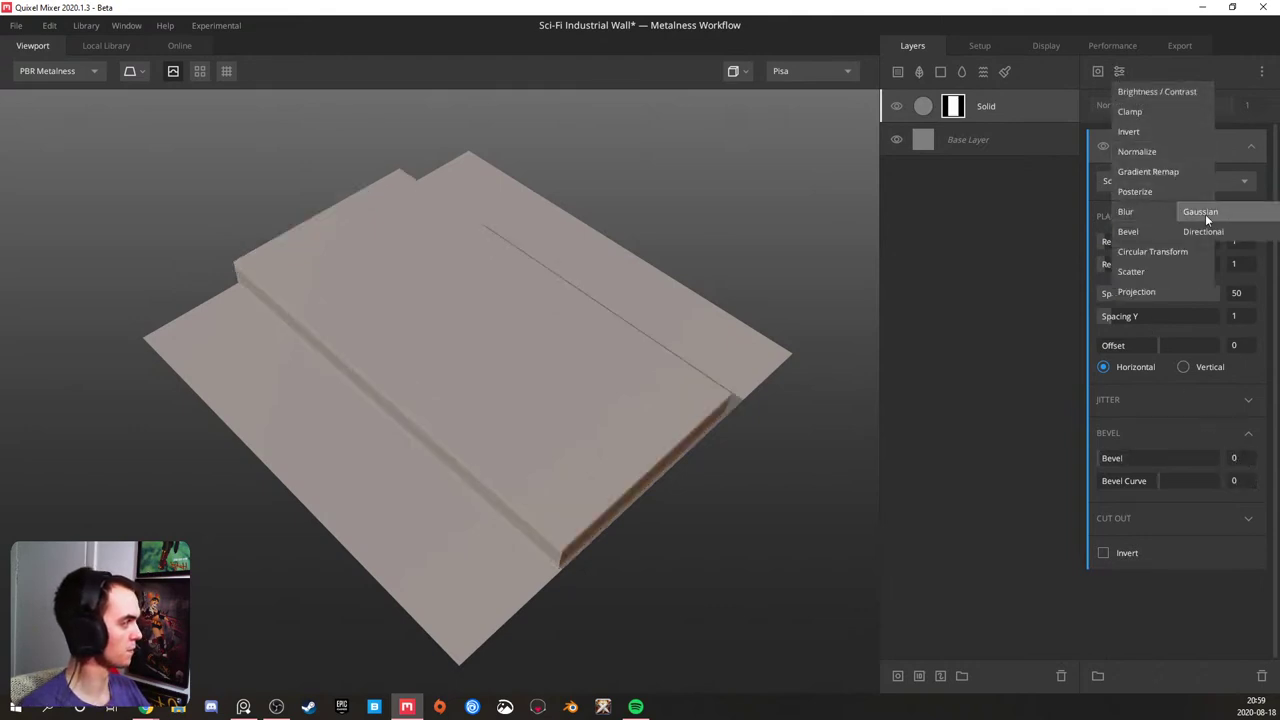
pyautogui.click(1205, 214)
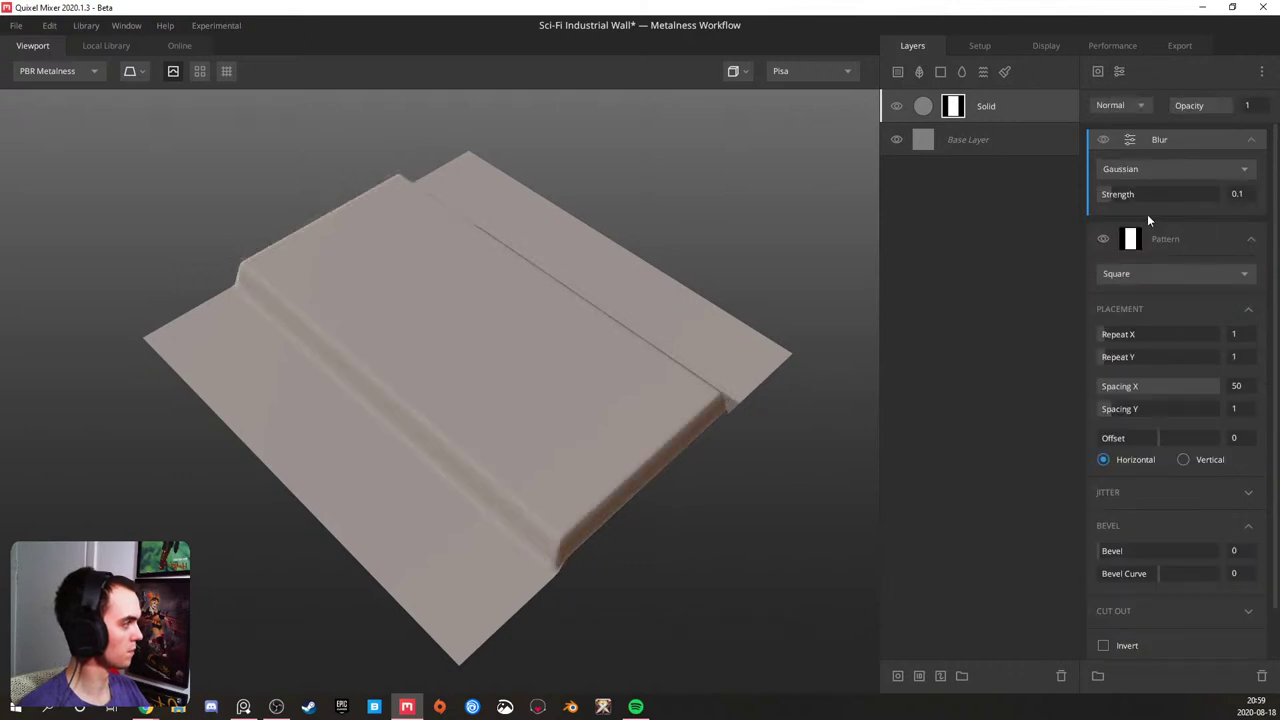
pyautogui.moveTo(1130, 189); pyautogui.dragTo(1134, 189)
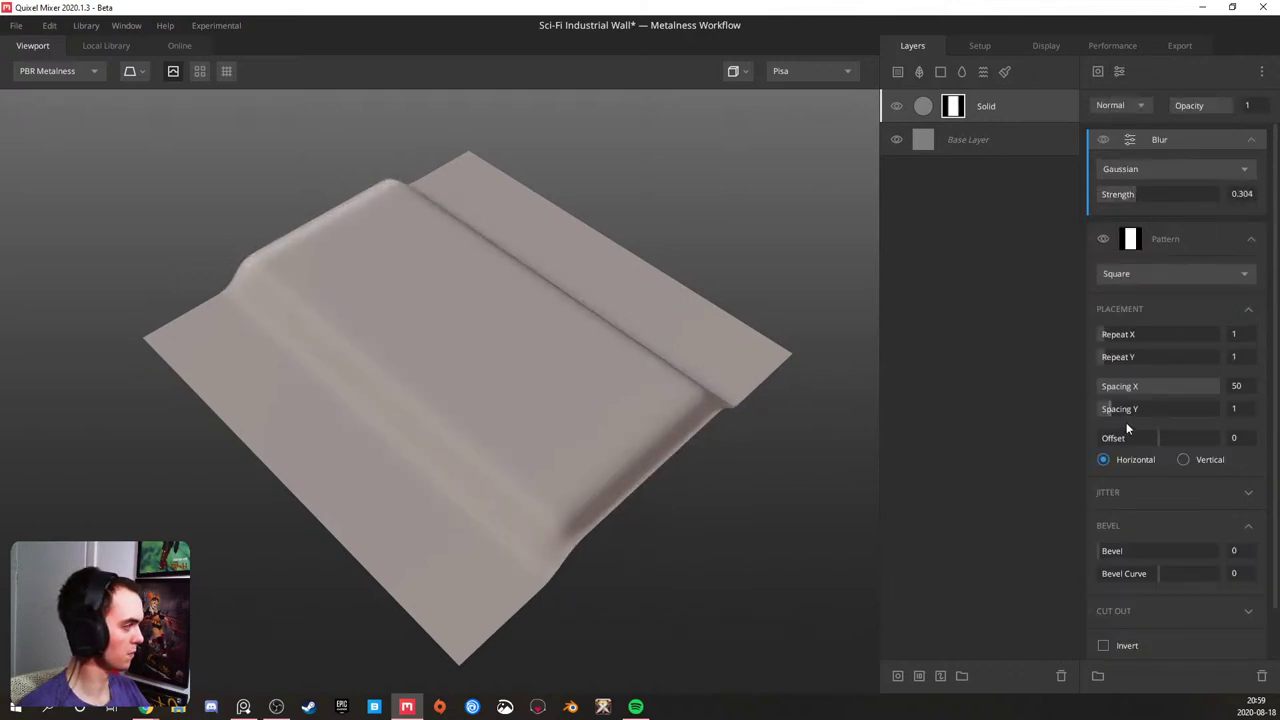
# - Set the Square pattern's Spacing Y to 5
pyautogui.moveTo(1114, 410); pyautogui.dragTo(1153, 405)
pyautogui.click(1240, 408)
pyautogui.write('5')
pyautogui.press('Return')
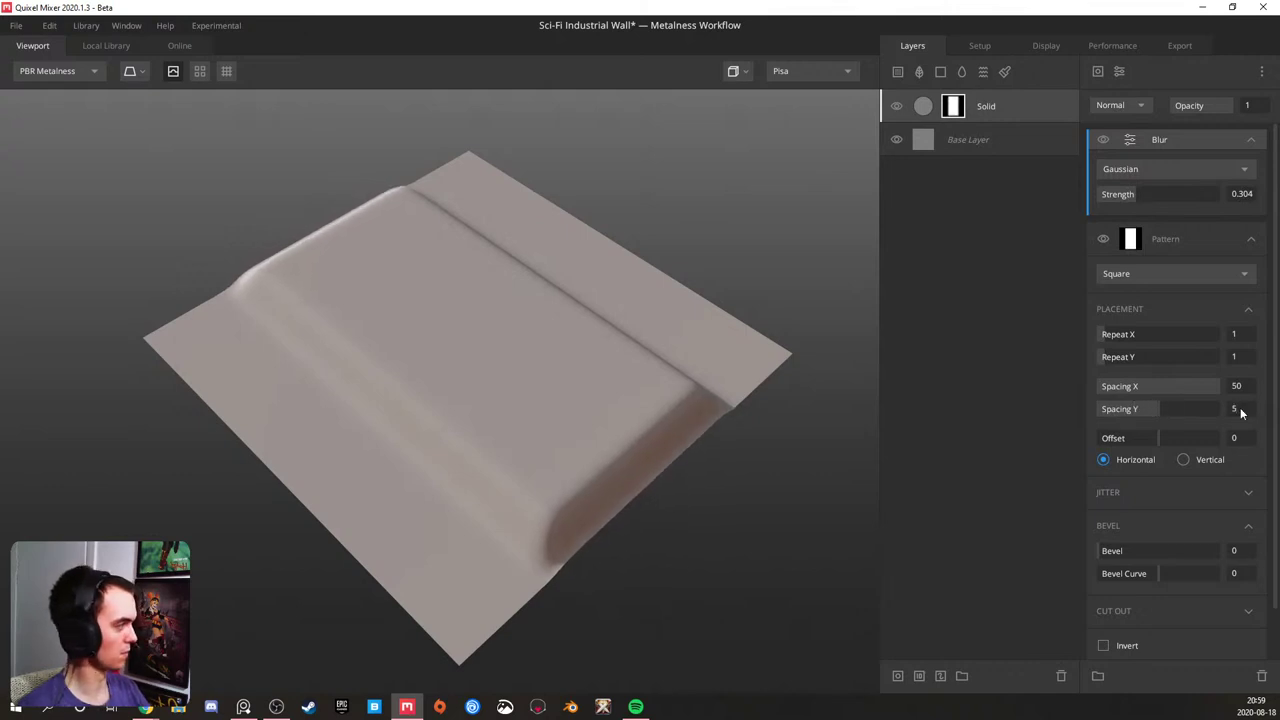
# - Add a Gradient Remap modifier above the mask's Blur and set its Range to about 0.627–0.635
pyautogui.moveTo(570, 351)
pyautogui.mouseDown()
pyautogui.moveTo(342, 468)
pyautogui.moveTo(568, 335)
pyautogui.mouseUp()
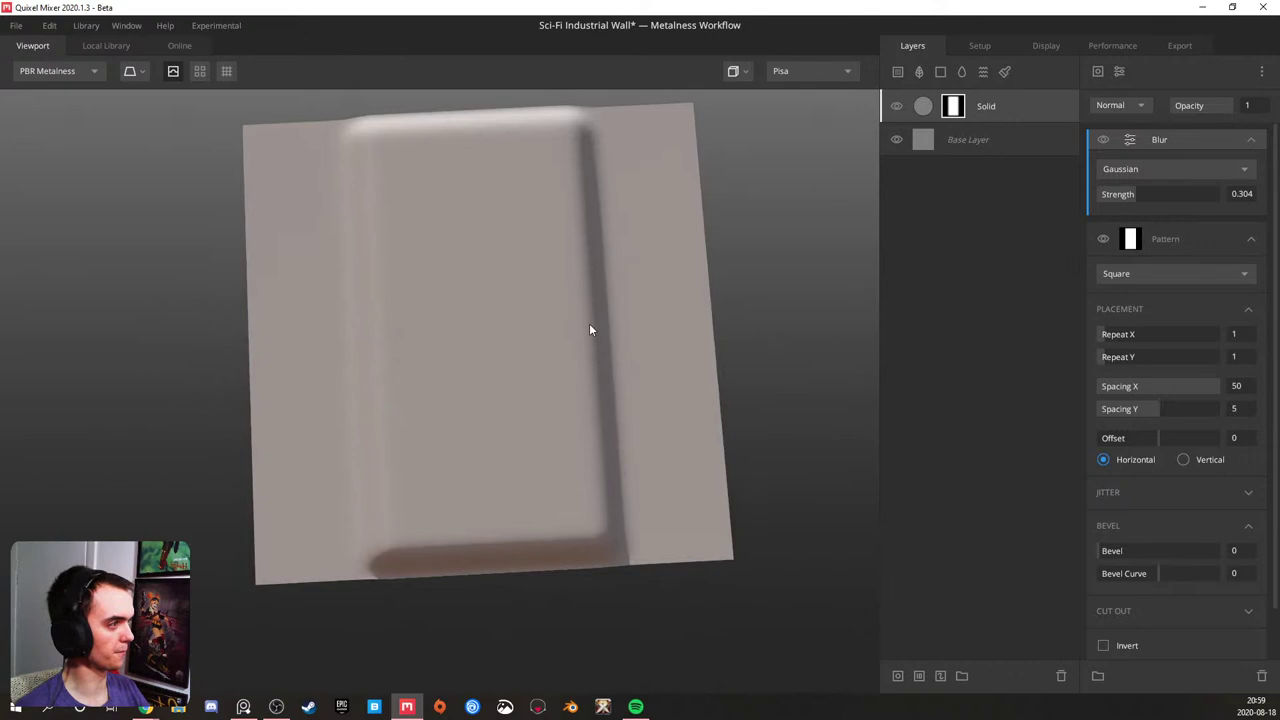
pyautogui.click(1119, 72)
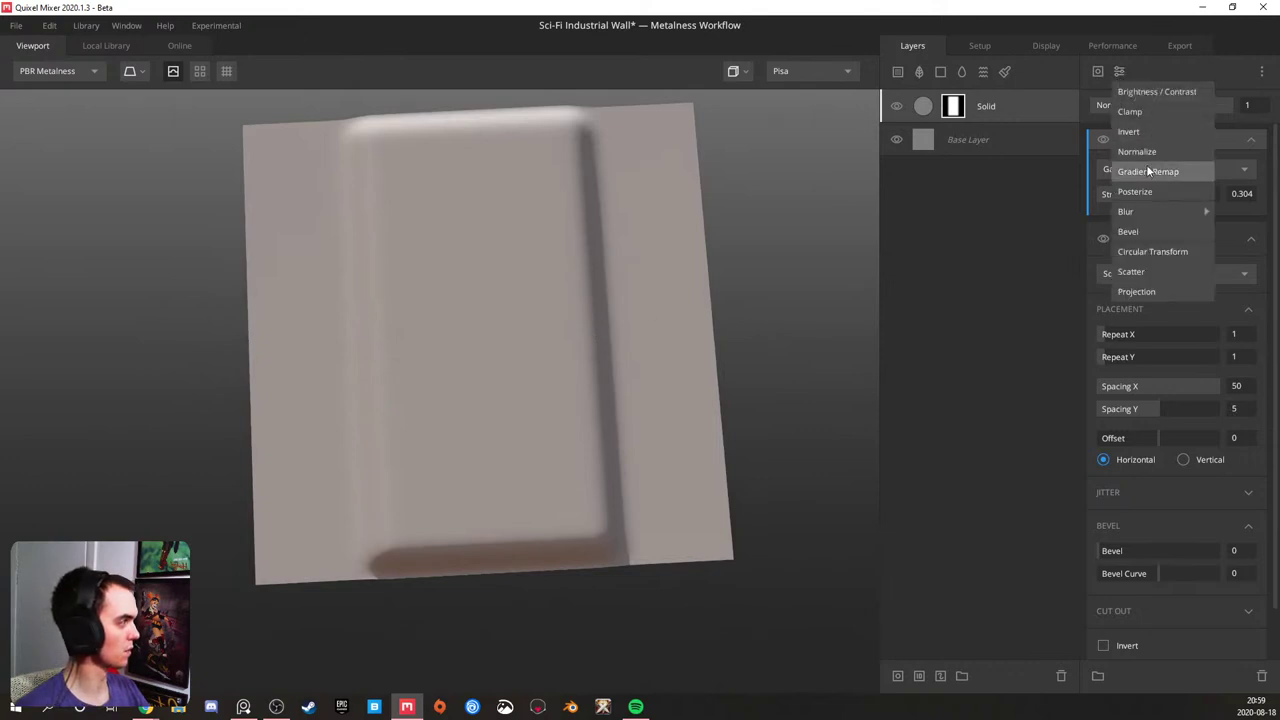
pyautogui.click(1128, 170)
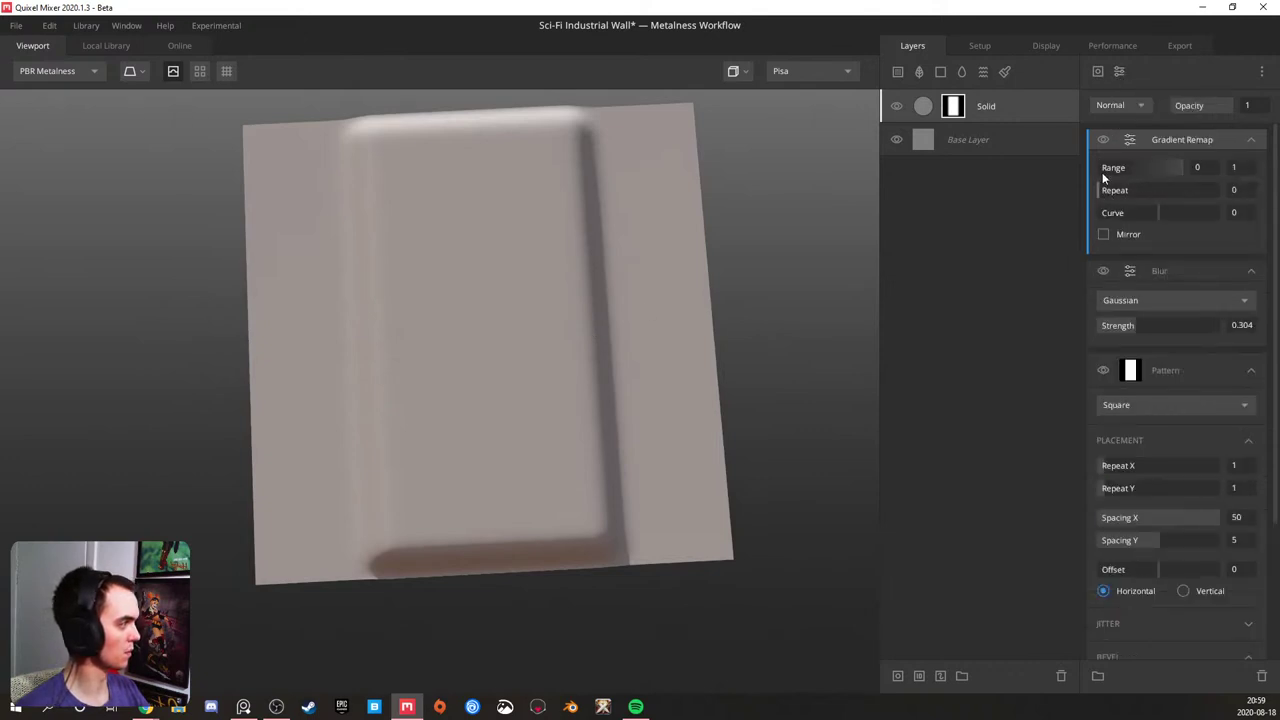
pyautogui.moveTo(1100, 167); pyautogui.dragTo(1150, 167)
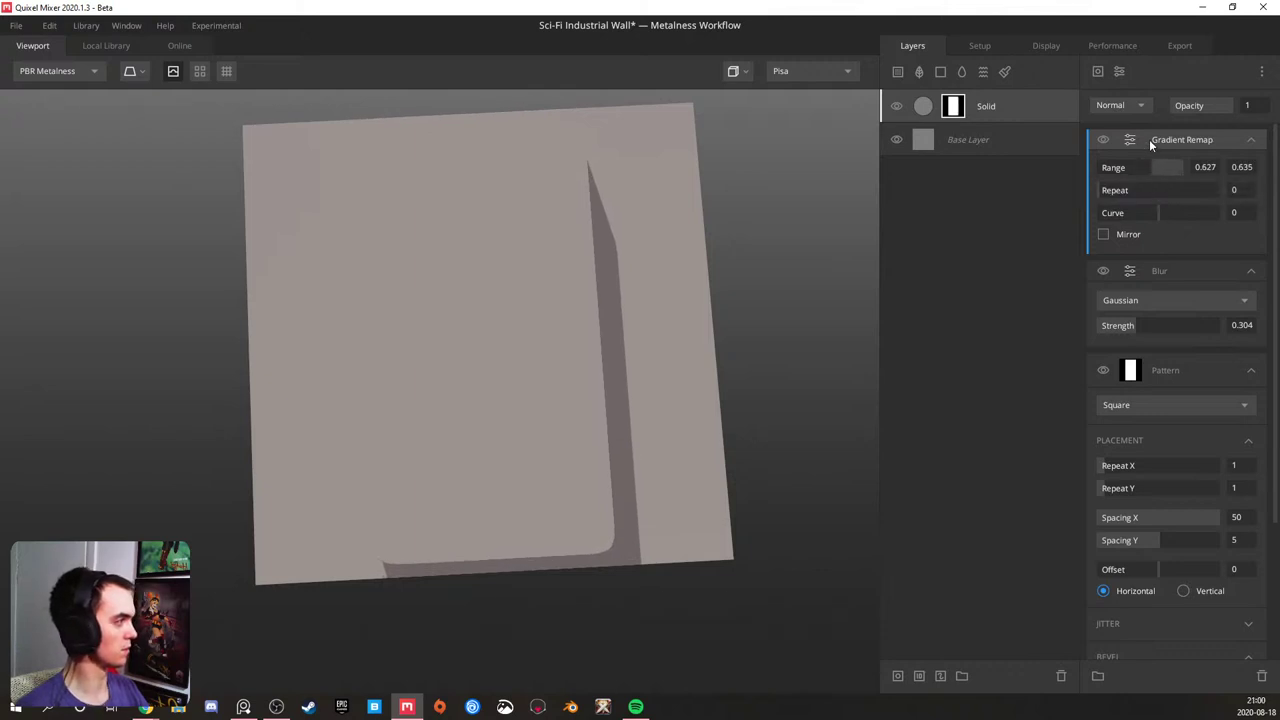
# - Group the mask's Gradient Remap, Blur and Pattern components, collapse the group and rename it Base_Frame
pyautogui.keyDown('shift'); pyautogui.click(1192, 373); pyautogui.keyUp('shift')
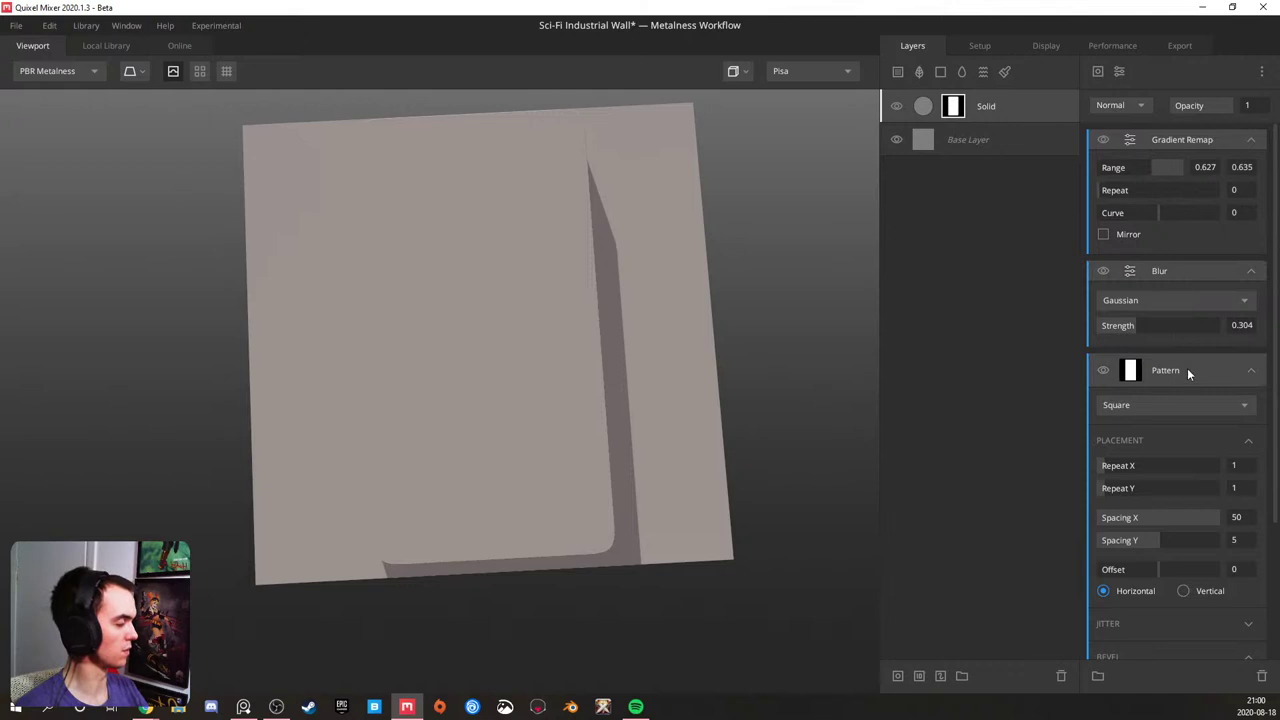
pyautogui.hotkey('ctrl', 'g')
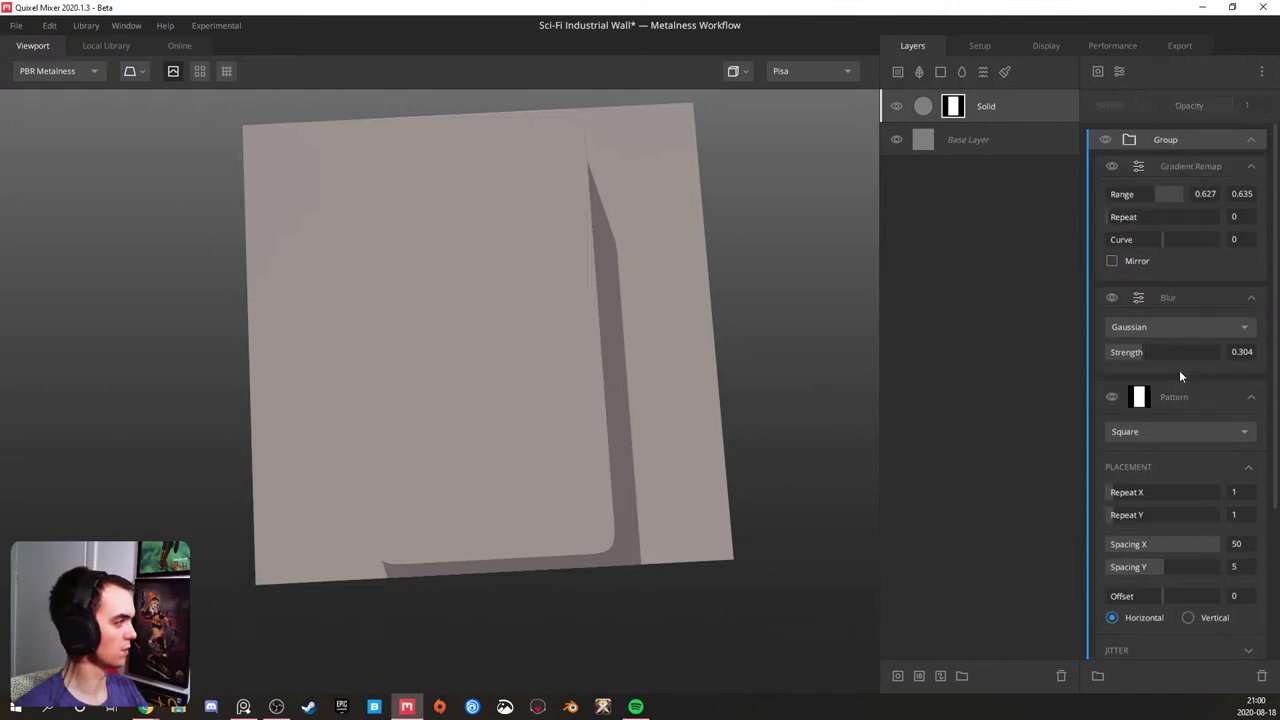
pyautogui.click(1250, 143)
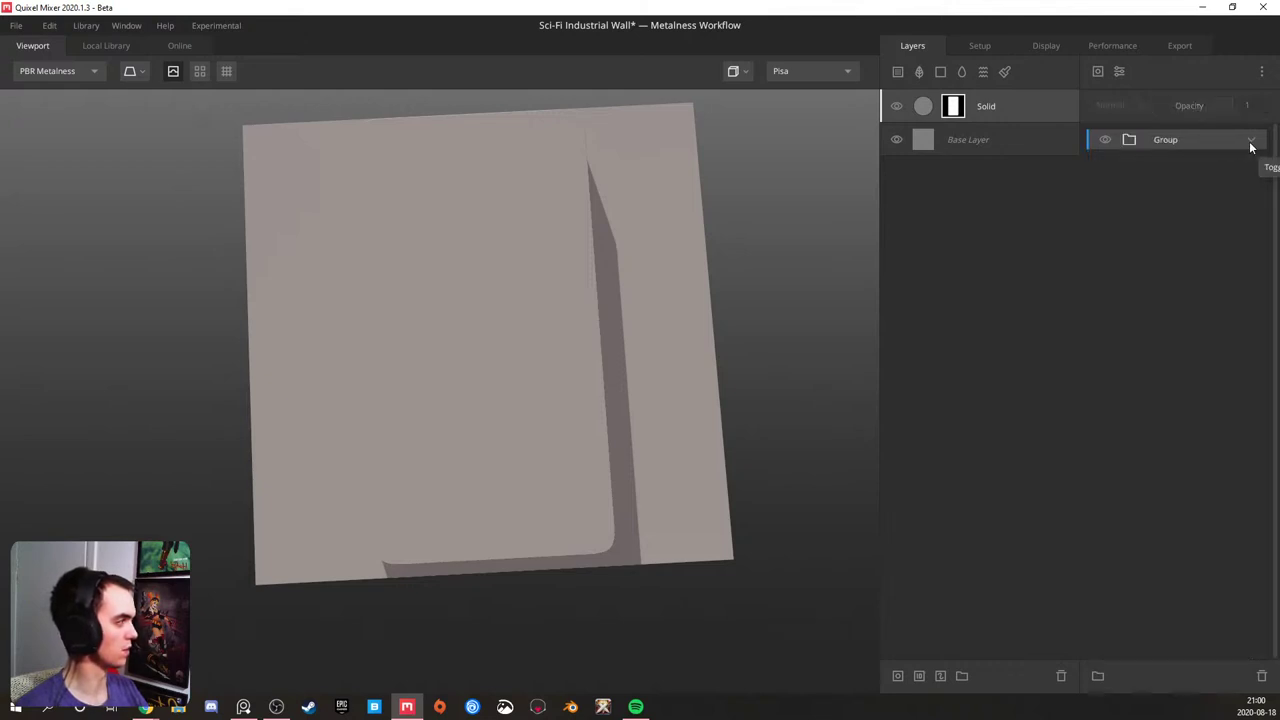
pyautogui.doubleClick(1159, 140)
pyautogui.write('Base_Frame')
pyautogui.press('Return')
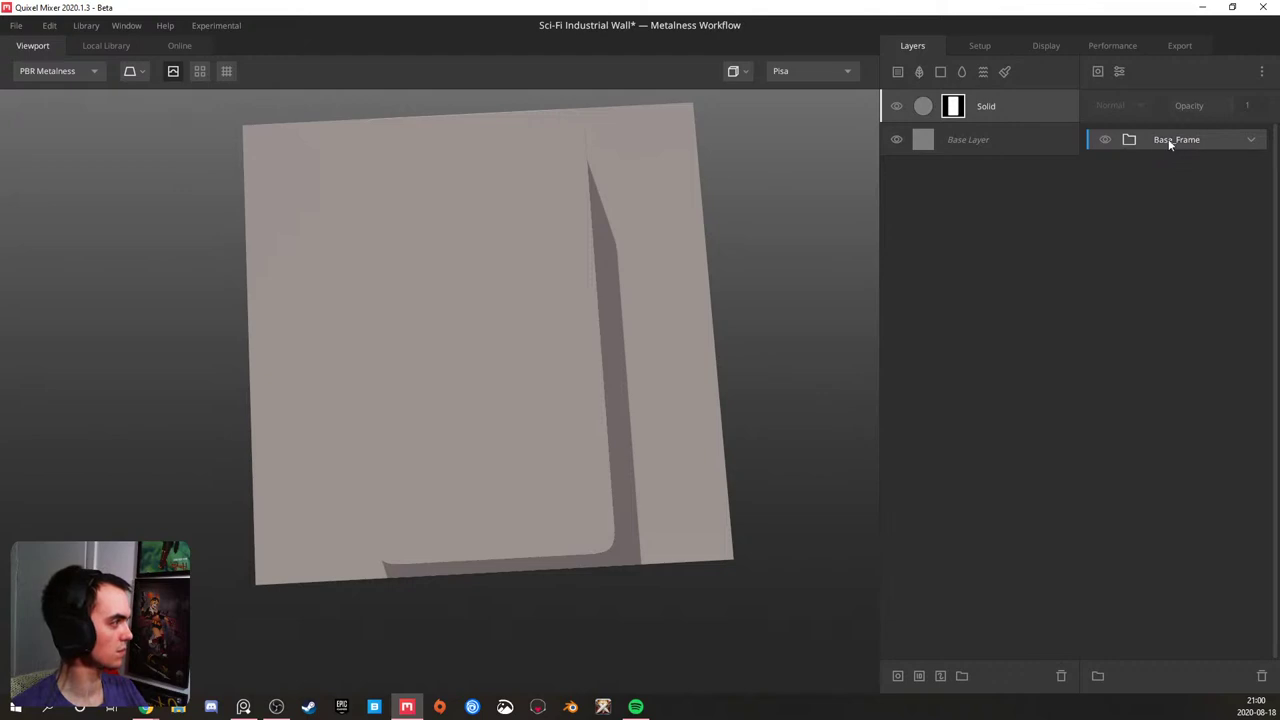
# - Duplicate the Base_Frame group in the mask and try the Subtract blend mode on the copy's Gradient Remap
pyautogui.click(1176, 139)
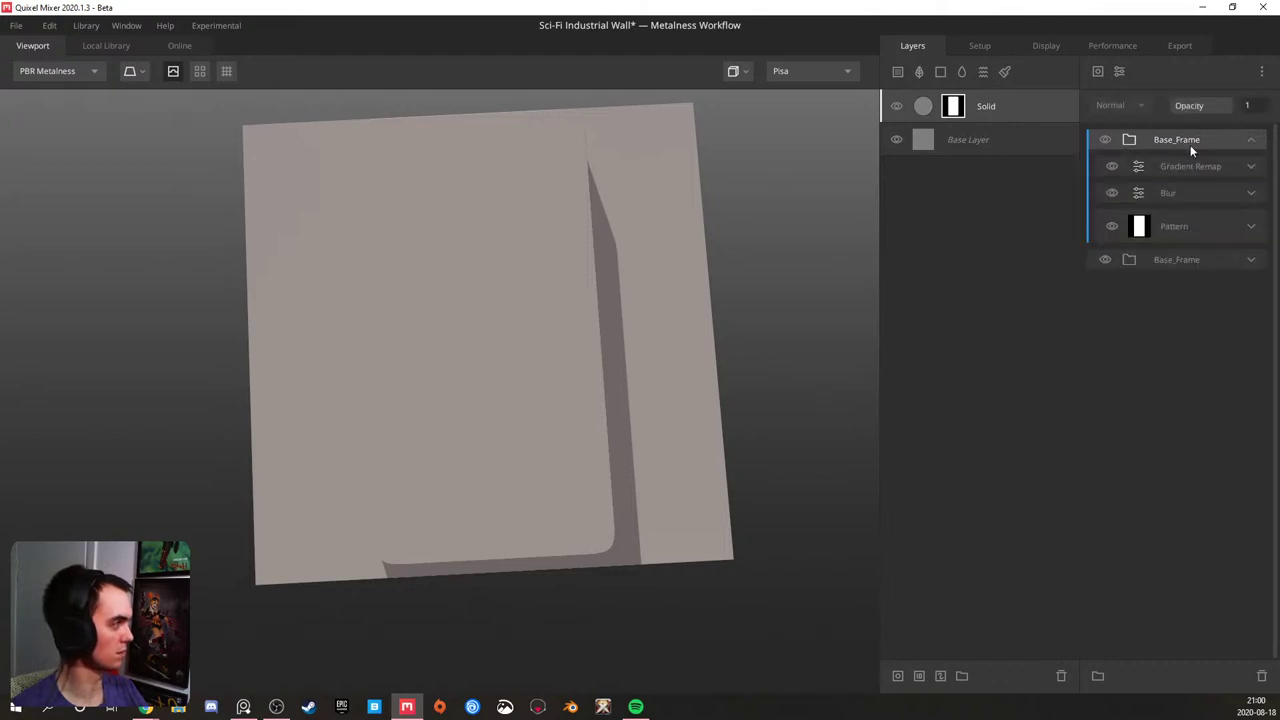
pyautogui.click(1173, 226)
pyautogui.click(1176, 139)
pyautogui.click(1192, 230)
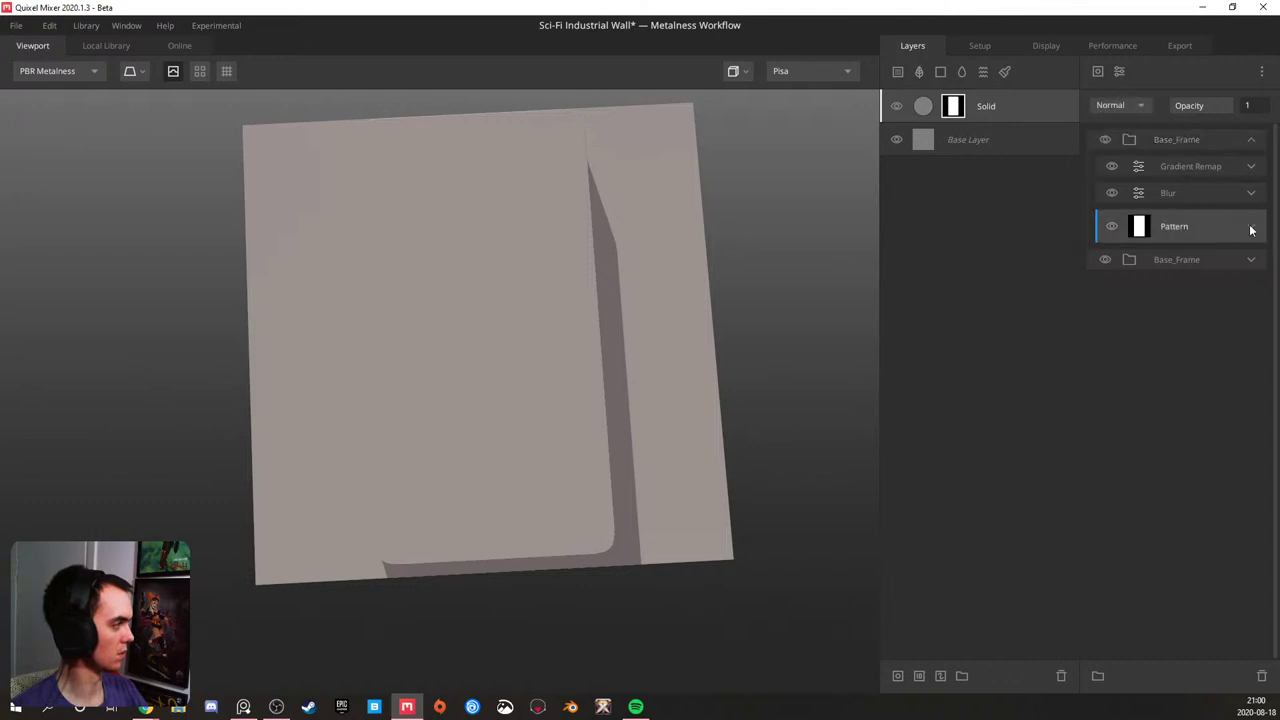
pyautogui.click(1200, 166)
pyautogui.click(1140, 104)
pyautogui.click(1140, 104)
pyautogui.click(1140, 104)
pyautogui.click(1128, 163)
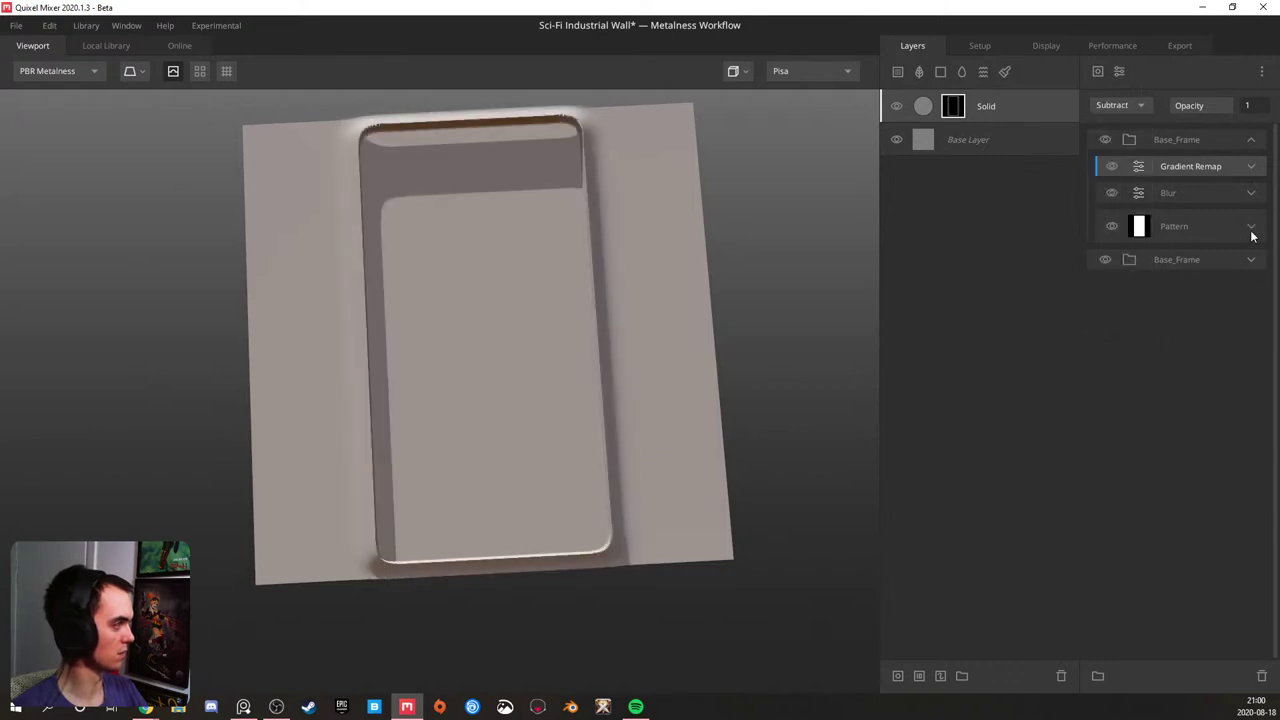
# - Try a Range of about 0.547–0.555 and the Mirror option on the copied group's Gradient Remap
pyautogui.click(1250, 168)
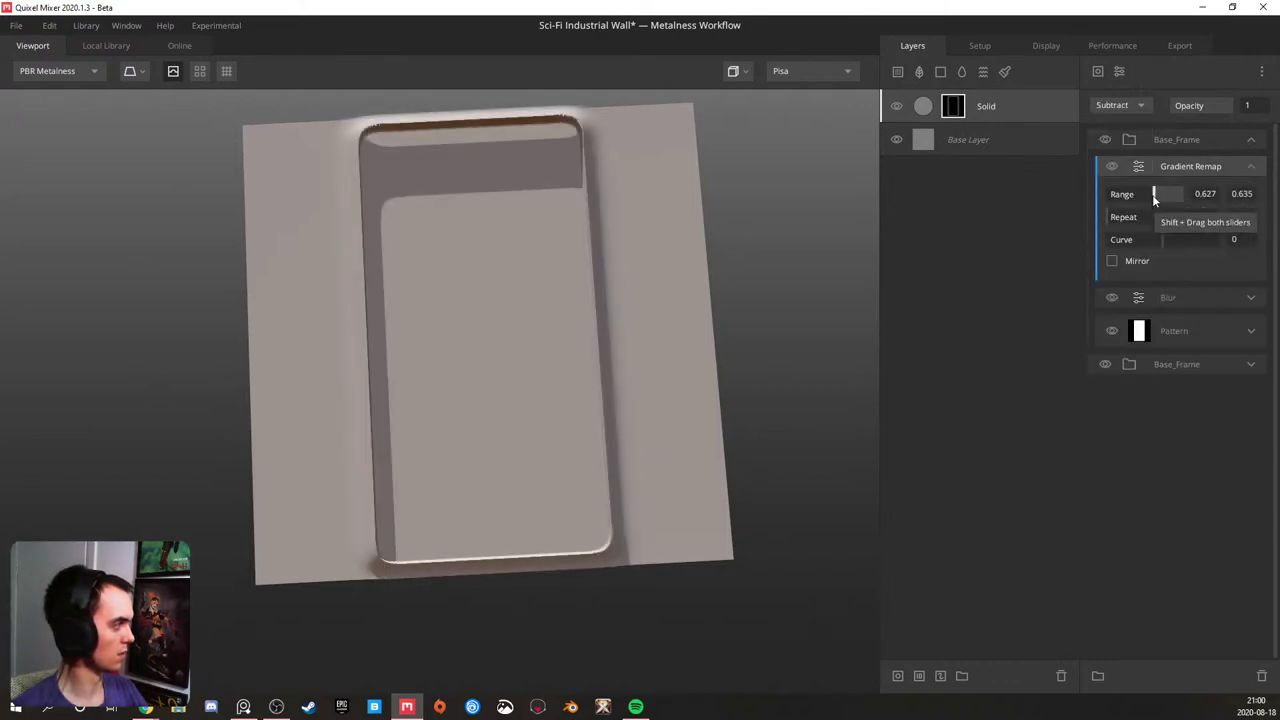
pyautogui.moveTo(1153, 194)
pyautogui.keyDown('shift'); pyautogui.mouseDown()
pyautogui.moveTo(1140, 195)
pyautogui.moveTo(1187, 193)
pyautogui.moveTo(1096, 192)
pyautogui.moveTo(1151, 194)
pyautogui.moveTo(1135, 200)
pyautogui.mouseUp(); pyautogui.keyUp('shift')
pyautogui.click(1111, 261)
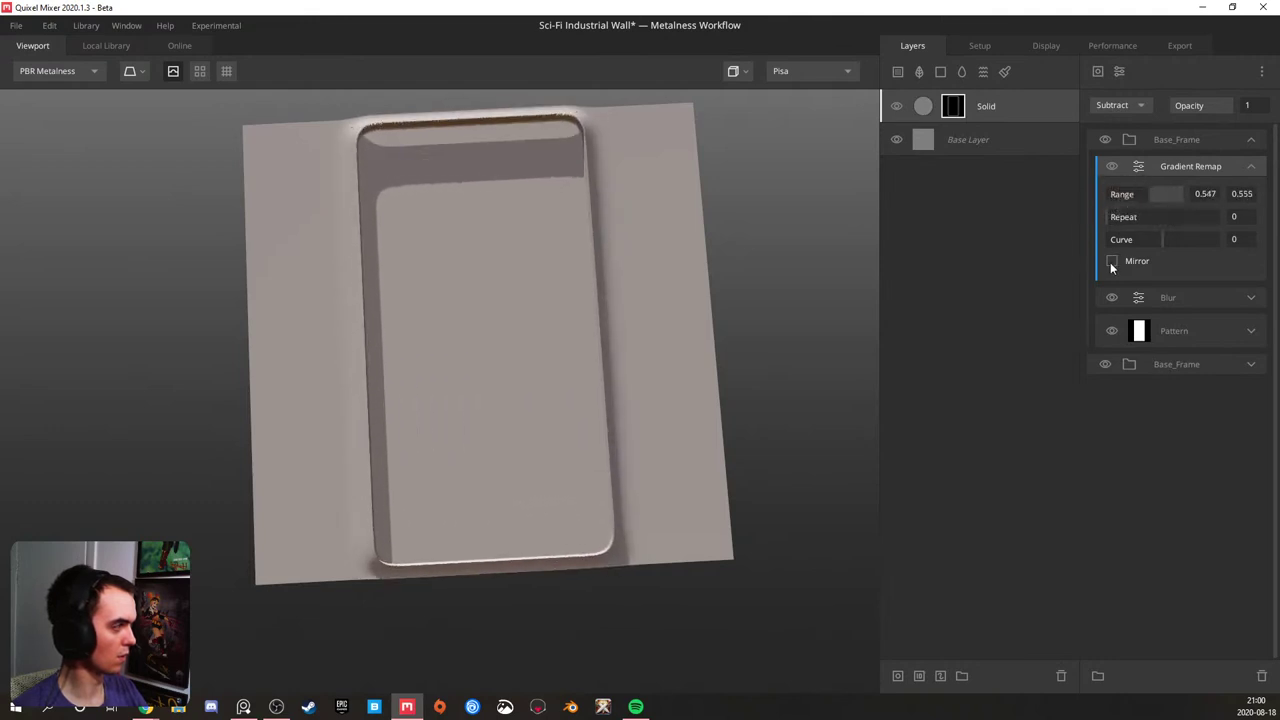
pyautogui.click(1111, 261)
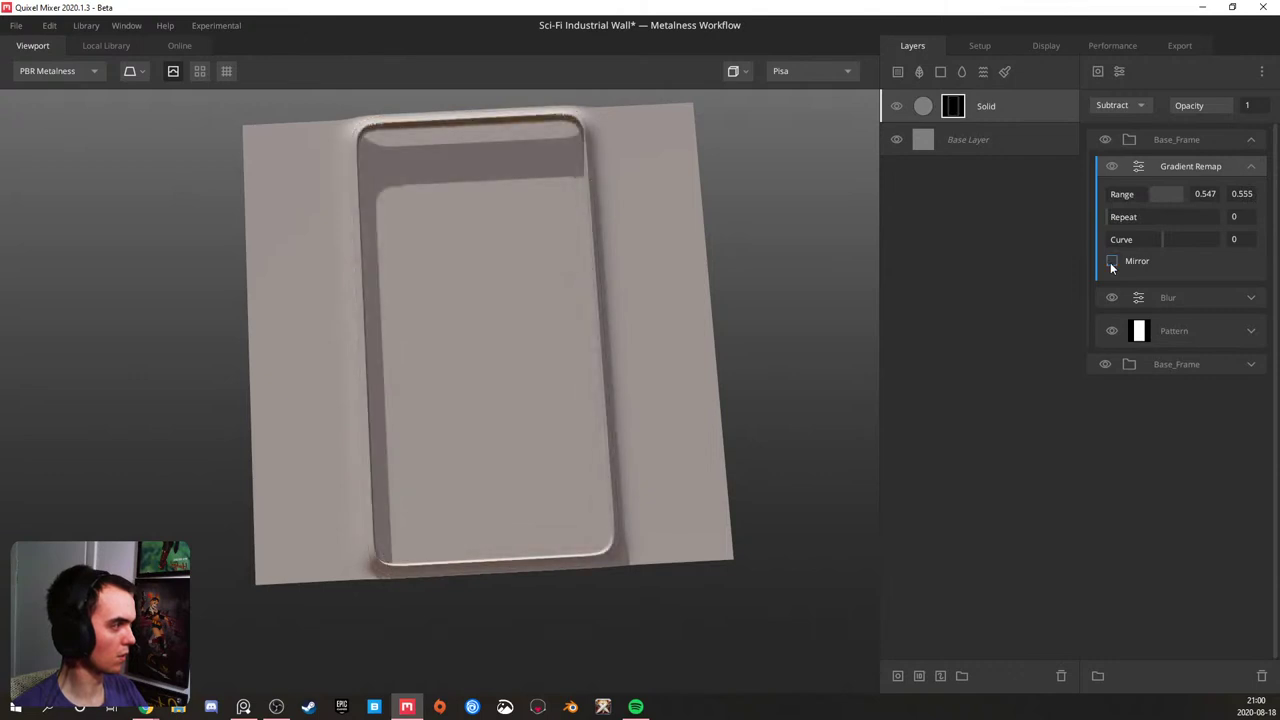
pyautogui.moveTo(403, 323); pyautogui.dragTo(734, 297)
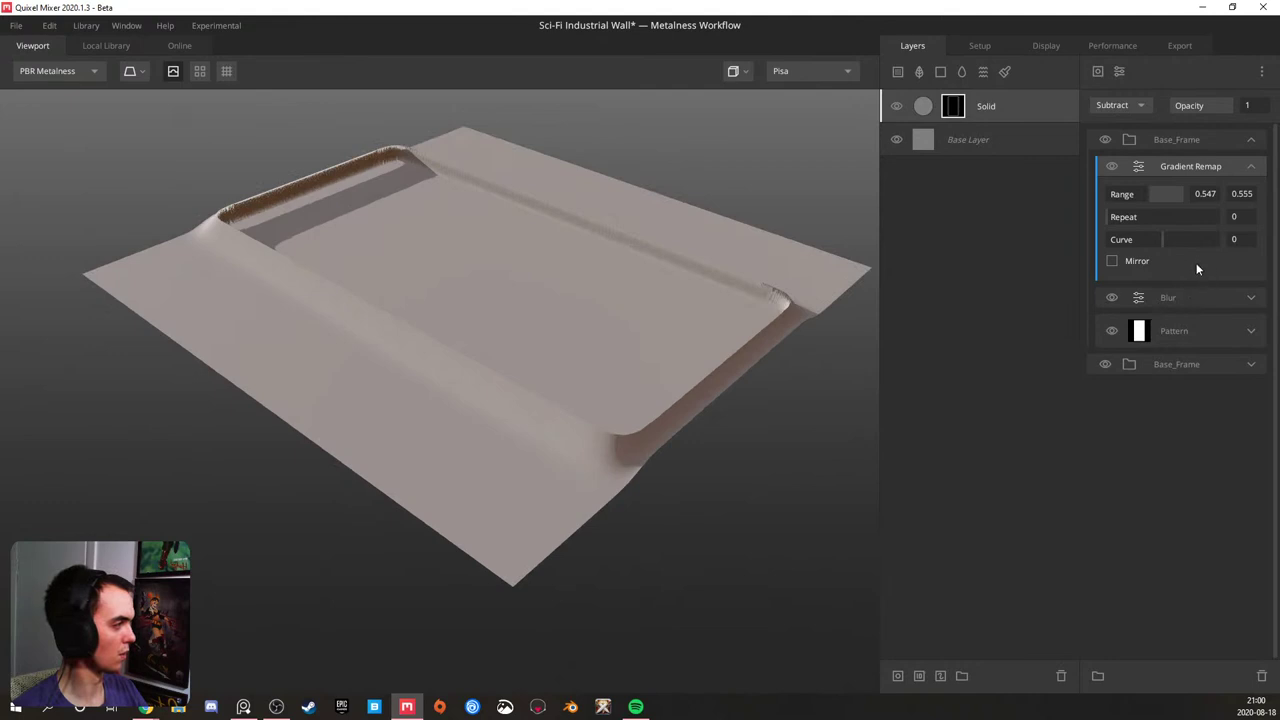
pyautogui.click(1110, 167)
pyautogui.click(1110, 167)
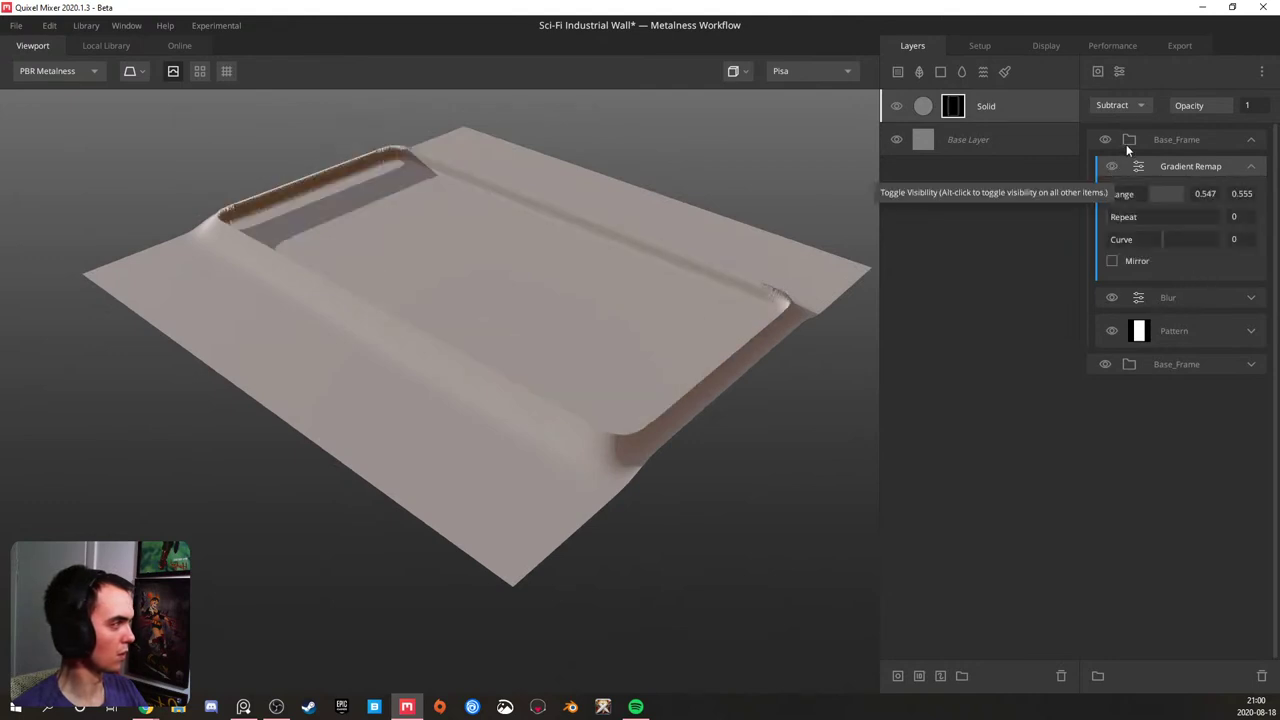
# - Try Subtract on the copied group's Pattern instead of its Gradient Remap, and remove the copied group
pyautogui.click(1127, 105)
pyautogui.click(1128, 146)
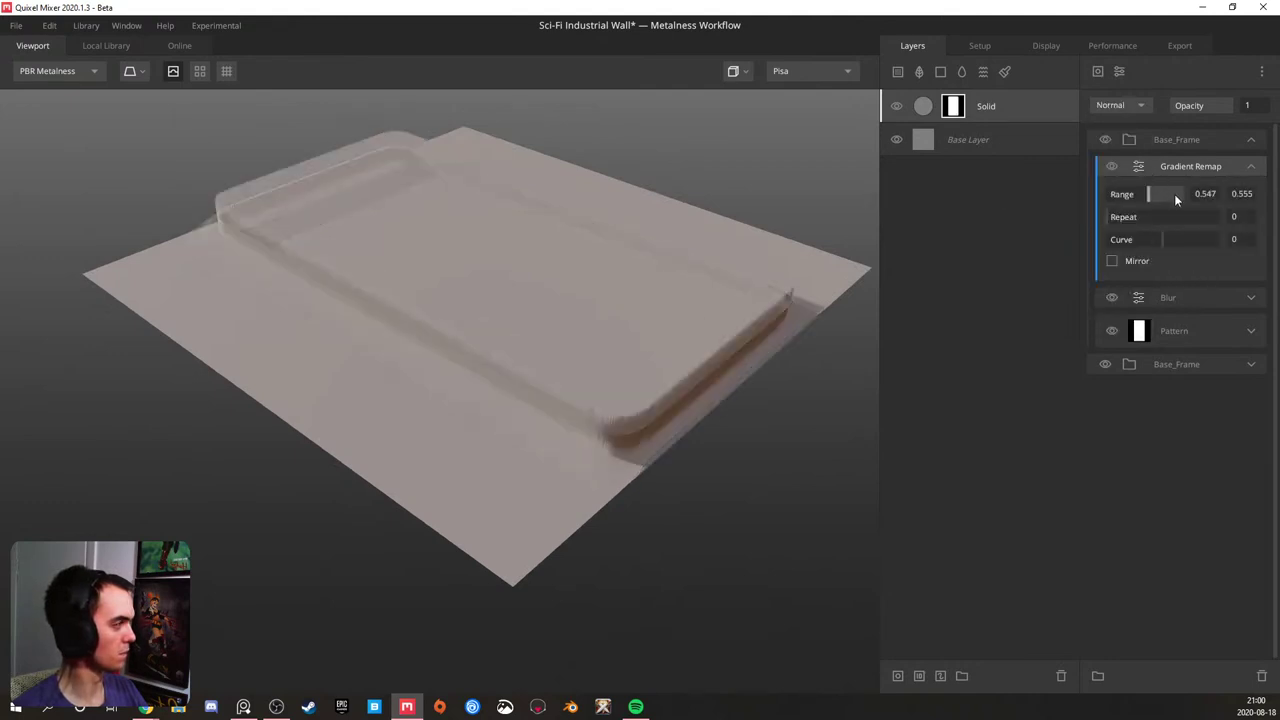
pyautogui.click(1251, 330)
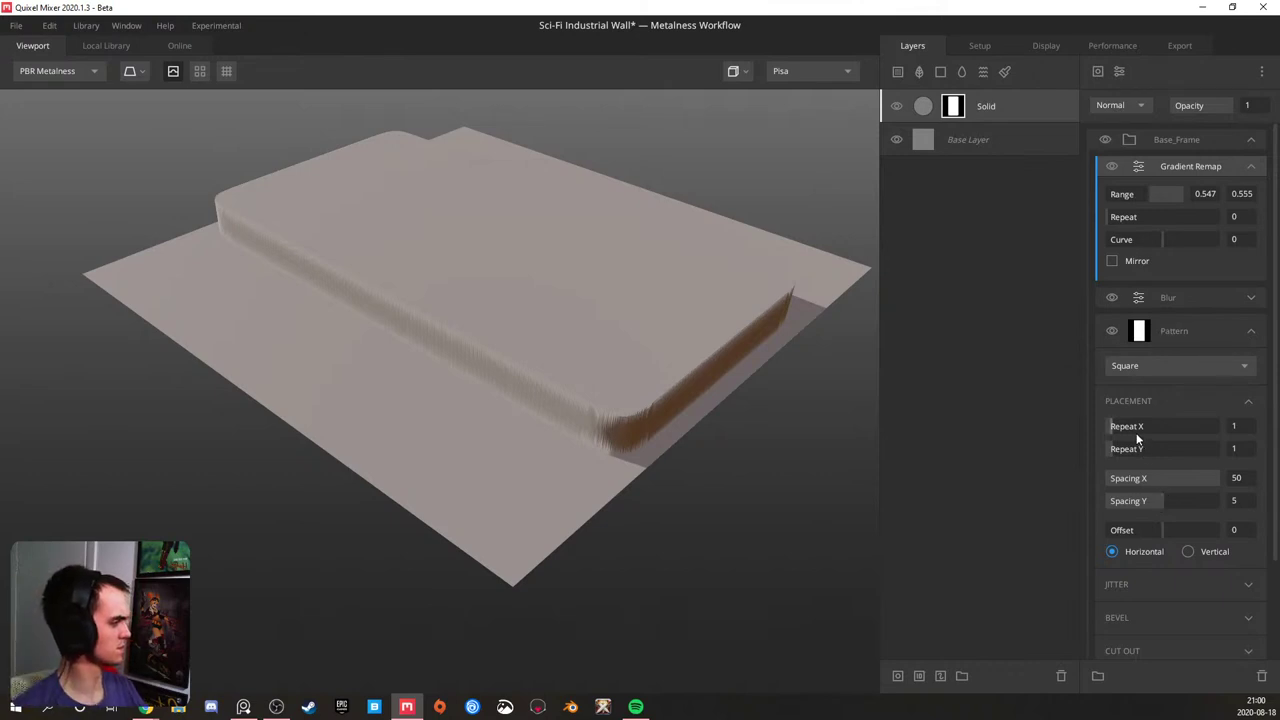
pyautogui.click(1166, 336)
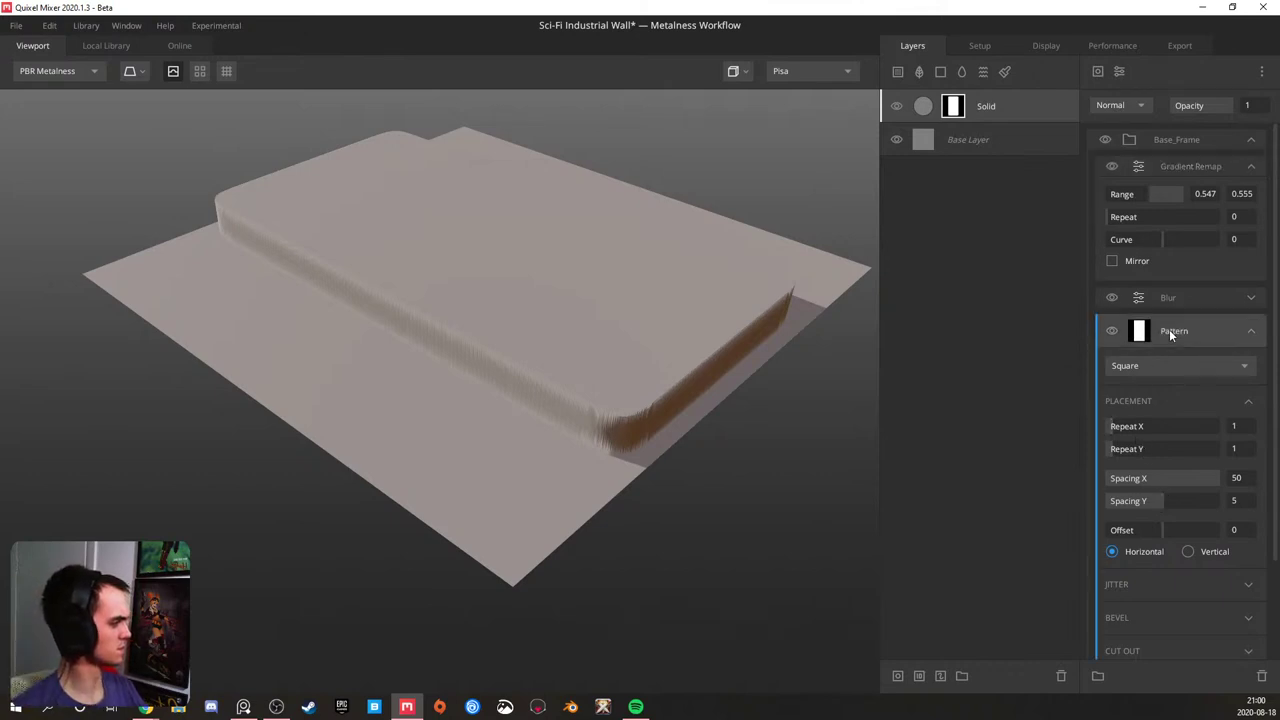
pyautogui.click(1120, 105)
pyautogui.click(1120, 166)
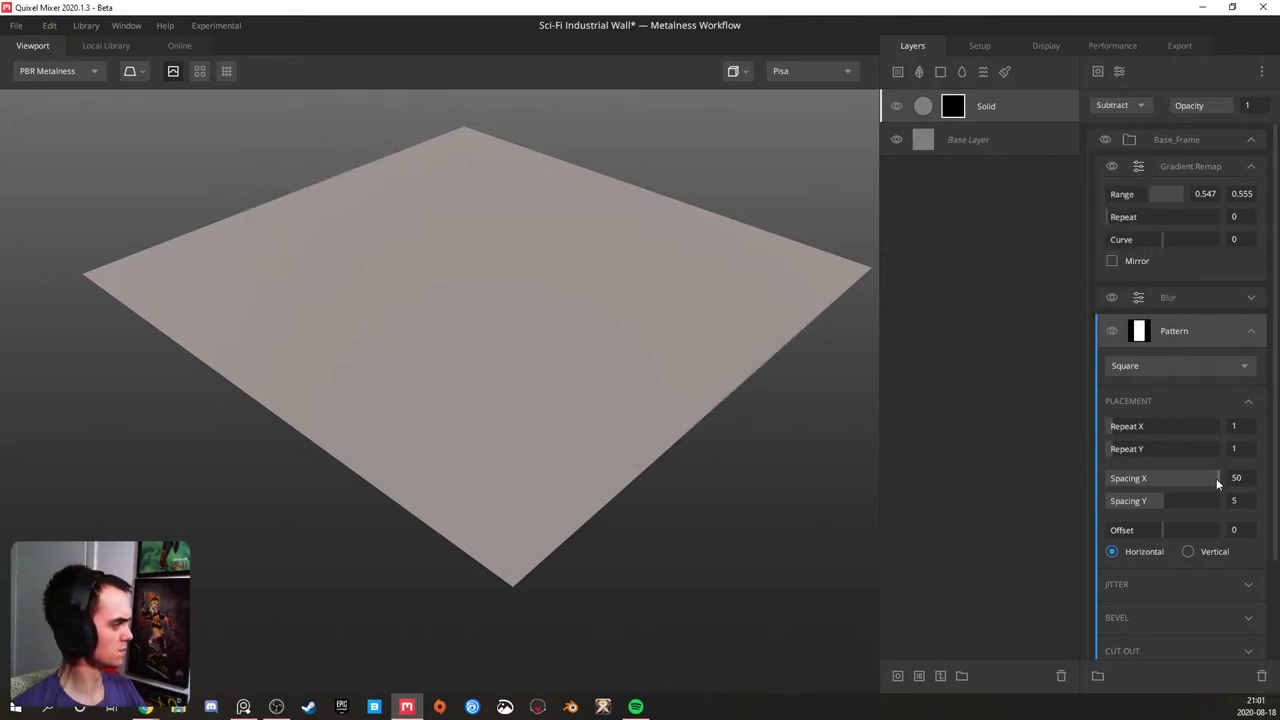
pyautogui.click(1164, 146)
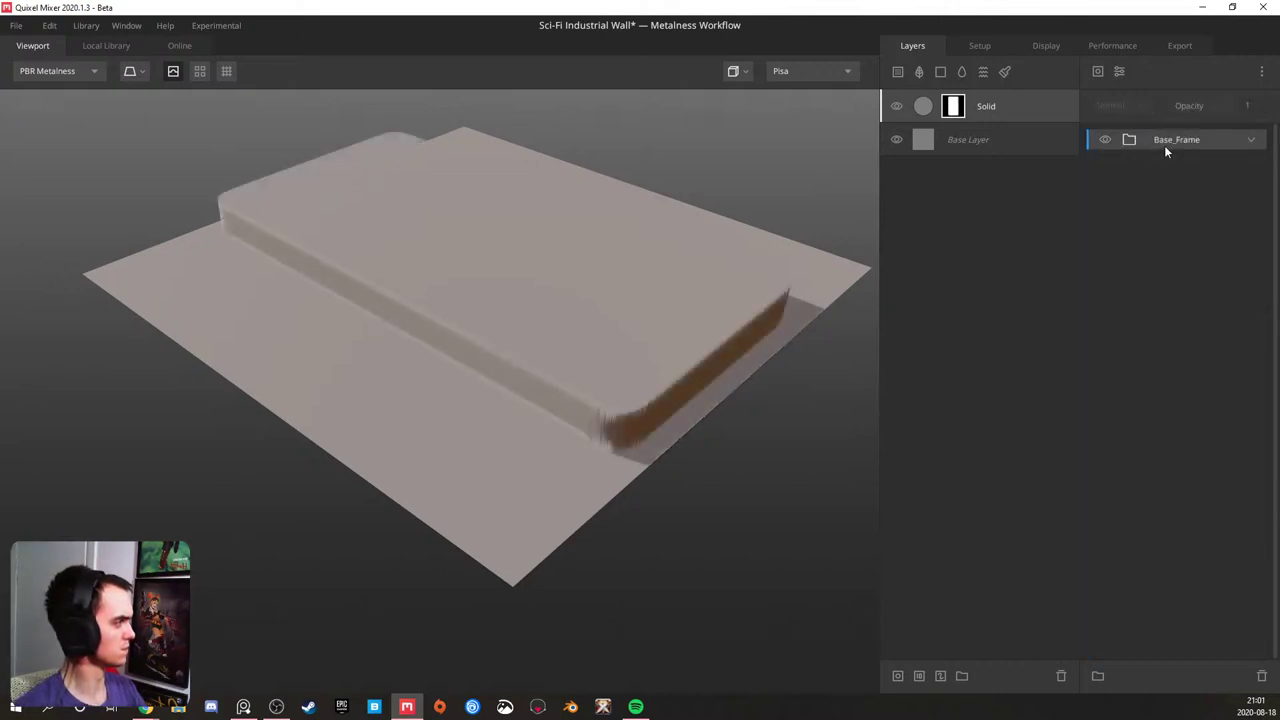
# - Duplicate the Solid layer together with its Base_Frame mask
pyautogui.moveTo(760, 260)
pyautogui.mouseDown()
pyautogui.moveTo(628, 288)
pyautogui.moveTo(626, 206)
pyautogui.moveTo(737, 271)
pyautogui.mouseUp()
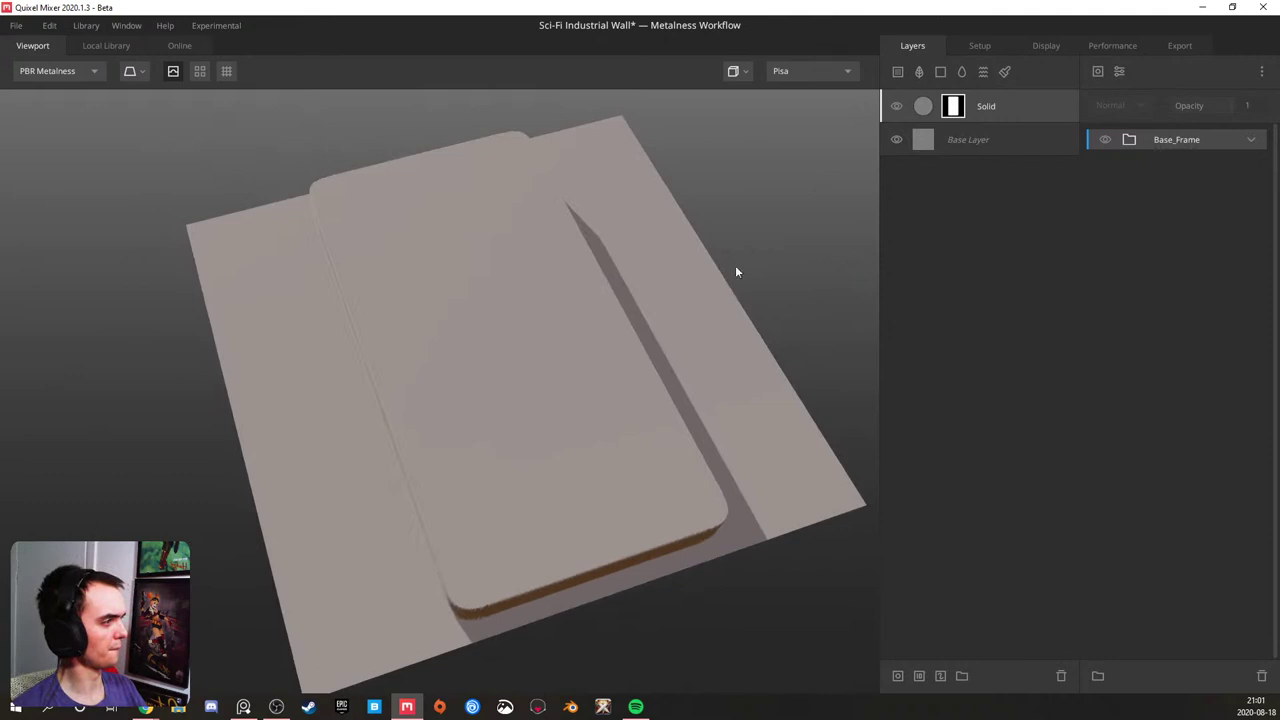
pyautogui.click(1007, 110)
pyautogui.hotkey('ctrl', 'd')
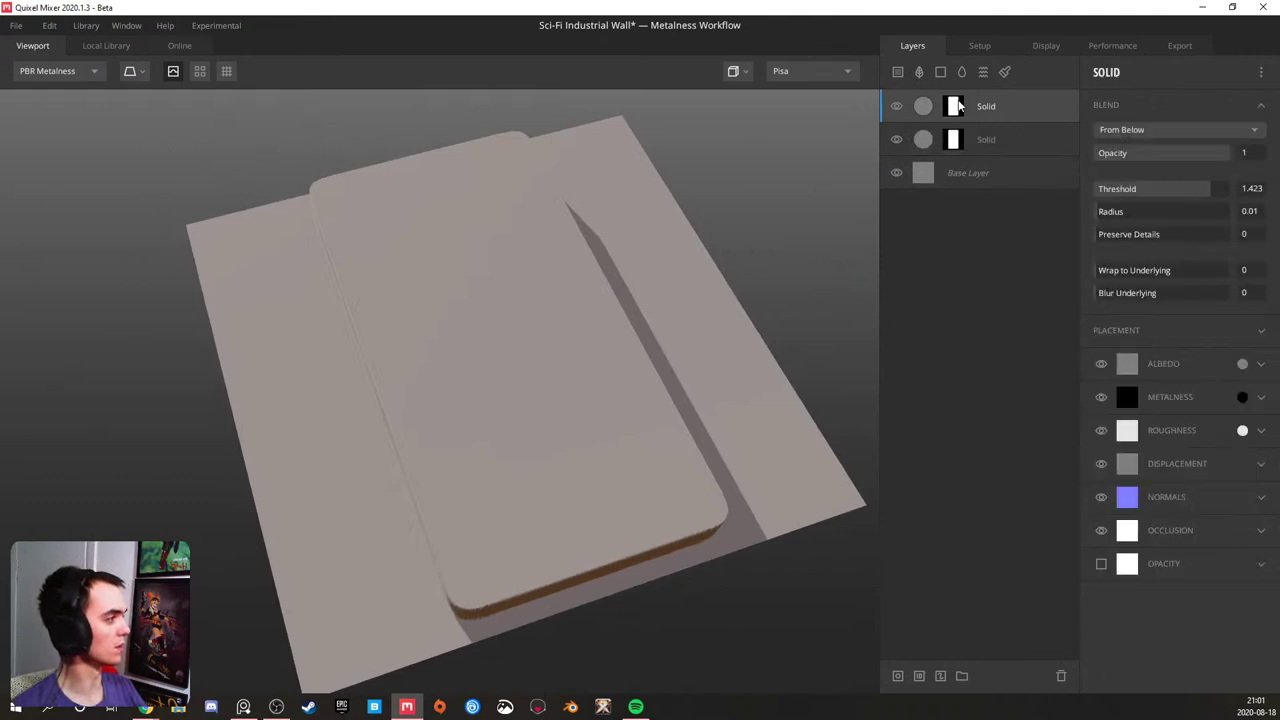
# - Set the Gradient Remap Range in the upper Solid layer's mask to about 0.938–0.991
pyautogui.click(1249, 140)
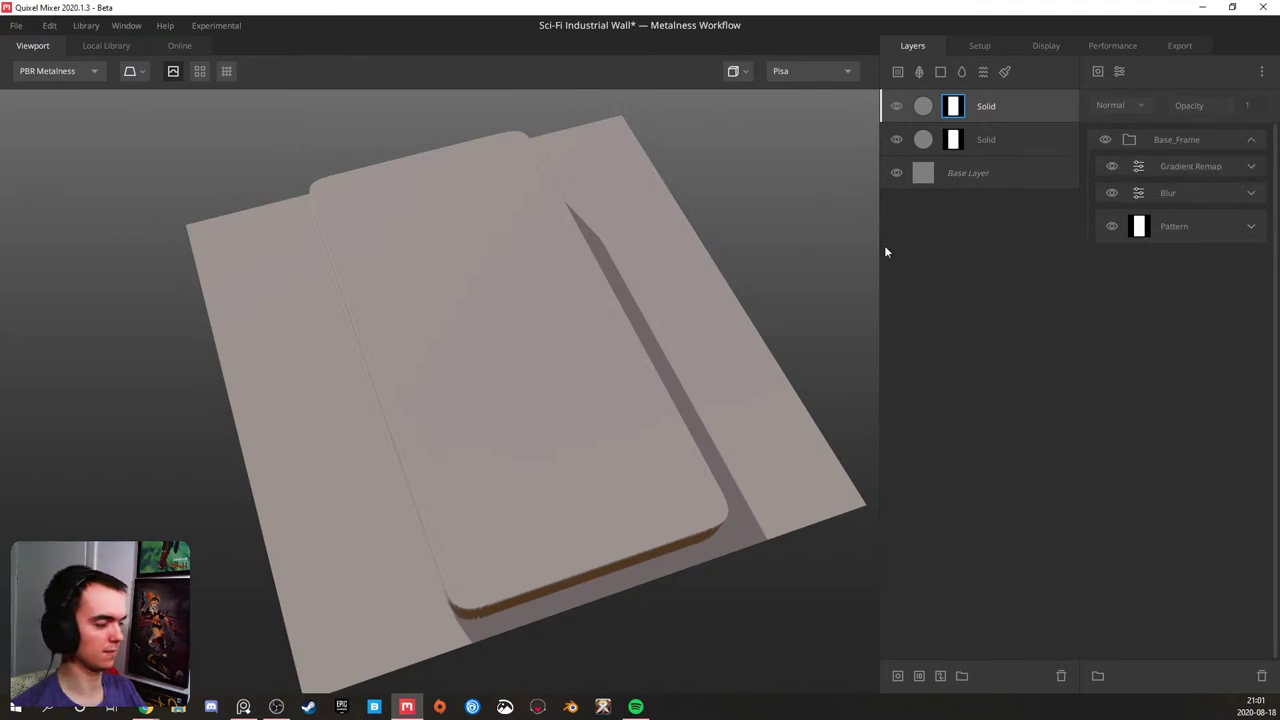
pyautogui.click(1250, 226)
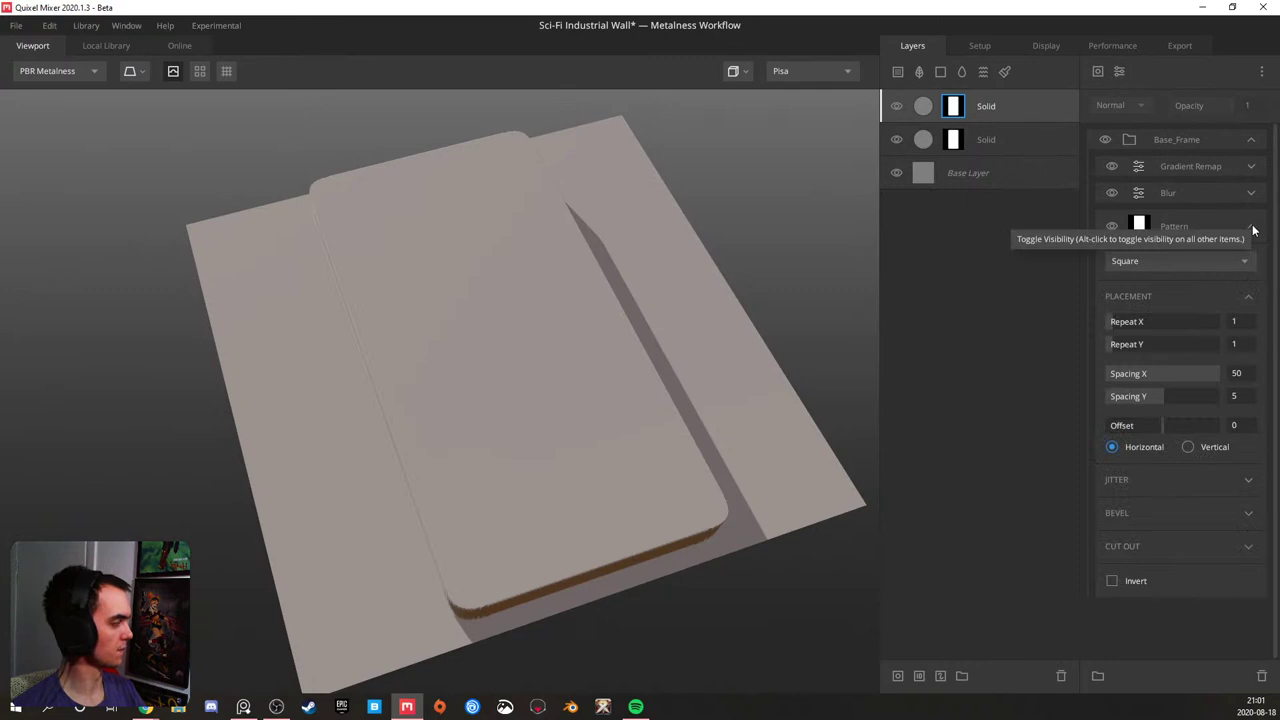
pyautogui.click(1250, 226)
pyautogui.click(243, 707)
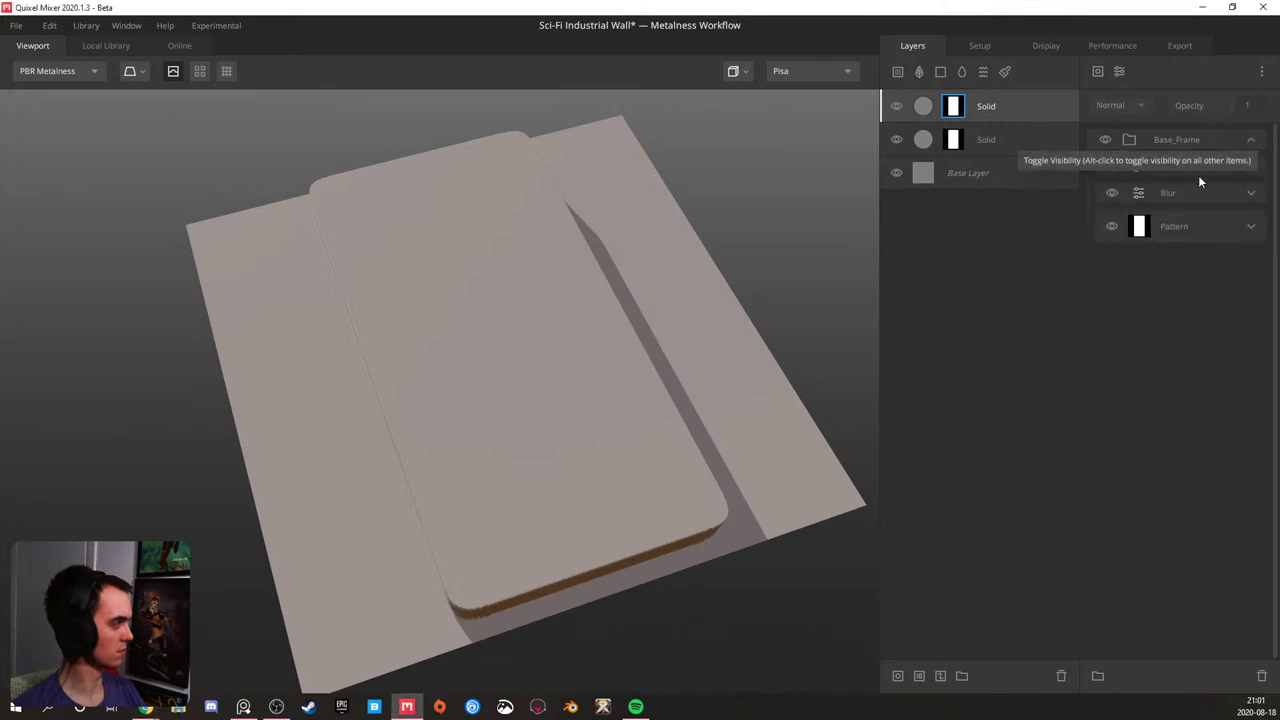
pyautogui.click(1246, 168)
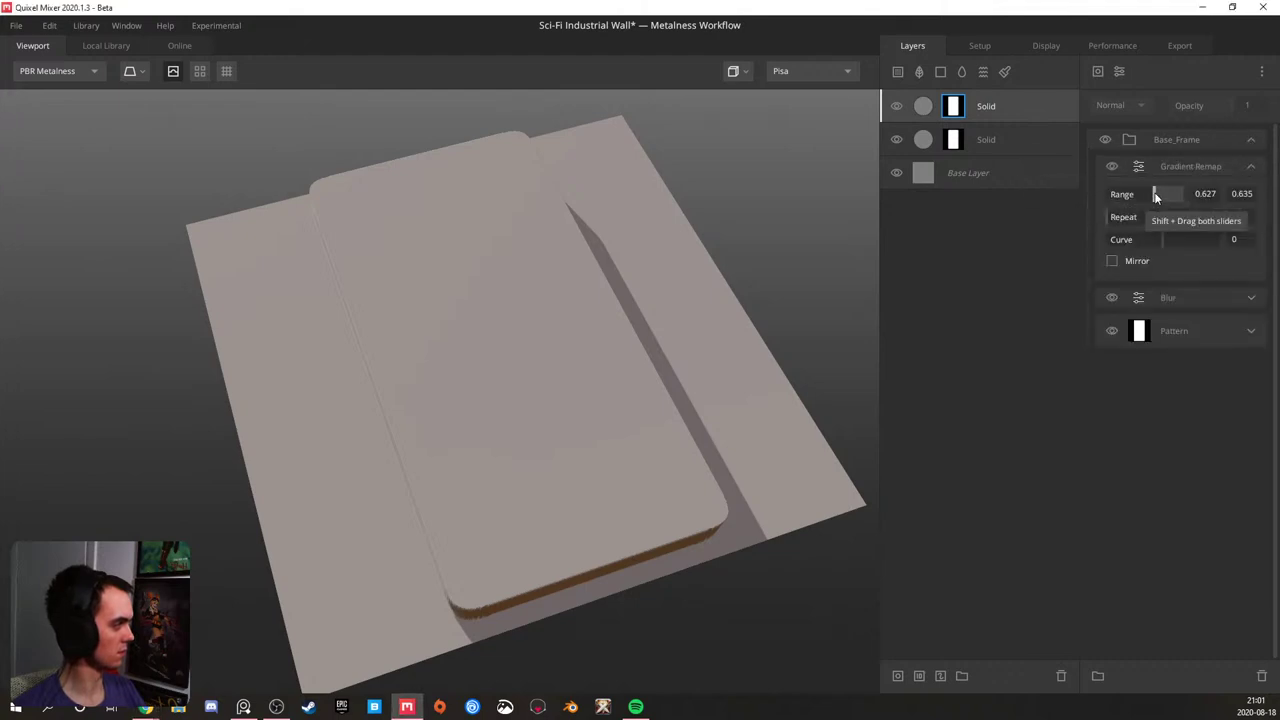
pyautogui.moveTo(1152, 192); pyautogui.dragTo(1176, 193)
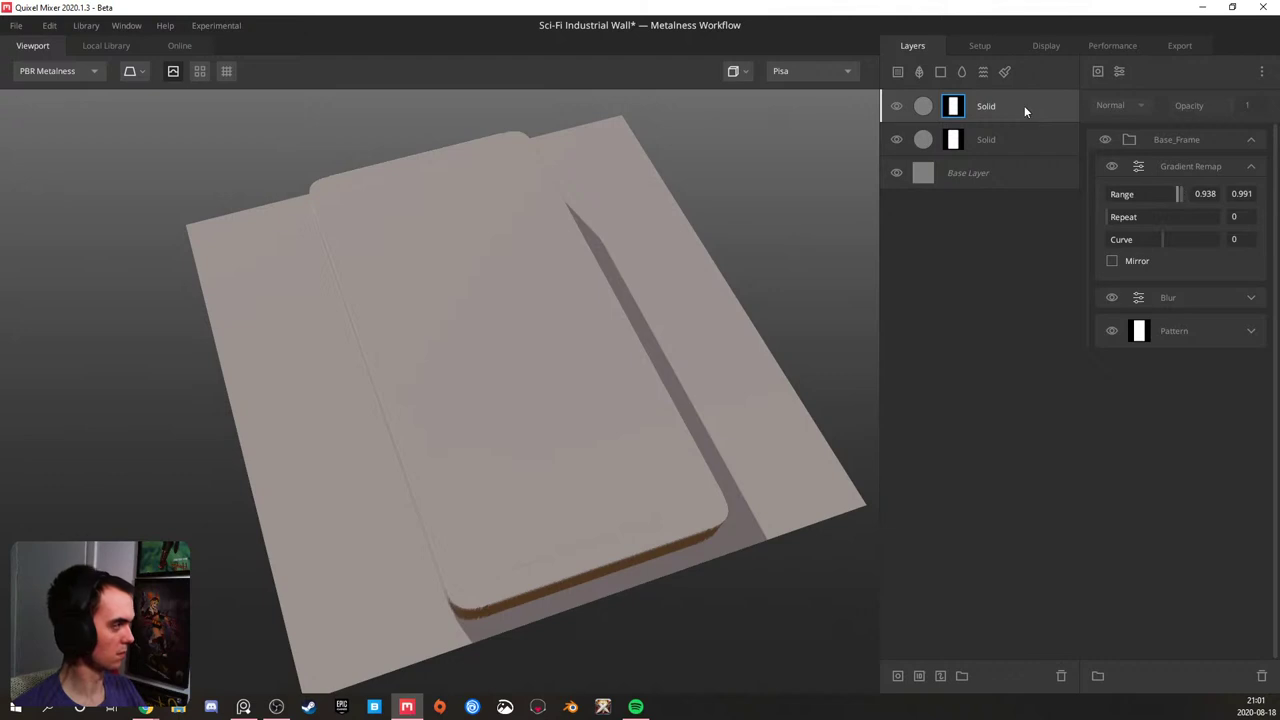
# - Lower the blend Threshold to about 0.328 on the lower Solid layer and about 0.428 on the upper one
pyautogui.click(1024, 105)
pyautogui.click(1014, 141)
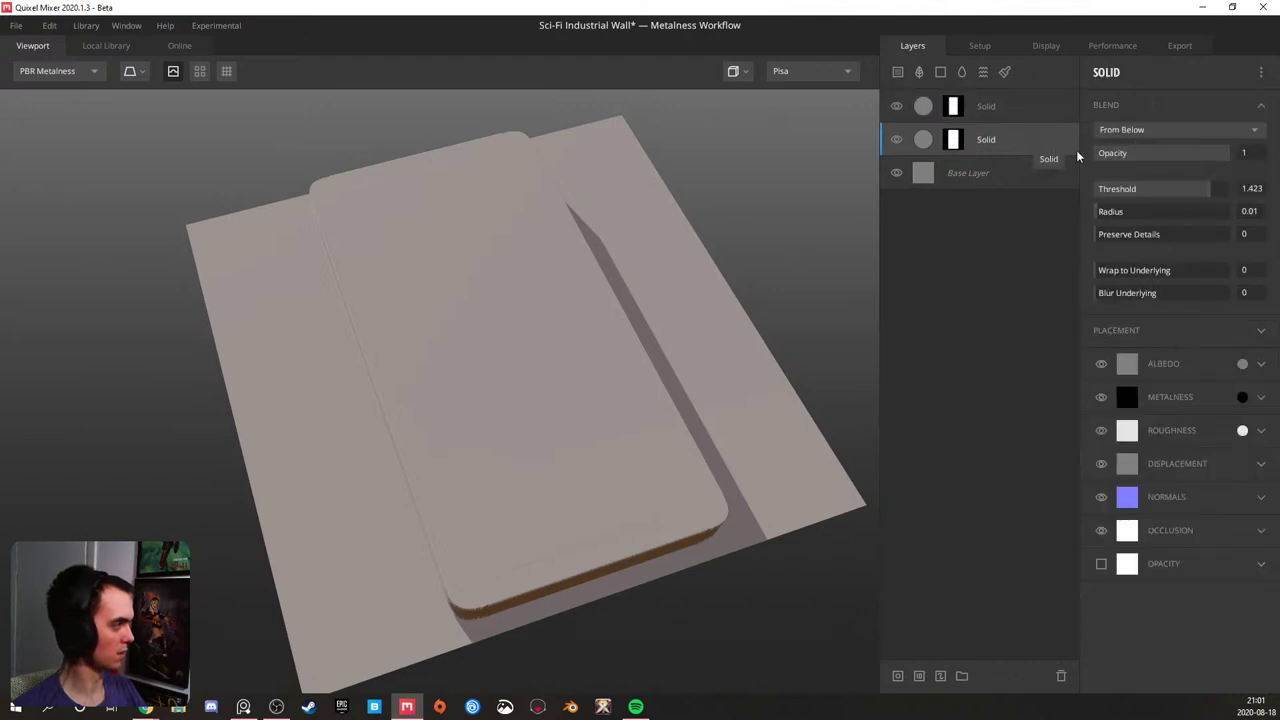
pyautogui.moveTo(1206, 186); pyautogui.dragTo(1176, 187)
pyautogui.click(984, 110)
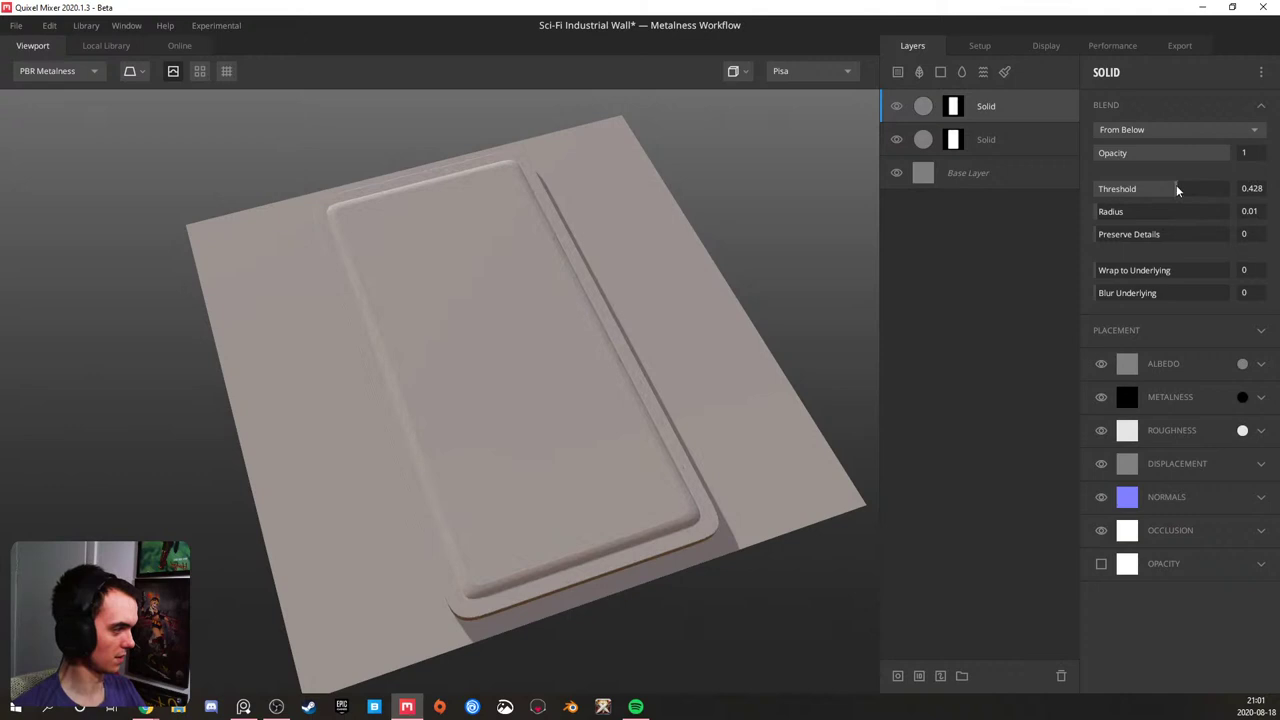
# - Set the Gradient Remap Range in the upper Solid layer's mask to about 0.867–0.903 and check the stepped panel edge
pyautogui.click(955, 110)
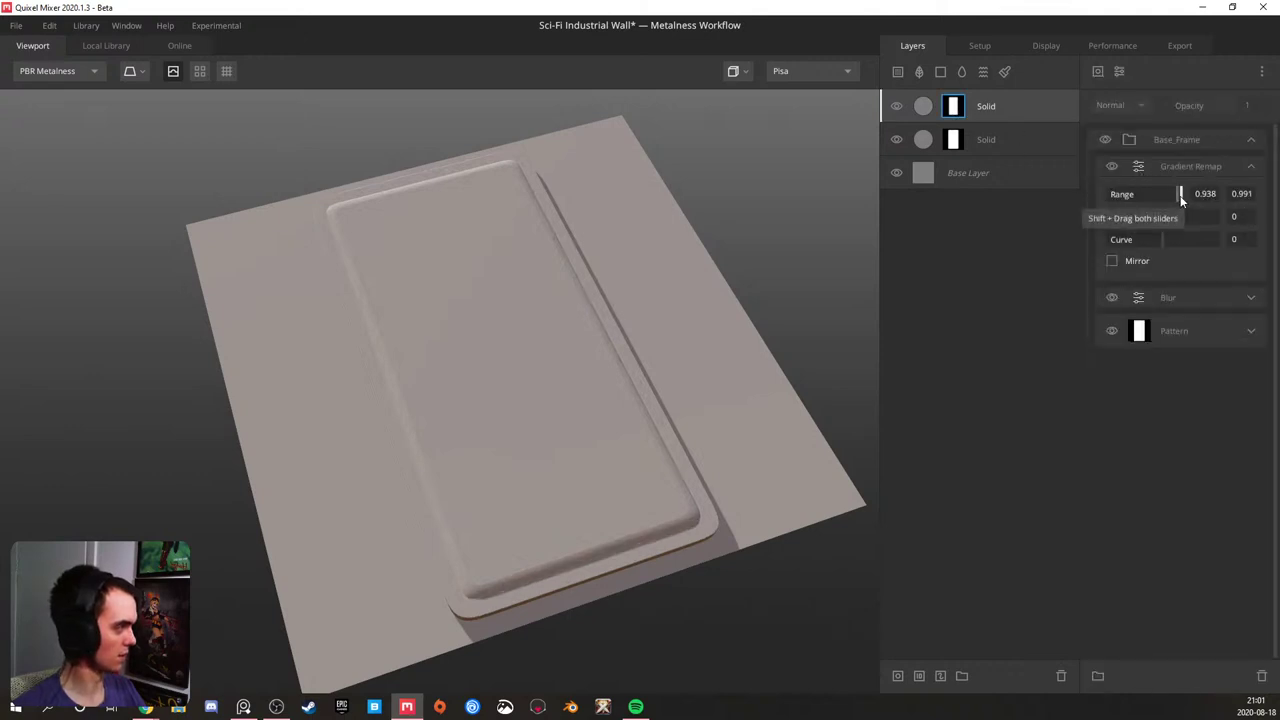
pyautogui.moveTo(1179, 199); pyautogui.dragTo(1173, 199)
pyautogui.moveTo(577, 402); pyautogui.dragTo(299, 301)
pyautogui.scroll(4, 340, 350)
pyautogui.moveTo(378, 397); pyautogui.dragTo(543, 449)
pyautogui.moveTo(476, 387); pyautogui.dragTo(467, 488)
pyautogui.scroll(-3, 436, 455)
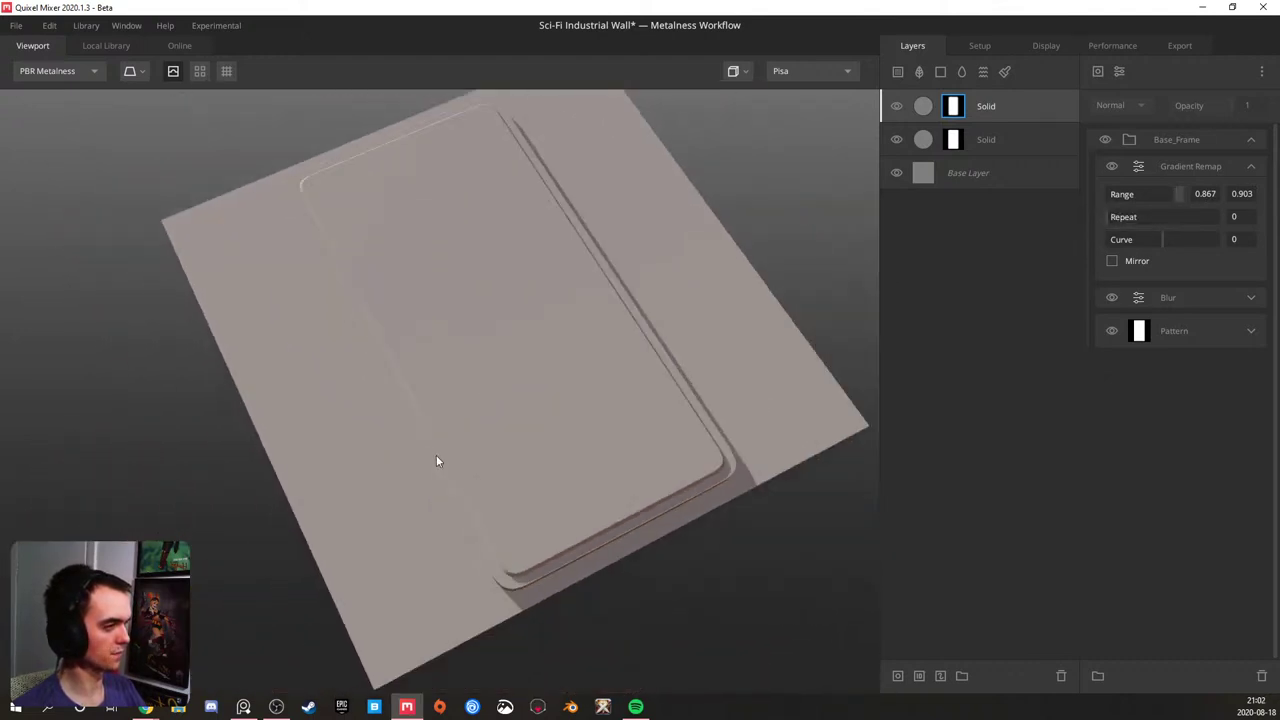
pyautogui.scroll(2, 450, 432)
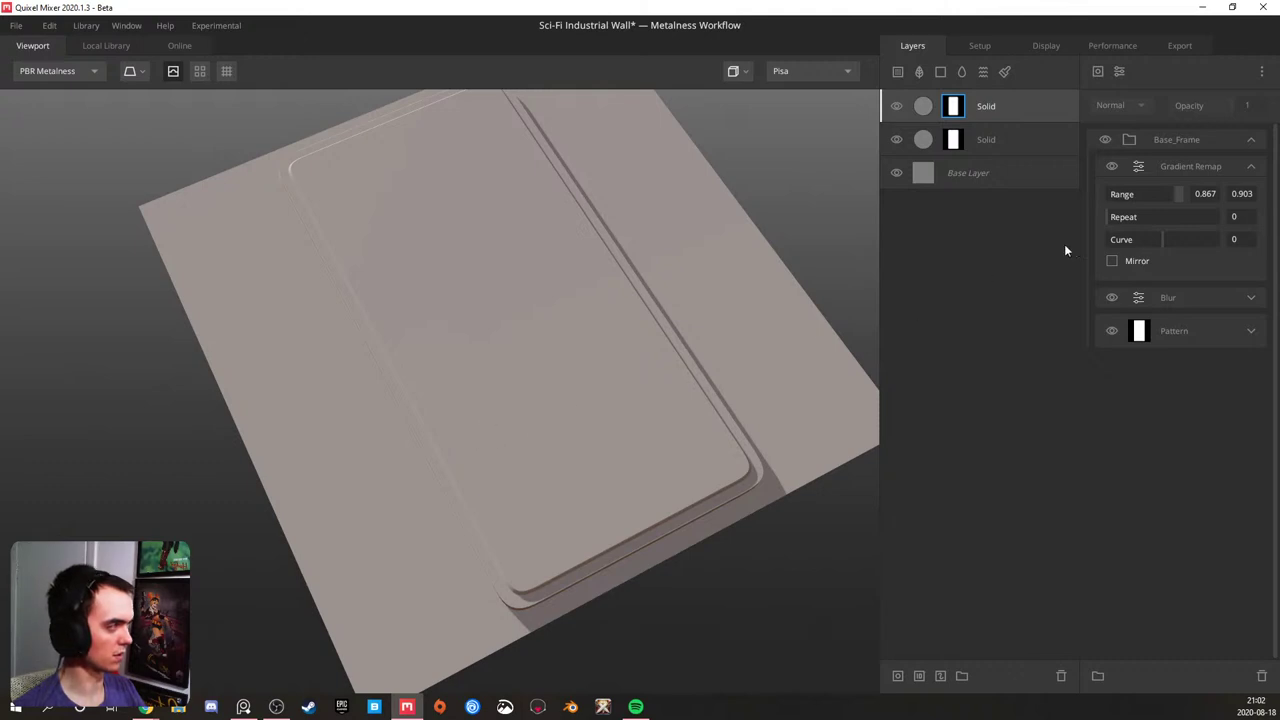
pyautogui.click(1007, 148)
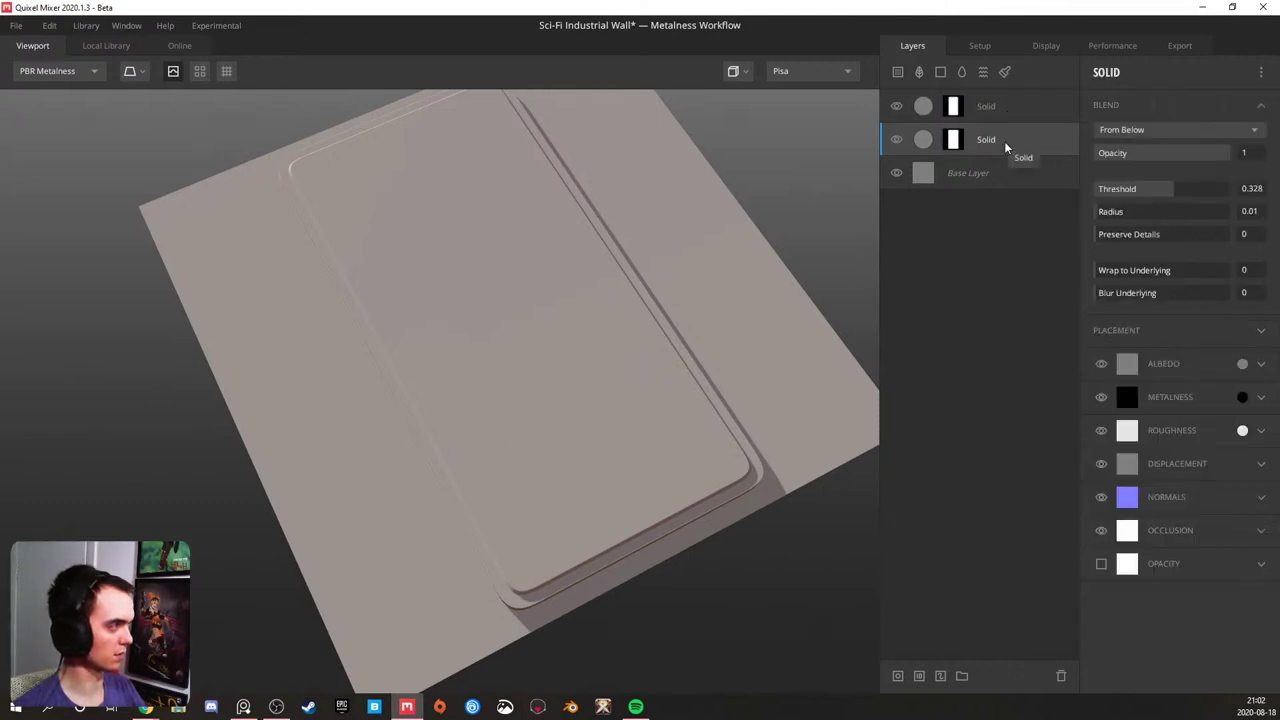
pyautogui.click(952, 106)
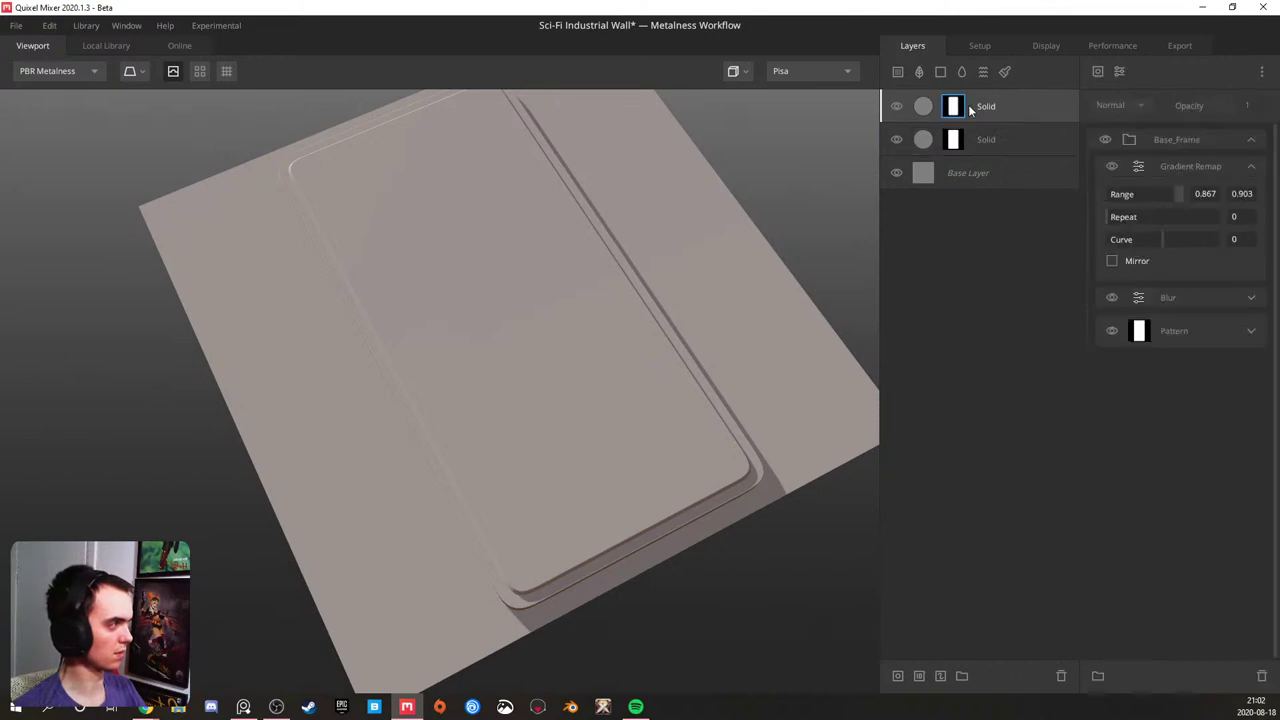
# - Delete the upper Solid layer and add a Projection modifier to the remaining Solid layer's mask
pyautogui.press('Delete')
pyautogui.click(954, 107)
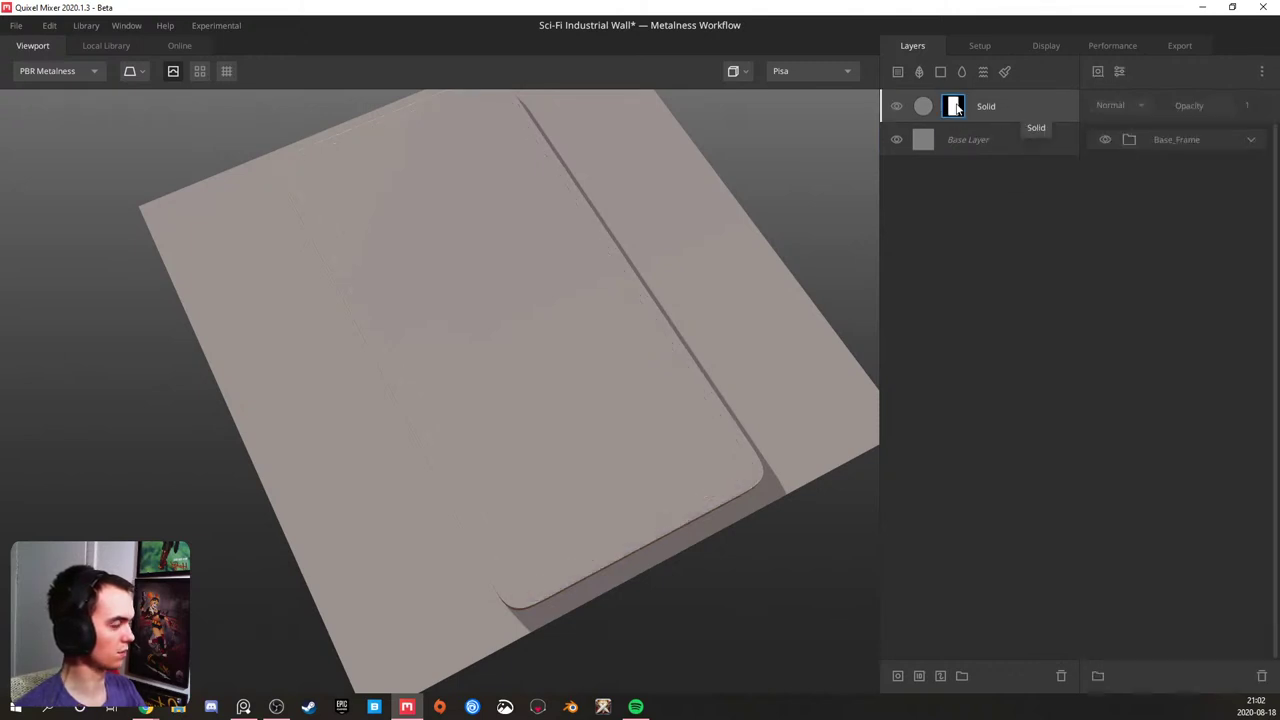
pyautogui.click(1119, 71)
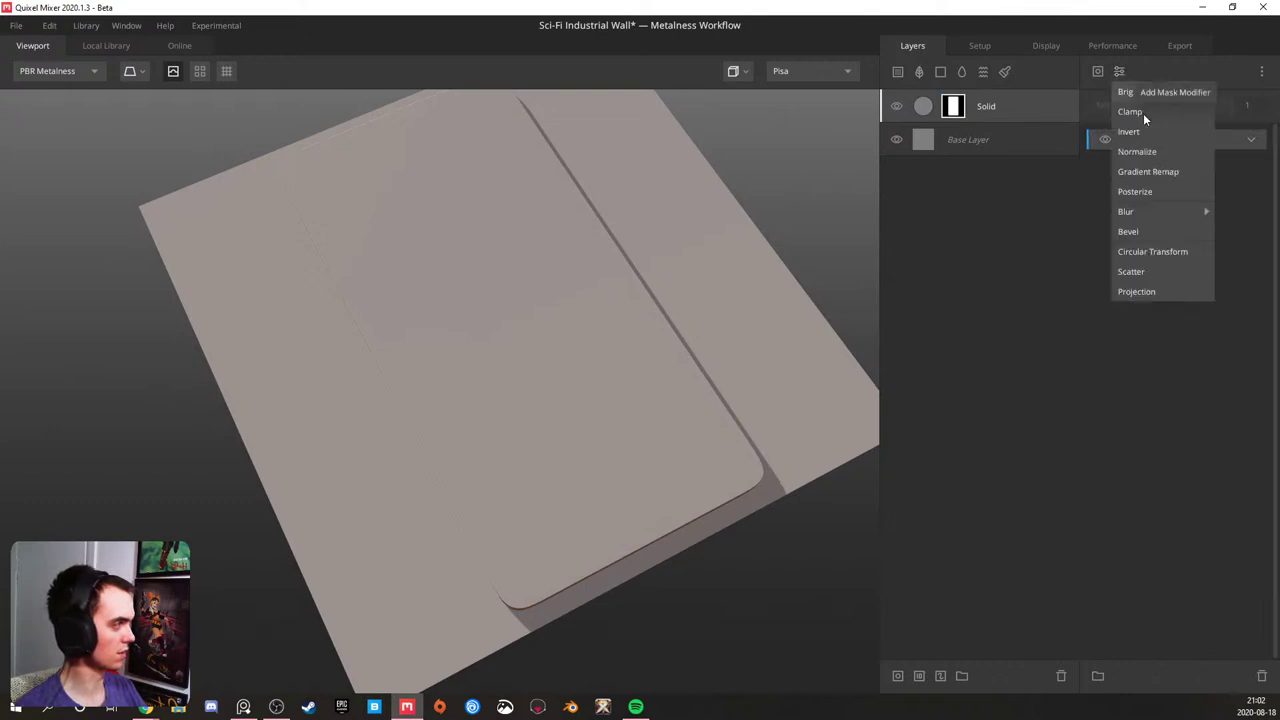
pyautogui.click(1156, 281)
# - Set the Projection modifier to Tile X with 5 repetitions in X and Y
pyautogui.click(1158, 195)
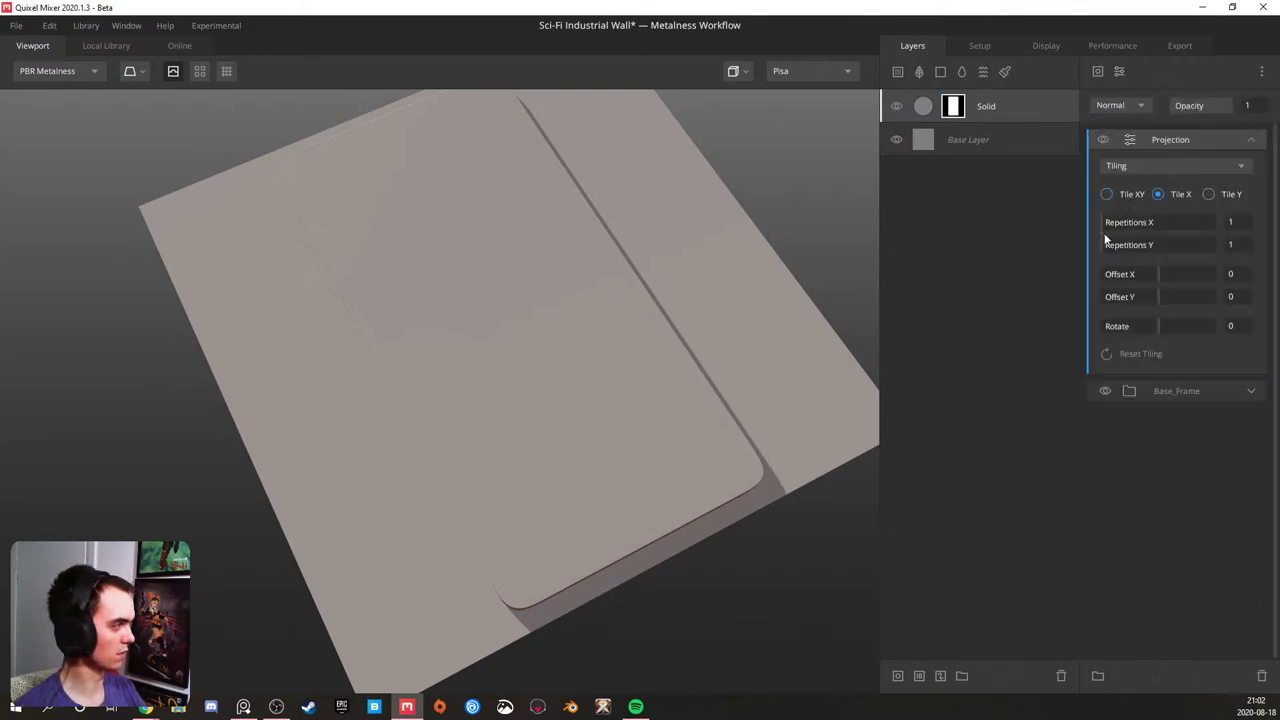
pyautogui.moveTo(1110, 240); pyautogui.dragTo(1131, 243)
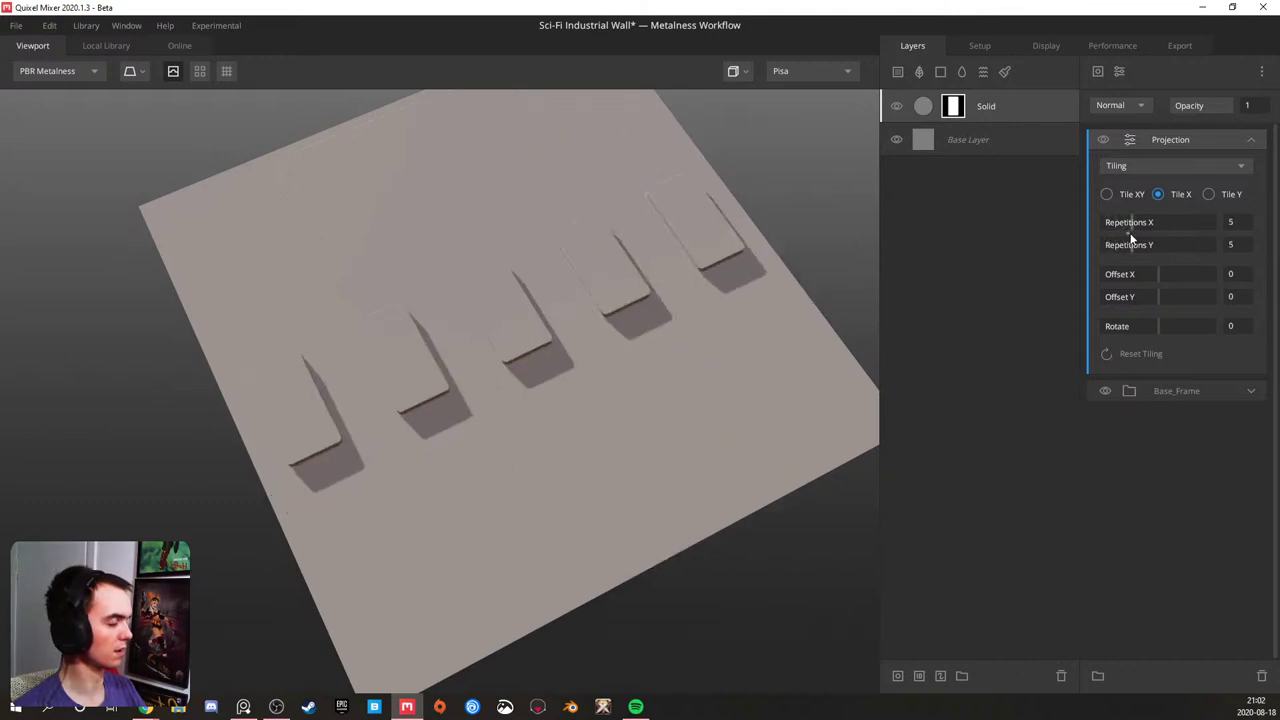
pyautogui.click(957, 110)
pyautogui.click(975, 112)
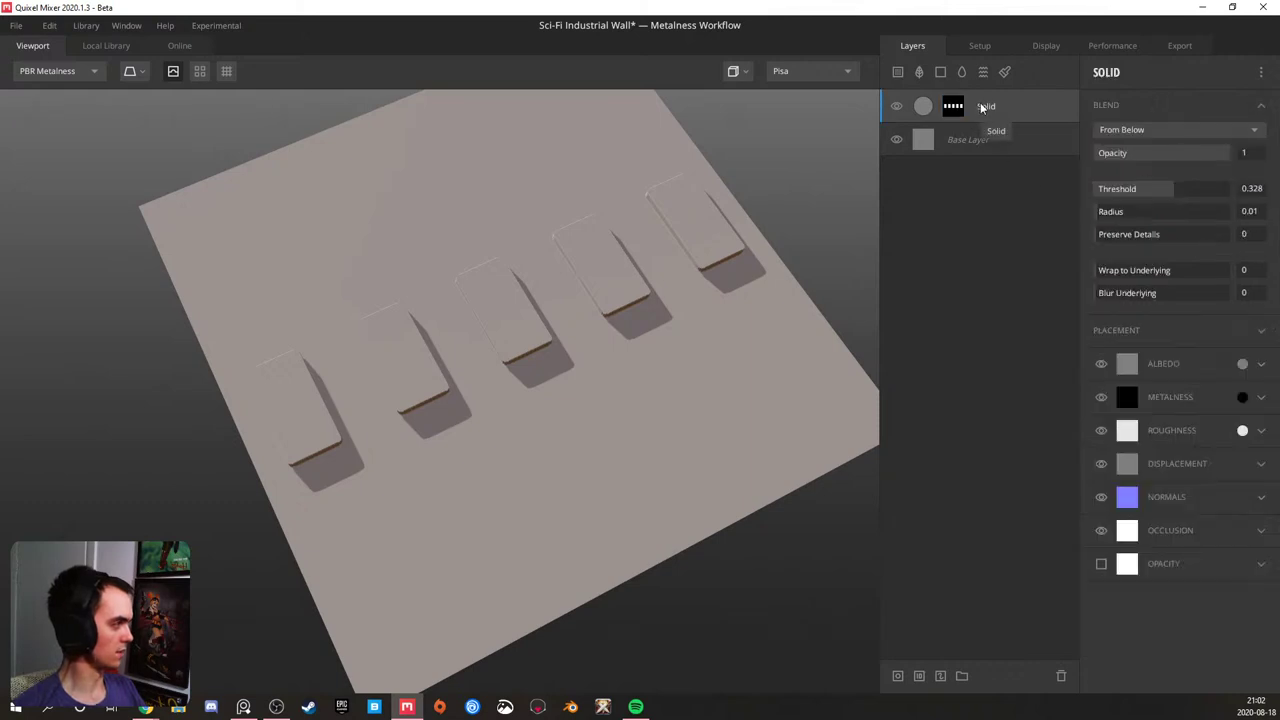
# - Reduce the Pattern's Spacing X to about 2.976 in the Solid layer's Base_Frame mask group
pyautogui.click(958, 108)
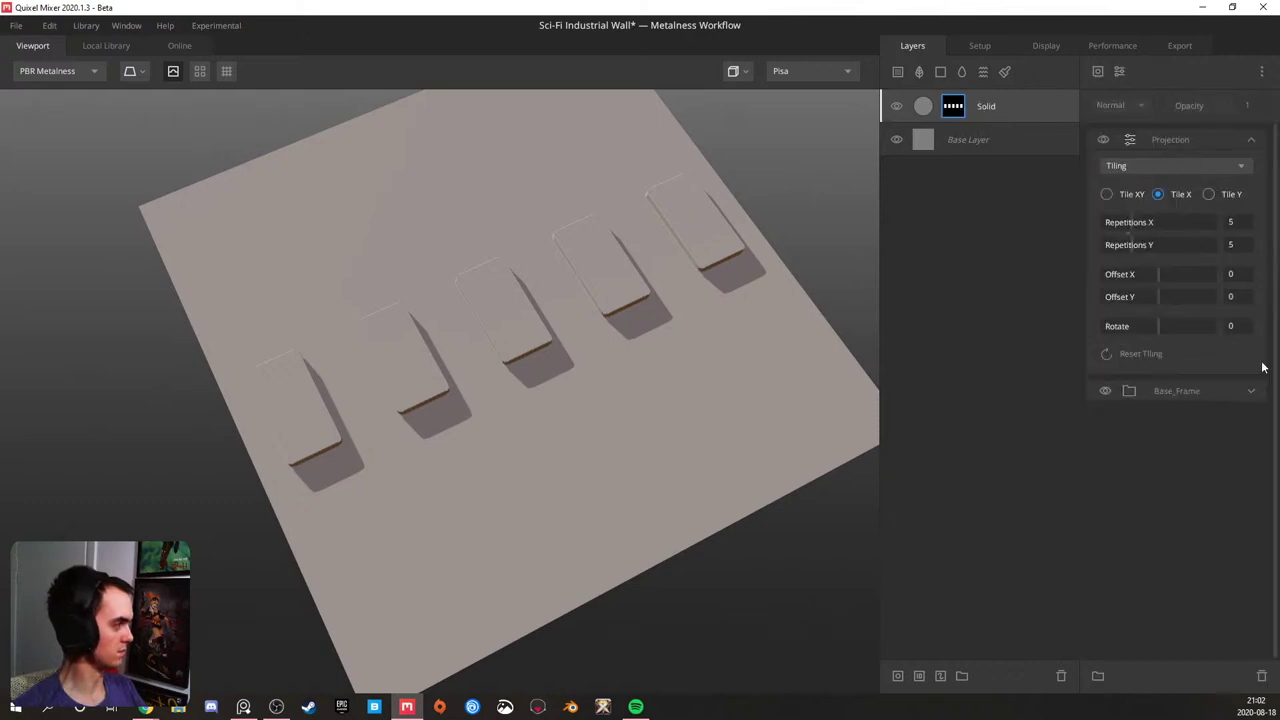
pyautogui.click(1251, 391)
pyautogui.moveTo(1145, 449)
pyautogui.mouseDown()
pyautogui.moveTo(1106, 446)
pyautogui.moveTo(1149, 463)
pyautogui.mouseUp()
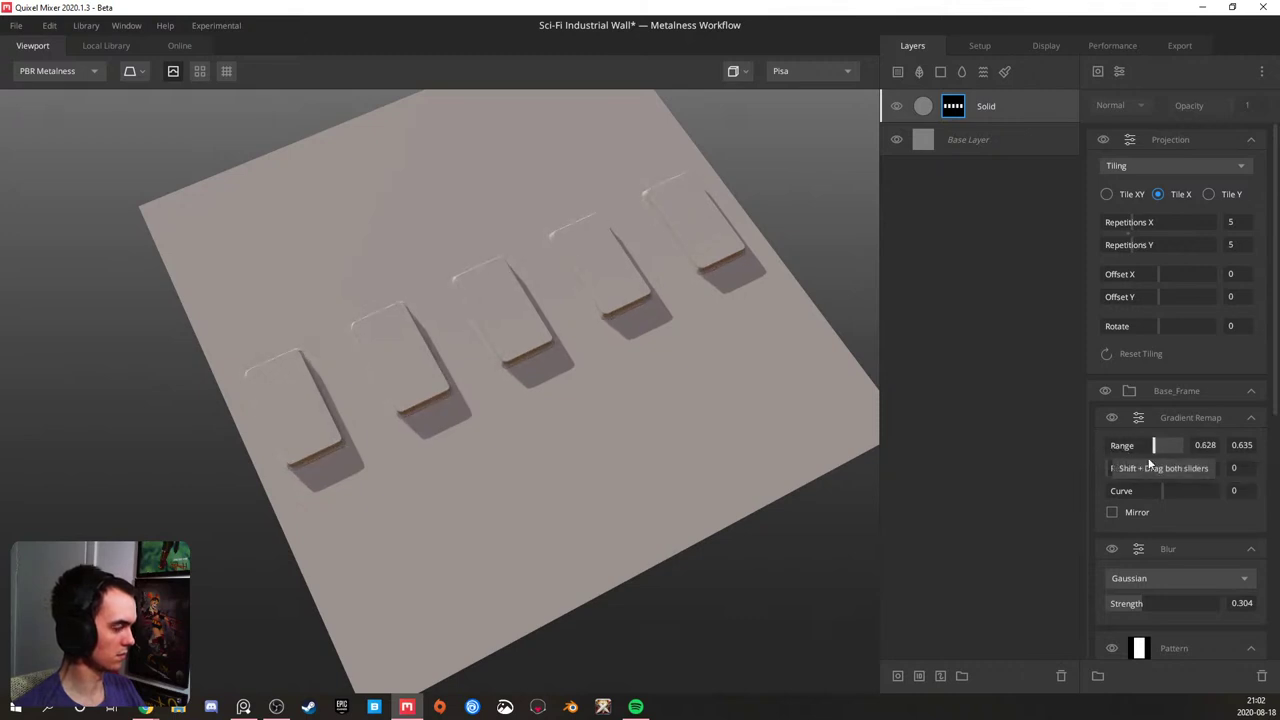
pyautogui.scroll(-5, 1150, 463)
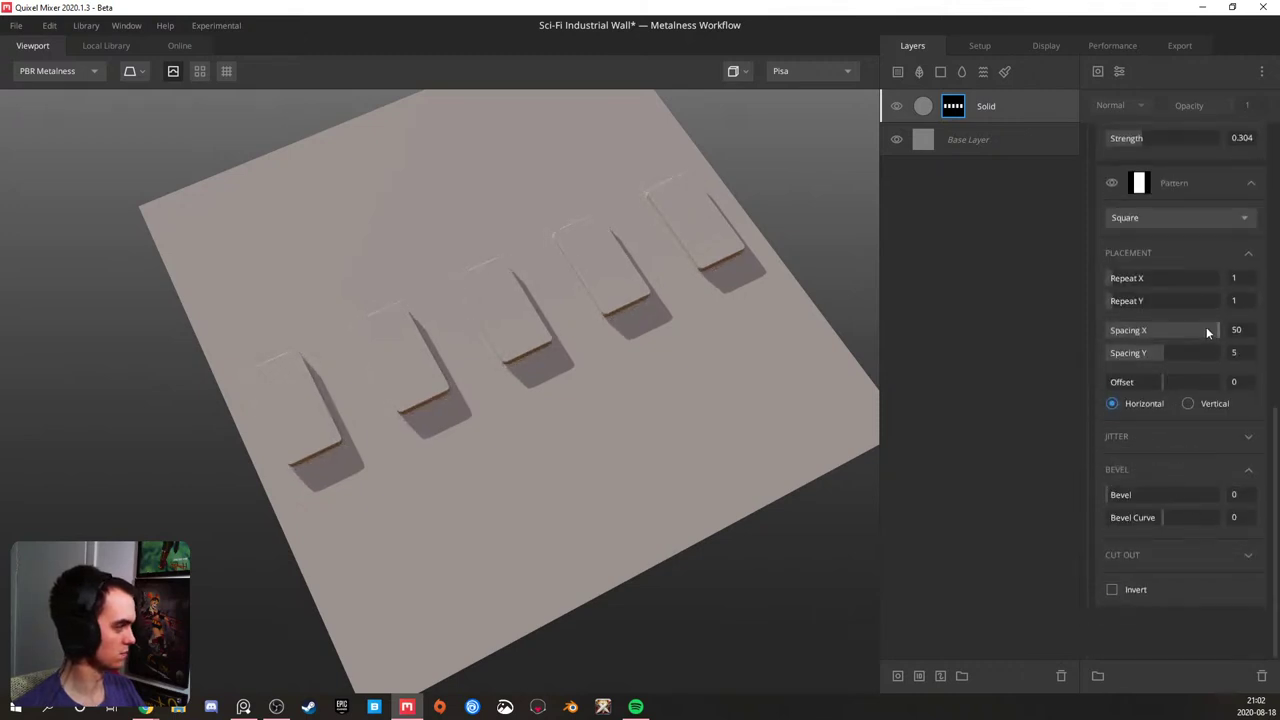
pyautogui.moveTo(1210, 327); pyautogui.dragTo(1113, 332)
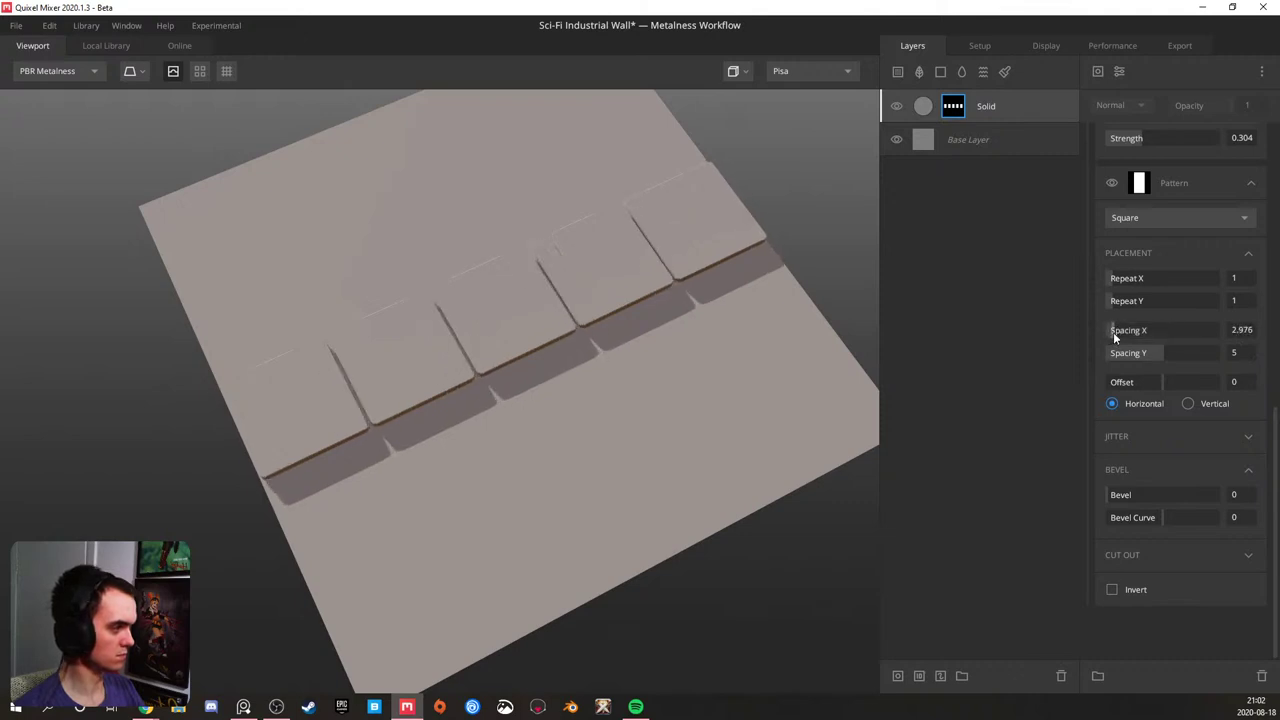
# - Raise the Projection repetitions to 8 and lower the Pattern's Spacing Y to about 4.702
pyautogui.scroll(5, 1118, 275)
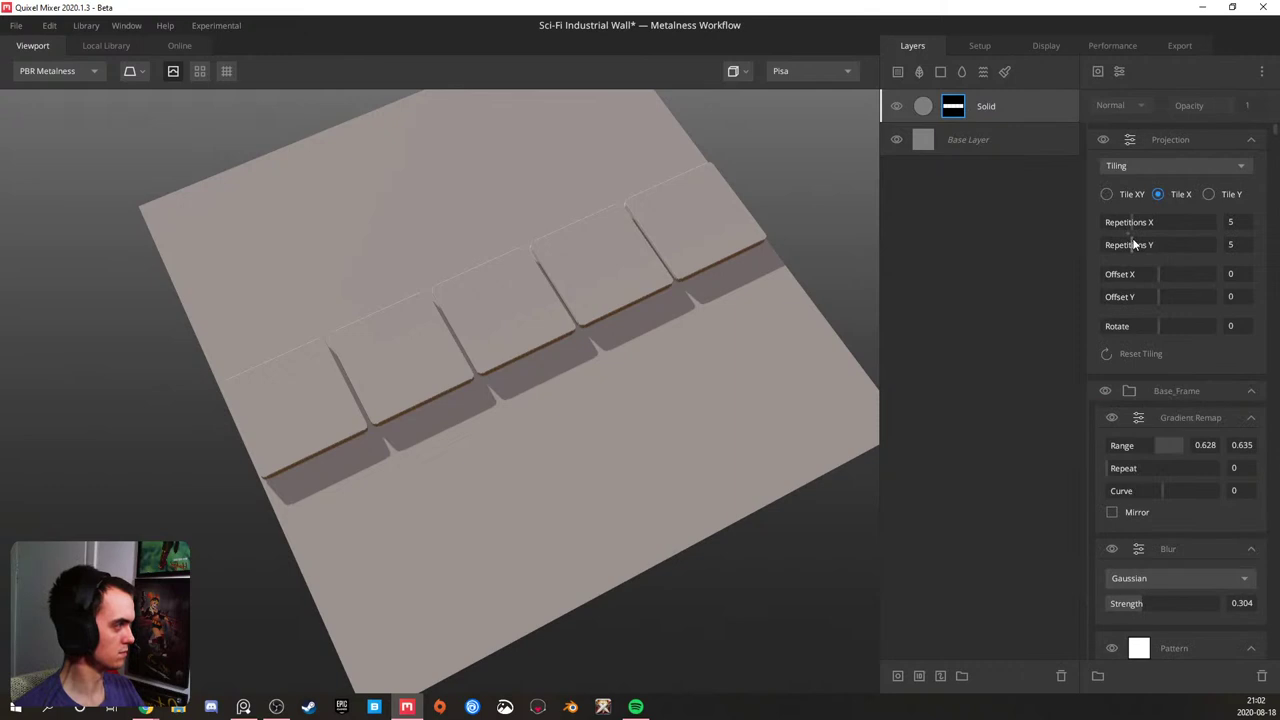
pyautogui.moveTo(1129, 233); pyautogui.dragTo(1152, 233)
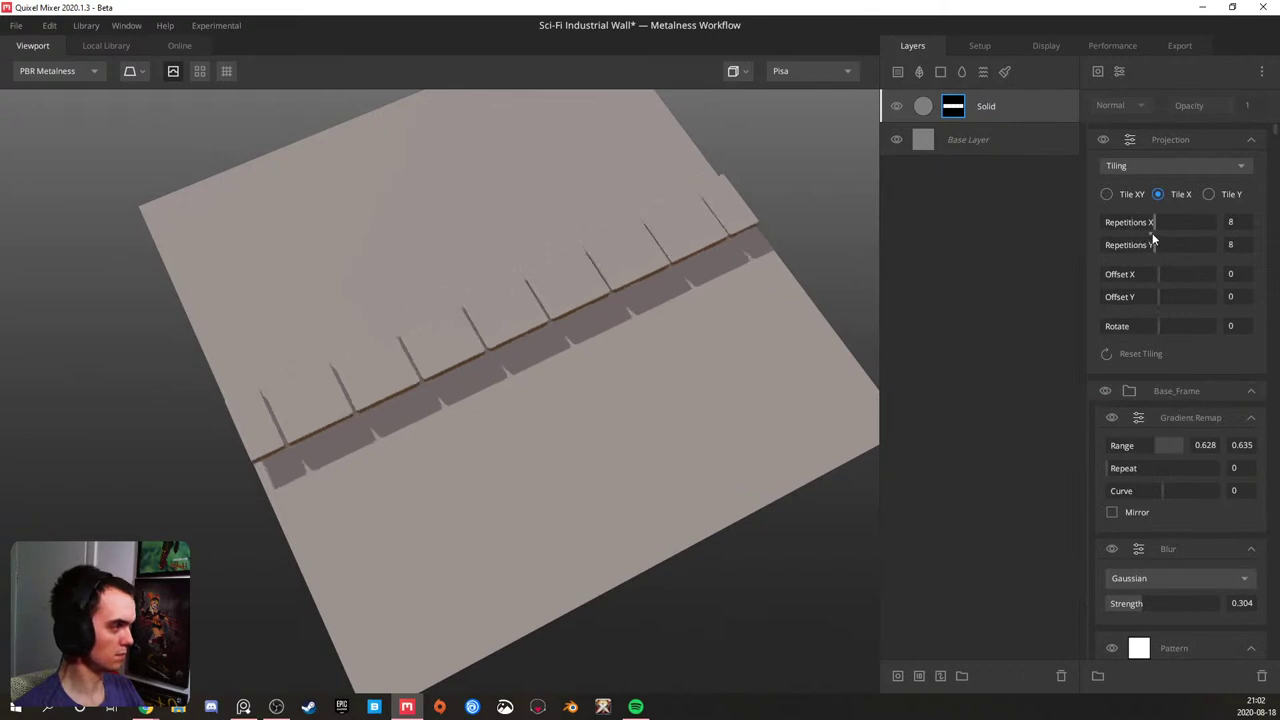
pyautogui.scroll(-5, 1133, 410)
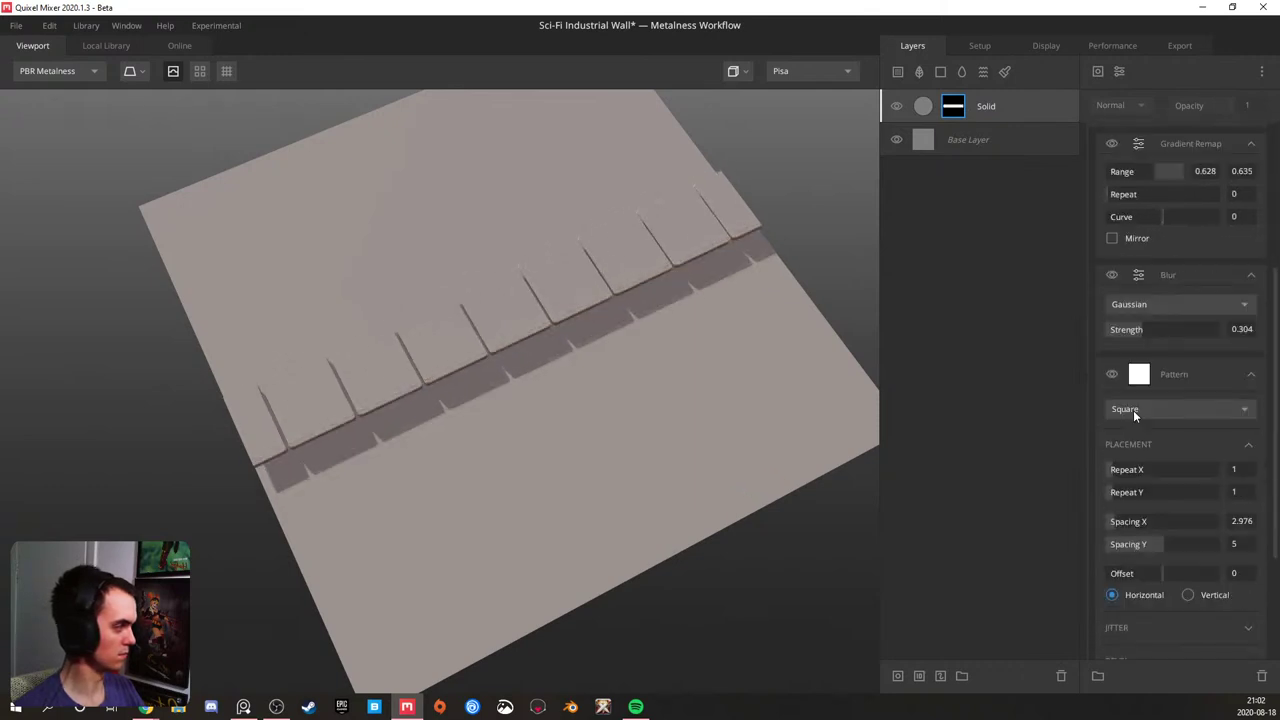
pyautogui.moveTo(1164, 547); pyautogui.dragTo(1083, 550)
pyautogui.scroll(3, 1149, 407)
# - Compare Tile Y with Tile X, keeping Tile X with 5 repetitions in X and 2 in Y
pyautogui.moveTo(1151, 221); pyautogui.dragTo(1114, 253)
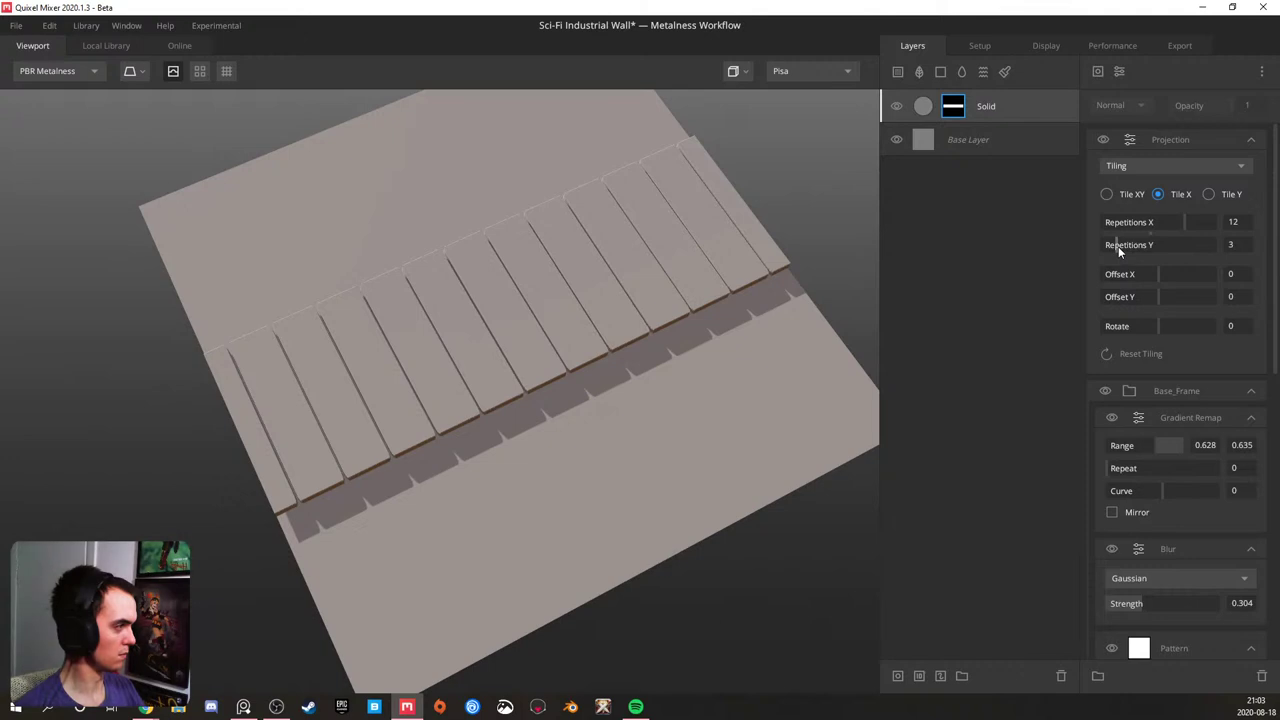
pyautogui.click(1209, 194)
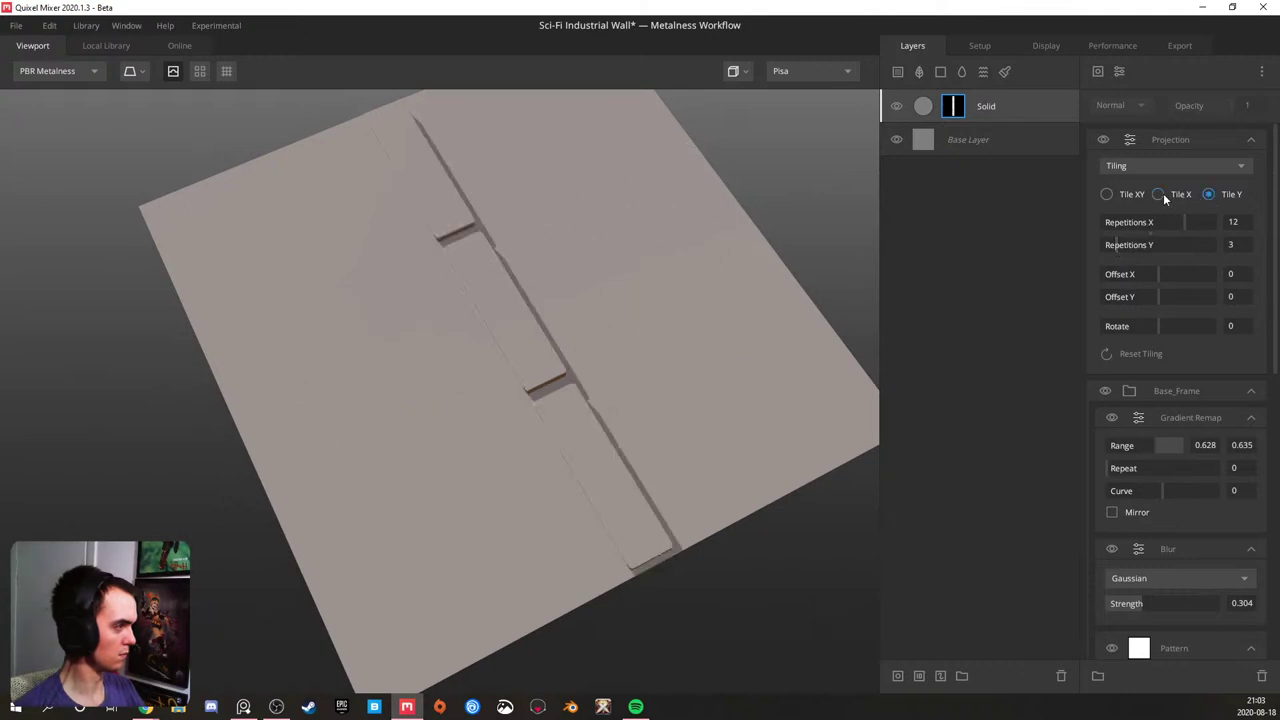
pyautogui.click(1158, 194)
pyautogui.moveTo(1108, 245); pyautogui.dragTo(1132, 229)
pyautogui.moveTo(400, 305); pyautogui.dragTo(668, 298)
pyautogui.moveTo(668, 298); pyautogui.dragTo(526, 362, button='middle')
pyautogui.scroll(3, 526, 362)
pyautogui.moveTo(526, 362); pyautogui.dragTo(486, 346)
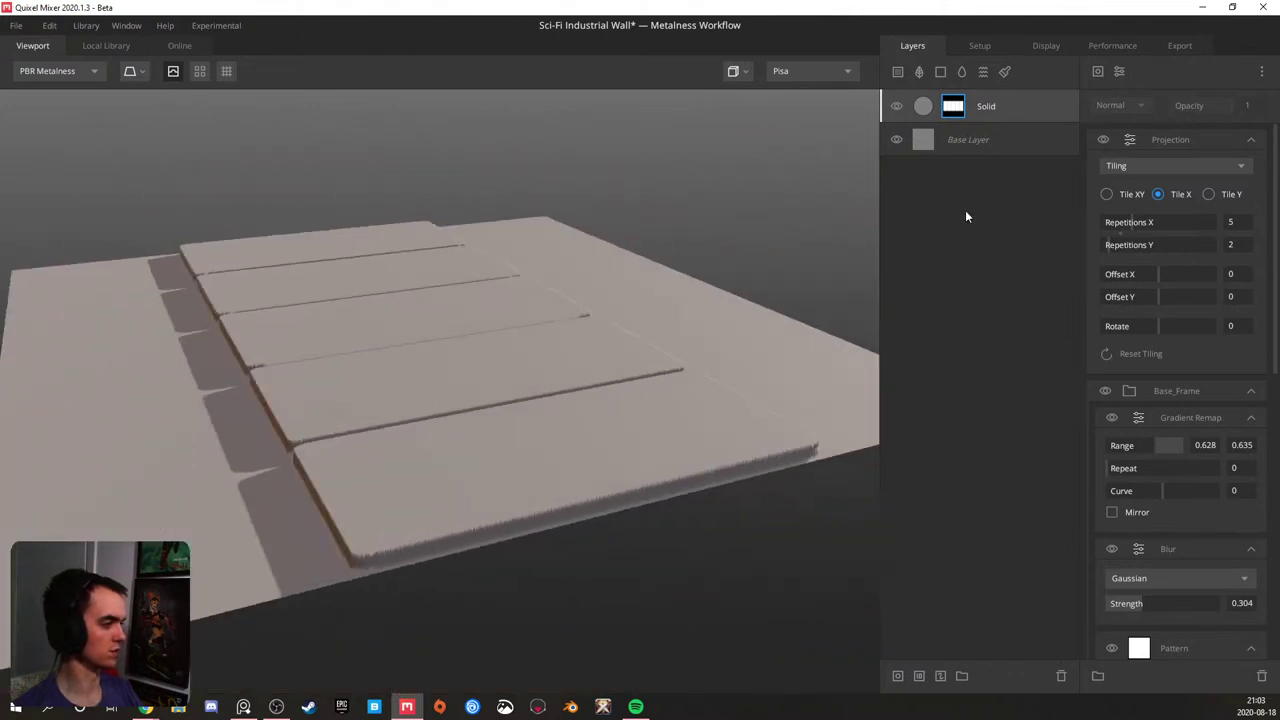
# - Duplicate the Solid layer with its mask and expand the Gradient Remap settings in the copy's Base_Frame group
pyautogui.click(978, 108)
pyautogui.hotkey('ctrl', 'd')
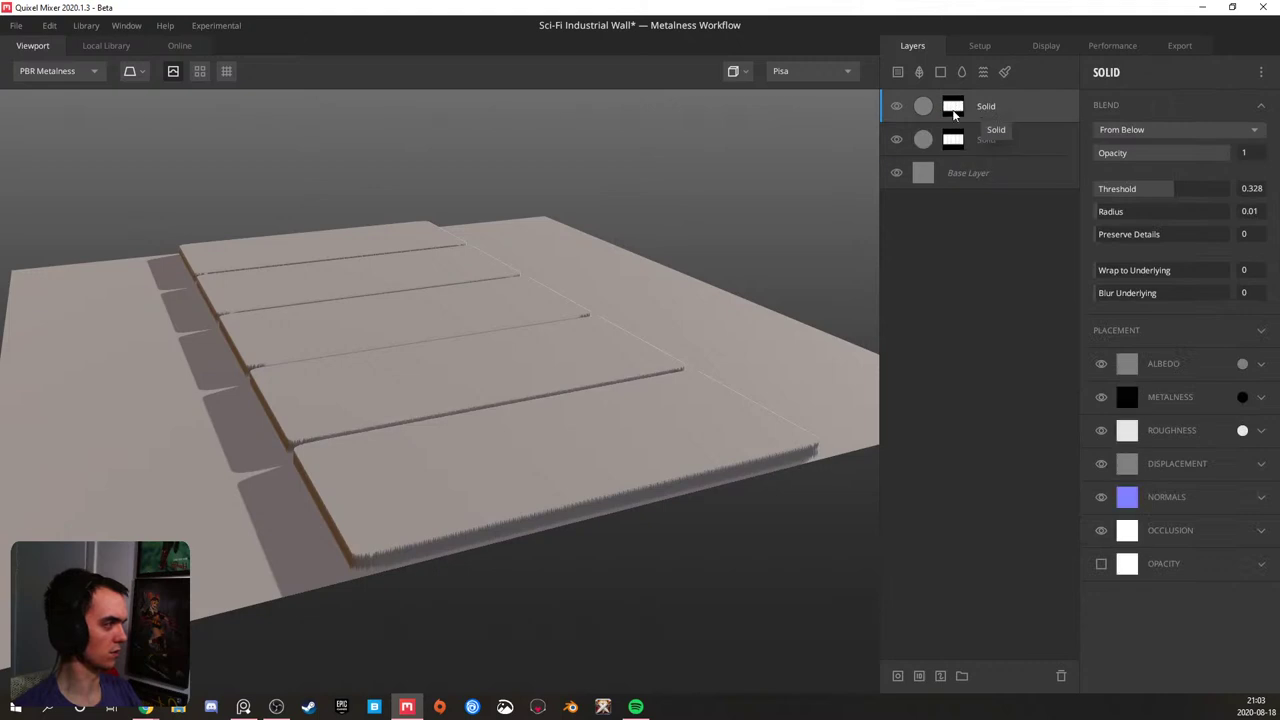
pyautogui.click(954, 111)
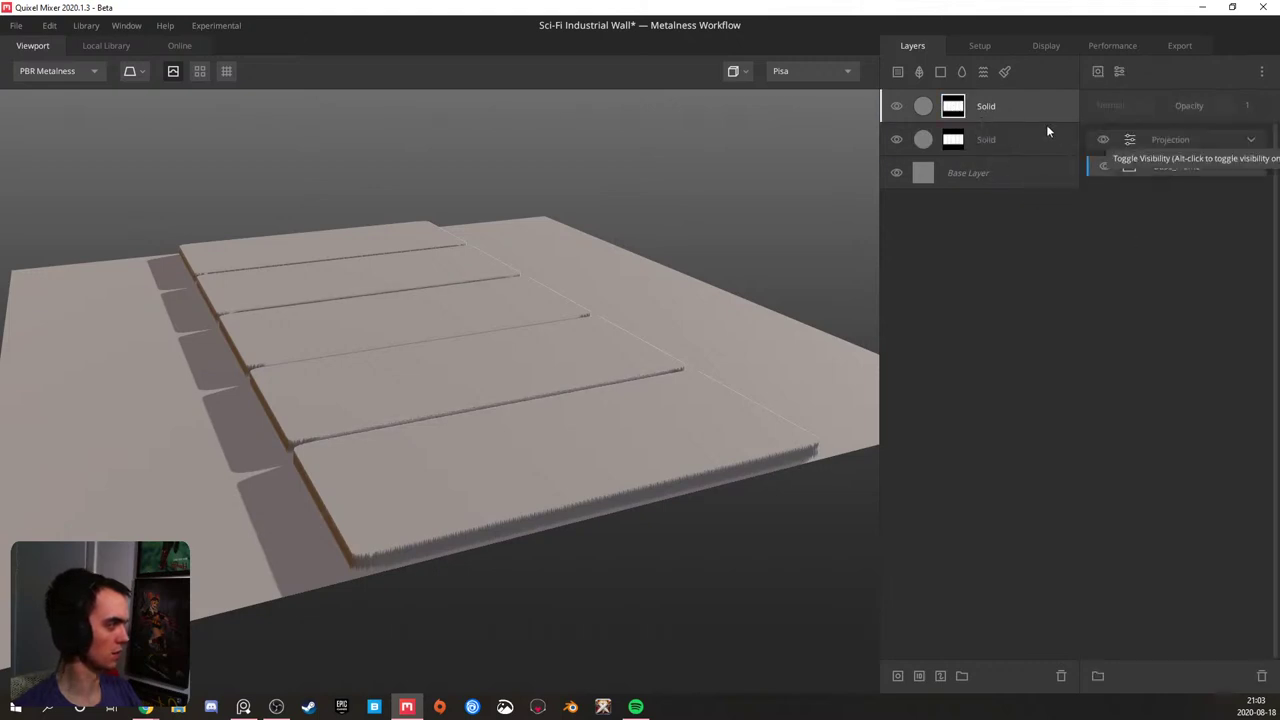
pyautogui.click(1250, 166)
pyautogui.click(1250, 194)
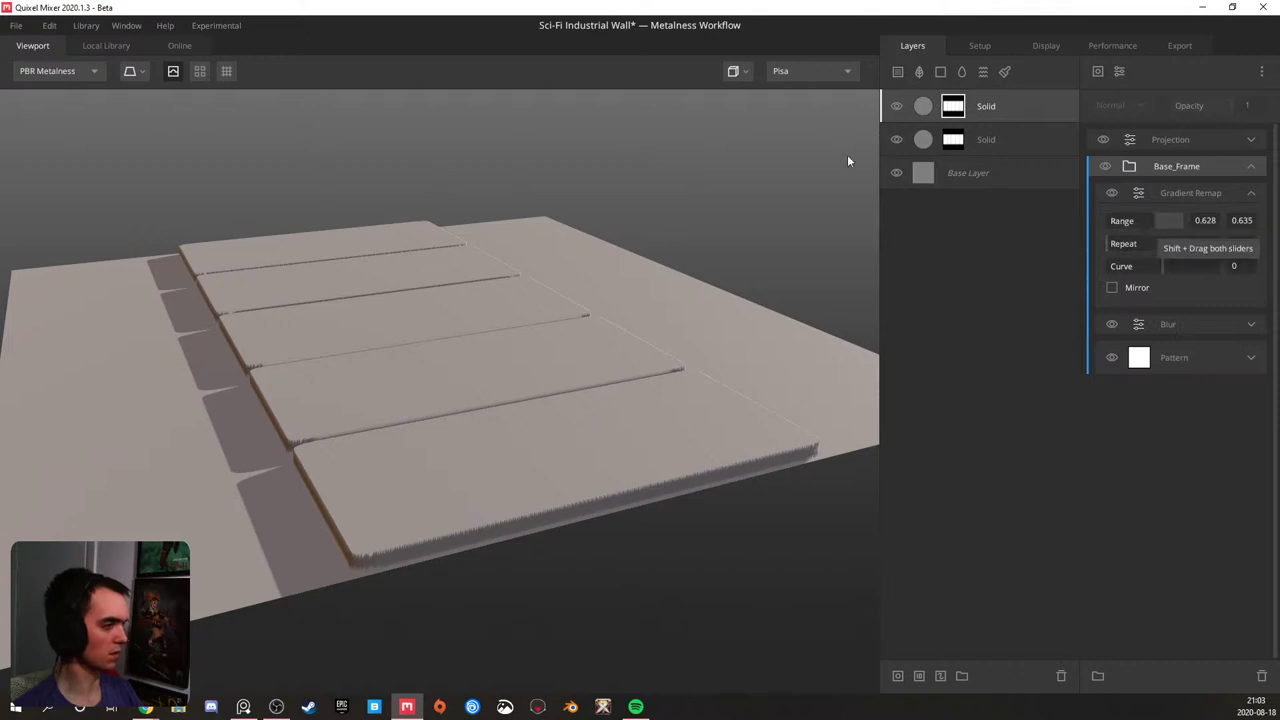
# - On the upper Solid layer, raise the blend Threshold to about 0.866 and set the mask's Gradient Remap Range to about 0.912–0.918
pyautogui.click(985, 106)
pyautogui.moveTo(1156, 190); pyautogui.dragTo(1187, 188)
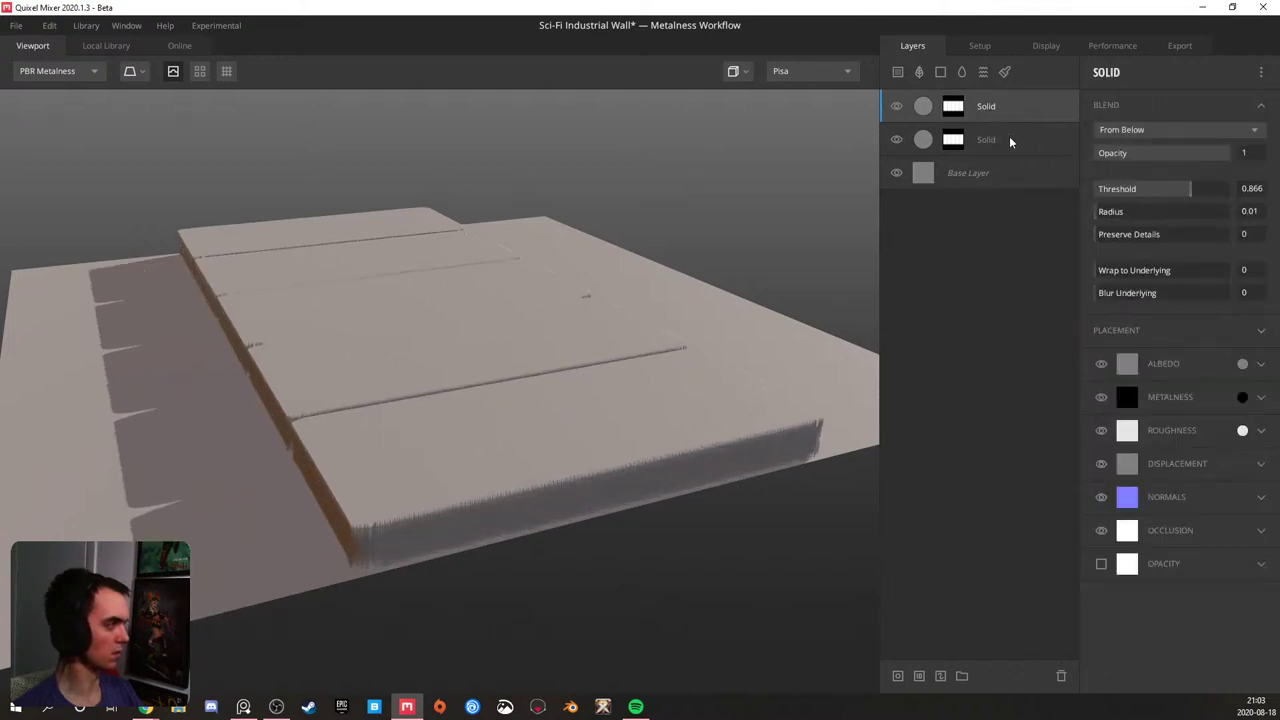
pyautogui.click(955, 107)
pyautogui.keyDown('shift'); pyautogui.moveTo(1156, 221); pyautogui.dragTo(1178, 187); pyautogui.keyUp('shift')
# - Lower the upper Solid layer's blend Threshold to about 0.507 and inspect the gaps between the stepped panels
pyautogui.click(992, 108)
pyautogui.moveTo(396, 363); pyautogui.dragTo(52, 448)
pyautogui.scroll(-2, 357, 434)
pyautogui.moveTo(508, 466); pyautogui.dragTo(414, 603)
pyautogui.scroll(4, 523, 494)
pyautogui.moveTo(523, 494); pyautogui.dragTo(477, 371)
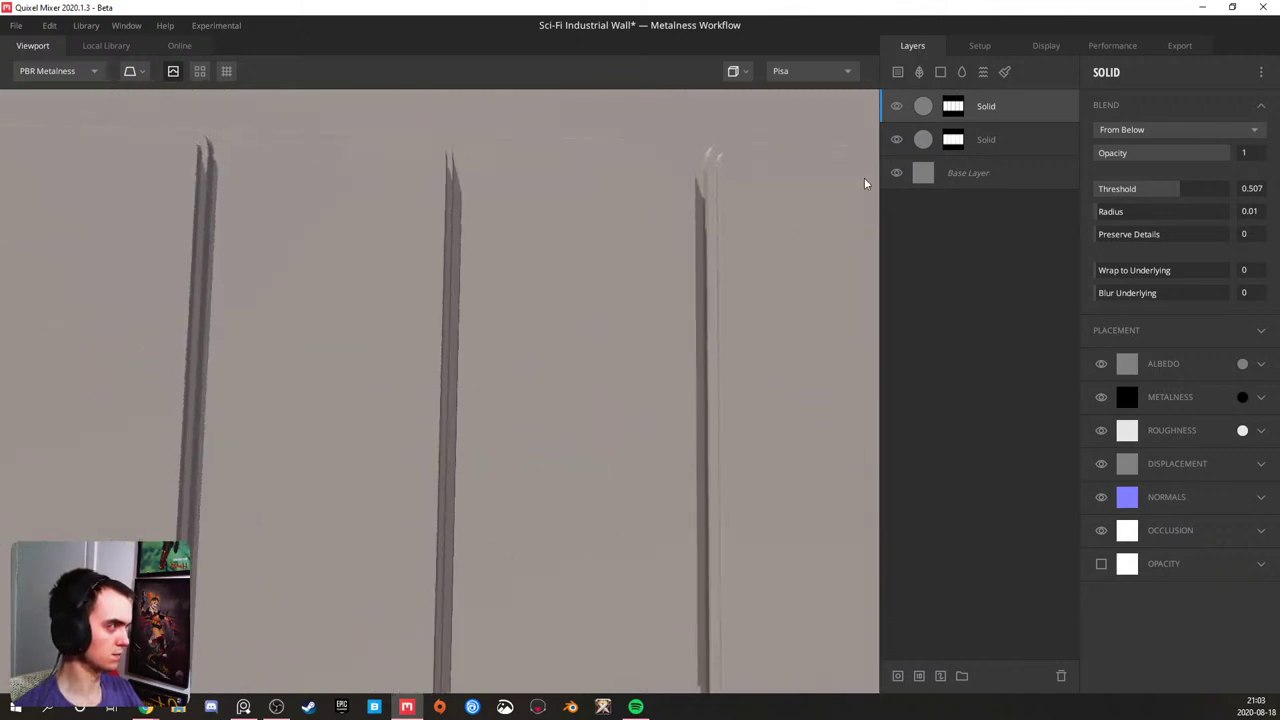
# - Try moving the Projection modifier inside Base_Frame, directly above the Pattern, in both Solid masks, and undo the changes
pyautogui.click(962, 108)
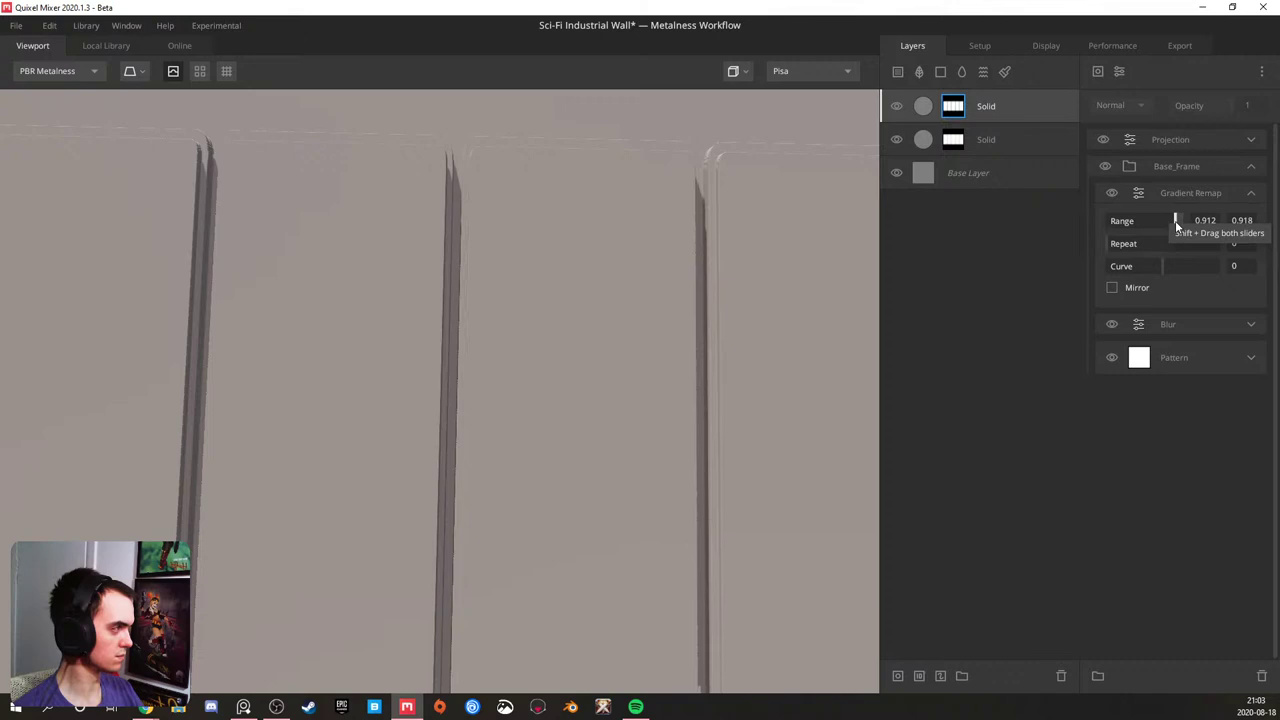
pyautogui.click(1161, 141)
pyautogui.moveTo(1161, 141); pyautogui.dragTo(1160, 324)
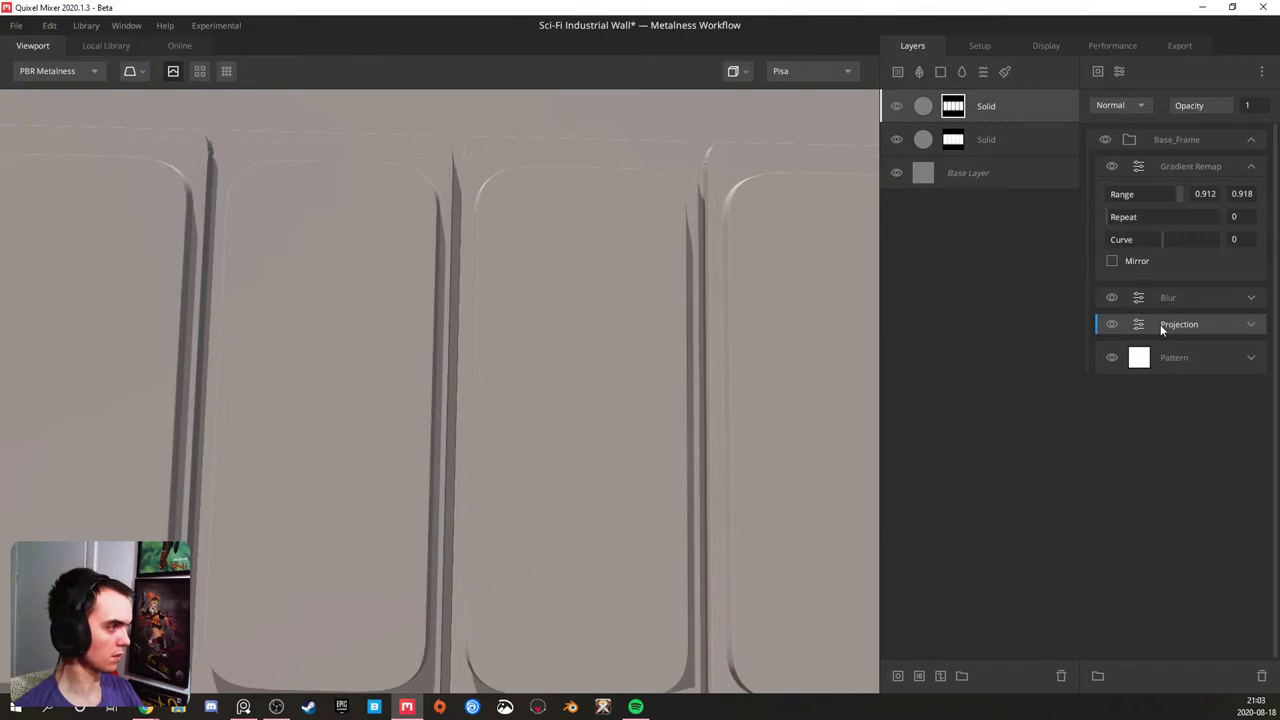
pyautogui.click(1002, 139)
pyautogui.moveTo(1155, 143); pyautogui.dragTo(1155, 392)
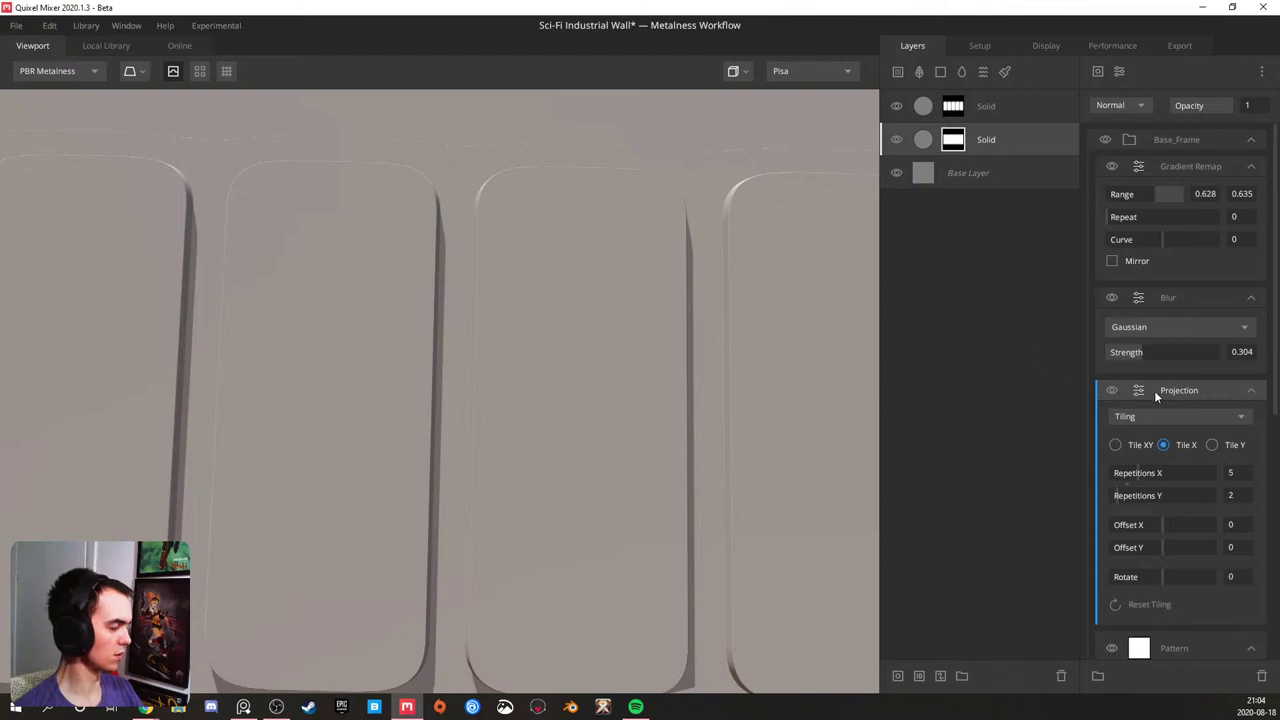
pyautogui.press('Delete')
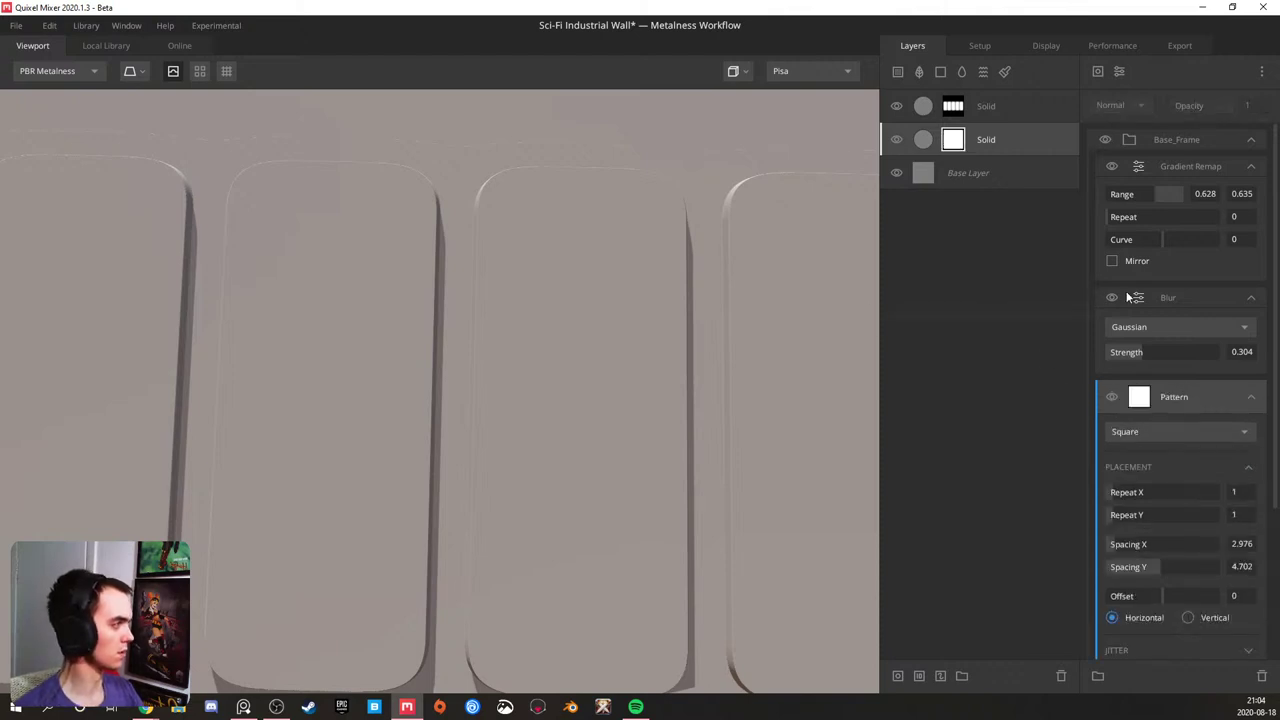
pyautogui.hotkey('ctrl', 'z')
pyautogui.hotkey('ctrl', 'z')
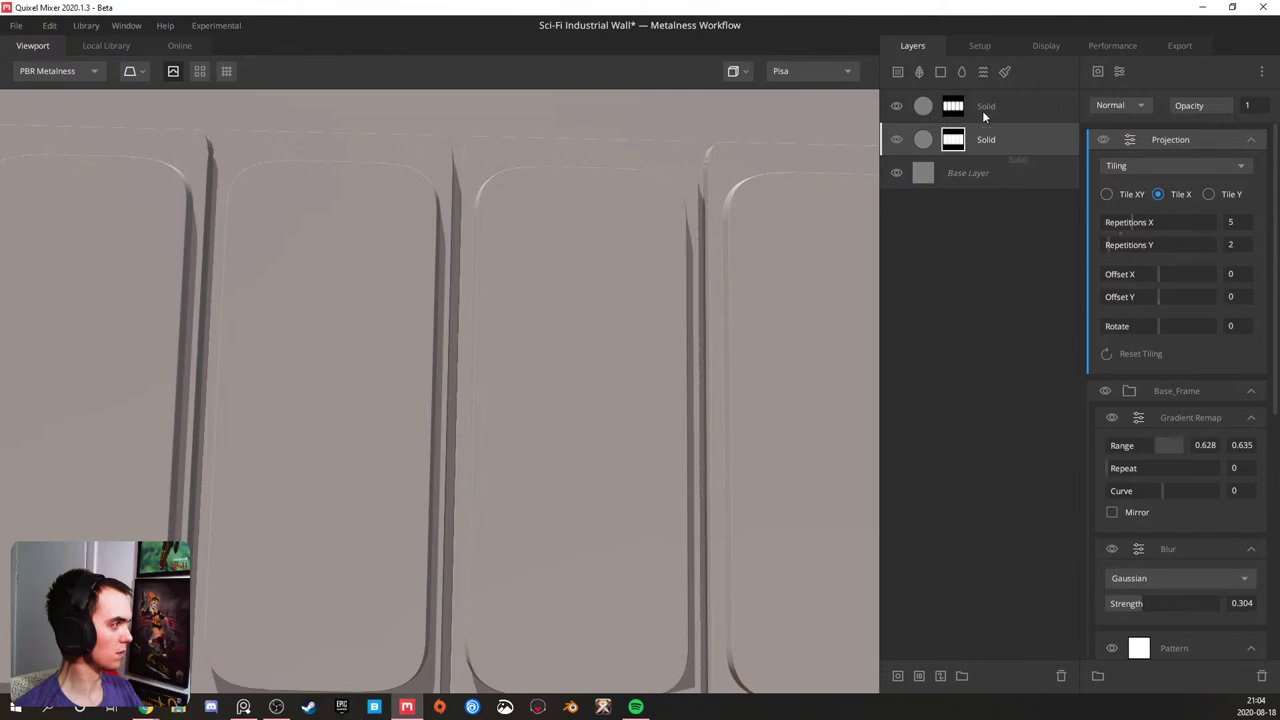
# - Try Pattern Spacing X values of about 7.143 and 10.41 on the lower Solid layer's mask and undo them
pyautogui.click(990, 113)
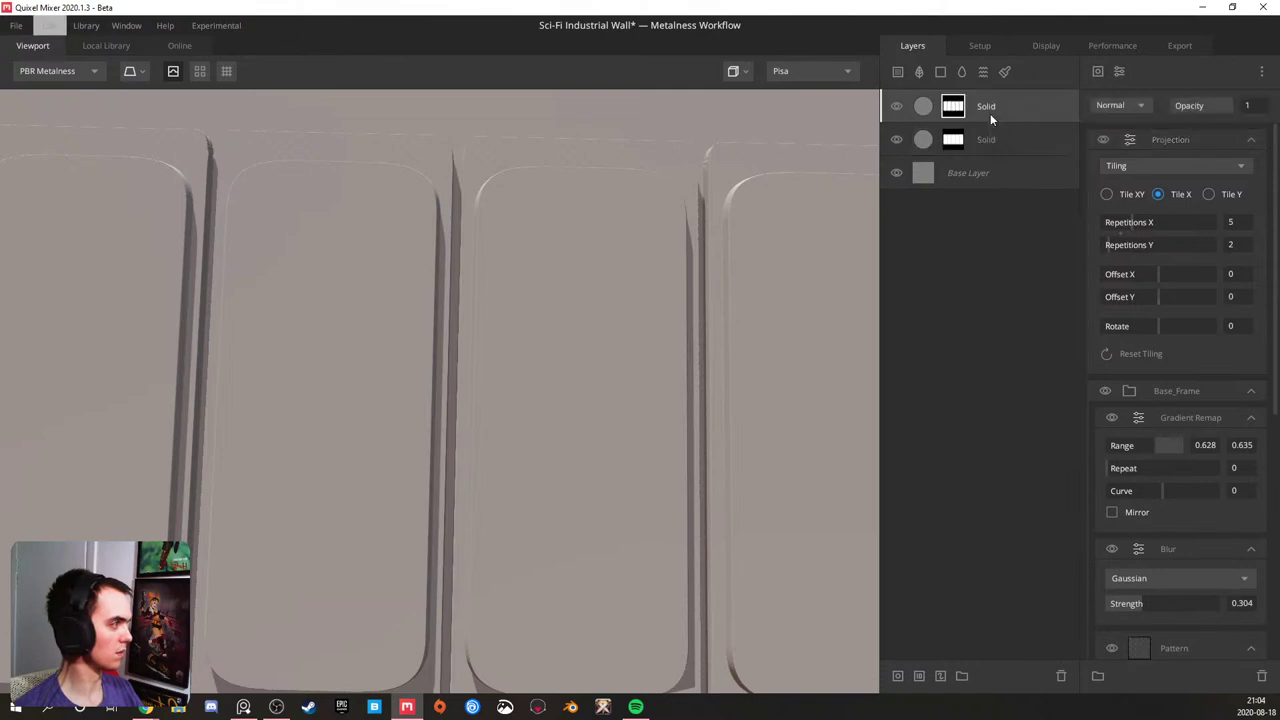
pyautogui.scroll(-3, 512, 358)
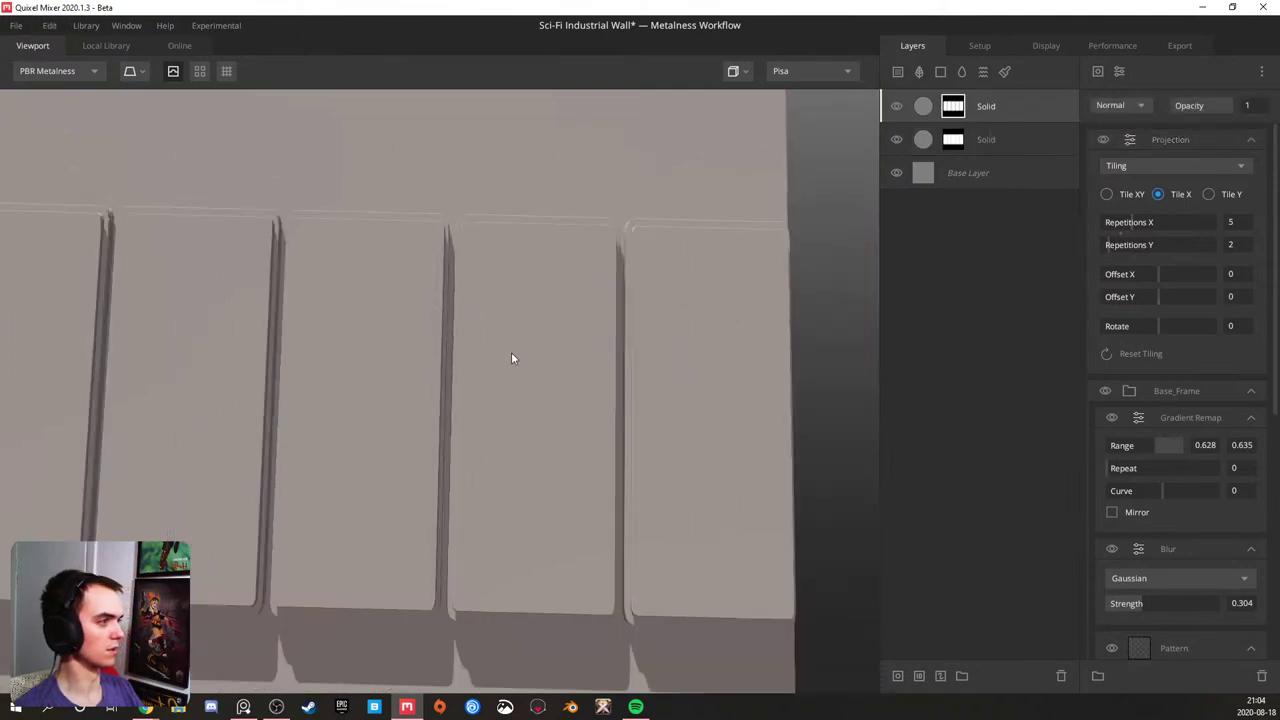
pyautogui.scroll(2, 420, 370)
pyautogui.scroll(-2, 1151, 556)
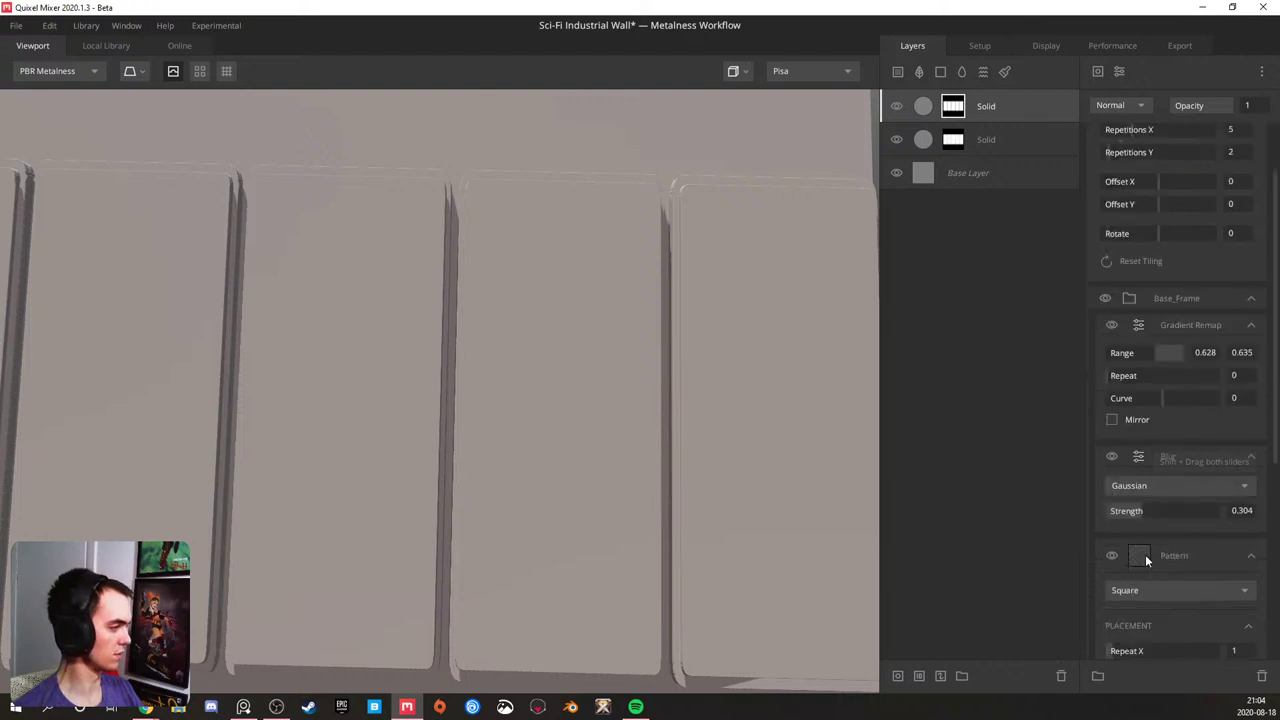
pyautogui.scroll(-6, 1164, 382)
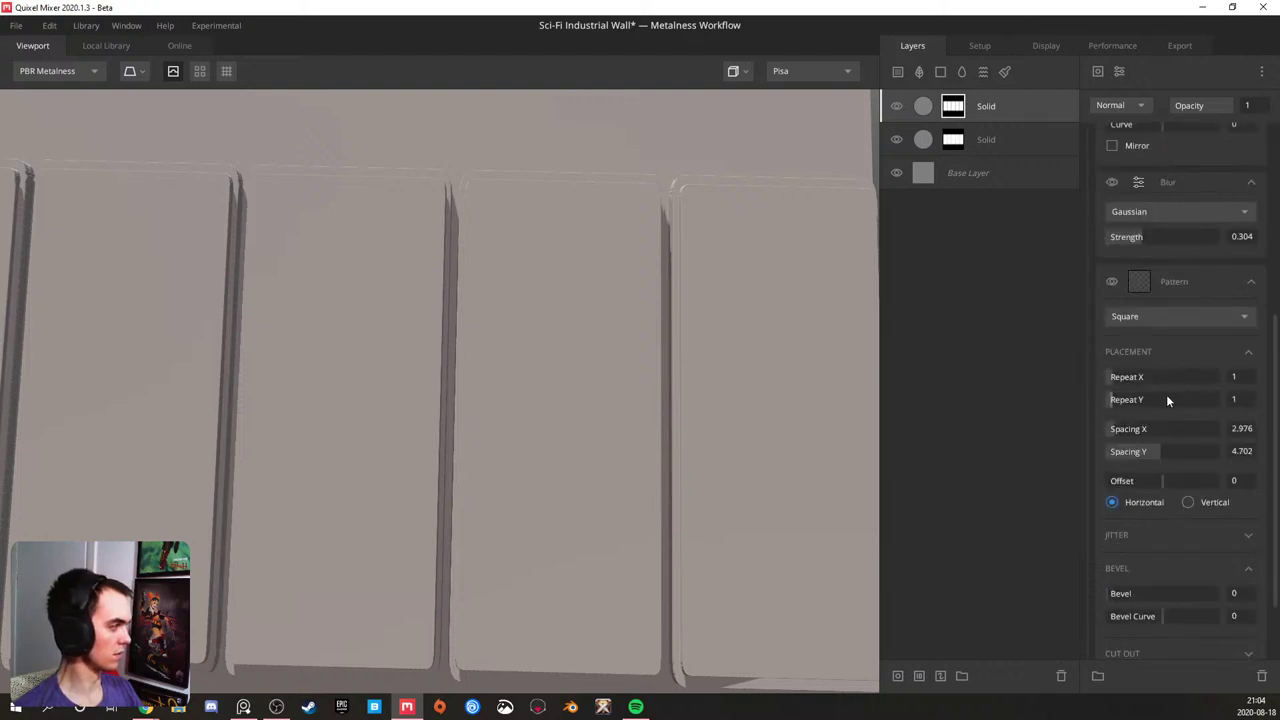
pyautogui.moveTo(1127, 430); pyautogui.dragTo(1133, 428)
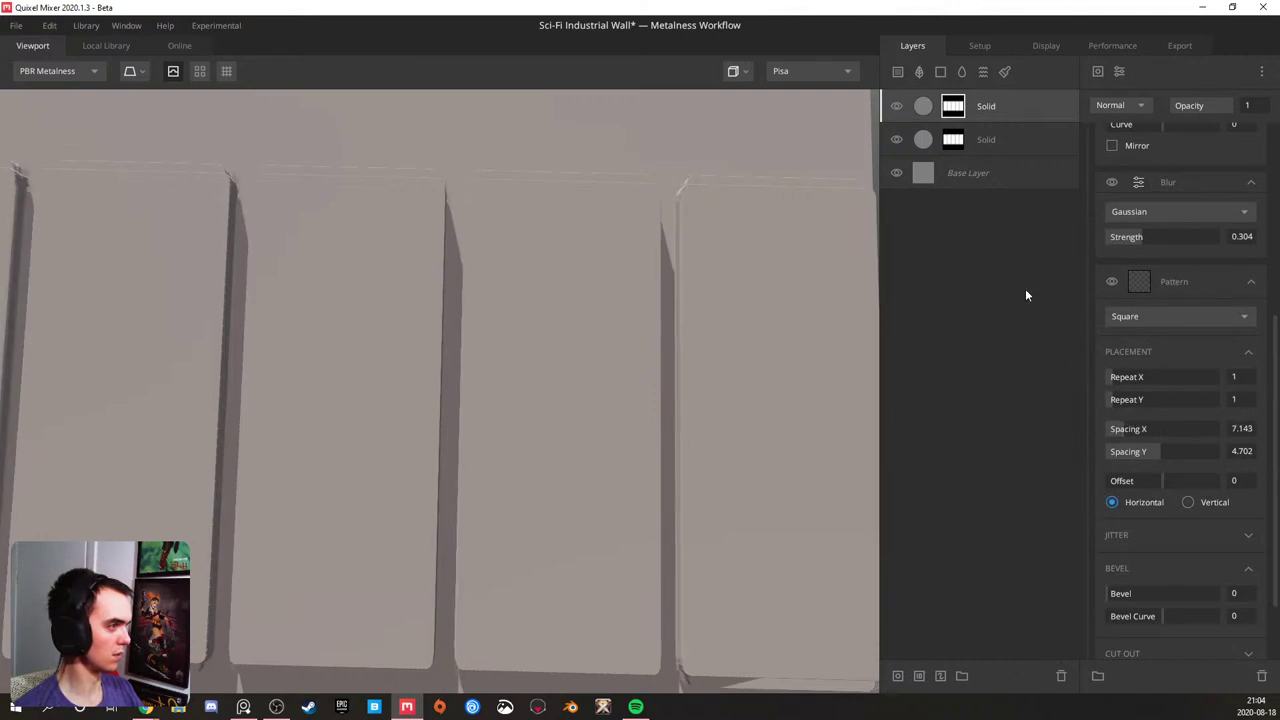
pyautogui.click(955, 140)
pyautogui.moveTo(1130, 426)
pyautogui.mouseDown()
pyautogui.moveTo(1102, 426)
pyautogui.moveTo(1115, 426)
pyautogui.mouseUp()
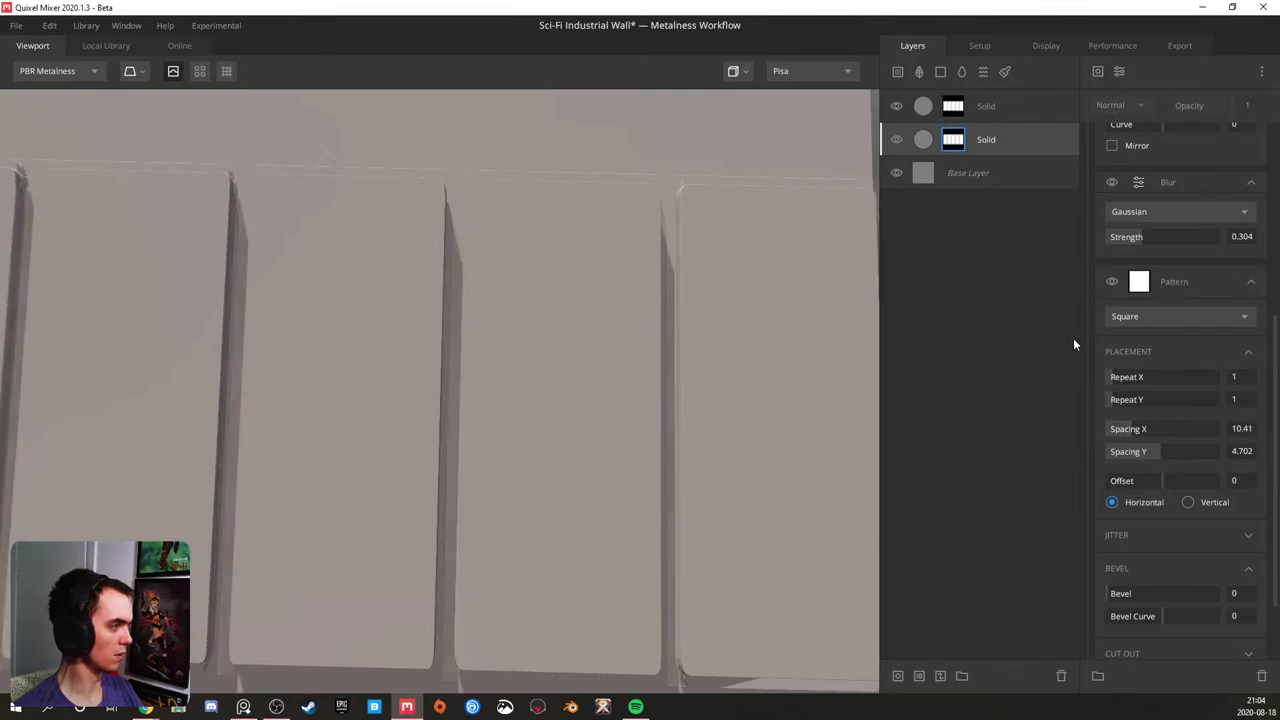
pyautogui.hotkey('ctrl', 'z')
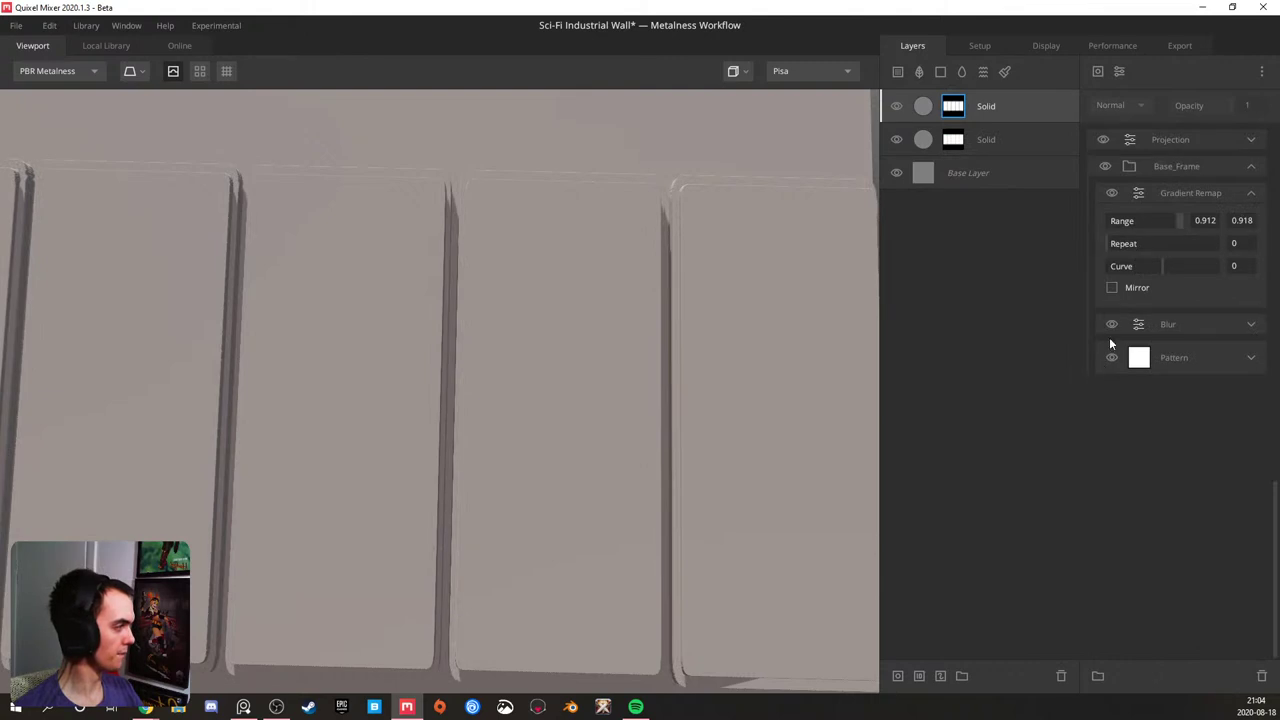
# - Set the Pattern's Spacing X to about 8.69 in the upper Solid layer's mask and check the narrowed panels
pyautogui.click(1251, 360)
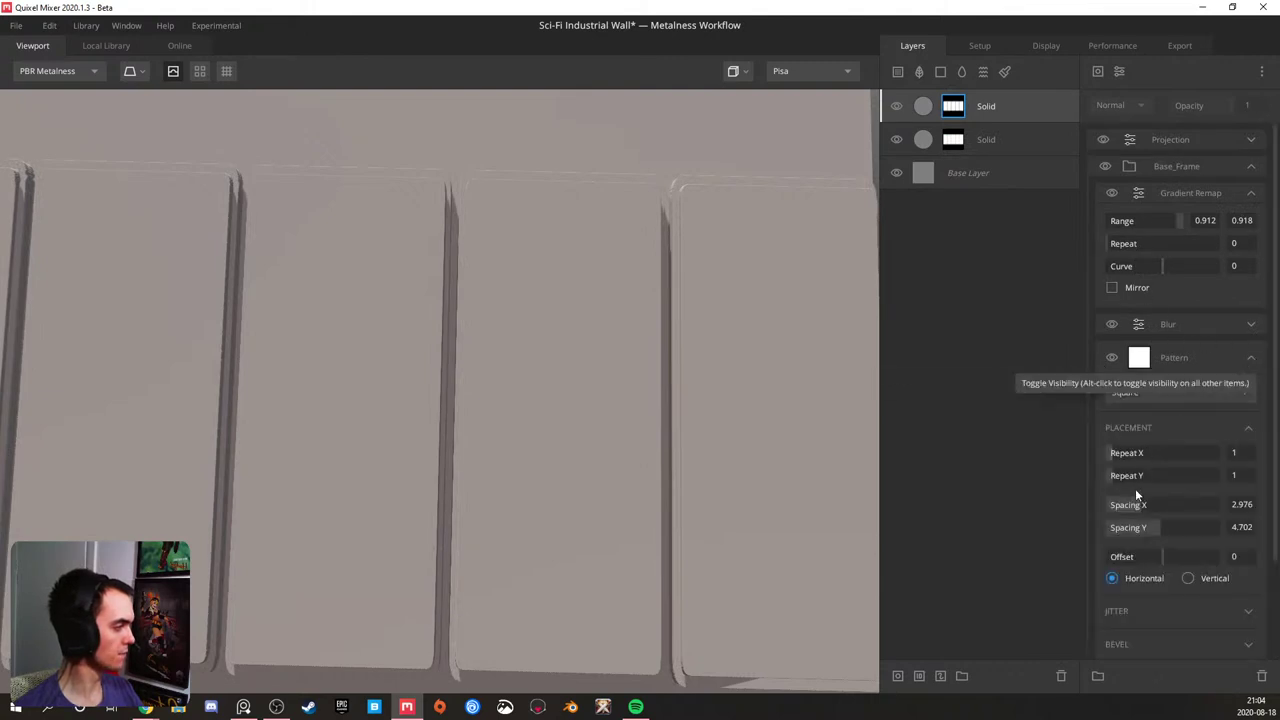
pyautogui.moveTo(1135, 505); pyautogui.dragTo(1205, 503)
pyautogui.moveTo(525, 437); pyautogui.dragTo(418, 561)
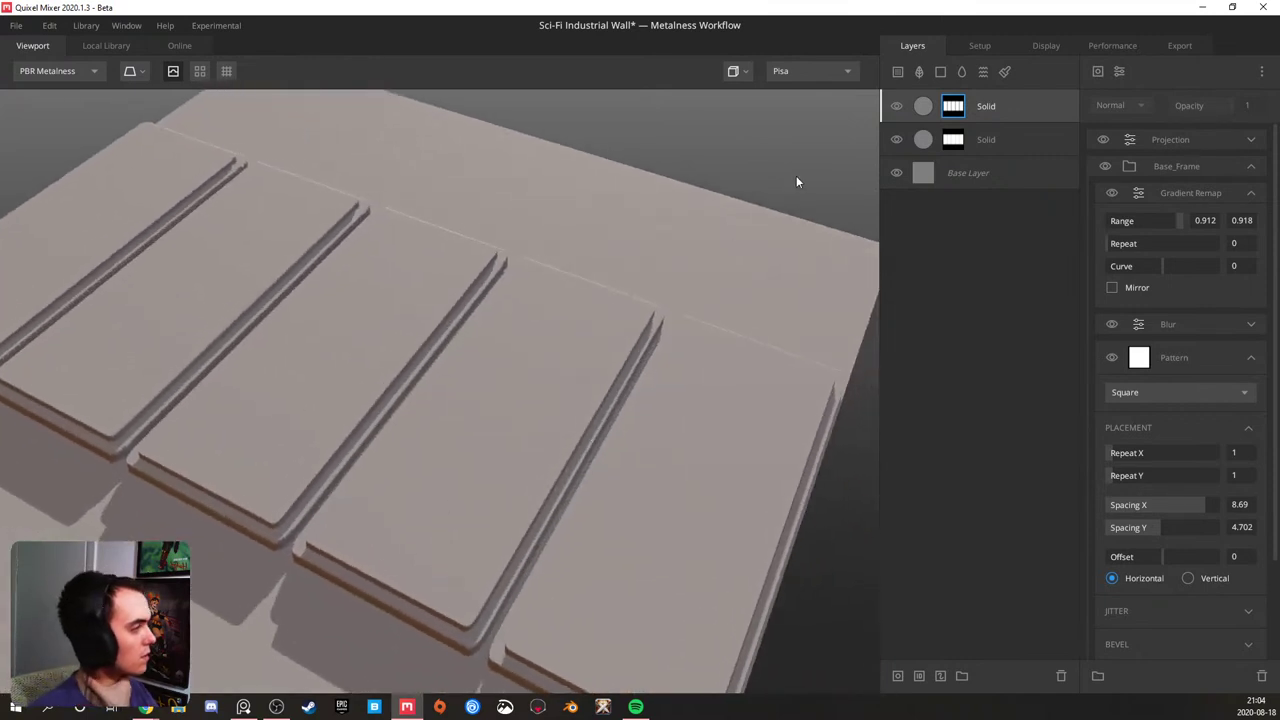
# - Add a new Solid layer between the two masked Solid layers
pyautogui.click(984, 142)
pyautogui.click(934, 72)
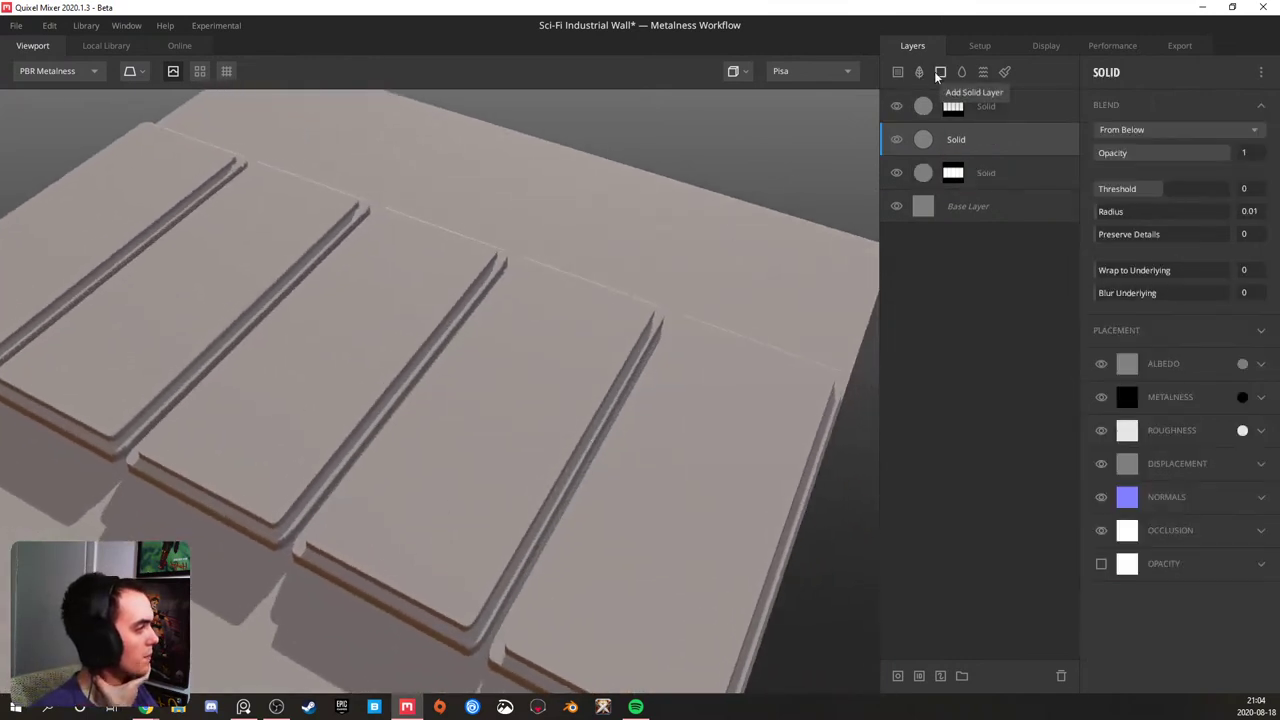
# - Add a mask stack to the middle Solid layer and place a Circle Pattern in it
pyautogui.rightClick(974, 139)
pyautogui.click(1022, 257)
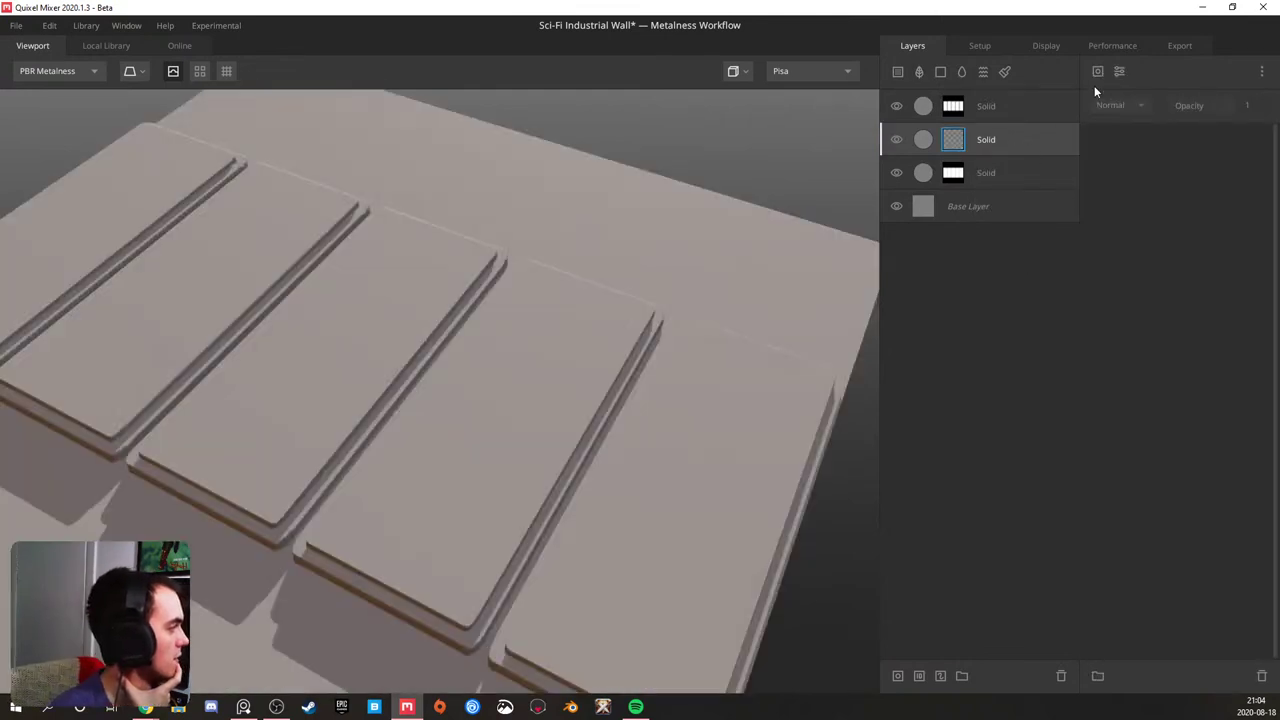
pyautogui.click(1097, 71)
pyautogui.moveTo(1144, 150)
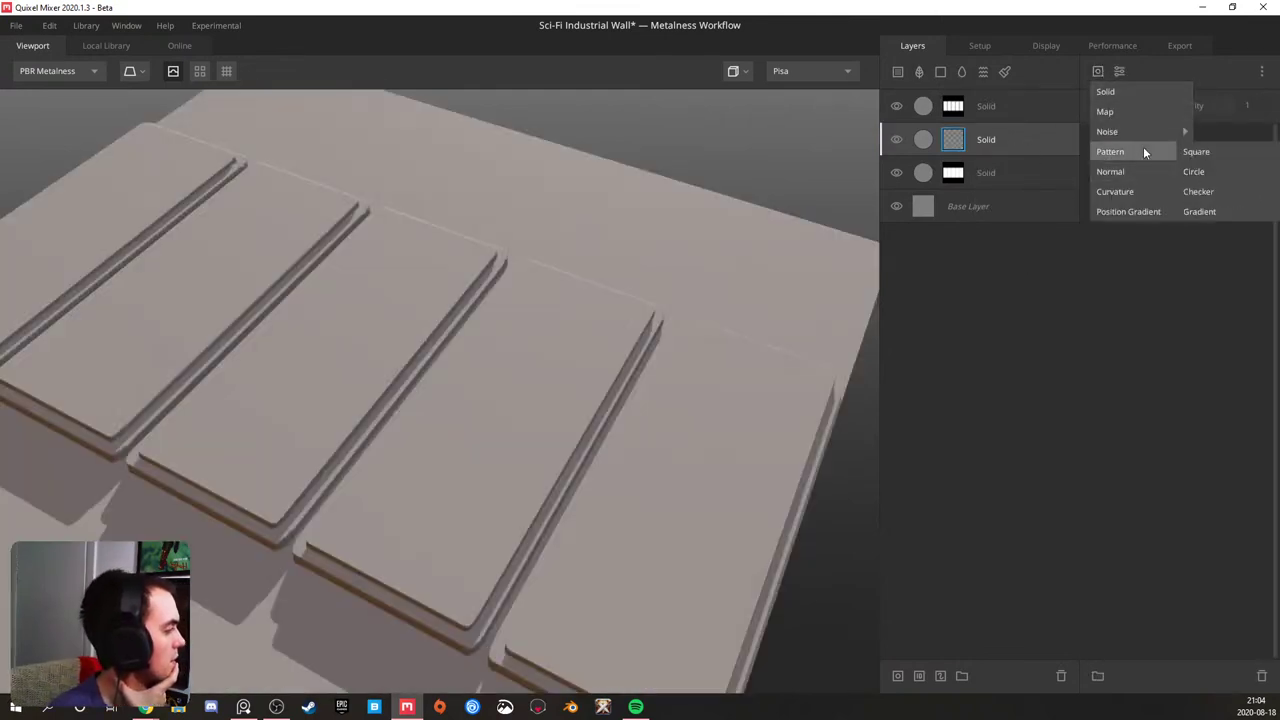
pyautogui.click(1190, 172)
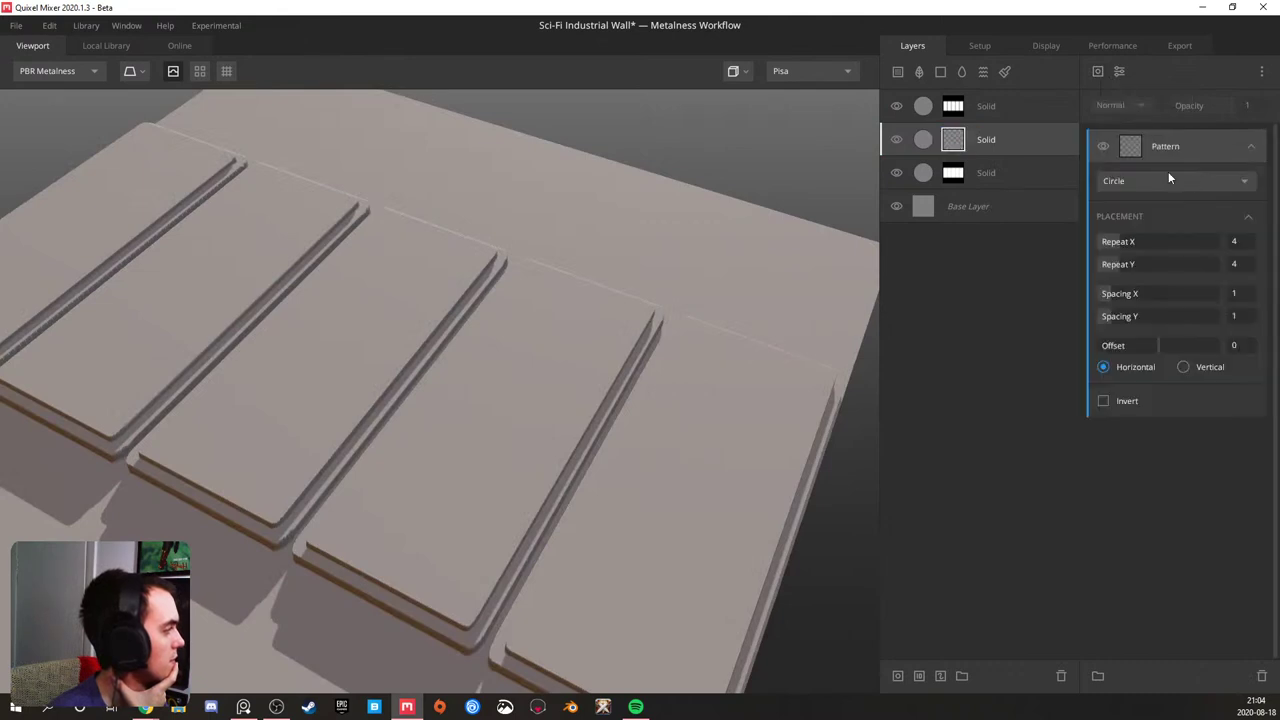
# - Try clipping the middle Solid layer to the Solid layer below with a Threshold of about 0.269, and release the clipping
pyautogui.keyDown('alt'); pyautogui.click(996, 145); pyautogui.keyUp('alt')
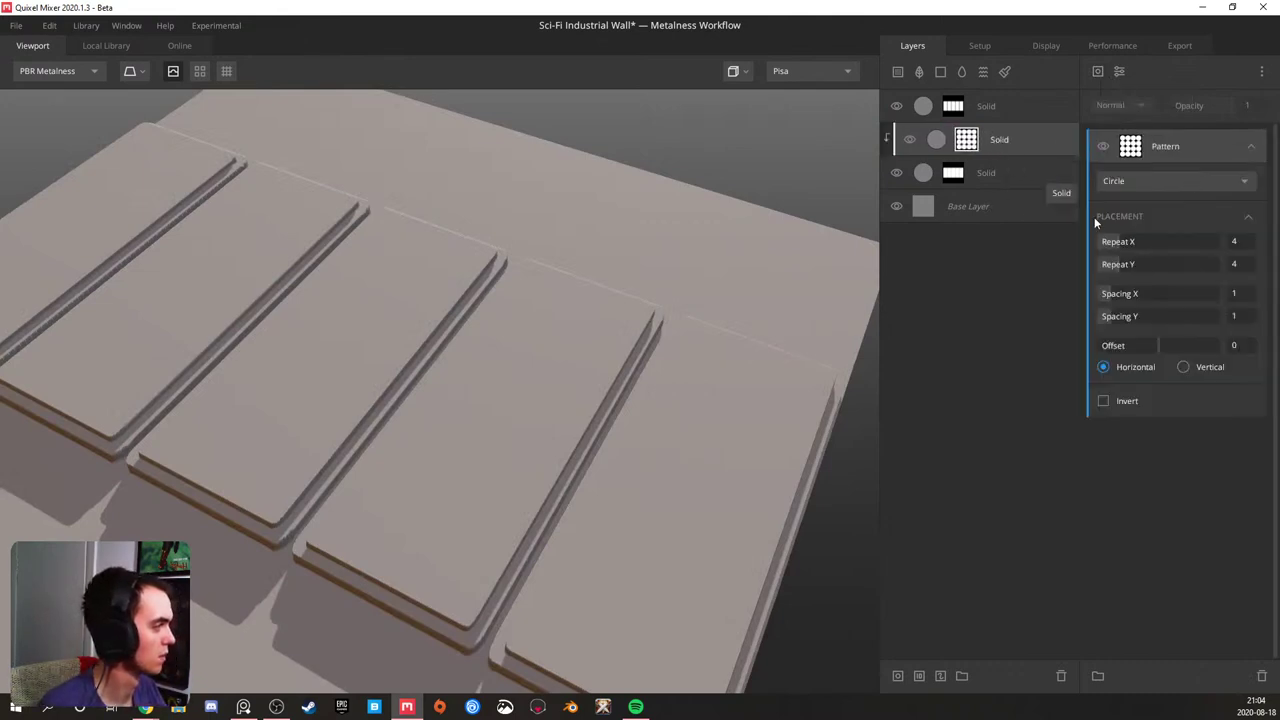
pyautogui.click(1006, 139)
pyautogui.moveTo(1164, 192); pyautogui.dragTo(1171, 190)
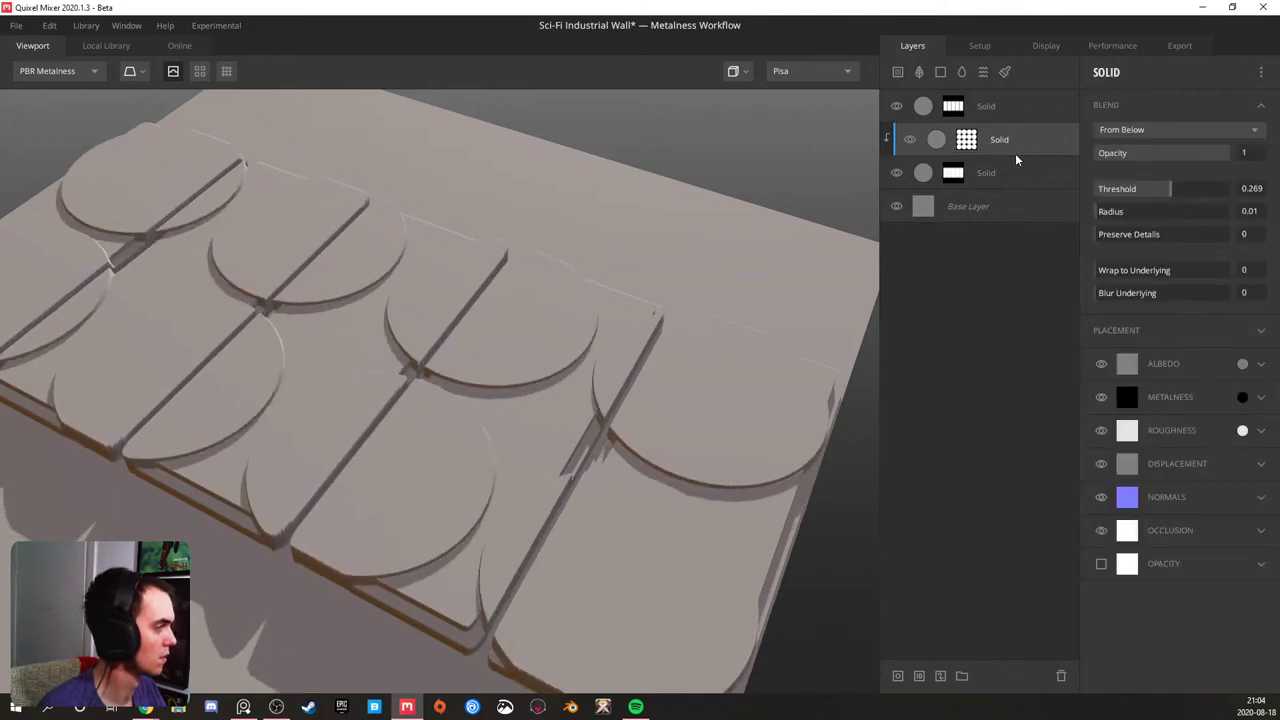
pyautogui.moveTo(724, 217); pyautogui.dragTo(613, 473)
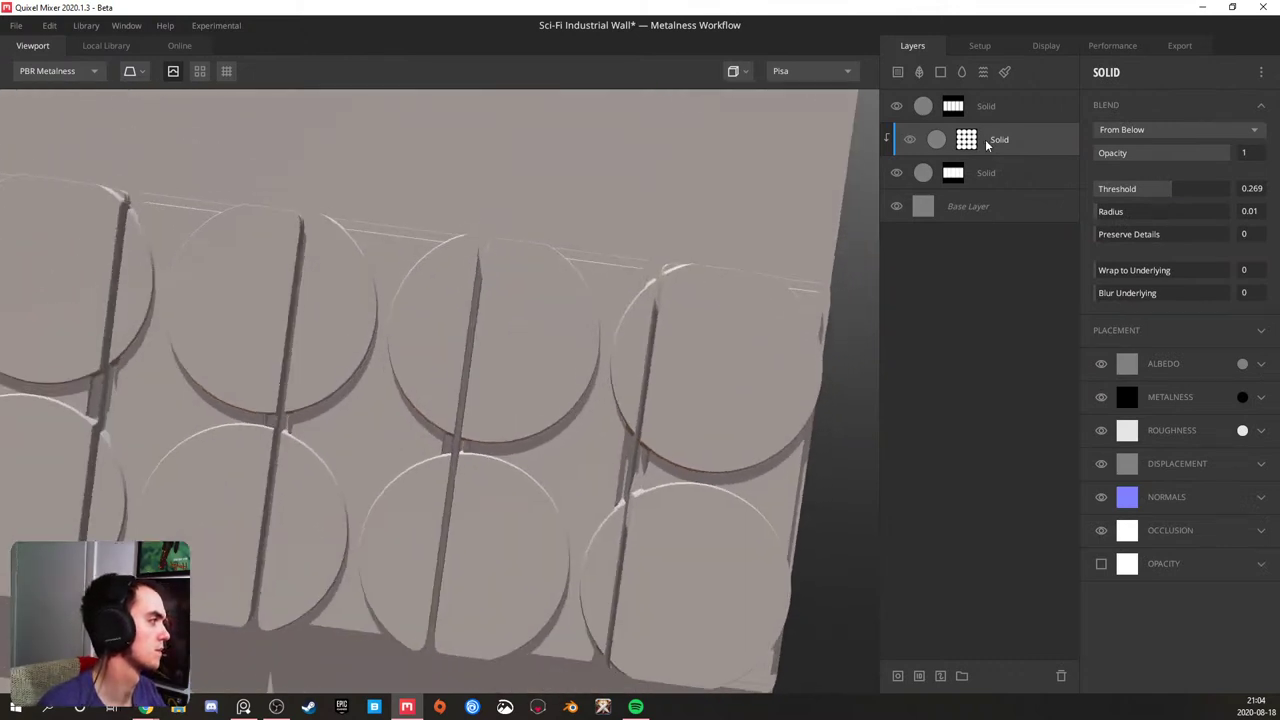
pyautogui.moveTo(986, 144); pyautogui.dragTo(988, 143)
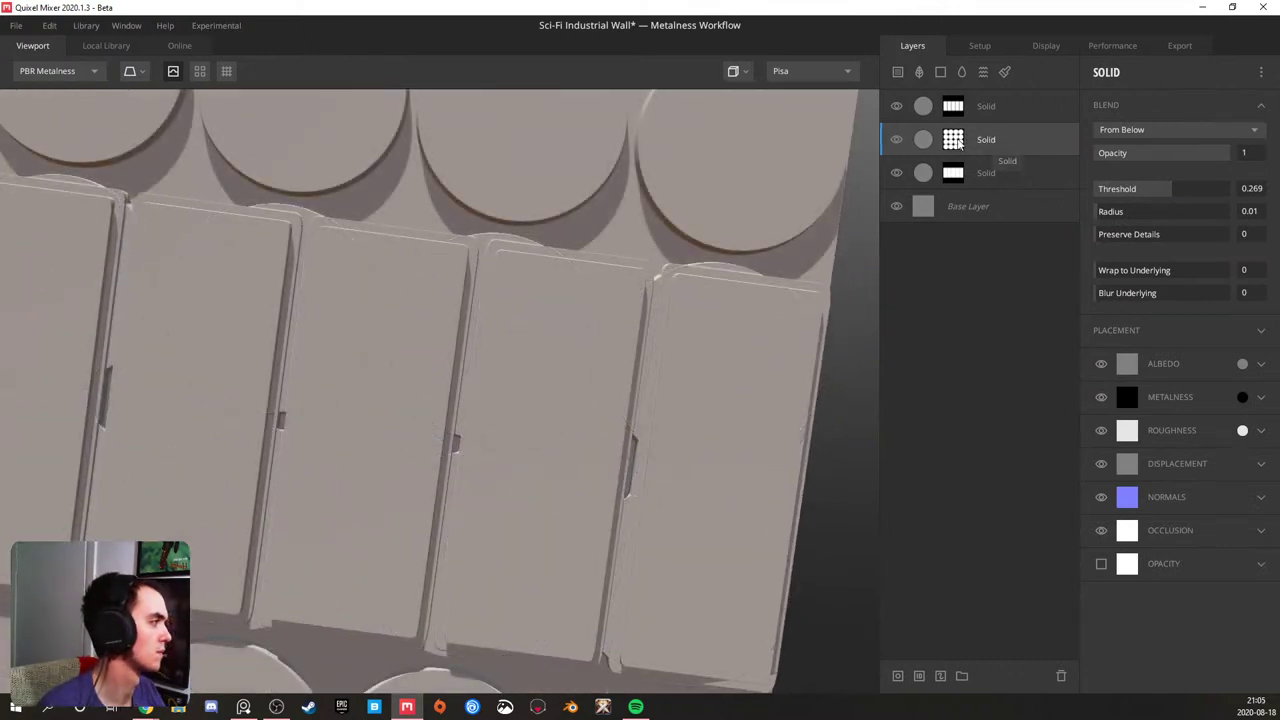
# - Try a Curvature component above the Circle Pattern, preview it as a layer mask, and undo the addition
pyautogui.click(954, 140)
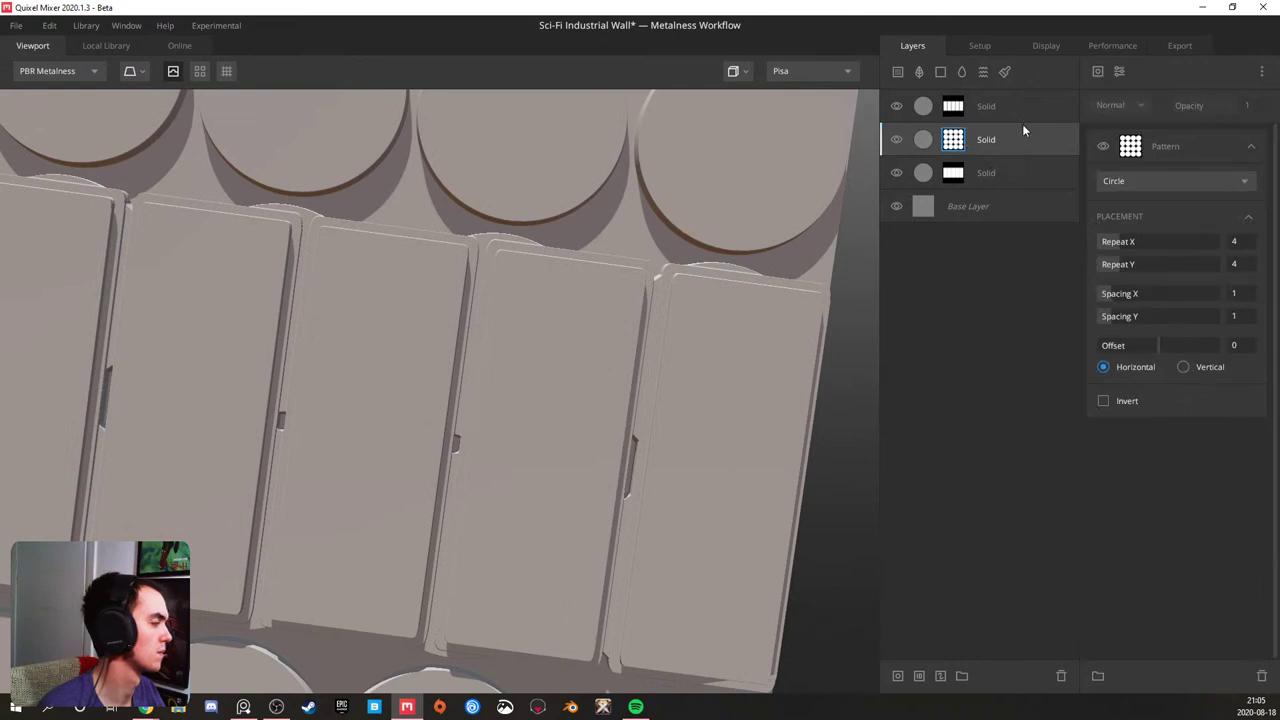
pyautogui.click(1098, 72)
pyautogui.moveTo(1117, 128)
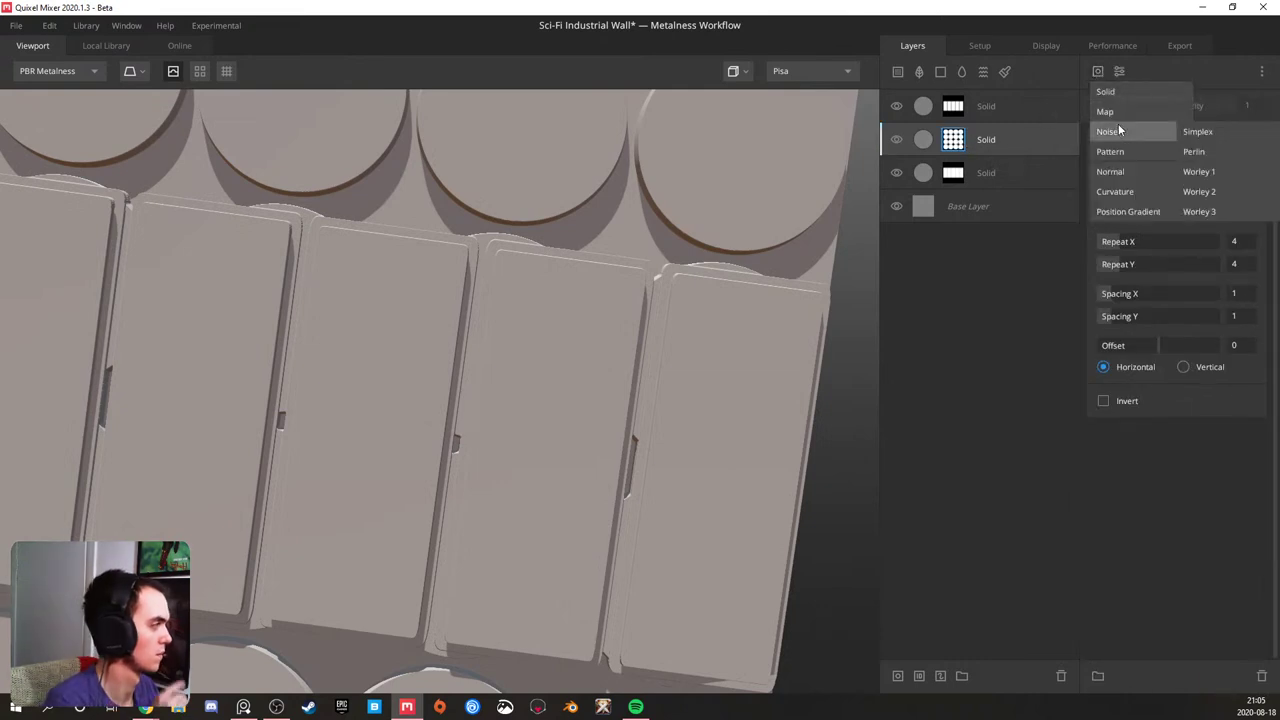
pyautogui.click(1116, 190)
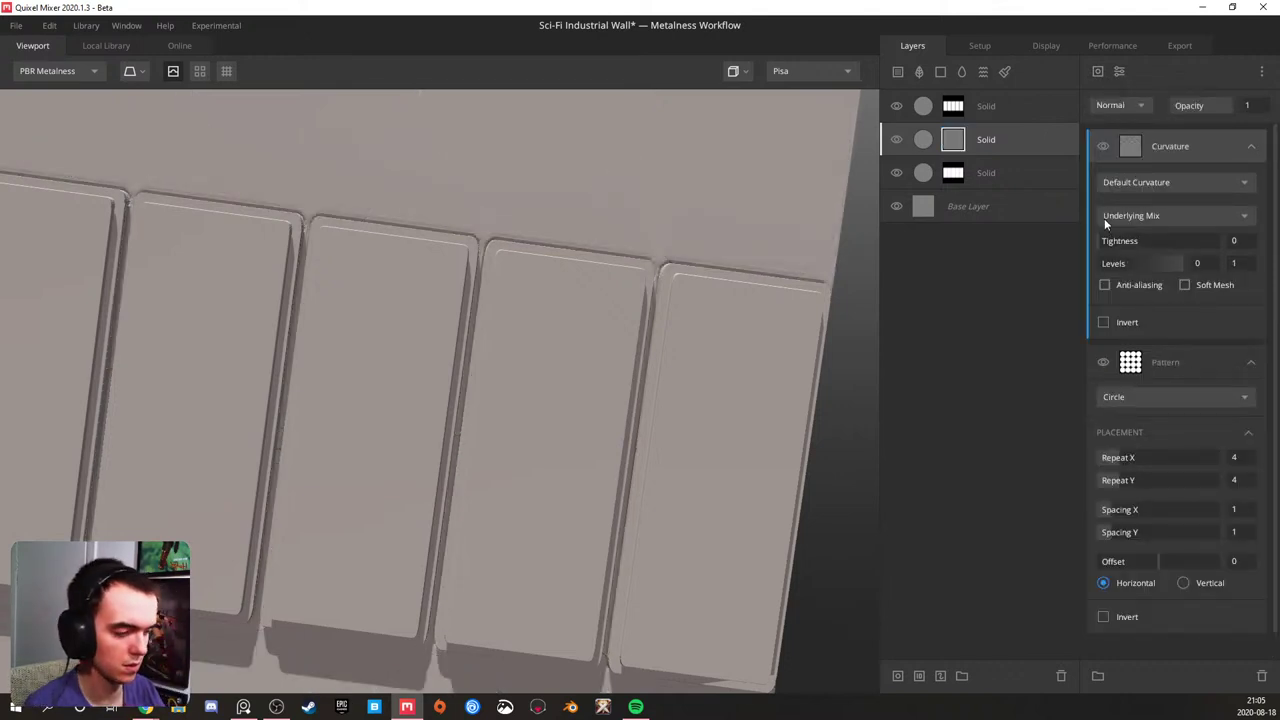
pyautogui.press('q')
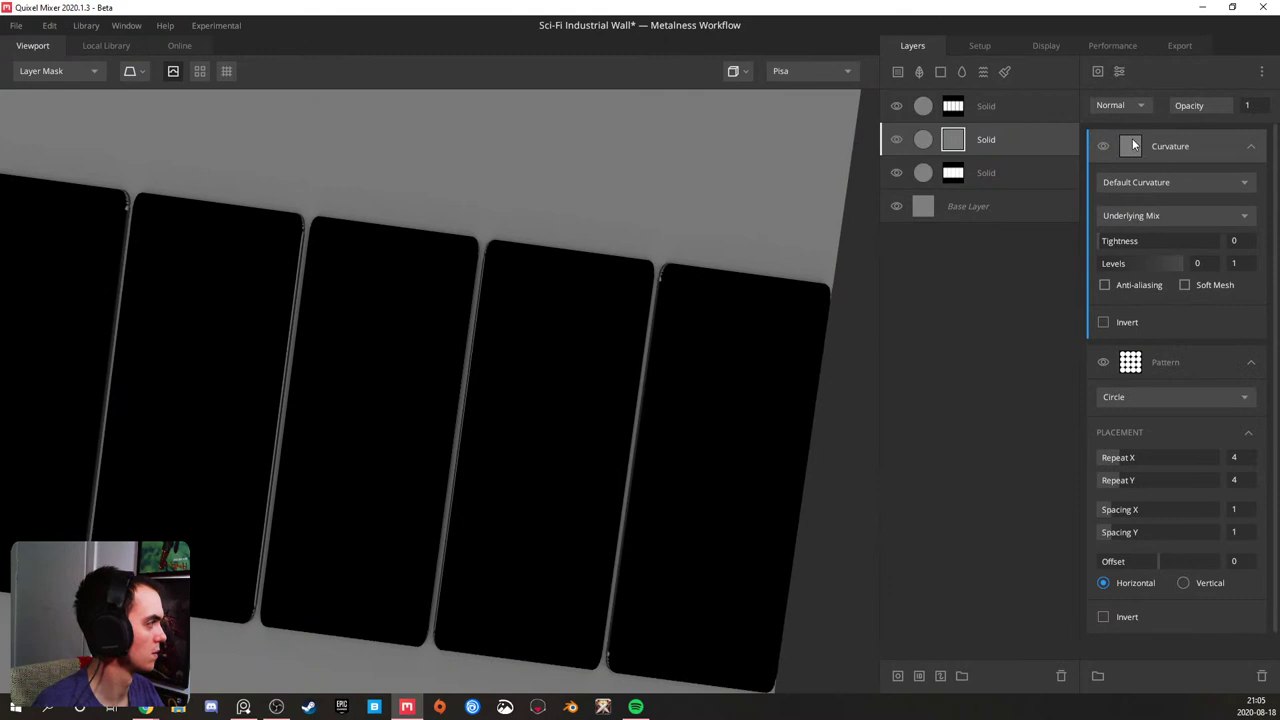
pyautogui.hotkey('ctrl', 'z')
# - Add a Position Gradient above the Circle Pattern and try a collapsed Range and Invert on it
pyautogui.click(1097, 70)
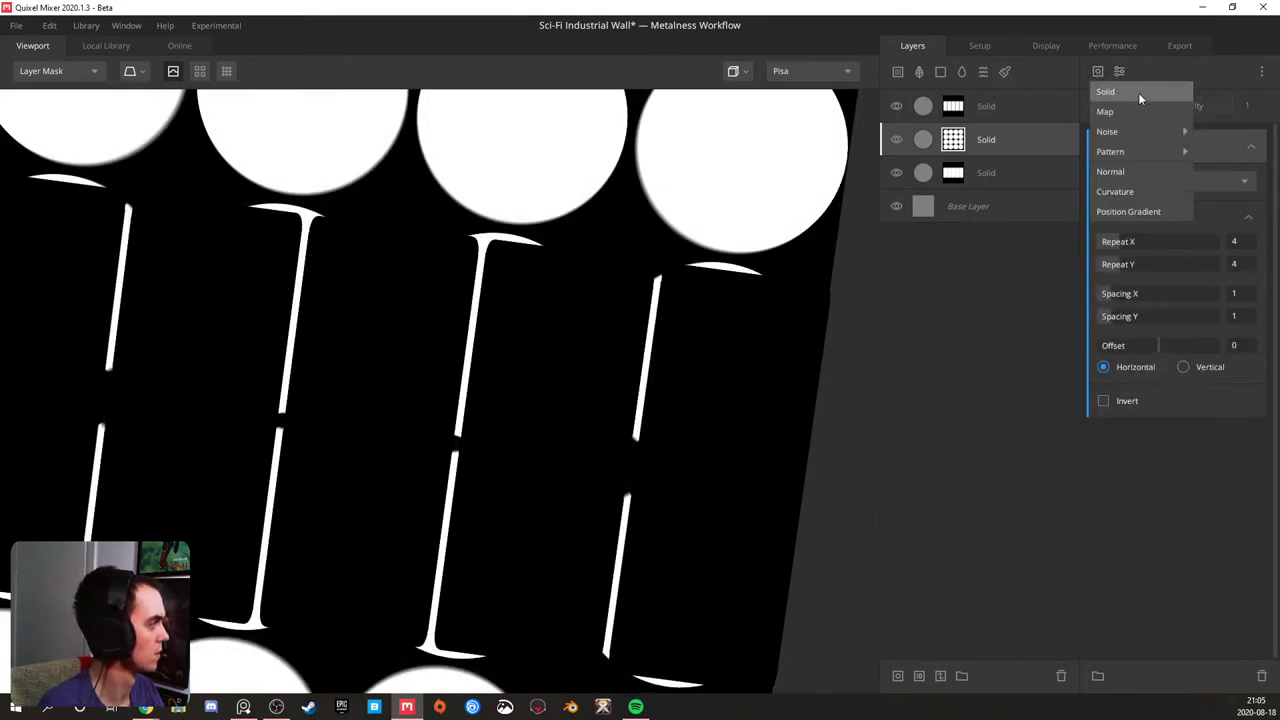
pyautogui.click(1149, 209)
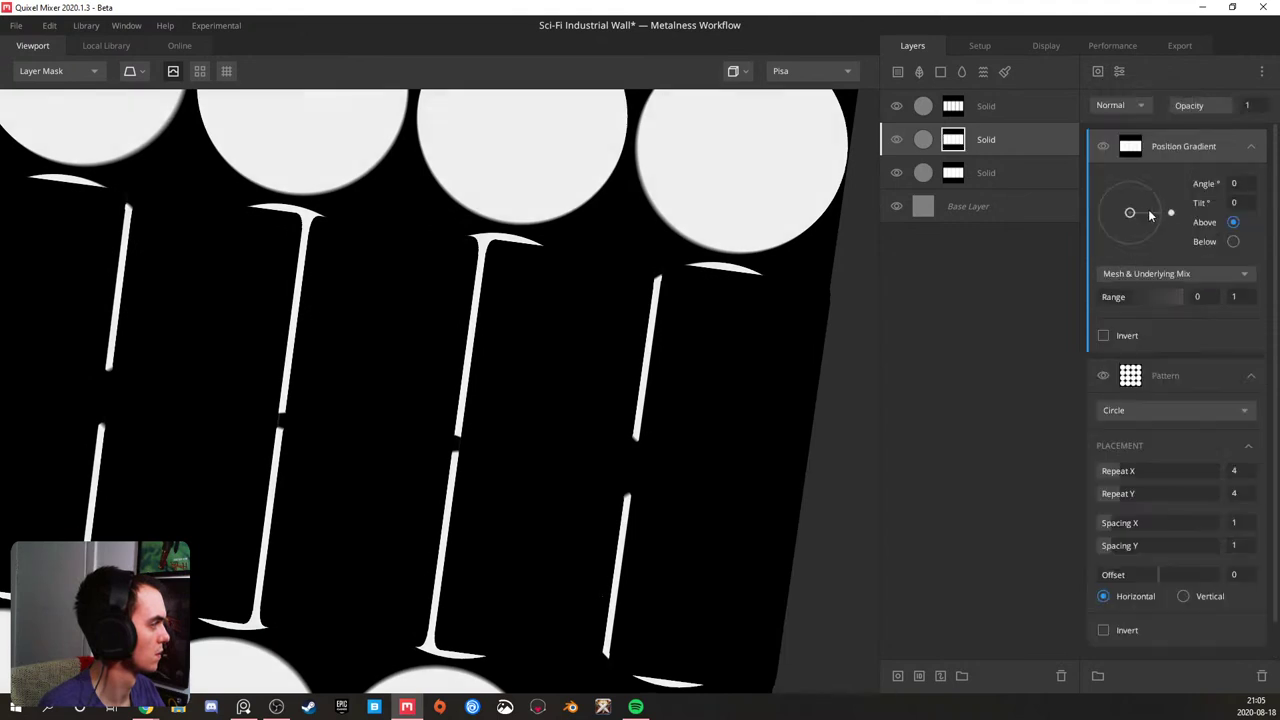
pyautogui.moveTo(1099, 297)
pyautogui.mouseDown()
pyautogui.moveTo(1126, 298)
pyautogui.moveTo(1081, 294)
pyautogui.mouseUp()
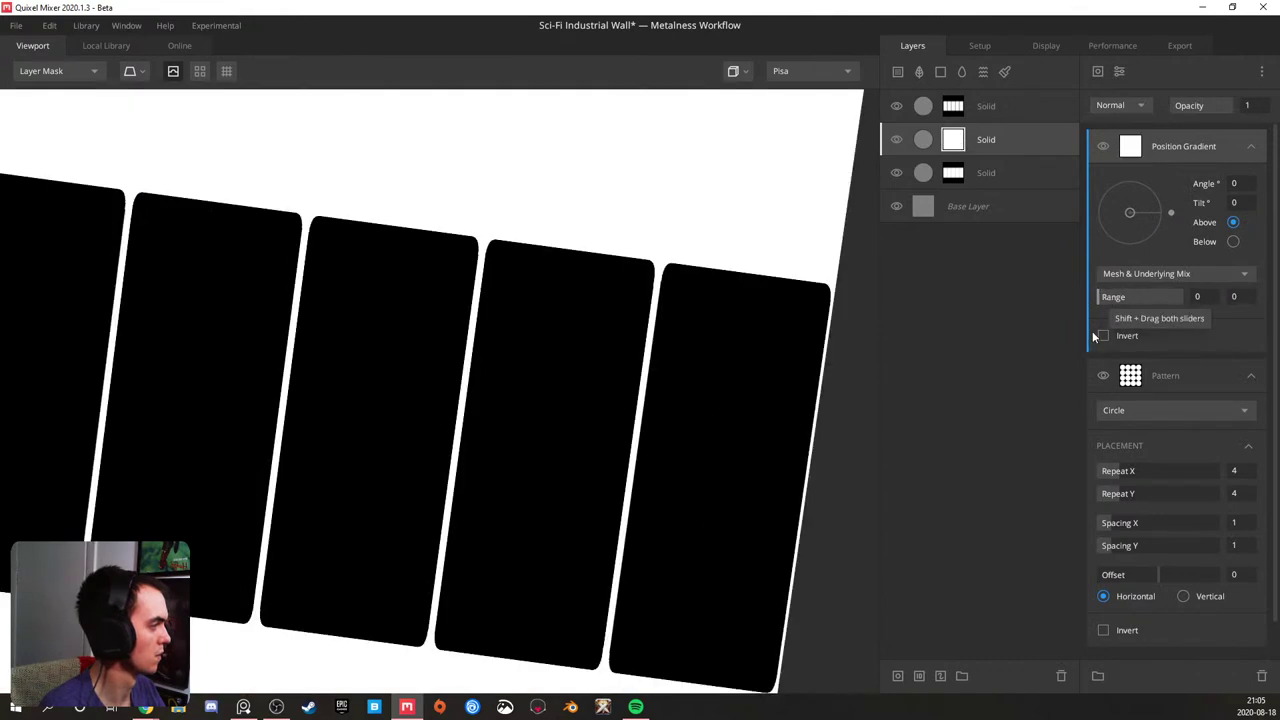
pyautogui.click(1103, 336)
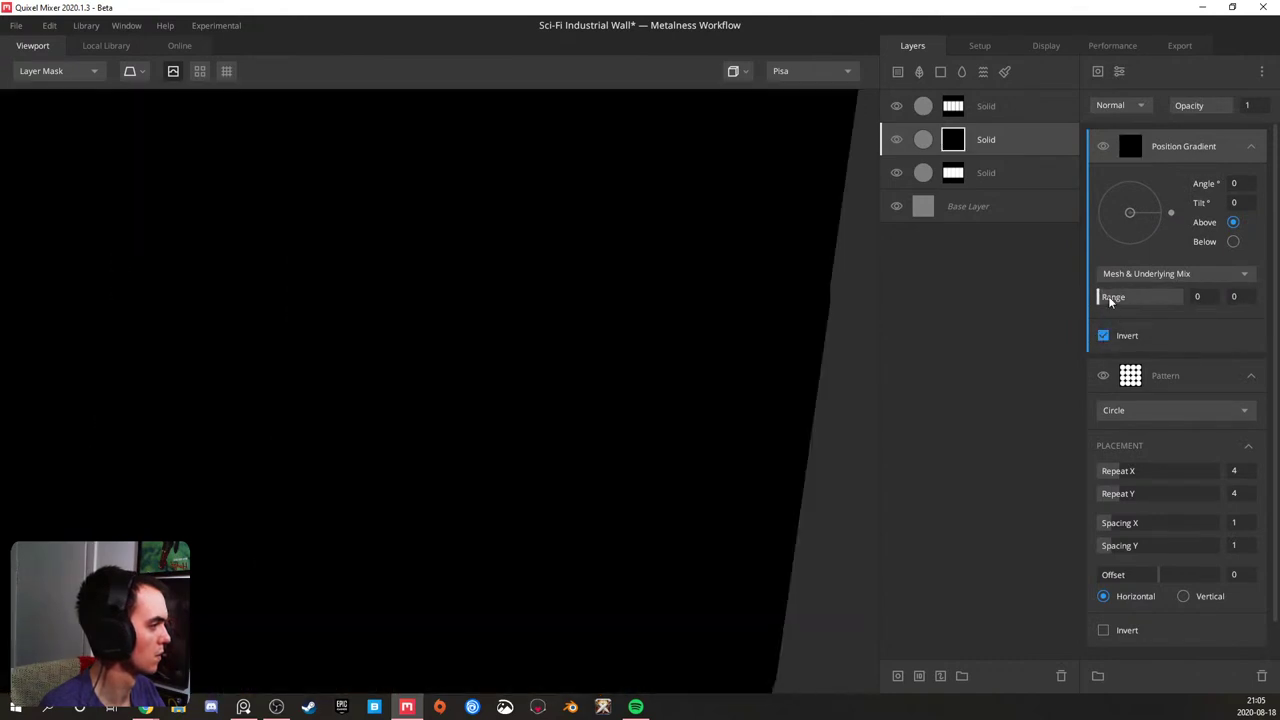
pyautogui.moveTo(1108, 297); pyautogui.dragTo(1232, 296)
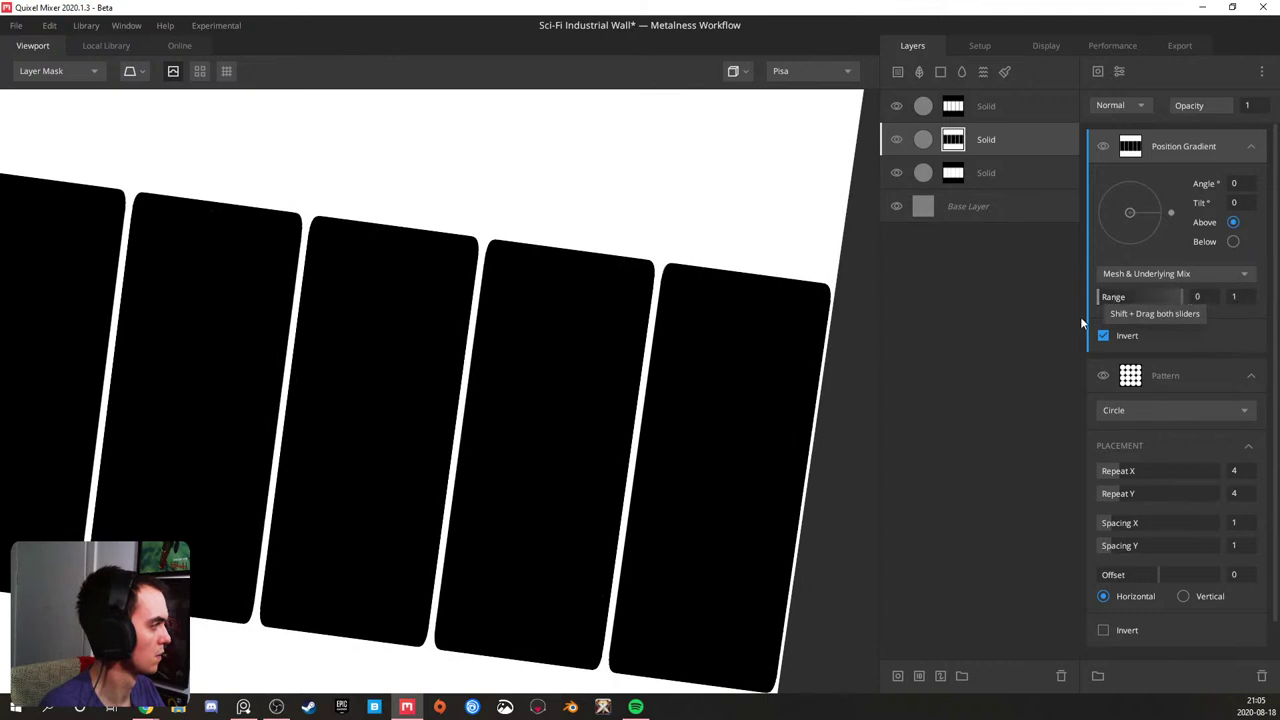
pyautogui.click(1103, 336)
# - Raise the middle Solid layer's blend Threshold to about 0.687
pyautogui.click(1034, 137)
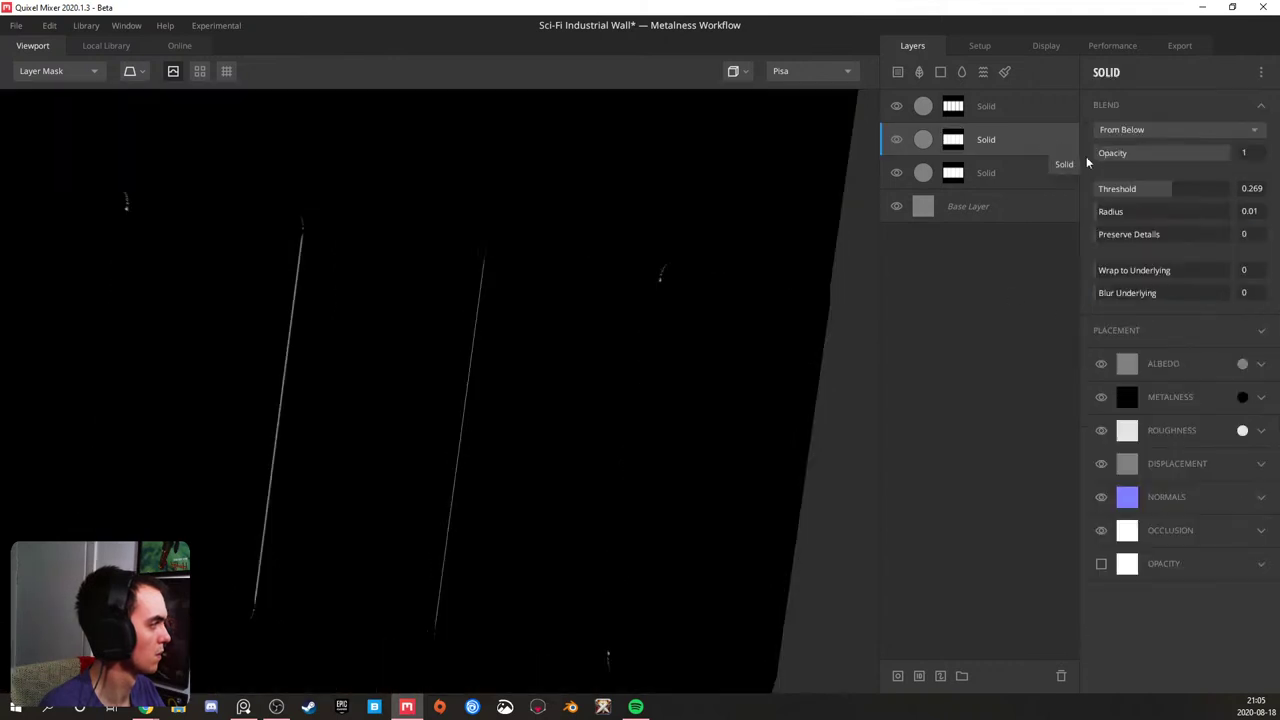
pyautogui.moveTo(1172, 190); pyautogui.dragTo(1189, 188)
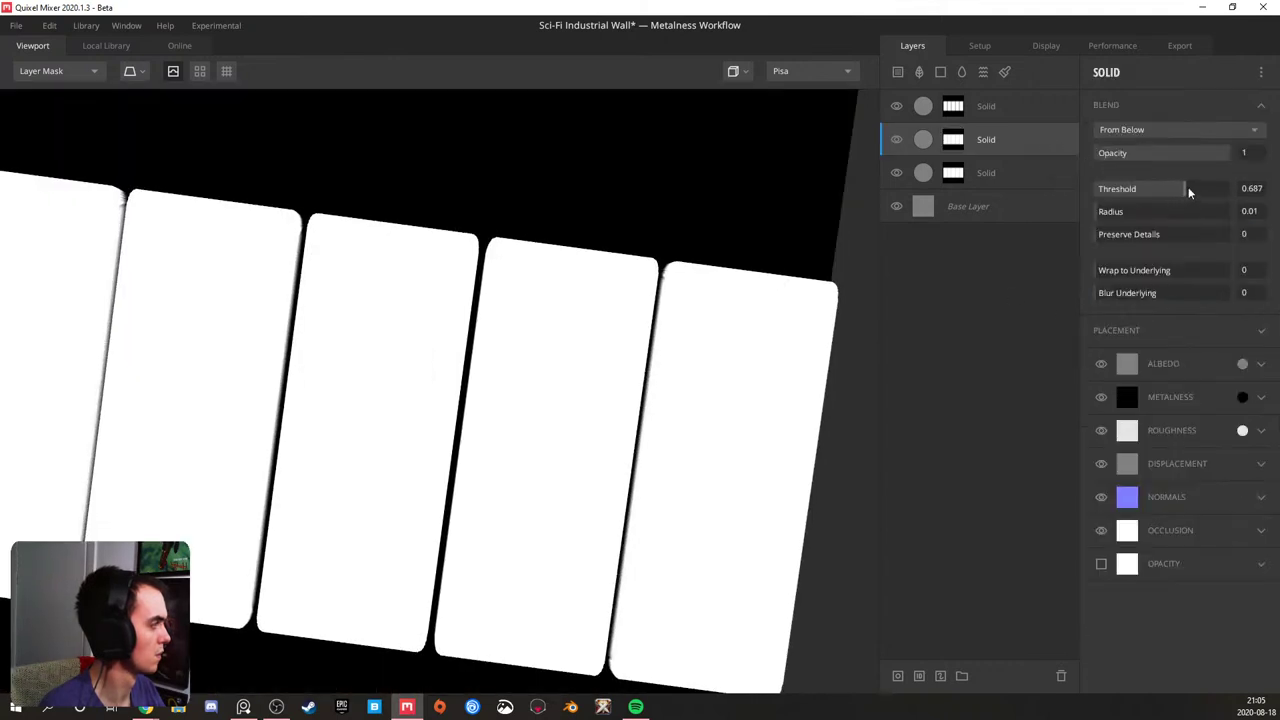
# - Set the Position Gradient's lower Range value to about 0.214 and inspect the mask along the panel sides
pyautogui.click(955, 140)
pyautogui.moveTo(1103, 296)
pyautogui.mouseDown()
pyautogui.moveTo(1211, 297)
pyautogui.moveTo(1103, 297)
pyautogui.mouseUp()
pyautogui.moveTo(1181, 297); pyautogui.dragTo(1237, 286)
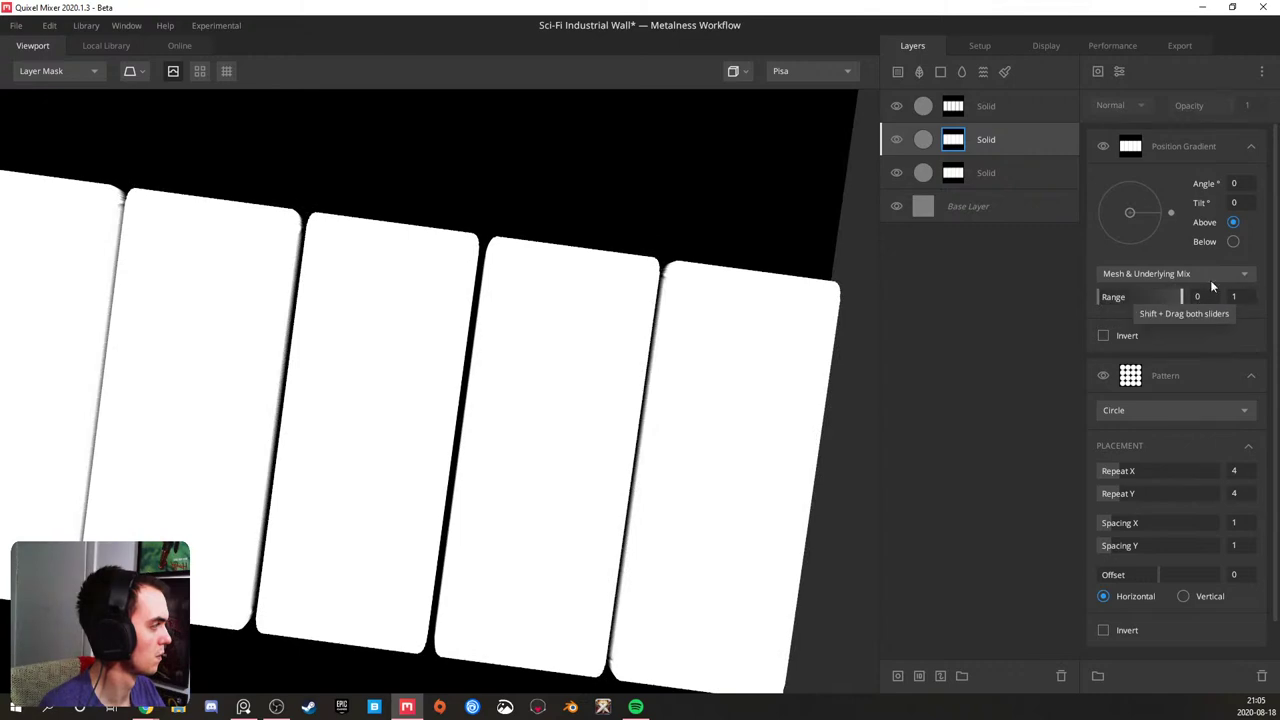
pyautogui.click(1188, 278)
pyautogui.click(1180, 273)
pyautogui.moveTo(1135, 213)
pyautogui.mouseDown()
pyautogui.moveTo(1160, 211)
pyautogui.moveTo(1130, 213)
pyautogui.mouseUp()
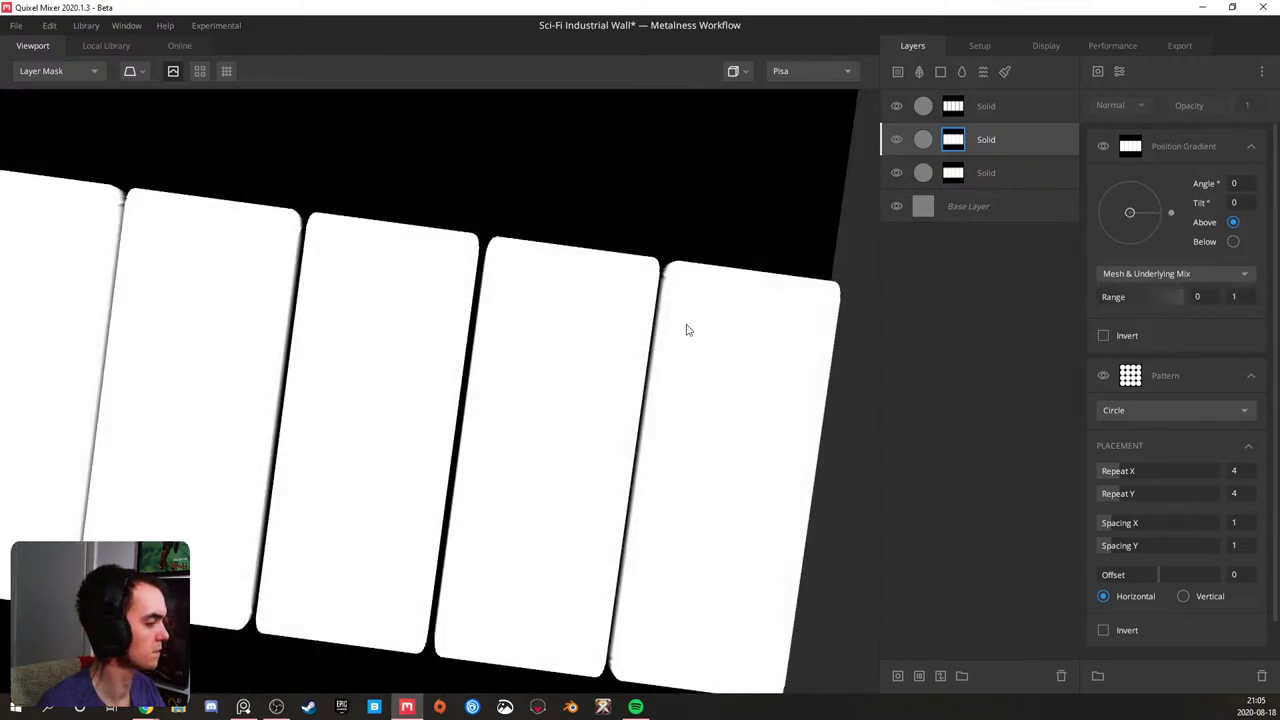
pyautogui.moveTo(520, 486); pyautogui.dragTo(441, 185)
pyautogui.scroll(3, 538, 392)
pyautogui.moveTo(537, 393); pyautogui.dragTo(752, 349)
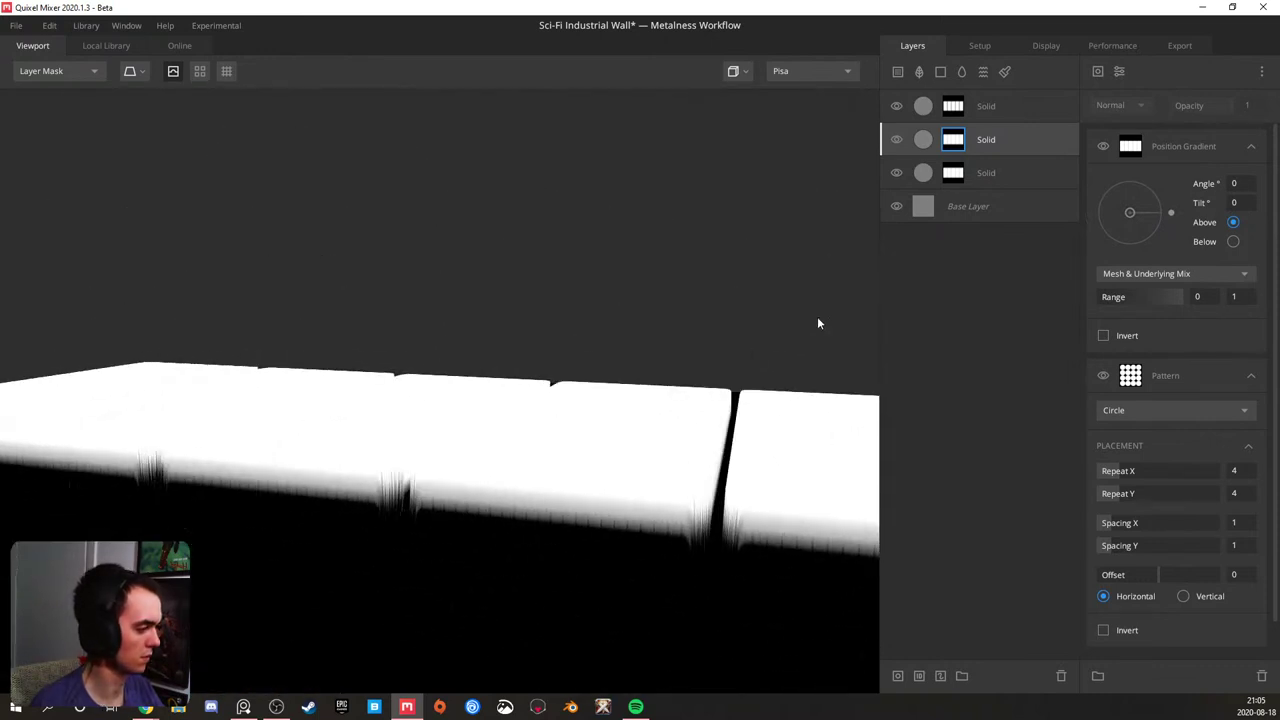
pyautogui.moveTo(1099, 297); pyautogui.dragTo(1258, 298)
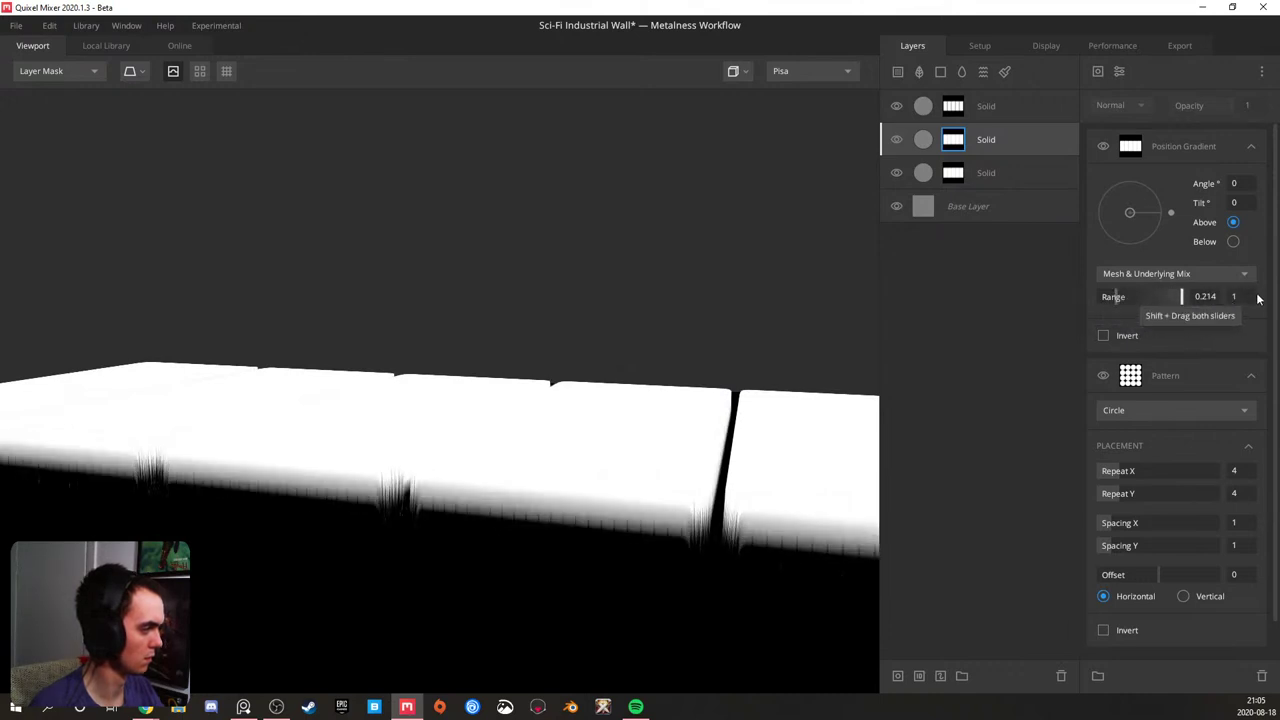
pyautogui.moveTo(746, 360); pyautogui.dragTo(589, 369)
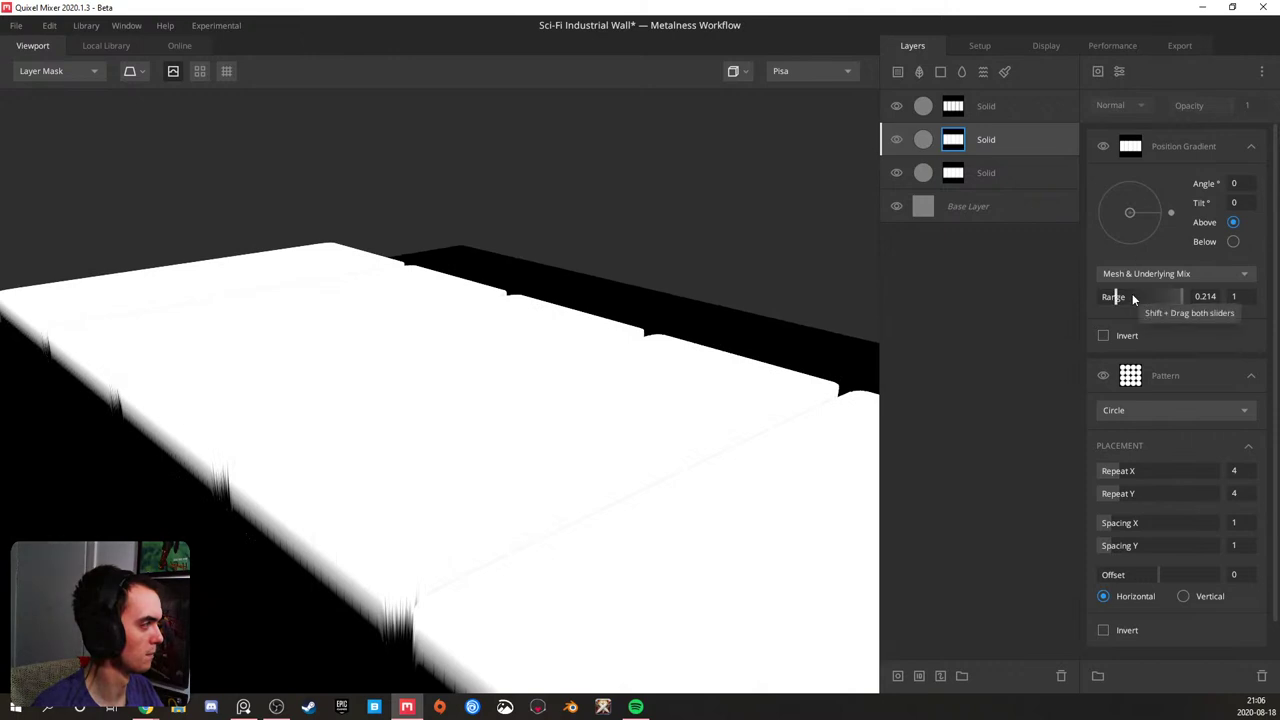
# - Delete the Position Gradient from the middle Solid layer's mask, leaving only the Circle Pattern
pyautogui.click(1119, 72)
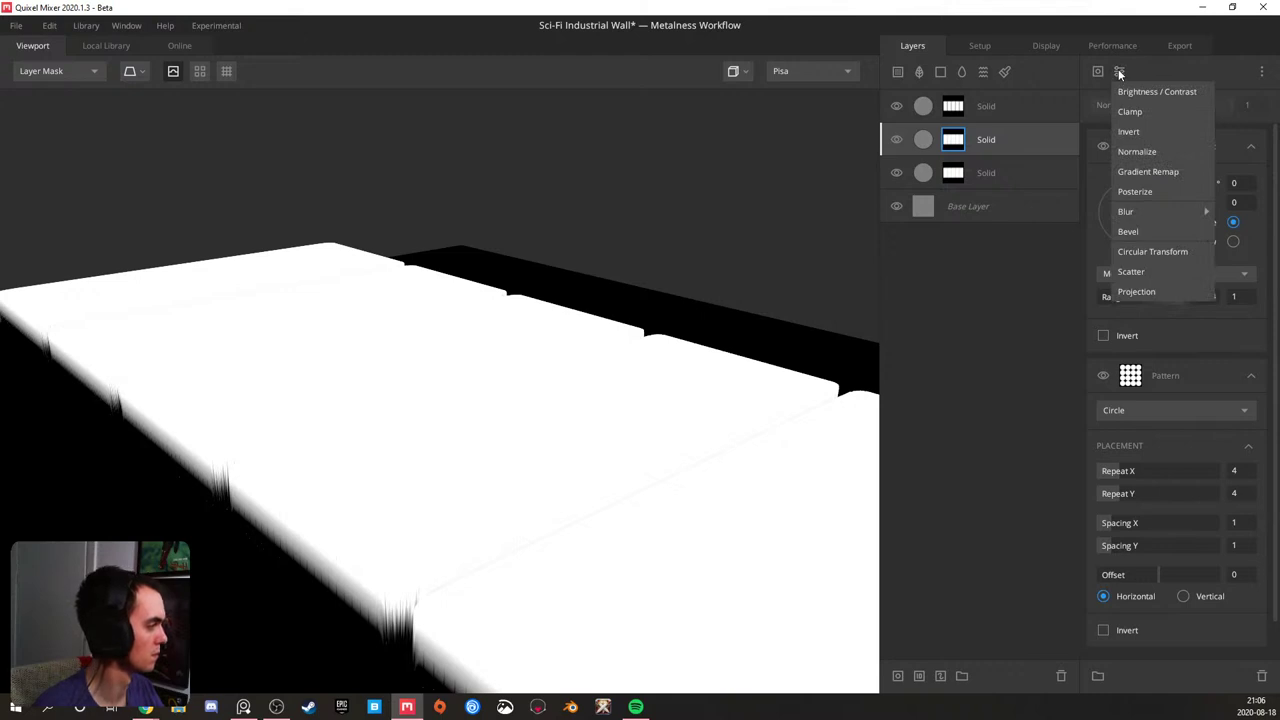
pyautogui.click(440, 429)
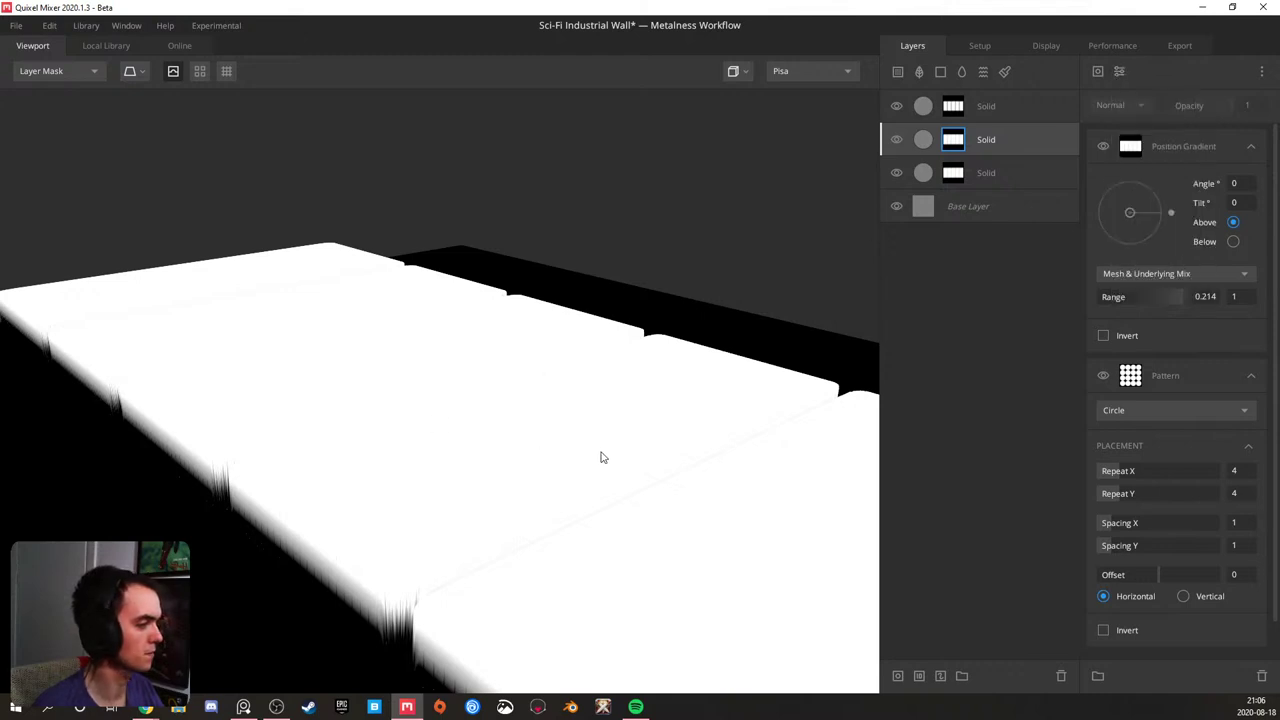
pyautogui.moveTo(601, 456); pyautogui.dragTo(748, 480)
pyautogui.scroll(-3, 677, 409)
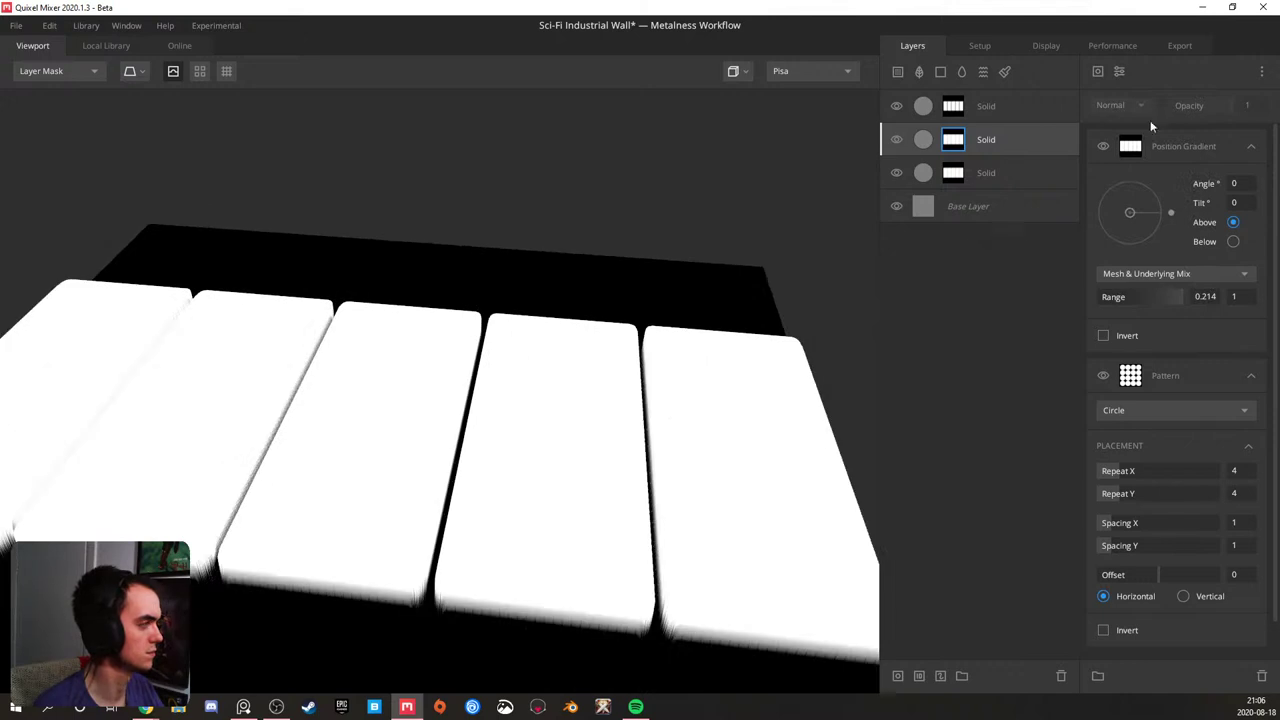
pyautogui.click(1200, 143)
pyautogui.press('Delete')
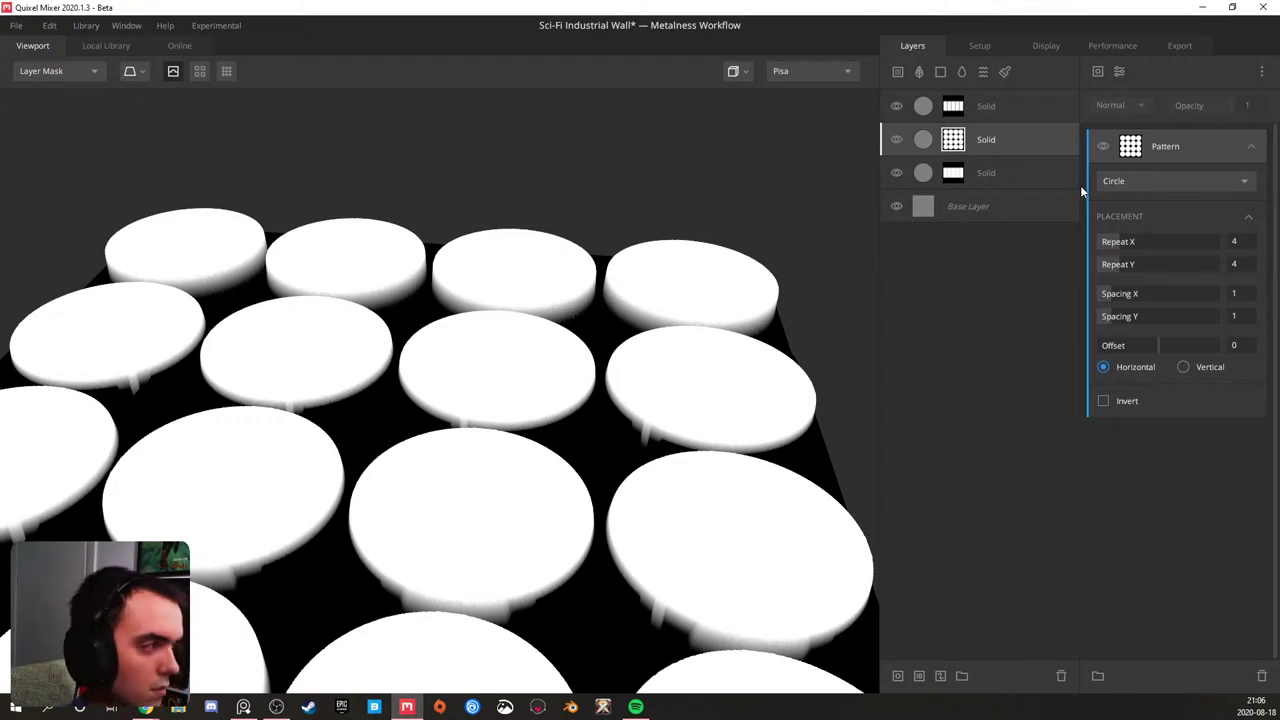
# - Clip the circle-masked Solid layer to the Solid layer below and return the viewport to PBR Metalness
pyautogui.moveTo(980, 140); pyautogui.dragTo(983, 145)
pyautogui.moveTo(642, 328); pyautogui.dragTo(588, 430)
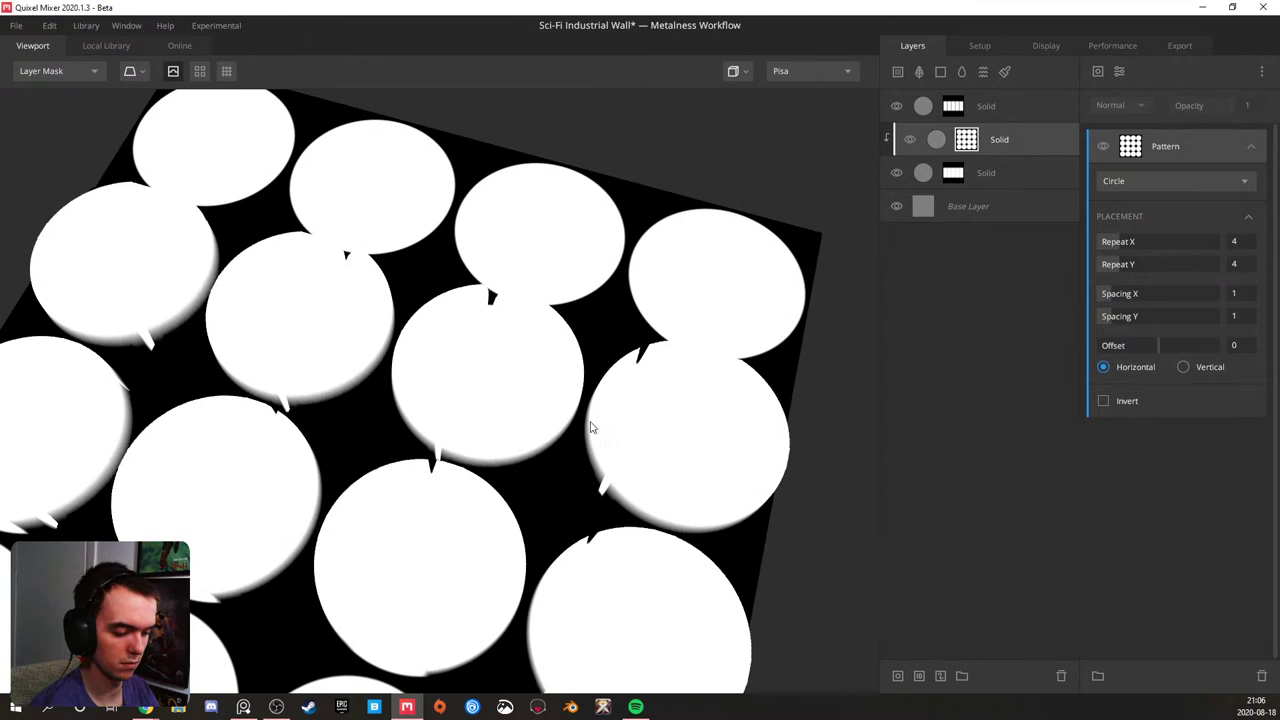
pyautogui.press('c')
pyautogui.press('c')
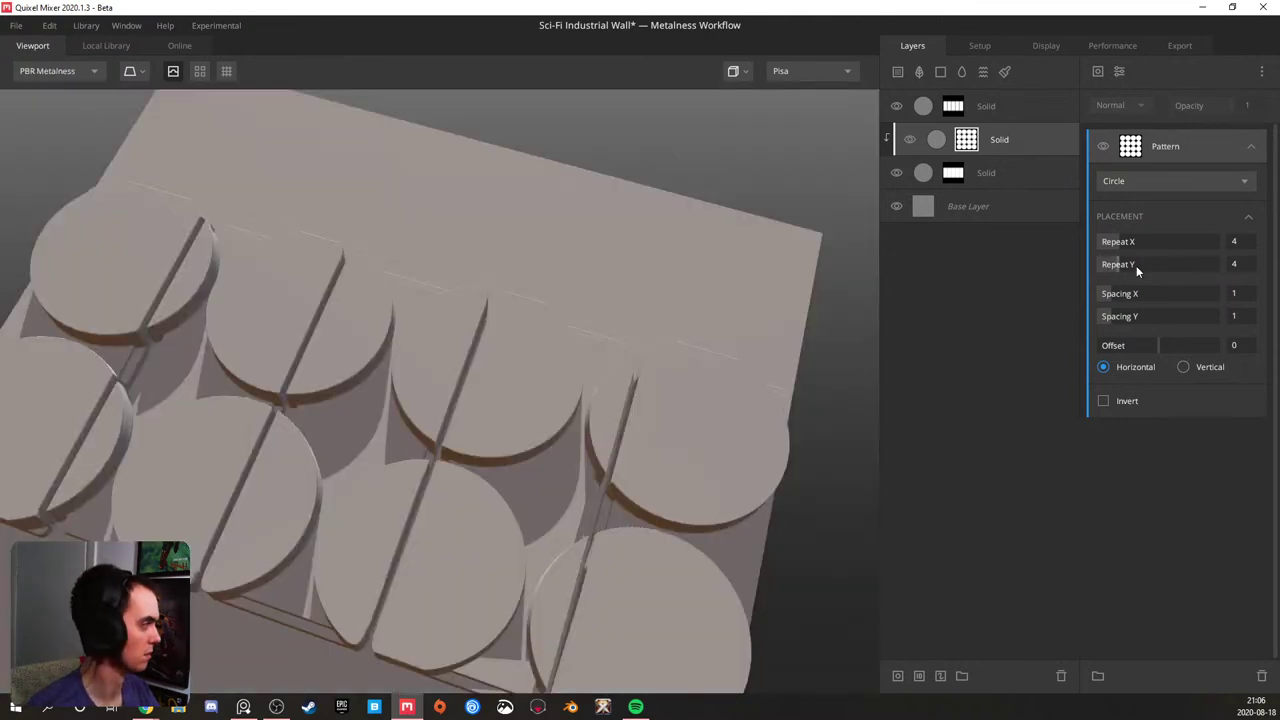
# - Set the Circle Pattern's Repeat X and Repeat Y to 2
pyautogui.moveTo(1114, 240); pyautogui.dragTo(1108, 245)
pyautogui.click(1109, 264)
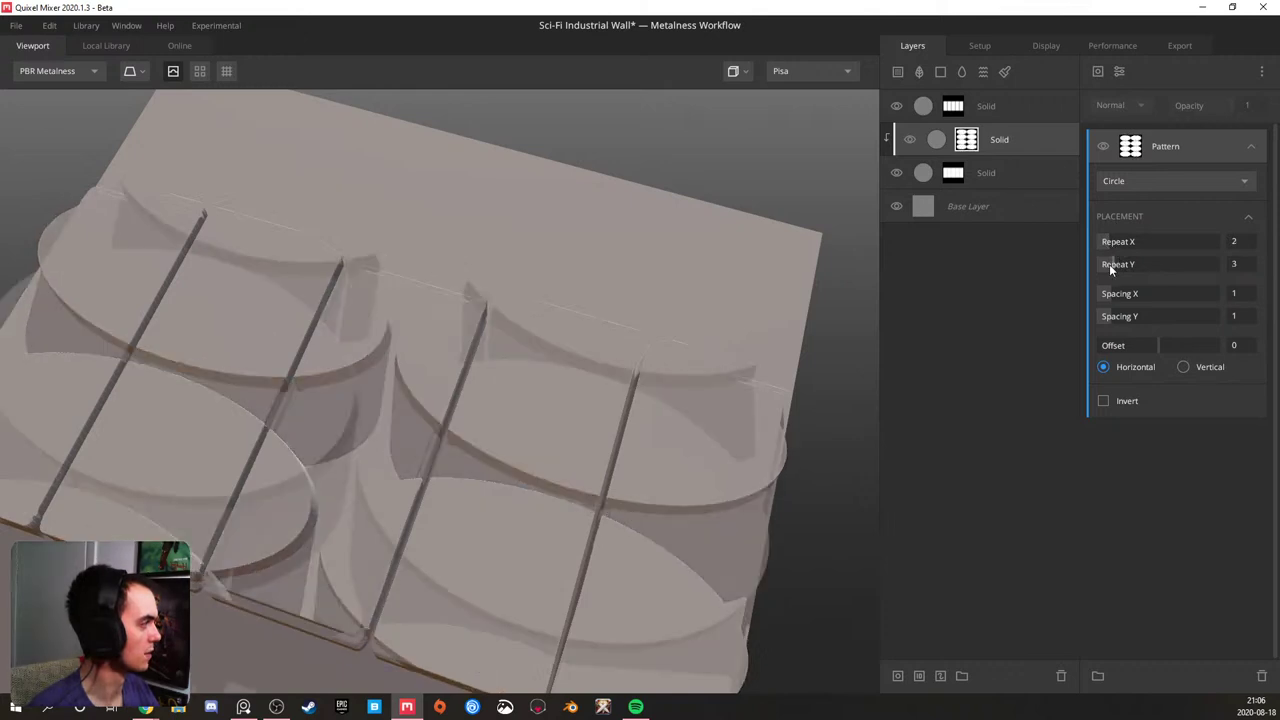
pyautogui.click(1108, 264)
pyautogui.moveTo(595, 293); pyautogui.dragTo(500, 352)
# - Add a Checker Pattern with Repeat X and Repeat Y of 2 above the circles, blended with Subtract
pyautogui.click(1119, 73)
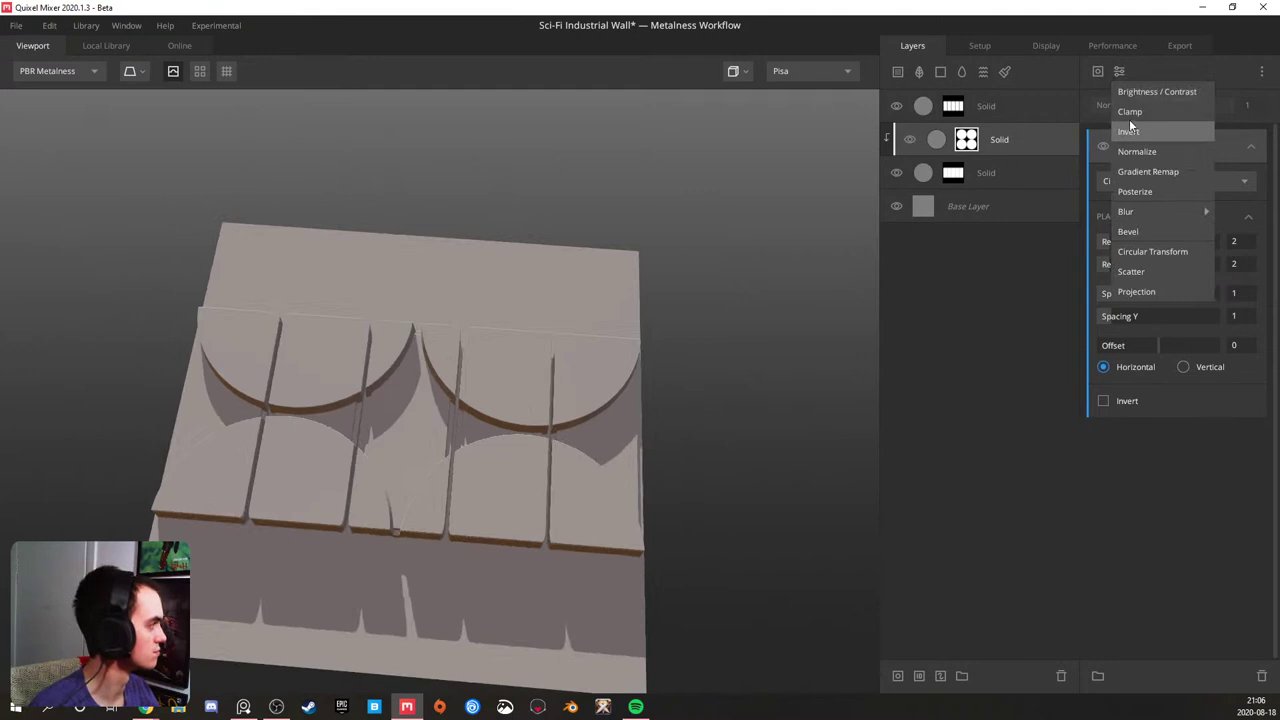
pyautogui.click(1097, 71)
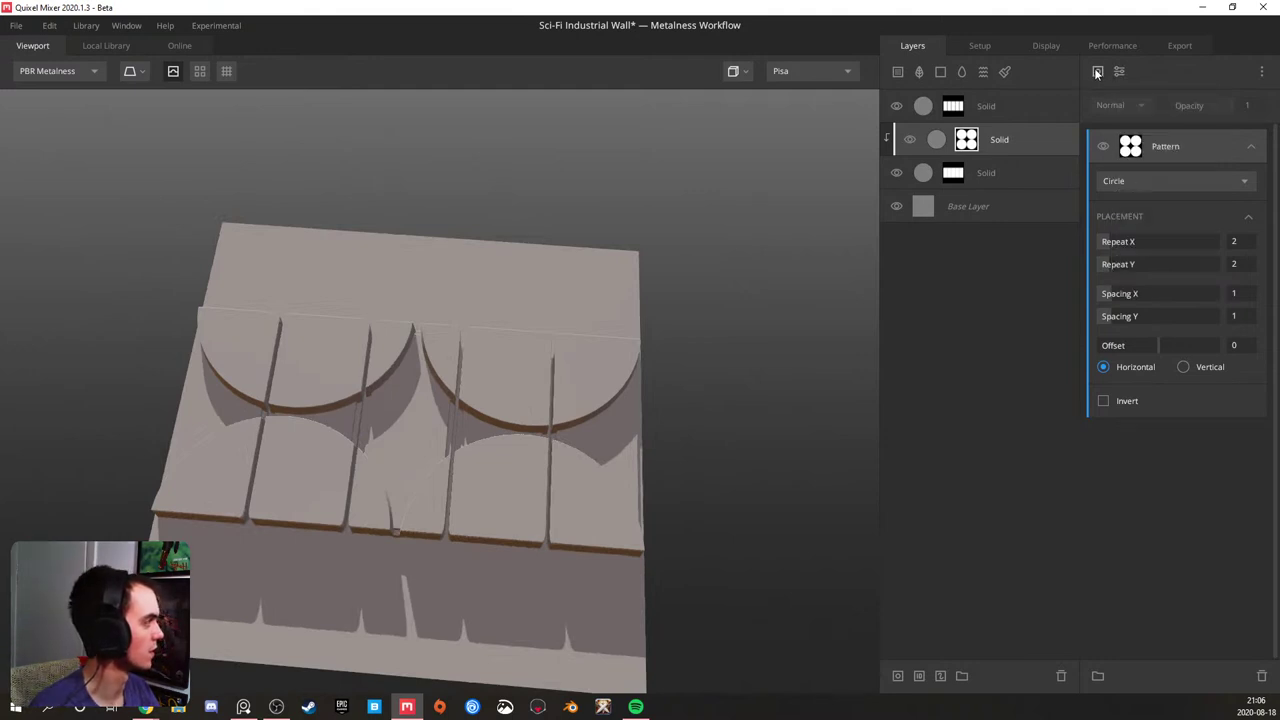
pyautogui.click(1097, 71)
pyautogui.moveTo(1122, 158)
pyautogui.click(1208, 192)
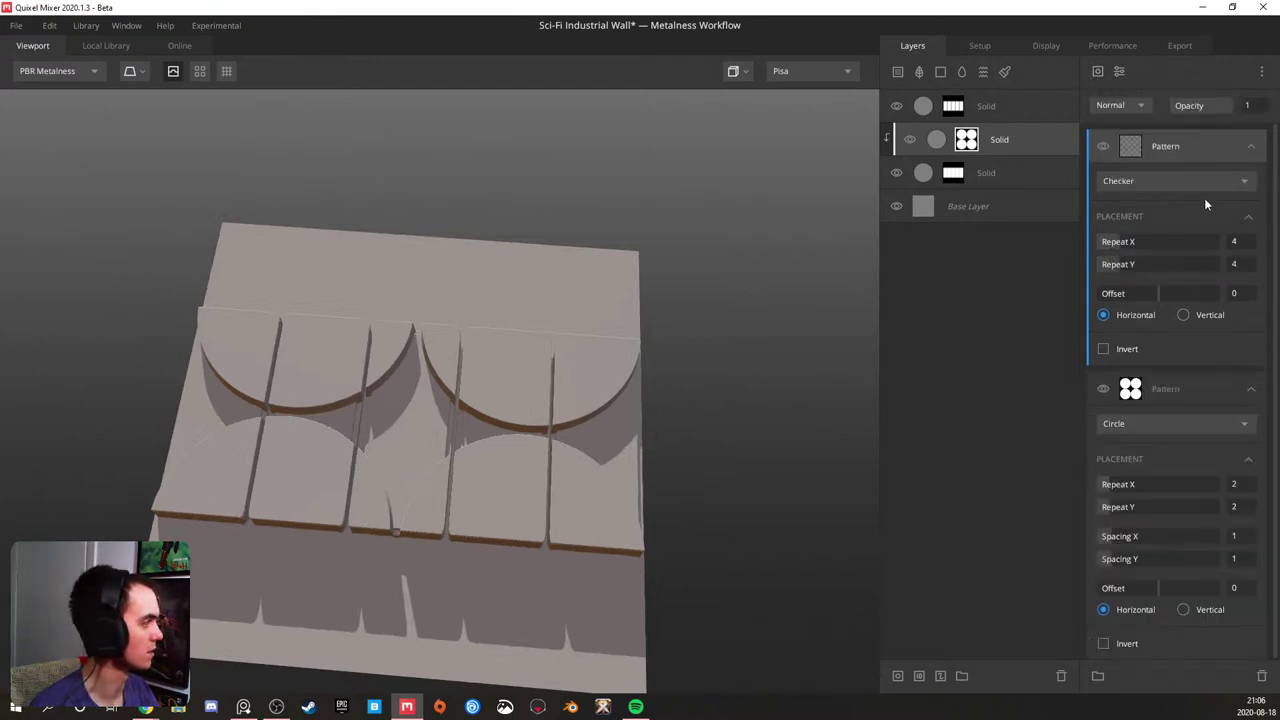
pyautogui.moveTo(1117, 246); pyautogui.dragTo(1106, 264)
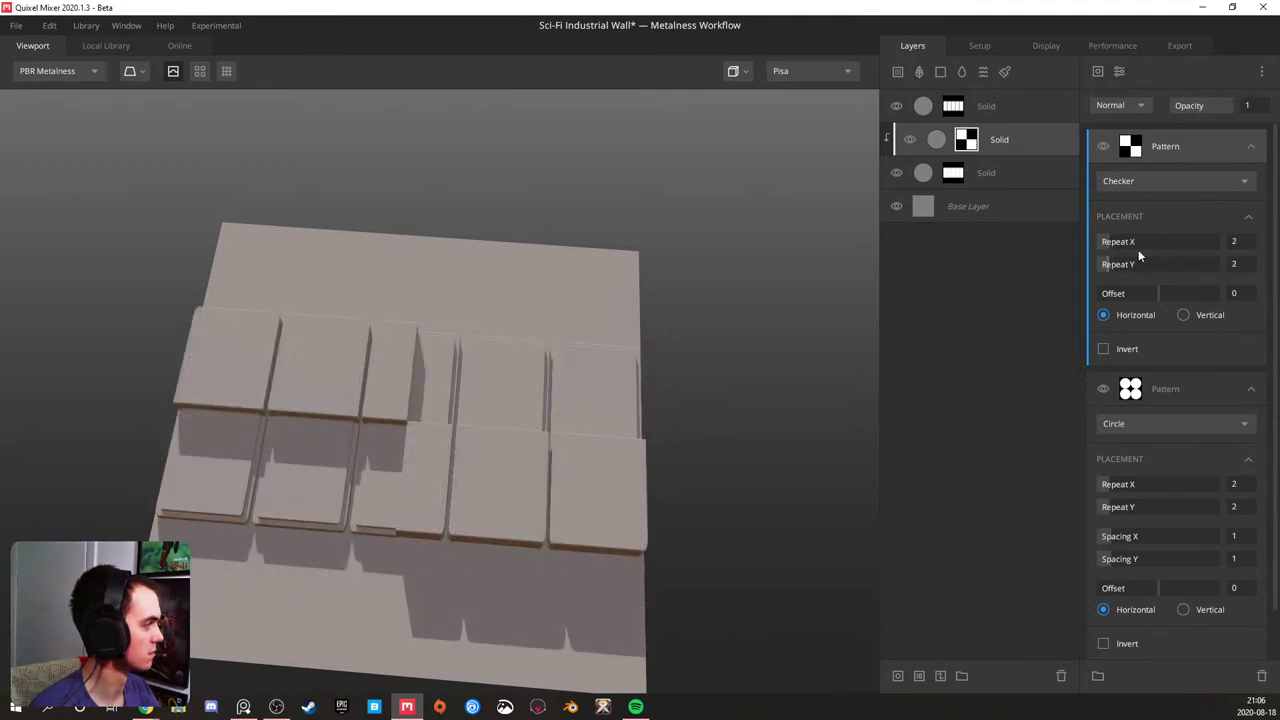
pyautogui.click(1128, 105)
pyautogui.click(1137, 164)
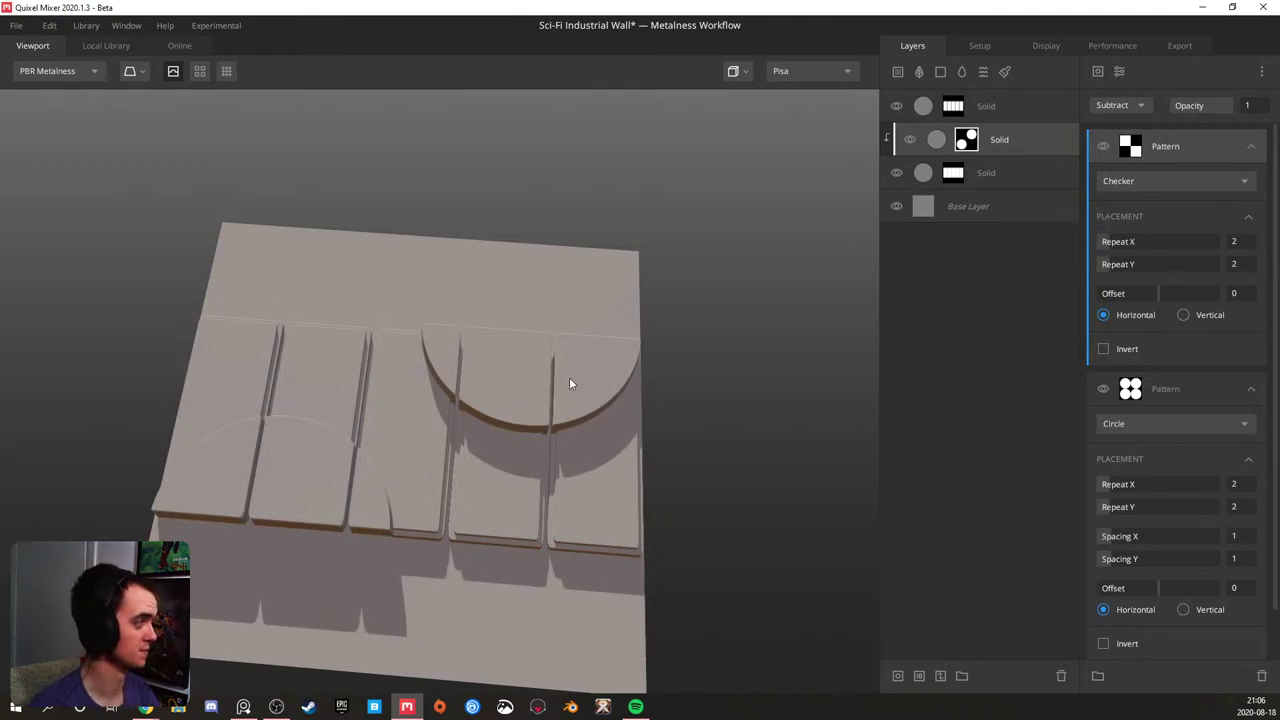
# - Set the Checker Pattern's Repeat X to 1 and Repeat Y to 3, and invert it
pyautogui.click(1117, 242)
pyautogui.click(1117, 264)
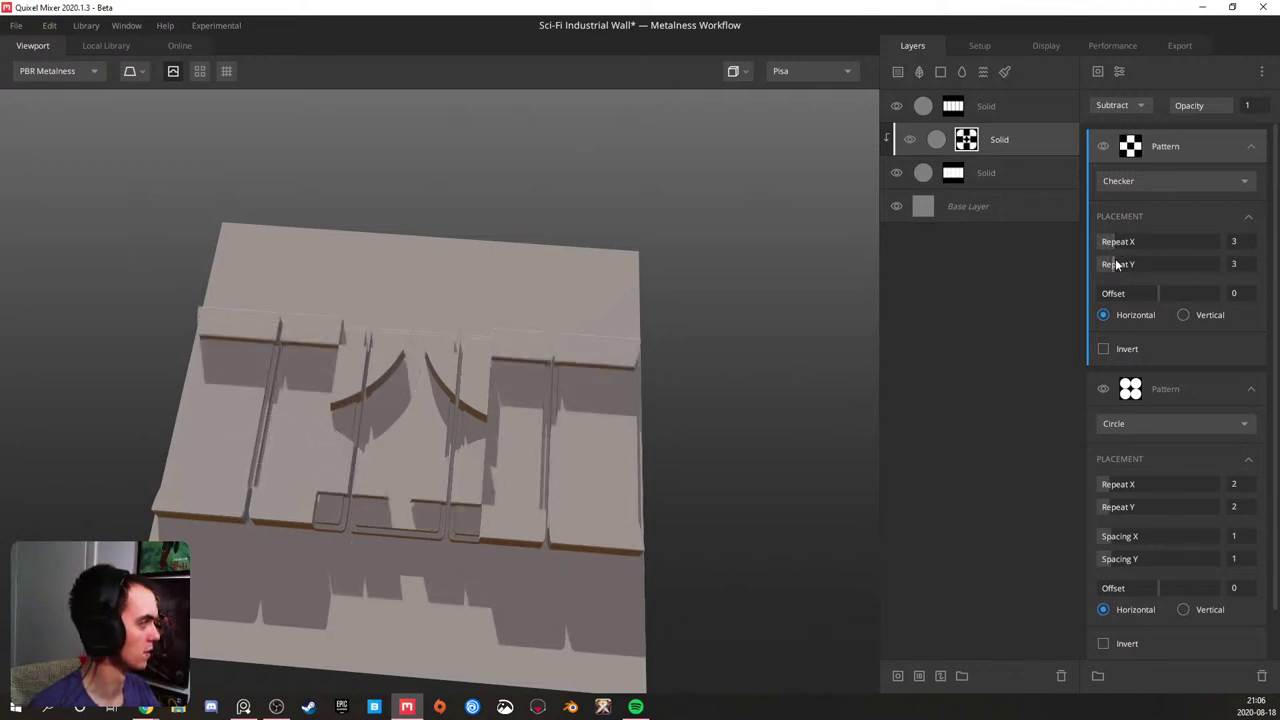
pyautogui.moveTo(1109, 266); pyautogui.dragTo(1101, 242)
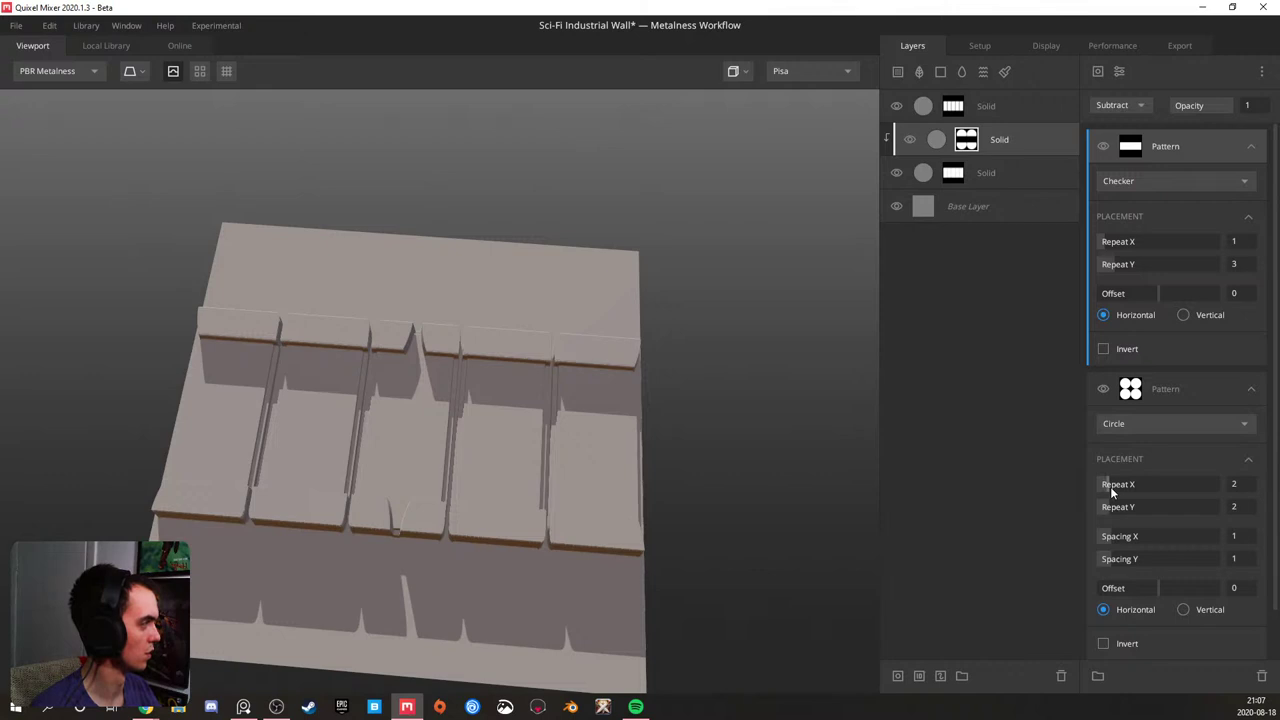
pyautogui.click(1103, 350)
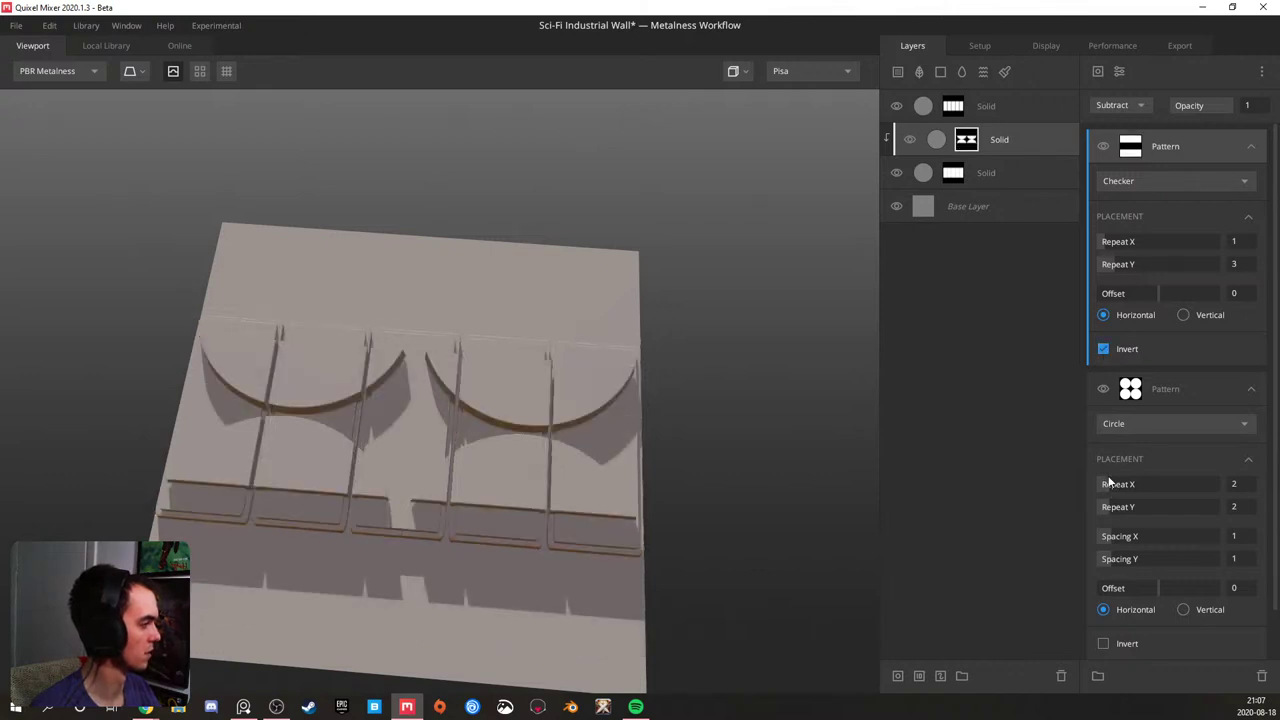
# - Set the Circle Pattern's Repeat X and Y to 3, then duplicate the inverted Checker with Repeat X 3 and Repeat Y 1
pyautogui.moveTo(1108, 484); pyautogui.dragTo(1114, 510)
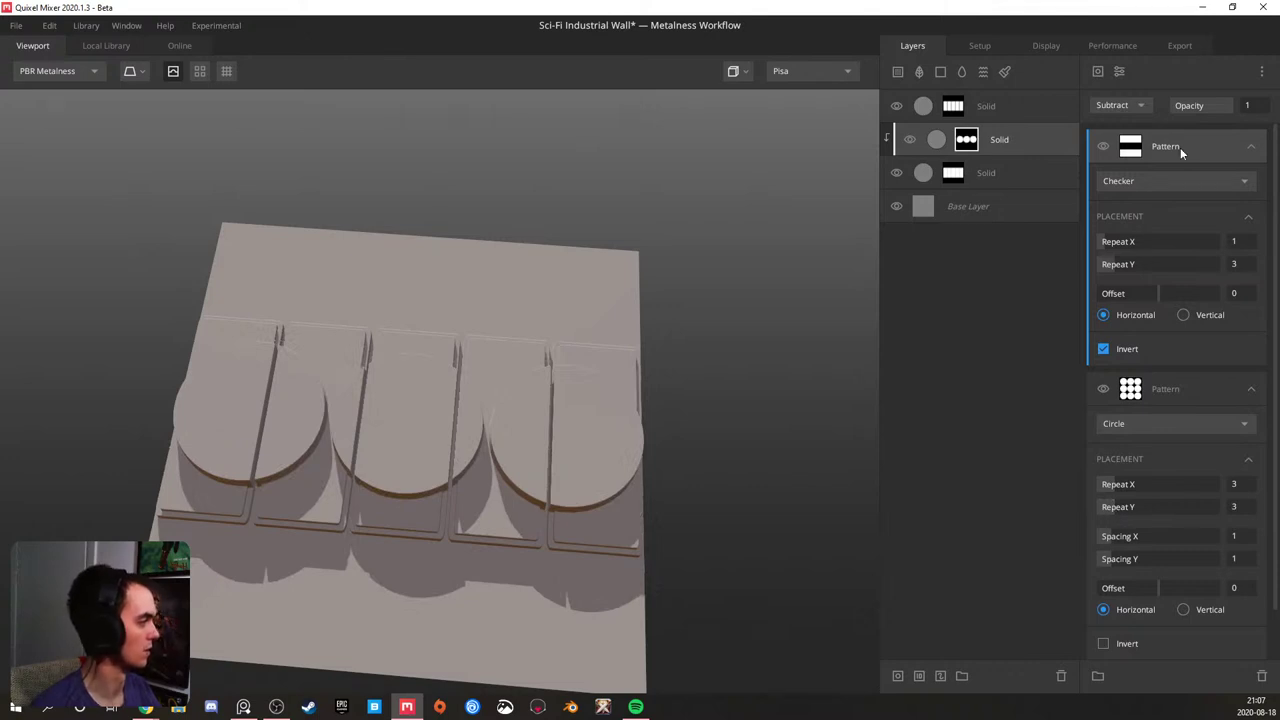
pyautogui.hotkey('ctrl', 'd')
pyautogui.moveTo(1110, 242); pyautogui.dragTo(1105, 268)
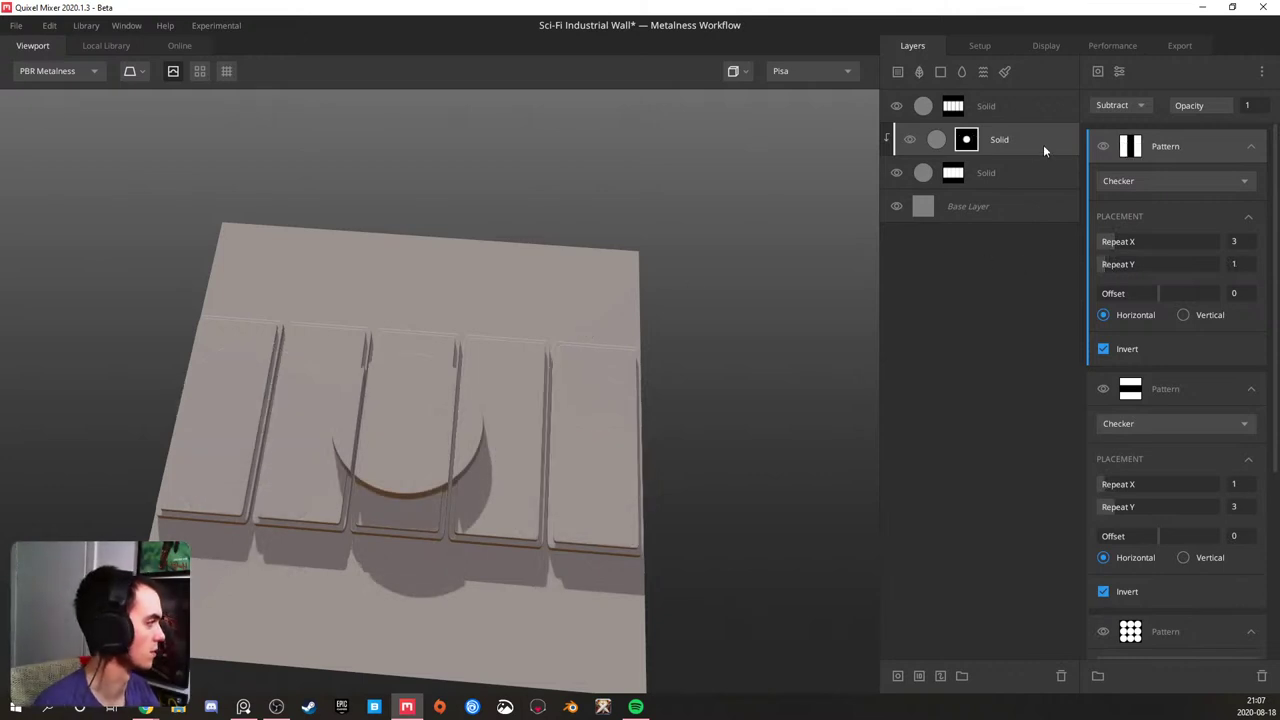
# - Delete both Checker Patterns from the clipped Solid layer's mask, leaving only the Circle Pattern
pyautogui.click(1104, 146)
pyautogui.press('Delete')
pyautogui.press('Delete')
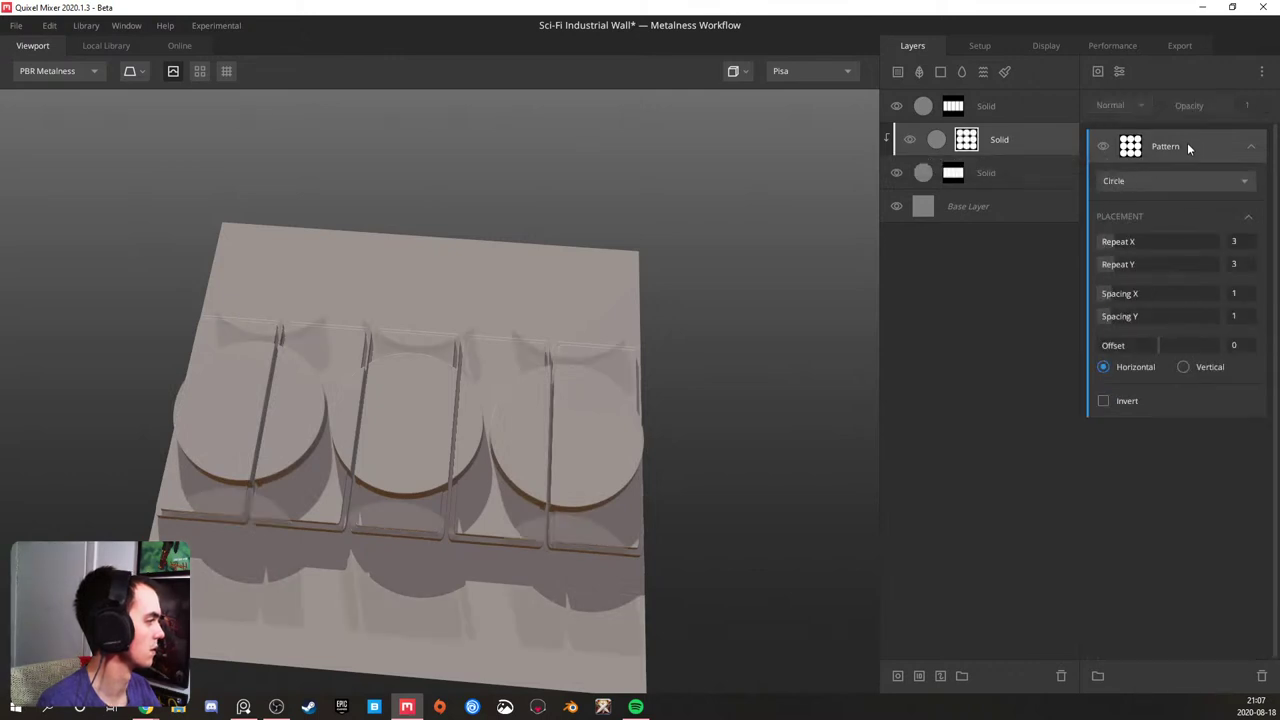
# - Set the Circle Pattern's Repeat X and Repeat Y to 1 and its Spacing X and Spacing Y to 50
pyautogui.click(1104, 243)
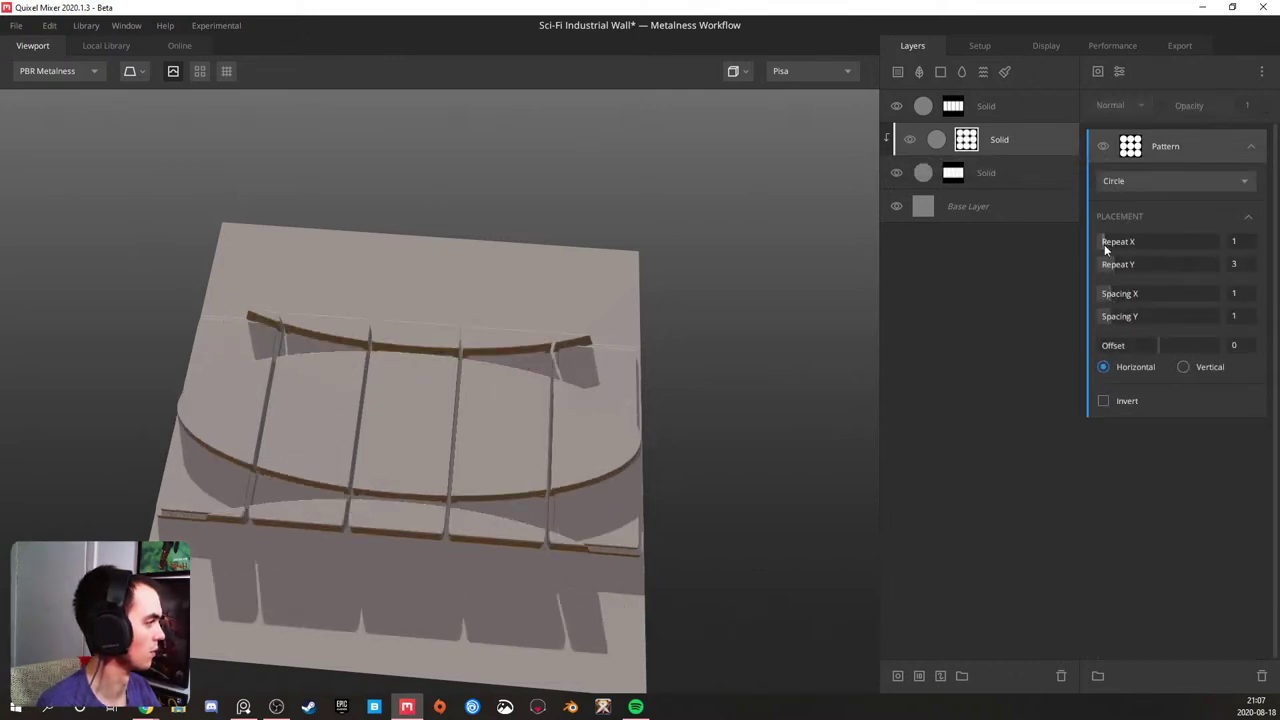
pyautogui.click(1104, 262)
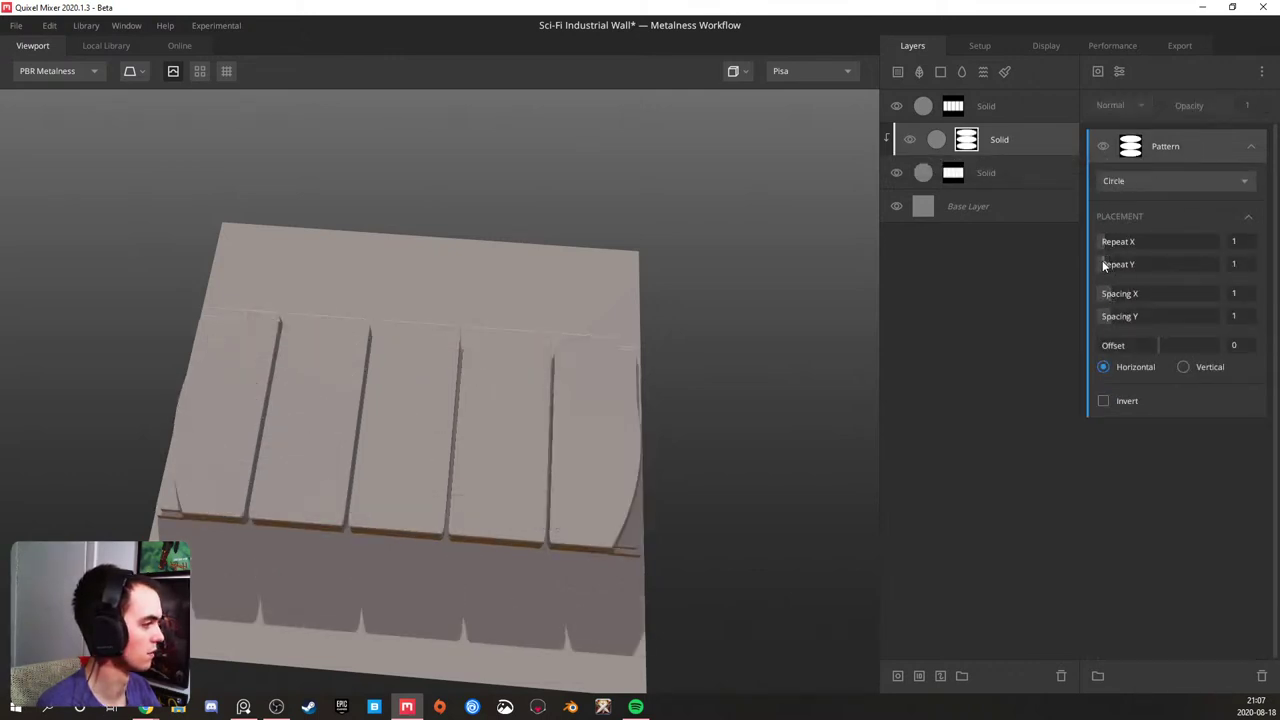
pyautogui.click(1236, 294)
pyautogui.write('50')
pyautogui.press('Return')
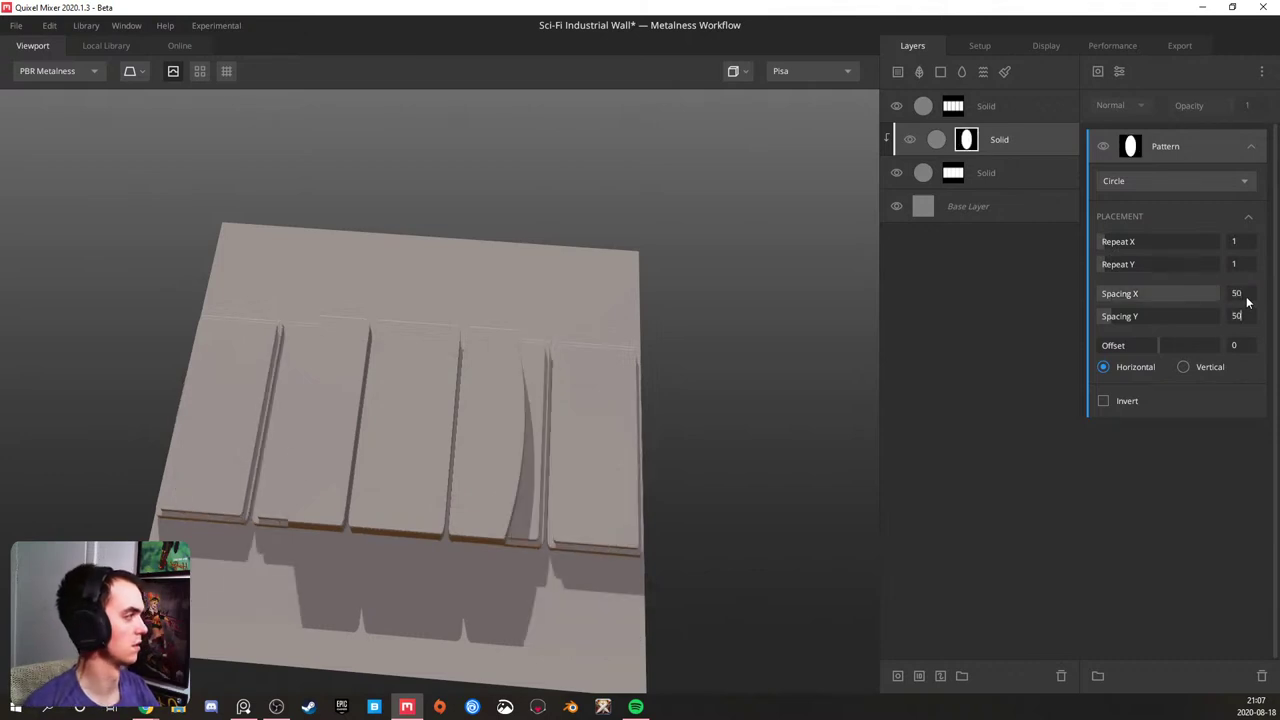
pyautogui.press('Tab')
pyautogui.write('50')
pyautogui.press('Return')
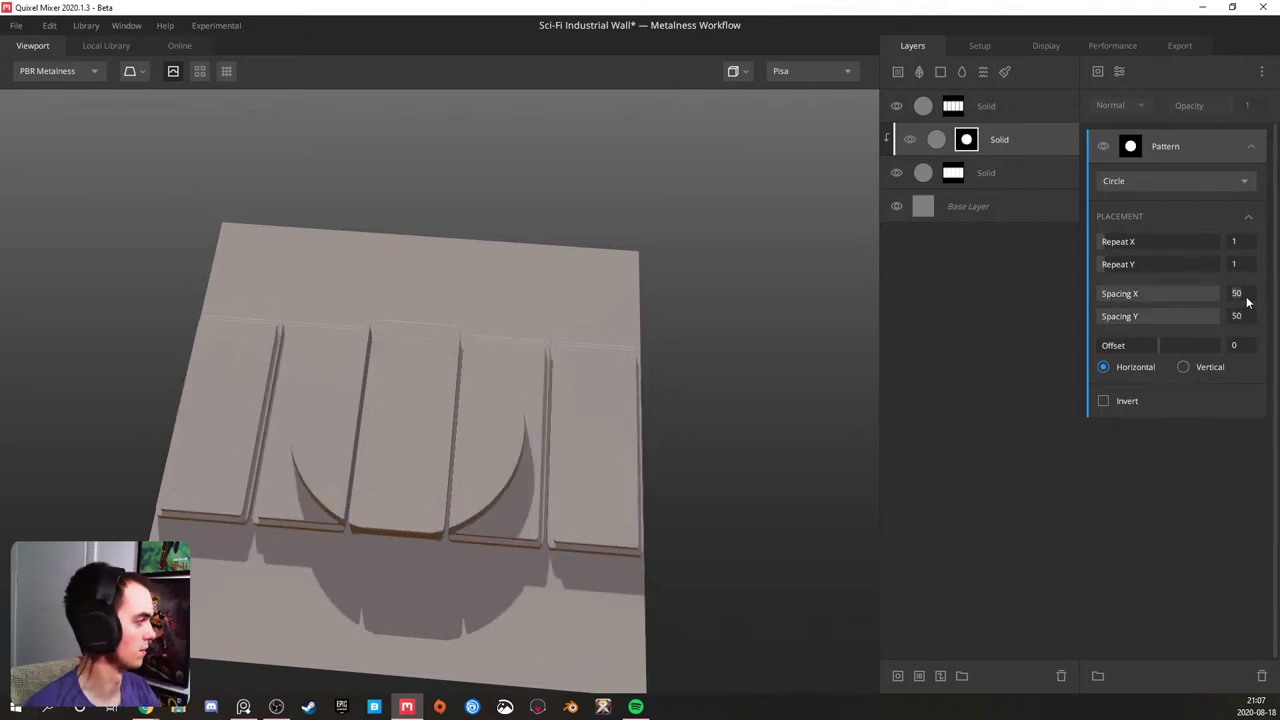
# - Set the Circle Pattern's Spacing X and Spacing Y to 75
pyautogui.click(1236, 294)
pyautogui.write('75')
pyautogui.press('Tab')
pyautogui.write('75')
pyautogui.press('Return')
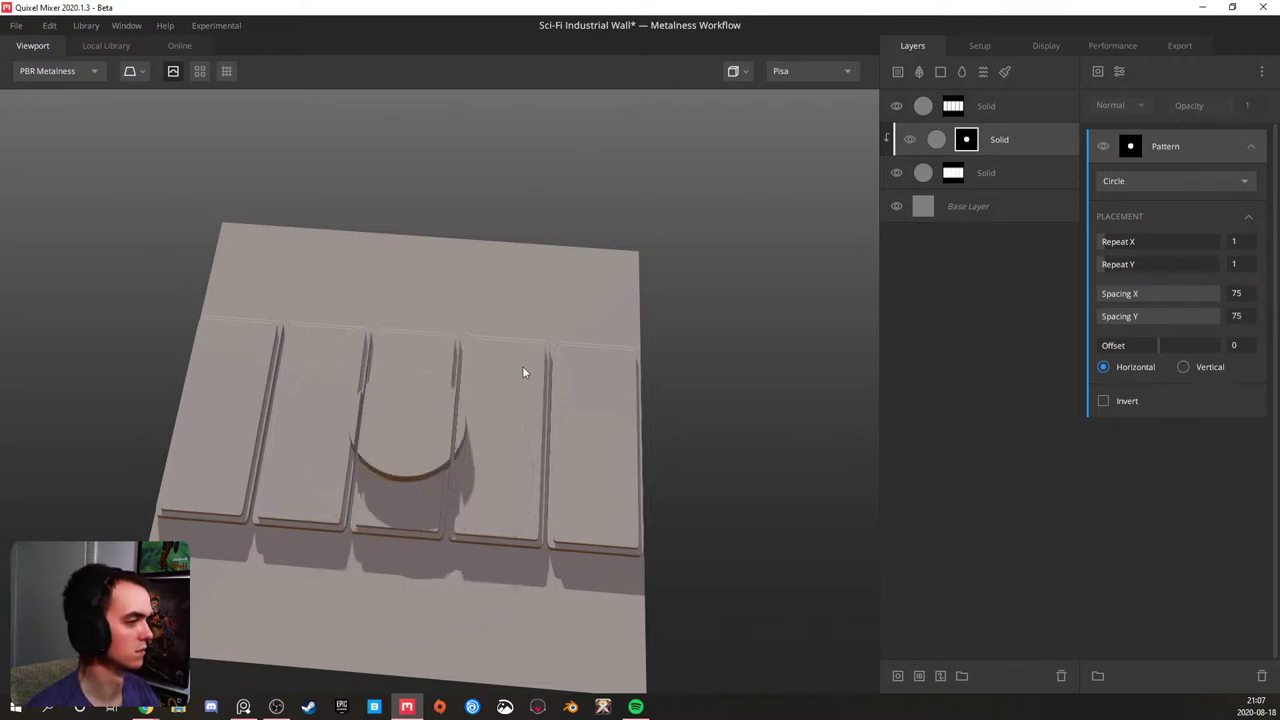
# - Add a Projection modifier above the Circle Pattern, tiling it with 16 repetitions in X and Y
pyautogui.click(1120, 69)
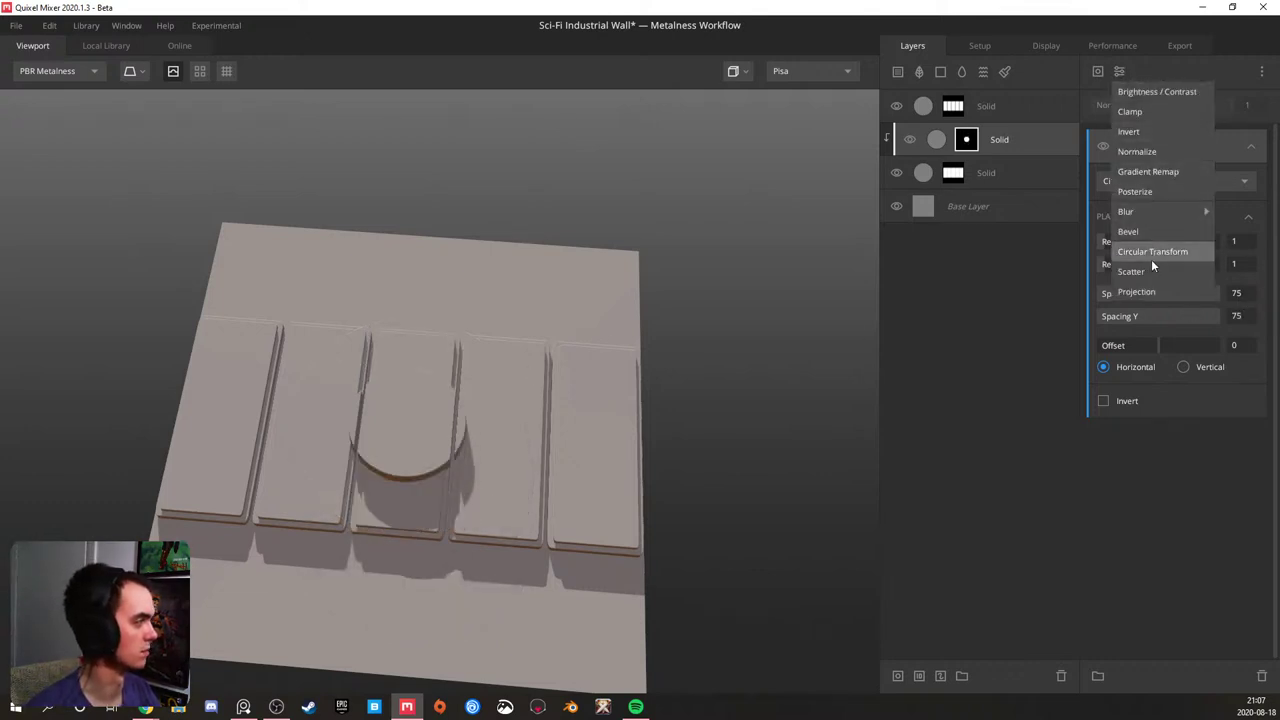
pyautogui.click(1140, 290)
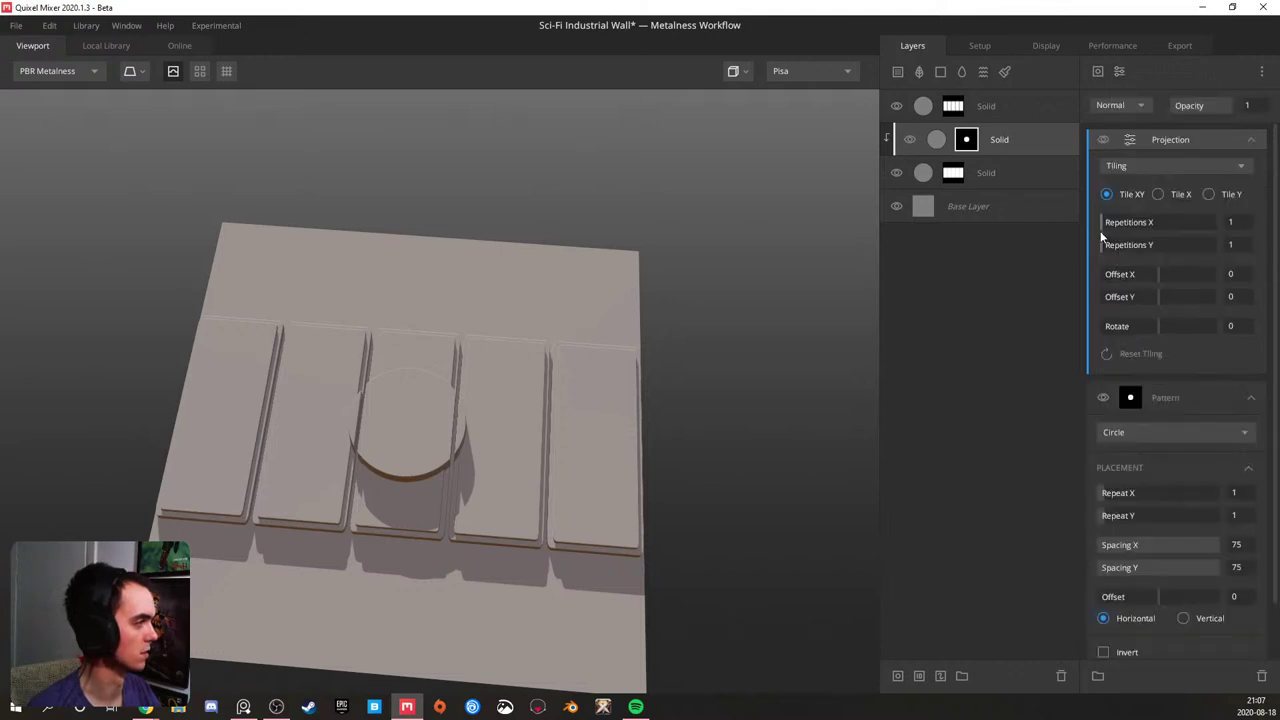
pyautogui.moveTo(1105, 236); pyautogui.dragTo(1188, 229)
pyautogui.moveTo(1197, 228); pyautogui.dragTo(1230, 219)
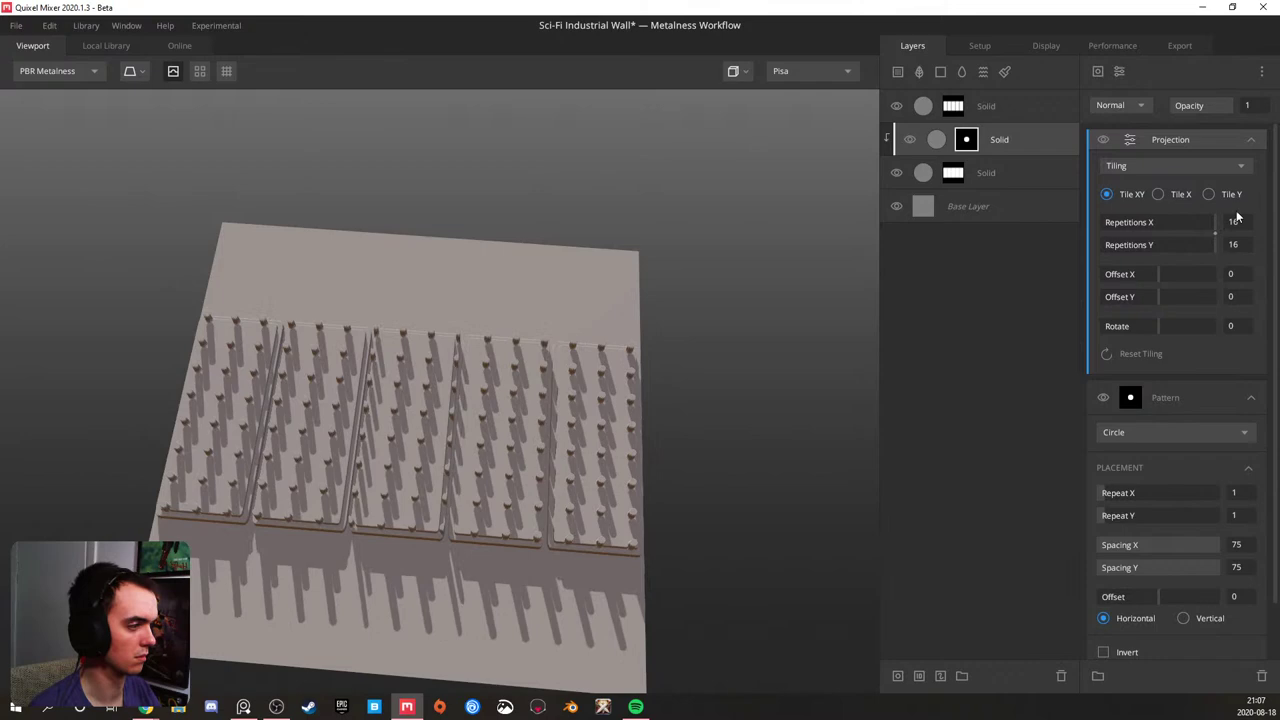
# - Set the tiled Circle Pattern's Spacing X and Spacing Y to 50
pyautogui.scroll(3, 508, 428)
pyautogui.moveTo(508, 428); pyautogui.dragTo(527, 335)
pyautogui.scroll(3, 448, 496)
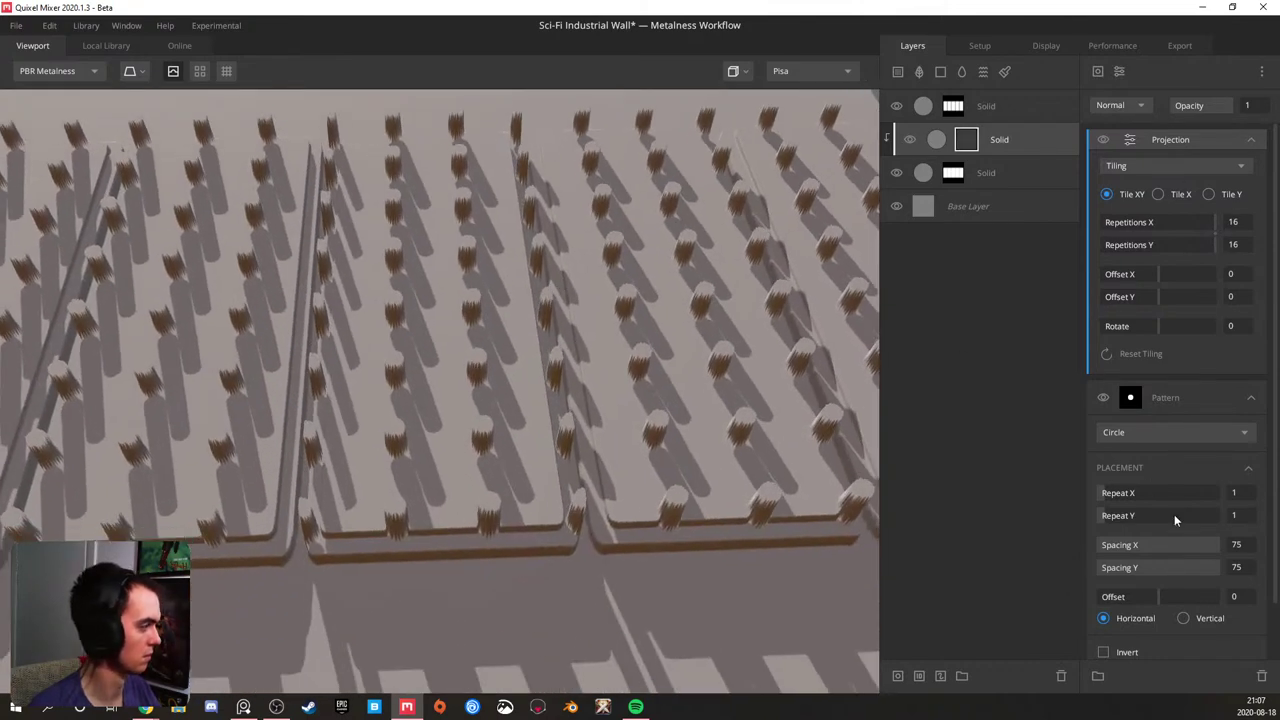
pyautogui.press('Tab')
pyautogui.scroll(3, 1236, 544)
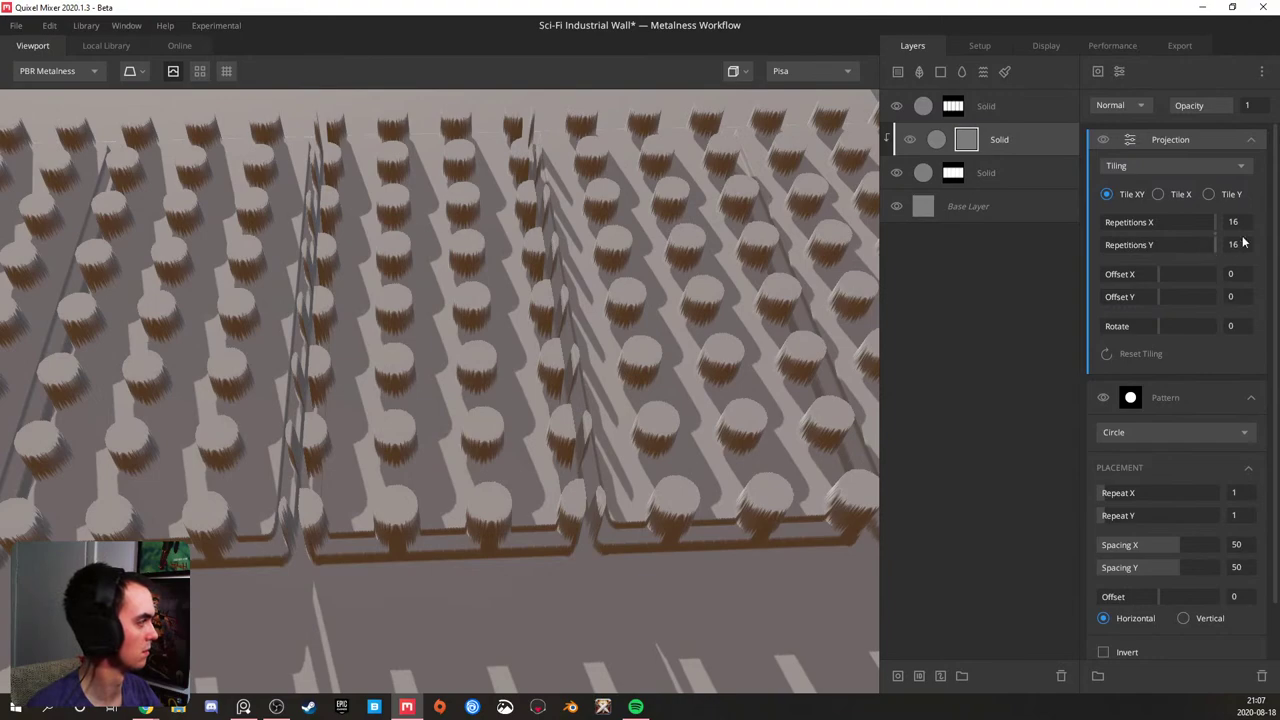
# - Set the Projection's Repetitions X and Repetitions Y to 50
pyautogui.write('50')
pyautogui.press('Tab')
pyautogui.write('50')
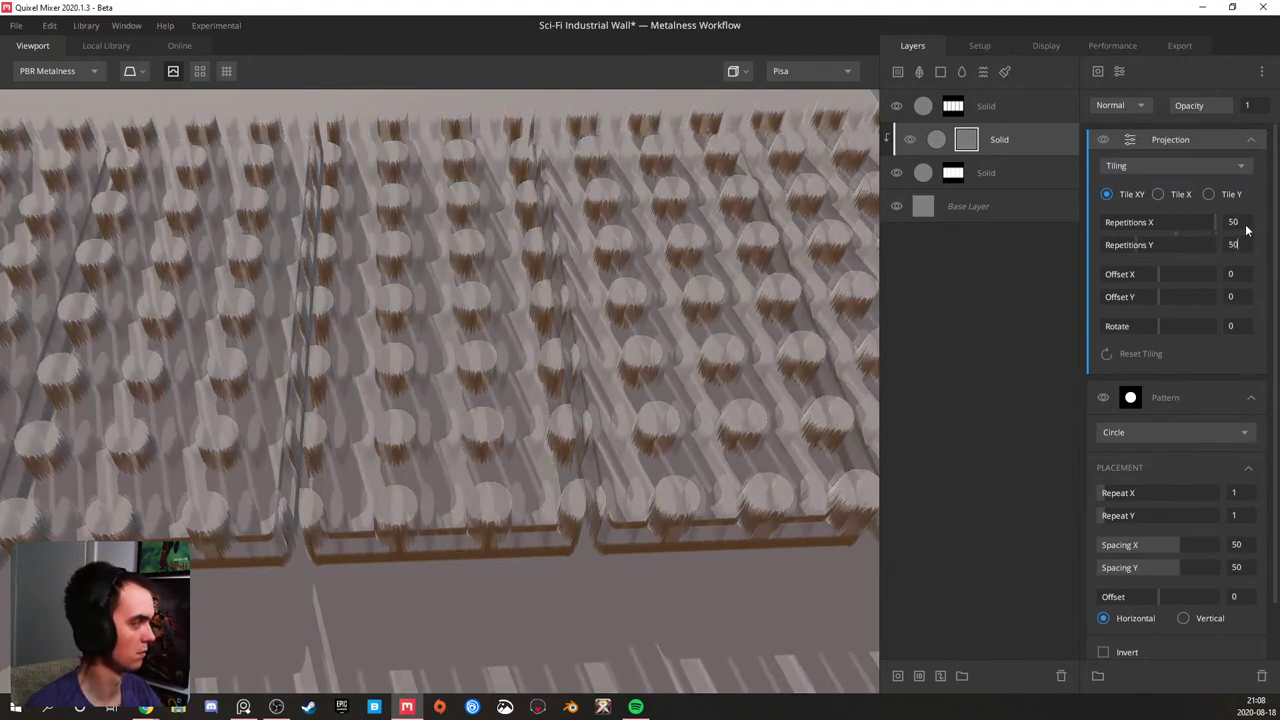
pyautogui.press('Return')
# - Set the clipped Solid layer's blend Threshold to 0.09
pyautogui.moveTo(640, 353); pyautogui.dragTo(978, 173)
pyautogui.click(1046, 144)
pyautogui.moveTo(1182, 189); pyautogui.dragTo(1164, 187)
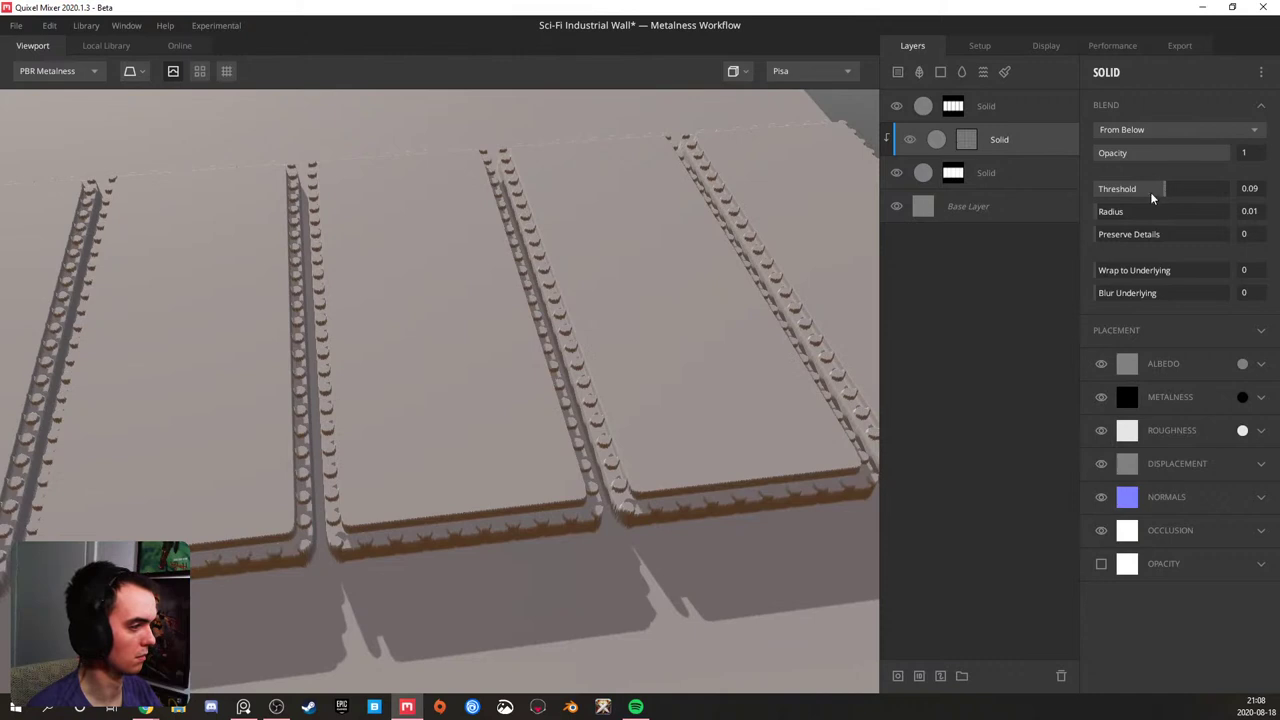
# - Examine the rows of small studs along the panel edges from several angles, both at a distance and close up
pyautogui.scroll(-3, 620, 364)
pyautogui.moveTo(622, 363); pyautogui.dragTo(459, 336)
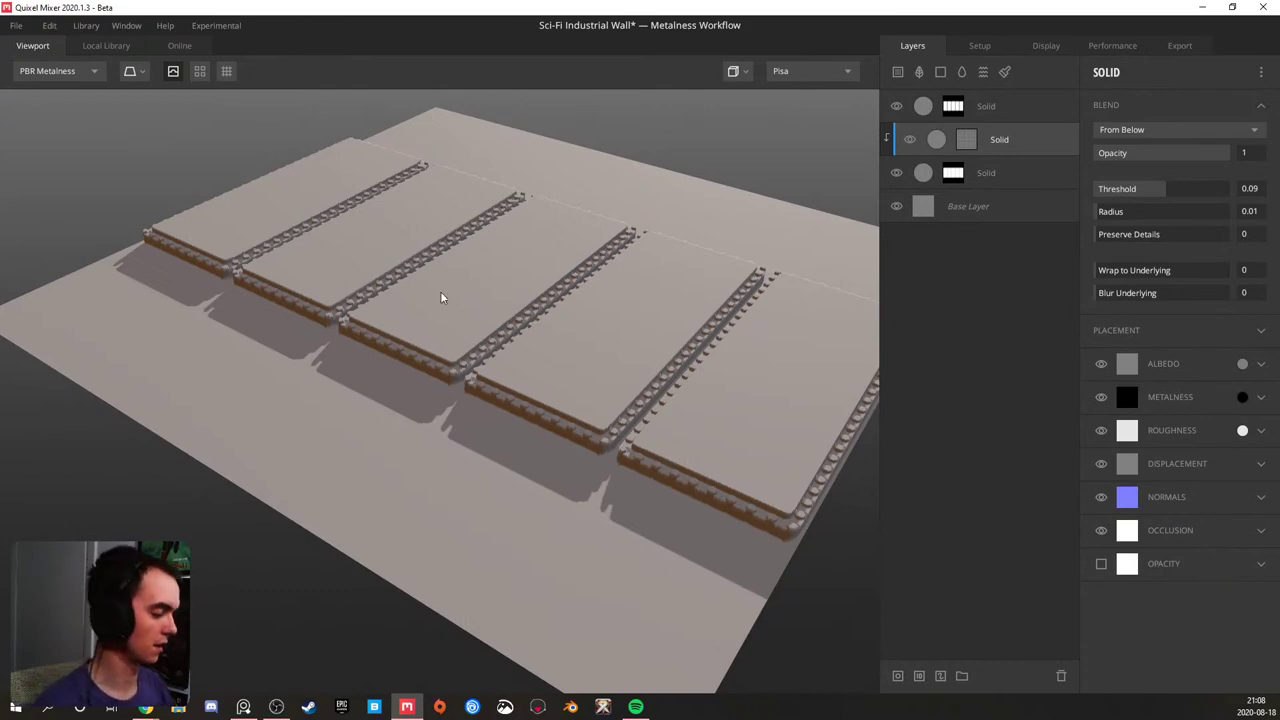
pyautogui.moveTo(610, 292); pyautogui.dragTo(370, 310)
pyautogui.scroll(-5, 519, 328)
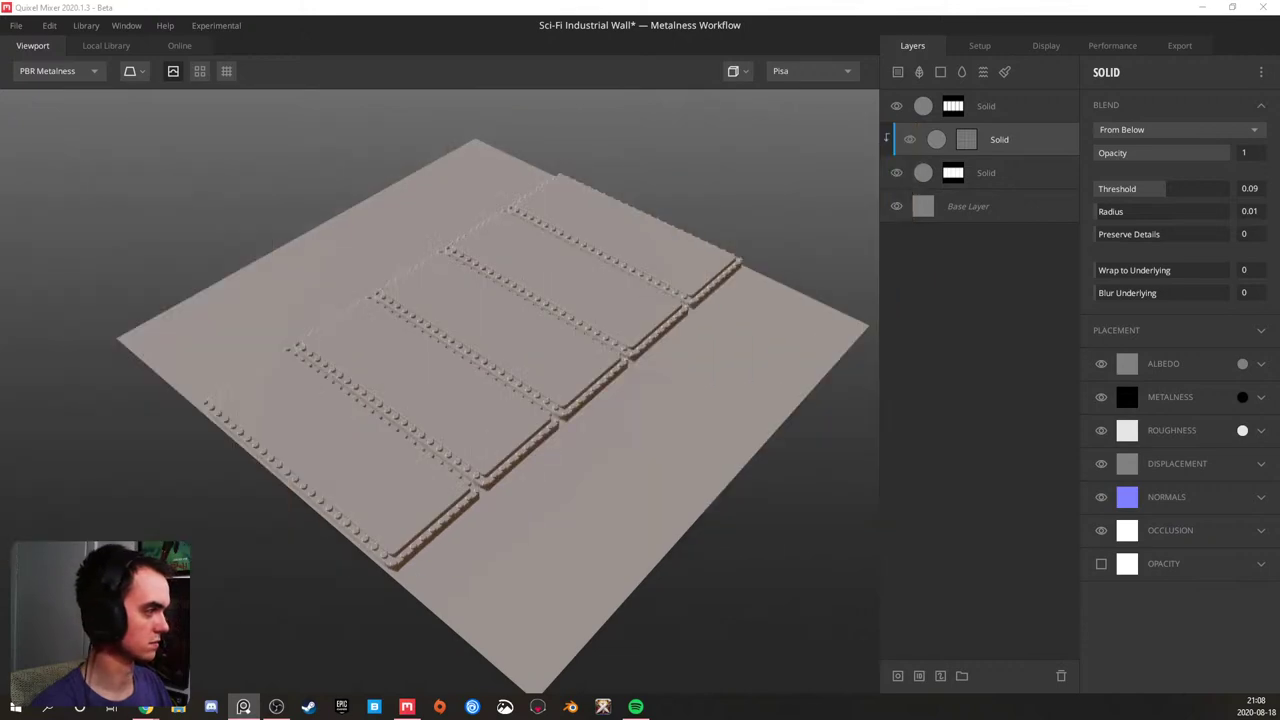
pyautogui.moveTo(506, 329); pyautogui.dragTo(493, 302)
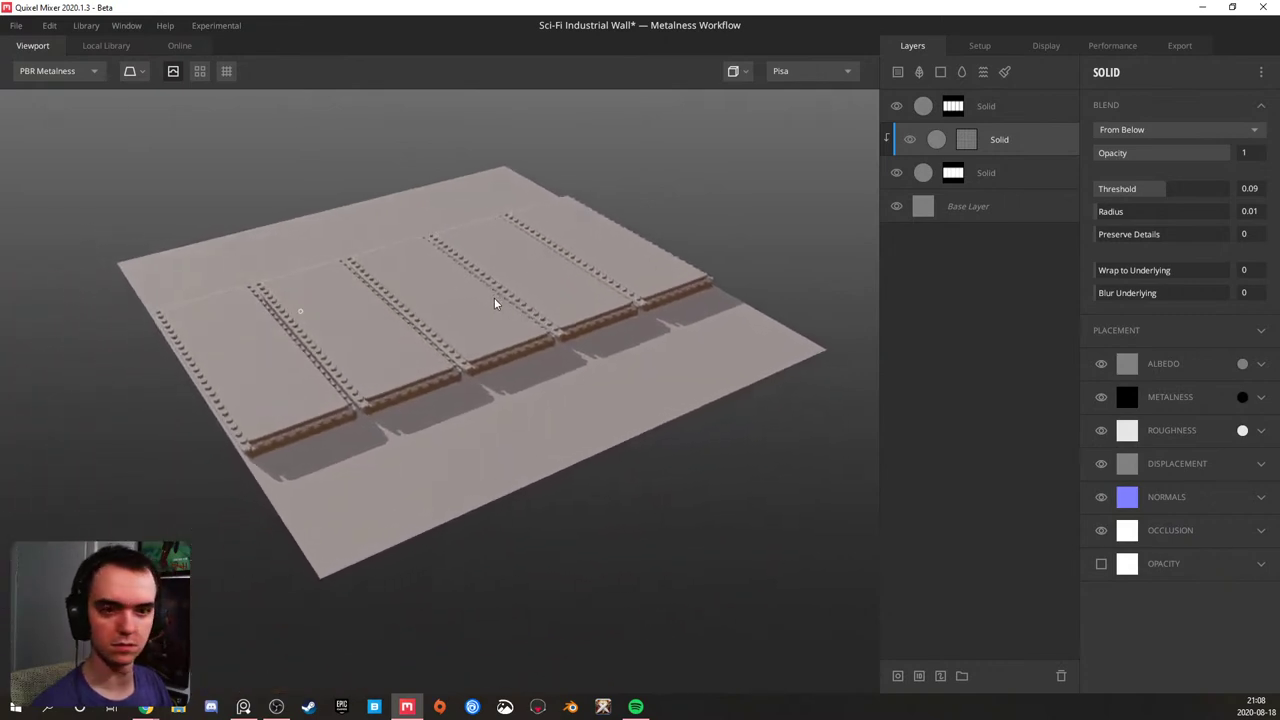
pyautogui.scroll(5, 252, 409)
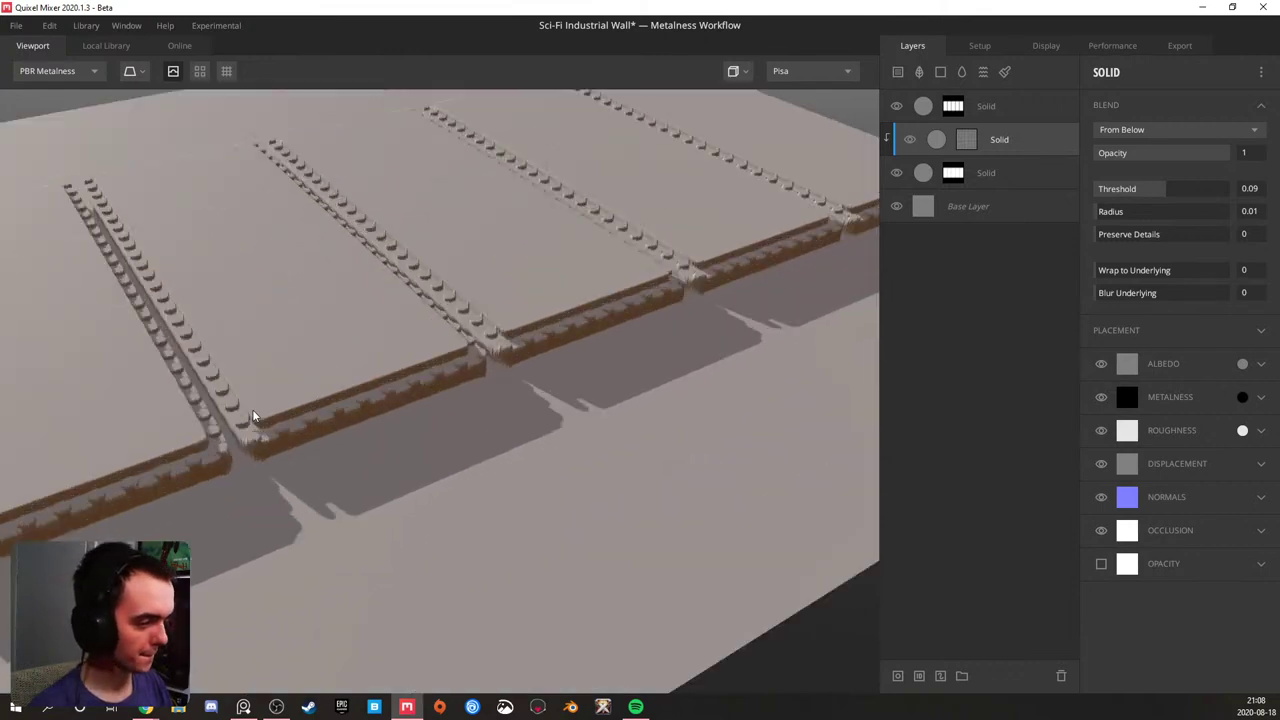
pyautogui.moveTo(252, 409)
pyautogui.mouseDown()
pyautogui.moveTo(307, 399)
pyautogui.moveTo(245, 387)
pyautogui.mouseUp()
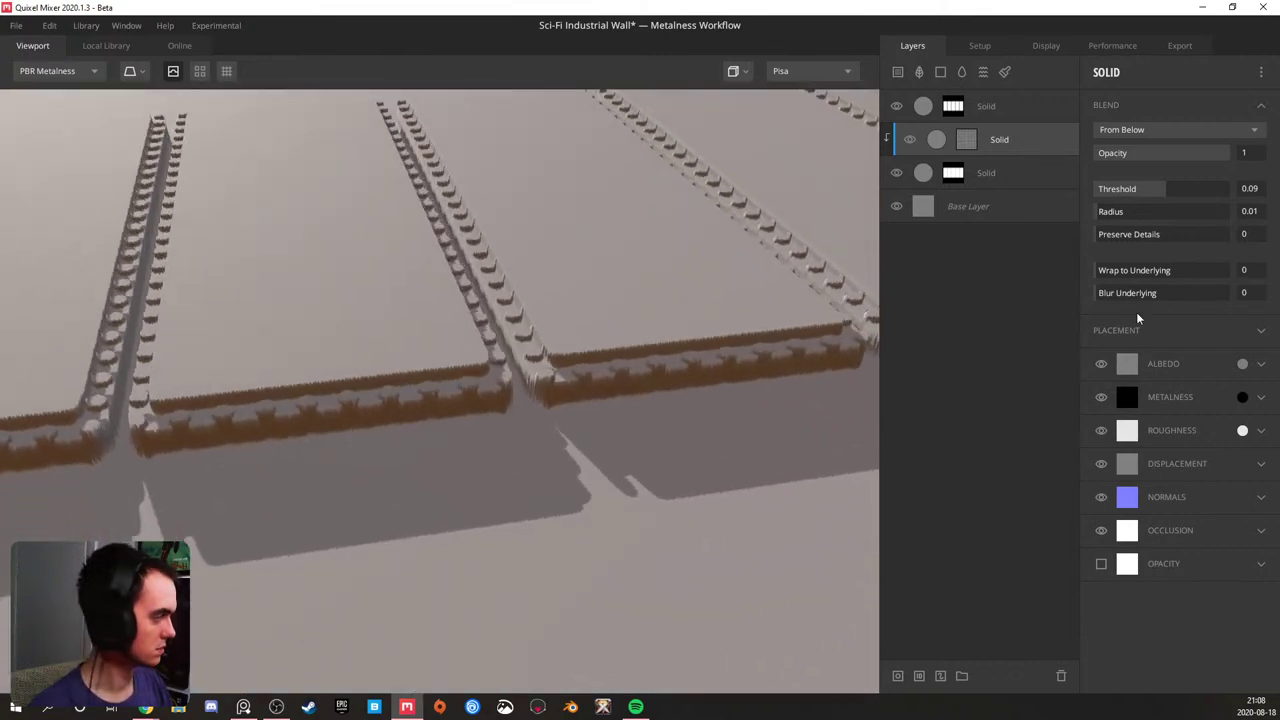
# - Add a Bevel modifier to the mask of the clipped rivet layer and reduce its width to 0.061
pyautogui.click(966, 141)
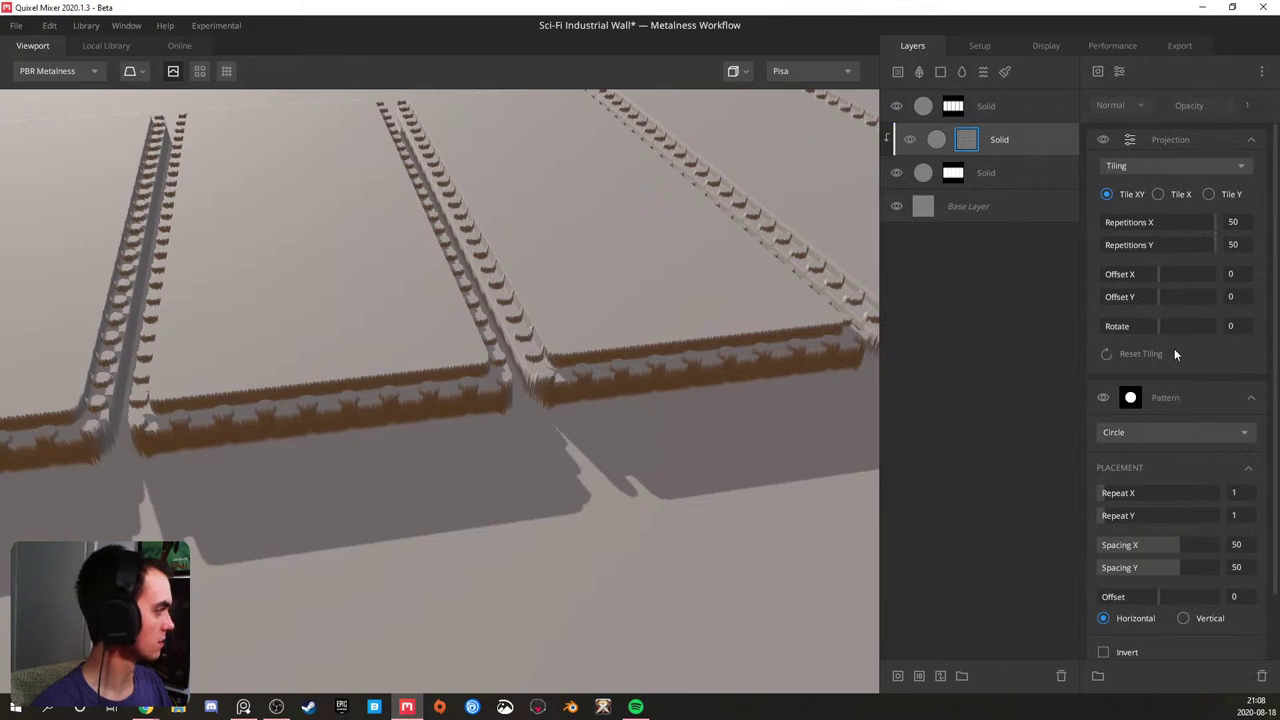
pyautogui.click(1098, 72)
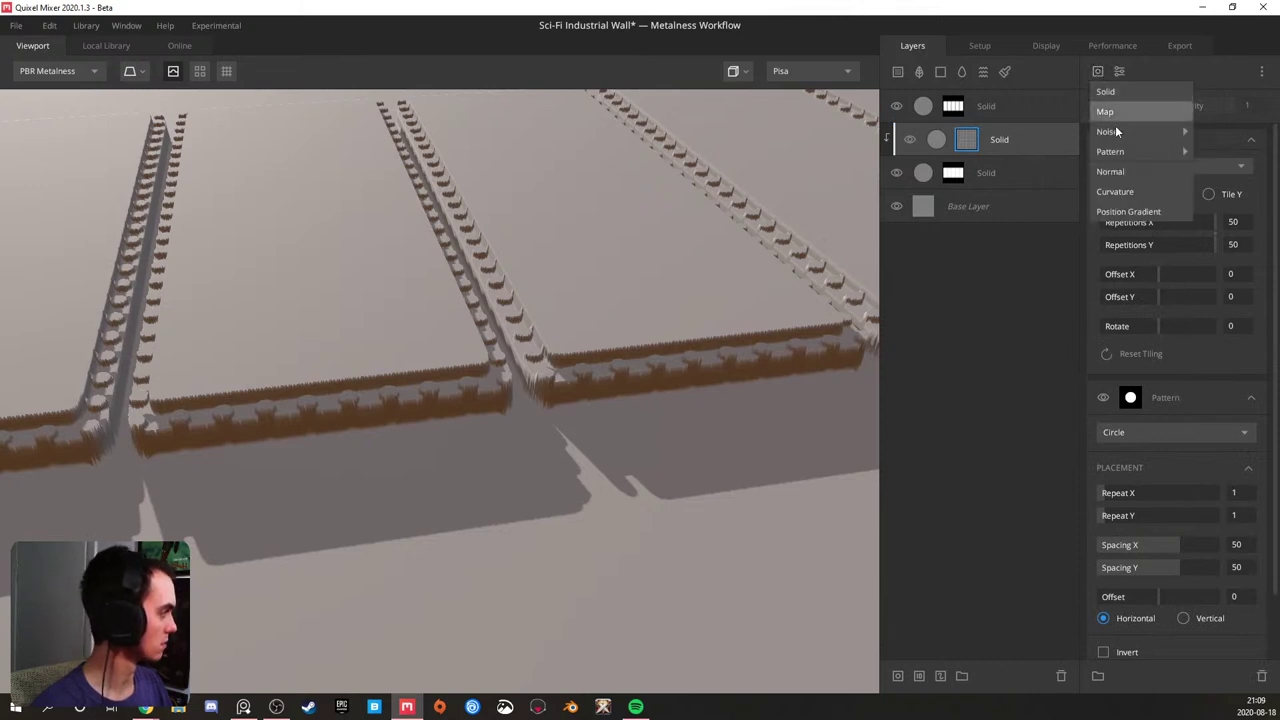
pyautogui.click(1120, 74)
pyautogui.click(1120, 74)
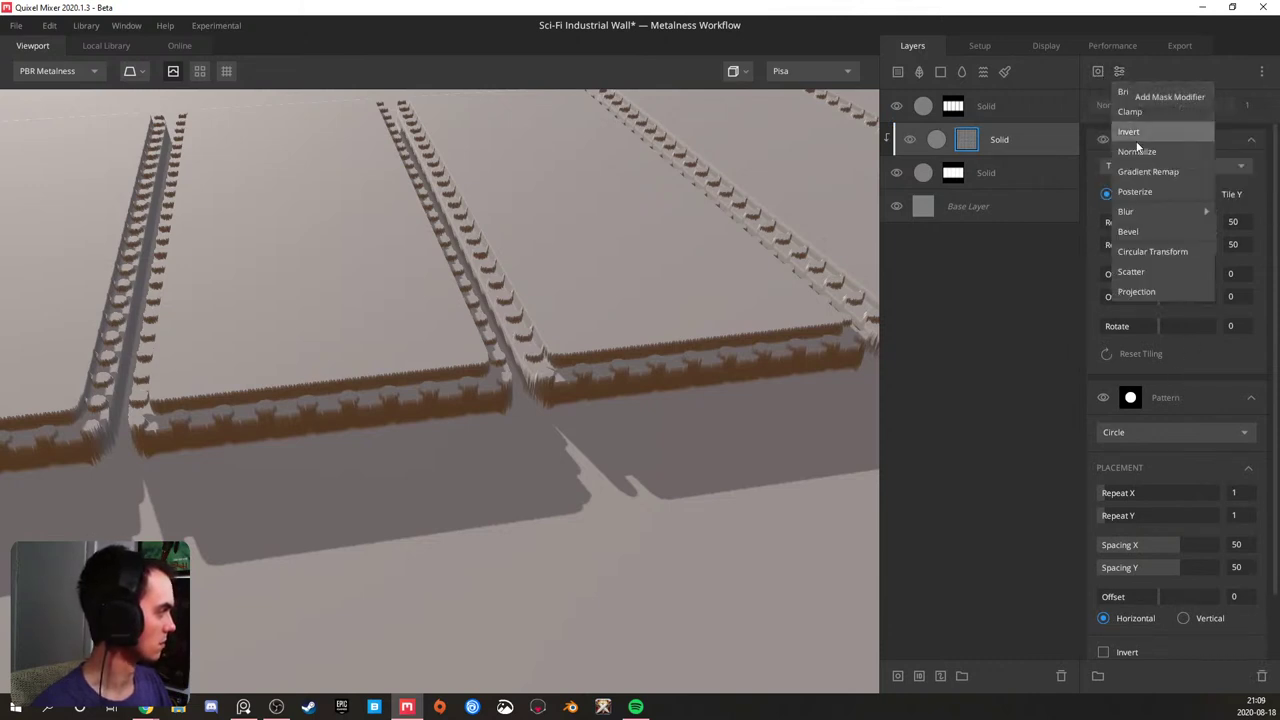
pyautogui.click(1148, 229)
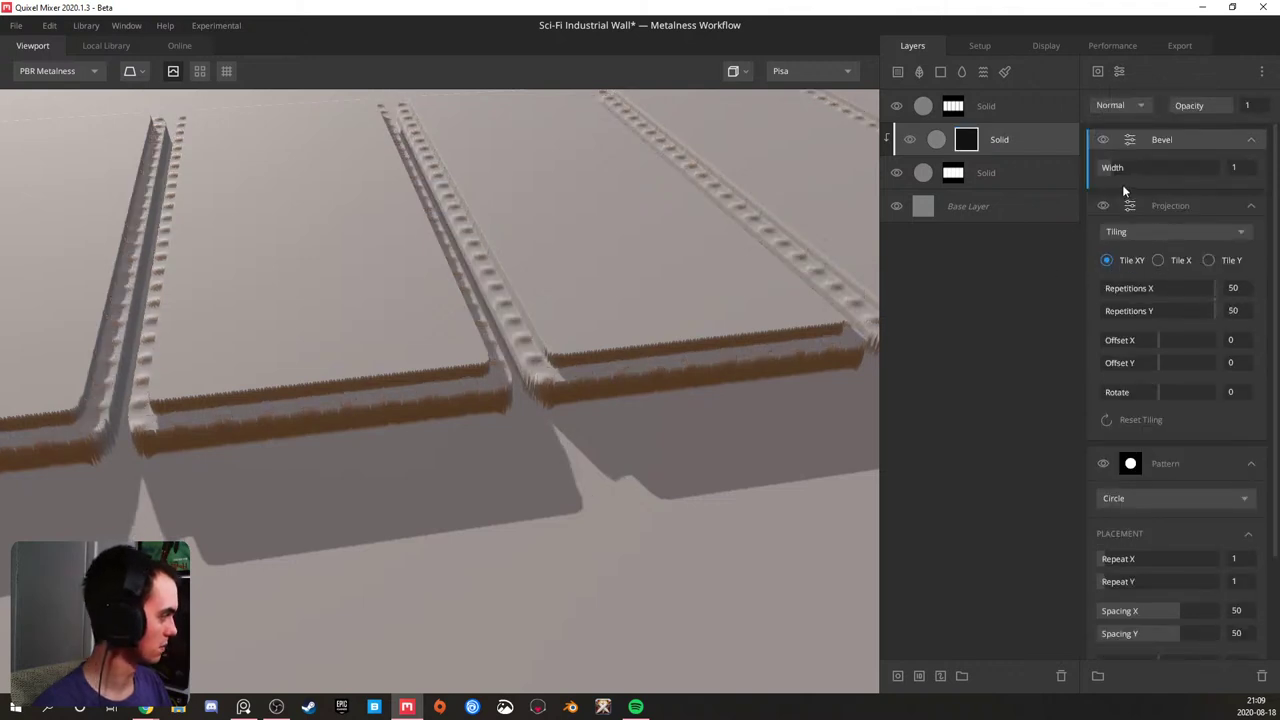
pyautogui.moveTo(1104, 162); pyautogui.dragTo(1100, 168)
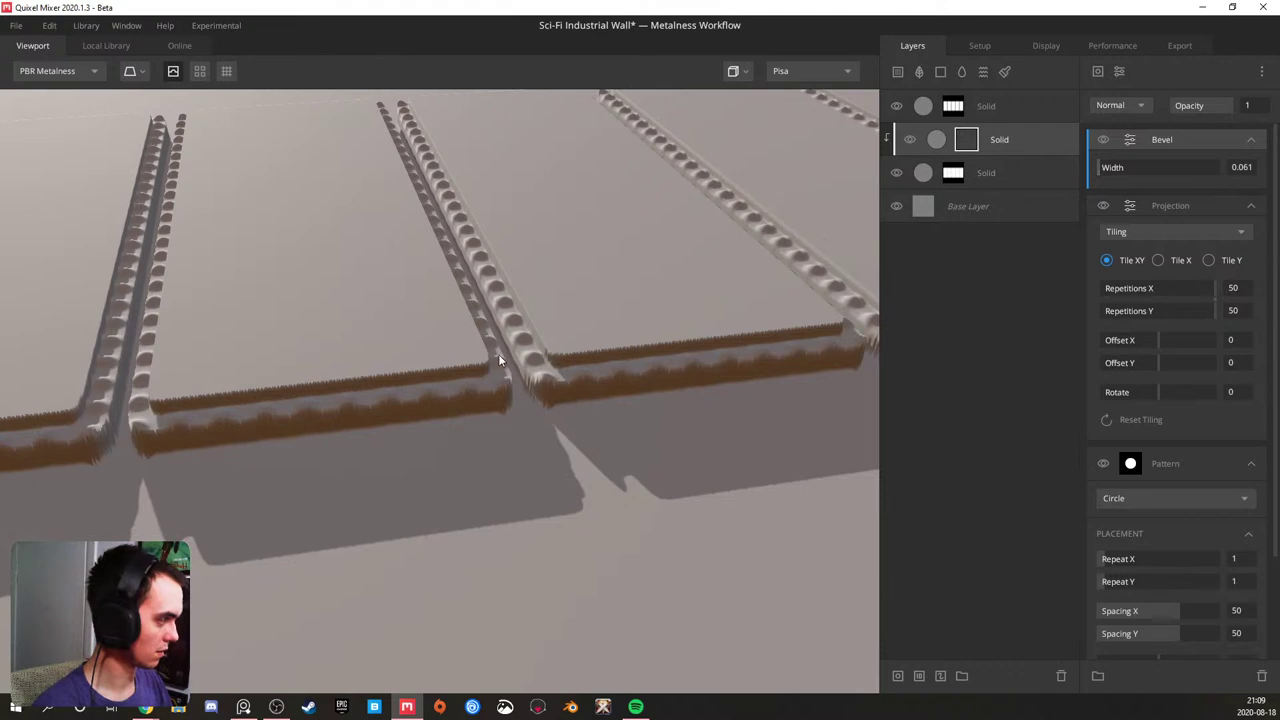
# - Move the Bevel modifier below Projection in the rivet mask stack and set its width to 5.249
pyautogui.scroll(5, 509, 354)
pyautogui.moveTo(509, 354); pyautogui.dragTo(467, 356)
pyautogui.moveTo(1122, 130); pyautogui.dragTo(1162, 416)
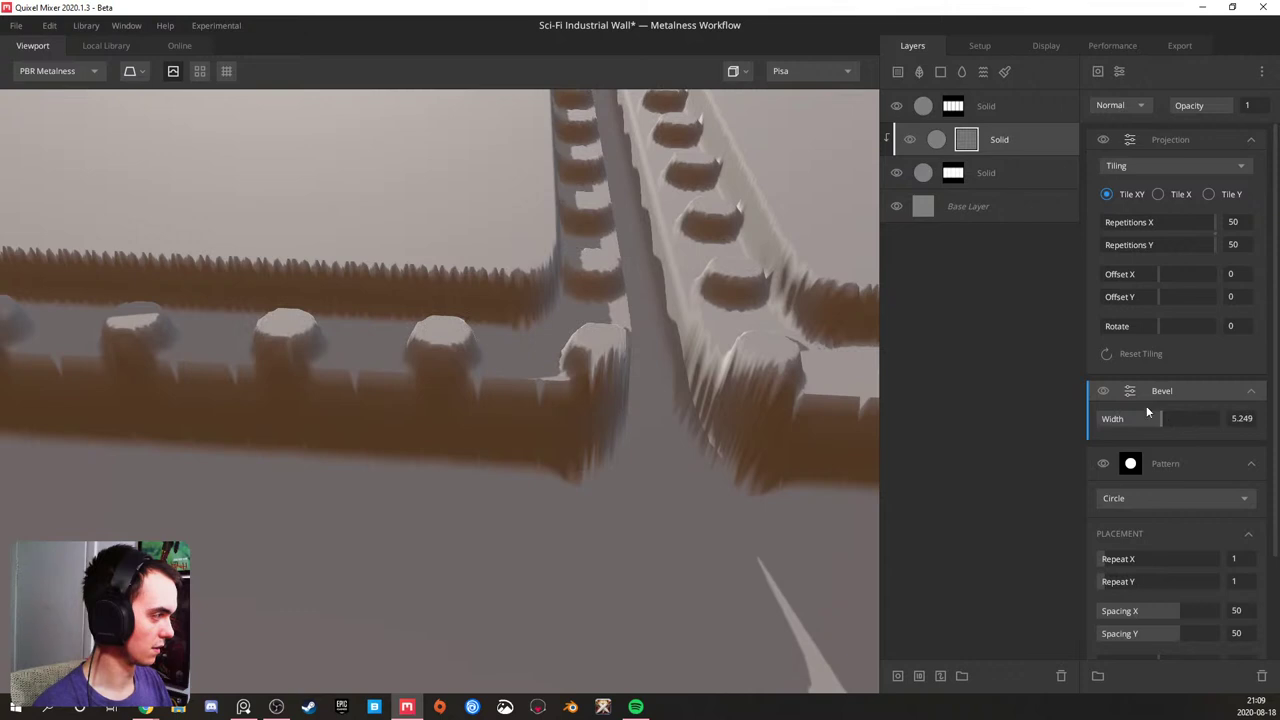
# - Set the rivet mask's circle pattern Spacing X and Spacing Y to 75
pyautogui.scroll(-10, 576, 267)
pyautogui.moveTo(478, 237); pyautogui.dragTo(603, 266)
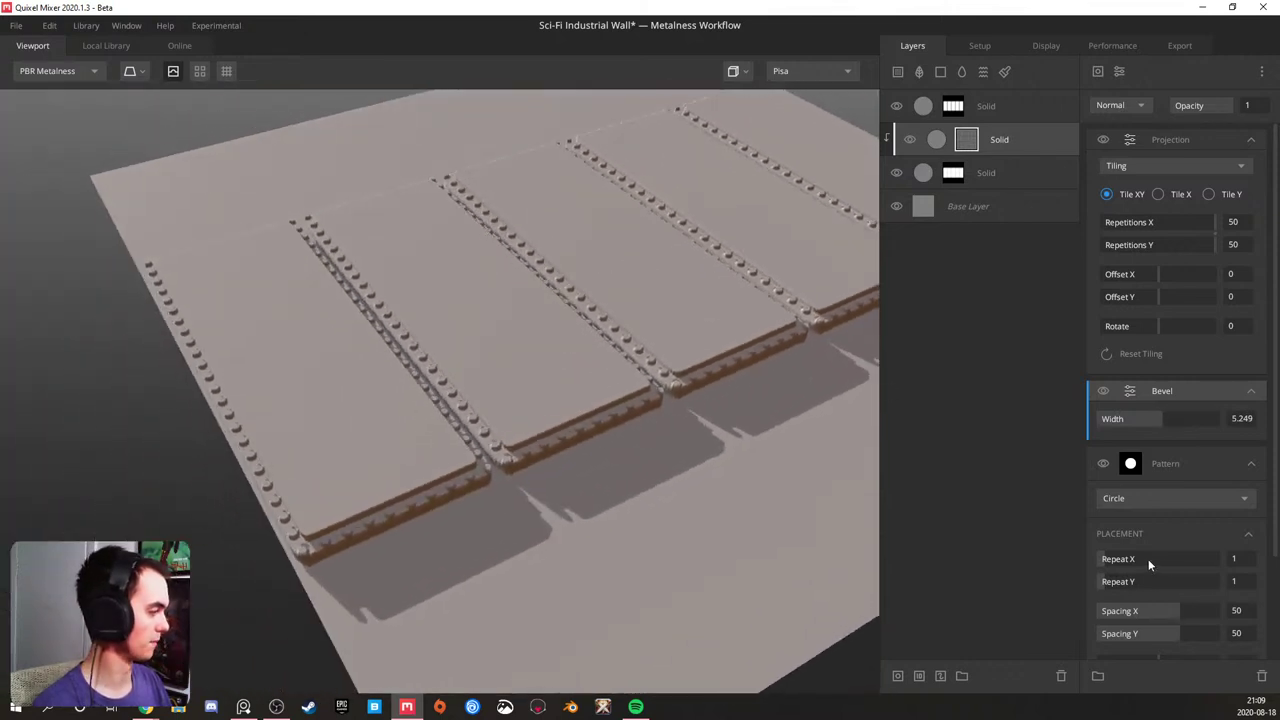
pyautogui.click(1247, 622)
pyautogui.write('75')
pyautogui.press('Tab')
pyautogui.write('75')
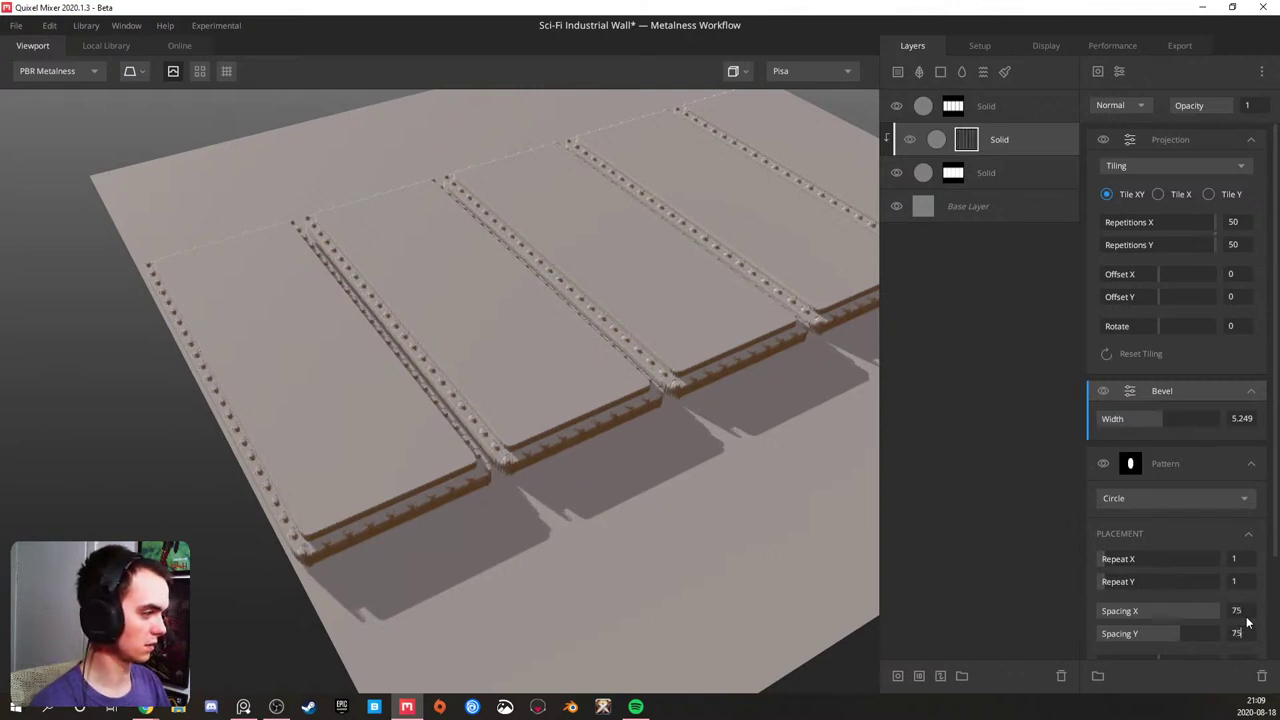
pyautogui.press('Return')
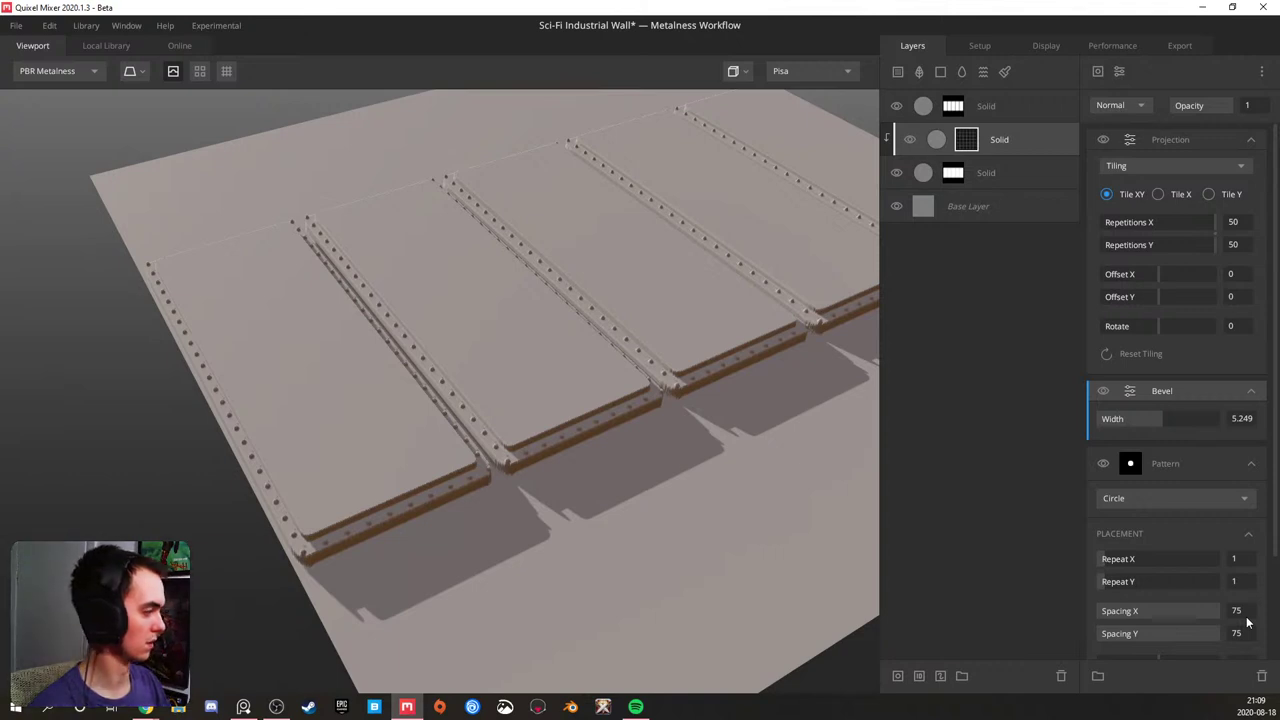
# - Set the rivet mask's circle pattern Spacing X and Spacing Y to 60
pyautogui.click(1247, 622)
pyautogui.write('60')
pyautogui.press('Tab')
pyautogui.write('60')
pyautogui.press('Return')
# - Group the three Solid layers above the Base Layer and name the group Metal_Platform
pyautogui.moveTo(438, 337); pyautogui.dragTo(452, 448)
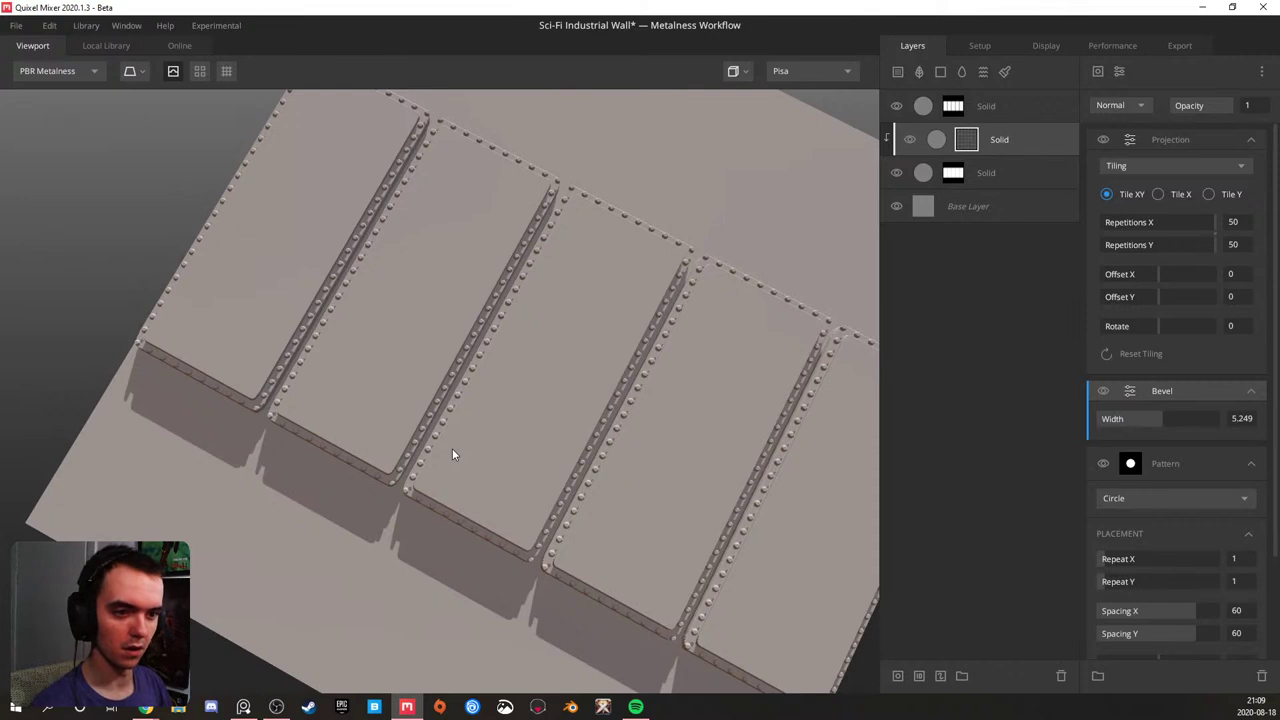
pyautogui.scroll(-3, 557, 399)
pyautogui.moveTo(560, 400); pyautogui.dragTo(634, 343)
pyautogui.click(243, 707)
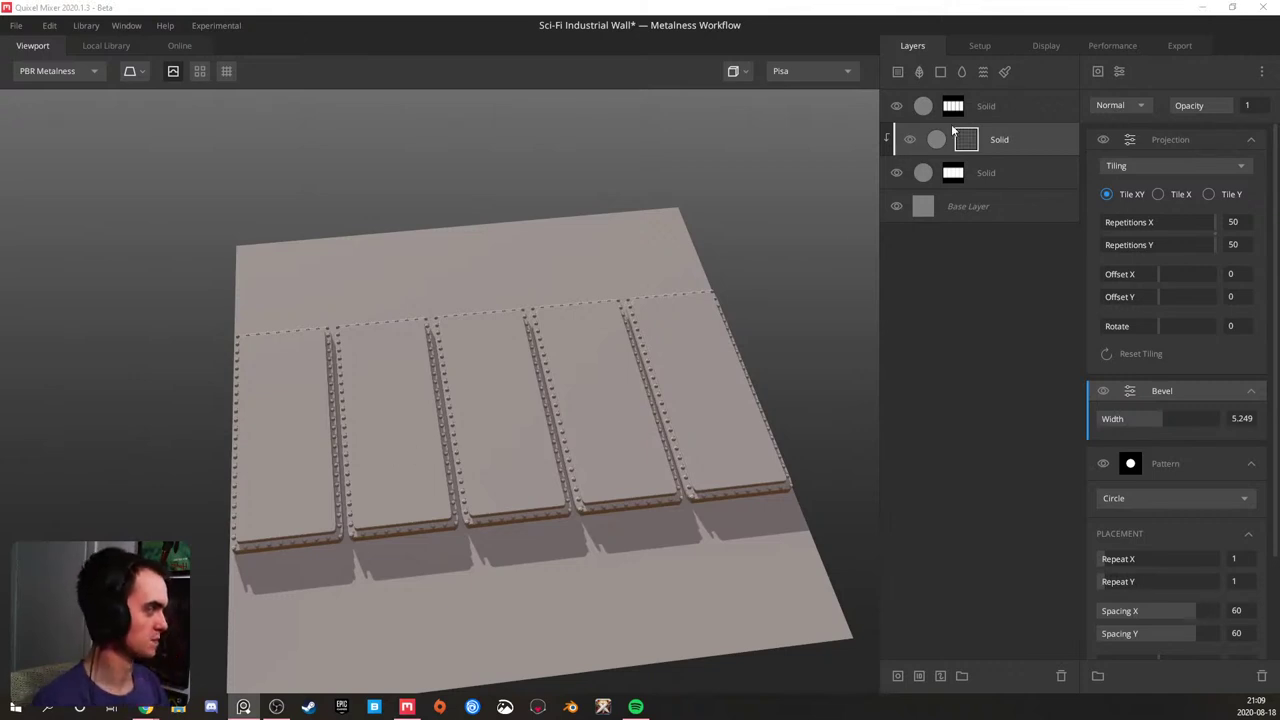
pyautogui.click(994, 106)
pyautogui.keyDown('shift'); pyautogui.click(989, 171); pyautogui.keyUp('shift')
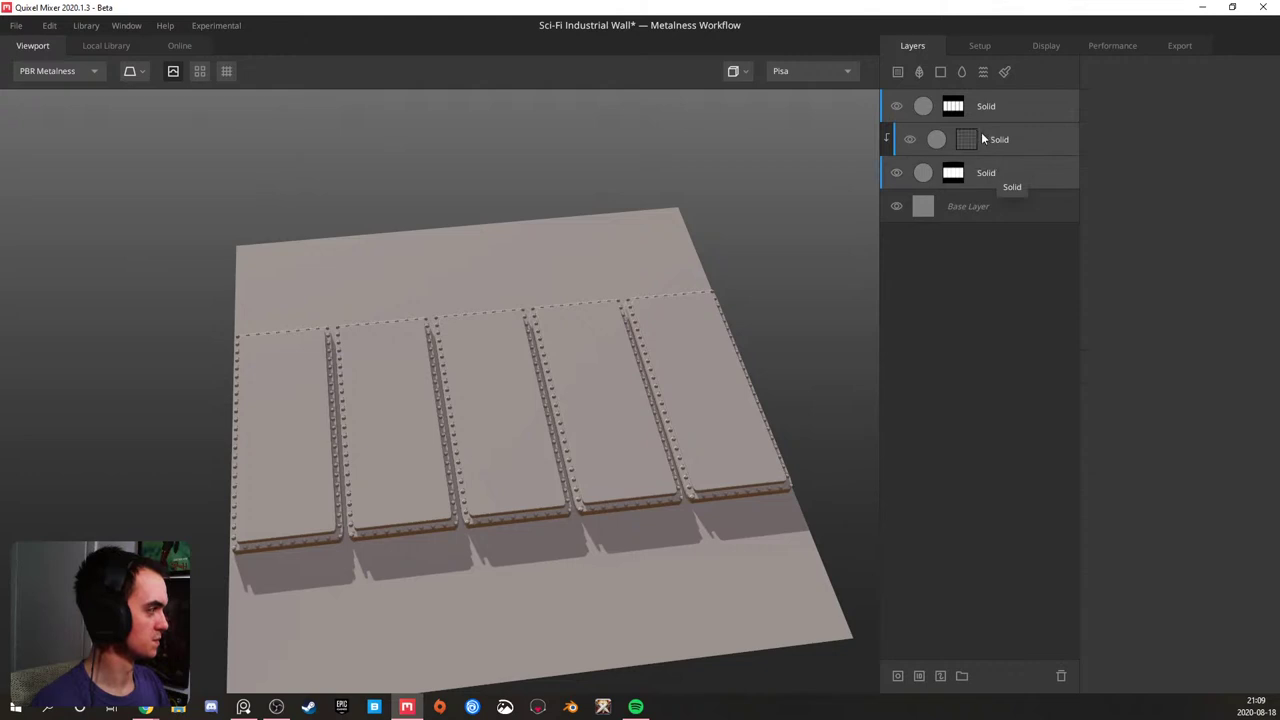
pyautogui.click(961, 675)
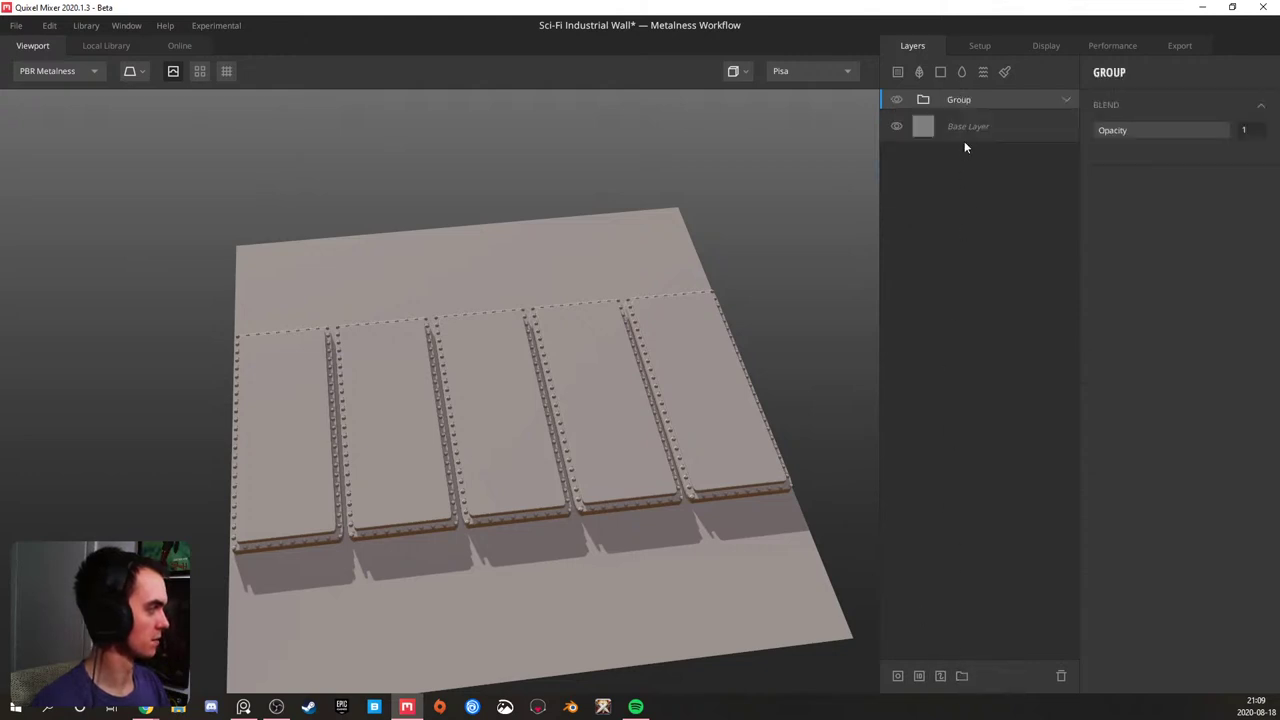
pyautogui.doubleClick(958, 99)
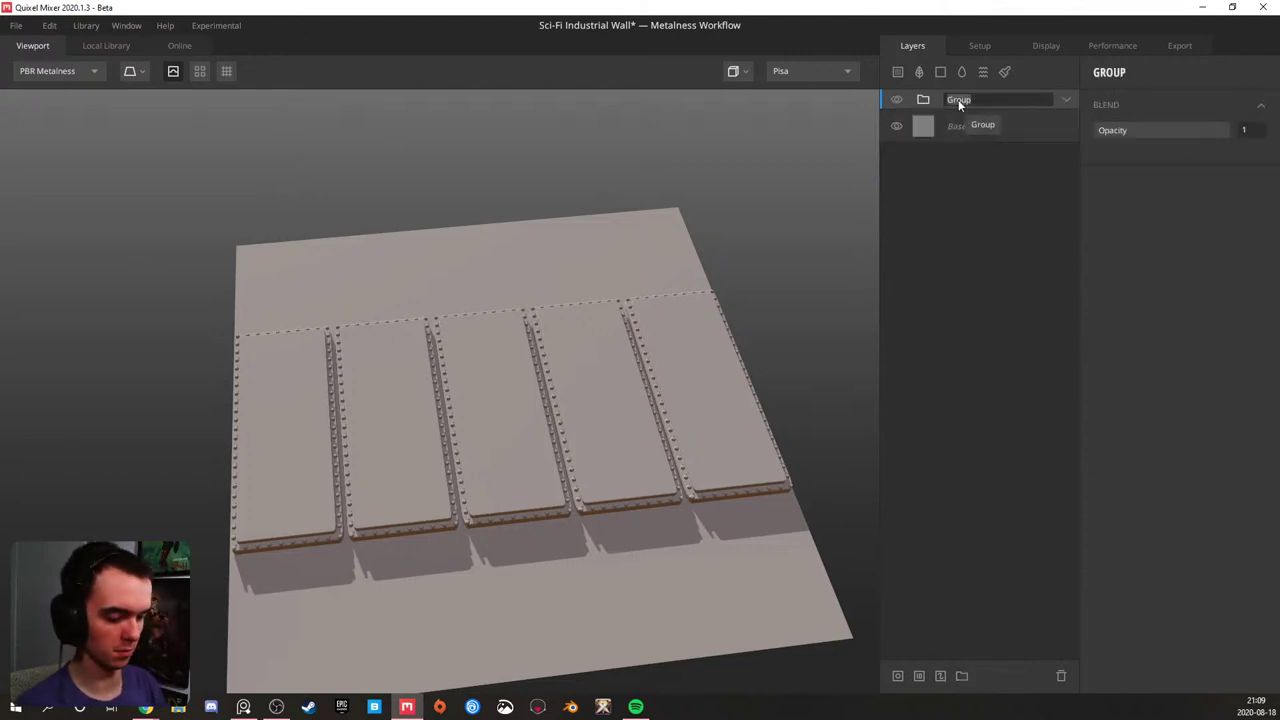
pyautogui.write('Metal')
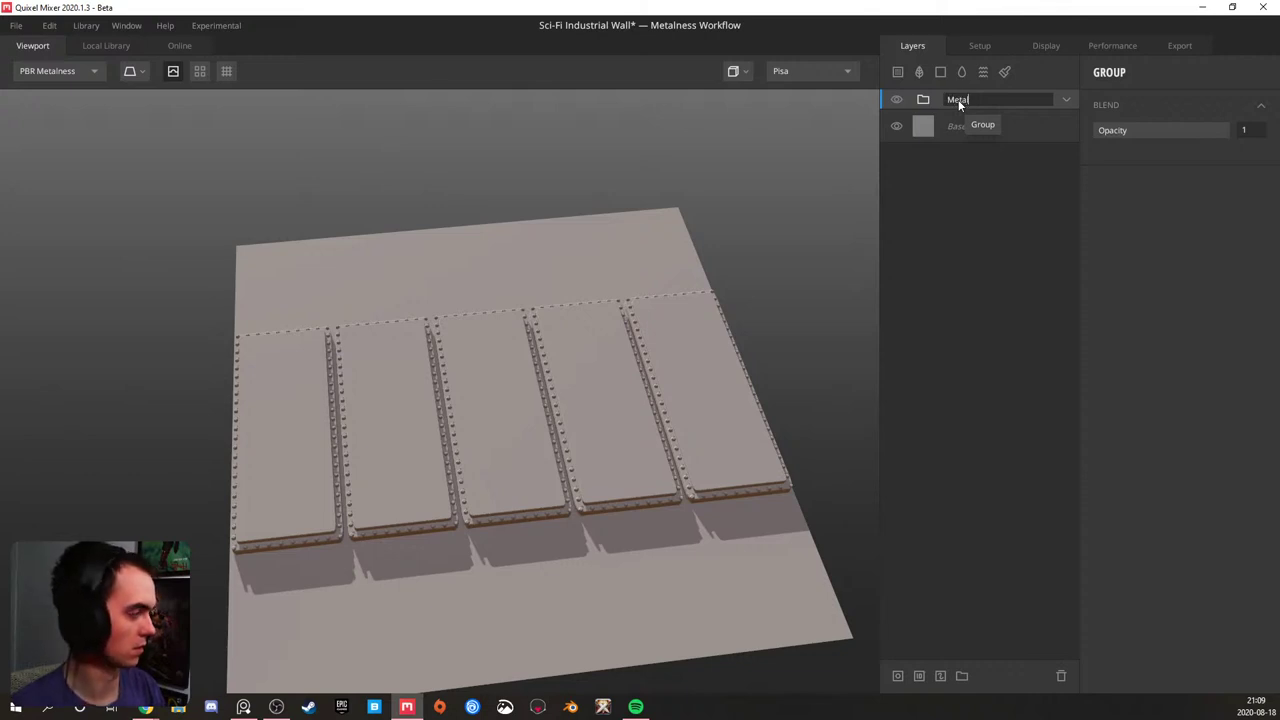
pyautogui.write('_Flatform')
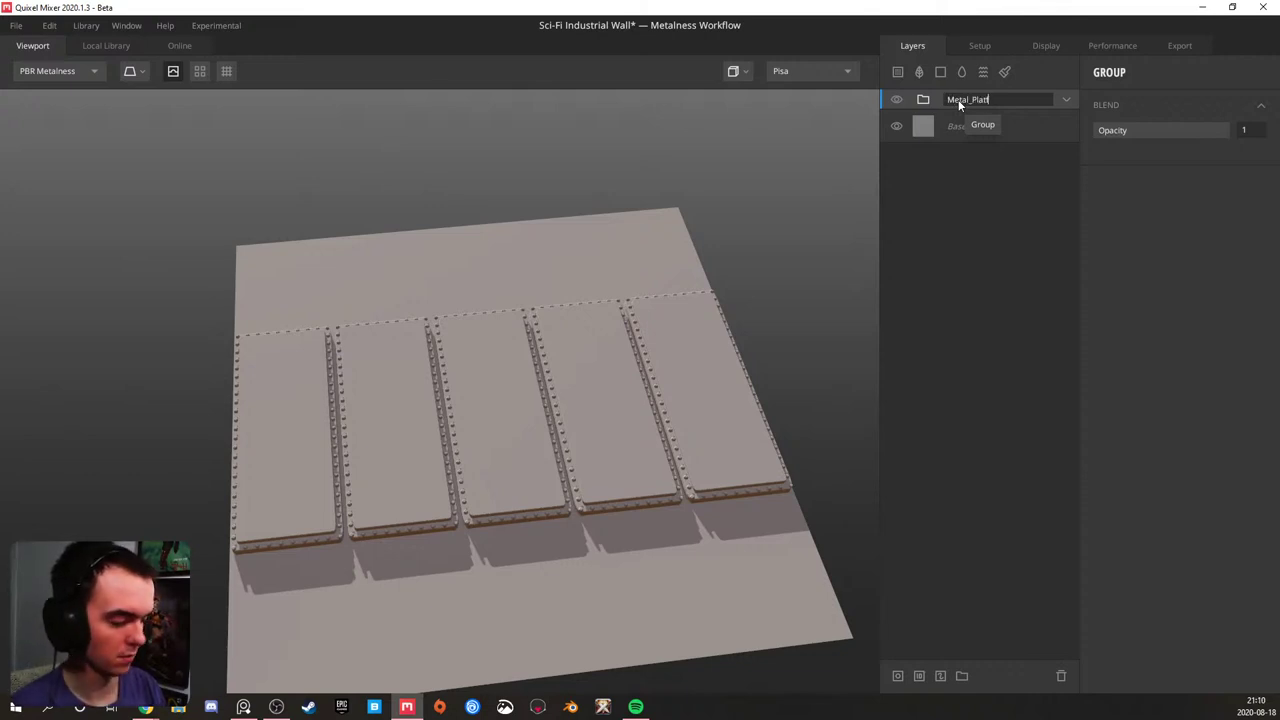
pyautogui.press('Return')
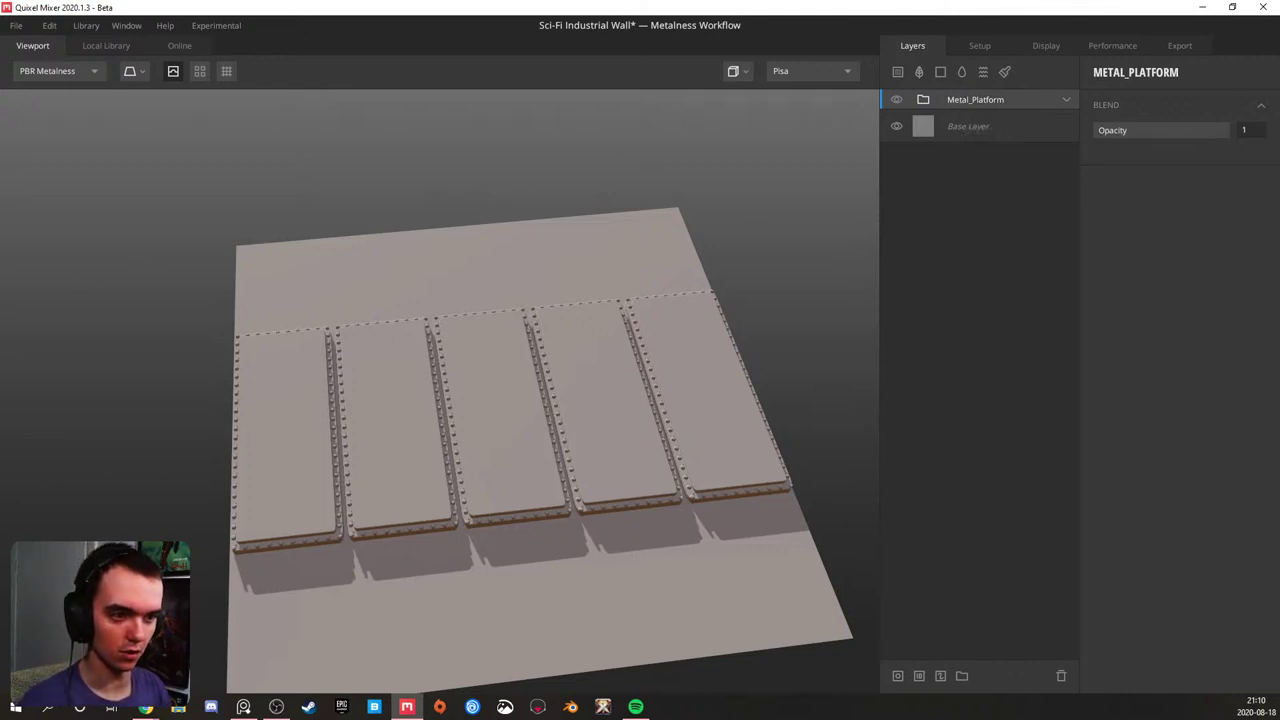
# - Expand the Metal_Platform group and select its topmost Solid layer
pyautogui.click(243, 706)
pyautogui.moveTo(264, 373); pyautogui.dragTo(509, 320)
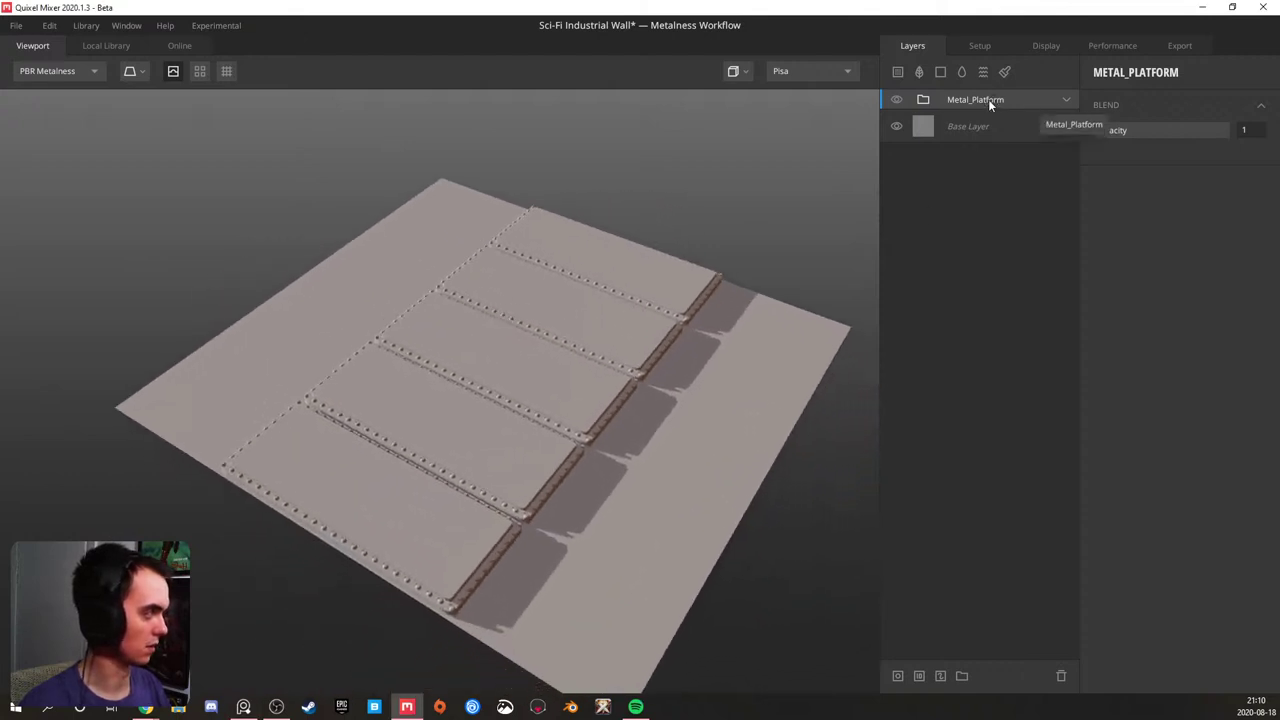
pyautogui.click(1065, 102)
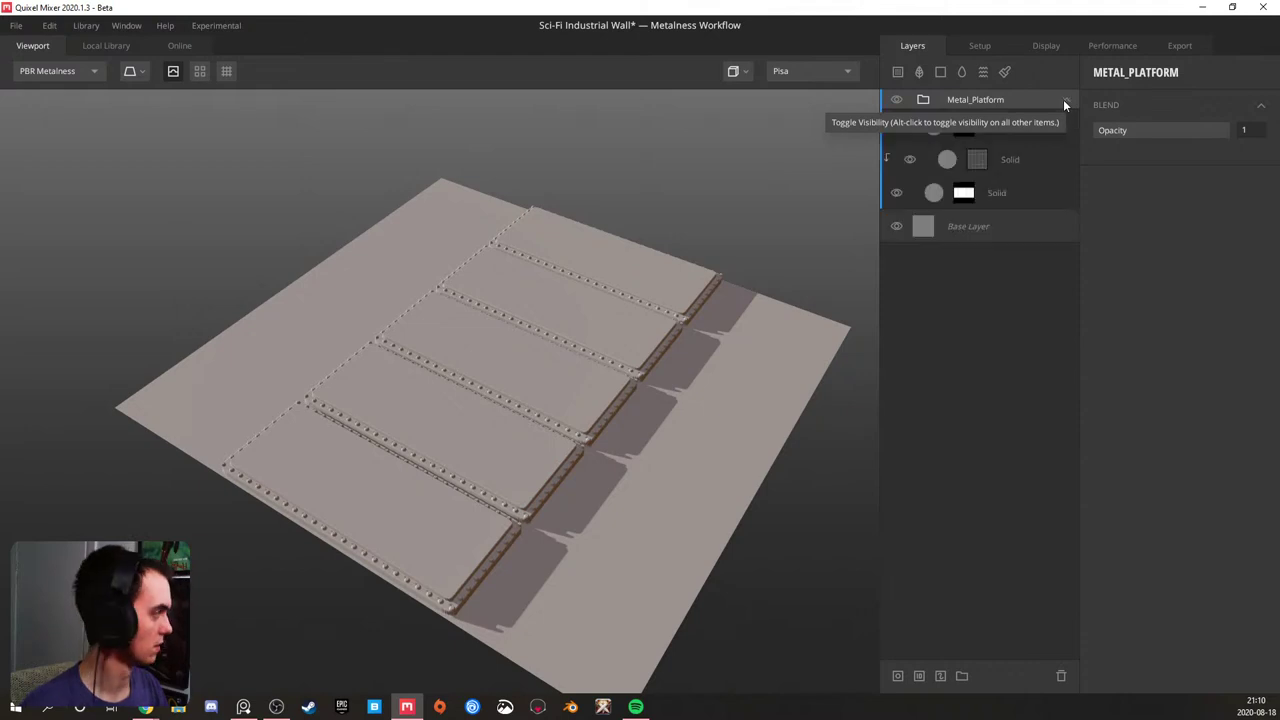
pyautogui.click(997, 125)
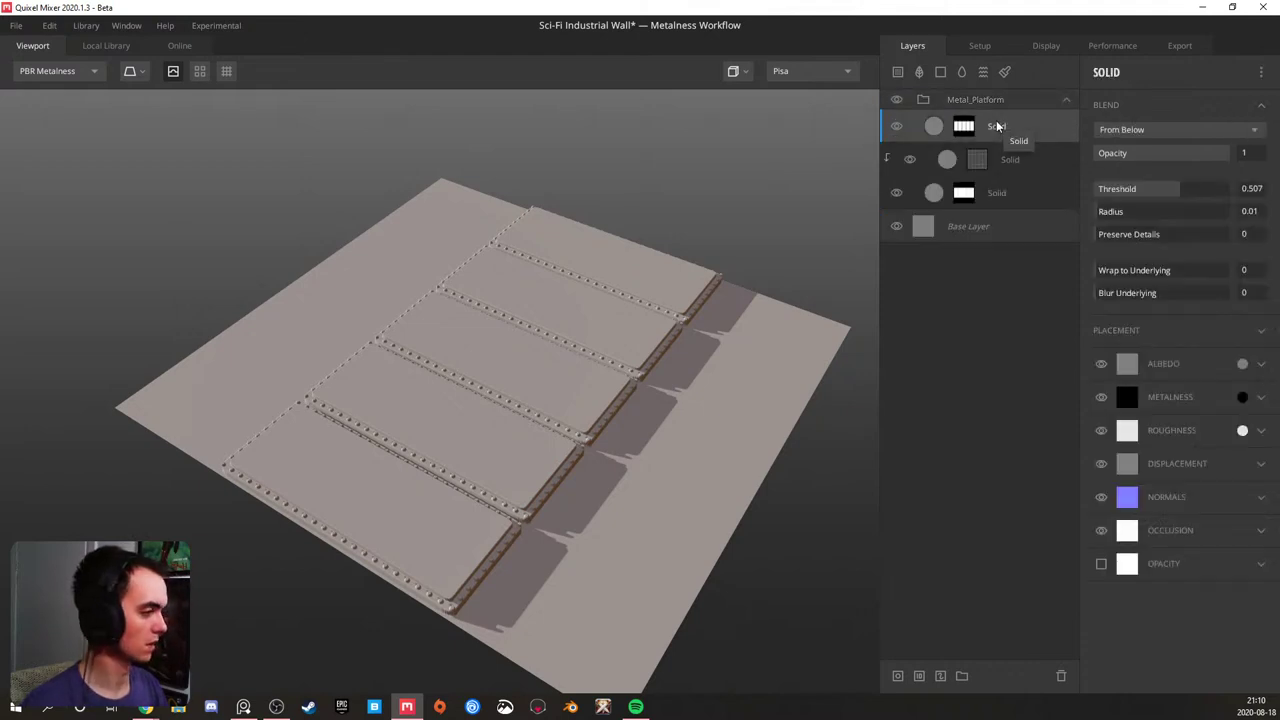
pyautogui.moveTo(689, 263); pyautogui.dragTo(391, 402)
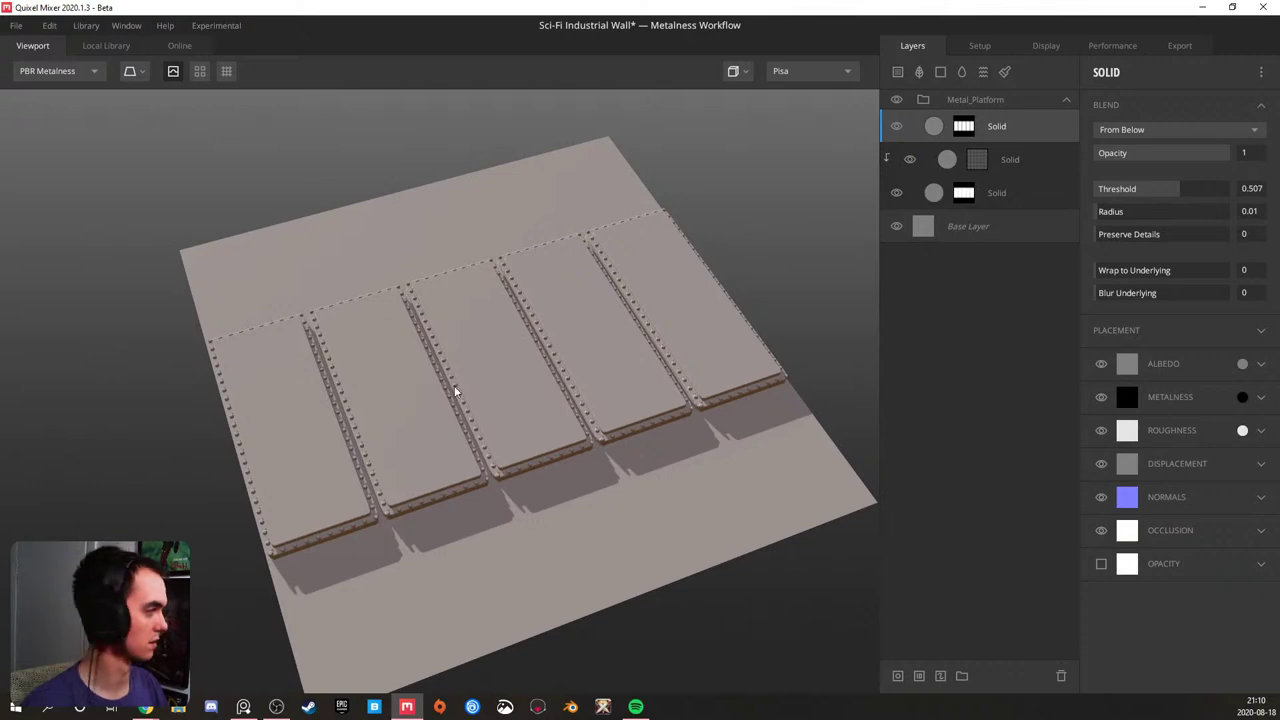
pyautogui.click(976, 197)
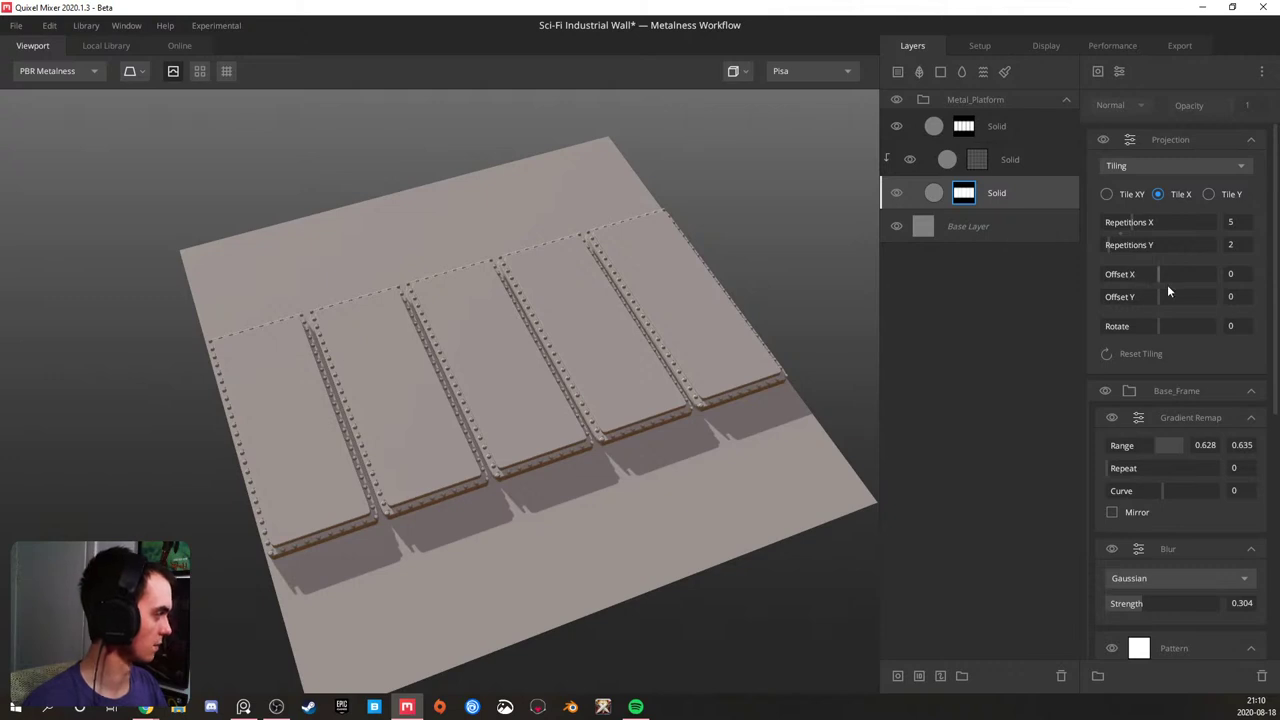
pyautogui.moveTo(1184, 275); pyautogui.dragTo(1169, 274)
pyautogui.doubleClick(1170, 275)
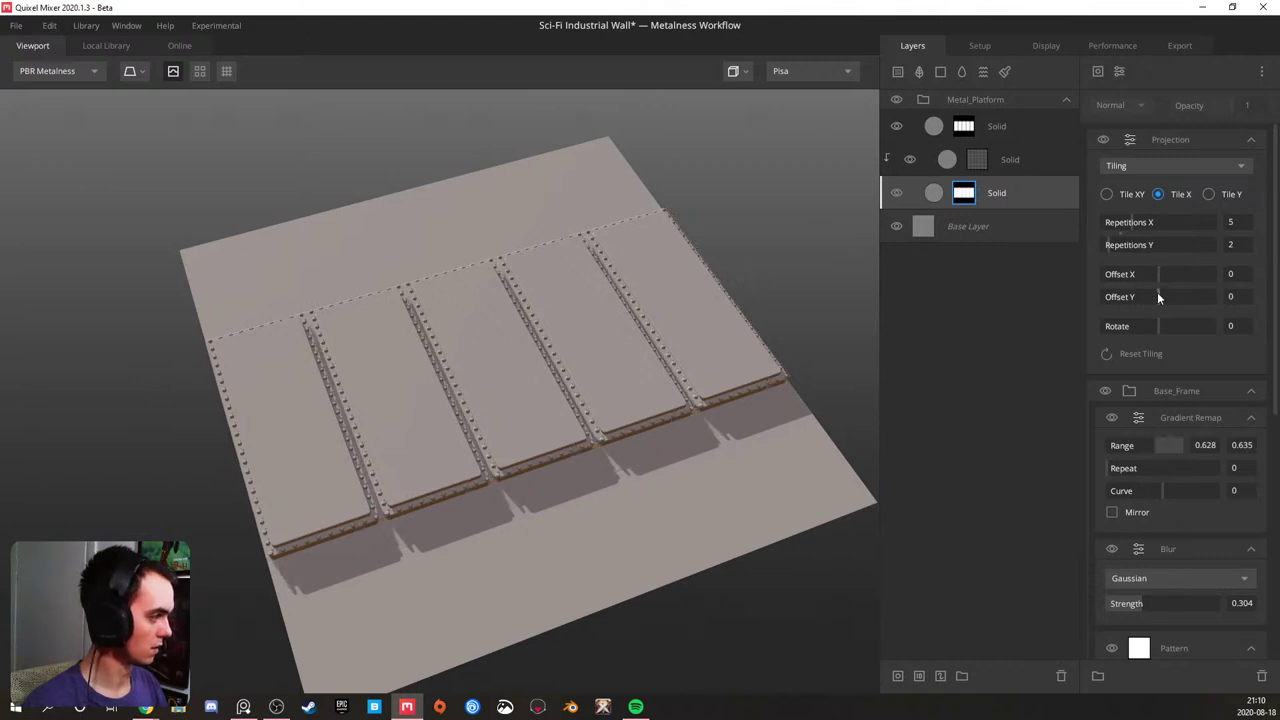
pyautogui.hotkey('ctrl', 'z')
# - Set the Projection Offset Y of the lowest Solid layer's mask in Metal_Platform to -0.222 and copy the value
pyautogui.keyDown('alt'); pyautogui.moveTo(542, 428); pyautogui.dragTo(514, 431); pyautogui.keyUp('alt')
pyautogui.moveTo(603, 403); pyautogui.dragTo(534, 409)
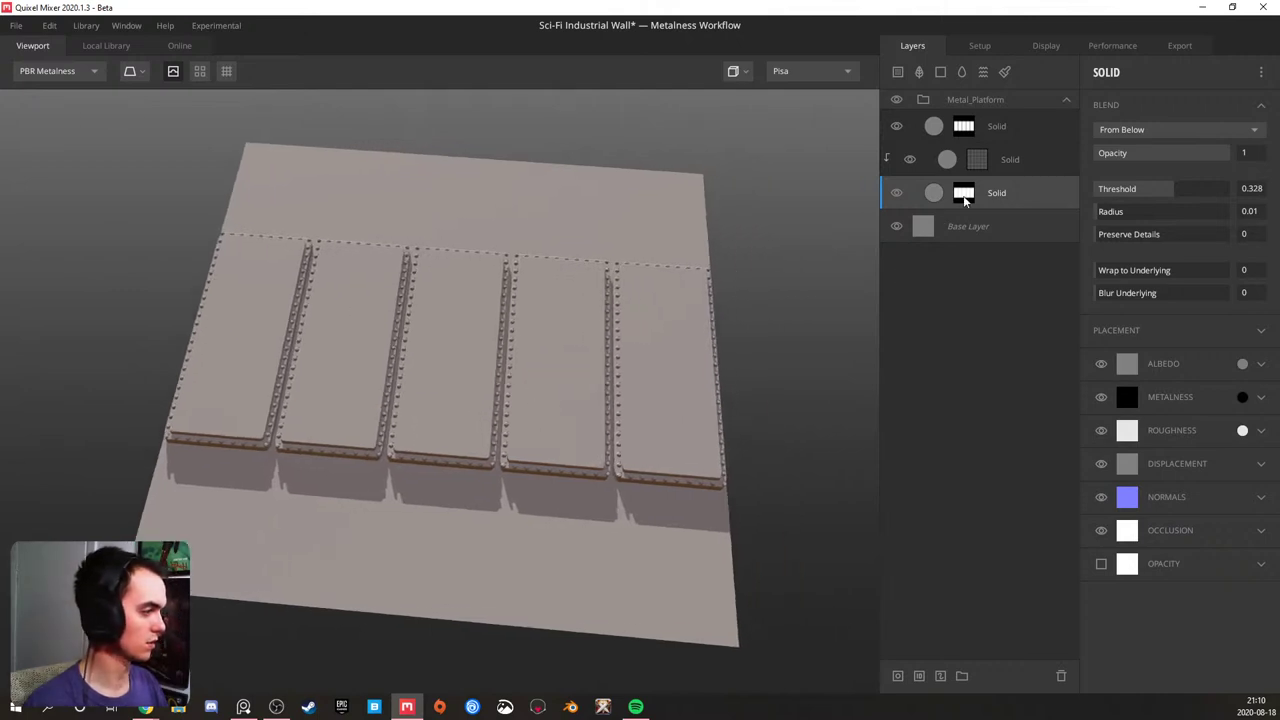
pyautogui.moveTo(438, 397); pyautogui.dragTo(437, 461)
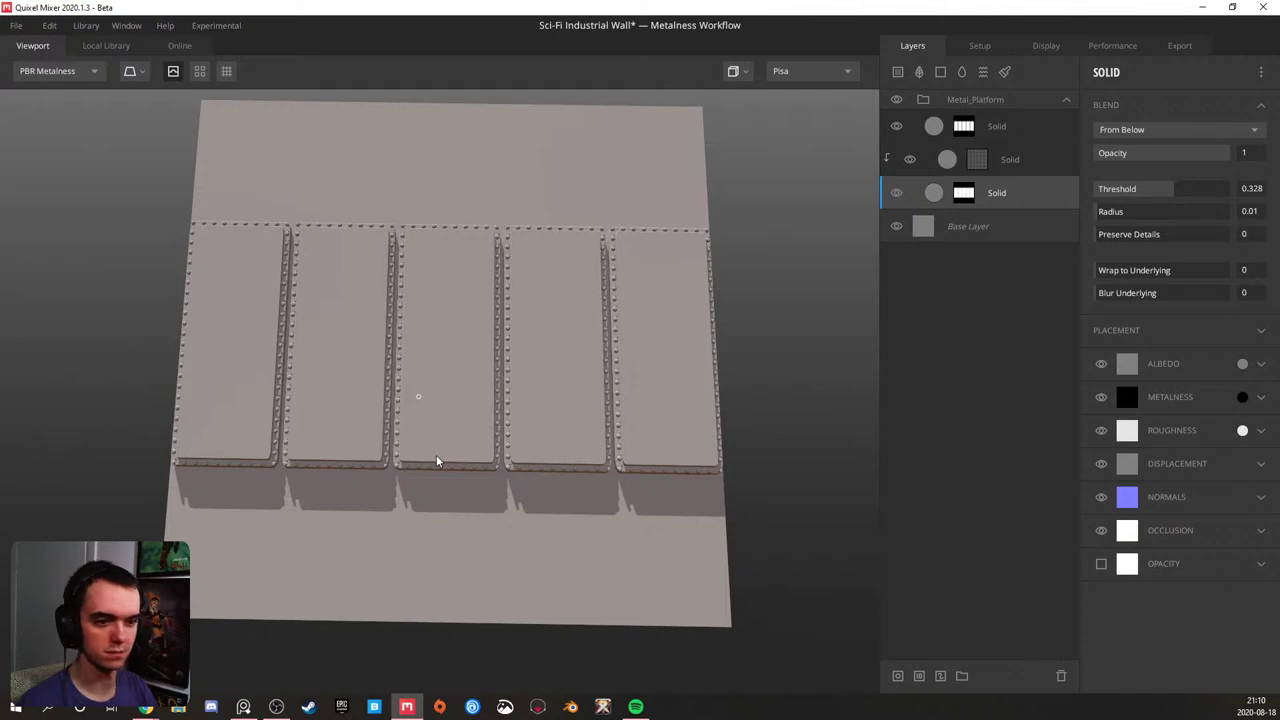
pyautogui.moveTo(437, 461); pyautogui.dragTo(441, 476)
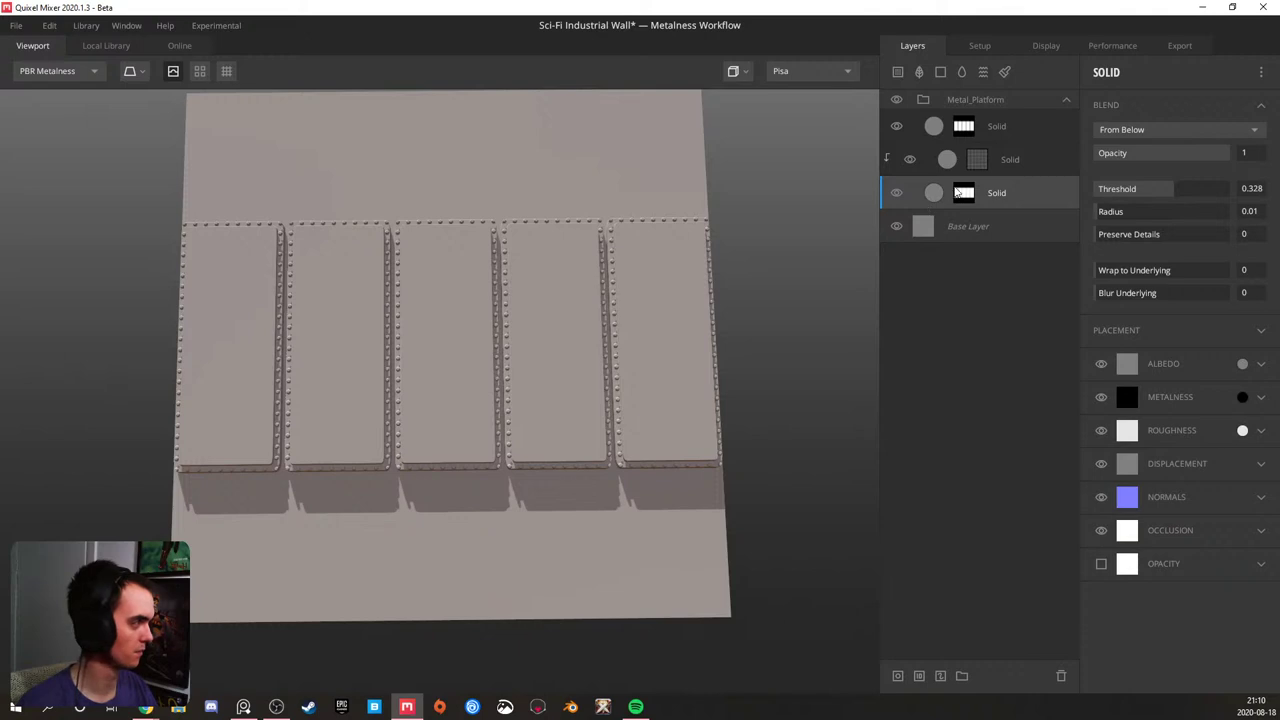
pyautogui.click(963, 192)
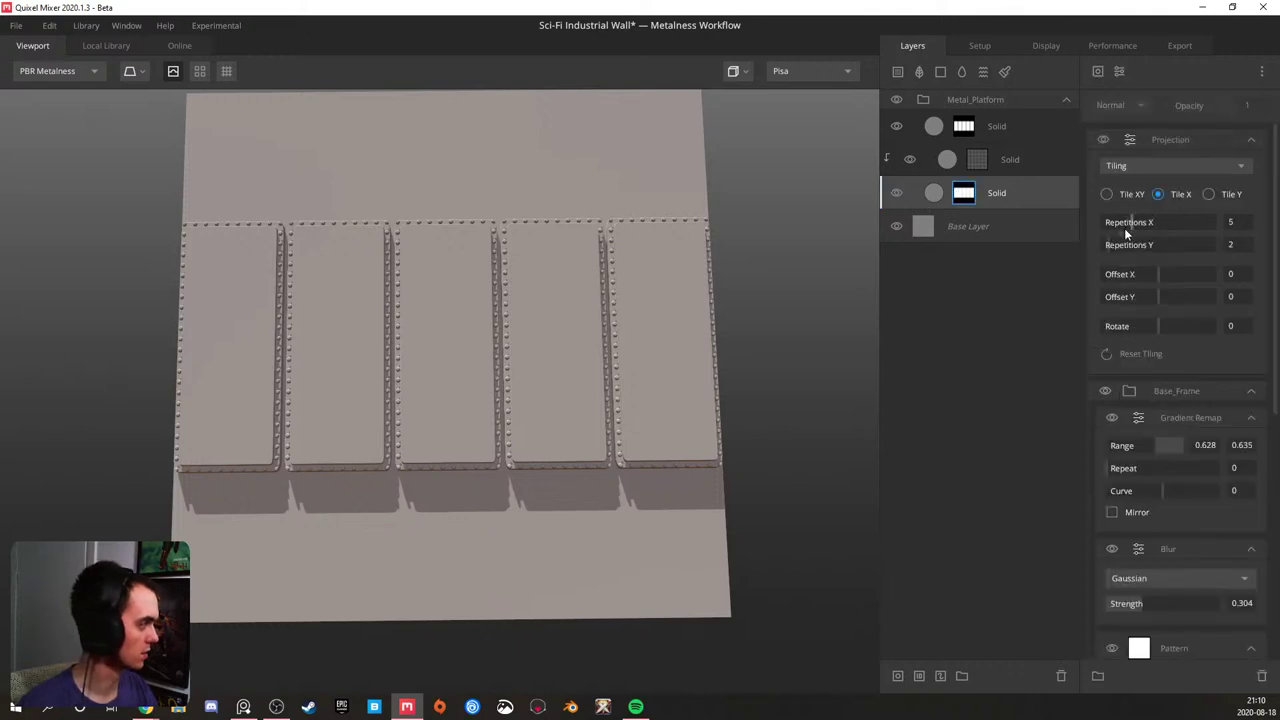
pyautogui.moveTo(1158, 298); pyautogui.dragTo(1146, 301)
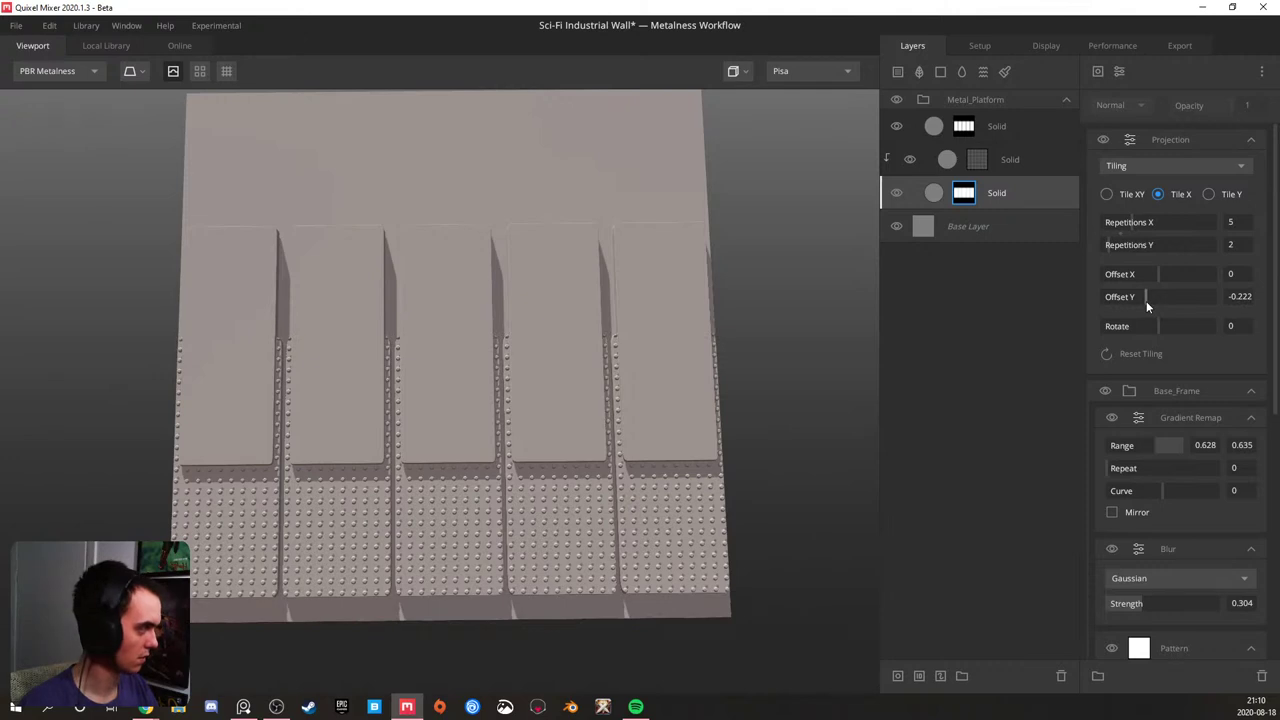
pyautogui.click(1239, 297)
pyautogui.hotkey('ctrl', 'c')
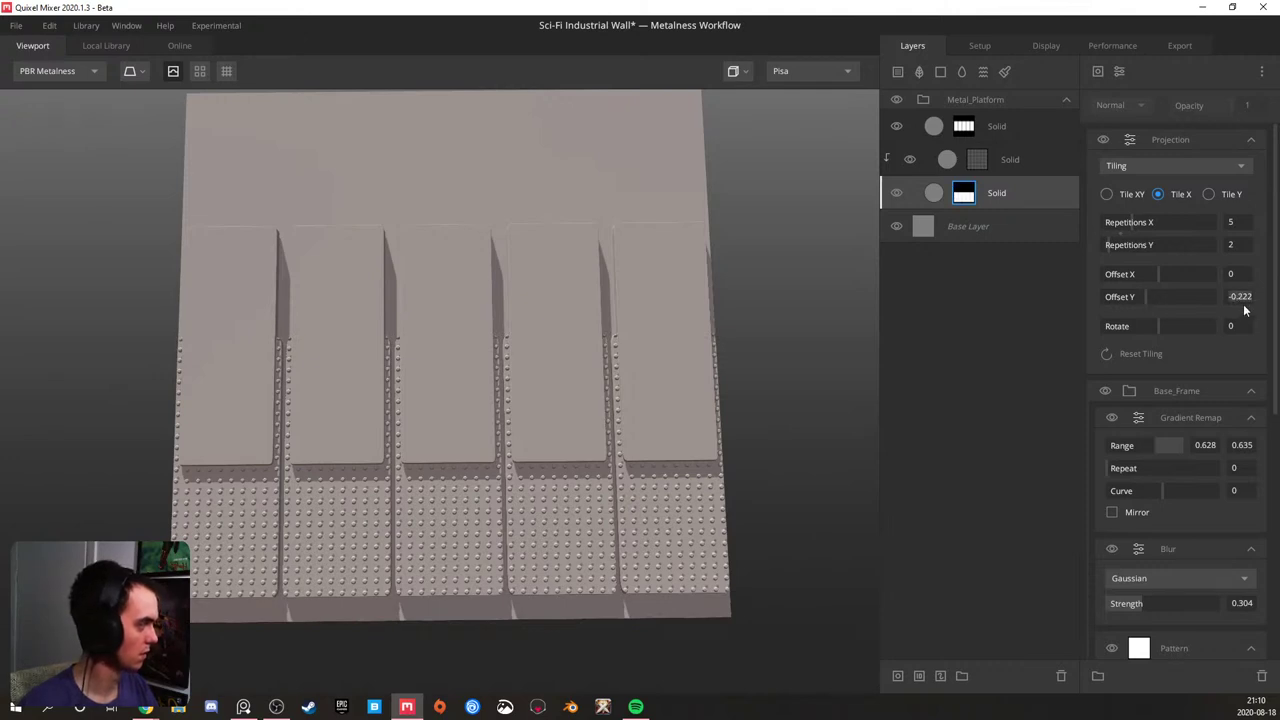
# - Apply the copied Offset Y of -0.222 to the Projection of the topmost Solid layer's mask
pyautogui.click(965, 139)
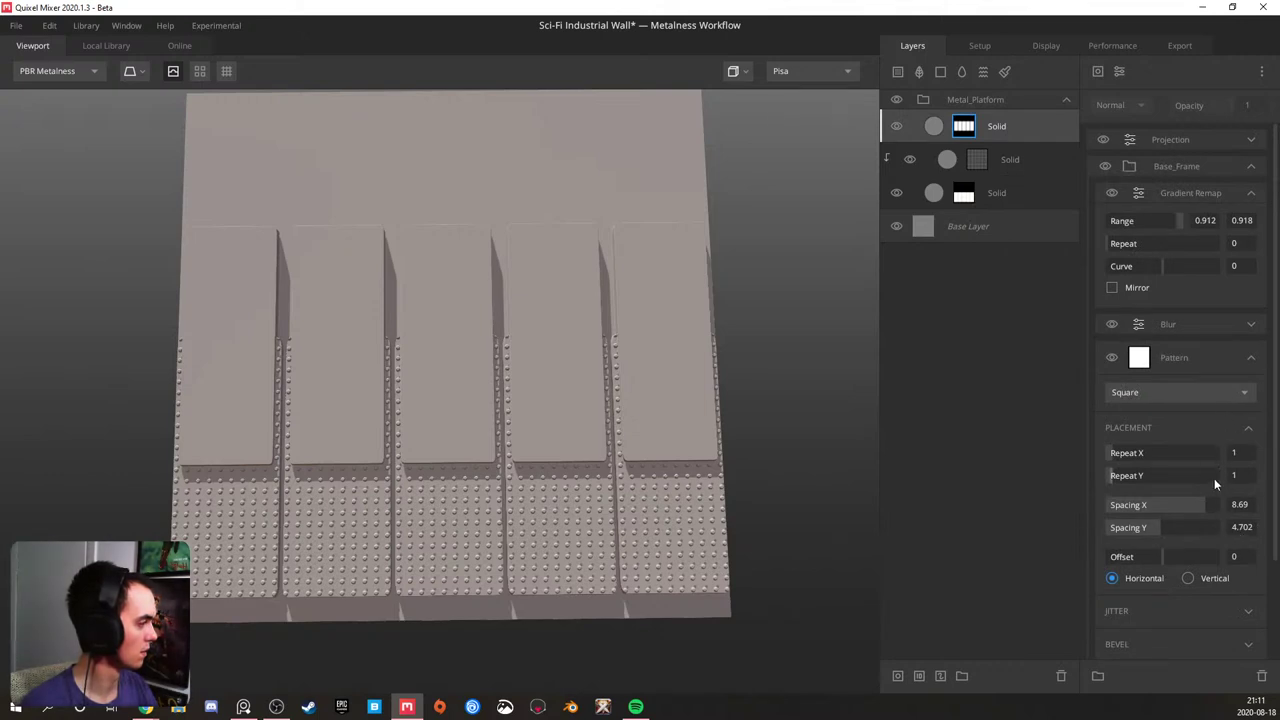
pyautogui.click(1228, 140)
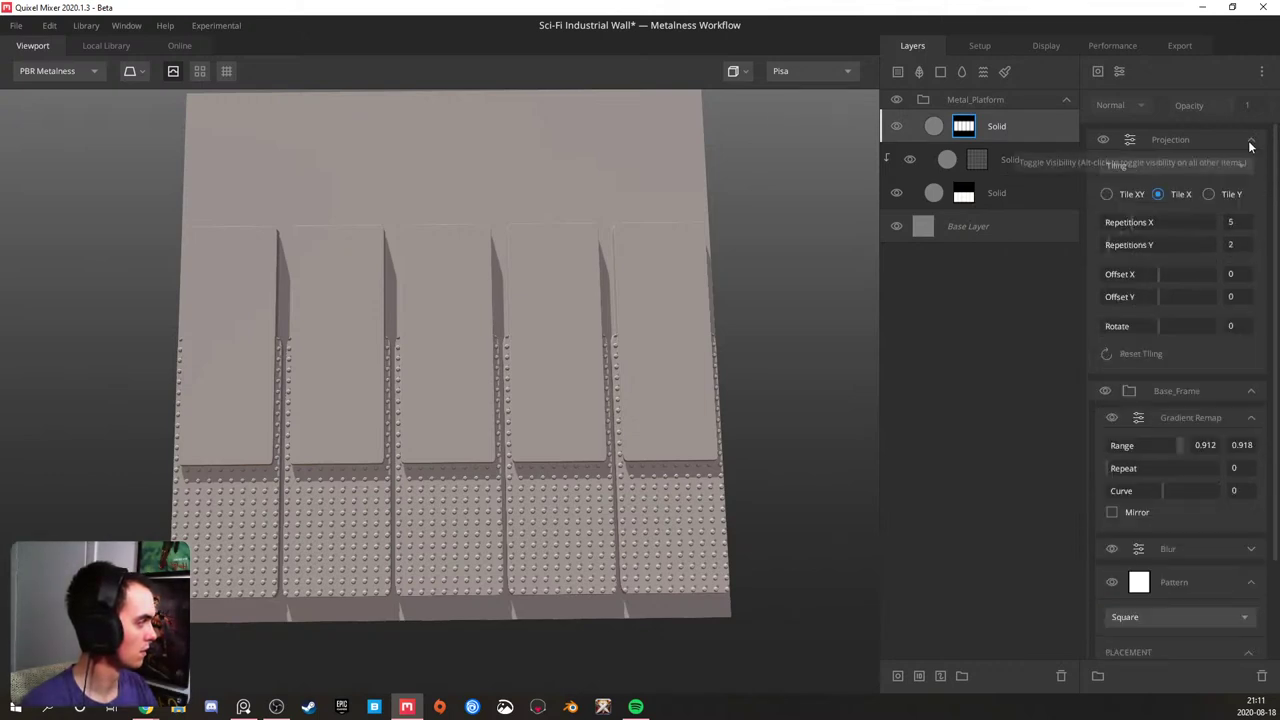
pyautogui.hotkey('ctrl', 'v')
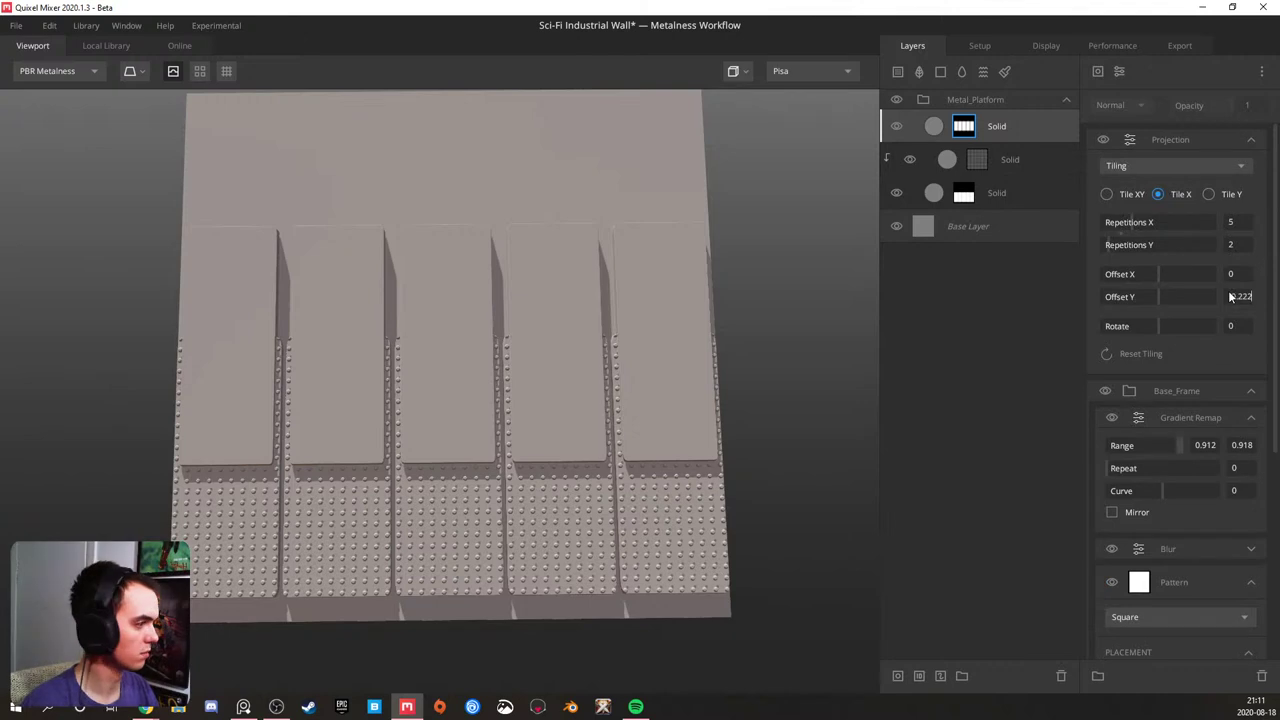
pyautogui.press('Return')
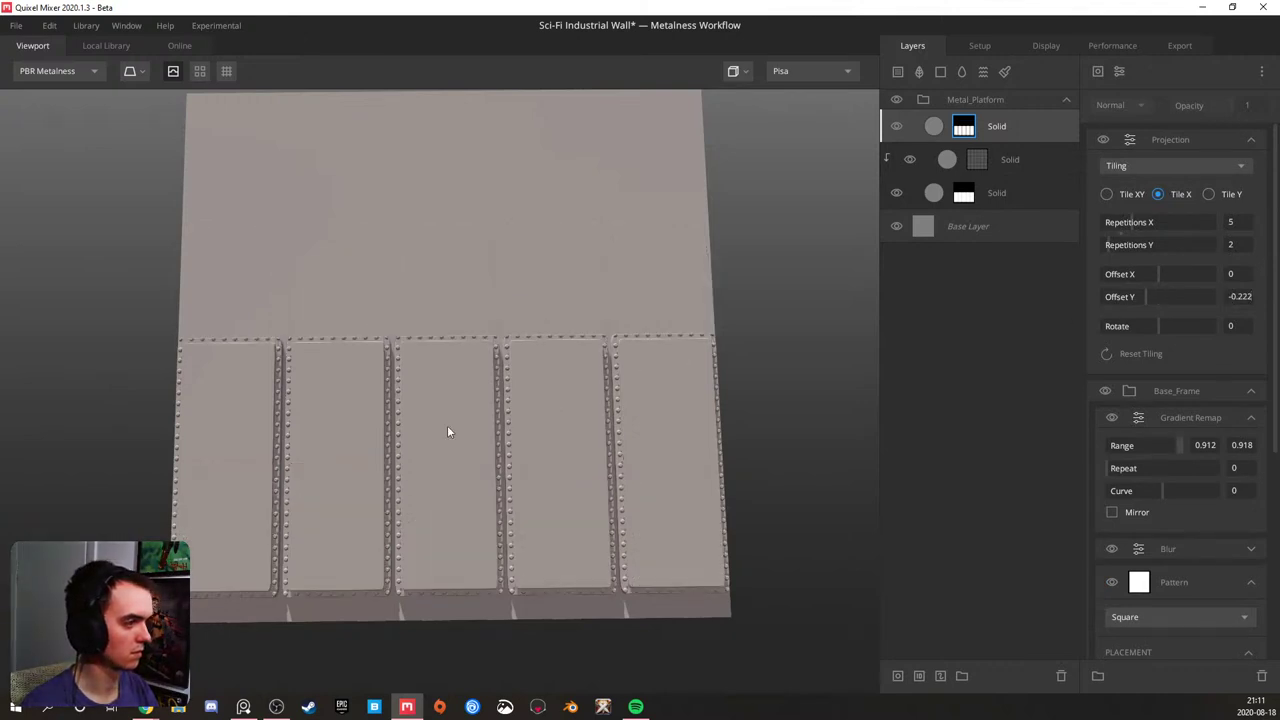
# - Set the Projection Offset Y of the lowest Solid layer's mask in Metal_Platform to -0.22
pyautogui.scroll(6, 414, 318)
pyautogui.scroll(-5, 435, 335)
pyautogui.moveTo(449, 350); pyautogui.dragTo(410, 416)
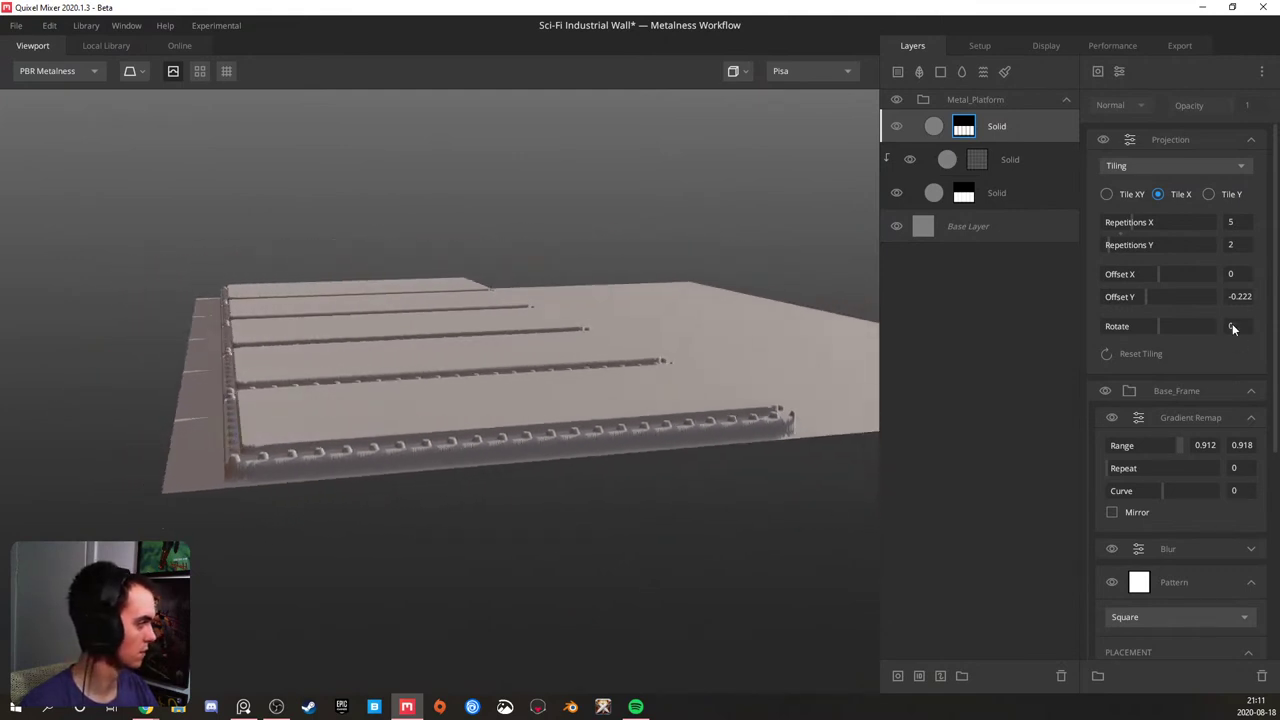
pyautogui.click(985, 195)
pyautogui.moveTo(470, 430); pyautogui.dragTo(631, 434)
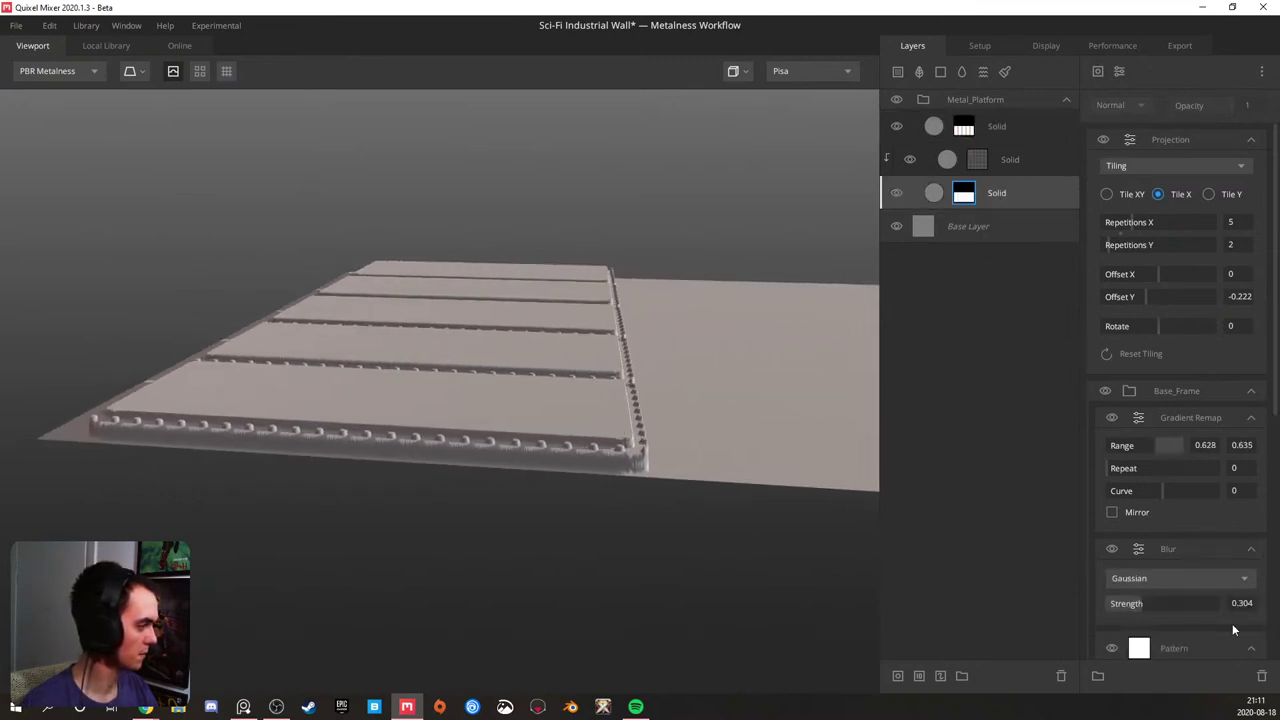
pyautogui.scroll(-5, 1200, 616)
pyautogui.scroll(5, 1240, 385)
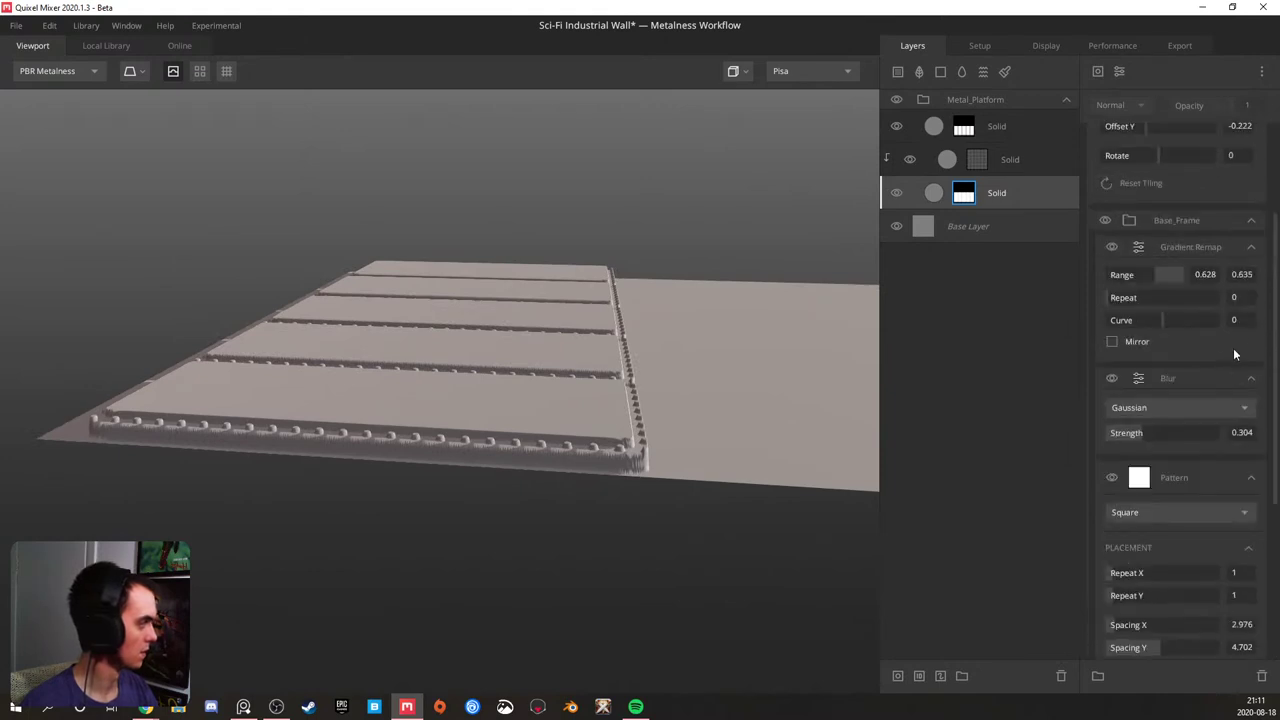
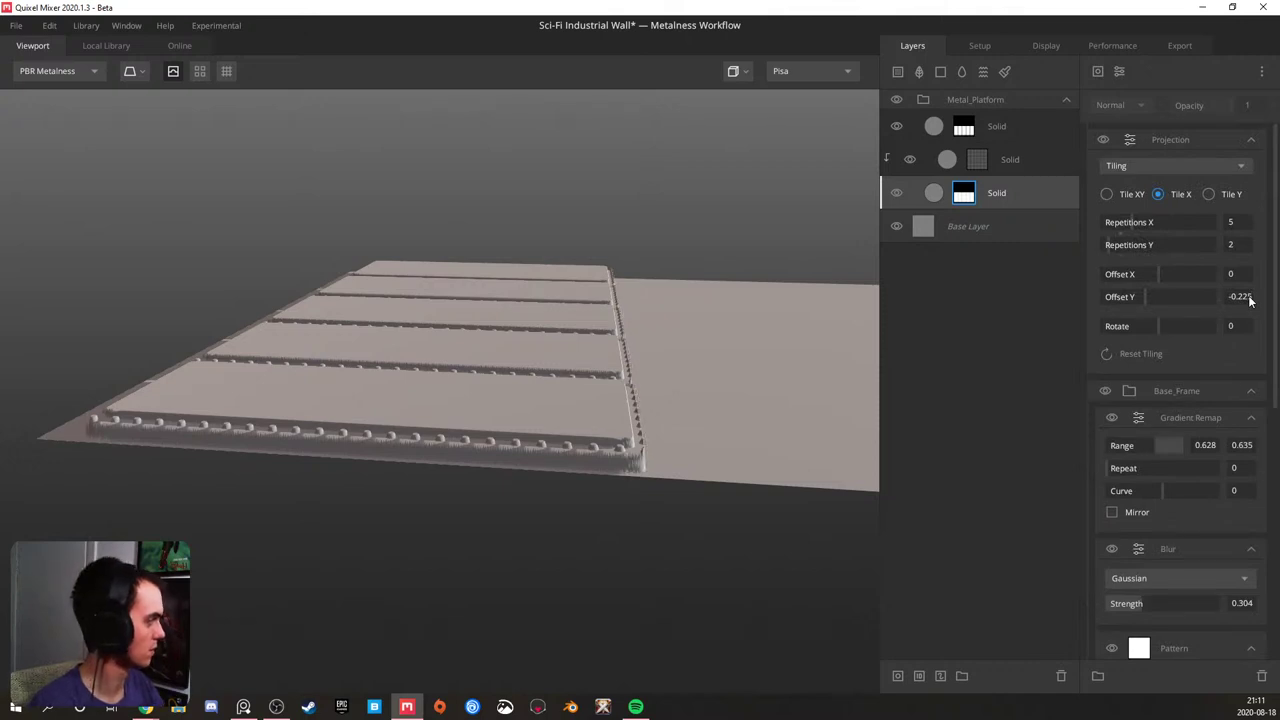
pyautogui.press('BackSpace')
pyautogui.write('0')
pyautogui.press('Return')
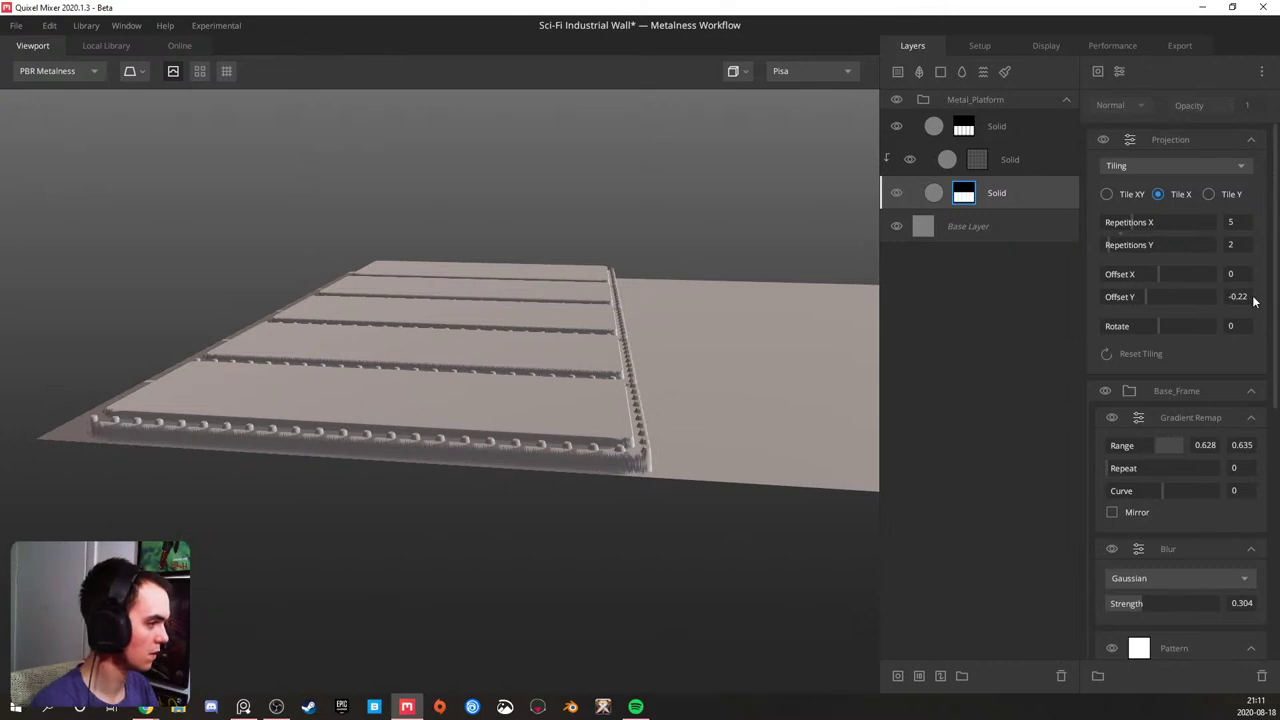
# - Try an Offset Y of -0.221 on the lowest Solid layer's mask and reset it to -0.22
pyautogui.moveTo(324, 411); pyautogui.dragTo(430, 433)
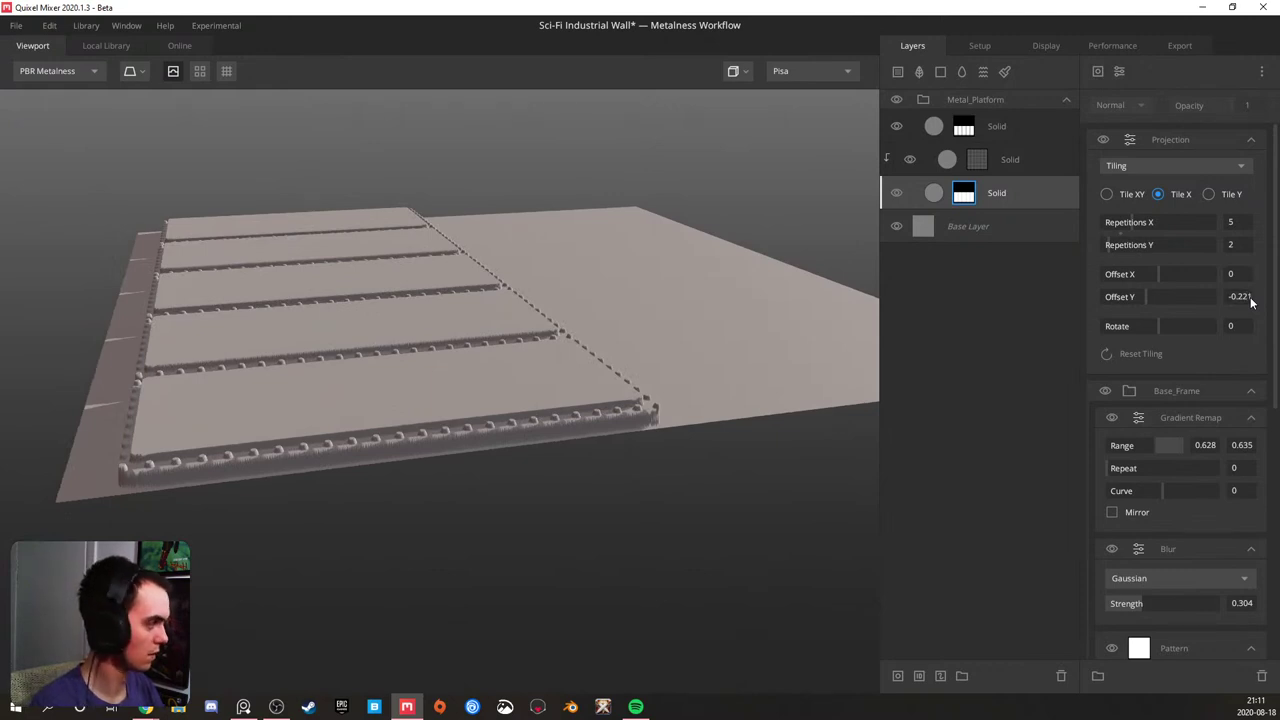
pyautogui.moveTo(697, 346); pyautogui.dragTo(647, 403)
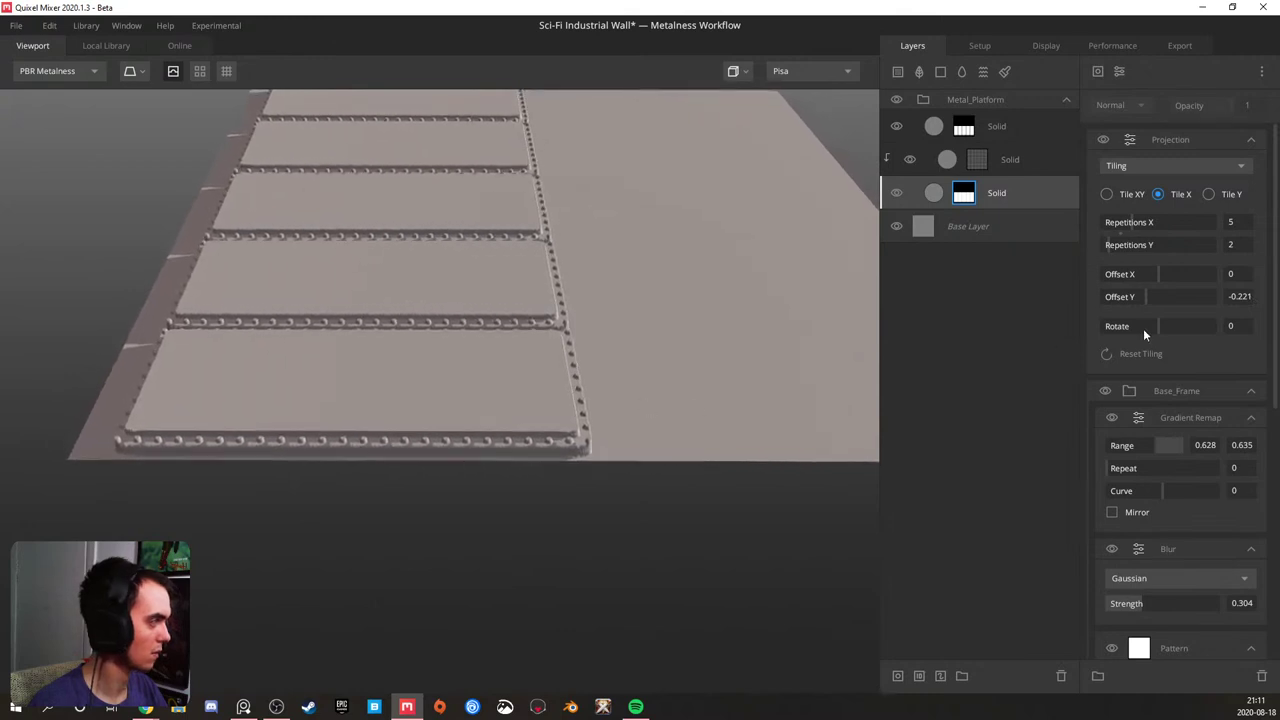
pyautogui.press('BackSpace')
pyautogui.write('0')
pyautogui.moveTo(762, 325); pyautogui.dragTo(357, 185)
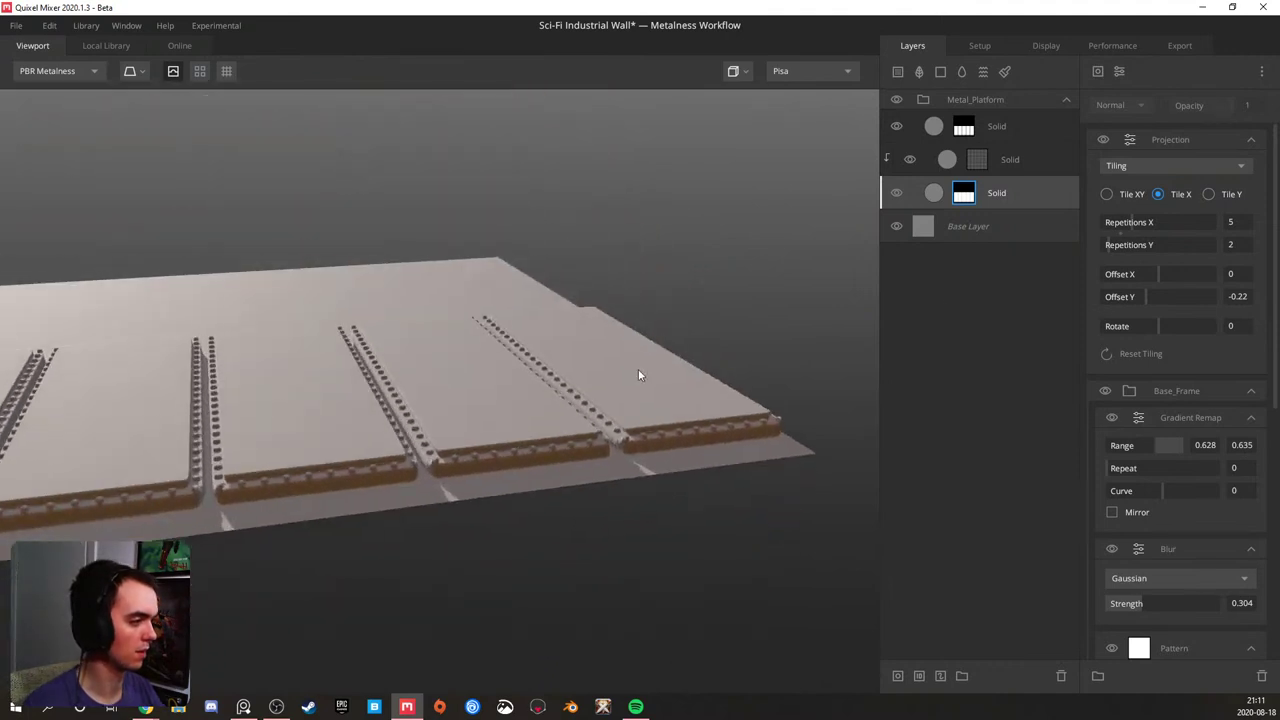
# - Set the blend Threshold of the lowest Solid layer in Metal_Platform to 0.169 and of the topmost Solid layer to 0.289
pyautogui.click(998, 193)
pyautogui.moveTo(1172, 195); pyautogui.dragTo(1166, 191)
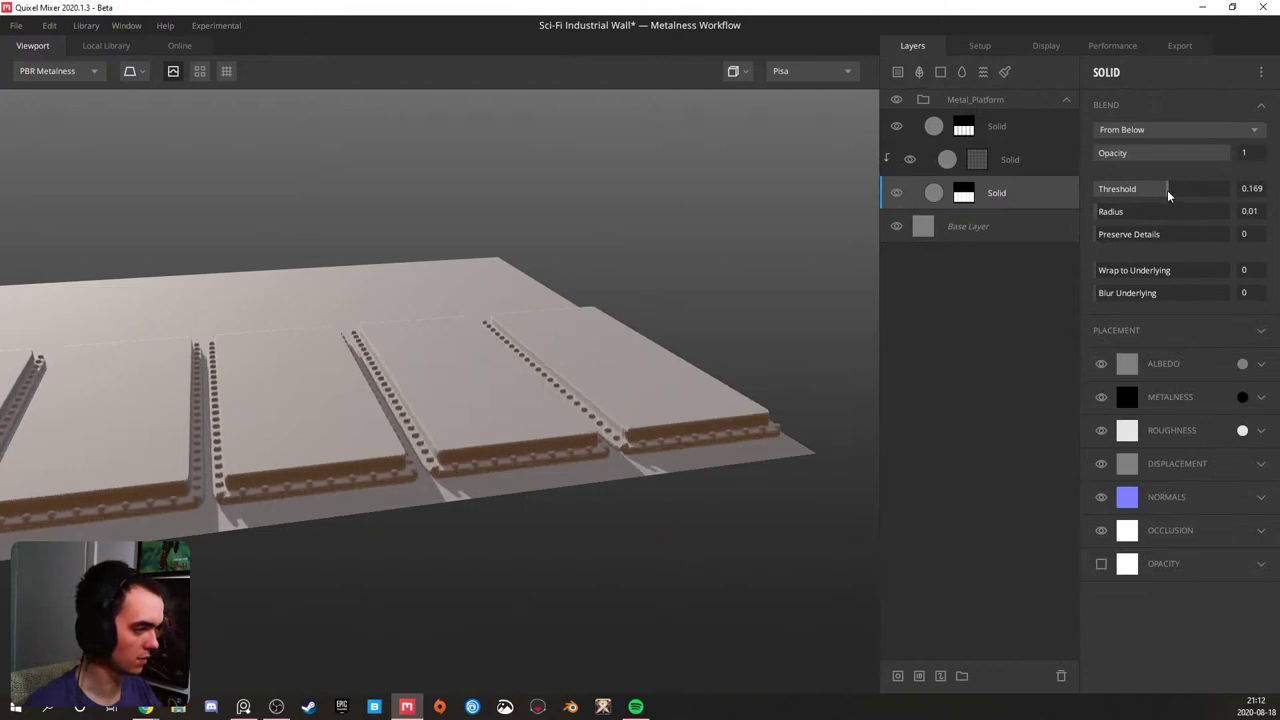
pyautogui.click(1022, 135)
pyautogui.moveTo(1172, 184); pyautogui.dragTo(1173, 189)
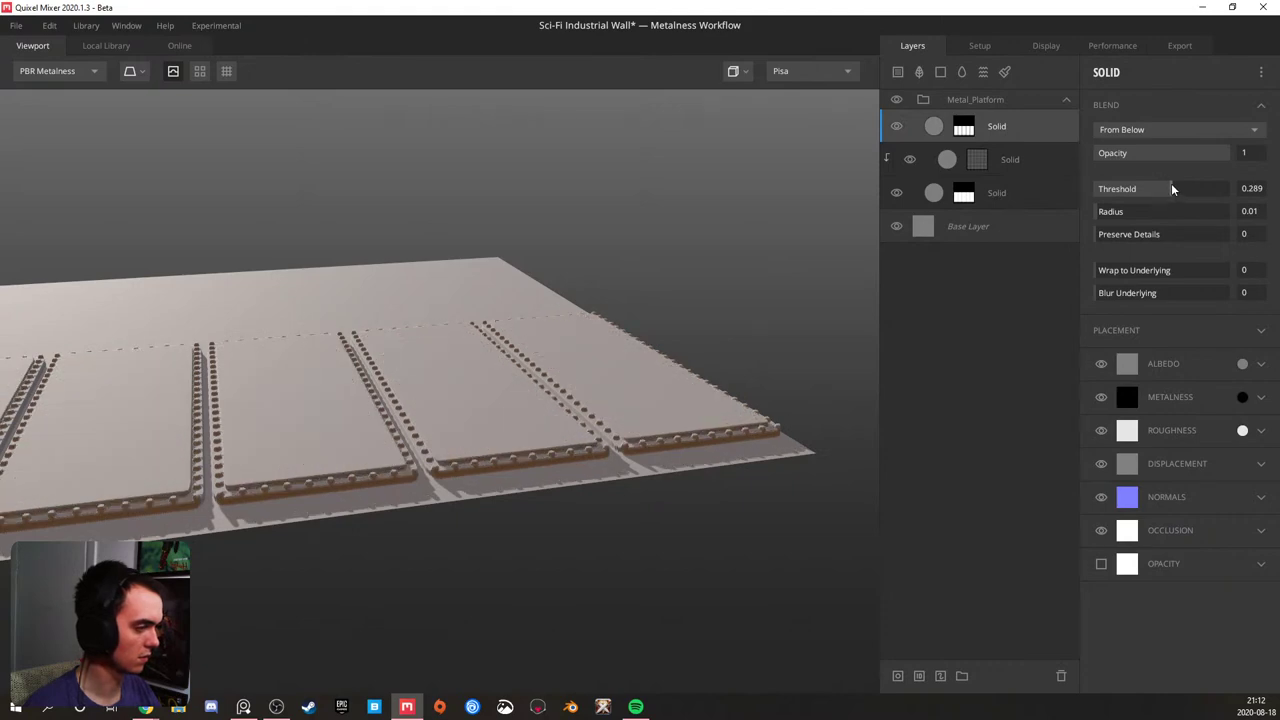
# - Set the blend Threshold of the middle Solid layer in Metal_Platform to 0.05
pyautogui.moveTo(560, 251); pyautogui.dragTo(467, 252)
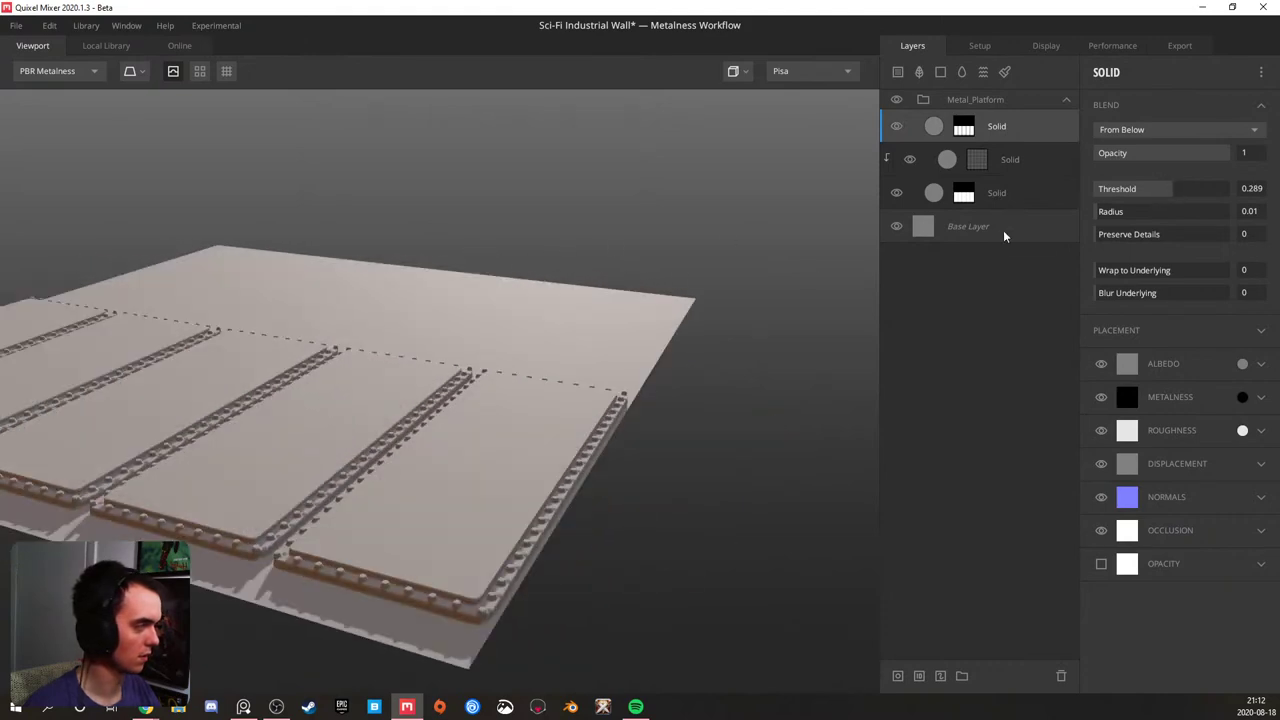
pyautogui.click(1017, 172)
pyautogui.moveTo(1160, 181); pyautogui.dragTo(1163, 189)
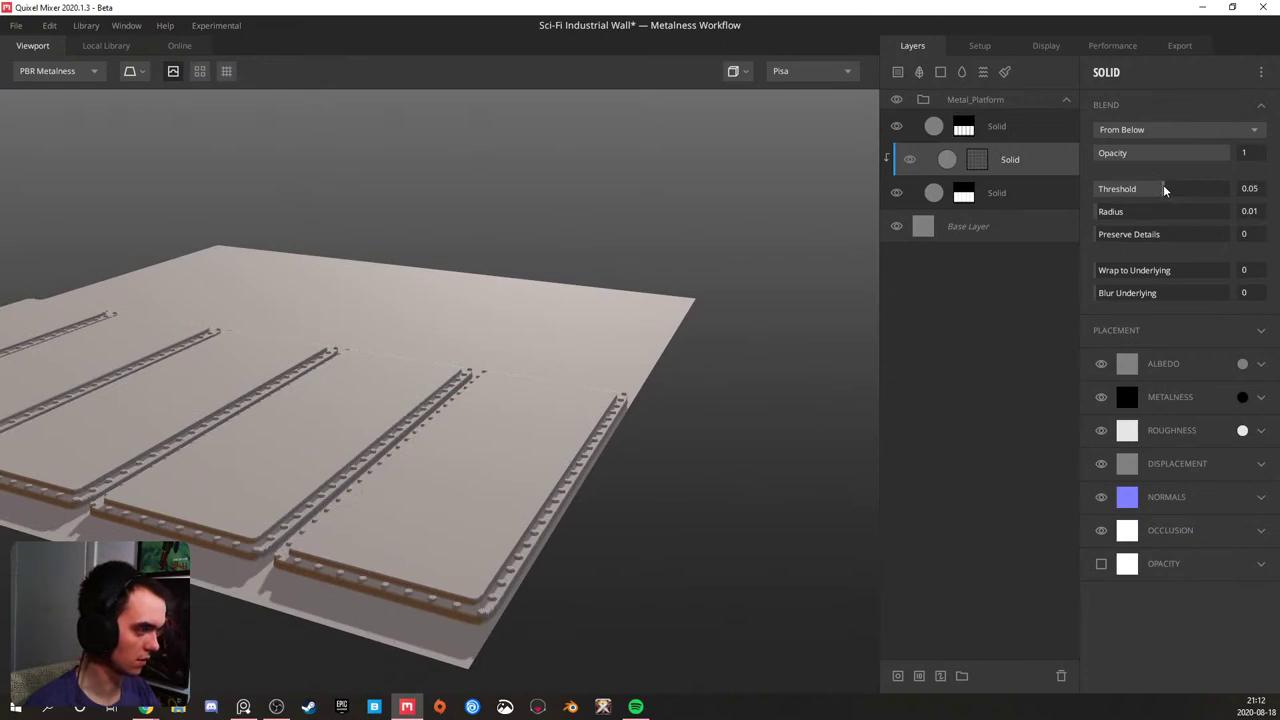
pyautogui.moveTo(465, 357); pyautogui.dragTo(283, 437)
pyautogui.moveTo(296, 302); pyautogui.dragTo(396, 410)
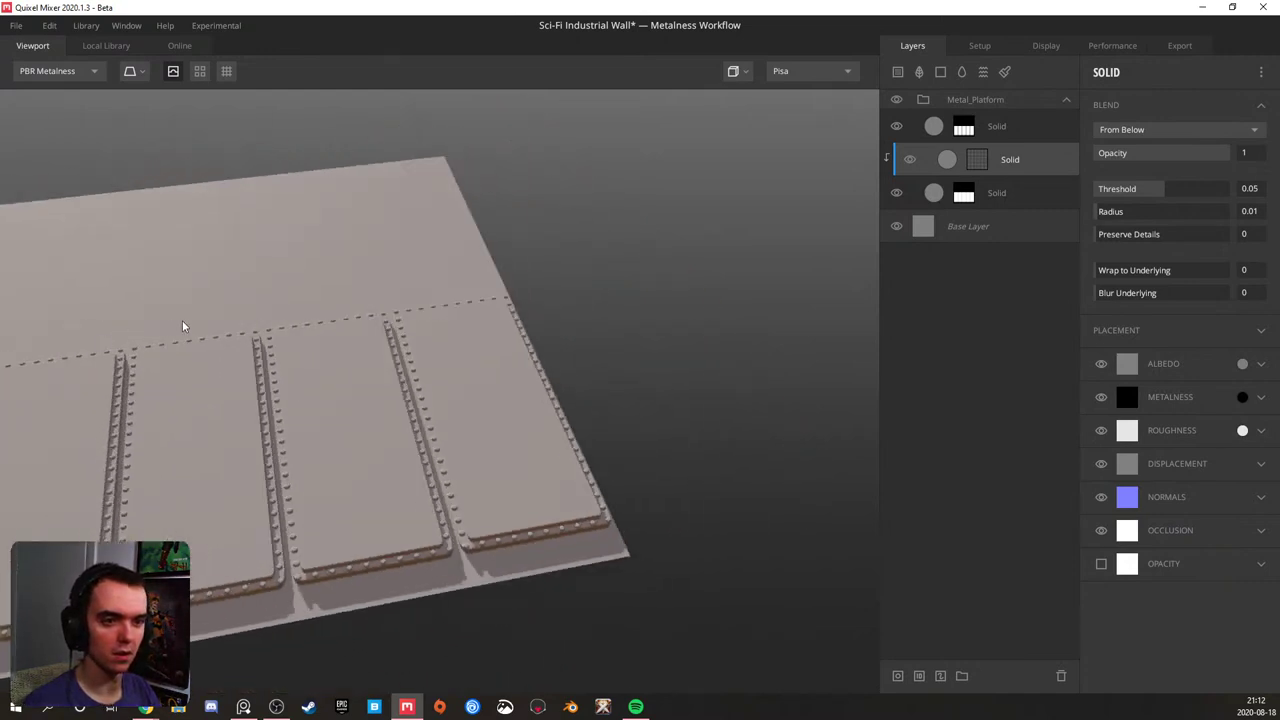
pyautogui.moveTo(182, 325); pyautogui.dragTo(351, 388)
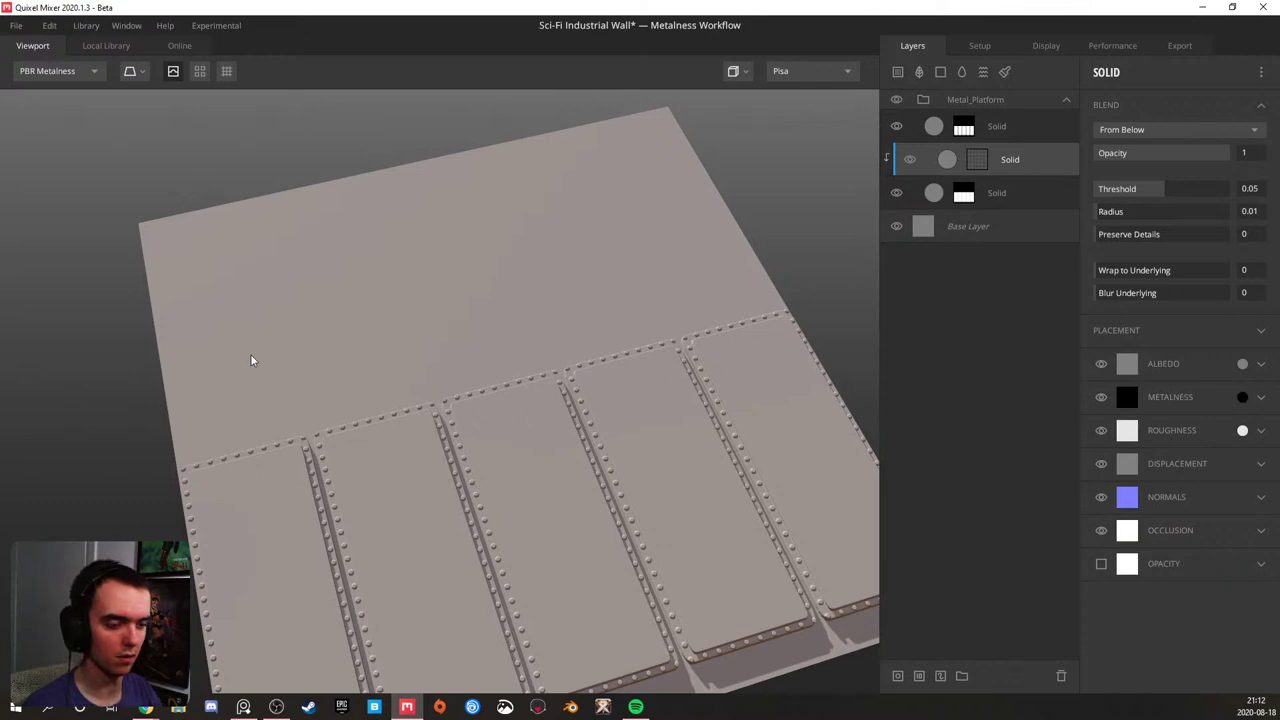
pyautogui.moveTo(320, 374)
pyautogui.mouseDown()
pyautogui.moveTo(369, 314)
pyautogui.moveTo(295, 379)
pyautogui.mouseUp()
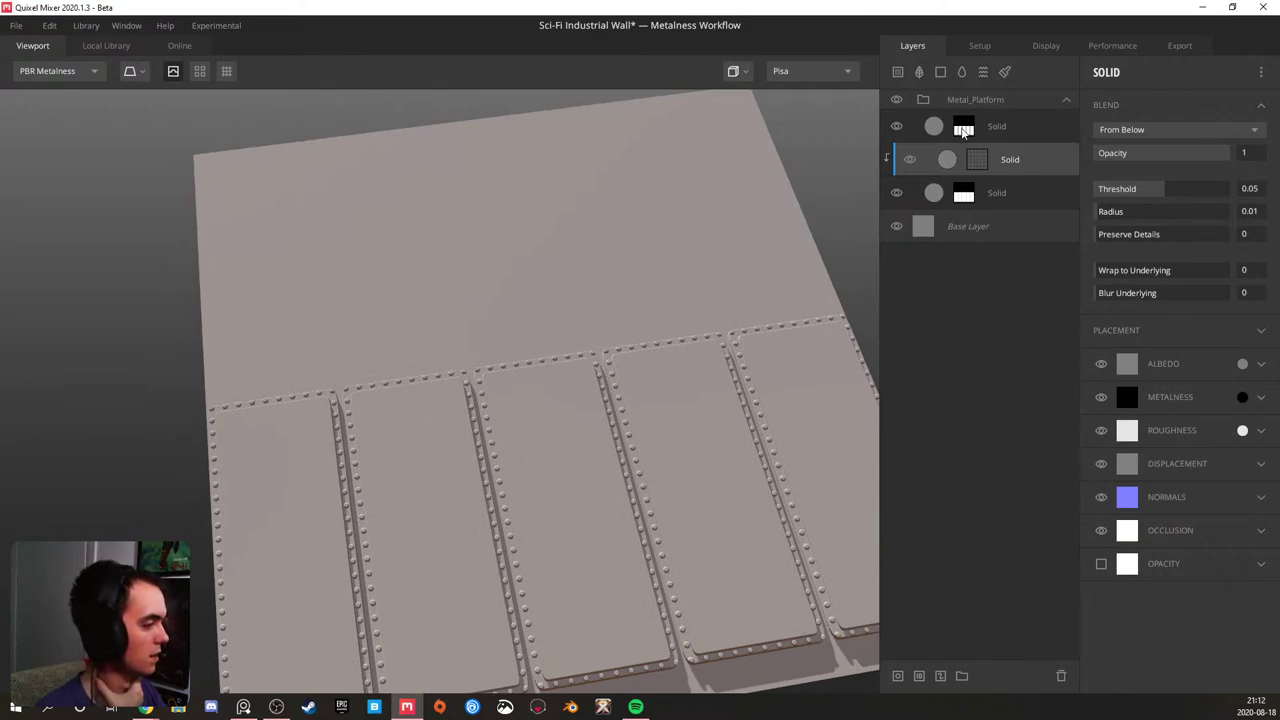
pyautogui.moveTo(530, 388); pyautogui.dragTo(523, 266)
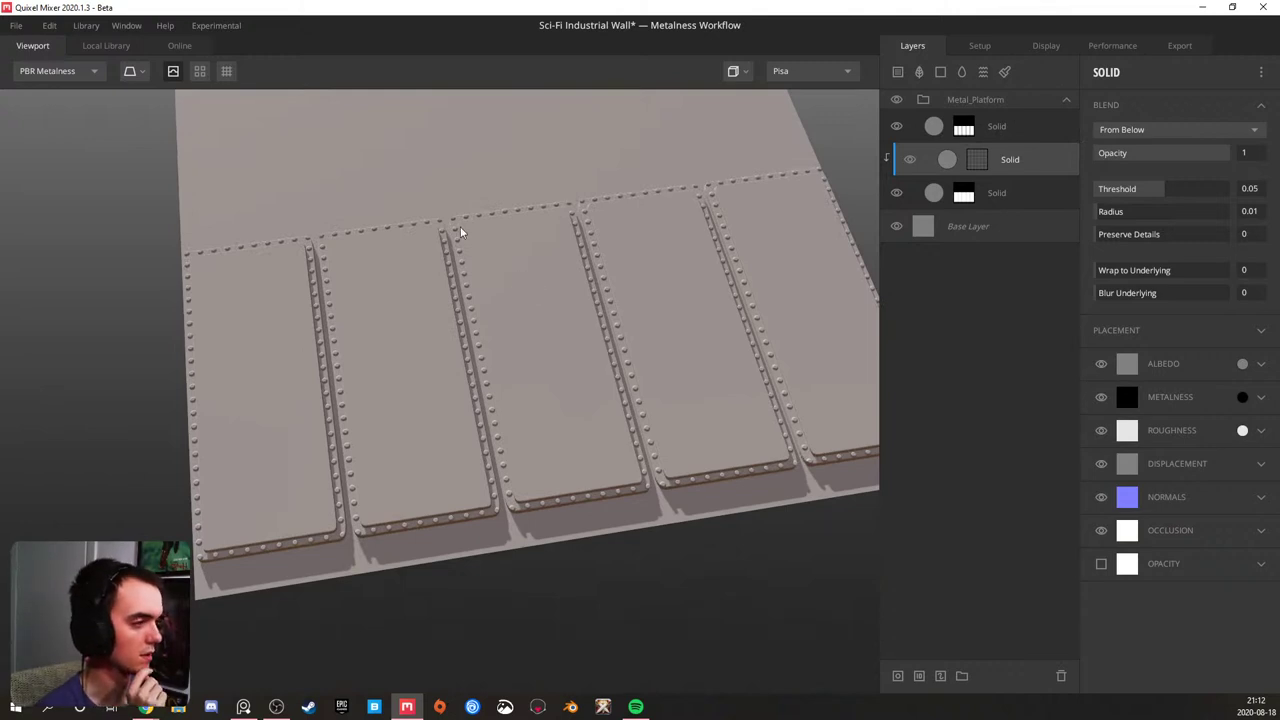
# - Preview the riveted panel material on a cylinder
pyautogui.click(126, 71)
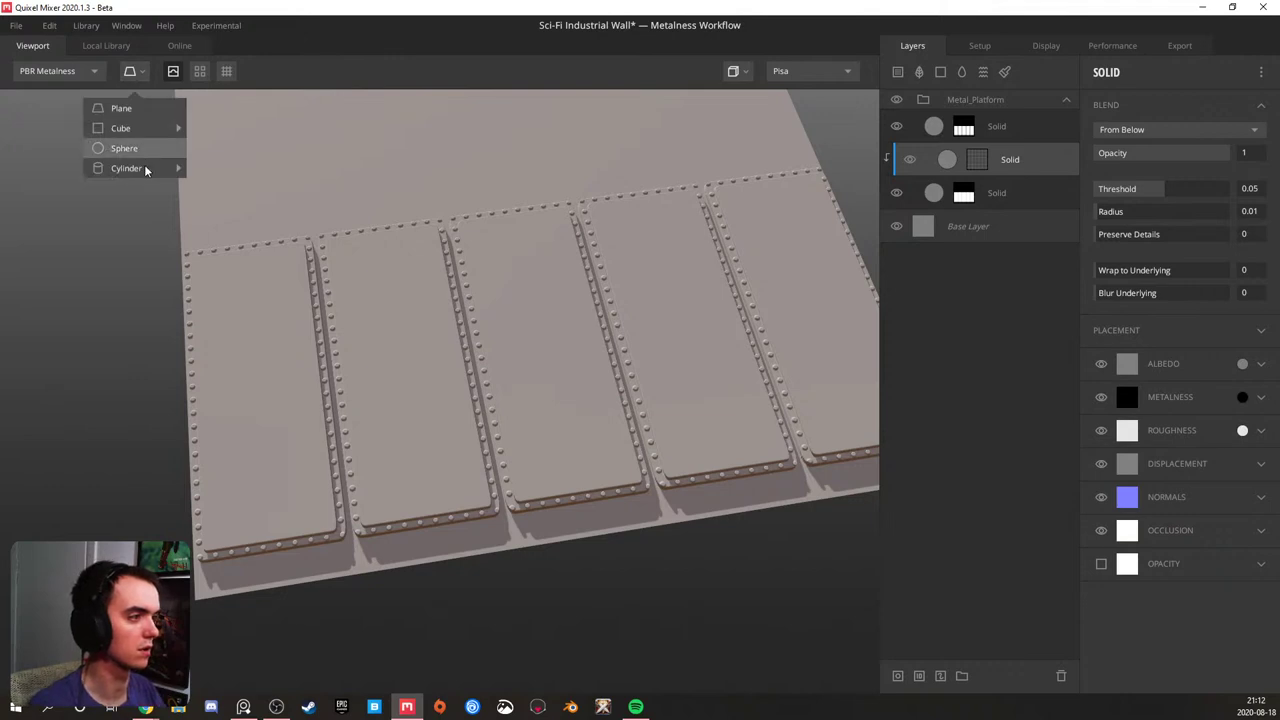
pyautogui.moveTo(143, 170)
pyautogui.click(225, 210)
pyautogui.moveTo(225, 213); pyautogui.dragTo(375, 255)
pyautogui.click(68, 72)
pyautogui.click(82, 75)
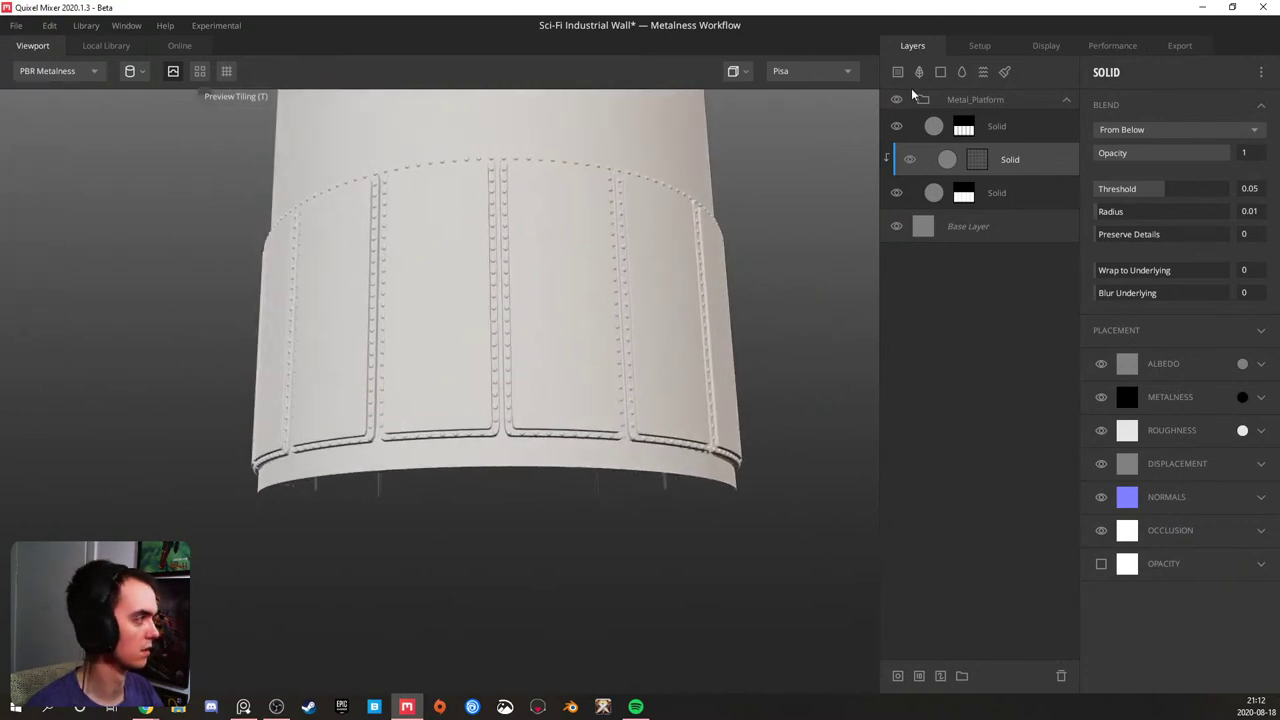
pyautogui.click(76, 72)
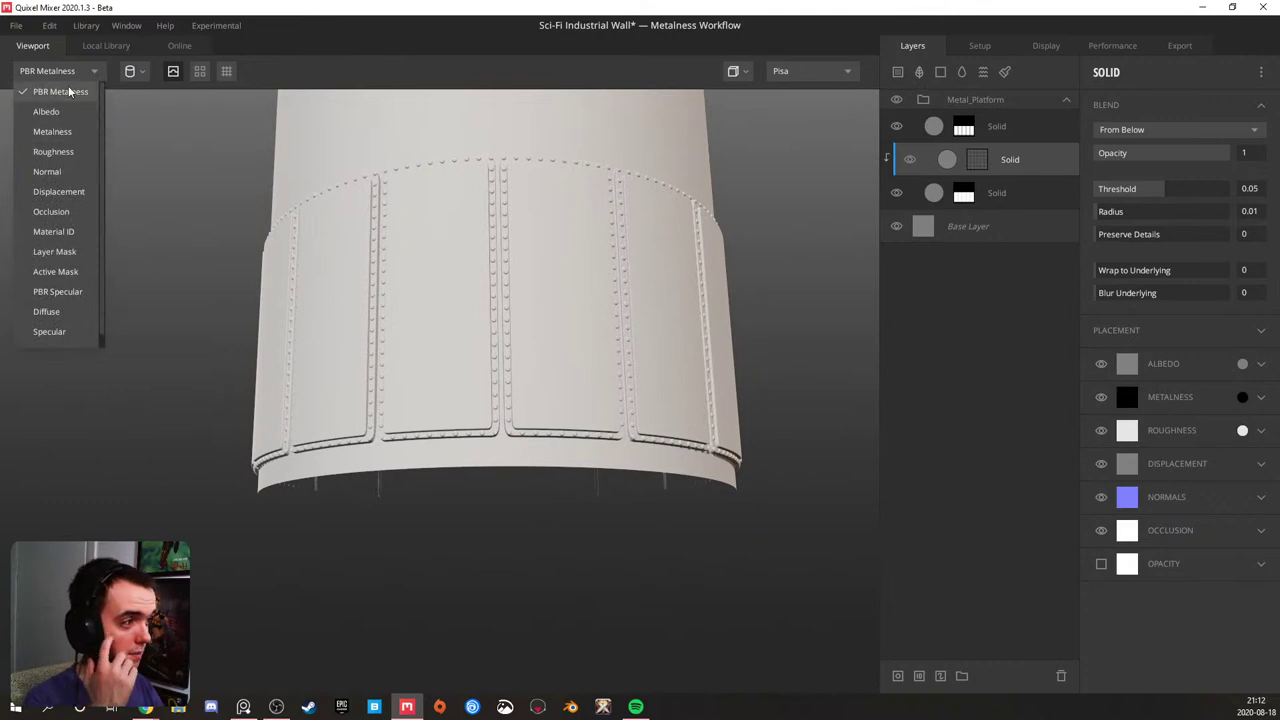
pyautogui.click(66, 72)
pyautogui.click(66, 72)
pyautogui.click(66, 72)
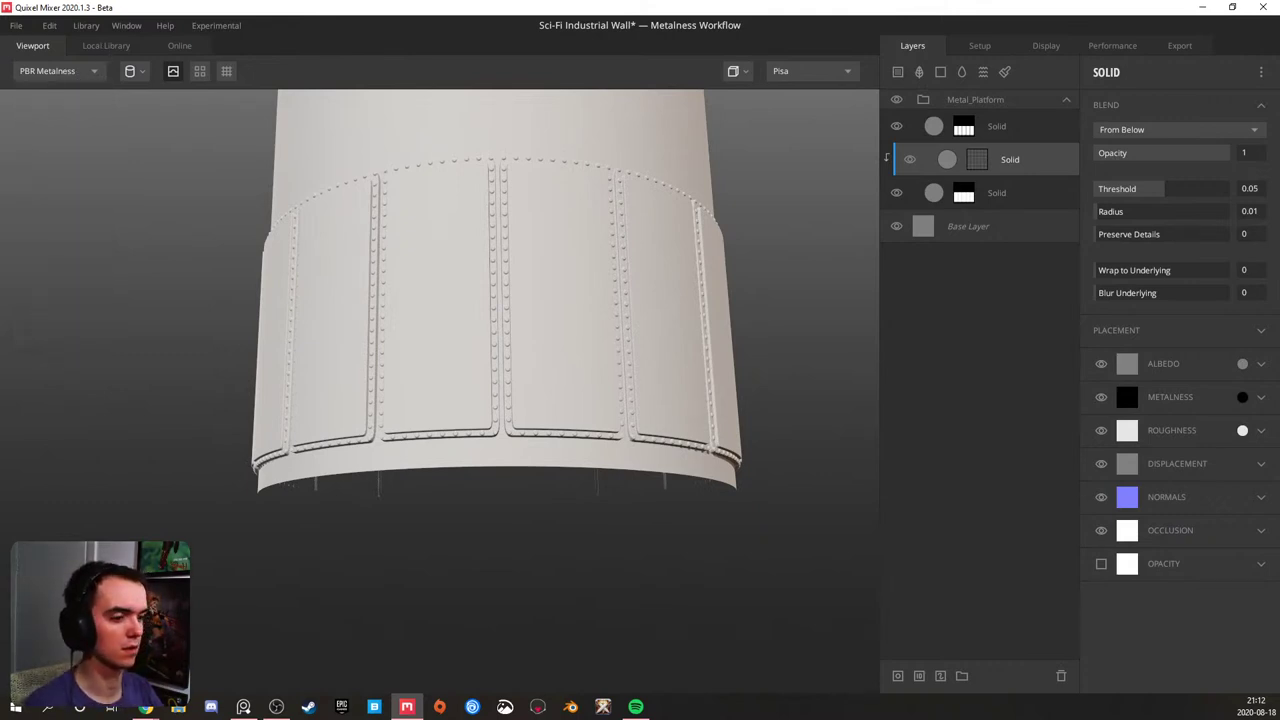
# - Switch the preview shape from the cylinder back to the plane
pyautogui.click(243, 707)
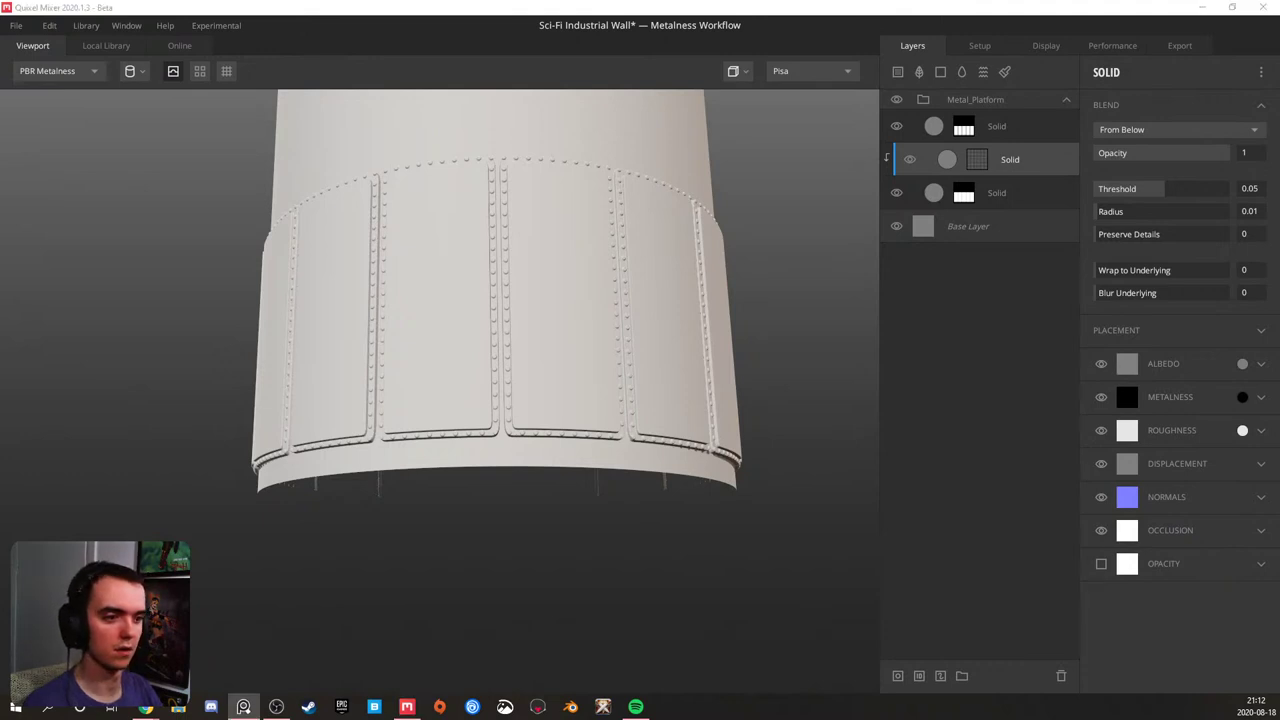
pyautogui.click(134, 71)
pyautogui.click(128, 105)
pyautogui.moveTo(500, 229); pyautogui.dragTo(305, 436)
# - Open the reference image window and compare its riveted wall panels with the modelled ones
pyautogui.click(243, 707)
pyautogui.moveTo(526, 258); pyautogui.dragTo(188, 248)
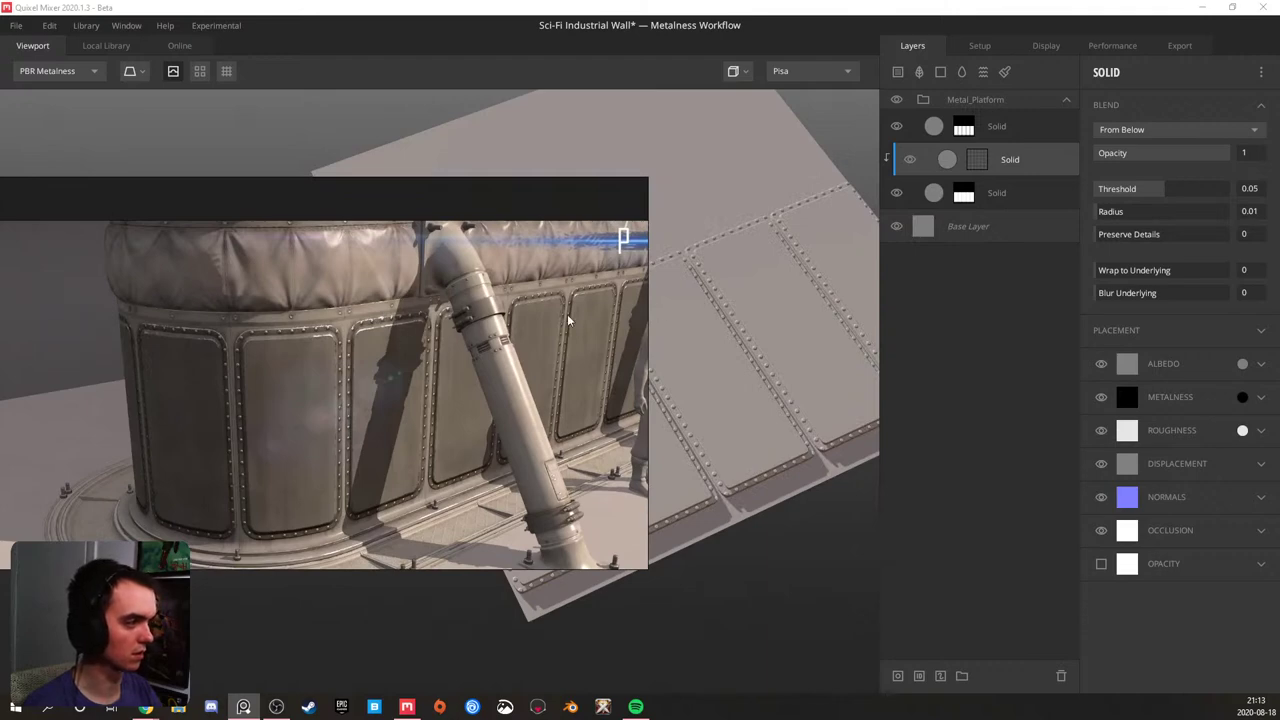
pyautogui.moveTo(568, 320); pyautogui.dragTo(0, 346, button='right')
pyautogui.moveTo(491, 371)
pyautogui.mouseDown()
pyautogui.moveTo(400, 391)
pyautogui.moveTo(471, 400)
pyautogui.moveTo(430, 348)
pyautogui.moveTo(474, 371)
pyautogui.mouseUp()
pyautogui.scroll(2, 439, 345)
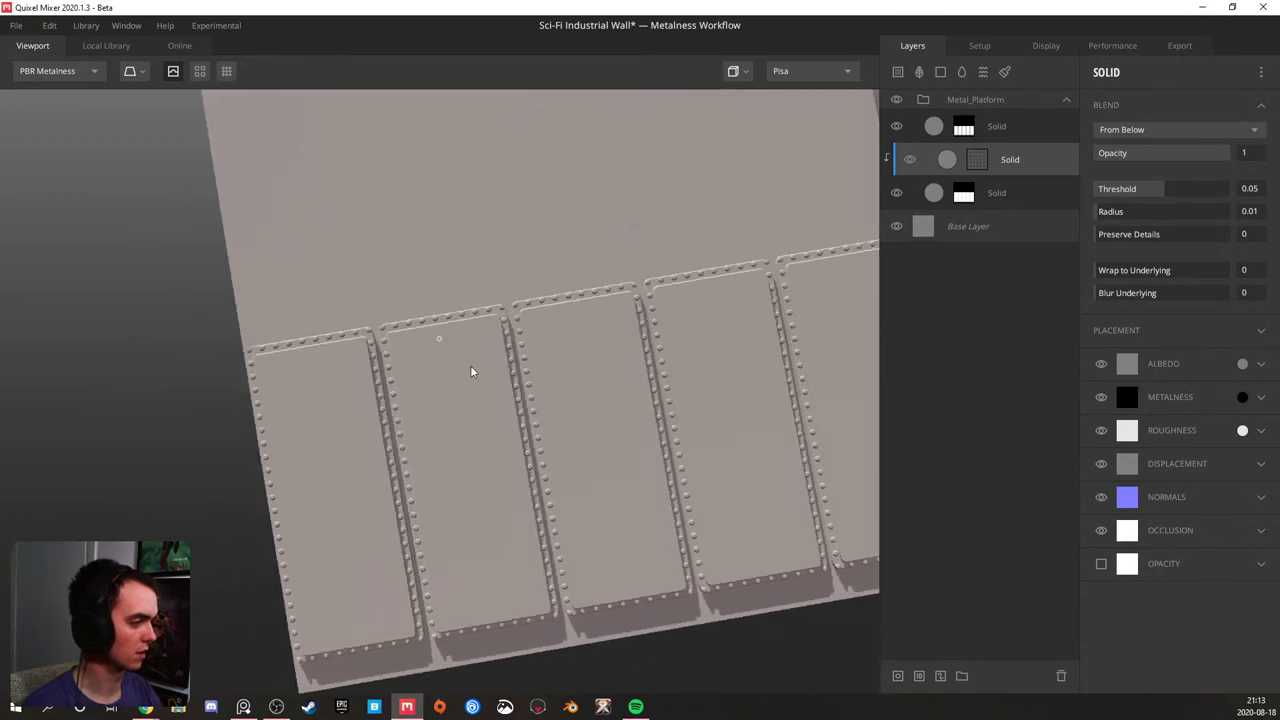
pyautogui.scroll(2, 556, 326)
# - Collapse the Metal_Platform group and add a Solid layer with an empty mask directly above the Base Layer
pyautogui.click(996, 227)
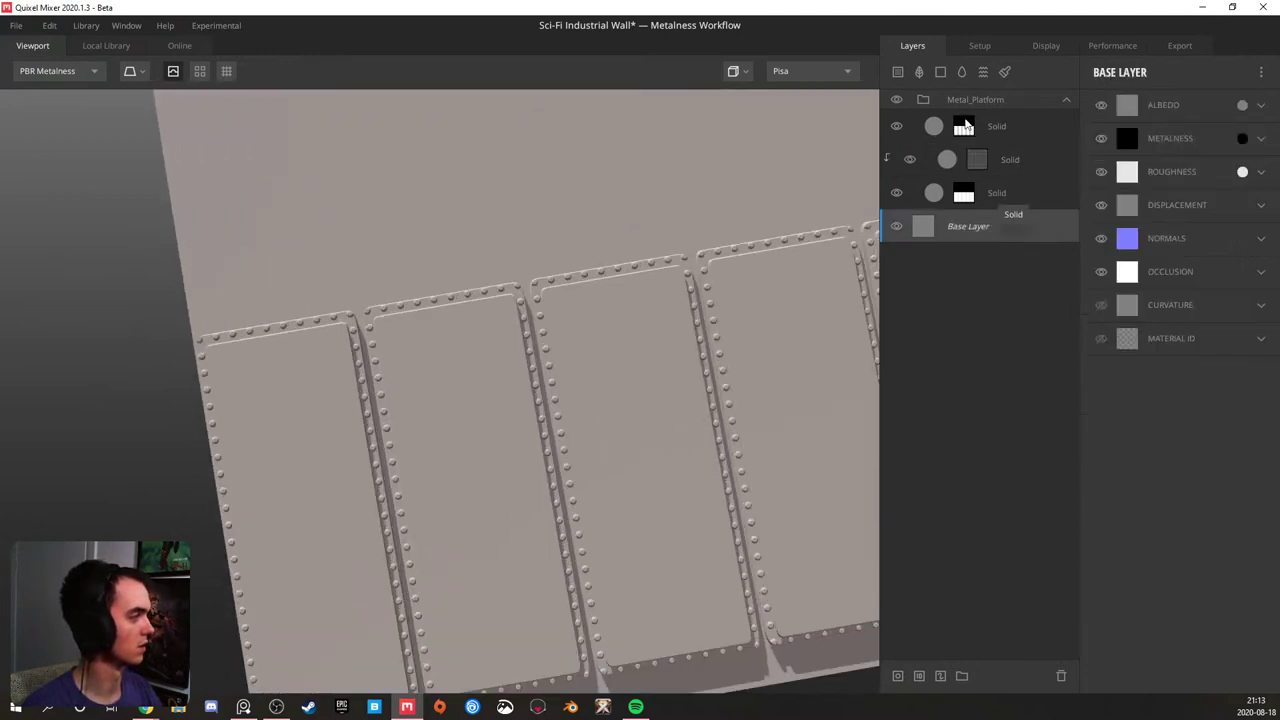
pyautogui.click(1064, 99)
pyautogui.click(940, 72)
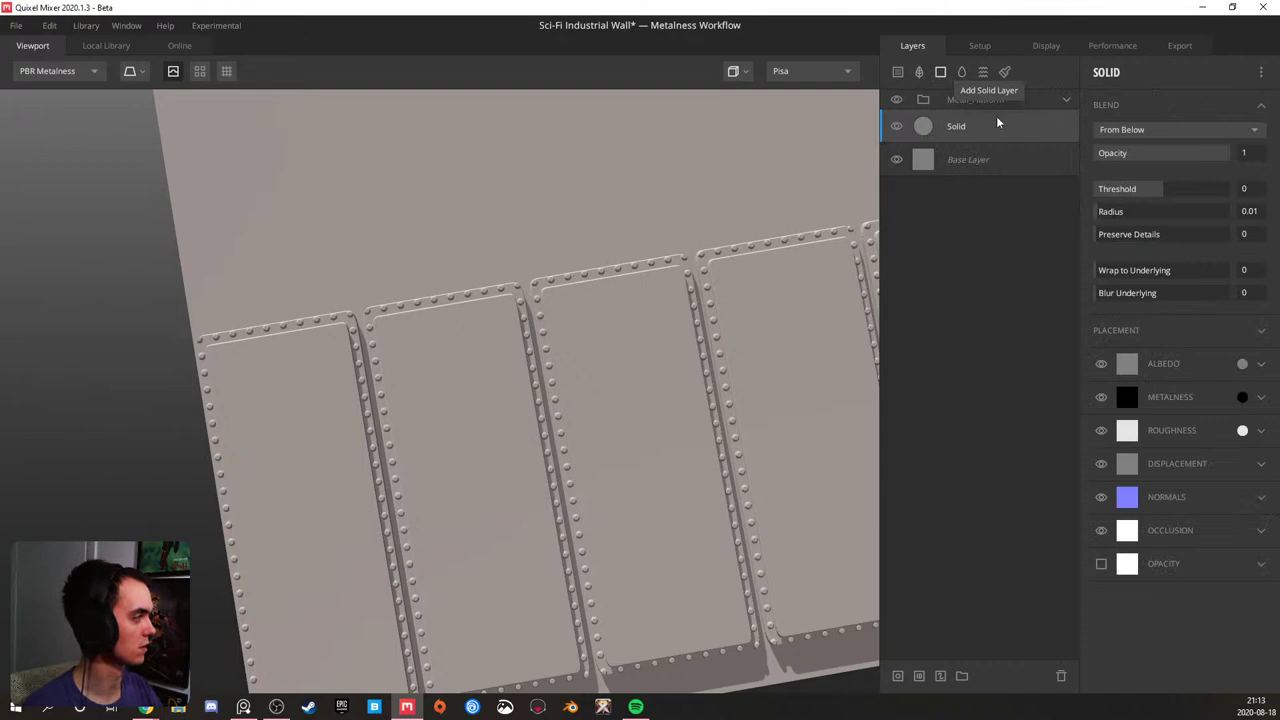
pyautogui.rightClick(987, 128)
pyautogui.click(1021, 236)
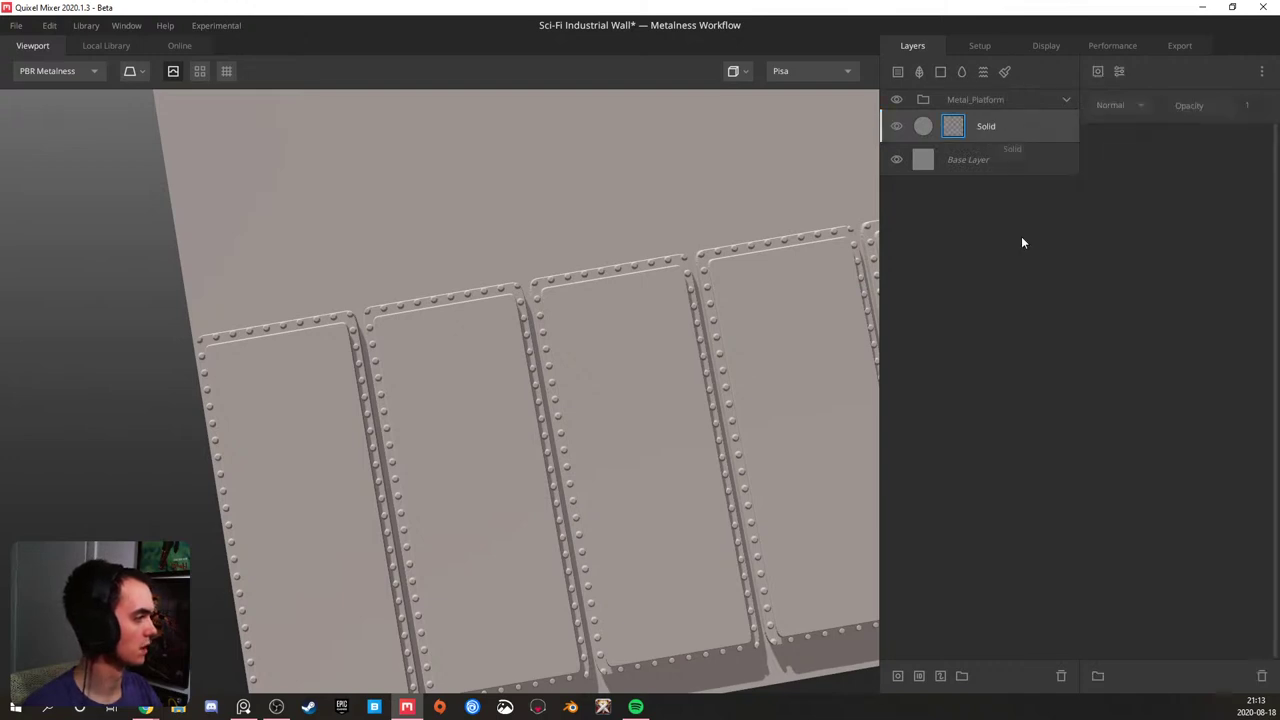
# - Add a Square pattern to the new Solid layer's mask with Repeat X 5 and Repeat Y 1
pyautogui.click(1098, 72)
pyautogui.moveTo(1126, 144)
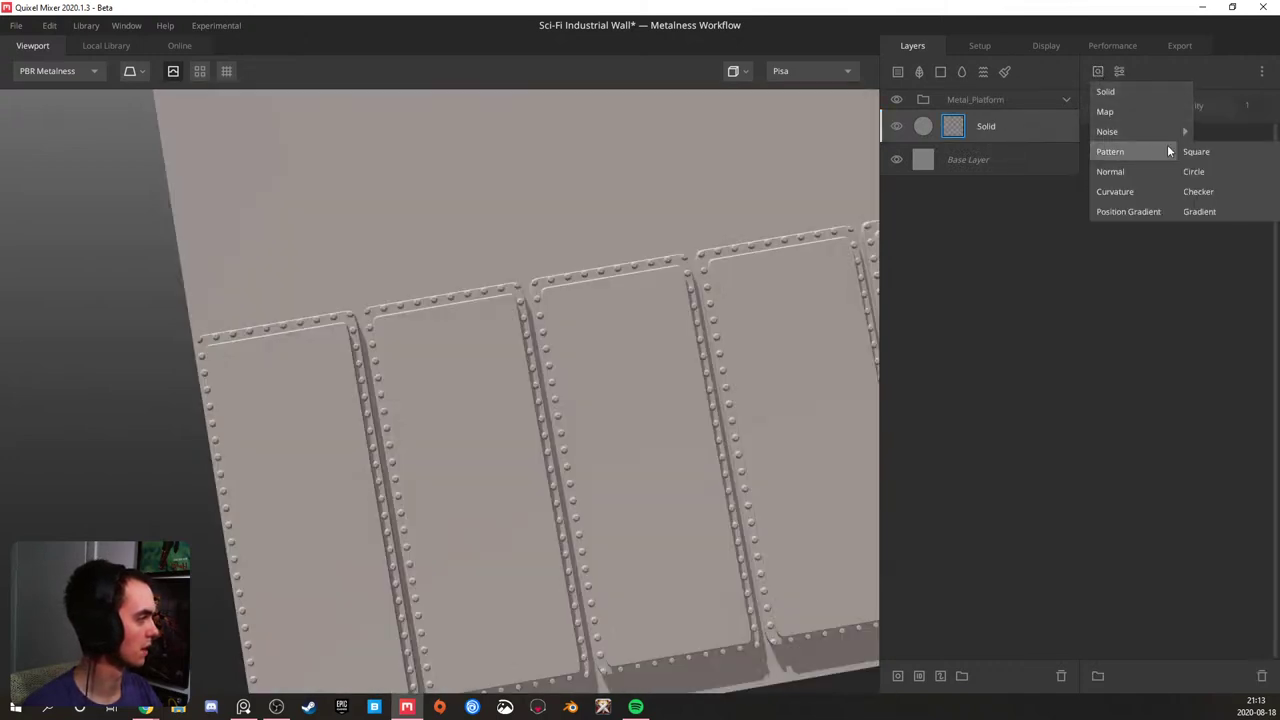
pyautogui.click(1222, 152)
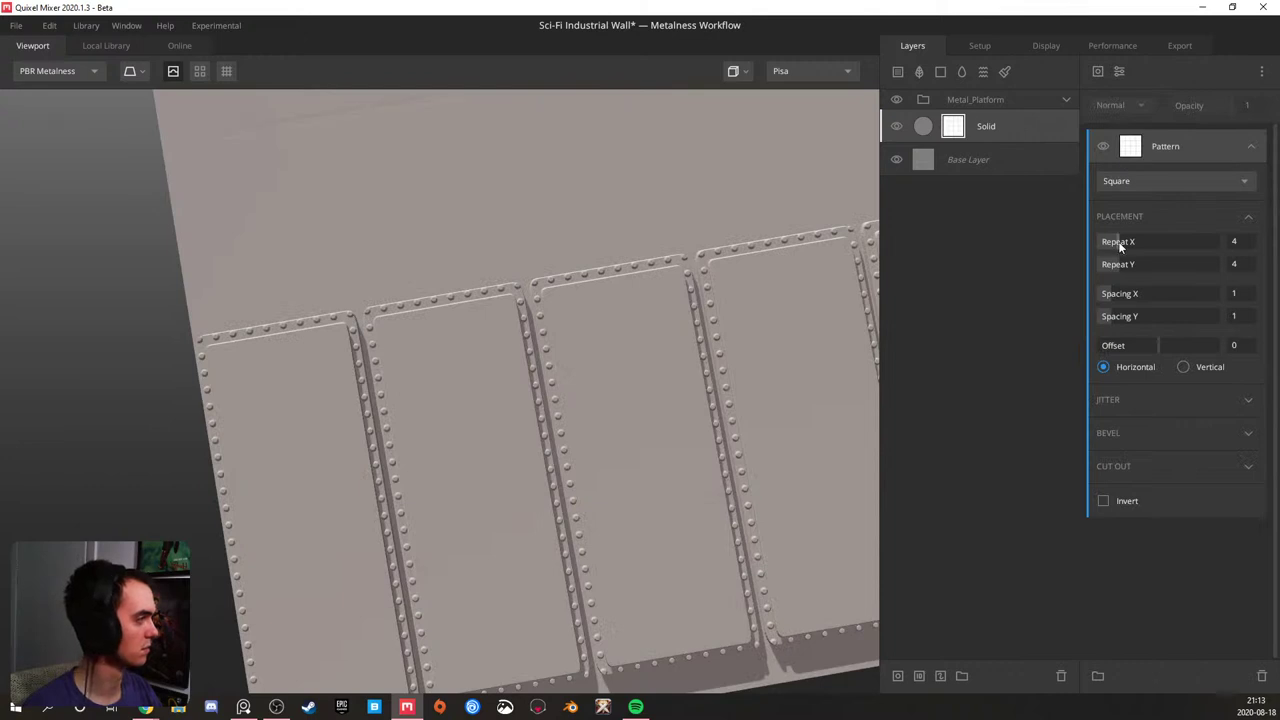
pyautogui.scroll(-3, 602, 278)
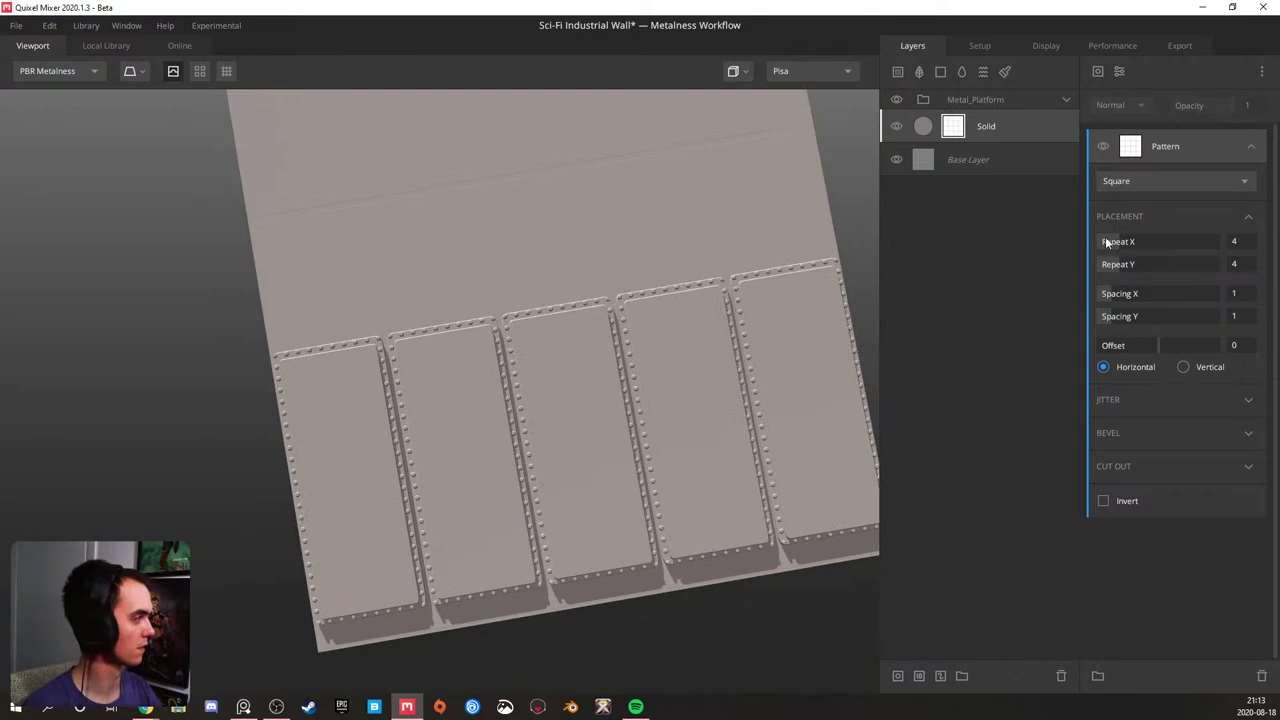
pyautogui.moveTo(1122, 263); pyautogui.dragTo(1102, 262)
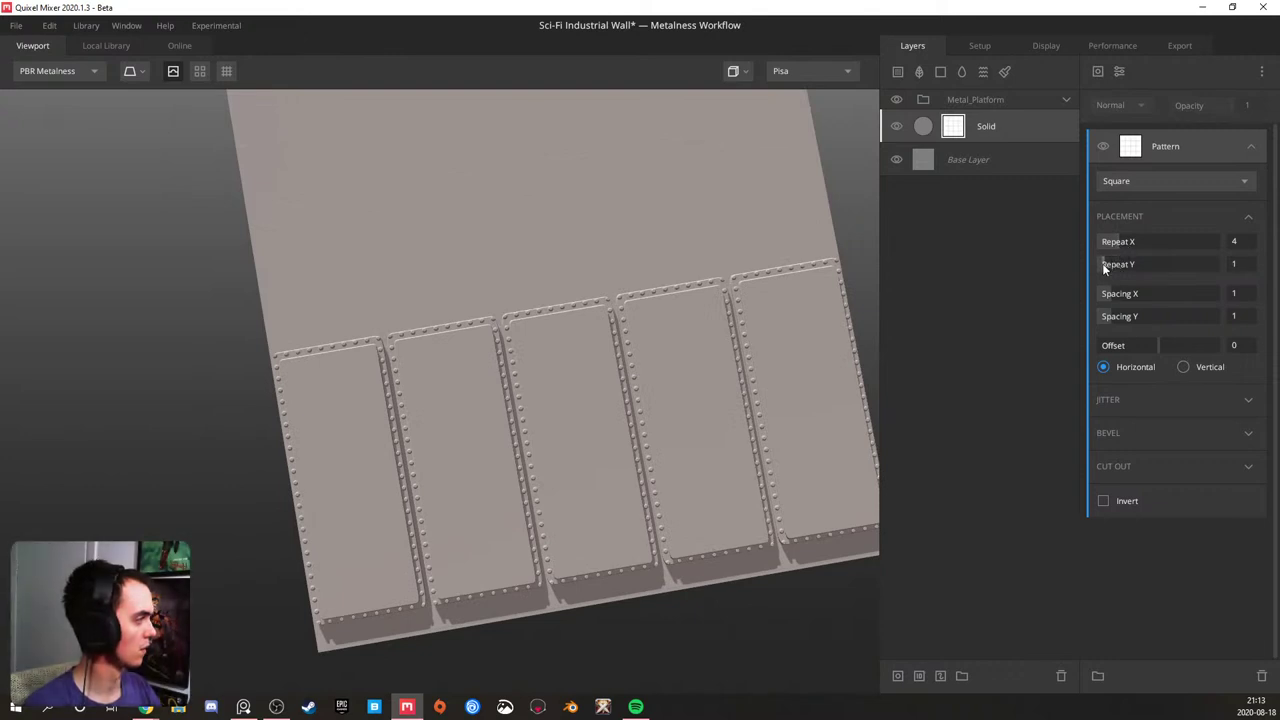
pyautogui.moveTo(1127, 243); pyautogui.dragTo(1123, 242)
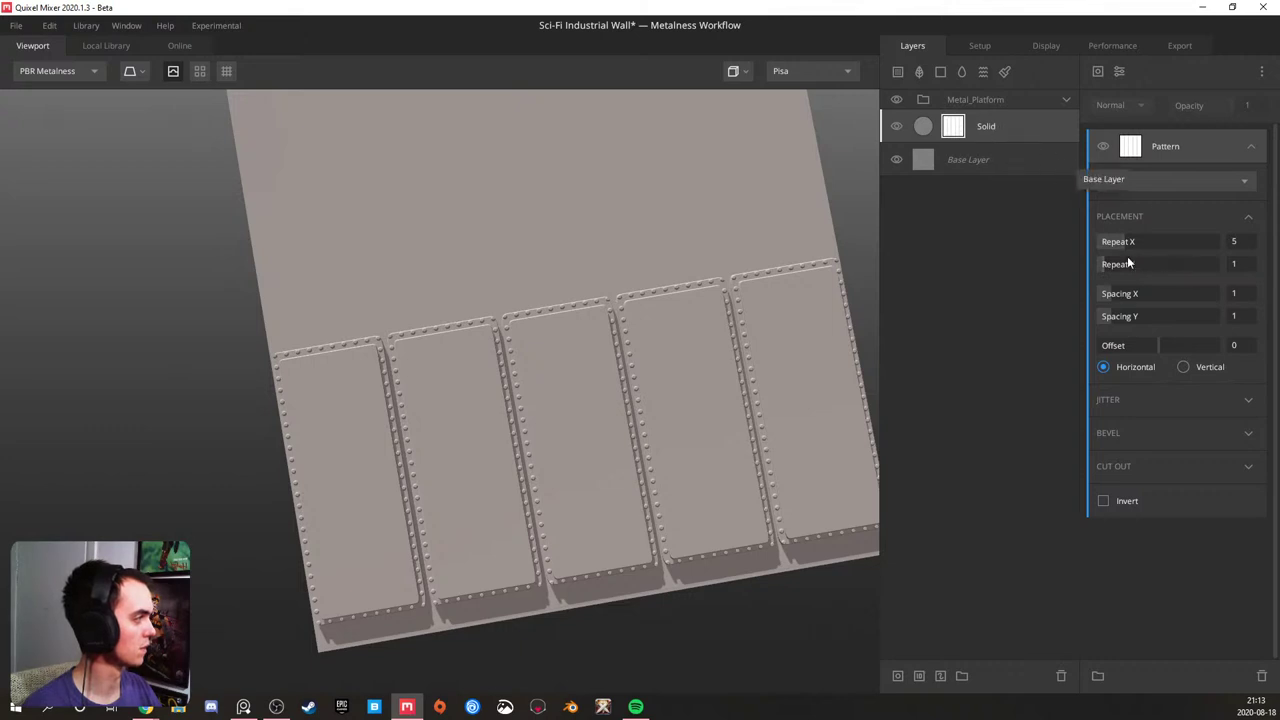
# - Set the blend Threshold of the new Solid layer above the Base Layer to 0.05
pyautogui.click(1006, 123)
pyautogui.click(1170, 189)
pyautogui.moveTo(1170, 189); pyautogui.dragTo(1166, 189)
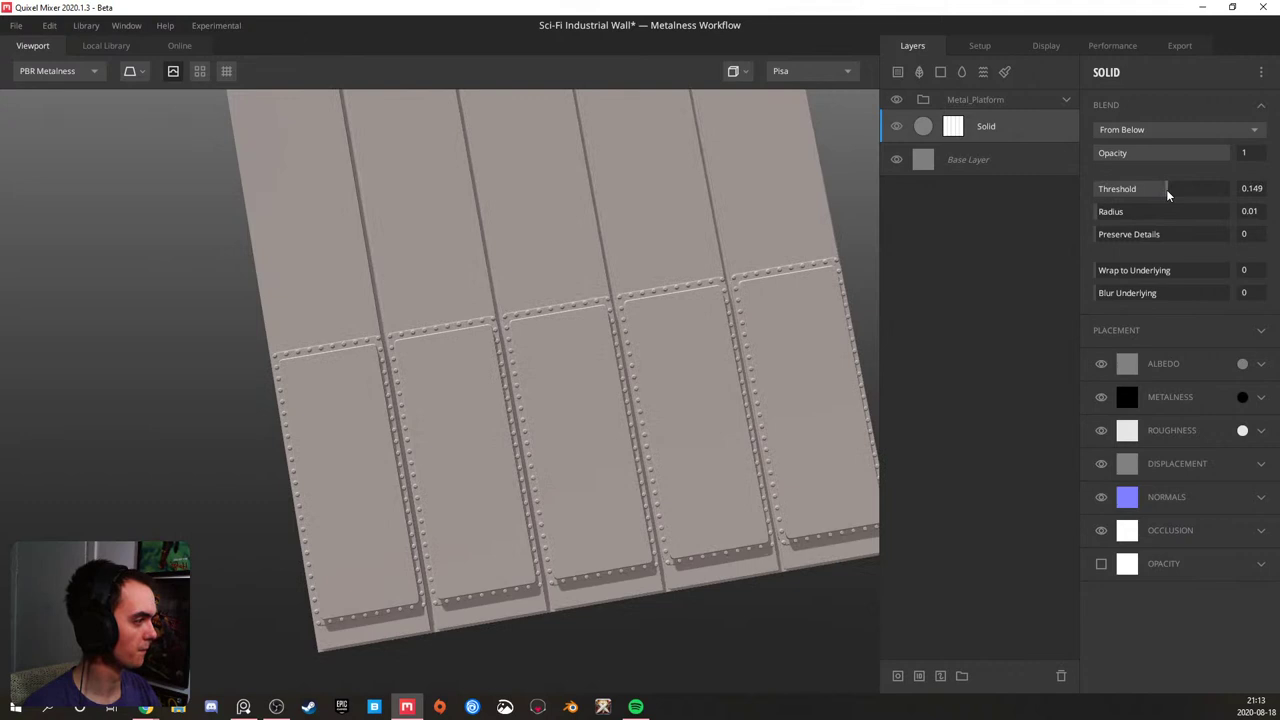
pyautogui.click(1166, 189)
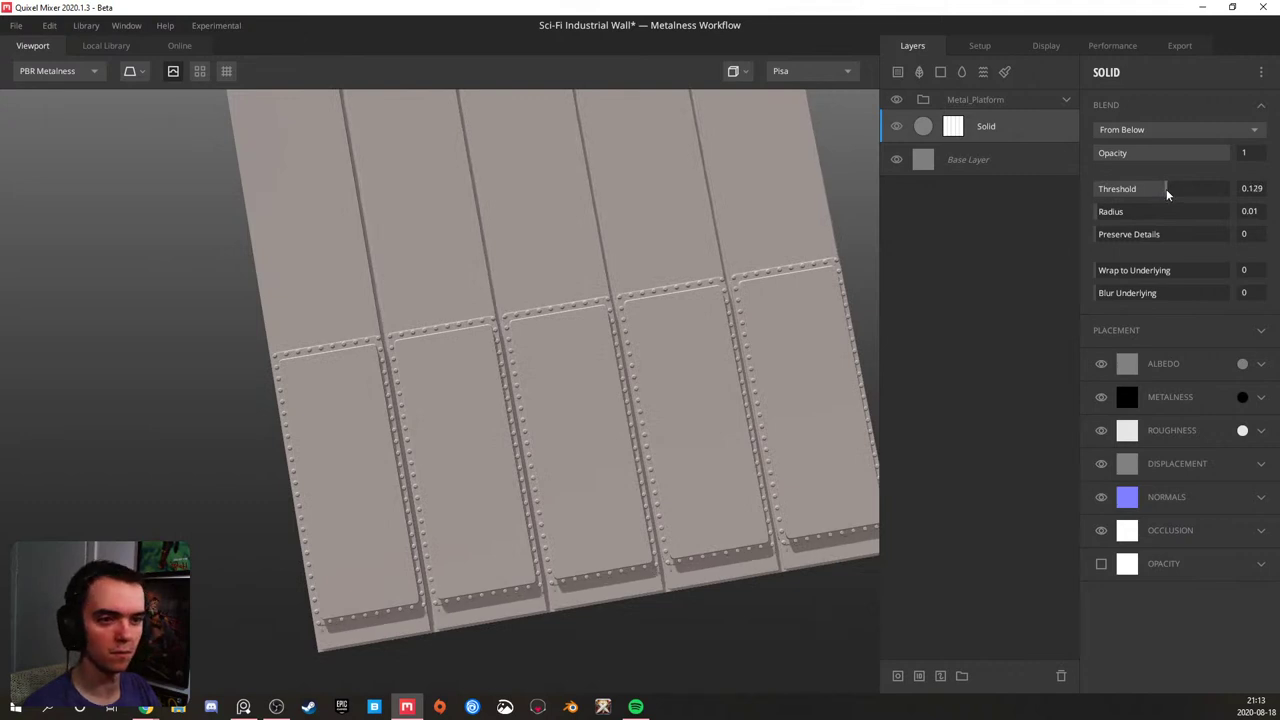
pyautogui.moveTo(1166, 189); pyautogui.dragTo(1175, 187)
pyautogui.moveTo(504, 300); pyautogui.dragTo(567, 169)
pyautogui.moveTo(1173, 191); pyautogui.dragTo(1163, 196)
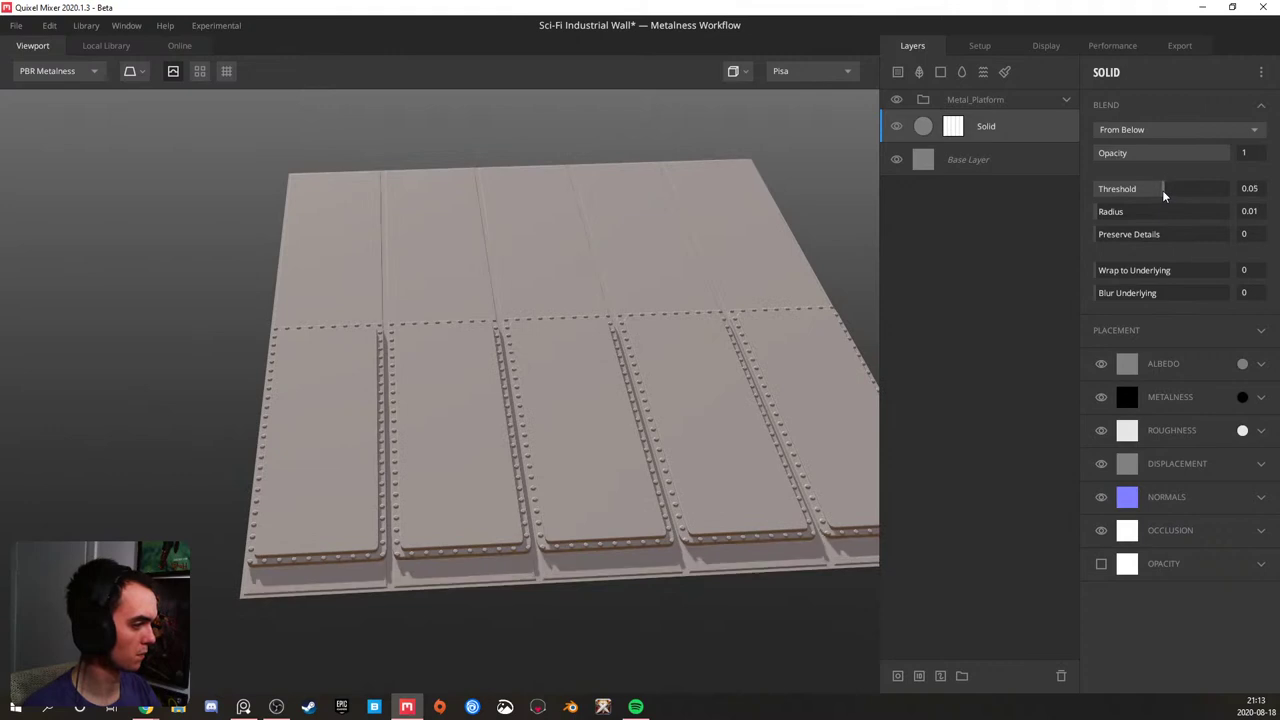
pyautogui.moveTo(526, 353); pyautogui.dragTo(617, 357)
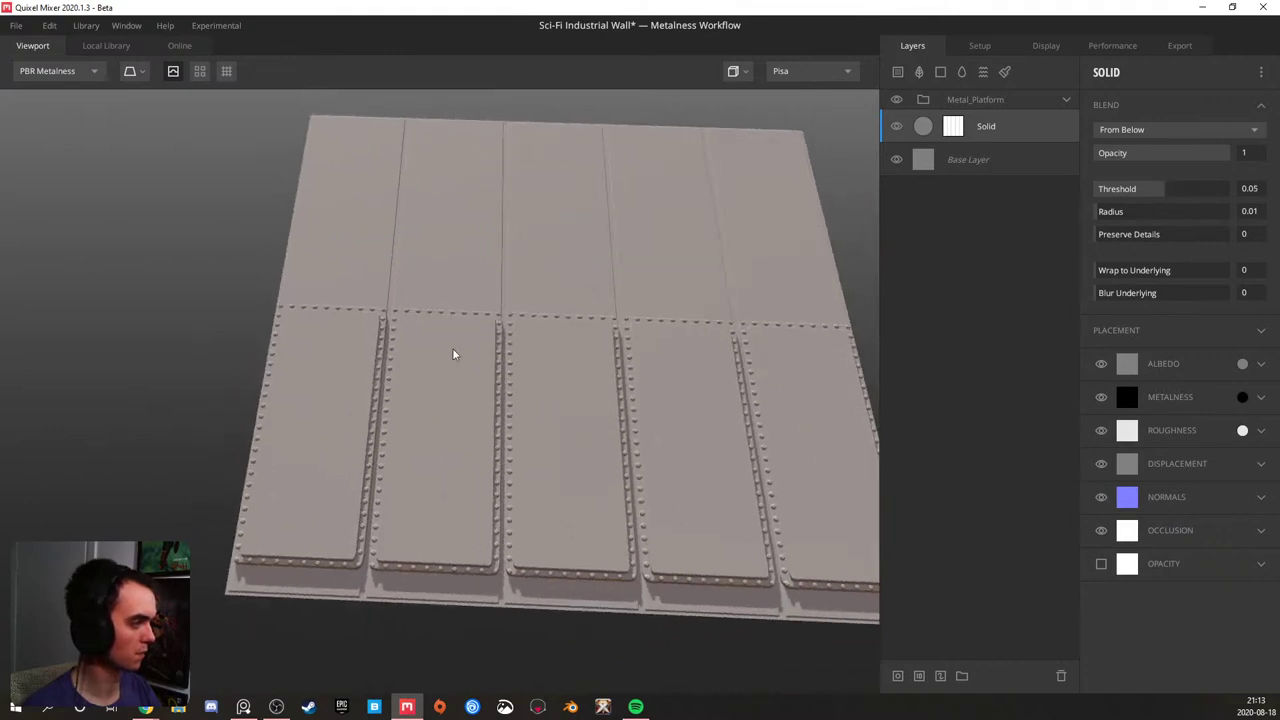
# - Set the backing Solid layer's Square mask pattern to Spacing X 0.061 and Spacing Y 50
pyautogui.scroll(4, 446, 361)
pyautogui.click(955, 122)
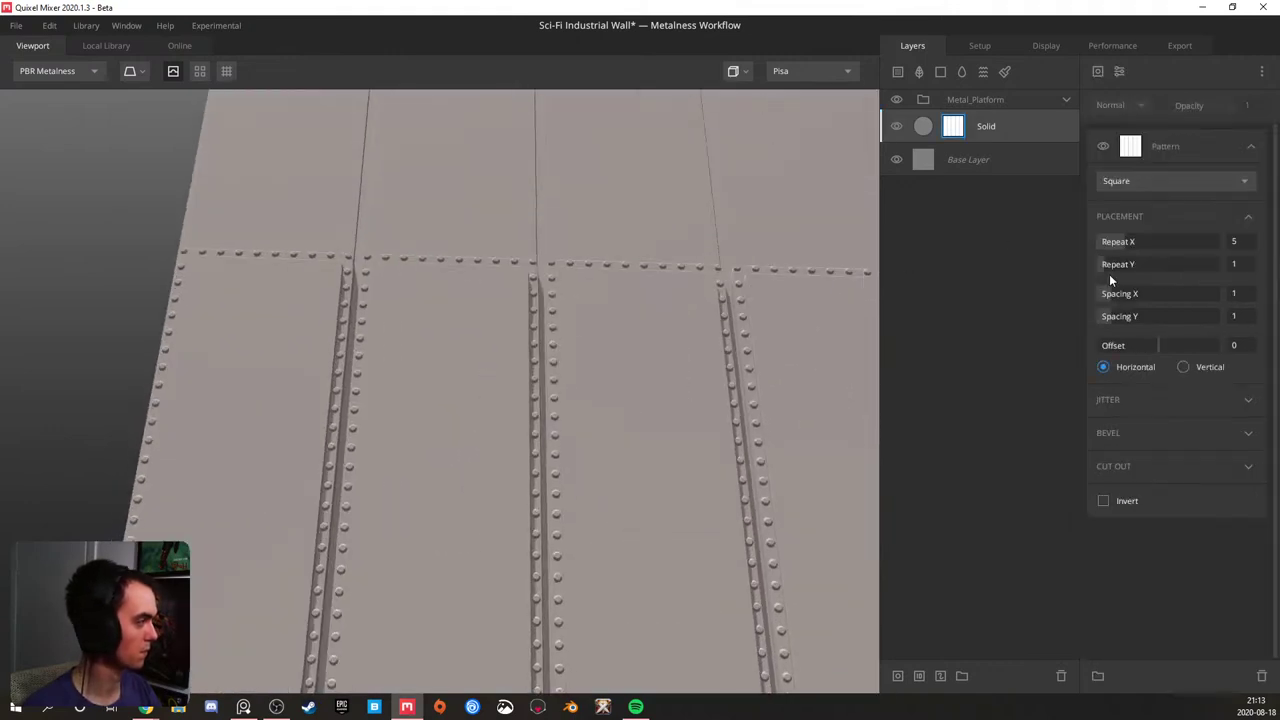
pyautogui.moveTo(1109, 294); pyautogui.dragTo(1098, 294)
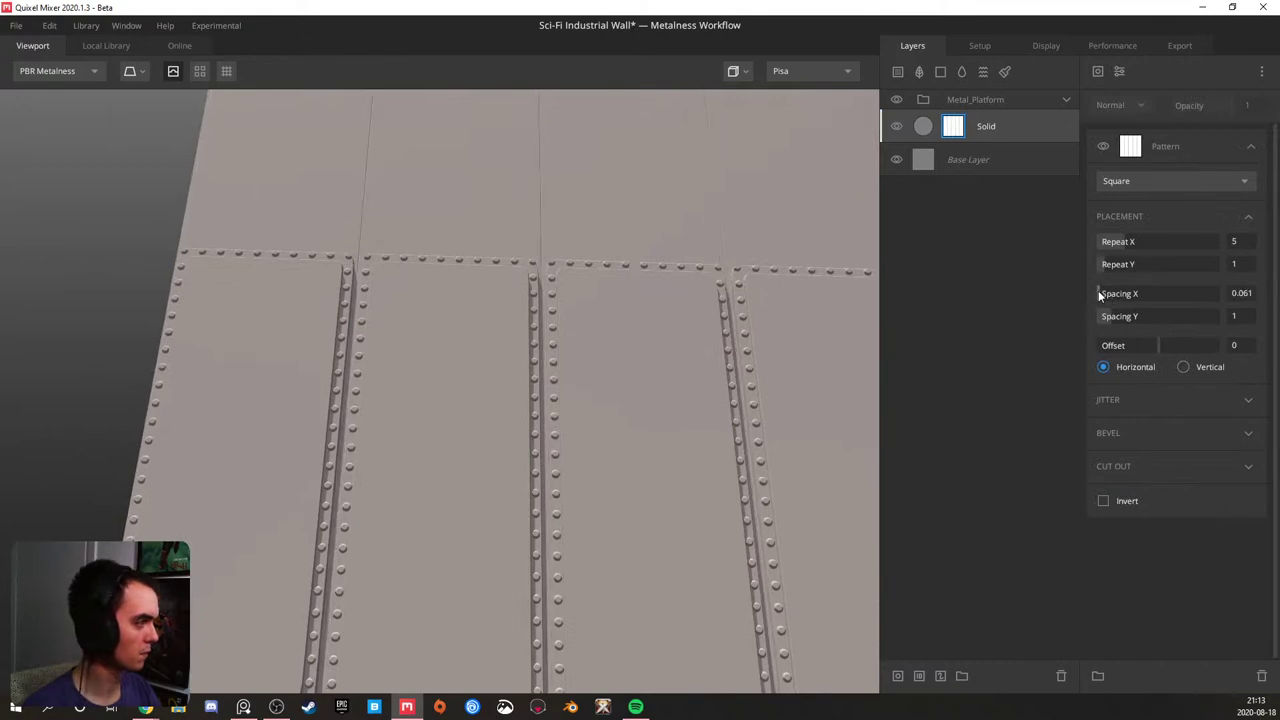
pyautogui.scroll(-6, 489, 300)
pyautogui.moveTo(512, 287); pyautogui.dragTo(432, 309)
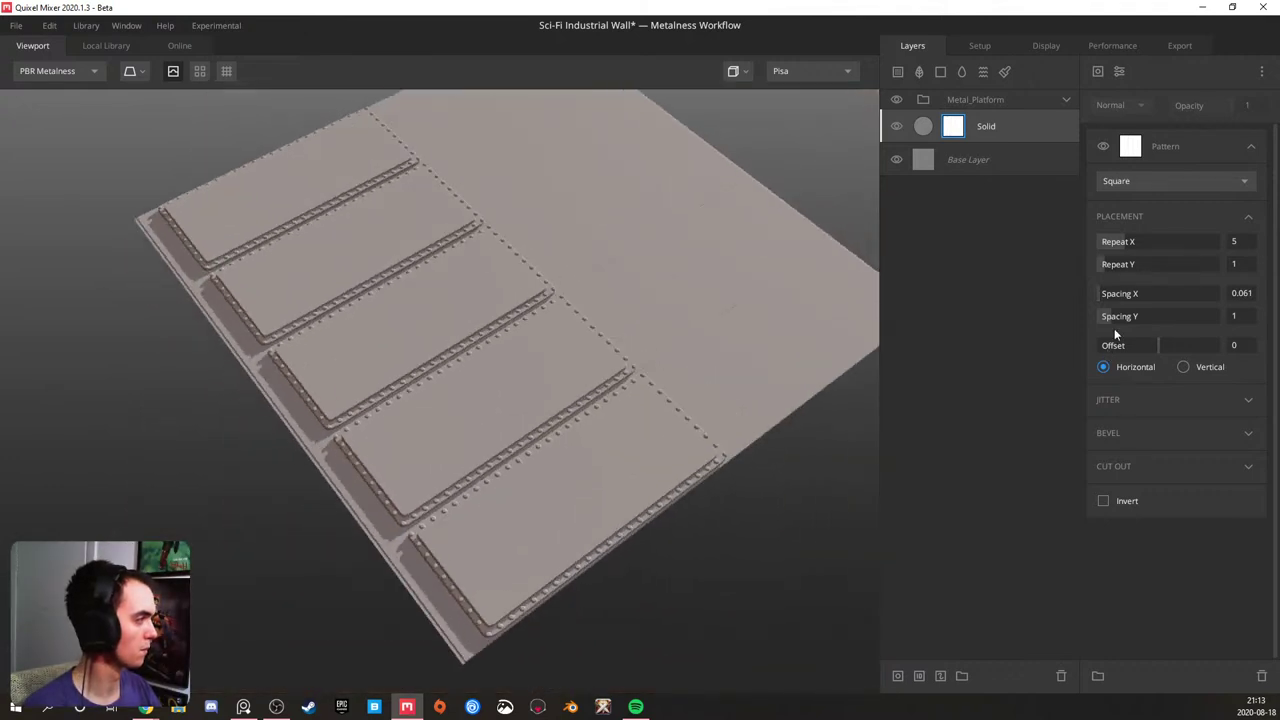
pyautogui.moveTo(1108, 316); pyautogui.dragTo(1244, 328)
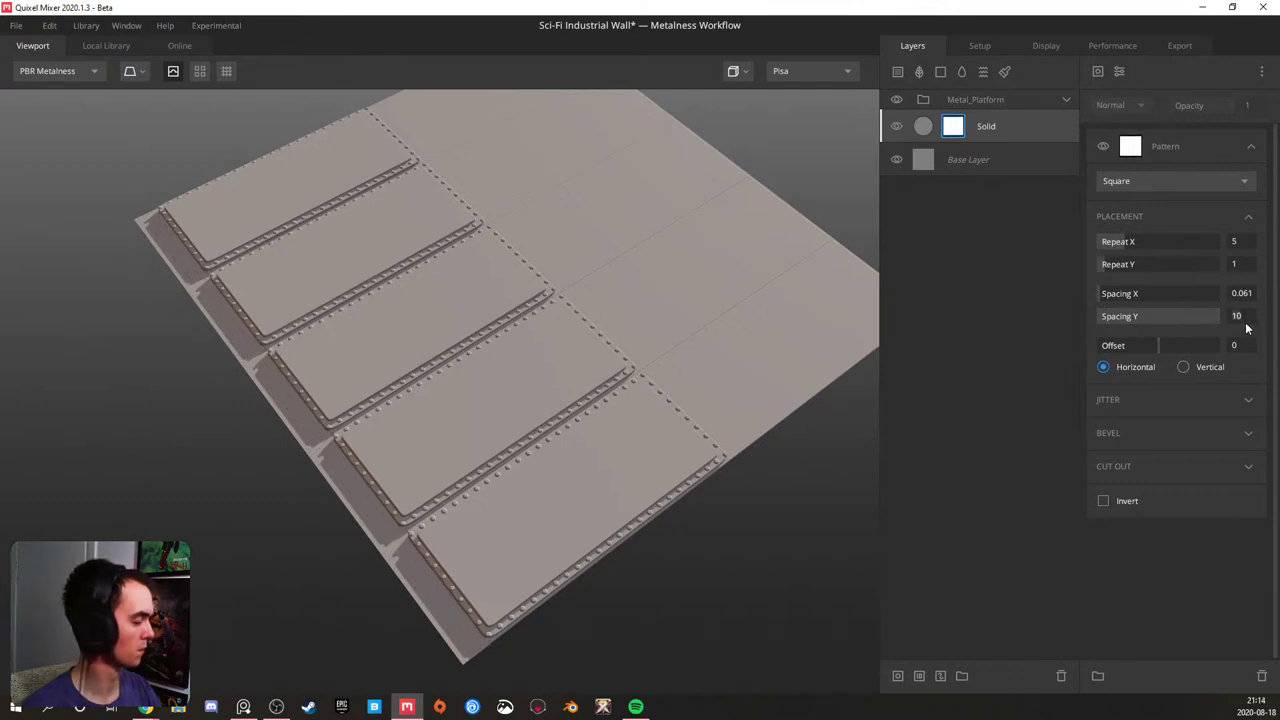
pyautogui.press('Return')
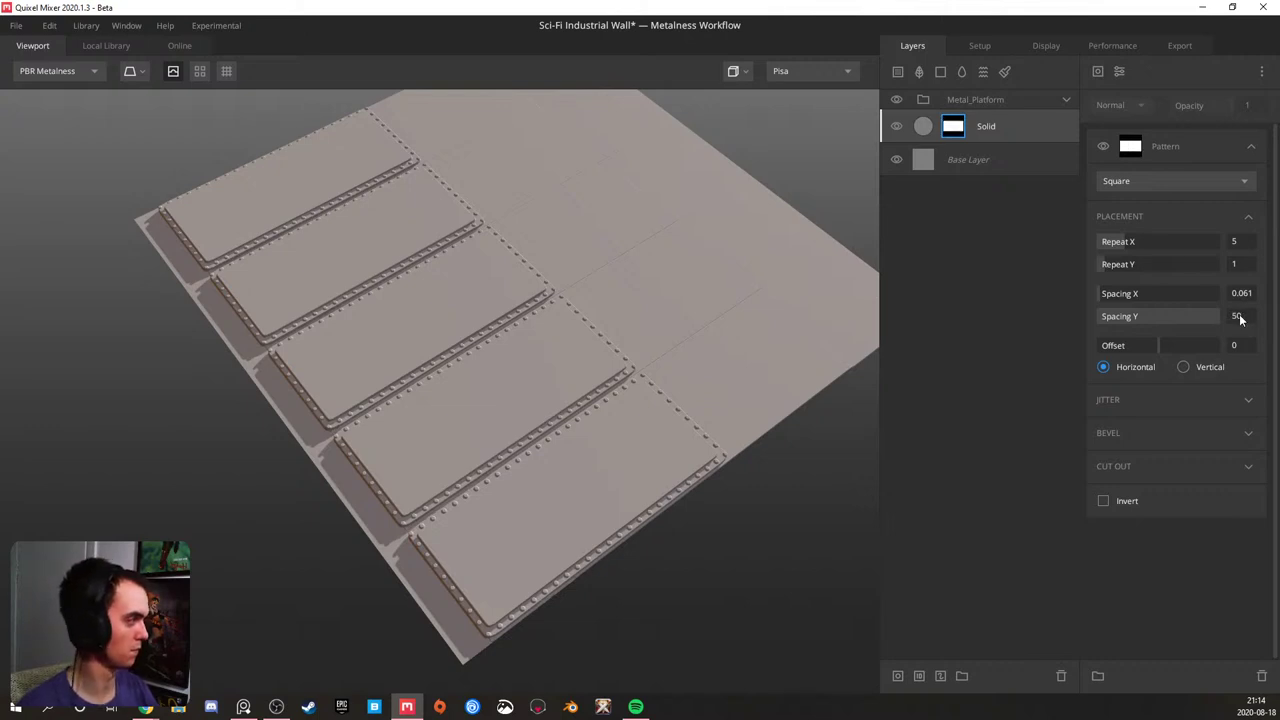
# - Add a Projection modifier to the backing layer's mask and set its Offset Y to -0.25
pyautogui.click(1119, 71)
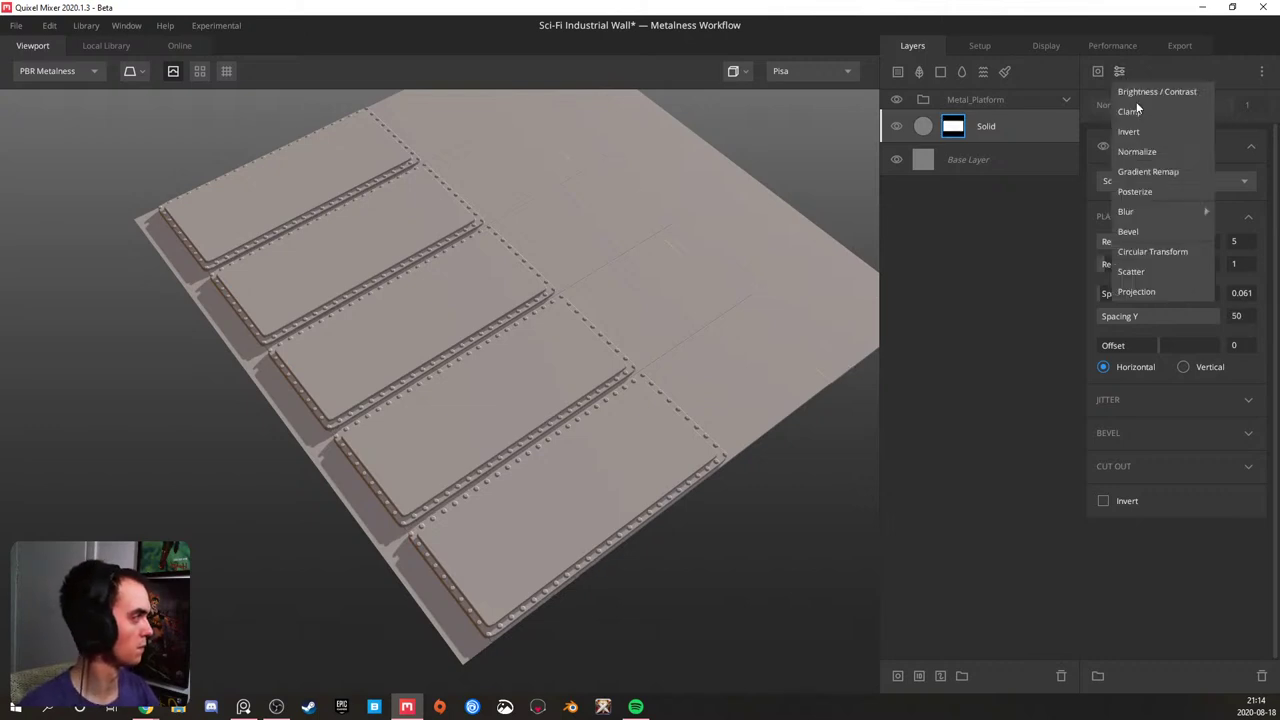
pyautogui.click(1171, 282)
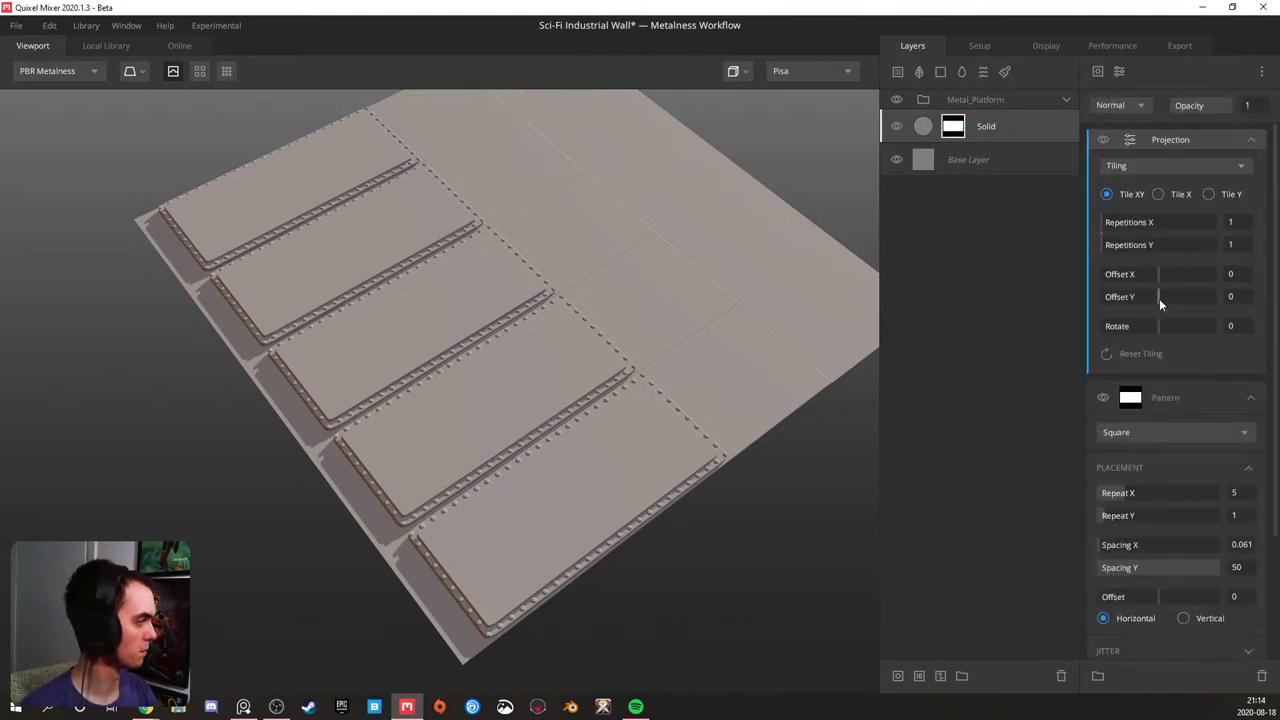
pyautogui.moveTo(1154, 298); pyautogui.dragTo(1142, 298)
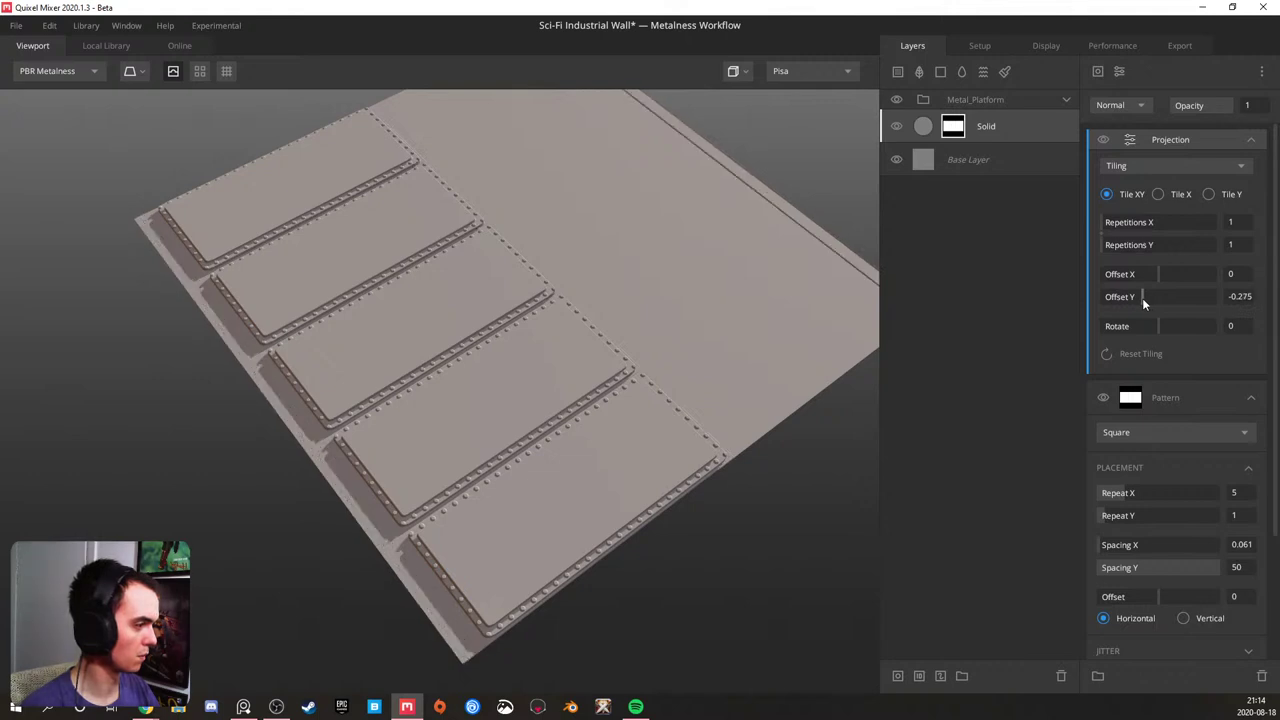
pyautogui.click(1246, 298)
pyautogui.click(1248, 298)
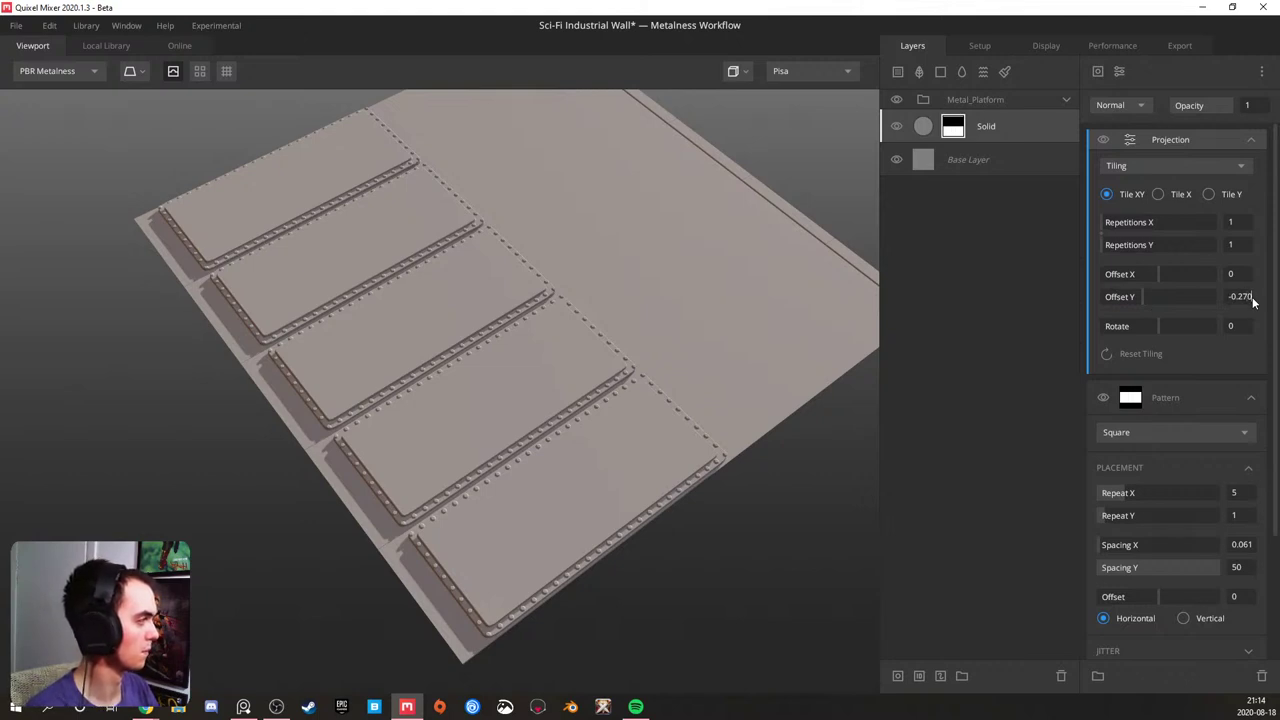
pyautogui.click(1245, 278)
pyautogui.doubleClick(1243, 299)
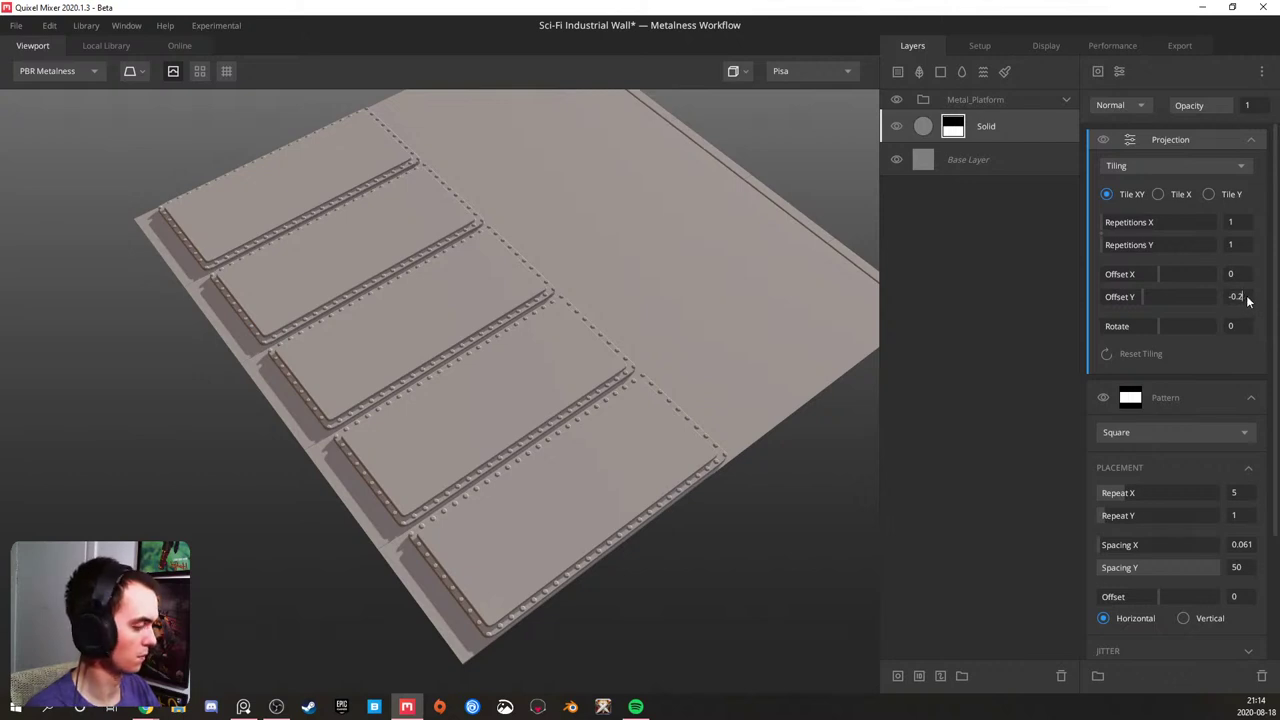
pyautogui.write('5')
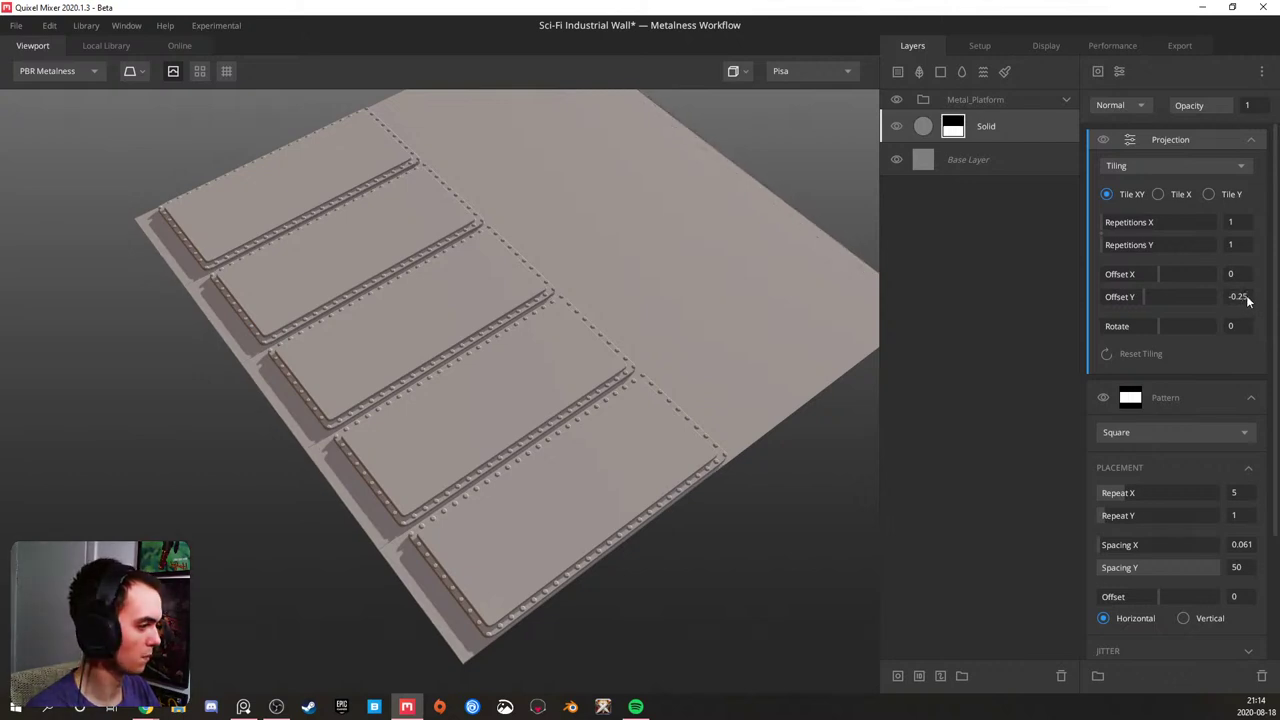
# - Raise the backing Solid layer's blend Threshold to 0.308 and reduce its Square pattern's Spacing Y to 41.71
pyautogui.scroll(-2, 682, 302)
pyautogui.moveTo(682, 302); pyautogui.dragTo(420, 250)
pyautogui.scroll(5, 566, 258)
pyautogui.moveTo(756, 214); pyautogui.dragTo(603, 171)
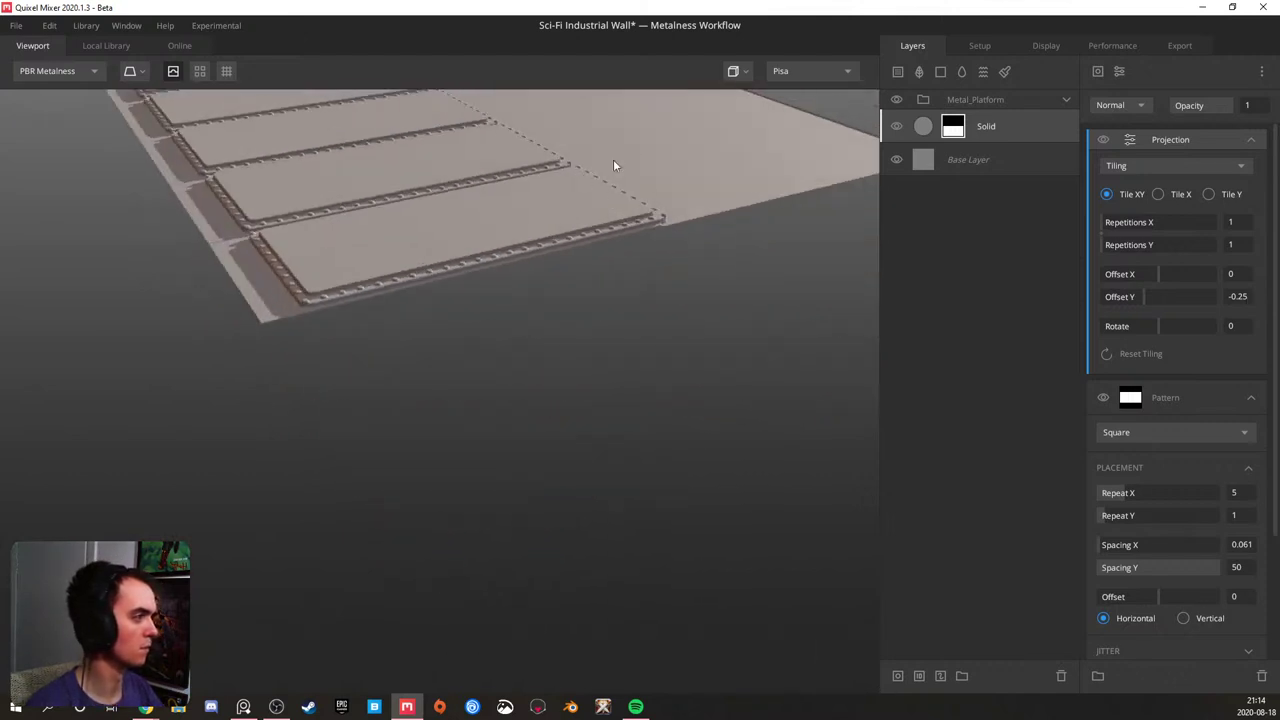
pyautogui.moveTo(603, 171); pyautogui.dragTo(534, 305, button='middle')
pyautogui.scroll(5, 534, 305)
pyautogui.click(1040, 126)
pyautogui.moveTo(1164, 190)
pyautogui.mouseDown()
pyautogui.moveTo(1183, 188)
pyautogui.moveTo(1163, 188)
pyautogui.moveTo(1173, 182)
pyautogui.mouseUp()
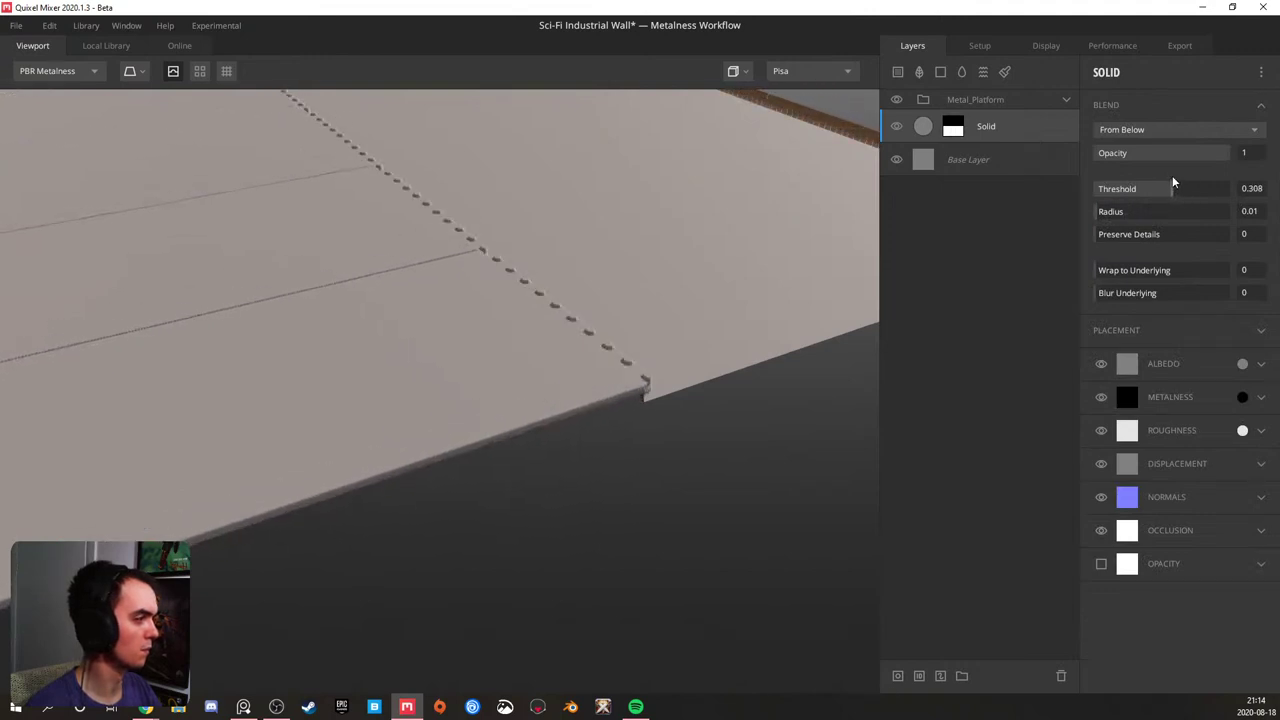
pyautogui.click(955, 128)
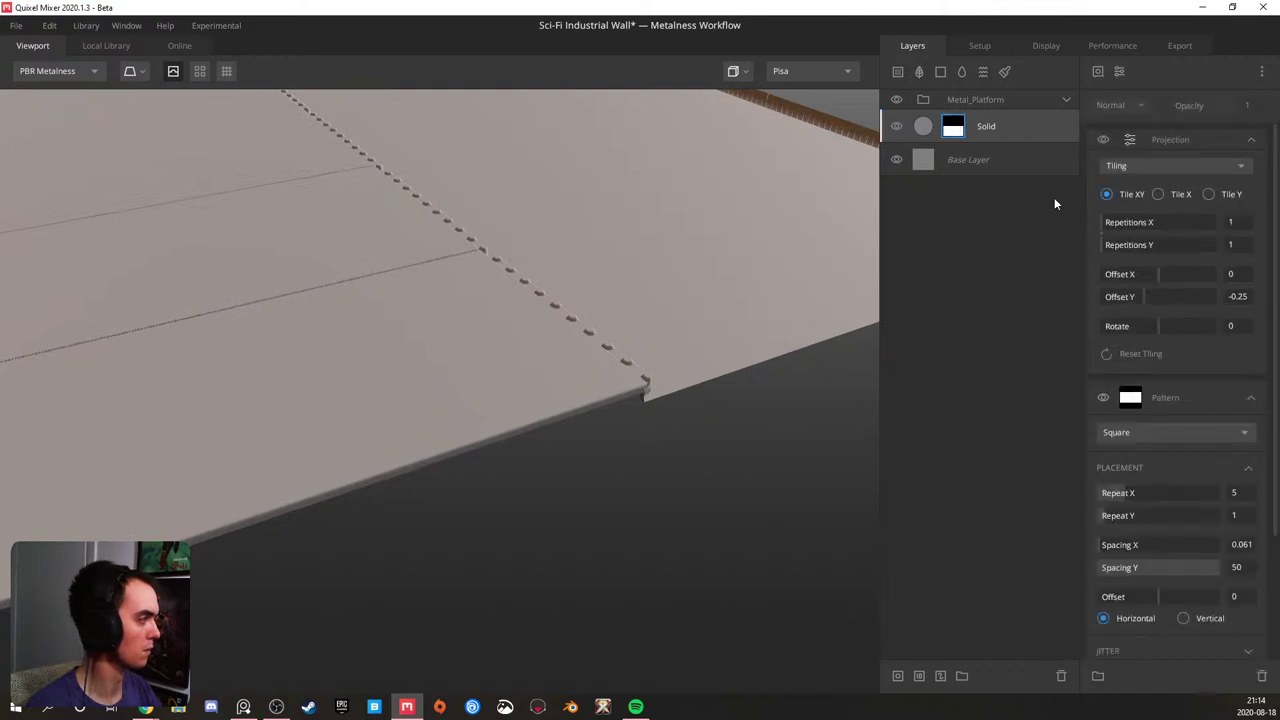
pyautogui.moveTo(1212, 568)
pyautogui.mouseDown()
pyautogui.moveTo(1234, 565)
pyautogui.moveTo(1197, 565)
pyautogui.mouseUp()
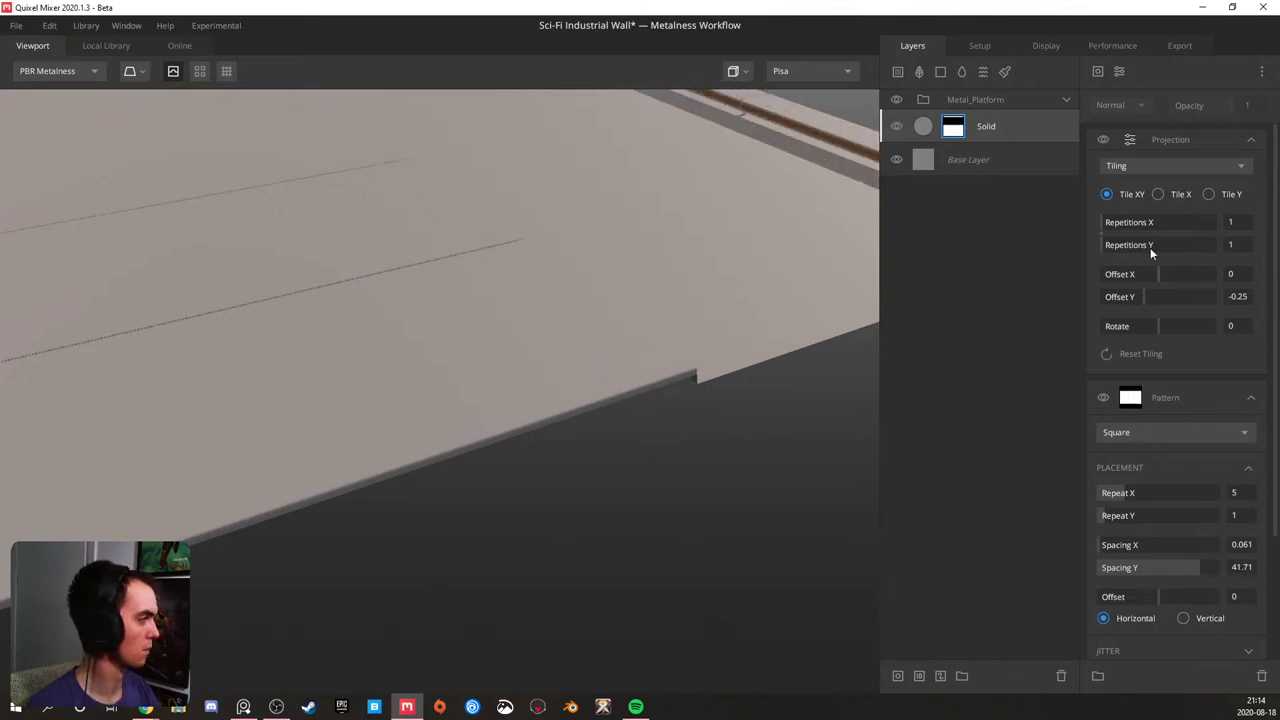
# - Try an Offset Y of -1 for the Projection modifier on the backing layer's mask
pyautogui.click(1246, 297)
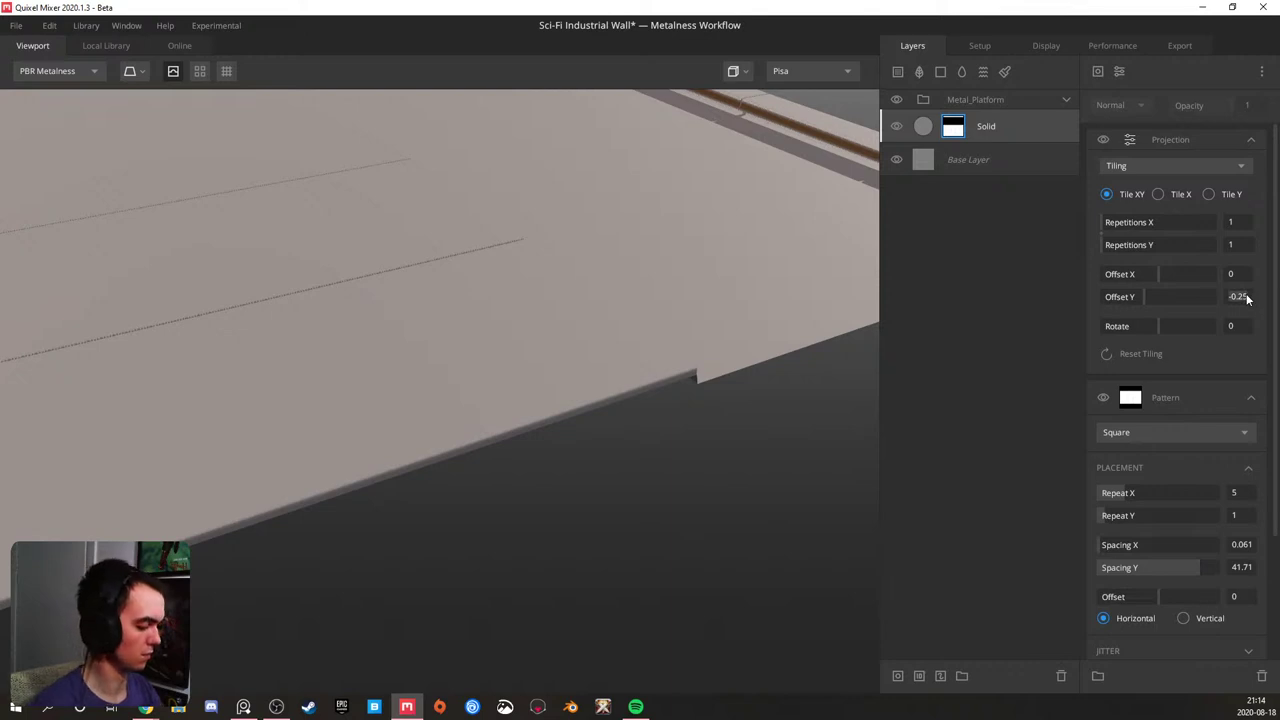
pyautogui.write('-')
pyautogui.write('0.0')
pyautogui.write('1')
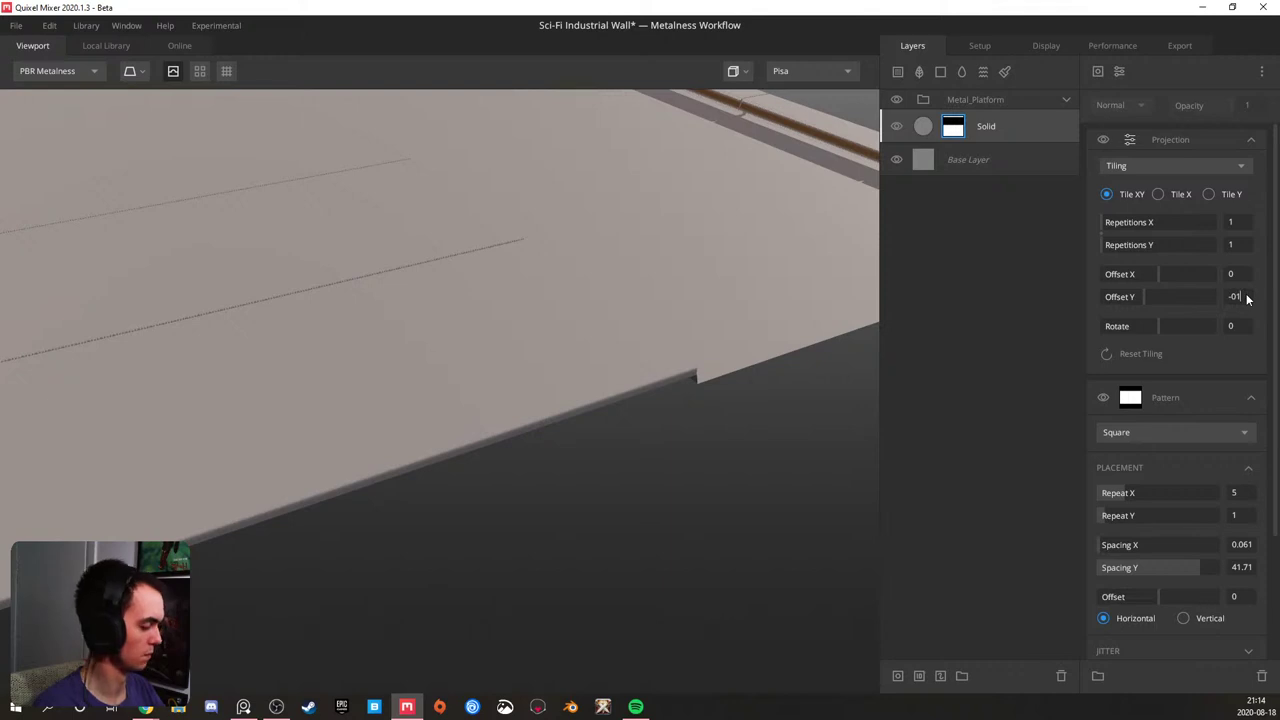
pyautogui.press('Return')
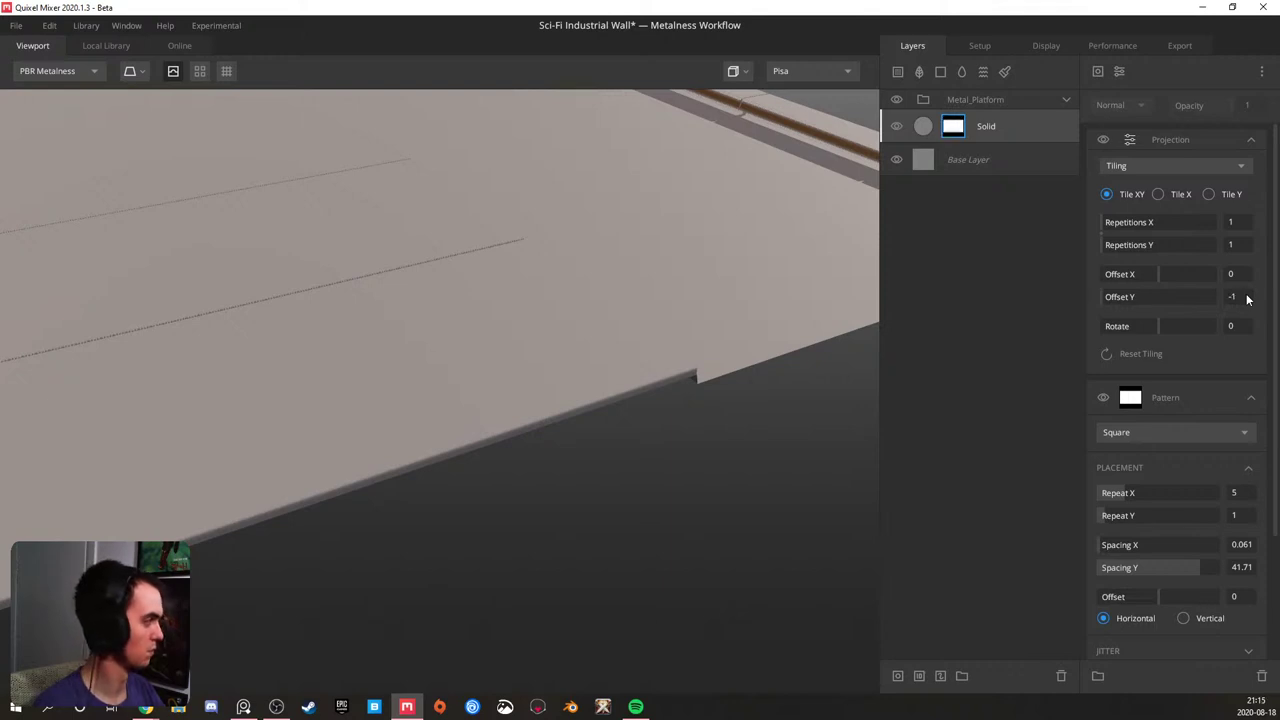
pyautogui.scroll(-3, 330, 310)
pyautogui.moveTo(310, 313); pyautogui.dragTo(369, 336, button='middle')
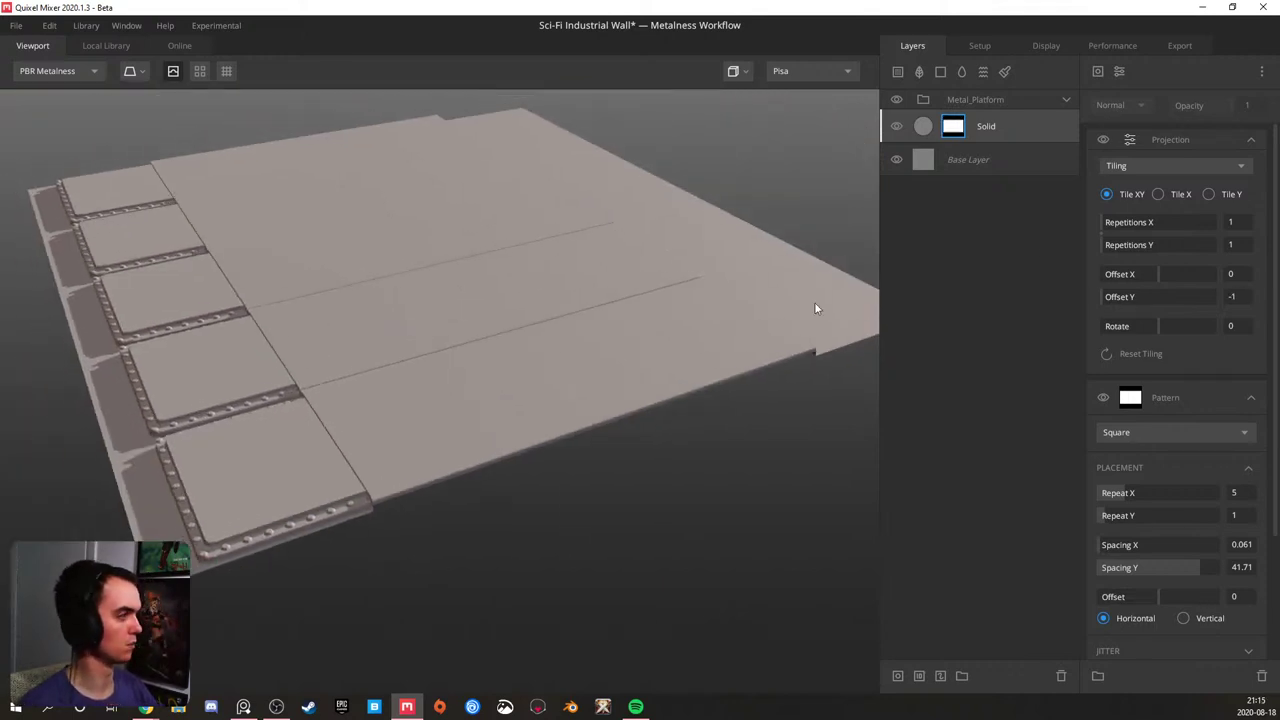
# - Set the Projection modifier's Offset Y on the backing layer's mask to -0.207
pyautogui.moveTo(1120, 297); pyautogui.dragTo(1146, 288)
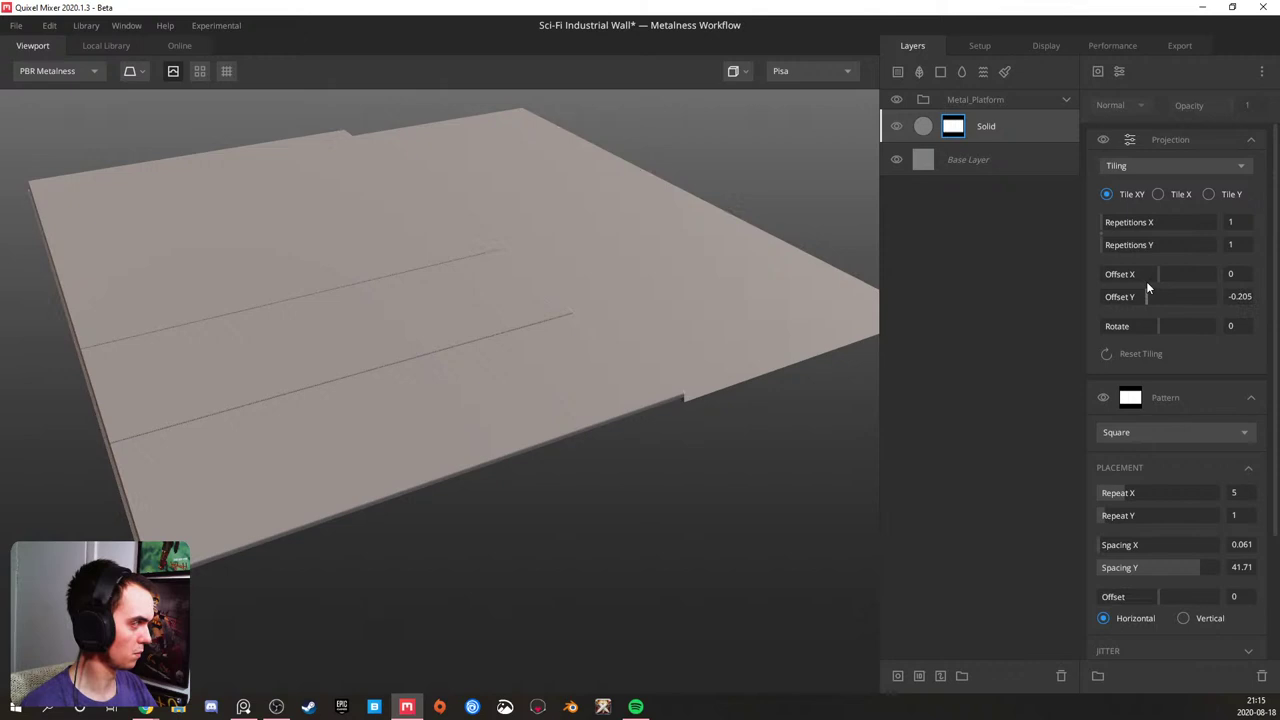
pyautogui.click(1252, 299)
pyautogui.press('BackSpace')
pyautogui.write('8')
pyautogui.press('Return')
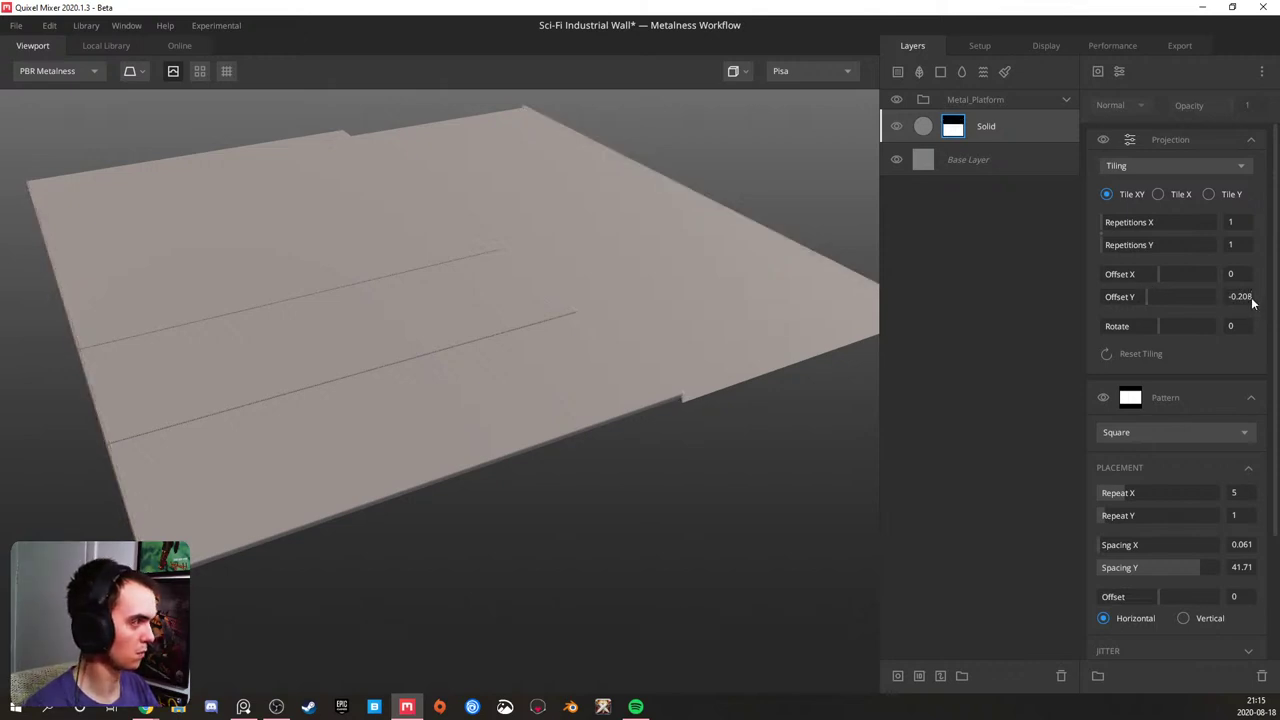
pyautogui.click(1252, 299)
pyautogui.click(1252, 299)
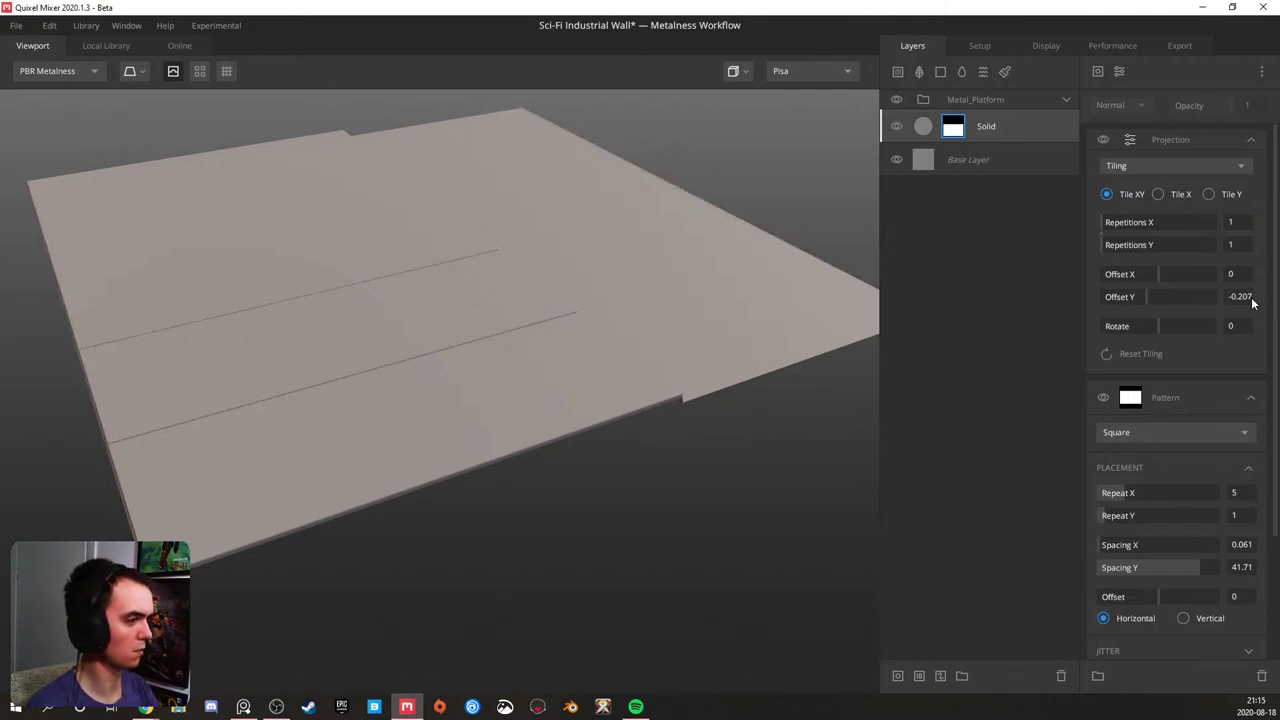
# - Lower the backing Solid layer's blend Threshold to 0.05
pyautogui.click(986, 126)
pyautogui.moveTo(1169, 195); pyautogui.dragTo(1164, 190)
pyautogui.moveTo(446, 254); pyautogui.dragTo(387, 294)
pyautogui.scroll(5, 414, 346)
pyautogui.moveTo(387, 294); pyautogui.dragTo(326, 312, button='middle')
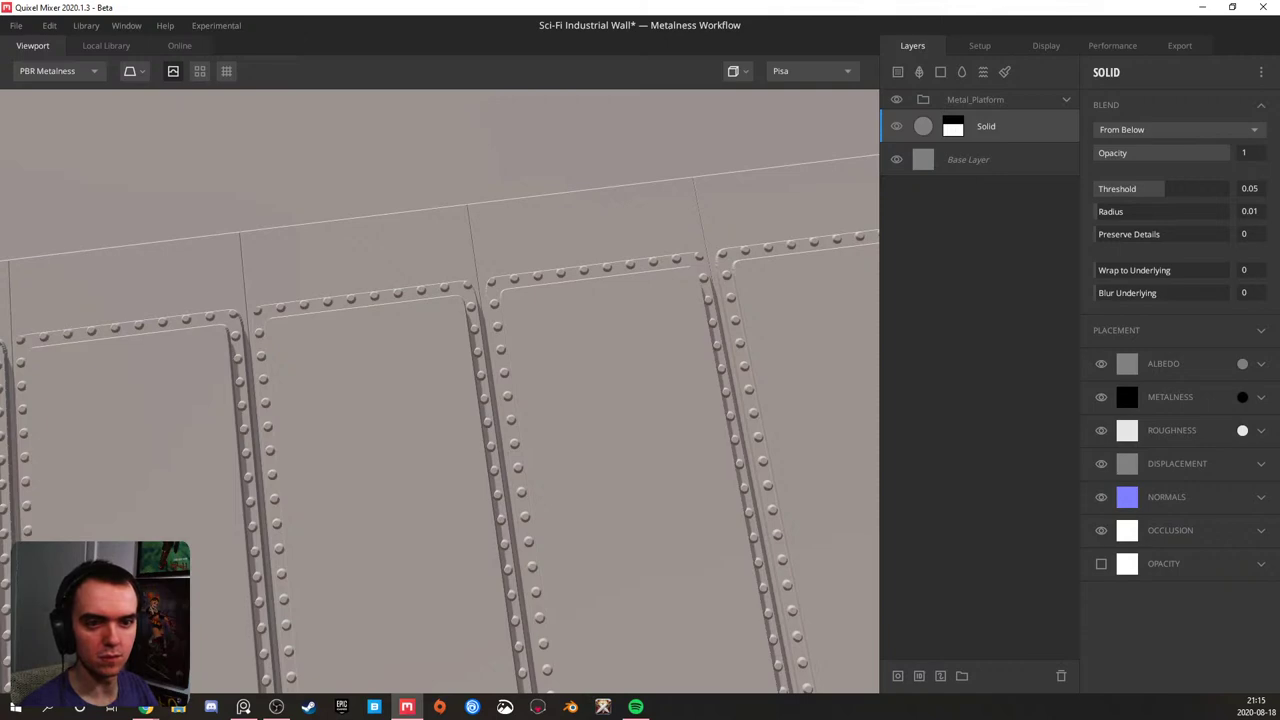
pyautogui.moveTo(294, 426); pyautogui.dragTo(346, 350)
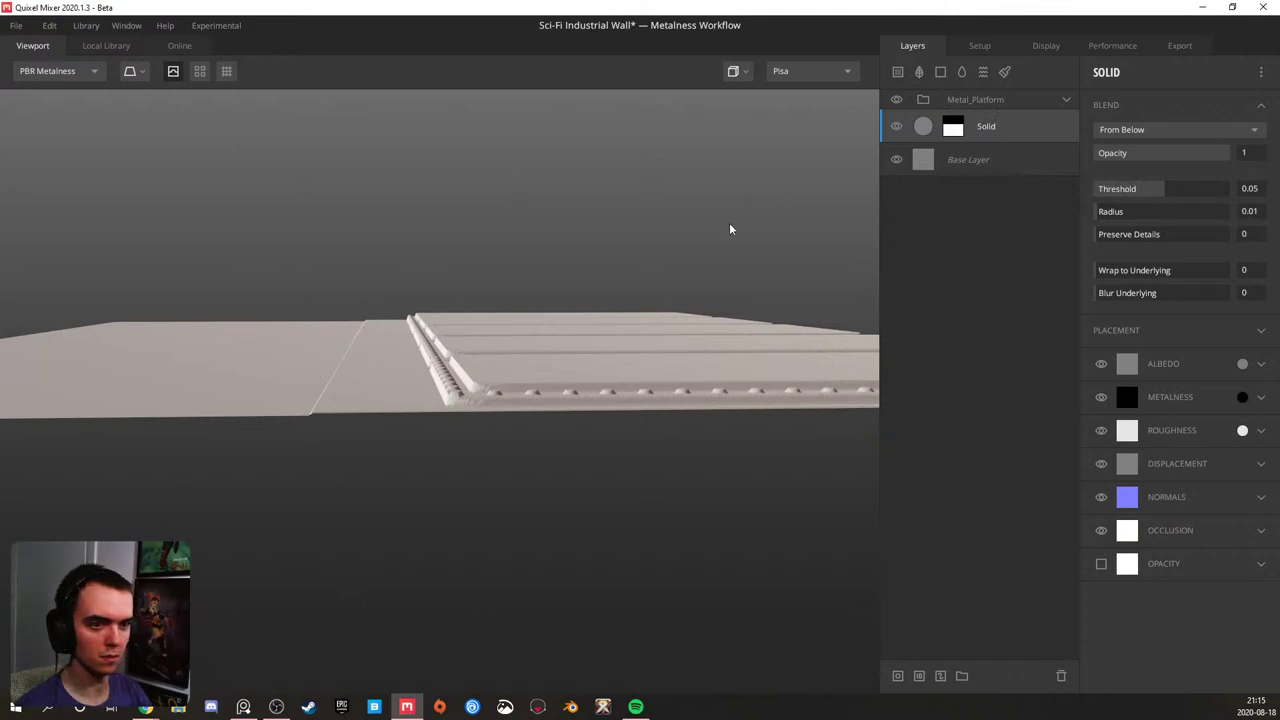
pyautogui.keyDown('alt'); pyautogui.moveTo(446, 362); pyautogui.dragTo(218, 512); pyautogui.keyUp('alt')
pyautogui.keyDown('alt'); pyautogui.moveTo(306, 416); pyautogui.dragTo(364, 387); pyautogui.keyUp('alt')
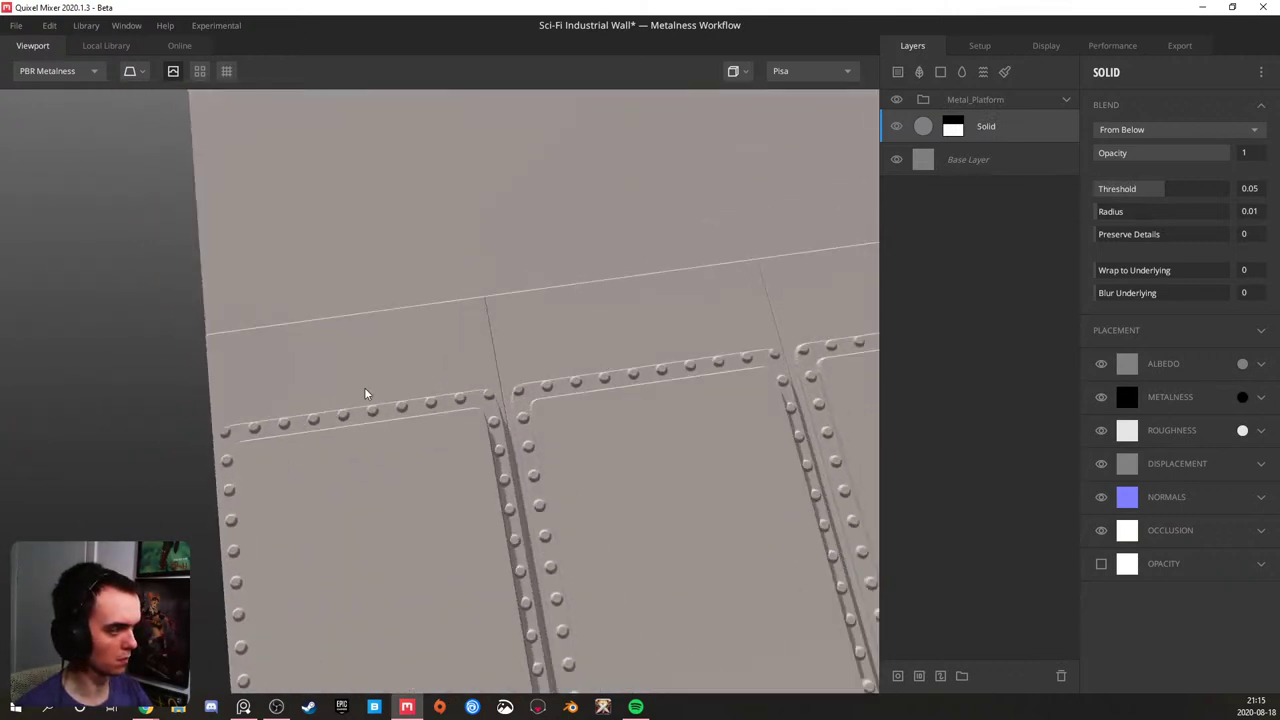
# - Add another Solid layer with an empty mask directly above the backing Solid layer
pyautogui.click(954, 126)
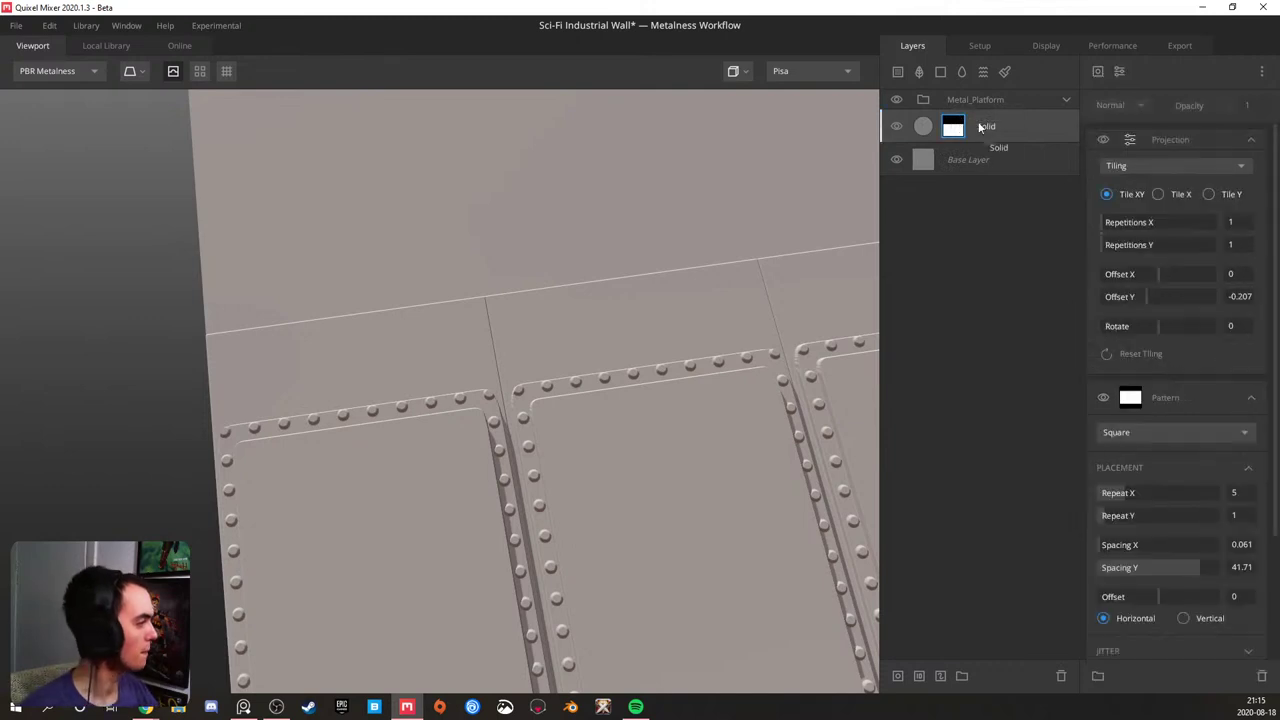
pyautogui.click(988, 126)
pyautogui.click(939, 73)
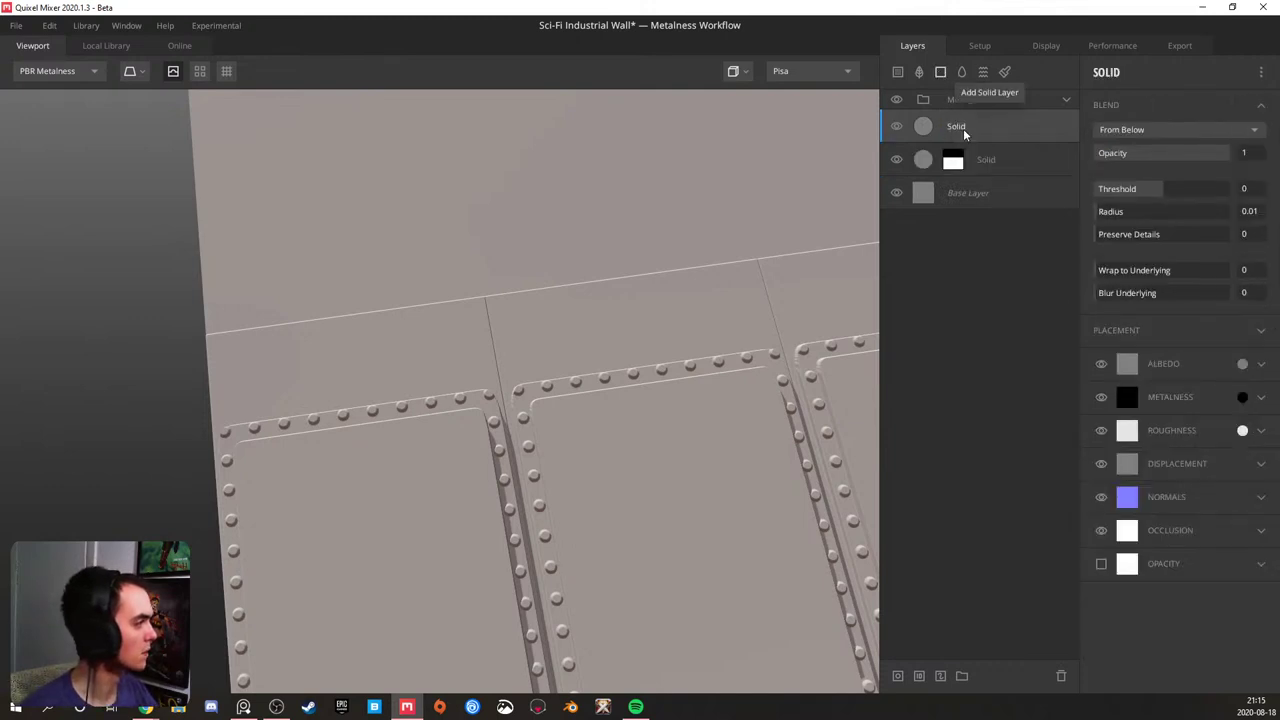
pyautogui.rightClick(982, 134)
pyautogui.click(1019, 246)
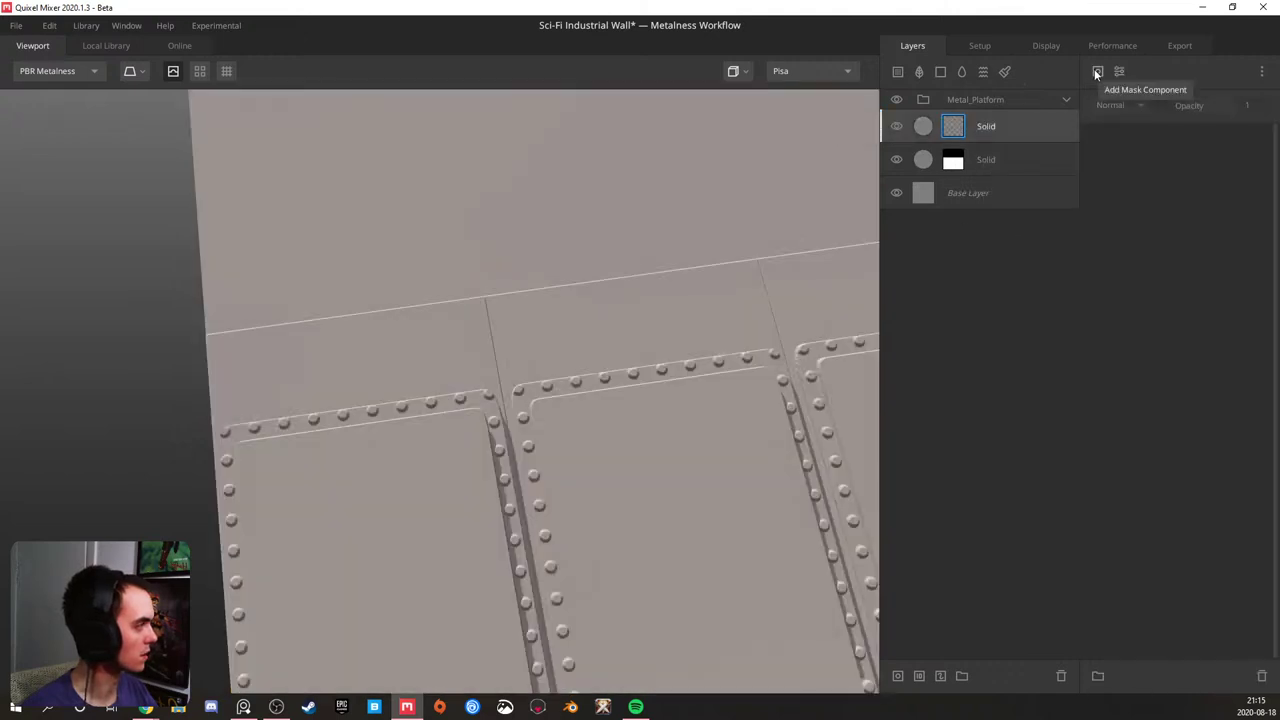
# - Add a Circle pattern to the new Solid layer's mask with Repeat X 1 and Repeat Y 1
pyautogui.click(1097, 71)
pyautogui.moveTo(1137, 151)
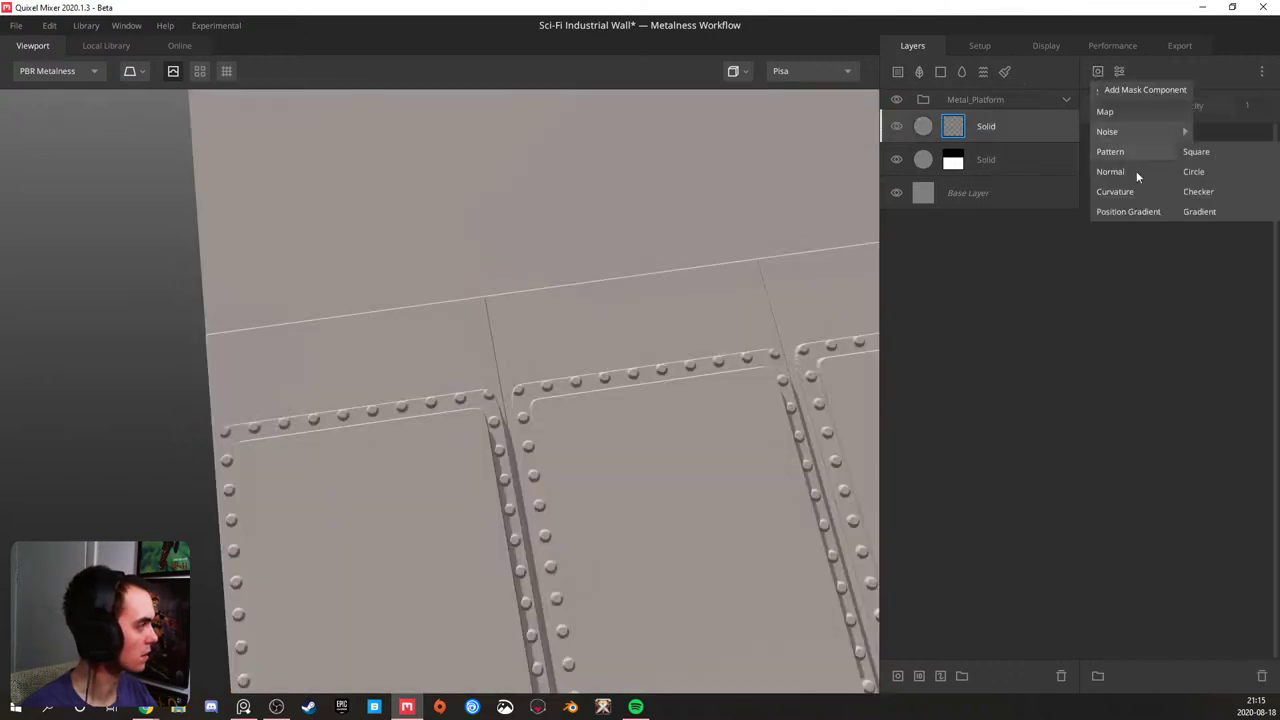
pyautogui.click(1207, 177)
pyautogui.click(1106, 244)
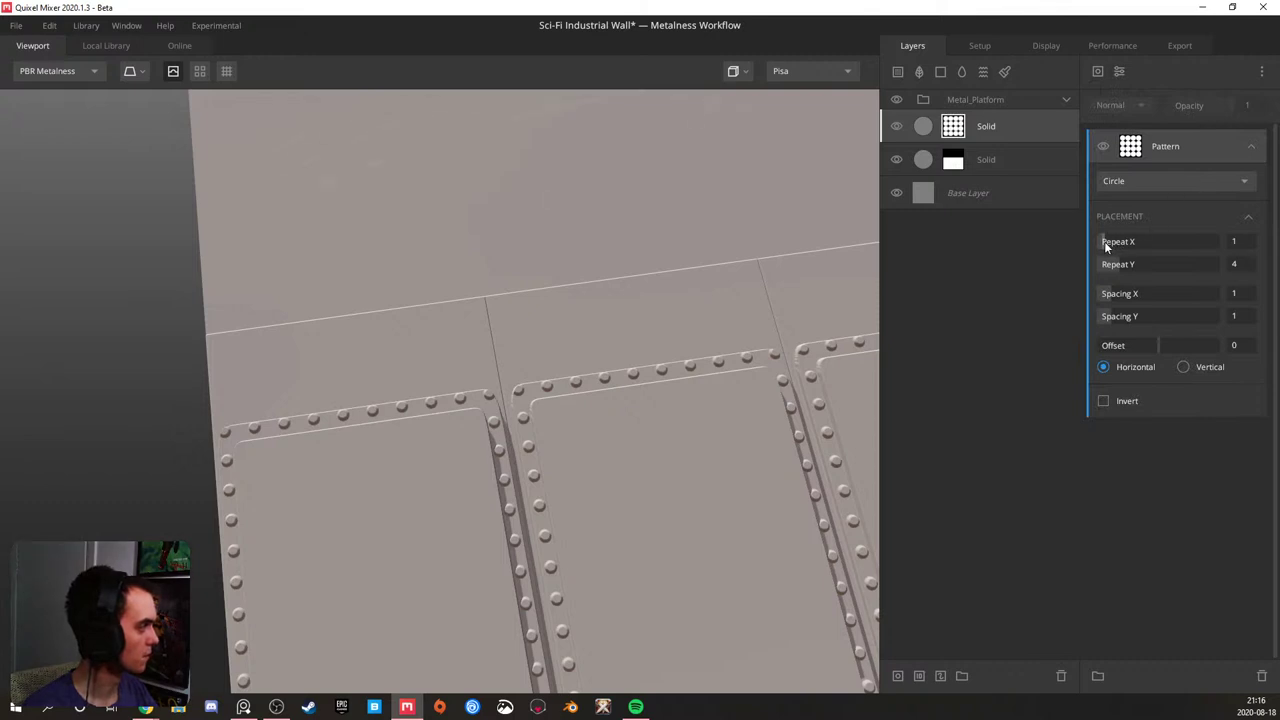
pyautogui.click(1110, 242)
pyautogui.click(1110, 263)
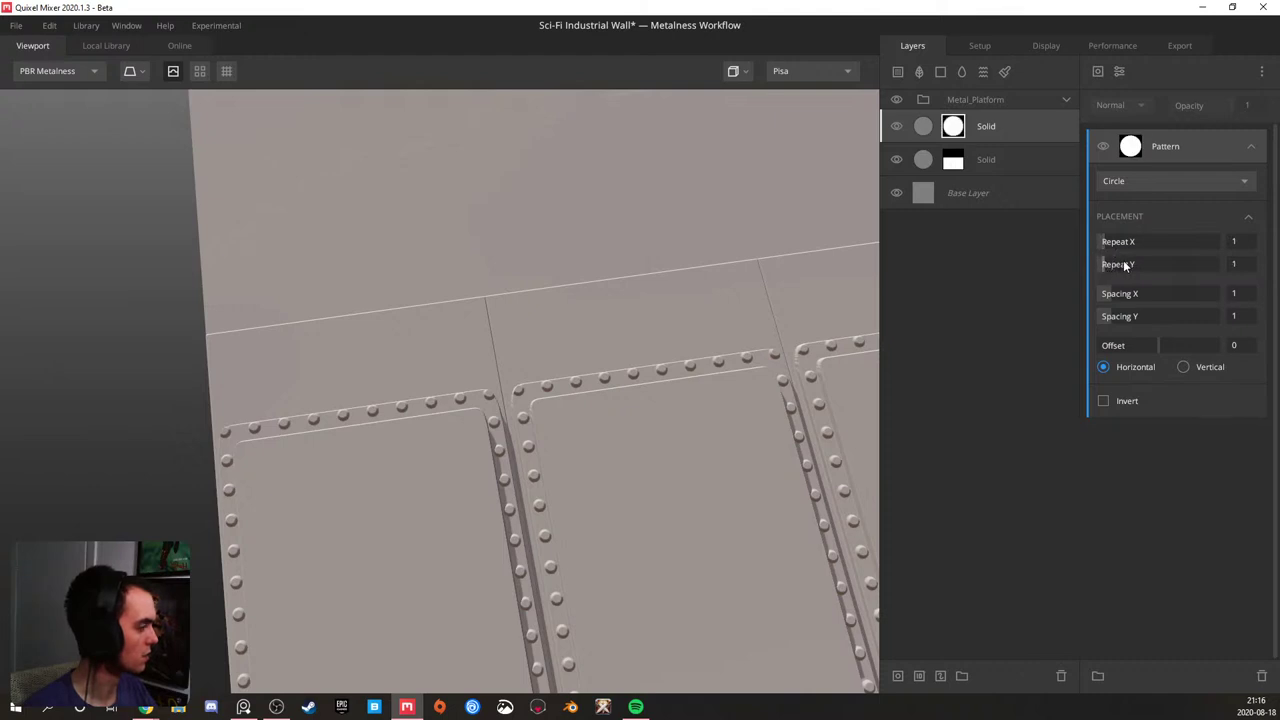
# - Set the Circle pattern's Spacing X and Spacing Y to 80
pyautogui.click(1236, 294)
pyautogui.write('80')
pyautogui.press('Tab')
pyautogui.write('80')
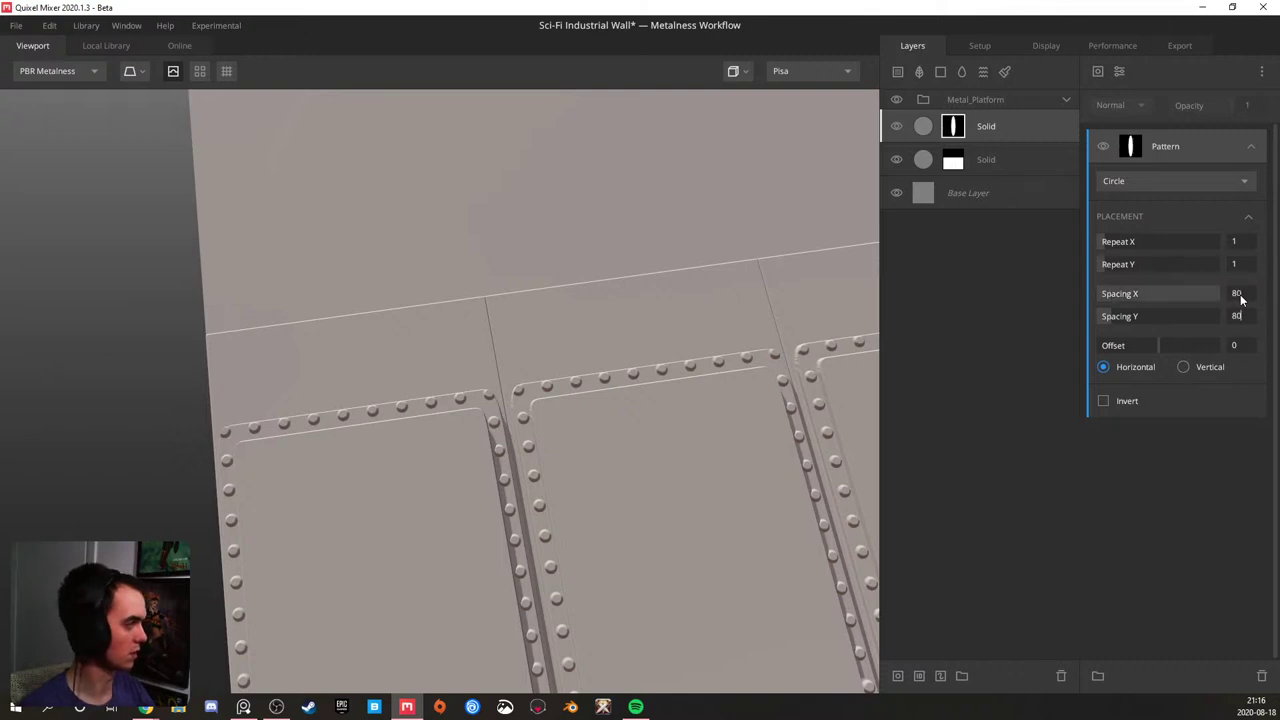
pyautogui.press('Return')
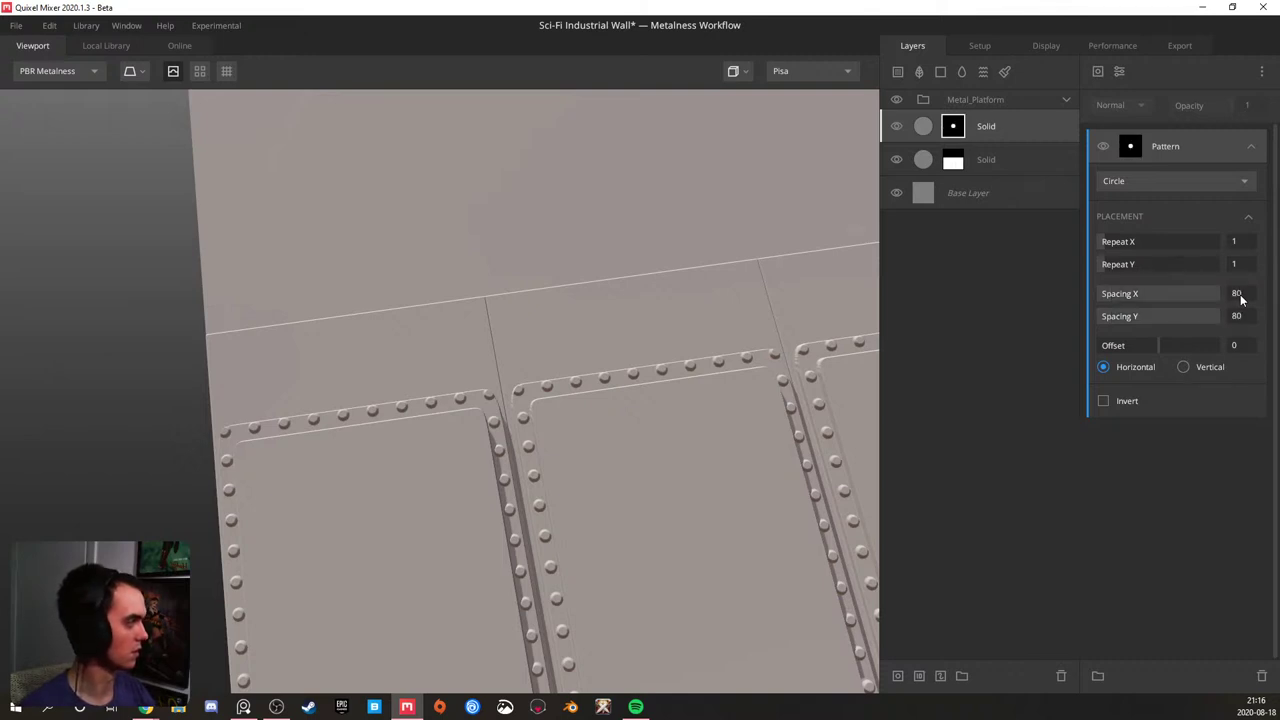
# - Add a Projection modifier to the Circle mask, tiled only along X with 13 repetitions
pyautogui.click(1118, 72)
pyautogui.click(1137, 290)
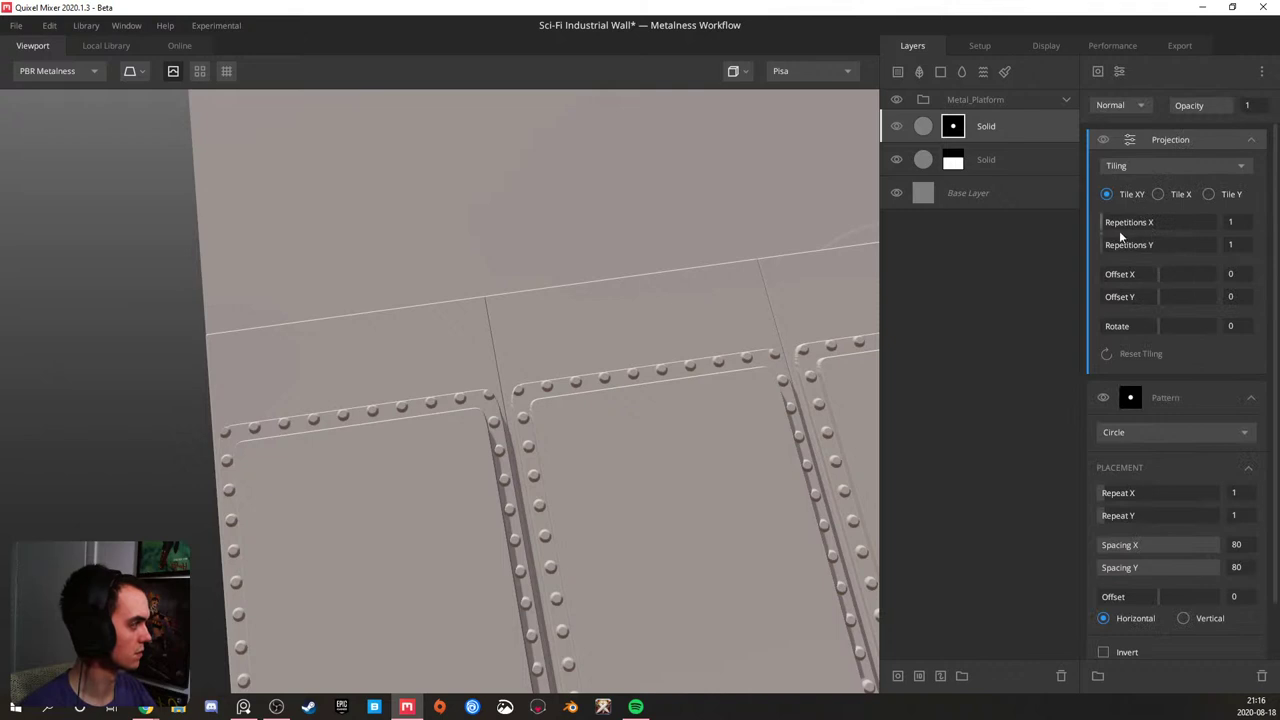
pyautogui.click(1157, 195)
pyautogui.moveTo(1101, 236); pyautogui.dragTo(1131, 232)
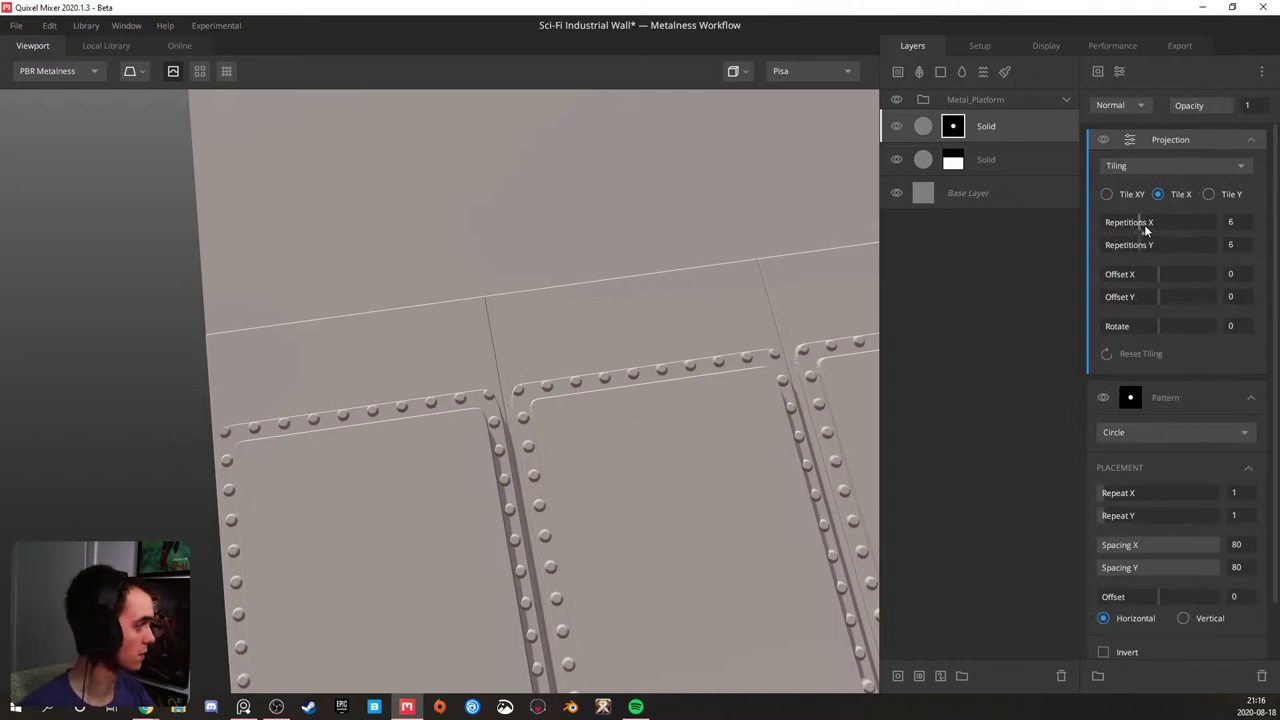
# - Raise the circle Solid layer's blend Threshold to 0.567
pyautogui.click(1030, 130)
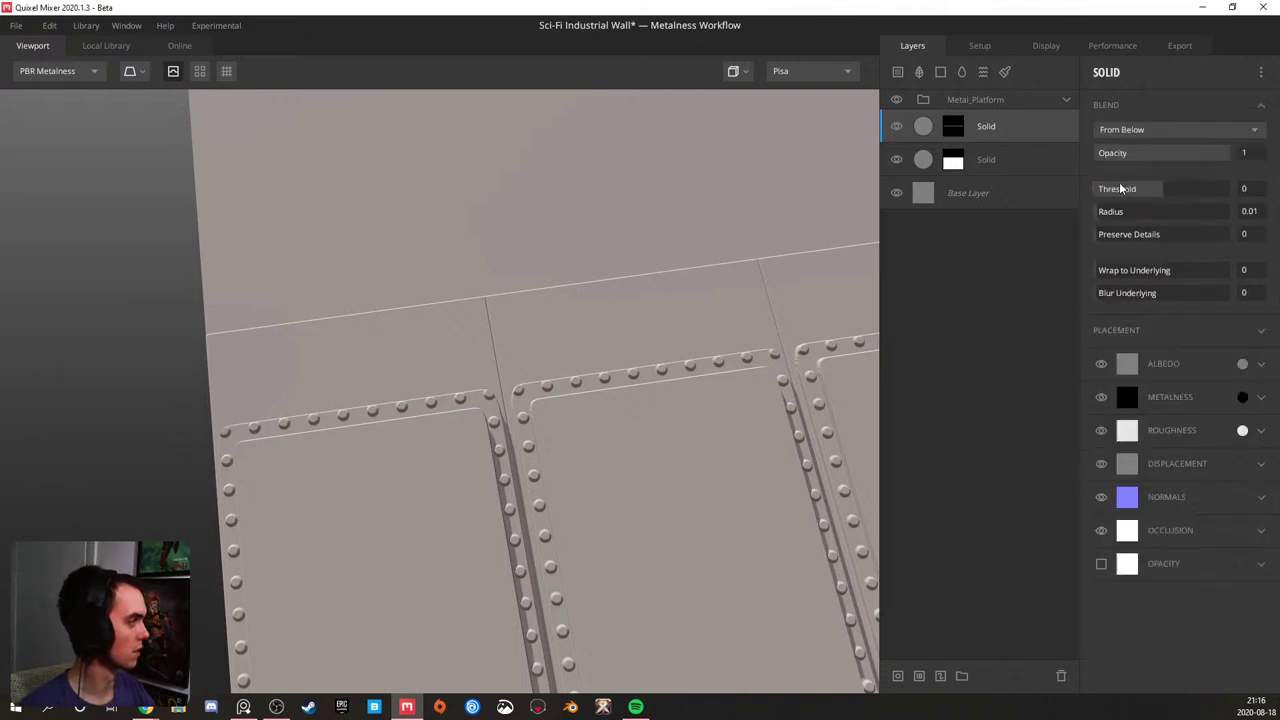
pyautogui.moveTo(1140, 190); pyautogui.dragTo(1181, 182)
pyautogui.scroll(-5, 626, 388)
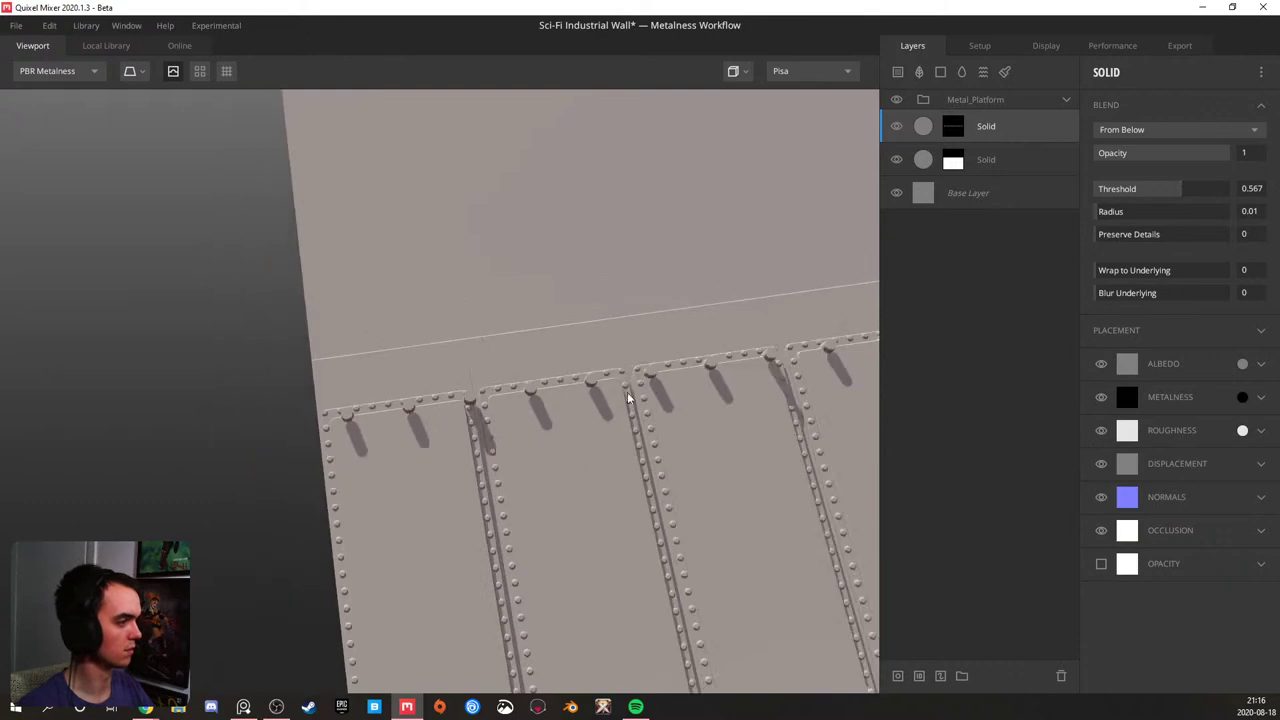
pyautogui.scroll(-3, 571, 400)
pyautogui.moveTo(570, 400); pyautogui.dragTo(561, 411, button='middle')
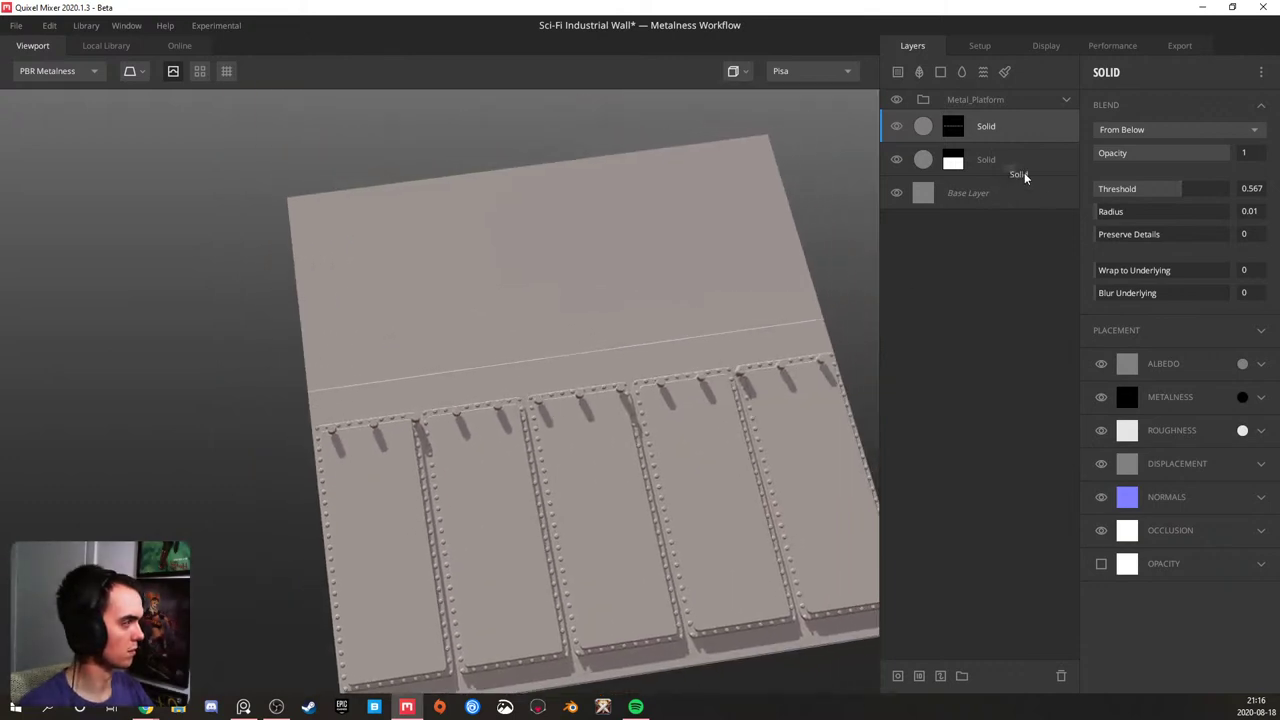
# - Shift the row of circles onto the strip above the panels by setting the mask projection's Offset Y to 0.07
pyautogui.click(954, 127)
pyautogui.moveTo(1160, 293); pyautogui.dragTo(1163, 280)
pyautogui.scroll(5, 449, 371)
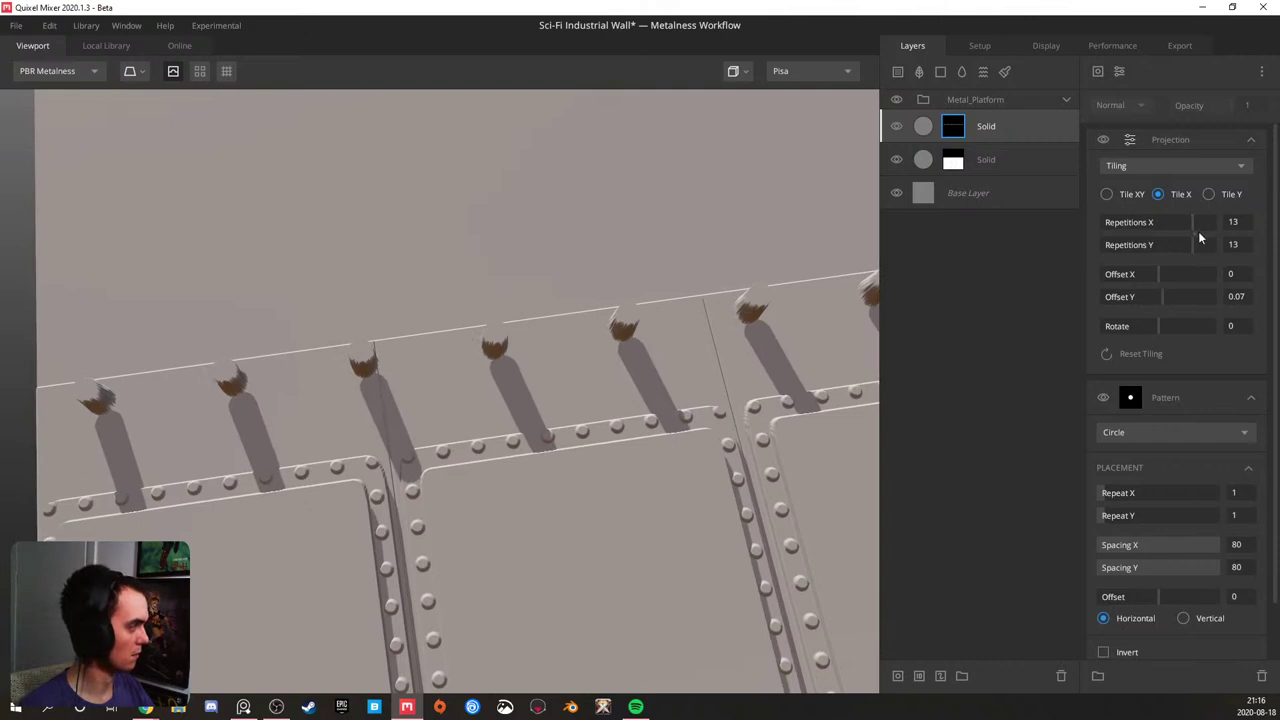
# - Increase the circle projection's repetitions to 16 and set Offset X to 0.111
pyautogui.moveTo(1203, 233); pyautogui.dragTo(1202, 231)
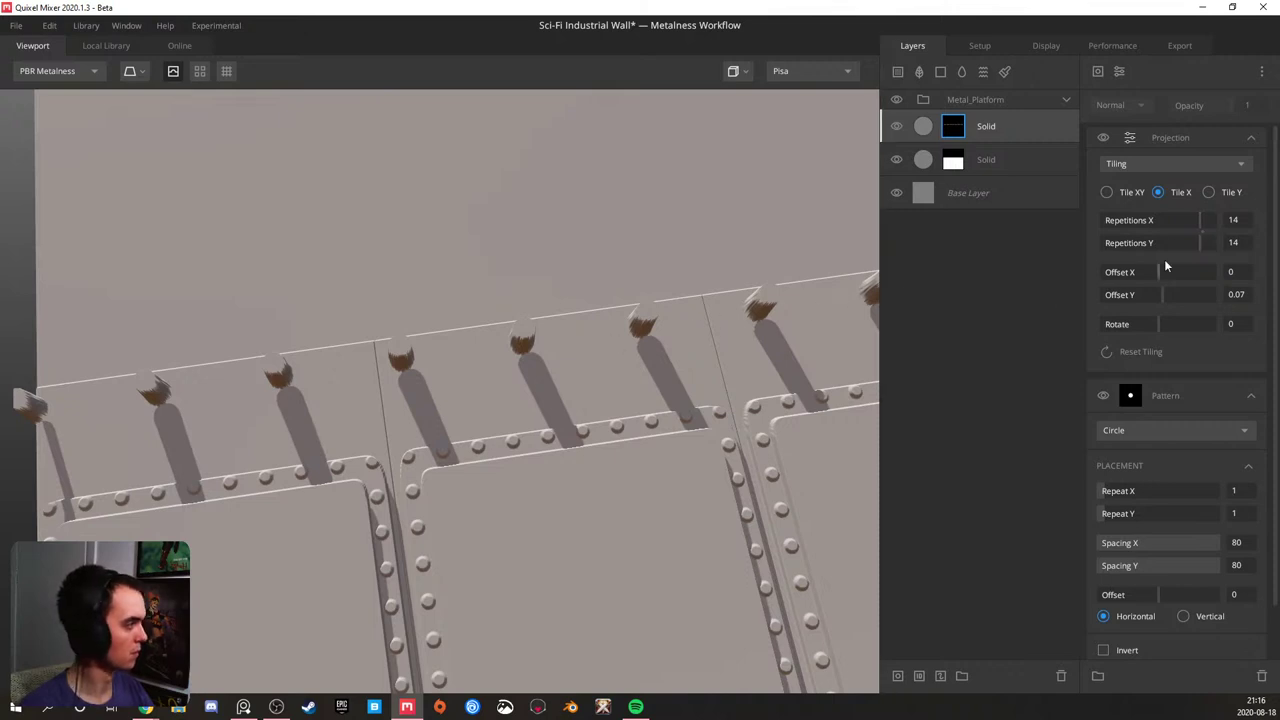
pyautogui.moveTo(1204, 240); pyautogui.dragTo(1216, 234)
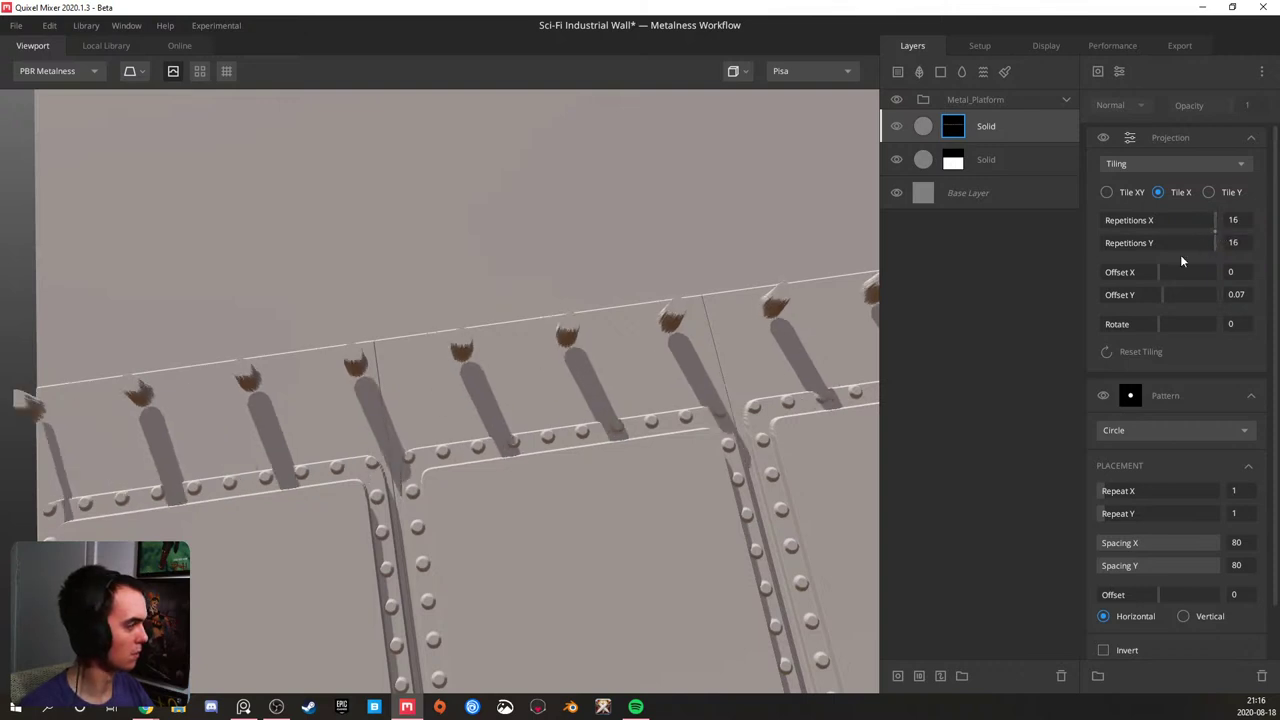
pyautogui.moveTo(1162, 270); pyautogui.dragTo(1164, 271)
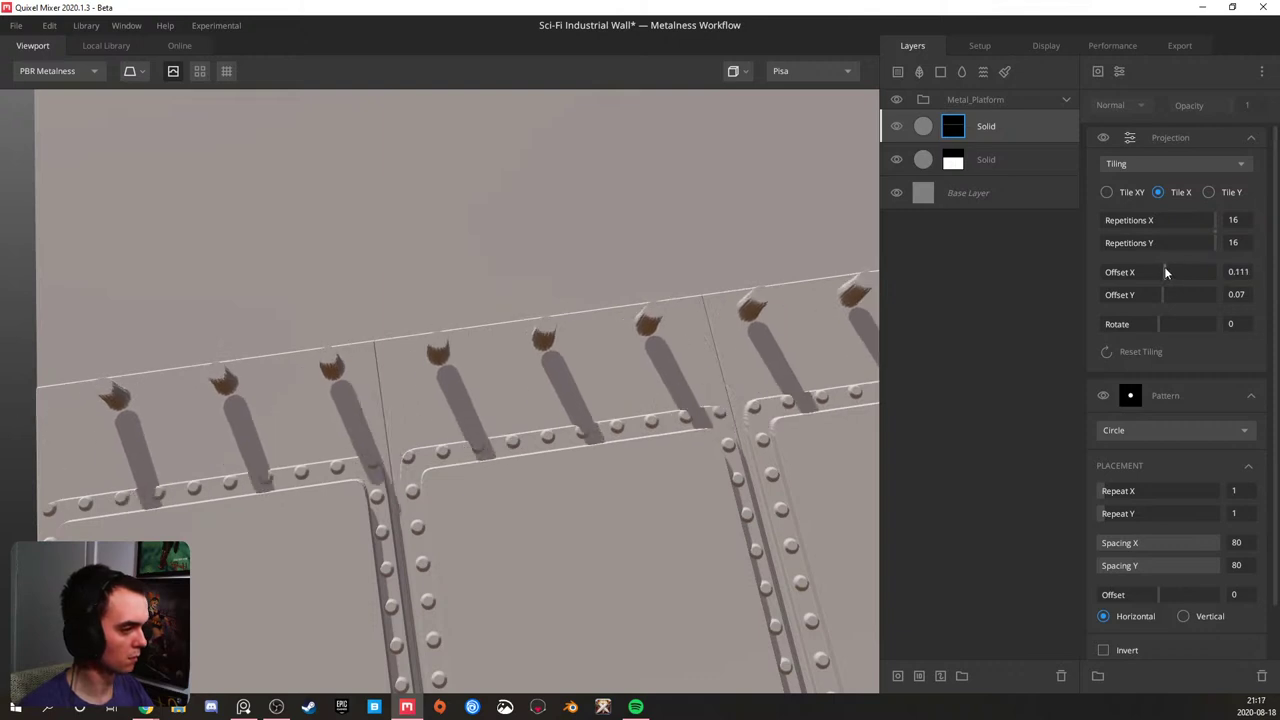
# - Reduce the circle projection's repetitions to 8 and reset Offset X to 0
pyautogui.scroll(-4, 746, 351)
pyautogui.moveTo(774, 337); pyautogui.dragTo(506, 370, button='middle')
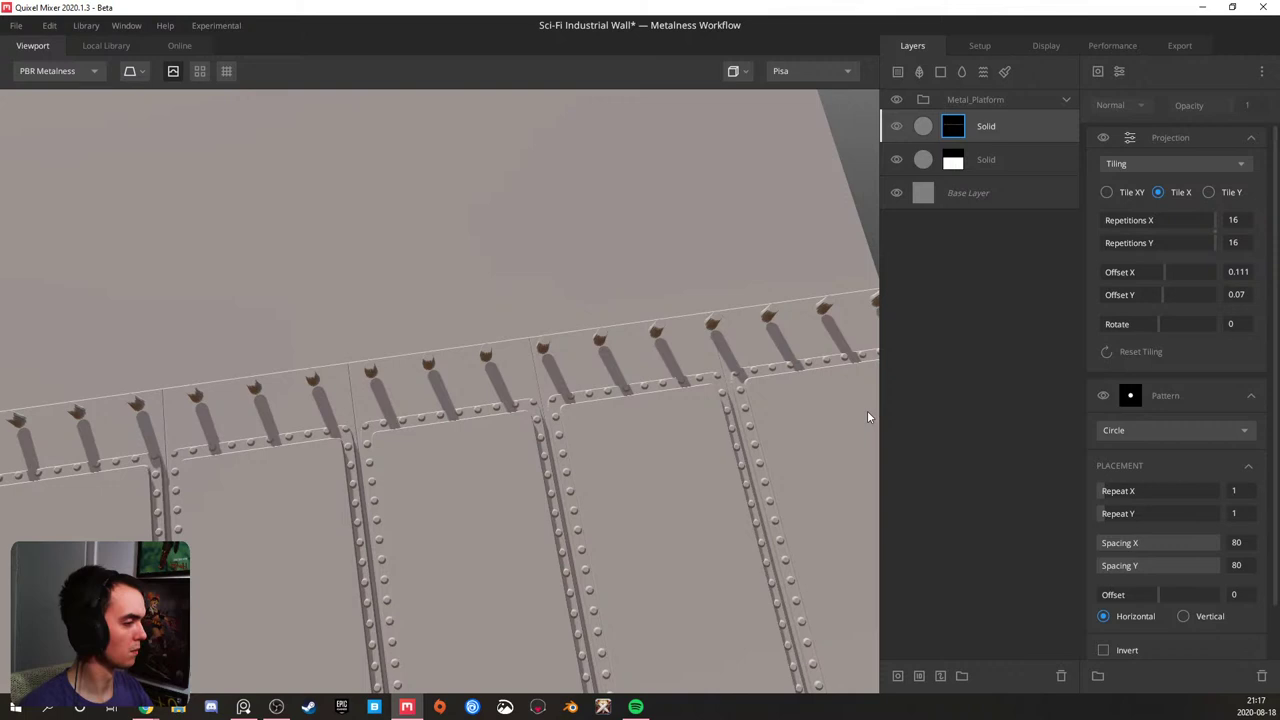
pyautogui.moveTo(1206, 548); pyautogui.dragTo(1240, 548)
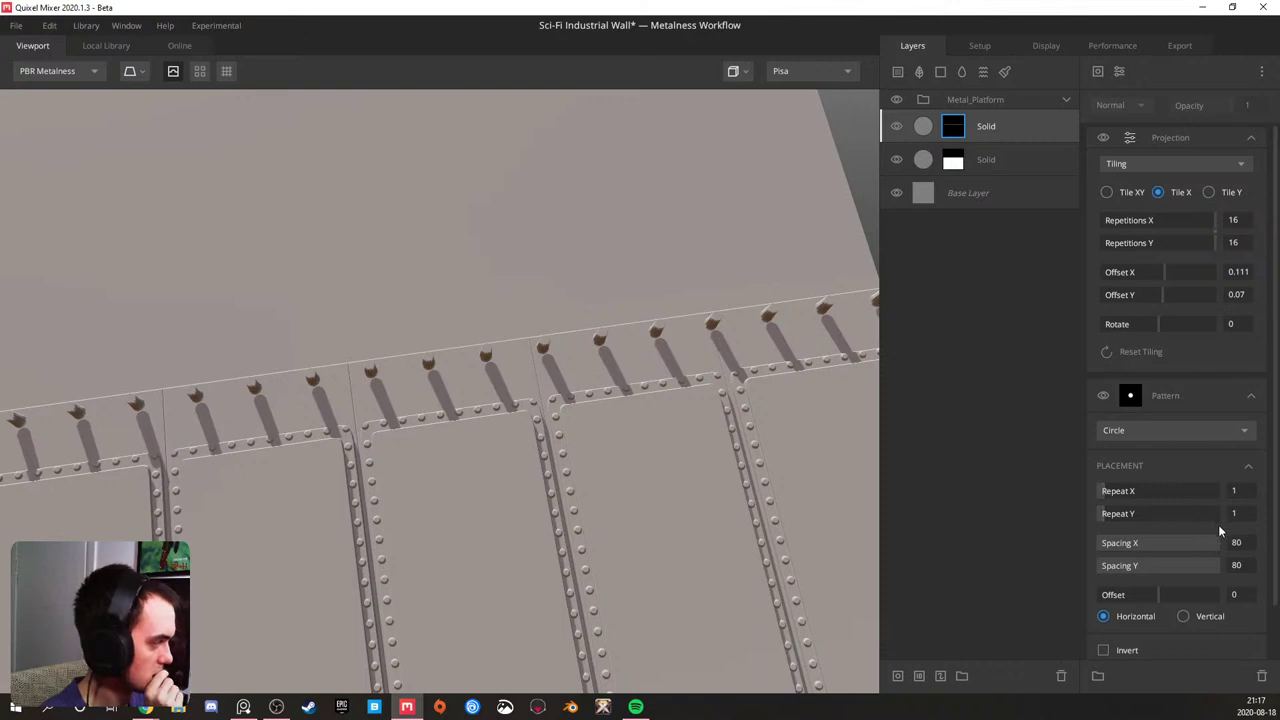
pyautogui.moveTo(1107, 491); pyautogui.dragTo(1105, 496)
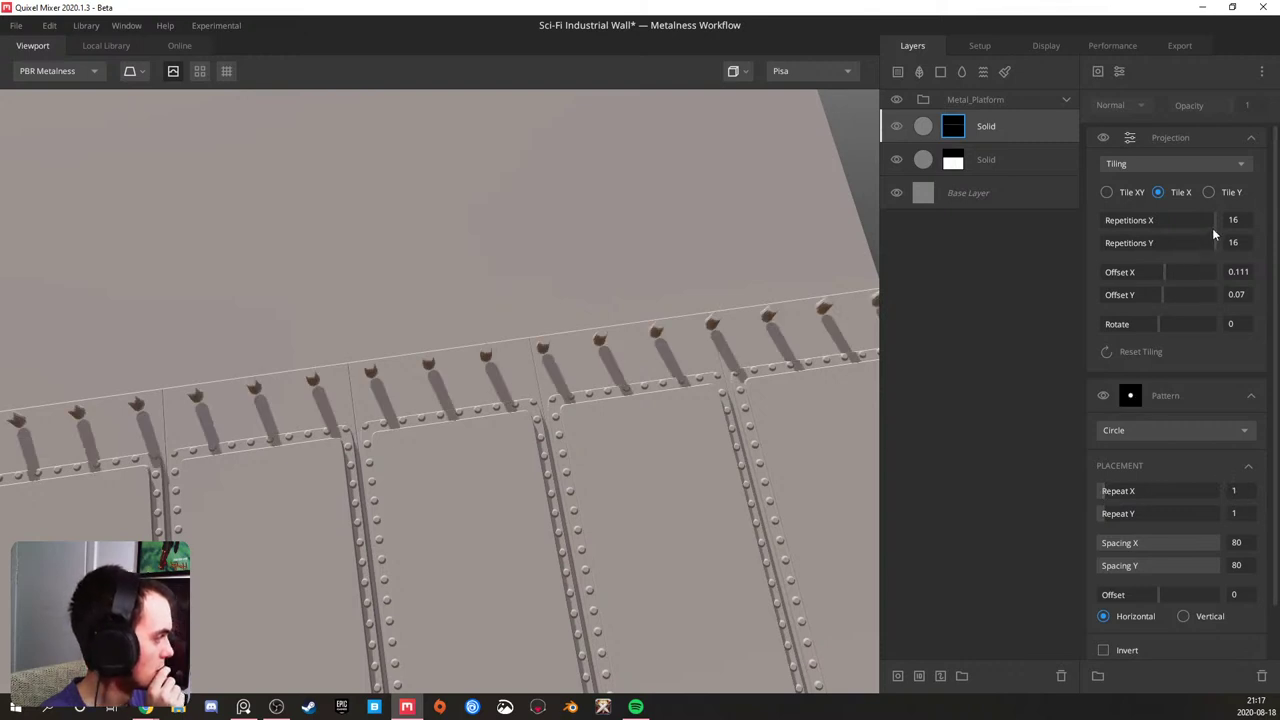
pyautogui.moveTo(1214, 229); pyautogui.dragTo(1151, 243)
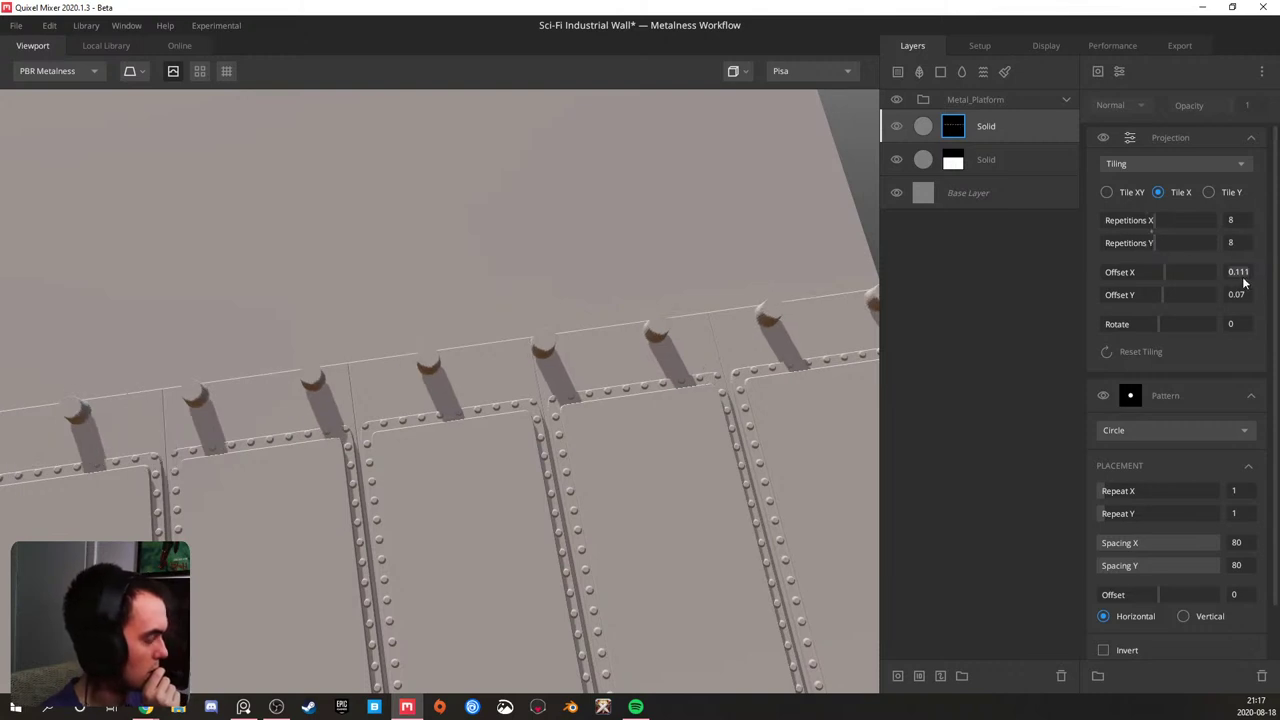
pyautogui.write('0')
pyautogui.press('Return')
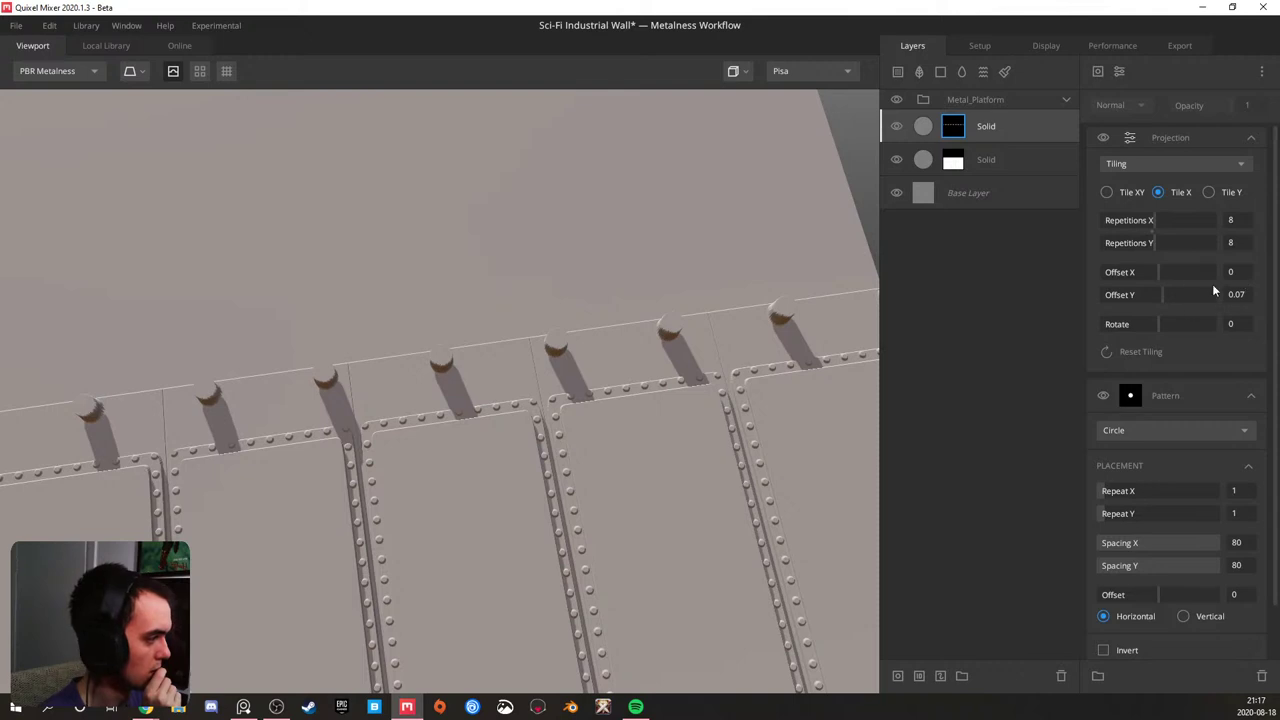
# - Set the circle projection's repetitions to 16 and Offset X to 0.579
pyautogui.scroll(-5, 495, 342)
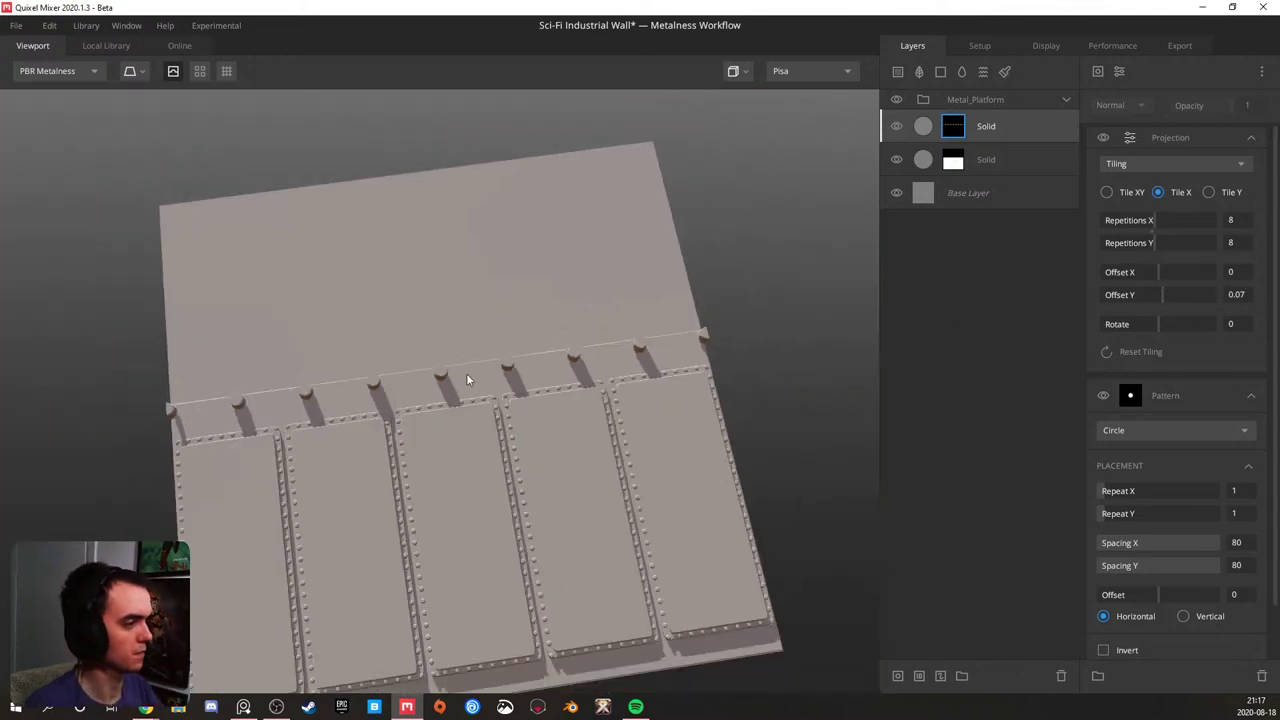
pyautogui.keyDown('alt'); pyautogui.moveTo(466, 382); pyautogui.dragTo(449, 388); pyautogui.keyUp('alt')
pyautogui.scroll(2, 449, 388)
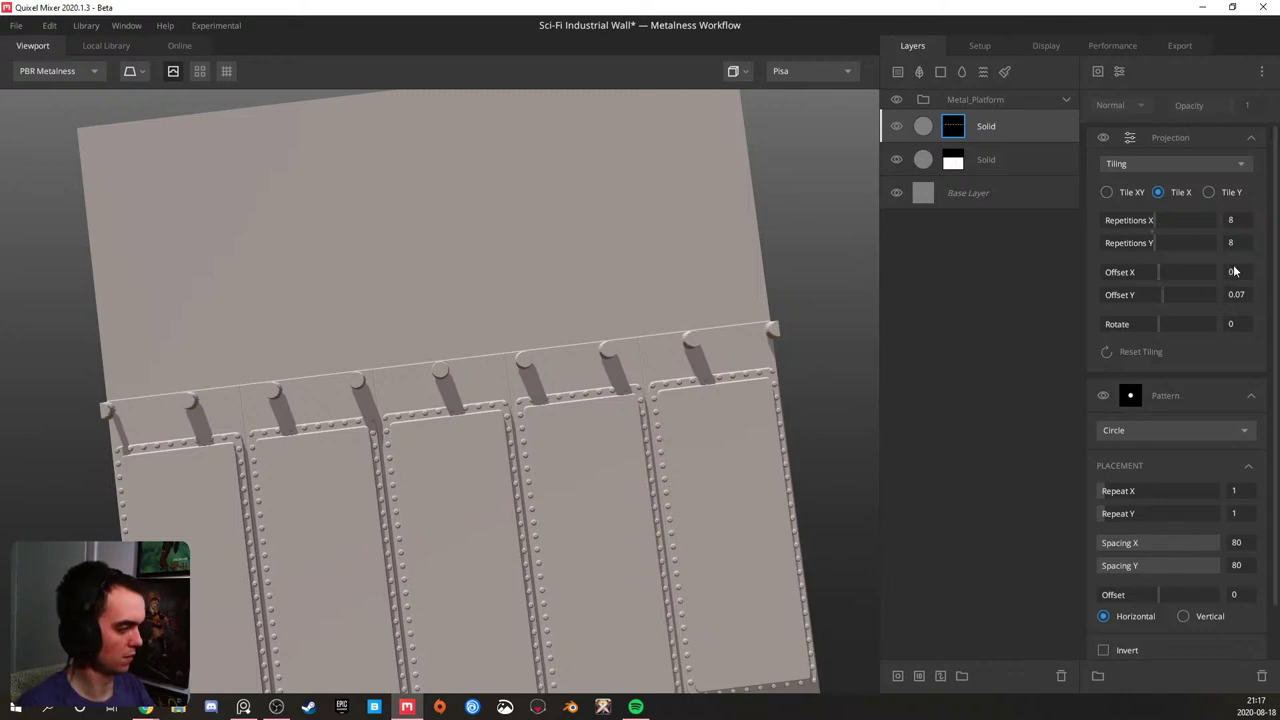
pyautogui.moveTo(1234, 271); pyautogui.dragTo(1232, 232)
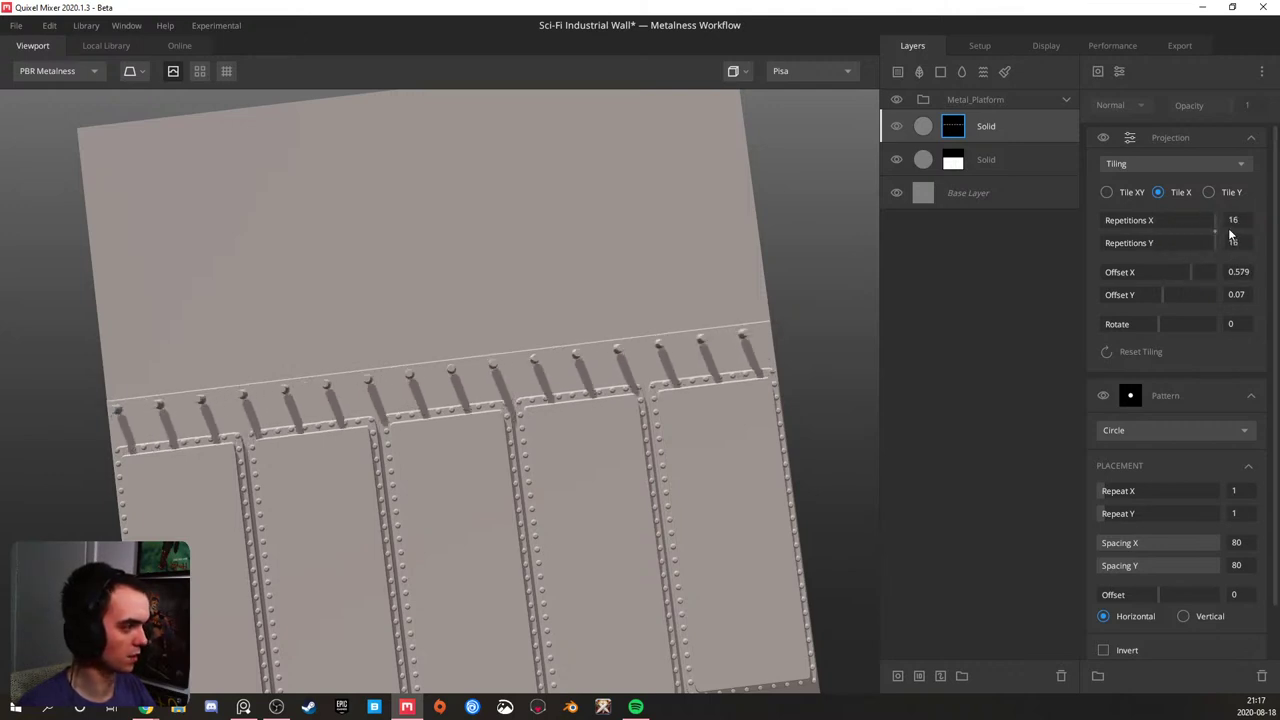
# - Clip the circle Solid layer to the backing Solid layer and lower its blend Threshold to 0.05
pyautogui.scroll(4, 464, 339)
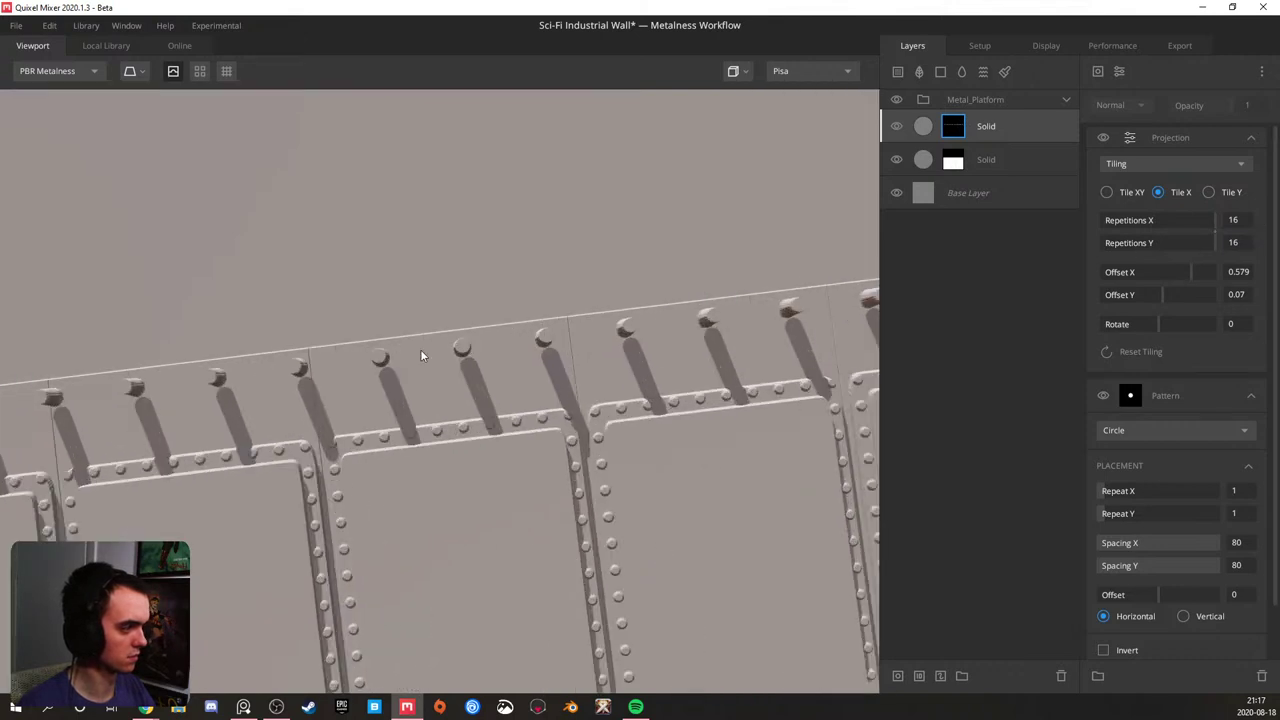
pyautogui.moveTo(421, 350); pyautogui.dragTo(497, 208)
pyautogui.keyDown('alt'); pyautogui.click(1045, 141); pyautogui.keyUp('alt')
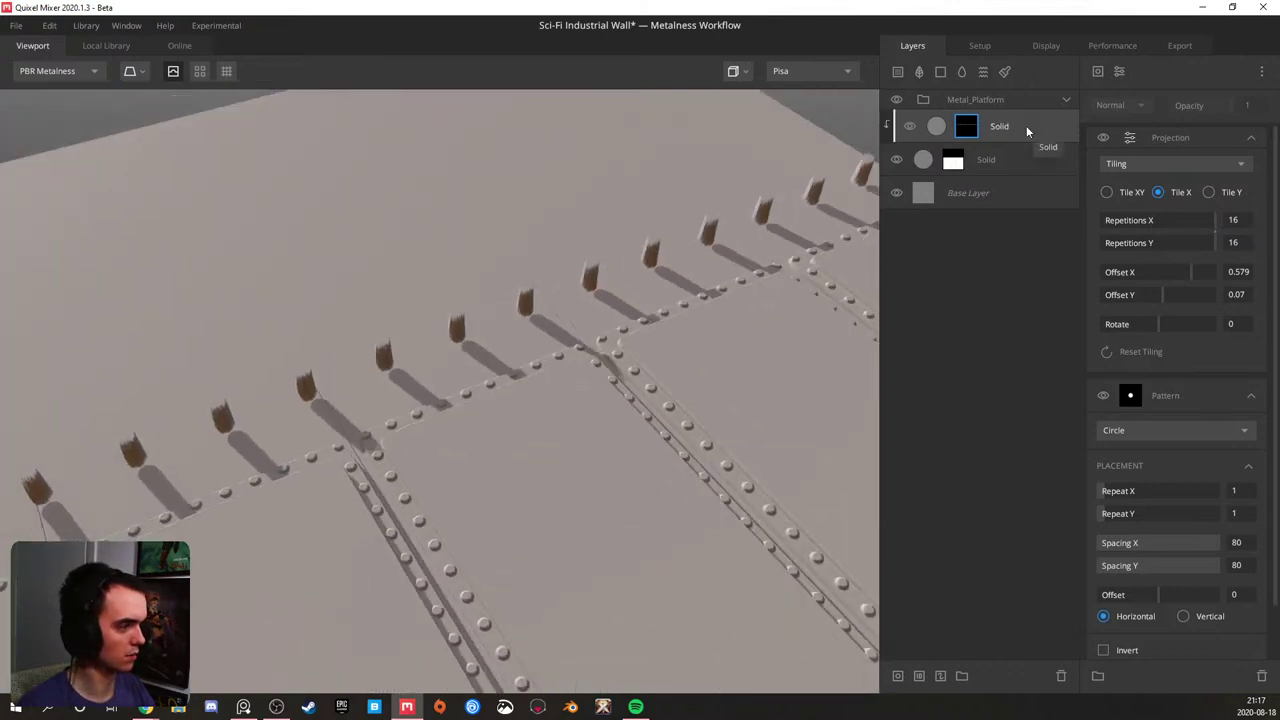
pyautogui.click(1057, 130)
pyautogui.moveTo(1172, 192); pyautogui.dragTo(1163, 187)
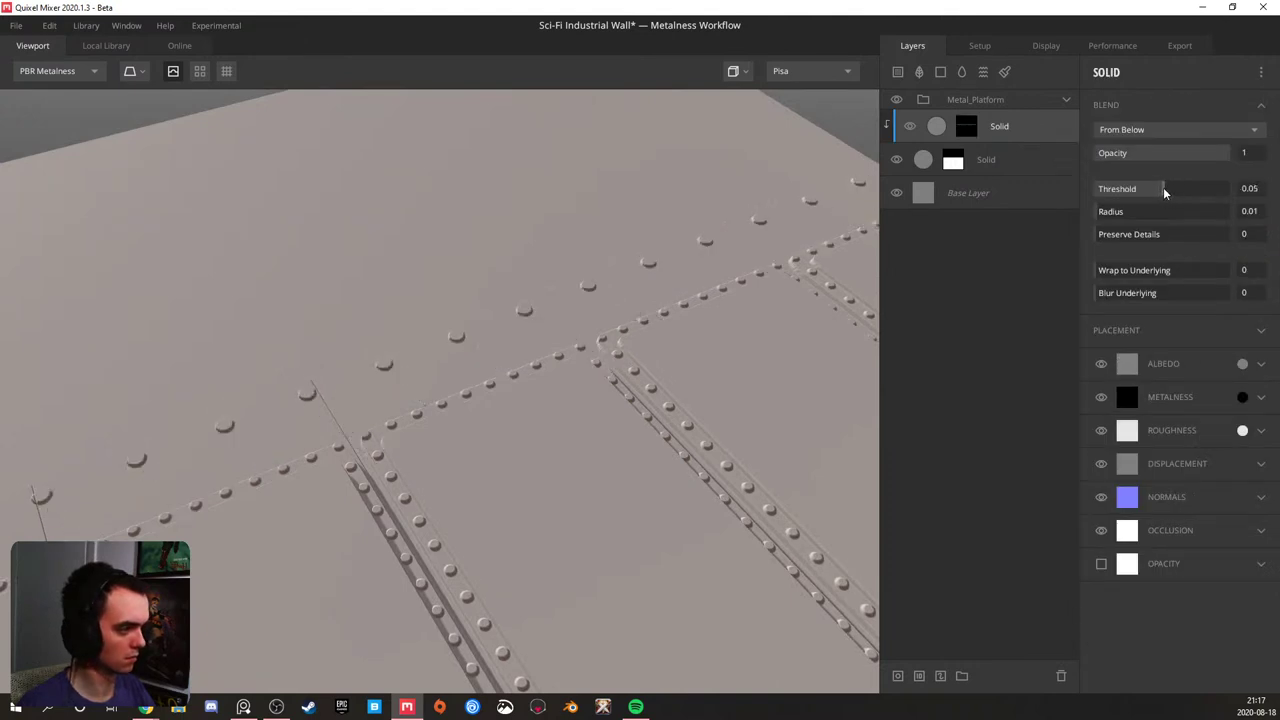
pyautogui.keyDown('alt'); pyautogui.moveTo(499, 352); pyautogui.dragTo(444, 338); pyautogui.keyUp('alt')
# - Set the circle mask projection's repetitions to 22 and Offset X to 0.614
pyautogui.click(968, 130)
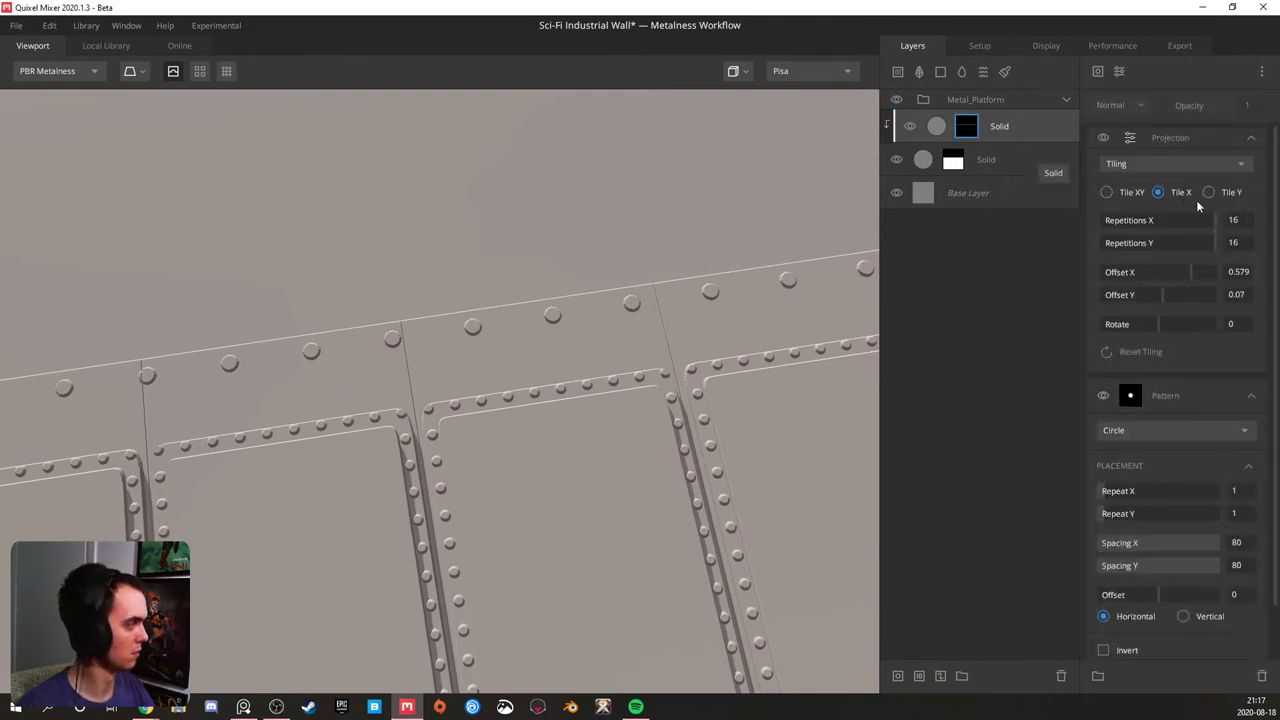
pyautogui.write('22')
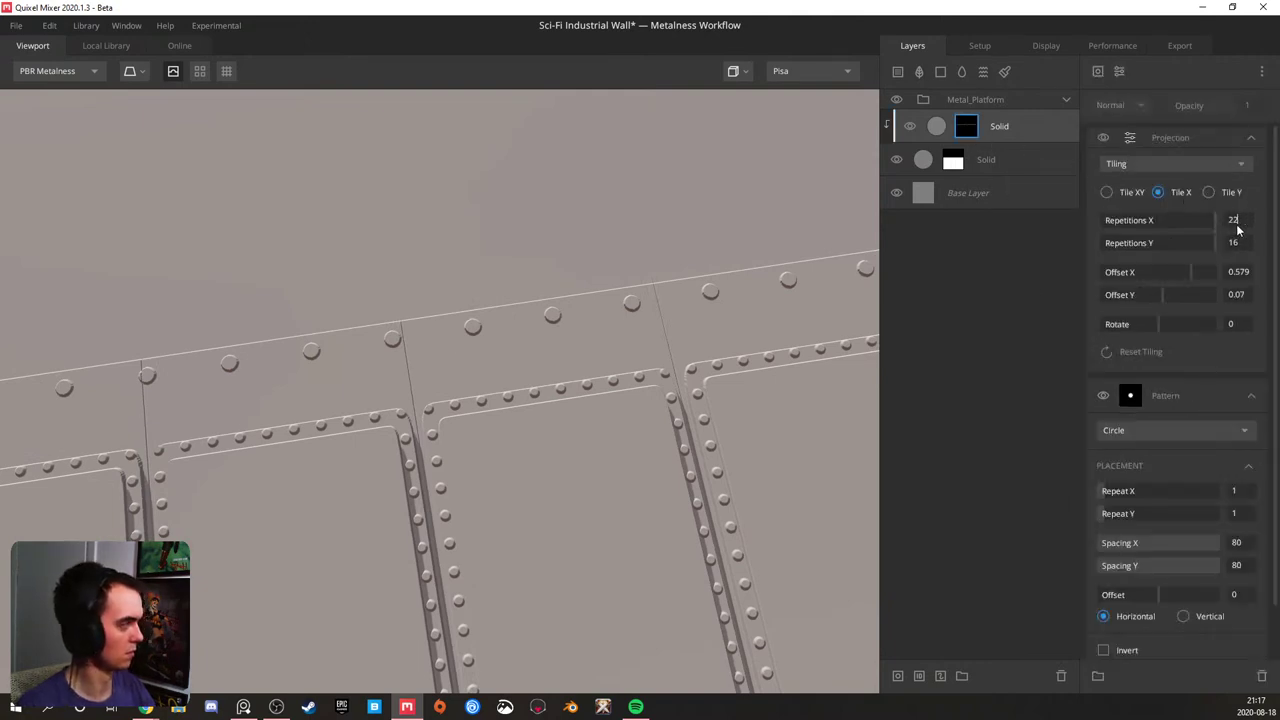
pyautogui.press('Return')
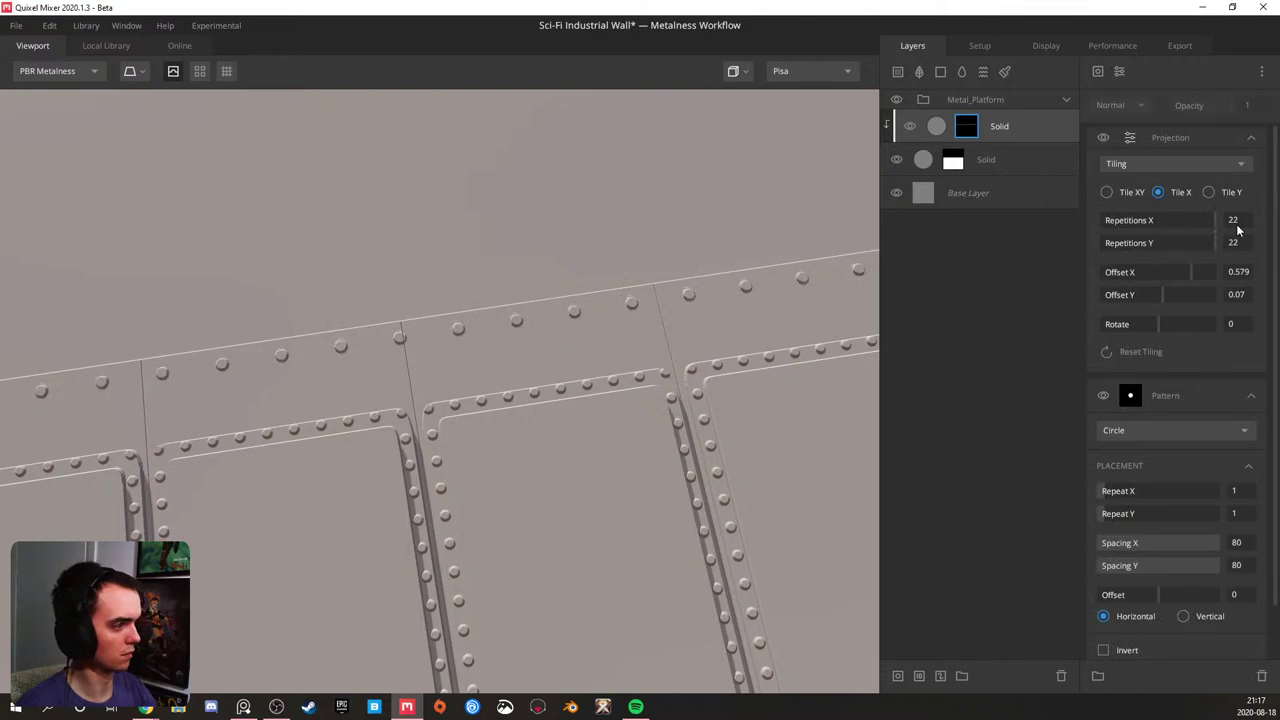
pyautogui.moveTo(1192, 271); pyautogui.dragTo(1194, 271)
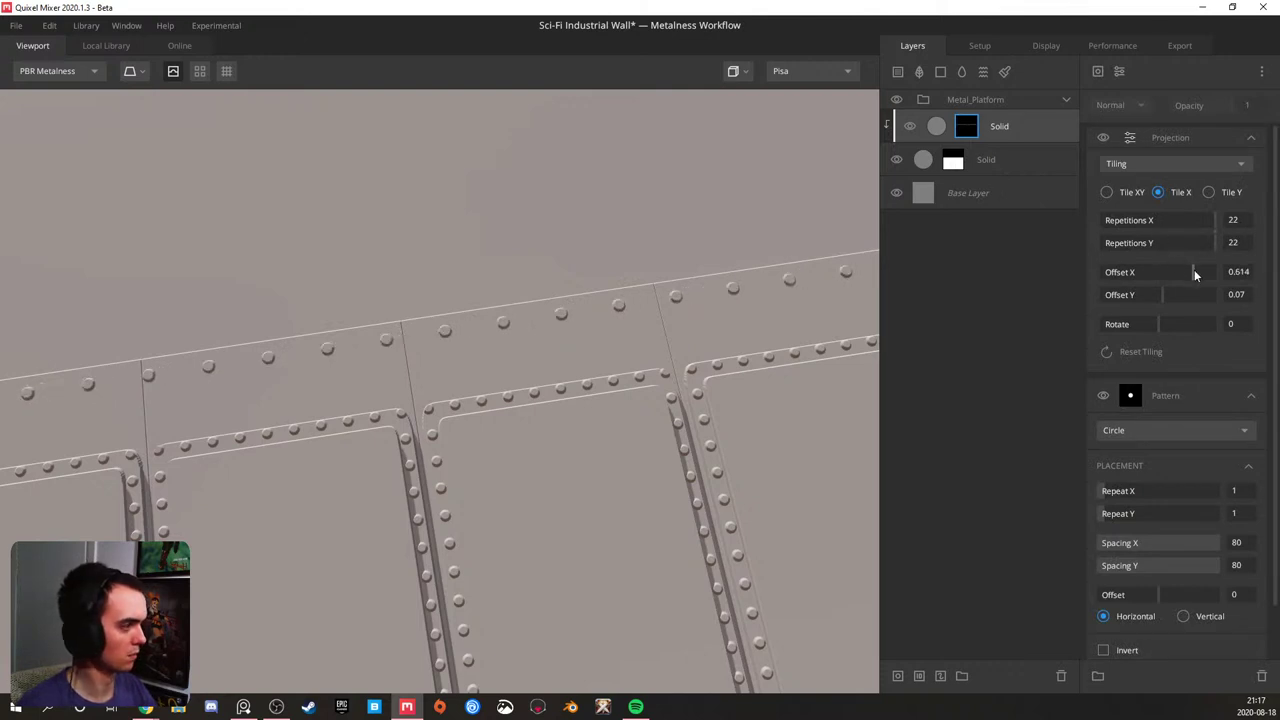
# - Lower the circle mask projection's repetitions to 20 so the circles space evenly across the backing strips
pyautogui.moveTo(374, 338); pyautogui.dragTo(404, 438)
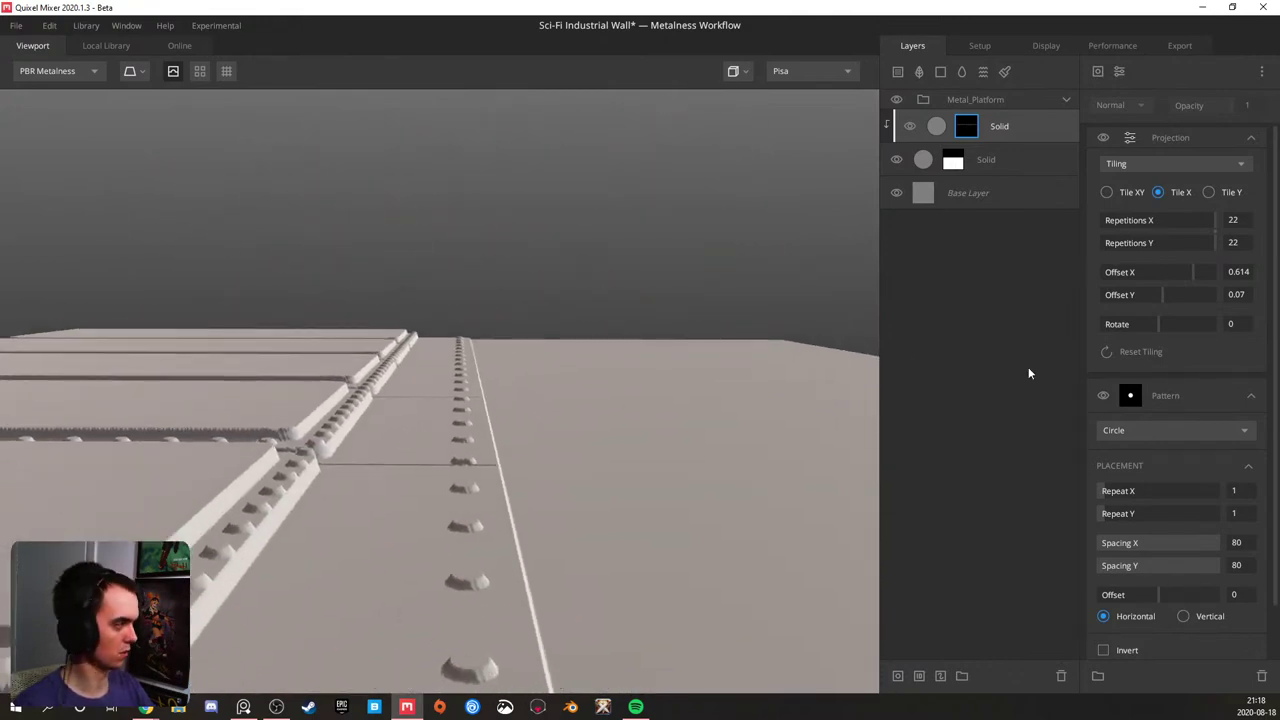
pyautogui.moveTo(547, 444); pyautogui.dragTo(447, 490)
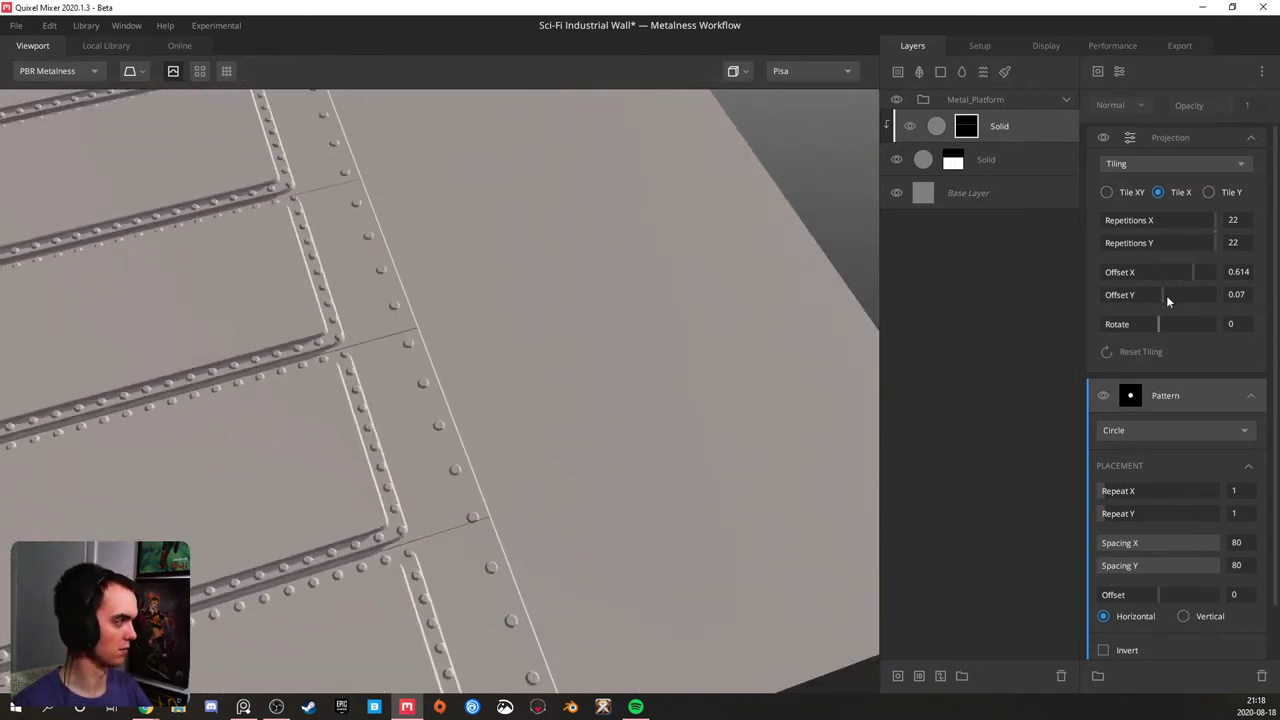
pyautogui.moveTo(1211, 231); pyautogui.dragTo(1210, 231)
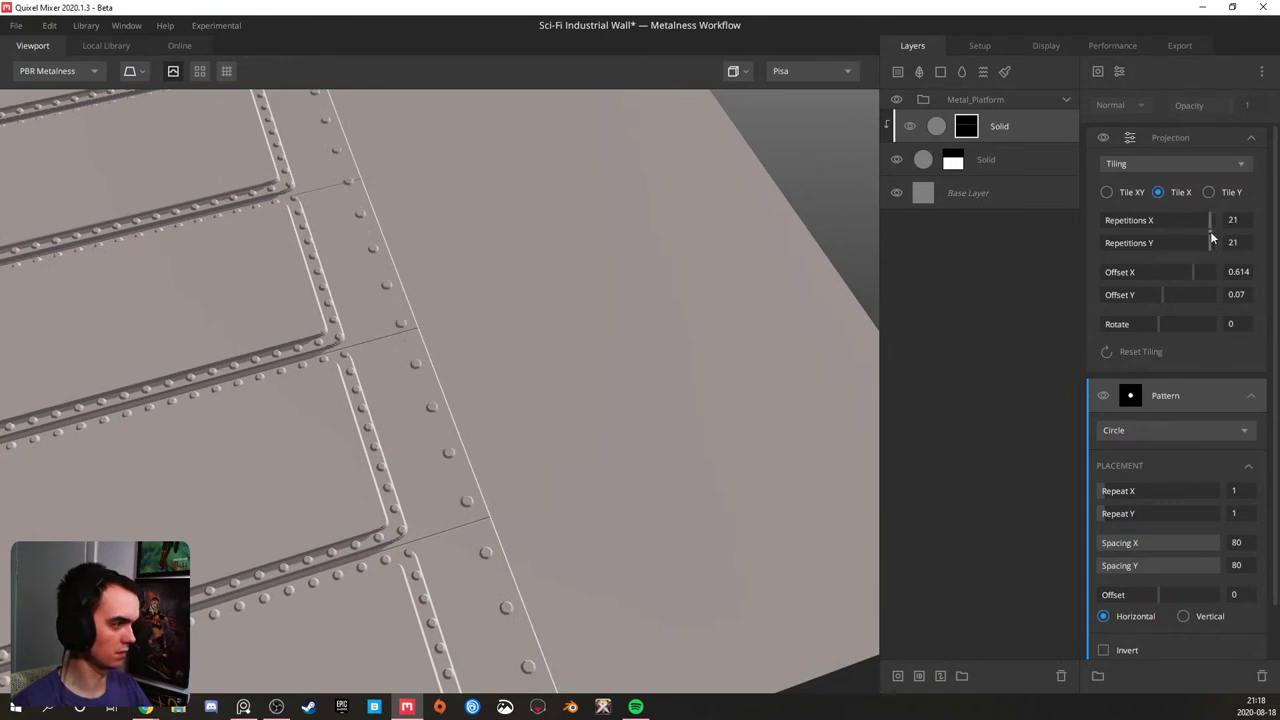
pyautogui.moveTo(684, 324); pyautogui.dragTo(411, 419)
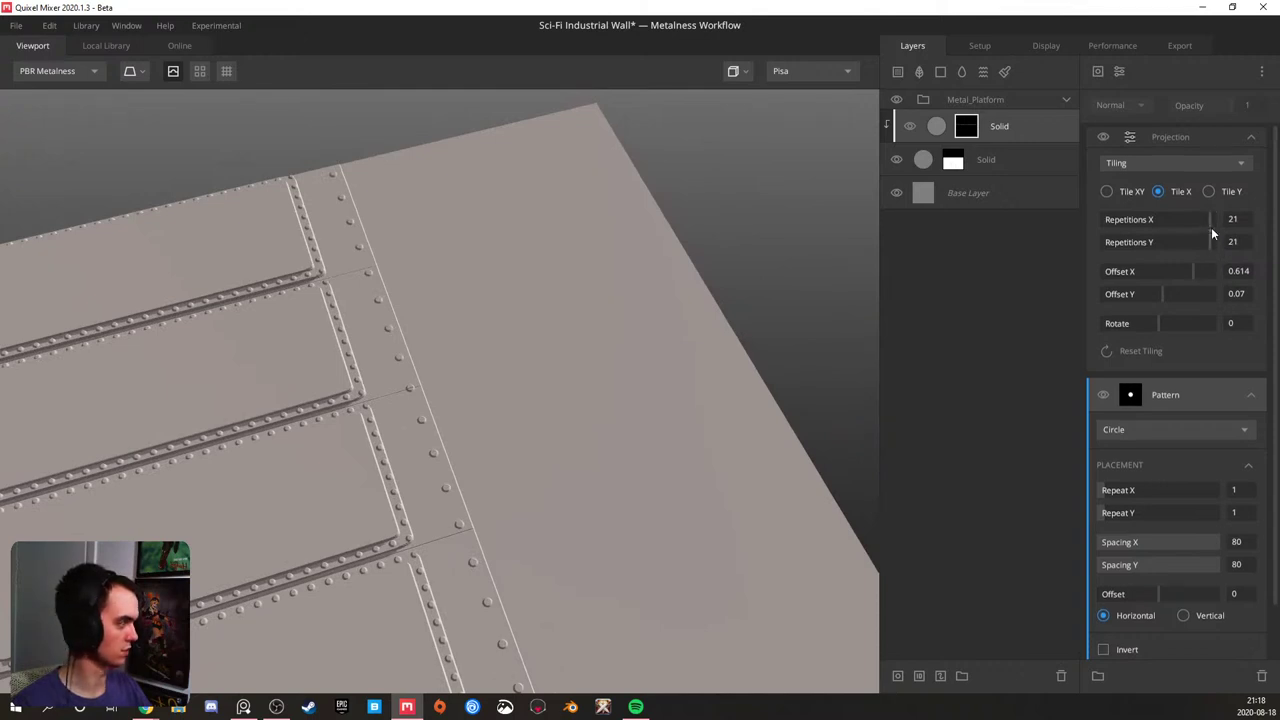
pyautogui.moveTo(1210, 237); pyautogui.dragTo(1206, 237)
pyautogui.moveTo(464, 350); pyautogui.dragTo(430, 239, button='middle')
pyautogui.moveTo(430, 245); pyautogui.dragTo(457, 340)
pyautogui.moveTo(420, 294); pyautogui.dragTo(430, 497)
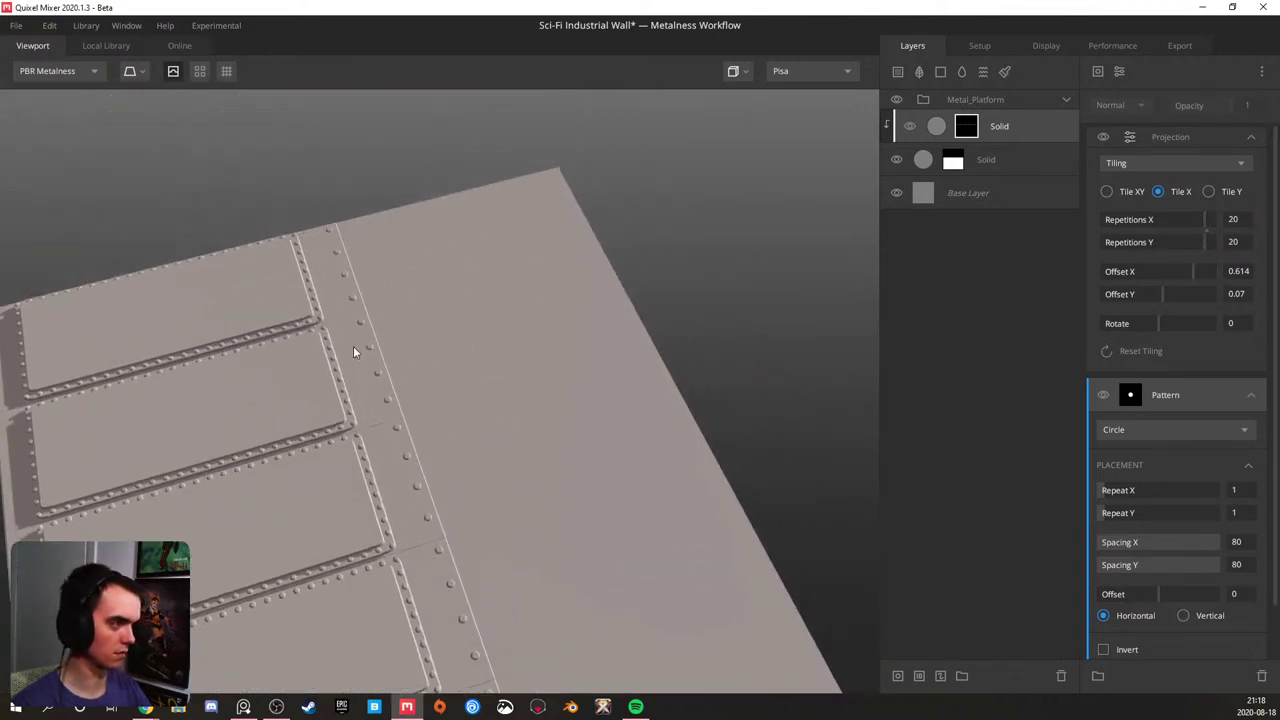
# - Check how the material repeats by previewing it tiled in the viewport, and return to the single-tile view
pyautogui.moveTo(385, 410); pyautogui.dragTo(531, 129)
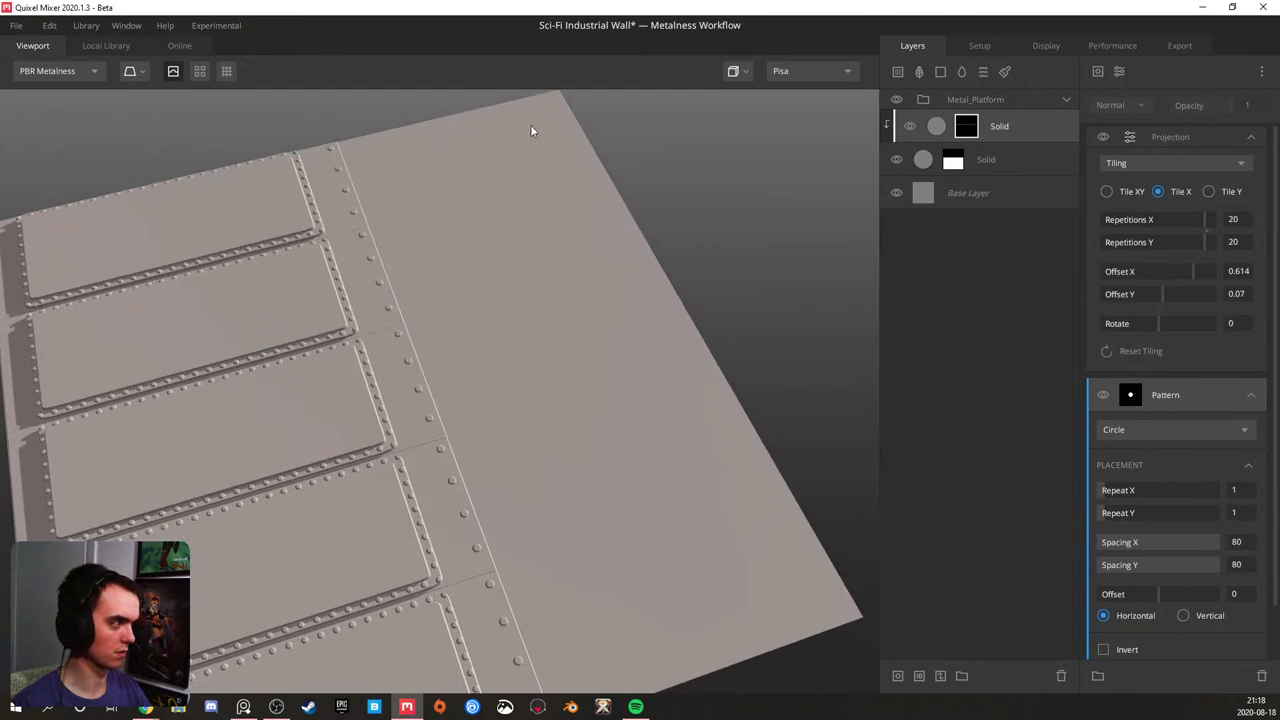
pyautogui.click(200, 71)
pyautogui.moveTo(308, 243); pyautogui.dragTo(314, 263)
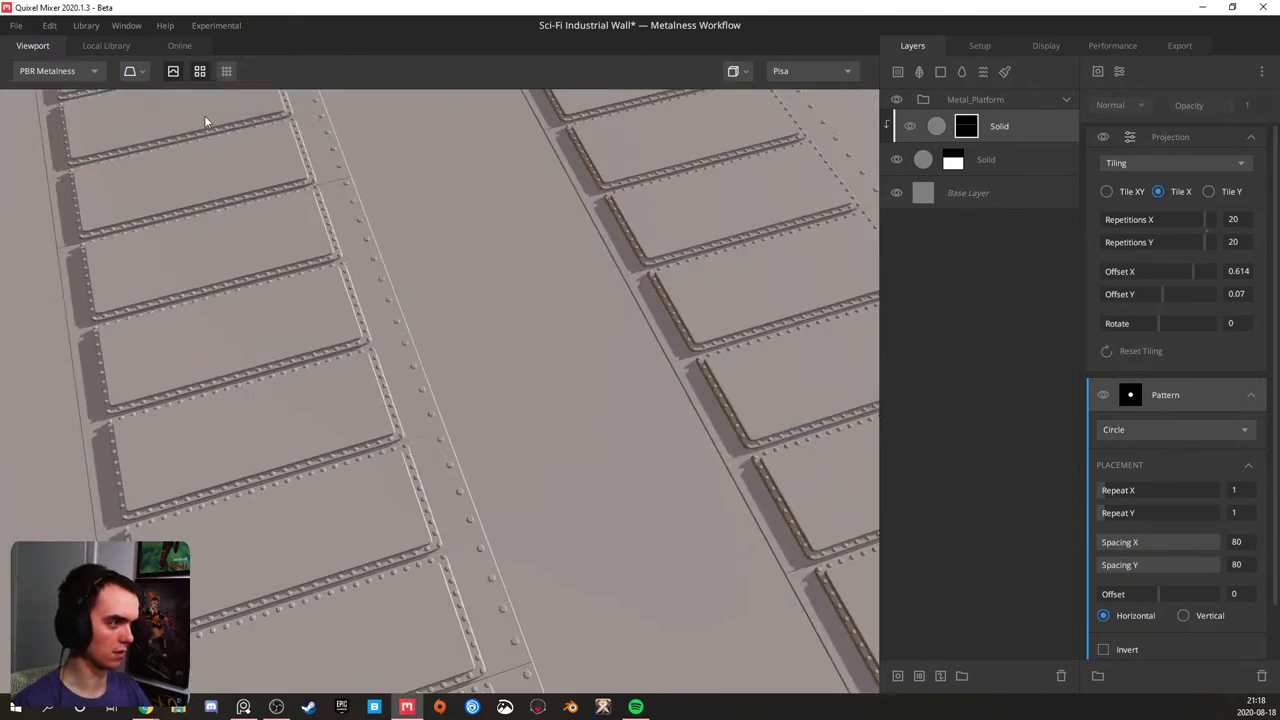
pyautogui.click(200, 71)
# - Center the circles between the backing strip seams by setting the projection's Offset X to 0.474
pyautogui.scroll(5, 374, 390)
pyautogui.moveTo(380, 415); pyautogui.dragTo(557, 436)
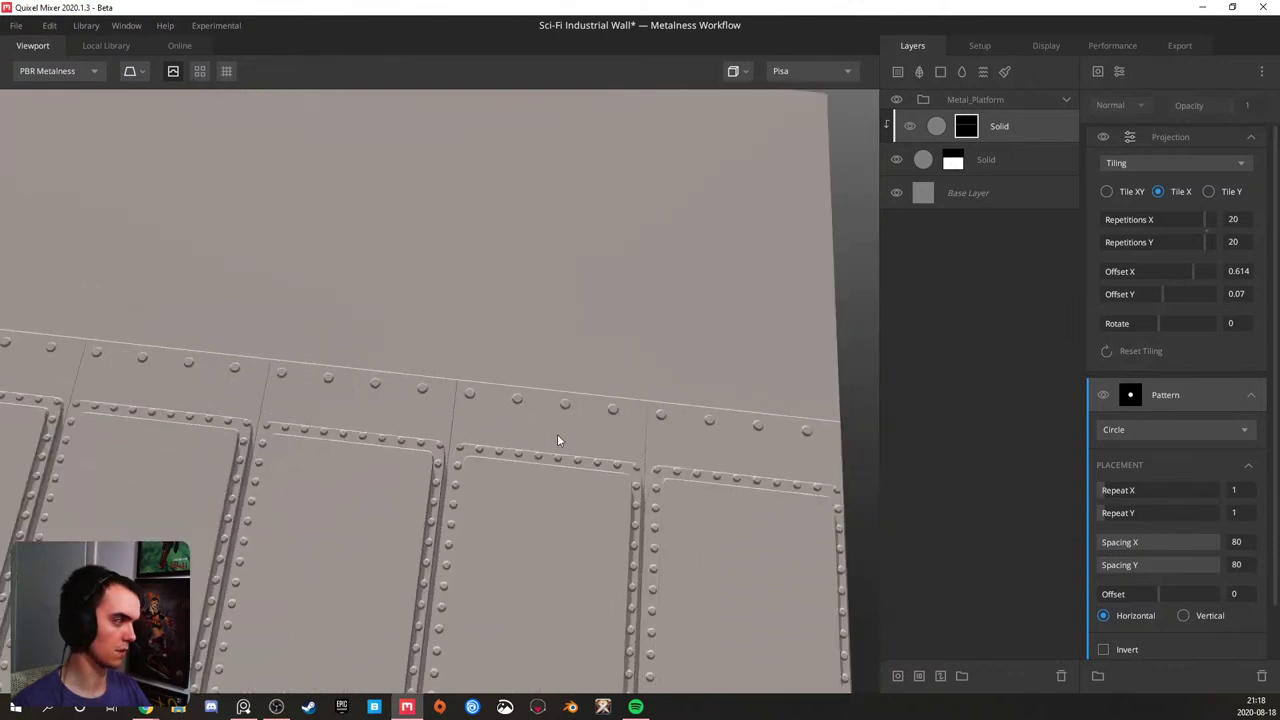
pyautogui.moveTo(1189, 271); pyautogui.dragTo(1185, 267)
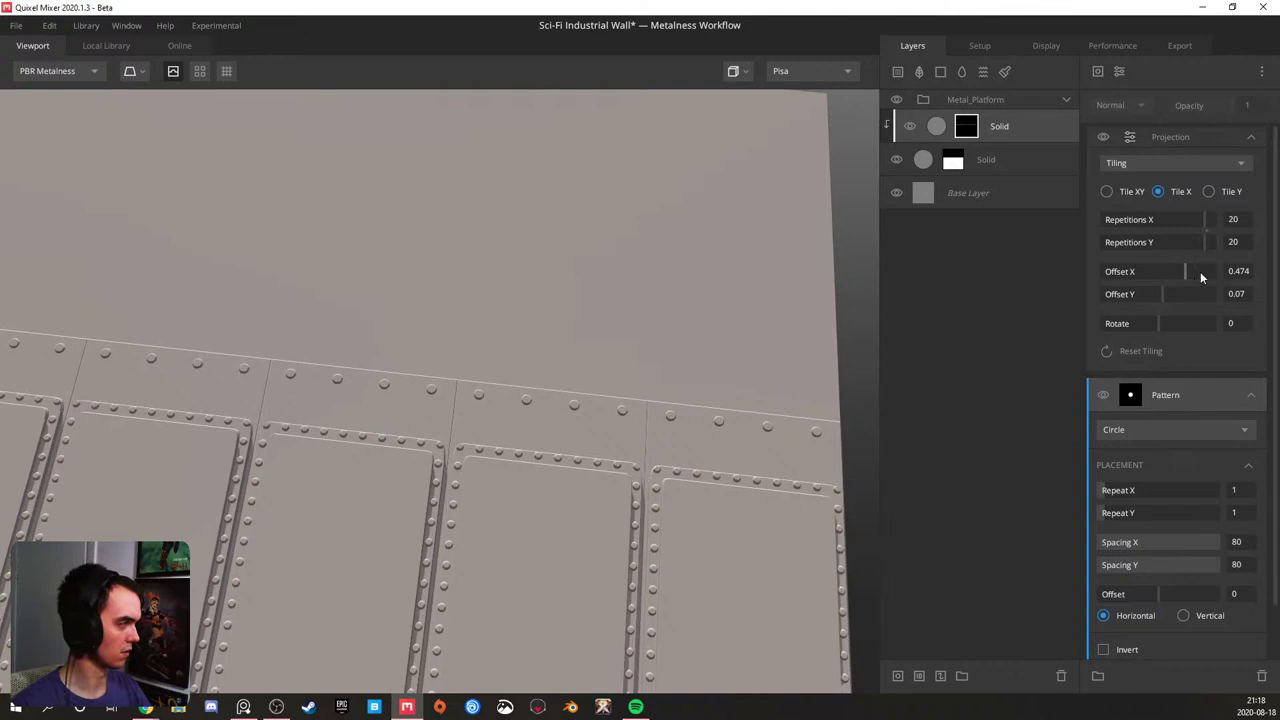
# - Add a Bevel modifier between the Projection and the Circle pattern of the rivet mask, and set the rivet layer's Threshold to 0.03
pyautogui.scroll(5, 600, 412)
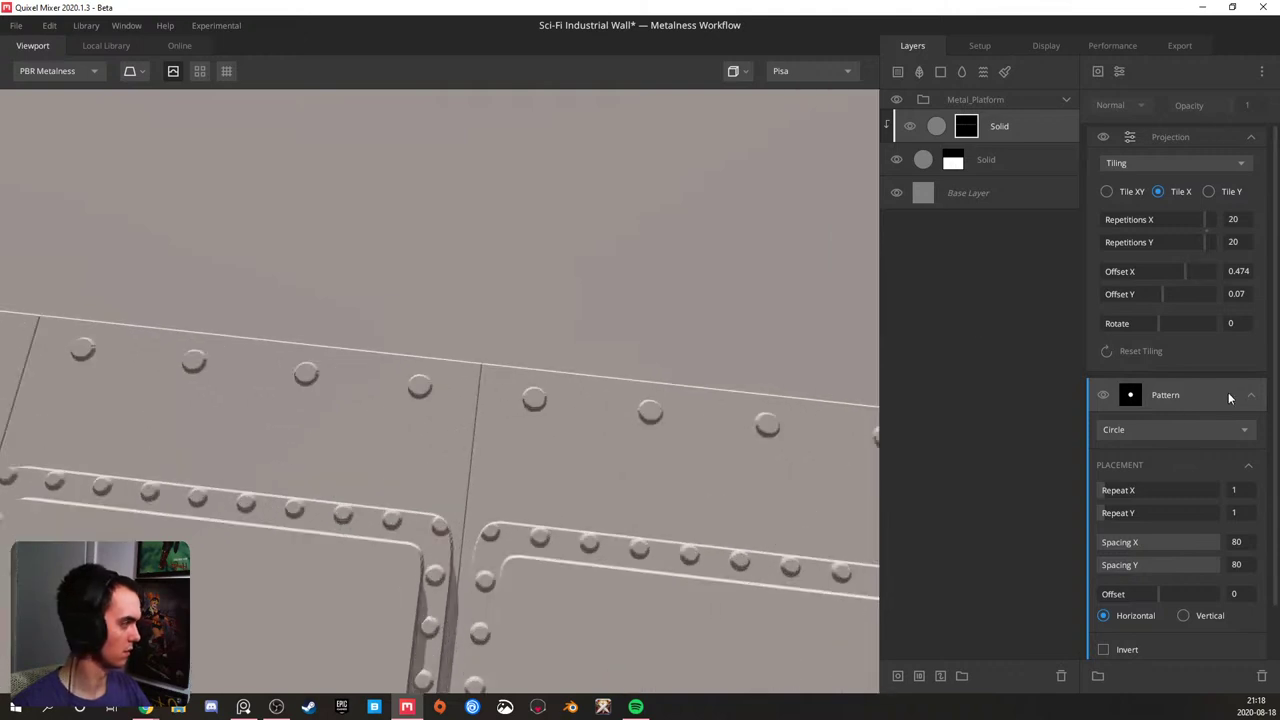
pyautogui.click(1113, 80)
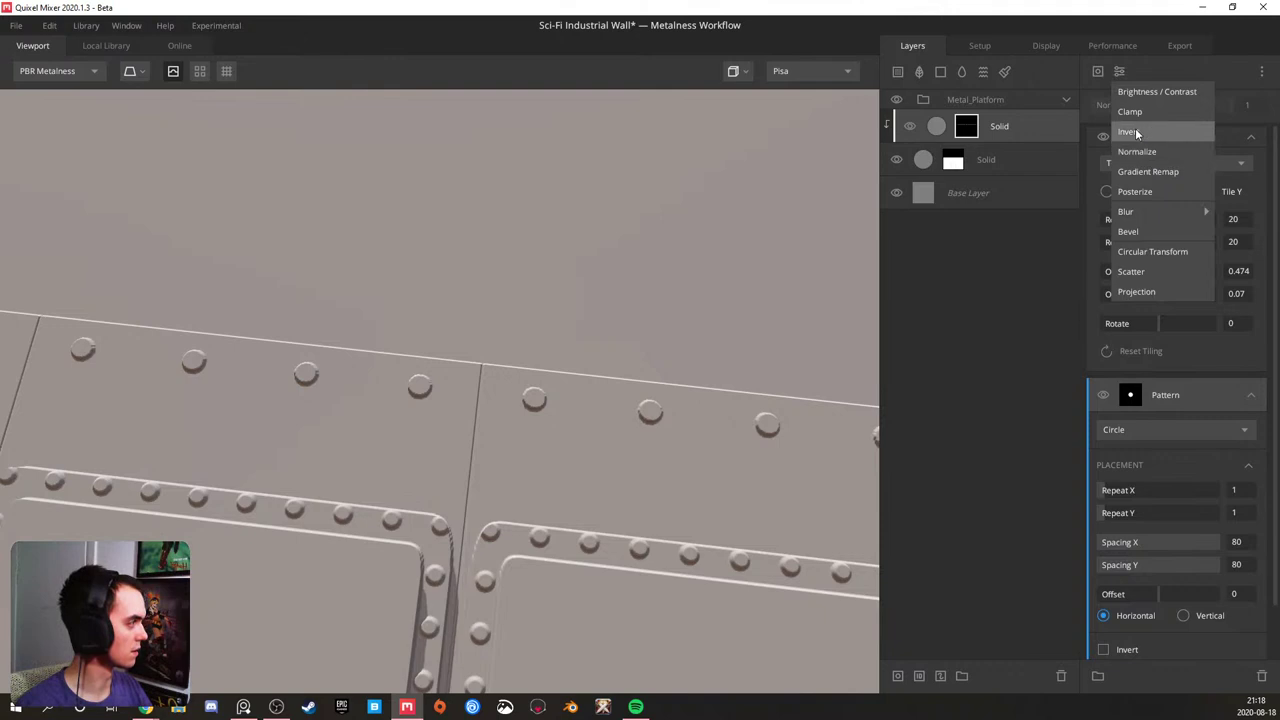
pyautogui.click(1146, 231)
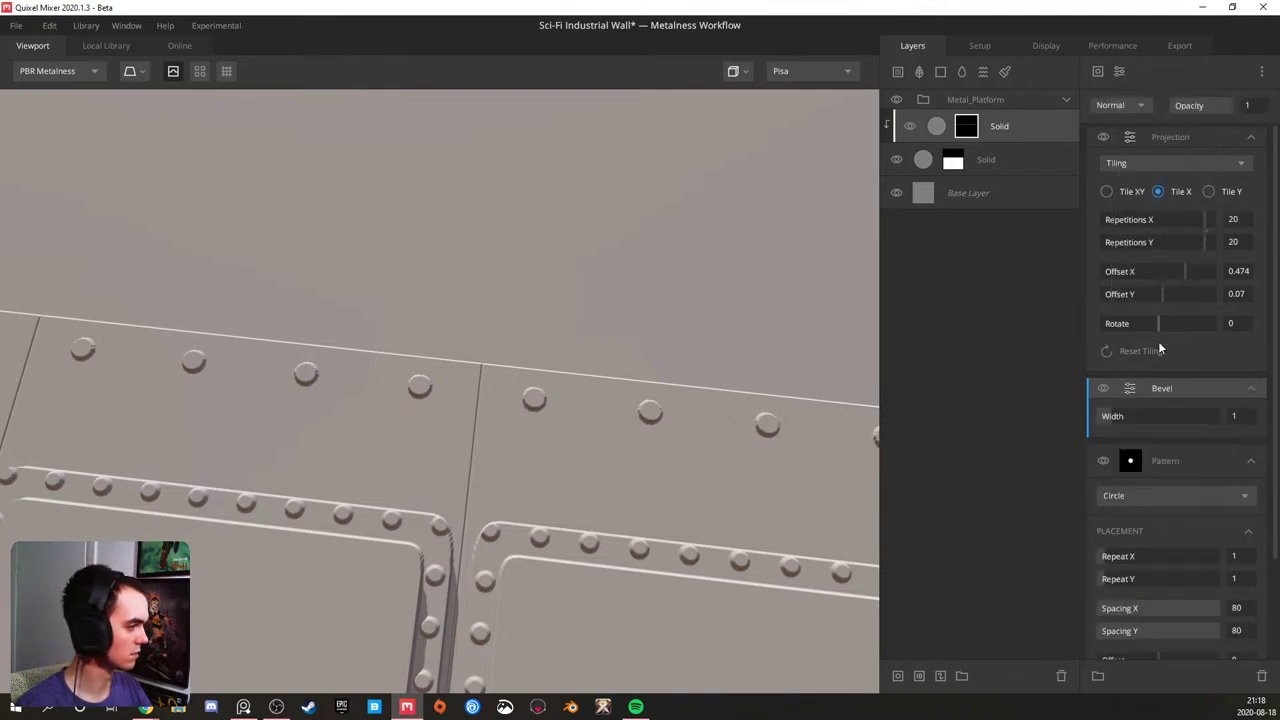
pyautogui.moveTo(1128, 414)
pyautogui.mouseDown()
pyautogui.moveTo(1270, 415)
pyautogui.moveTo(1113, 416)
pyautogui.mouseUp()
pyautogui.click(1009, 114)
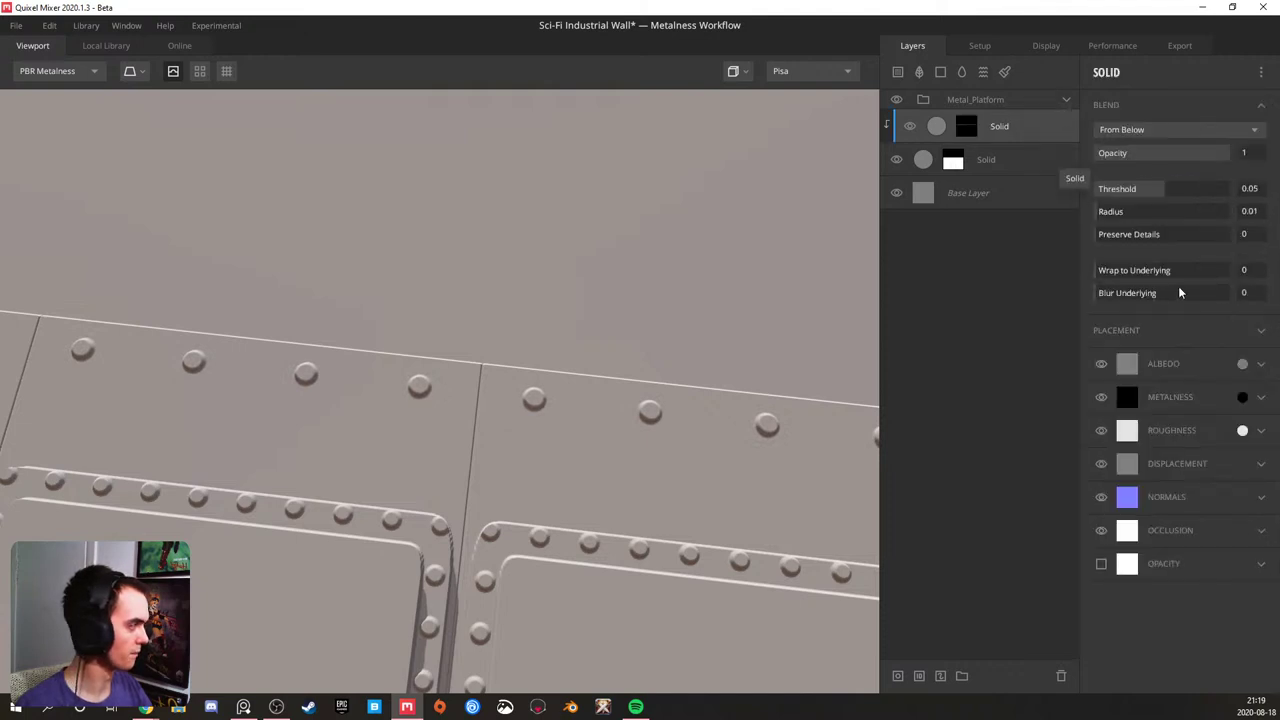
pyautogui.moveTo(1162, 188); pyautogui.dragTo(1163, 188)
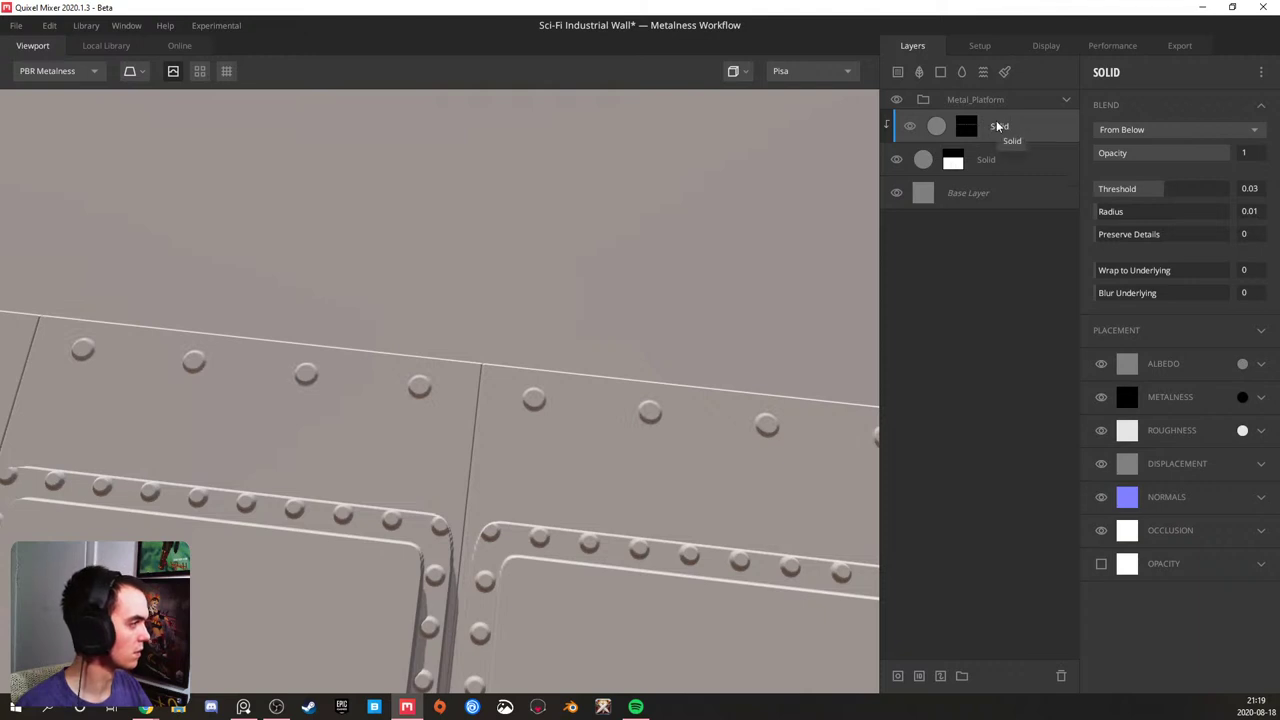
# - Duplicate the rivet layer and, in the copy's mask, set the circle's Spacing X and Y to 90 and the bevel Width to 10
pyautogui.hotkey('ctrl', 'd')
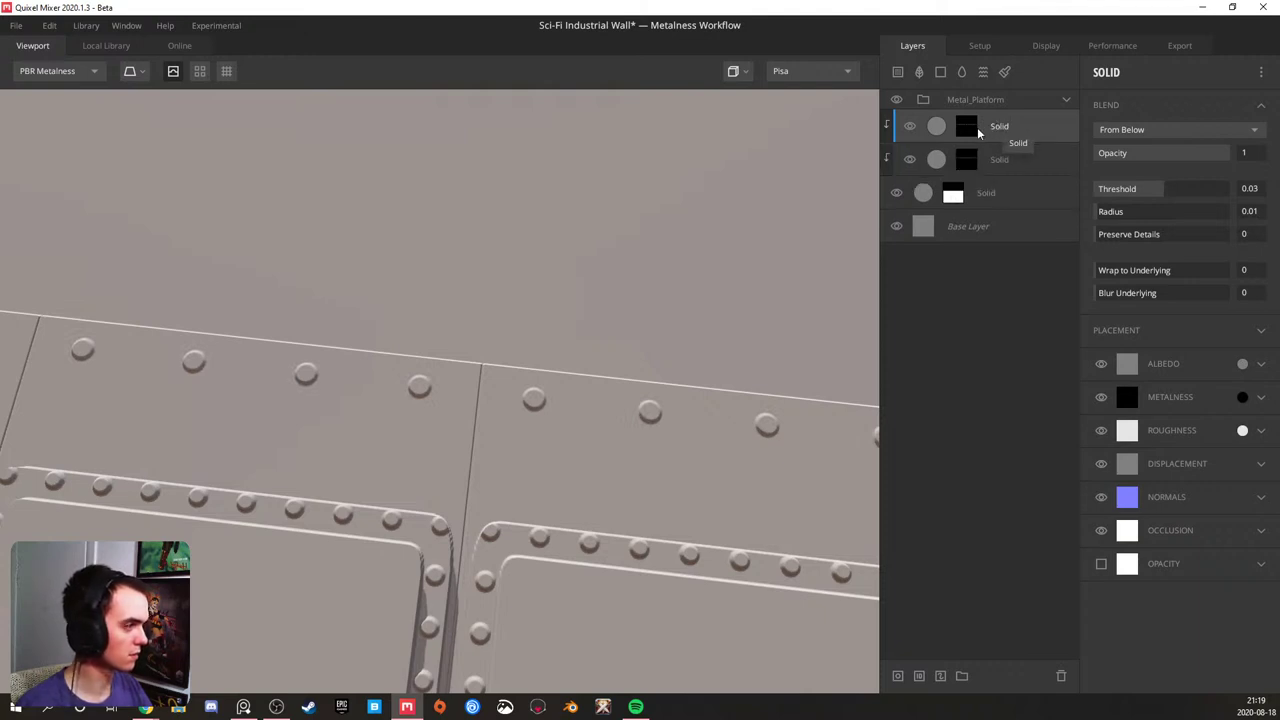
pyautogui.click(957, 127)
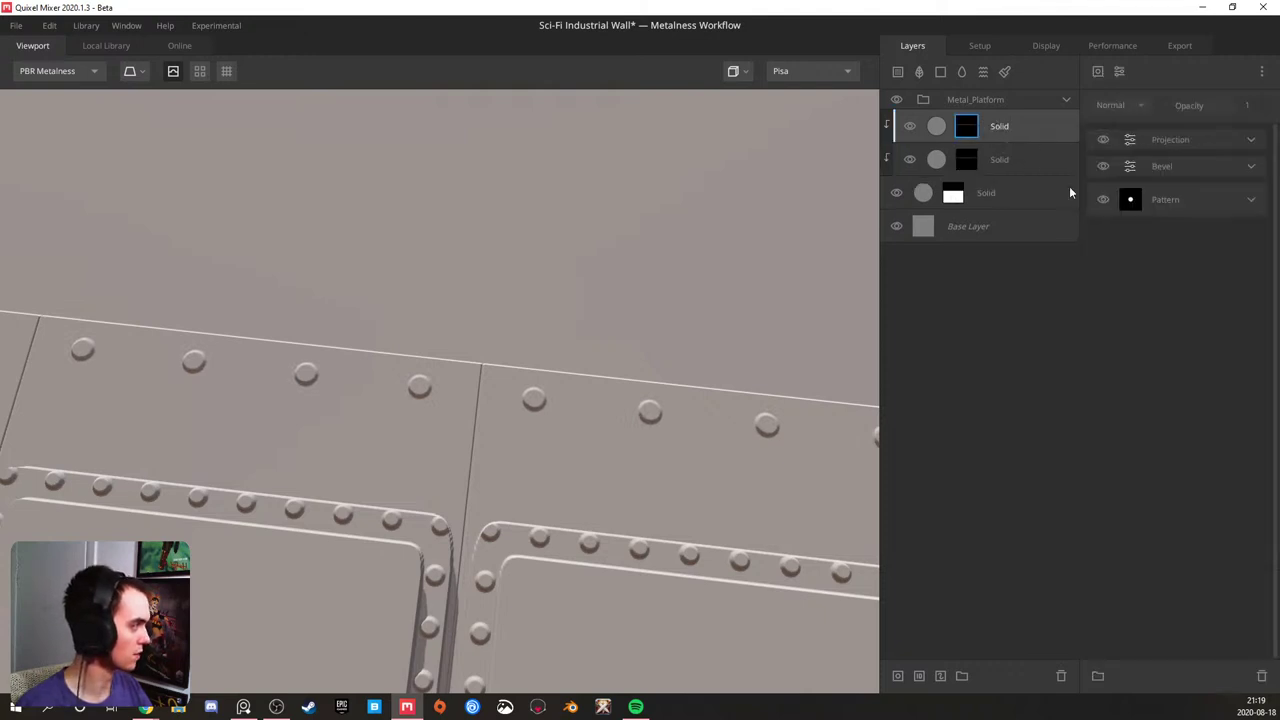
pyautogui.click(1251, 200)
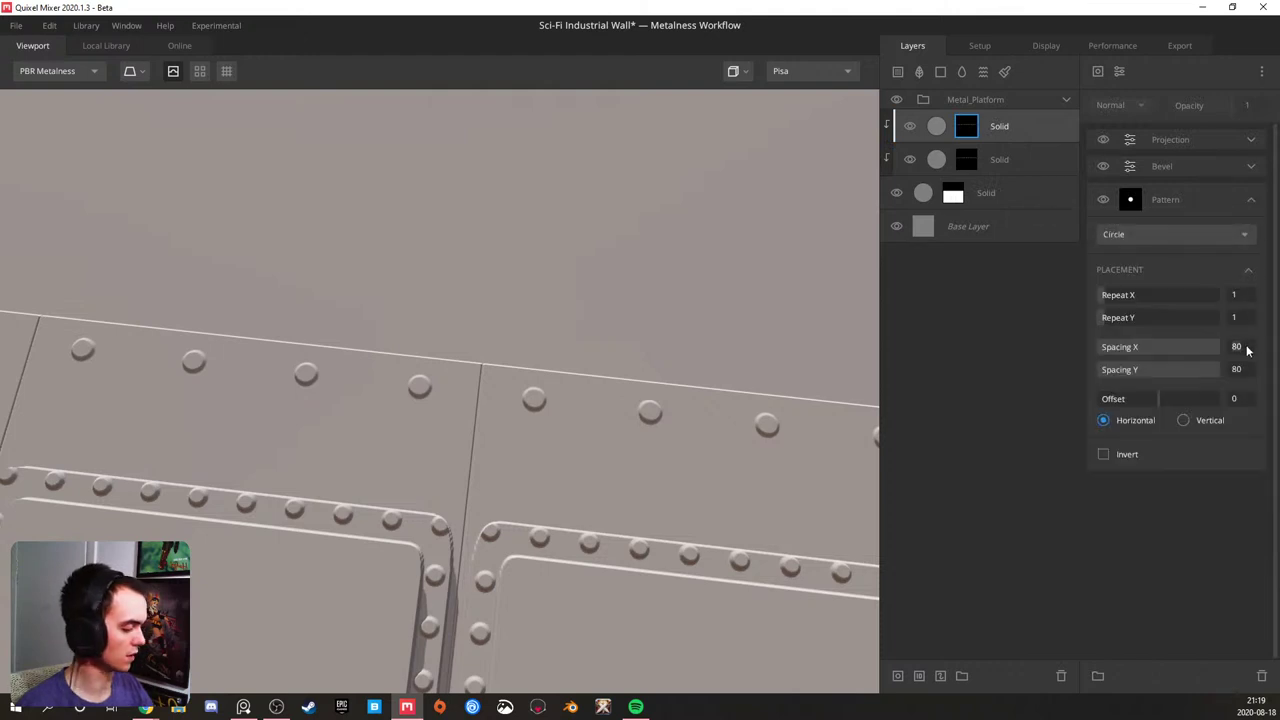
pyautogui.click(1247, 350)
pyautogui.write('90')
pyautogui.press('Tab')
pyautogui.write('90')
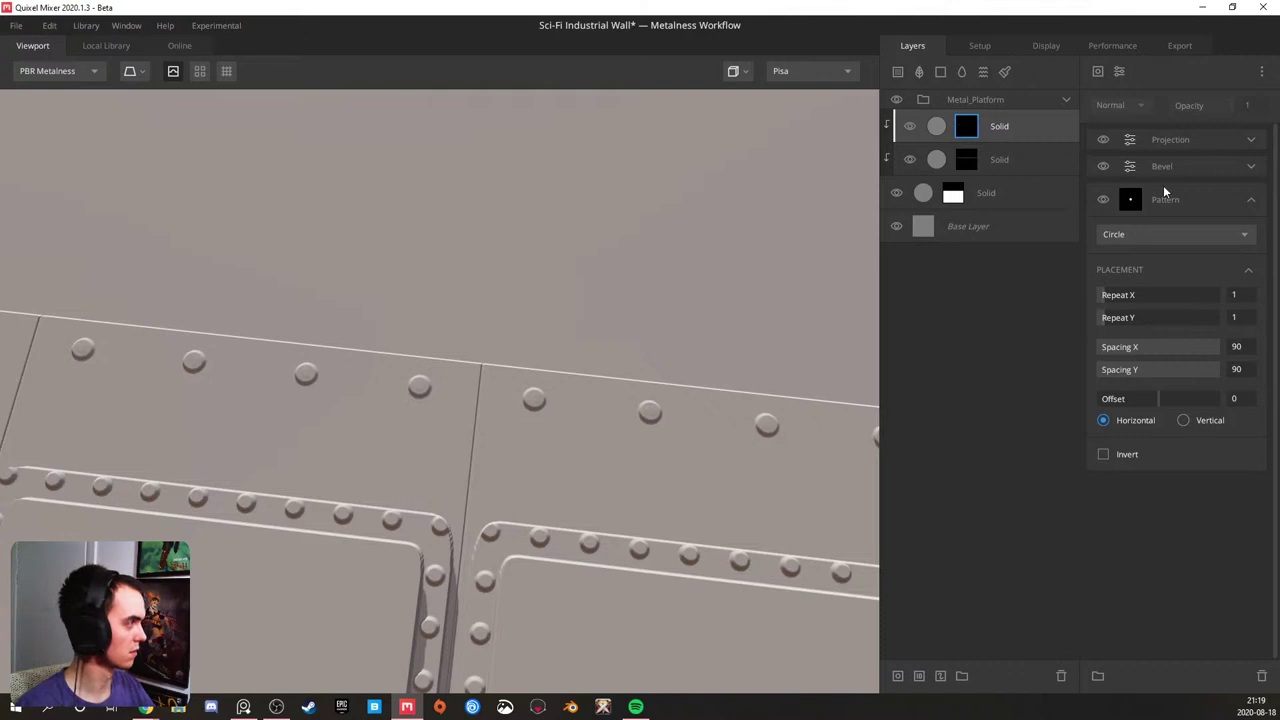
pyautogui.click(1251, 166)
pyautogui.moveTo(1143, 200); pyautogui.dragTo(1222, 194)
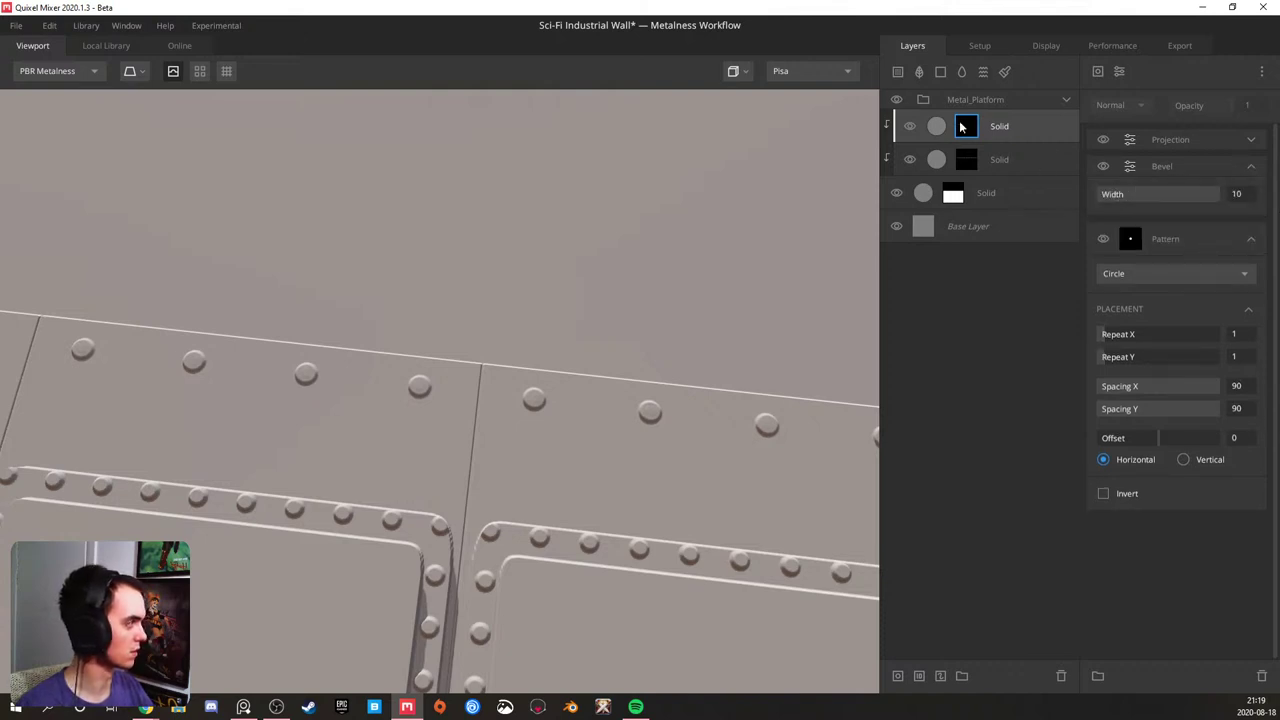
# - Blend the duplicated rivet layer From Above with a Threshold of 0.189 to sink a hollow into each rivet
pyautogui.click(1031, 129)
pyautogui.click(1175, 129)
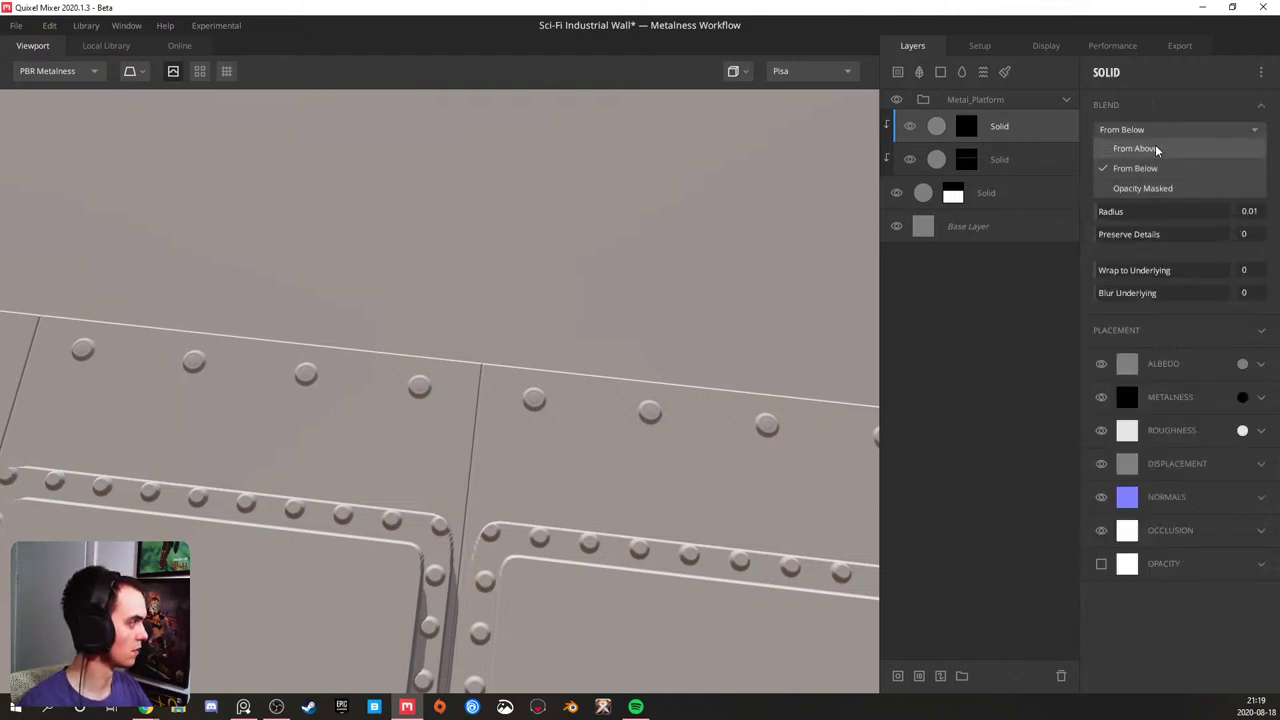
pyautogui.click(1154, 168)
pyautogui.moveTo(1160, 190)
pyautogui.mouseDown()
pyautogui.moveTo(1197, 189)
pyautogui.moveTo(1151, 183)
pyautogui.moveTo(1172, 183)
pyautogui.mouseUp()
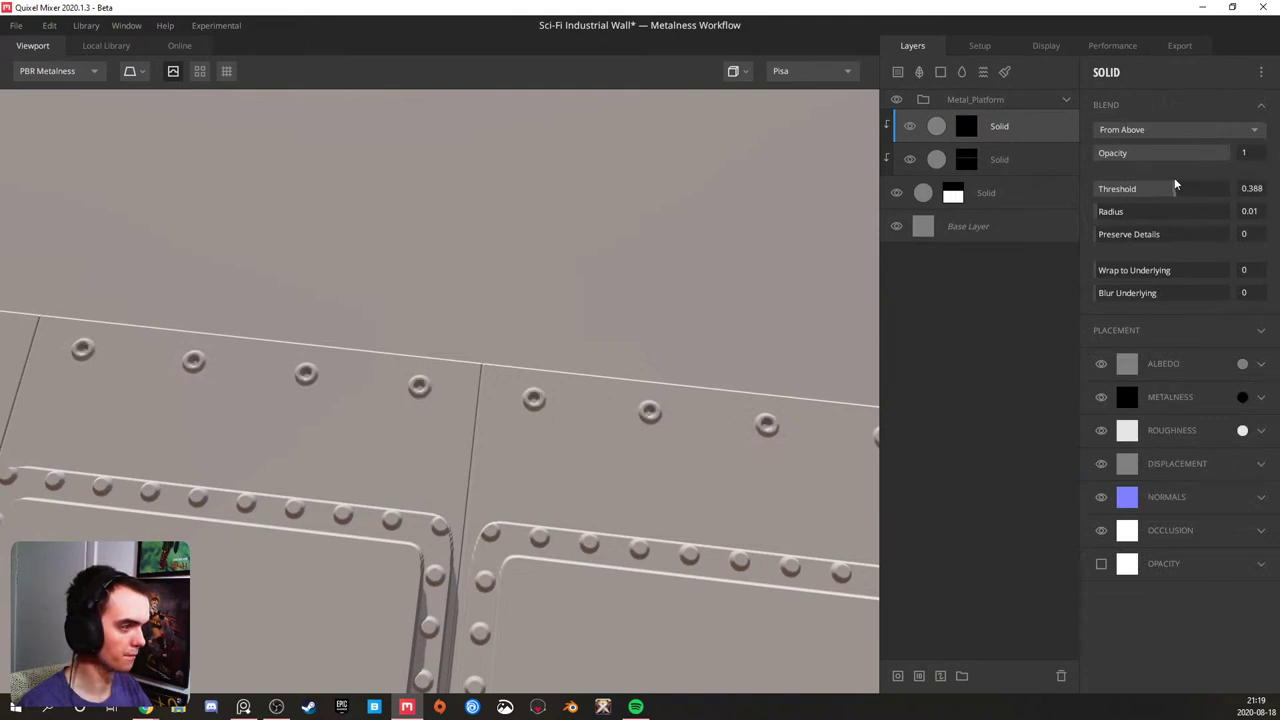
pyautogui.moveTo(747, 314); pyautogui.dragTo(402, 223)
pyautogui.scroll(3, 486, 298)
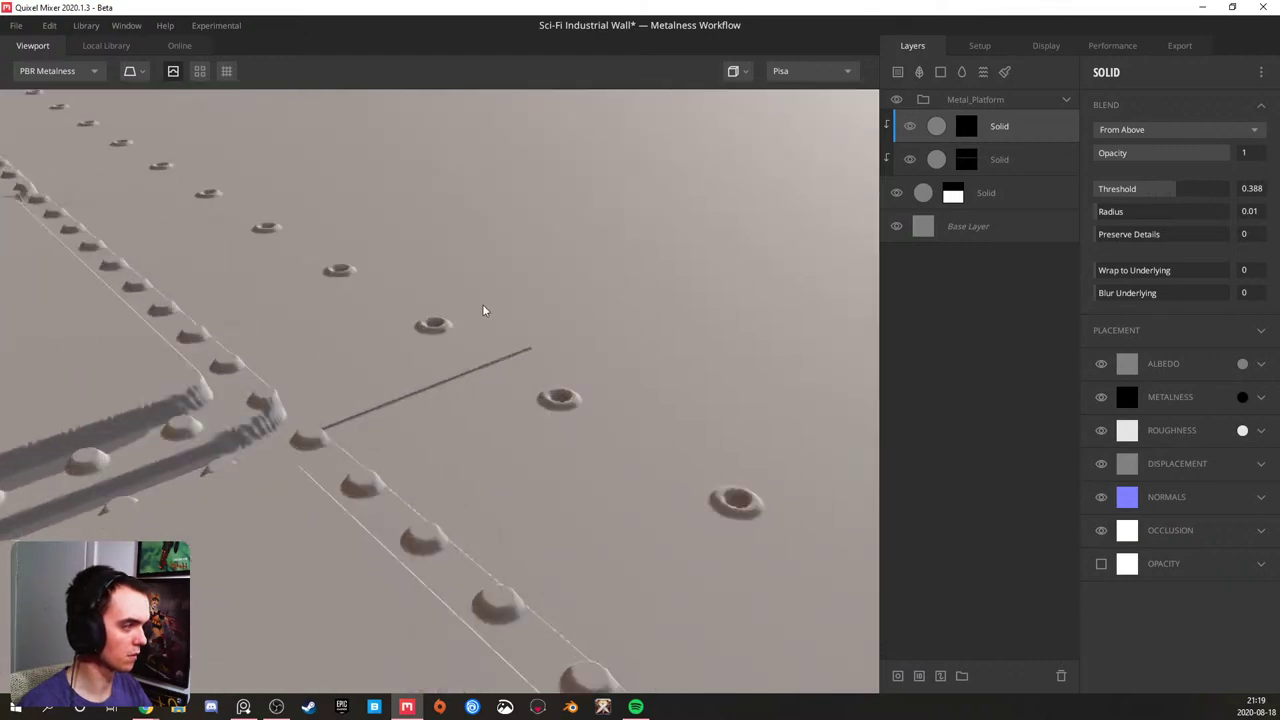
pyautogui.moveTo(486, 298); pyautogui.dragTo(490, 335)
pyautogui.moveTo(1170, 188)
pyautogui.mouseDown()
pyautogui.moveTo(1207, 183)
pyautogui.moveTo(1170, 190)
pyautogui.mouseUp()
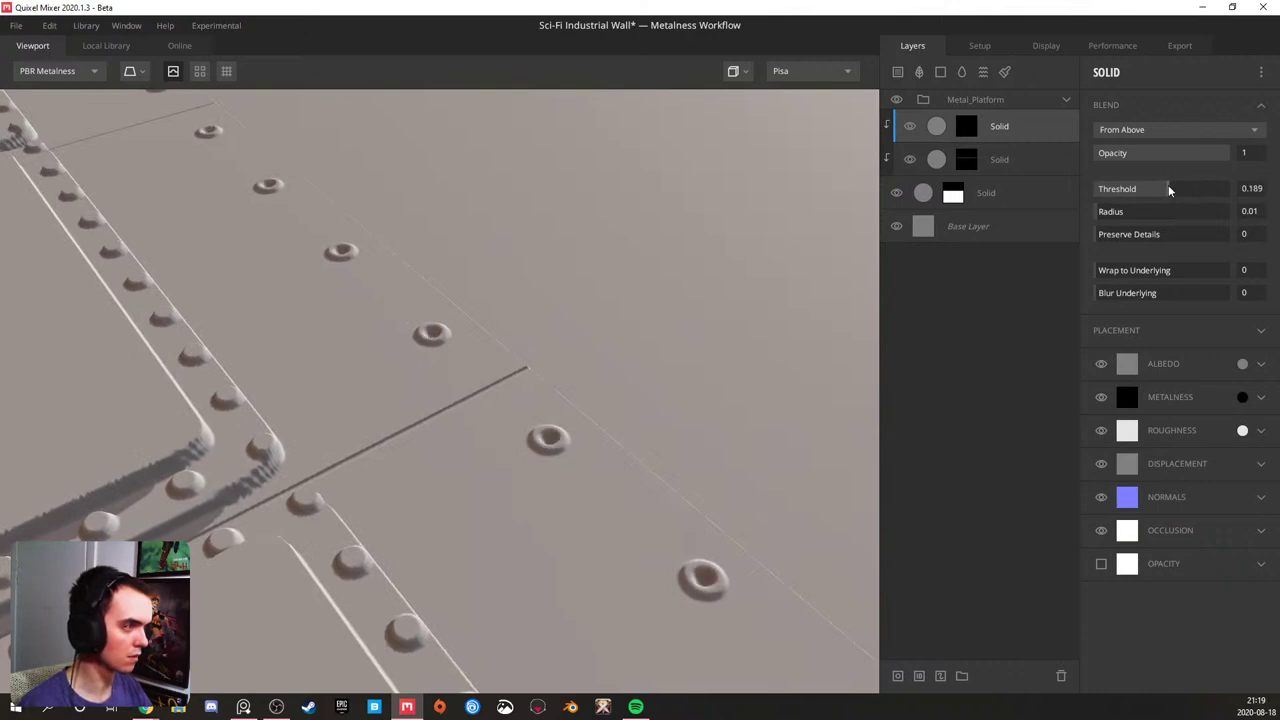
pyautogui.moveTo(469, 323); pyautogui.dragTo(659, 378)
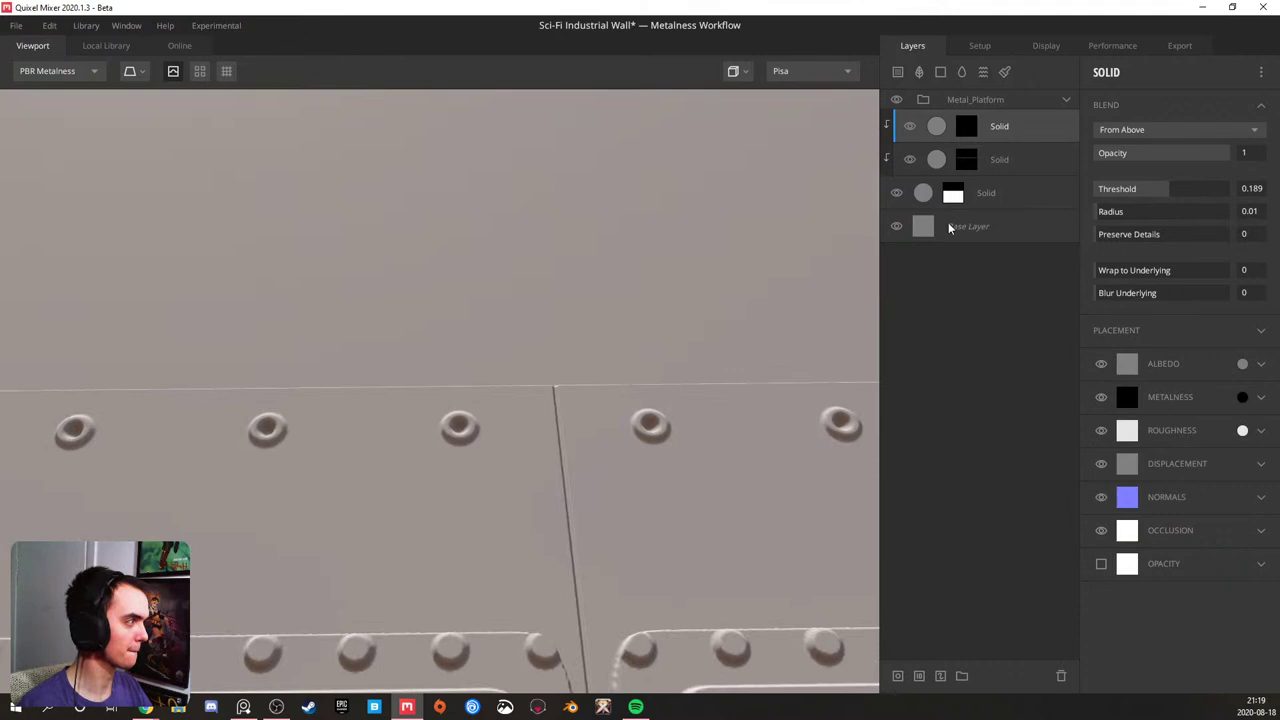
# - Duplicate the rivet hollow layer and blend the copy From Below with a Threshold of 0.209
pyautogui.hotkey('ctrl', 'd')
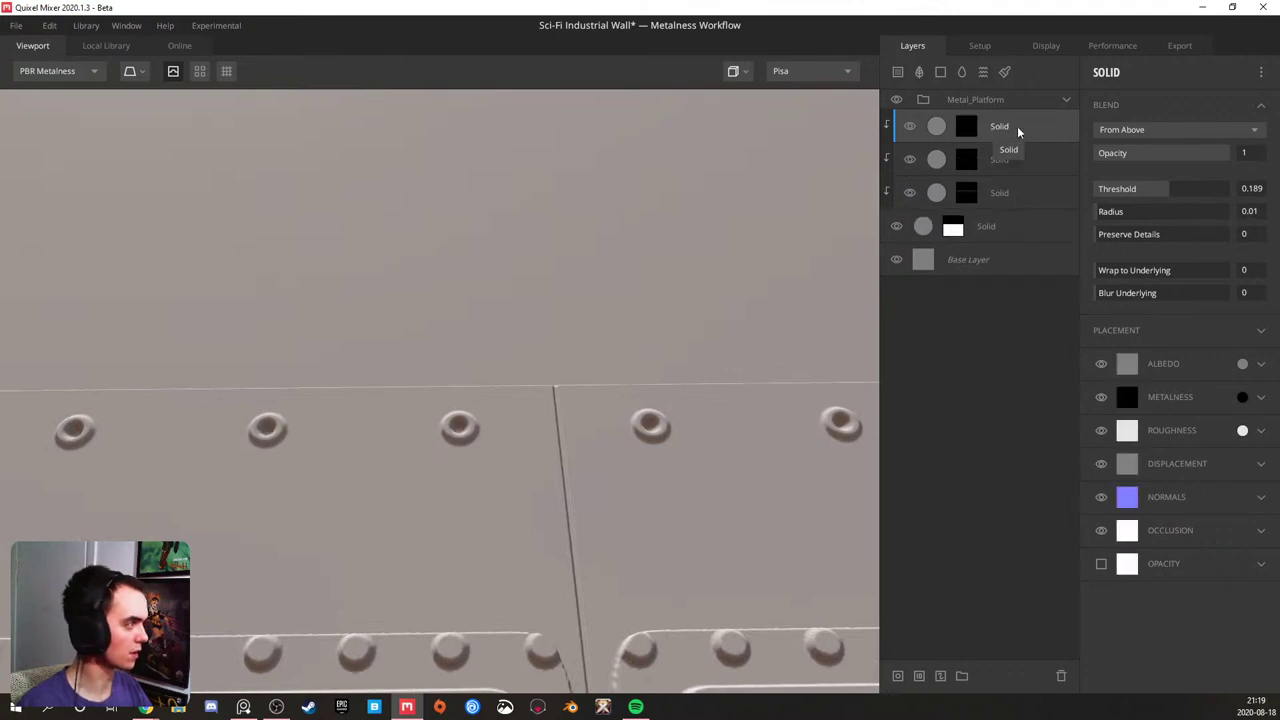
pyautogui.click(1132, 129)
pyautogui.click(1140, 168)
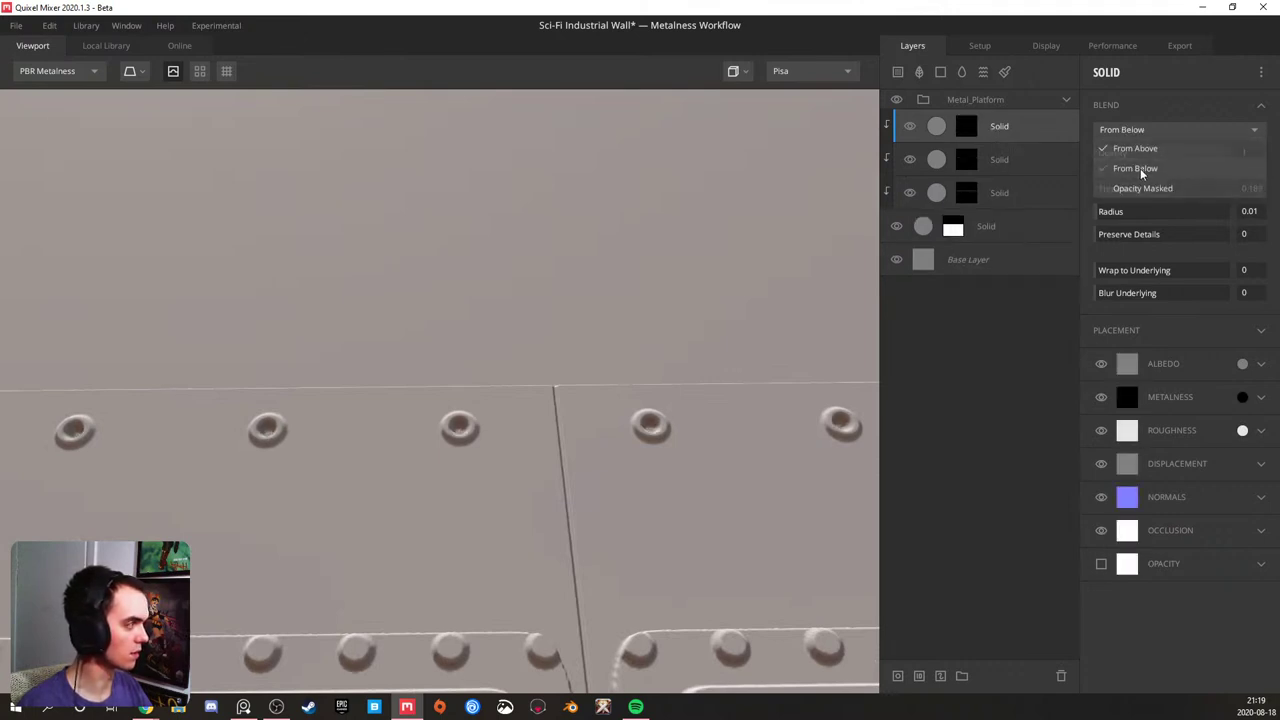
pyautogui.moveTo(1172, 190); pyautogui.dragTo(1168, 185)
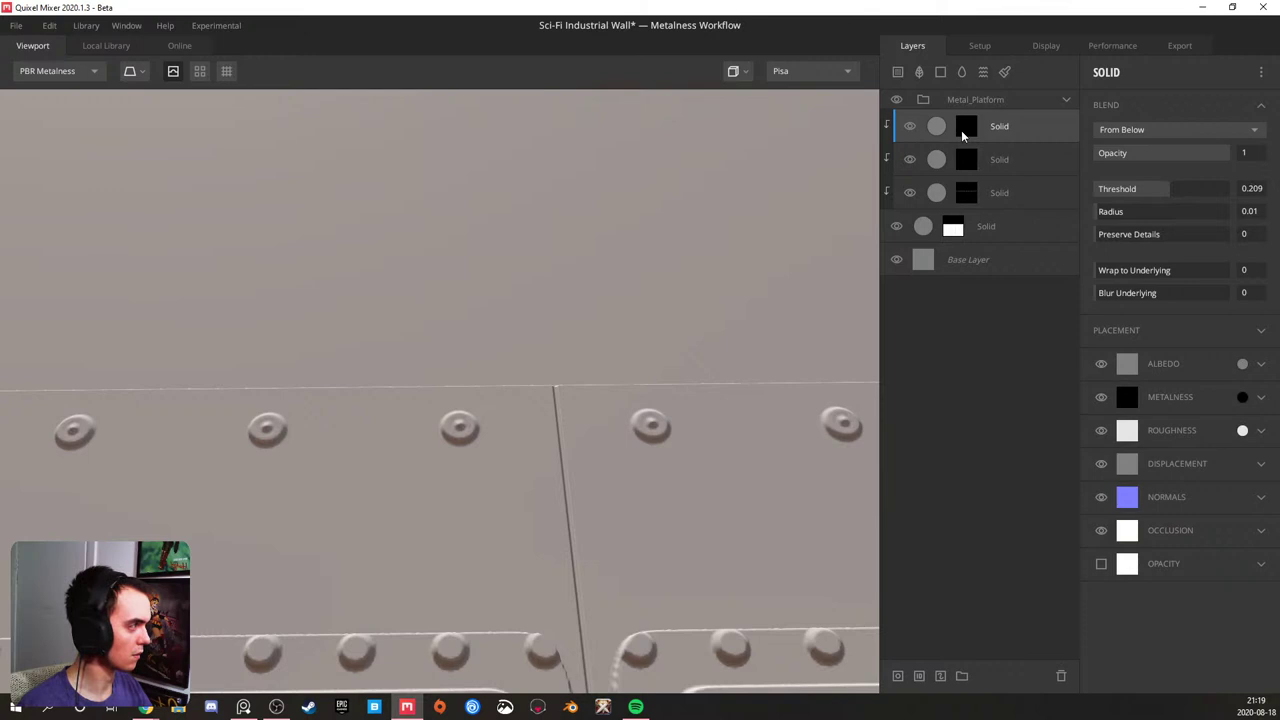
# - Set the bevel Width in the topmost layer's mask to 0 and the layer's Threshold to 0.05
pyautogui.click(965, 127)
pyautogui.click(1250, 167)
pyautogui.click(1148, 194)
pyautogui.moveTo(1121, 197); pyautogui.dragTo(1095, 197)
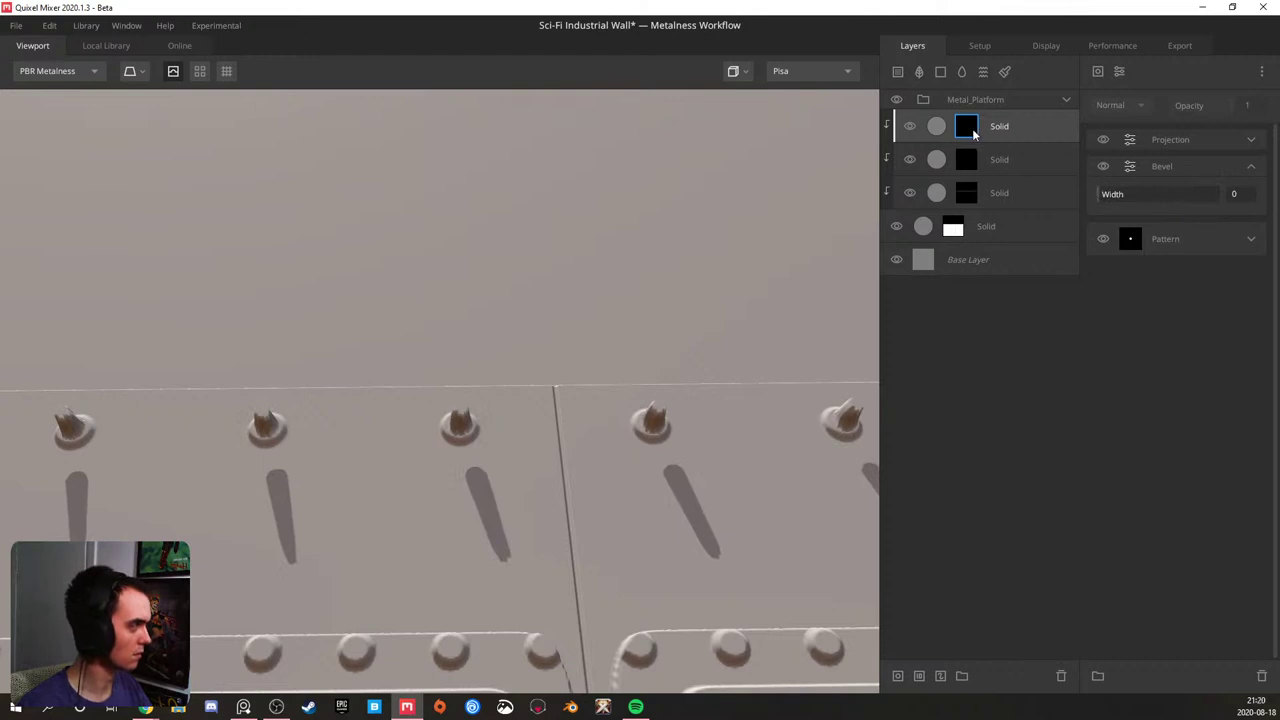
pyautogui.click(1020, 129)
pyautogui.moveTo(1172, 186); pyautogui.dragTo(1164, 187)
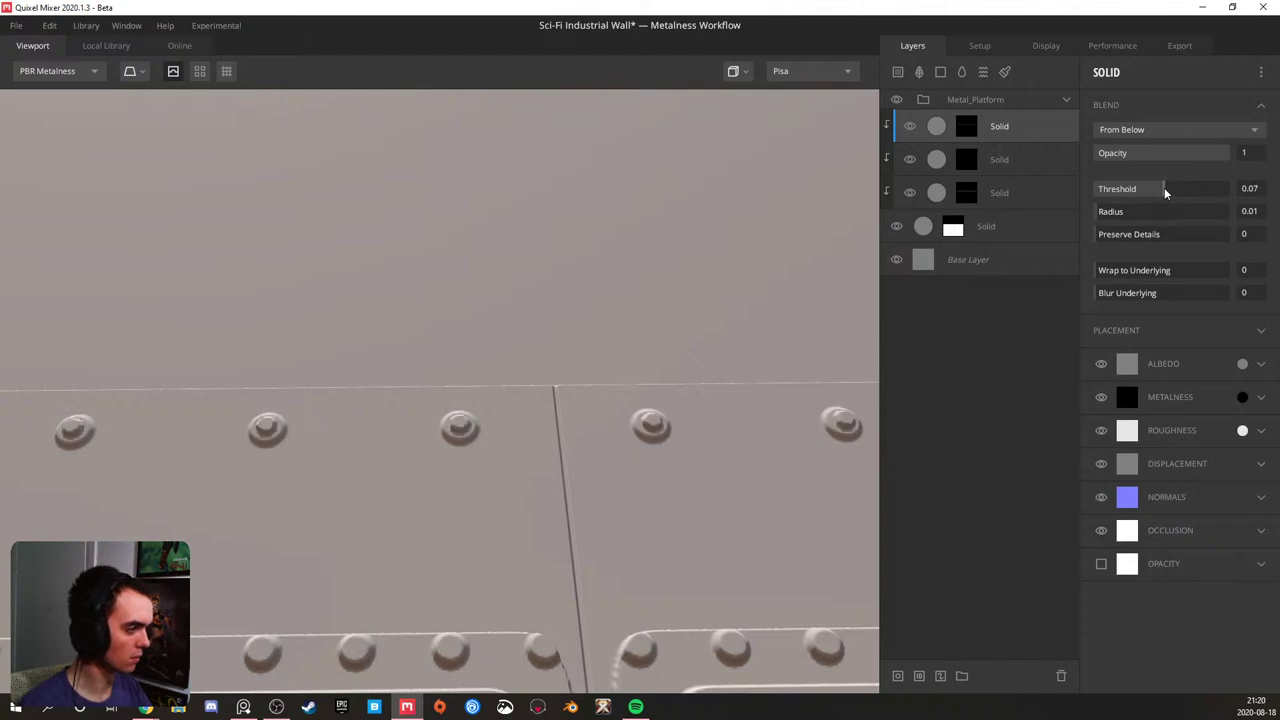
pyautogui.moveTo(1164, 188); pyautogui.dragTo(1163, 188)
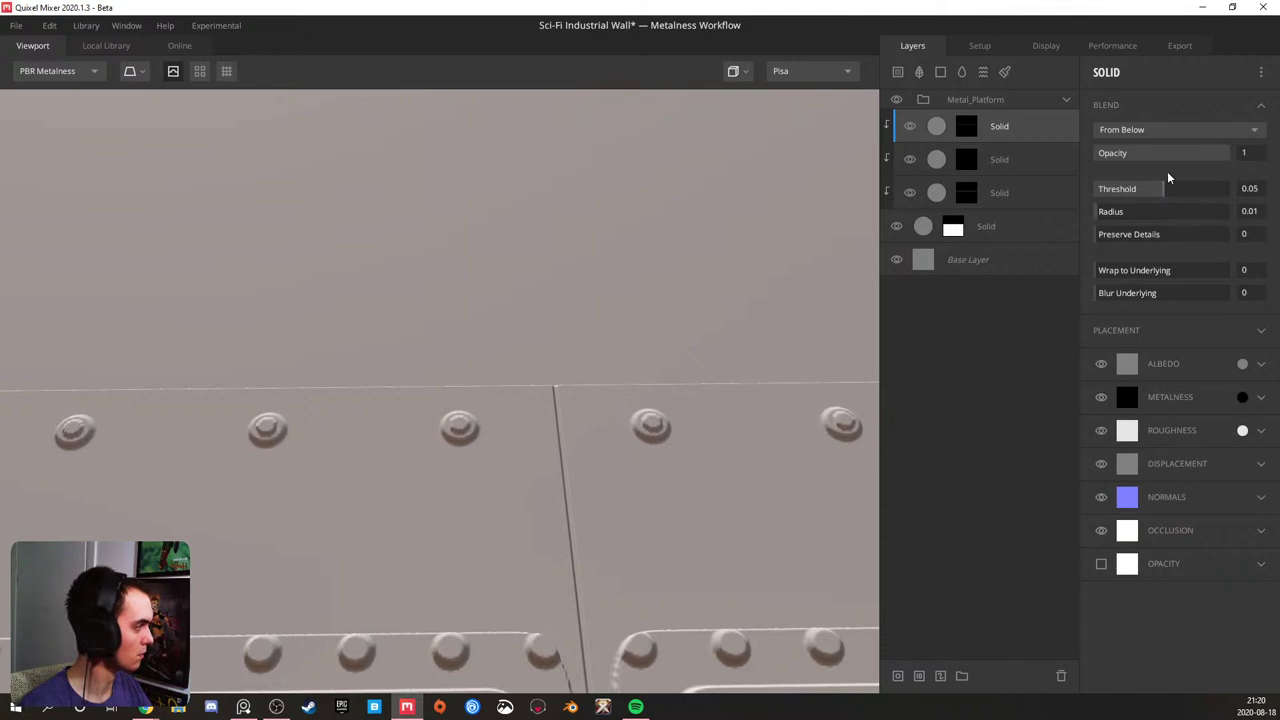
# - Add a Gaussian Blur with Strength 0.077 above the bevel in the topmost layer's mask, and set the bevel Width to 1.271
pyautogui.click(966, 126)
pyautogui.click(1160, 236)
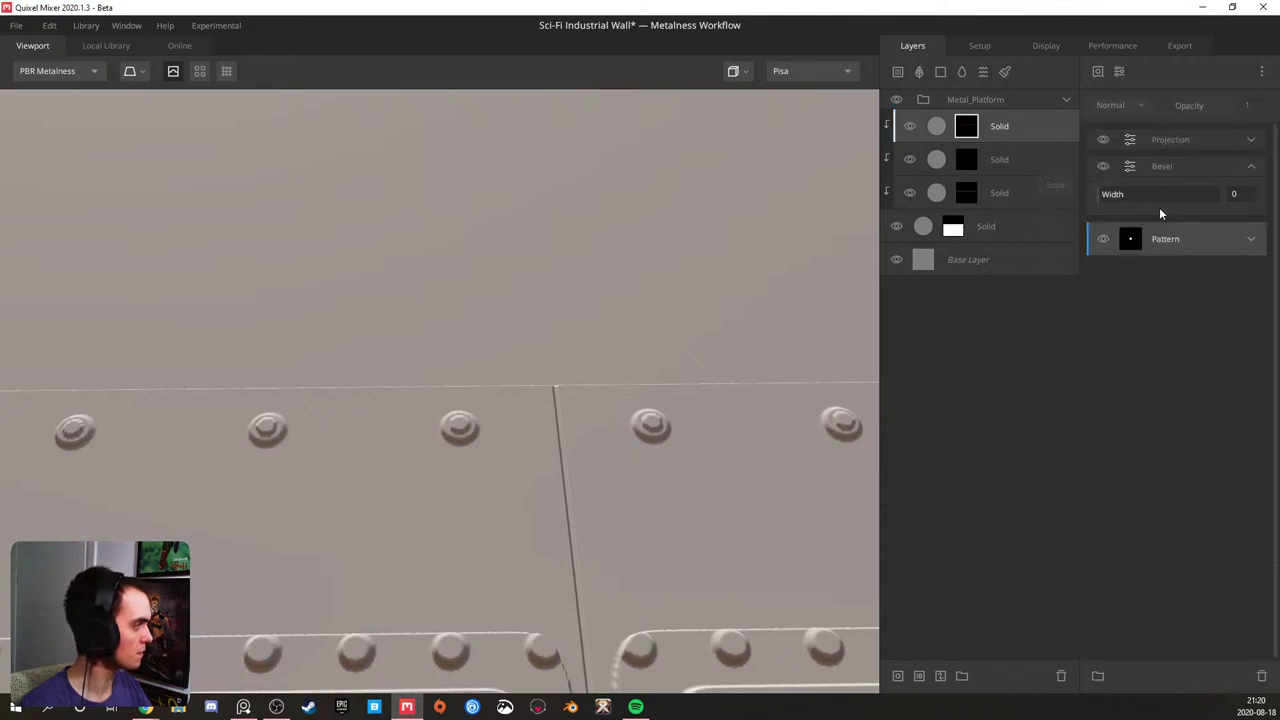
pyautogui.click(1161, 166)
pyautogui.click(1119, 72)
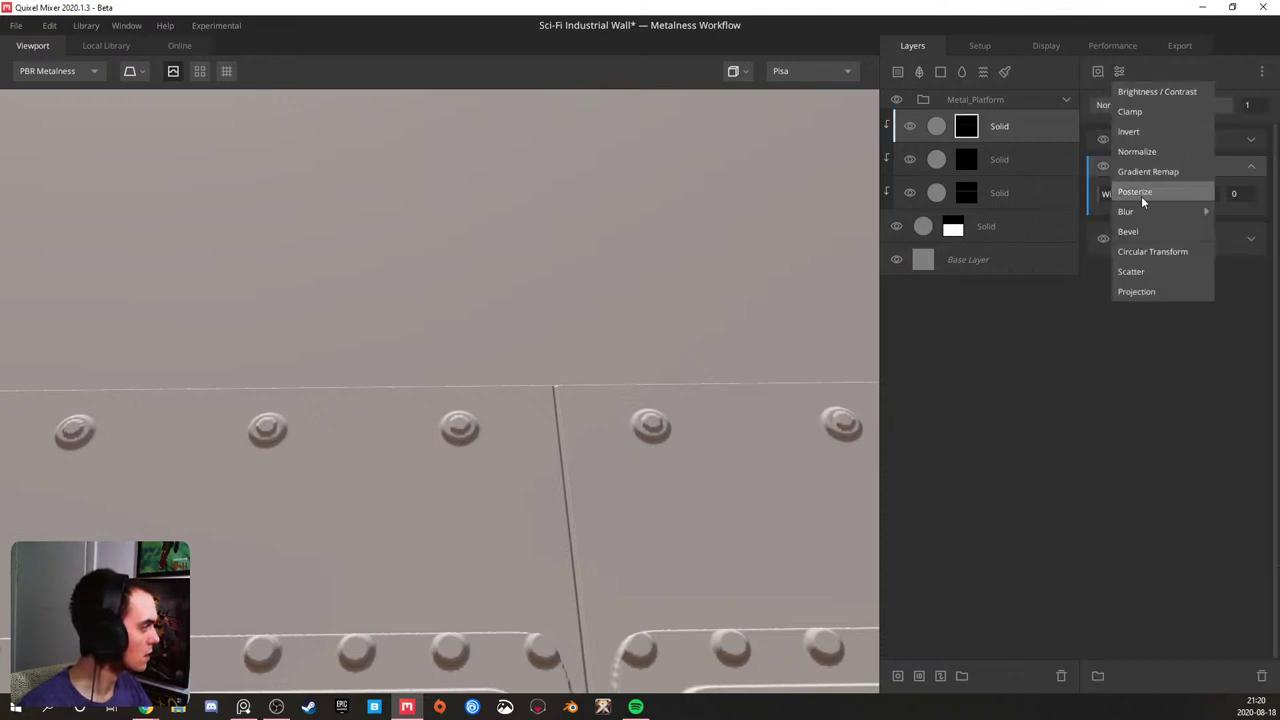
pyautogui.moveTo(1142, 206)
pyautogui.click(1202, 212)
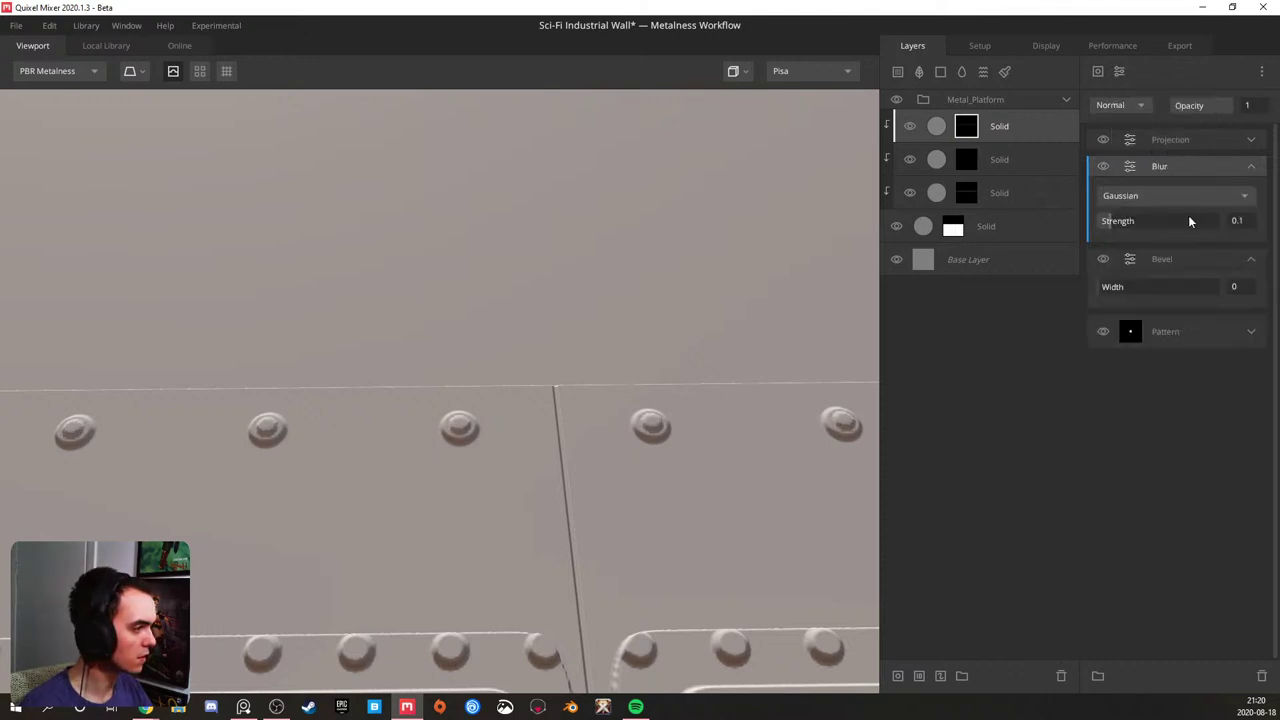
pyautogui.moveTo(1127, 222); pyautogui.dragTo(1114, 215)
pyautogui.scroll(-3, 414, 394)
pyautogui.moveTo(417, 400); pyautogui.dragTo(269, 458)
pyautogui.scroll(-3, 302, 459)
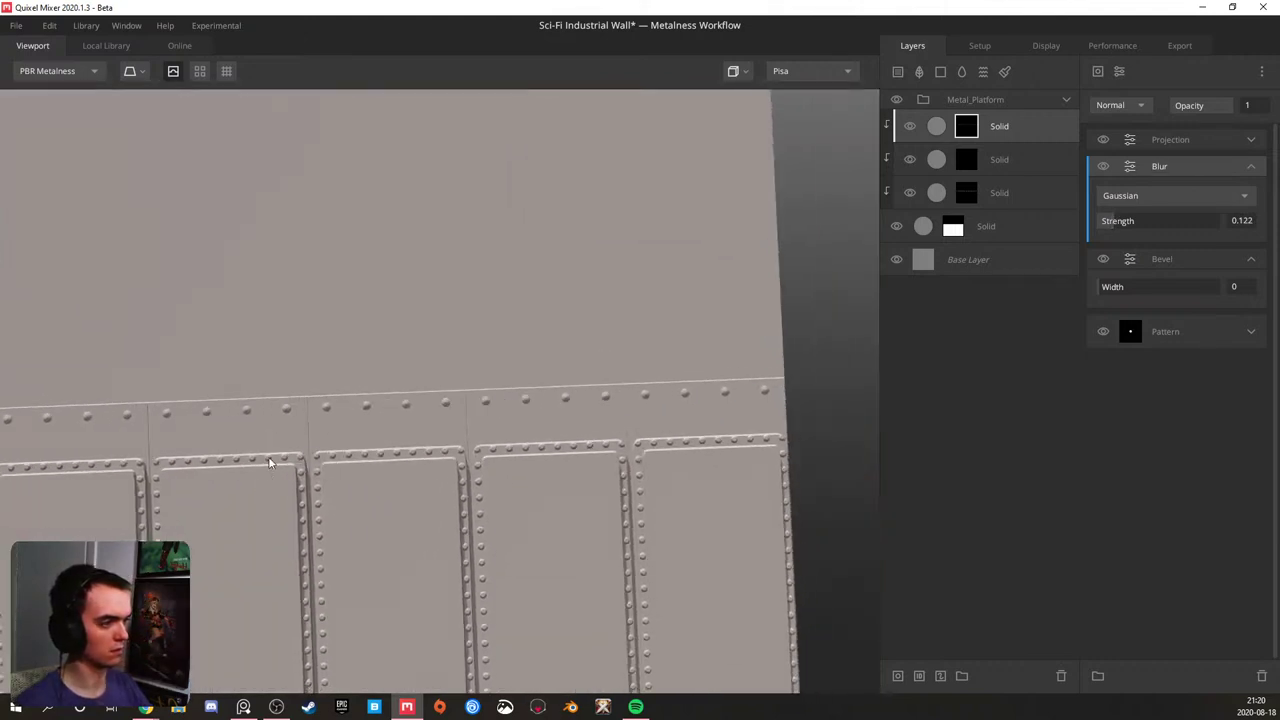
pyautogui.moveTo(269, 458); pyautogui.dragTo(382, 407, button='middle')
pyautogui.scroll(6, 433, 377)
pyautogui.scroll(2, 440, 386)
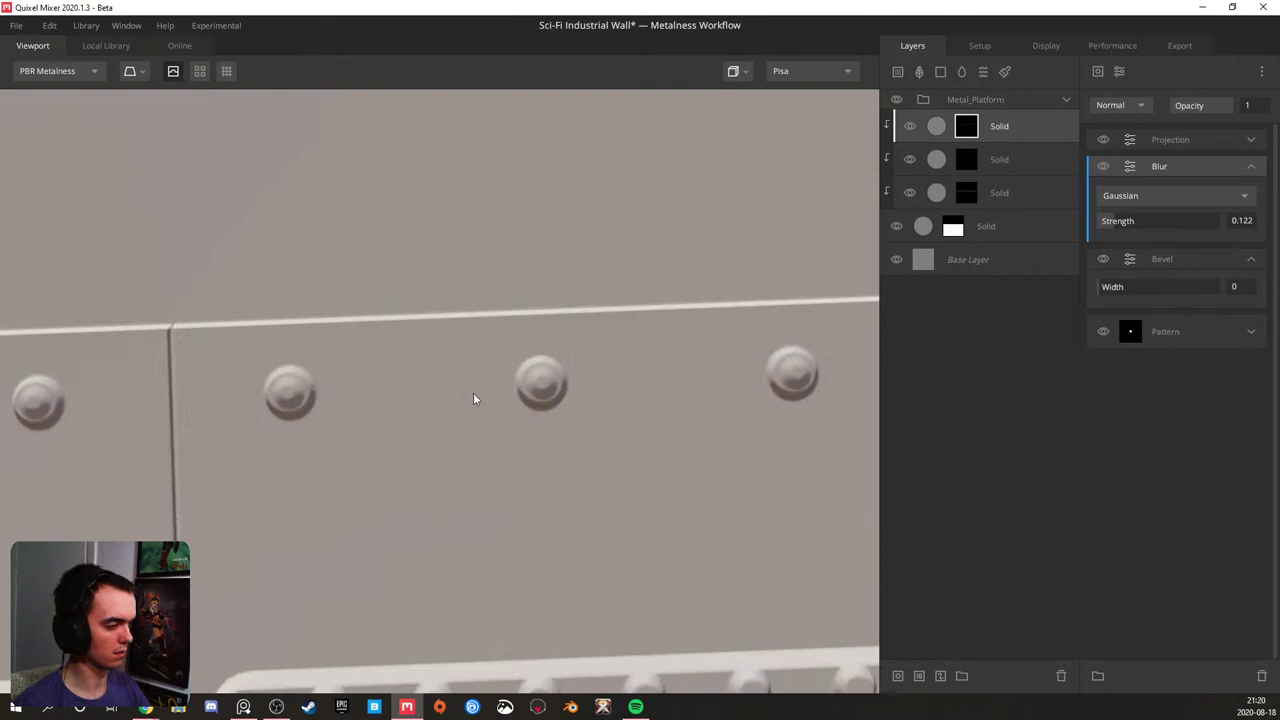
pyautogui.moveTo(1109, 287); pyautogui.dragTo(1113, 283)
pyautogui.moveTo(1111, 220); pyautogui.dragTo(1108, 227)
# - Enlarge the circles in the topmost layer's mask by setting Spacing X and Spacing Y to 88
pyautogui.click(1250, 332)
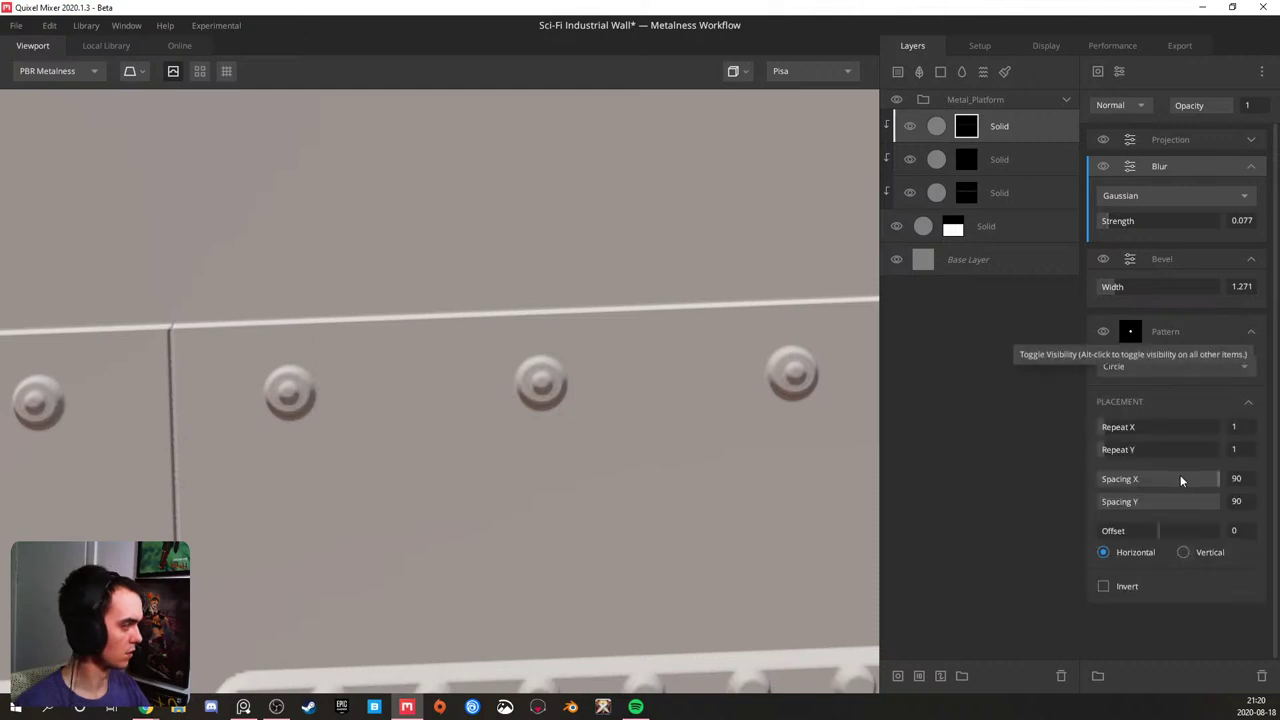
pyautogui.moveTo(1216, 479); pyautogui.dragTo(1215, 479)
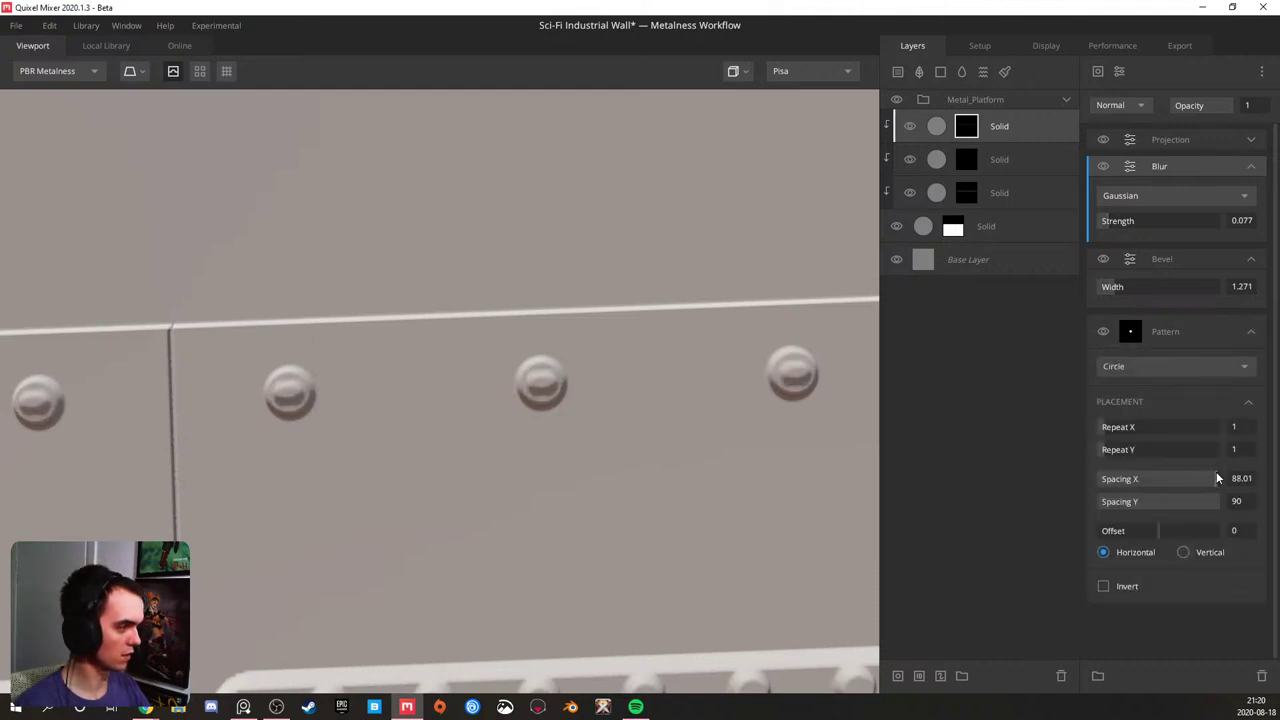
pyautogui.write('88')
pyautogui.press('Tab')
pyautogui.write('88')
pyautogui.press('Return')
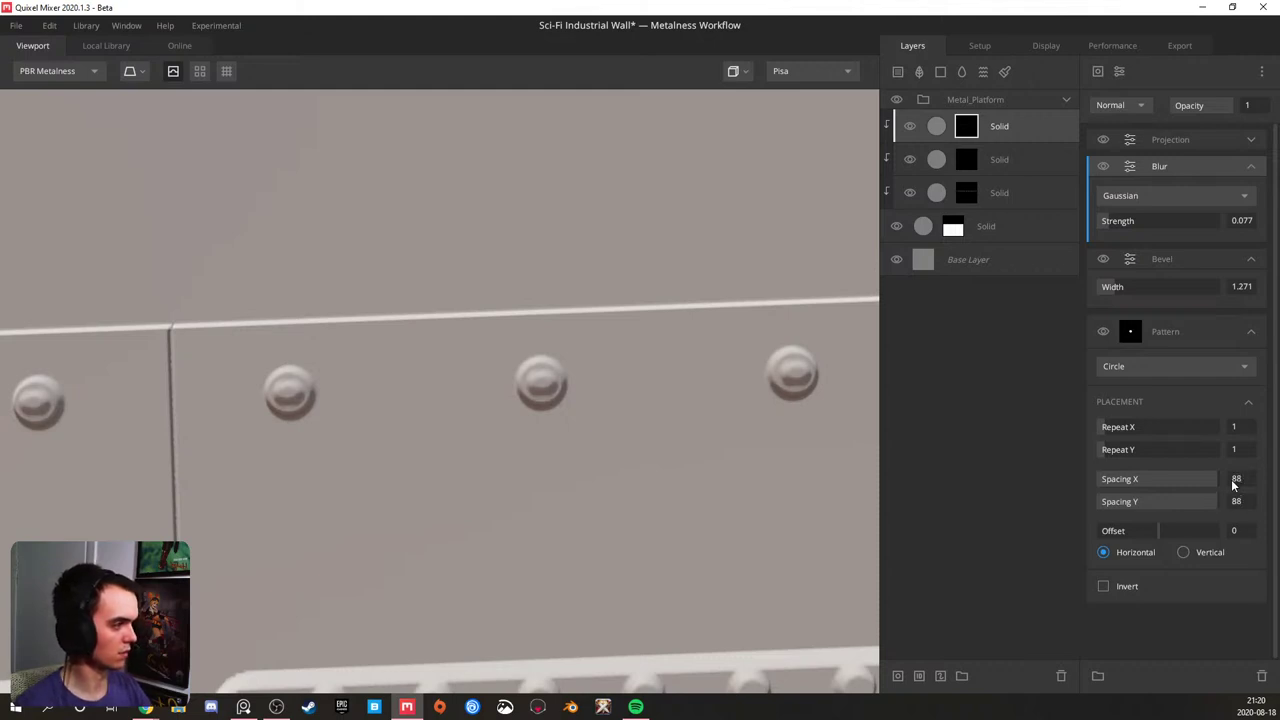
# - Inspect the rivets across the whole wall and delete the topmost Solid layer that fills their hollows
pyautogui.scroll(-5, 487, 417)
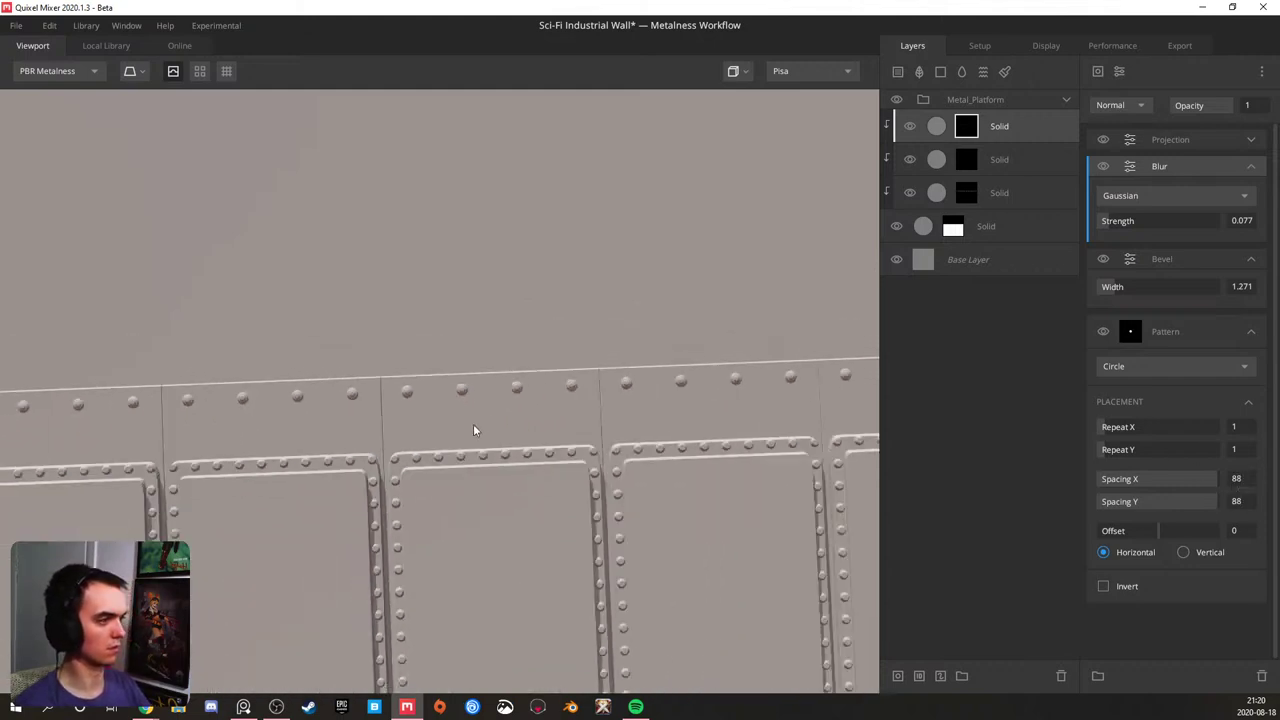
pyautogui.scroll(-5, 478, 420)
pyautogui.moveTo(432, 449); pyautogui.dragTo(476, 375, button='middle')
pyautogui.scroll(2, 470, 380)
pyautogui.moveTo(410, 409)
pyautogui.mouseDown()
pyautogui.moveTo(413, 265)
pyautogui.moveTo(486, 409)
pyautogui.moveTo(297, 269)
pyautogui.moveTo(197, 255)
pyautogui.moveTo(212, 358)
pyautogui.moveTo(335, 368)
pyautogui.mouseUp()
pyautogui.moveTo(473, 537); pyautogui.dragTo(603, 443)
pyautogui.moveTo(394, 597); pyautogui.dragTo(486, 366)
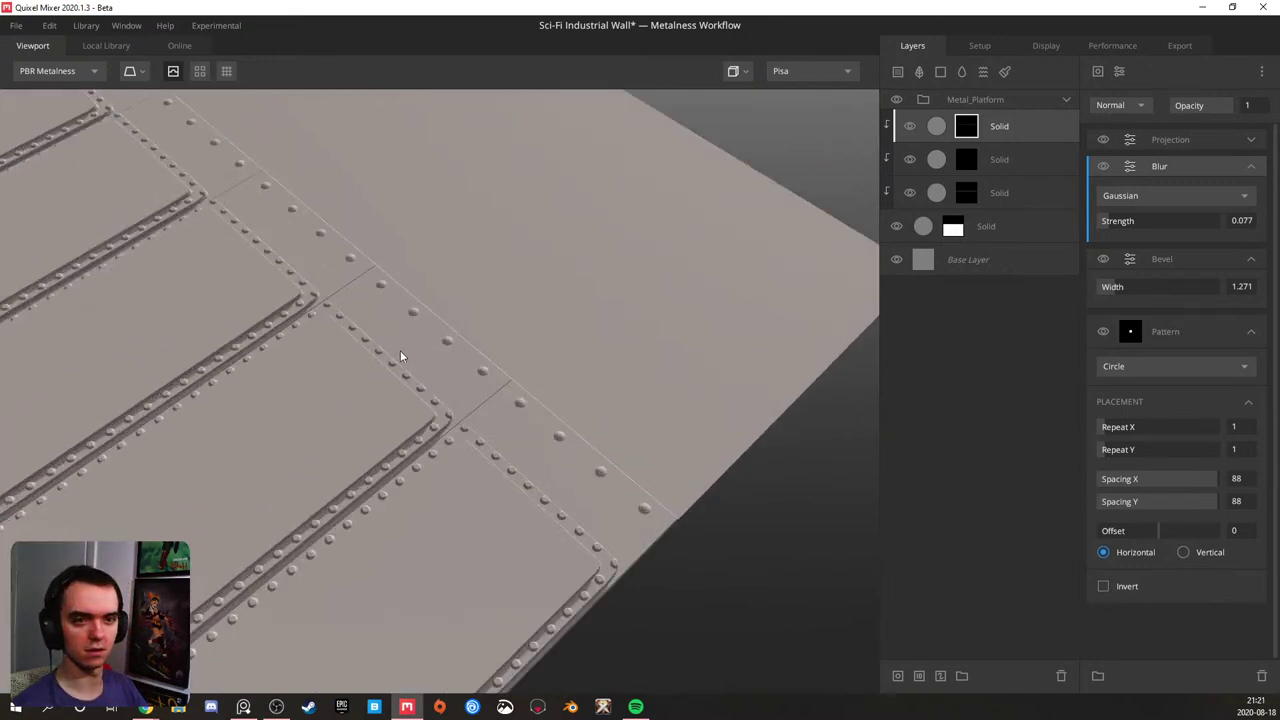
pyautogui.click(1016, 126)
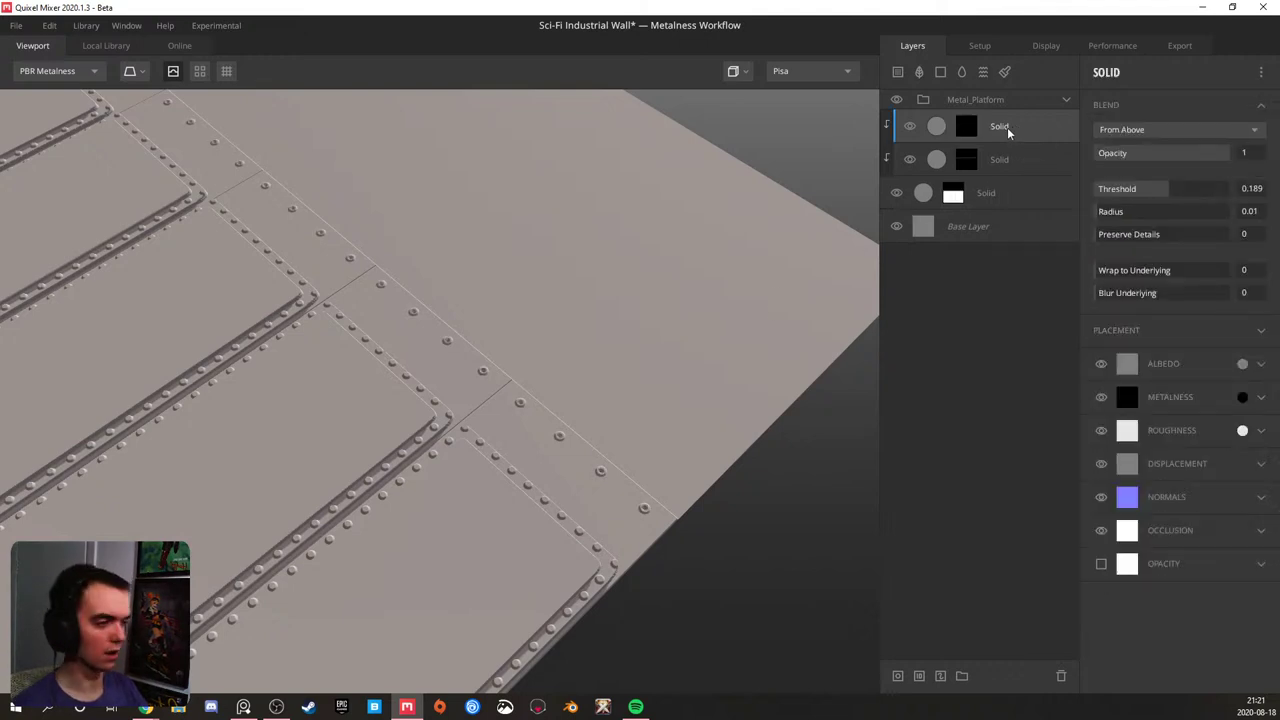
# - Set the rivet hollow layer's Threshold to 0.07 and the bevel Width in its mask to 0
pyautogui.scroll(5, 668, 378)
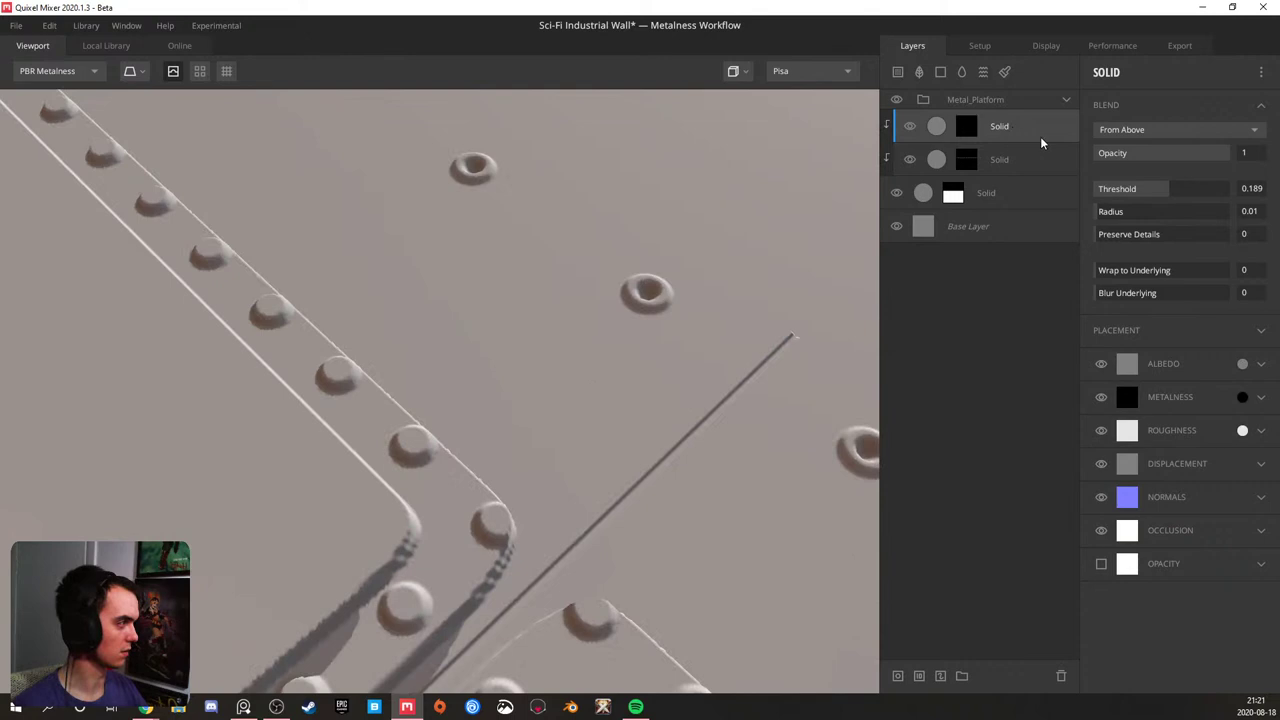
pyautogui.moveTo(1184, 189); pyautogui.dragTo(1164, 184)
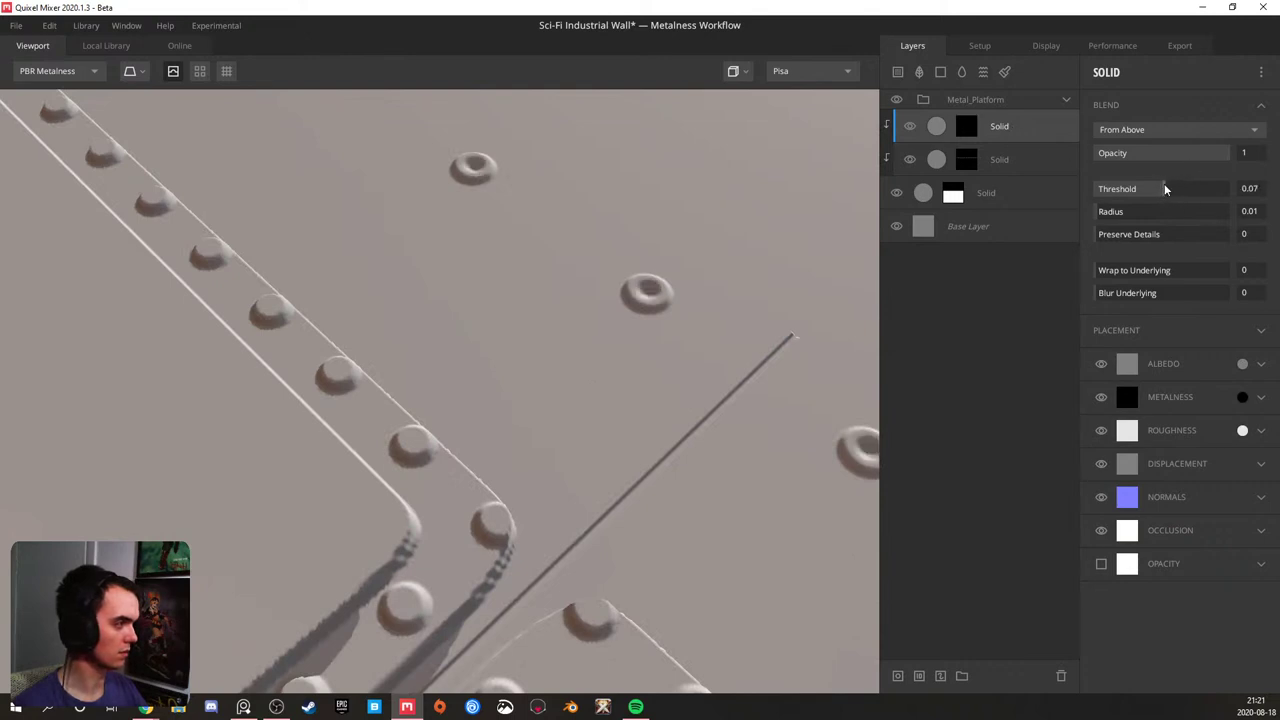
pyautogui.click(966, 127)
pyautogui.moveTo(1169, 196); pyautogui.dragTo(1092, 207)
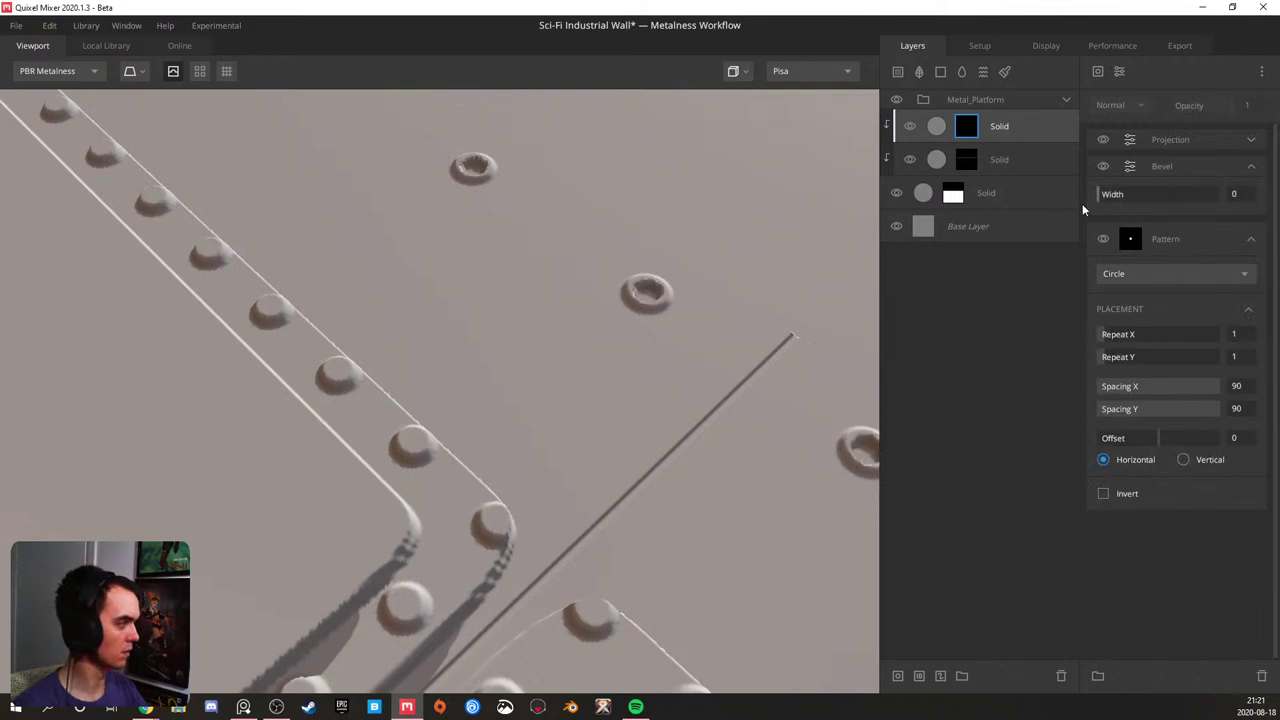
# - Set the bevel Width in the rivet hollow layer's mask to 2.32
pyautogui.click(993, 131)
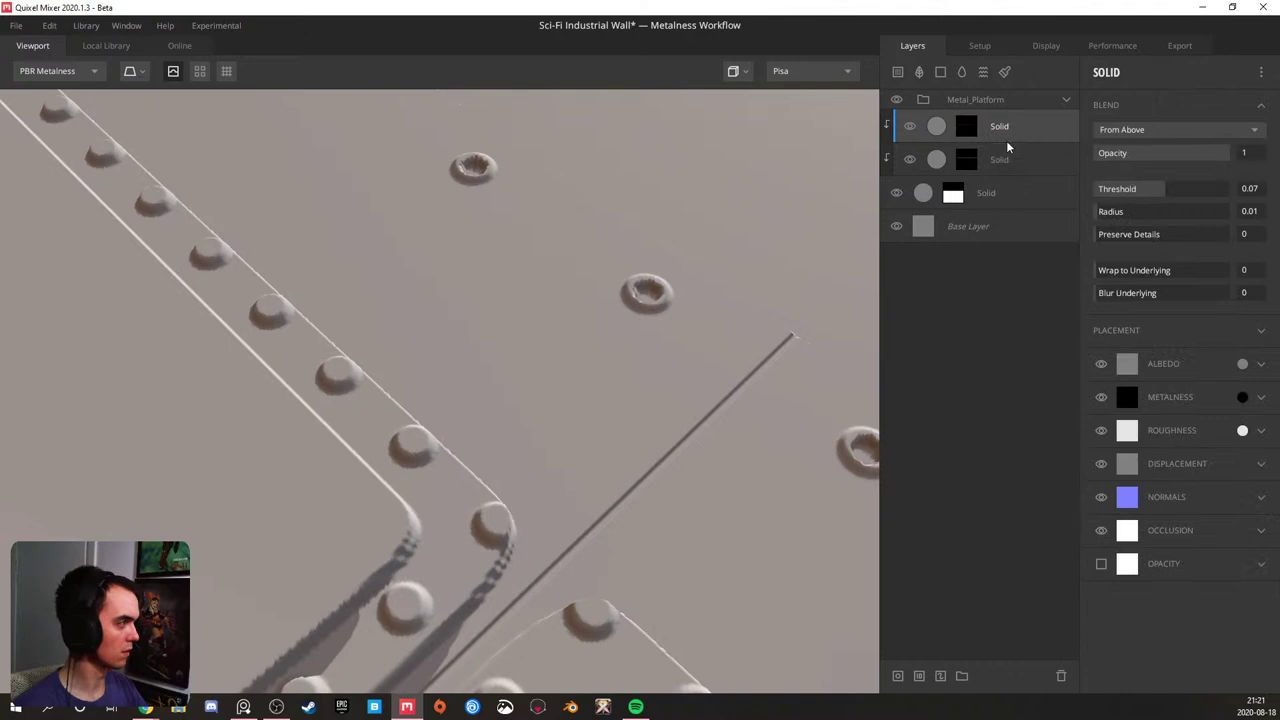
pyautogui.click(968, 128)
pyautogui.click(1124, 197)
pyautogui.moveTo(1125, 195); pyautogui.dragTo(1127, 195)
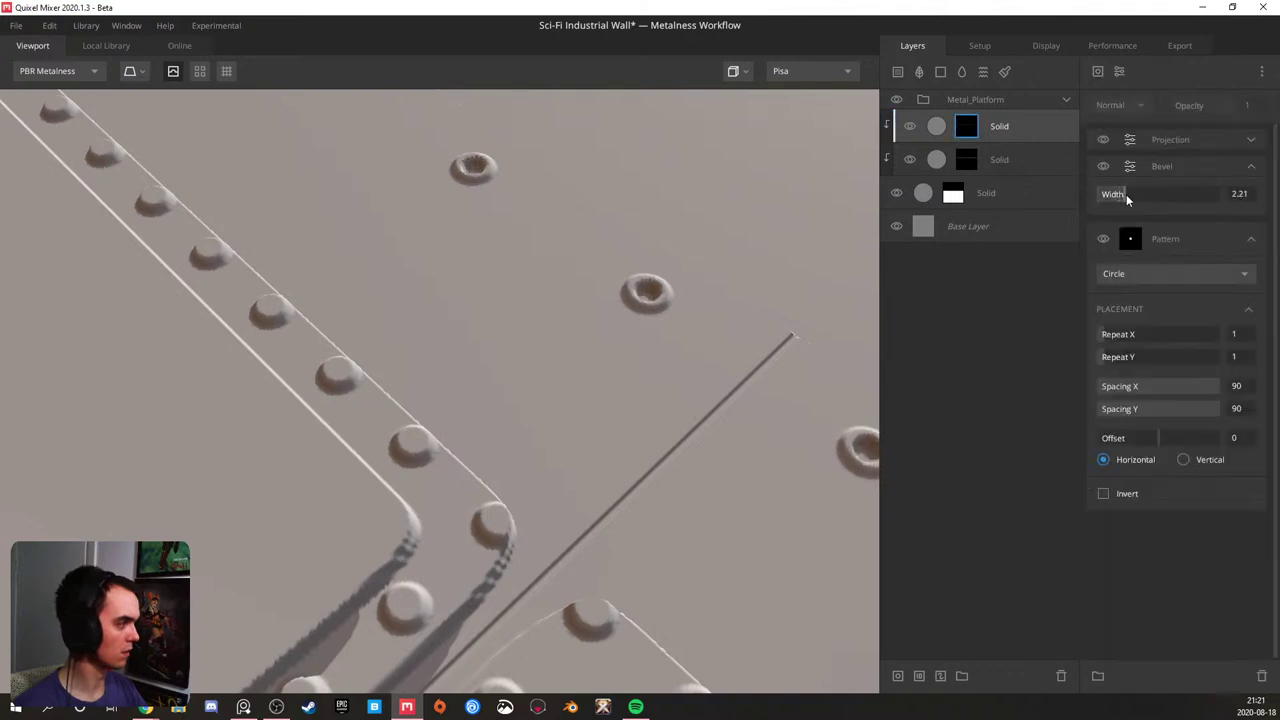
# - Set the rivet hollow layer's blend Threshold to 0.05, checking the hollows along the rivet row
pyautogui.click(1053, 125)
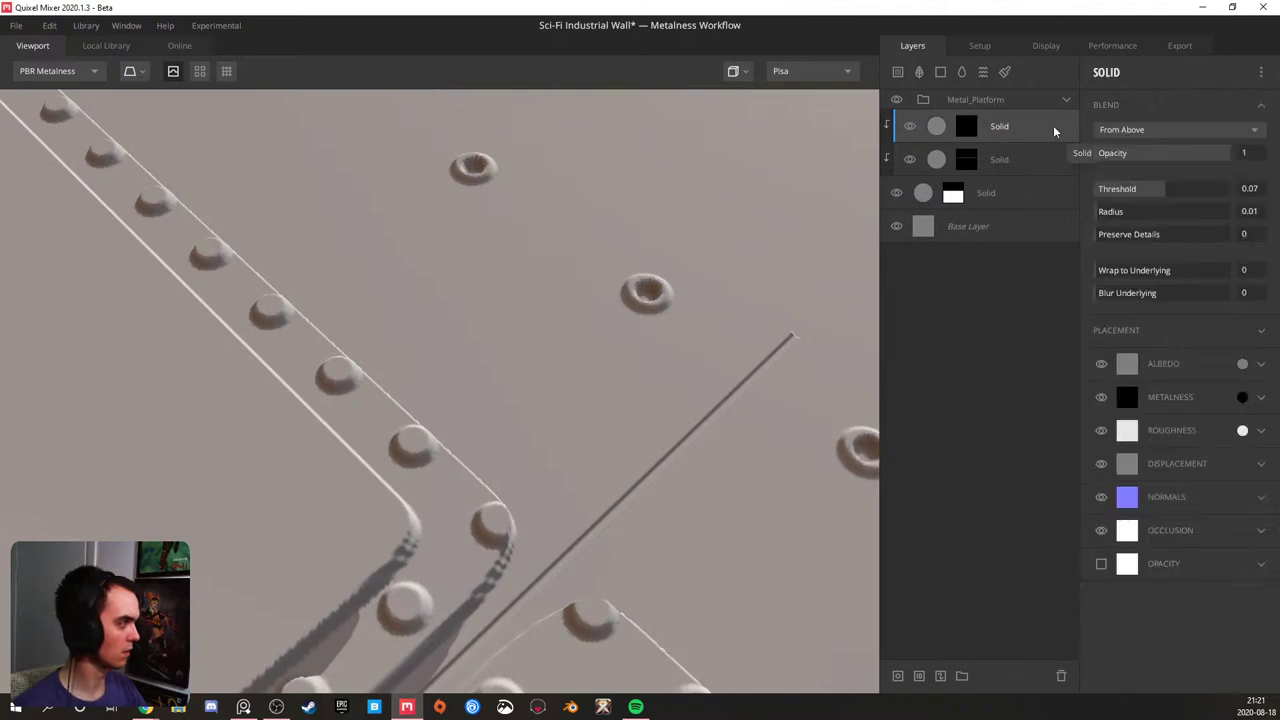
pyautogui.moveTo(1174, 181); pyautogui.dragTo(1153, 180)
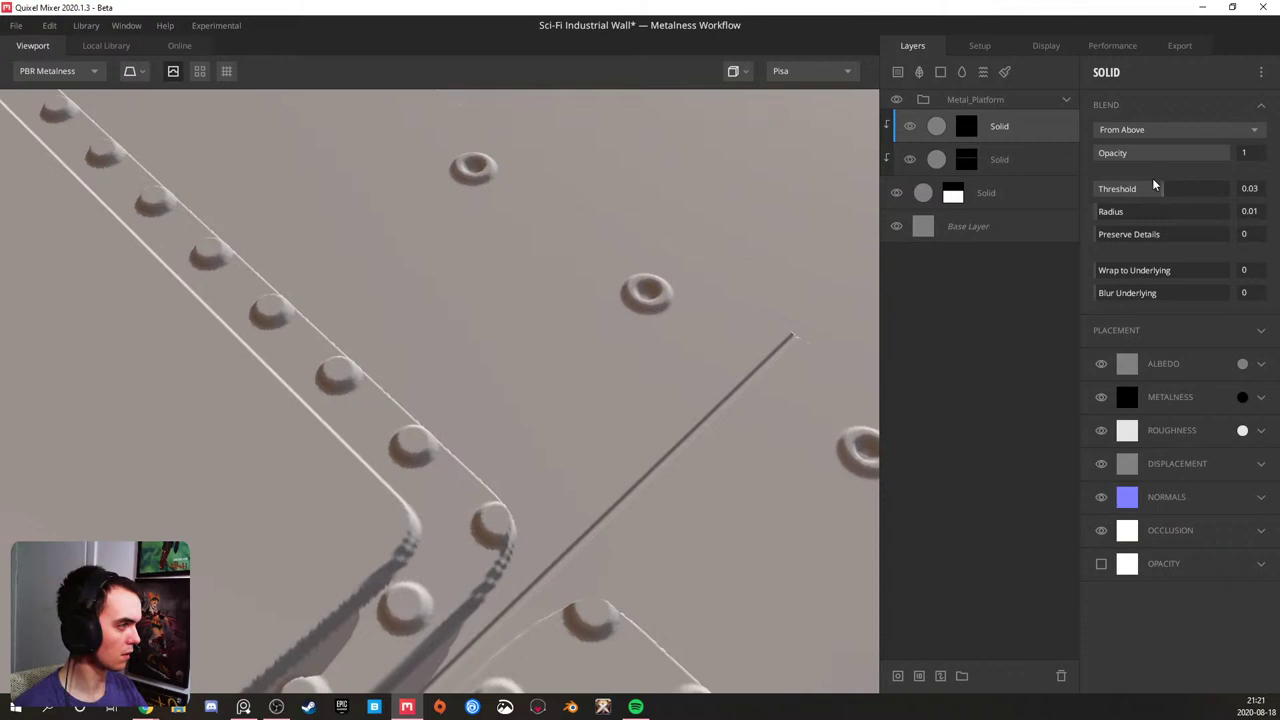
pyautogui.moveTo(686, 354); pyautogui.dragTo(600, 348)
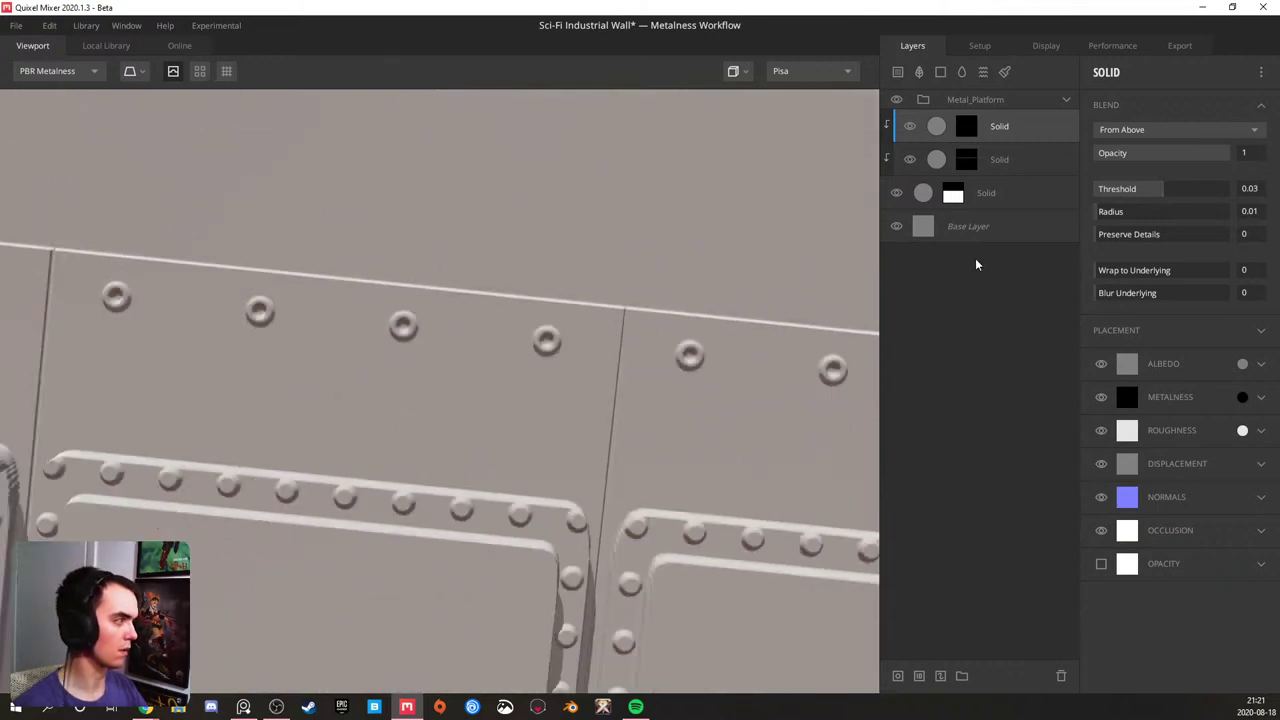
pyautogui.moveTo(1160, 184); pyautogui.dragTo(1163, 182)
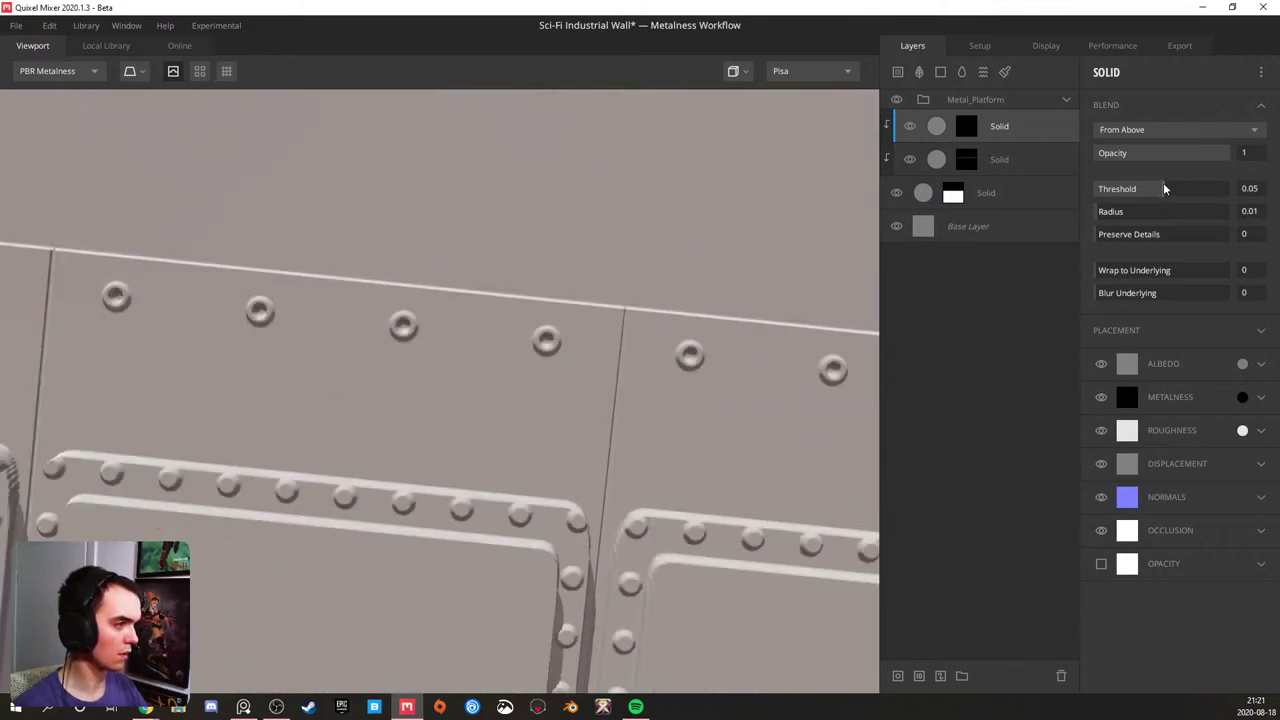
# - Examine the rivet row, the backing strips and the empty area beside them across the whole wall
pyautogui.scroll(-3, 454, 370)
pyautogui.moveTo(454, 370); pyautogui.dragTo(176, 318)
pyautogui.scroll(-2, 403, 363)
pyautogui.scroll(-4, 370, 384)
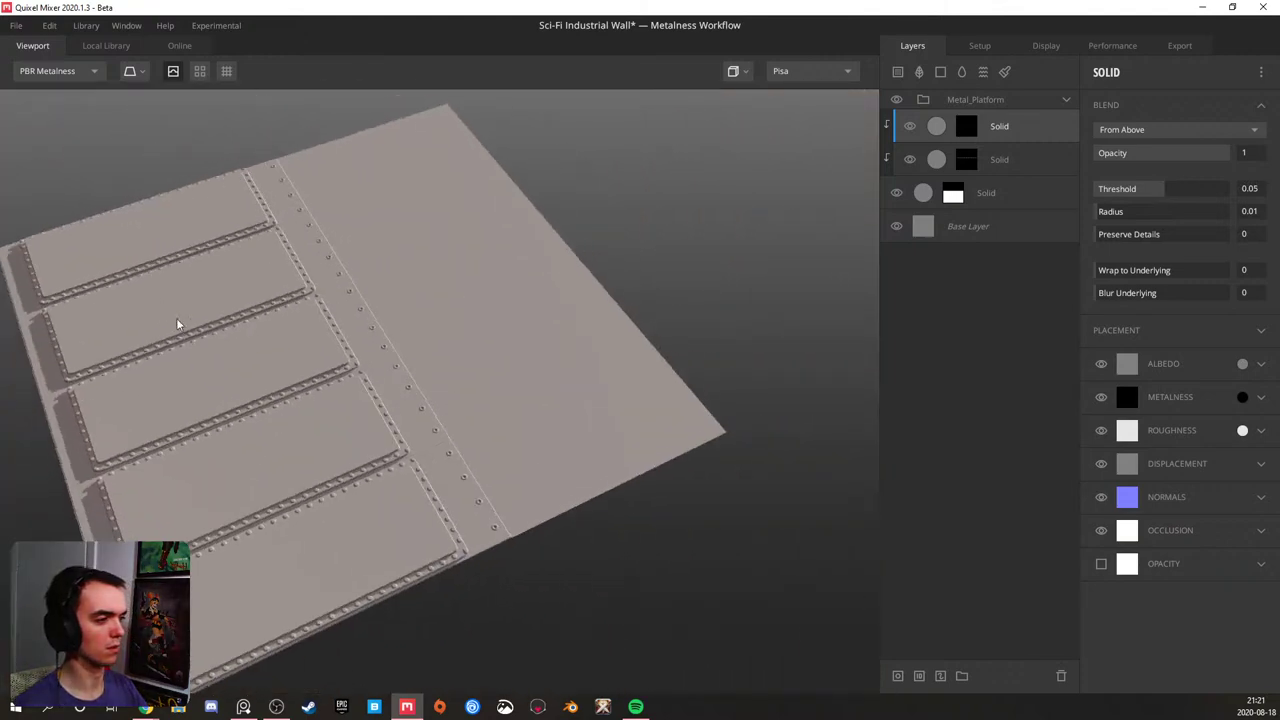
pyautogui.moveTo(339, 343); pyautogui.dragTo(325, 417, button='middle')
pyautogui.scroll(3, 325, 417)
pyautogui.moveTo(403, 427); pyautogui.dragTo(205, 402)
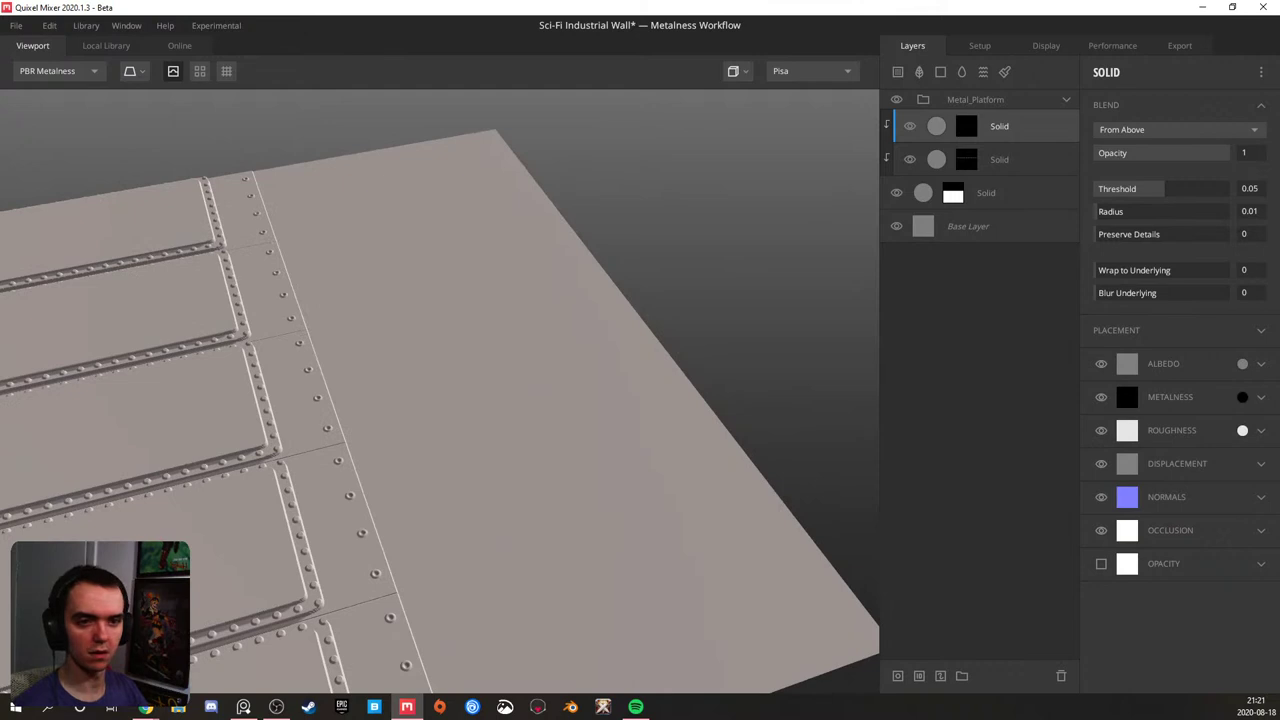
pyautogui.hotkey('alt', 'Tab')
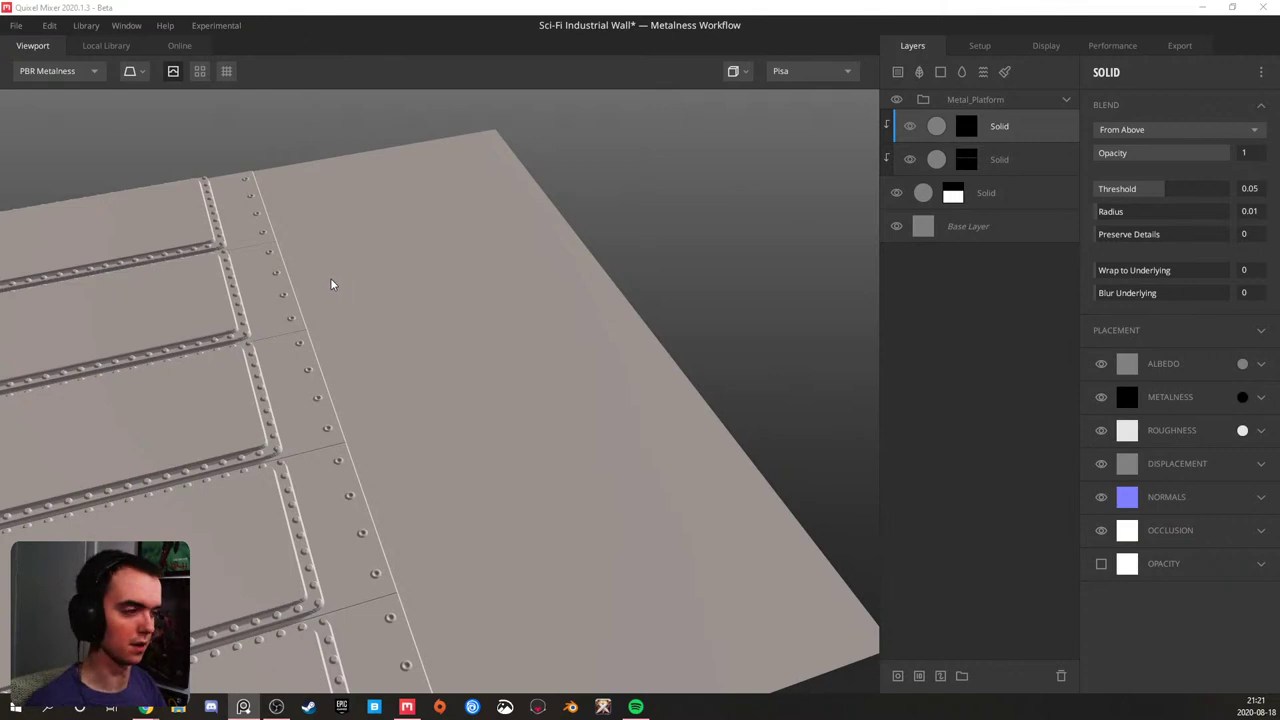
pyautogui.click(384, 301)
pyautogui.keyDown('alt'); pyautogui.moveTo(382, 301); pyautogui.dragTo(248, 303); pyautogui.keyUp('alt')
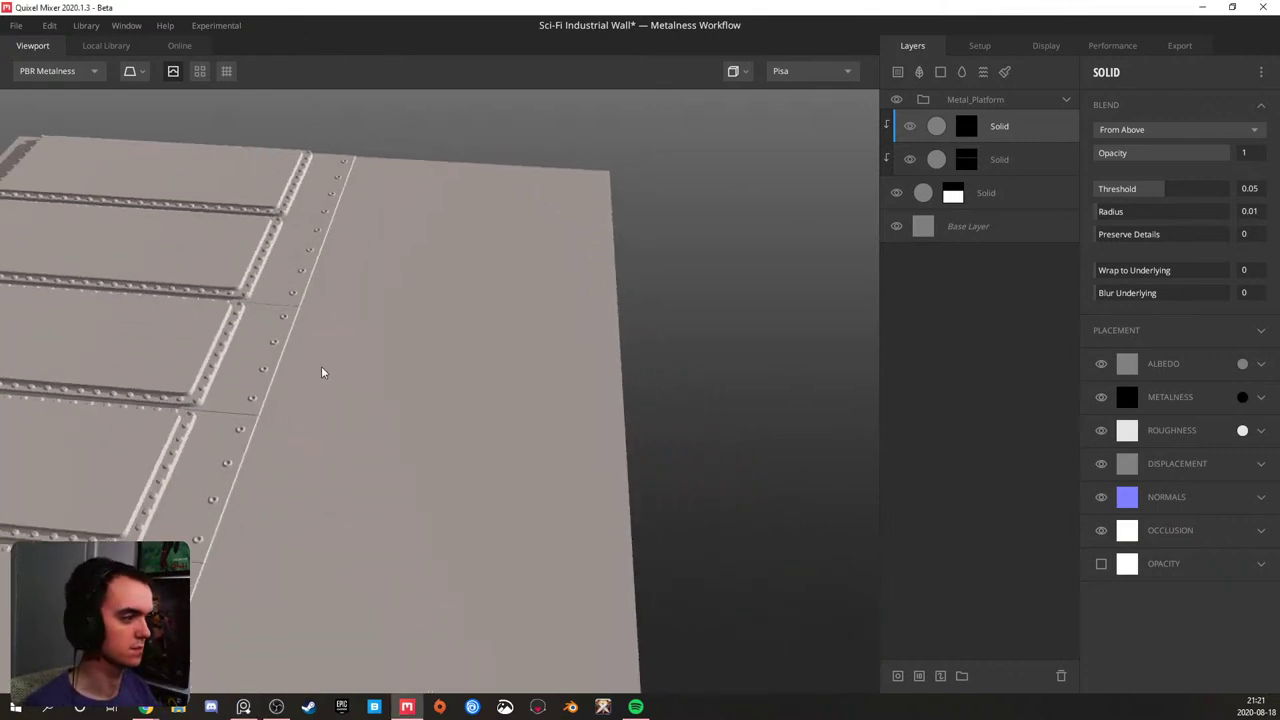
pyautogui.keyDown('alt'); pyautogui.moveTo(321, 367); pyautogui.dragTo(420, 317, button='middle'); pyautogui.keyUp('alt')
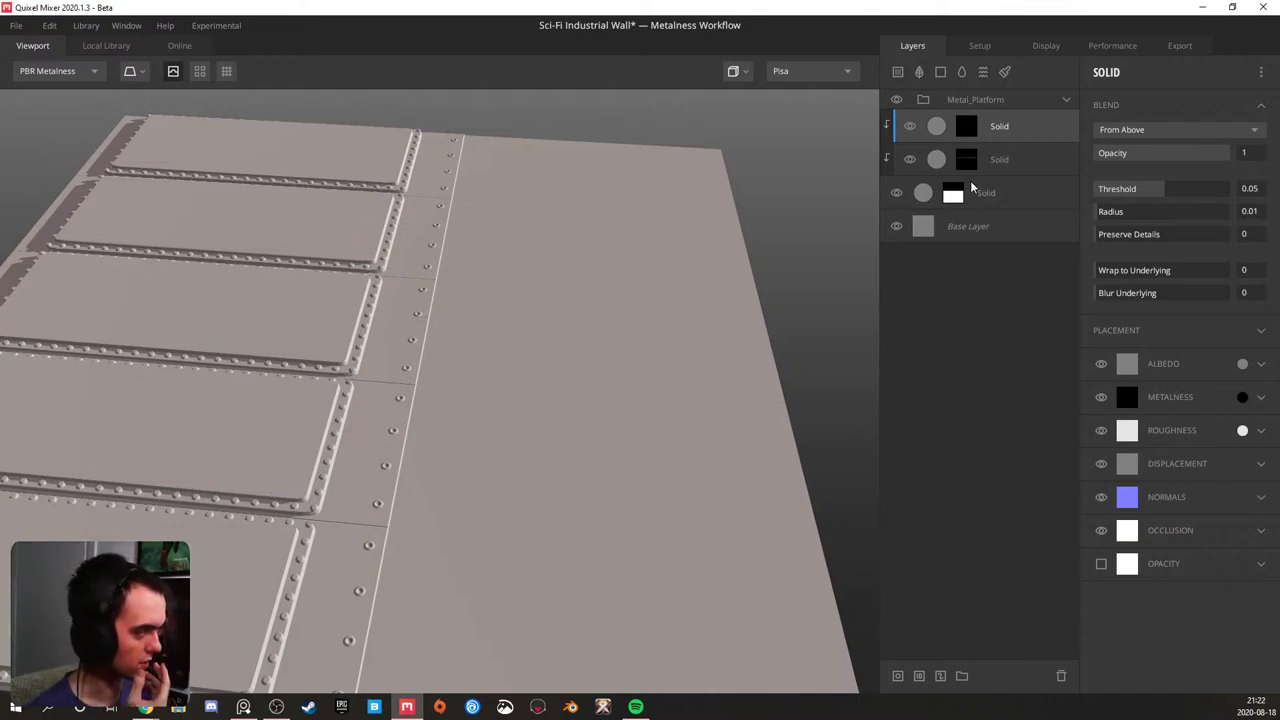
pyautogui.hotkey('alt', 'Tab')
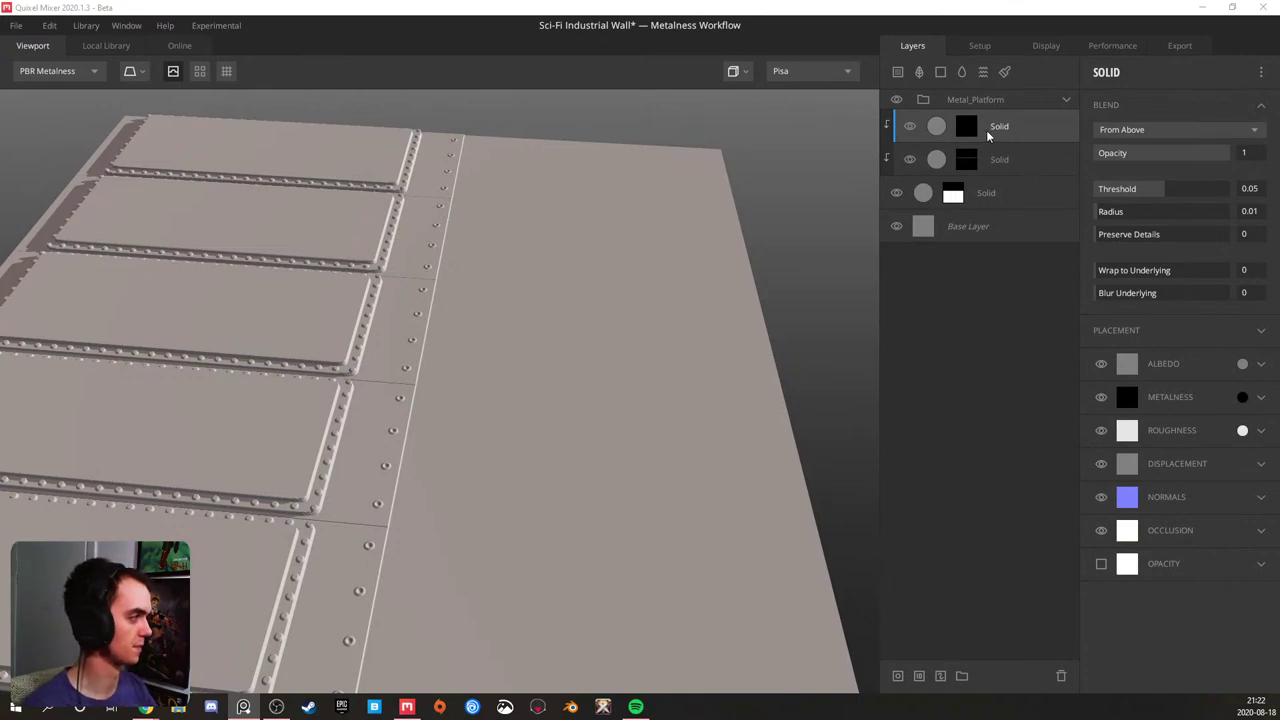
# - Widen the backing strips by lowering Spacing Y in their mask, and set the rivet mask's Offset Y to 0.17
pyautogui.click(955, 193)
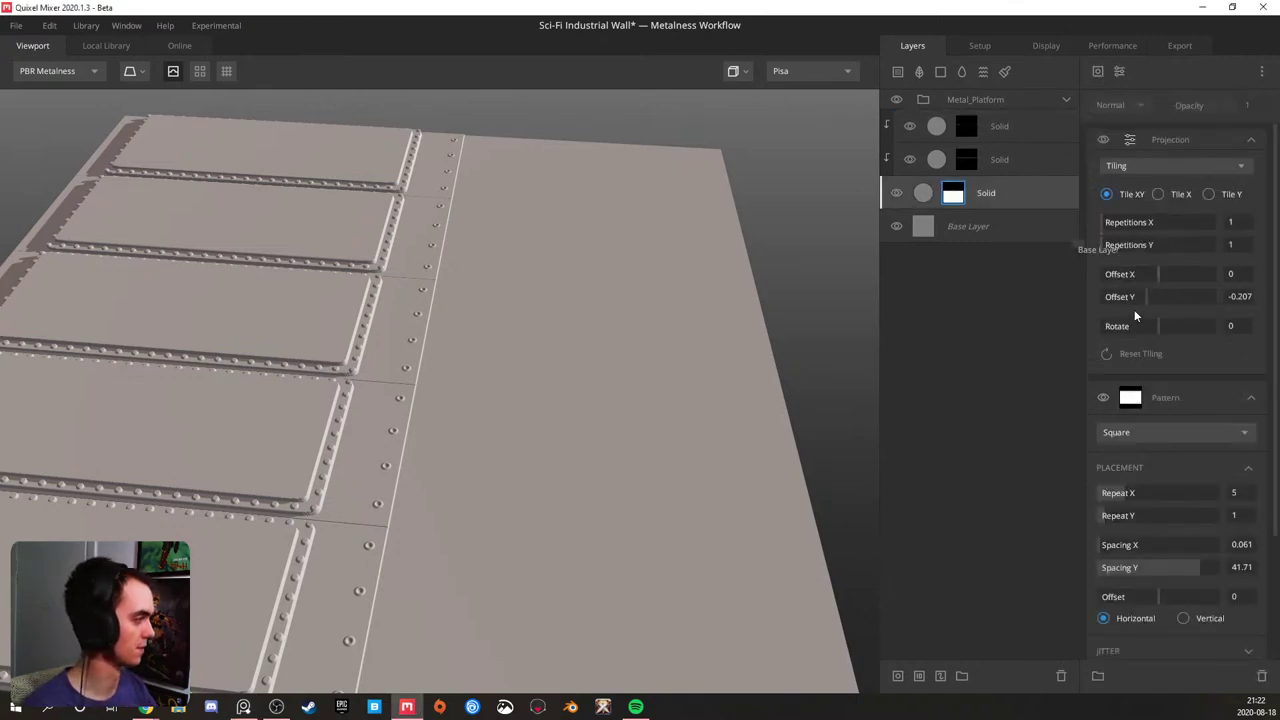
pyautogui.moveTo(1194, 563); pyautogui.dragTo(1147, 568)
pyautogui.click(1005, 164)
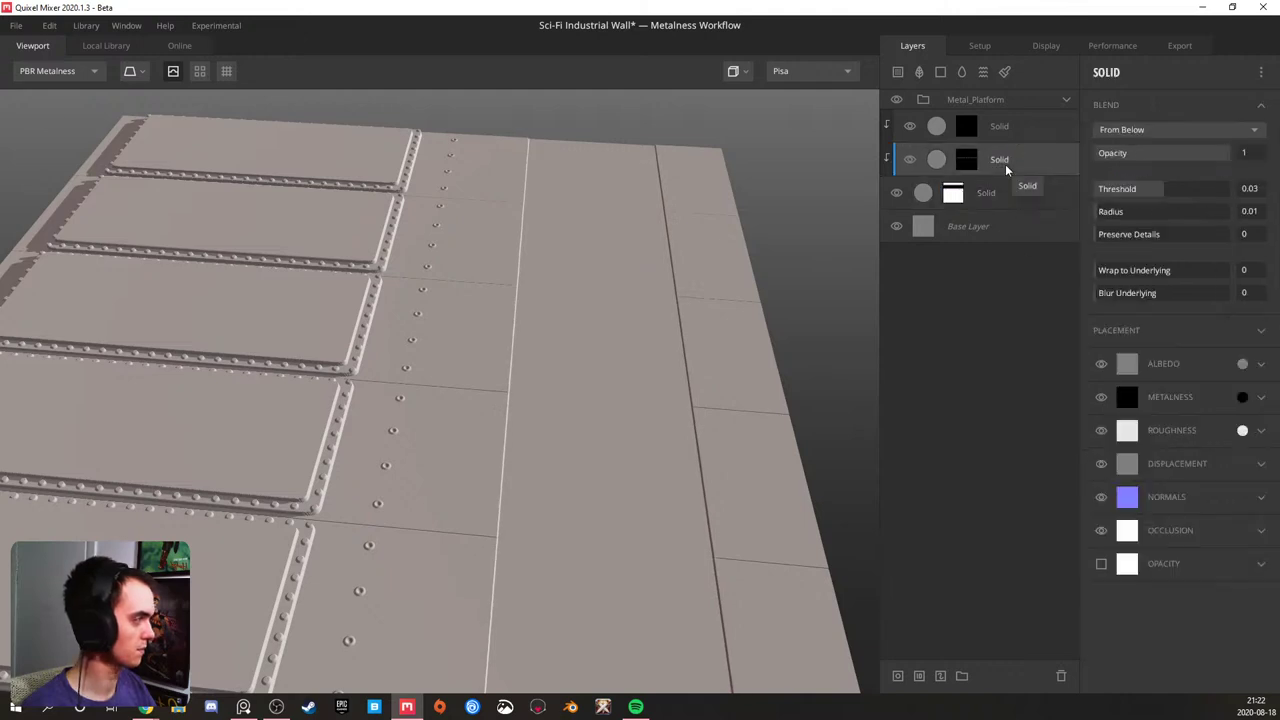
pyautogui.click(967, 160)
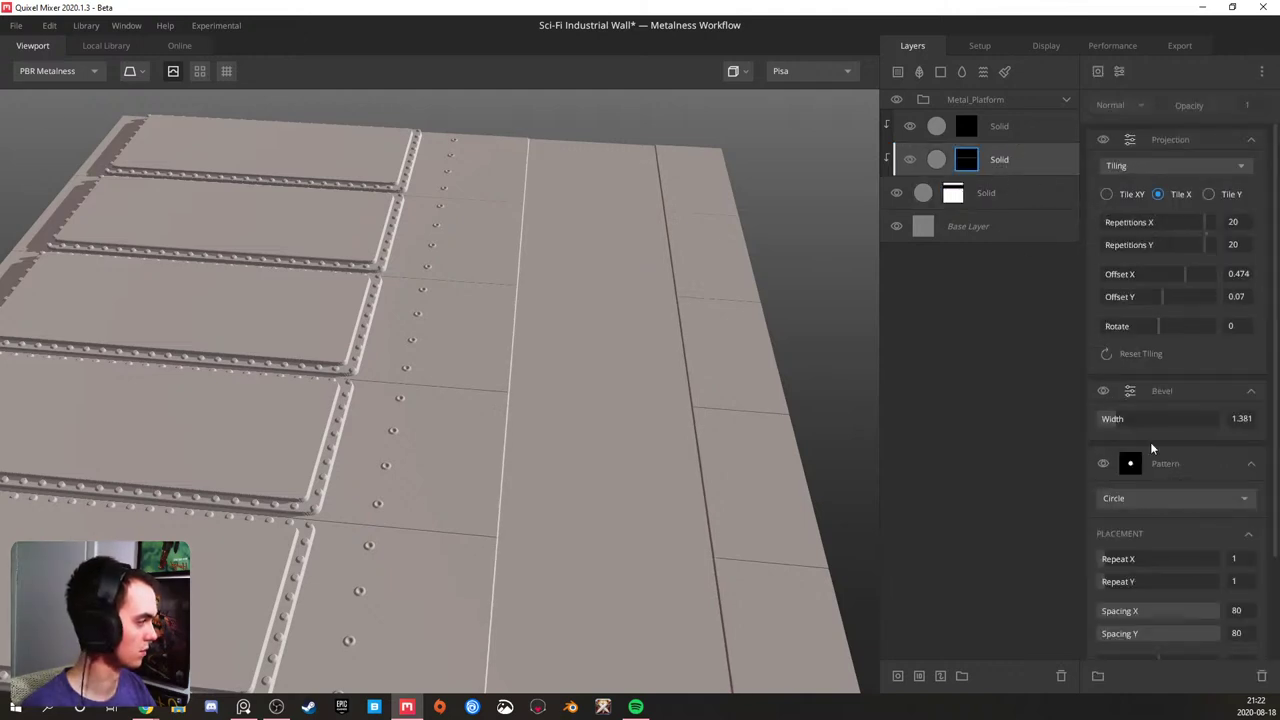
pyautogui.click(1168, 293)
pyautogui.moveTo(1168, 293); pyautogui.dragTo(1169, 293)
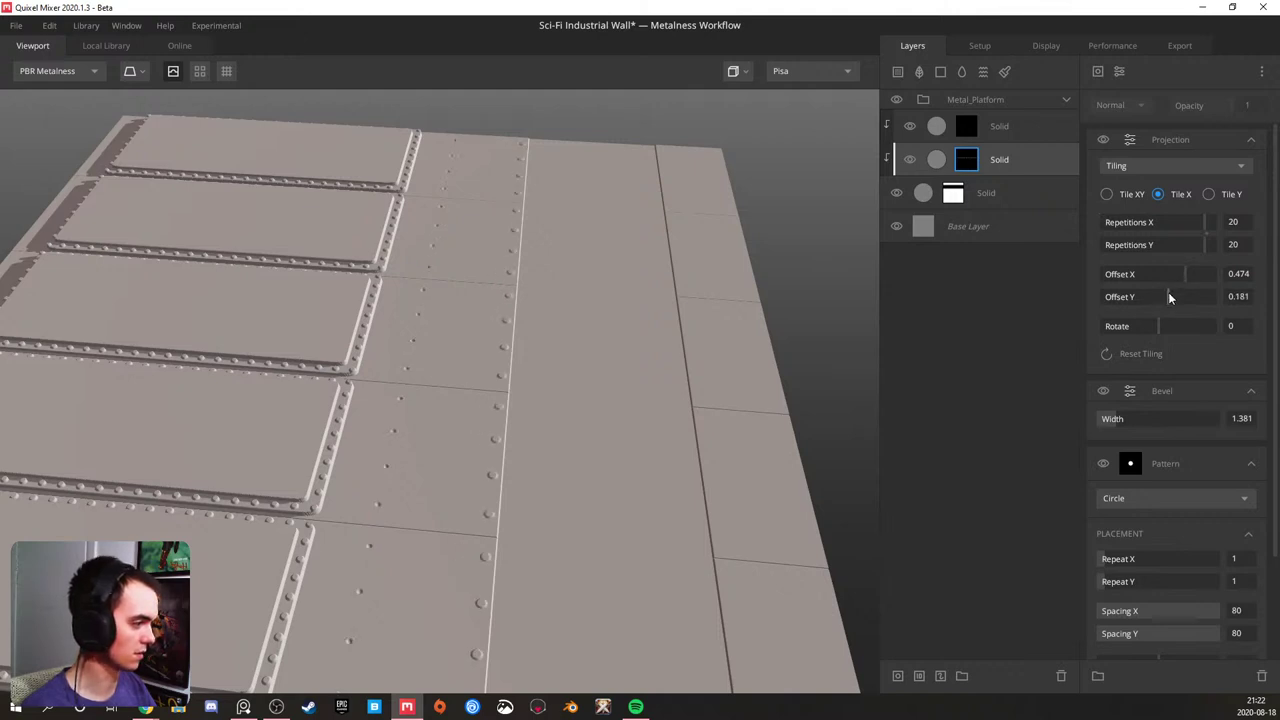
pyautogui.click(1168, 292)
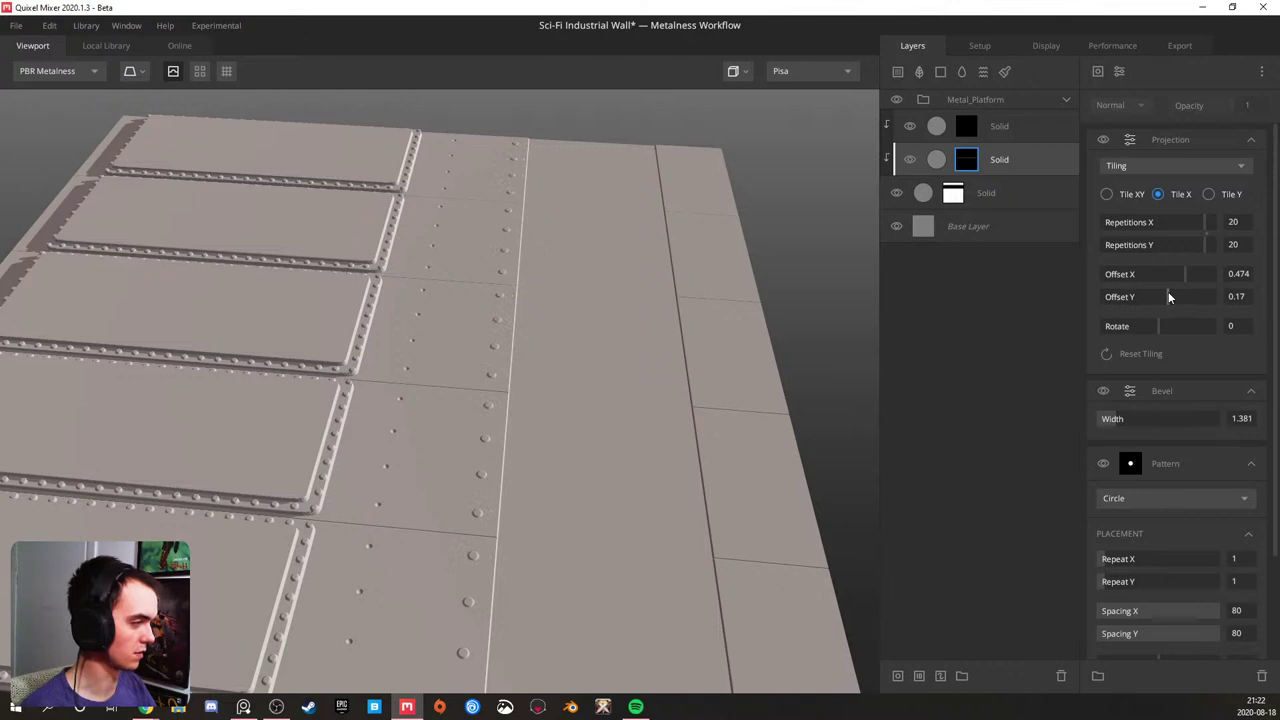
# - Align the hollows with the moved rivets by setting Offset Y to 0.17 in the hollow layer's mask projection
pyautogui.click(975, 130)
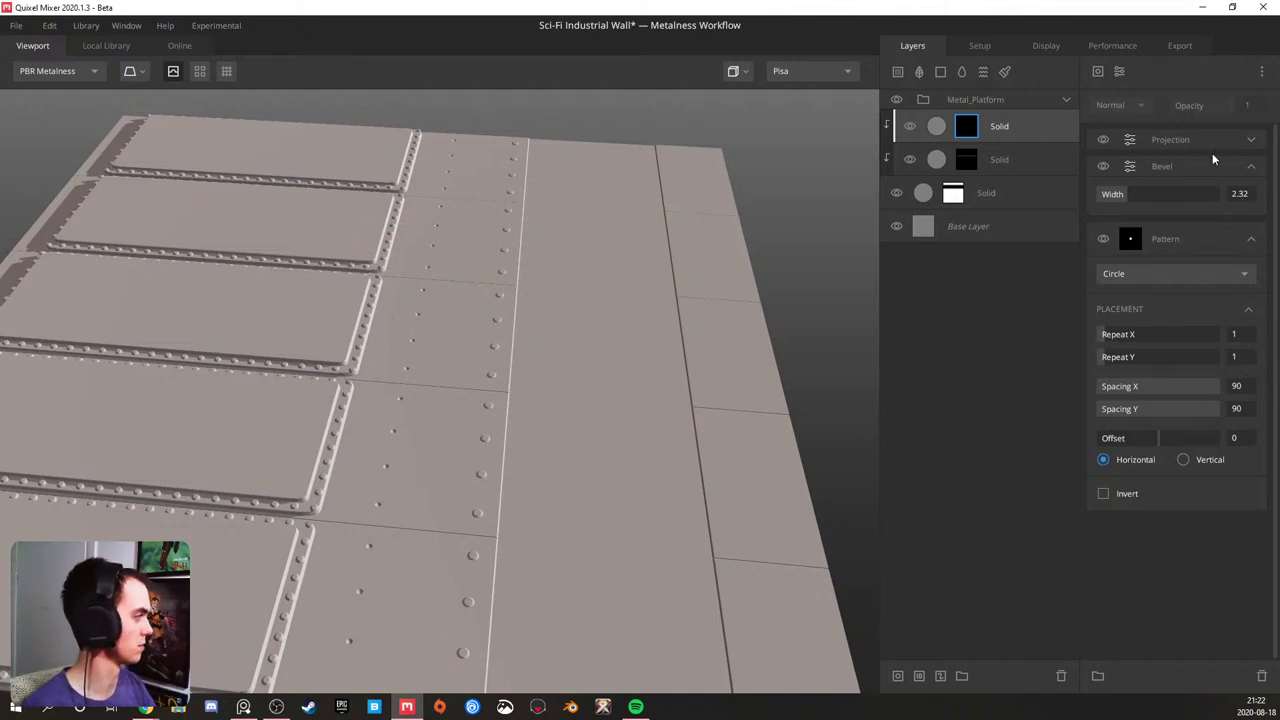
pyautogui.click(1250, 141)
pyautogui.write('0.17')
pyautogui.press('Return')
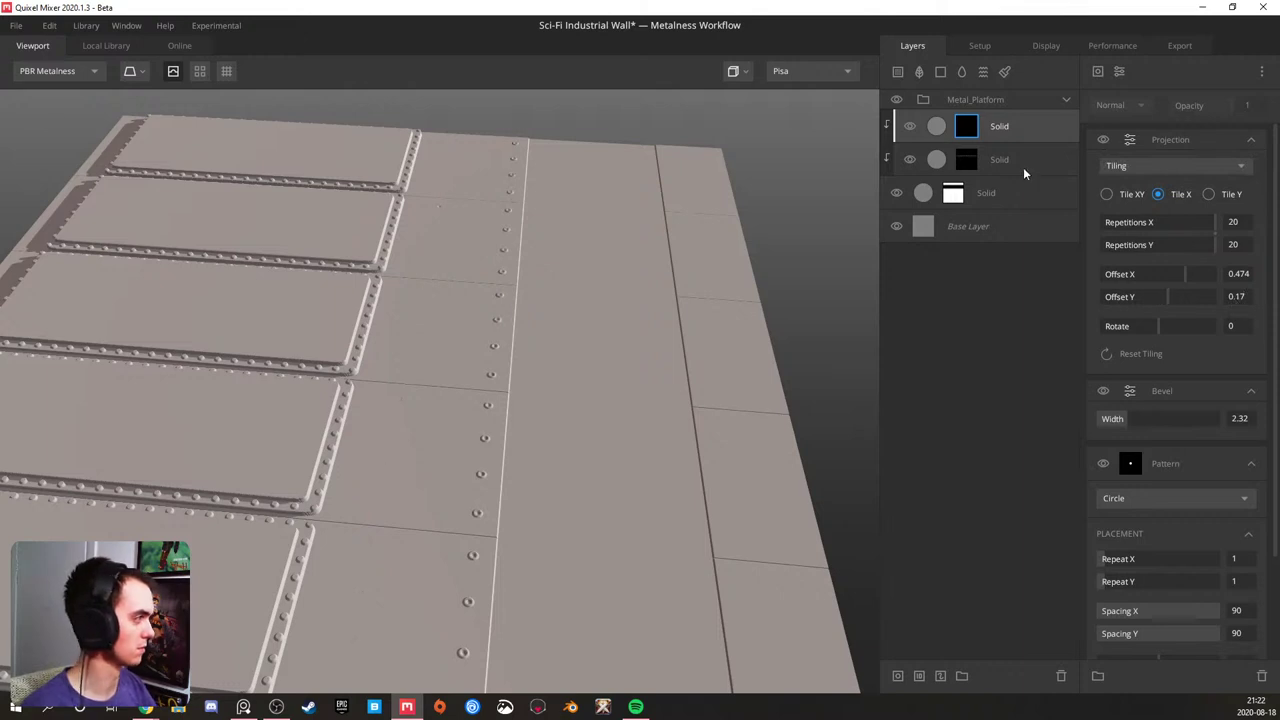
# - Duplicate the rivet layer and set the copy's mask Offset Y to 0.416 for a row on the opposite backing strip
pyautogui.click(1022, 167)
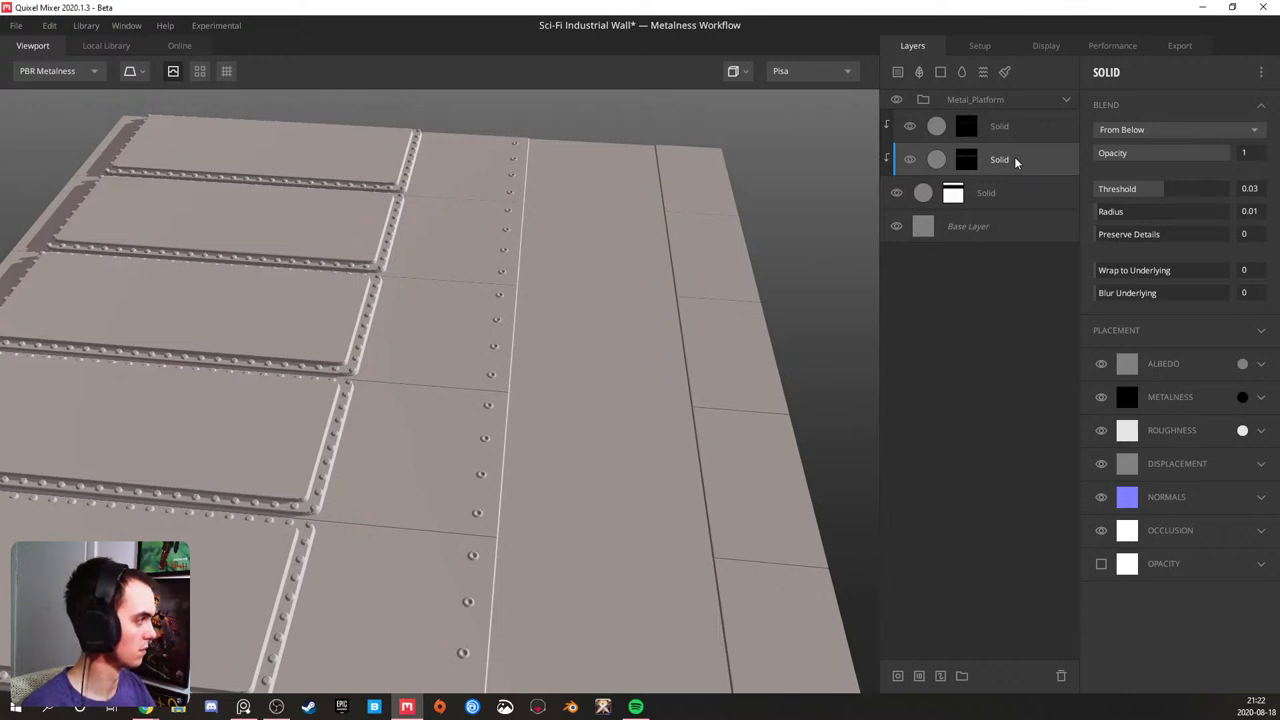
pyautogui.hotkey('ctrl', 'd')
pyautogui.click(966, 159)
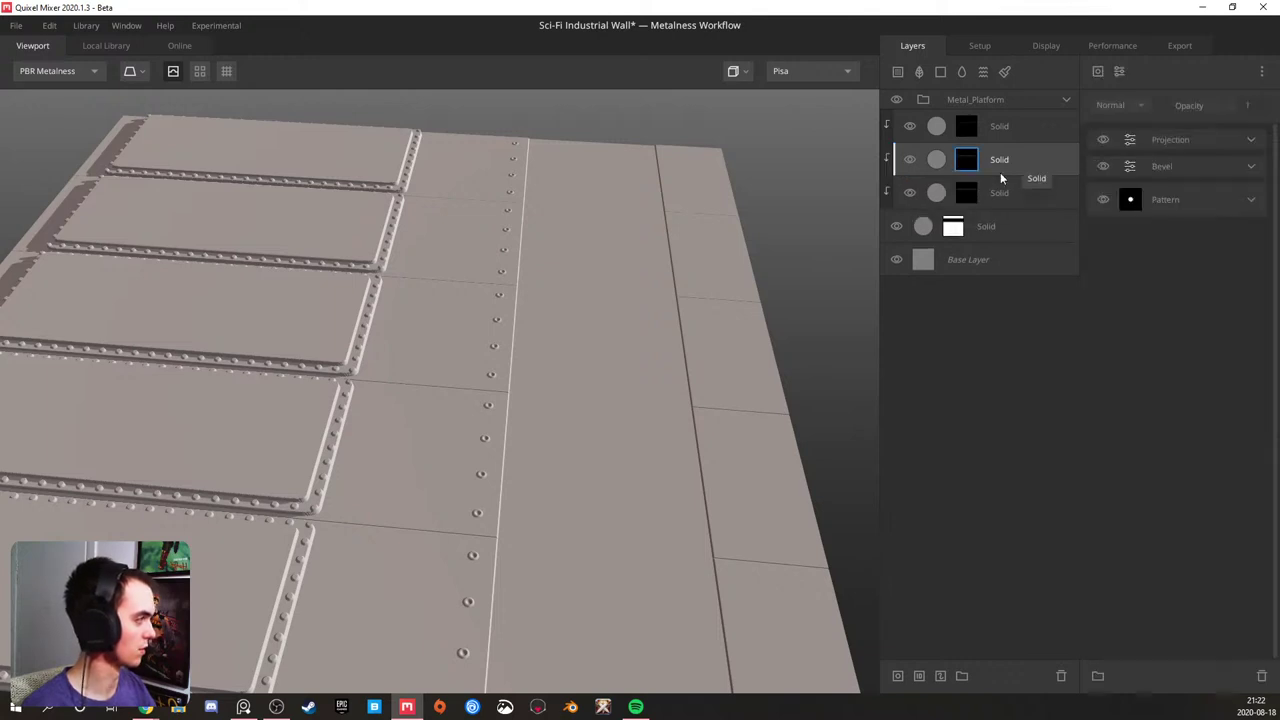
pyautogui.click(1252, 140)
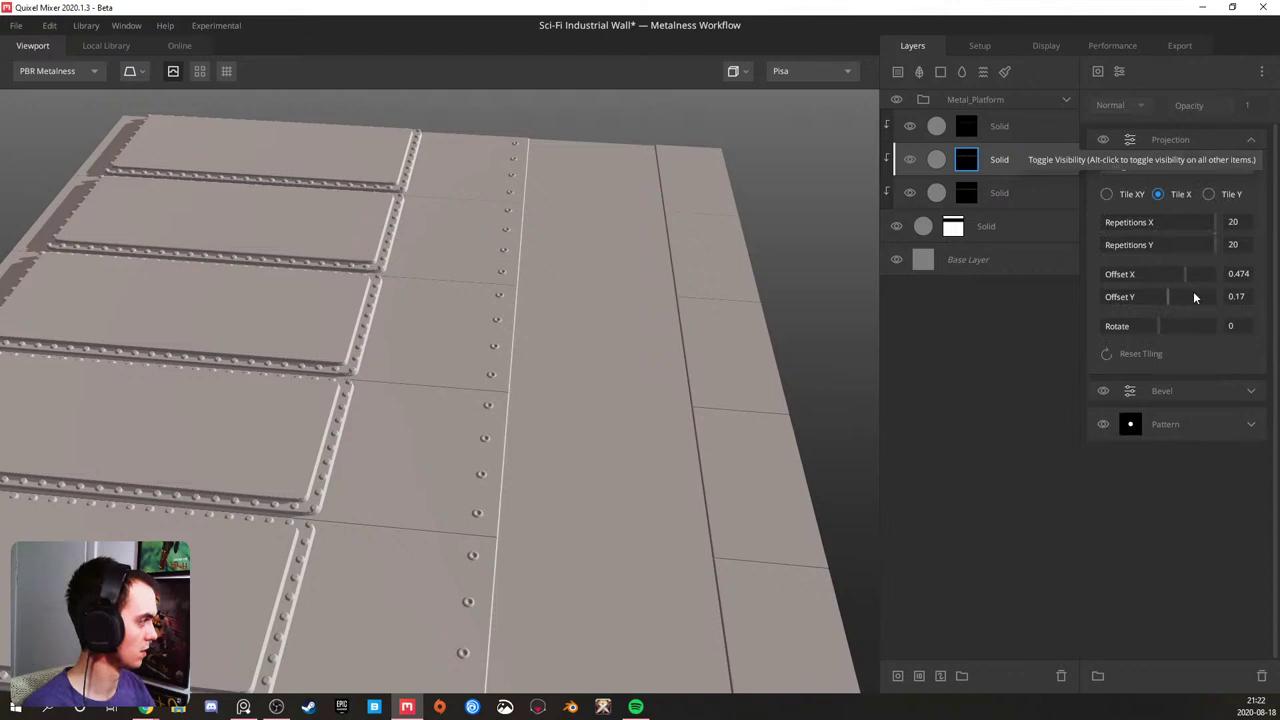
pyautogui.moveTo(1168, 296)
pyautogui.mouseDown()
pyautogui.moveTo(1185, 296)
pyautogui.moveTo(1181, 281)
pyautogui.mouseUp()
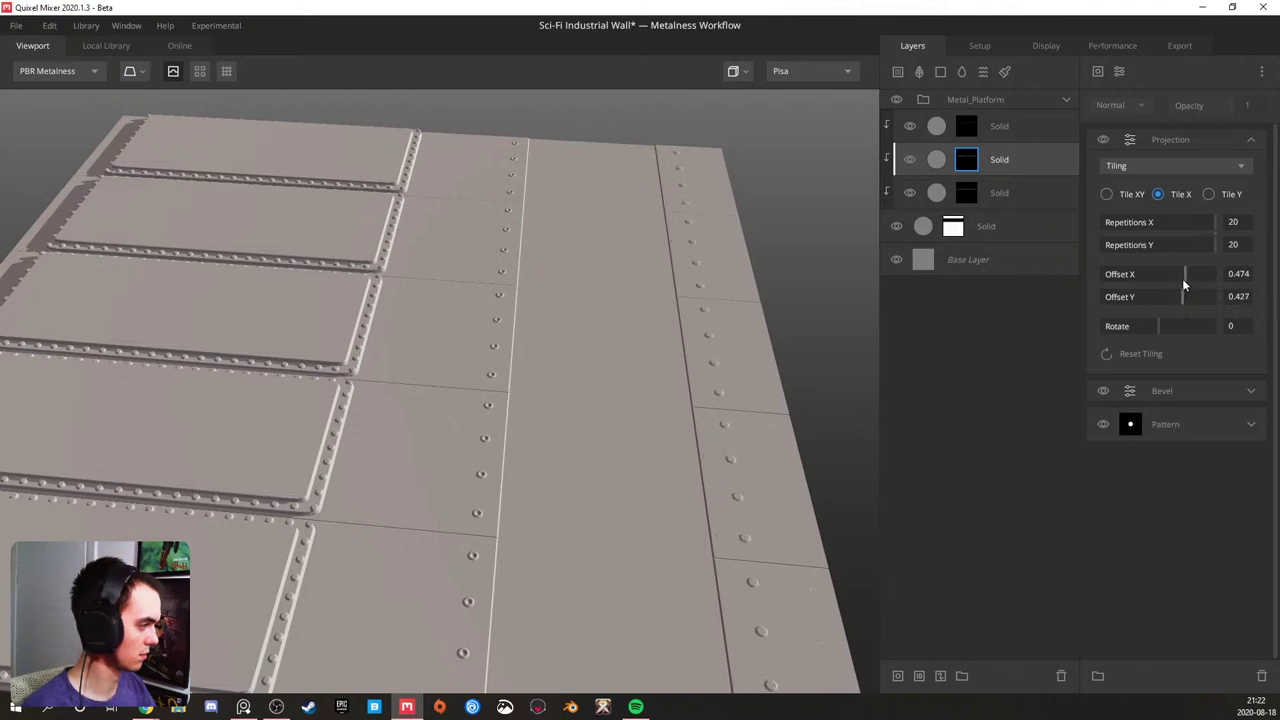
pyautogui.hotkey('ctrl', 'z')
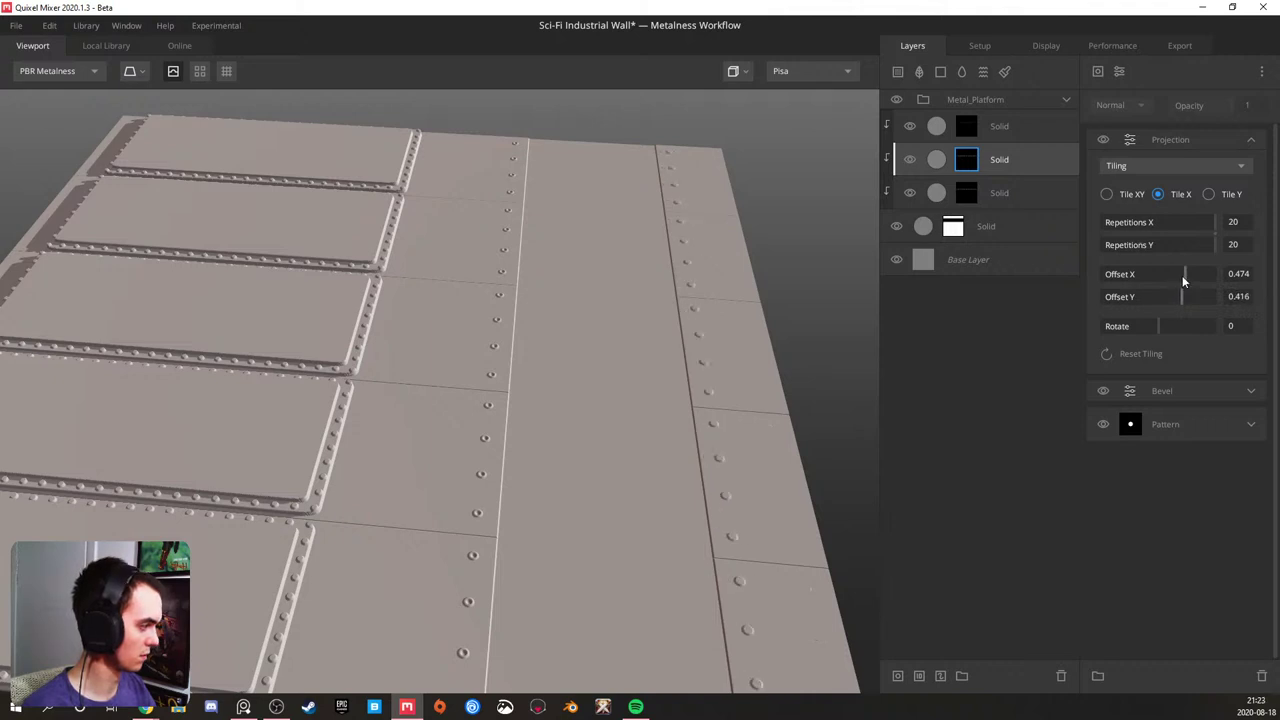
pyautogui.hotkey('ctrl', 'y')
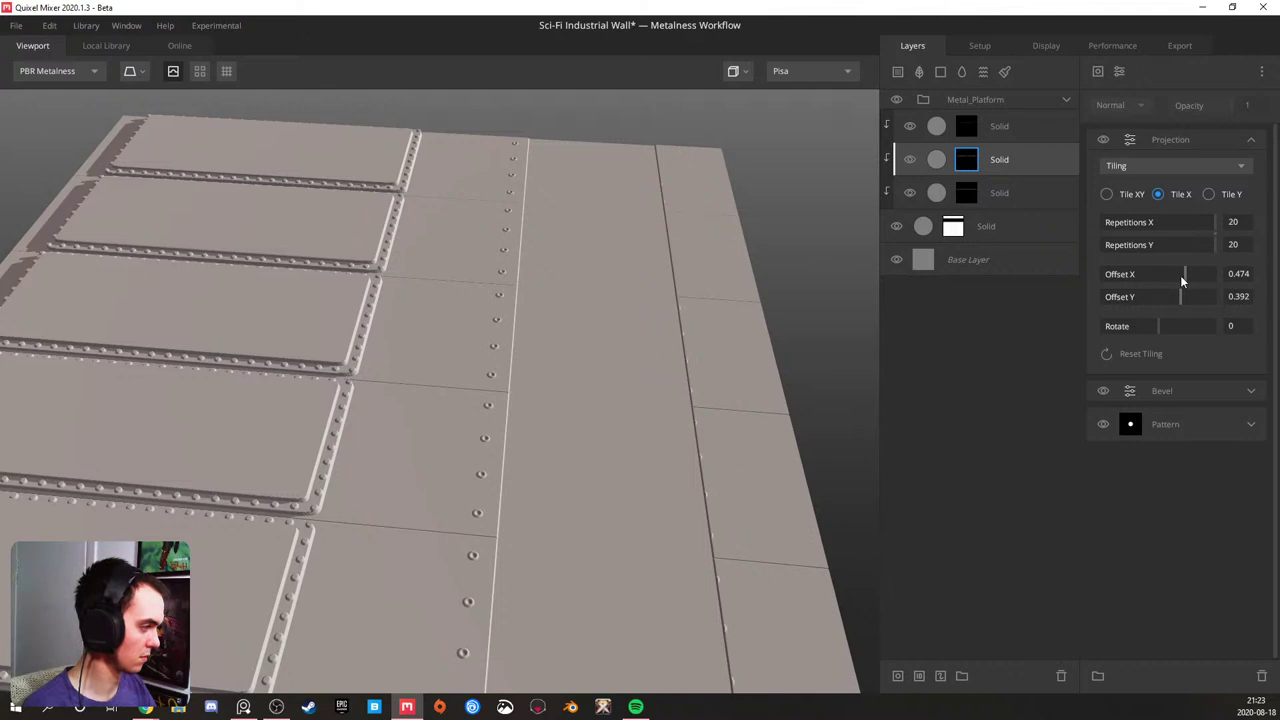
pyautogui.moveTo(1182, 275); pyautogui.dragTo(1183, 274)
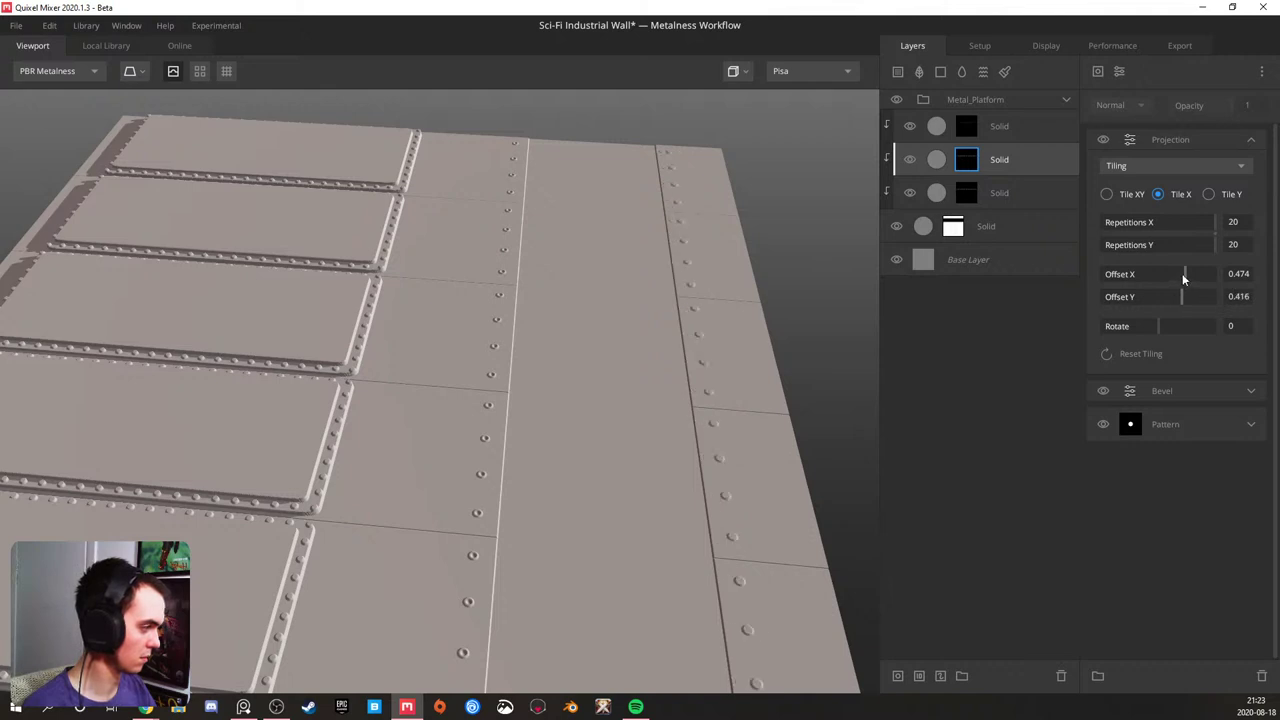
# - Duplicate the rivet hollow layer and set the copy's mask Offset Y to 0.416
pyautogui.click(976, 136)
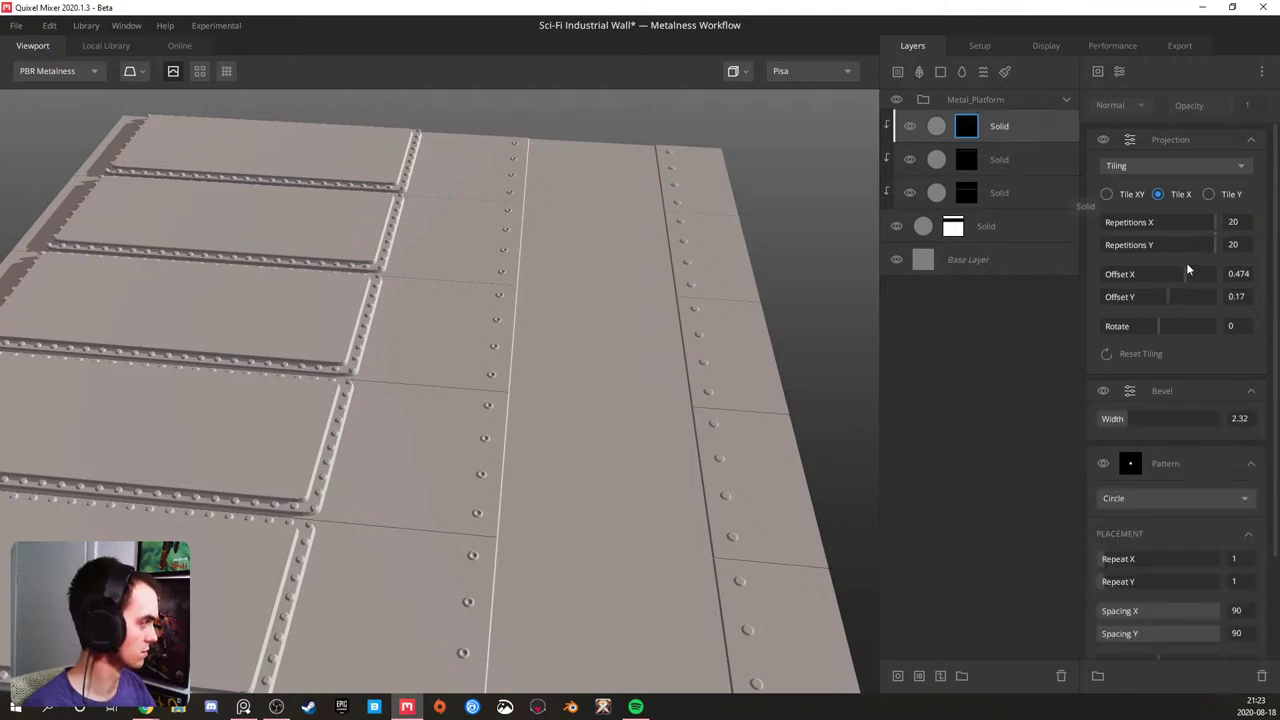
pyautogui.click(1015, 132)
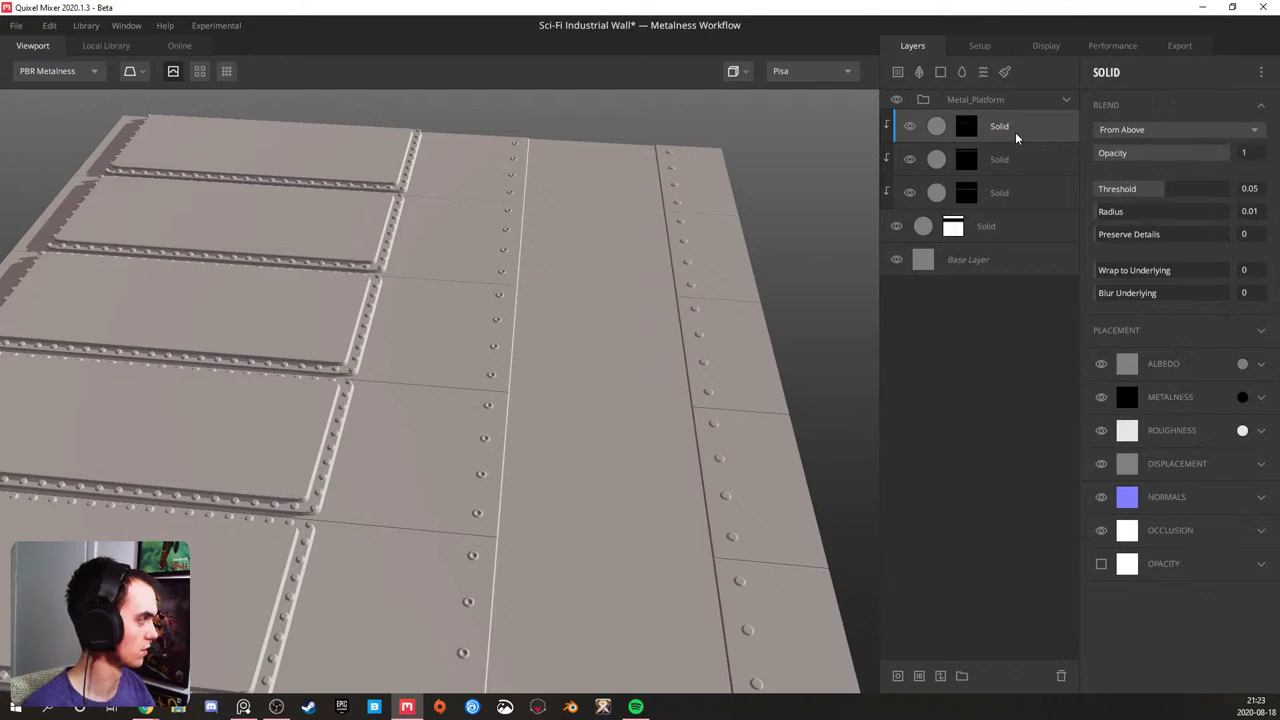
pyautogui.hotkey('ctrl', 'd')
pyautogui.click(974, 133)
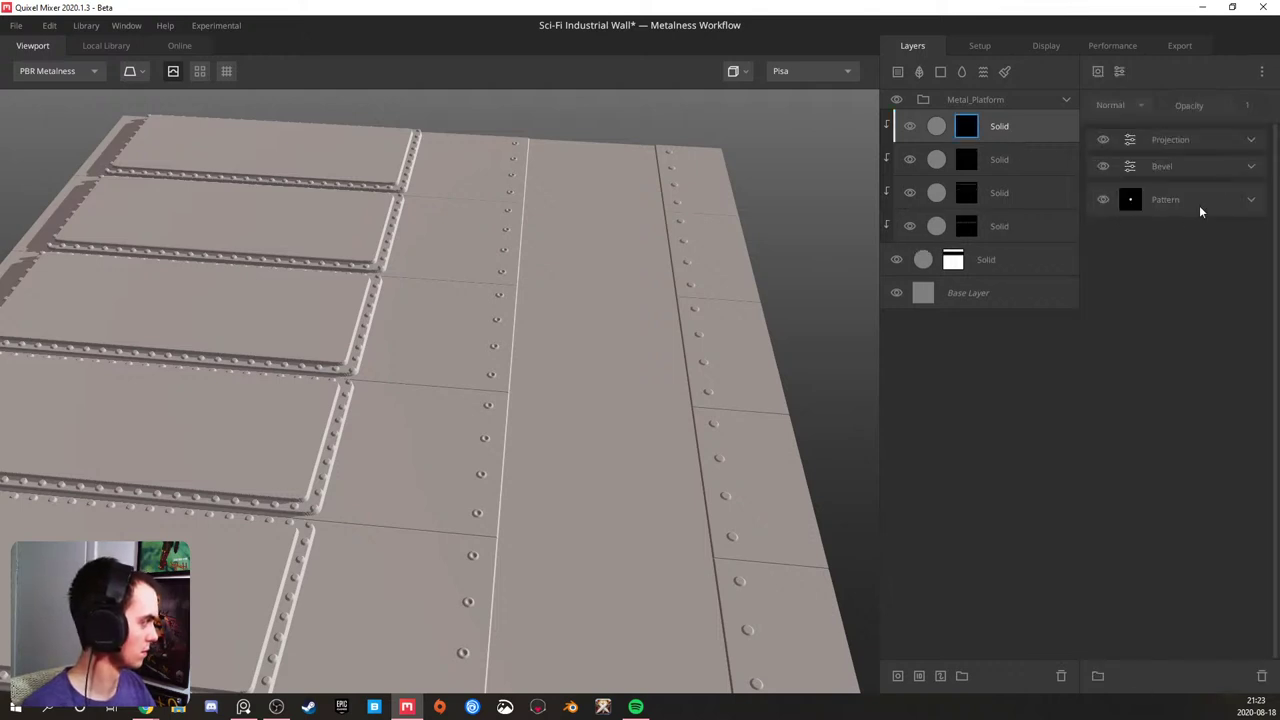
pyautogui.click(1250, 140)
pyautogui.write('0.416')
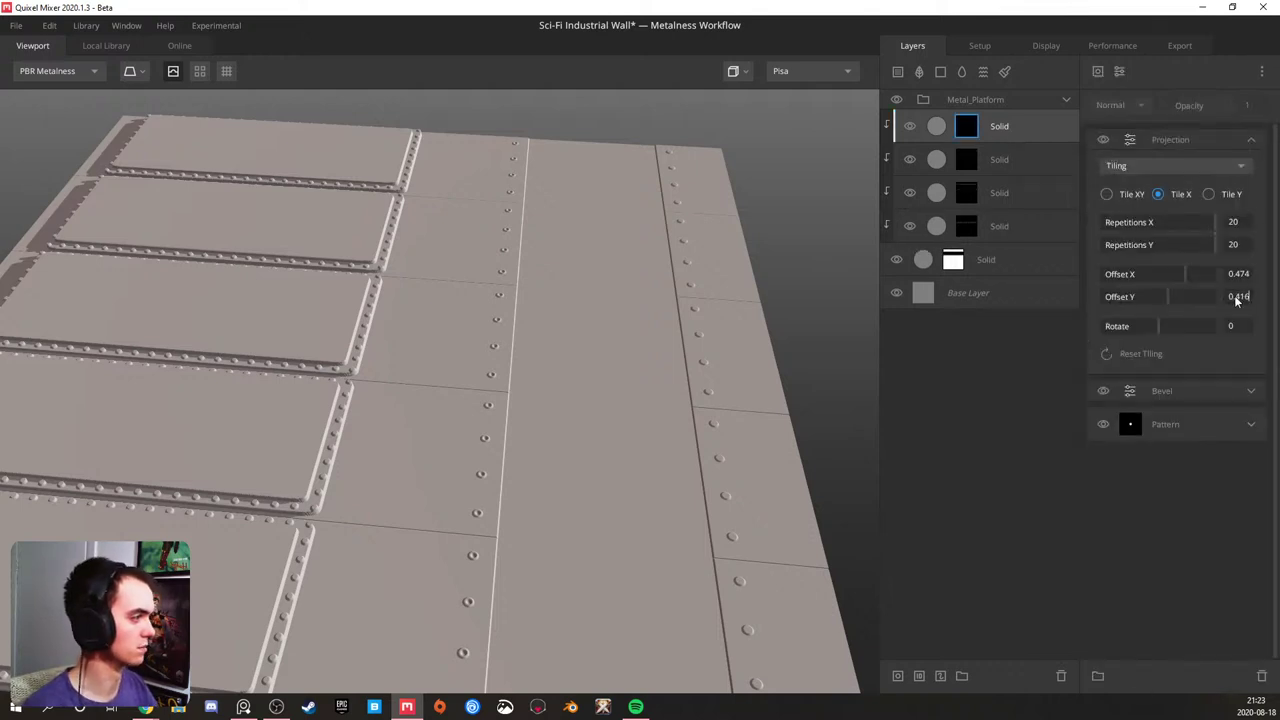
pyautogui.press('Return')
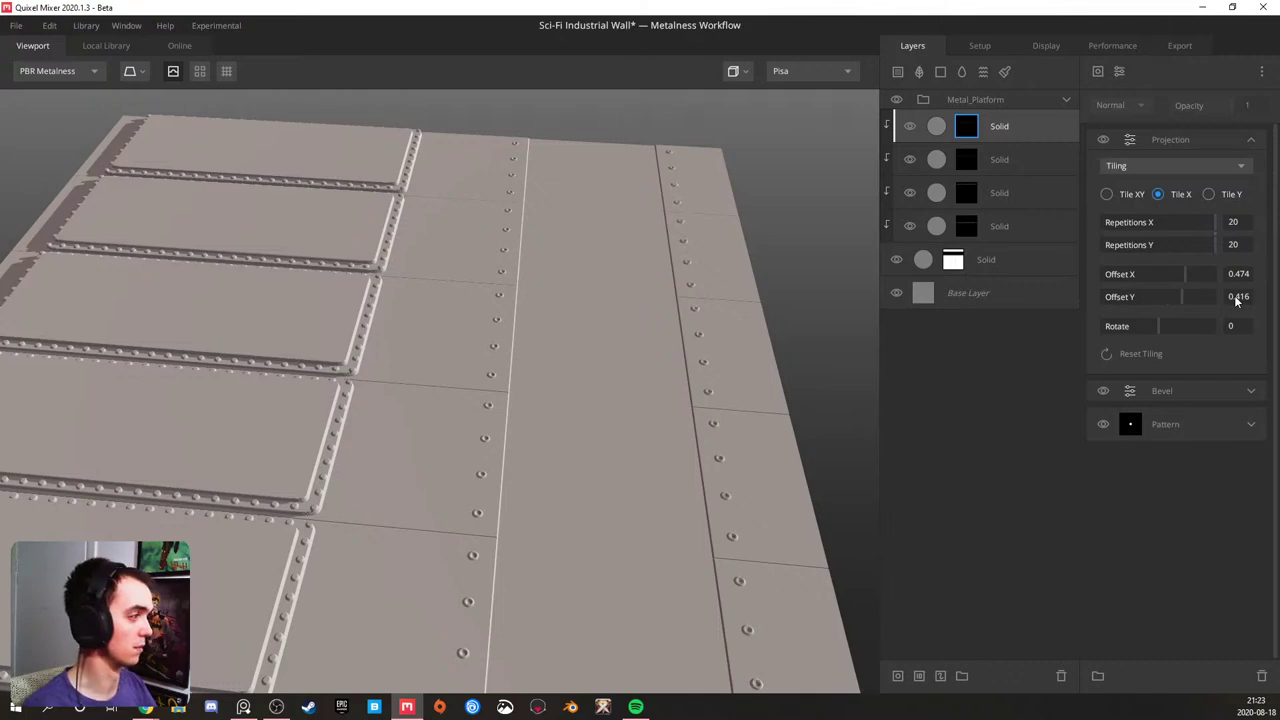
# - Preview the material as a repeating tile, then on a sphere, to examine the two rivet rows
pyautogui.moveTo(486, 306); pyautogui.dragTo(452, 259)
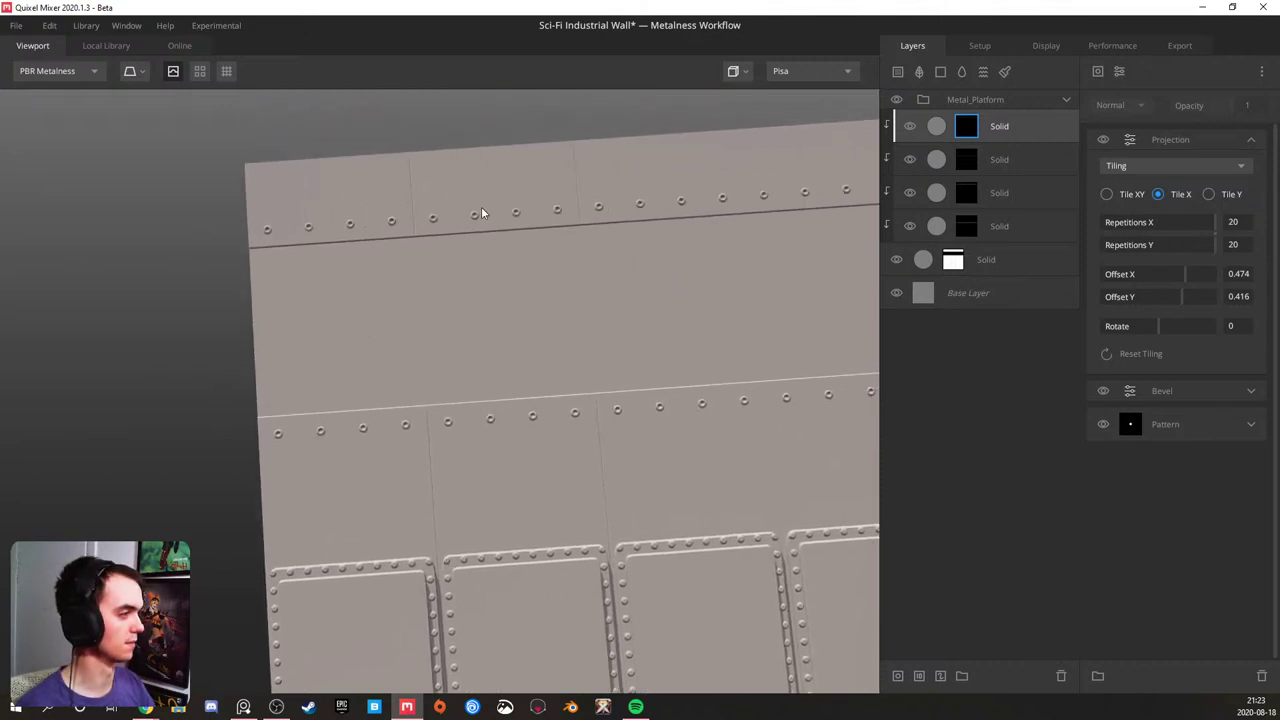
pyautogui.click(200, 72)
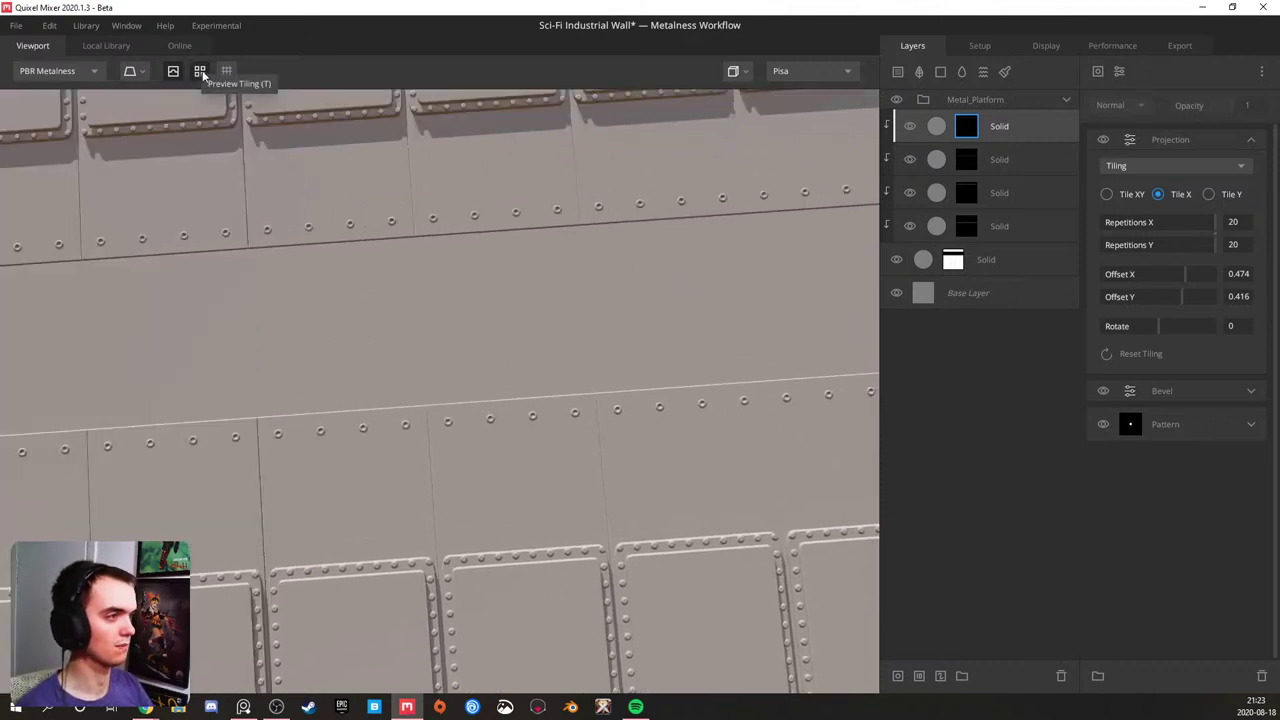
pyautogui.click(200, 72)
pyautogui.click(131, 71)
pyautogui.click(142, 148)
pyautogui.moveTo(535, 415); pyautogui.dragTo(542, 354)
pyautogui.scroll(4, 529, 349)
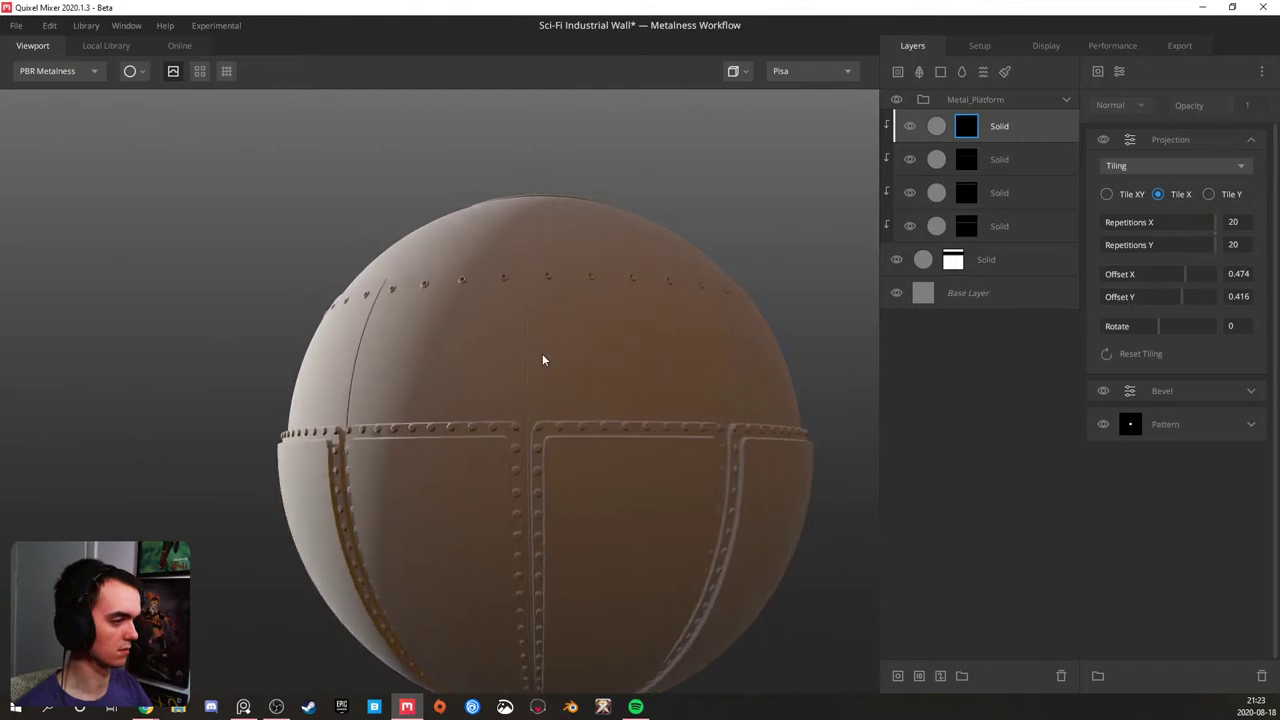
# - Compare the material on the plane and on the rounded cube preview model
pyautogui.click(140, 73)
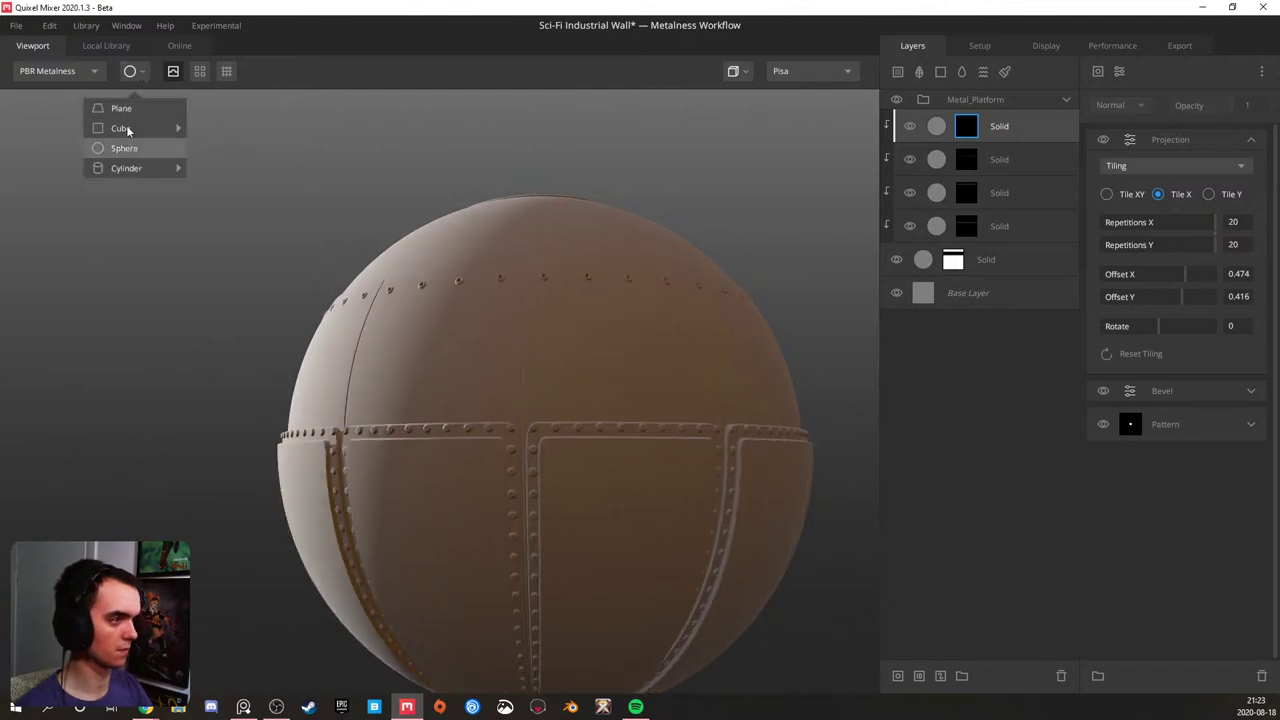
pyautogui.click(121, 108)
pyautogui.moveTo(509, 434); pyautogui.dragTo(324, 398)
pyautogui.scroll(4, 375, 372)
pyautogui.click(136, 71)
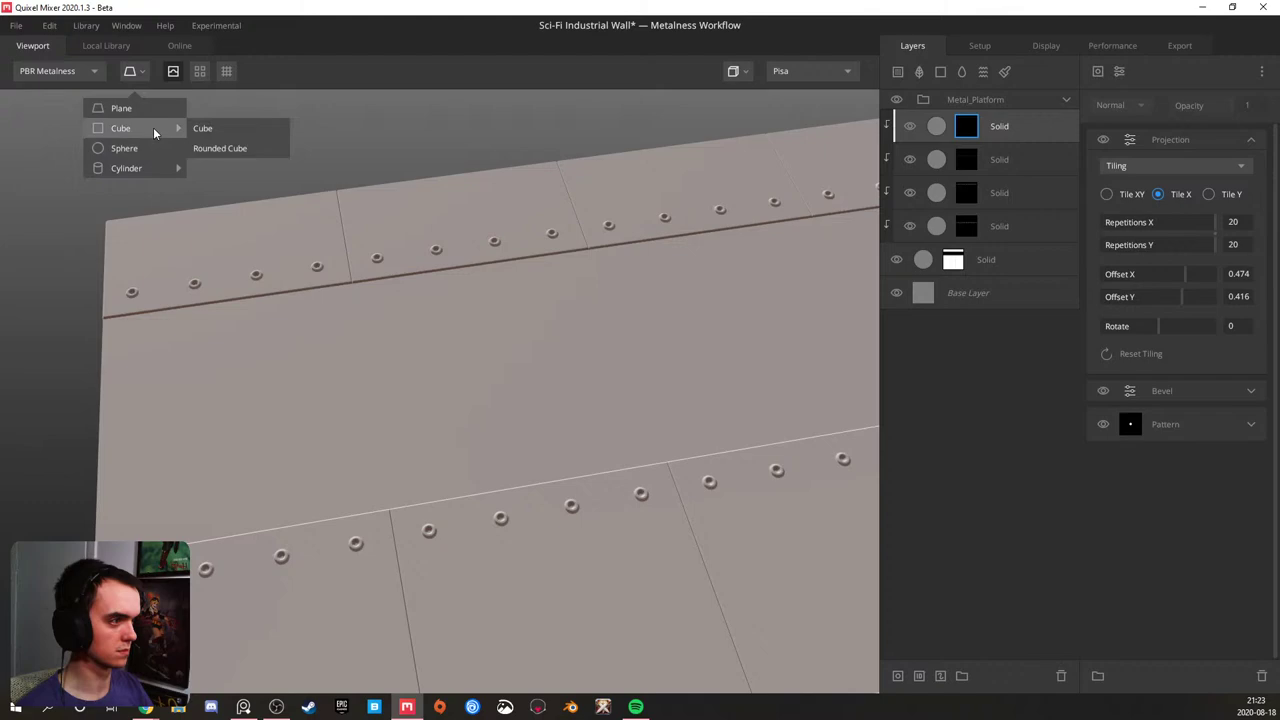
pyautogui.click(220, 149)
pyautogui.moveTo(528, 437); pyautogui.dragTo(729, 78)
pyautogui.scroll(5, 600, 294)
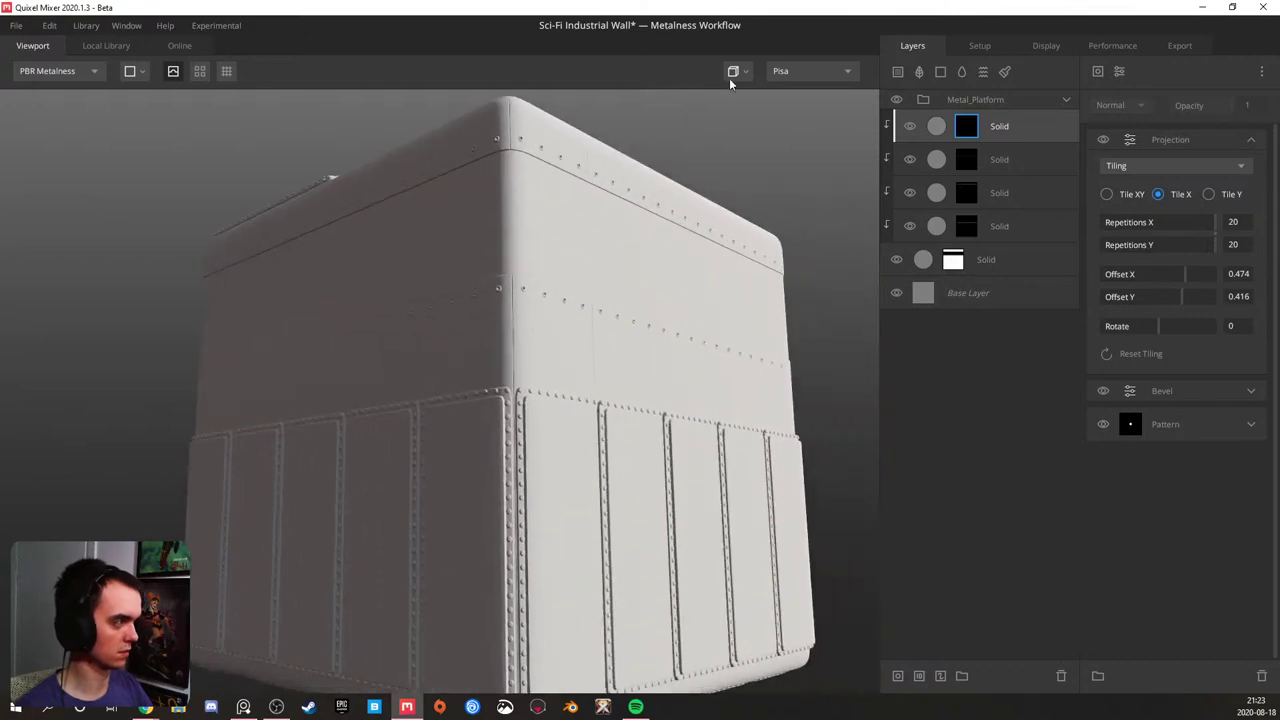
# - Examine the rounded cube under the Studio, Overcast and Streetlights lighting environments
pyautogui.click(784, 72)
pyautogui.click(799, 151)
pyautogui.moveTo(686, 309); pyautogui.dragTo(575, 338)
pyautogui.click(791, 72)
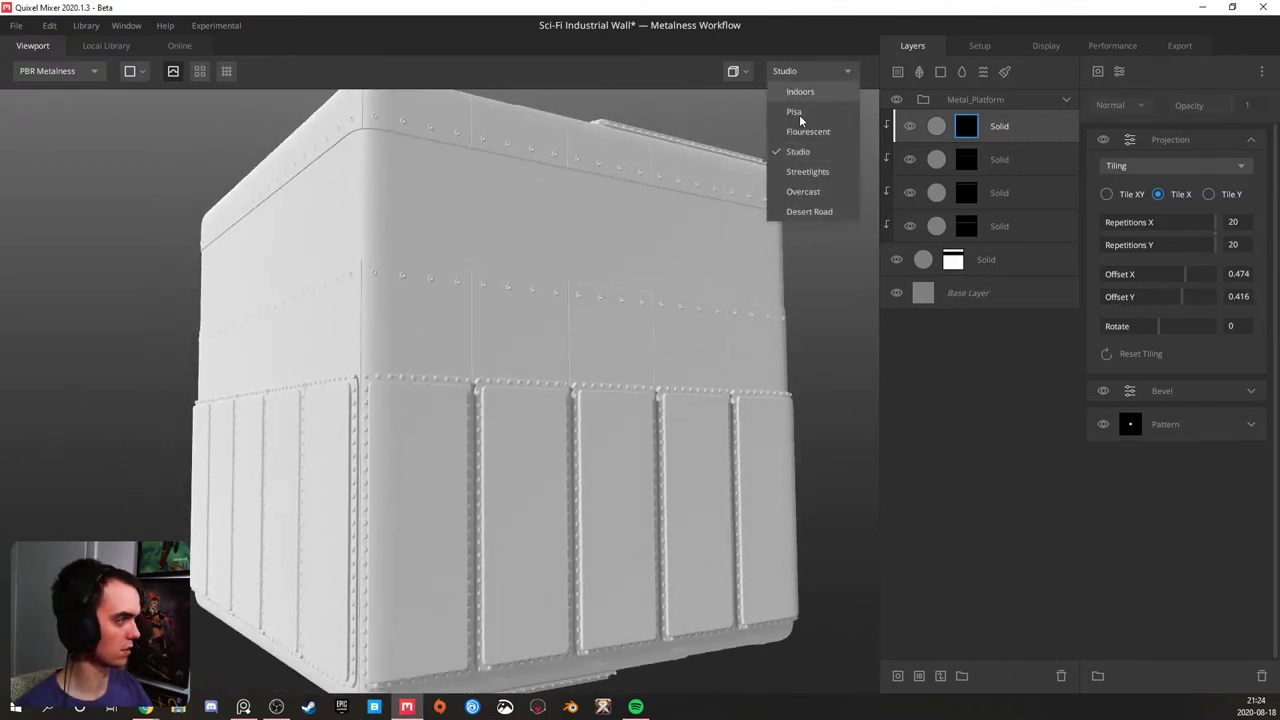
pyautogui.click(800, 188)
pyautogui.click(806, 72)
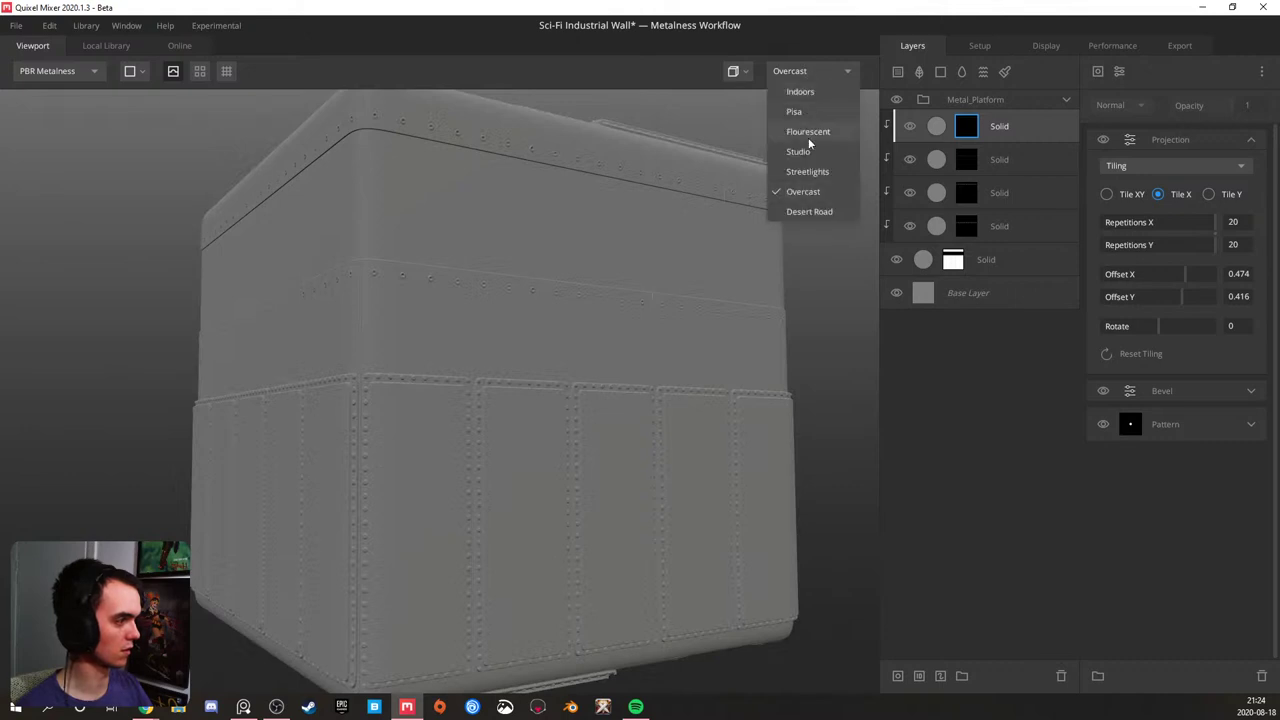
pyautogui.click(800, 174)
pyautogui.moveTo(391, 263); pyautogui.dragTo(433, 266)
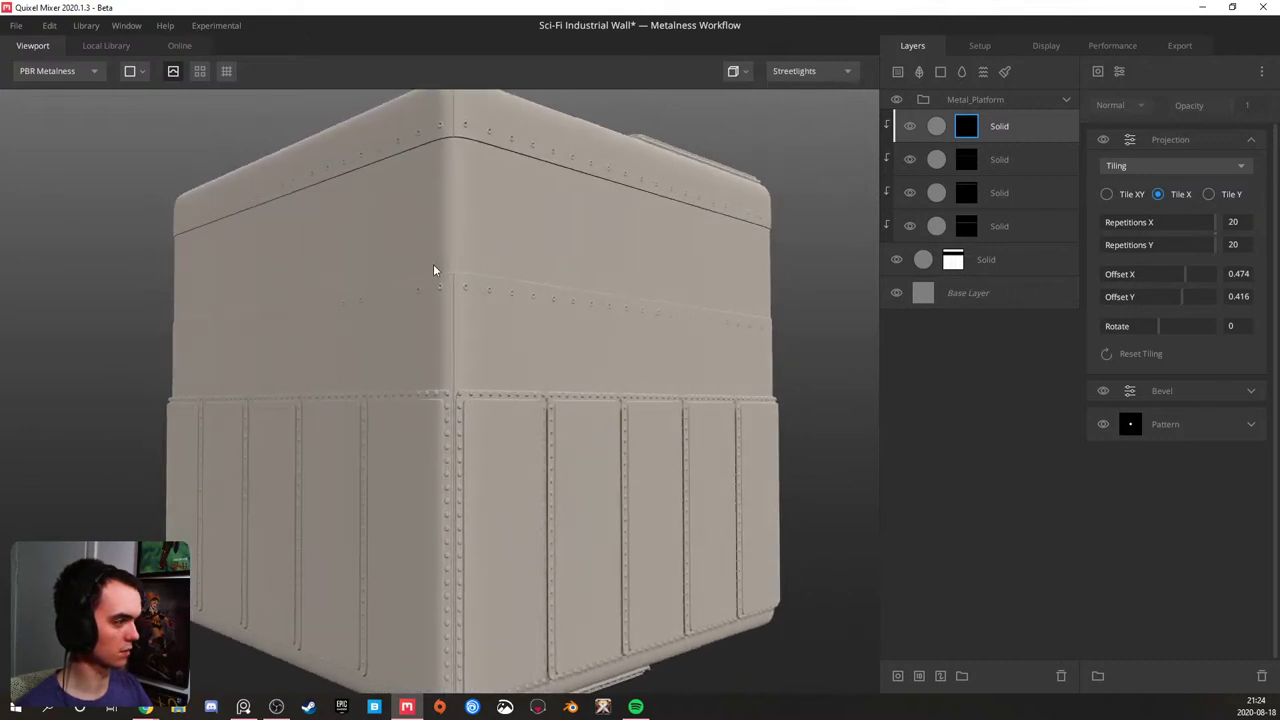
# - Restore the plane preview model and the Pisa lighting environment, and view the rivet rows up close
pyautogui.click(134, 71)
pyautogui.click(118, 109)
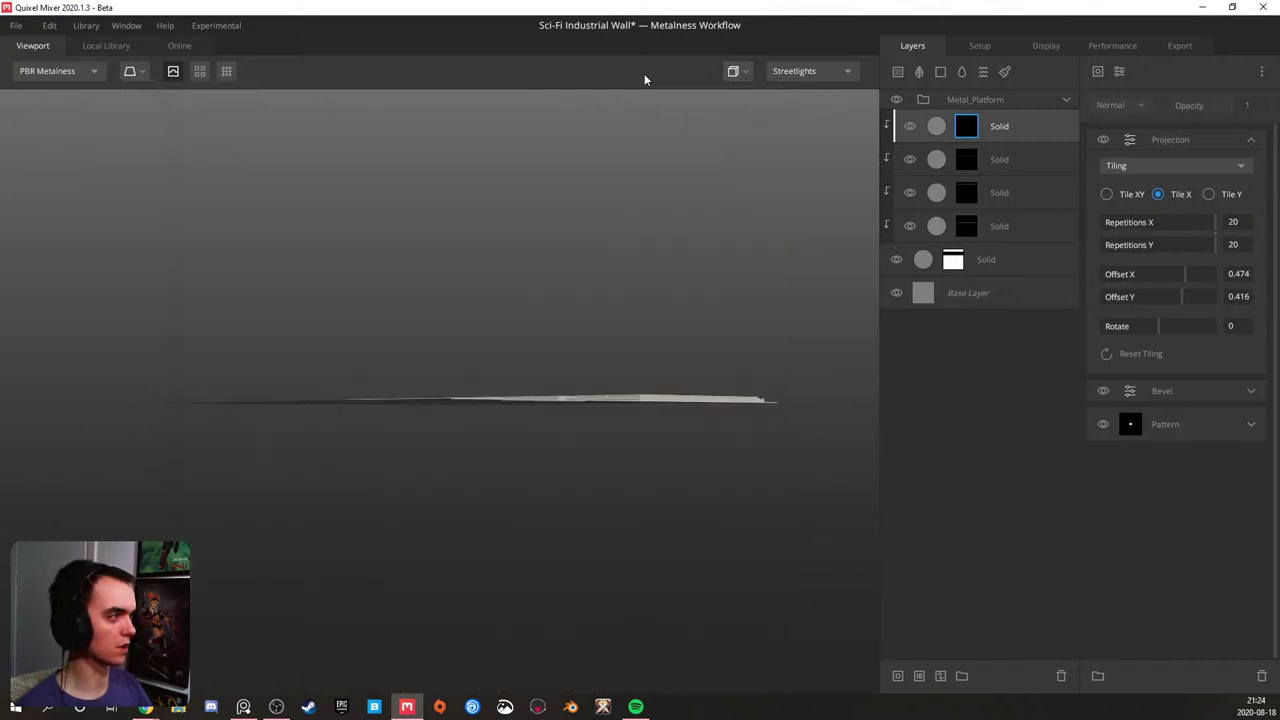
pyautogui.click(799, 76)
pyautogui.click(795, 114)
pyautogui.moveTo(450, 330); pyautogui.dragTo(400, 535)
pyautogui.scroll(3, 408, 366)
pyautogui.scroll(2, 410, 368)
pyautogui.moveTo(414, 373); pyautogui.dragTo(257, 274)
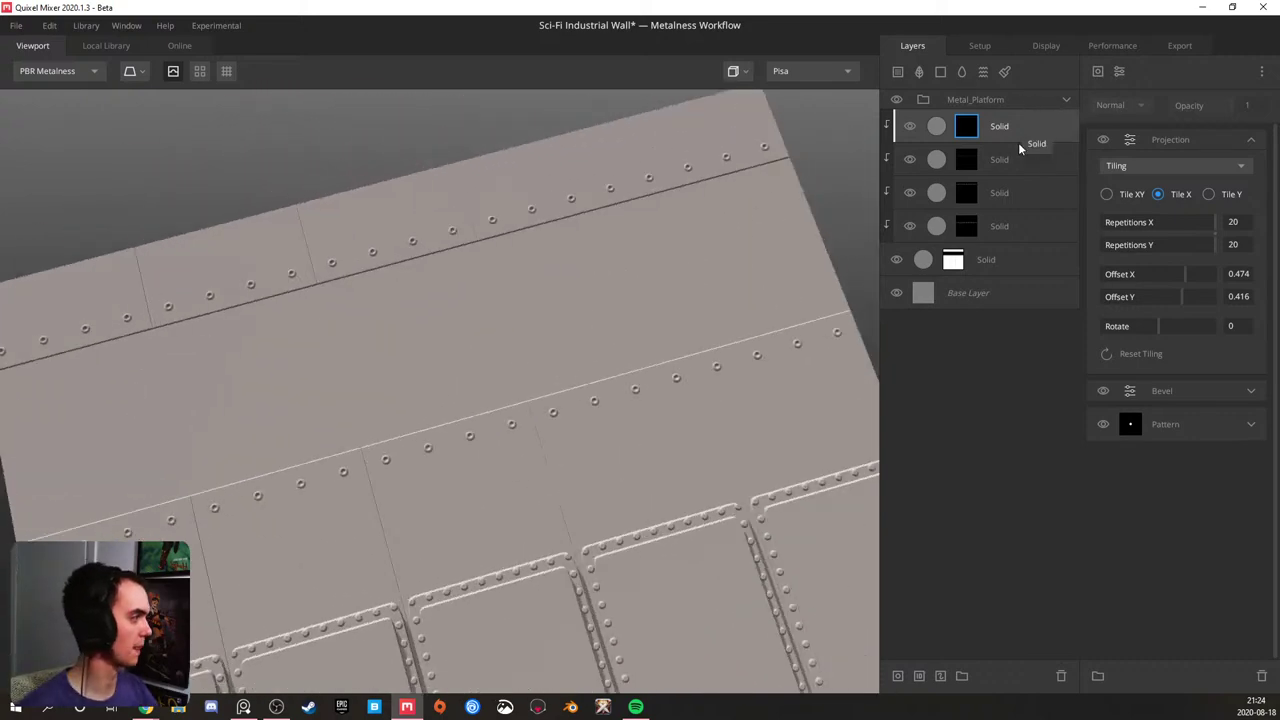
# - Group the backing layer and its four clipped rivet layers, and name the group Plastic_platform
pyautogui.click(993, 267)
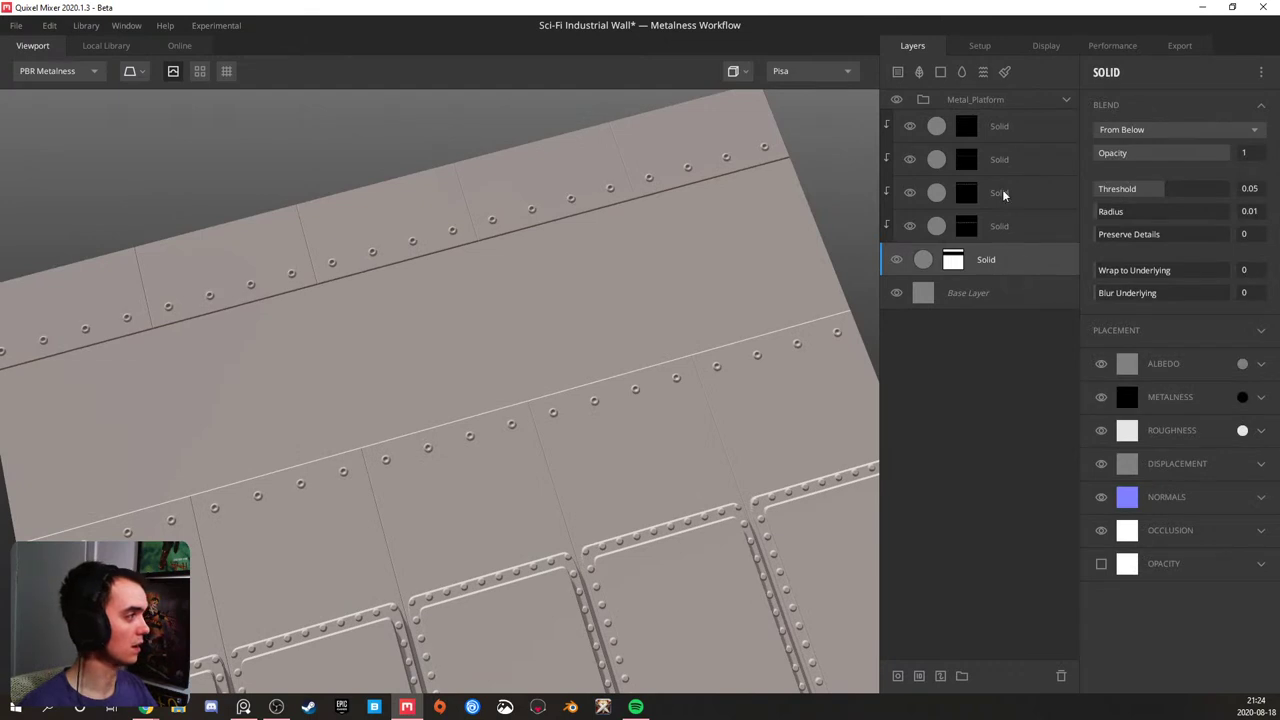
pyautogui.keyDown('shift'); pyautogui.click(1018, 127); pyautogui.keyUp('shift')
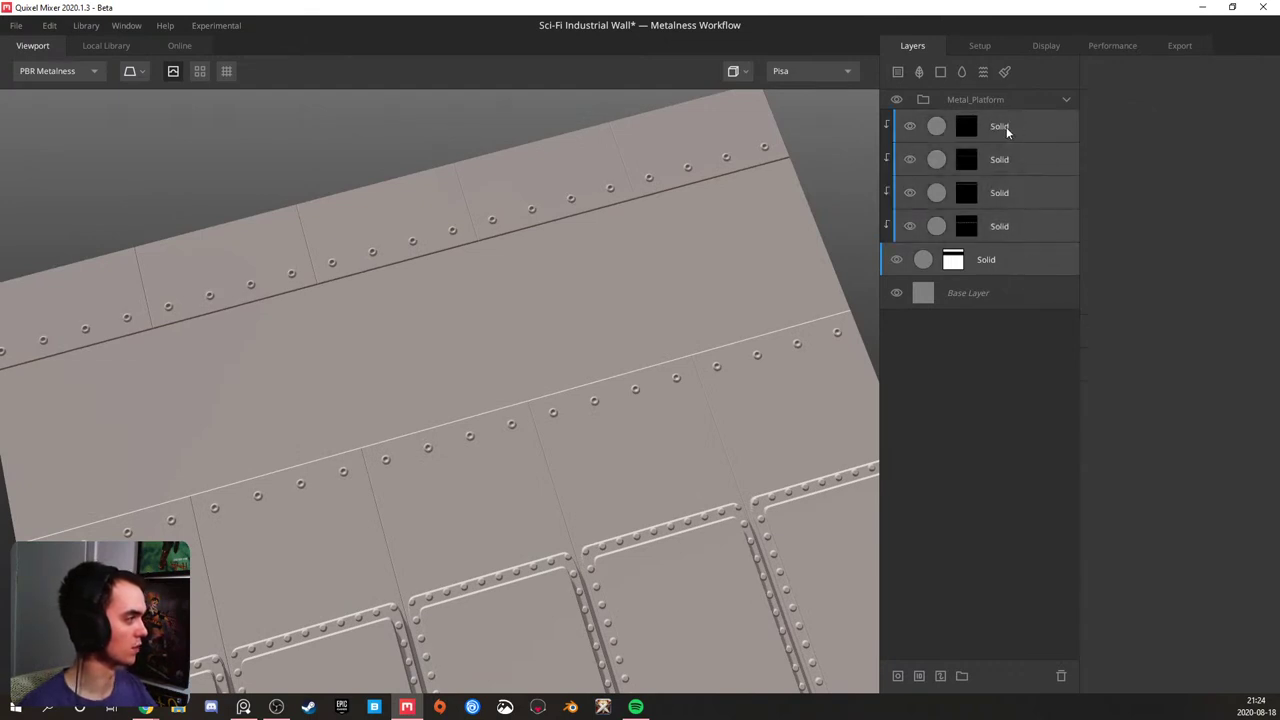
pyautogui.hotkey('ctrl', 'g')
pyautogui.doubleClick(968, 119)
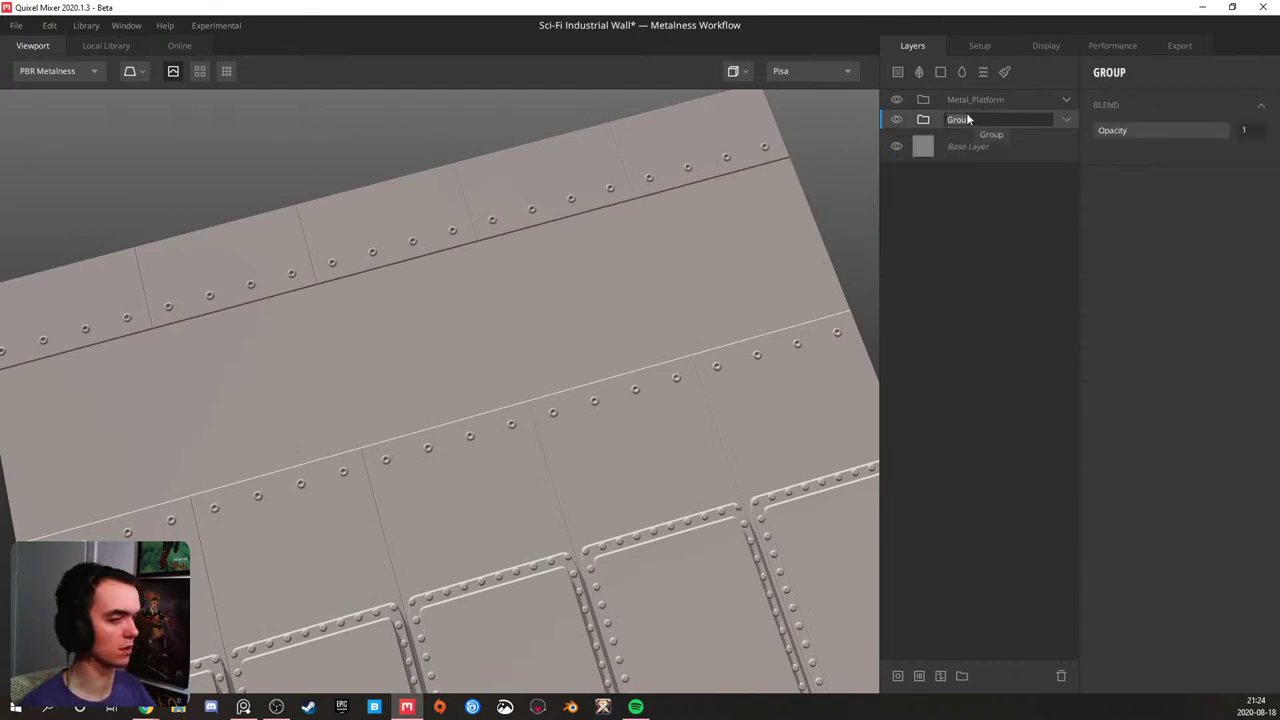
pyautogui.write('Plastic')
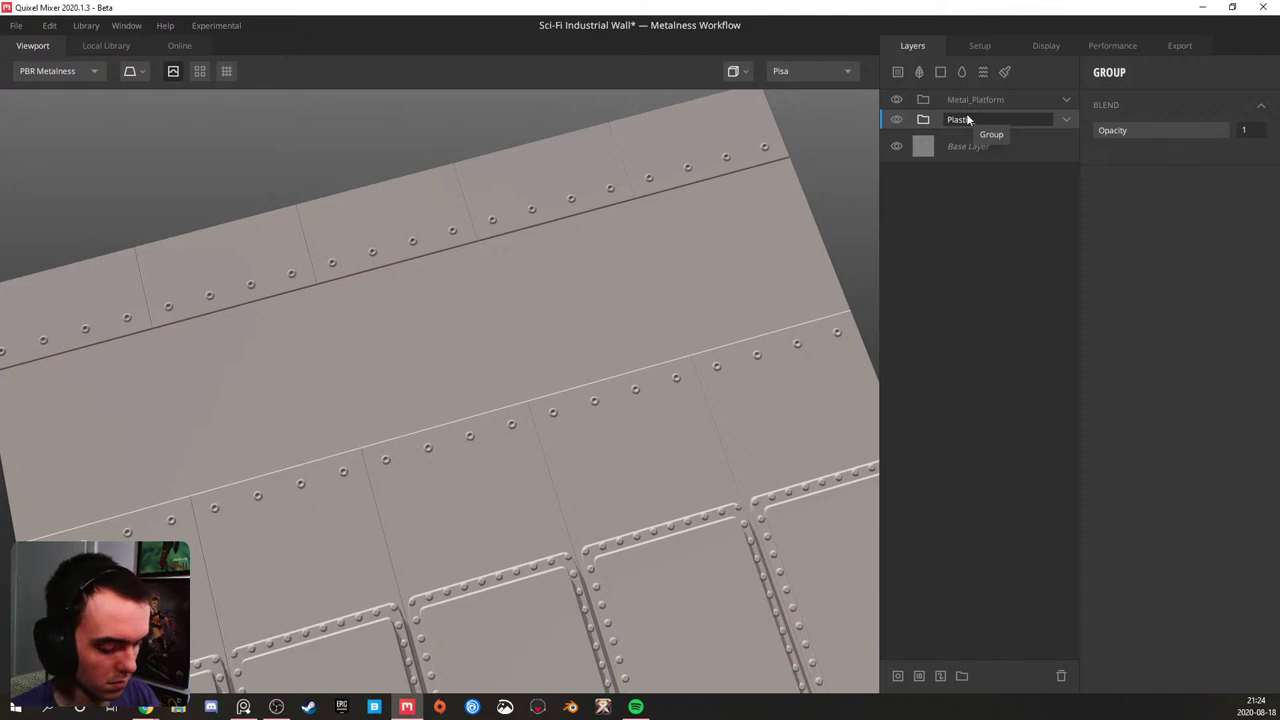
pyautogui.write('atform')
pyautogui.press('Return')
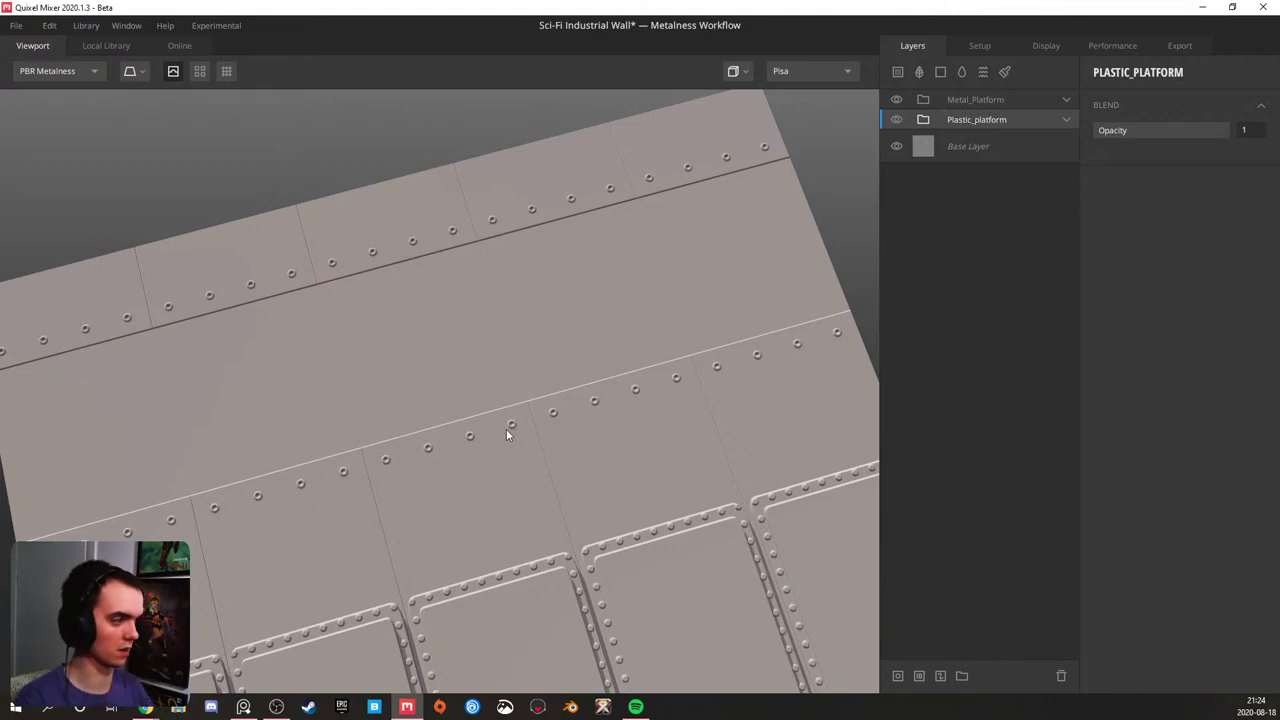
pyautogui.moveTo(230, 445); pyautogui.dragTo(265, 405)
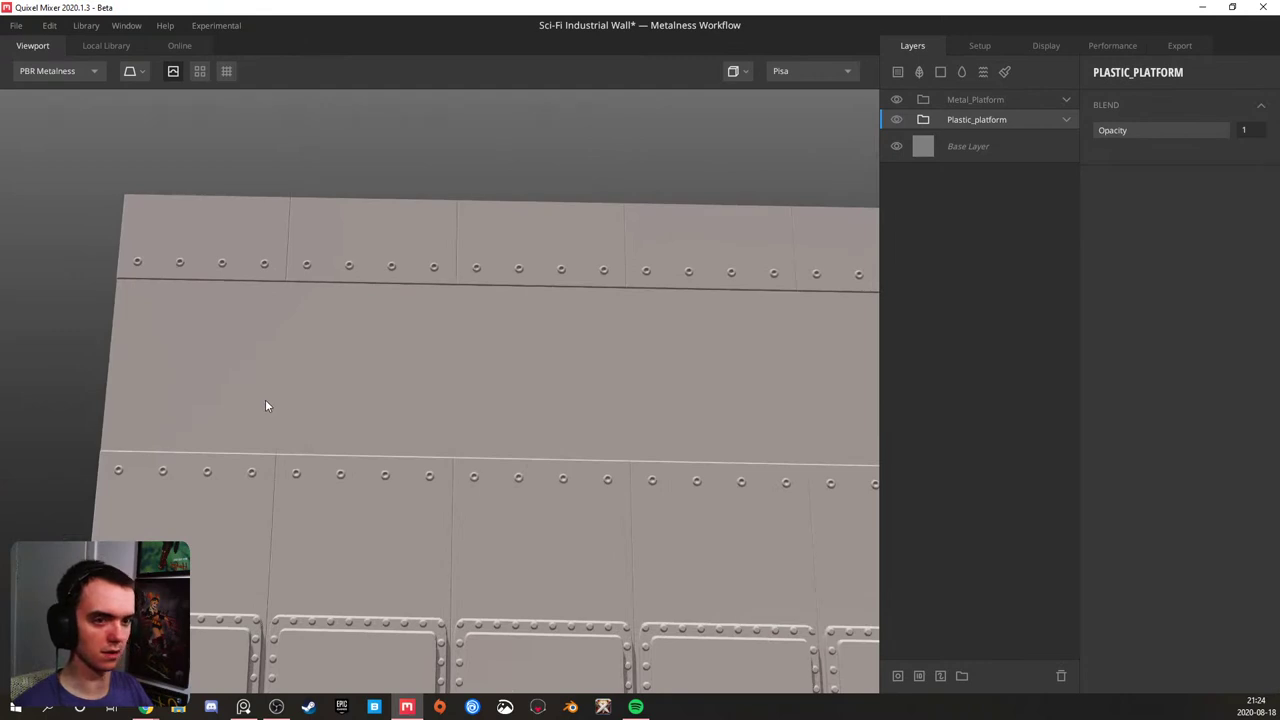
pyautogui.click(243, 707)
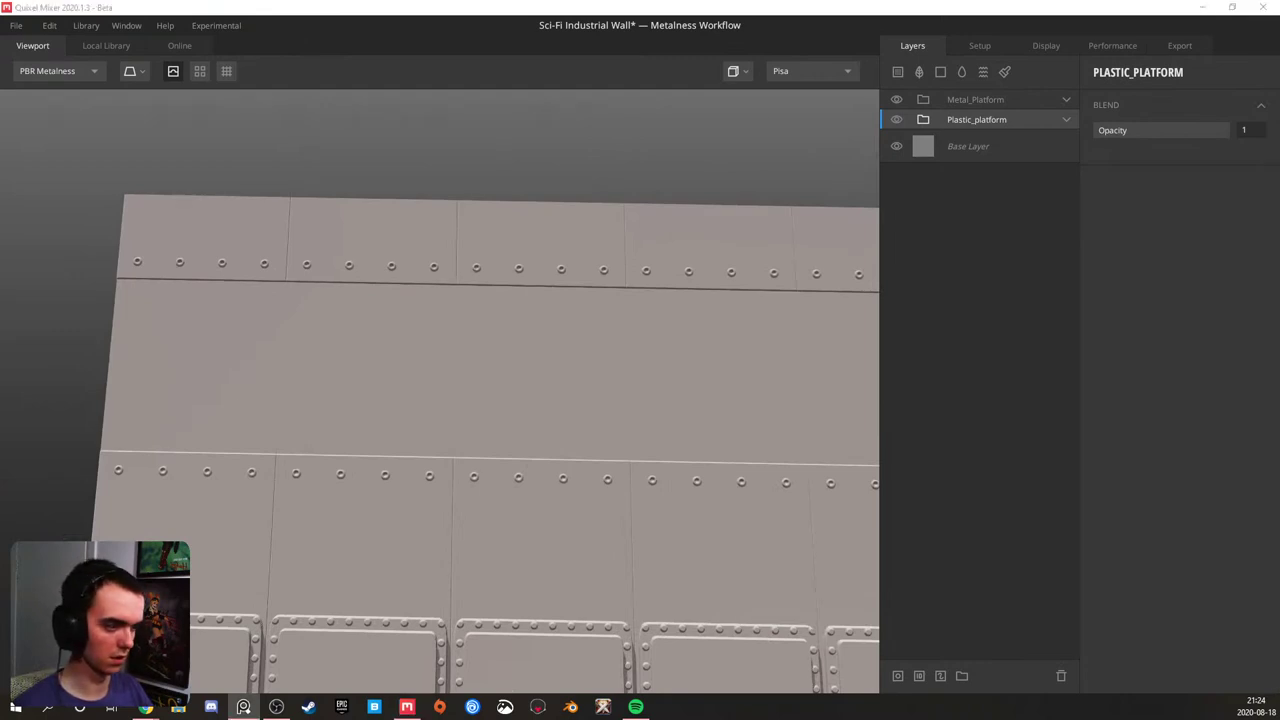
# - Add a solid layer above Metal_Platform with a mask stack holding a Square pattern, with Repeat X and Y set to 1
pyautogui.click(1000, 100)
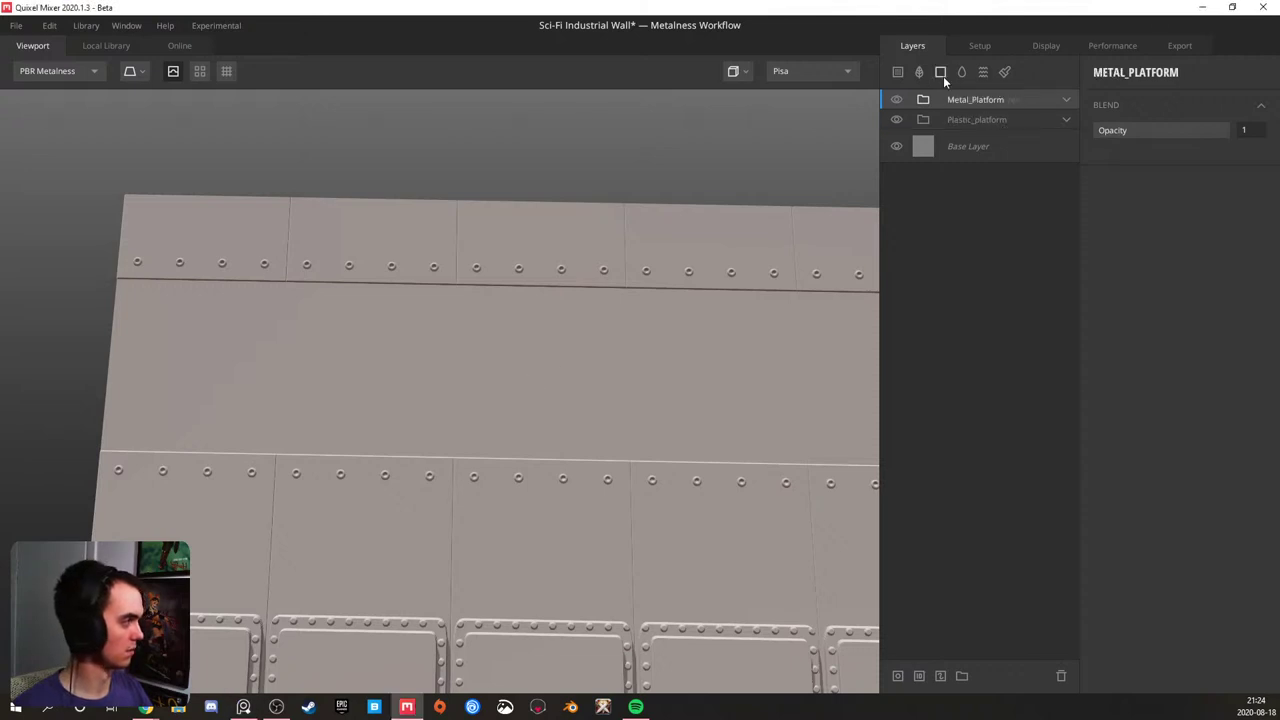
pyautogui.click(943, 72)
pyautogui.rightClick(946, 100)
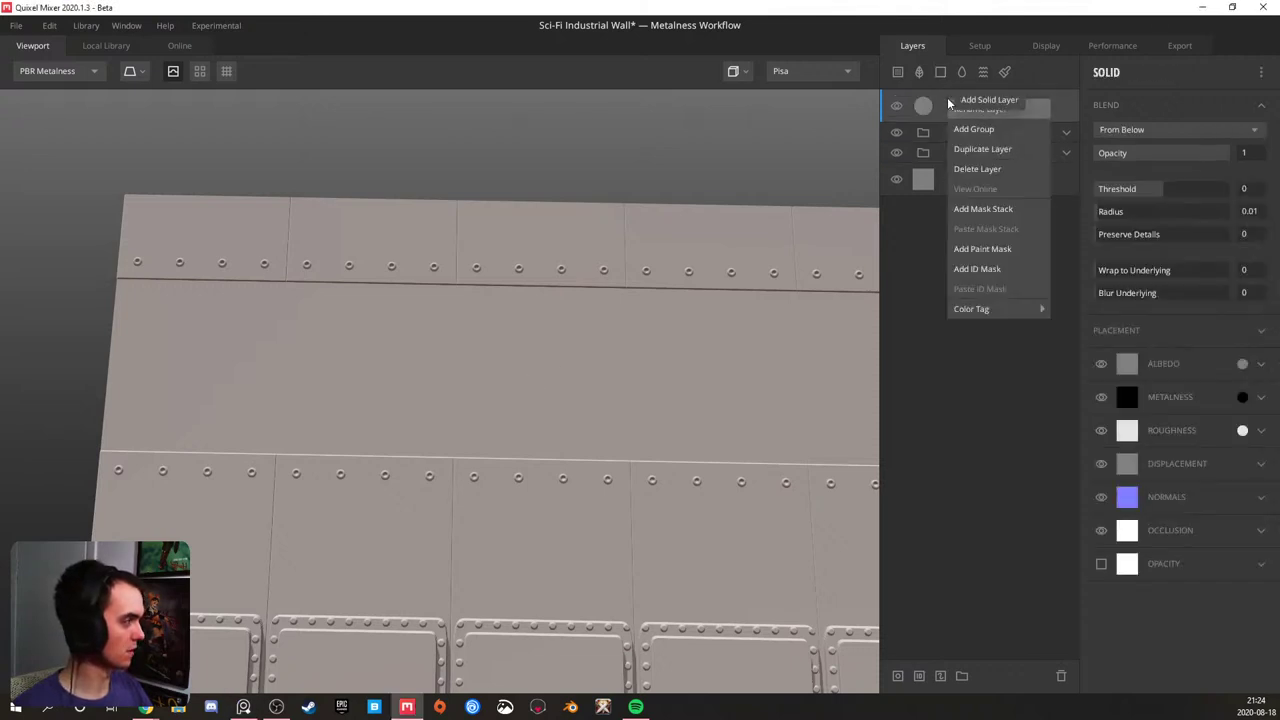
pyautogui.click(1010, 200)
pyautogui.click(1097, 72)
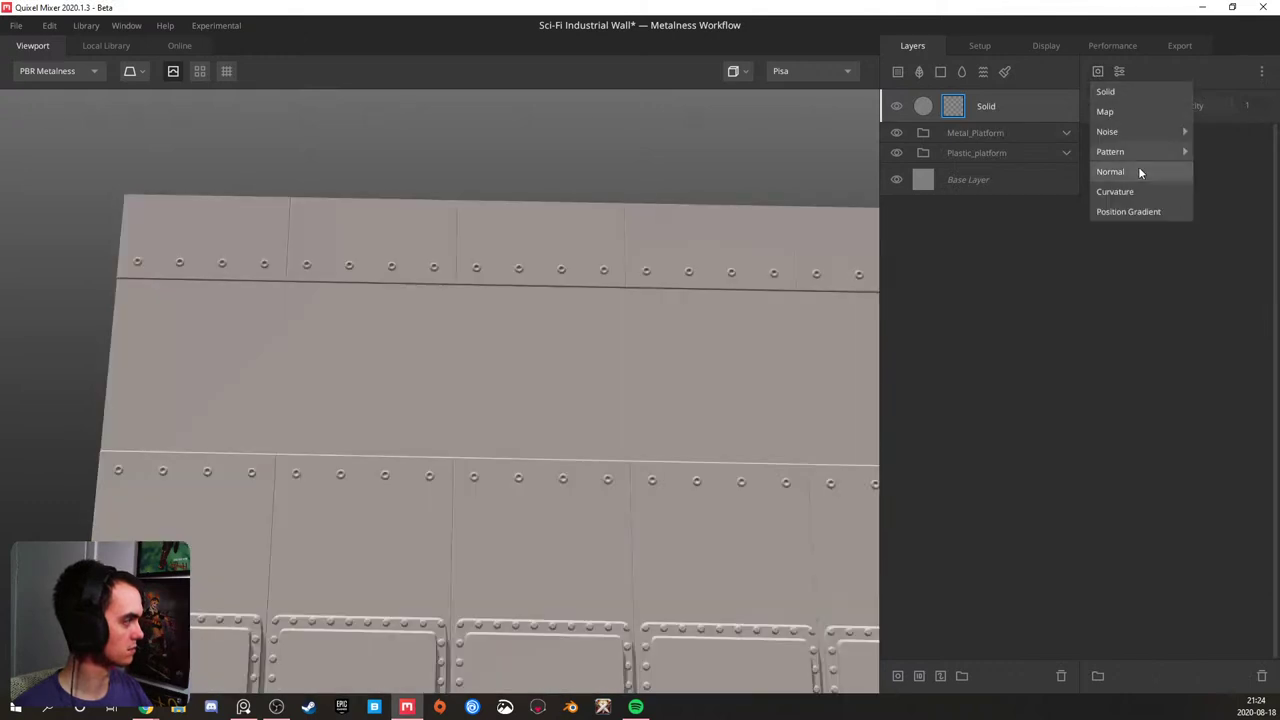
pyautogui.moveTo(1151, 151)
pyautogui.click(1205, 154)
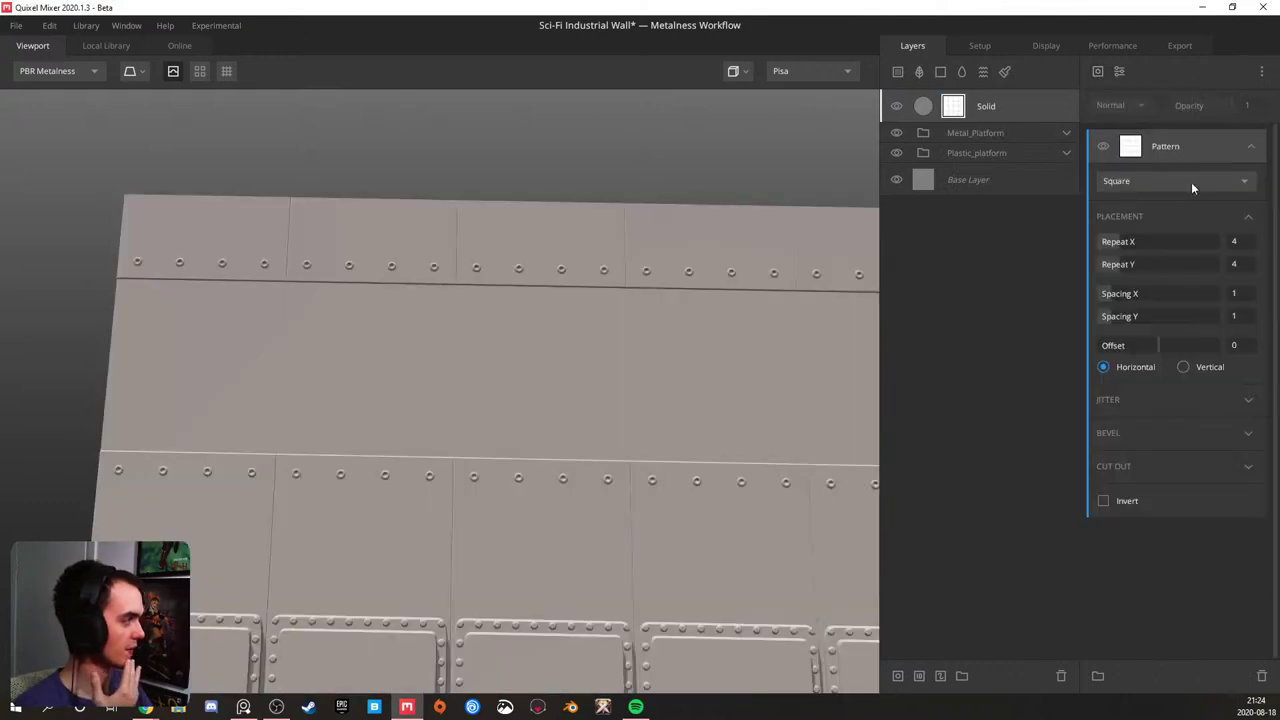
pyautogui.click(1107, 266)
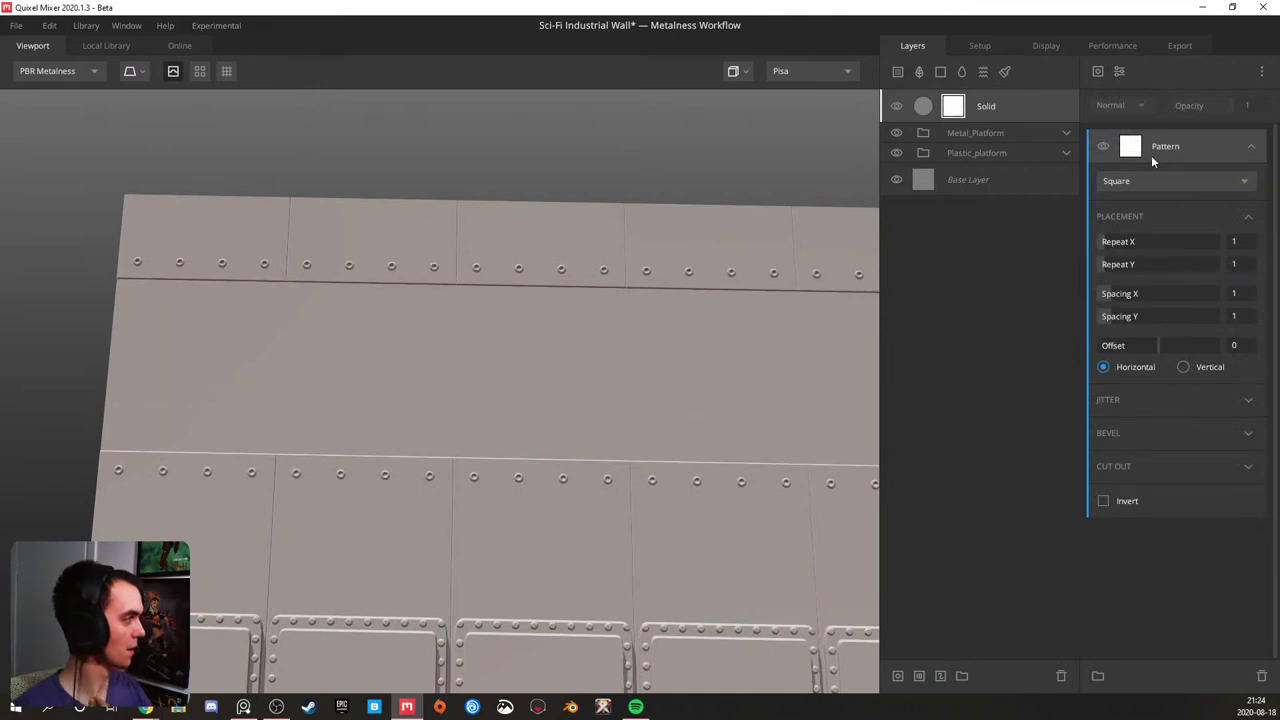
# - Add a Projection modifier to the mask with 5 Tile X repetitions, and raise the layer's blend Threshold to about 0.45
pyautogui.click(1100, 72)
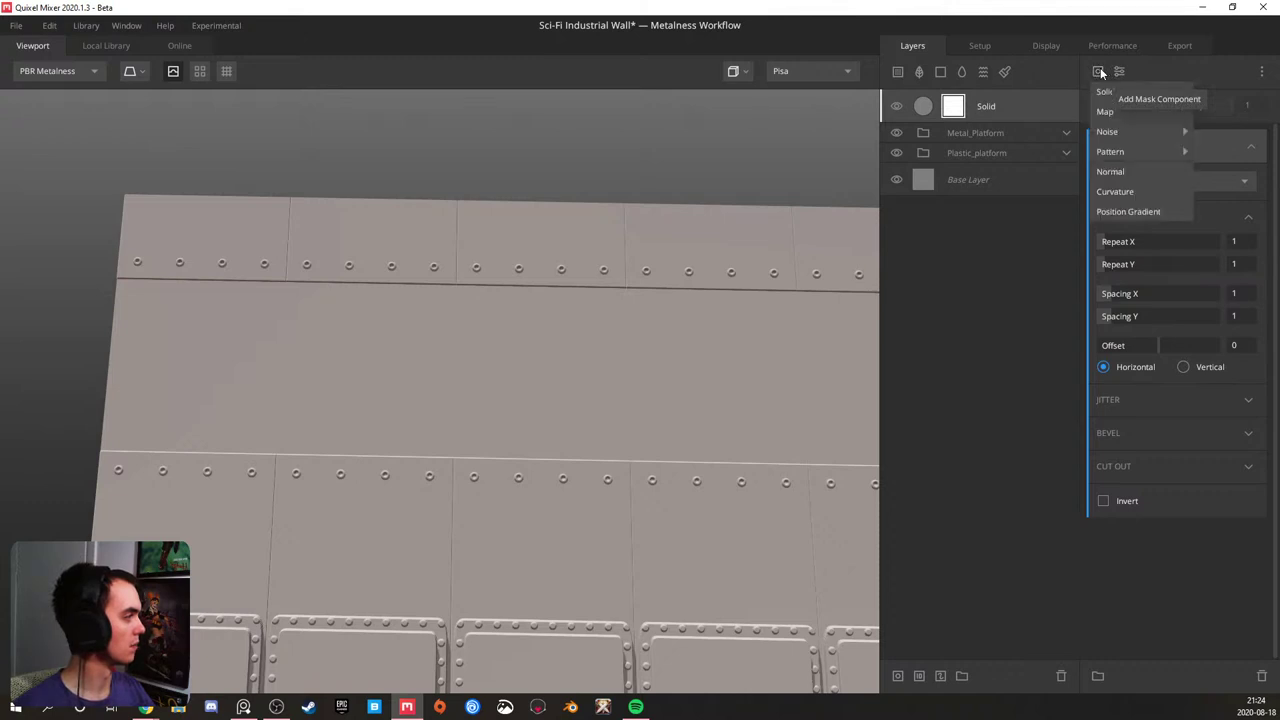
pyautogui.click(1119, 71)
pyautogui.click(1119, 71)
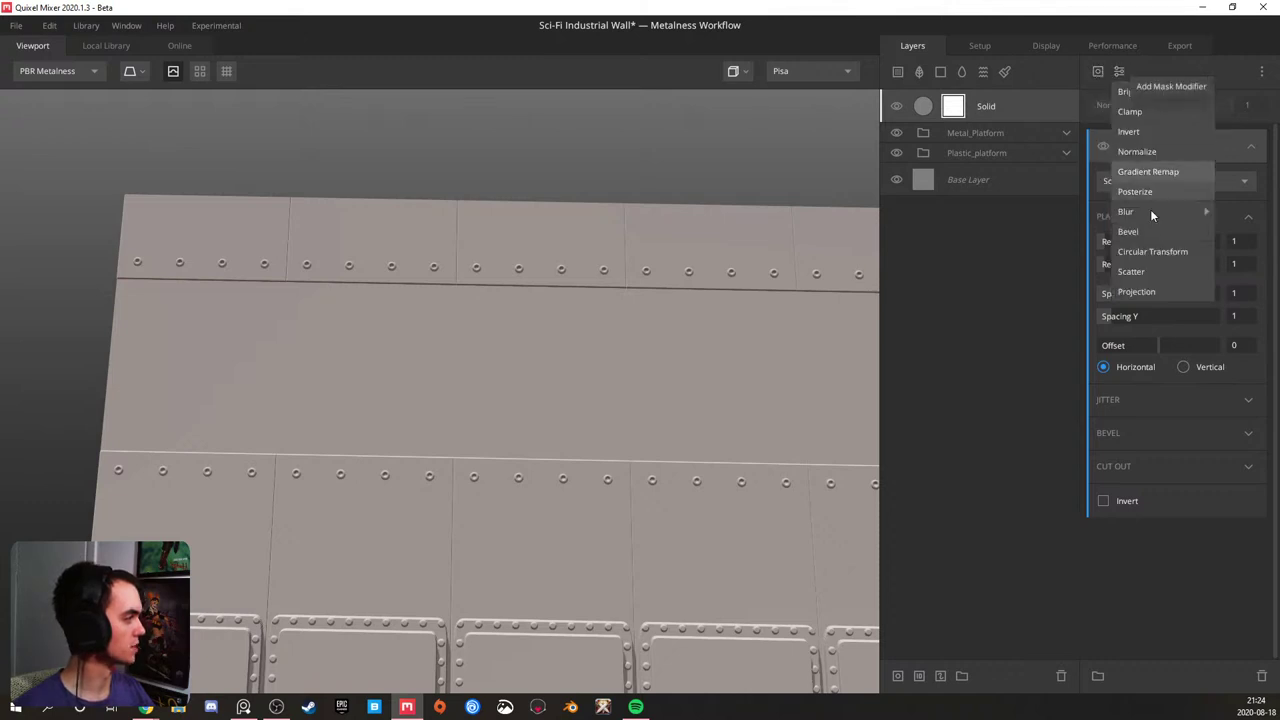
pyautogui.click(1160, 289)
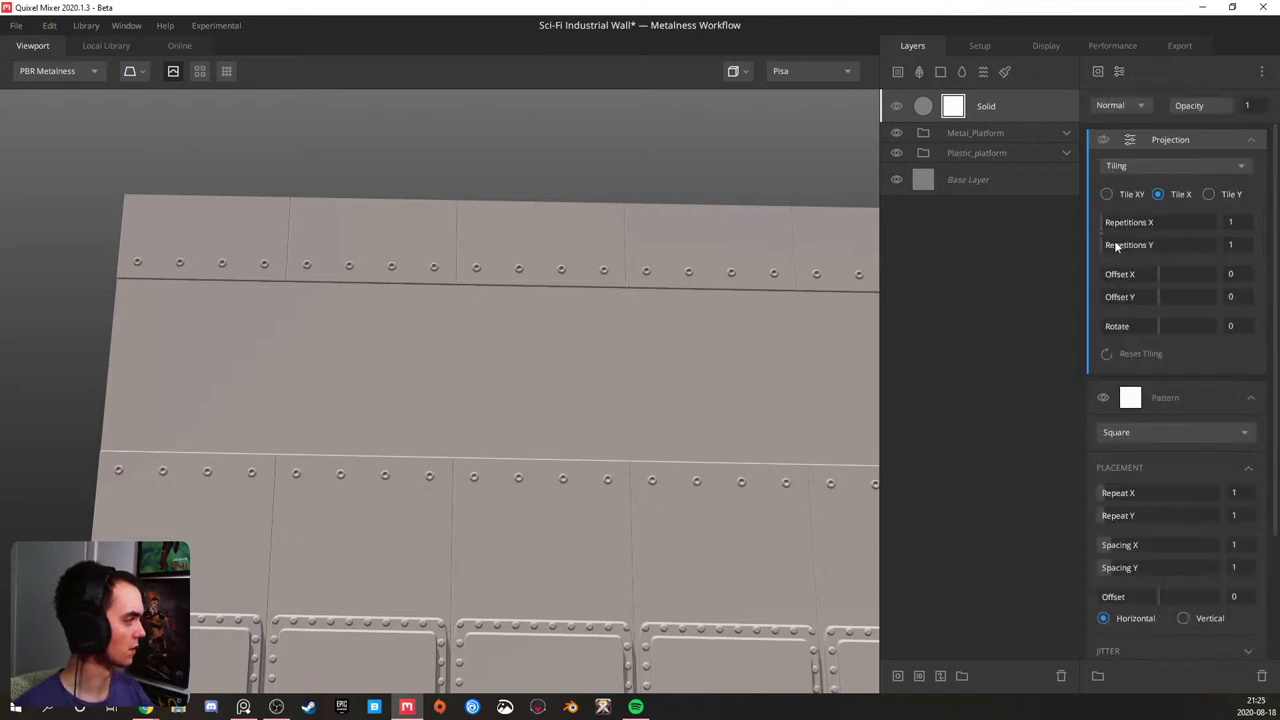
pyautogui.moveTo(1102, 234); pyautogui.dragTo(1130, 238)
pyautogui.click(990, 108)
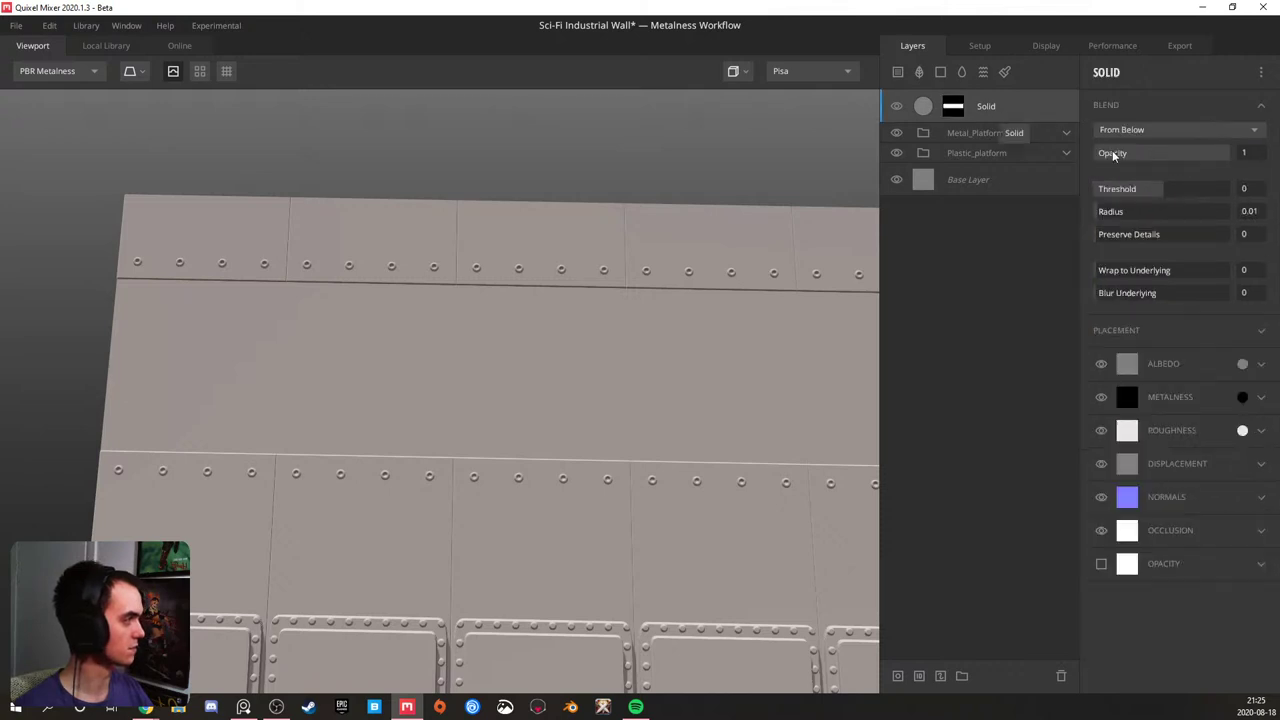
pyautogui.moveTo(1140, 192)
pyautogui.mouseDown()
pyautogui.moveTo(1176, 189)
pyautogui.moveTo(1154, 184)
pyautogui.mouseUp()
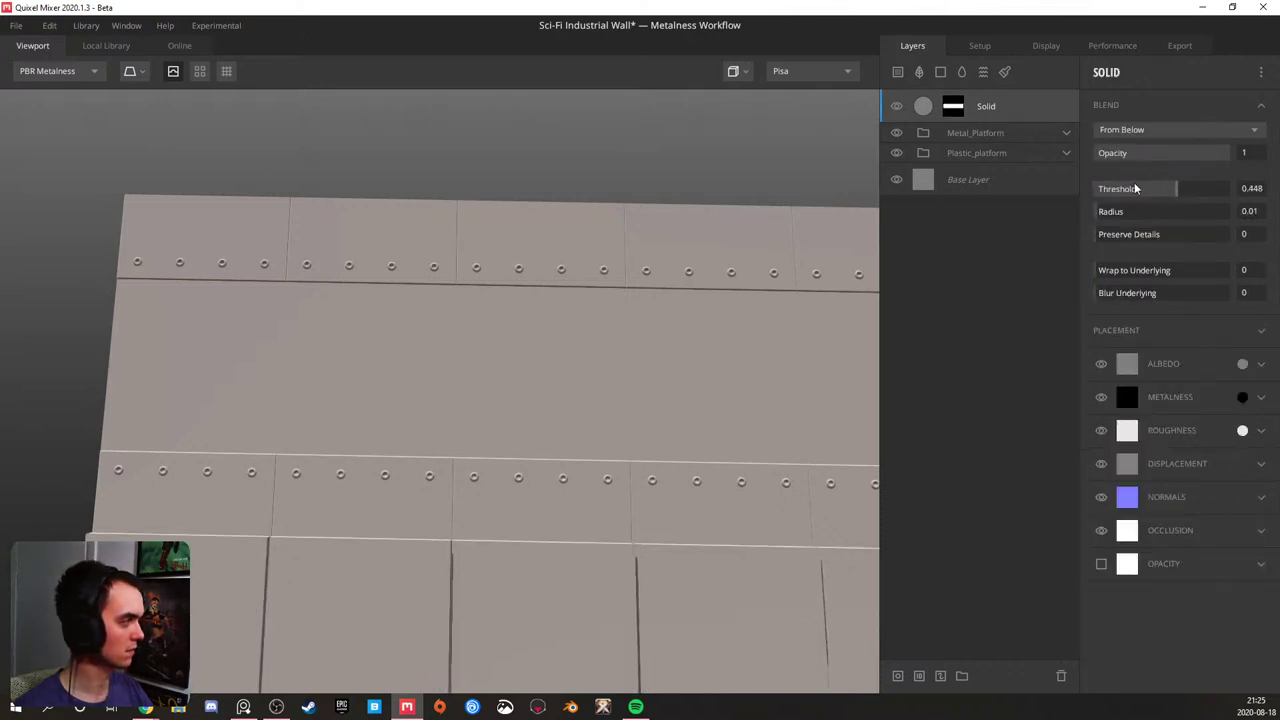
# - Move the raised strip between the two rivet rows by setting Offset Y to 0.293 in its mask projection
pyautogui.click(949, 106)
pyautogui.moveTo(790, 350); pyautogui.dragTo(662, 304)
pyautogui.moveTo(1156, 297); pyautogui.dragTo(1175, 297)
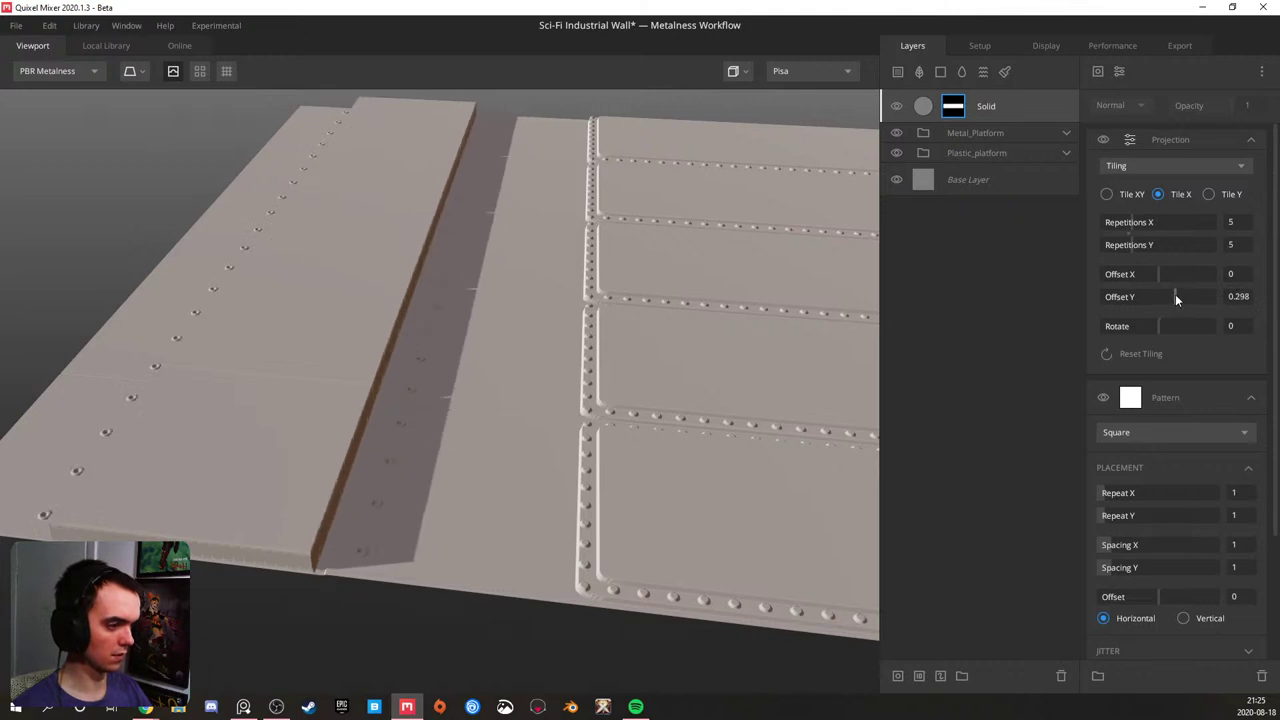
pyautogui.moveTo(255, 502); pyautogui.dragTo(331, 454, button='middle')
pyautogui.click(1245, 298)
pyautogui.click(1251, 299)
pyautogui.press('BackSpace')
pyautogui.write('7')
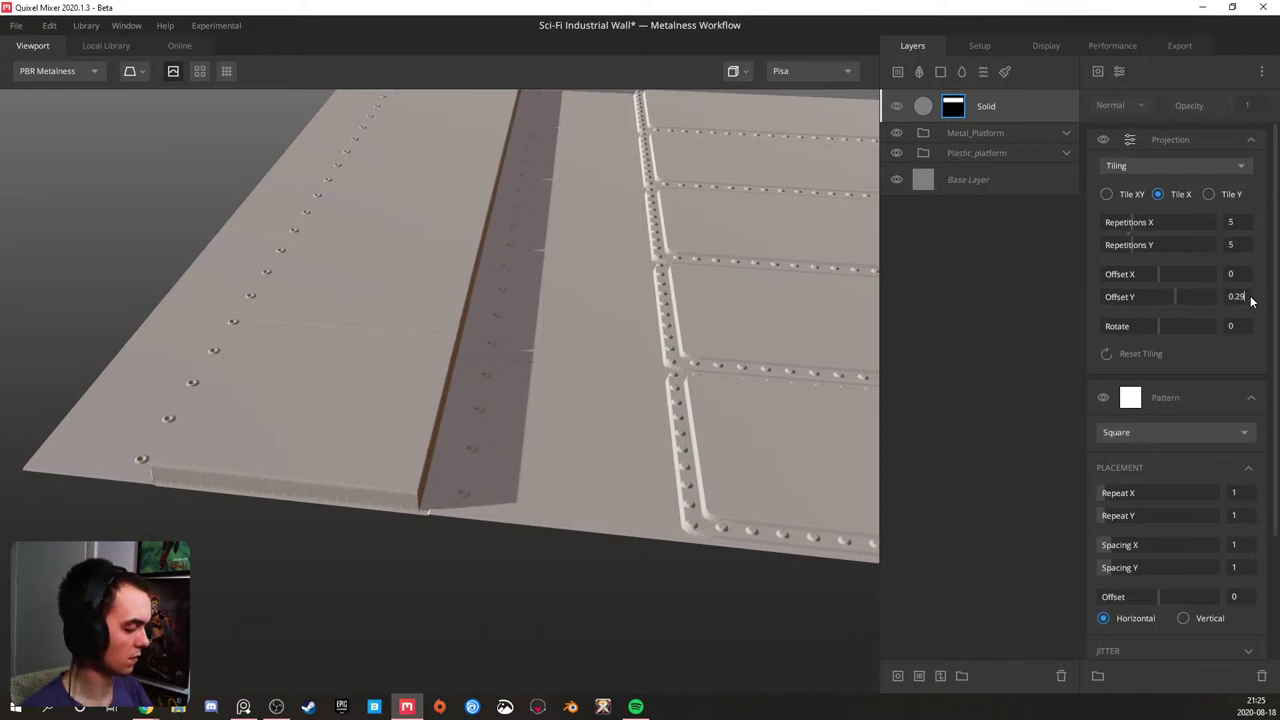
pyautogui.moveTo(1250, 300); pyautogui.dragTo(1249, 300)
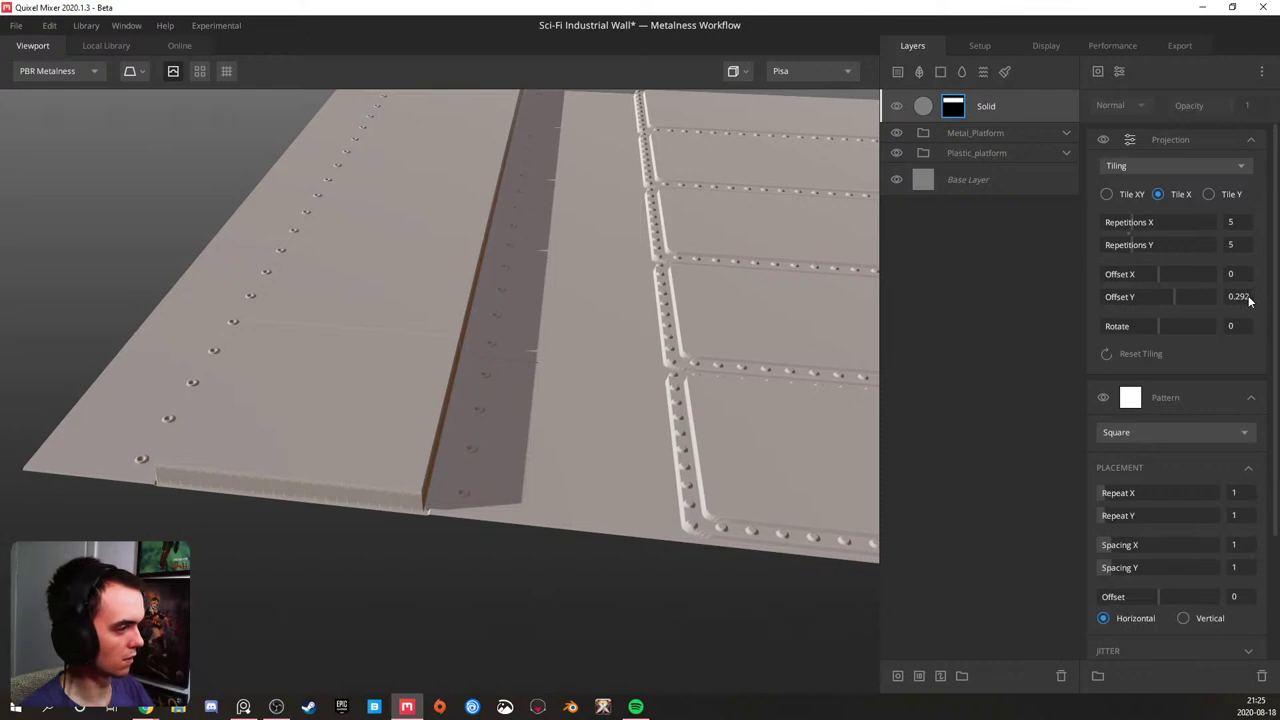
pyautogui.moveTo(384, 374); pyautogui.dragTo(476, 341)
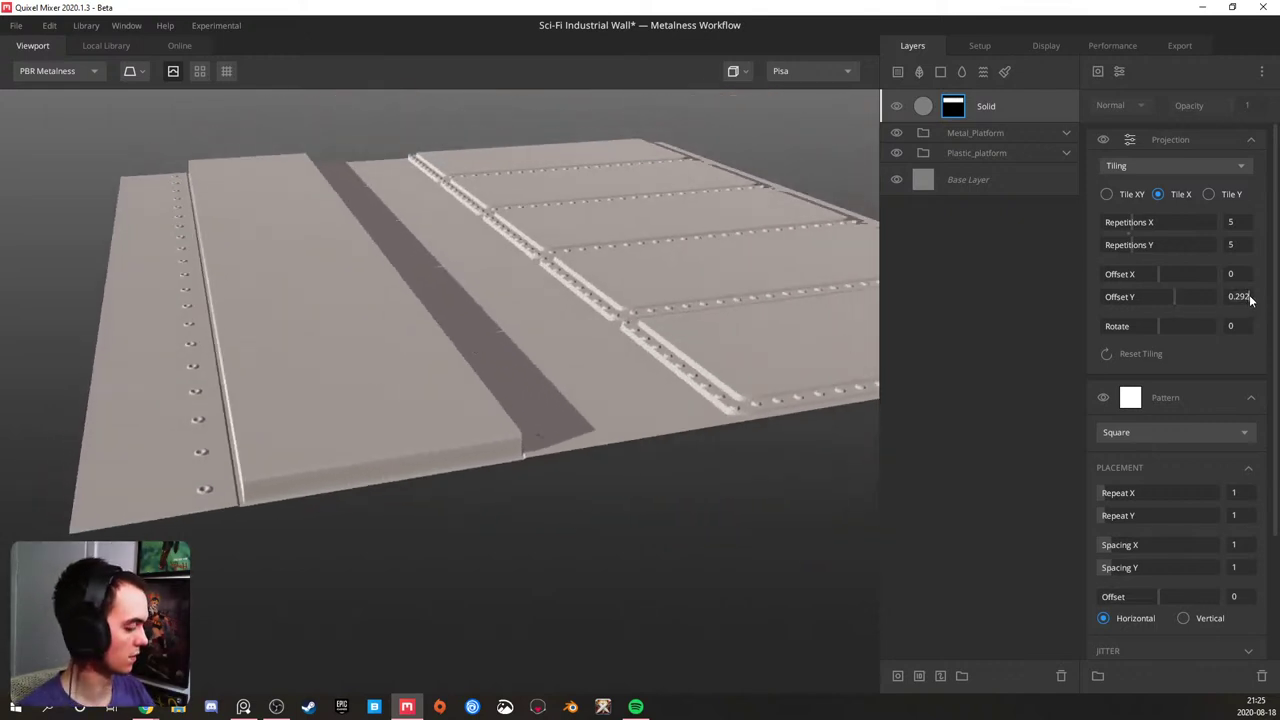
pyautogui.moveTo(450, 304); pyautogui.dragTo(130, 442)
# - Collapse the mask's Projection settings, keeping the Square pattern's settings open
pyautogui.moveTo(444, 220); pyautogui.dragTo(423, 397, button='middle')
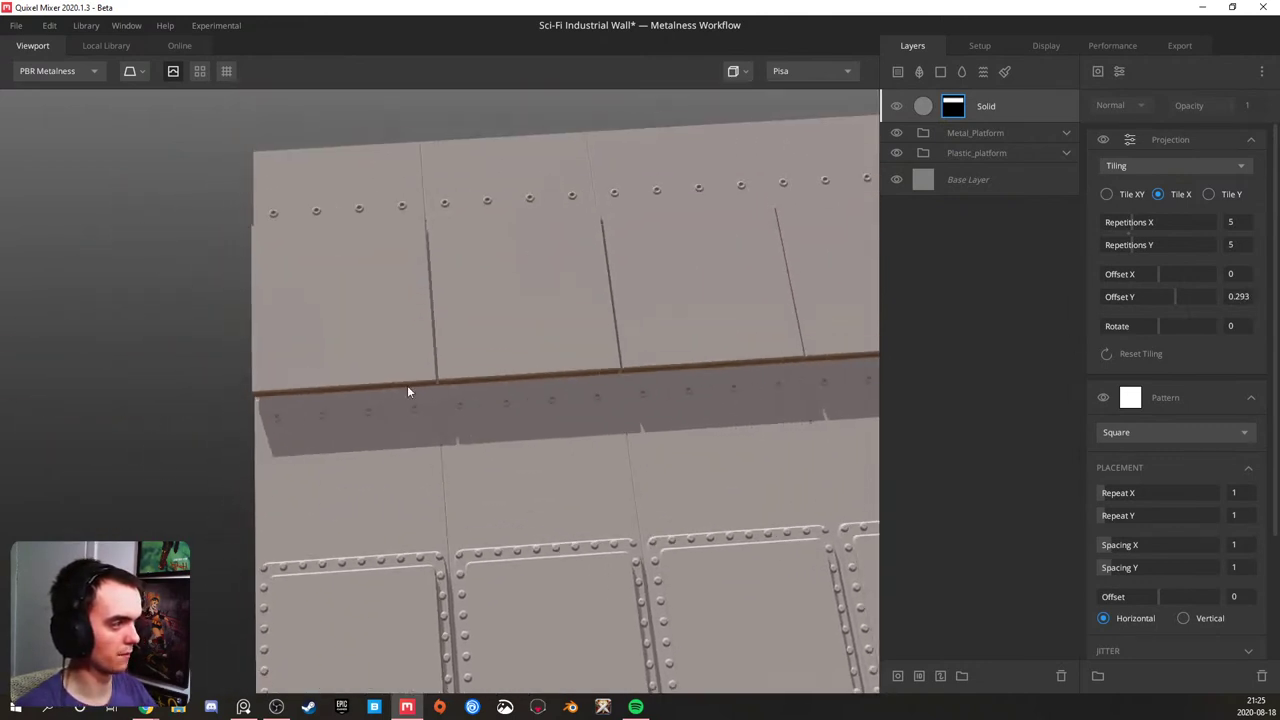
pyautogui.scroll(3, 423, 397)
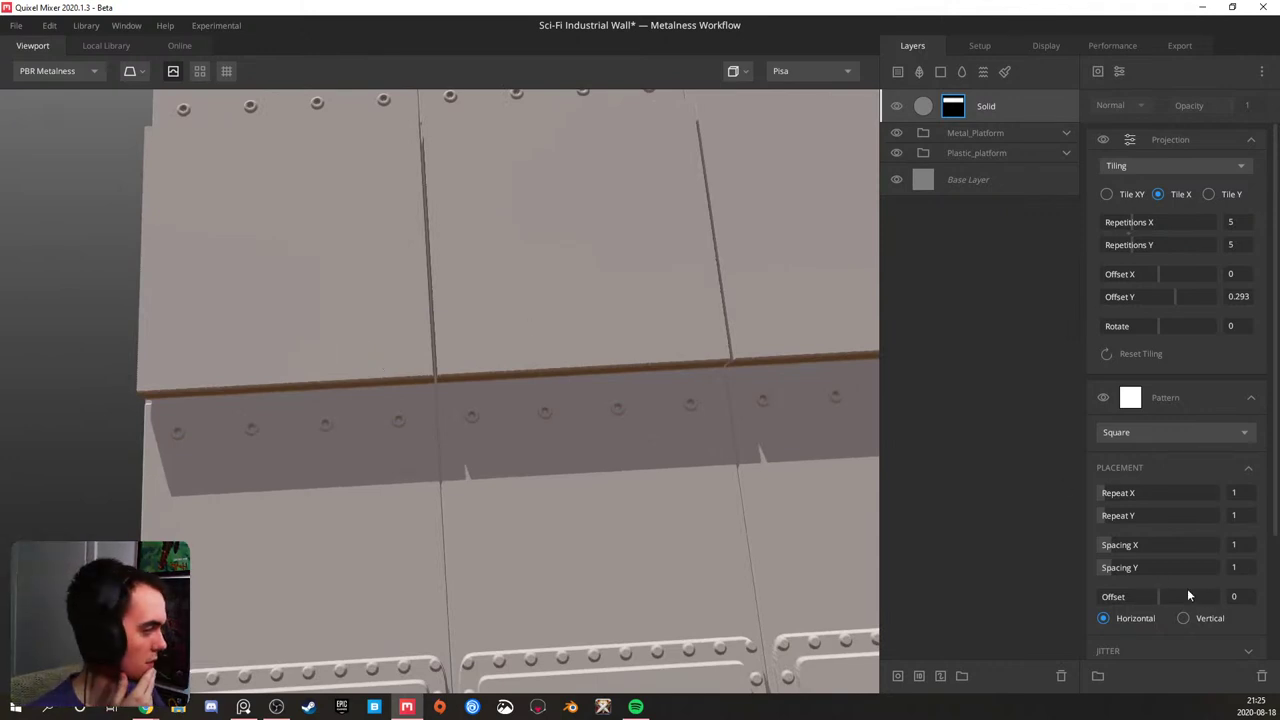
pyautogui.click(1250, 139)
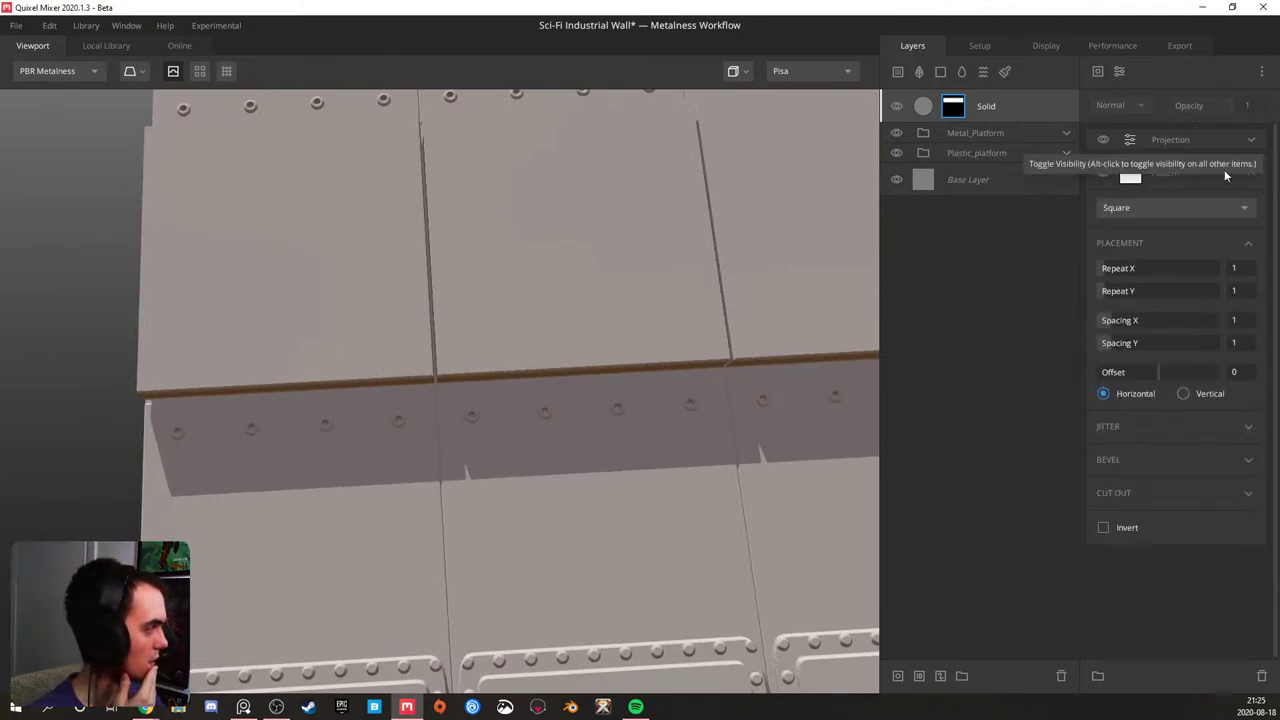
# - Add a Bevel modifier with Width 10 to the strip's mask and duplicate it twice, stacking three bevels
pyautogui.click(1119, 71)
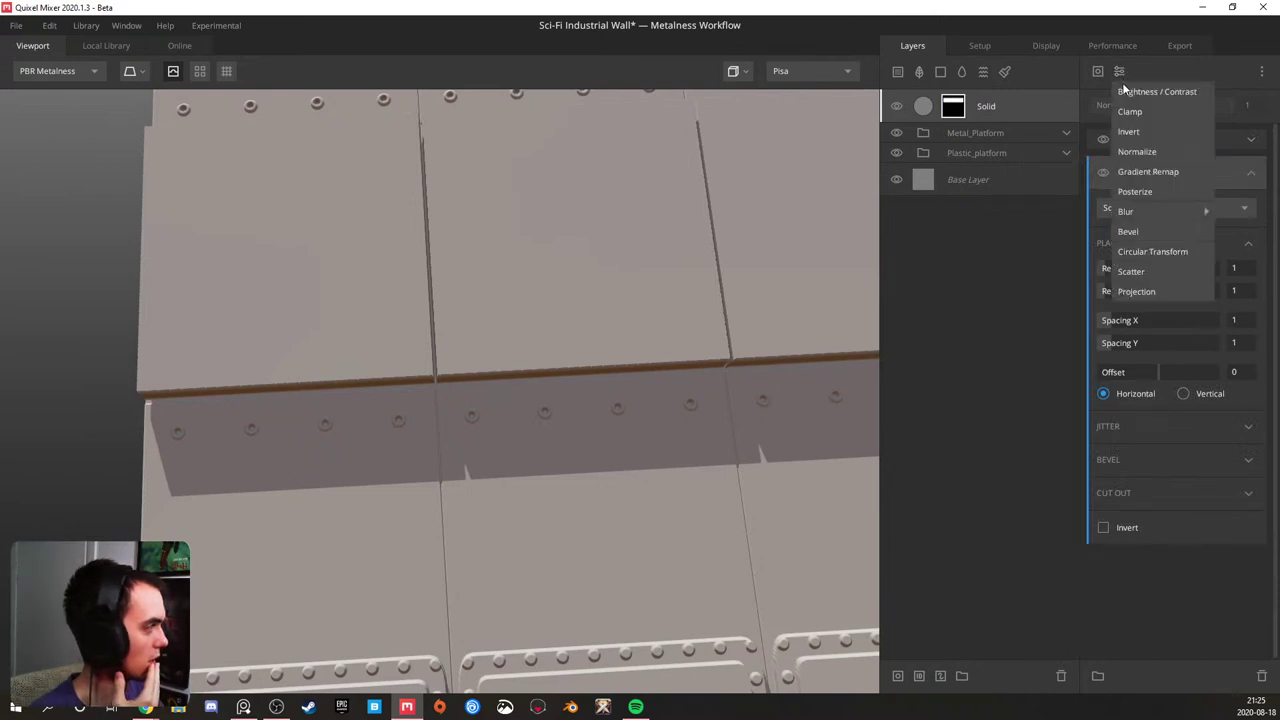
pyautogui.click(1145, 231)
pyautogui.moveTo(1122, 204); pyautogui.dragTo(1230, 204)
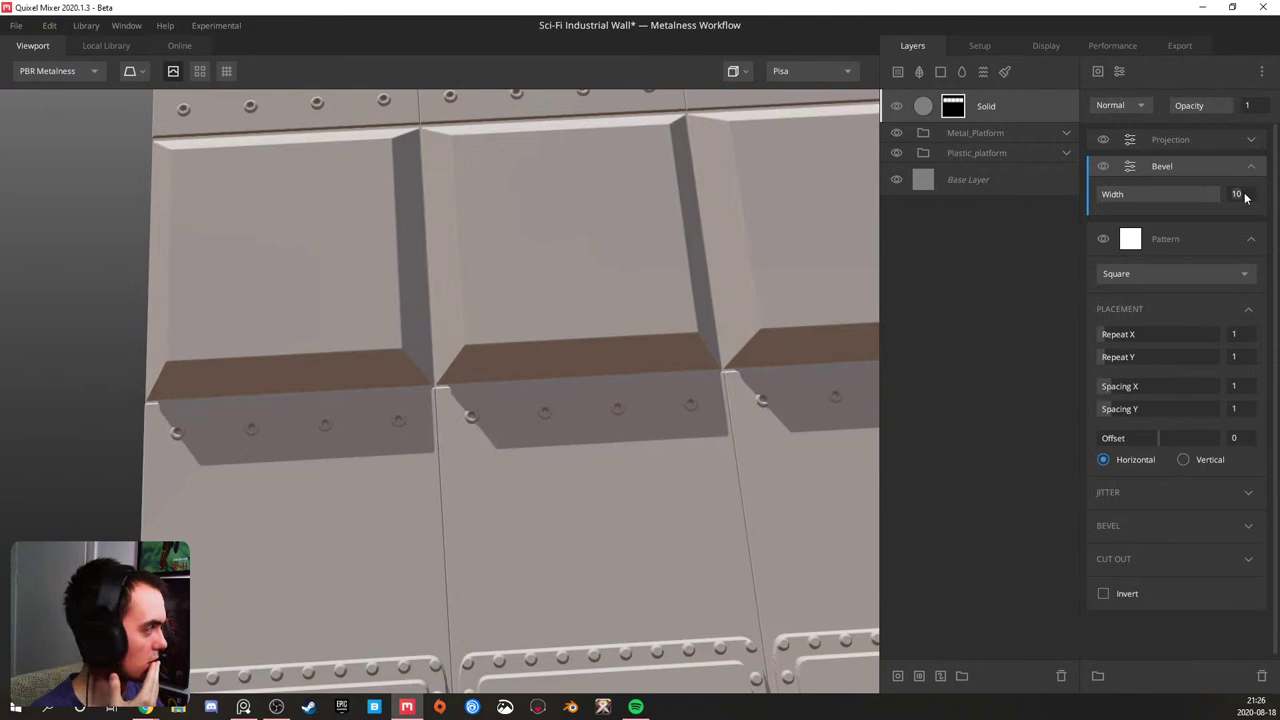
pyautogui.write('30')
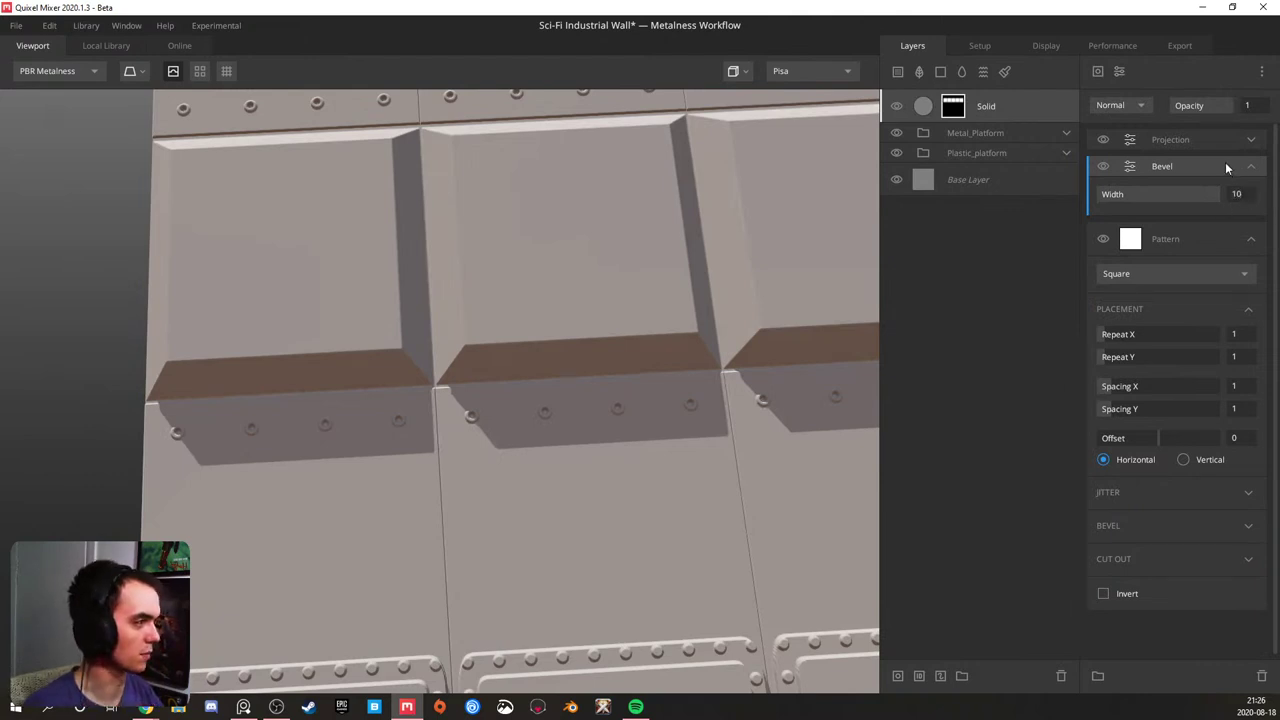
pyautogui.hotkey('ctrl', 'd')
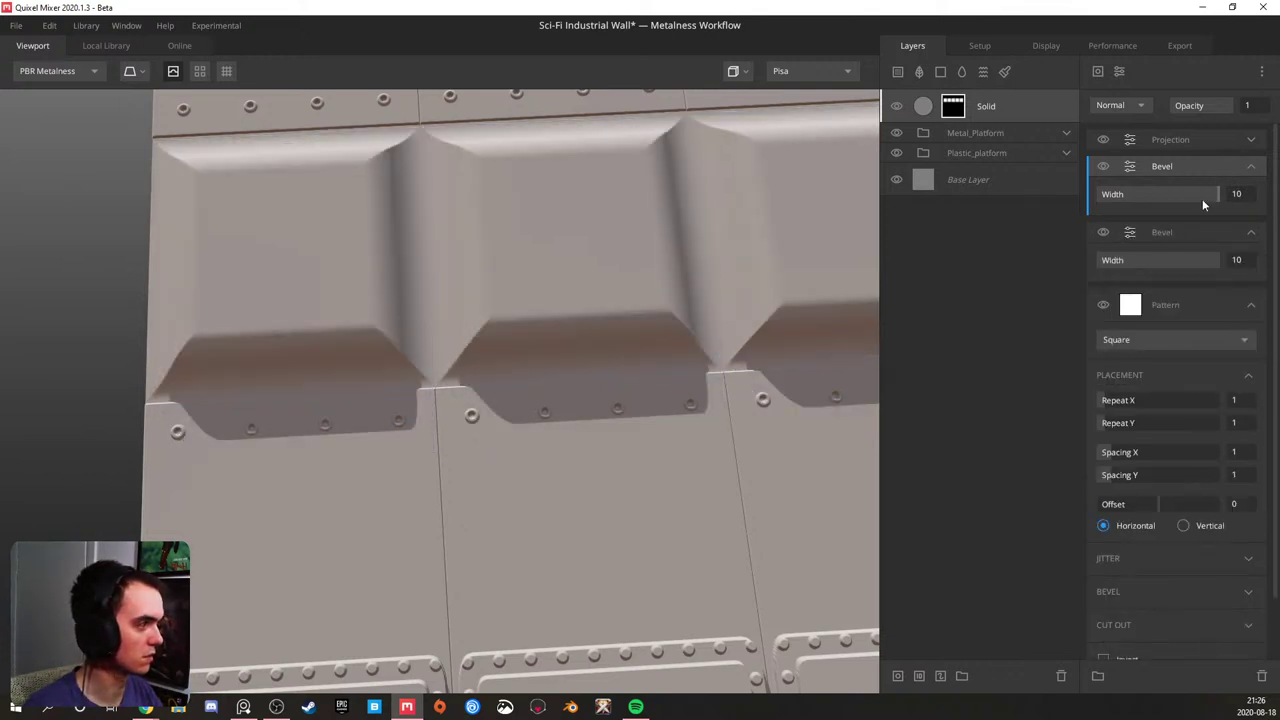
pyautogui.hotkey('ctrl', 'd')
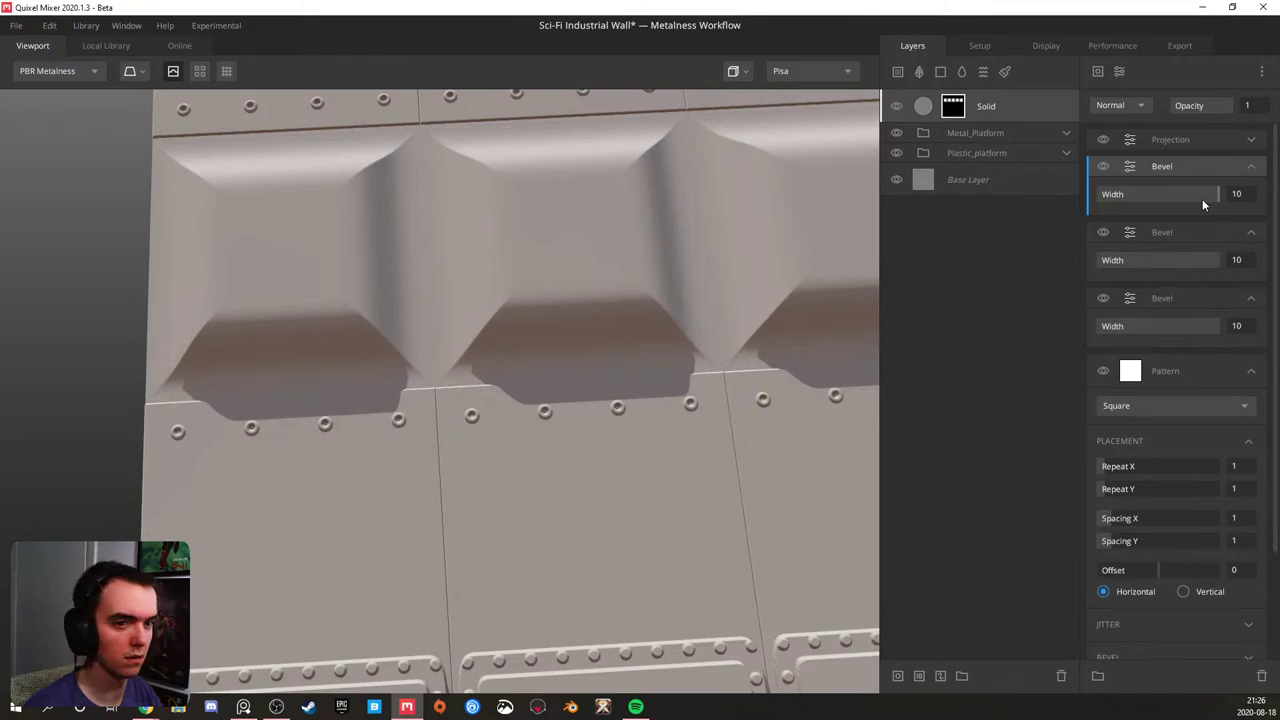
# - Add a Gaussian Blur modifier above the mask's bevels and set its Strength to 0.343
pyautogui.moveTo(870, 197); pyautogui.dragTo(360, 292)
pyautogui.click(1119, 72)
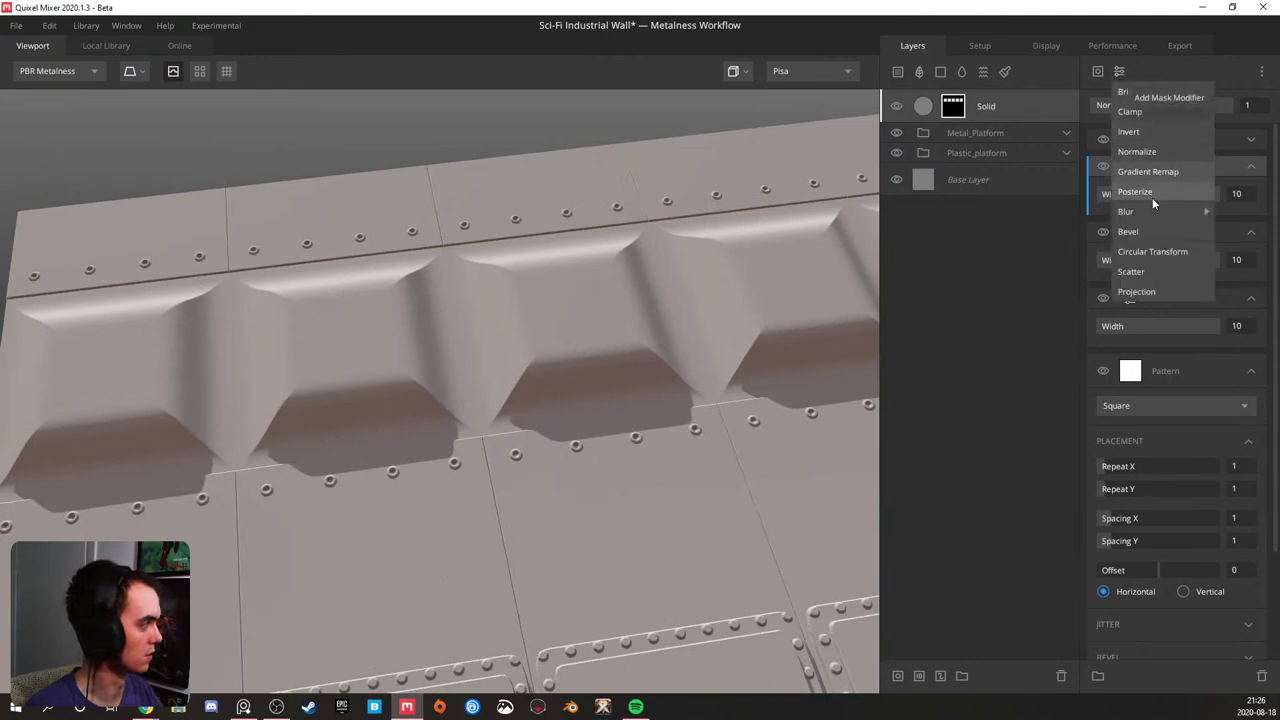
pyautogui.moveTo(1178, 211)
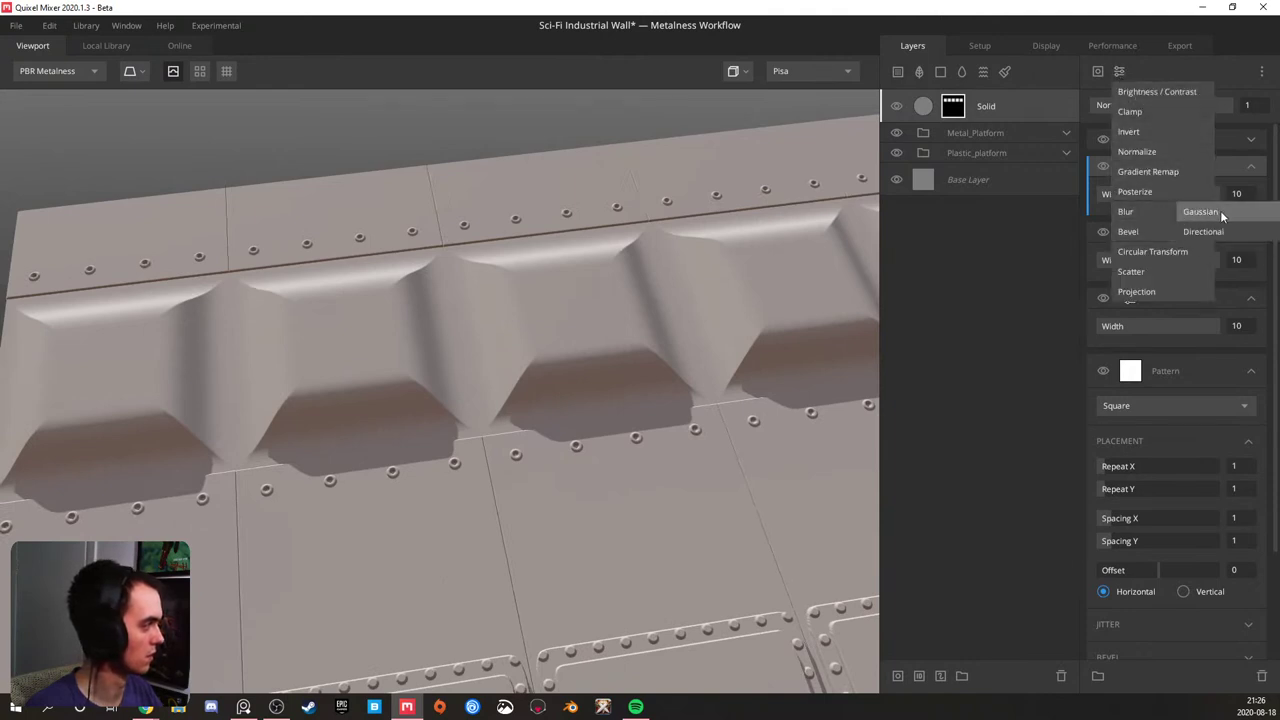
pyautogui.click(1220, 210)
pyautogui.moveTo(1120, 221)
pyautogui.mouseDown()
pyautogui.moveTo(1145, 222)
pyautogui.moveTo(1139, 212)
pyautogui.mouseUp()
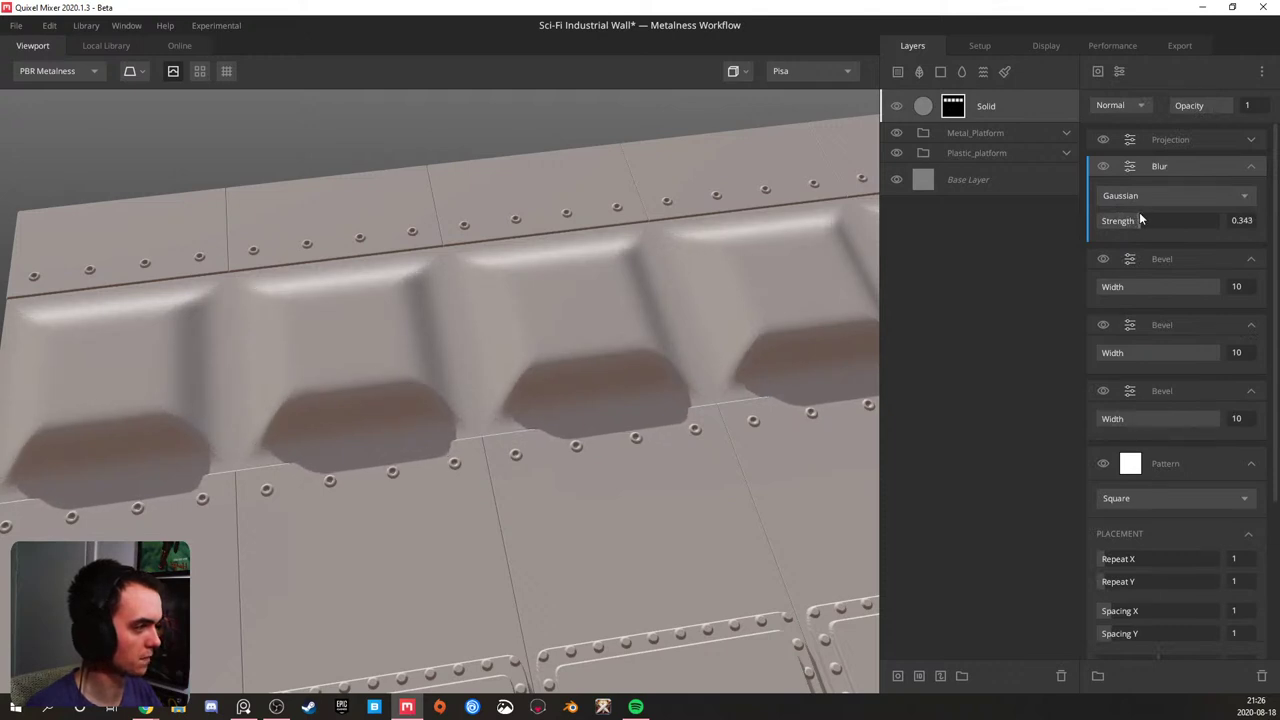
# - Add a Brightness/Contrast modifier above the mask's blur, with Brightness -0.039 and Contrast 0.939
pyautogui.click(1120, 72)
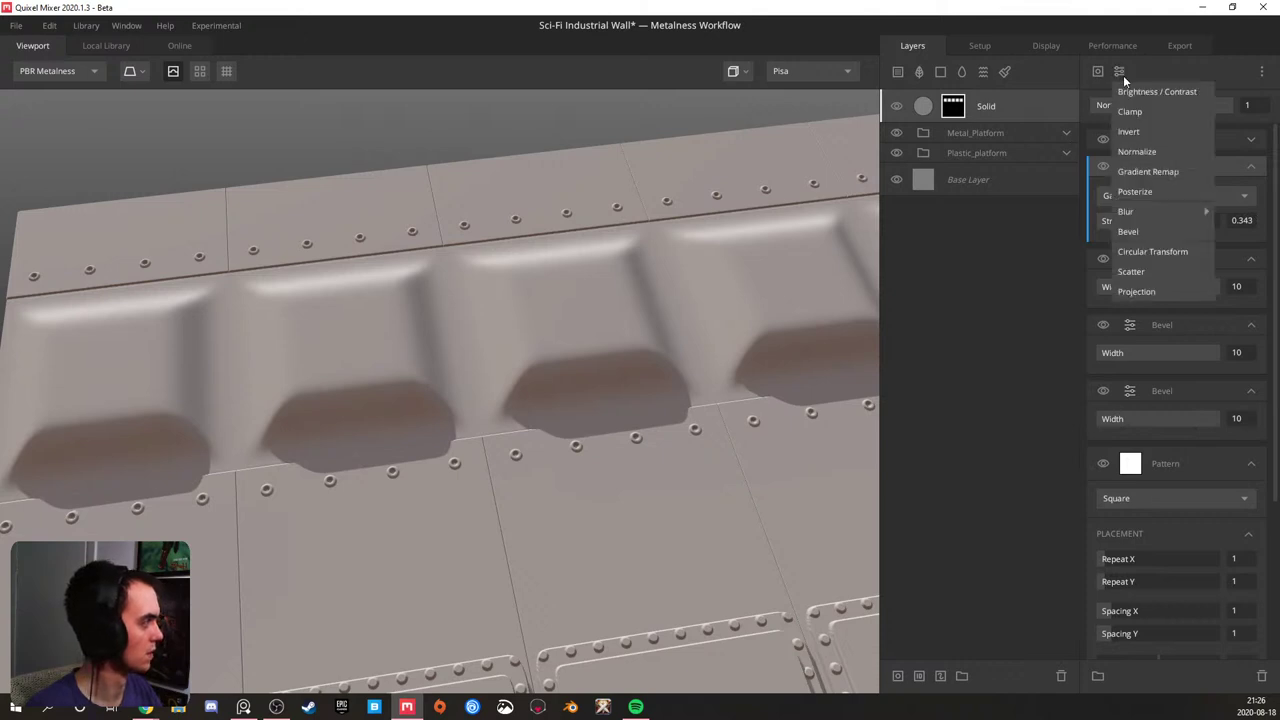
pyautogui.click(1150, 95)
pyautogui.moveTo(1125, 216)
pyautogui.mouseDown()
pyautogui.moveTo(1104, 217)
pyautogui.moveTo(1156, 193)
pyautogui.mouseUp()
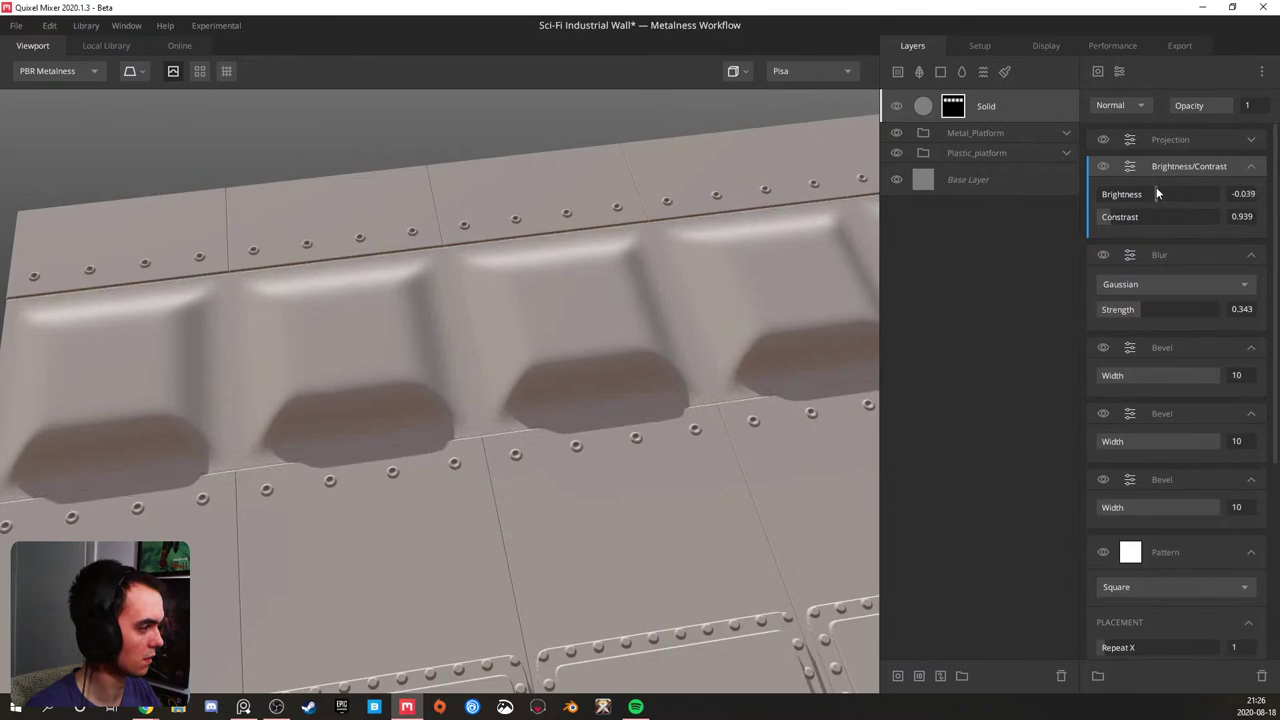
# - Try narrower Width values on the Bevel modifiers in the strip's mask and inspect the raised shapes
pyautogui.moveTo(589, 366); pyautogui.dragTo(309, 237)
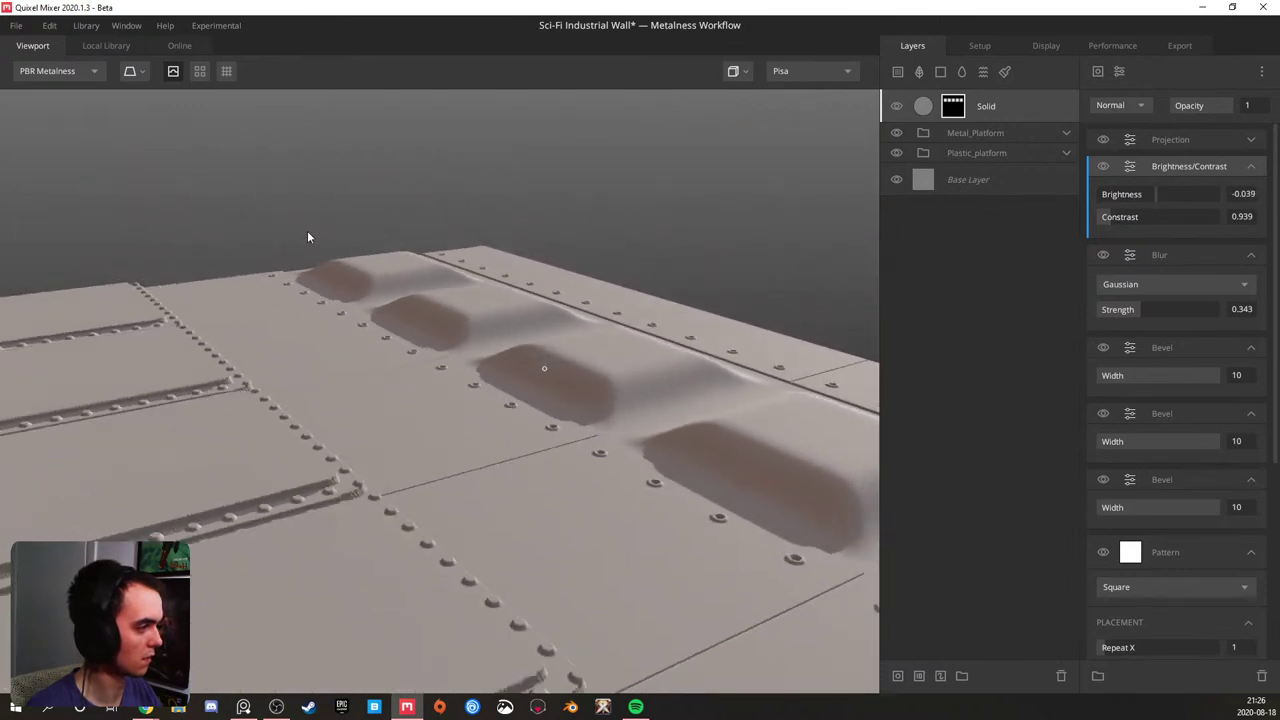
pyautogui.moveTo(1203, 372); pyautogui.dragTo(1136, 370)
pyautogui.moveTo(1150, 441); pyautogui.dragTo(1226, 438)
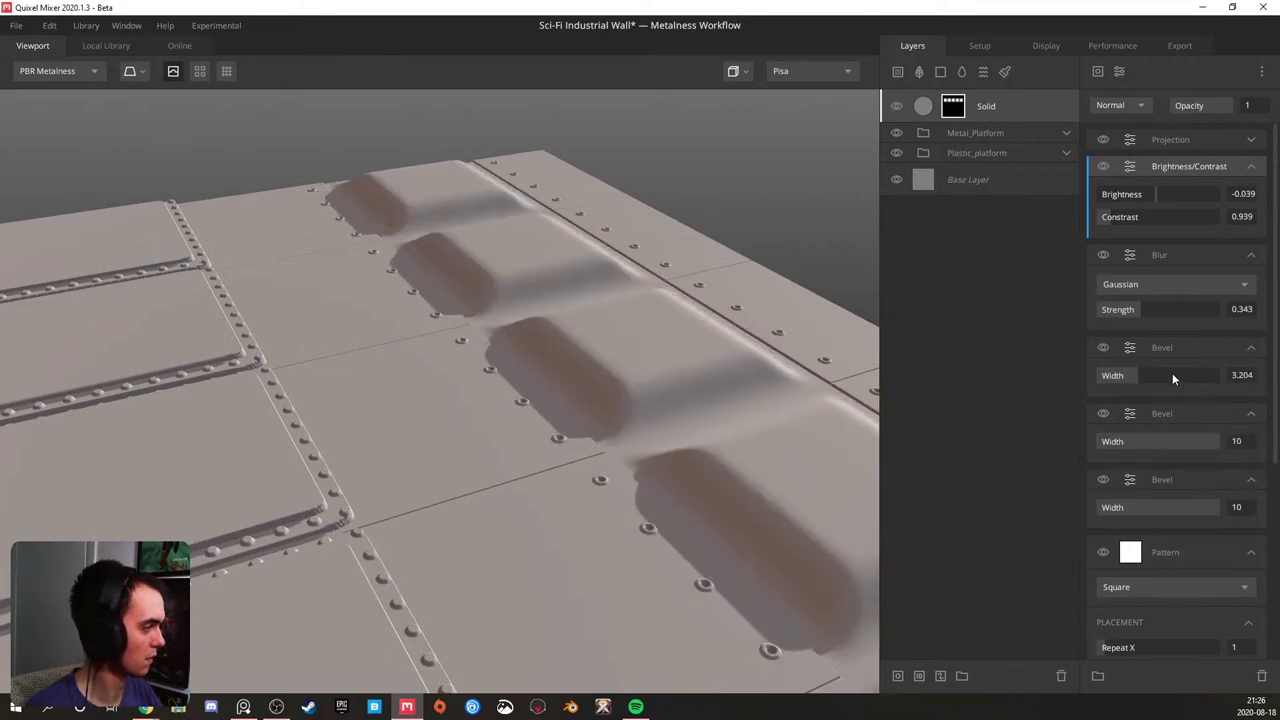
pyautogui.moveTo(1182, 380); pyautogui.dragTo(1236, 378)
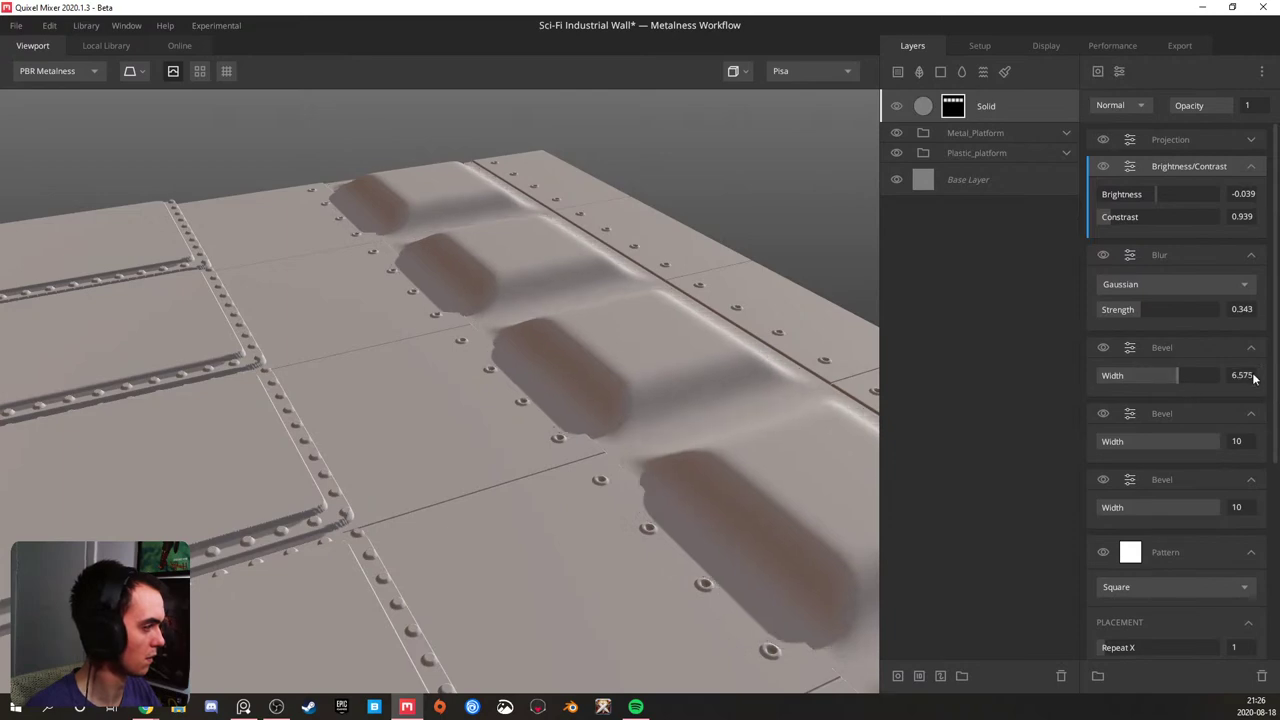
pyautogui.moveTo(594, 377); pyautogui.dragTo(516, 438)
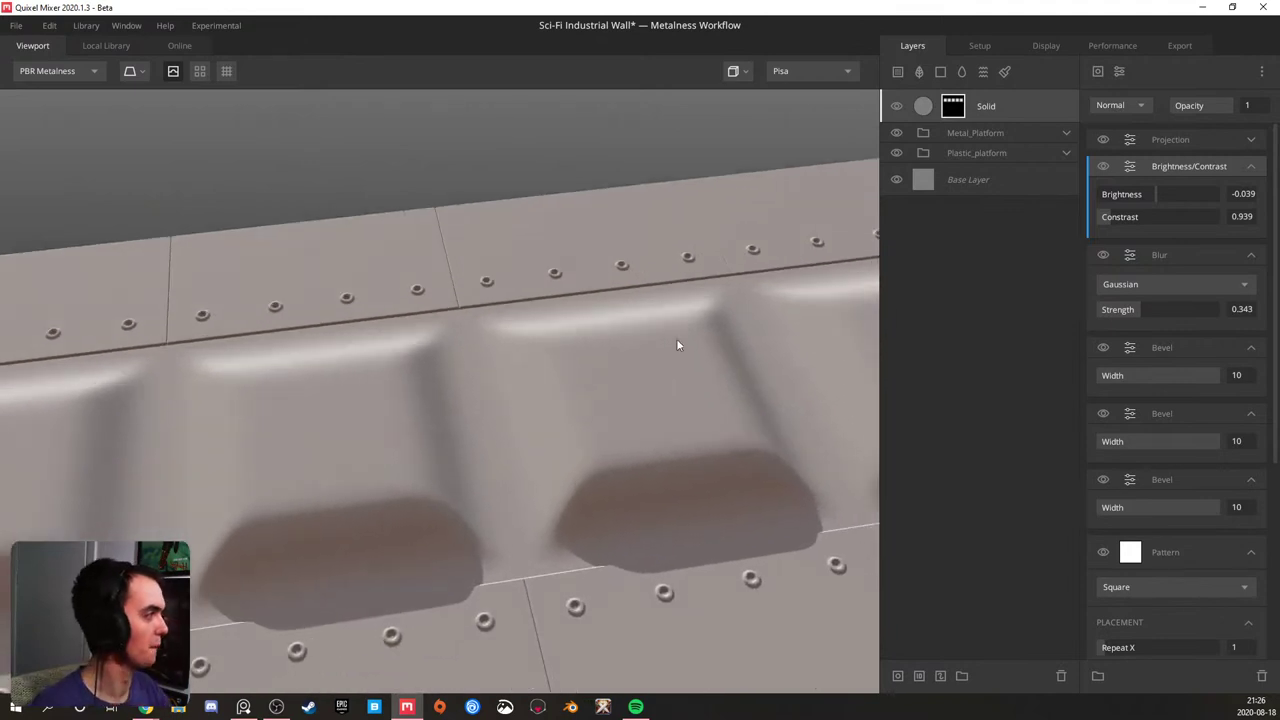
pyautogui.moveTo(613, 351); pyautogui.dragTo(540, 424)
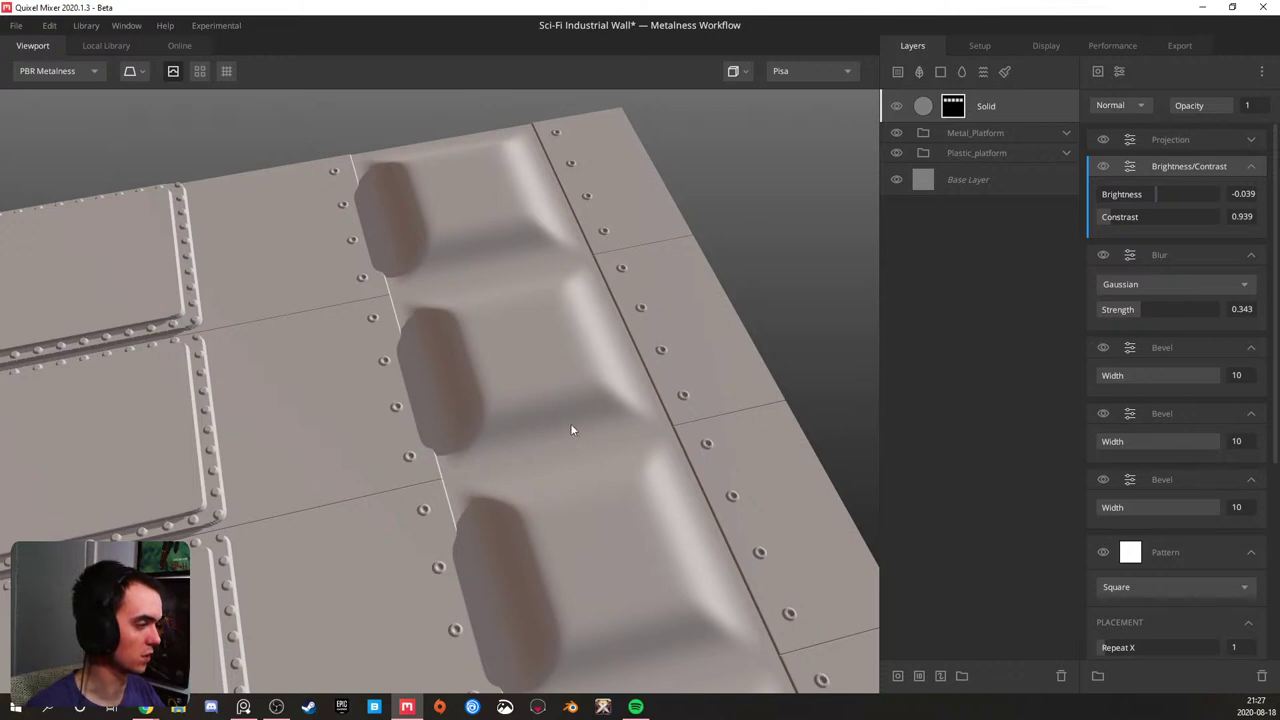
pyautogui.moveTo(542, 425); pyautogui.dragTo(736, 434)
# - Duplicate the strip's Solid layer and open the mask stack of the copy
pyautogui.click(978, 107)
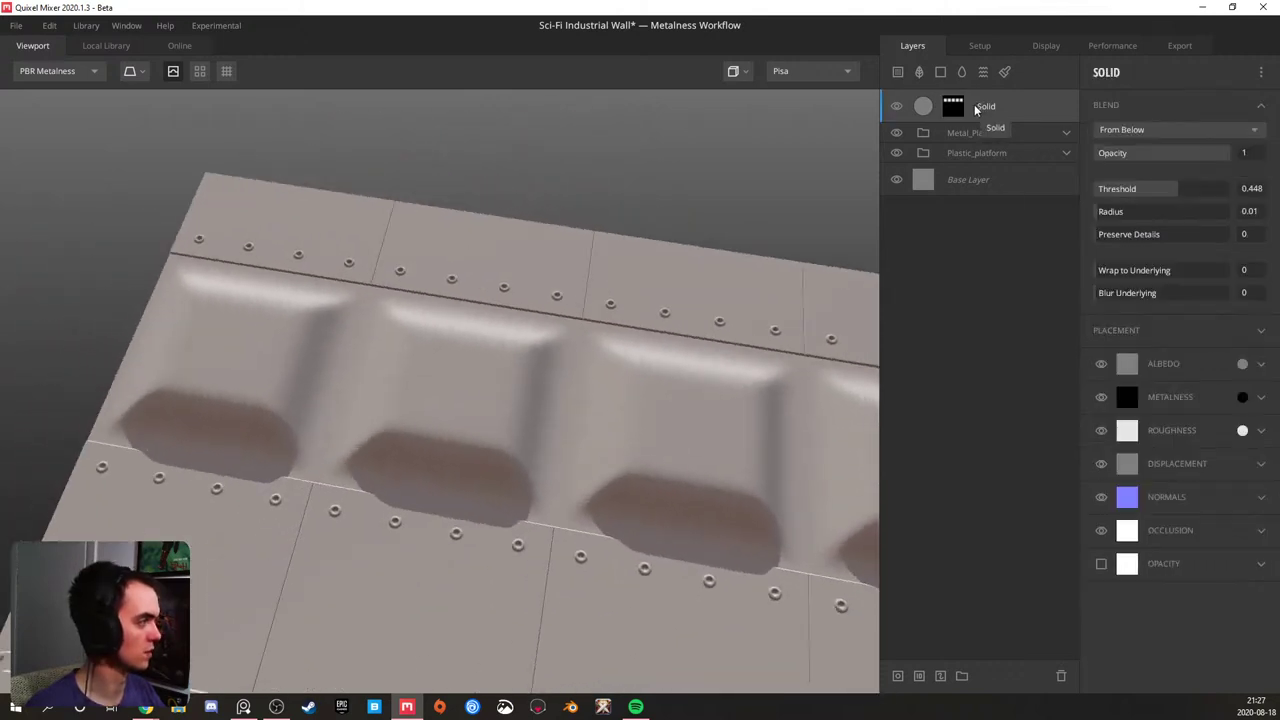
pyautogui.hotkey('ctrl', 'd')
pyautogui.click(952, 108)
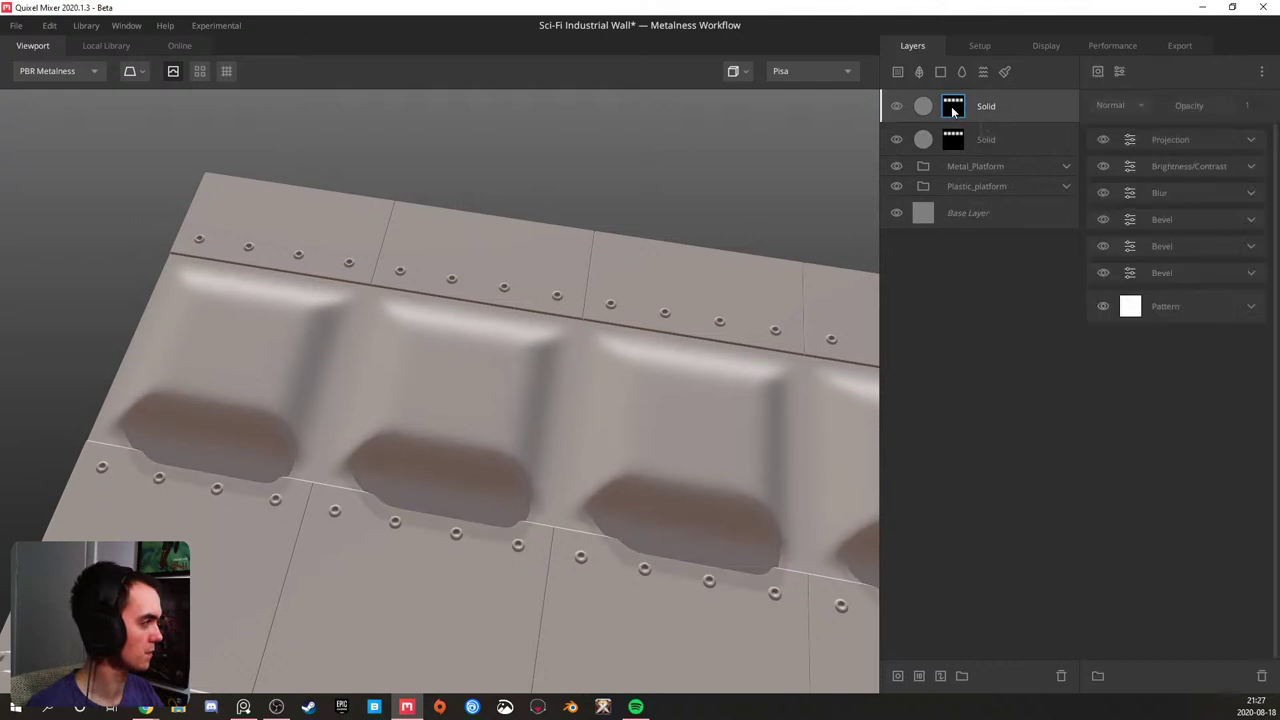
# - Delete the three Bevel modifiers from the duplicated layer's mask, keeping its Pattern
pyautogui.click(1172, 272)
pyautogui.press('Delete')
pyautogui.press('Delete')
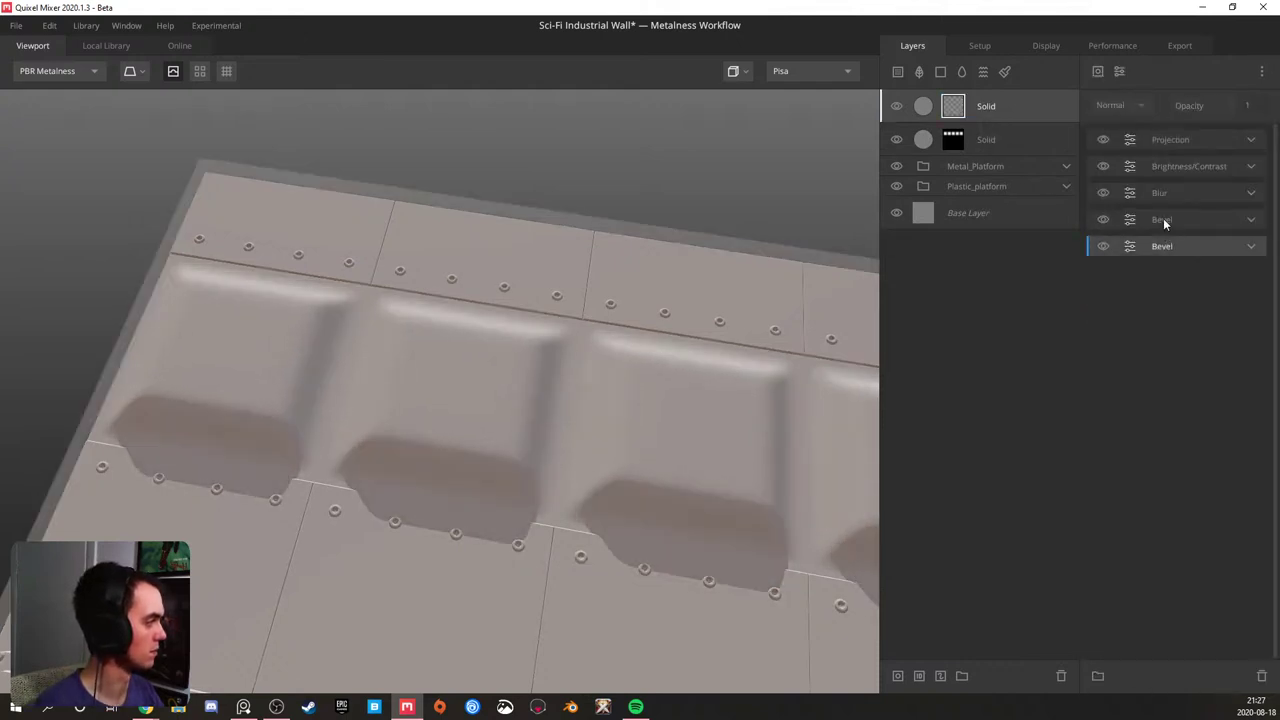
pyautogui.click(1177, 223)
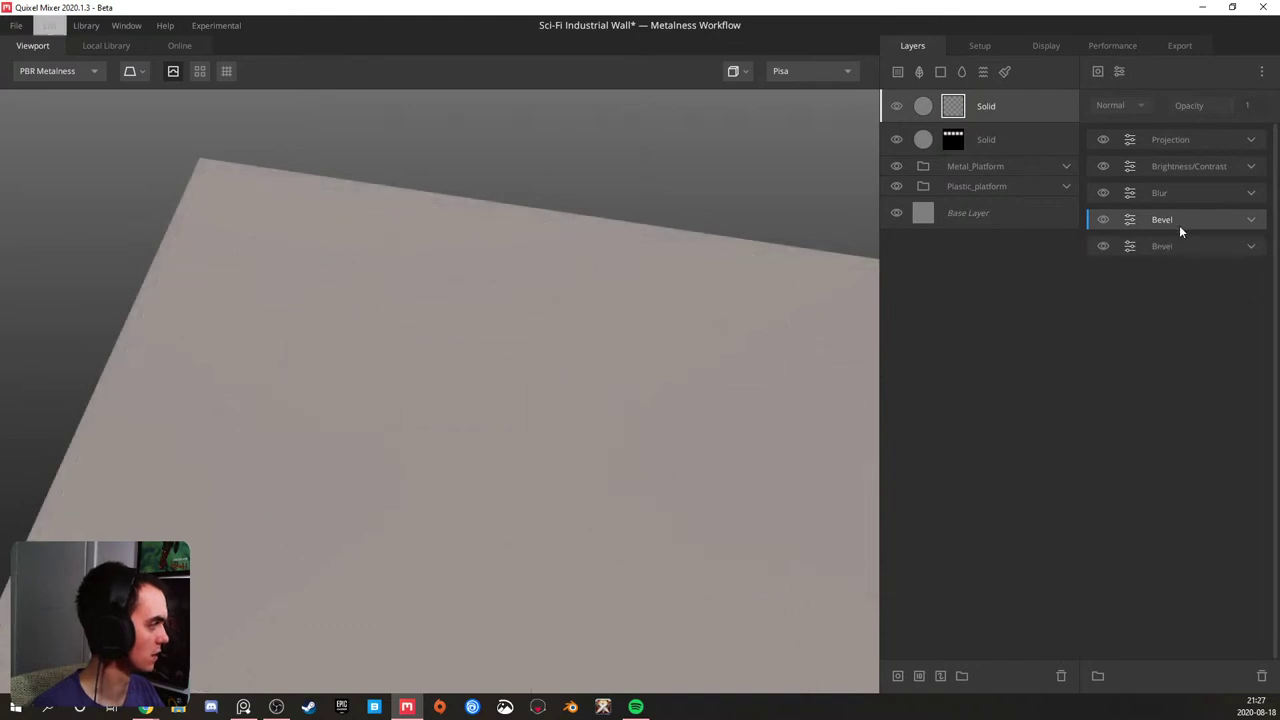
pyautogui.hotkey('ctrl', 'z')
pyautogui.hotkey('ctrl', 'z')
pyautogui.click(1168, 244)
pyautogui.press('Delete')
pyautogui.click(1168, 221)
pyautogui.press('Delete')
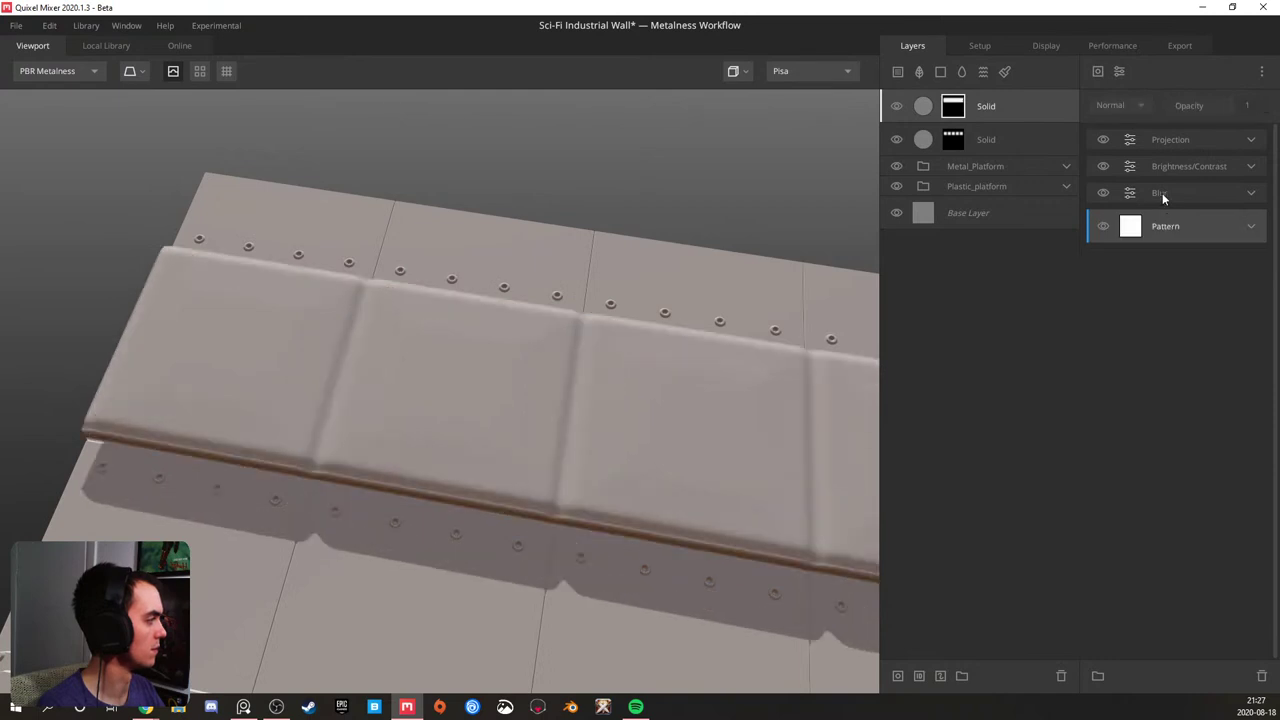
# - Delete the Blur and Brightness/Contrast modifiers from the duplicated layer's mask
pyautogui.click(1162, 193)
pyautogui.press('Delete')
pyautogui.click(1167, 168)
pyautogui.press('Delete')
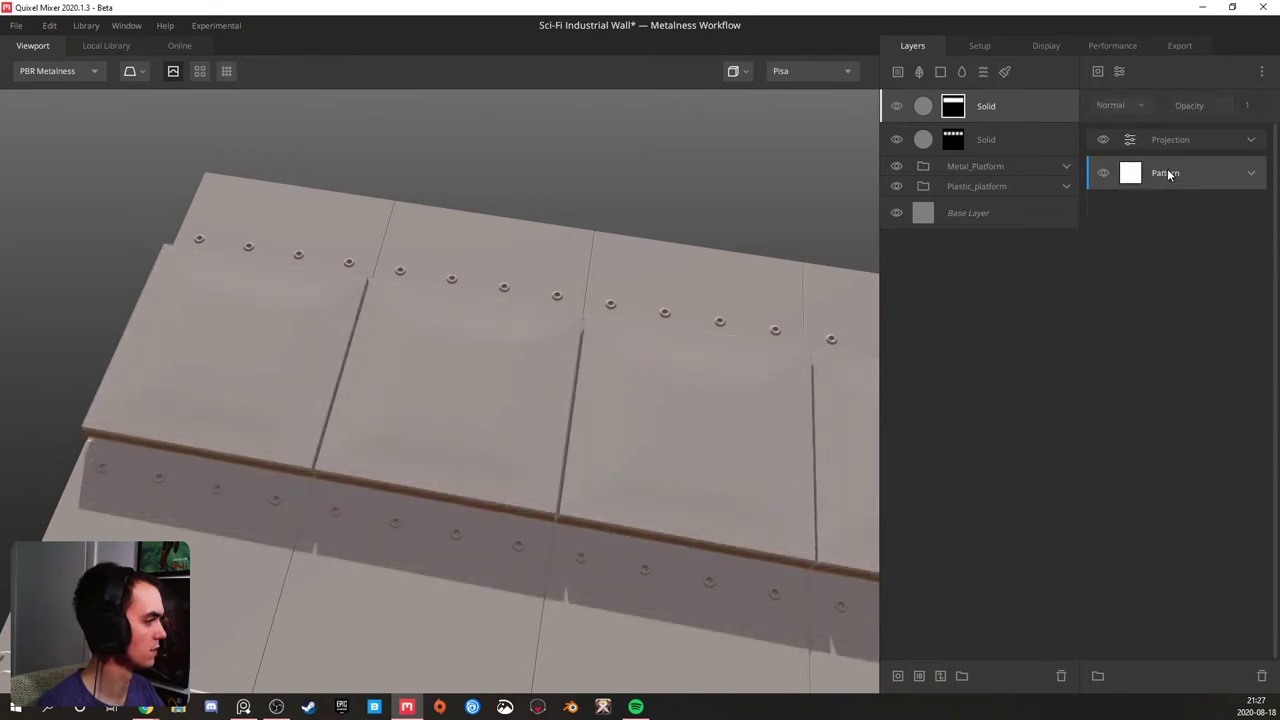
# - Duplicate the Projection modifier in the upper Solid layer's mask and switch the lower Projection to Freeform
pyautogui.click(1249, 175)
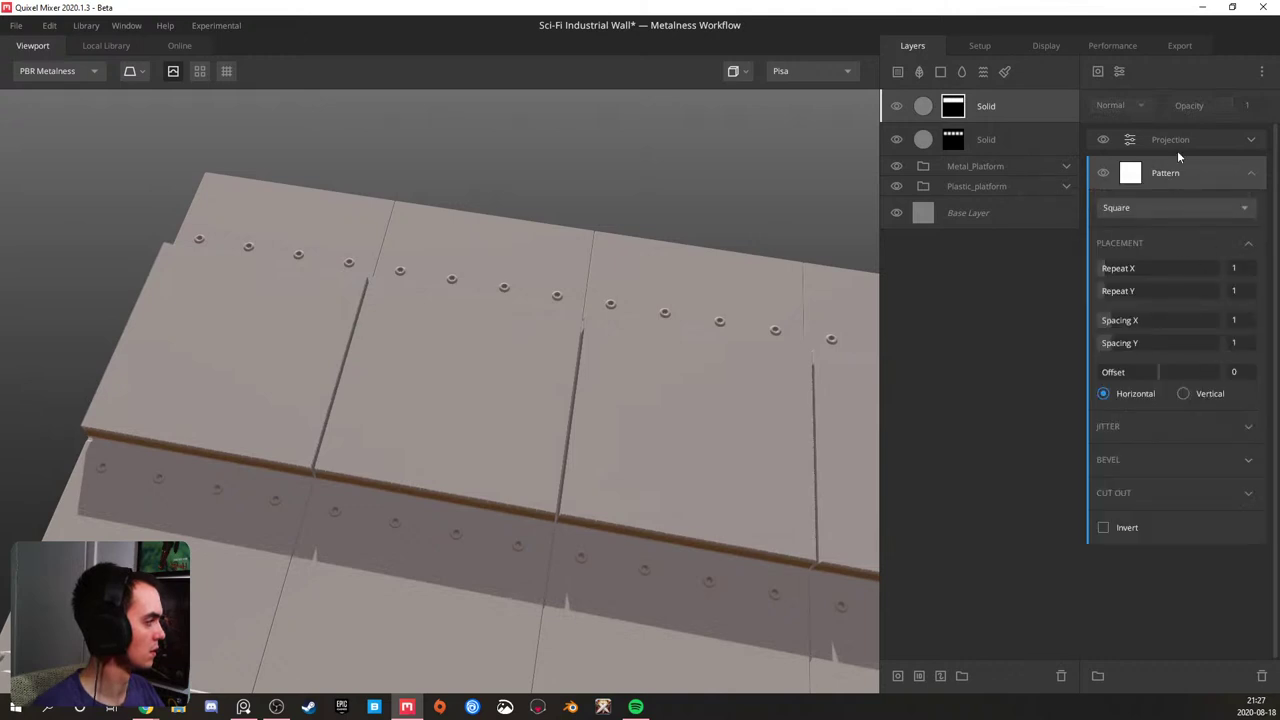
pyautogui.click(1250, 140)
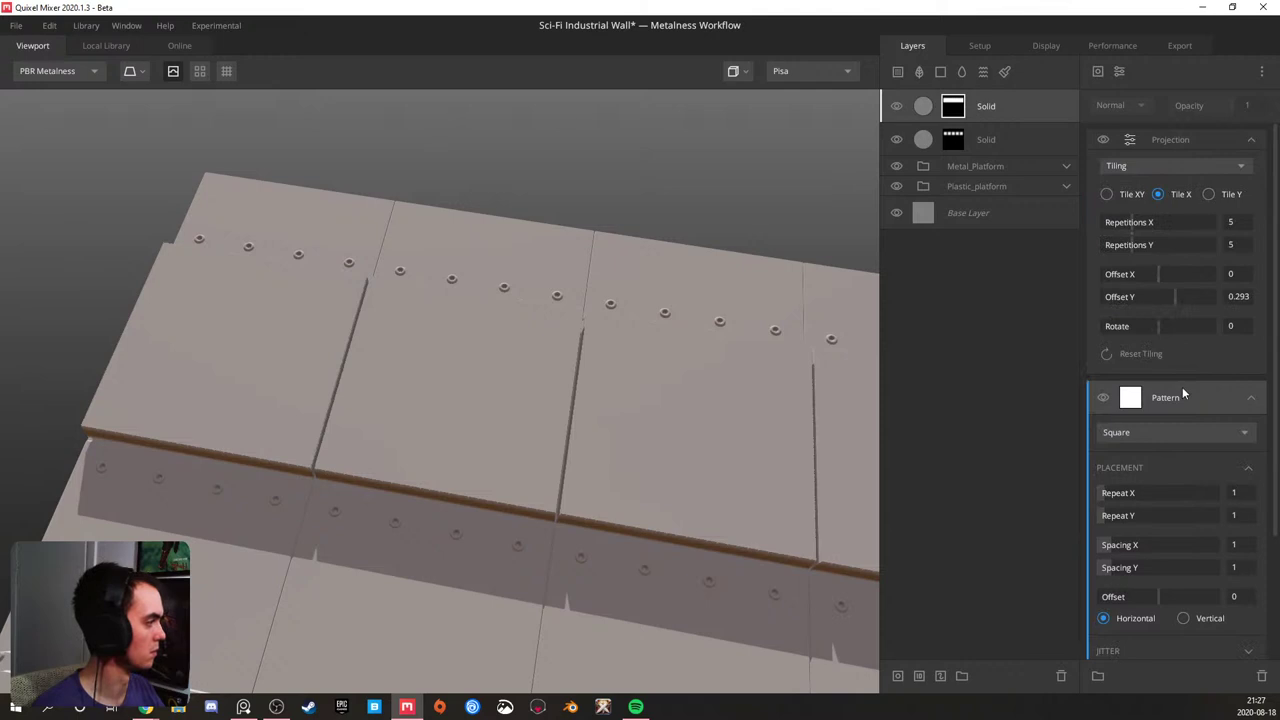
pyautogui.click(1162, 143)
pyautogui.hotkey('ctrl', 'd')
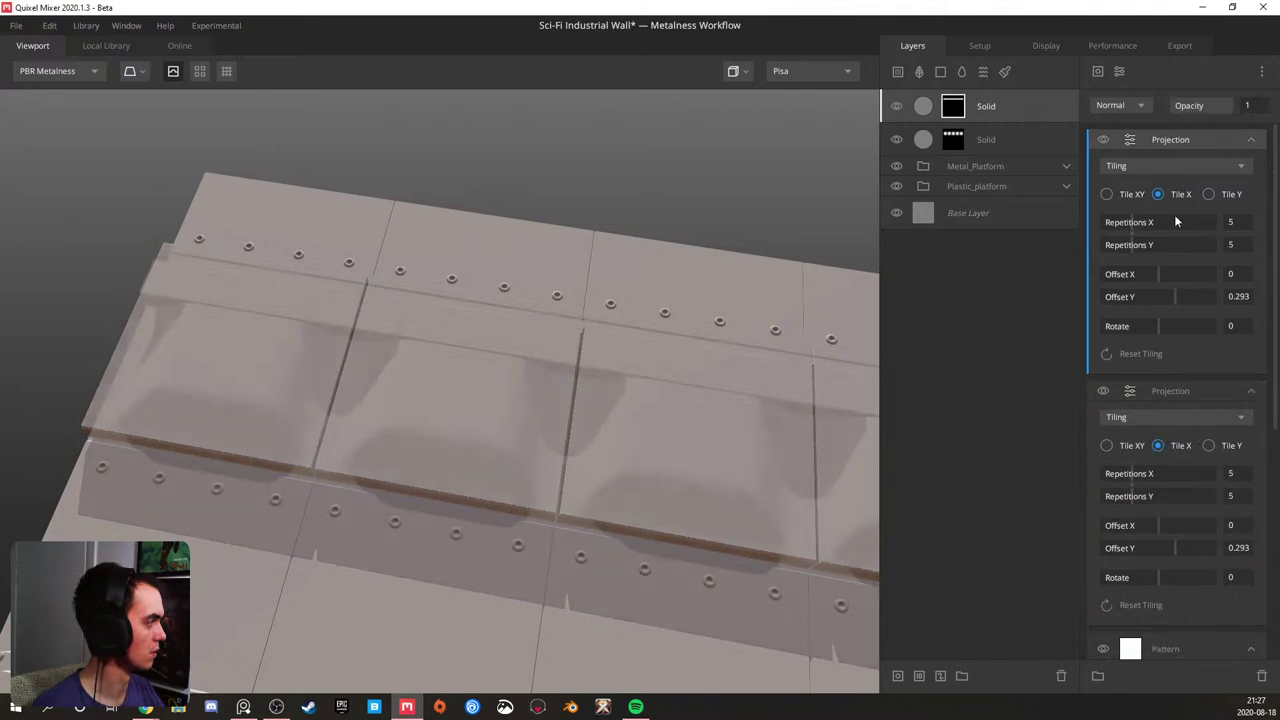
pyautogui.click(1174, 395)
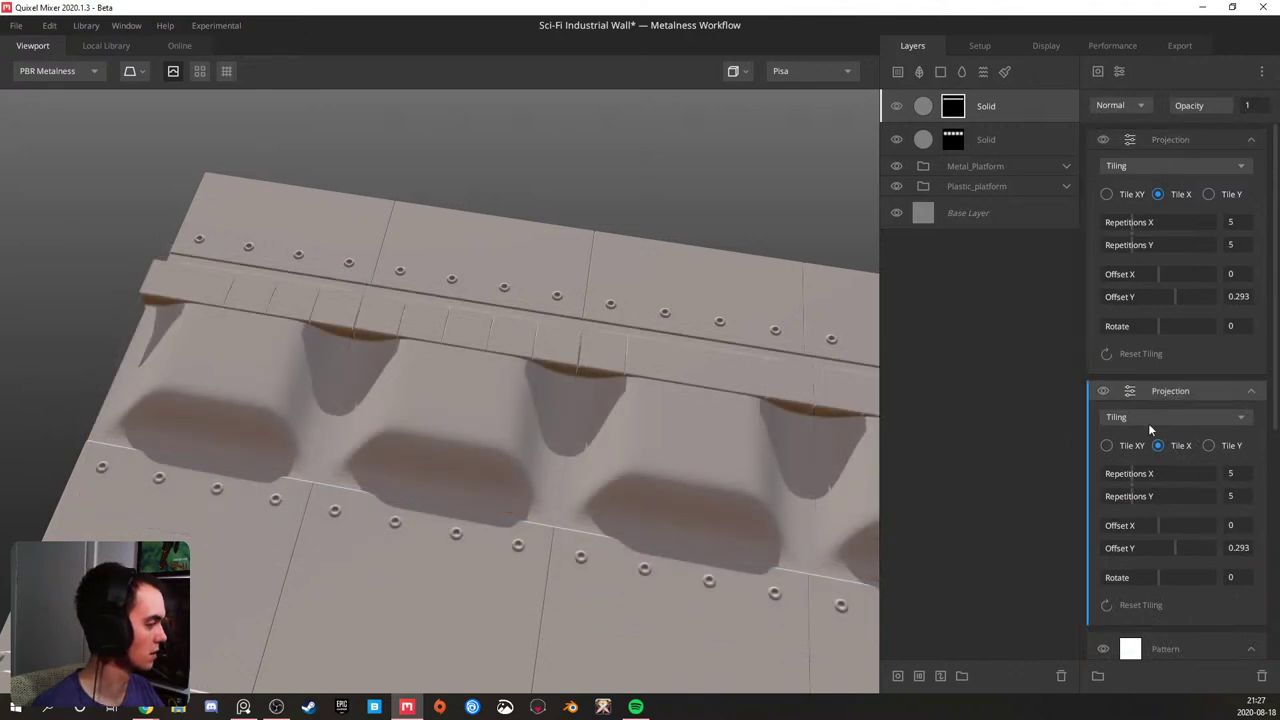
pyautogui.click(1149, 420)
pyautogui.click(1136, 455)
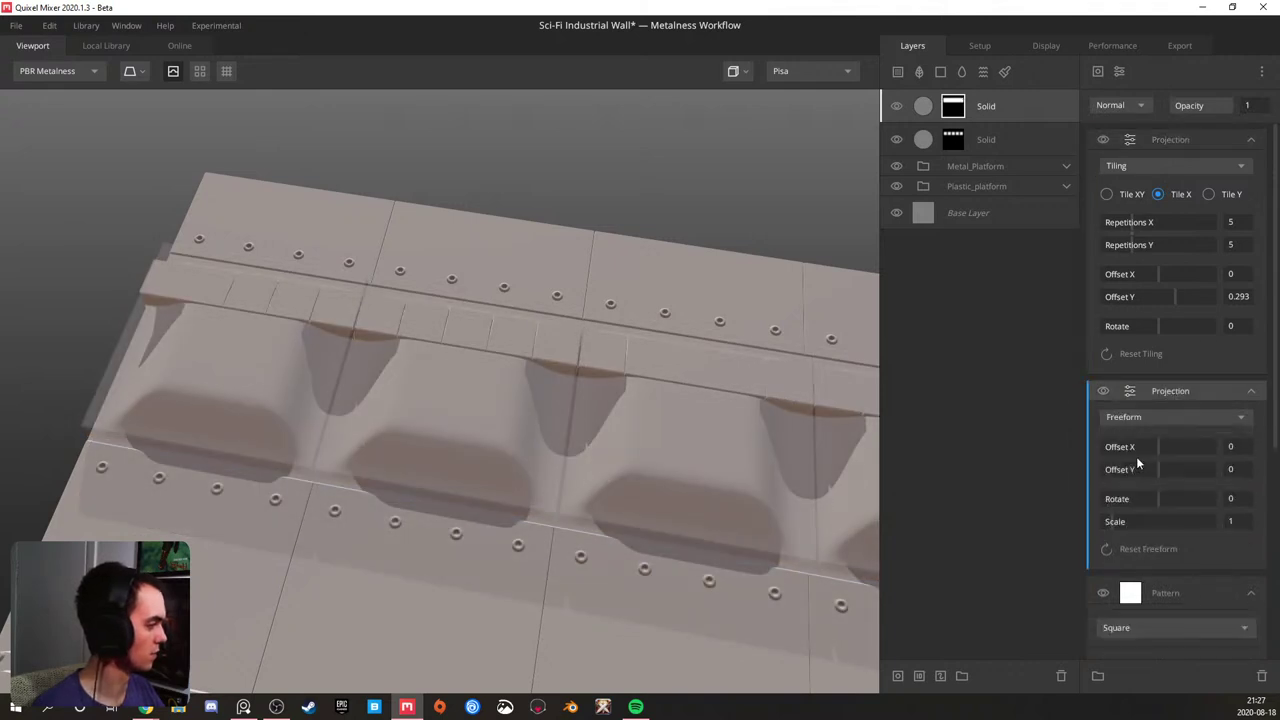
# - Set the Freeform projection's Rotate to -45 to turn the square pattern diagonally
pyautogui.moveTo(1162, 496); pyautogui.dragTo(1143, 491)
pyautogui.click(1232, 499)
pyautogui.write('-45')
pyautogui.press('Return')
# - Set the Square pattern's Spacing X and Spacing Y to 30 in the upper layer's mask
pyautogui.scroll(-3, 689, 520)
pyautogui.moveTo(689, 520); pyautogui.dragTo(618, 386, button='middle')
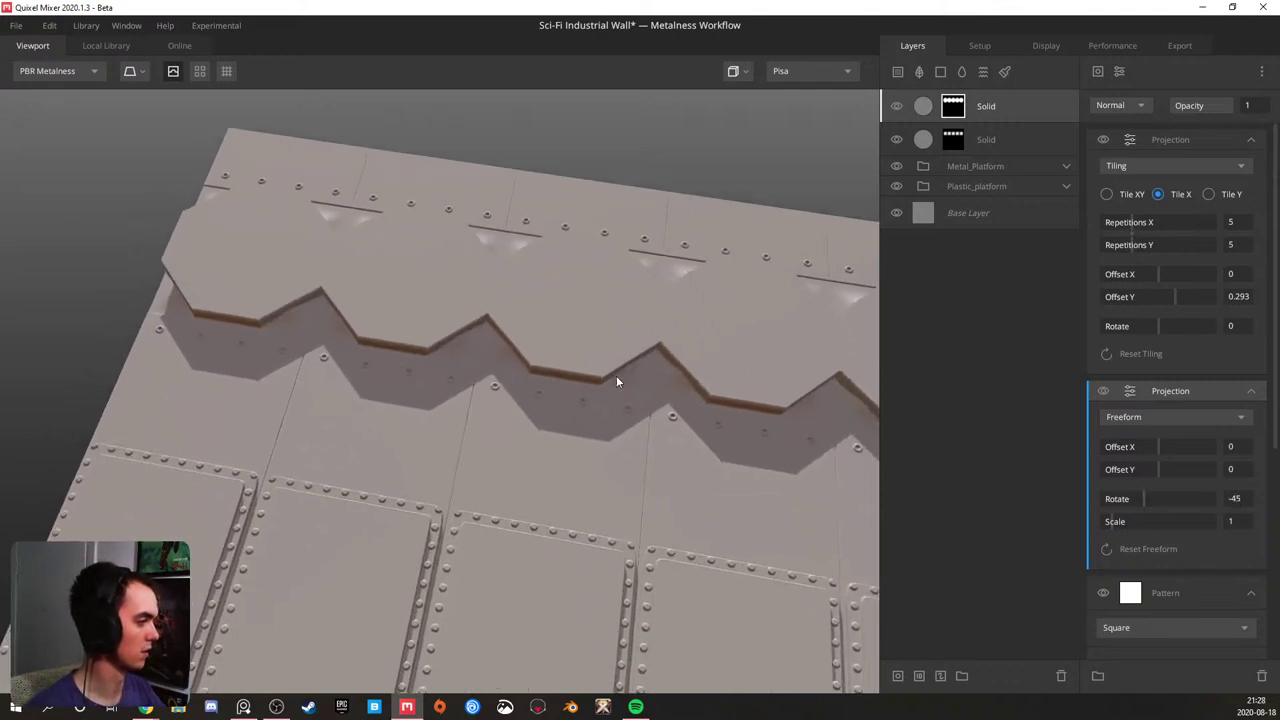
pyautogui.scroll(-5, 1176, 613)
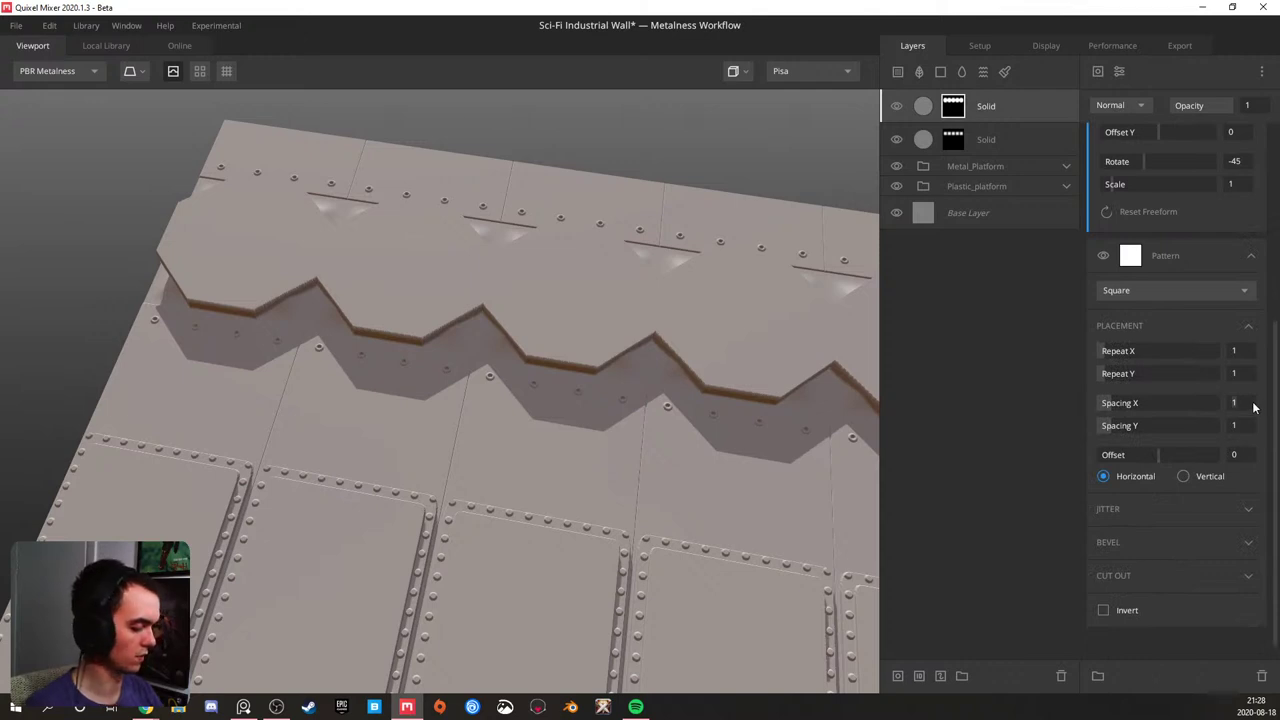
pyautogui.press('Tab')
pyautogui.write('30')
pyautogui.press('Return')
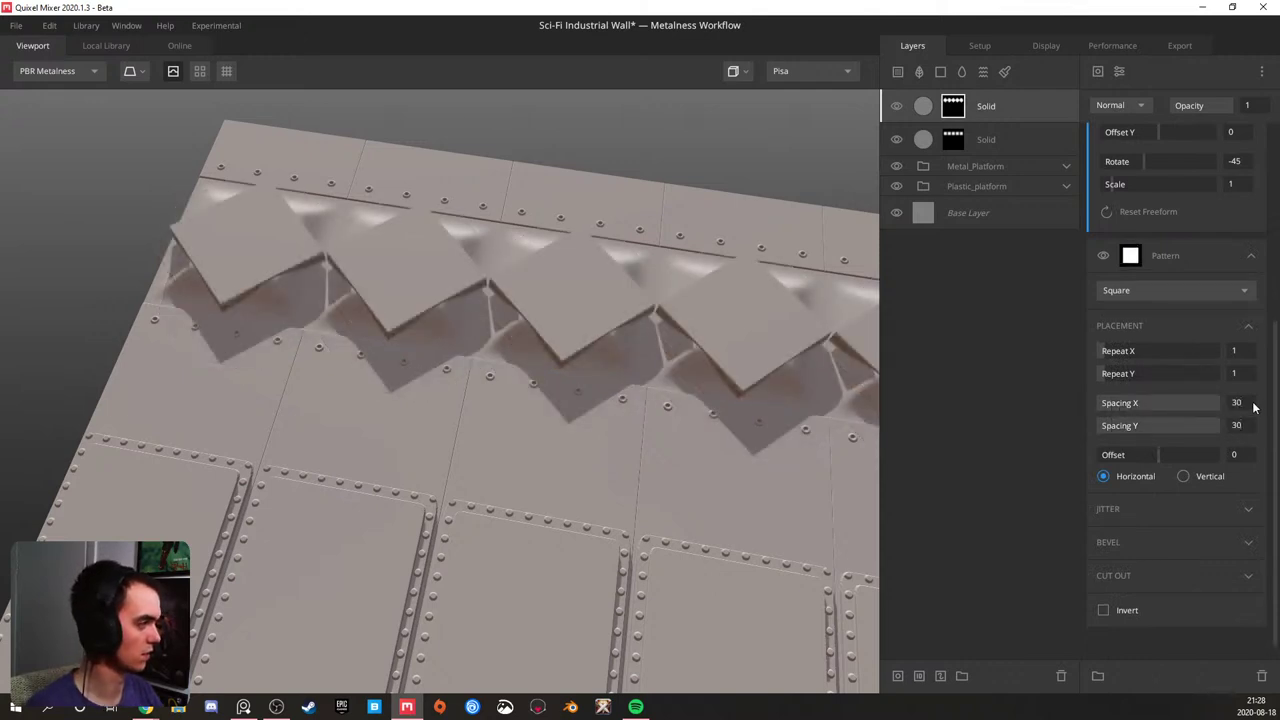
# - Shift the diamonds sideways over the gaps between the raised shapes by setting the tiling projection's Offset X to -0.099
pyautogui.moveTo(657, 349); pyautogui.dragTo(622, 428)
pyautogui.moveTo(451, 296); pyautogui.dragTo(365, 283)
pyautogui.scroll(6, 1164, 229)
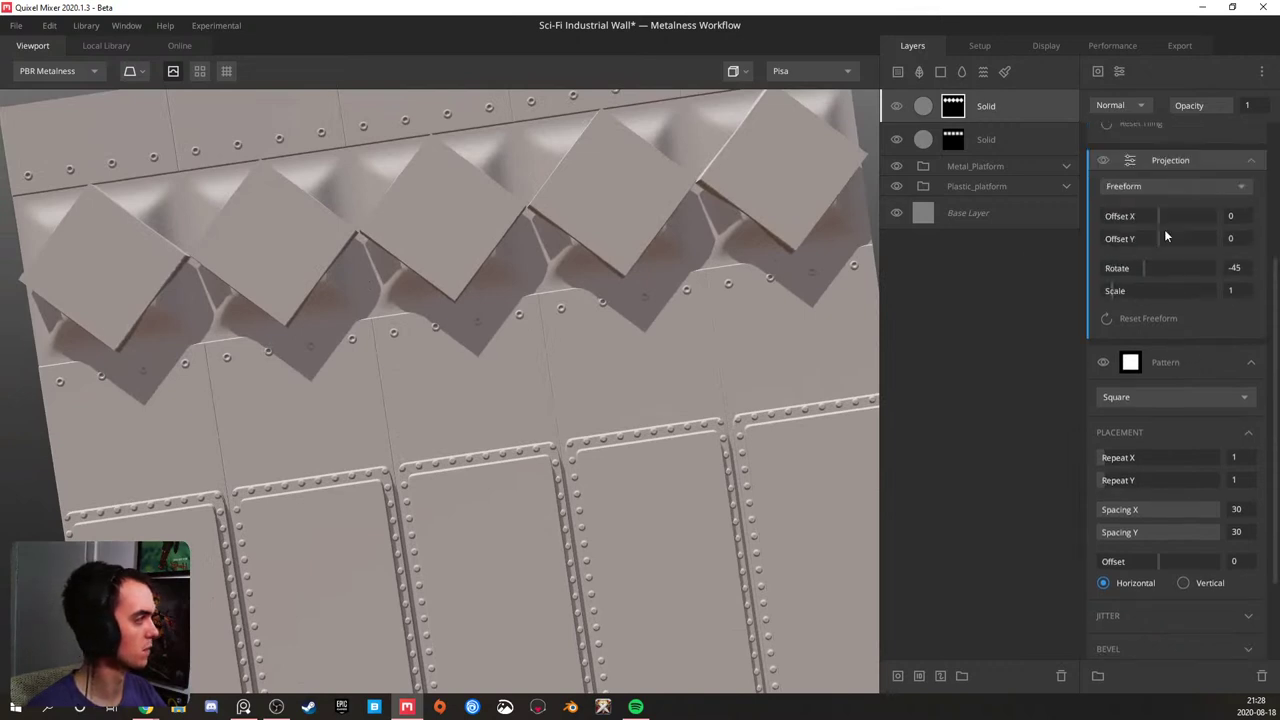
pyautogui.scroll(1, 1164, 276)
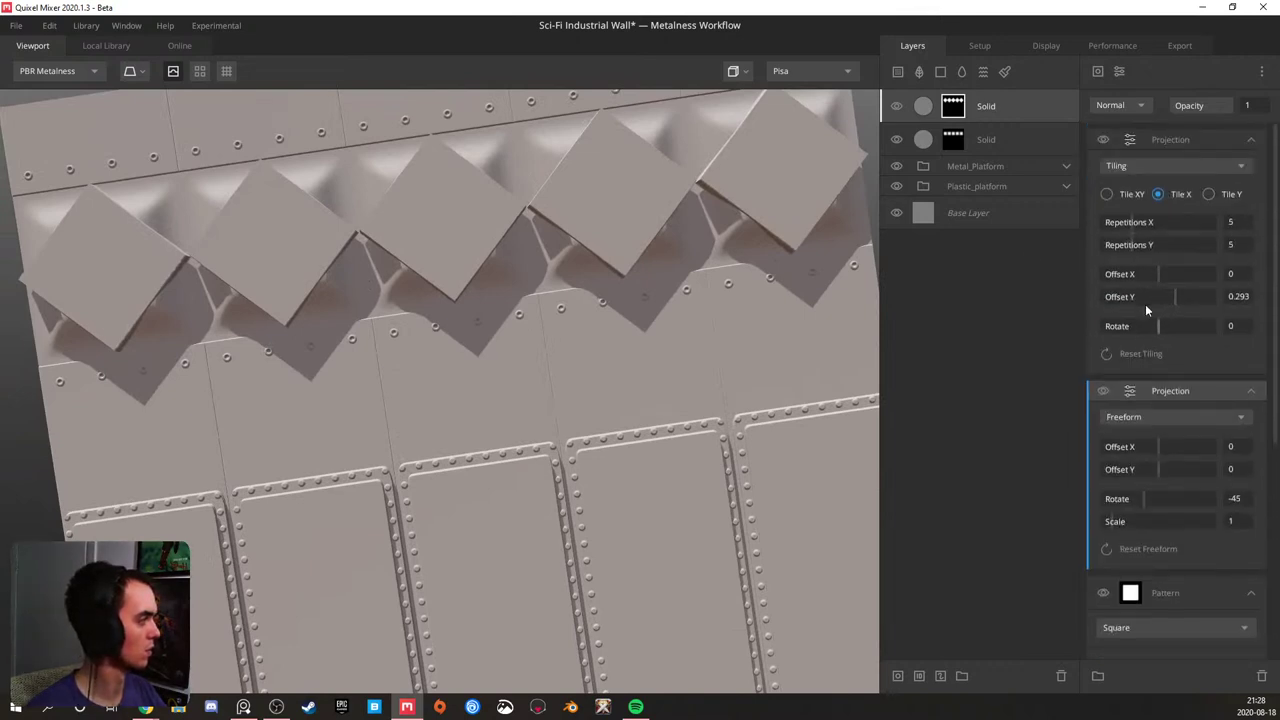
pyautogui.moveTo(1156, 283); pyautogui.dragTo(1152, 273)
pyautogui.moveTo(660, 295); pyautogui.dragTo(497, 364)
# - Round the diamonds by setting the Square pattern's Bevel to 0.492 and Bevel Curve to 1
pyautogui.scroll(3, 497, 364)
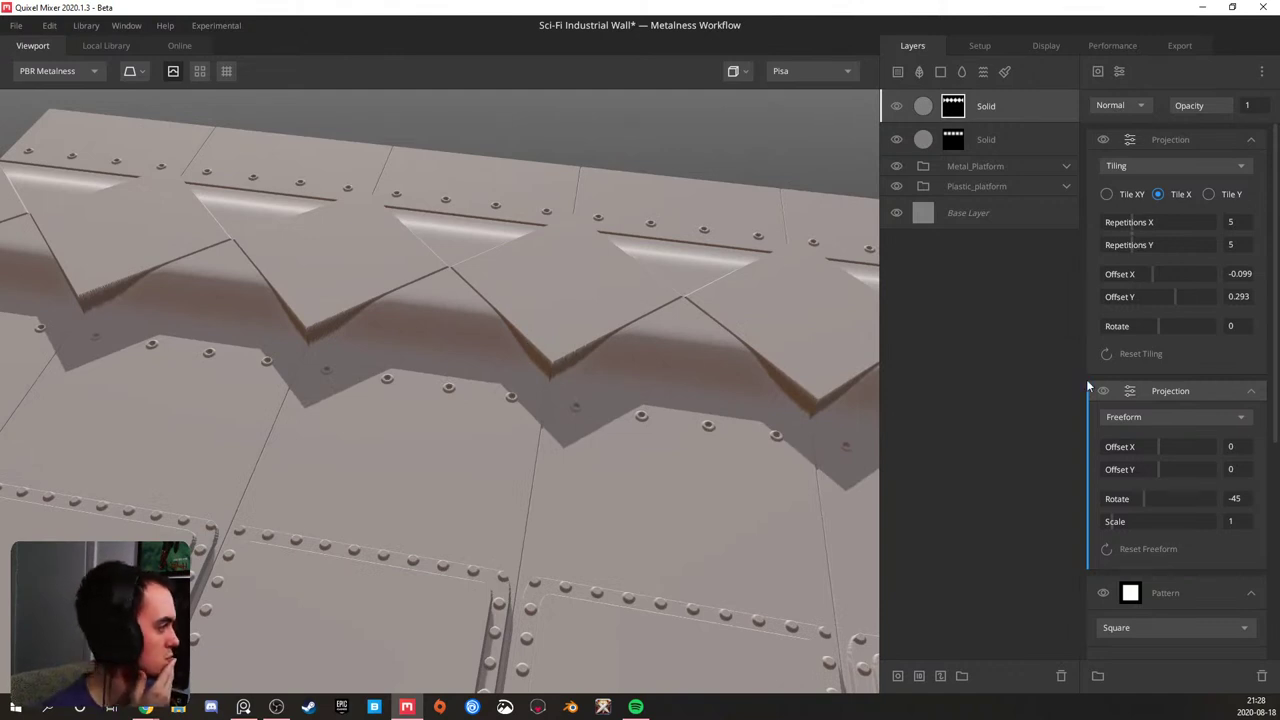
pyautogui.scroll(-4, 1151, 430)
pyautogui.click(1248, 522)
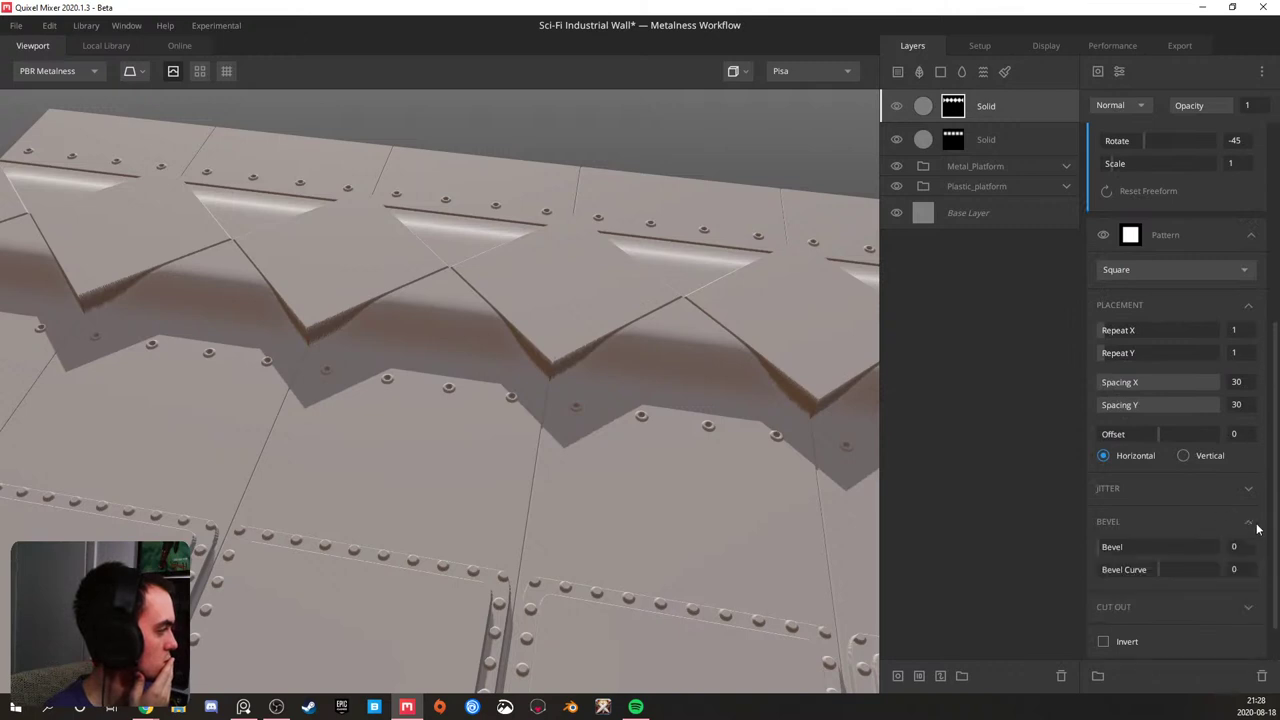
pyautogui.moveTo(1124, 546); pyautogui.dragTo(1278, 572)
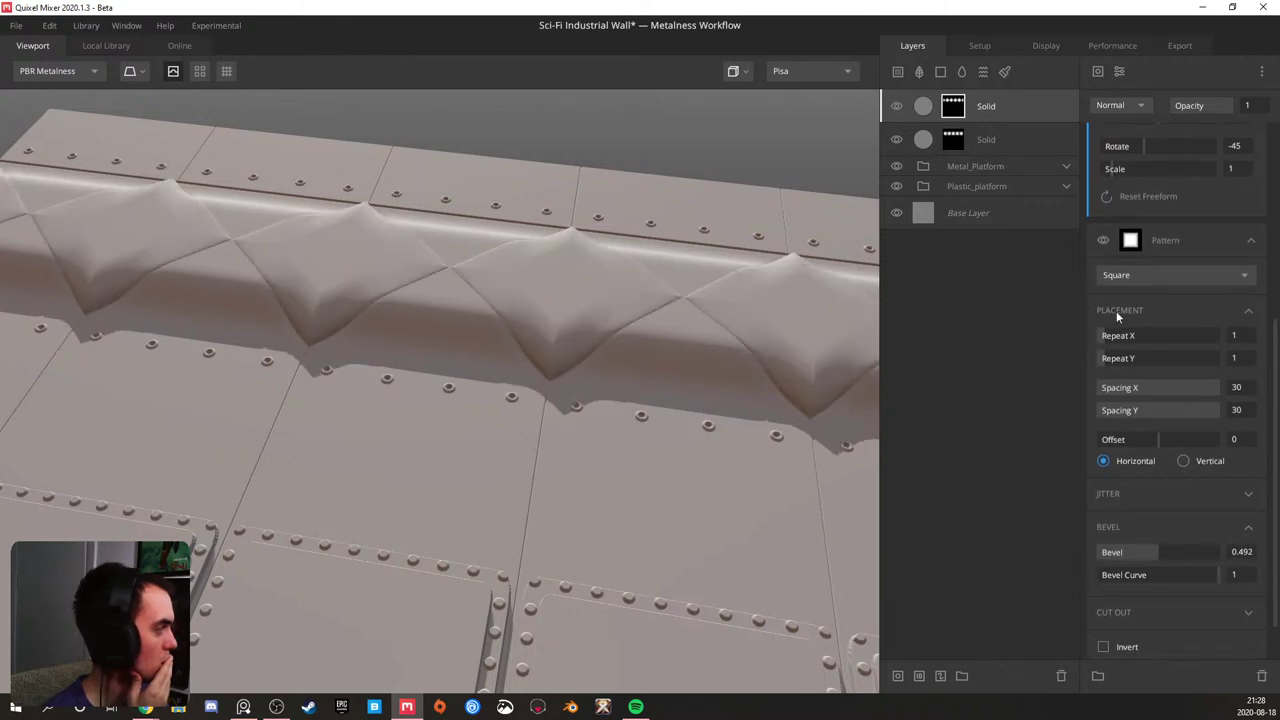
# - Blend the upper diamond layer From Above with Threshold 0.03 and Wrap to Underlying 0.597
pyautogui.click(1035, 108)
pyautogui.click(1156, 128)
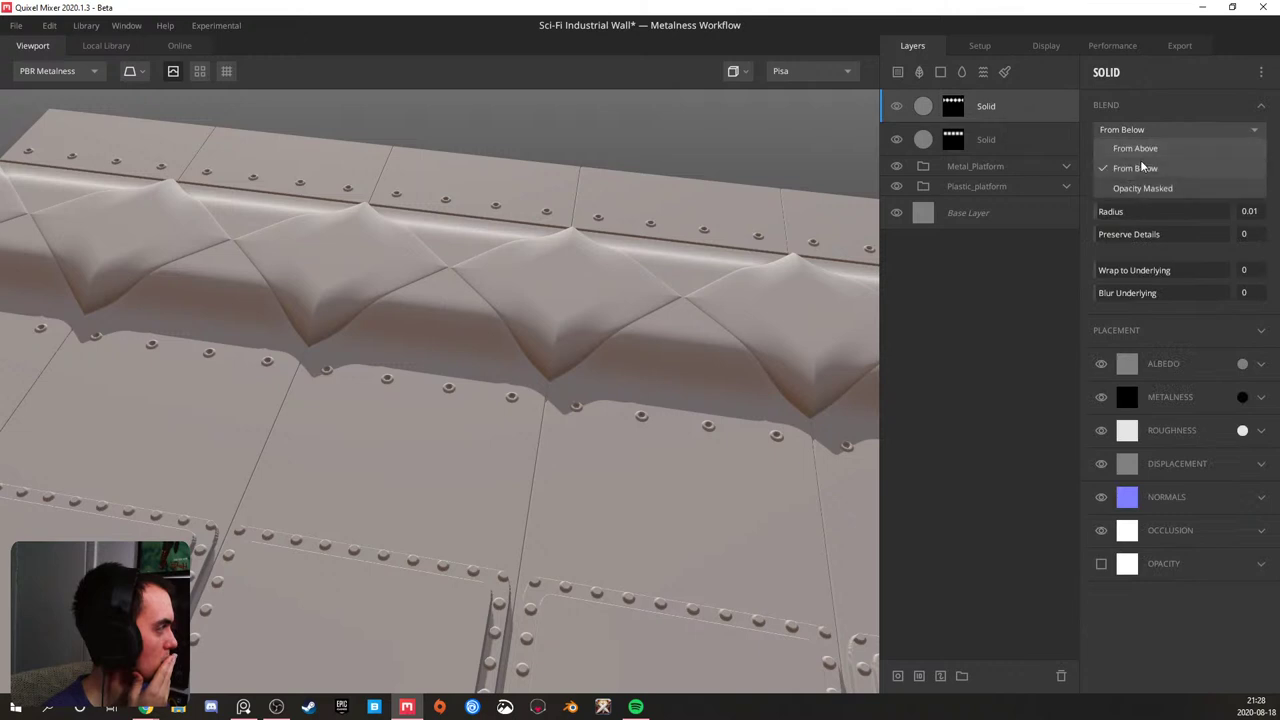
pyautogui.click(1144, 151)
pyautogui.moveTo(1163, 189); pyautogui.dragTo(1162, 188)
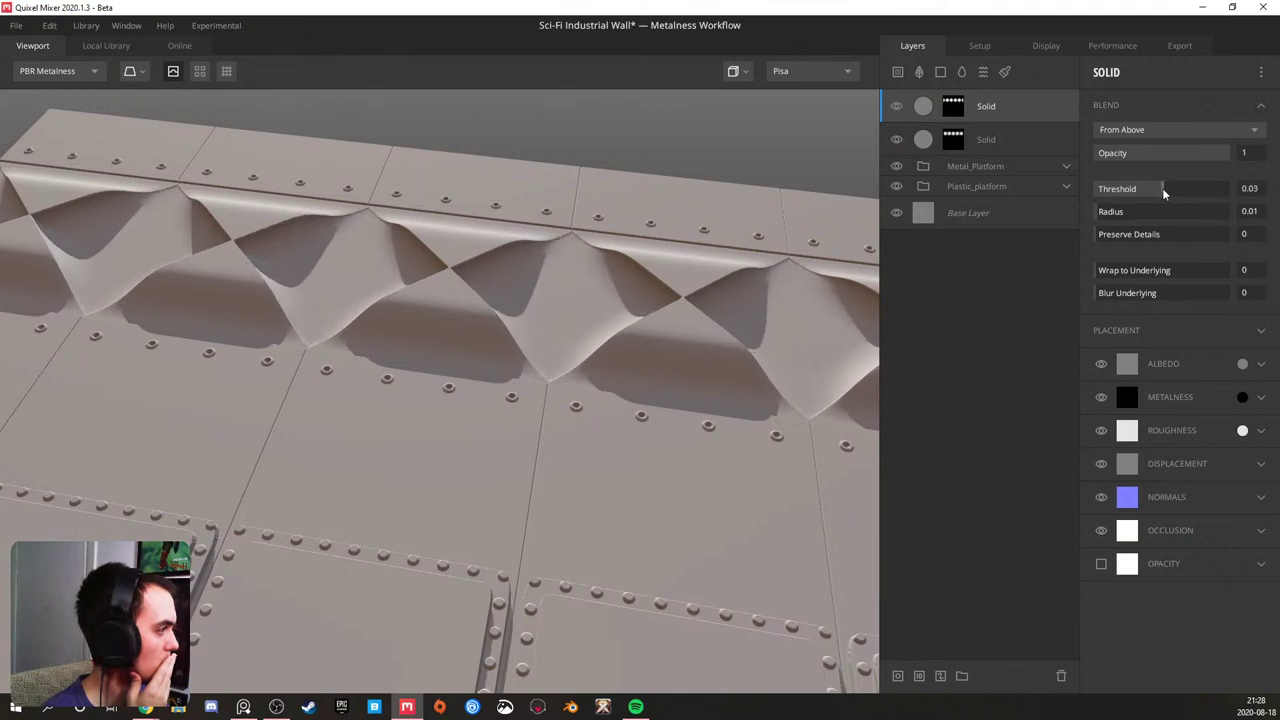
pyautogui.moveTo(1142, 269); pyautogui.dragTo(1174, 271)
# - Add a Gaussian Blur modifier directly above the Square pattern in the diamond layer's mask and set its Strength to 0.845
pyautogui.click(955, 108)
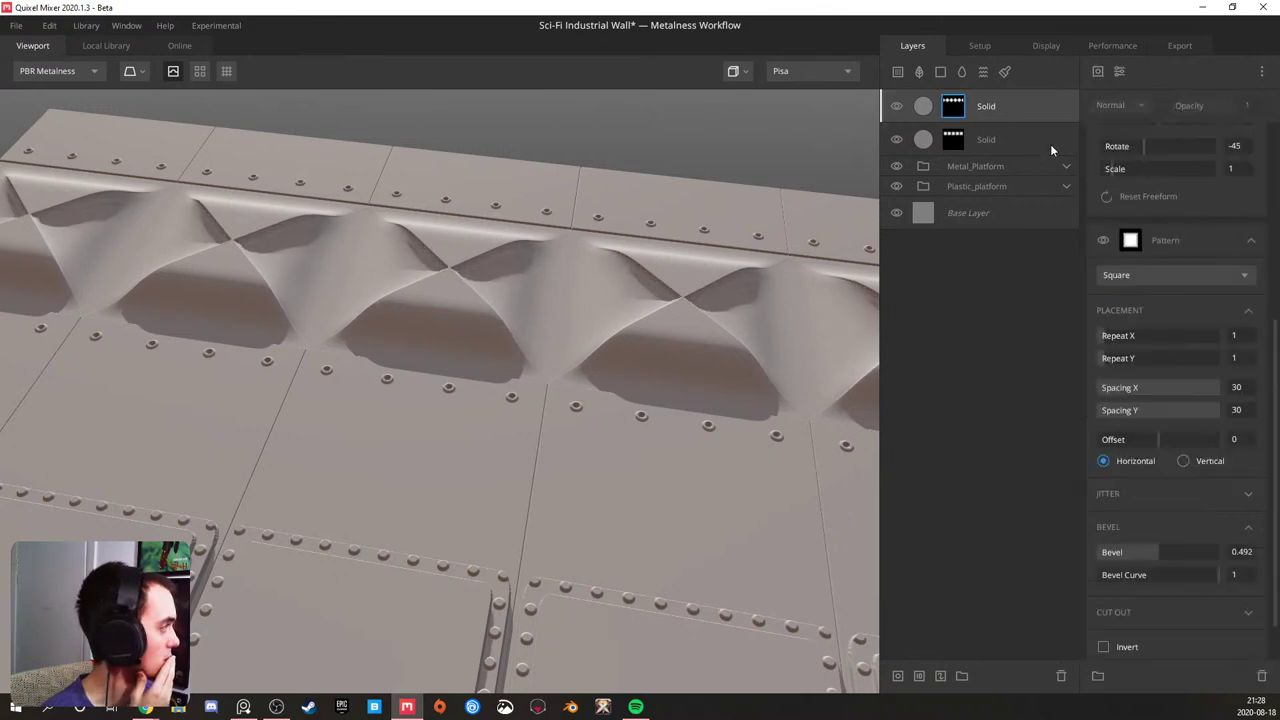
pyautogui.scroll(-1, 1174, 254)
pyautogui.scroll(4, 1173, 254)
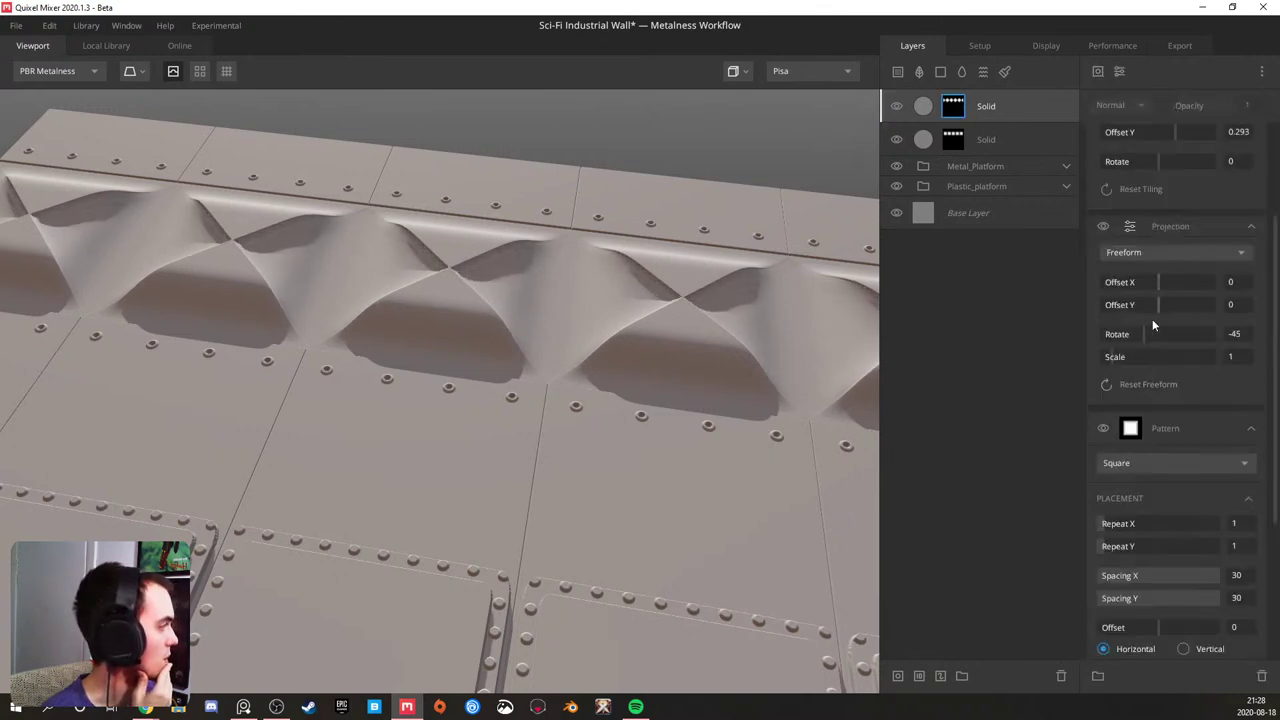
pyautogui.click(1168, 430)
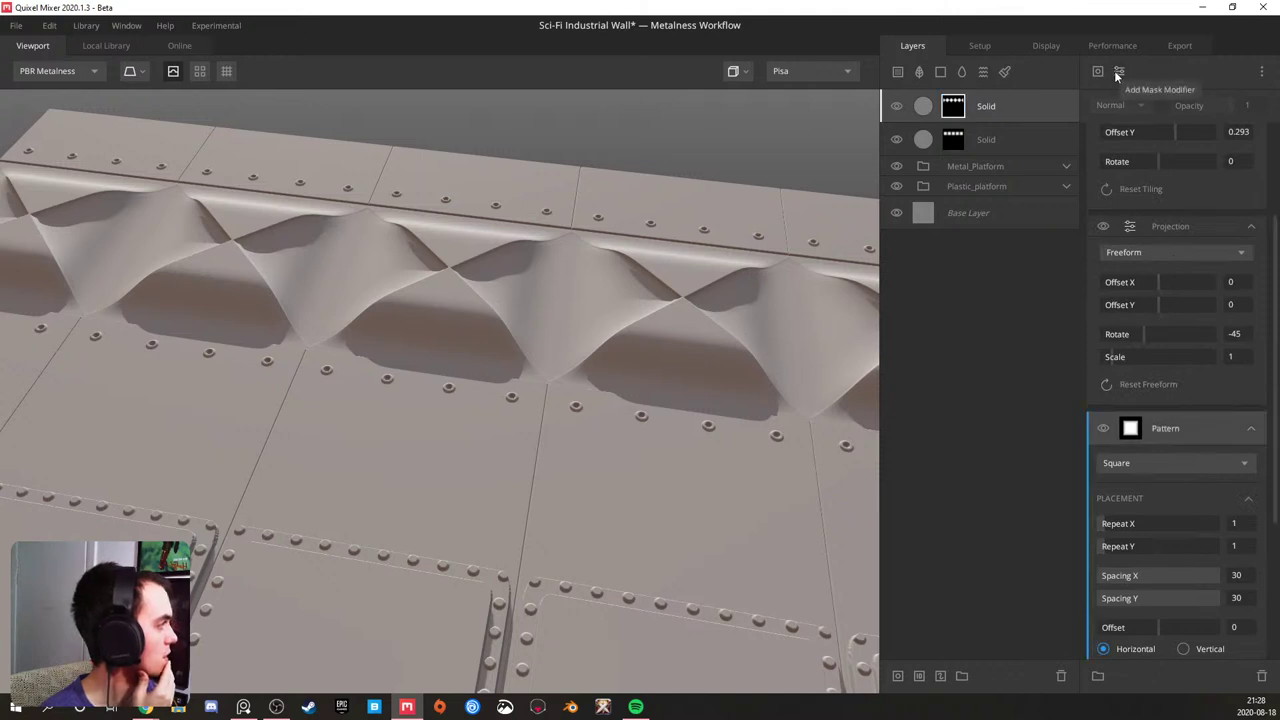
pyautogui.click(1118, 71)
pyautogui.moveTo(1135, 212)
pyautogui.click(1207, 212)
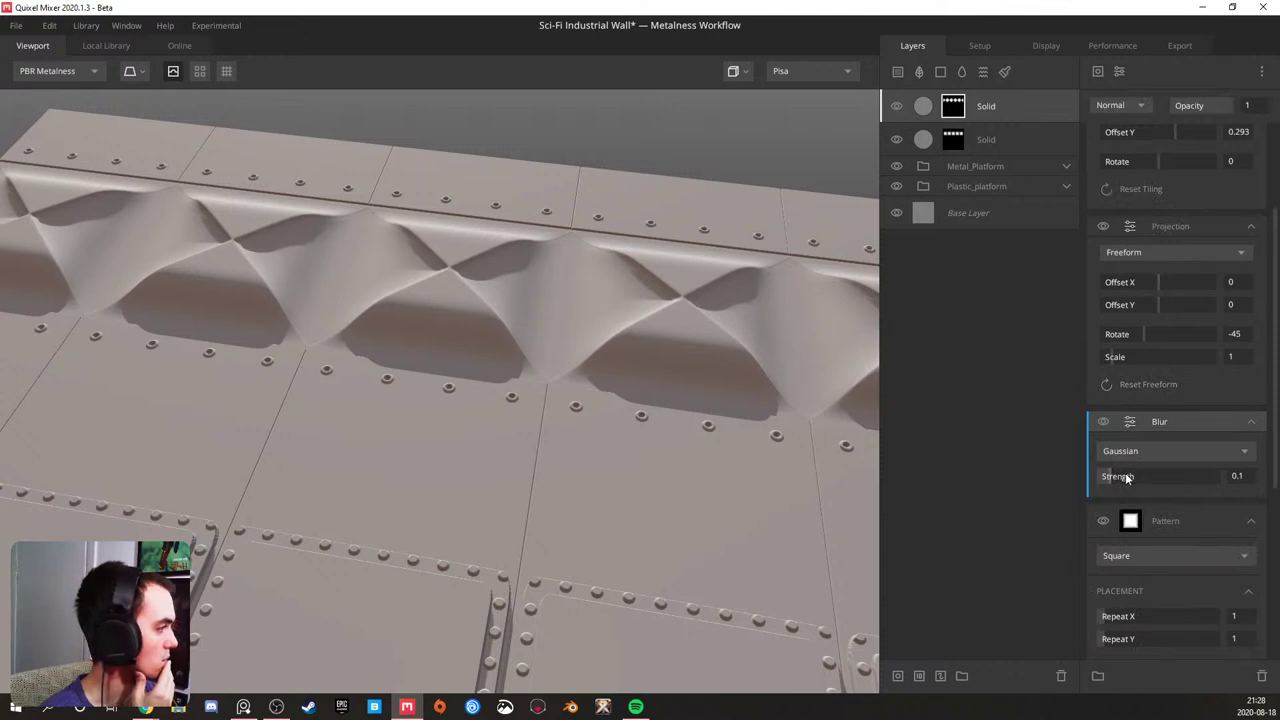
pyautogui.moveTo(1135, 472); pyautogui.dragTo(1200, 468)
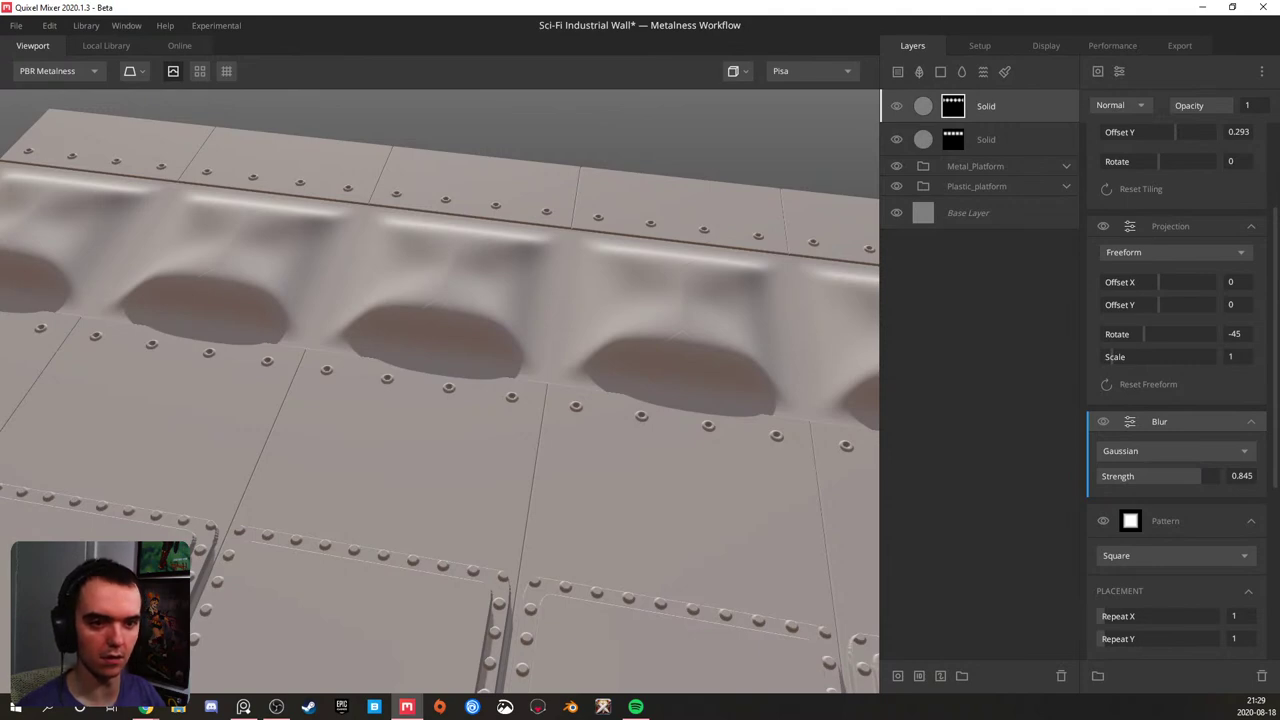
# - Examine the blurred diamond surface up close, comparing it with each Solid layer hidden and shown and checking both layer masks
pyautogui.moveTo(242, 318); pyautogui.dragTo(283, 349)
pyautogui.moveTo(320, 391); pyautogui.dragTo(875, 297)
pyautogui.scroll(3, 280, 305)
pyautogui.scroll(5, 521, 373)
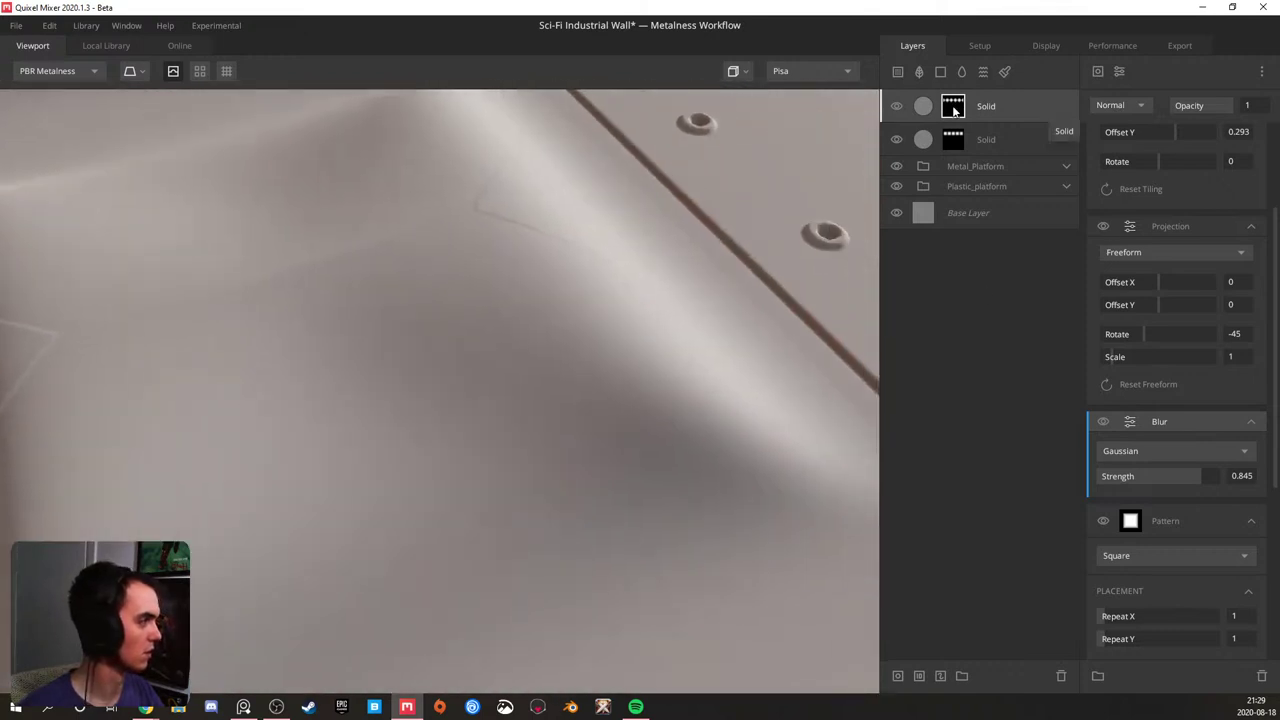
pyautogui.click(897, 107)
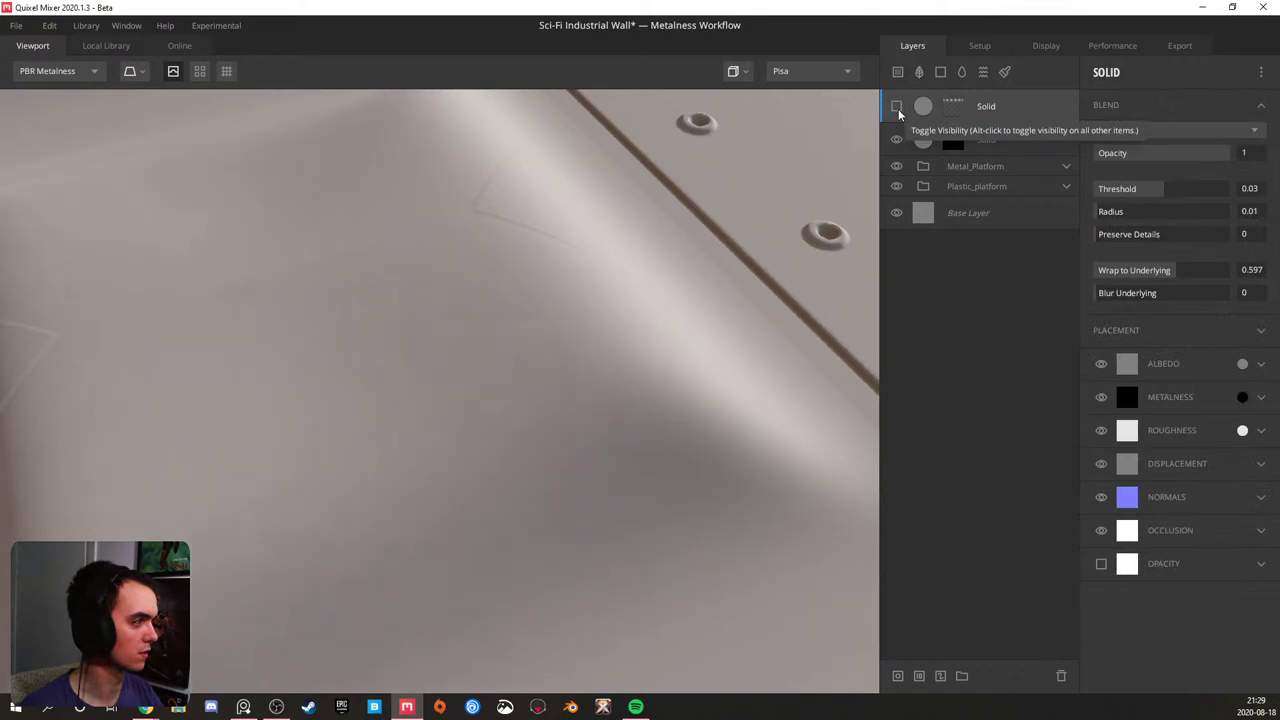
pyautogui.click(897, 107)
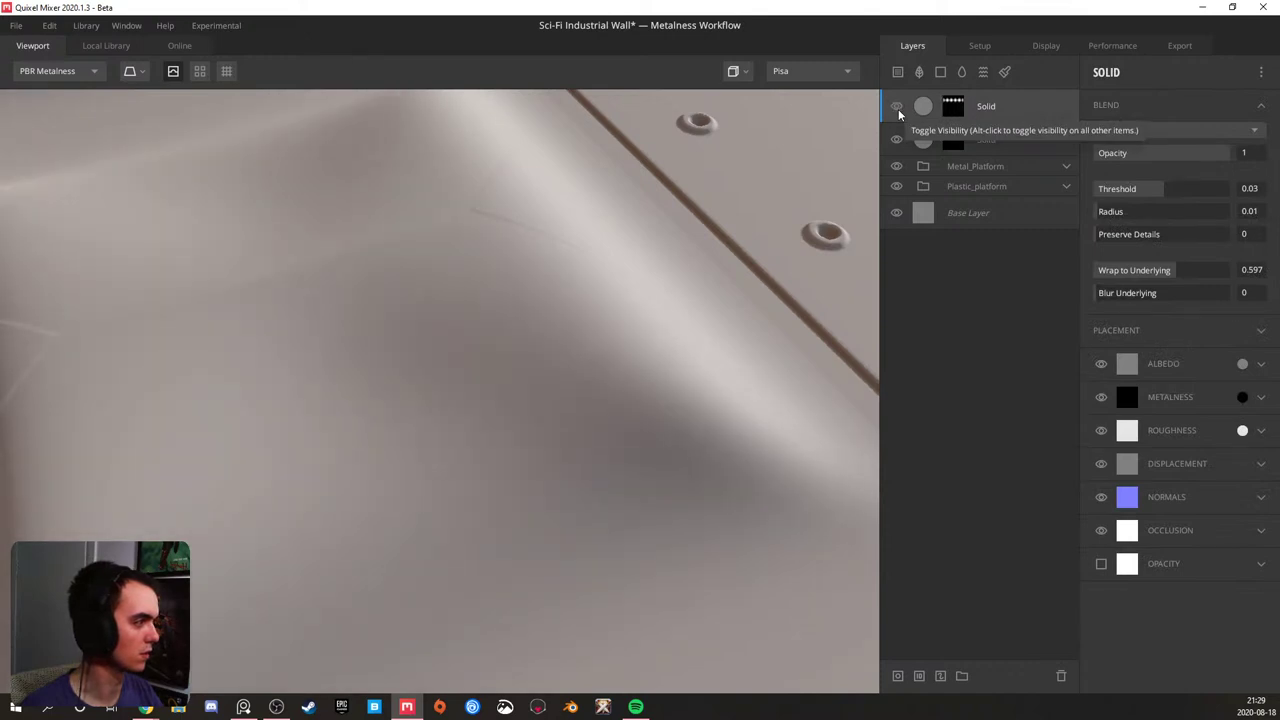
pyautogui.click(896, 140)
pyautogui.click(896, 140)
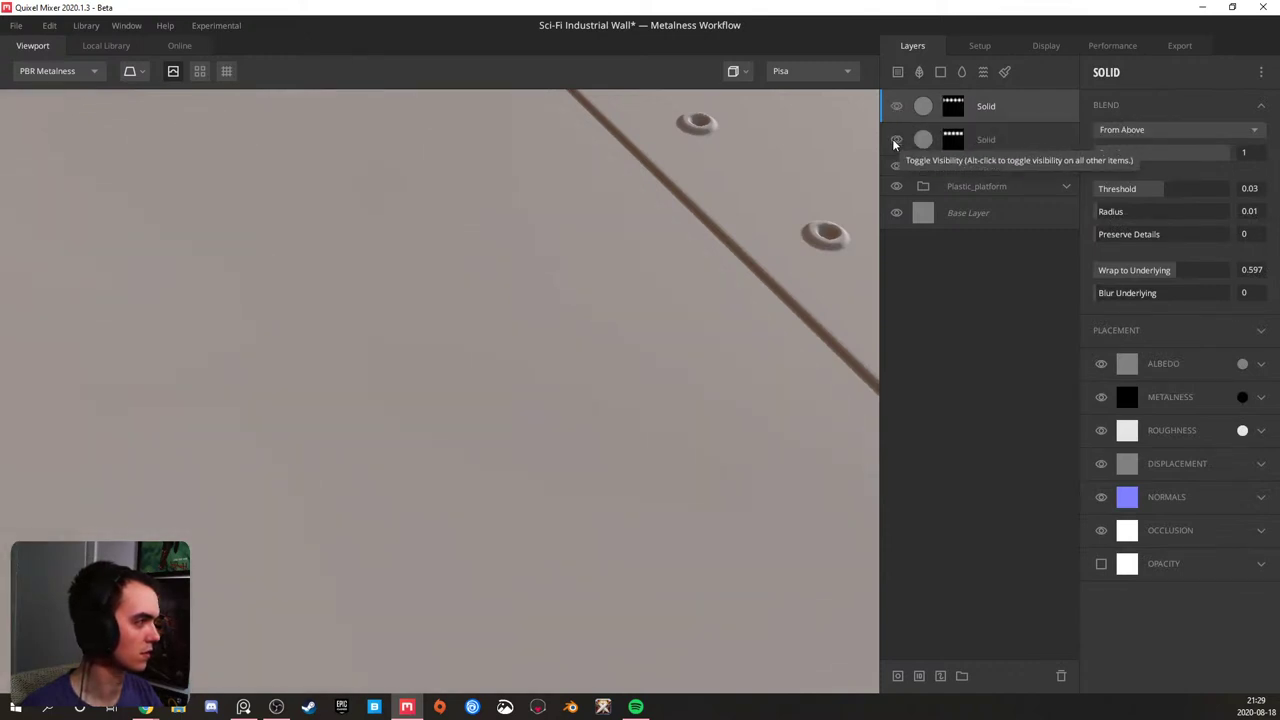
pyautogui.click(953, 139)
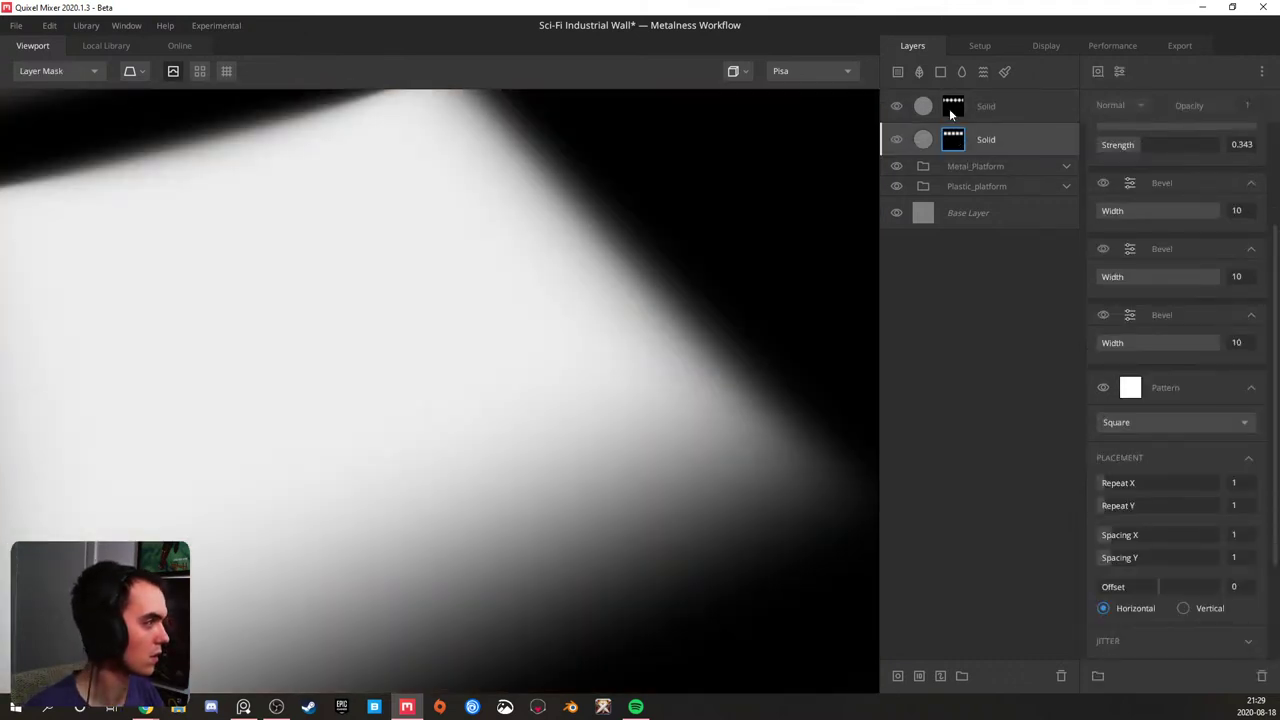
pyautogui.click(949, 108)
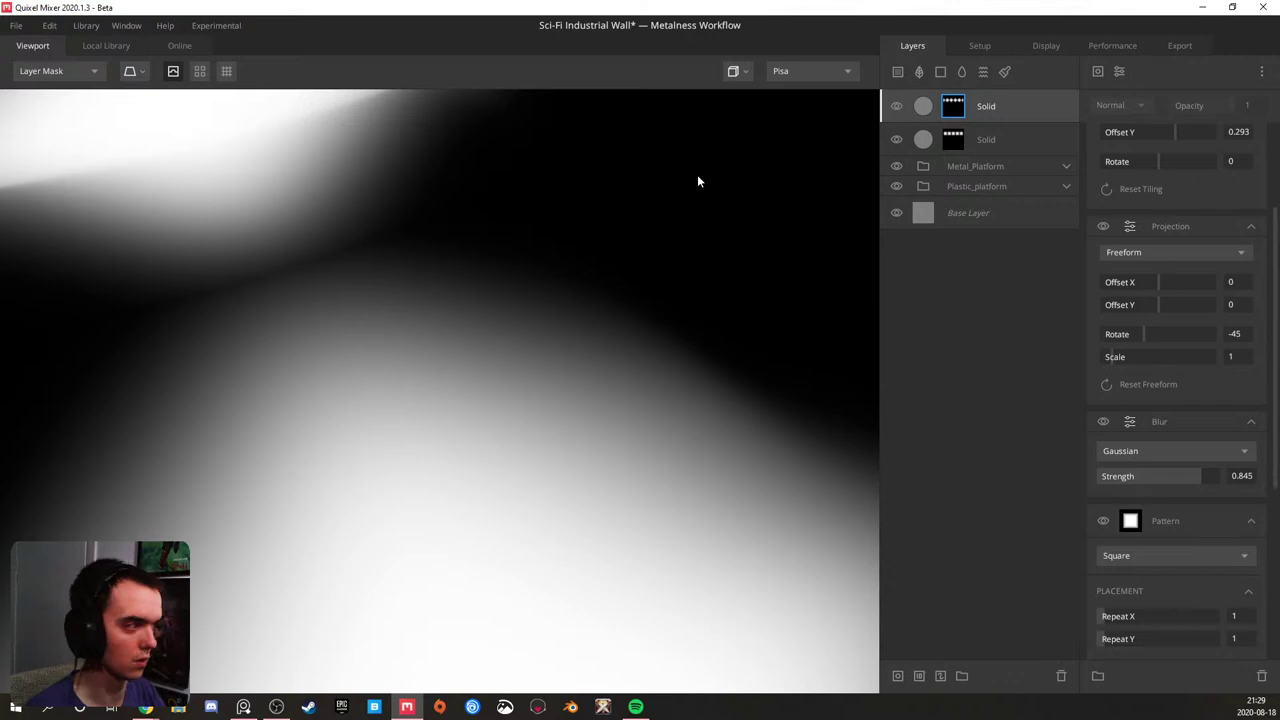
pyautogui.scroll(-5, 500, 255)
pyautogui.keyDown('alt'); pyautogui.moveTo(477, 261); pyautogui.dragTo(555, 397); pyautogui.keyUp('alt')
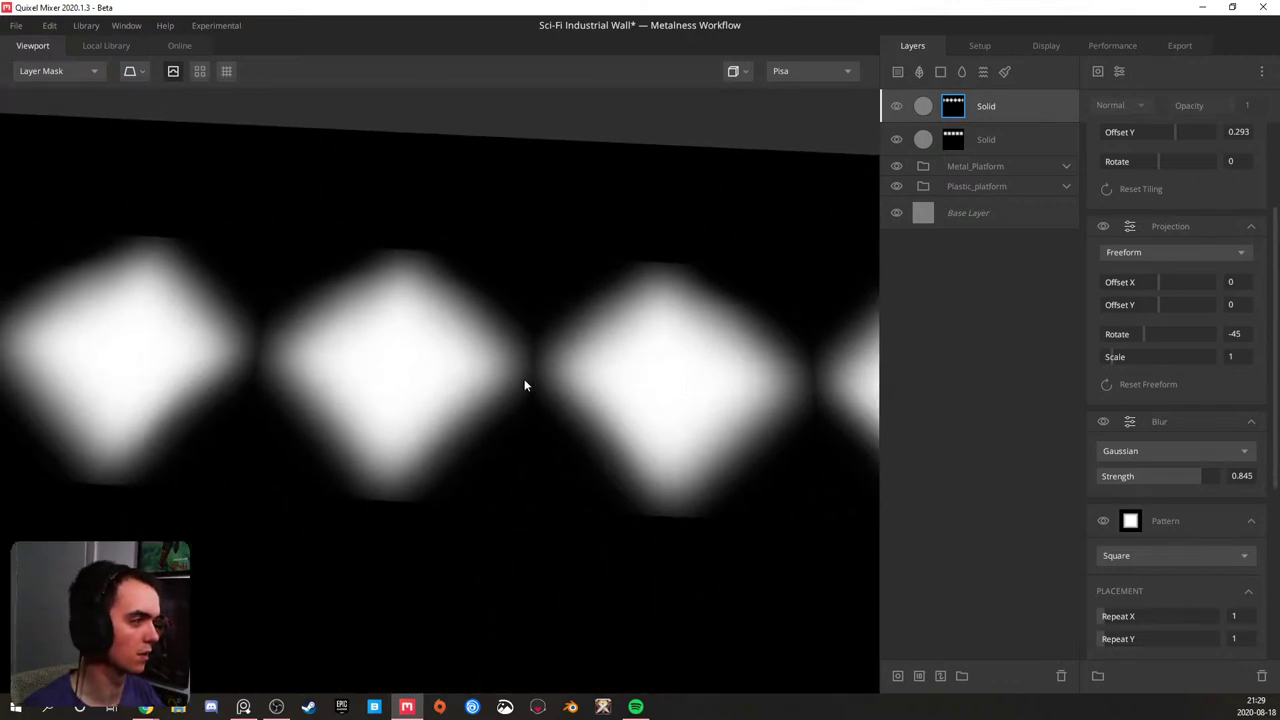
pyautogui.press('q')
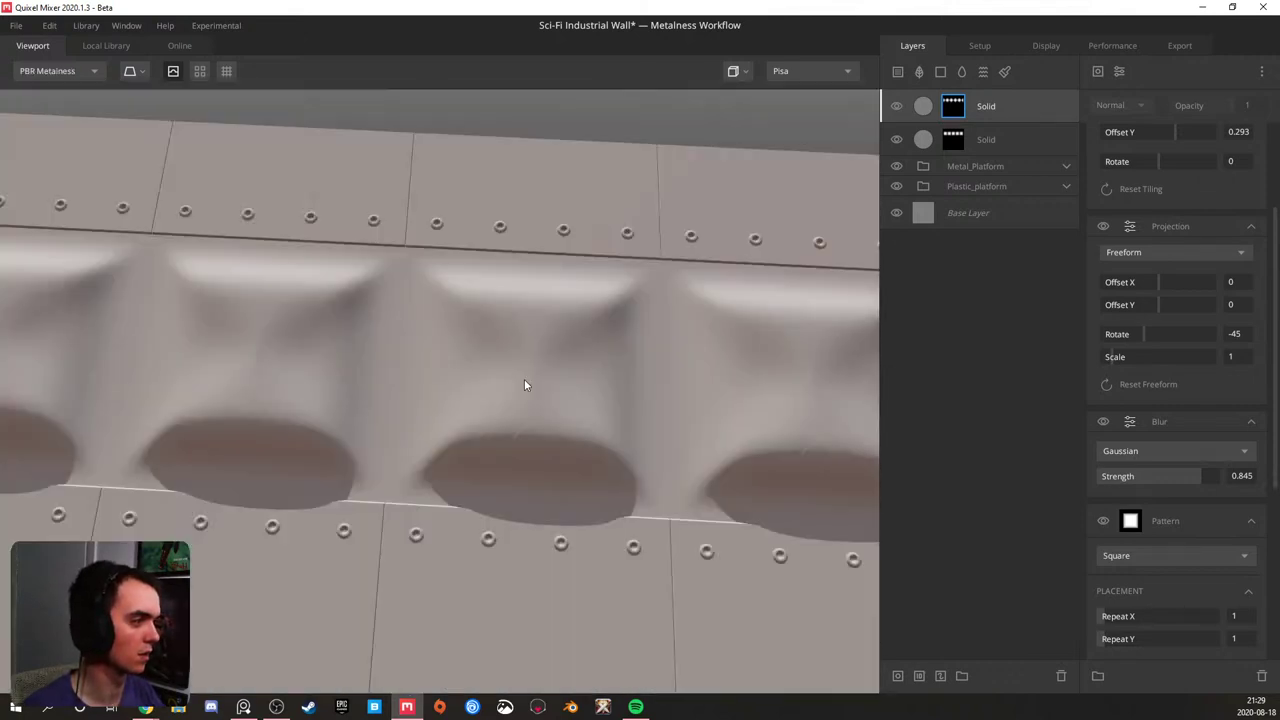
# - Set the Square pattern's Spacing X and Spacing Y to 40 in the diamond layer's mask and check the smaller shapes
pyautogui.click(982, 108)
pyautogui.click(954, 108)
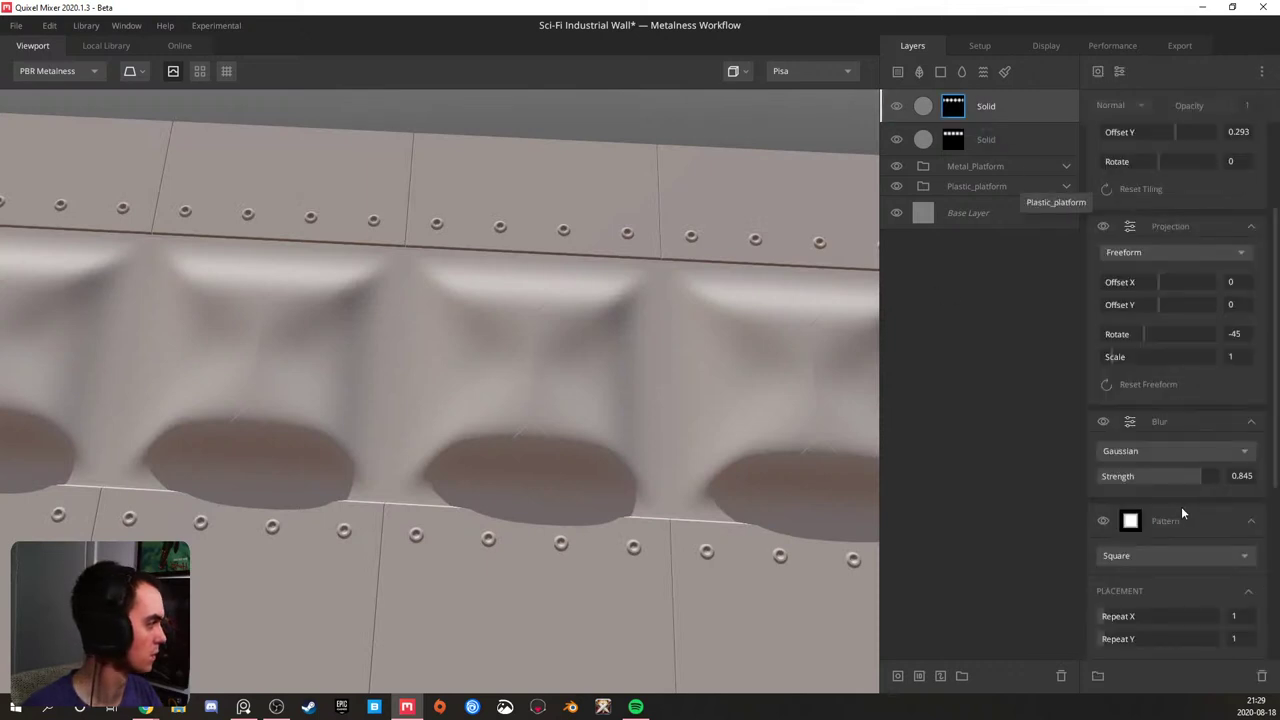
pyautogui.scroll(-3, 1181, 512)
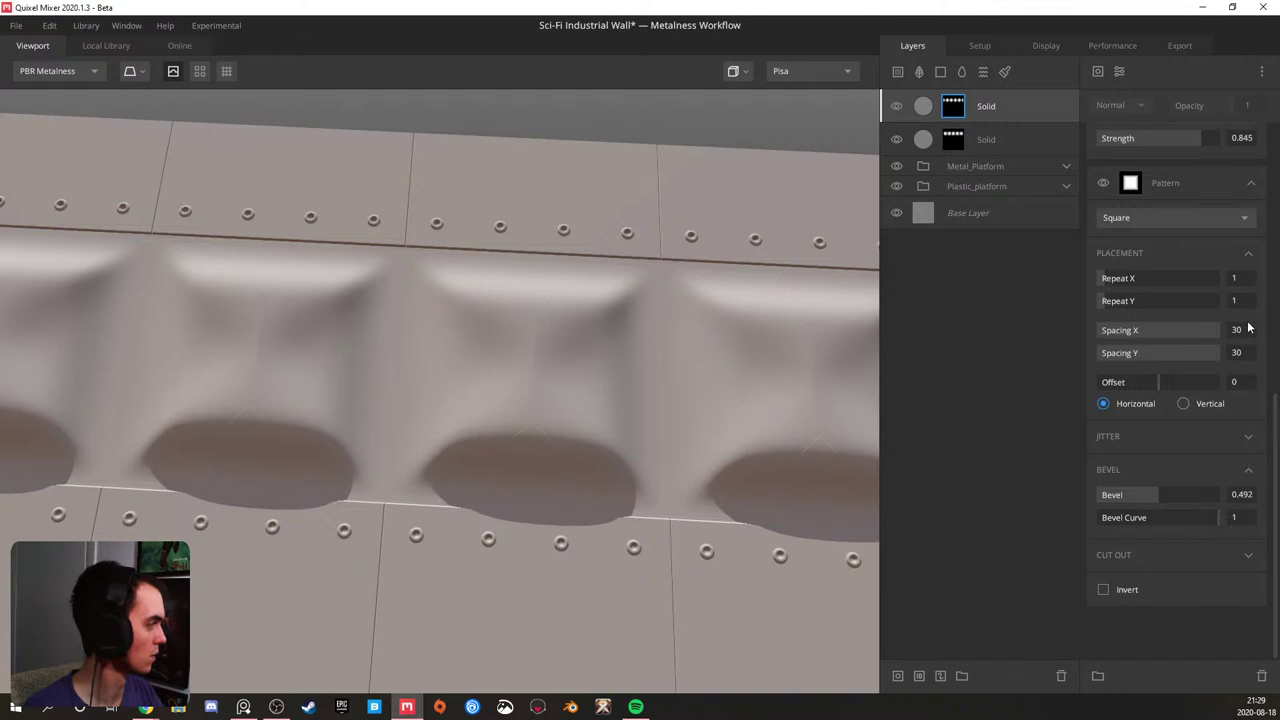
pyautogui.press('Tab')
pyautogui.write('40')
pyautogui.press('Return')
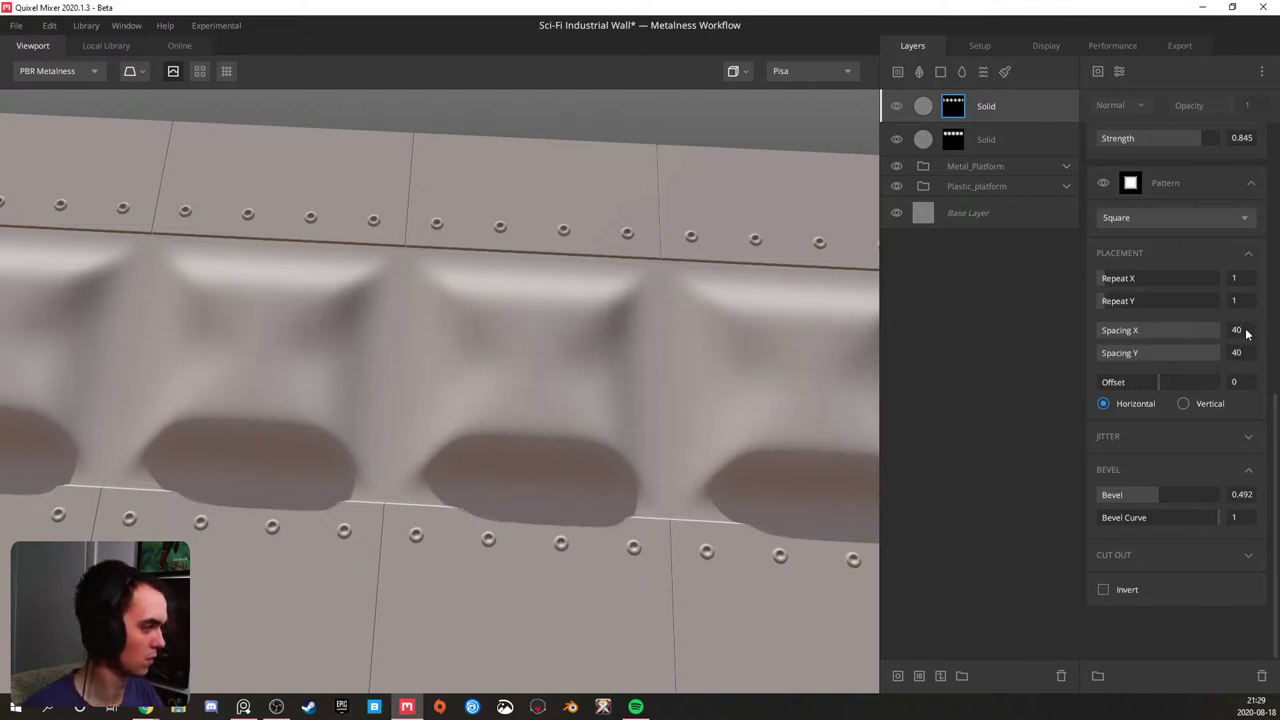
pyautogui.moveTo(645, 383); pyautogui.dragTo(759, 256)
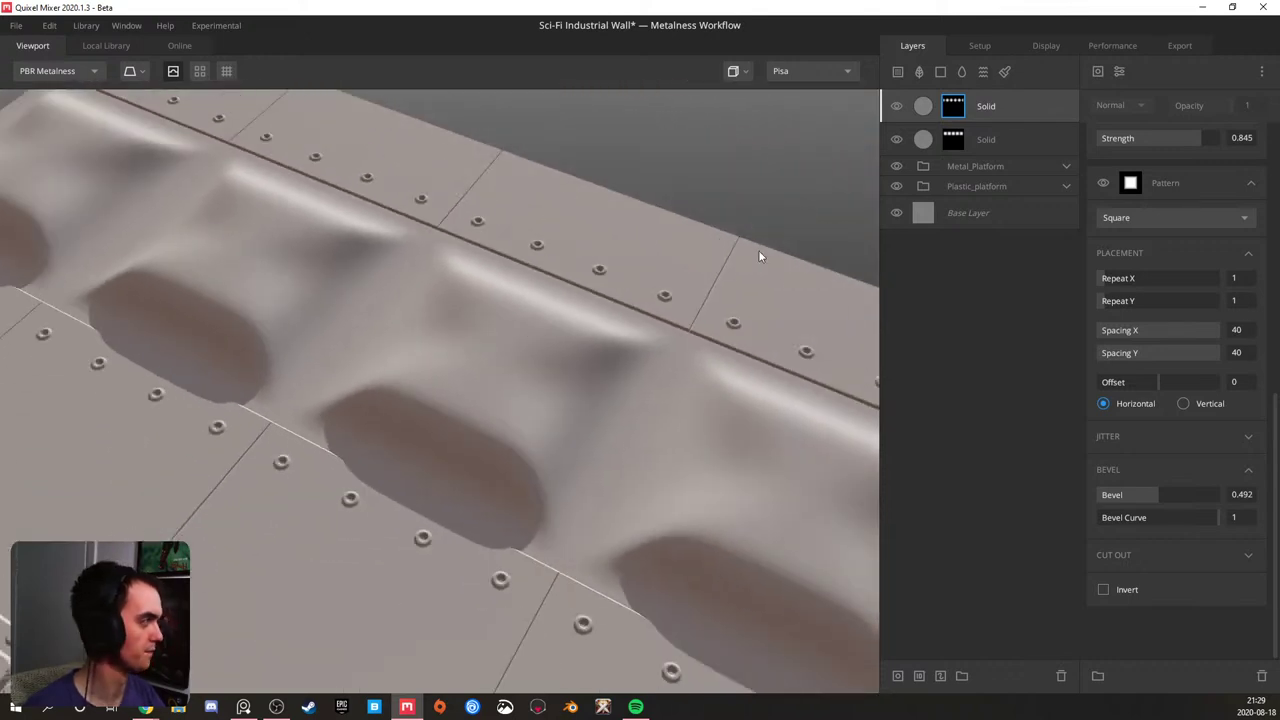
pyautogui.keyDown('alt'); pyautogui.click(951, 108); pyautogui.keyUp('alt')
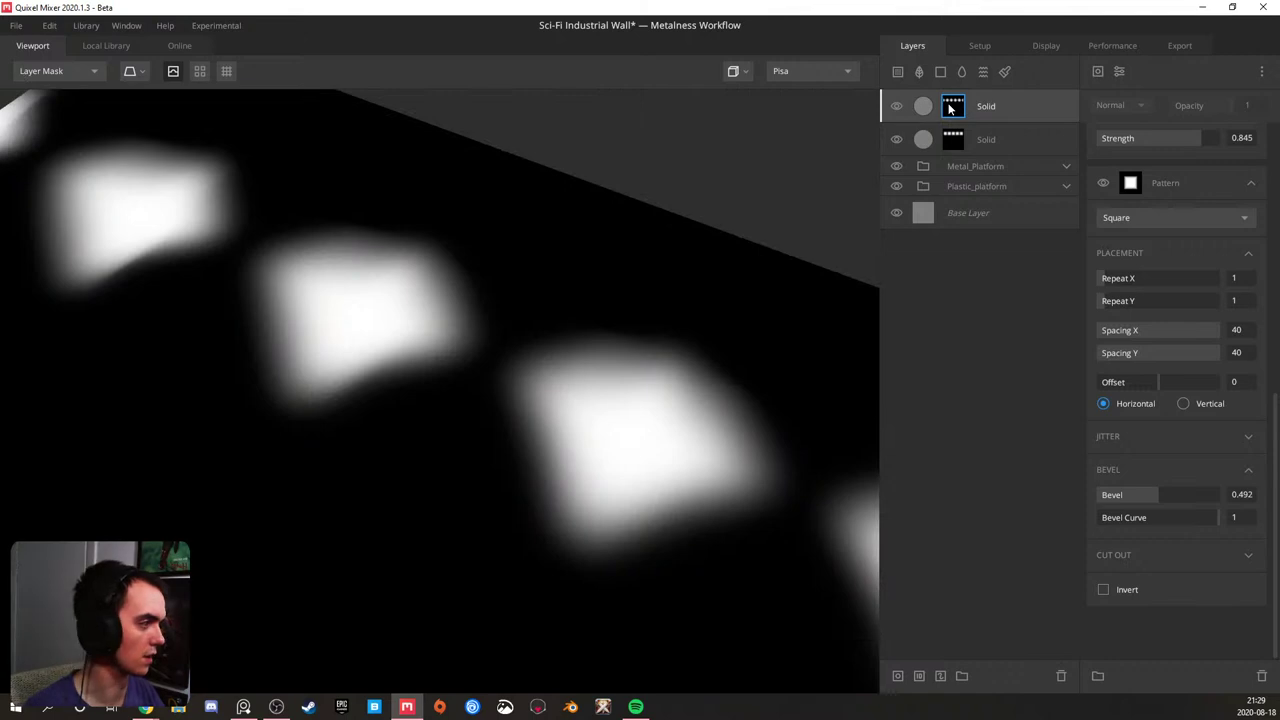
pyautogui.keyDown('alt'); pyautogui.click(951, 108); pyautogui.keyUp('alt')
pyautogui.moveTo(186, 331)
pyautogui.mouseDown()
pyautogui.moveTo(327, 367)
pyautogui.moveTo(418, 325)
pyautogui.mouseUp()
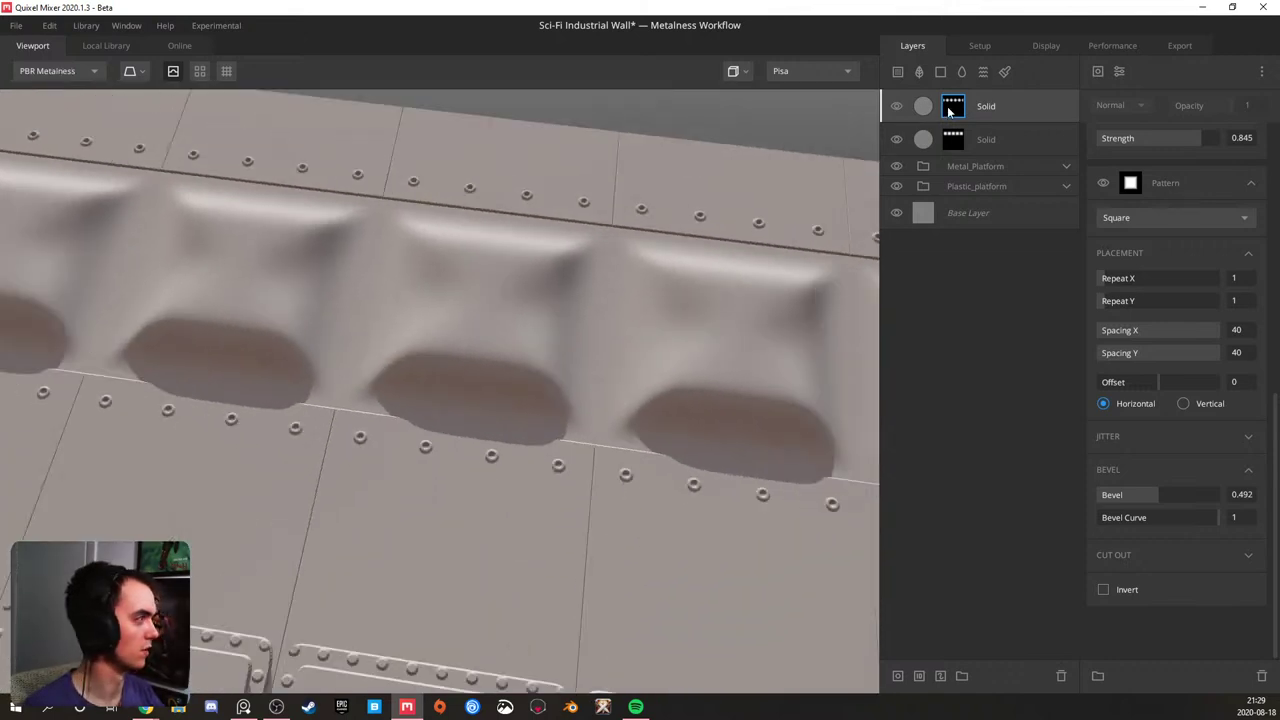
# - Duplicate the diamond Solid layer and open the mask of the upper copy
pyautogui.click(1004, 104)
pyautogui.hotkey('ctrl', 'd')
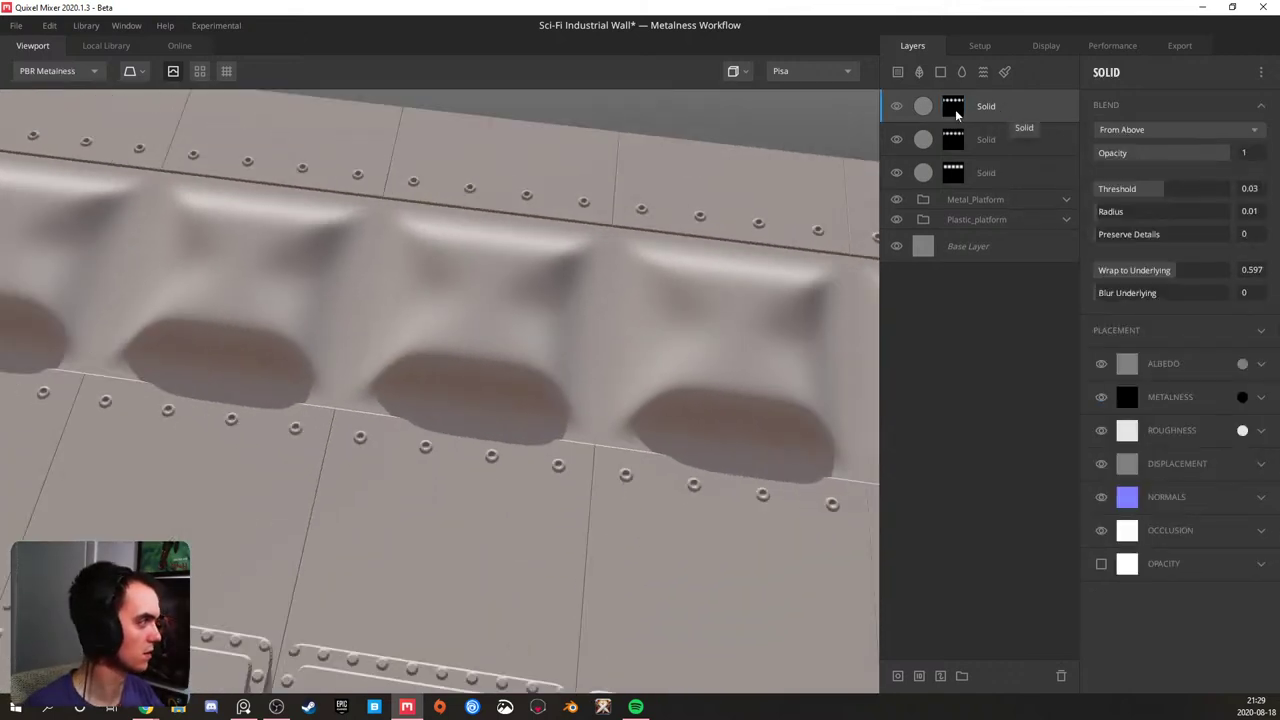
pyautogui.click(955, 112)
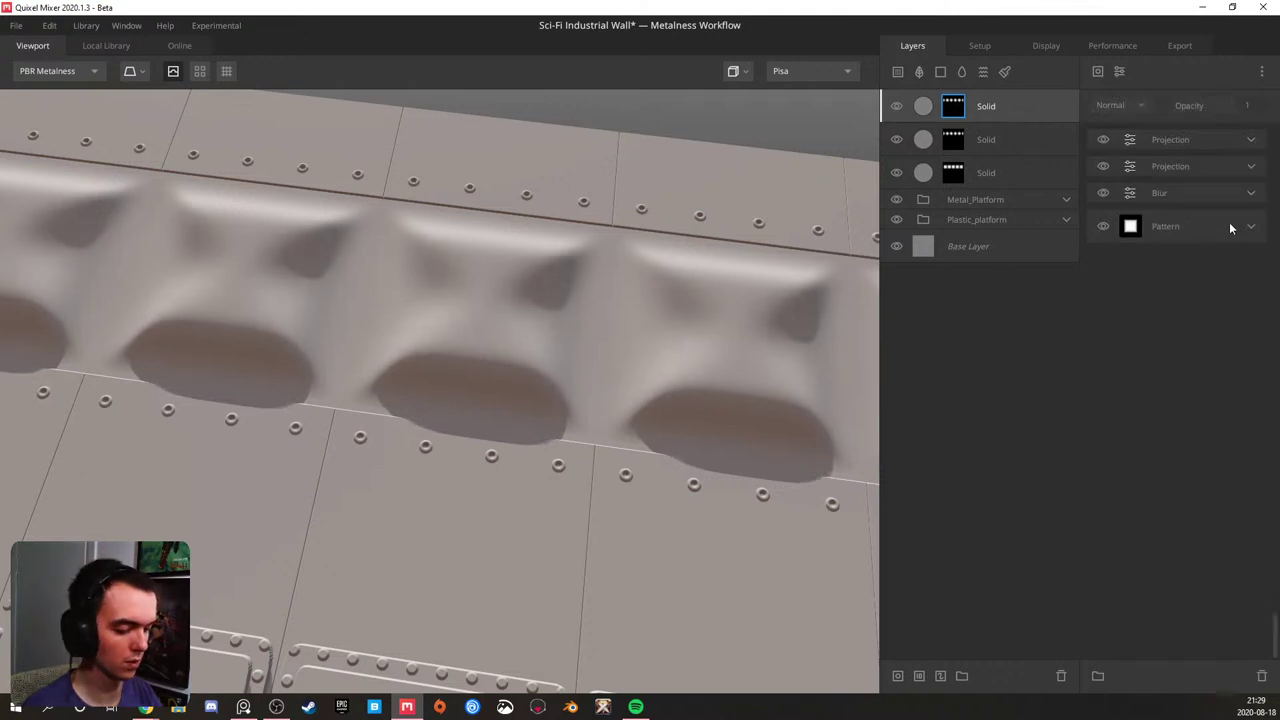
pyautogui.press('q')
pyautogui.press('m')
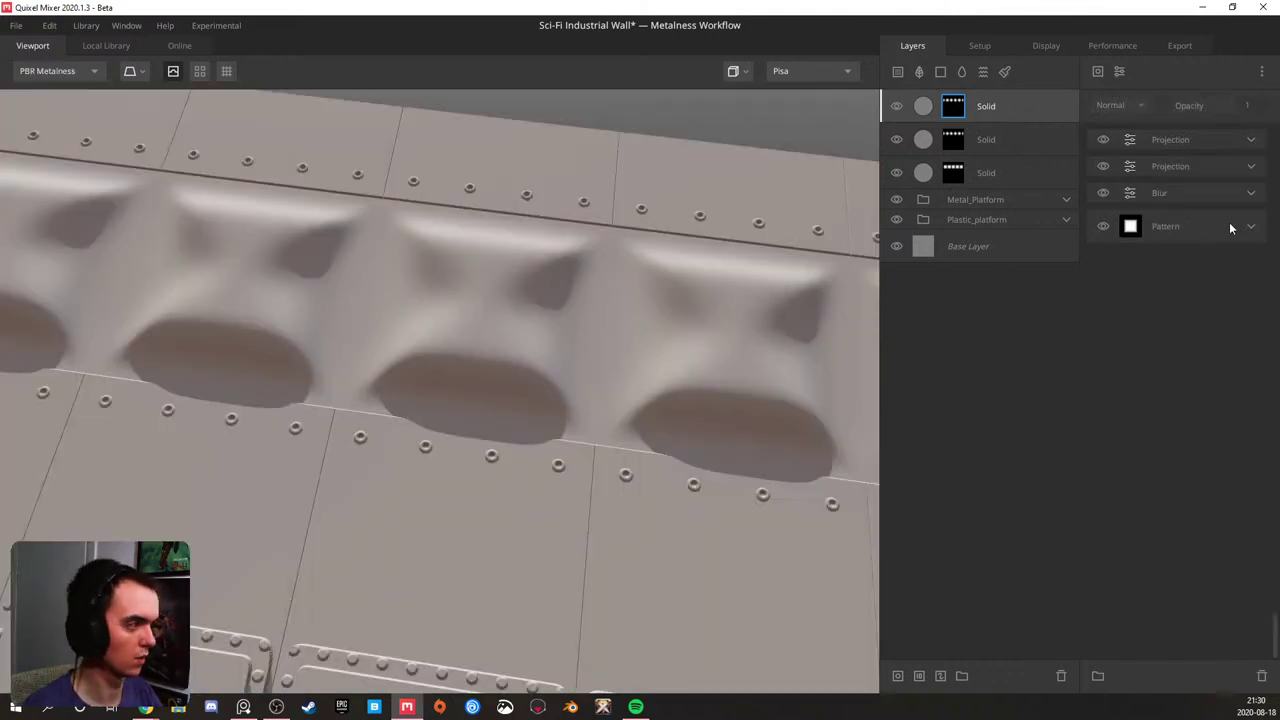
# - Reposition the copied diamonds by setting the tiling projection's Offset X to 0.205 and Offset Y to 0.223
pyautogui.click(1250, 139)
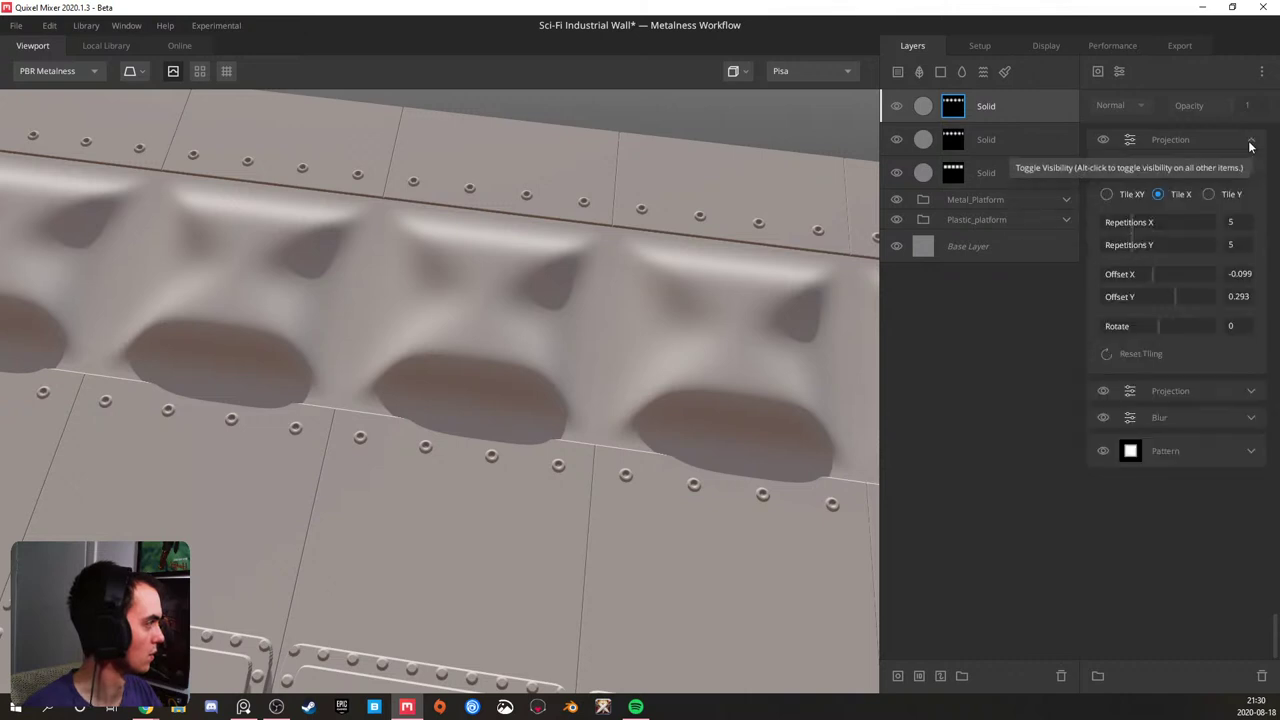
pyautogui.moveTo(1174, 298); pyautogui.dragTo(1173, 300)
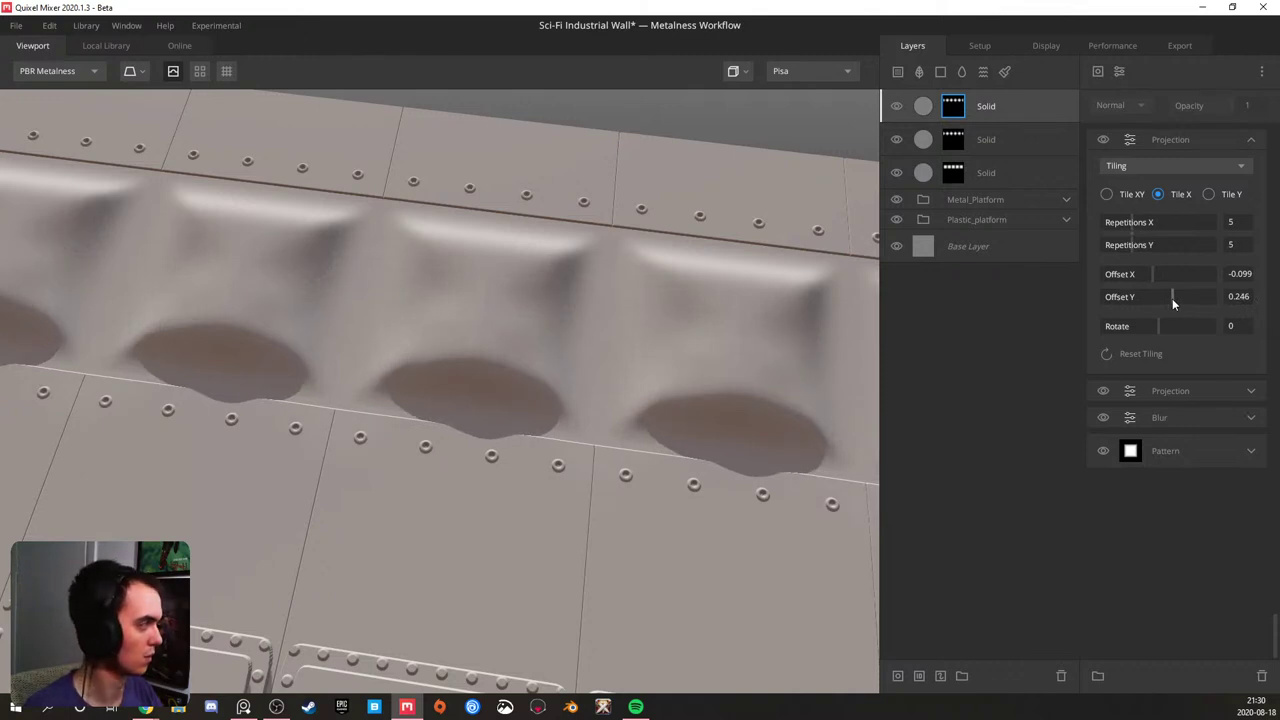
pyautogui.moveTo(1160, 276); pyautogui.dragTo(1170, 271)
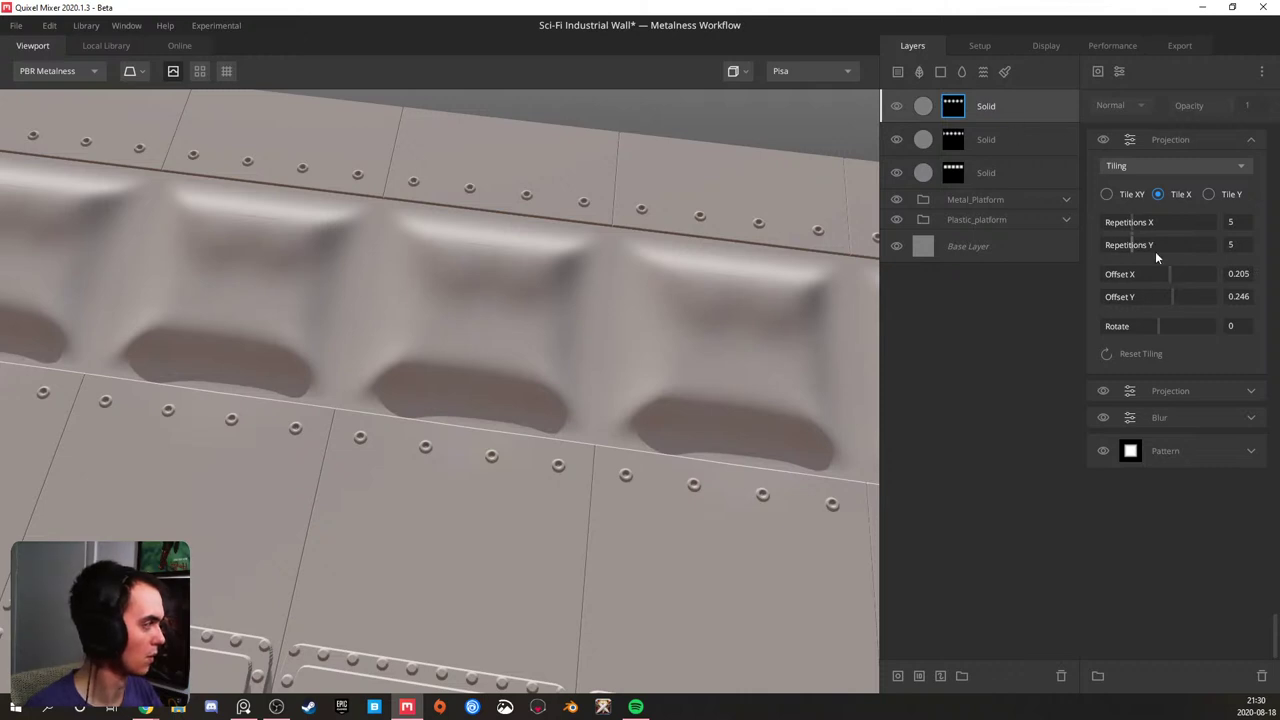
pyautogui.moveTo(1173, 297); pyautogui.dragTo(1172, 294)
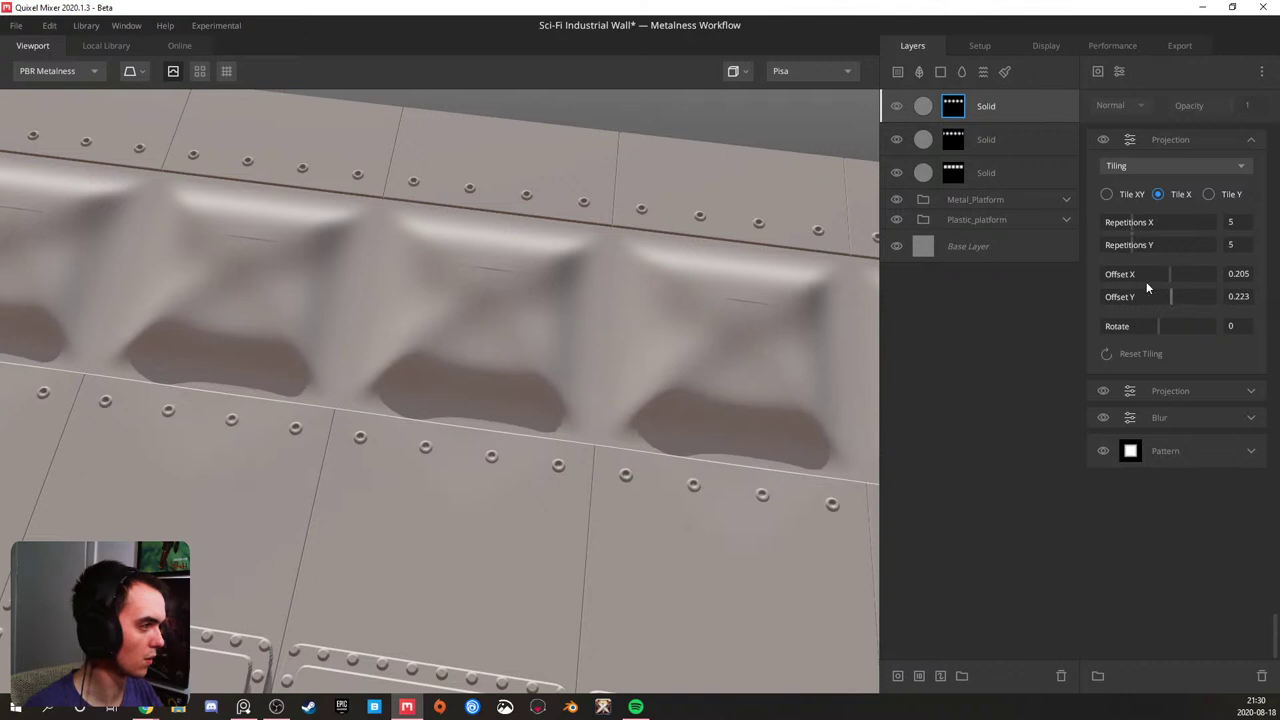
pyautogui.press('m')
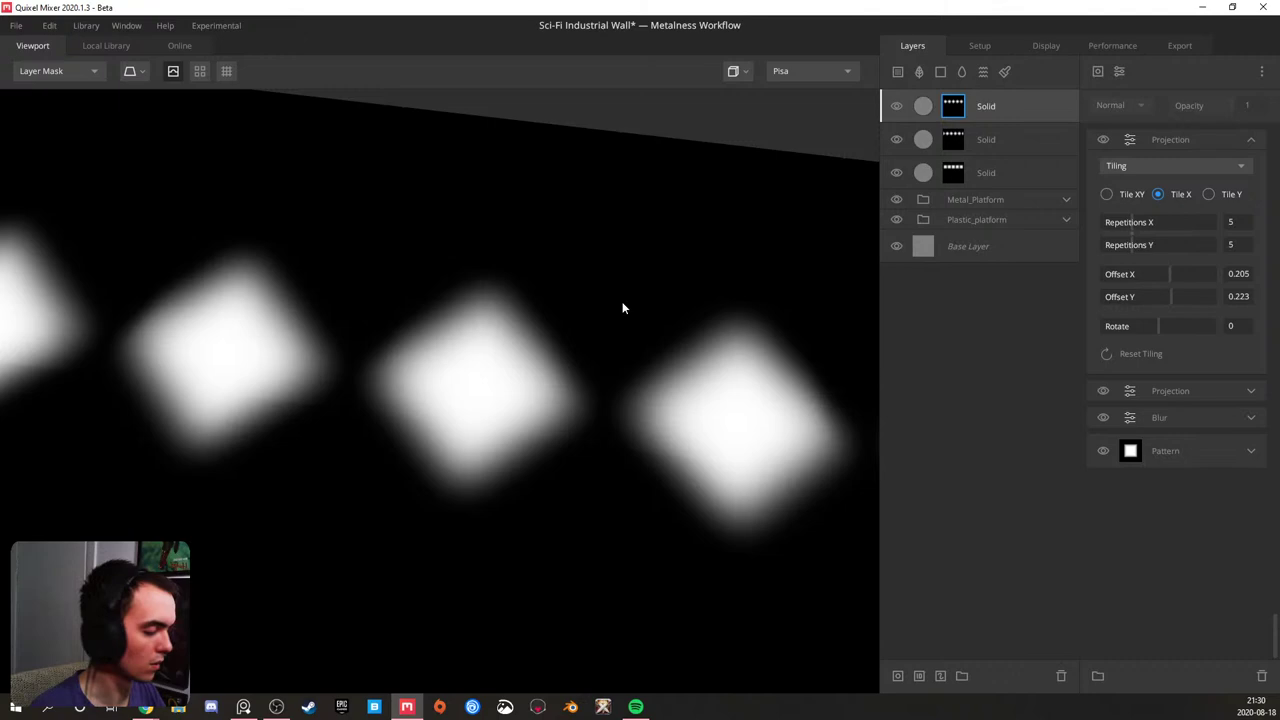
pyautogui.press('m')
pyautogui.moveTo(586, 298); pyautogui.dragTo(267, 337)
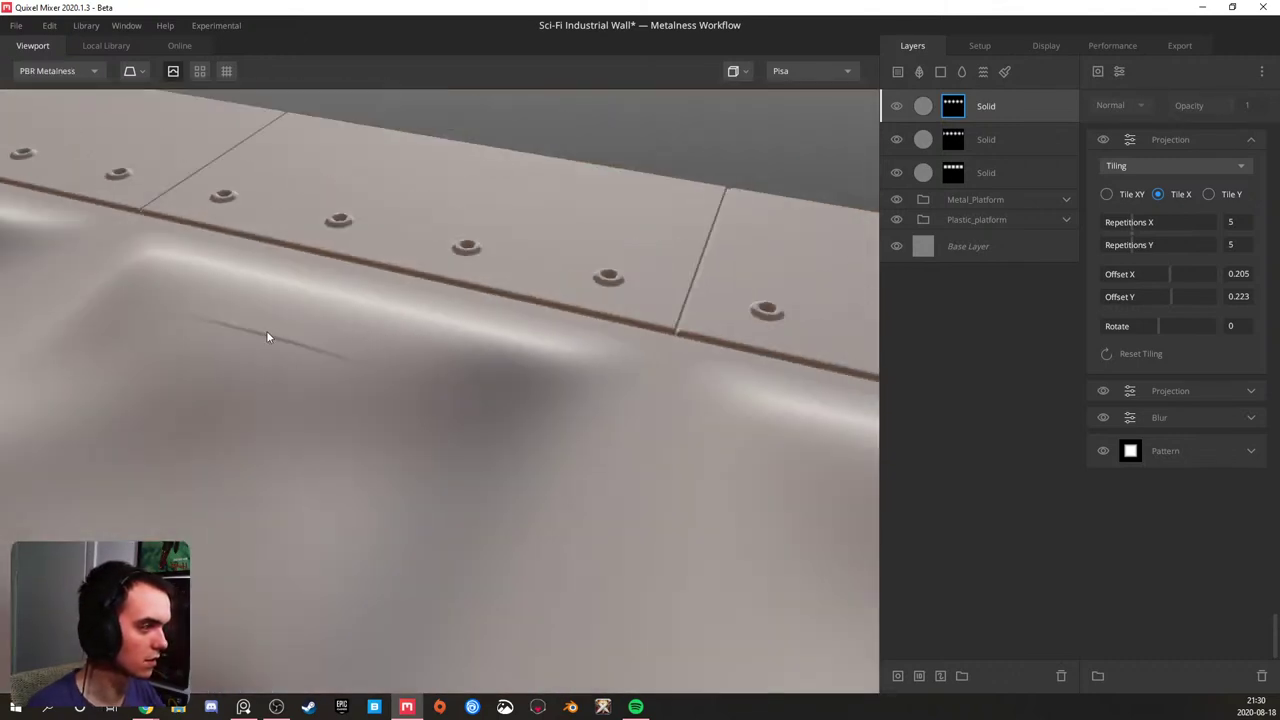
# - Shrink the copied diamonds by setting the Square pattern's Spacing X and Spacing Y to 50
pyautogui.click(1250, 453)
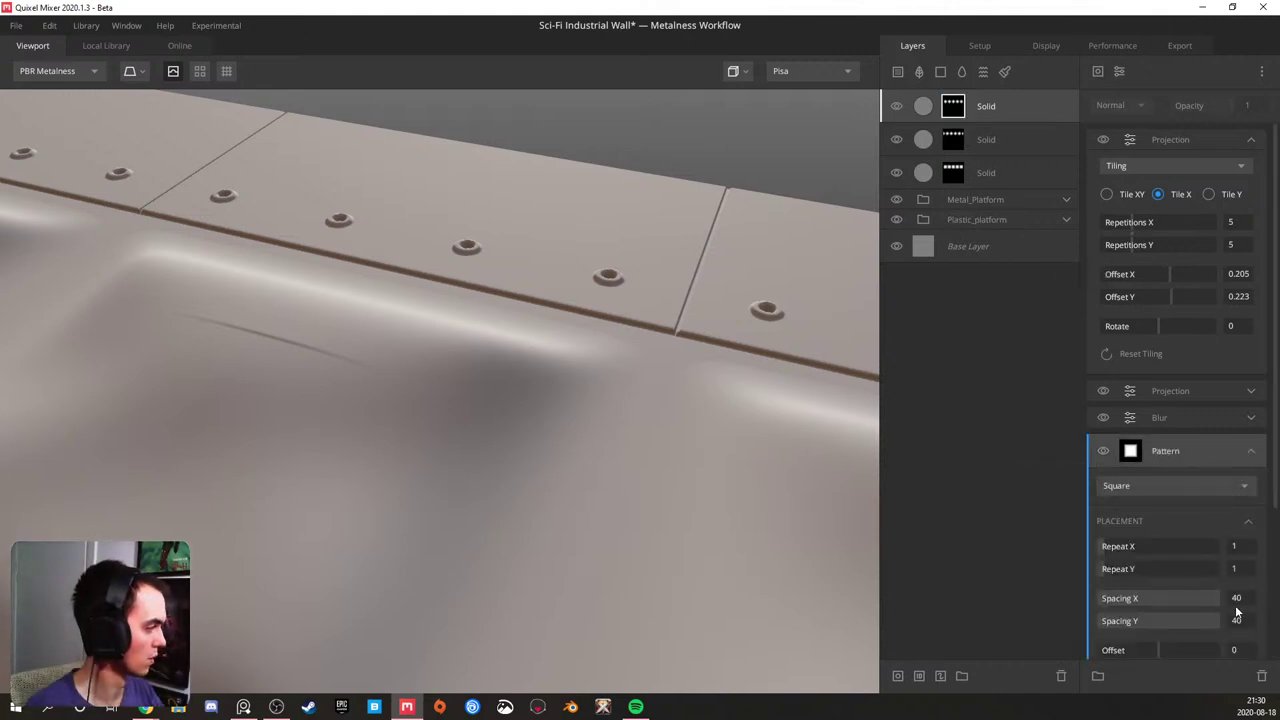
pyautogui.write('50')
pyautogui.press('Tab')
pyautogui.write('50')
pyautogui.press('Return')
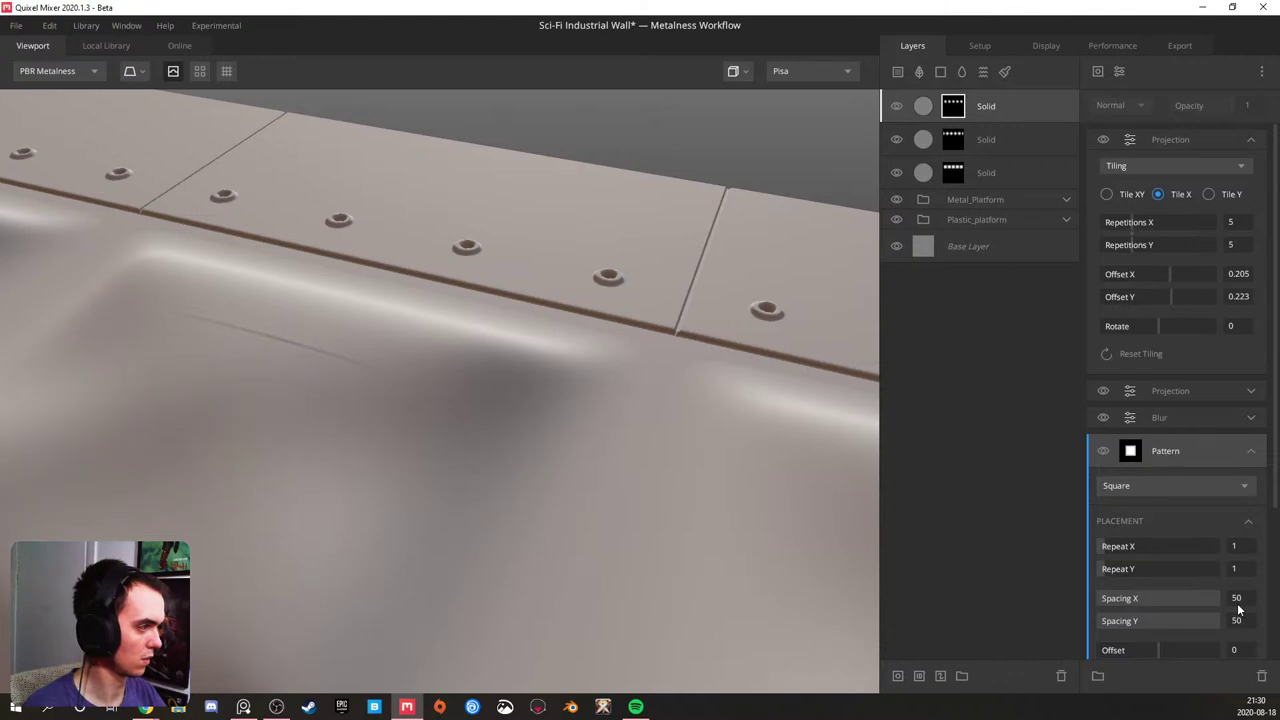
pyautogui.scroll(-4, 400, 516)
pyautogui.keyDown('alt'); pyautogui.moveTo(217, 457); pyautogui.dragTo(520, 310); pyautogui.keyUp('alt')
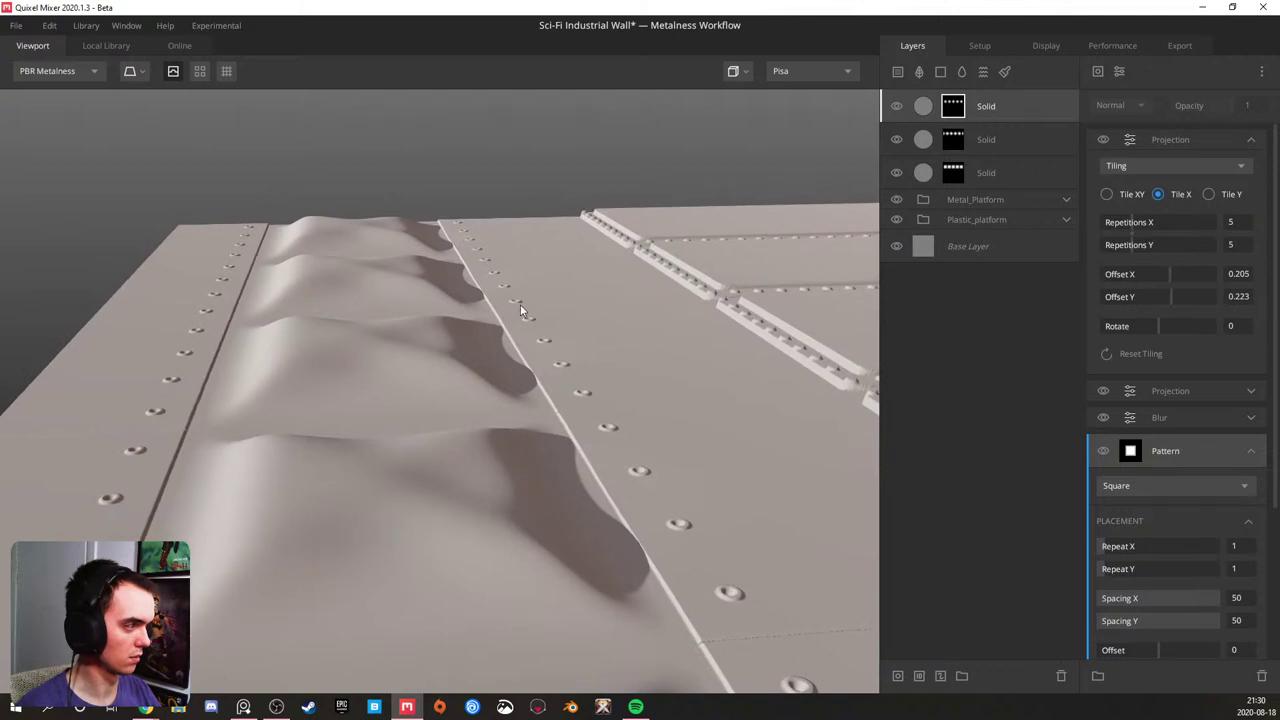
# - Set the copied diamonds' tiling Offset Y to 0.228 and the copied layer's blend Threshold to 0.229
pyautogui.click(955, 112)
pyautogui.moveTo(1172, 296); pyautogui.dragTo(1173, 292)
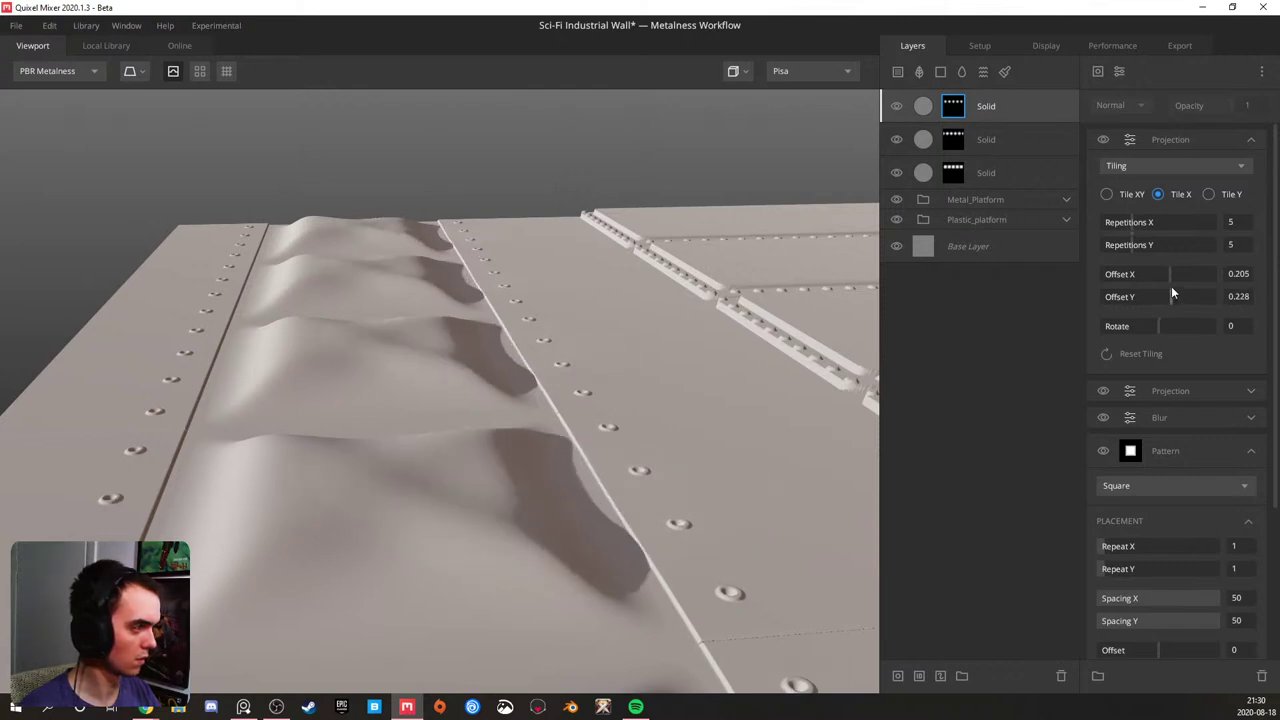
pyautogui.click(1050, 111)
pyautogui.moveTo(1162, 187); pyautogui.dragTo(1170, 189)
pyautogui.moveTo(190, 312); pyautogui.dragTo(124, 448)
pyautogui.moveTo(226, 428); pyautogui.dragTo(157, 374)
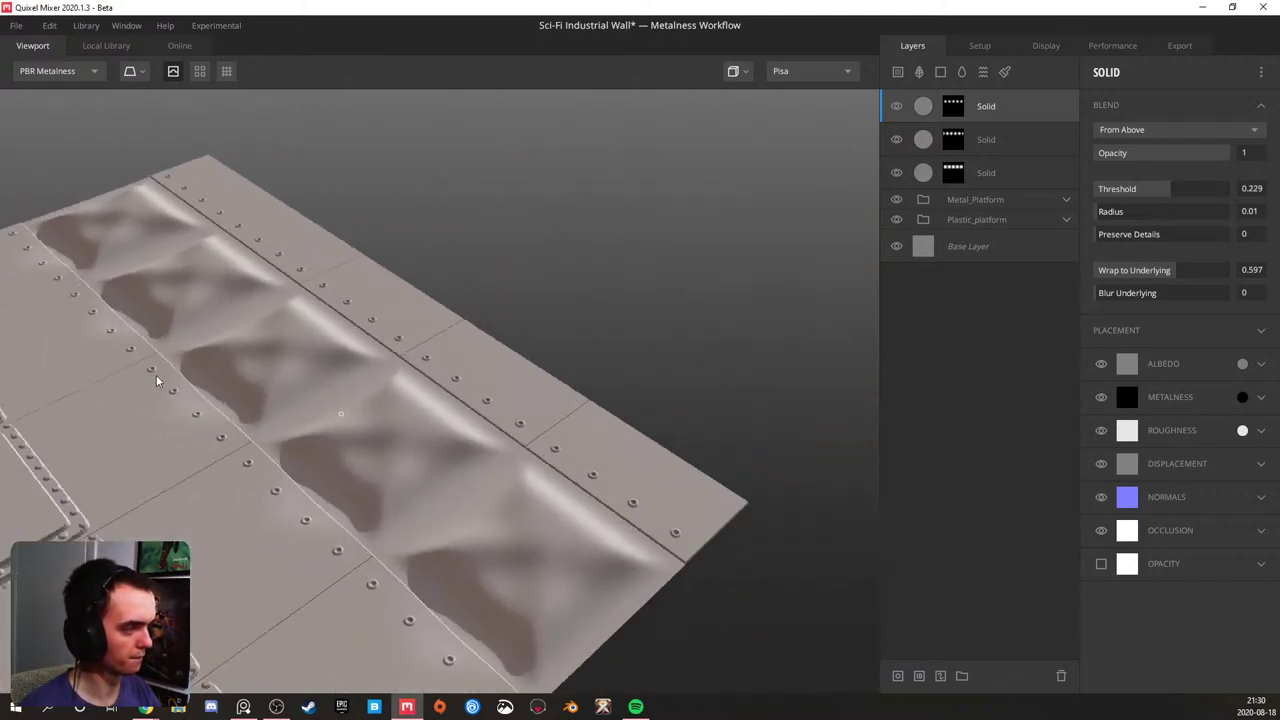
# - Duplicate the uppermost diamond Solid layer and set the copy's mask tiling Offset Y to 0.368
pyautogui.click(953, 105)
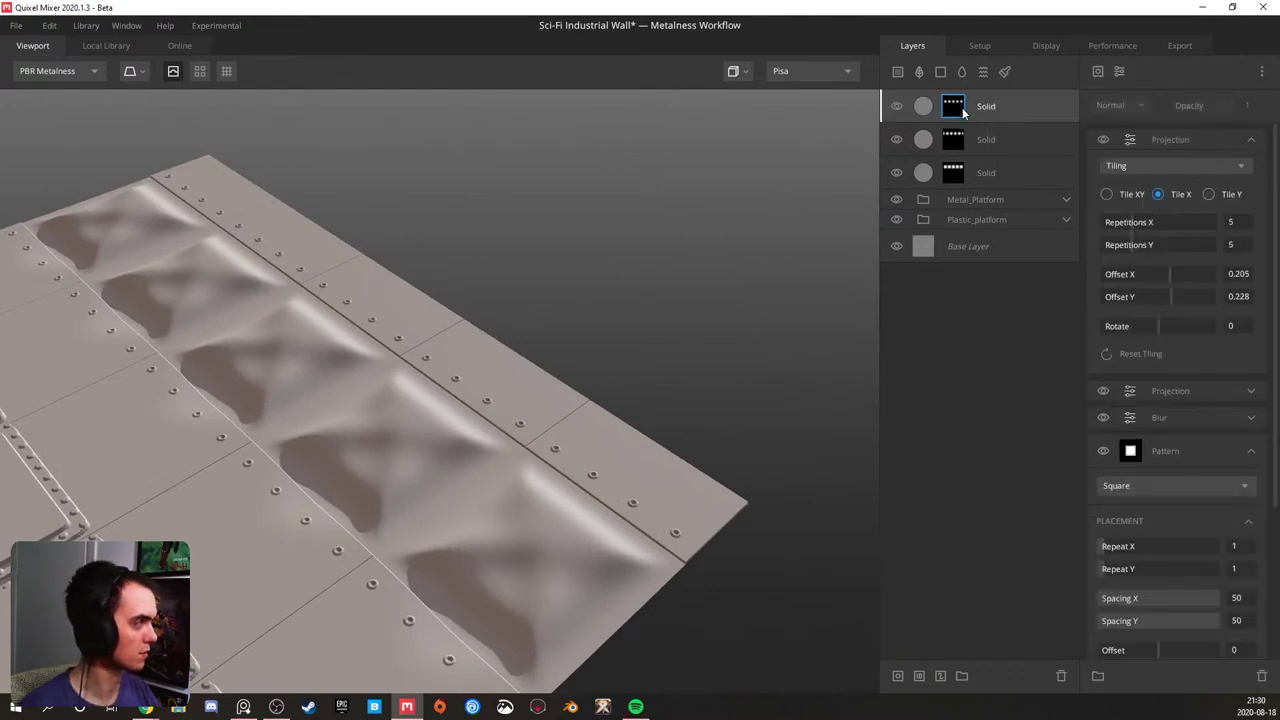
pyautogui.click(962, 111)
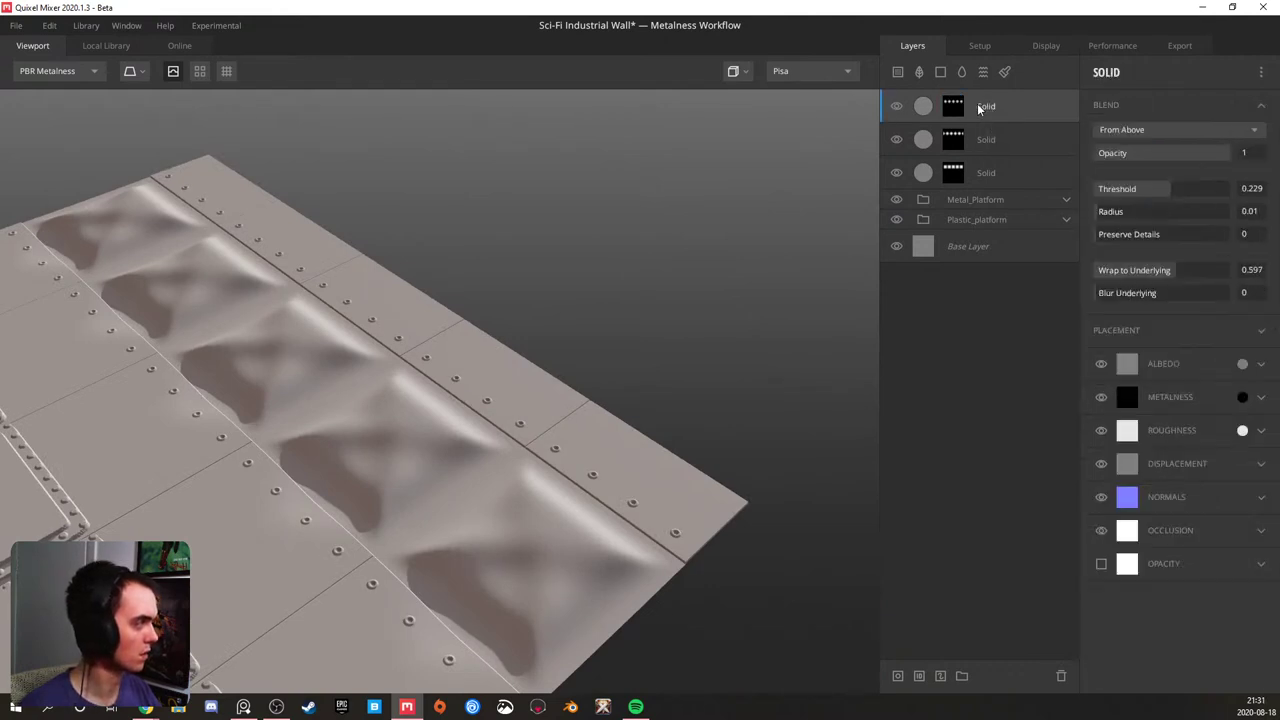
pyautogui.hotkey('ctrl', 'd')
pyautogui.click(960, 108)
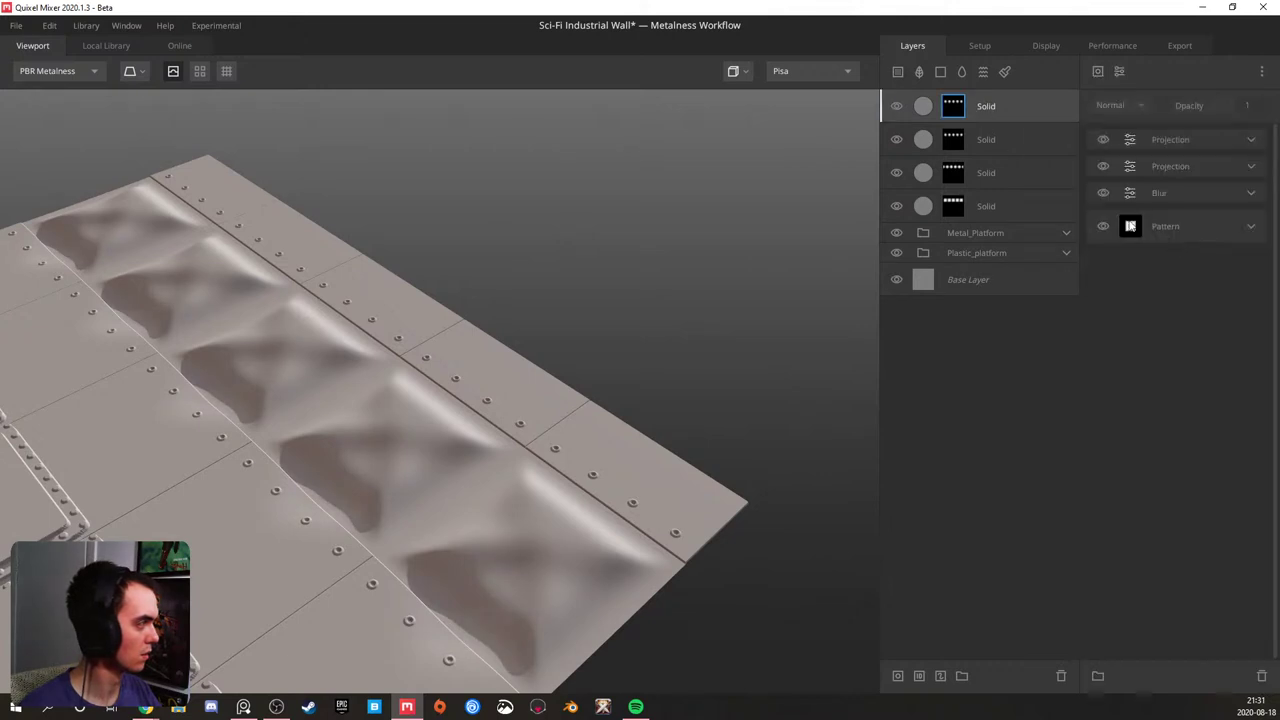
pyautogui.click(1251, 141)
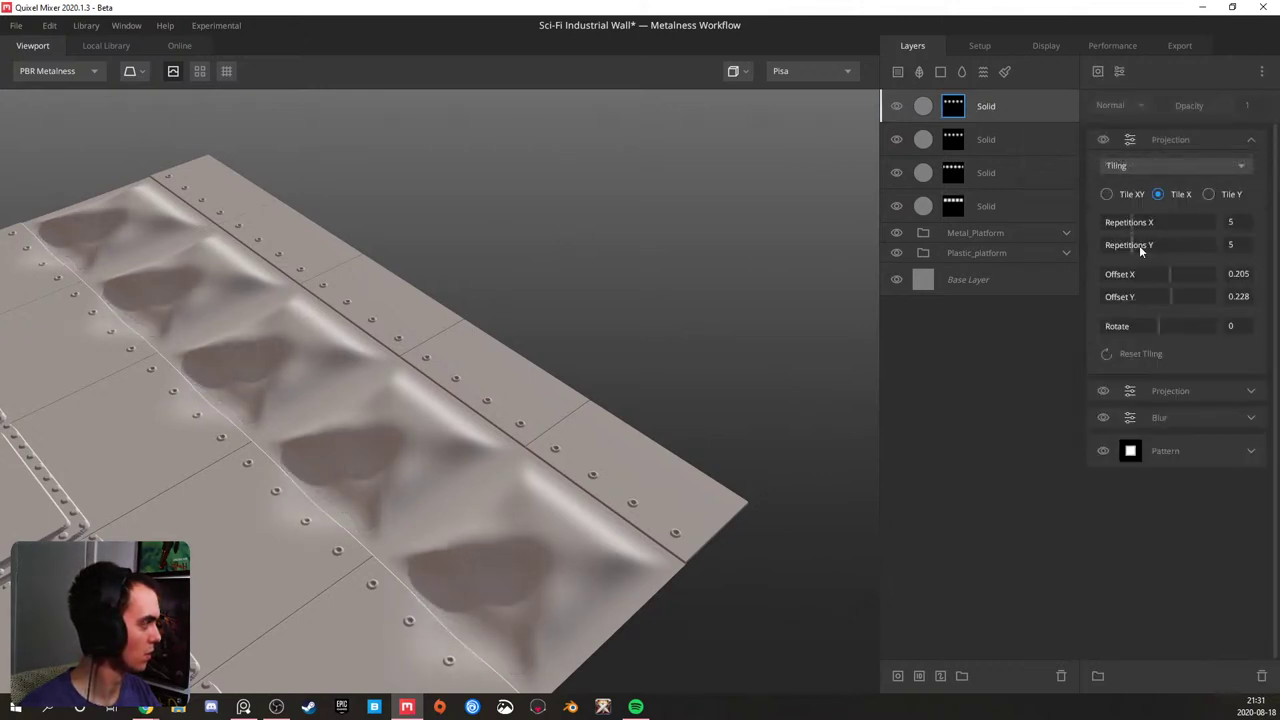
pyautogui.moveTo(1174, 296); pyautogui.dragTo(1176, 290)
pyautogui.moveTo(383, 362); pyautogui.dragTo(488, 392)
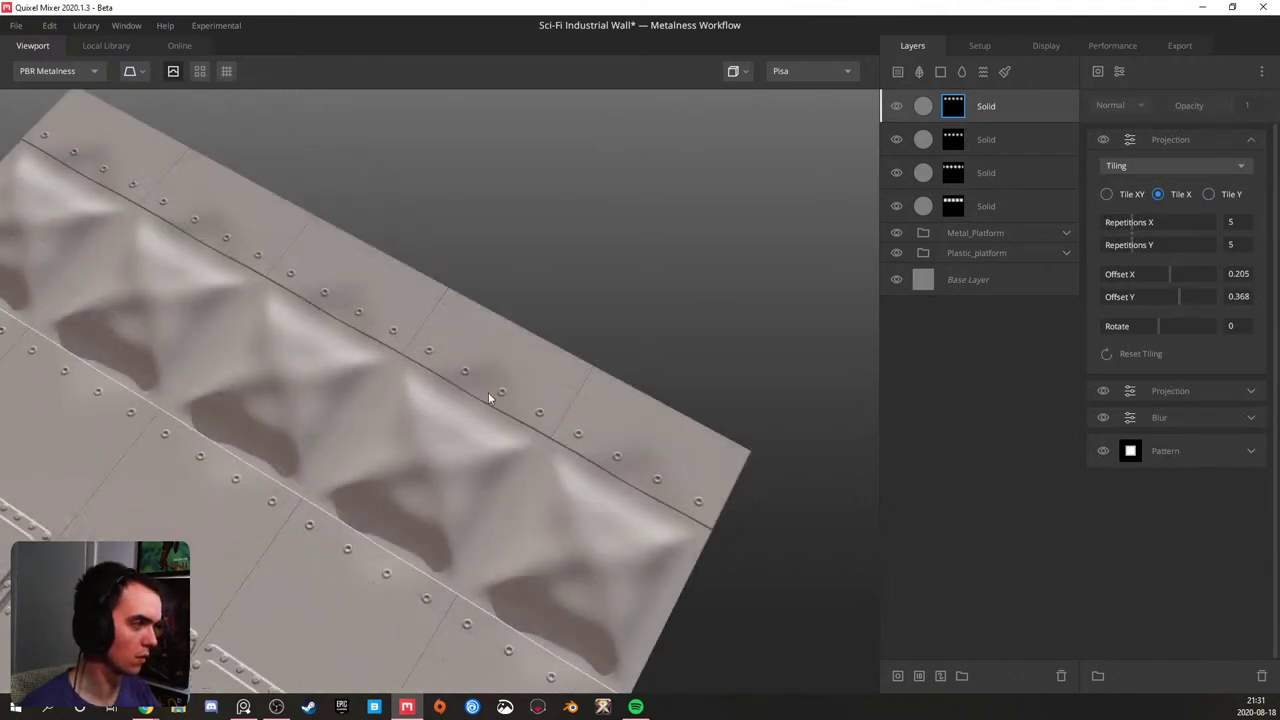
# - Examine the raised diamond strip's relief up close and from several low and high angles
pyautogui.scroll(-5, 357, 382)
pyautogui.moveTo(357, 382); pyautogui.dragTo(496, 374)
pyautogui.scroll(4, 334, 369)
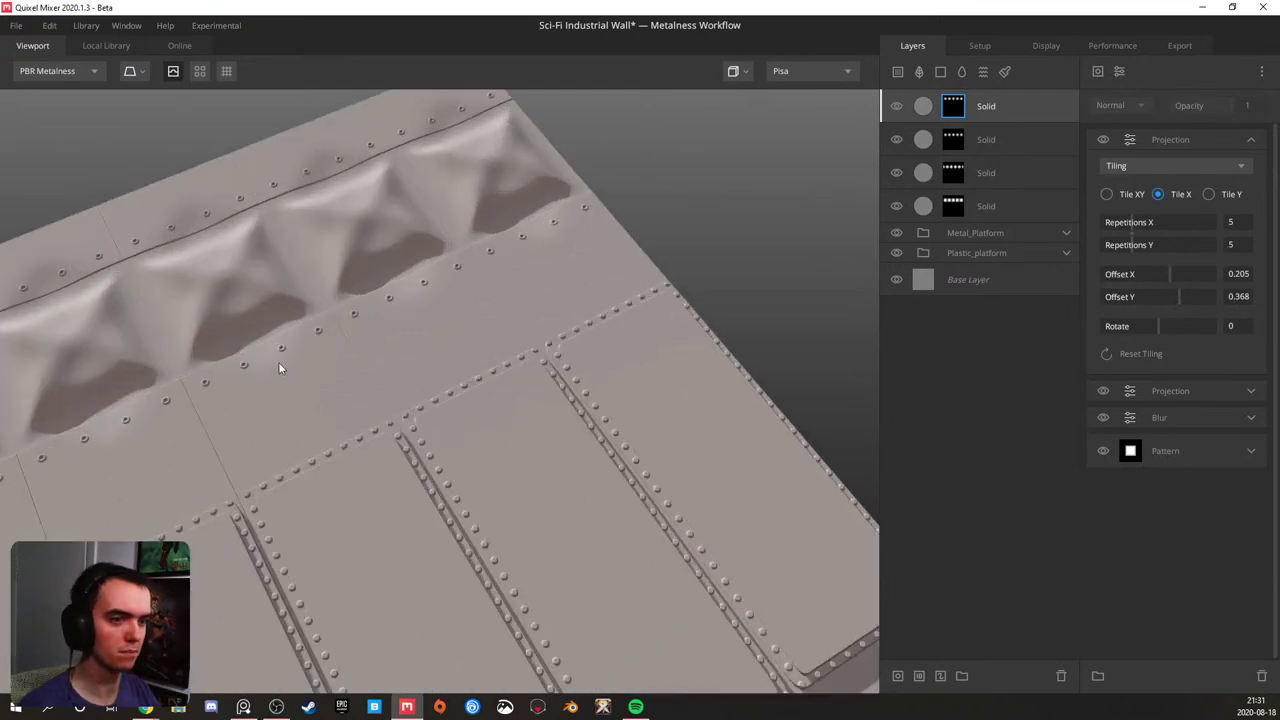
pyautogui.moveTo(203, 323); pyautogui.dragTo(316, 338, button='middle')
pyautogui.scroll(3, 302, 354)
pyautogui.scroll(4, 316, 343)
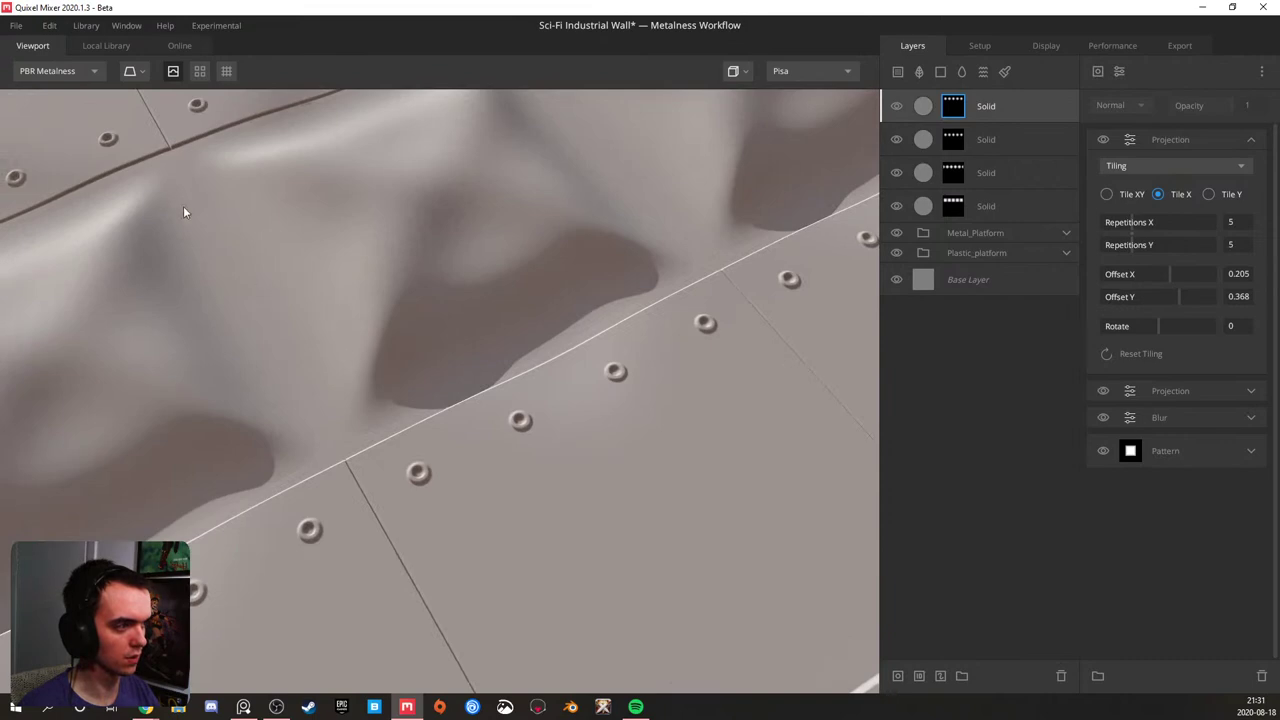
pyautogui.scroll(-5, 329, 351)
pyautogui.moveTo(386, 329); pyautogui.dragTo(603, 191)
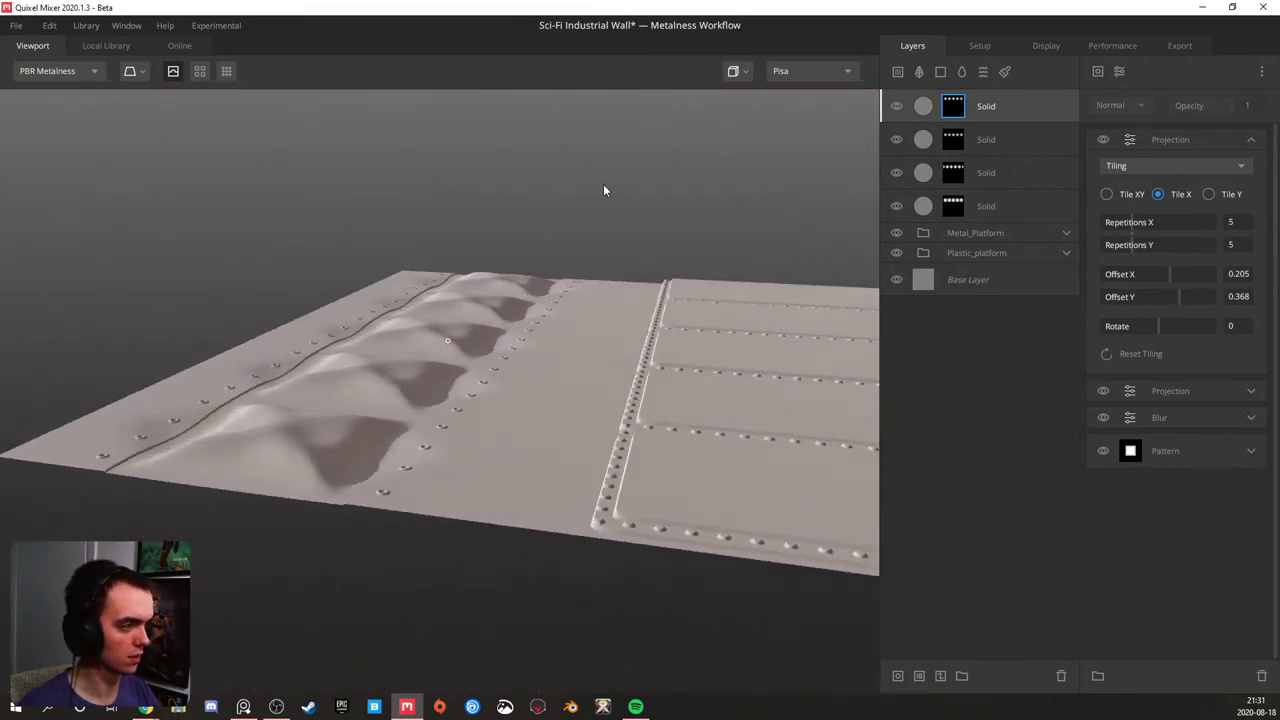
pyautogui.moveTo(273, 424); pyautogui.dragTo(454, 369)
pyautogui.scroll(5, 424, 377)
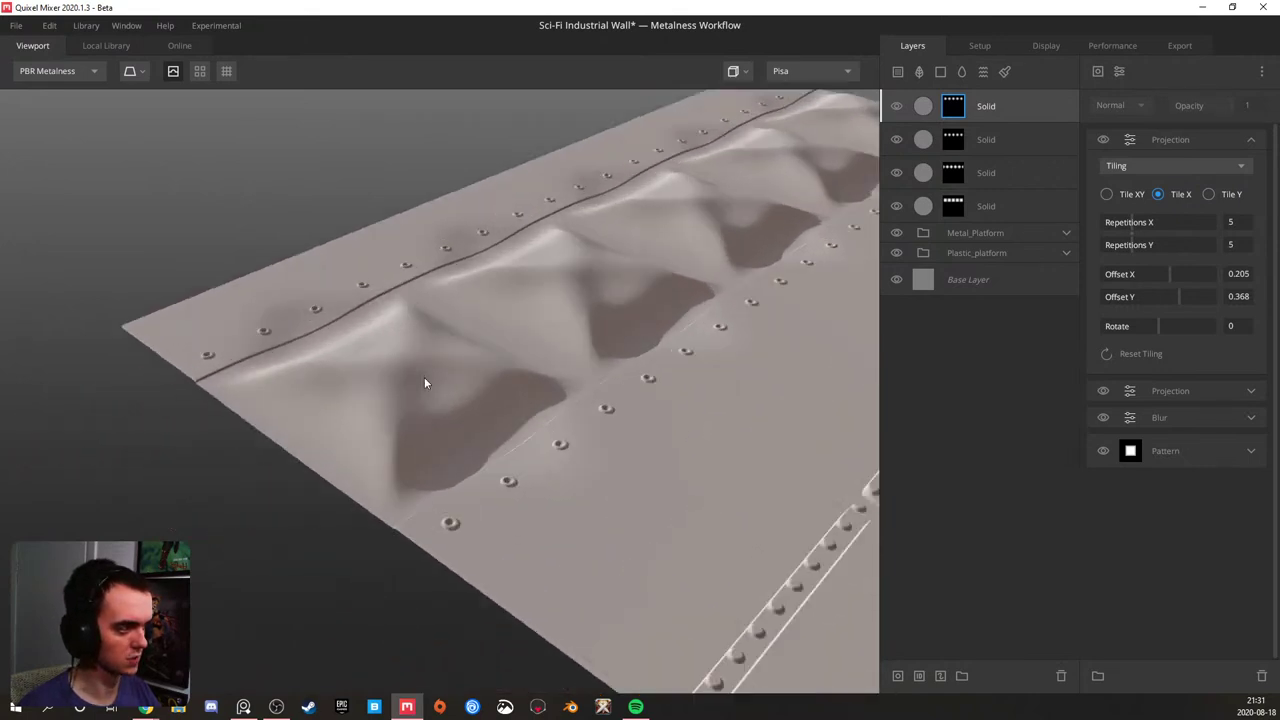
# - Open the mask of the lowest diamond Solid layer and set its Square pattern's Spacing X to 0.166
pyautogui.click(956, 205)
pyautogui.moveTo(591, 290); pyautogui.dragTo(502, 375)
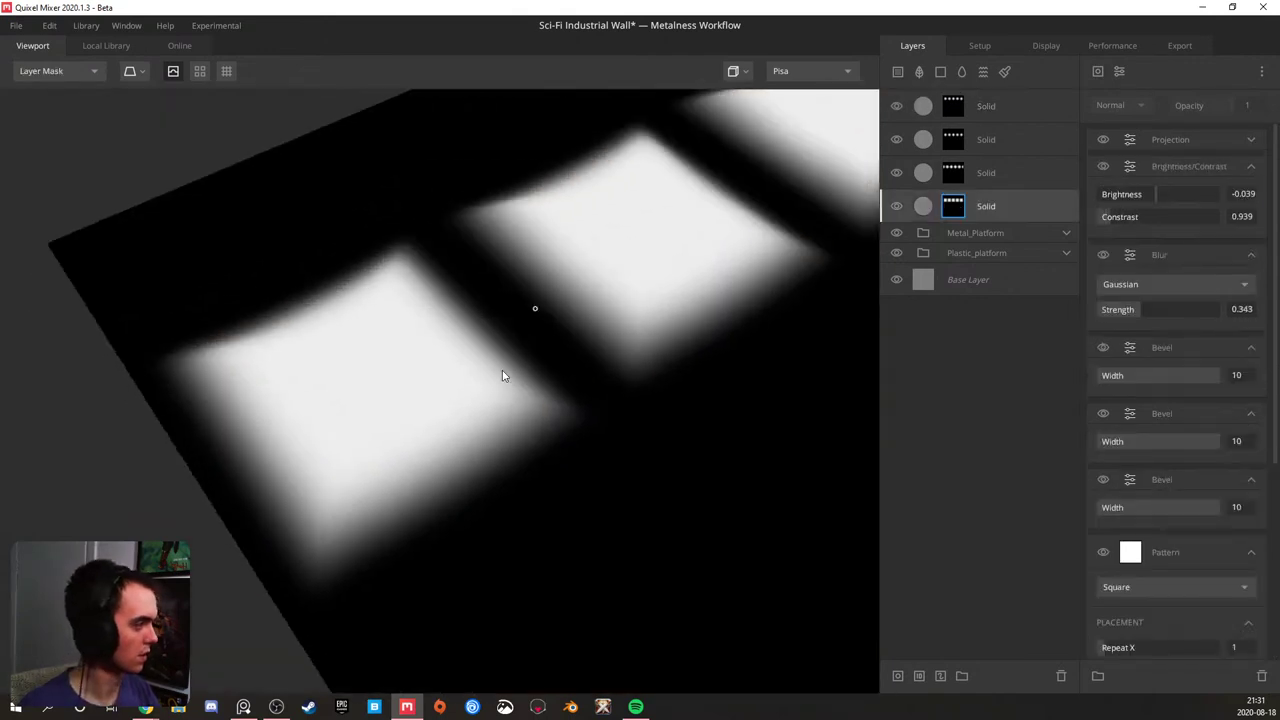
pyautogui.scroll(-5, 1108, 402)
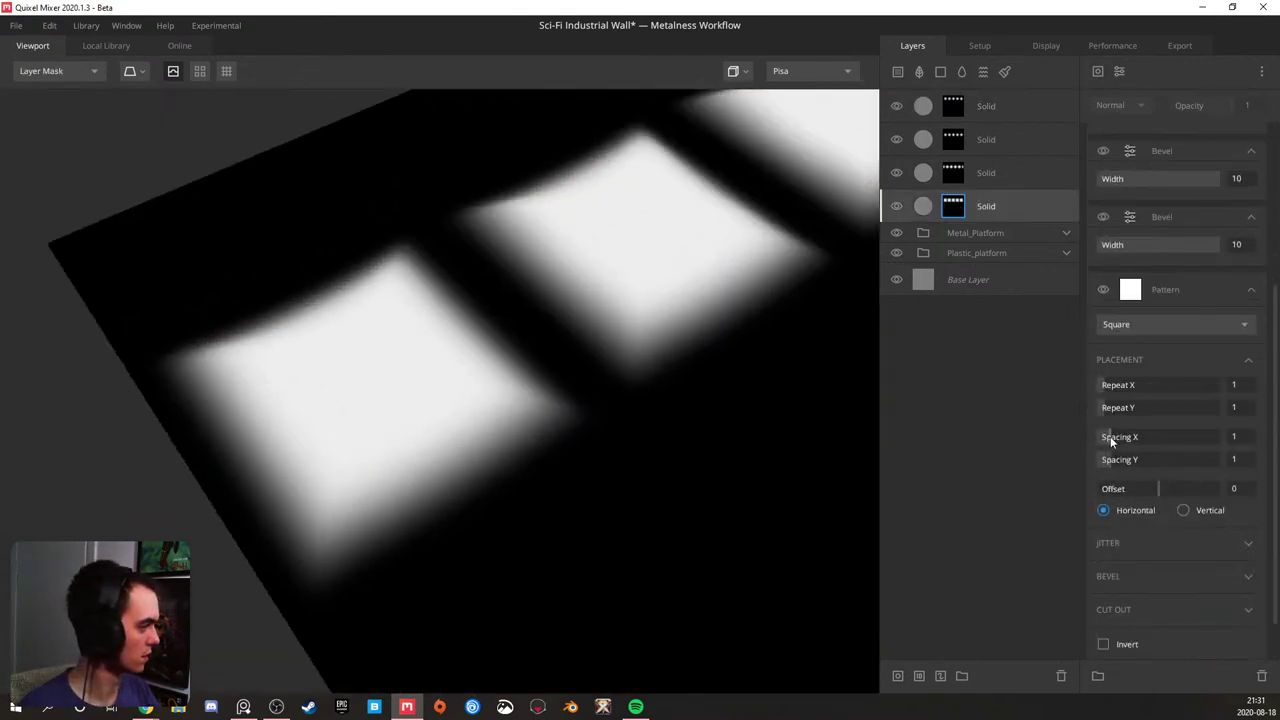
pyautogui.moveTo(1107, 437); pyautogui.dragTo(1091, 436)
pyautogui.hotkey('ctrl', 'z')
pyautogui.click(1104, 436)
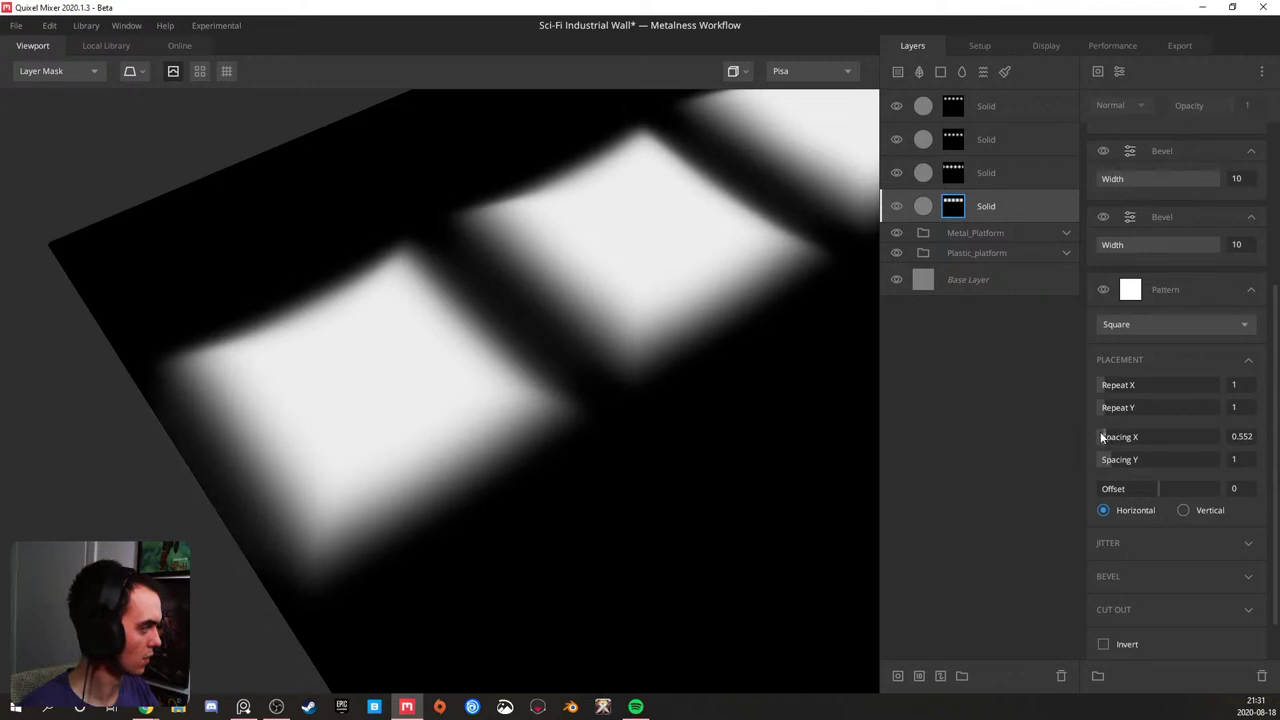
pyautogui.click(1100, 436)
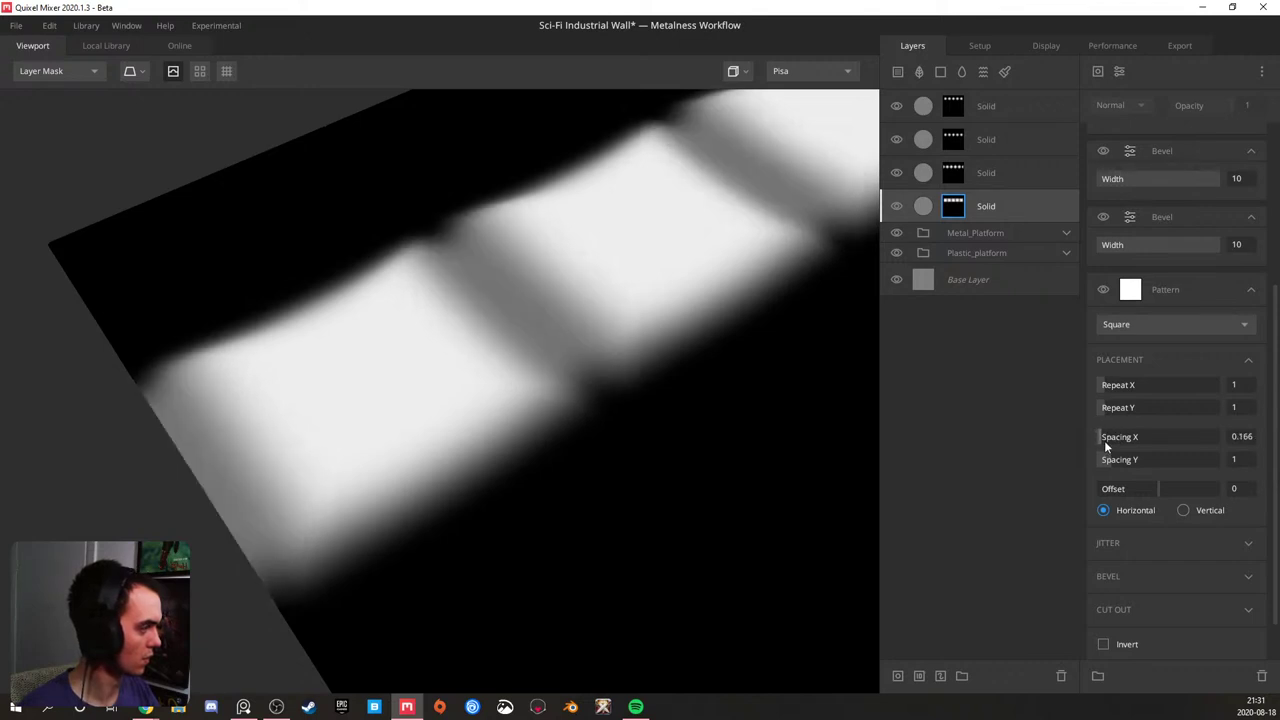
pyautogui.scroll(-4, 569, 371)
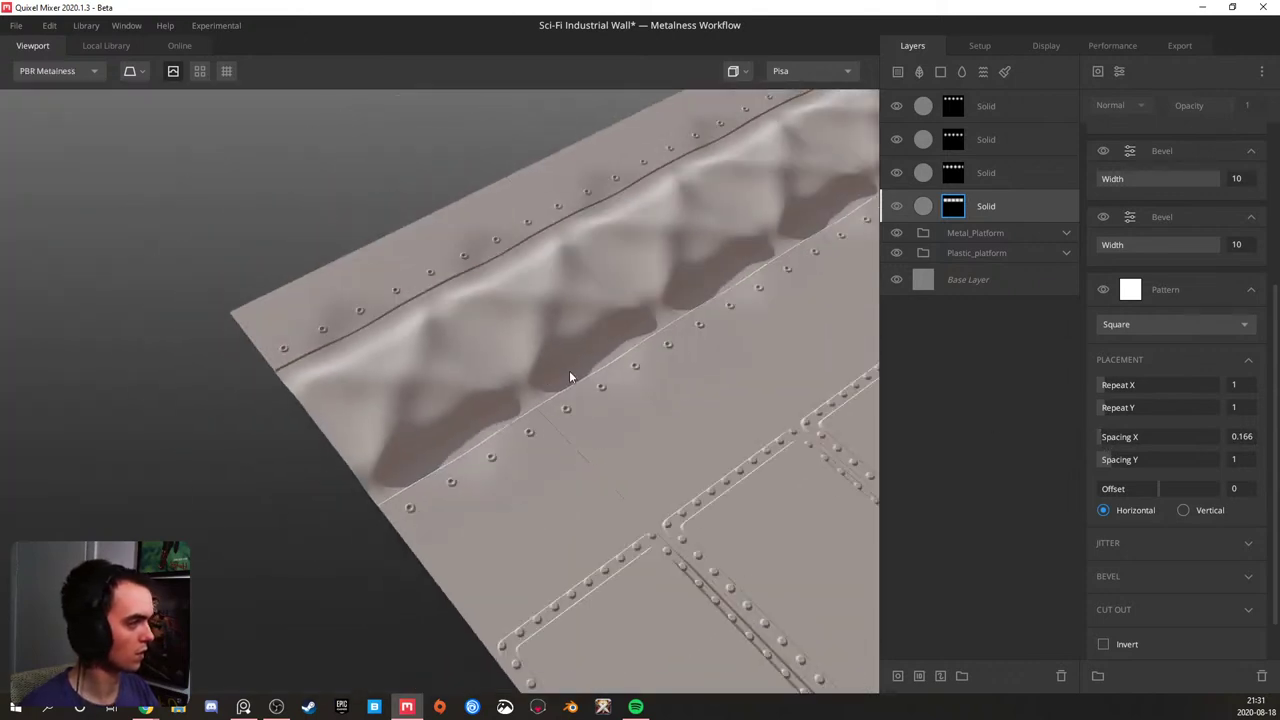
pyautogui.scroll(3, 602, 412)
# - Try a Spacing Y of 0.442 on the lowest diamonds' Square pattern, check the strip's edge, and undo the last spacing adjustment
pyautogui.moveTo(1107, 459); pyautogui.dragTo(1105, 462)
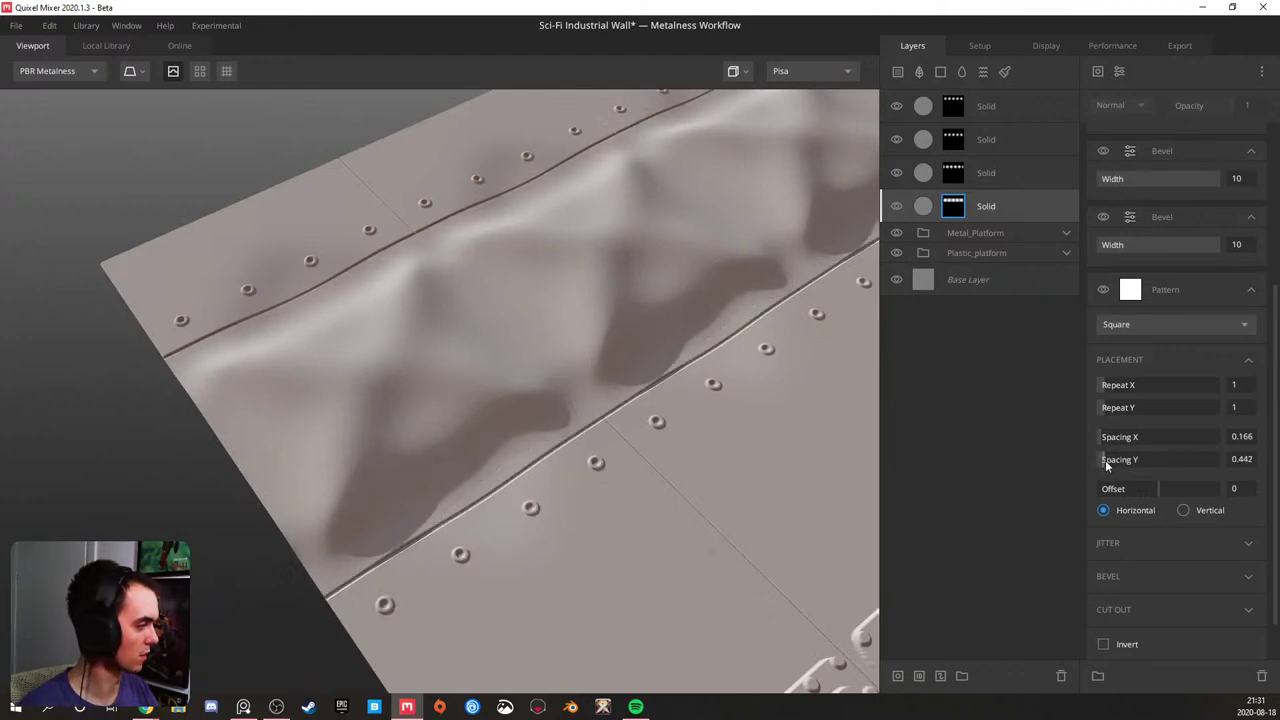
pyautogui.moveTo(506, 481); pyautogui.dragTo(614, 419)
pyautogui.scroll(-3, 652, 390)
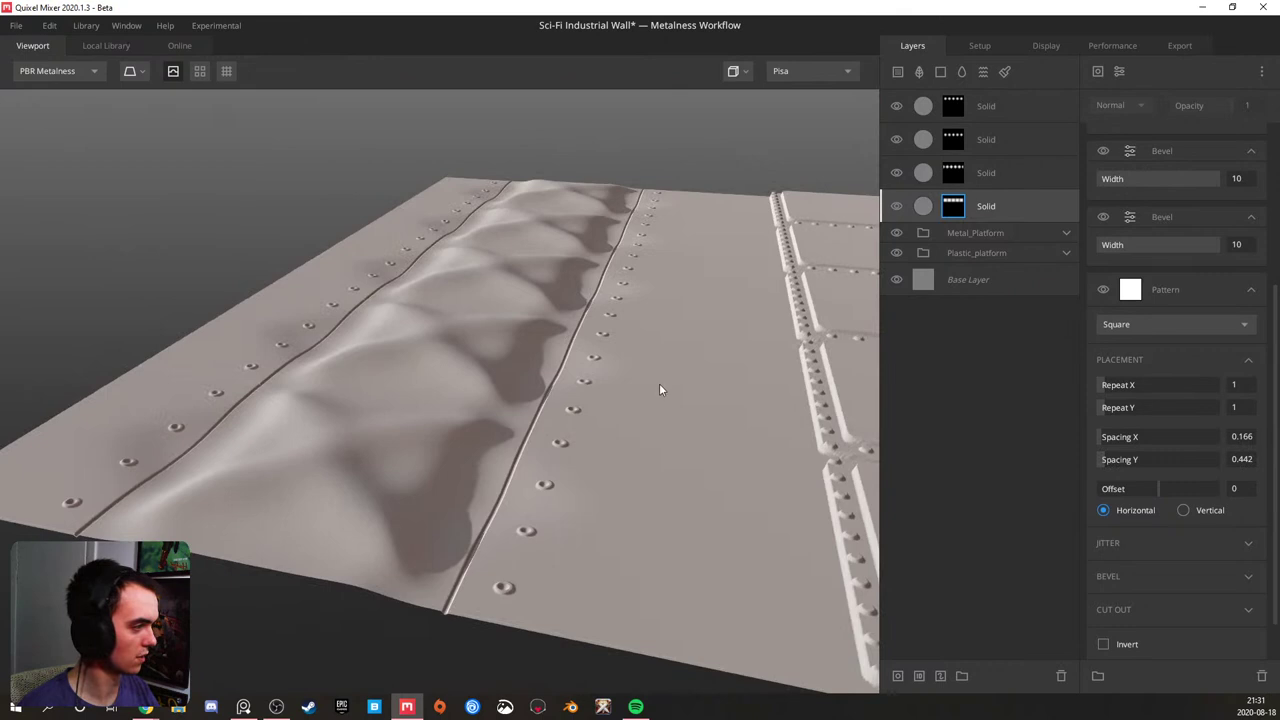
pyautogui.hotkey('ctrl', 'z')
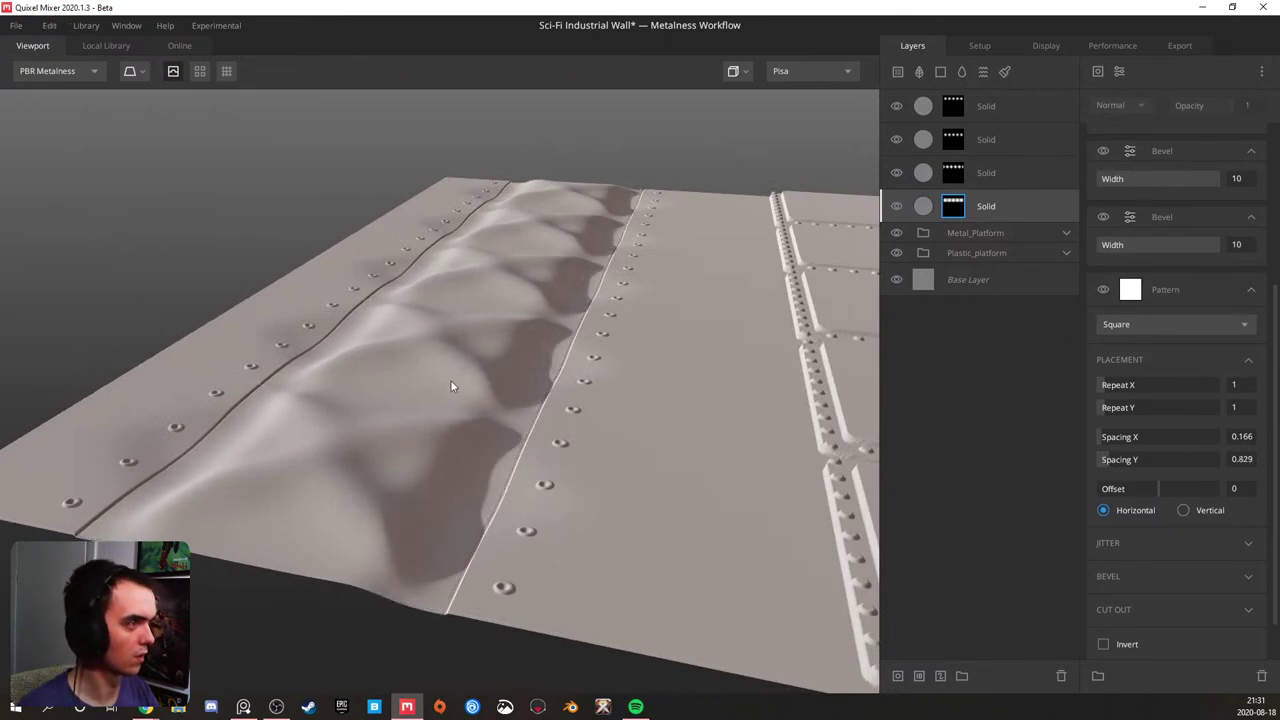
# - Save the Sci-Fi Industrial Wall project
pyautogui.moveTo(449, 380); pyautogui.dragTo(408, 416)
pyautogui.hotkey('ctrl', 's')
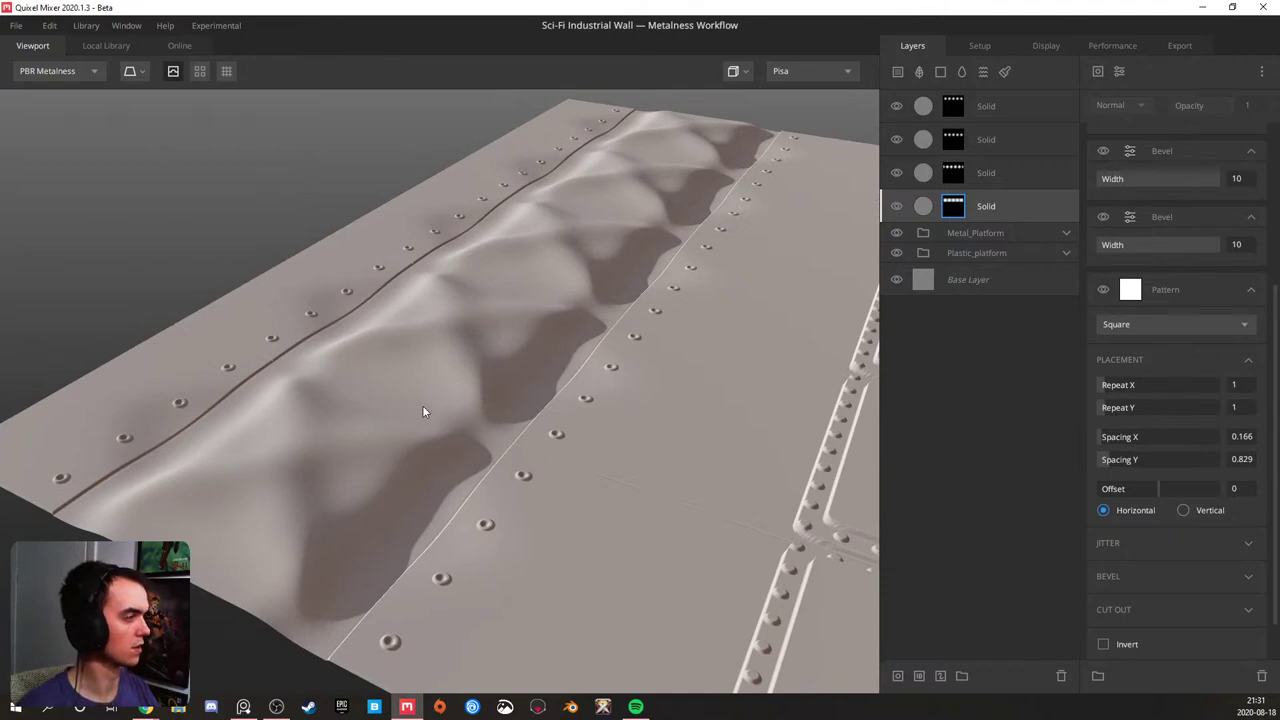
# - Try a larger Spacing Y on the lowest diamonds' Square pattern and undo the recent spacing changes
pyautogui.moveTo(483, 403); pyautogui.dragTo(640, 348)
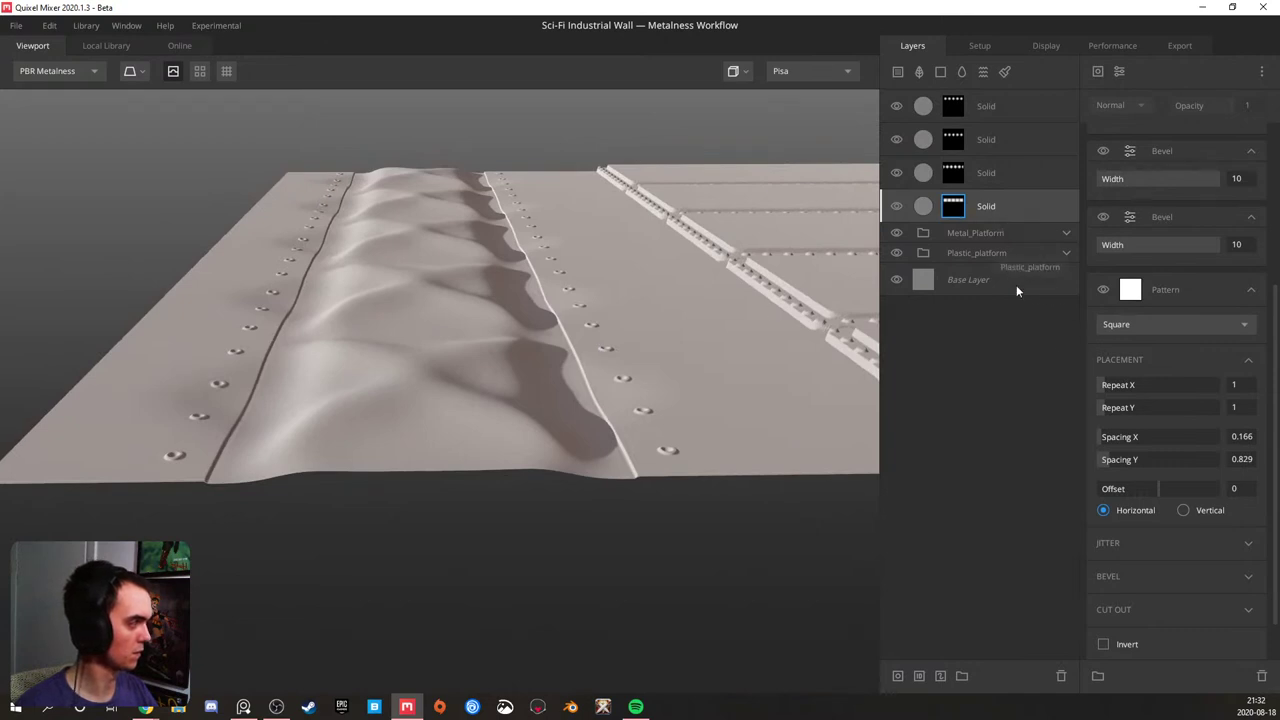
pyautogui.moveTo(1103, 458); pyautogui.dragTo(1145, 458)
pyautogui.hotkey('ctrl', 'z')
# - Stretch the lowest layer's diamonds across the strip by setting their tiling projection's Repetitions Y to 4
pyautogui.scroll(3, 1146, 287)
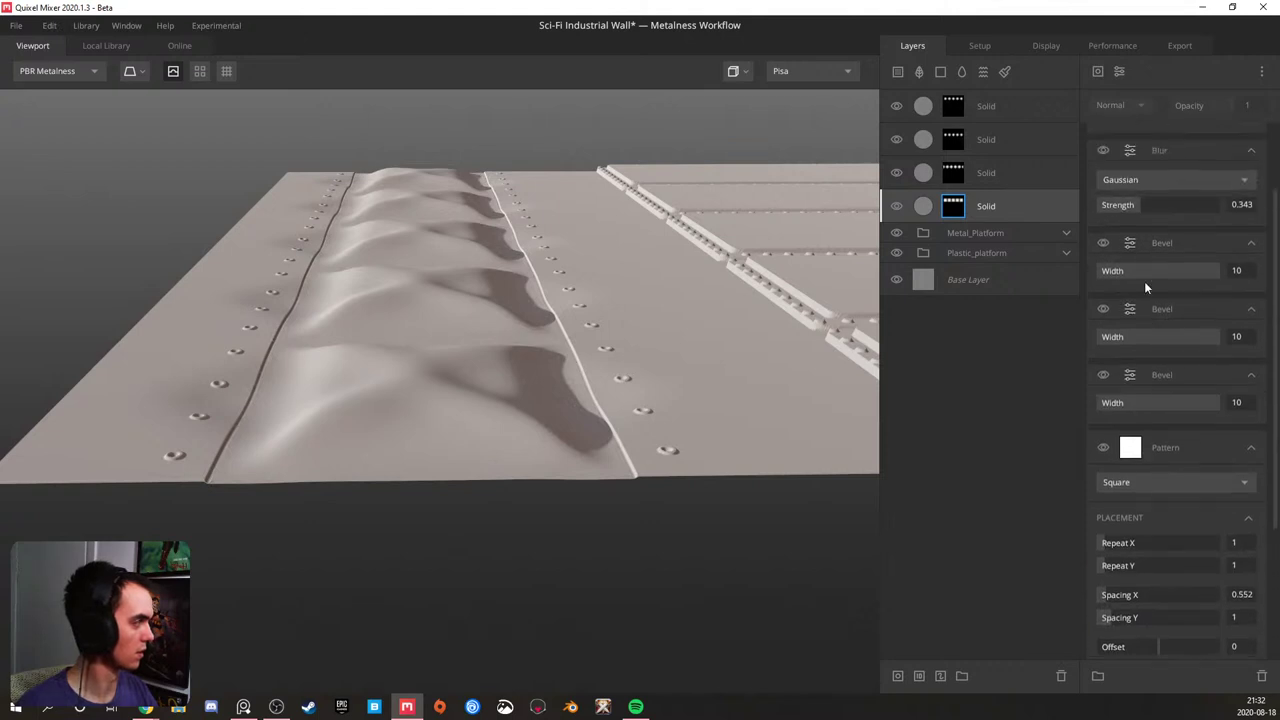
pyautogui.scroll(2, 1146, 287)
pyautogui.click(1251, 140)
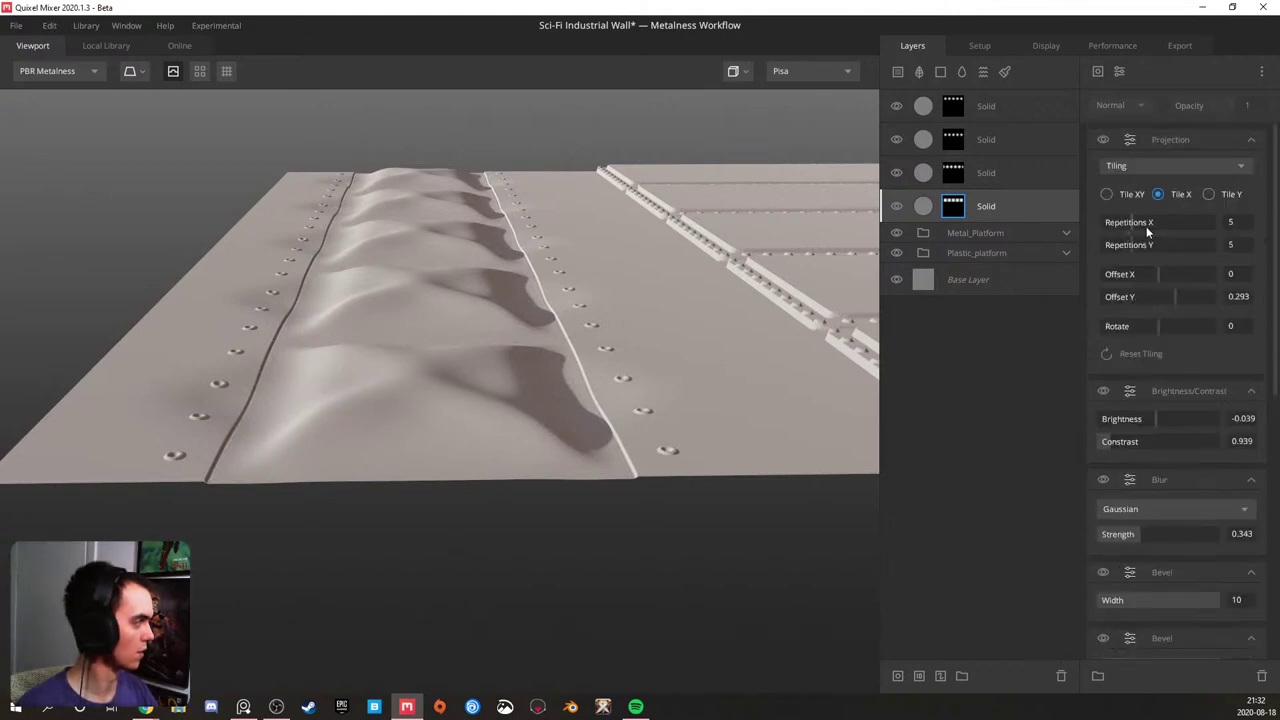
pyautogui.moveTo(1130, 251); pyautogui.dragTo(1121, 251)
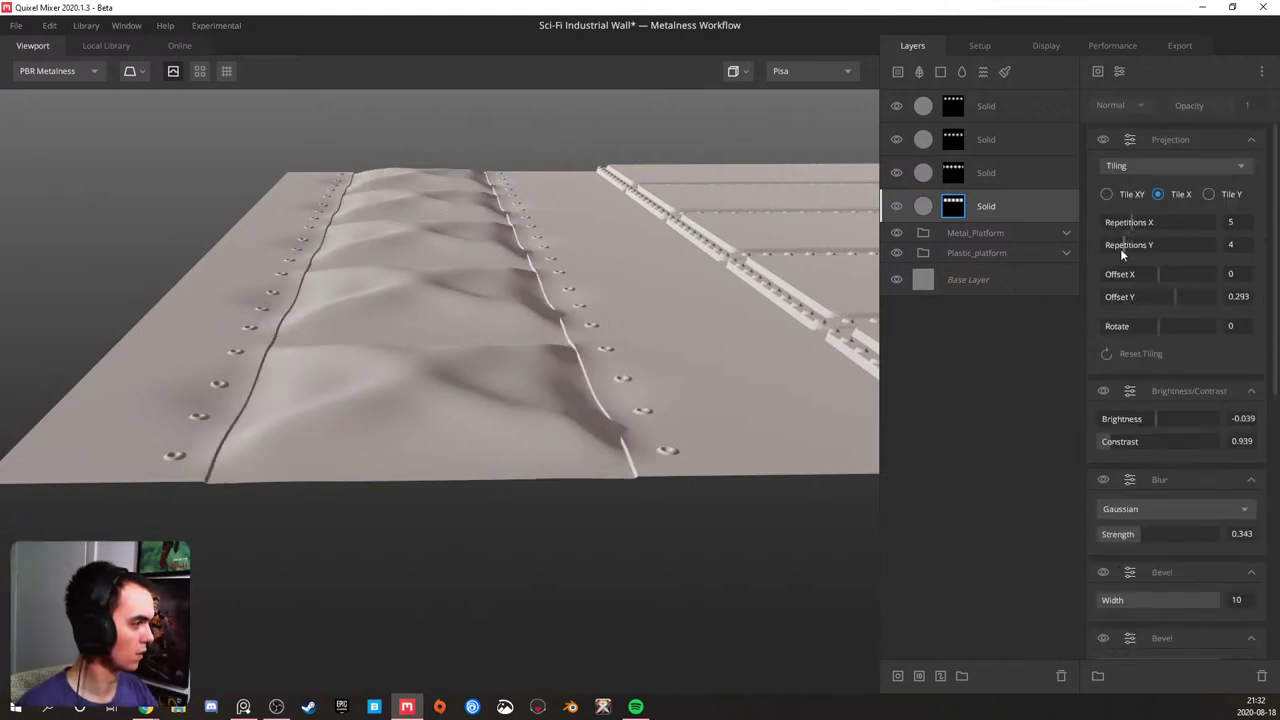
pyautogui.moveTo(383, 391); pyautogui.dragTo(337, 453)
pyautogui.scroll(-4, 337, 453)
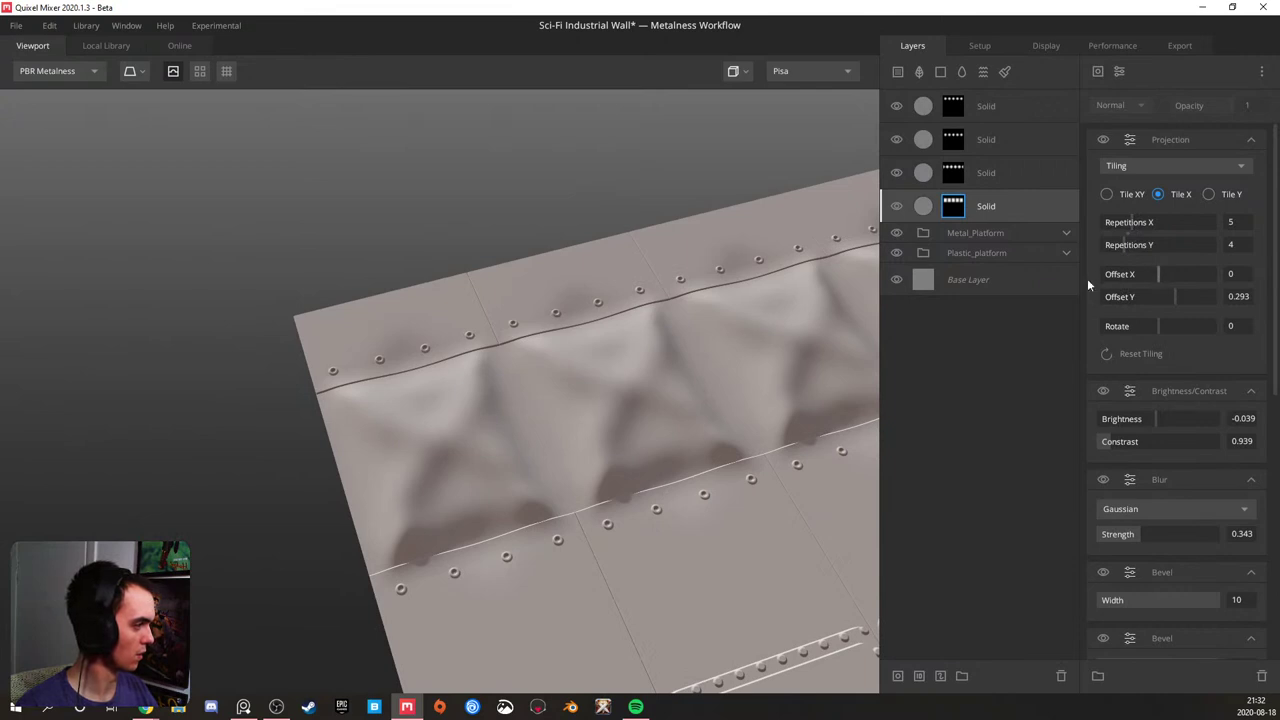
# - Set the Spacing X of the lowest diamonds' Square pattern to 1
pyautogui.scroll(-10, 1120, 559)
pyautogui.scroll(-1, 1120, 559)
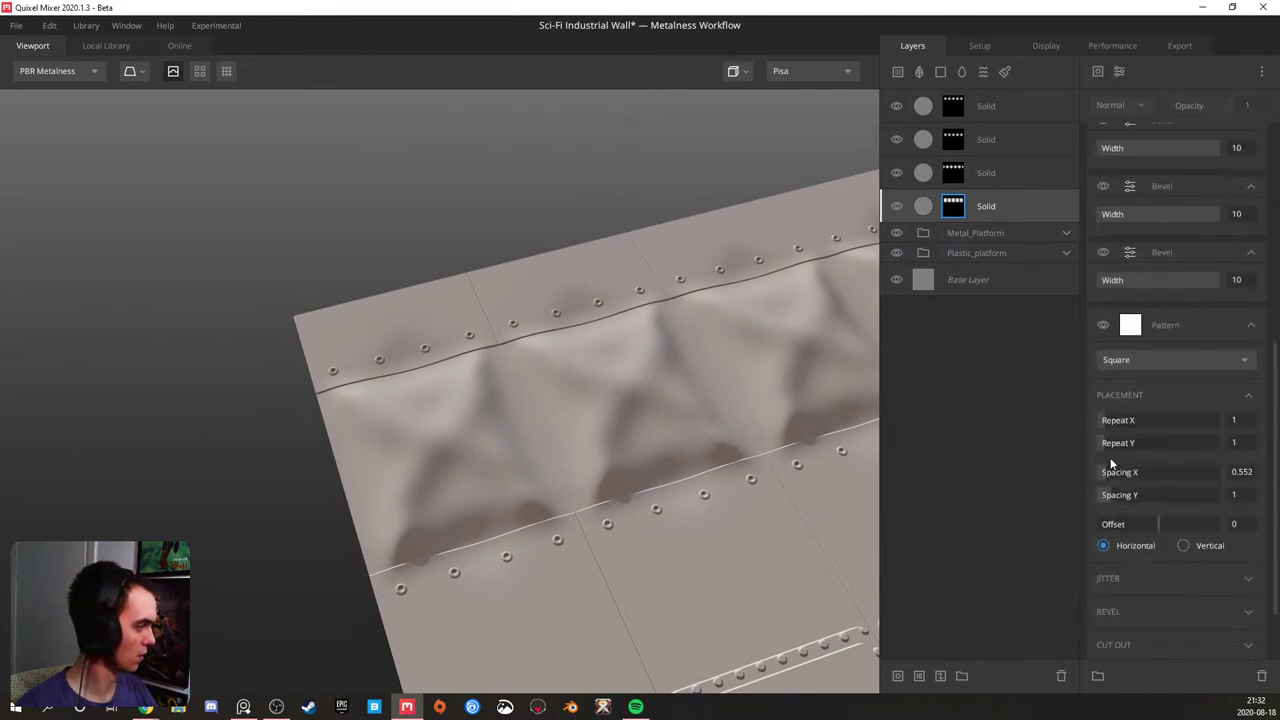
pyautogui.click(1240, 472)
pyautogui.write('1')
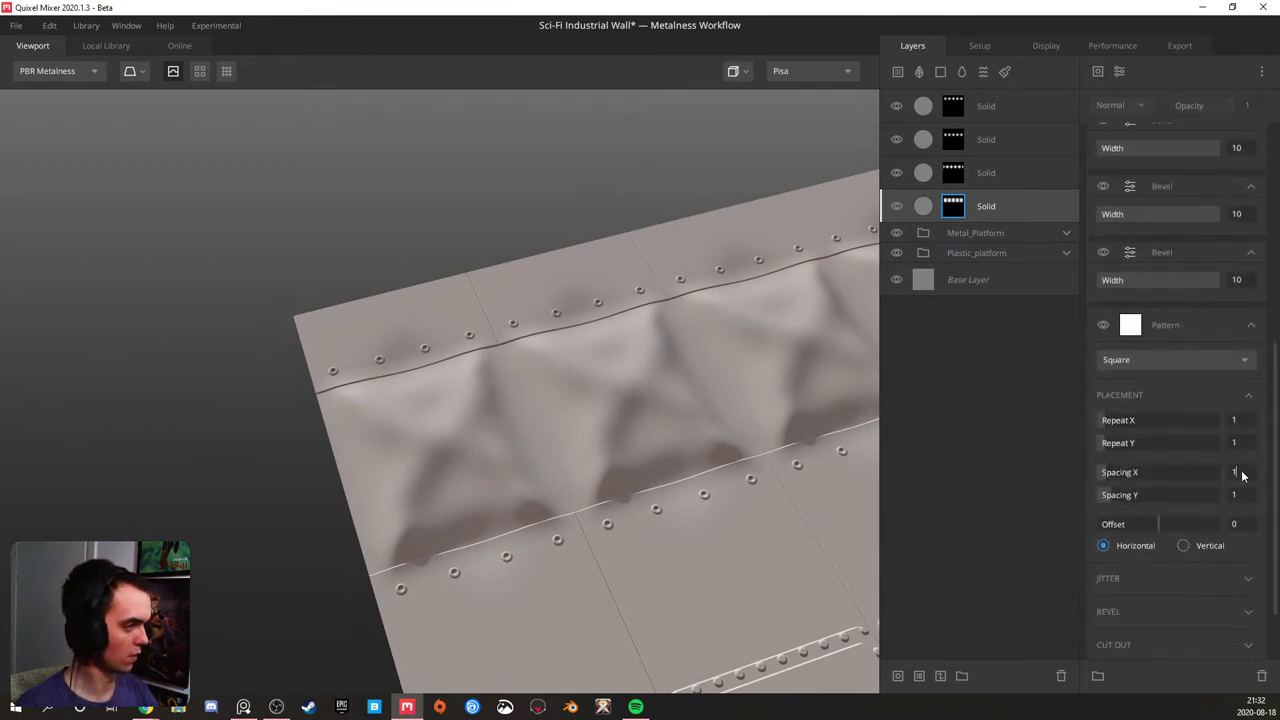
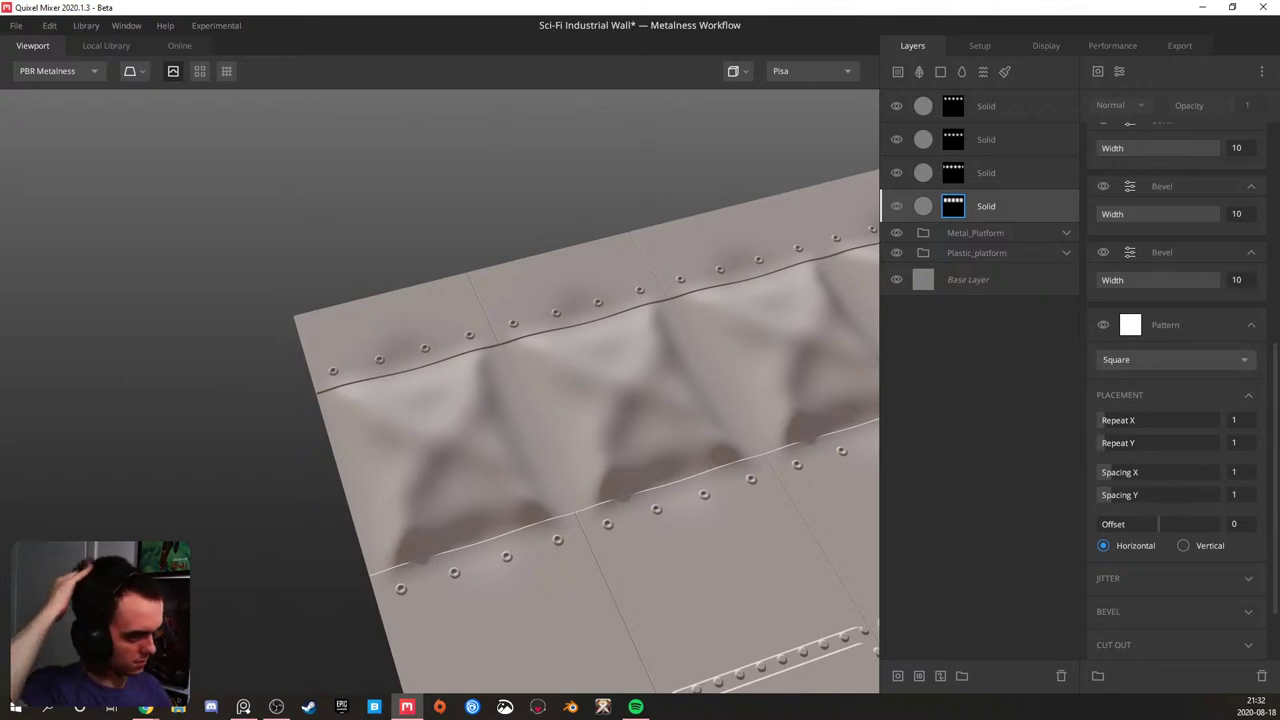
# - Examine the widened diamonds along the riveted strip, both across the whole wall and up close at the lower seam
pyautogui.scroll(2, 455, 498)
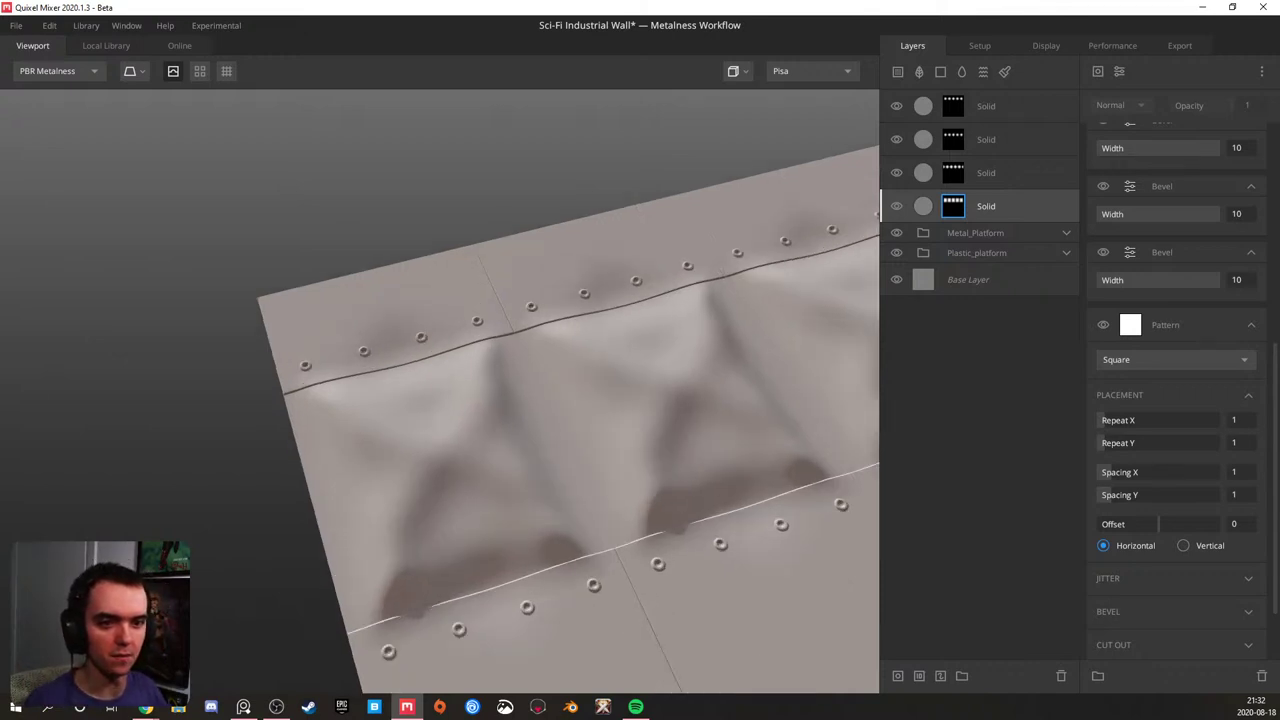
pyautogui.hotkey('alt', 'Tab')
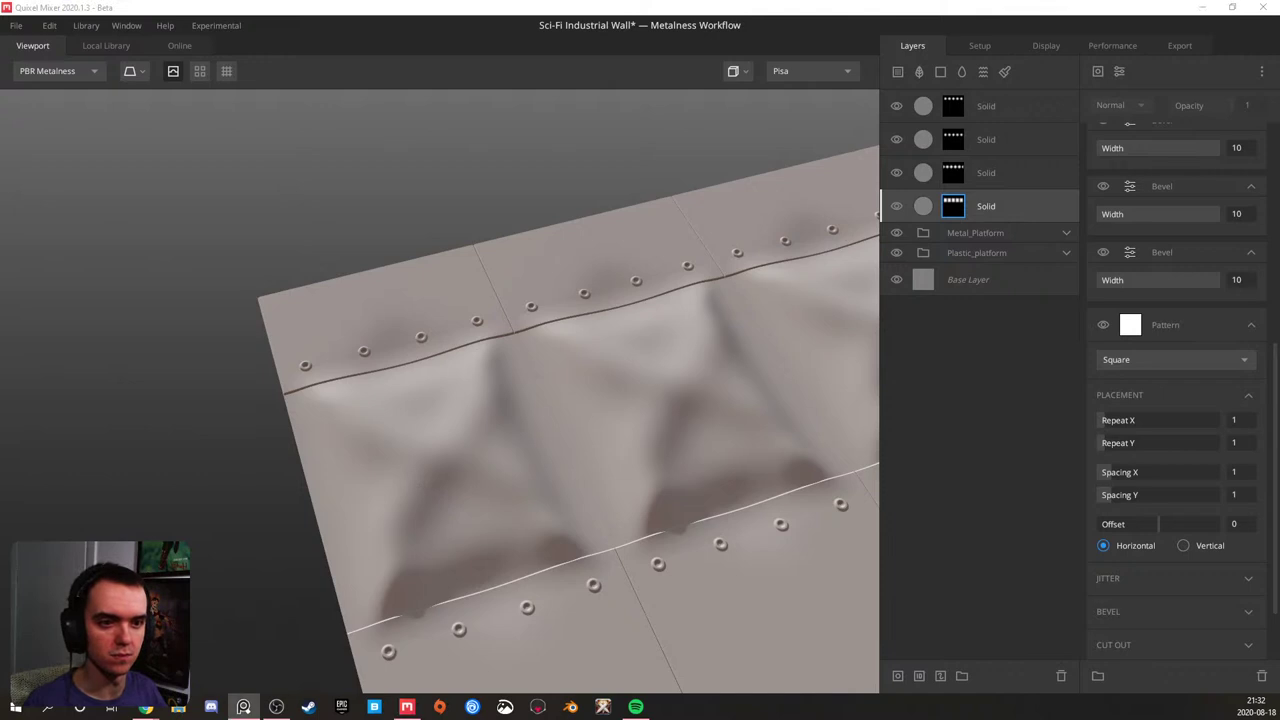
pyautogui.click(524, 404)
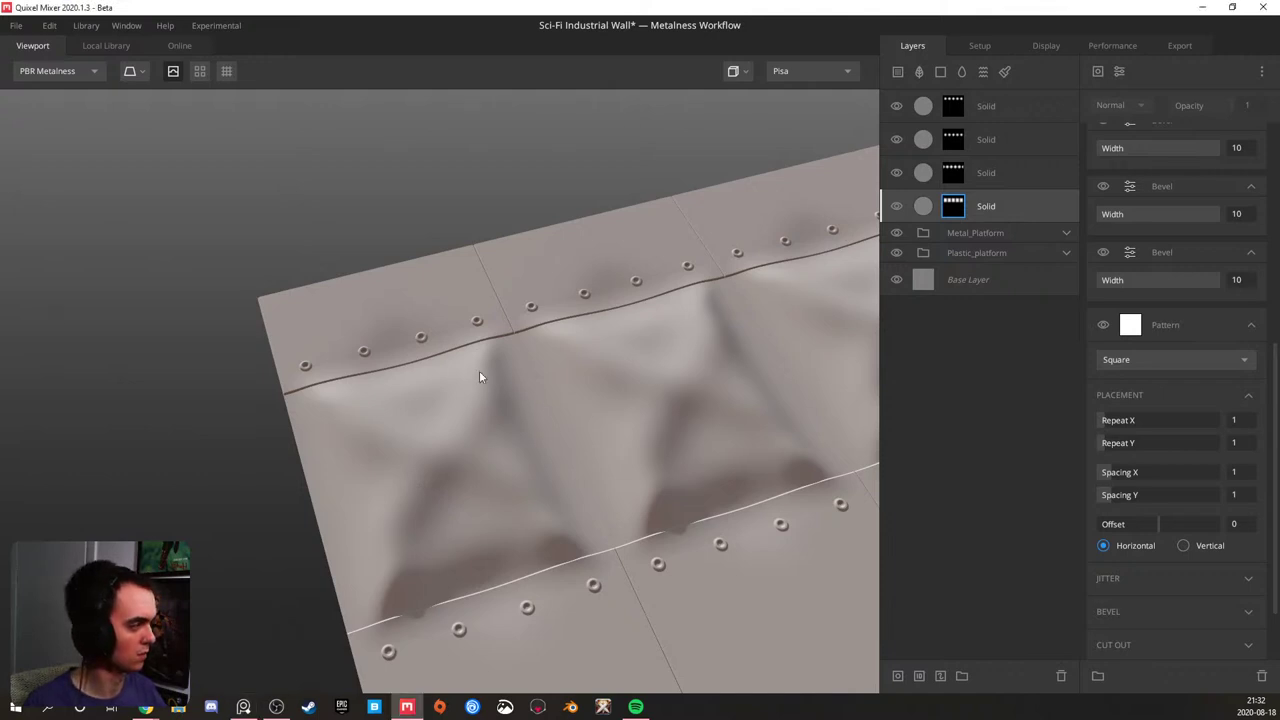
pyautogui.moveTo(446, 337); pyautogui.dragTo(572, 338)
pyautogui.moveTo(572, 338); pyautogui.dragTo(394, 283, button='middle')
pyautogui.scroll(-5, 498, 307)
pyautogui.moveTo(503, 314); pyautogui.dragTo(606, 513)
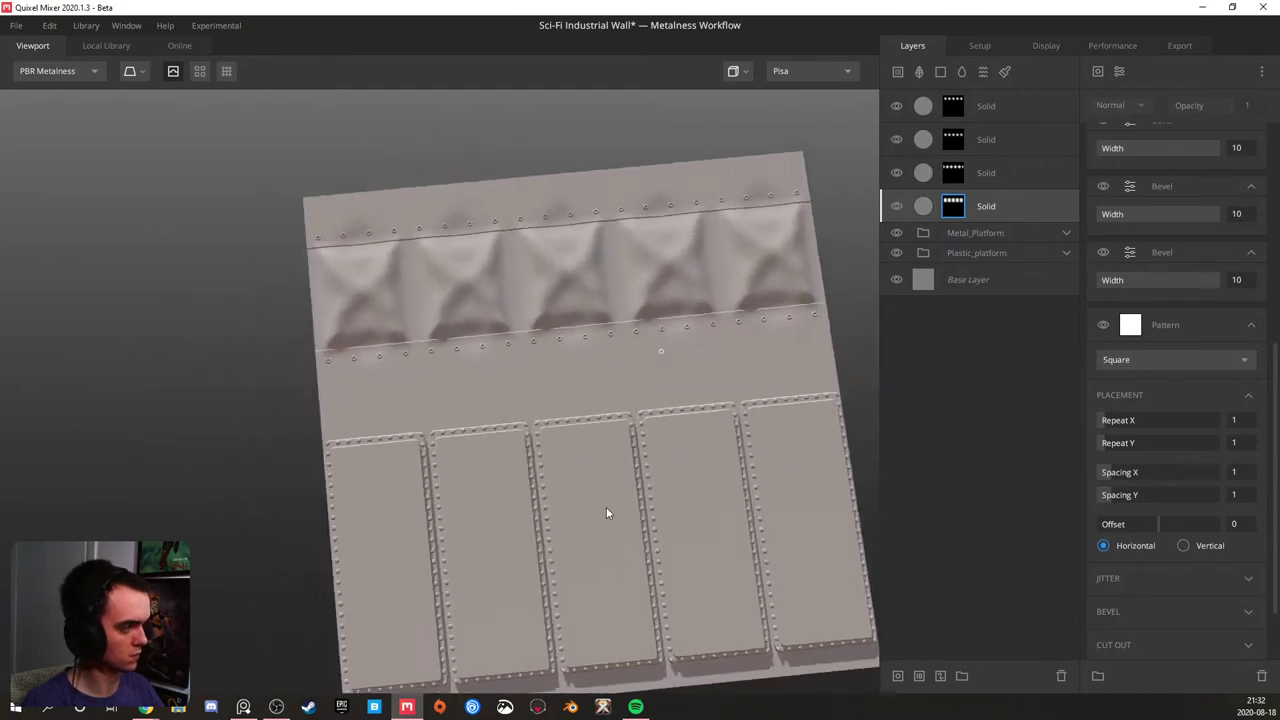
pyautogui.scroll(6, 364, 306)
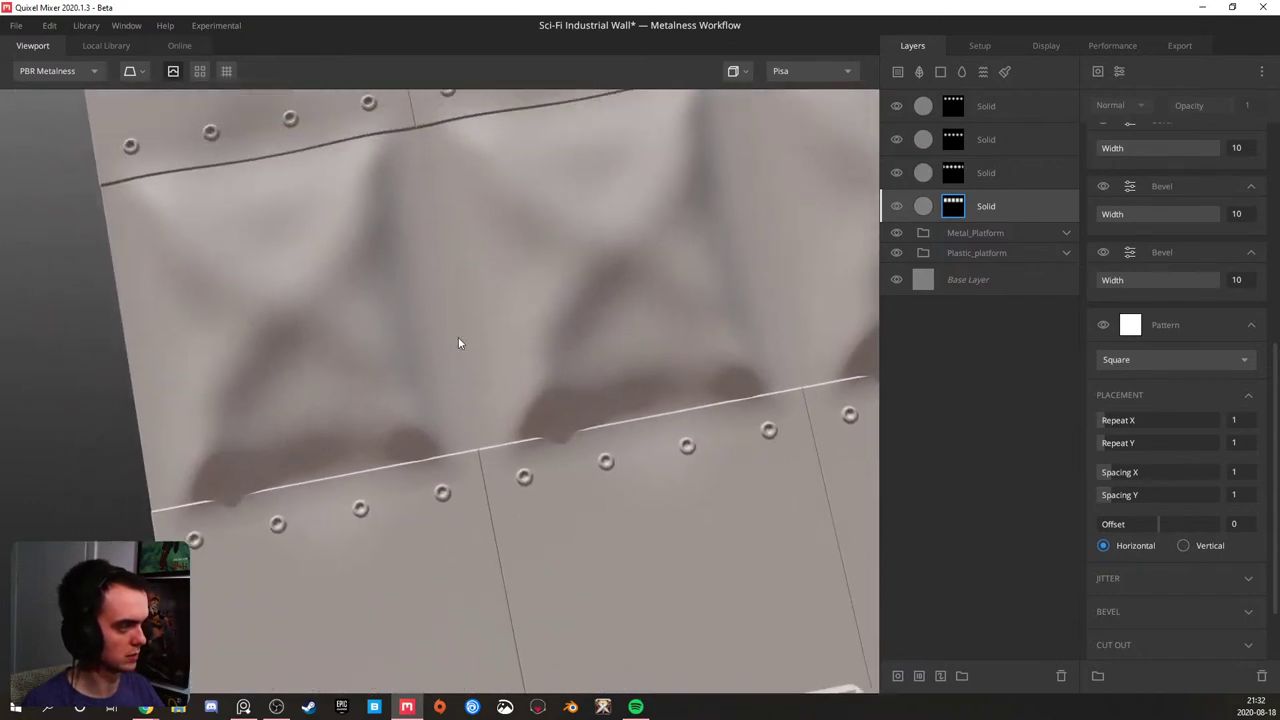
# - Add a new solid layer directly above the lowest solid layer and check the seam stitching in the leather reference image
pyautogui.scroll(-2, 460, 340)
pyautogui.click(988, 206)
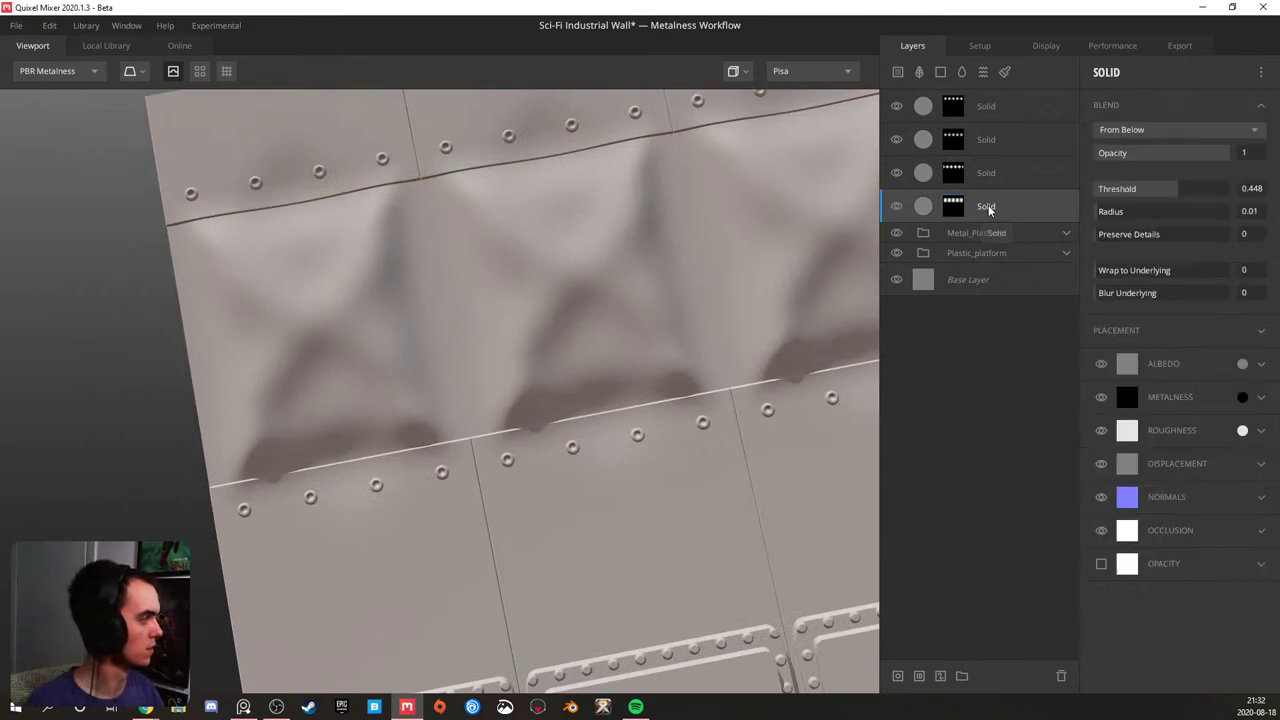
pyautogui.click(940, 72)
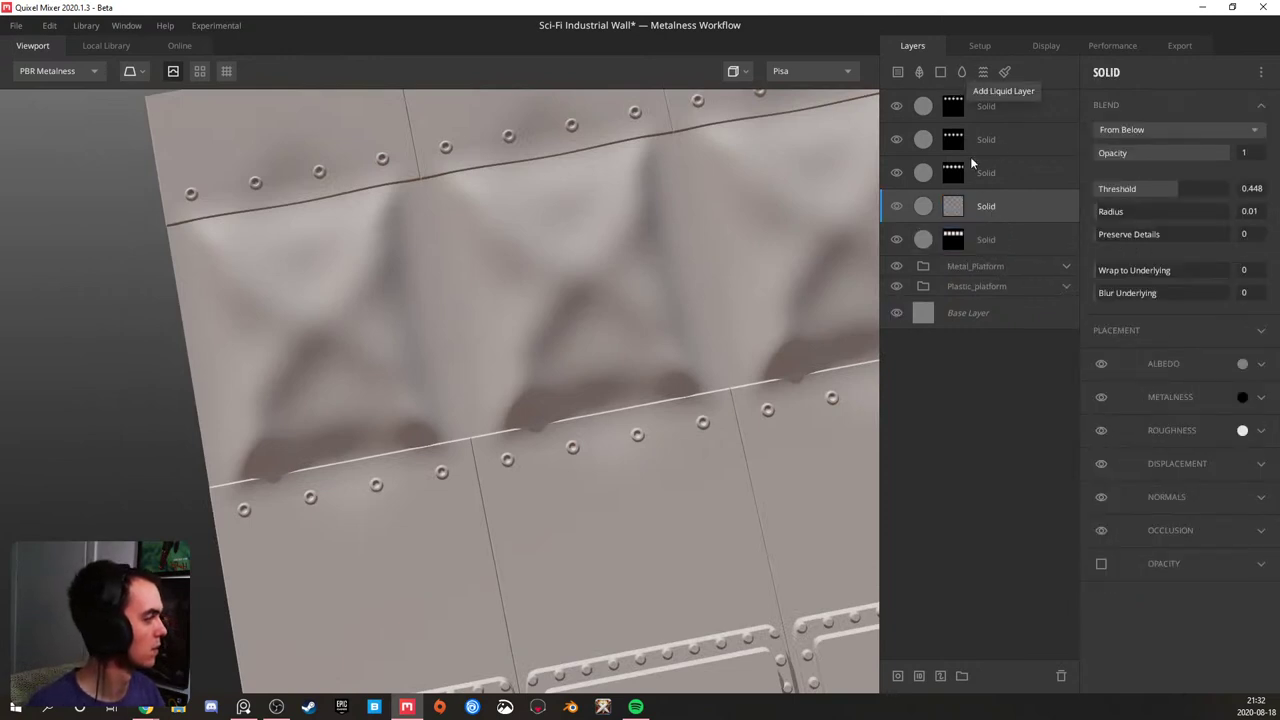
pyautogui.press('Delete')
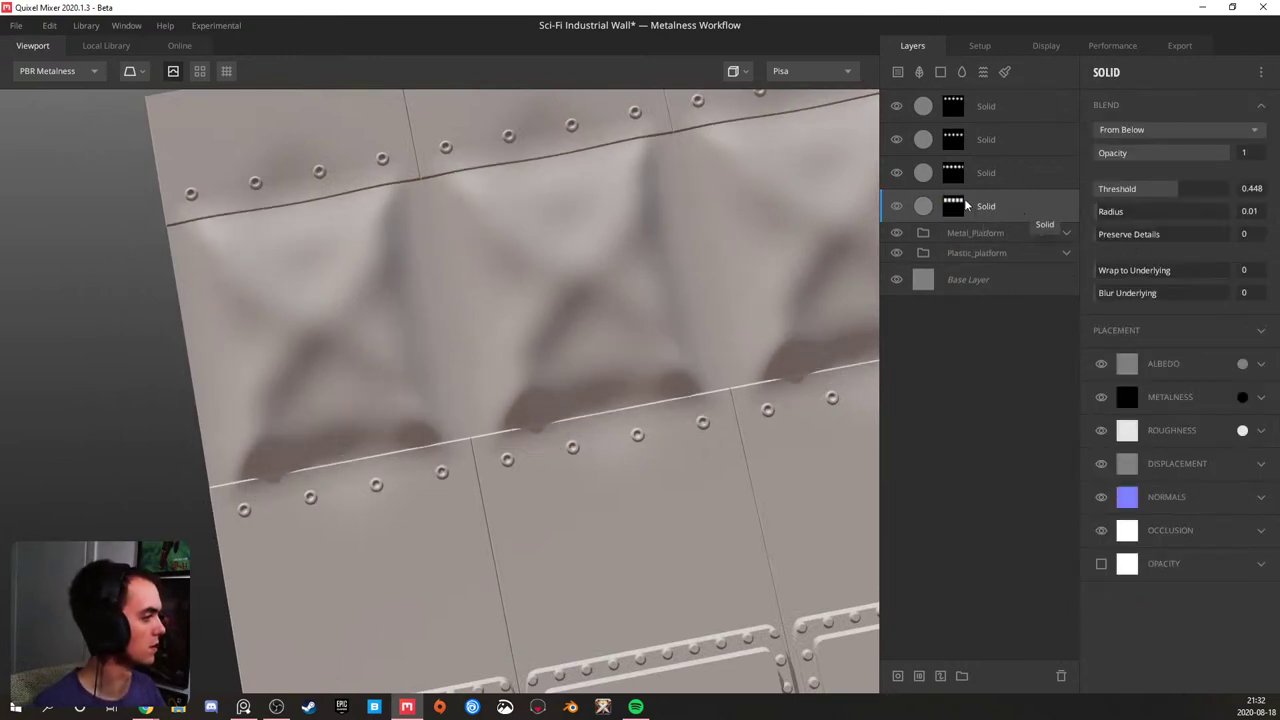
pyautogui.click(941, 71)
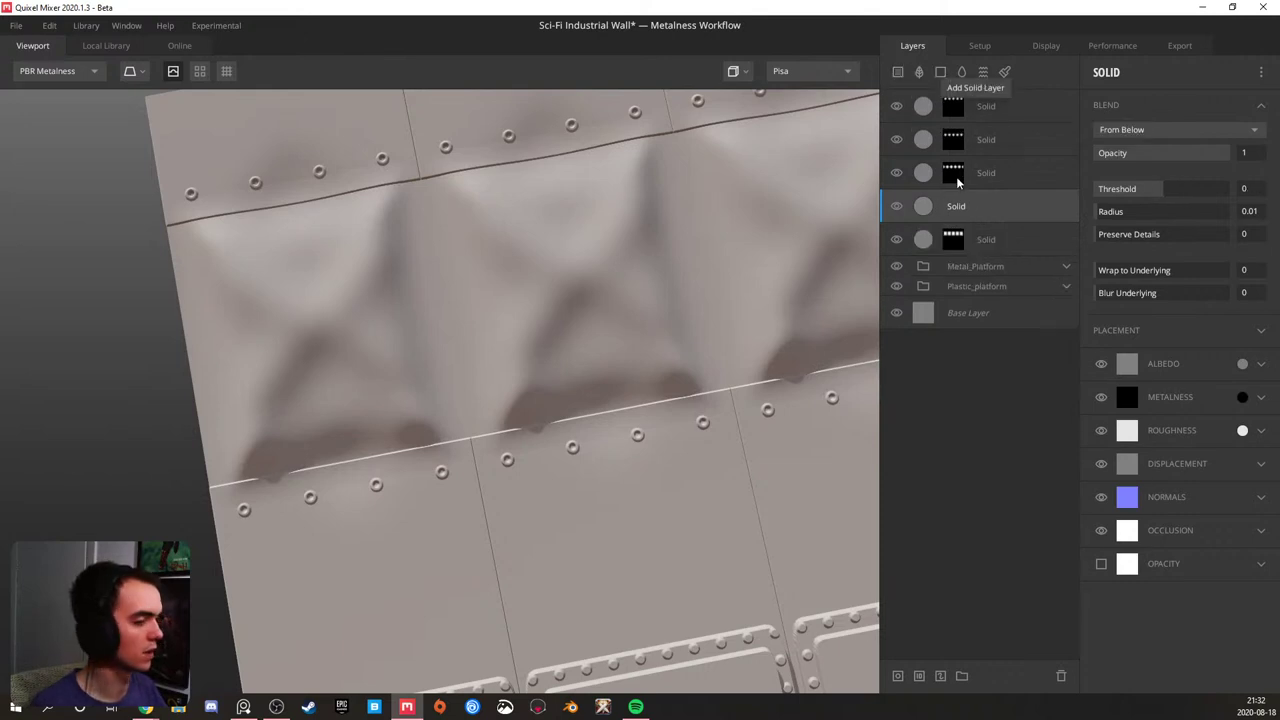
pyautogui.click(243, 707)
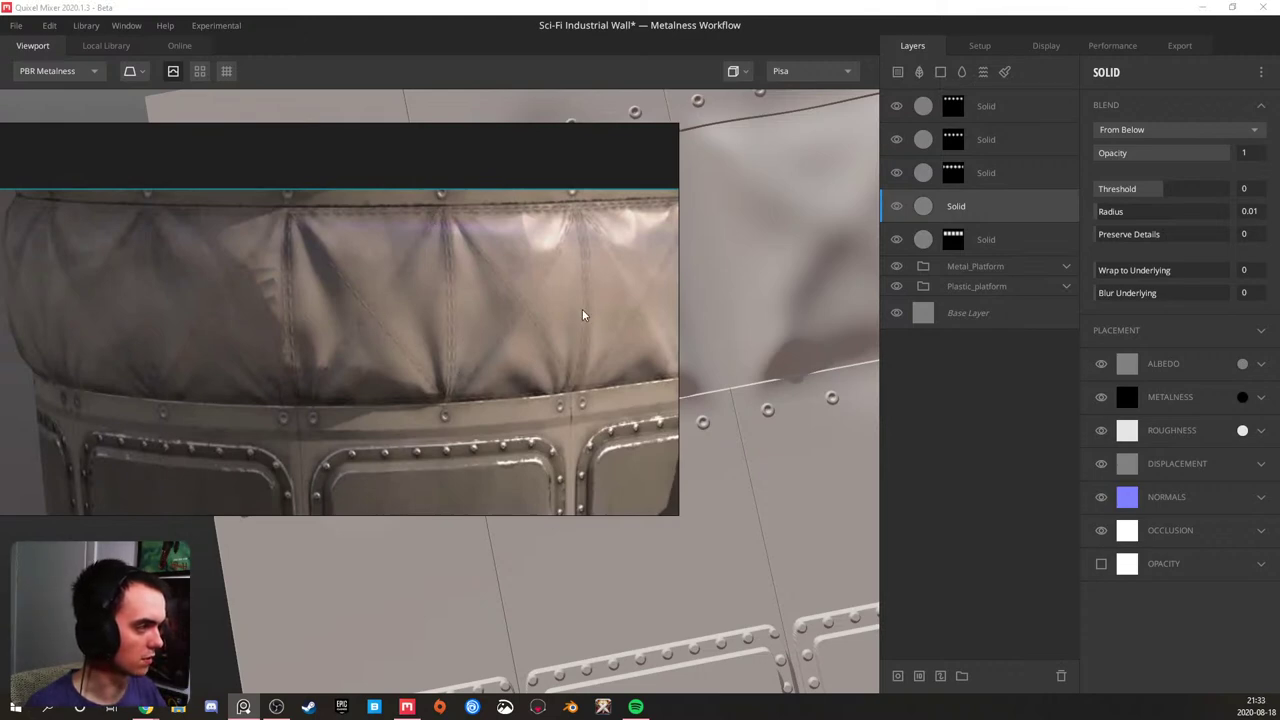
pyautogui.moveTo(601, 297); pyautogui.dragTo(0, 297, button='right')
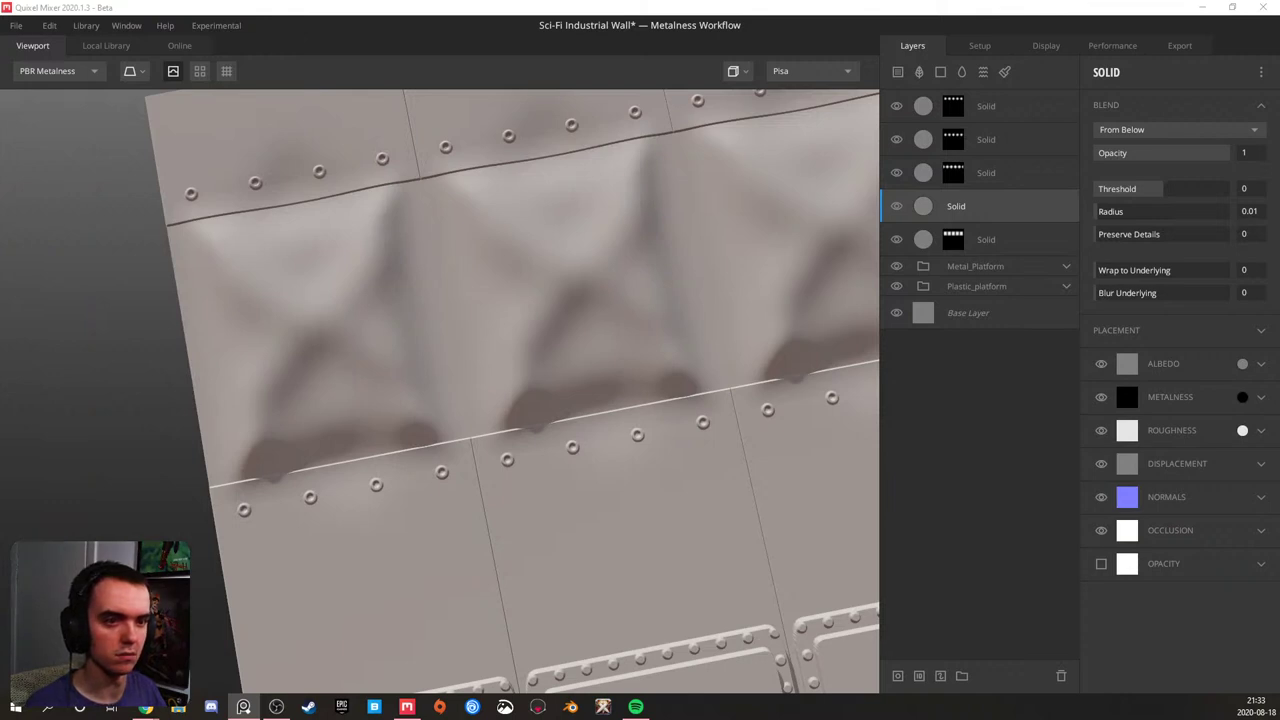
# - Give the new solid layer a mask stack containing a Circle pattern component
pyautogui.rightClick(942, 212)
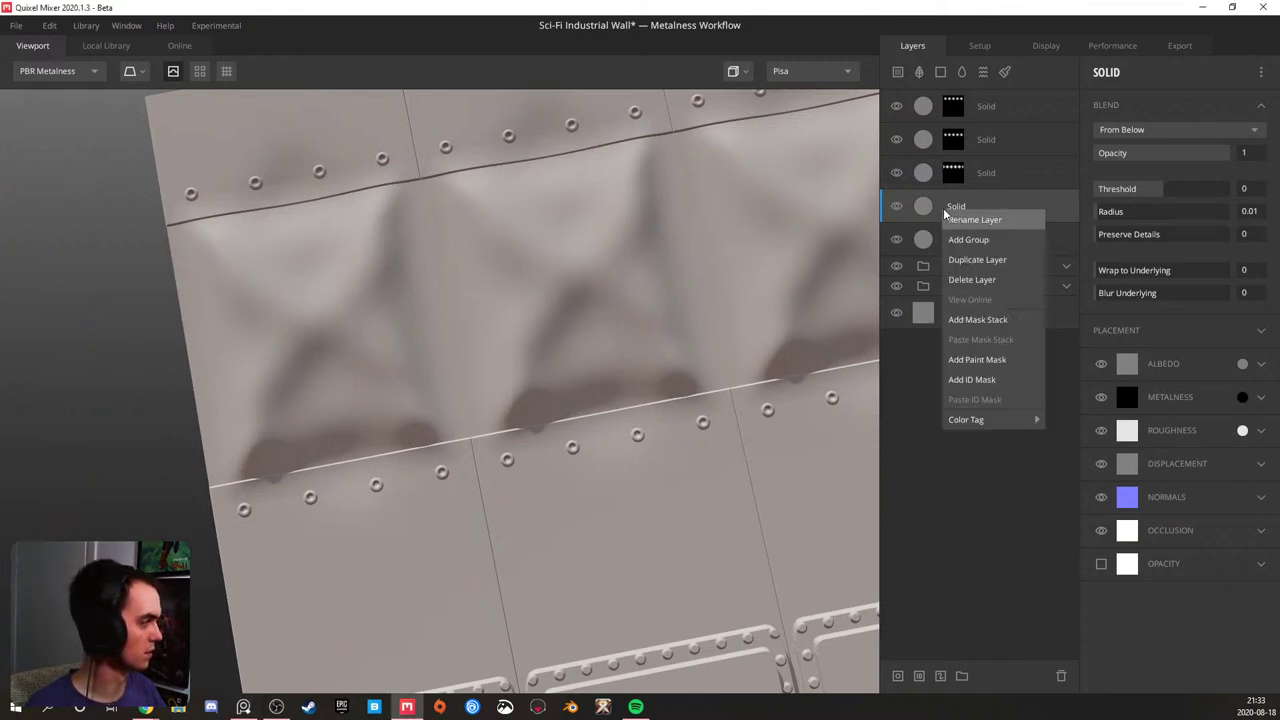
pyautogui.click(977, 318)
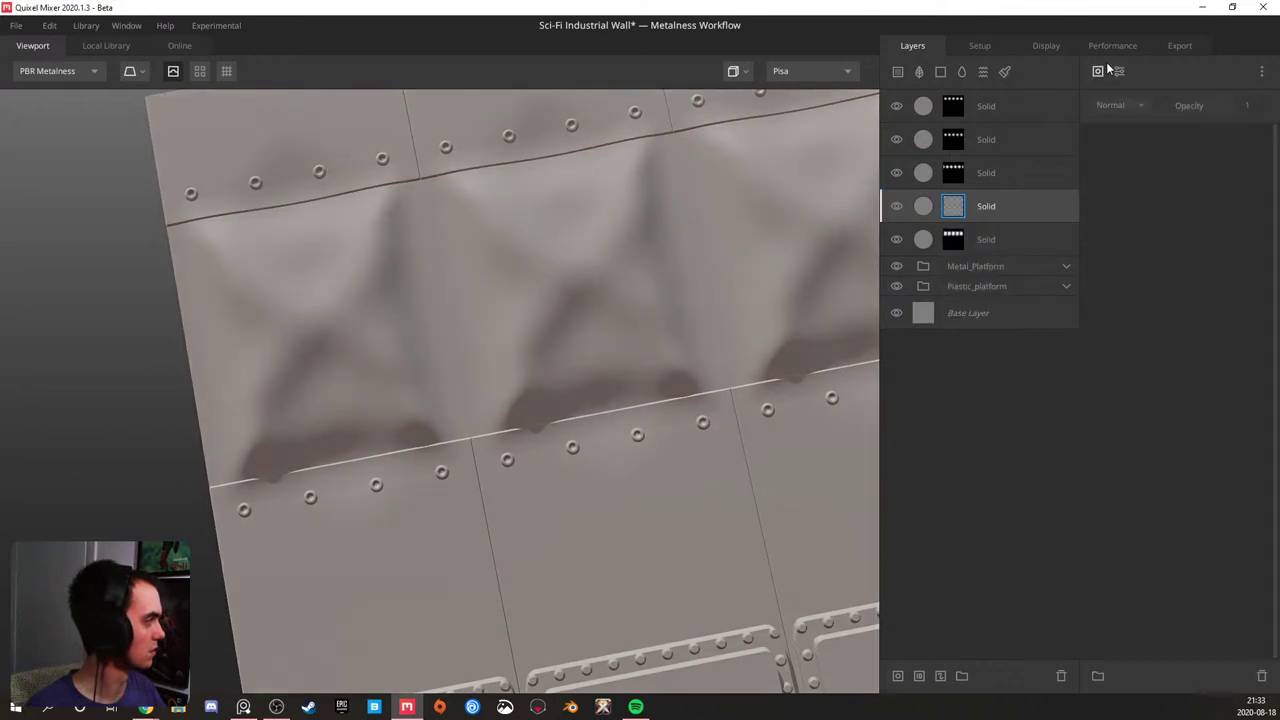
pyautogui.click(1099, 71)
pyautogui.moveTo(1145, 150)
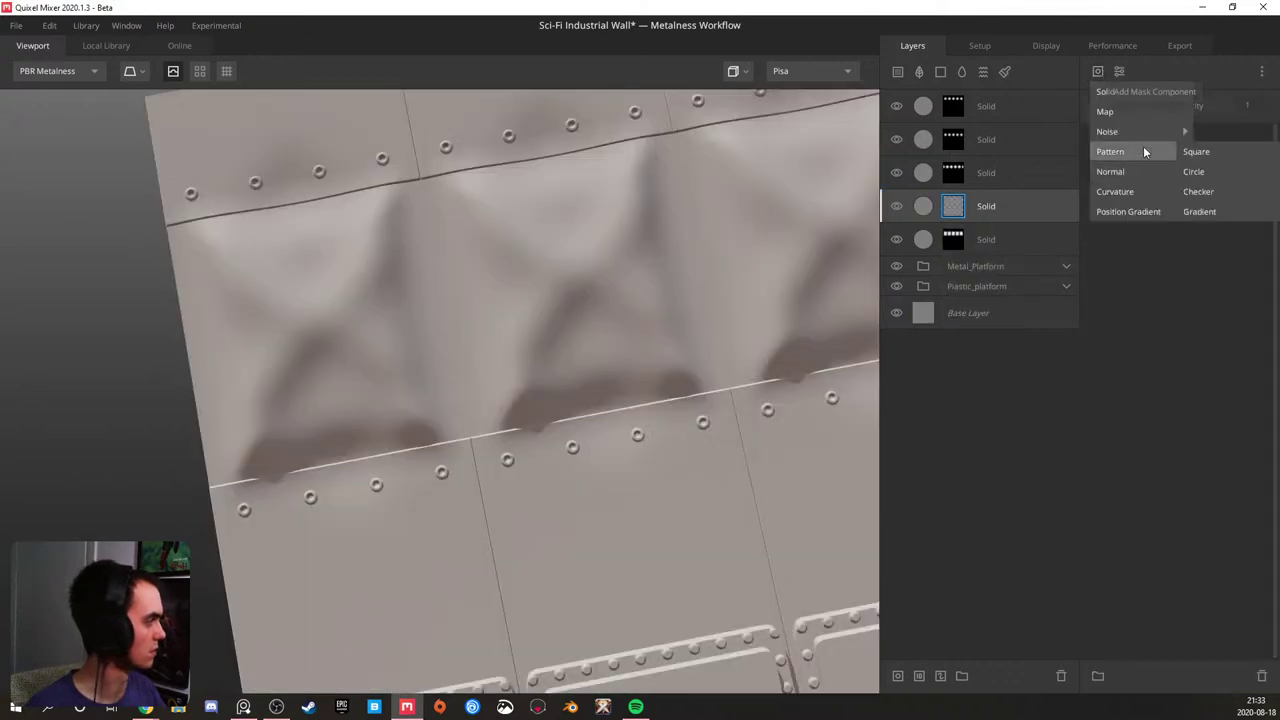
pyautogui.click(1205, 174)
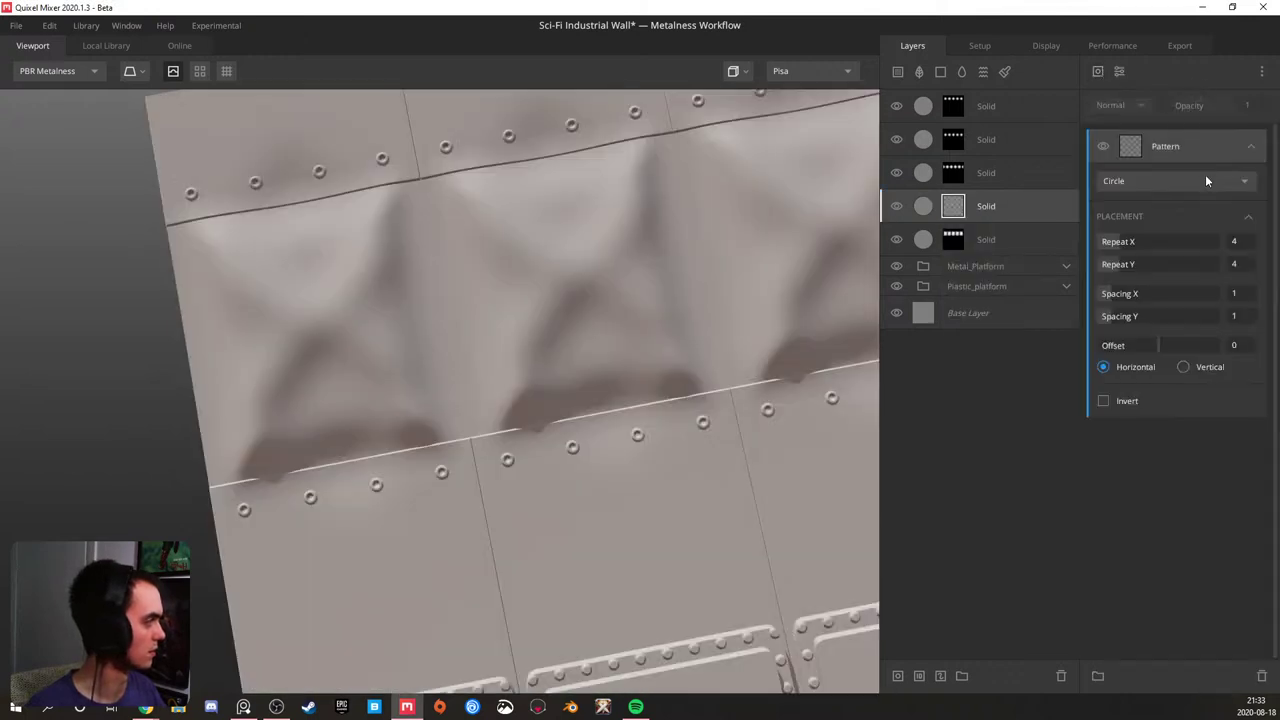
# - Set the circle pattern to repeat 2 times in X and 1 time in Y
pyautogui.click(1109, 244)
pyautogui.click(1106, 264)
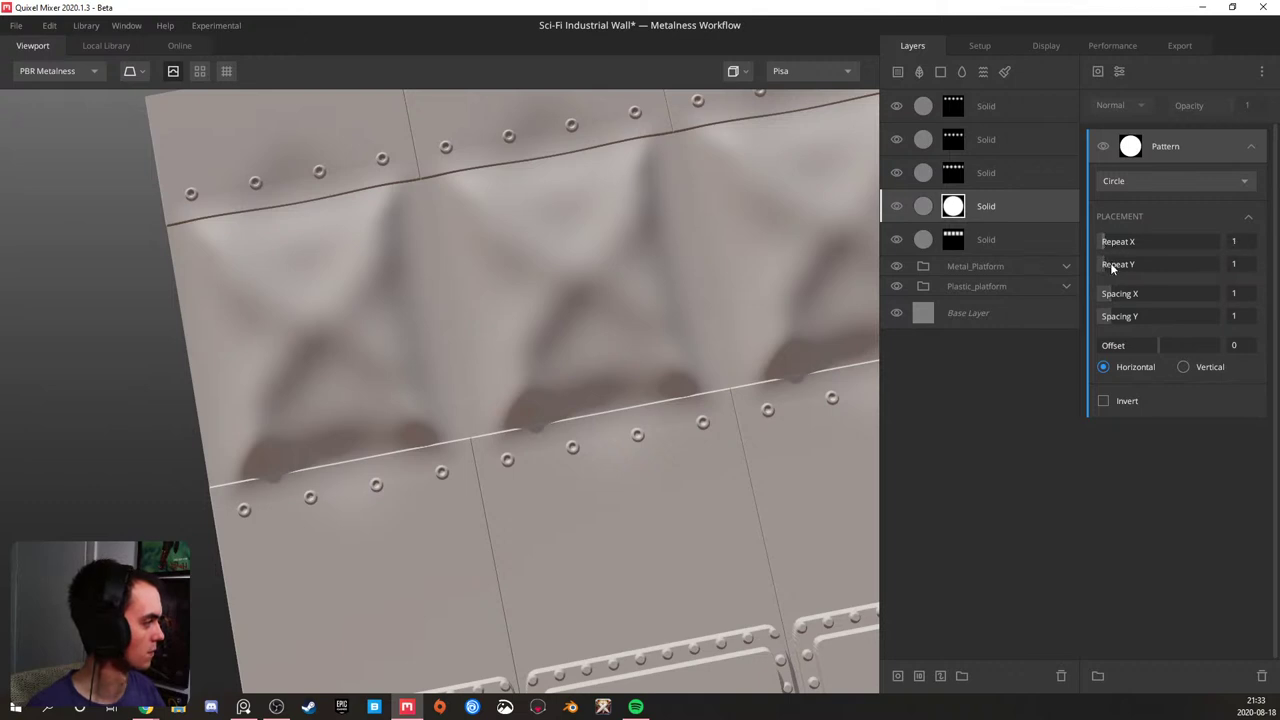
pyautogui.click(1108, 266)
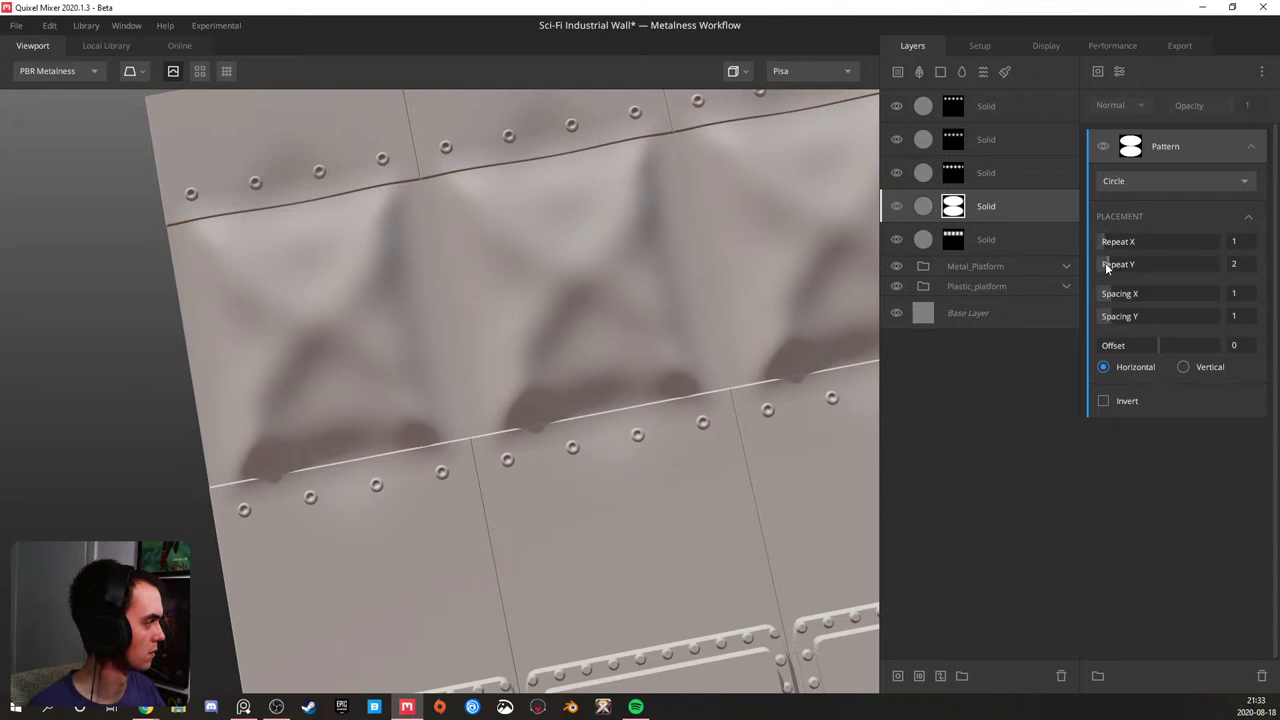
pyautogui.click(1106, 264)
pyautogui.click(1110, 242)
# - Narrow the circles into stitch shapes by trying Spacing X values of 40 and 30, settling on 20
pyautogui.moveTo(1120, 293); pyautogui.dragTo(1264, 300)
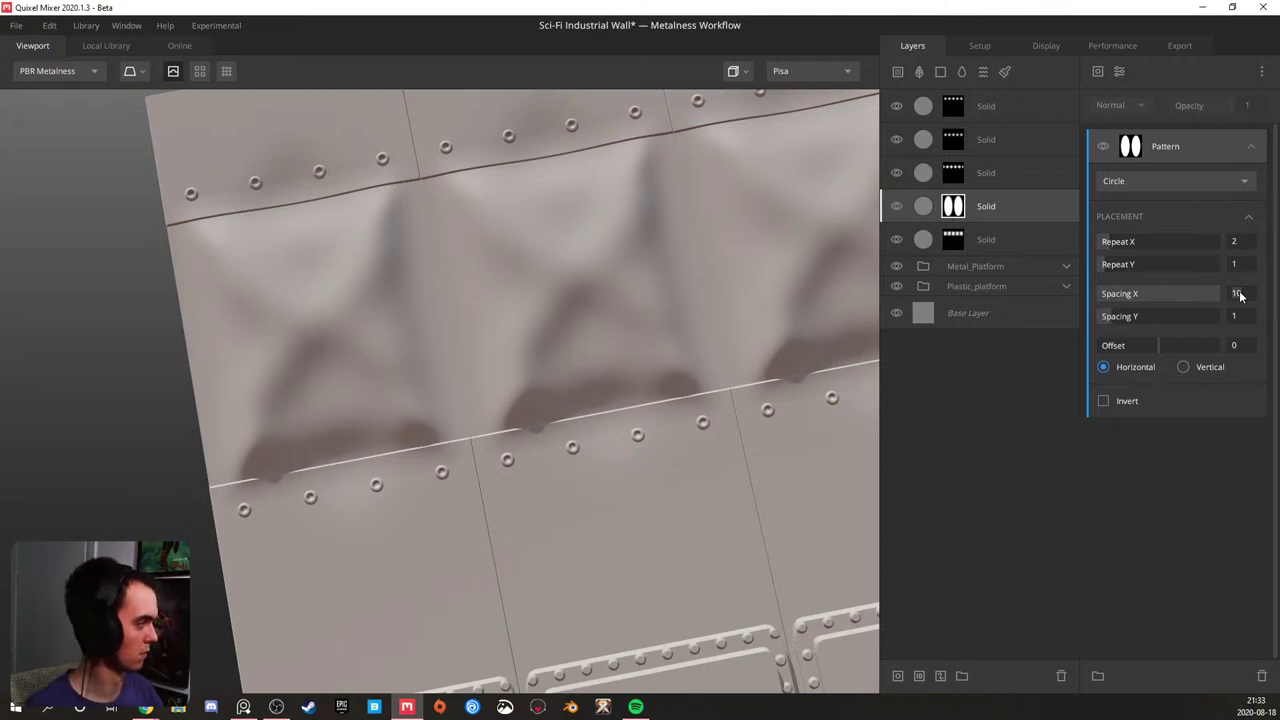
pyautogui.doubleClick(1237, 293)
pyautogui.write('40')
pyautogui.press('Return')
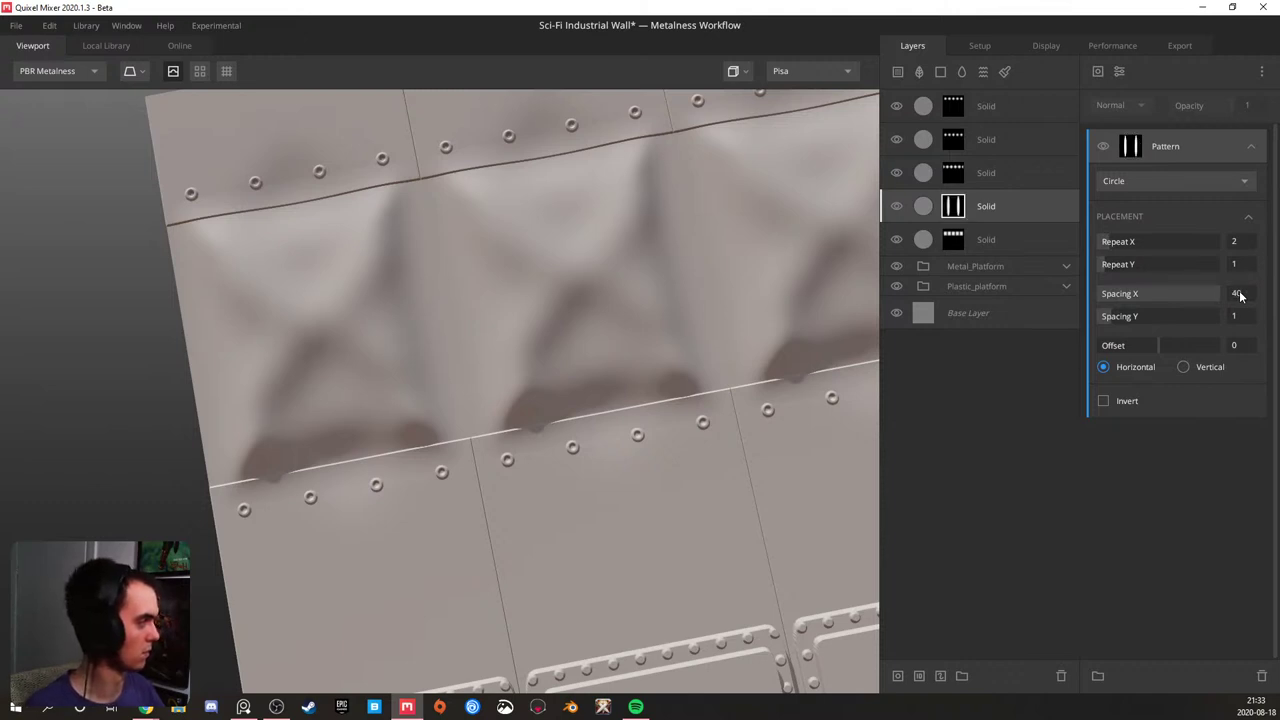
pyautogui.doubleClick(1238, 293)
pyautogui.write('30')
pyautogui.press('Return')
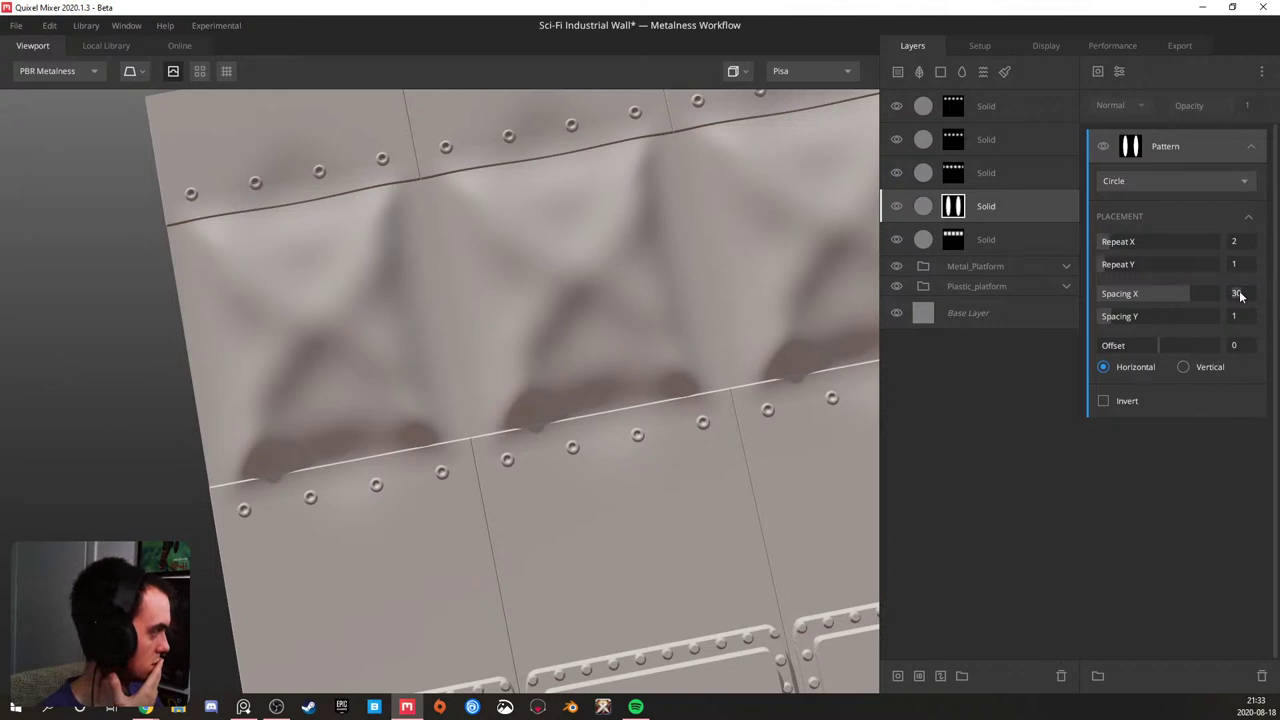
pyautogui.write('20')
pyautogui.press('Return')
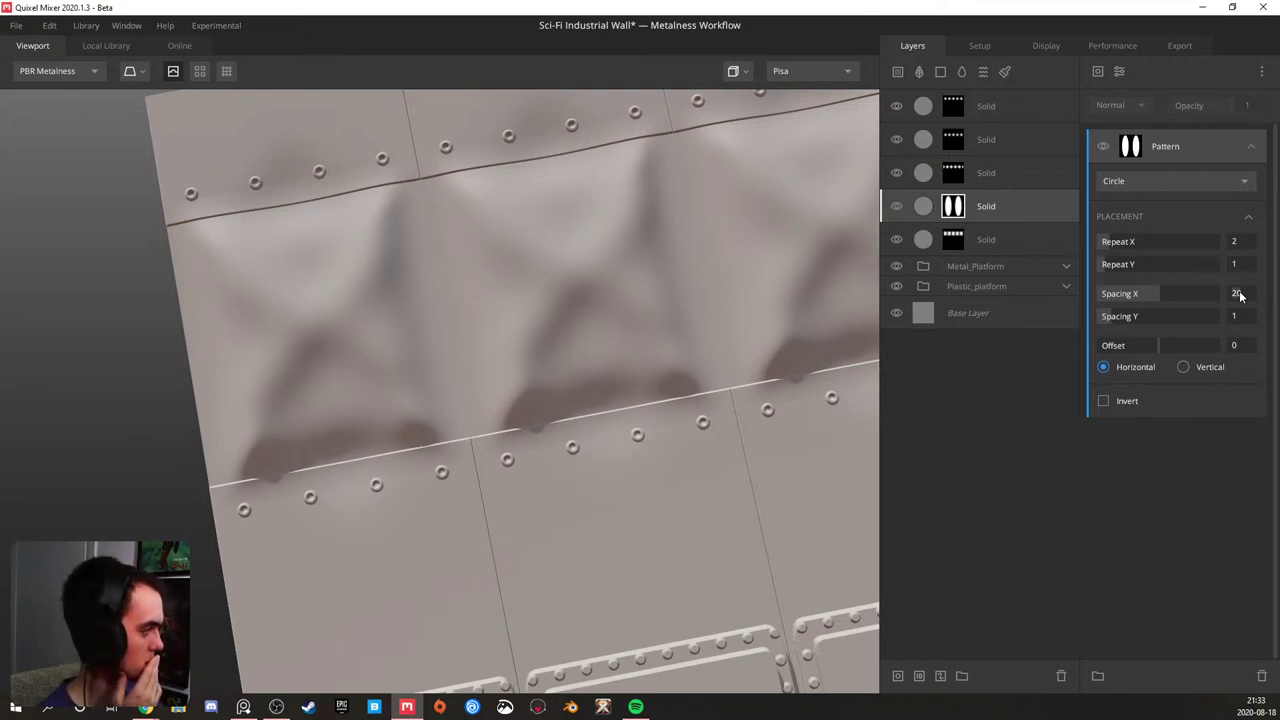
# - Add a Projection modifier above the circle pattern, using Tiling mode restricted to Tile Y
pyautogui.click(1099, 72)
pyautogui.moveTo(1124, 137)
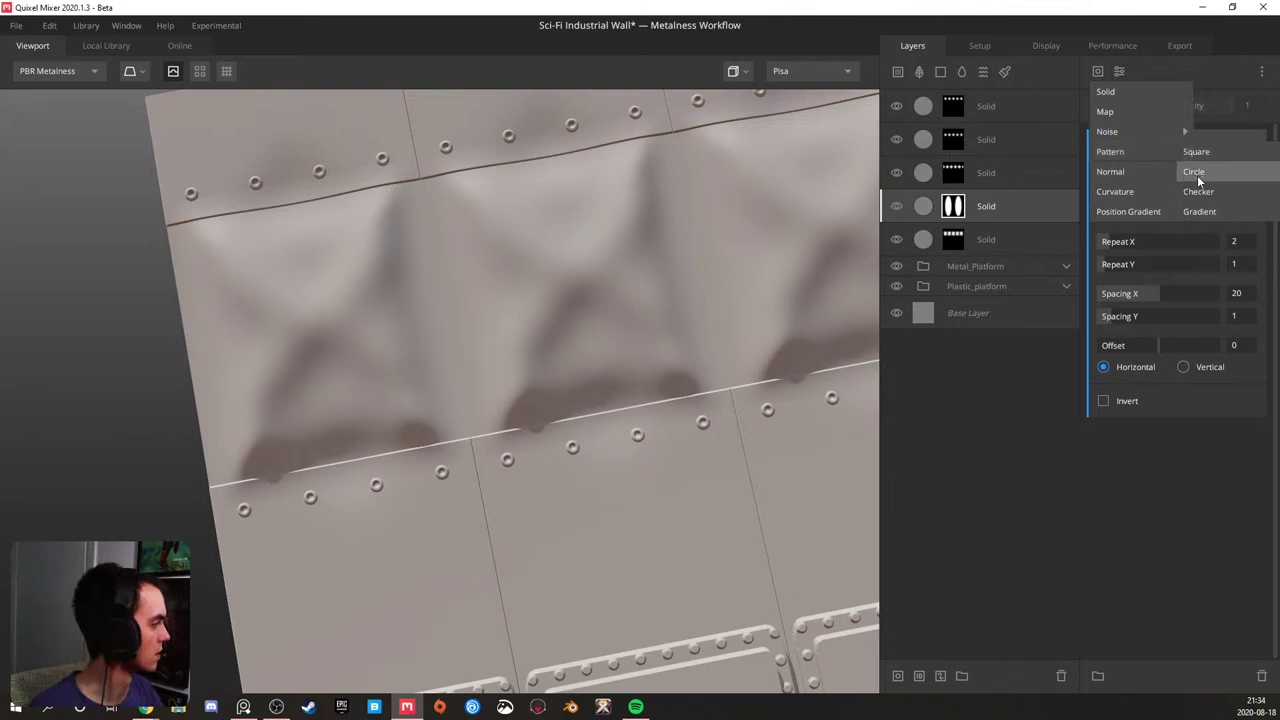
pyautogui.click(1118, 72)
pyautogui.click(1118, 72)
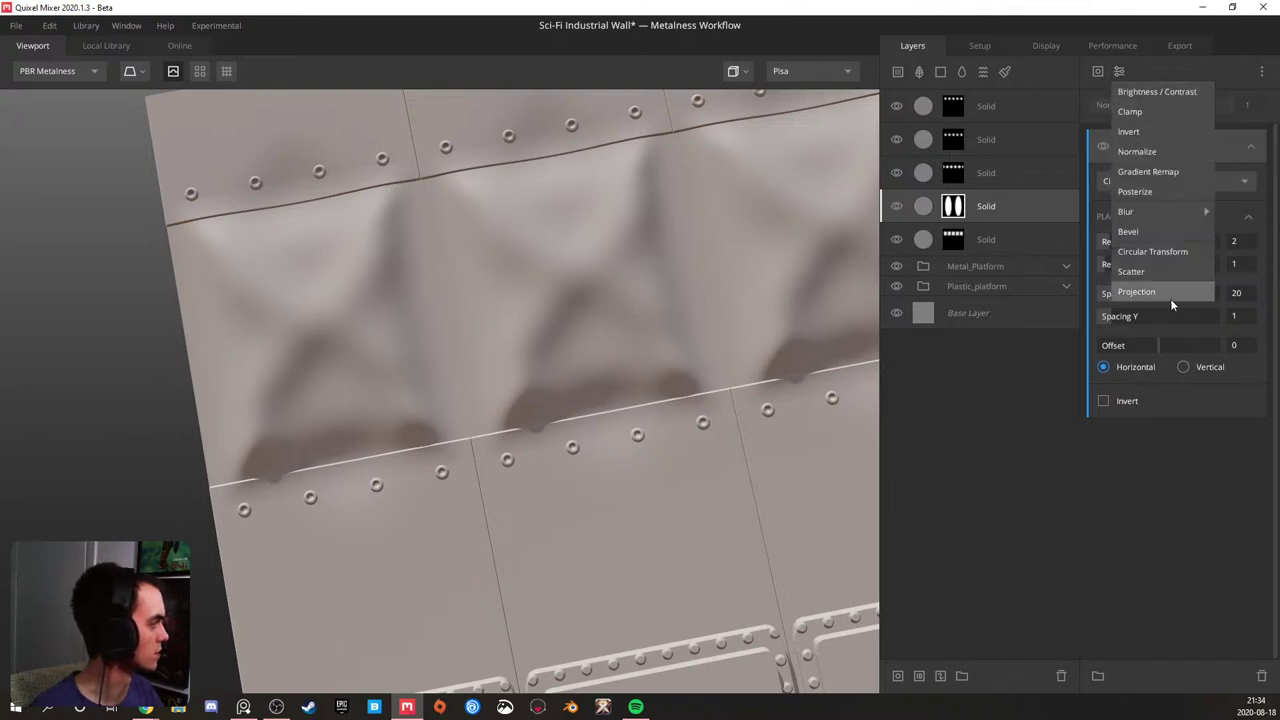
pyautogui.click(1173, 281)
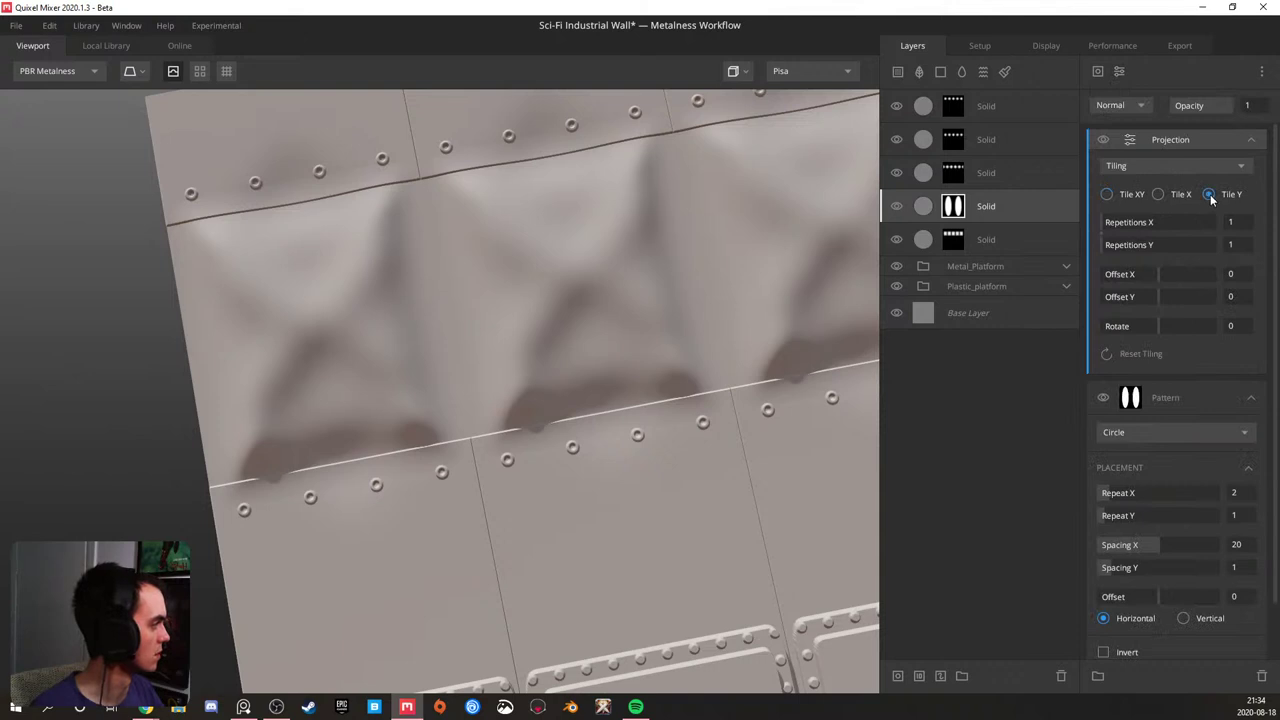
# - Try 8 projection repetitions in X and Y, inspect the layer mask, and return both repetitions to 1
pyautogui.moveTo(1103, 235); pyautogui.dragTo(1153, 236)
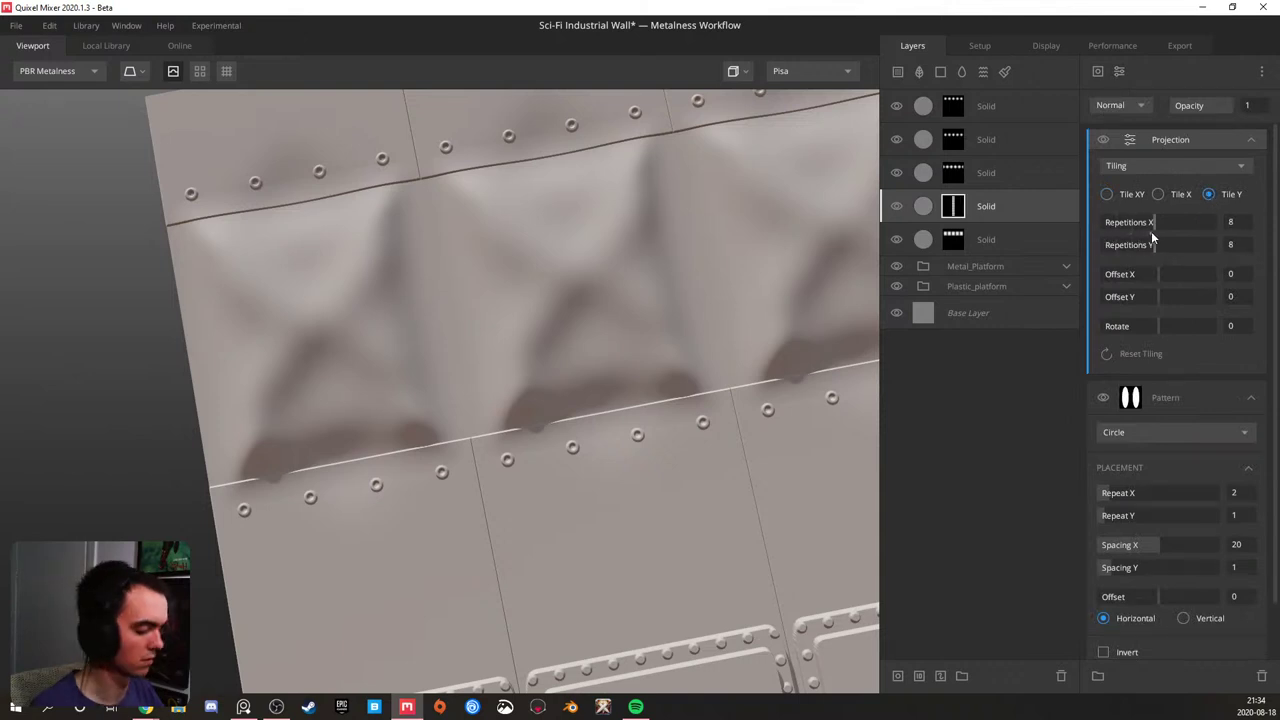
pyautogui.press('m')
pyautogui.scroll(-6, 766, 306)
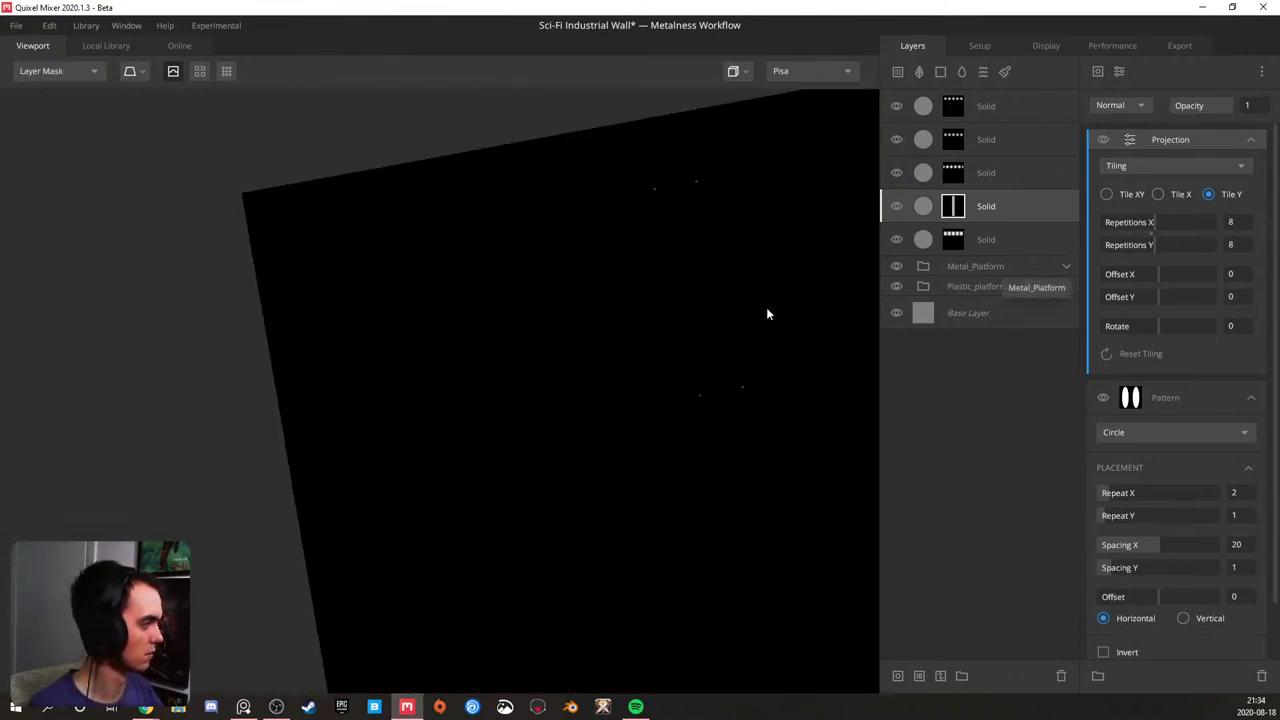
pyautogui.scroll(1, 763, 306)
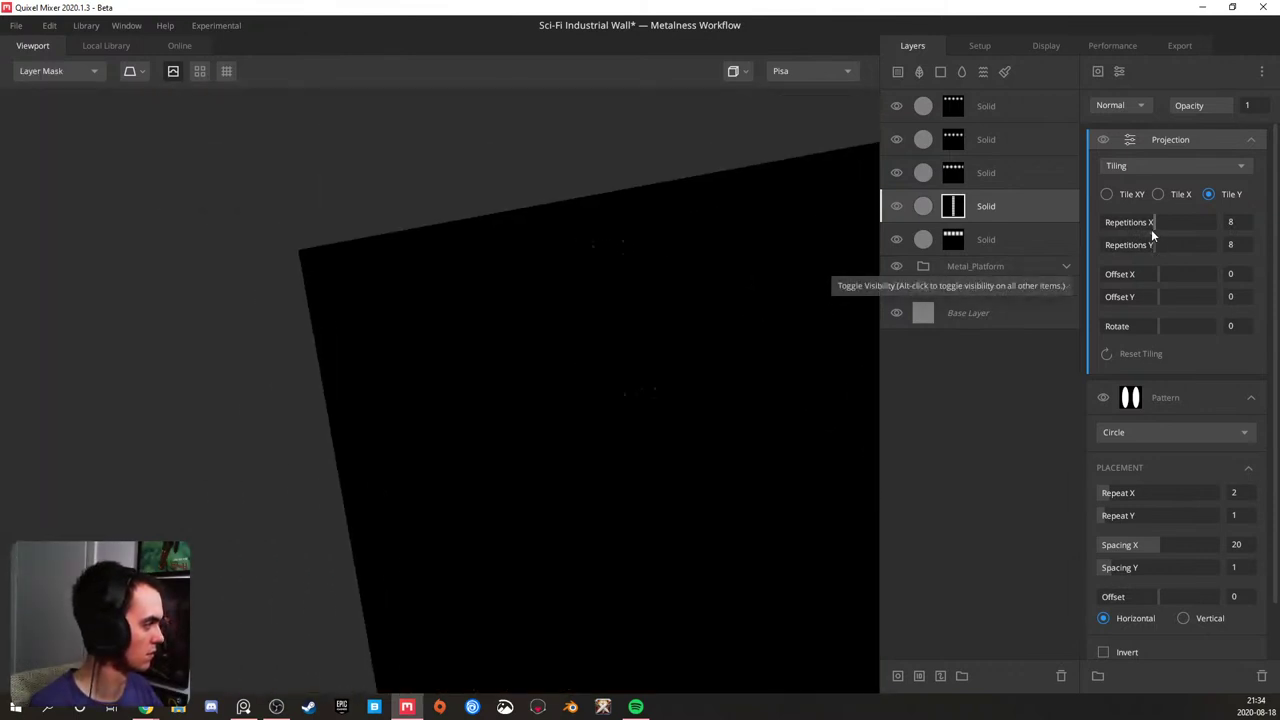
pyautogui.moveTo(1131, 231); pyautogui.dragTo(1102, 238)
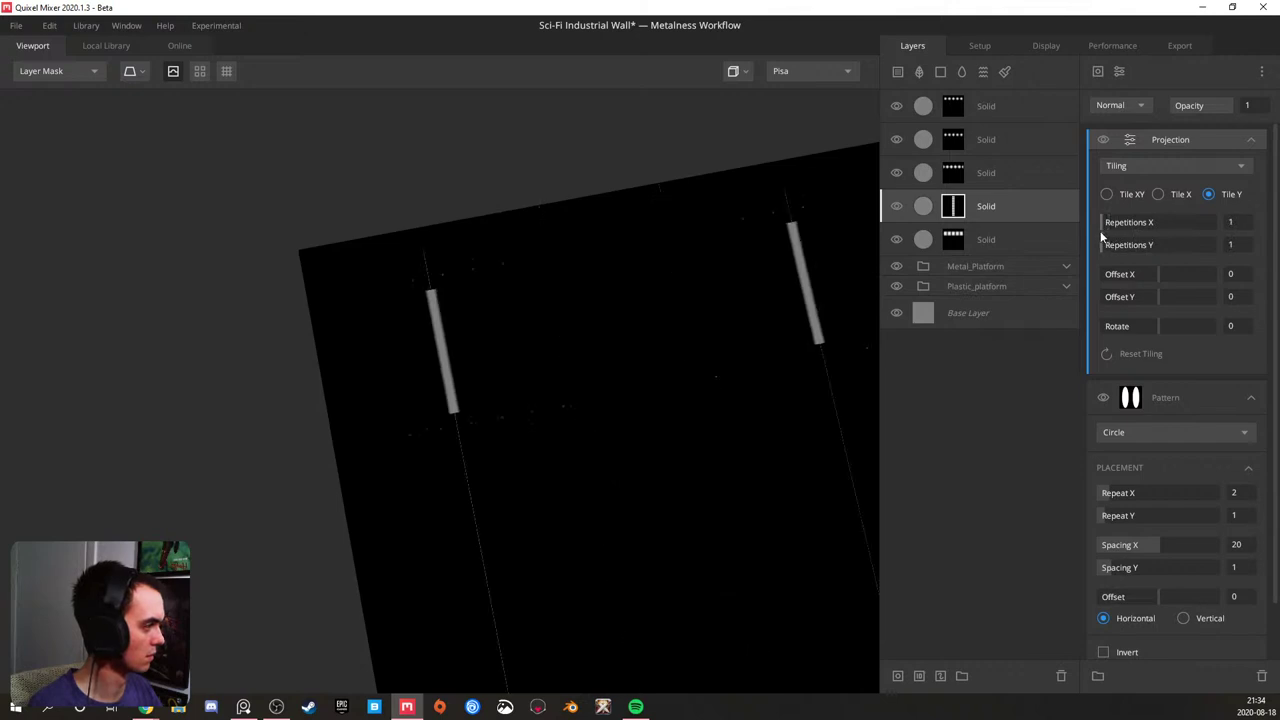
# - Try a blend Threshold of 0.159 with 16 projection repetitions in X and Y, and return to the PBR Metalness view
pyautogui.click(1006, 204)
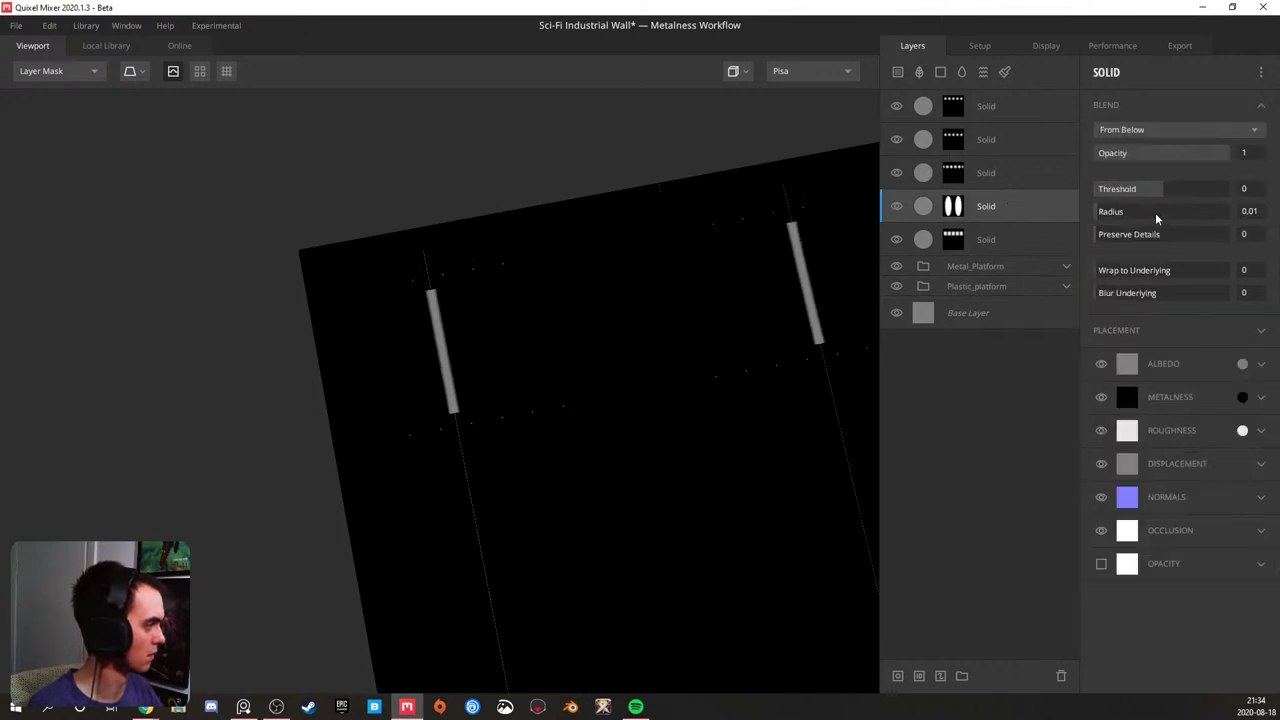
pyautogui.moveTo(1165, 193); pyautogui.dragTo(1168, 199)
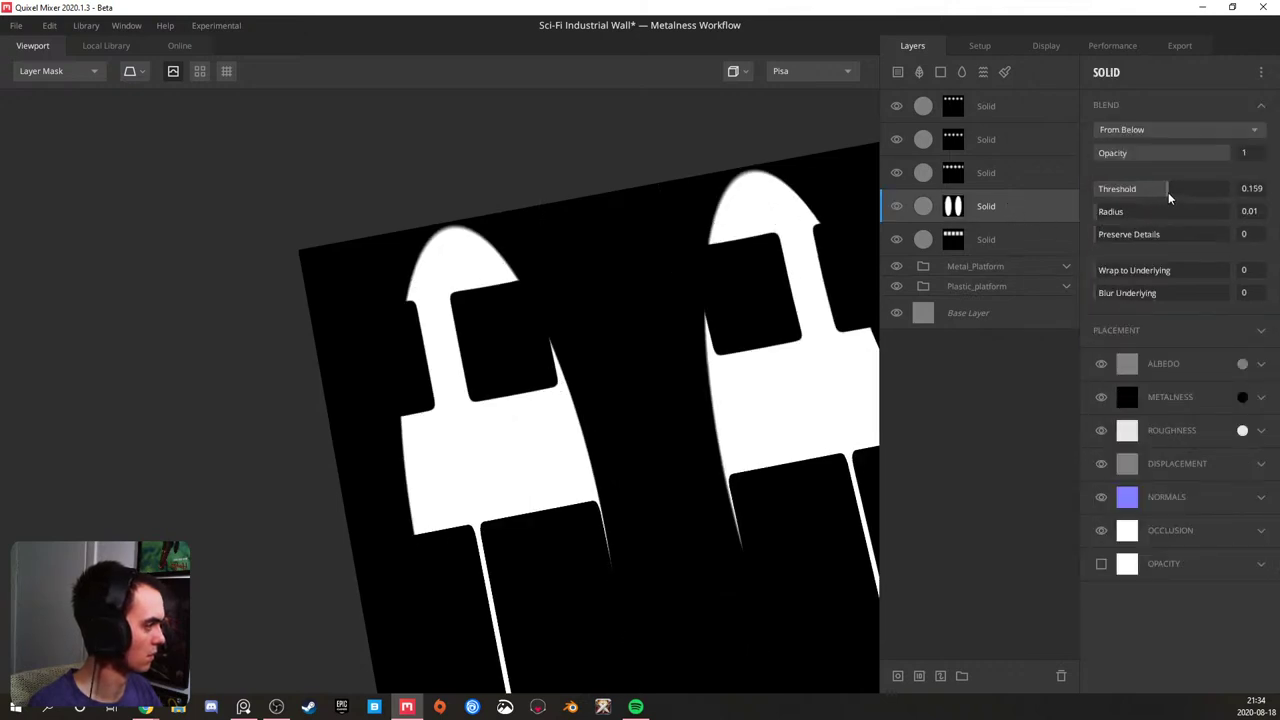
pyautogui.click(953, 206)
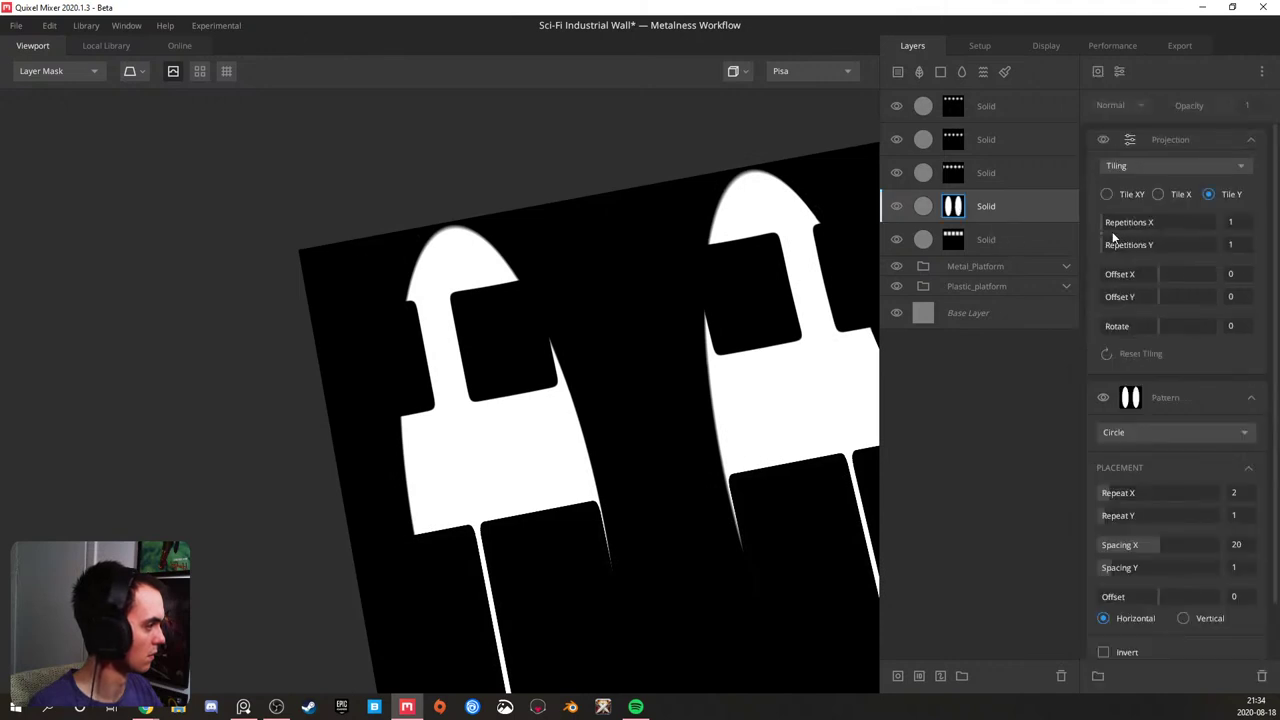
pyautogui.moveTo(1107, 234); pyautogui.dragTo(1236, 234)
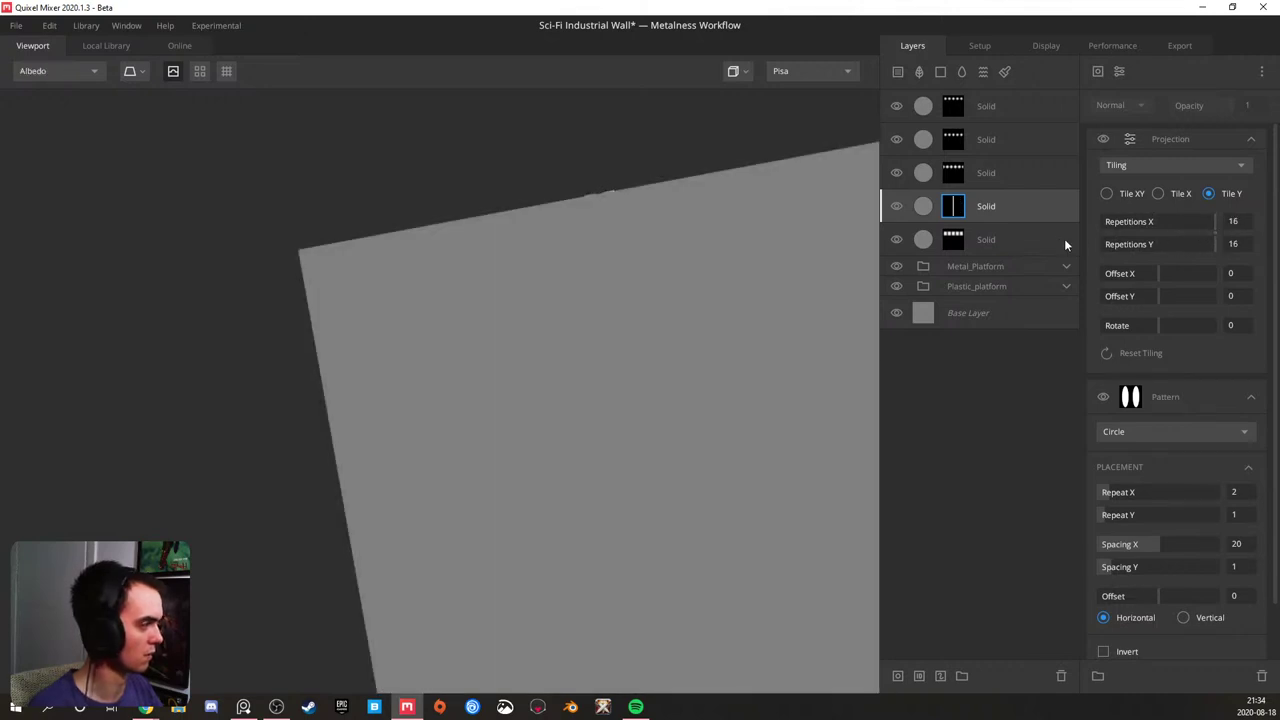
pyautogui.press('1')
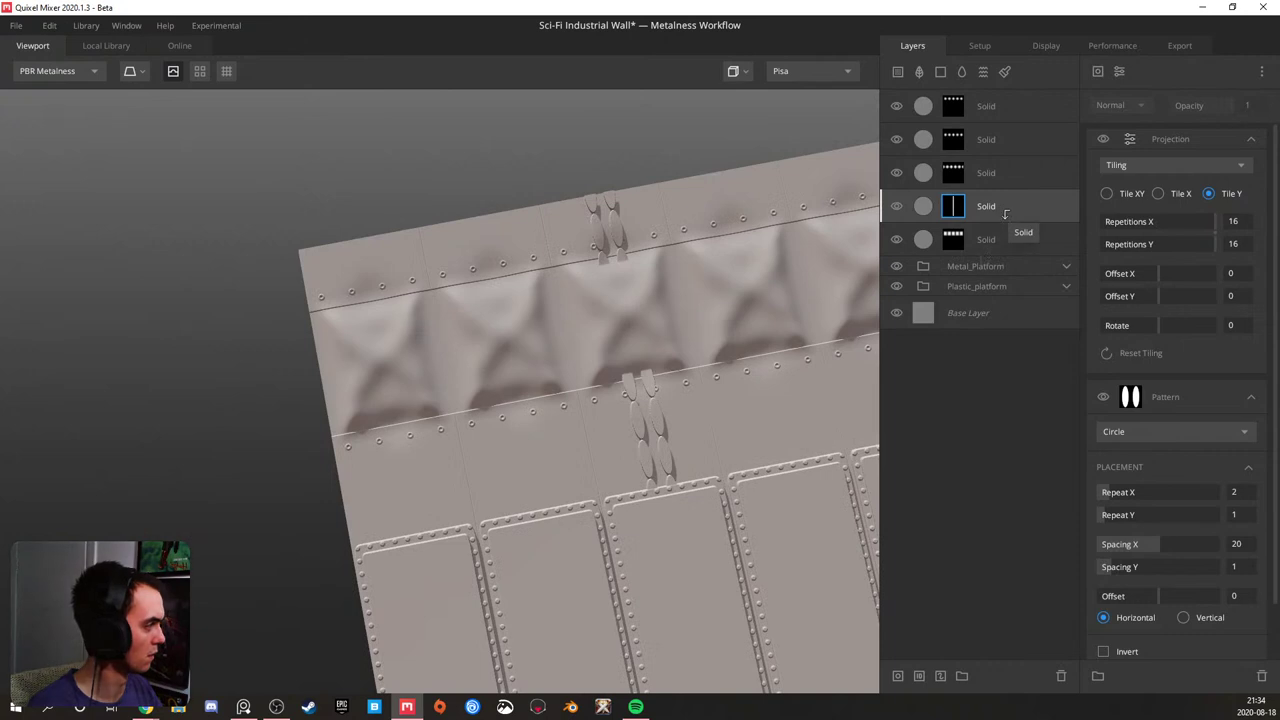
# - Clip the stitch layer to the solid layer below it and set its projection repetitions to 50 in X and Y
pyautogui.scroll(3, 696, 295)
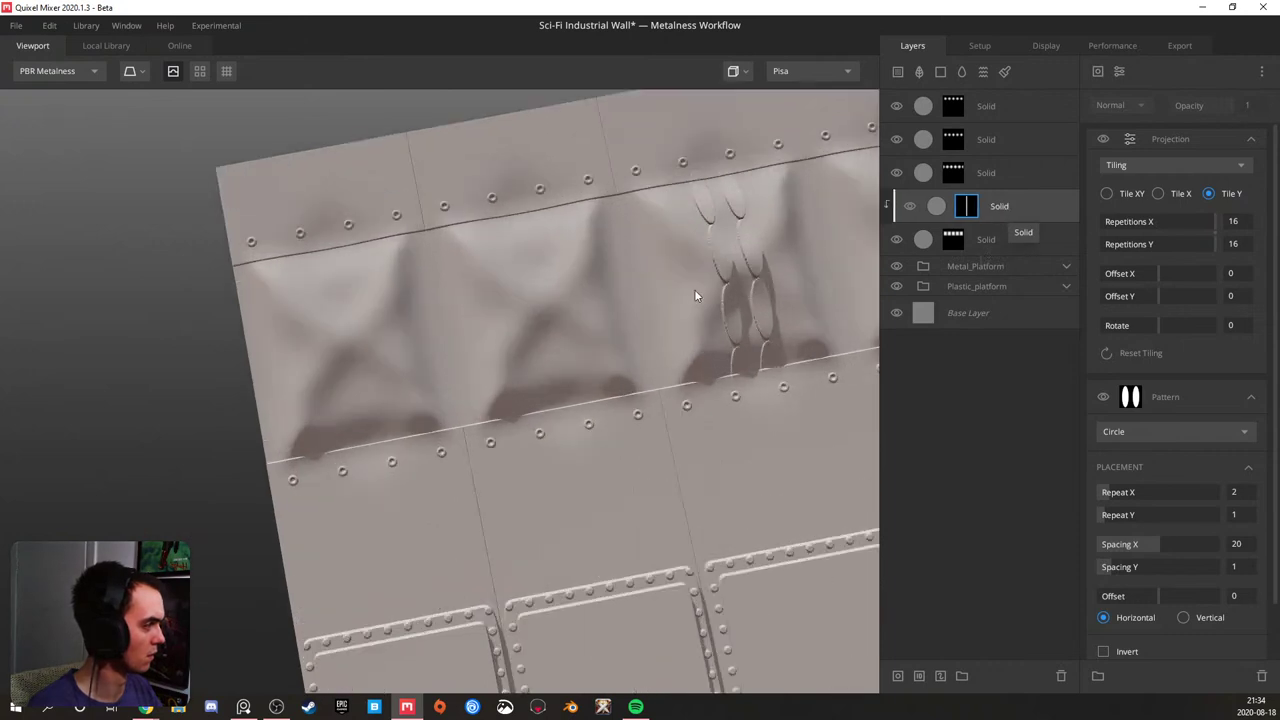
pyautogui.scroll(3, 705, 280)
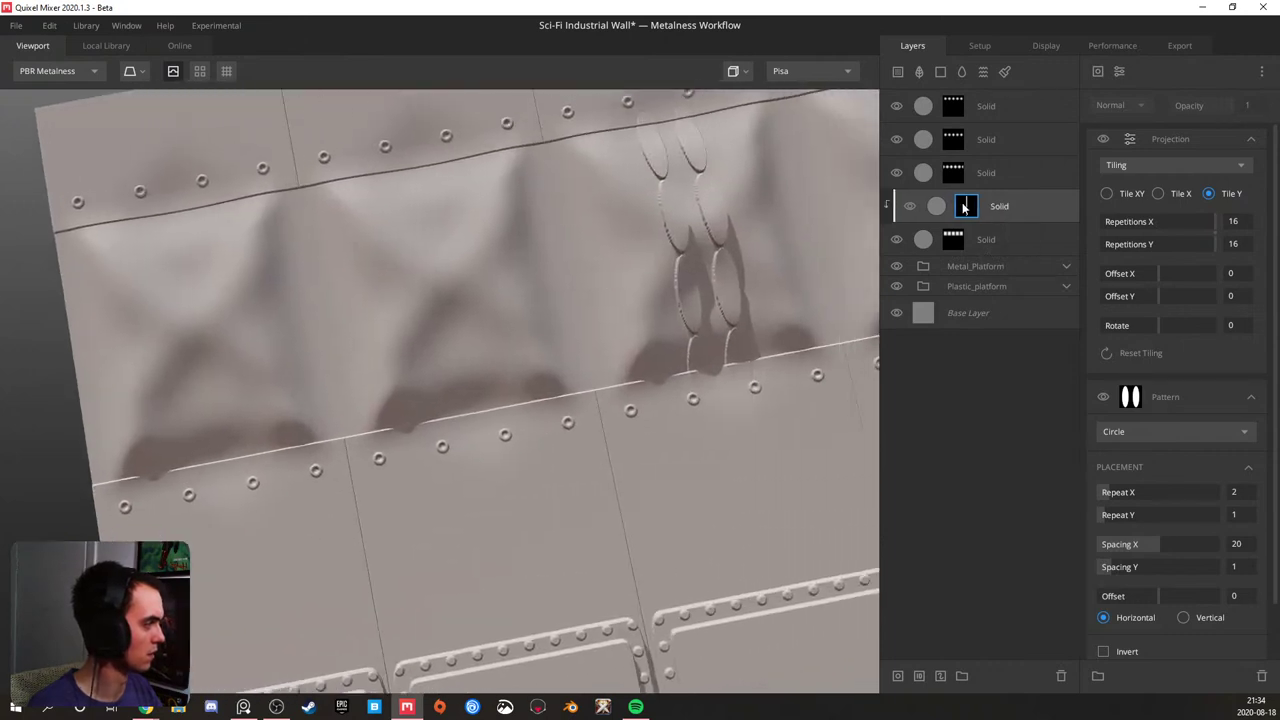
pyautogui.click(1237, 228)
pyautogui.write('50')
pyautogui.press('Return')
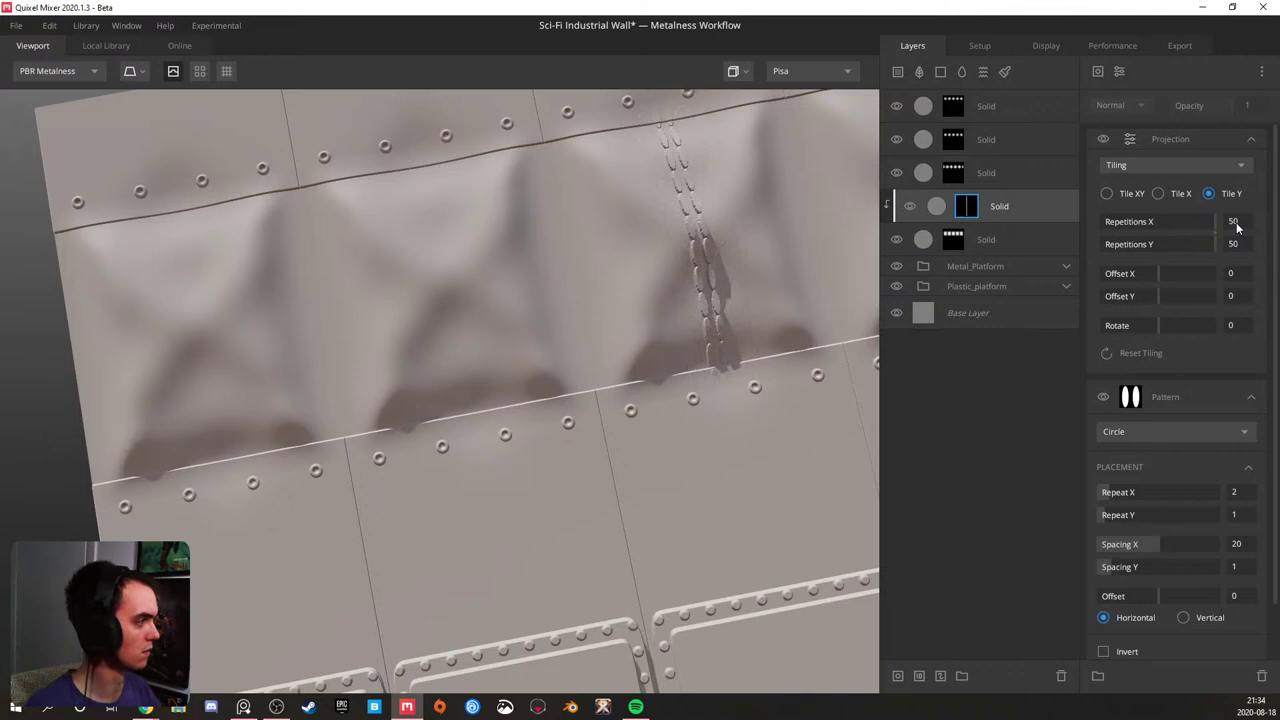
pyautogui.moveTo(663, 160); pyautogui.dragTo(610, 197, button='middle')
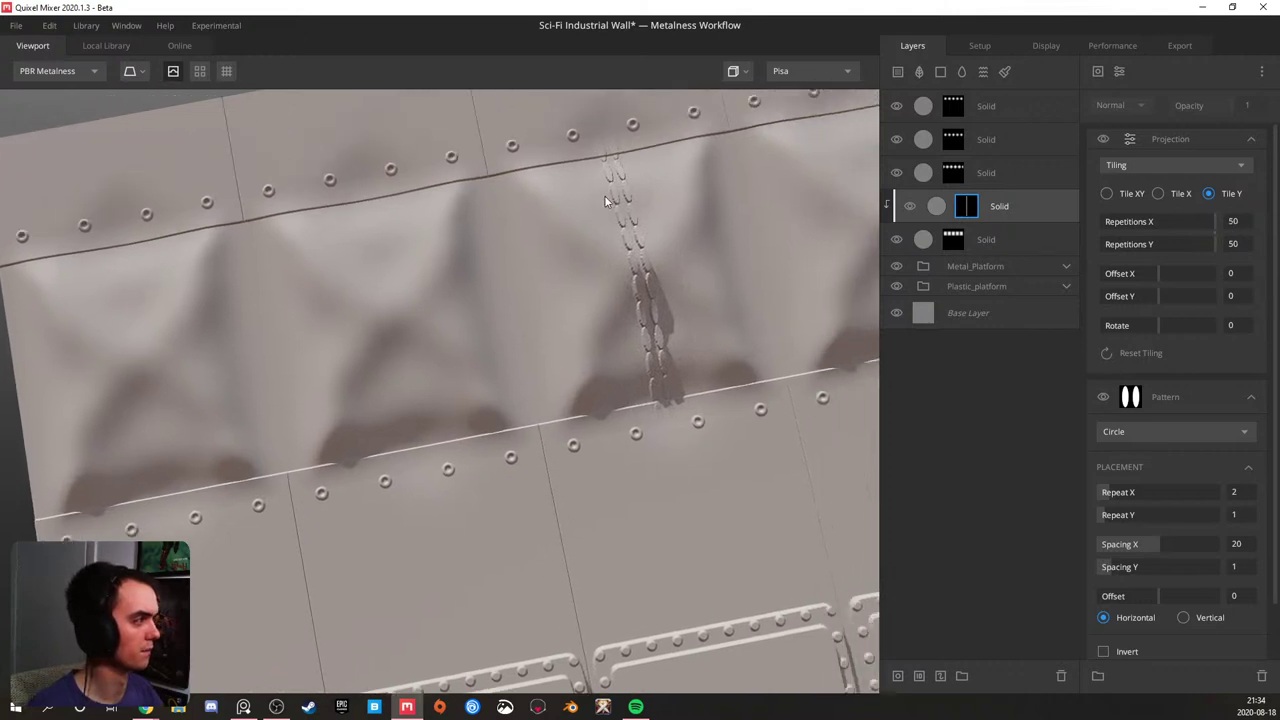
pyautogui.moveTo(608, 196); pyautogui.dragTo(590, 265)
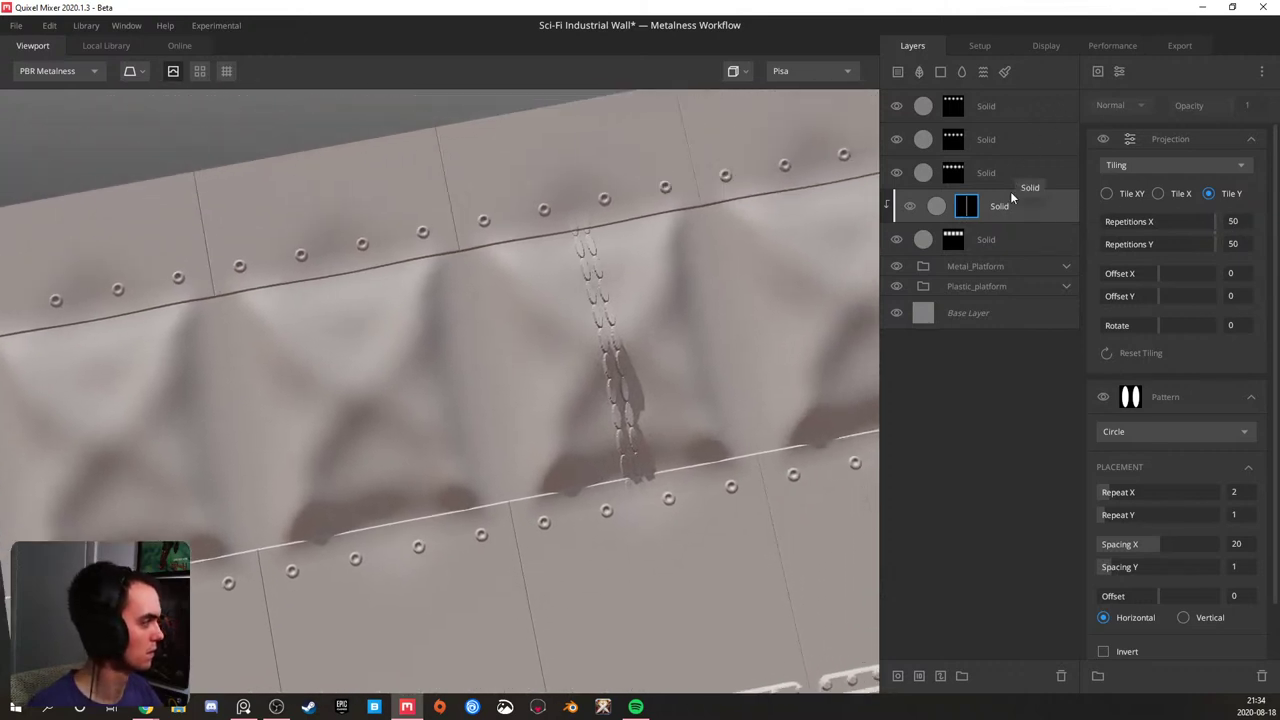
# - Set the stitch layer's Wrap to Underlying to 0.299 and Threshold to 0.03, and reselect its mask stack
pyautogui.click(1032, 207)
pyautogui.moveTo(1177, 267); pyautogui.dragTo(1137, 270)
pyautogui.click(1162, 188)
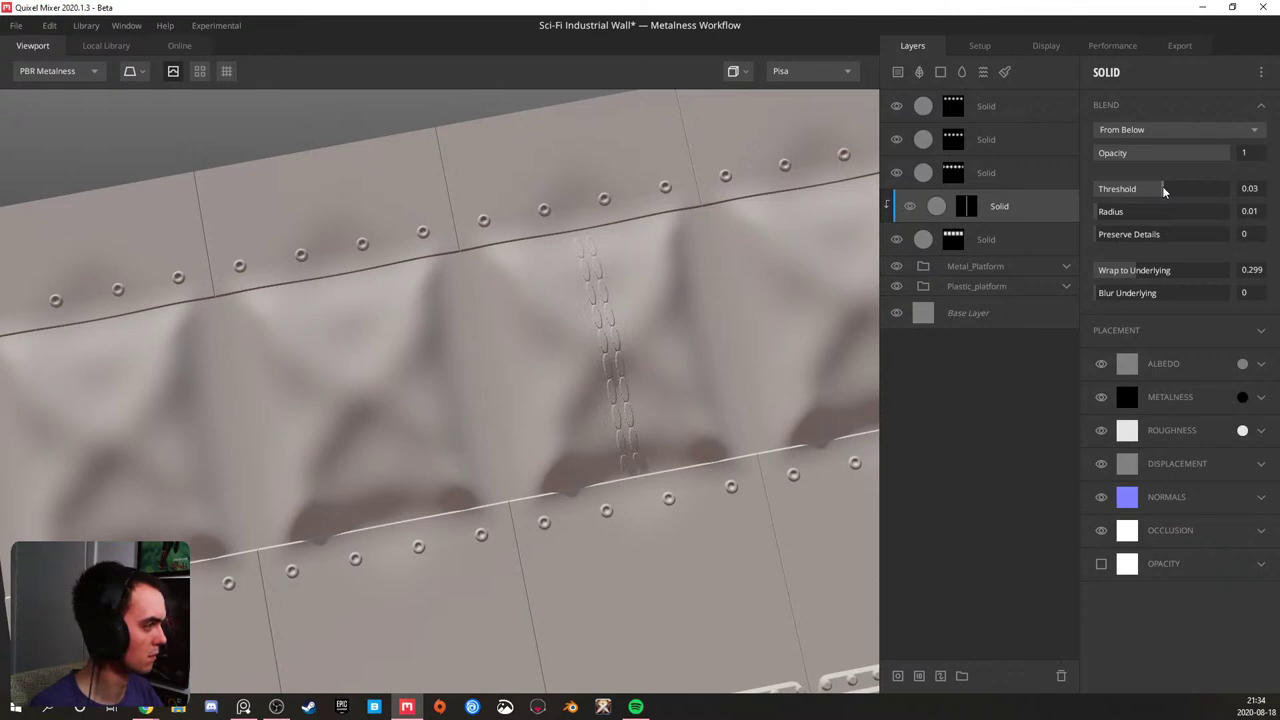
pyautogui.click(966, 206)
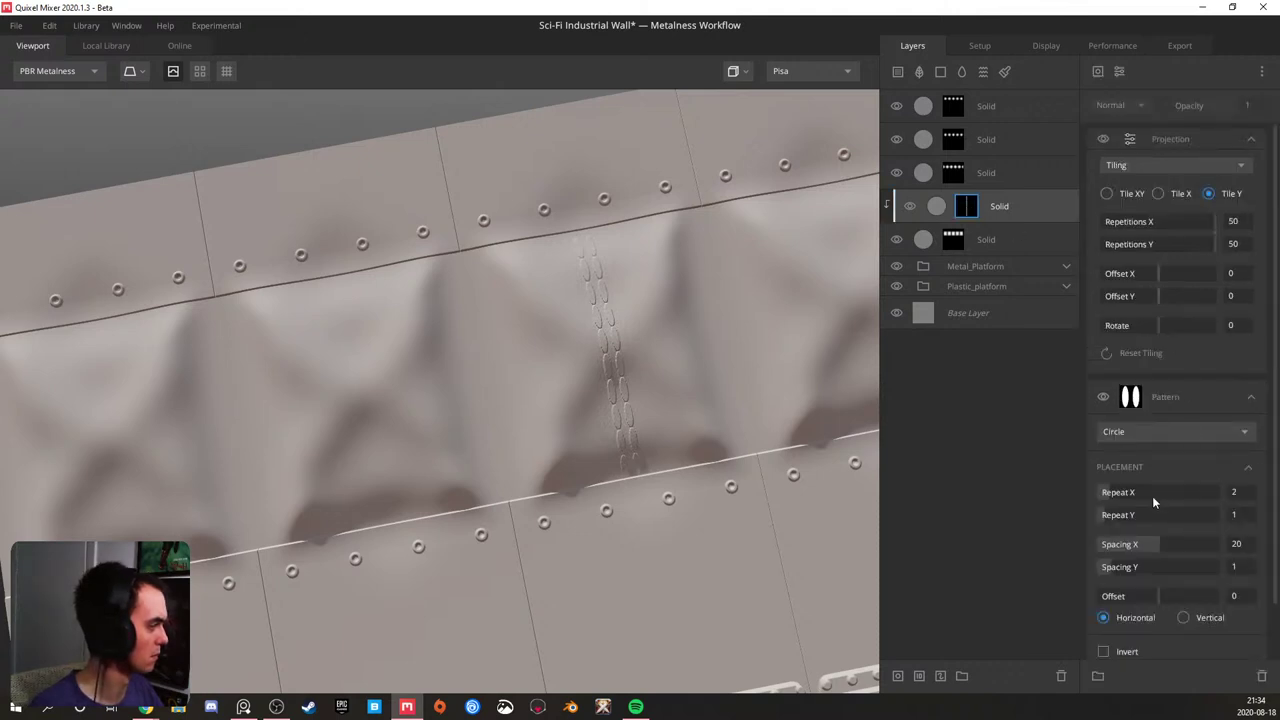
# - Set the stitch mask's circle pattern Spacing X to 30.27 and reselect the mask stack
pyautogui.moveTo(1176, 543); pyautogui.dragTo(1250, 544)
pyautogui.moveTo(1173, 543)
pyautogui.mouseDown()
pyautogui.moveTo(1198, 541)
pyautogui.moveTo(1140, 543)
pyautogui.moveTo(1190, 545)
pyautogui.mouseUp()
pyautogui.click(987, 210)
pyautogui.click(968, 207)
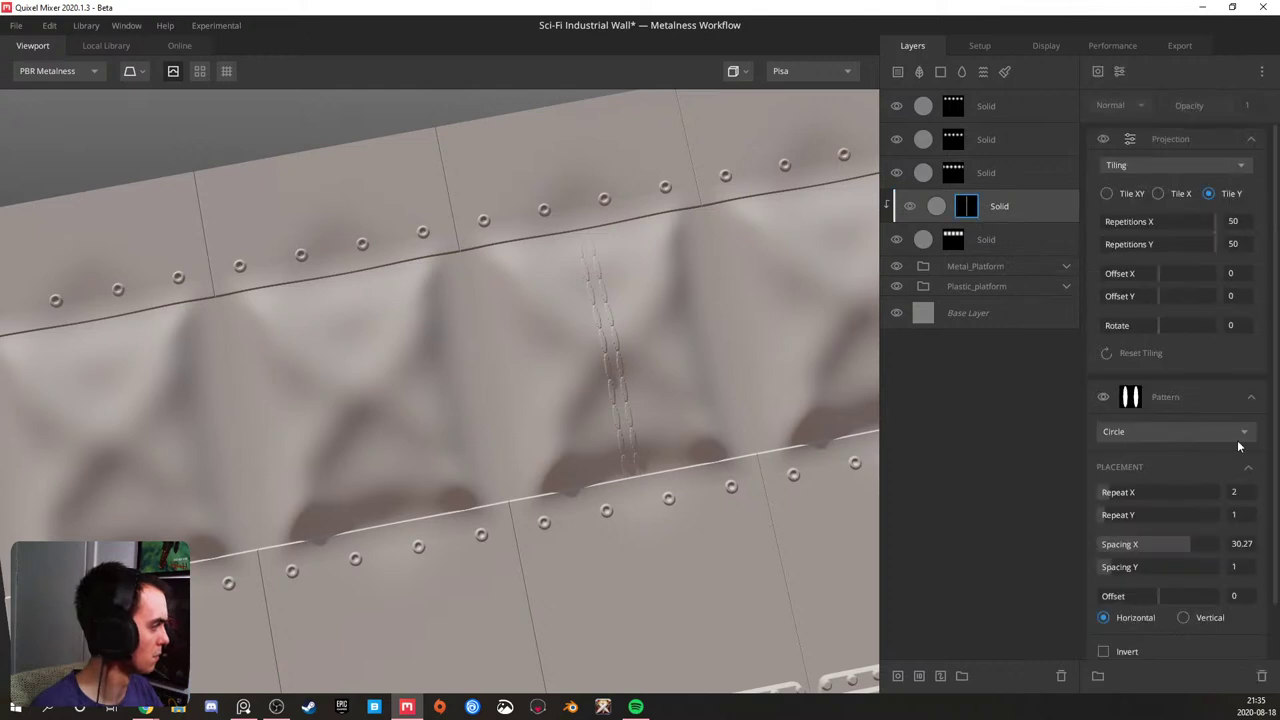
# - Set the stitch mask's projection repetitions to 80 in both X and Y
pyautogui.click(1234, 224)
pyautogui.write('60')
pyautogui.press('Tab')
pyautogui.write('60')
pyautogui.press('Return')
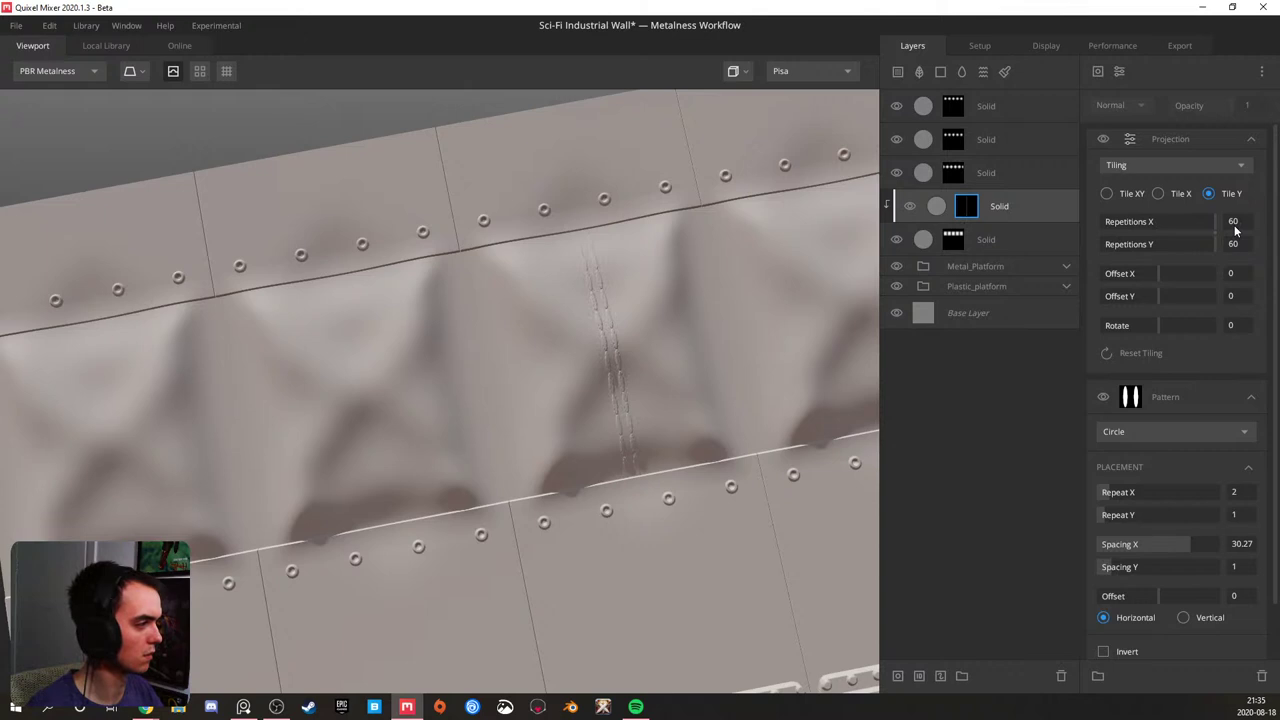
pyautogui.write('80')
pyautogui.press('Tab')
pyautogui.write('80')
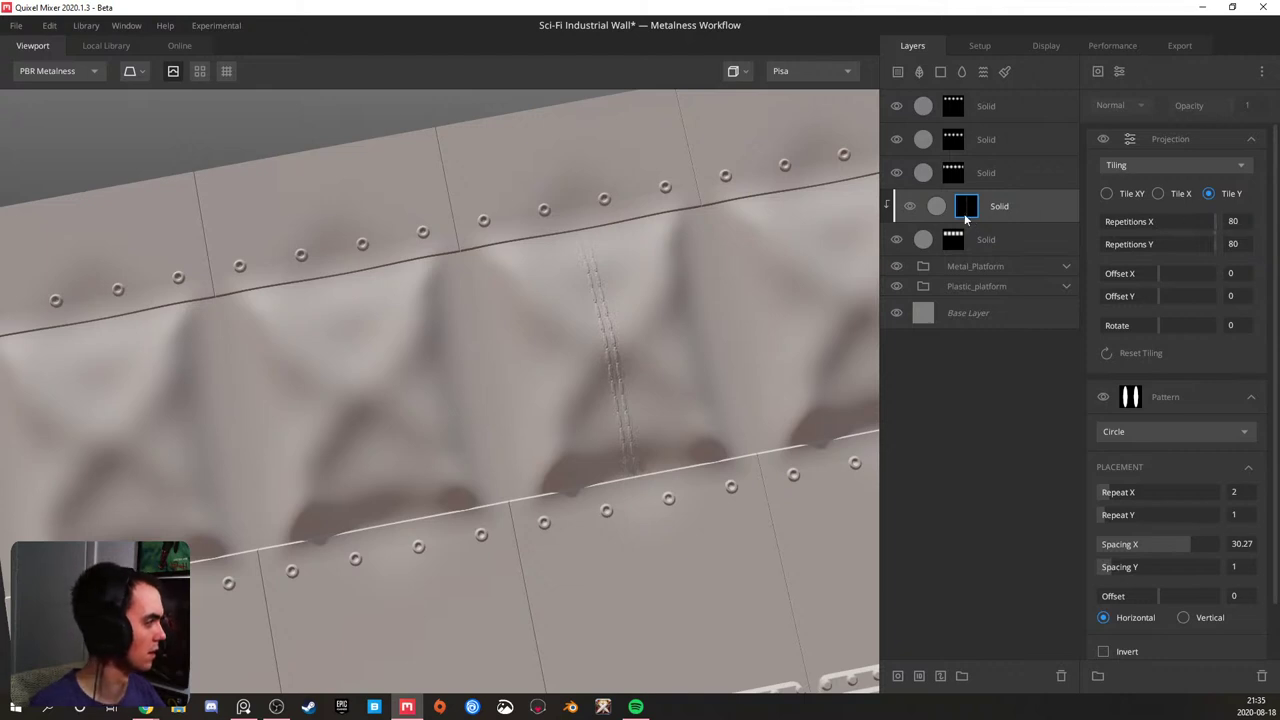
pyautogui.click(1021, 206)
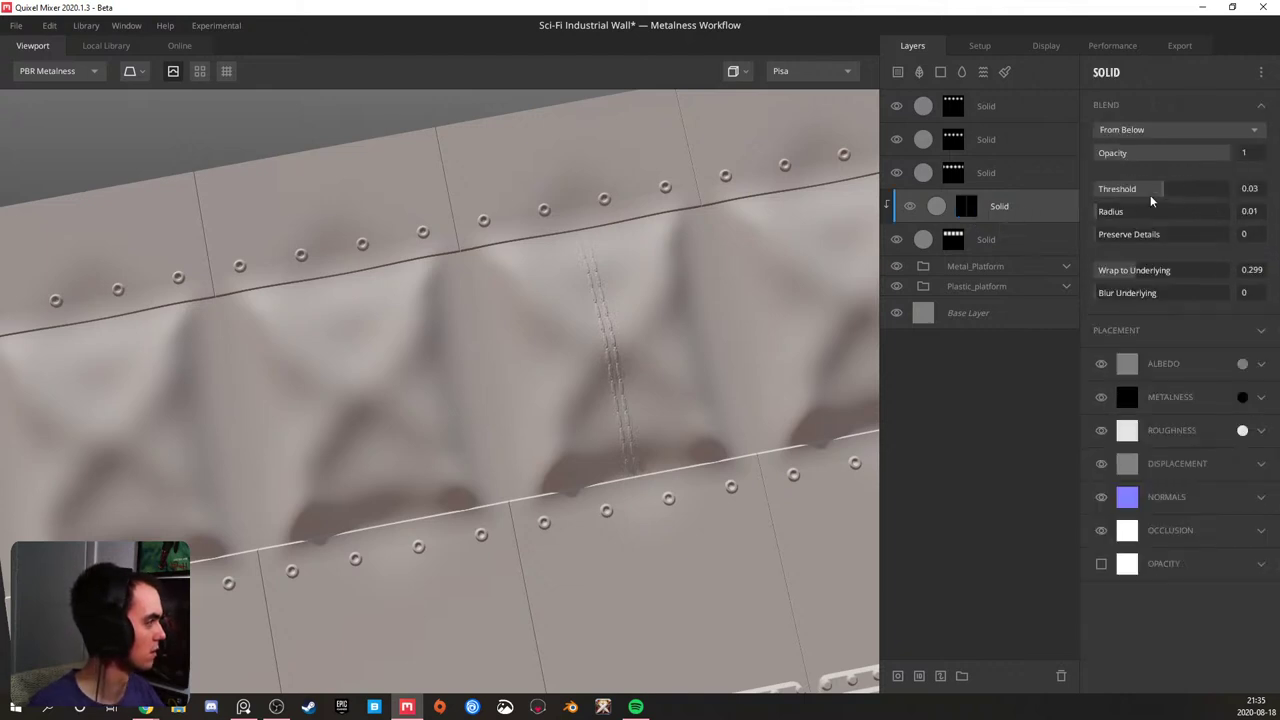
pyautogui.click(966, 208)
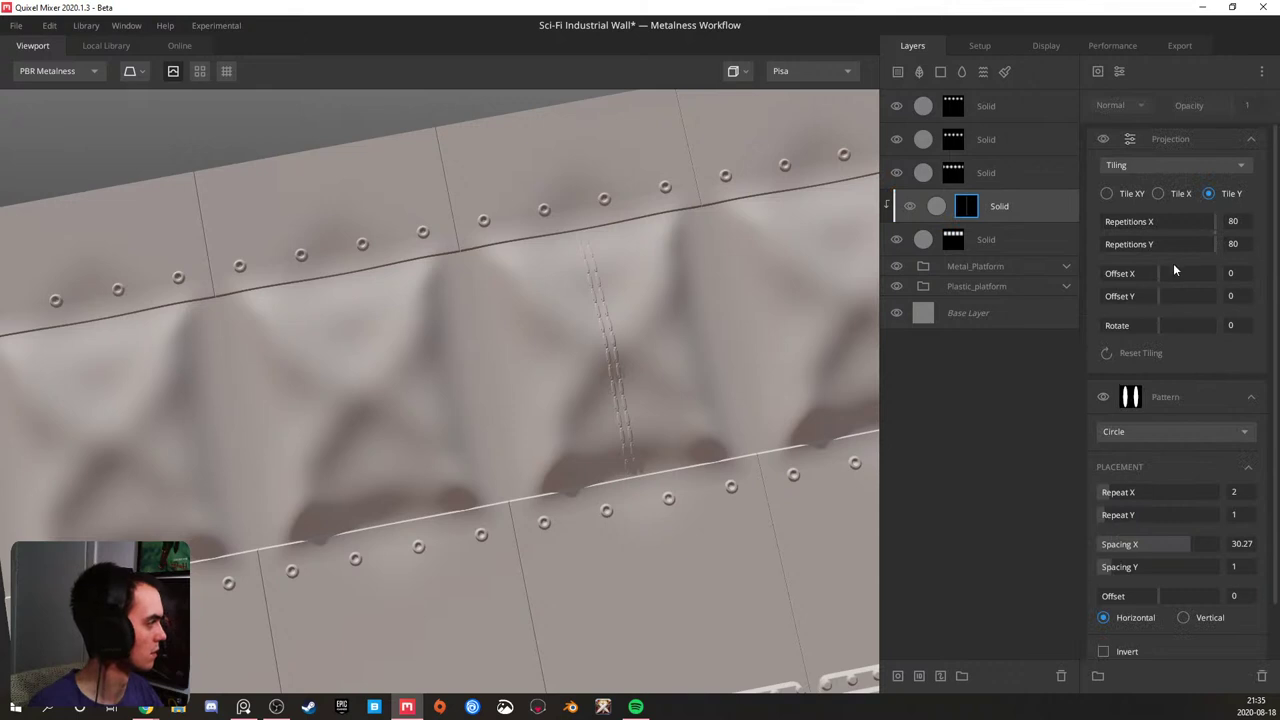
# - Try a second projection on the mask, tiling along X with 5 repetitions in X and Y, and inspect it in the Active Mask view
pyautogui.click(1177, 138)
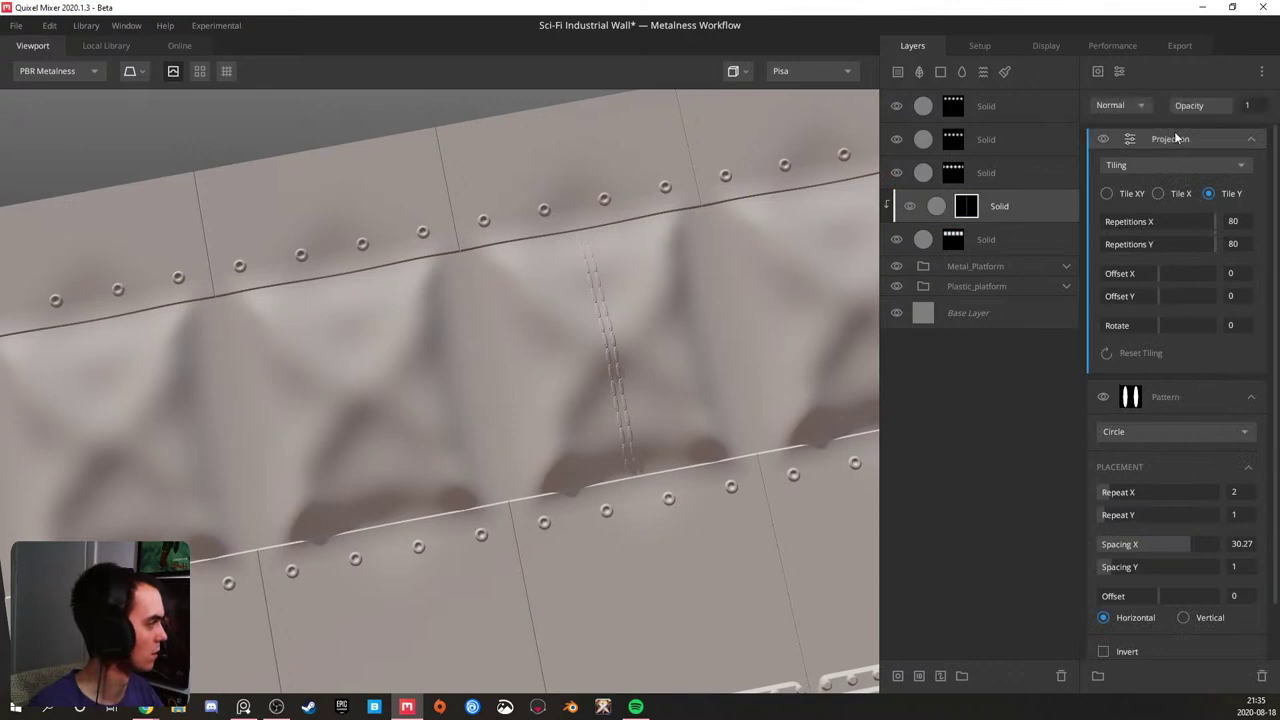
pyautogui.click(1119, 71)
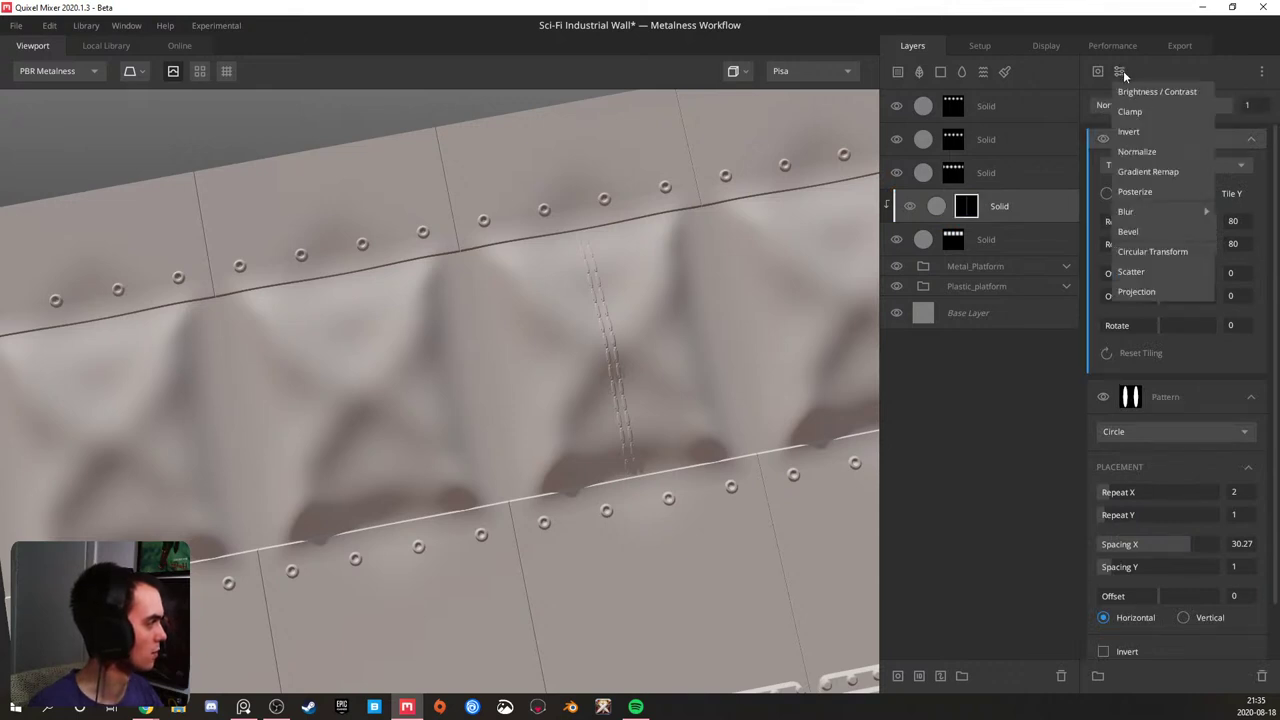
pyautogui.click(1146, 293)
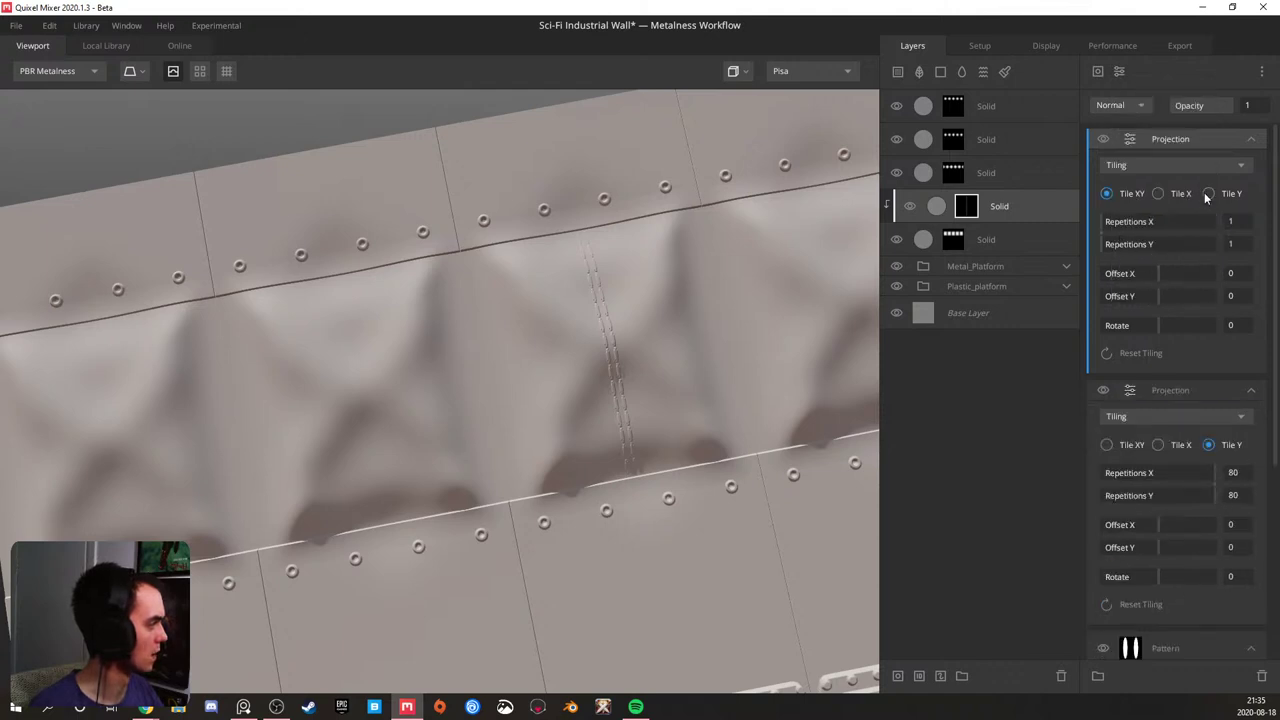
pyautogui.click(1160, 196)
pyautogui.moveTo(1100, 231)
pyautogui.mouseDown()
pyautogui.moveTo(1122, 236)
pyautogui.moveTo(1079, 232)
pyautogui.mouseUp()
pyautogui.click(1106, 193)
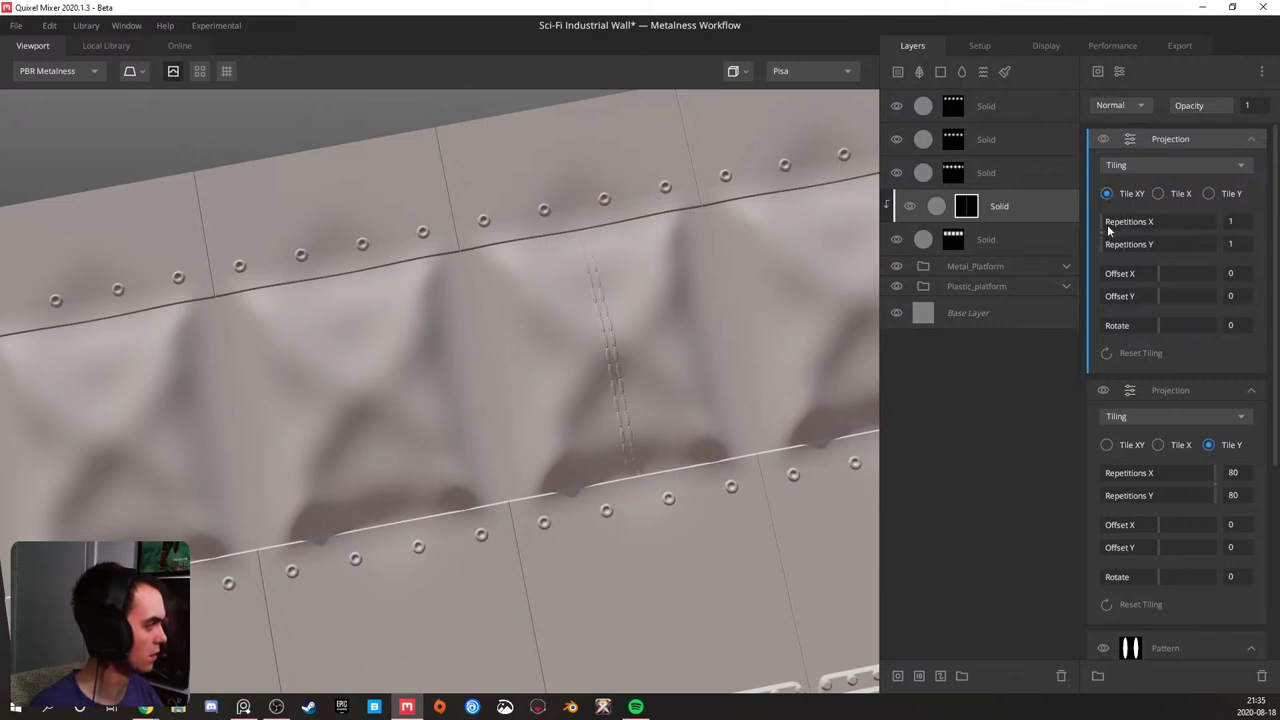
pyautogui.click(1210, 194)
pyautogui.moveTo(1104, 243); pyautogui.dragTo(1132, 234)
pyautogui.click(1158, 194)
pyautogui.press('m')
pyautogui.scroll(-3, 638, 443)
pyautogui.moveTo(637, 449); pyautogui.dragTo(563, 380)
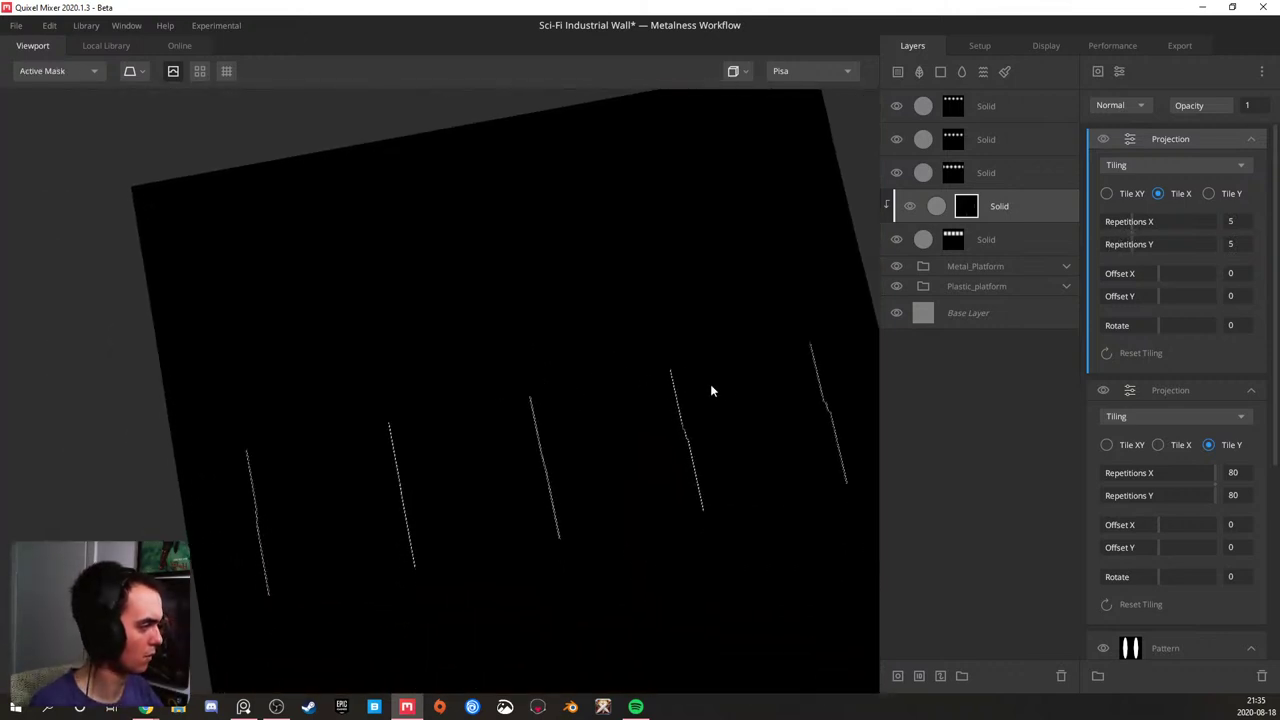
# - Try a third projection in Freeform mode with Scale 10 on the stitch mask
pyautogui.click(1120, 72)
pyautogui.click(1140, 291)
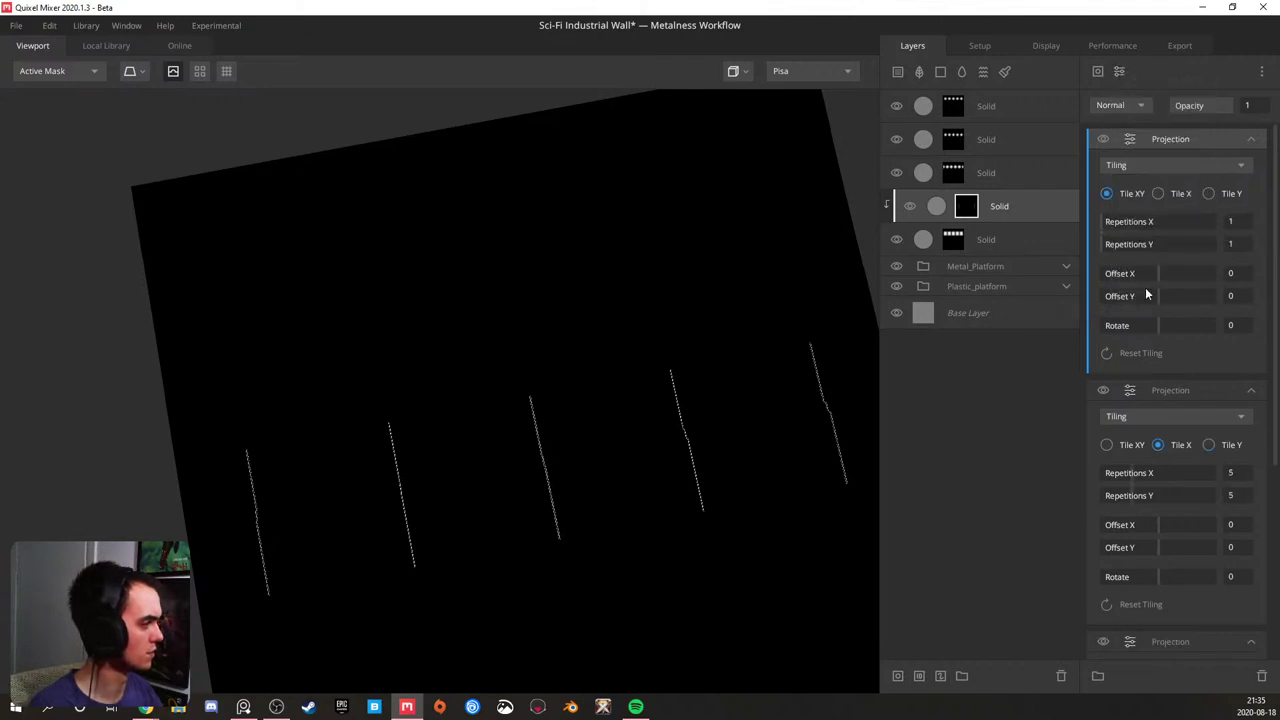
pyautogui.click(1148, 172)
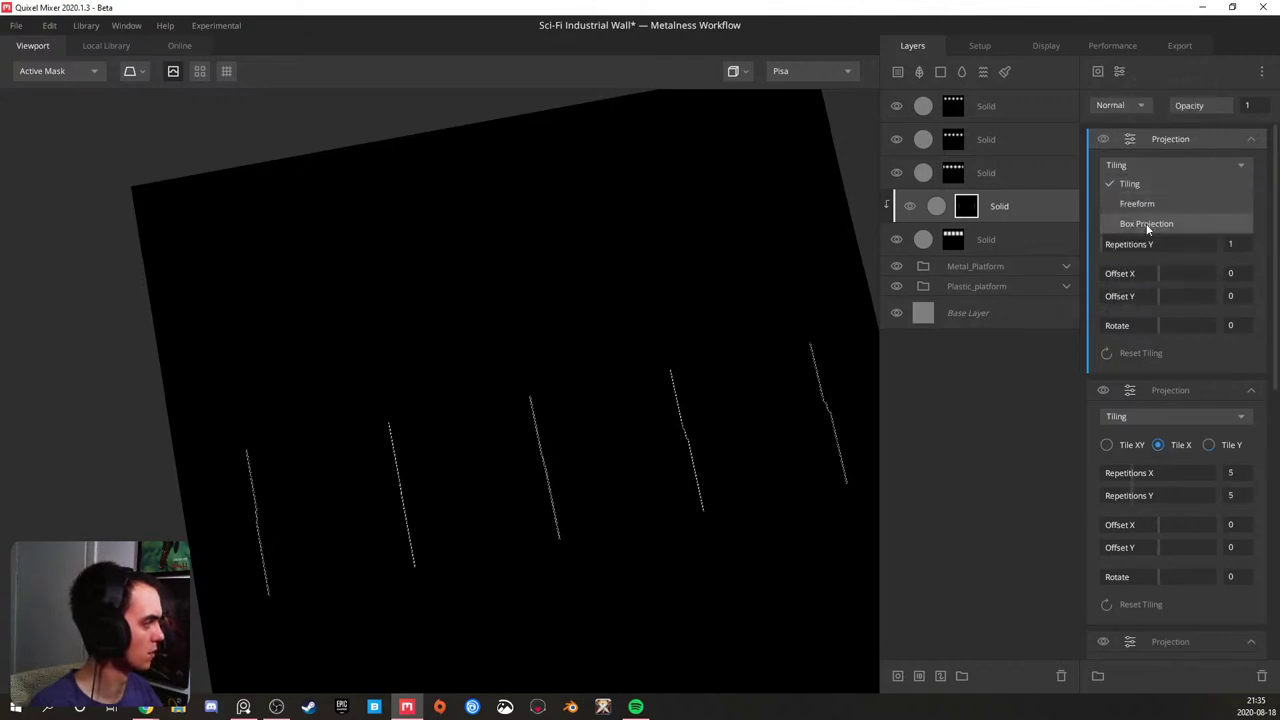
pyautogui.click(1140, 203)
pyautogui.moveTo(1116, 271); pyautogui.dragTo(1218, 256)
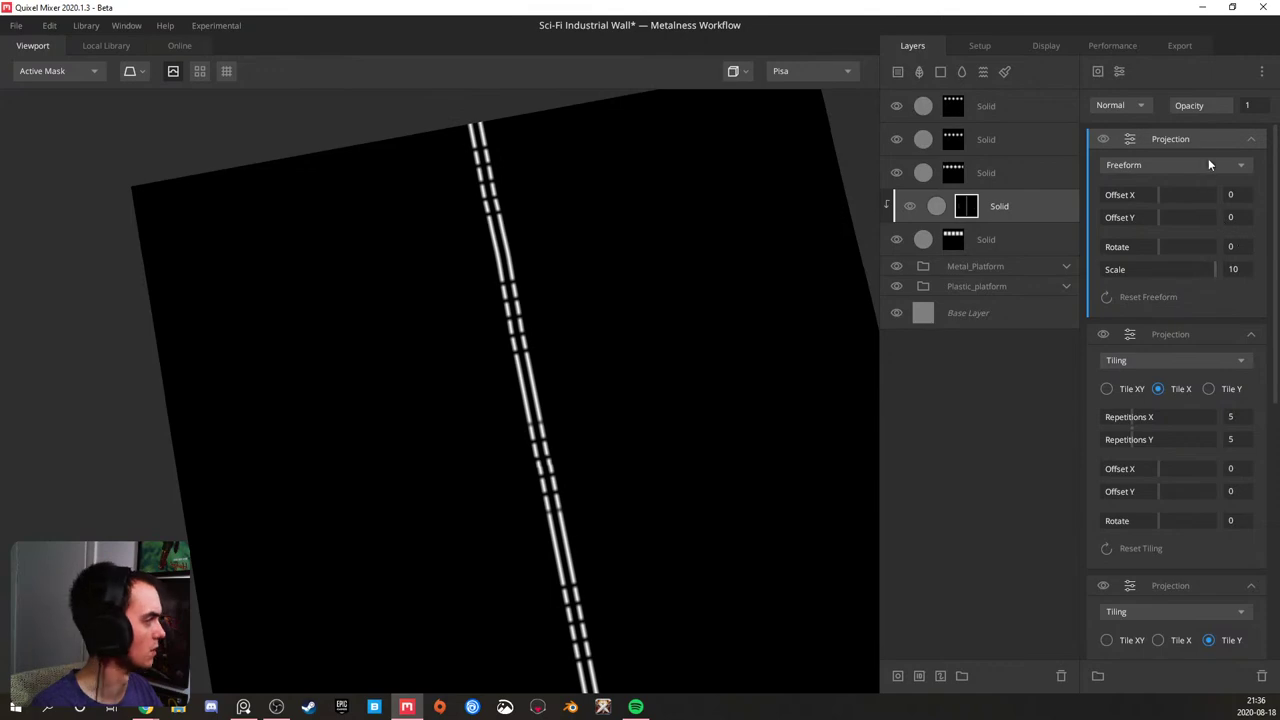
# - Delete the Freeform and Tile X projections from the mask and return to the PBR Metalness view
pyautogui.press('Delete')
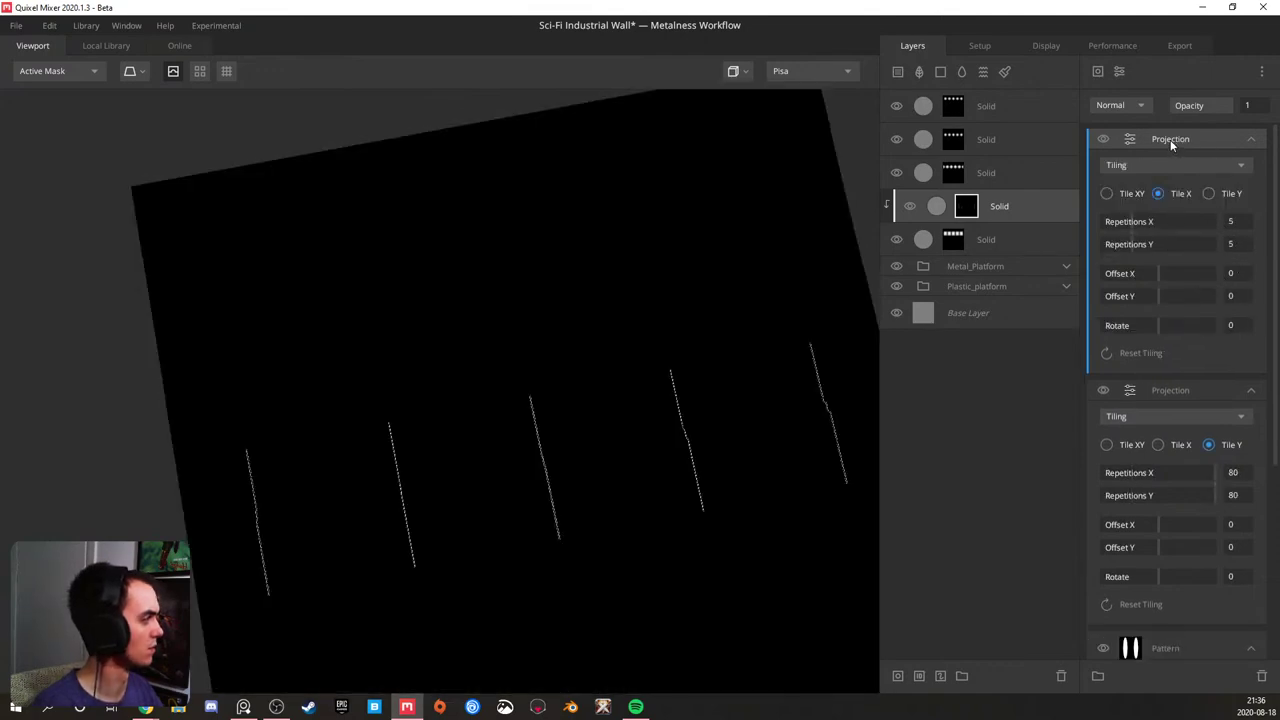
pyautogui.press('Delete')
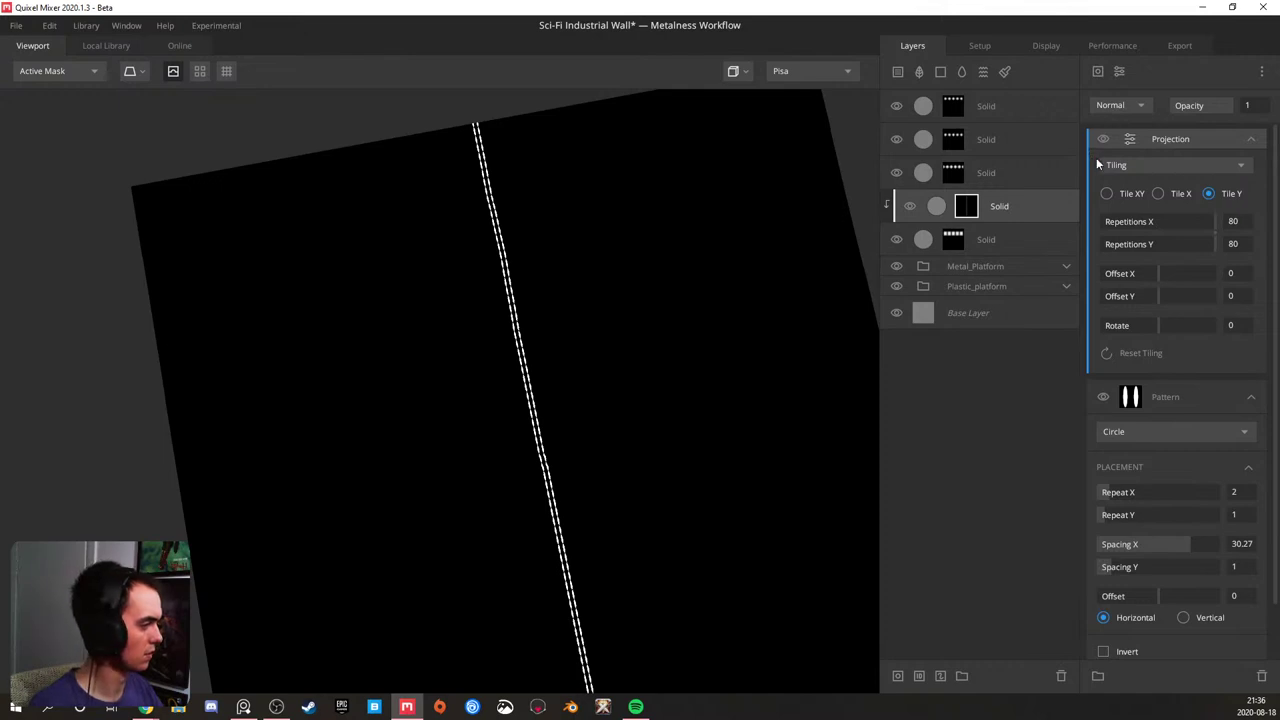
pyautogui.press('q')
pyautogui.scroll(5, 669, 223)
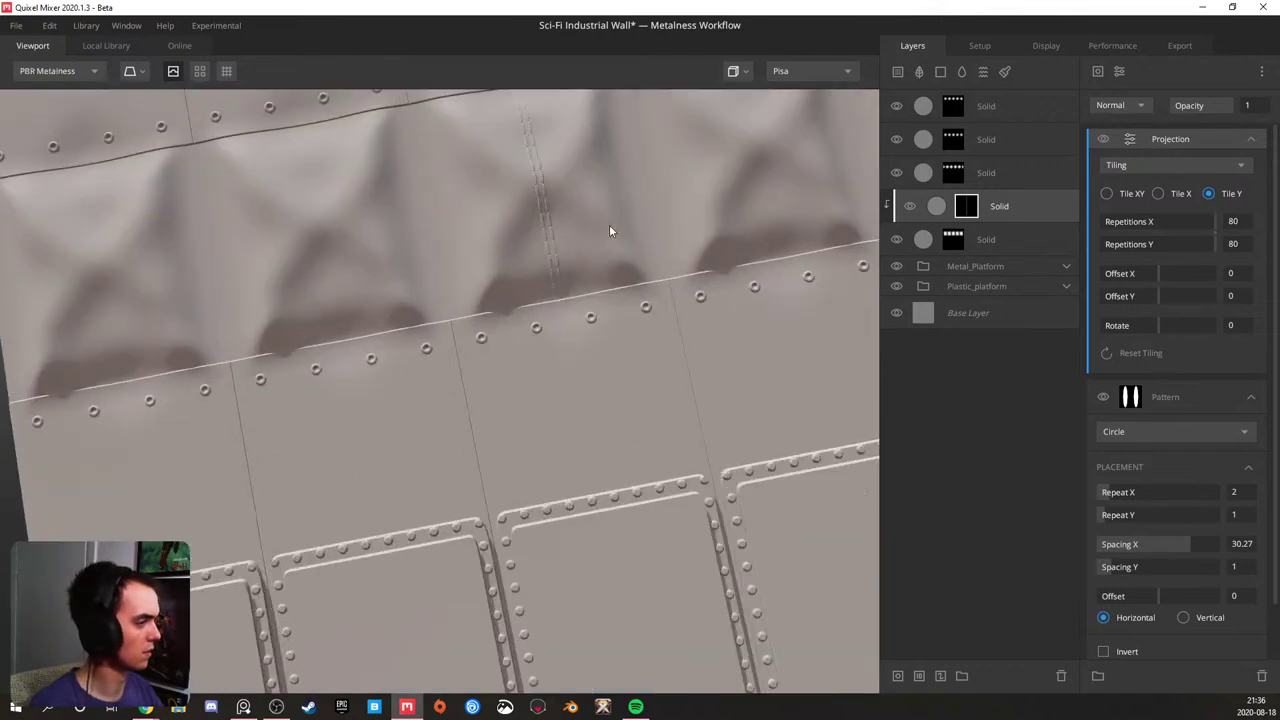
# - Shift the stitches to Offset X -0.088, and set the layer's Threshold to 1.284 and Wrap to Underlying to 0
pyautogui.moveTo(1156, 275); pyautogui.dragTo(1153, 272)
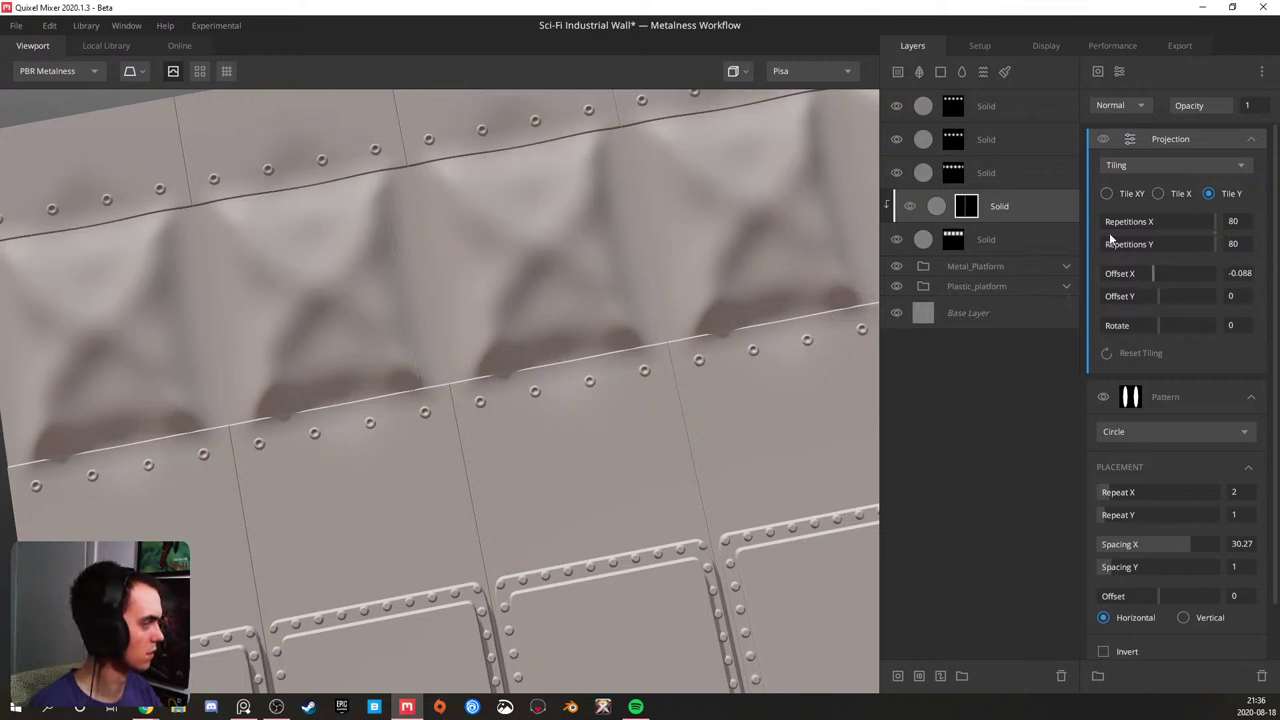
pyautogui.click(1045, 210)
pyautogui.moveTo(1166, 194); pyautogui.dragTo(1228, 185)
pyautogui.moveTo(1152, 268); pyautogui.dragTo(916, 284)
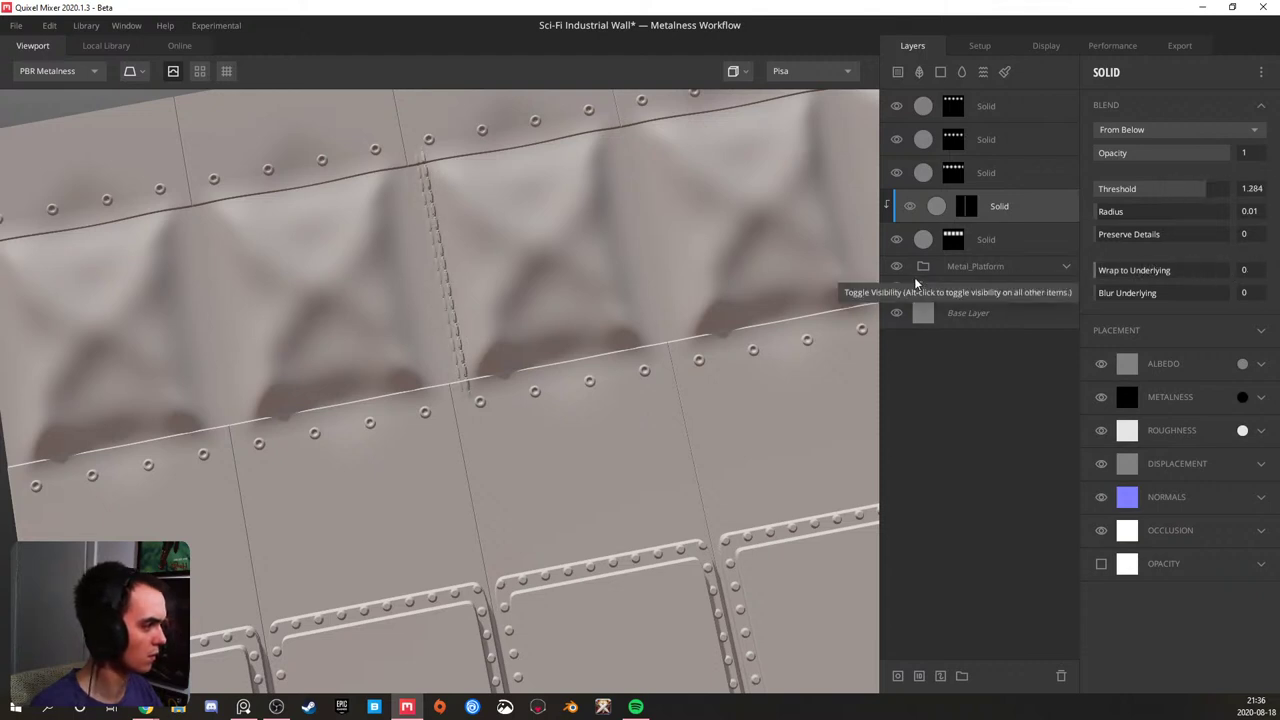
# - Change the stitch layer's blend mode to Opacity Masked and set its Threshold to 0.527
pyautogui.click(1128, 126)
pyautogui.click(1132, 186)
pyautogui.moveTo(1197, 191)
pyautogui.mouseDown()
pyautogui.moveTo(1146, 189)
pyautogui.moveTo(1179, 187)
pyautogui.mouseUp()
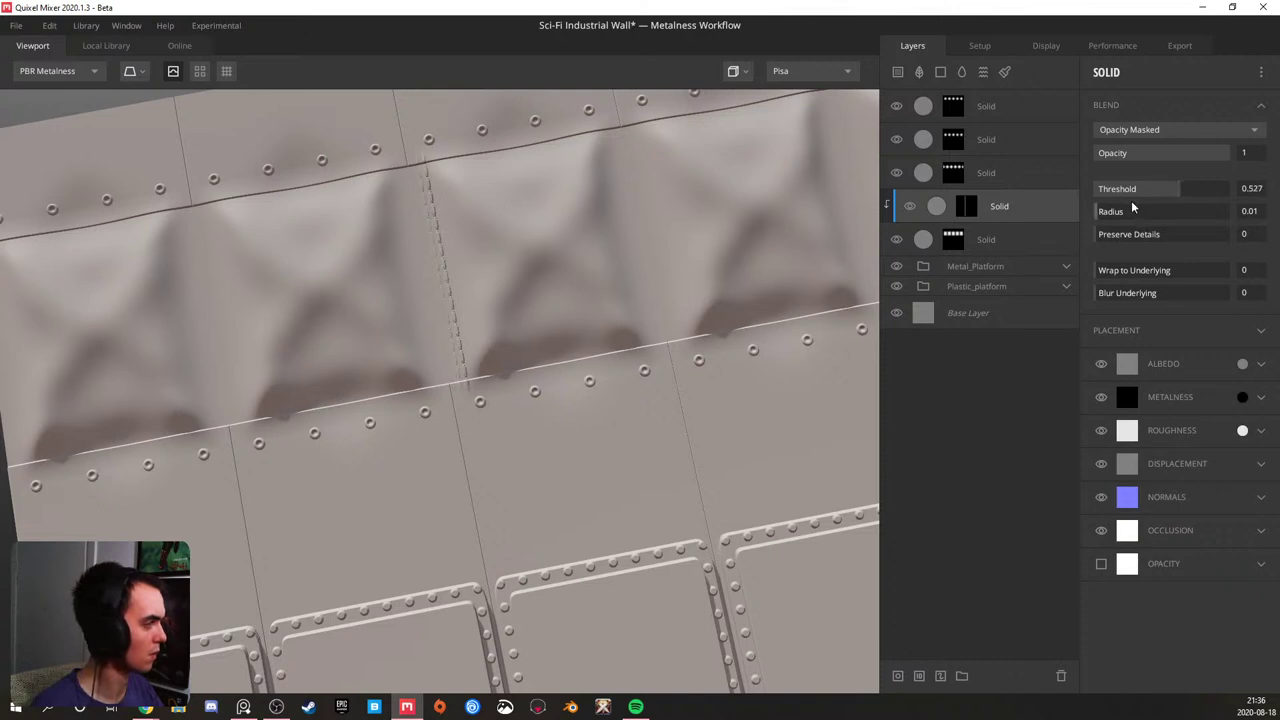
# - Set the stitch mask projection's Offset X to -0.1
pyautogui.click(966, 206)
pyautogui.click(1147, 270)
pyautogui.moveTo(1147, 270); pyautogui.dragTo(1152, 270)
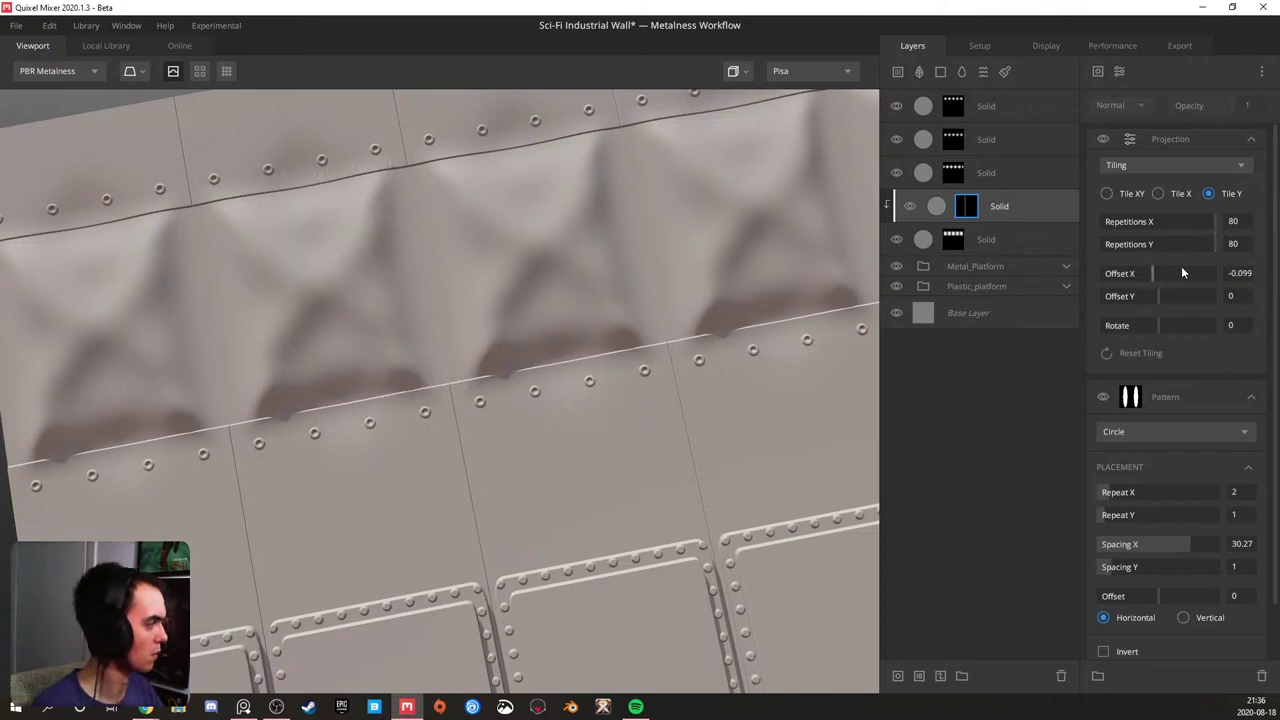
pyautogui.write('-0.1')
# - Unclip the stitch layer from the solid layer below it and set its Threshold to 0.05
pyautogui.click(999, 206)
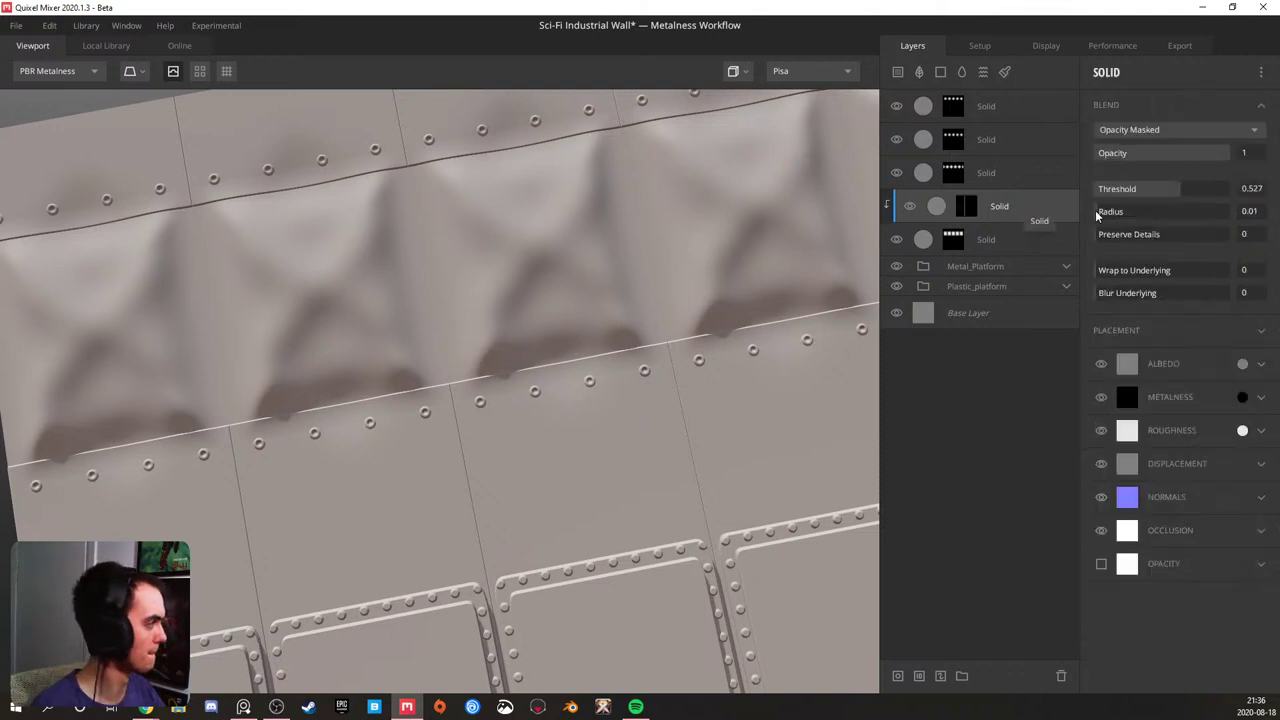
pyautogui.moveTo(1186, 191); pyautogui.dragTo(1188, 187)
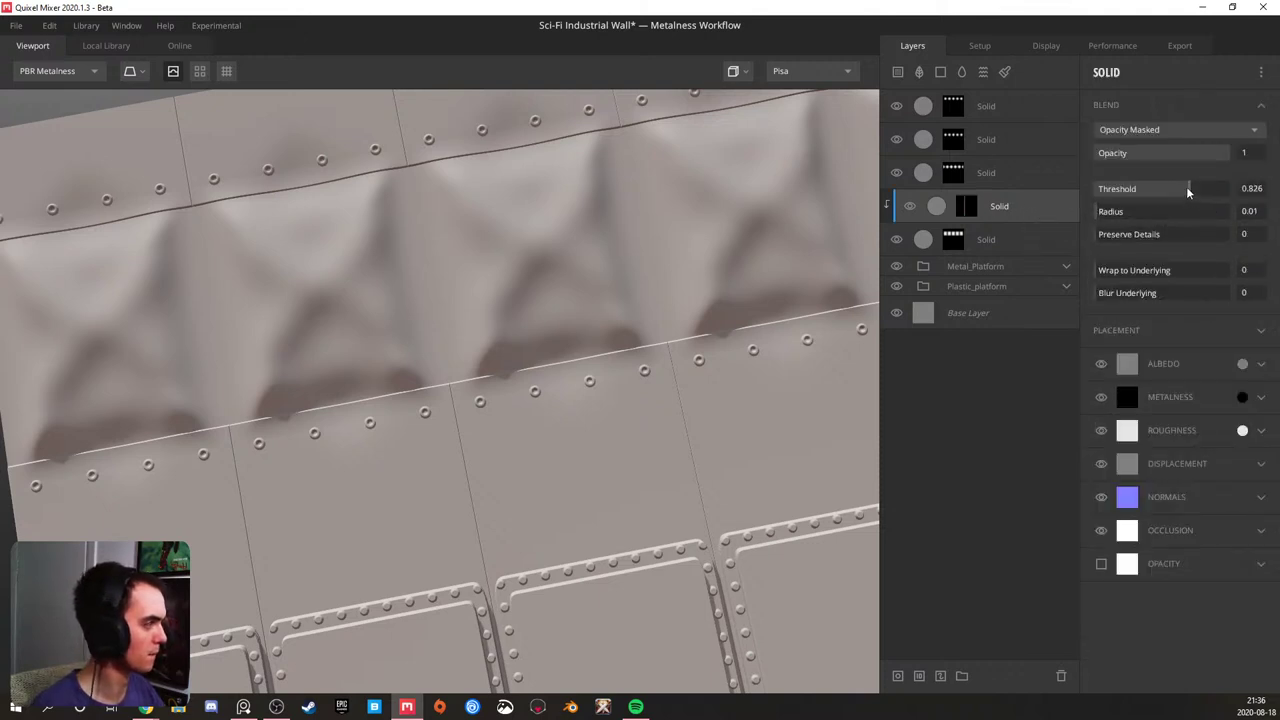
pyautogui.moveTo(1196, 190); pyautogui.dragTo(1164, 190)
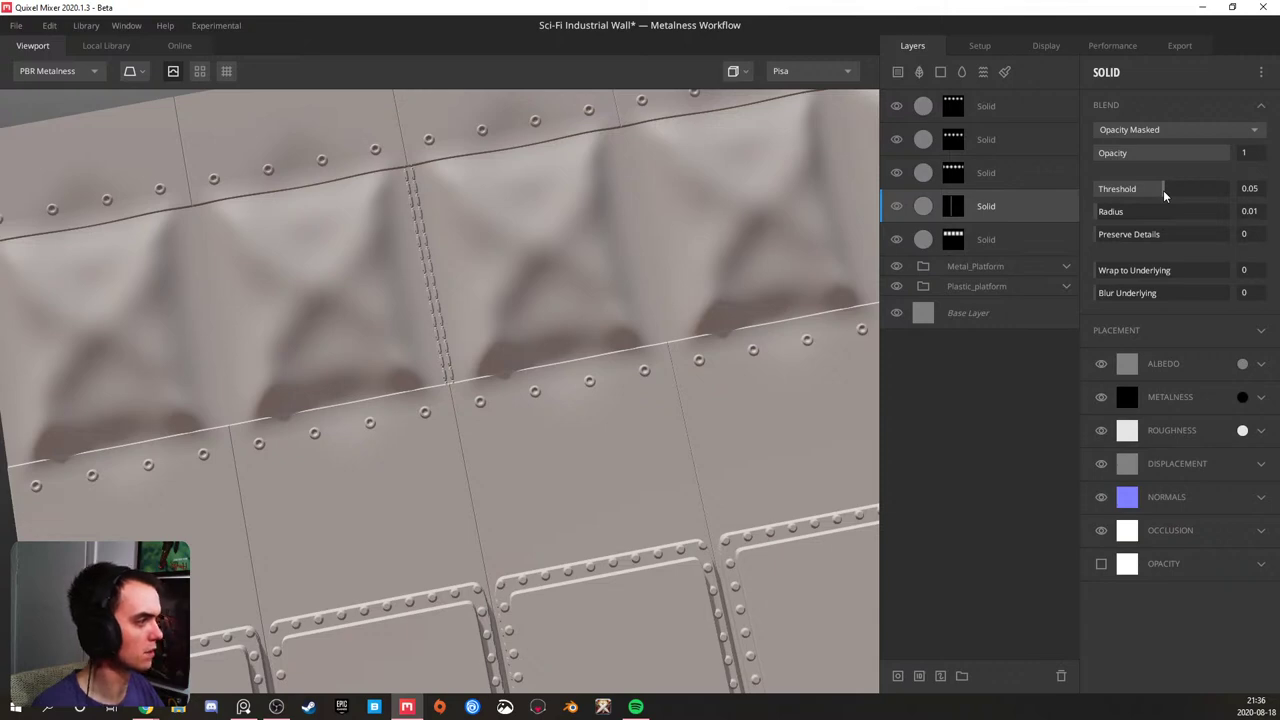
pyautogui.scroll(-5, 250, 274)
pyautogui.keyDown('alt'); pyautogui.moveTo(429, 289); pyautogui.dragTo(486, 286); pyautogui.keyUp('alt')
pyautogui.scroll(2, 491, 286)
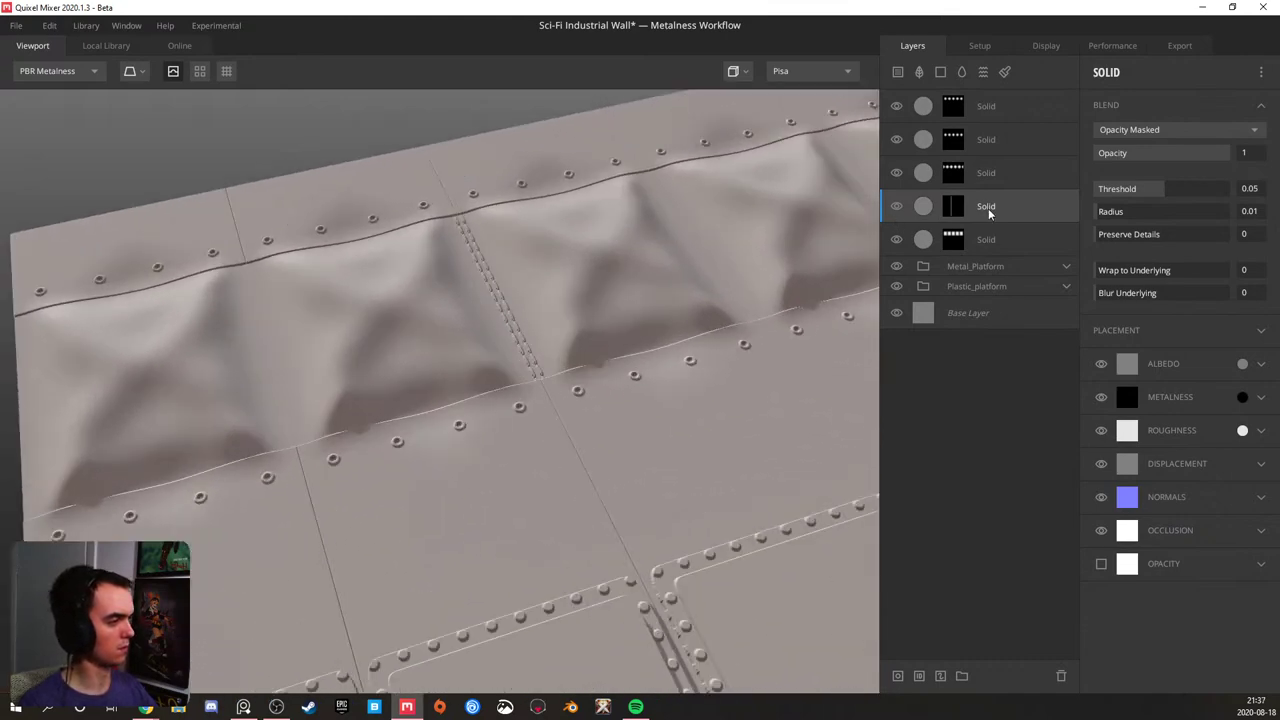
# - Duplicate the stitch layer and set the copy's mask projection Offset X to -0.298, at the neighbouring panel seam
pyautogui.hotkey('ctrl', 'd')
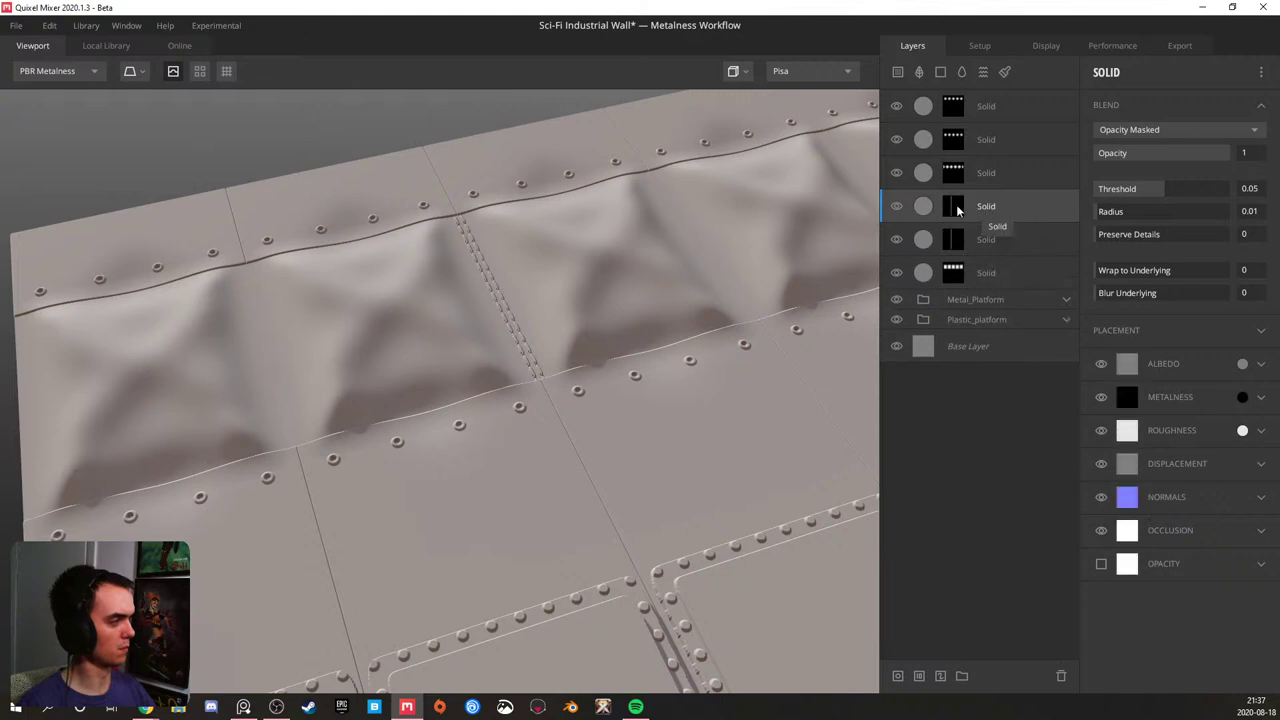
pyautogui.click(953, 207)
pyautogui.click(1249, 141)
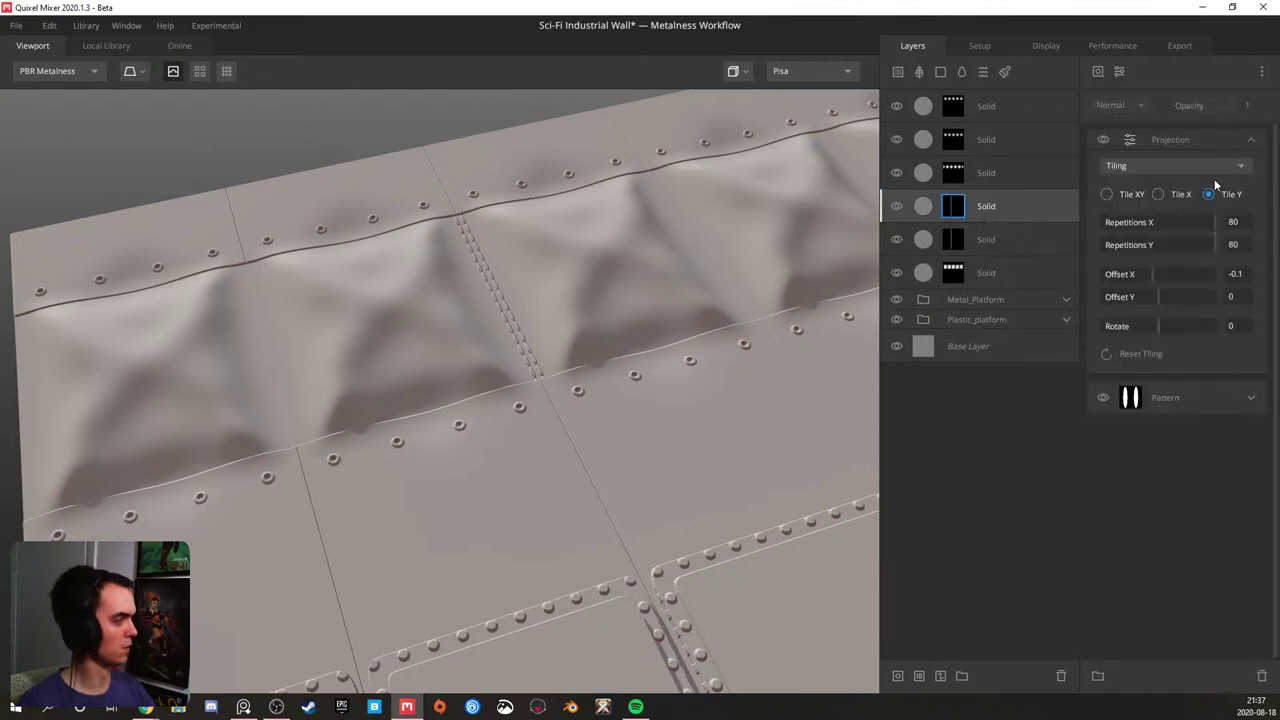
pyautogui.moveTo(1149, 276); pyautogui.dragTo(1141, 273)
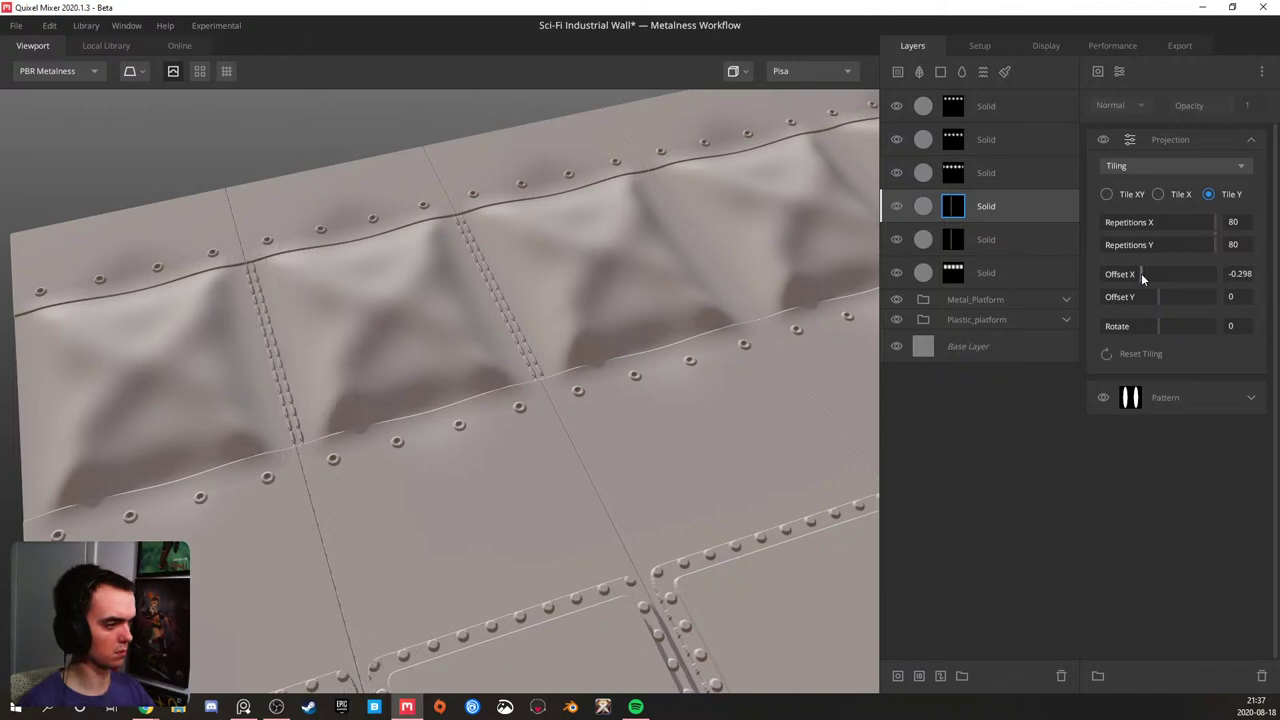
# - Examine the stitch rows up close where they meet the lower edge of the padded band
pyautogui.moveTo(240, 388); pyautogui.dragTo(252, 346)
pyautogui.scroll(3, 252, 346)
pyautogui.moveTo(252, 346); pyautogui.dragTo(538, 328, button='middle')
pyautogui.scroll(2, 393, 350)
pyautogui.moveTo(393, 350); pyautogui.dragTo(352, 336)
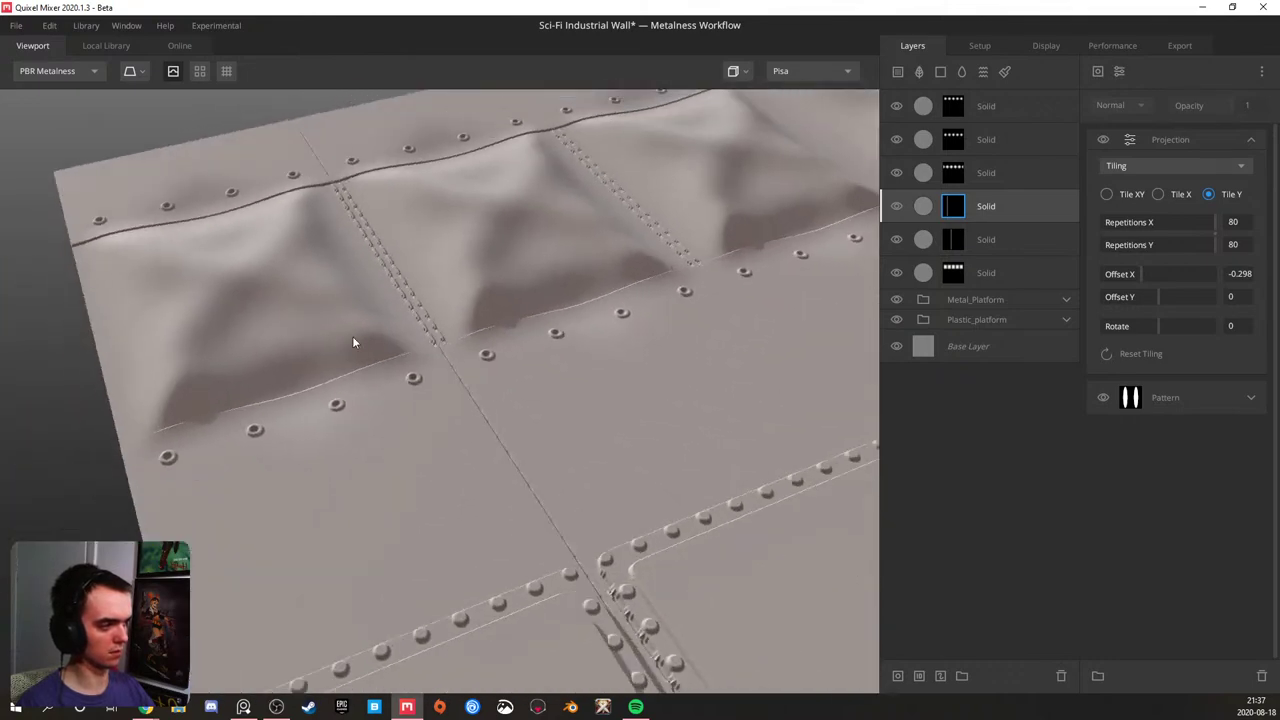
pyautogui.scroll(4, 352, 336)
pyautogui.moveTo(352, 336); pyautogui.dragTo(457, 316, button='middle')
pyautogui.moveTo(458, 322); pyautogui.dragTo(480, 290)
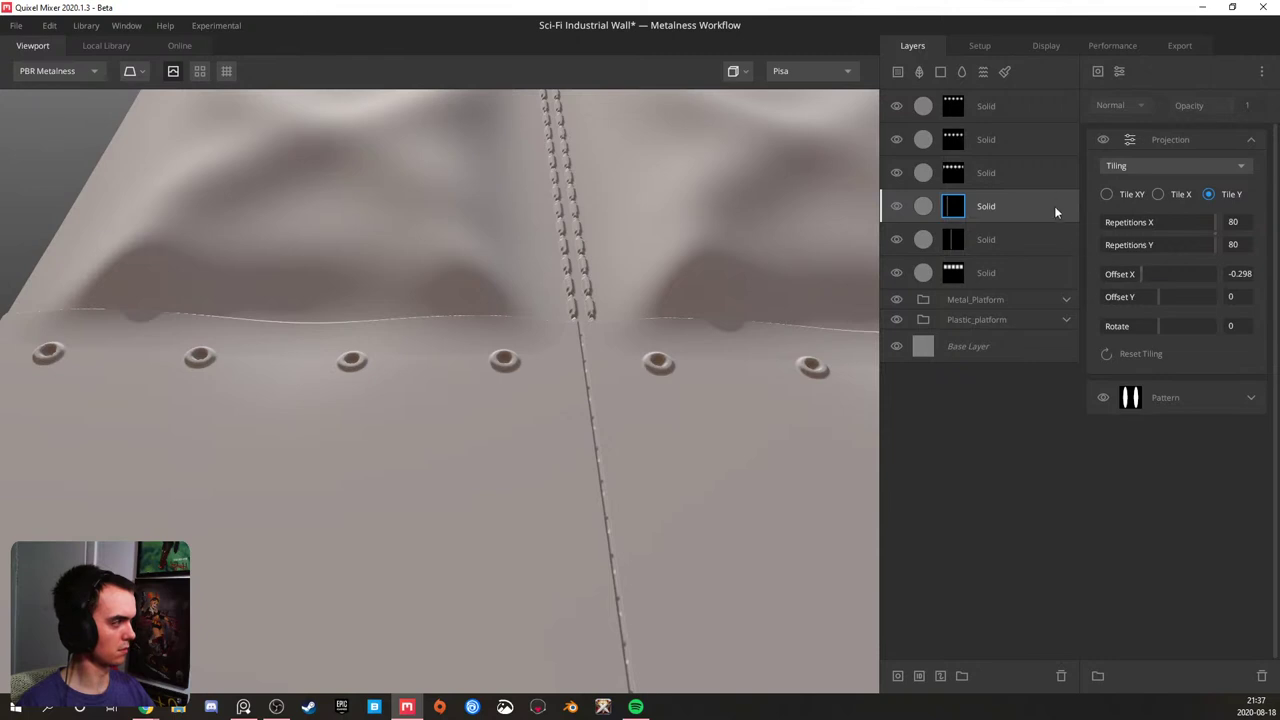
# - Duplicate the second stitch layer and set the new copy's mask projection Offset X to -0.497, at the material's outer edge
pyautogui.click(1021, 209)
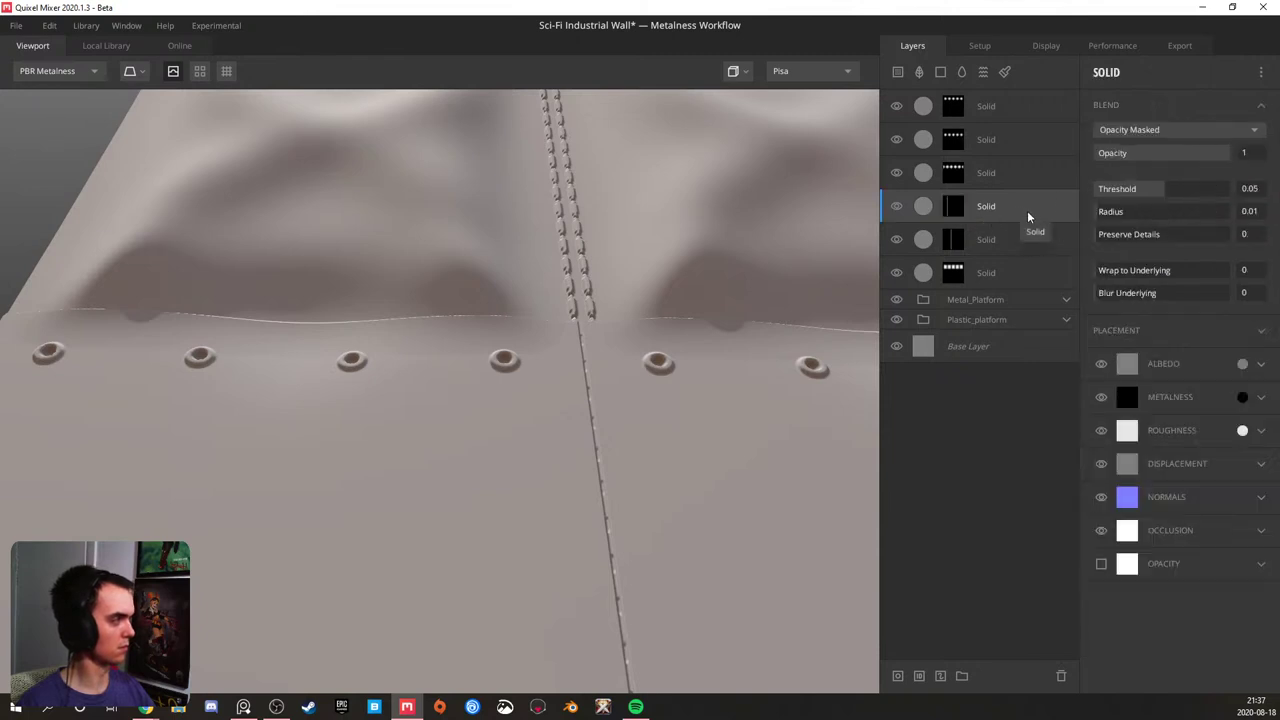
pyautogui.hotkey('ctrl', 'd')
pyautogui.scroll(-3, 554, 252)
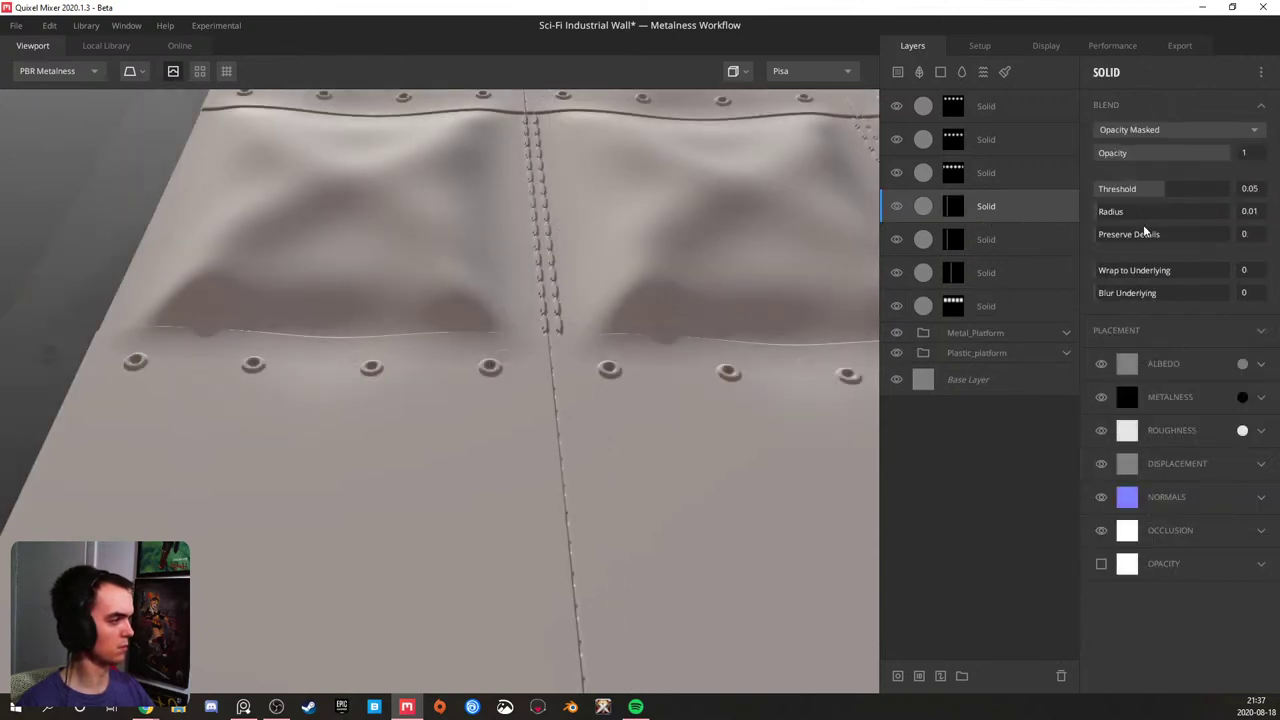
pyautogui.click(955, 208)
pyautogui.click(1252, 149)
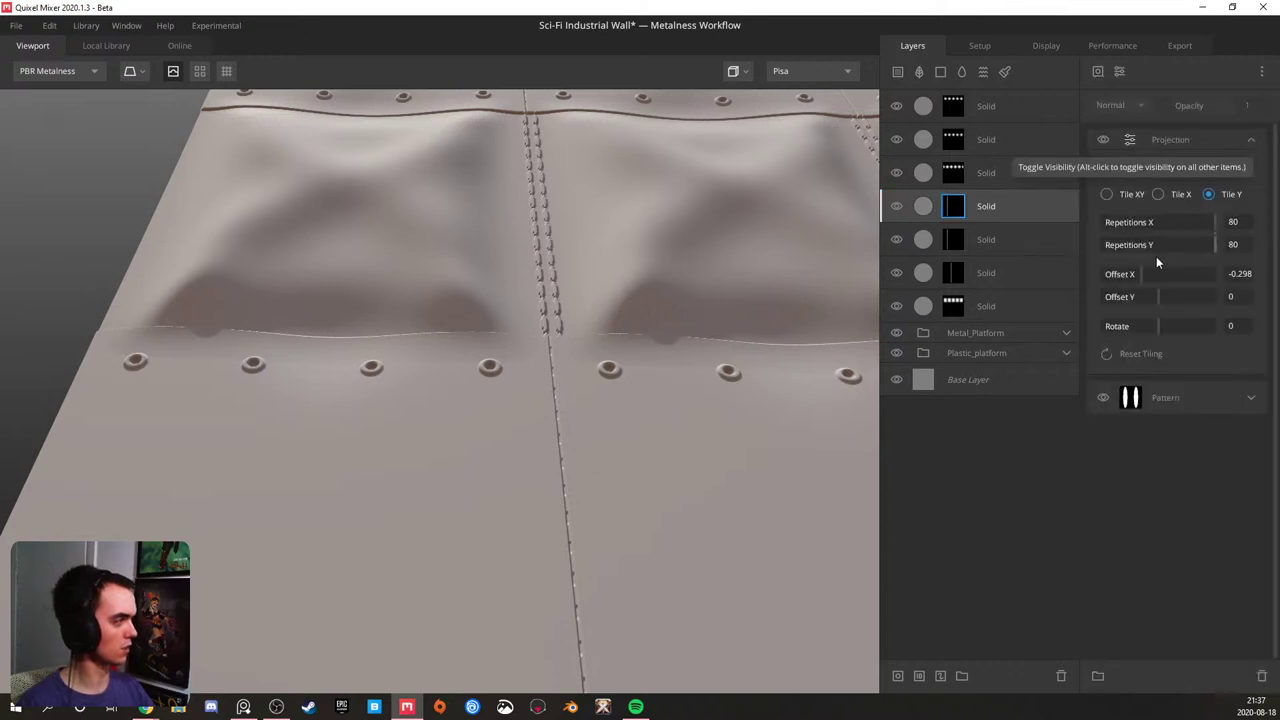
pyautogui.moveTo(1145, 273); pyautogui.dragTo(1130, 267)
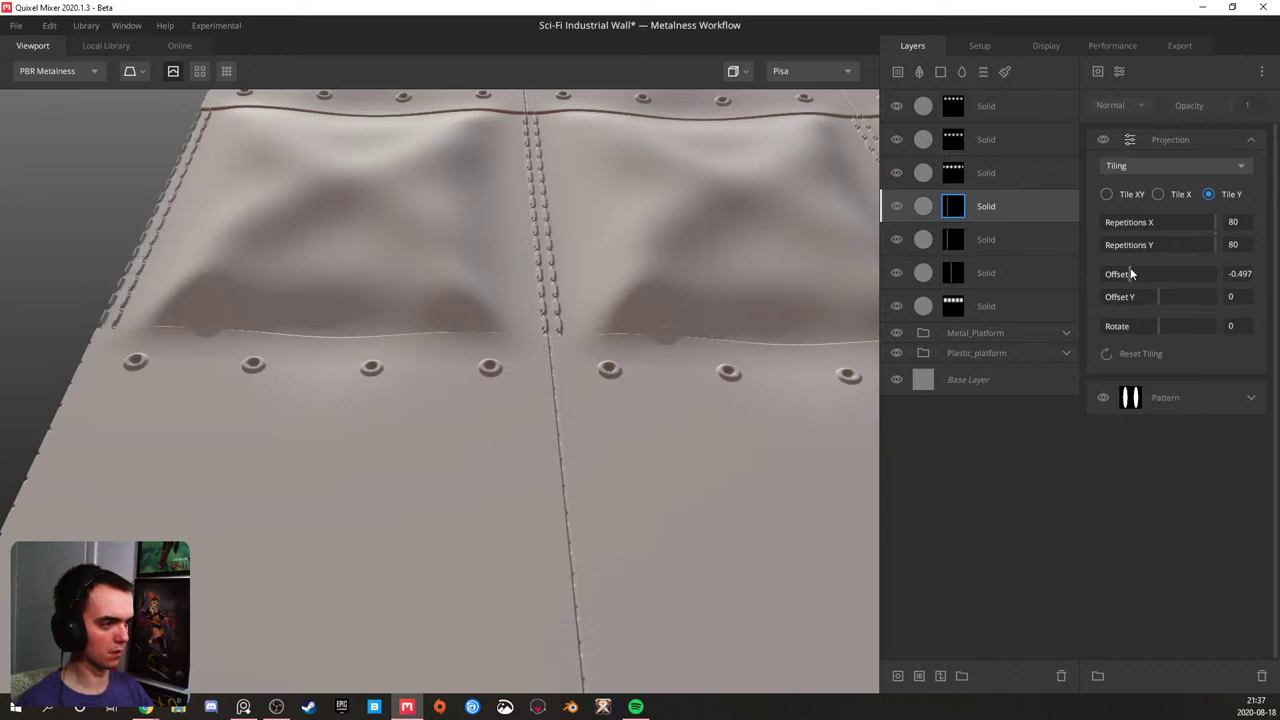
# - Show the material in the 2x2 tiled preview and examine the stitching across the tile border
pyautogui.scroll(-3, 598, 243)
pyautogui.click(200, 71)
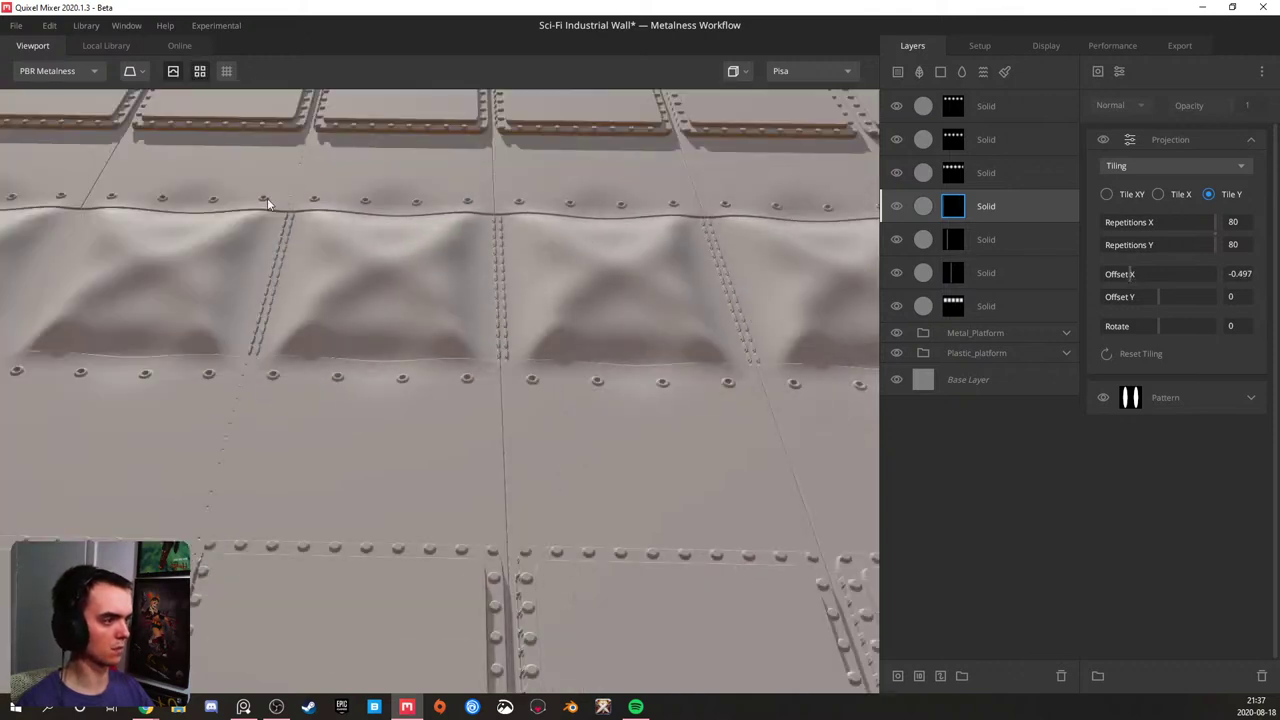
pyautogui.moveTo(385, 257); pyautogui.dragTo(408, 270, button='middle')
pyautogui.moveTo(408, 277); pyautogui.dragTo(363, 277)
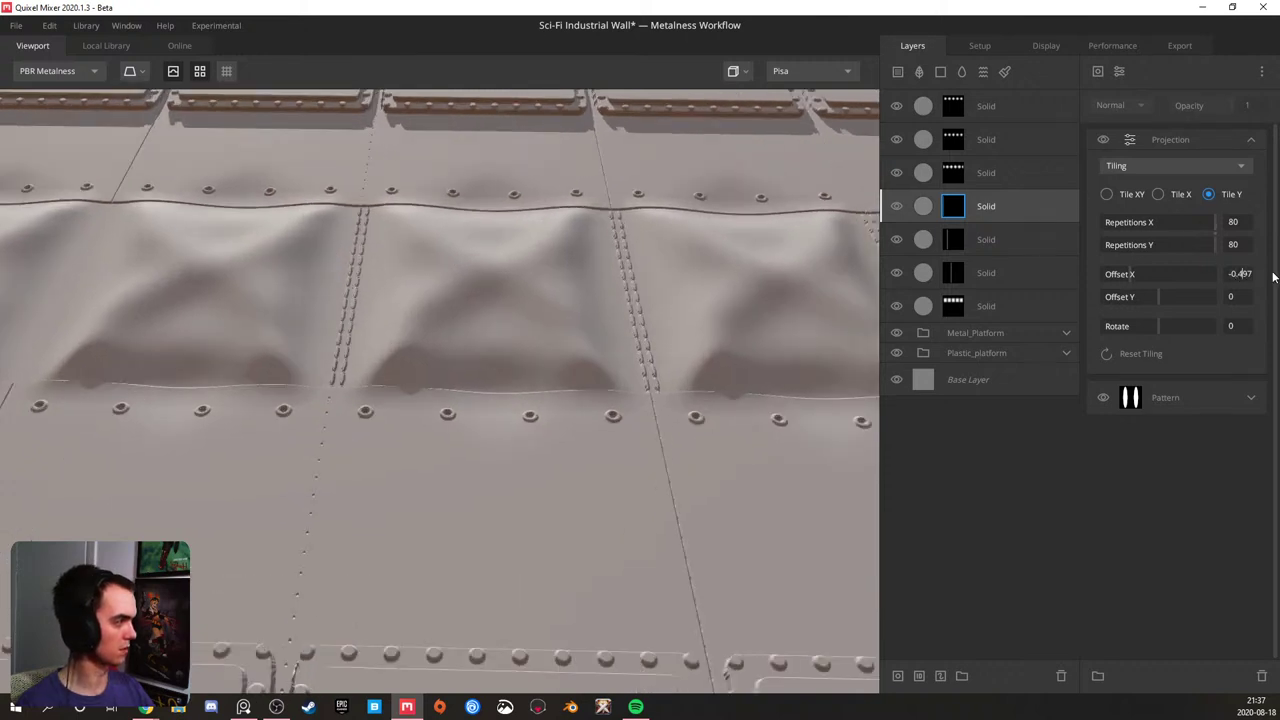
# - Set the outer-edge stitch layer's mask projection Offset X to -0.5 and save the material
pyautogui.press('BackSpace')
pyautogui.press('BackSpace')
pyautogui.press('BackSpace')
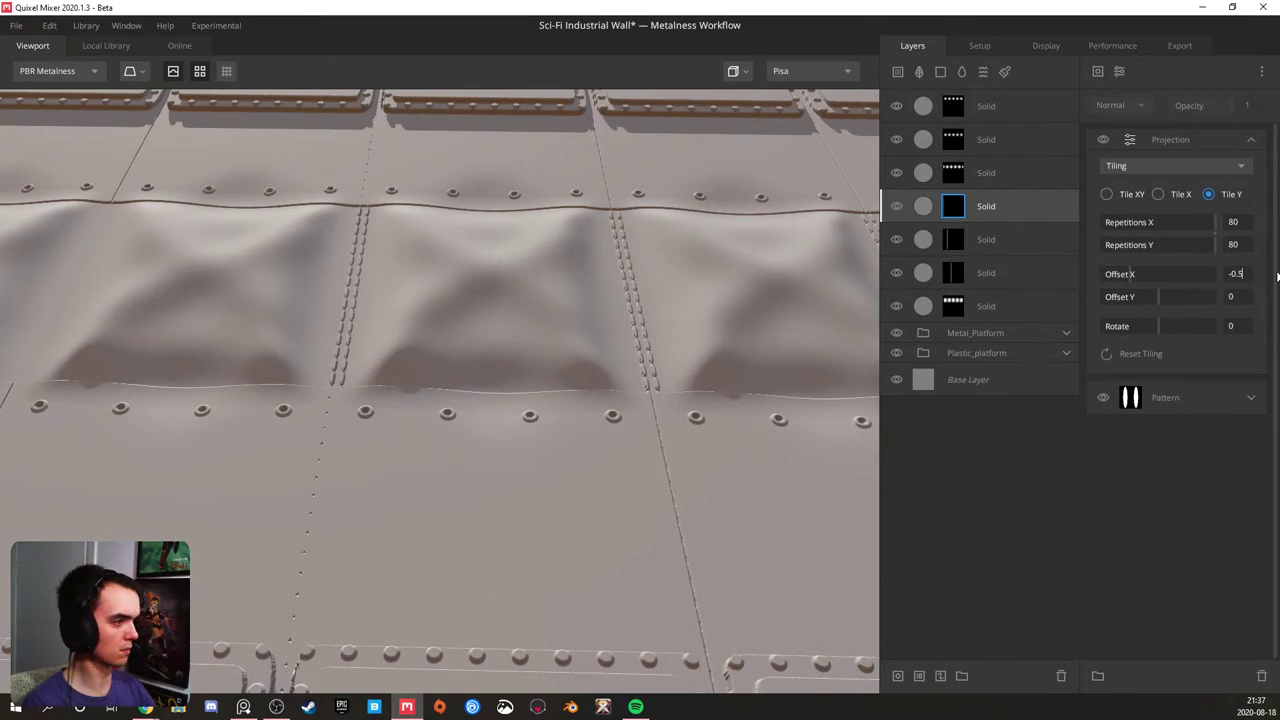
pyautogui.press('Return')
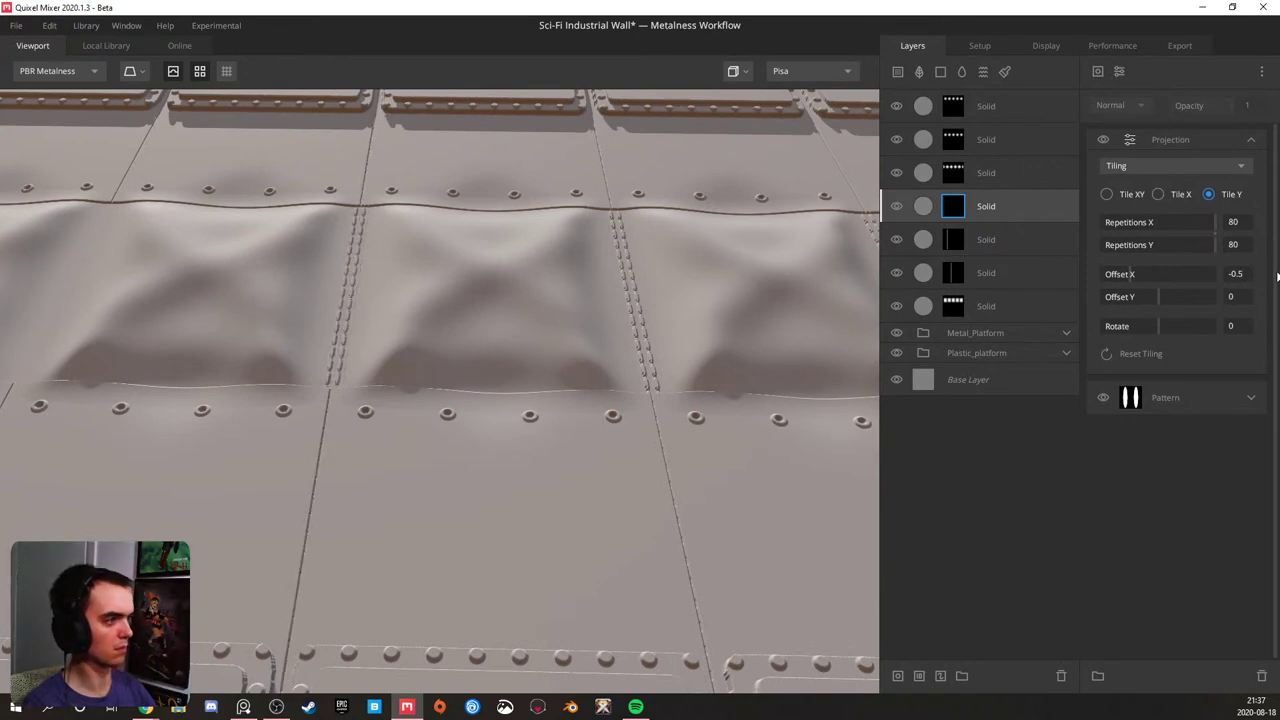
pyautogui.scroll(-8, 416, 318)
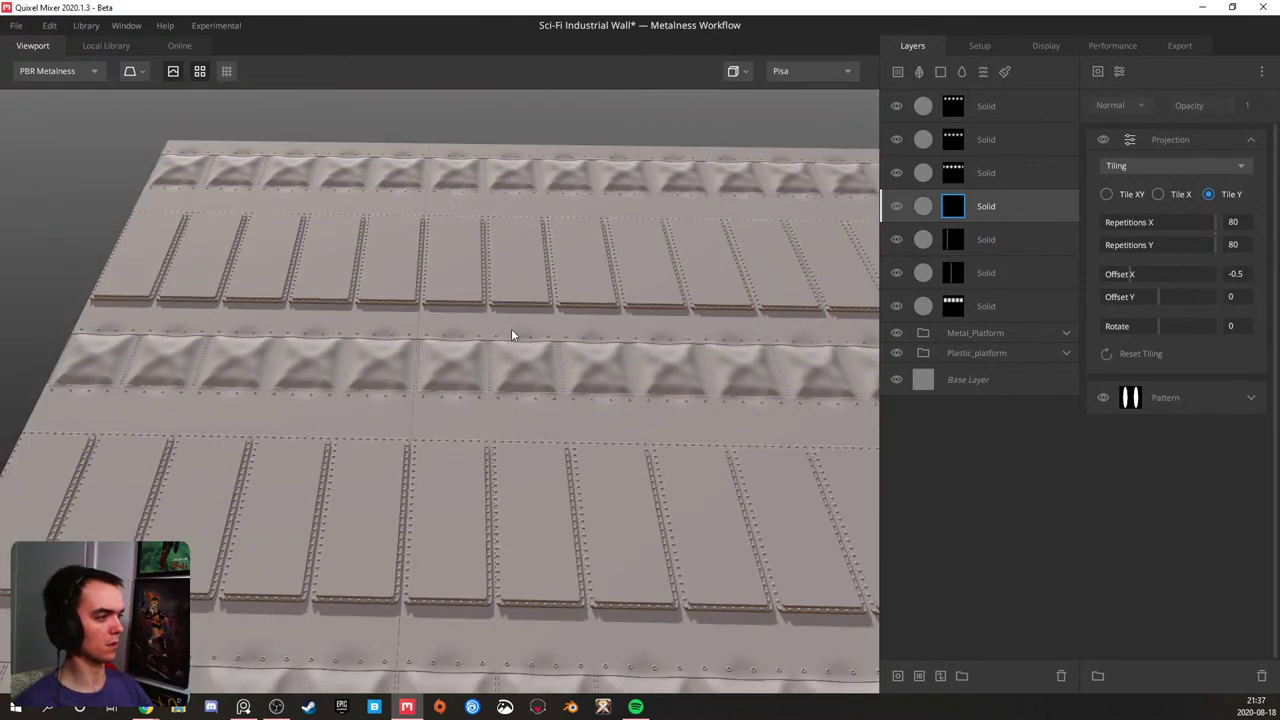
pyautogui.scroll(4, 510, 331)
pyautogui.scroll(1, 508, 333)
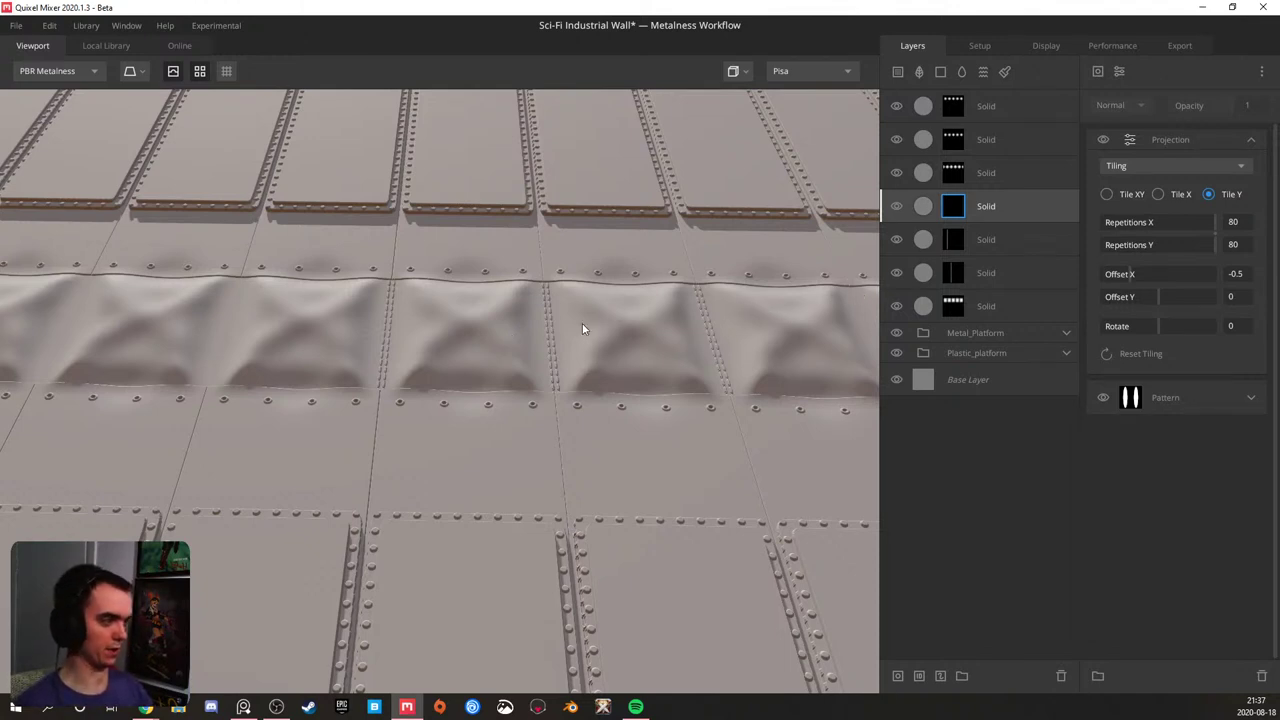
pyautogui.click(980, 207)
pyautogui.hotkey('ctrl', 's')
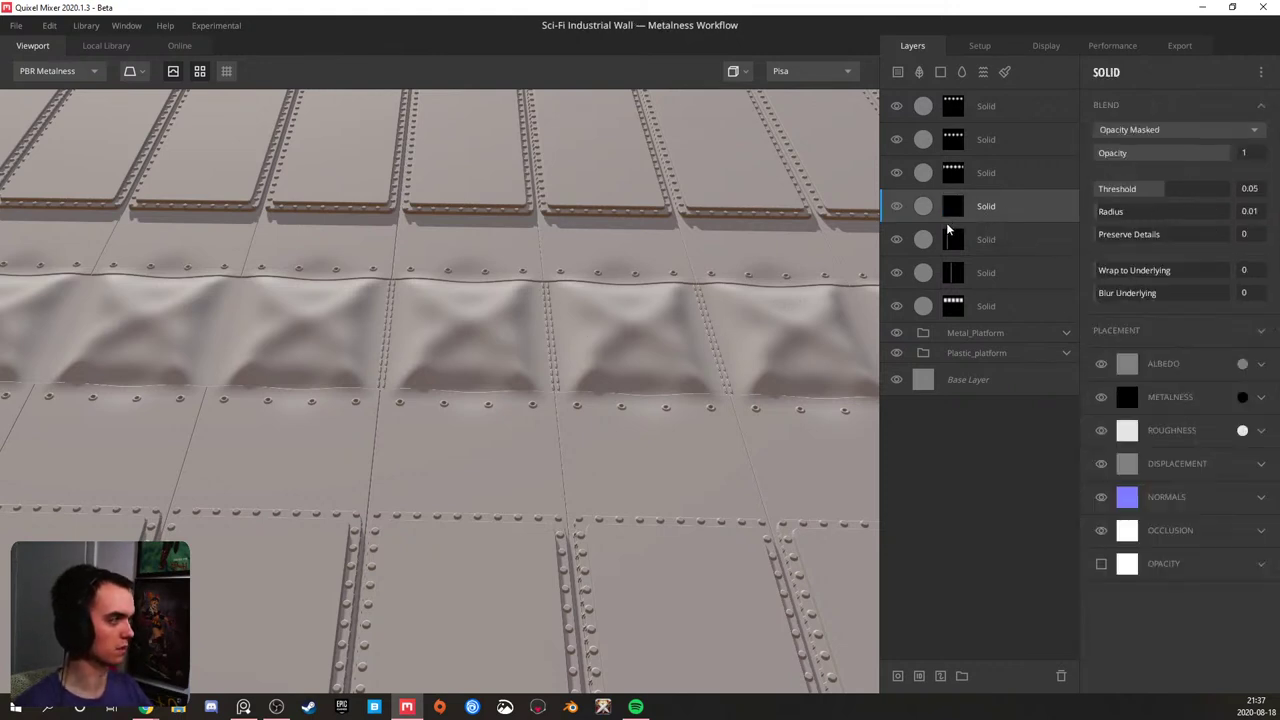
# - Check the outer-edge stitch layer's mask in the viewport and return to the PBR Metalness view
pyautogui.press('m')
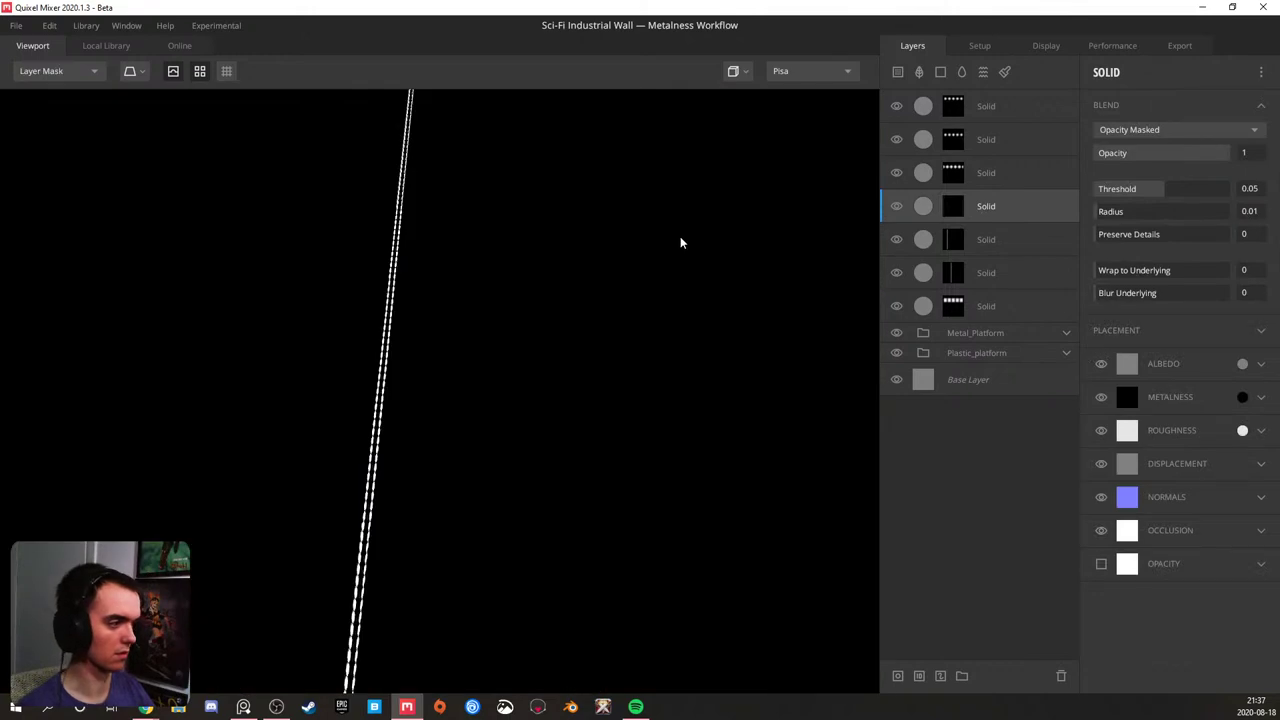
pyautogui.press('m')
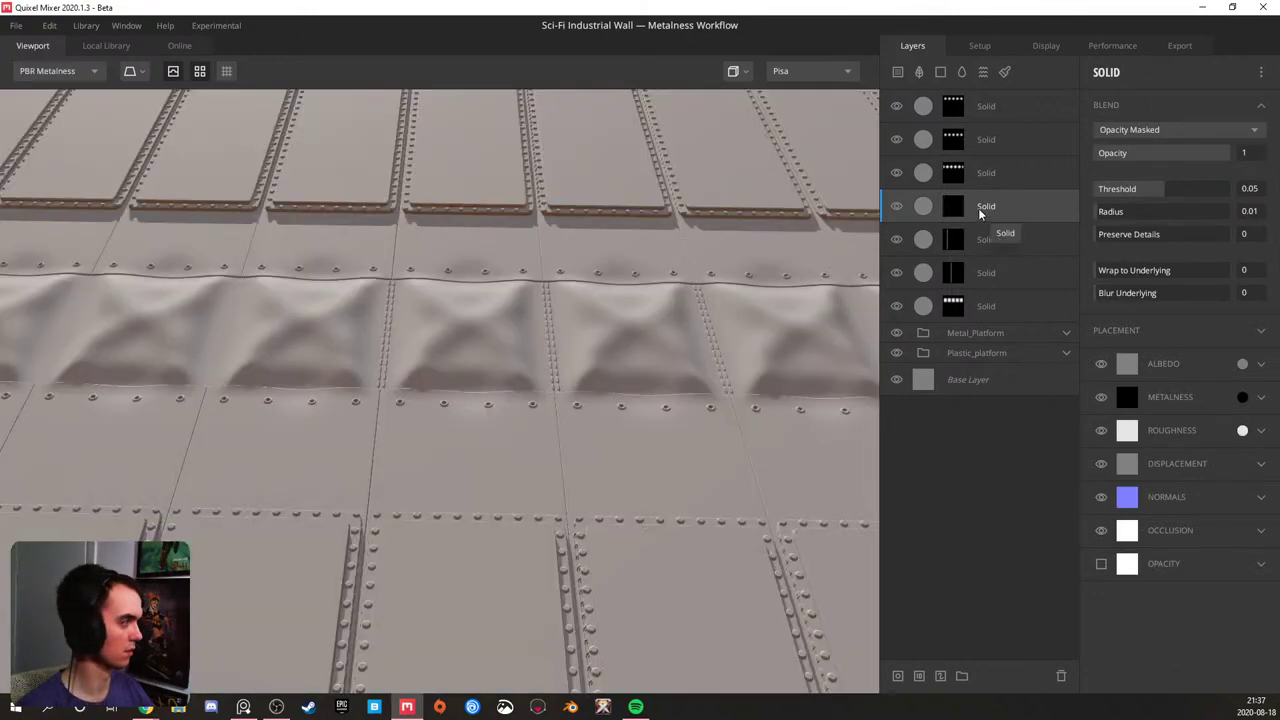
pyautogui.moveTo(263, 308); pyautogui.dragTo(461, 350)
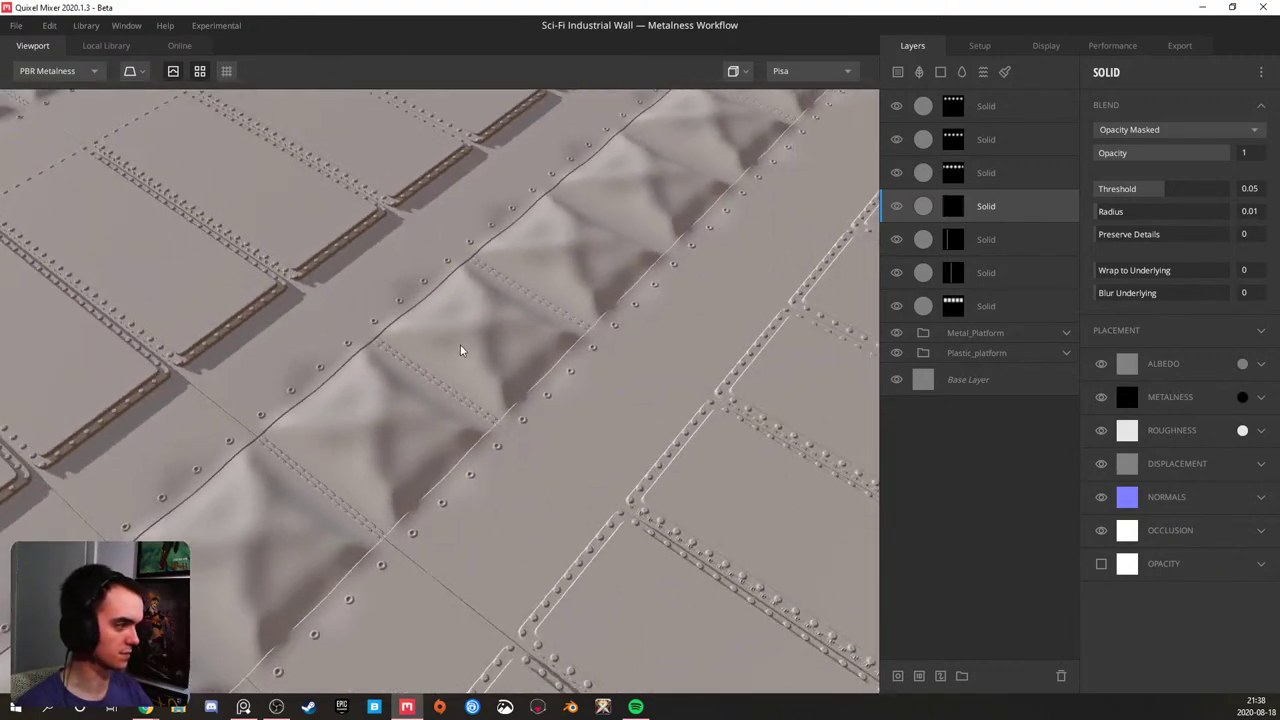
# - In the single-tile preview, duplicate the stitch layer offset at -0.298 and set the copy's mask projection Offset X to 0.298
pyautogui.click(975, 240)
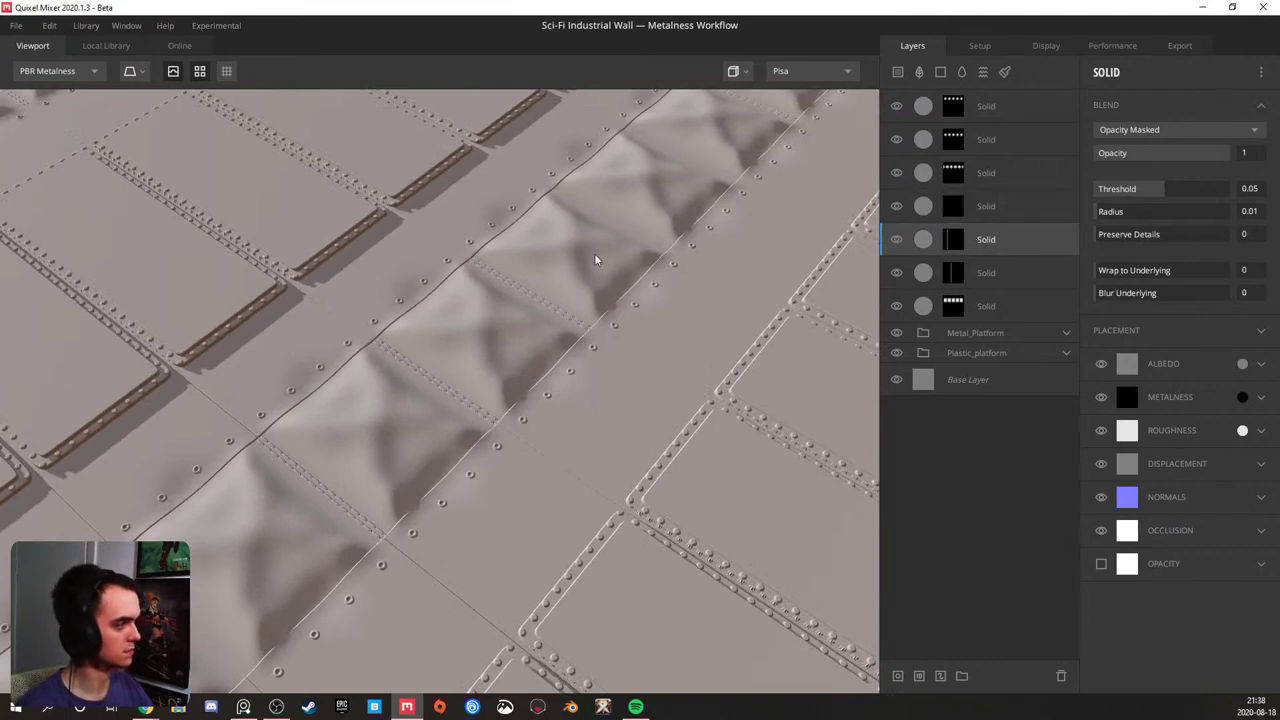
pyautogui.moveTo(232, 95); pyautogui.dragTo(561, 330)
pyautogui.moveTo(561, 327); pyautogui.dragTo(483, 365, button='middle')
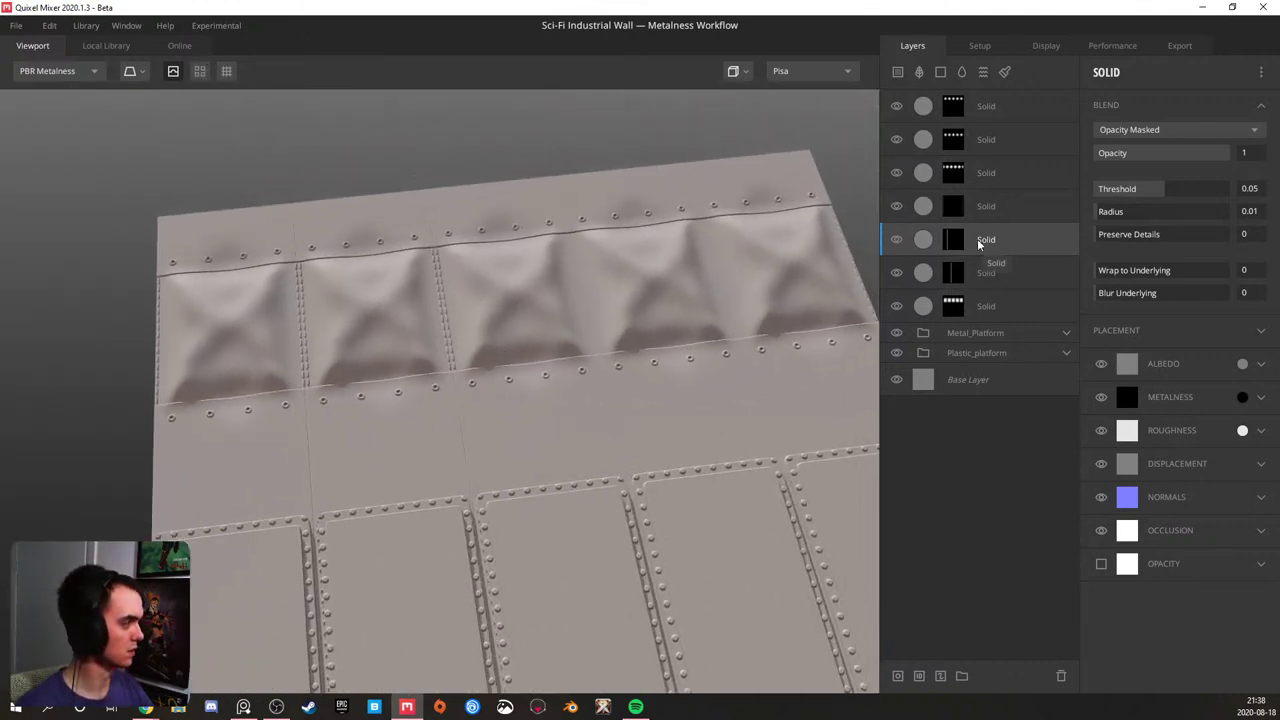
pyautogui.hotkey('ctrl', 'd')
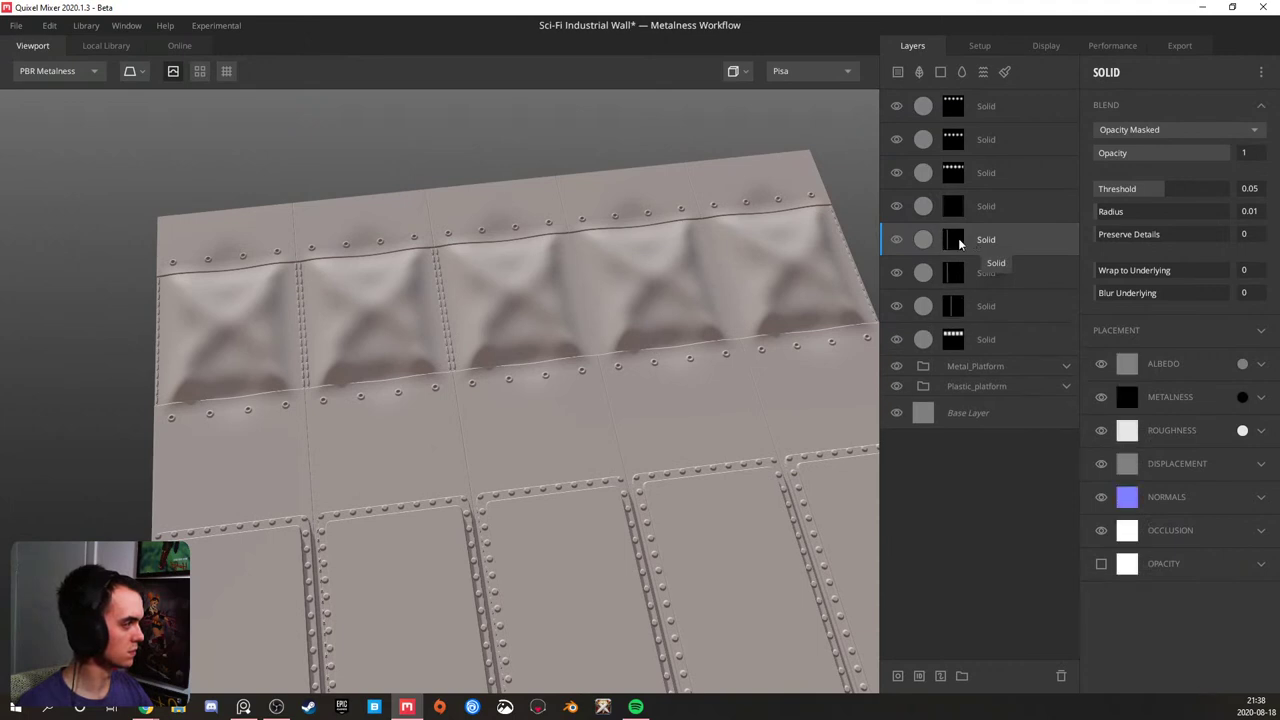
pyautogui.click(958, 238)
pyautogui.click(1251, 141)
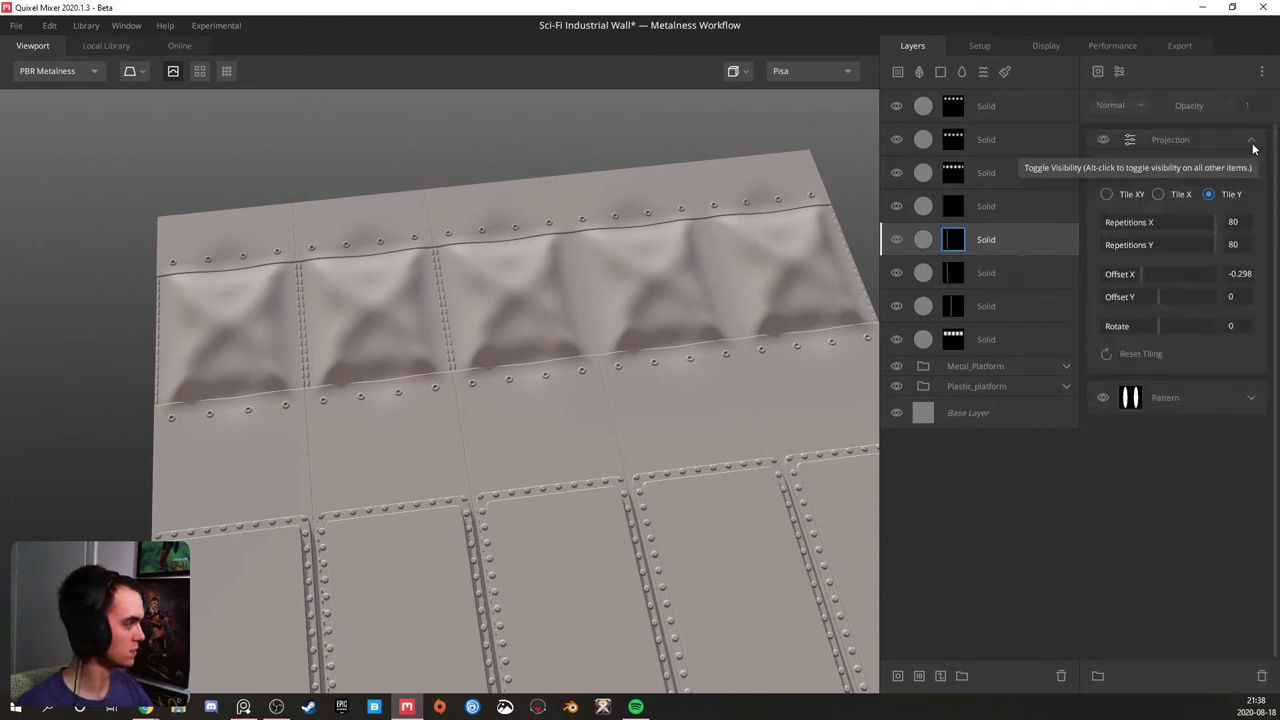
pyautogui.click(1235, 276)
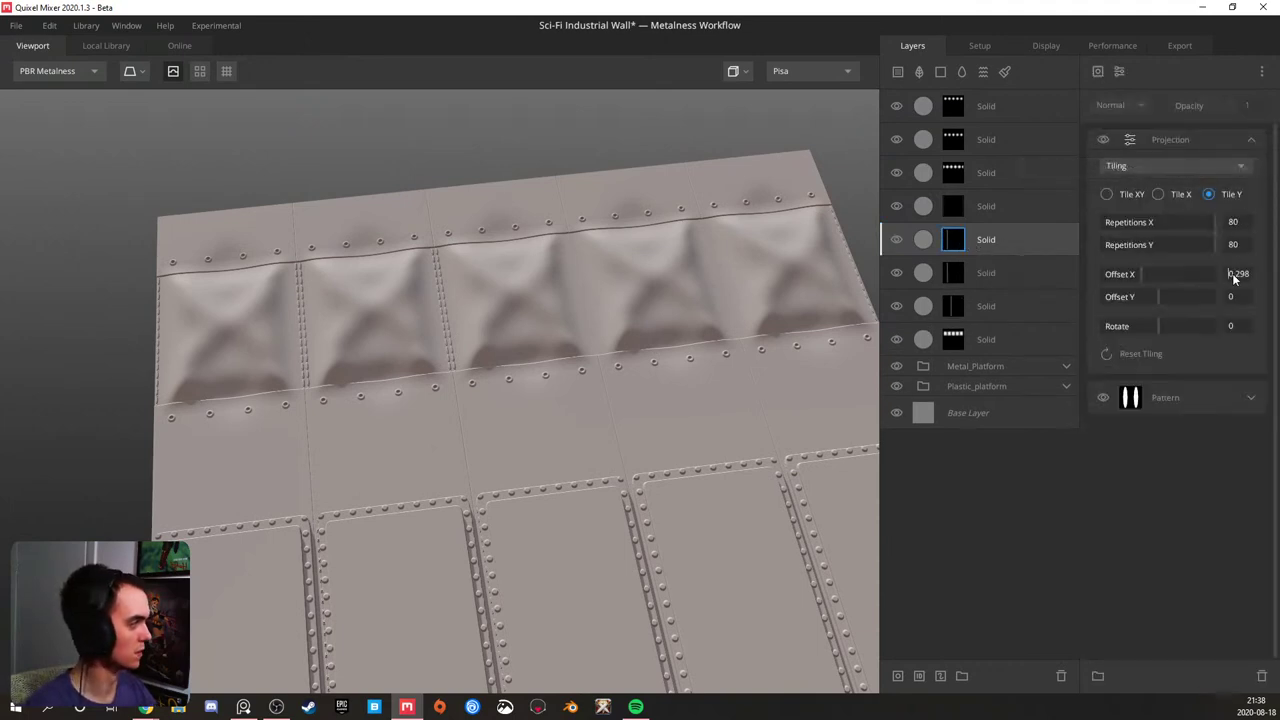
pyautogui.press('Return')
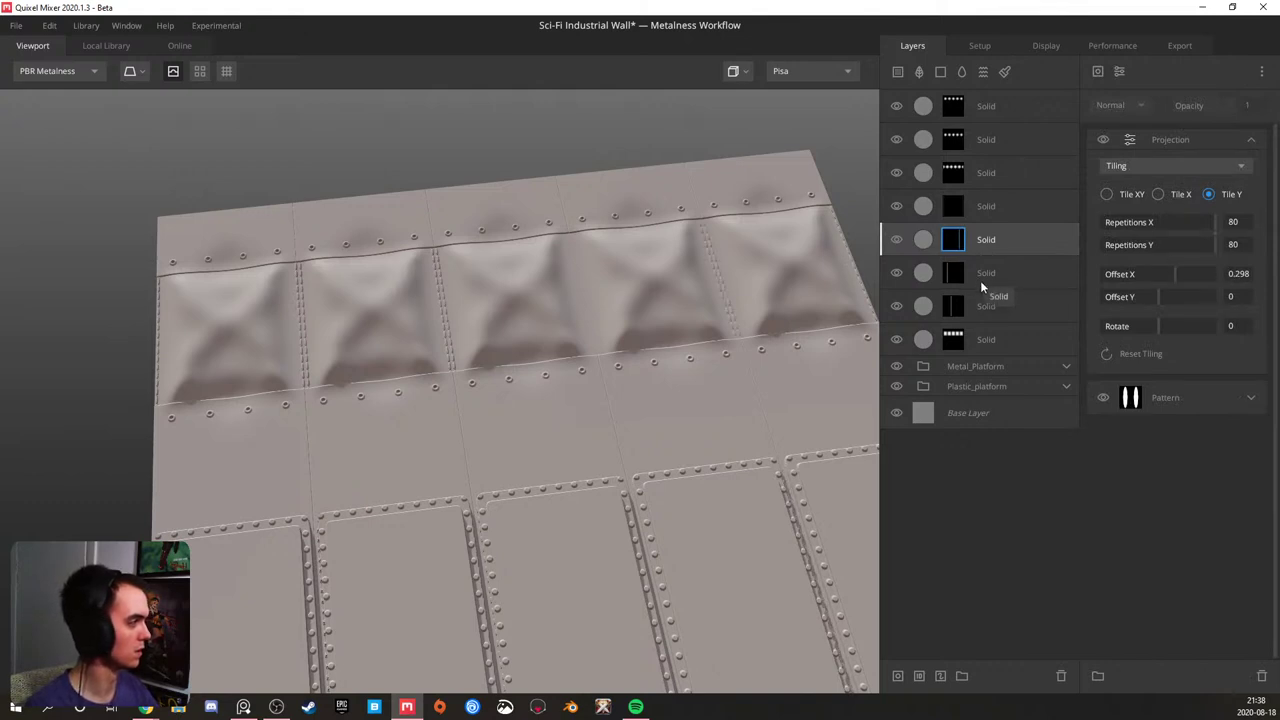
# - Duplicate the stitch layer offset at -0.298 again and set this copy's mask projection Offset X to 0.099
pyautogui.click(1006, 277)
pyautogui.hotkey('ctrl', 'd')
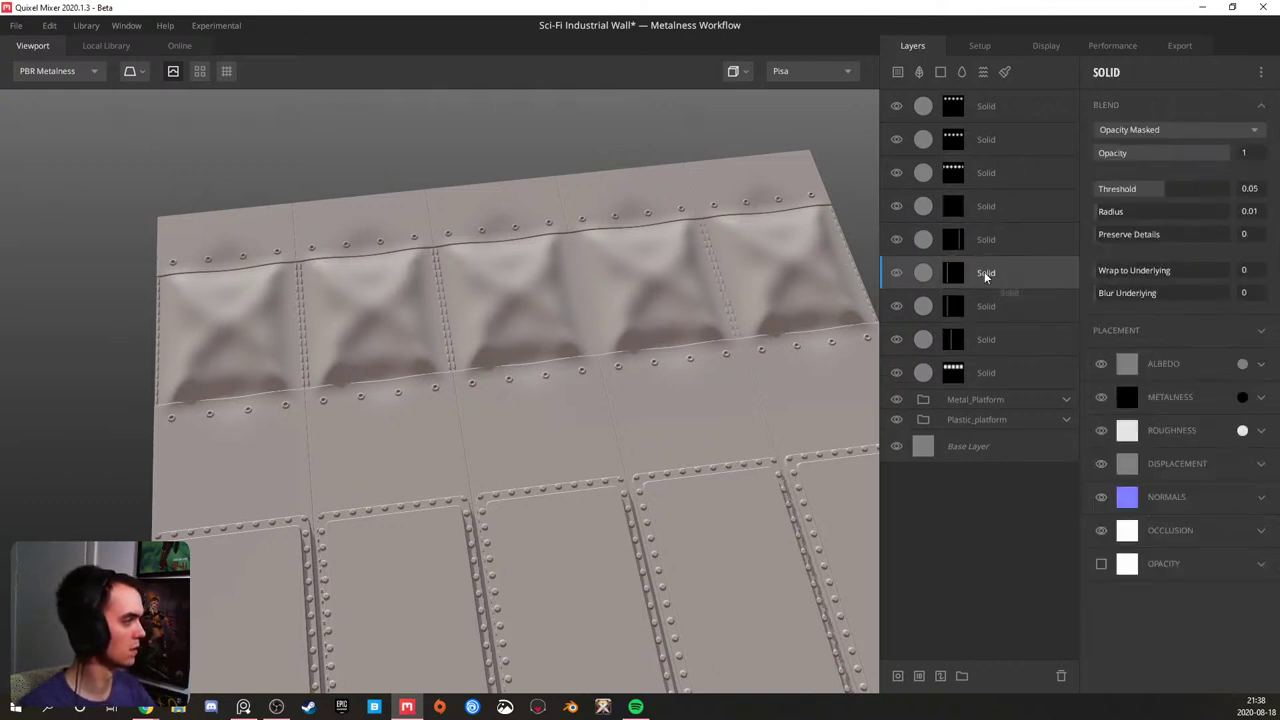
pyautogui.click(962, 273)
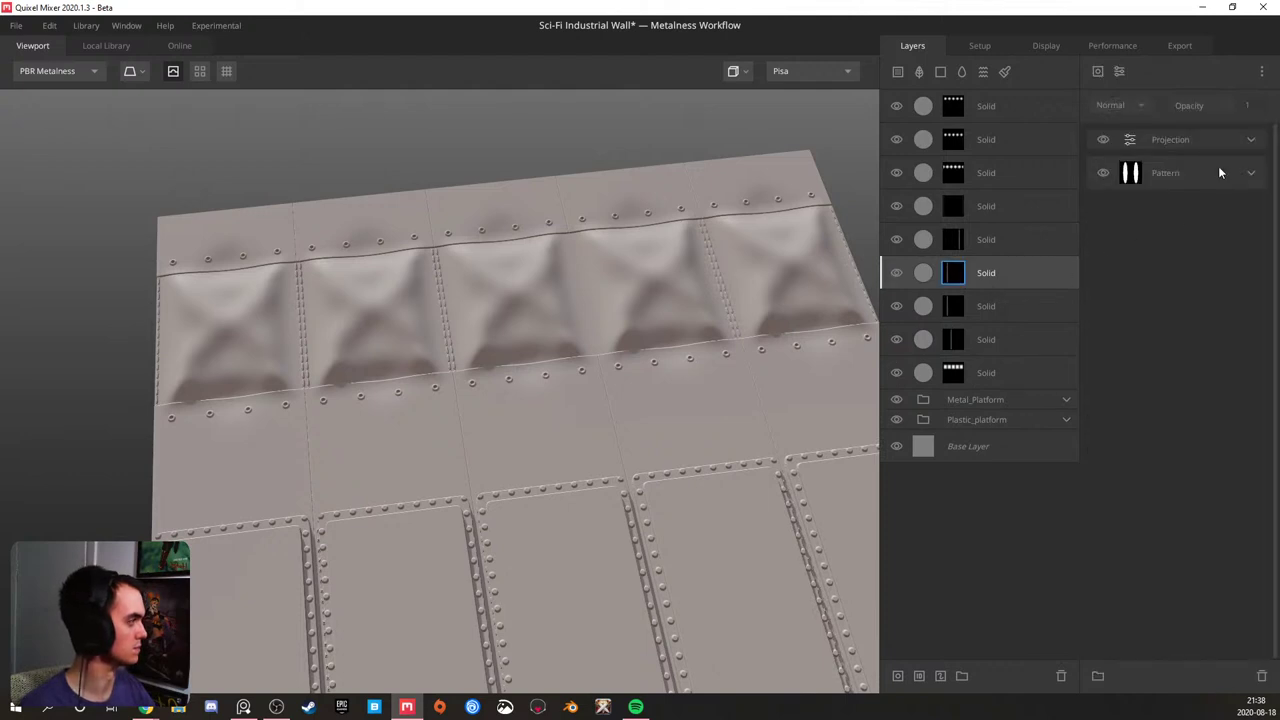
pyautogui.click(1253, 143)
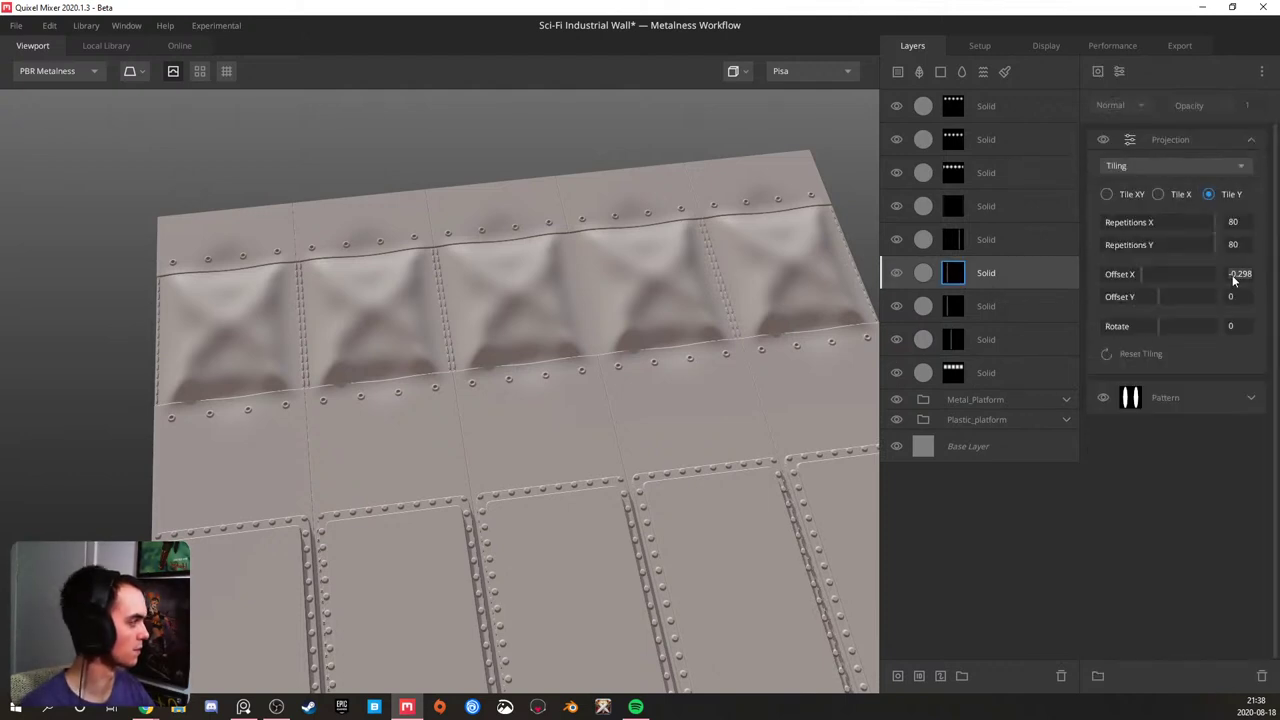
pyautogui.press('BackSpace')
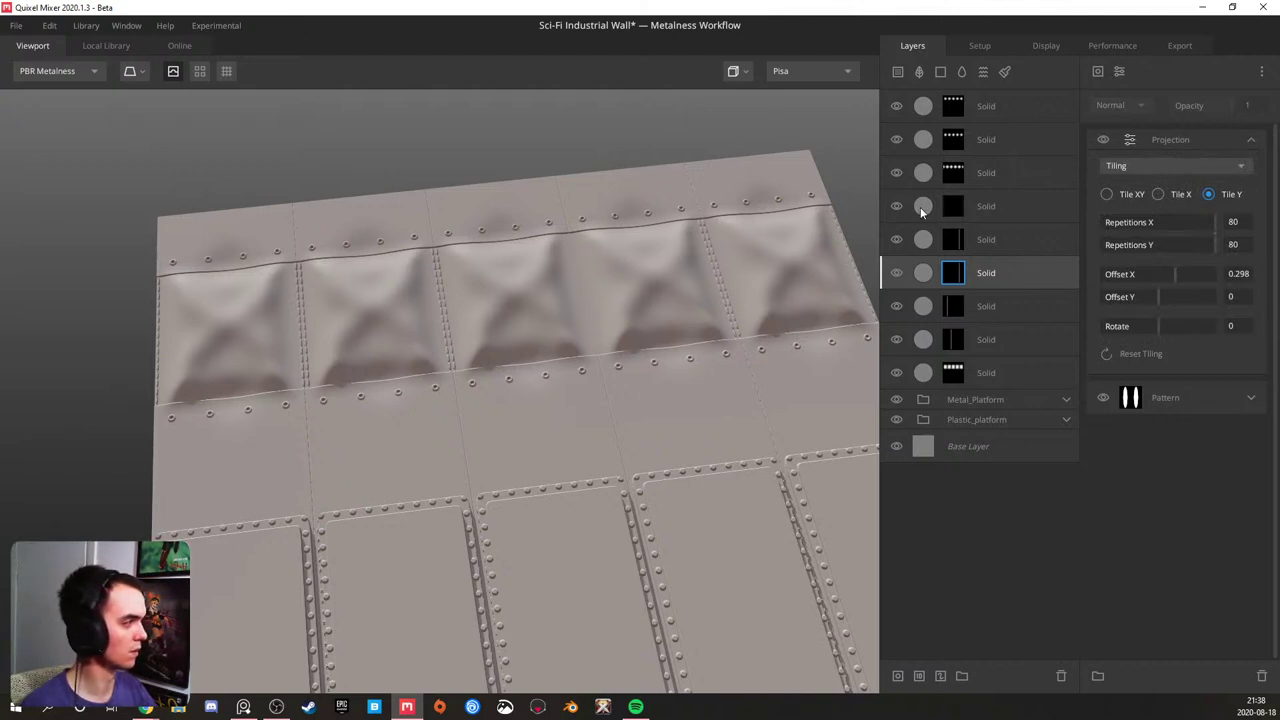
pyautogui.click(1183, 274)
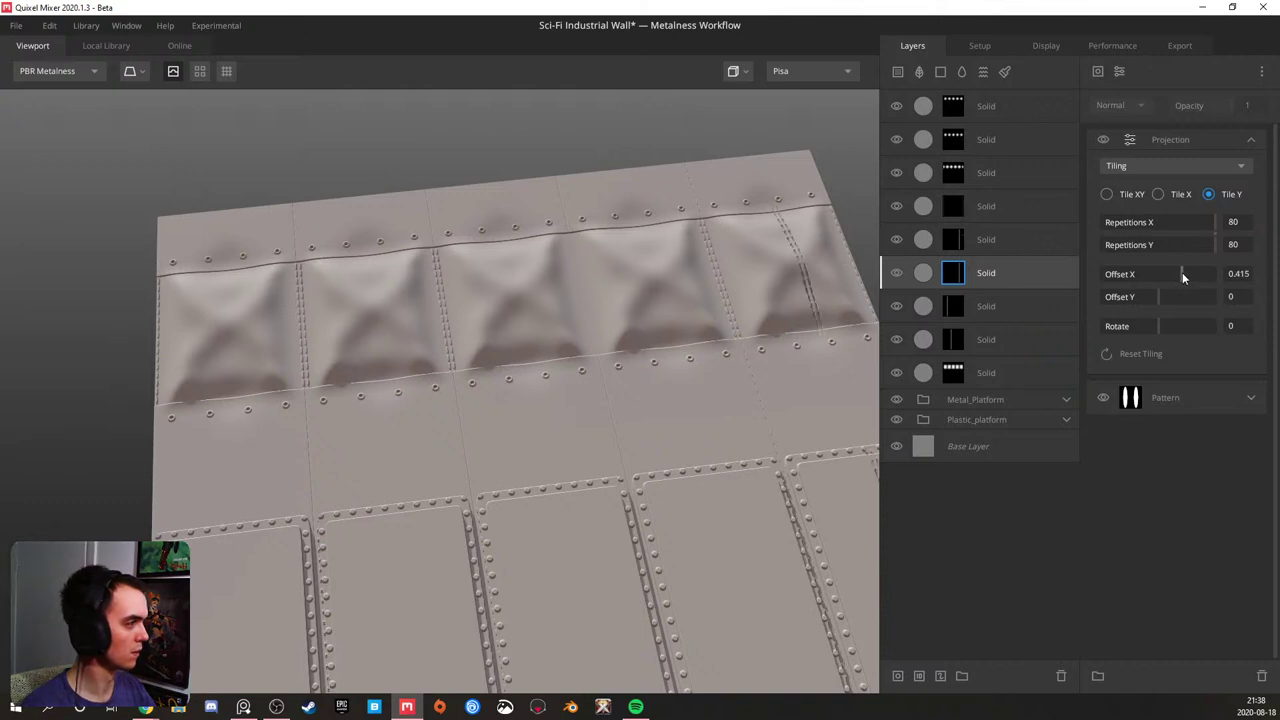
pyautogui.moveTo(1176, 272); pyautogui.dragTo(1164, 266)
# - Try to sink the new stitch row below the metal panels by setting its layer's blend Threshold to 0.547
pyautogui.scroll(-5, 650, 332)
pyautogui.moveTo(643, 338); pyautogui.dragTo(606, 350)
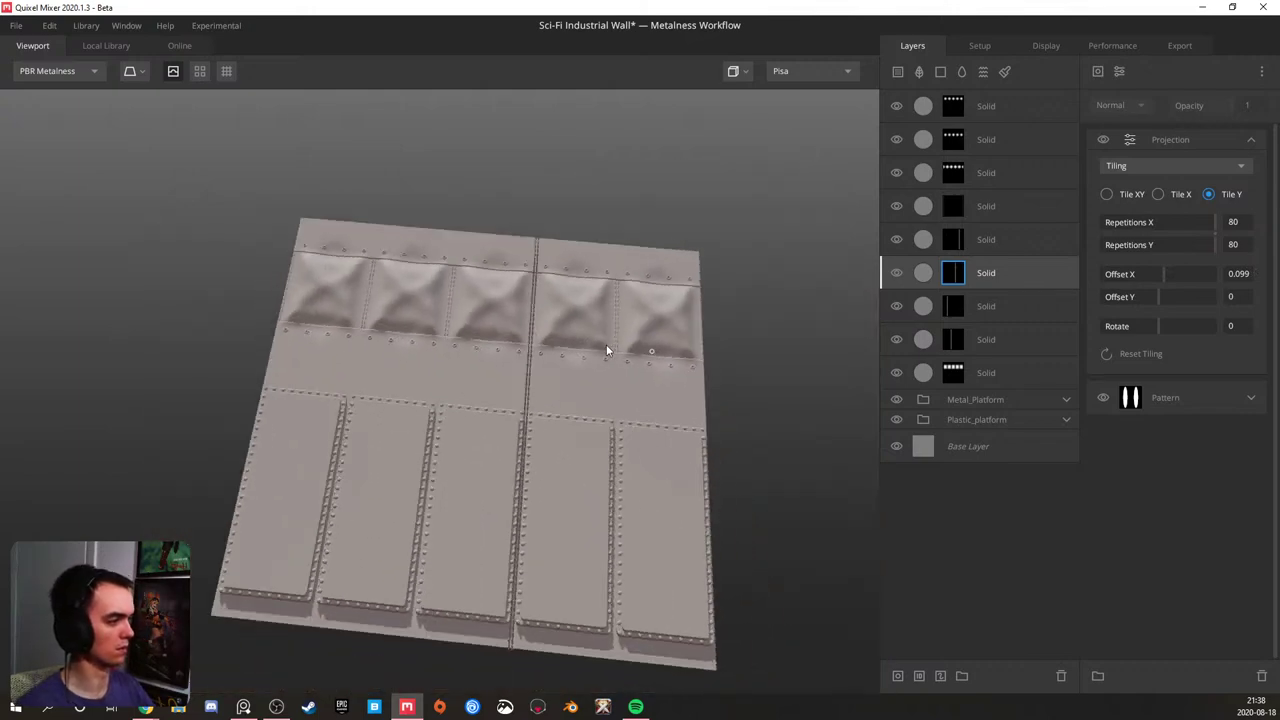
pyautogui.scroll(6, 555, 341)
pyautogui.moveTo(567, 345); pyautogui.dragTo(436, 418, button='middle')
pyautogui.scroll(5, 560, 396)
pyautogui.moveTo(607, 387); pyautogui.dragTo(627, 276)
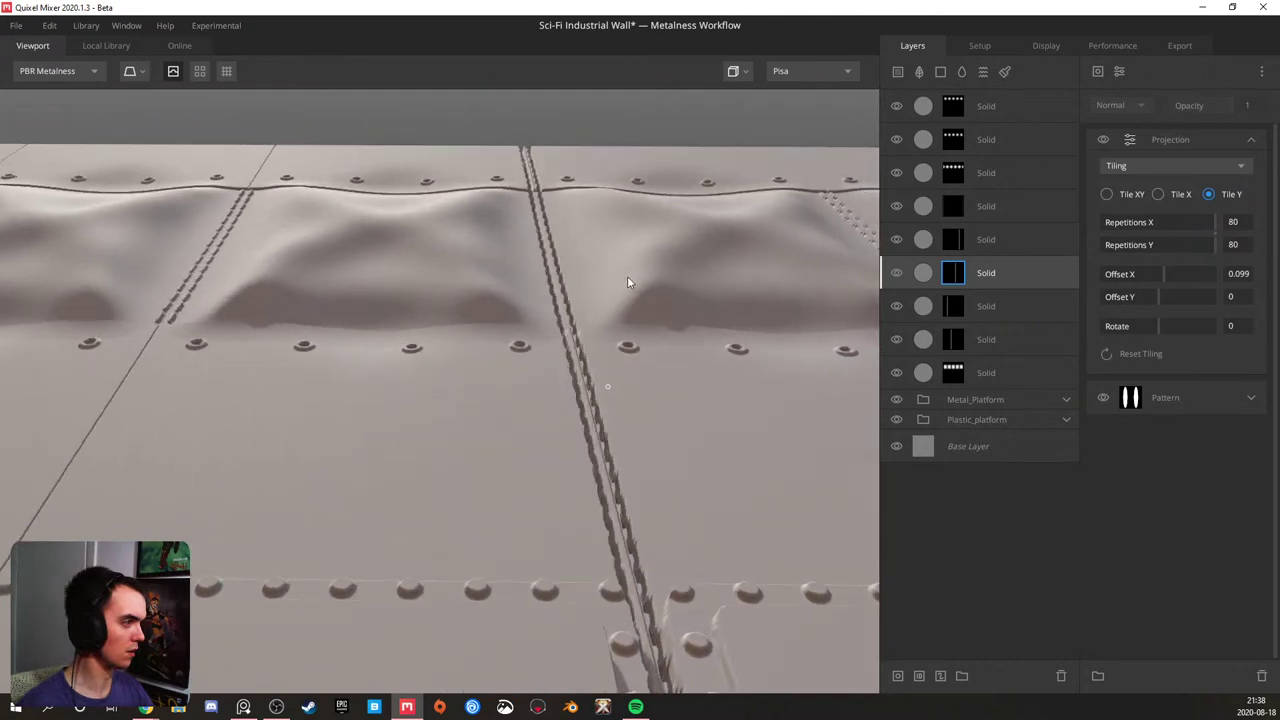
pyautogui.click(1007, 273)
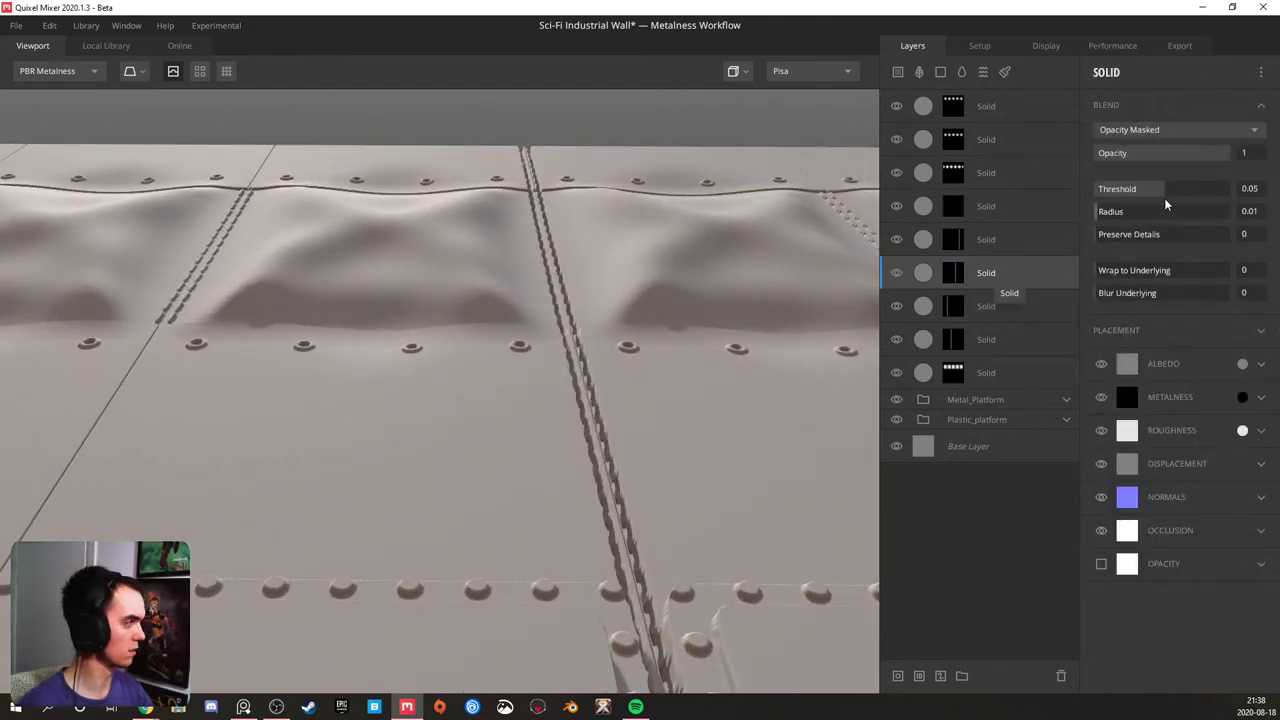
pyautogui.moveTo(1167, 197); pyautogui.dragTo(1182, 189)
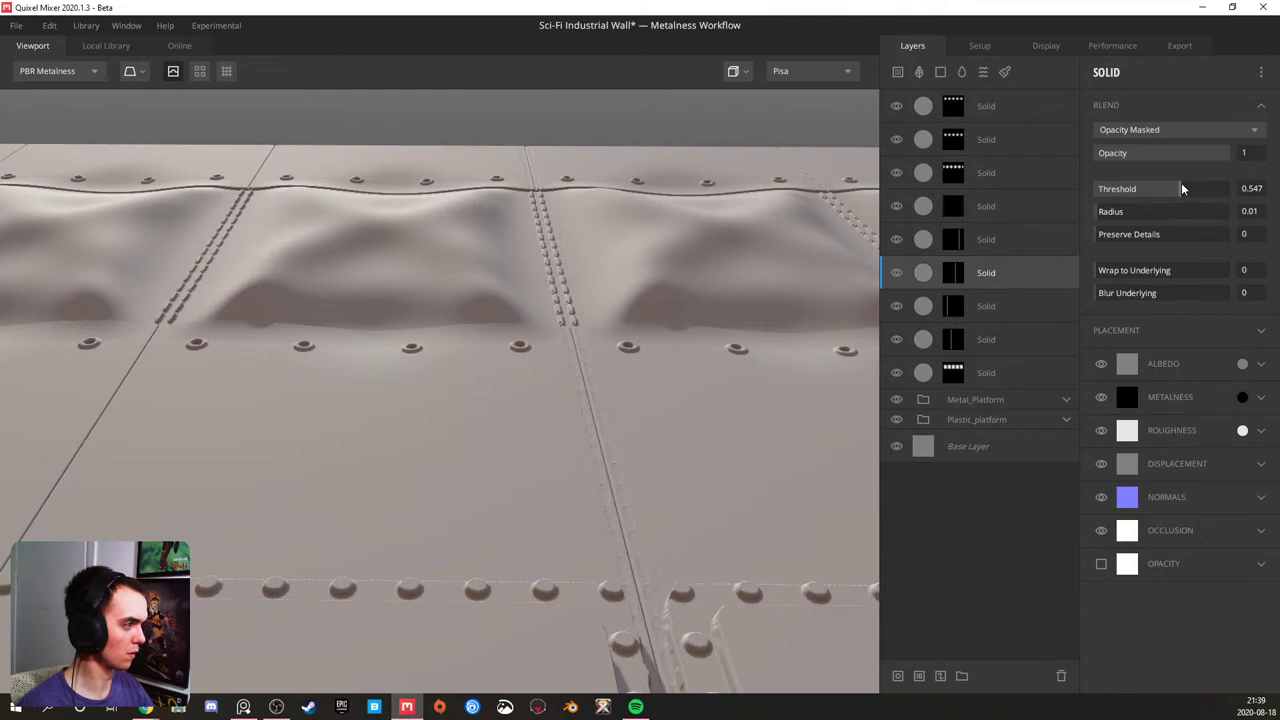
# - Try a Threshold of 0.647 and a Wrap to Underlying of 0.443 on the new stitch layer
pyautogui.moveTo(600, 303); pyautogui.dragTo(589, 280)
pyautogui.moveTo(589, 280); pyautogui.dragTo(537, 315, button='middle')
pyautogui.moveTo(537, 315); pyautogui.dragTo(780, 310)
pyautogui.moveTo(1173, 195); pyautogui.dragTo(1184, 196)
pyautogui.moveTo(1155, 271)
pyautogui.mouseDown()
pyautogui.moveTo(1194, 263)
pyautogui.moveTo(1144, 263)
pyautogui.moveTo(1154, 253)
pyautogui.mouseUp()
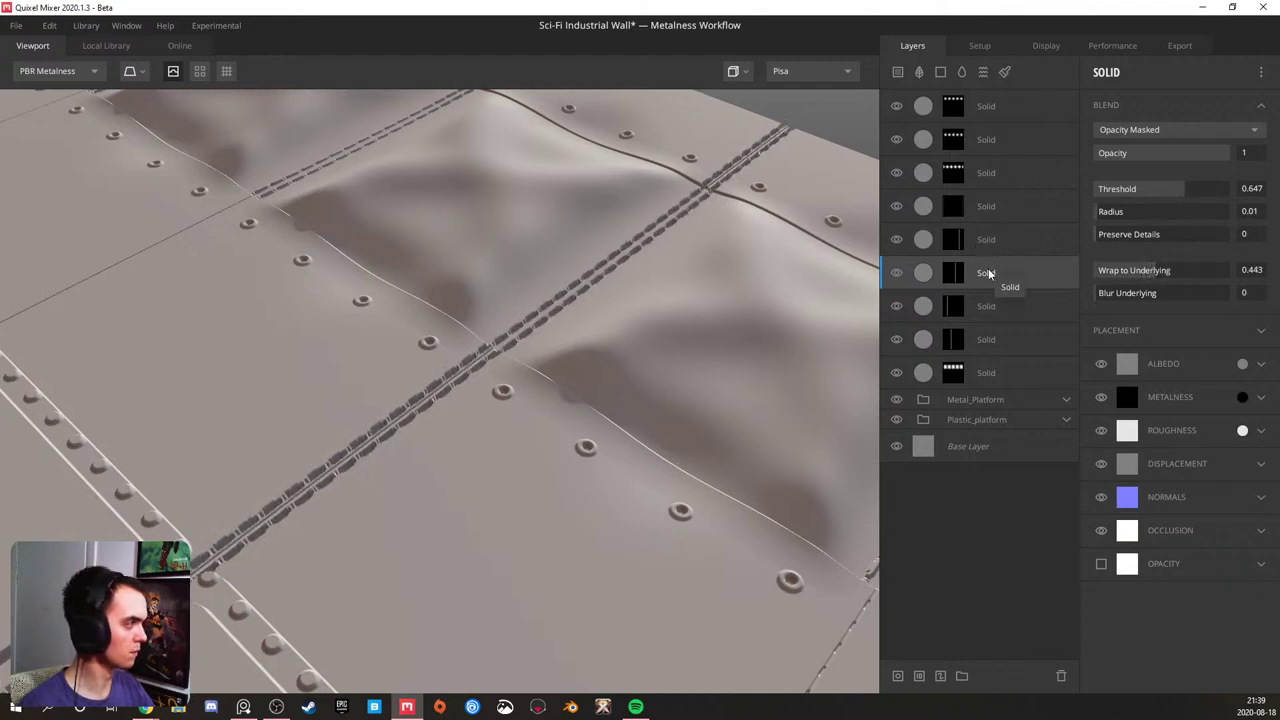
# - Delete the stitch layer copy that has the altered blend settings
pyautogui.click(951, 274)
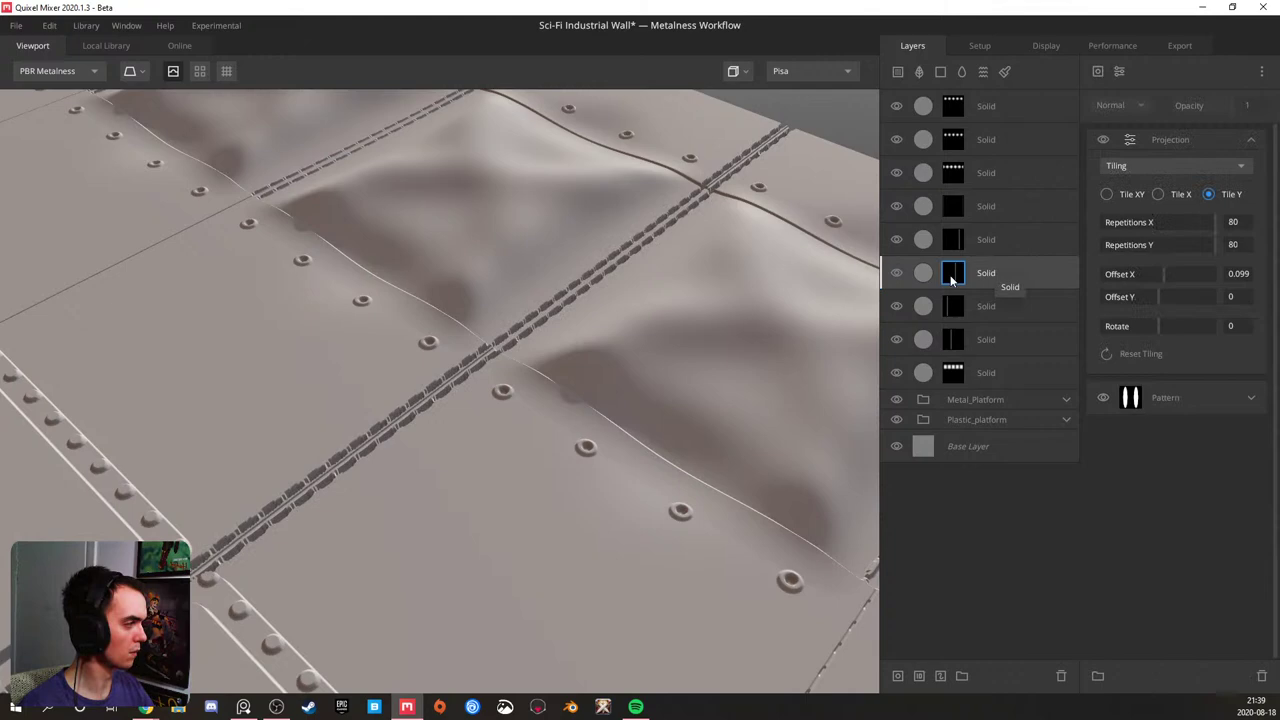
pyautogui.click(1012, 275)
pyautogui.moveTo(486, 312); pyautogui.dragTo(534, 309)
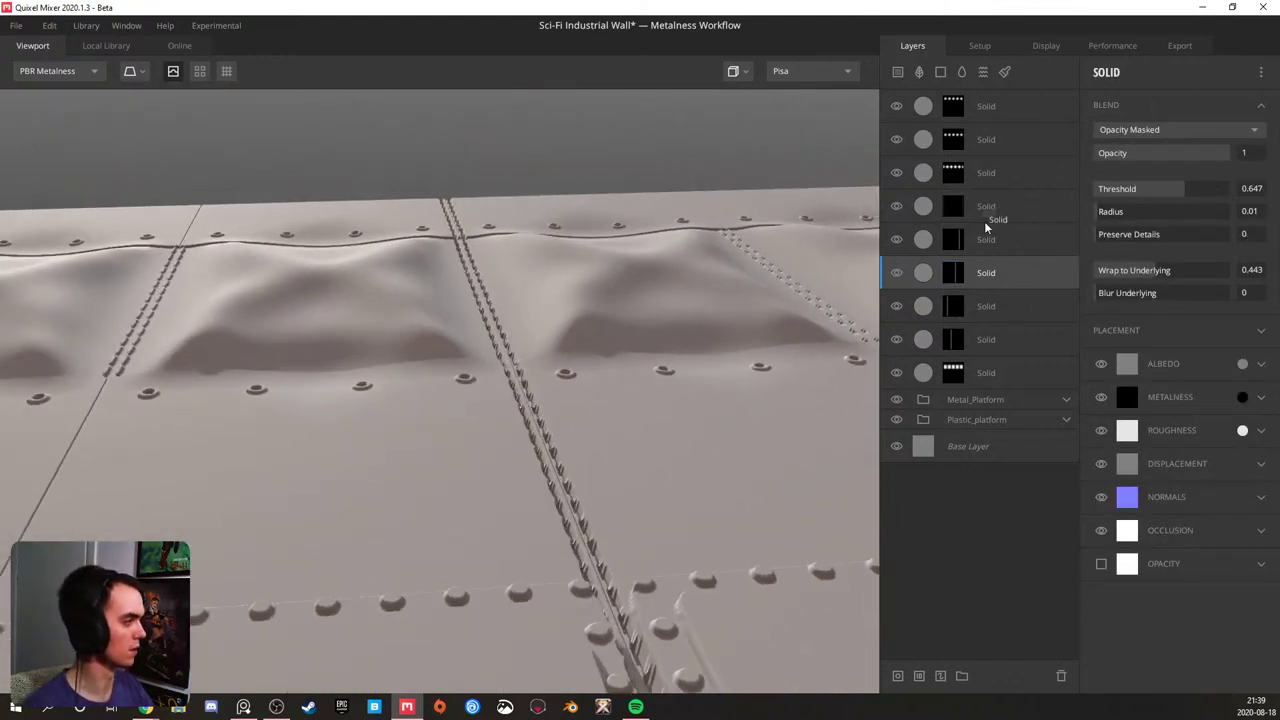
pyautogui.press('Delete')
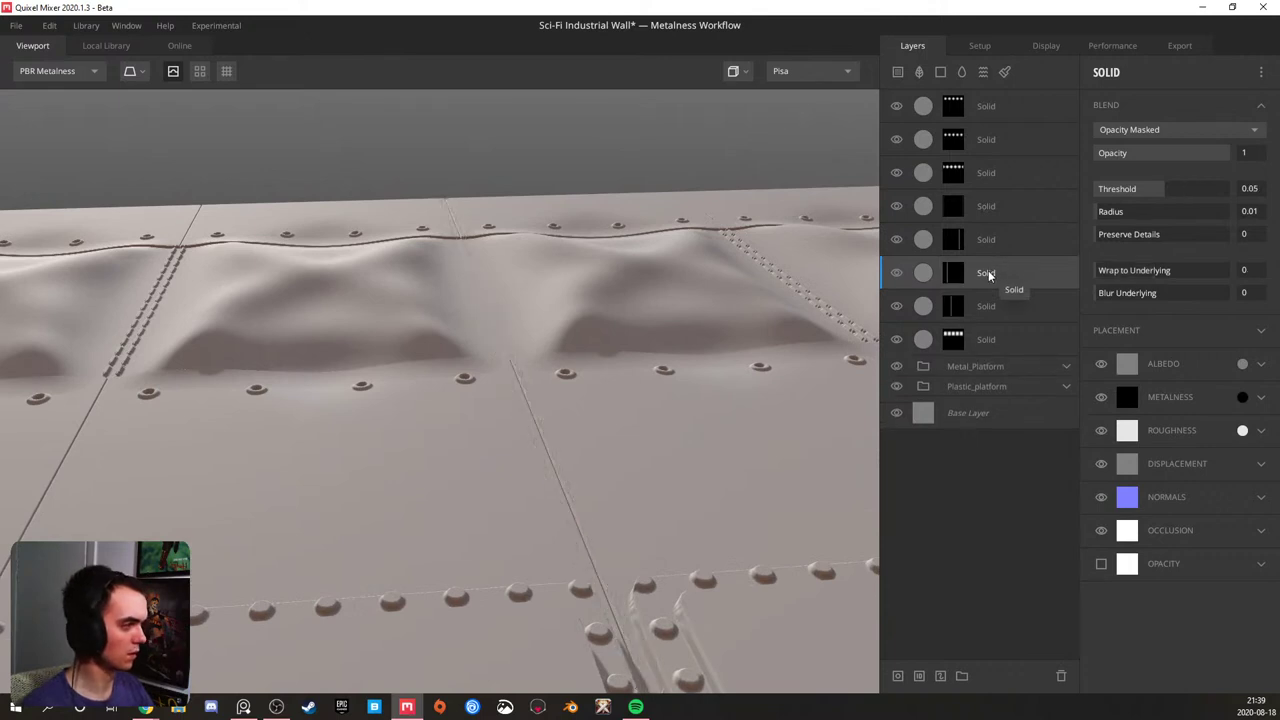
# - Make a fresh duplicate of the stitch layer offset at -0.298 and set its mask projection Offset X to 0.099
pyautogui.hotkey('ctrl', 'z')
pyautogui.click(953, 272)
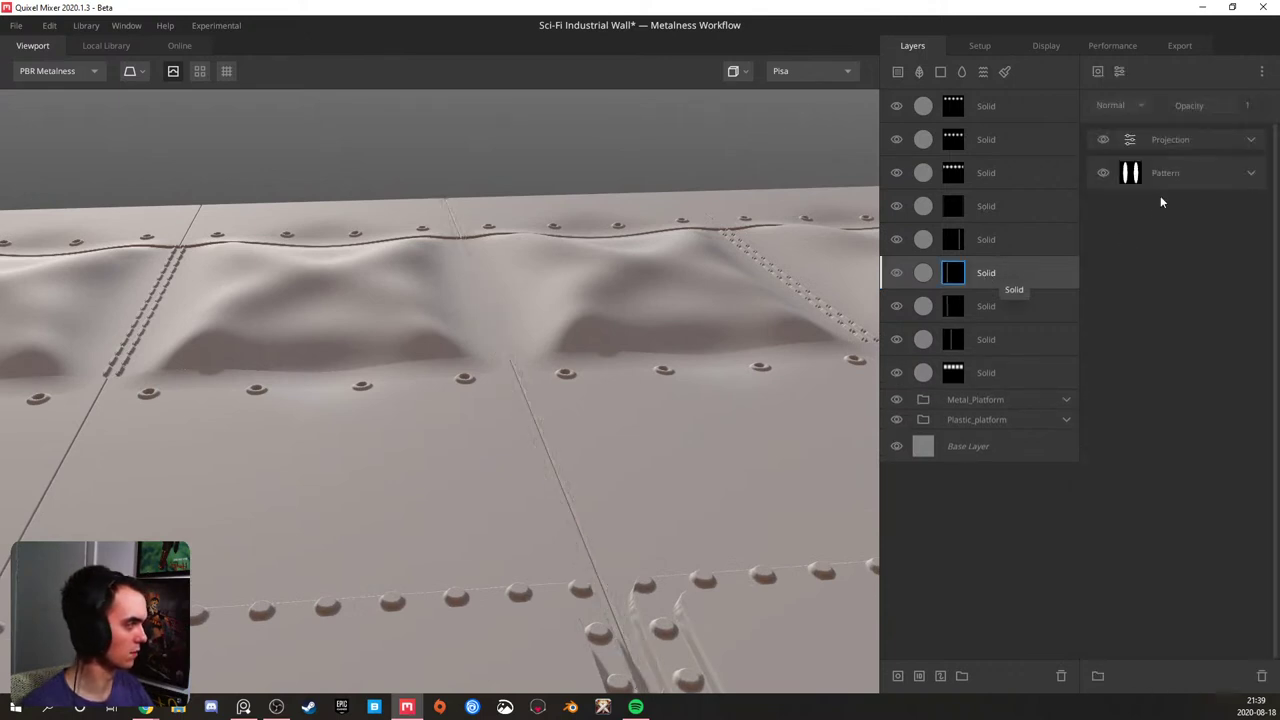
pyautogui.click(1250, 140)
pyautogui.moveTo(1140, 278); pyautogui.dragTo(1164, 263)
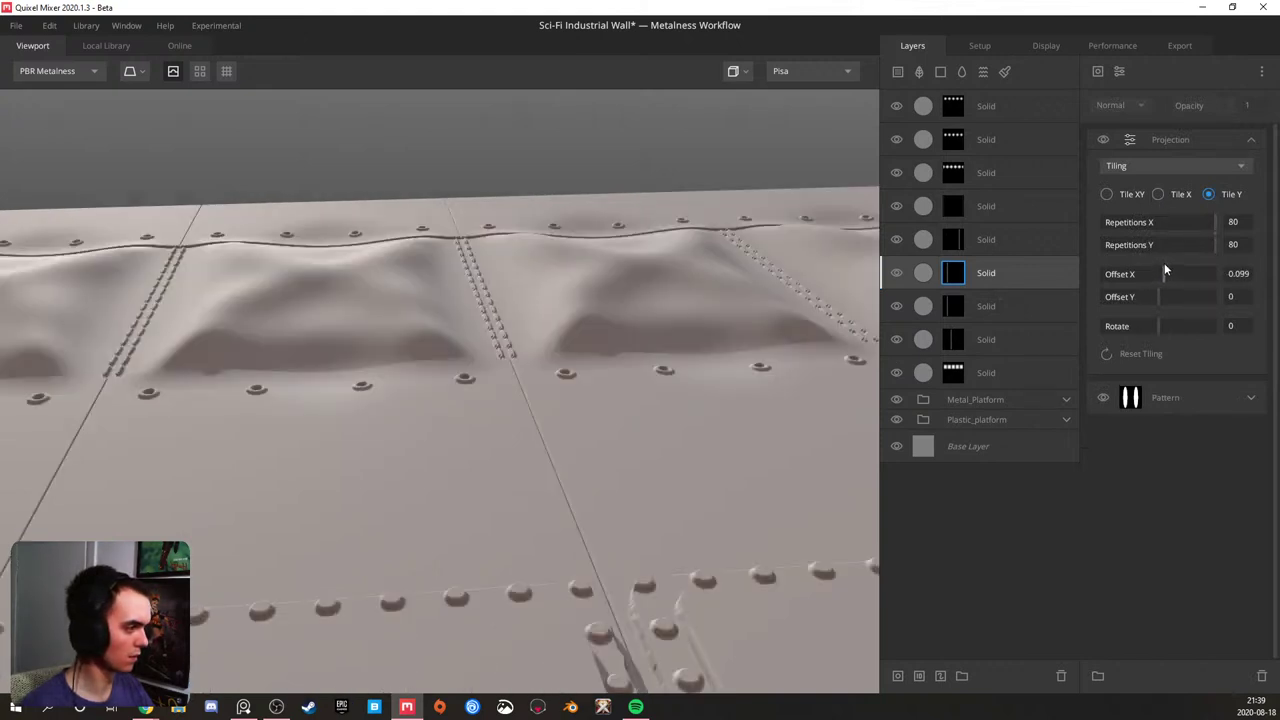
# - Examine the whole stitched band in the individual channel views, including Normal and Material ID, and return to PBR Metalness
pyautogui.scroll(-2, 622, 362)
pyautogui.moveTo(622, 362); pyautogui.dragTo(503, 433)
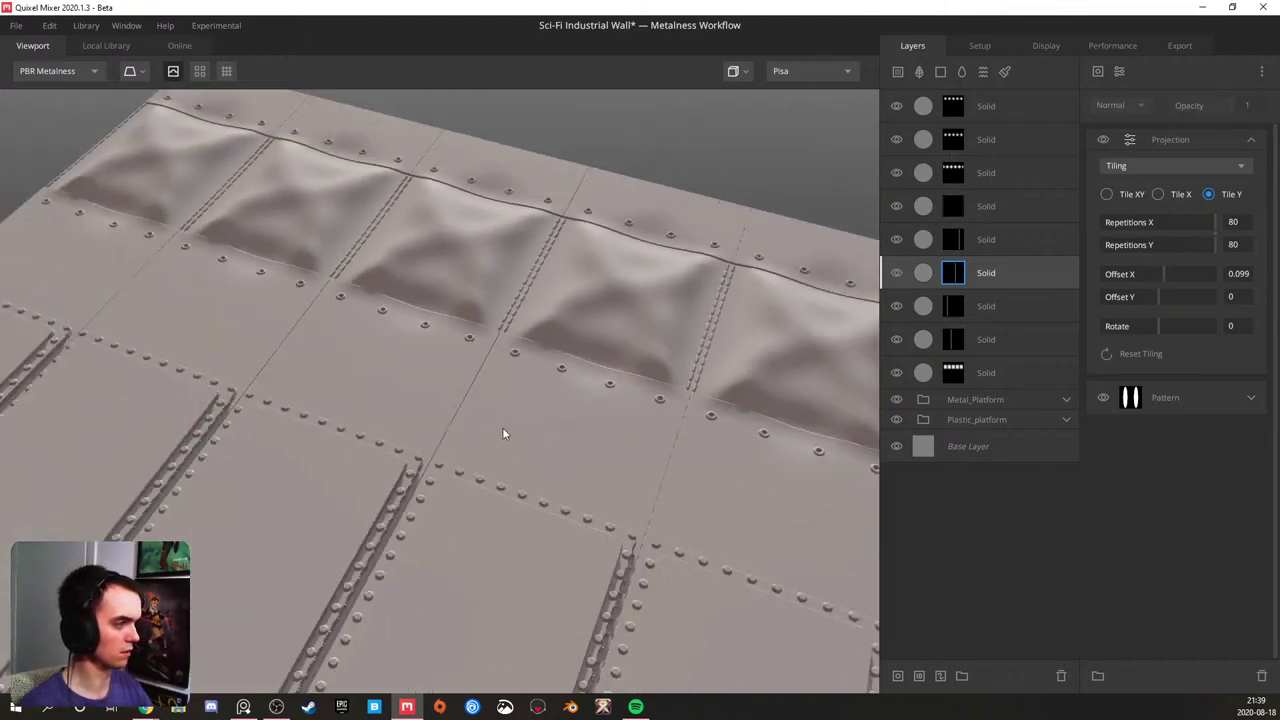
pyautogui.scroll(-4, 503, 433)
pyautogui.press('m')
pyautogui.press('c')
pyautogui.press('c')
pyautogui.press('c')
pyautogui.press('c')
pyautogui.press('c')
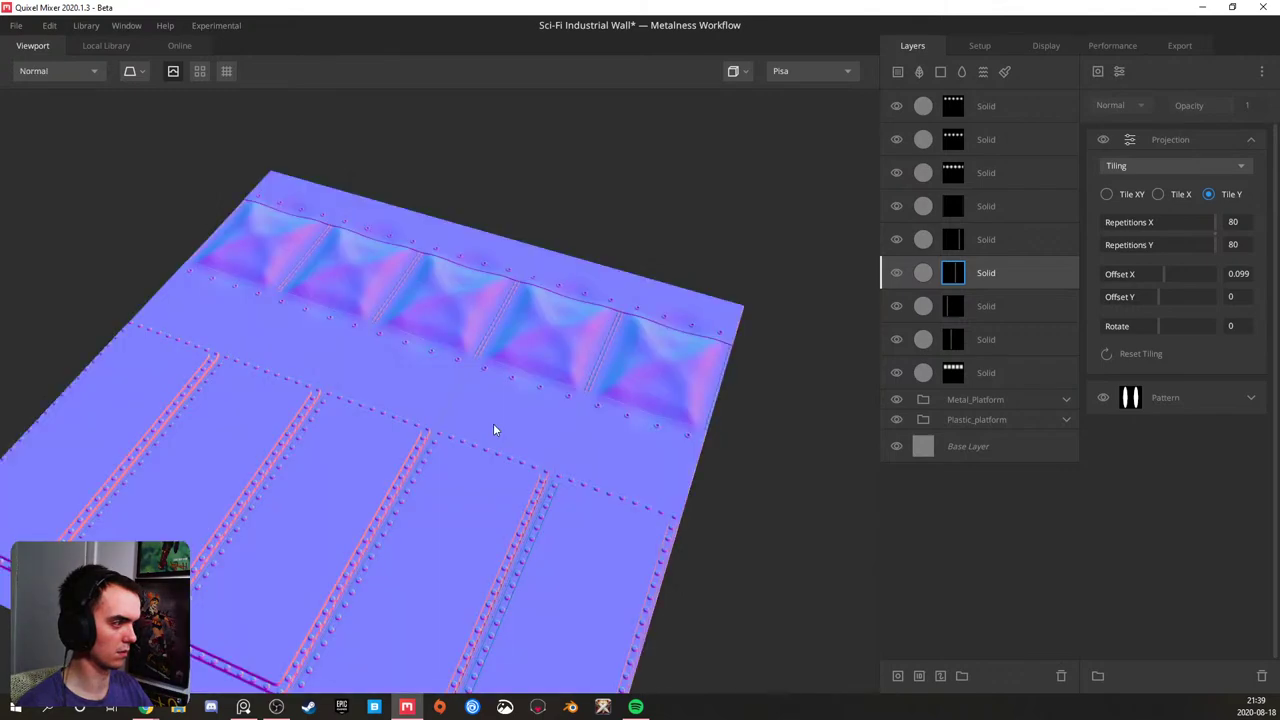
pyautogui.press('6')
pyautogui.press('7')
pyautogui.press('8')
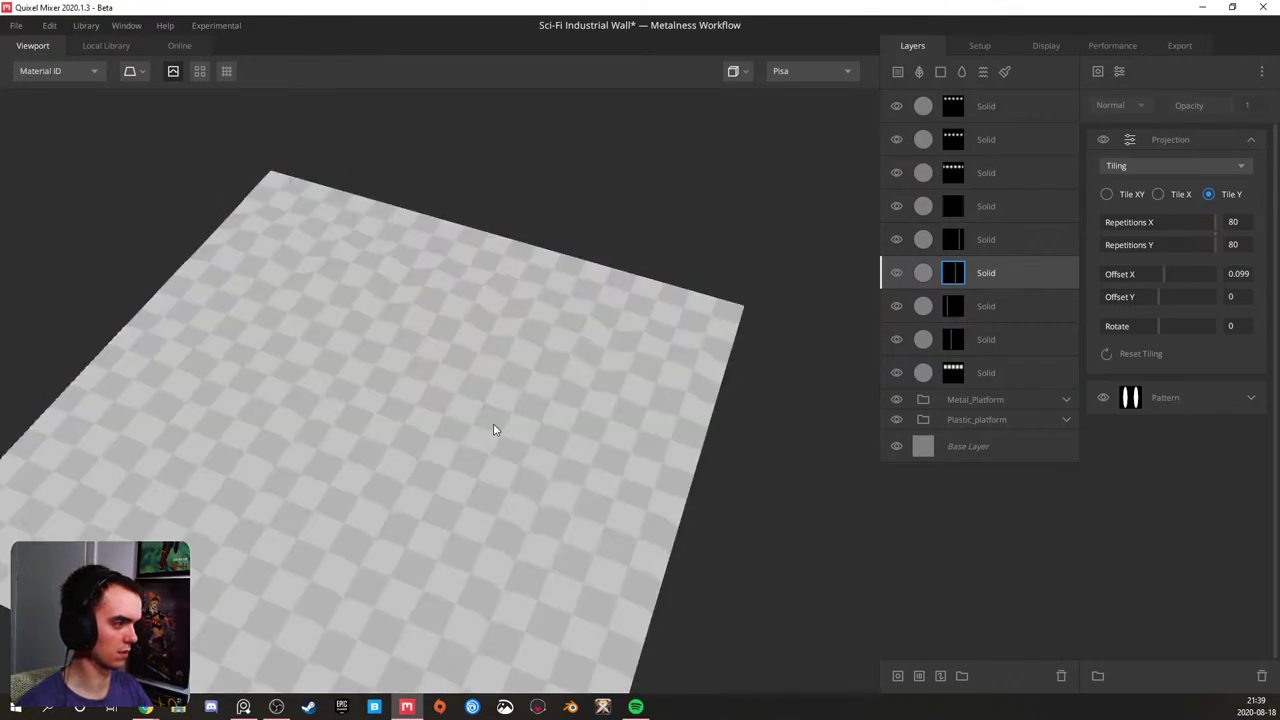
pyautogui.press('1')
# - Examine the stitch rows along the padded band's seams up close and select the outer-edge stitch layer
pyautogui.scroll(3, 455, 357)
pyautogui.keyDown('alt'); pyautogui.moveTo(455, 357); pyautogui.dragTo(419, 237); pyautogui.keyUp('alt')
pyautogui.keyDown('alt'); pyautogui.moveTo(419, 237); pyautogui.dragTo(412, 377, button='middle'); pyautogui.keyUp('alt')
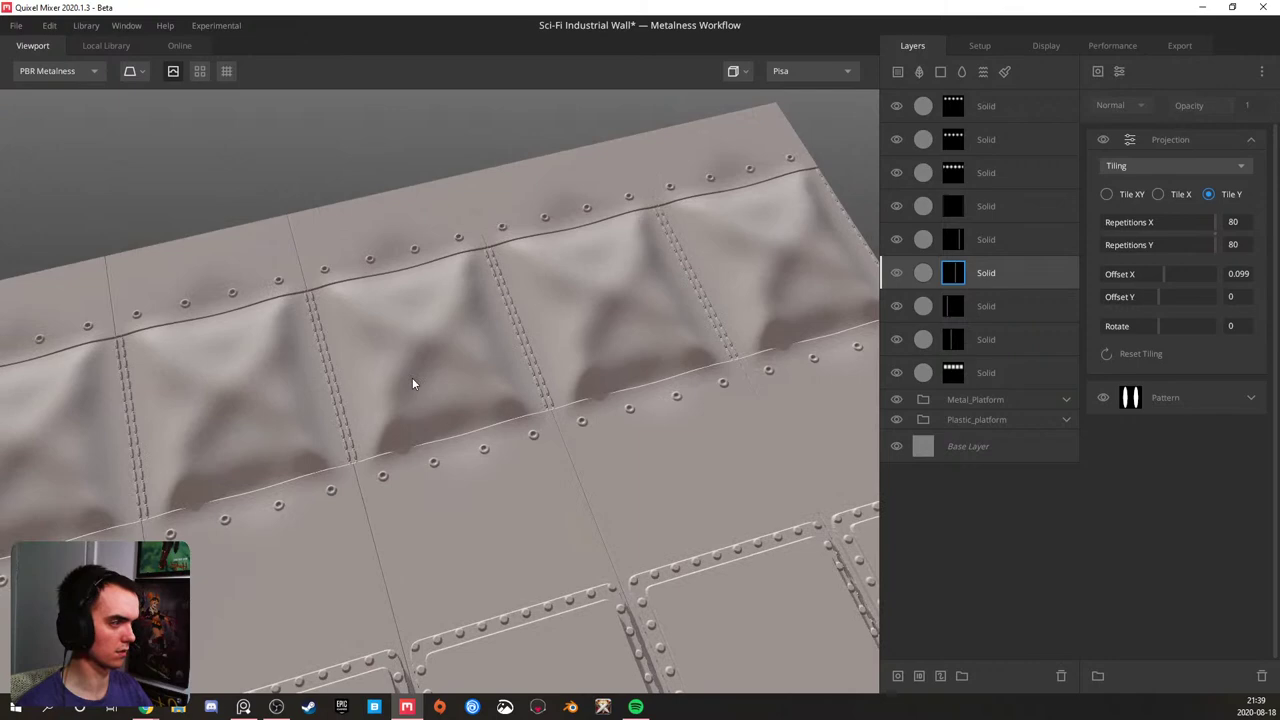
pyautogui.scroll(3, 400, 374)
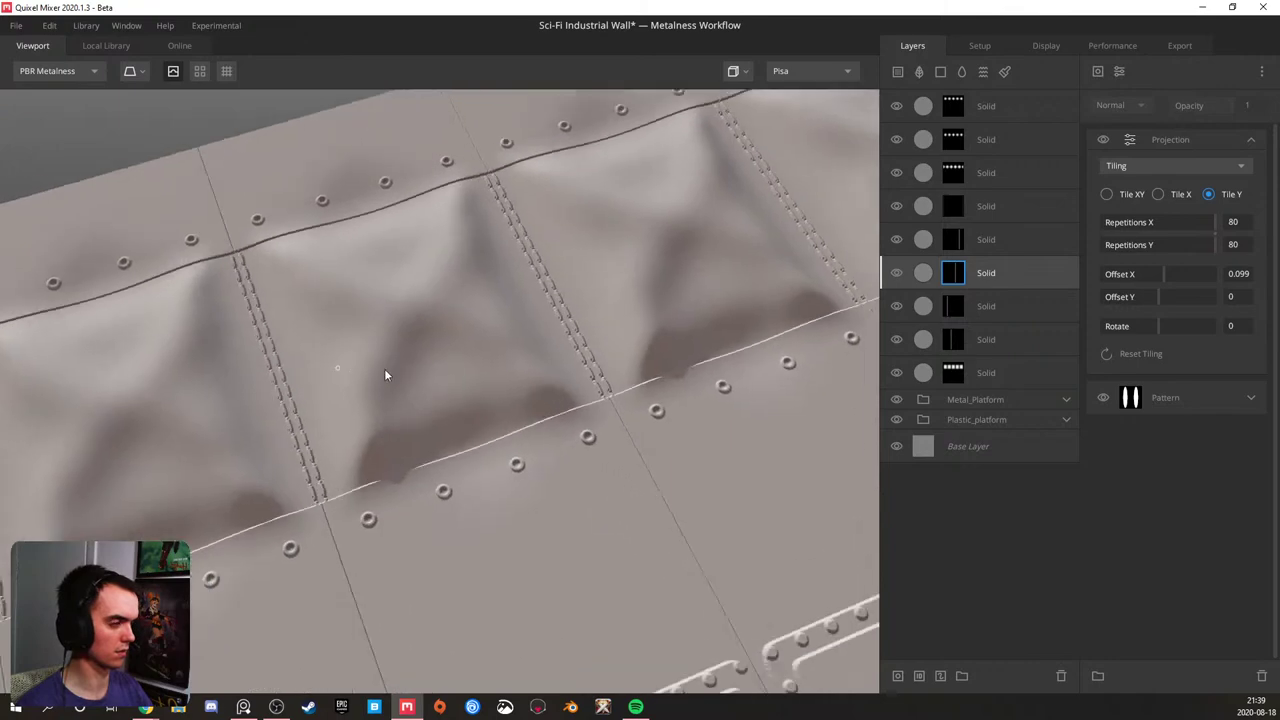
pyautogui.keyDown('alt'); pyautogui.moveTo(385, 375); pyautogui.dragTo(425, 352); pyautogui.keyUp('alt')
pyautogui.click(980, 210)
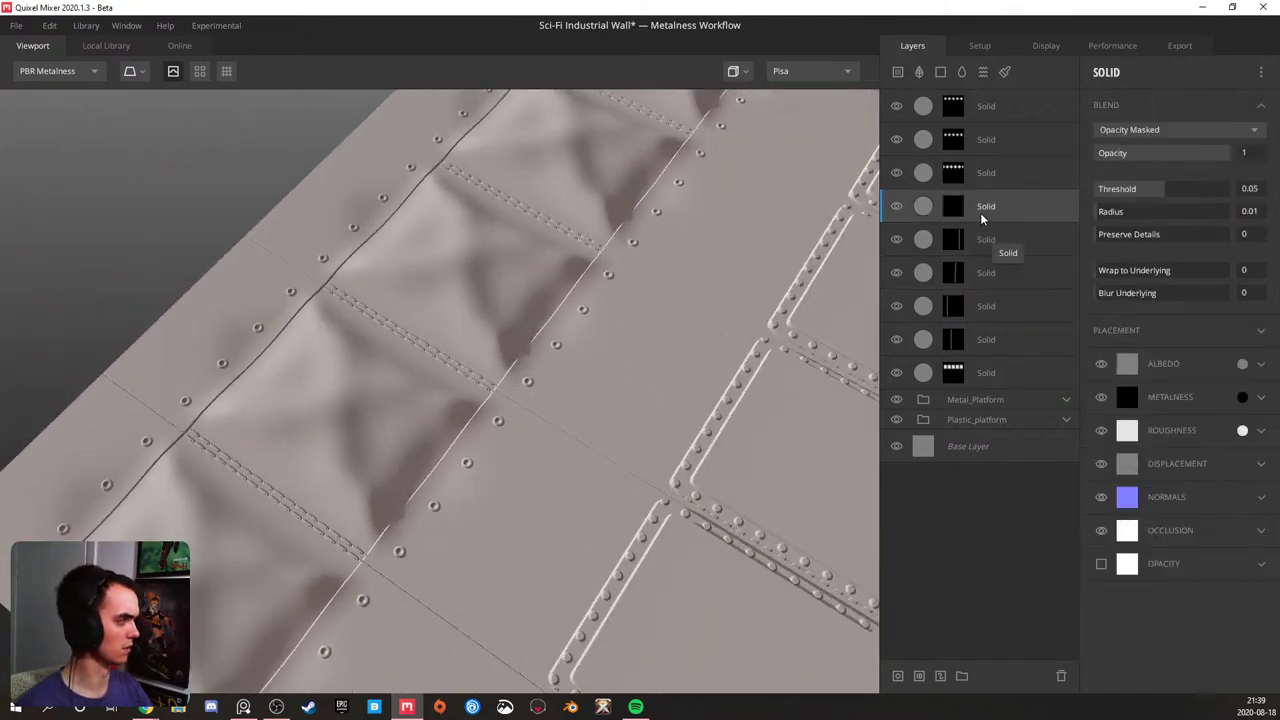
# - Duplicate the vertical stitch layer and set the copy's mask projection to Offset X 0, Rotate 90 and Offset Y 0.398
pyautogui.click(978, 246)
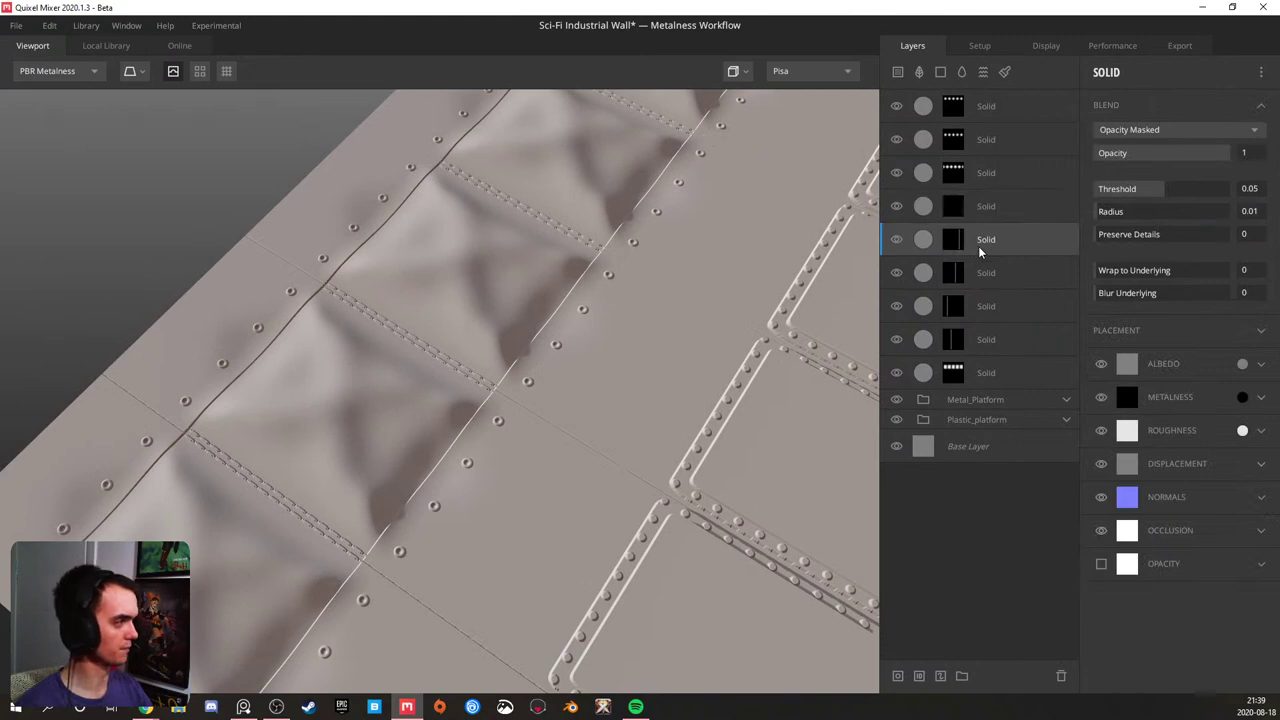
pyautogui.hotkey('ctrl', 'd')
pyautogui.click(952, 241)
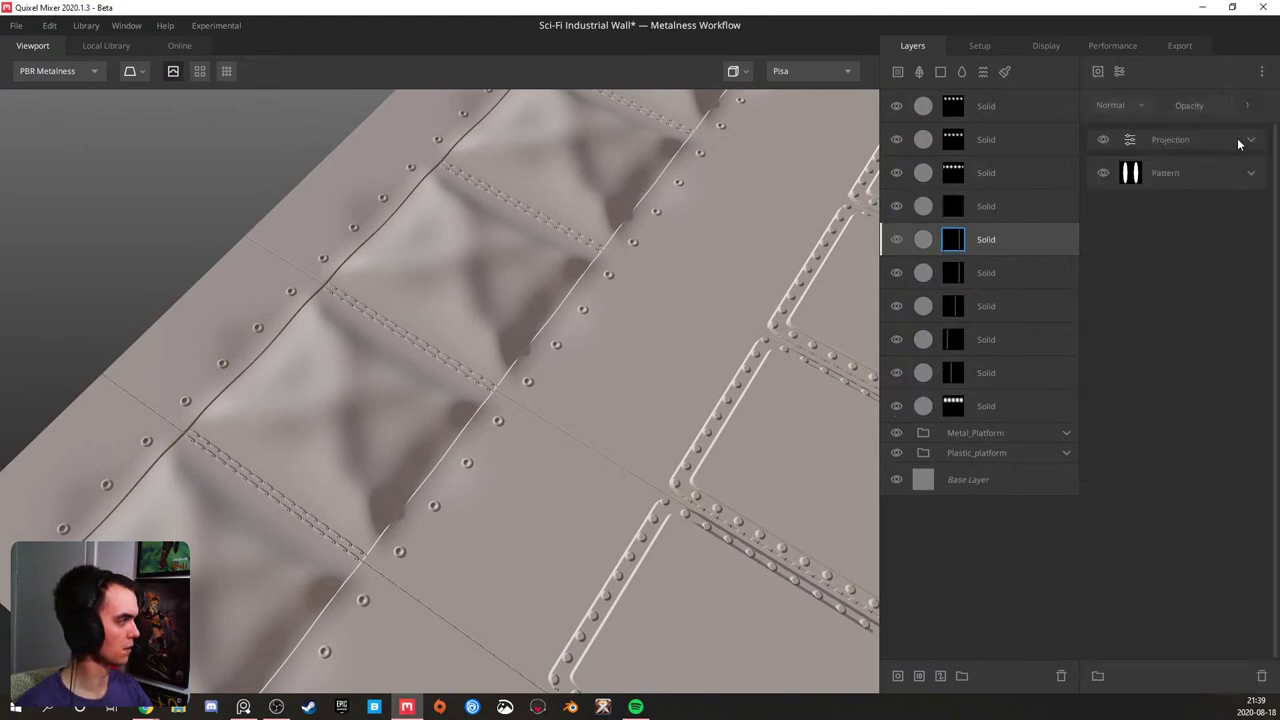
pyautogui.click(1237, 139)
pyautogui.click(1238, 272)
pyautogui.write('0')
pyautogui.press('Return')
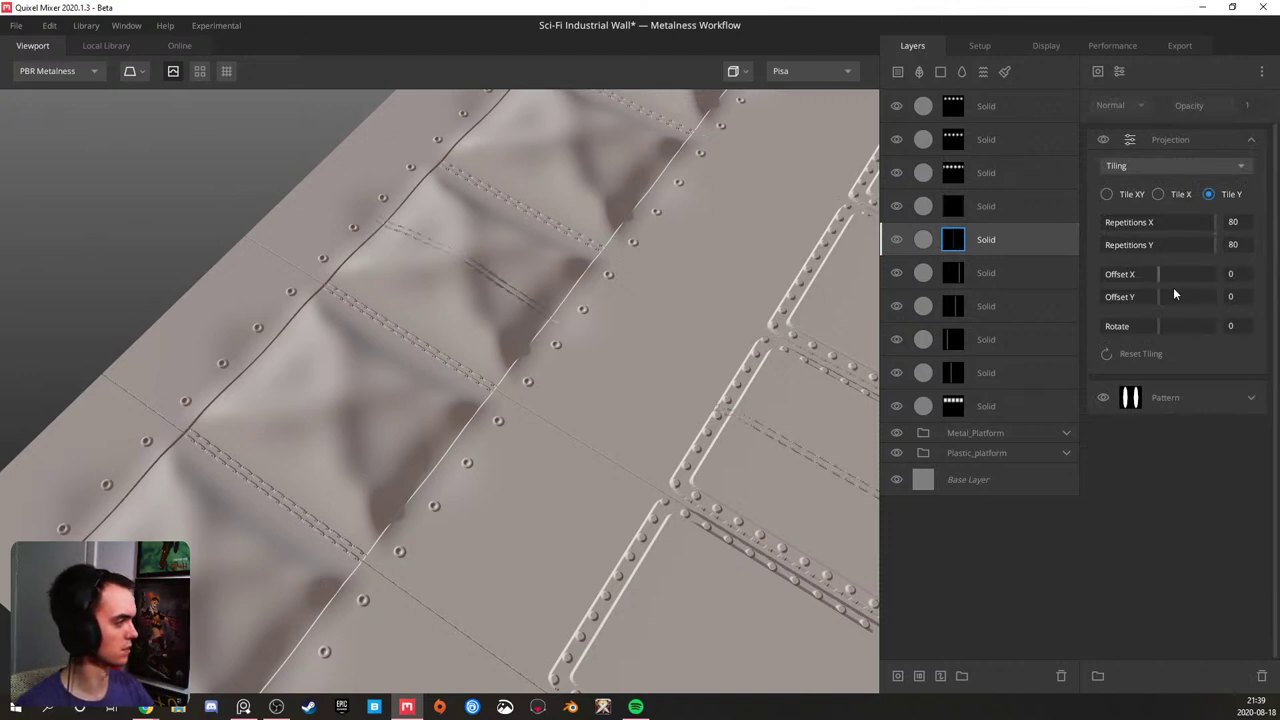
pyautogui.moveTo(1162, 326); pyautogui.dragTo(1190, 329)
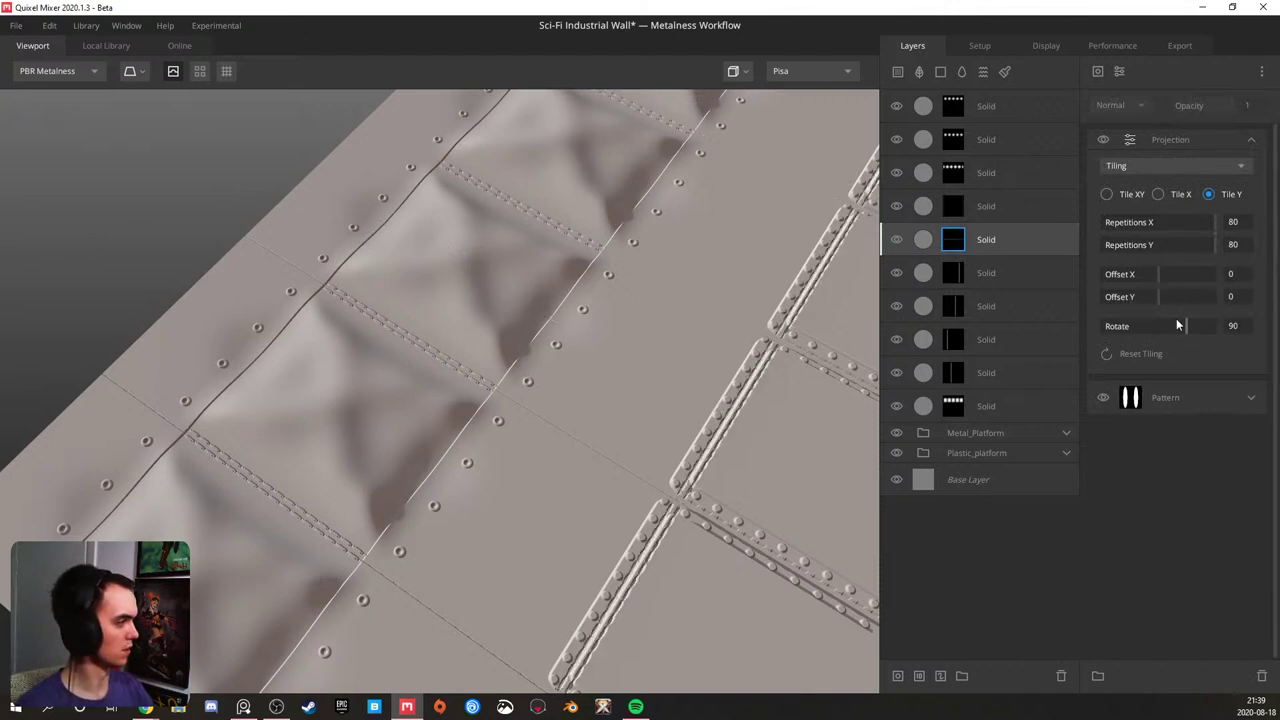
pyautogui.moveTo(1160, 297); pyautogui.dragTo(1182, 288)
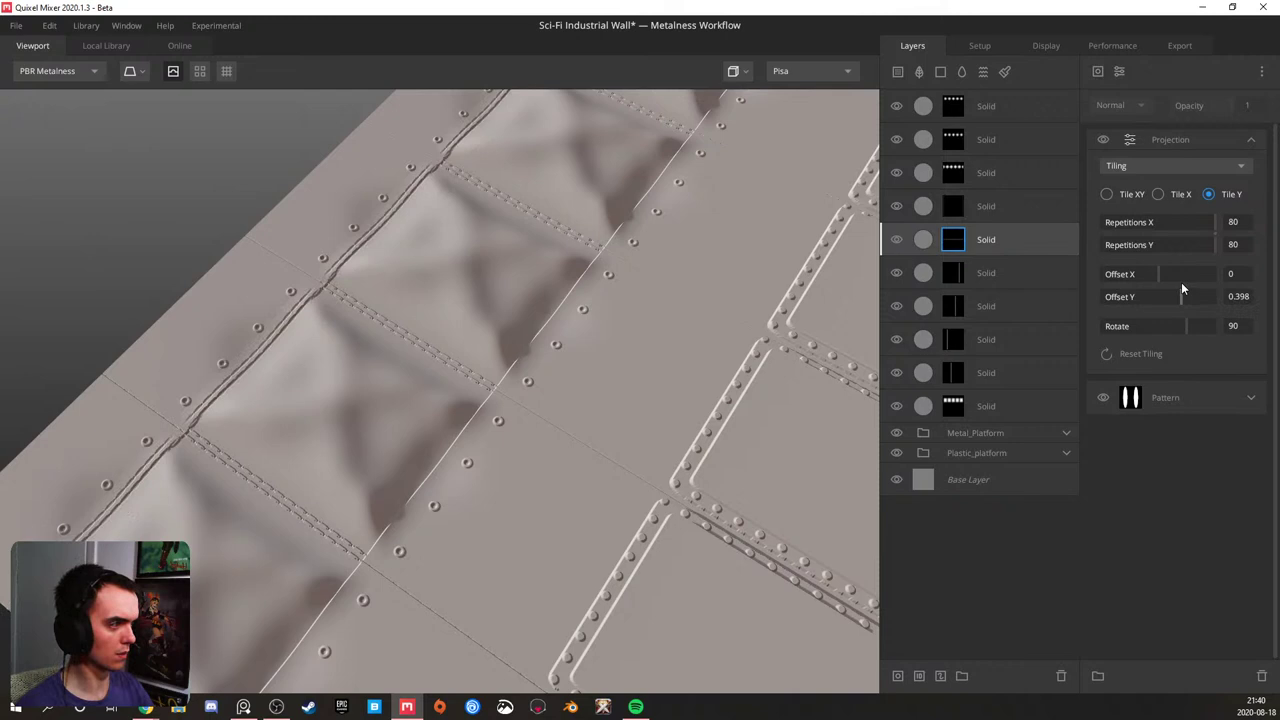
# - Move the horizontal stitch copy directly above the padded band layer, clip it, and blend From Below with opacity 0.458 and threshold 2
pyautogui.moveTo(1006, 245); pyautogui.dragTo(998, 366)
pyautogui.keyDown('alt'); pyautogui.click(997, 372); pyautogui.keyUp('alt')
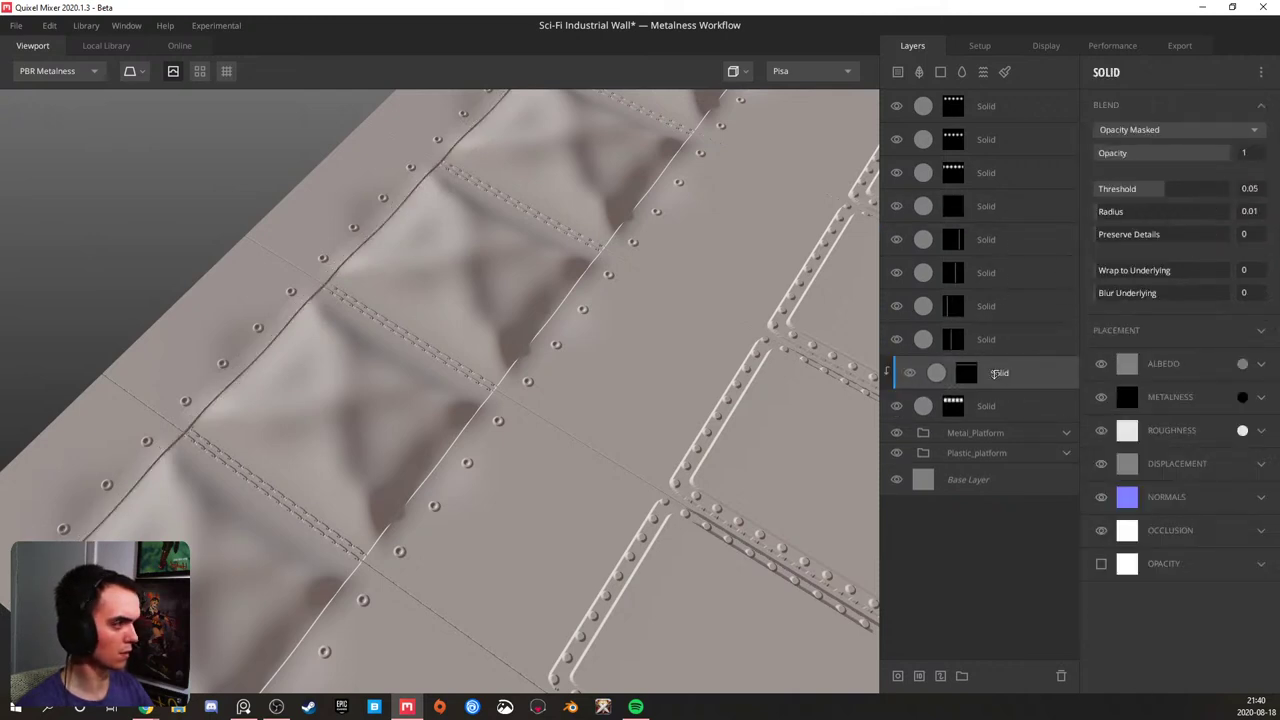
pyautogui.moveTo(1161, 185); pyautogui.dragTo(1166, 186)
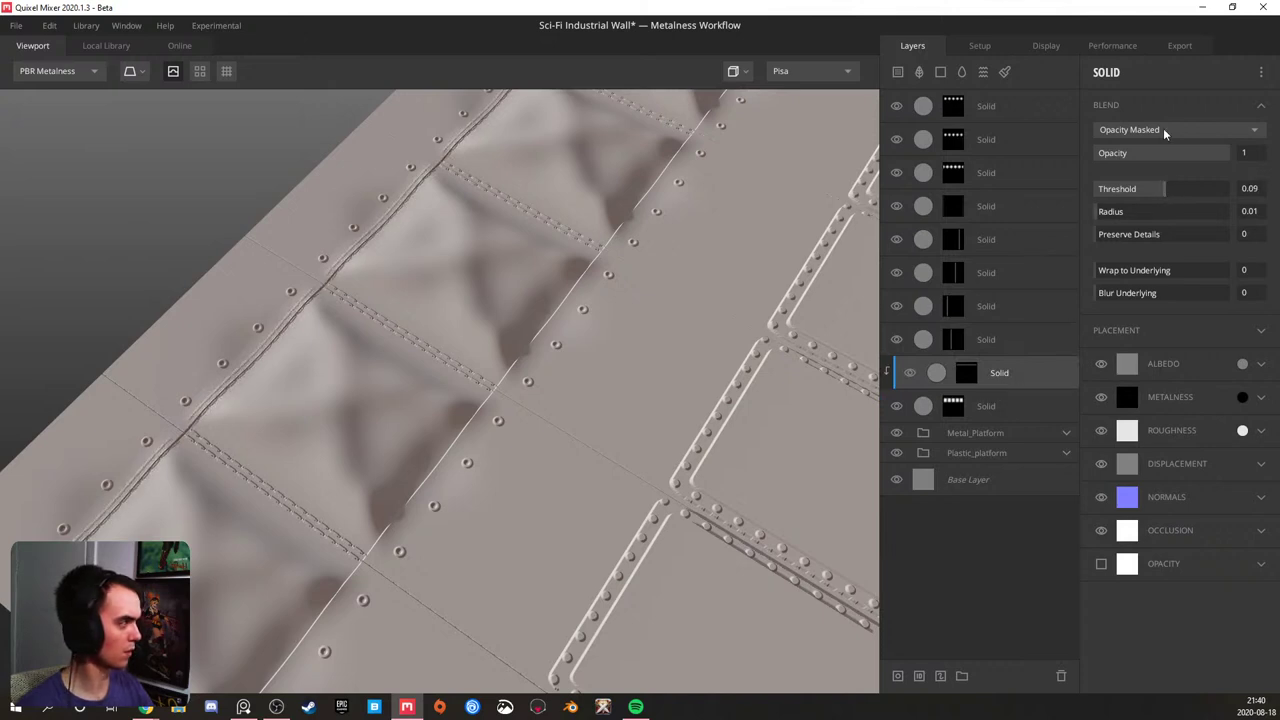
pyautogui.click(1156, 152)
pyautogui.click(1159, 130)
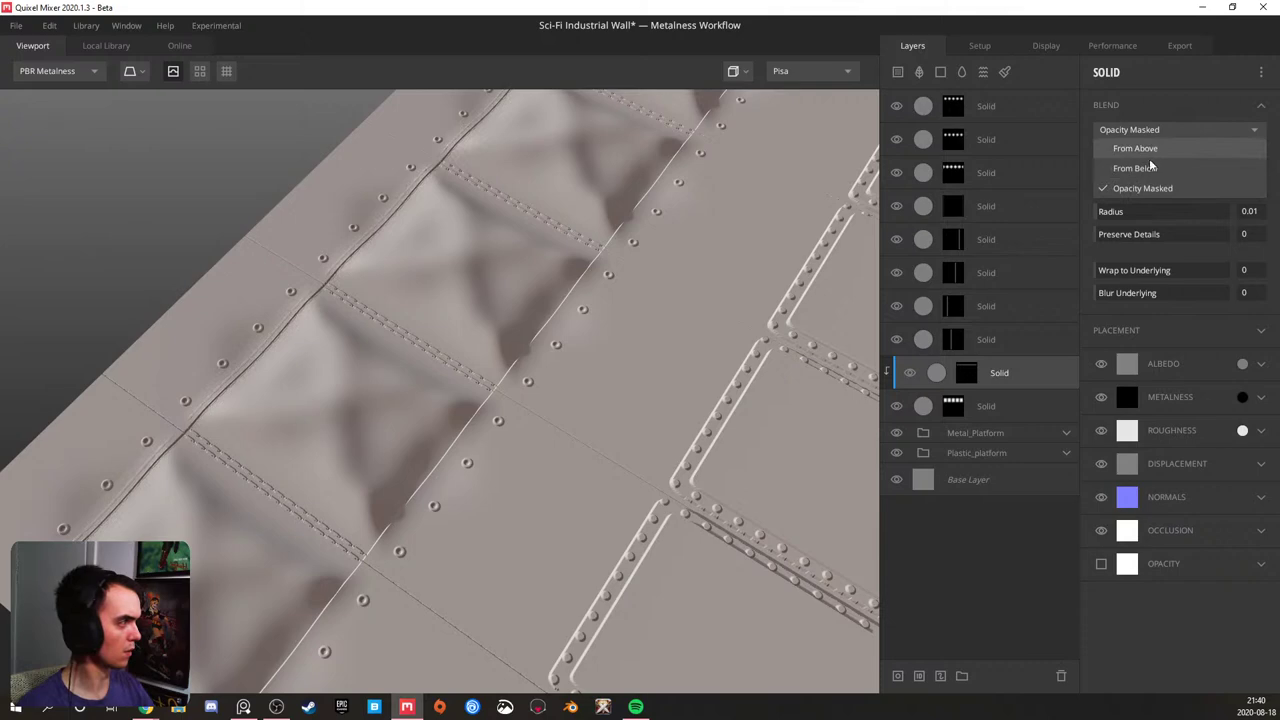
pyautogui.click(1148, 169)
pyautogui.moveTo(1155, 186); pyautogui.dragTo(1172, 190)
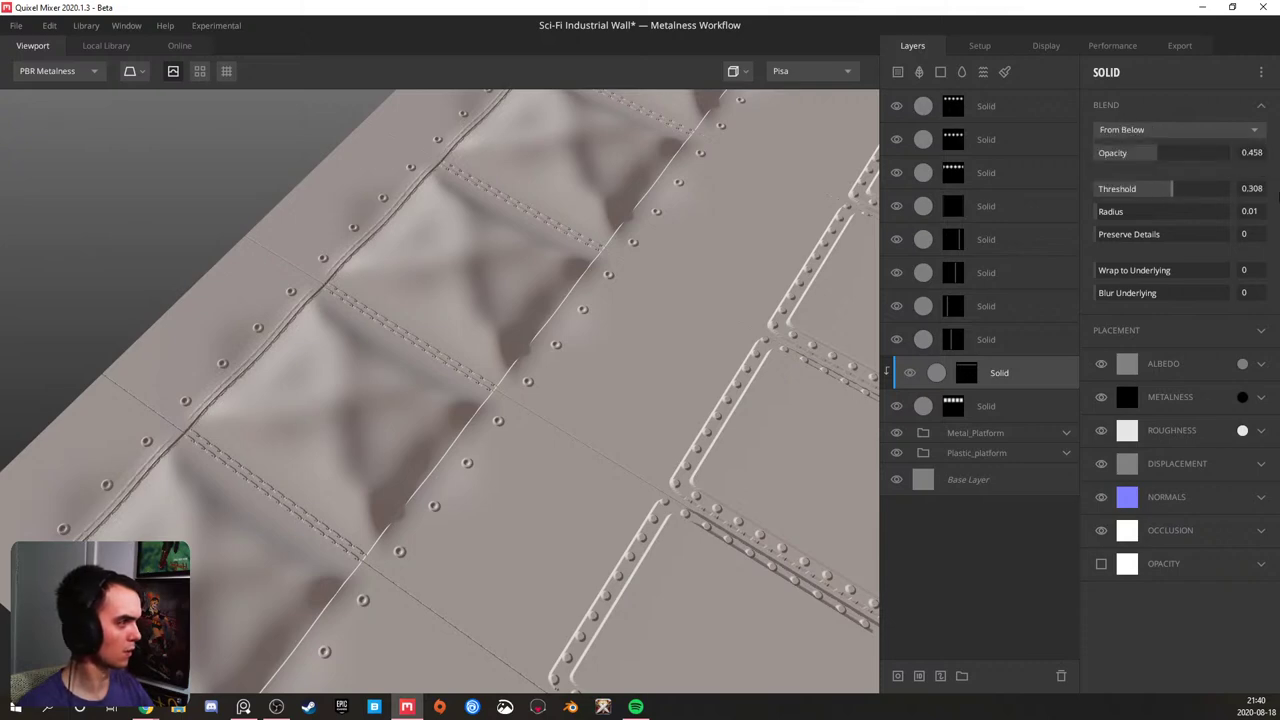
# - Set the horizontal stitch layer's Wrap to Underlying to 0.736 so the stitches follow the padding
pyautogui.keyDown('shift'); pyautogui.moveTo(316, 219); pyautogui.dragTo(432, 148); pyautogui.keyUp('shift')
pyautogui.scroll(3, 409, 237)
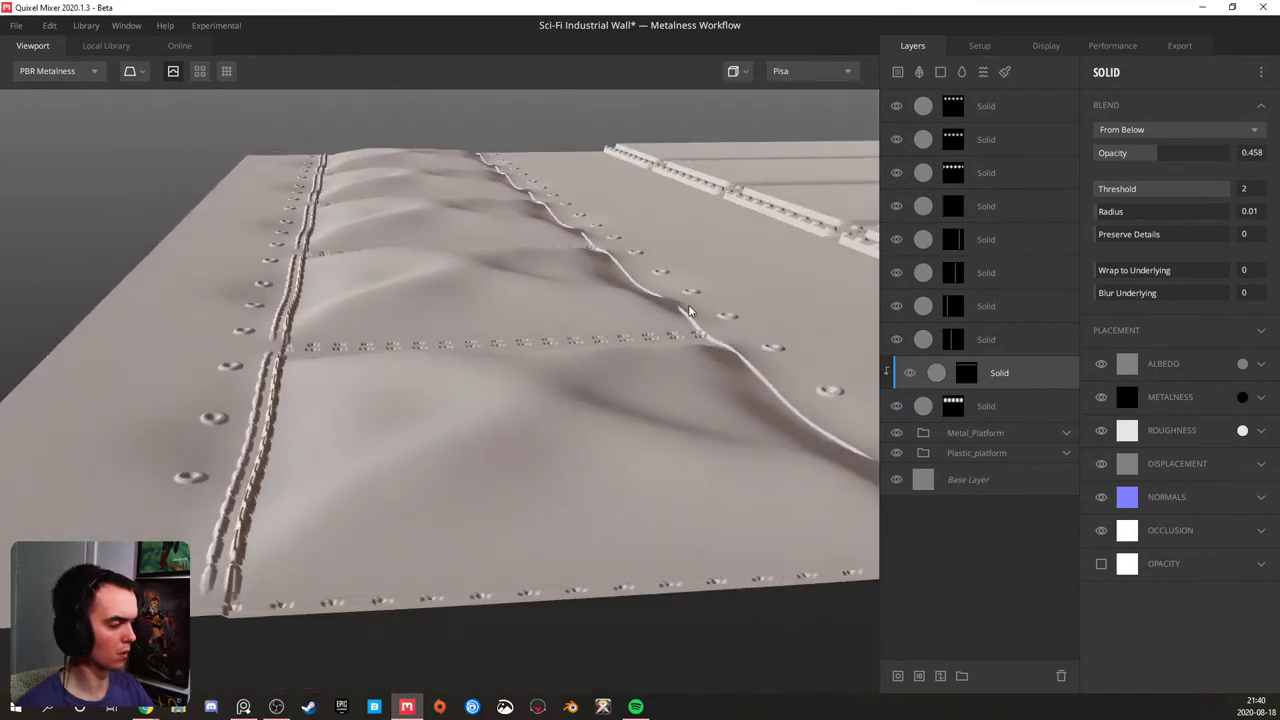
pyautogui.moveTo(1112, 275); pyautogui.dragTo(1177, 273)
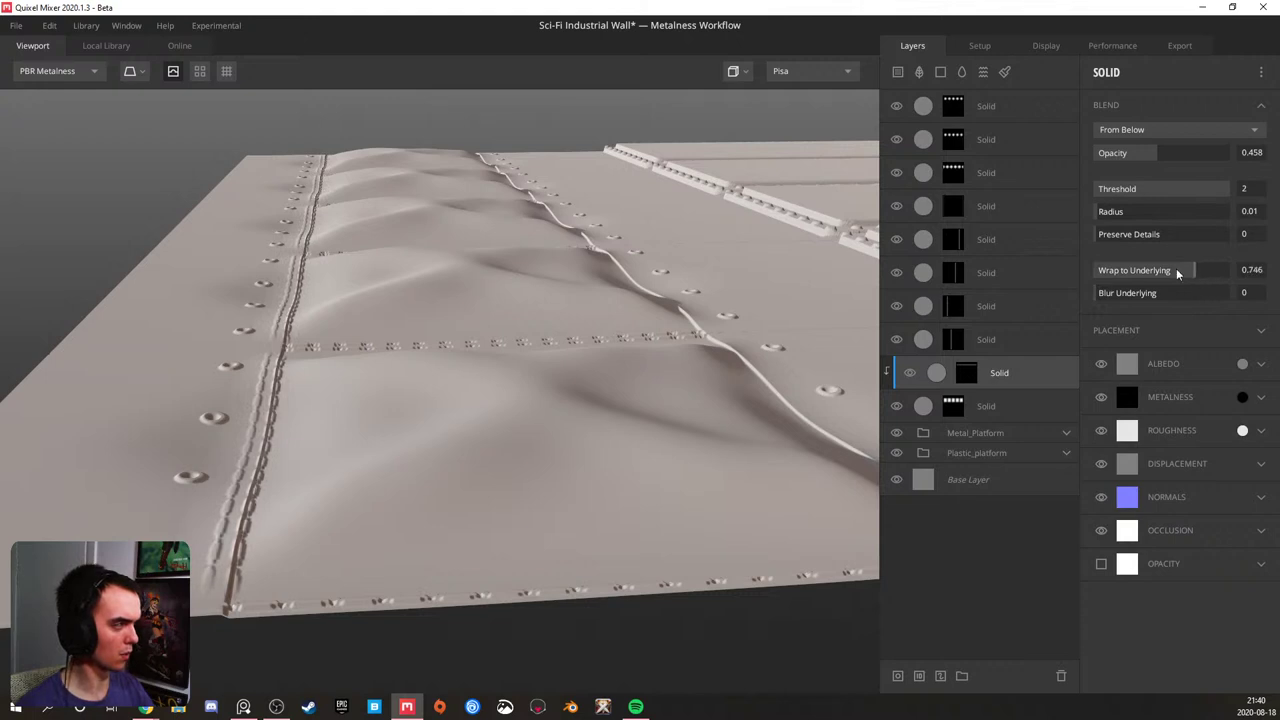
# - Set the horizontal stitch mask's circle pattern to Repeat X 1 and Spacing X 60
pyautogui.click(966, 375)
pyautogui.click(1251, 397)
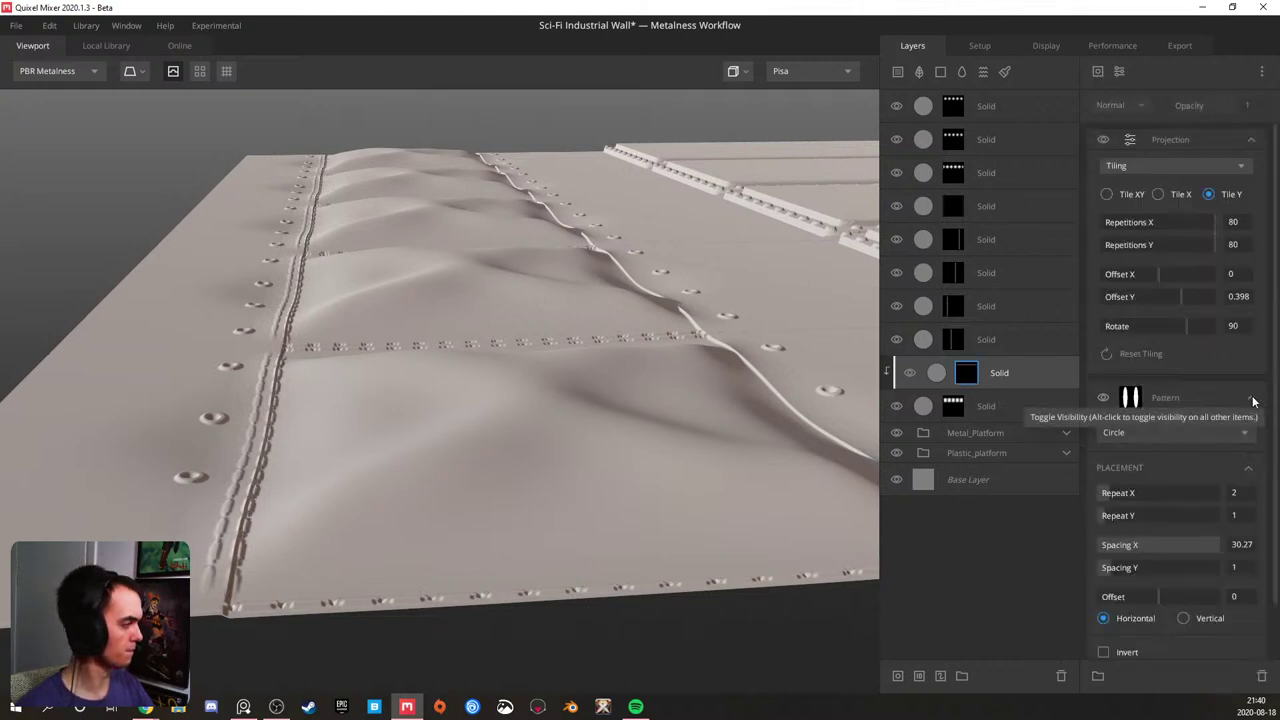
pyautogui.click(1103, 494)
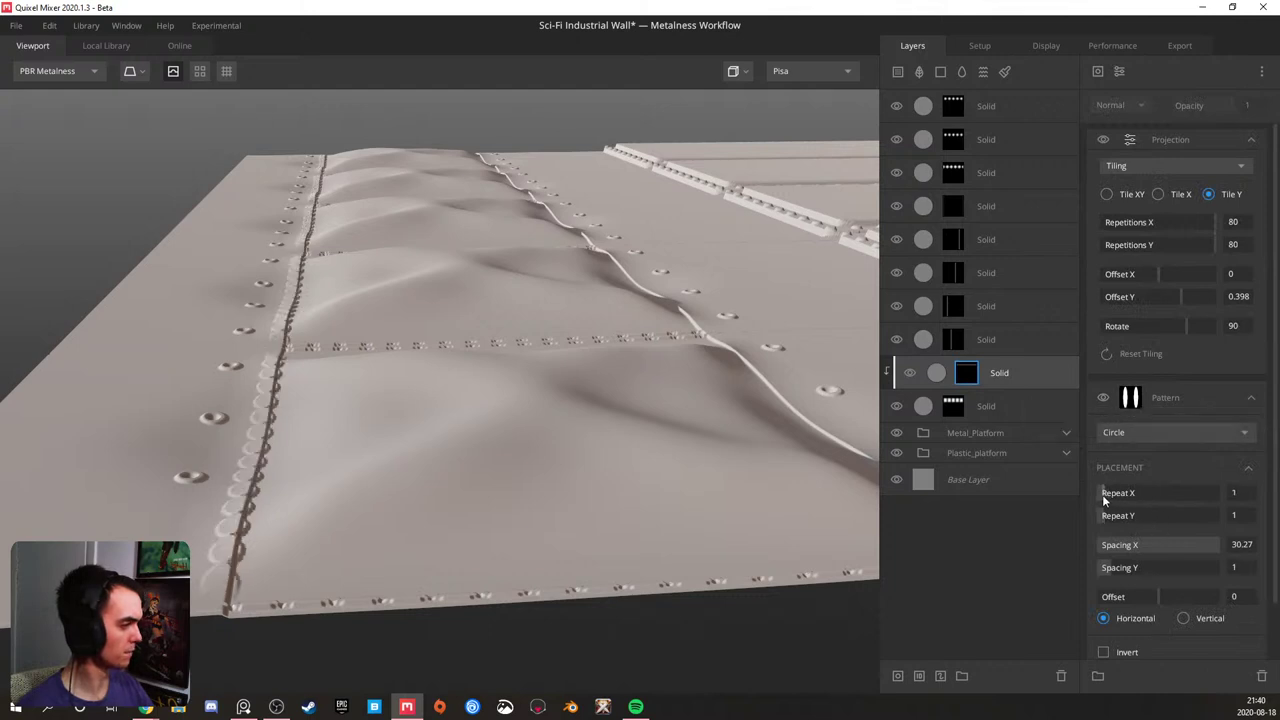
pyautogui.click(1239, 547)
pyautogui.write('60')
pyautogui.press('Return')
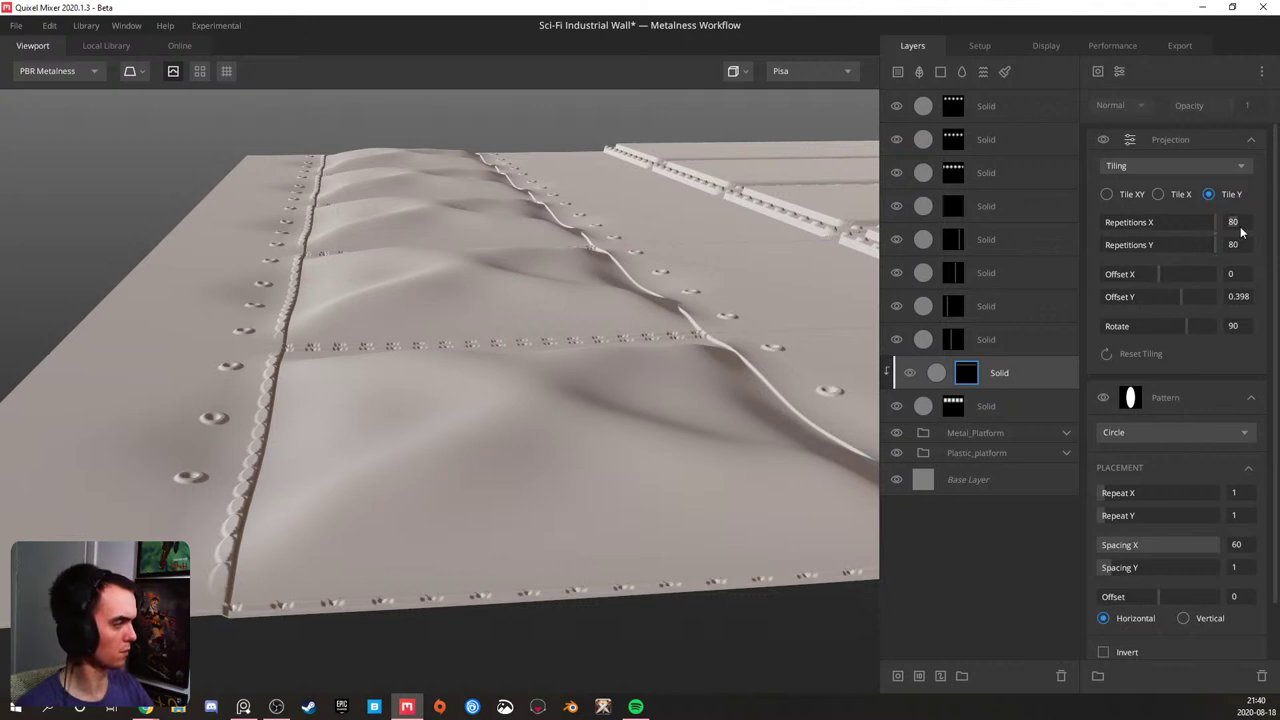
# - Set the horizontal stitch mask's projection repetitions to 160 in X and 80 in Y
pyautogui.press('Tab')
pyautogui.write('160')
pyautogui.press('Return')
pyautogui.keyDown('alt'); pyautogui.moveTo(301, 336); pyautogui.dragTo(110, 576); pyautogui.keyUp('alt')
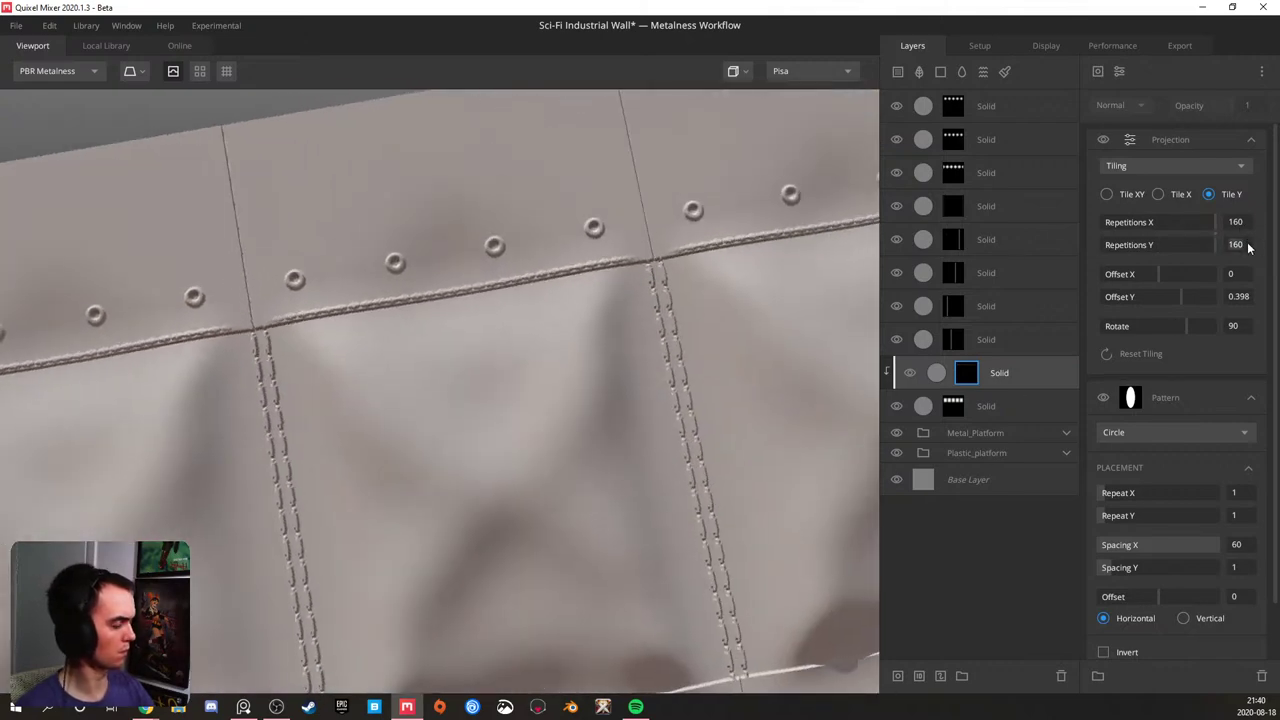
pyautogui.write('80')
pyautogui.press('Return')
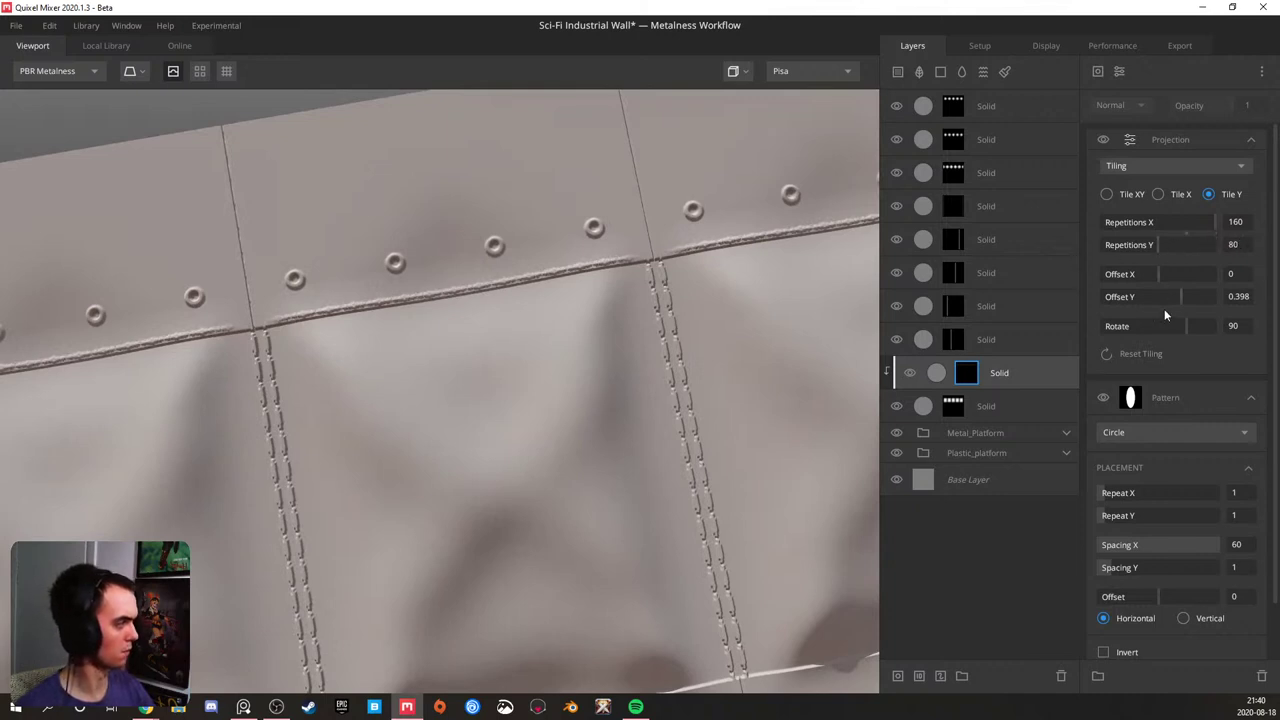
# - Shift the stitch row along the padded band's upper edge to Offset Y 0.392
pyautogui.moveTo(1176, 294); pyautogui.dragTo(1181, 292)
pyautogui.moveTo(171, 334); pyautogui.dragTo(455, 438)
pyautogui.scroll(7, 426, 364)
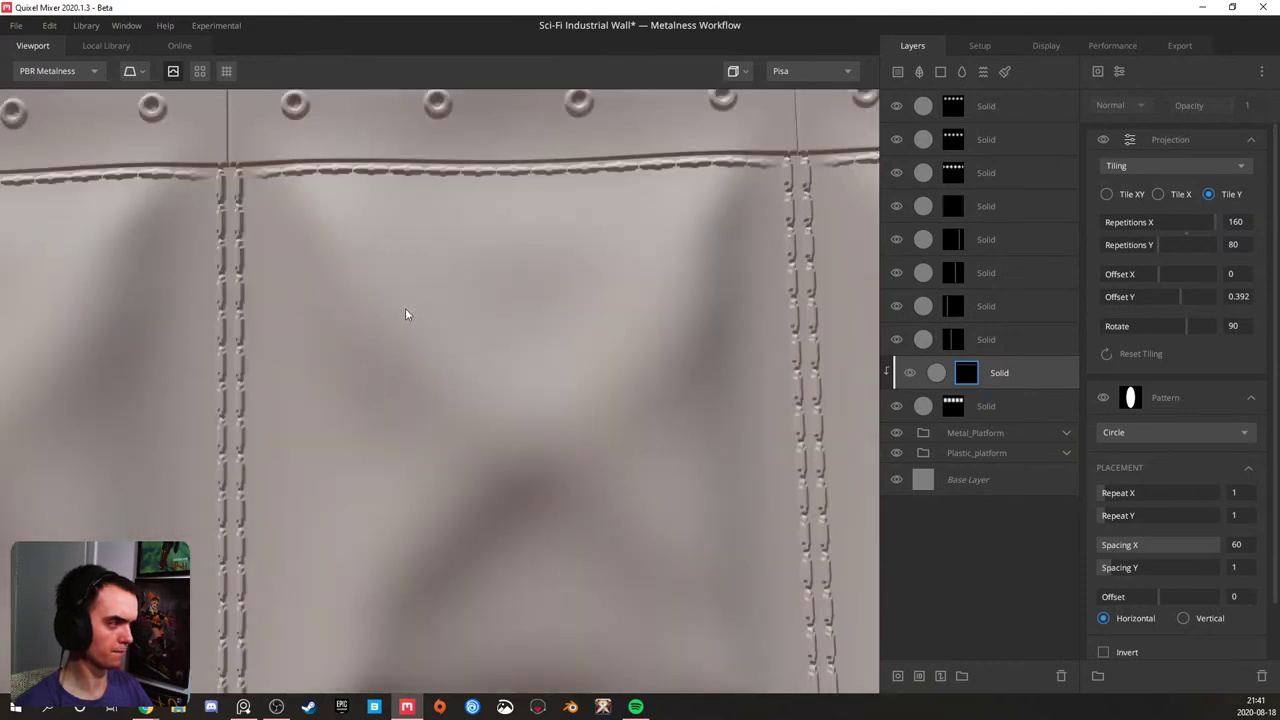
# - Set the horizontal stitch pattern's Spacing Y to 6.575 and check the row across the padded band
pyautogui.scroll(-1, 1140, 543)
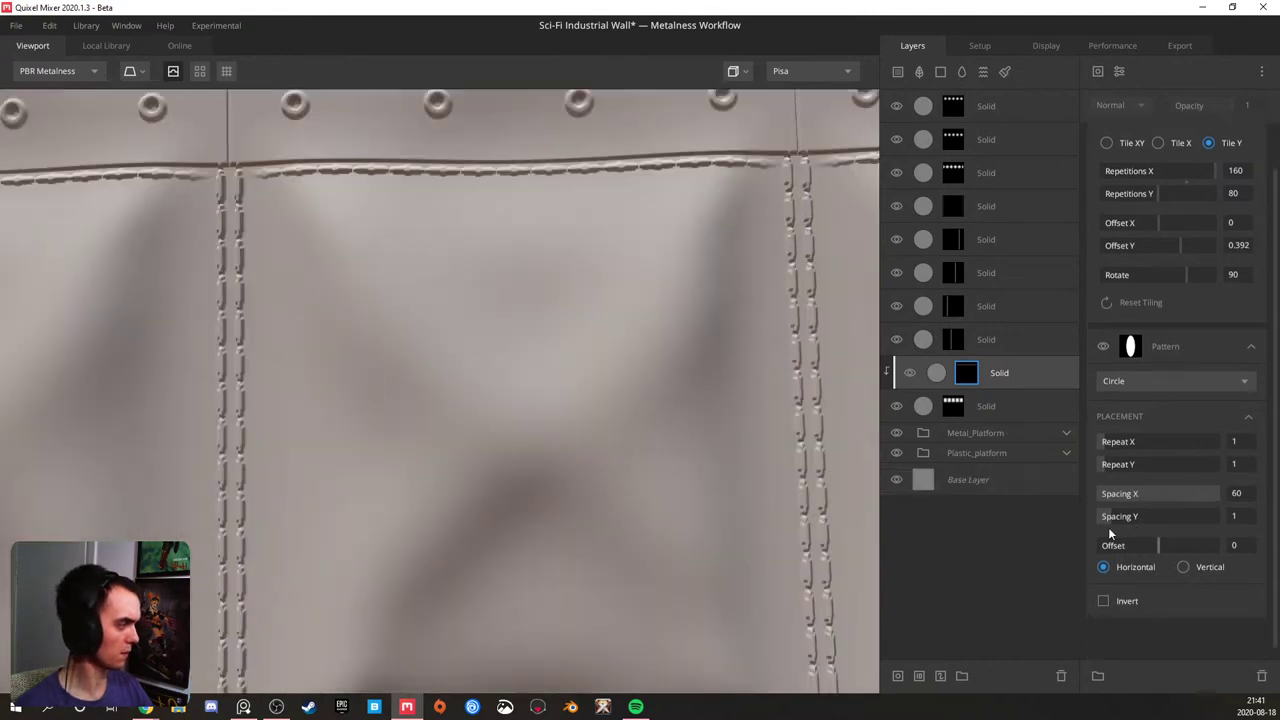
pyautogui.moveTo(1109, 516); pyautogui.dragTo(1177, 513)
pyautogui.scroll(-1, 1170, 510)
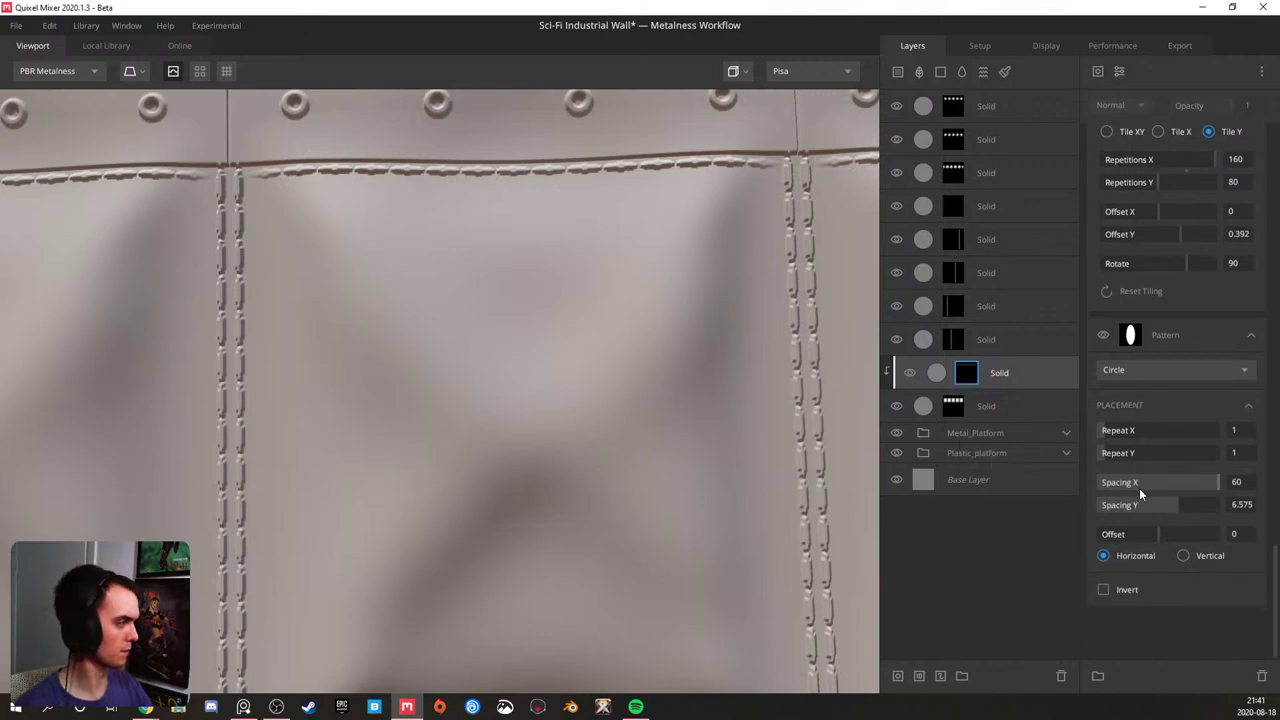
pyautogui.scroll(2, 1165, 400)
pyautogui.scroll(-5, 428, 250)
pyautogui.moveTo(357, 363); pyautogui.dragTo(377, 246, button='middle')
pyautogui.scroll(2, 331, 277)
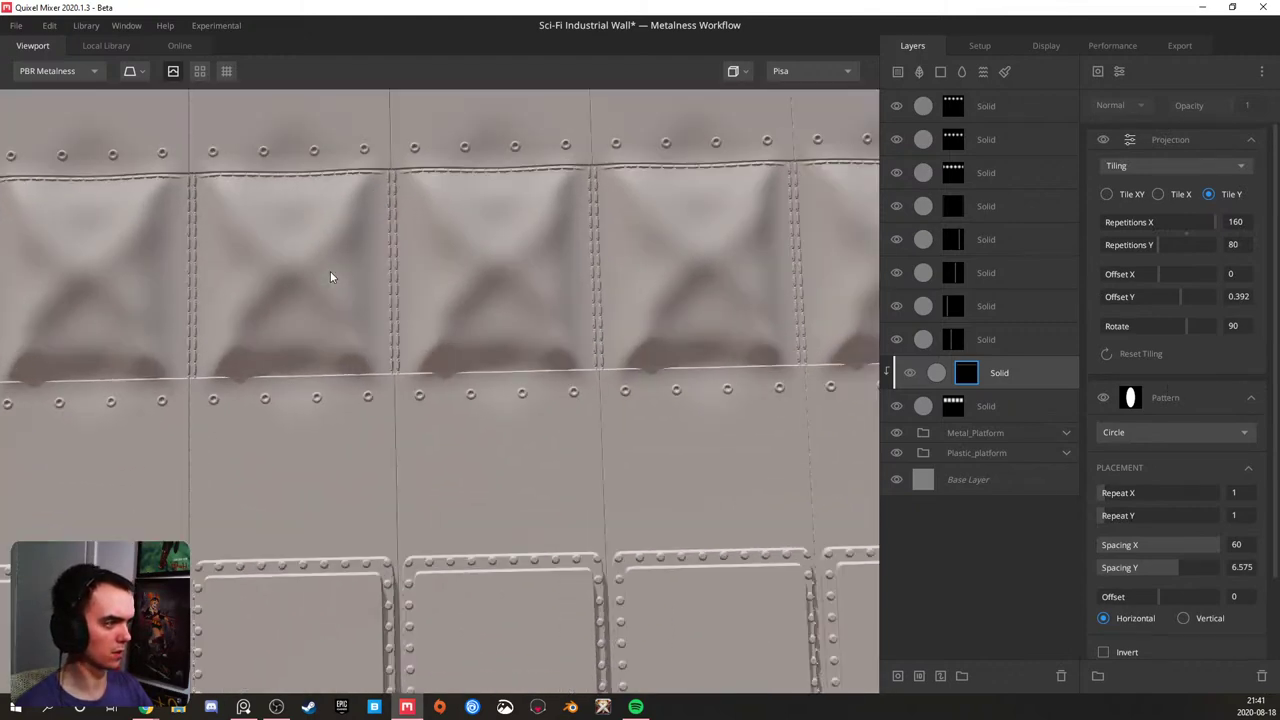
# - Duplicate the clipped horizontal stitch layer and set the copy's mask Offset Y to 0.193, along the padded band's lower edge
pyautogui.click(996, 374)
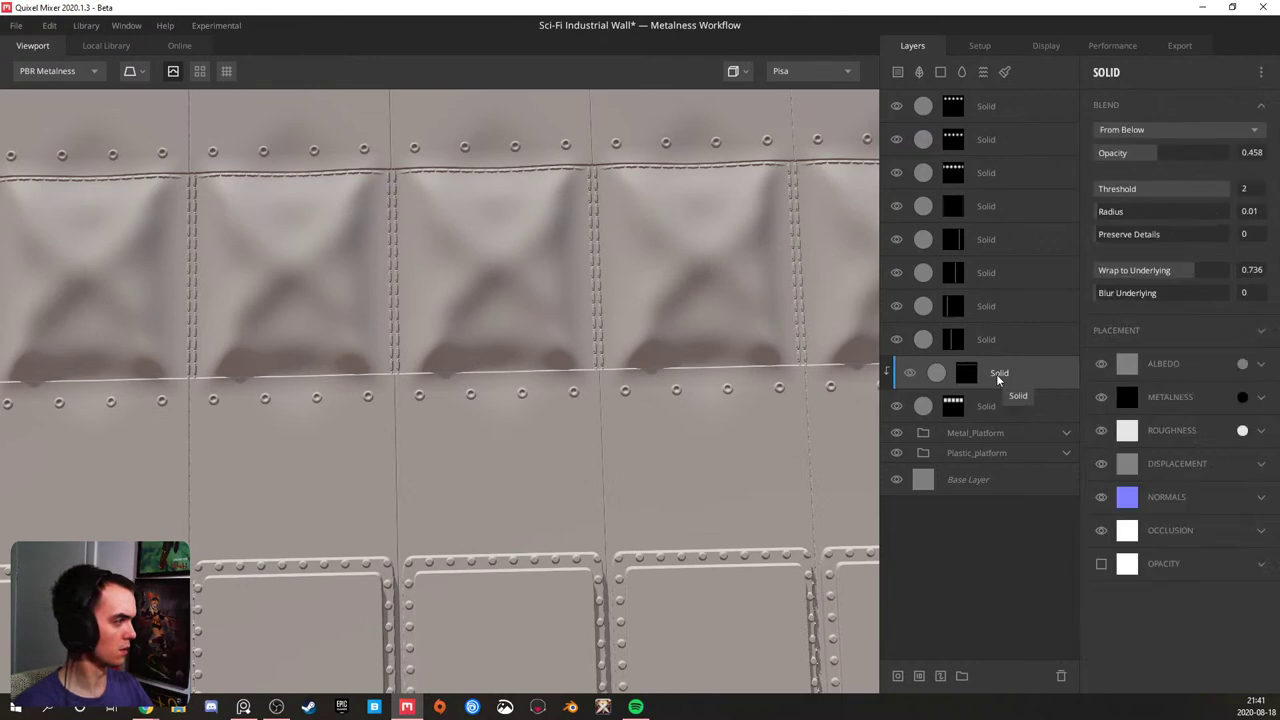
pyautogui.hotkey('ctrl', 'd')
pyautogui.click(966, 372)
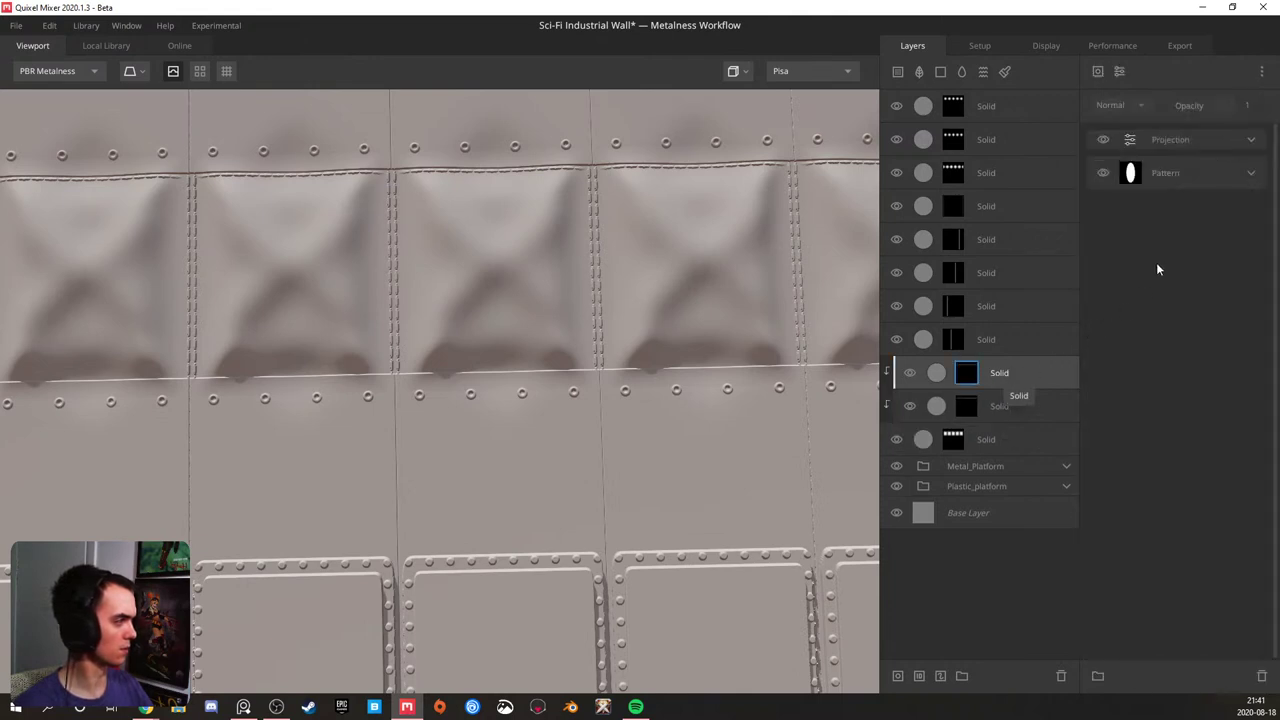
pyautogui.click(1247, 140)
pyautogui.moveTo(1178, 294); pyautogui.dragTo(1169, 297)
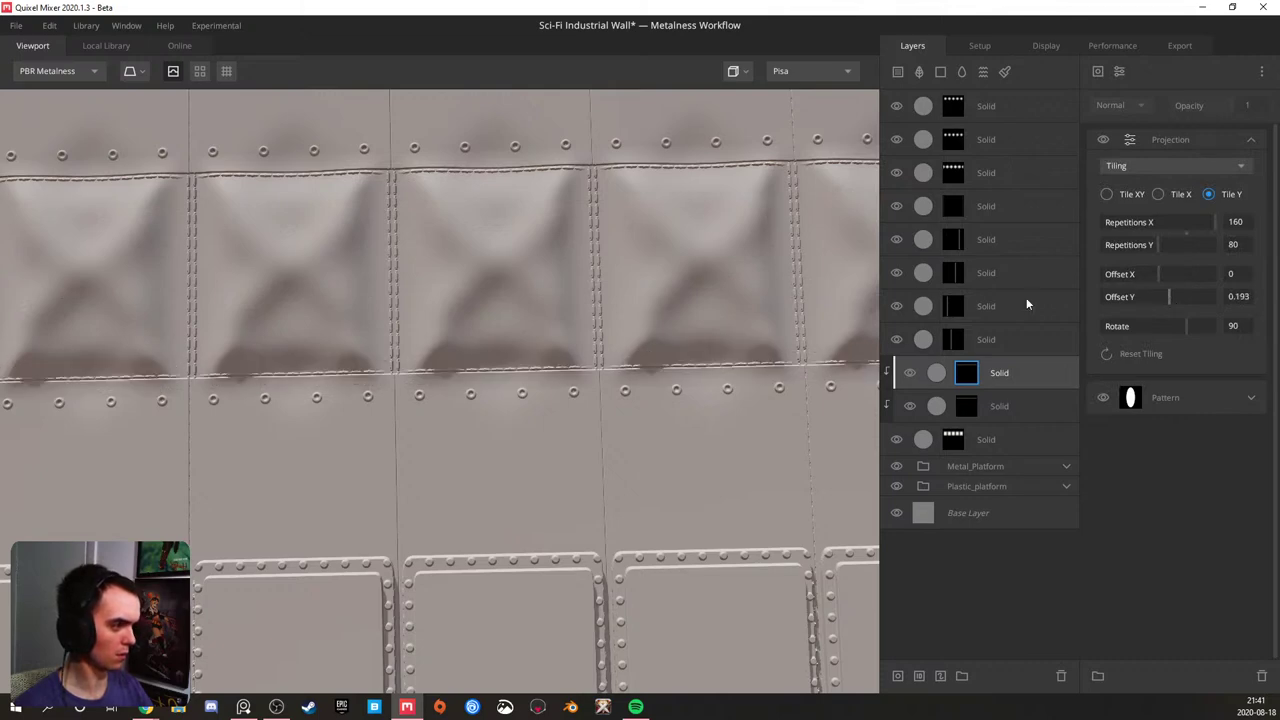
pyautogui.scroll(-5, 418, 306)
pyautogui.moveTo(498, 309); pyautogui.dragTo(444, 311)
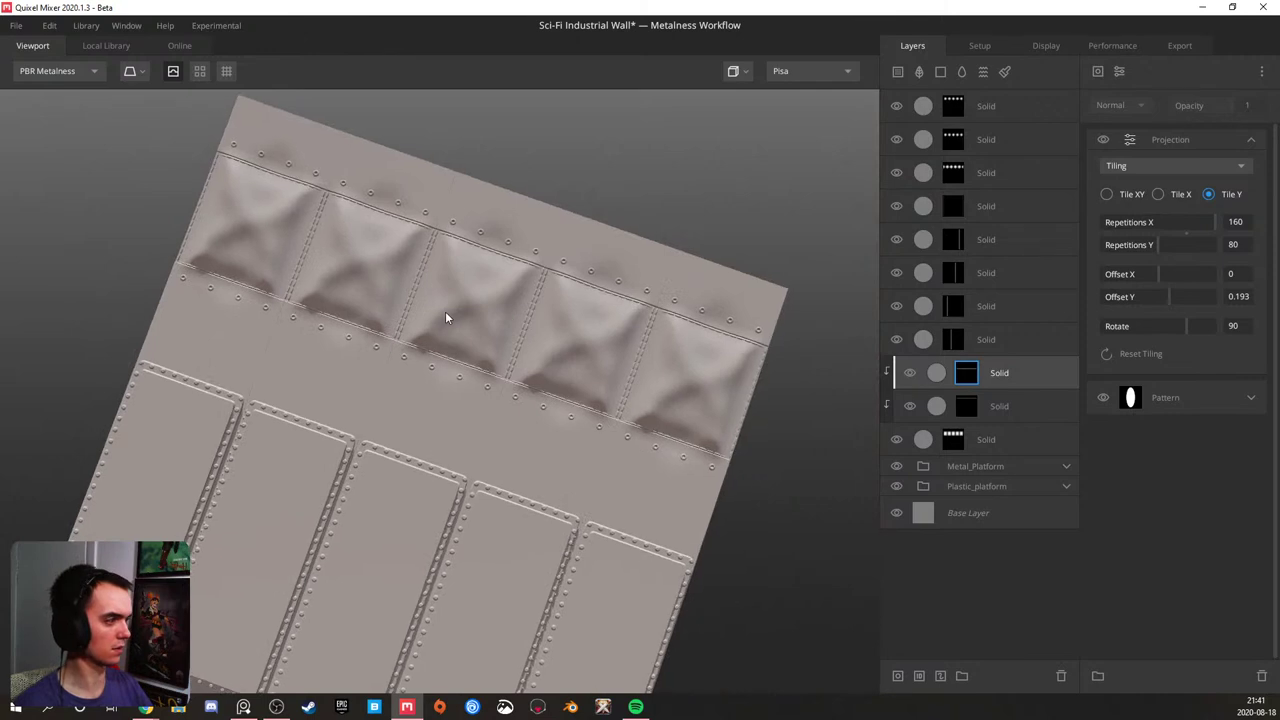
# - Duplicate the lower-edge stitch layer and open the copy's mask projection settings
pyautogui.click(1006, 374)
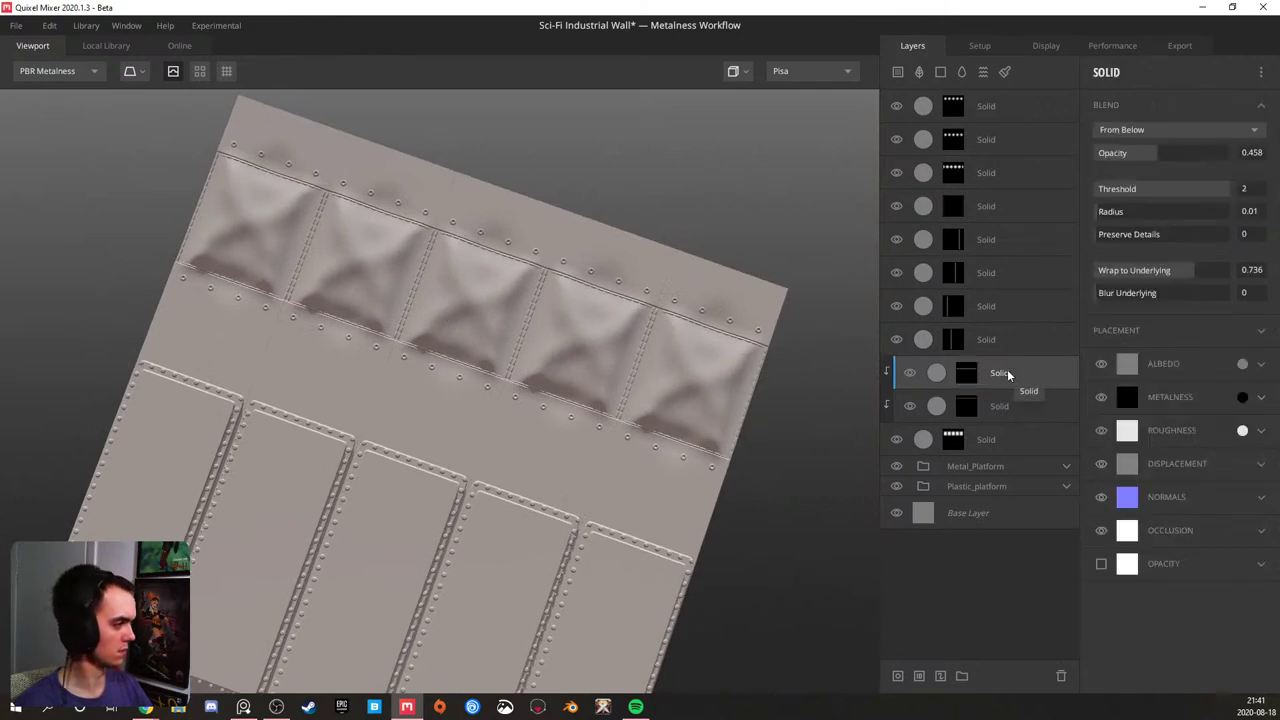
pyautogui.hotkey('ctrl', 'd')
pyautogui.click(966, 373)
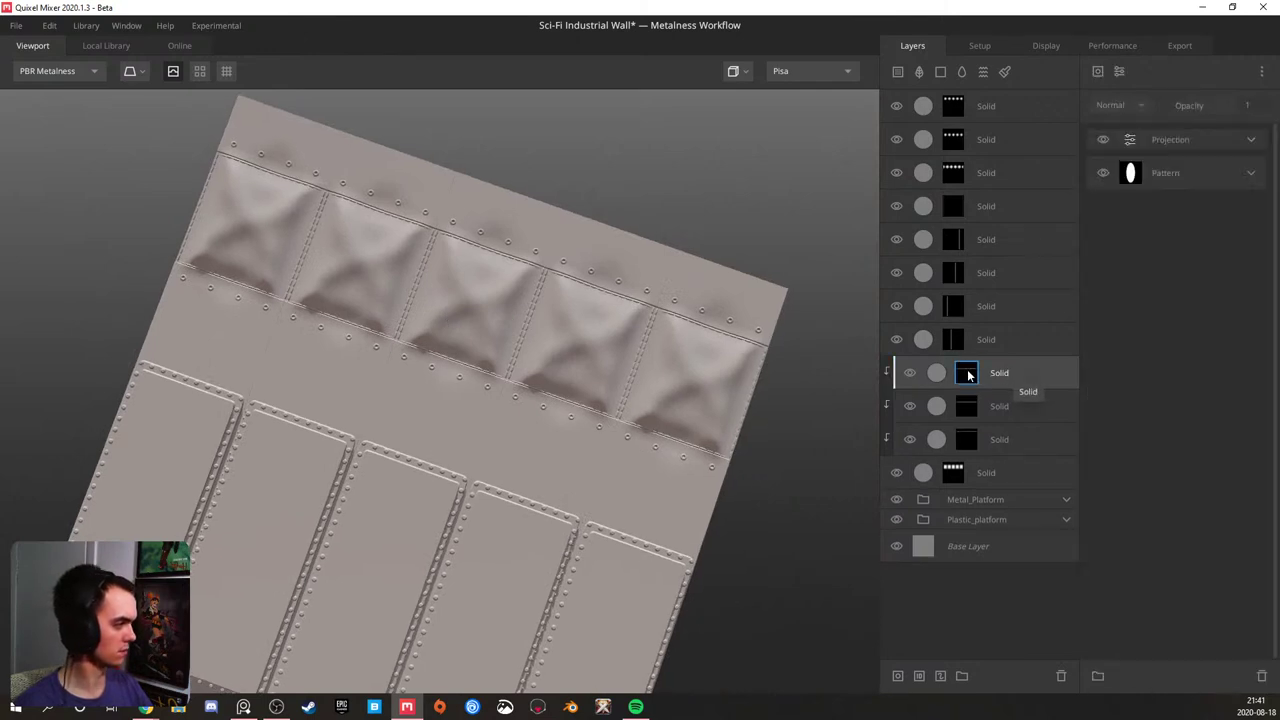
pyautogui.click(1226, 152)
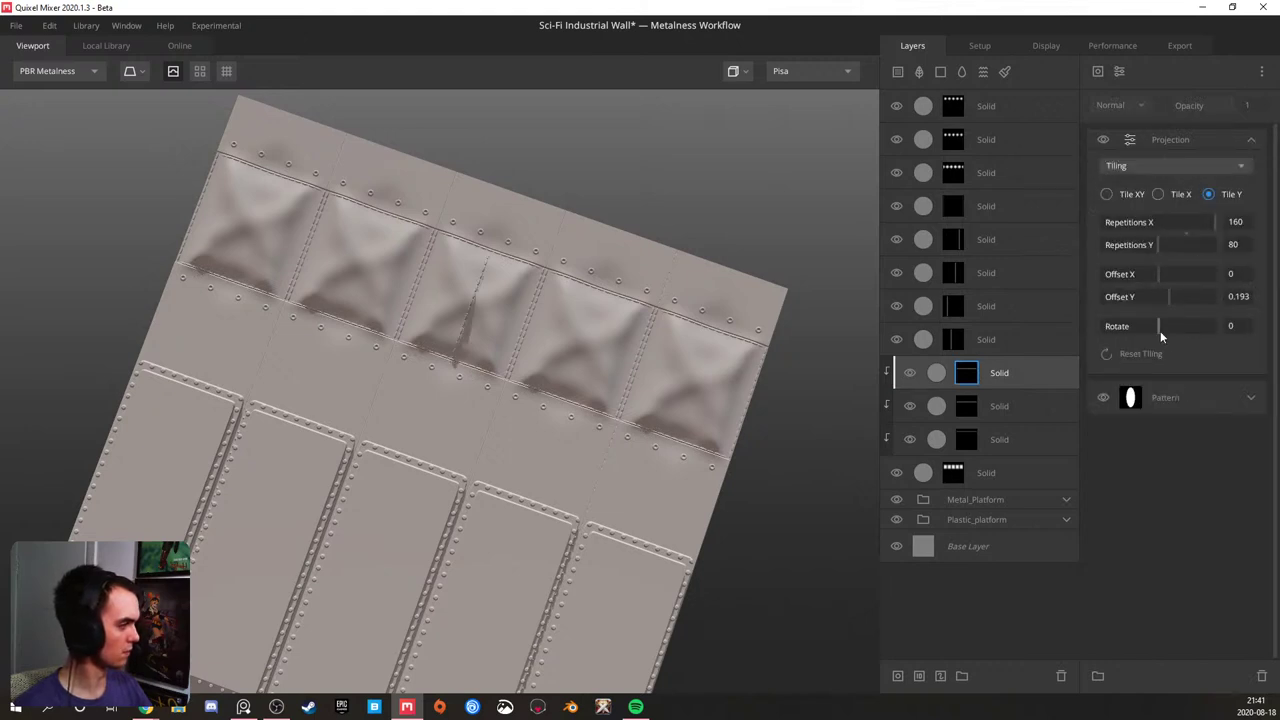
pyautogui.click(1170, 165)
pyautogui.click(1170, 164)
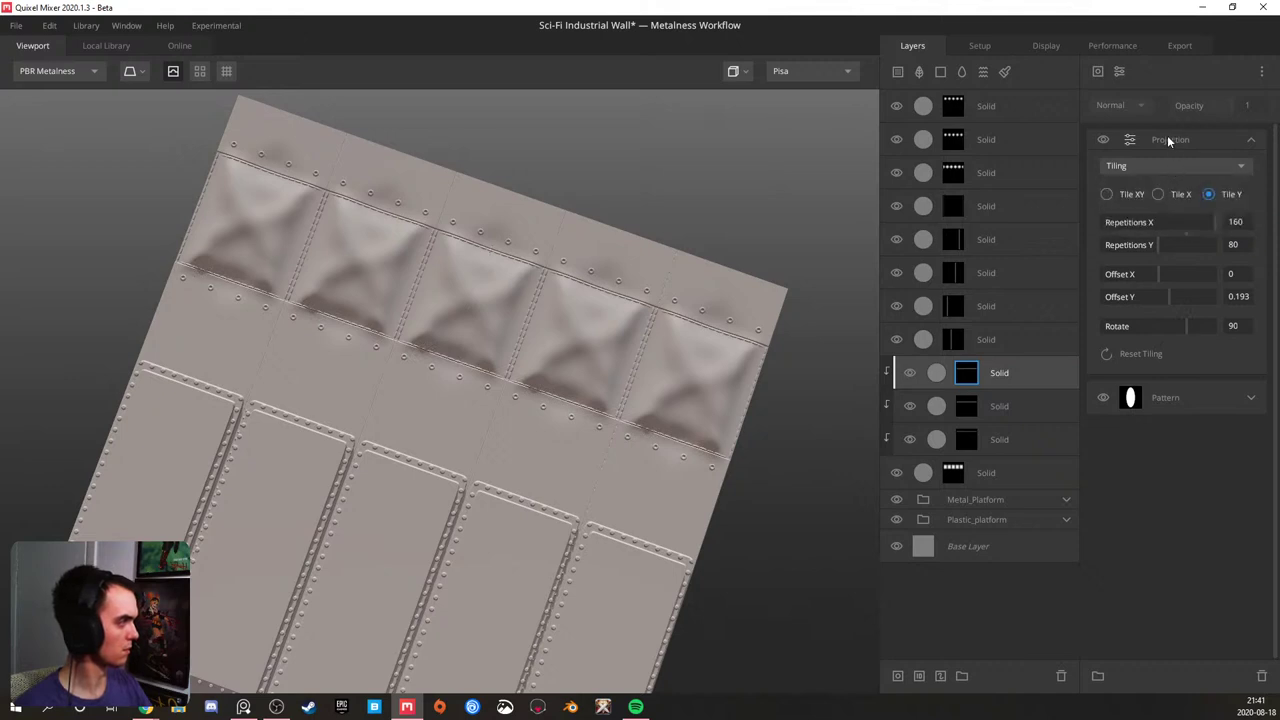
pyautogui.click(1168, 140)
pyautogui.click(1119, 71)
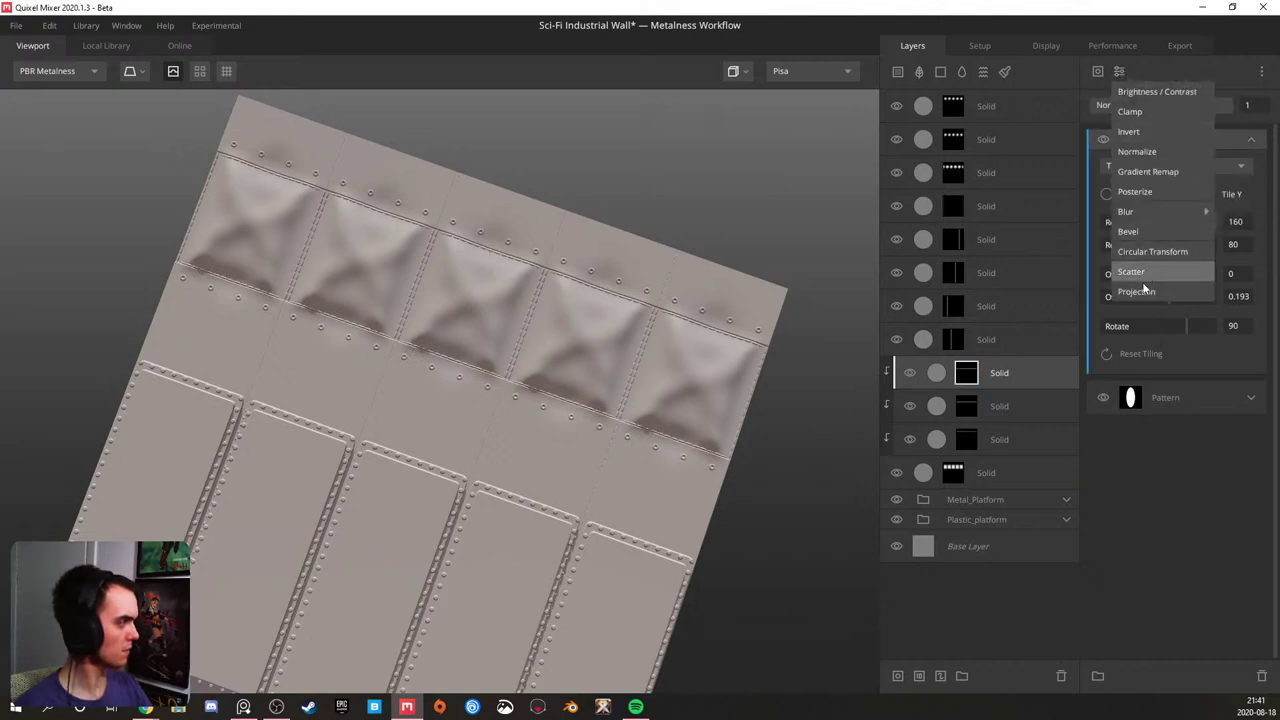
pyautogui.click(1188, 327)
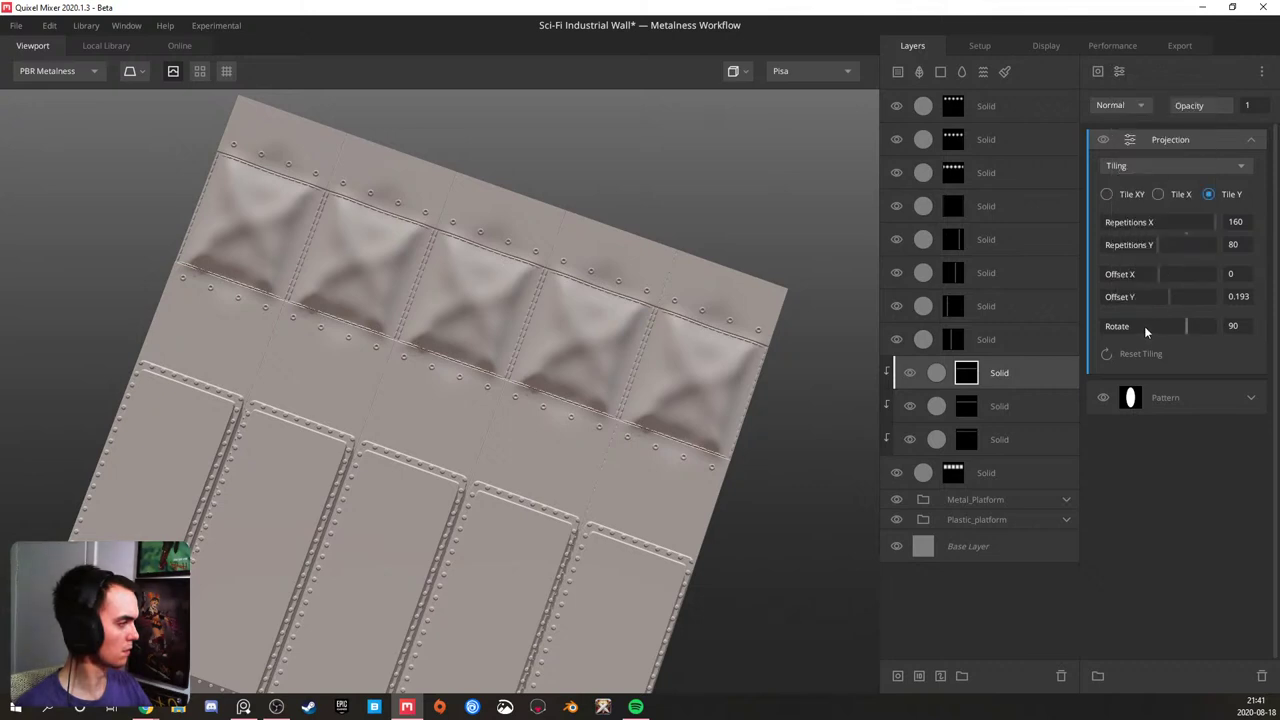
# - Set both Rotate and Offset Y to 0 in the newest stitch copy's mask projection
pyautogui.moveTo(1186, 326); pyautogui.dragTo(1154, 326)
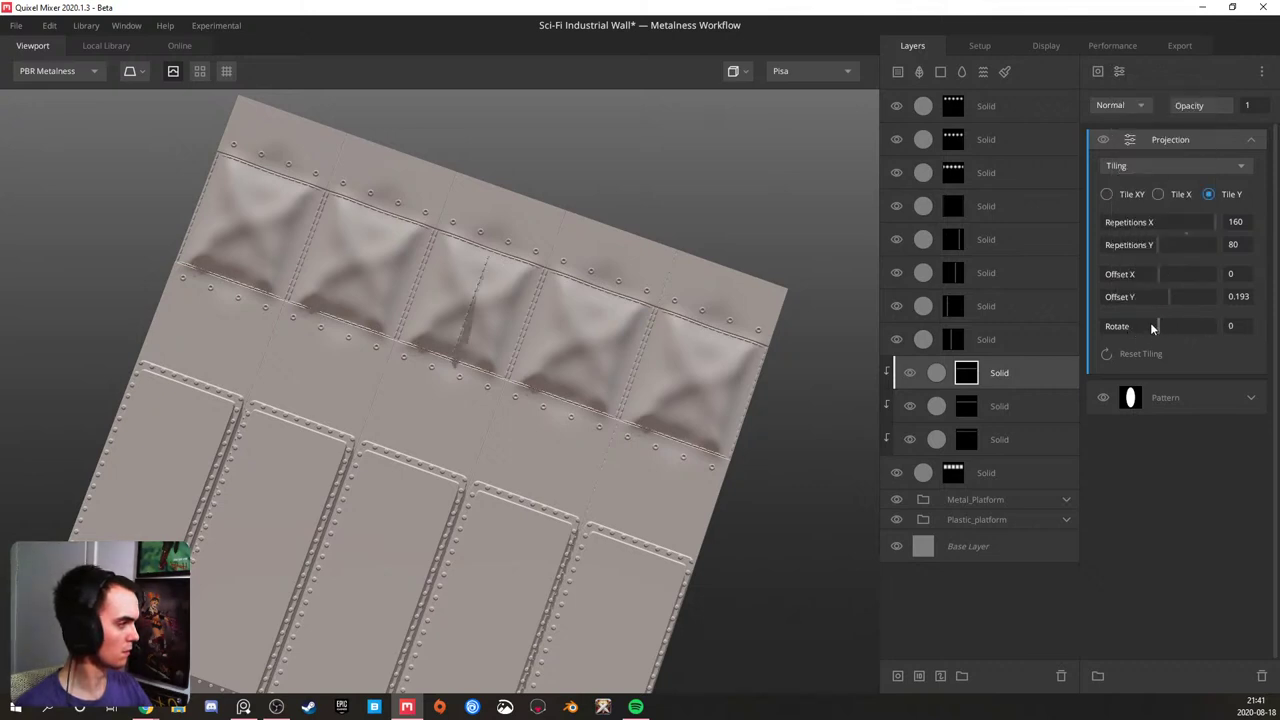
pyautogui.click(1236, 297)
pyautogui.write('0')
pyautogui.press('Return')
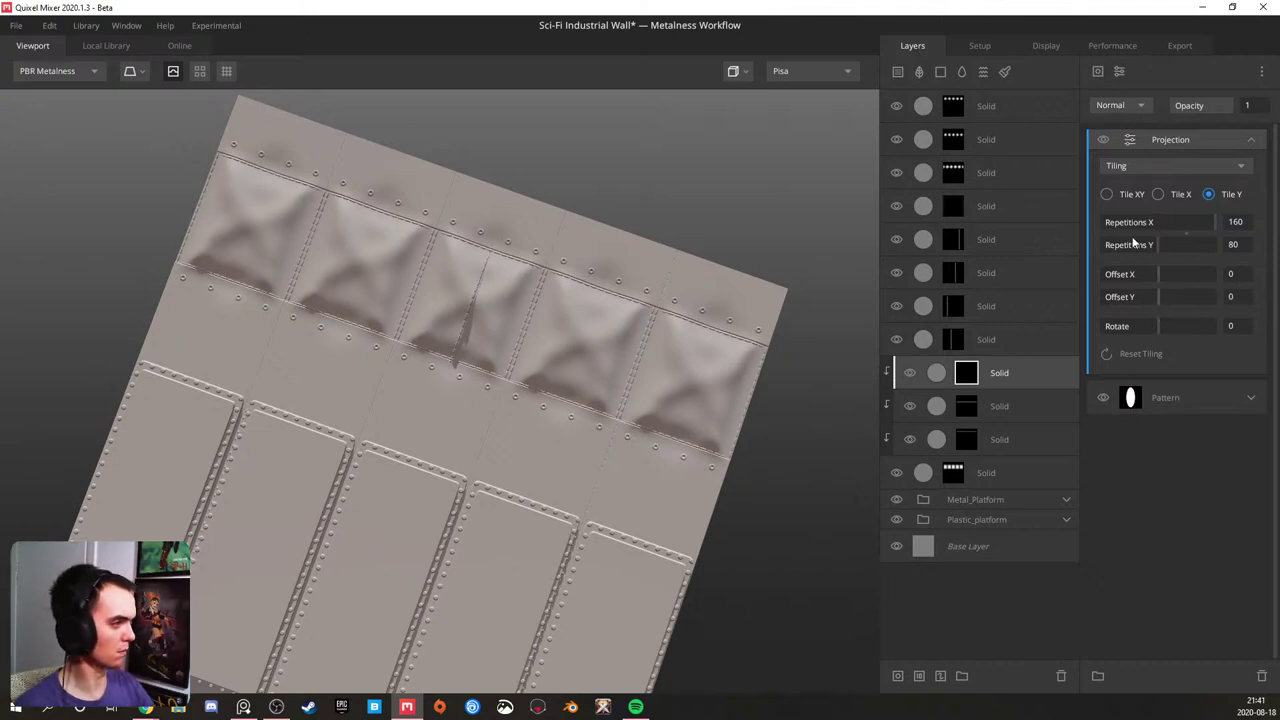
# - Add a Projection modifier to the newest stitch copy's mask, switch it to Freeform, and set Rotate to 45
pyautogui.click(1119, 71)
pyautogui.moveTo(1173, 214)
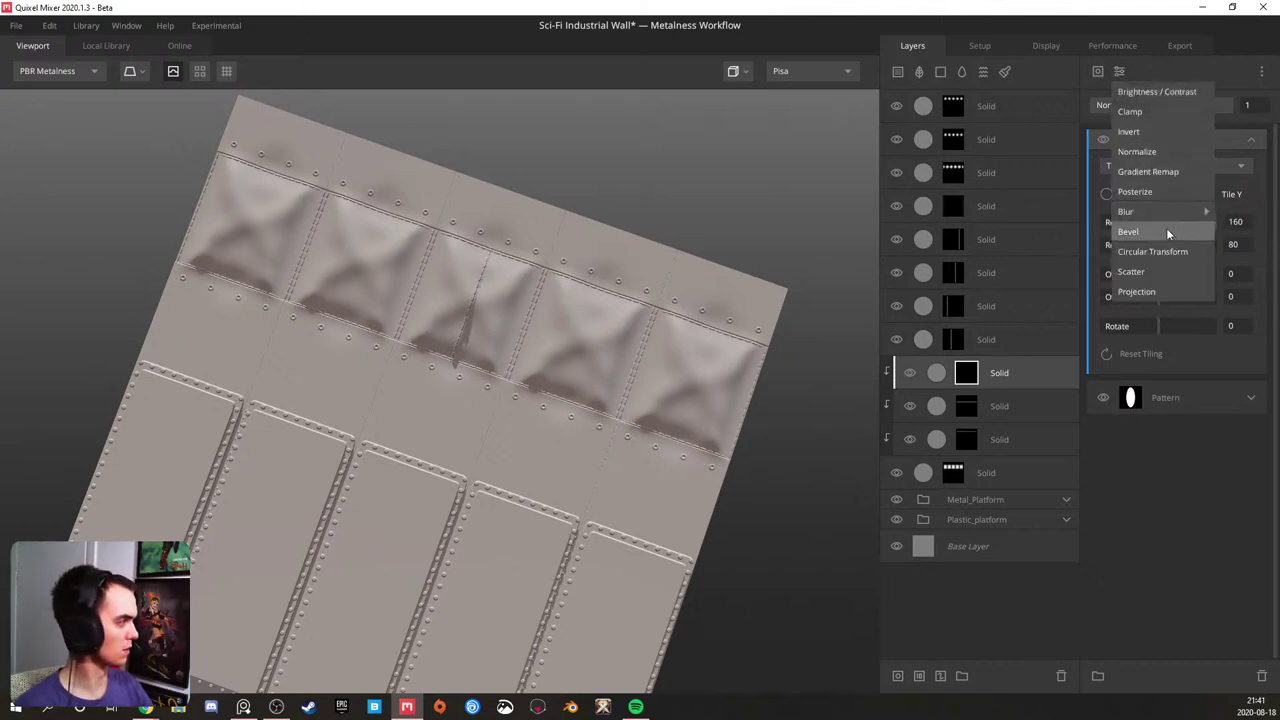
pyautogui.click(1138, 291)
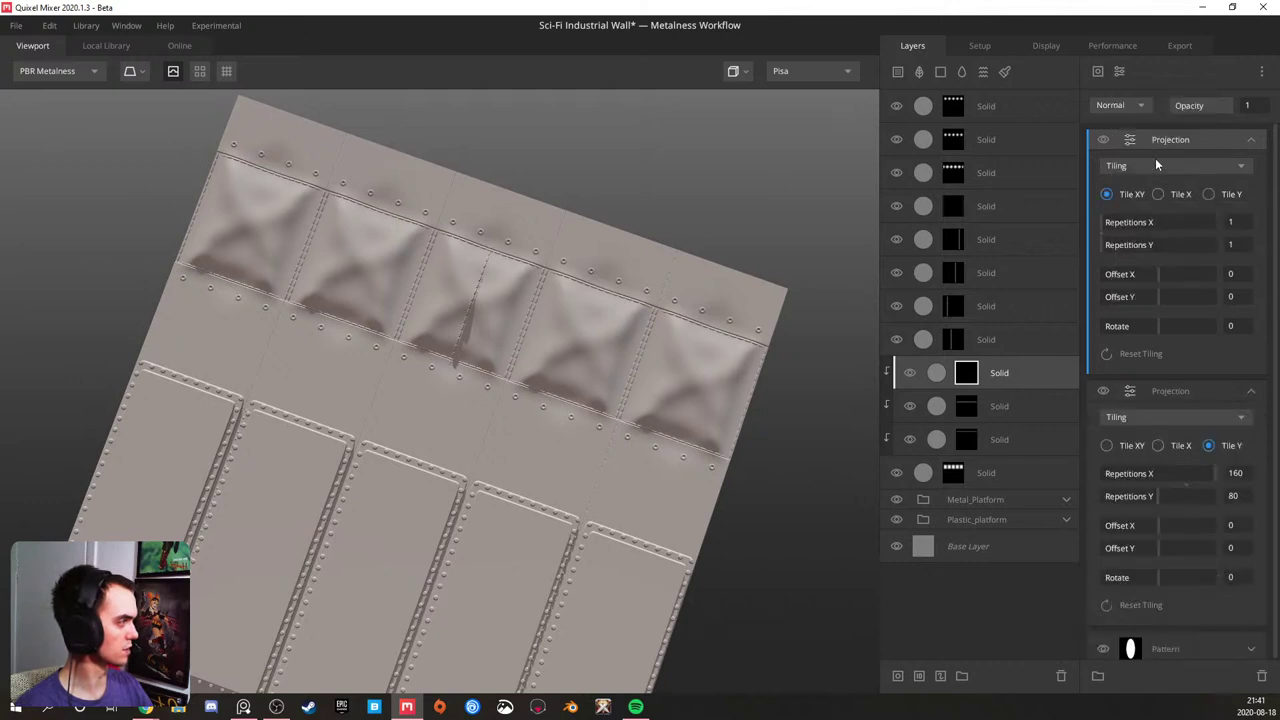
pyautogui.click(1155, 162)
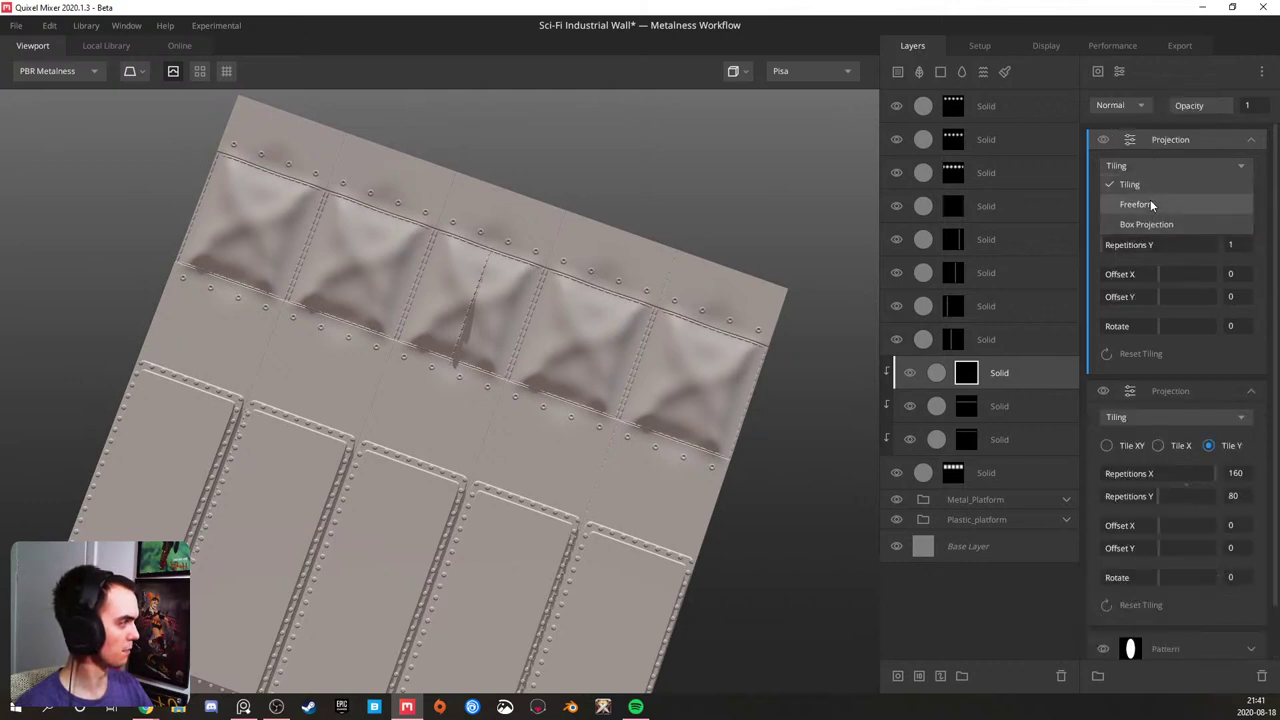
pyautogui.click(1150, 199)
pyautogui.moveTo(1159, 247); pyautogui.dragTo(1177, 242)
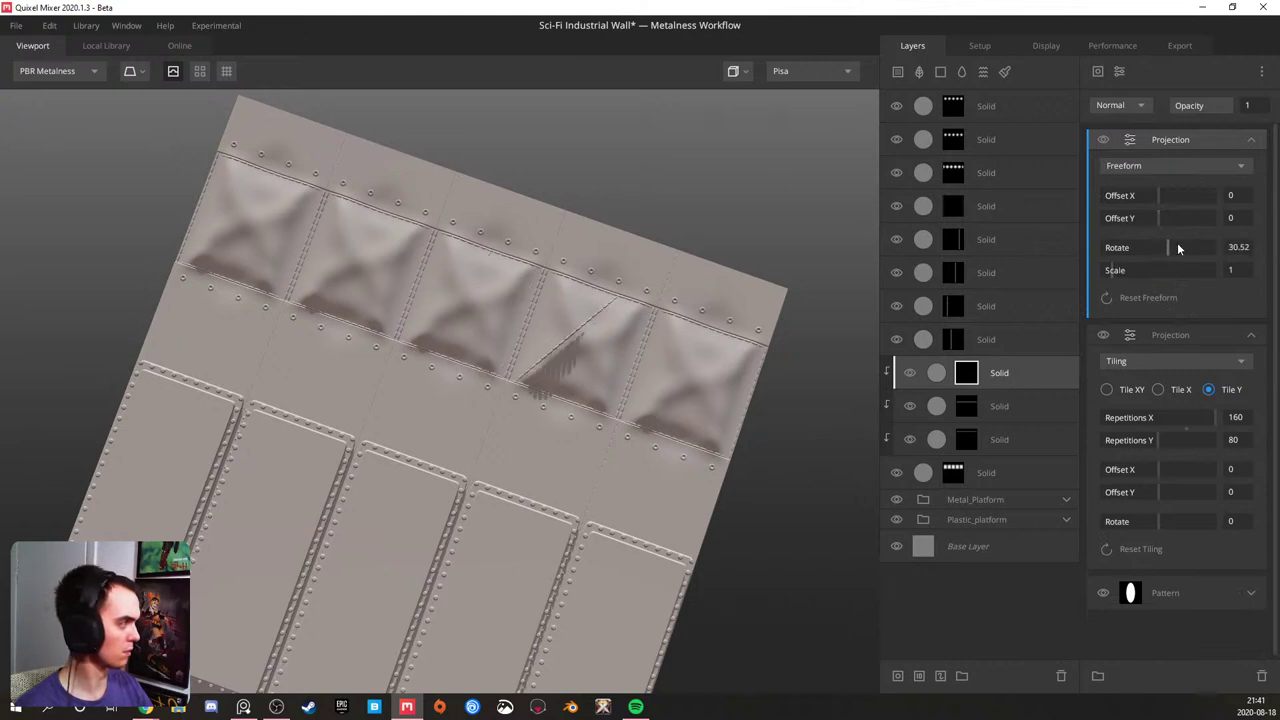
pyautogui.click(1230, 247)
pyautogui.write('45')
pyautogui.press('Return')
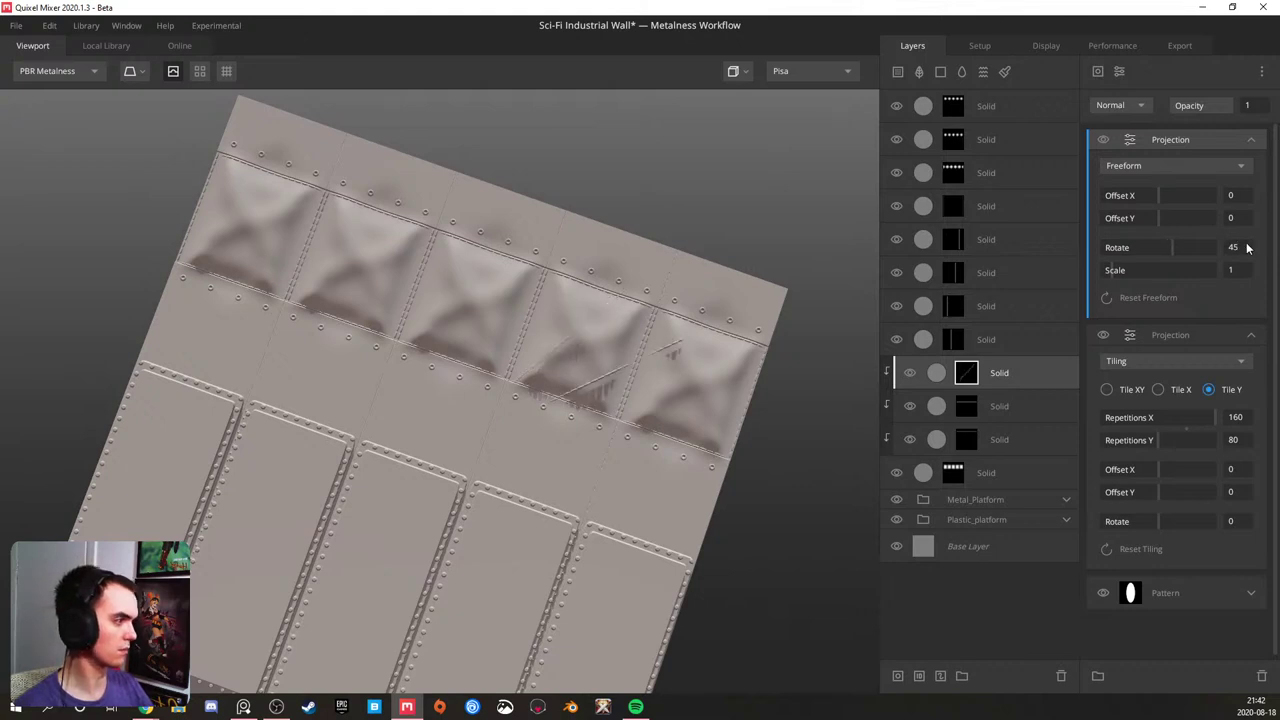
# - Set the Freeform projection's Scale to 1.084 and Offset X to 0, and the Tiling projection's Offset X to -0.053
pyautogui.moveTo(1112, 268)
pyautogui.mouseDown()
pyautogui.moveTo(1133, 263)
pyautogui.moveTo(1112, 257)
pyautogui.mouseUp()
pyautogui.moveTo(1155, 195); pyautogui.dragTo(1152, 194)
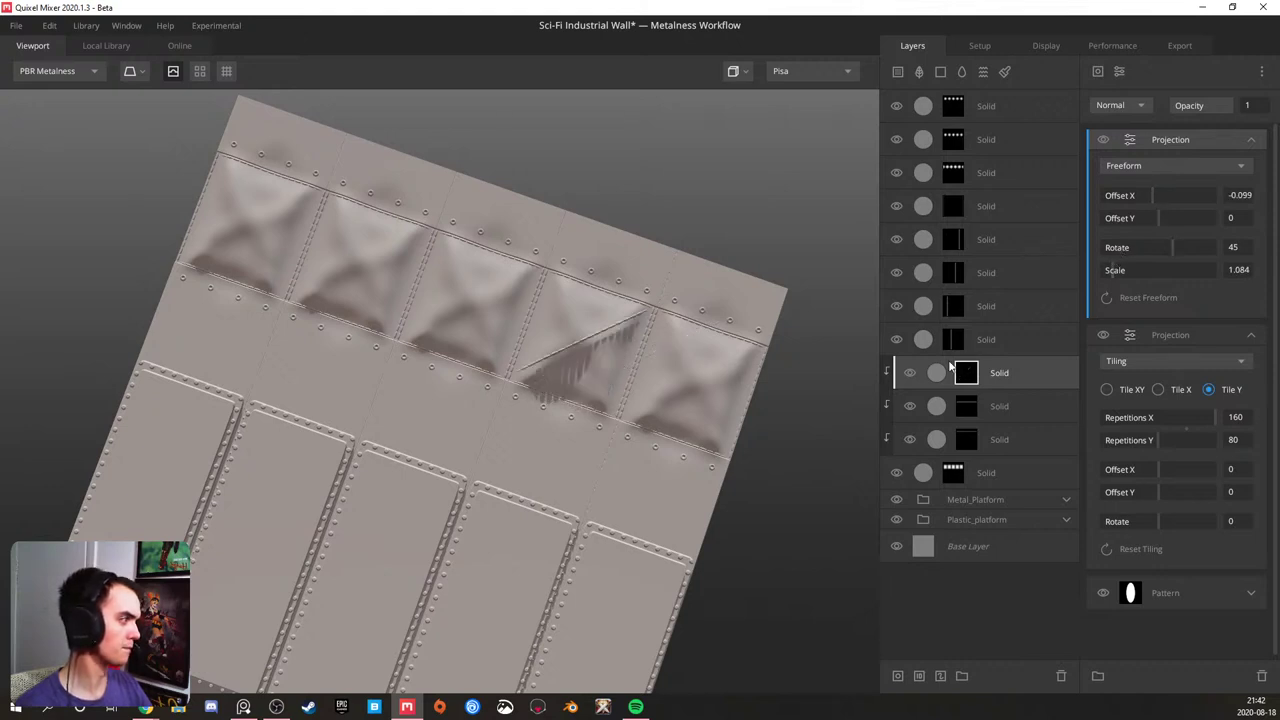
pyautogui.hotkey('ctrl', 'z')
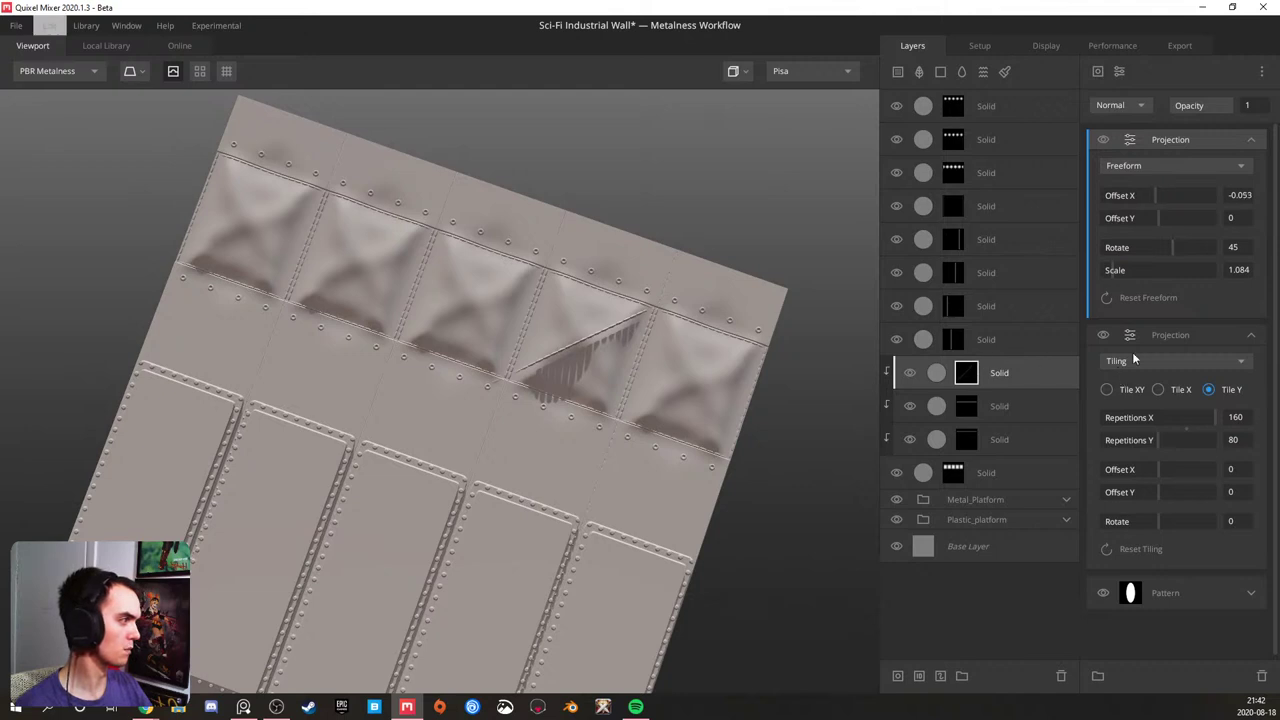
pyautogui.click(1234, 202)
pyautogui.doubleClick(1235, 196)
pyautogui.write('0')
pyautogui.press('Return')
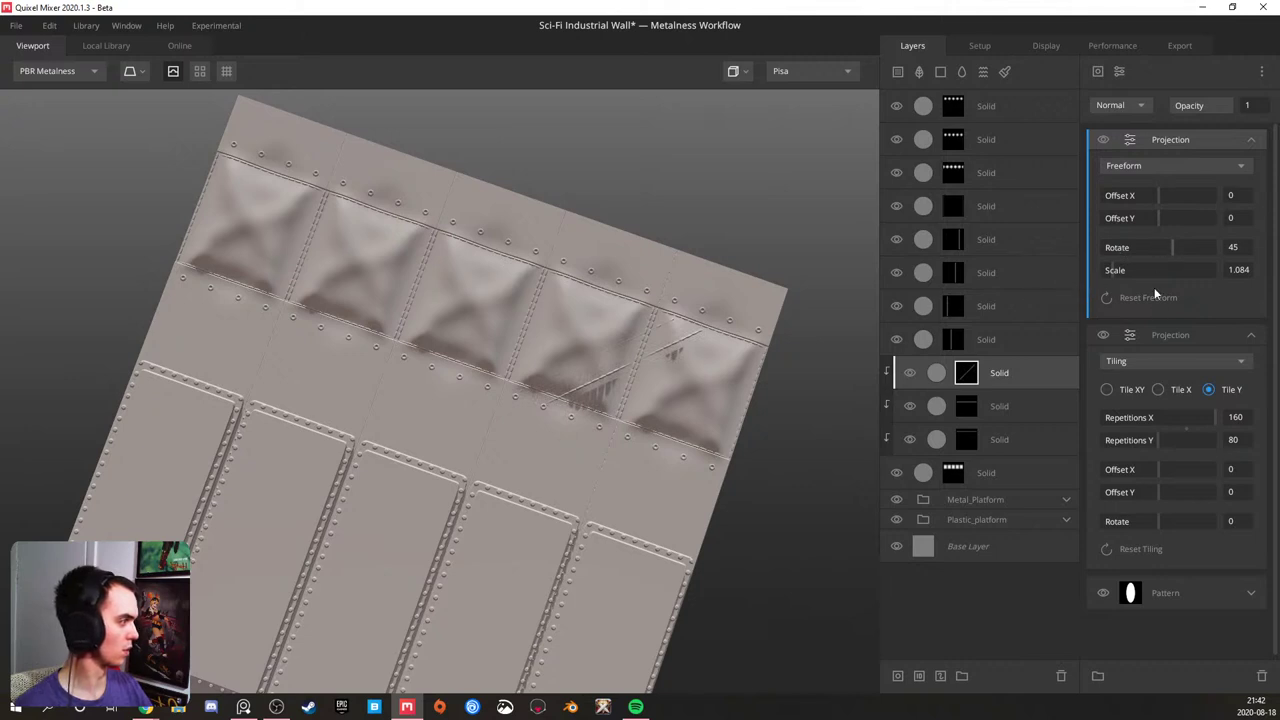
pyautogui.click(1164, 469)
pyautogui.moveTo(1157, 467); pyautogui.dragTo(1155, 466)
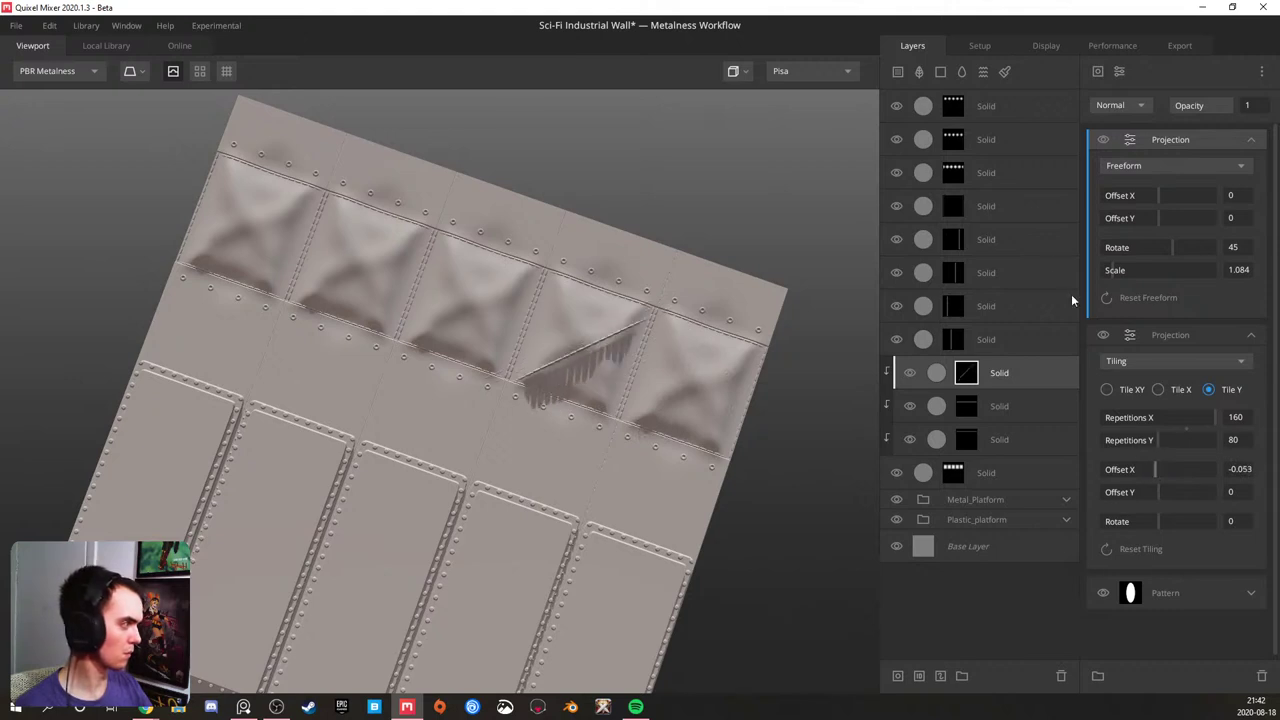
# - Set the diagonal stitch layer's Wrap to Underlying to 0.905 and its Threshold to 0.488
pyautogui.click(1037, 374)
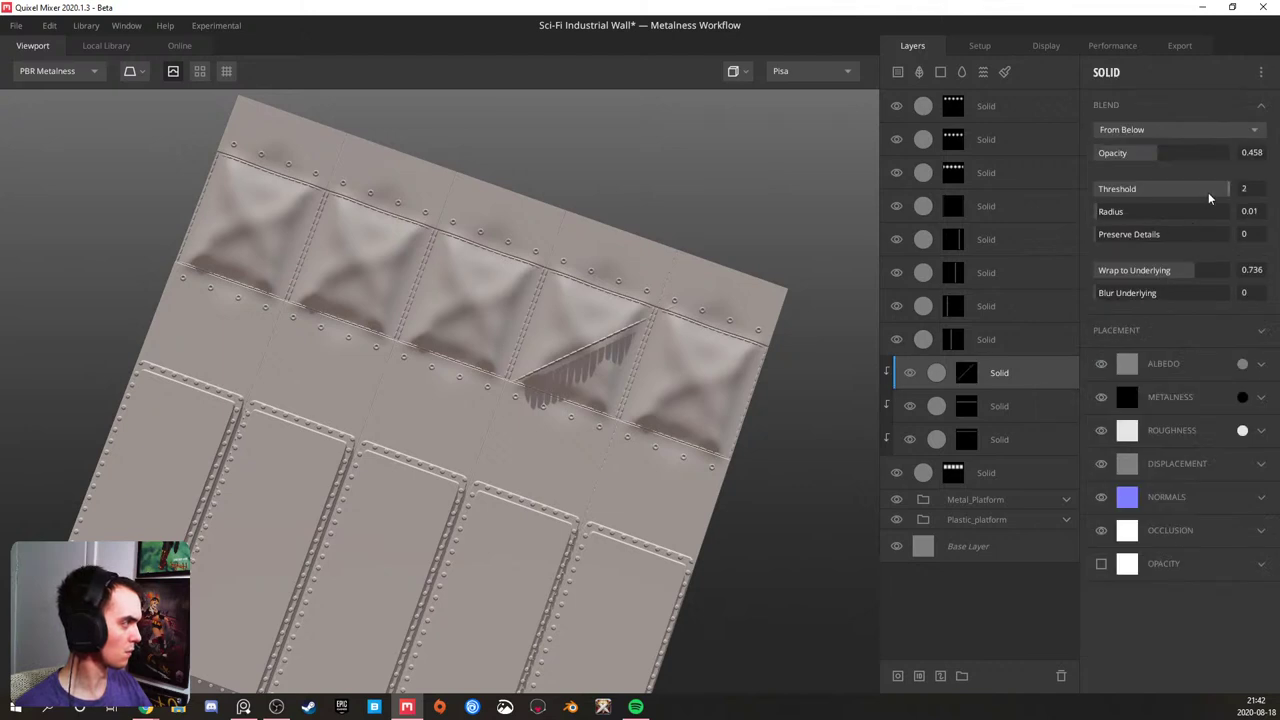
pyautogui.moveTo(1196, 269); pyautogui.dragTo(1218, 269)
pyautogui.moveTo(1214, 190); pyautogui.dragTo(1178, 188)
pyautogui.scroll(8, 766, 337)
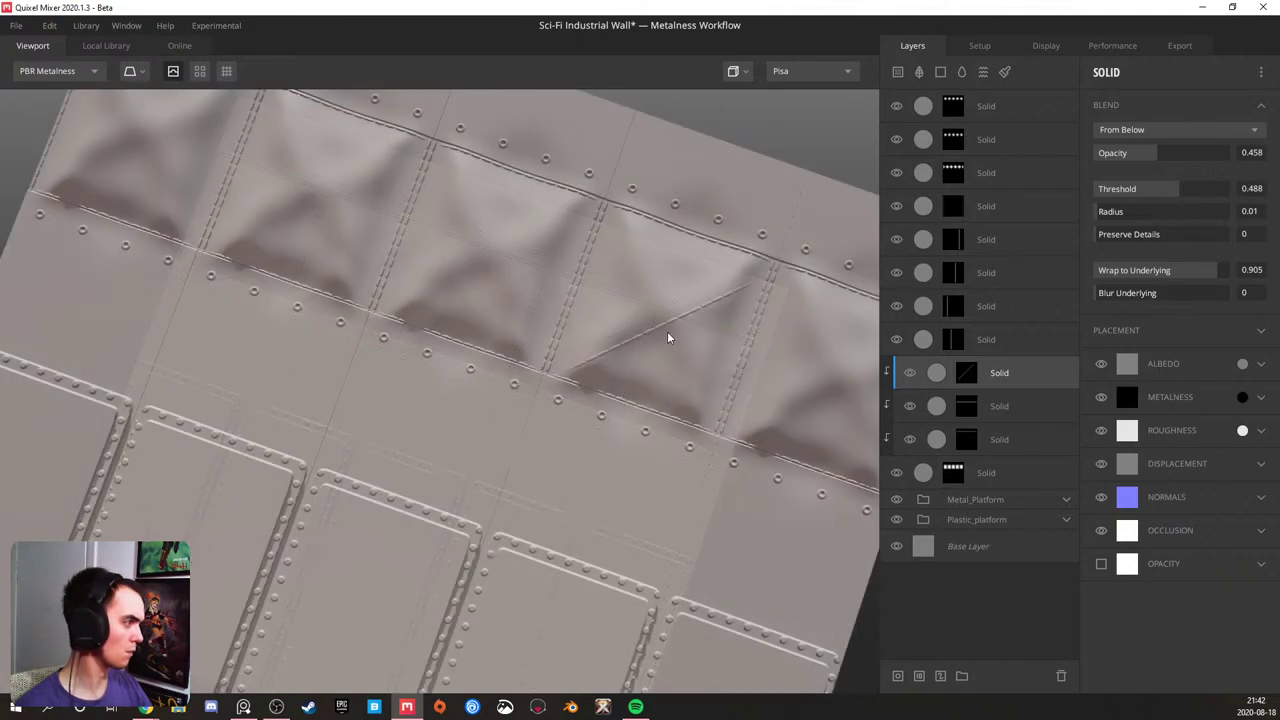
pyautogui.moveTo(611, 316); pyautogui.dragTo(697, 292)
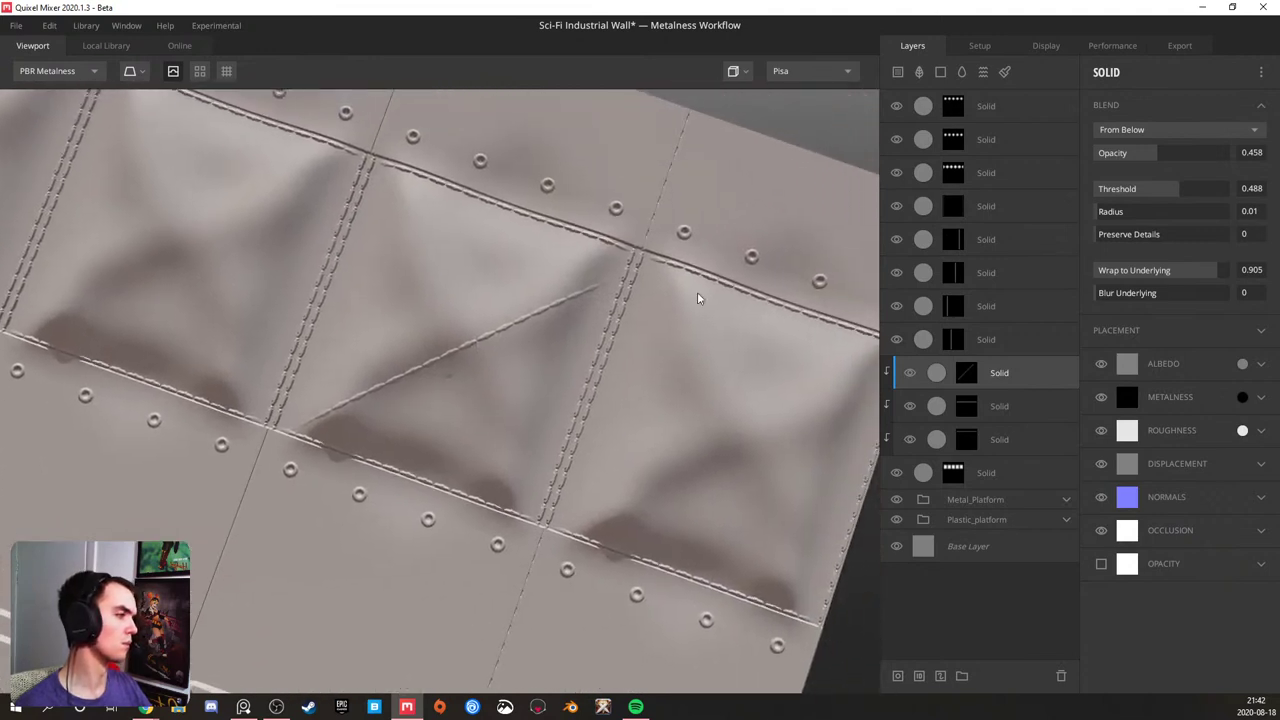
# - Set the diagonal stitch mask's Freeform Scale to 1 and its Tiling Offset X to -0.064
pyautogui.click(968, 373)
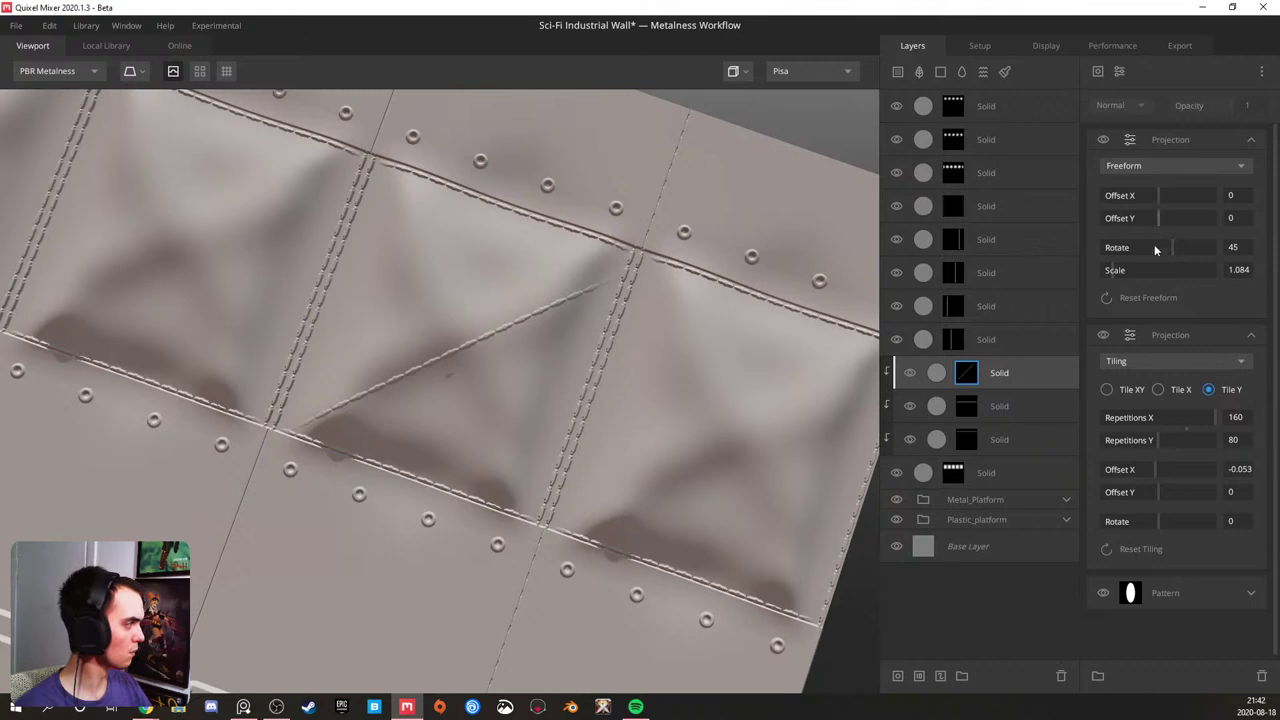
pyautogui.moveTo(1122, 266); pyautogui.dragTo(1113, 263)
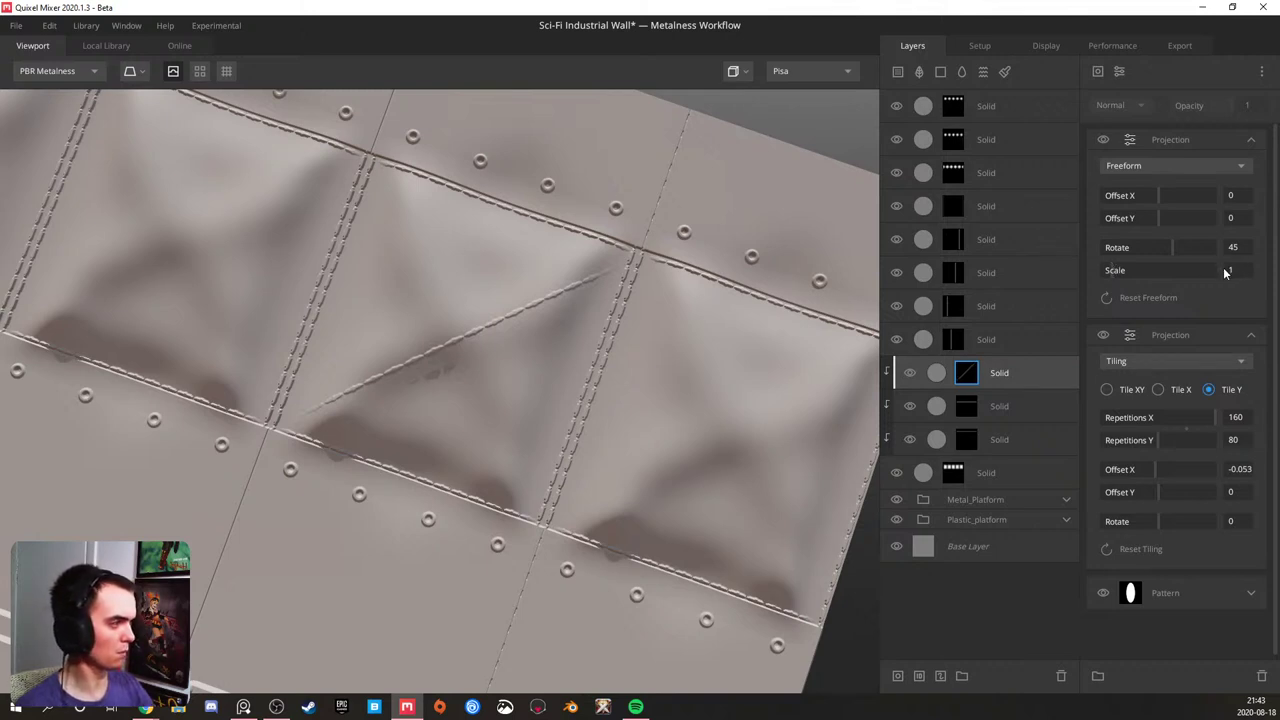
pyautogui.moveTo(1157, 470); pyautogui.dragTo(1154, 465)
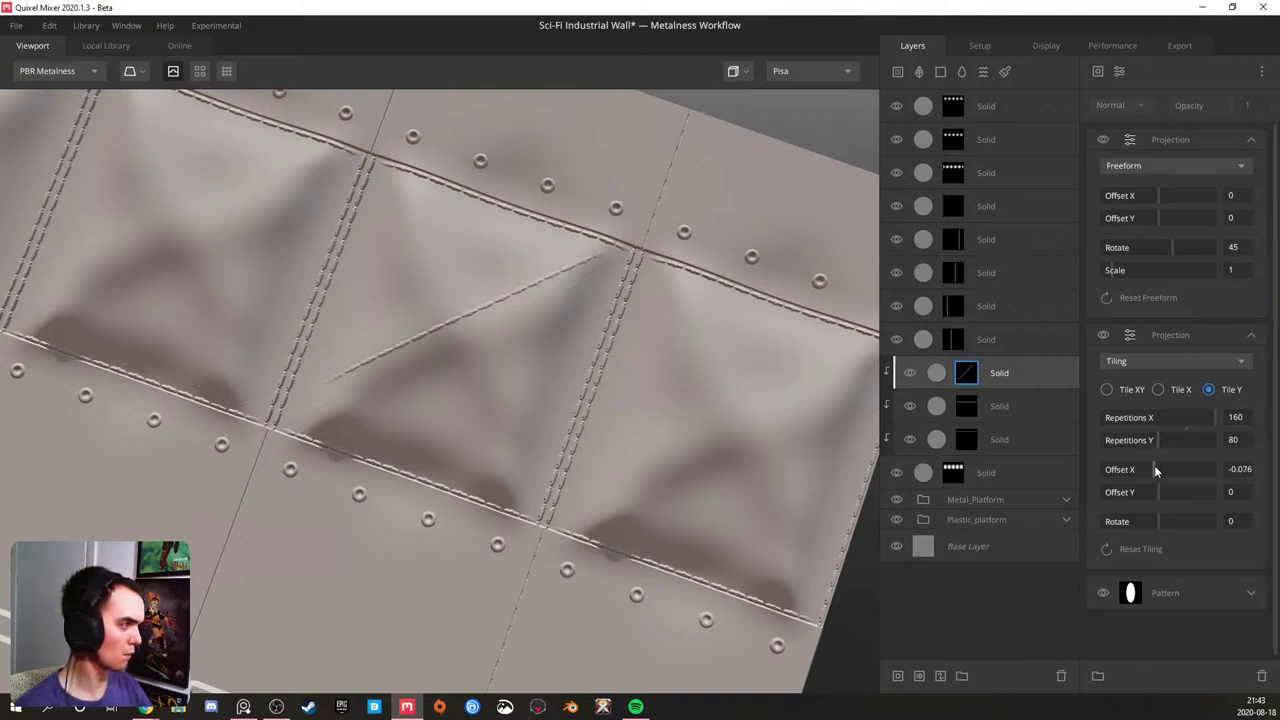
pyautogui.moveTo(1154, 463); pyautogui.dragTo(1154, 458)
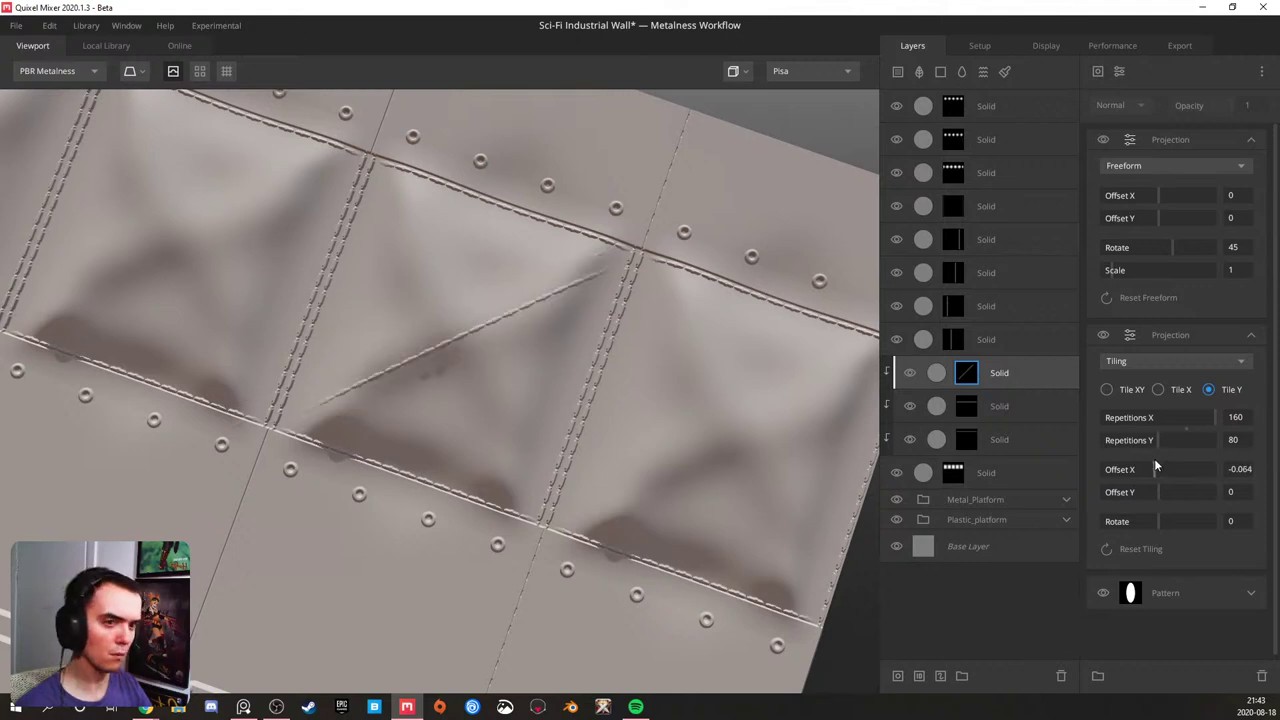
# - Duplicate the diagonal stitch layer and set the copy's Freeform projection Rotate to -45
pyautogui.scroll(-3, 557, 430)
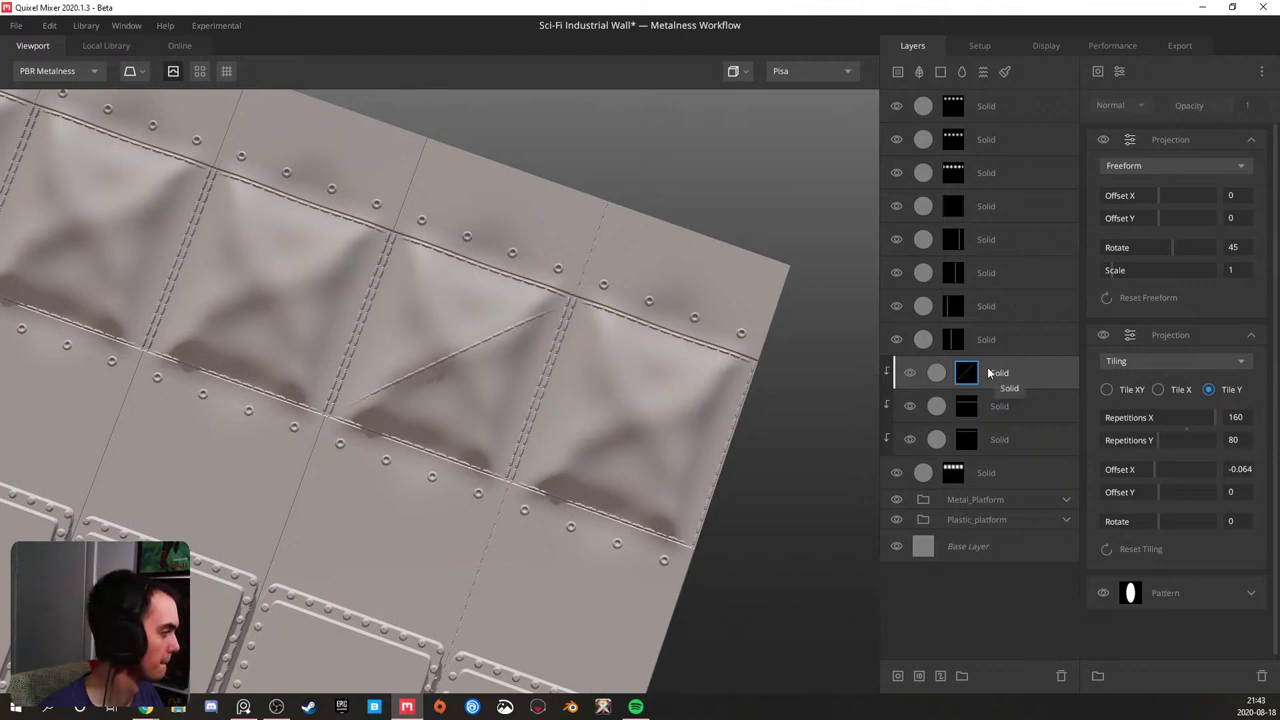
pyautogui.click(987, 368)
pyautogui.hotkey('ctrl', 'd')
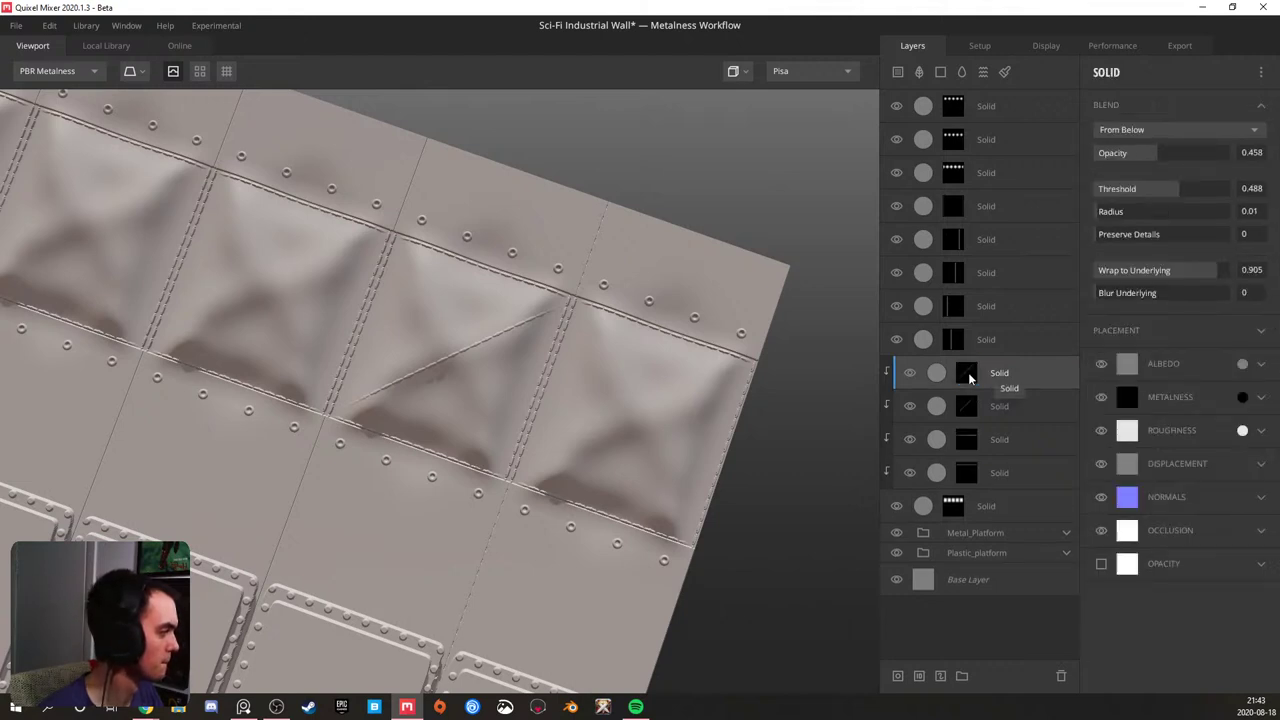
pyautogui.click(967, 376)
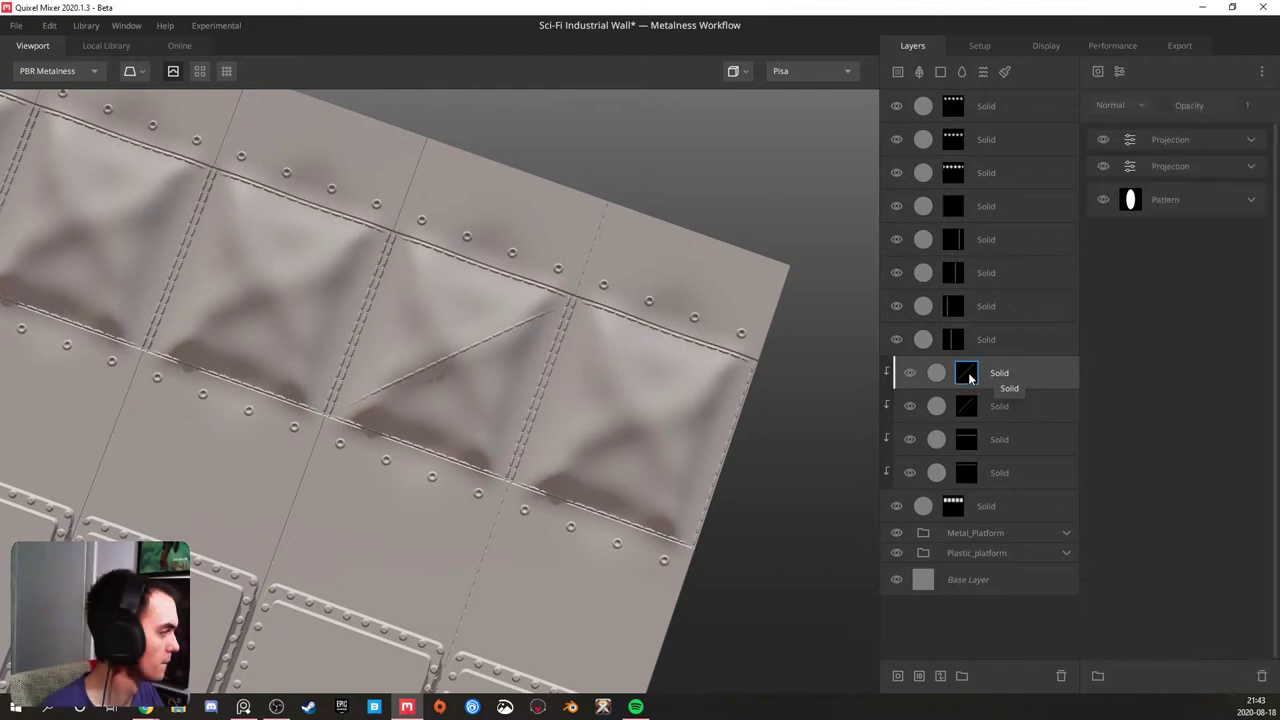
pyautogui.click(1256, 166)
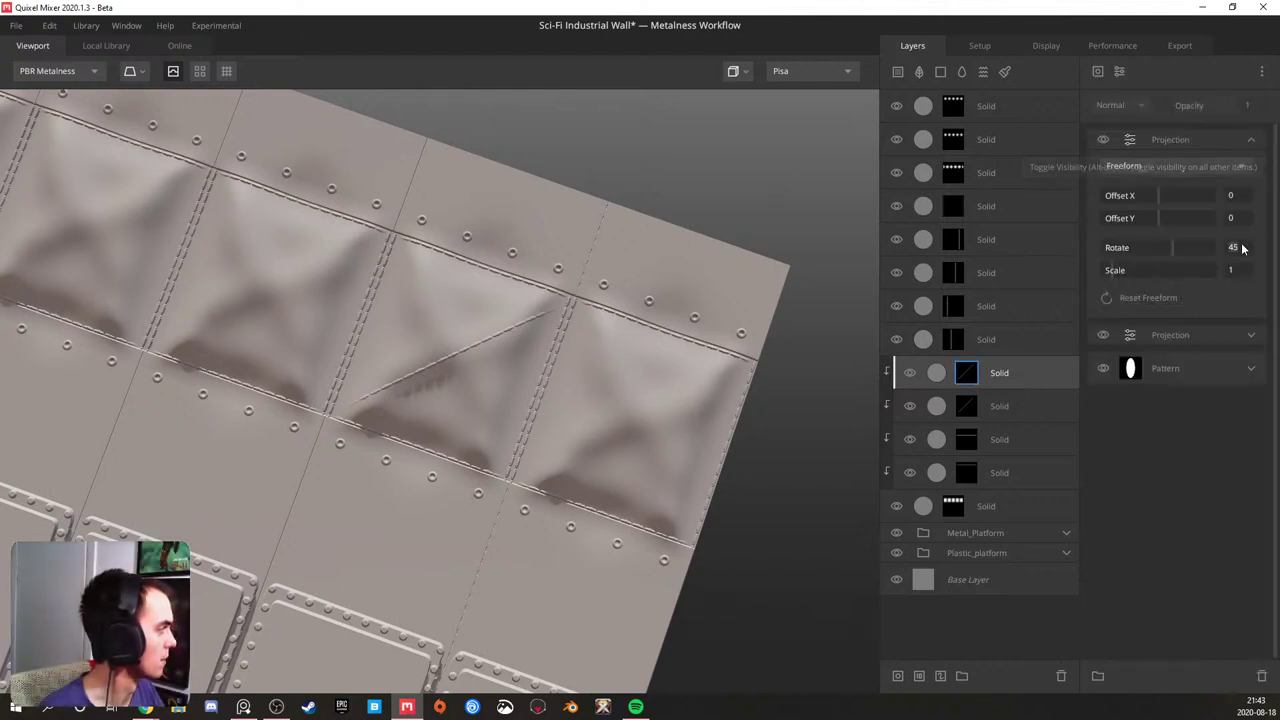
pyautogui.click(1233, 247)
pyautogui.write('-45')
pyautogui.press('Return')
pyautogui.scroll(-3, 300, 276)
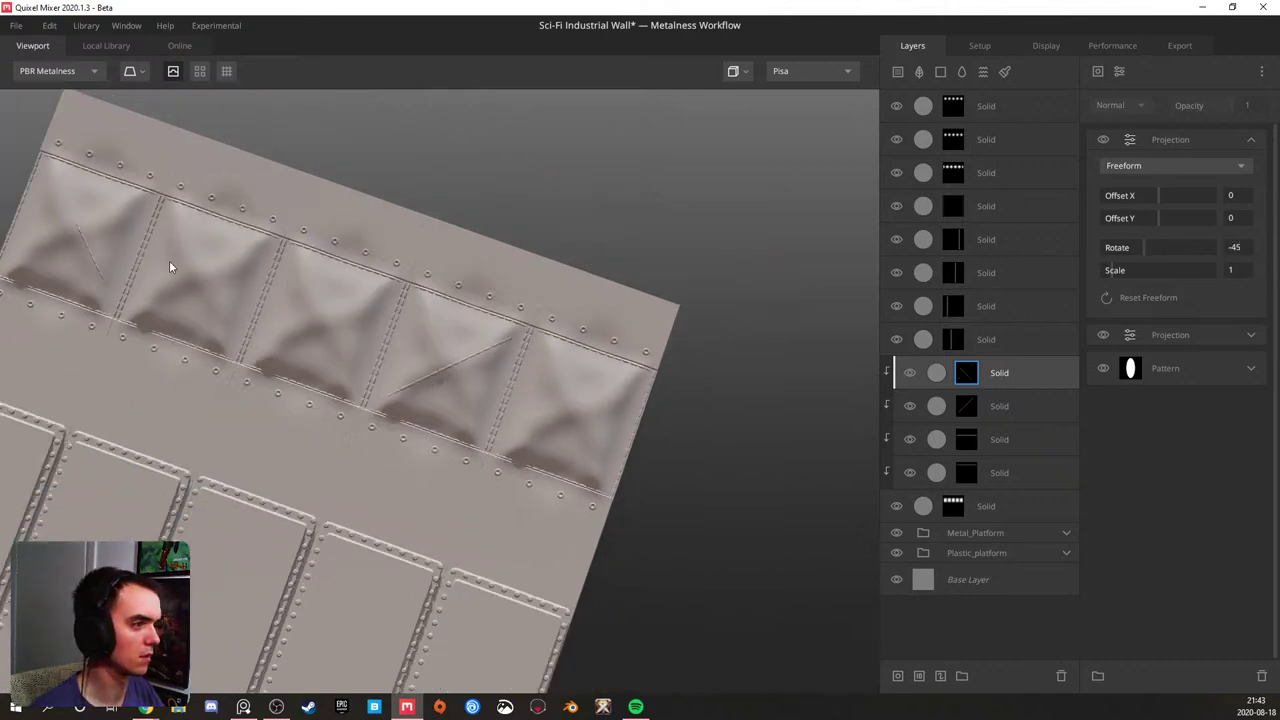
# - Delete both diagonal stitch layers, keeping the upper-edge and lower-edge stitch rows
pyautogui.click(1016, 366)
pyautogui.press('Delete')
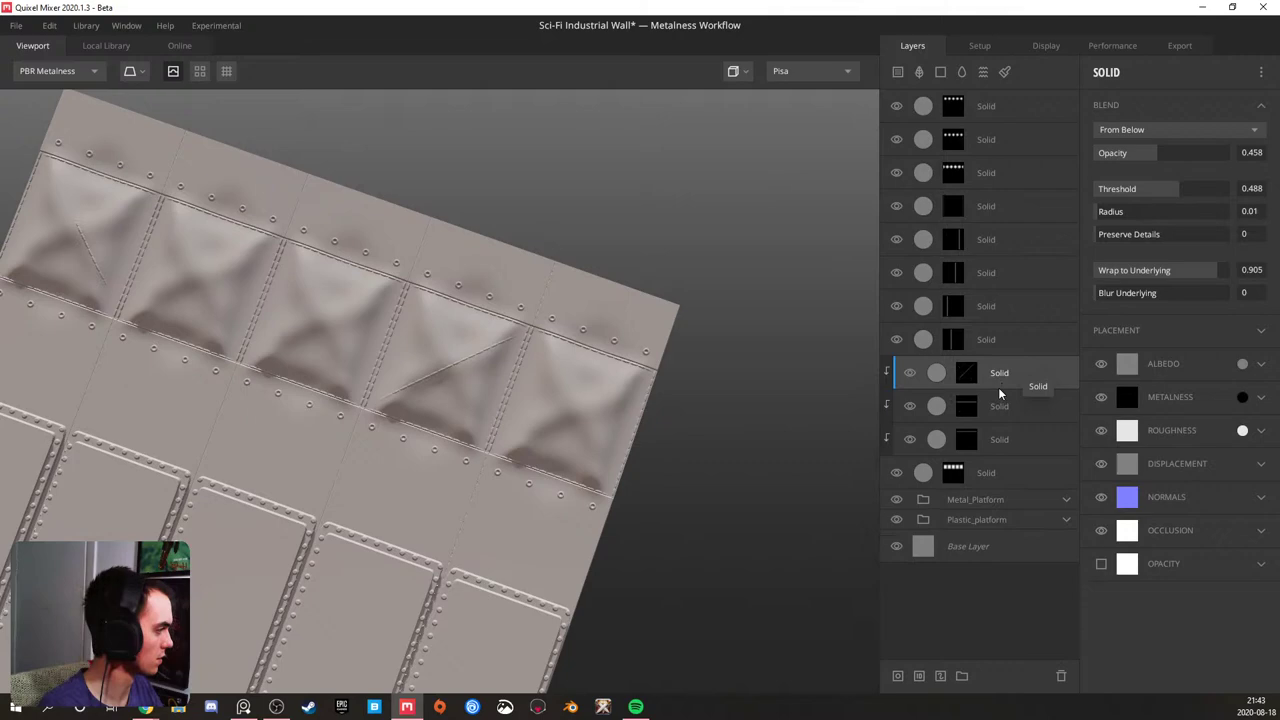
pyautogui.press('Delete')
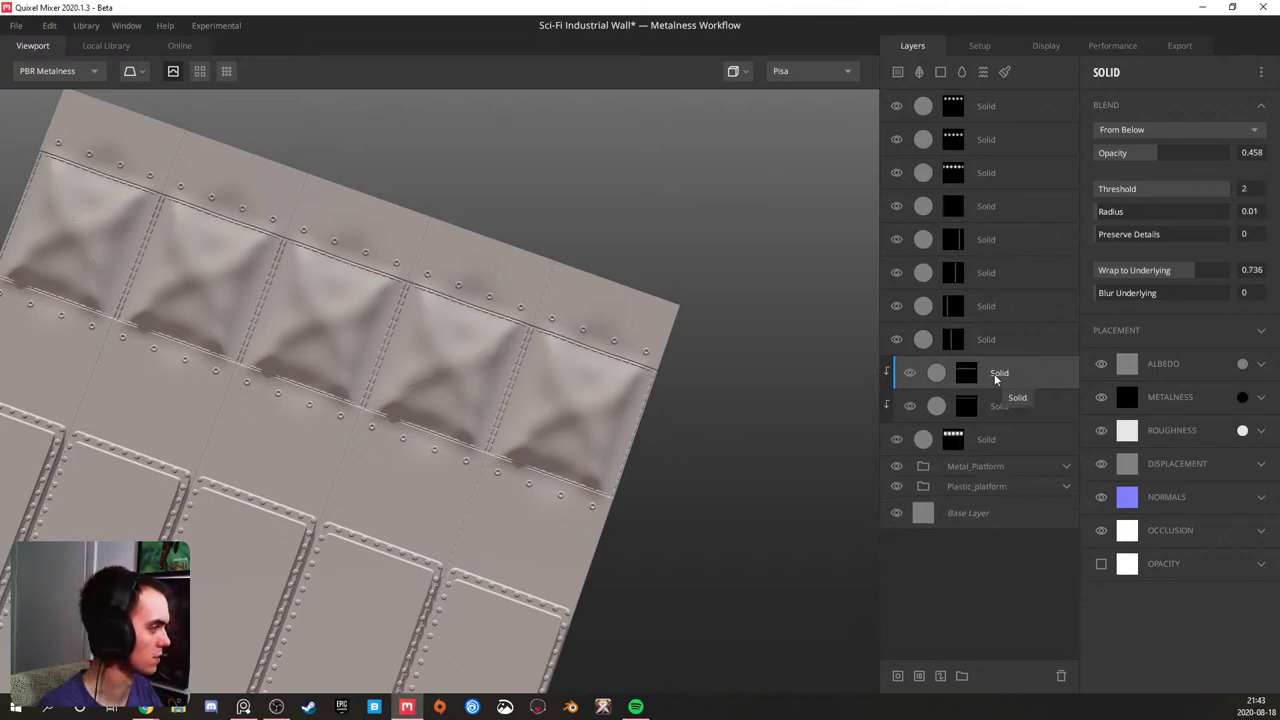
# - Examine the stitching on the padded band and the riveted lower panels from several angles
pyautogui.scroll(-5, 221, 350)
pyautogui.moveTo(277, 349); pyautogui.dragTo(372, 340)
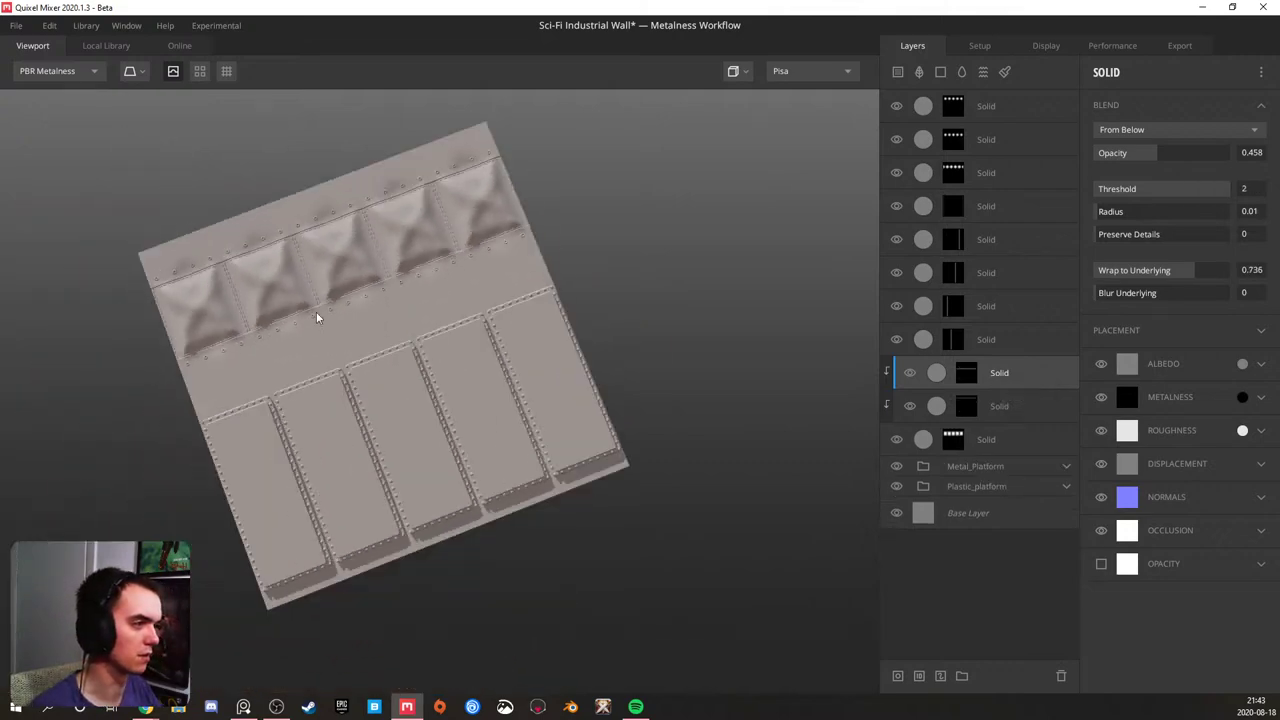
pyautogui.moveTo(317, 314); pyautogui.dragTo(480, 376, button='middle')
pyautogui.scroll(4, 408, 412)
pyautogui.moveTo(409, 412); pyautogui.dragTo(432, 339)
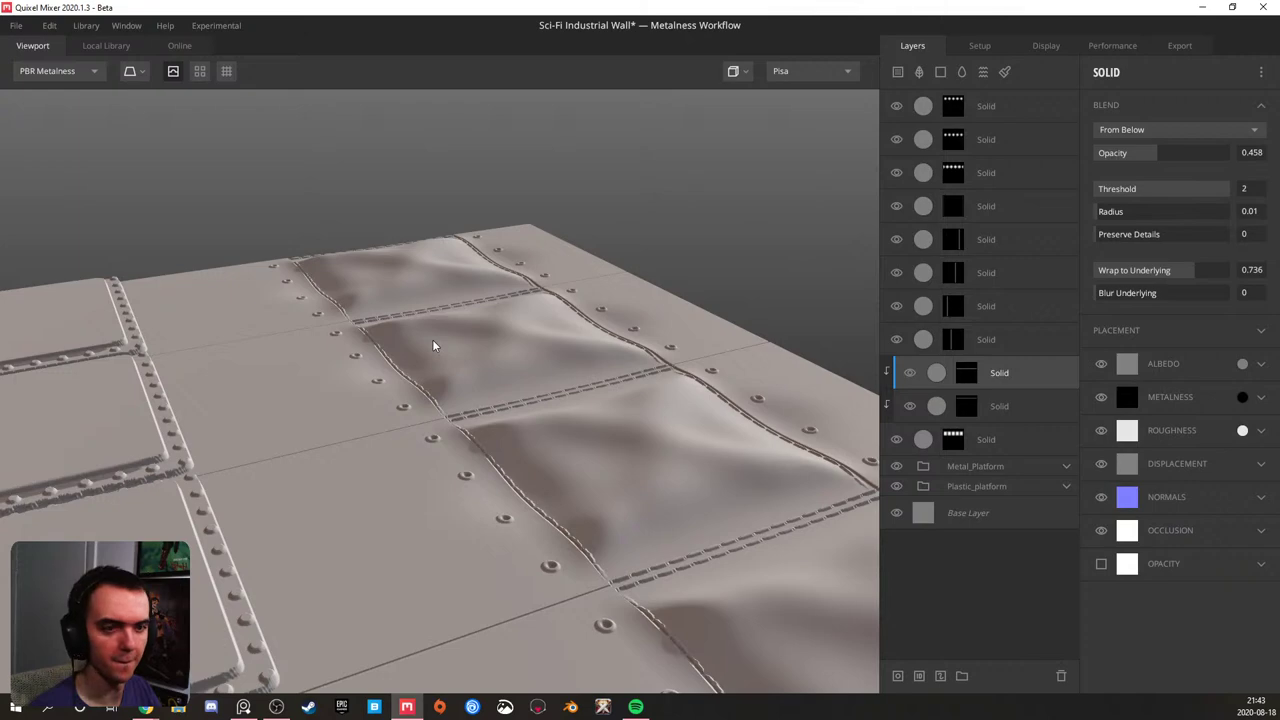
pyautogui.moveTo(651, 442); pyautogui.dragTo(645, 548)
pyautogui.scroll(-6, 585, 459)
pyautogui.moveTo(530, 474); pyautogui.dragTo(480, 423)
pyautogui.scroll(5, 500, 460)
pyautogui.moveTo(614, 608); pyautogui.dragTo(459, 431)
# - Add a solid layer directly above the base layer and give it a mask stack
pyautogui.click(985, 510)
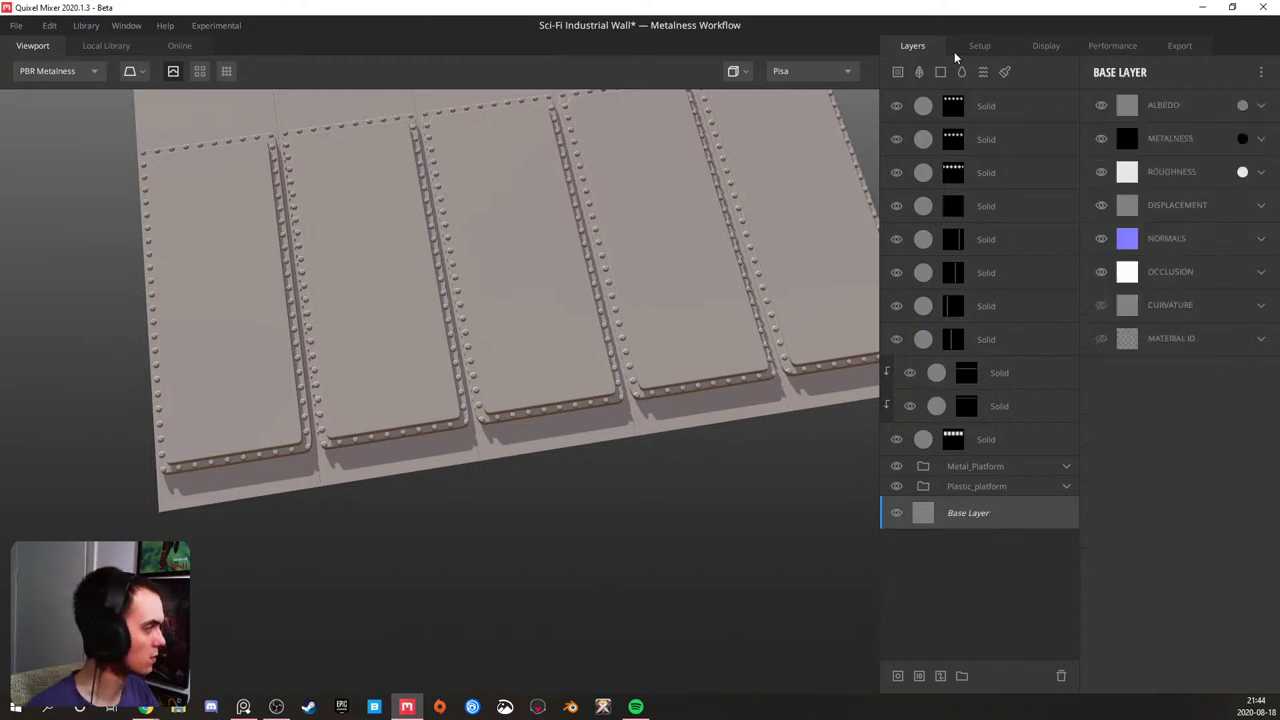
pyautogui.click(938, 73)
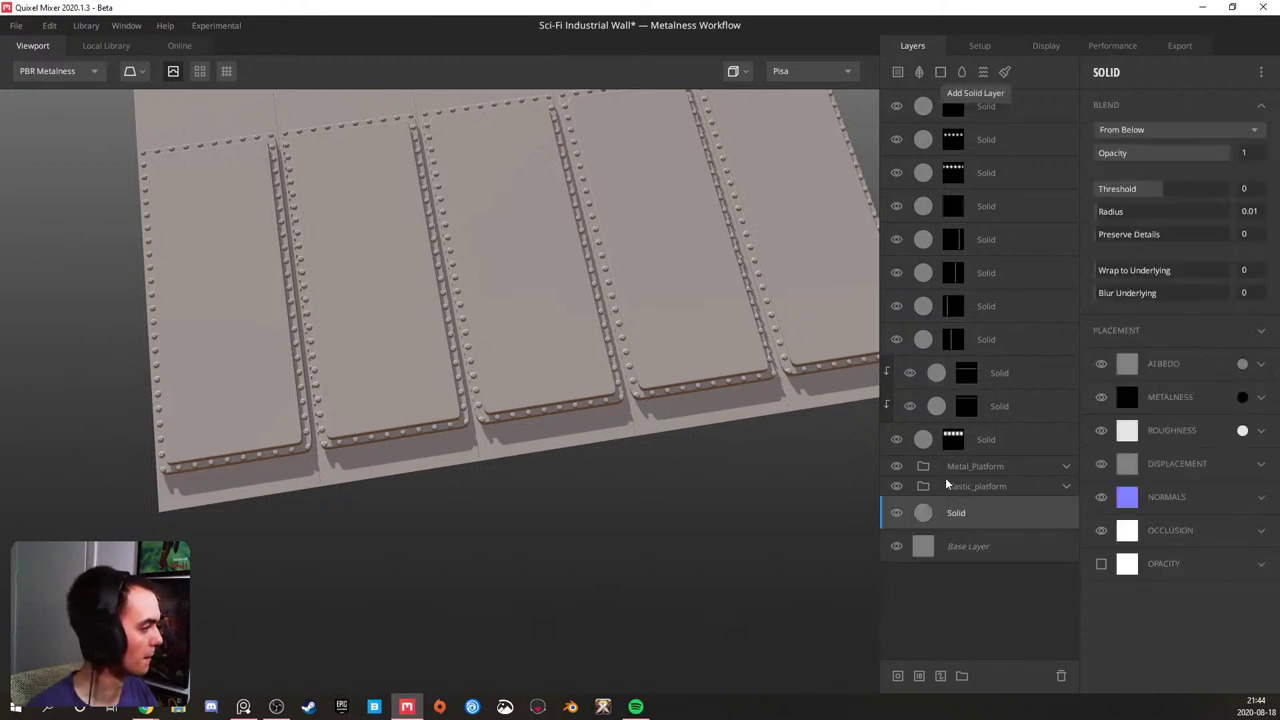
pyautogui.rightClick(945, 513)
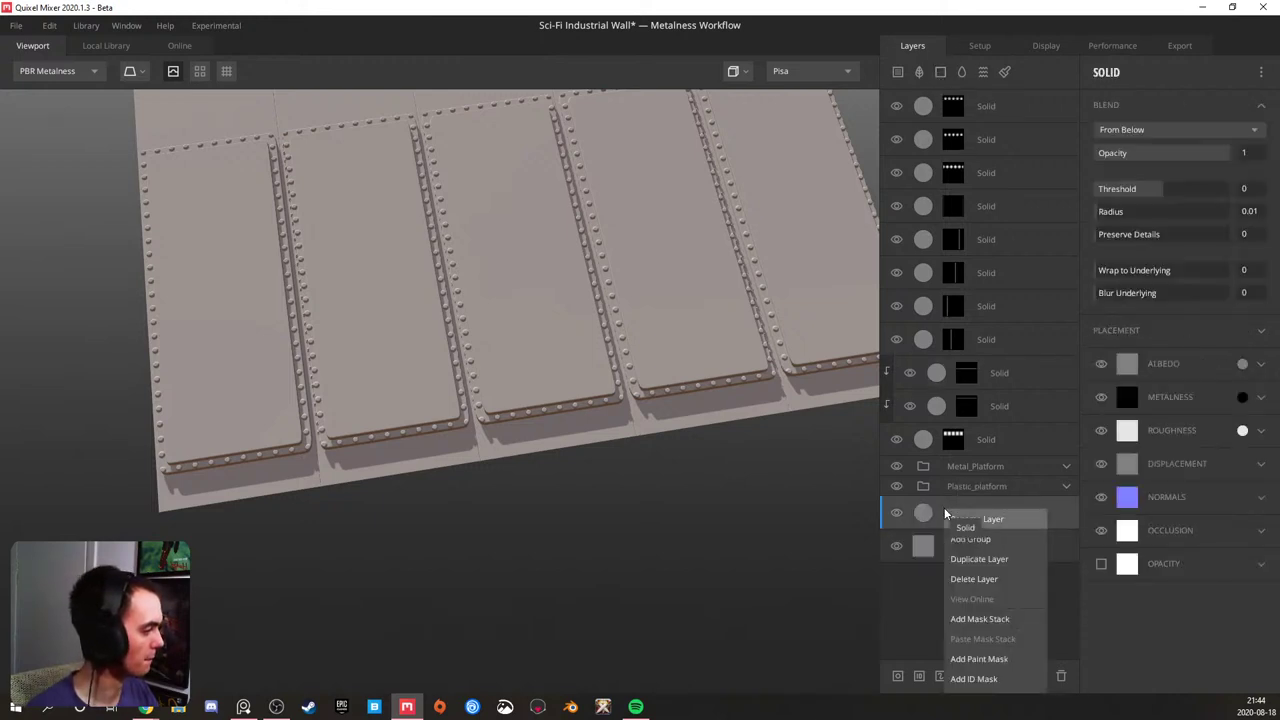
pyautogui.click(978, 619)
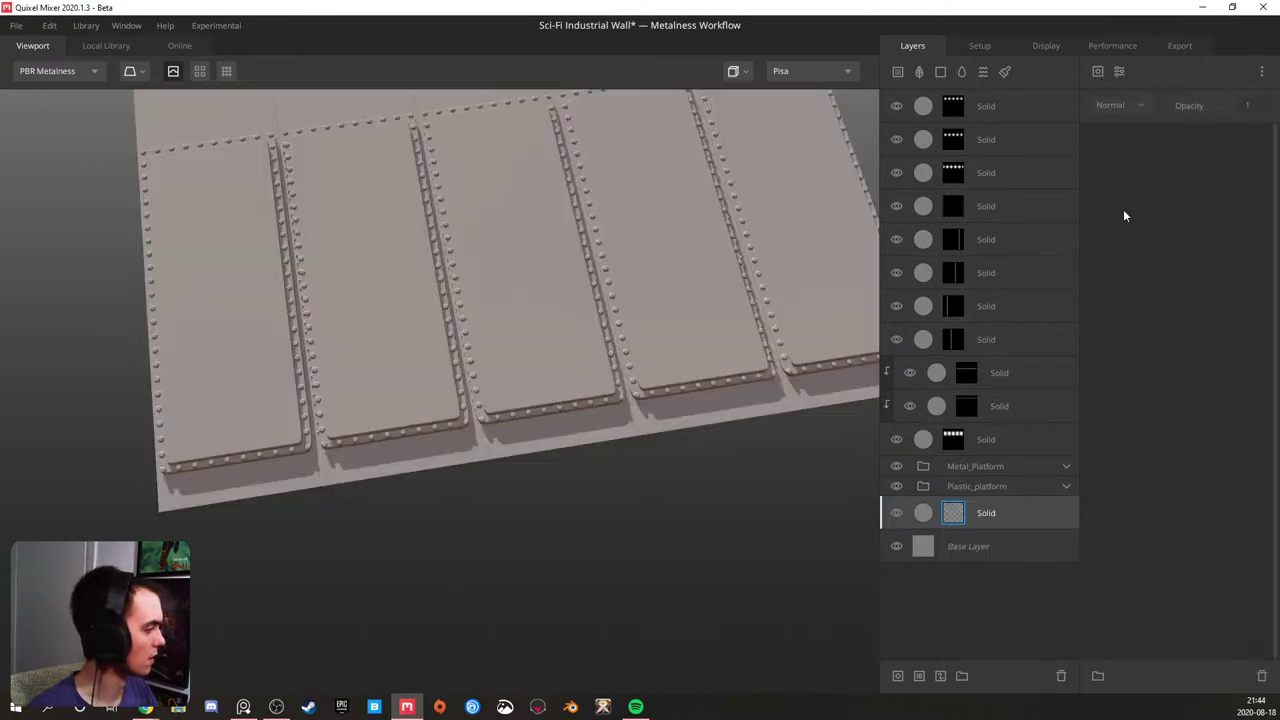
# - Add a Square pattern to the new layer's mask with Repeat X and Repeat Y both set to 1
pyautogui.click(1119, 74)
pyautogui.moveTo(1147, 151)
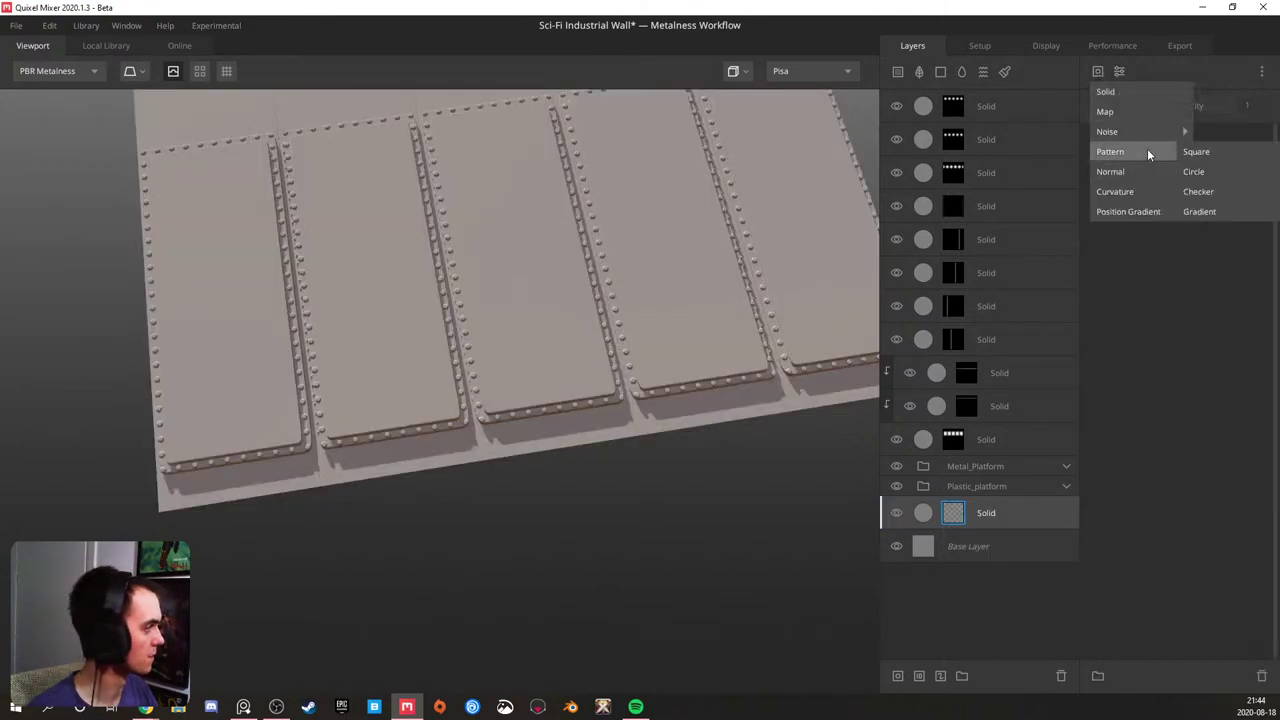
pyautogui.click(1192, 152)
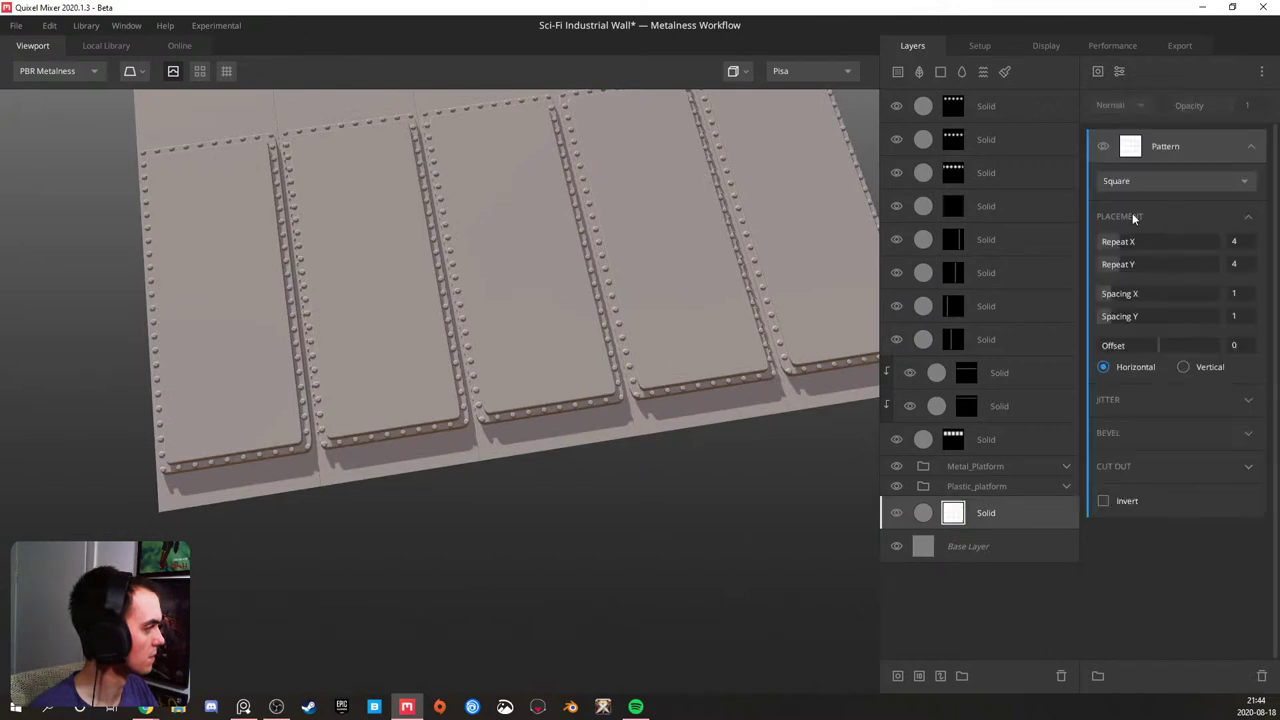
pyautogui.moveTo(1116, 263); pyautogui.dragTo(1104, 262)
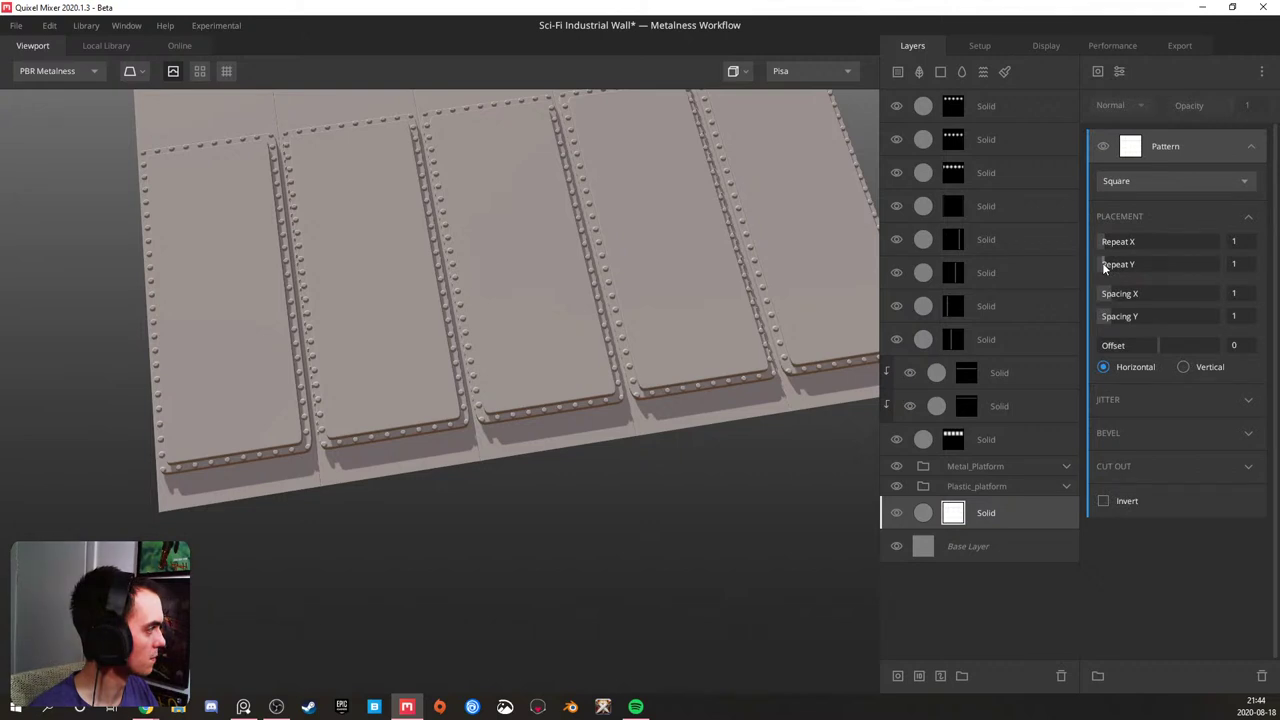
# - Add a Tiling Projection modifier to the square mask, using Tile X with Repetitions X and Y both set to 8
pyautogui.click(1119, 71)
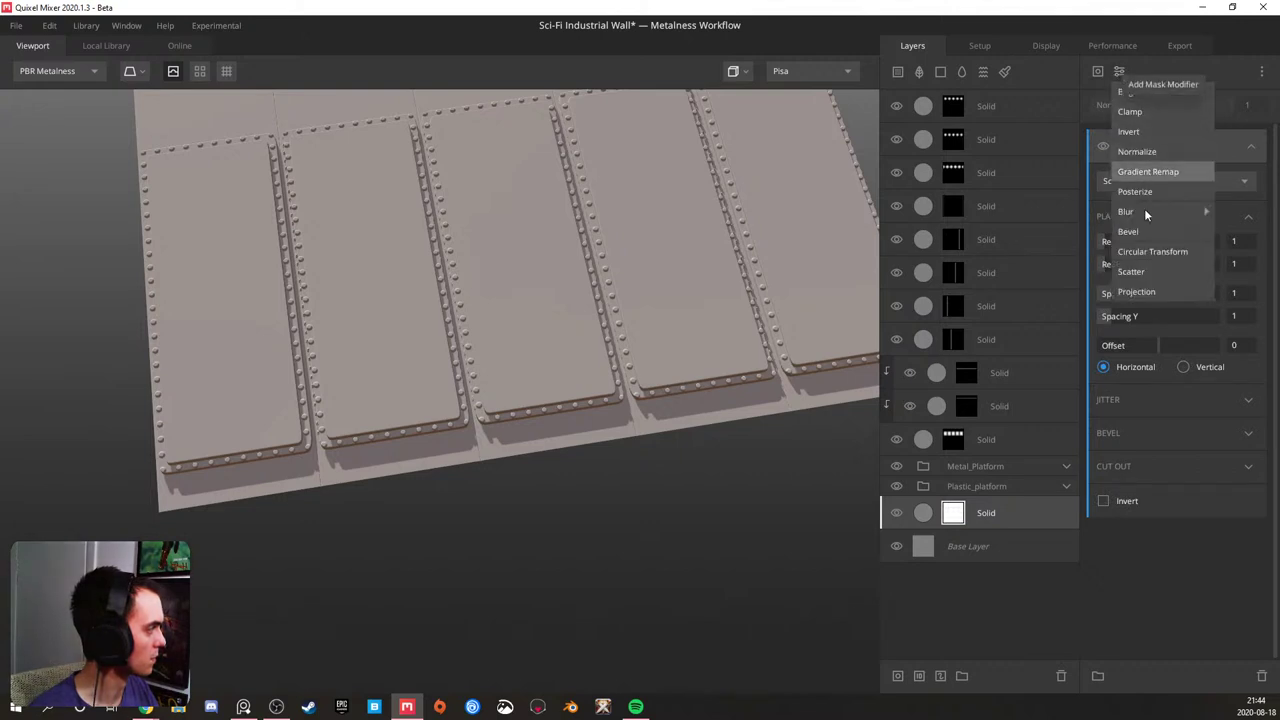
pyautogui.click(1153, 289)
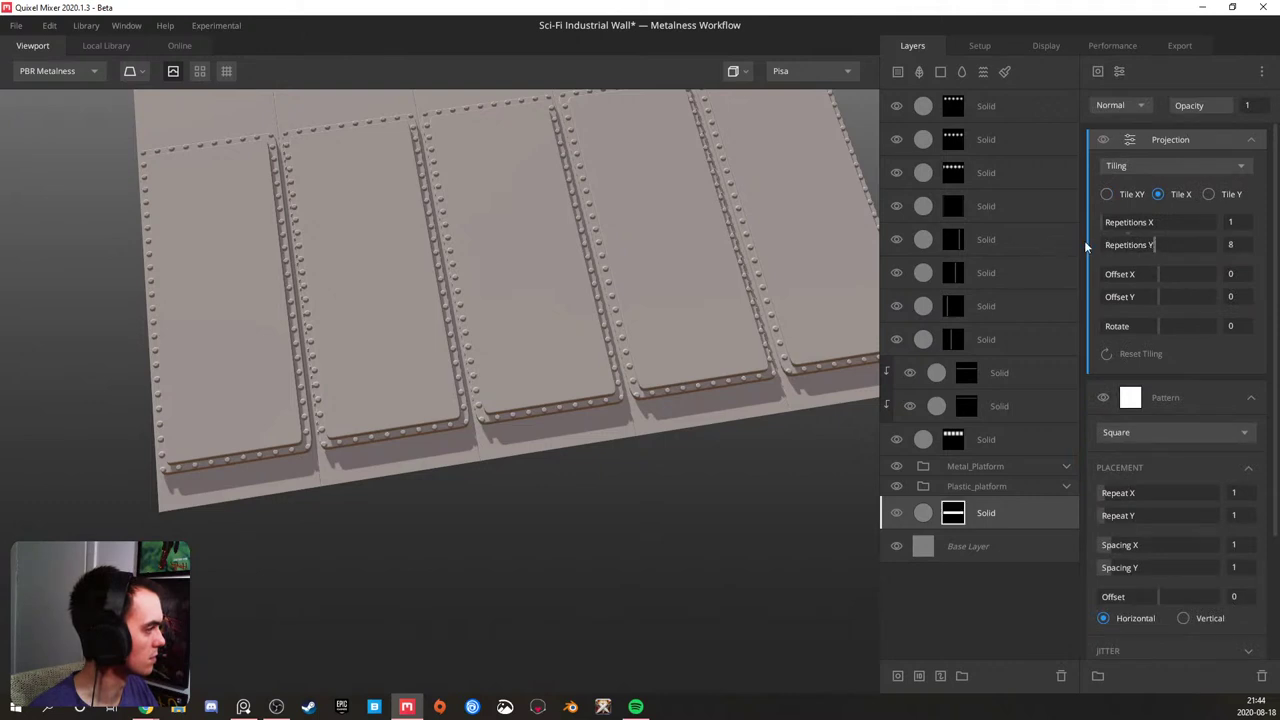
pyautogui.moveTo(1098, 243); pyautogui.dragTo(1187, 243)
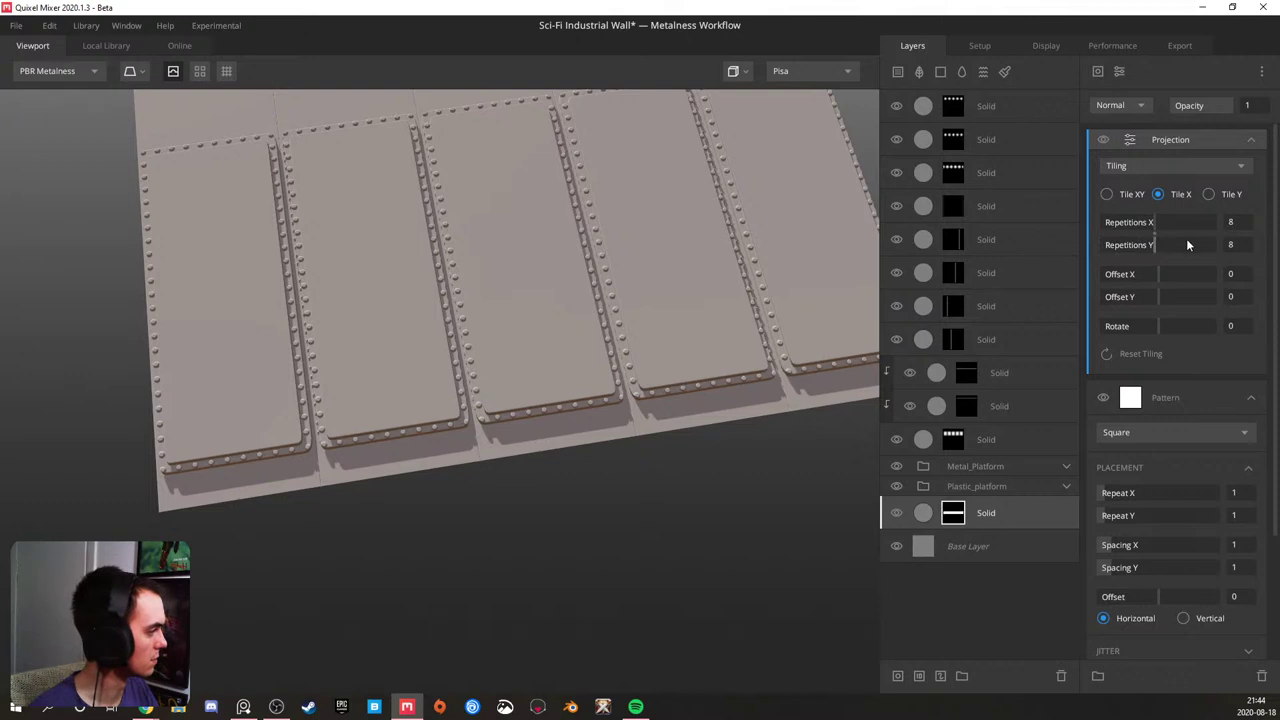
# - Set the strip mask's tiling Repetitions X and Y to 13 and the strip layer's Threshold to 0.249
pyautogui.moveTo(1179, 243)
pyautogui.mouseDown()
pyautogui.moveTo(1154, 243)
pyautogui.moveTo(1189, 237)
pyautogui.mouseUp()
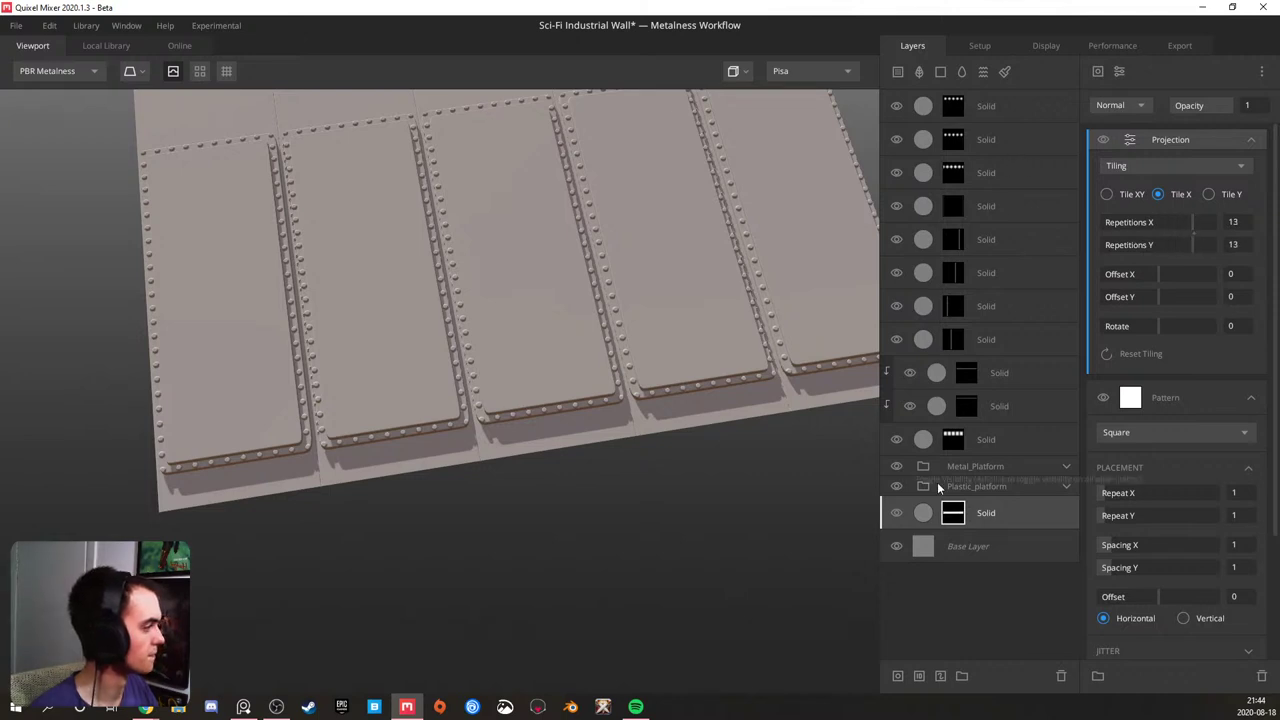
pyautogui.click(976, 505)
pyautogui.click(1177, 180)
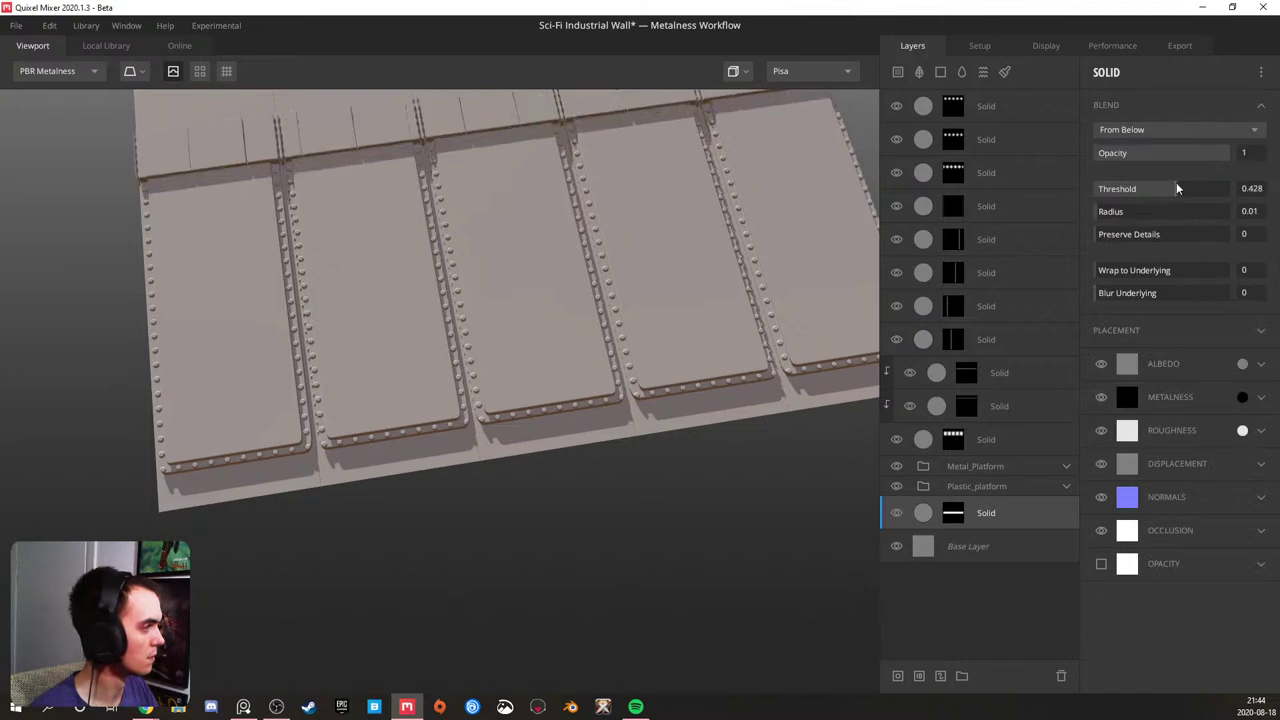
pyautogui.moveTo(1173, 182); pyautogui.dragTo(1170, 182)
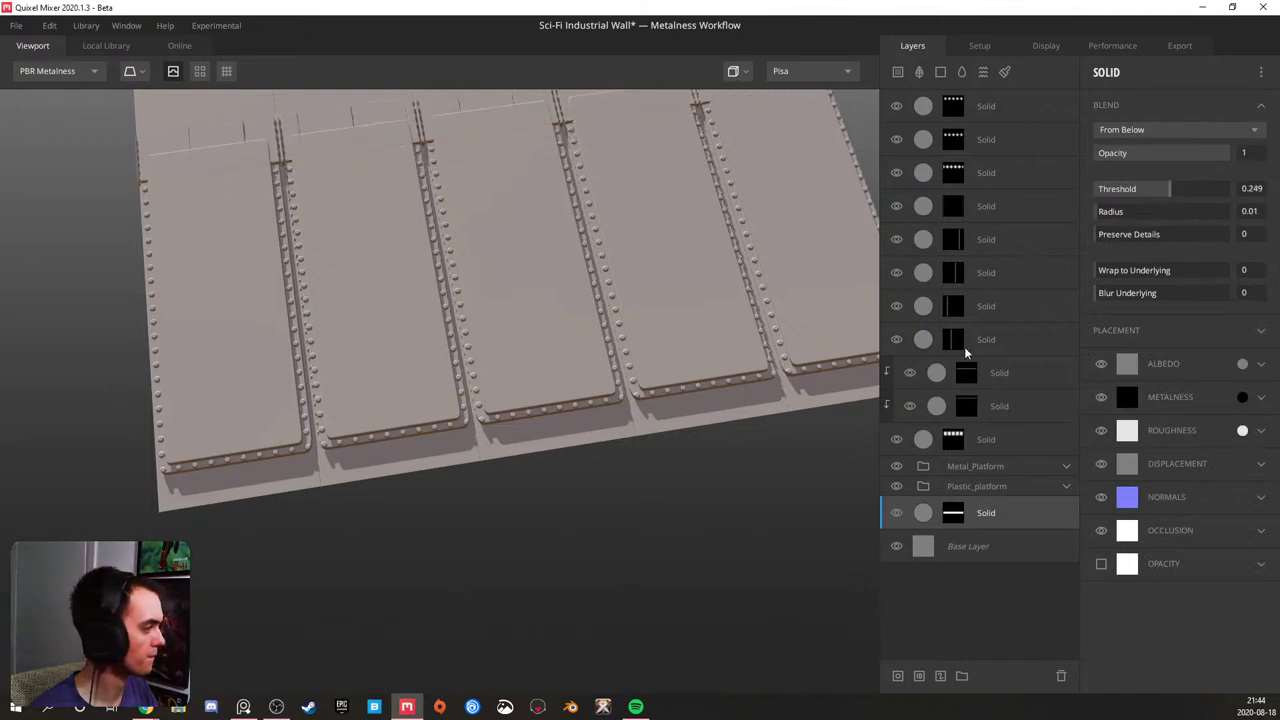
# - Set the strip mask's Repetitions X to 1, Spacing X to 0 and Spacing Y to 0.945
pyautogui.click(953, 513)
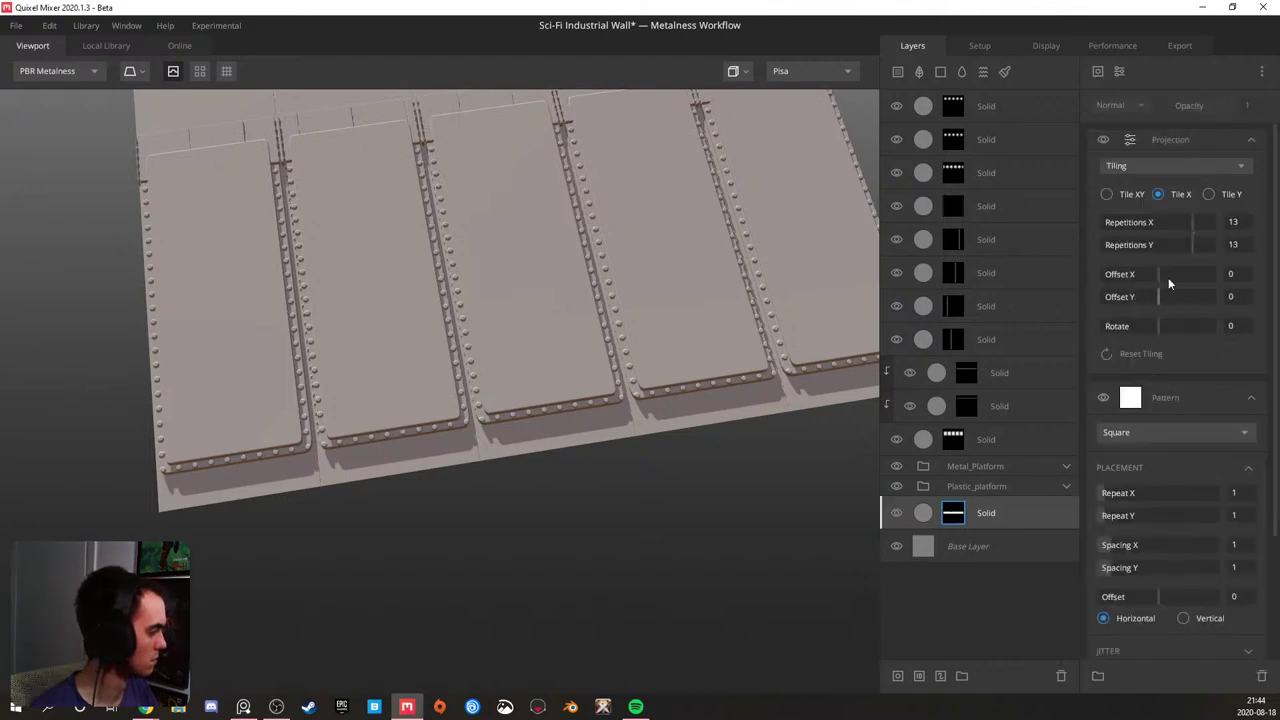
pyautogui.moveTo(1192, 222); pyautogui.dragTo(1068, 221)
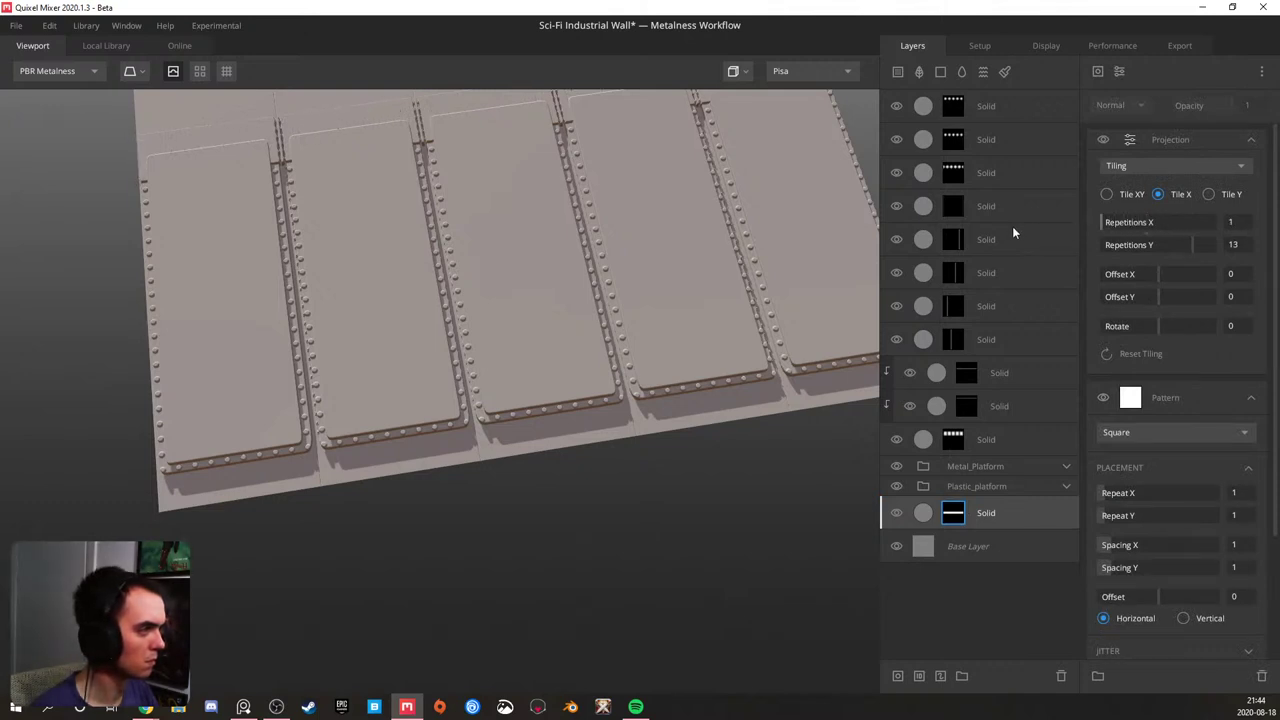
pyautogui.scroll(-3, 434, 277)
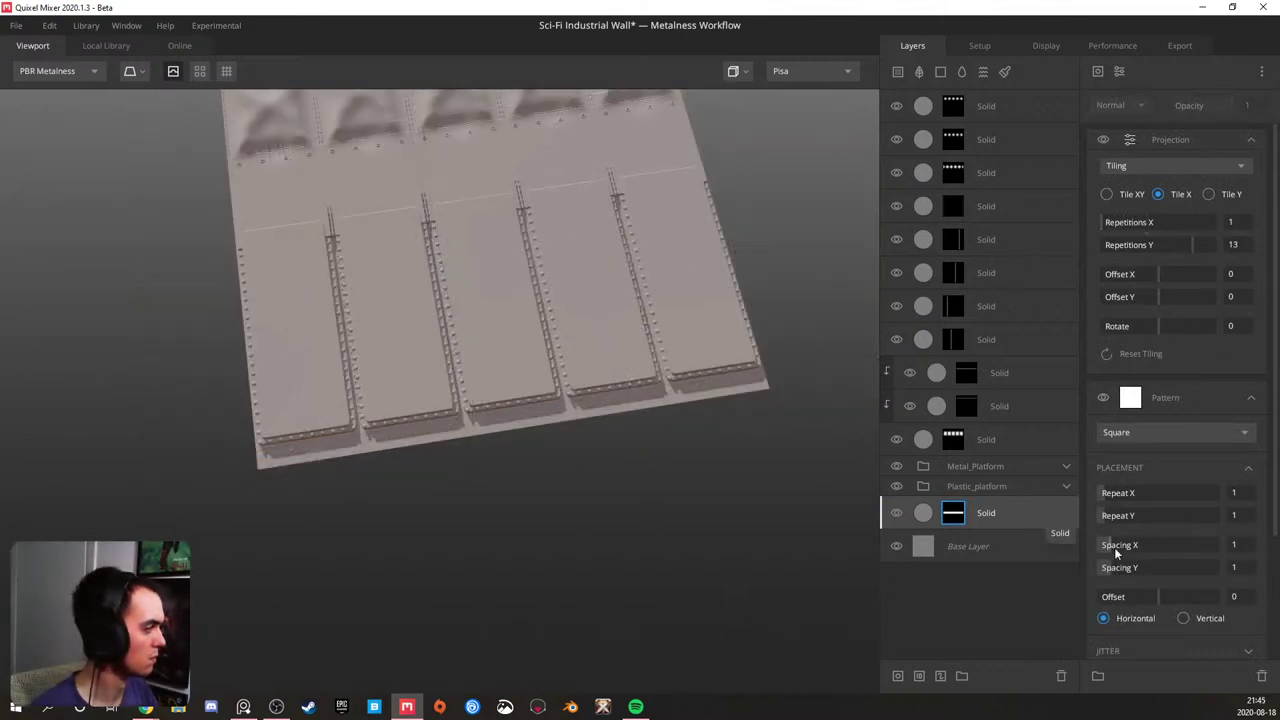
pyautogui.moveTo(1099, 545); pyautogui.dragTo(986, 547)
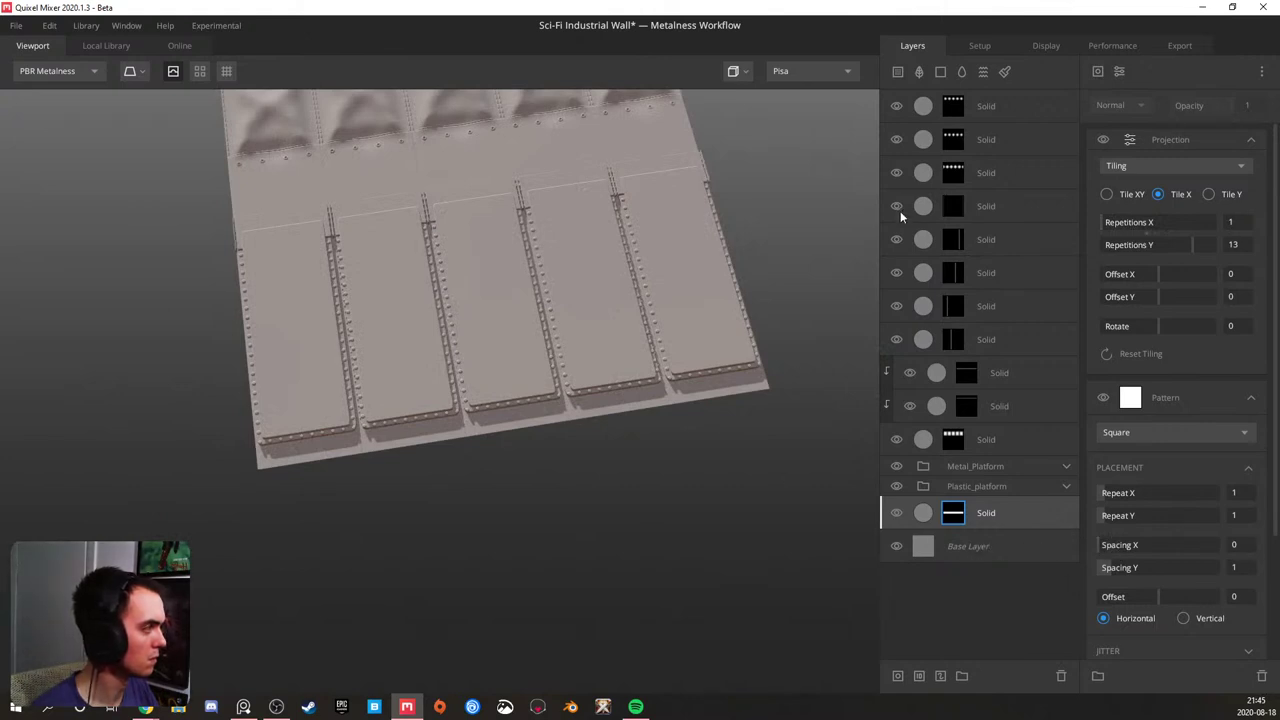
pyautogui.moveTo(1106, 568); pyautogui.dragTo(1032, 574)
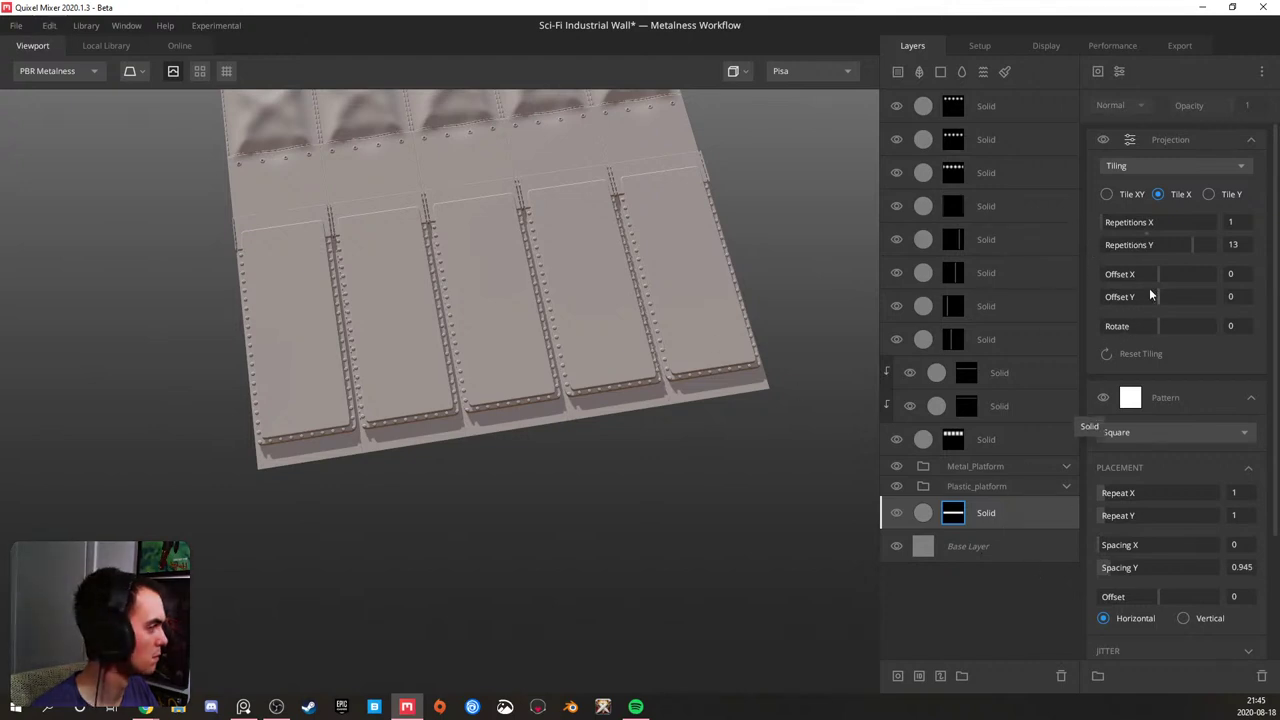
# - Set the strip mask's tiling Offset Y to -0.509 and inspect the strip along the wall's edges
pyautogui.moveTo(1155, 295); pyautogui.dragTo(1129, 296)
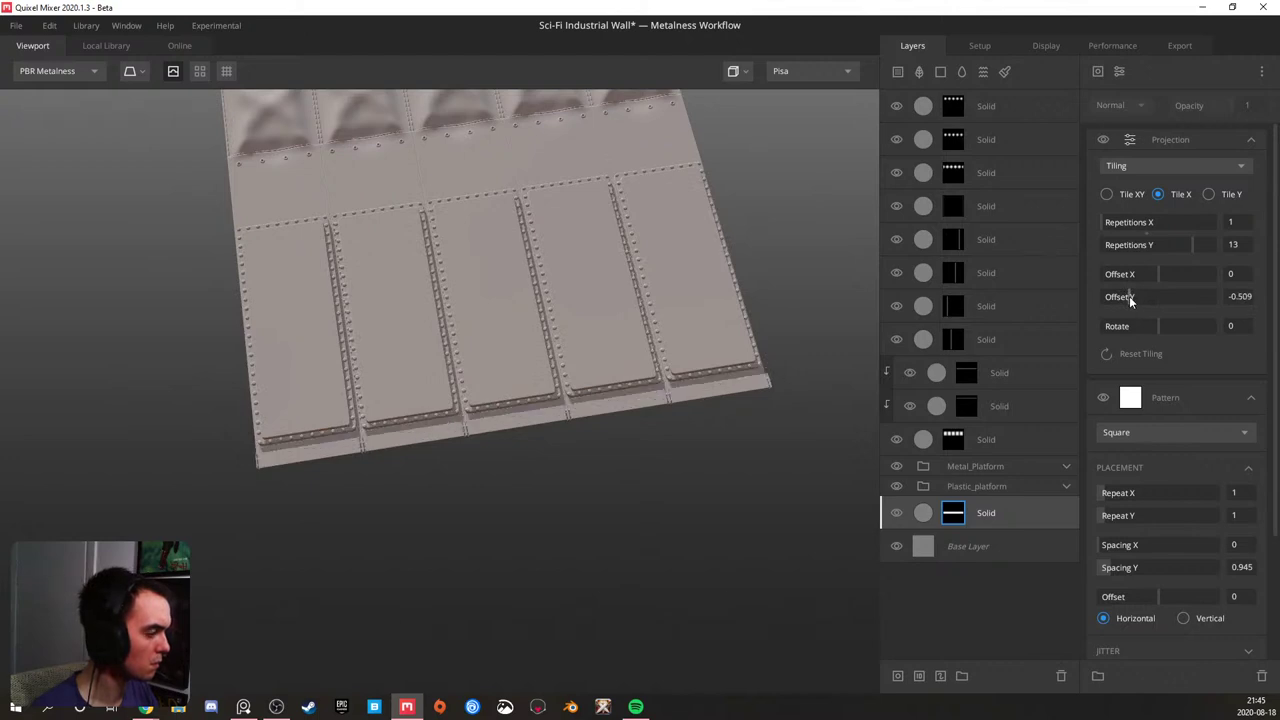
pyautogui.moveTo(682, 339); pyautogui.dragTo(519, 268)
pyautogui.moveTo(514, 379); pyautogui.dragTo(534, 357)
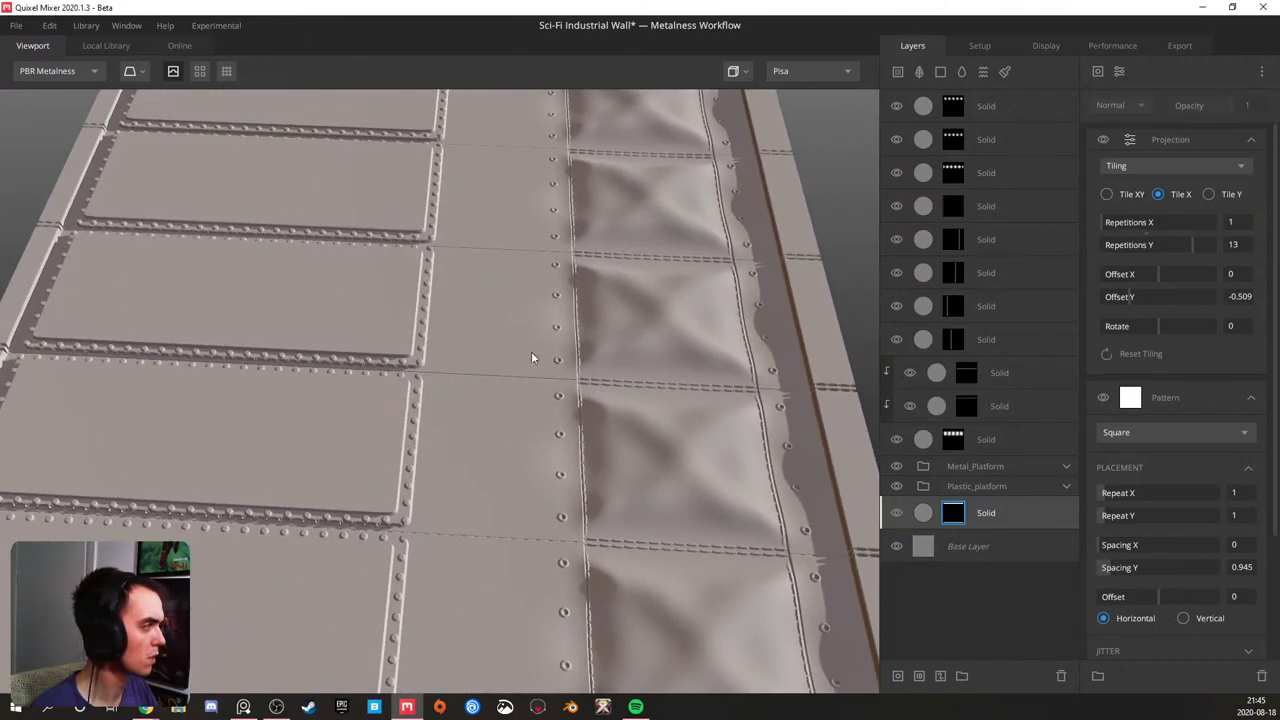
# - Try clipping the vertical stitch layers to the layers beneath them, and release the clipping again
pyautogui.keyDown('alt'); pyautogui.click(981, 341); pyautogui.keyUp('alt')
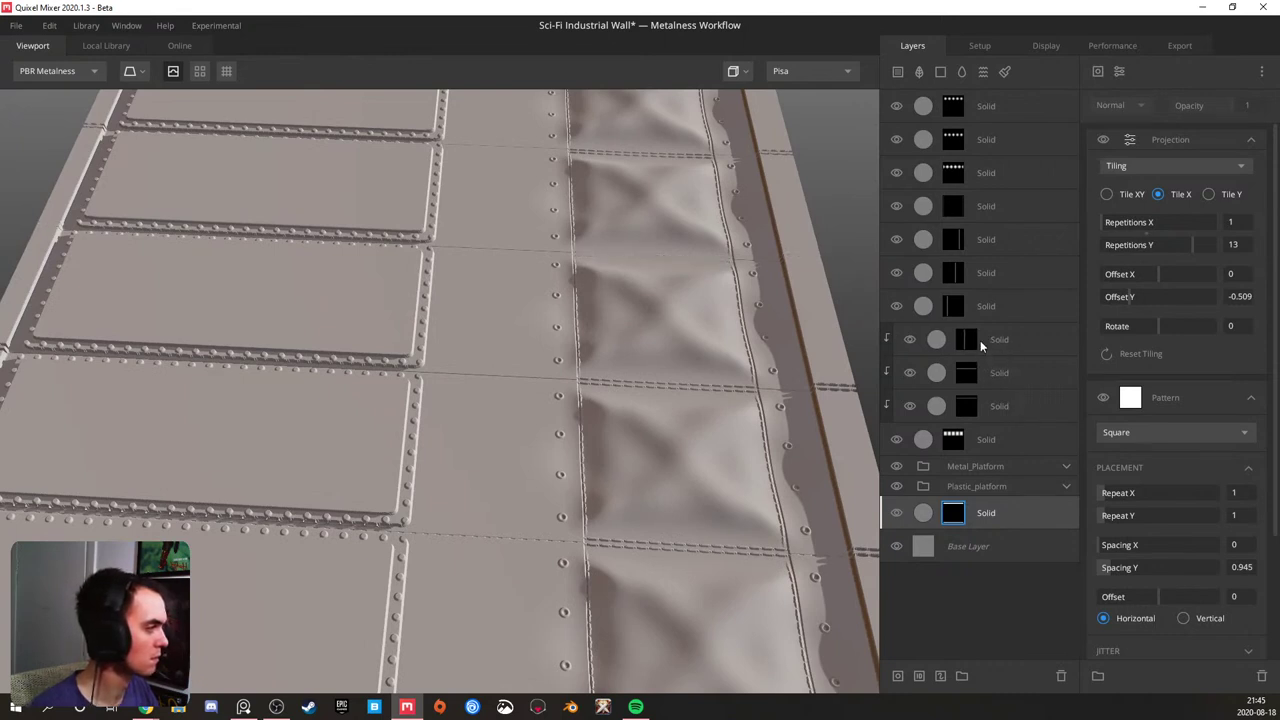
pyautogui.keyDown('alt'); pyautogui.click(980, 306); pyautogui.keyUp('alt')
pyautogui.keyDown('alt'); pyautogui.click(980, 240); pyautogui.keyUp('alt')
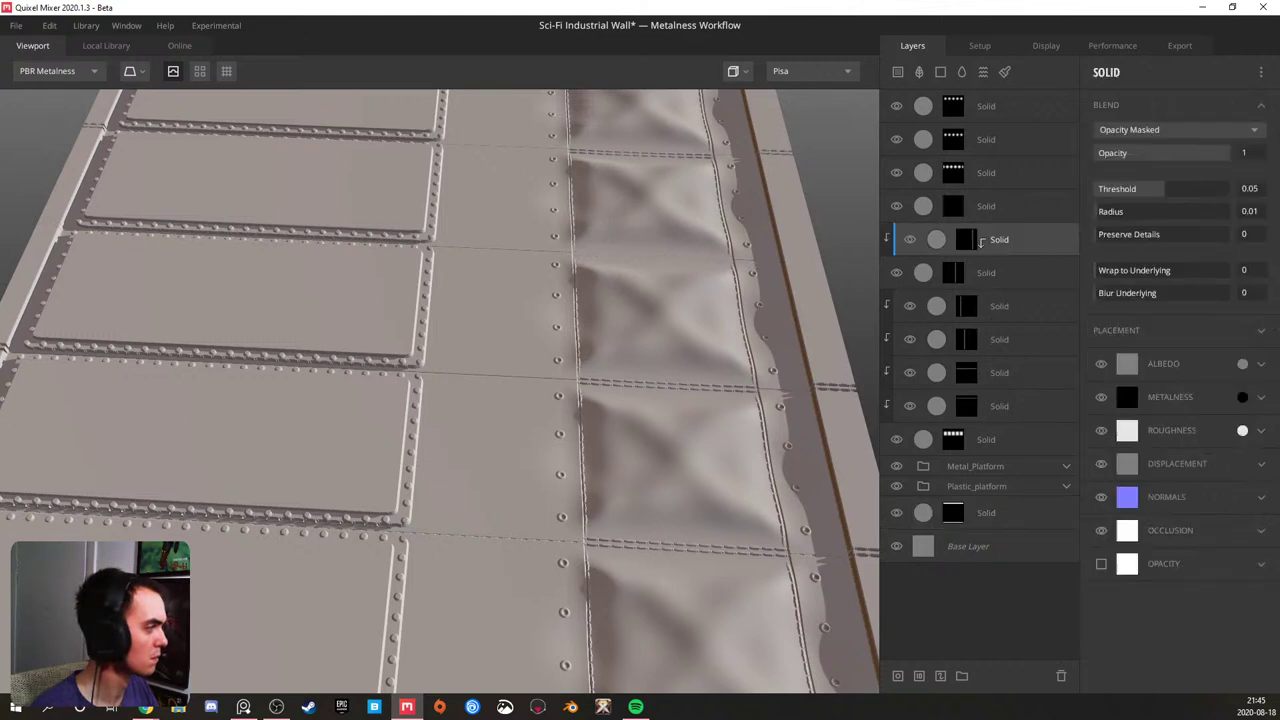
pyautogui.keyDown('alt'); pyautogui.click(986, 242); pyautogui.keyUp('alt')
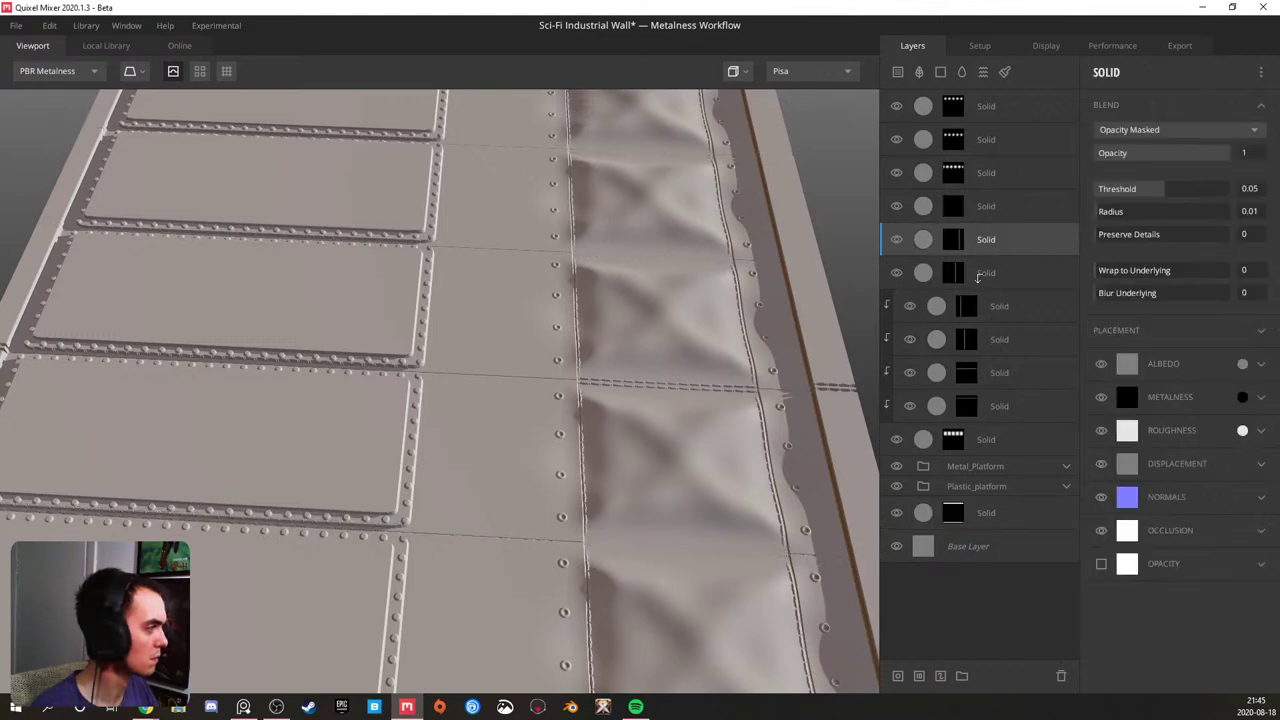
pyautogui.keyDown('alt'); pyautogui.click(978, 279); pyautogui.keyUp('alt')
pyautogui.keyDown('alt'); pyautogui.click(999, 343); pyautogui.keyUp('alt')
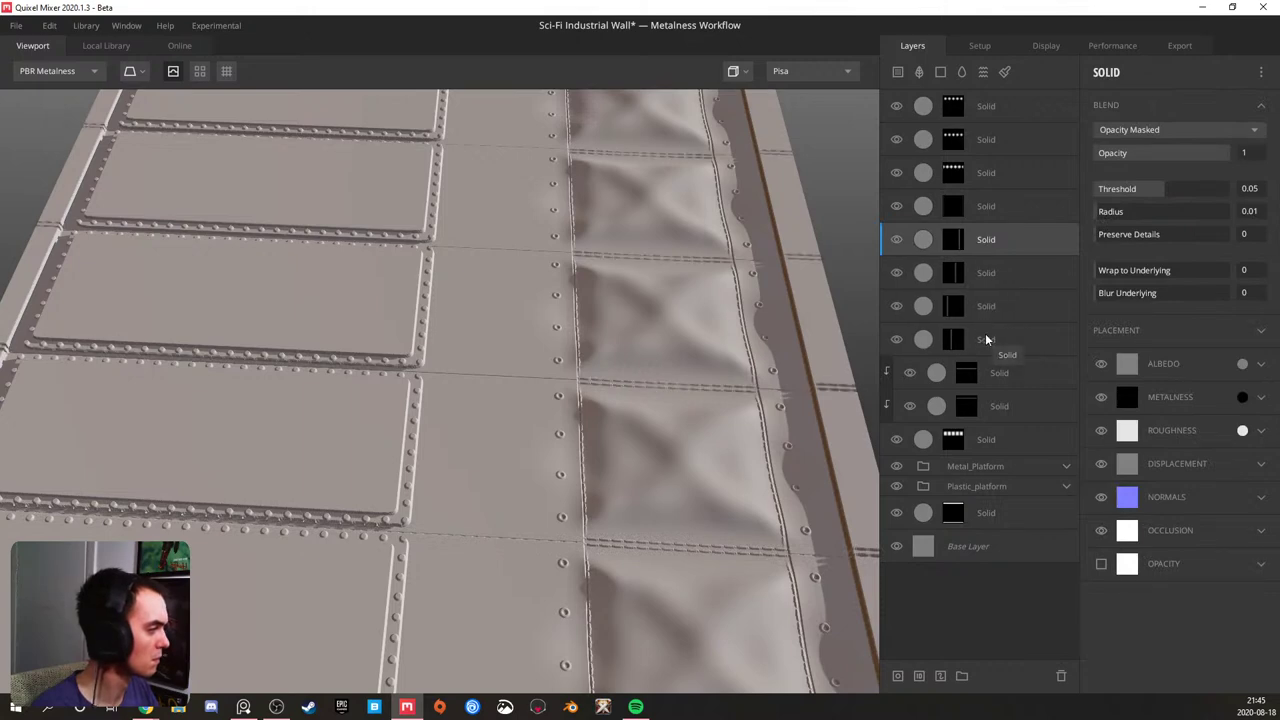
# - Try clipping the lowest vertical stitch layer with a lower Threshold, and undo both changes
pyautogui.click(986, 340)
pyautogui.keyDown('alt'); pyautogui.click(986, 340); pyautogui.keyUp('alt')
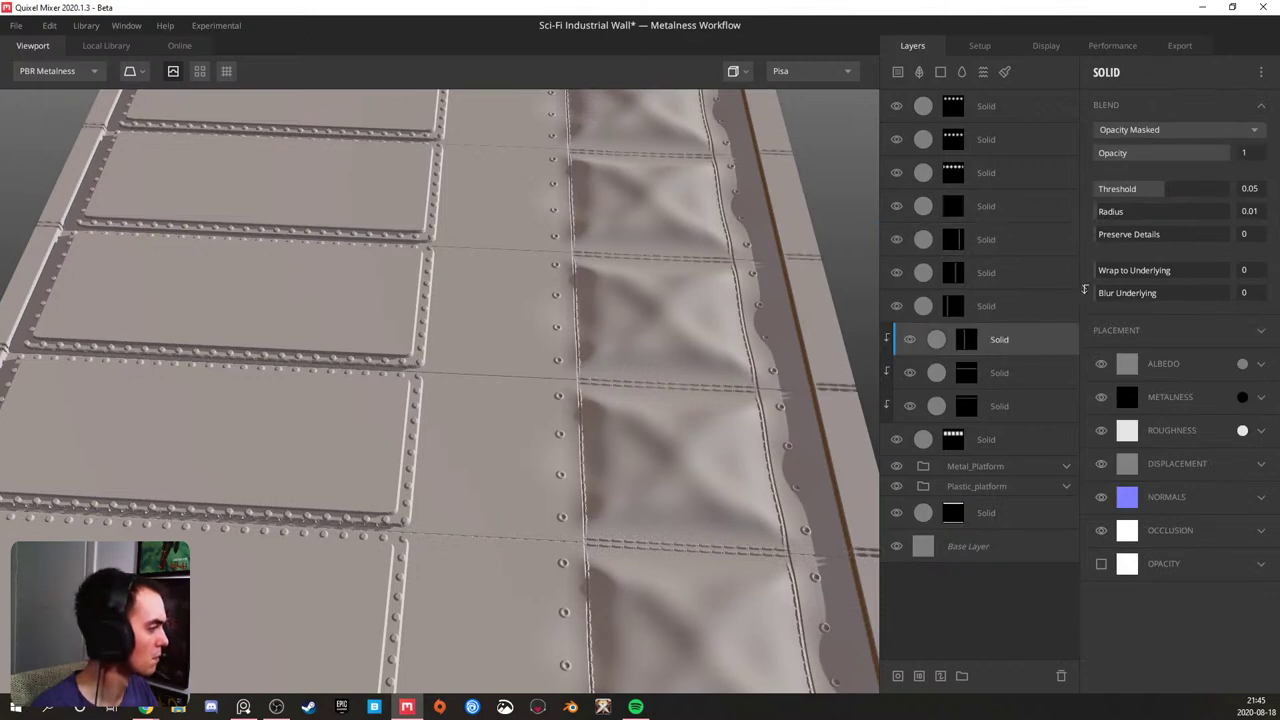
pyautogui.click(1161, 189)
pyautogui.moveTo(1161, 189); pyautogui.dragTo(1130, 196)
pyautogui.hotkey('ctrl', 'z')
pyautogui.hotkey('ctrl', 'z')
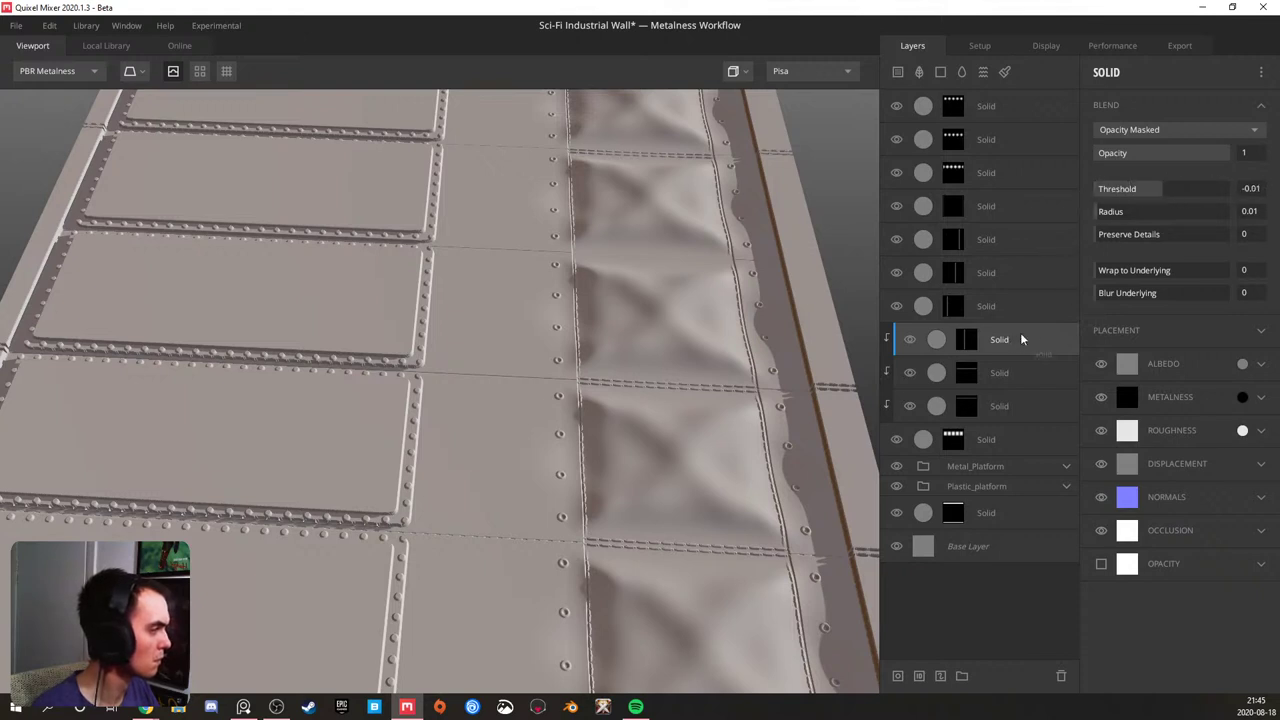
pyautogui.hotkey('ctrl', 'z')
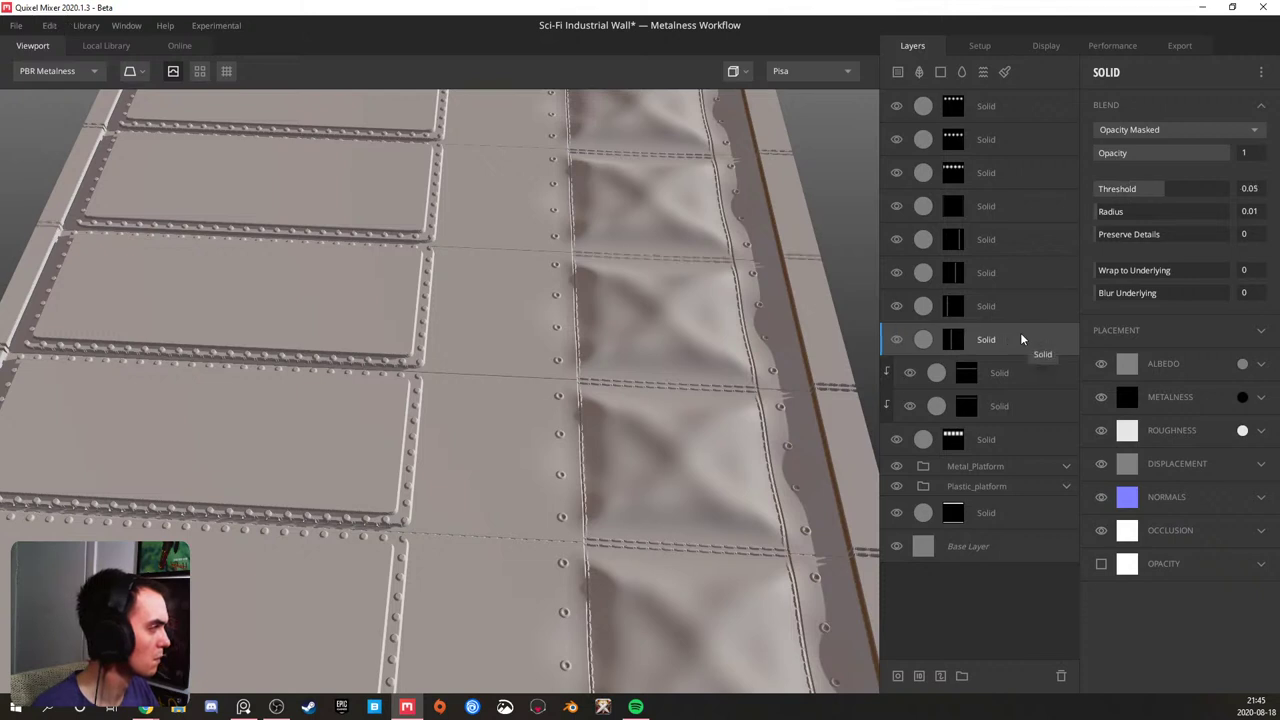
# - Clip the lowest vertical stitch layer to the layers beneath and set its blend mode to From Below with Threshold 2
pyautogui.keyDown('alt'); pyautogui.click(1019, 336); pyautogui.keyUp('alt')
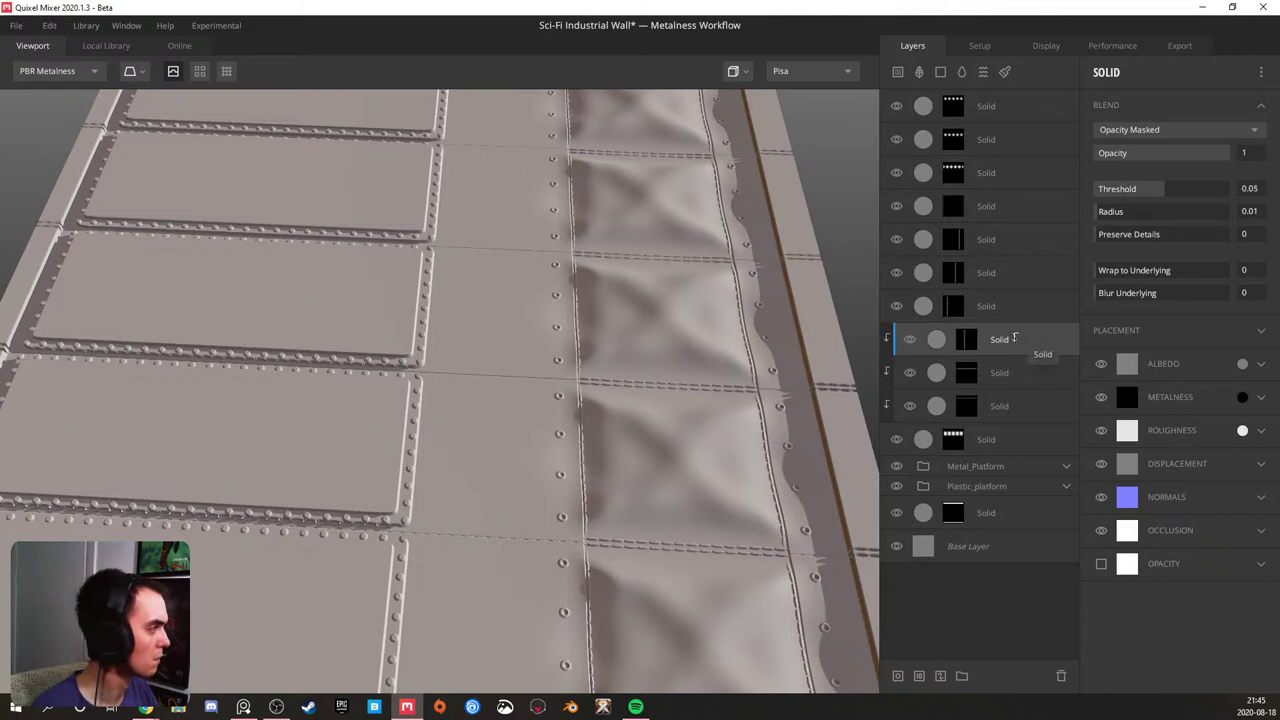
pyautogui.click(1158, 129)
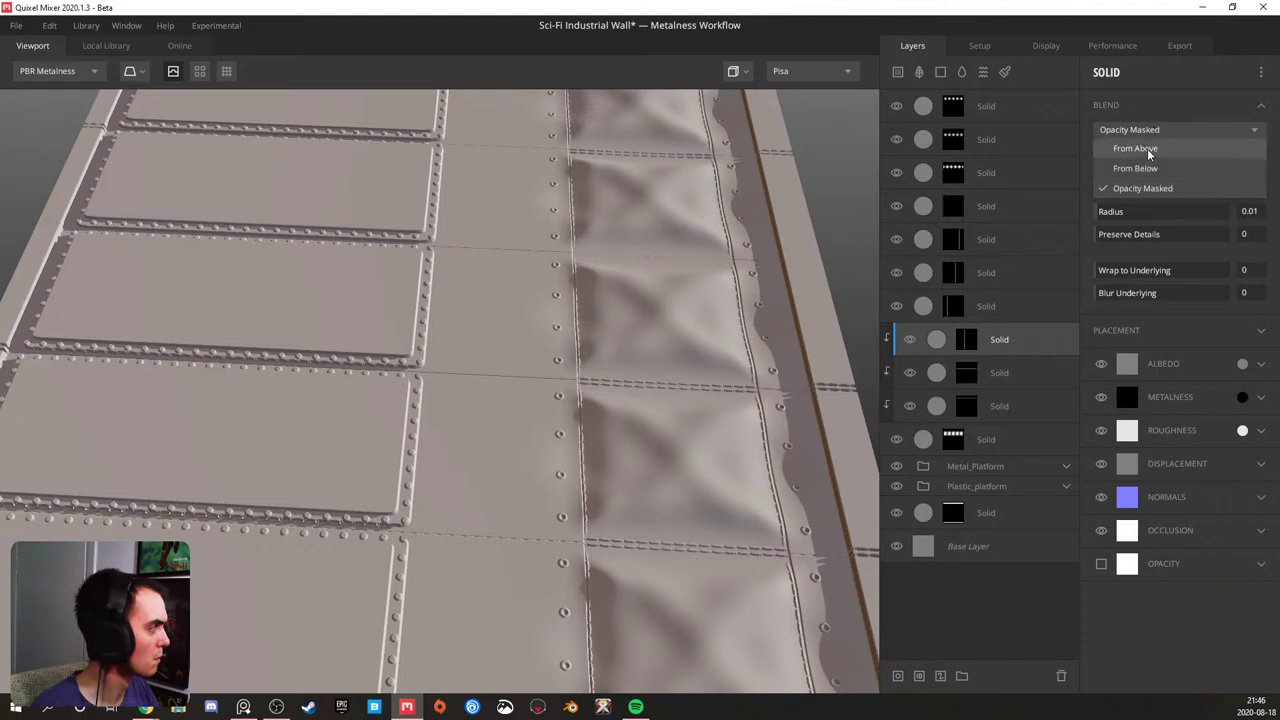
pyautogui.click(1144, 170)
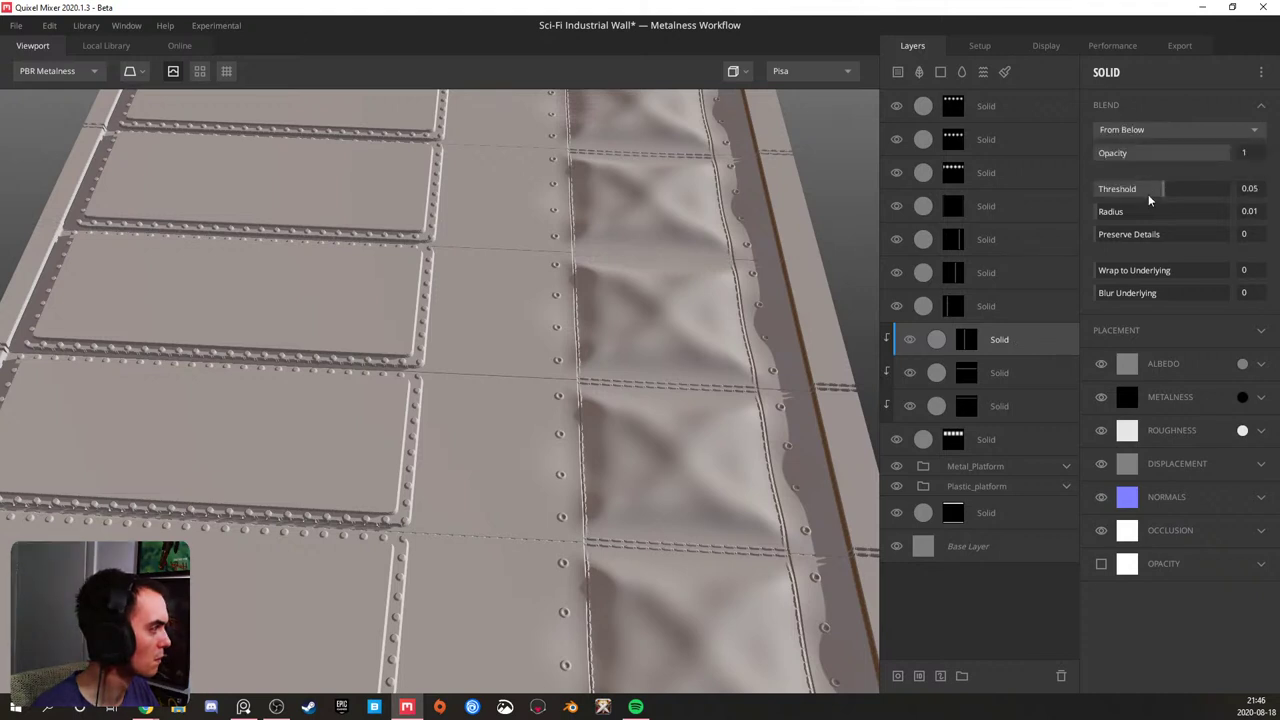
pyautogui.moveTo(1164, 185); pyautogui.dragTo(1238, 190)
# - Check the clipped stitch layer's mask on its own and set the layer's Threshold to 0.468
pyautogui.moveTo(683, 290); pyautogui.dragTo(438, 292)
pyautogui.press('m')
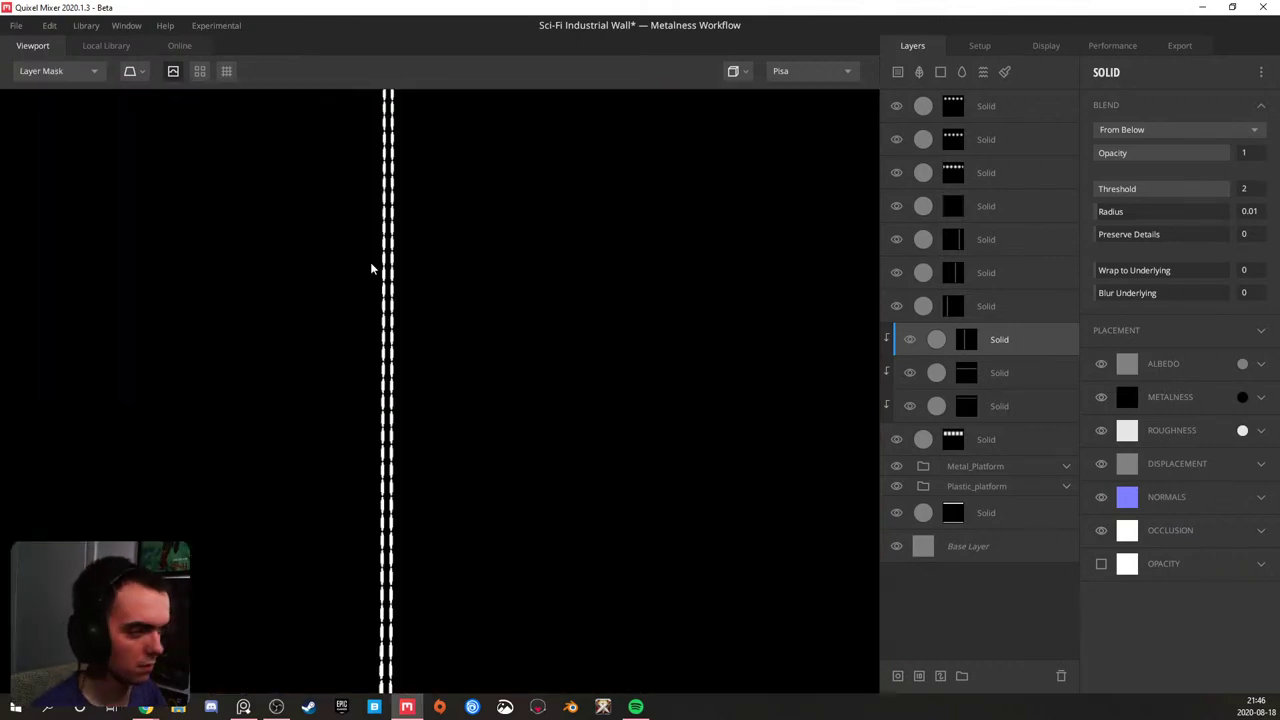
pyautogui.scroll(-3, 407, 264)
pyautogui.press('m')
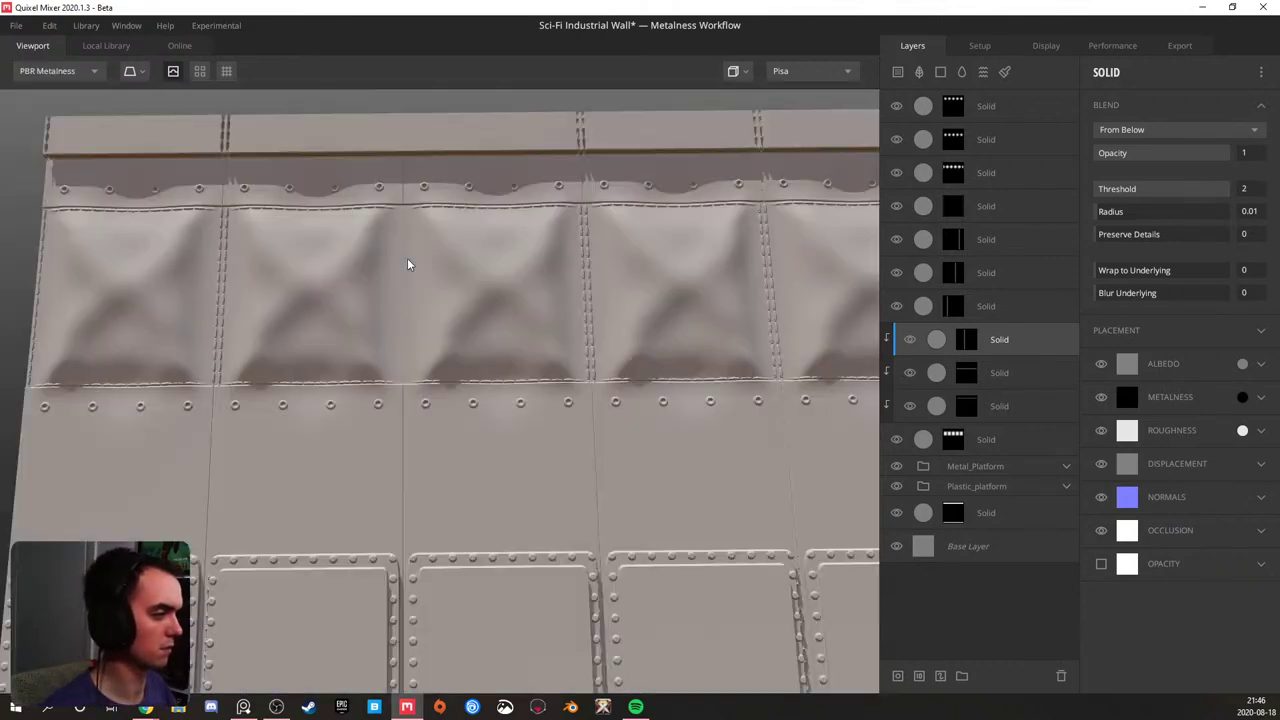
pyautogui.moveTo(1217, 187); pyautogui.dragTo(1177, 186)
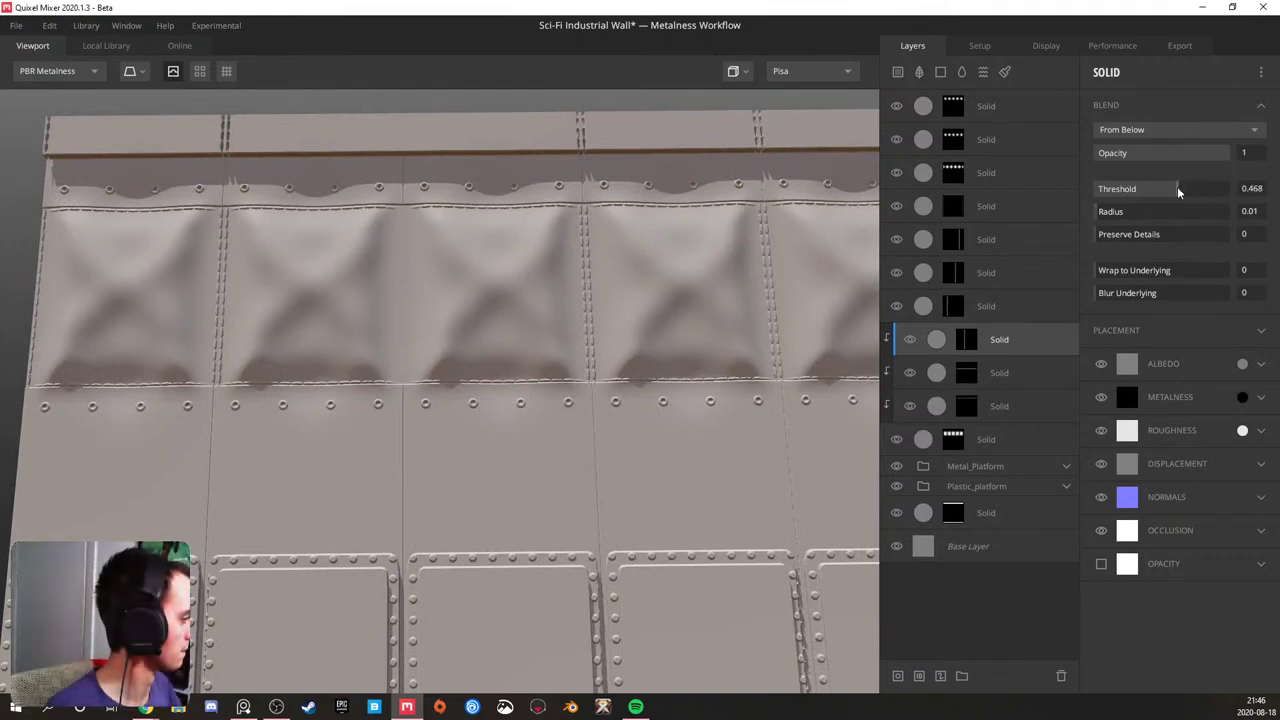
# - Set the Radius of the padded squares layer beneath the clipped stitch layers to 0
pyautogui.click(977, 442)
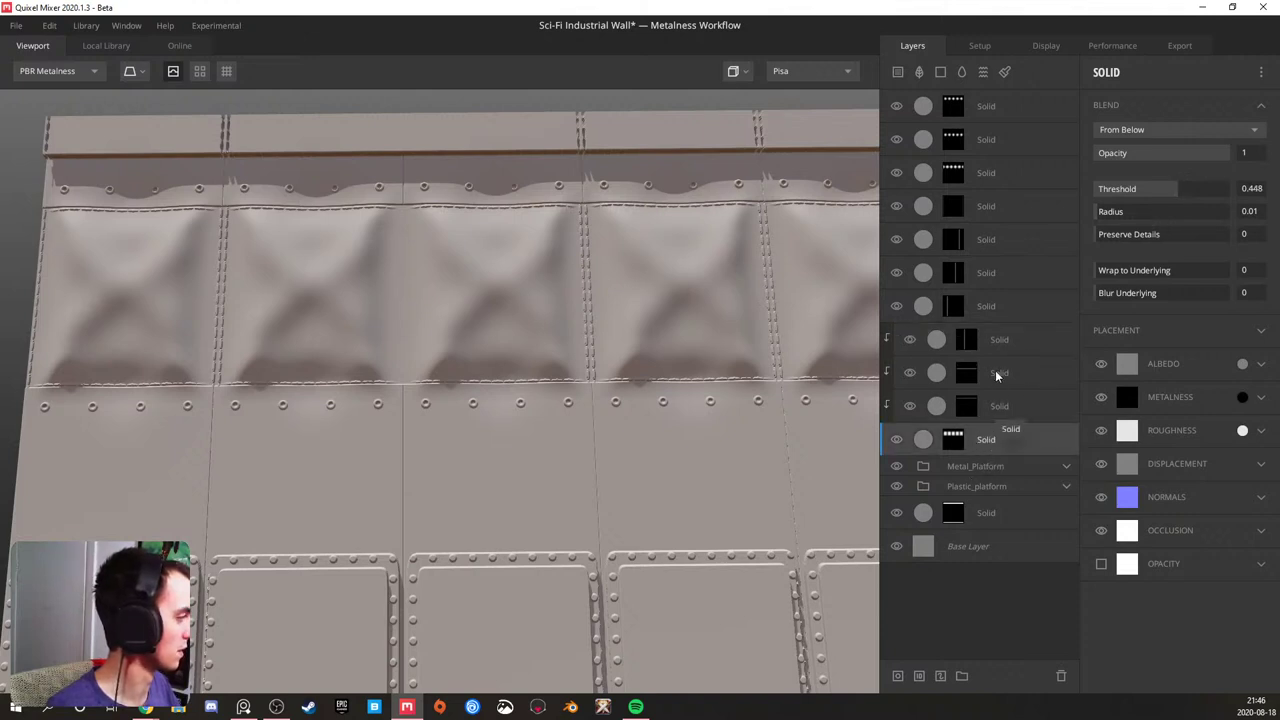
pyautogui.moveTo(1110, 212)
pyautogui.mouseDown()
pyautogui.moveTo(1194, 208)
pyautogui.moveTo(1053, 232)
pyautogui.mouseUp()
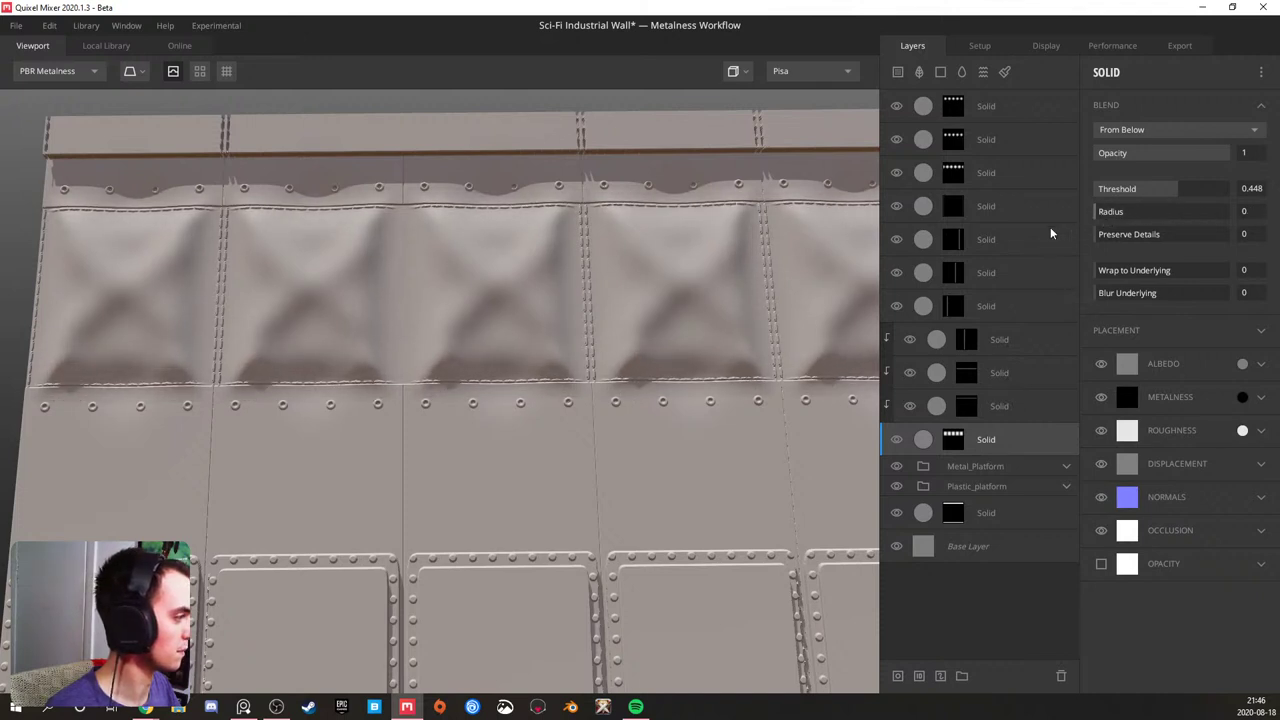
pyautogui.moveTo(1130, 234)
pyautogui.mouseDown()
pyautogui.moveTo(1156, 235)
pyautogui.moveTo(1132, 238)
pyautogui.mouseUp()
# - Unclip the lowest vertical stitch layer, try Wrap to Underlying and return it to 0, and set the Threshold to 0.05
pyautogui.click(1065, 244)
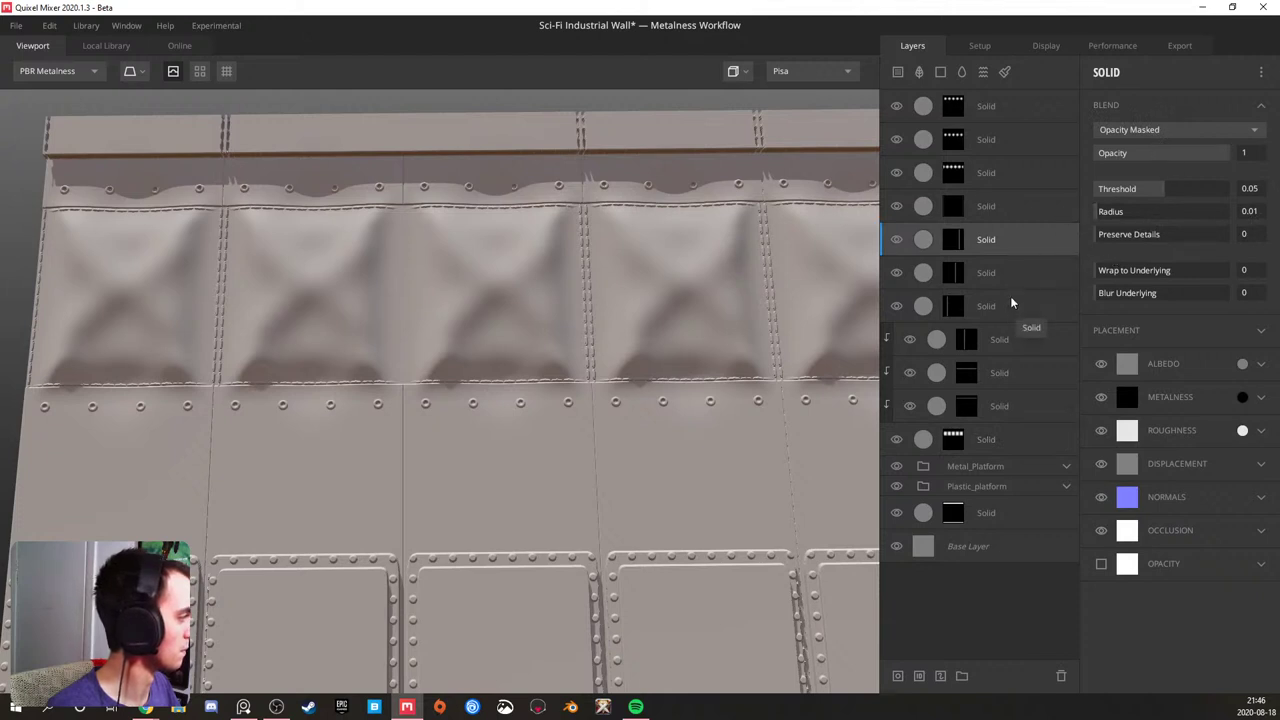
pyautogui.keyDown('alt'); pyautogui.click(1001, 344); pyautogui.keyUp('alt')
pyautogui.click(1000, 344)
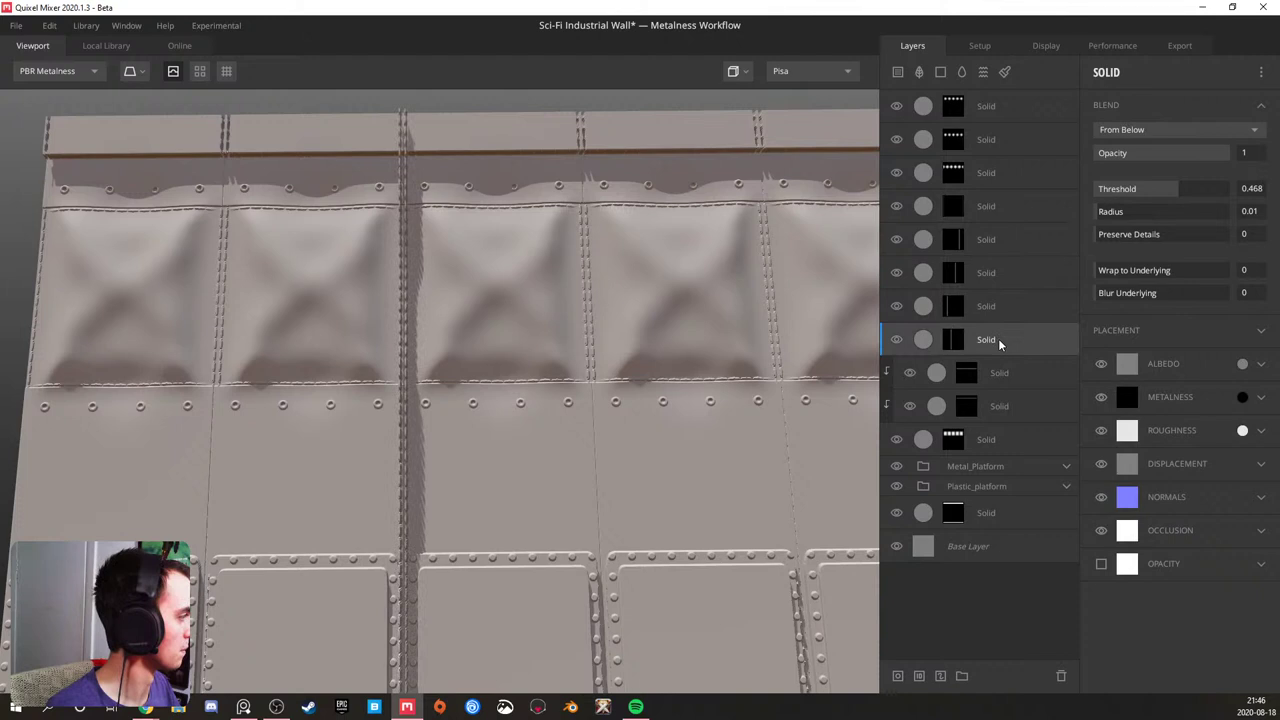
pyautogui.moveTo(1169, 272); pyautogui.dragTo(1222, 270)
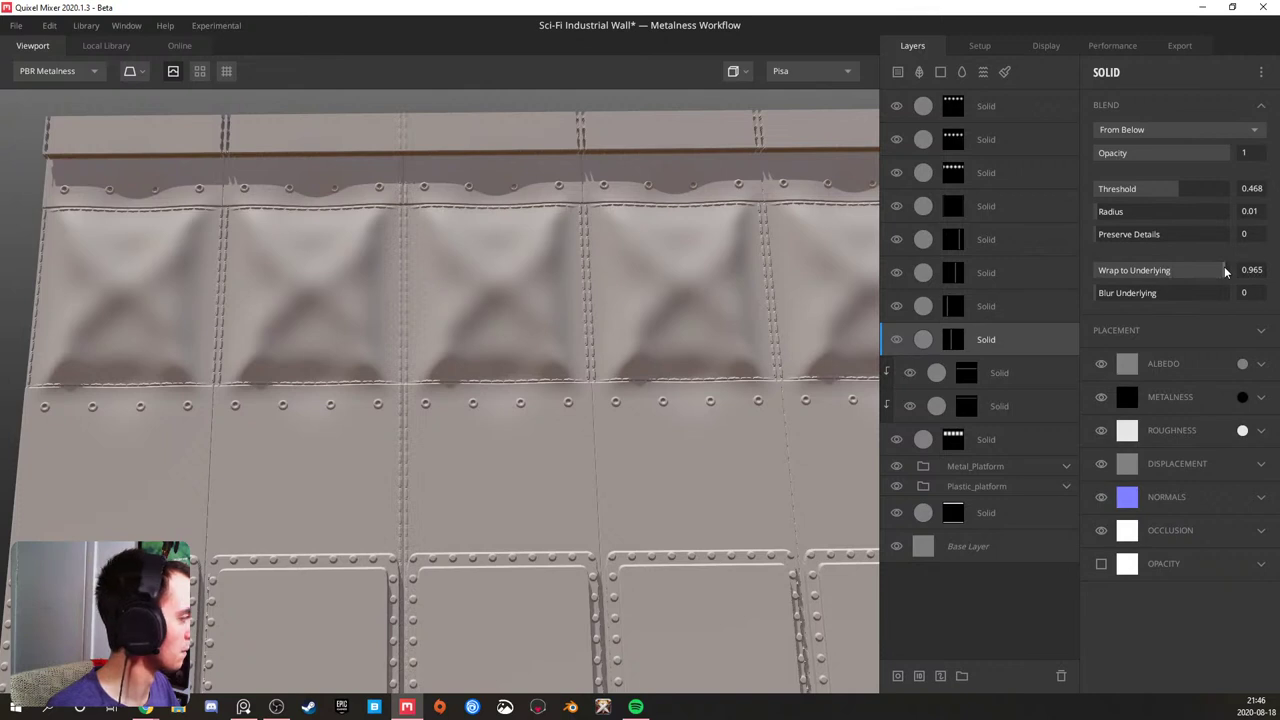
pyautogui.moveTo(1181, 188); pyautogui.dragTo(1158, 194)
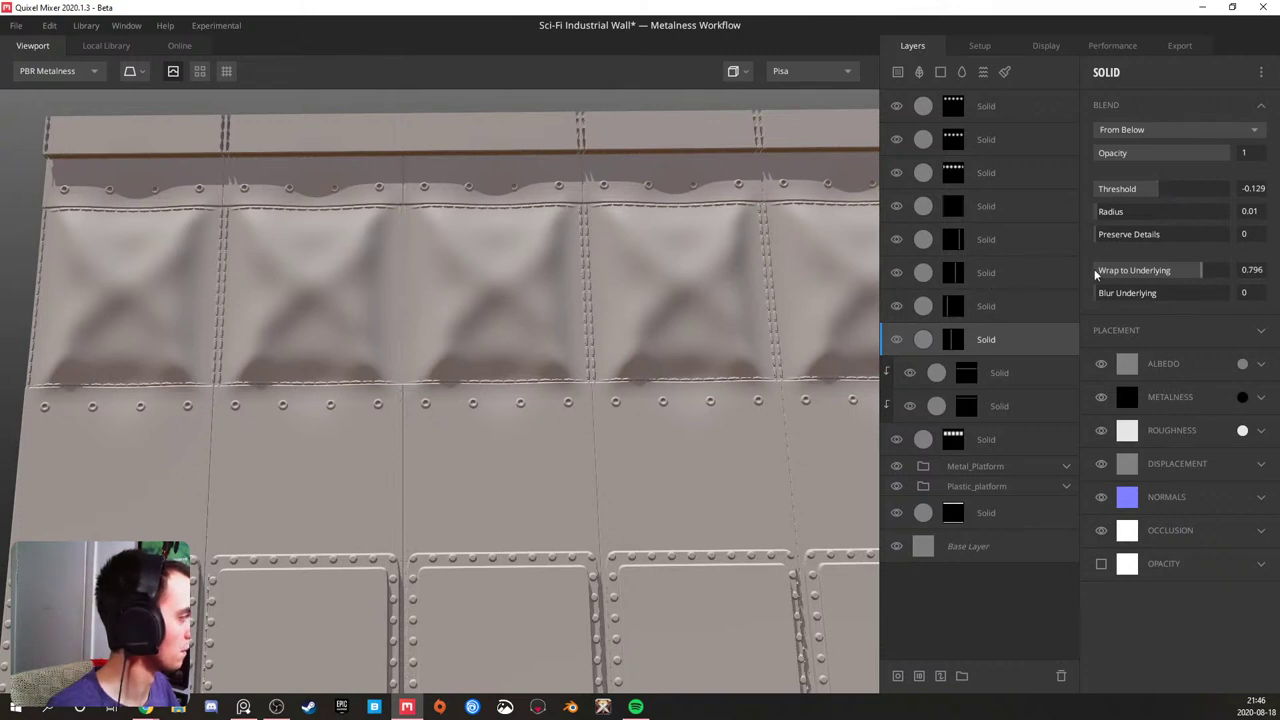
pyautogui.moveTo(1126, 272); pyautogui.dragTo(1097, 270)
pyautogui.moveTo(1165, 190); pyautogui.dragTo(1164, 189)
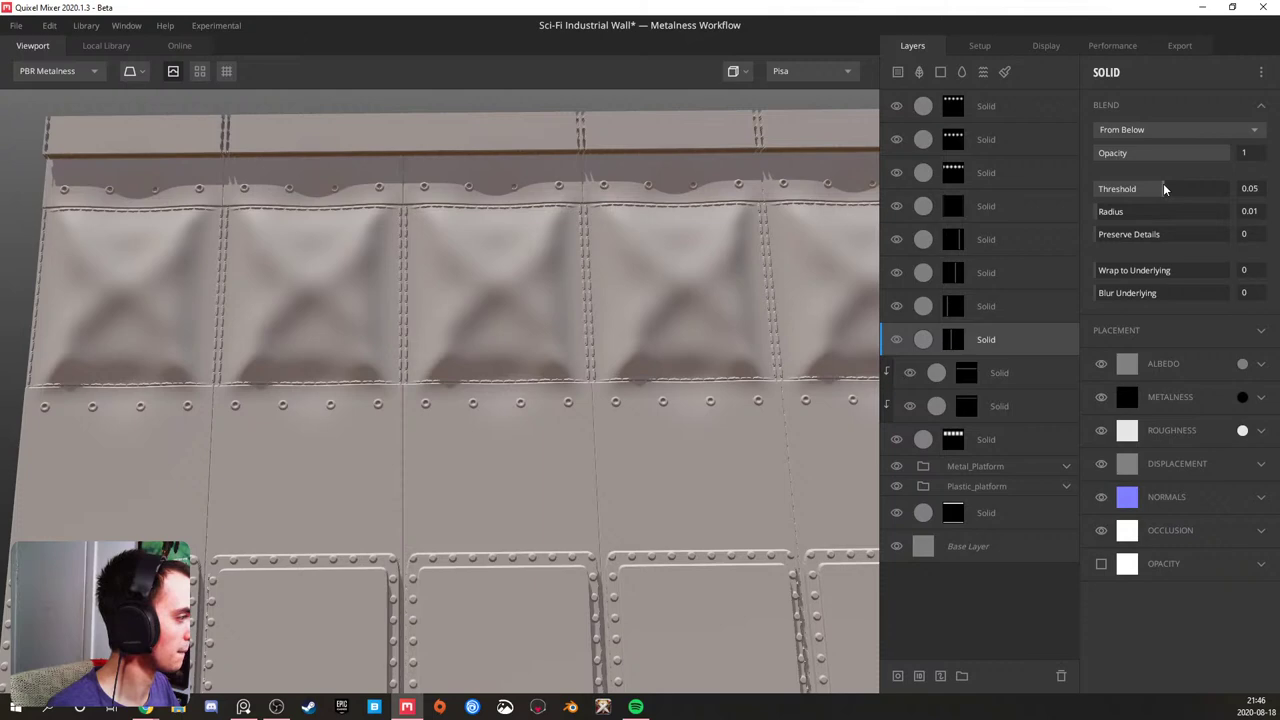
# - Examine the whole wall and its bottom edge with the strip layer's mask stack open
pyautogui.scroll(-6, 489, 354)
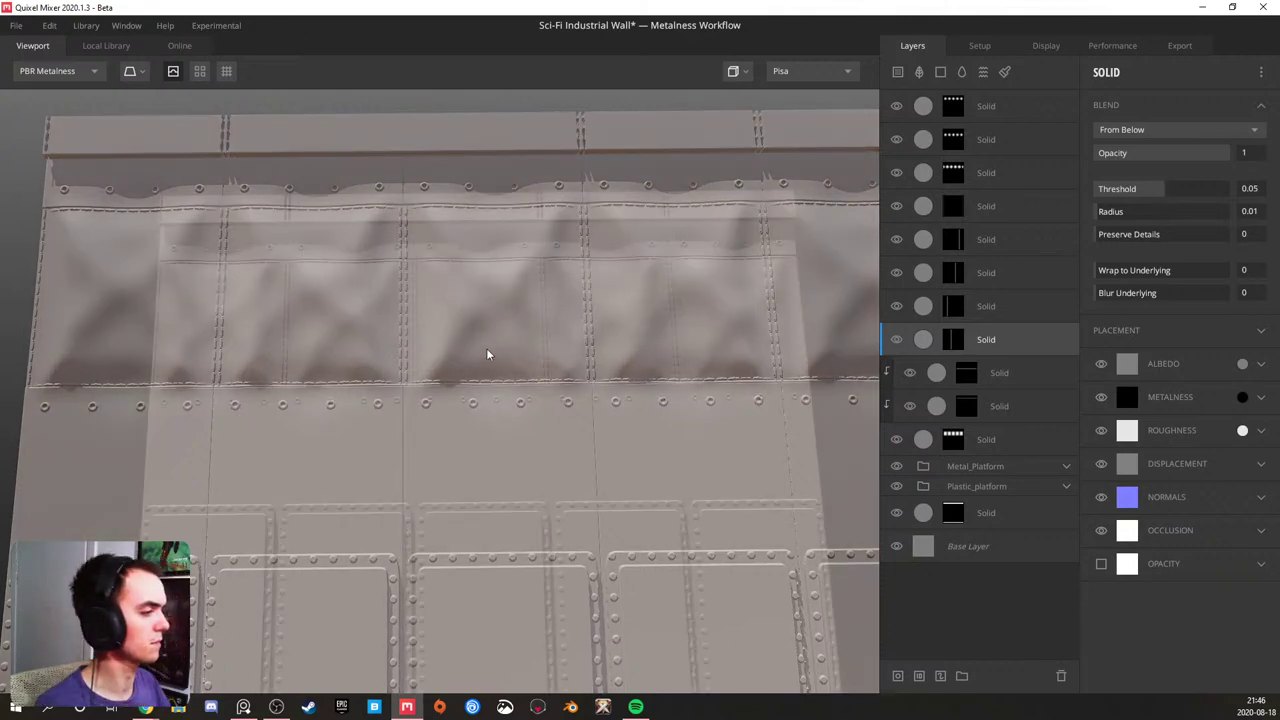
pyautogui.moveTo(490, 421); pyautogui.dragTo(451, 214, button='middle')
pyautogui.moveTo(443, 260); pyautogui.dragTo(457, 326, button='middle')
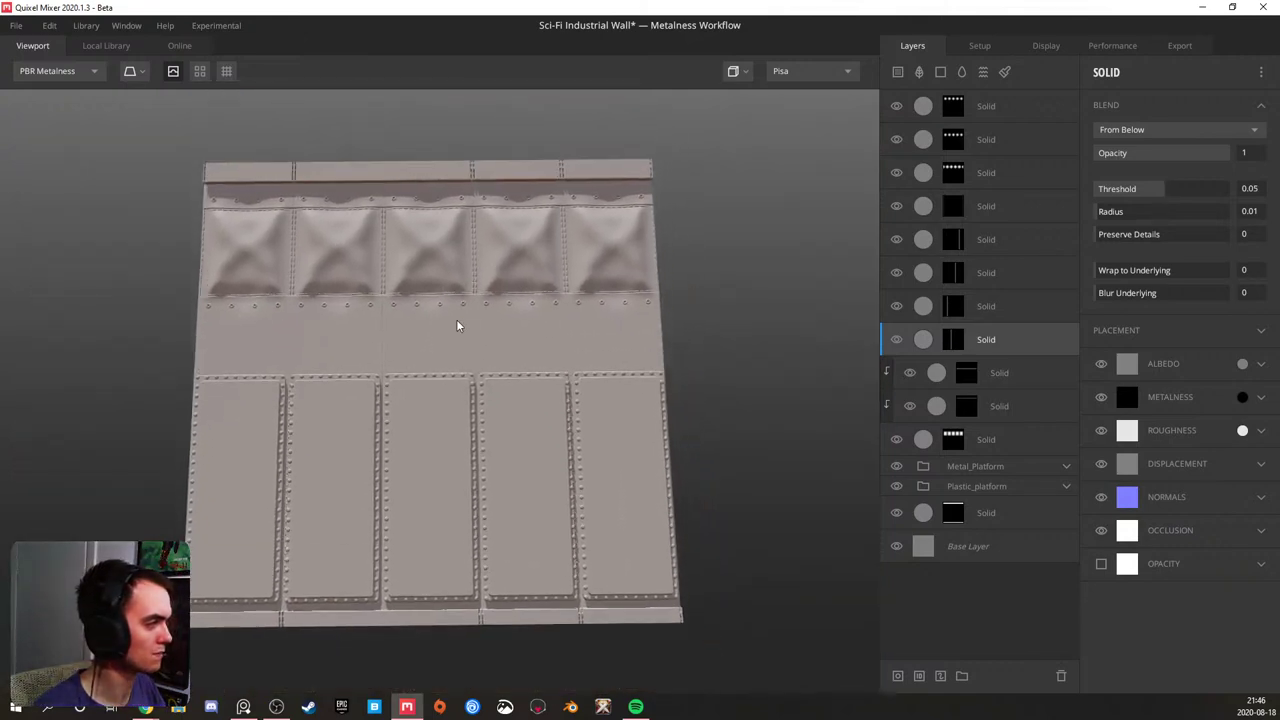
pyautogui.click(959, 508)
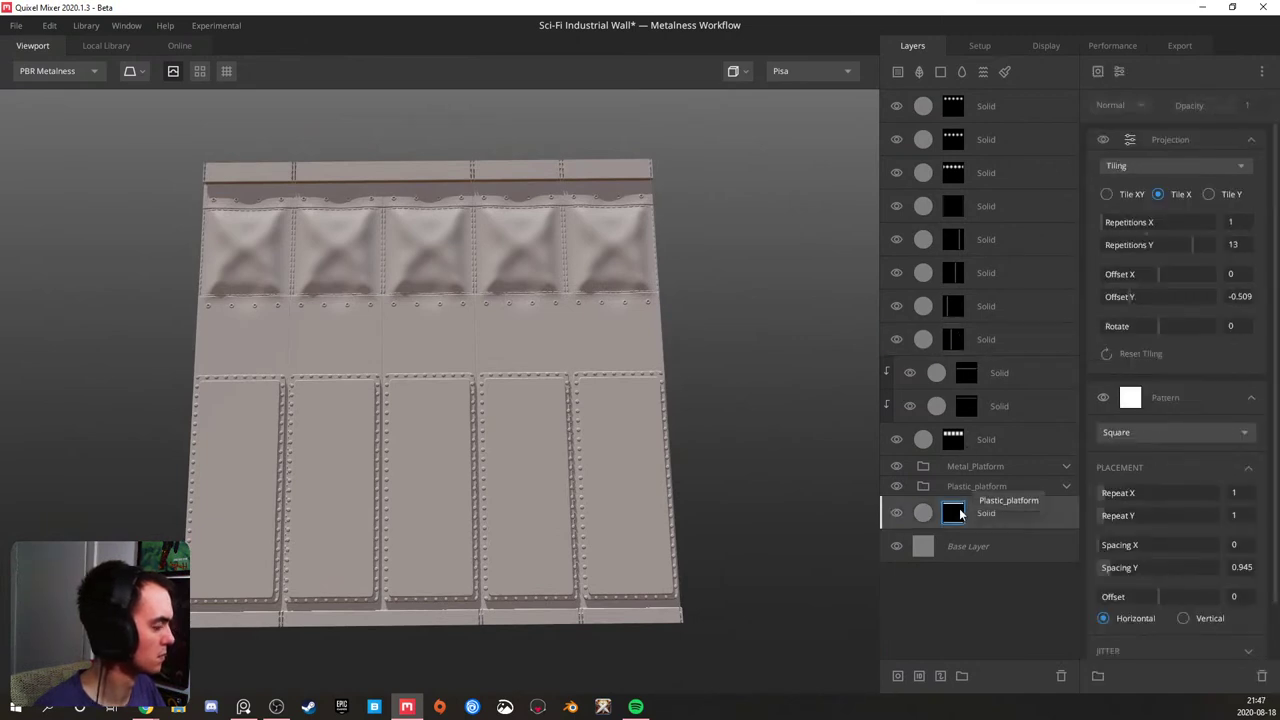
pyautogui.moveTo(482, 473); pyautogui.dragTo(458, 502)
pyautogui.moveTo(458, 502); pyautogui.dragTo(443, 388, button='middle')
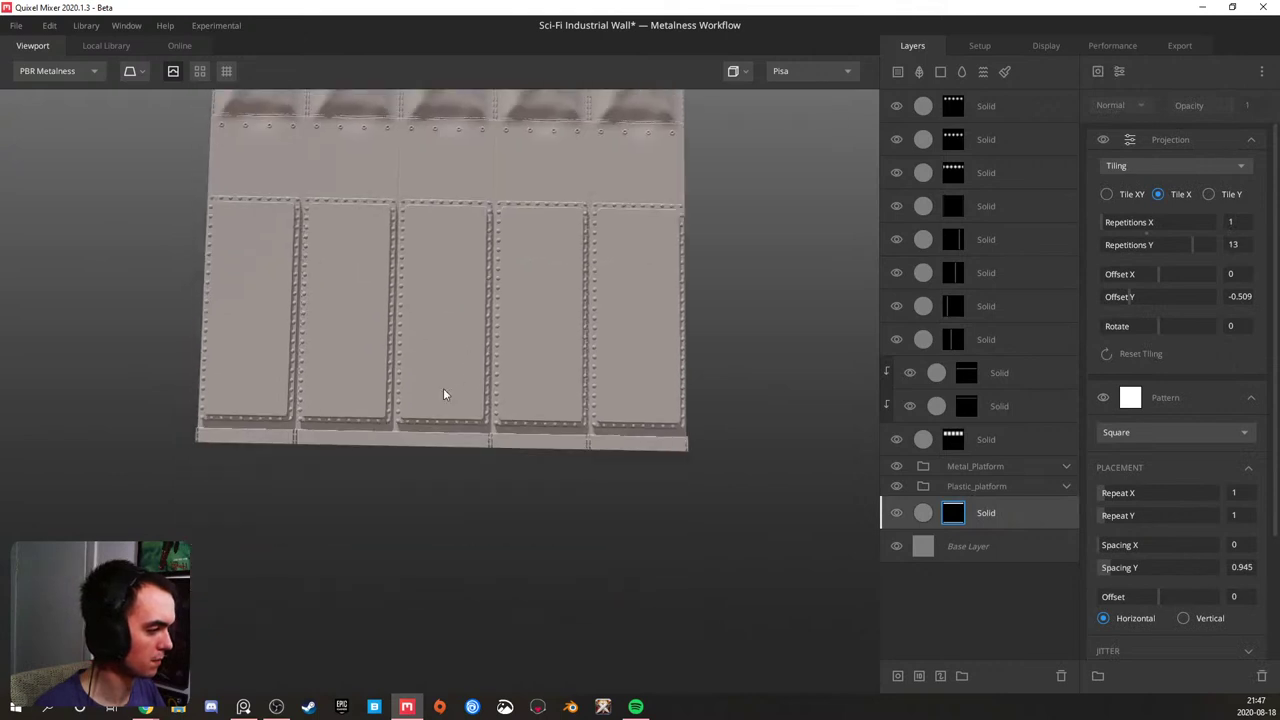
pyautogui.scroll(1, 443, 390)
pyautogui.scroll(-2, 426, 400)
pyautogui.moveTo(421, 262); pyautogui.dragTo(423, 209, button='middle')
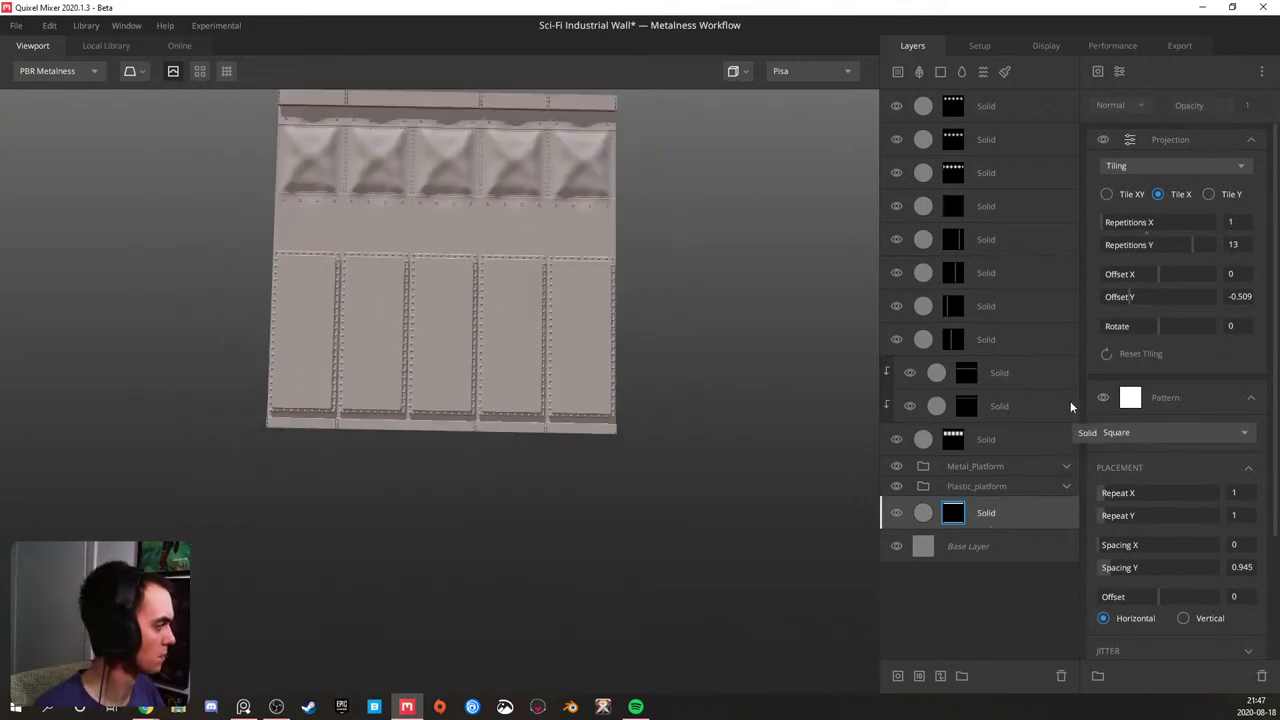
# - Move the strip layer from just above the base layer to the top of the layer stack and open its mask stack
pyautogui.moveTo(1004, 512); pyautogui.dragTo(990, 101)
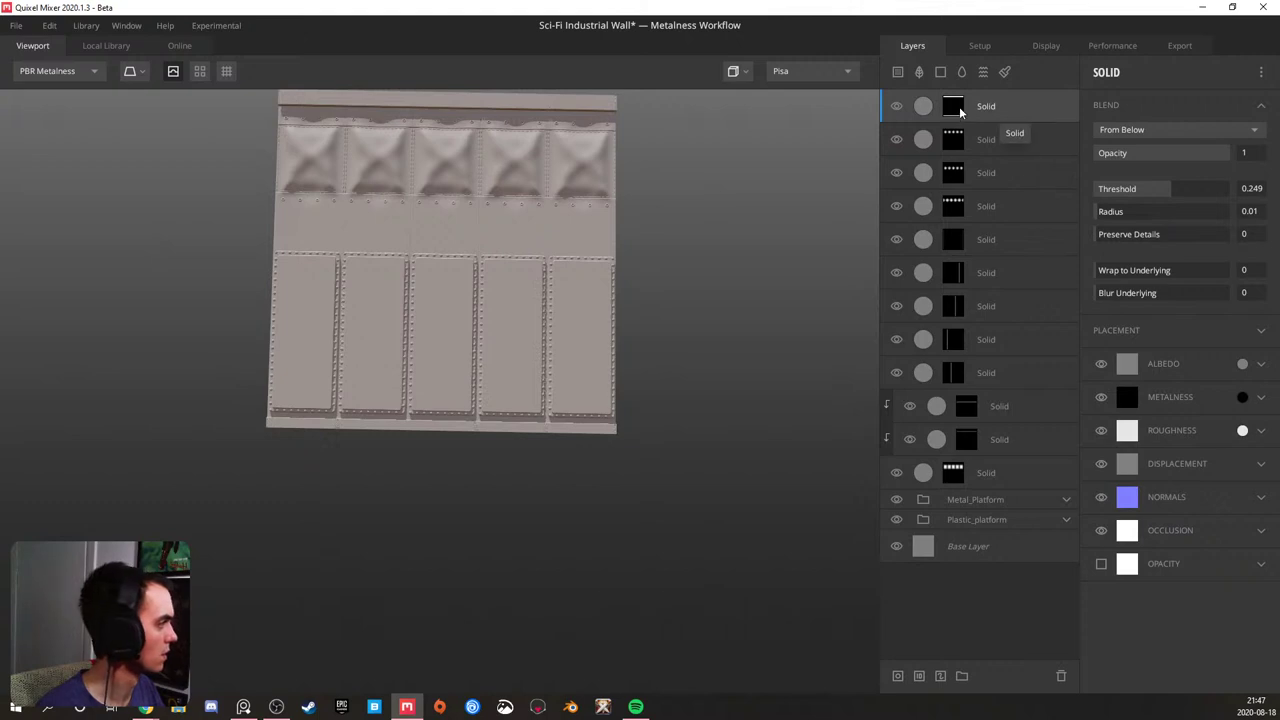
pyautogui.click(958, 107)
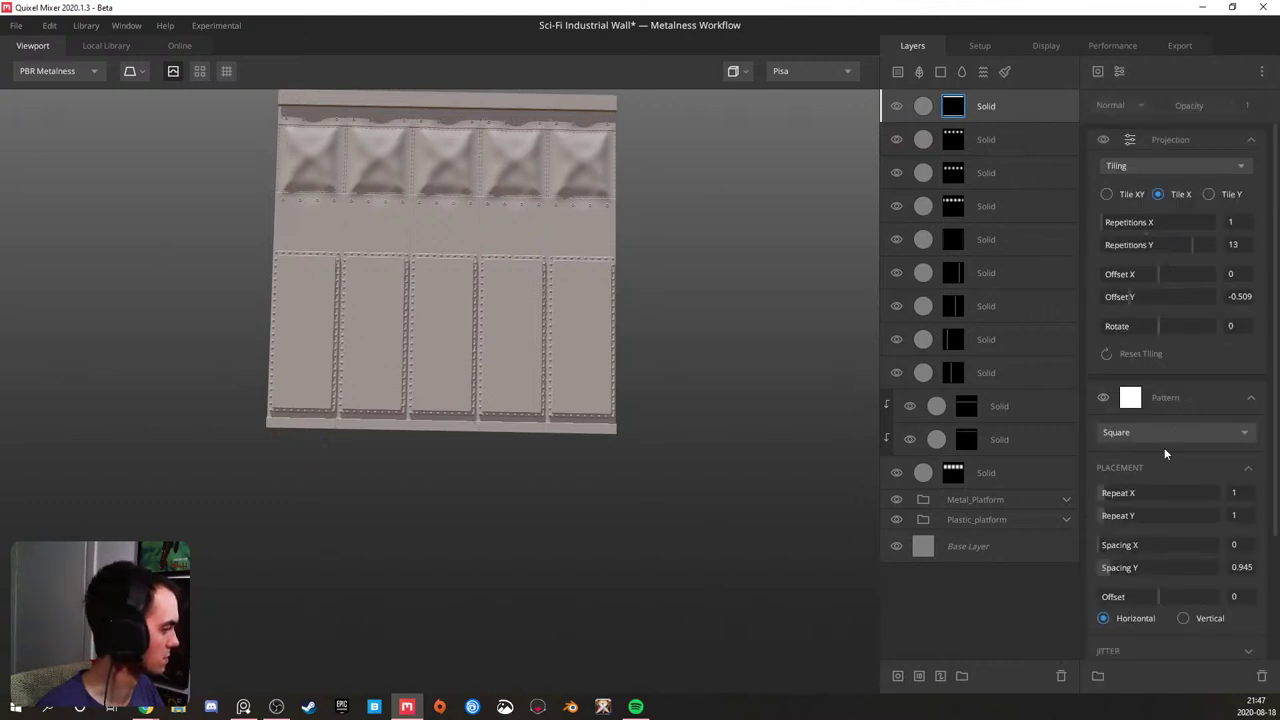
pyautogui.scroll(-3, 1155, 450)
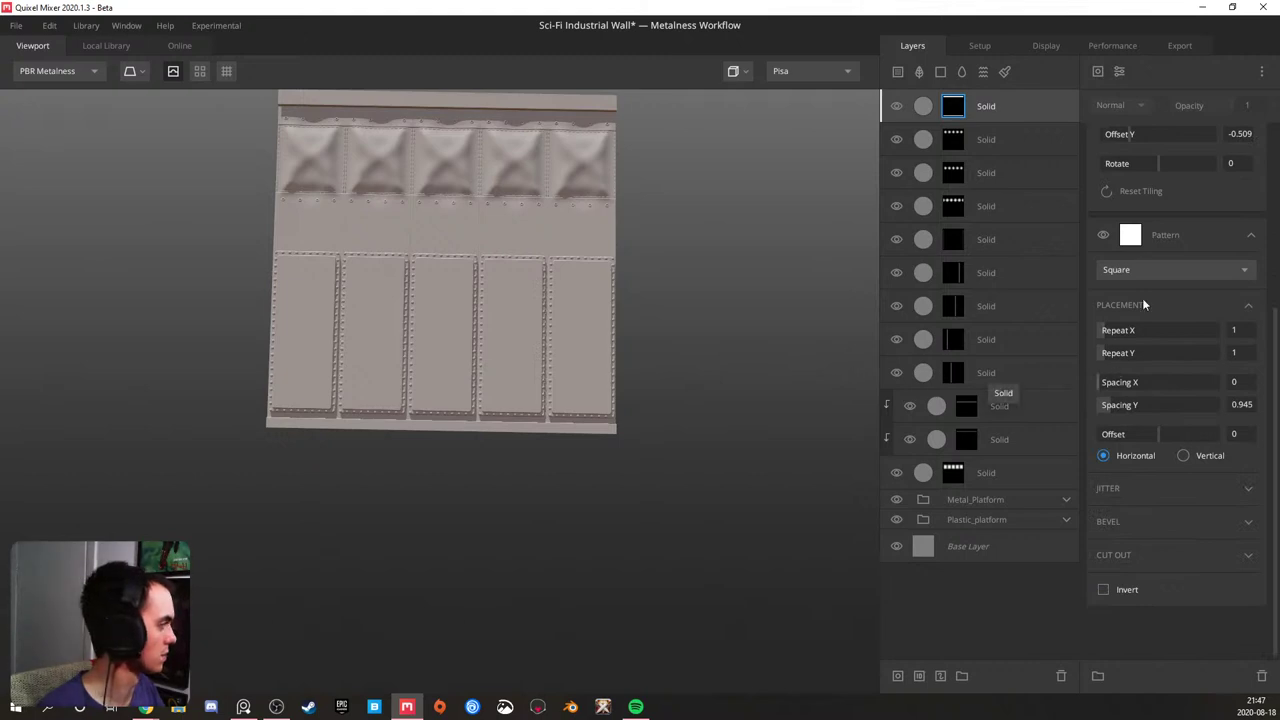
pyautogui.scroll(3, 1142, 345)
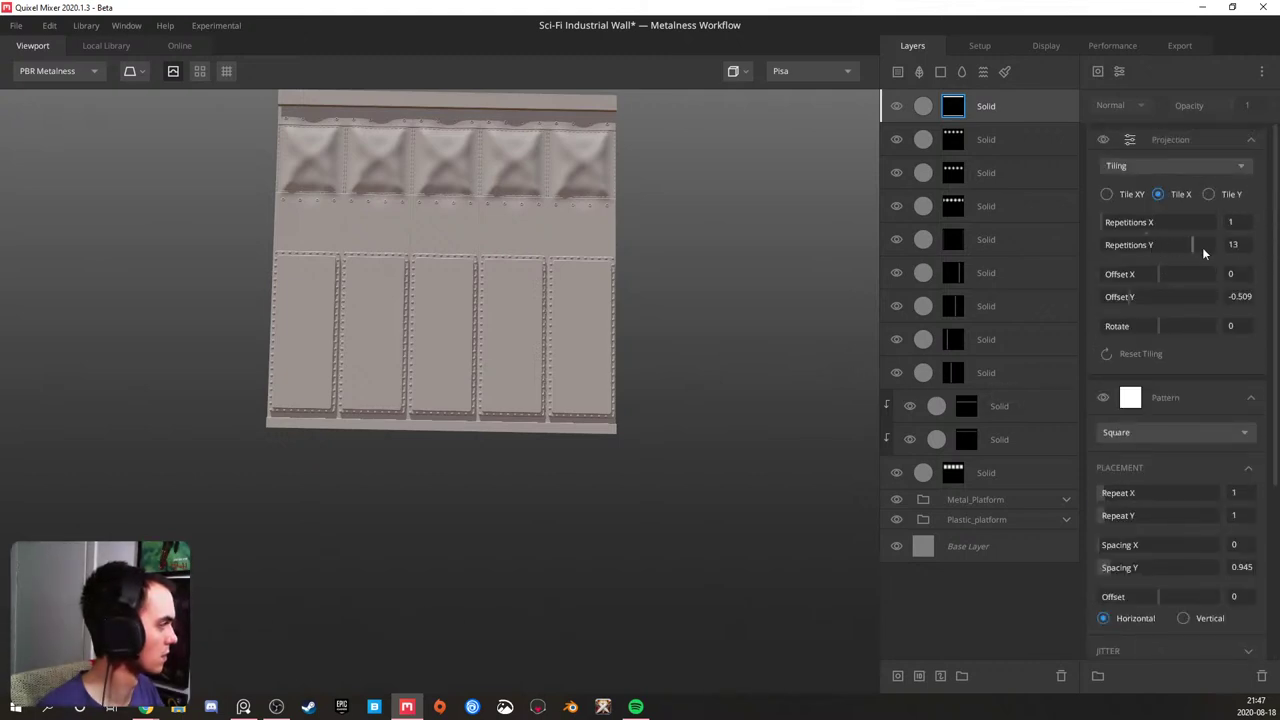
# - Raise the strip mask's tiling Repetitions Y through 20 and 25 to 28, and set its Offset Y to -0.485
pyautogui.moveTo(1190, 244); pyautogui.dragTo(1265, 252)
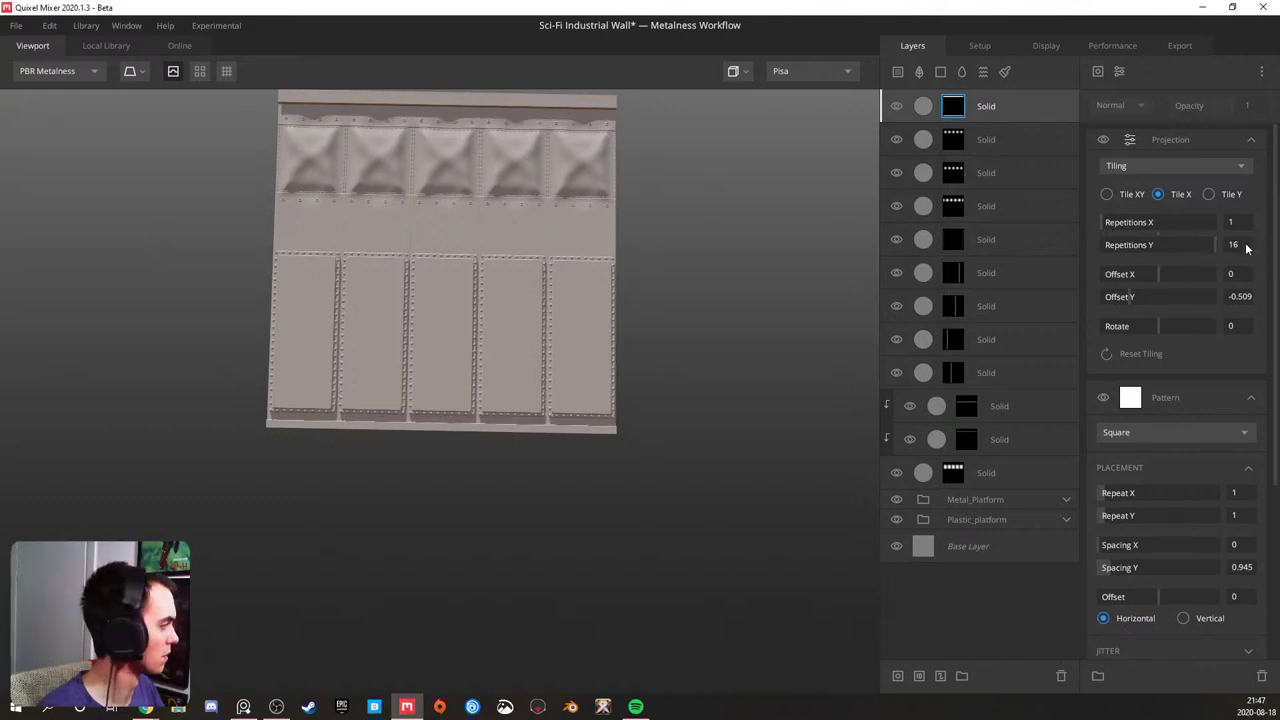
pyautogui.doubleClick(1233, 245)
pyautogui.write('20')
pyautogui.press('Return')
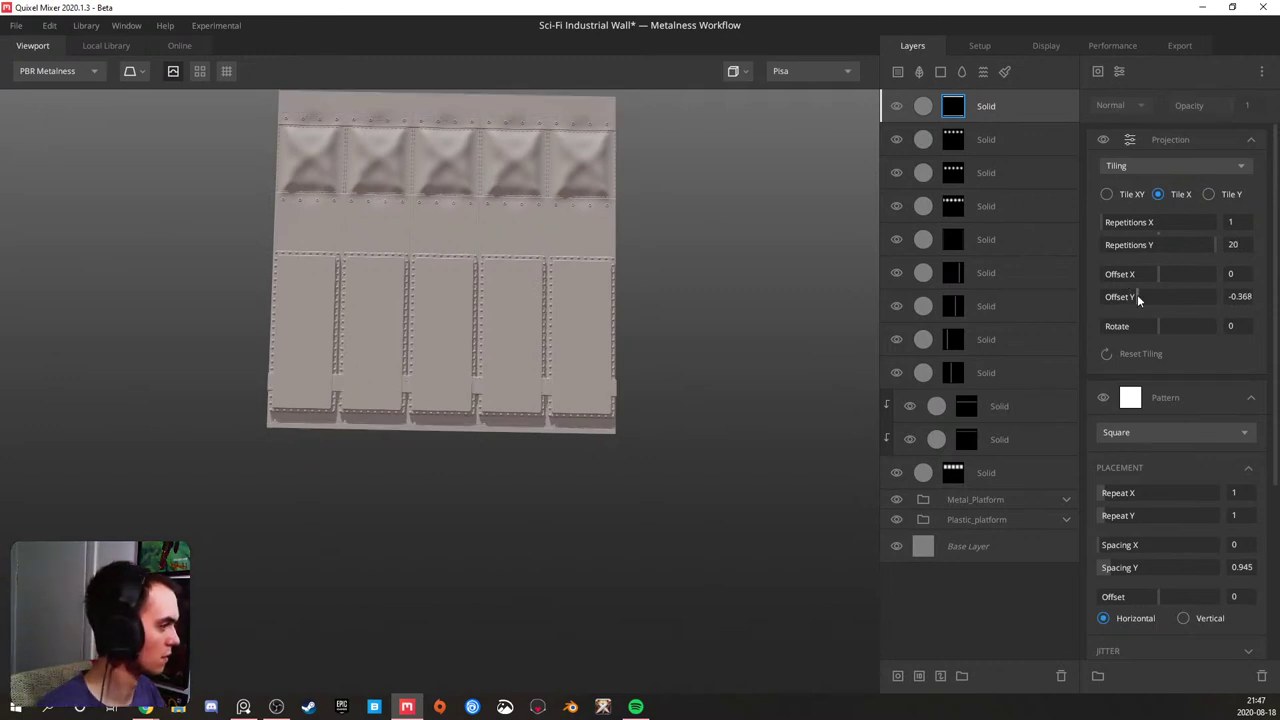
pyautogui.moveTo(1137, 294); pyautogui.dragTo(1130, 292)
pyautogui.click(1238, 246)
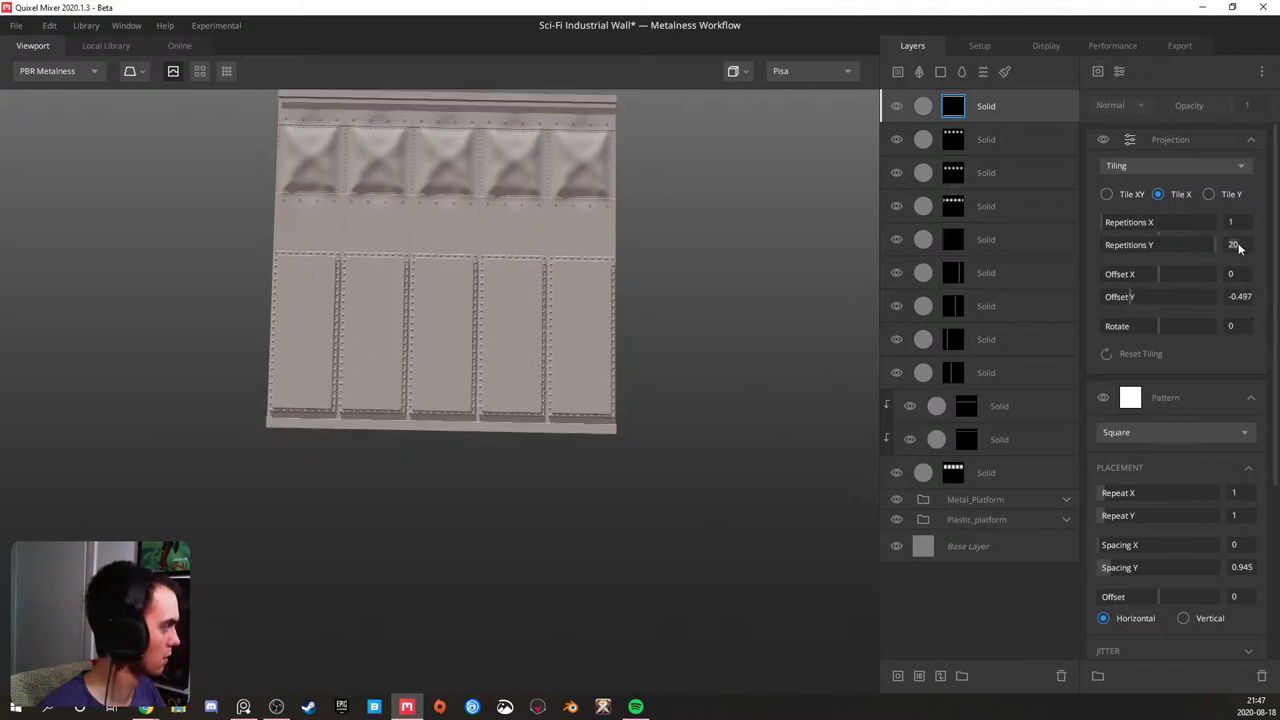
pyautogui.write('25')
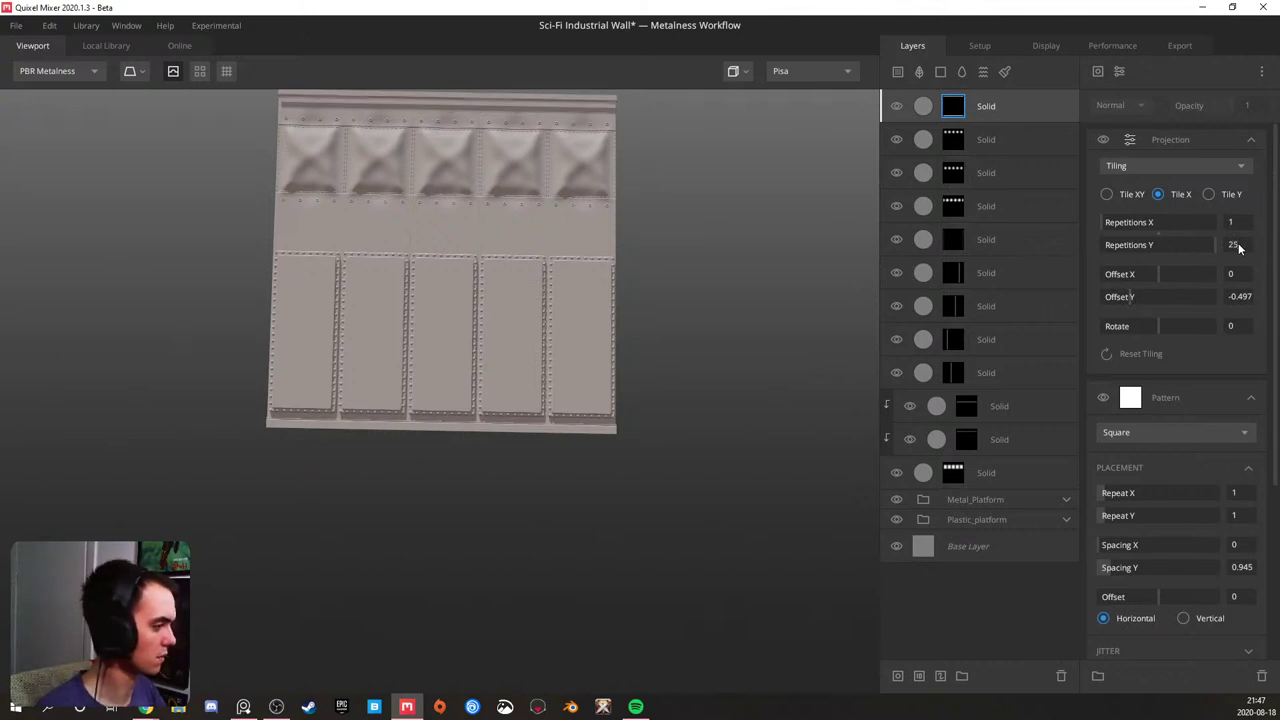
pyautogui.moveTo(1130, 296); pyautogui.dragTo(1131, 297)
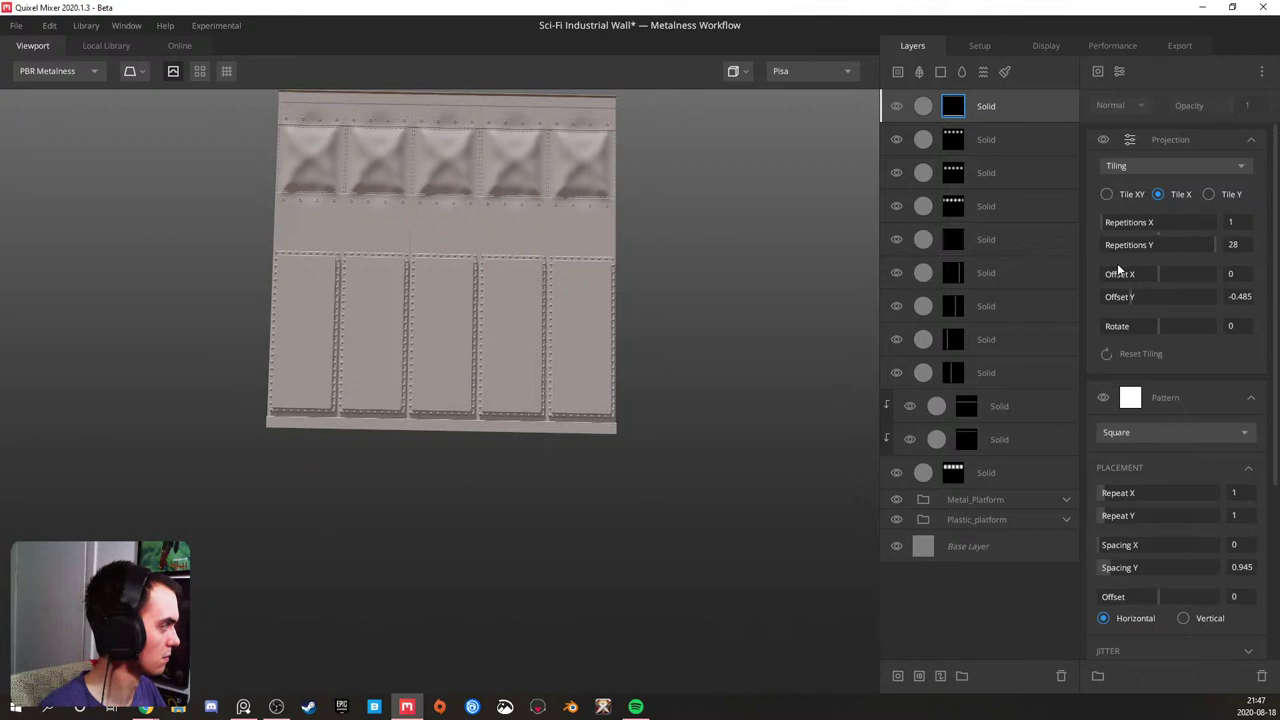
# - Try Repetitions Y values from 29 to 33 for the strip mask's tiling and set it to 35
pyautogui.click(1238, 248)
pyautogui.write('29')
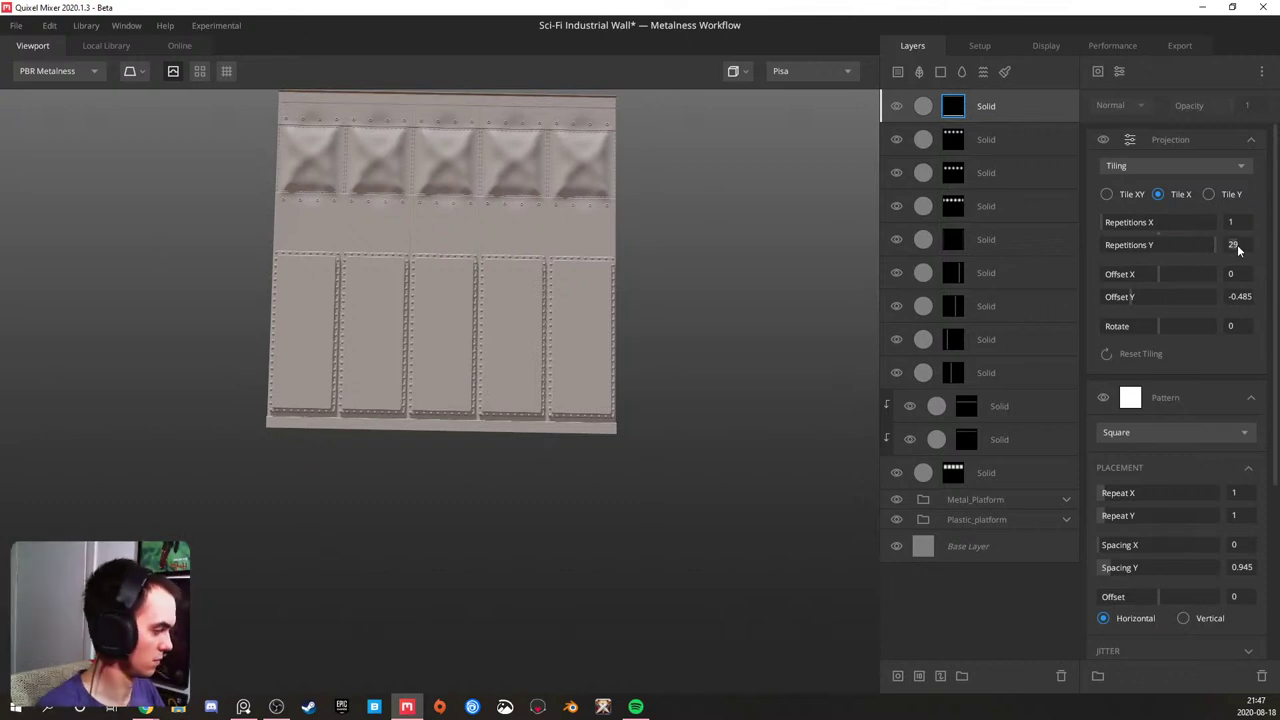
pyautogui.press('BackSpace')
pyautogui.press('BackSpace')
pyautogui.write('30')
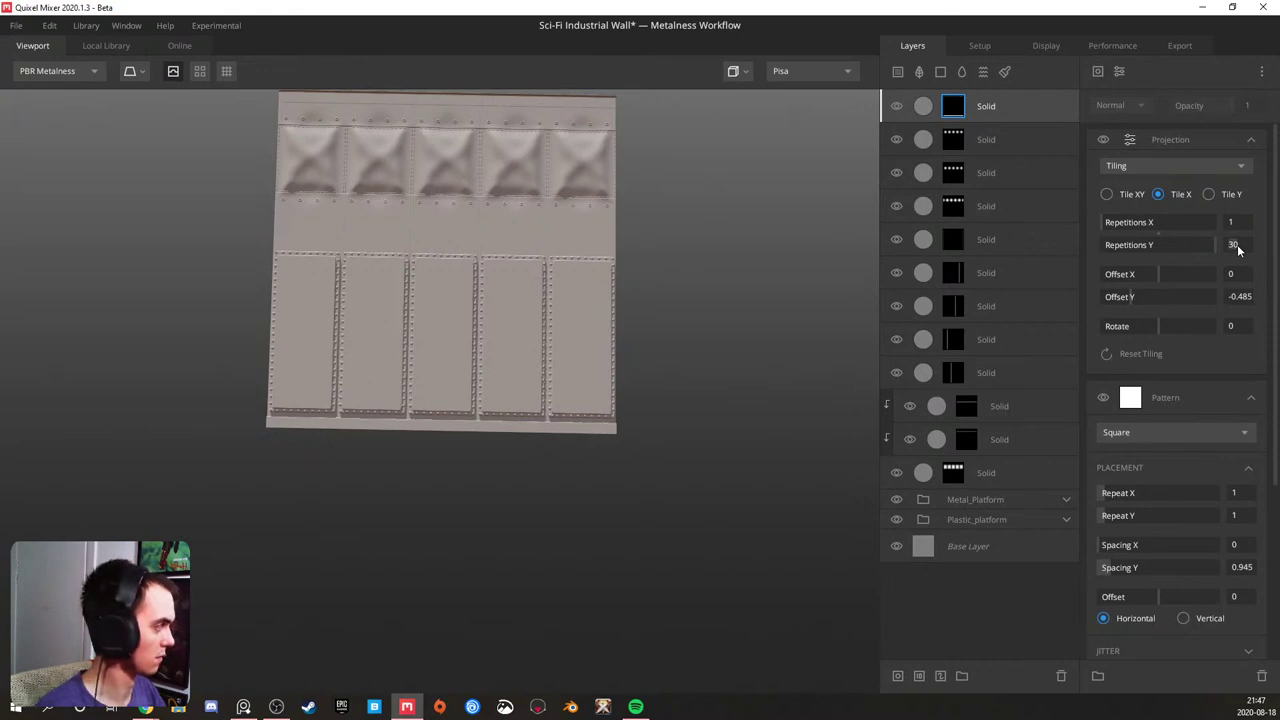
pyautogui.press('BackSpace')
pyautogui.write('1')
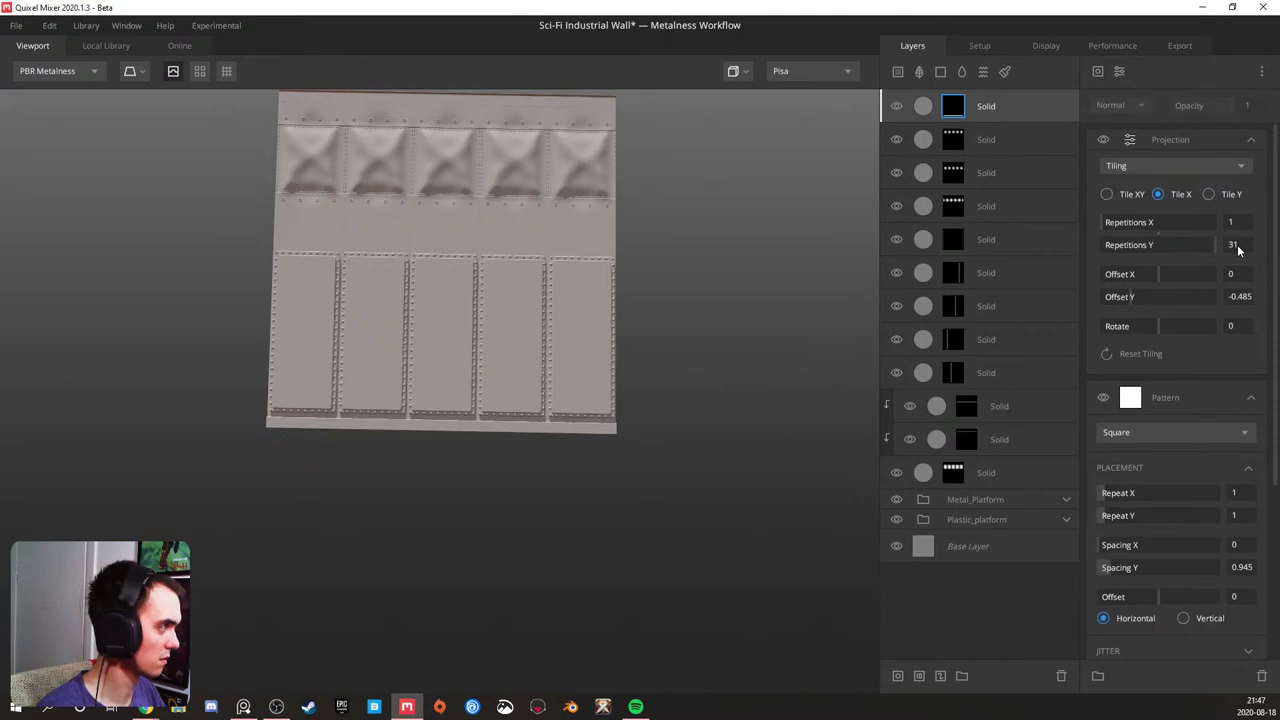
pyautogui.moveTo(714, 133); pyautogui.dragTo(307, 150)
pyautogui.press('BackSpace')
pyautogui.write('2')
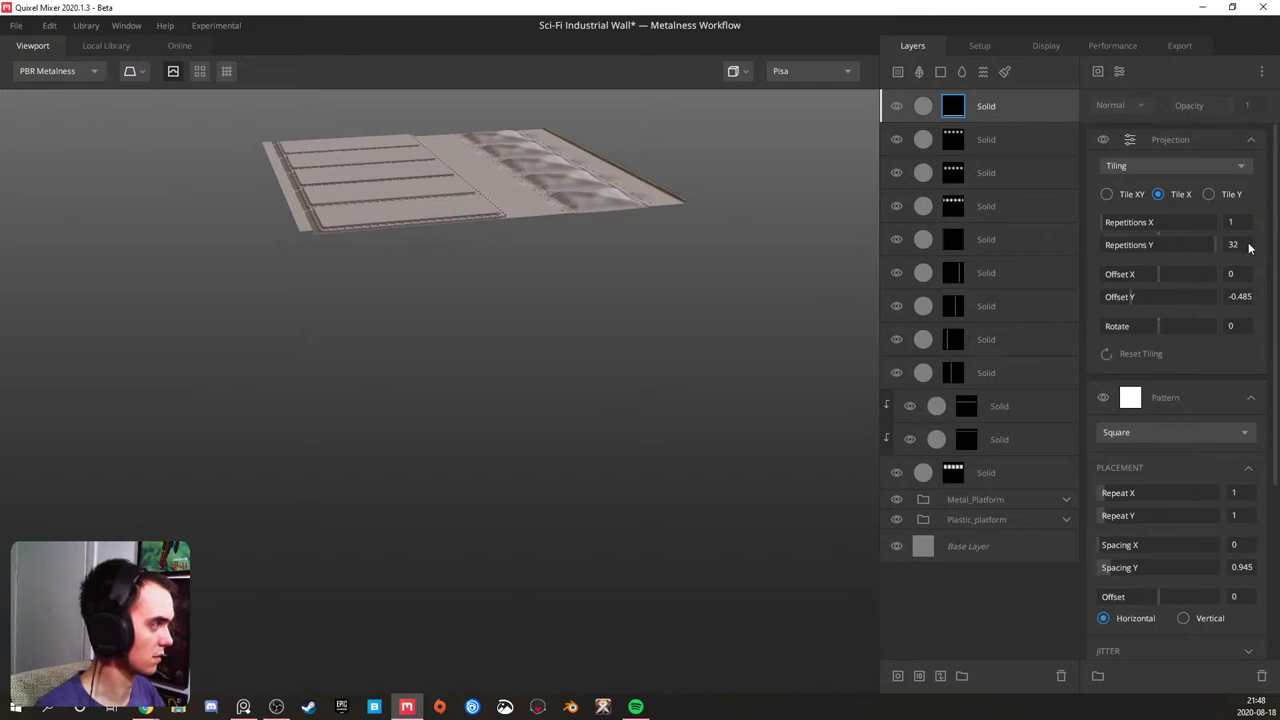
pyautogui.press('BackSpace')
pyautogui.write('3')
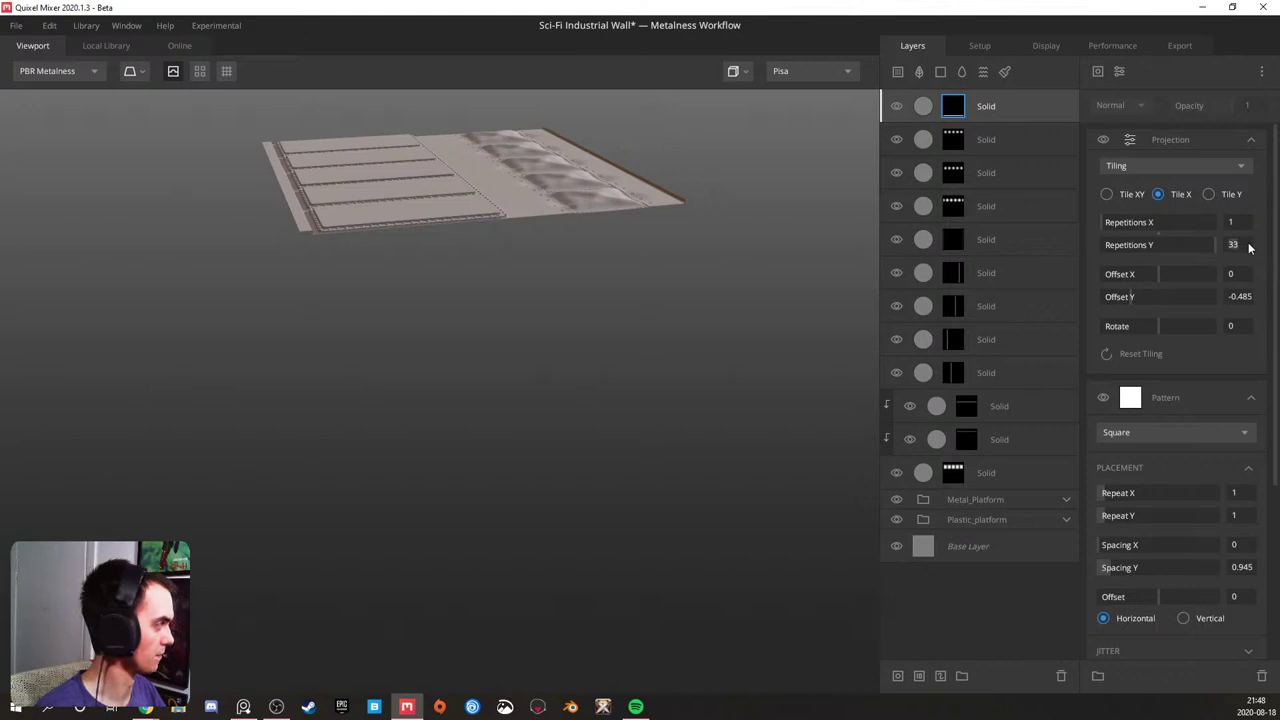
pyautogui.press('BackSpace')
pyautogui.write('5')
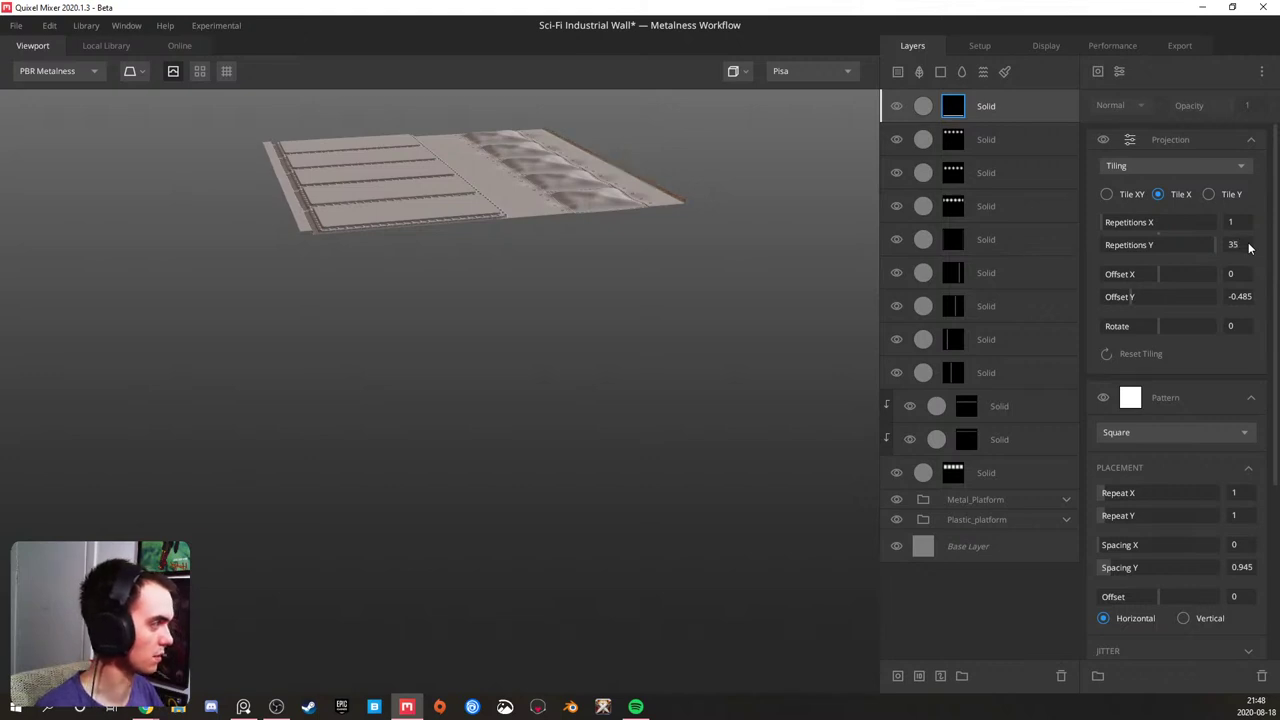
# - Examine the wall on the plane, preview it on the cylinder, and inspect the panels, rivets and edges around the surface
pyautogui.keyDown('alt'); pyautogui.moveTo(330, 212); pyautogui.dragTo(674, 346); pyautogui.keyUp('alt')
pyautogui.keyDown('alt'); pyautogui.moveTo(303, 236); pyautogui.dragTo(246, 266); pyautogui.keyUp('alt')
pyautogui.keyDown('alt'); pyautogui.moveTo(243, 226); pyautogui.dragTo(352, 325, button='middle'); pyautogui.keyUp('alt')
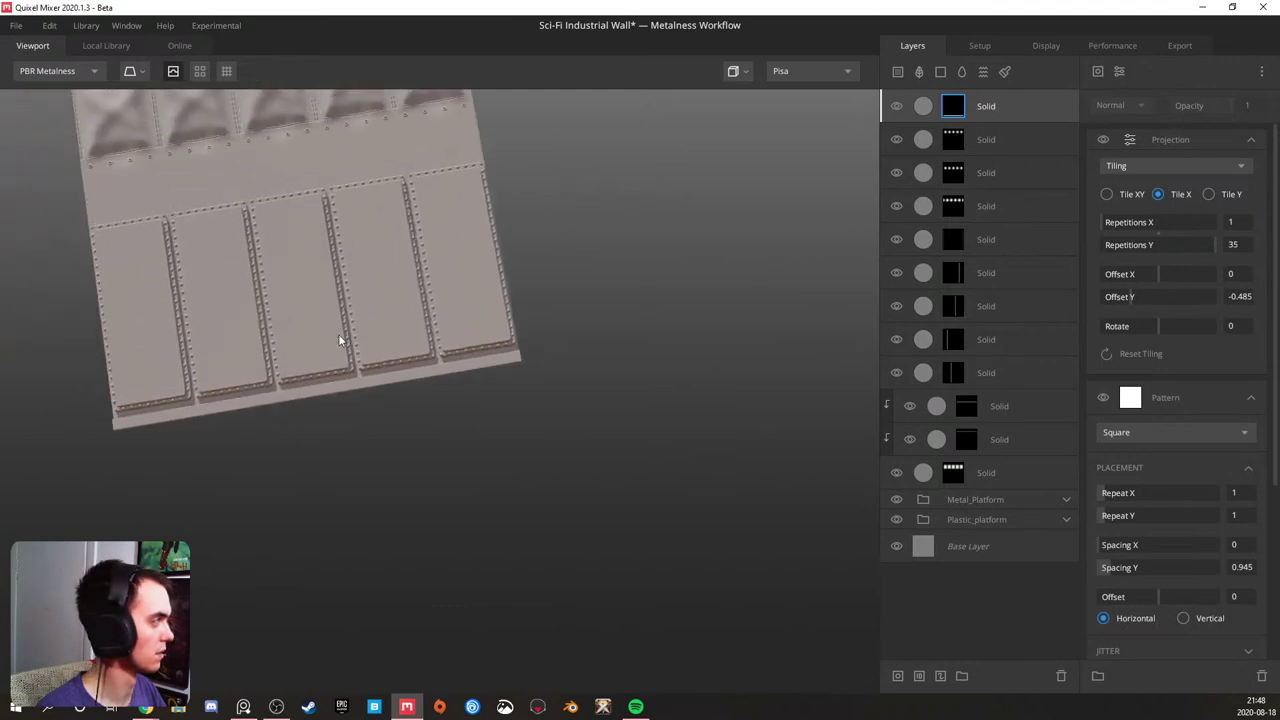
pyautogui.moveTo(338, 334); pyautogui.dragTo(331, 169)
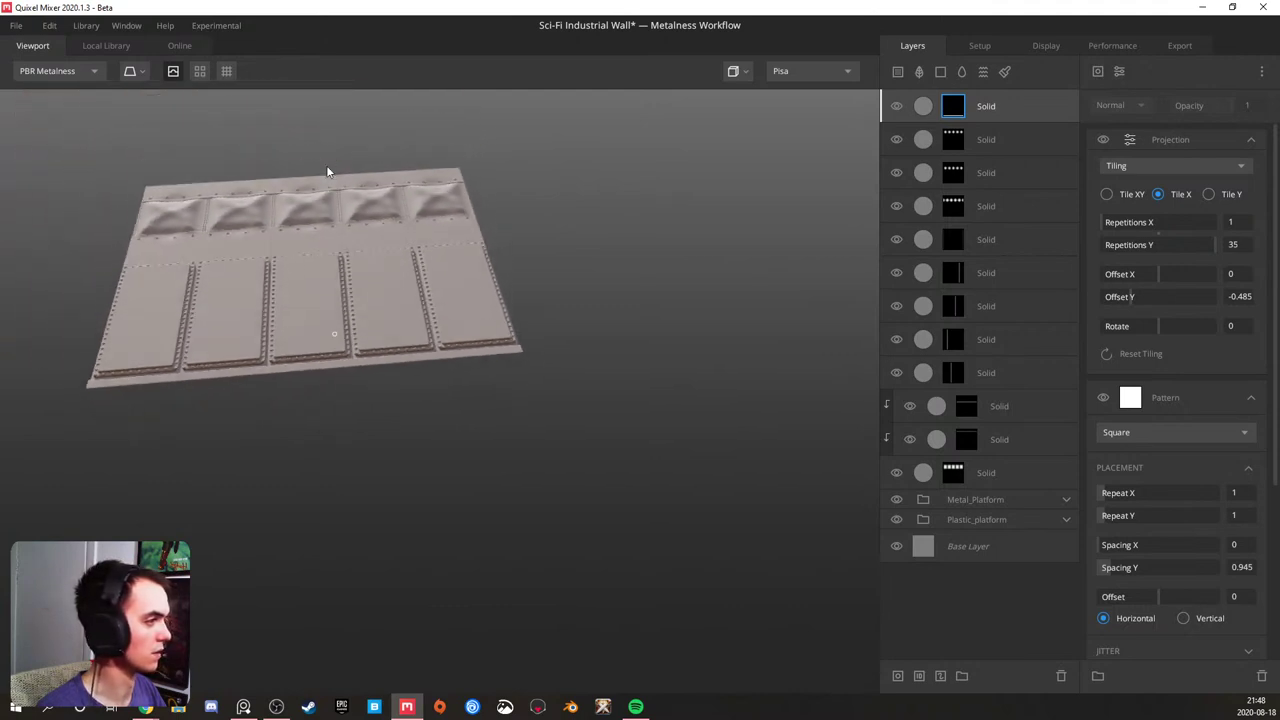
pyautogui.click(130, 71)
pyautogui.moveTo(150, 169)
pyautogui.click(235, 205)
pyautogui.keyDown('alt'); pyautogui.moveTo(326, 355); pyautogui.dragTo(371, 300); pyautogui.keyUp('alt')
pyautogui.scroll(-3, 328, 263)
pyautogui.keyDown('alt'); pyautogui.moveTo(371, 300); pyautogui.dragTo(369, 346, button='middle'); pyautogui.keyUp('alt')
pyautogui.scroll(3, 369, 346)
pyautogui.scroll(3, 369, 341)
pyautogui.keyDown('alt'); pyautogui.moveTo(272, 330); pyautogui.dragTo(514, 323); pyautogui.keyUp('alt')
pyautogui.scroll(-3, 421, 309)
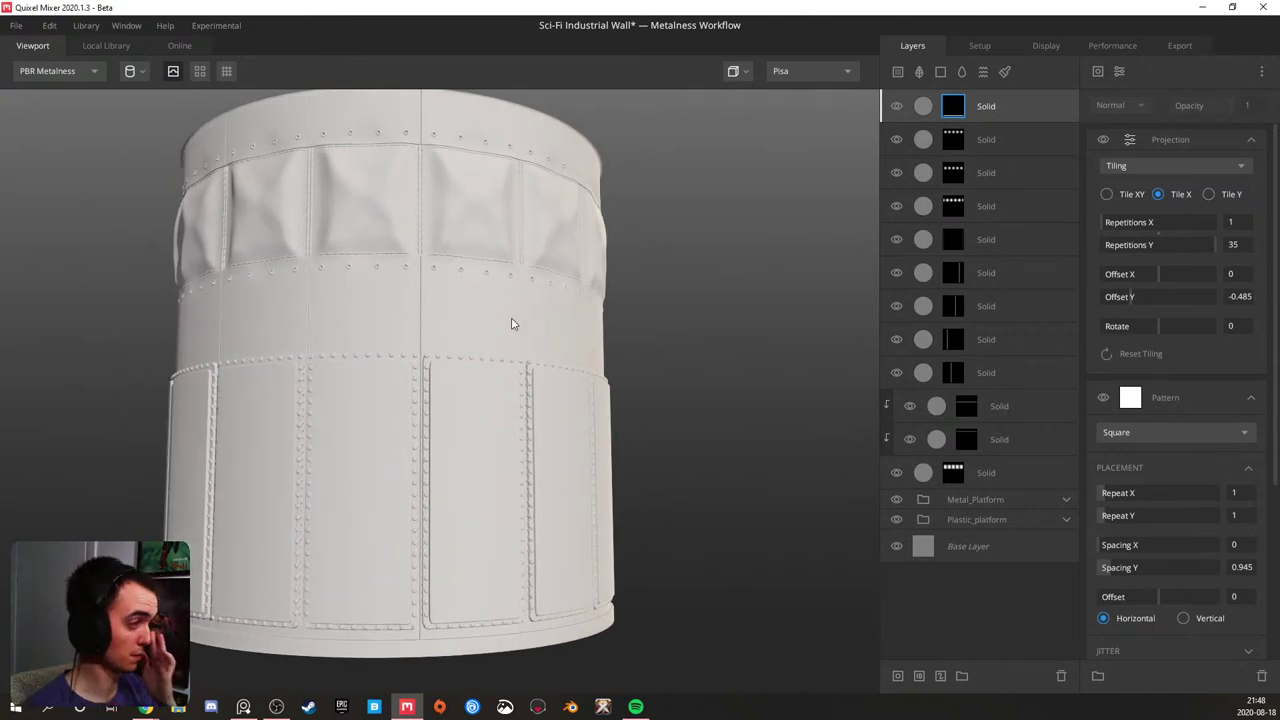
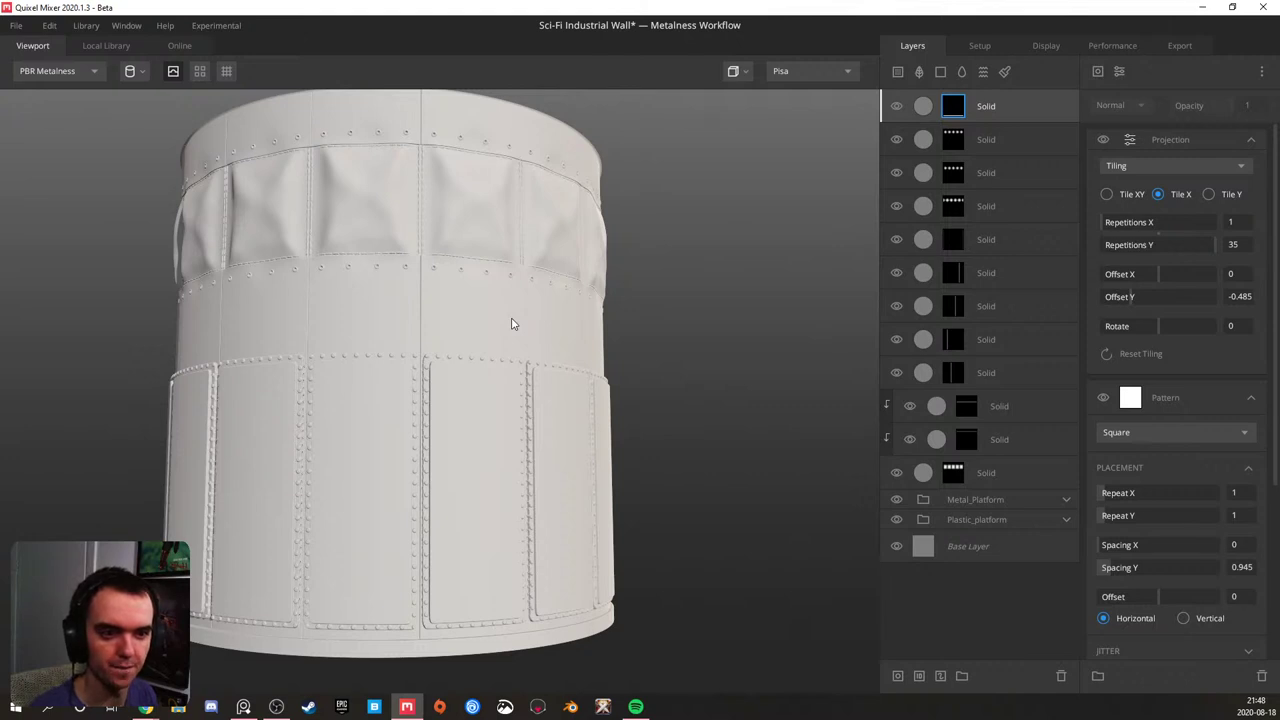
pyautogui.moveTo(366, 320)
pyautogui.mouseDown()
pyautogui.moveTo(646, 334)
pyautogui.moveTo(419, 323)
pyautogui.mouseUp()
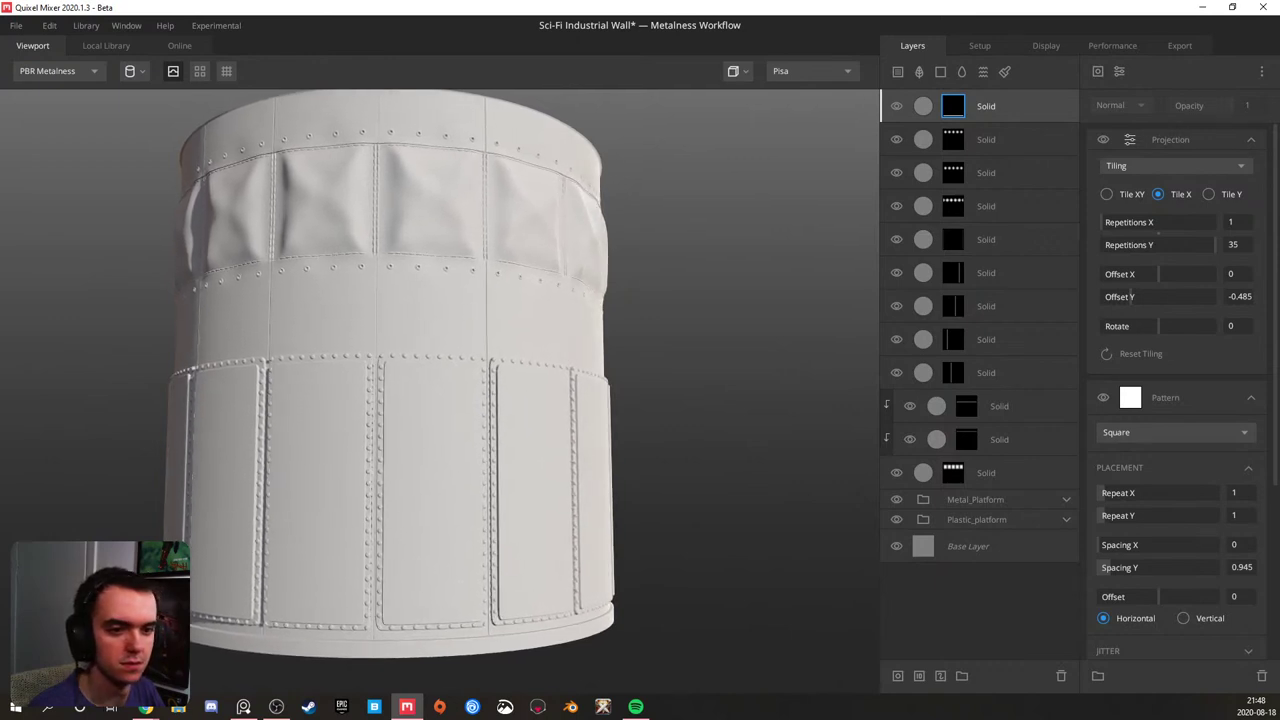
pyautogui.scroll(3, 368, 350)
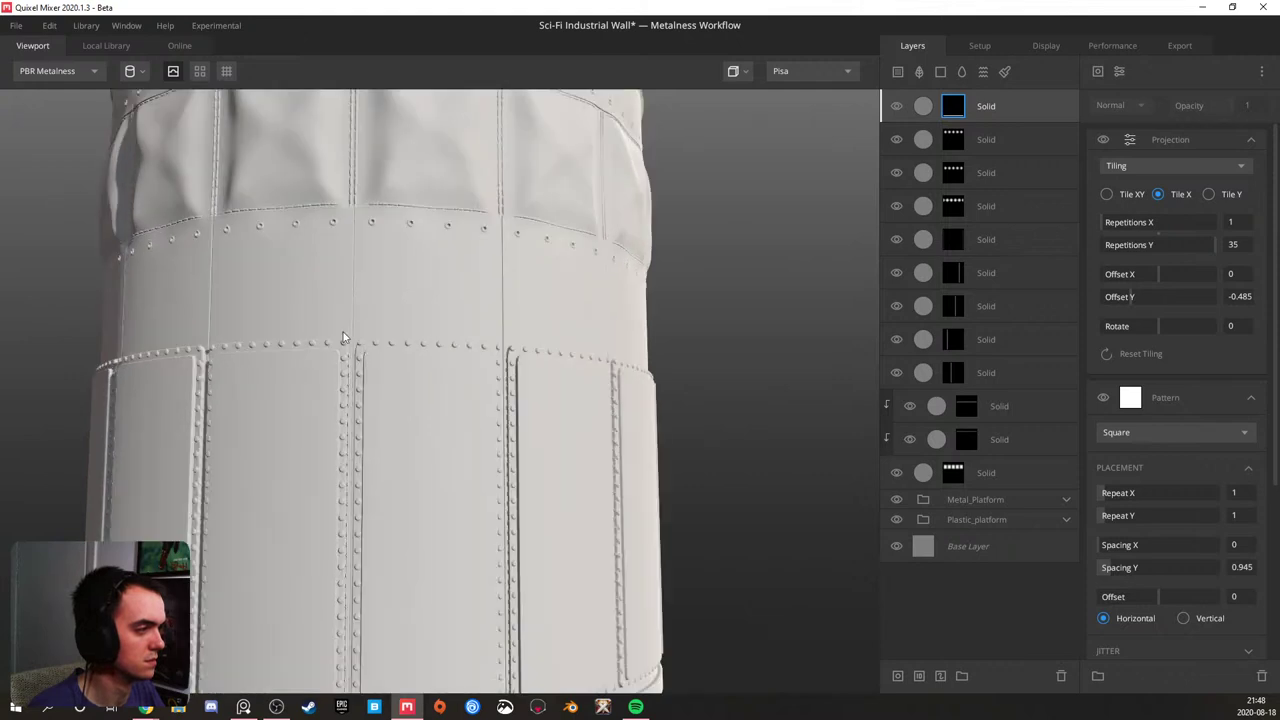
# - Switch the preview model from the cylinder to the rounded cube and view the wall panels up close
pyautogui.click(198, 74)
pyautogui.click(198, 74)
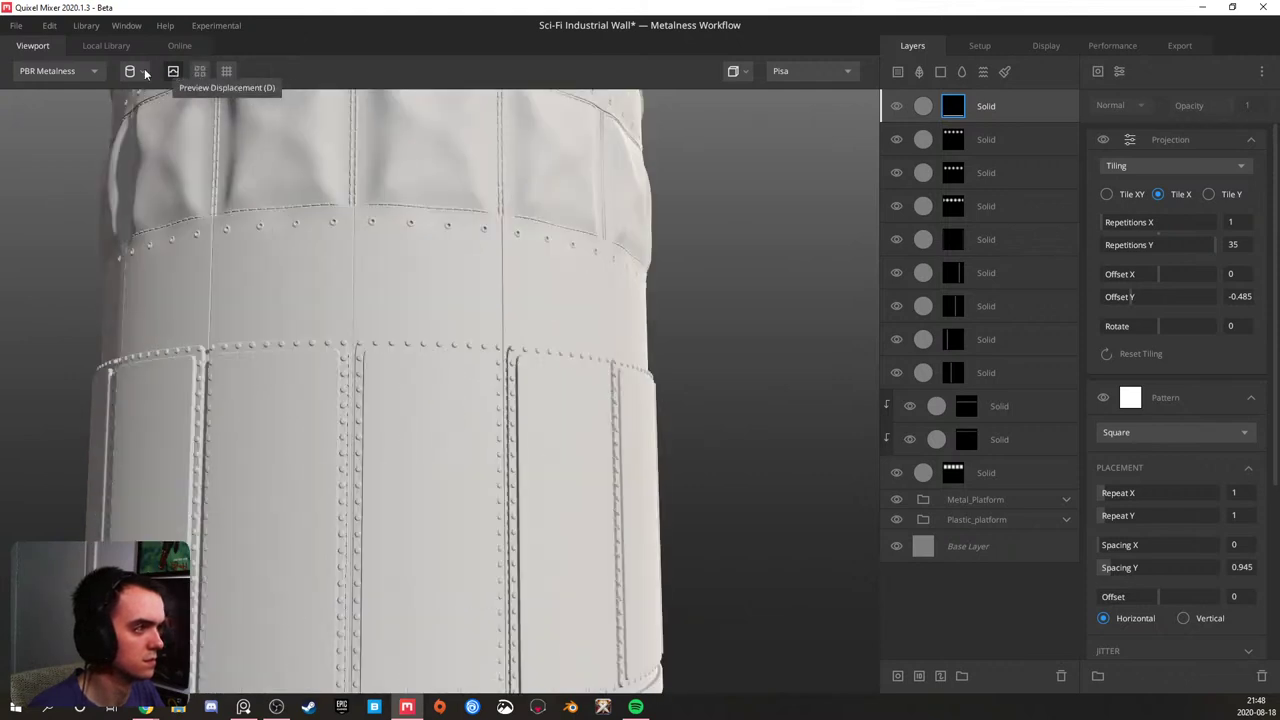
pyautogui.click(131, 71)
pyautogui.moveTo(148, 128)
pyautogui.click(205, 128)
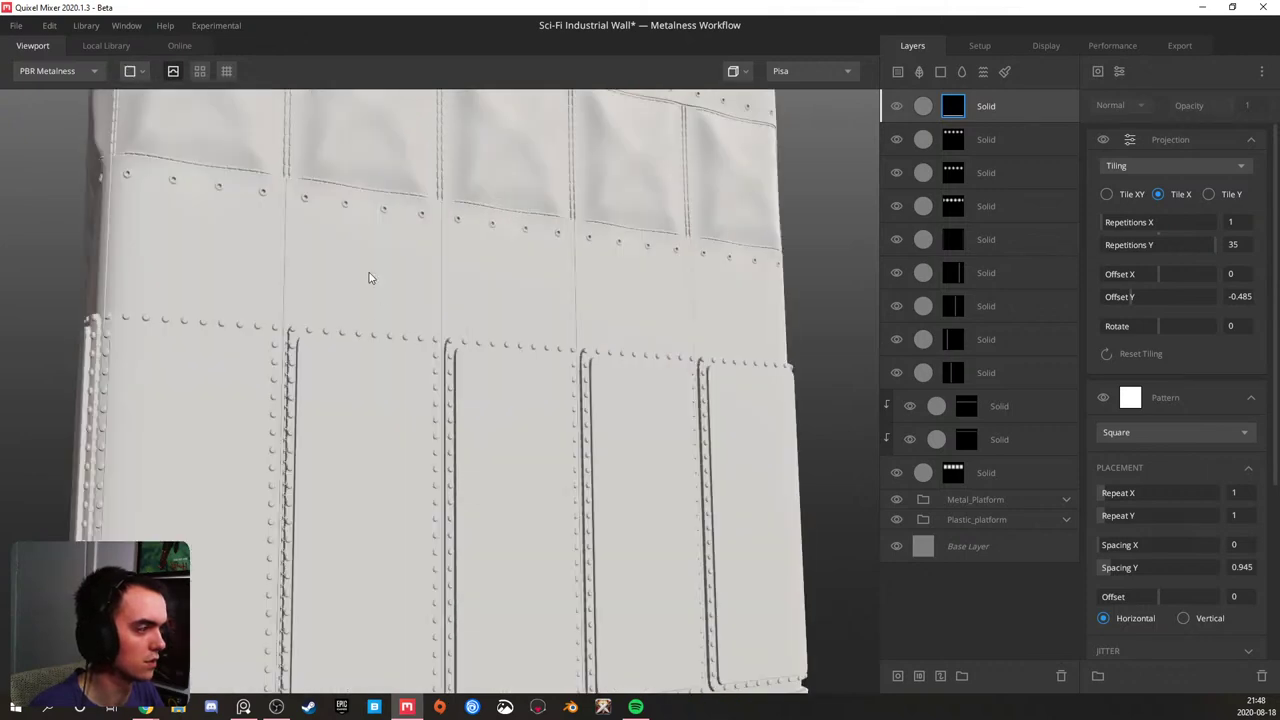
pyautogui.scroll(5, 473, 328)
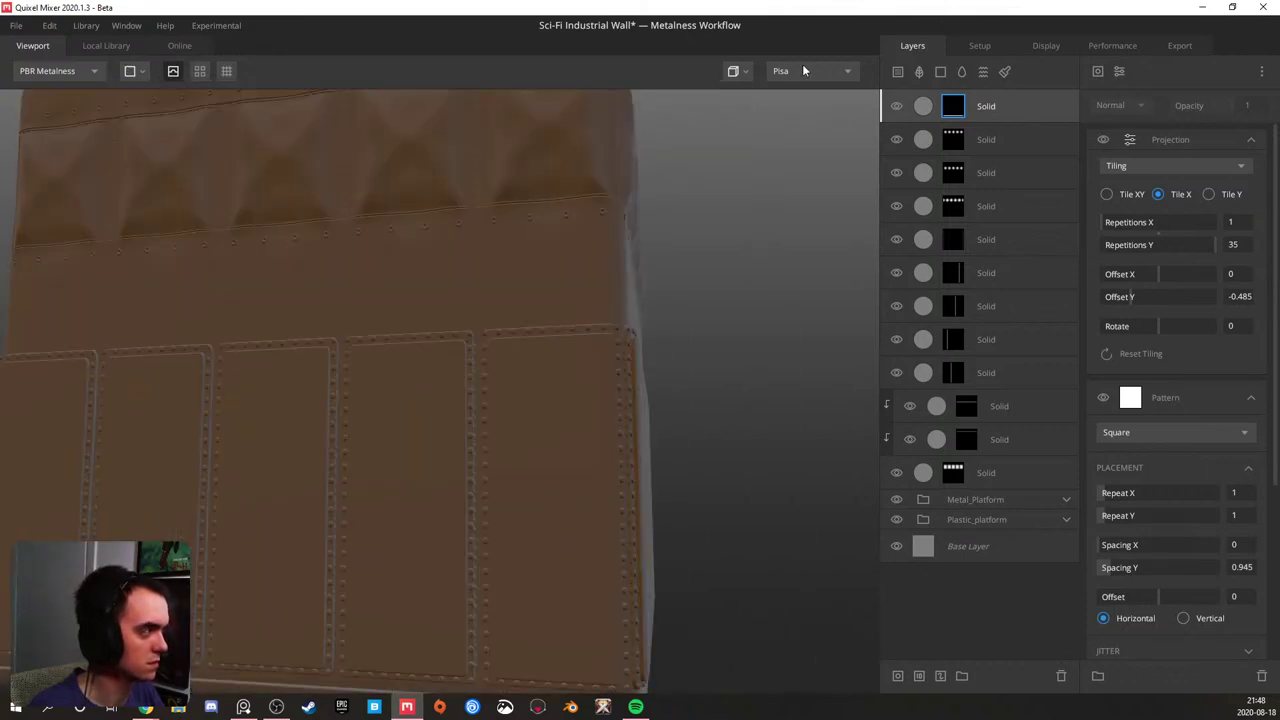
# - Set the environment lighting to Overcast and inspect the cube's faces and corner seam up close
pyautogui.click(802, 70)
pyautogui.click(813, 192)
pyautogui.moveTo(334, 334); pyautogui.dragTo(364, 331)
pyautogui.scroll(-3, 412, 307)
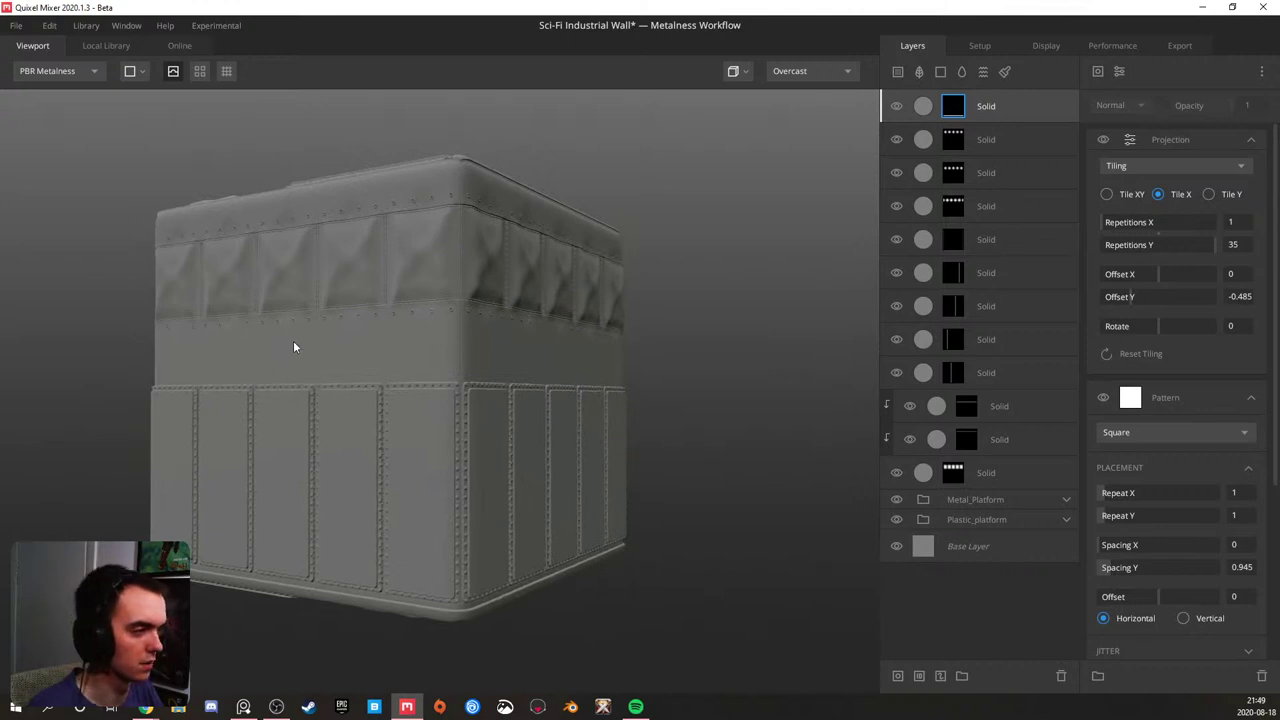
pyautogui.moveTo(292, 342); pyautogui.dragTo(520, 341)
pyautogui.scroll(3, 520, 341)
pyautogui.moveTo(574, 267); pyautogui.dragTo(600, 277)
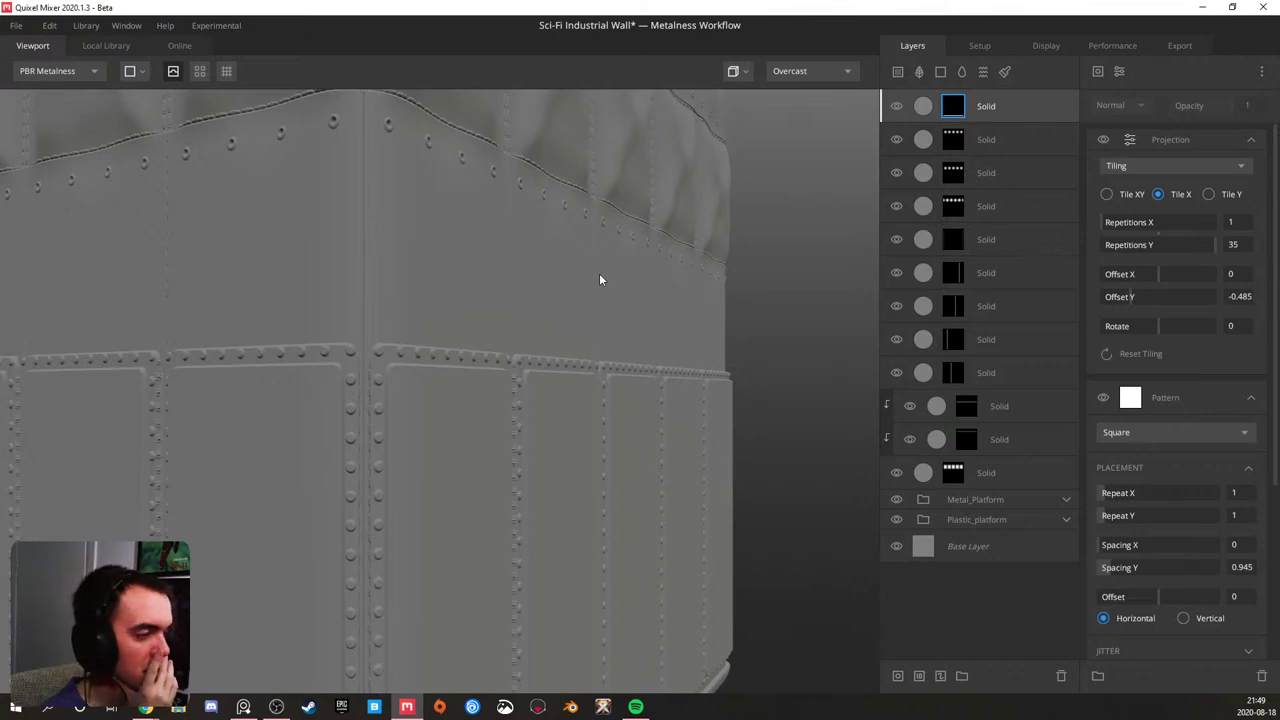
# - Expand the Metal_Platform folder and review the Projection and Pattern settings in its lowest layer's mask stack
pyautogui.click(1067, 500)
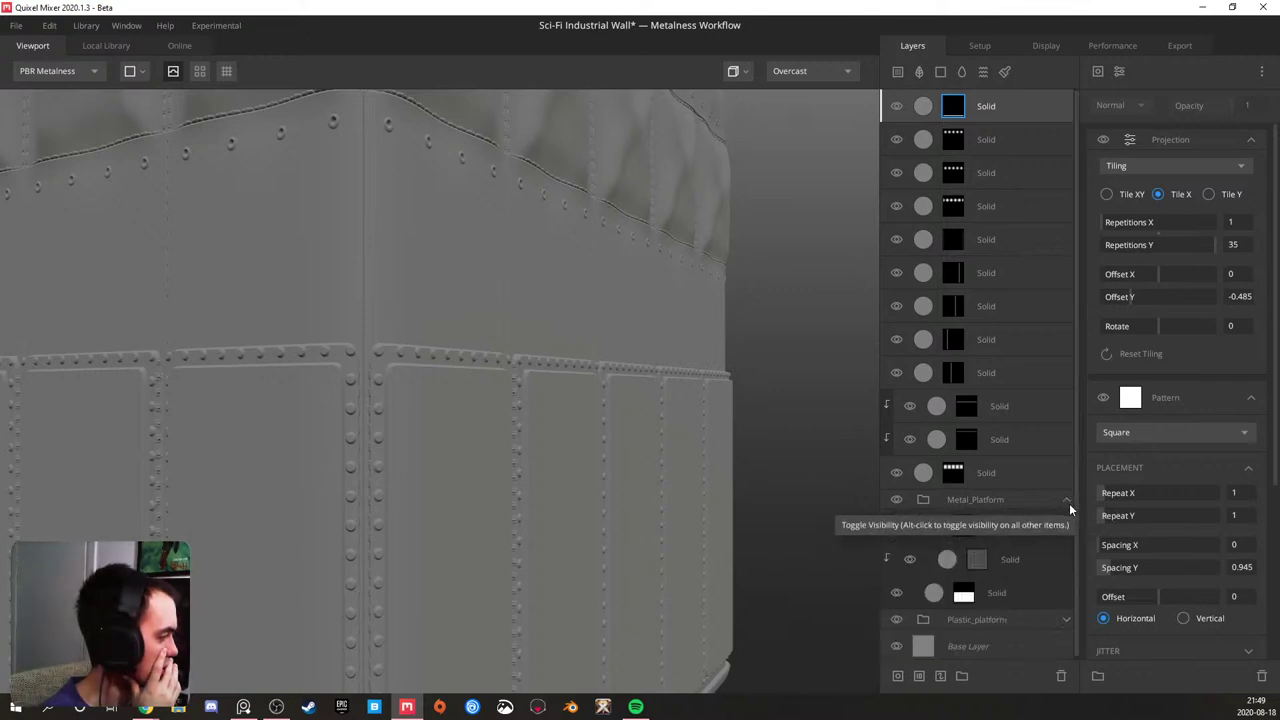
pyautogui.click(975, 595)
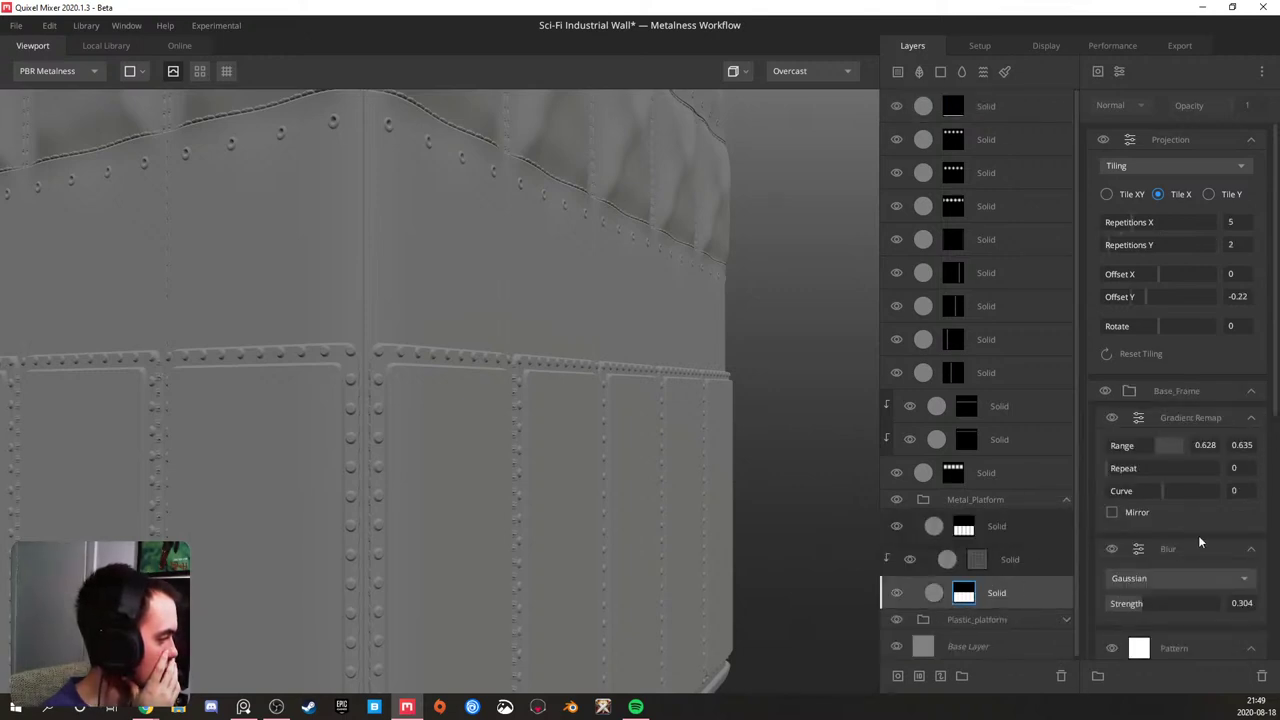
pyautogui.click(963, 595)
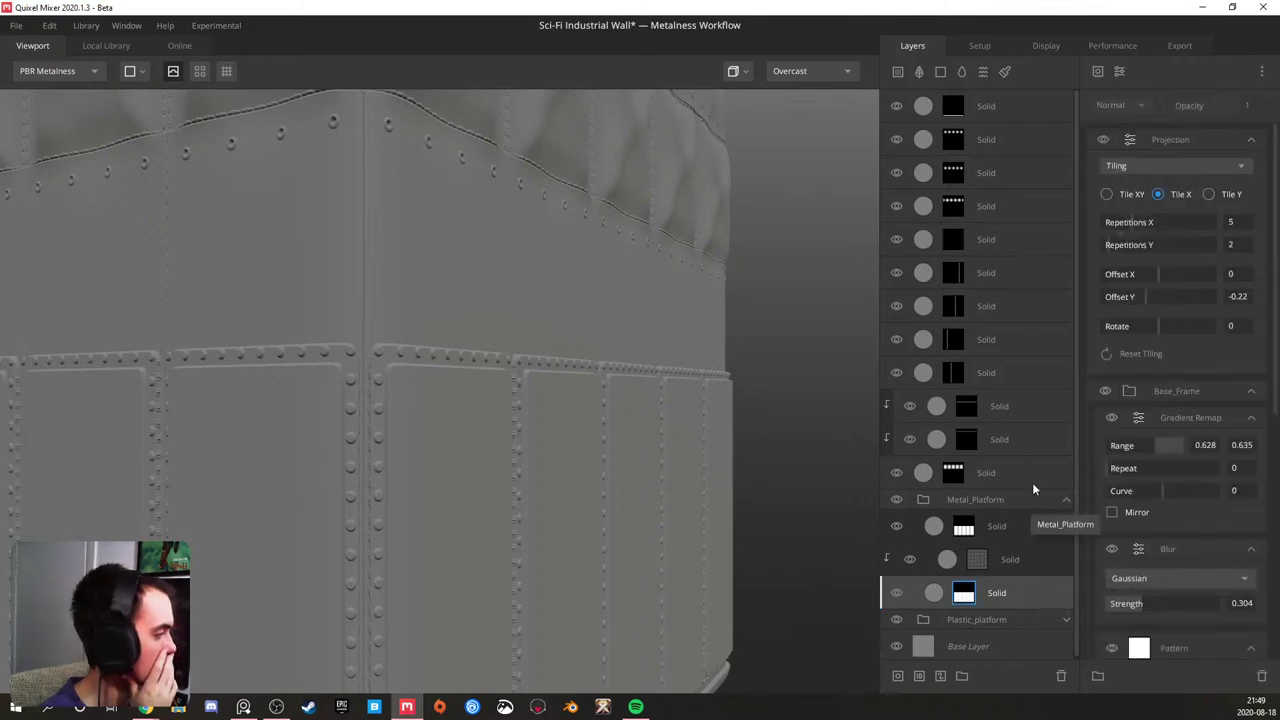
pyautogui.scroll(-5, 1138, 468)
pyautogui.scroll(-1, 1138, 463)
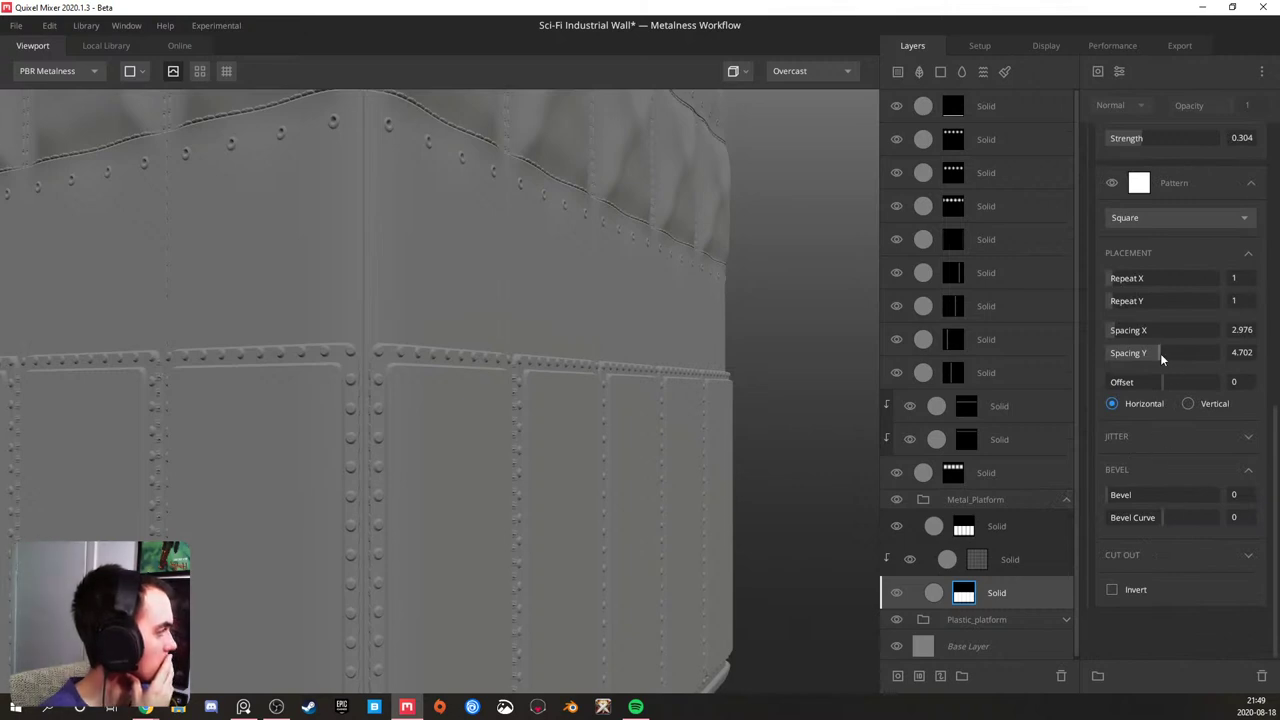
pyautogui.scroll(5, 1161, 354)
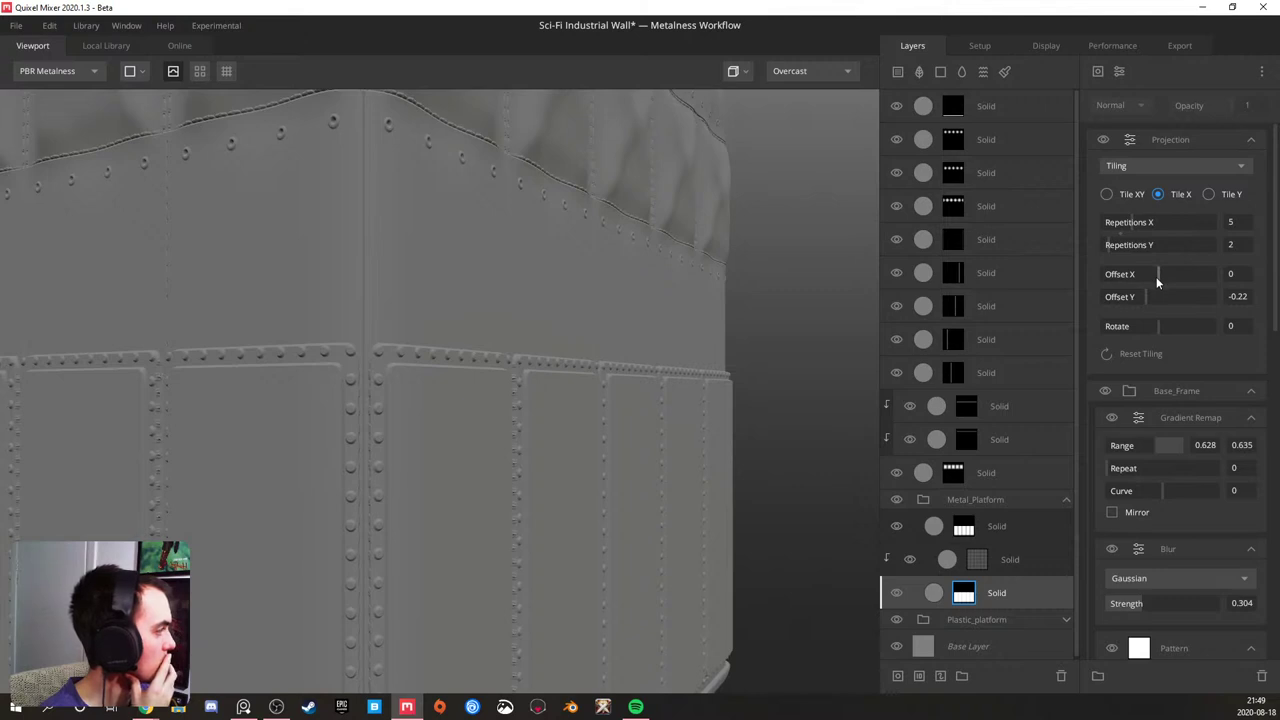
pyautogui.scroll(-4, 1156, 493)
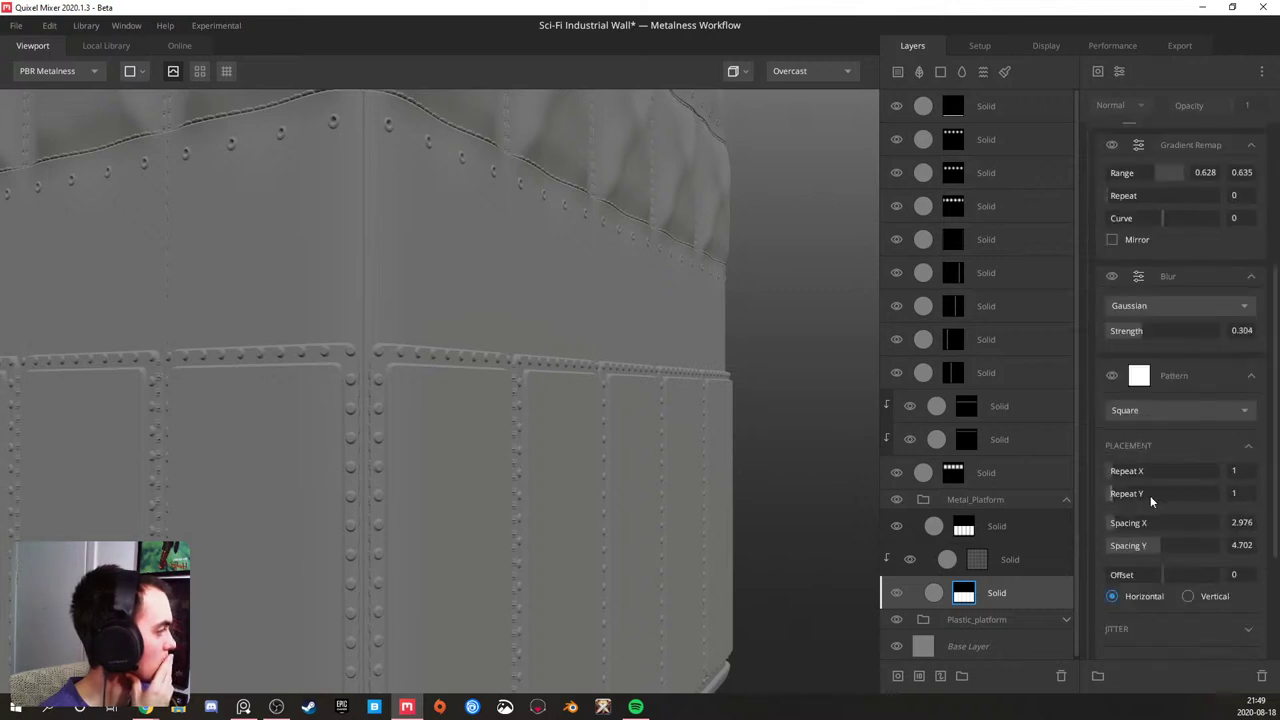
# - Set the square Pattern's Spacing Y to 4.464 in the mask of the lowest Metal_Platform layer
pyautogui.moveTo(1156, 545)
pyautogui.mouseDown()
pyautogui.moveTo(1105, 546)
pyautogui.moveTo(1137, 545)
pyautogui.mouseUp()
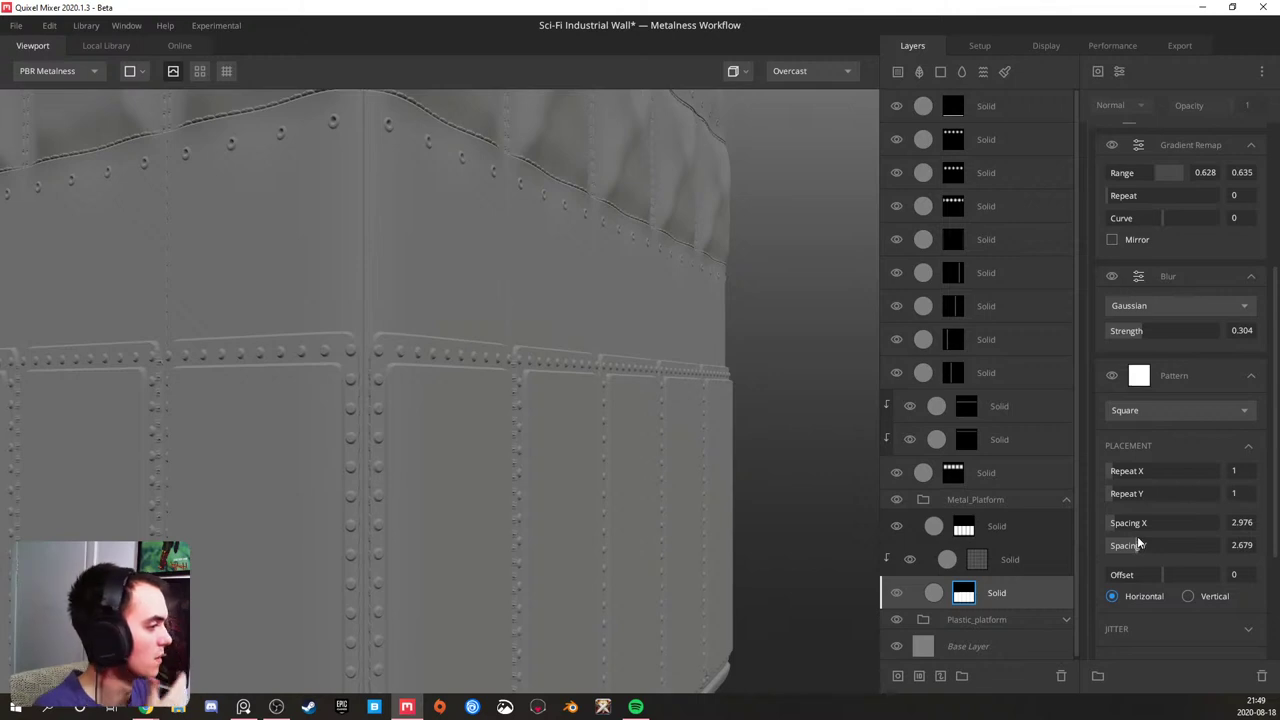
pyautogui.hotkey('ctrl', 'z')
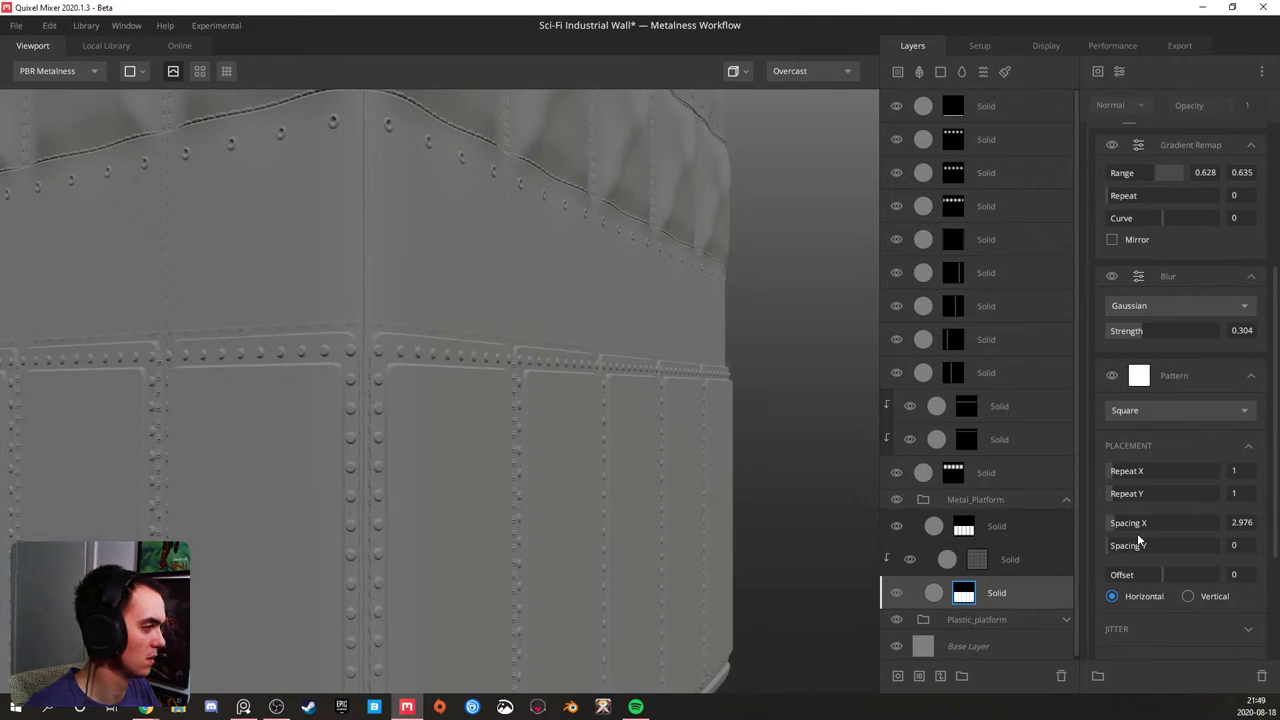
pyautogui.click(1137, 545)
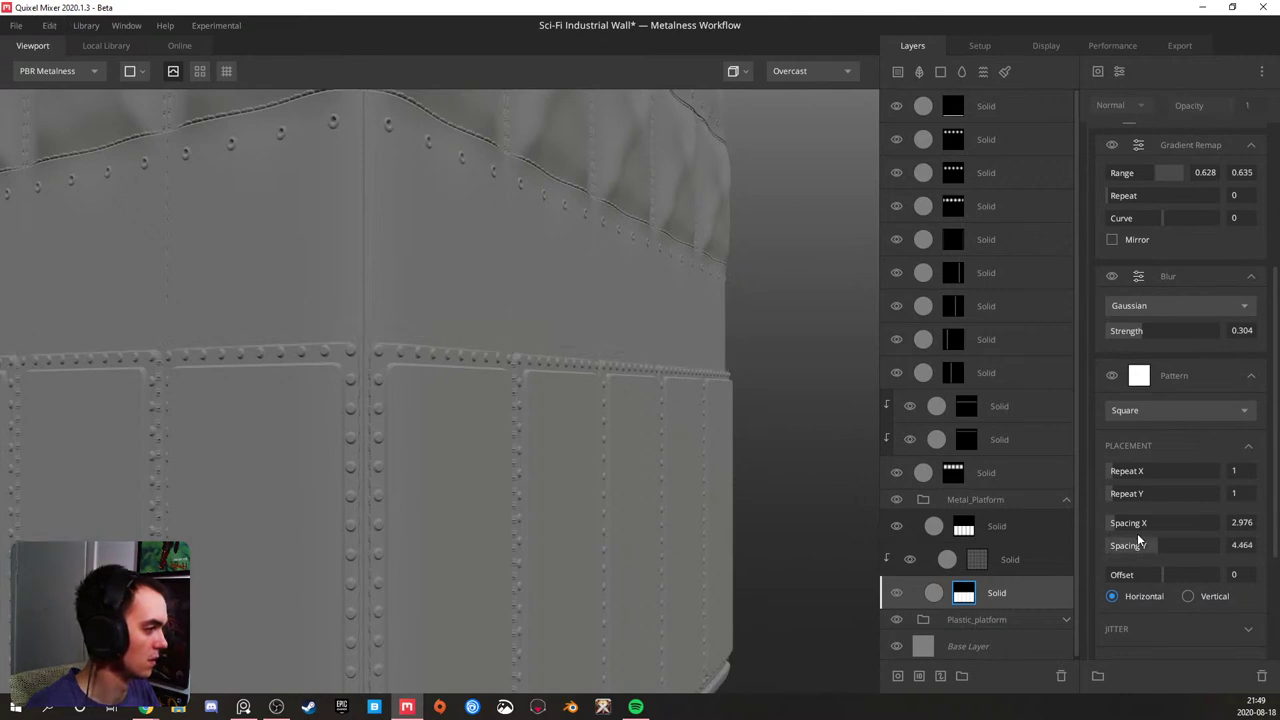
pyautogui.moveTo(558, 292); pyautogui.dragTo(474, 324)
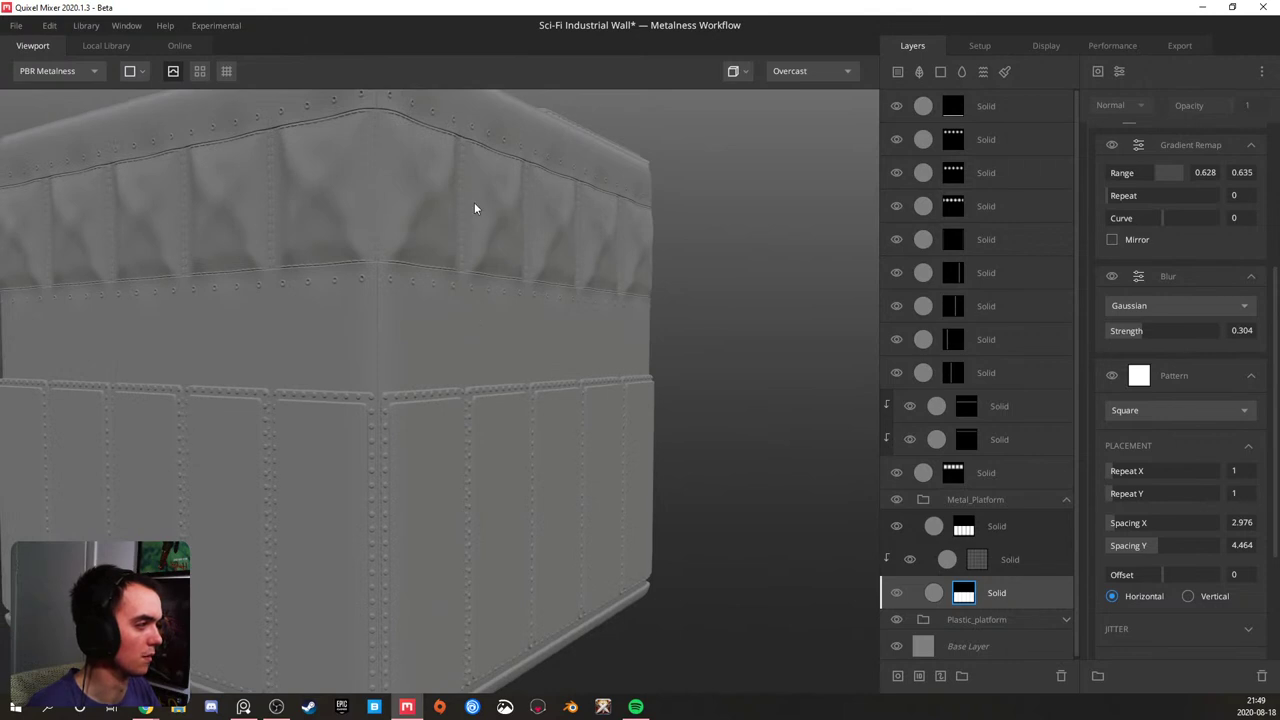
# - In the mask of Plastic_platform's lowest layer, set the Pattern's Spacing Y to 27.90 and the Projection's Offset Y to -0.242
pyautogui.click(1064, 501)
pyautogui.click(1066, 520)
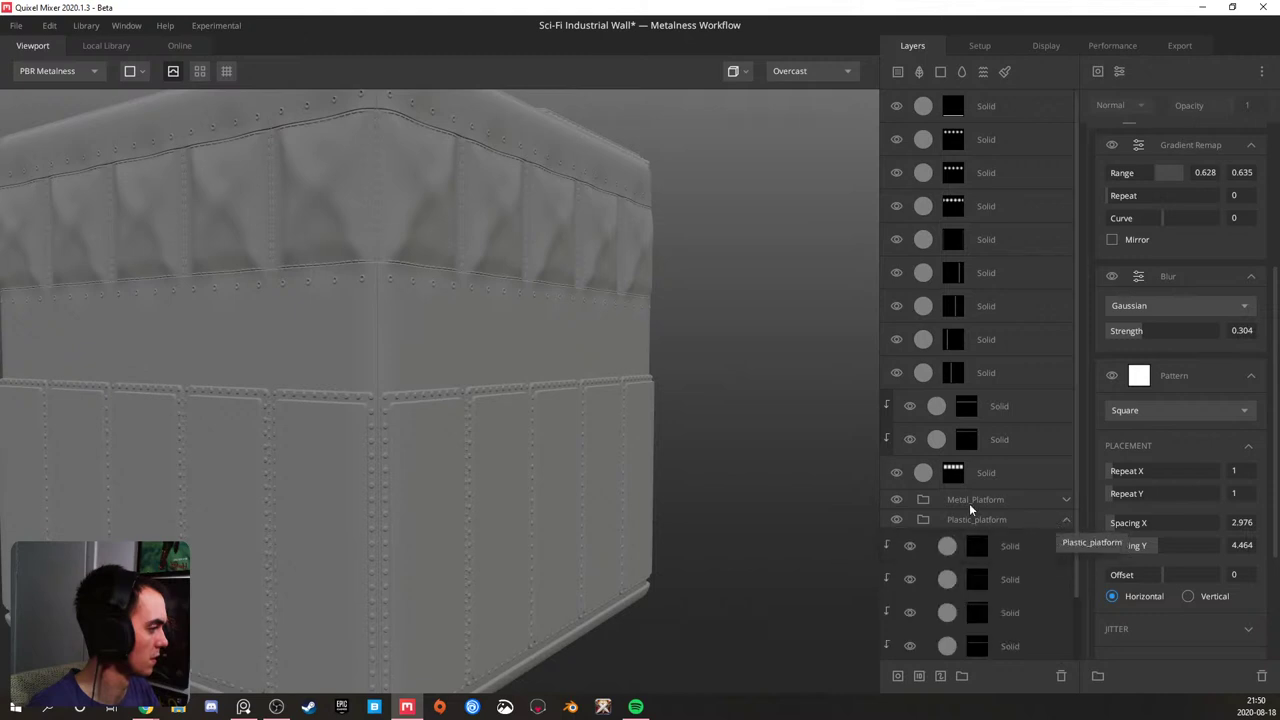
pyautogui.scroll(-2, 969, 505)
pyautogui.click(1024, 610)
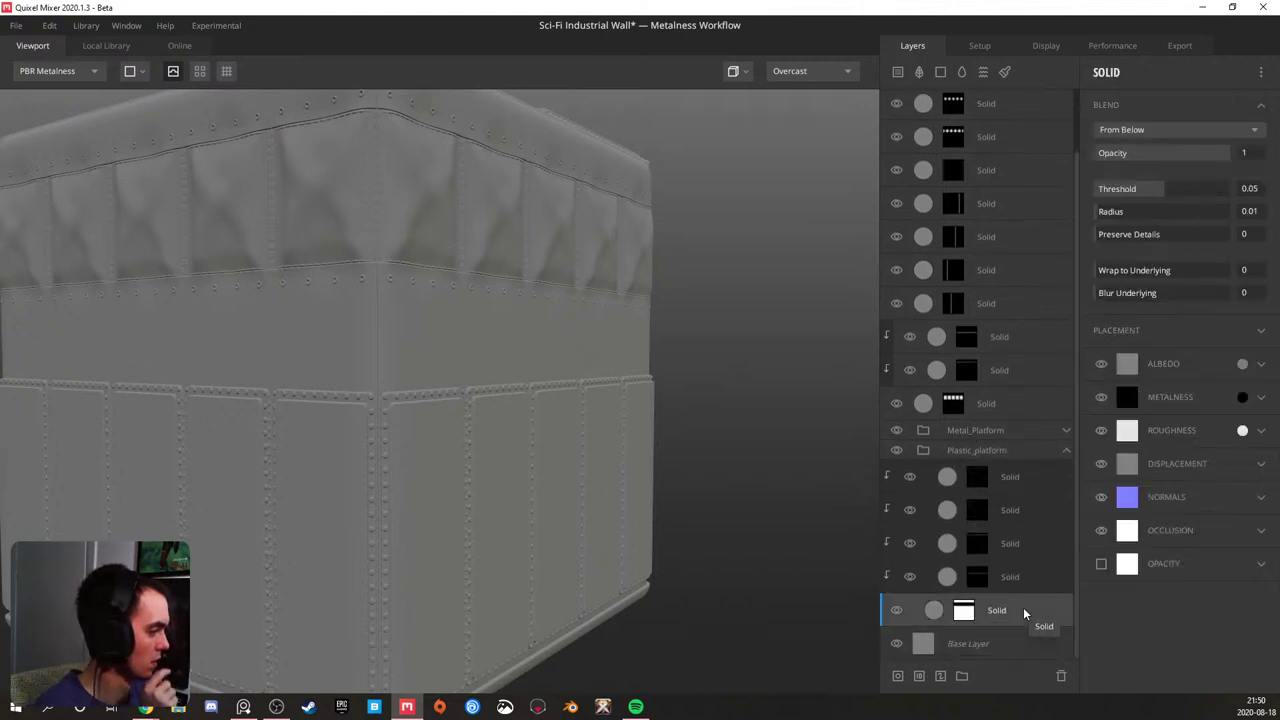
pyautogui.click(965, 611)
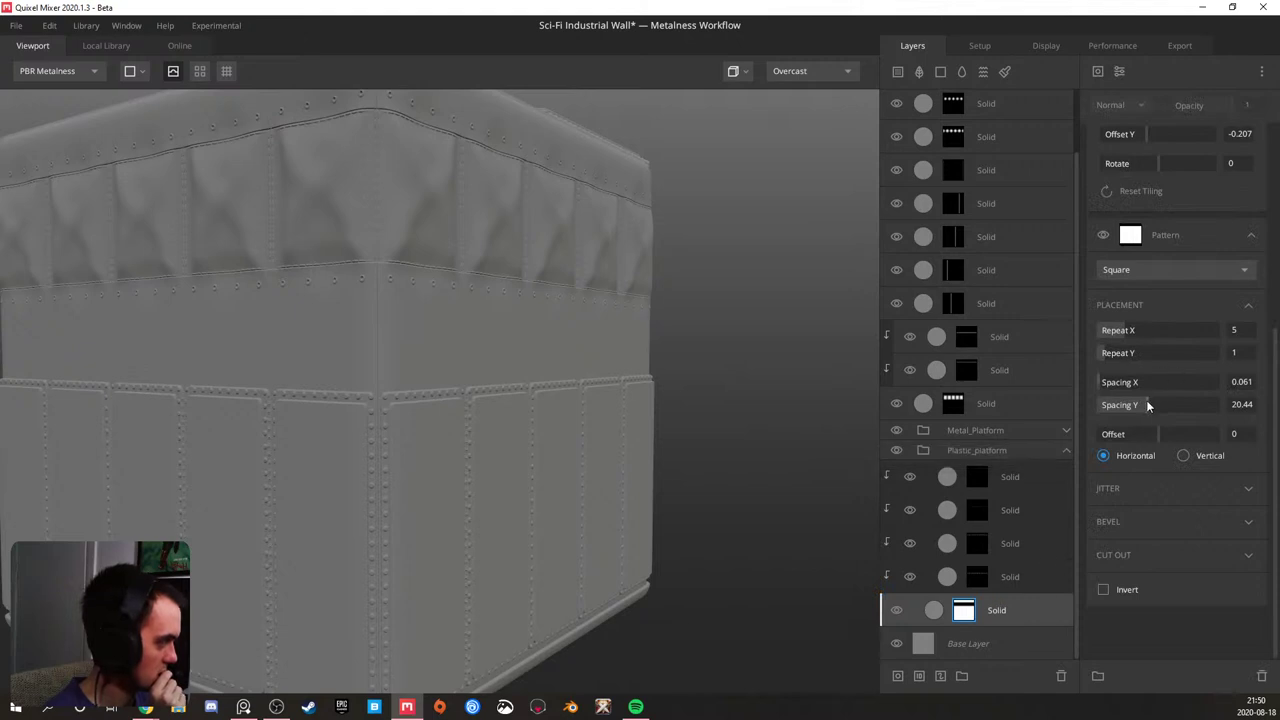
pyautogui.scroll(3, 1154, 385)
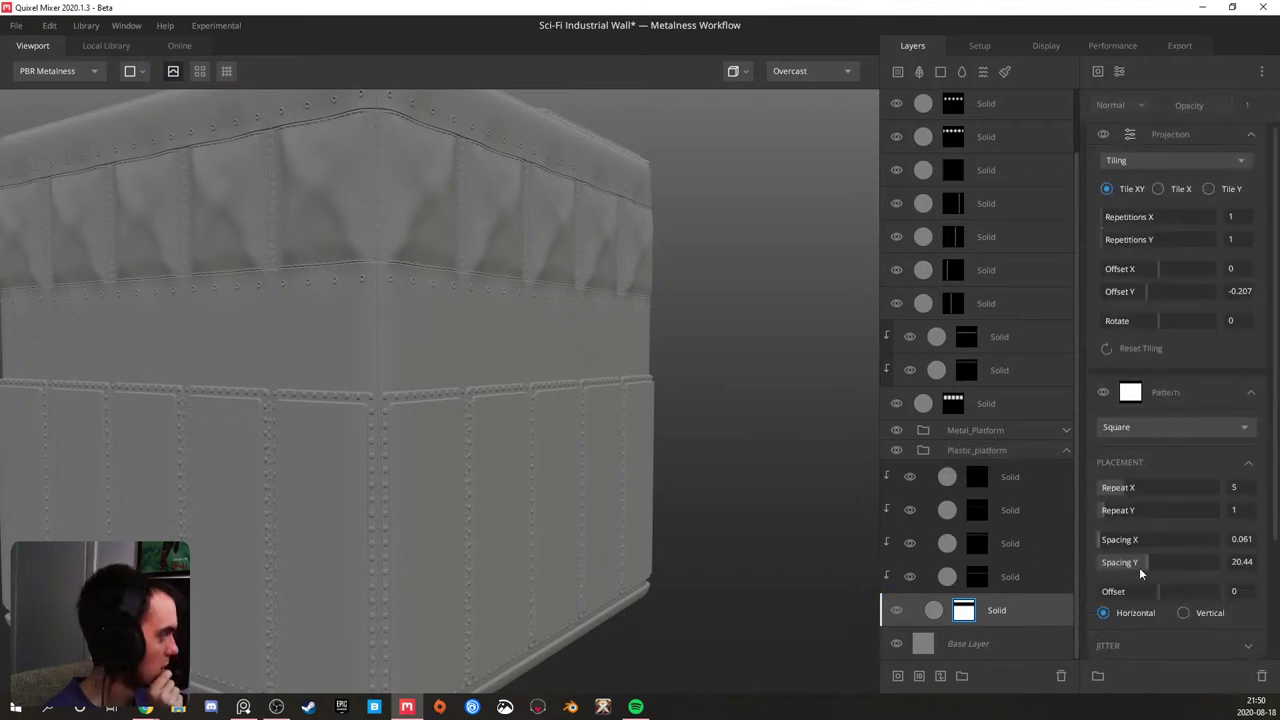
pyautogui.moveTo(1144, 561)
pyautogui.mouseDown()
pyautogui.moveTo(1134, 564)
pyautogui.moveTo(1182, 563)
pyautogui.moveTo(1165, 562)
pyautogui.mouseUp()
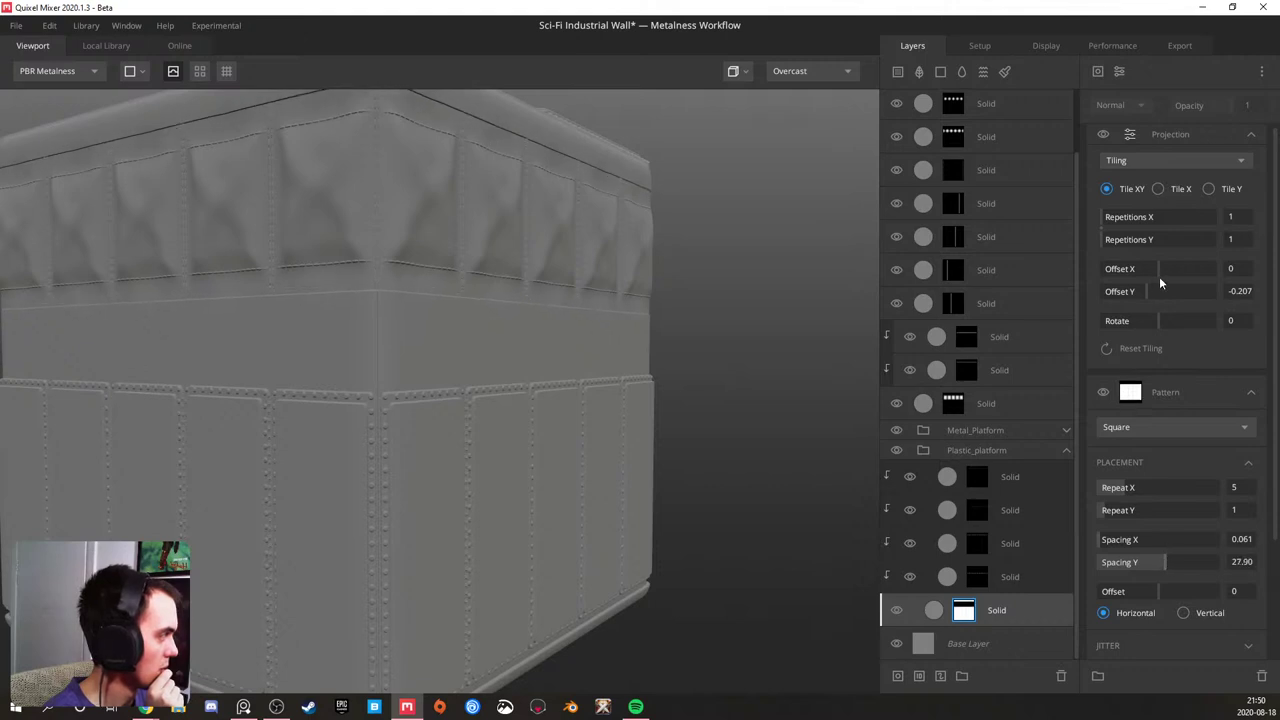
pyautogui.moveTo(1146, 289); pyautogui.dragTo(1145, 290)
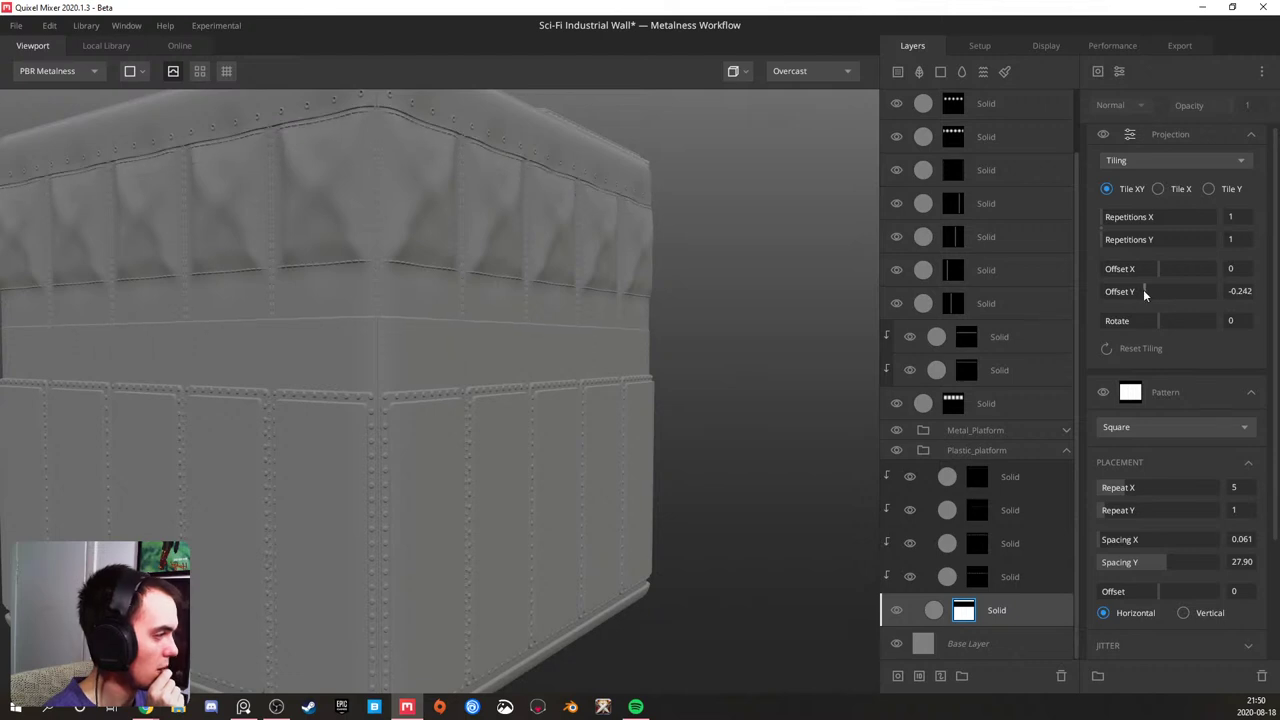
pyautogui.scroll(-3, 376, 344)
pyautogui.moveTo(438, 341); pyautogui.dragTo(580, 336)
pyautogui.scroll(2, 334, 337)
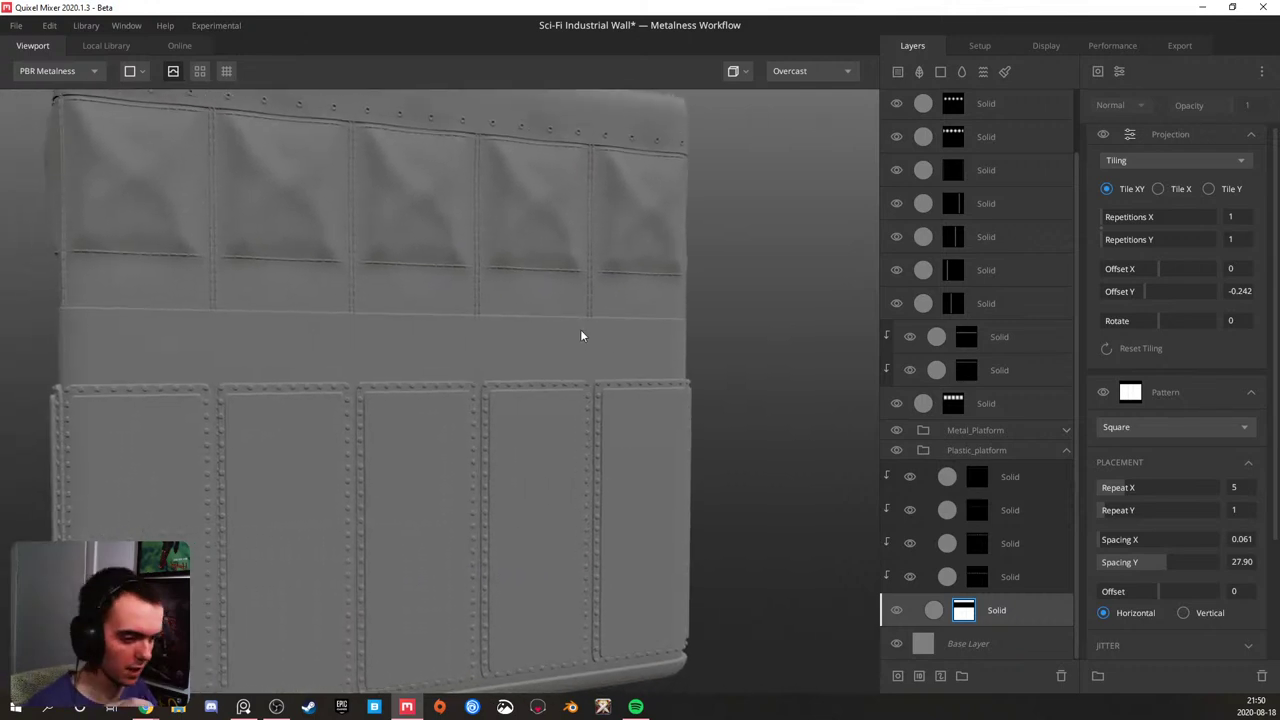
pyautogui.moveTo(412, 320); pyautogui.dragTo(554, 323)
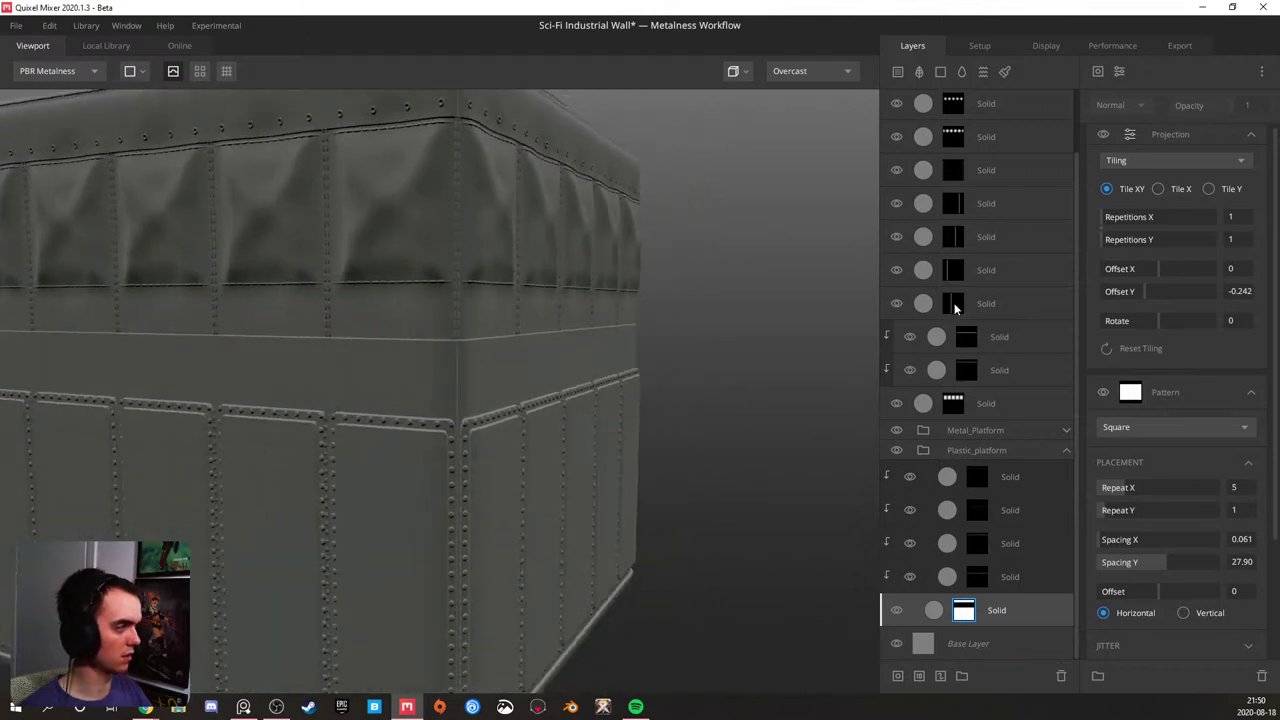
# - Set the Projection's Offset Y to 0.088 in the mask of the lowest clipped rivet layer in Plastic_platform
pyautogui.click(1066, 452)
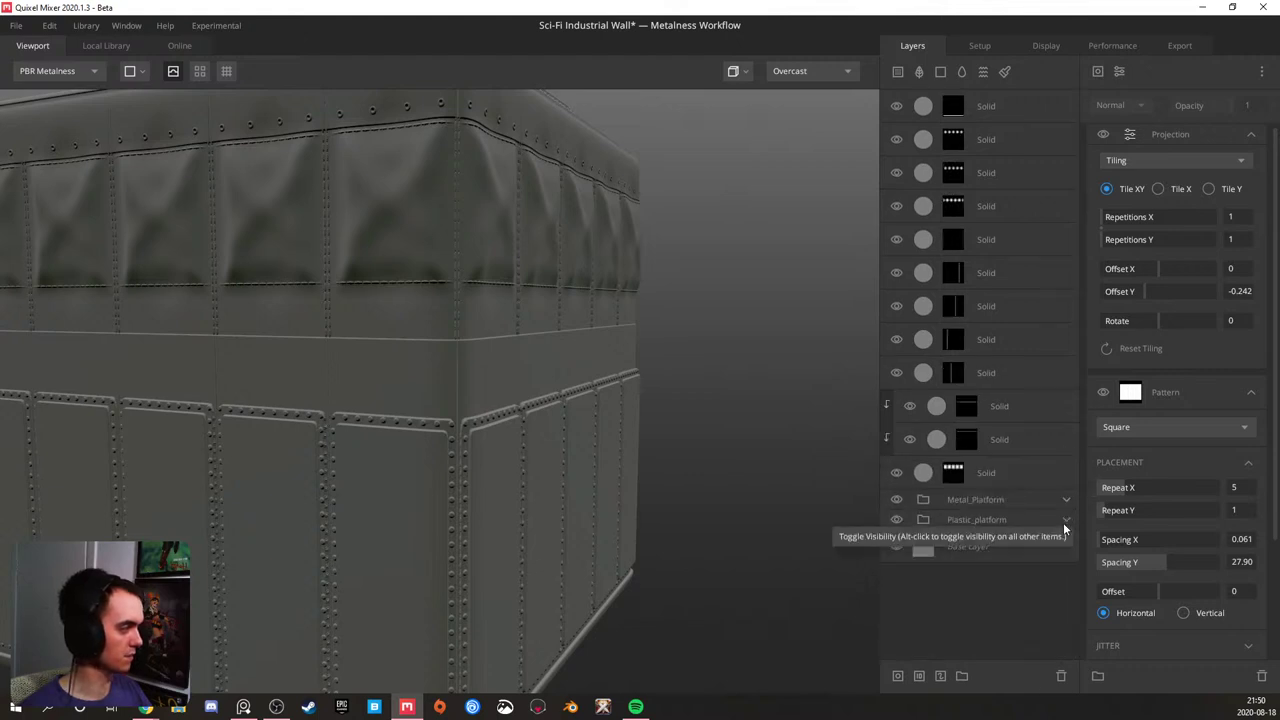
pyautogui.click(1064, 524)
pyautogui.scroll(-2, 1005, 570)
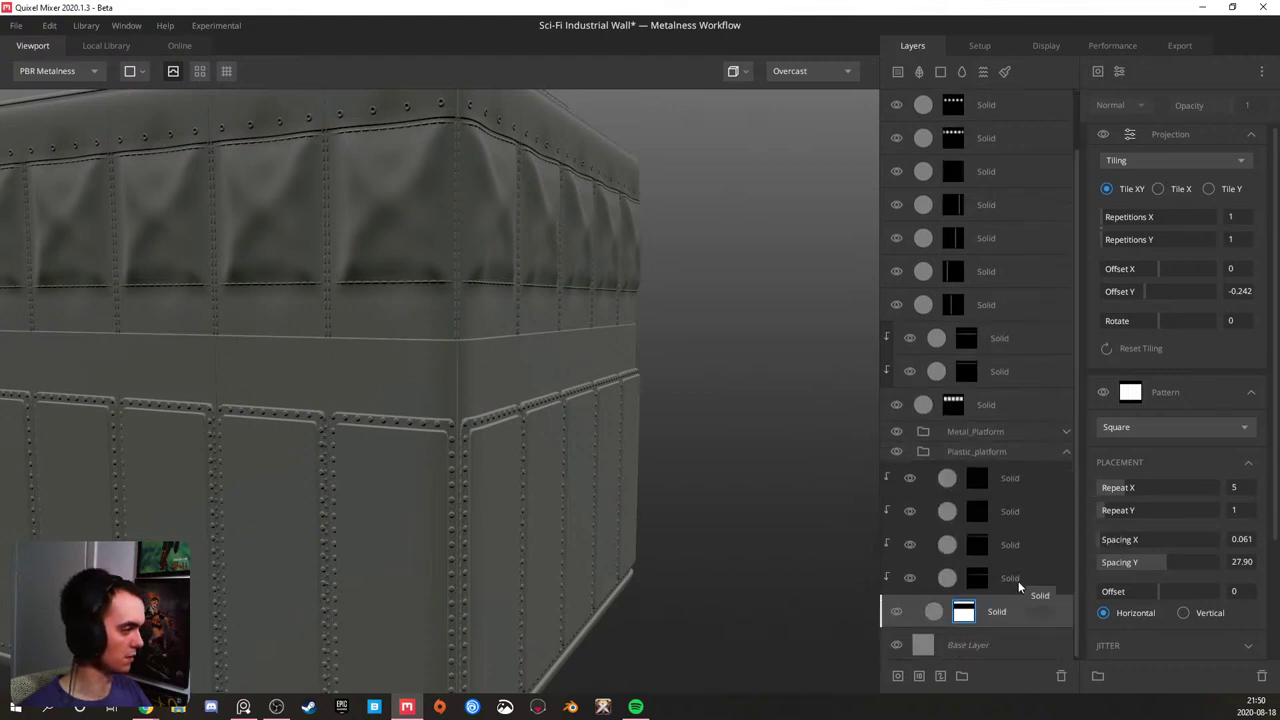
pyautogui.click(1018, 581)
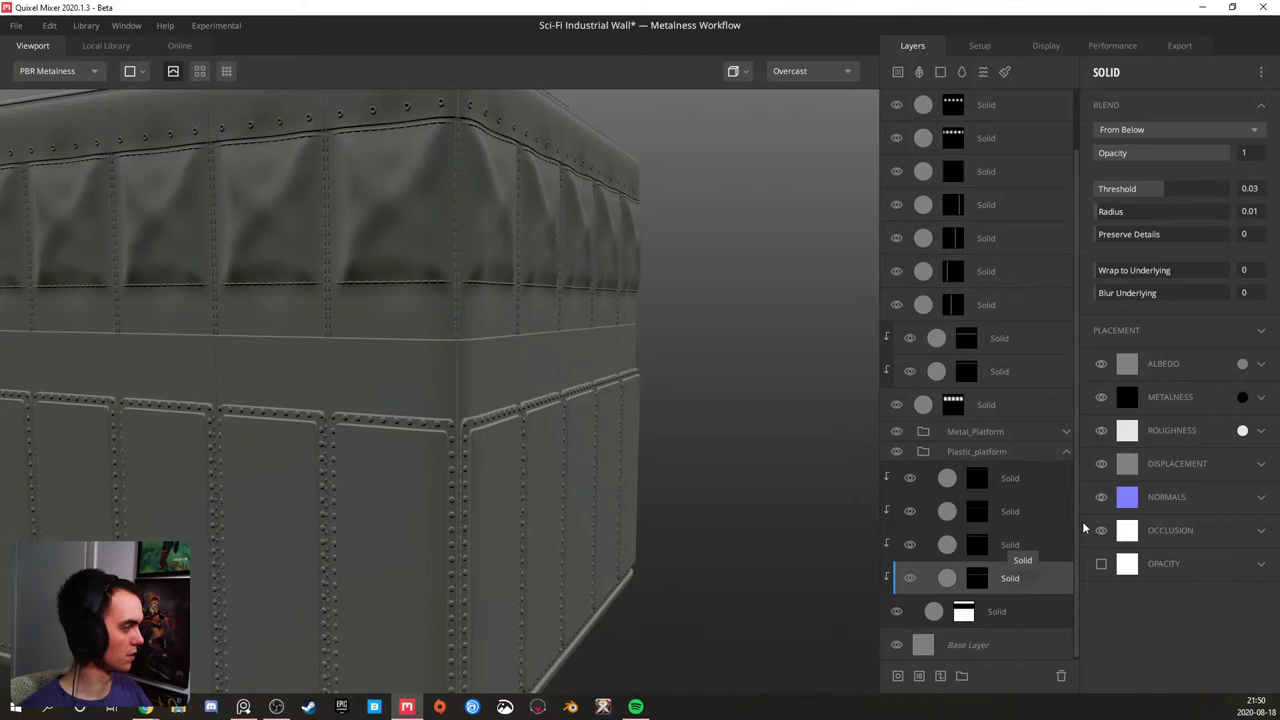
pyautogui.click(978, 578)
pyautogui.moveTo(1165, 289); pyautogui.dragTo(1163, 284)
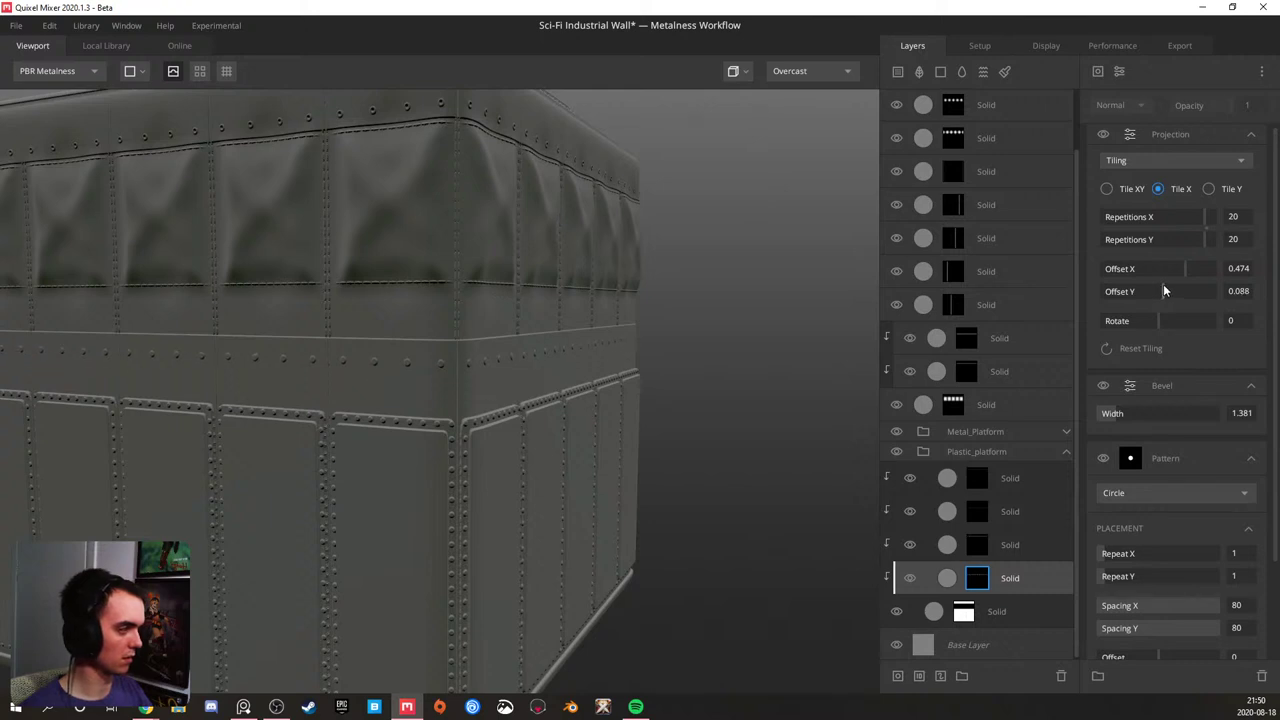
# - Set the mask Offset Y to 0.17 on Plastic_platform's third clipped rivet layer and to 0.088 on the second
pyautogui.click(1016, 540)
pyautogui.click(977, 544)
pyautogui.moveTo(1184, 295)
pyautogui.mouseDown()
pyautogui.moveTo(1151, 300)
pyautogui.moveTo(1193, 288)
pyautogui.moveTo(1171, 293)
pyautogui.mouseUp()
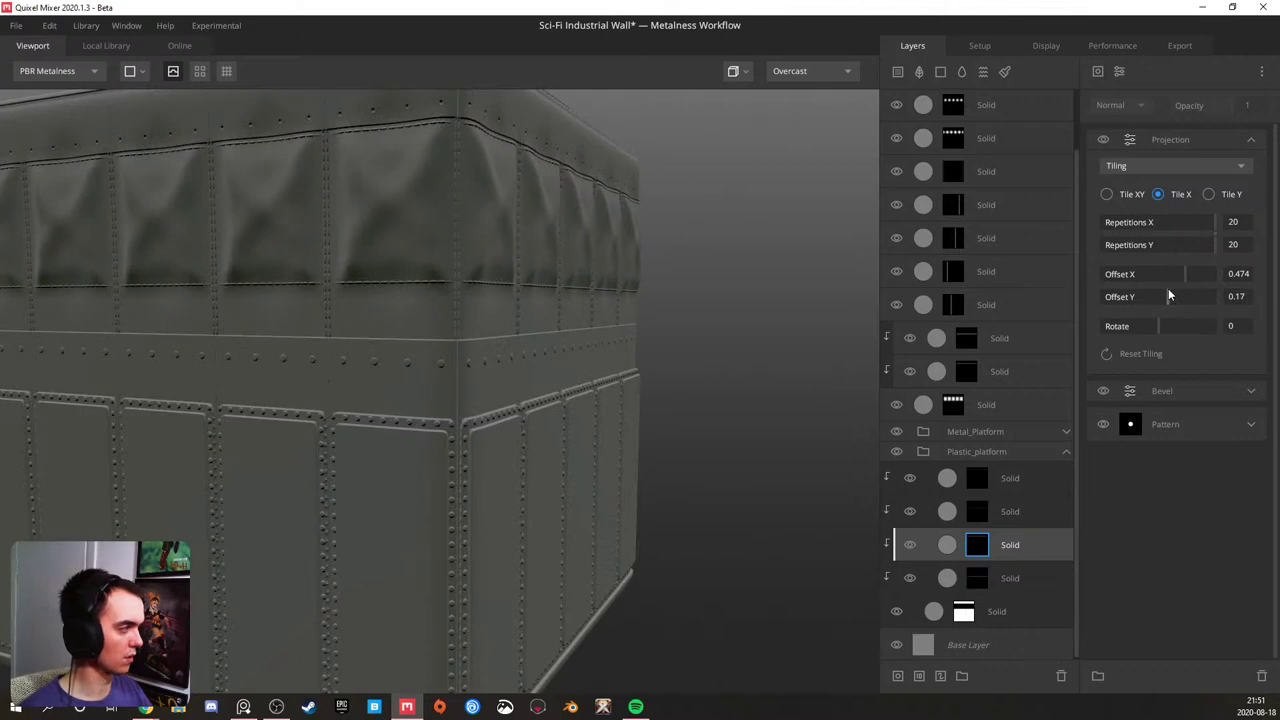
pyautogui.click(978, 516)
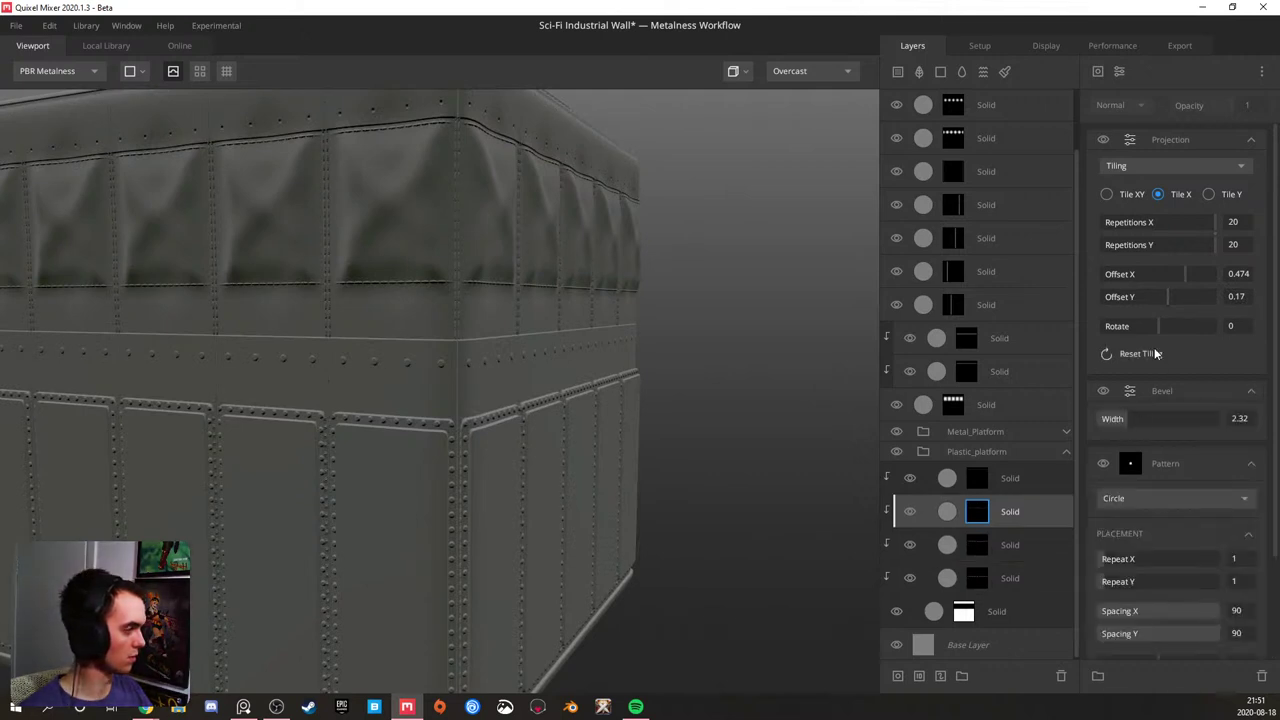
pyautogui.moveTo(1170, 298); pyautogui.dragTo(1162, 295)
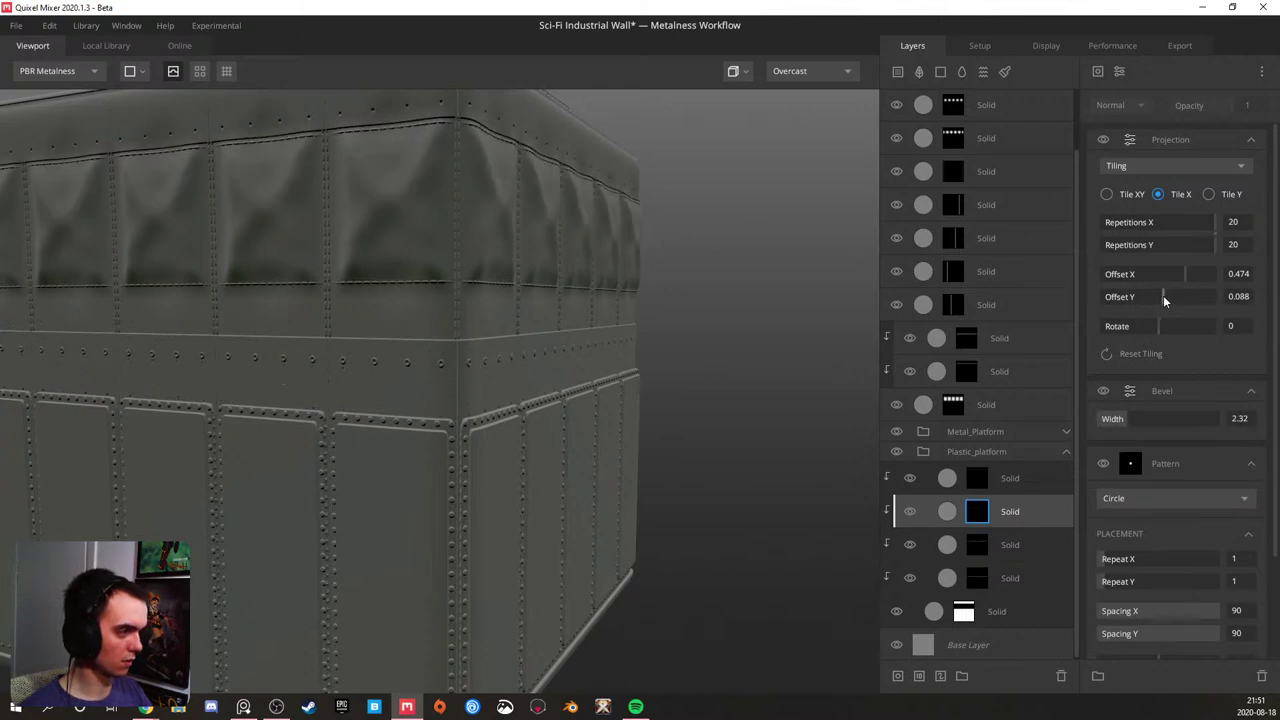
# - Set the mask Offset Y of Plastic_platform's second clipped rivet layer to 0.415 and check the rivet rows around the cube
pyautogui.moveTo(1006, 524)
pyautogui.mouseDown()
pyautogui.moveTo(1004, 588)
pyautogui.moveTo(1006, 510)
pyautogui.mouseUp()
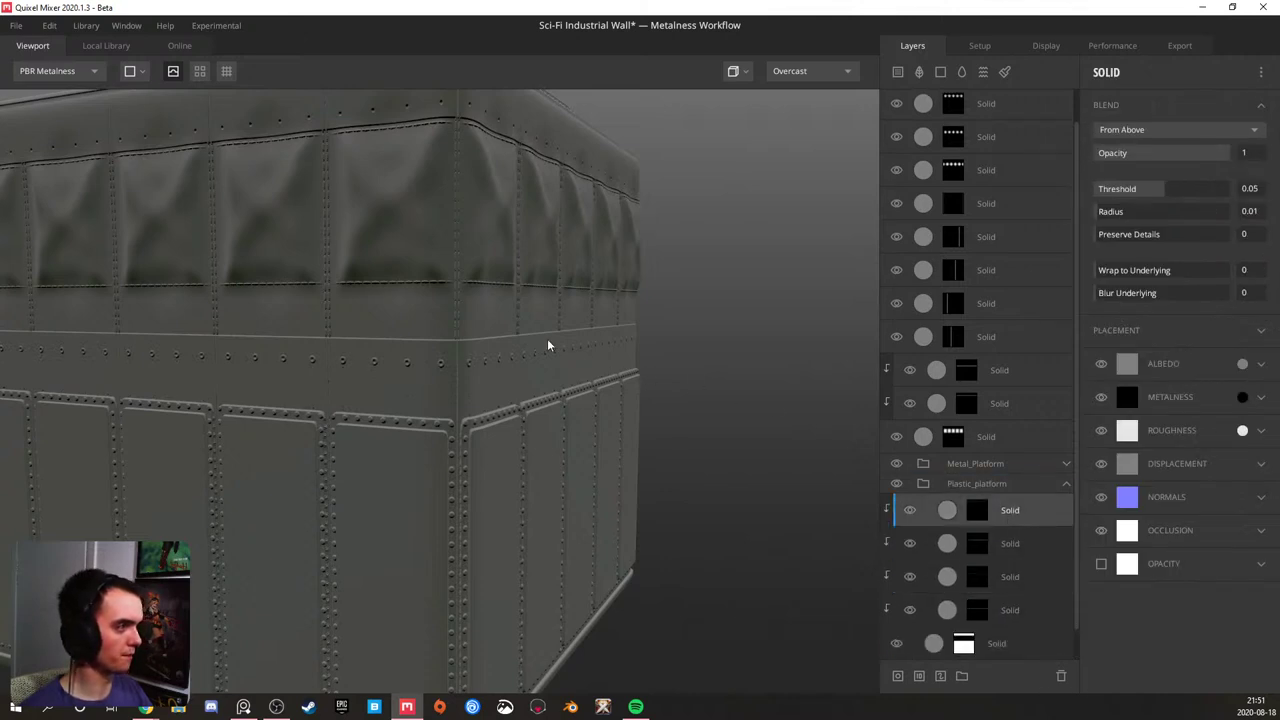
pyautogui.click(1019, 546)
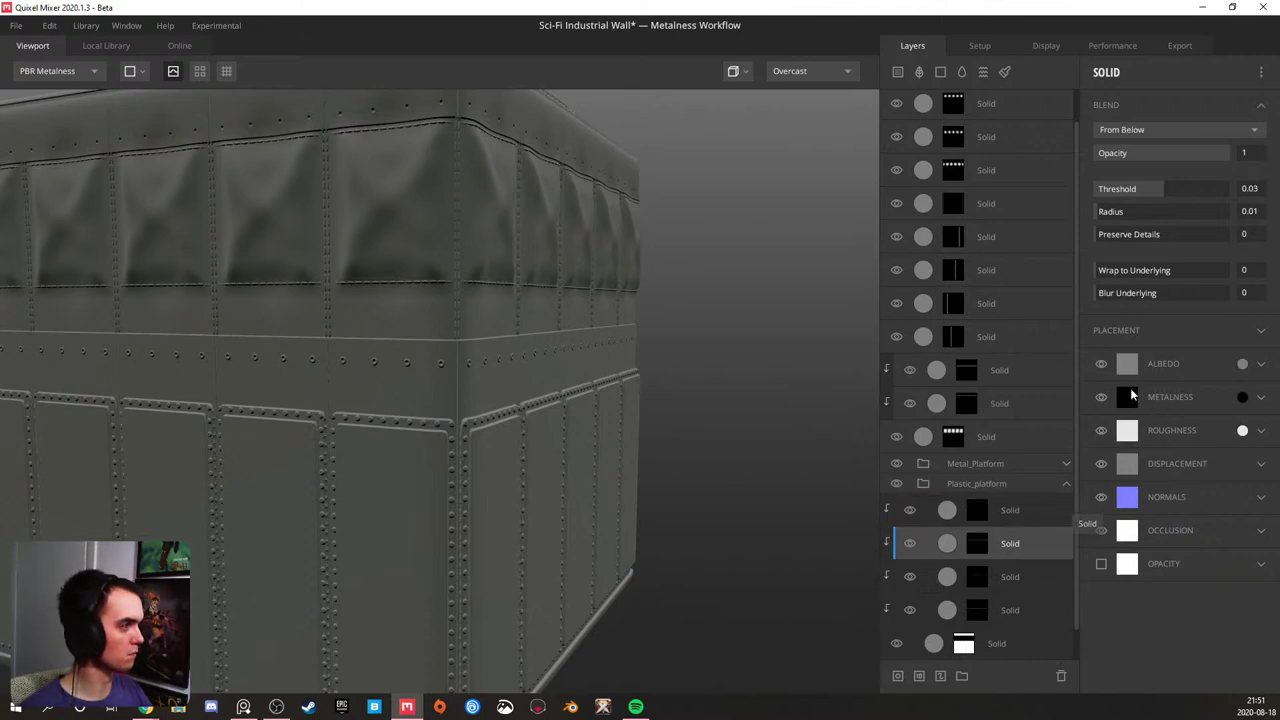
pyautogui.click(984, 541)
pyautogui.moveTo(1176, 297); pyautogui.dragTo(1182, 294)
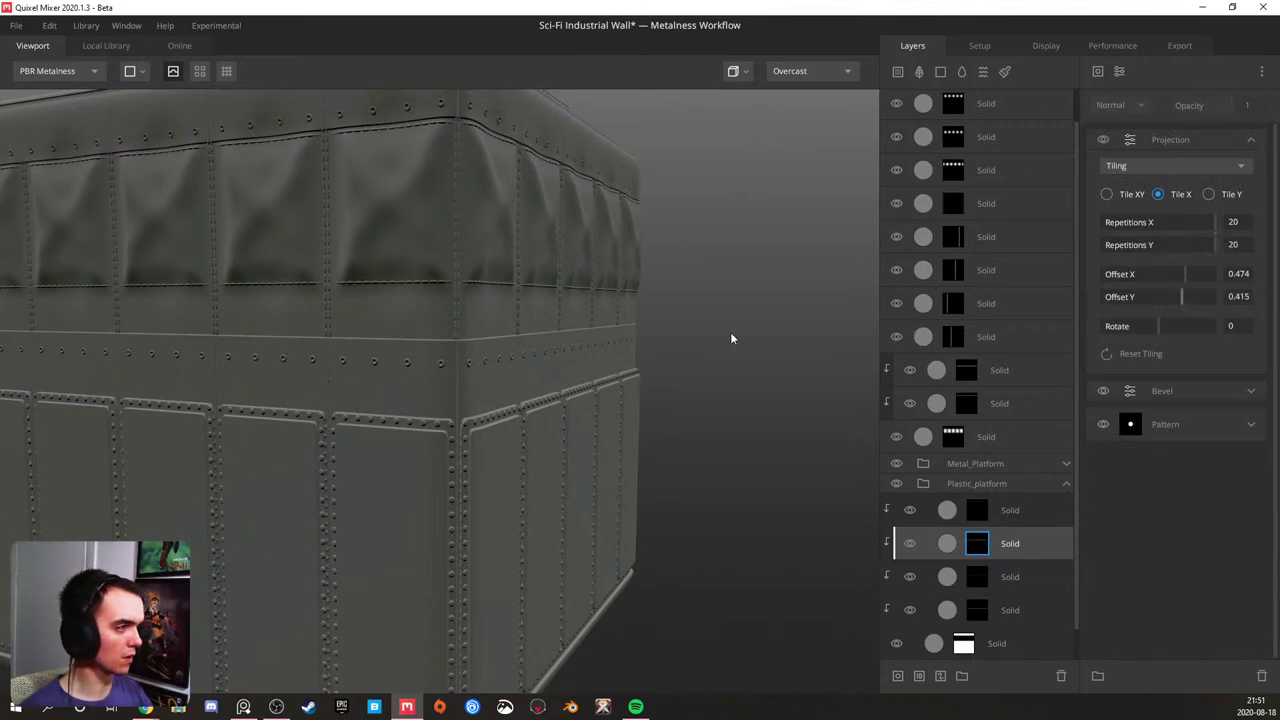
pyautogui.scroll(-5, 448, 317)
pyautogui.moveTo(448, 317); pyautogui.dragTo(630, 340)
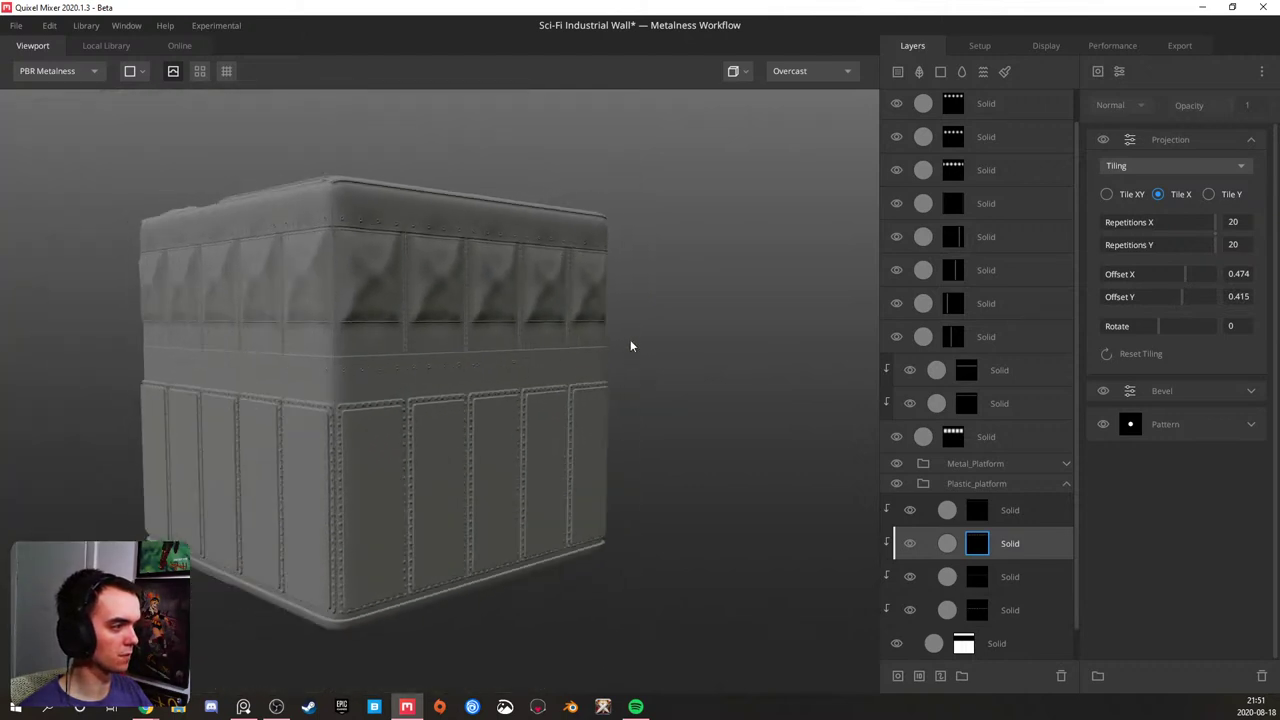
pyautogui.scroll(5, 488, 333)
pyautogui.moveTo(488, 338); pyautogui.dragTo(395, 347)
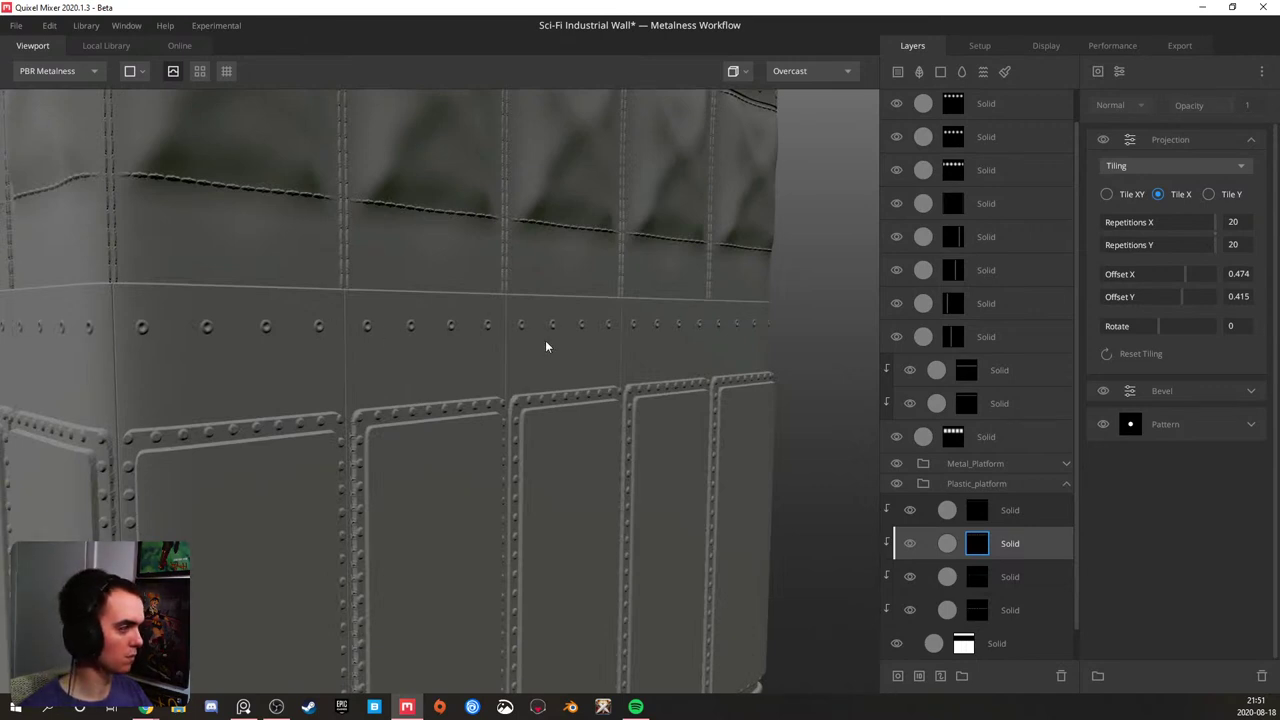
# - Set the Pattern's Spacing Y to 29.83 in the mask of Plastic_platform's lowest layer
pyautogui.scroll(-1, 992, 580)
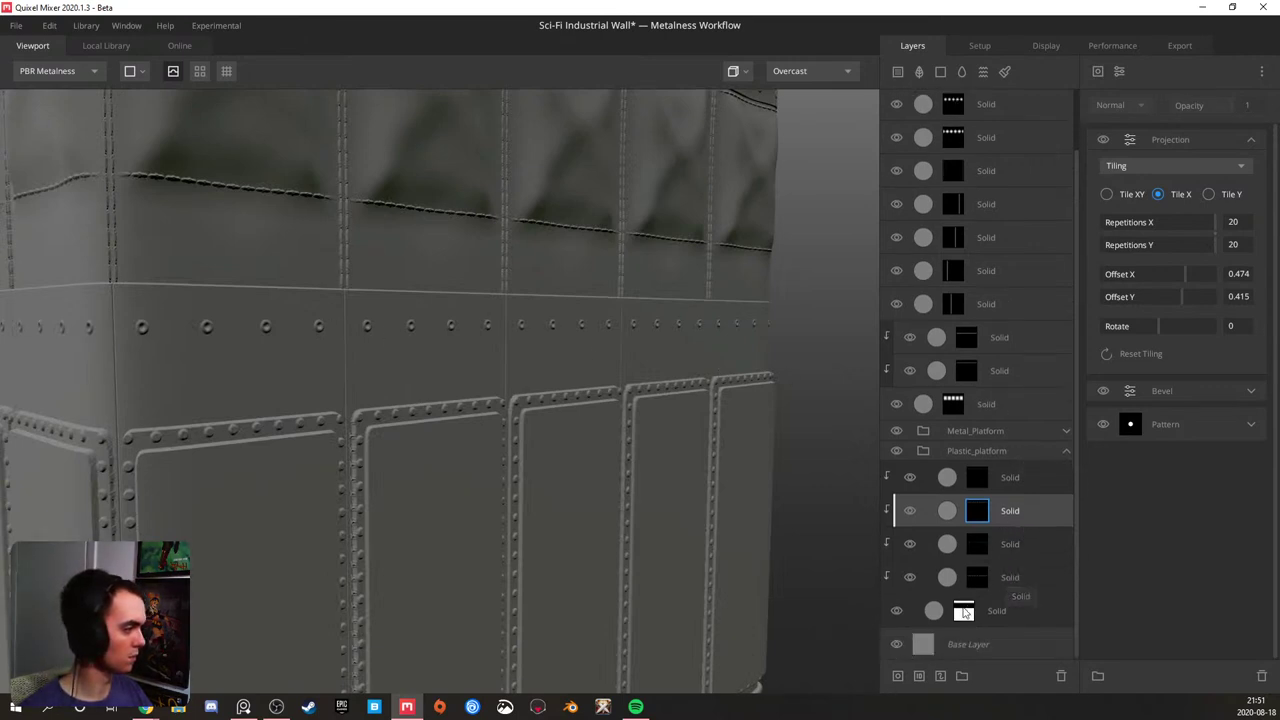
pyautogui.click(965, 614)
pyautogui.moveTo(1168, 573); pyautogui.dragTo(1171, 571)
pyautogui.moveTo(560, 314); pyautogui.dragTo(100, 310)
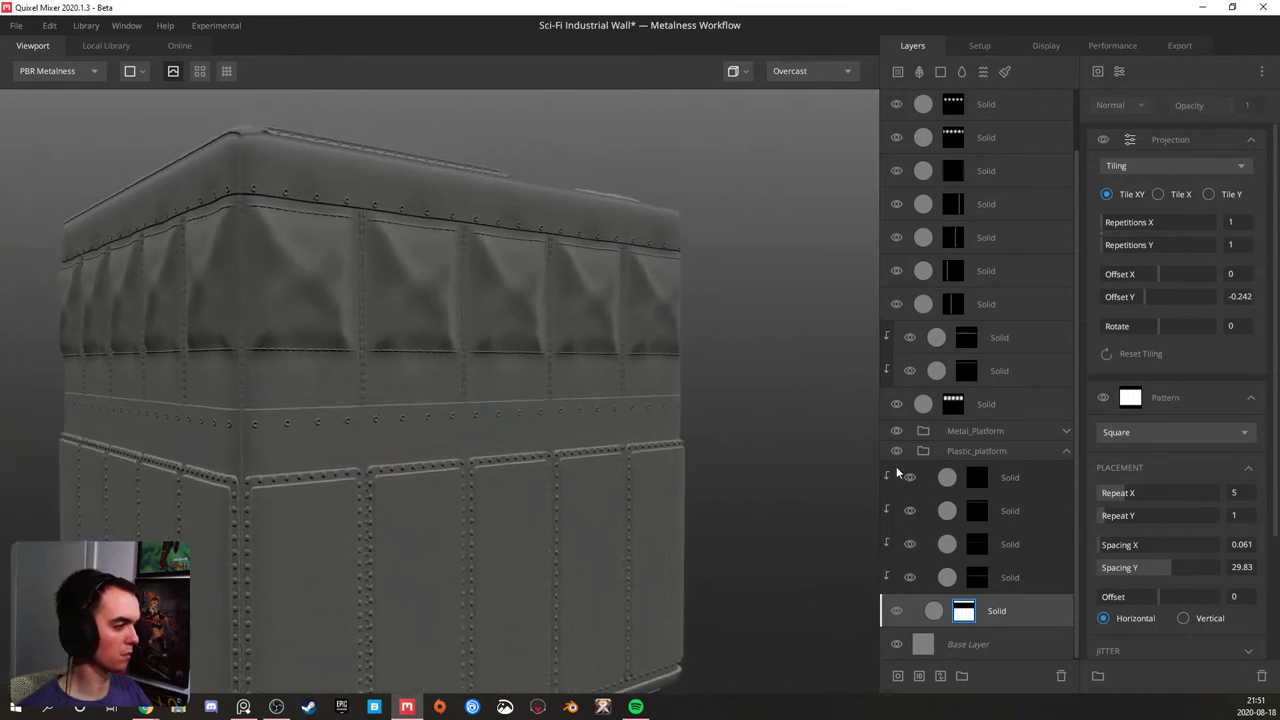
# - Set the mask Offset Y to 0.427 on both the second and the topmost clipped rivet layers in Plastic_platform
pyautogui.click(979, 517)
pyautogui.moveTo(1186, 296); pyautogui.dragTo(1182, 297)
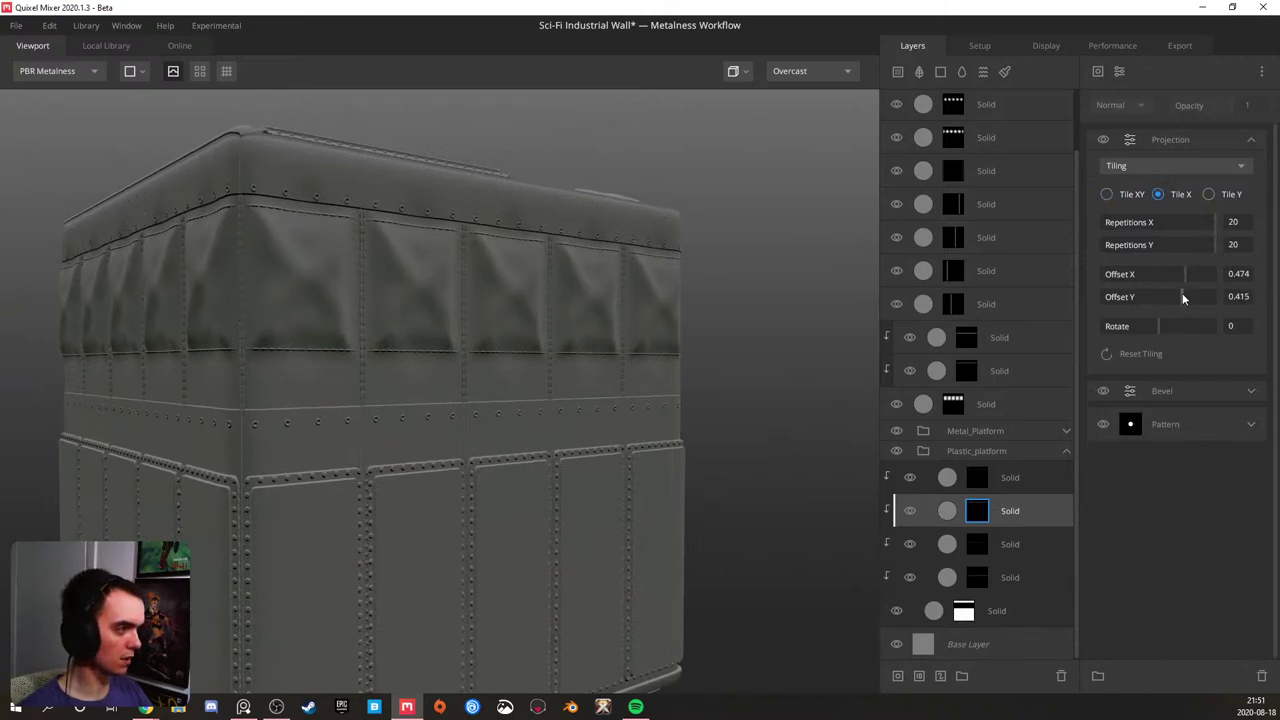
pyautogui.moveTo(1182, 296); pyautogui.dragTo(1182, 297)
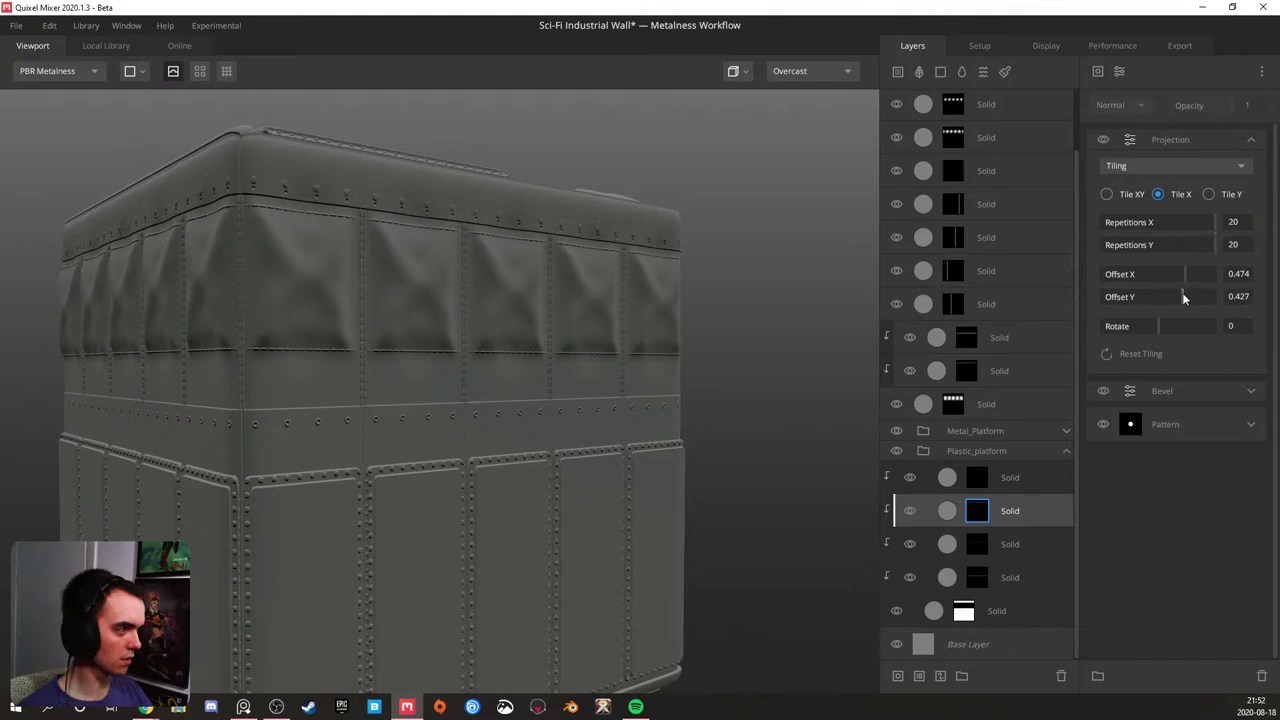
pyautogui.click(1020, 477)
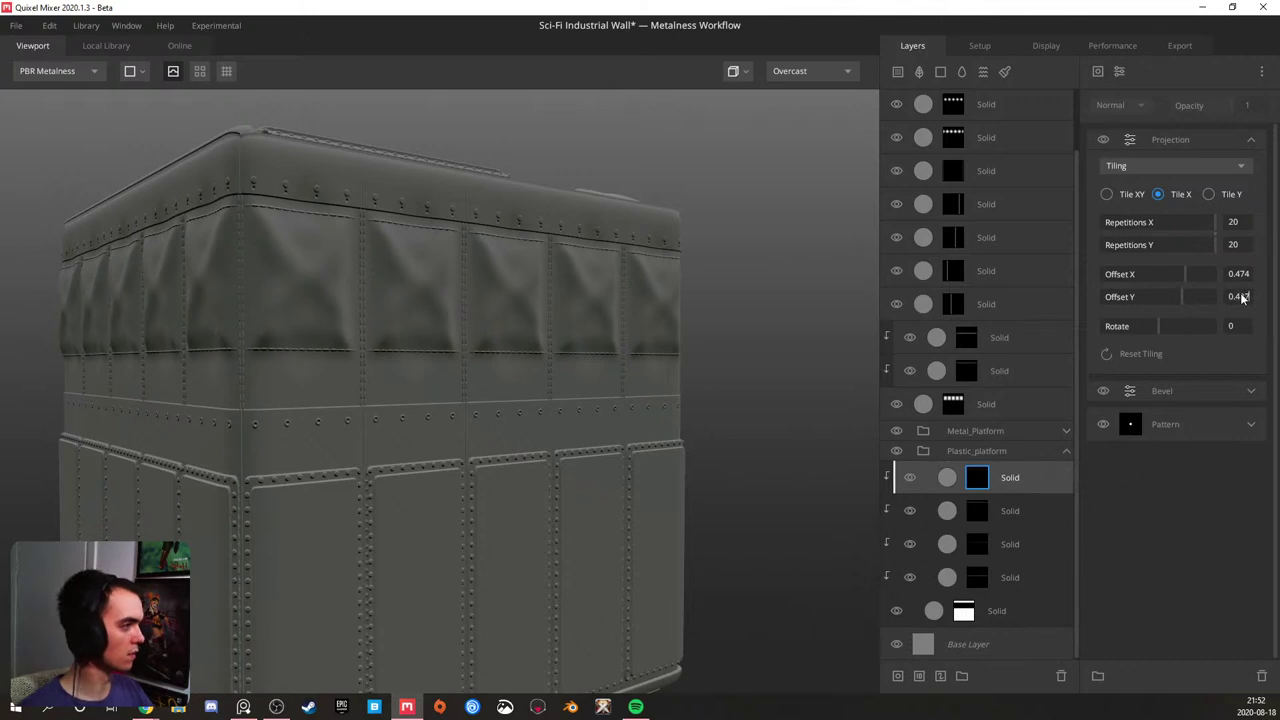
pyautogui.moveTo(618, 393); pyautogui.dragTo(515, 367)
pyautogui.scroll(3, 340, 393)
pyautogui.scroll(3, 492, 373)
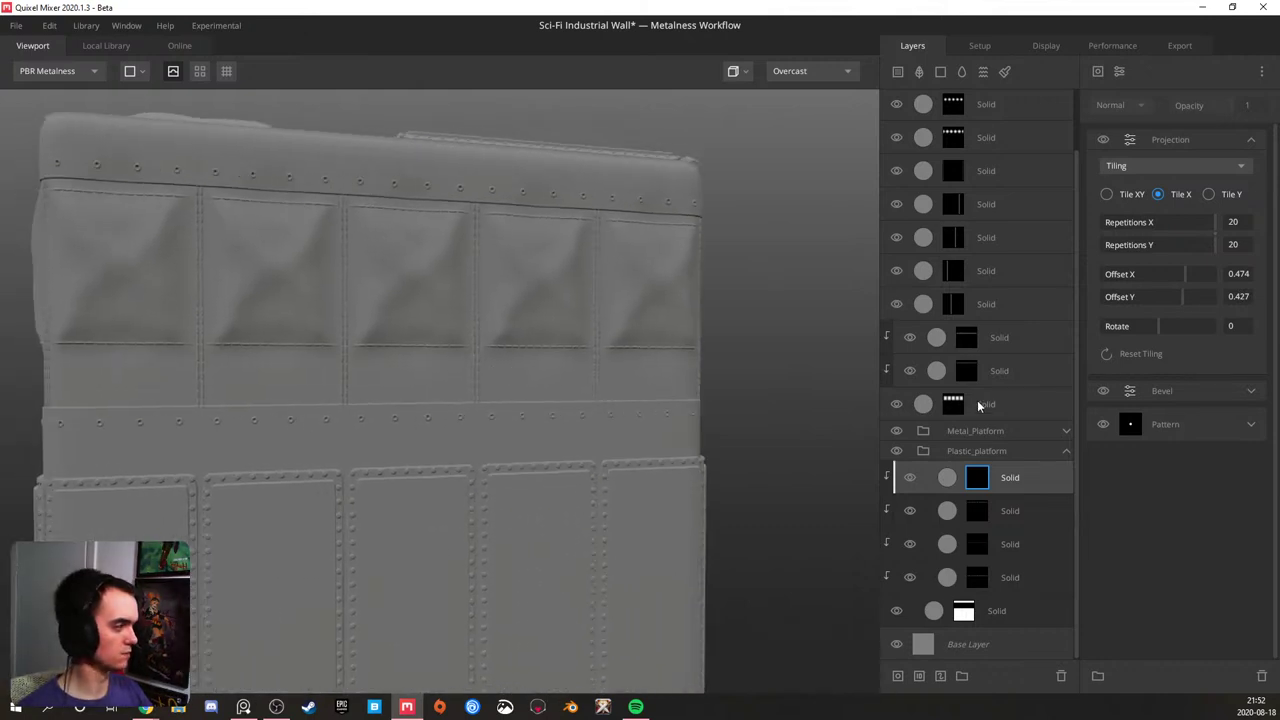
# - Collapse the Plastic_platform group and set Repetitions Y to 3 in the mask of the padded panel layer directly above Metal_Platform
pyautogui.click(1066, 451)
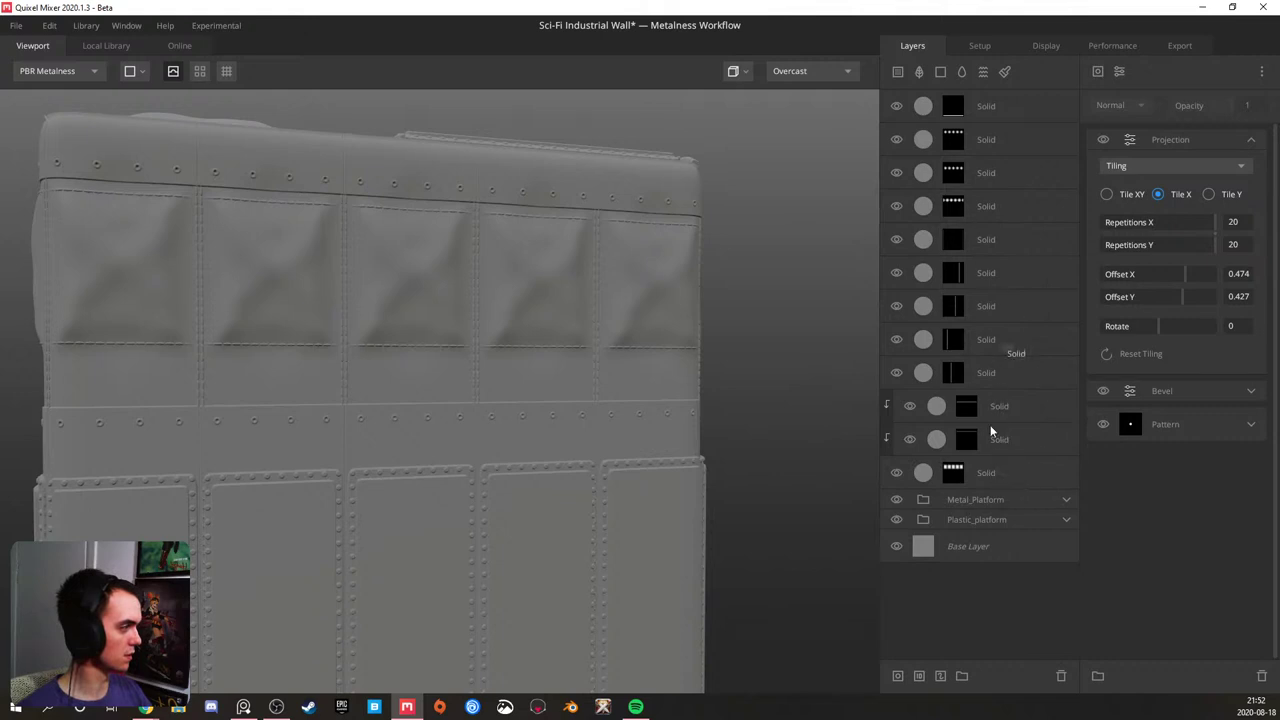
pyautogui.click(991, 468)
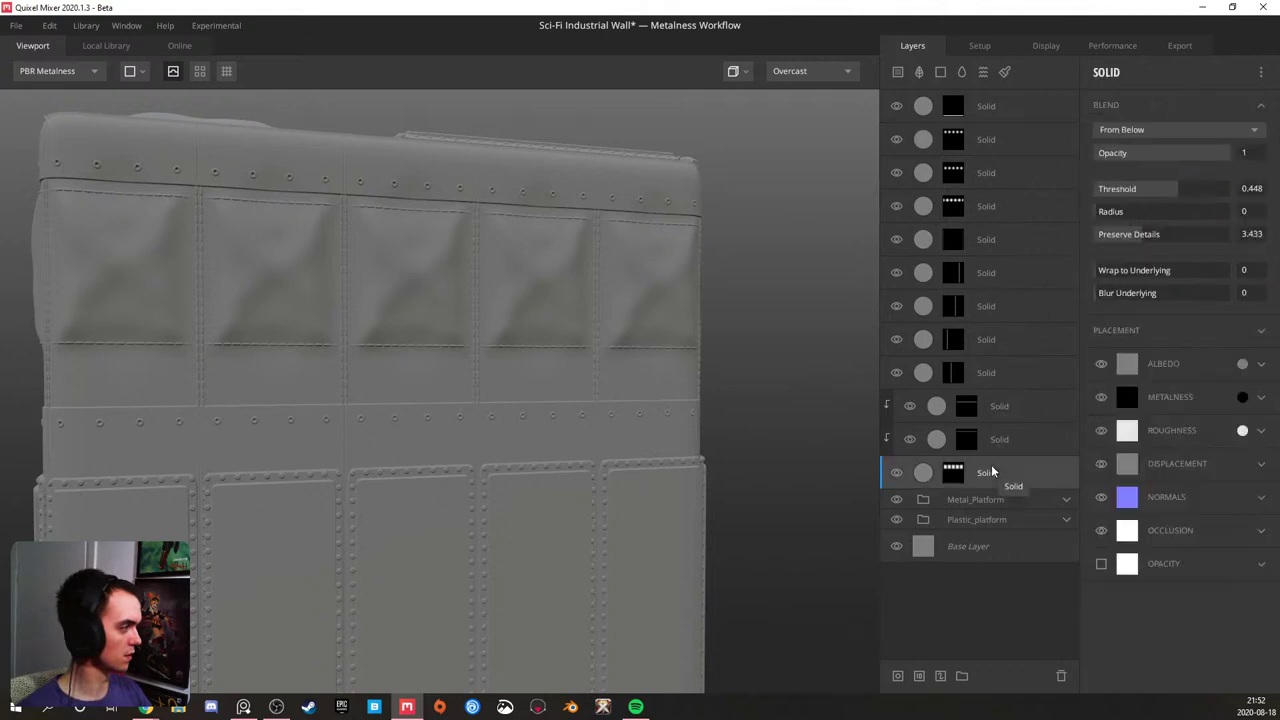
pyautogui.click(991, 207)
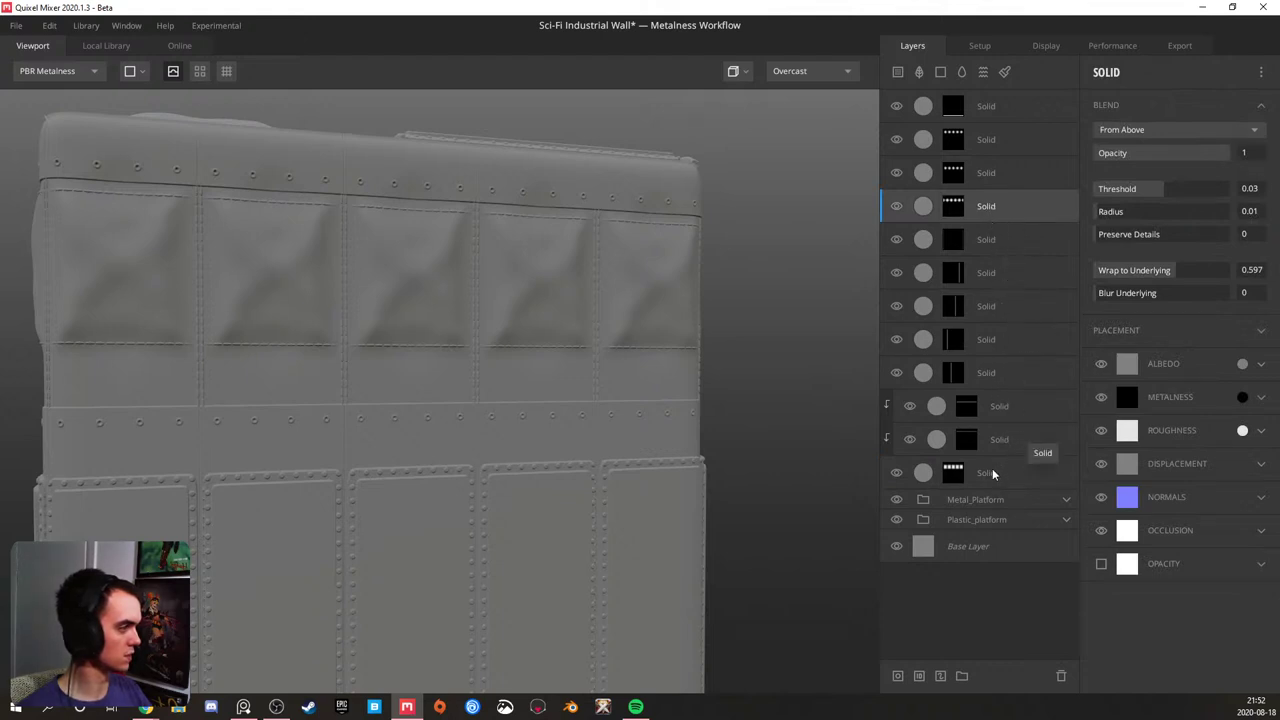
pyautogui.click(955, 475)
pyautogui.click(953, 474)
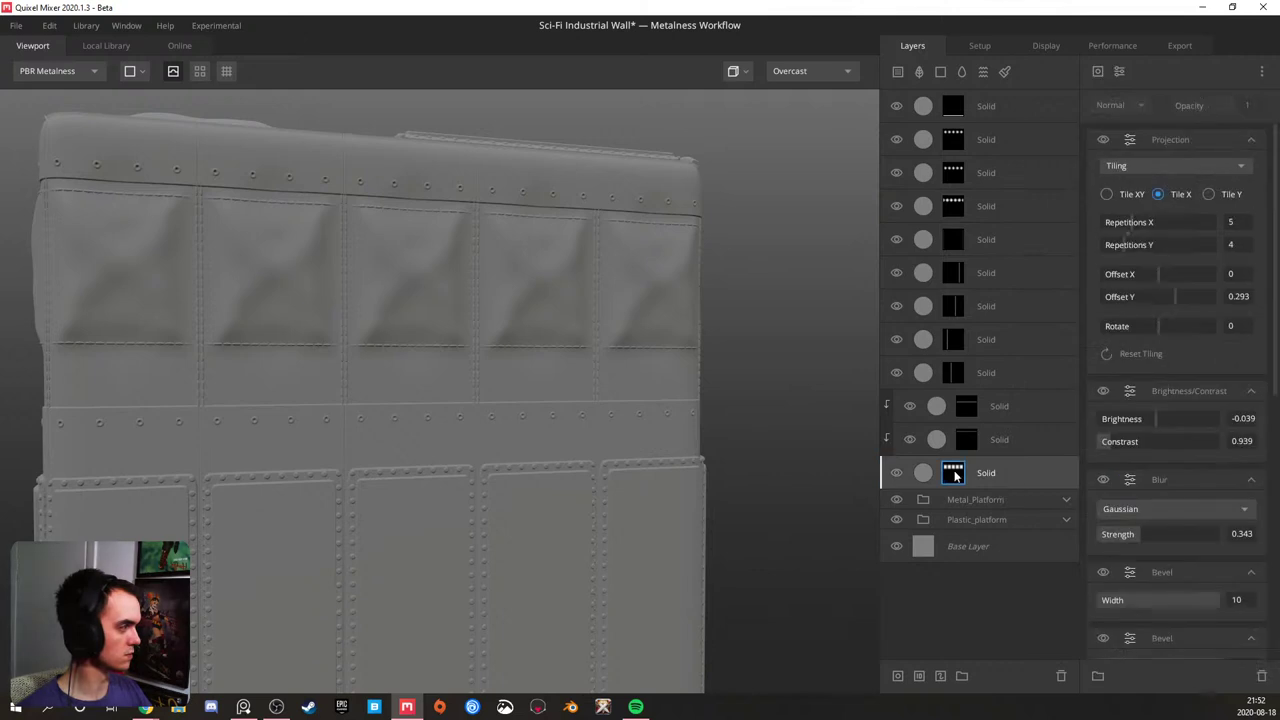
pyautogui.scroll(-3, 1205, 444)
pyautogui.scroll(-3, 1202, 443)
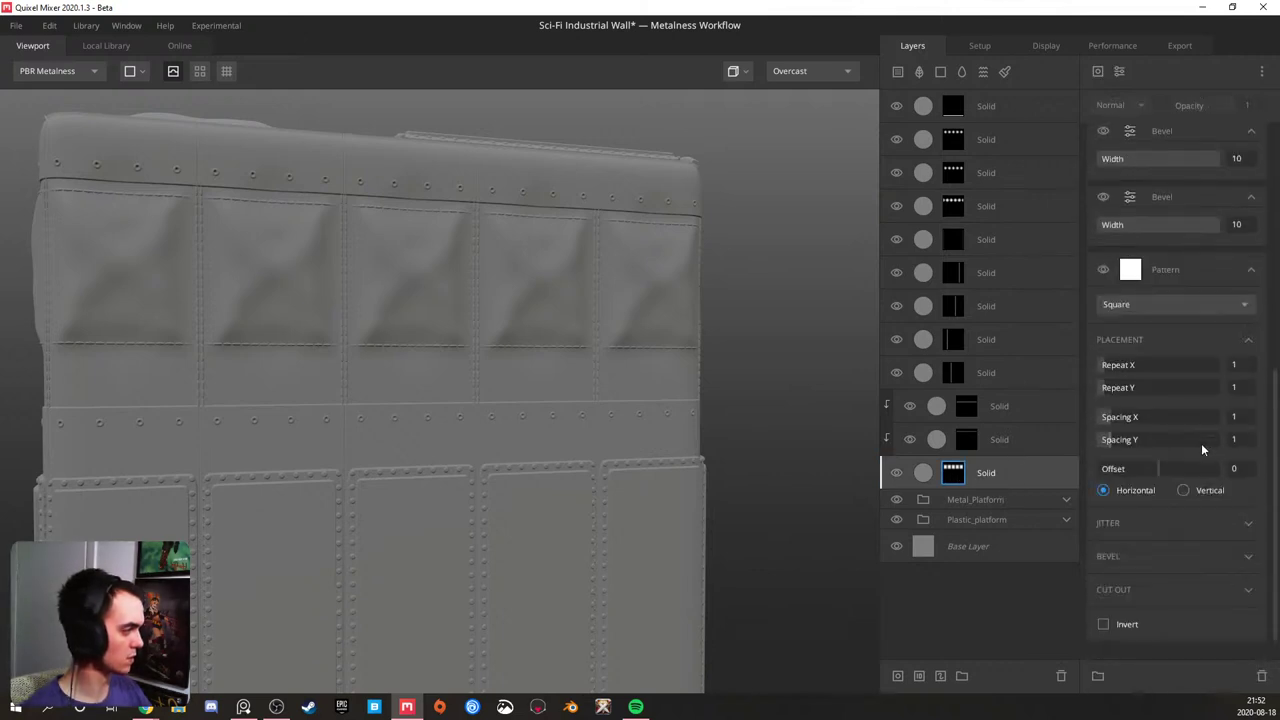
pyautogui.scroll(5, 1152, 346)
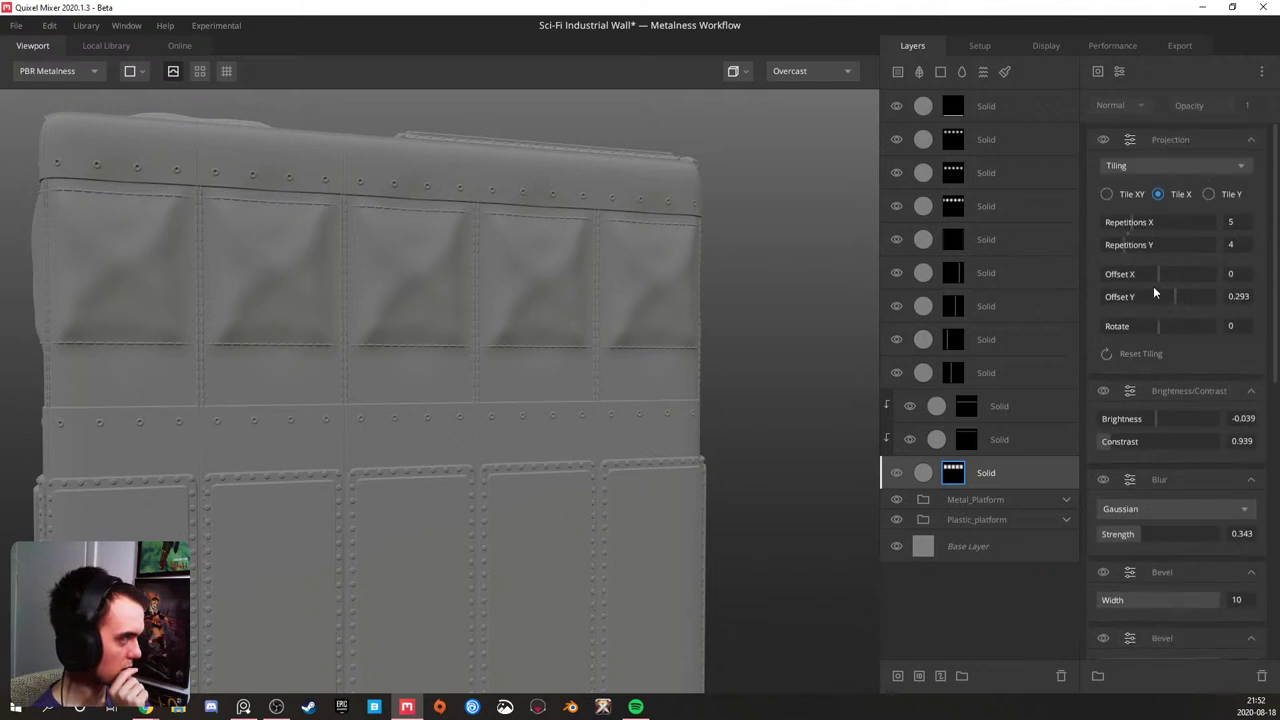
pyautogui.click(1116, 244)
pyautogui.moveTo(1114, 249); pyautogui.dragTo(1118, 246)
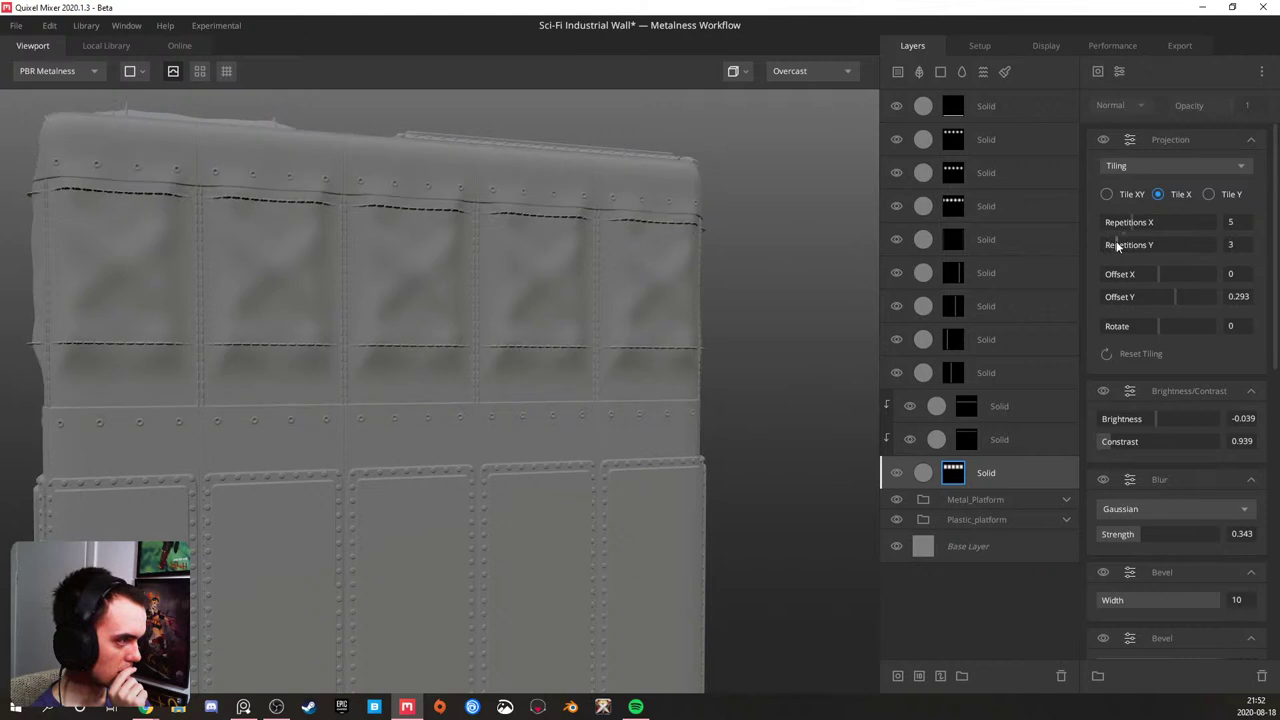
# - Set the padded panel mask's Offset Y to 0.263 and check the panels up close on the cube
pyautogui.moveTo(1167, 292); pyautogui.dragTo(1174, 296)
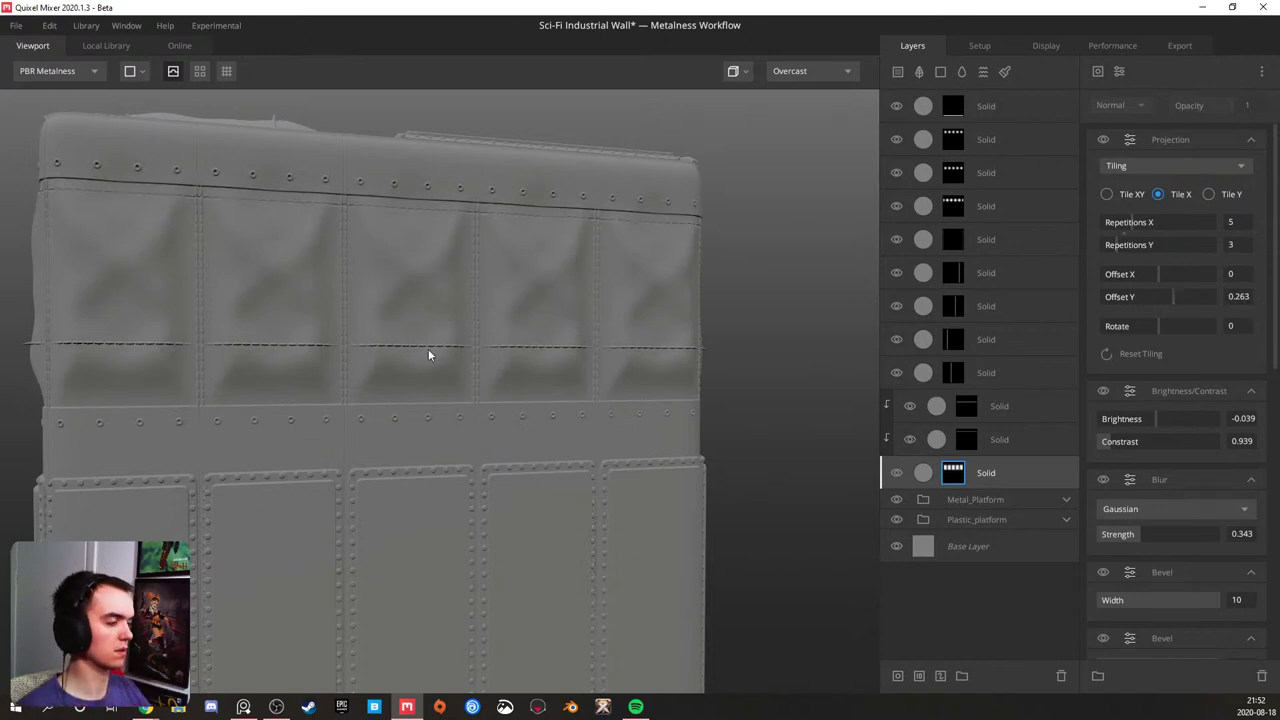
pyautogui.scroll(-2, 428, 349)
pyautogui.moveTo(418, 347)
pyautogui.mouseDown()
pyautogui.moveTo(465, 339)
pyautogui.moveTo(434, 357)
pyautogui.mouseUp()
pyautogui.scroll(3, 462, 341)
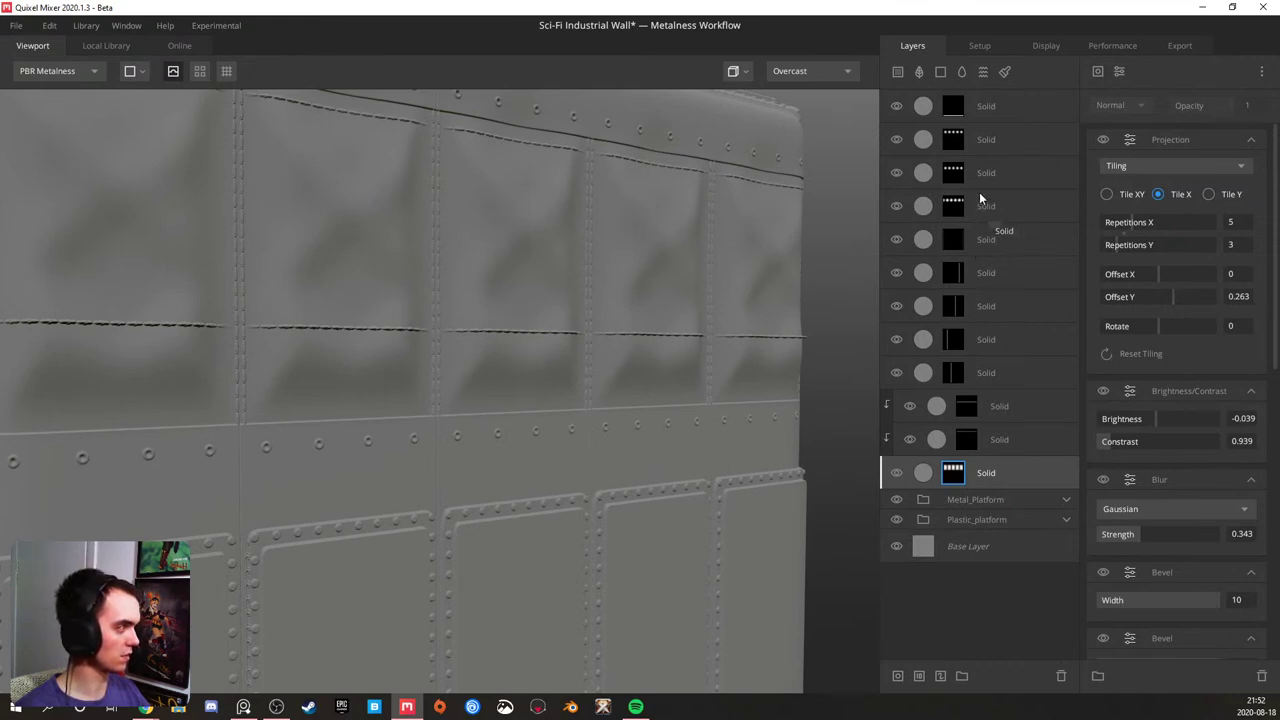
# - Set the mask Offset Y to 0.357 on the fourth layer from the top and to 0.146 on the third, keeping its Spacing X at 50
pyautogui.click(955, 207)
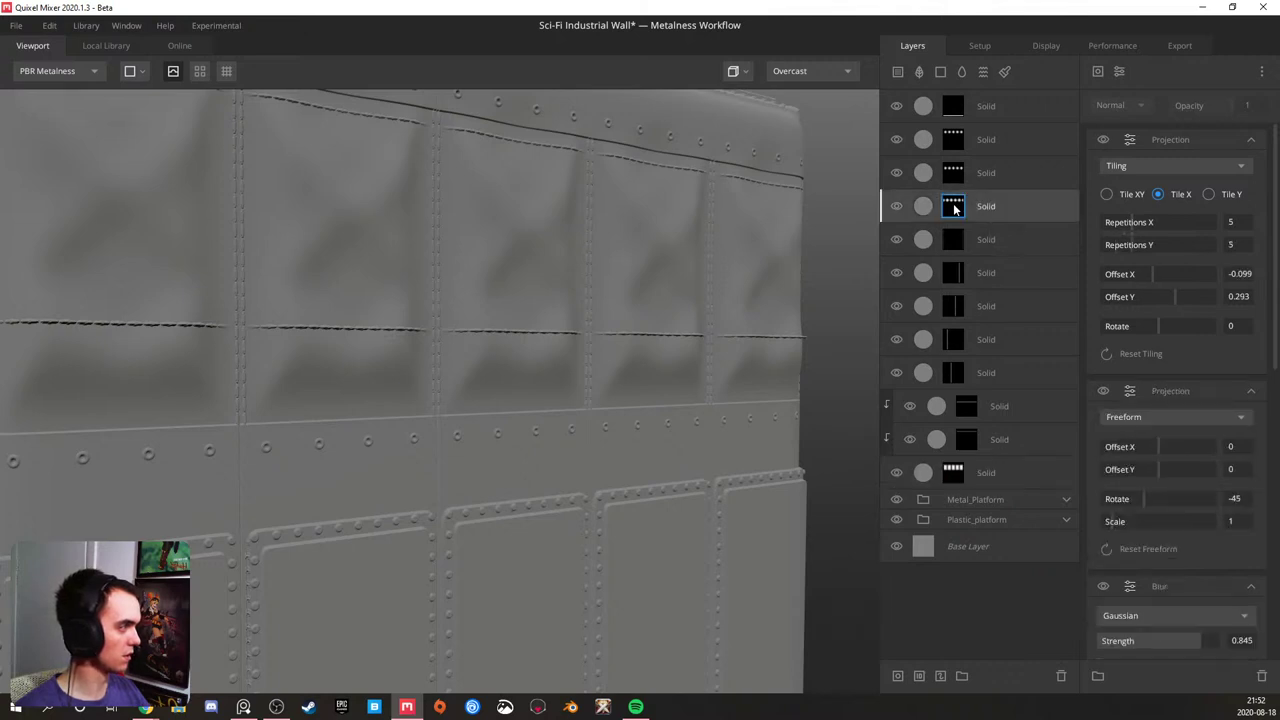
pyautogui.moveTo(1188, 296)
pyautogui.mouseDown()
pyautogui.moveTo(1164, 294)
pyautogui.moveTo(1178, 284)
pyautogui.mouseUp()
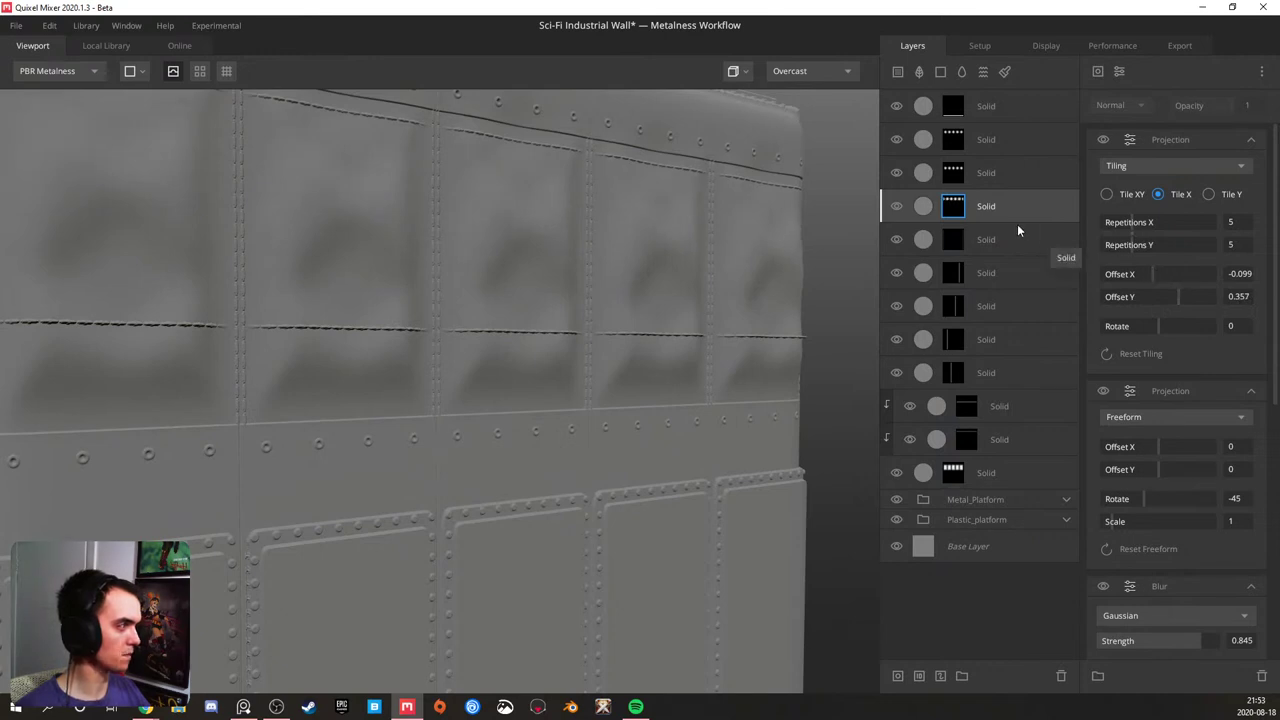
pyautogui.click(975, 172)
pyautogui.click(958, 178)
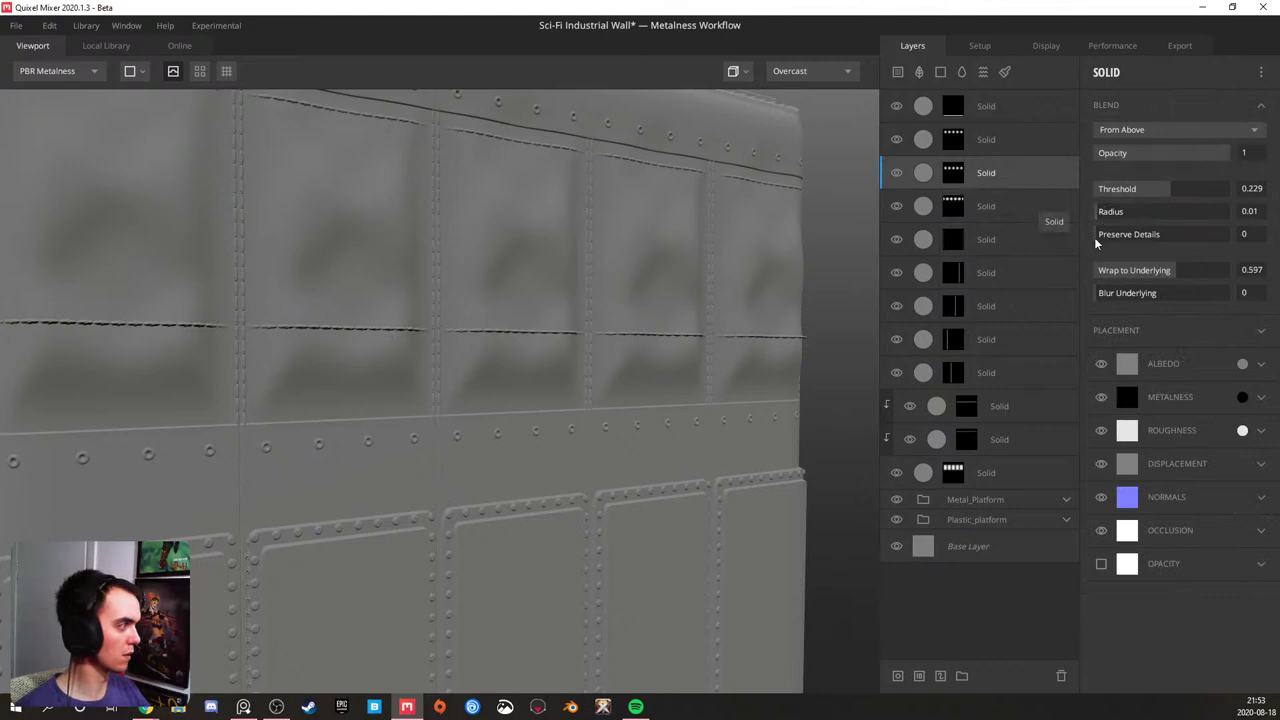
pyautogui.moveTo(1169, 296); pyautogui.dragTo(1166, 292)
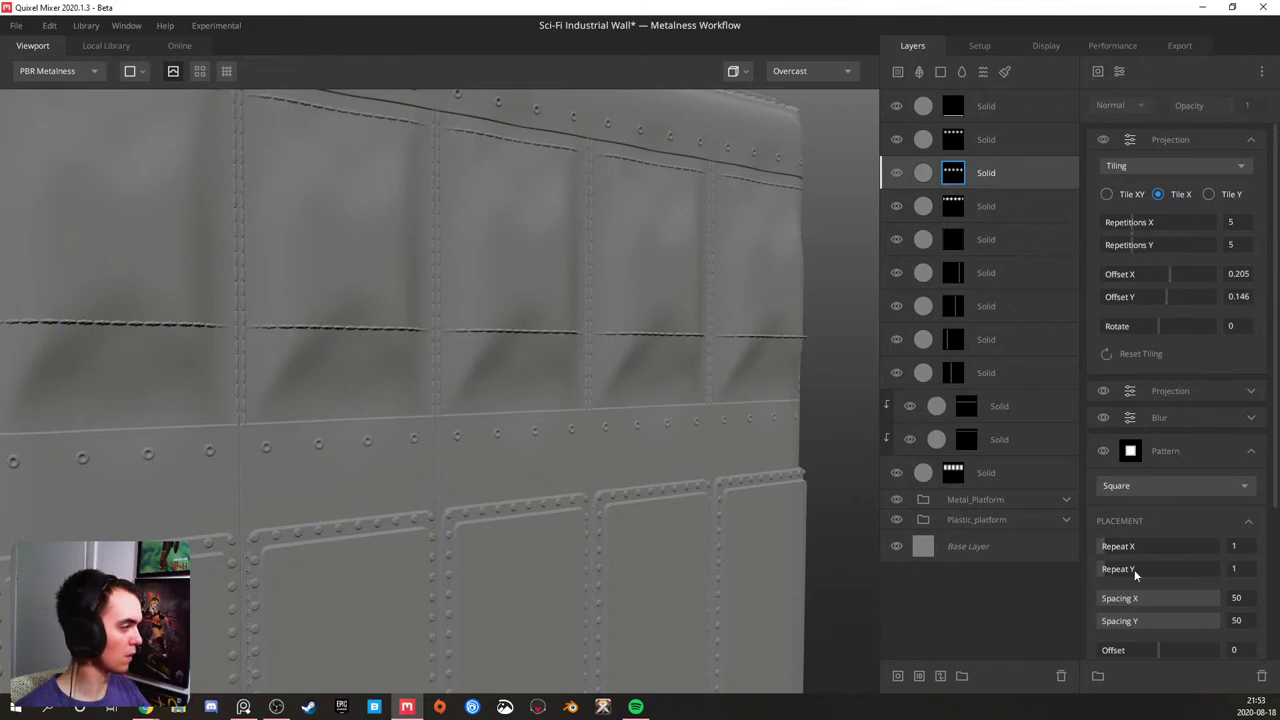
pyautogui.moveTo(1202, 601); pyautogui.dragTo(1278, 610)
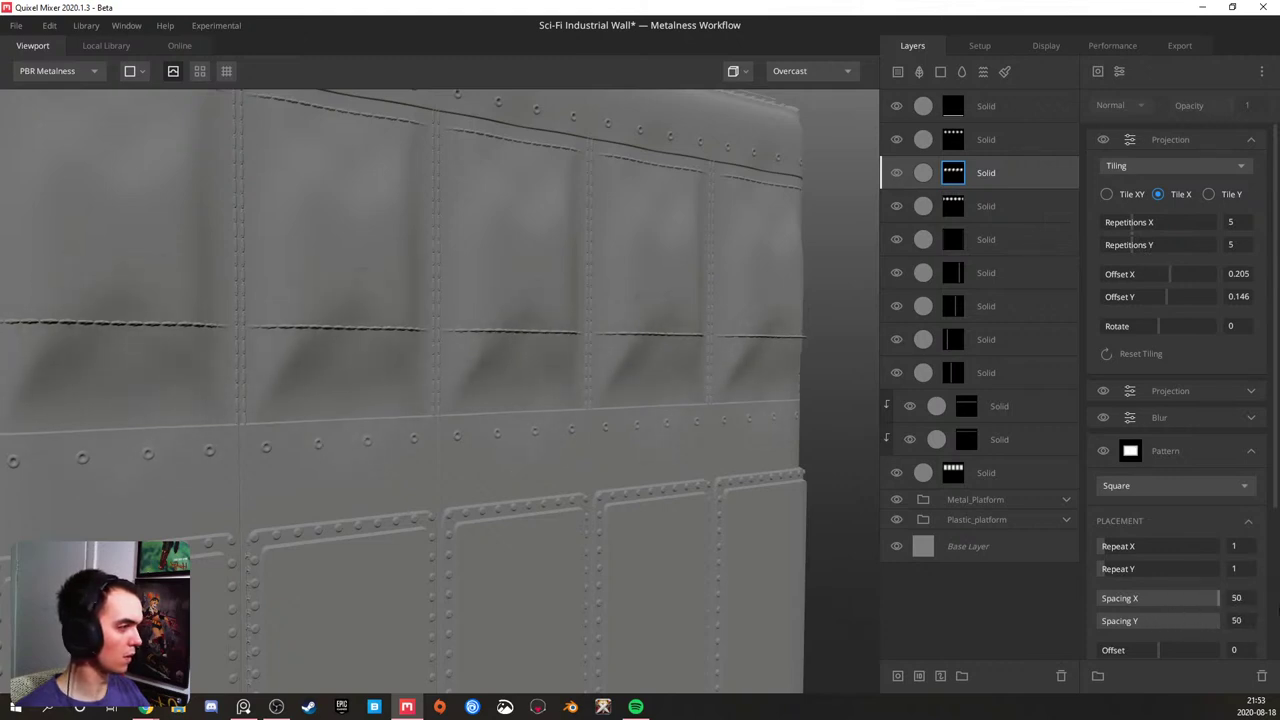
# - Set the mask Offset Y to 0.404 on the second layer from the top and to 0.31 on the fourth, keeping the third at 0.146
pyautogui.click(980, 146)
pyautogui.click(951, 148)
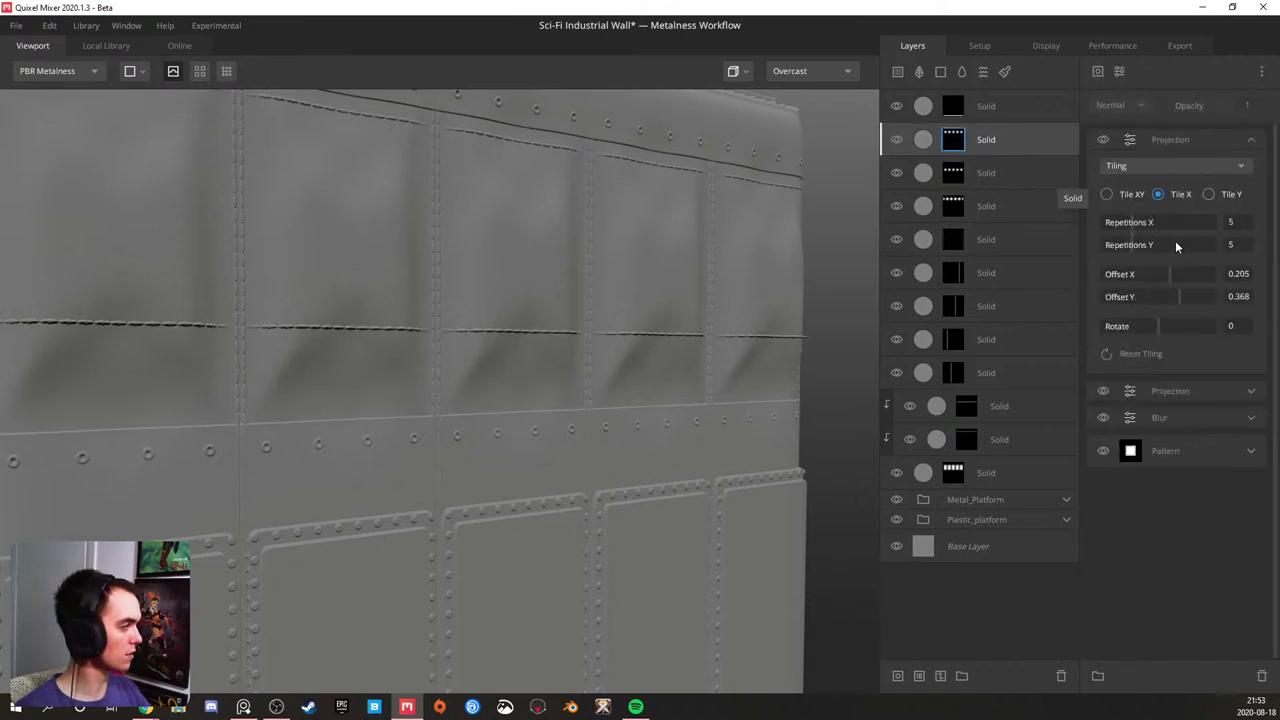
pyautogui.moveTo(1170, 298); pyautogui.dragTo(1180, 297)
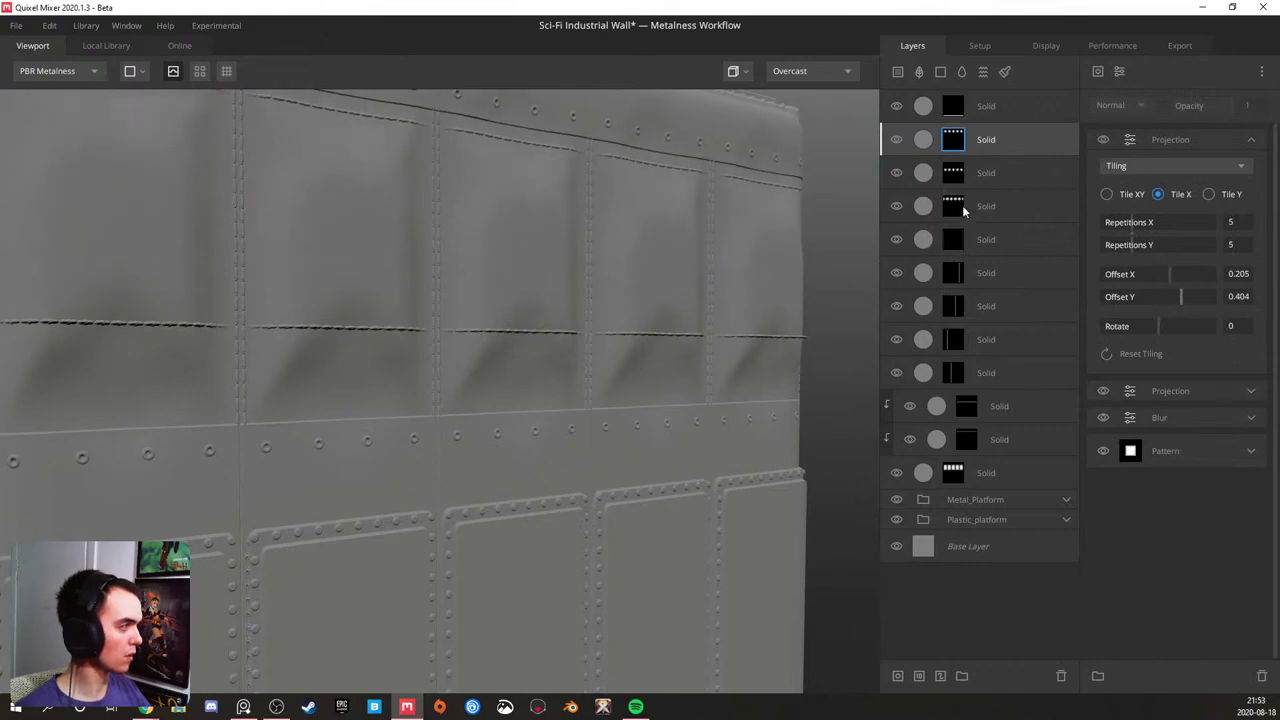
pyautogui.click(953, 178)
pyautogui.moveTo(1170, 295); pyautogui.dragTo(1168, 295)
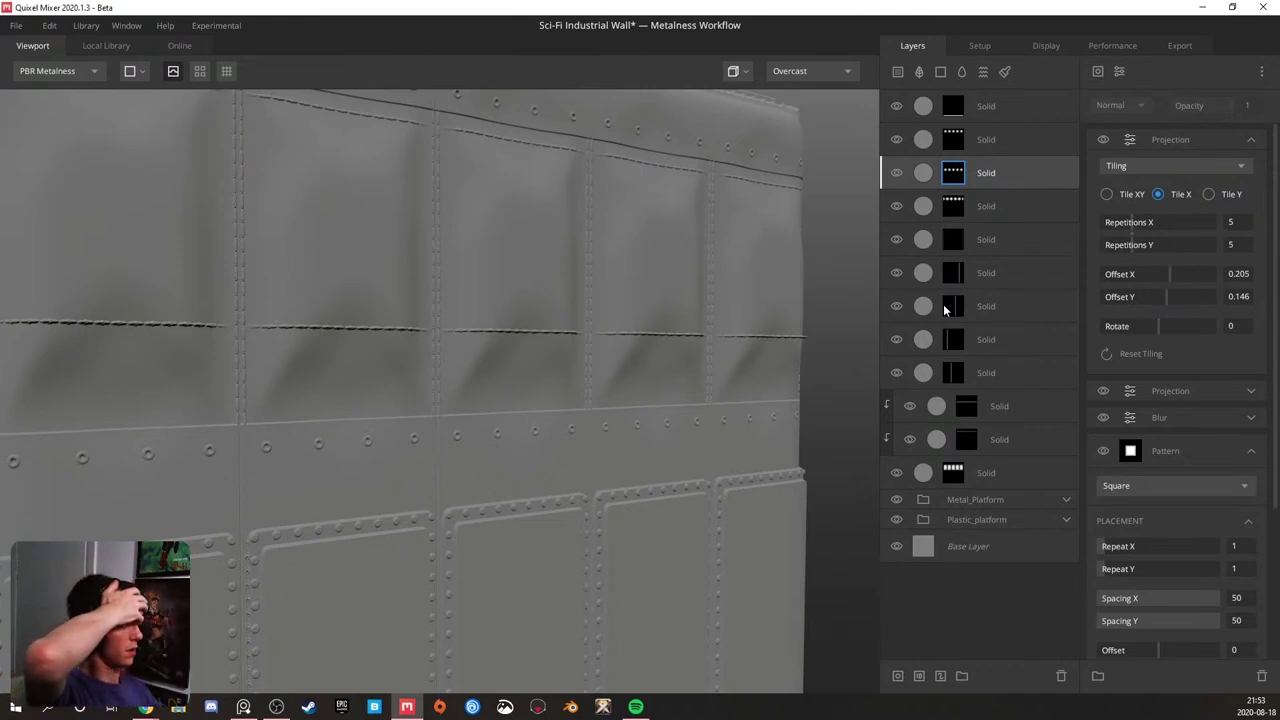
pyautogui.click(955, 207)
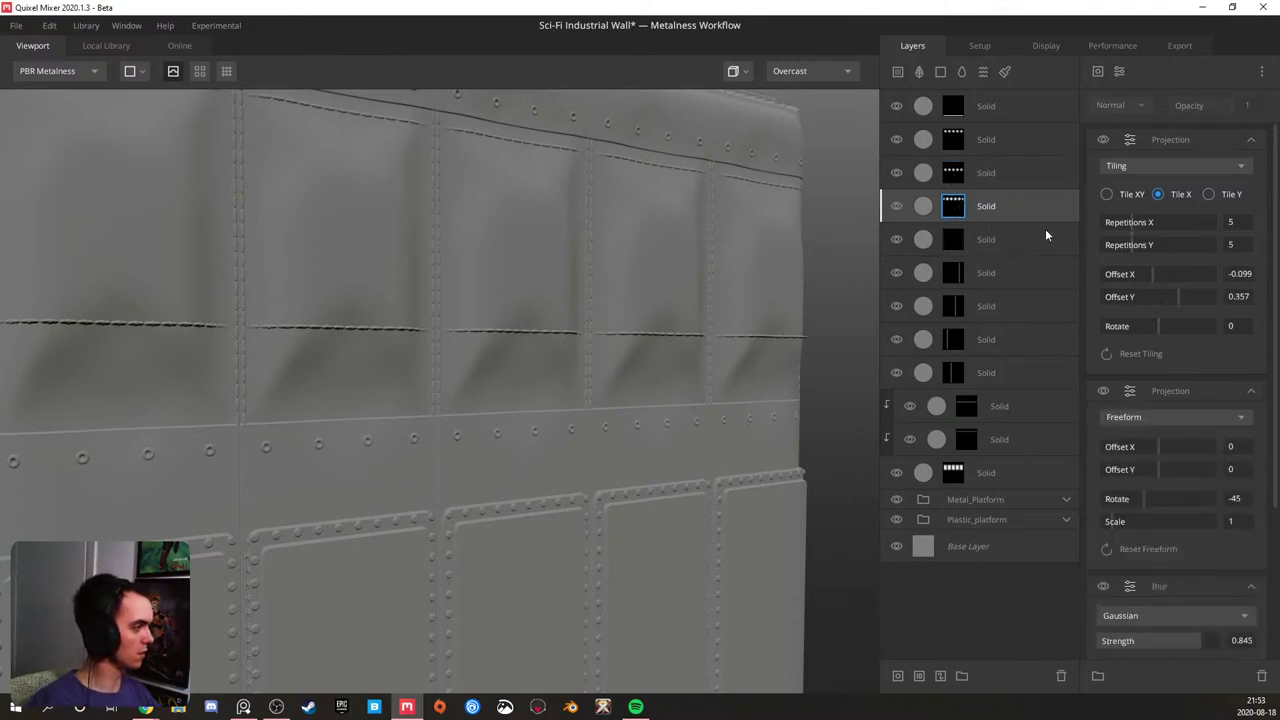
pyautogui.moveTo(1184, 296); pyautogui.dragTo(1177, 297)
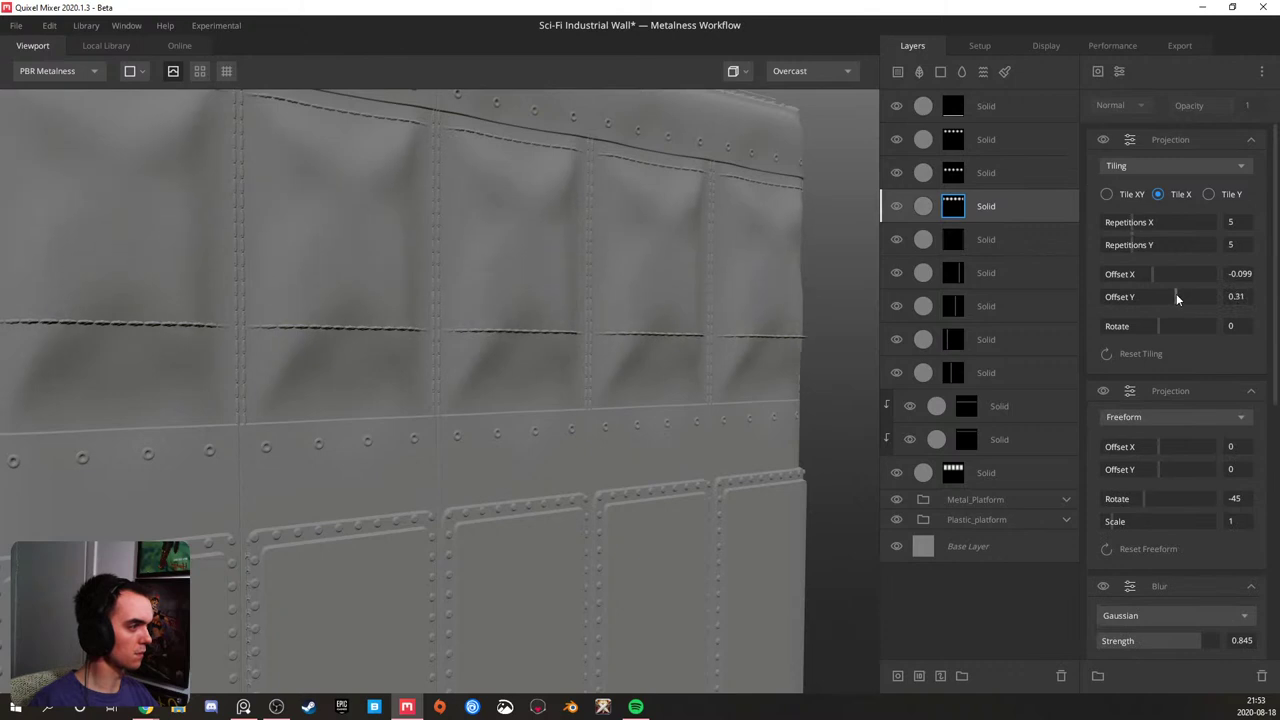
# - Duplicate the fourth layer from the top and set the copy's mask Offset Y to 0.263
pyautogui.click(1002, 207)
pyautogui.hotkey('ctrl', 'd')
pyautogui.click(955, 208)
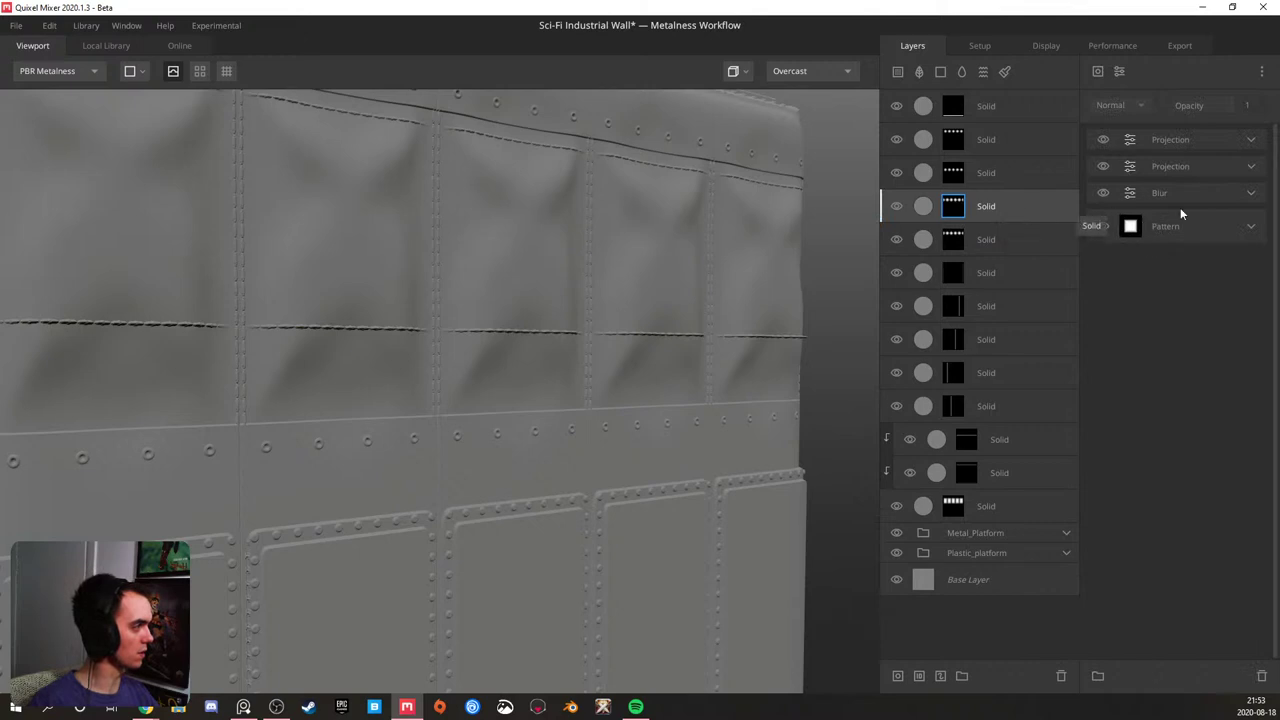
pyautogui.click(1250, 139)
pyautogui.moveTo(1158, 299); pyautogui.dragTo(1175, 294)
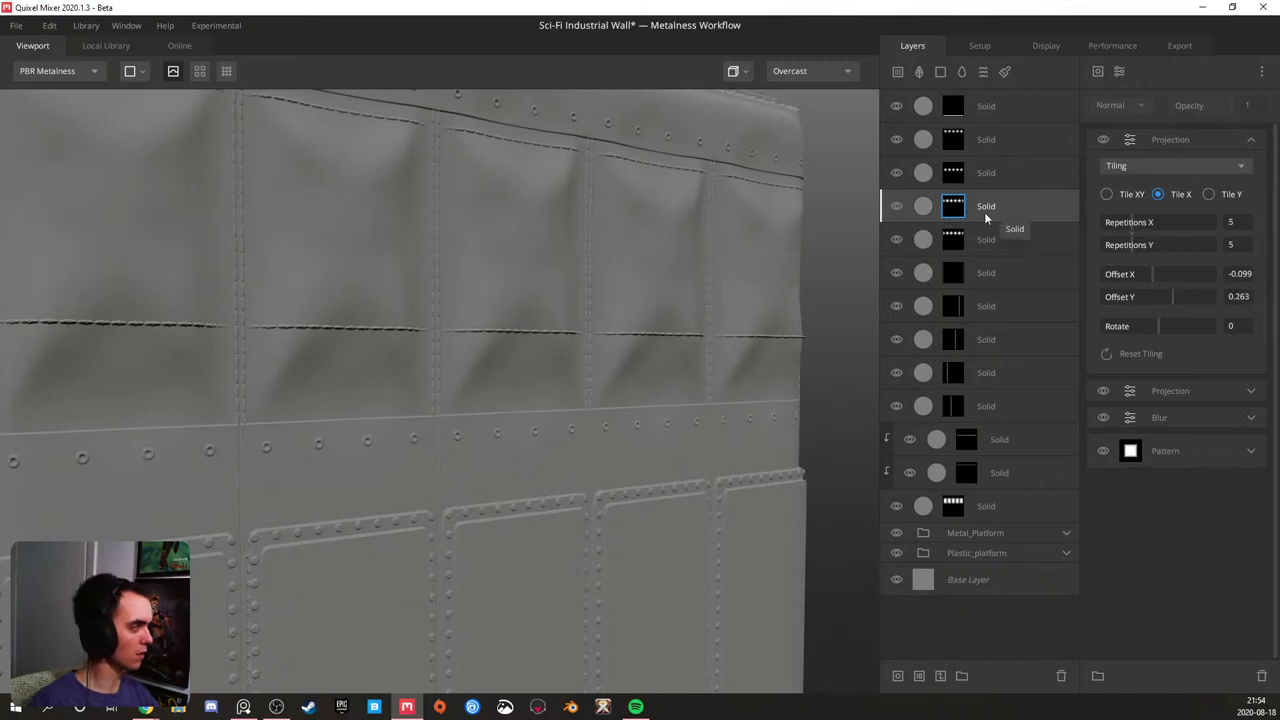
# - Duplicate the copied fold layer once more, set the new copy's mask Offset Y to 0.216, and check the panels around the cube's corner
pyautogui.click(1019, 214)
pyautogui.hotkey('ctrl', 'd')
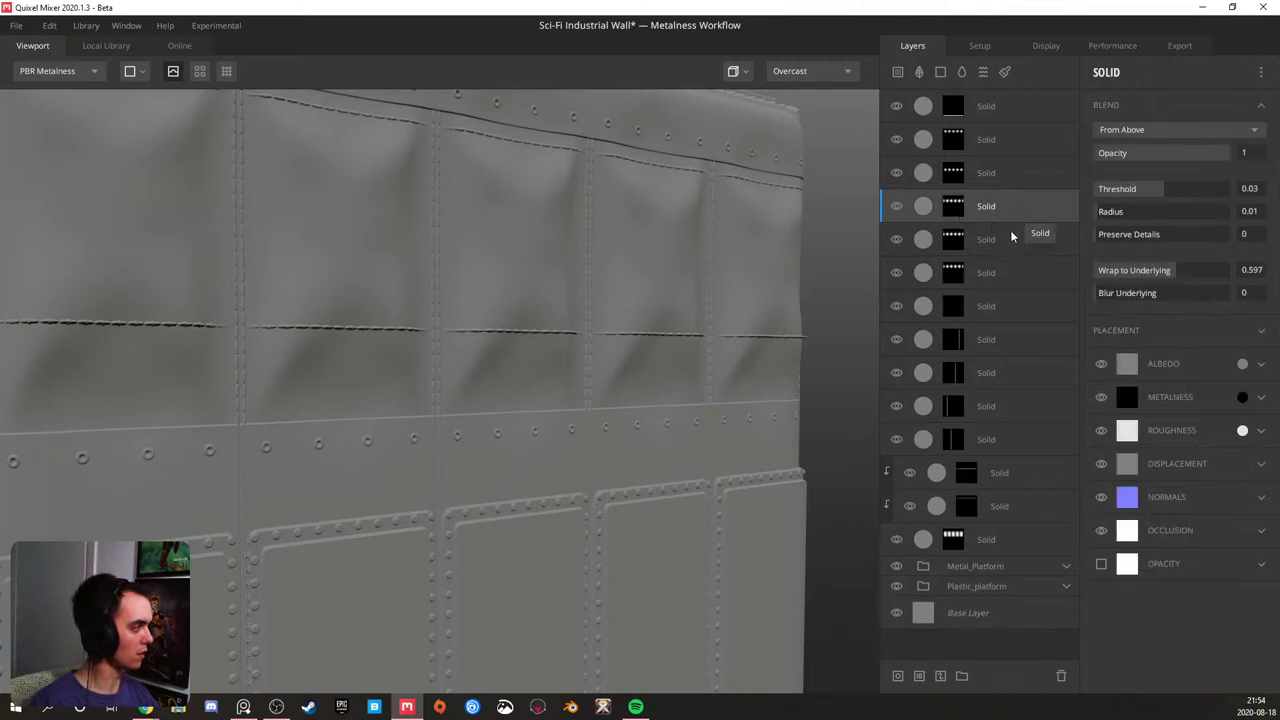
pyautogui.click(955, 211)
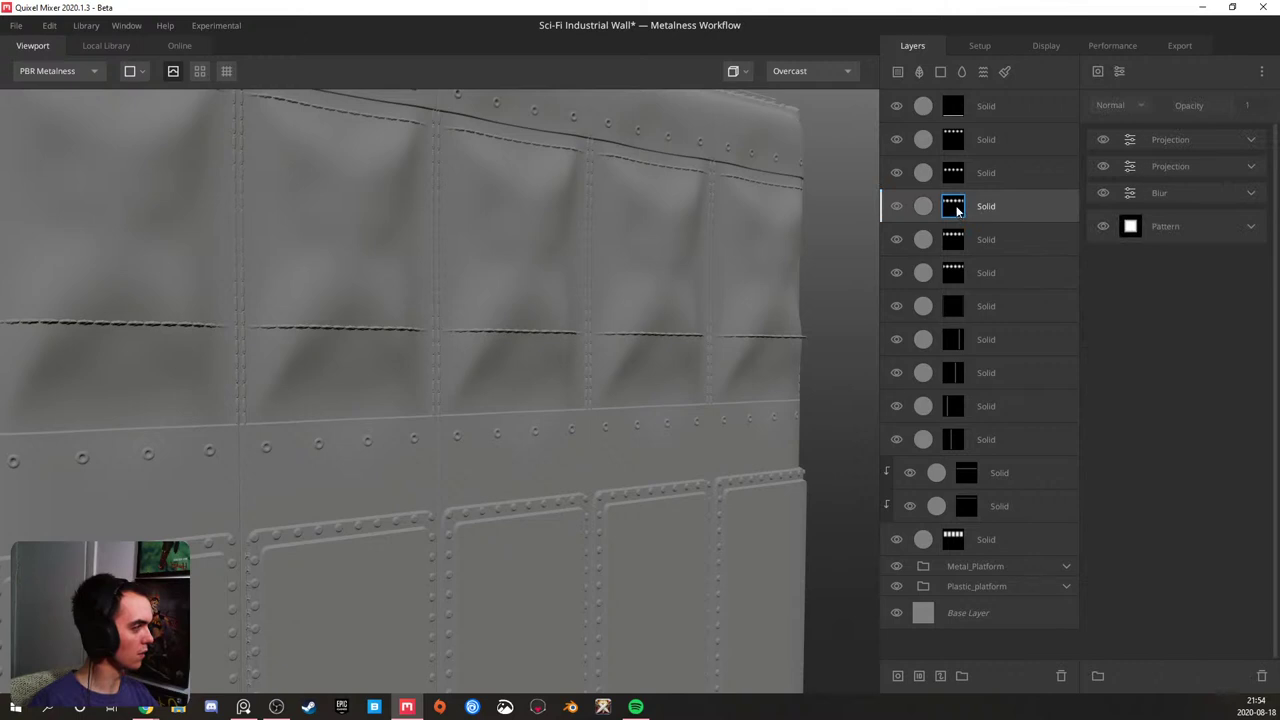
pyautogui.click(1252, 140)
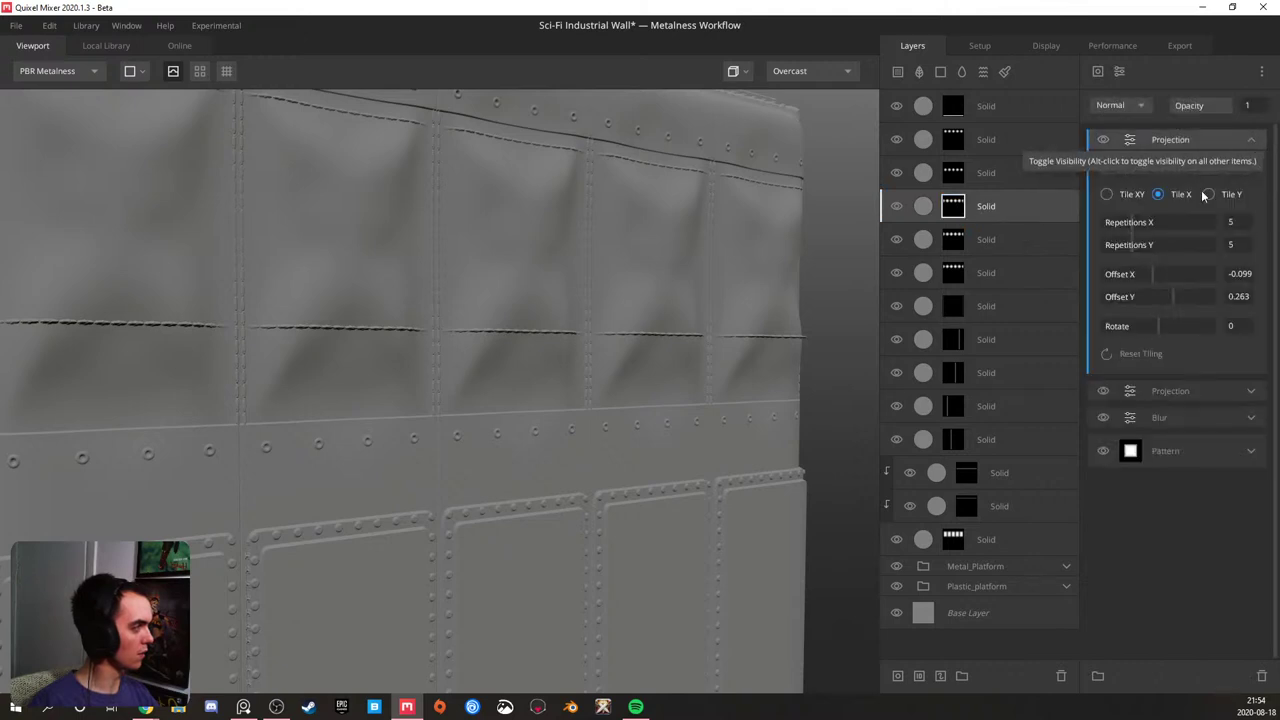
pyautogui.moveTo(1176, 301); pyautogui.dragTo(1169, 295)
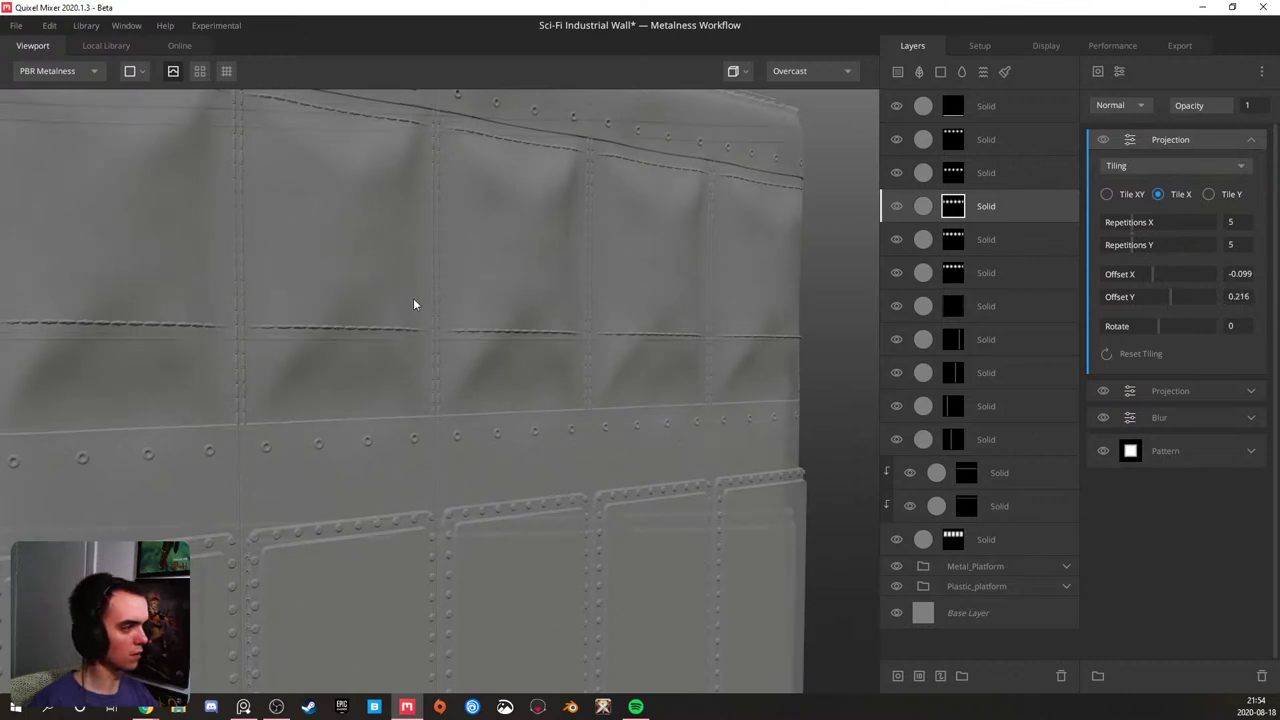
pyautogui.scroll(-5, 380, 295)
pyautogui.moveTo(372, 298); pyautogui.dragTo(536, 290)
pyautogui.scroll(3, 502, 293)
pyautogui.keyDown('alt'); pyautogui.moveTo(500, 293); pyautogui.dragTo(477, 321); pyautogui.keyUp('alt')
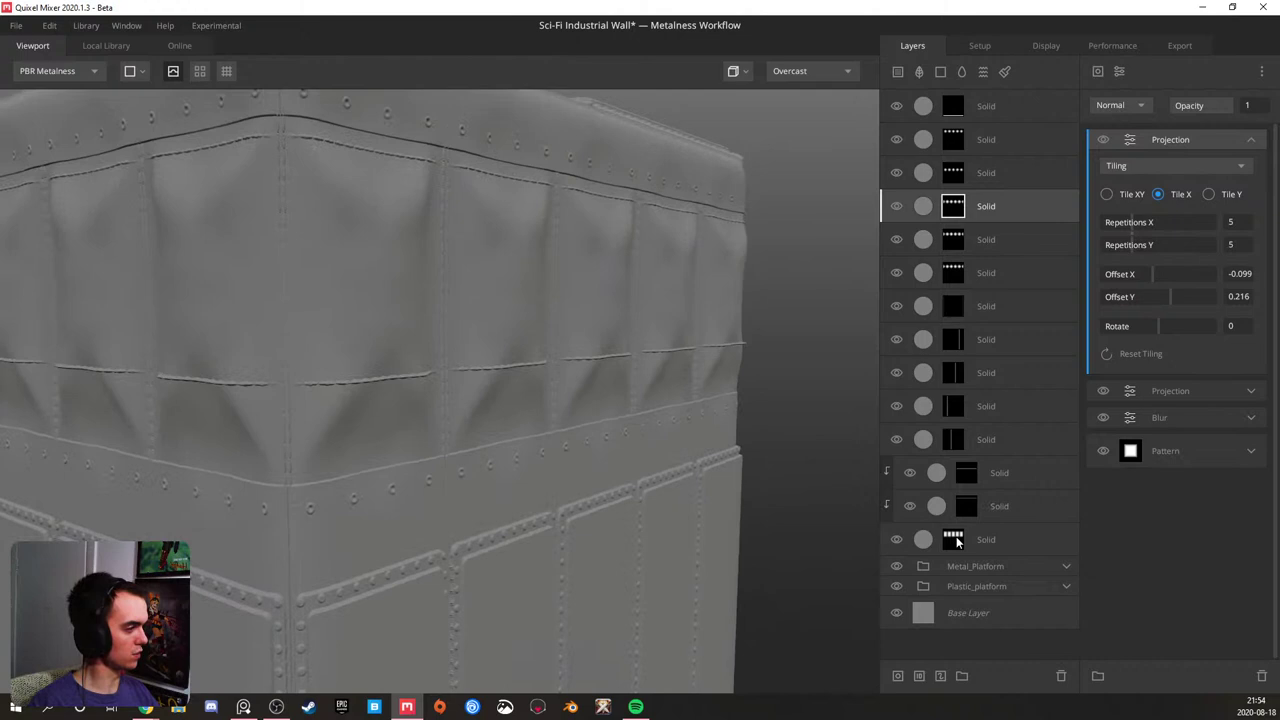
# - Add a clipped Solid layer directly above the padded panel layer and give it a mask stack with Perlin noise
pyautogui.click(956, 540)
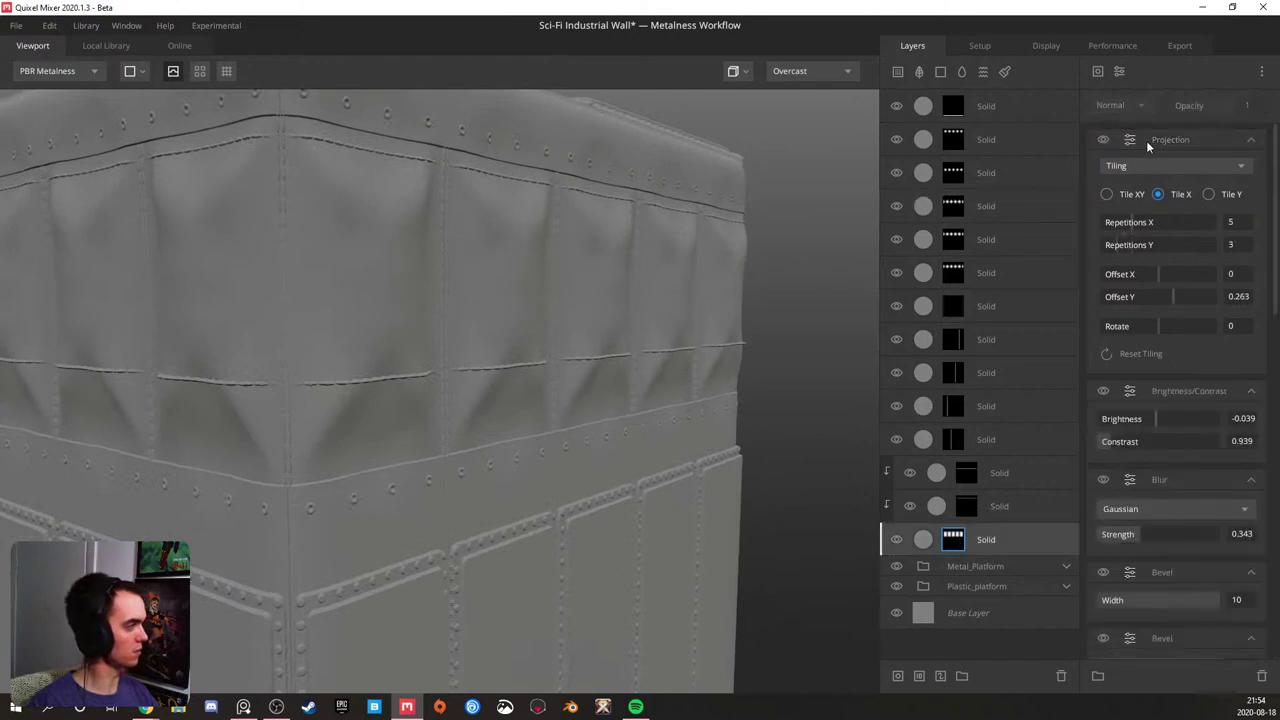
pyautogui.click(1005, 538)
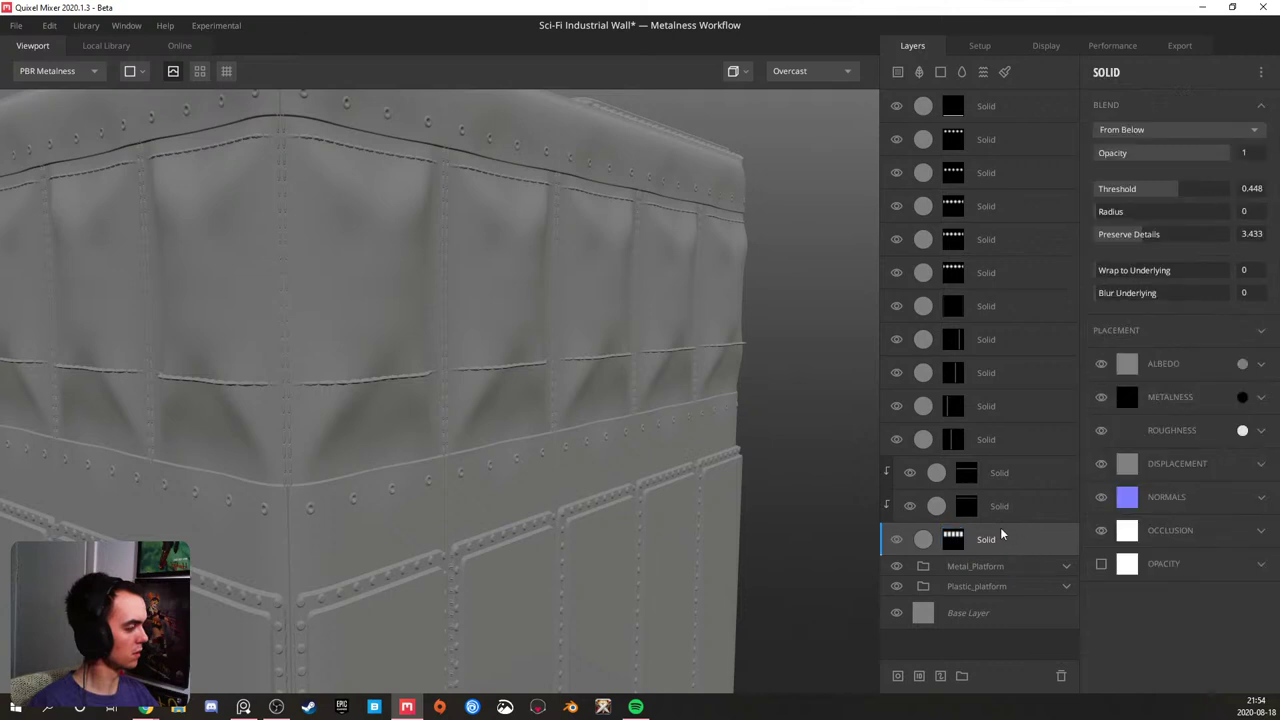
pyautogui.click(939, 72)
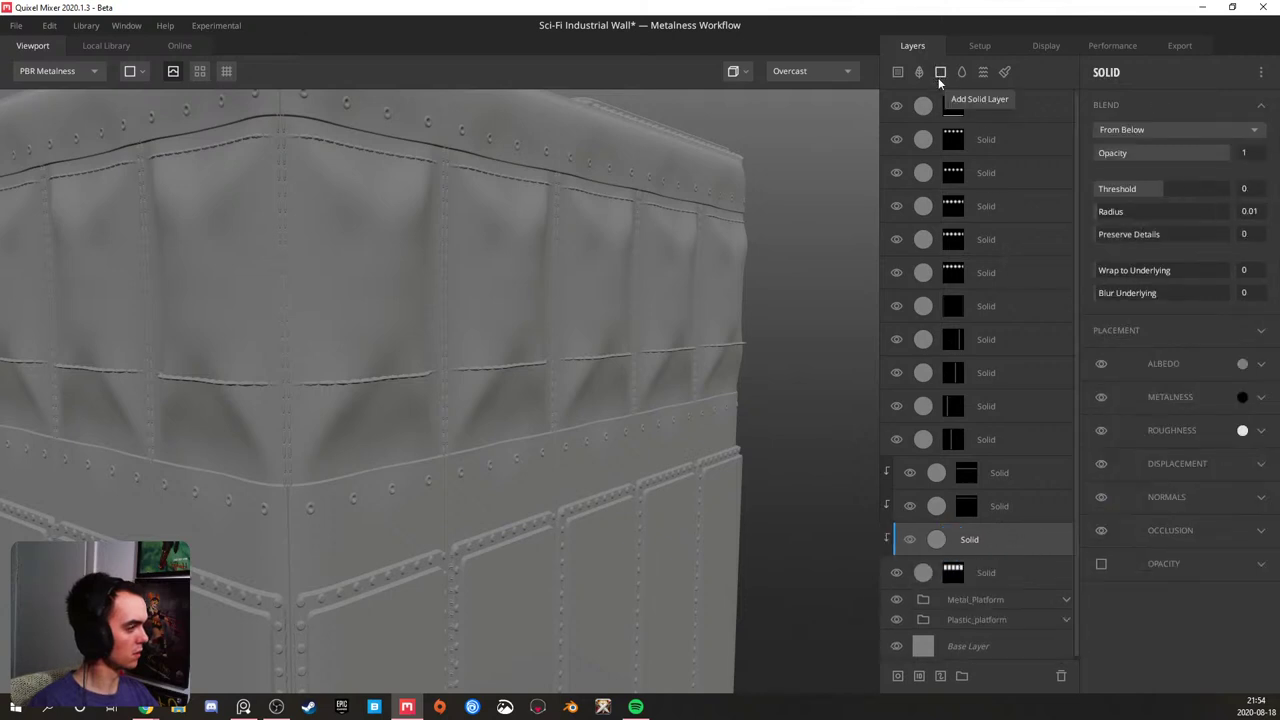
pyautogui.rightClick(991, 537)
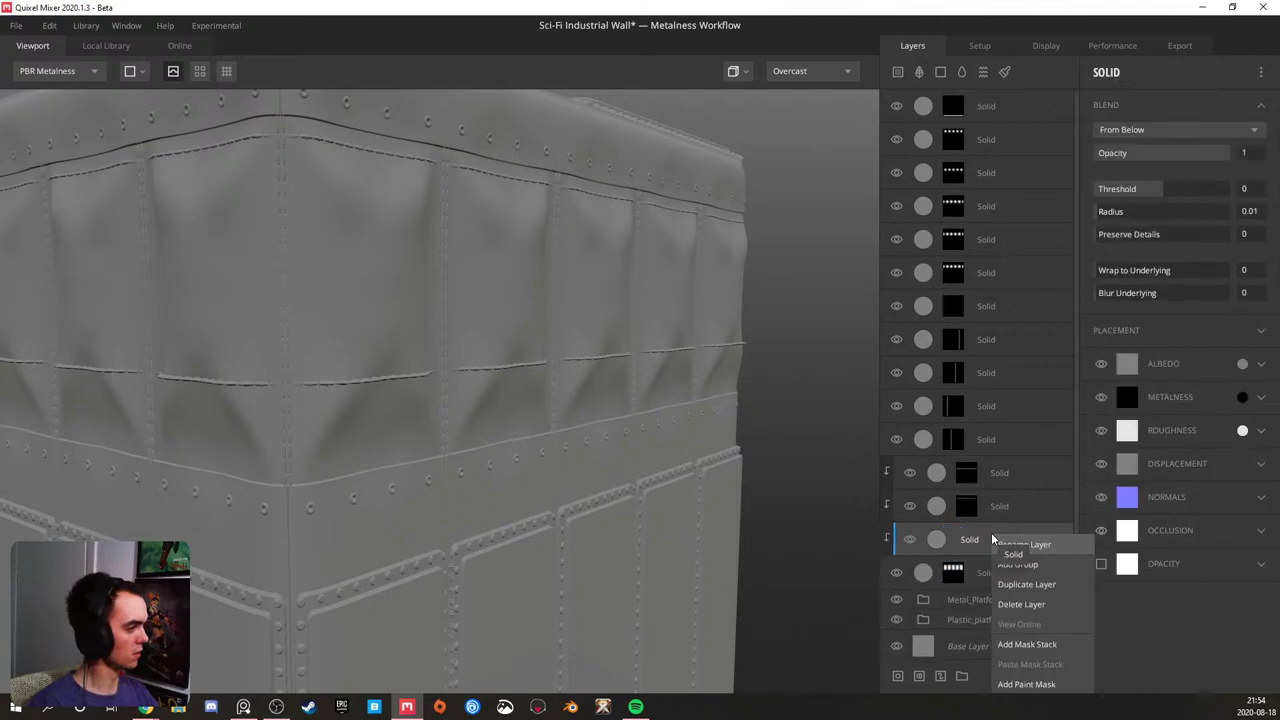
pyautogui.click(1027, 644)
pyautogui.click(1100, 72)
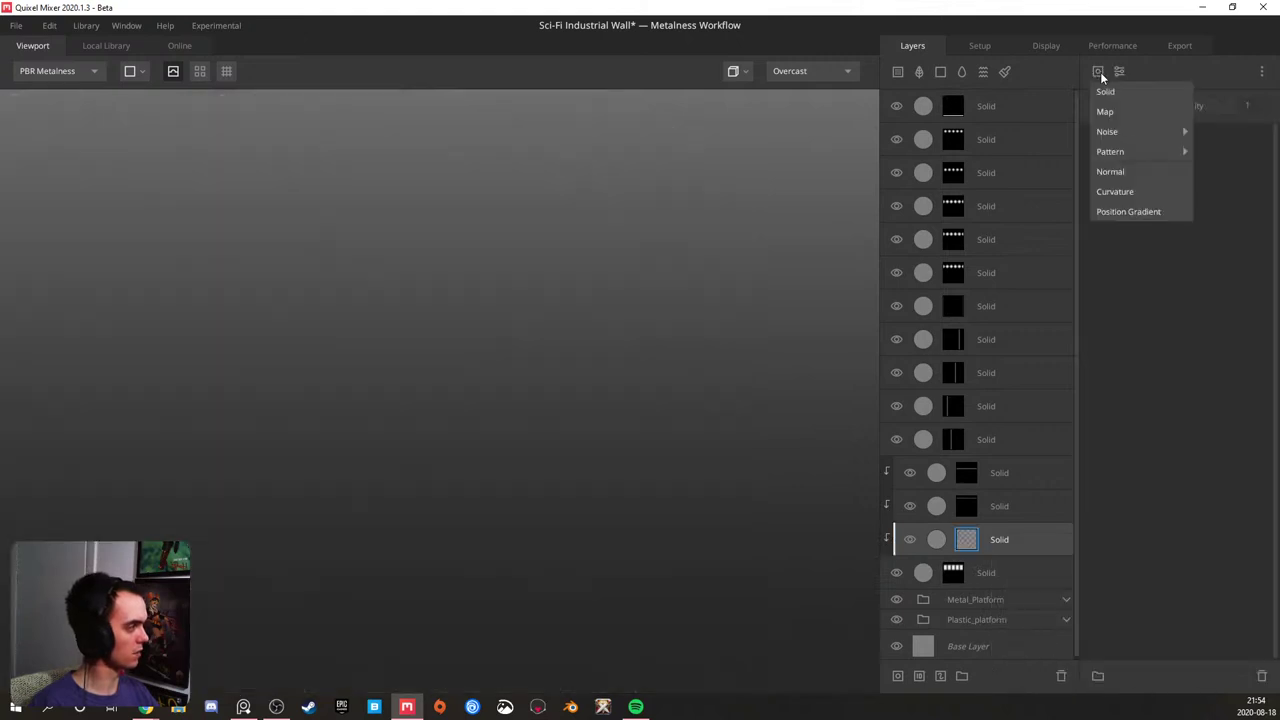
pyautogui.moveTo(1150, 133)
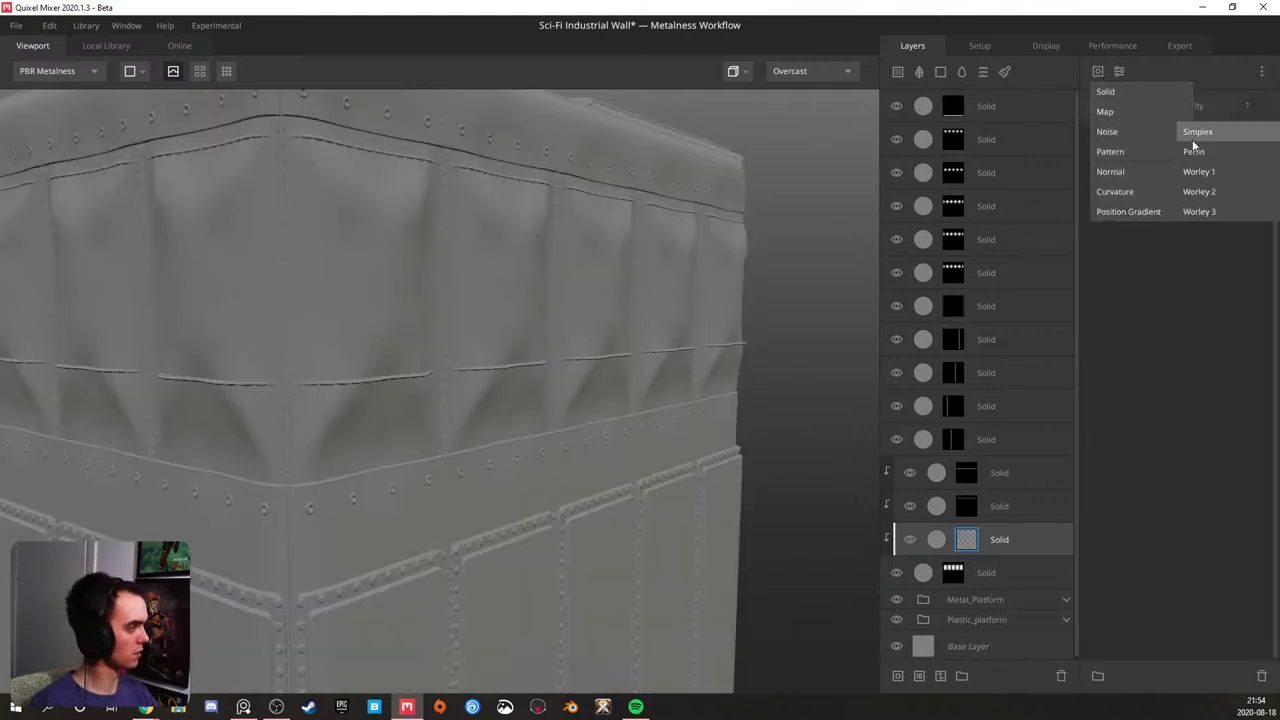
pyautogui.click(1194, 151)
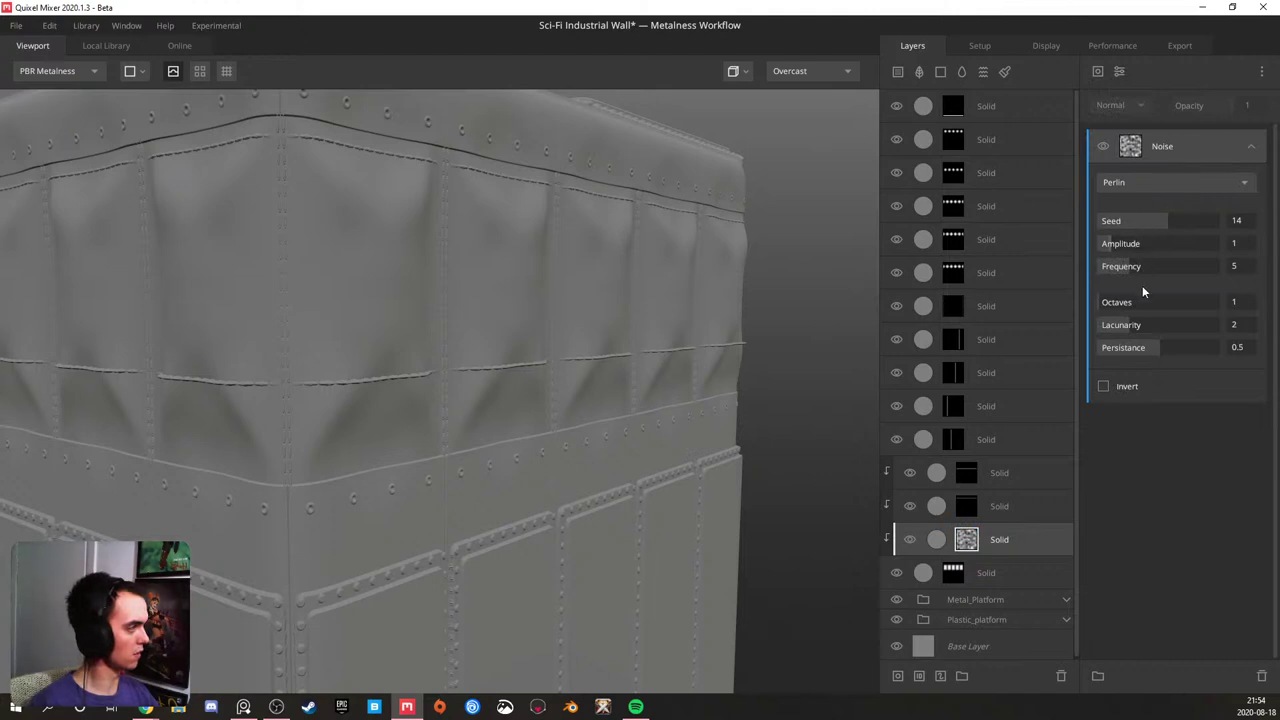
# - Set the Threshold of the noise-masked clipped Solid layer to -0.249
pyautogui.click(1011, 533)
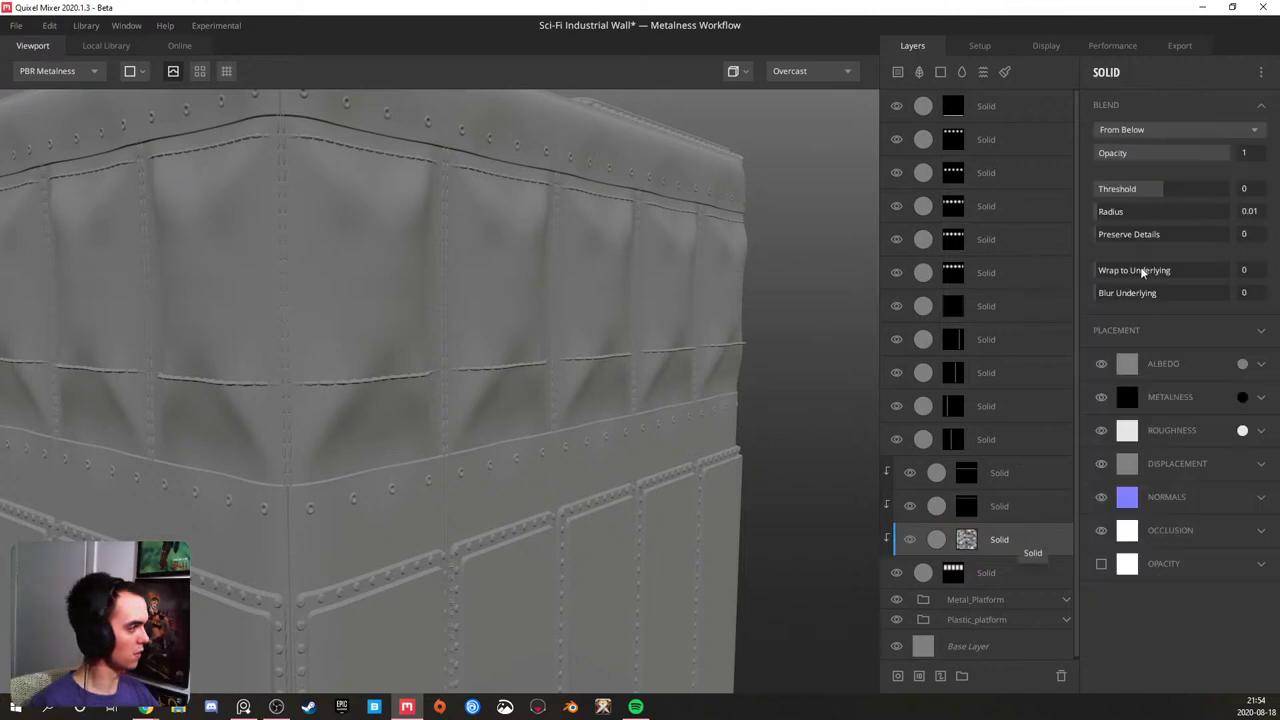
pyautogui.moveTo(1170, 189); pyautogui.dragTo(1153, 186)
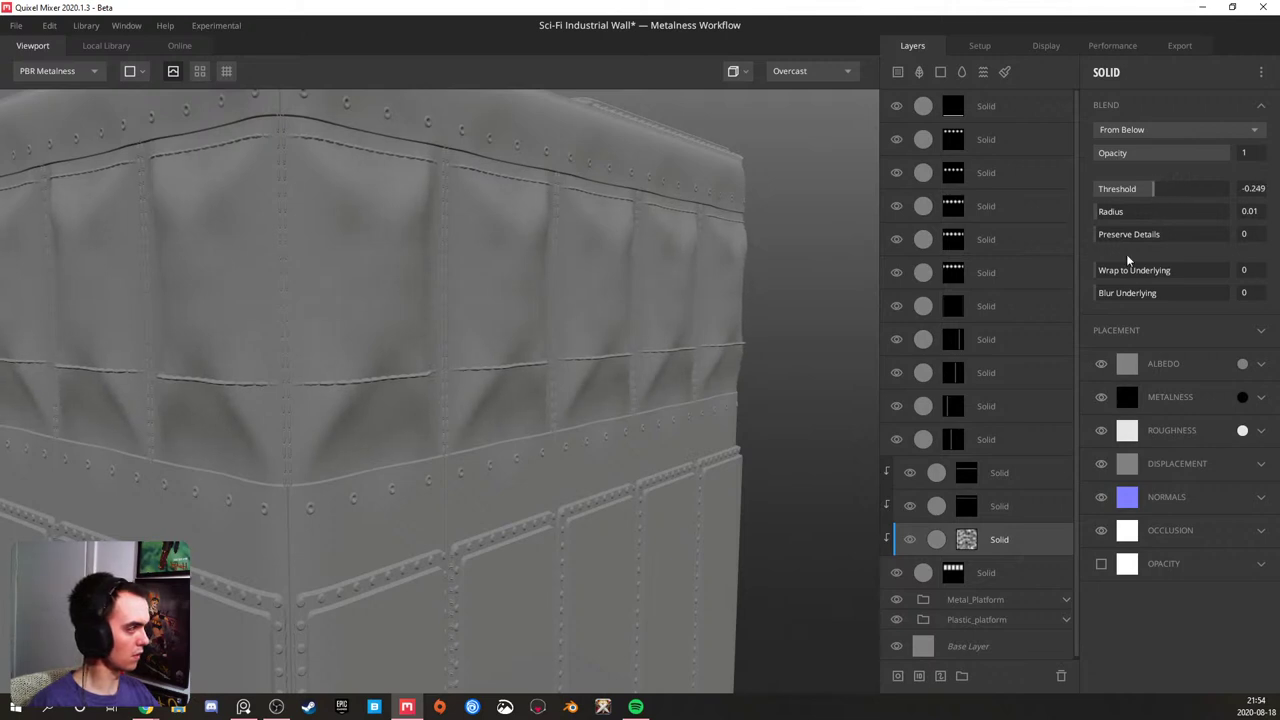
# - Set the noise-masked clipped Solid layer's Wrap to Underlying to 0.537 and its Threshold to 0.547, checking the padded panels
pyautogui.moveTo(1117, 278); pyautogui.dragTo(1168, 272)
pyautogui.moveTo(1162, 190)
pyautogui.mouseDown()
pyautogui.moveTo(1214, 189)
pyautogui.moveTo(1180, 191)
pyautogui.mouseUp()
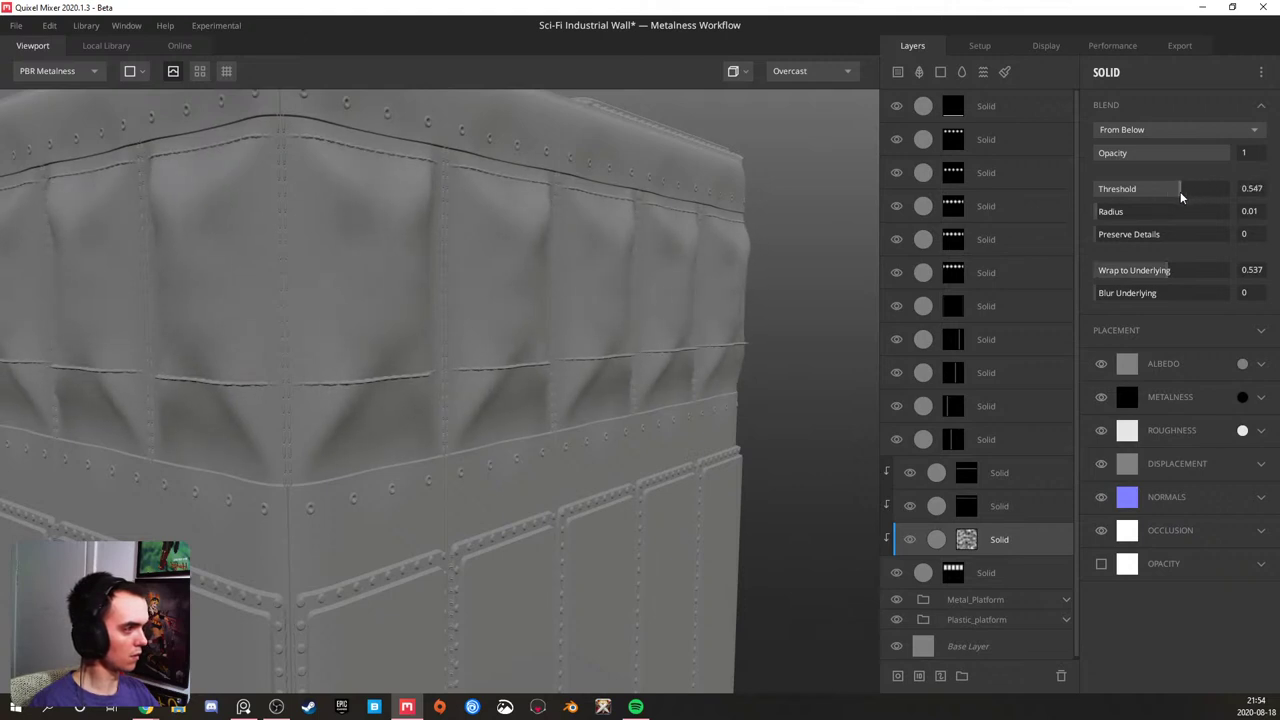
pyautogui.moveTo(289, 317); pyautogui.dragTo(775, 317)
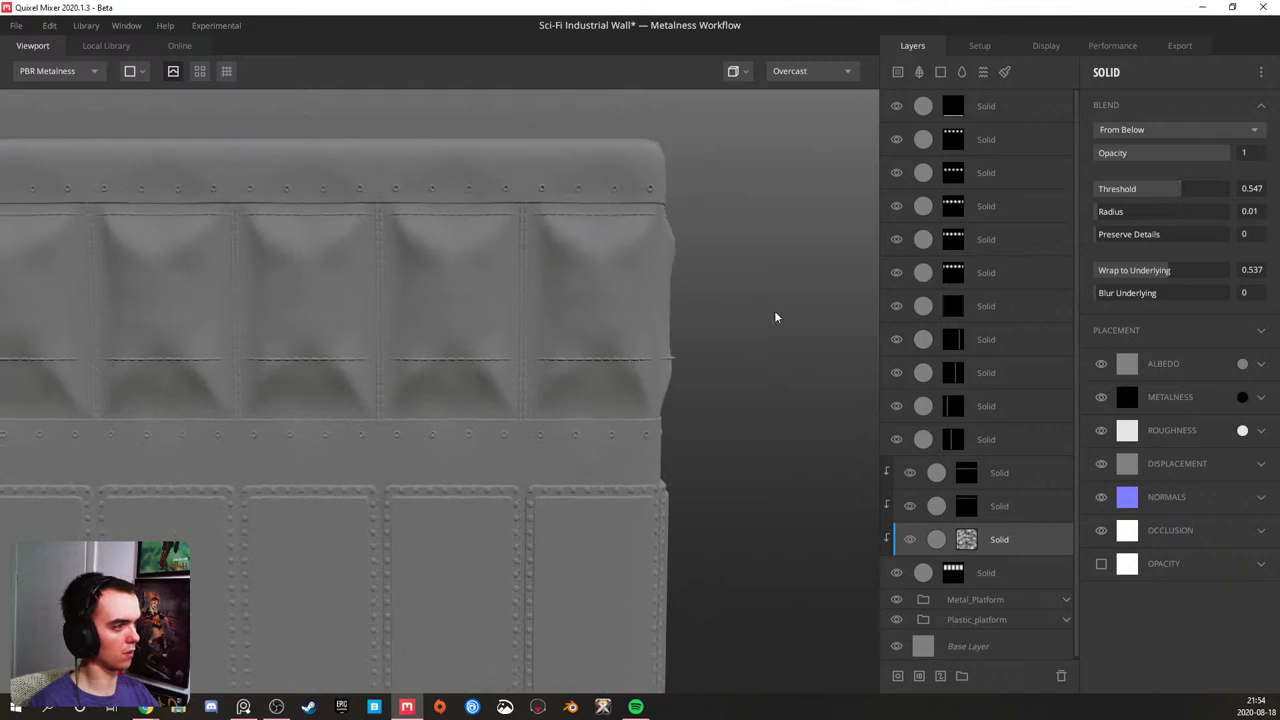
# - Set the clipped layer's Perlin noise mask to Frequency 1.547 and Octaves 2, and check the padded panels up close
pyautogui.click(966, 539)
pyautogui.moveTo(1125, 265); pyautogui.dragTo(1107, 270)
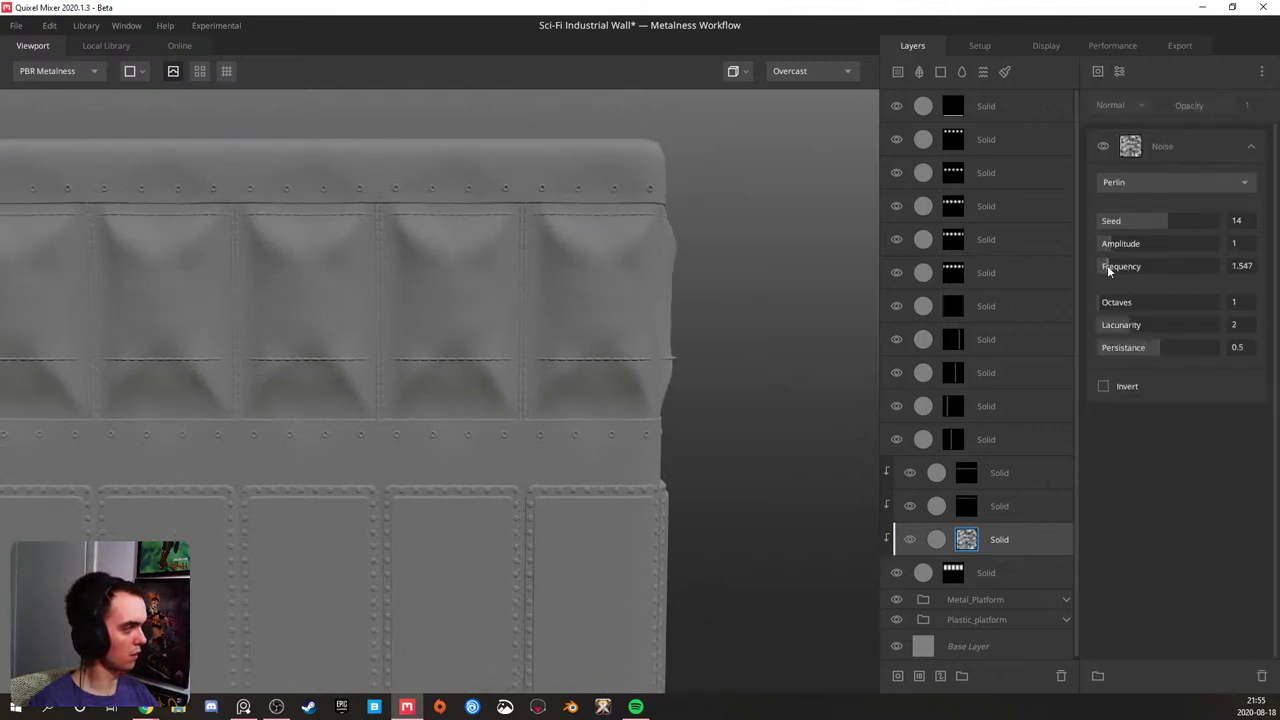
pyautogui.moveTo(1121, 304); pyautogui.dragTo(1144, 304)
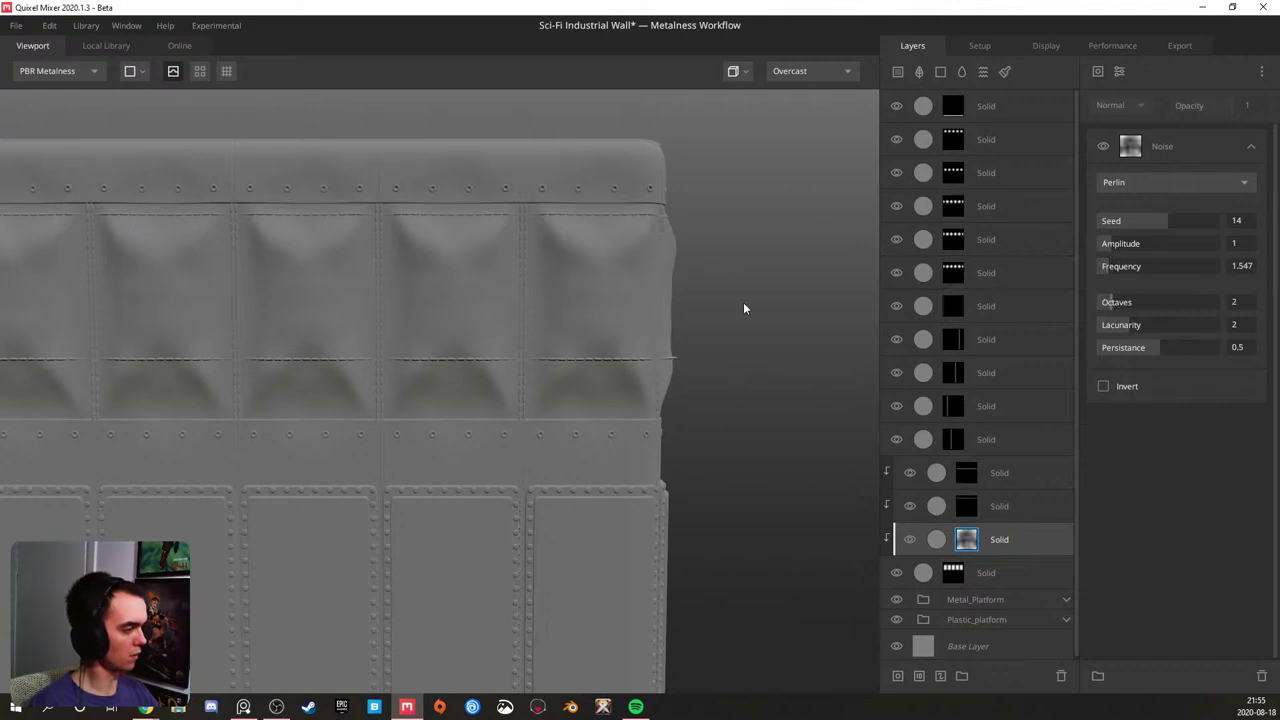
pyautogui.scroll(5, 348, 326)
pyautogui.scroll(-5, 420, 320)
pyautogui.moveTo(424, 320); pyautogui.dragTo(451, 322)
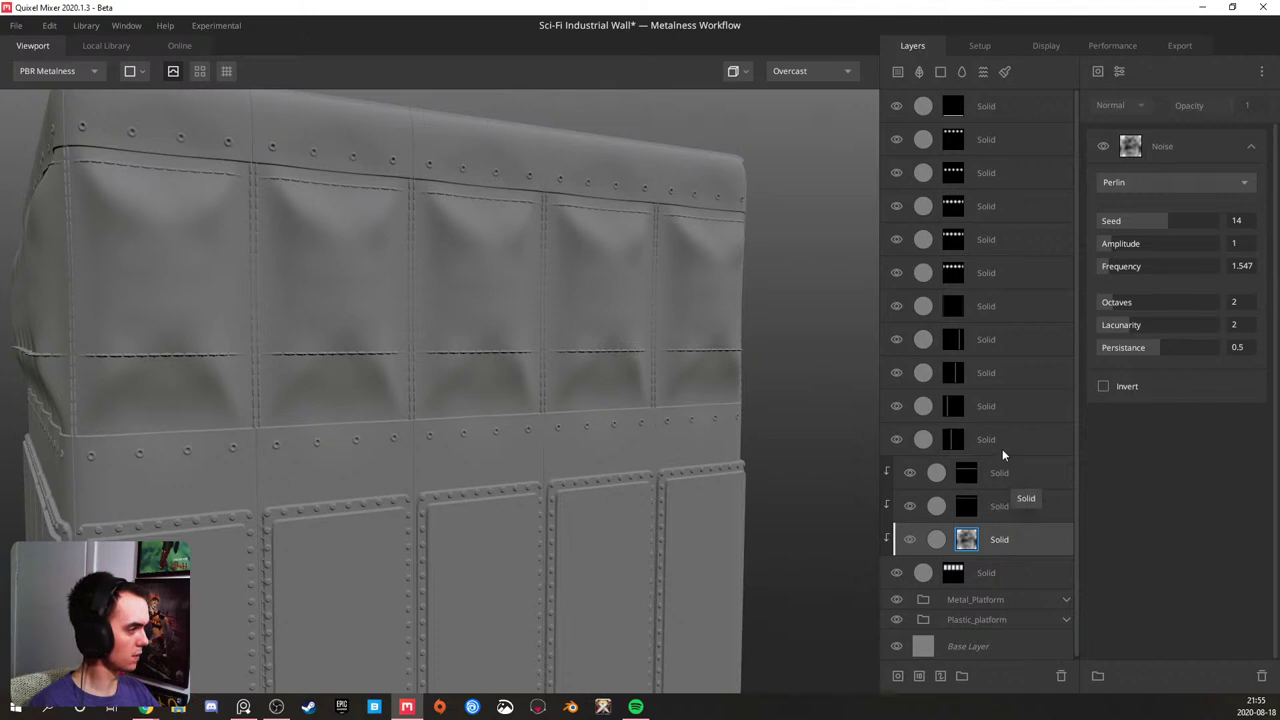
# - Open the mask of the middle clipped Solid layer and shift its projection to Offset Y 0.415
pyautogui.click(1010, 509)
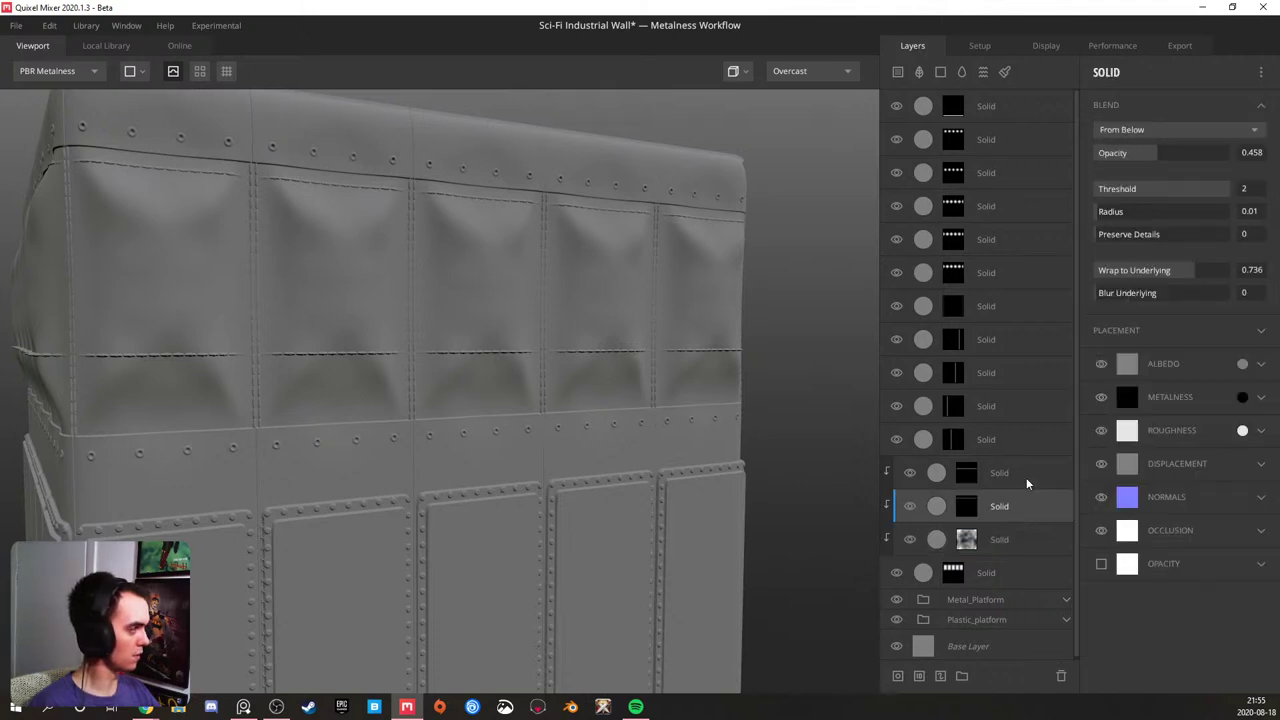
pyautogui.click(964, 505)
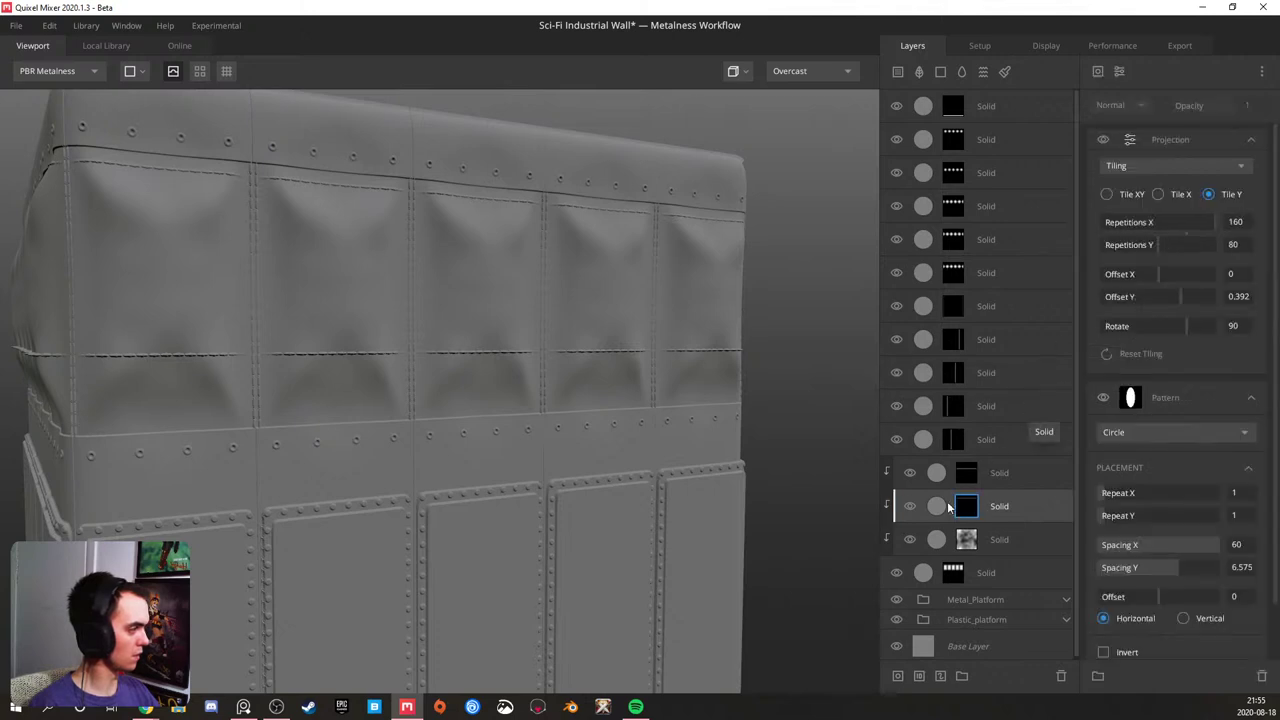
pyautogui.click(908, 505)
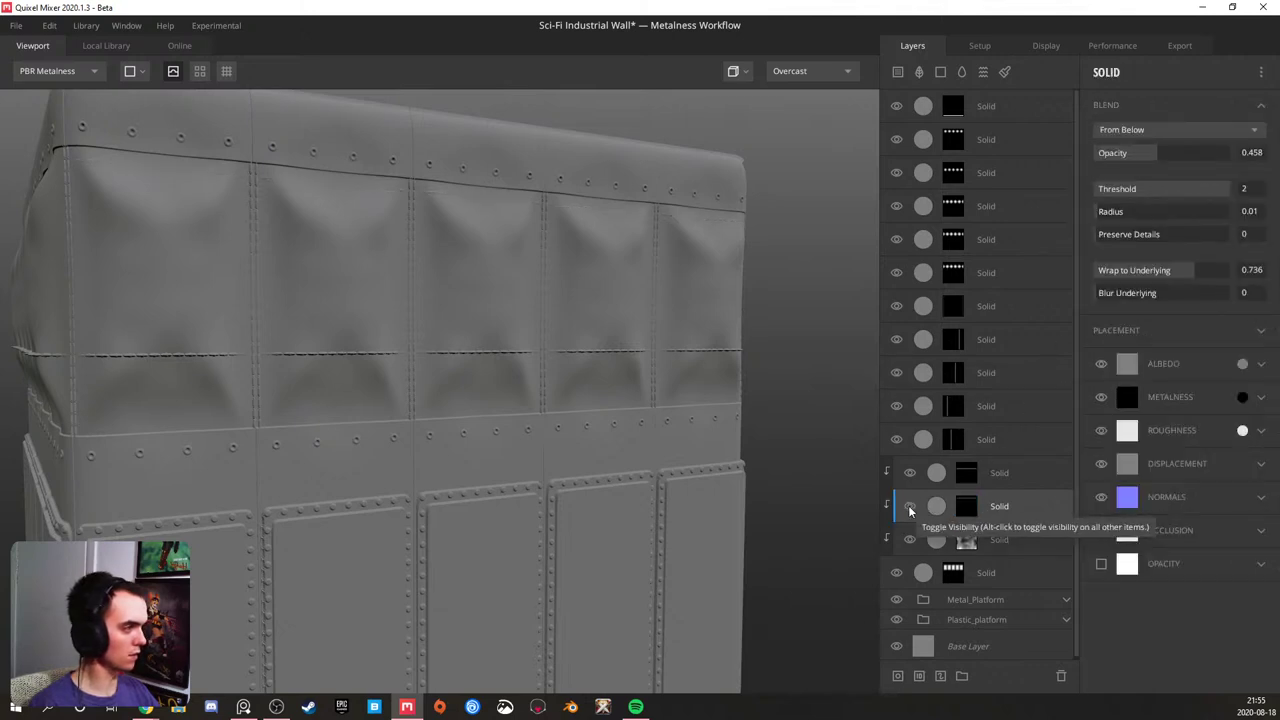
pyautogui.click(975, 507)
pyautogui.moveTo(1178, 296); pyautogui.dragTo(1185, 296)
pyautogui.hotkey('ctrl', 'z')
pyautogui.moveTo(1183, 292); pyautogui.dragTo(1181, 292)
pyautogui.hotkey('ctrl', 'y')
pyautogui.hotkey('ctrl', 'y')
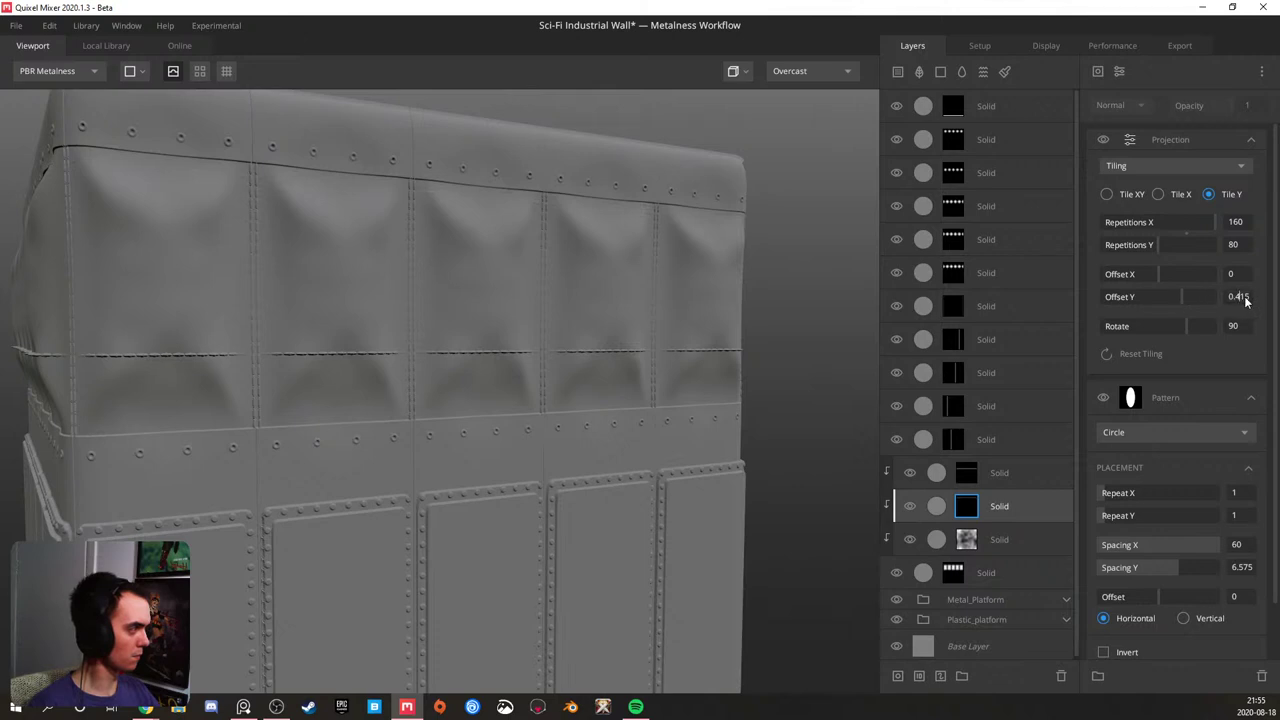
# - Fine-tune the middle clipped layer's mask projection by setting Offset Y to 0.402
pyautogui.press('BackSpace')
pyautogui.press('BackSpace')
pyautogui.write('0')
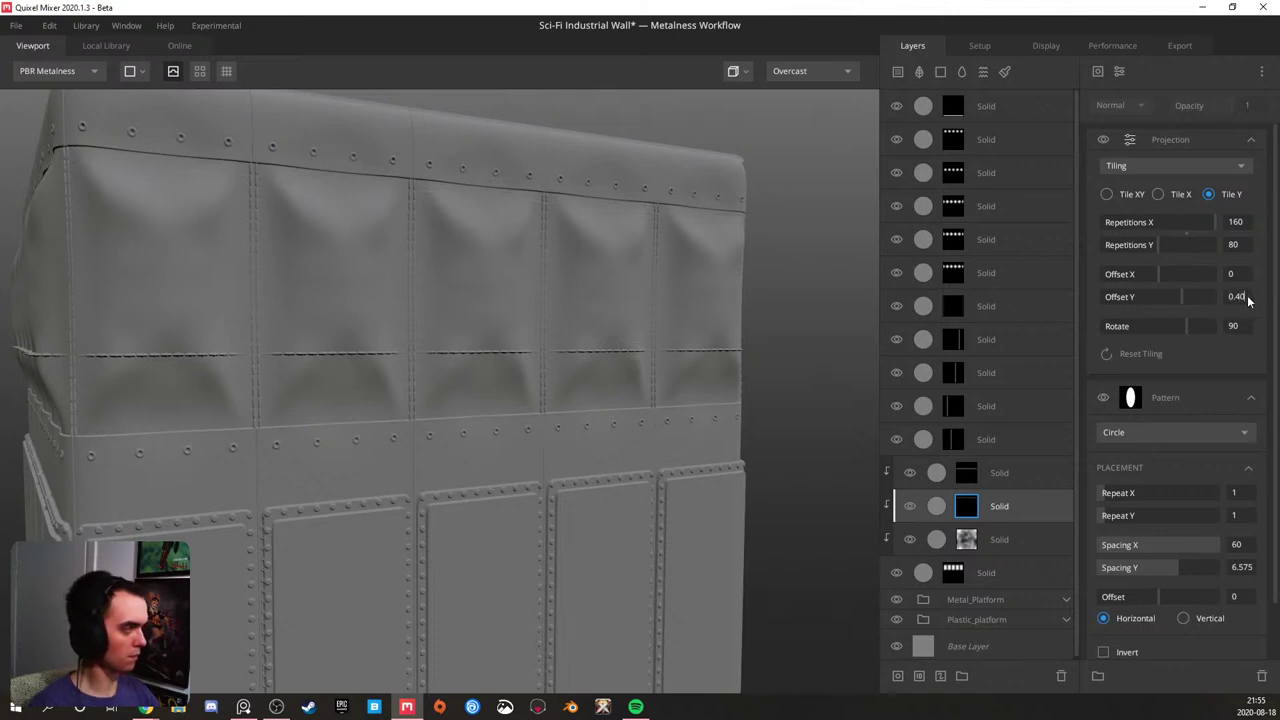
pyautogui.press('BackSpace')
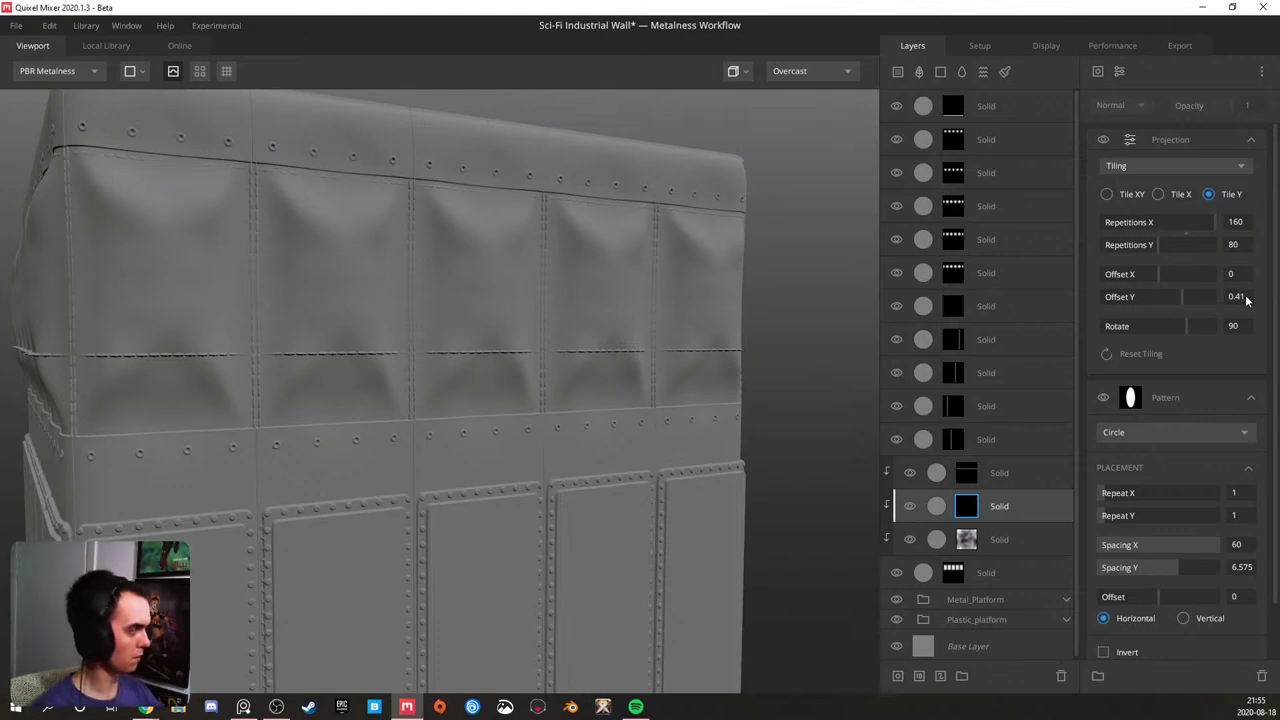
pyautogui.press('BackSpace')
pyautogui.write('05')
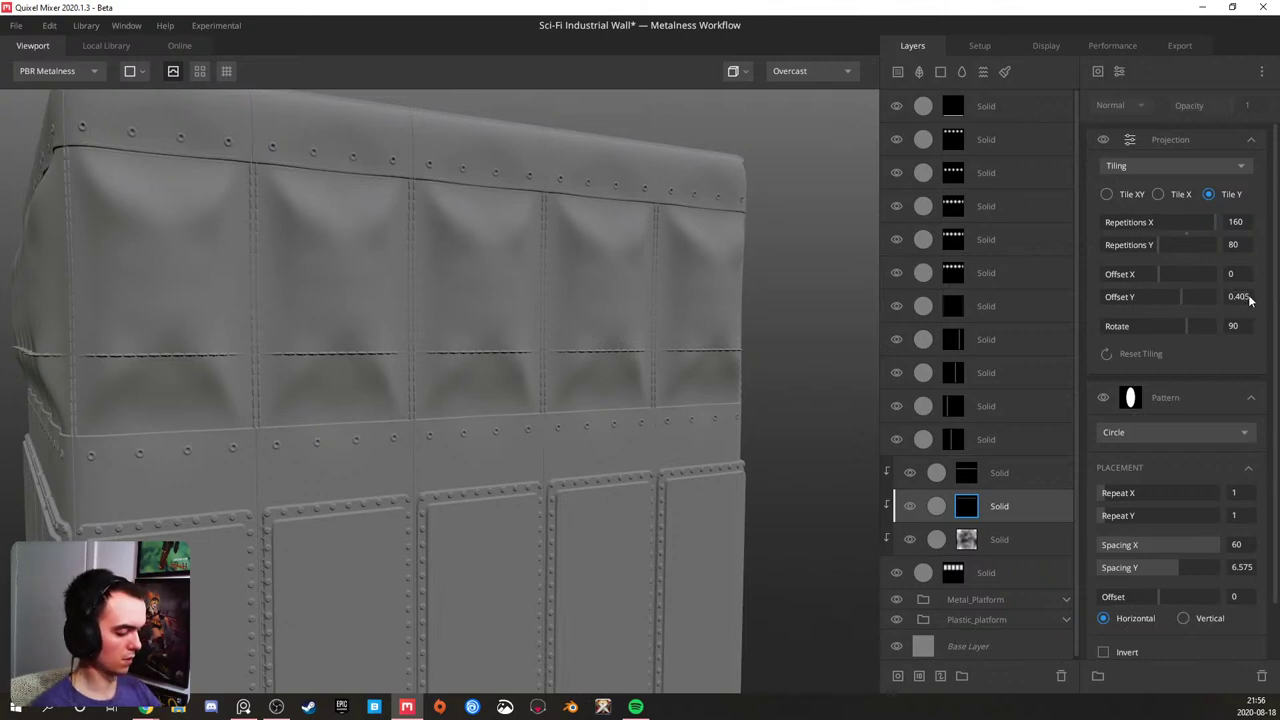
pyautogui.write('2')
pyautogui.press('Return')
# - Bring up the Discord window, move it off this screen and return to Quixel Mixer
pyautogui.click(222, 717)
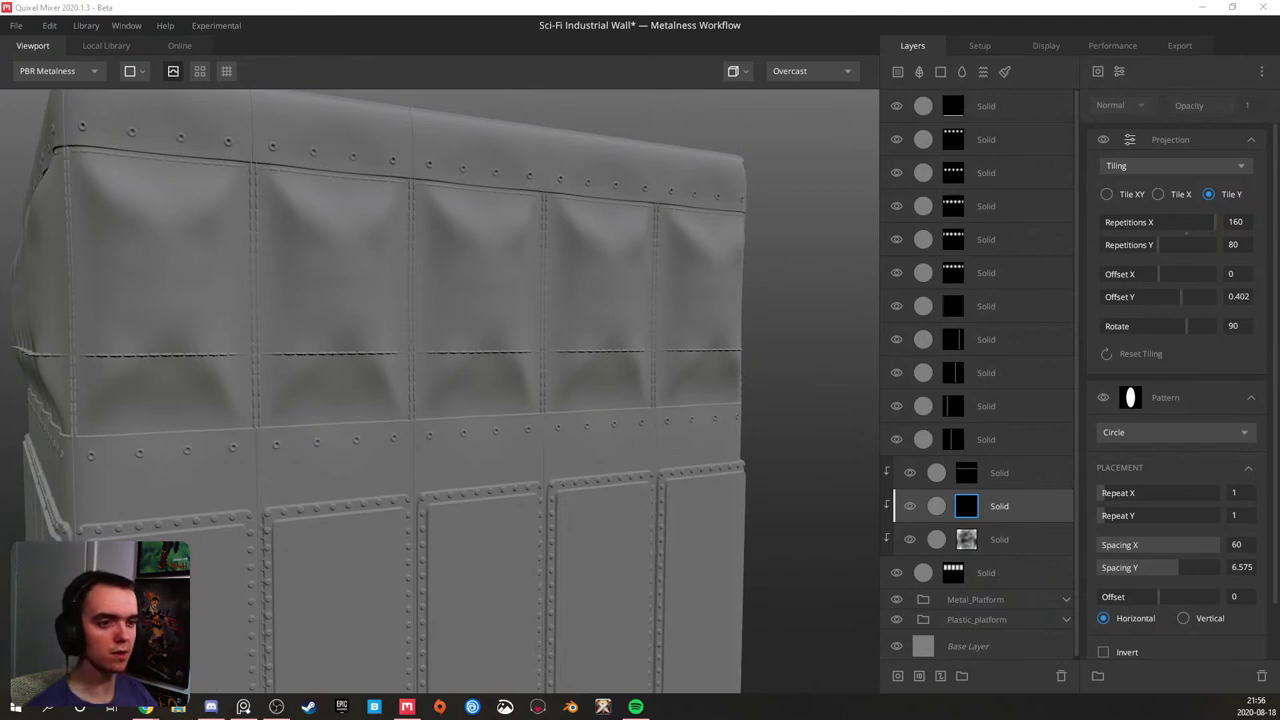
pyautogui.click(210, 707)
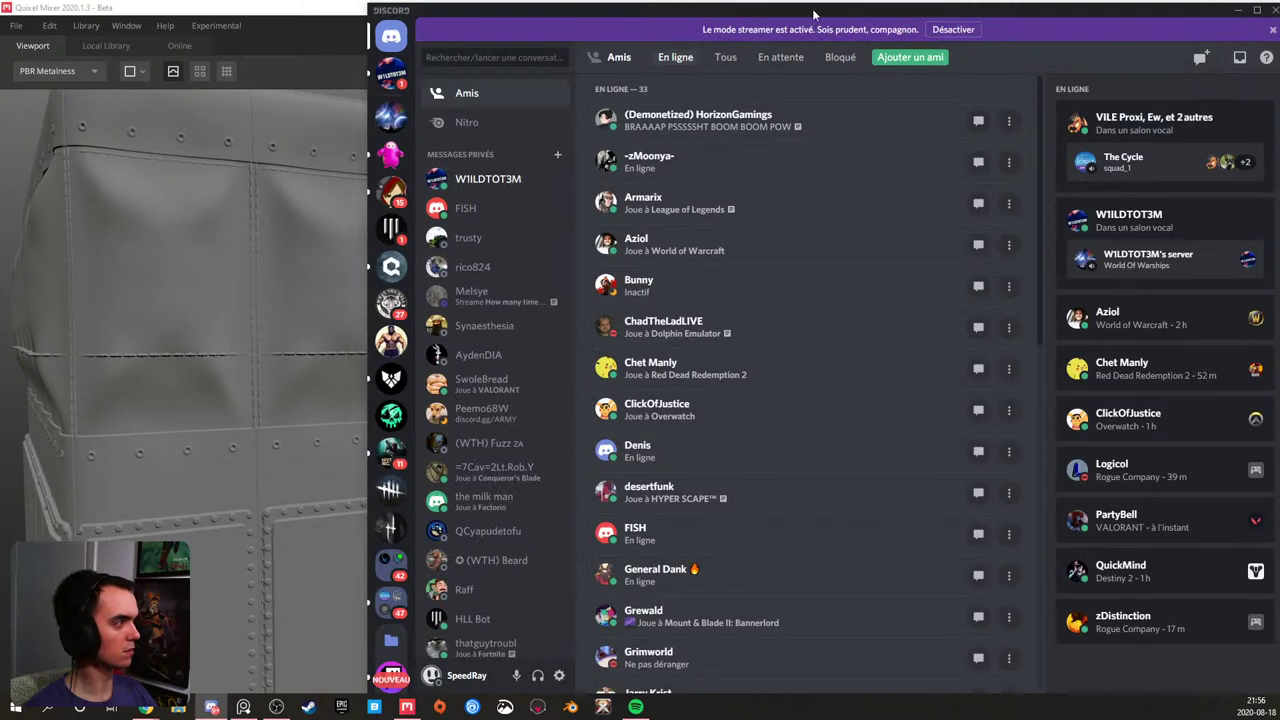
pyautogui.moveTo(813, 10); pyautogui.dragTo(0, 55)
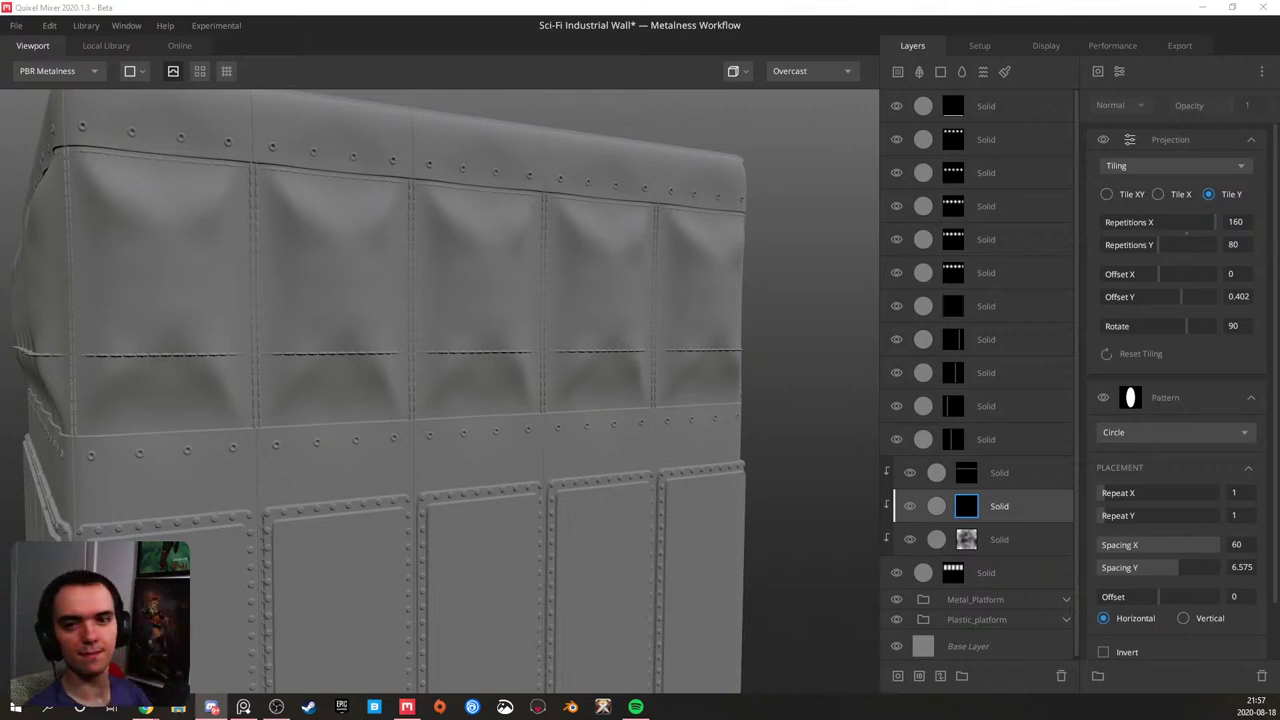
pyautogui.hotkey('alt', 'Tab')
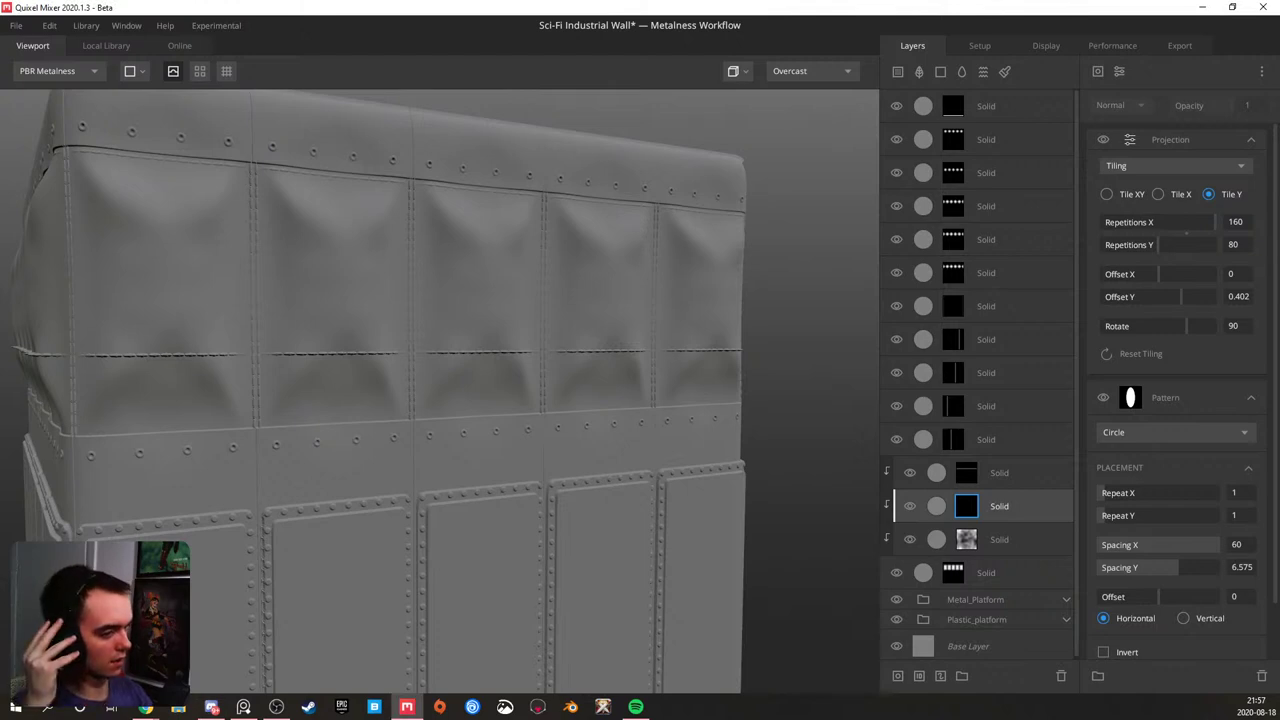
pyautogui.hotkey('alt', 'Tab')
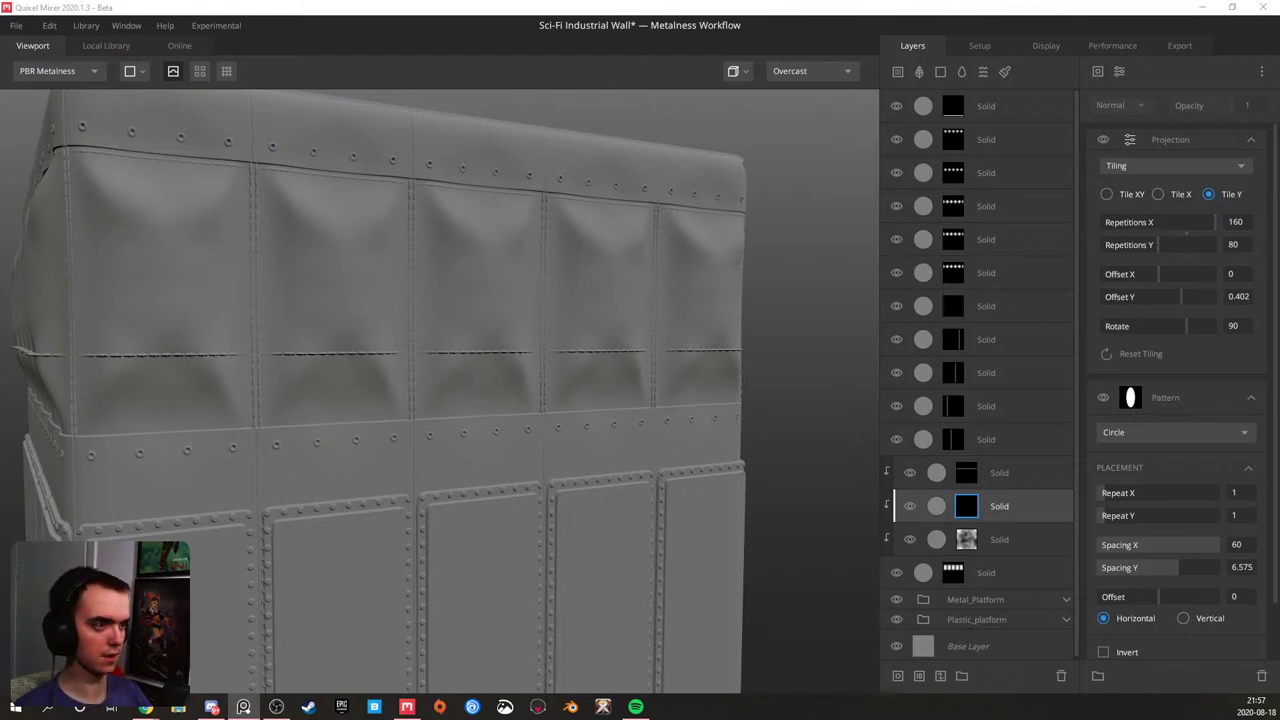
pyautogui.hotkey('alt', 'Tab')
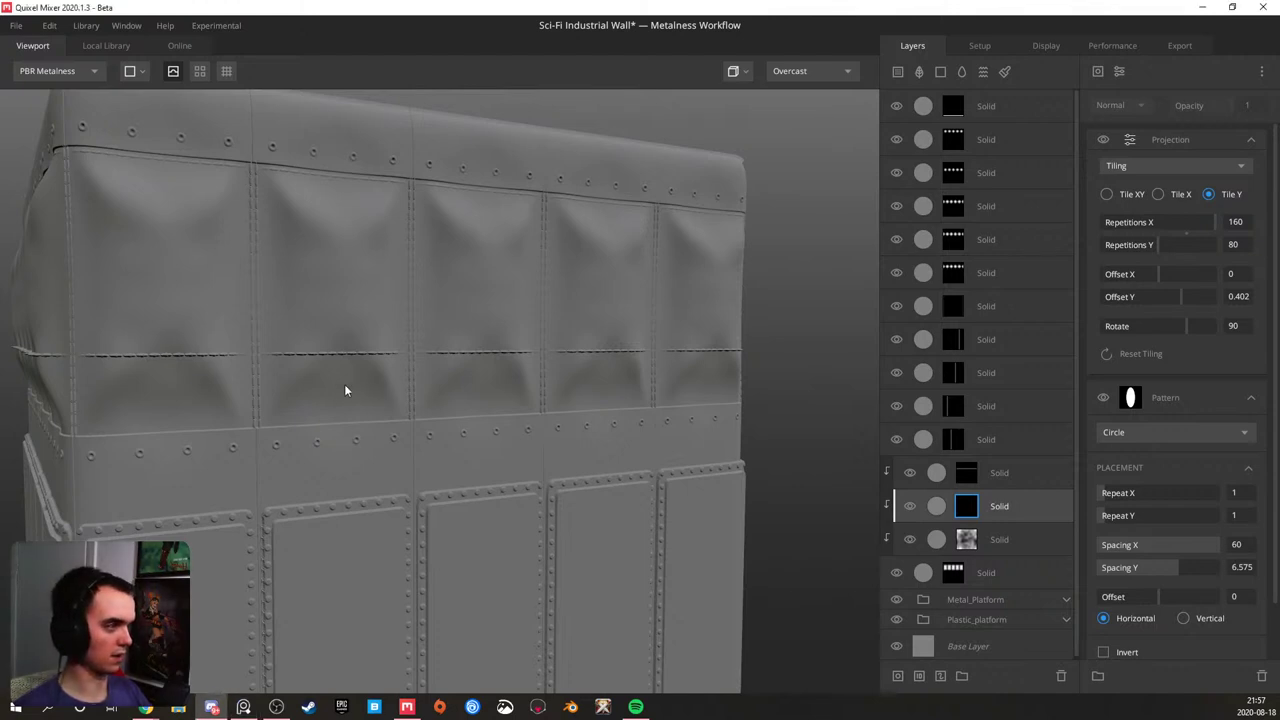
# - Open the mask of the uppermost clipped Solid layer and save the Sci-Fi Industrial Wall mix
pyautogui.moveTo(417, 393); pyautogui.dragTo(441, 338)
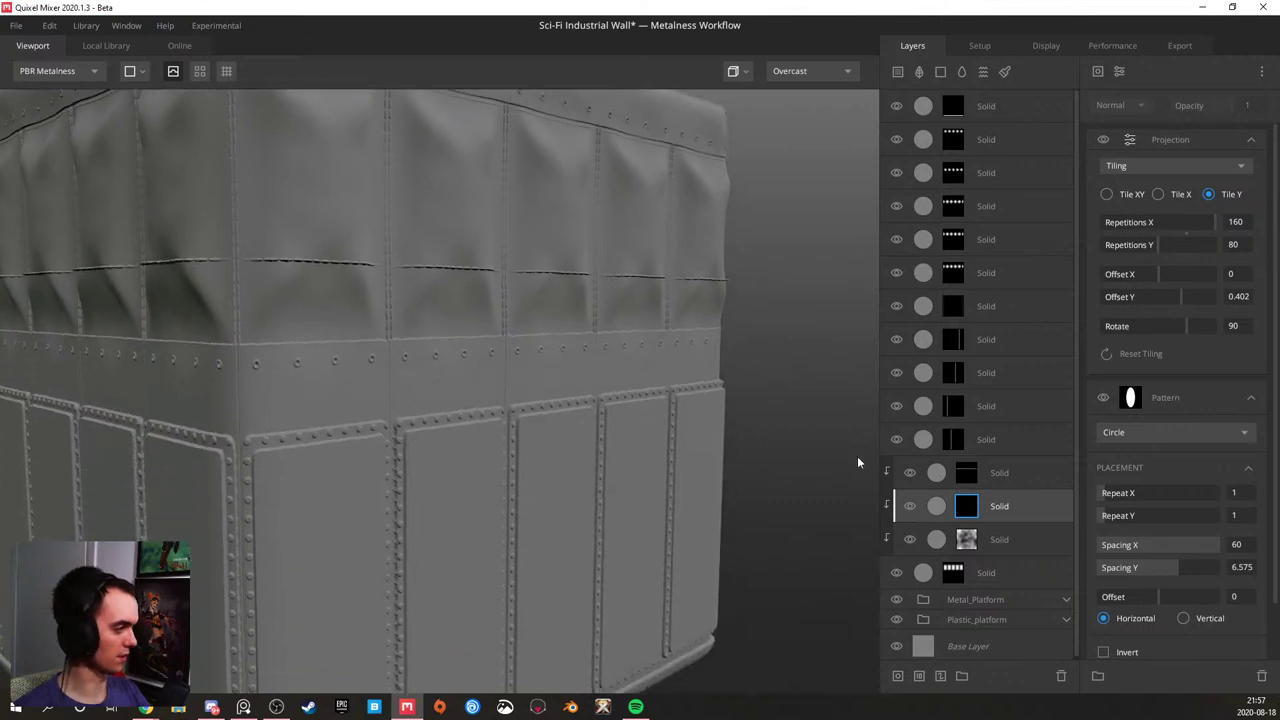
pyautogui.click(996, 476)
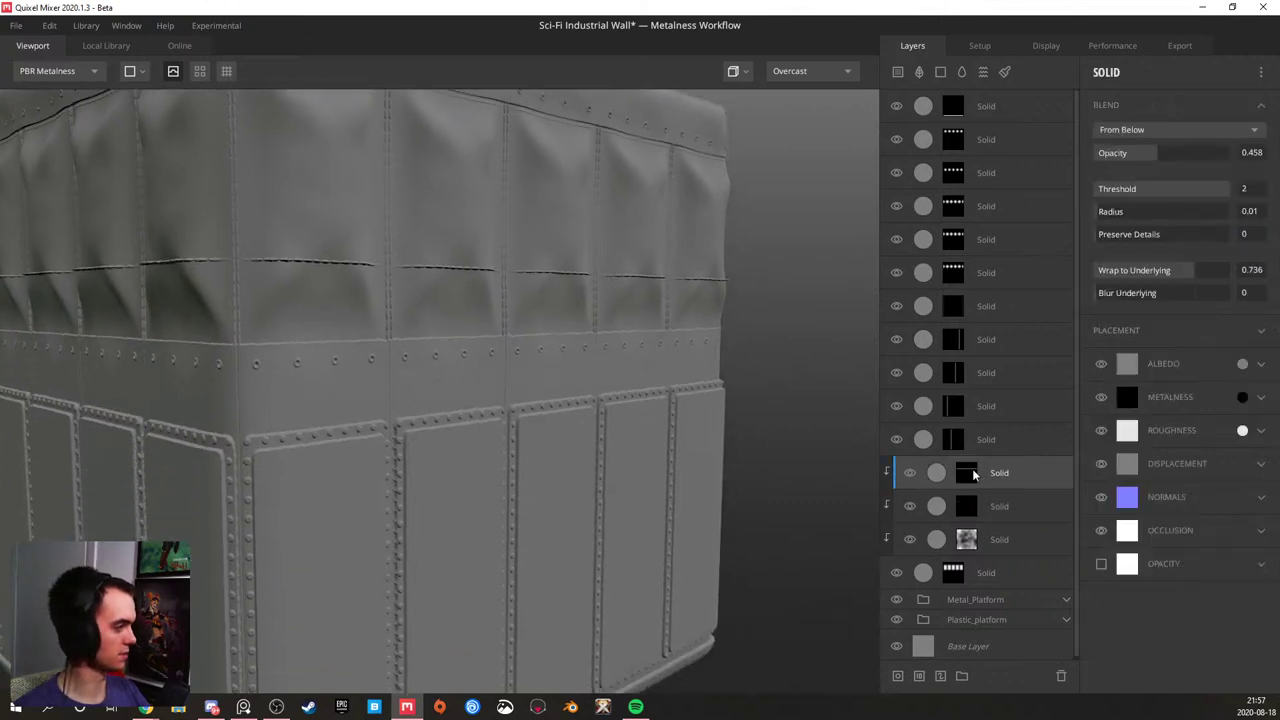
pyautogui.click(975, 474)
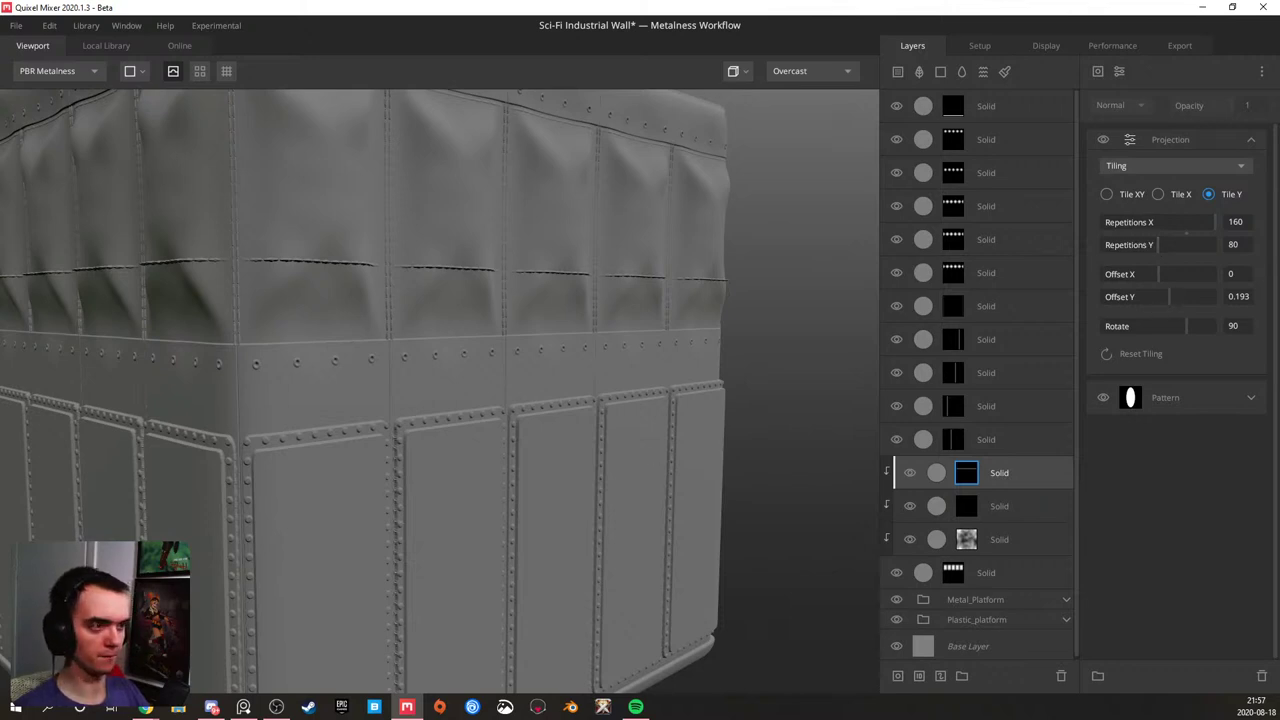
pyautogui.hotkey('alt', 'Tab')
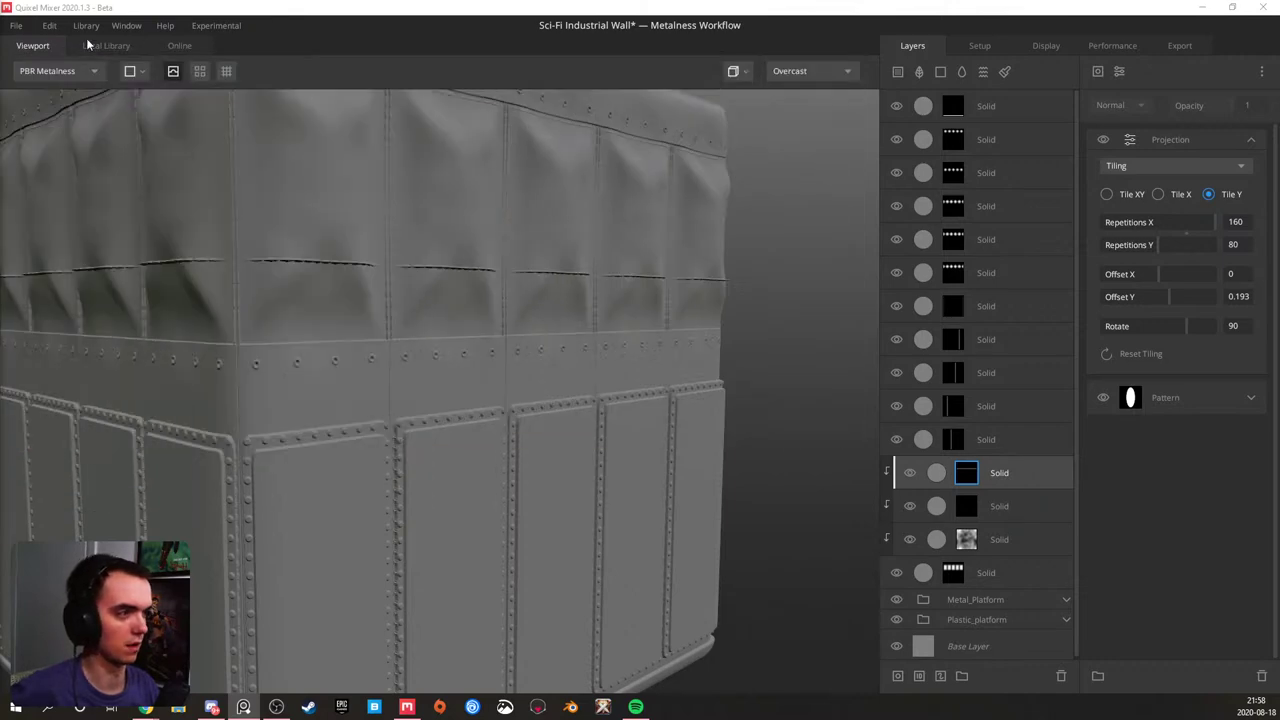
pyautogui.hotkey('ctrl', 's')
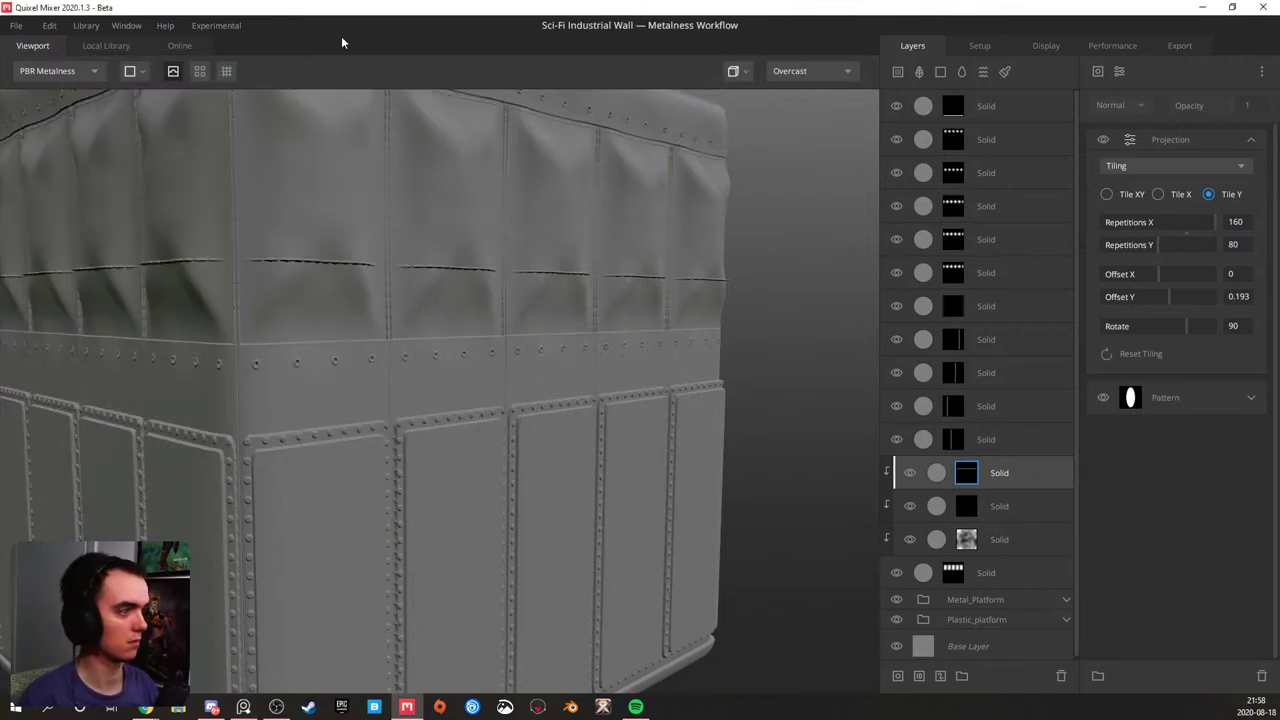
# - Open the Road mix in place of the Sci-Fi Industrial Wall
pyautogui.hotkey('alt', 'Tab')
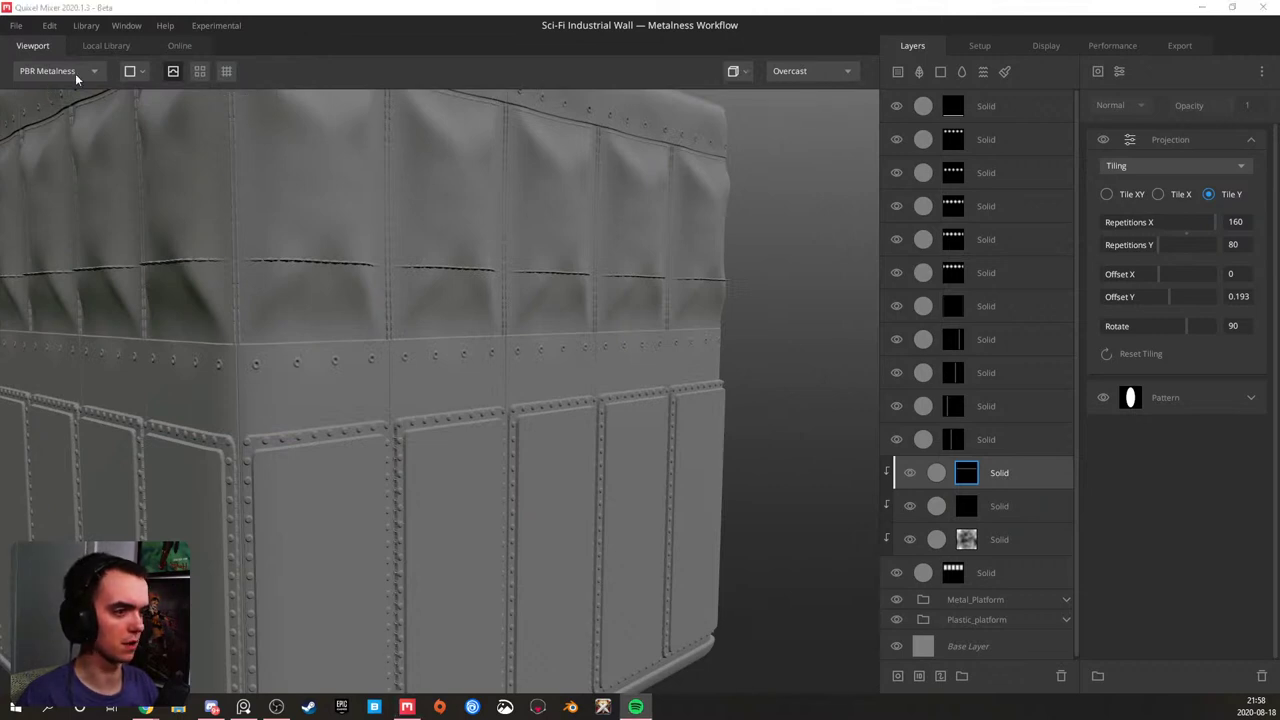
pyautogui.click(17, 27)
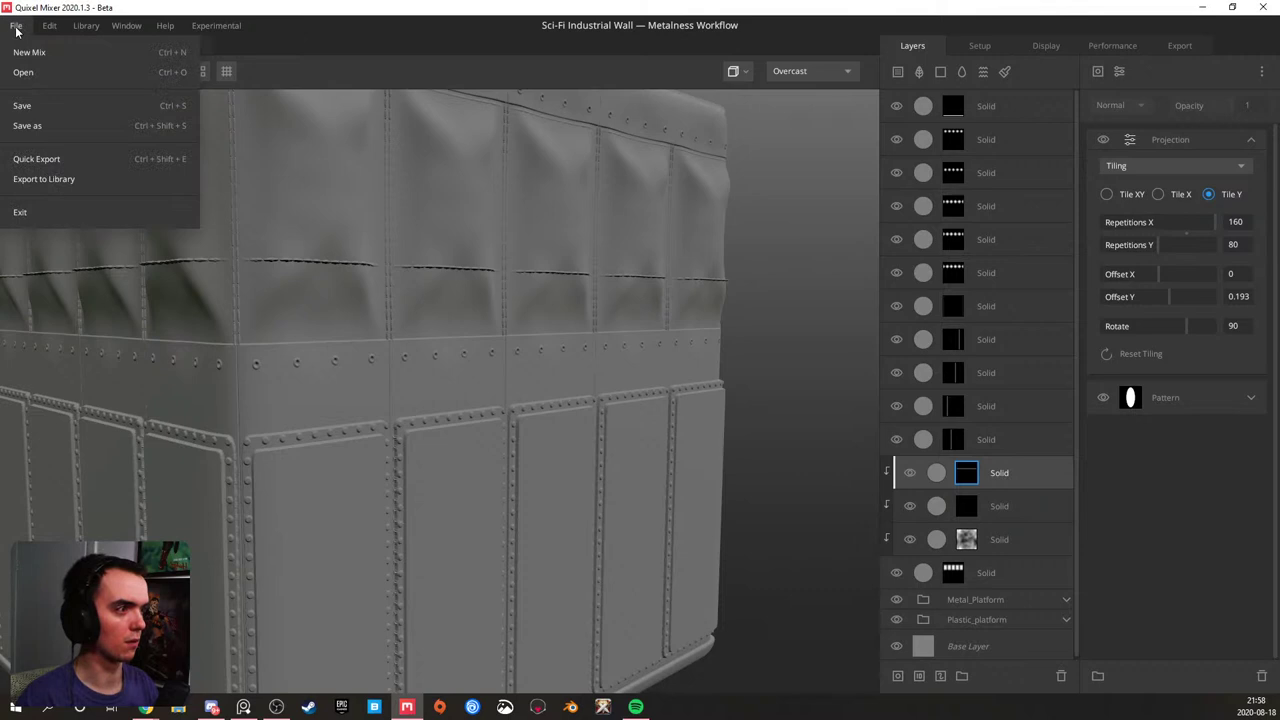
pyautogui.click(49, 72)
pyautogui.click(577, 279)
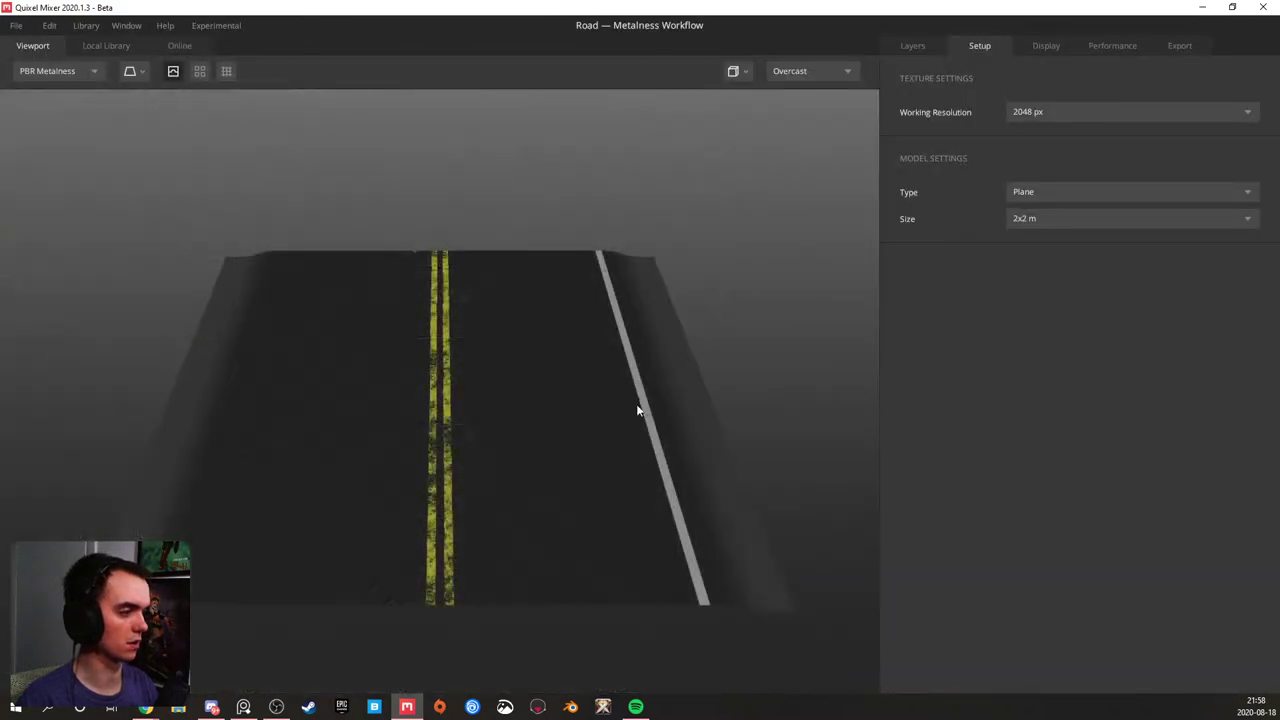
# - Examine the road surface and its painted lines from several angles, and close Quixel Mixer
pyautogui.moveTo(502, 401); pyautogui.dragTo(392, 495, button='middle')
pyautogui.scroll(2, 402, 490)
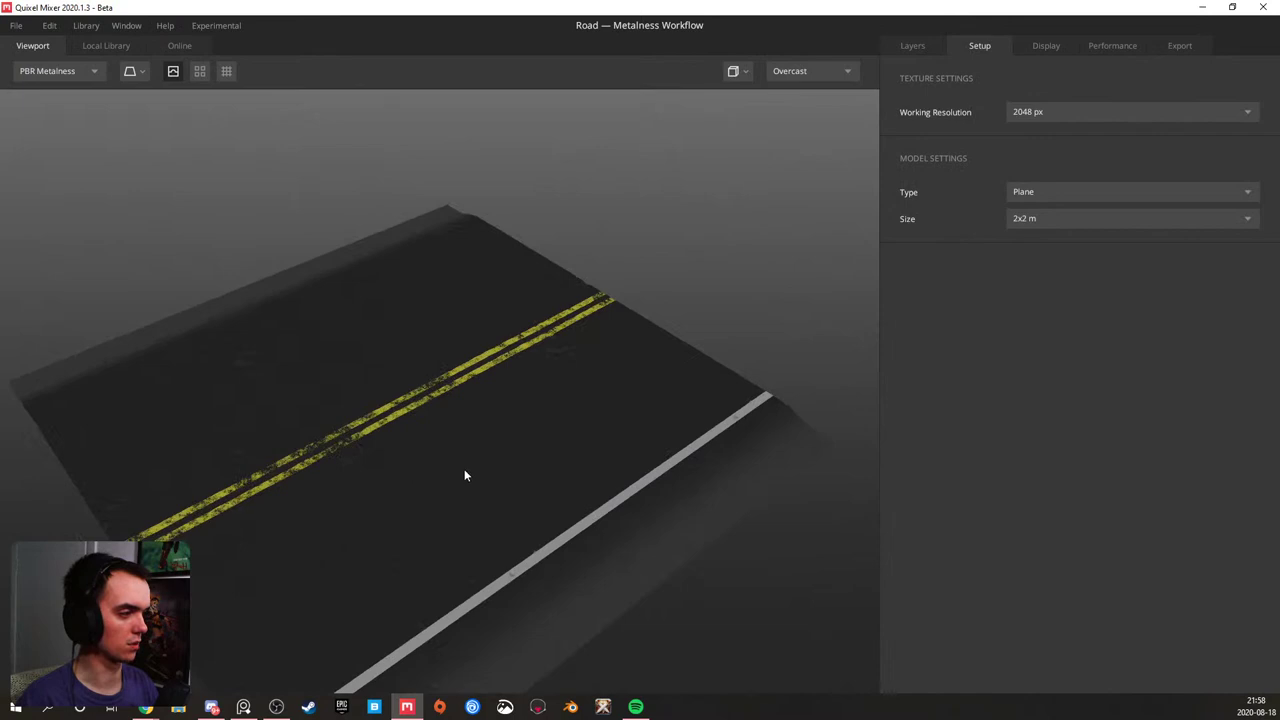
pyautogui.moveTo(463, 469); pyautogui.dragTo(497, 467)
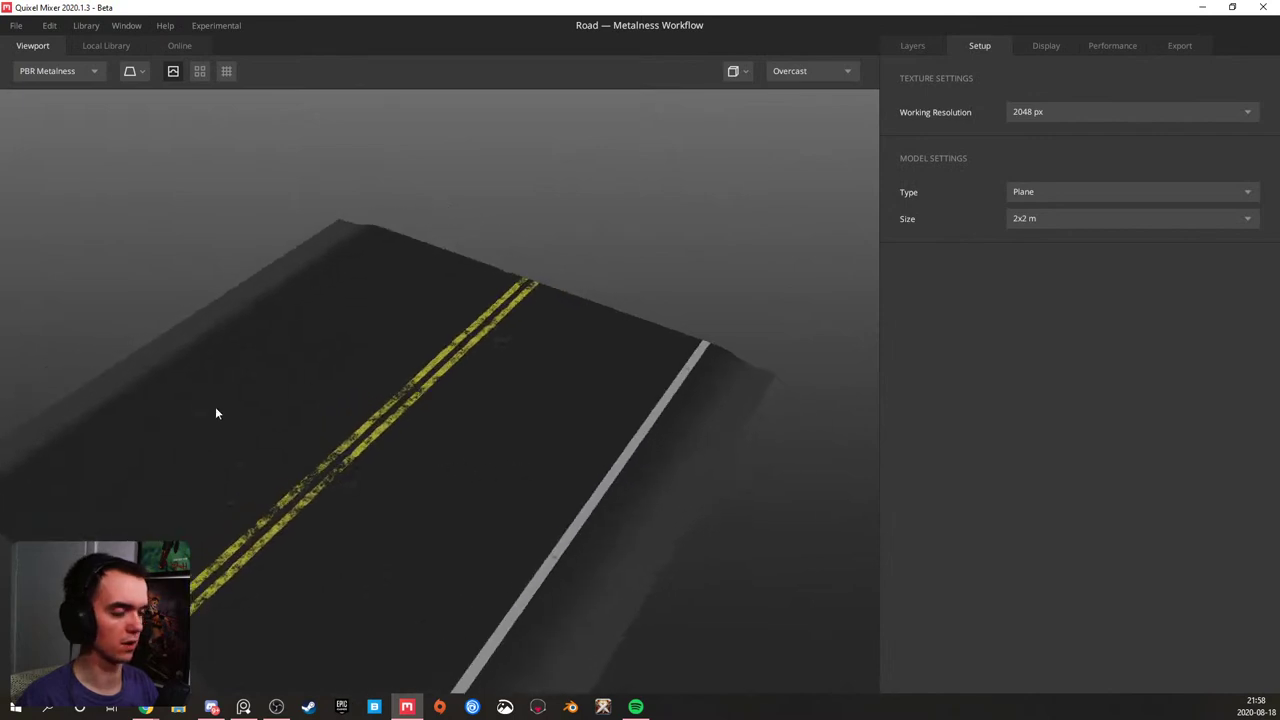
pyautogui.moveTo(231, 412); pyautogui.dragTo(349, 406)
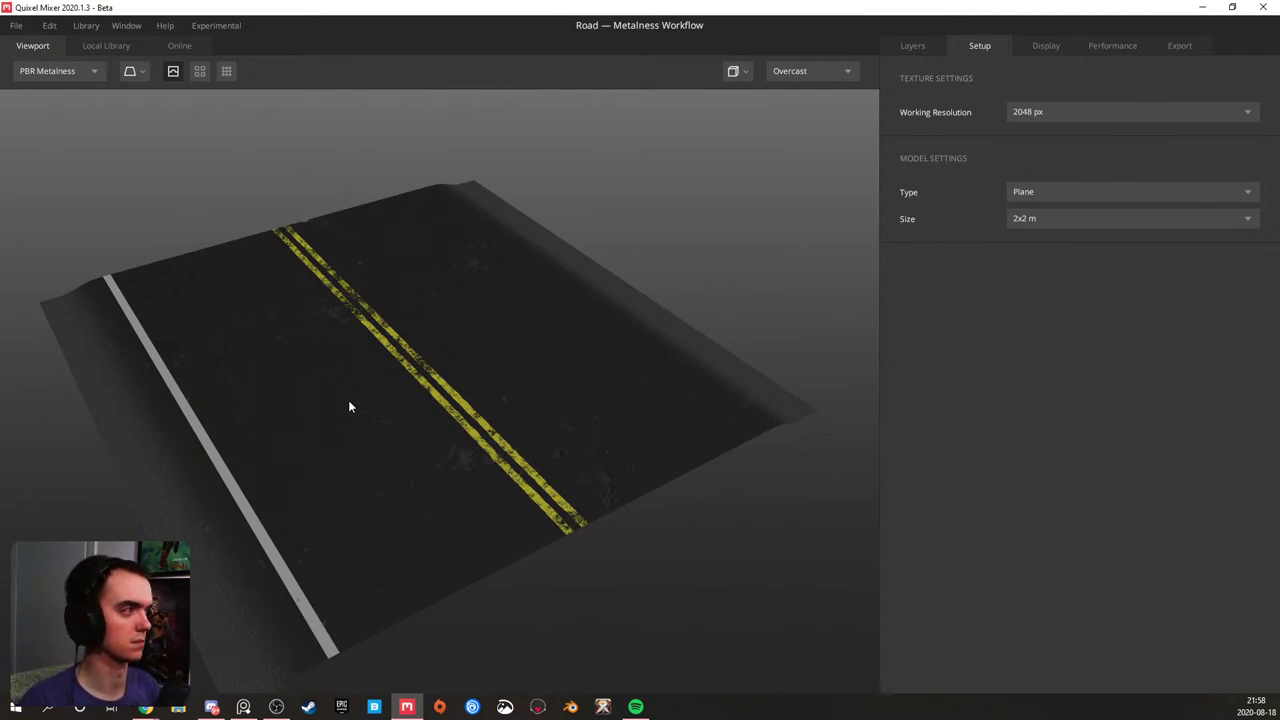
pyautogui.click(1268, 8)
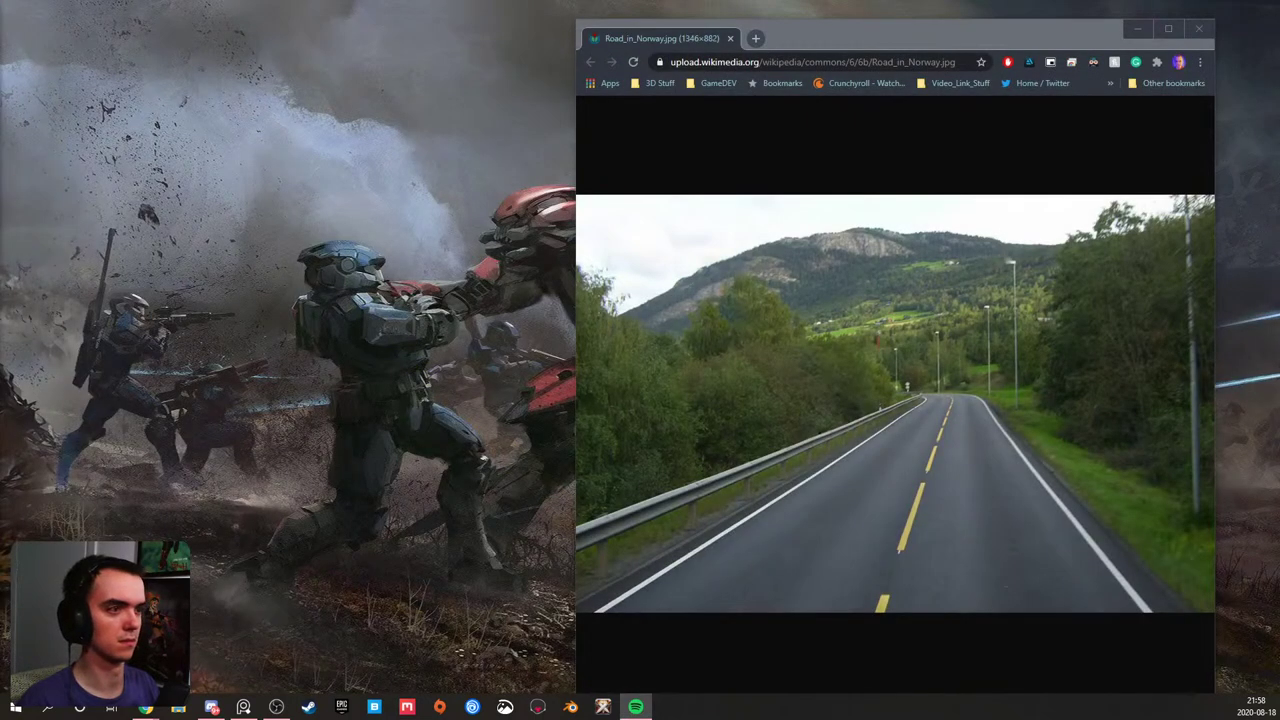